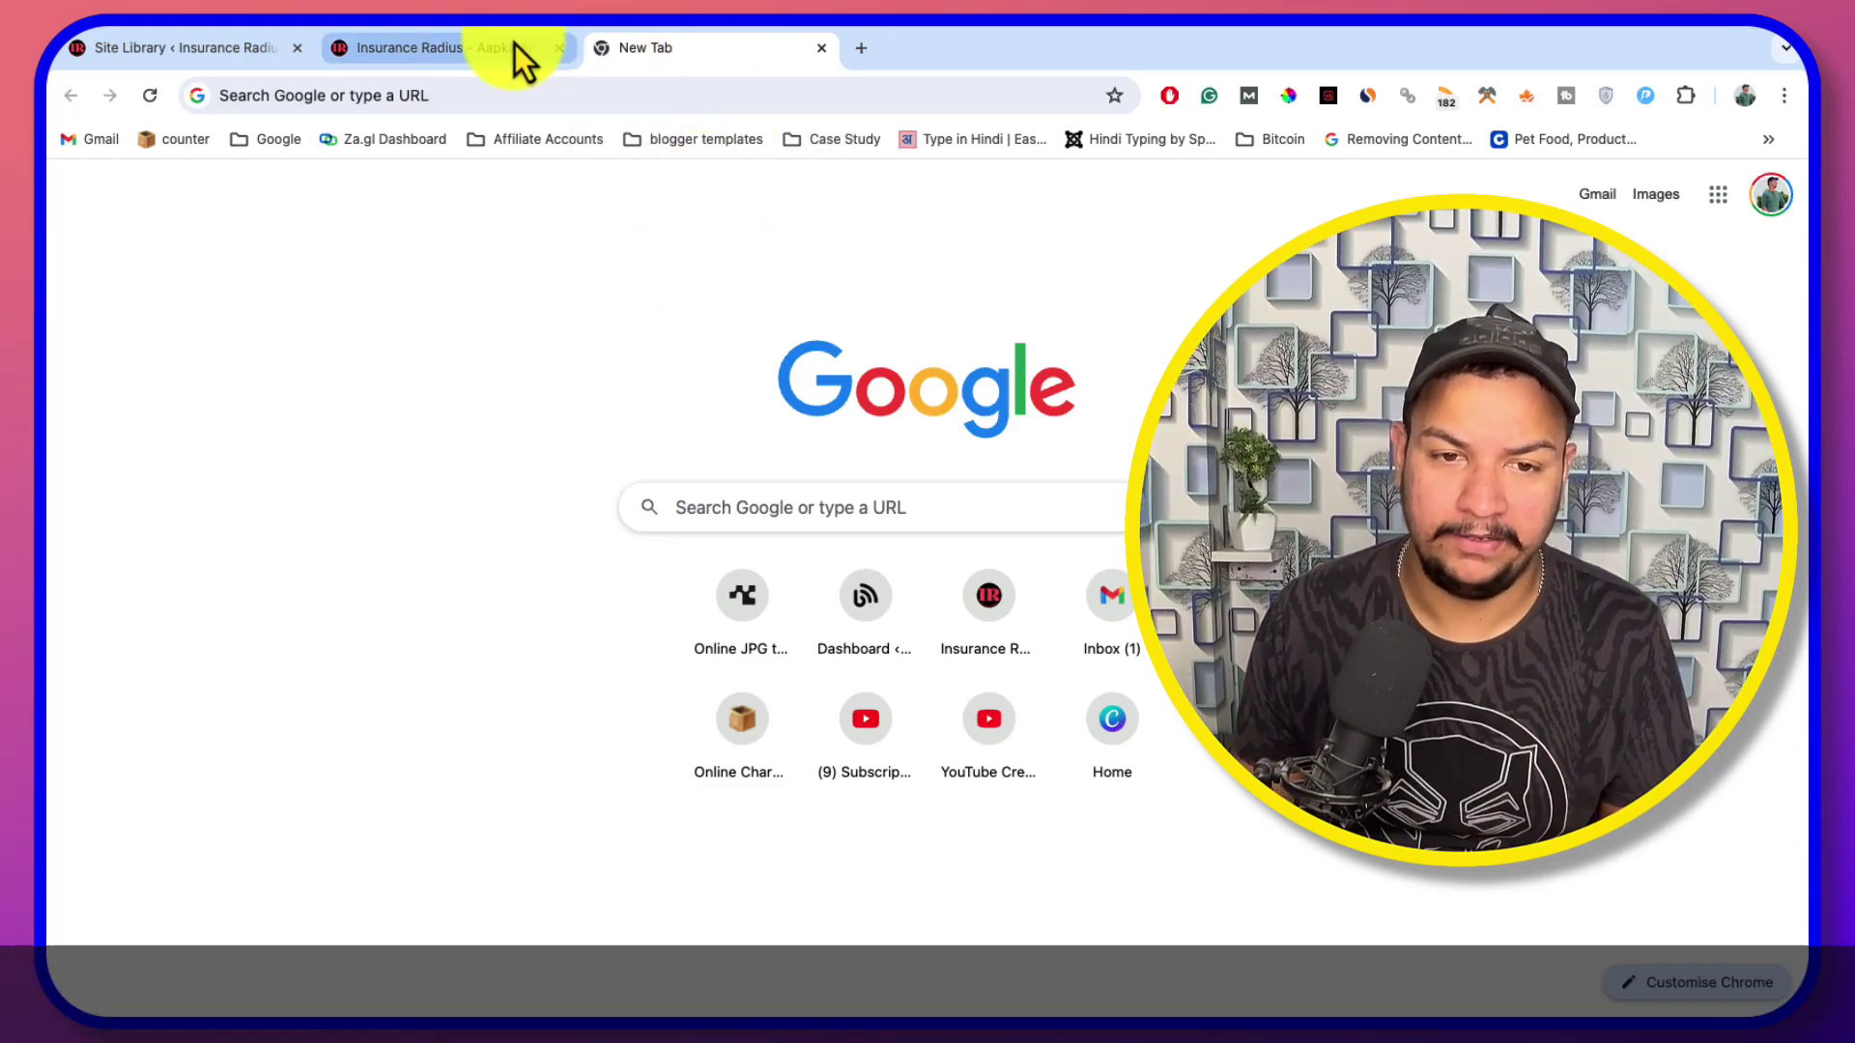
# Look through the posts on the live Insurance Radius homepage to examine its current blog layout
pyautogui.click(512, 46)
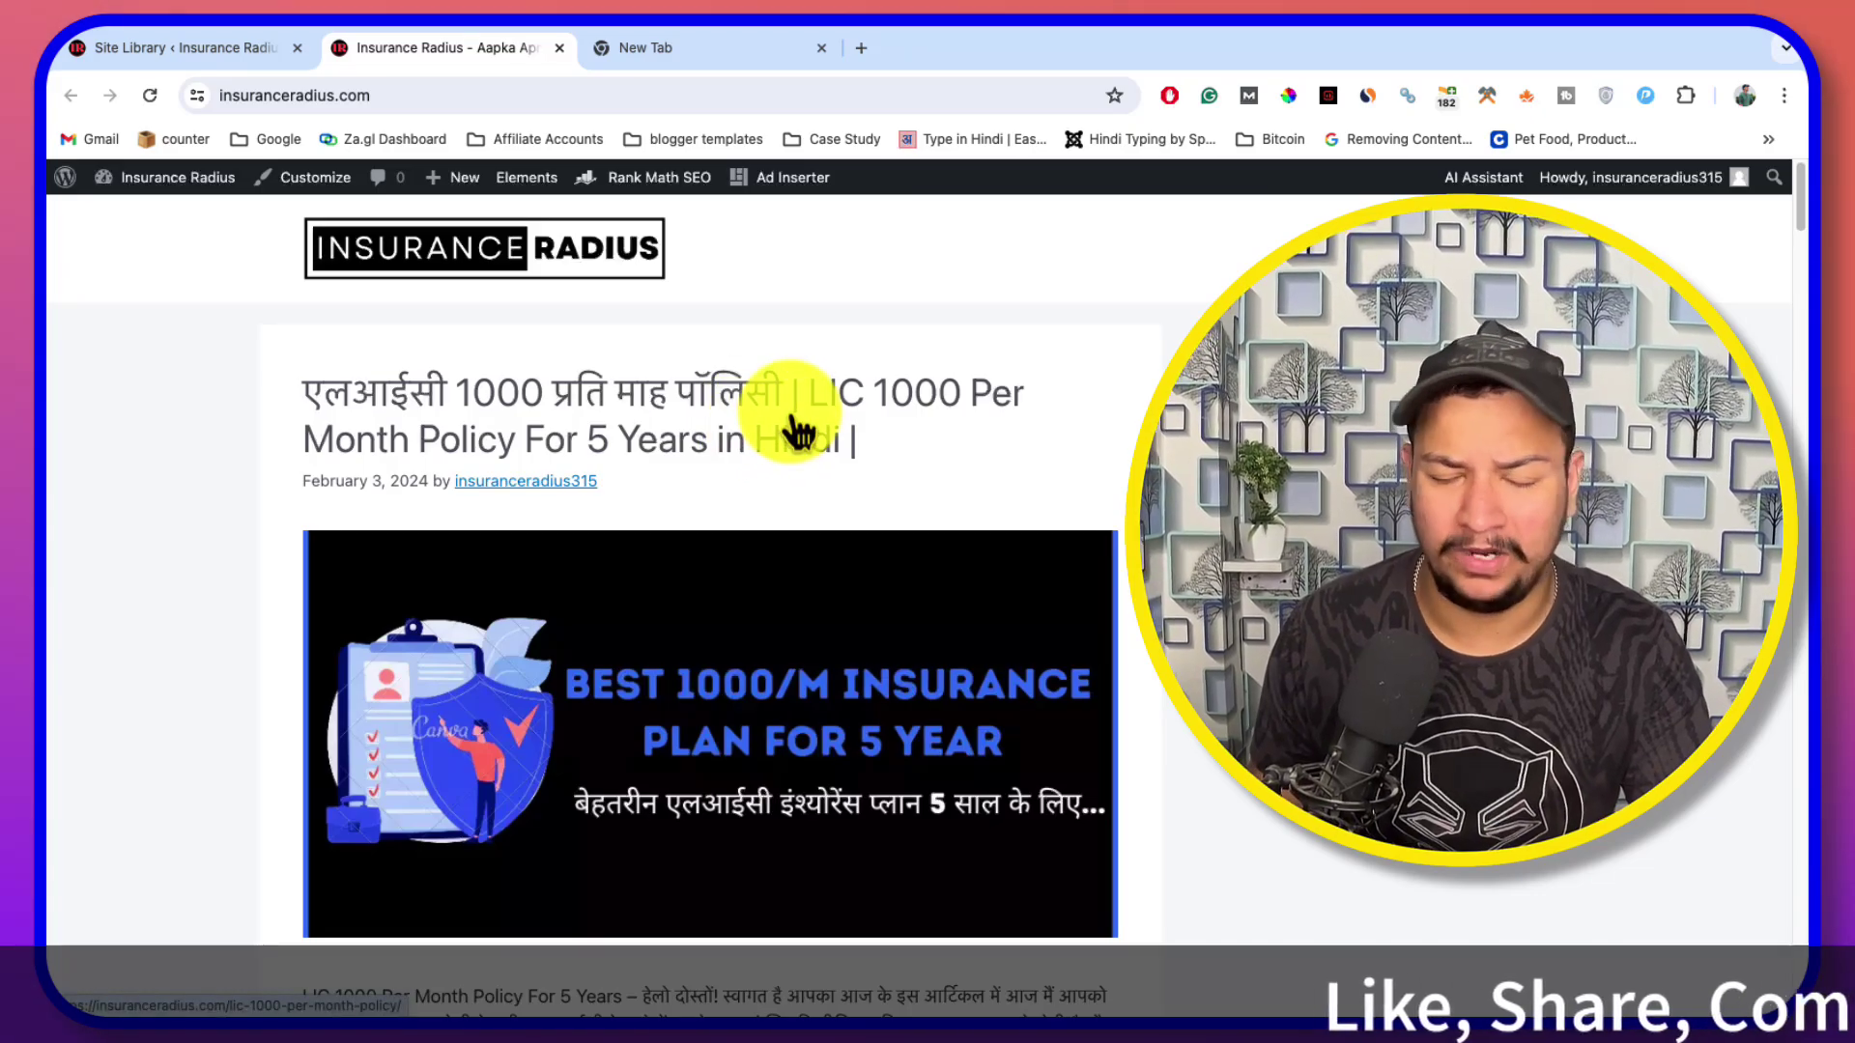
pyautogui.scroll(-15, 792, 425)
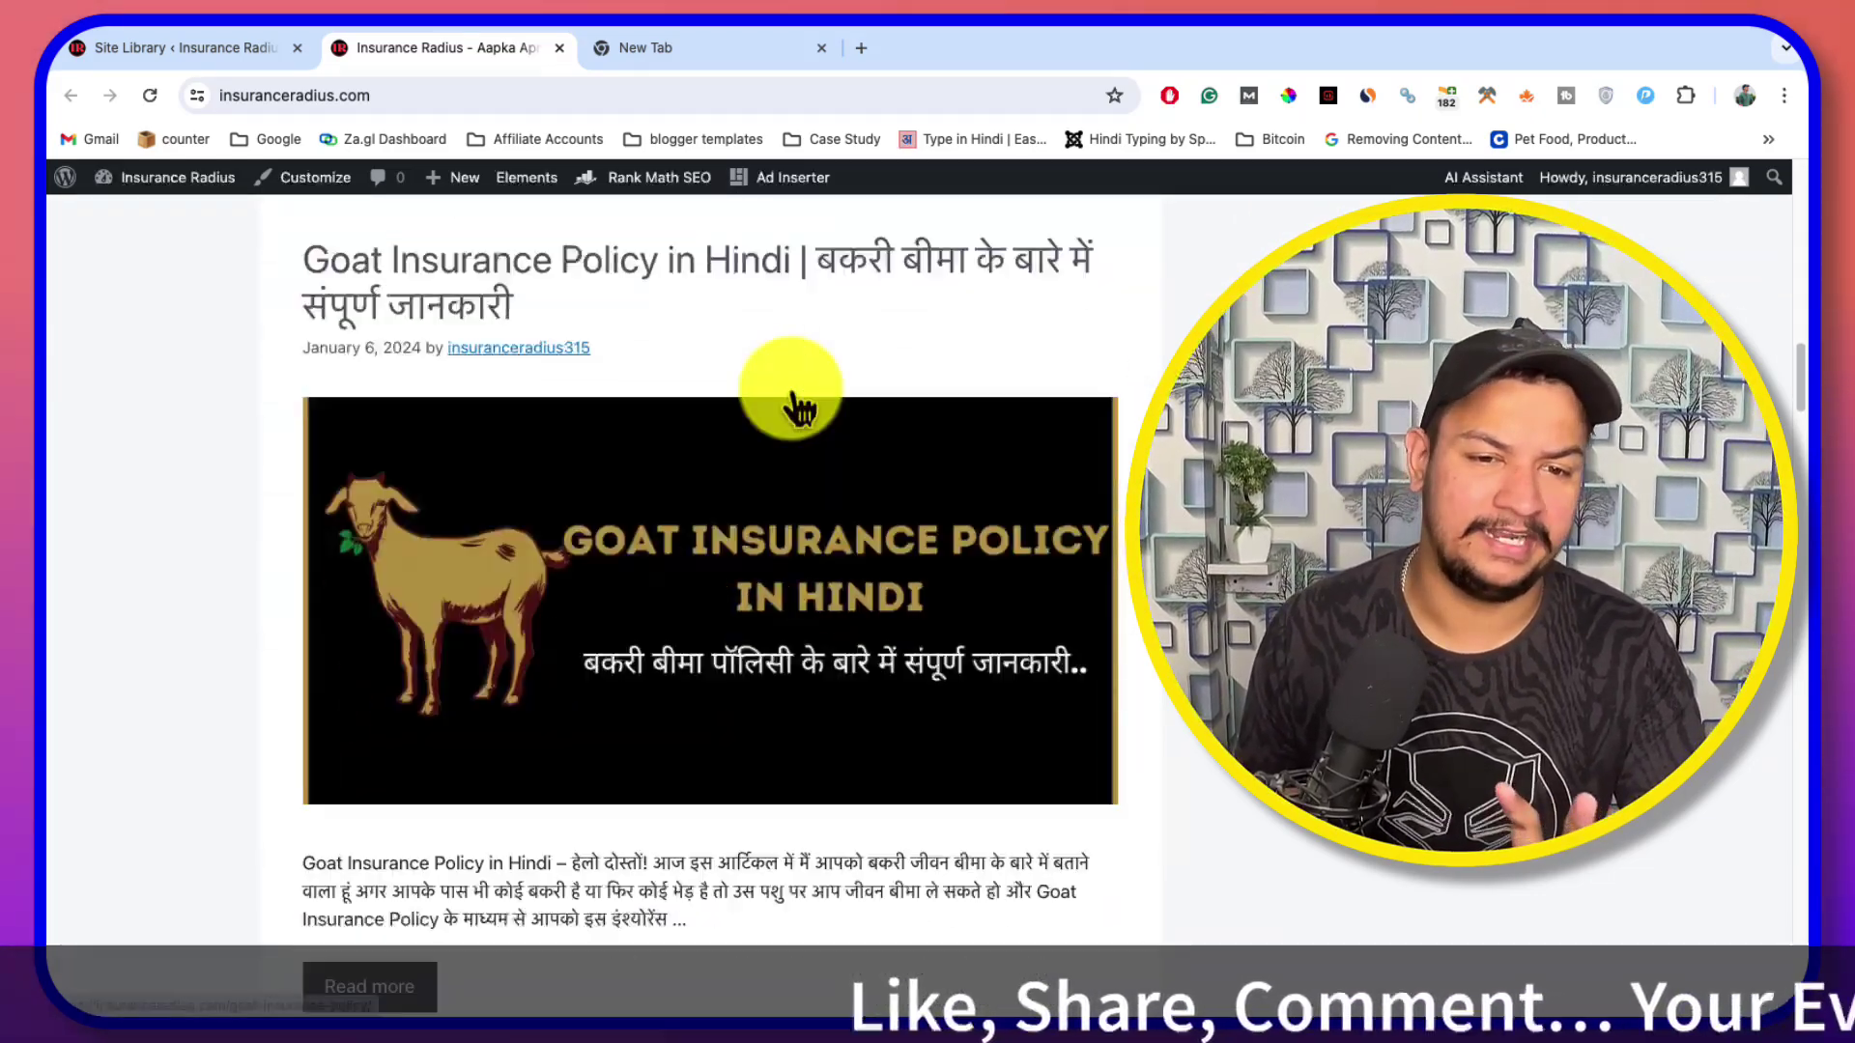
pyautogui.scroll(-20, 792, 401)
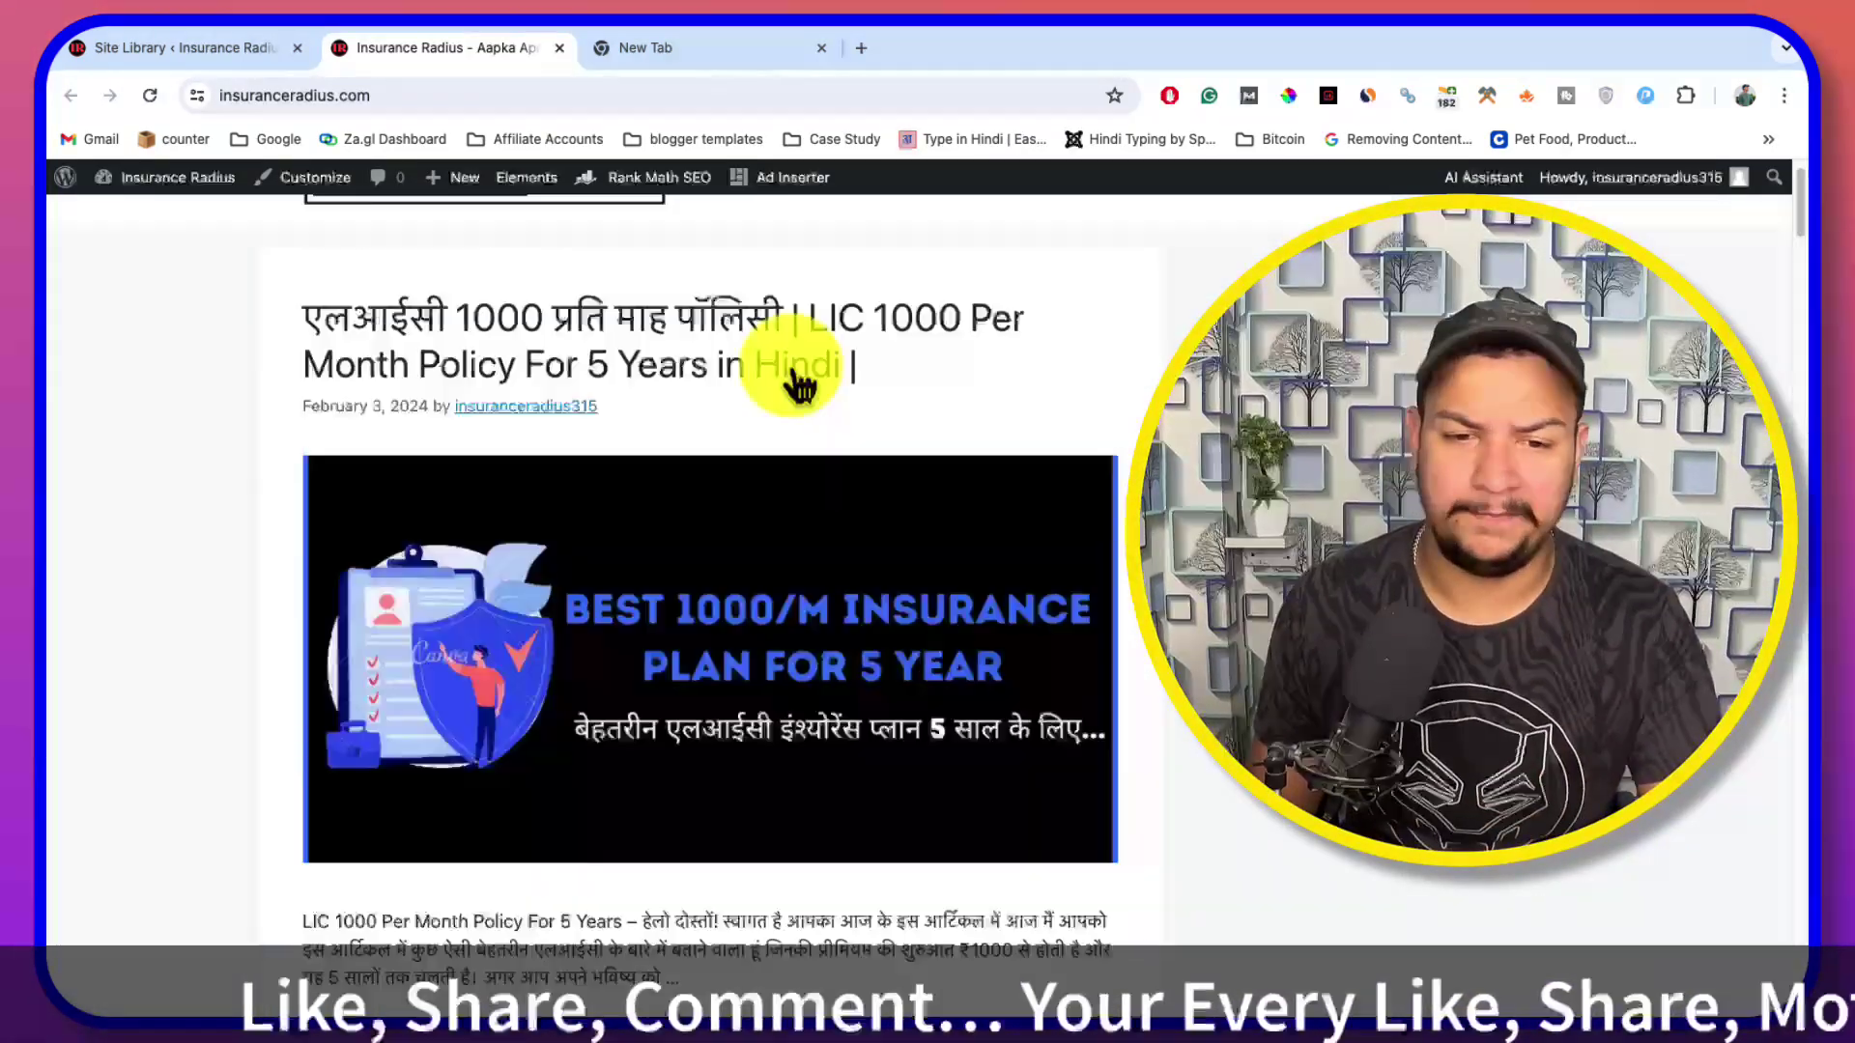
pyautogui.scroll(1, 794, 377)
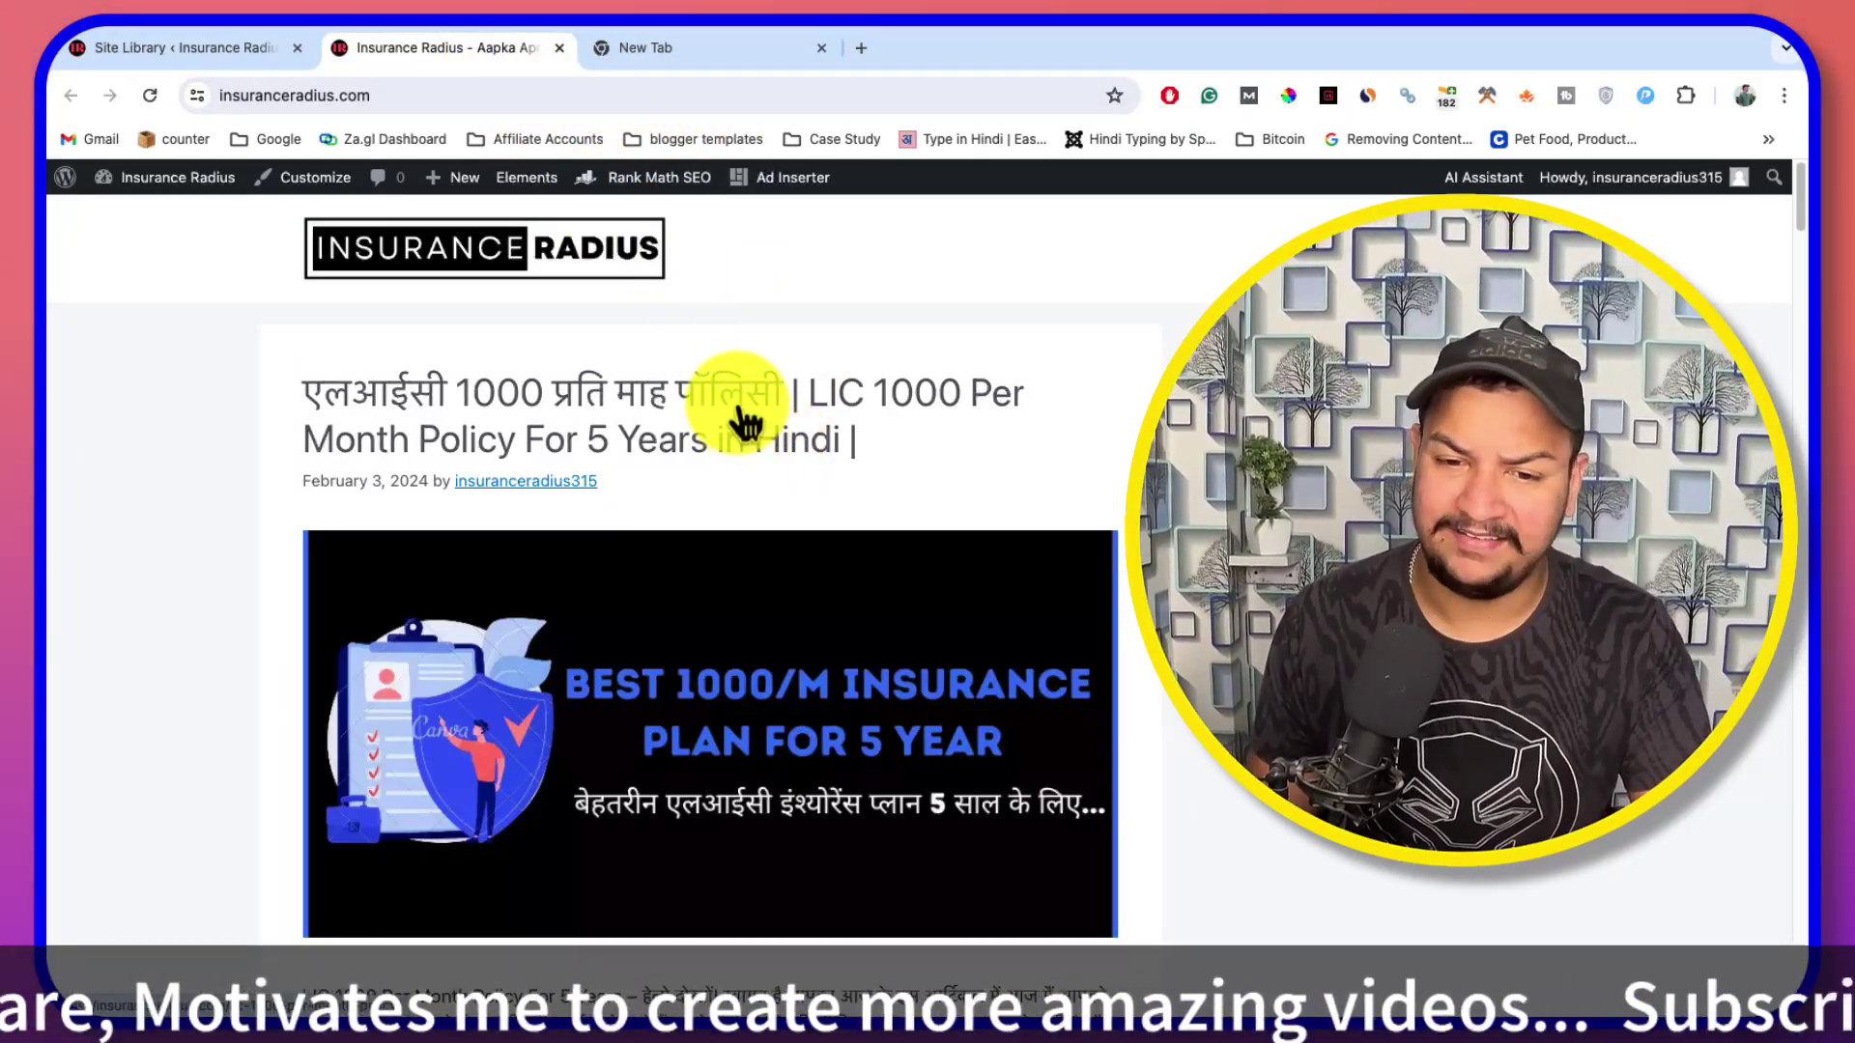
pyautogui.scroll(-20, 743, 420)
pyautogui.scroll(20, 744, 420)
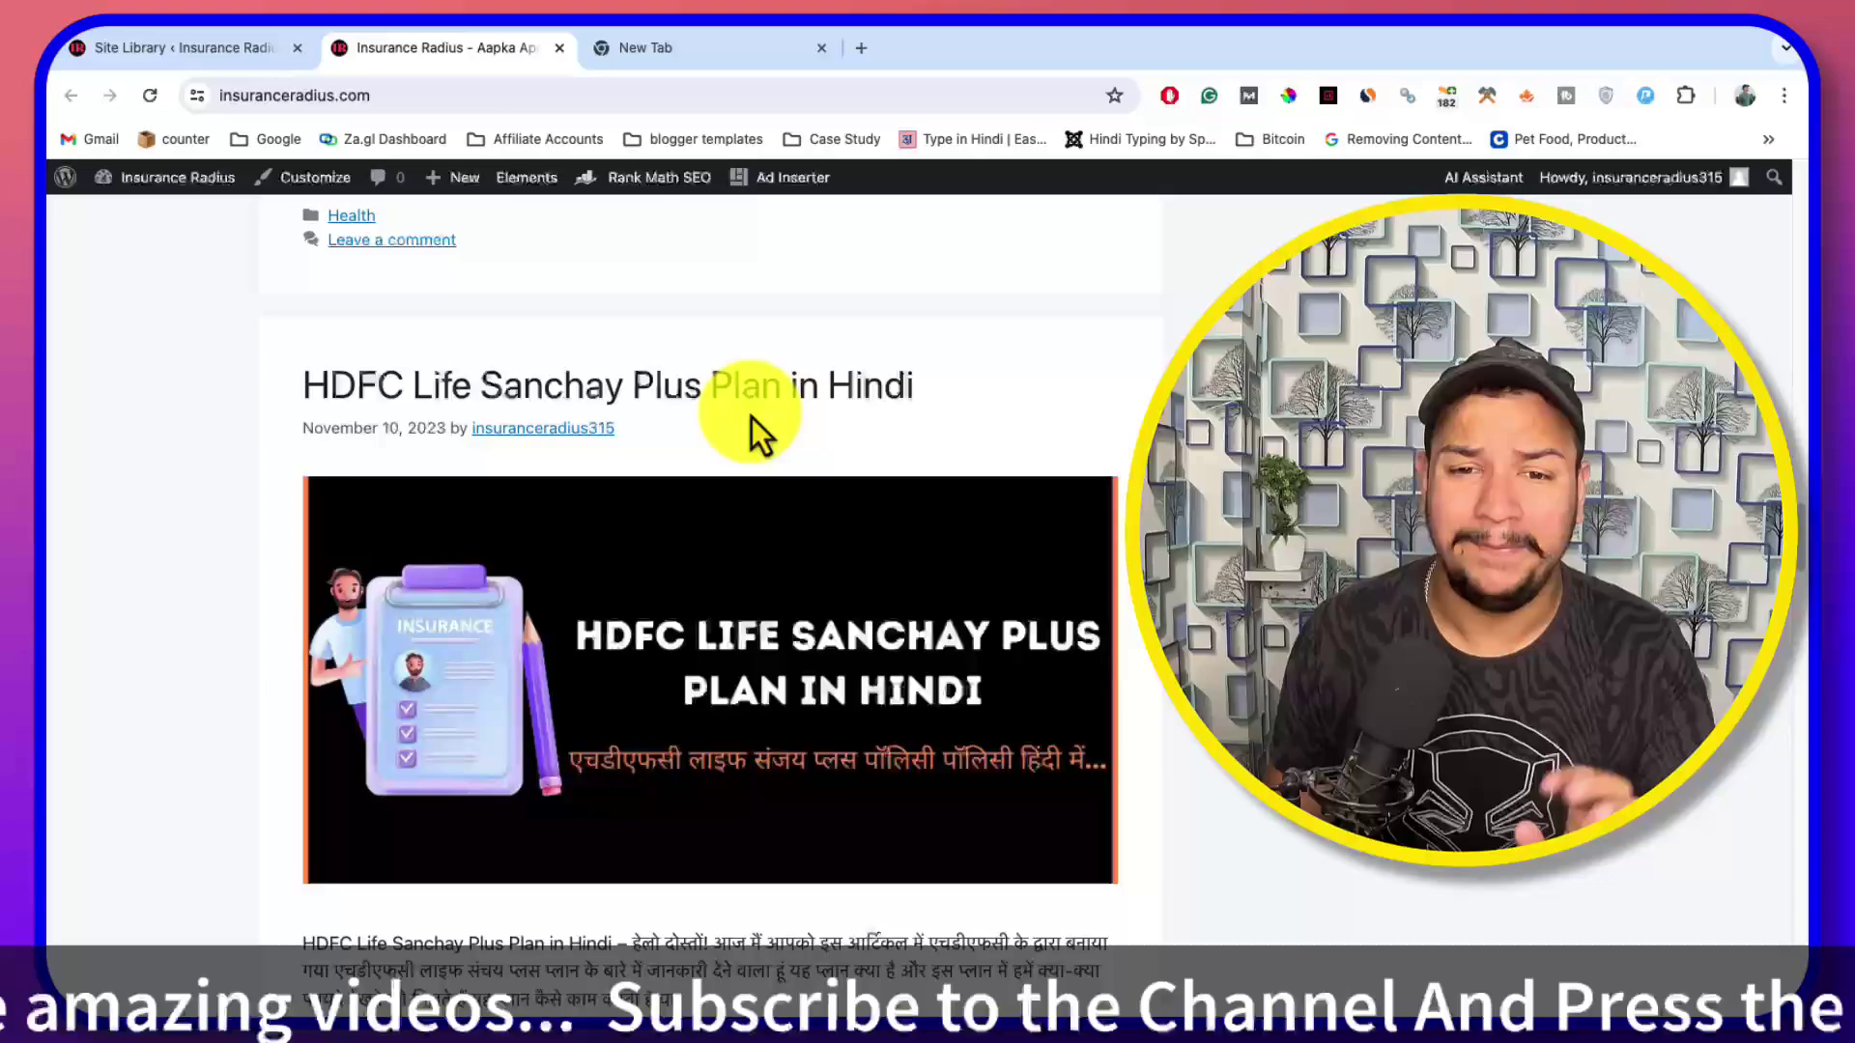
pyautogui.scroll(3, 752, 417)
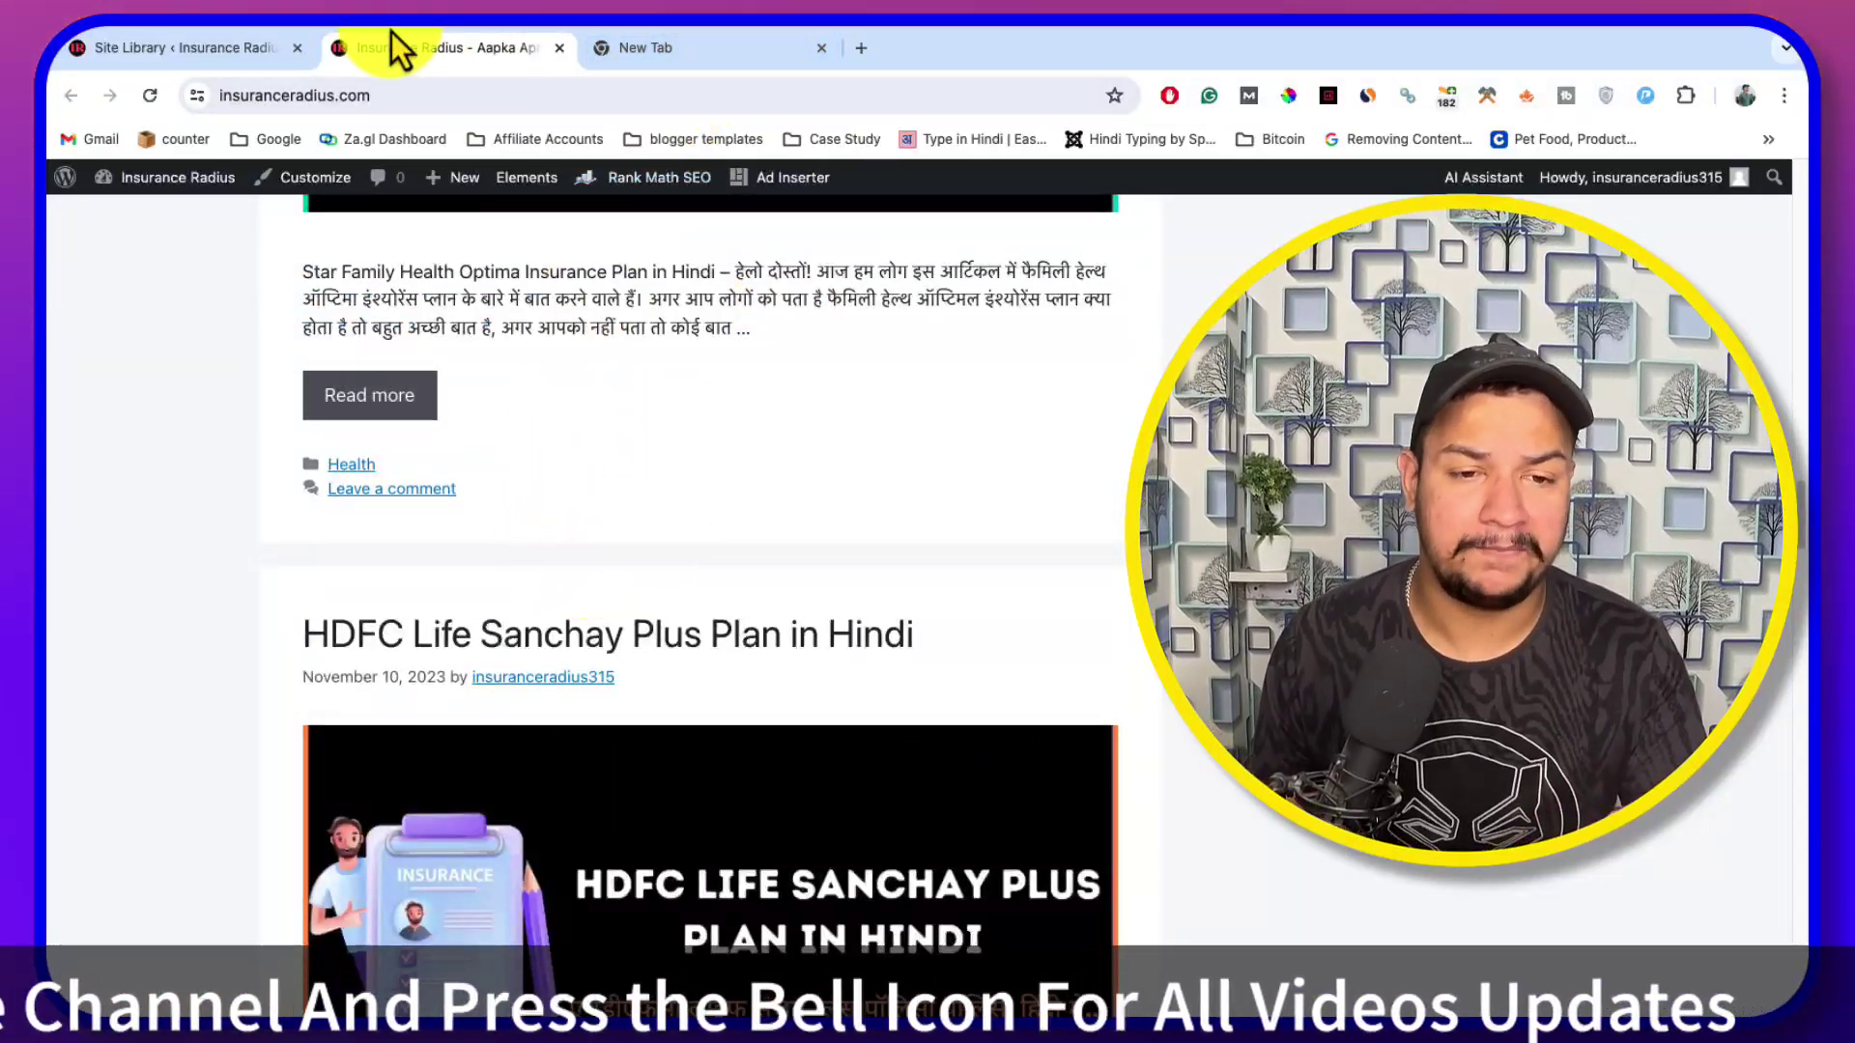
# Open the WordPress admin dashboard of the Insurance Radius site
pyautogui.click(242, 52)
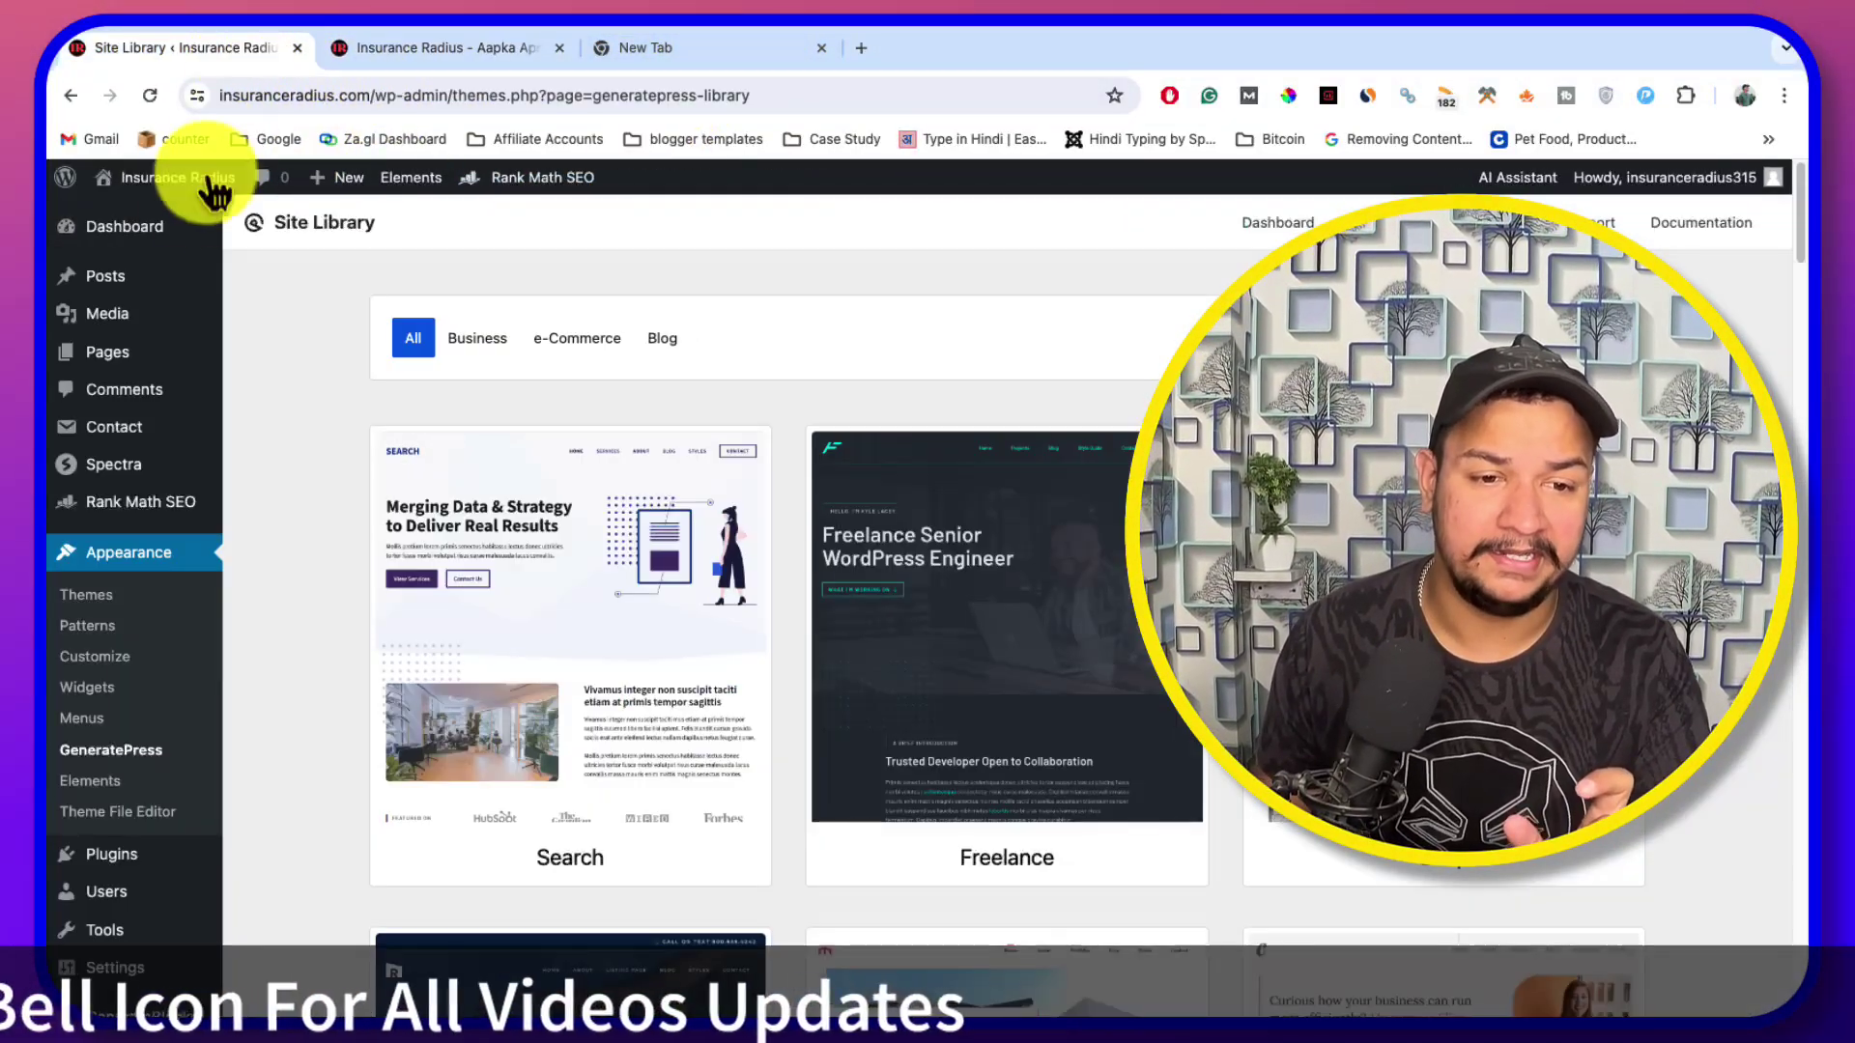
pyautogui.click(137, 230)
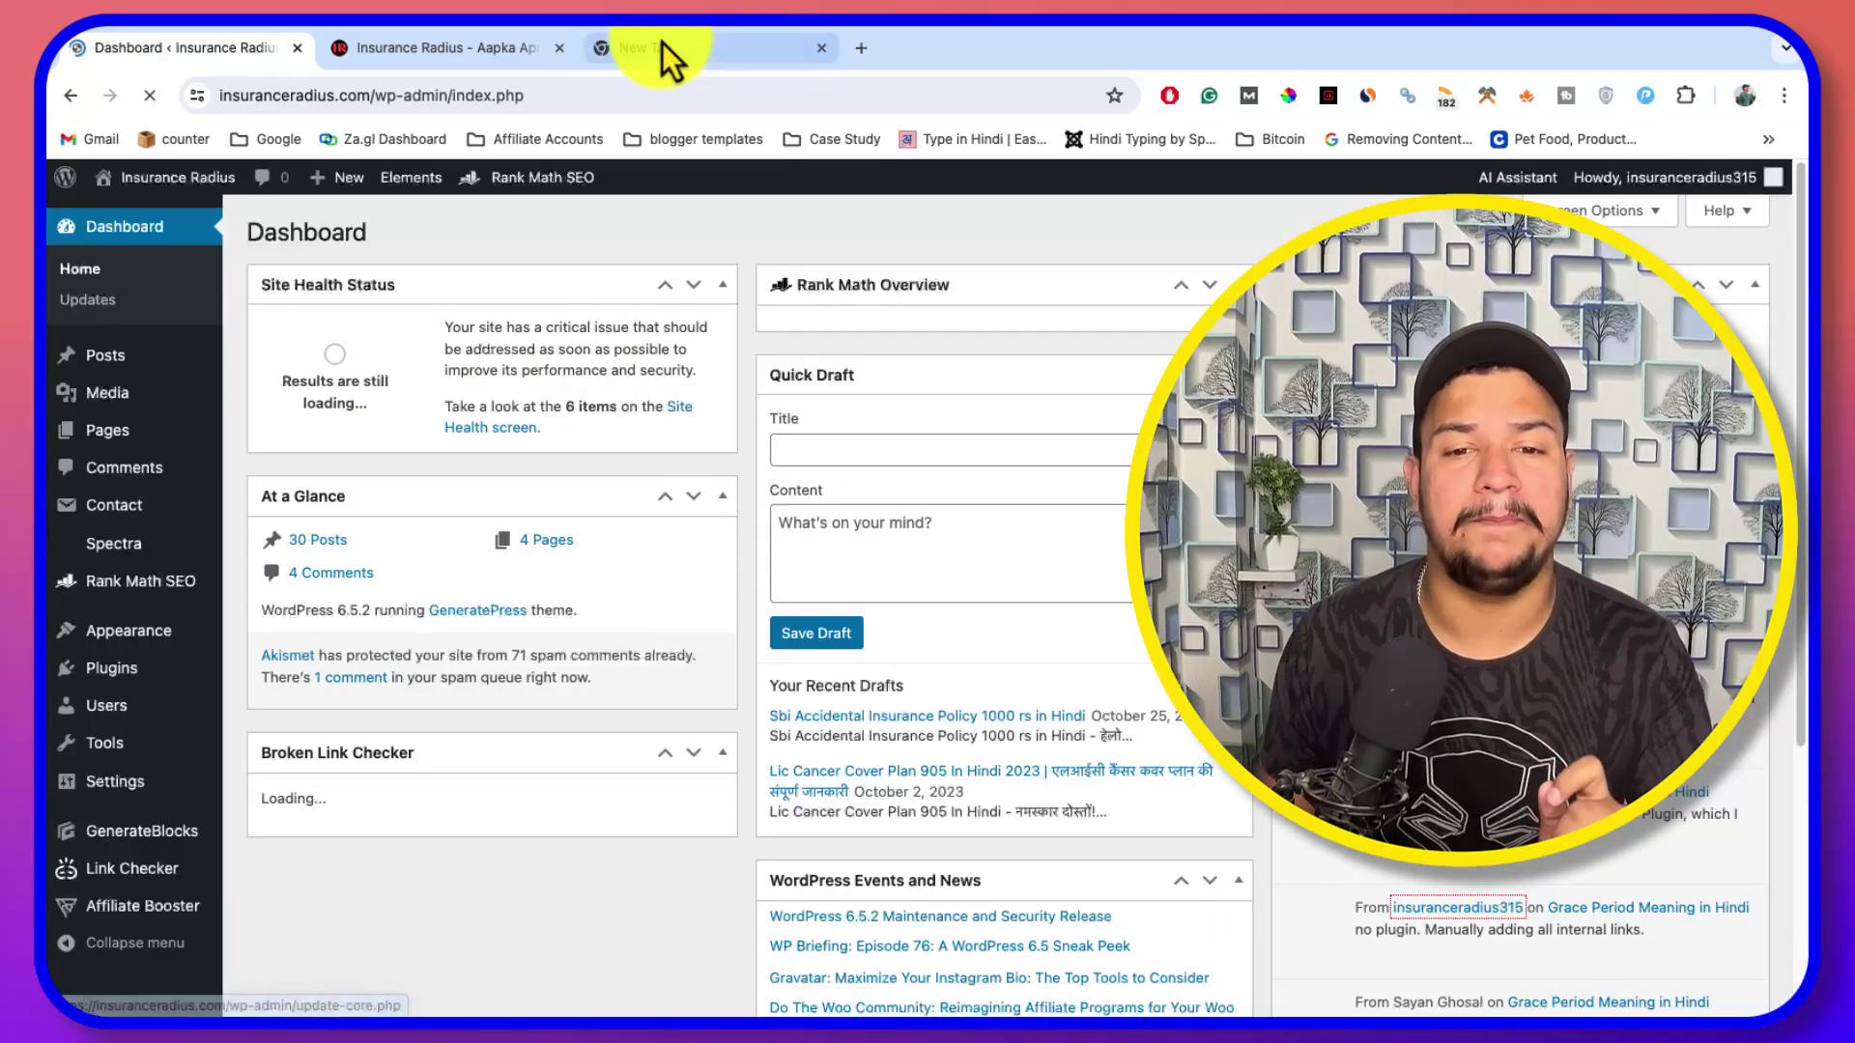
pyautogui.click(662, 46)
pyautogui.click(490, 56)
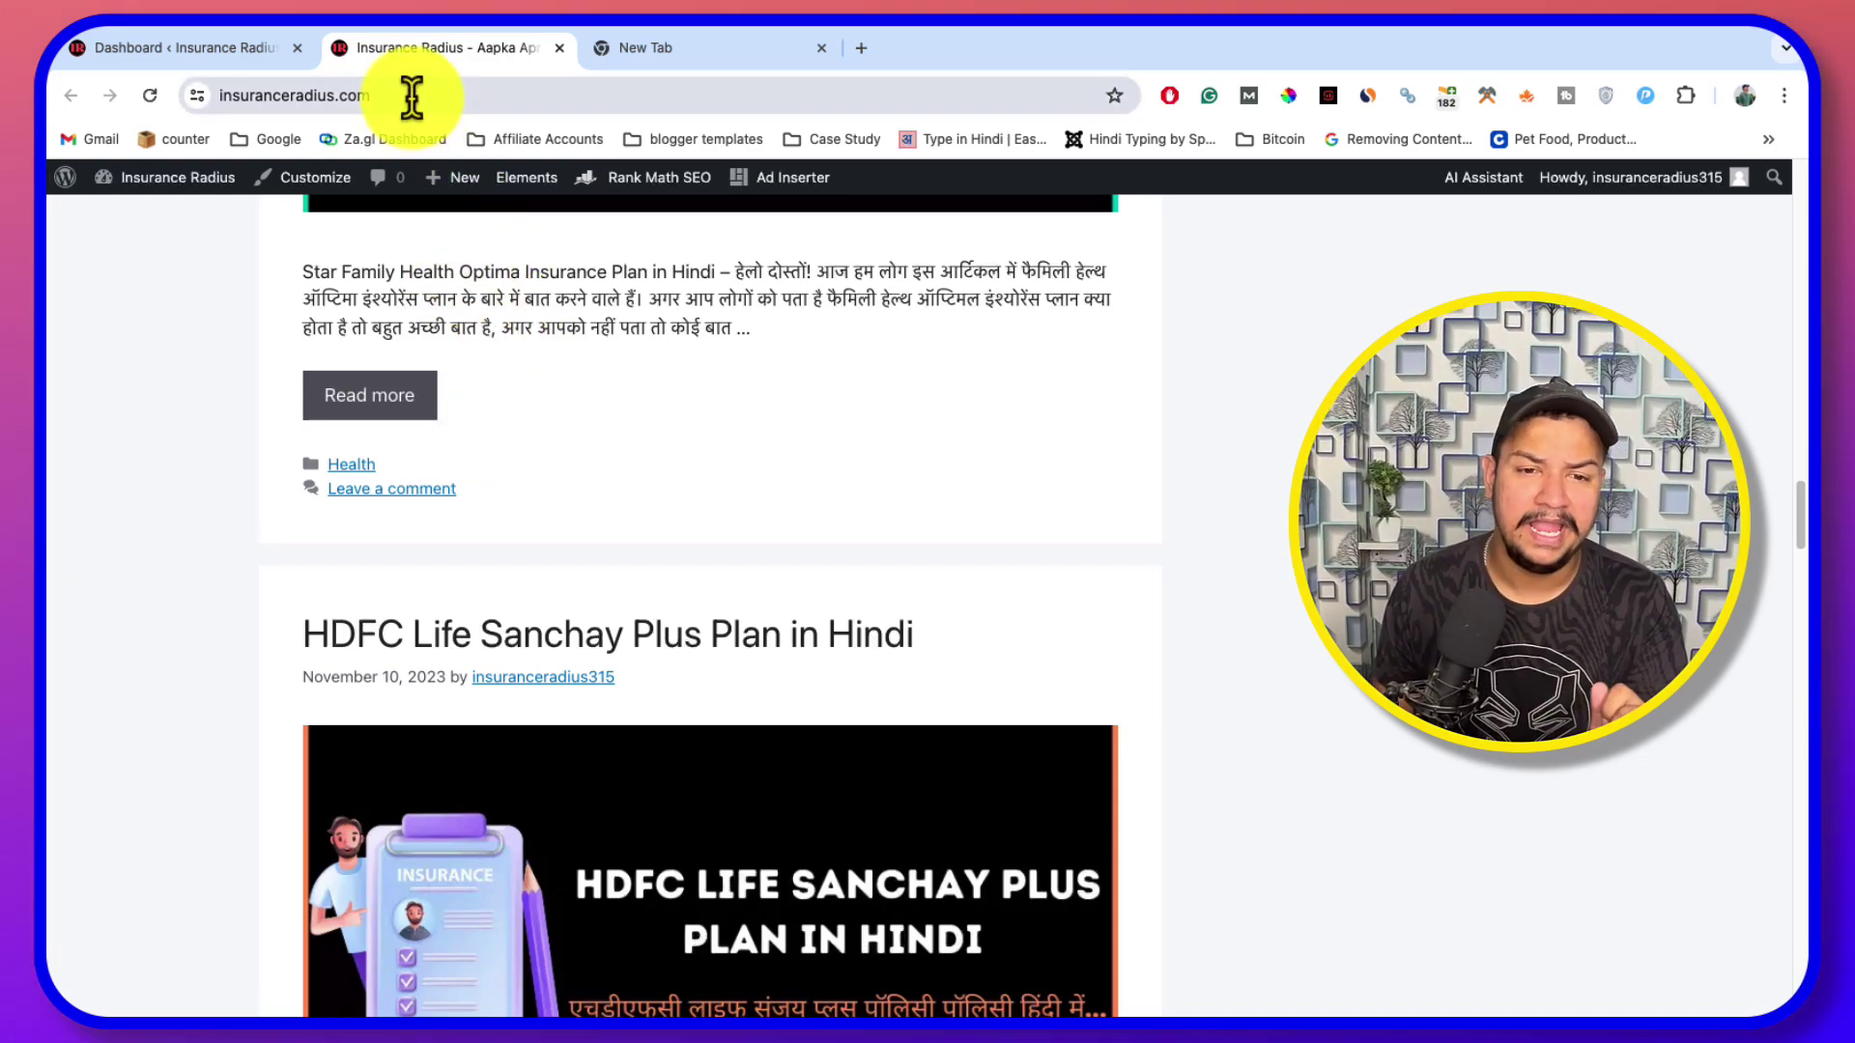
pyautogui.click(195, 66)
pyautogui.click(473, 60)
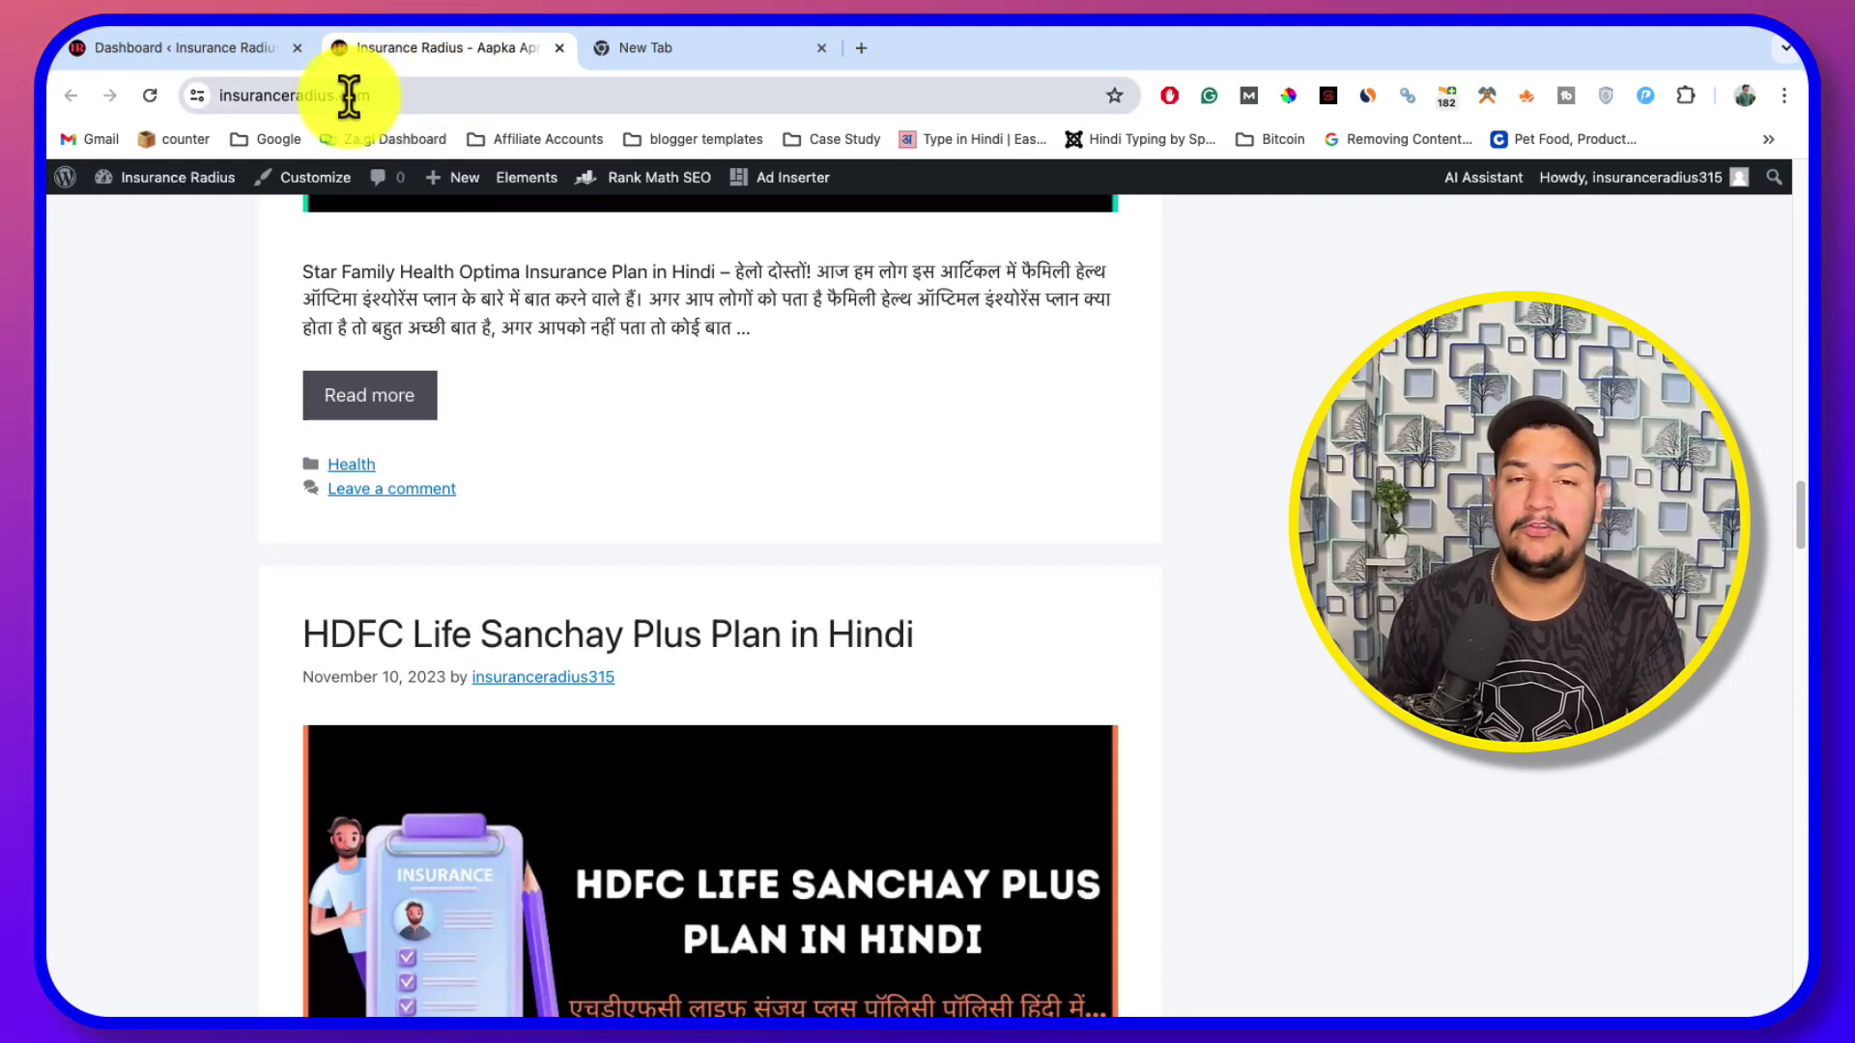
pyautogui.click(217, 56)
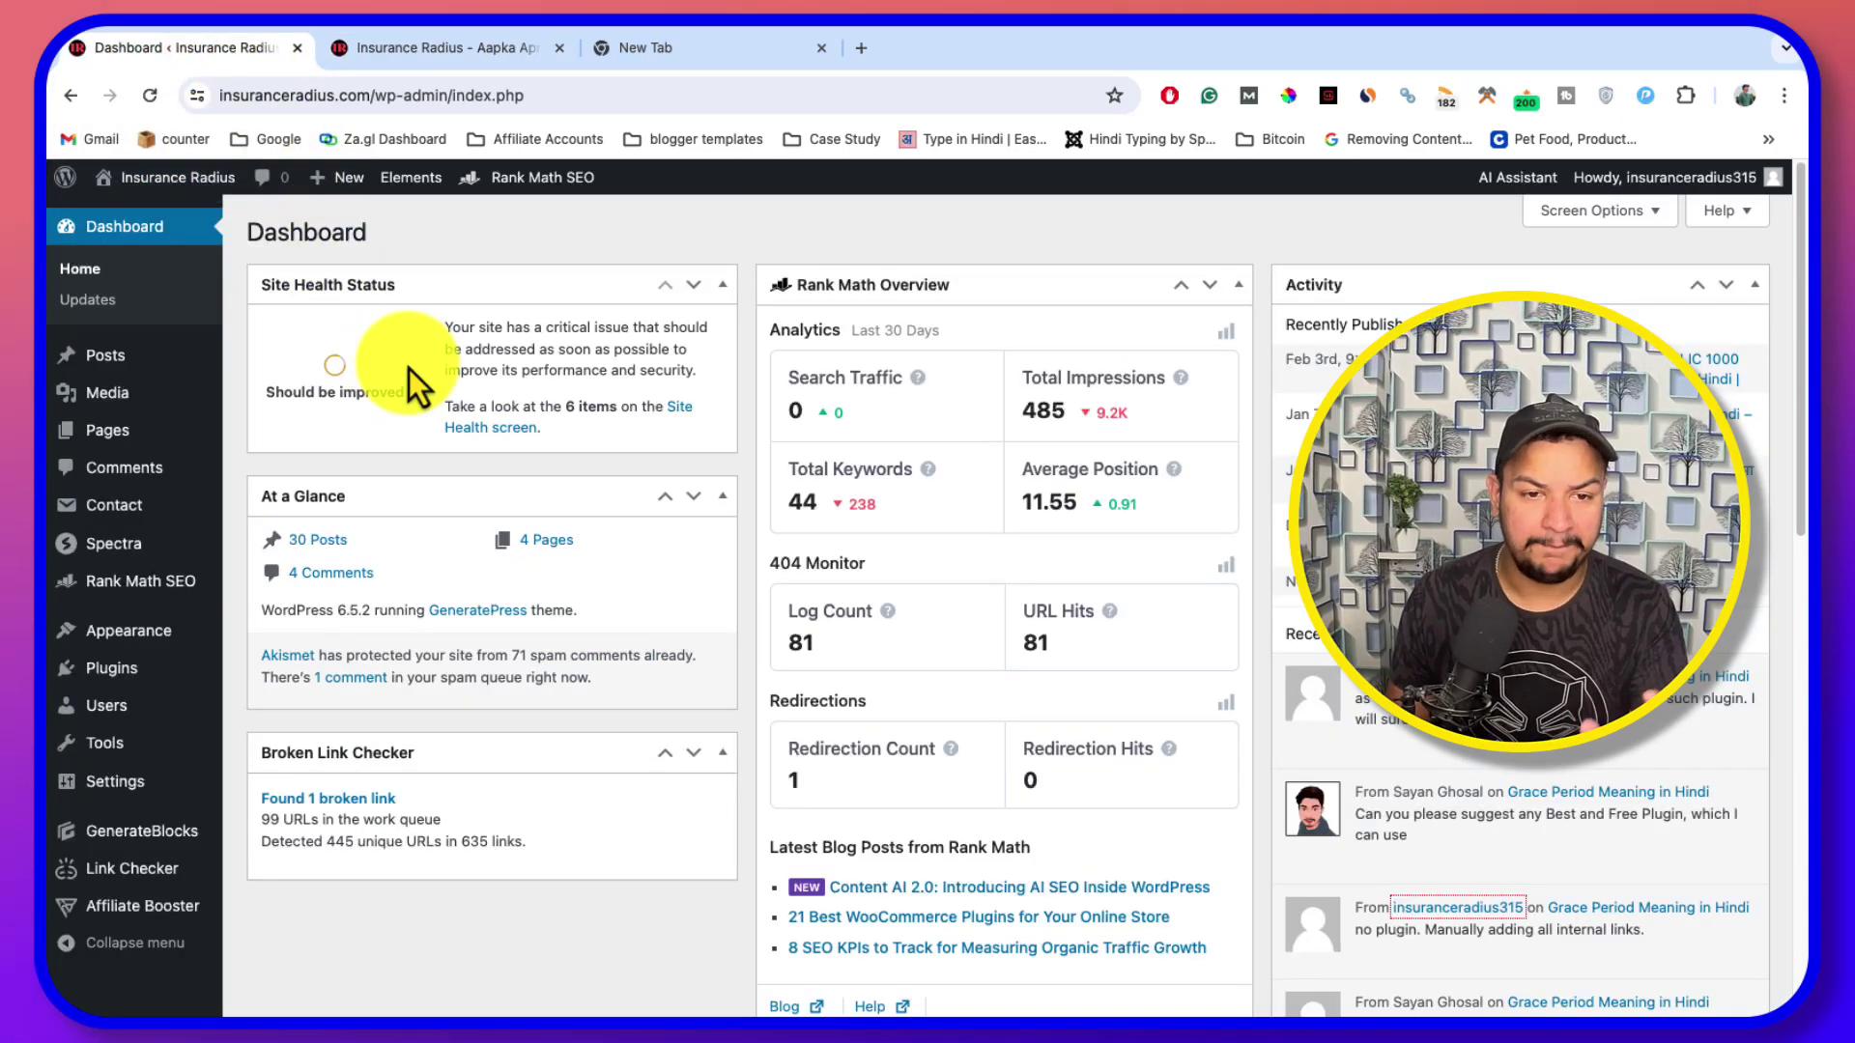
# Open the installed themes and examine the details of the active GeneratePress theme
pyautogui.moveTo(154, 633)
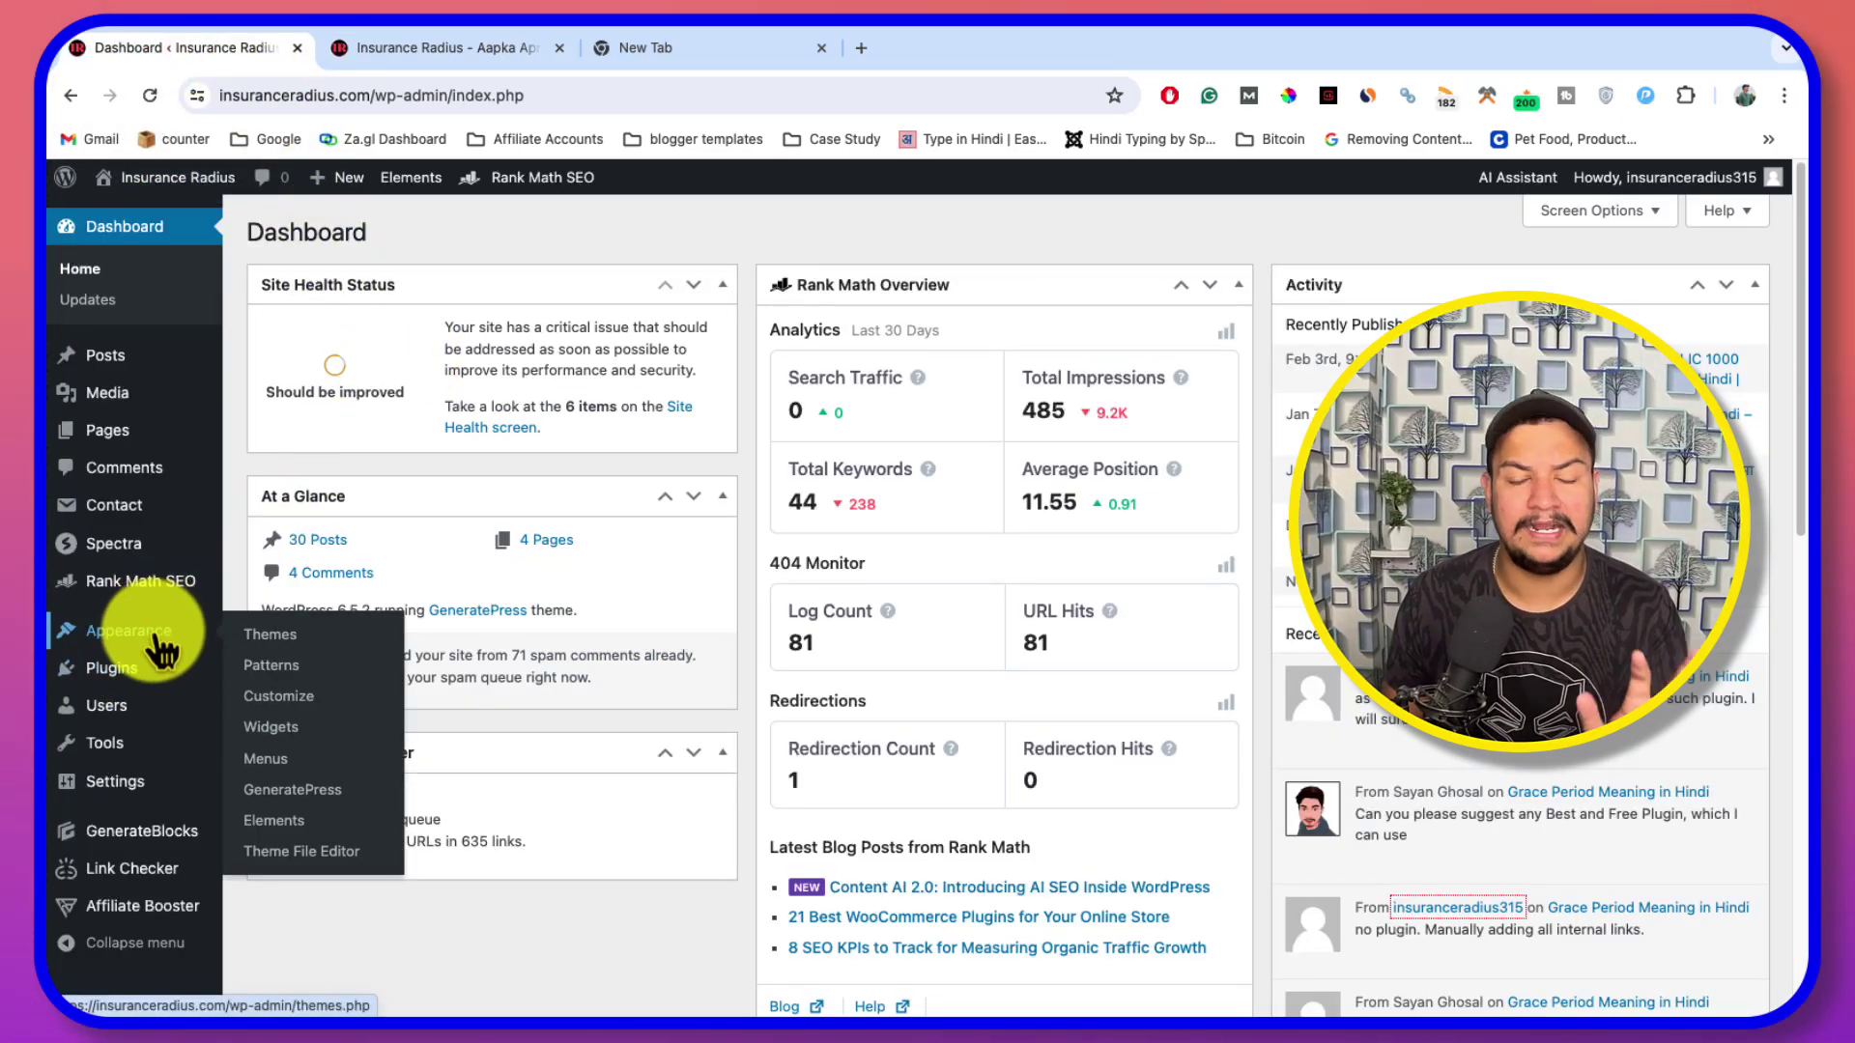
pyautogui.click(281, 642)
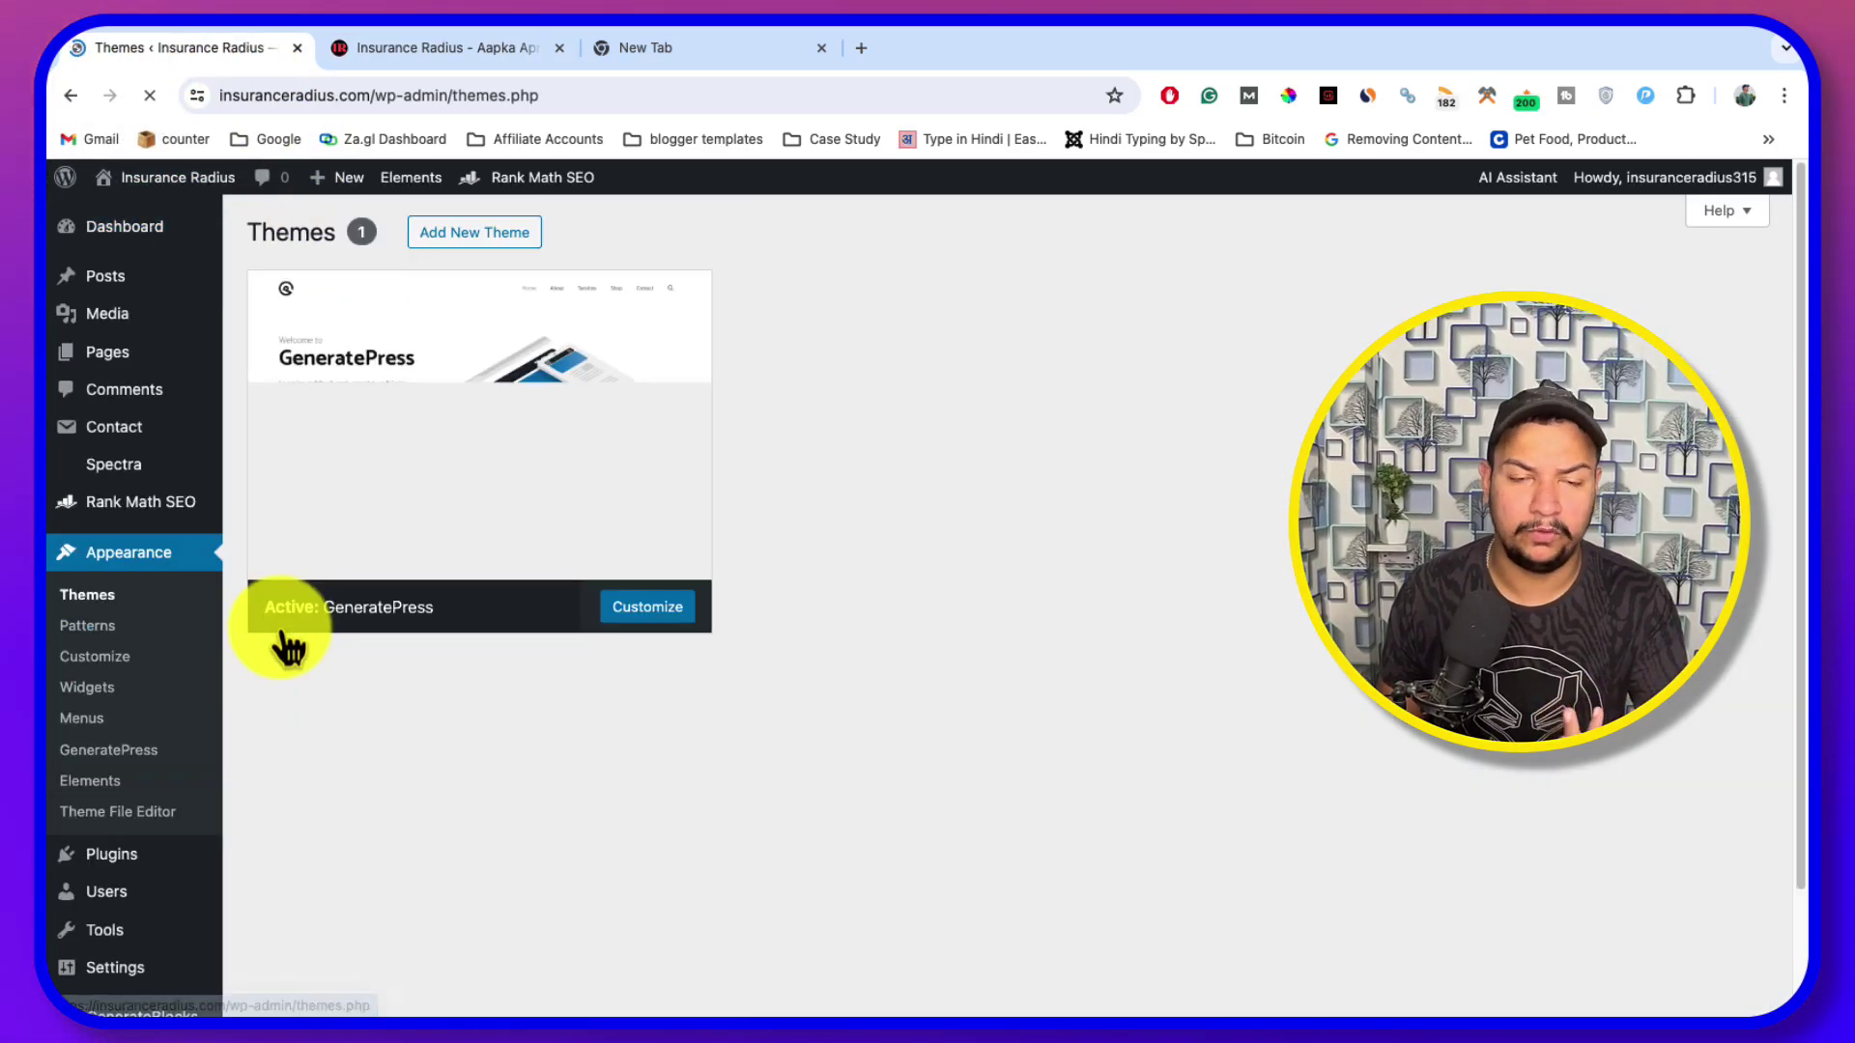
pyautogui.click(283, 647)
pyautogui.scroll(3, 360, 604)
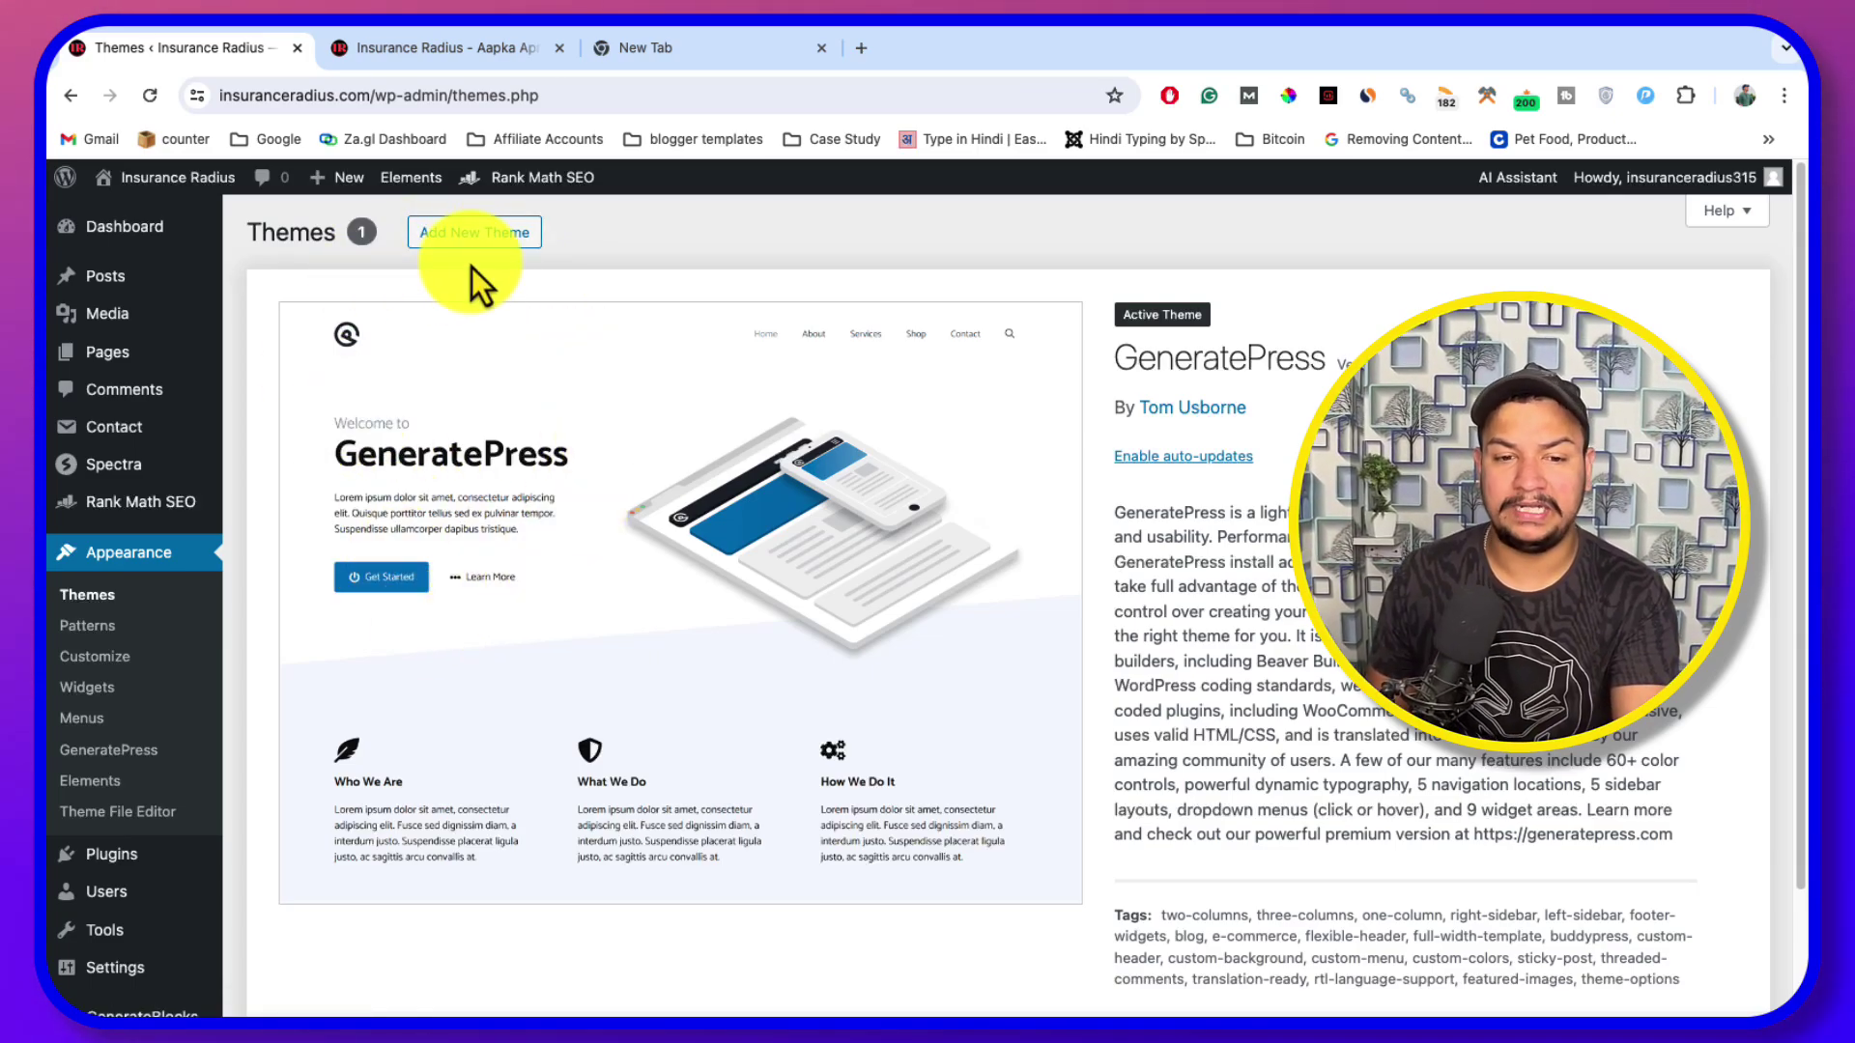
pyautogui.scroll(-3, 623, 464)
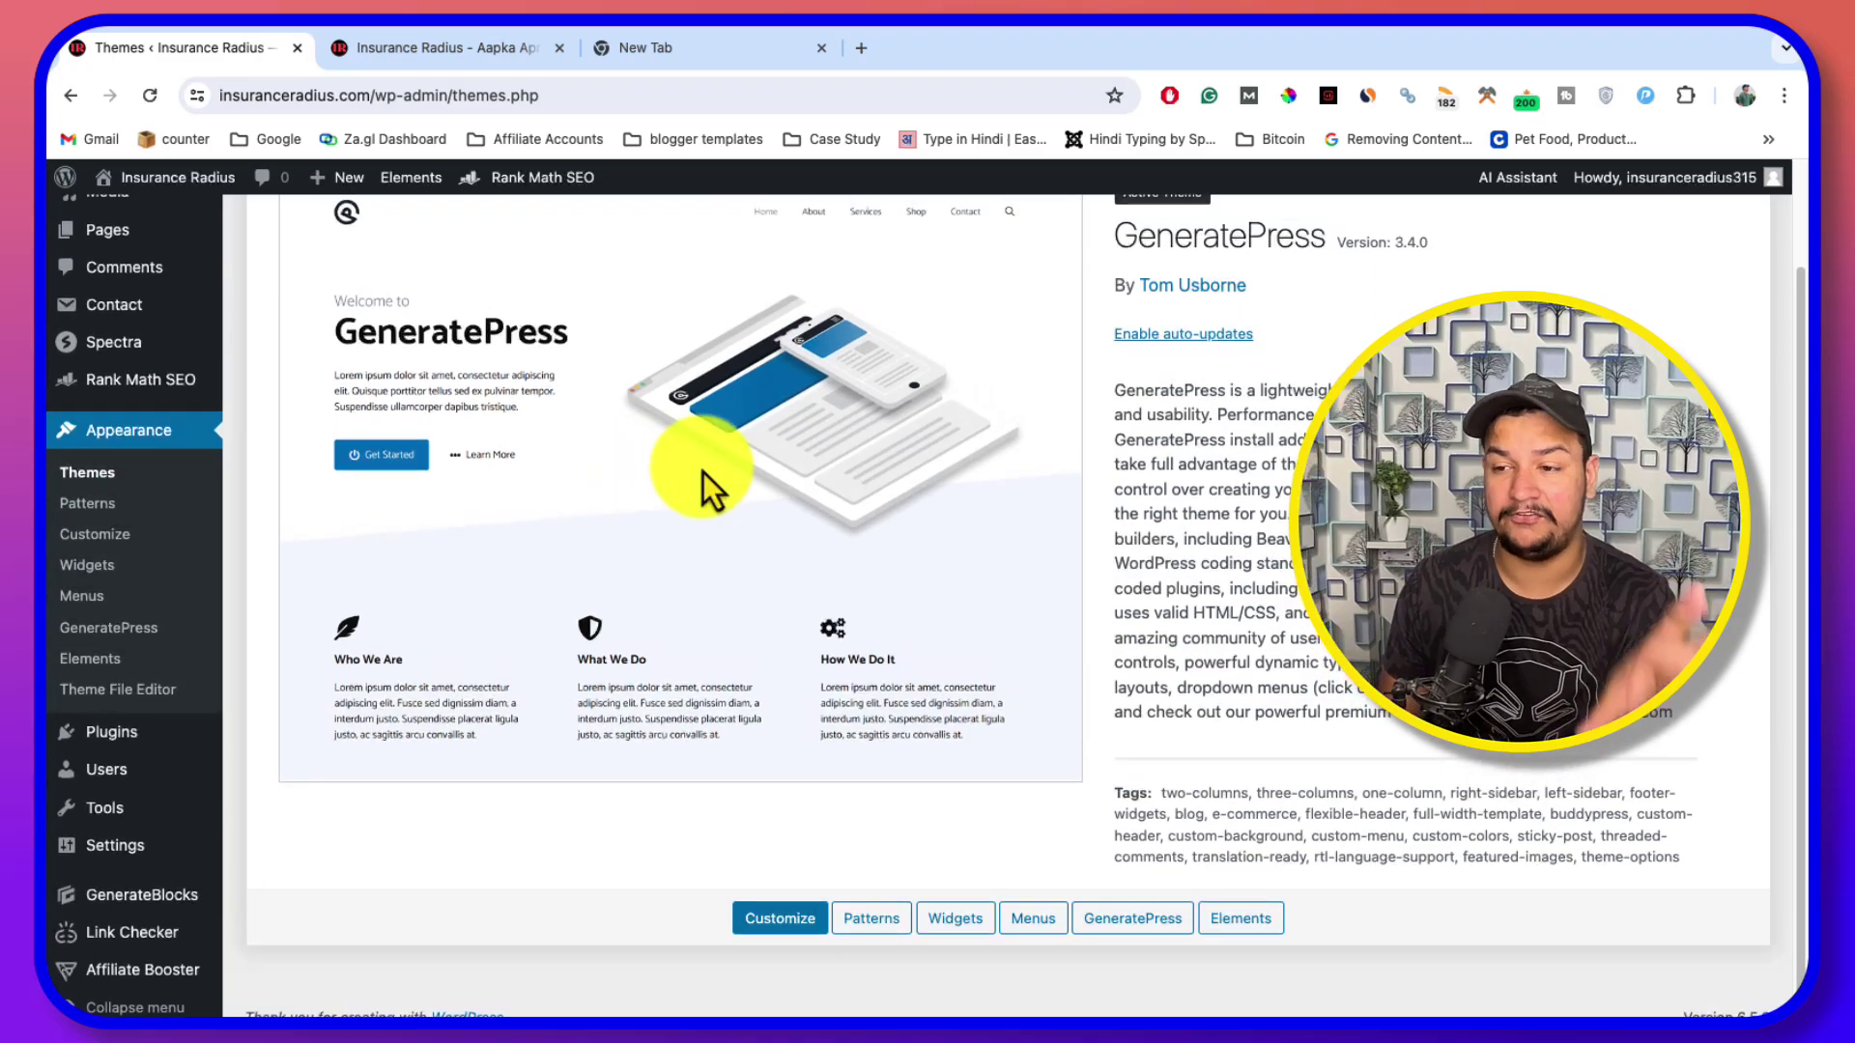
pyautogui.scroll(3, 750, 537)
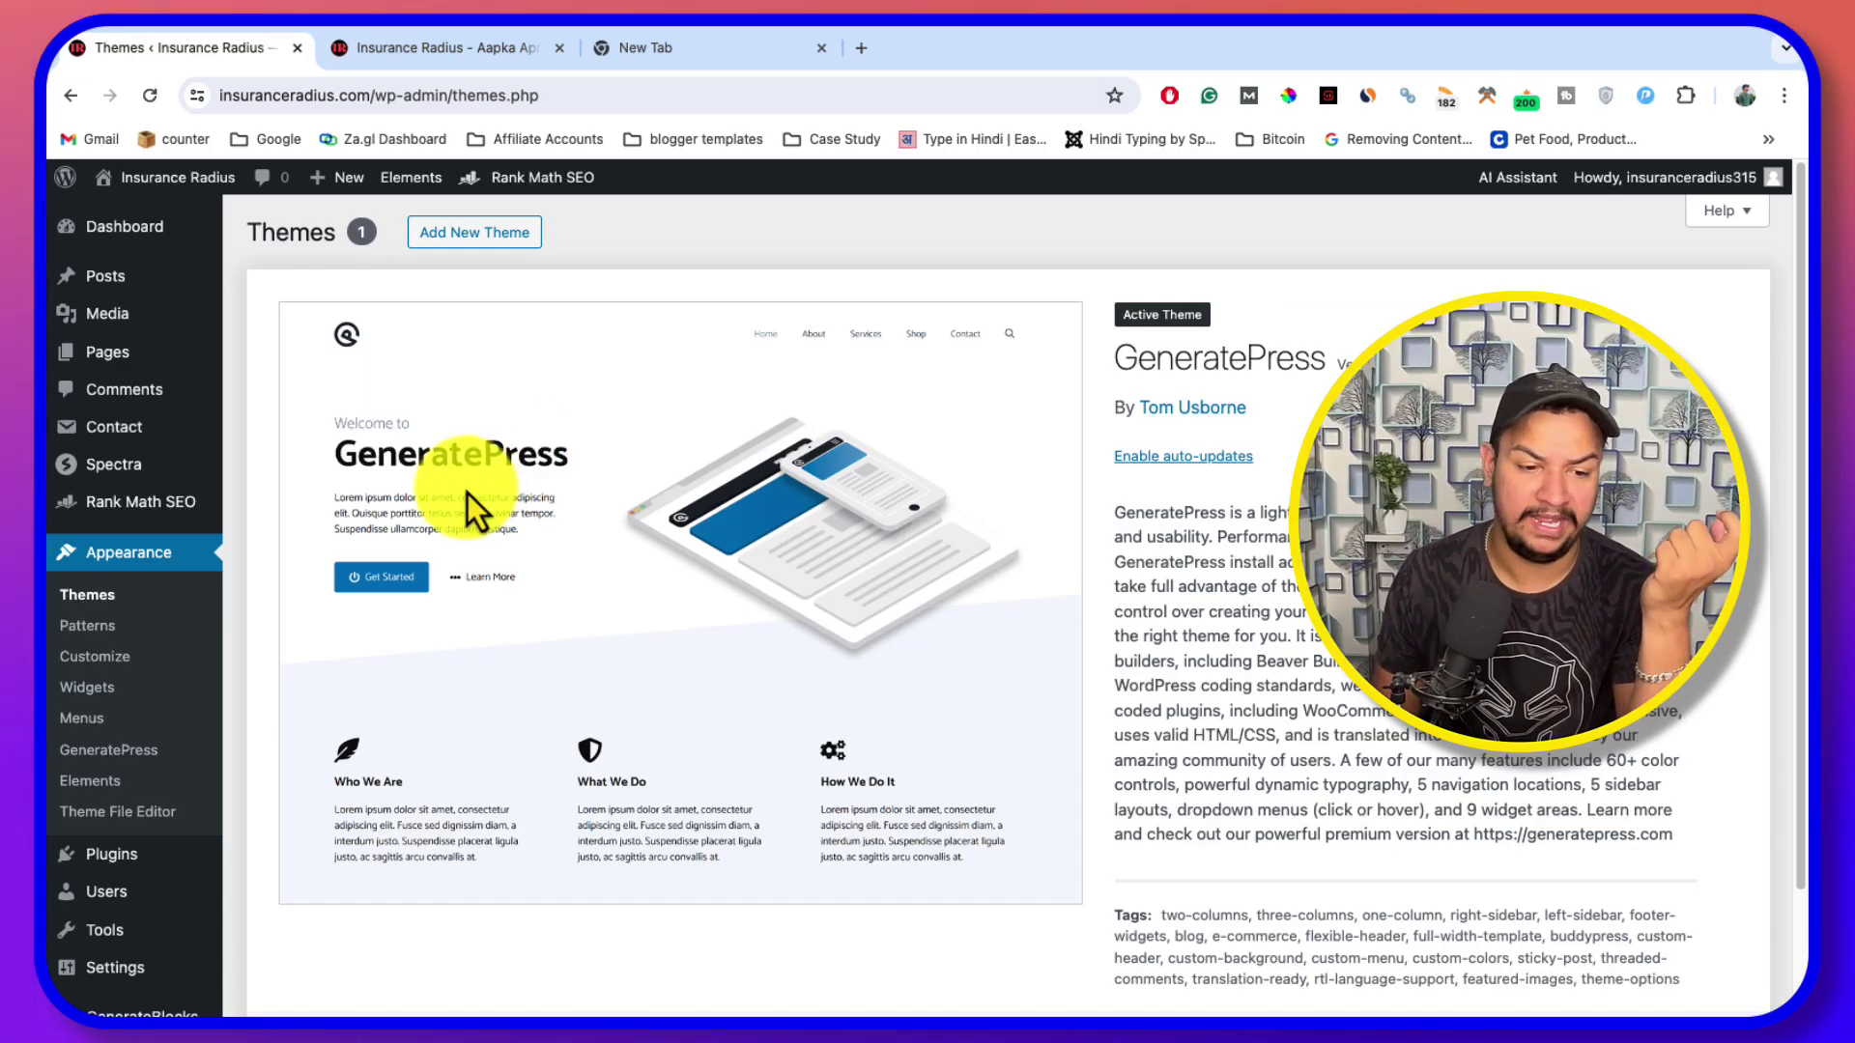
pyautogui.scroll(-2, 309, 466)
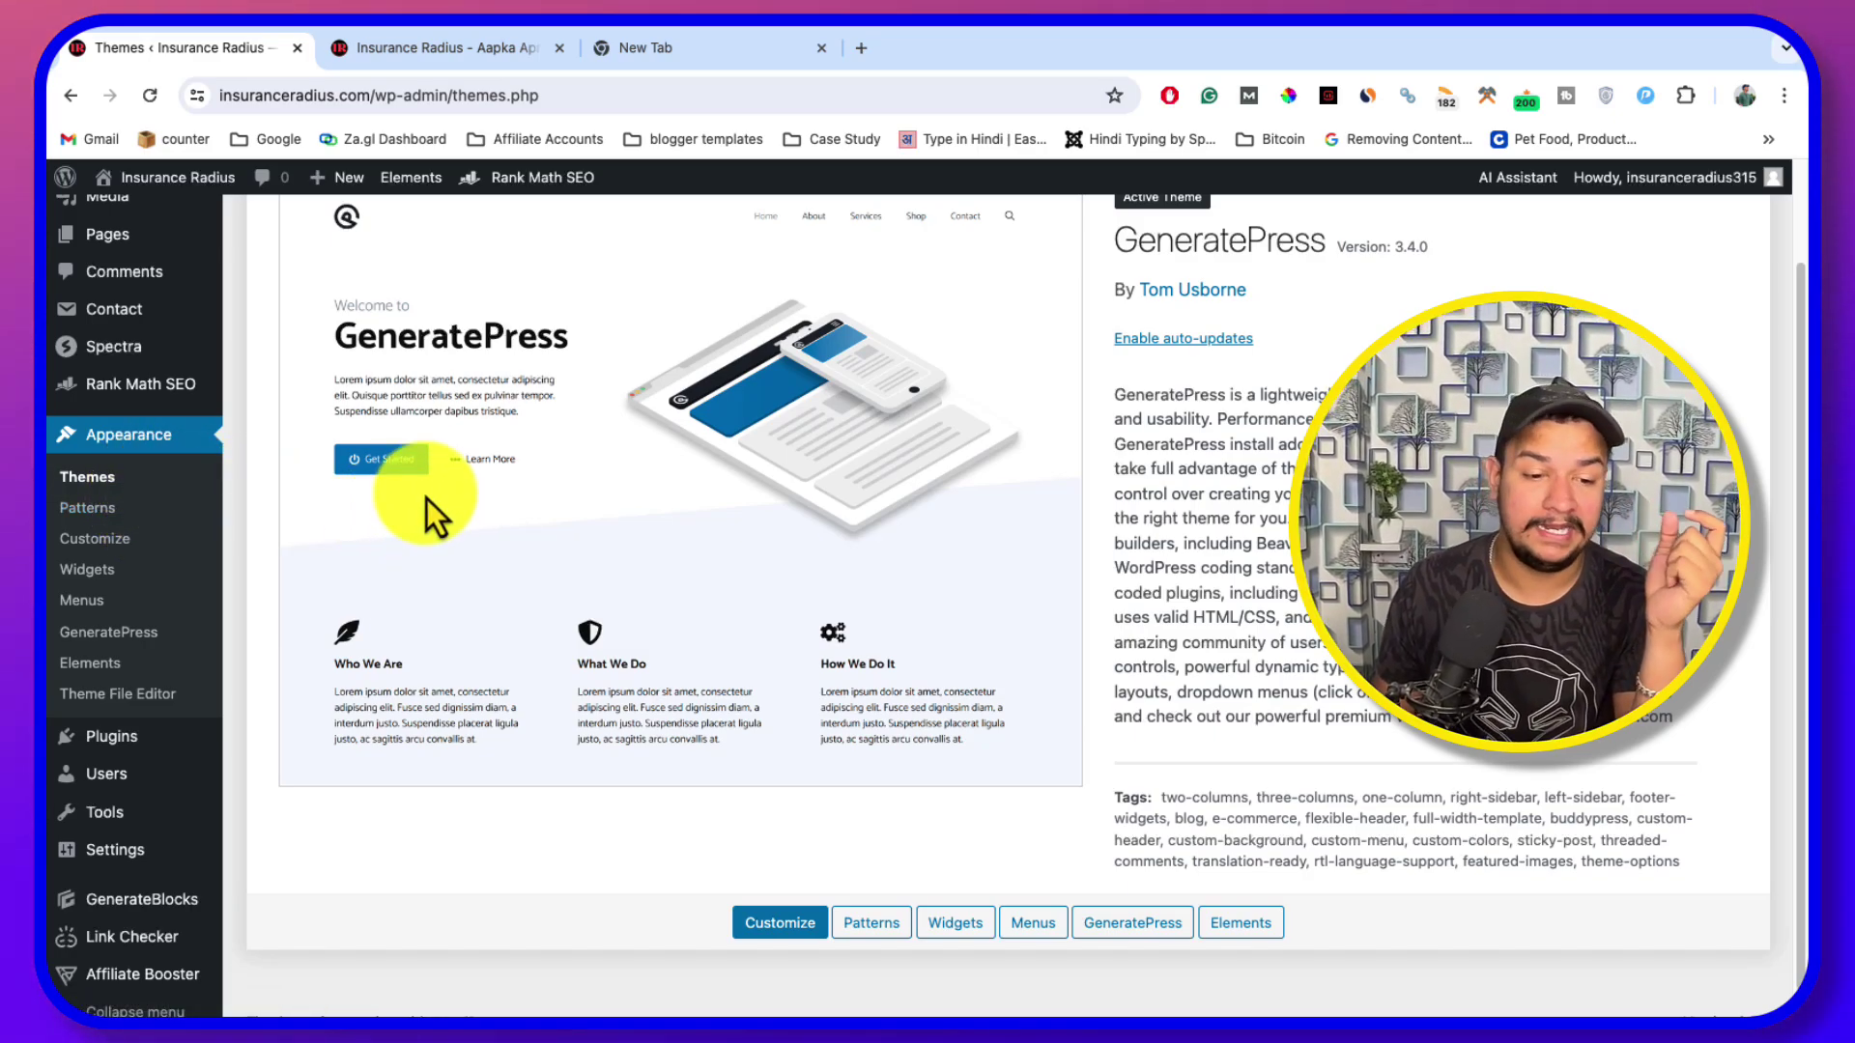
# Open the installed plugins and look through the list for GP Premium
pyautogui.moveTo(115, 742)
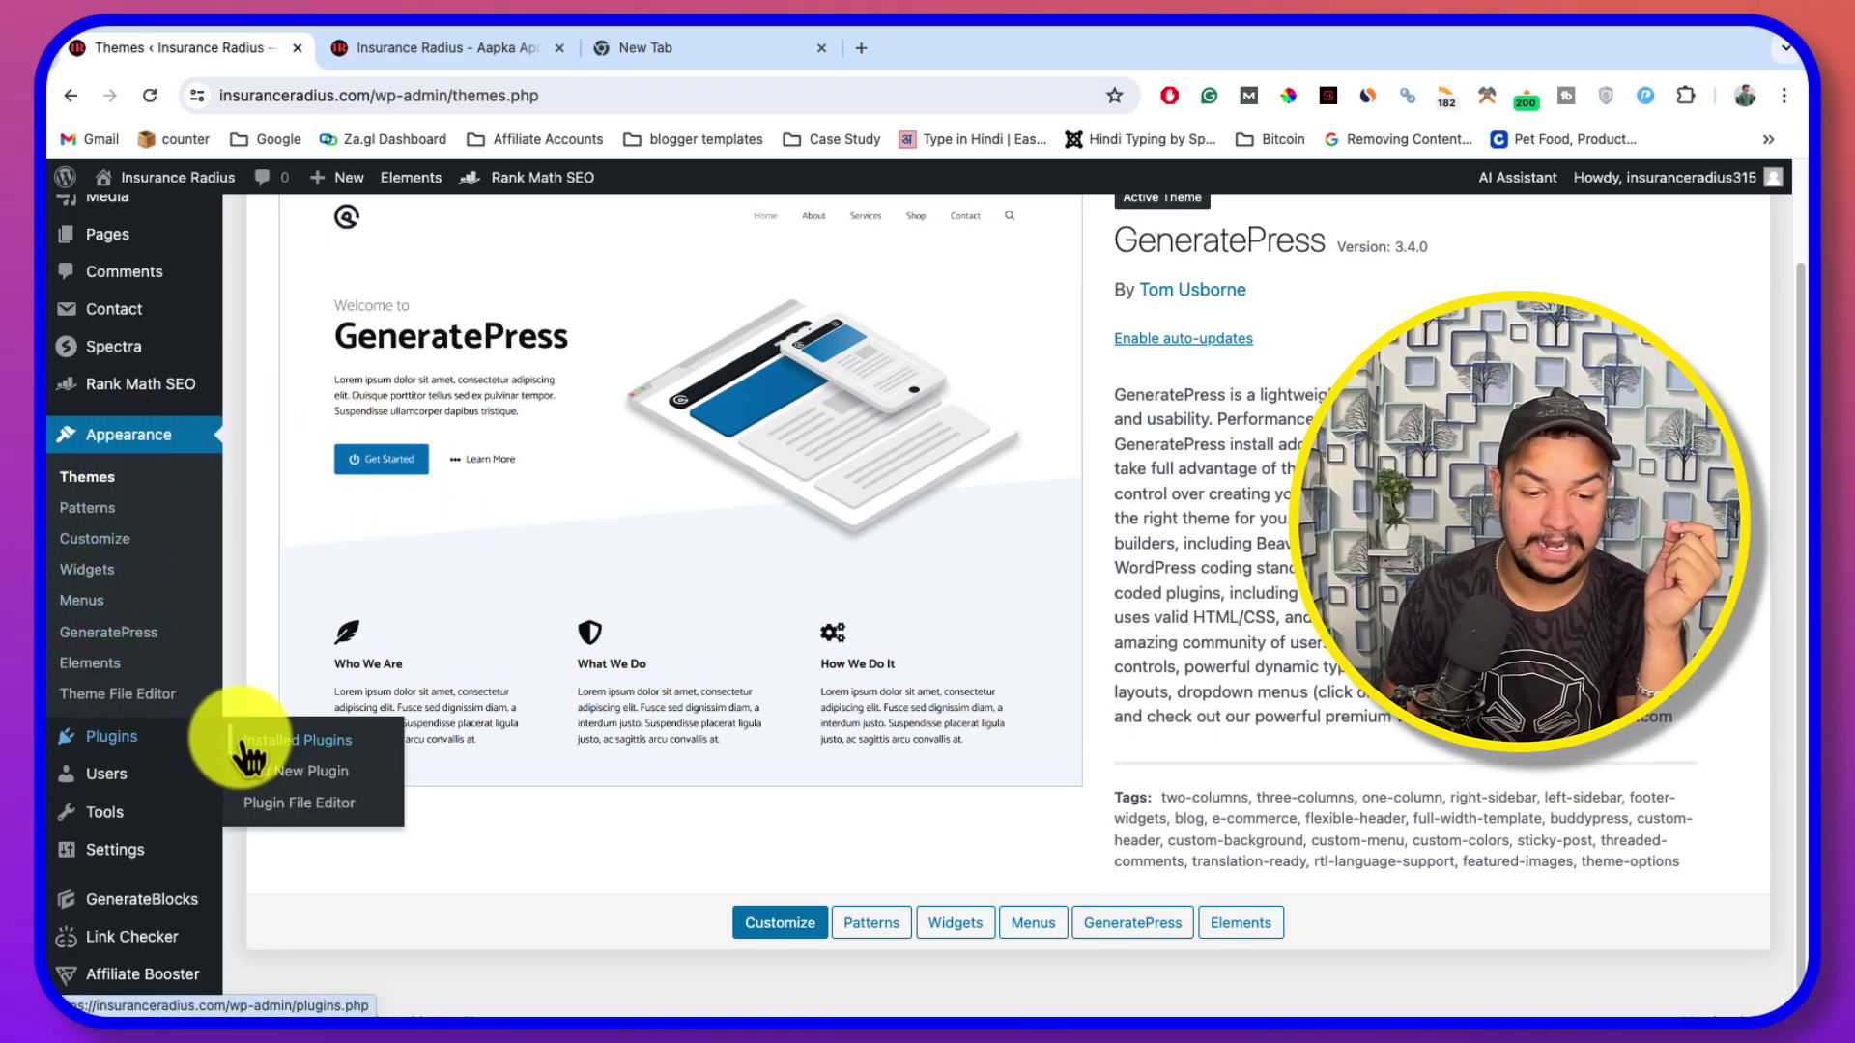
pyautogui.click(281, 740)
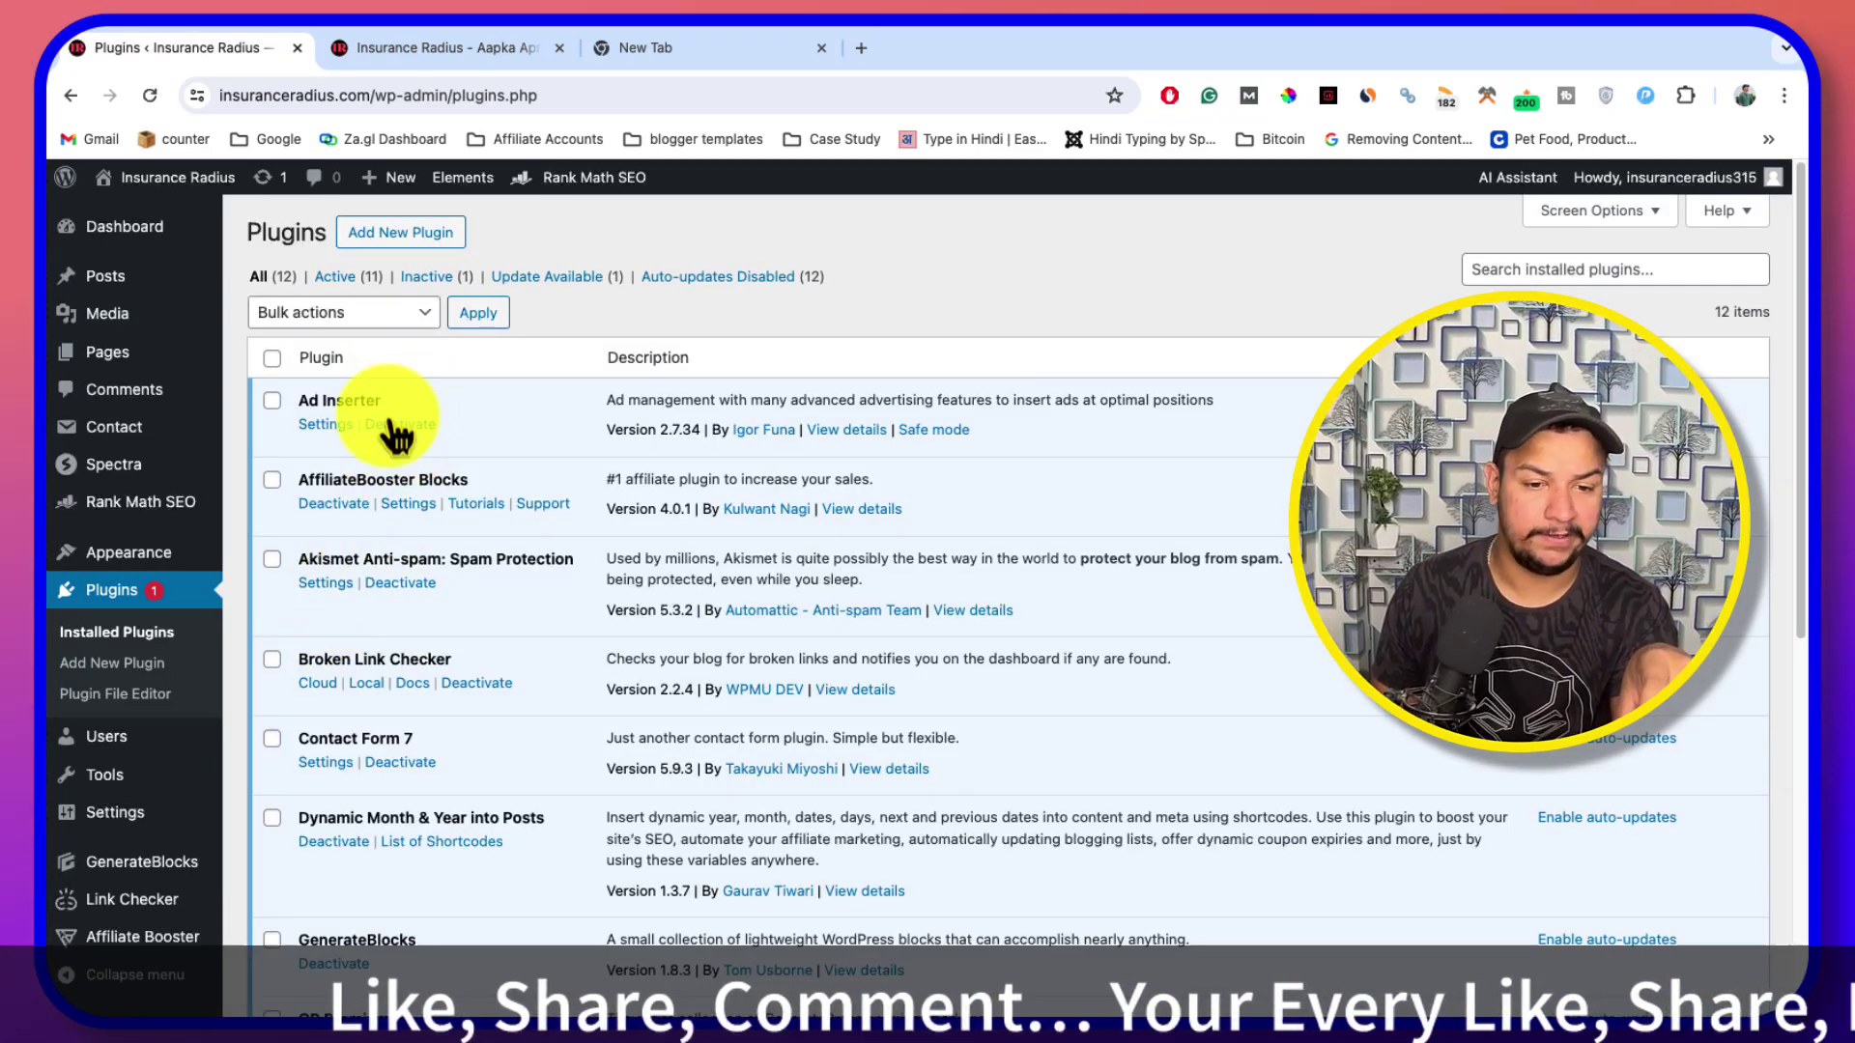
pyautogui.scroll(-2, 436, 523)
pyautogui.scroll(-5, 437, 523)
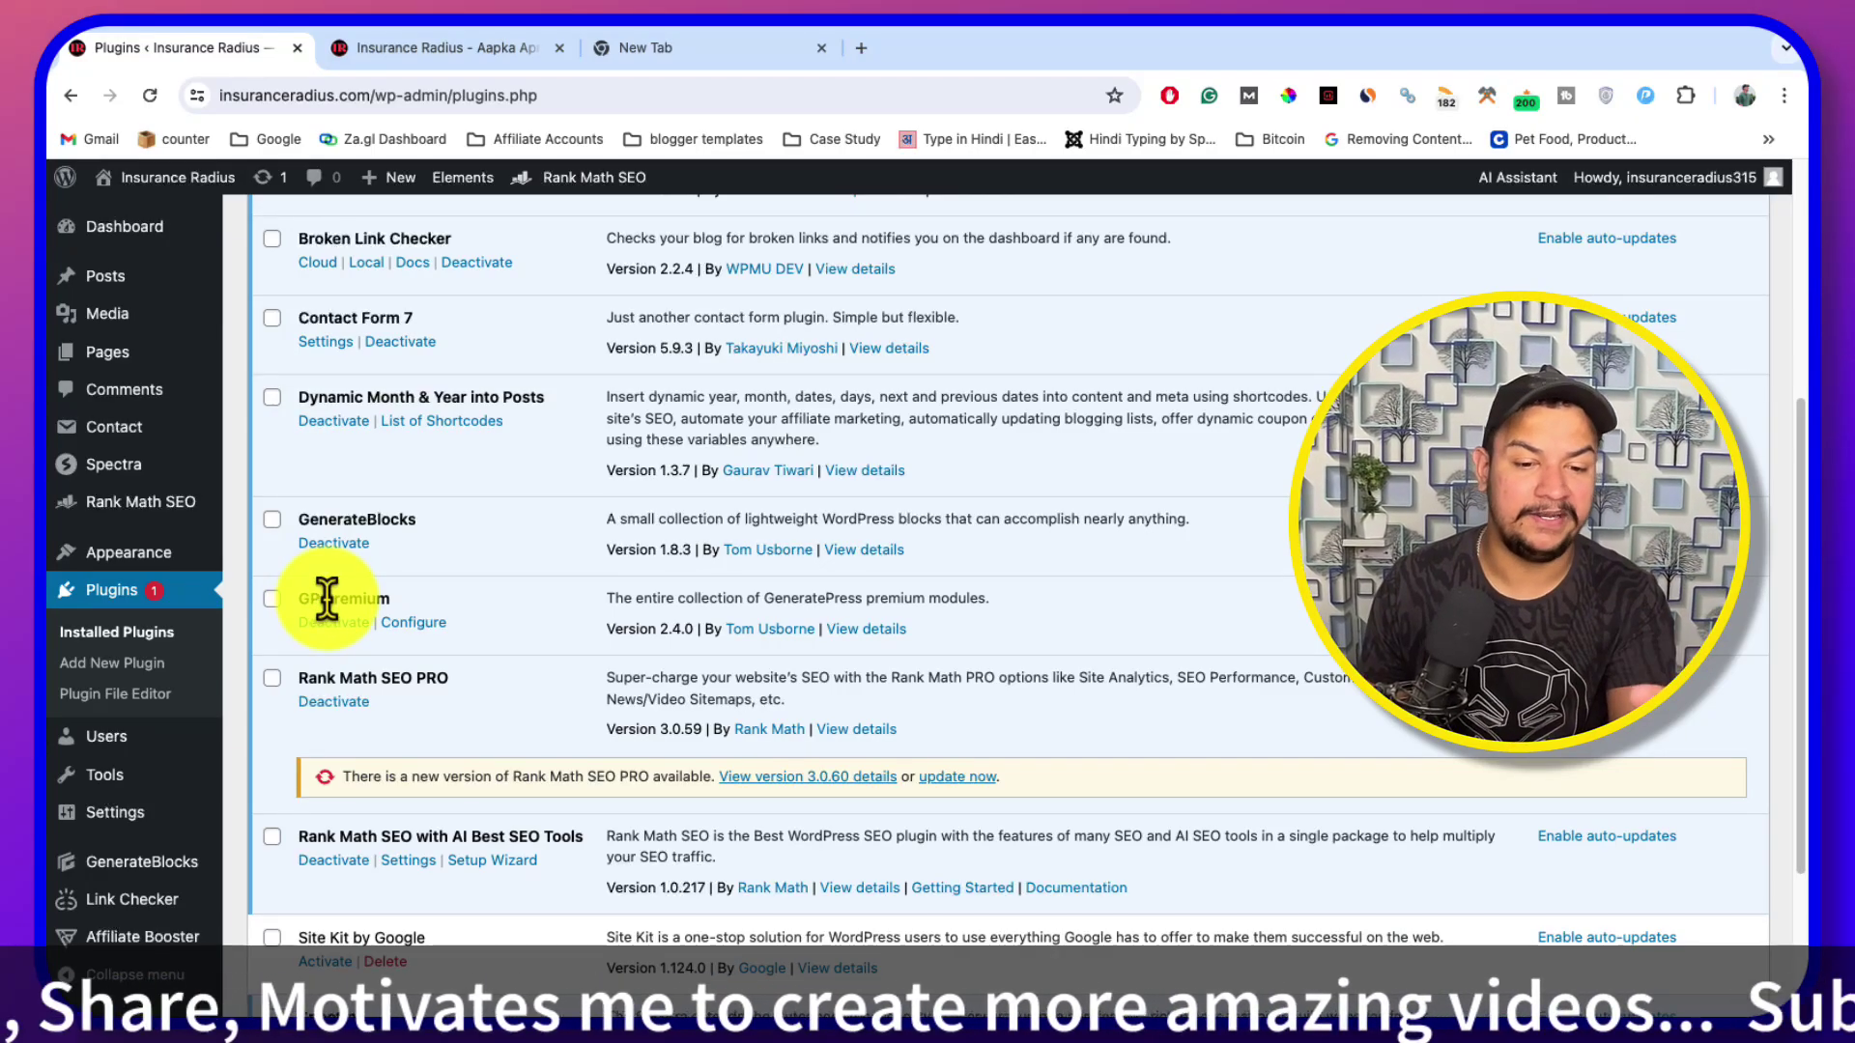
# Open the GeneratePress options page and check the activation state of its premium modules
pyautogui.moveTo(144, 553)
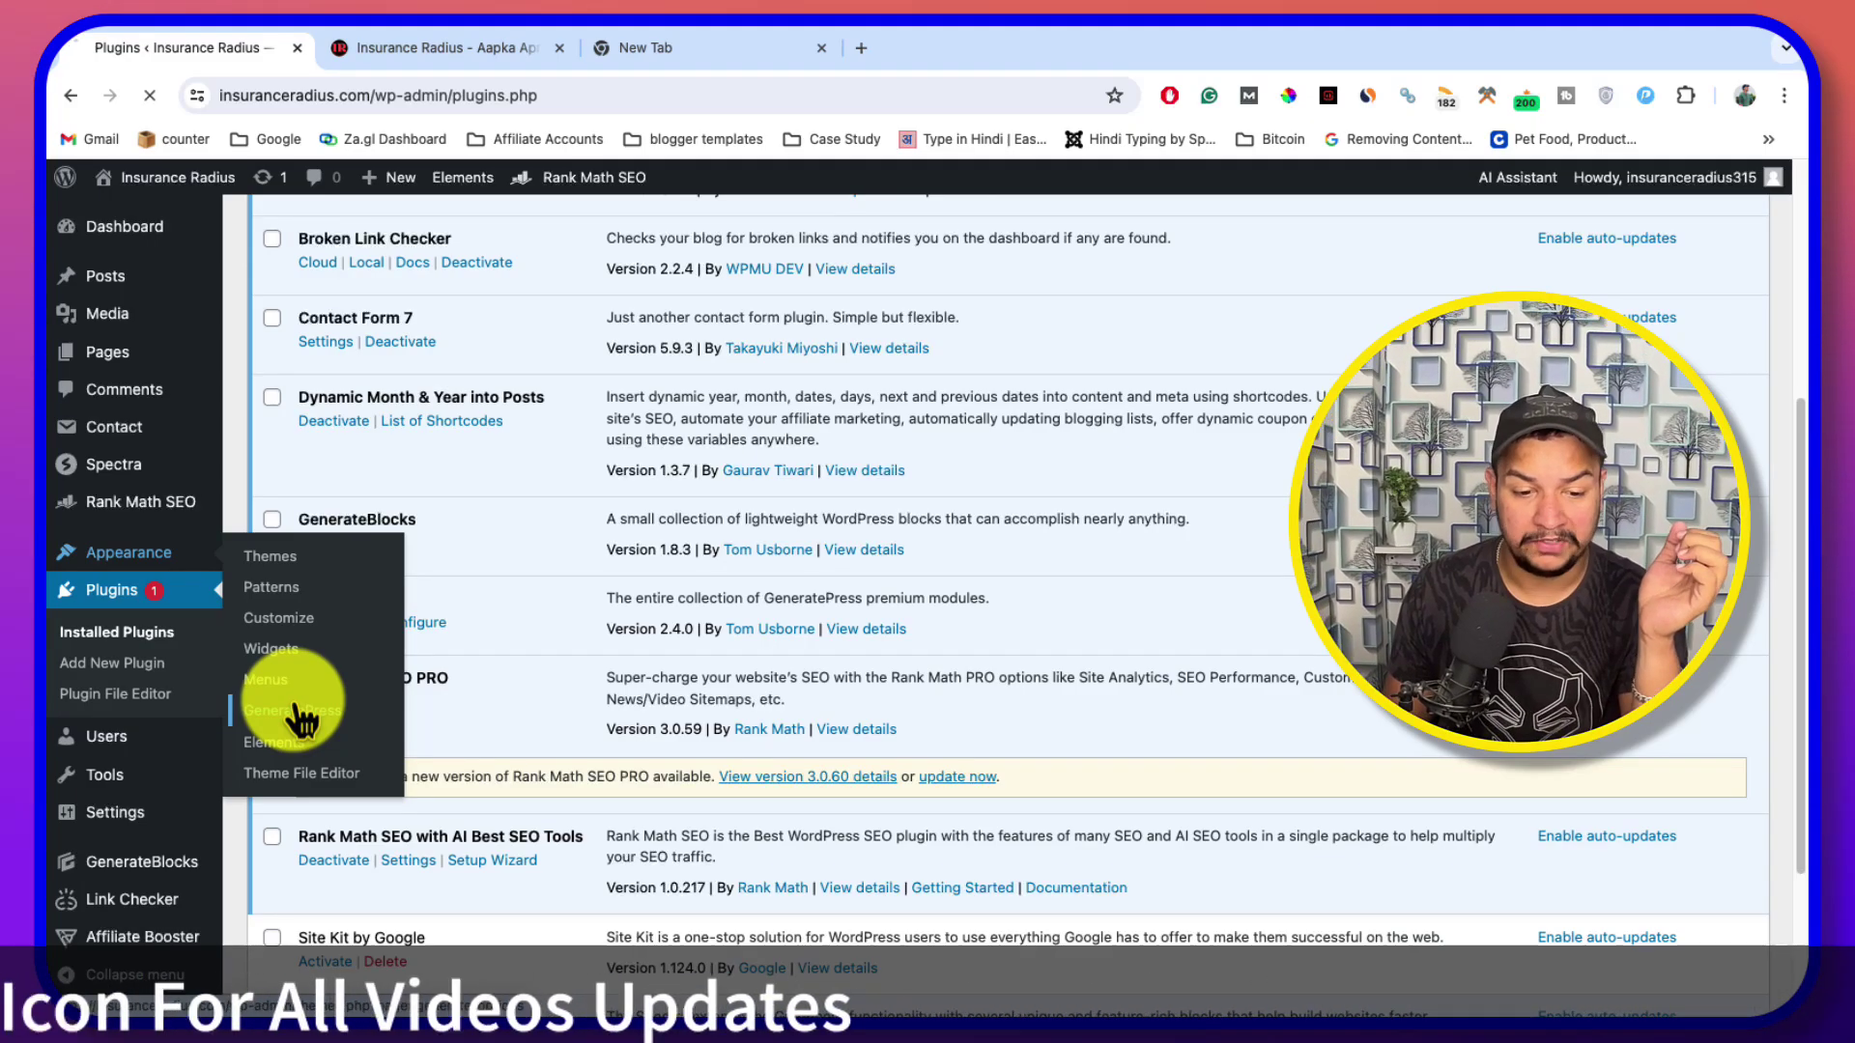
pyautogui.click(314, 715)
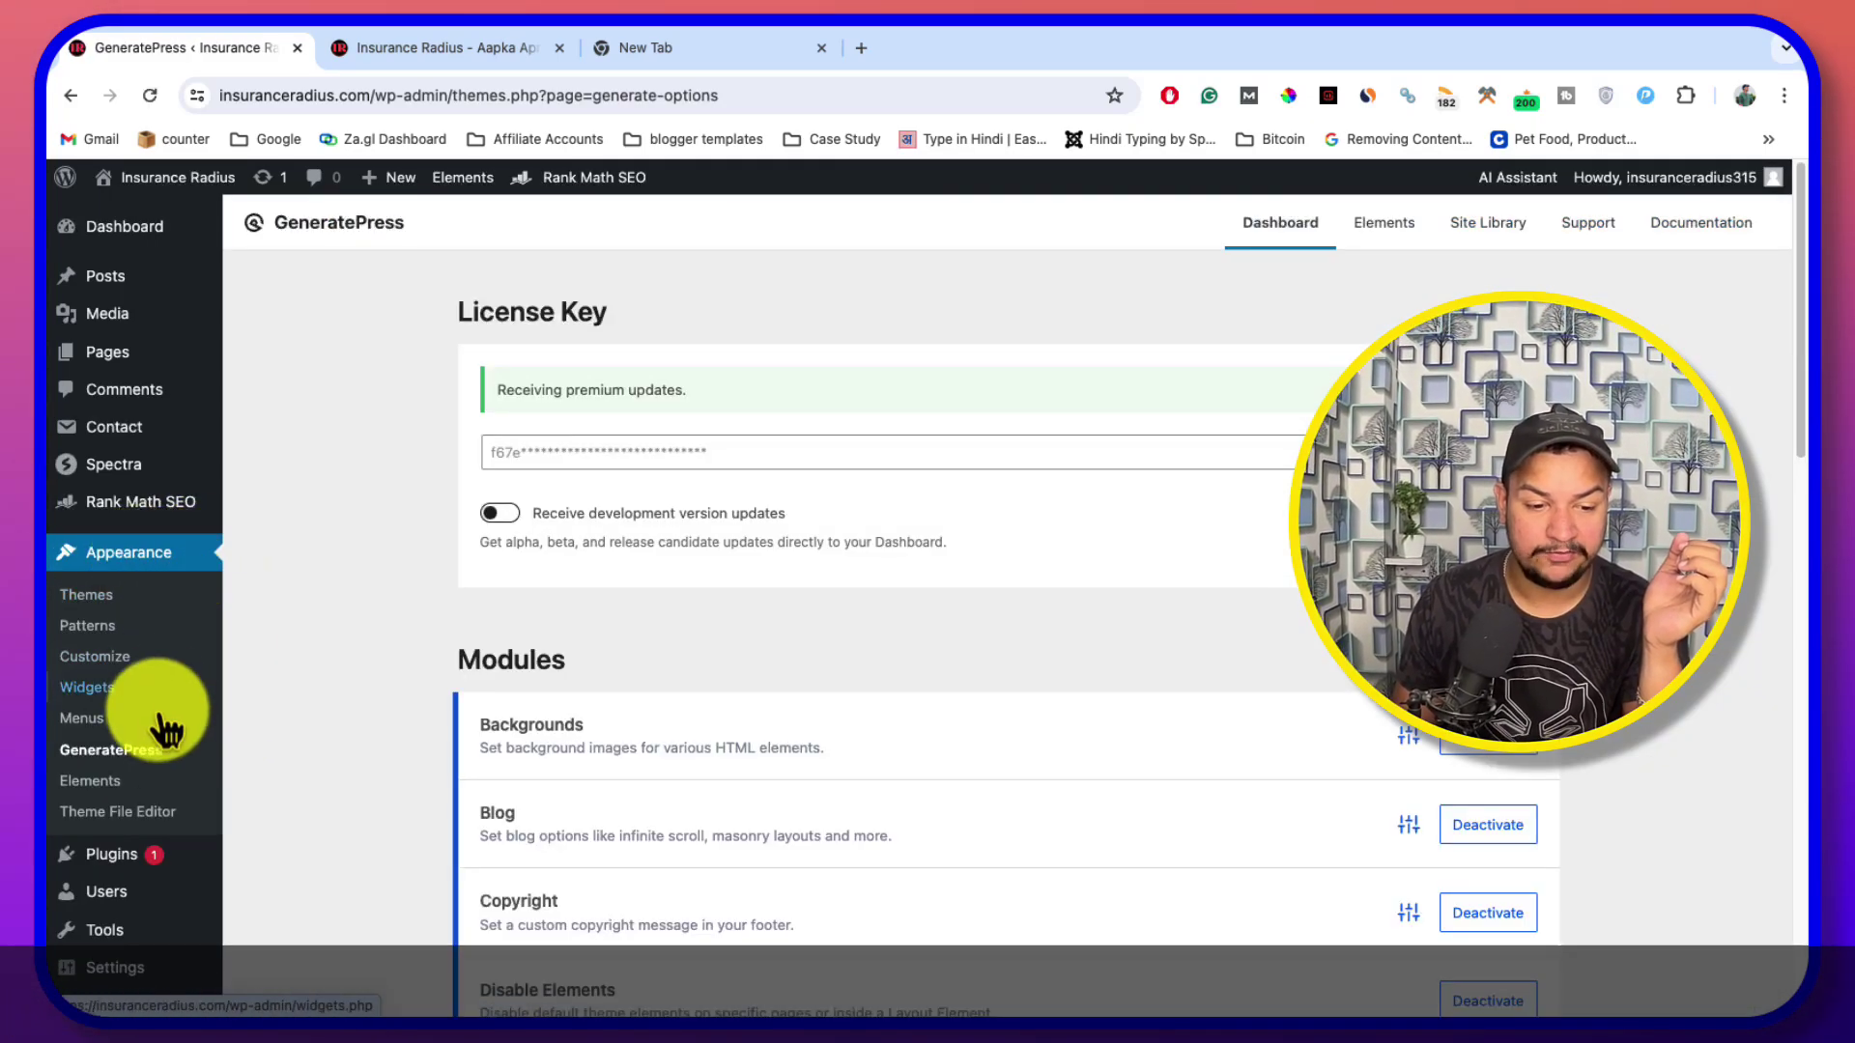
pyautogui.scroll(-2, 807, 666)
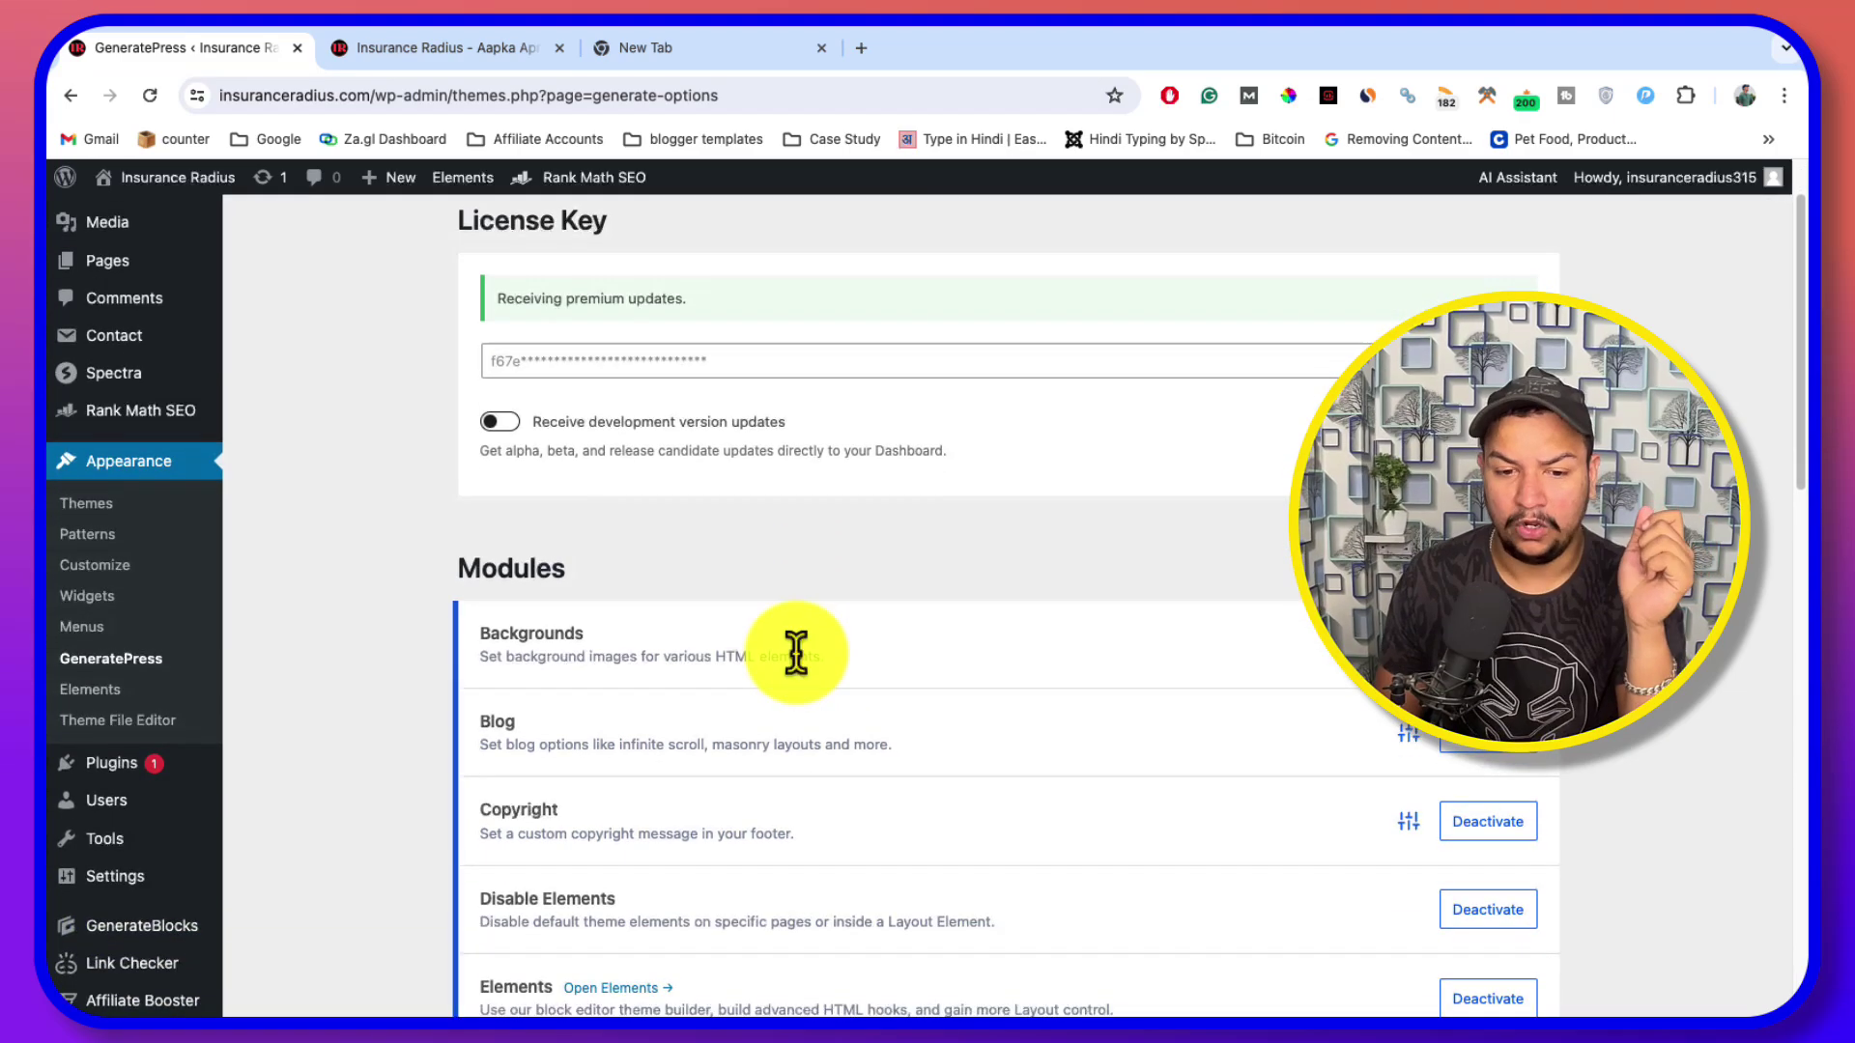
pyautogui.scroll(-4, 780, 645)
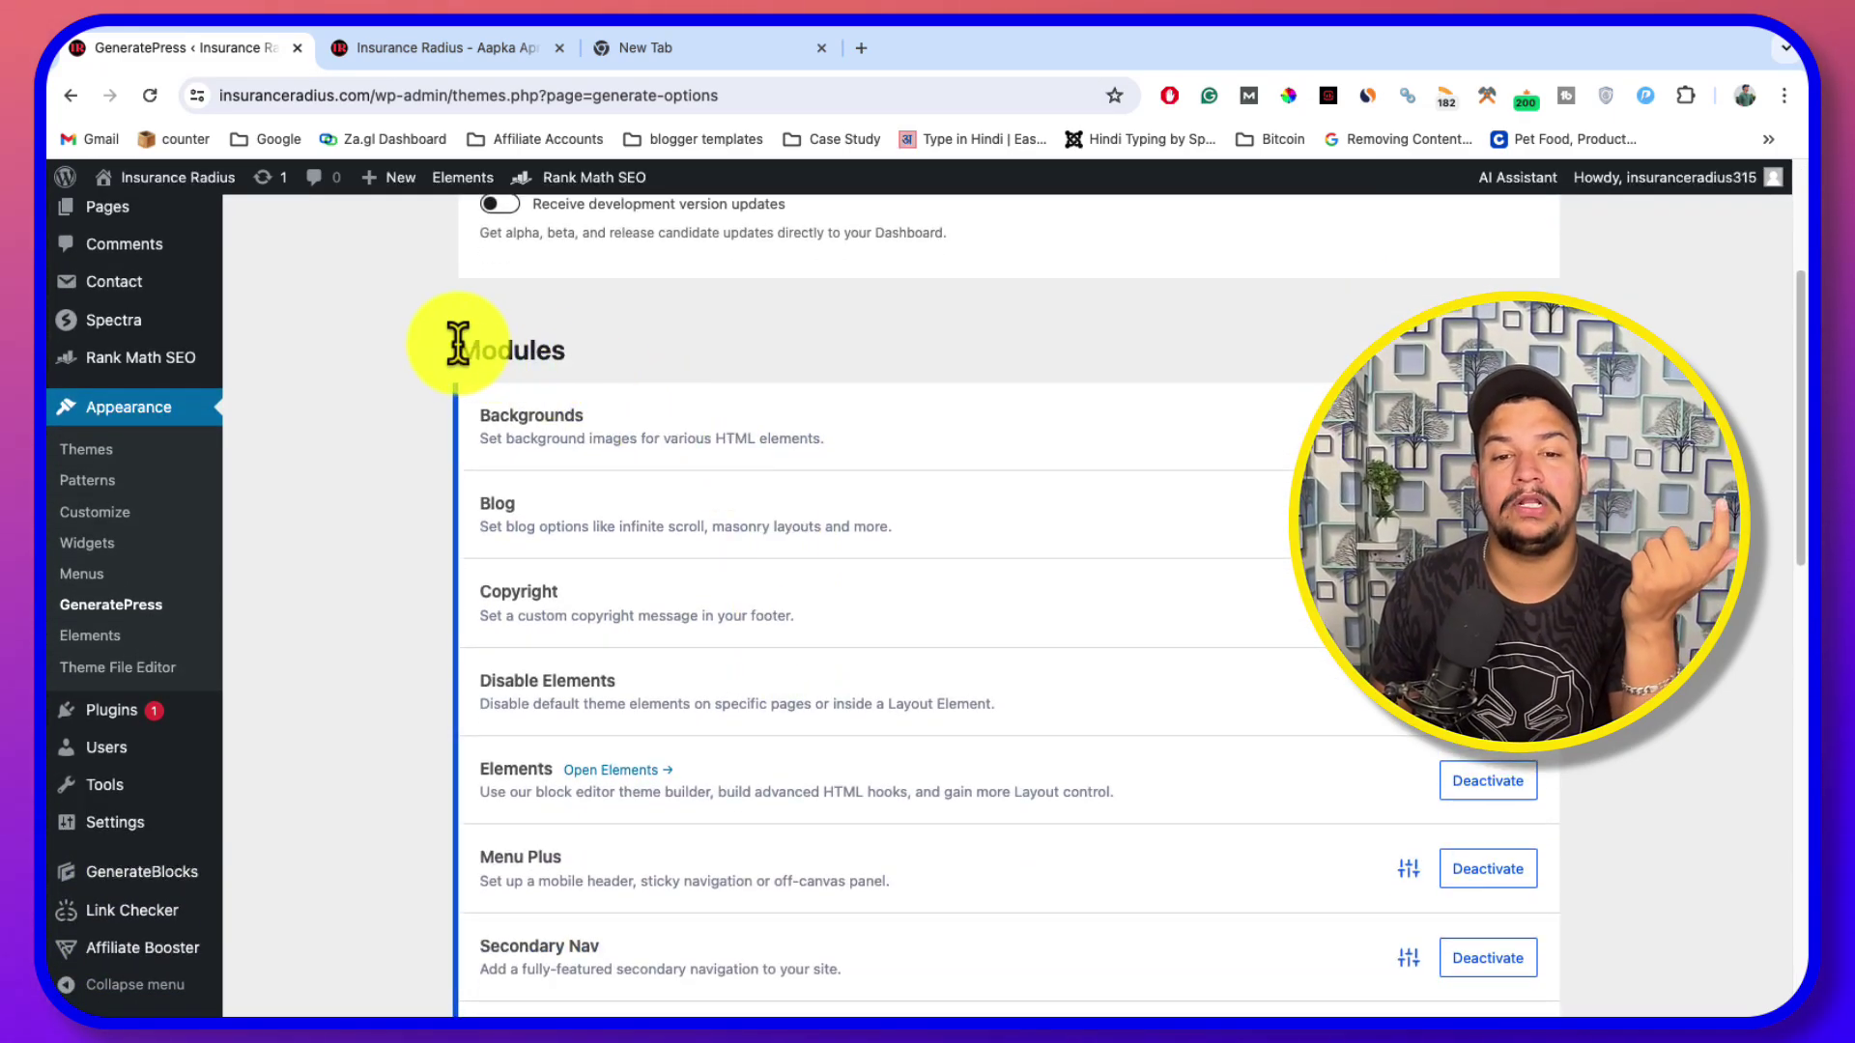
pyautogui.moveTo(458, 350); pyautogui.dragTo(576, 355)
pyautogui.click(577, 355)
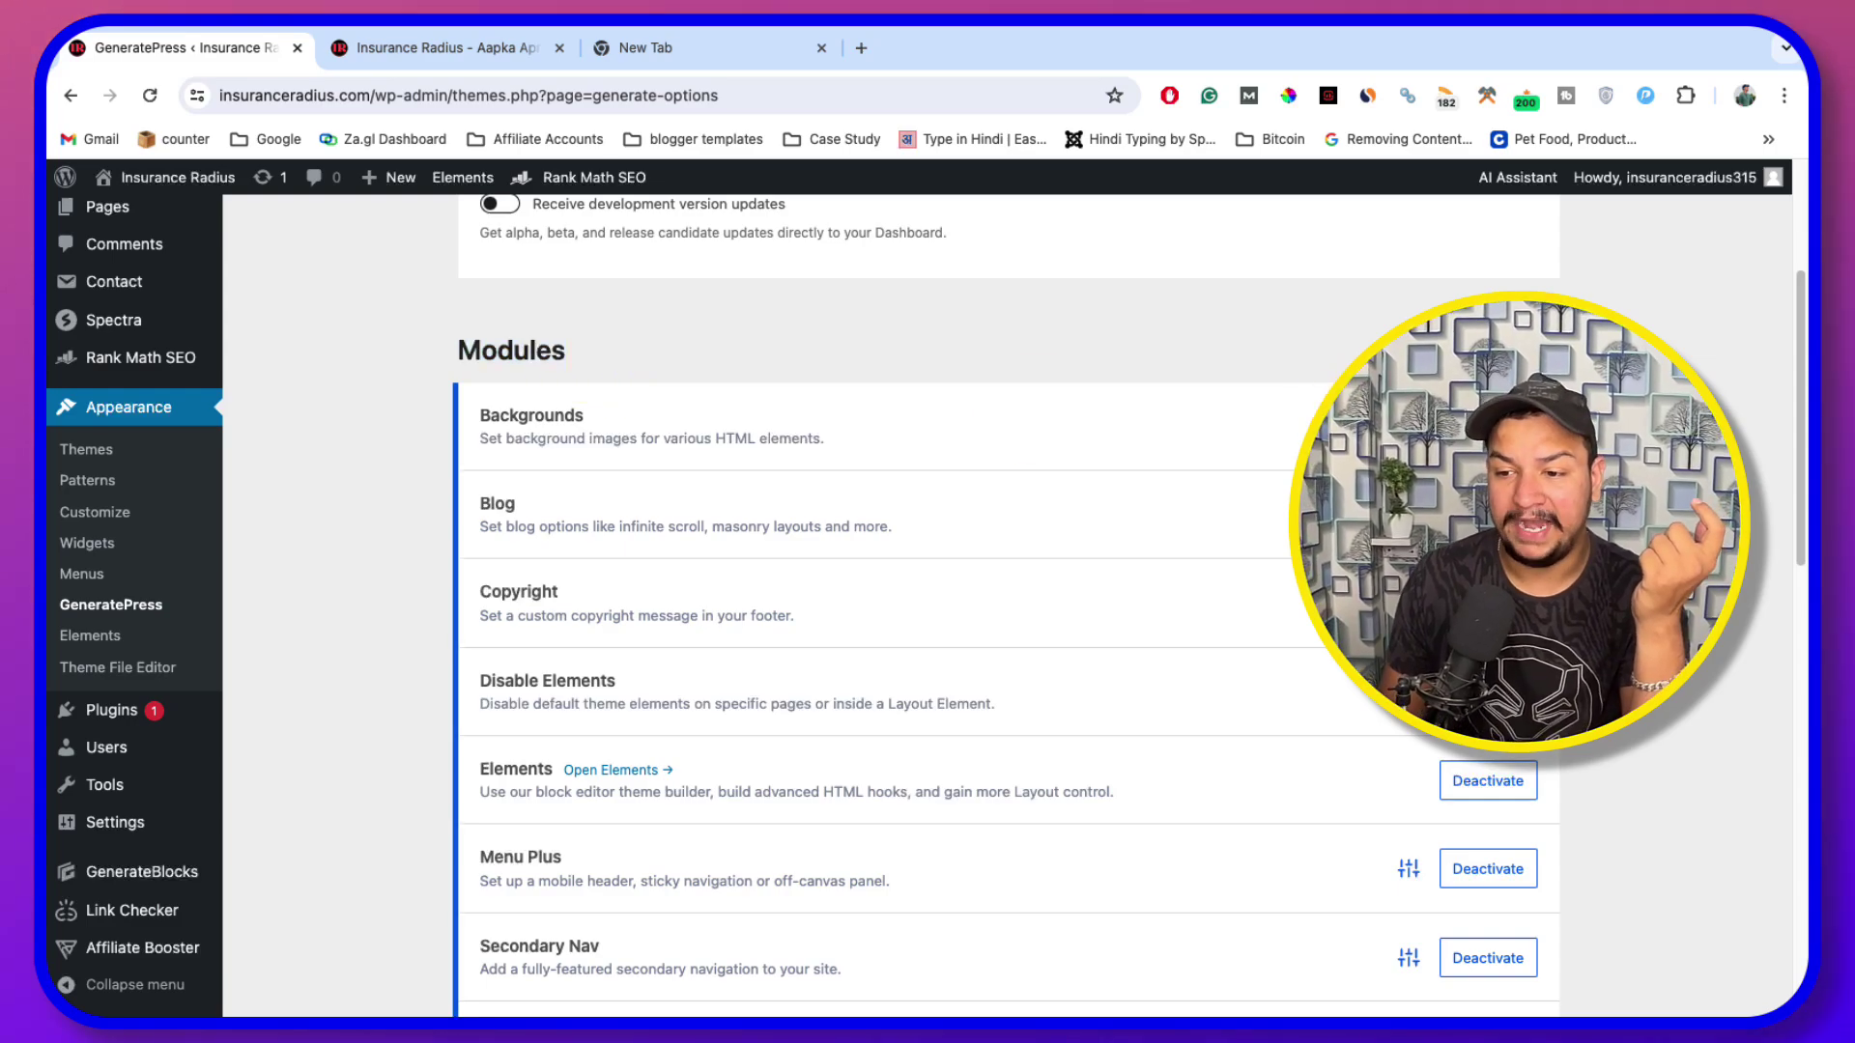
pyautogui.scroll(-1, 1488, 953)
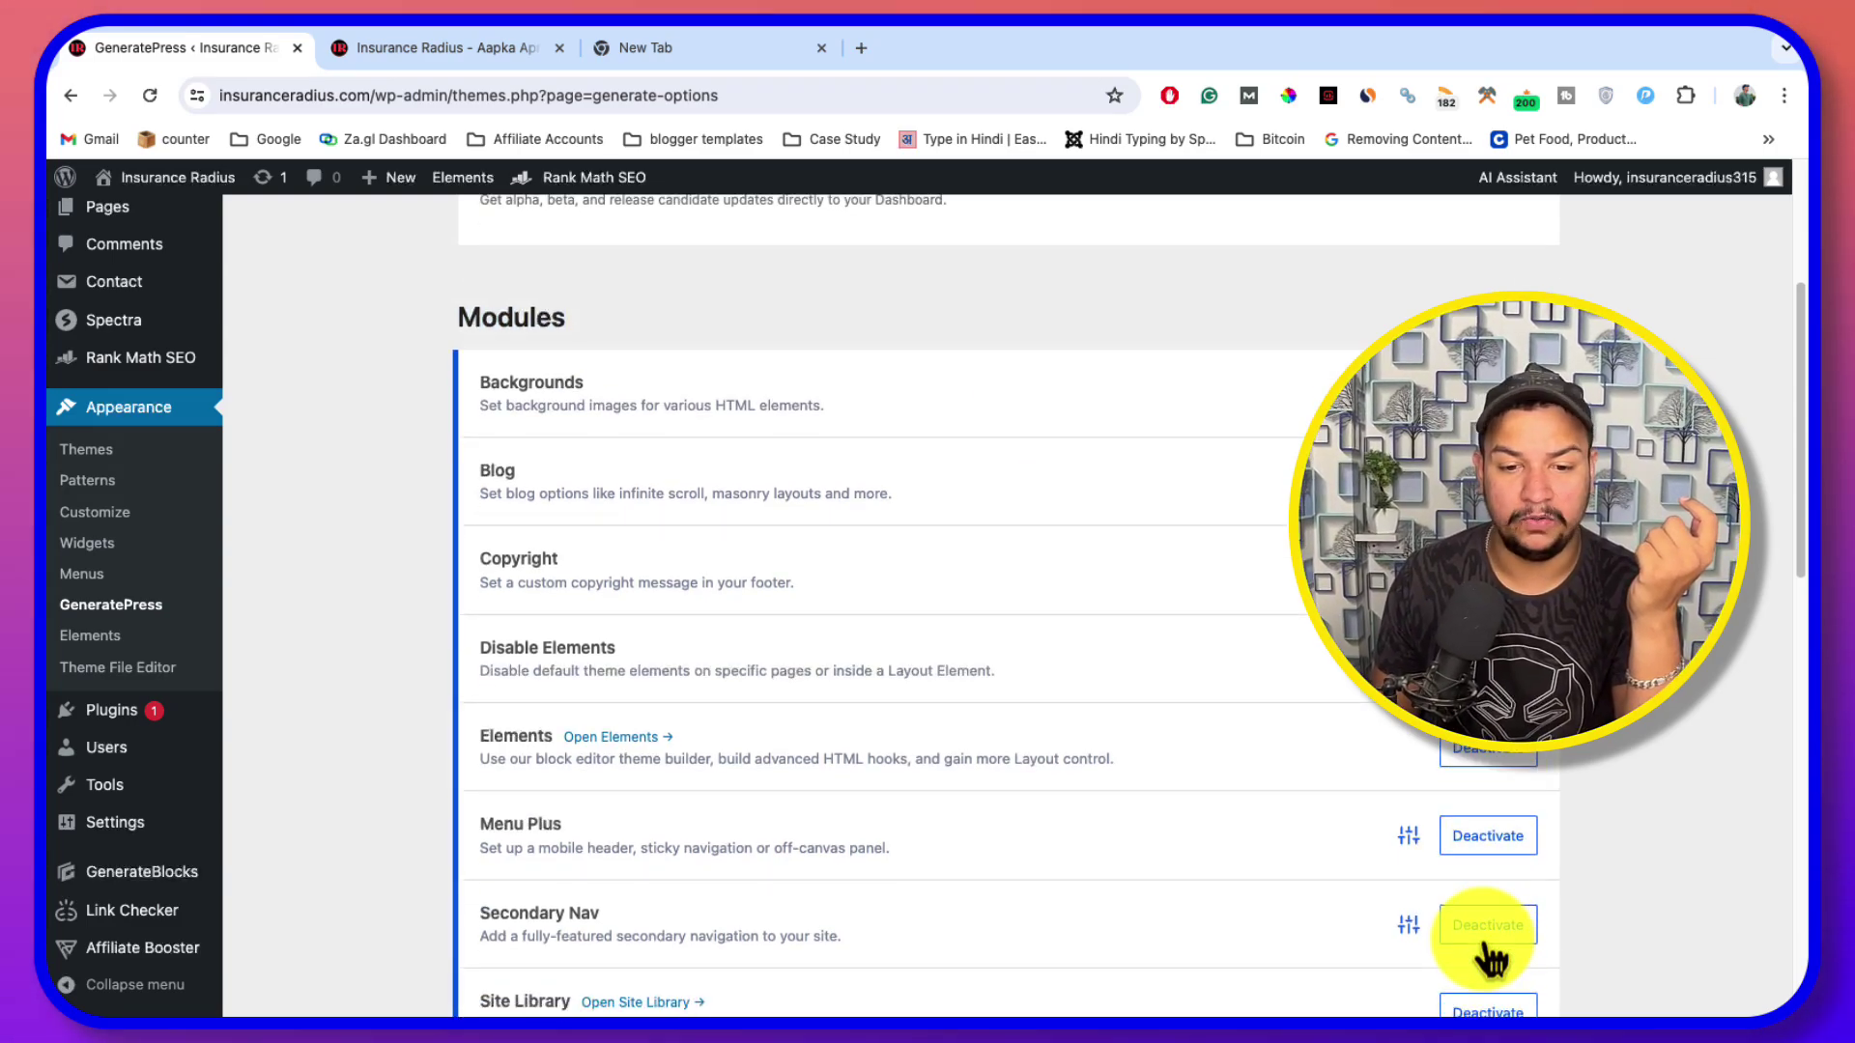
pyautogui.scroll(-5, 1510, 654)
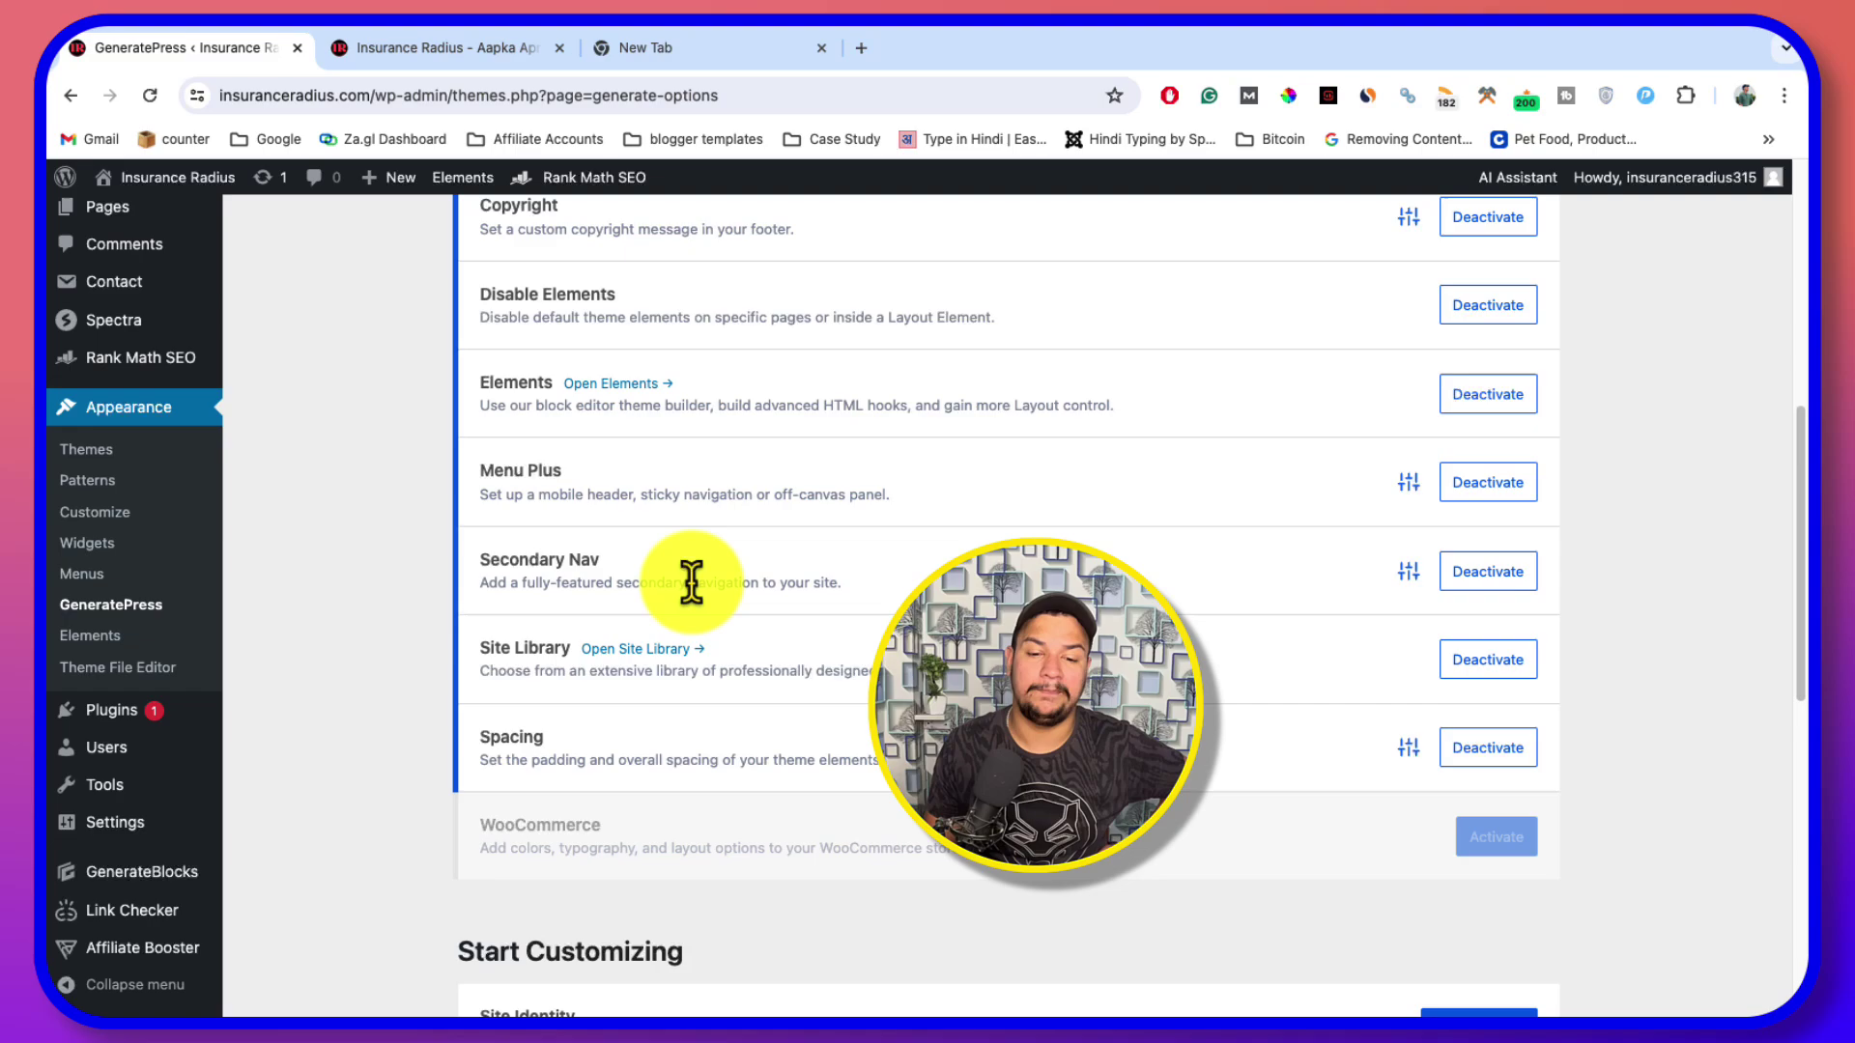
pyautogui.scroll(5, 1349, 734)
pyautogui.scroll(1, 1491, 676)
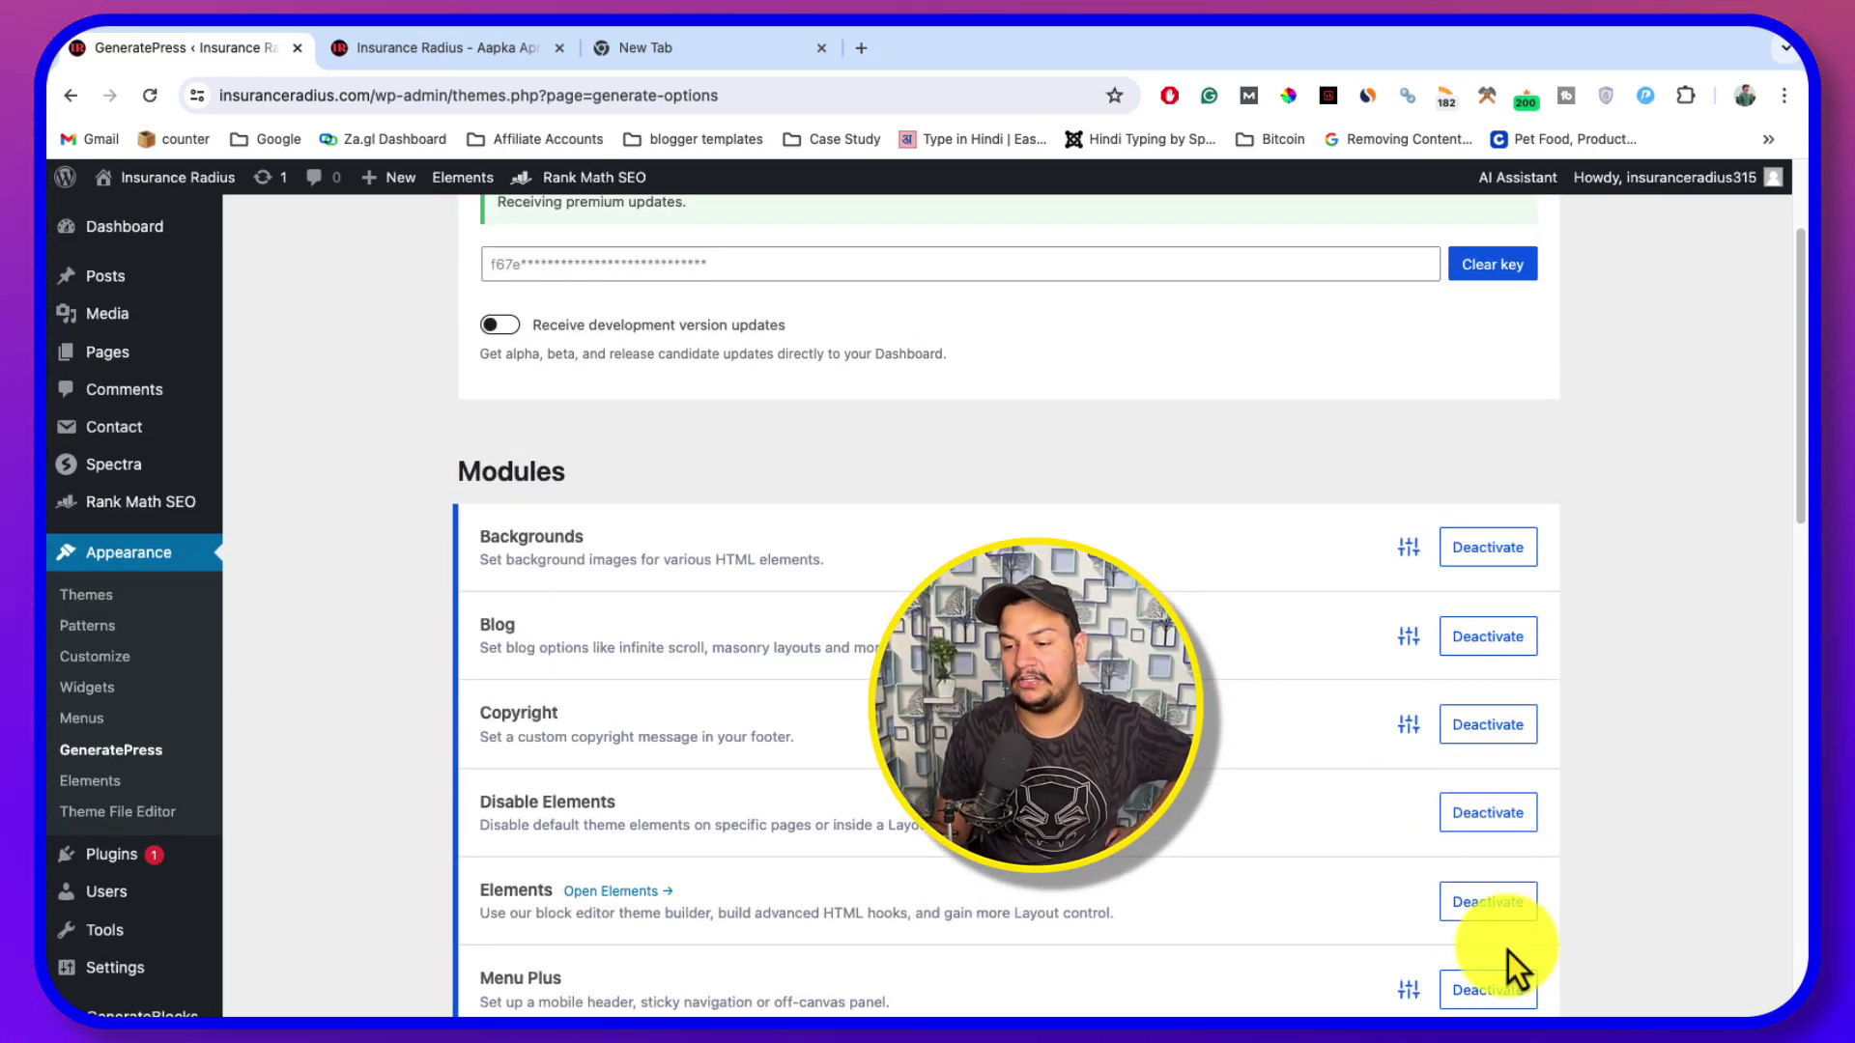
pyautogui.scroll(-4, 1532, 911)
pyautogui.scroll(6, 1532, 911)
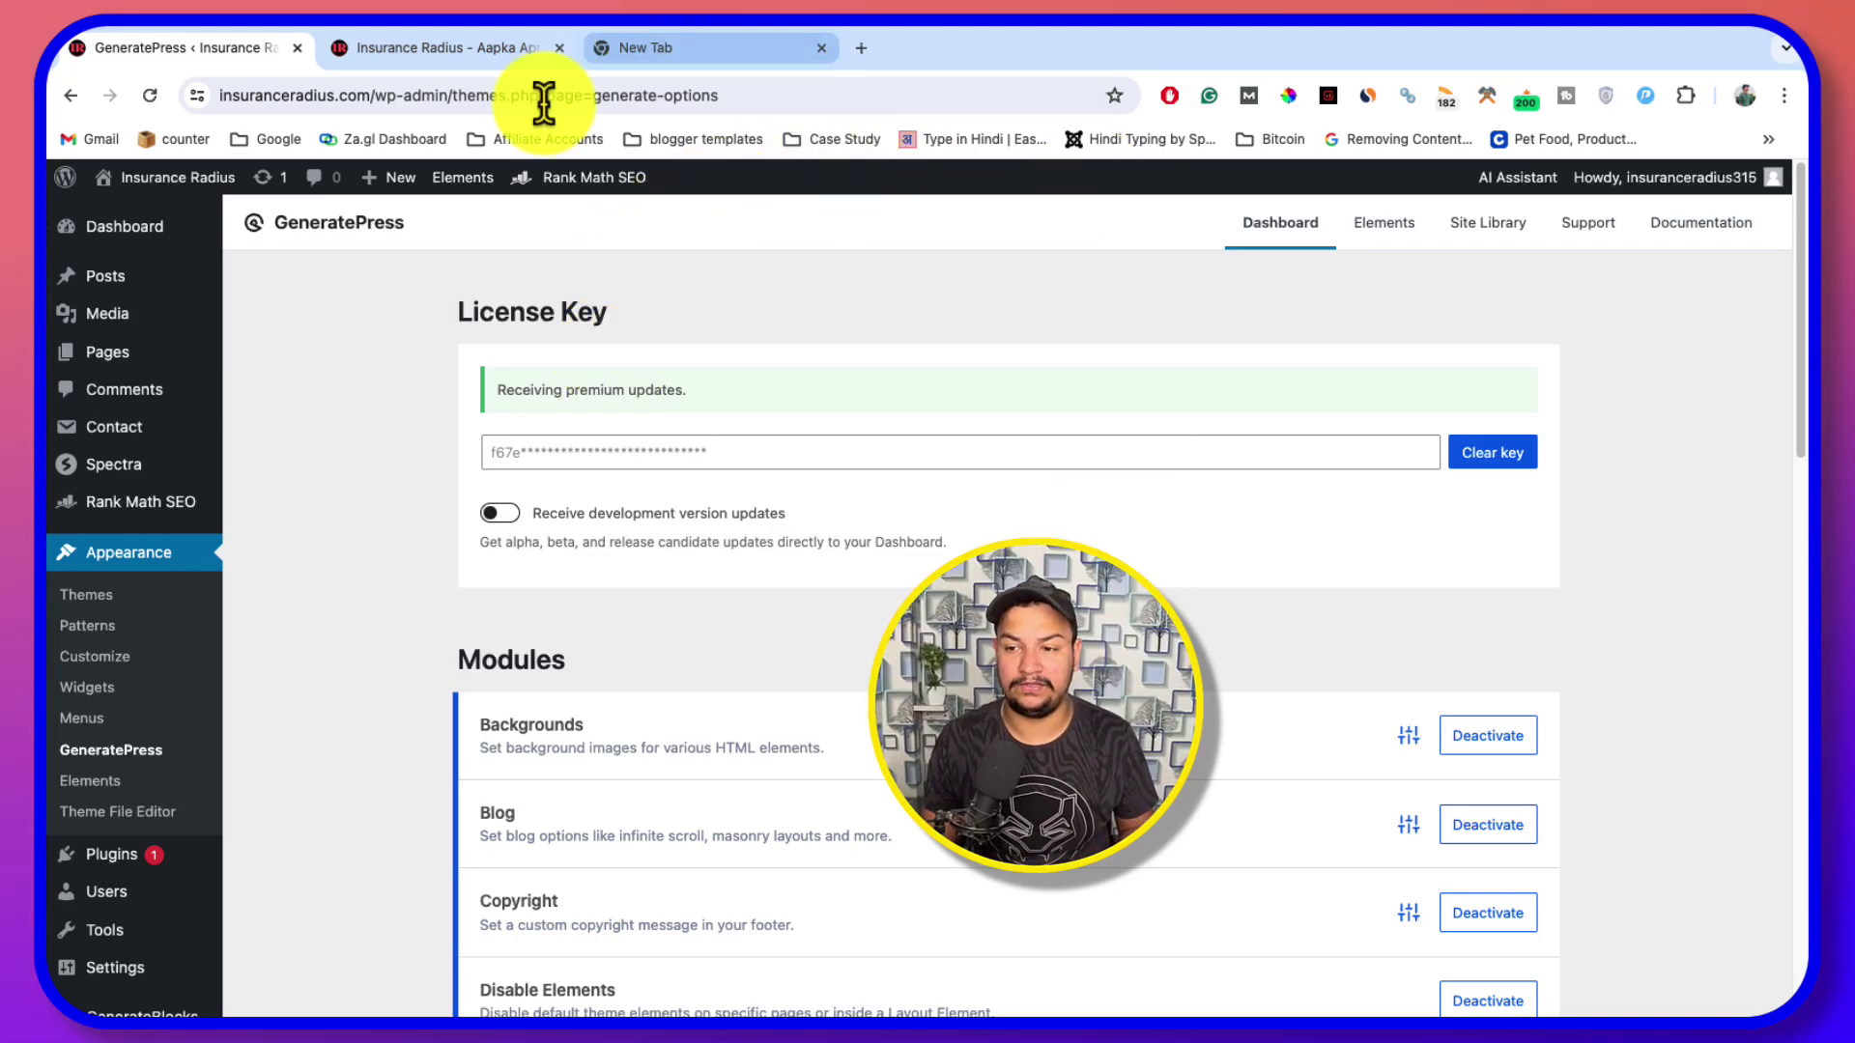
# Open the GeneratePress Site Library and reload the live site's homepage through its header logo
pyautogui.click(1459, 242)
pyautogui.click(448, 44)
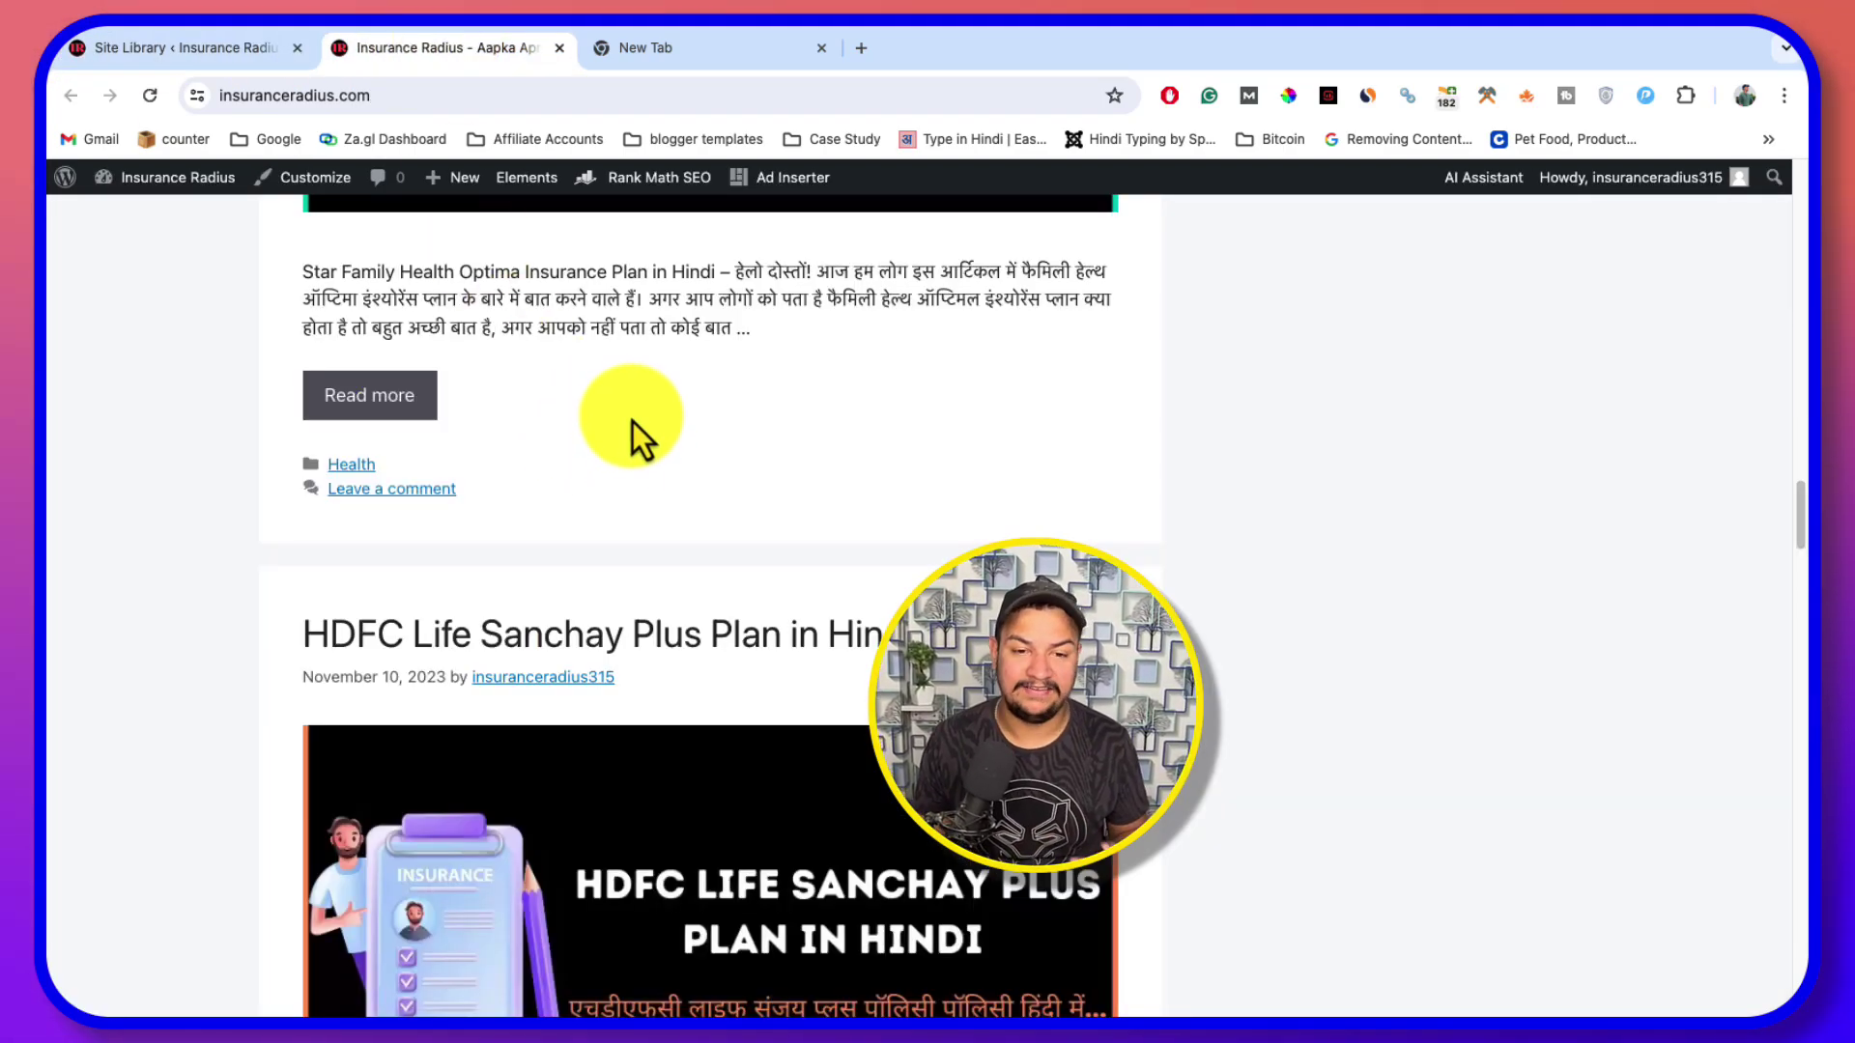
pyautogui.scroll(20, 605, 437)
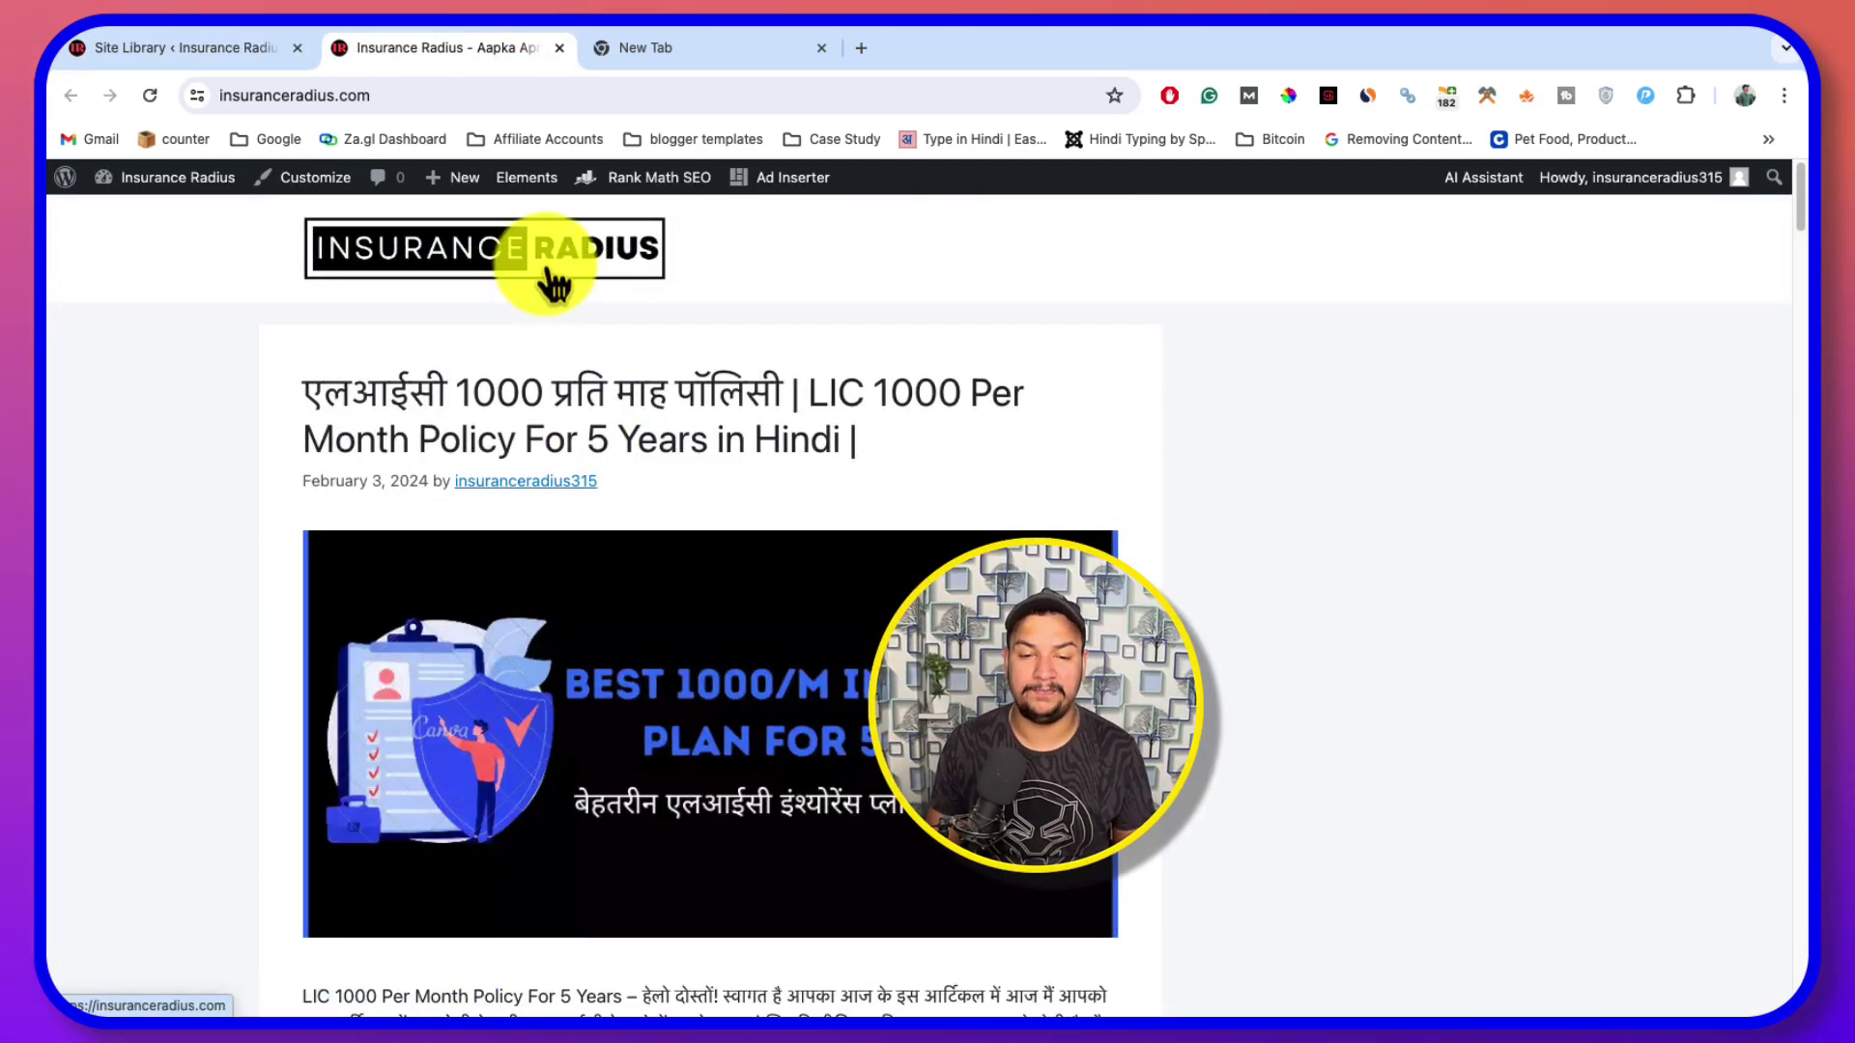
pyautogui.click(553, 283)
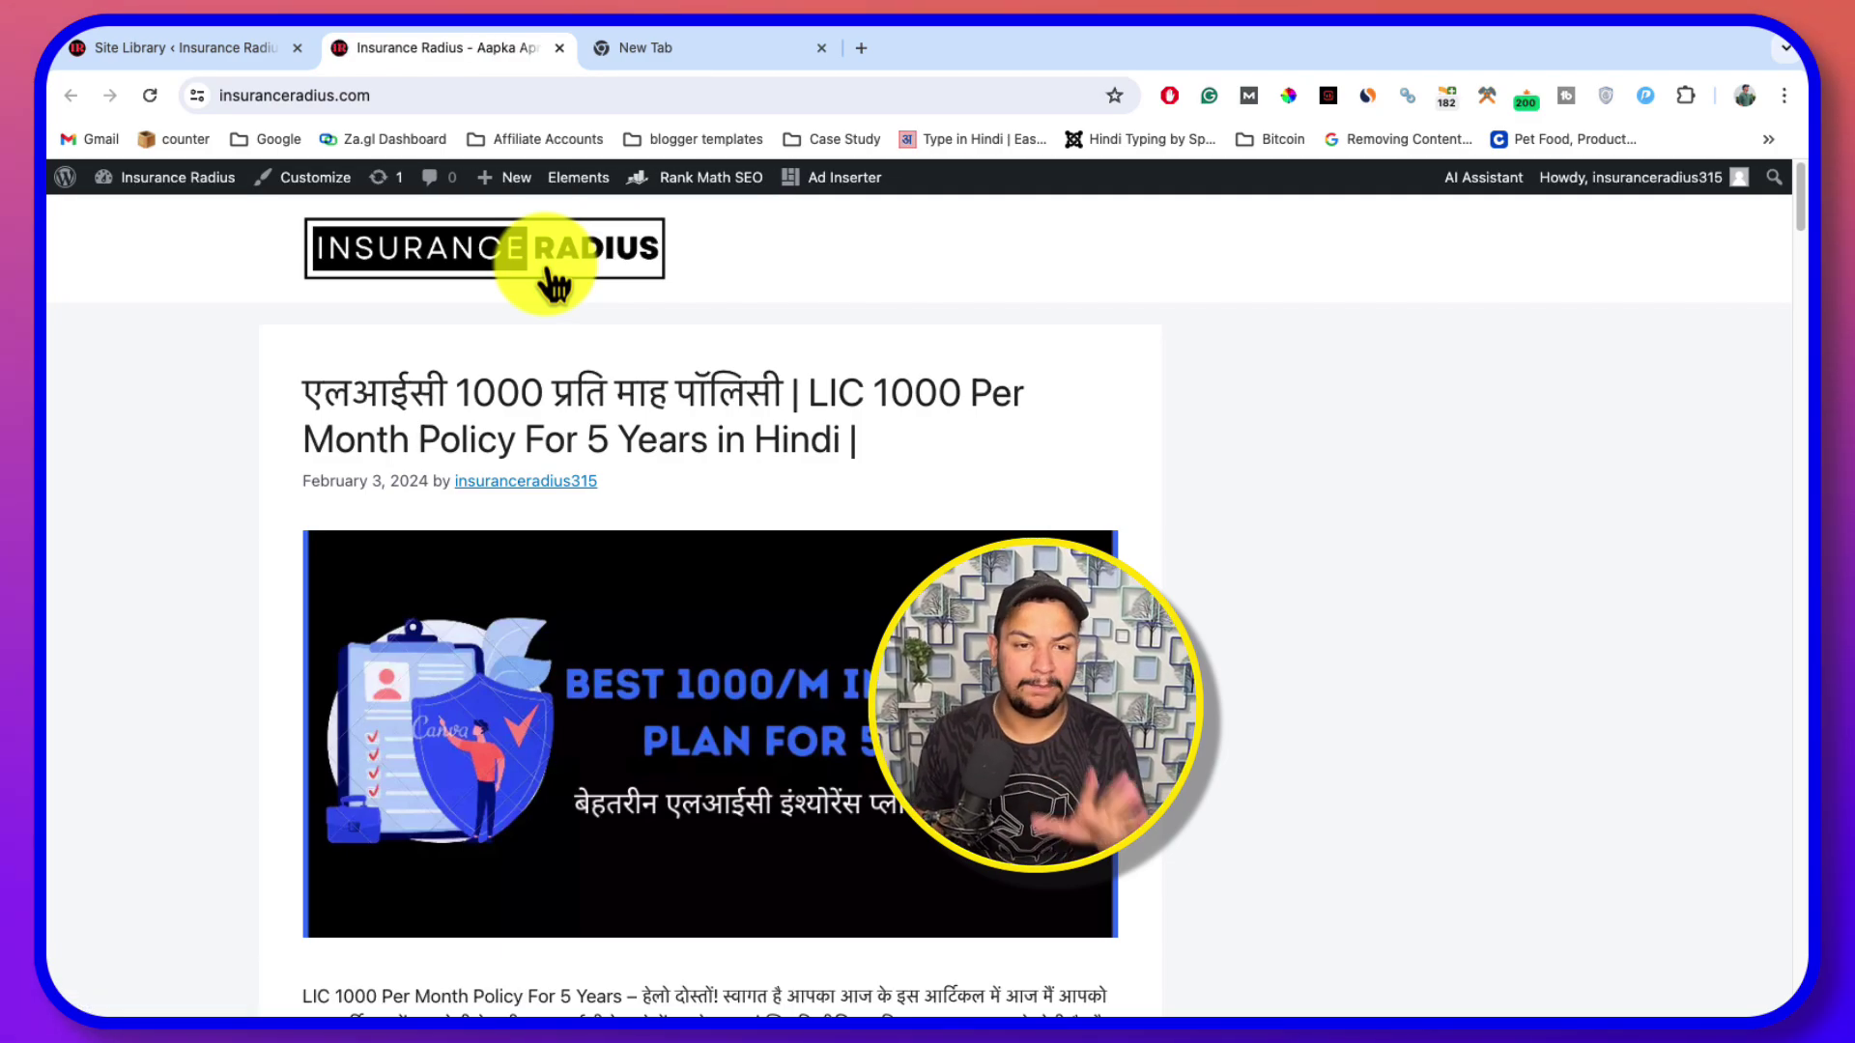
# Return to the Site Library, search by name for the Marketer site and open its preview
pyautogui.click(110, 52)
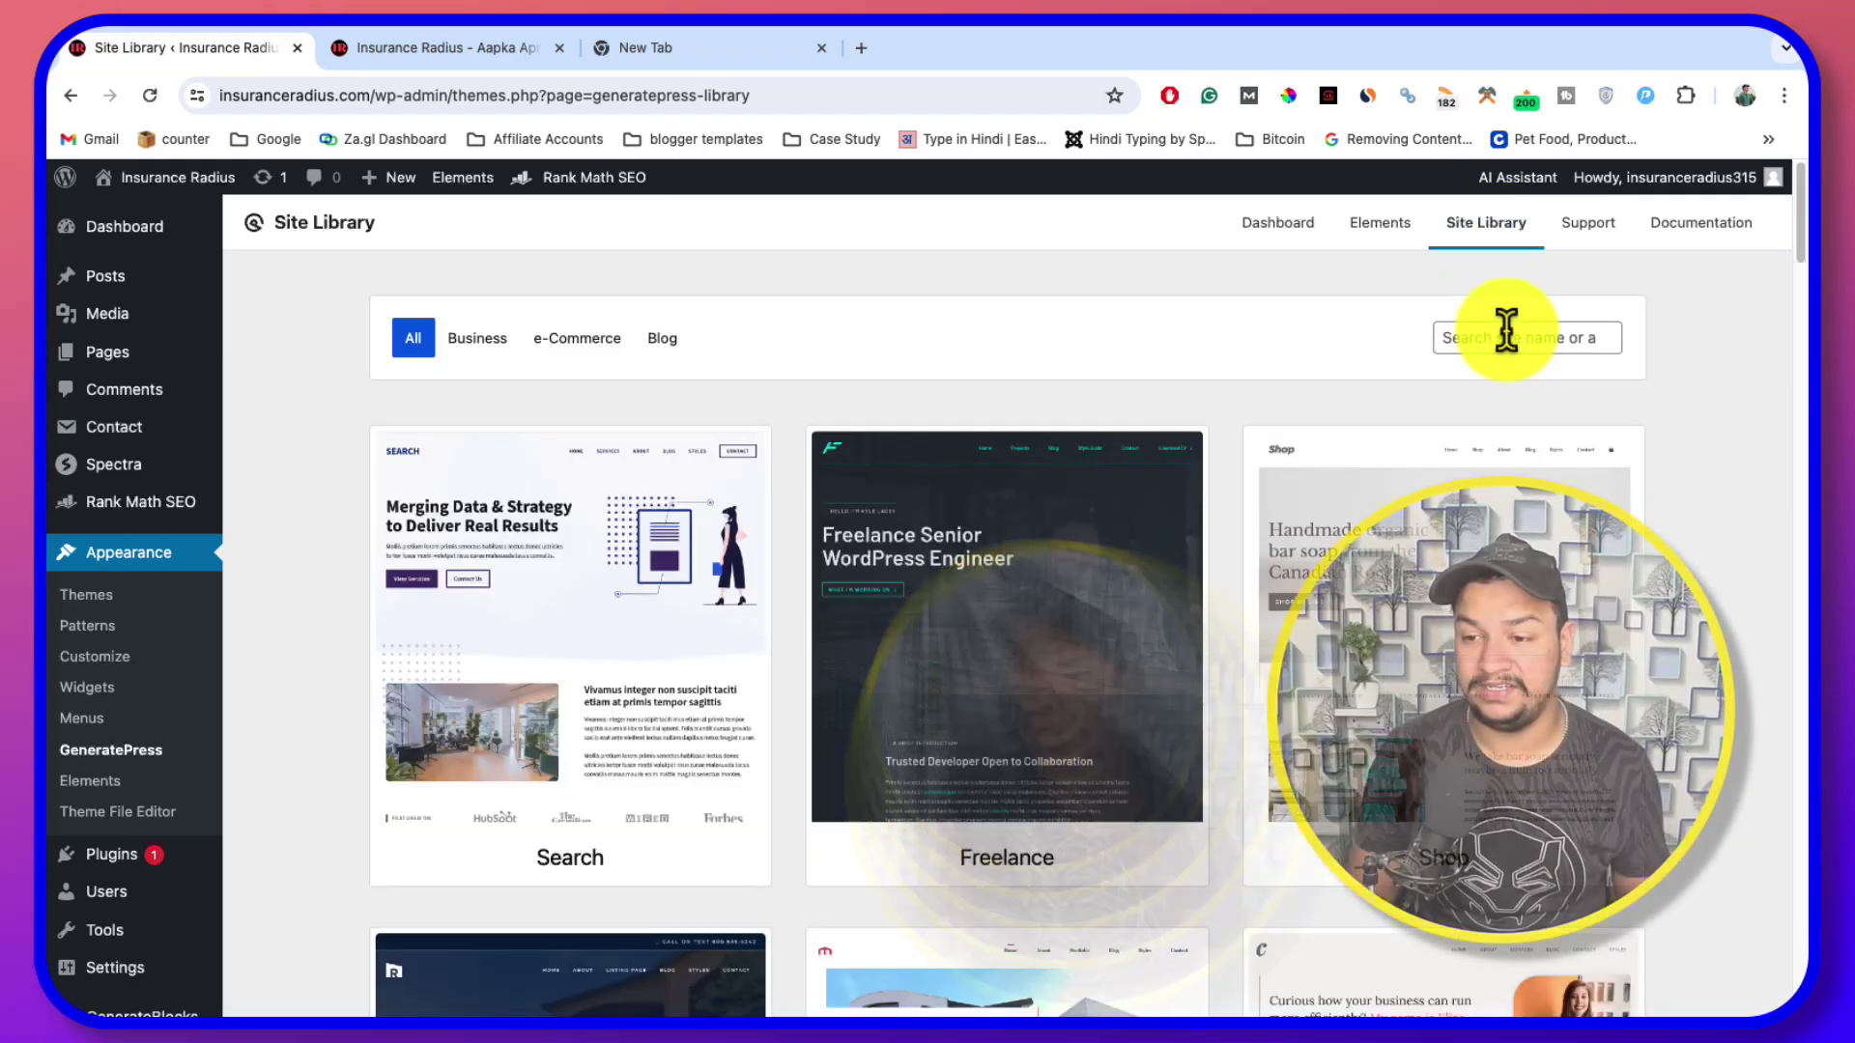
pyautogui.click(1503, 336)
pyautogui.write('marke')
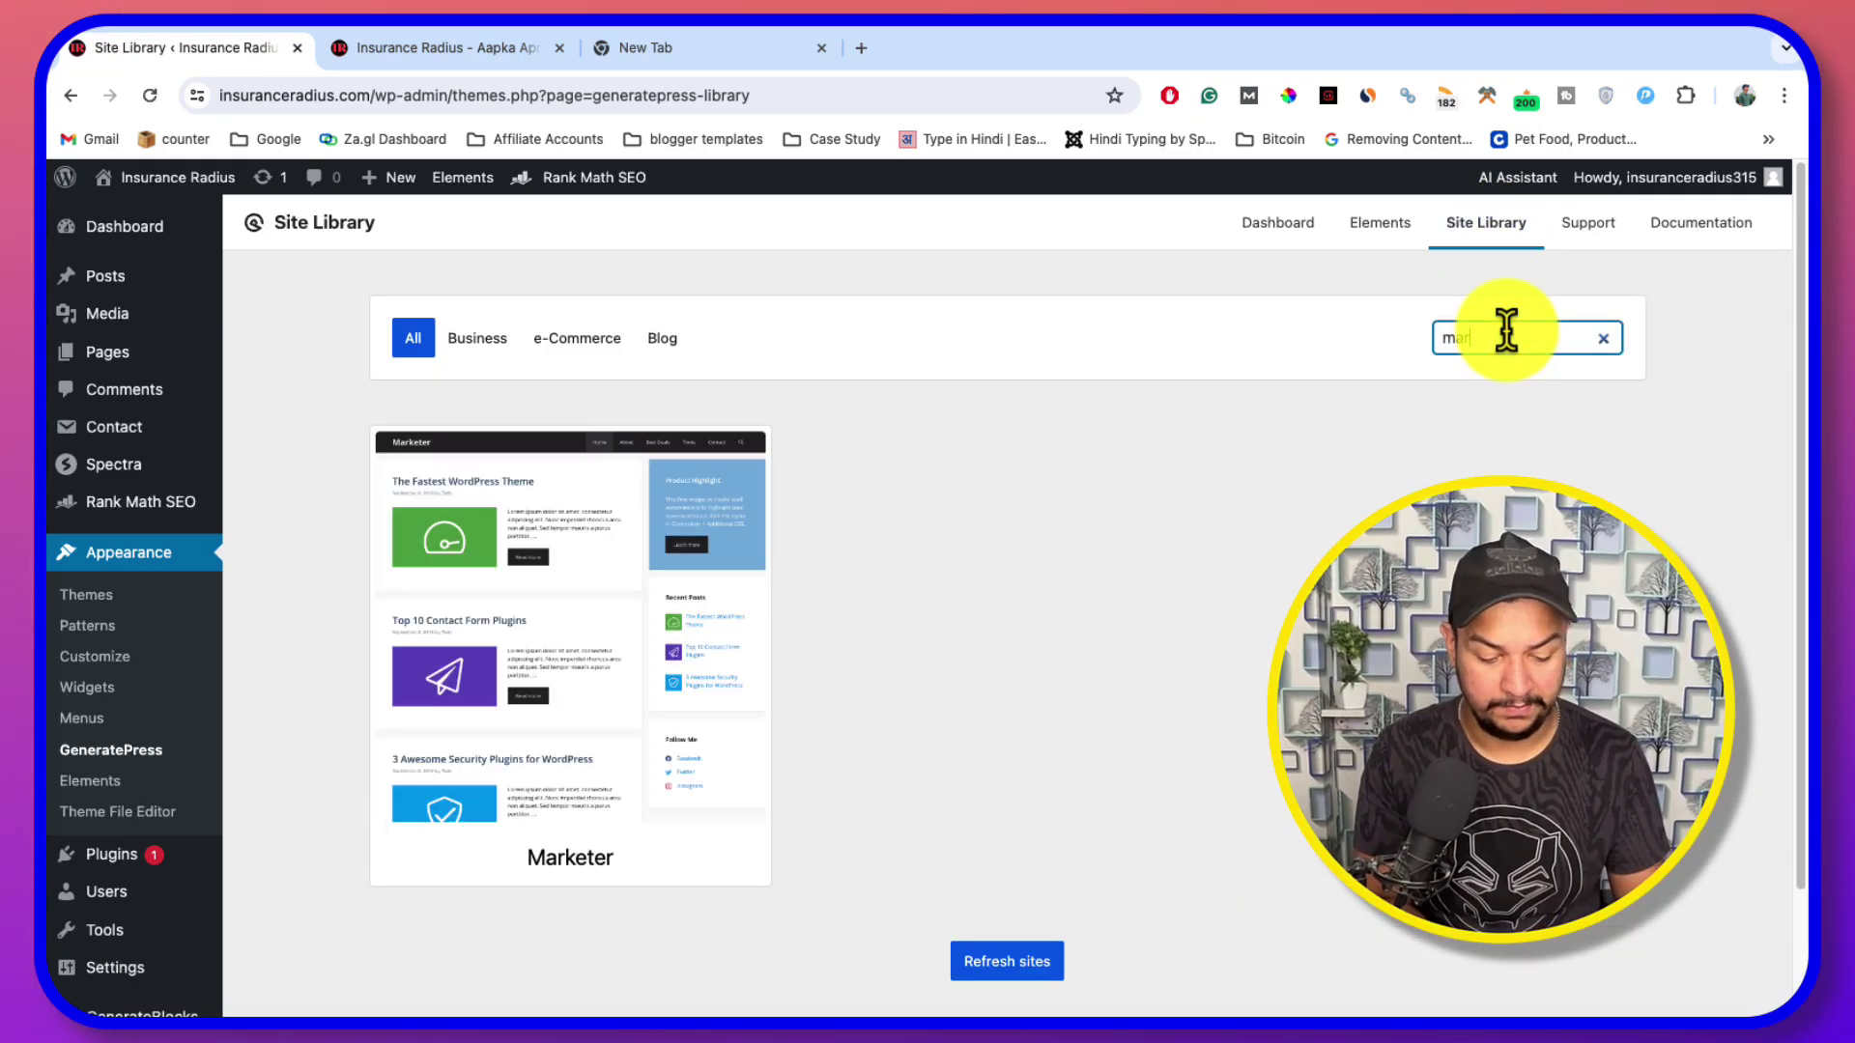
pyautogui.click(522, 599)
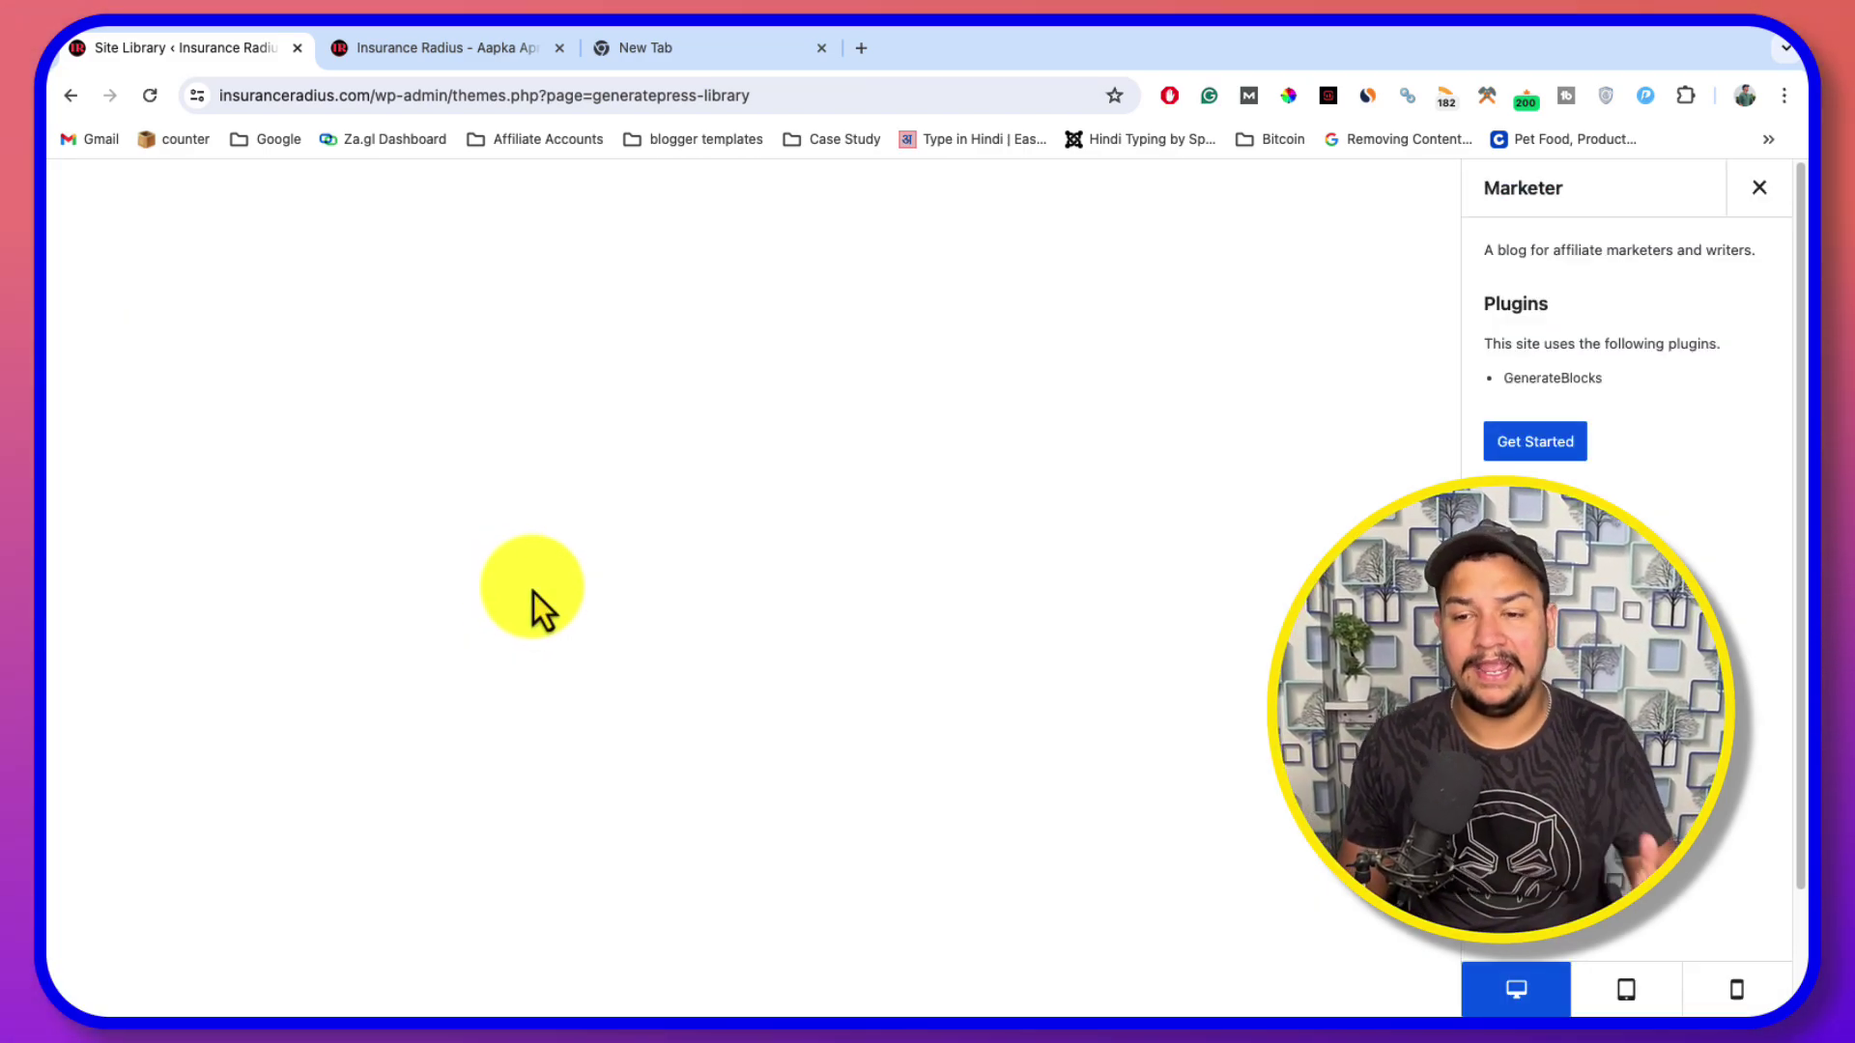
# Start the Marketer site's import setup and compare its import options with the existing posts on the live homepage
pyautogui.click(1521, 446)
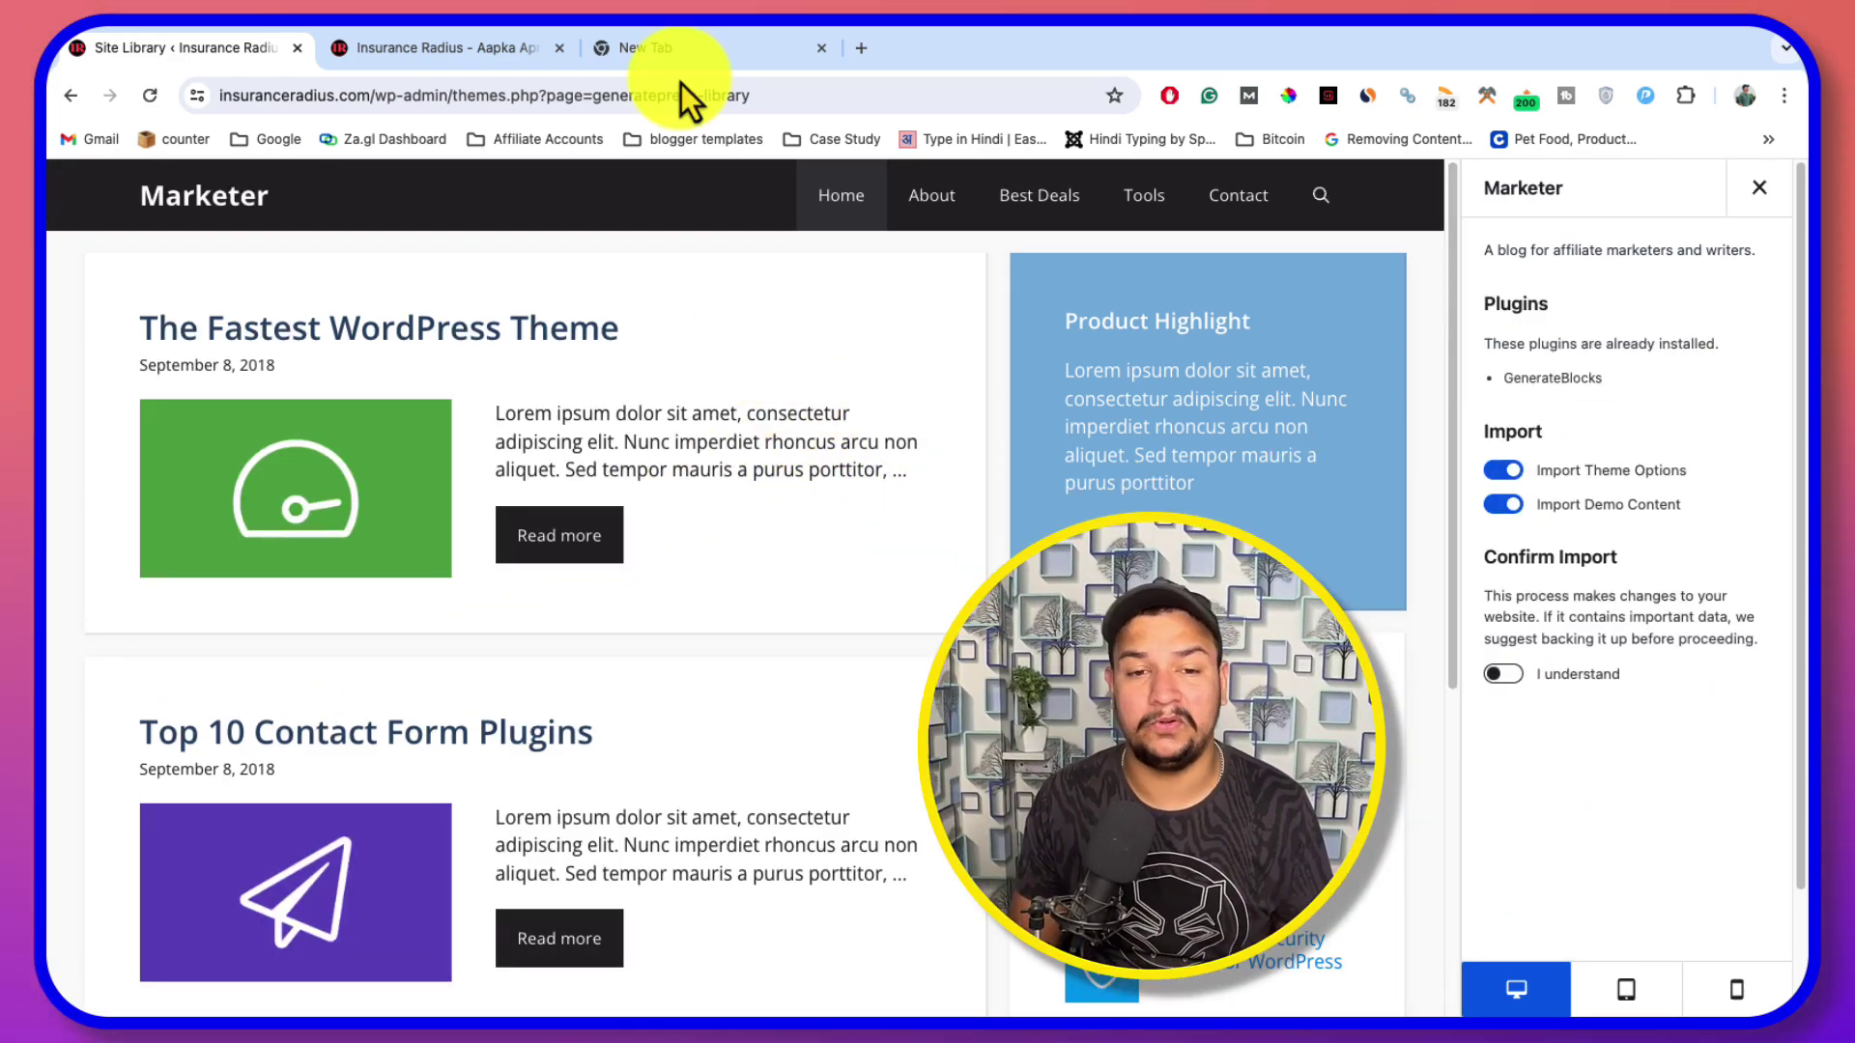
pyautogui.click(518, 47)
pyautogui.scroll(-20, 559, 402)
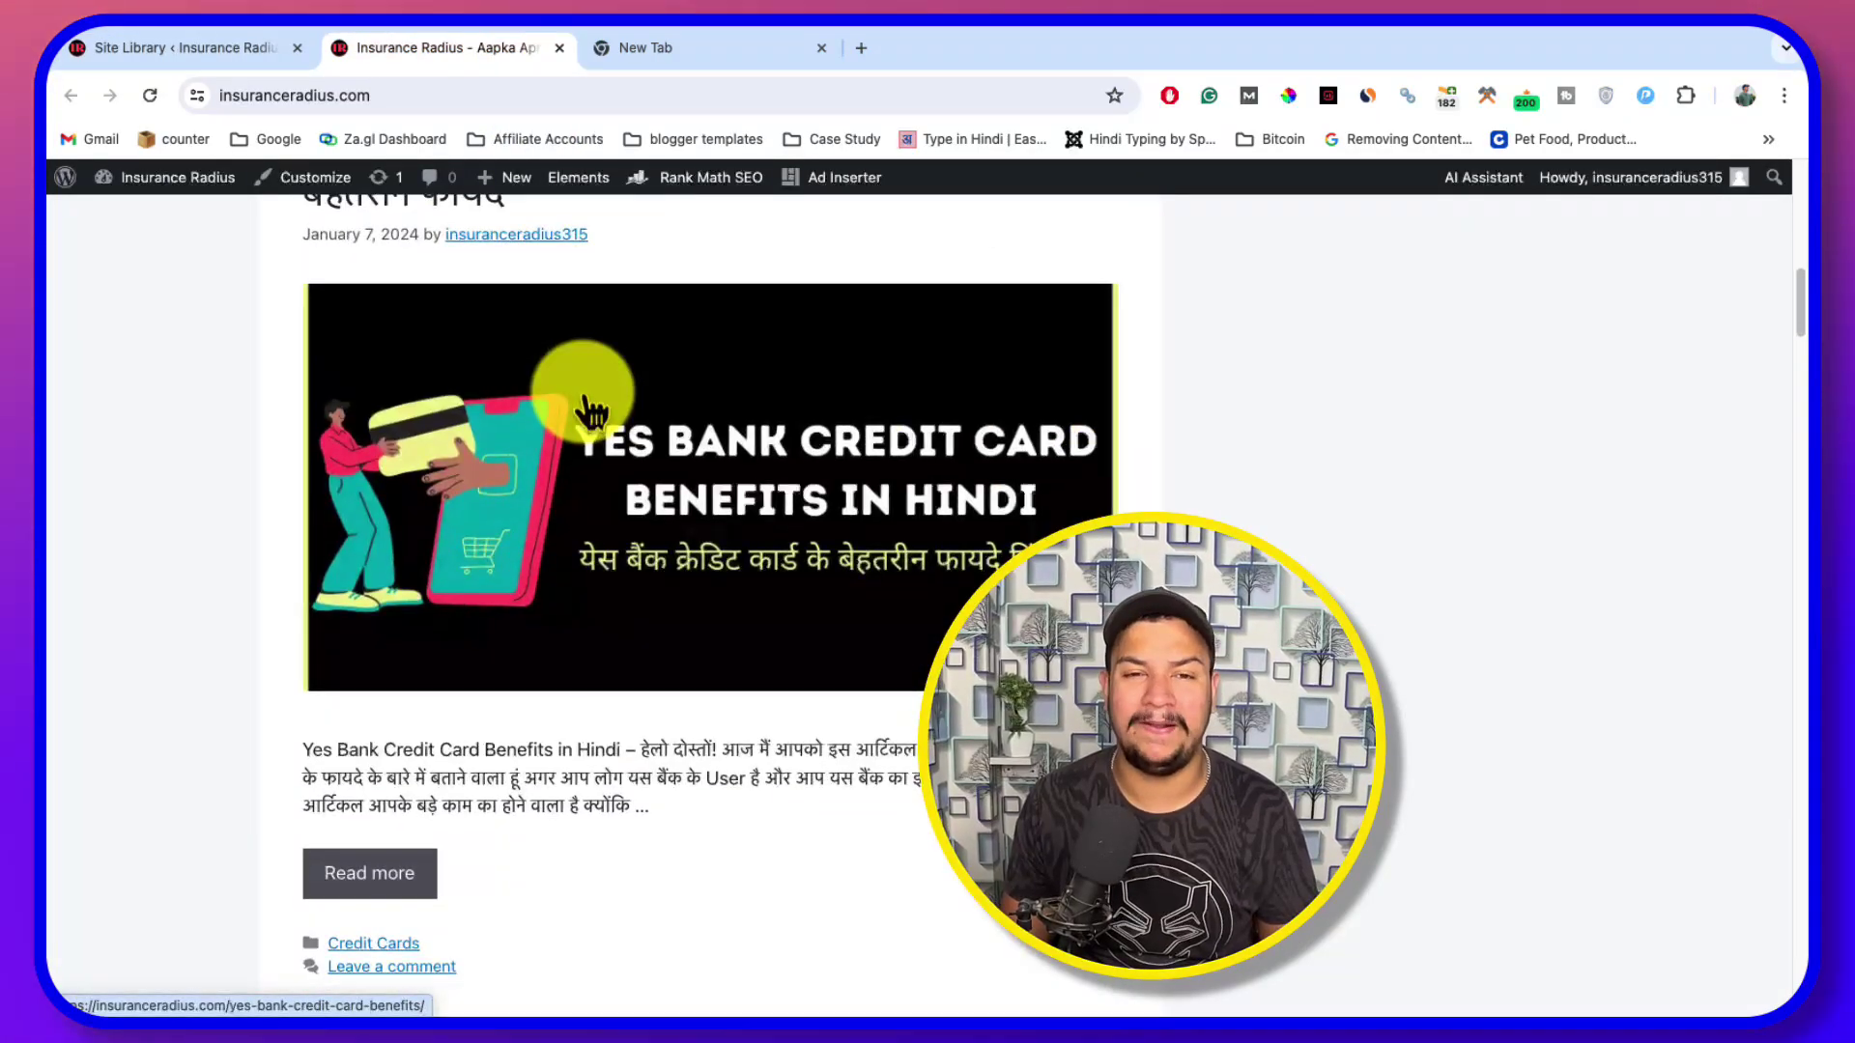
pyautogui.scroll(-20, 585, 398)
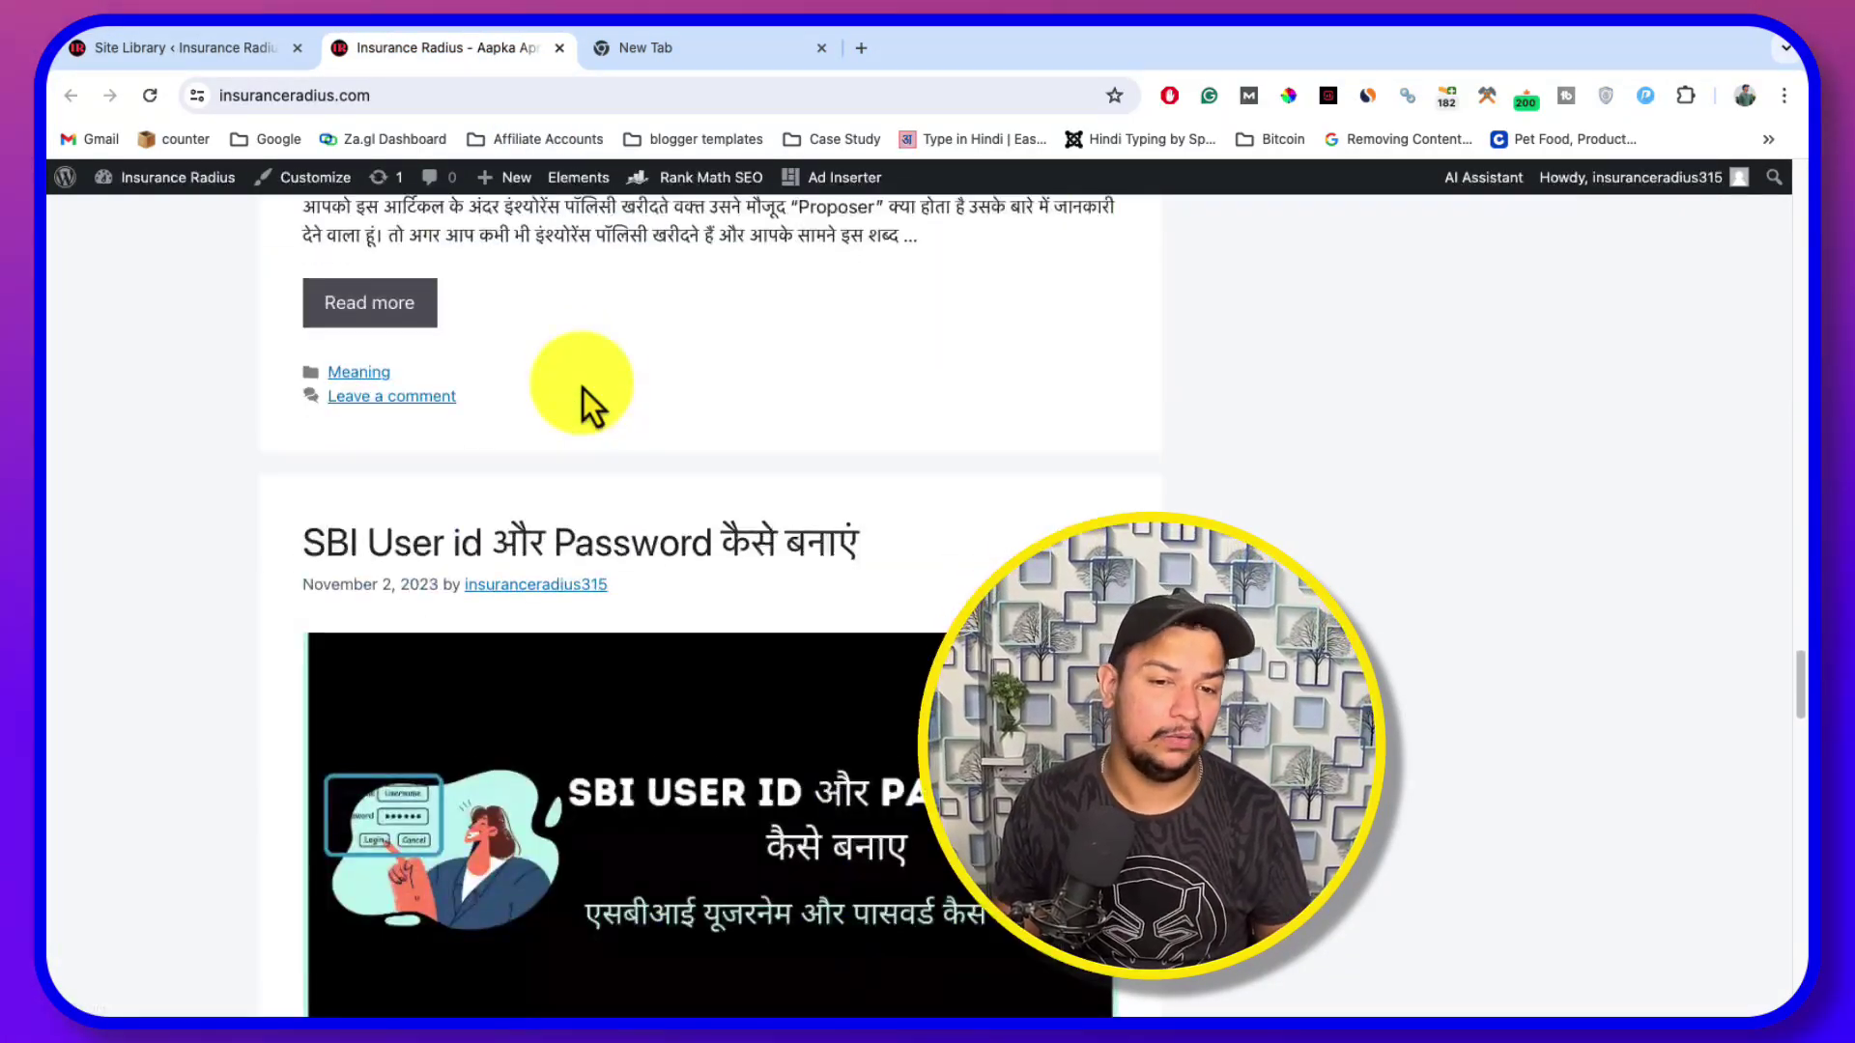
pyautogui.scroll(-10, 583, 390)
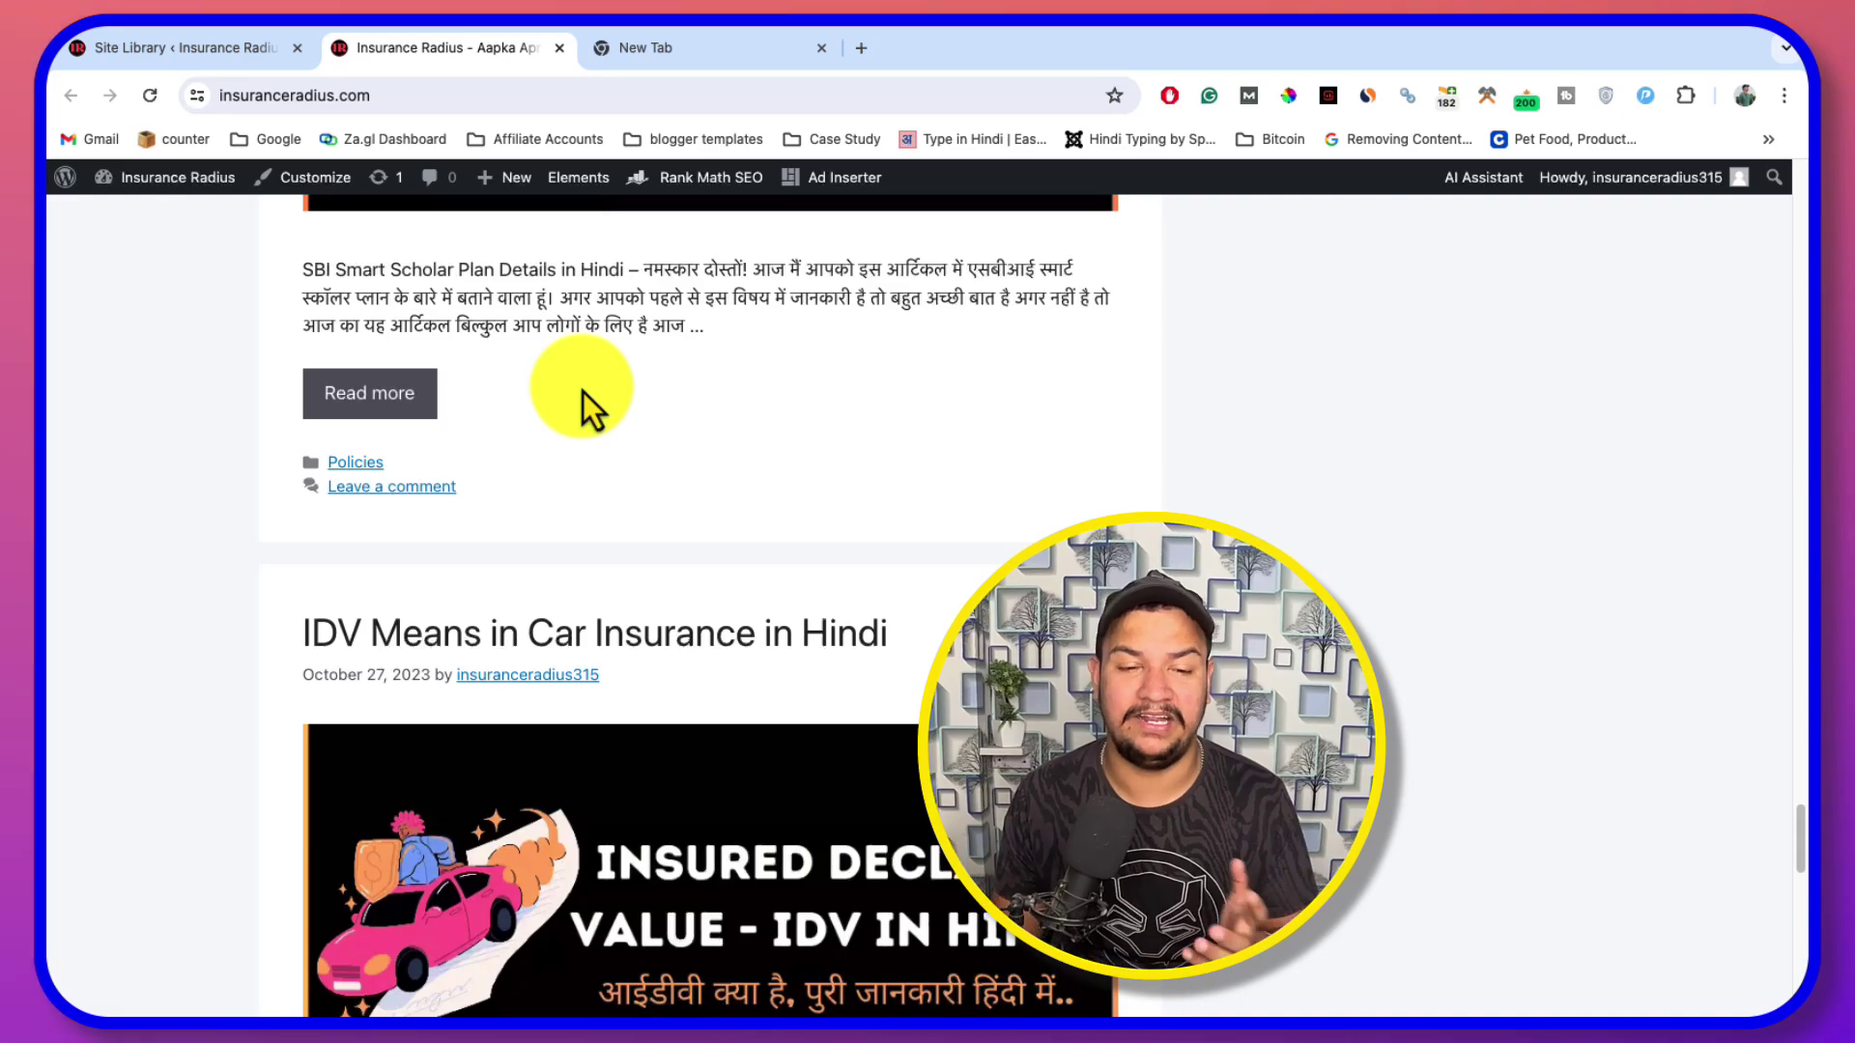
pyautogui.click(186, 51)
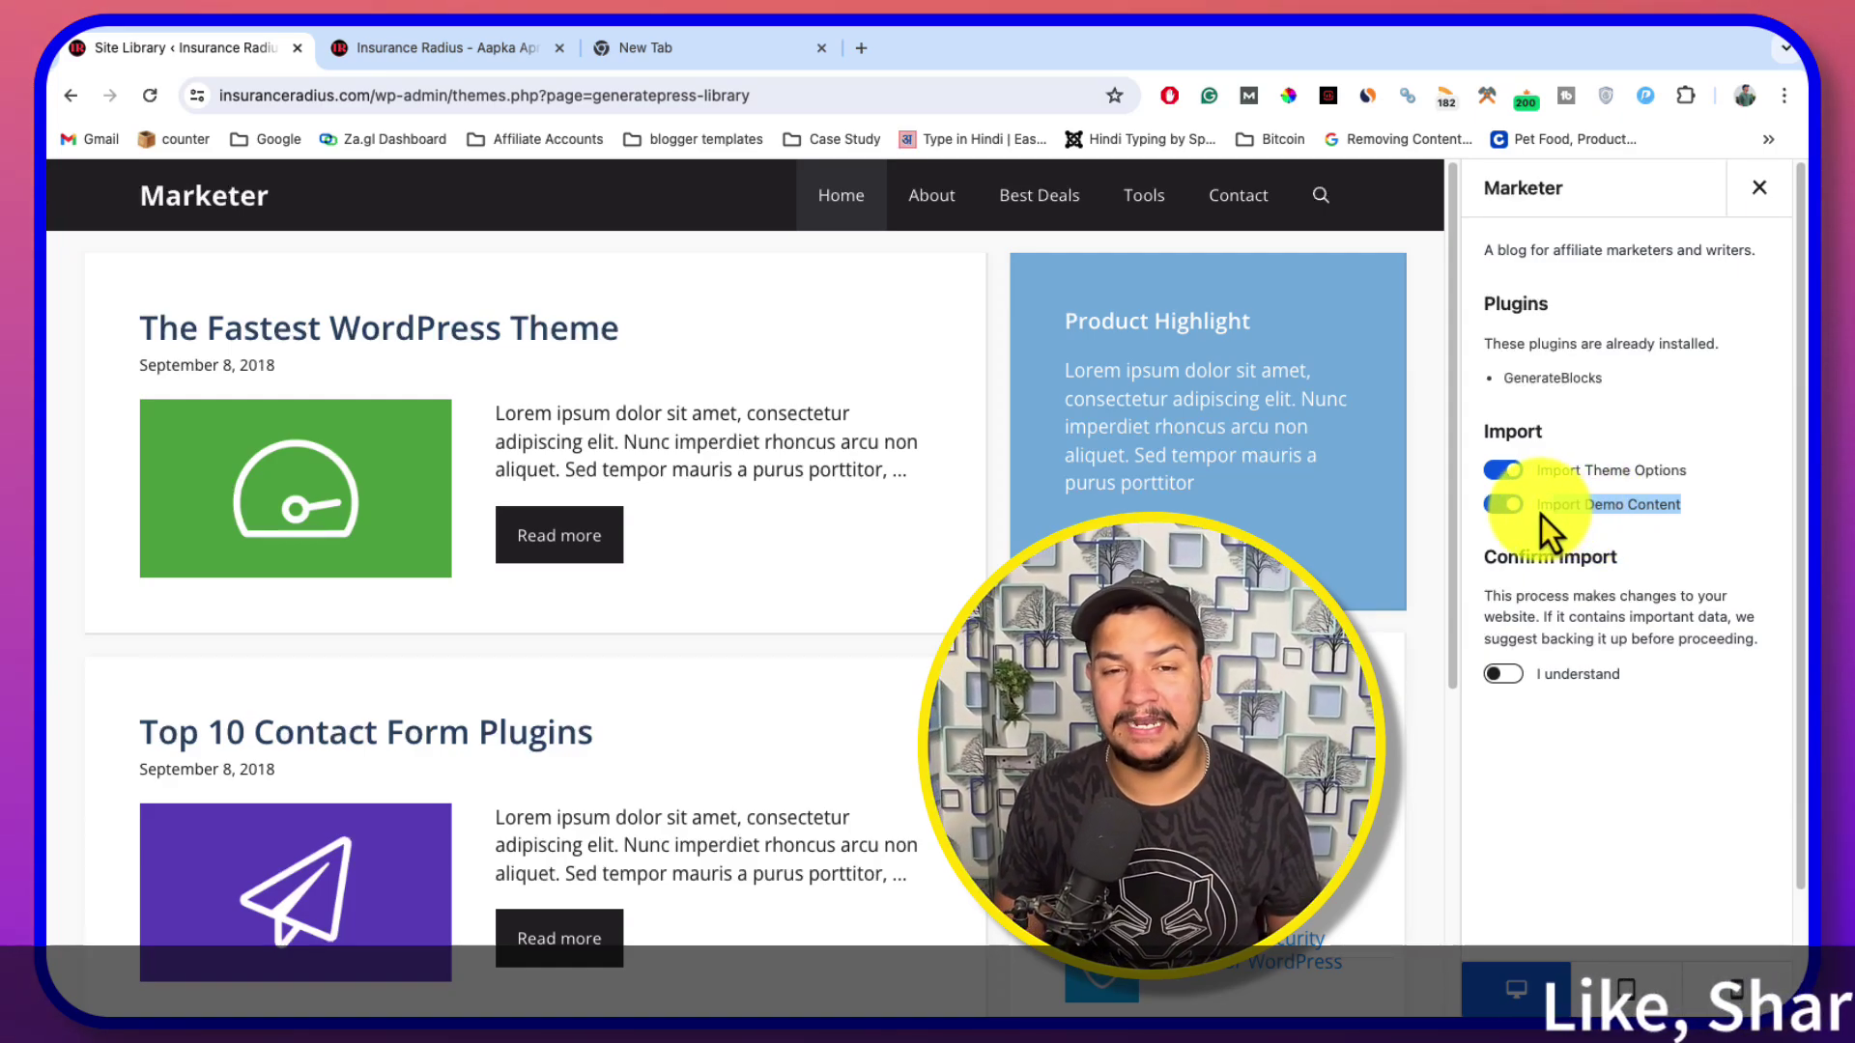
pyautogui.click(532, 49)
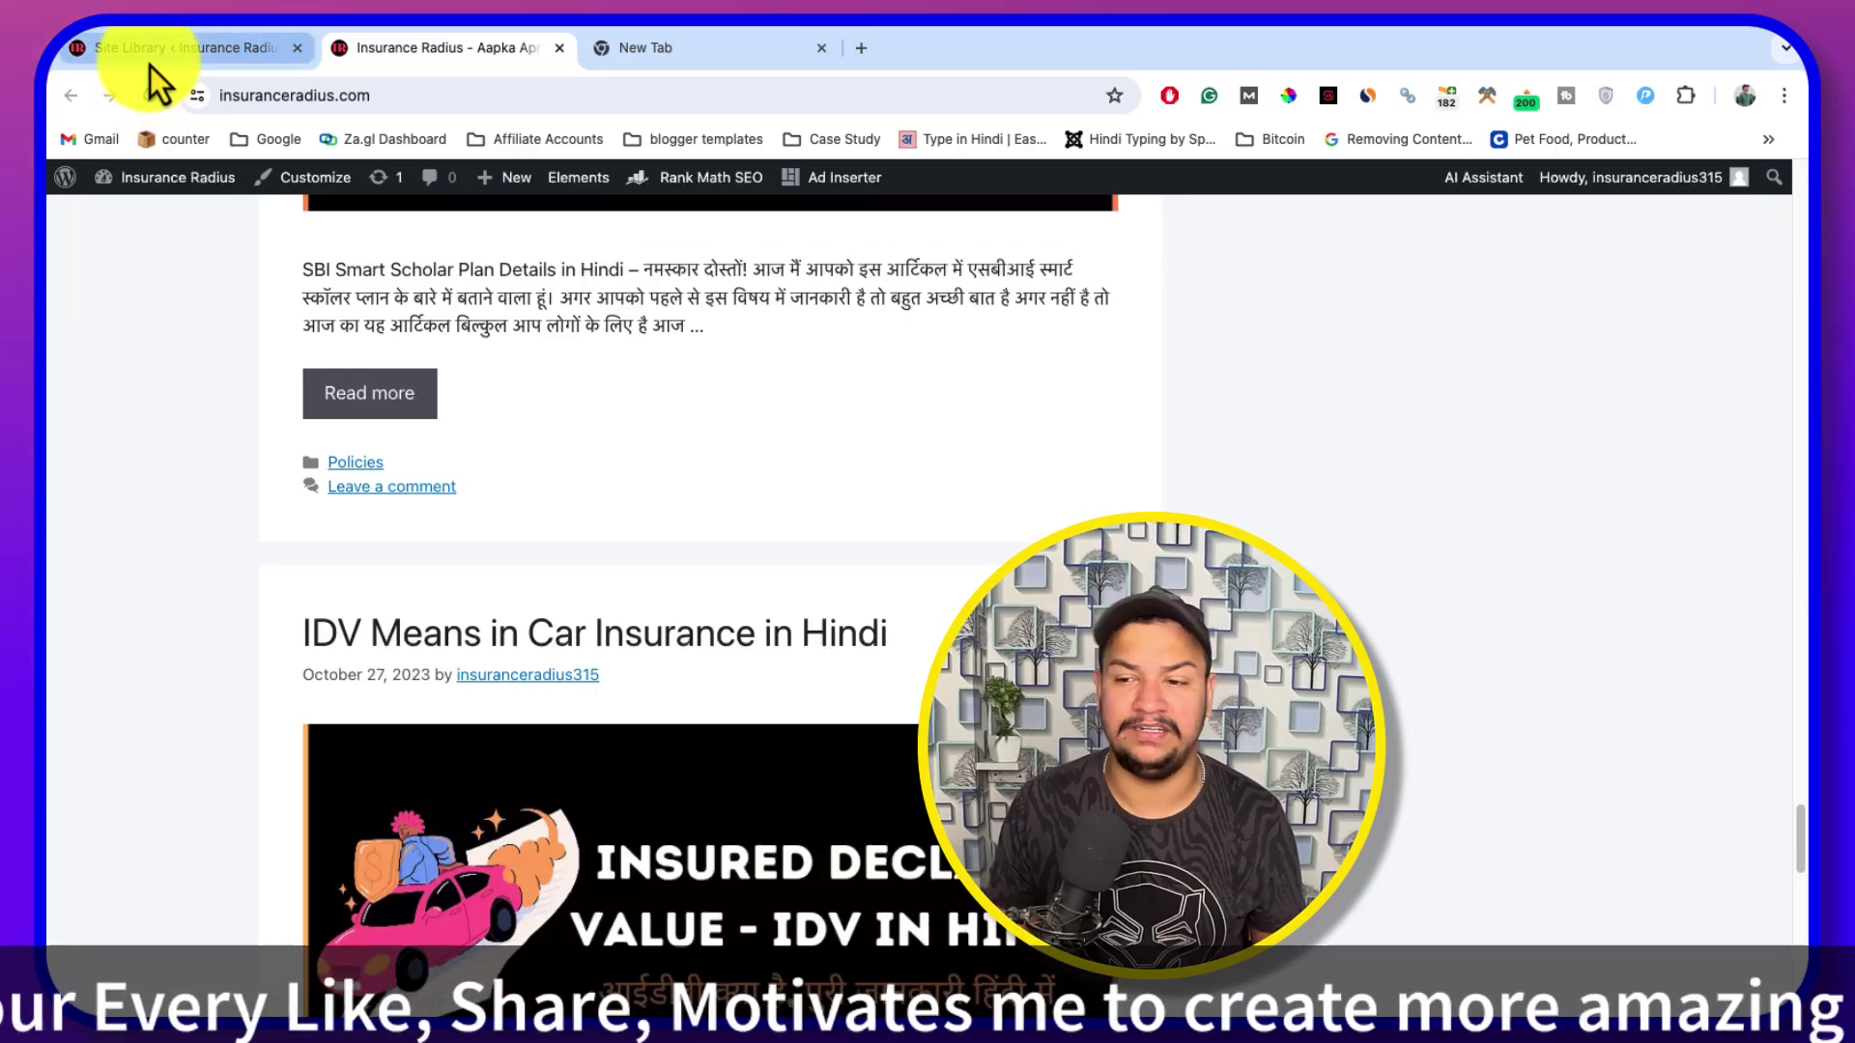
pyautogui.click(149, 60)
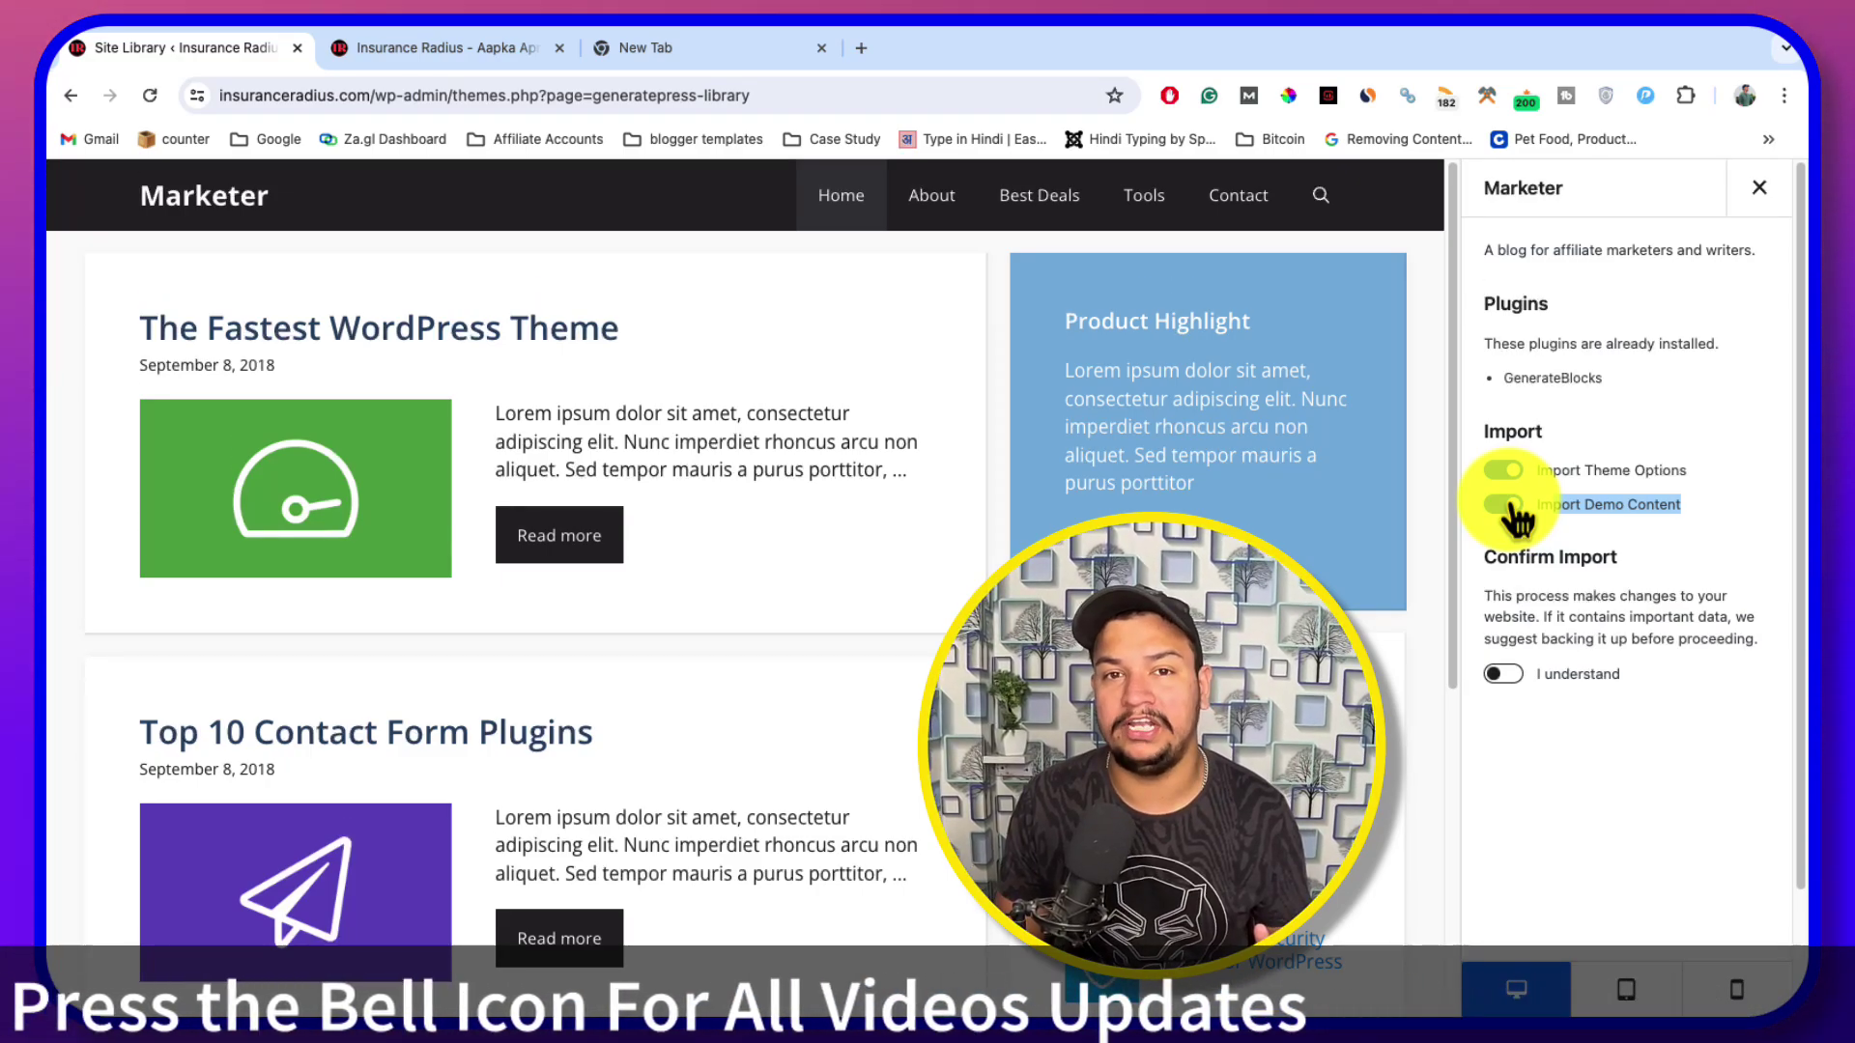
# Import the Marketer site with its theme options but without the demo content, and close the site preview
pyautogui.click(1510, 506)
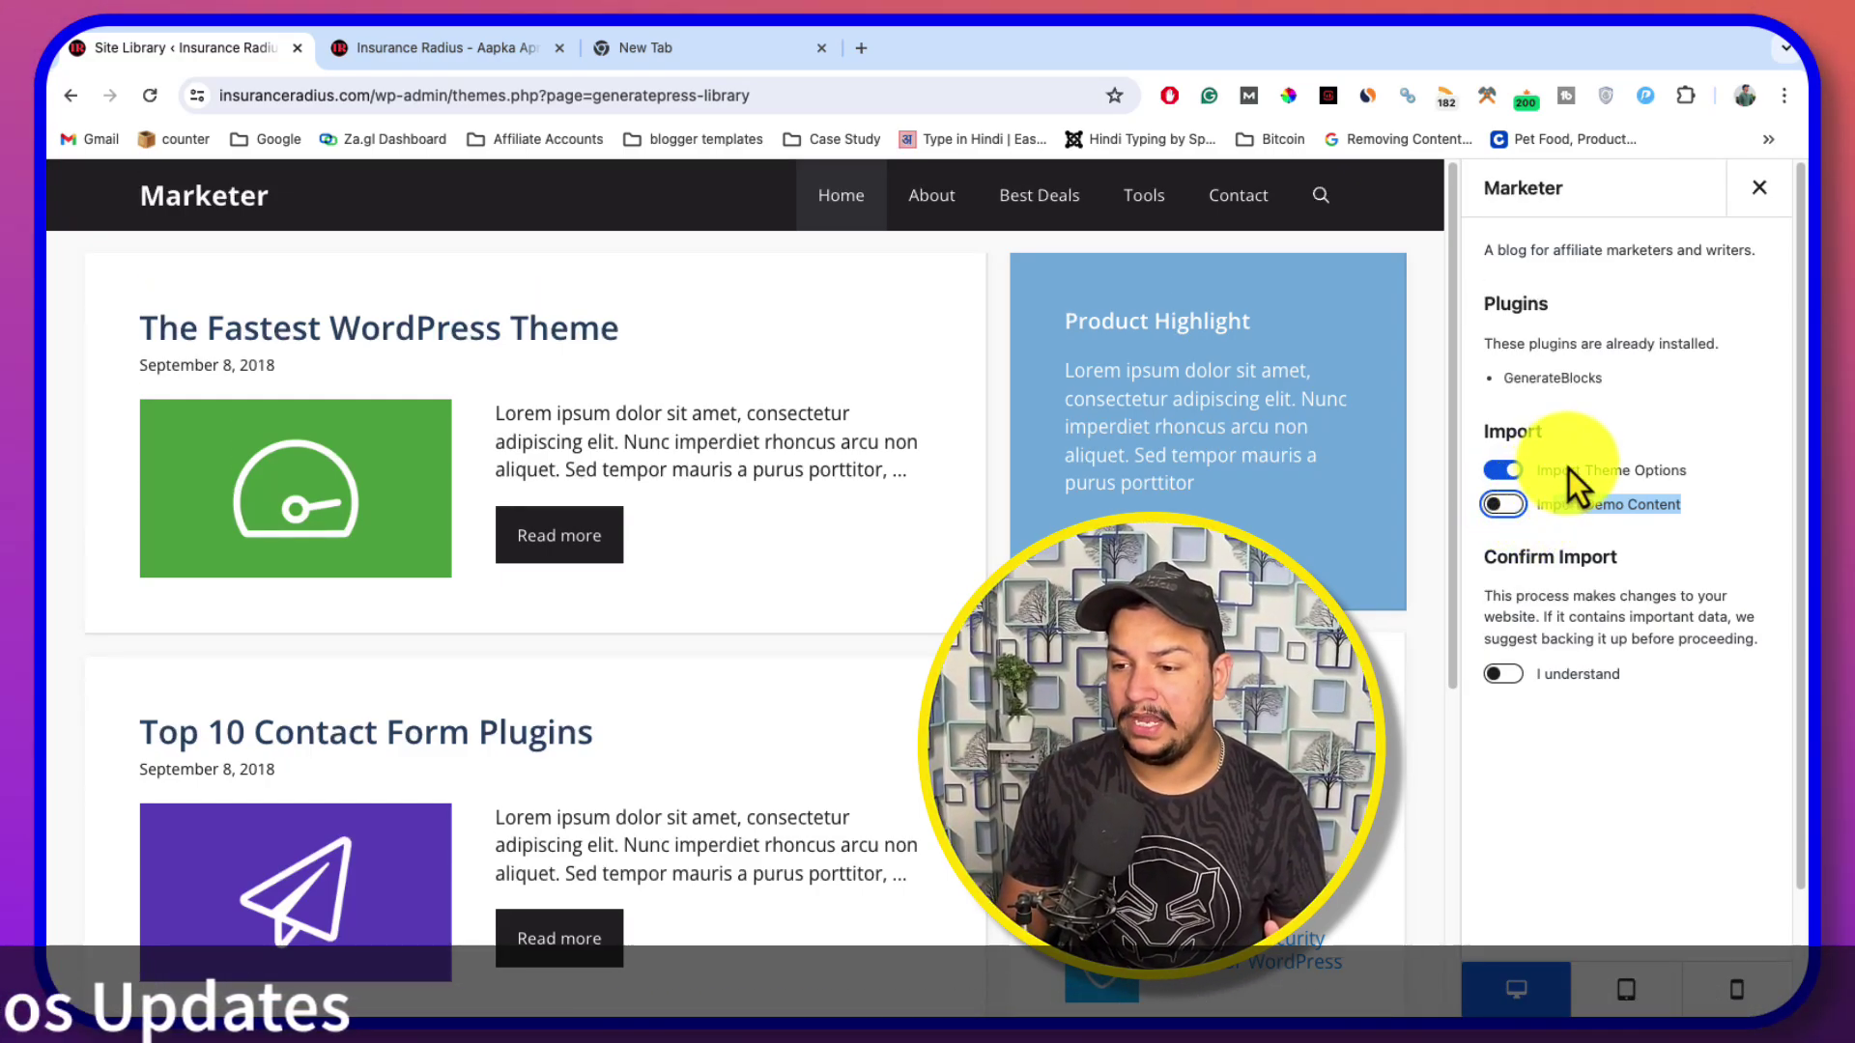
pyautogui.moveTo(1569, 471); pyautogui.dragTo(1671, 477)
pyautogui.click(1503, 675)
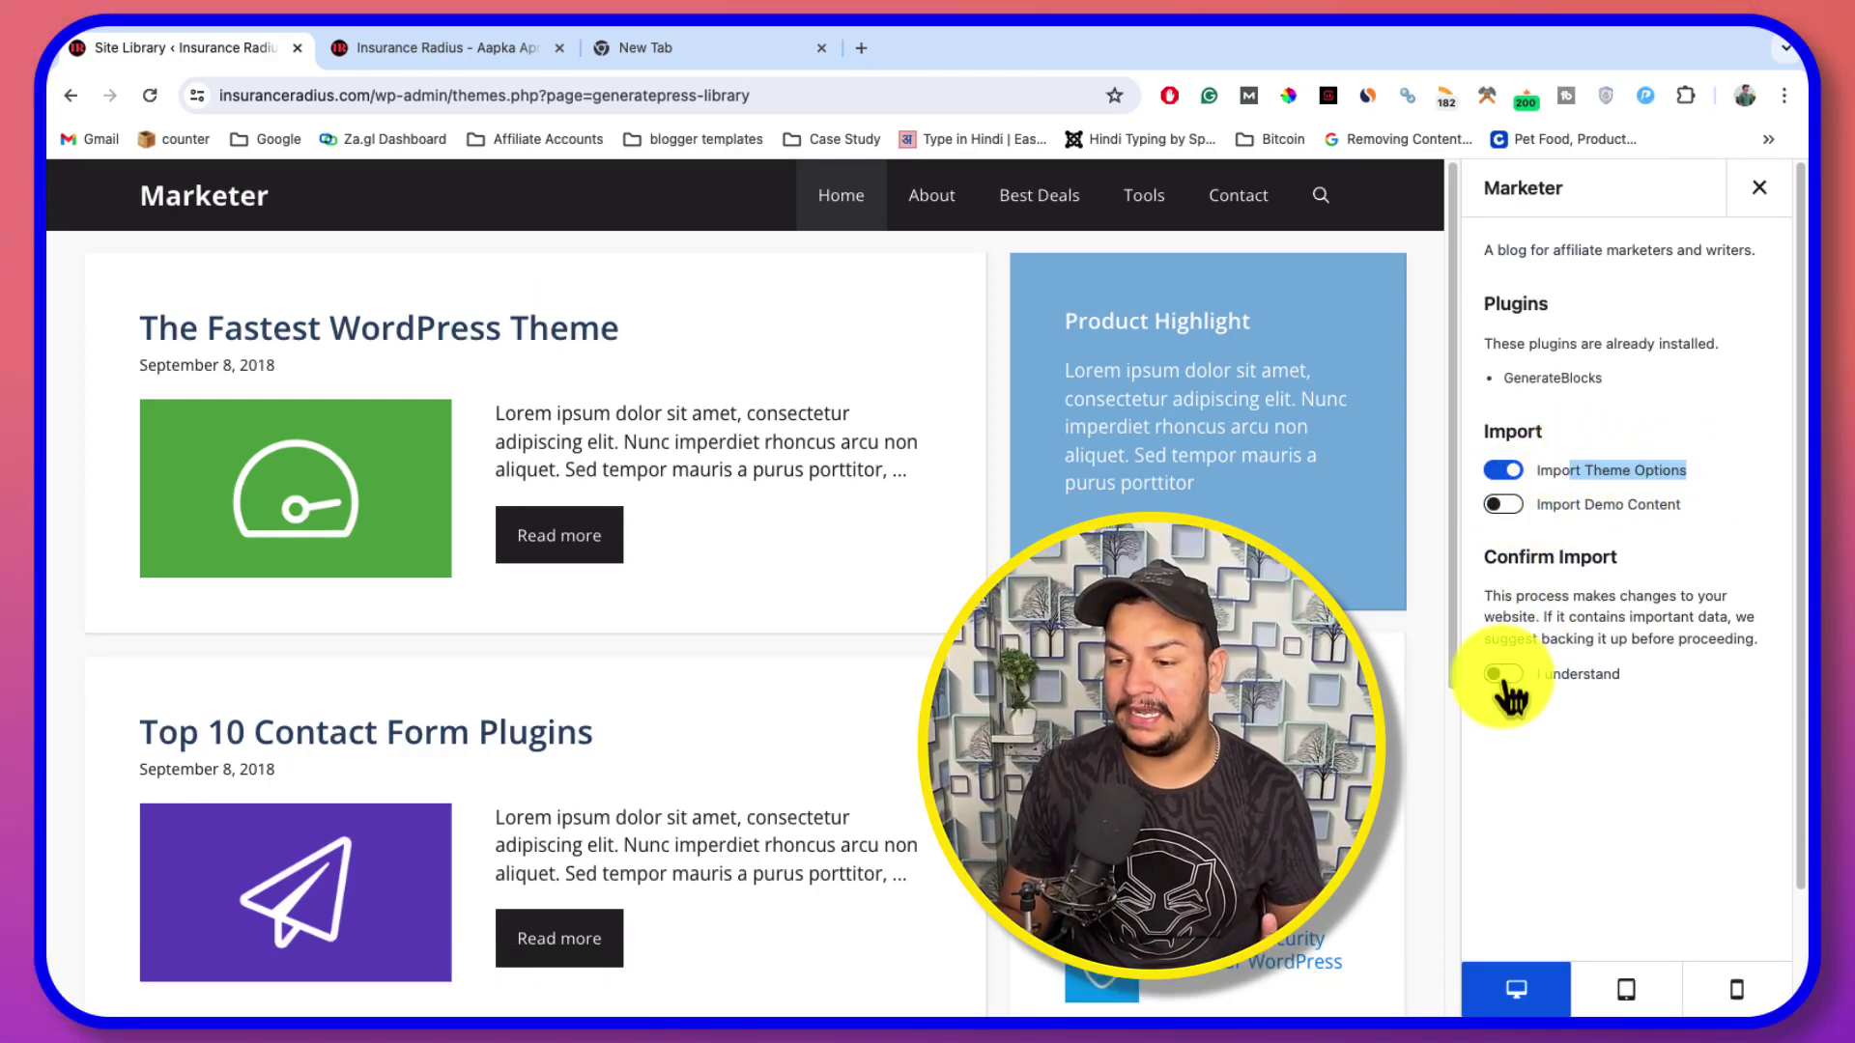
pyautogui.click(1536, 741)
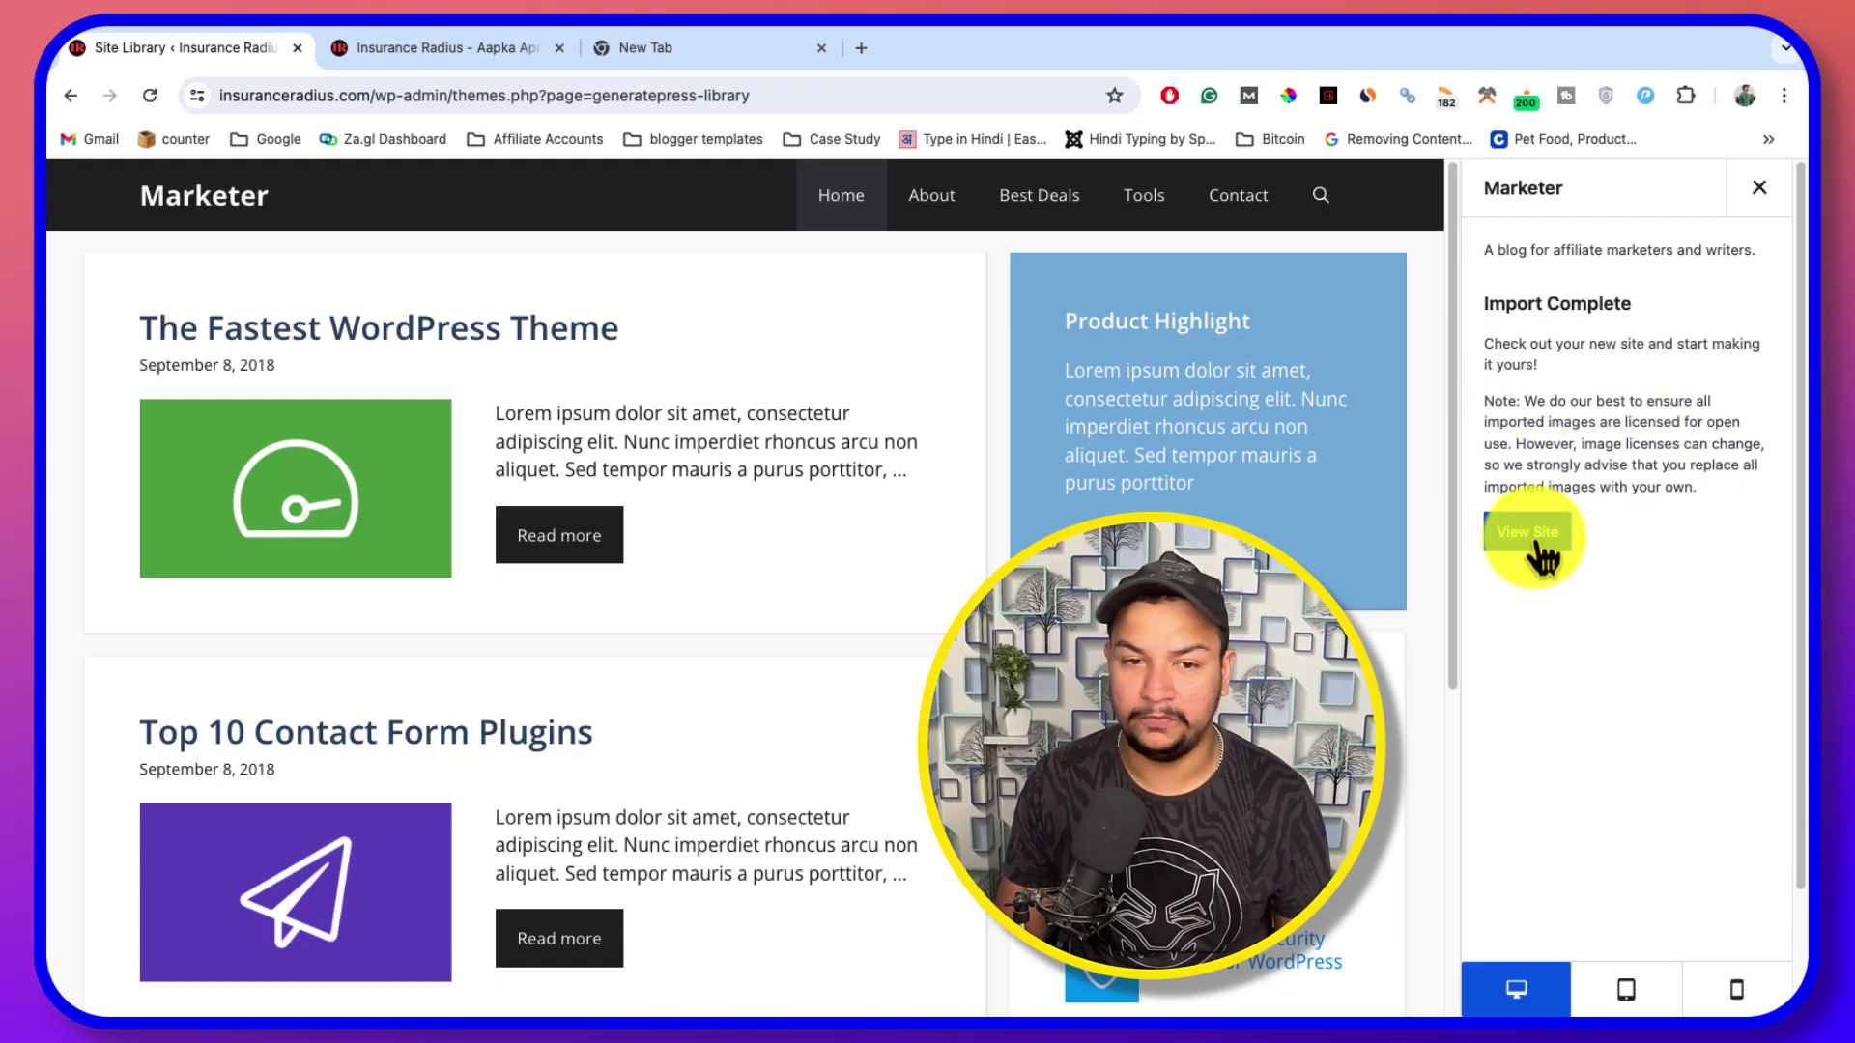
pyautogui.click(1759, 190)
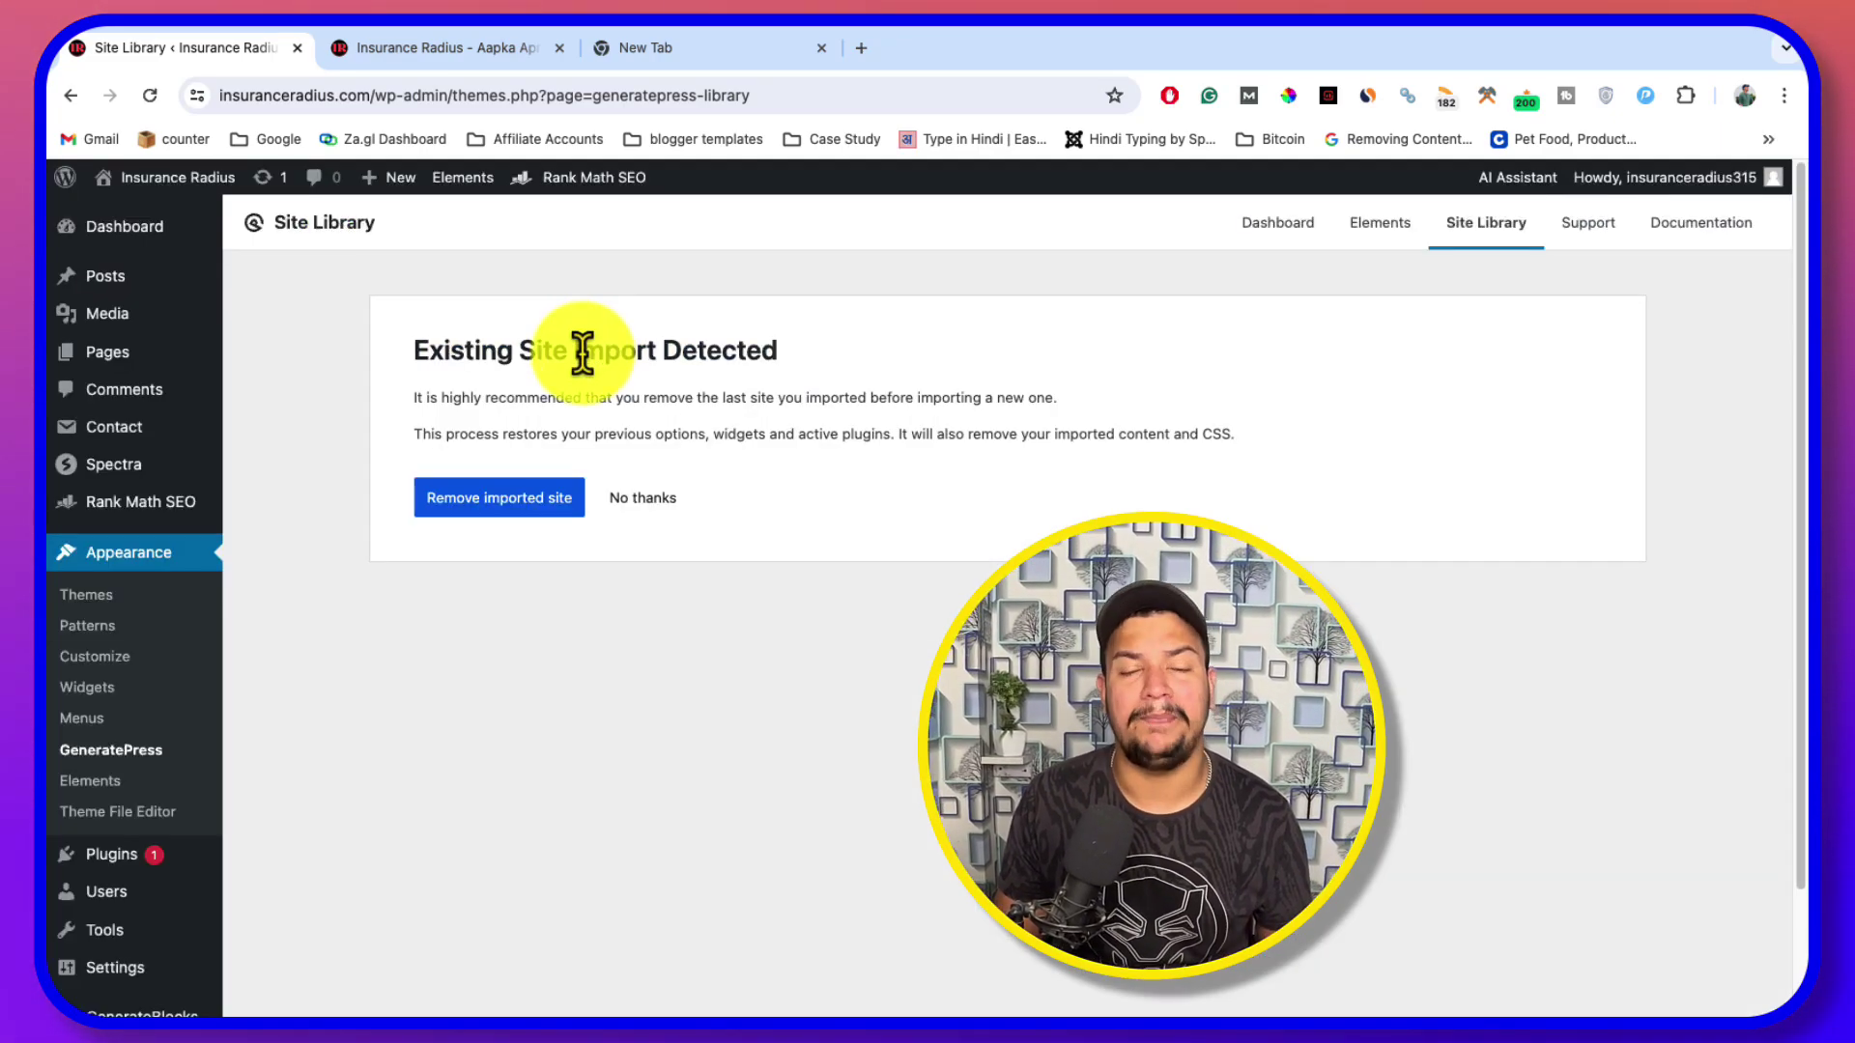
pyautogui.moveTo(403, 352); pyautogui.dragTo(861, 356)
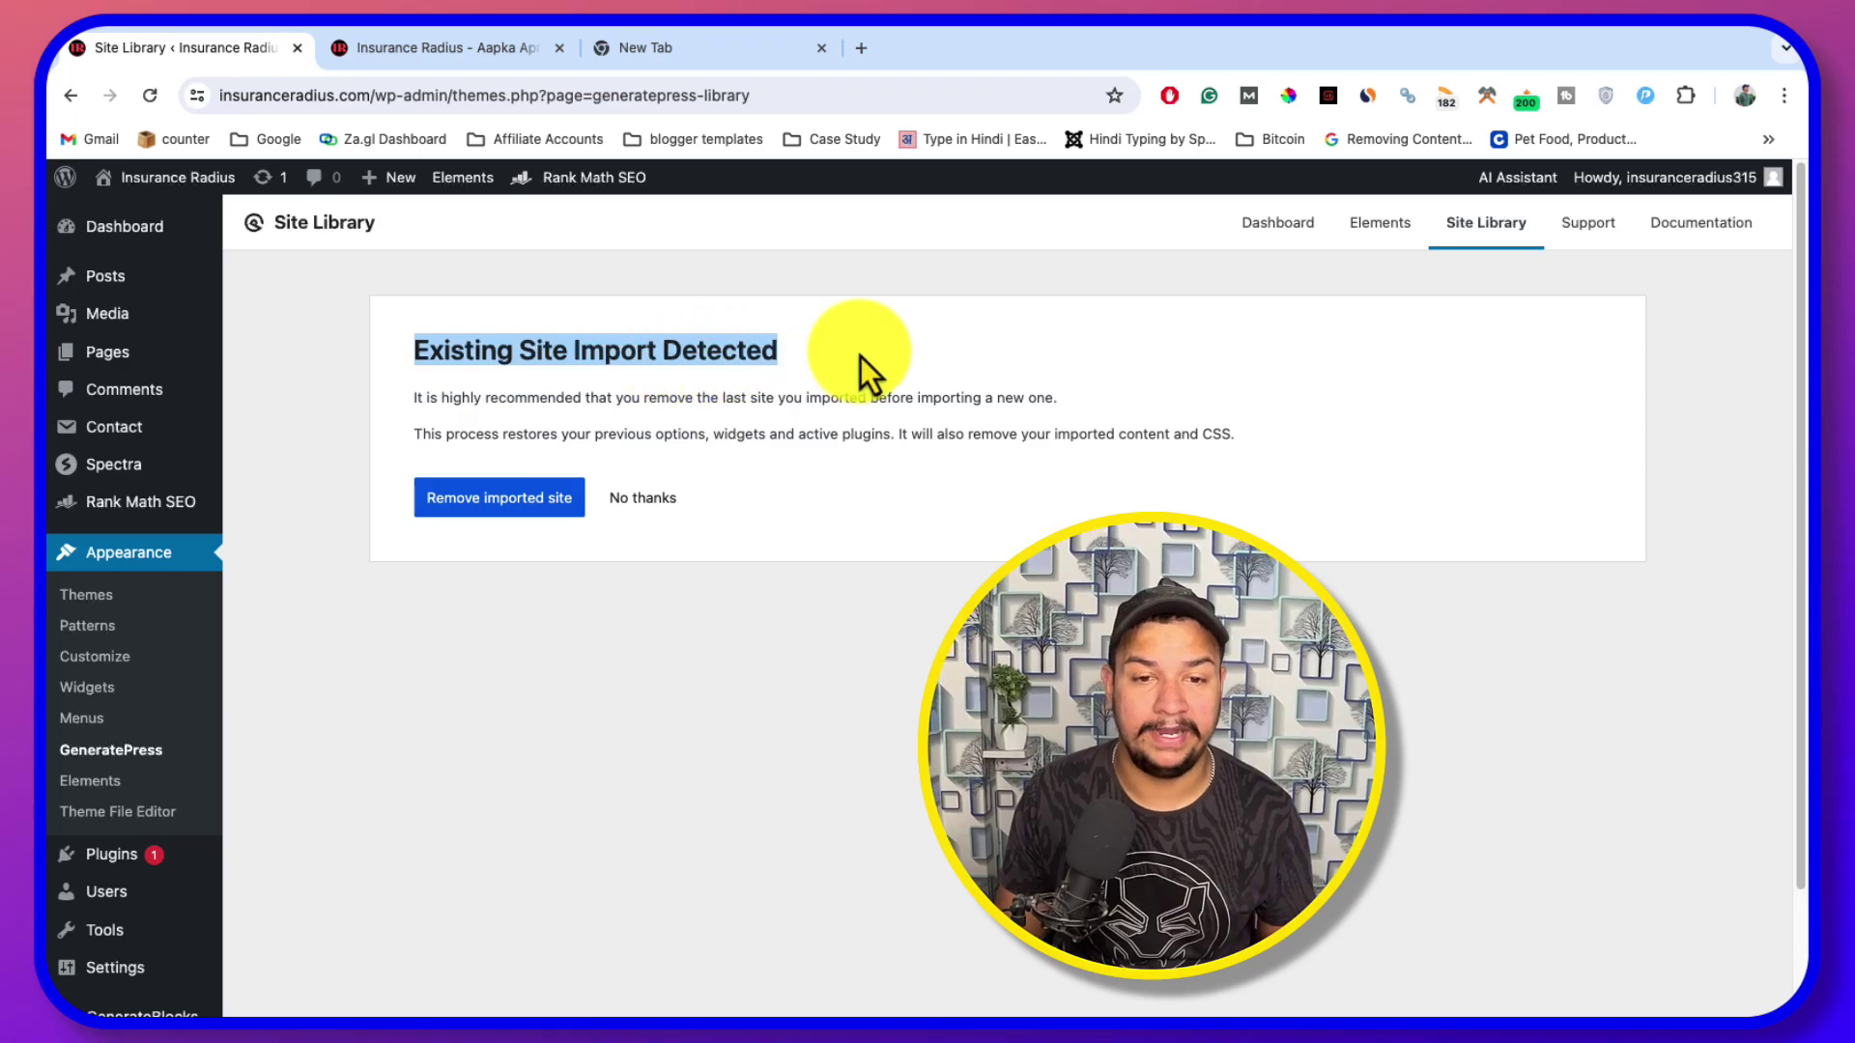
pyautogui.click(861, 357)
# Reload the live homepage and examine how the header and post list look with the imported design
pyautogui.click(432, 50)
pyautogui.scroll(15, 796, 410)
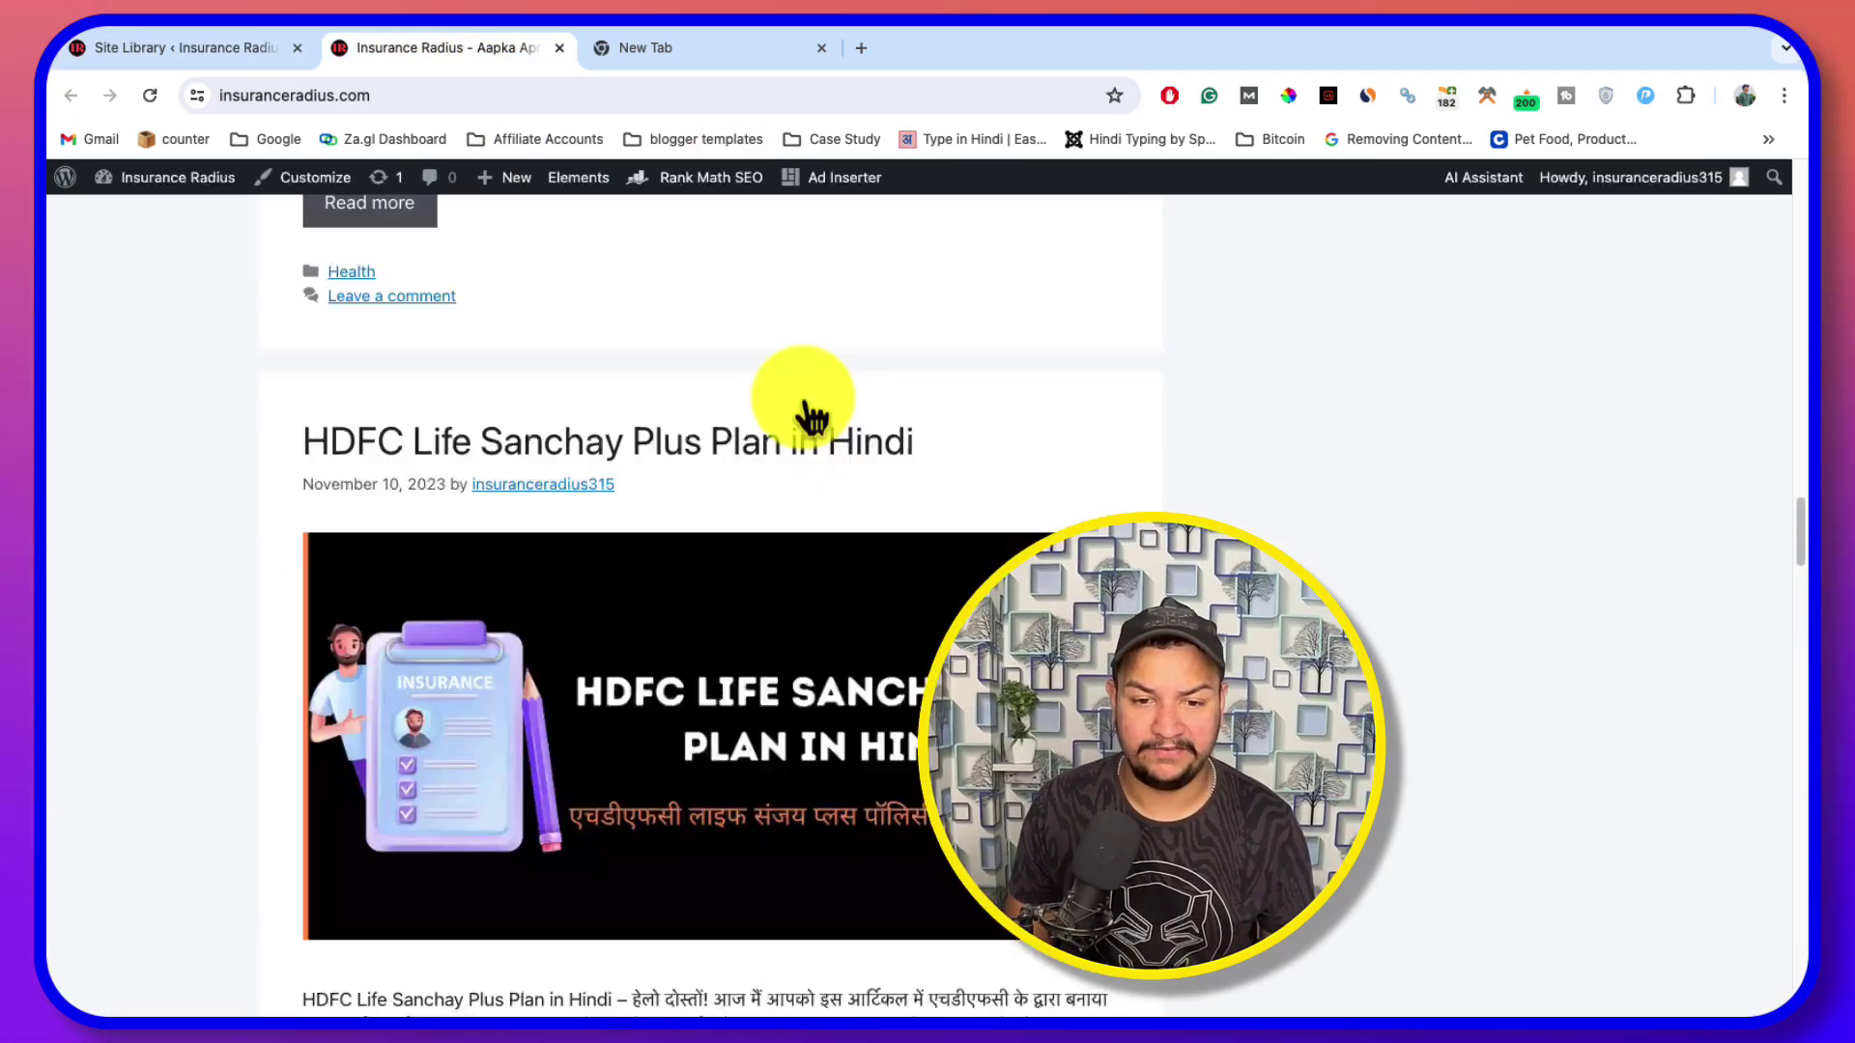
pyautogui.rightClick(1283, 316)
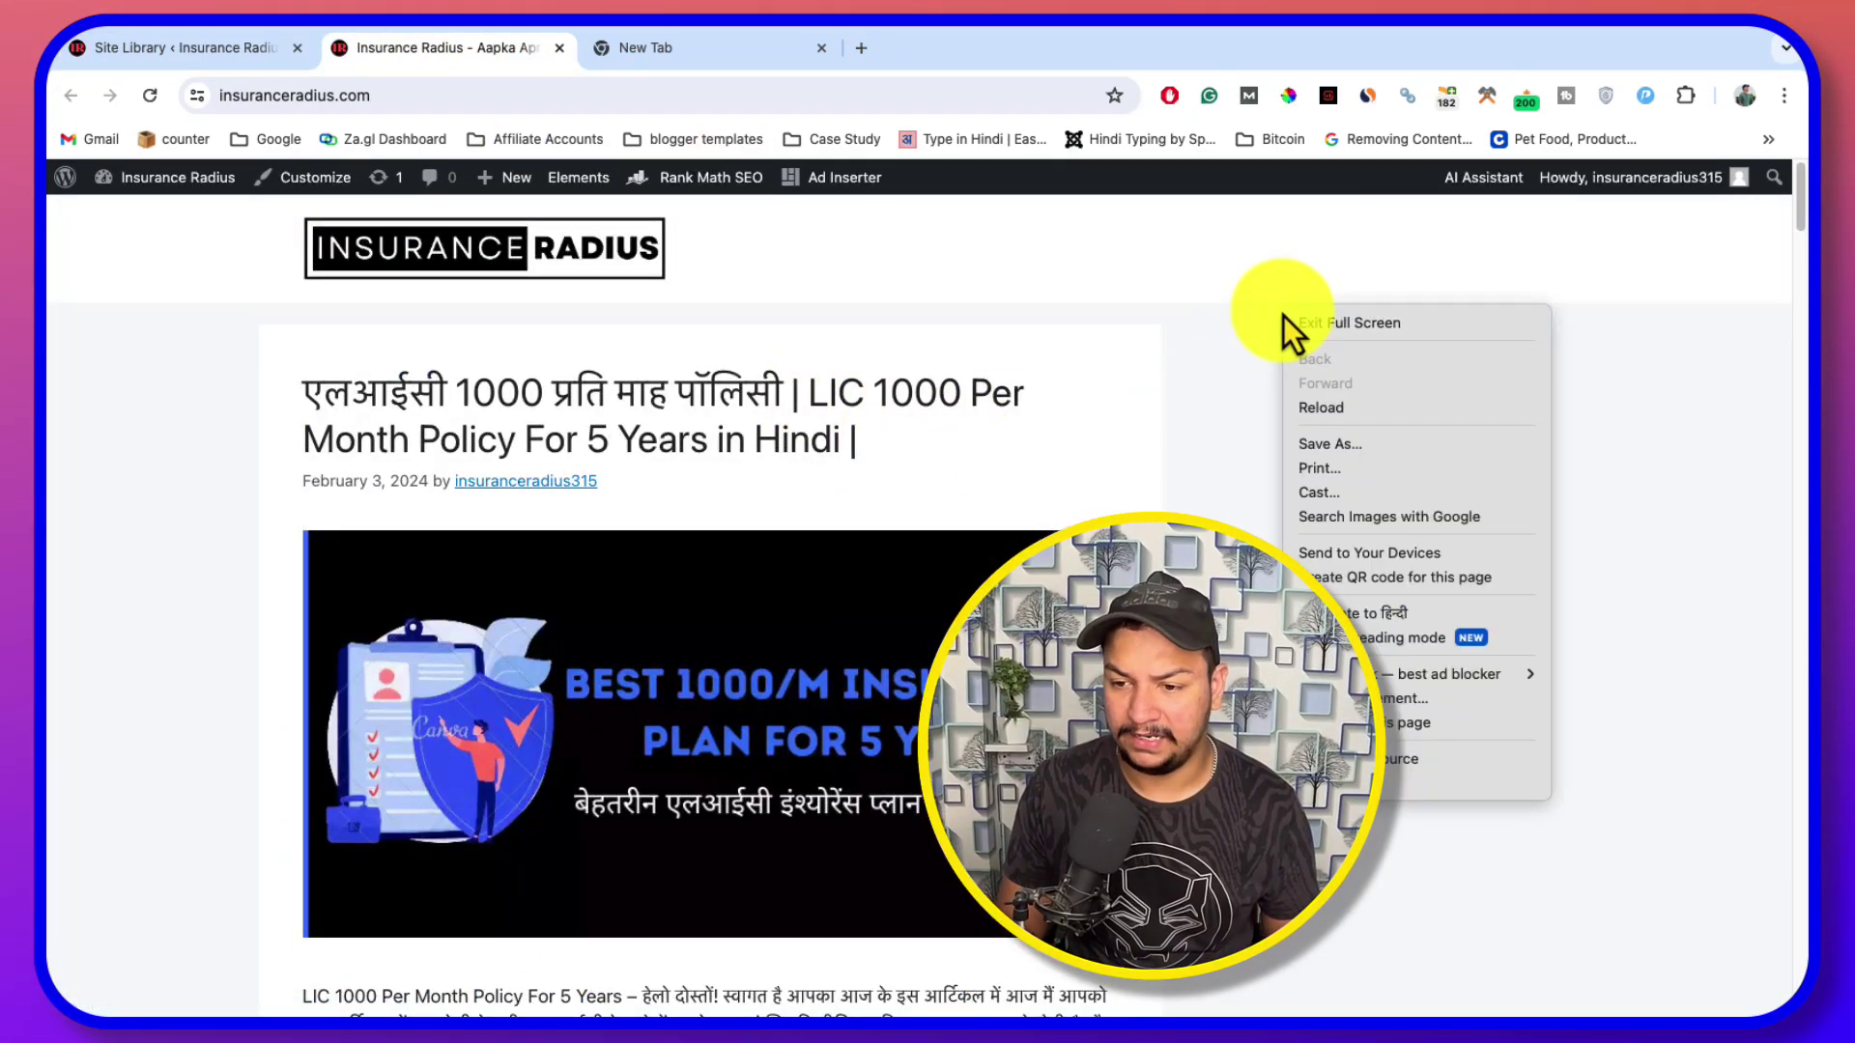
pyautogui.click(1328, 404)
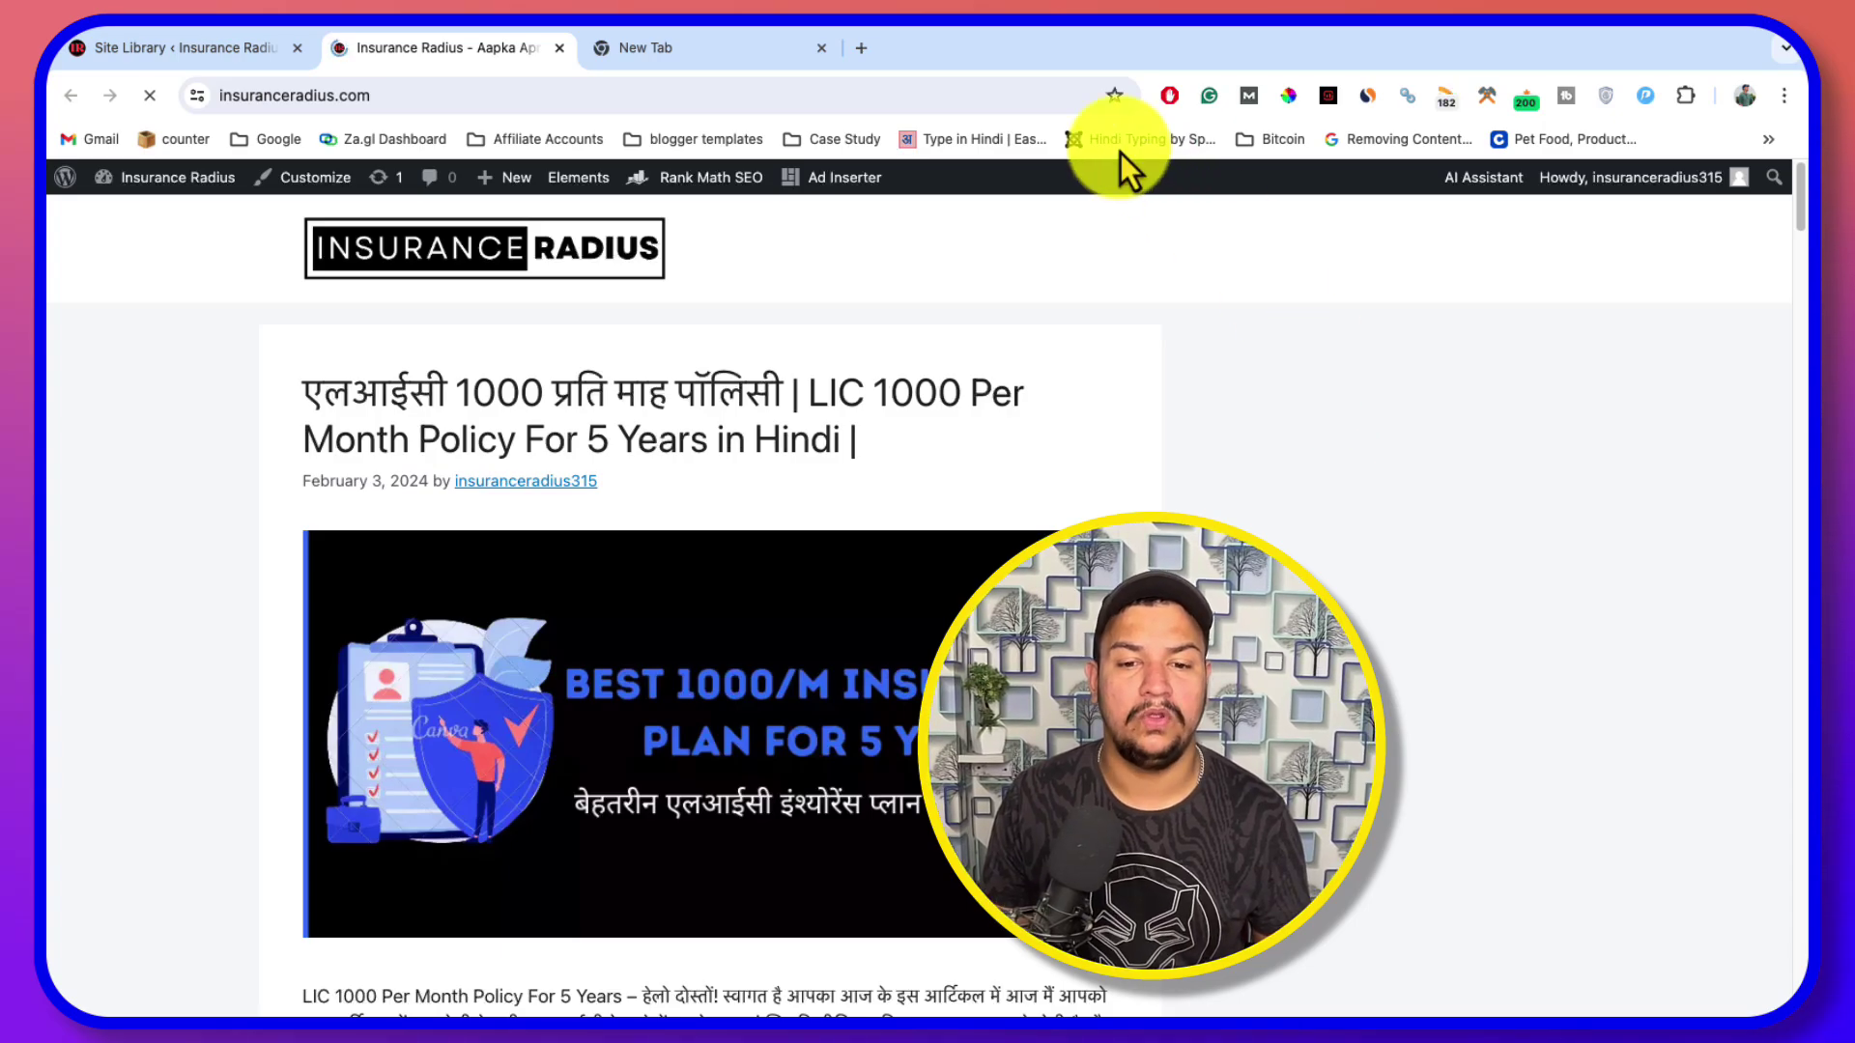
pyautogui.scroll(-15, 1141, 529)
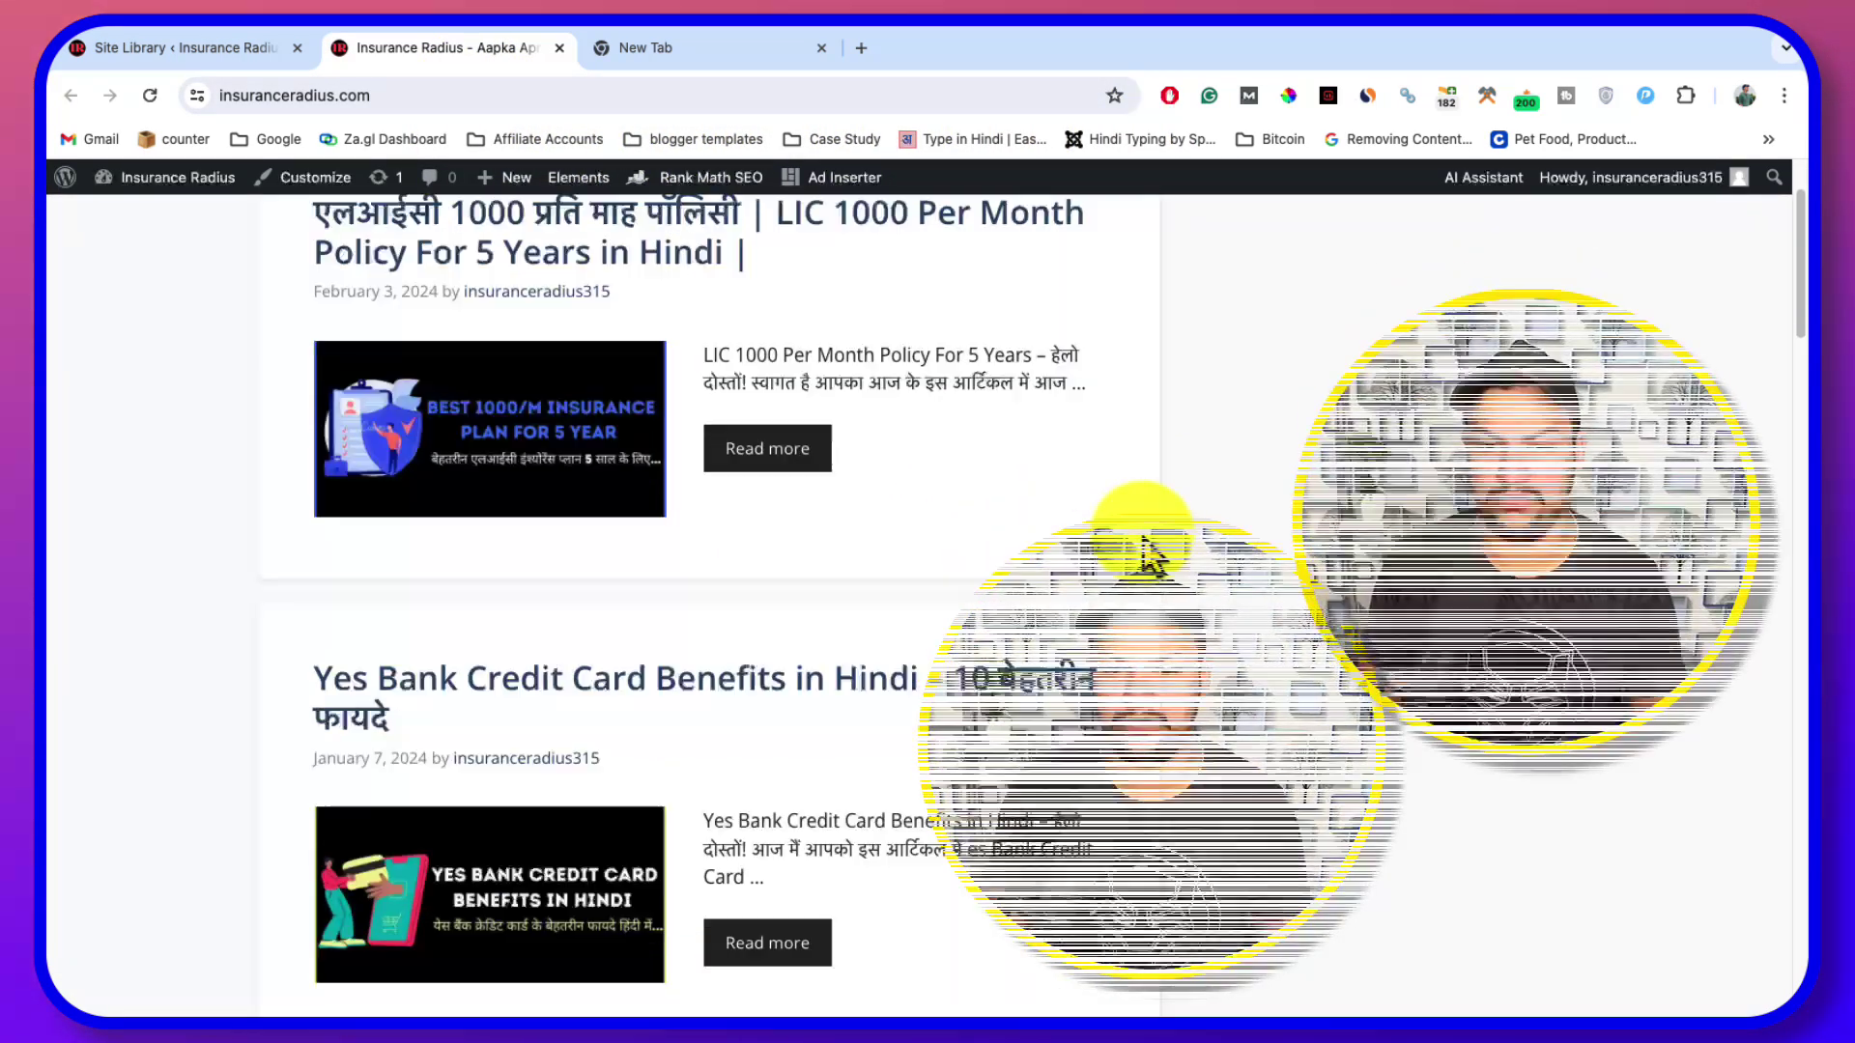
pyautogui.scroll(15, 999, 457)
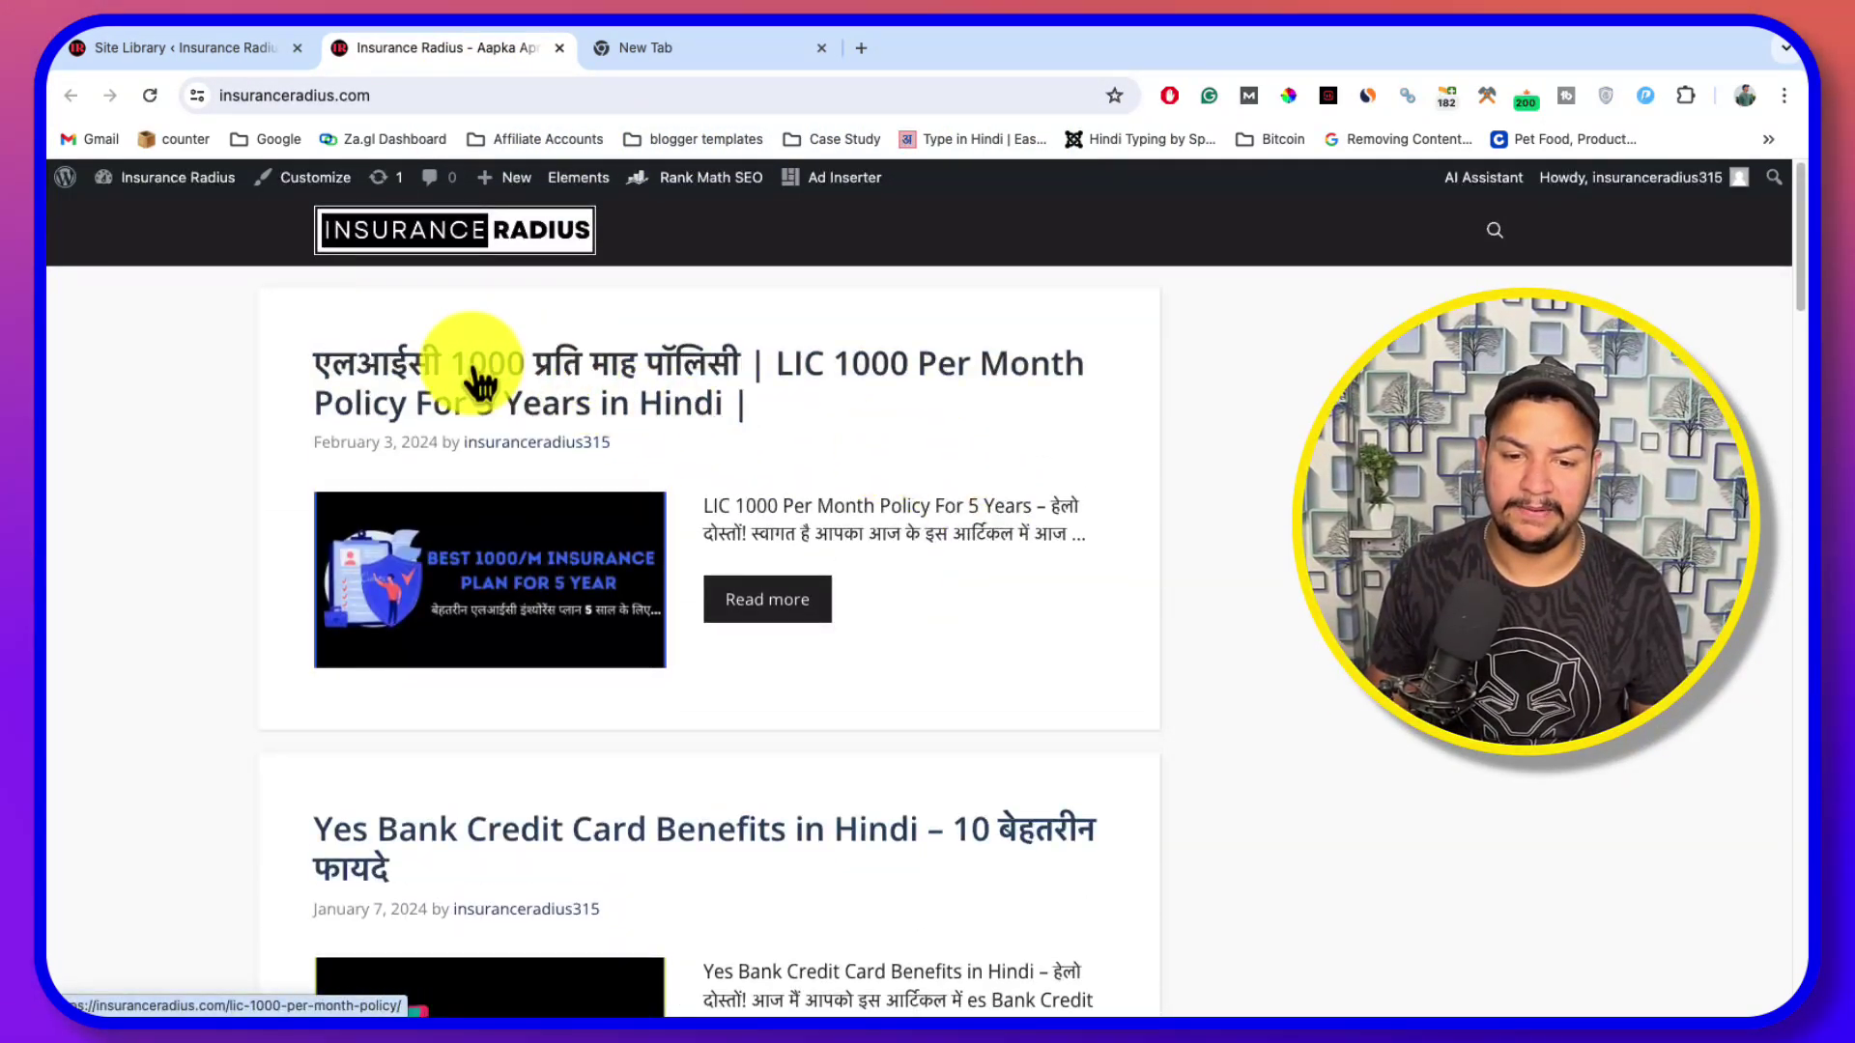
pyautogui.scroll(-10, 796, 570)
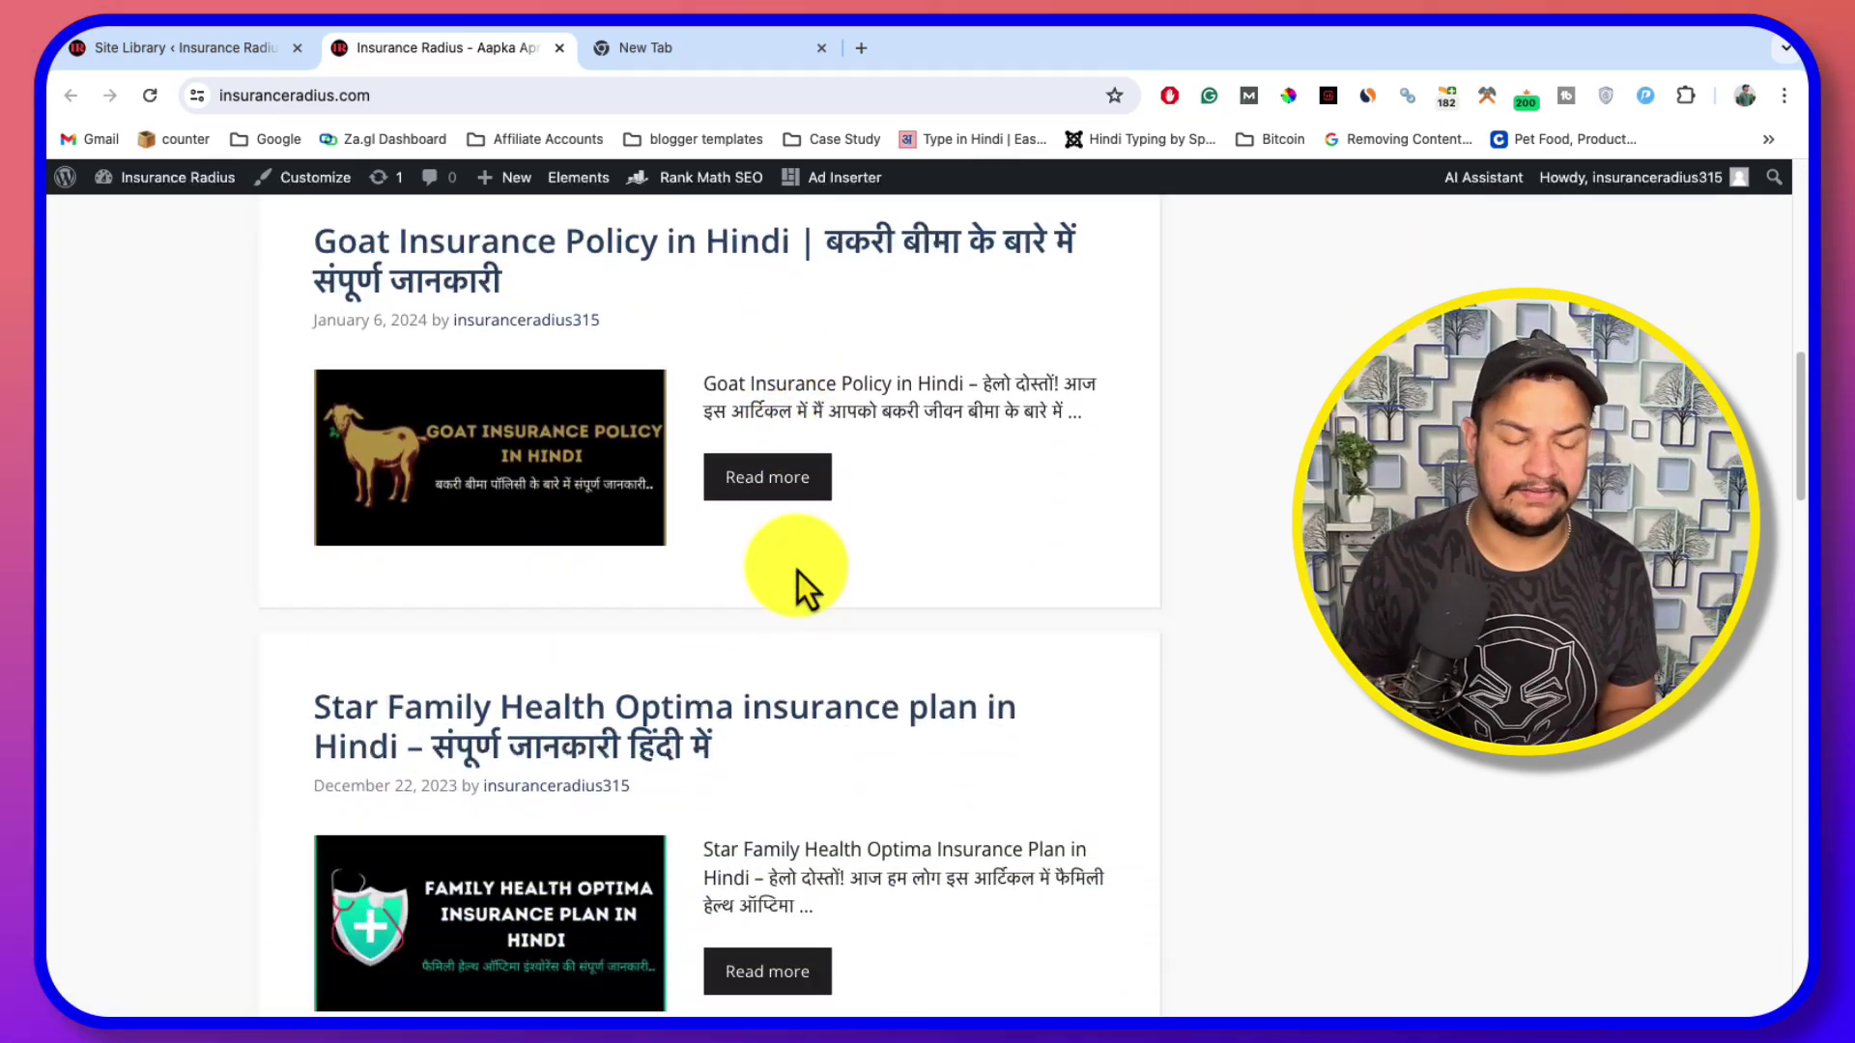
pyautogui.scroll(10, 794, 575)
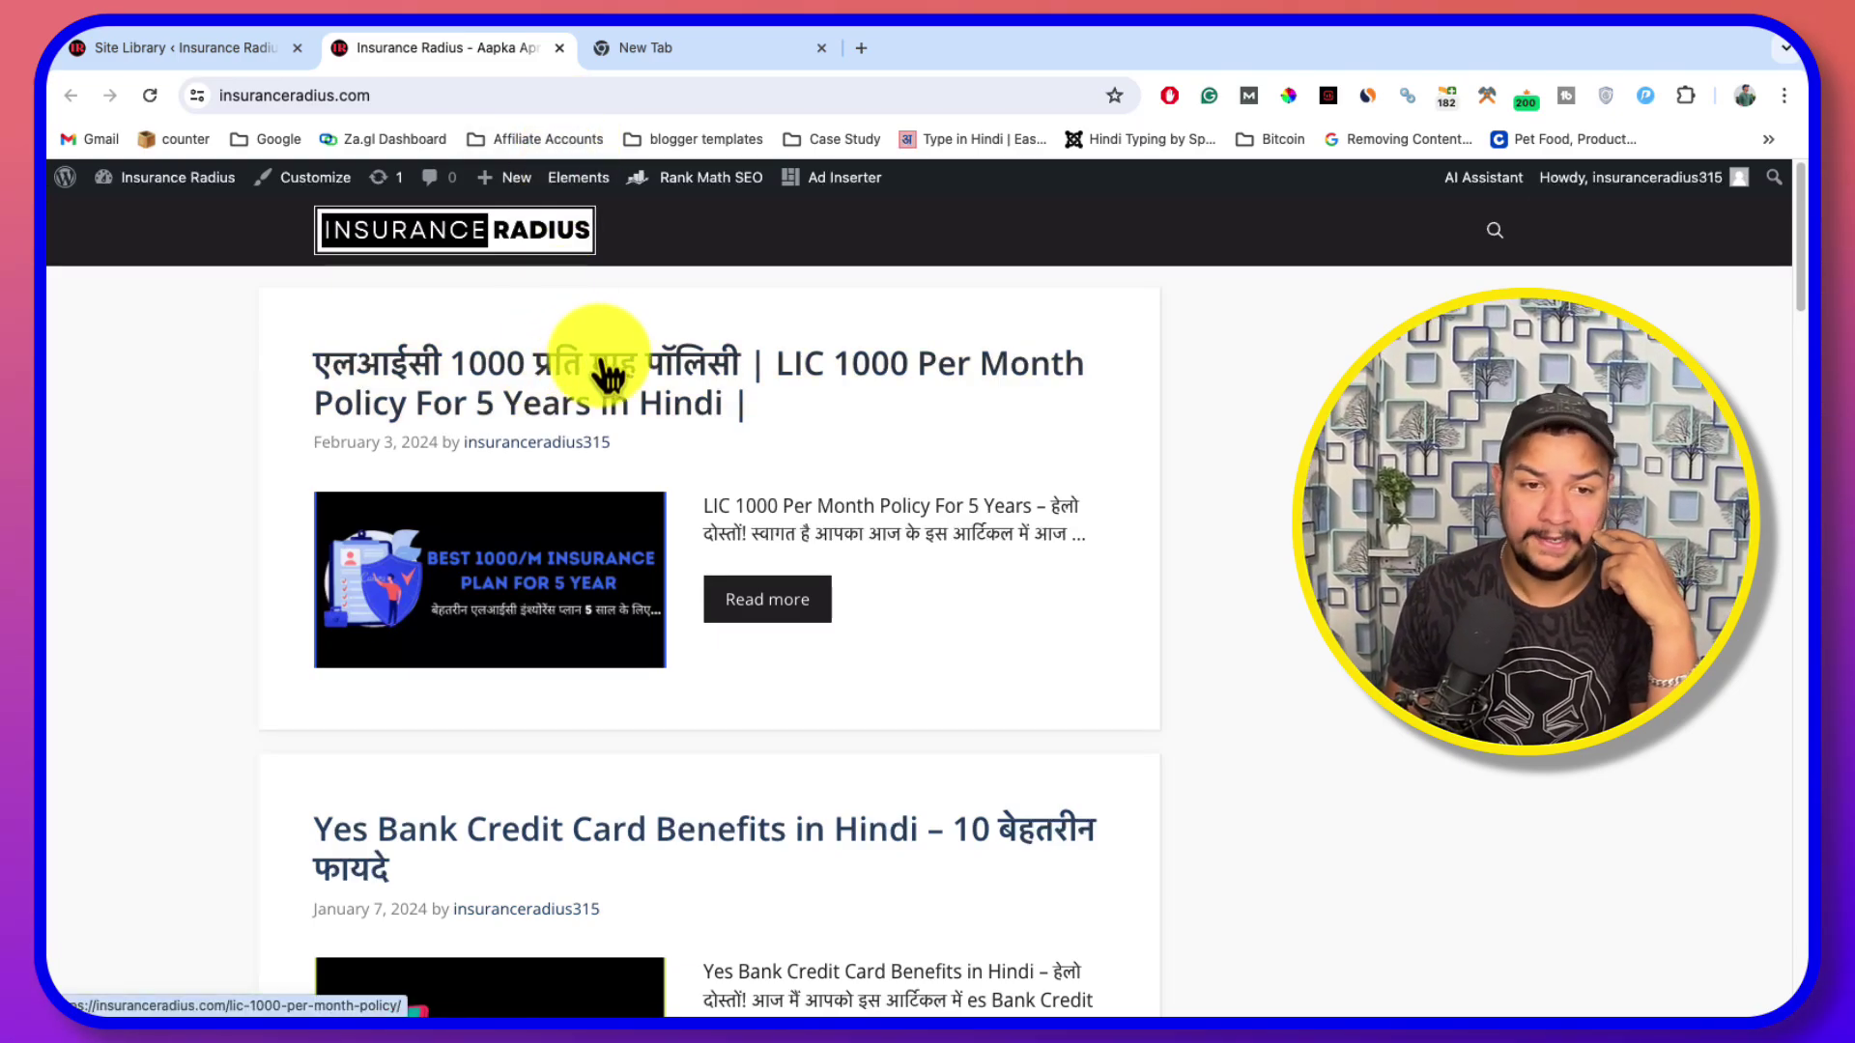
pyautogui.scroll(-10, 599, 364)
# Open the theme Customizer in a new tab and go to the site title in its Site Identity settings
pyautogui.click(164, 50)
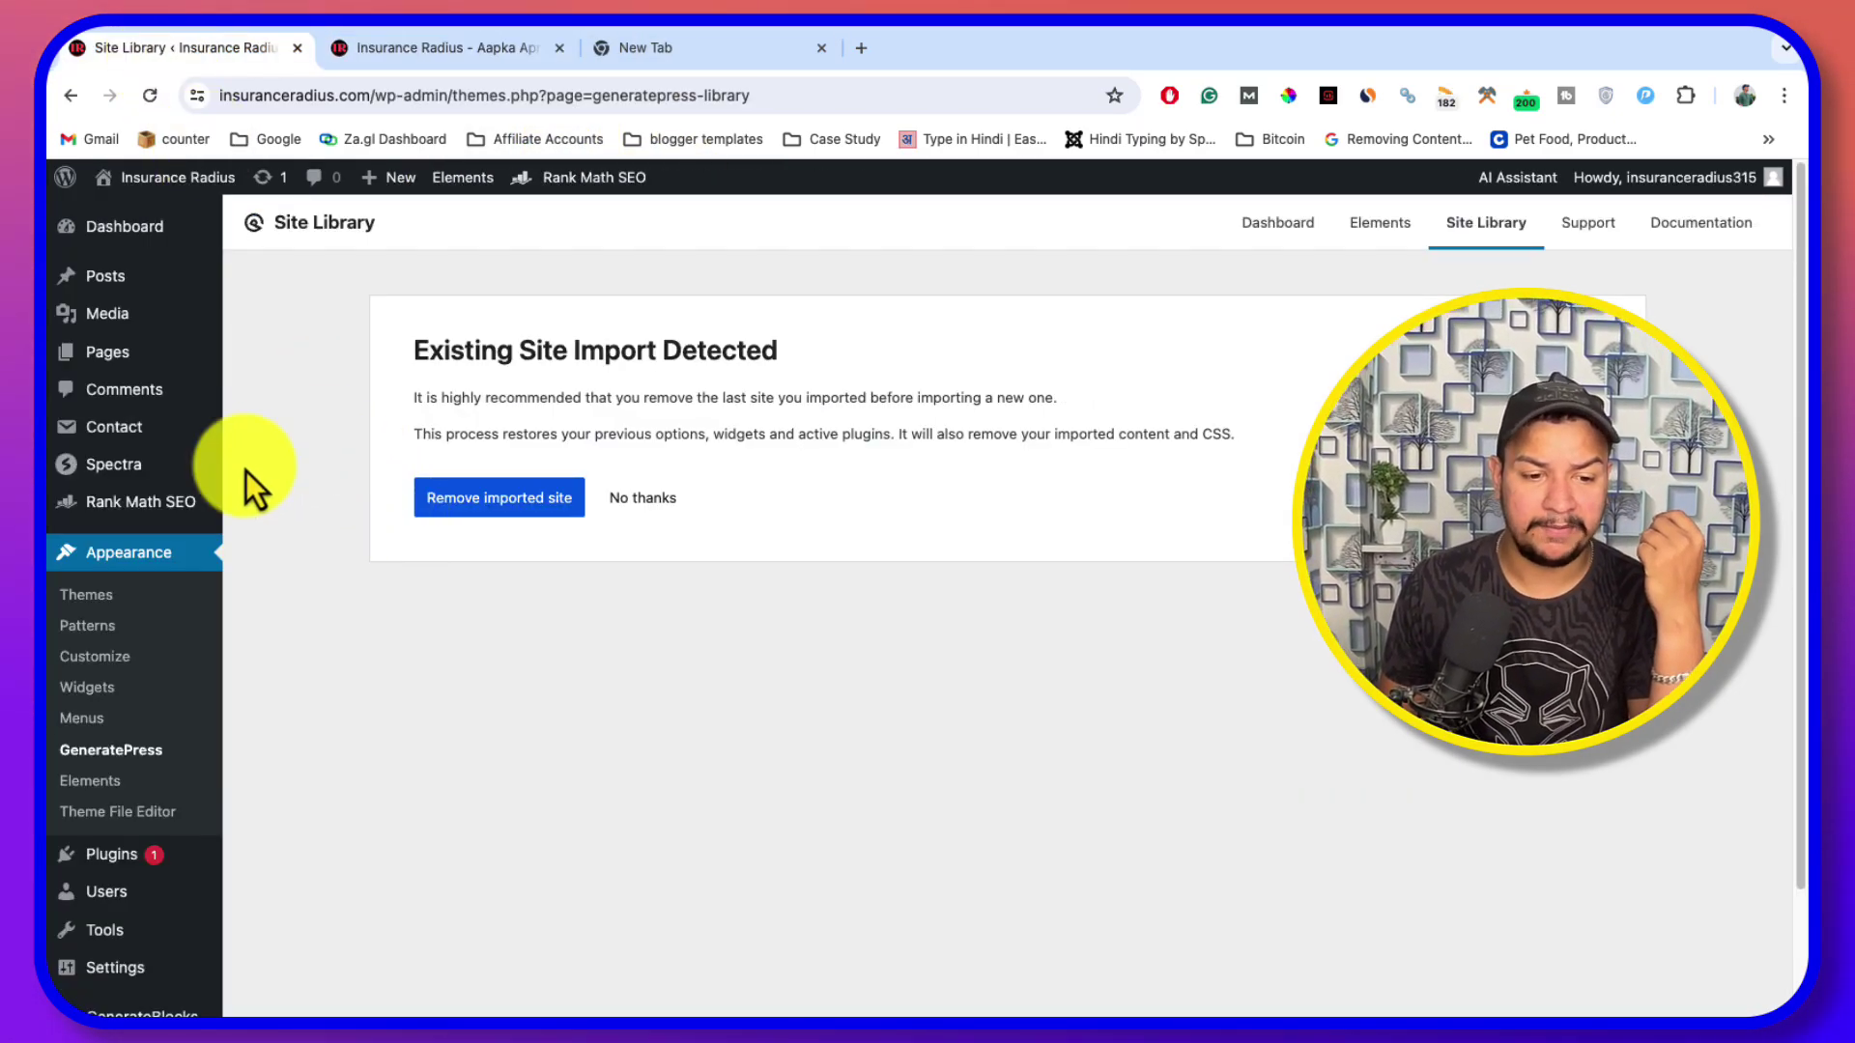
pyautogui.rightClick(116, 664)
pyautogui.click(124, 669)
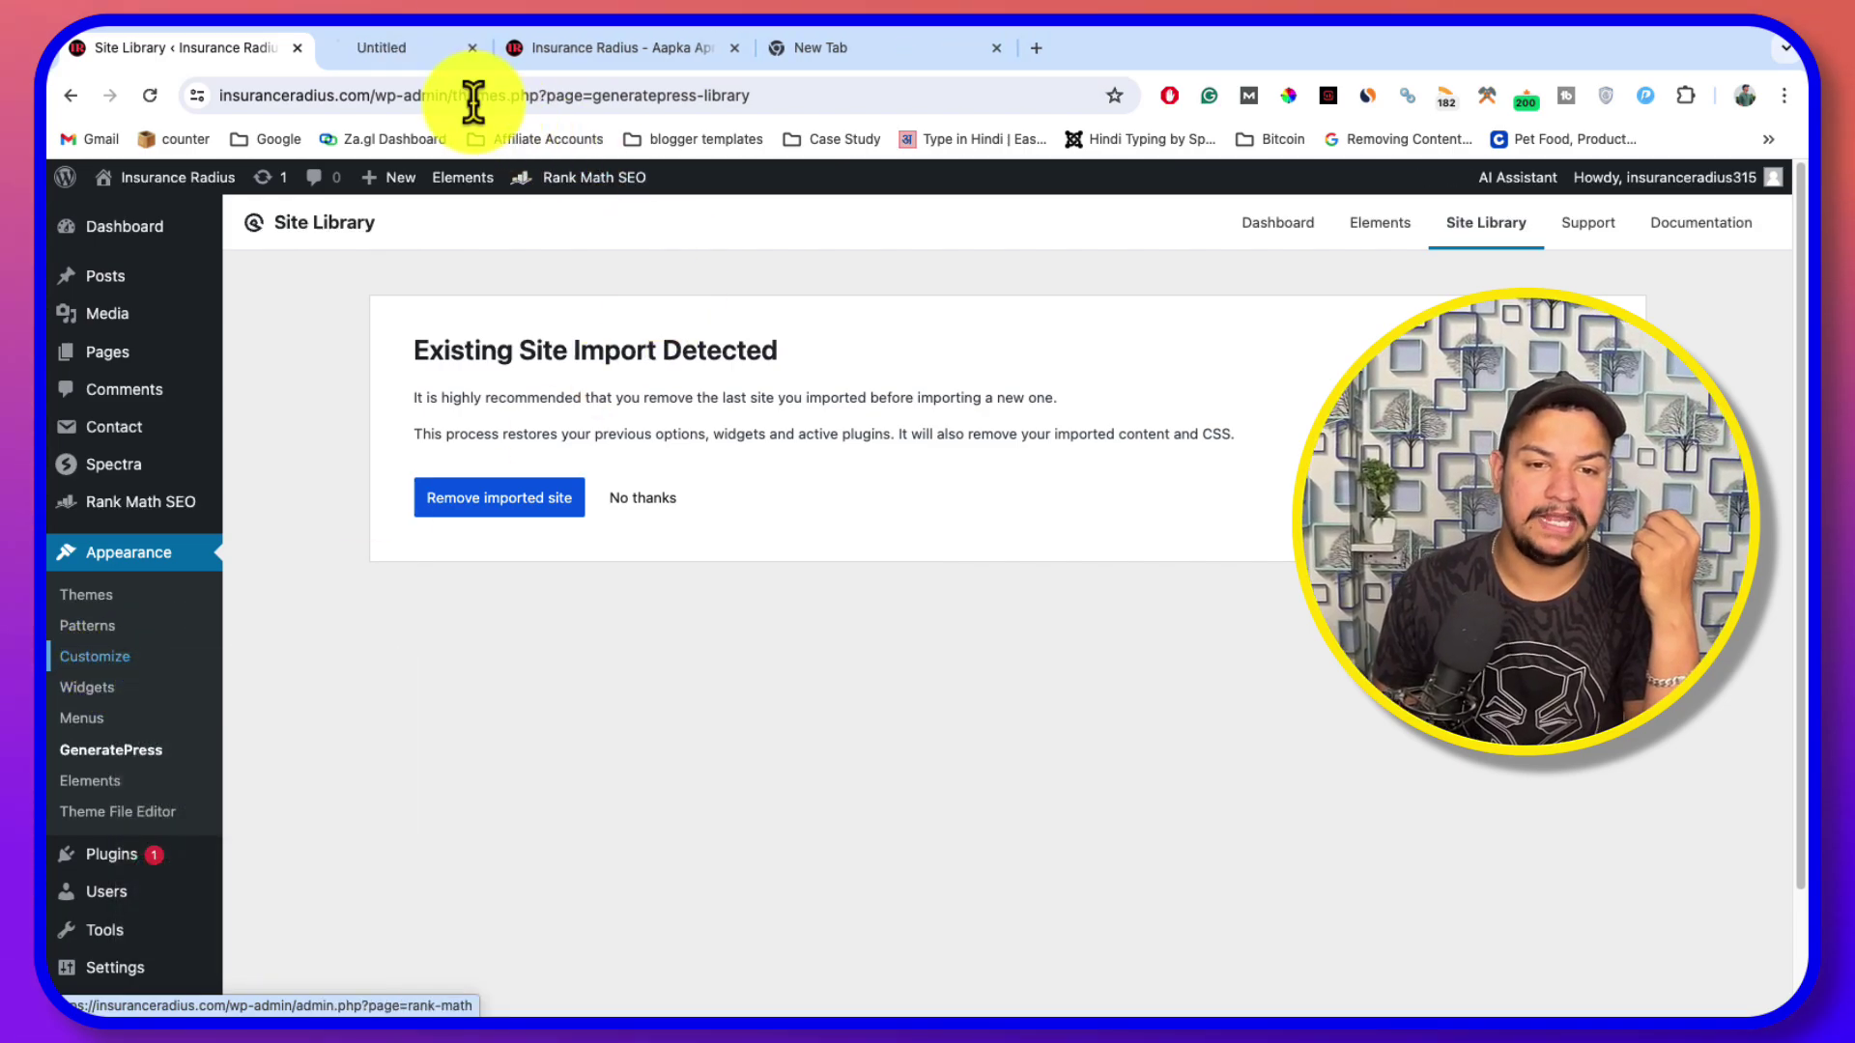
pyautogui.click(400, 50)
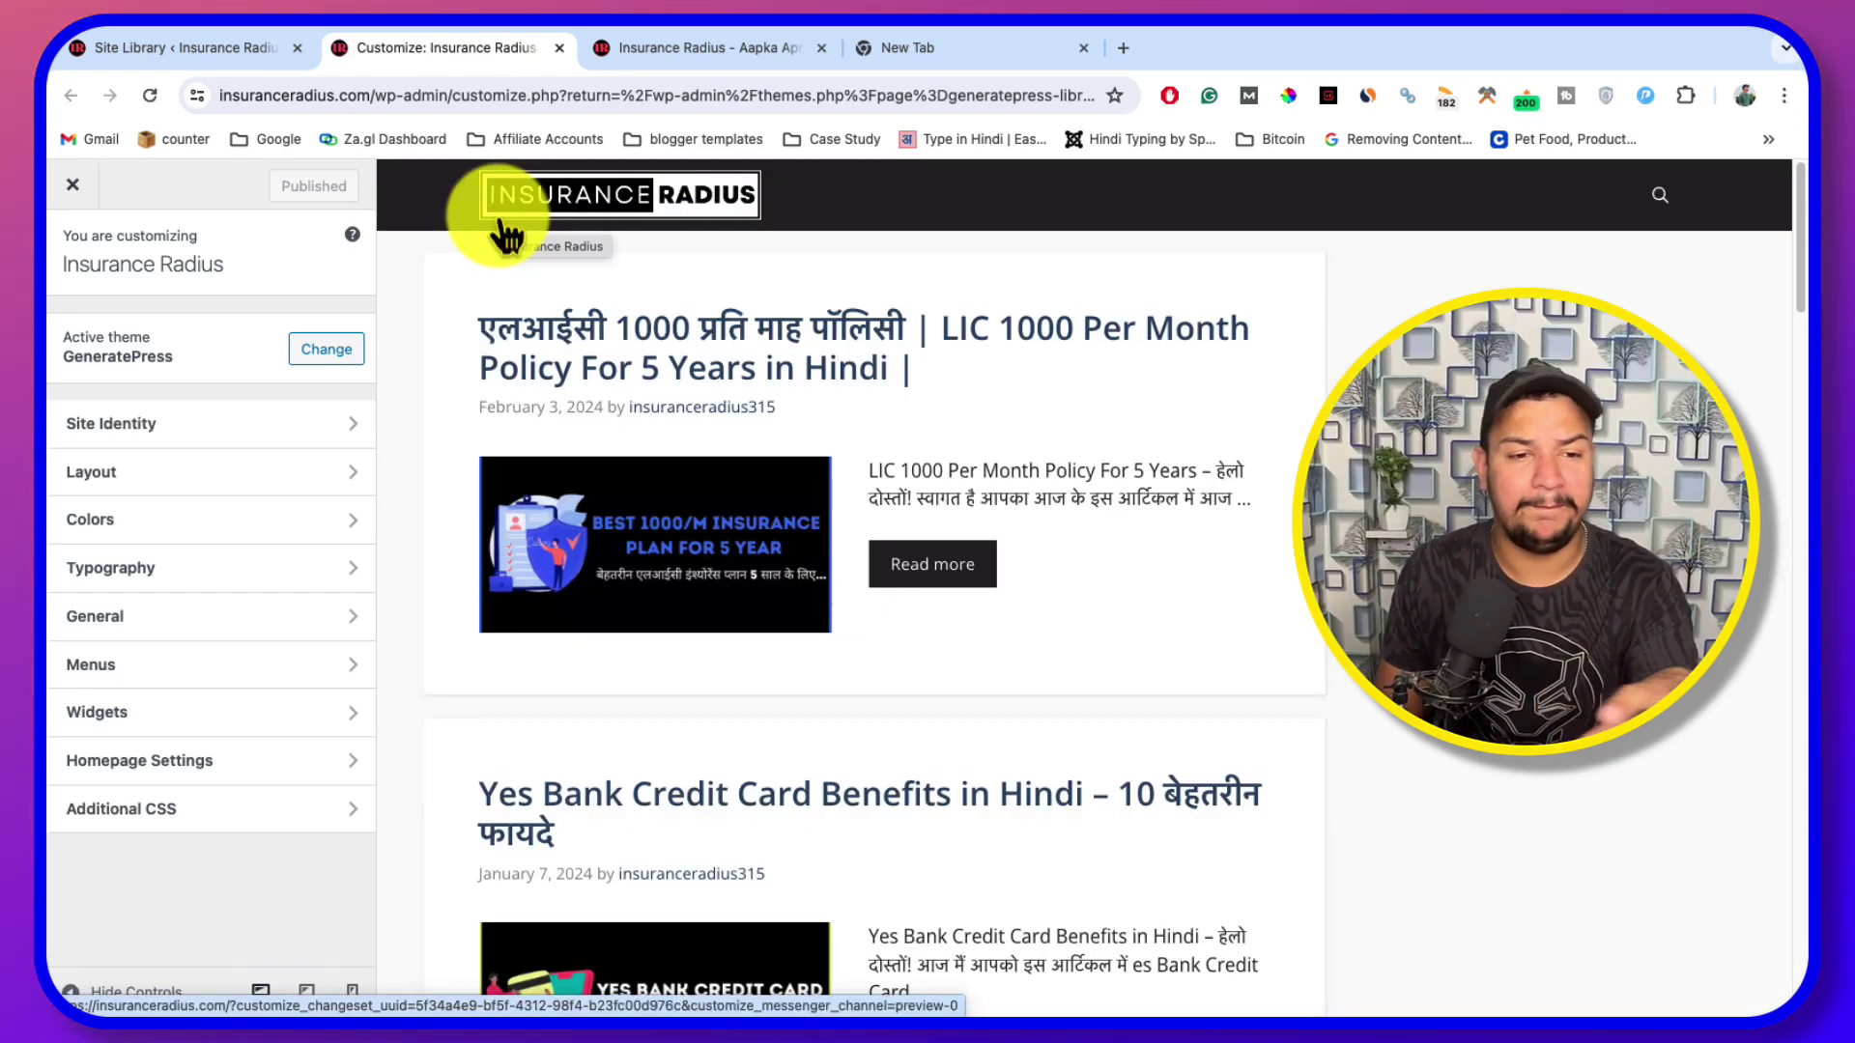
pyautogui.click(160, 430)
pyautogui.click(122, 357)
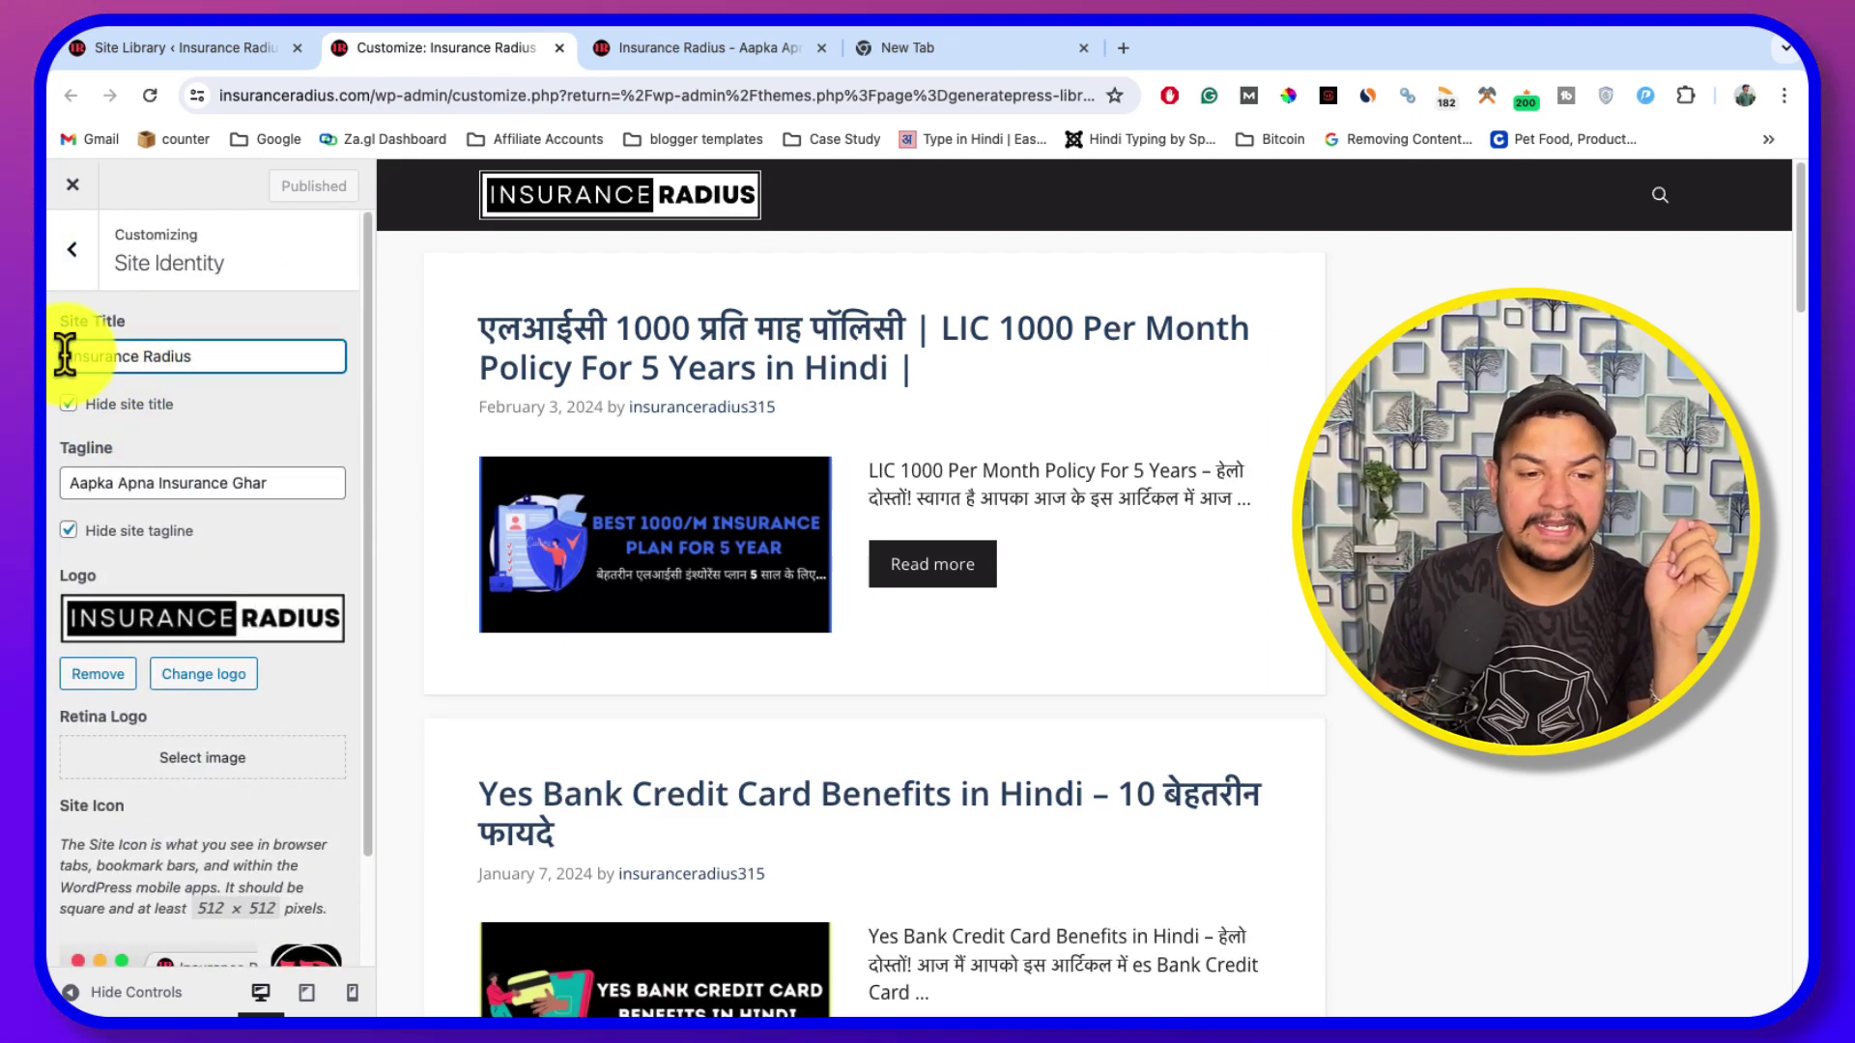
pyautogui.moveTo(63, 355); pyautogui.dragTo(233, 357)
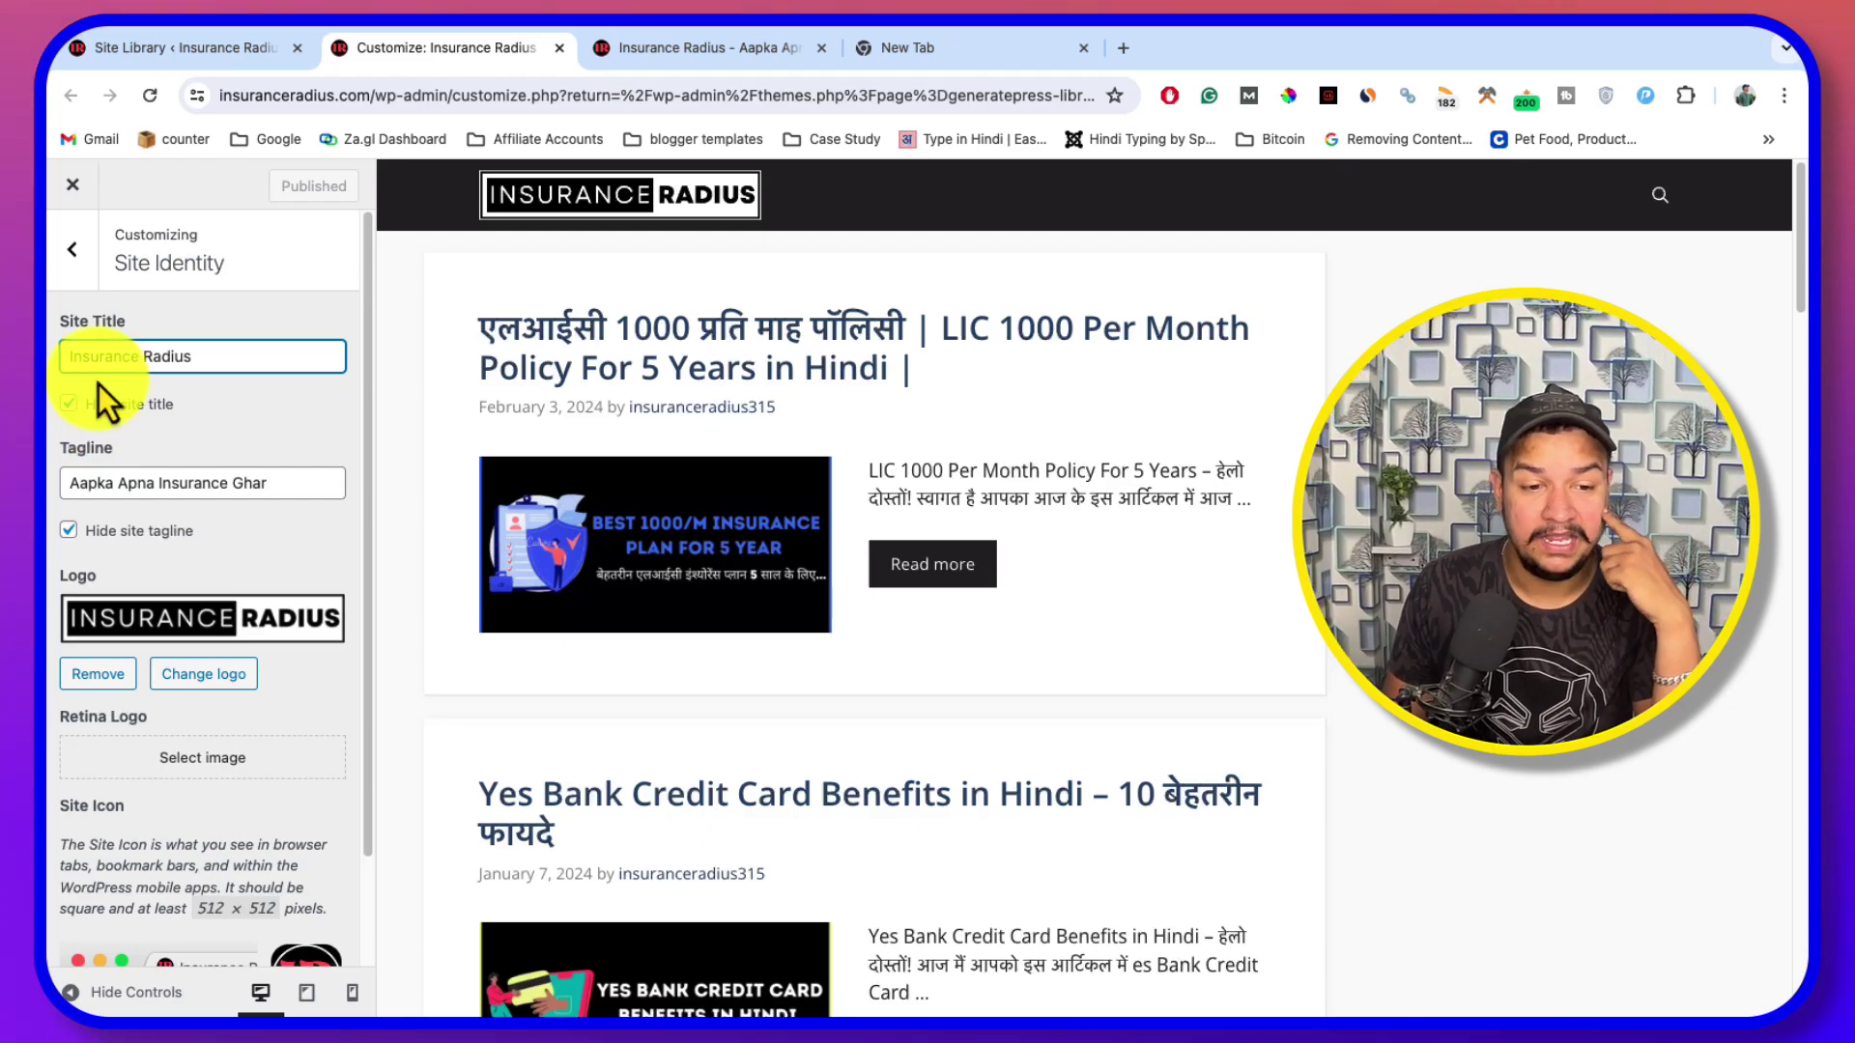
# Try the header with the site title shown and the logo removed, and hide the title again
pyautogui.click(69, 403)
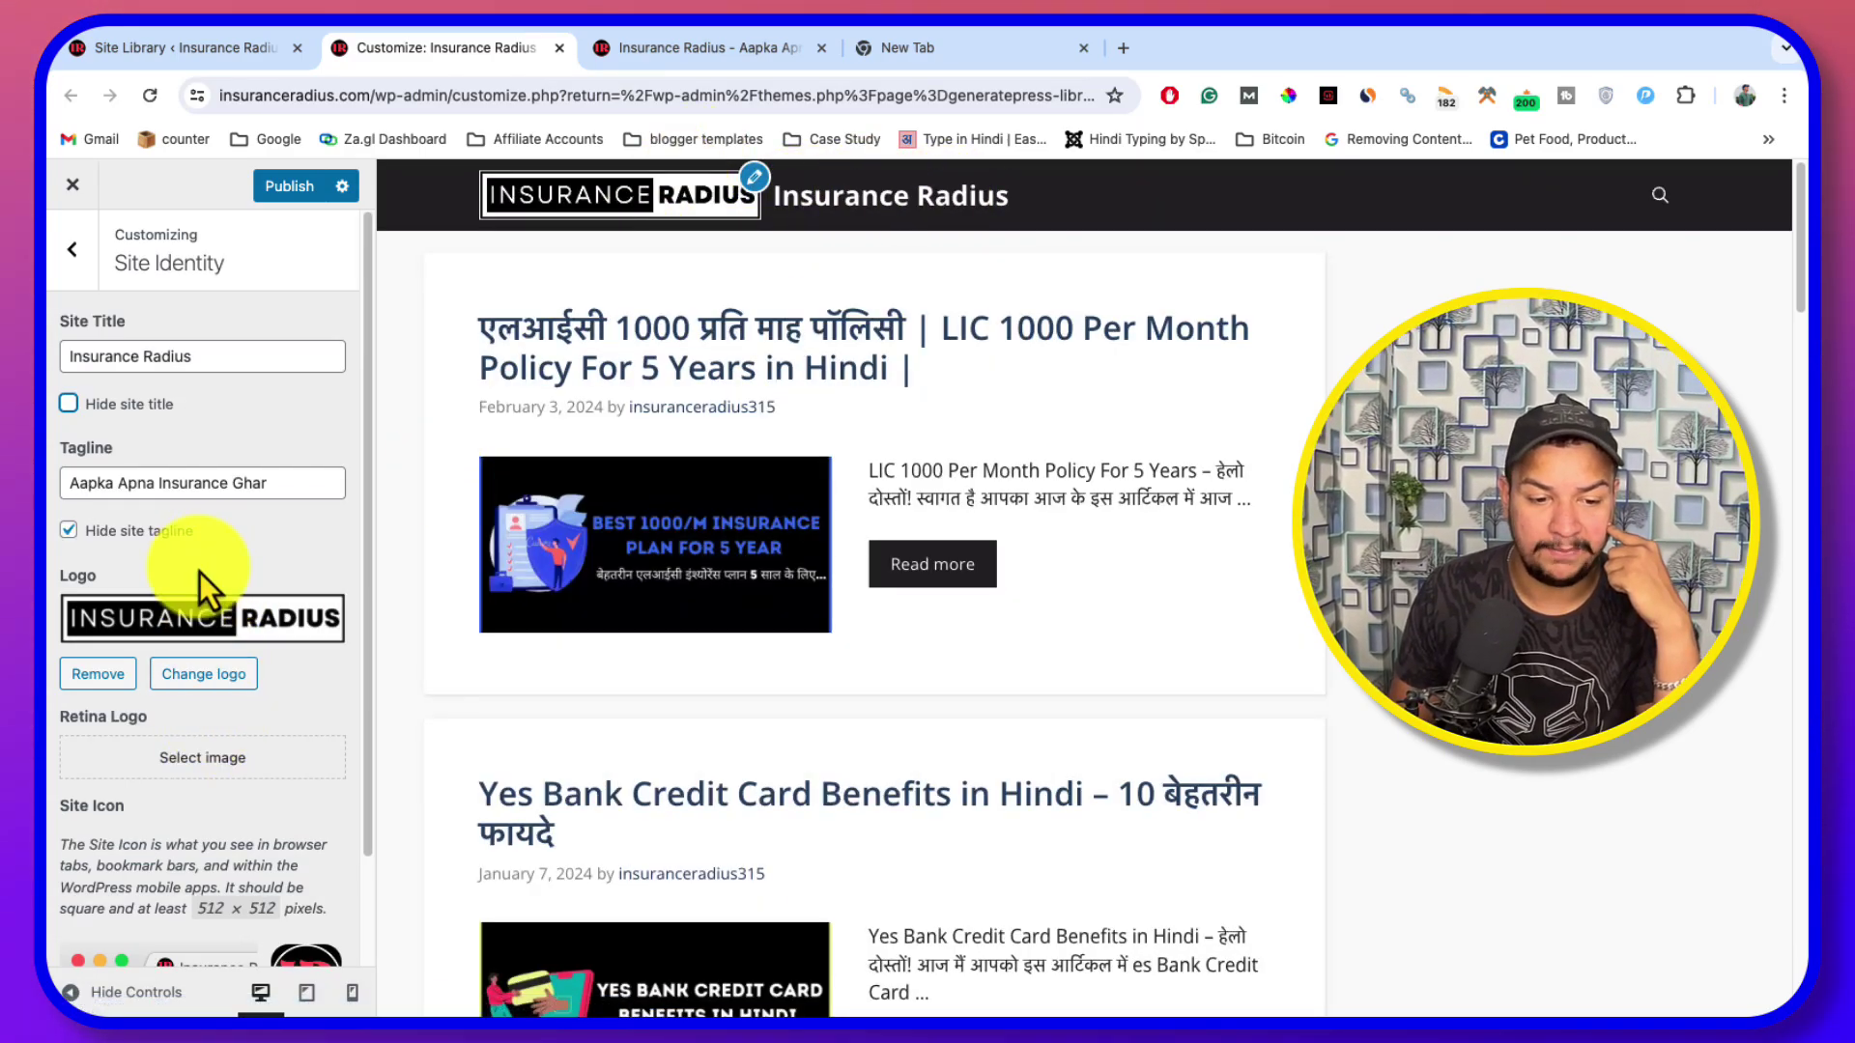
pyautogui.click(97, 677)
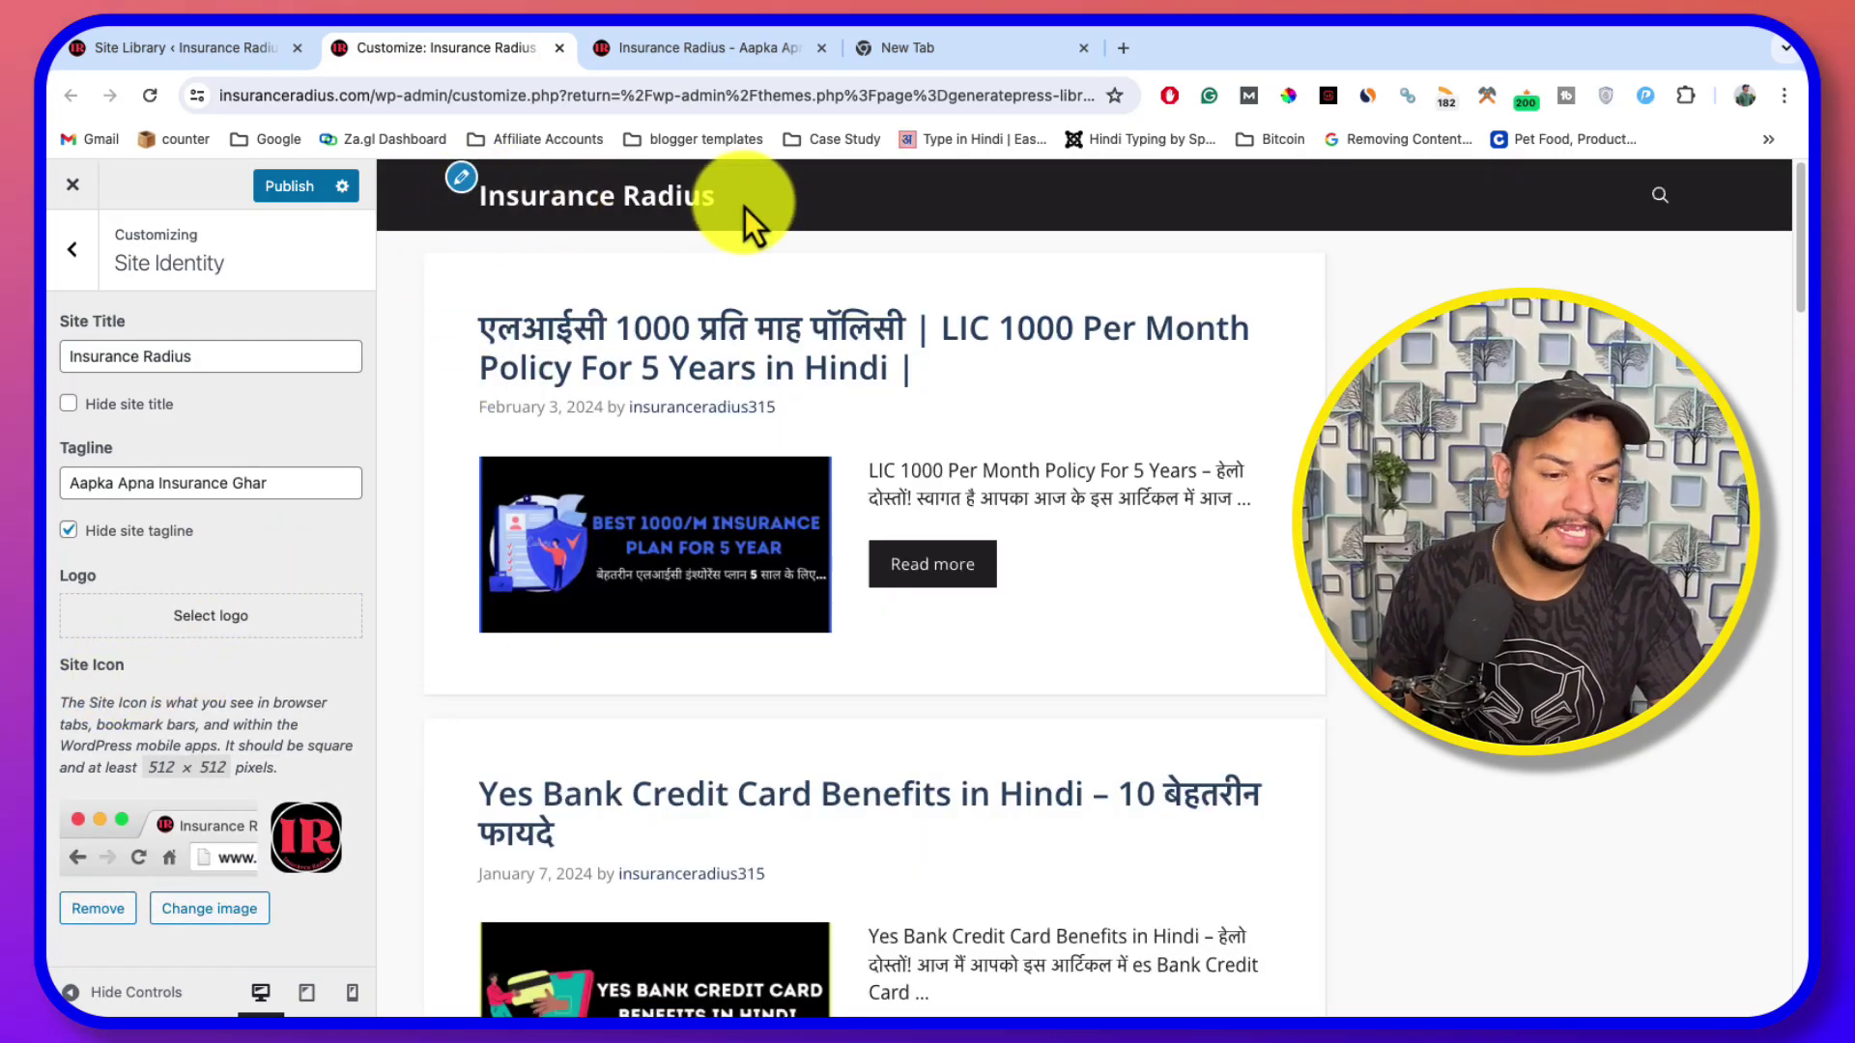
pyautogui.click(68, 406)
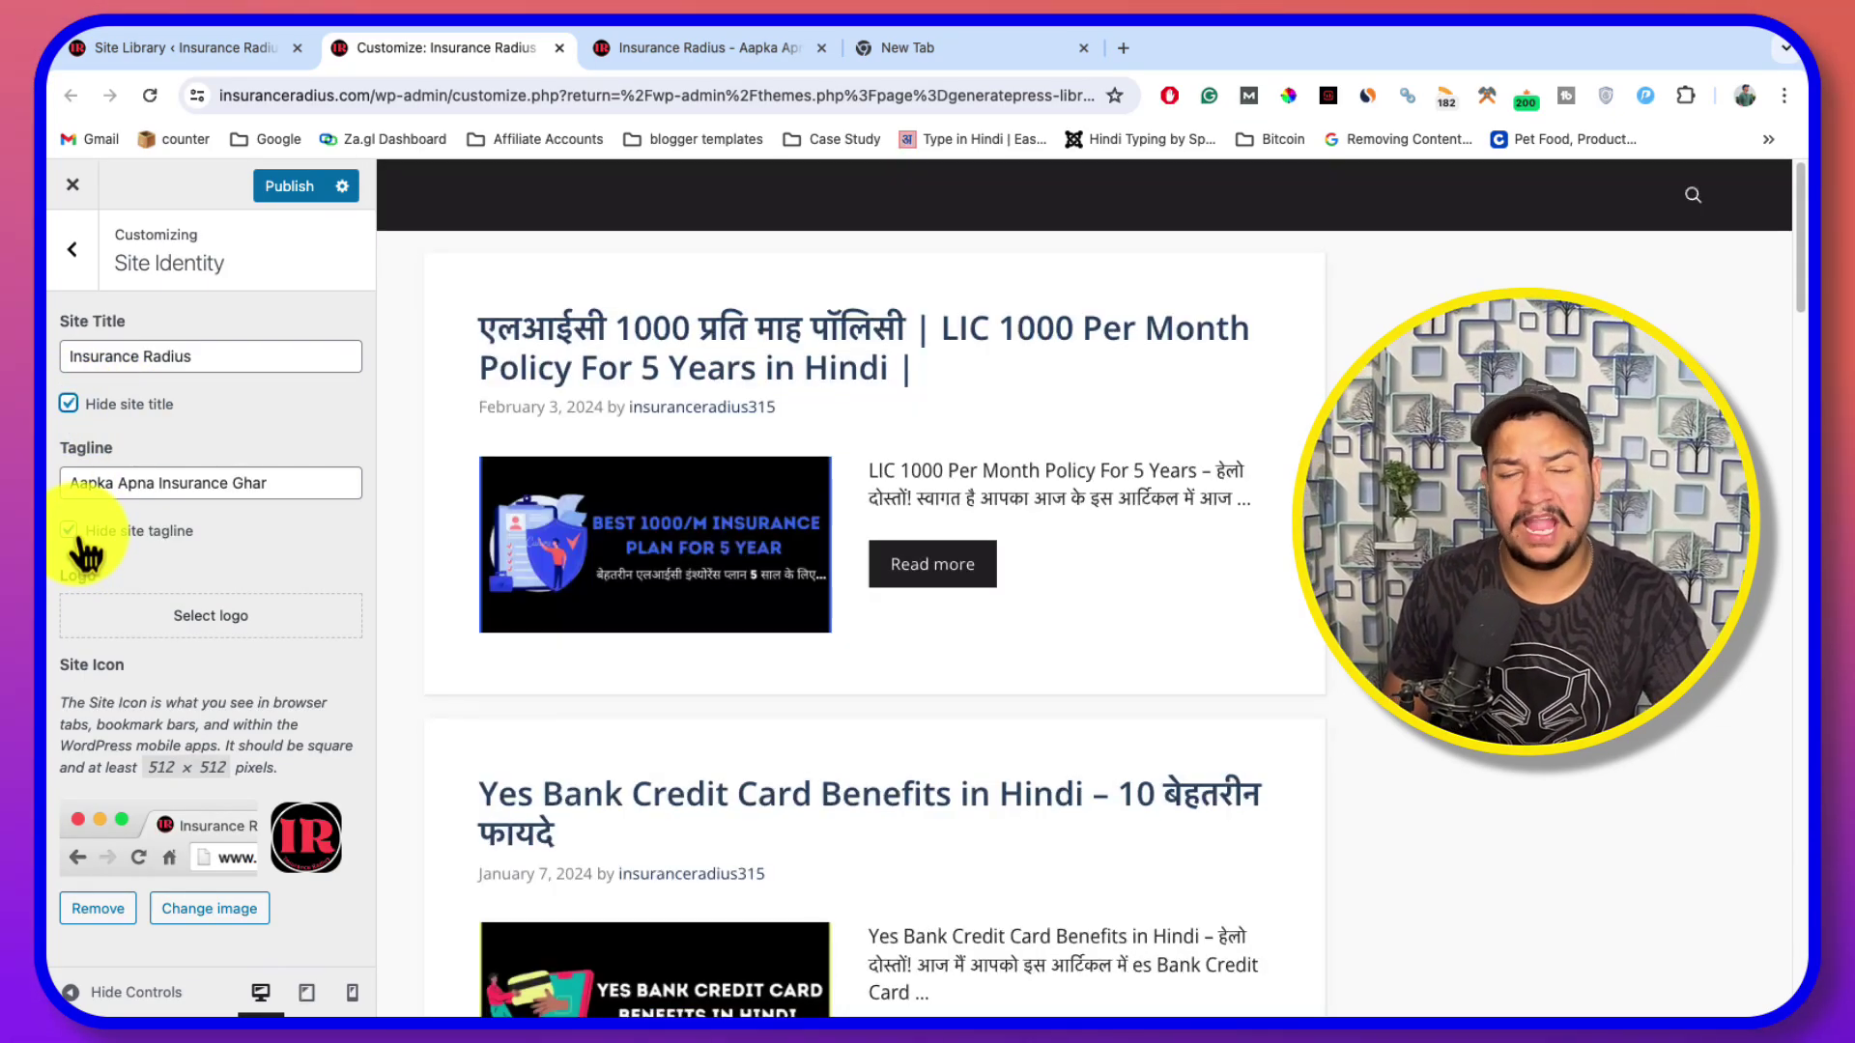
# Set the rectangular Insurance Radius image from the media library as the site logo, skipping the crop
pyautogui.click(199, 619)
pyautogui.click(538, 416)
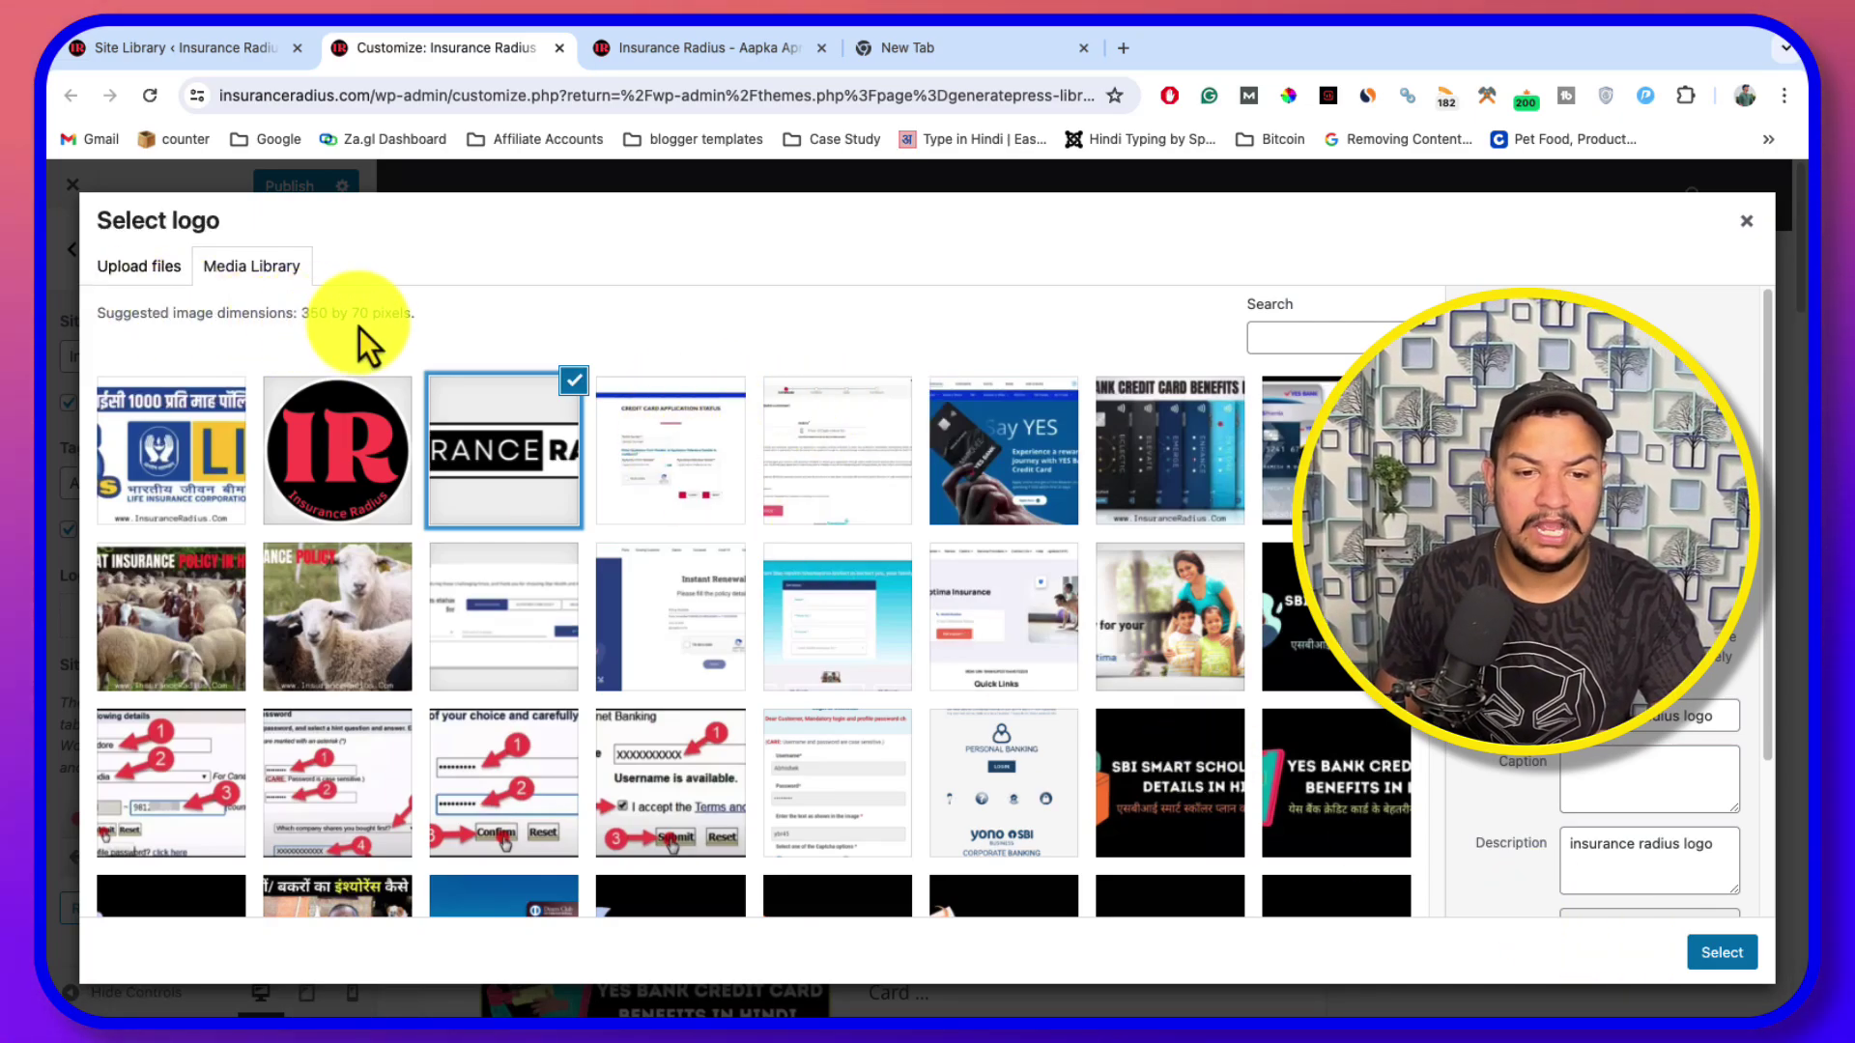
pyautogui.moveTo(302, 313); pyautogui.dragTo(411, 319)
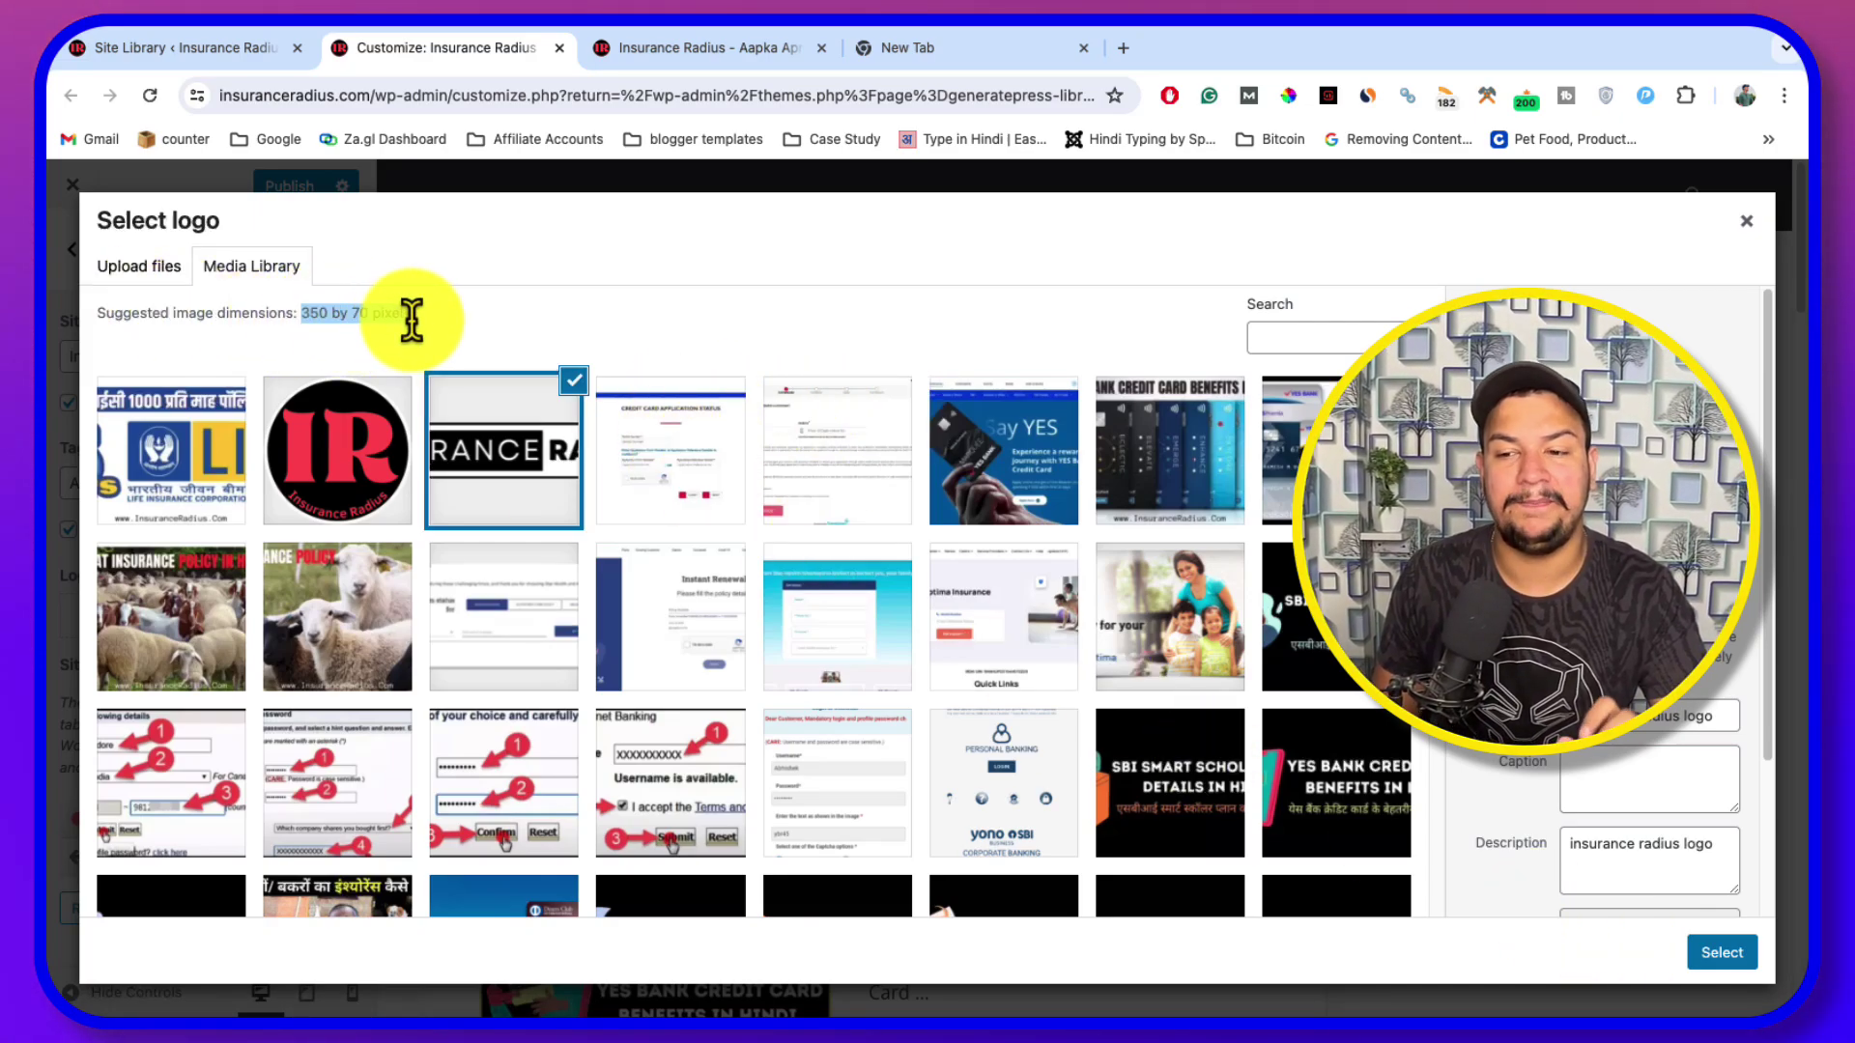
pyautogui.click(412, 319)
pyautogui.click(1723, 954)
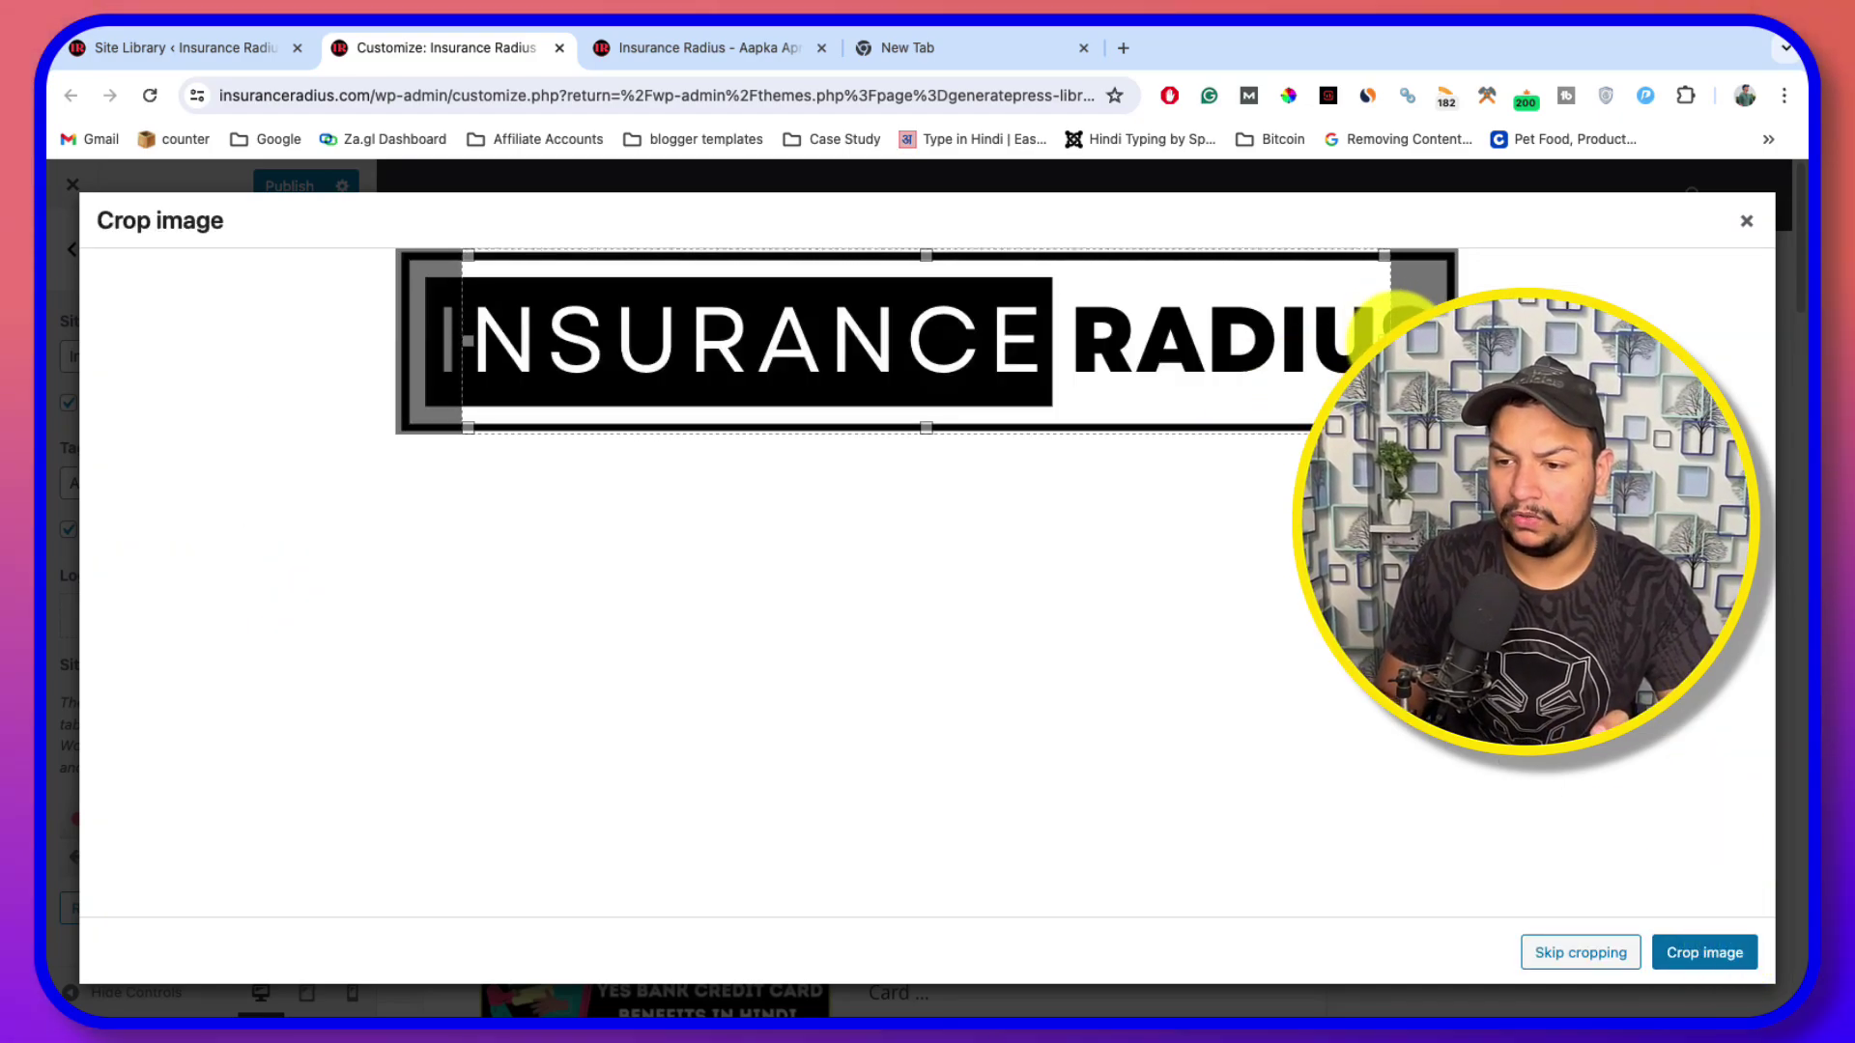
pyautogui.moveTo(473, 340); pyautogui.dragTo(400, 344)
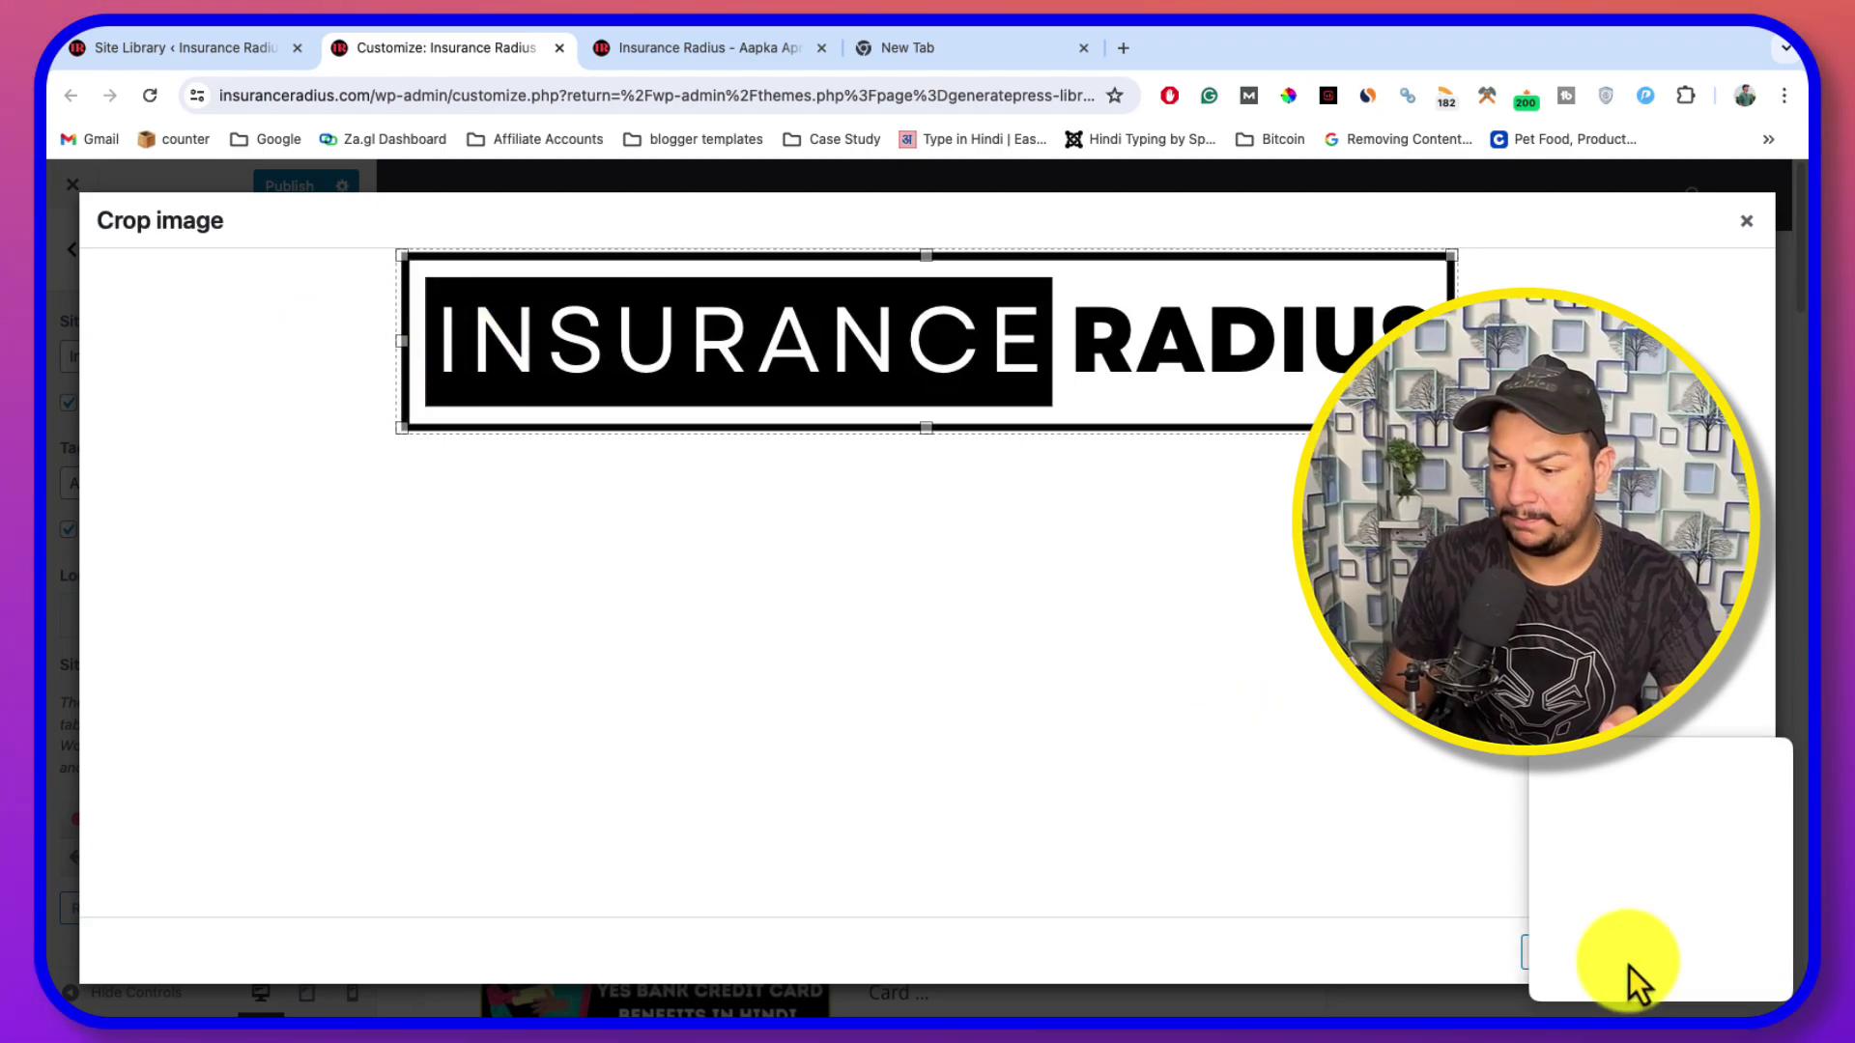
pyautogui.click(1575, 954)
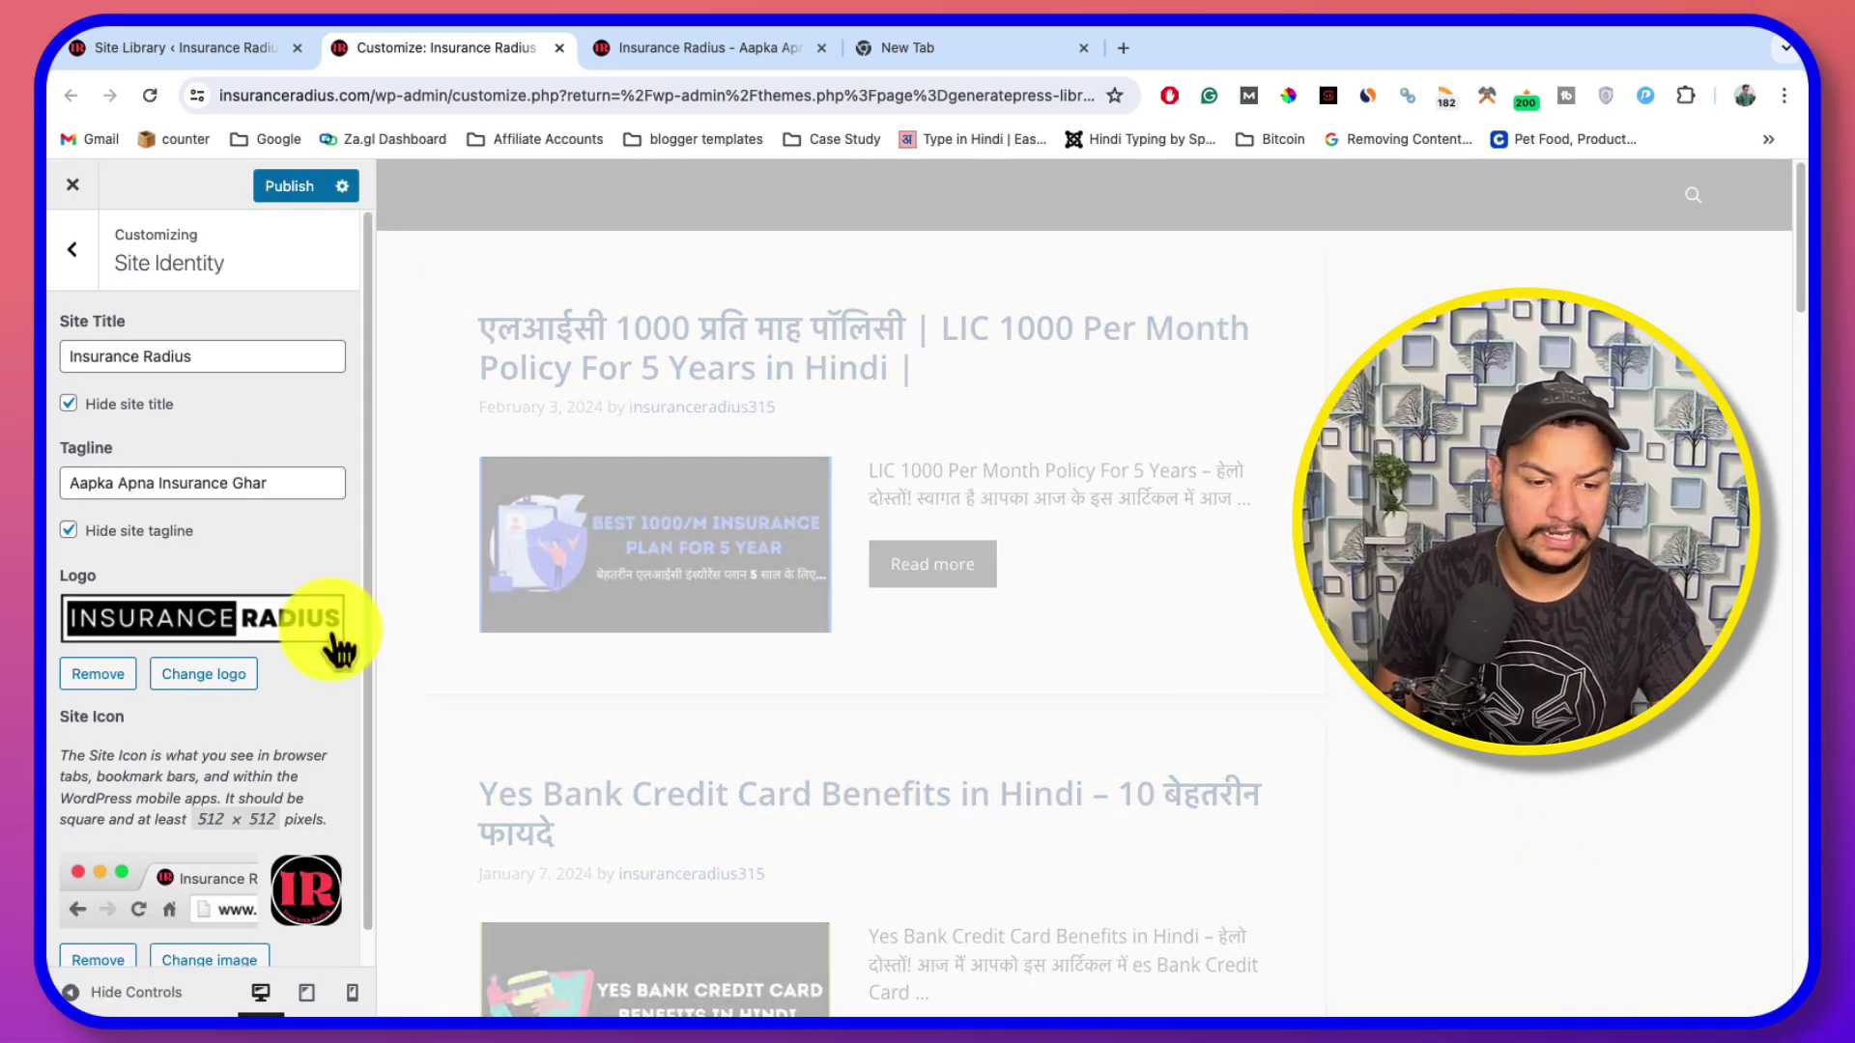
# Check the site icon and its required image size in the Site Identity settings
pyautogui.scroll(-2, 193, 787)
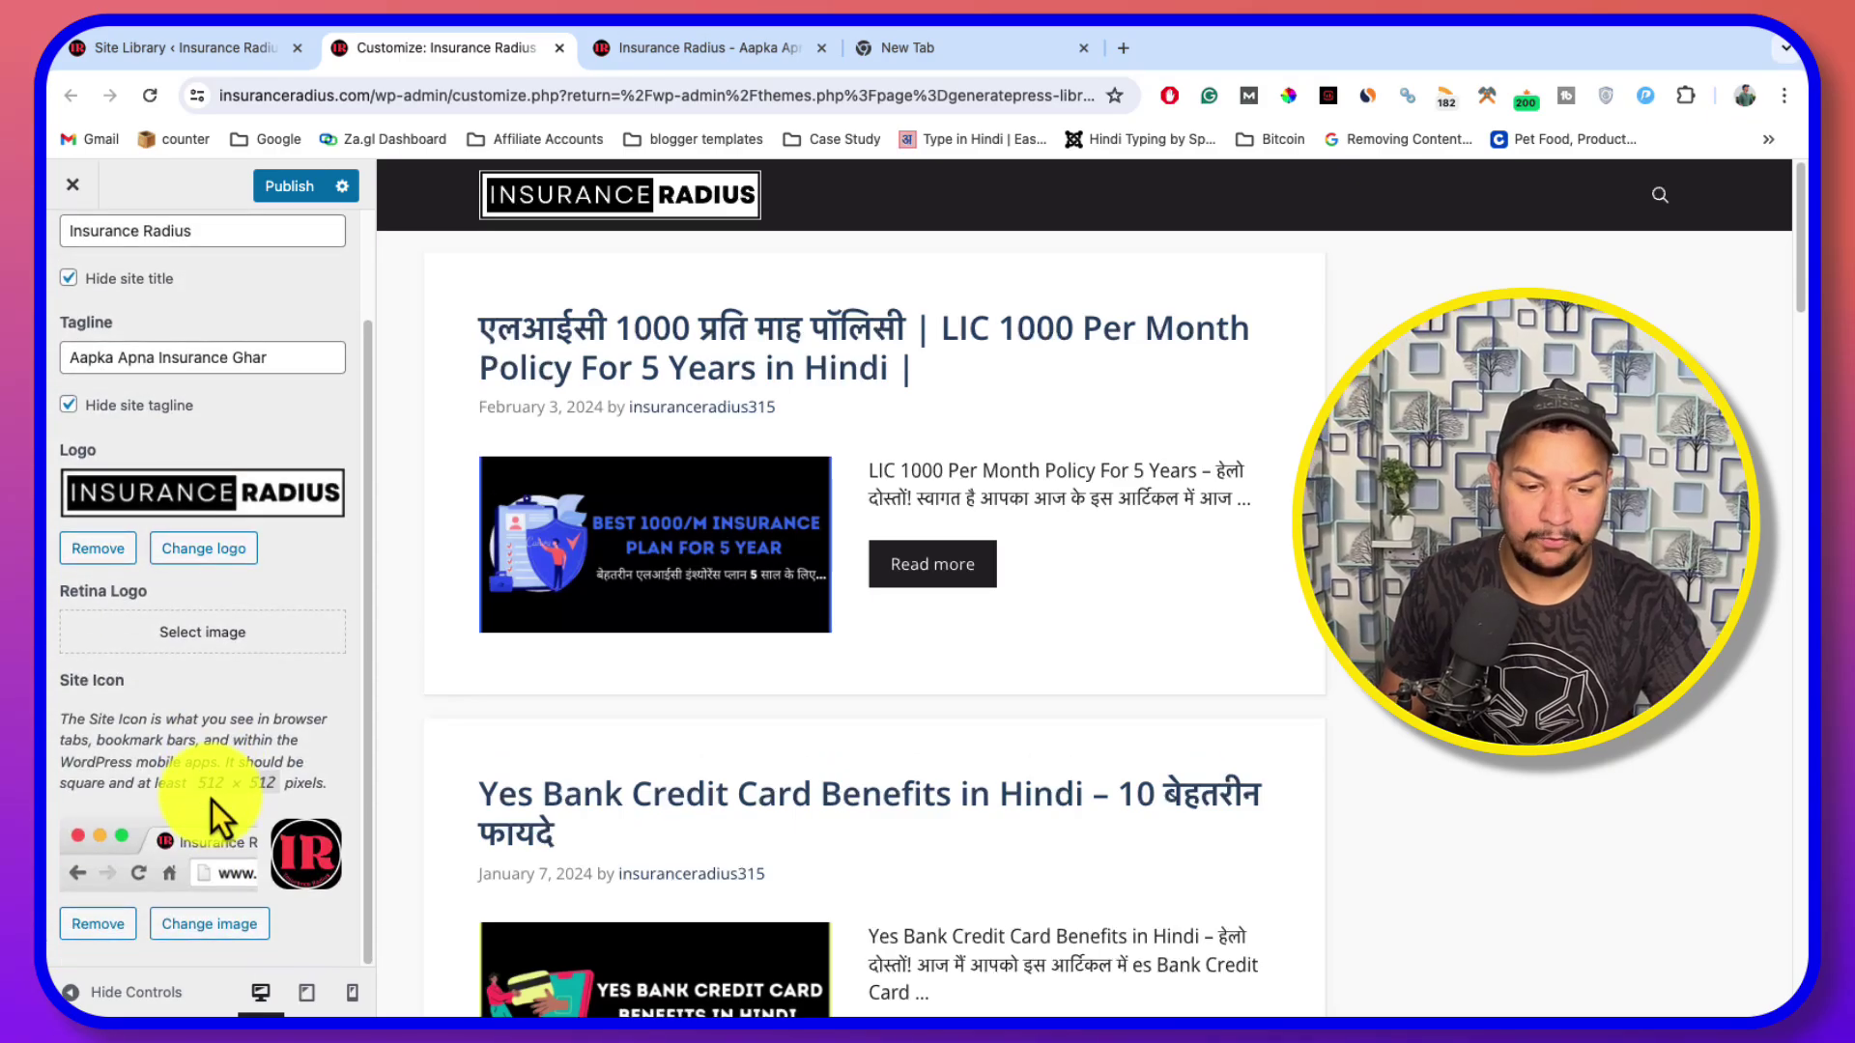
pyautogui.click(263, 808)
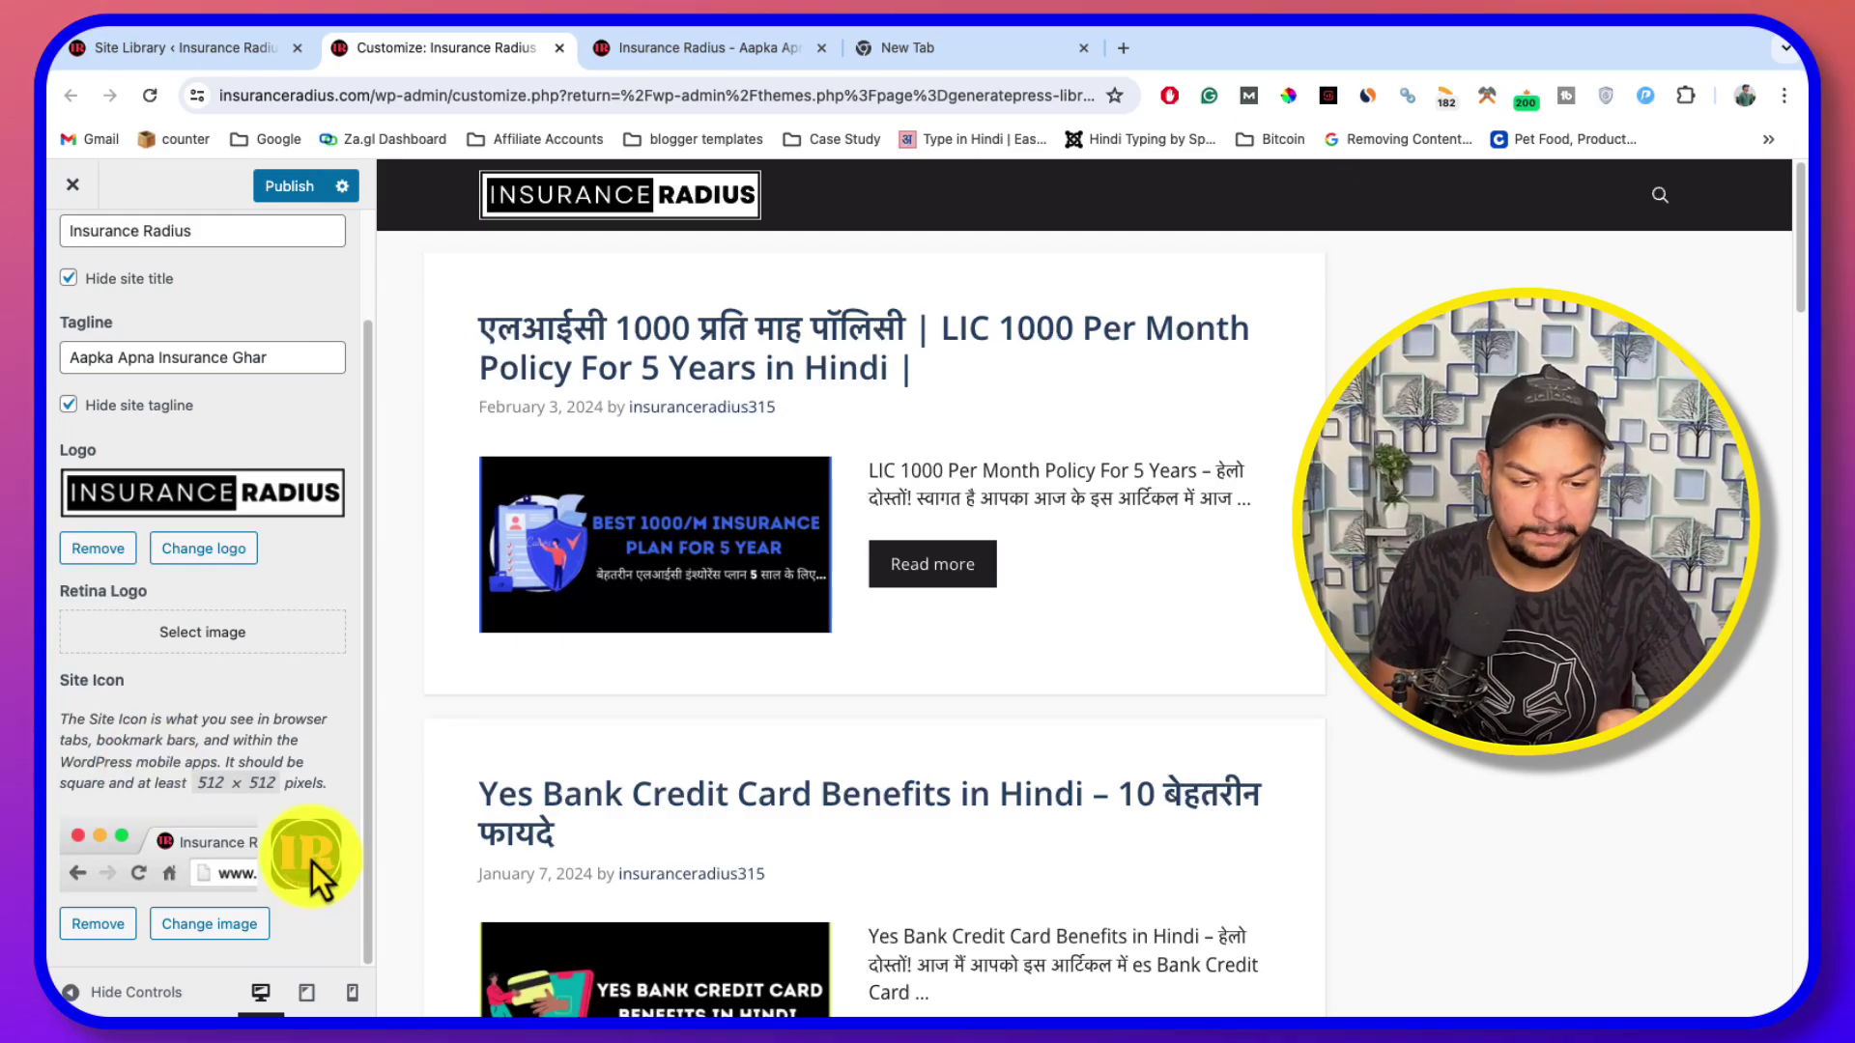
pyautogui.scroll(3, 261, 792)
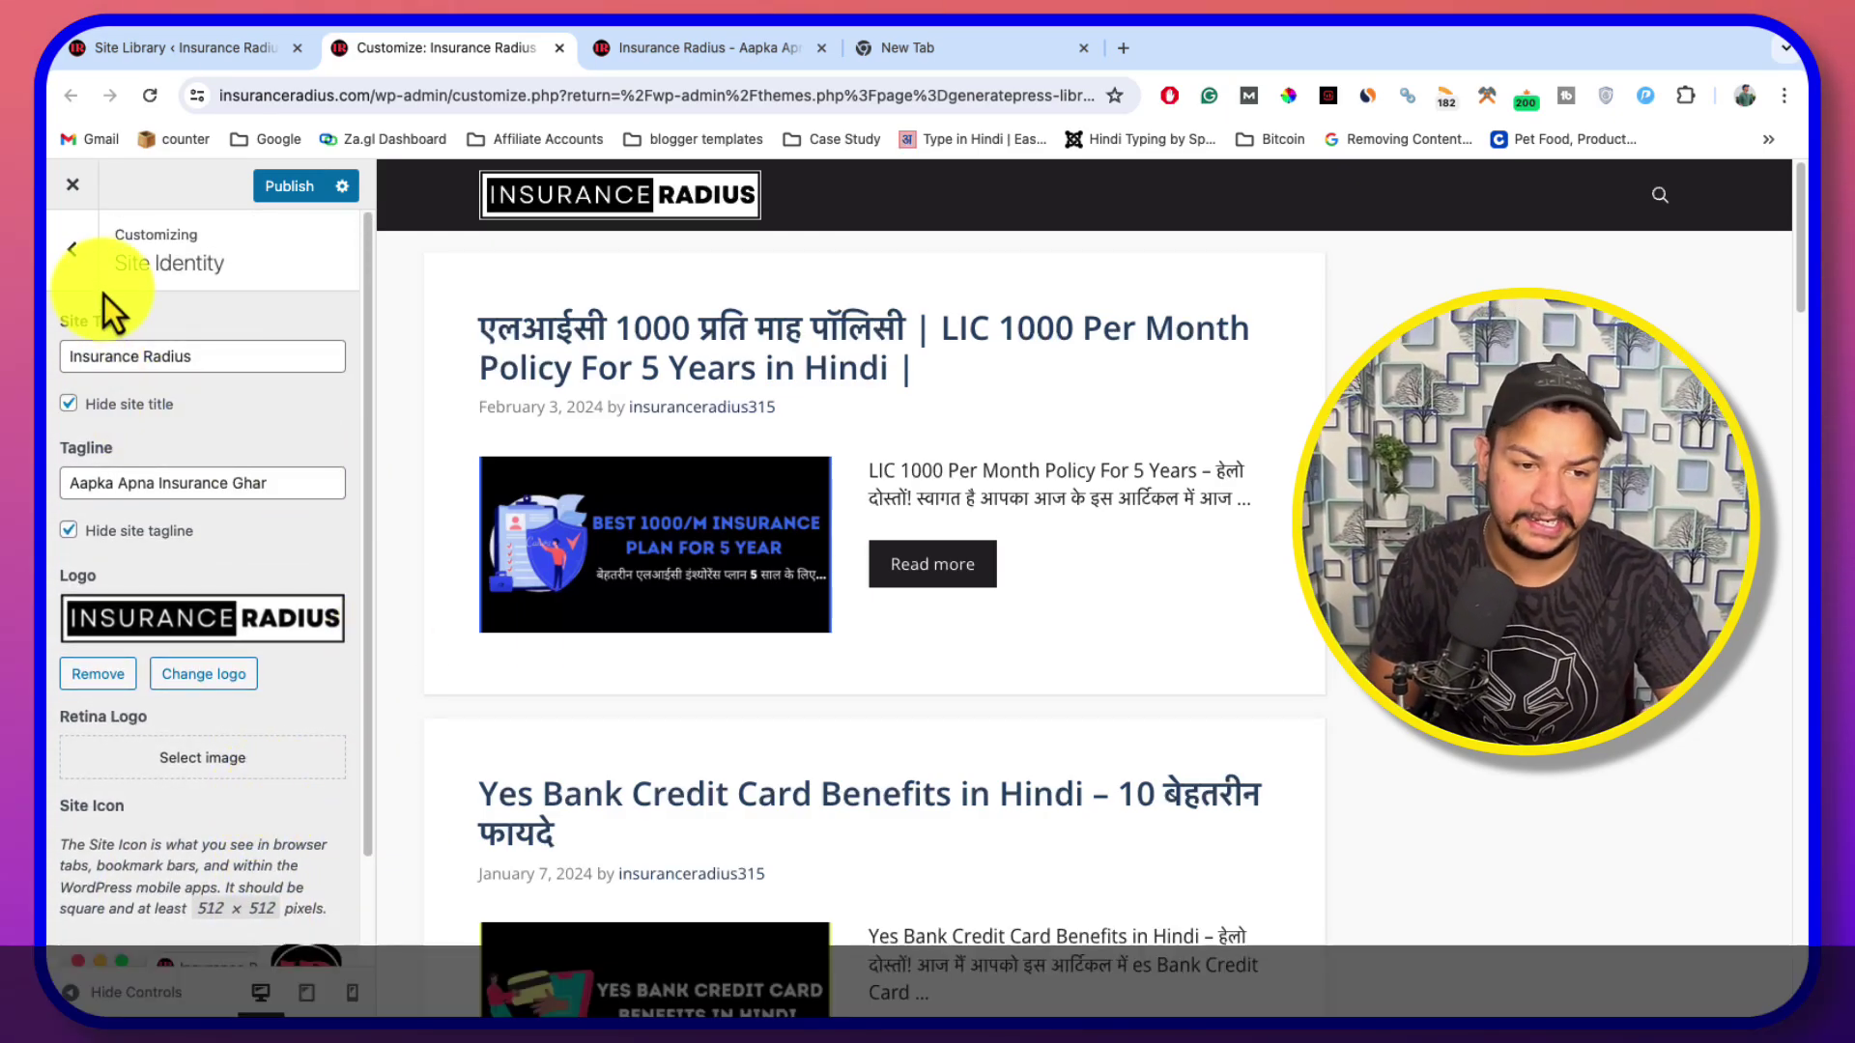
# Leave the Site Identity settings and open the Container settings in the Customizer's Layout section
pyautogui.click(73, 265)
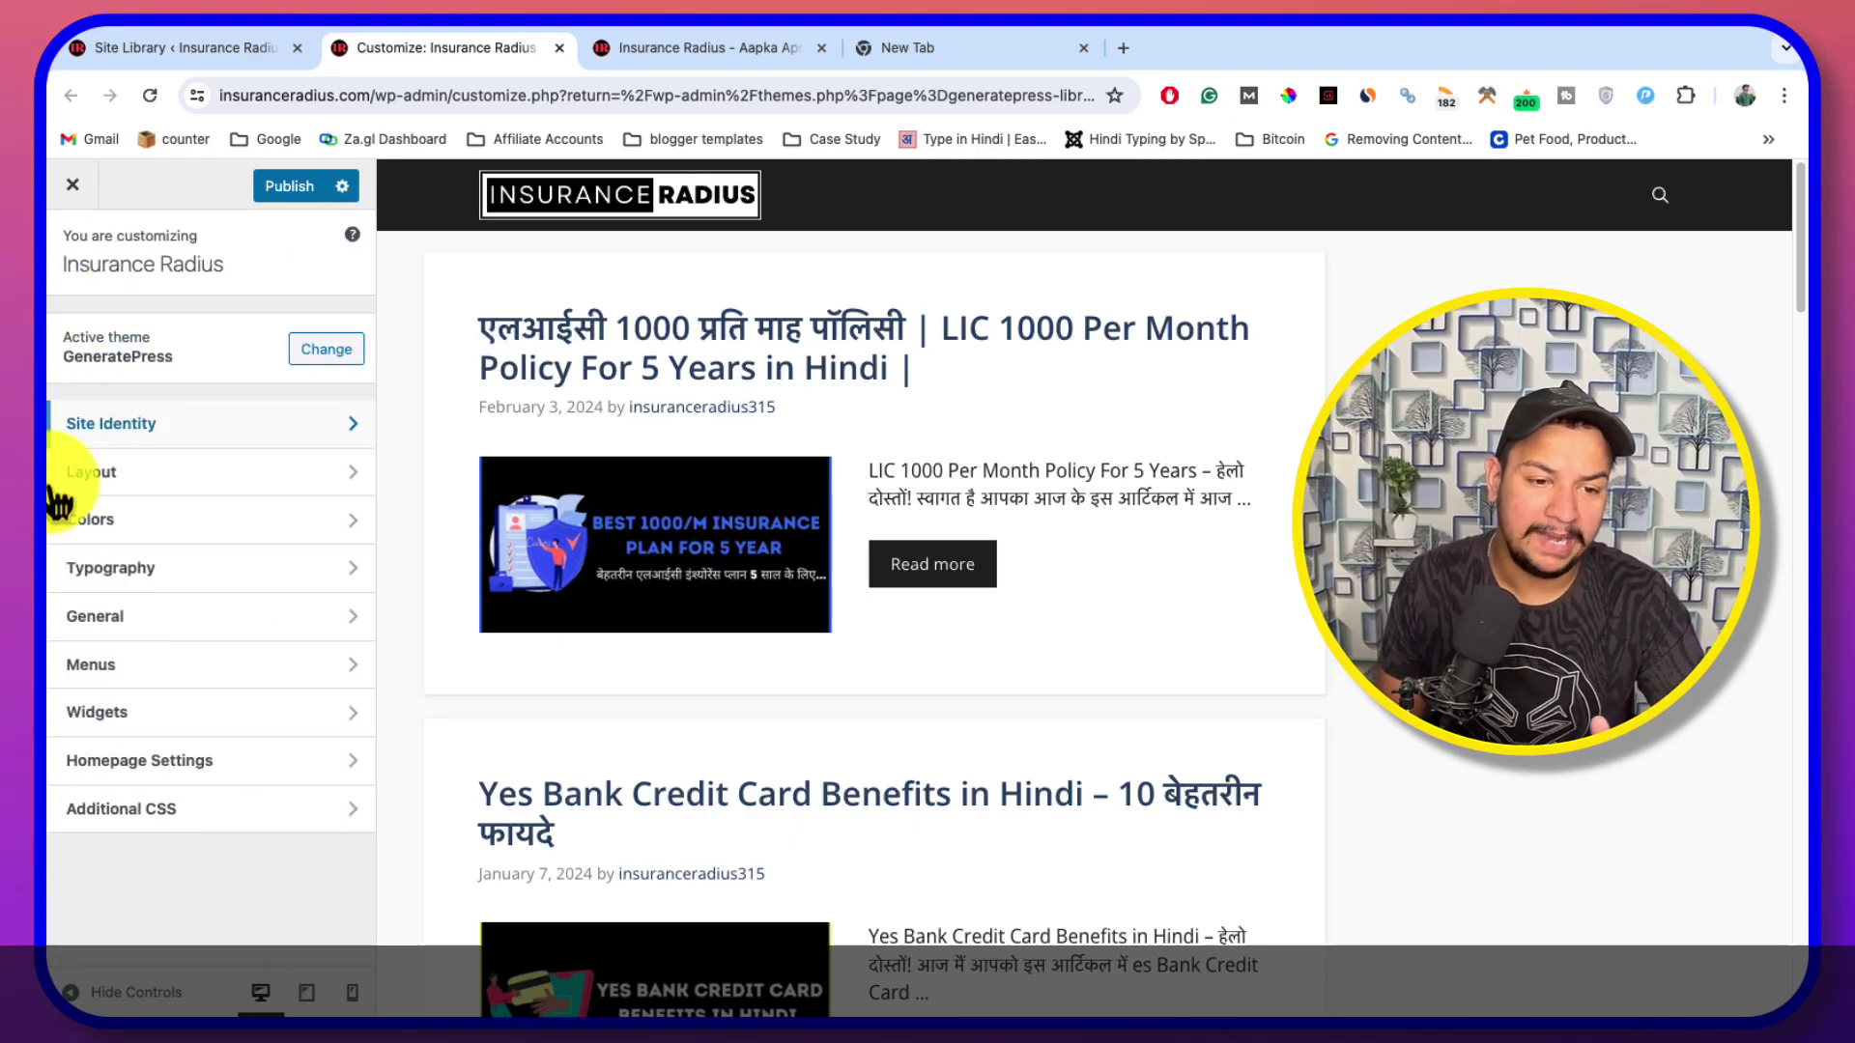
pyautogui.click(222, 473)
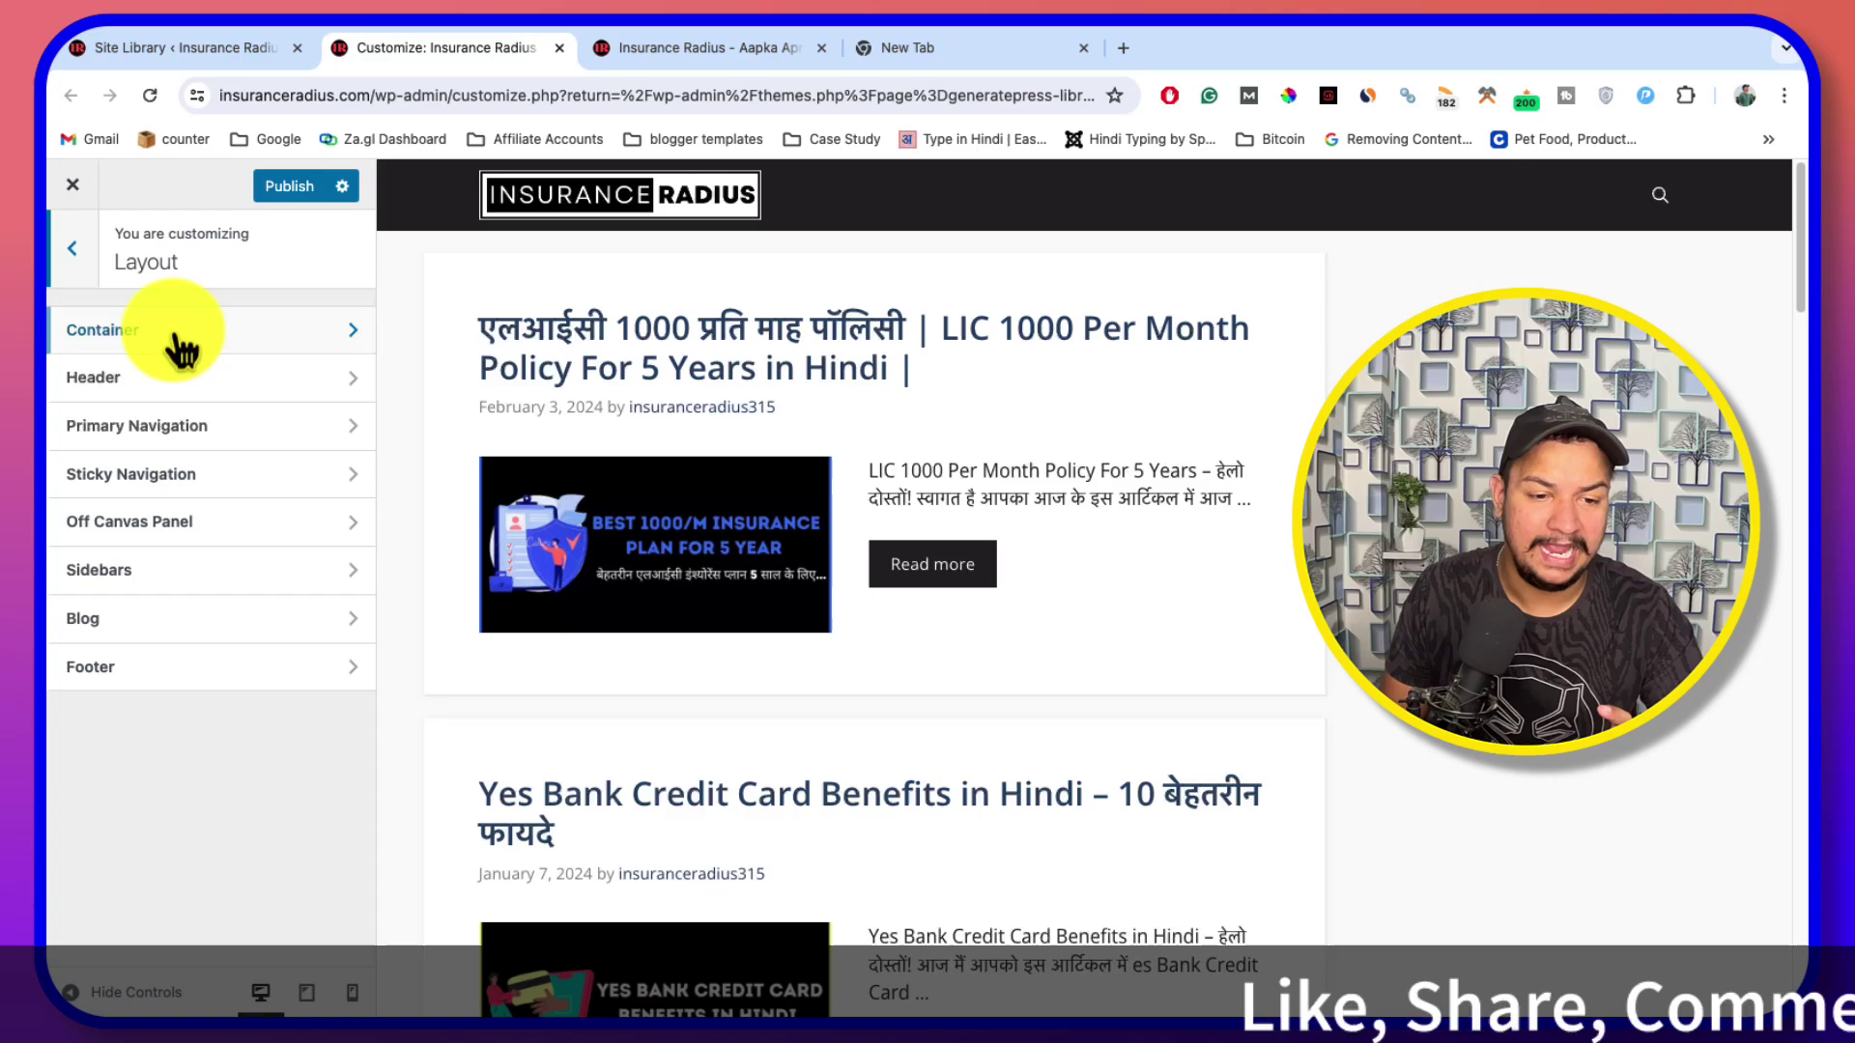
pyautogui.click(294, 333)
pyautogui.click(69, 255)
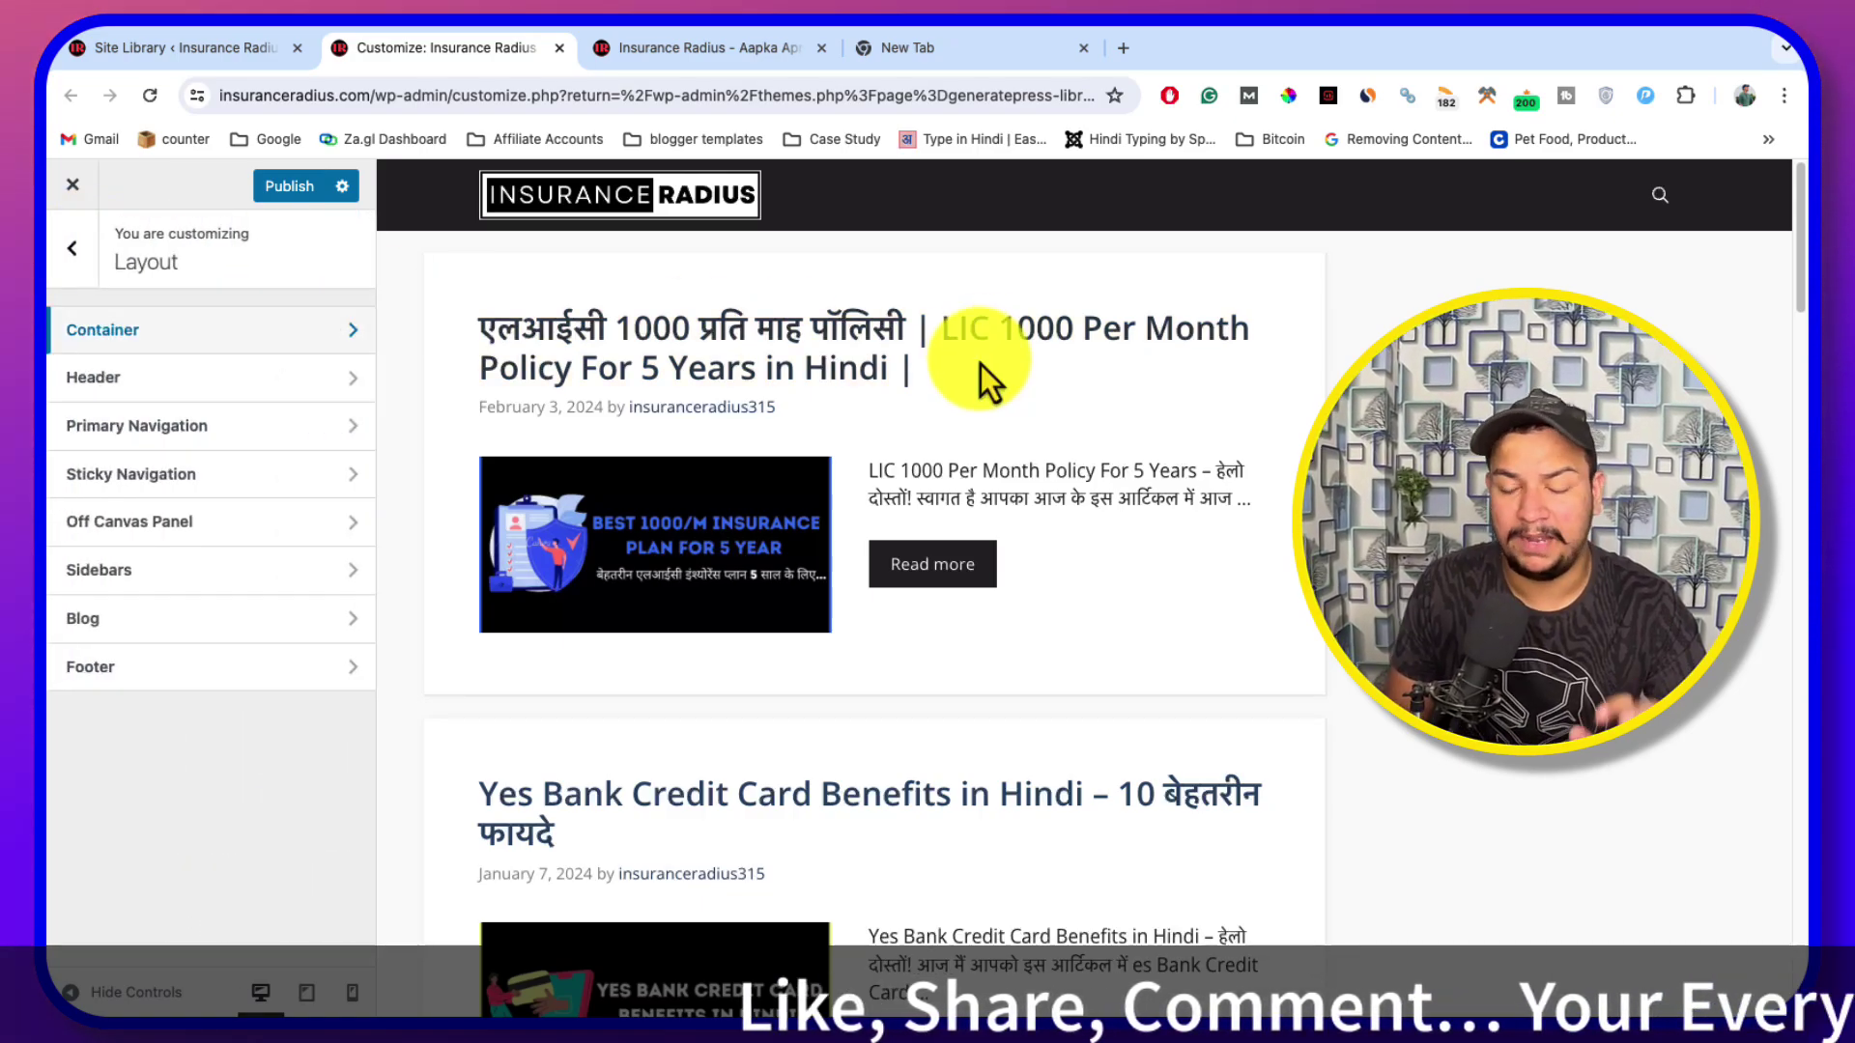
pyautogui.click(251, 333)
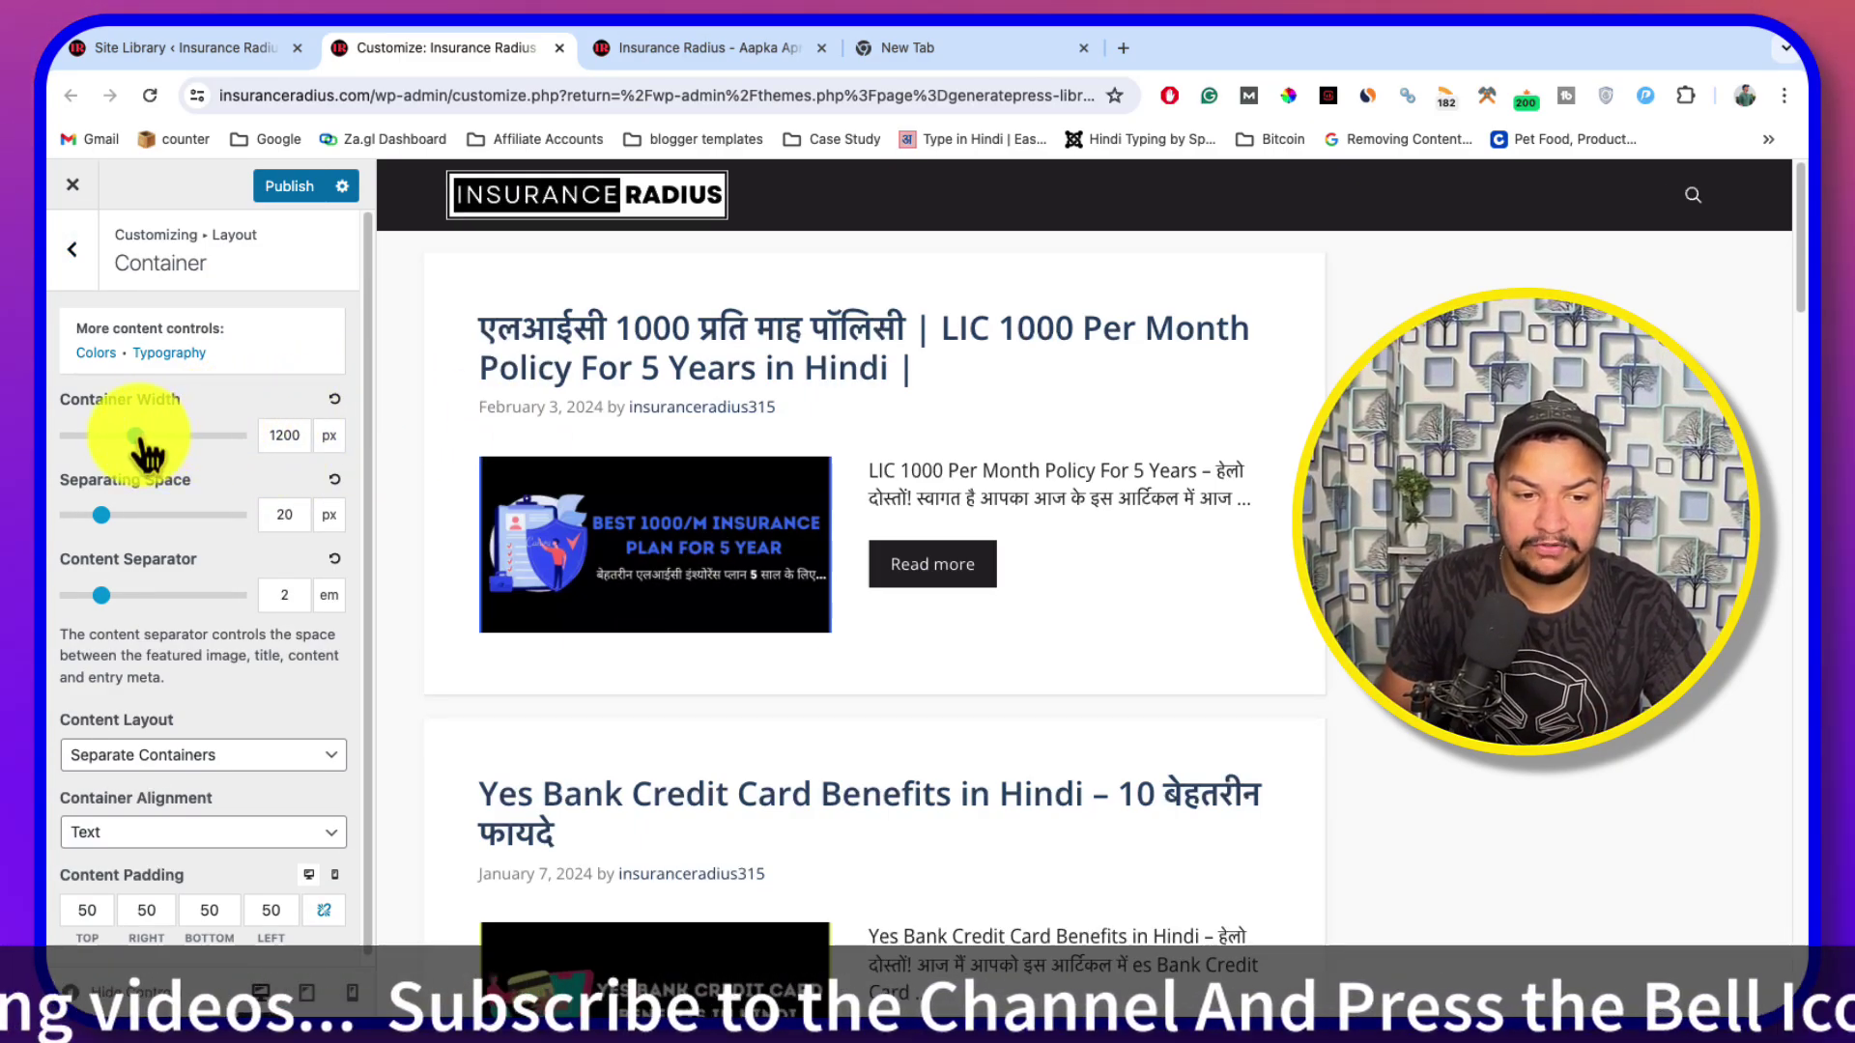
# Try a container width of 1000 px, separating space of 18 px and content separator of 0 em, resetting each to its default
pyautogui.moveTo(136, 436)
pyautogui.mouseDown()
pyautogui.moveTo(198, 436)
pyautogui.moveTo(56, 437)
pyautogui.moveTo(248, 439)
pyautogui.moveTo(108, 454)
pyautogui.mouseUp()
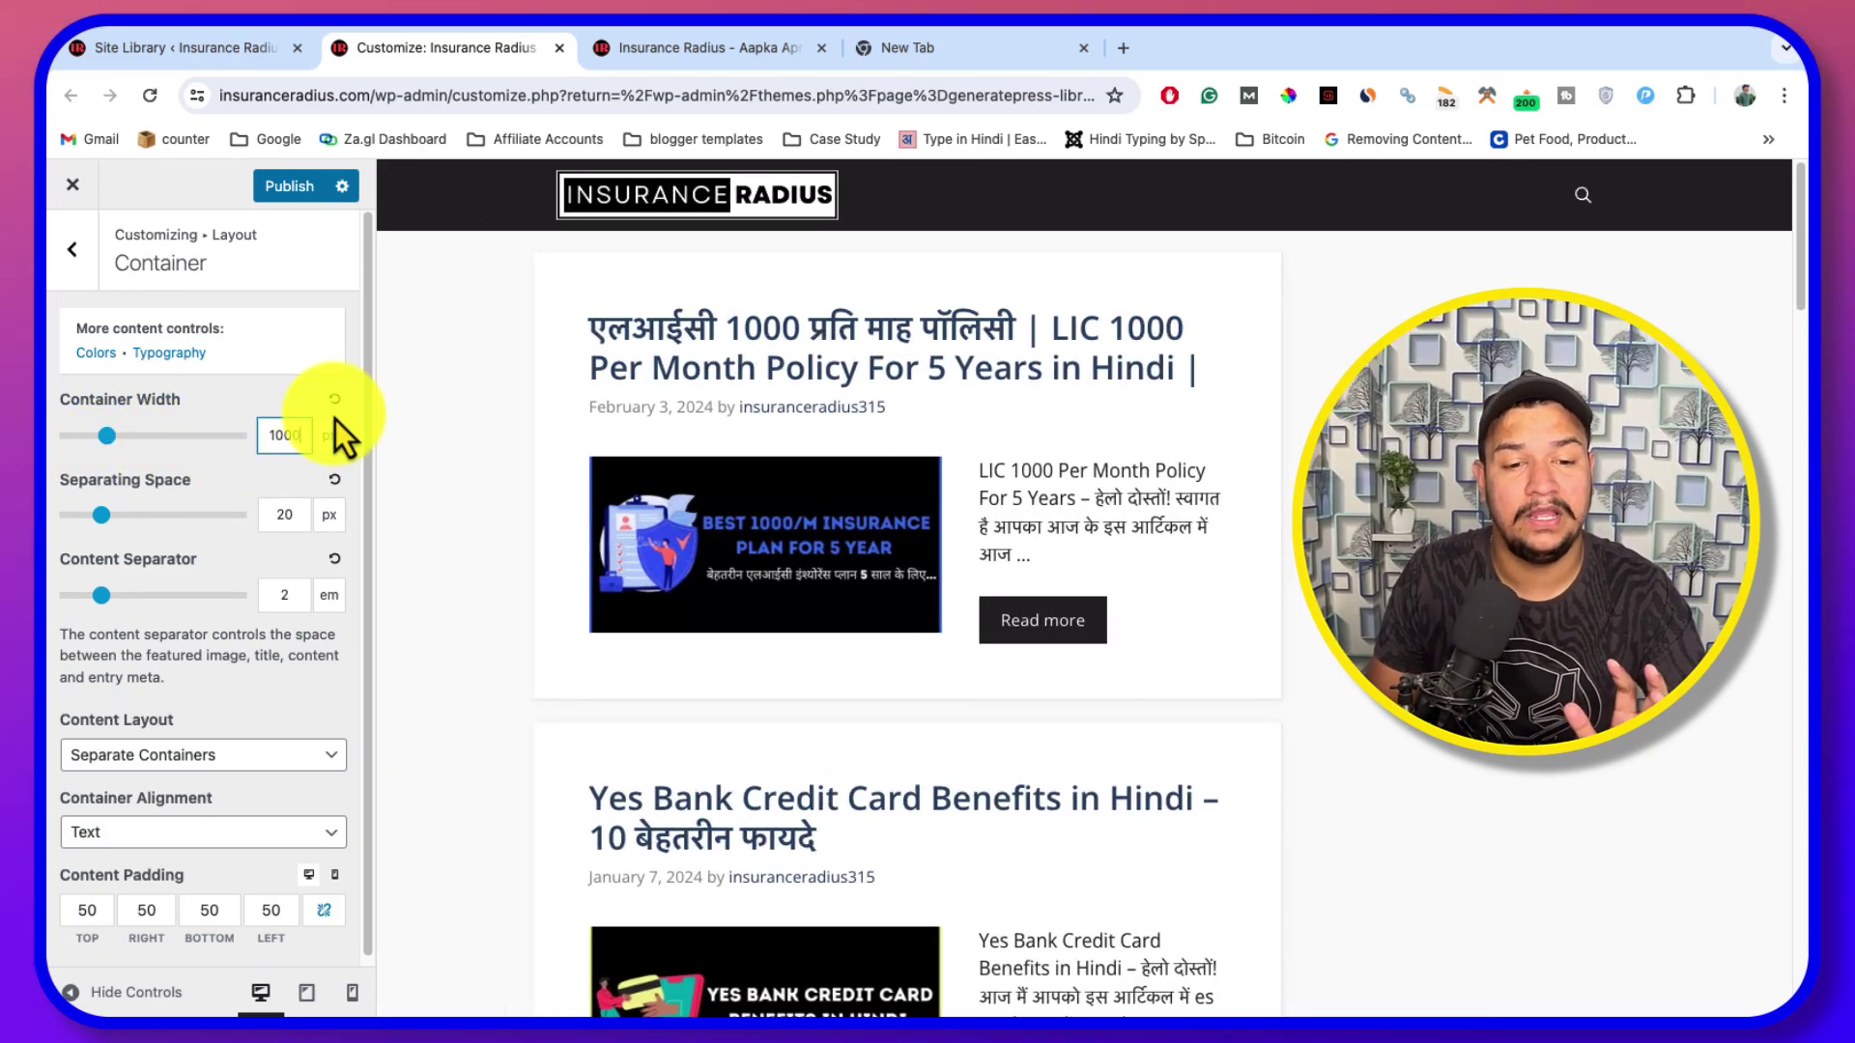
pyautogui.click(334, 398)
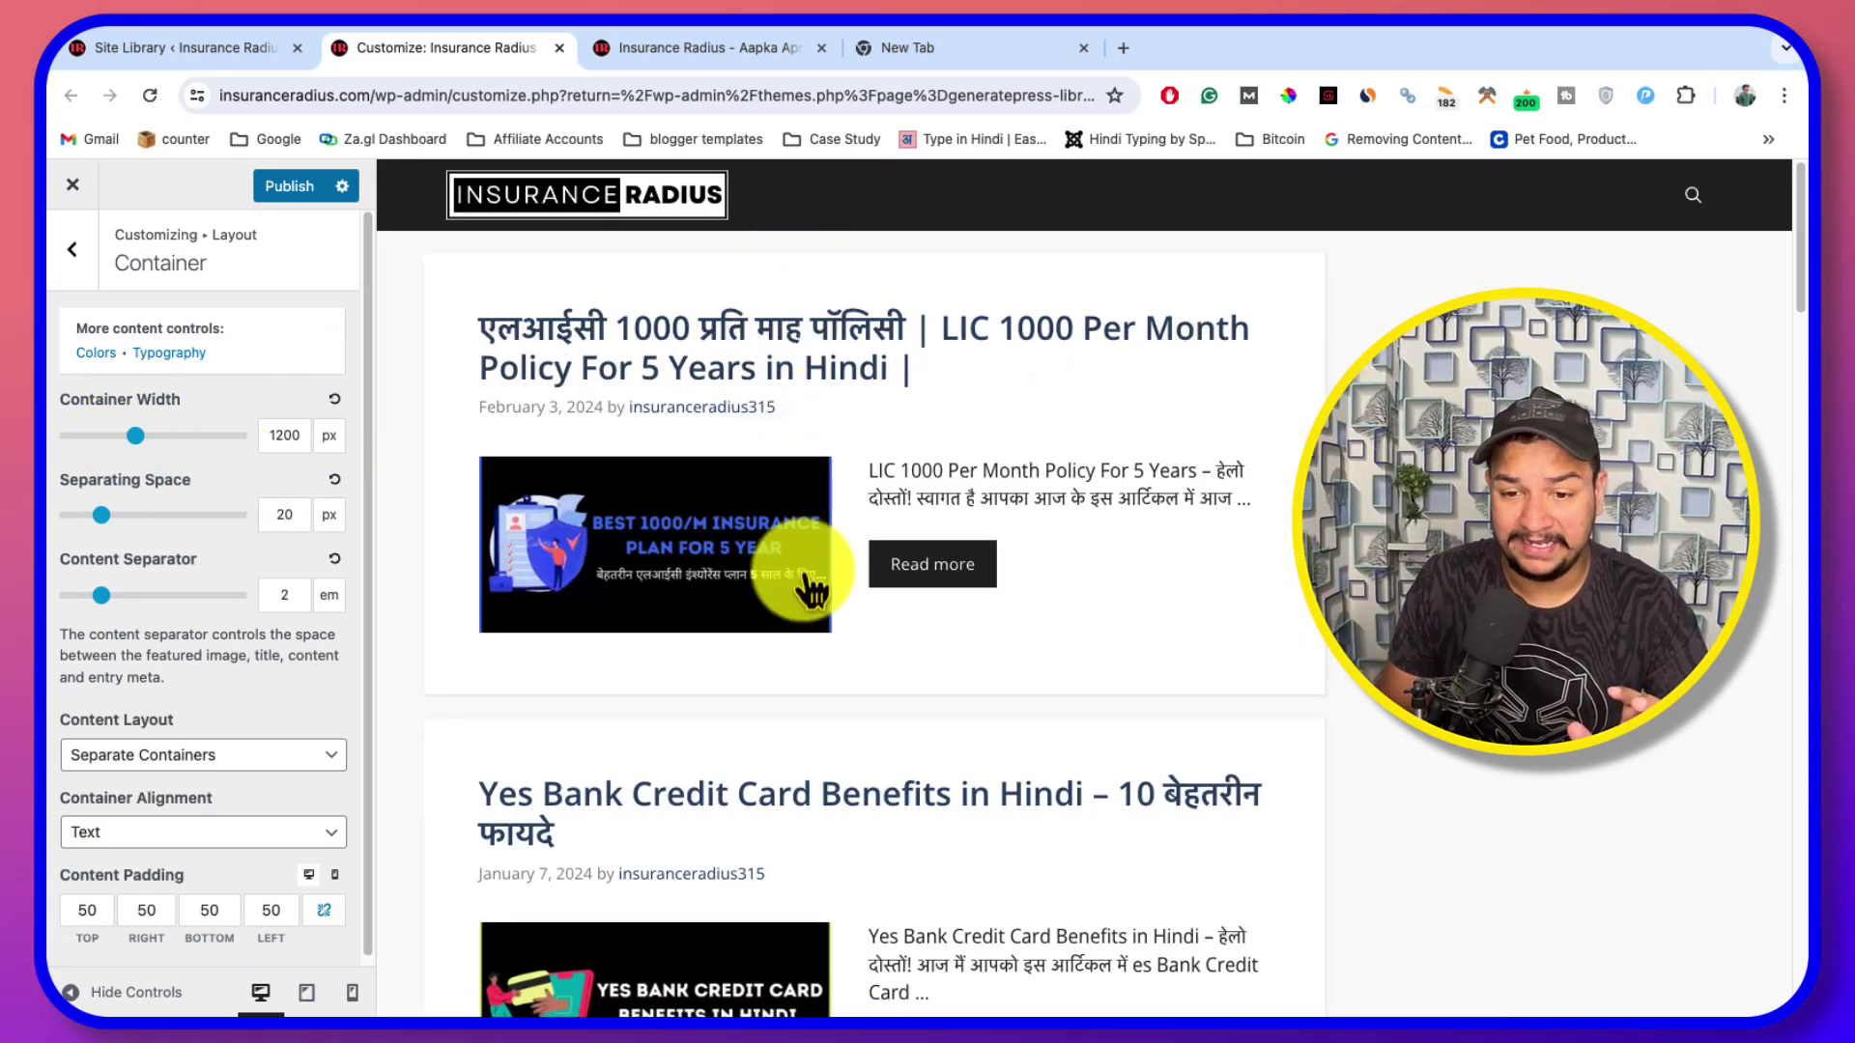
pyautogui.moveTo(108, 529)
pyautogui.mouseDown()
pyautogui.moveTo(273, 543)
pyautogui.moveTo(62, 526)
pyautogui.moveTo(205, 532)
pyautogui.moveTo(85, 529)
pyautogui.mouseUp()
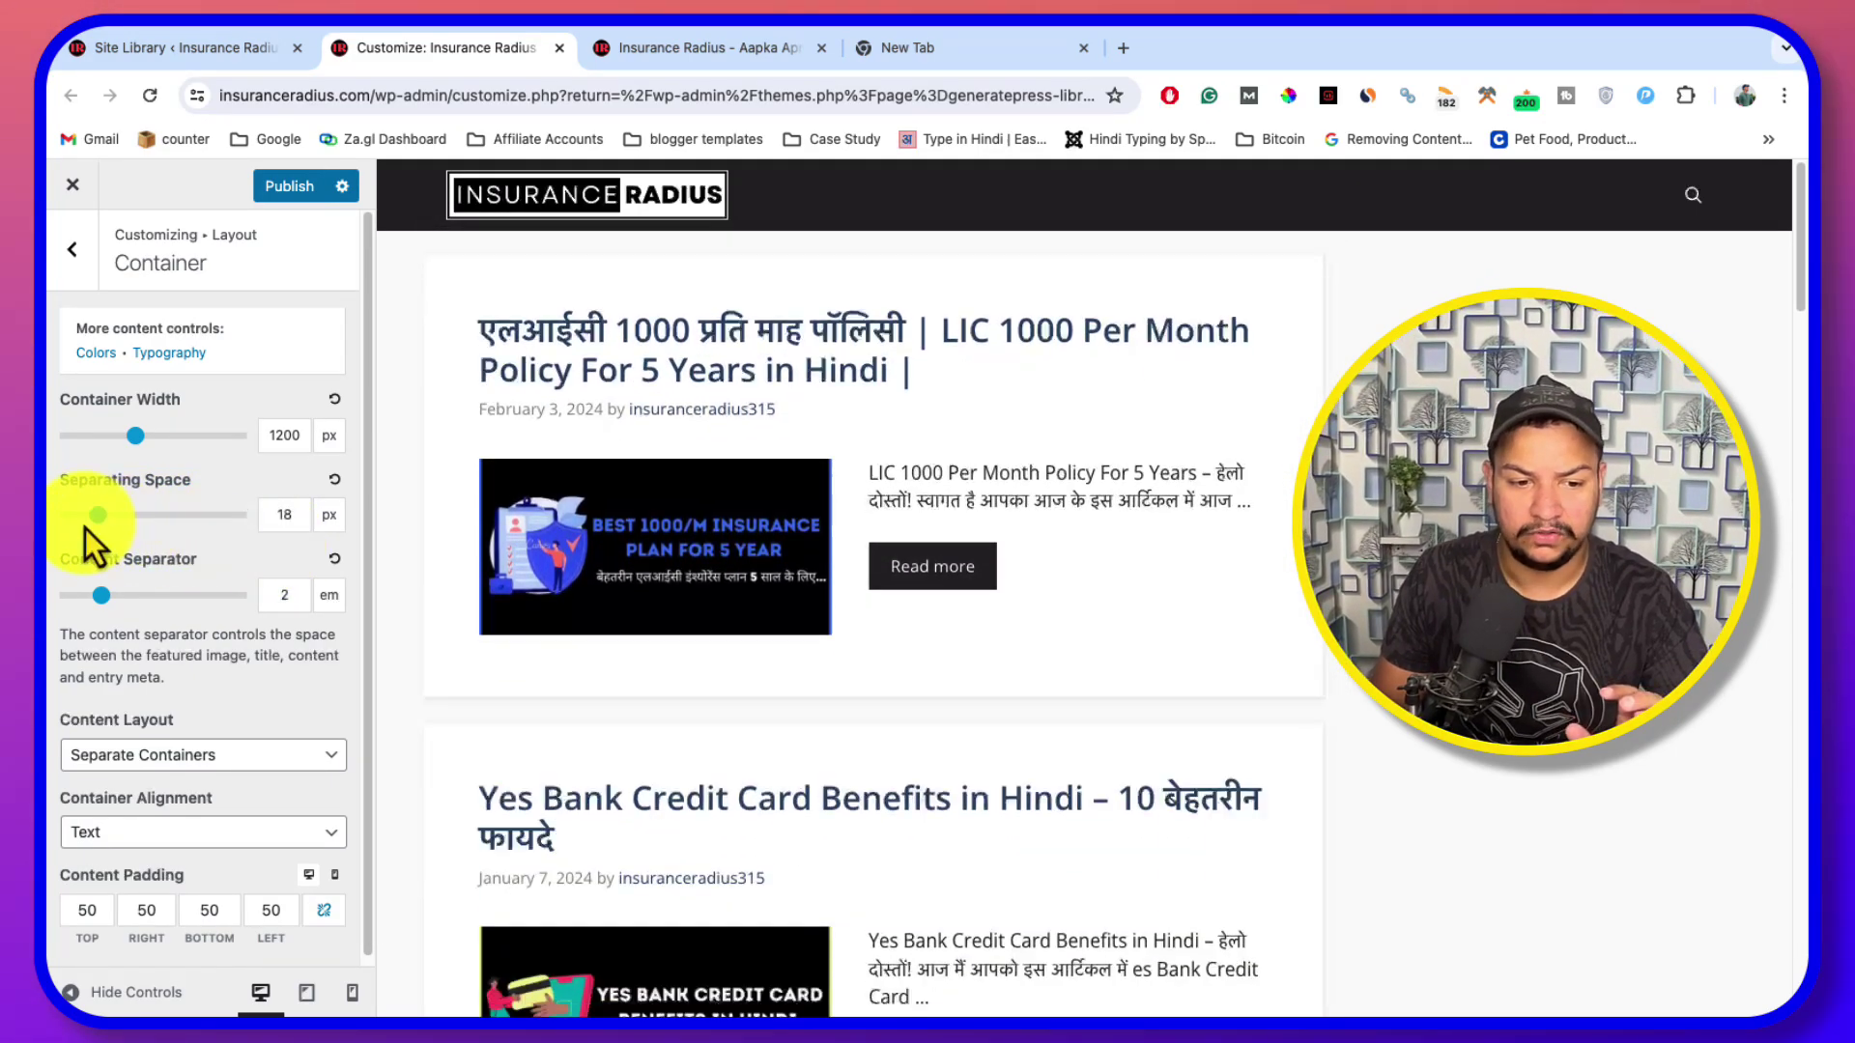
pyautogui.click(335, 480)
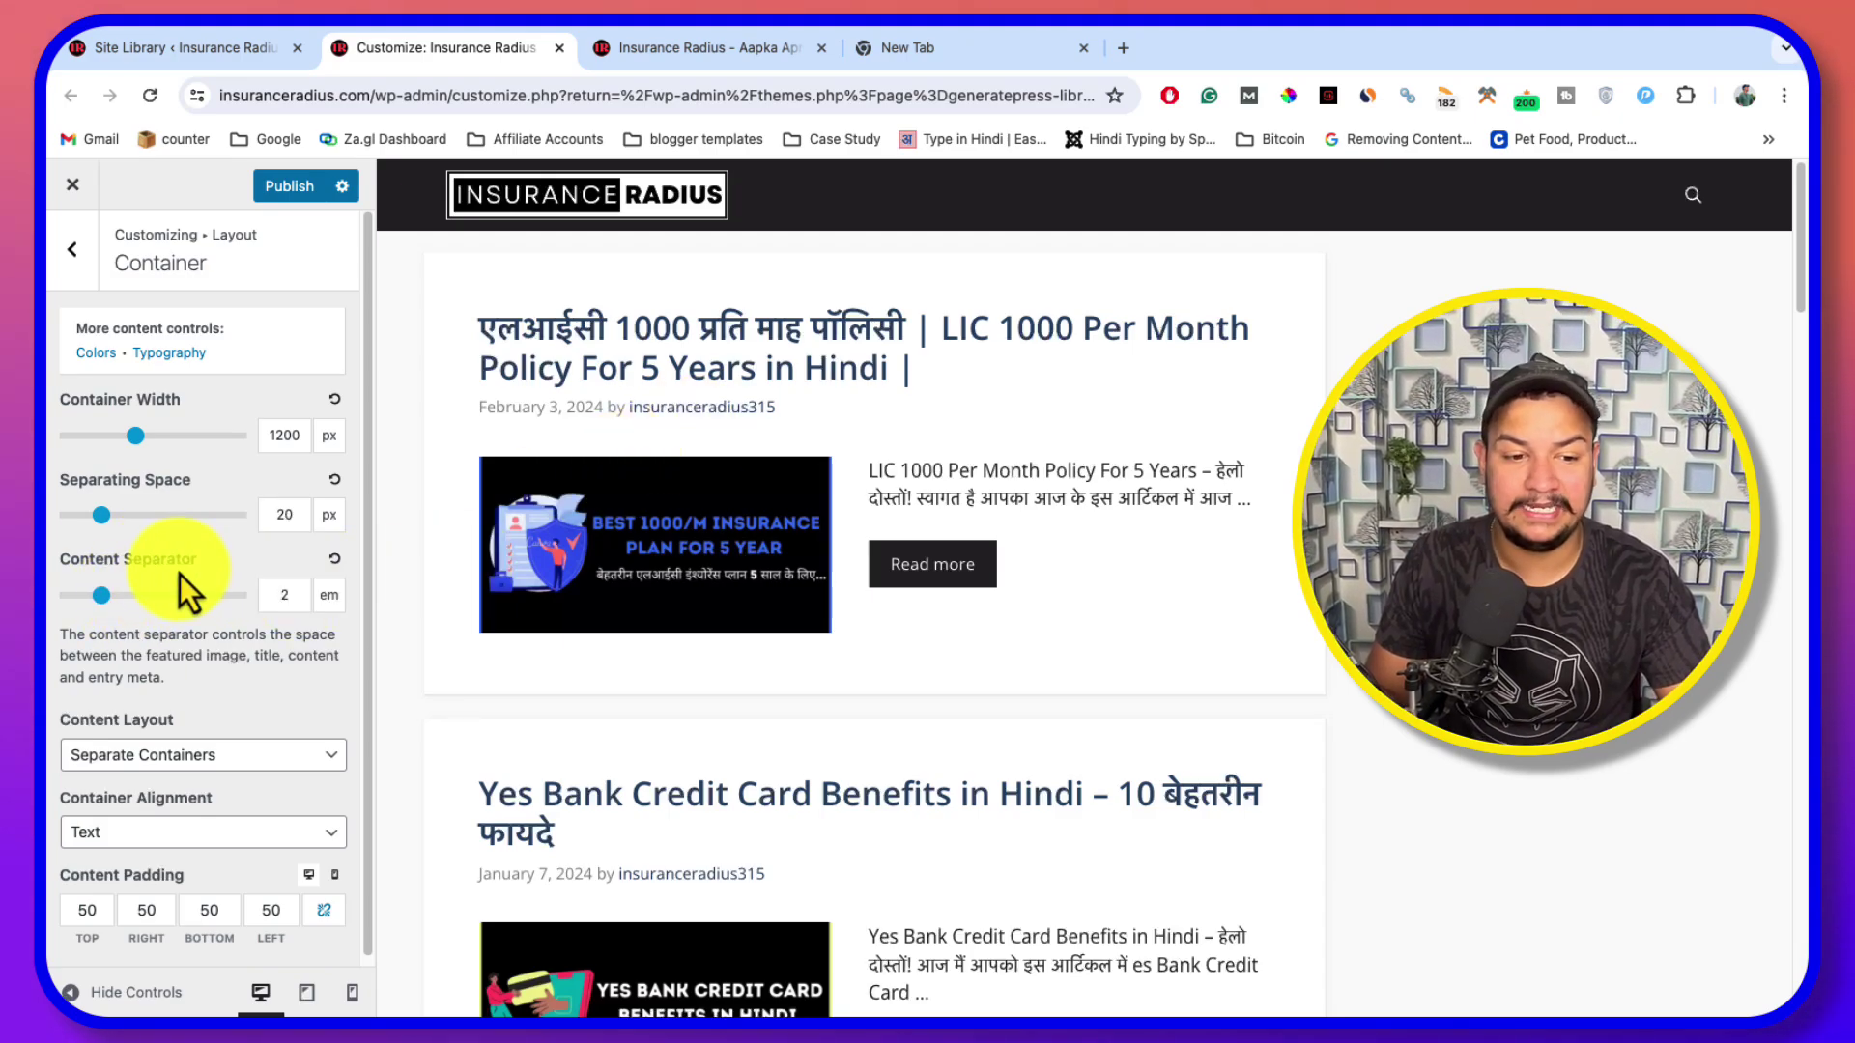
pyautogui.moveTo(102, 594); pyautogui.dragTo(53, 599)
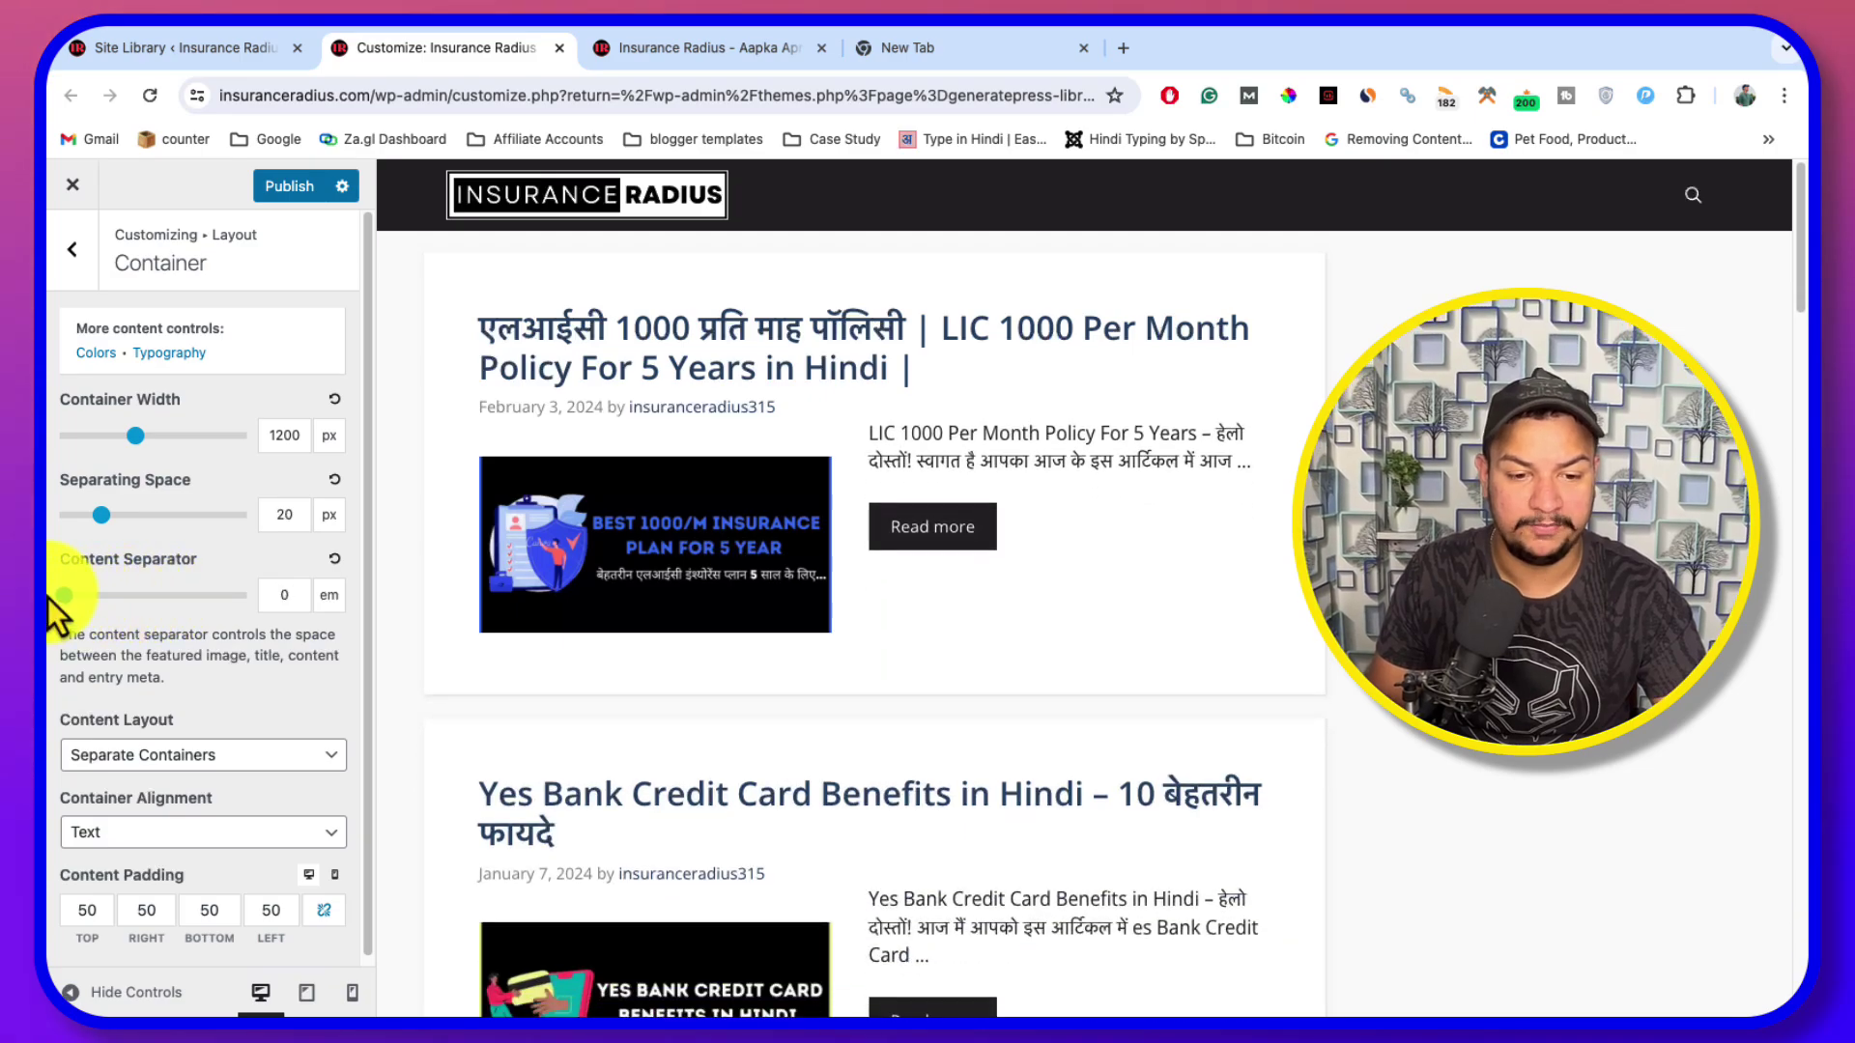
pyautogui.click(334, 560)
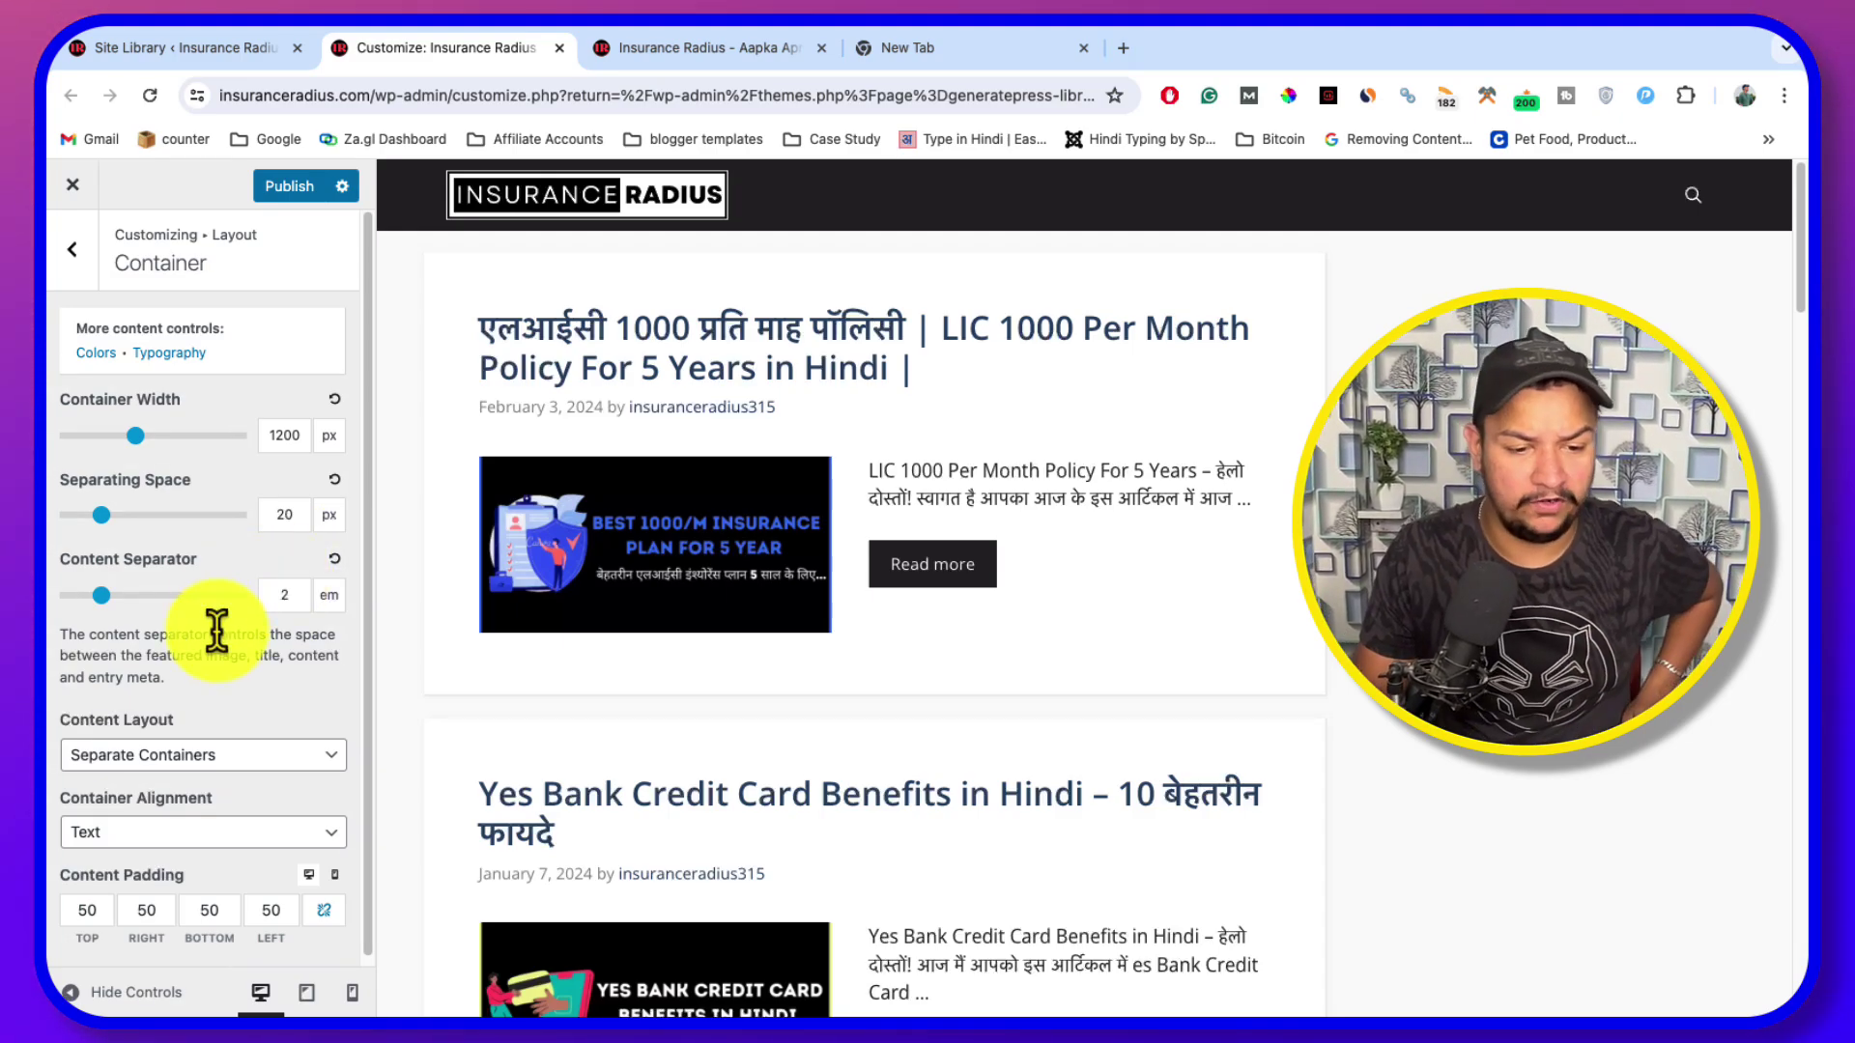
# Try the One Container content layout, restoring Separate Containers, and check the container alignment options
pyautogui.scroll(-1, 216, 631)
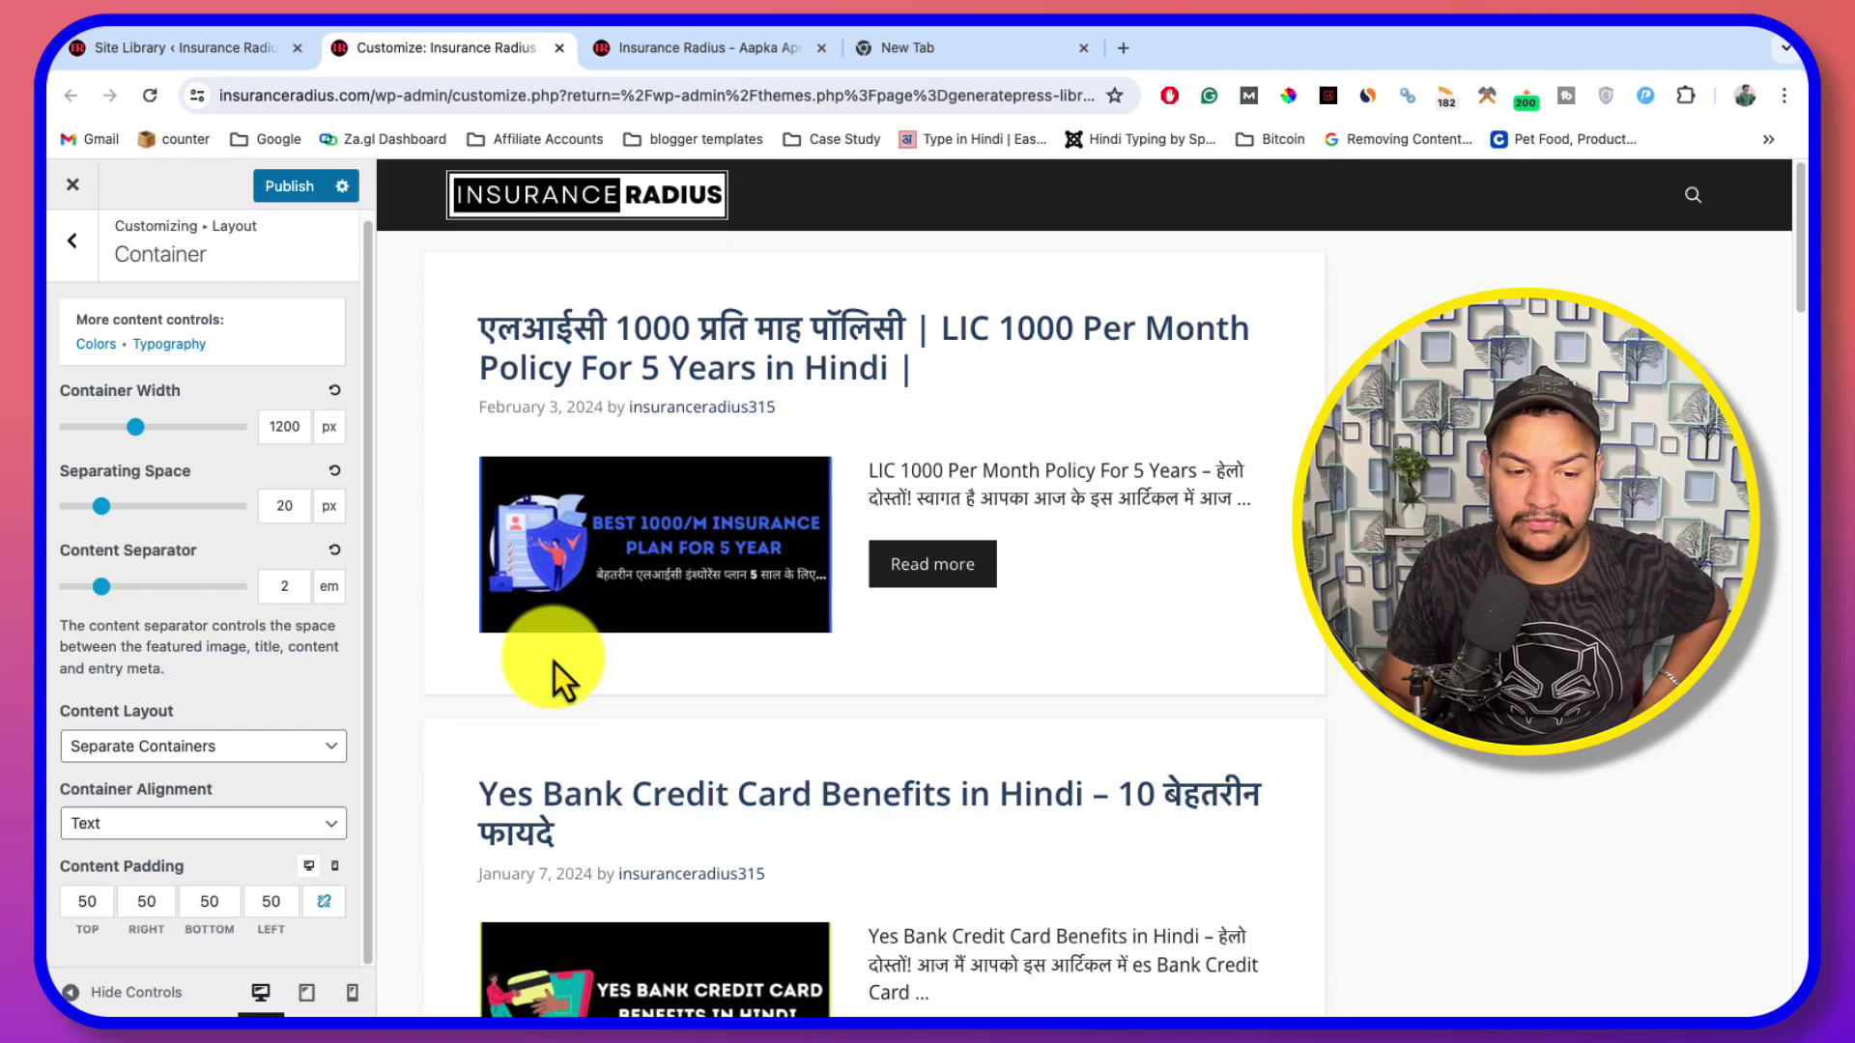
pyautogui.click(217, 750)
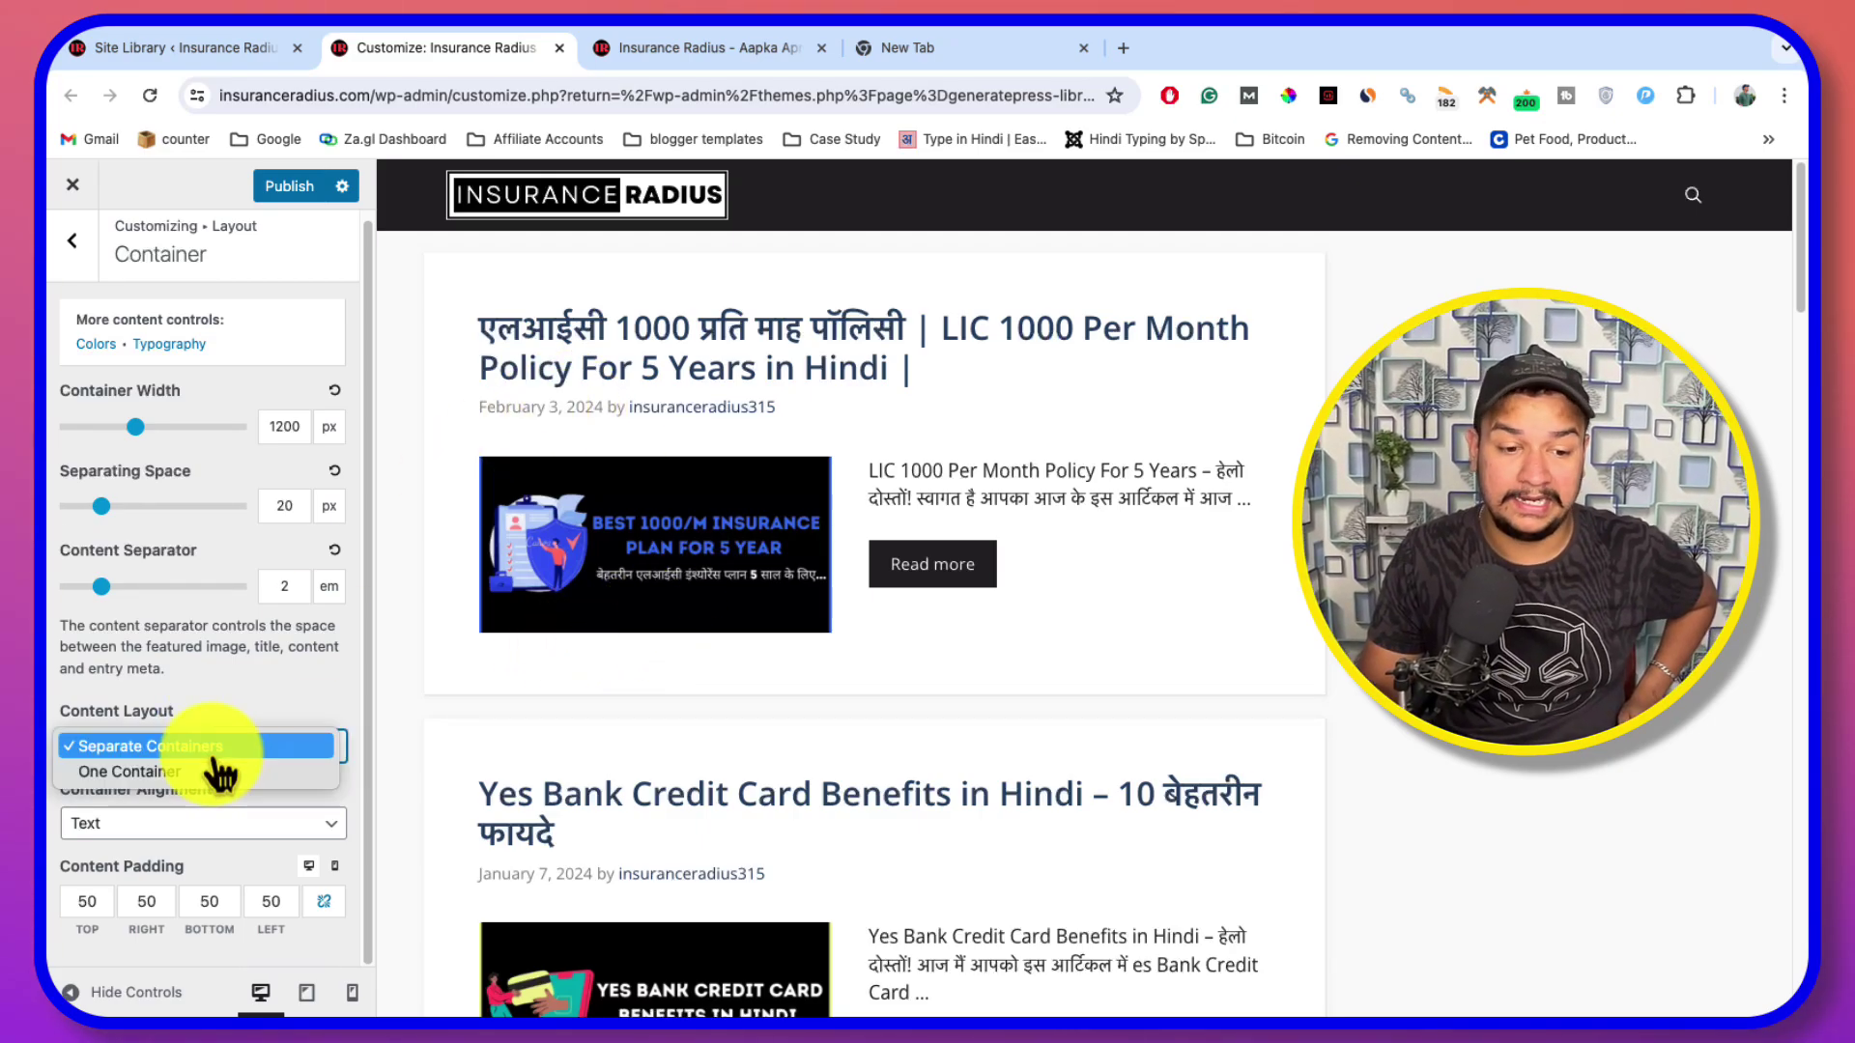
pyautogui.click(199, 772)
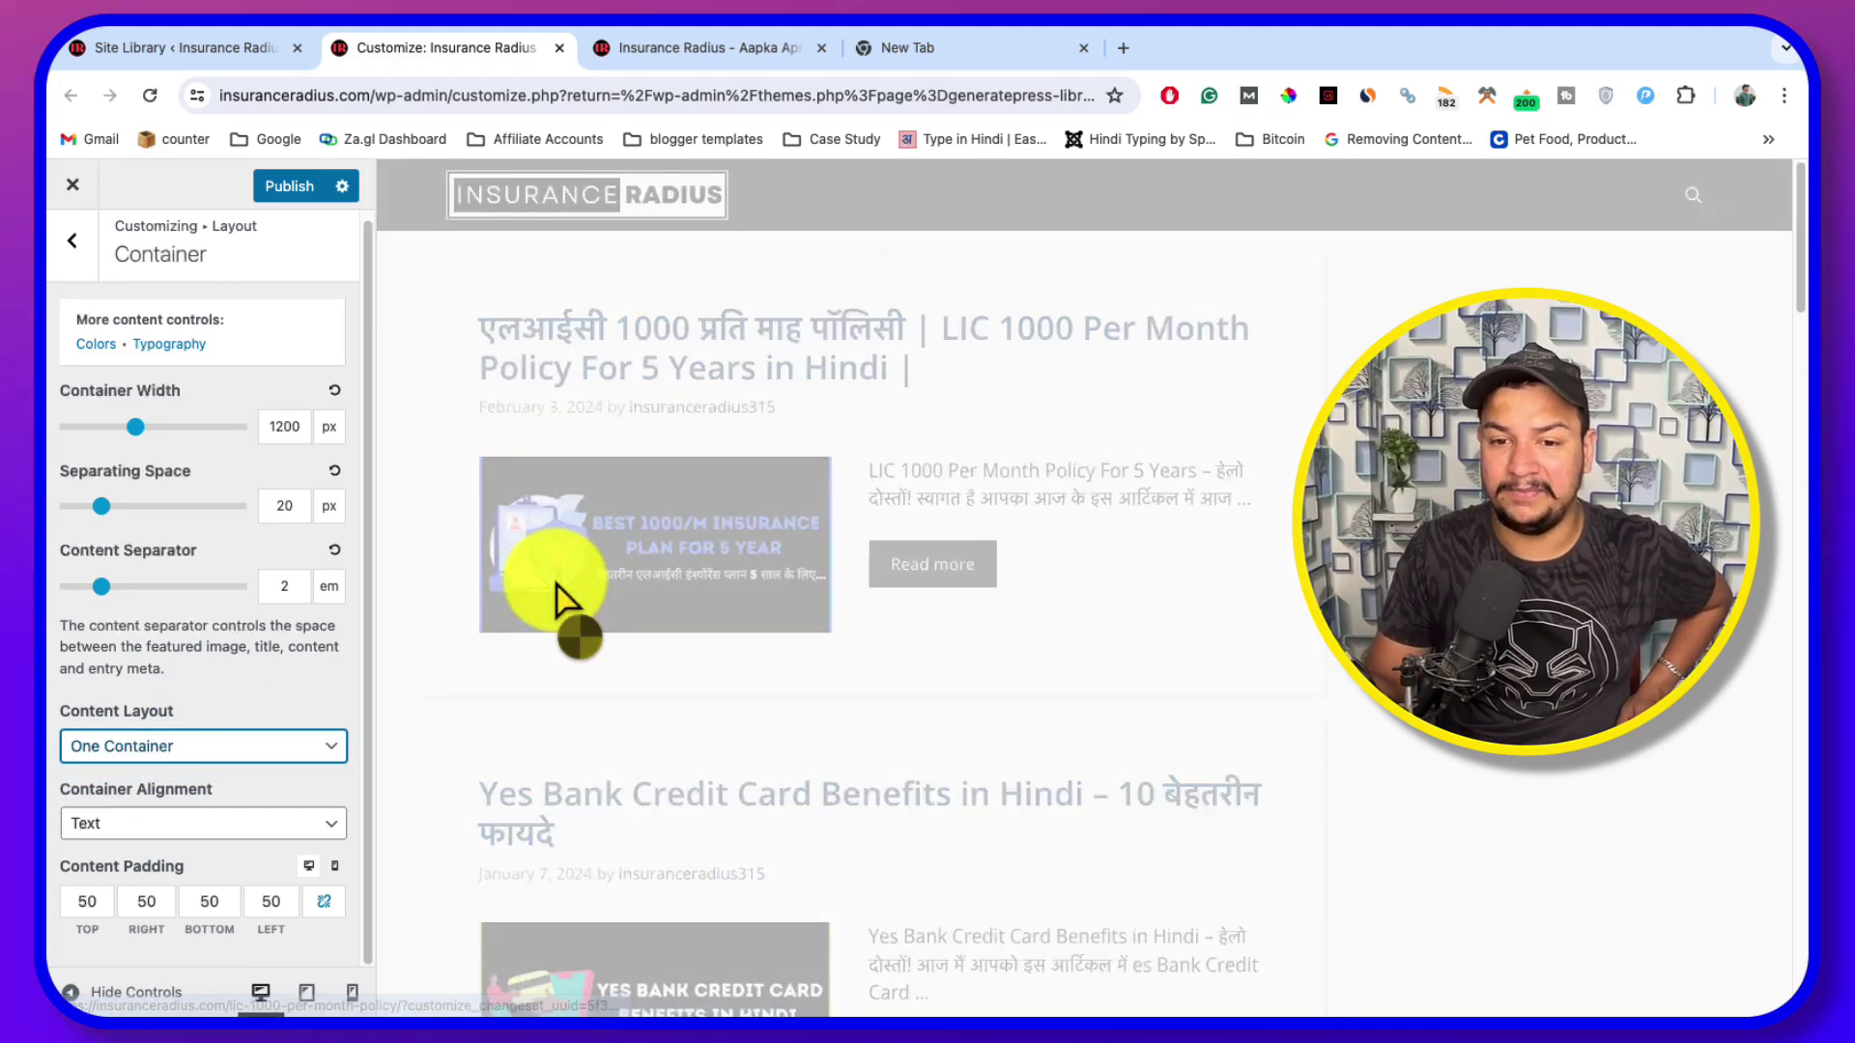
pyautogui.scroll(-5, 831, 541)
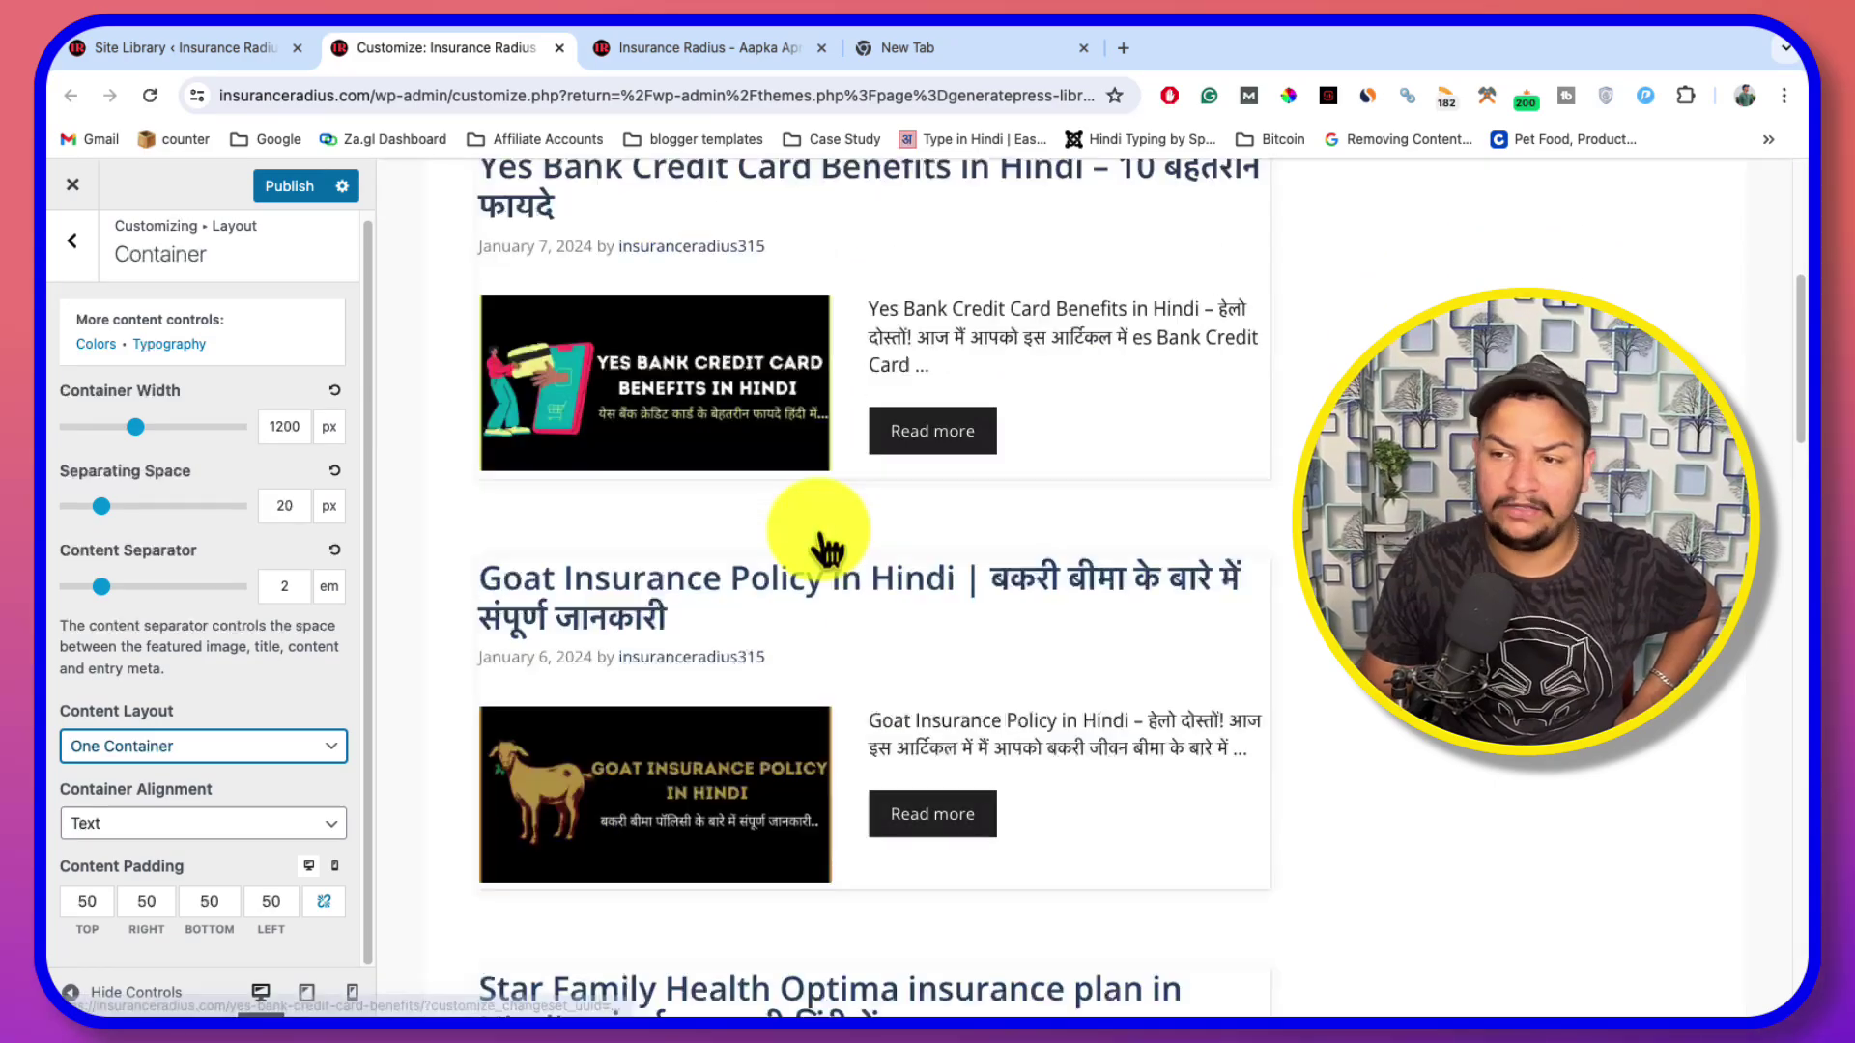
pyautogui.scroll(-5, 839, 522)
pyautogui.scroll(15, 838, 522)
pyautogui.click(225, 750)
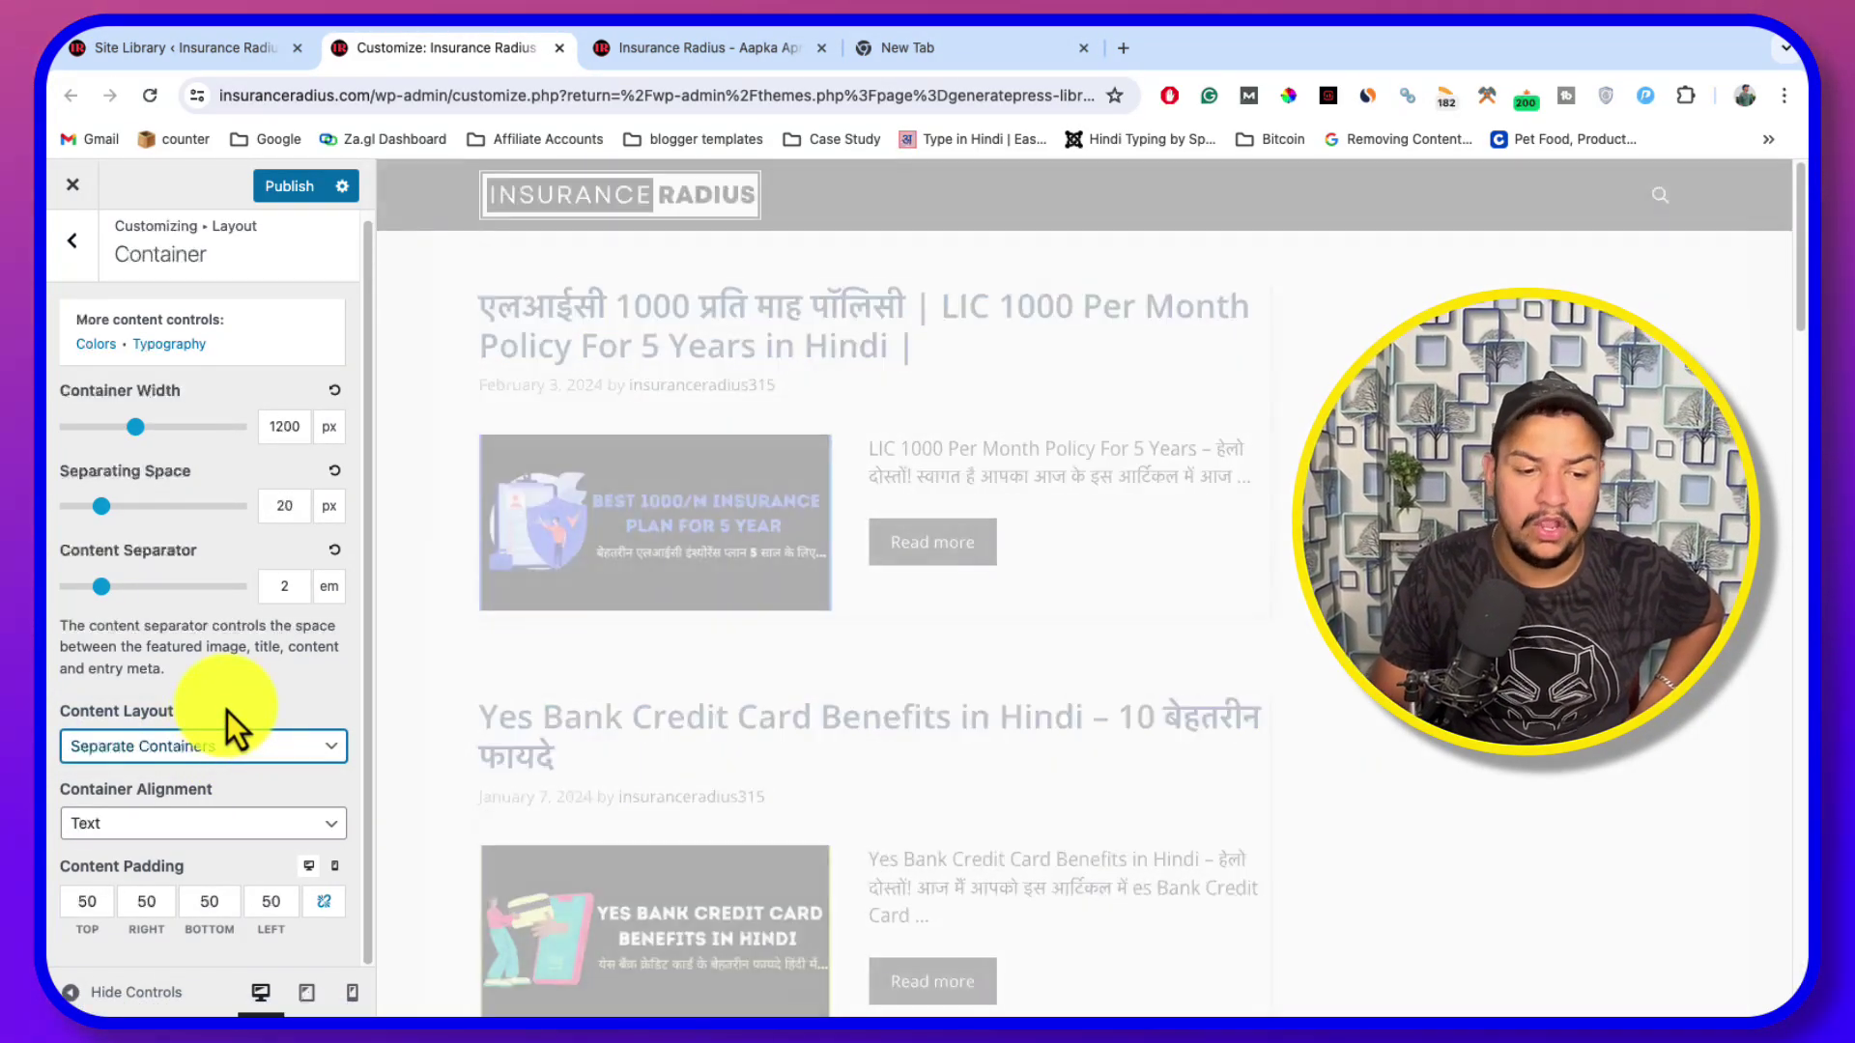
pyautogui.click(200, 829)
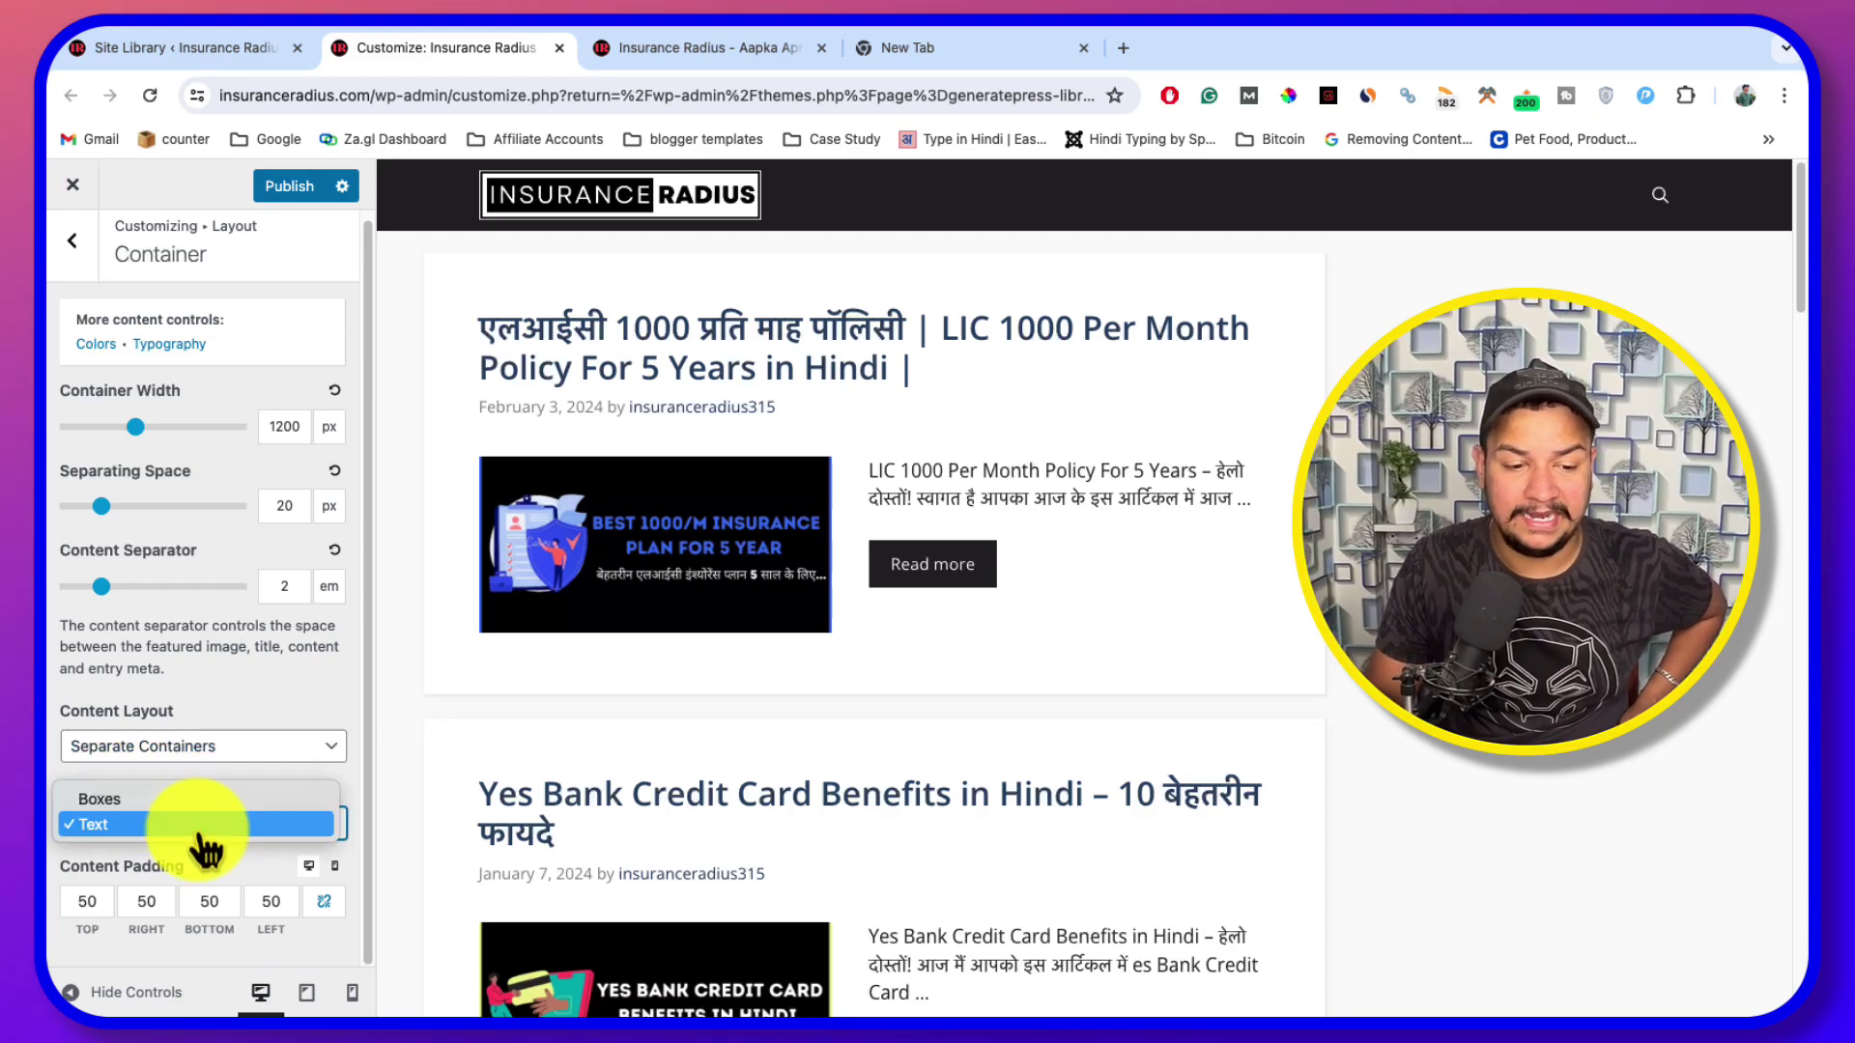
pyautogui.click(248, 694)
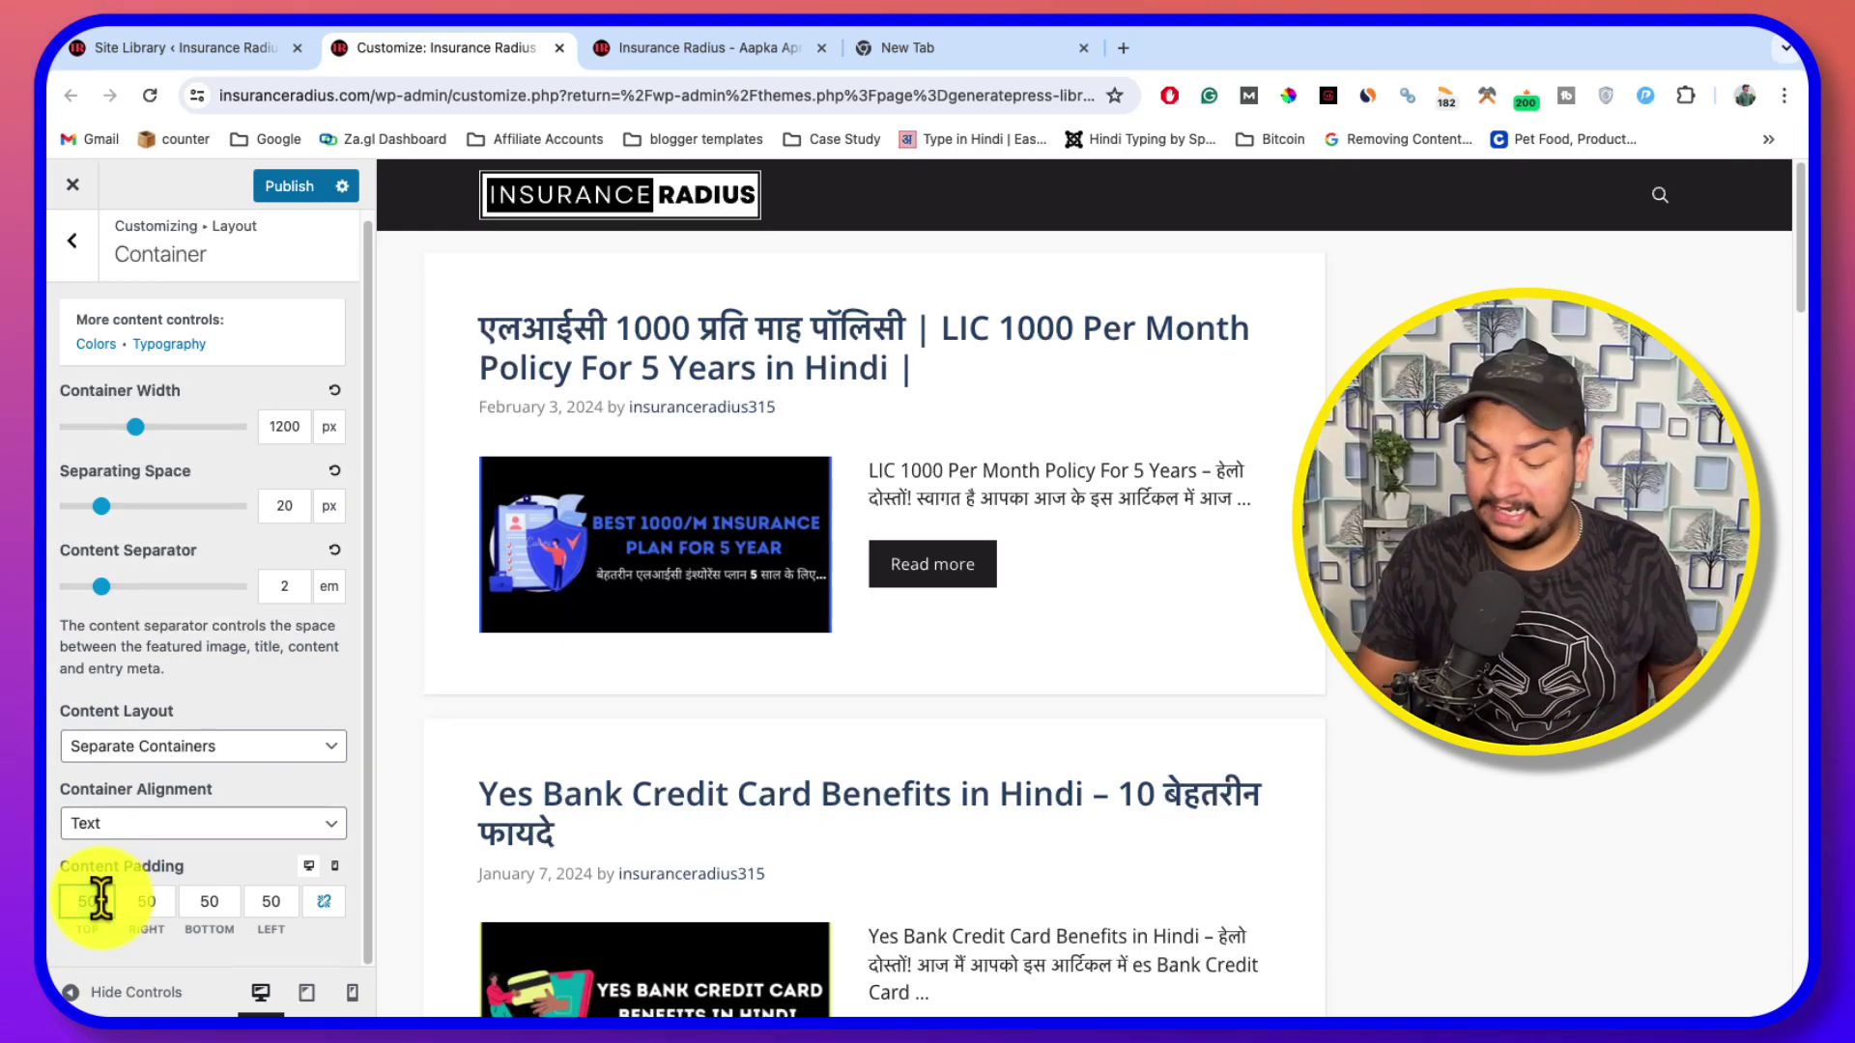
# Try a top content padding of 100 and return it to 50
pyautogui.write('100')
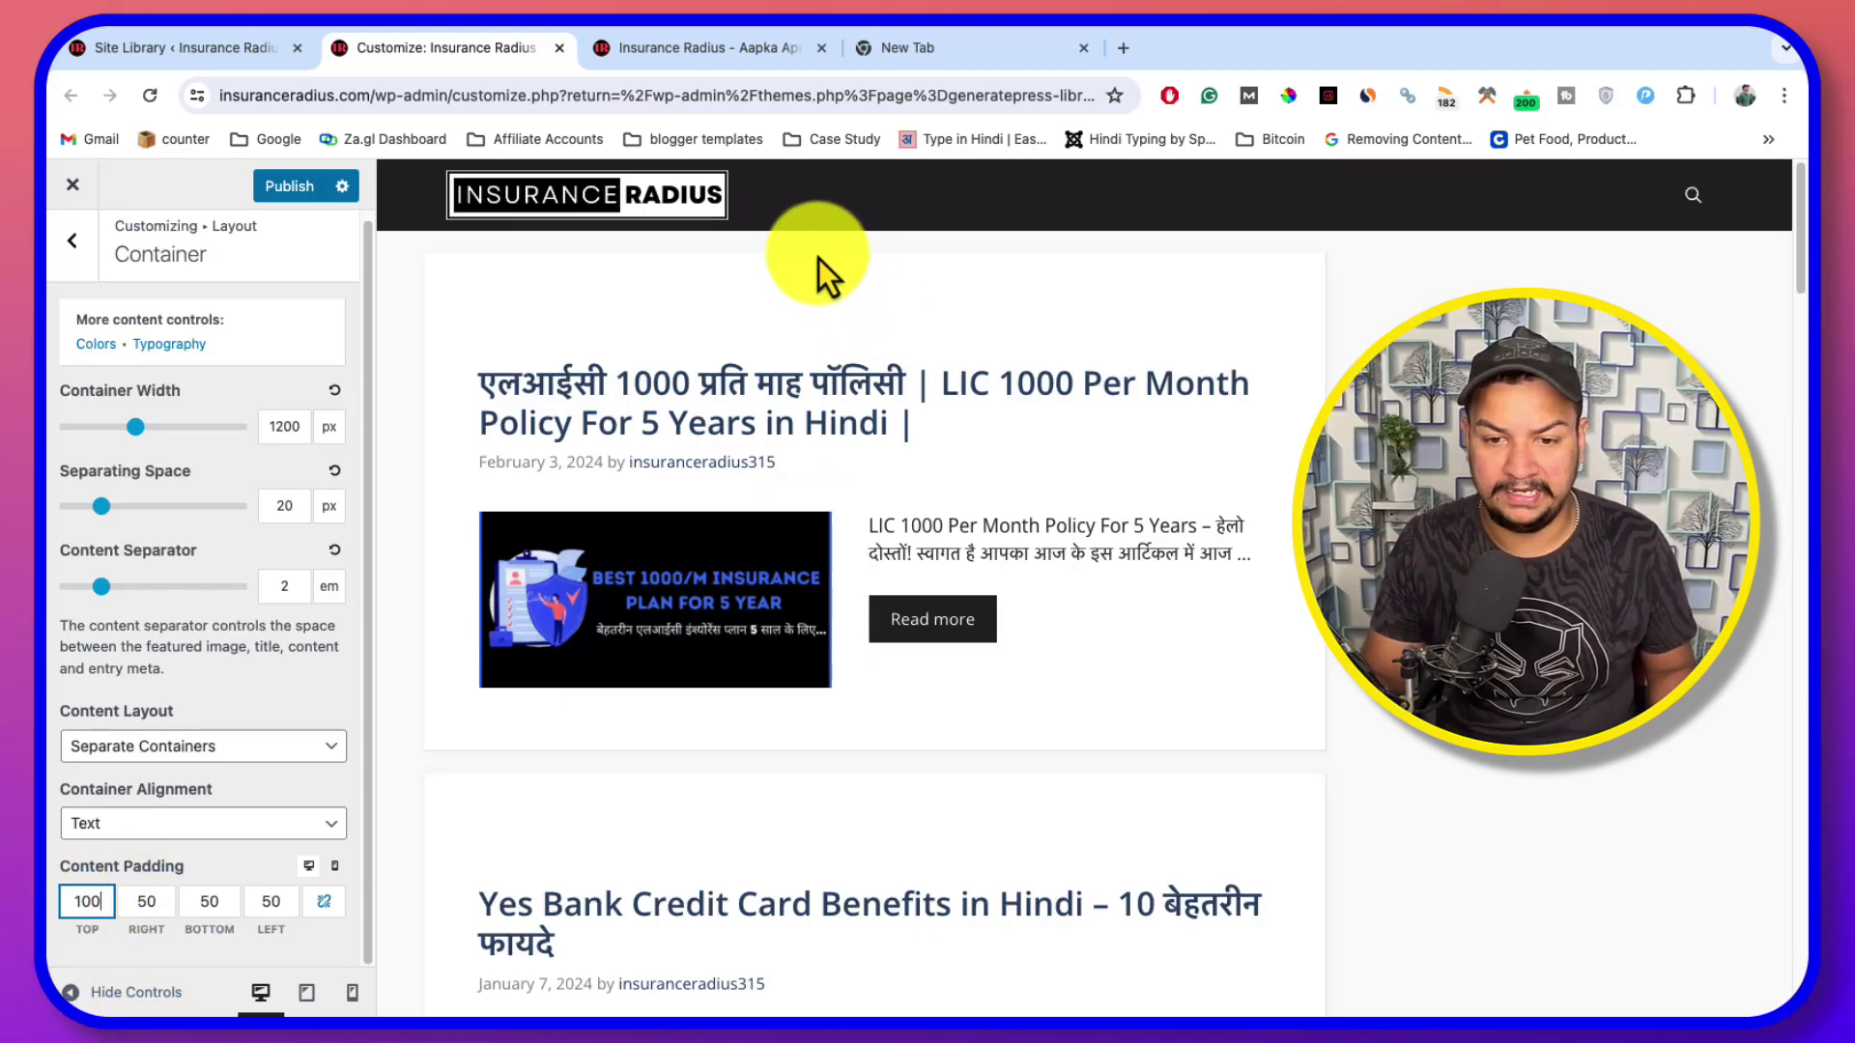
pyautogui.doubleClick(100, 901)
pyautogui.write('50')
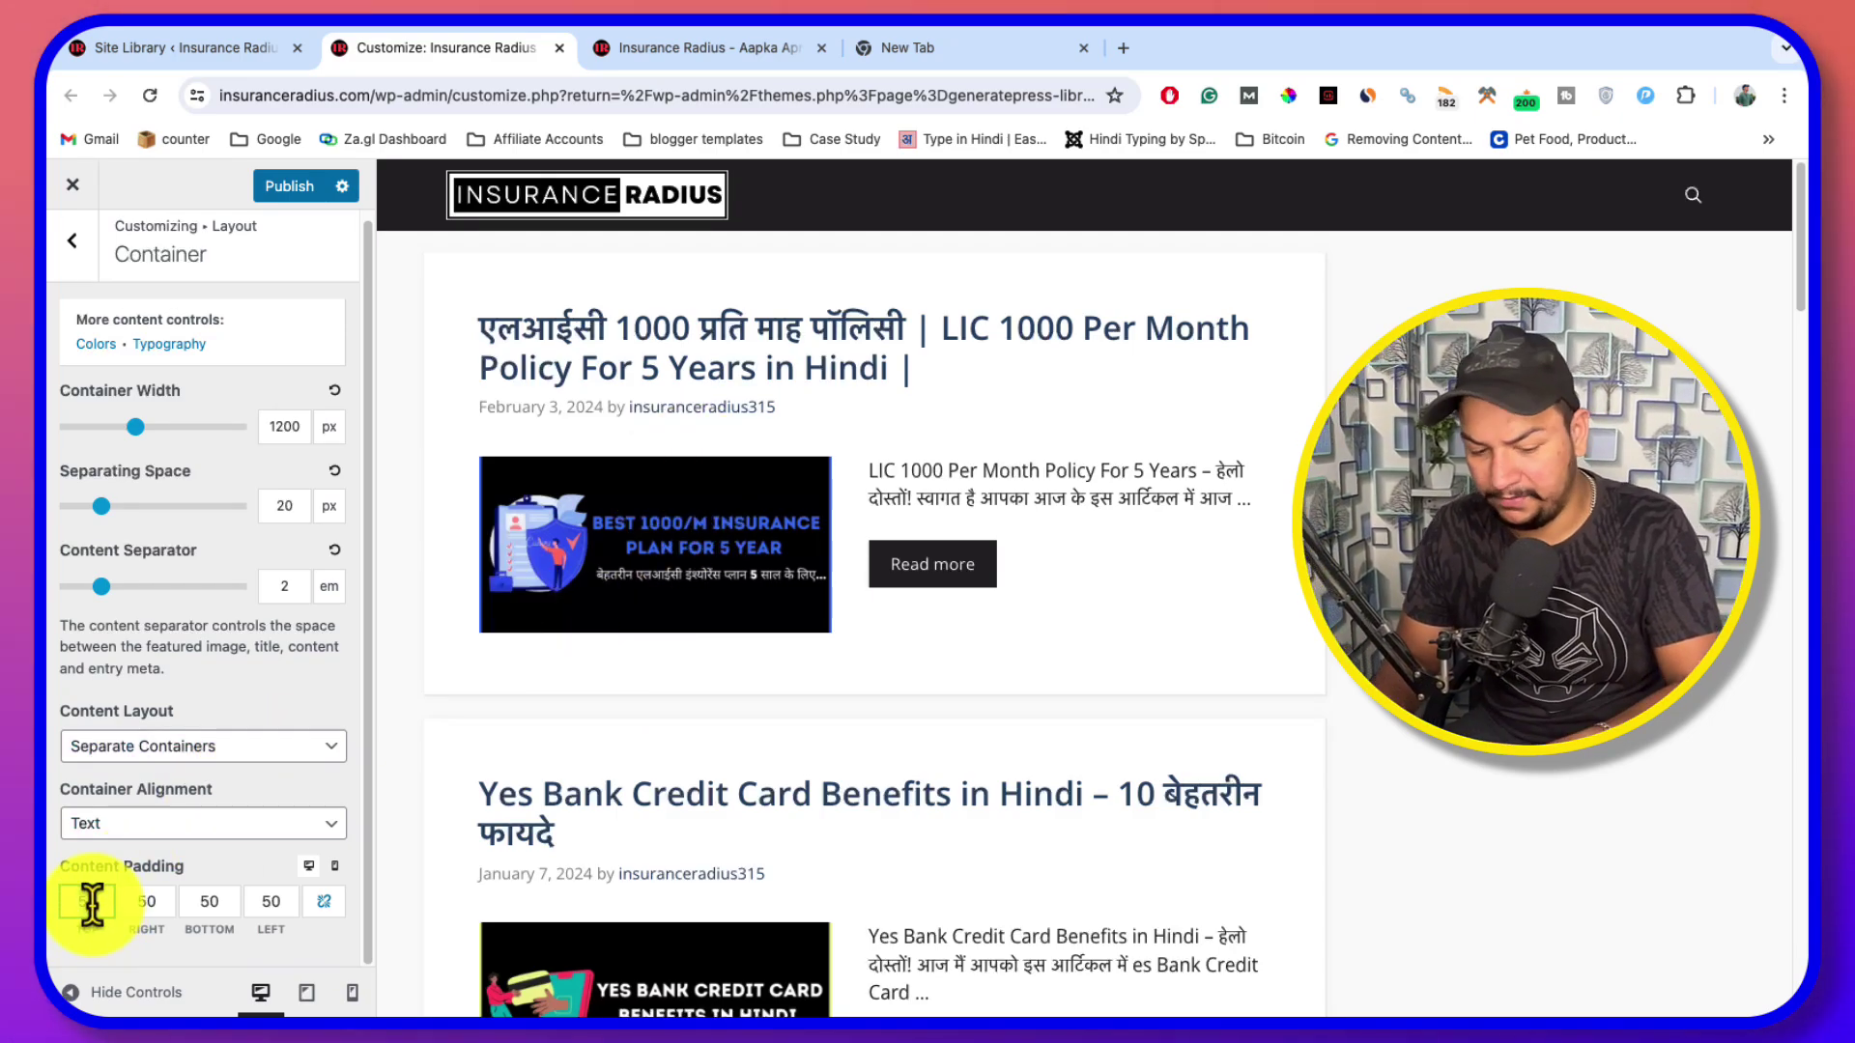
# Set the container's content padding to 30 on the top, right, bottom and left
pyautogui.write('3030')
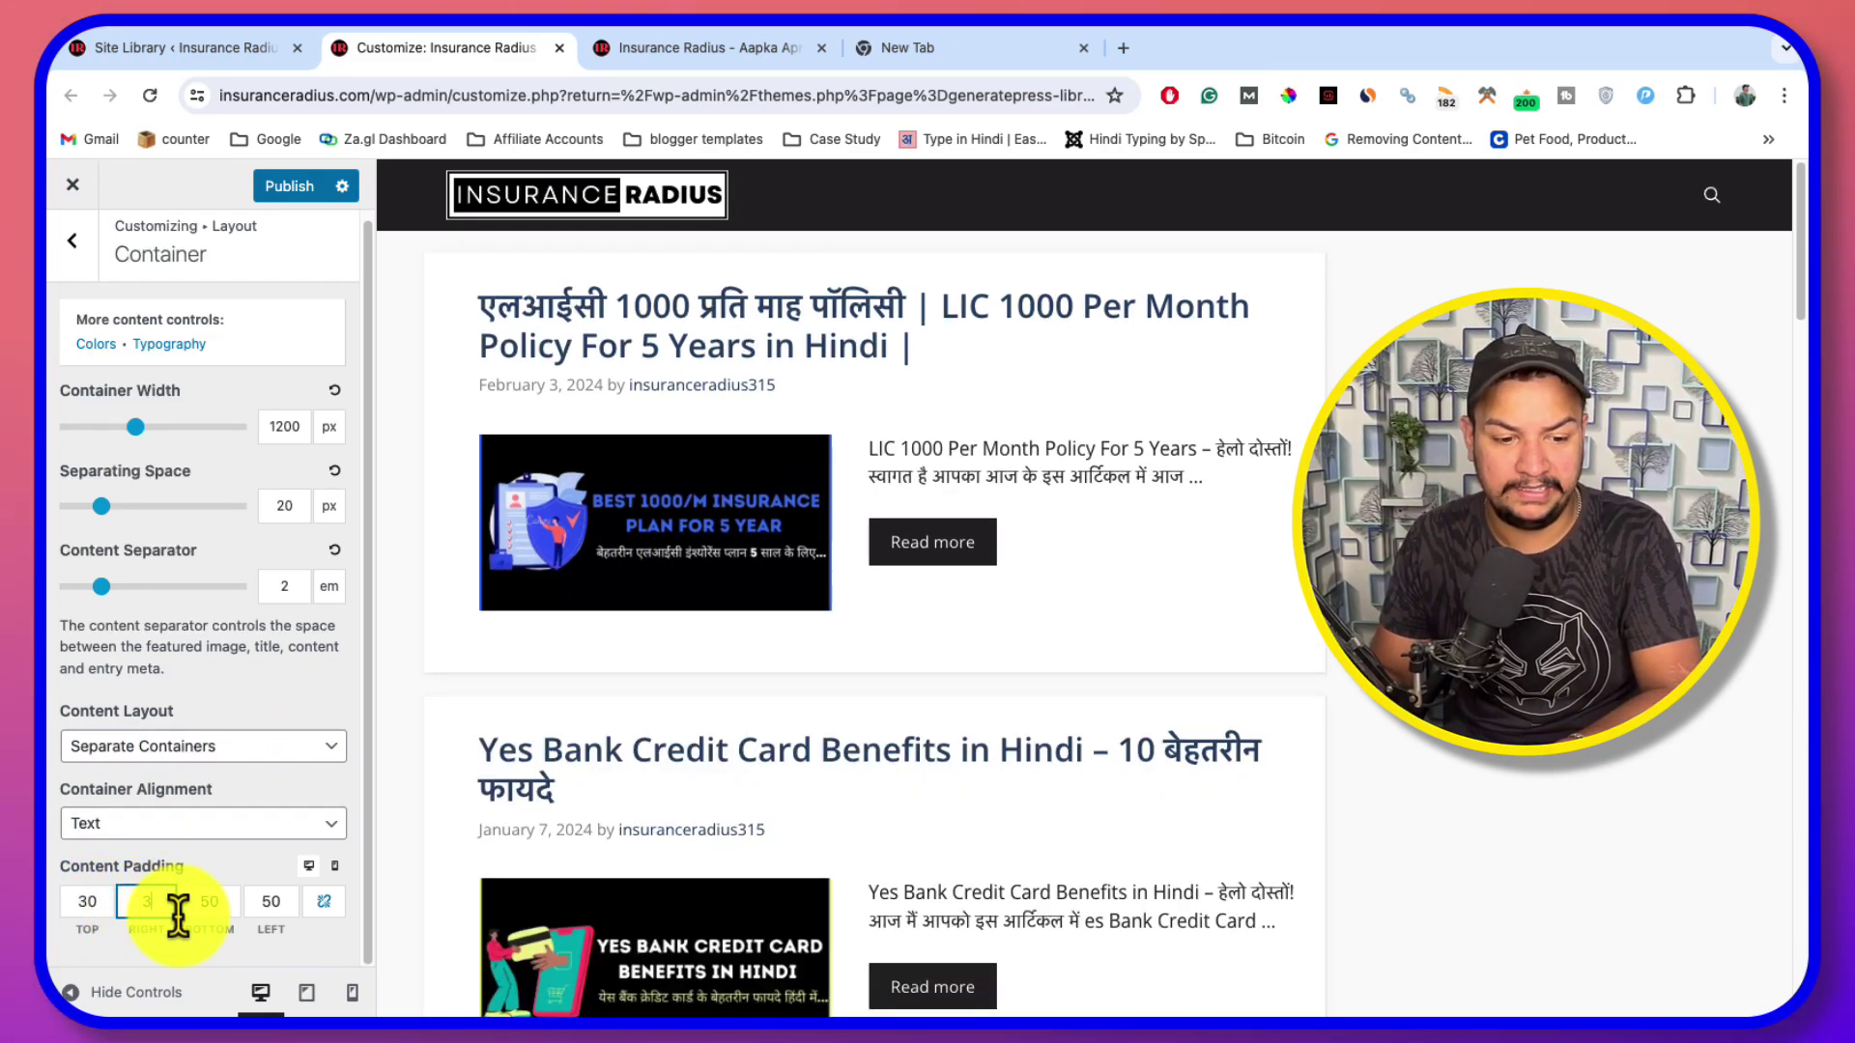
pyautogui.doubleClick(213, 902)
pyautogui.write('30')
pyautogui.doubleClick(268, 901)
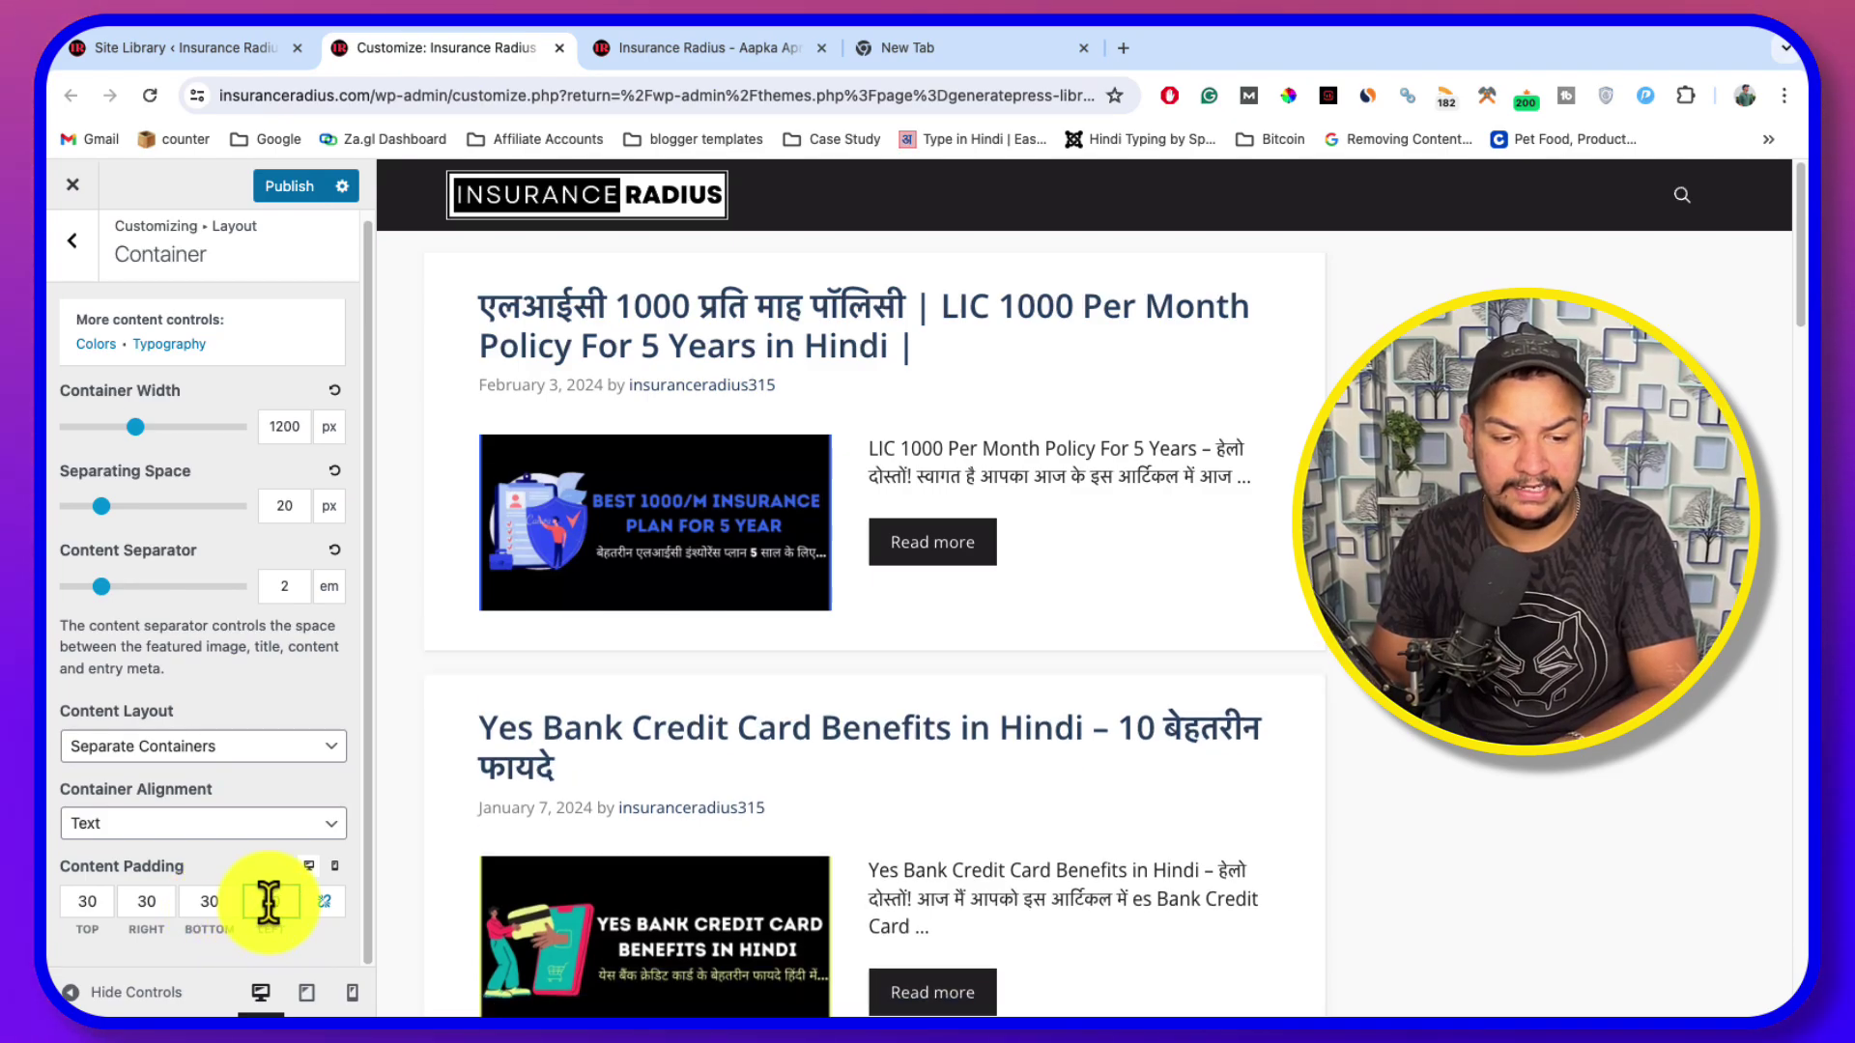
pyautogui.write('30')
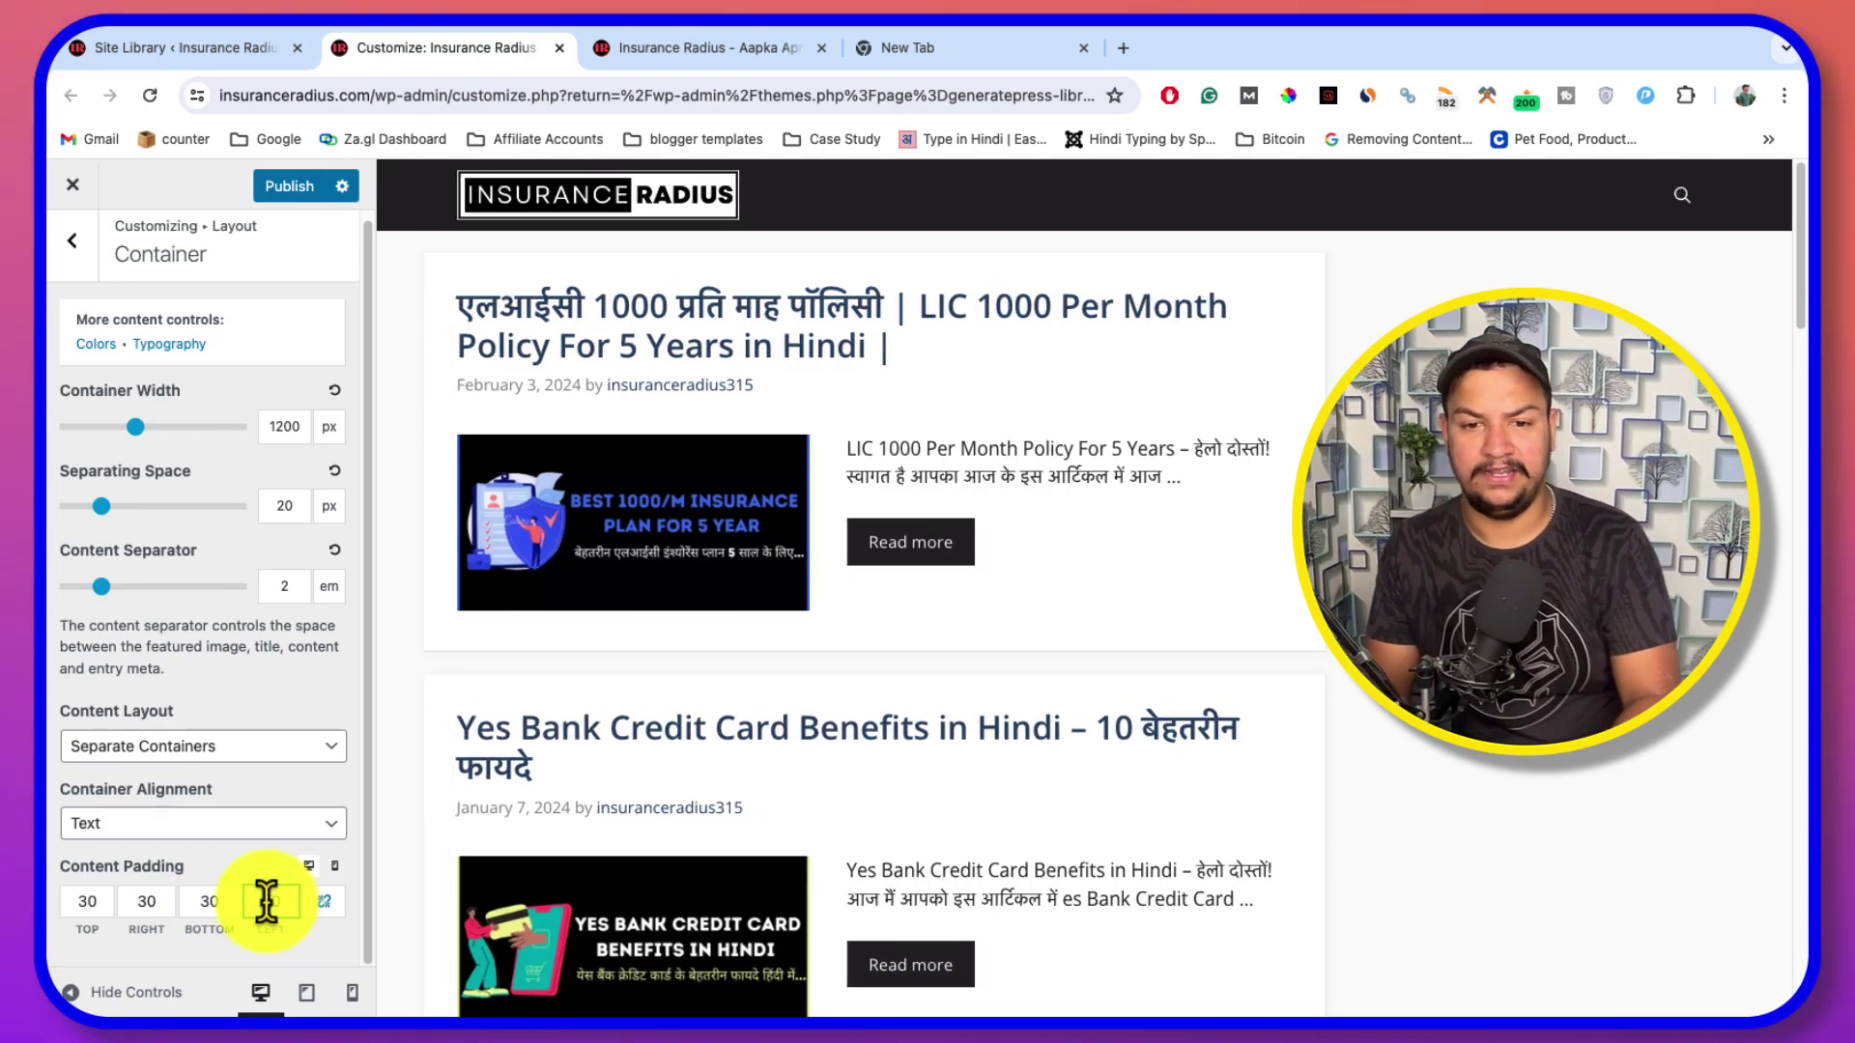
pyautogui.scroll(1, 230, 583)
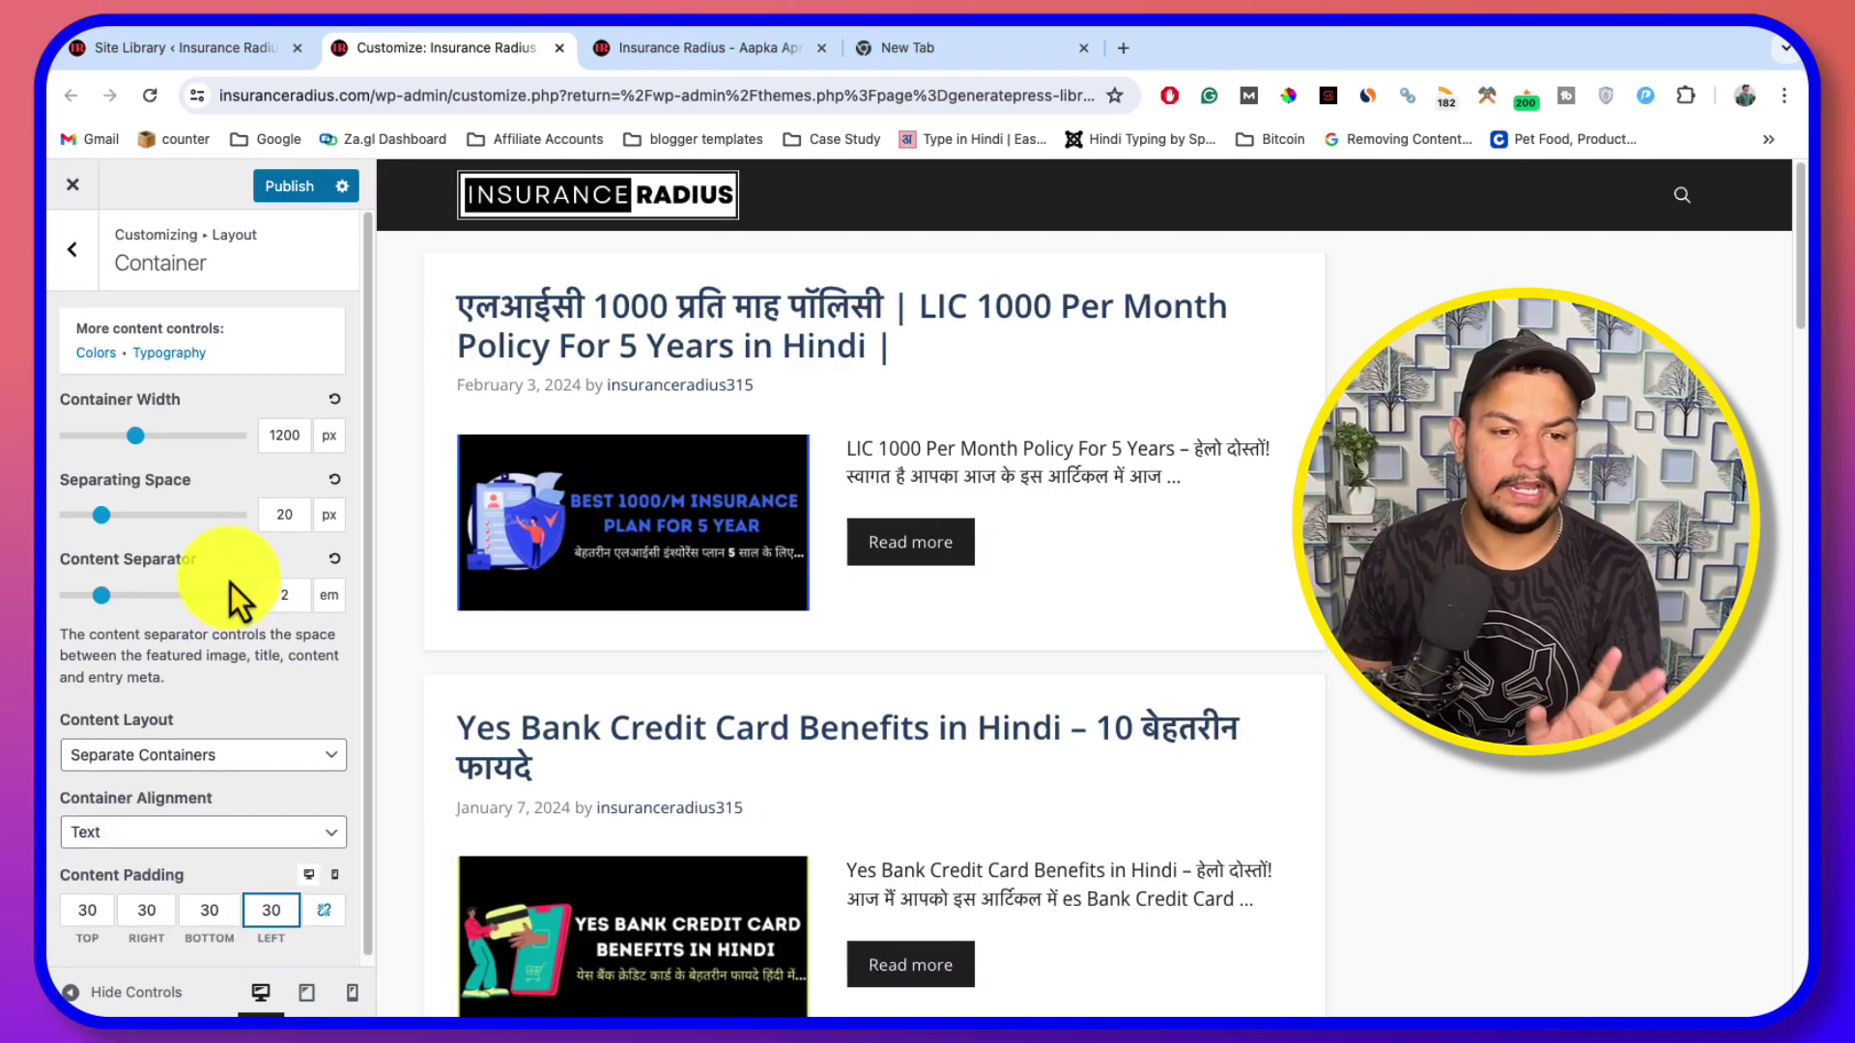
# Check the Mobile Header options in the Header layout settings and try the header with Use Navigation as Header disabled, re-enabling it
pyautogui.click(75, 263)
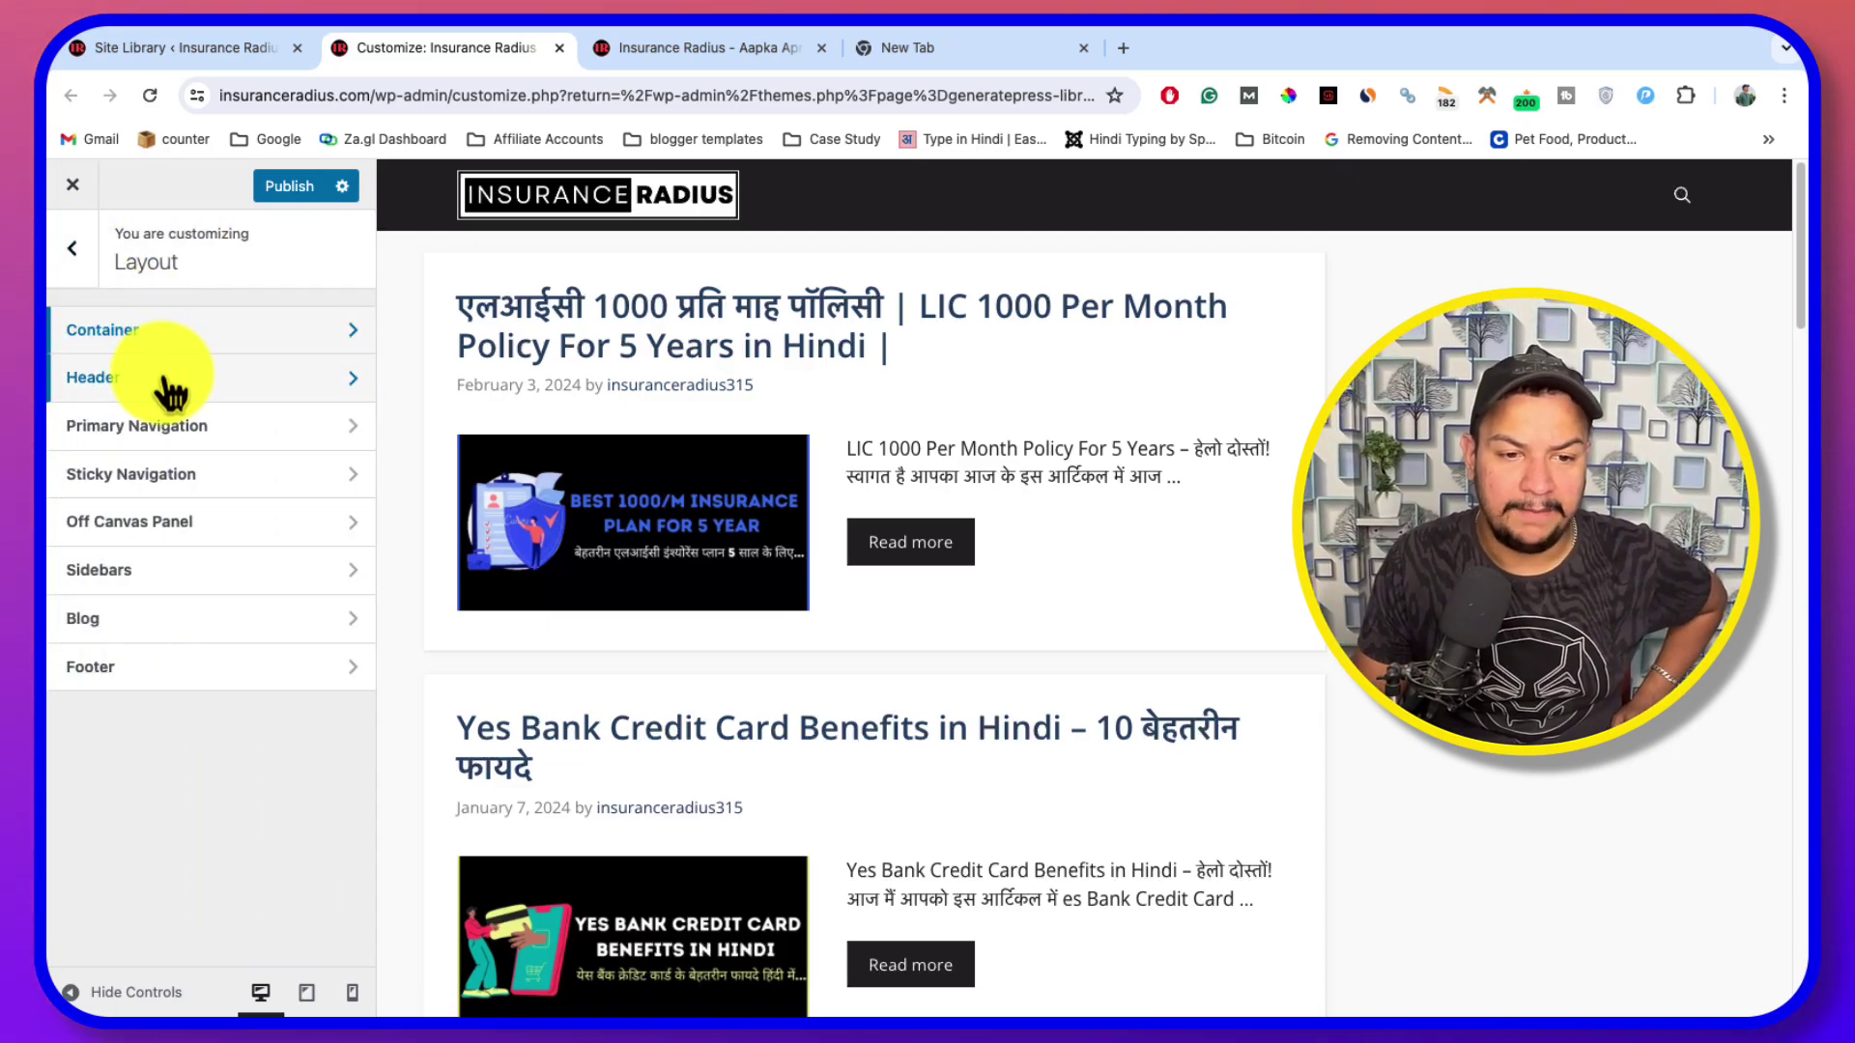
pyautogui.click(160, 379)
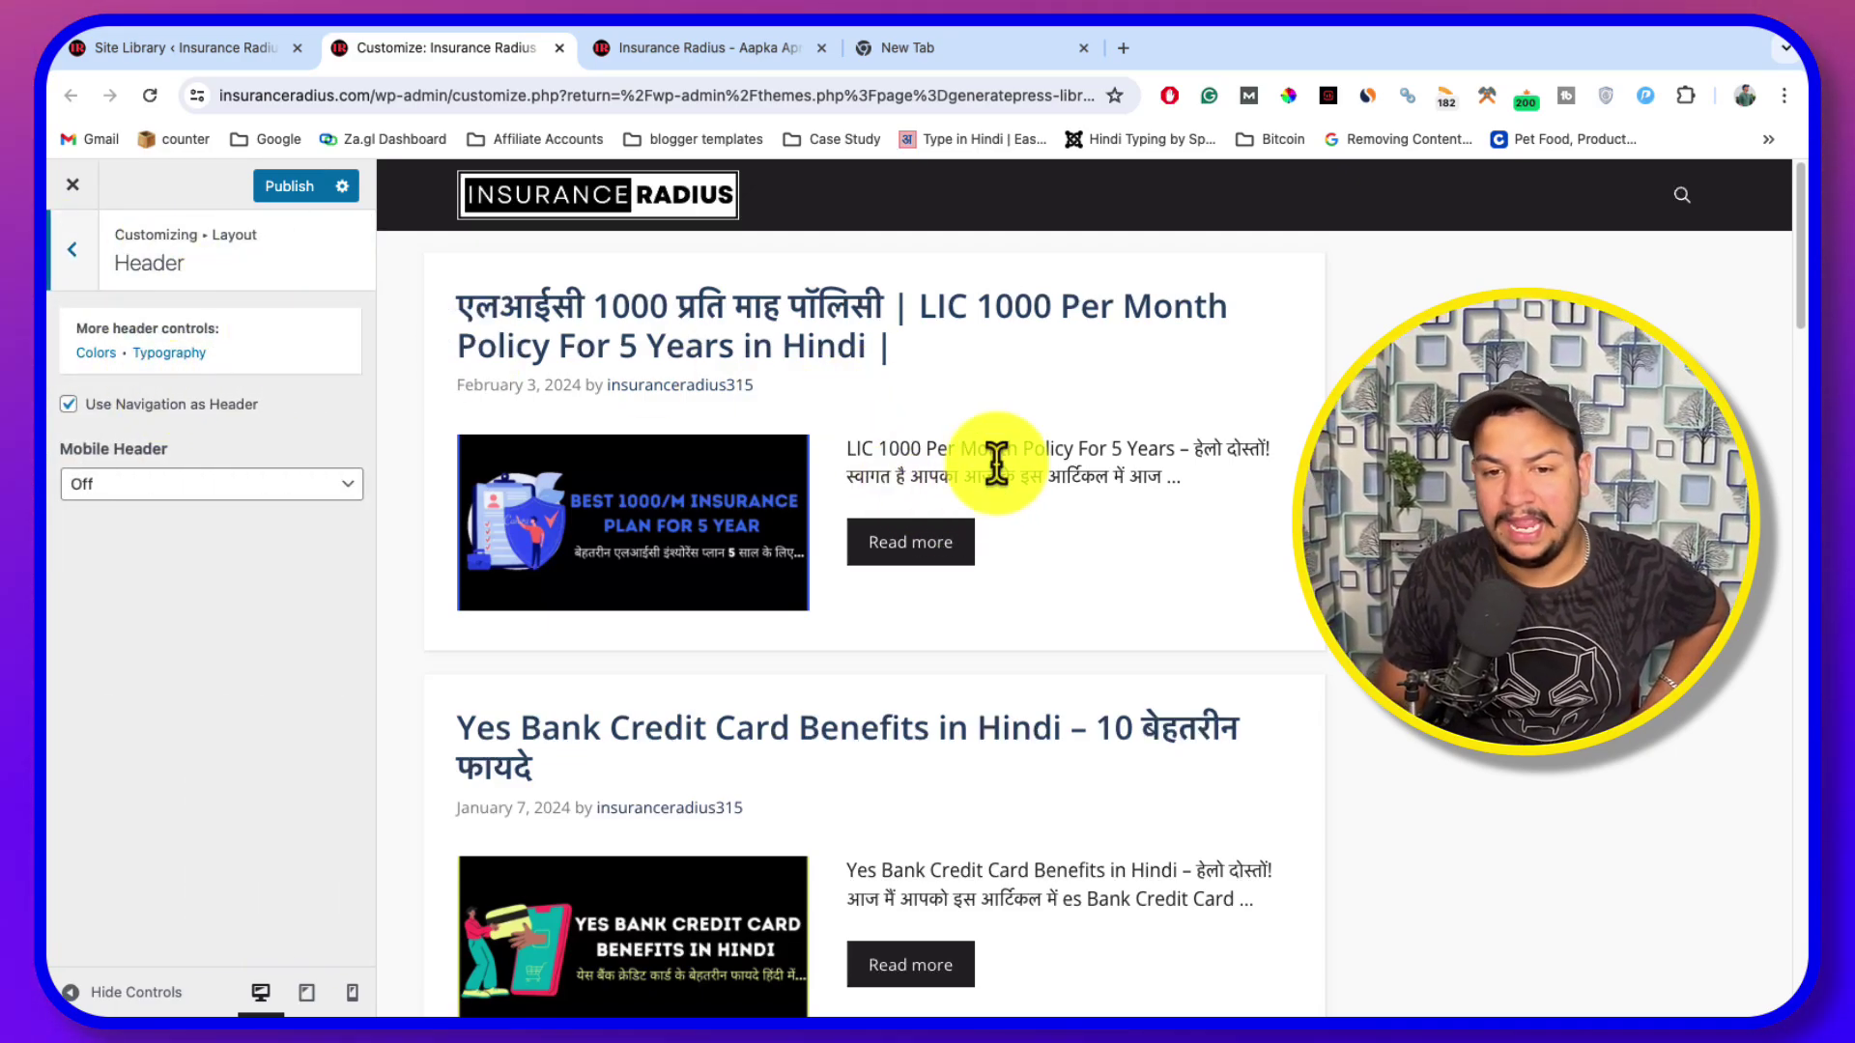
pyautogui.click(183, 487)
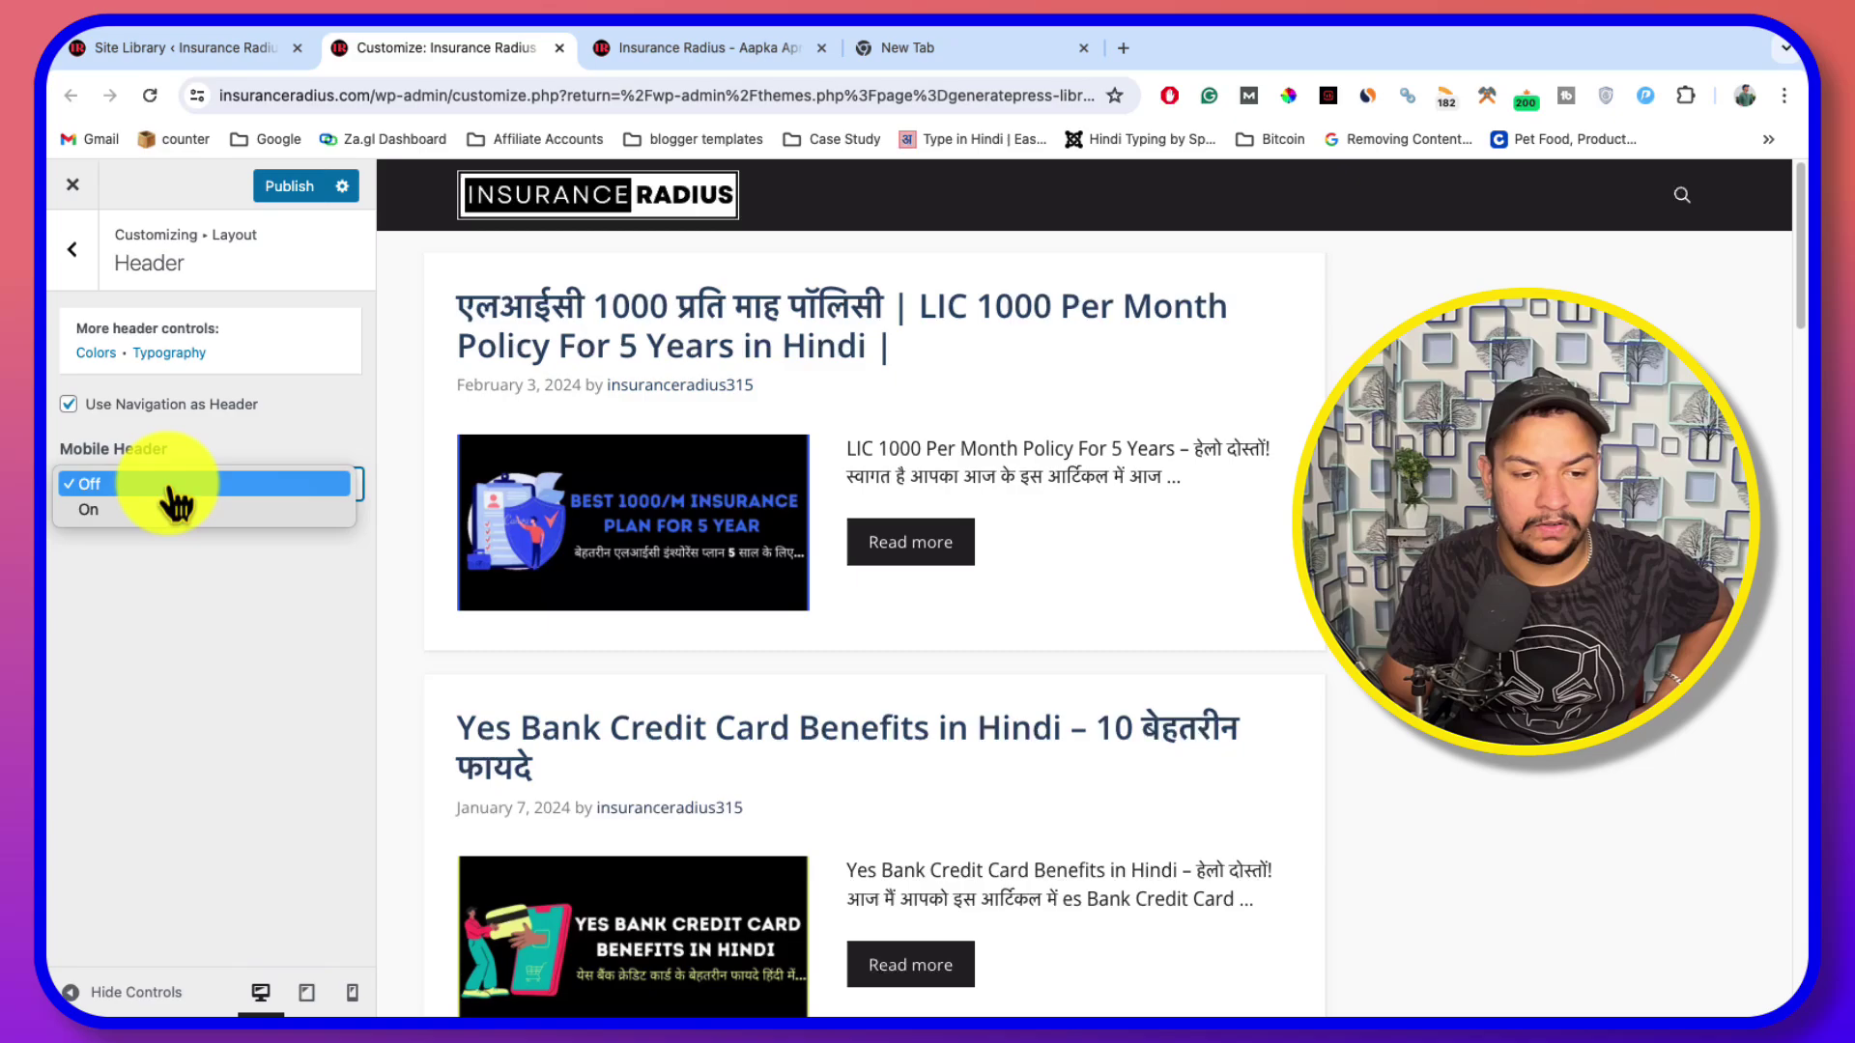
pyautogui.click(210, 447)
pyautogui.click(150, 406)
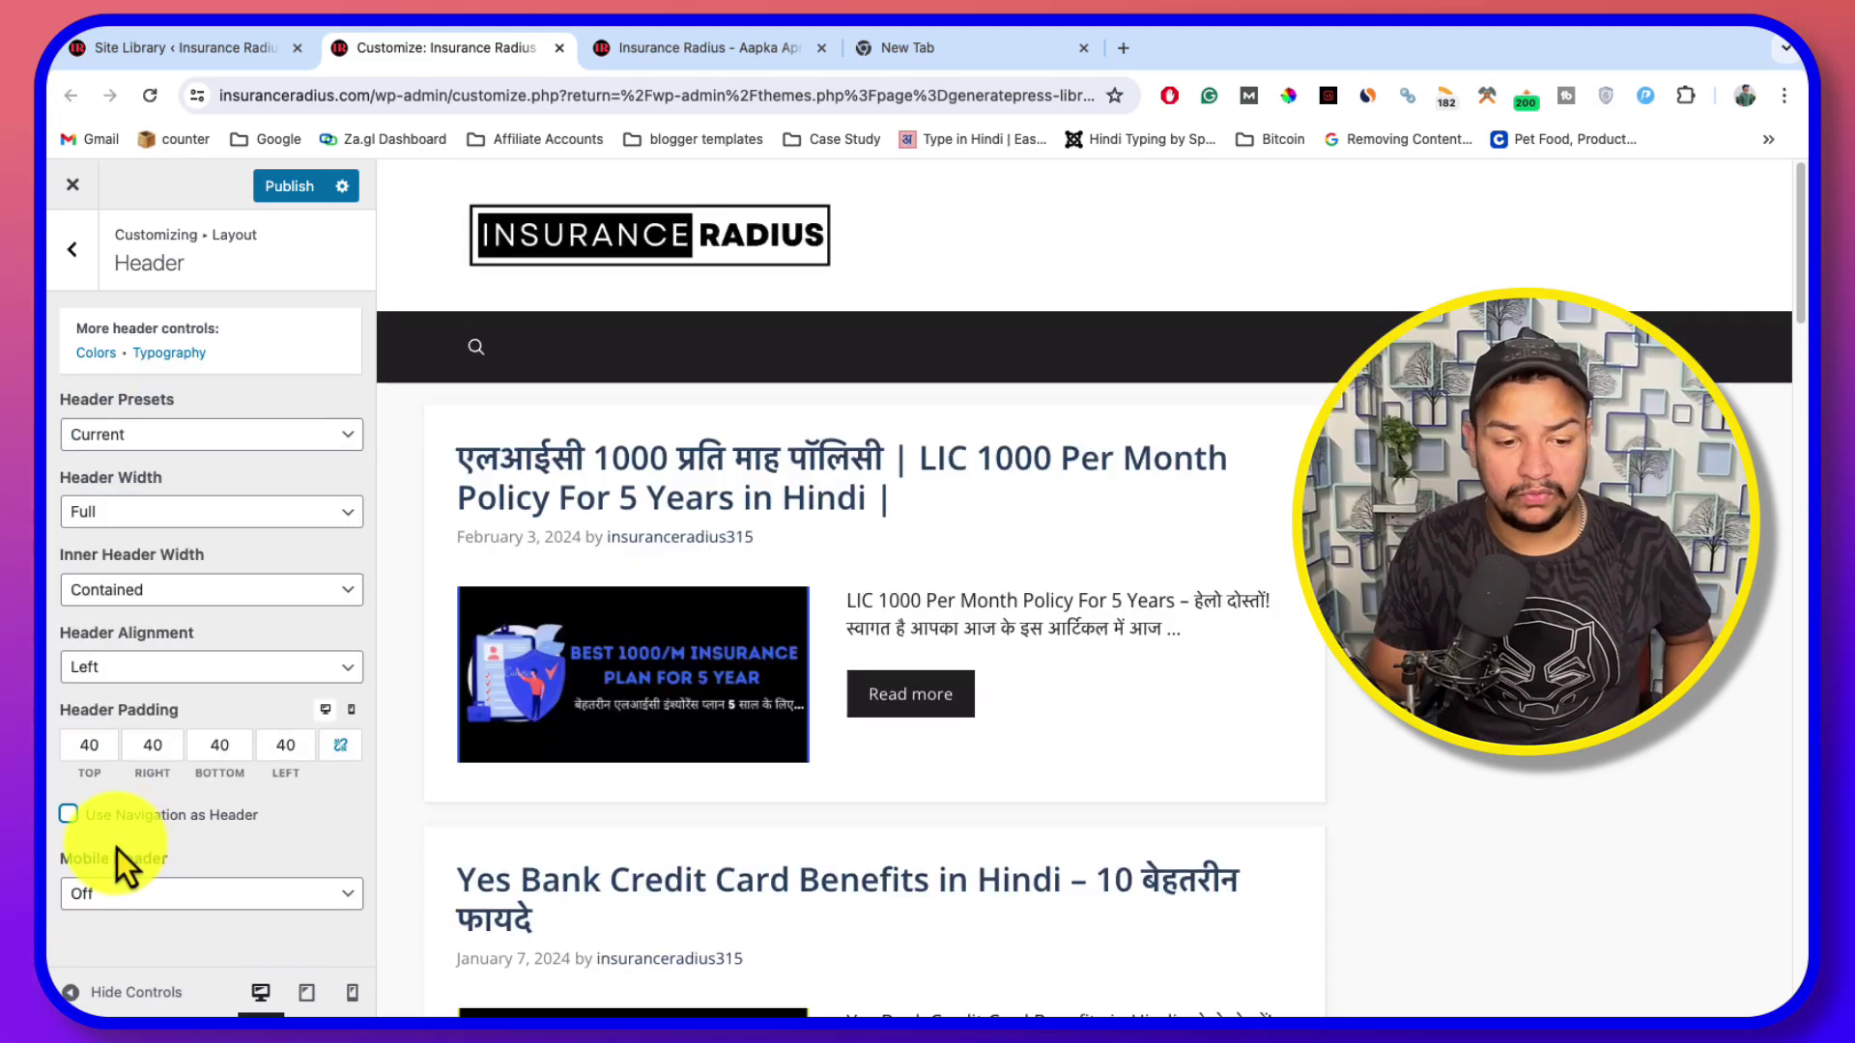
pyautogui.click(69, 814)
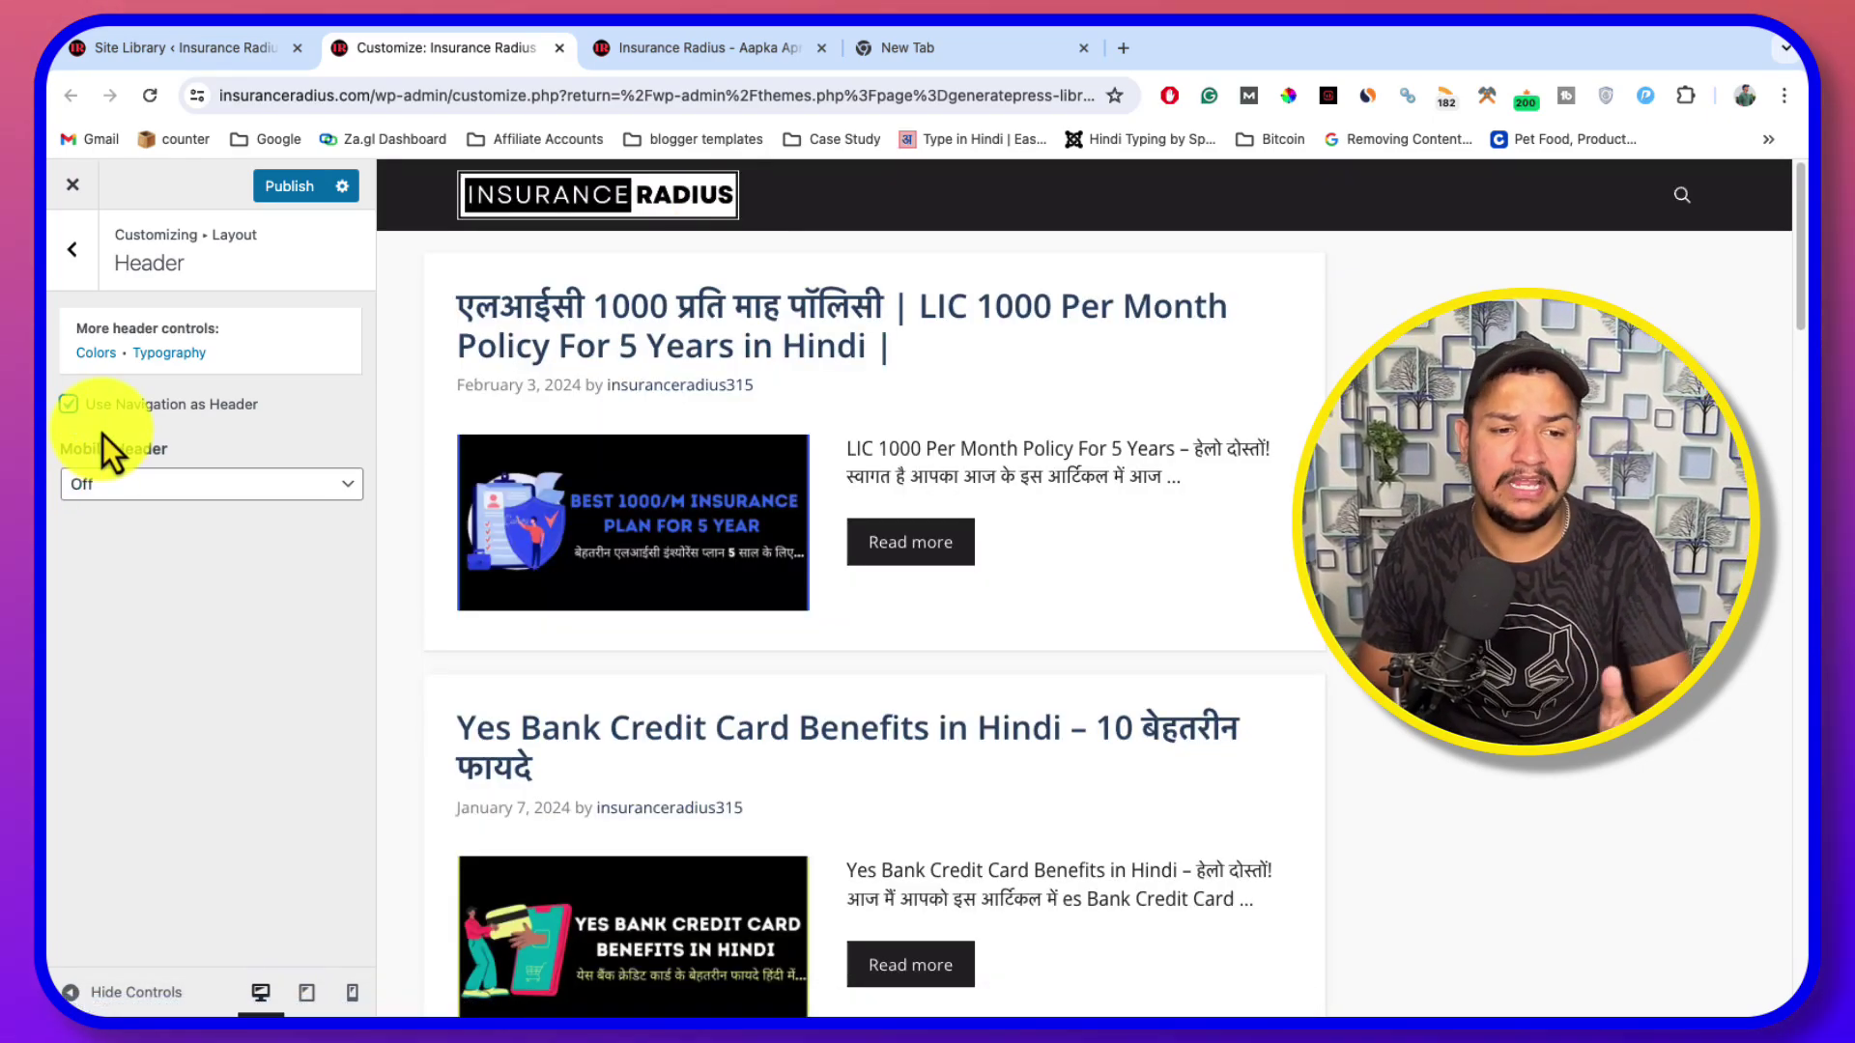
# Check the Primary Navigation layout options for navigation width, inner width, alignment and dropdown behaviour
pyautogui.click(71, 248)
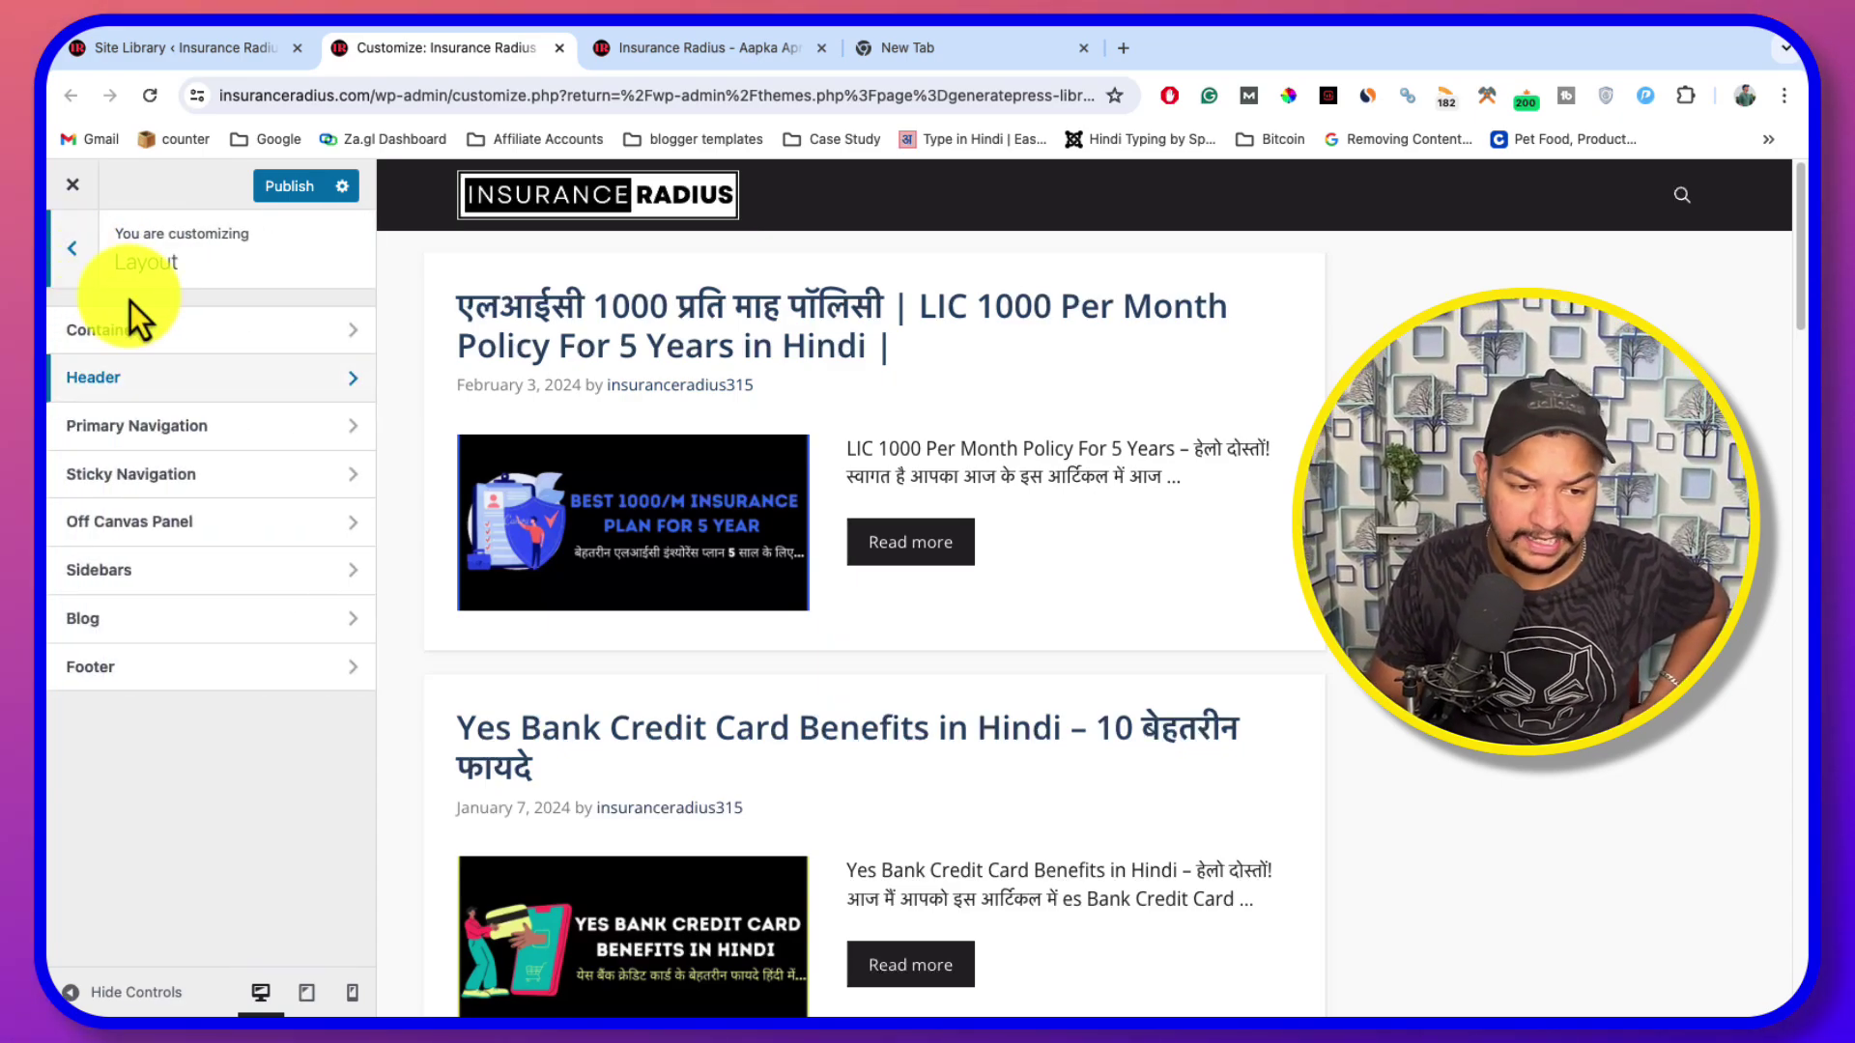
pyautogui.click(207, 428)
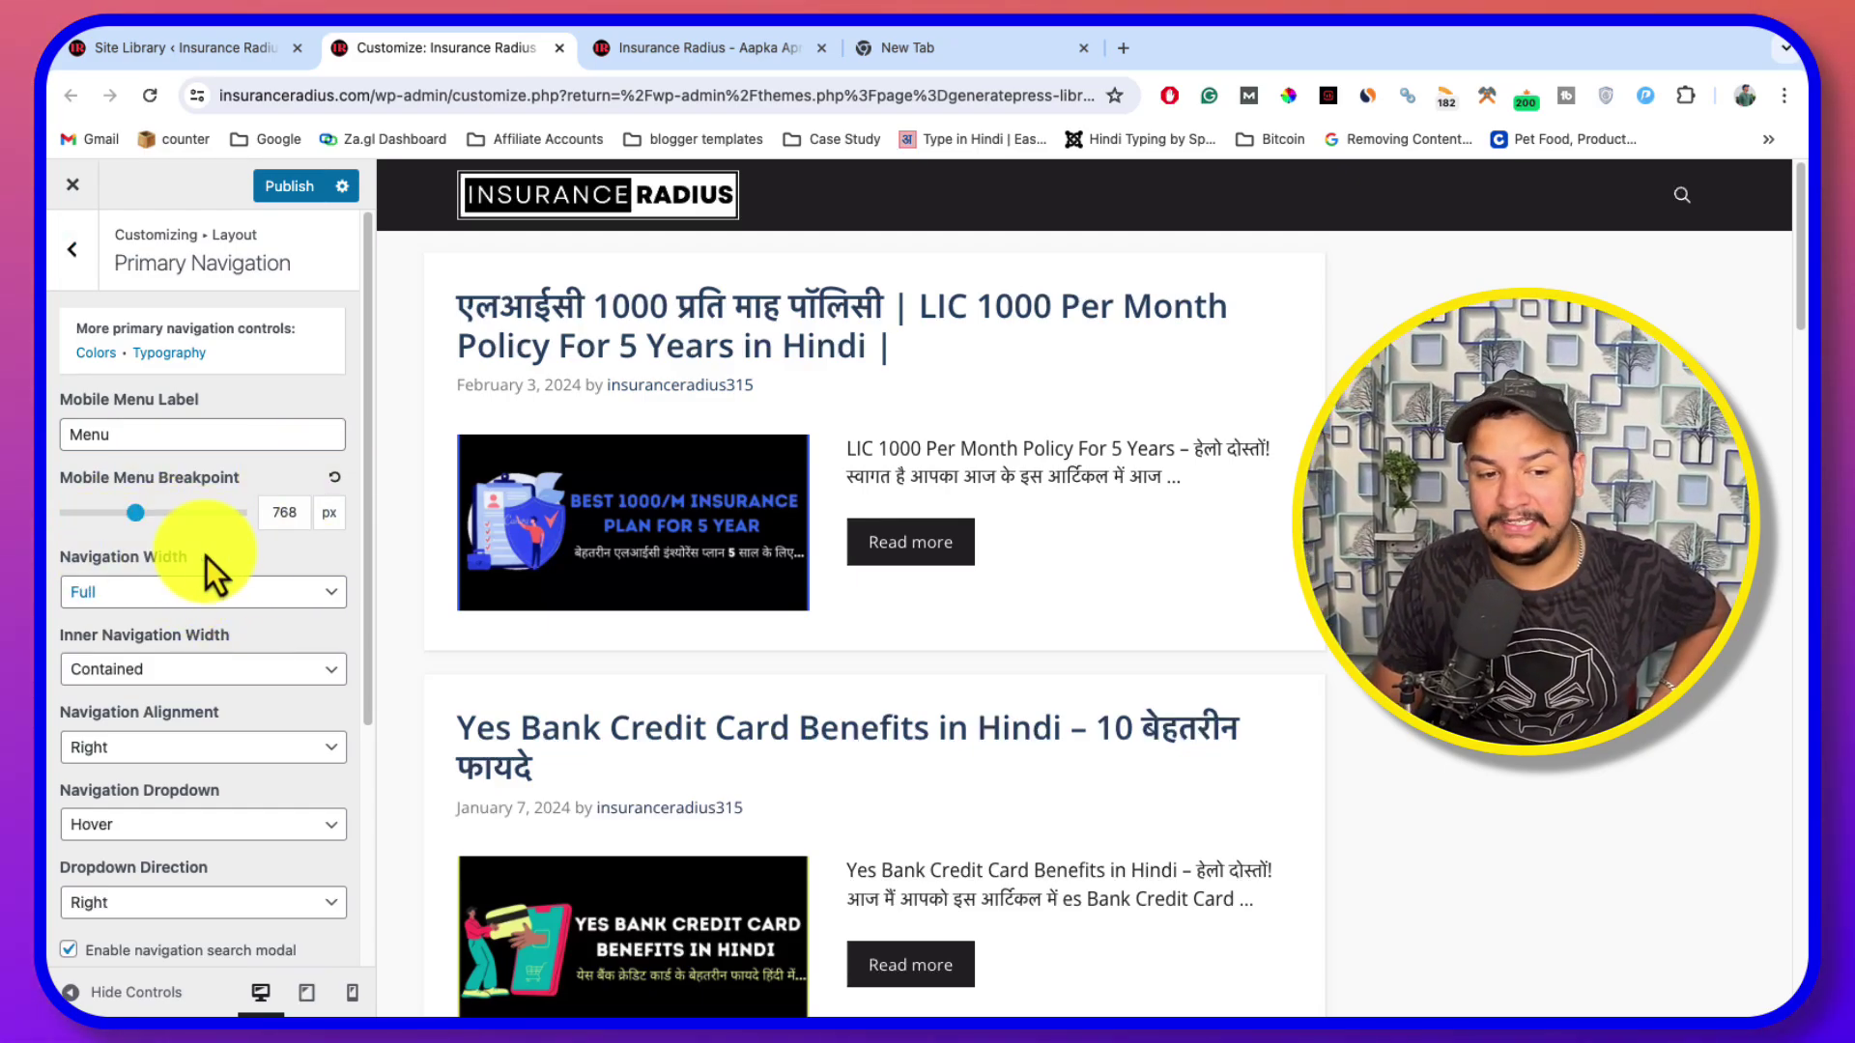
pyautogui.click(166, 593)
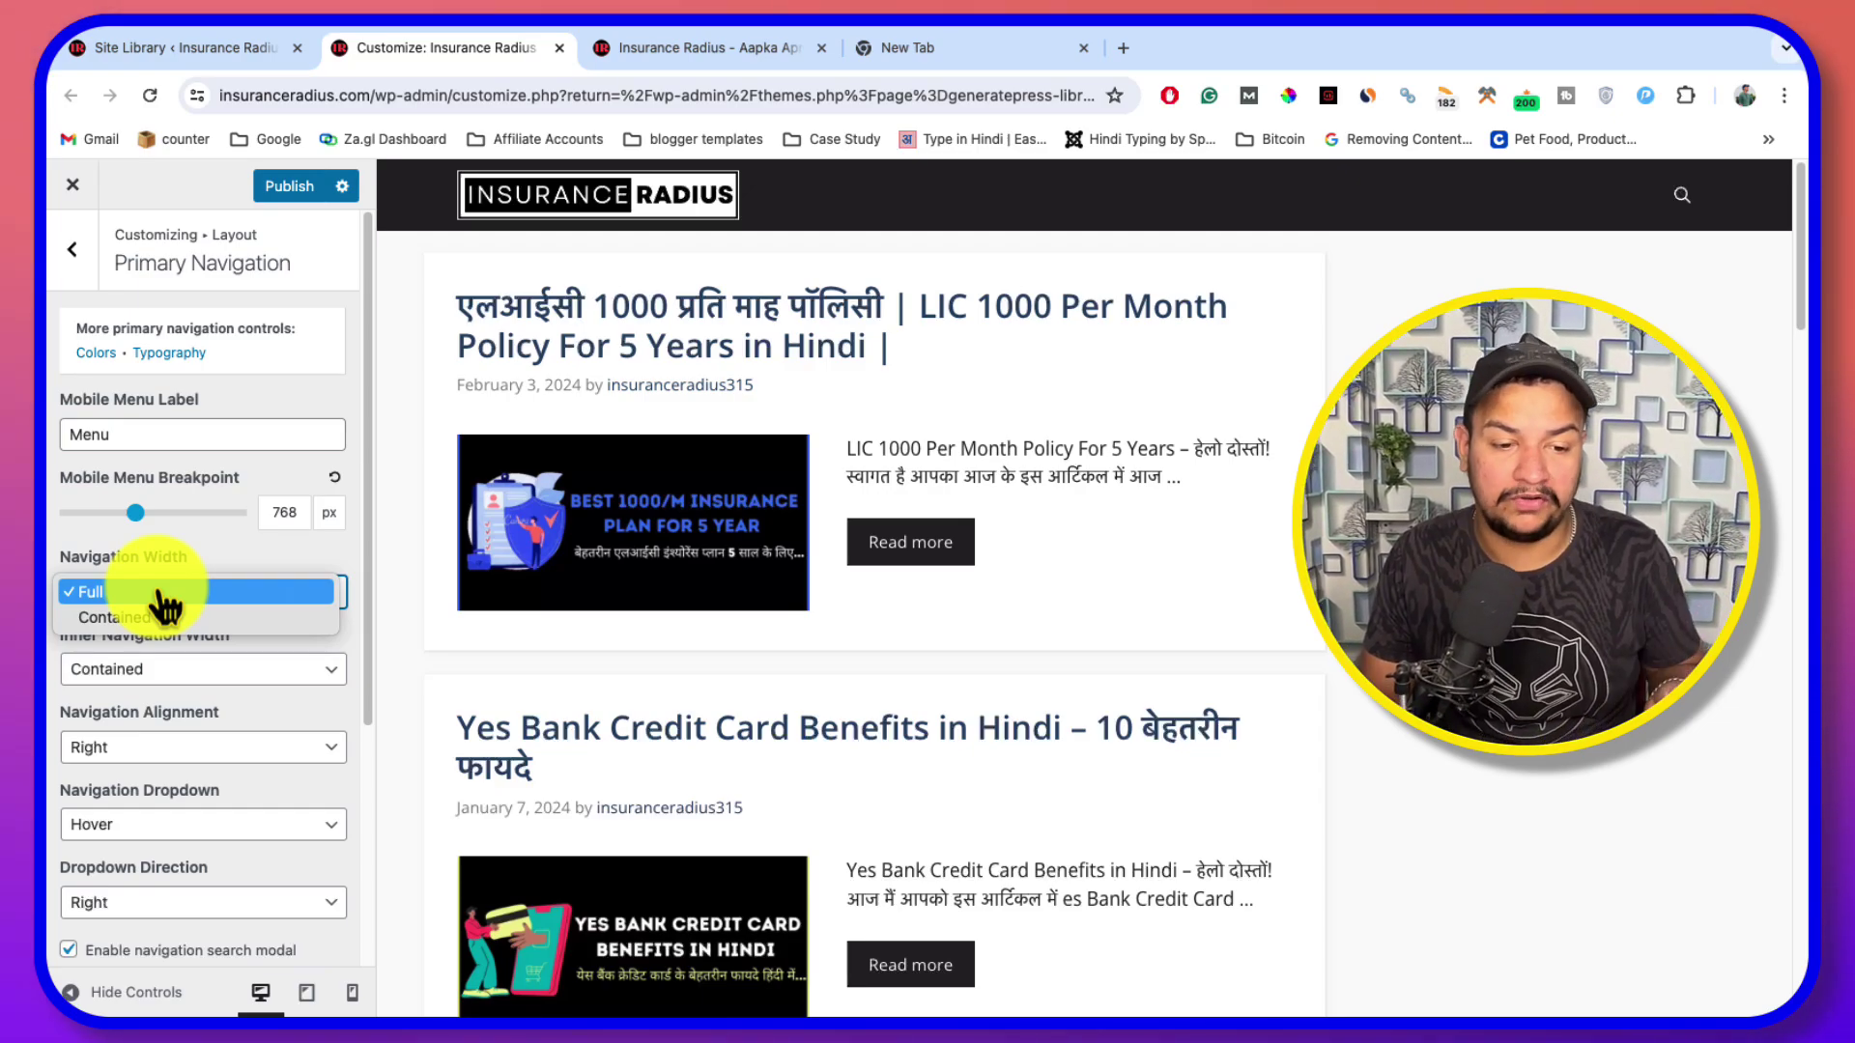
pyautogui.click(226, 579)
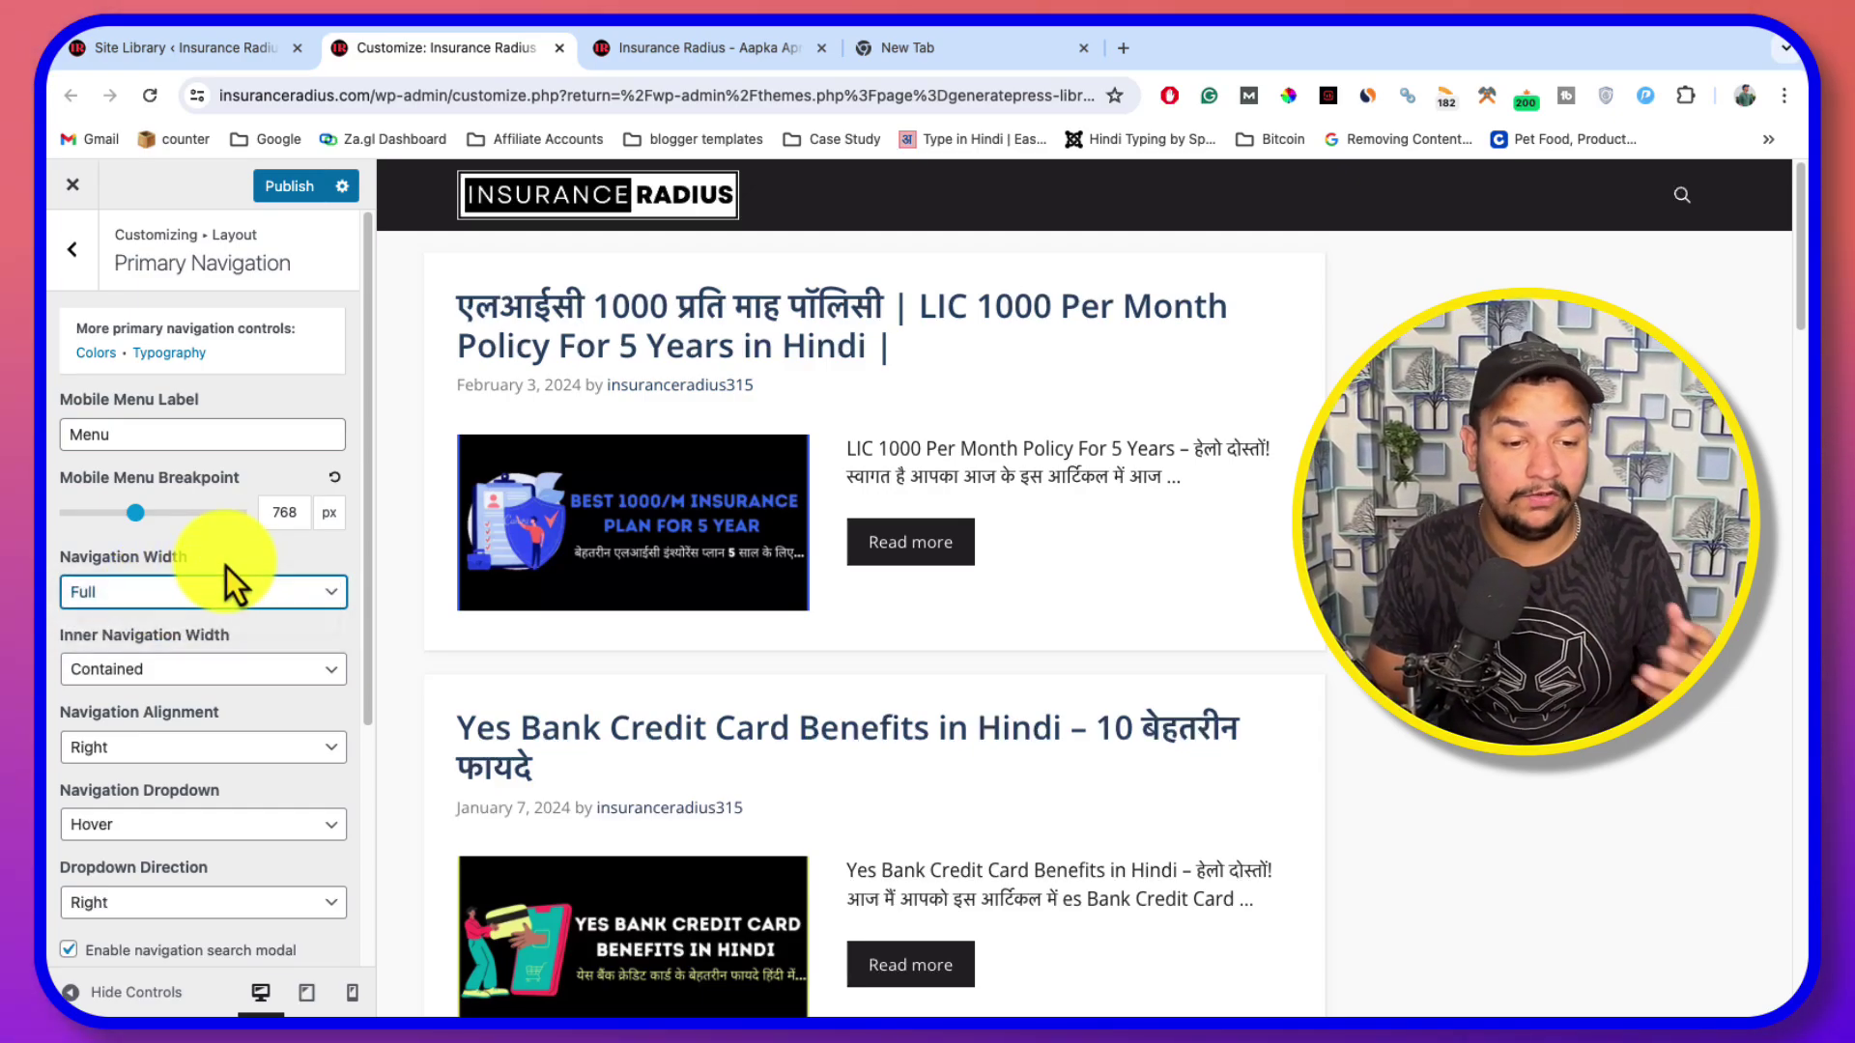
pyautogui.click(220, 670)
pyautogui.click(220, 673)
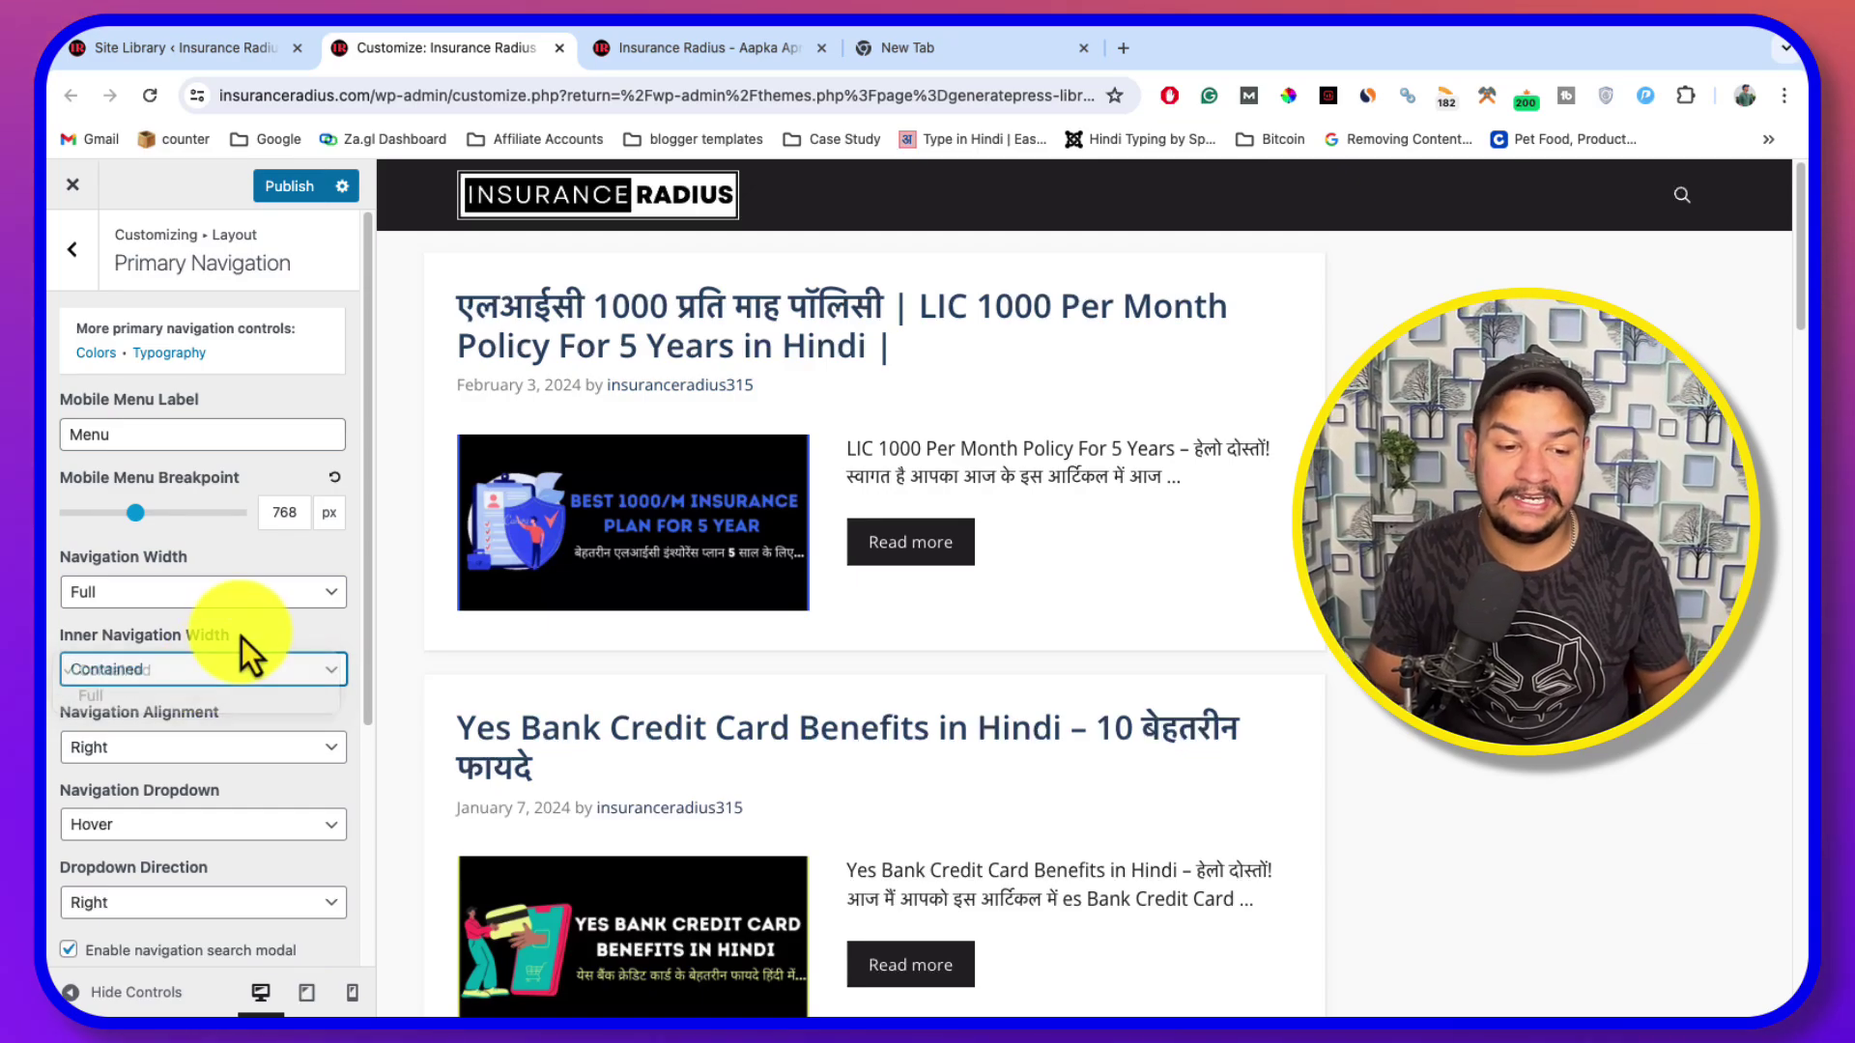
pyautogui.click(195, 748)
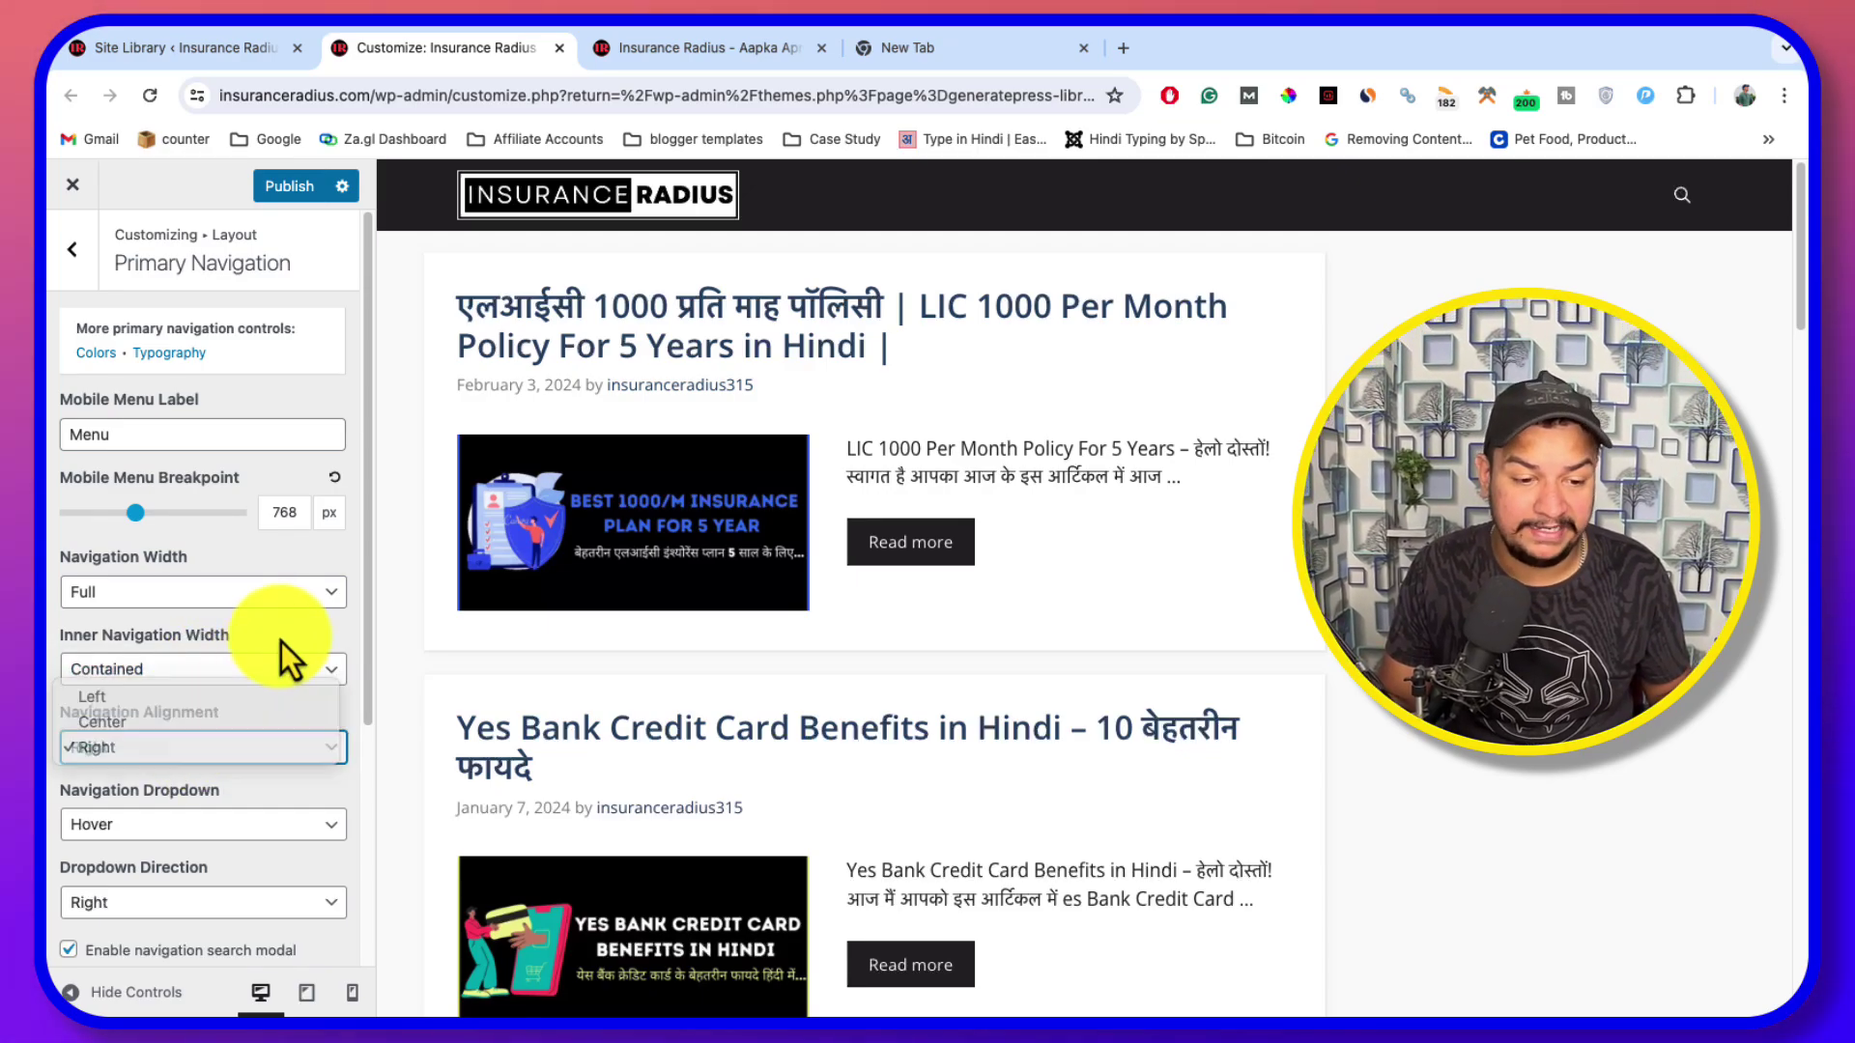
pyautogui.click(237, 746)
pyautogui.click(227, 829)
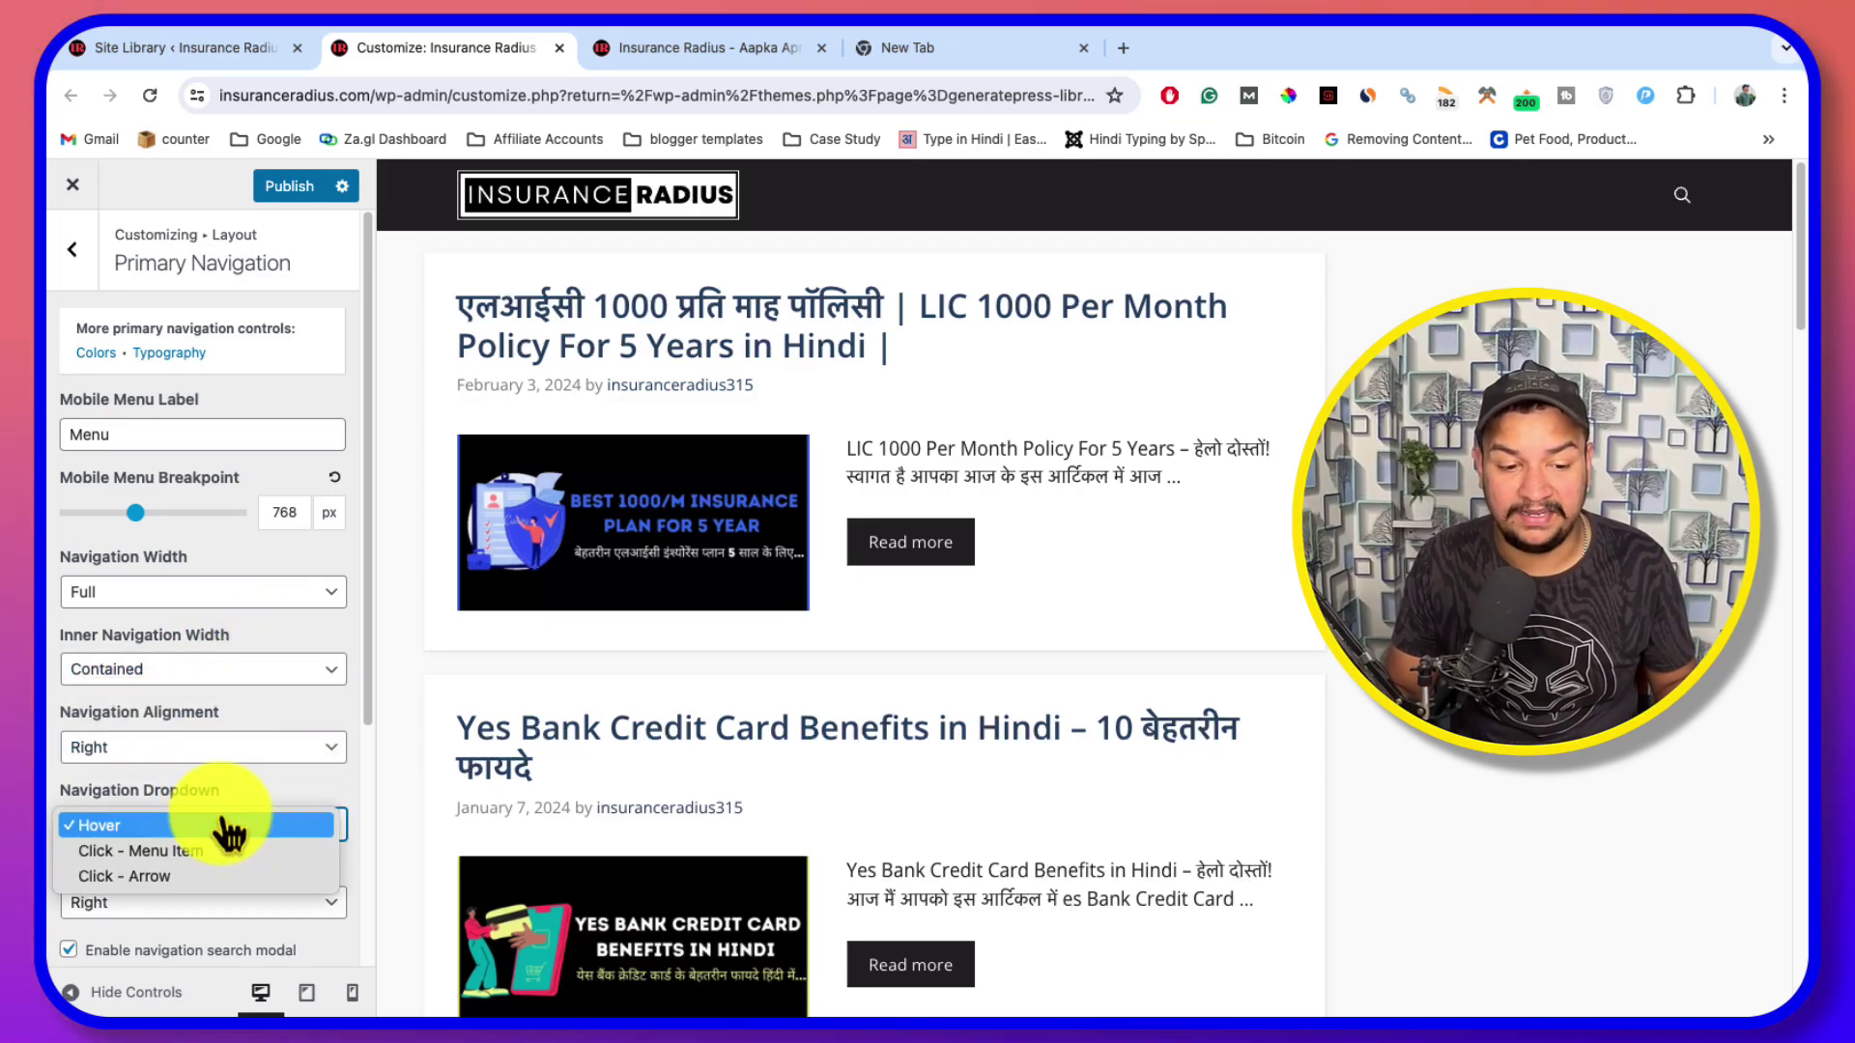
pyautogui.click(269, 785)
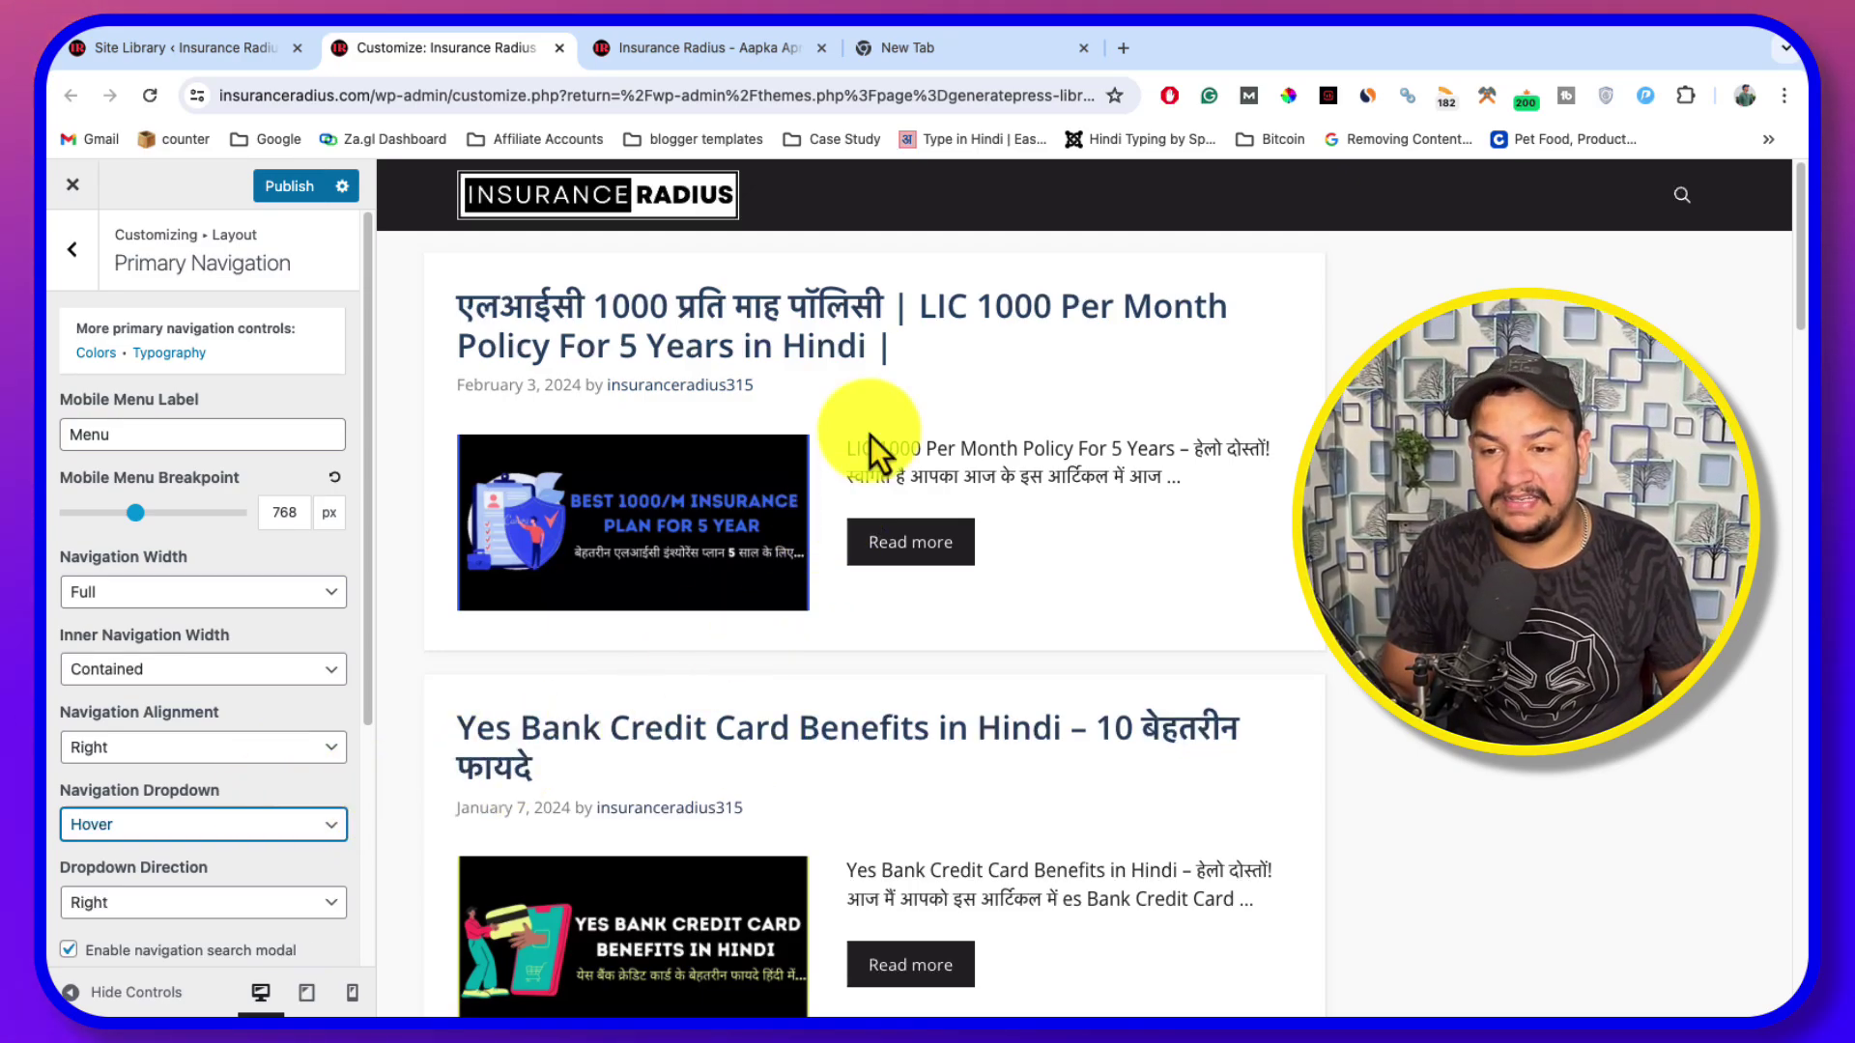
# Look at the site's Menus settings and open the Footer Menu briefly
pyautogui.click(73, 251)
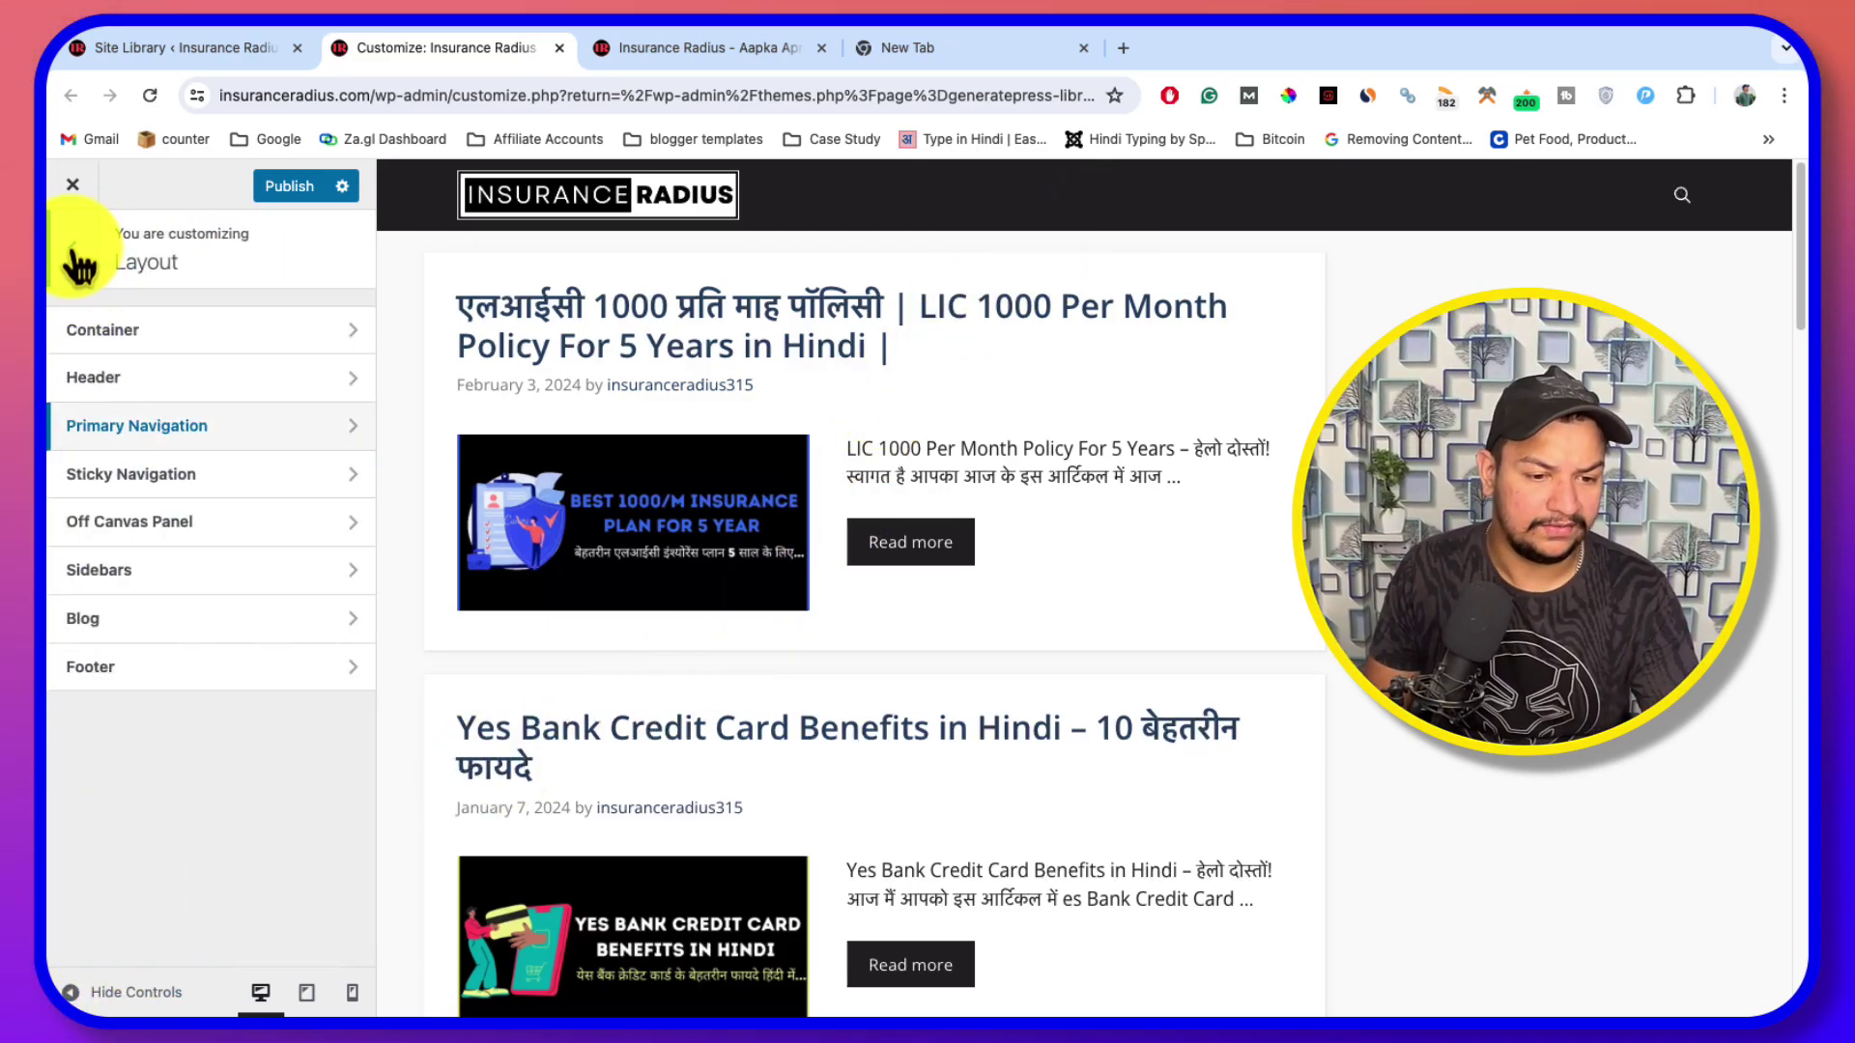
pyautogui.click(76, 253)
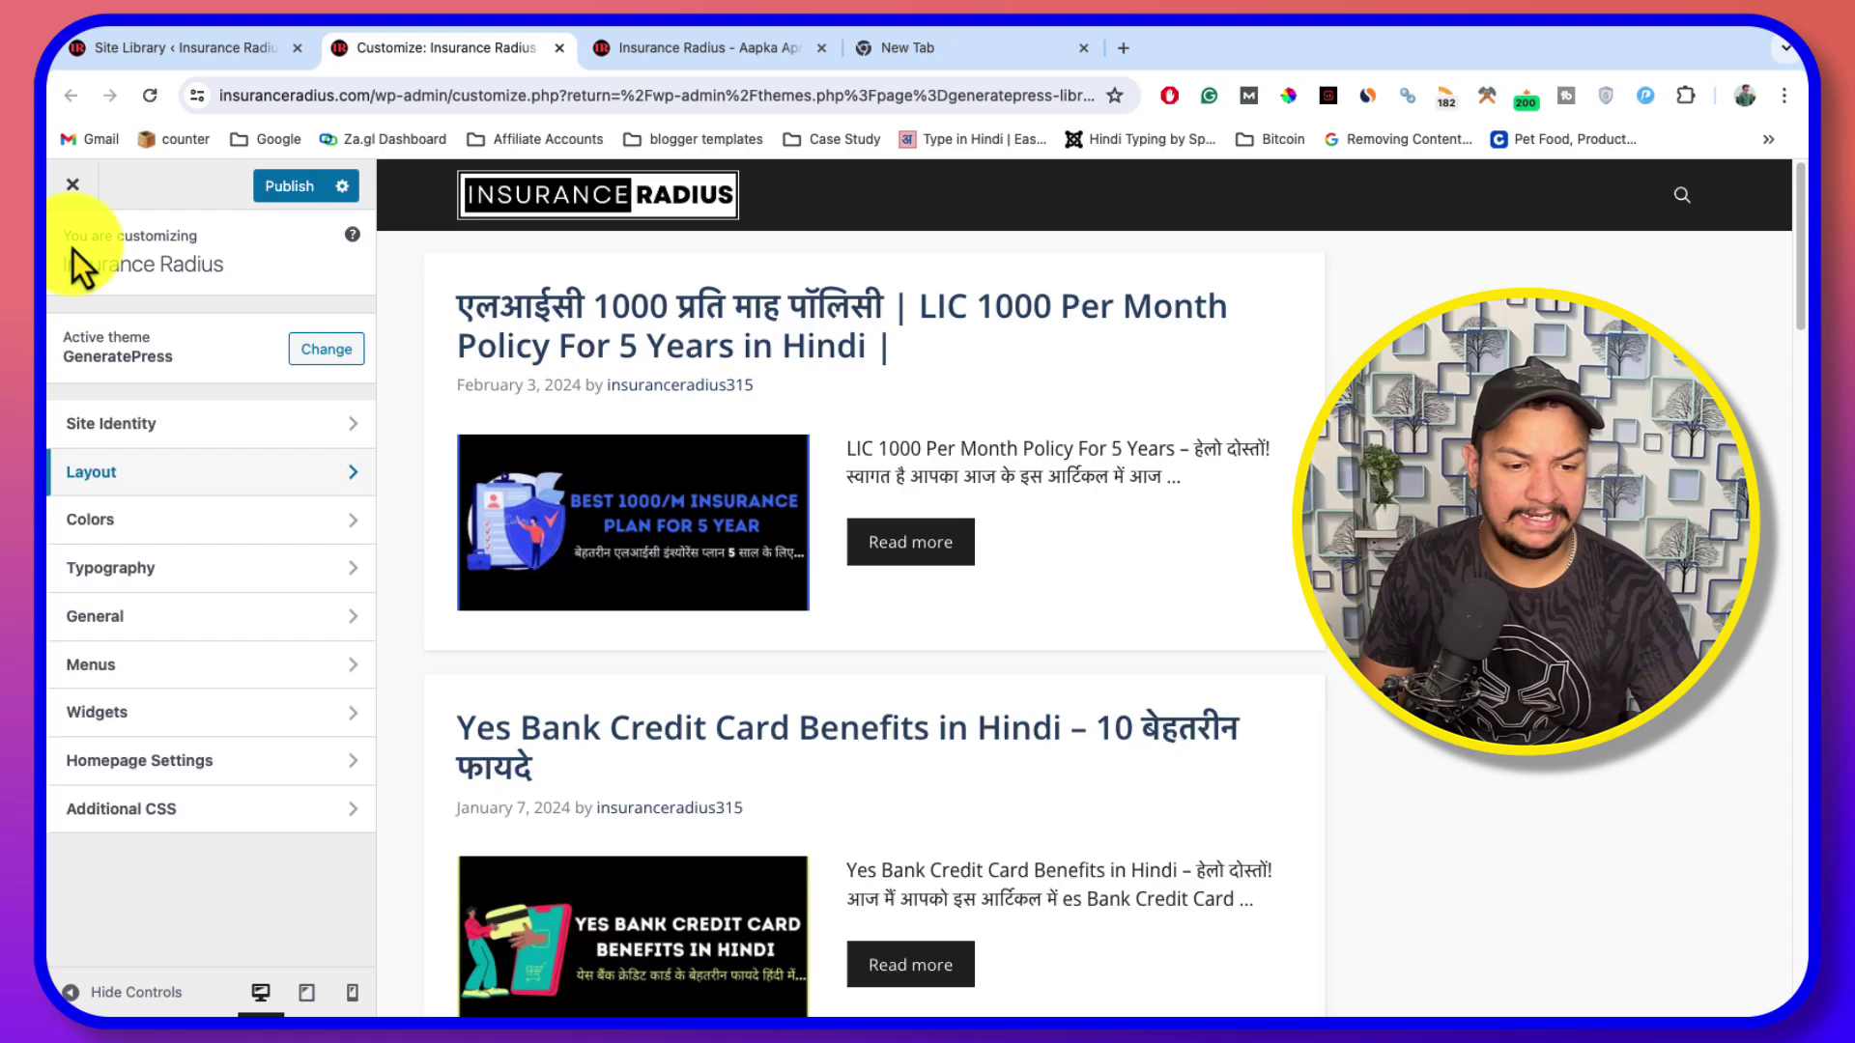
pyautogui.click(145, 676)
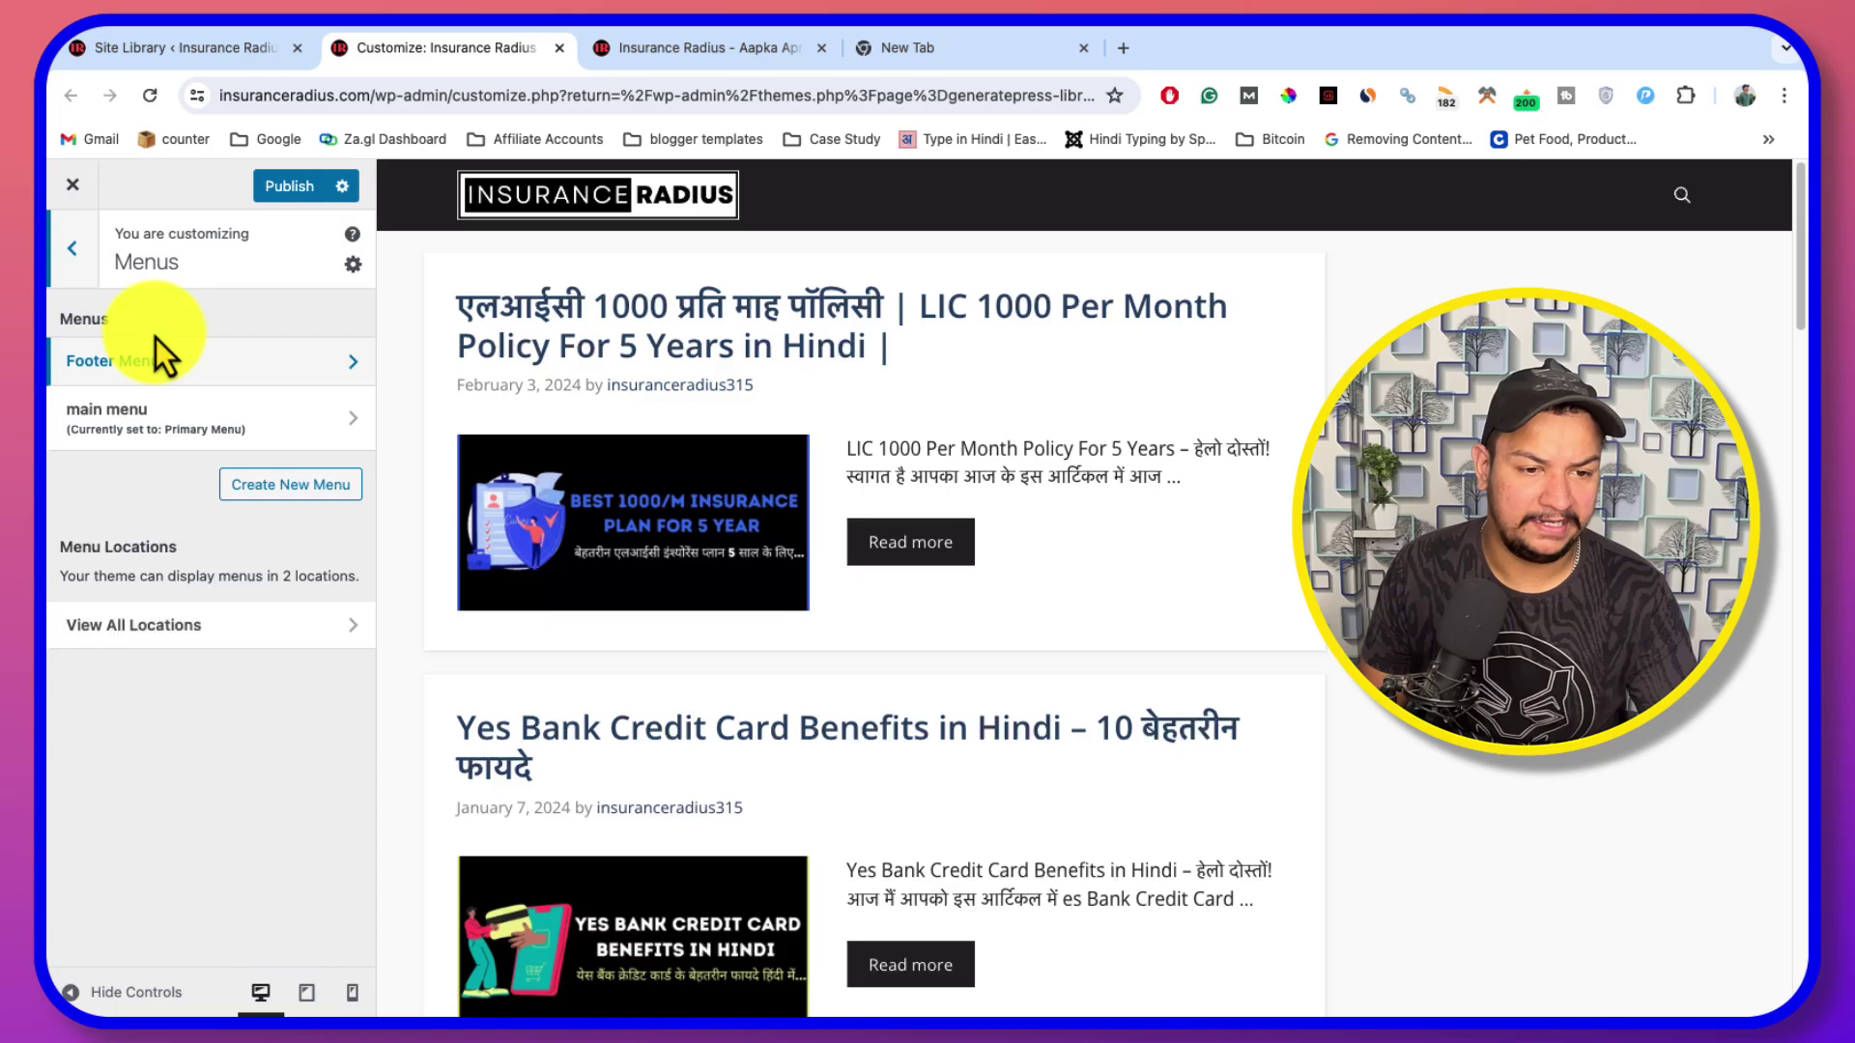
pyautogui.click(155, 362)
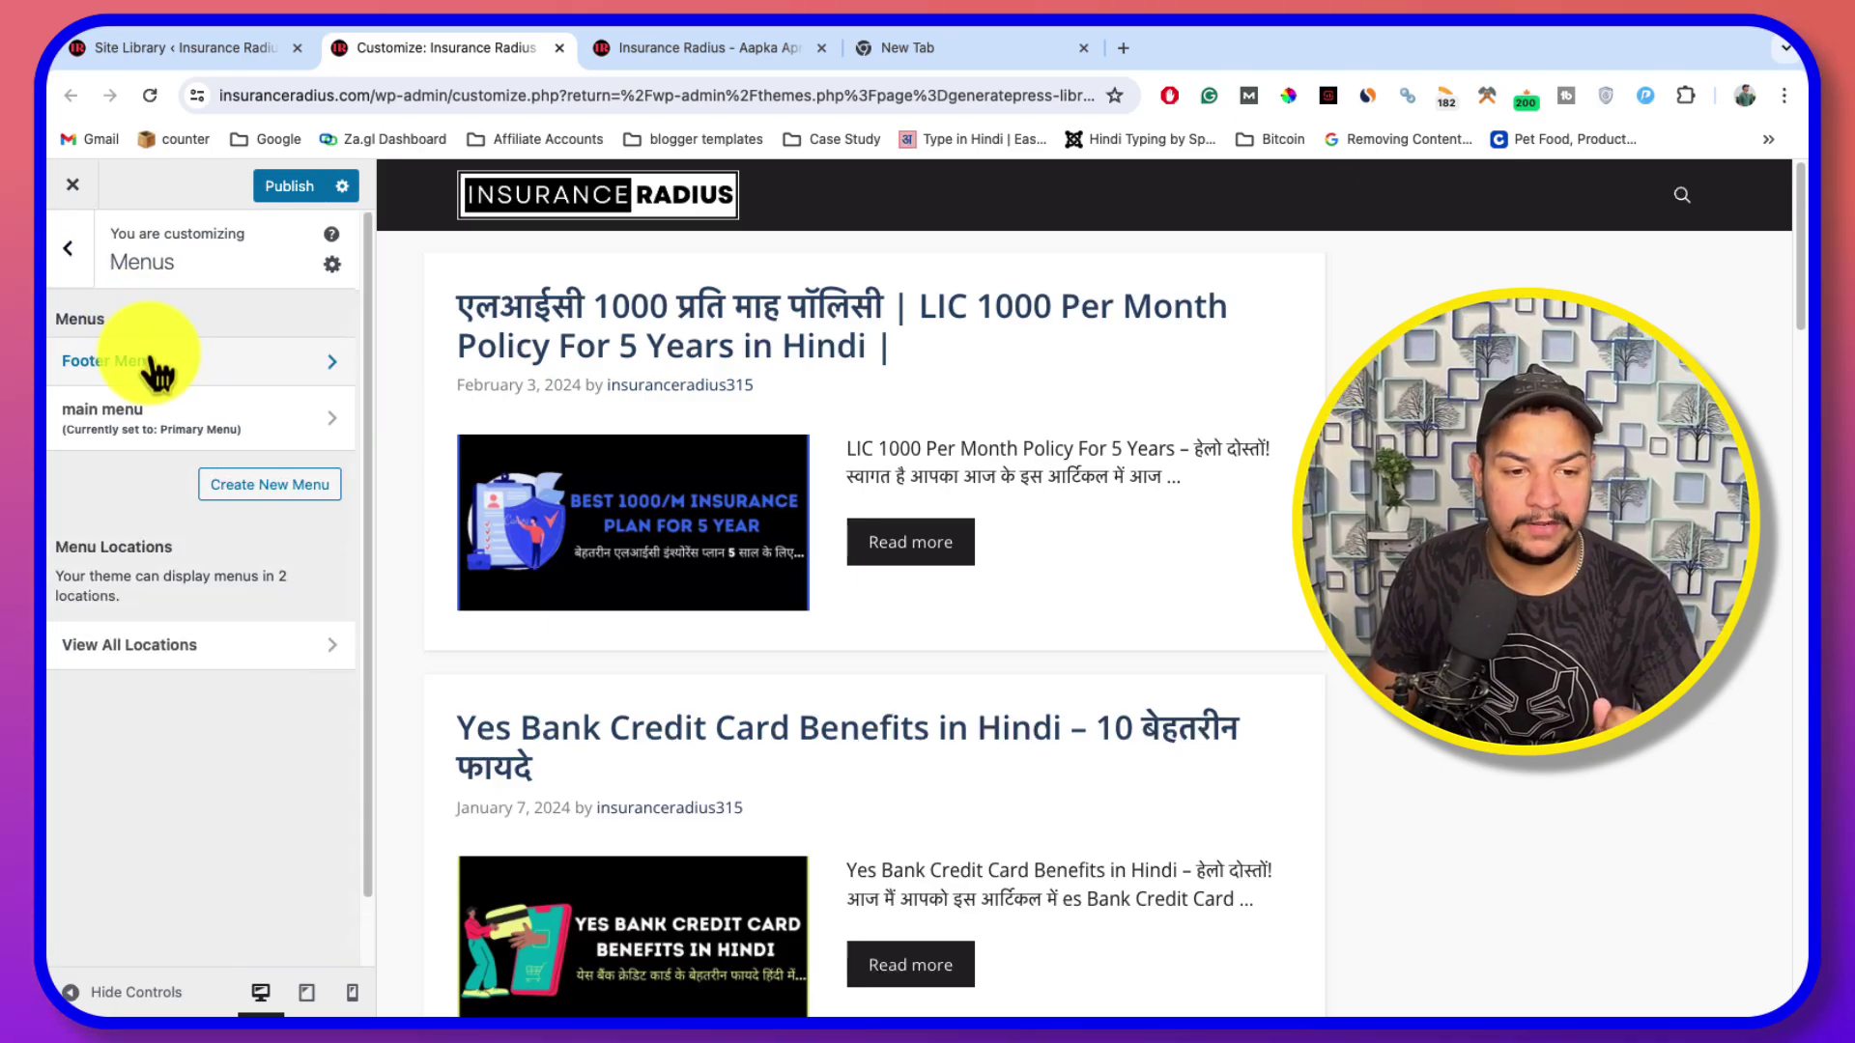
pyautogui.click(72, 248)
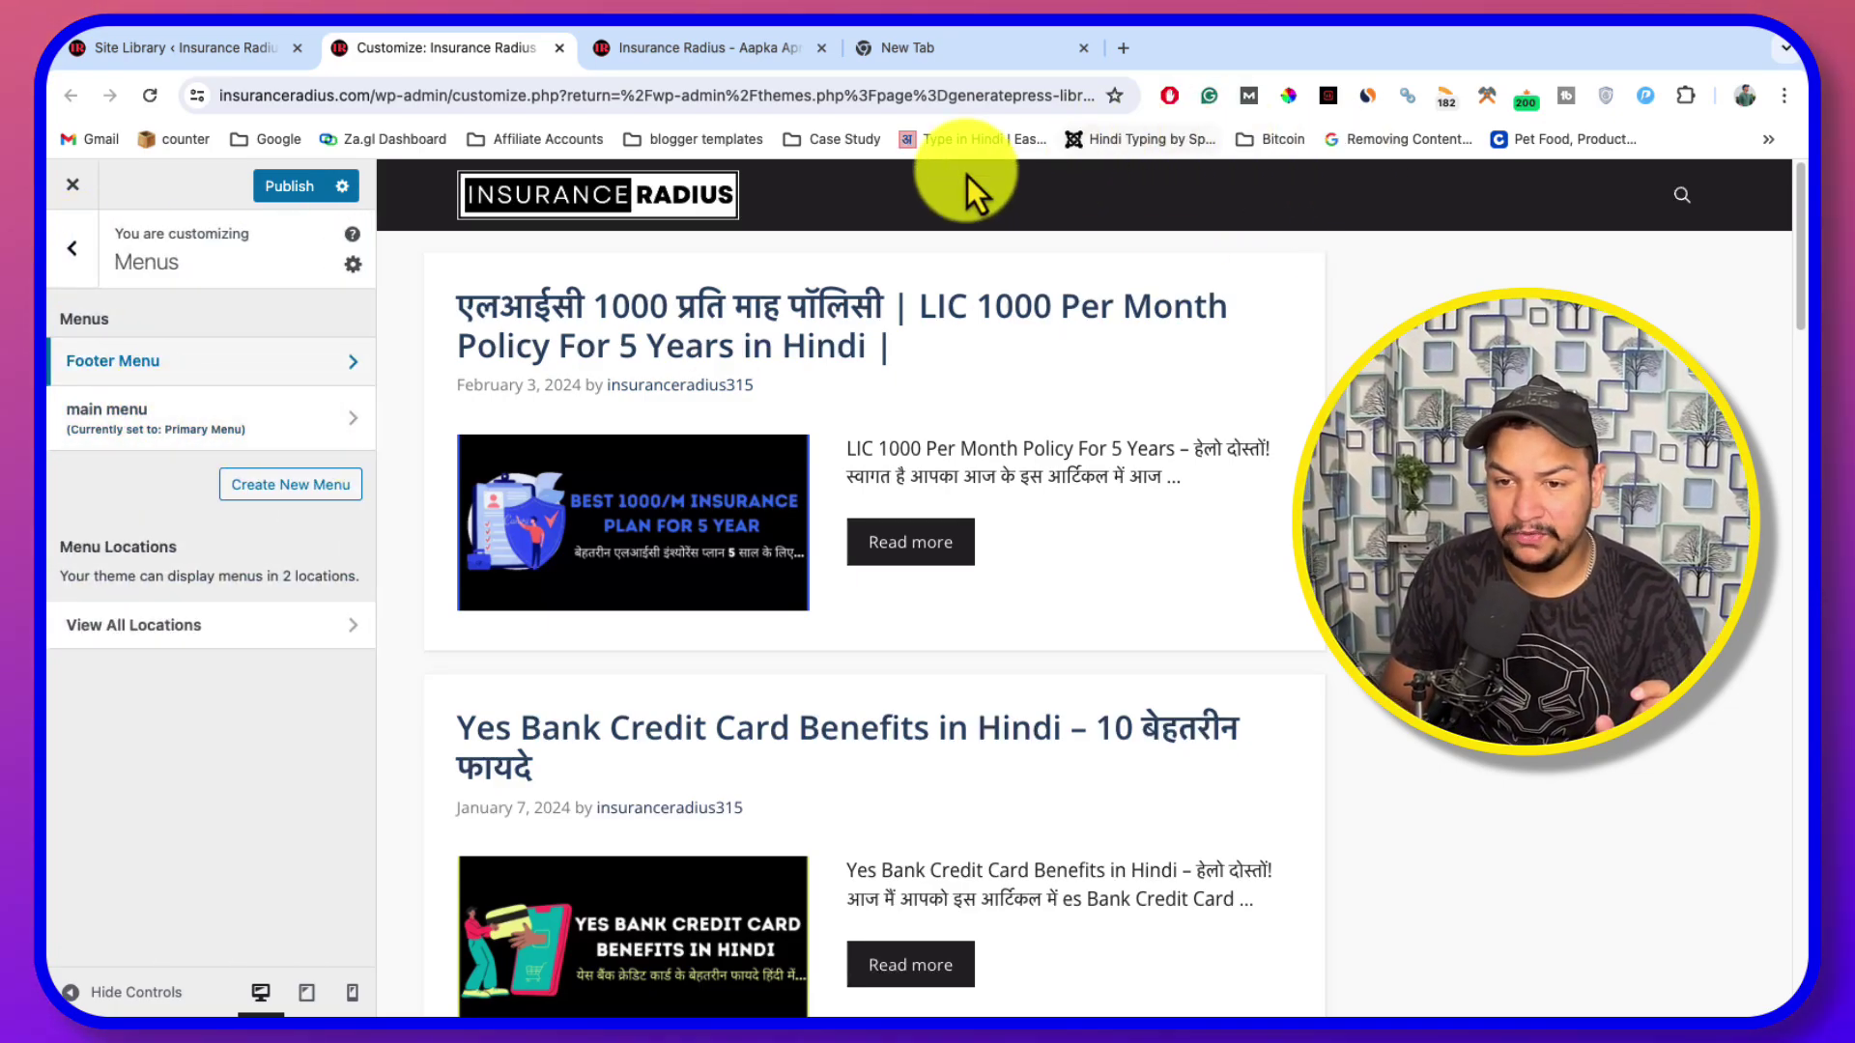
# Add the Home link to the main menu and check the new item's entry
pyautogui.click(164, 425)
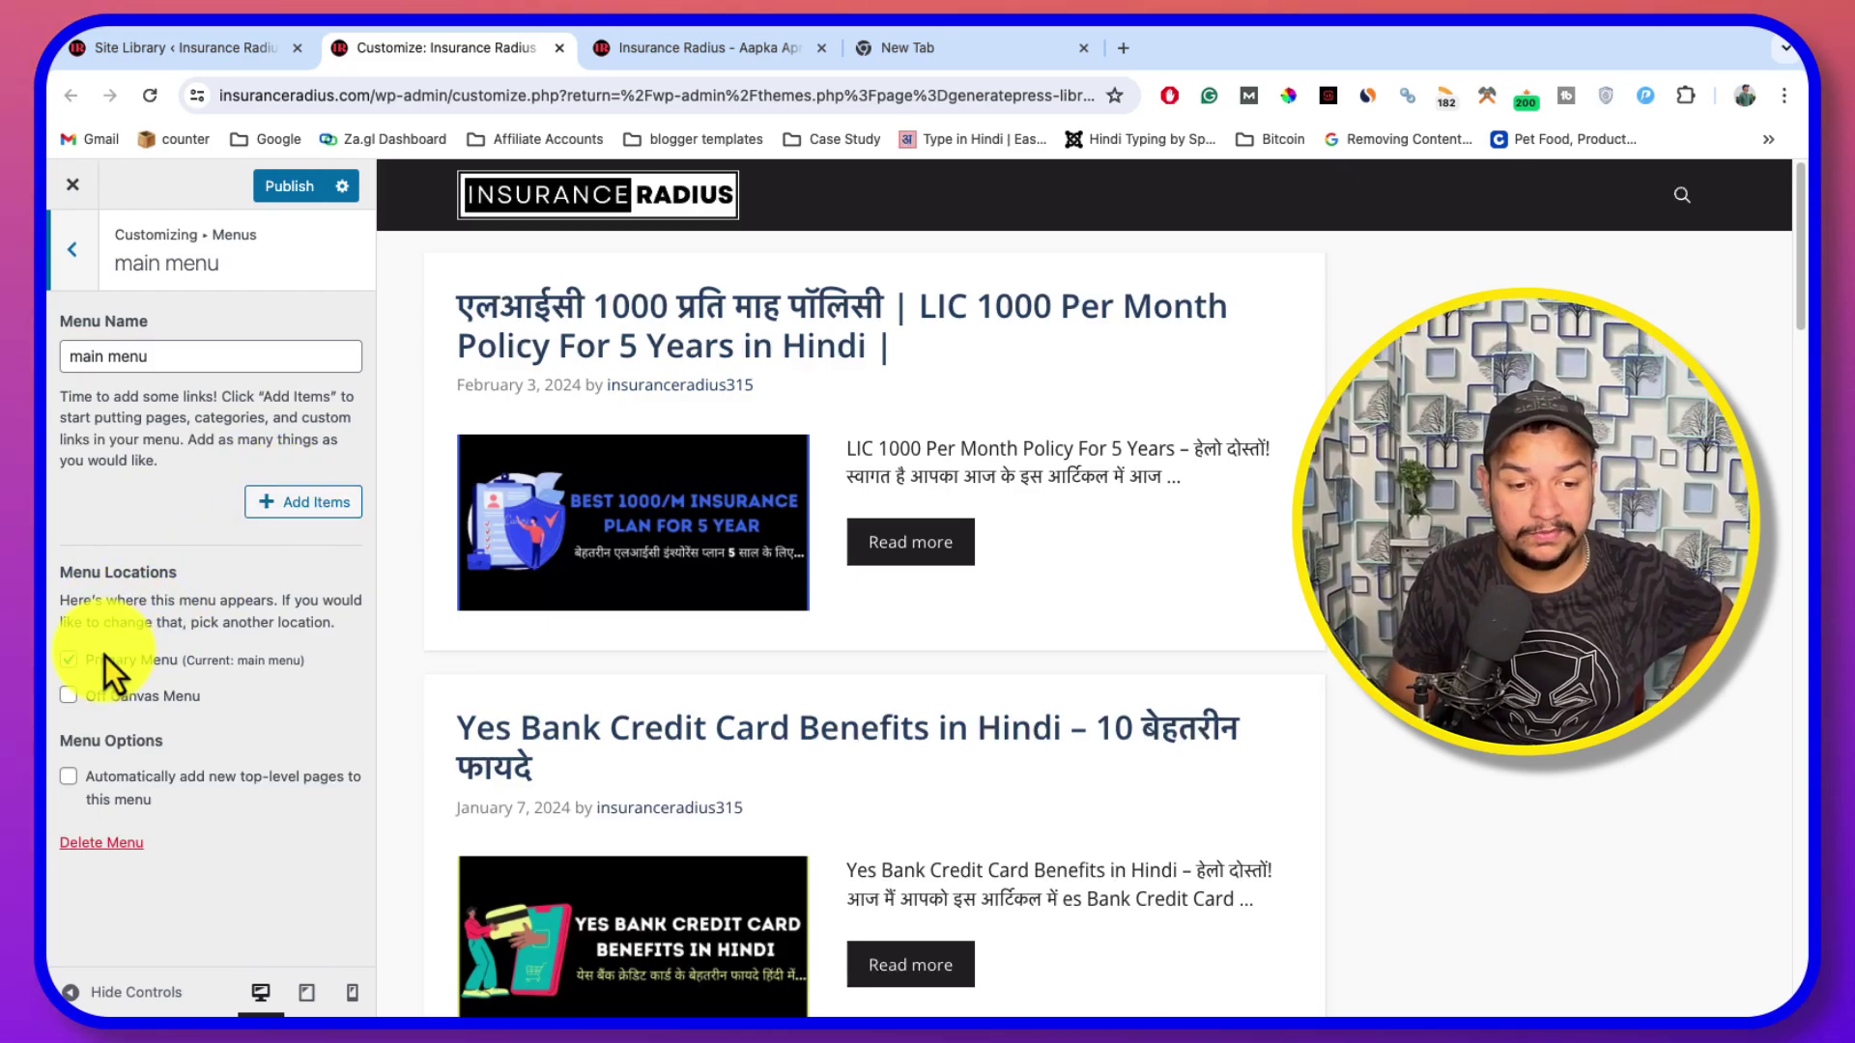
pyautogui.moveTo(108, 659); pyautogui.dragTo(72, 706)
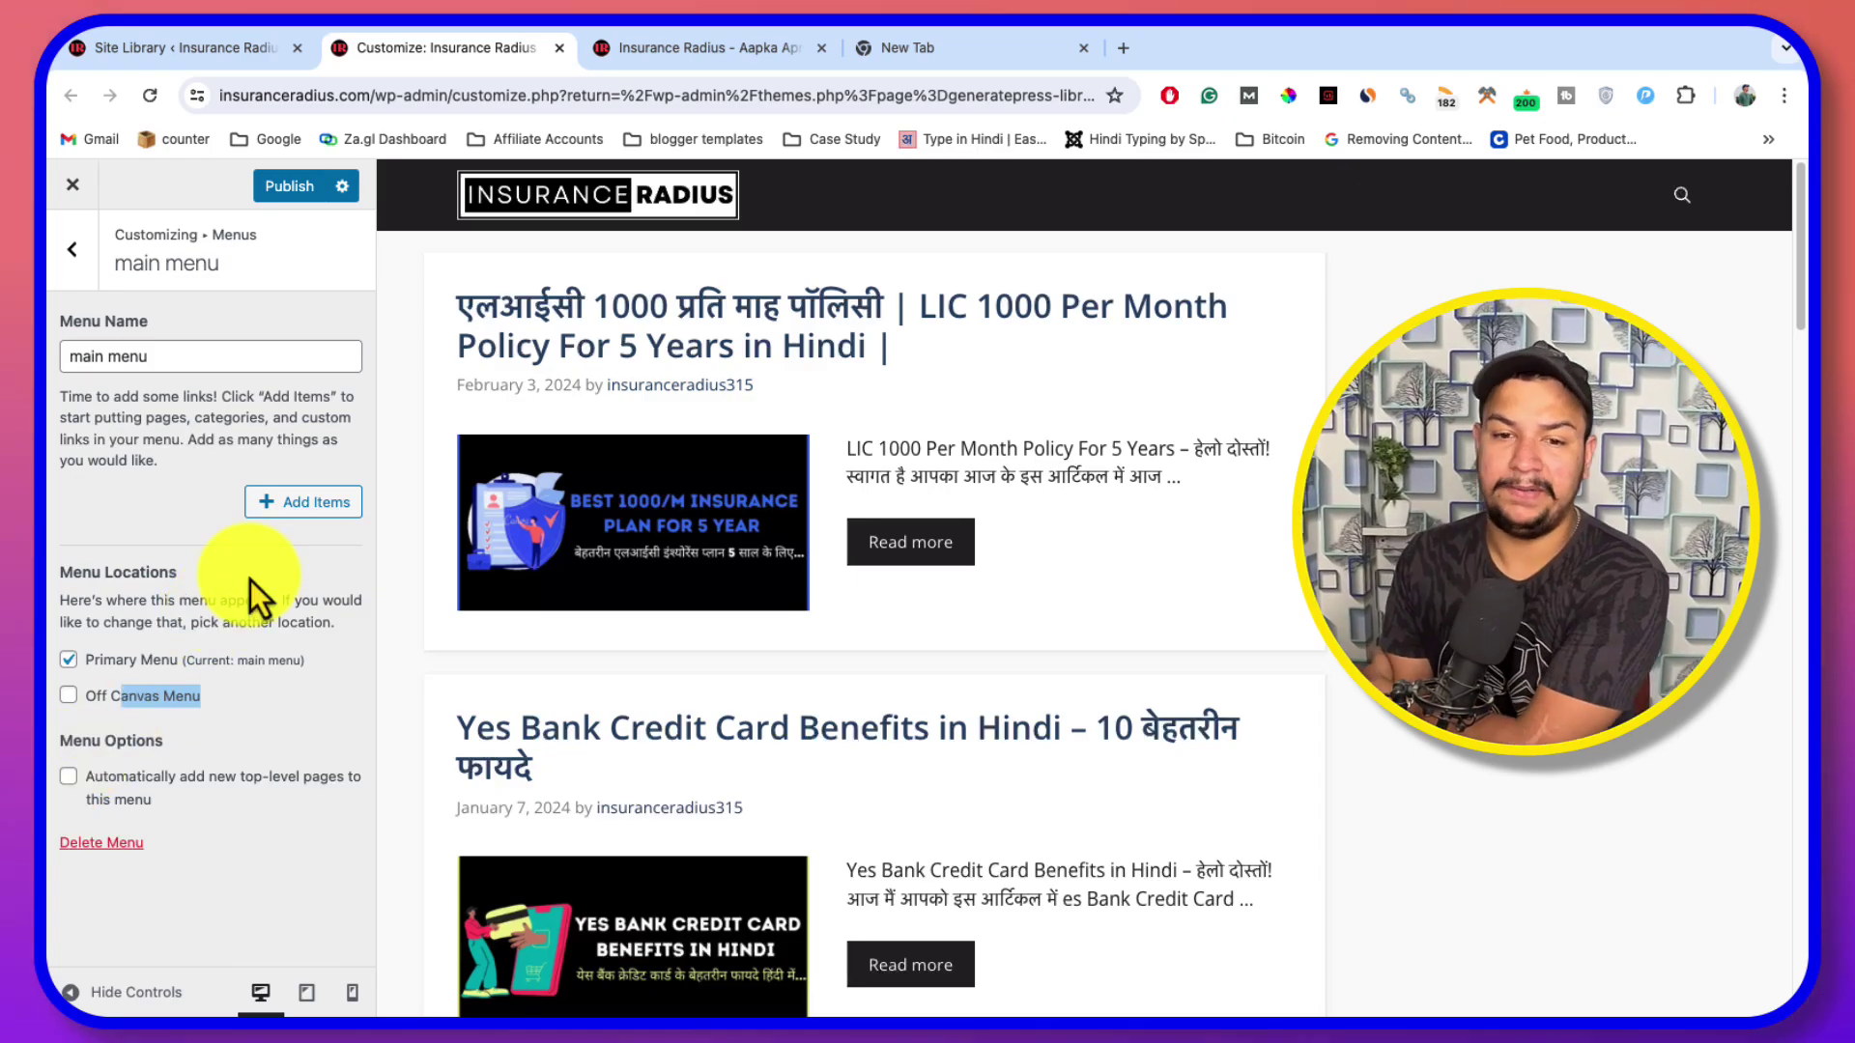
pyautogui.click(329, 503)
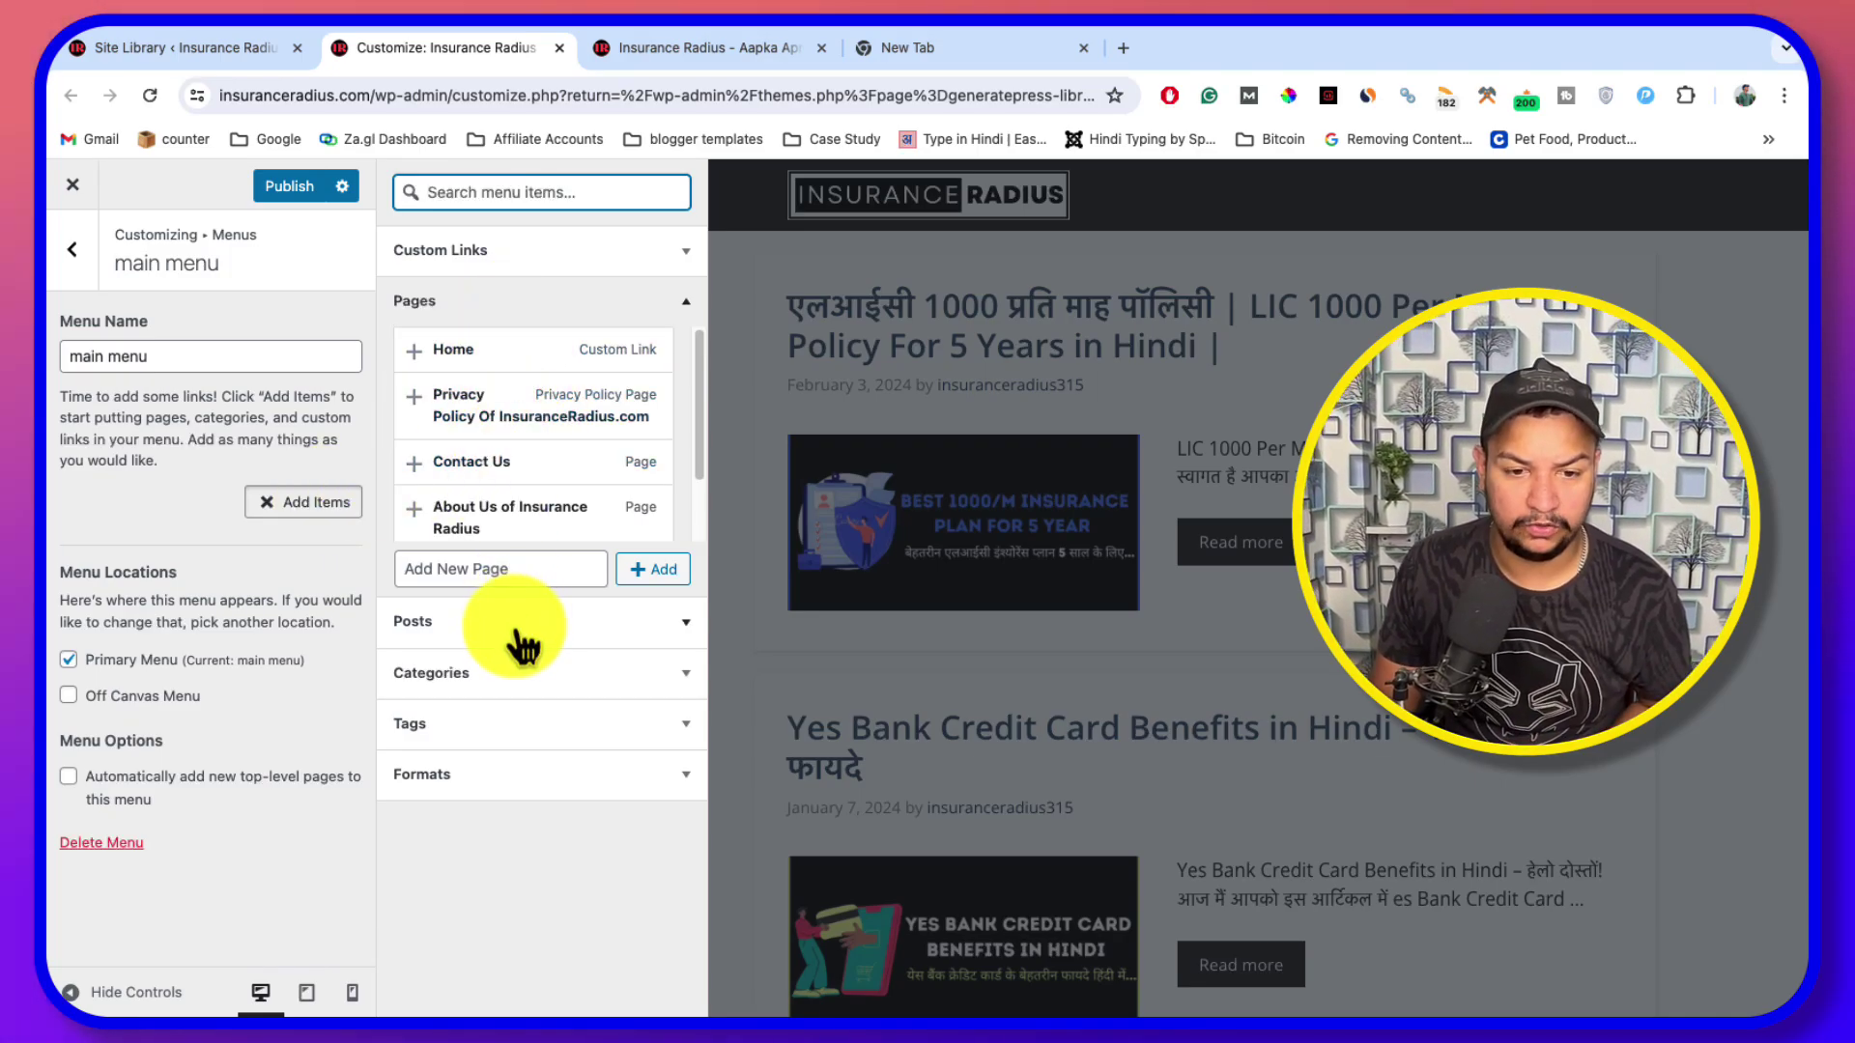
pyautogui.click(439, 352)
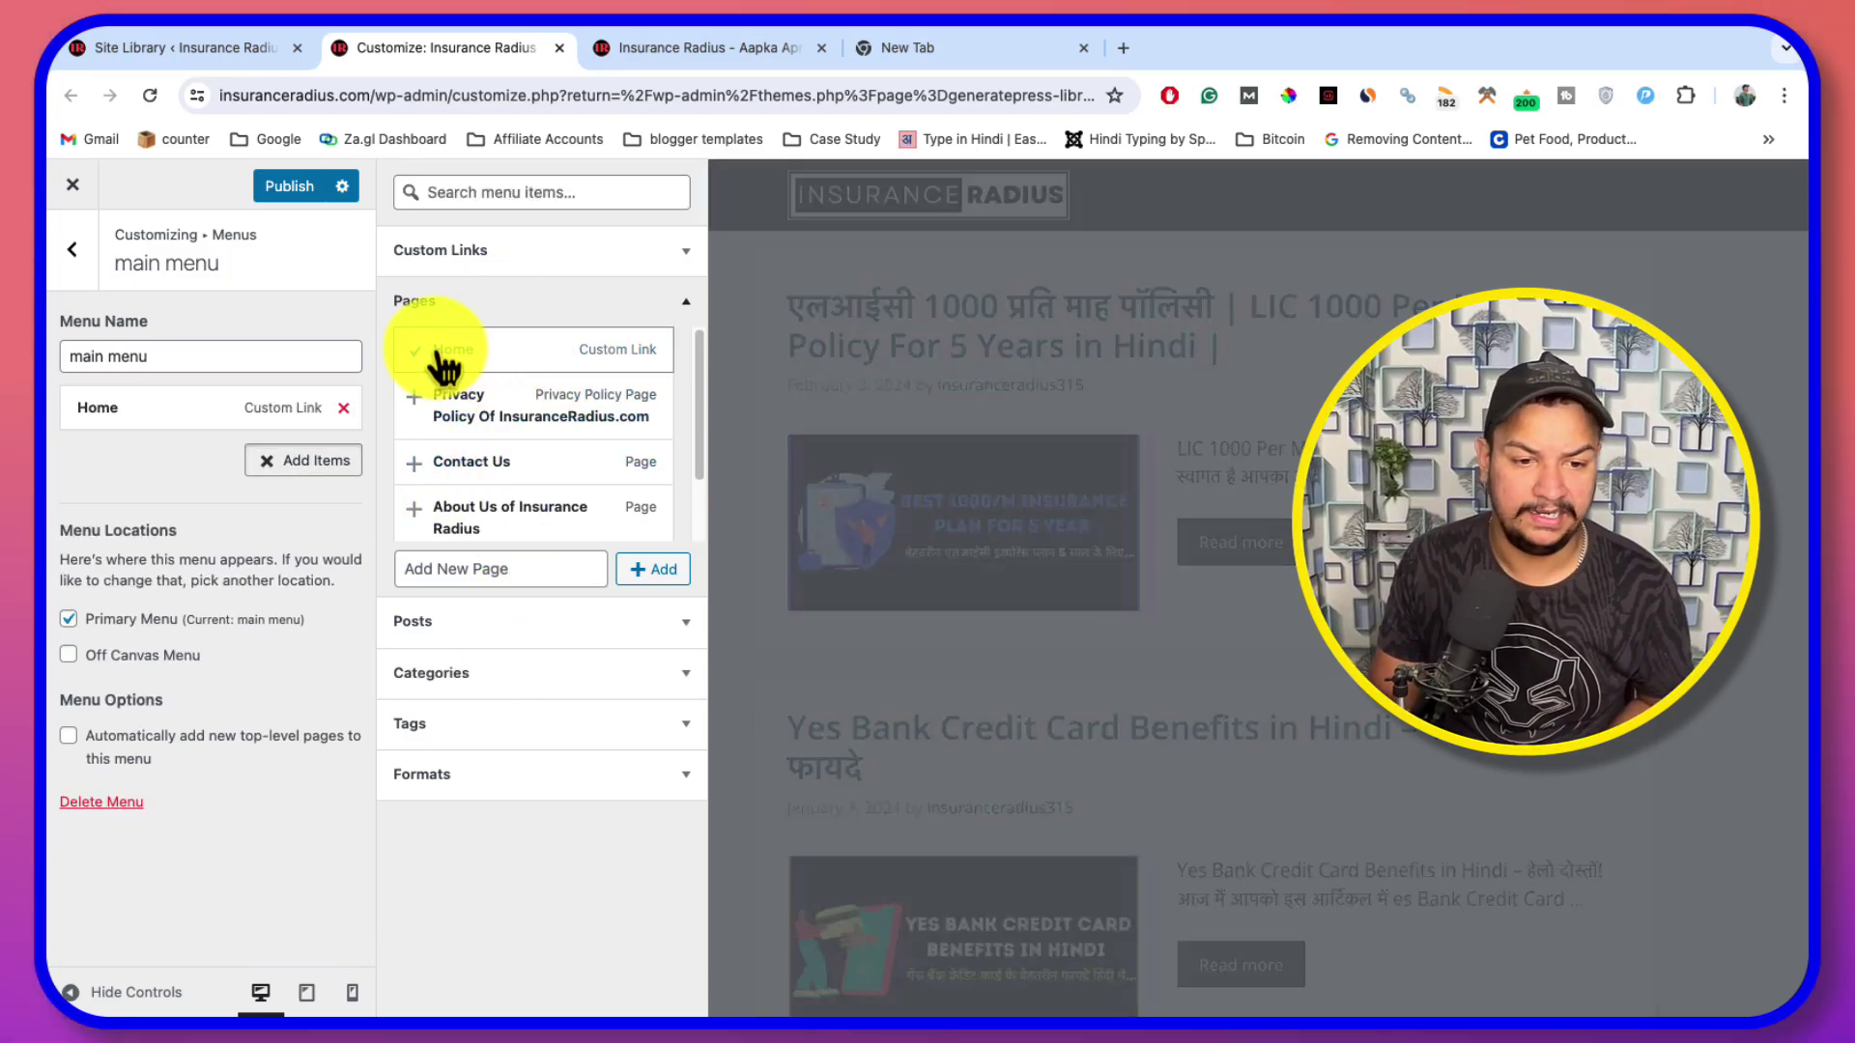
pyautogui.click(117, 414)
pyautogui.click(157, 411)
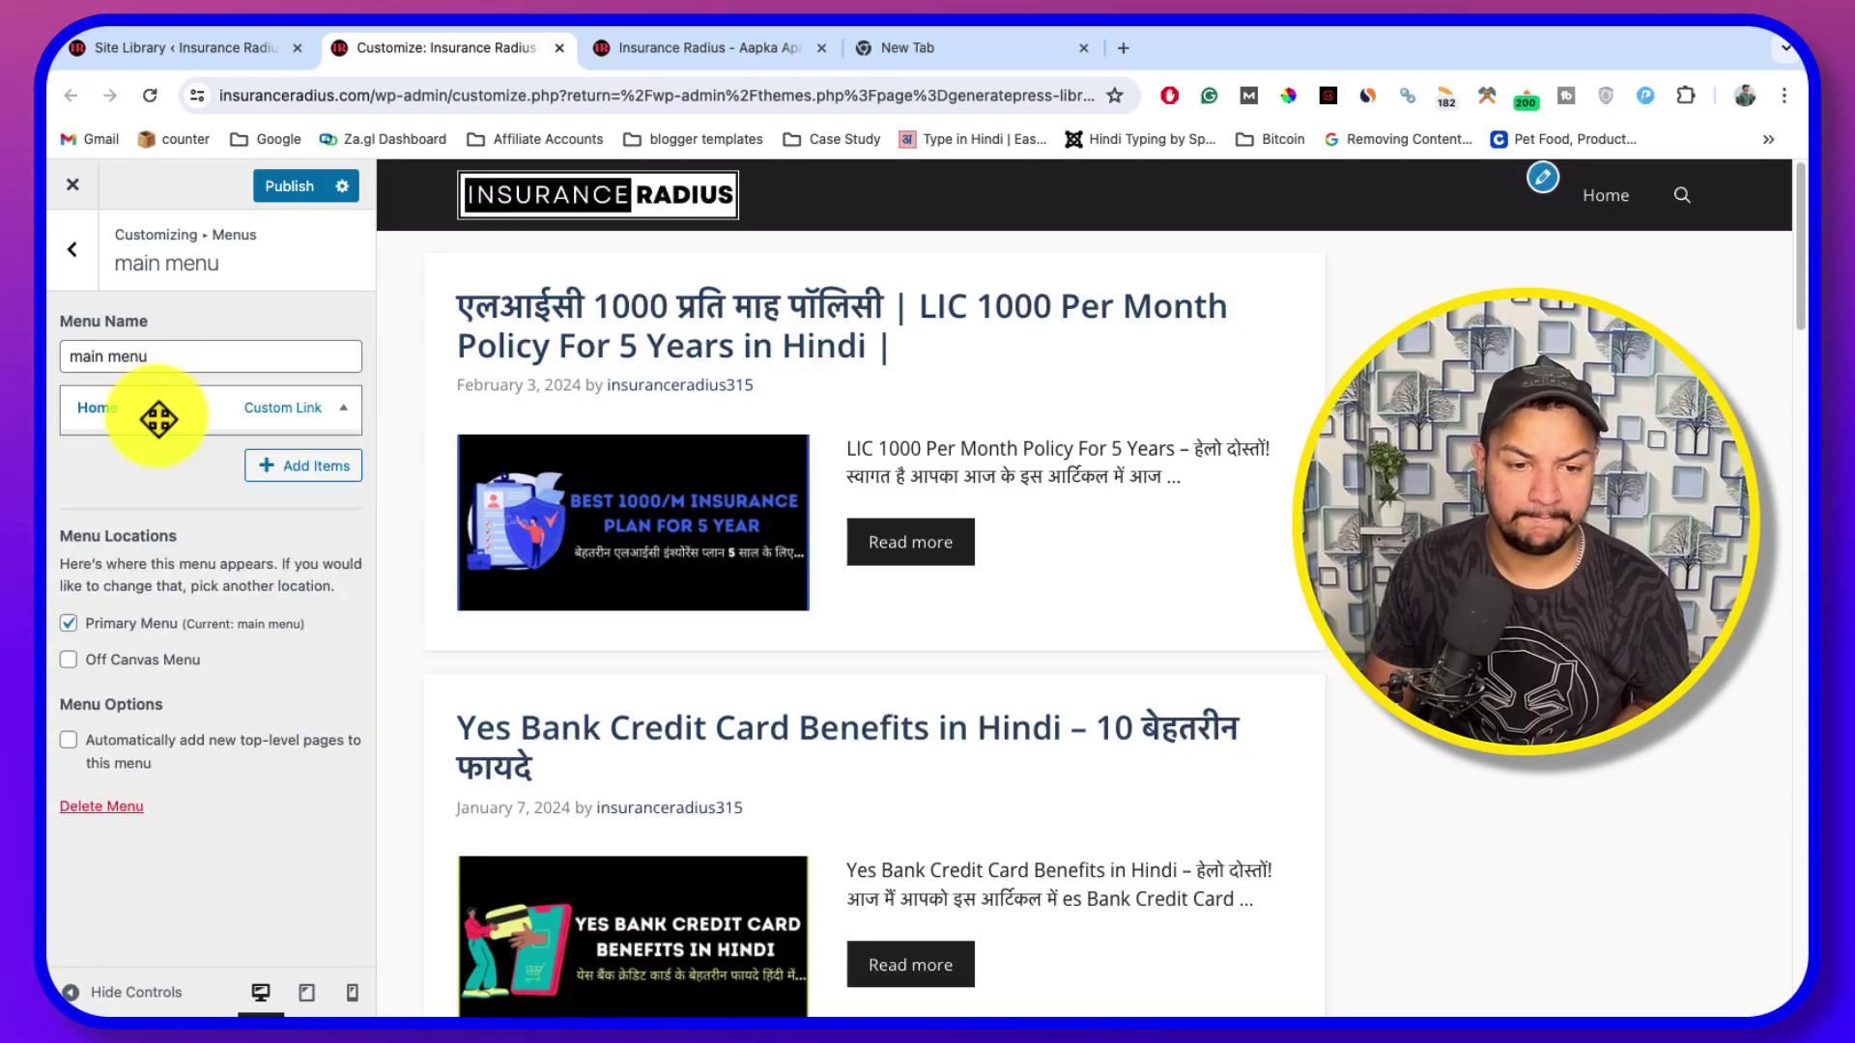
# Add the Meaning, Life, Policies, Credit Cards and Vehicle categories to the main menu
pyautogui.click(334, 465)
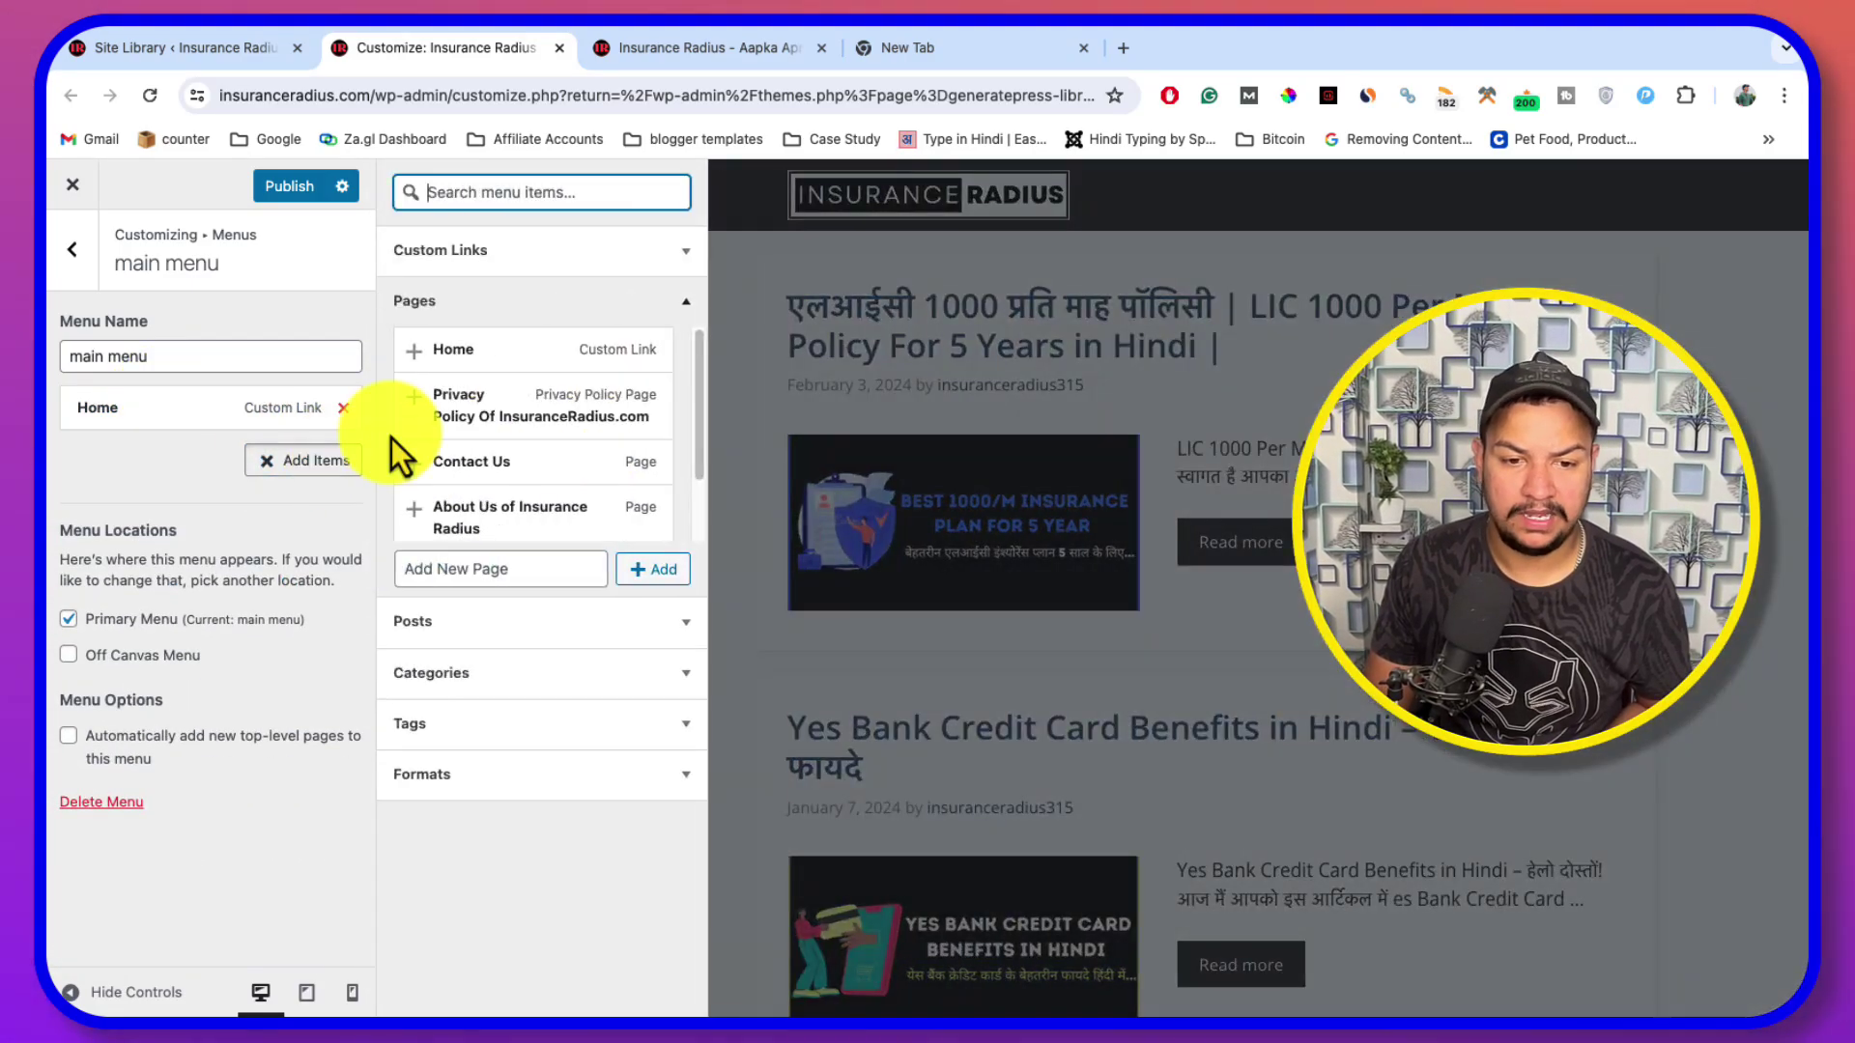
pyautogui.click(688, 306)
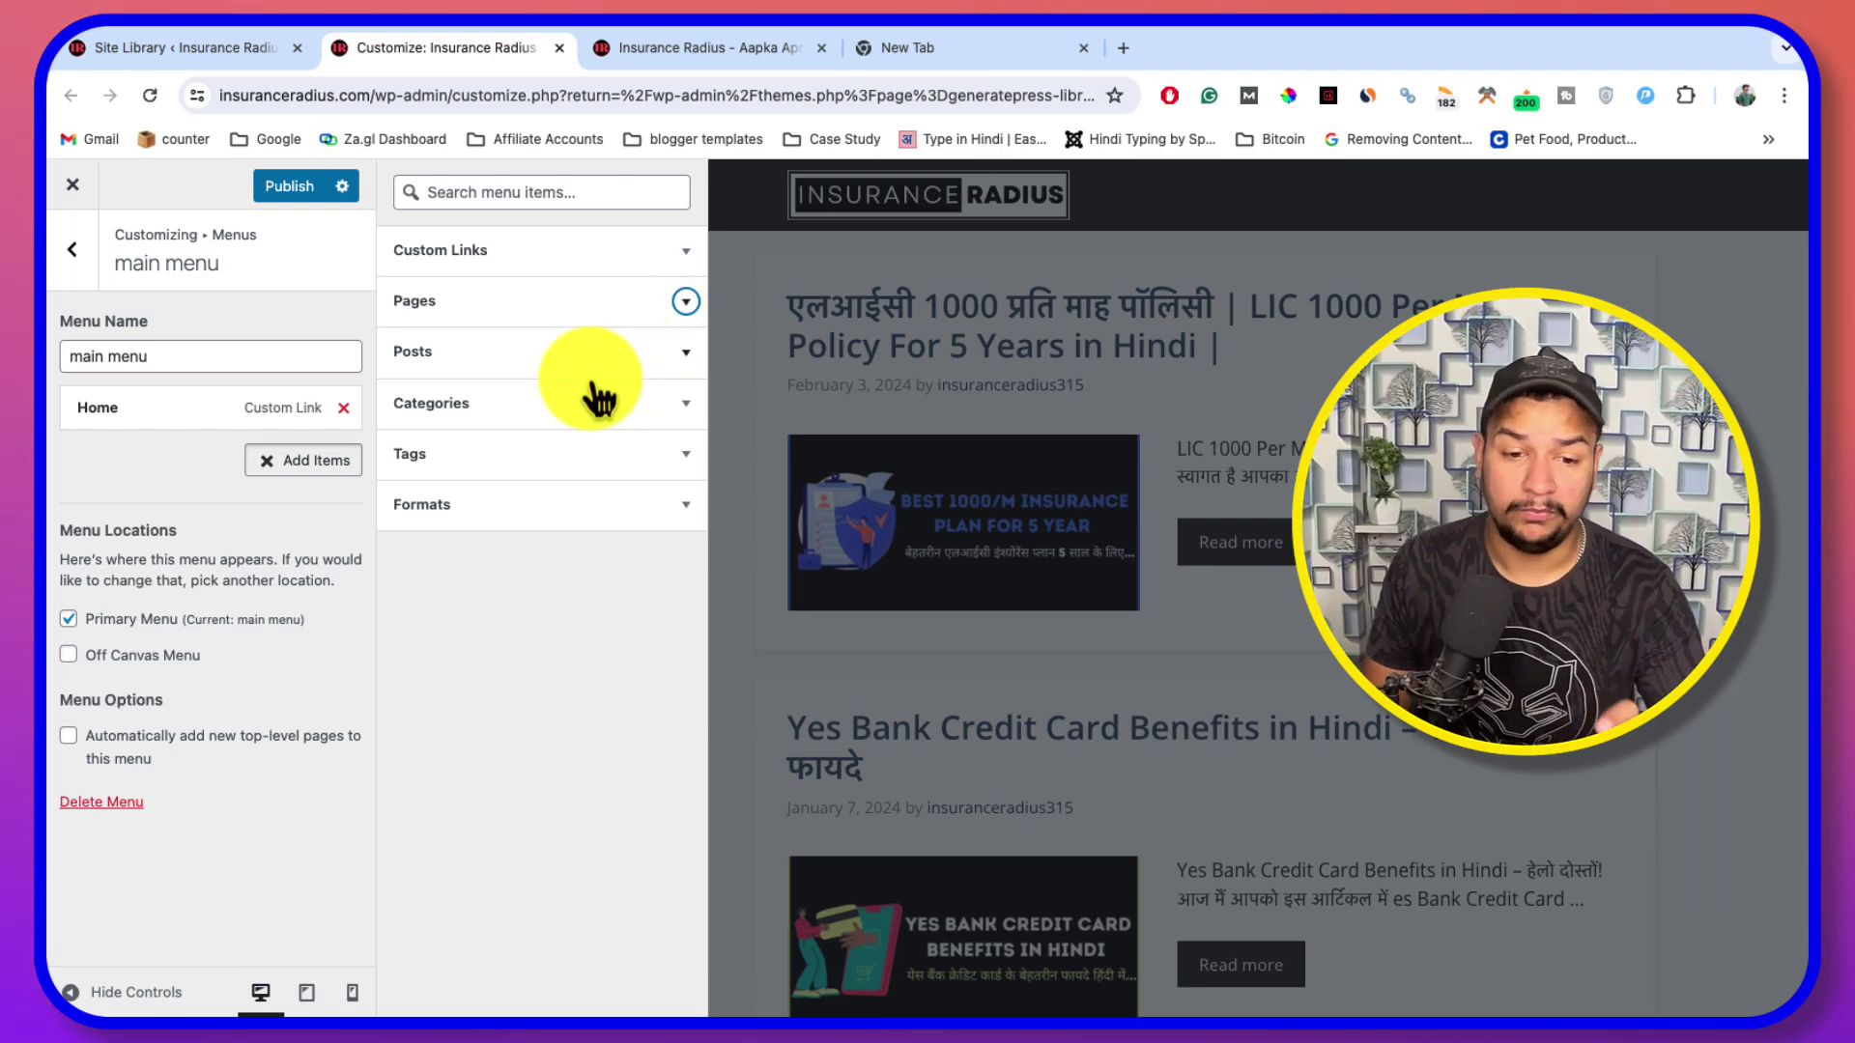
pyautogui.click(478, 415)
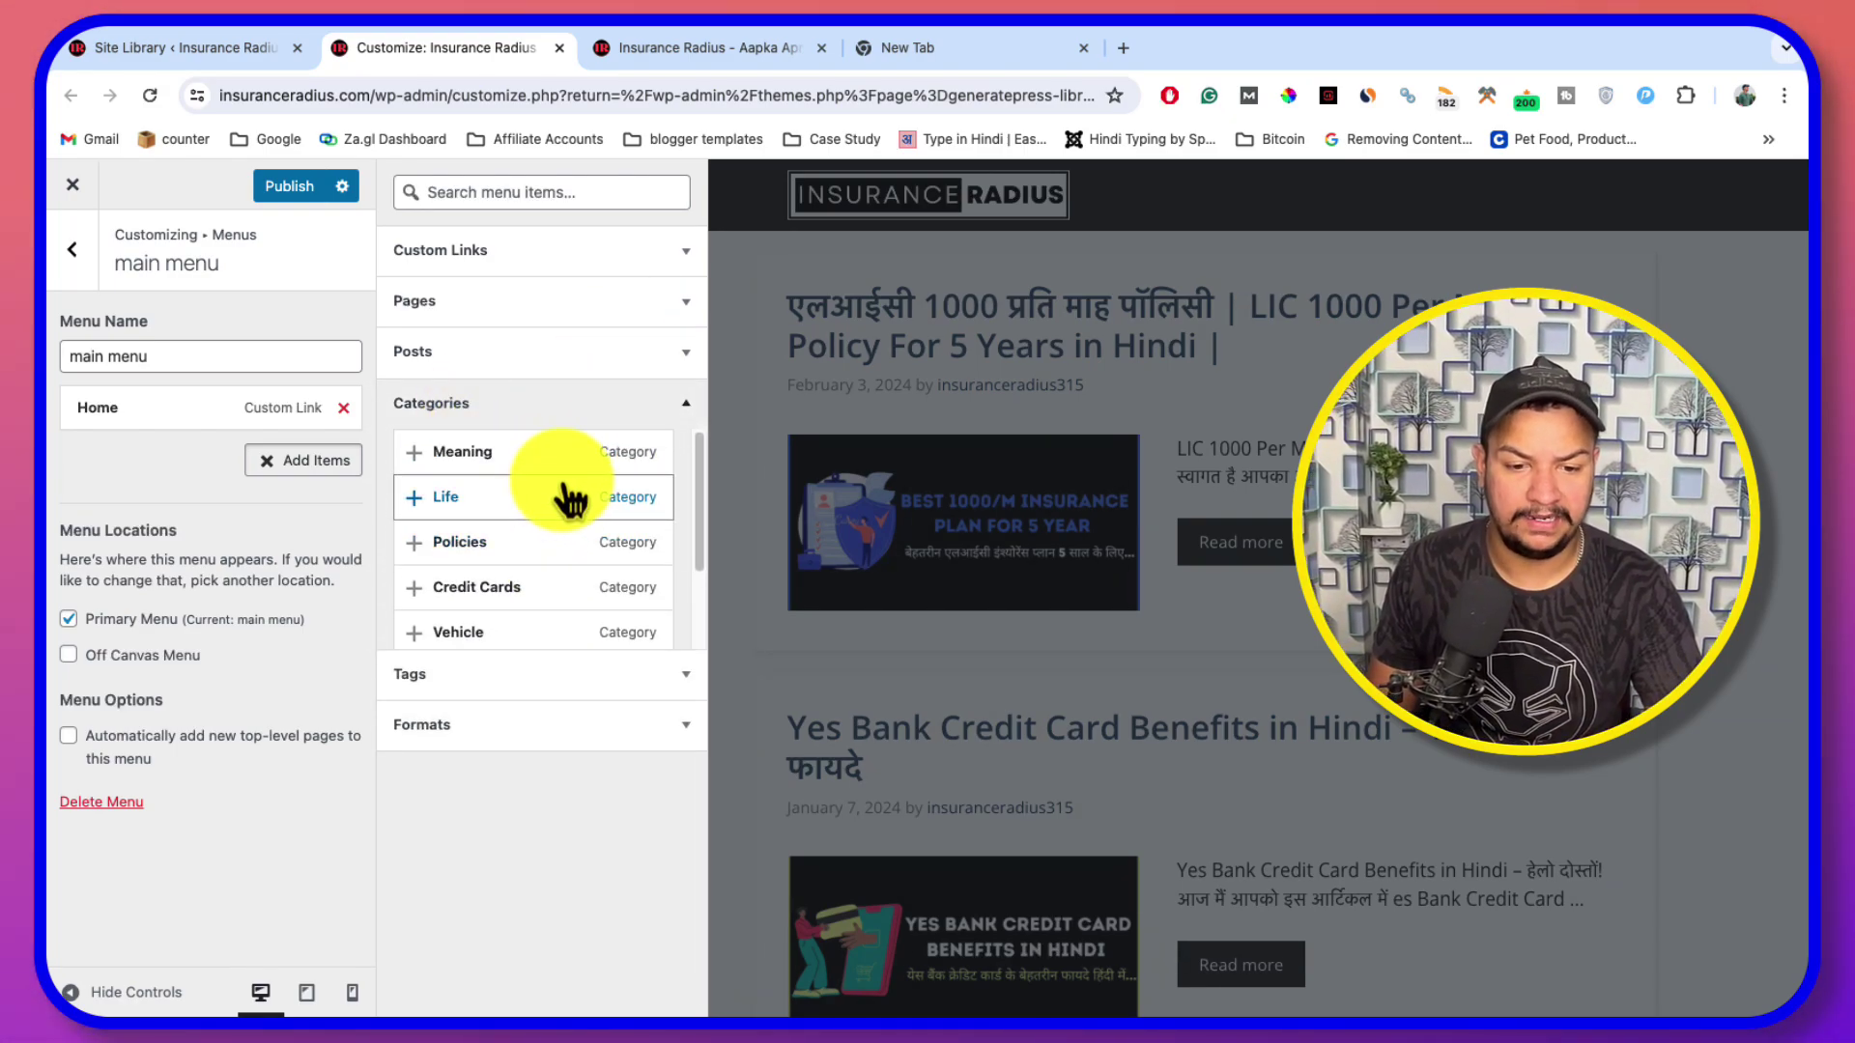
pyautogui.click(415, 454)
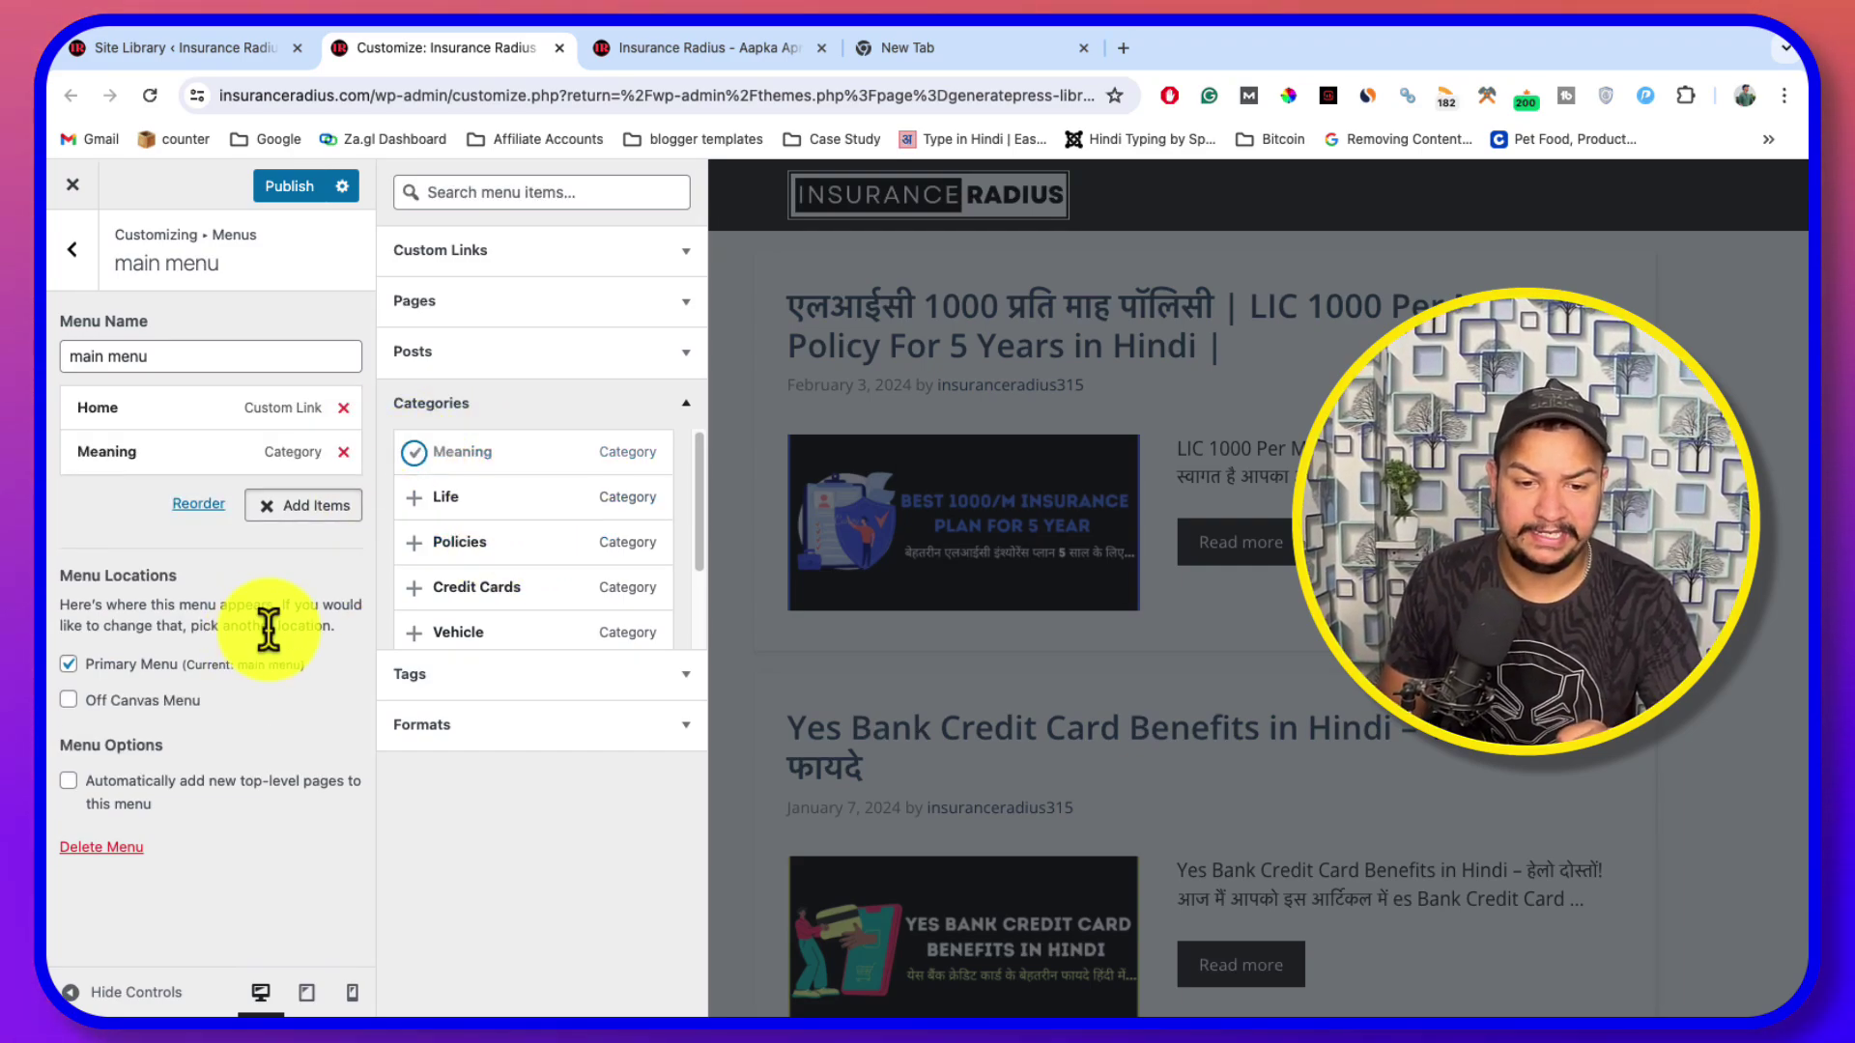
pyautogui.click(418, 510)
pyautogui.click(415, 543)
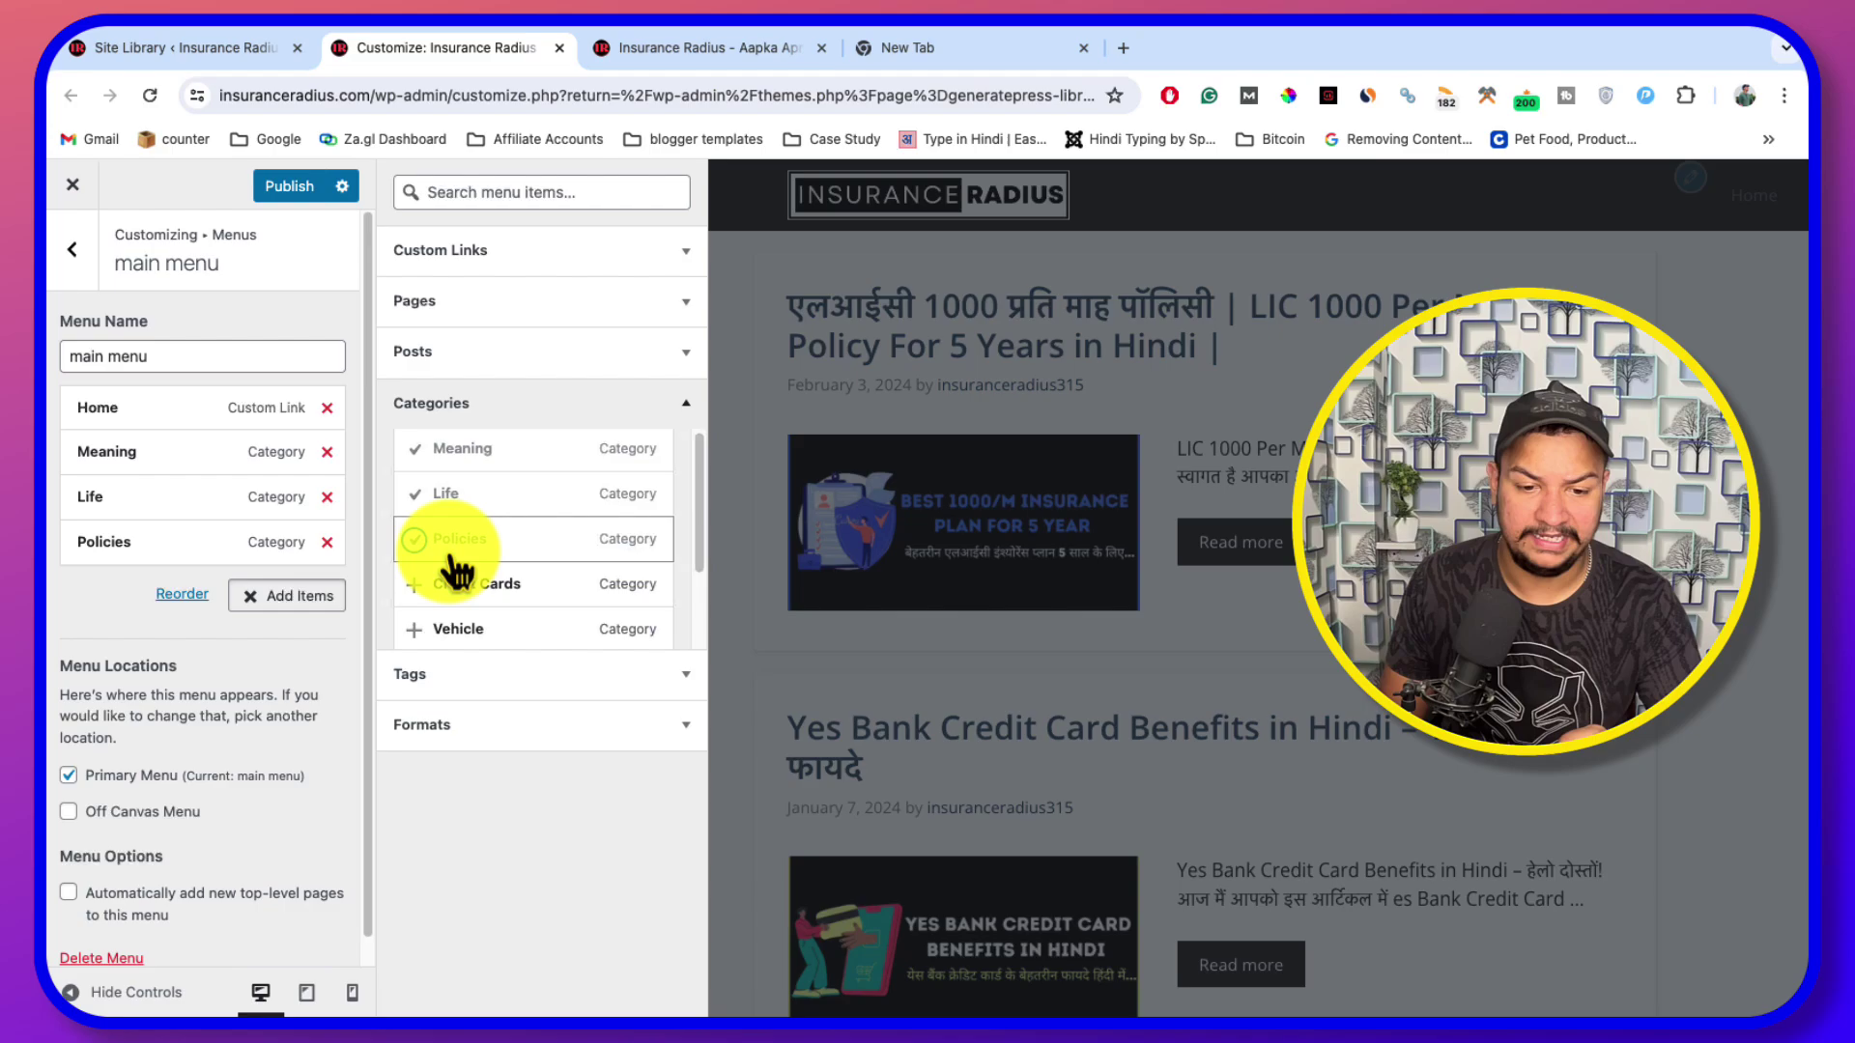
pyautogui.click(415, 587)
pyautogui.click(417, 629)
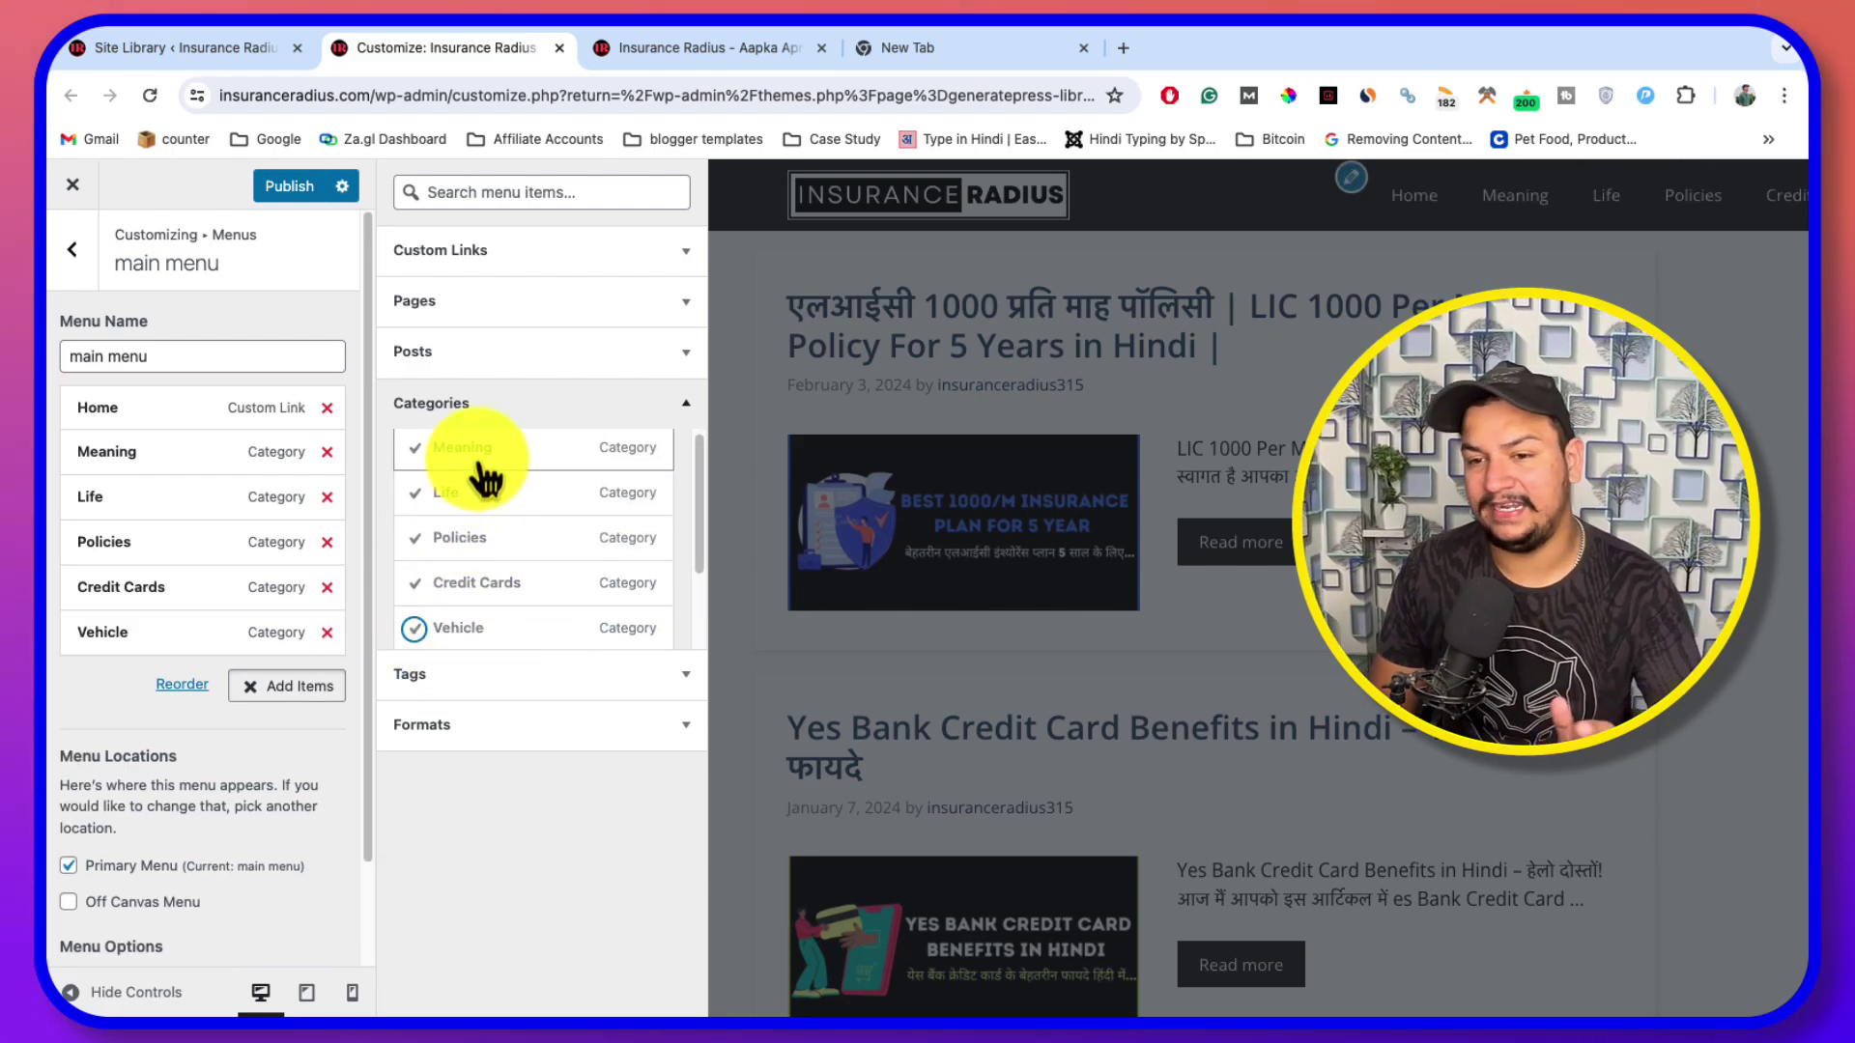
pyautogui.click(326, 691)
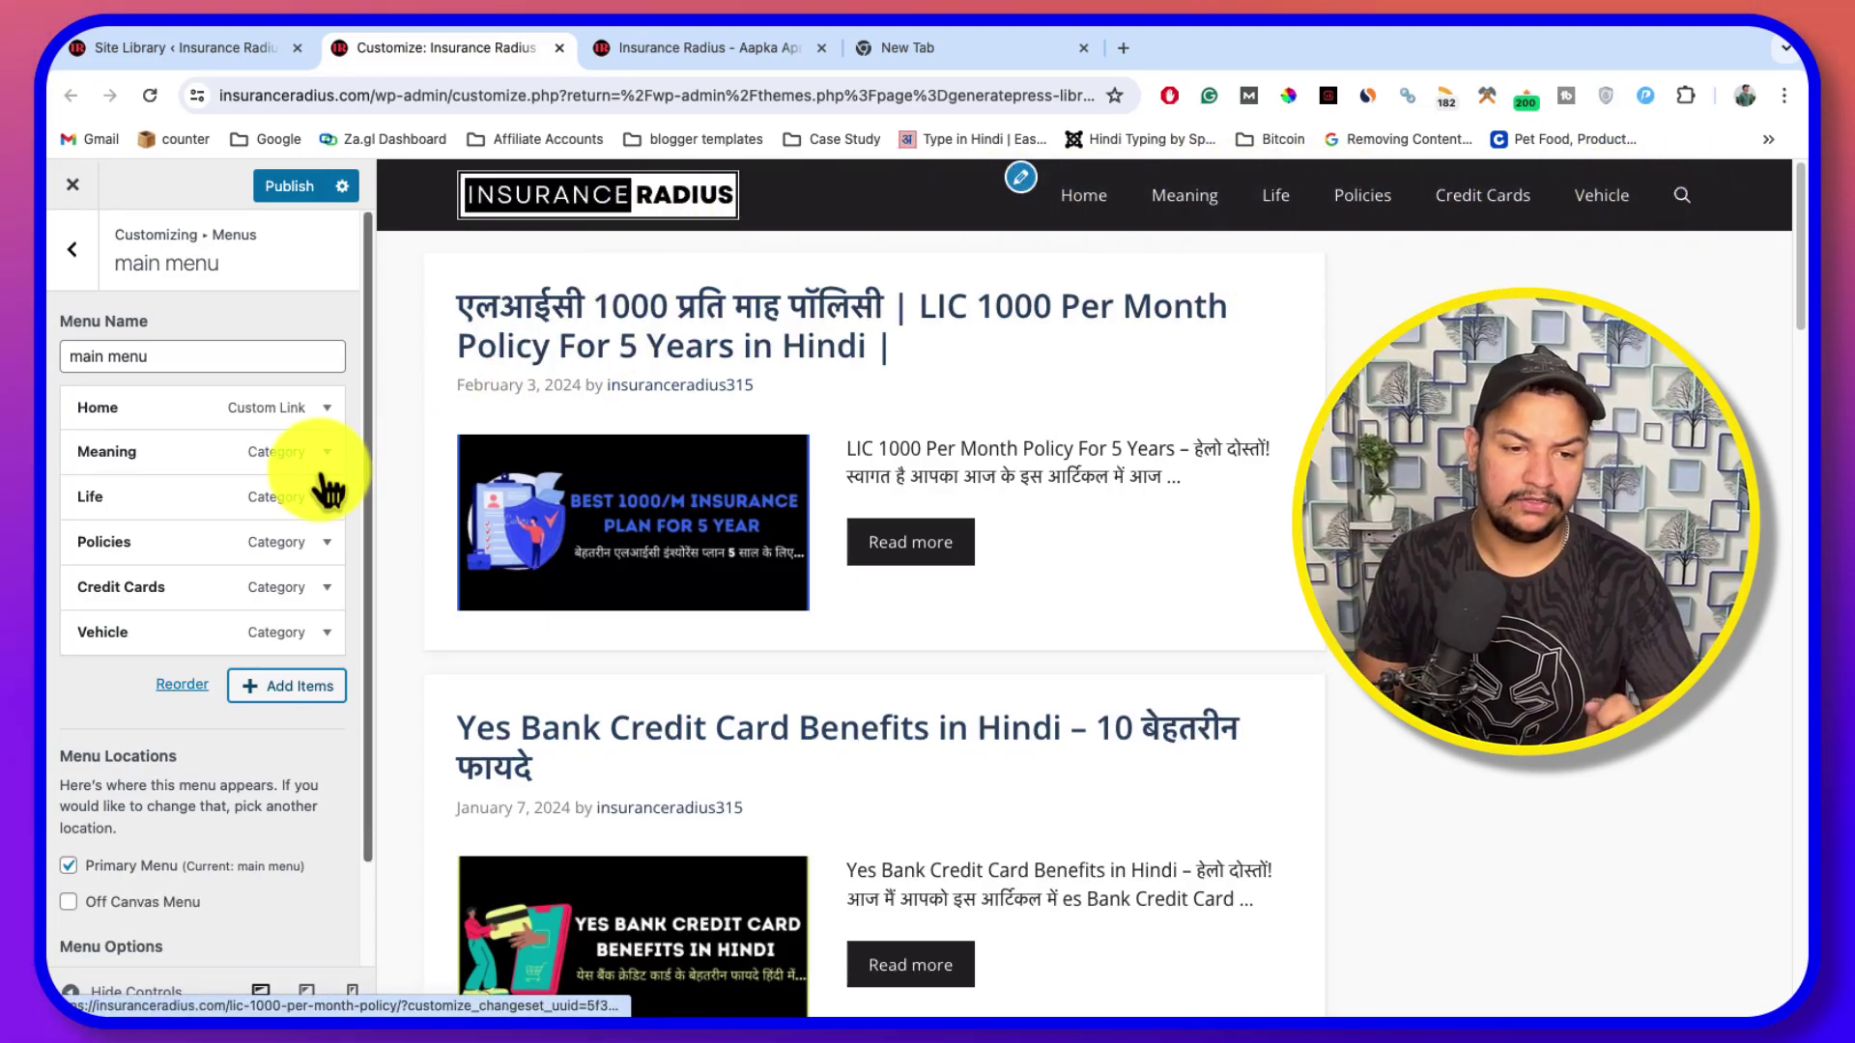
# Try removing the main menu from the Primary Menu location and assign it there again
pyautogui.scroll(-1, 241, 541)
pyautogui.scroll(-2, 230, 579)
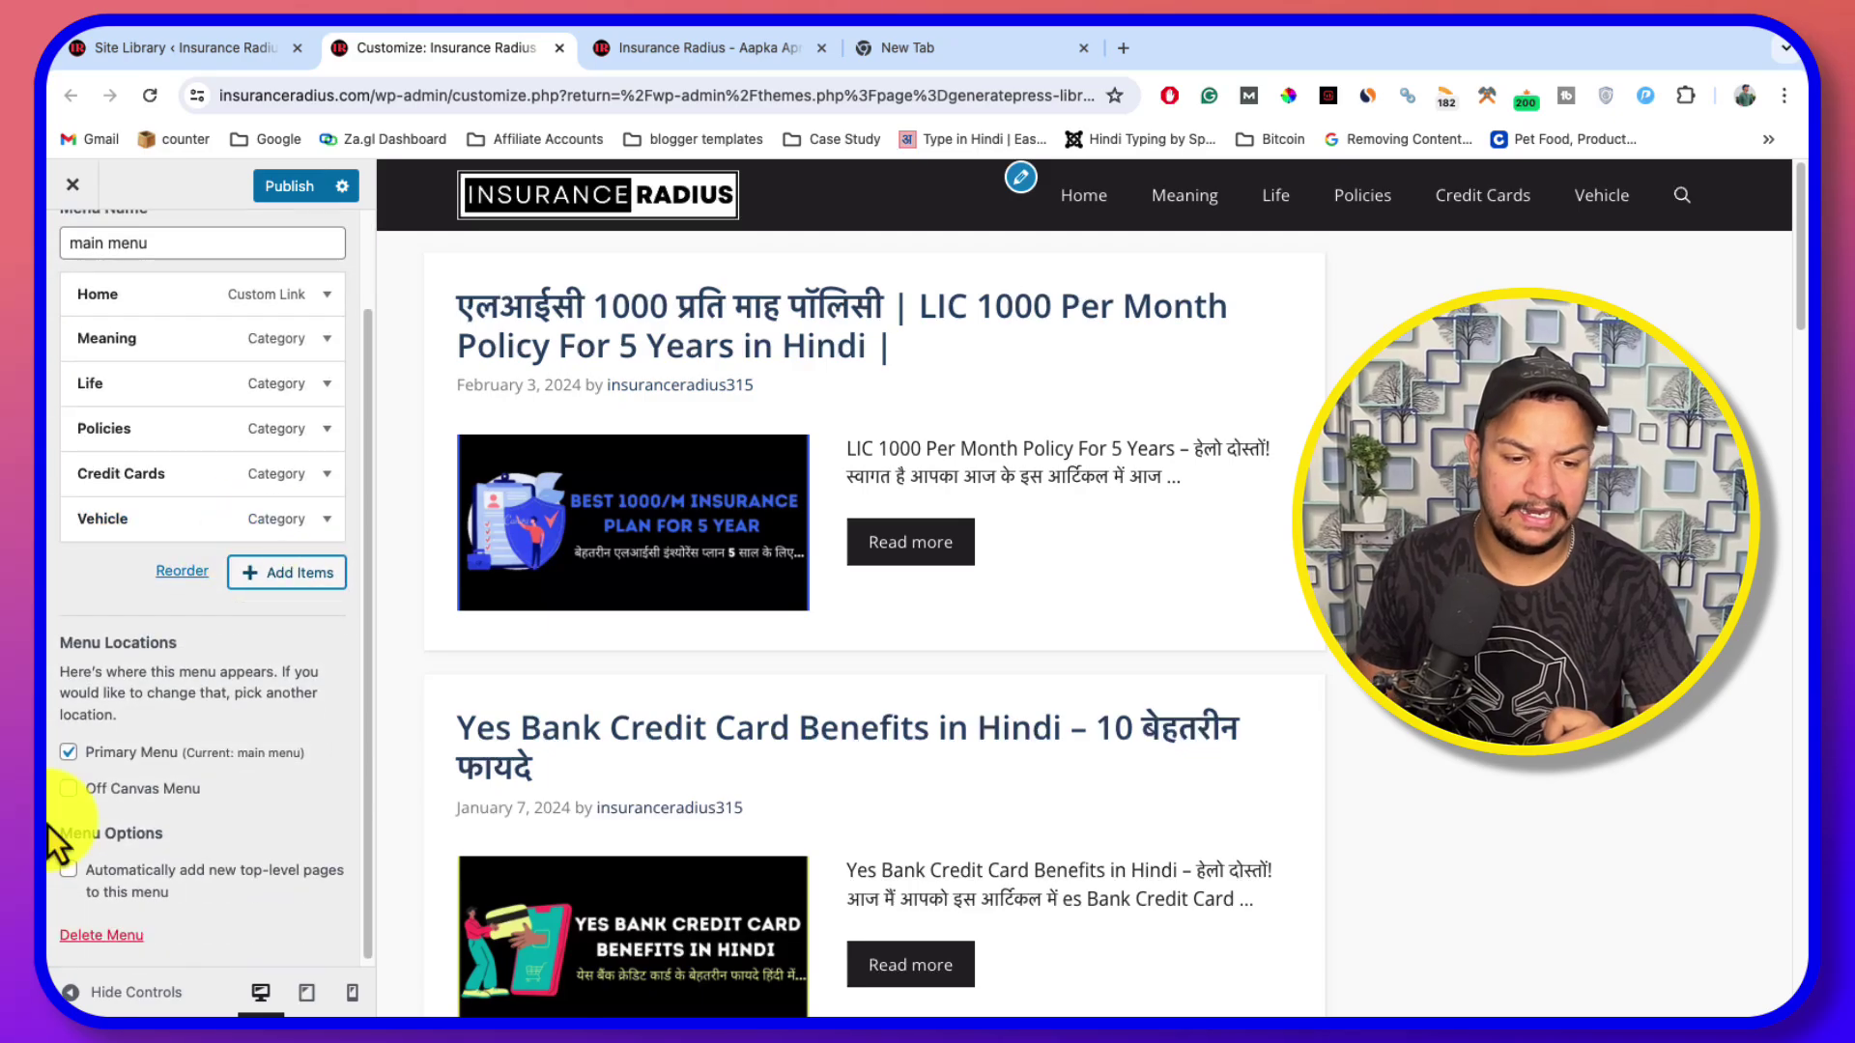
pyautogui.click(70, 753)
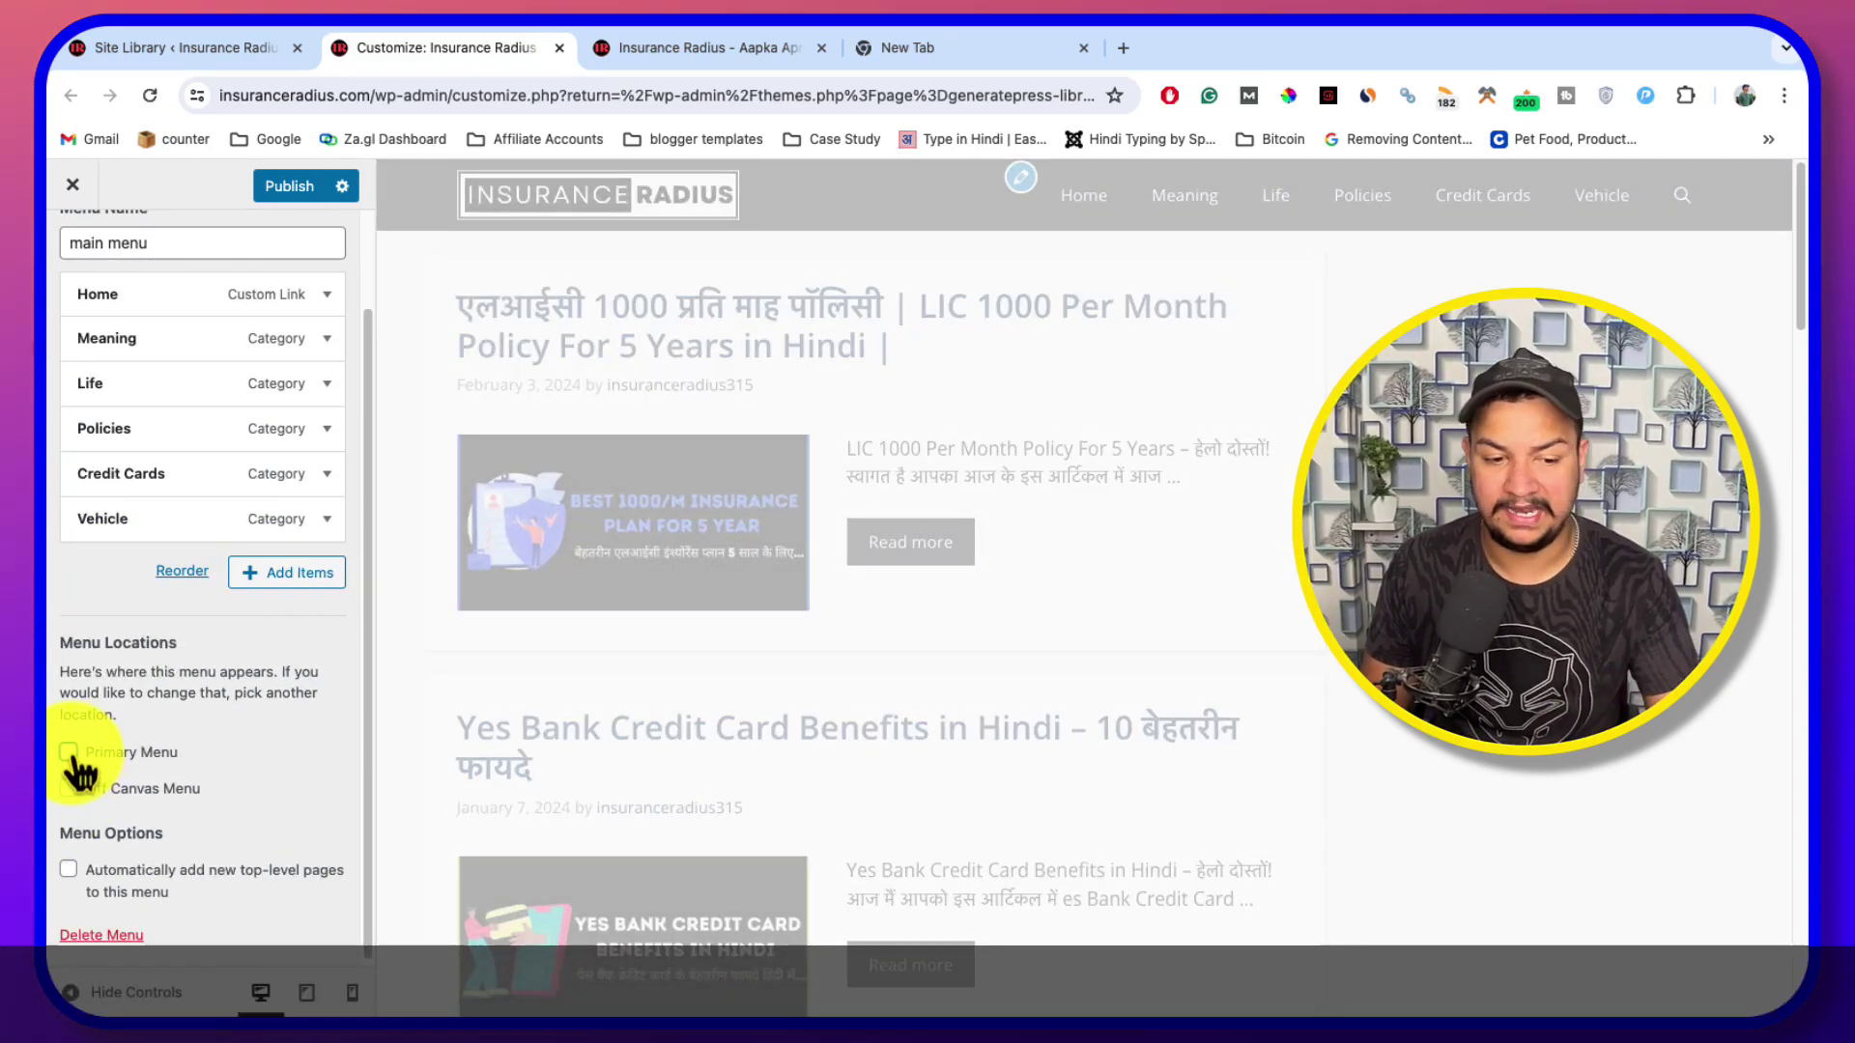
pyautogui.click(69, 752)
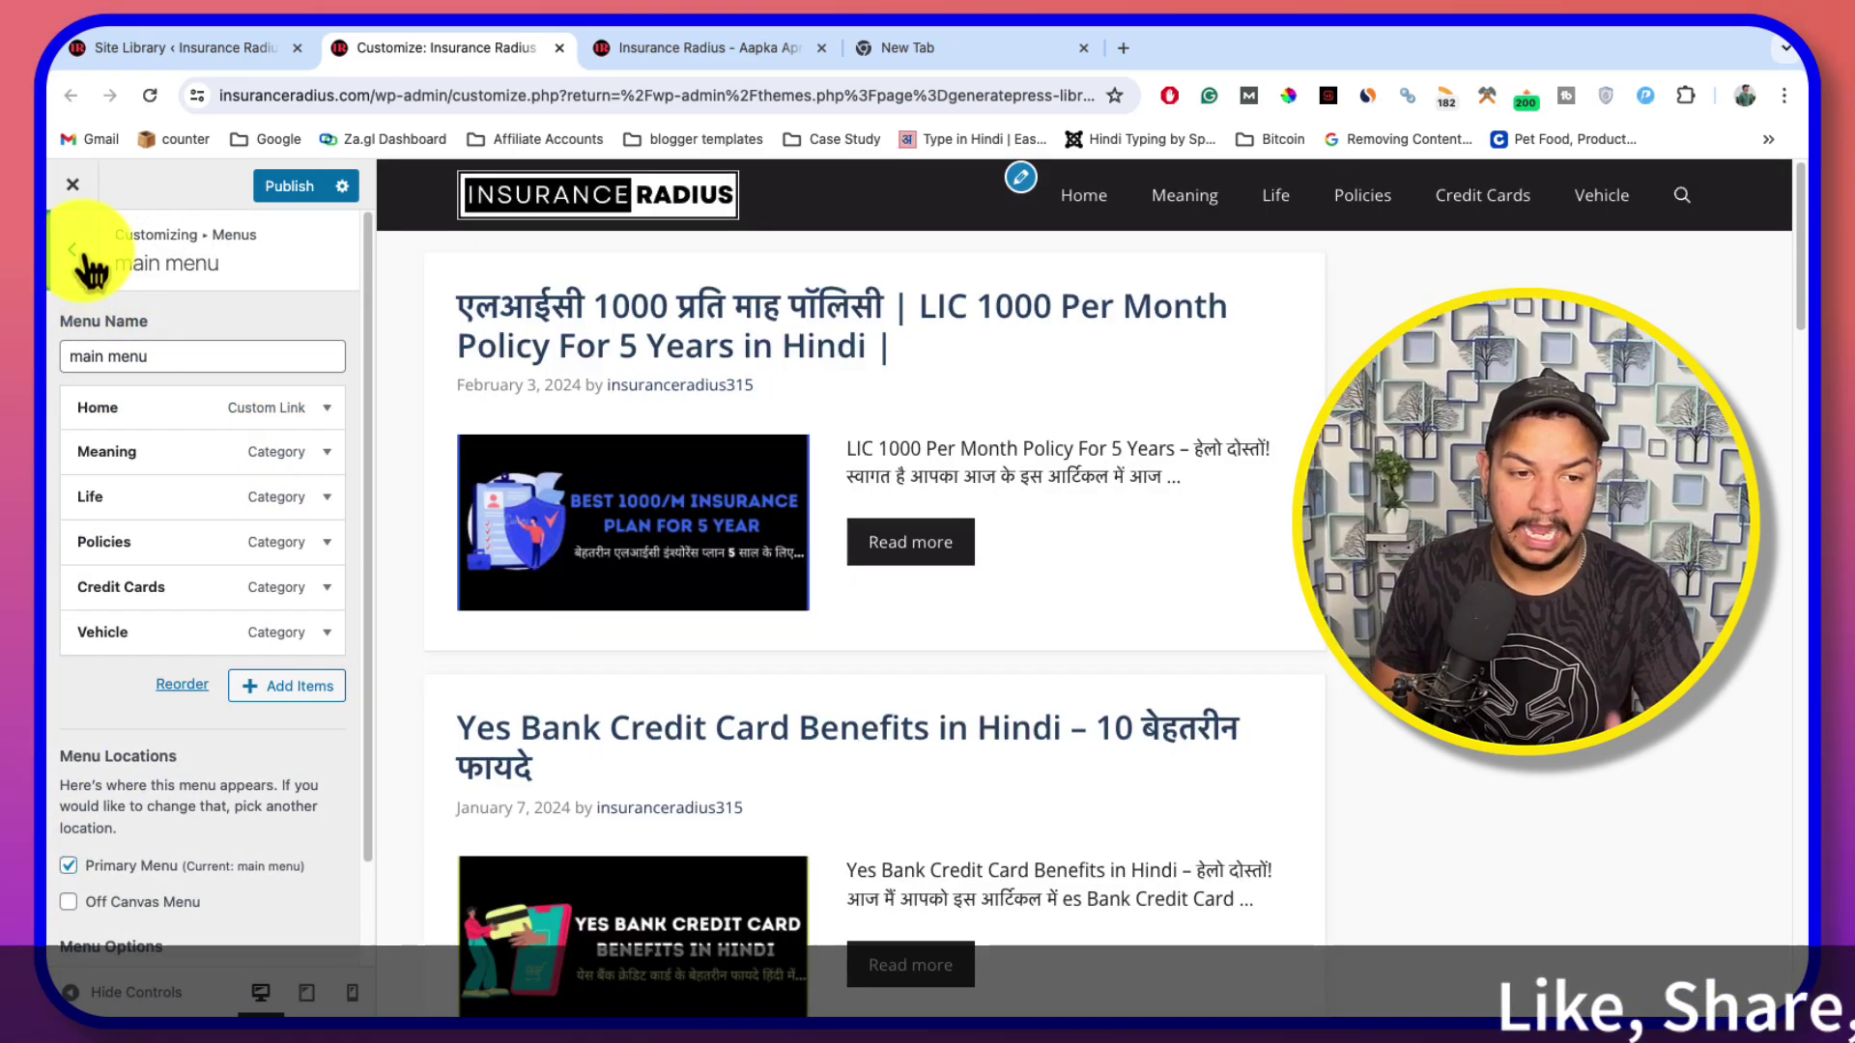
# Examine the Footer Menu's items and the content available to add, comparing them with the footer links in the site preview
pyautogui.click(85, 250)
pyautogui.click(85, 249)
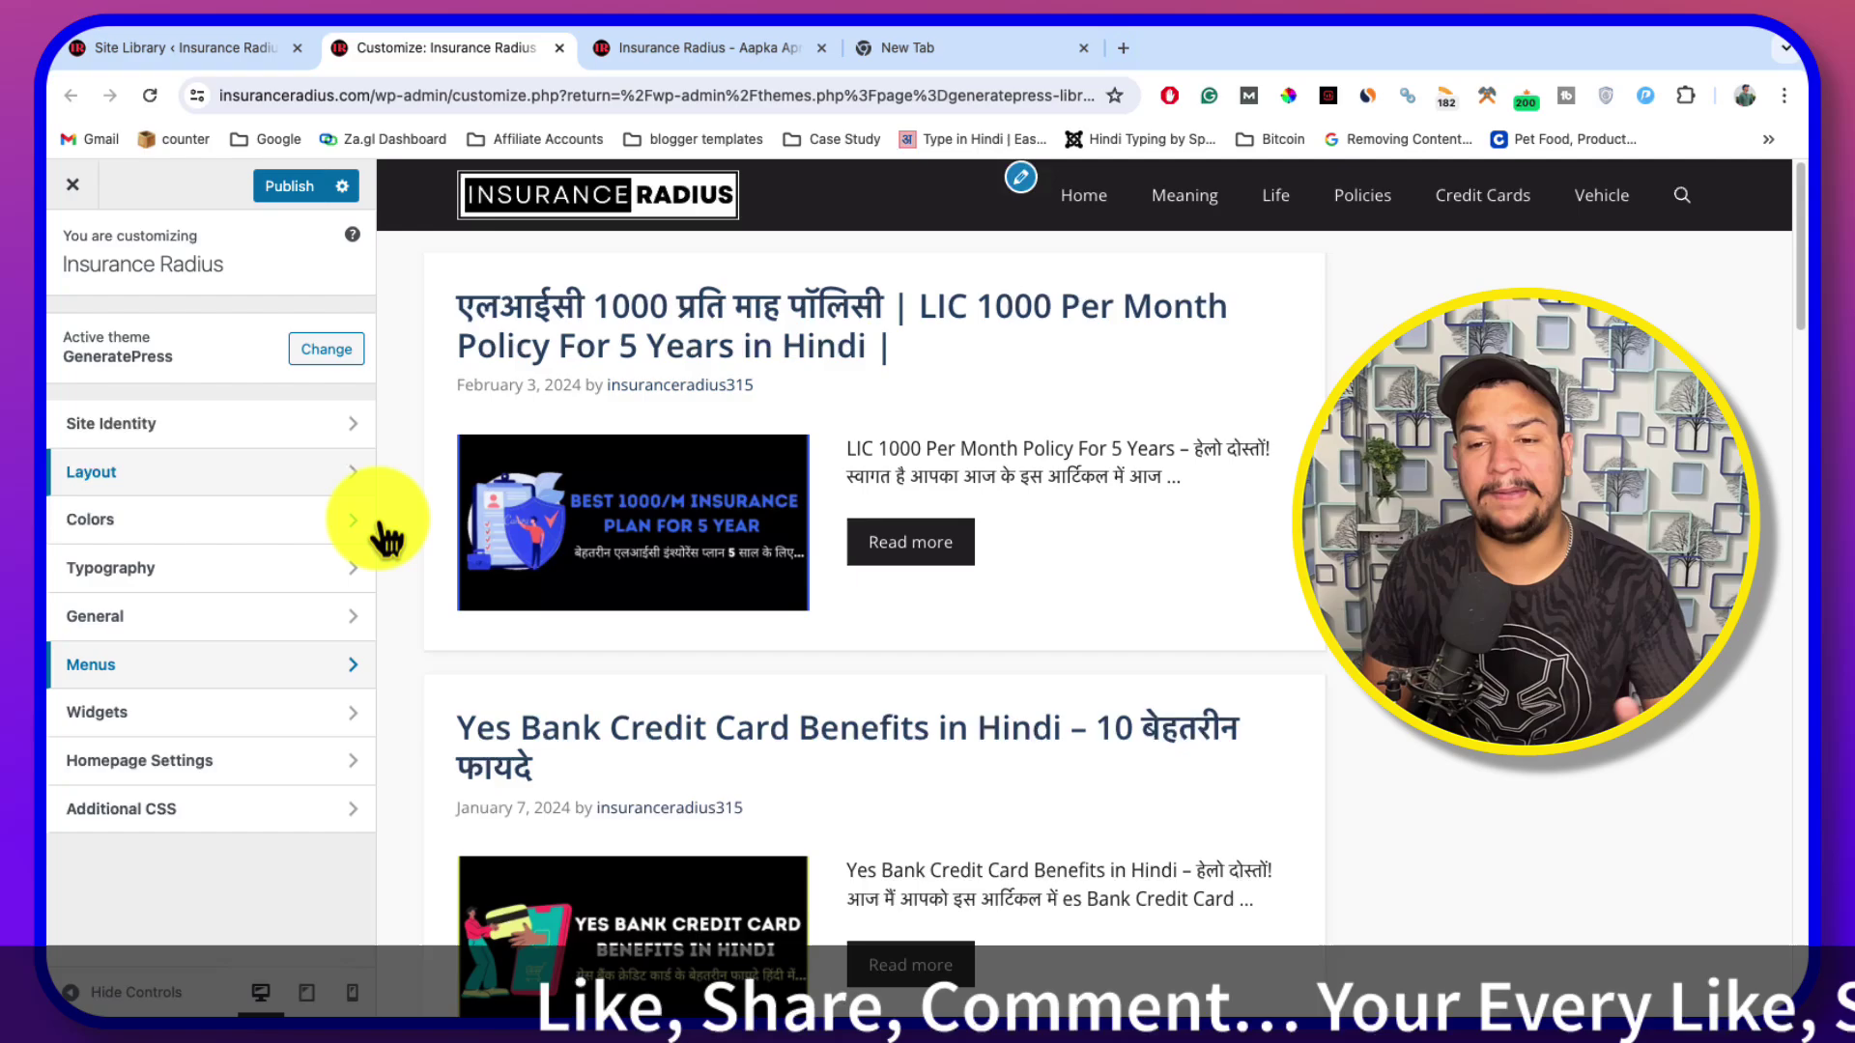
pyautogui.scroll(-10, 1004, 643)
pyautogui.scroll(-10, 983, 604)
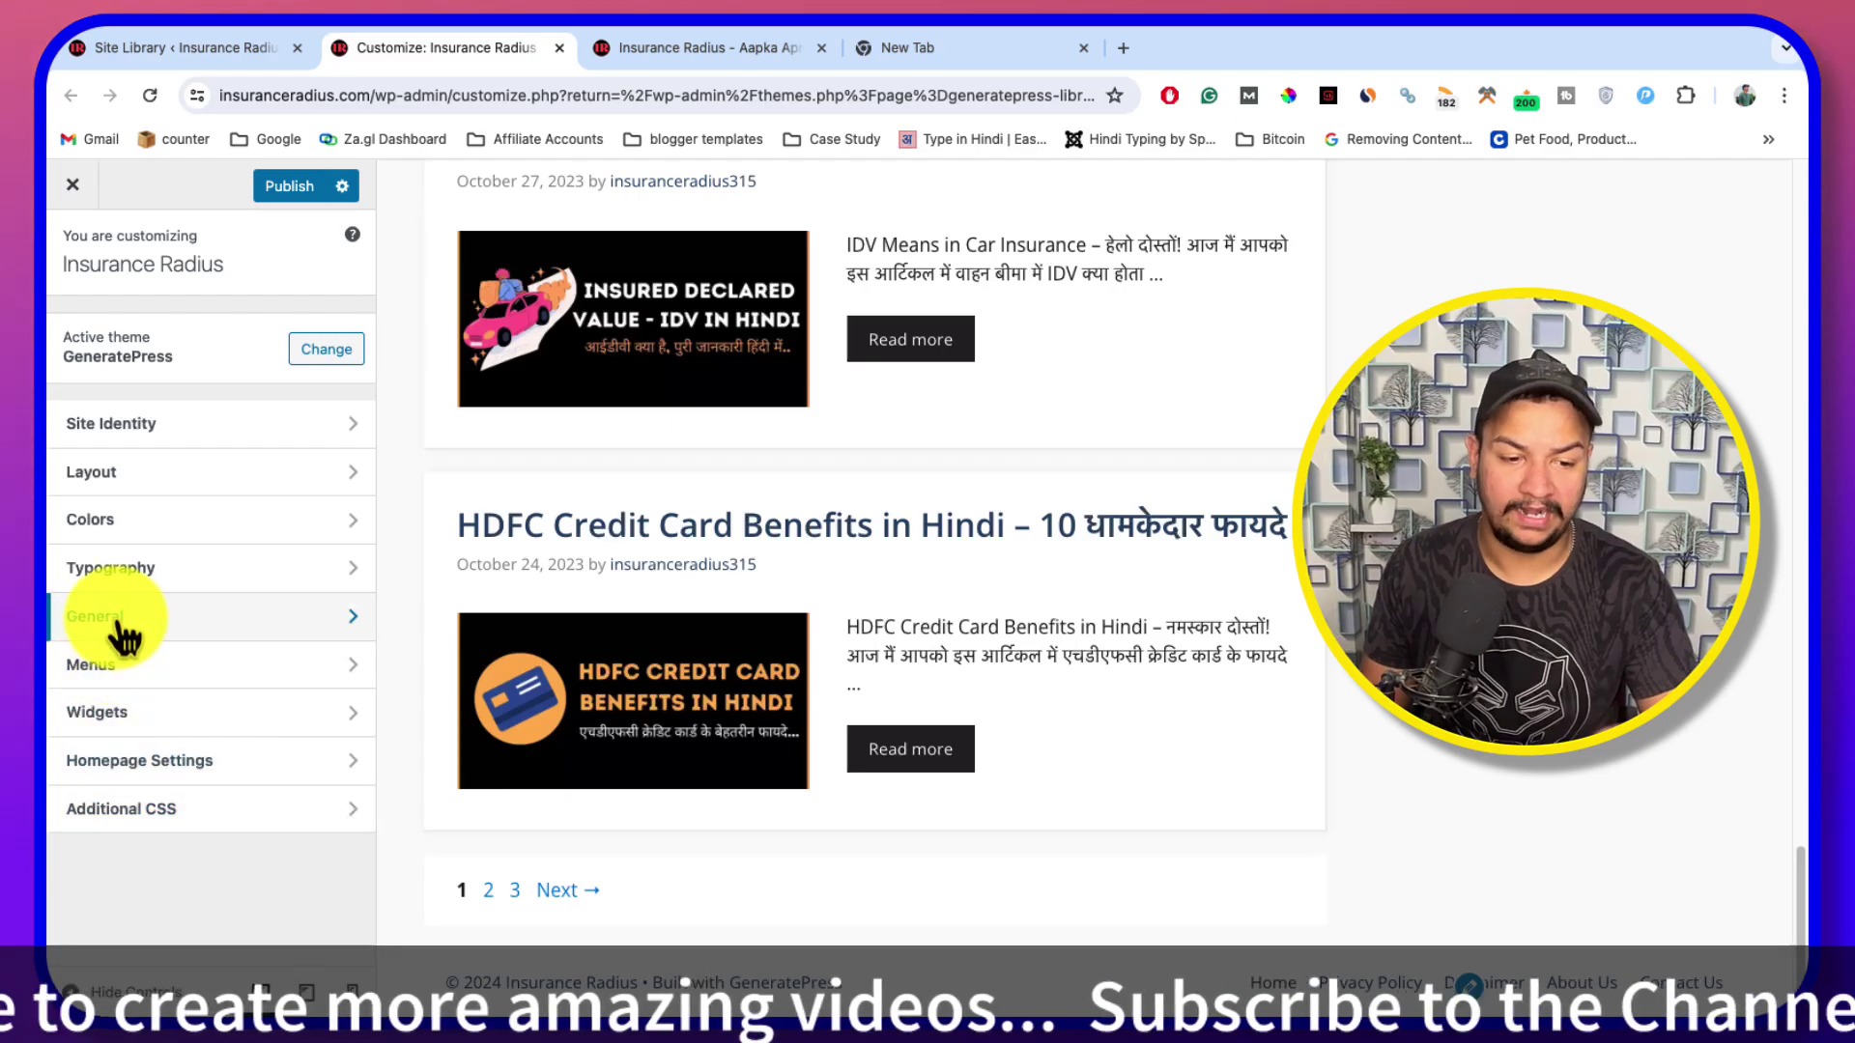
pyautogui.click(121, 671)
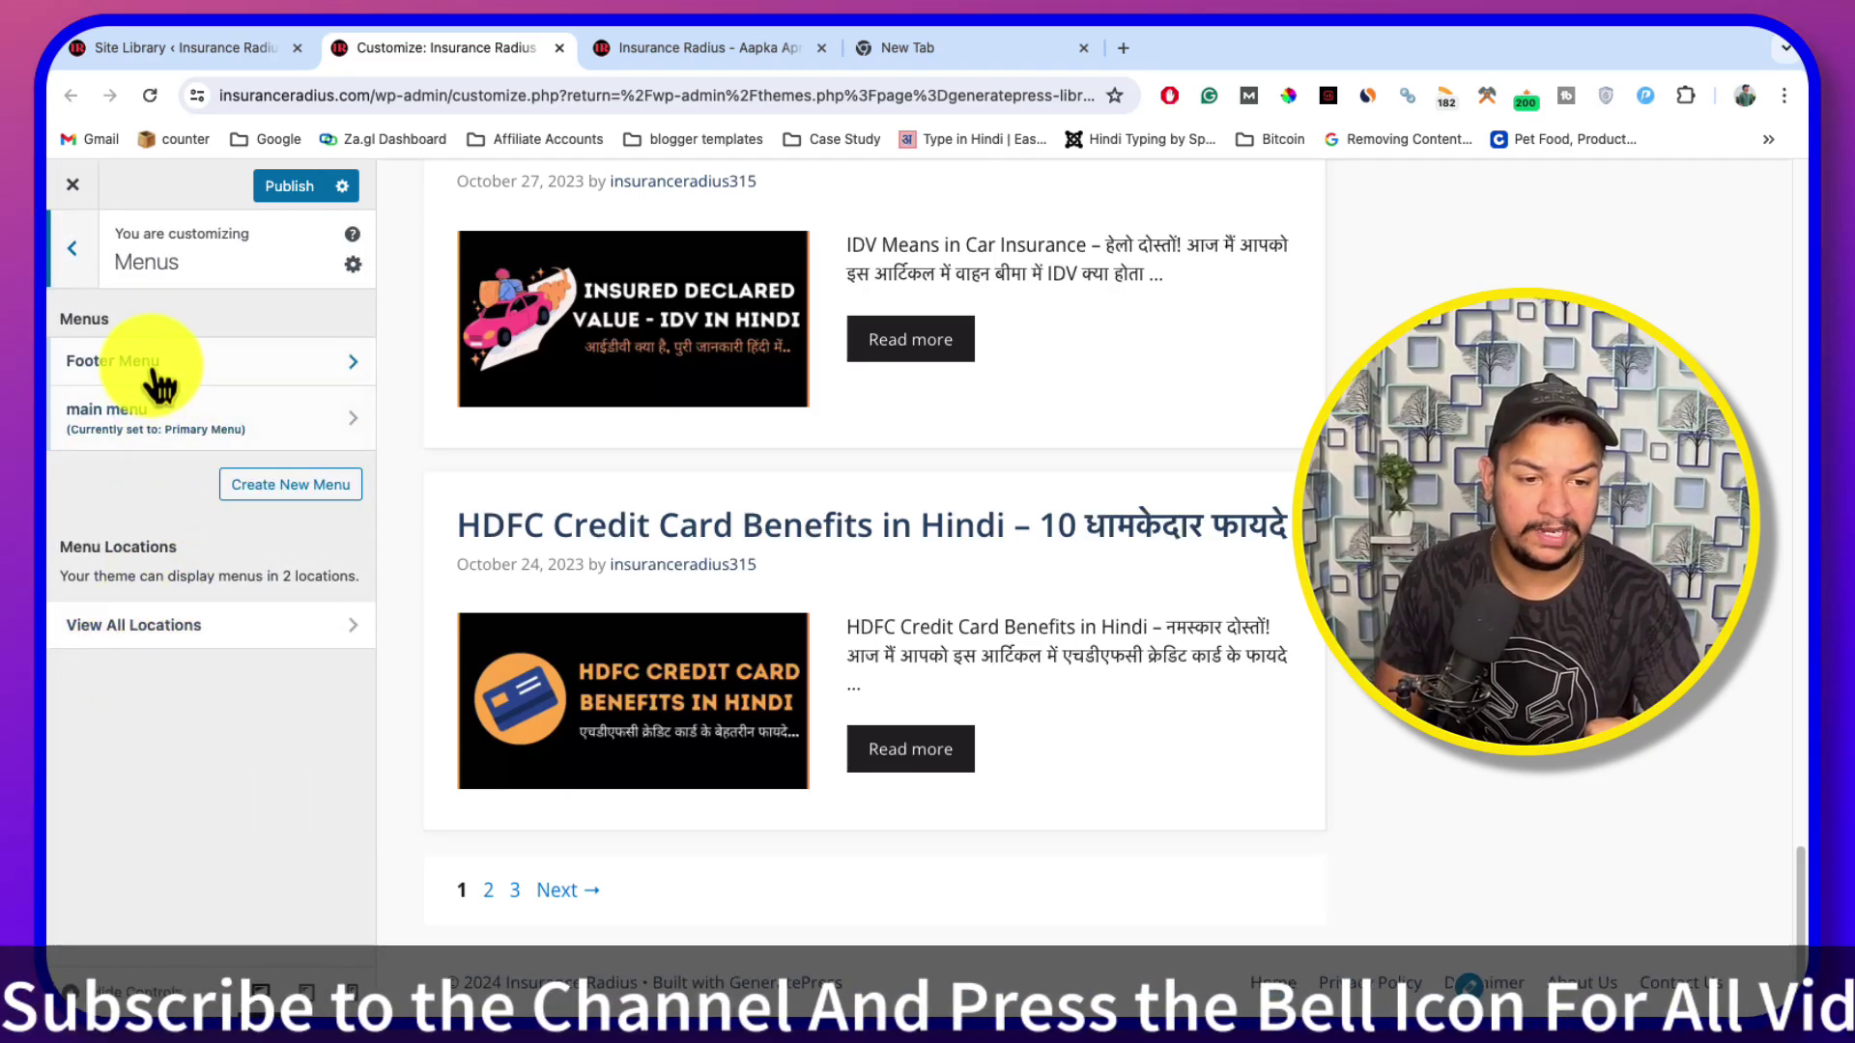
pyautogui.click(129, 365)
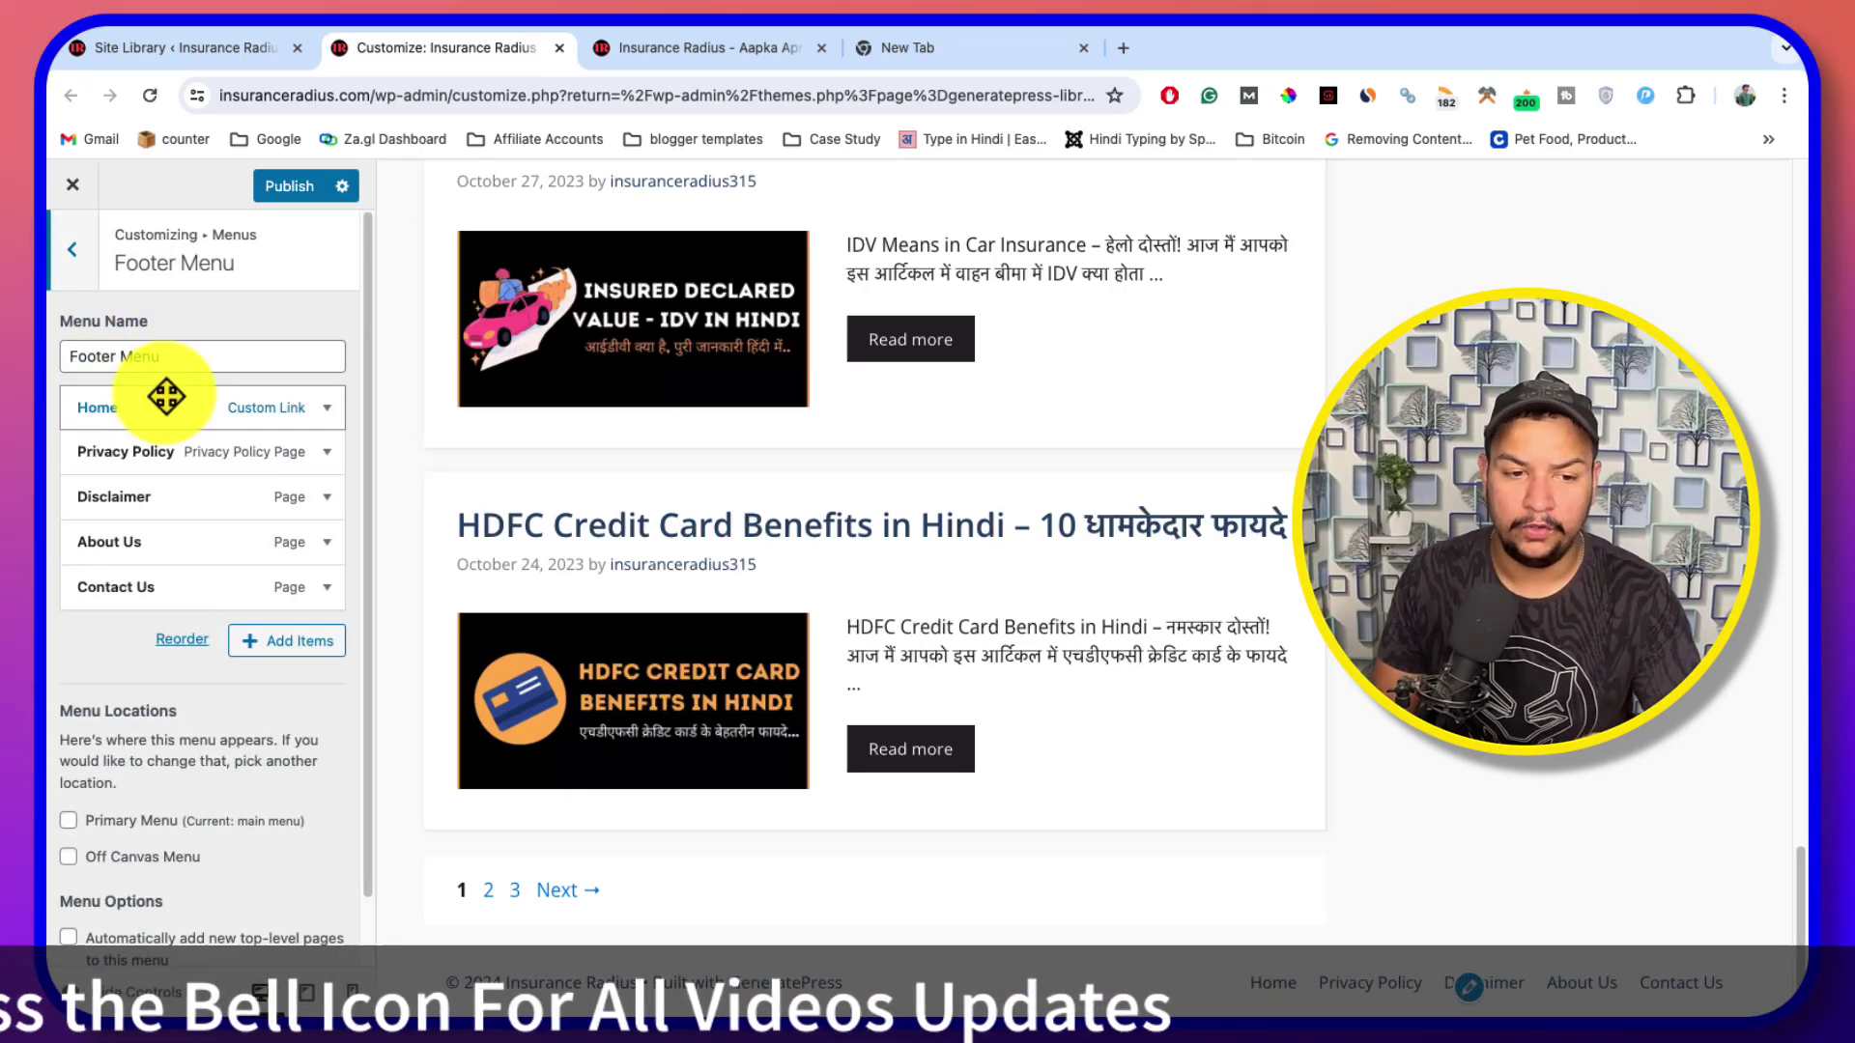
pyautogui.click(159, 411)
pyautogui.click(157, 410)
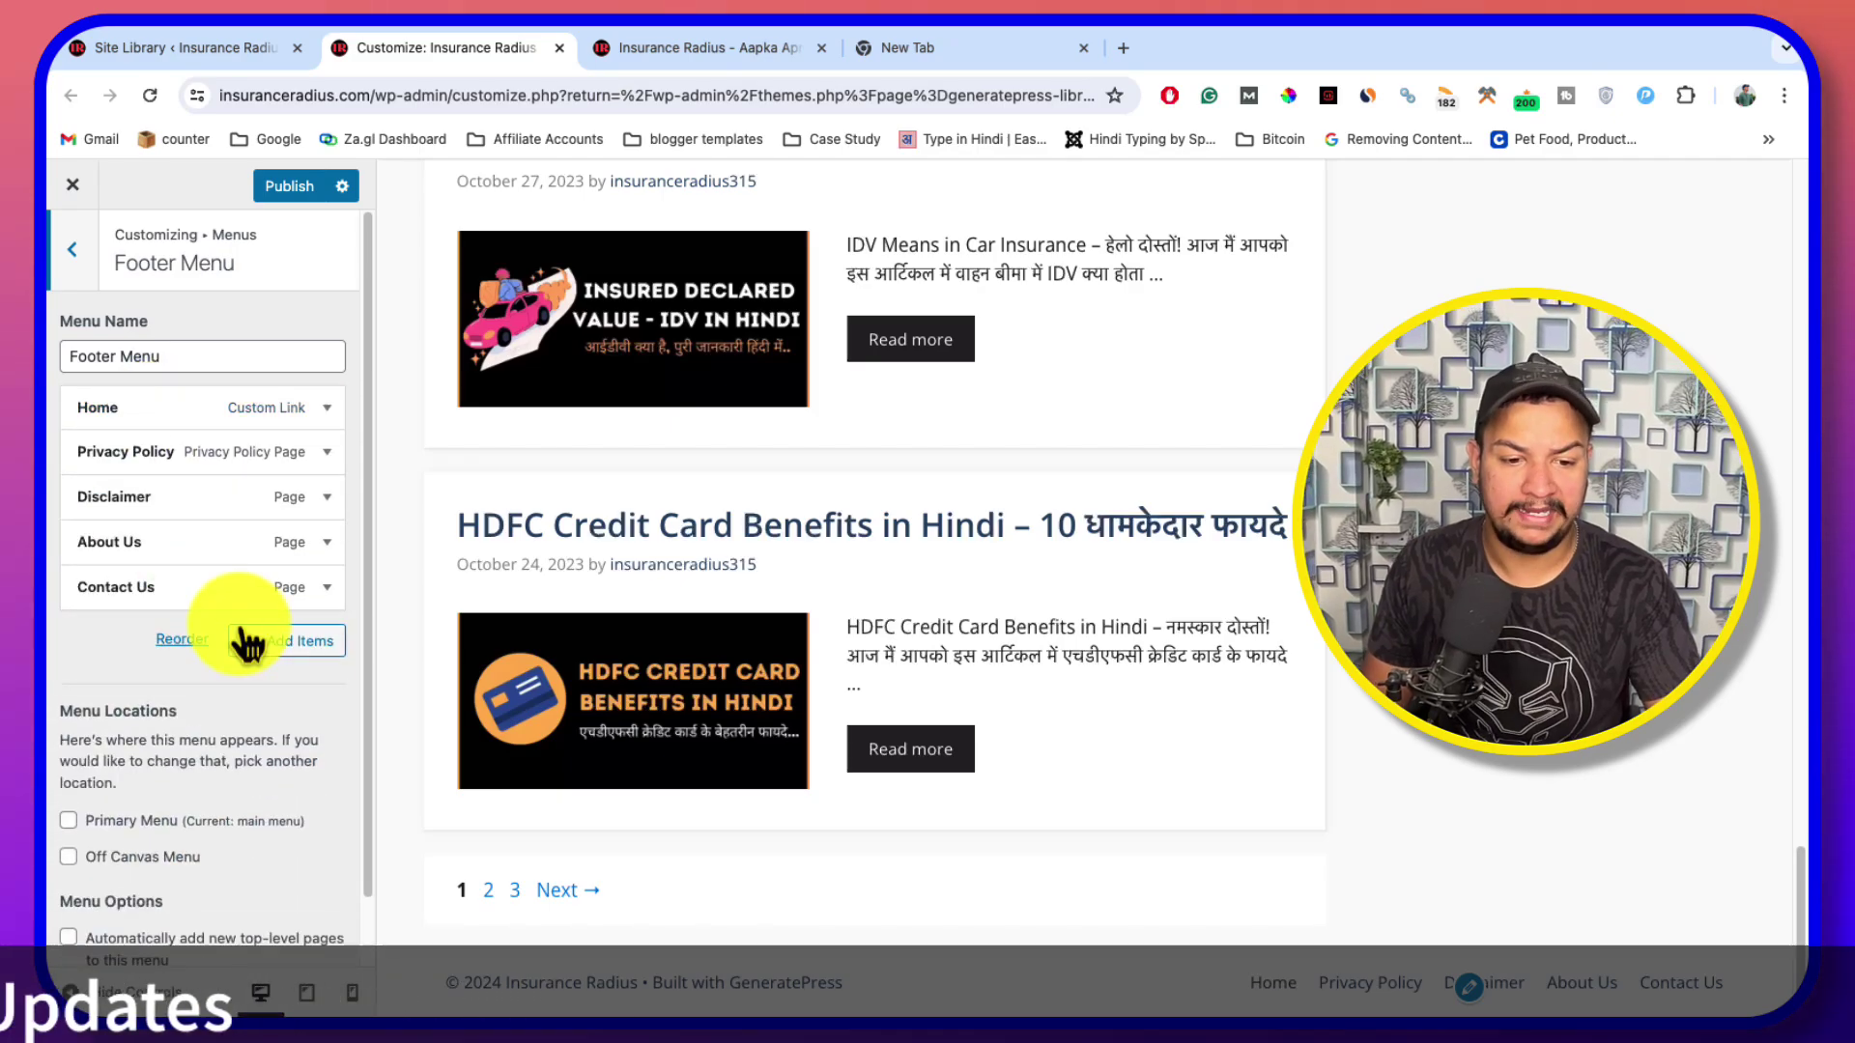
pyautogui.click(278, 642)
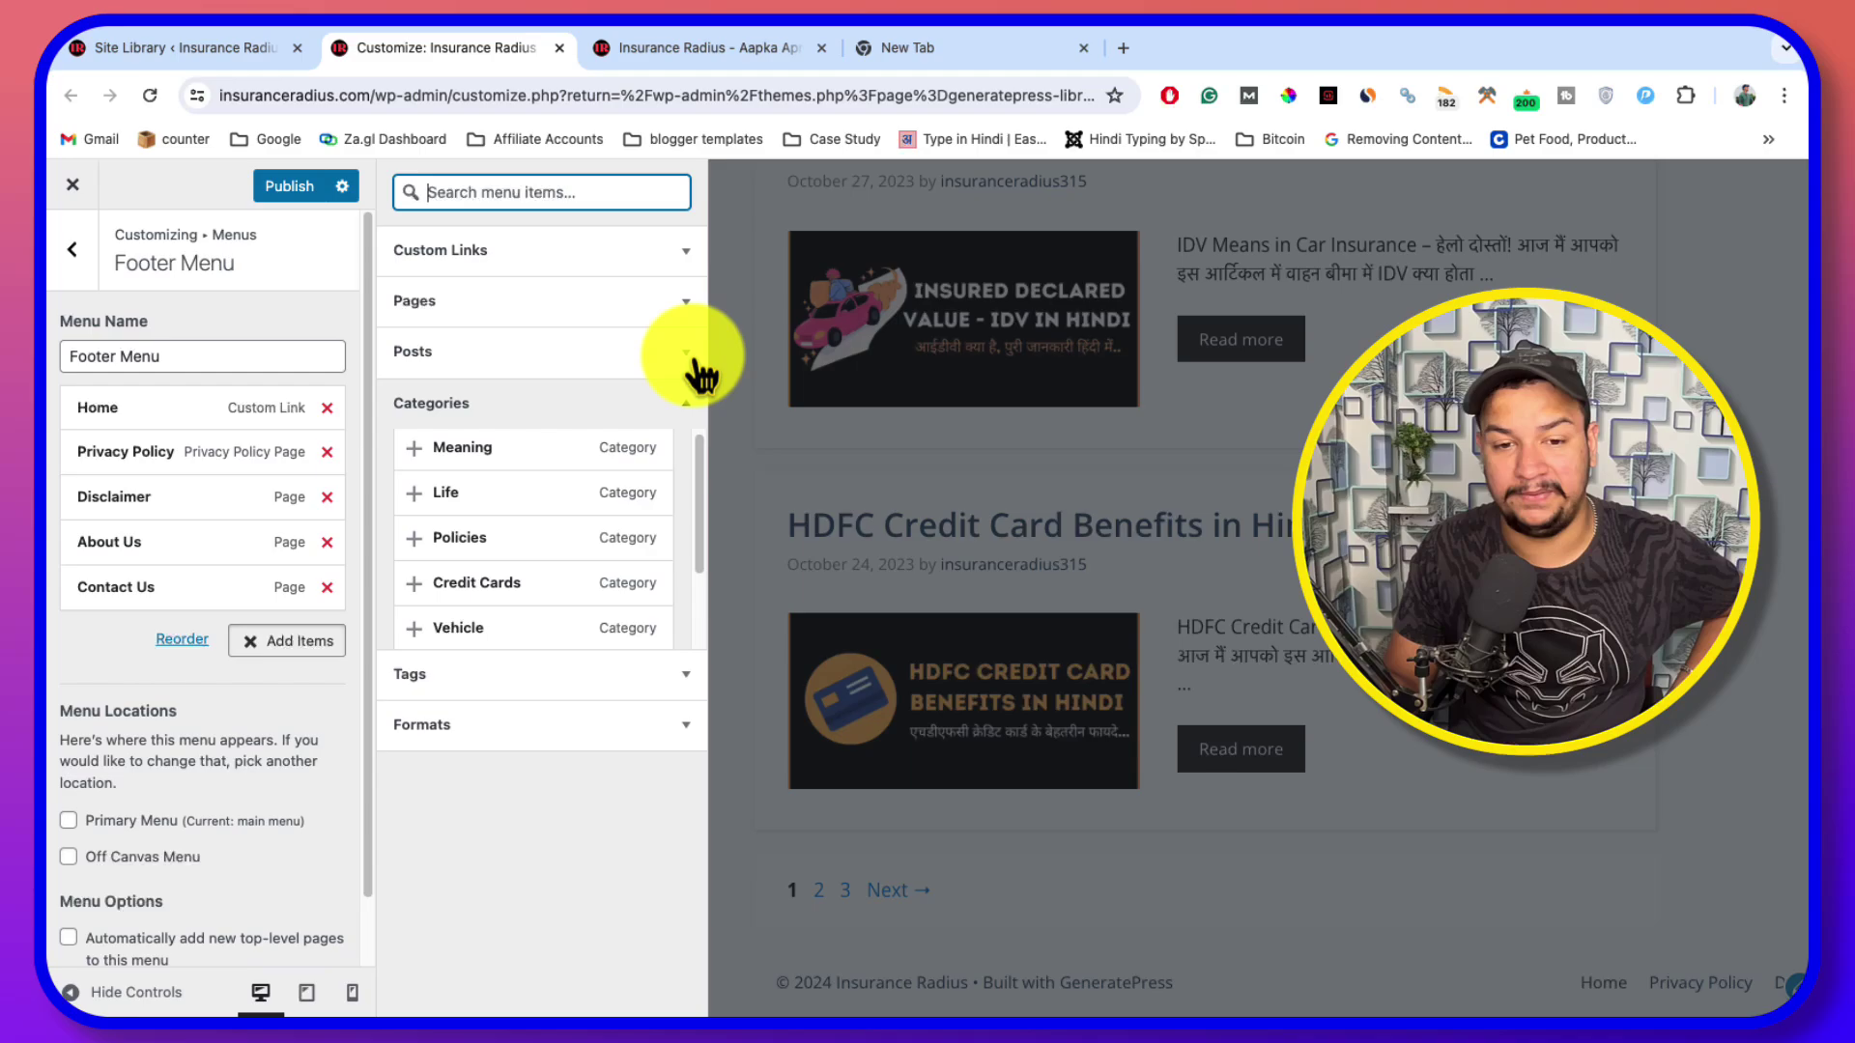
pyautogui.click(1174, 918)
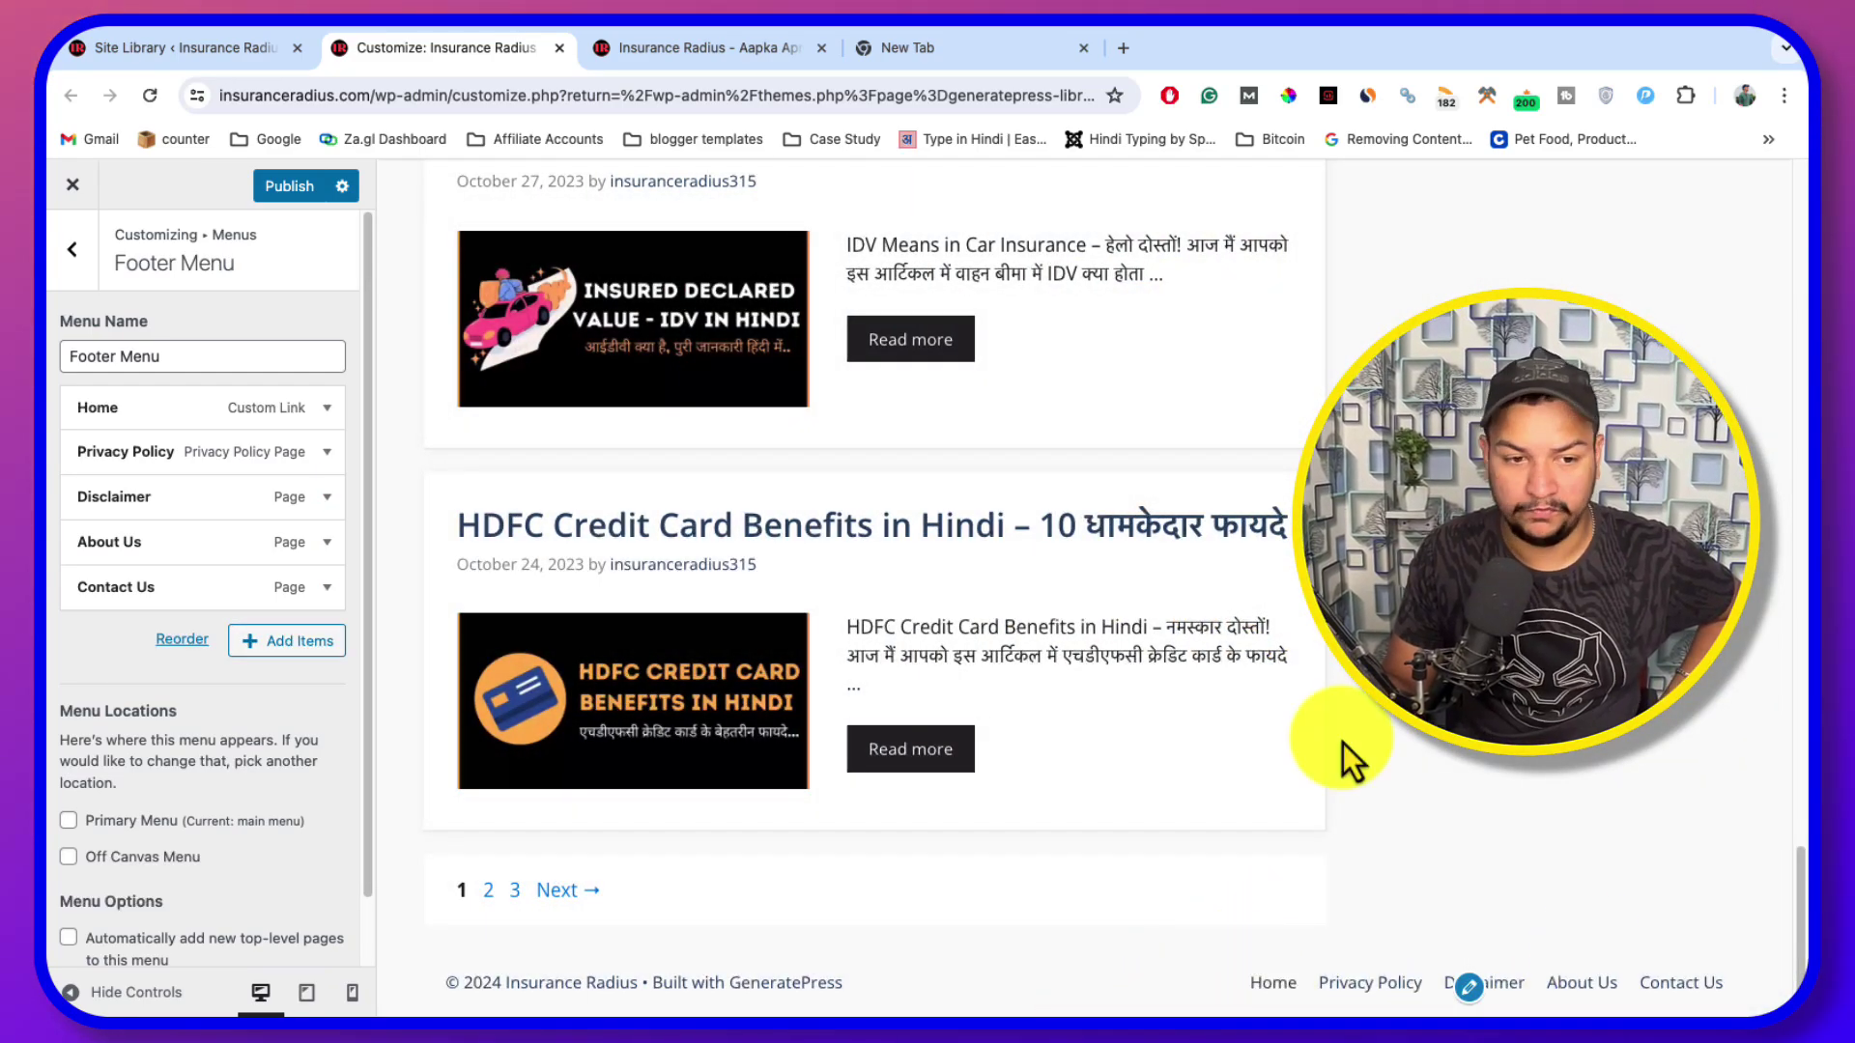
# Check the Header layout settings and open the Primary Navigation layout settings with the site preview at the header
pyautogui.click(71, 266)
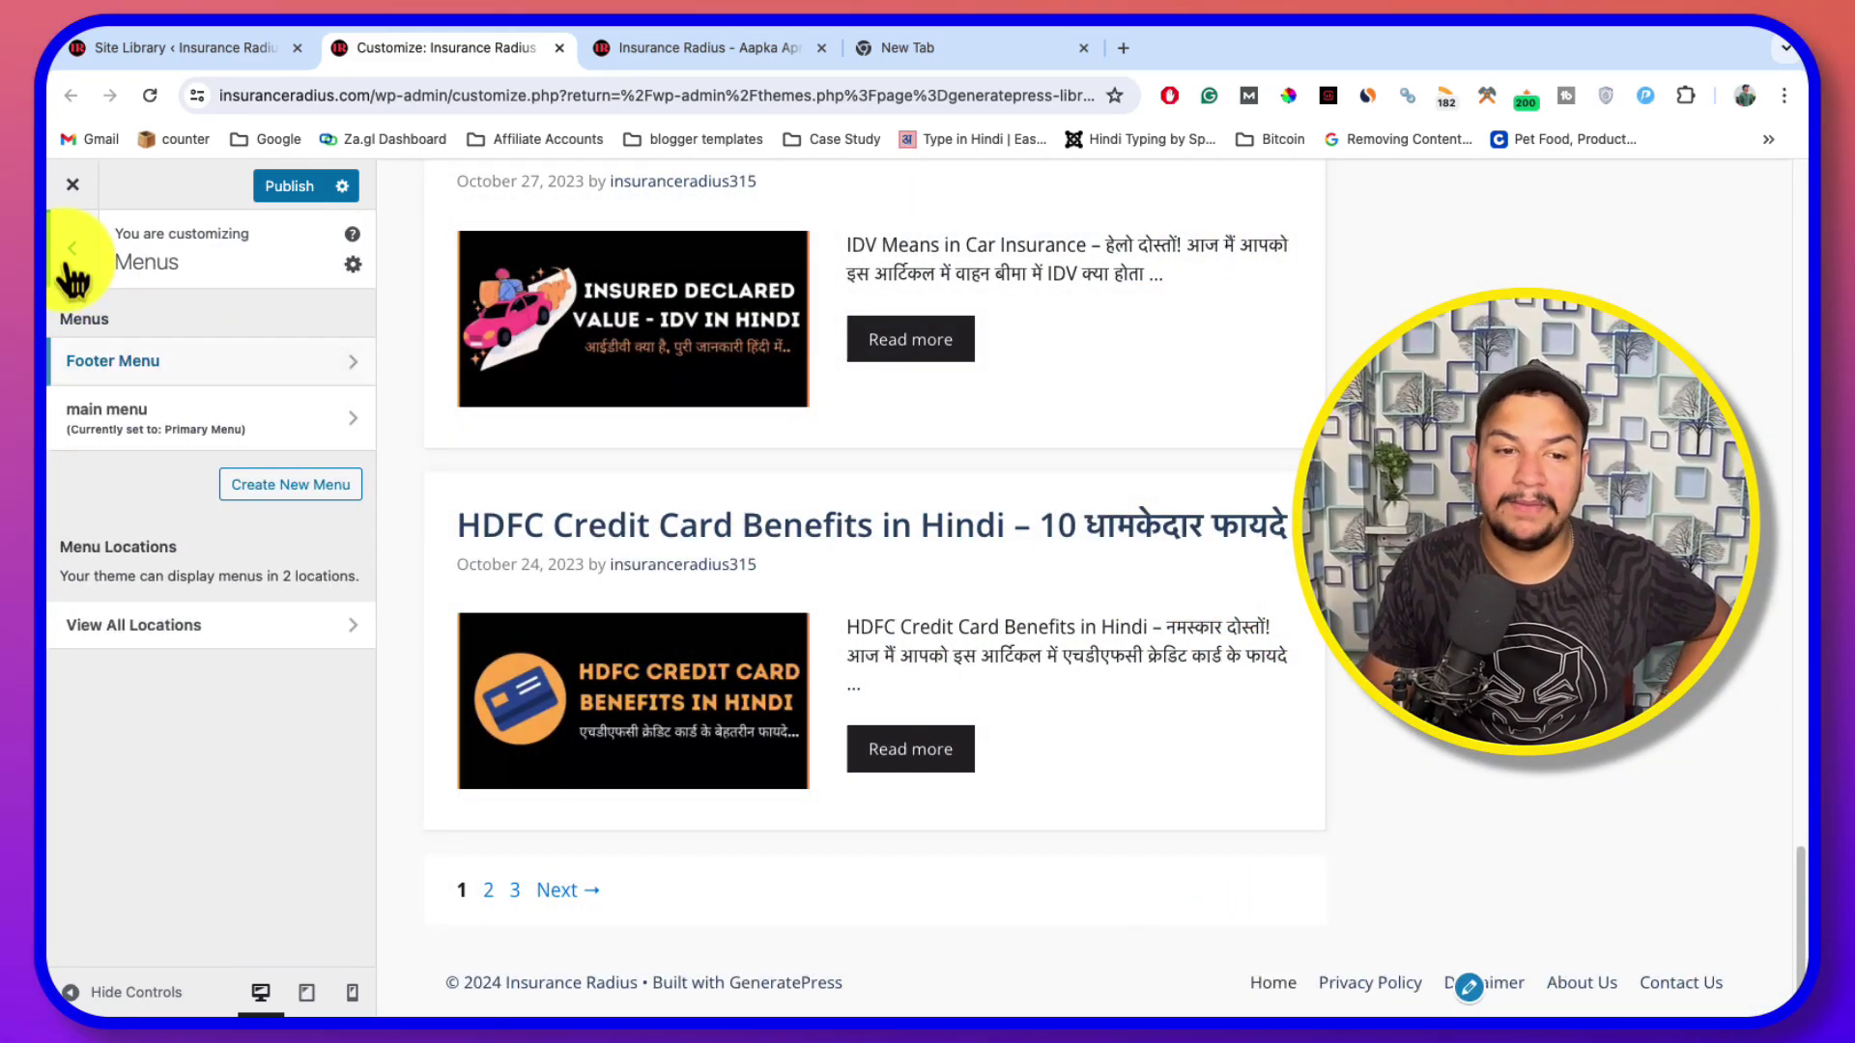
pyautogui.click(69, 262)
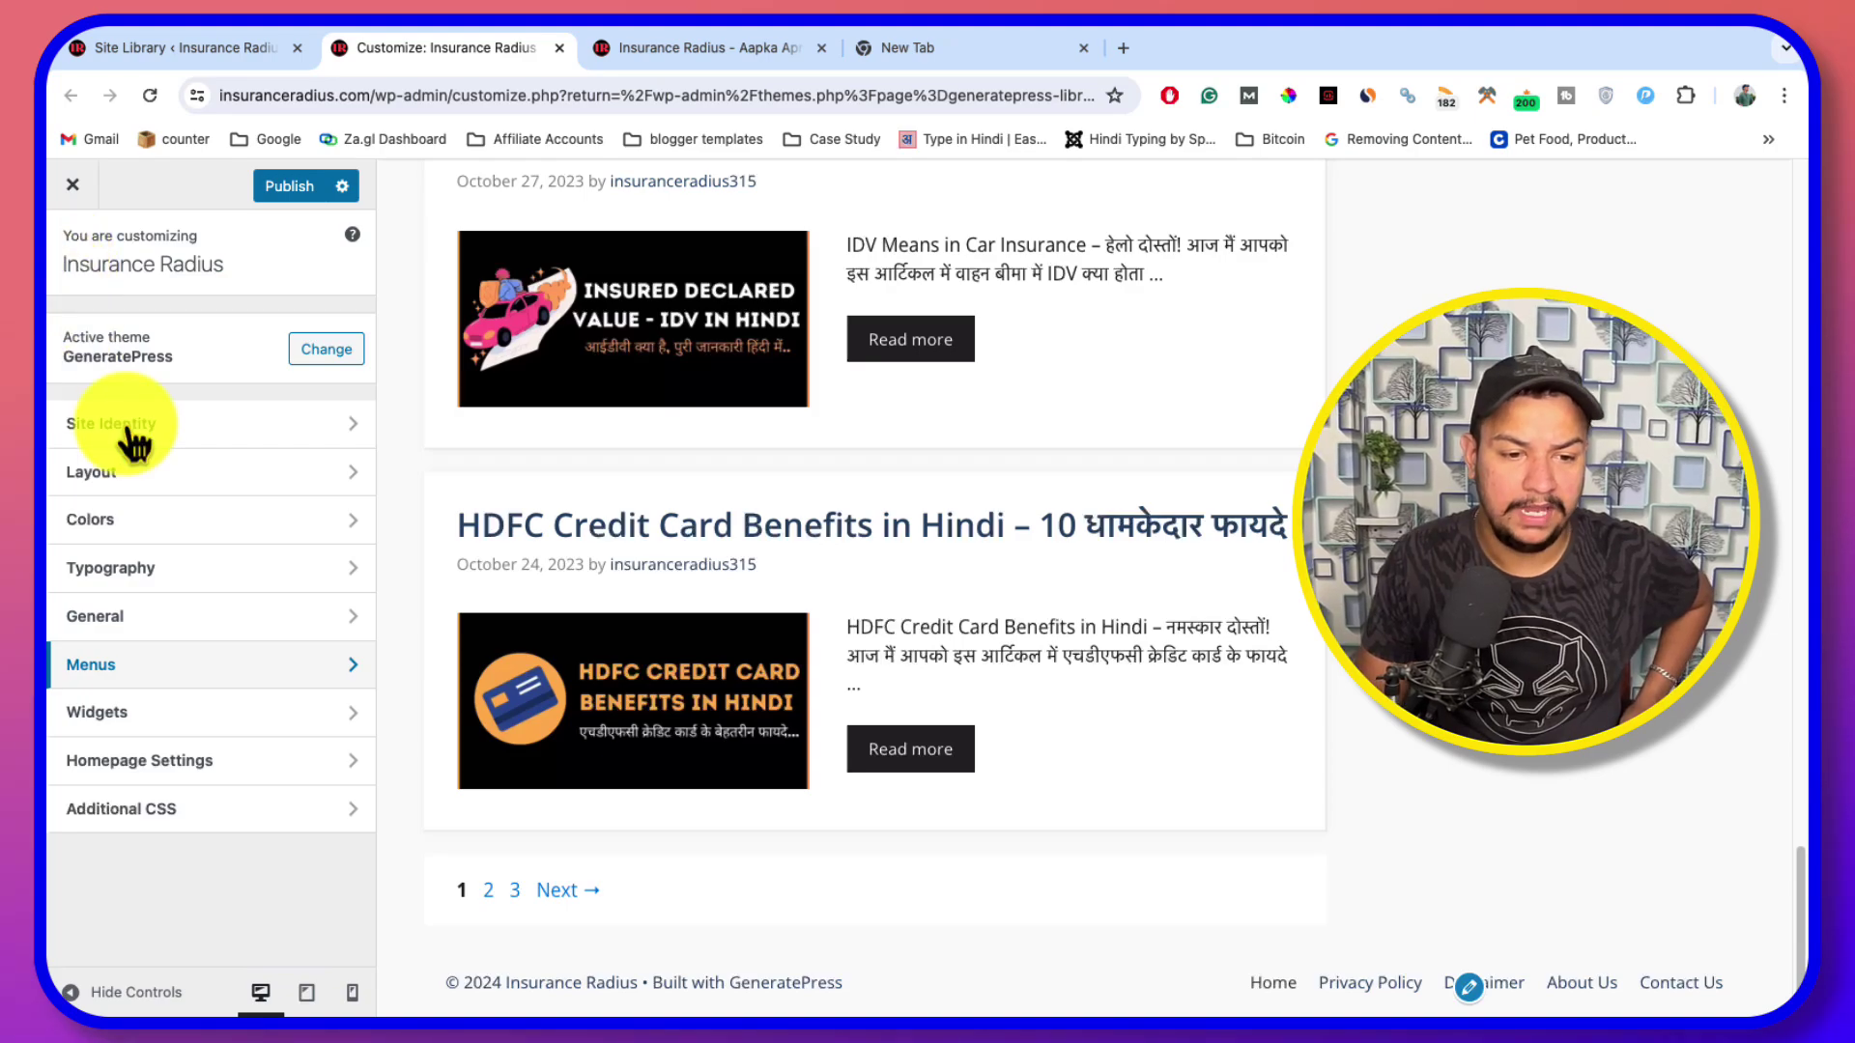
pyautogui.click(167, 474)
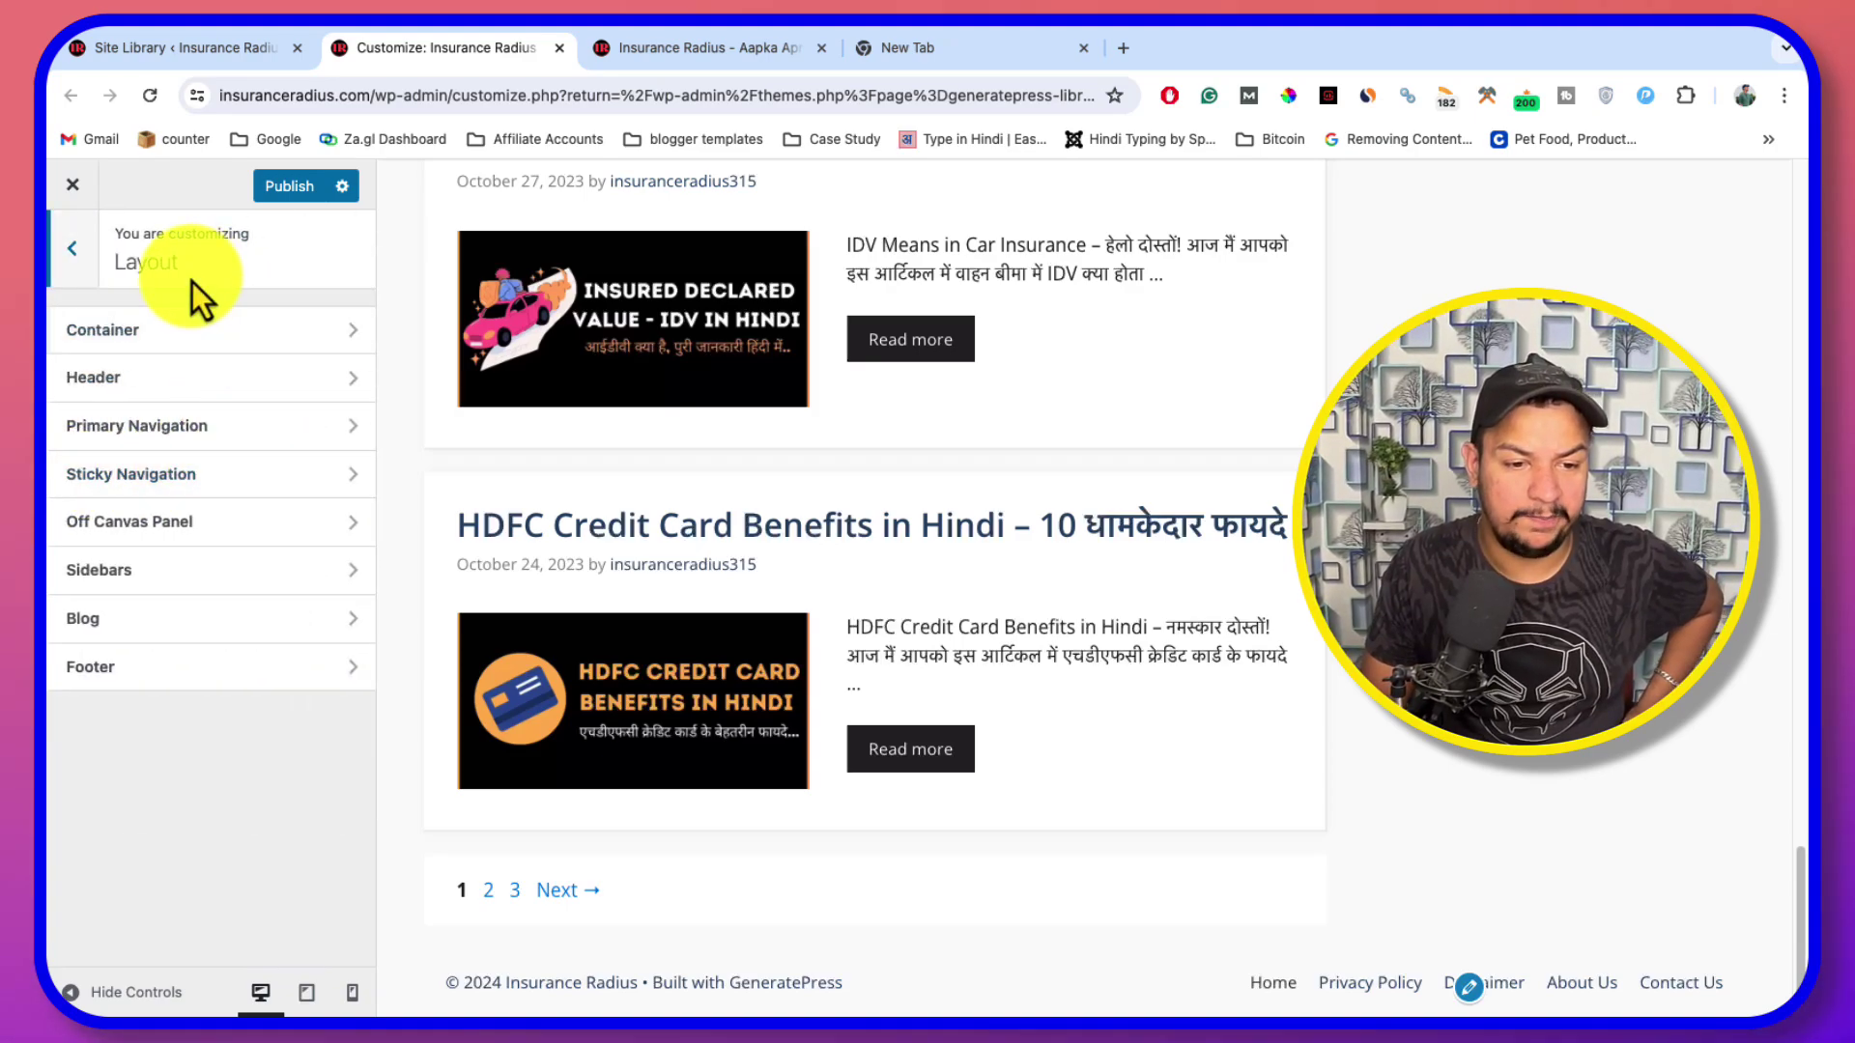
pyautogui.click(142, 391)
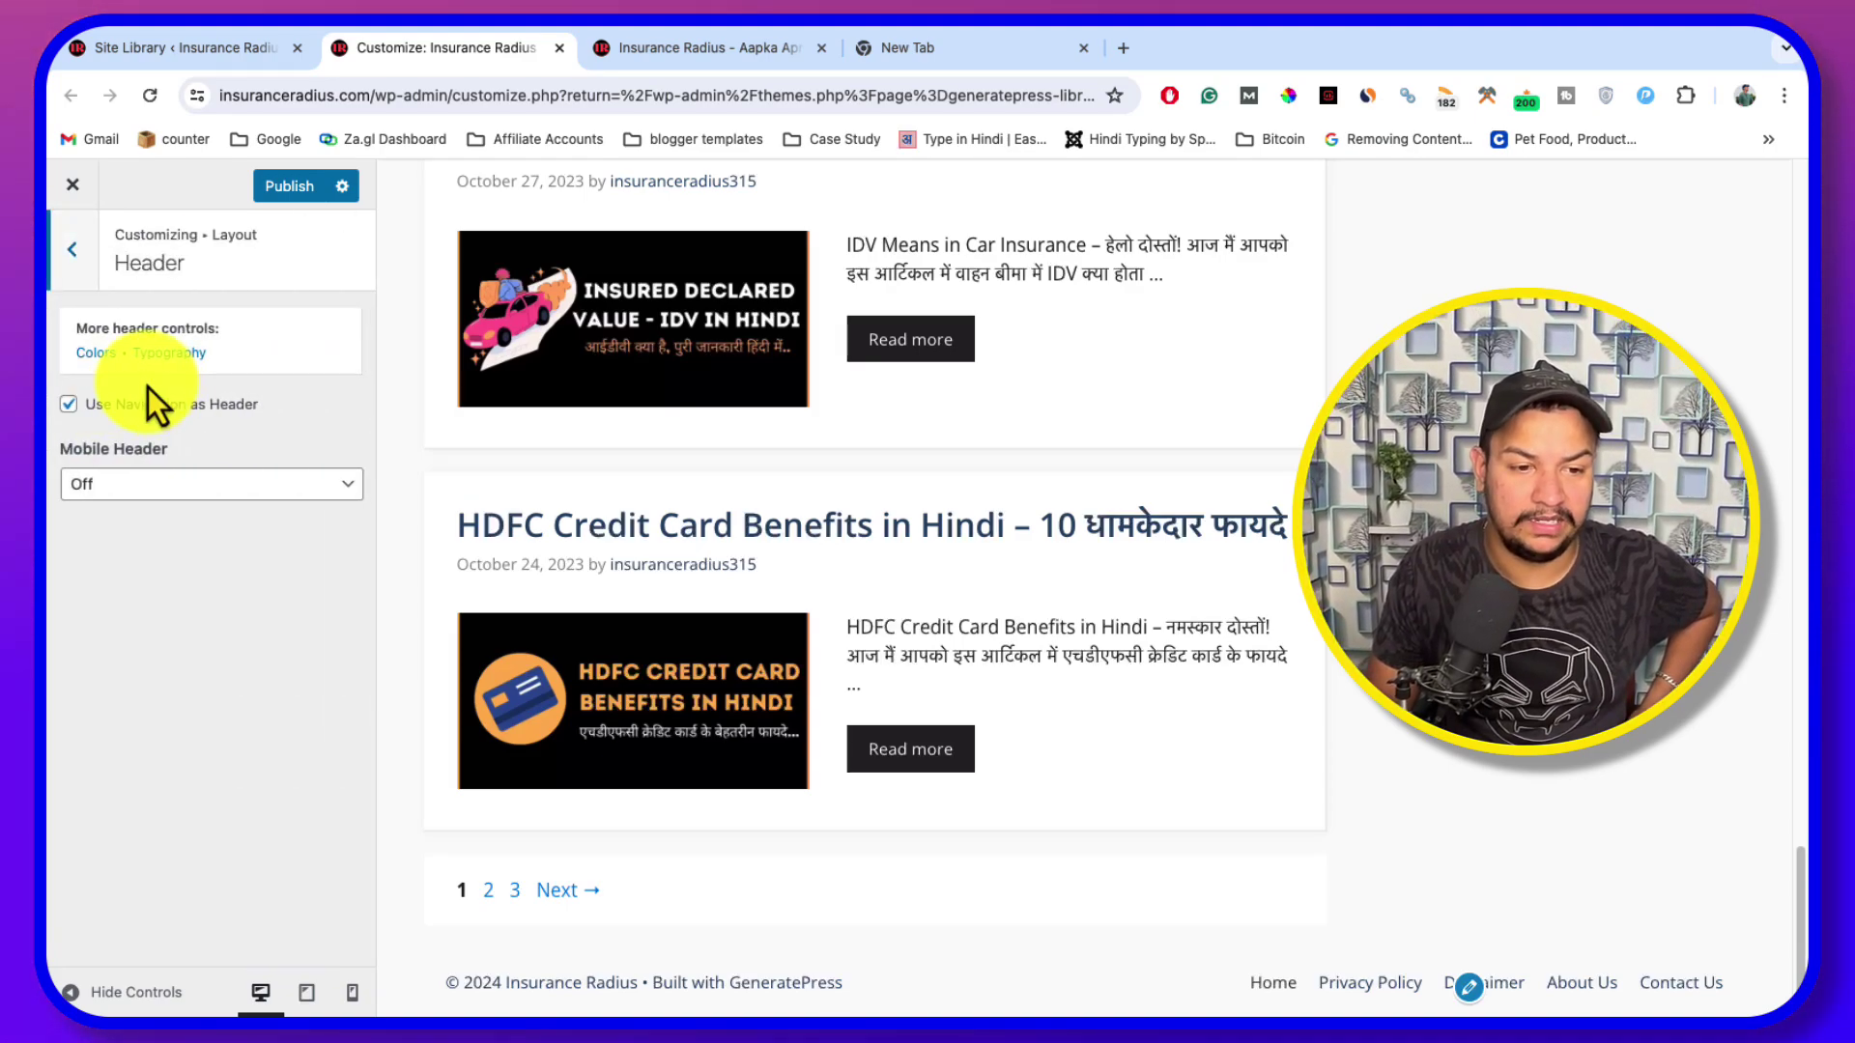
pyautogui.click(85, 253)
pyautogui.click(199, 431)
pyautogui.scroll(3, 963, 514)
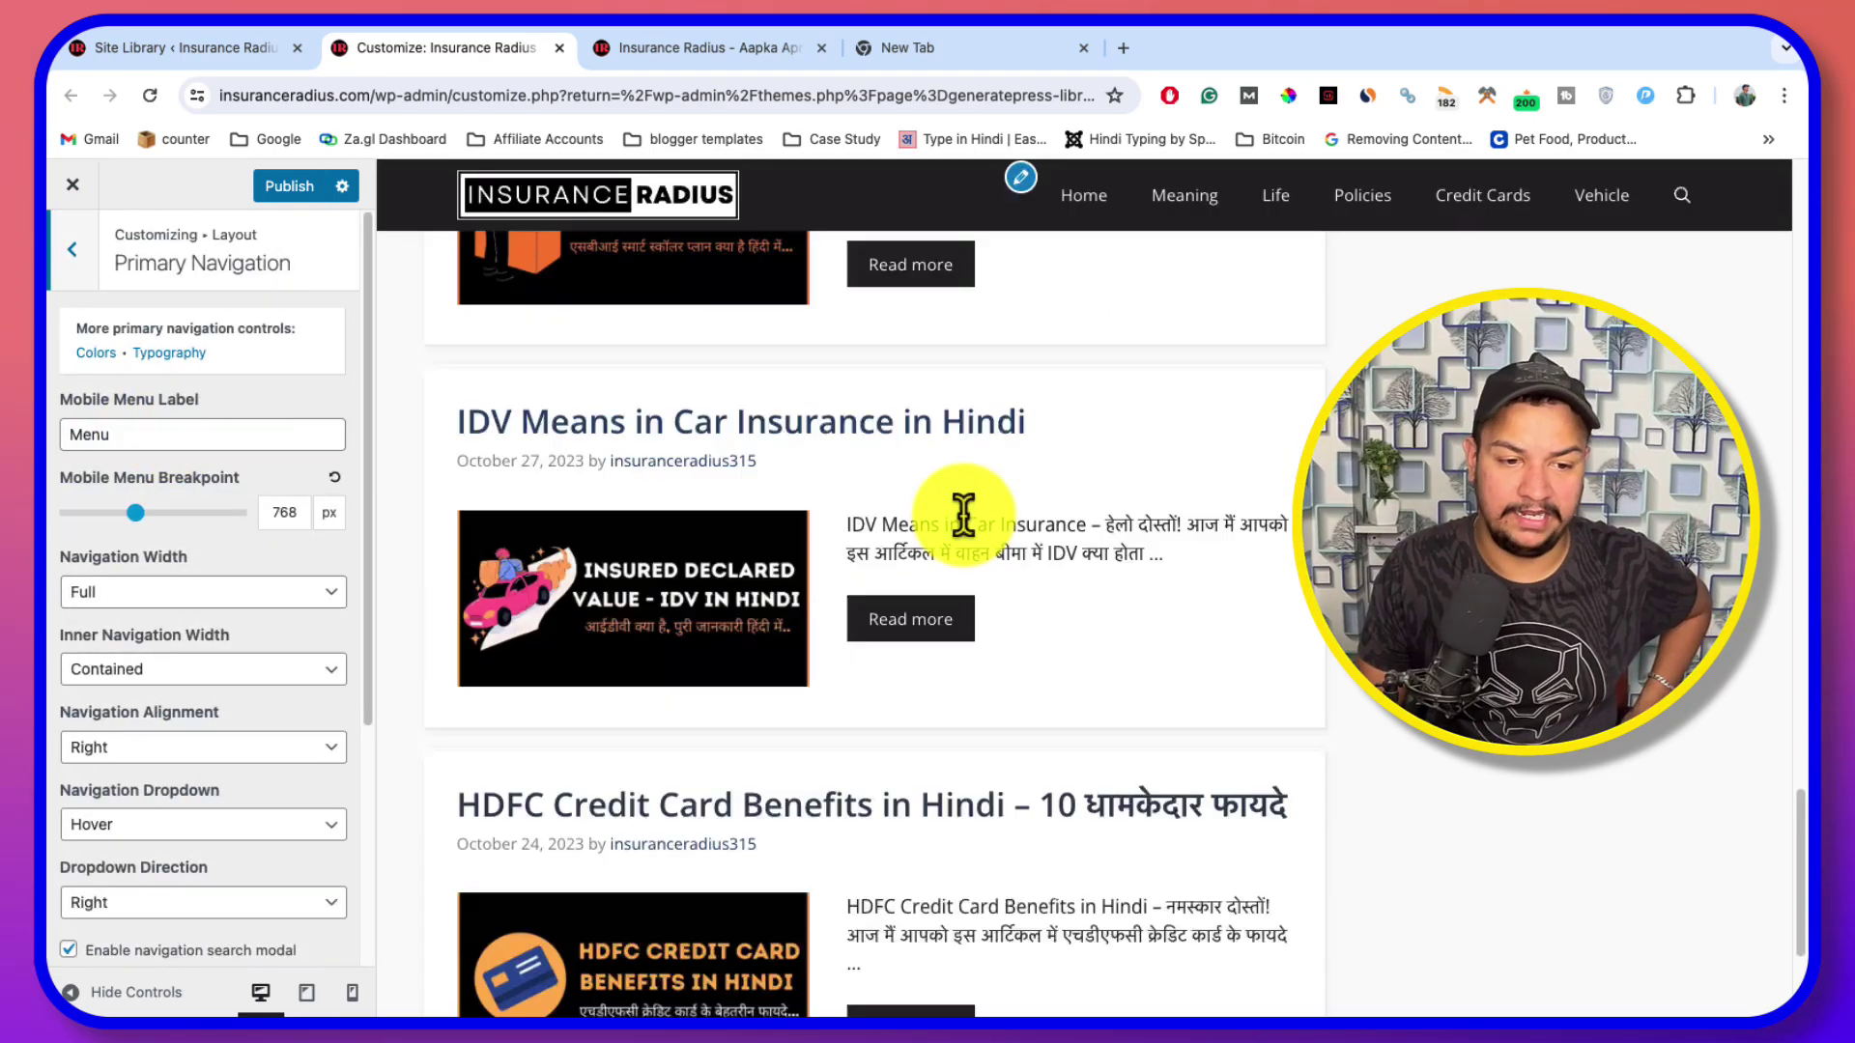
pyautogui.scroll(10, 963, 515)
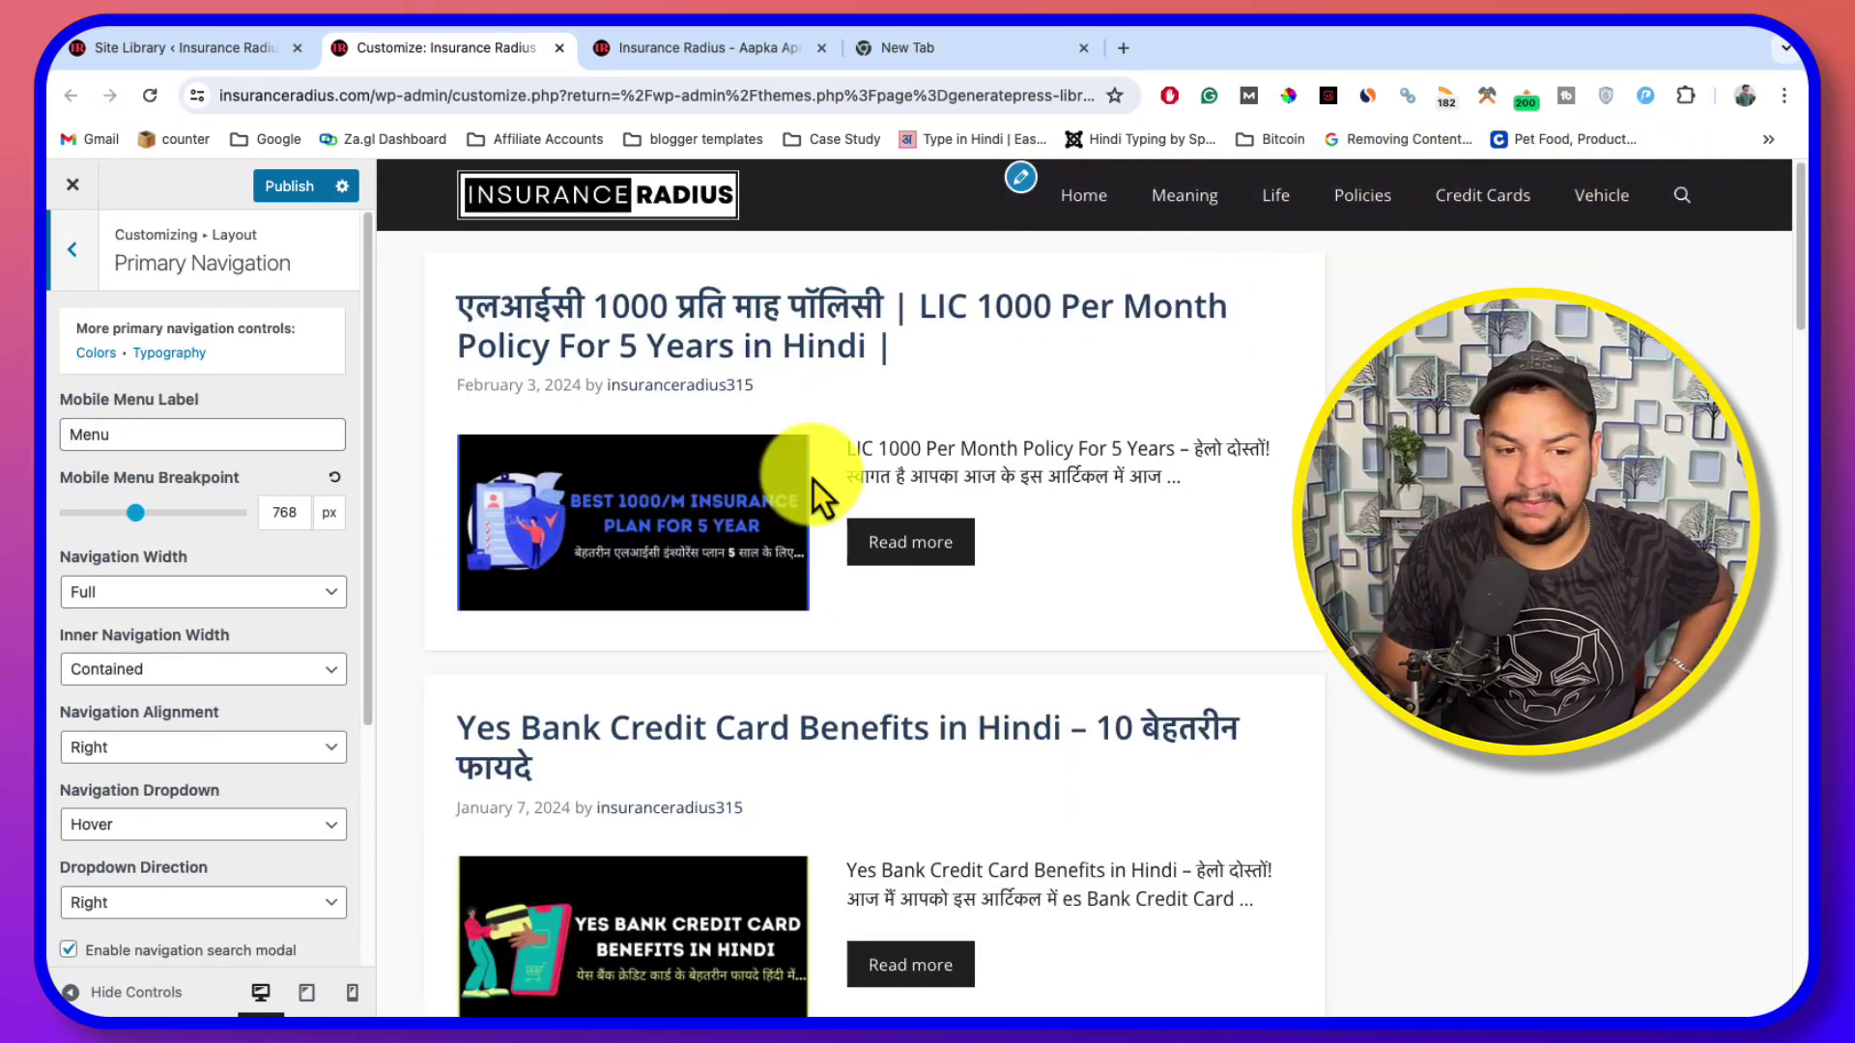
# Try a mobile menu breakpoint of 465 px and reset it to the default
pyautogui.moveTo(138, 522); pyautogui.dragTo(113, 530)
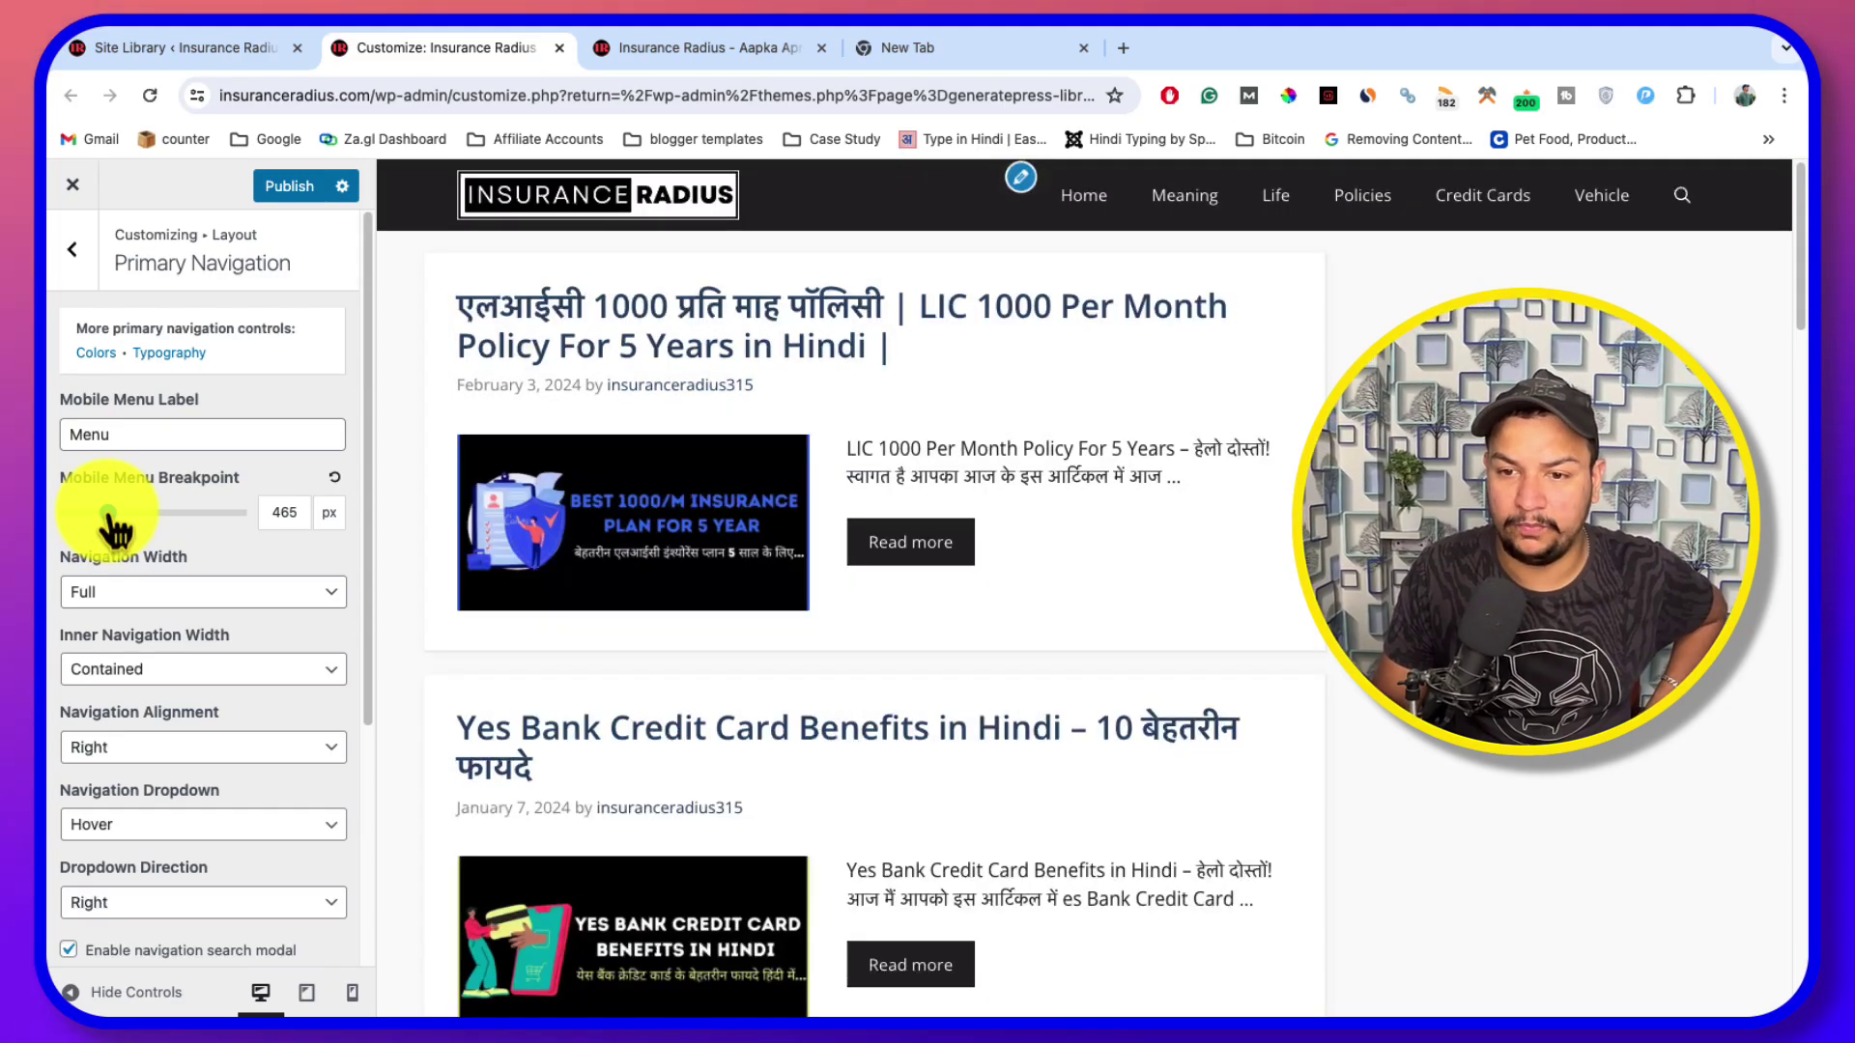
pyautogui.click(334, 478)
pyautogui.click(335, 479)
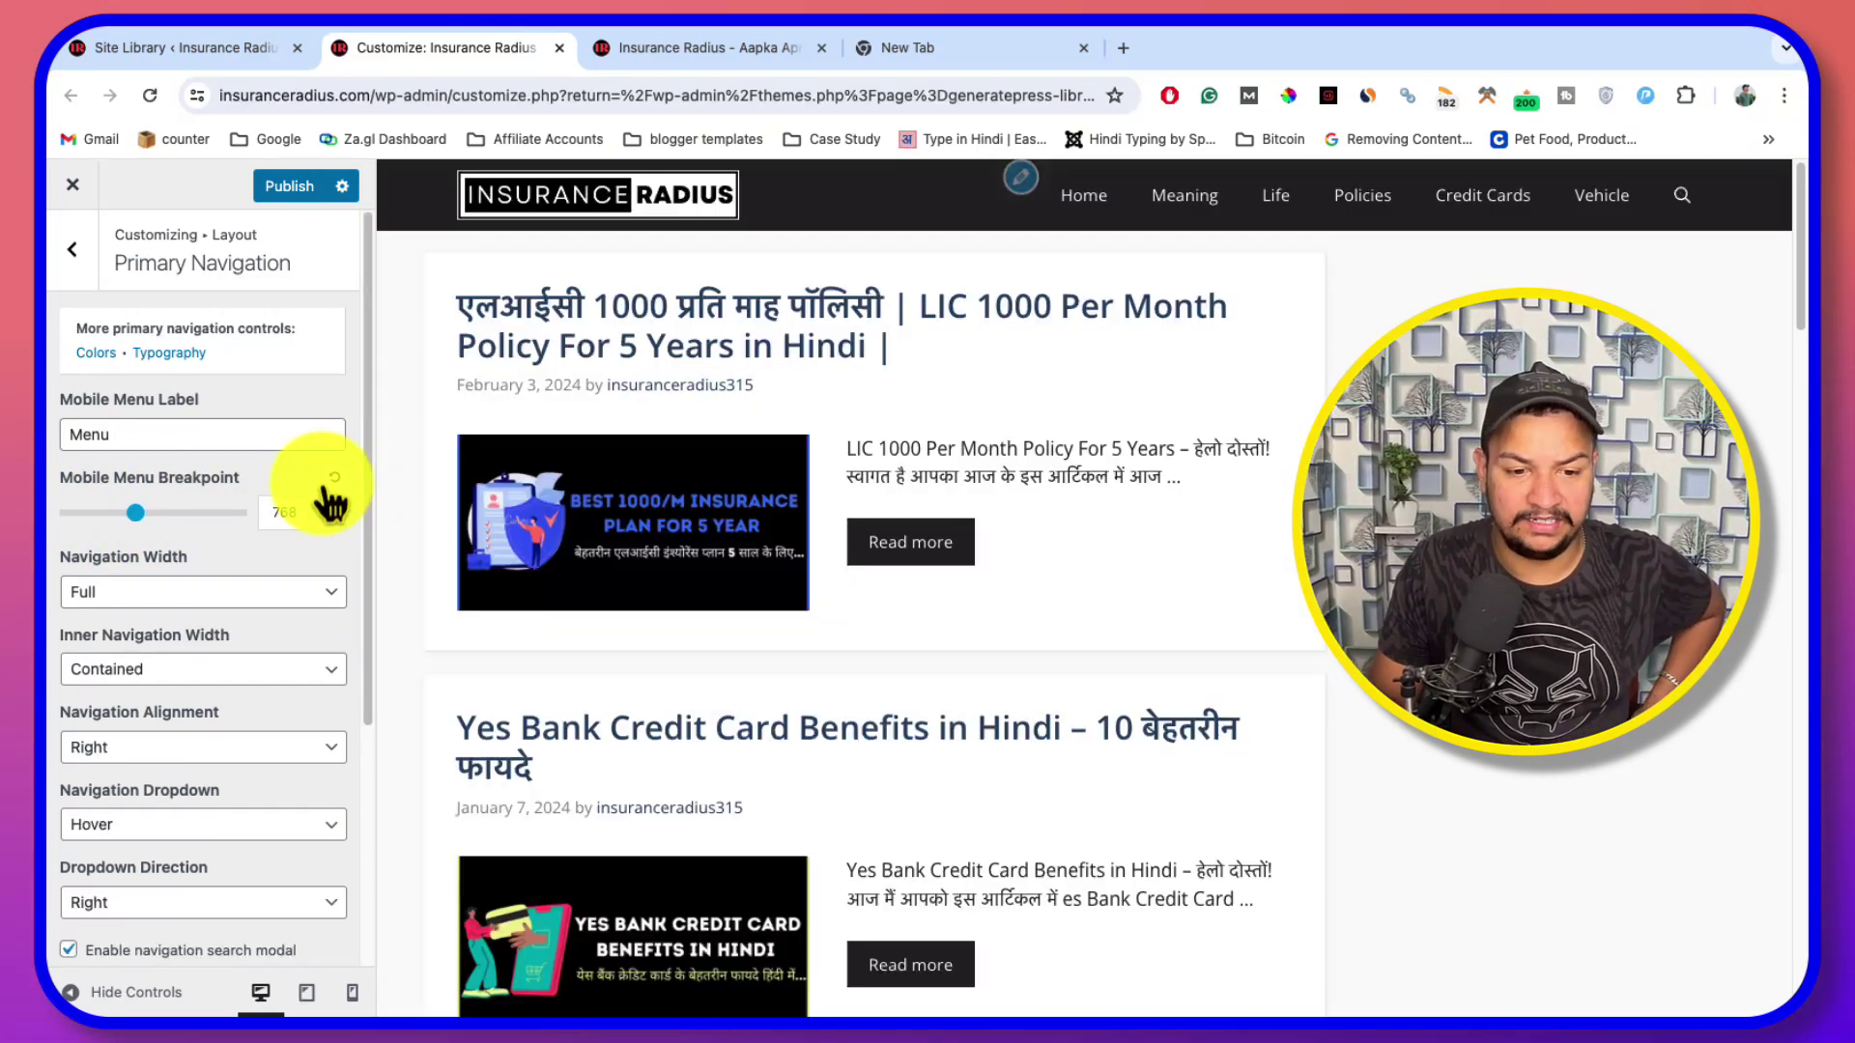
# Try the Contained navigation width and examine the header with the Customizer controls hidden
pyautogui.click(200, 597)
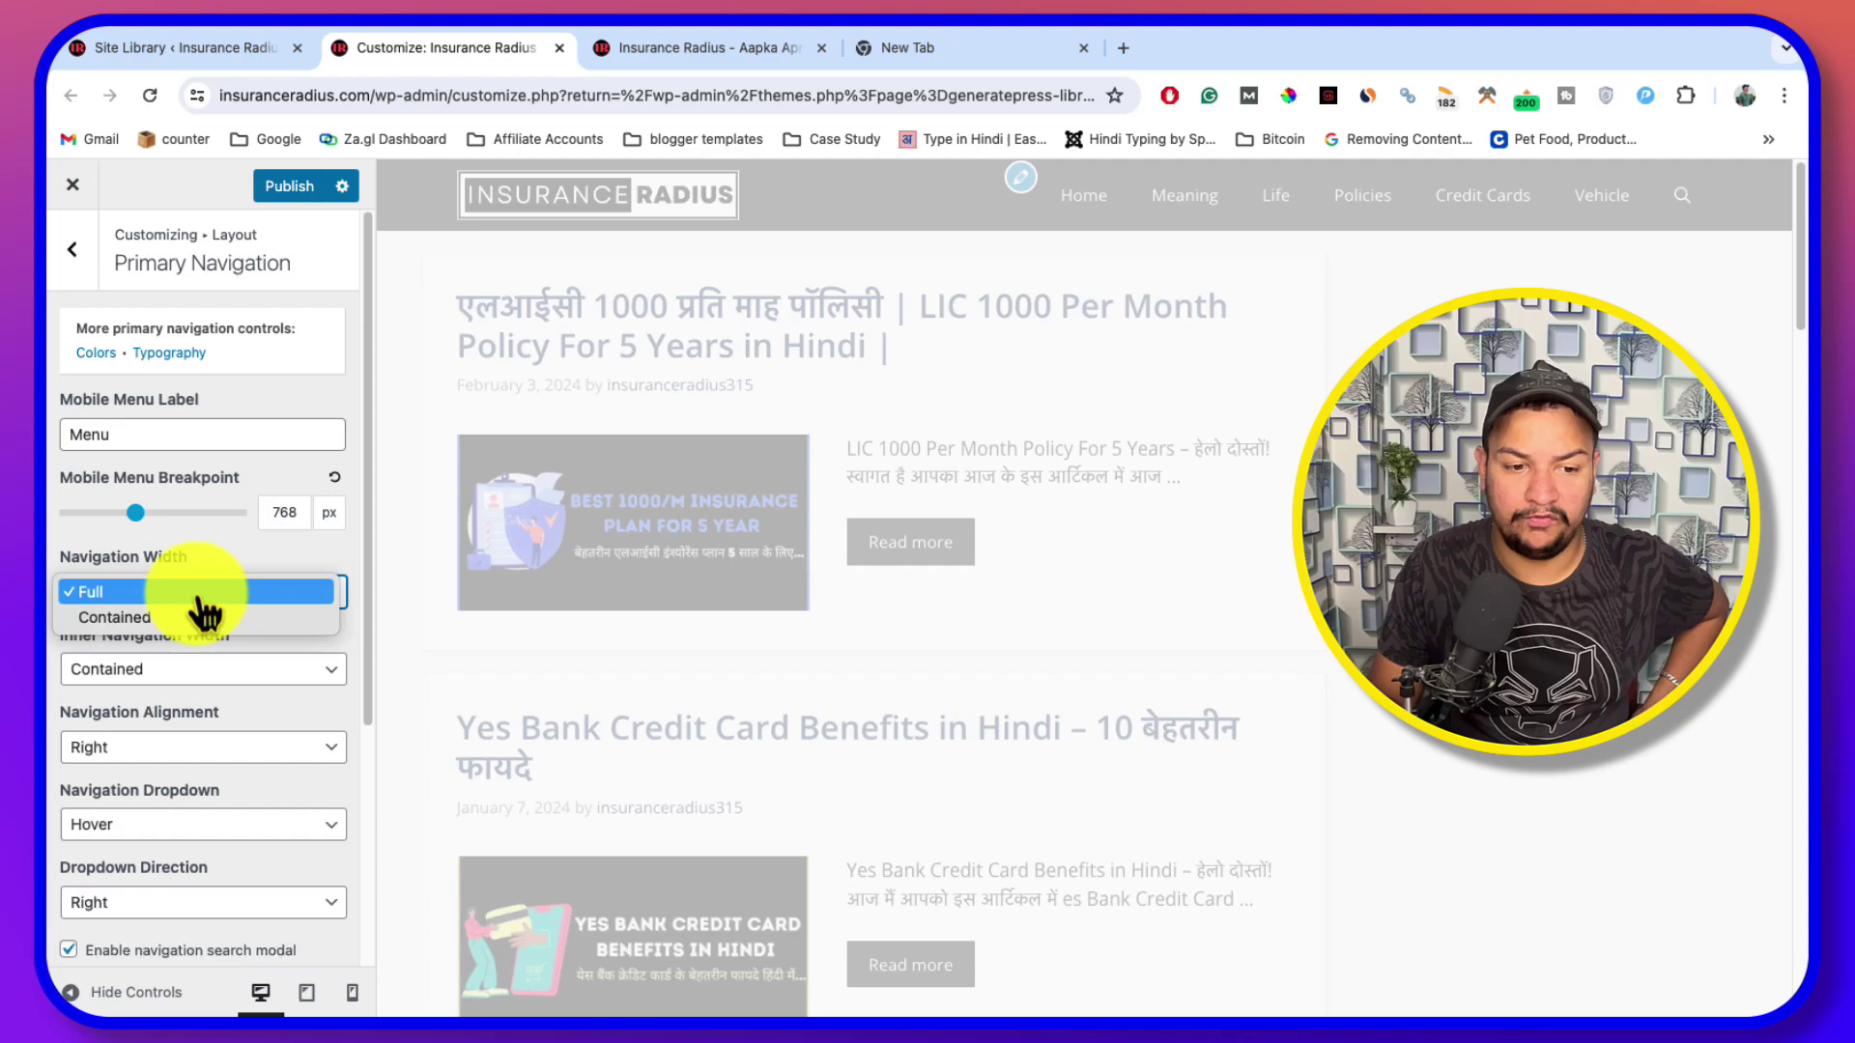
pyautogui.click(193, 601)
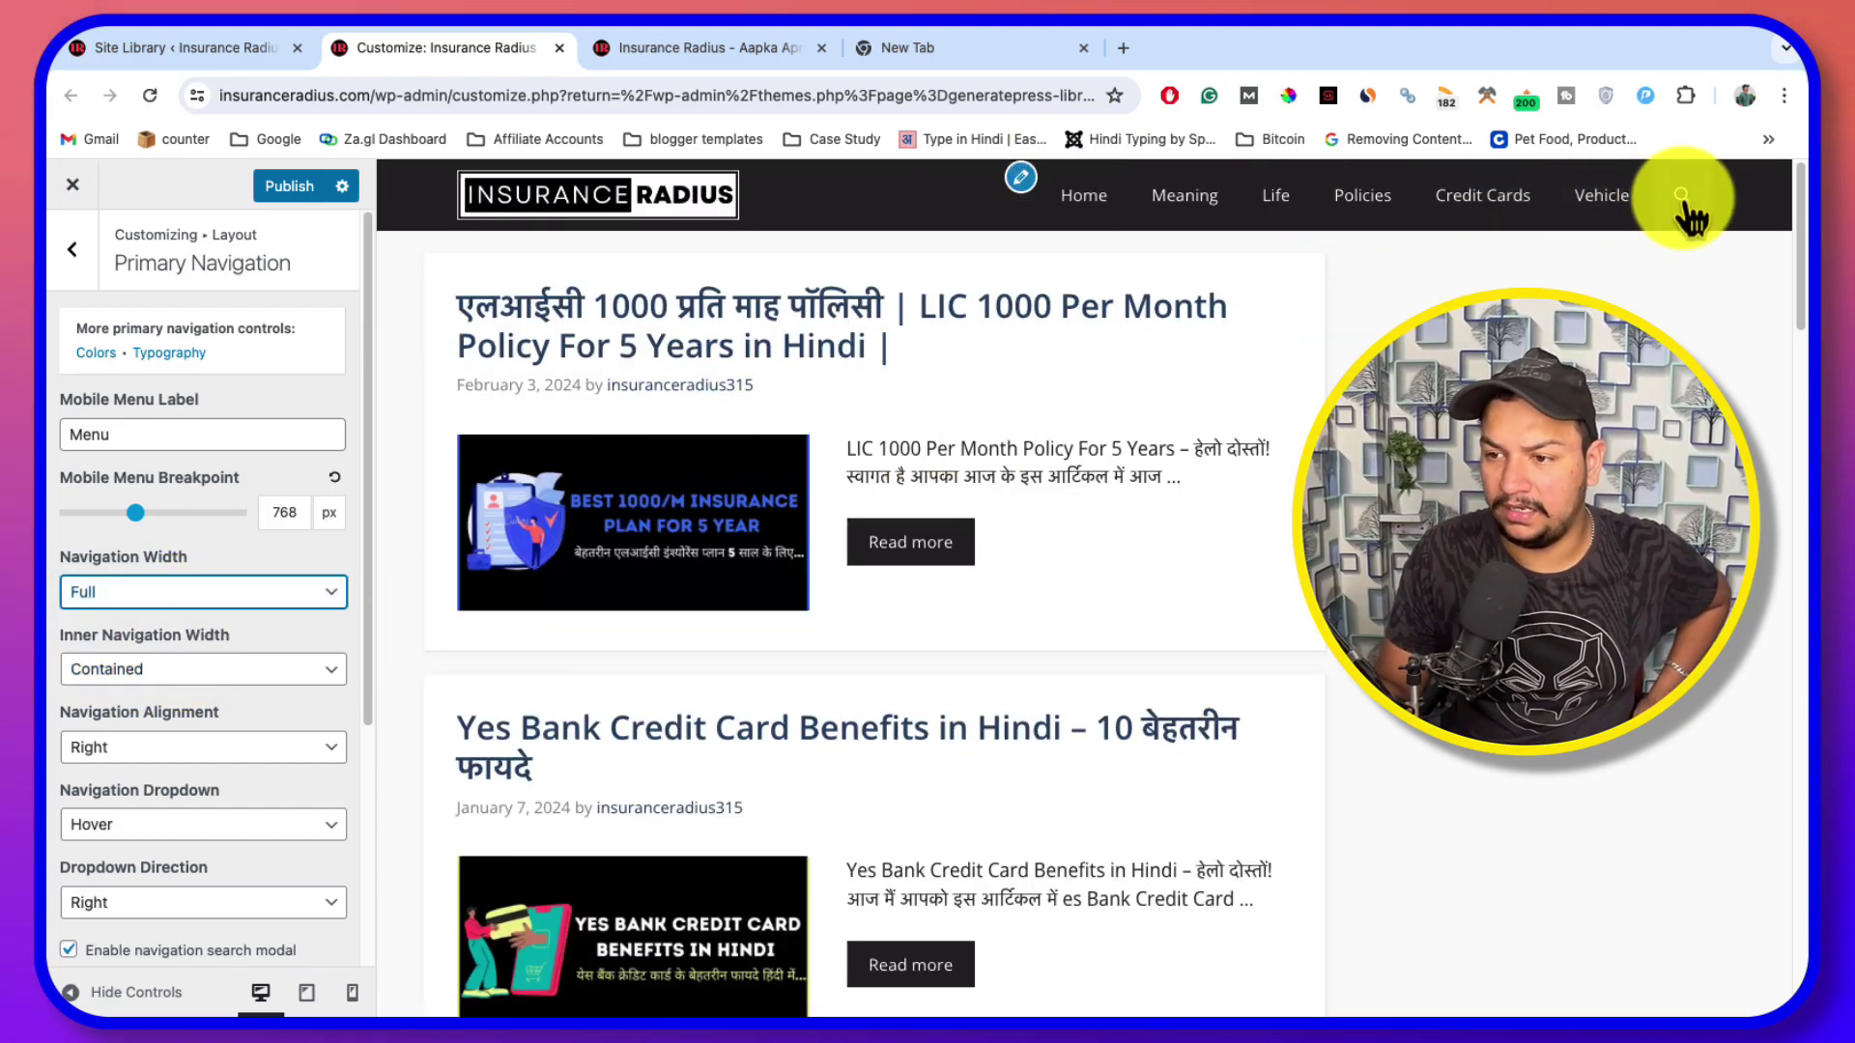
pyautogui.click(175, 605)
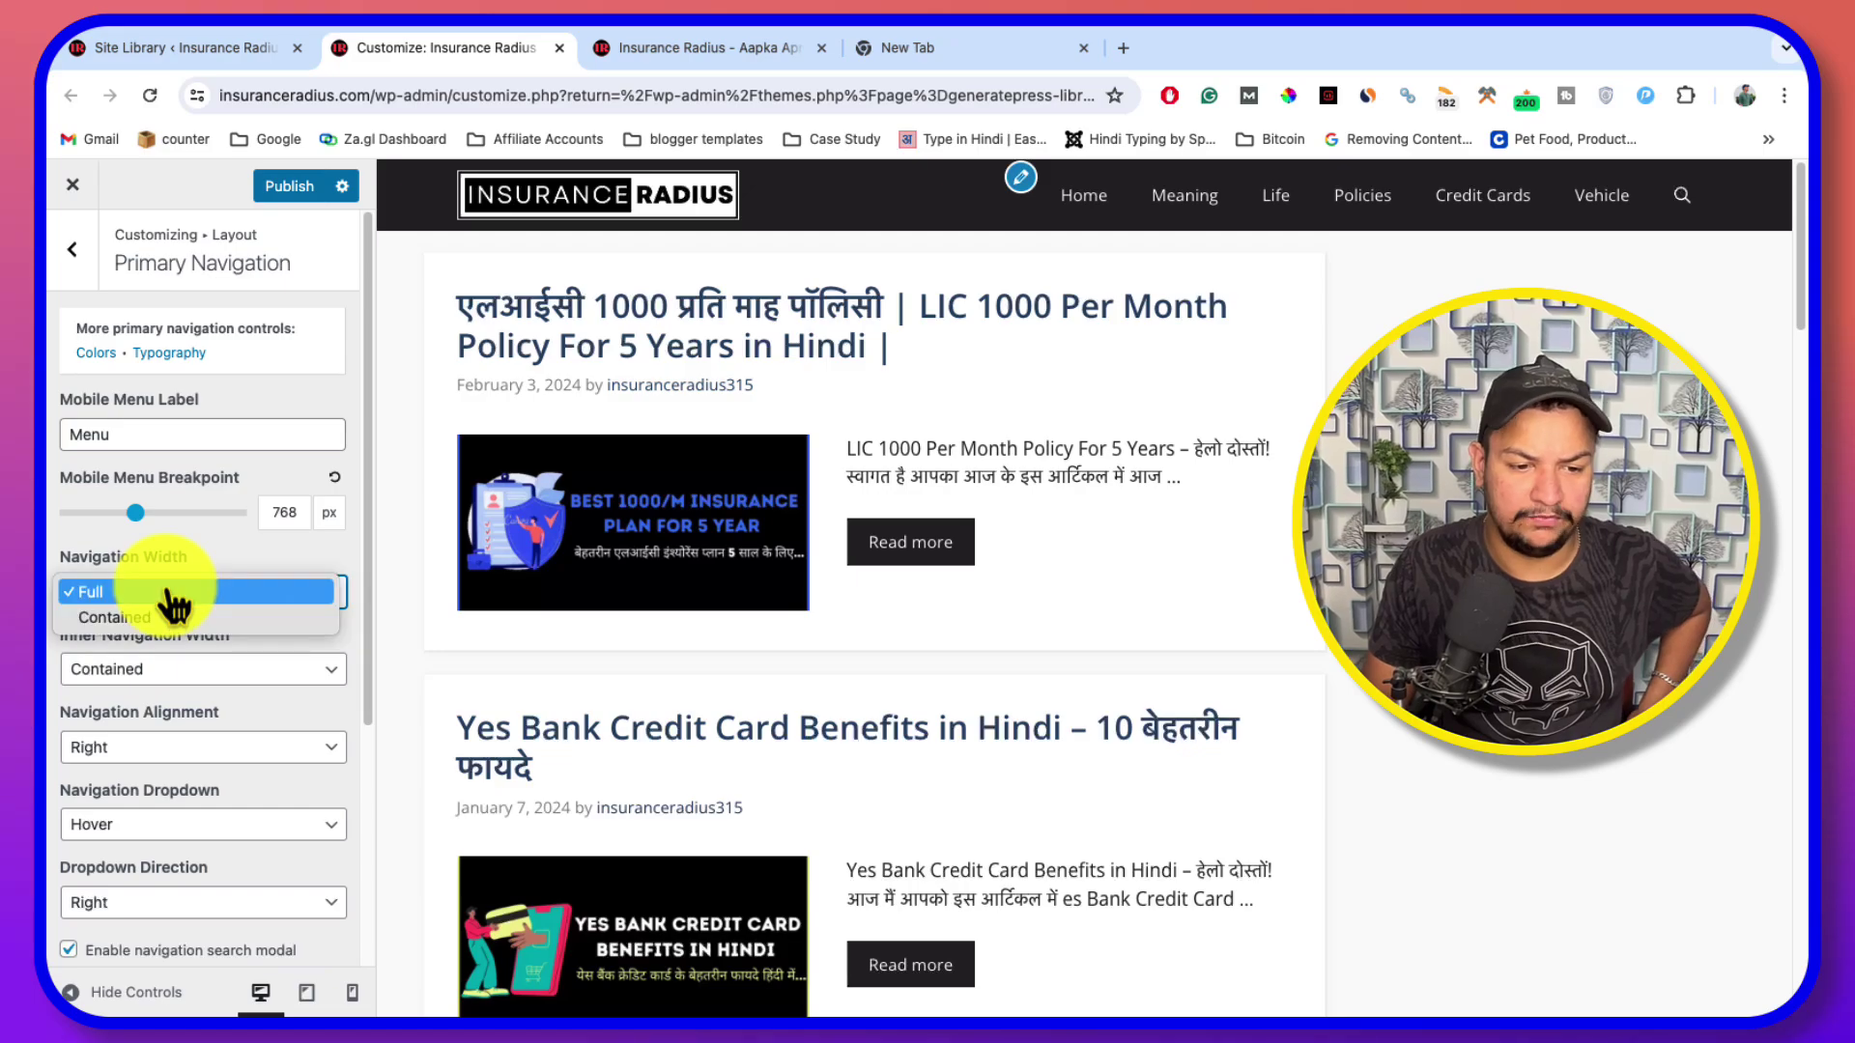
pyautogui.click(175, 618)
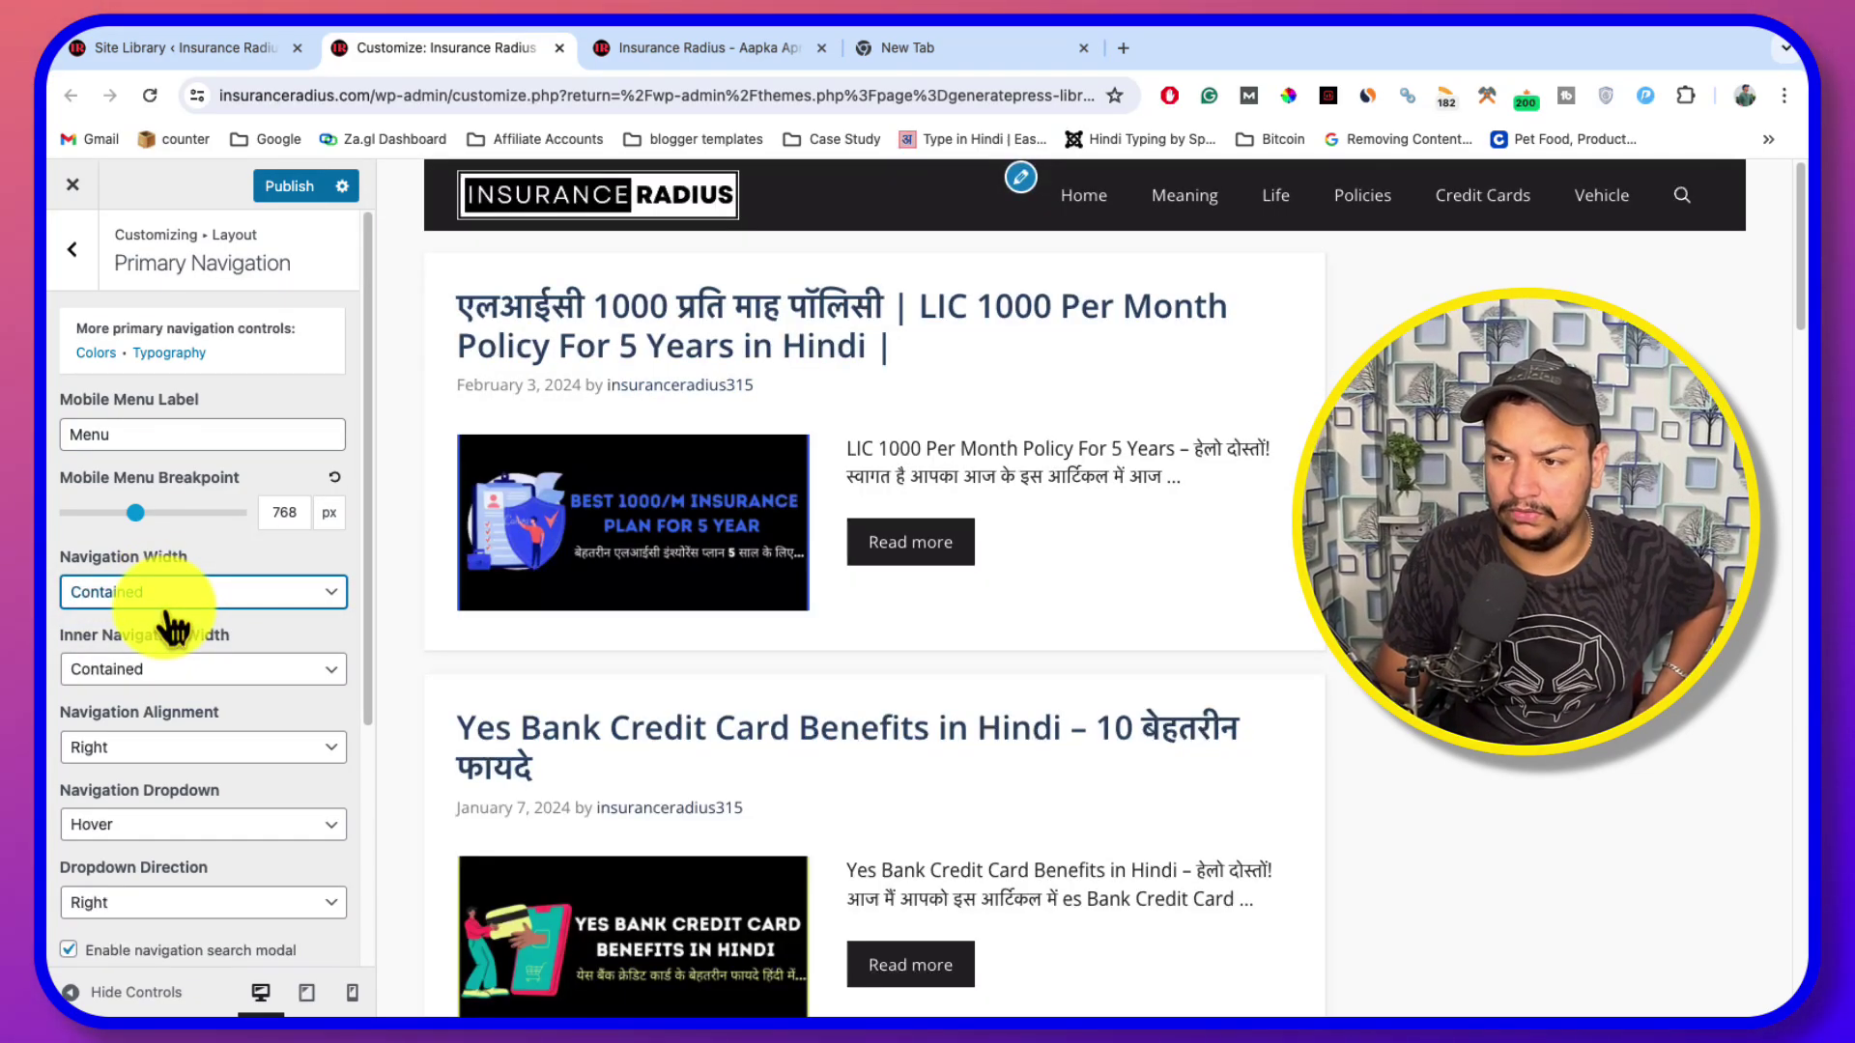
pyautogui.scroll(-1, 297, 702)
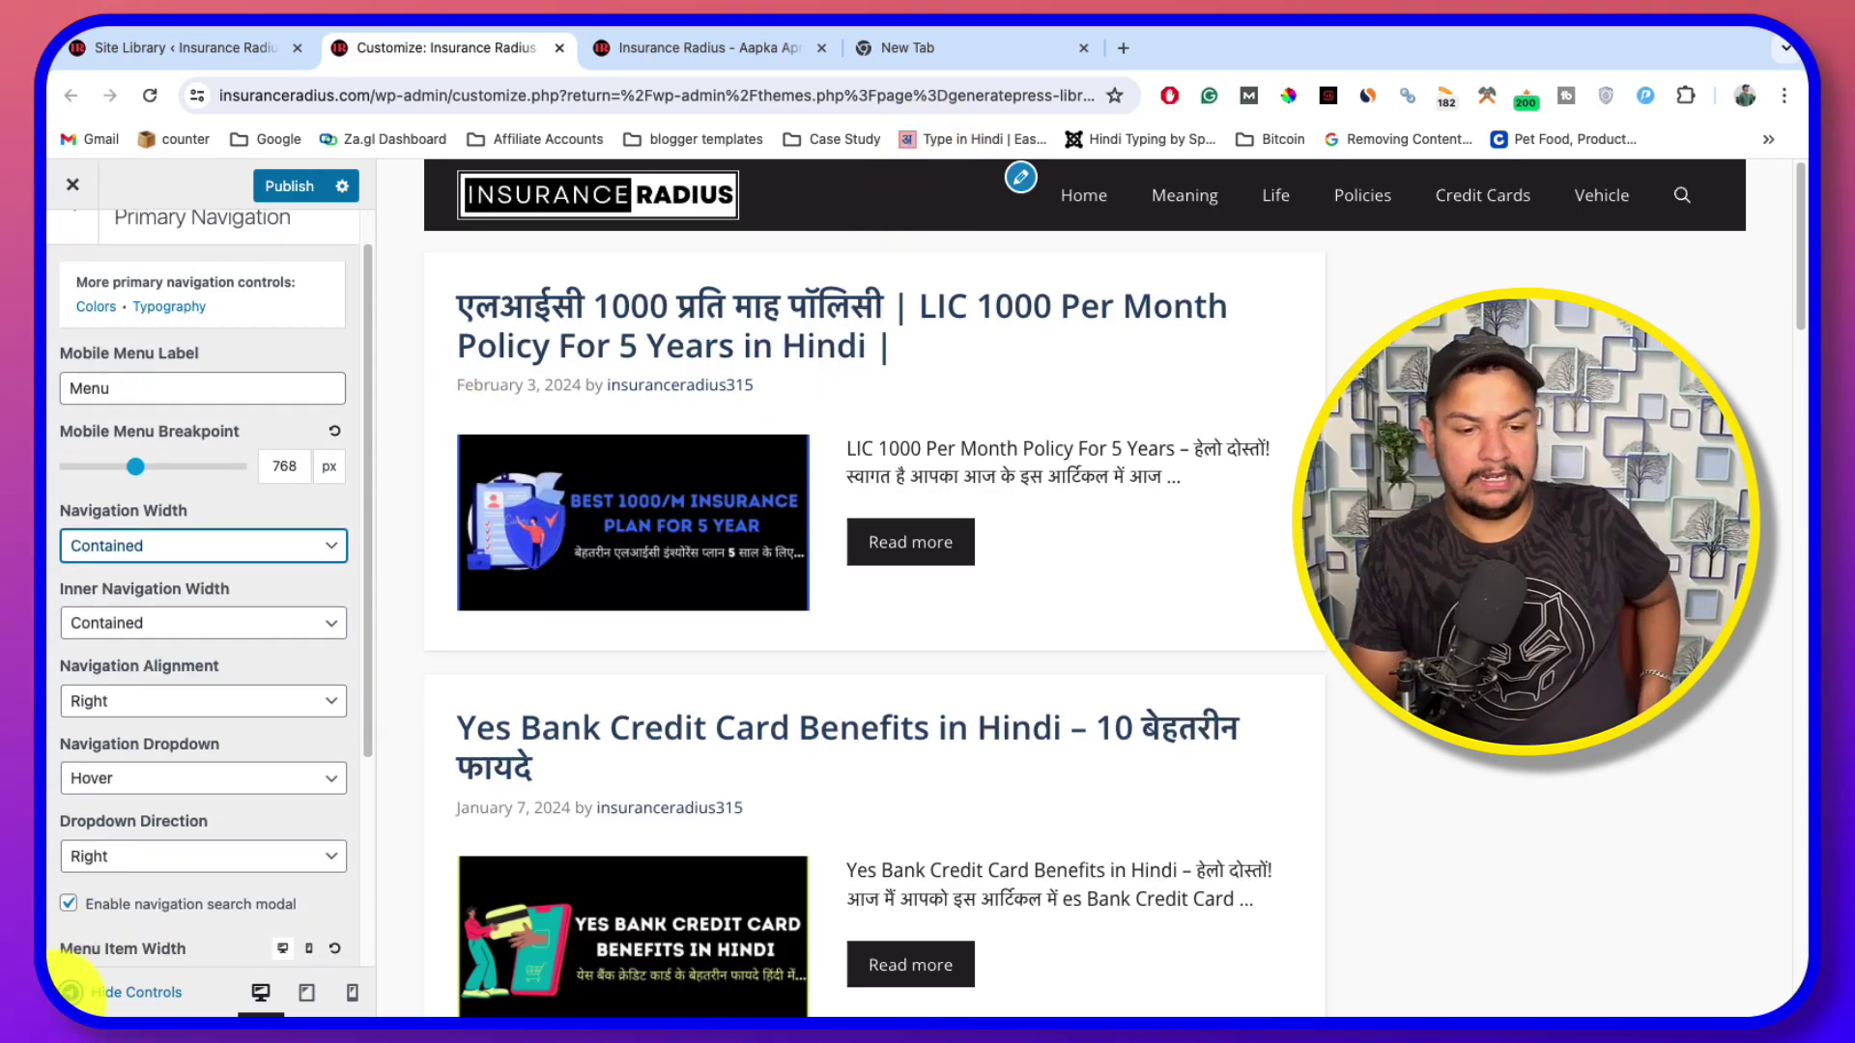
pyautogui.click(72, 994)
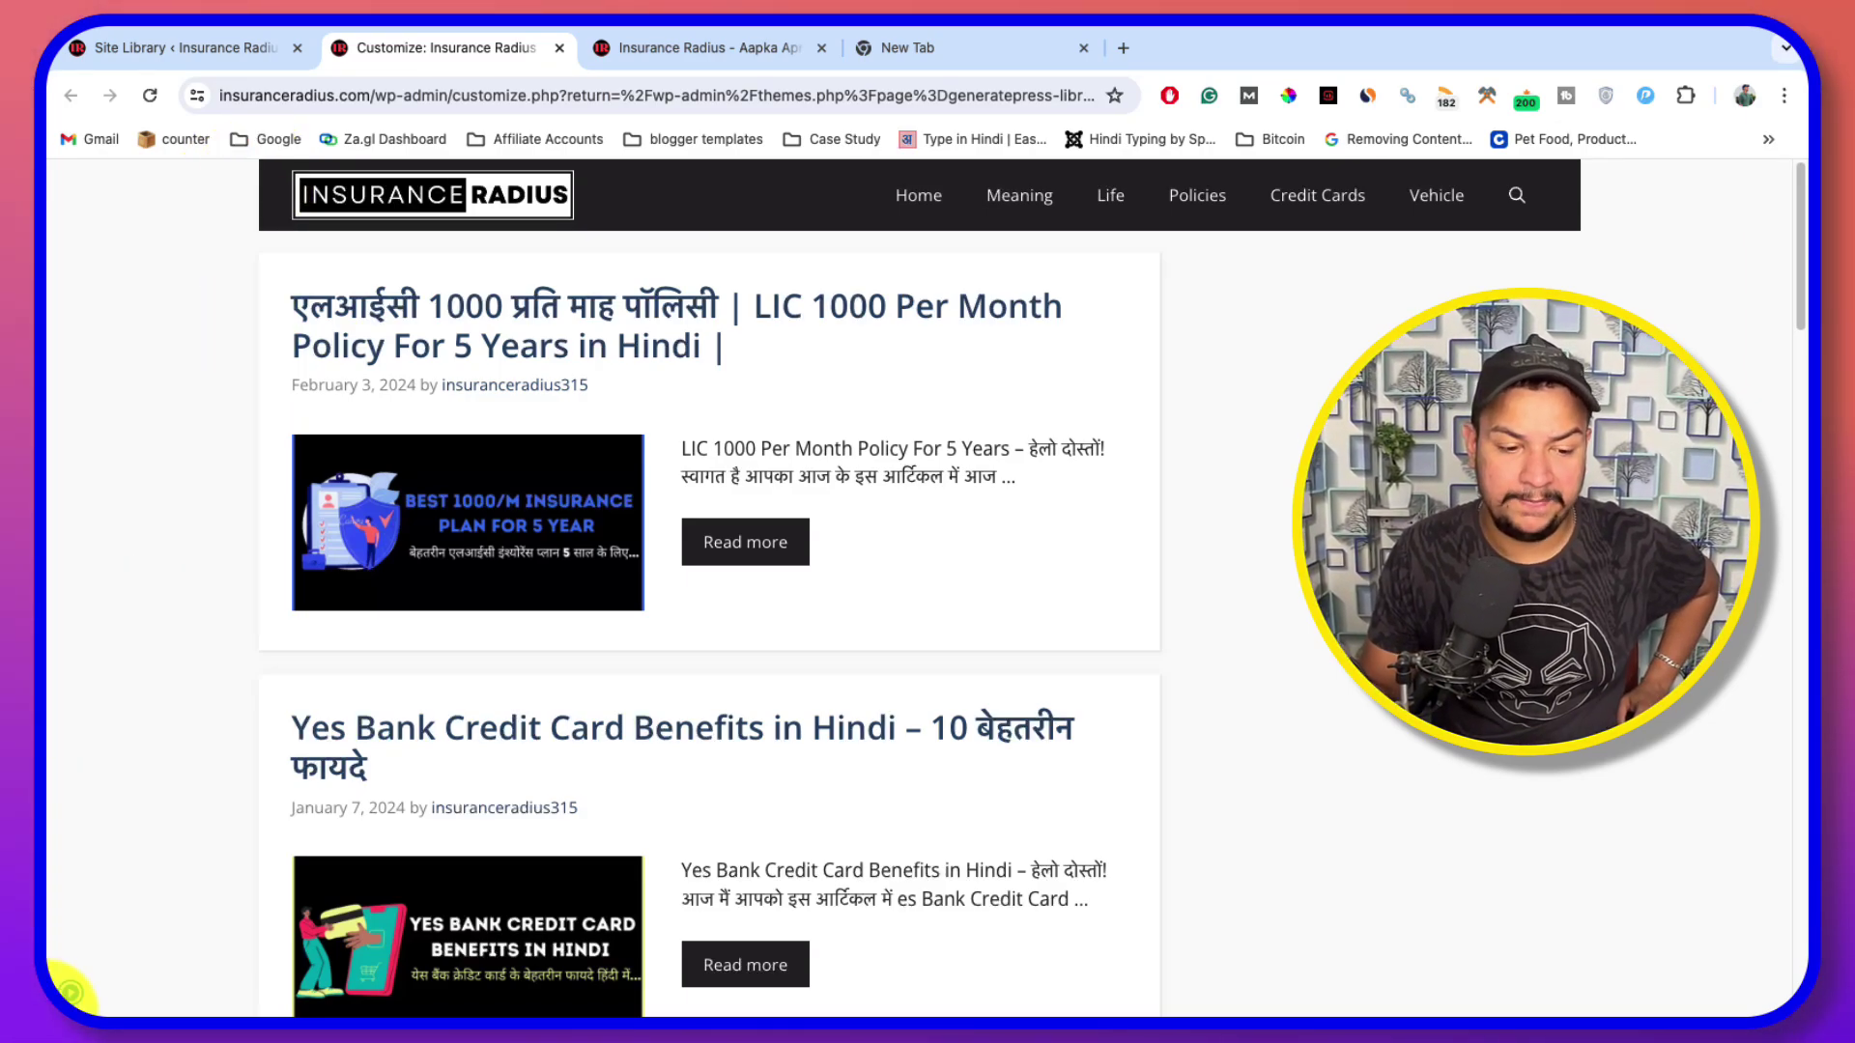
pyautogui.click(72, 992)
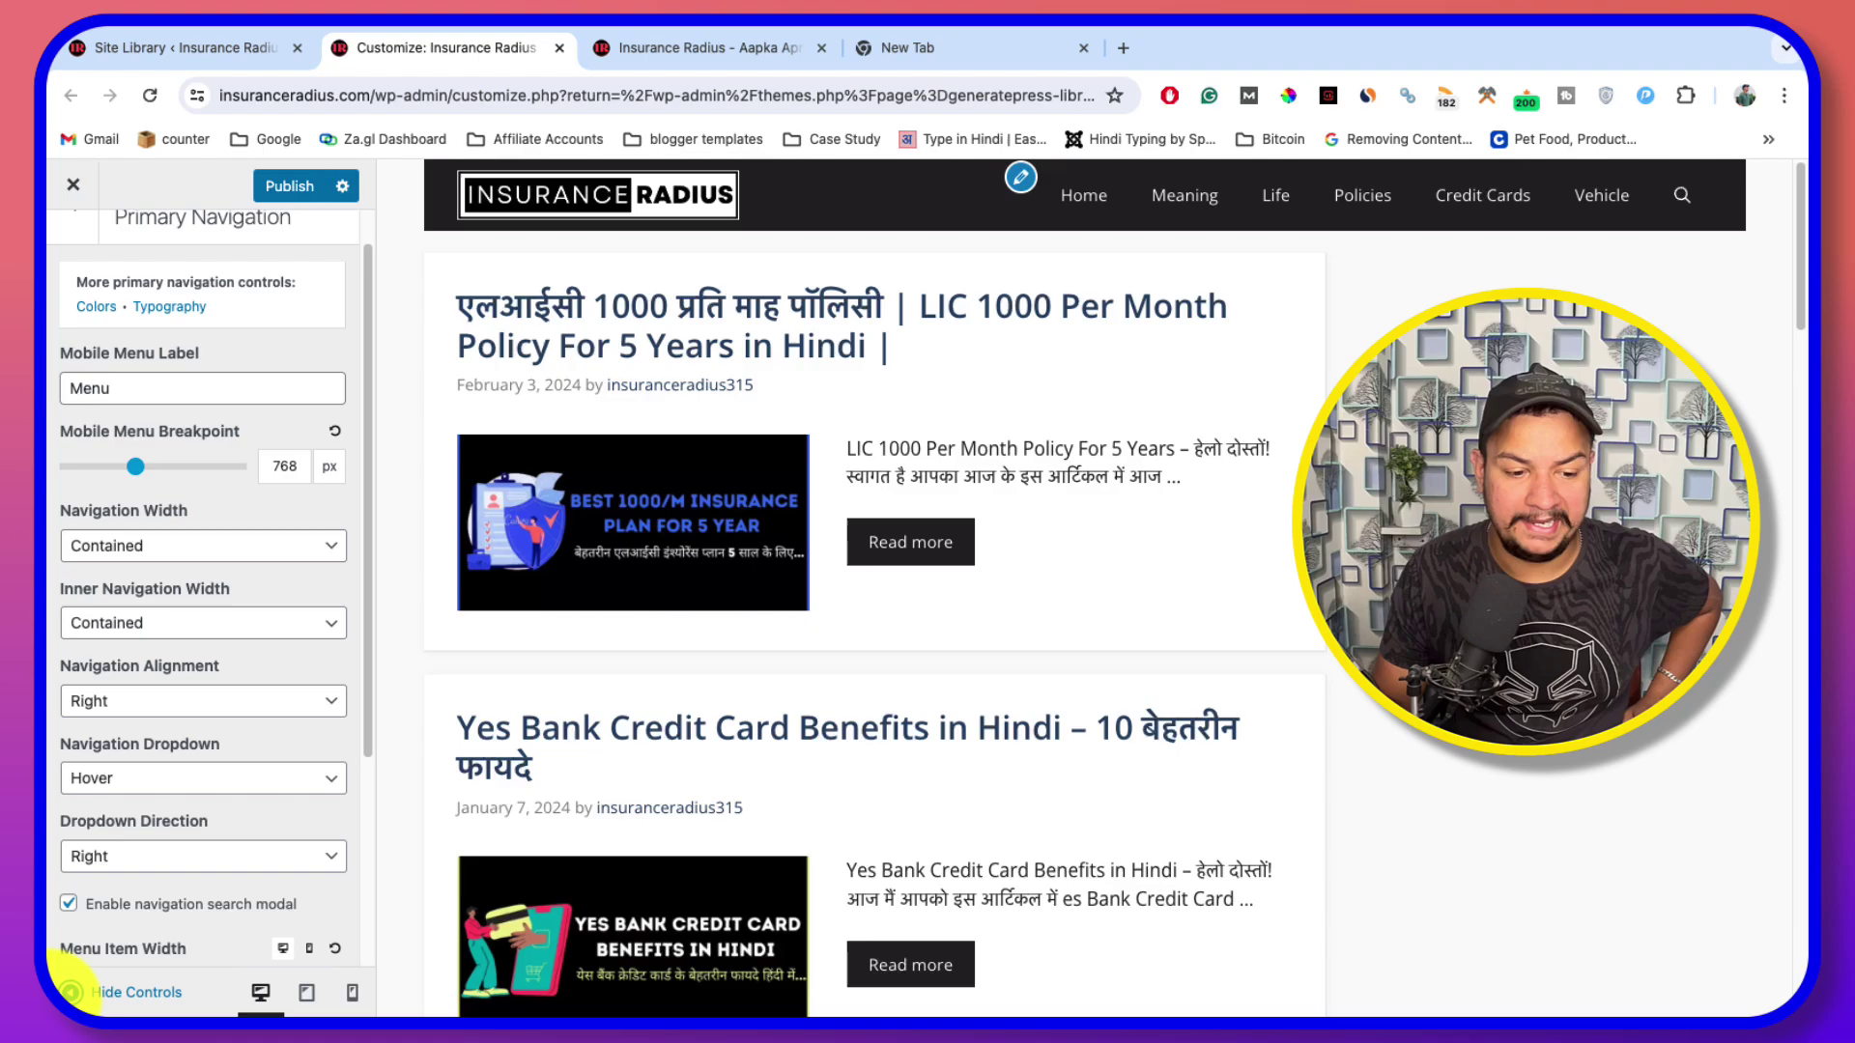
pyautogui.click(76, 990)
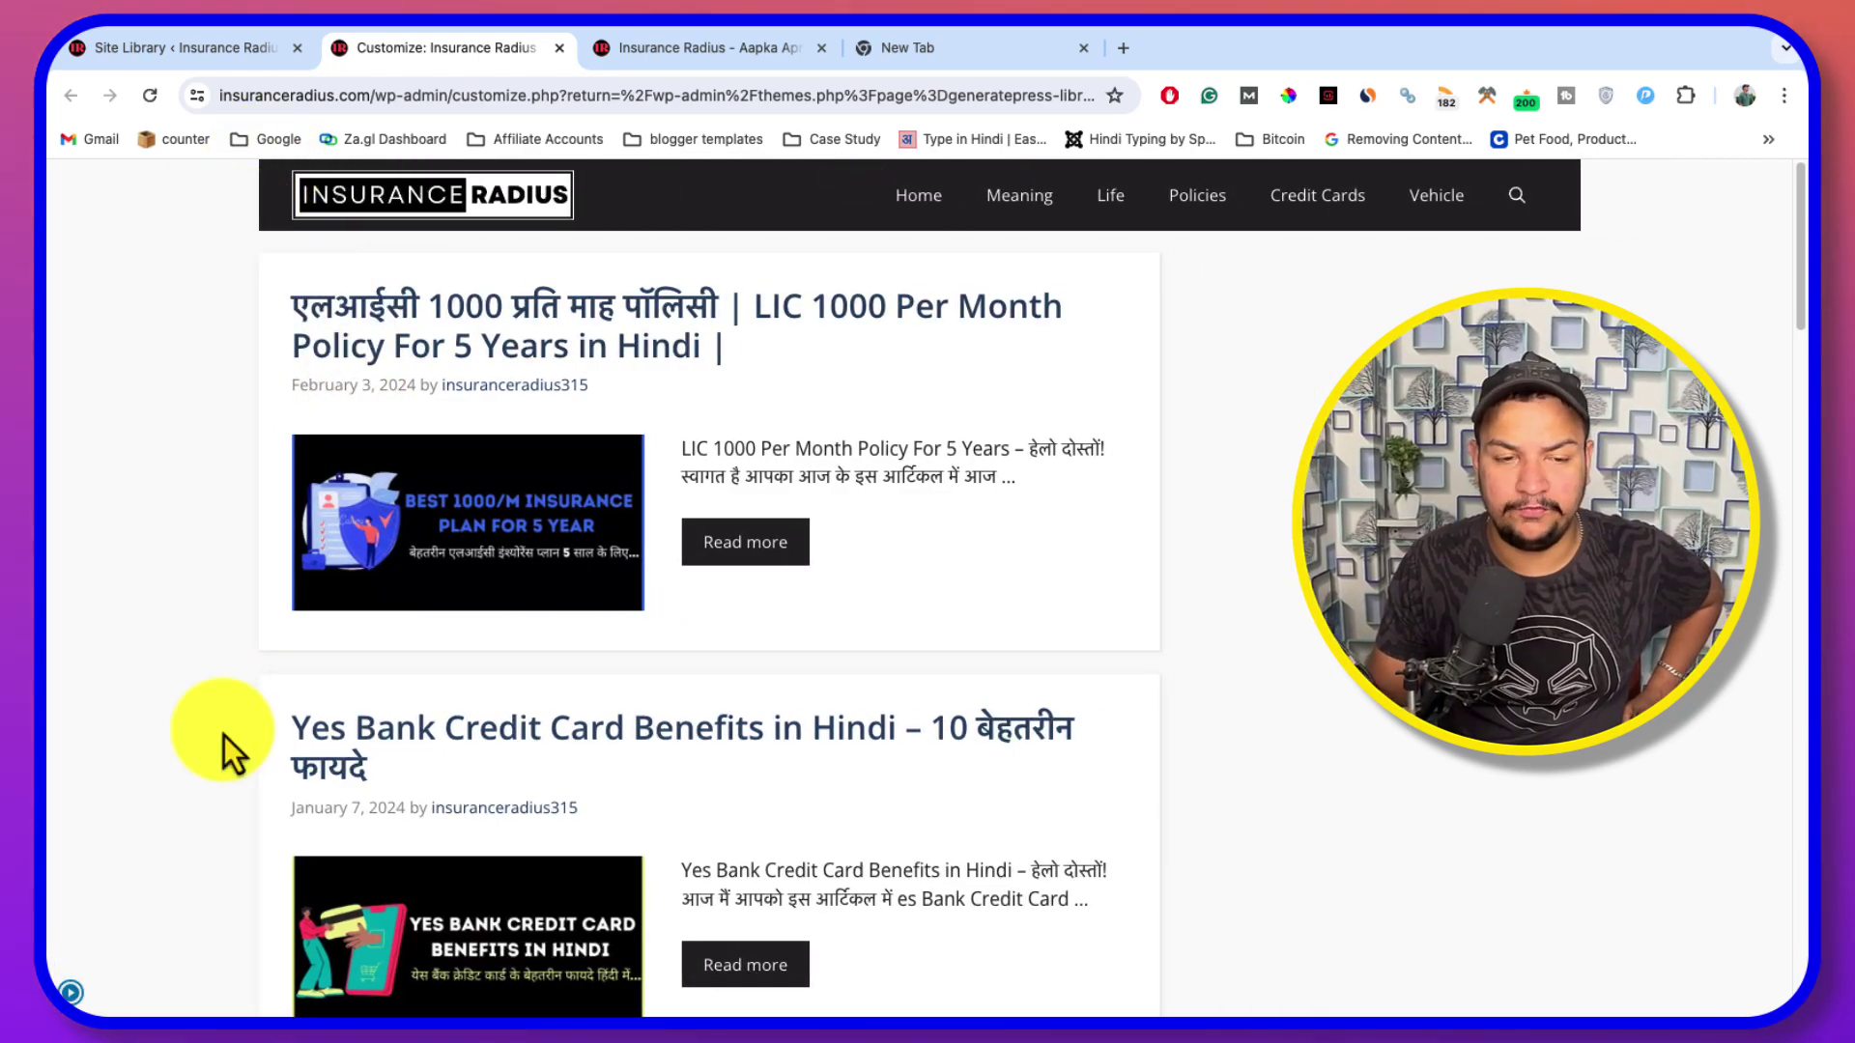
pyautogui.click(77, 995)
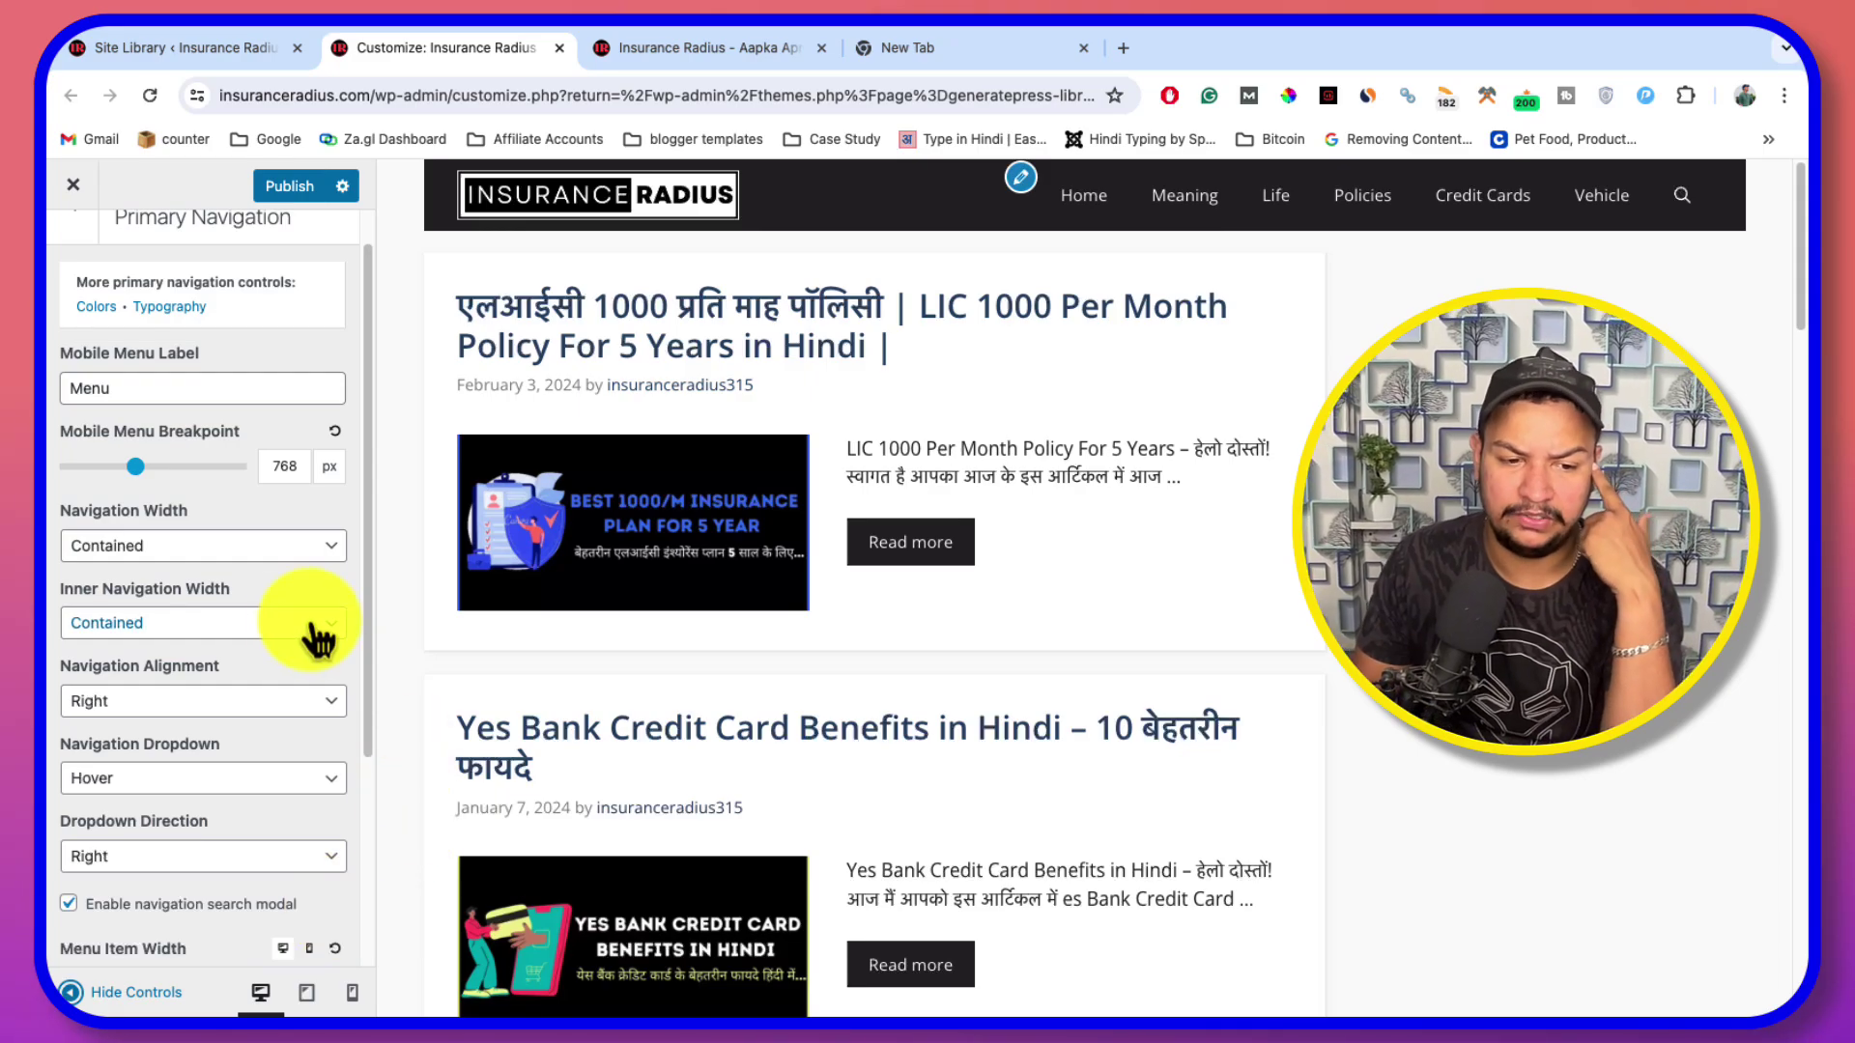
# Set the navigation width to Full and check the header across the whole window
pyautogui.click(248, 550)
pyautogui.click(97, 542)
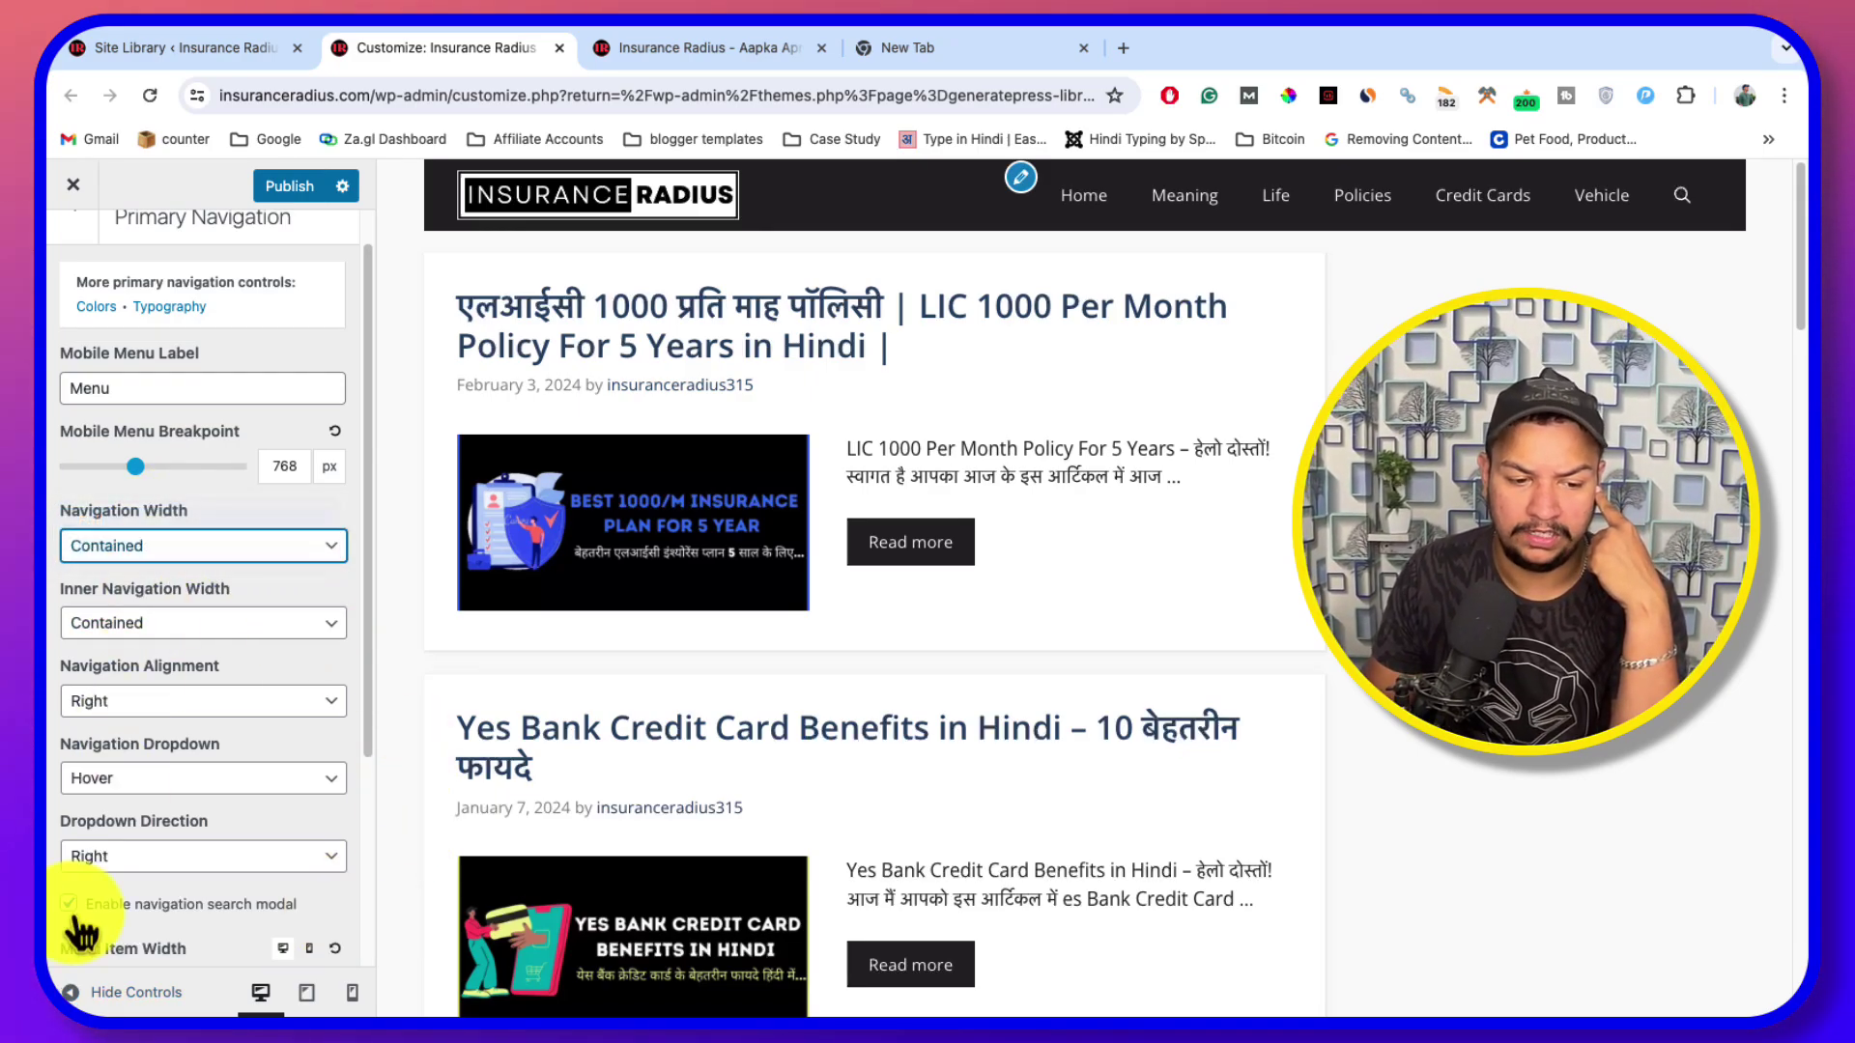
pyautogui.press('Up')
pyautogui.click(87, 991)
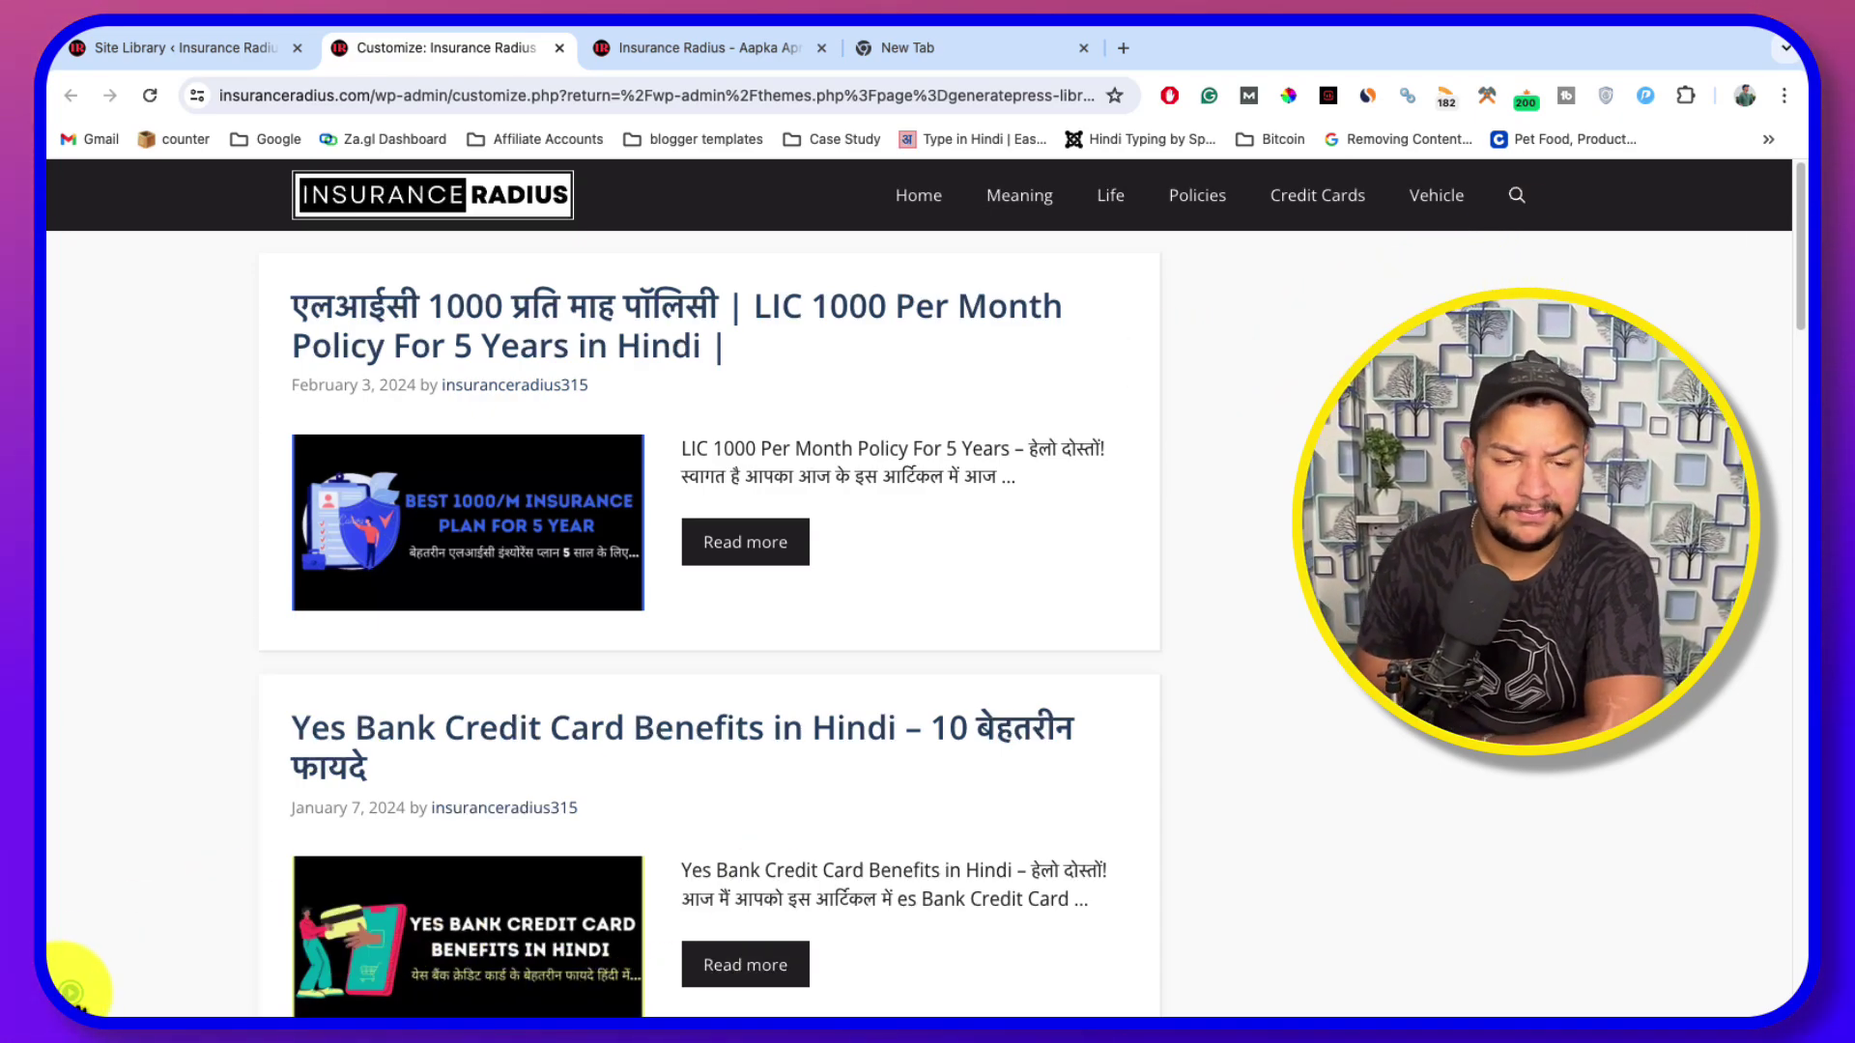
pyautogui.click(73, 995)
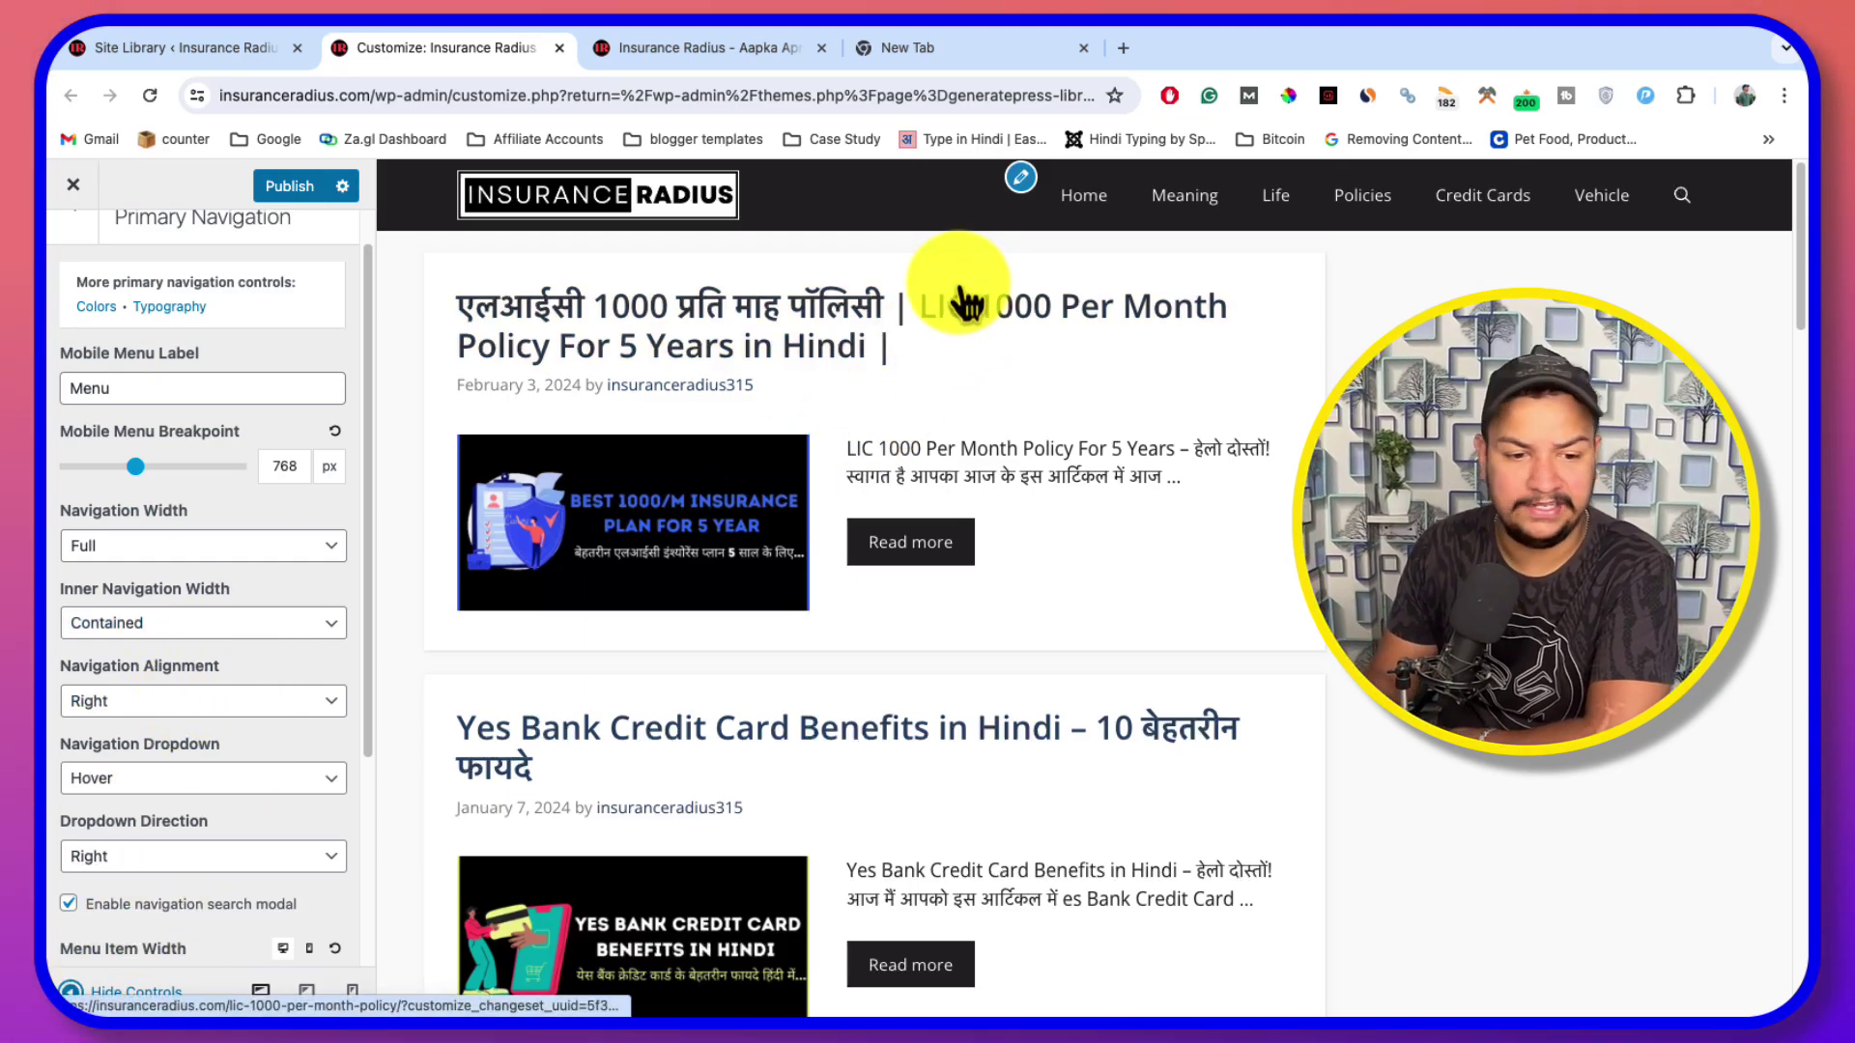
# Try Center navigation alignment, check the logo and menu placement, and set the alignment back to Right
pyautogui.click(201, 710)
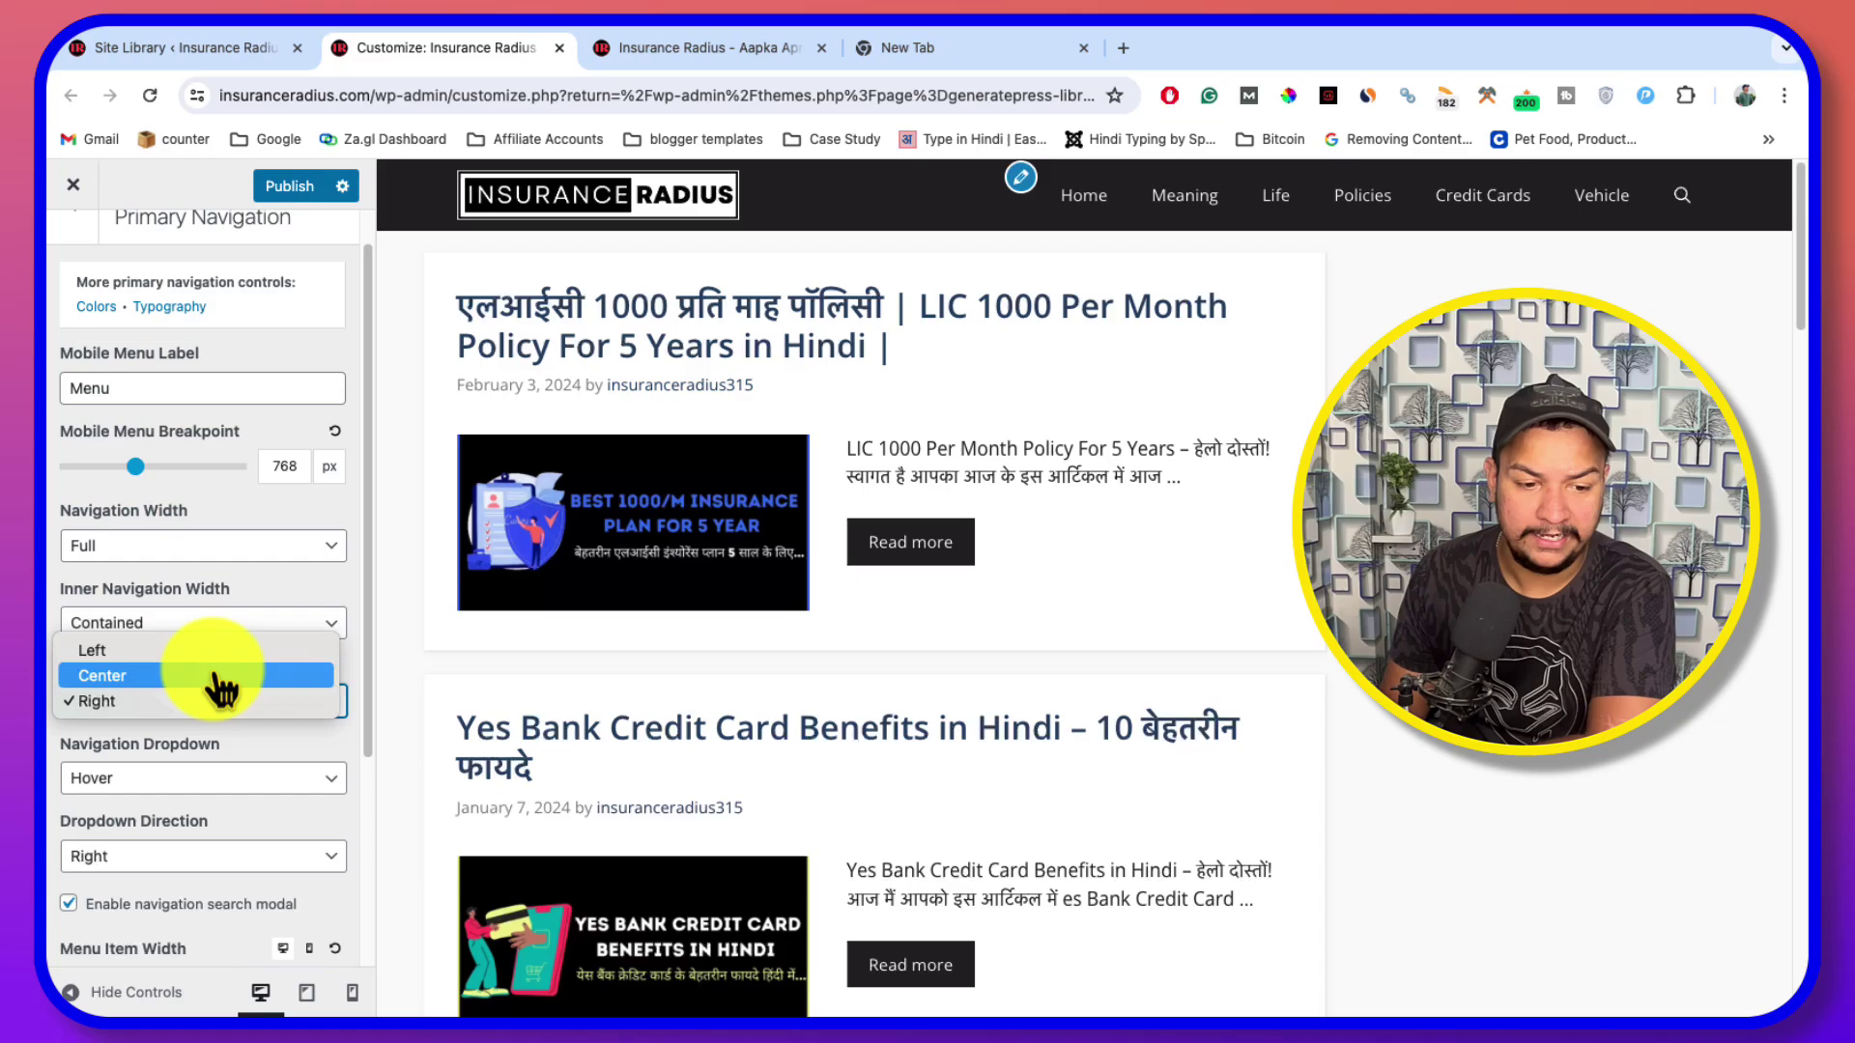
pyautogui.click(214, 679)
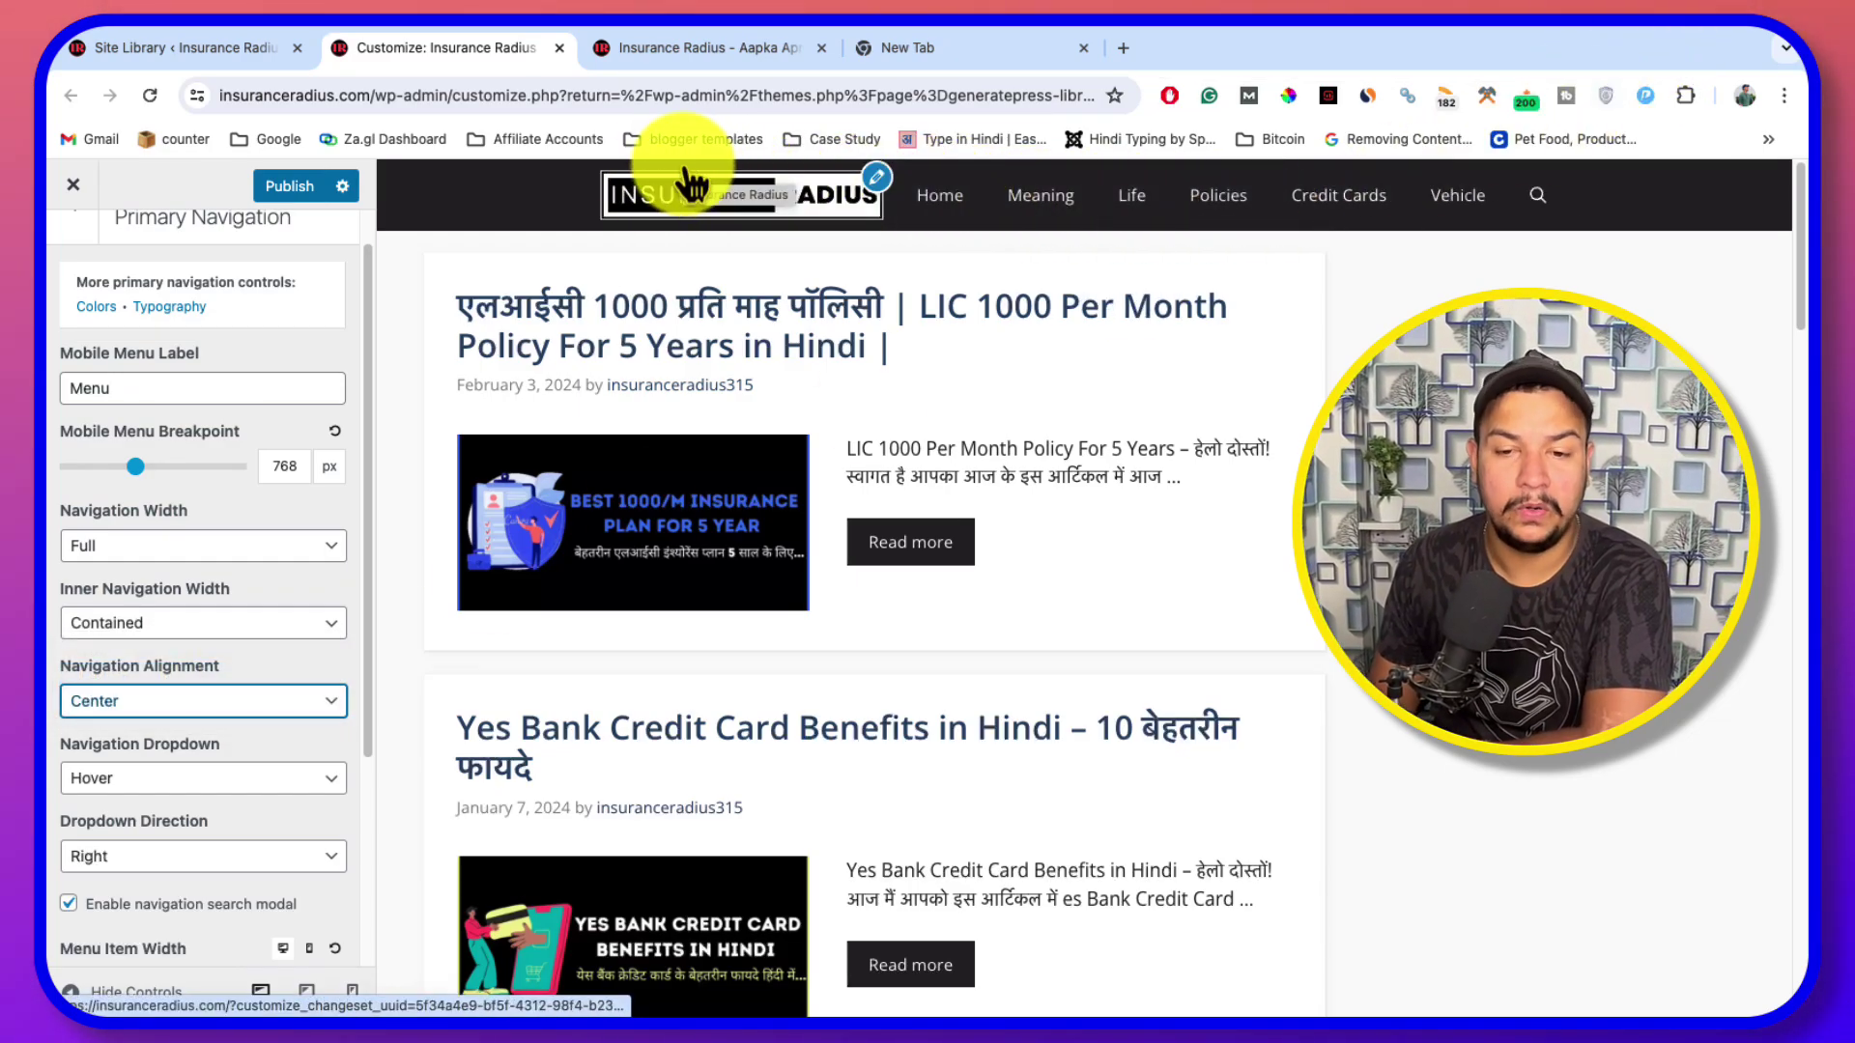
pyautogui.click(657, 191)
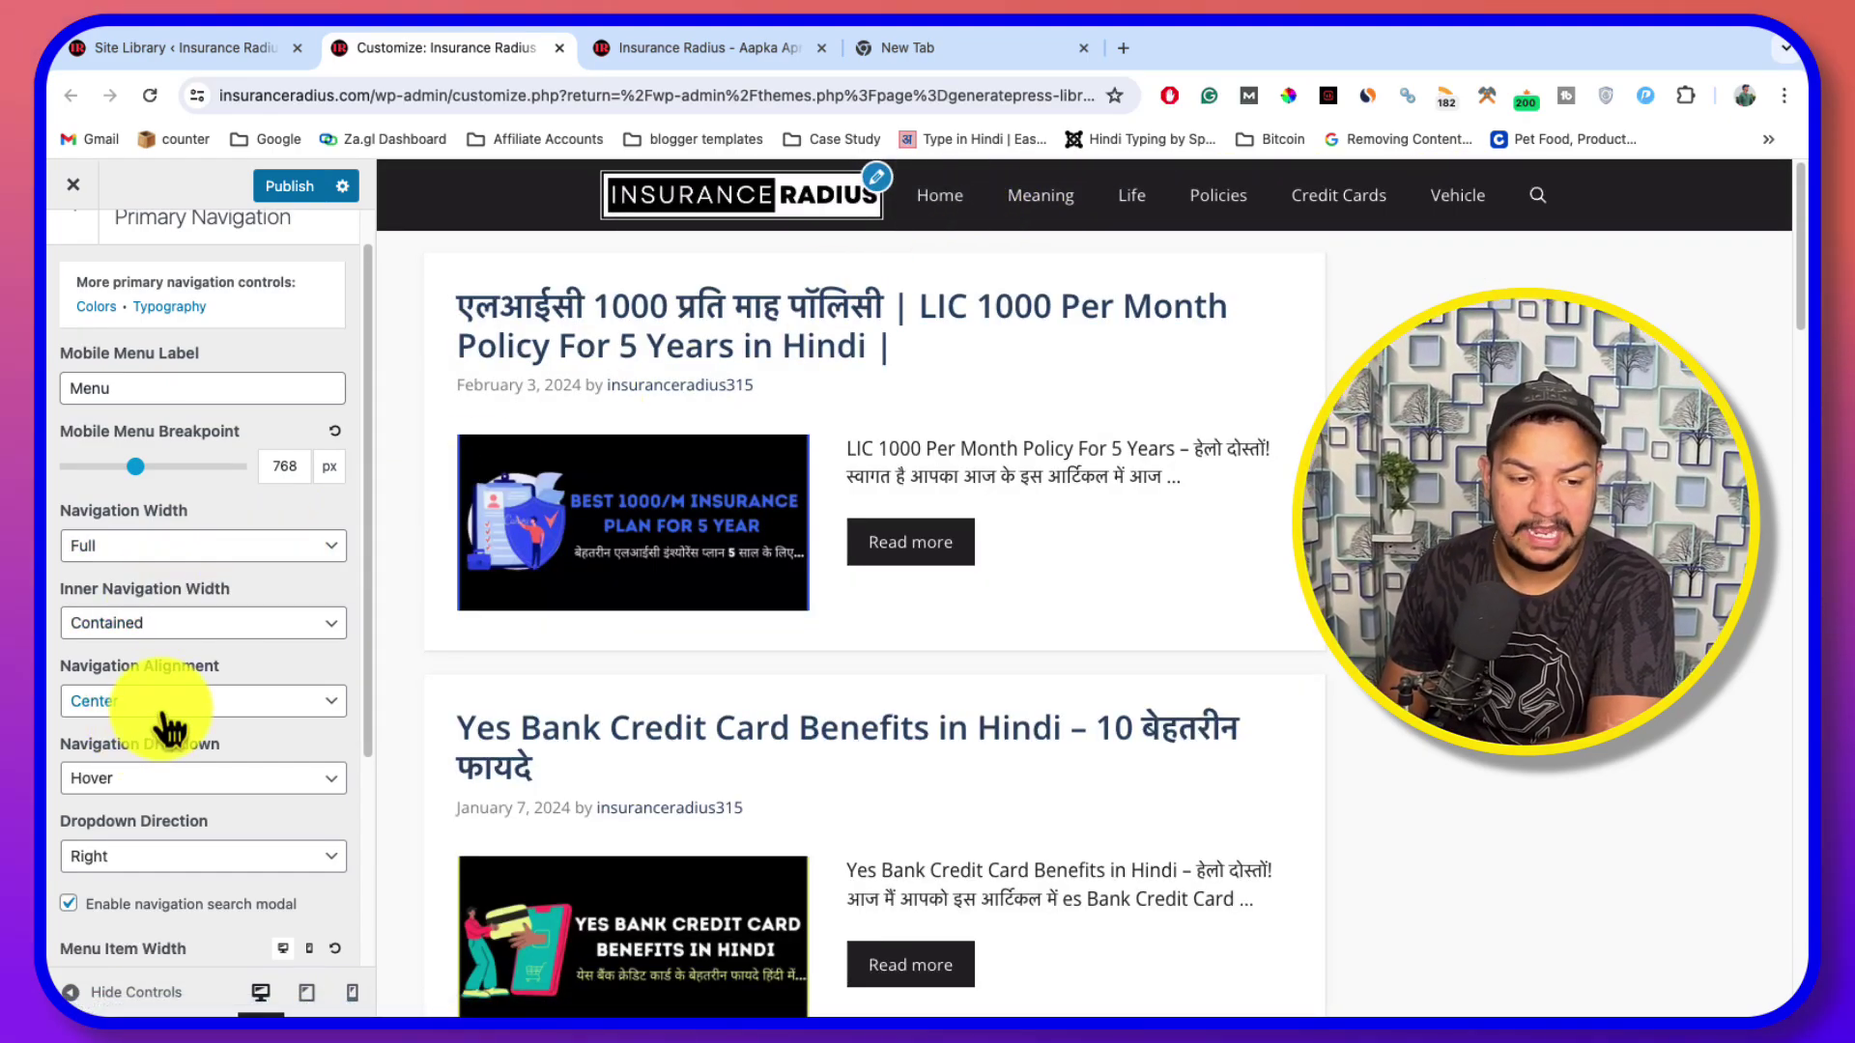
pyautogui.click(169, 719)
pyautogui.click(158, 732)
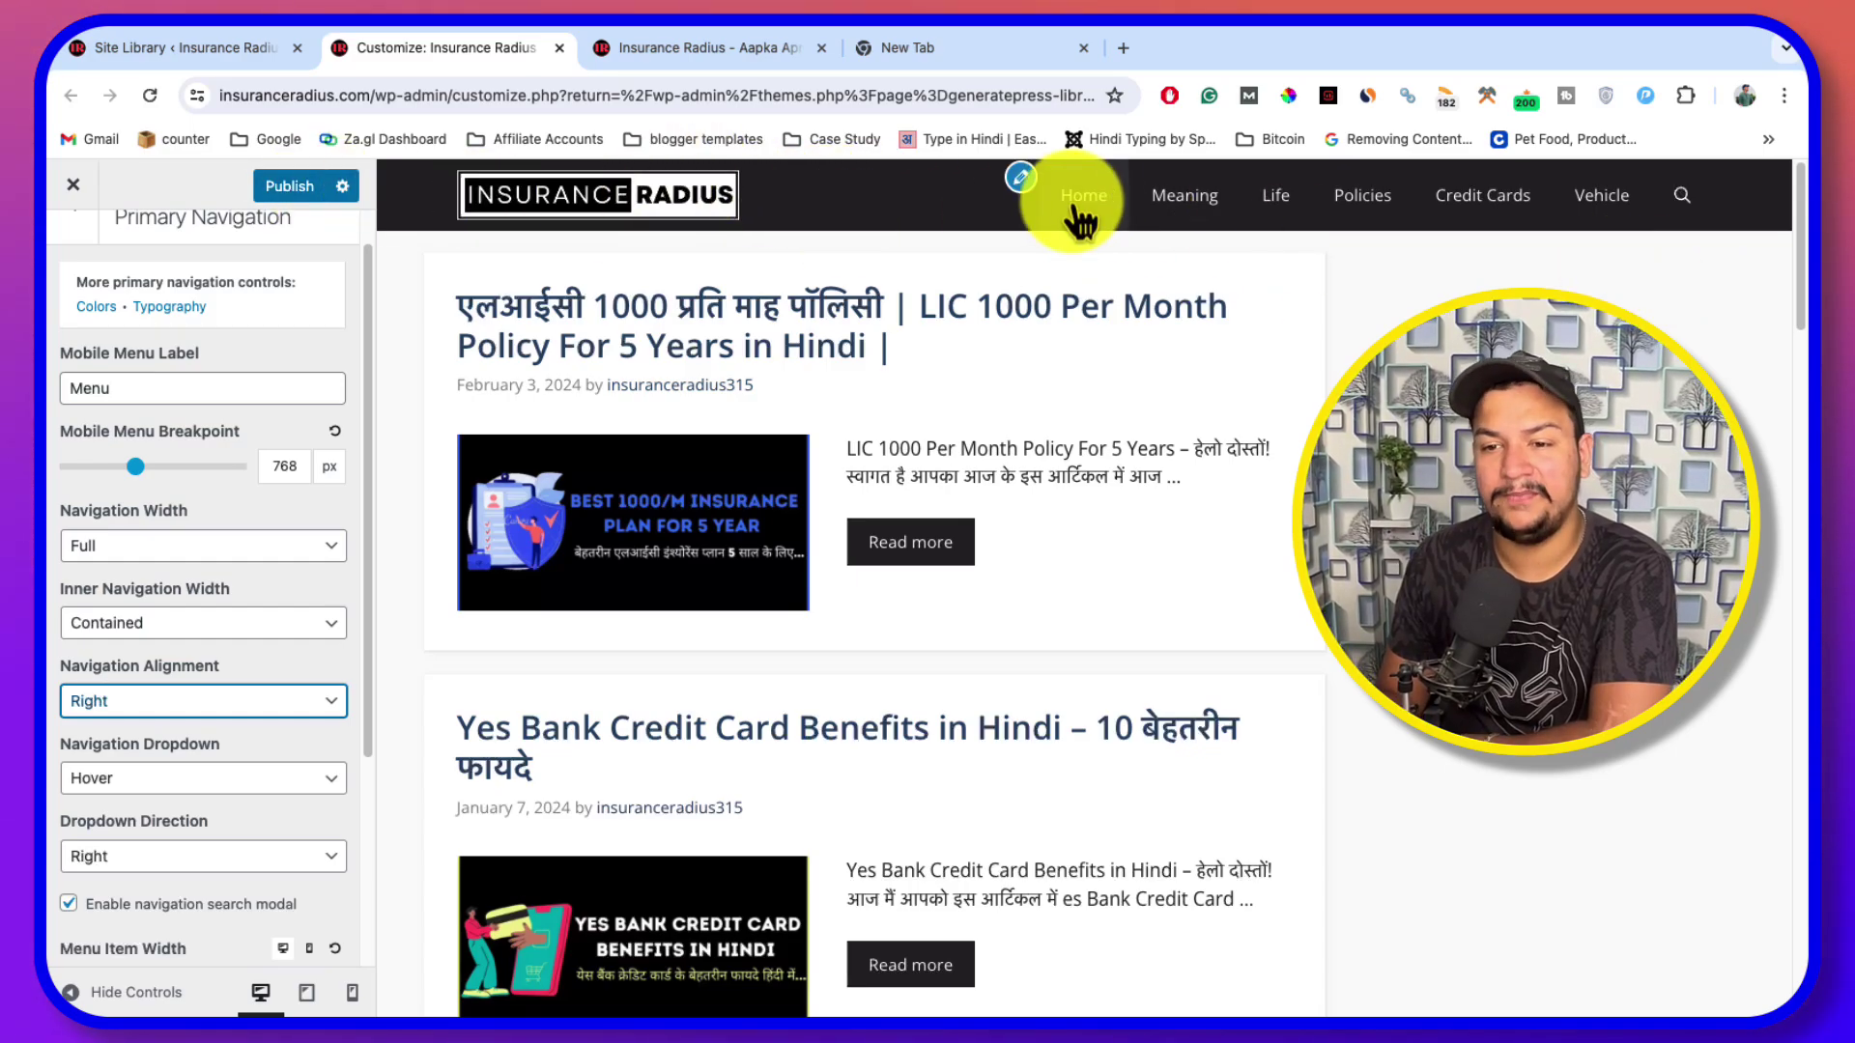
# Compare Left navigation alignment with Right in the header preview, finishing with the alignment set to Right
pyautogui.click(193, 705)
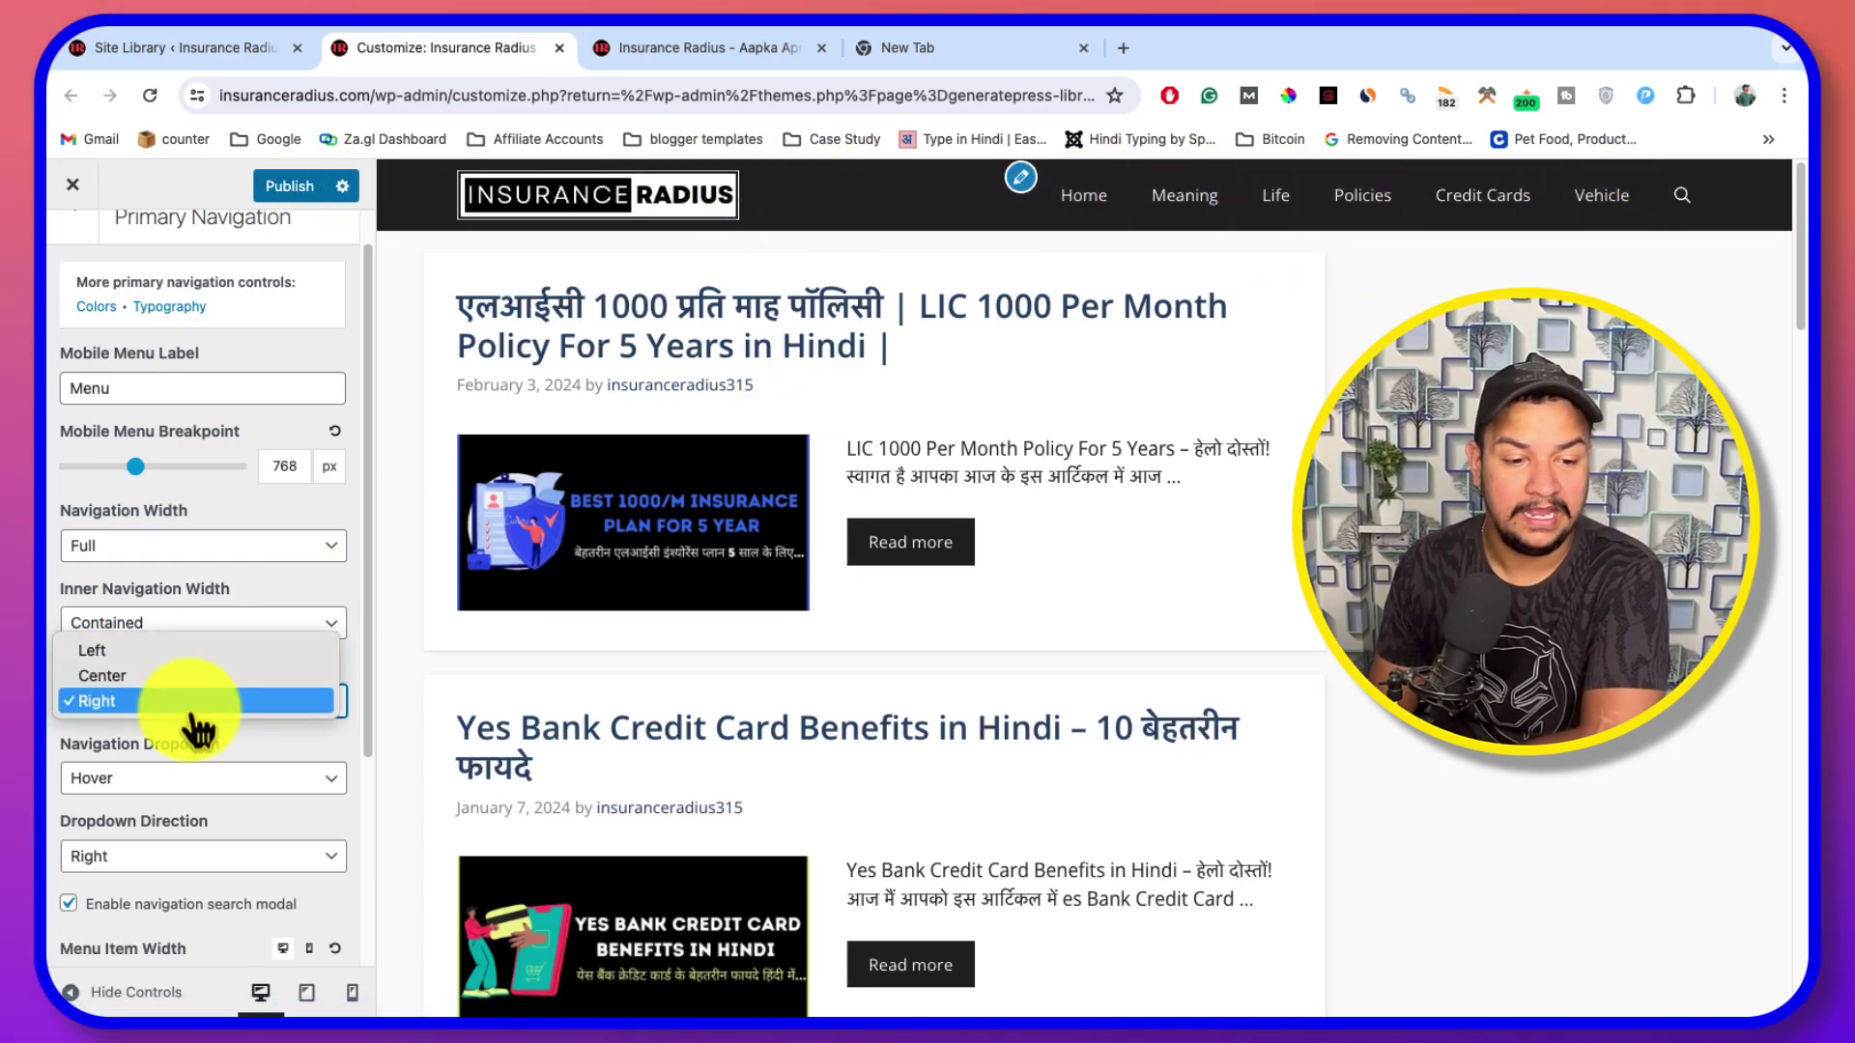
pyautogui.click(204, 649)
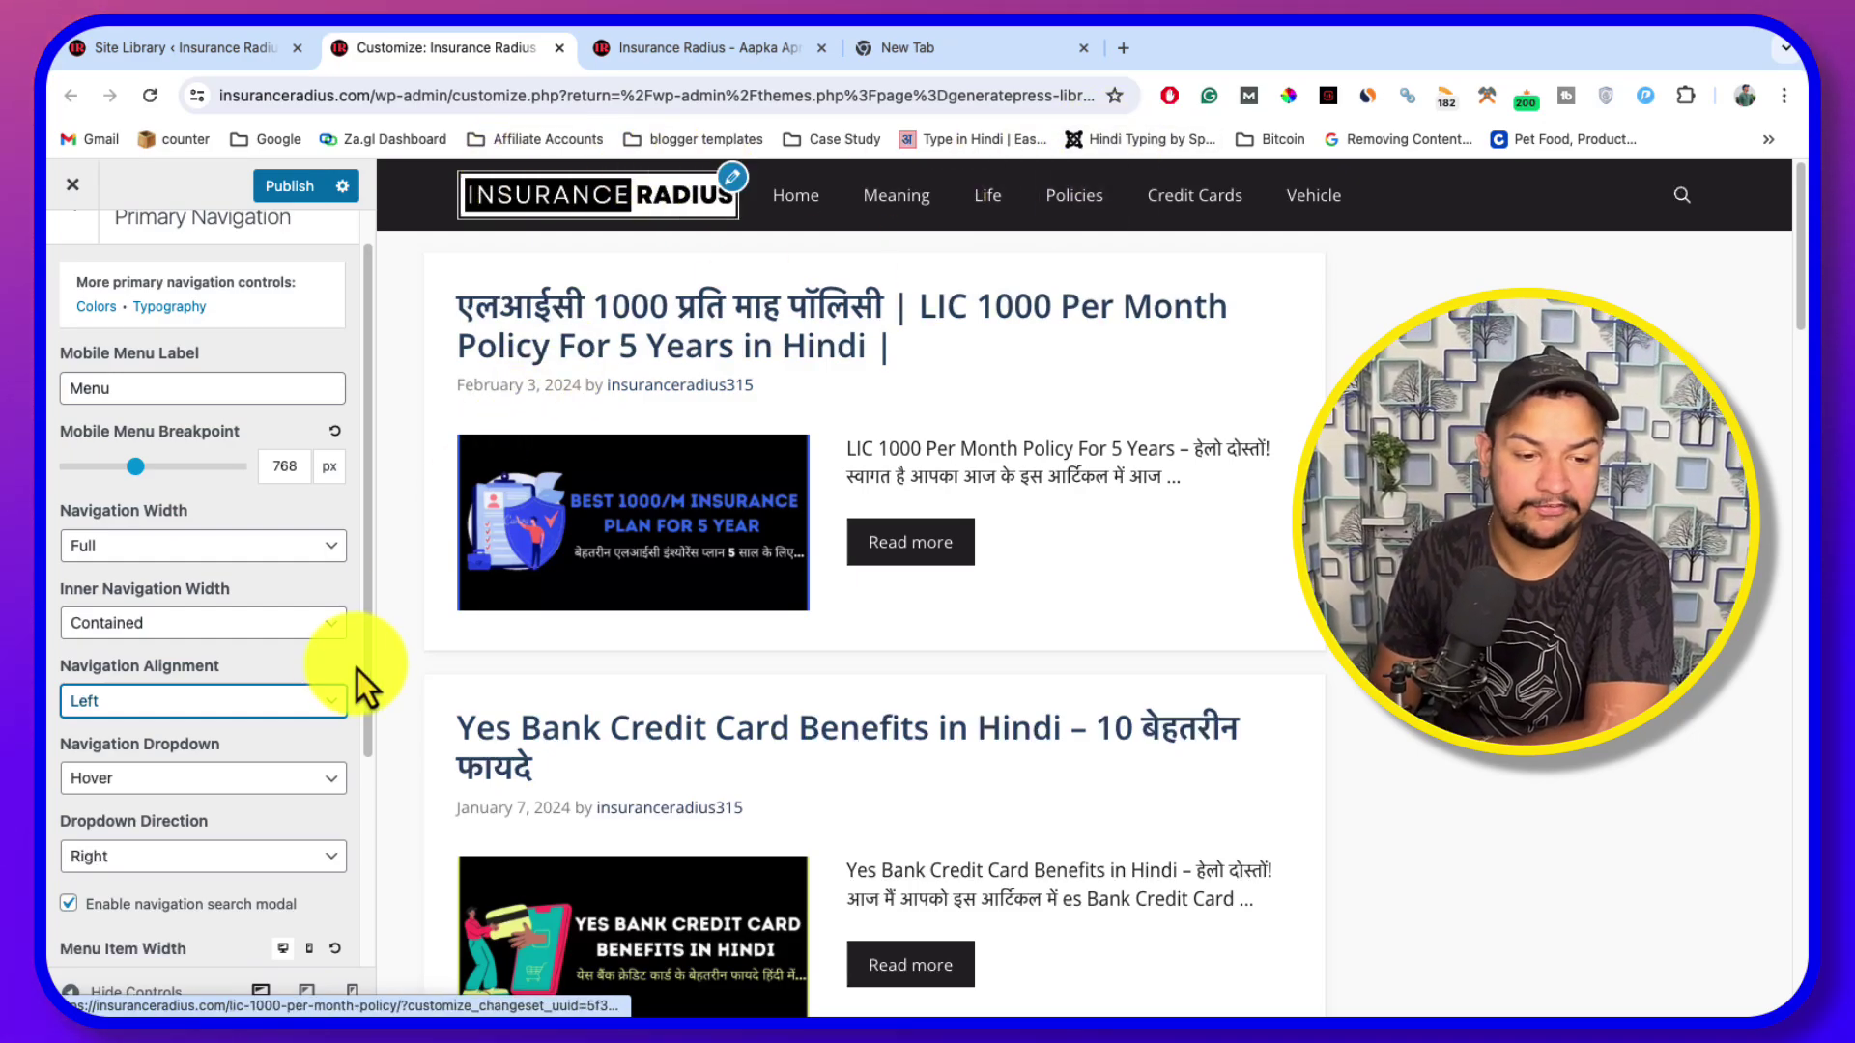
pyautogui.click(205, 702)
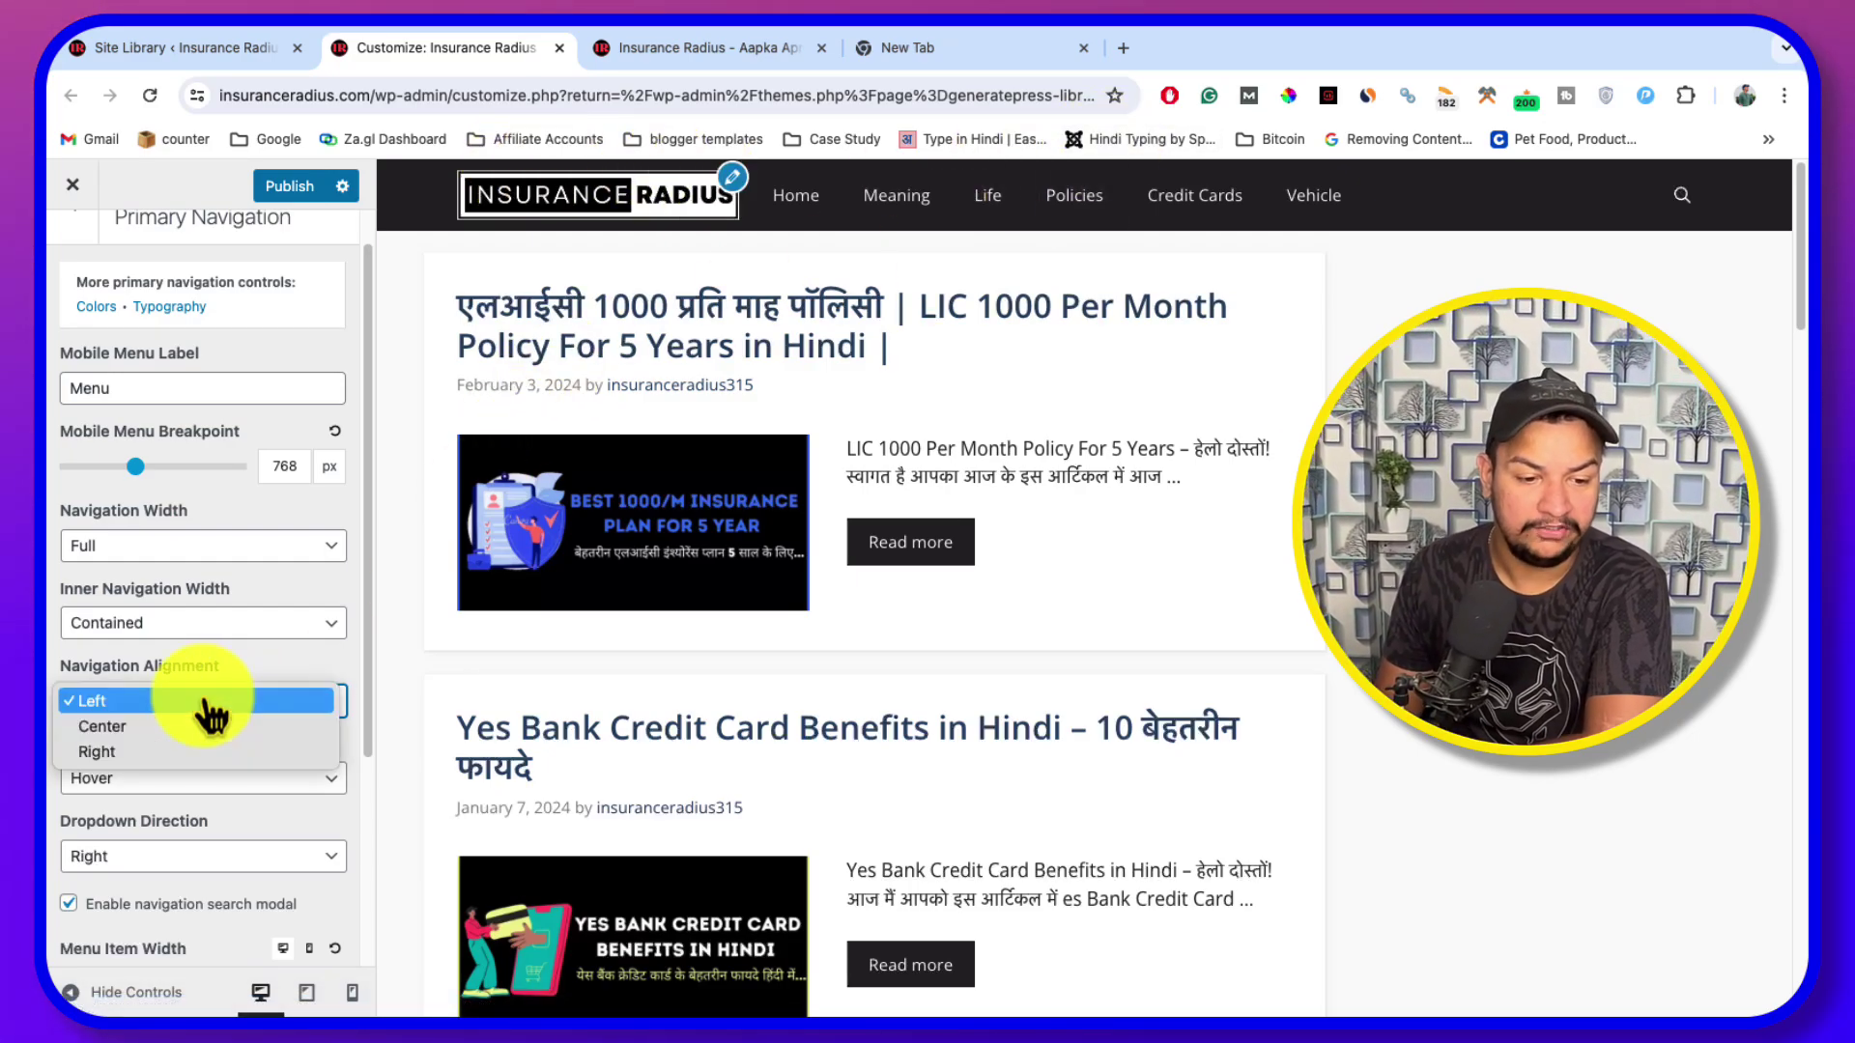
pyautogui.click(190, 754)
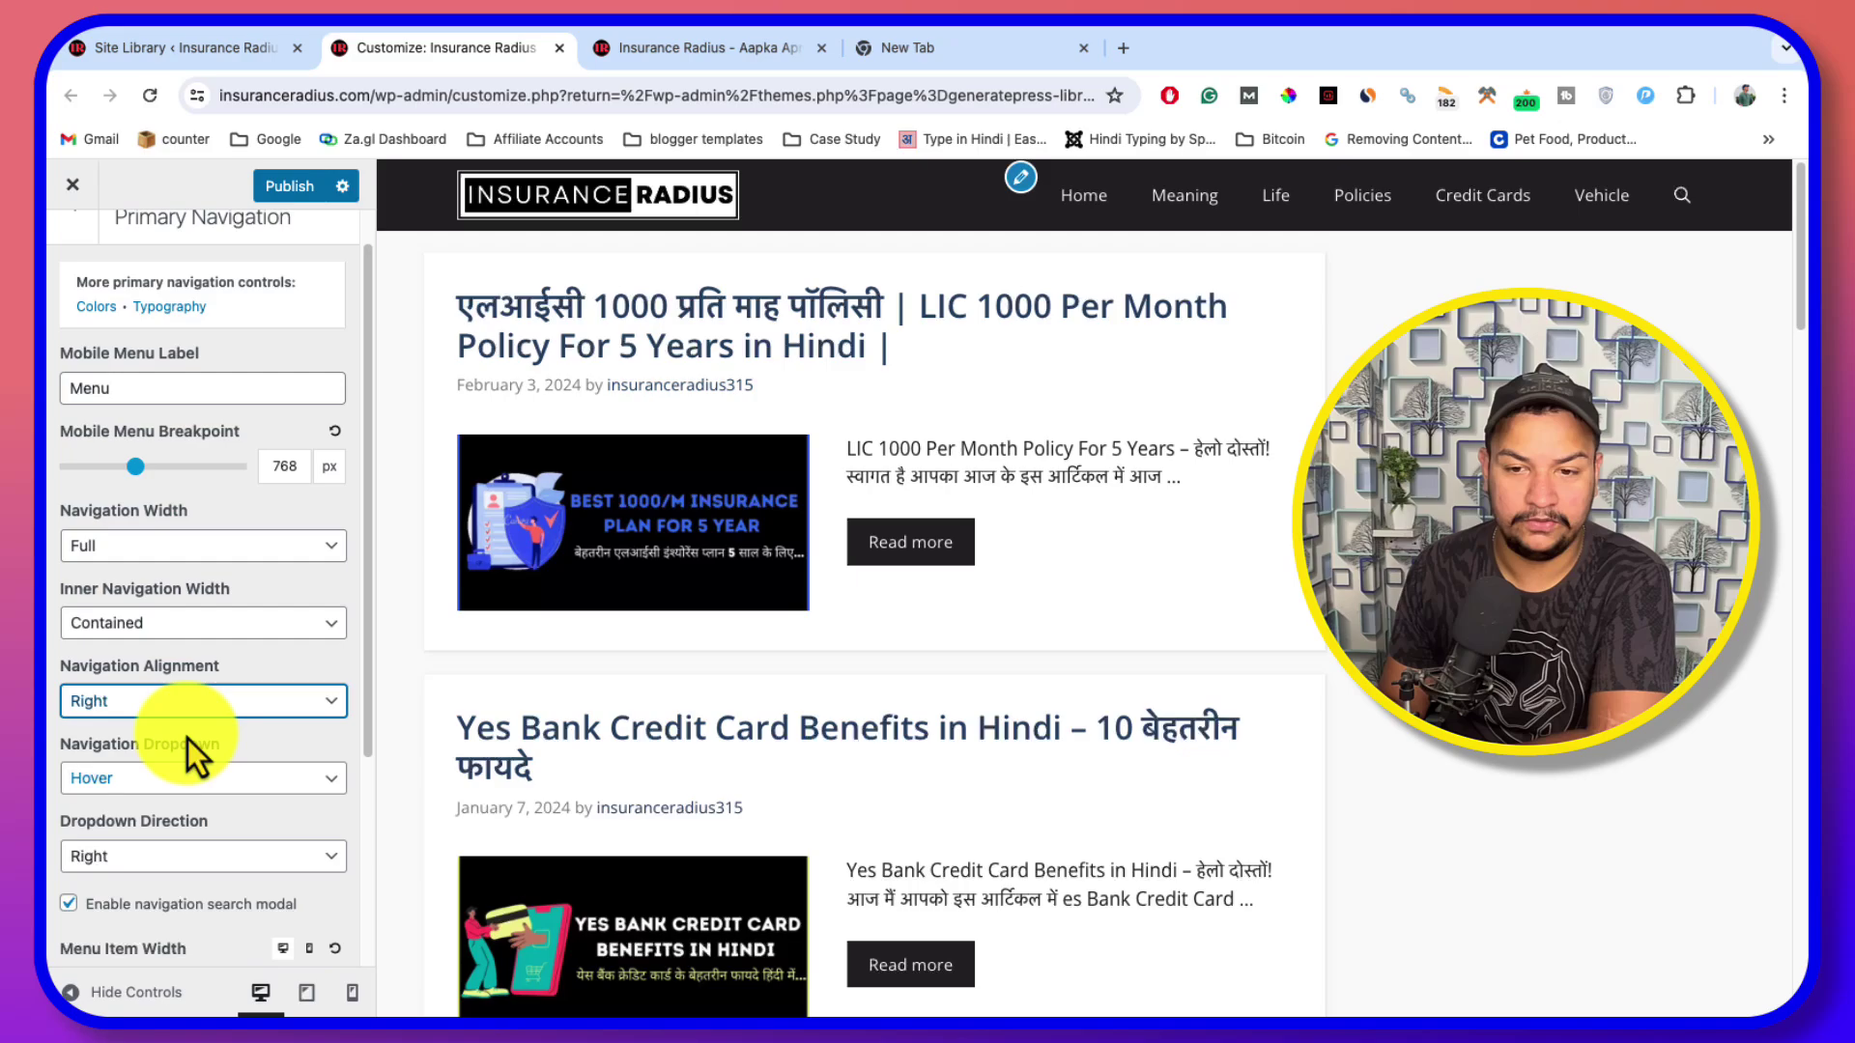
pyautogui.click(212, 704)
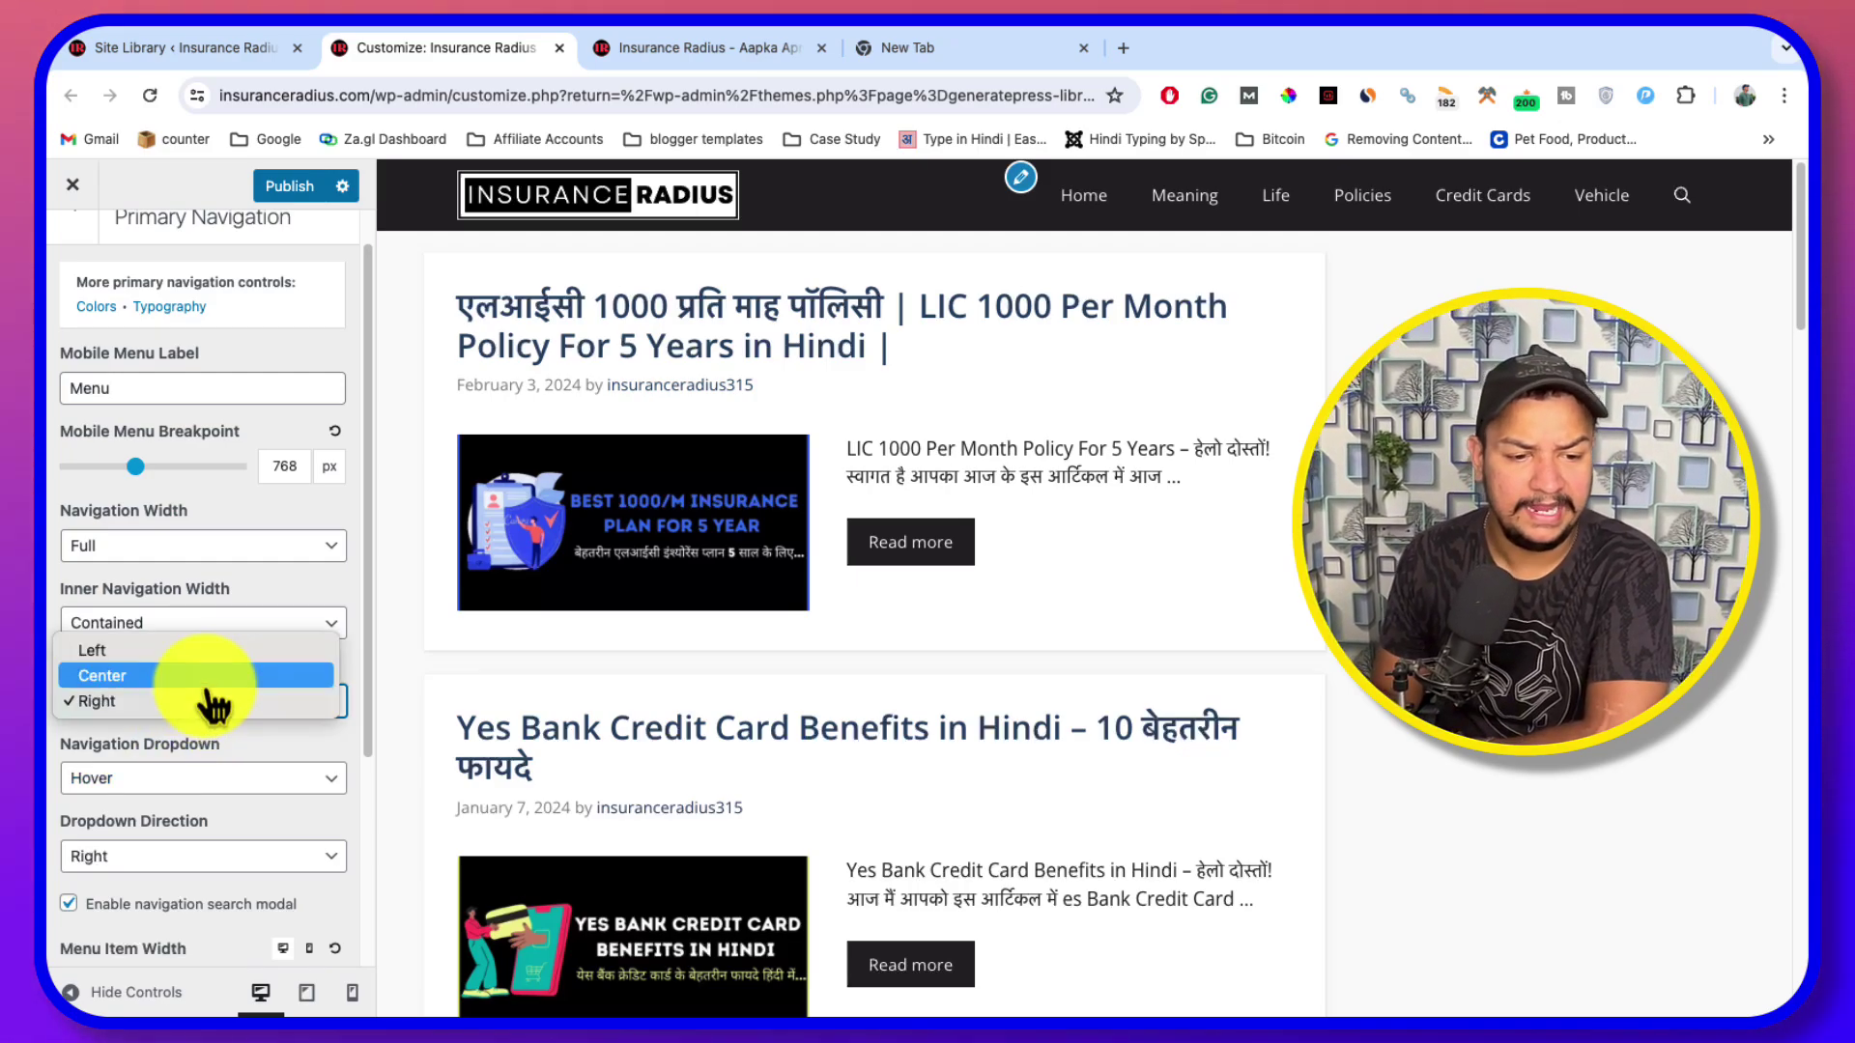
pyautogui.click(229, 652)
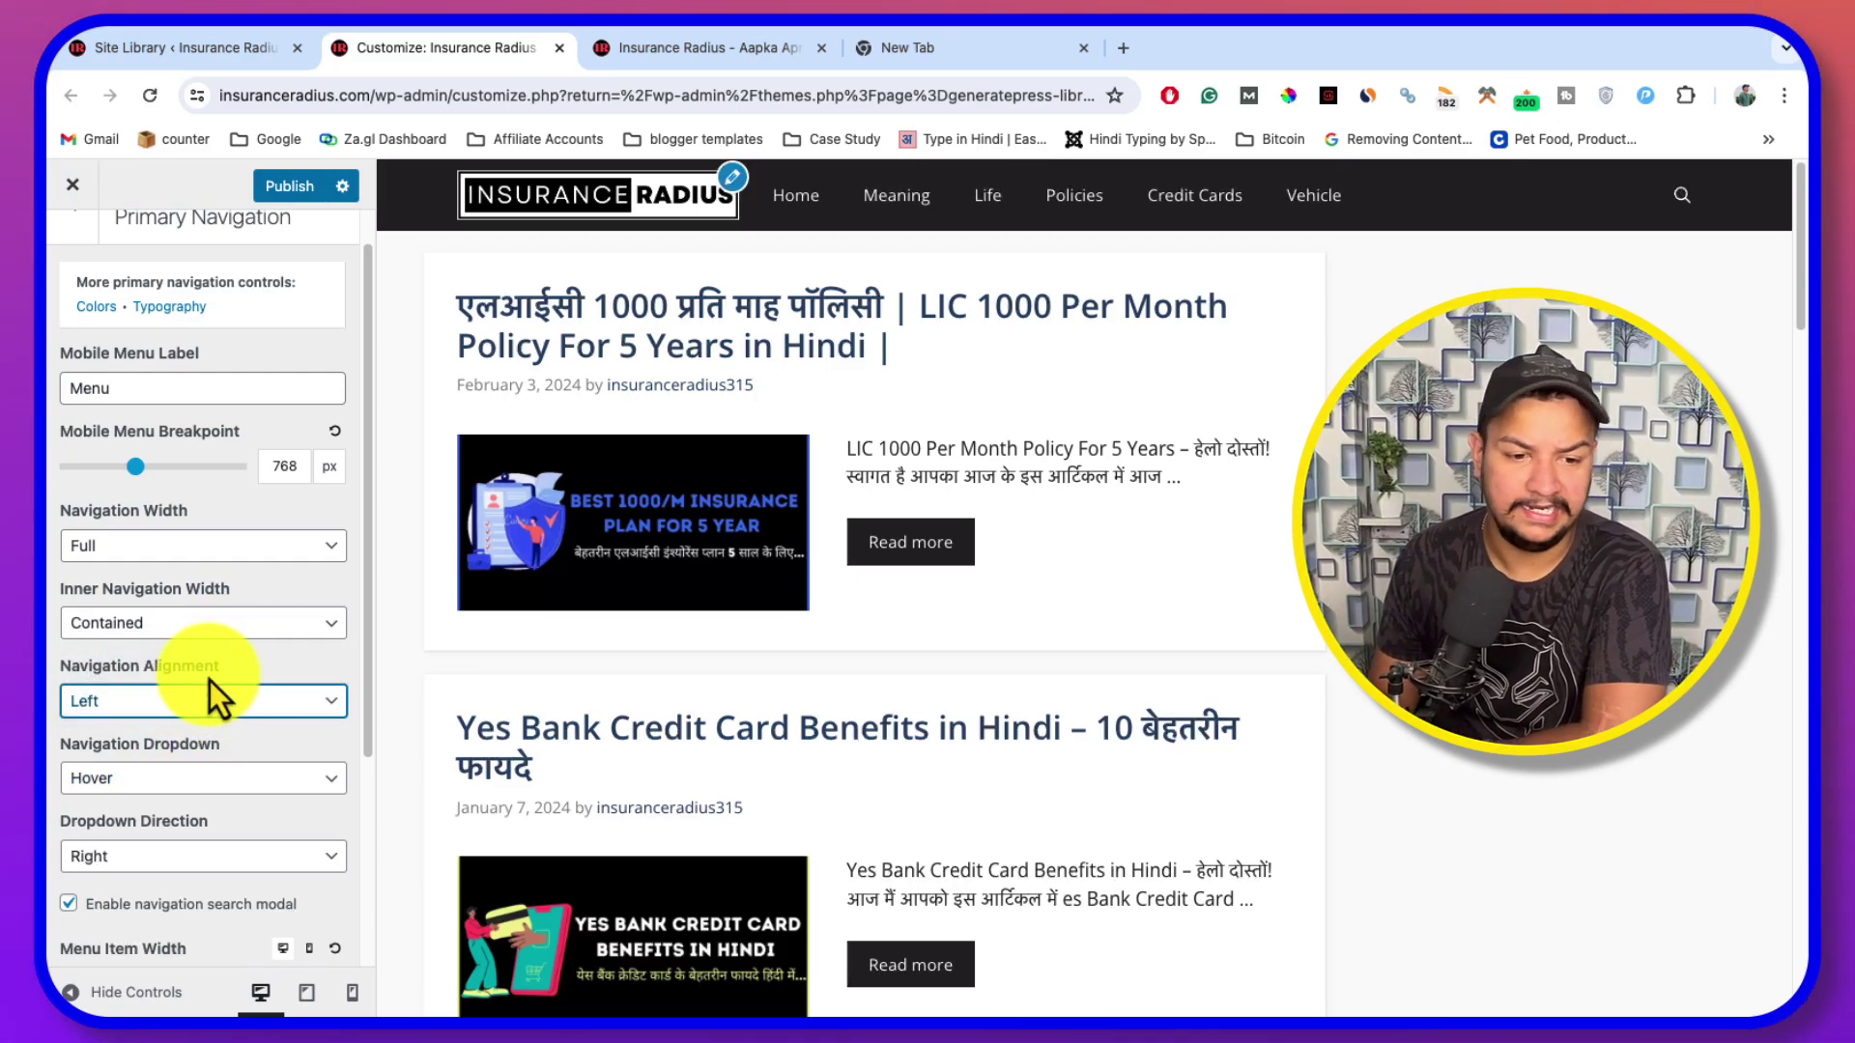
pyautogui.click(212, 699)
pyautogui.click(193, 753)
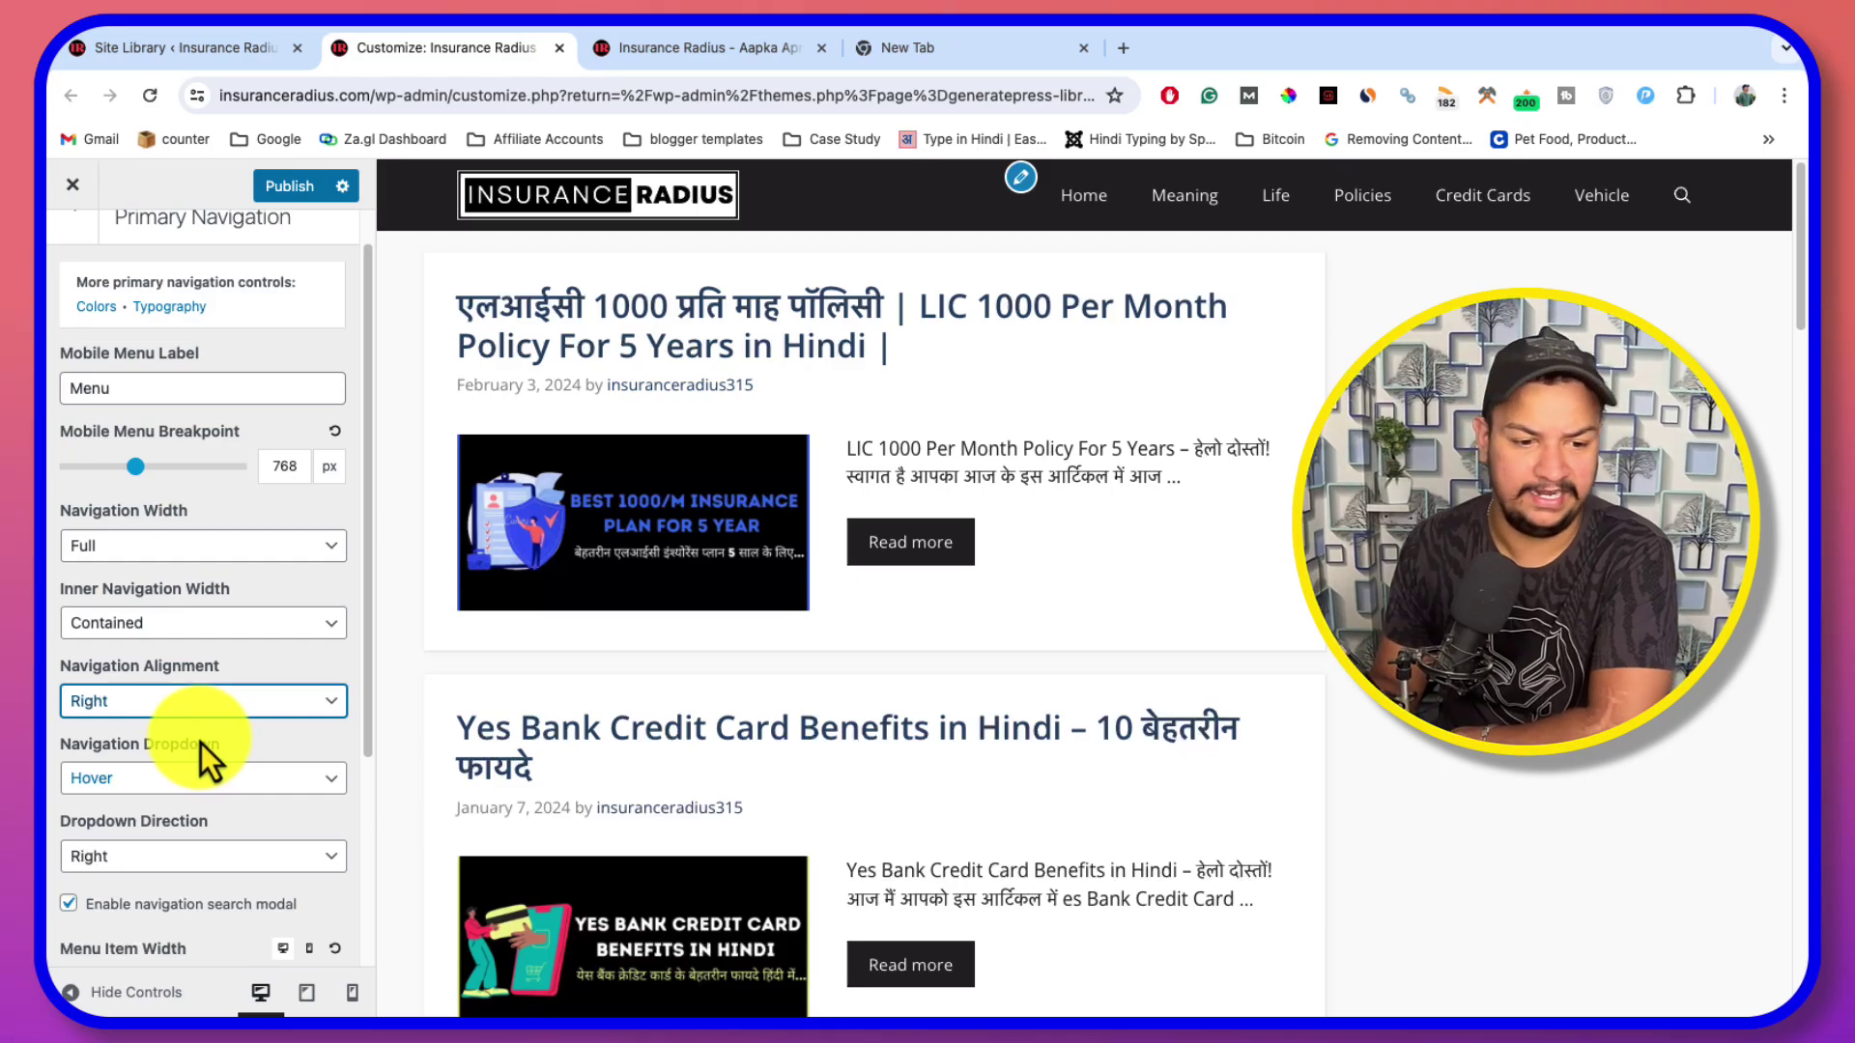
# Examine the navigation dropdown options, keeping Hover, and view the menu item and sub-menu size settings
pyautogui.scroll(-1, 222, 705)
pyautogui.scroll(-1, 170, 717)
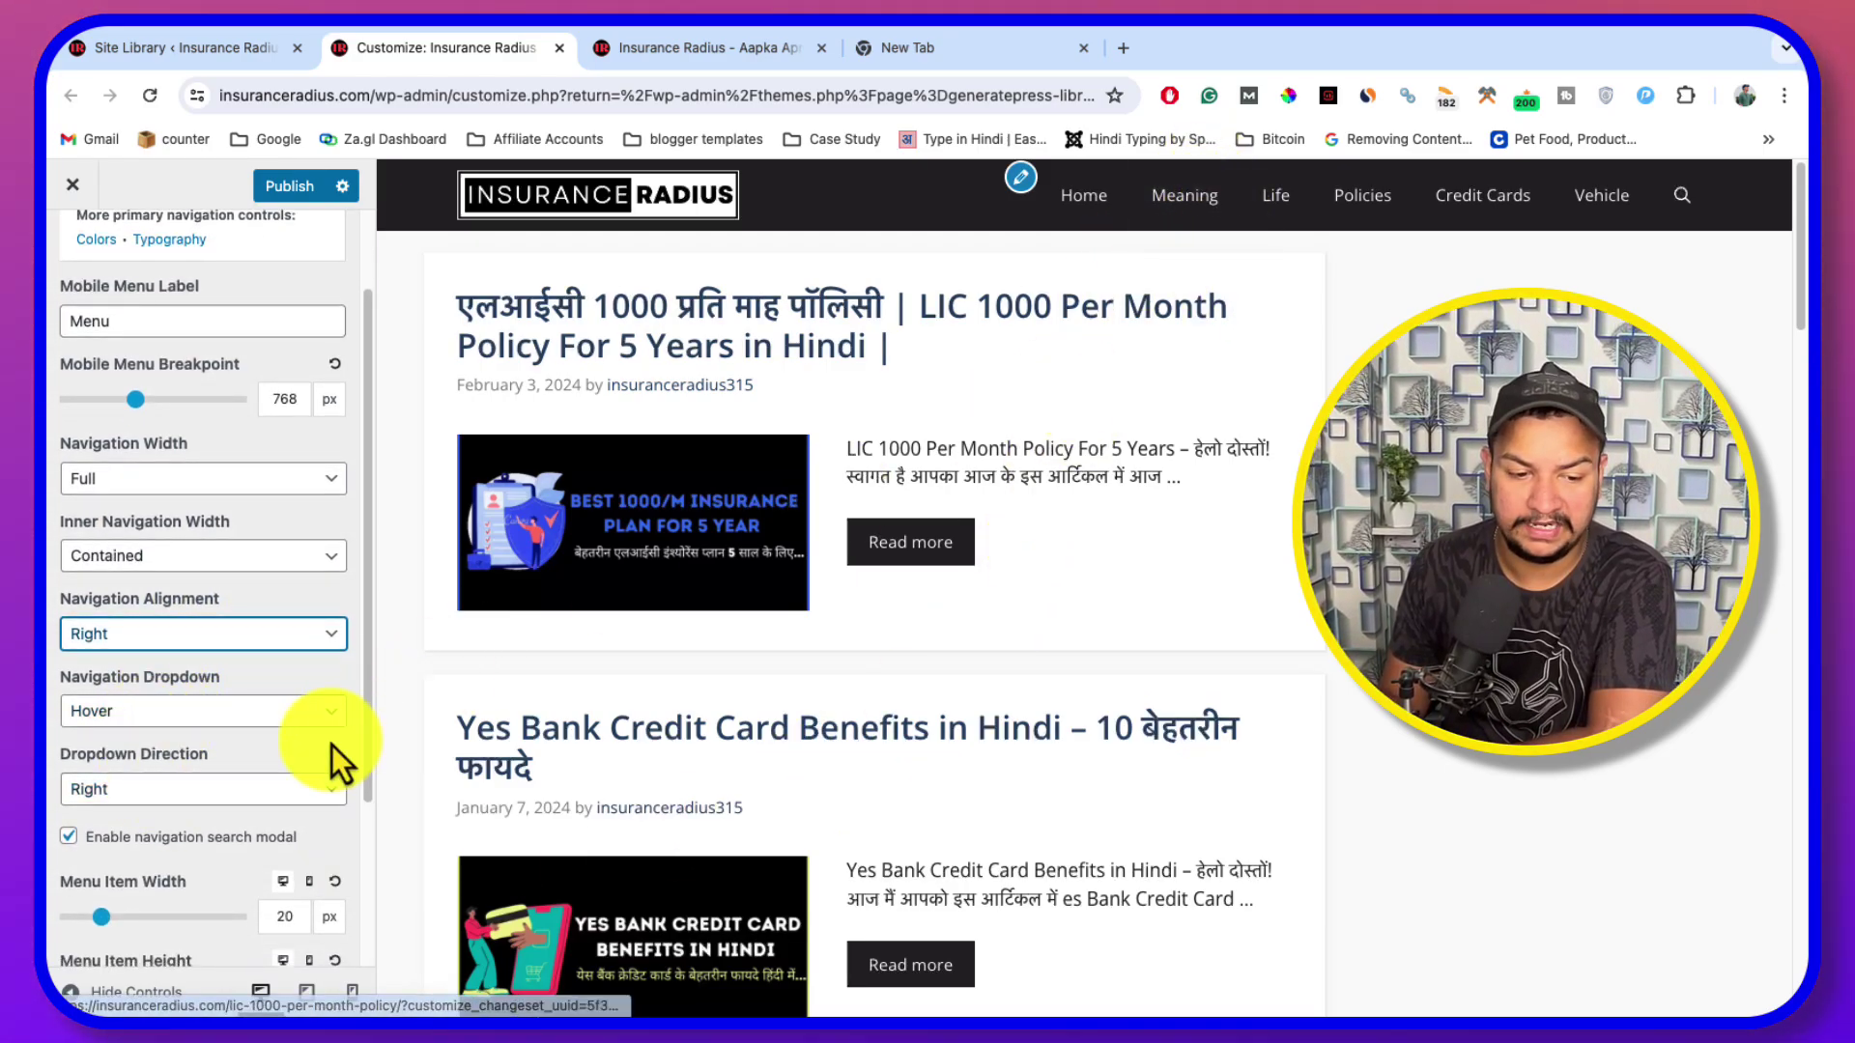
pyautogui.click(259, 715)
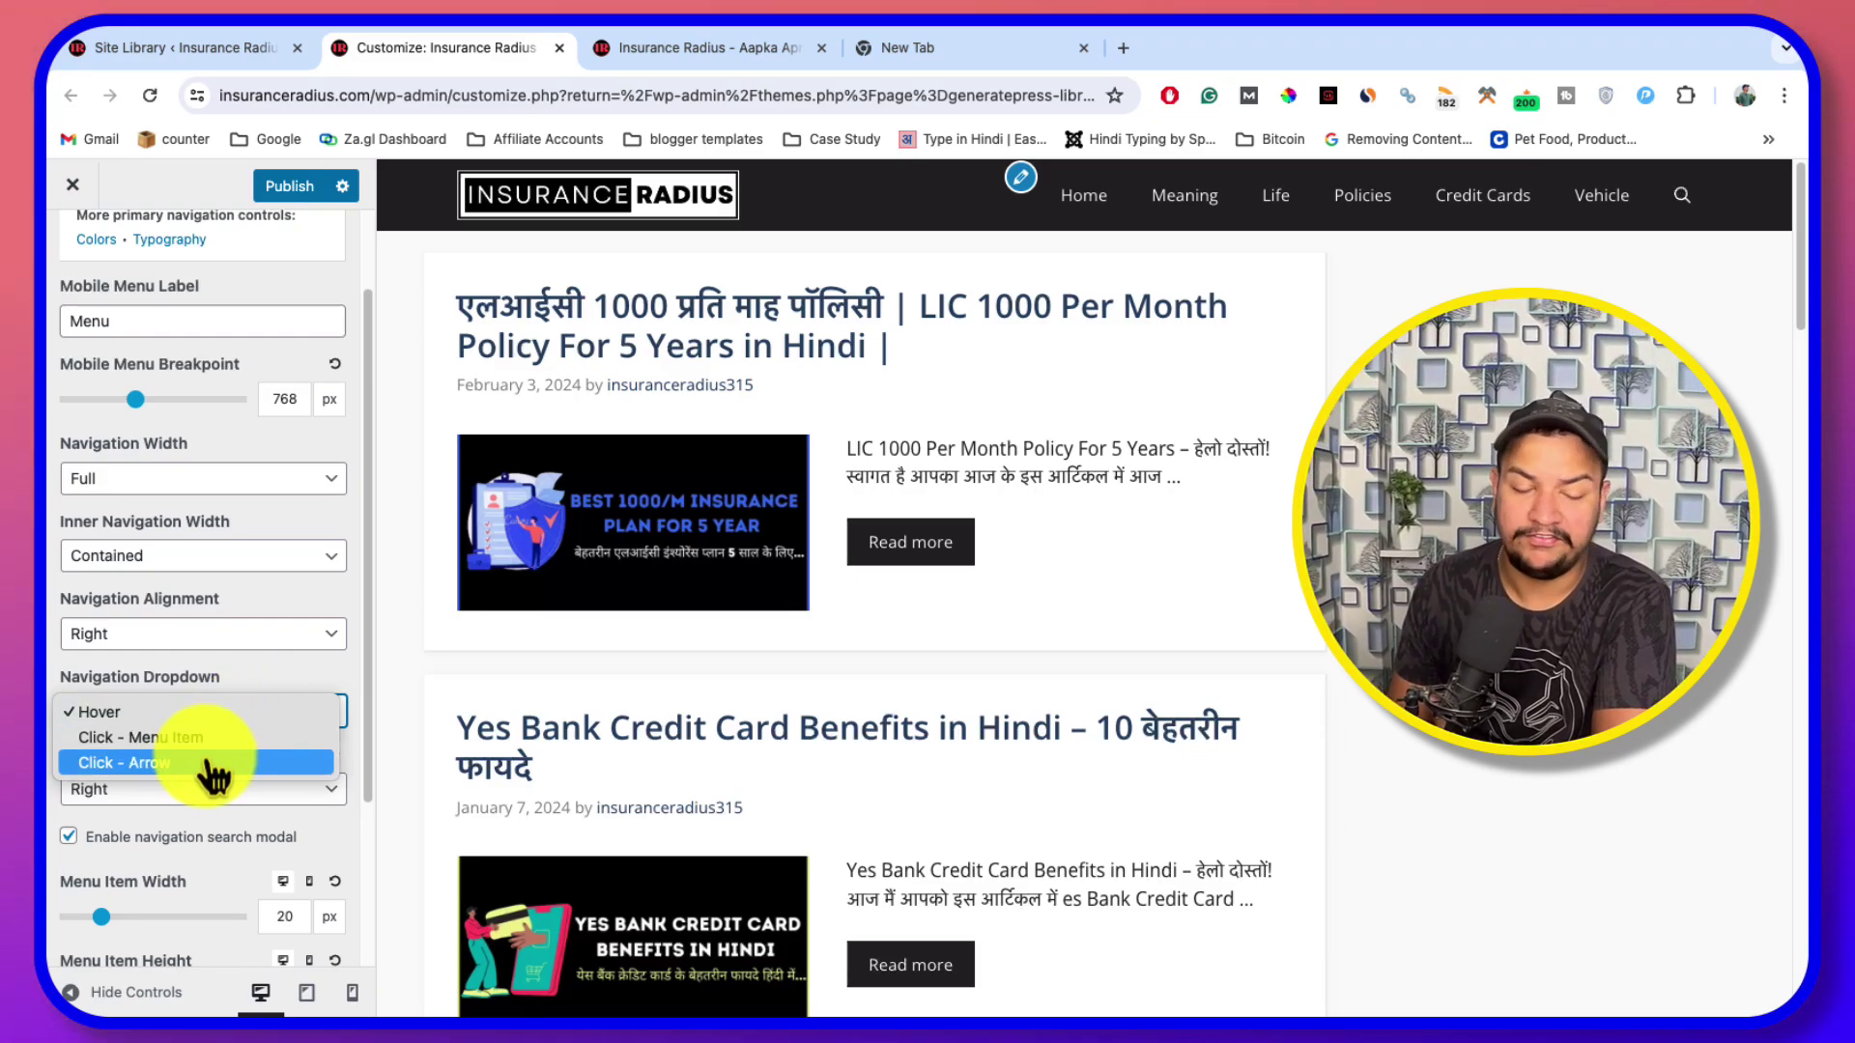
pyautogui.click(286, 675)
pyautogui.scroll(-3, 232, 580)
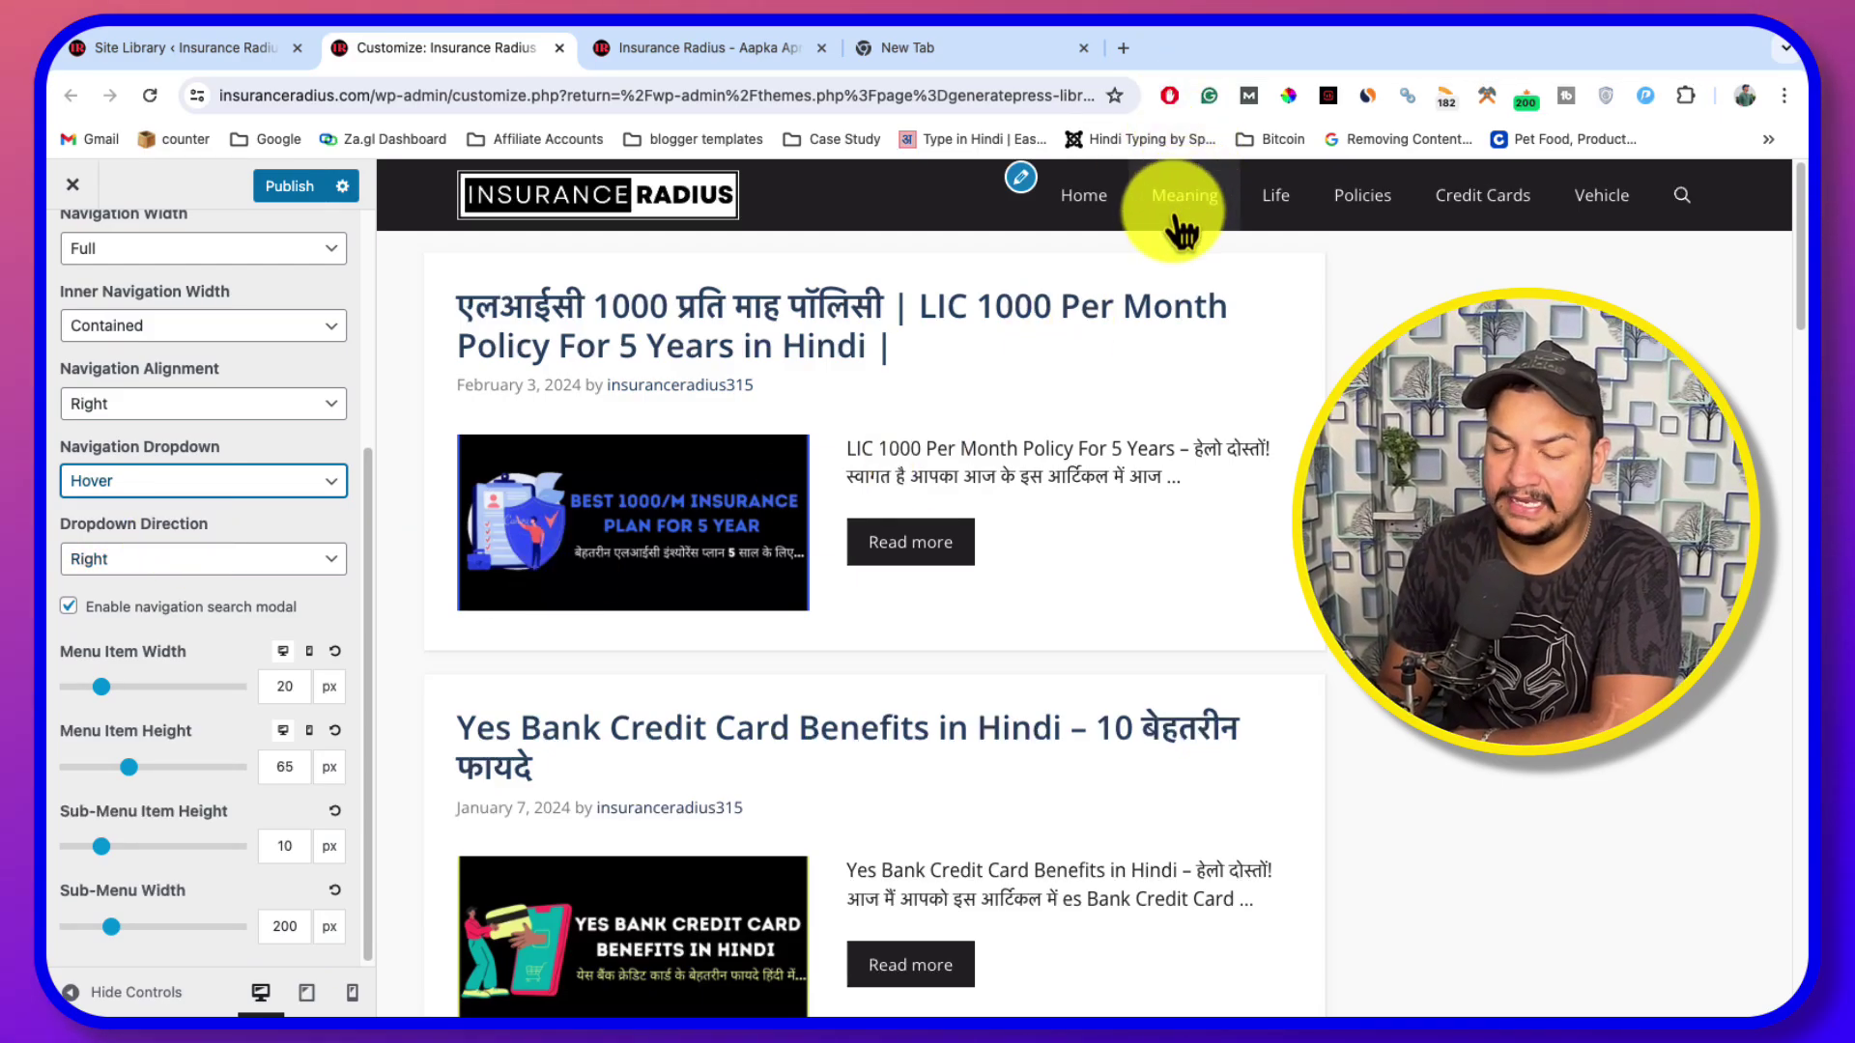
# Open bloggingqna.com in the empty browser tab and examine how its header menu dropdowns behave
pyautogui.click(1005, 44)
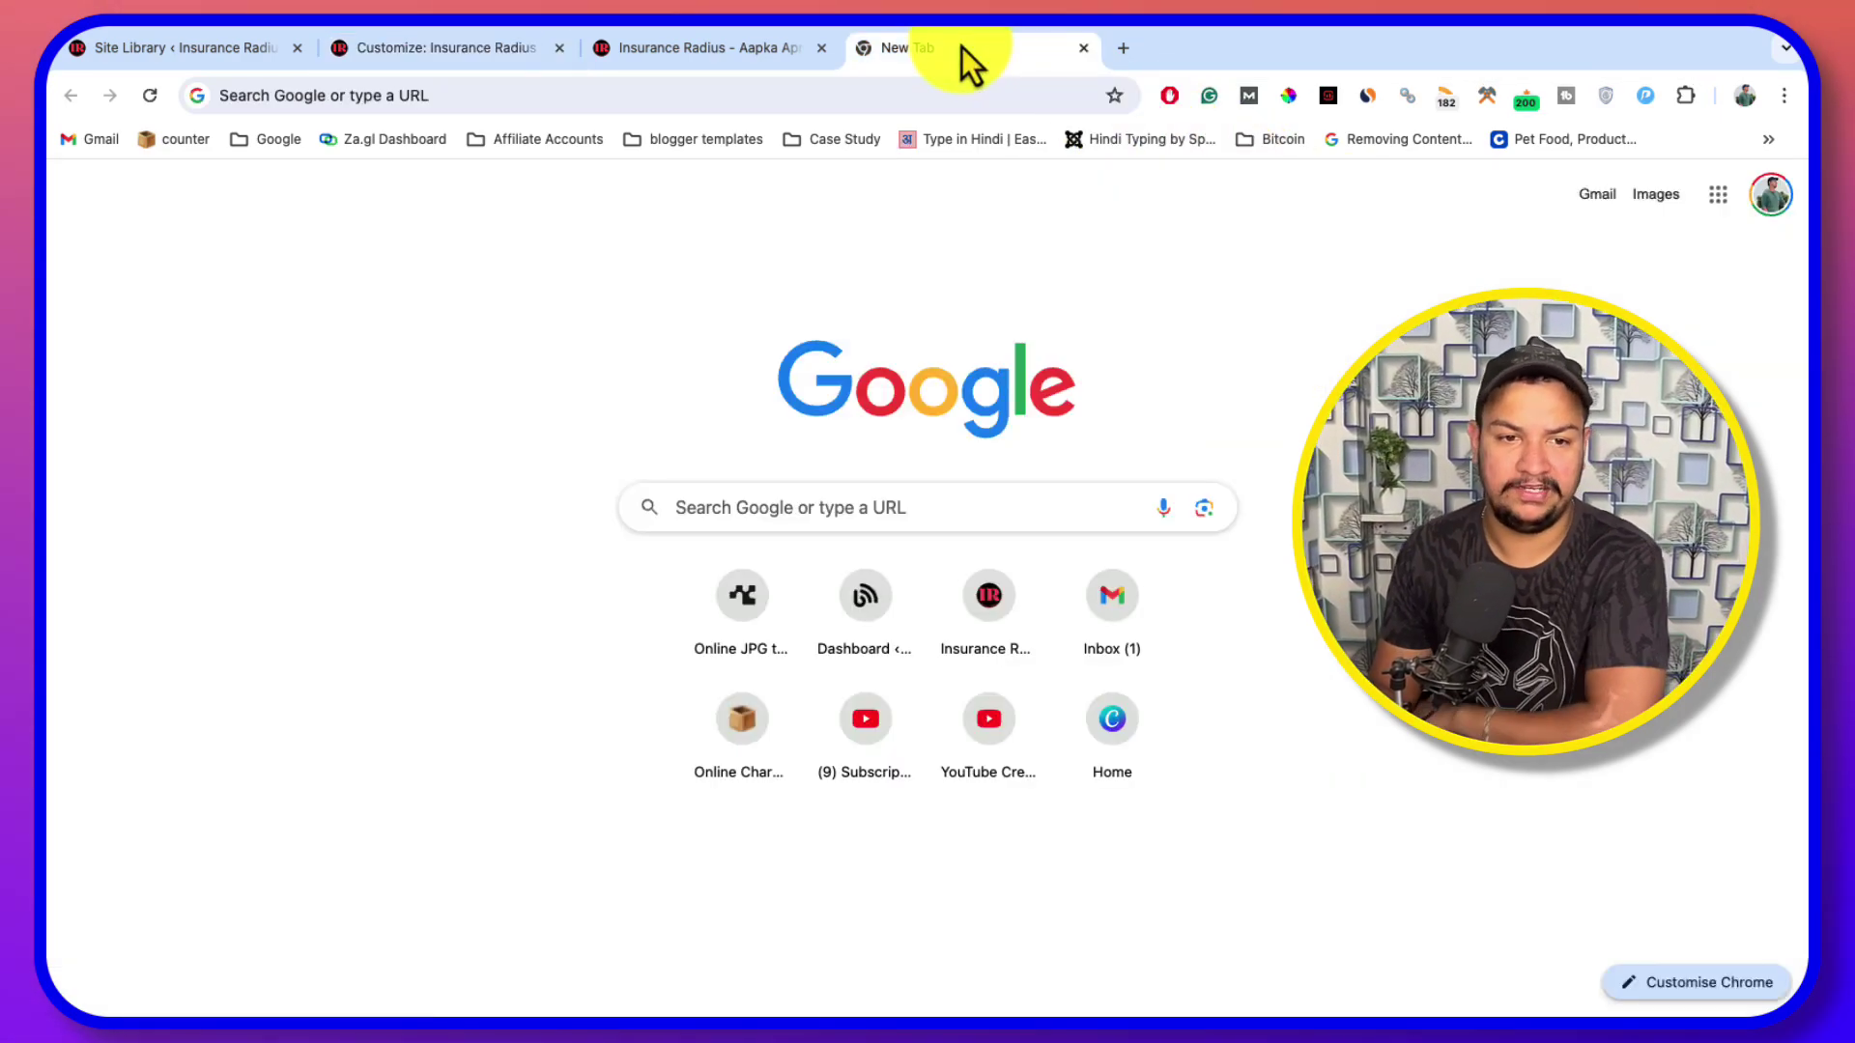
pyautogui.click(863, 85)
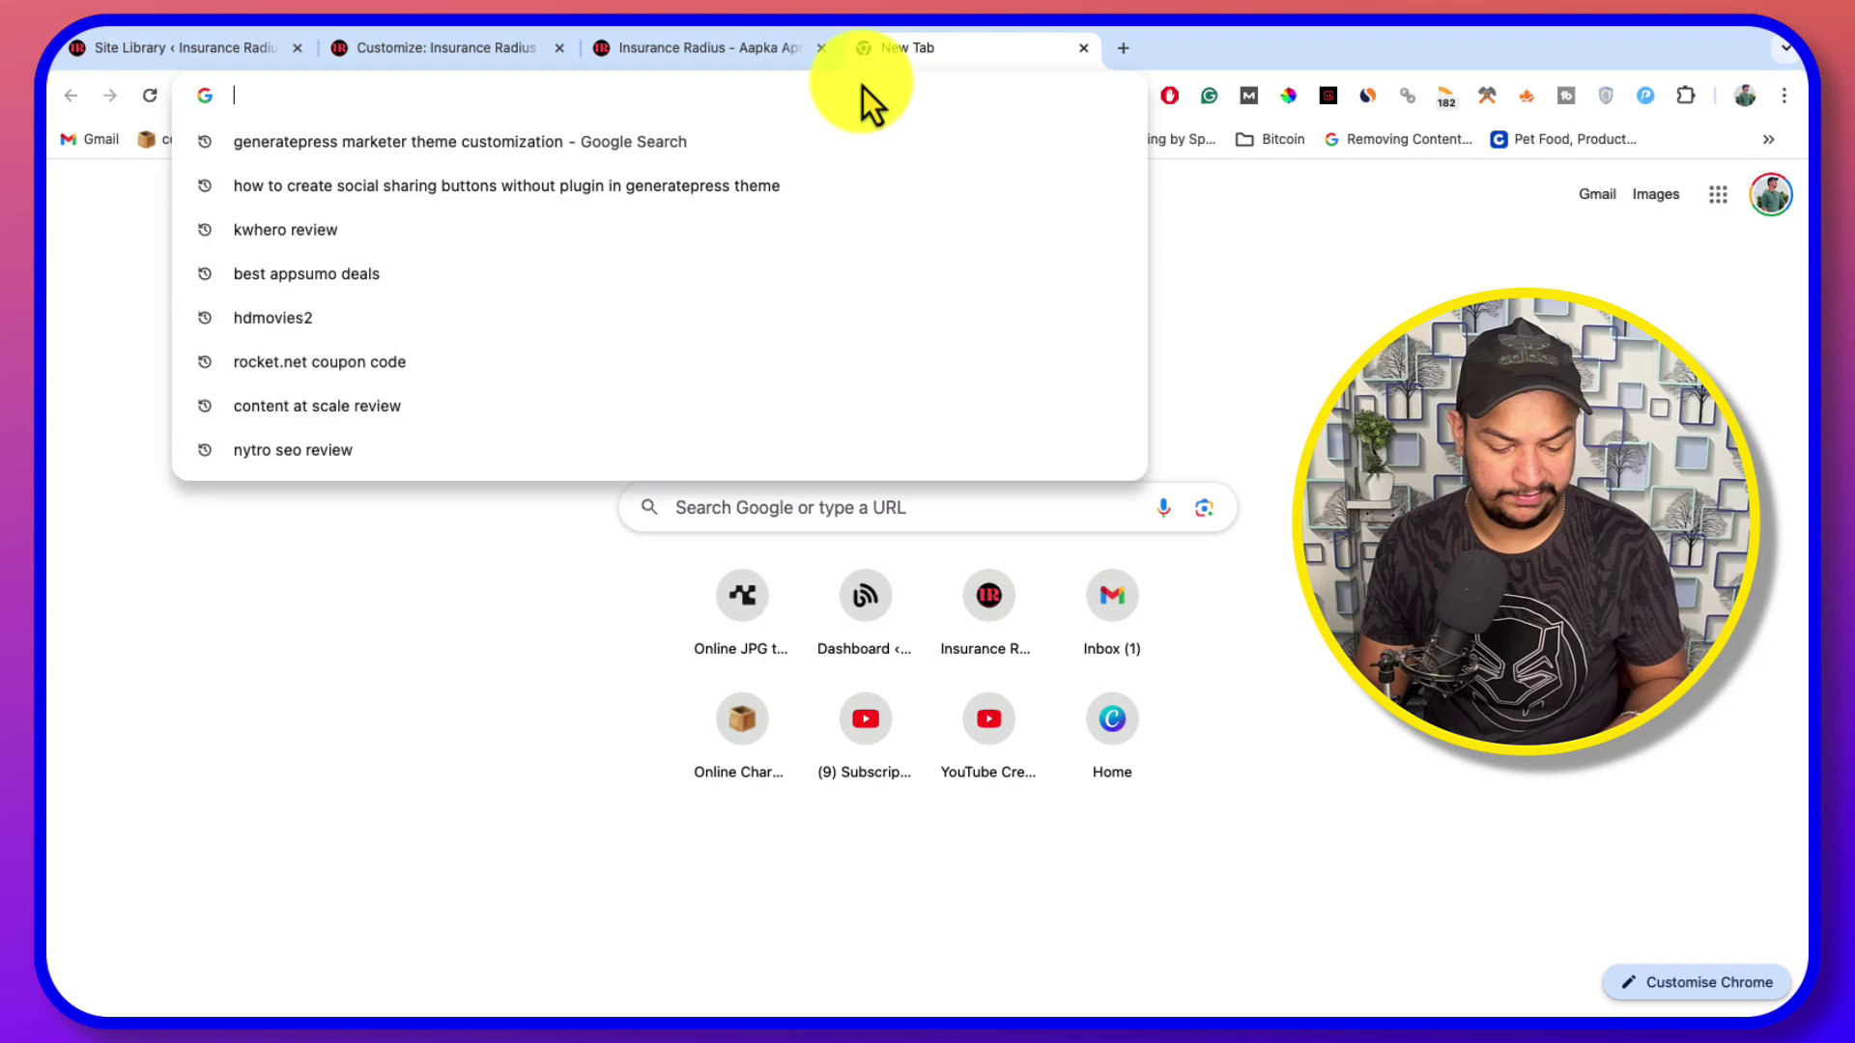
pyautogui.write('bloggingqna.com/tumsenahopayega')
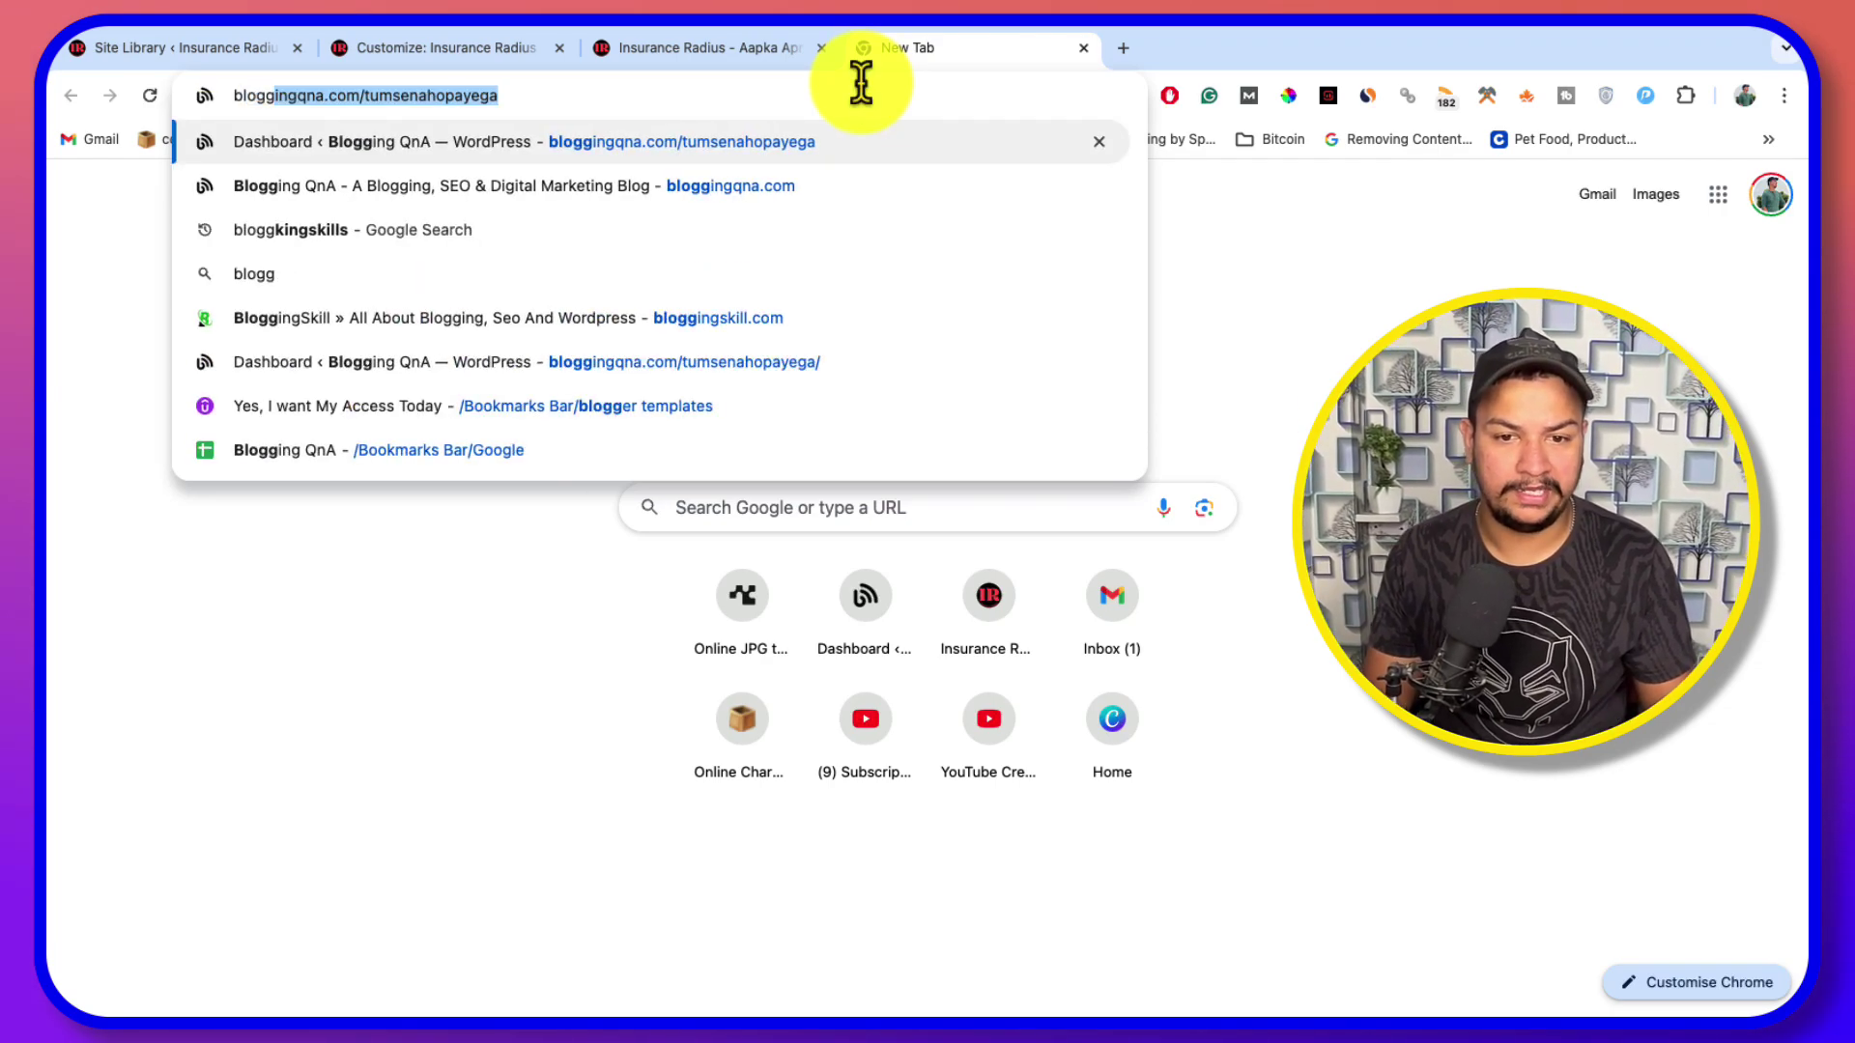
pyautogui.click(597, 186)
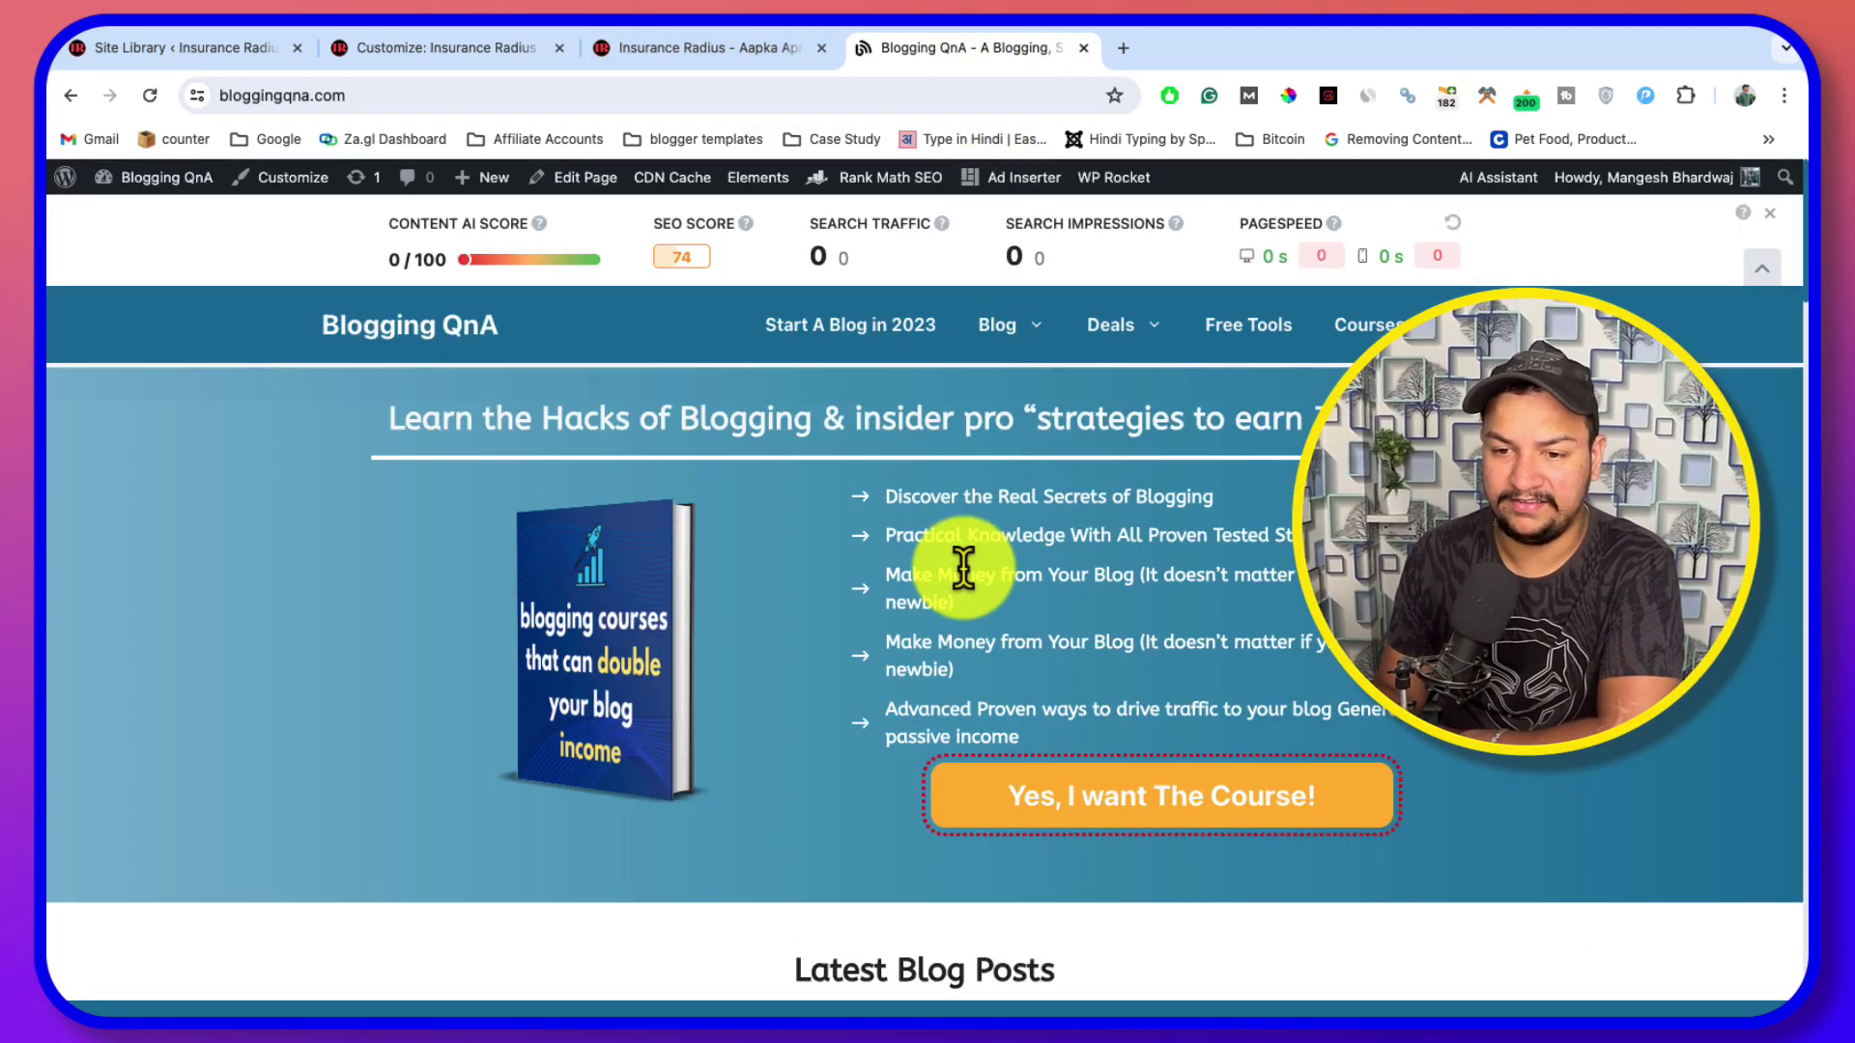
pyautogui.moveTo(1010, 329)
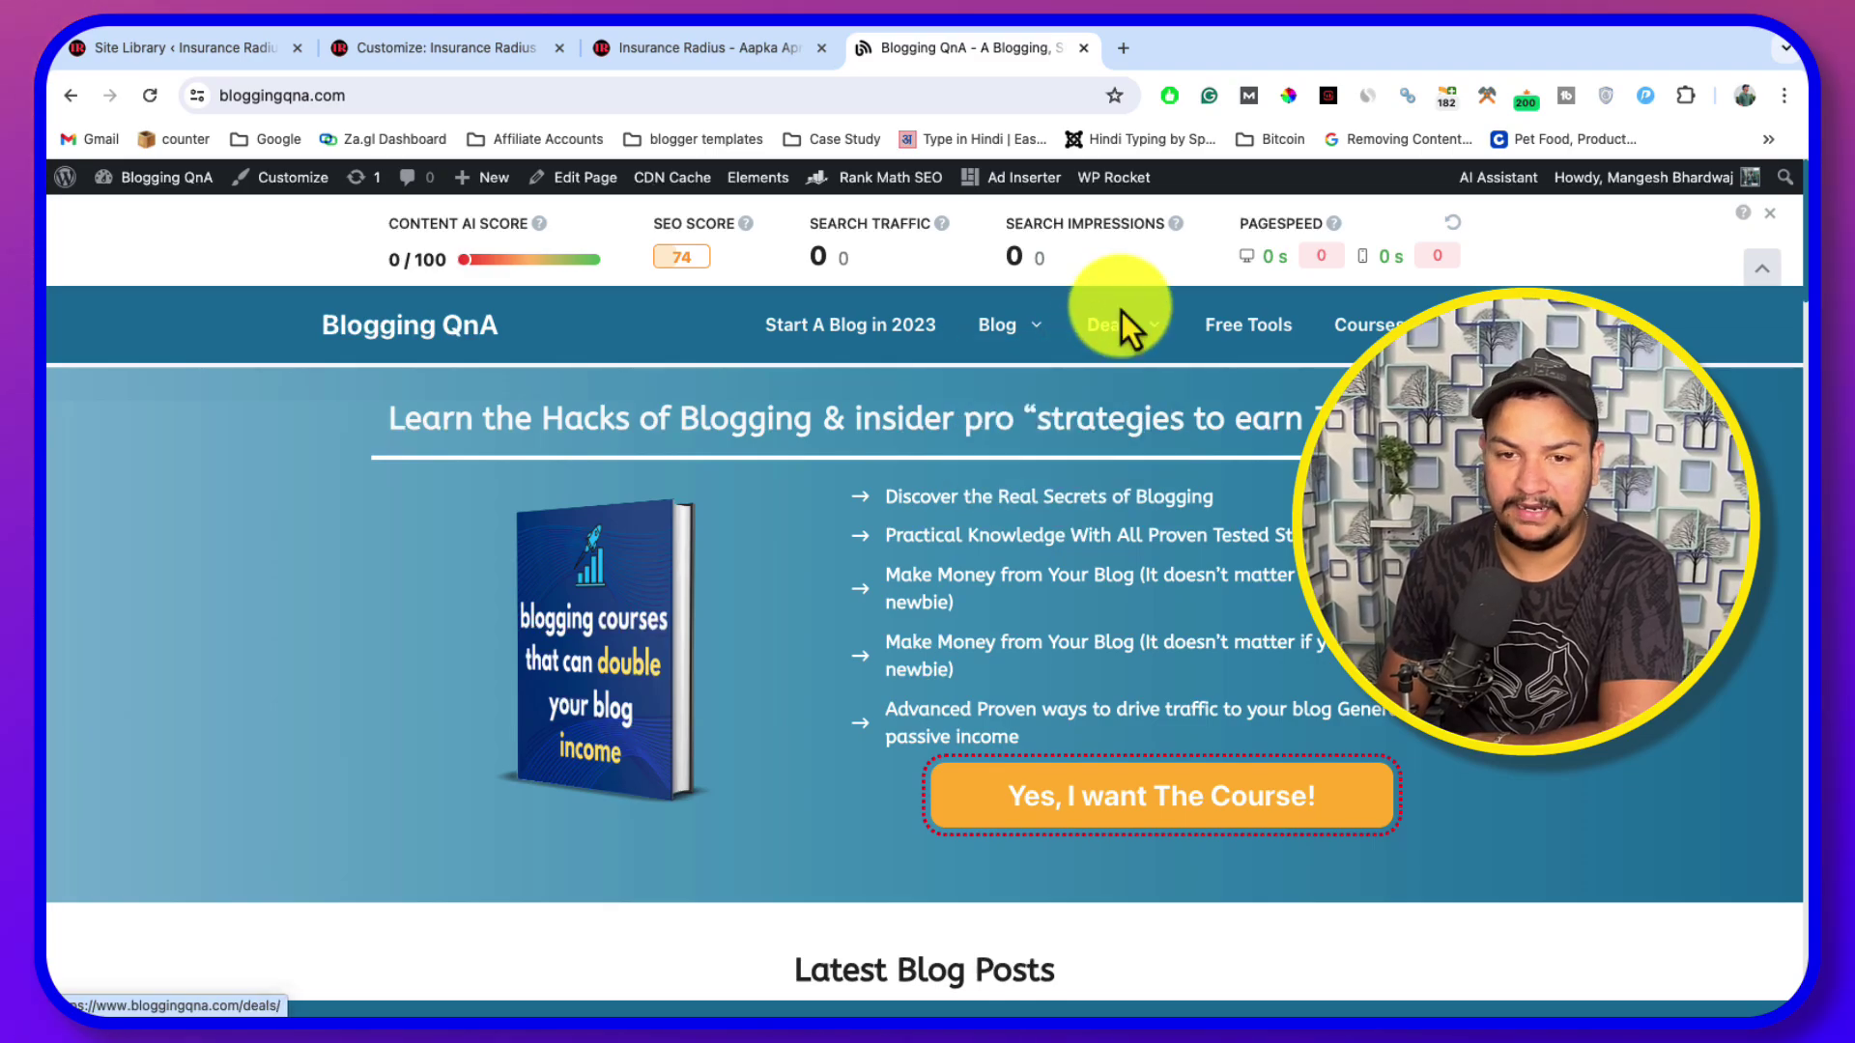
# Return to the Insurance Radius Customizer and review the Dropdown Direction and Navigation Dropdown options, keeping Right and Hover
pyautogui.click(386, 56)
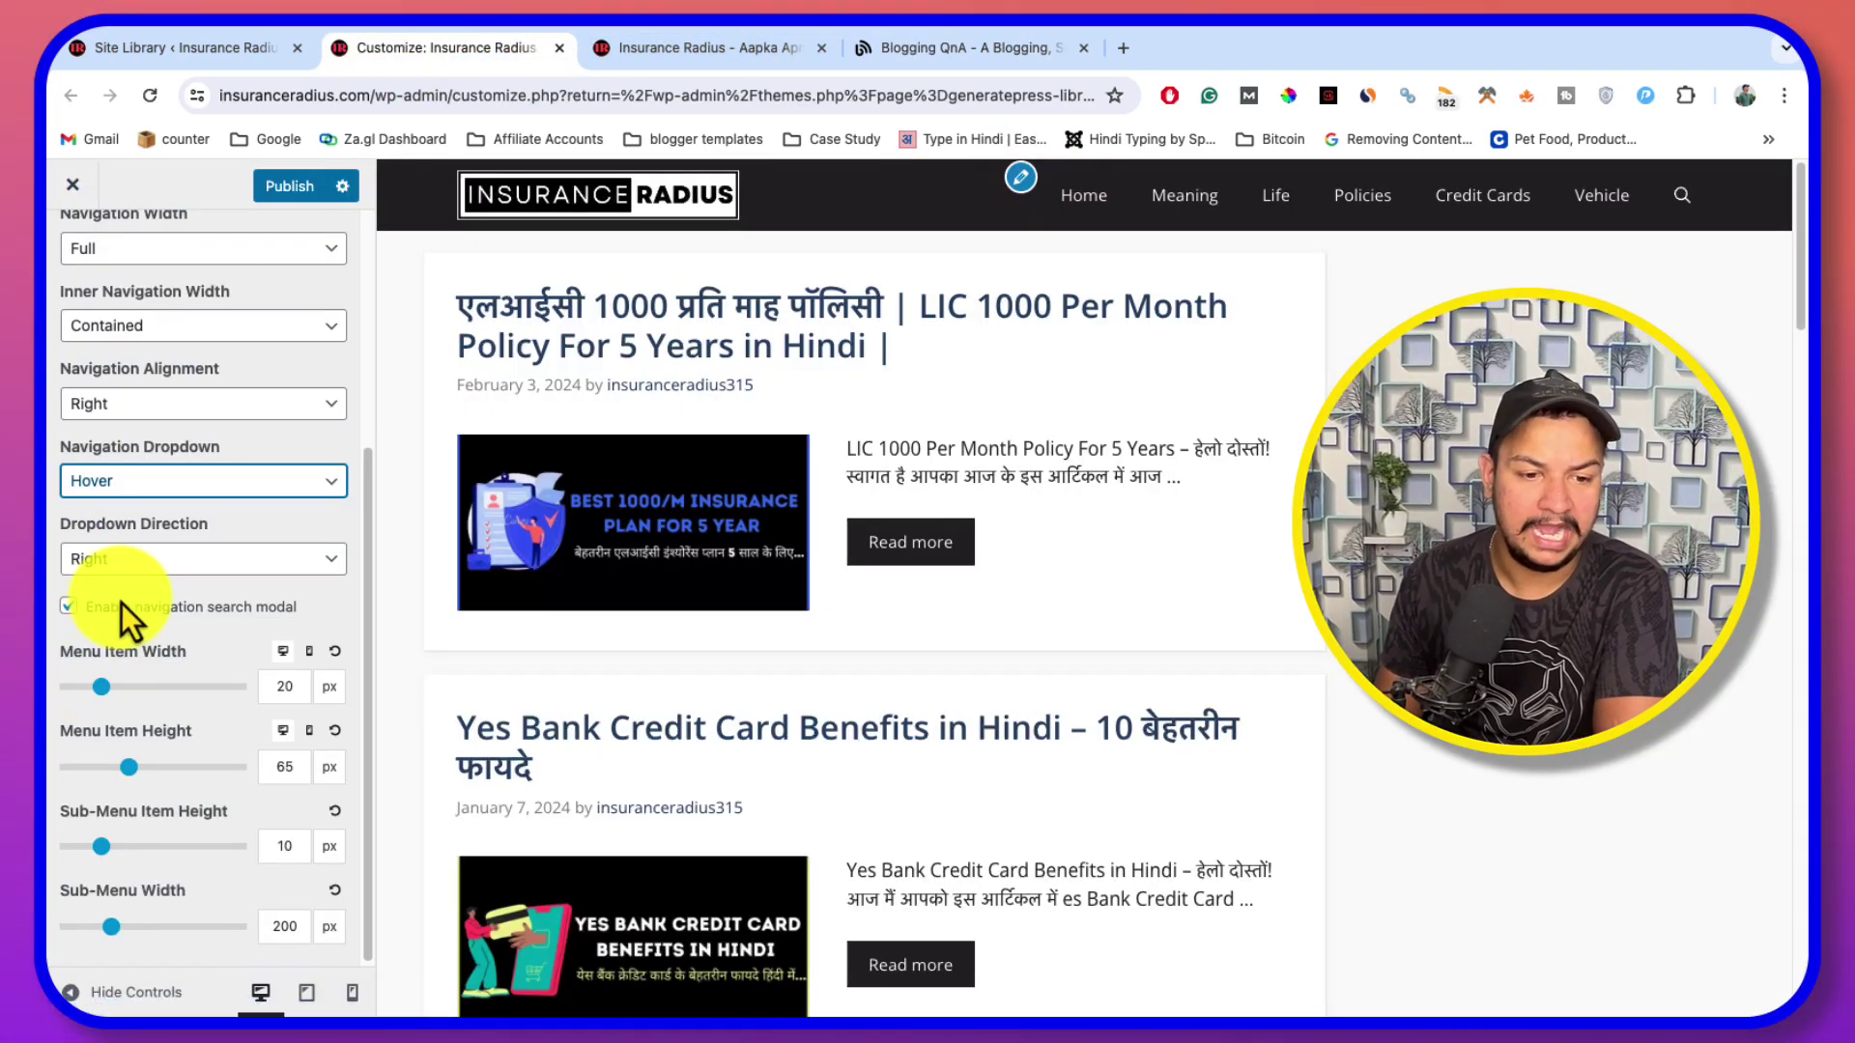
pyautogui.click(153, 561)
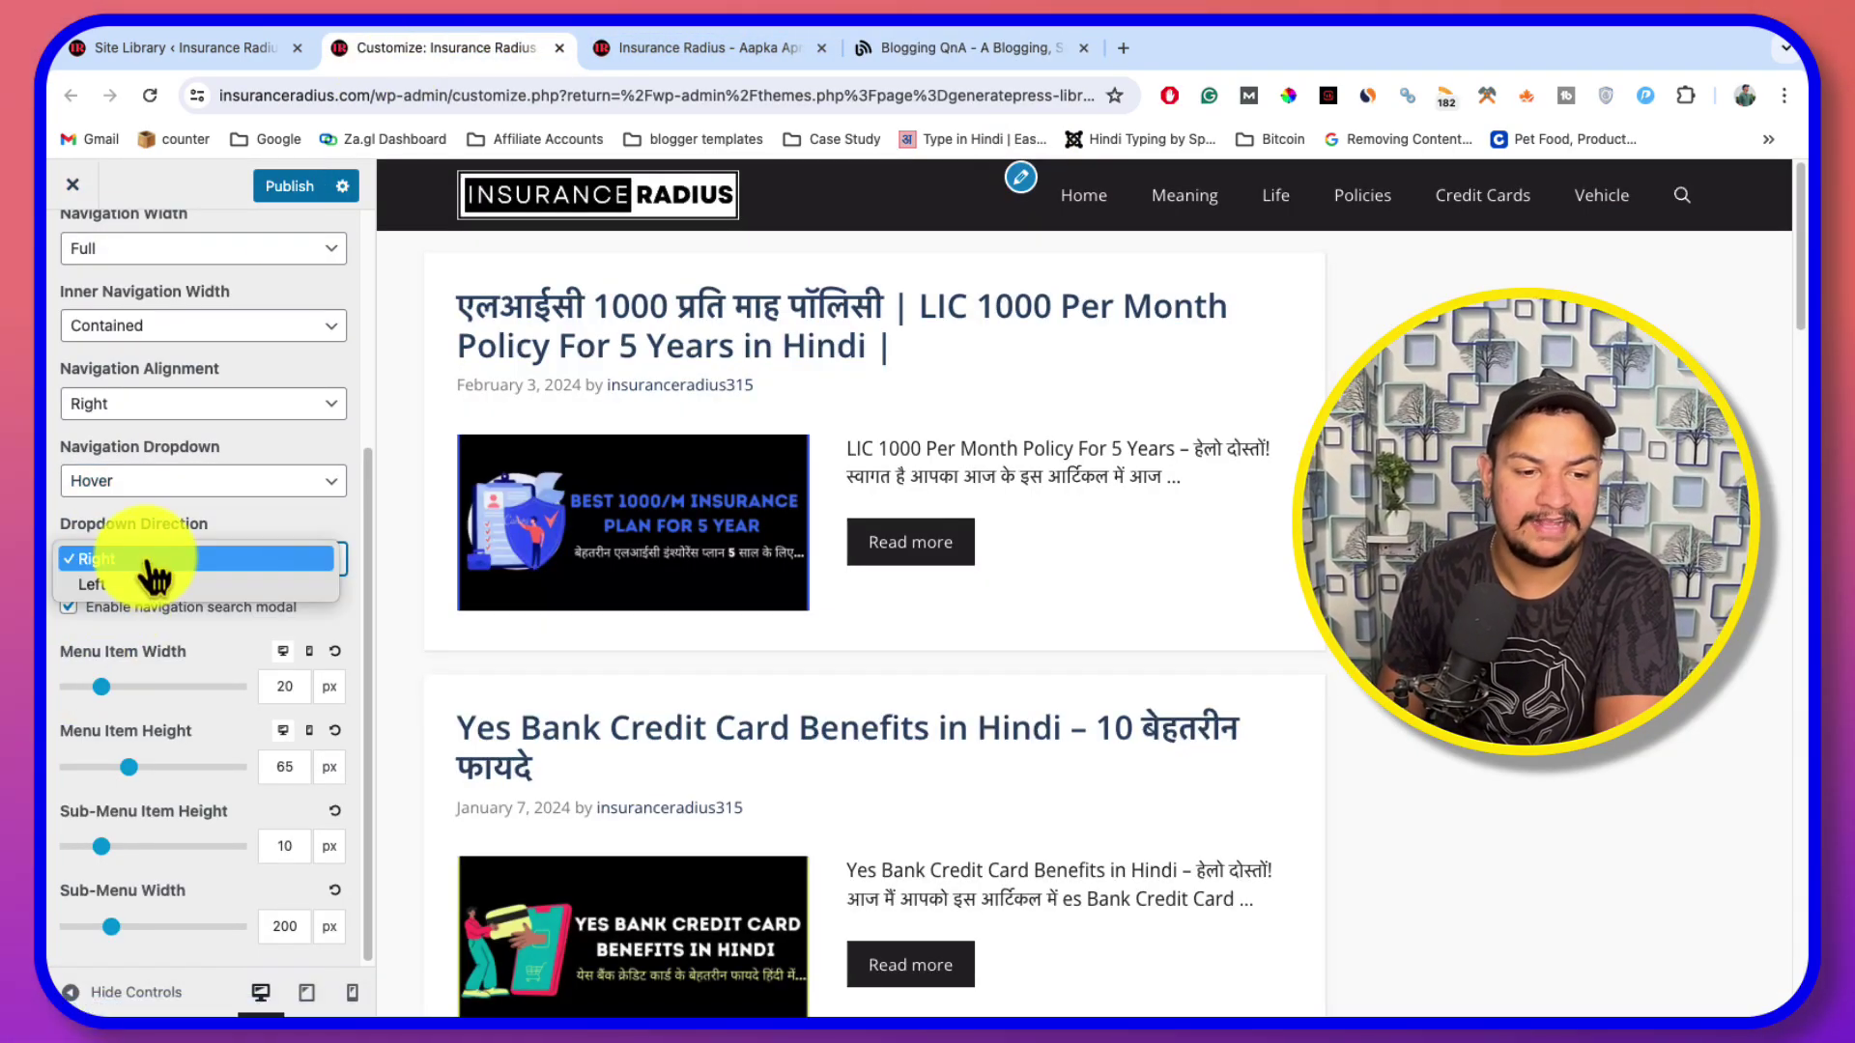
pyautogui.click(216, 537)
pyautogui.click(260, 483)
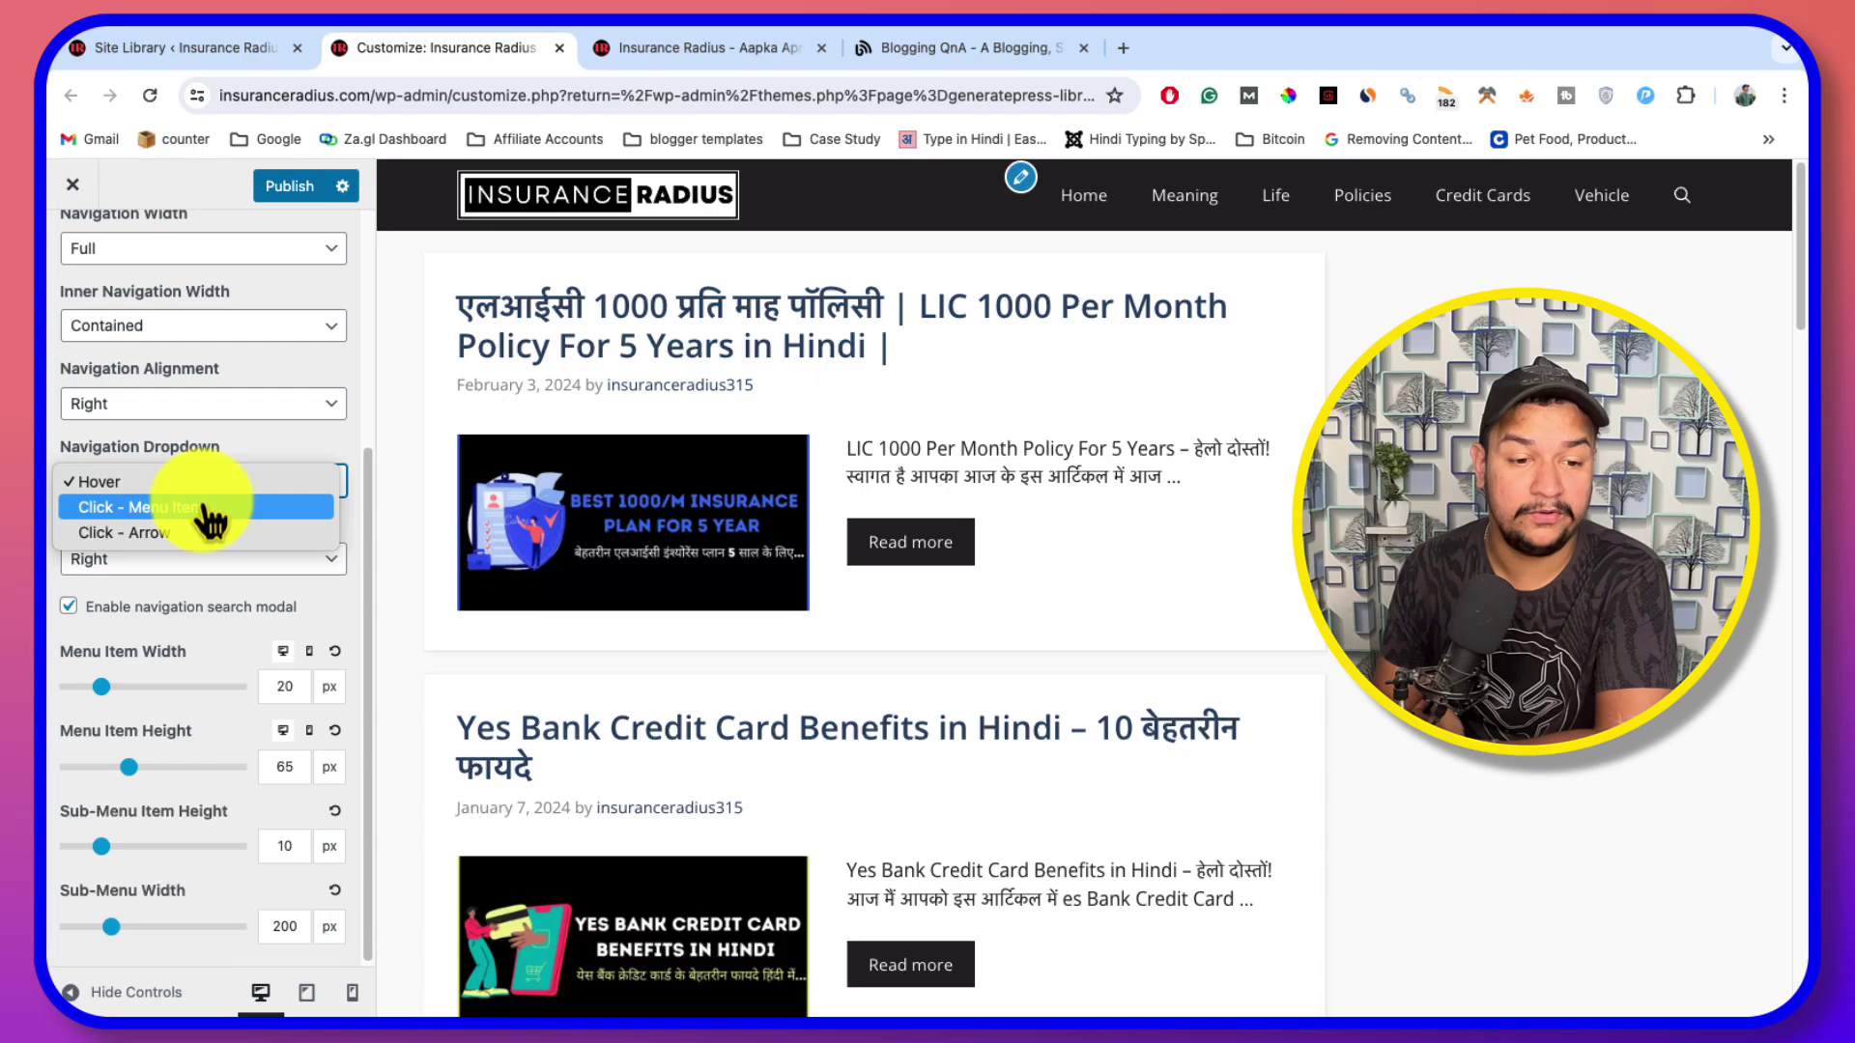
pyautogui.click(346, 531)
pyautogui.click(290, 566)
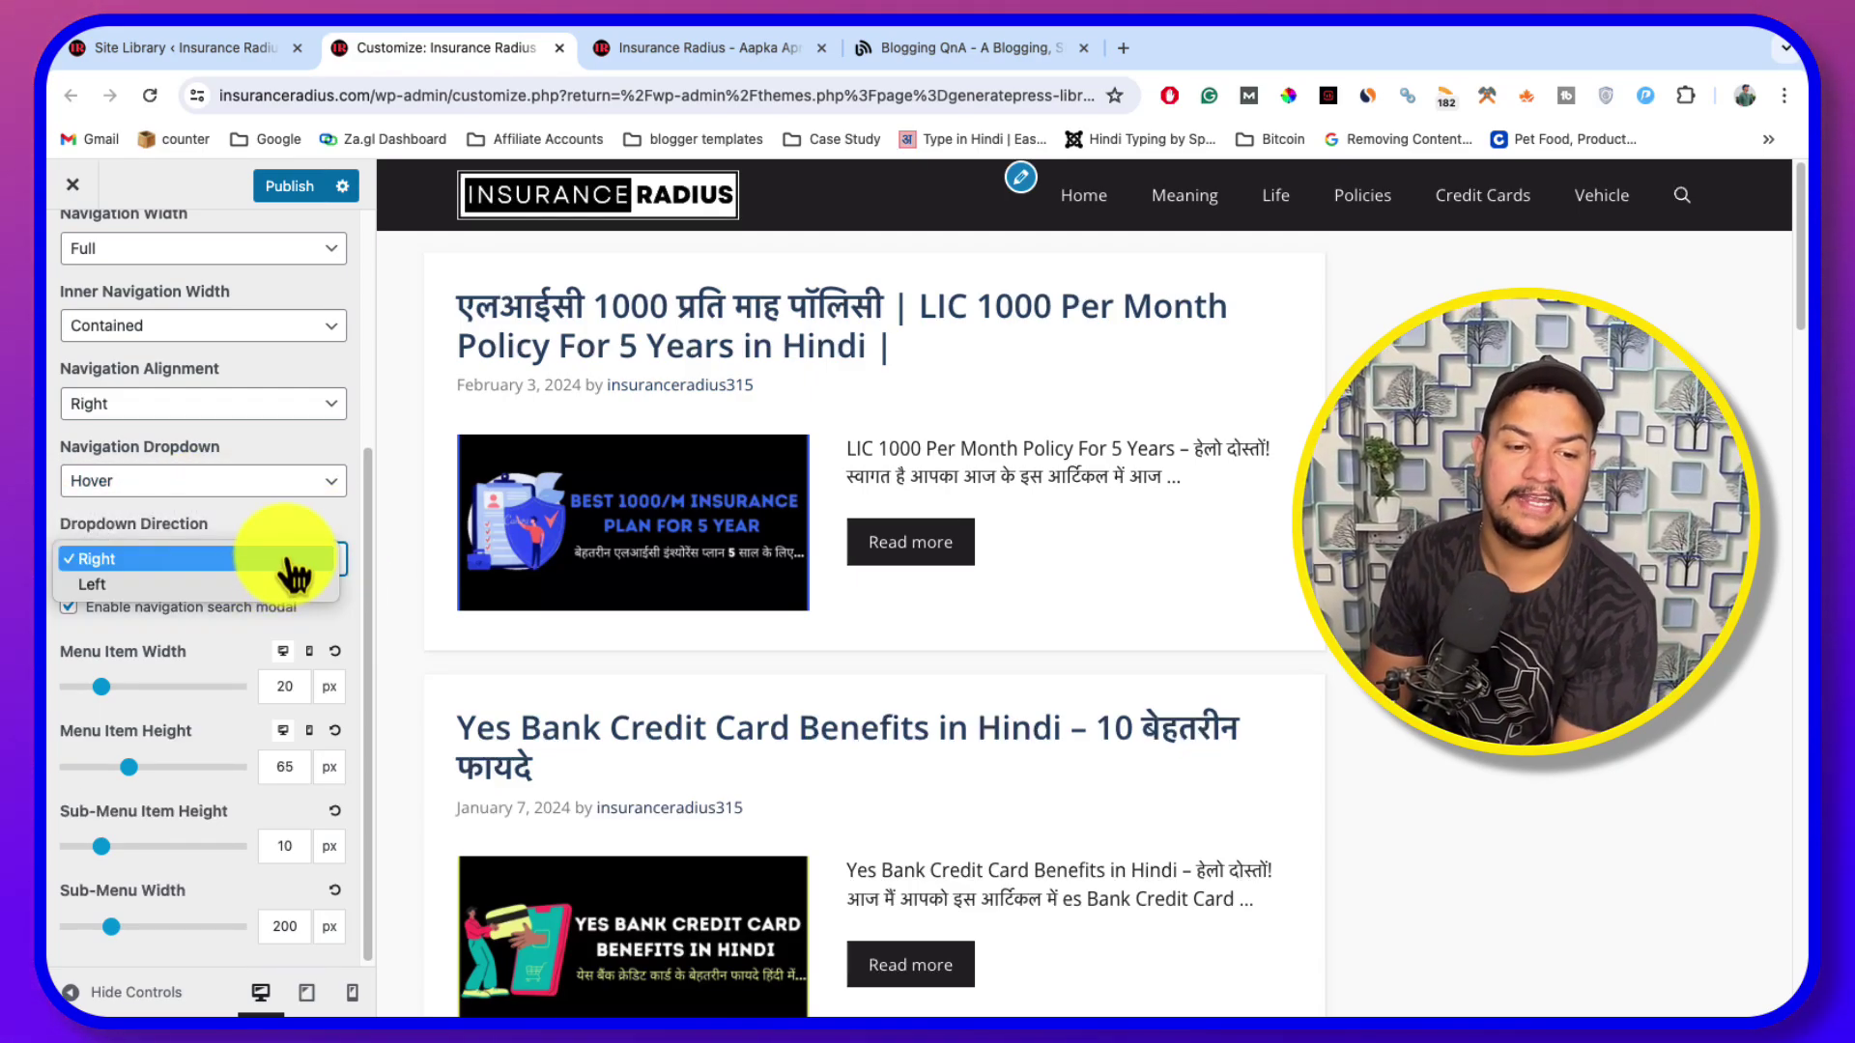
pyautogui.click(289, 530)
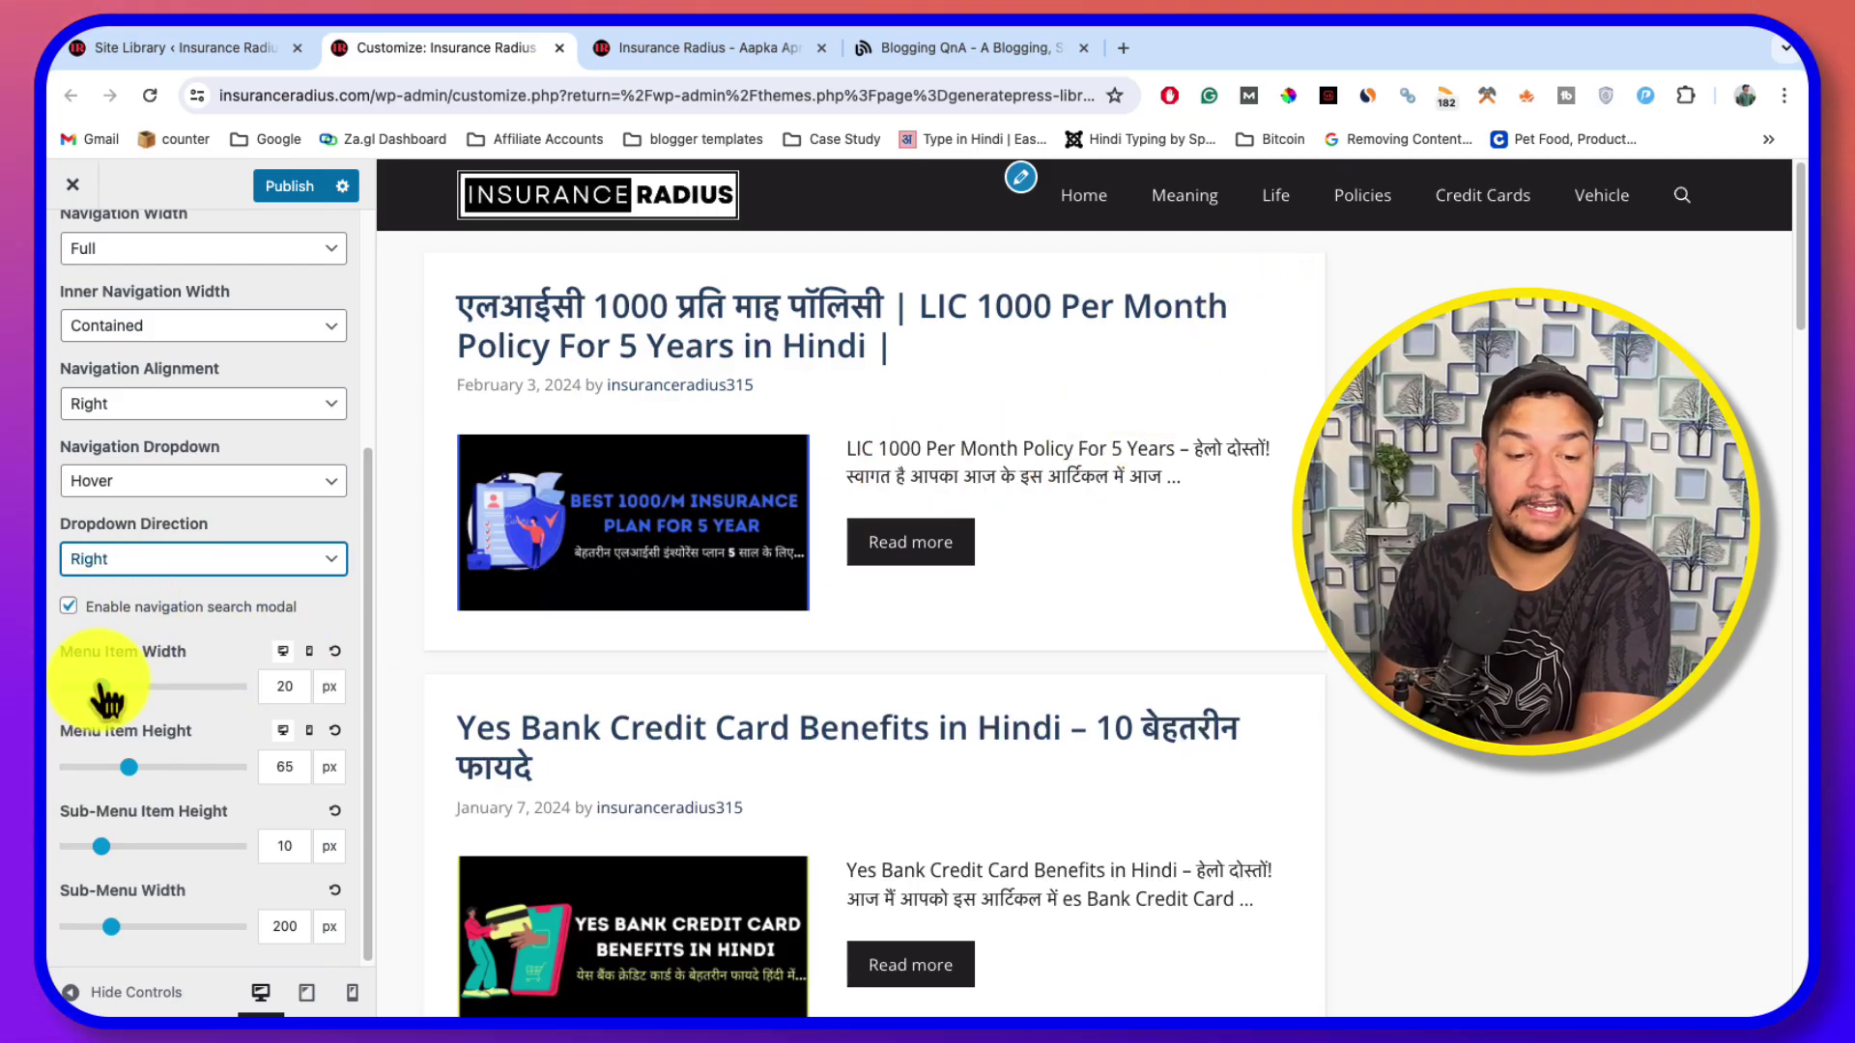
# Try a menu item width of 58 px, restore its default, and set the menu item height to 60 px
pyautogui.moveTo(102, 687); pyautogui.dragTo(174, 687)
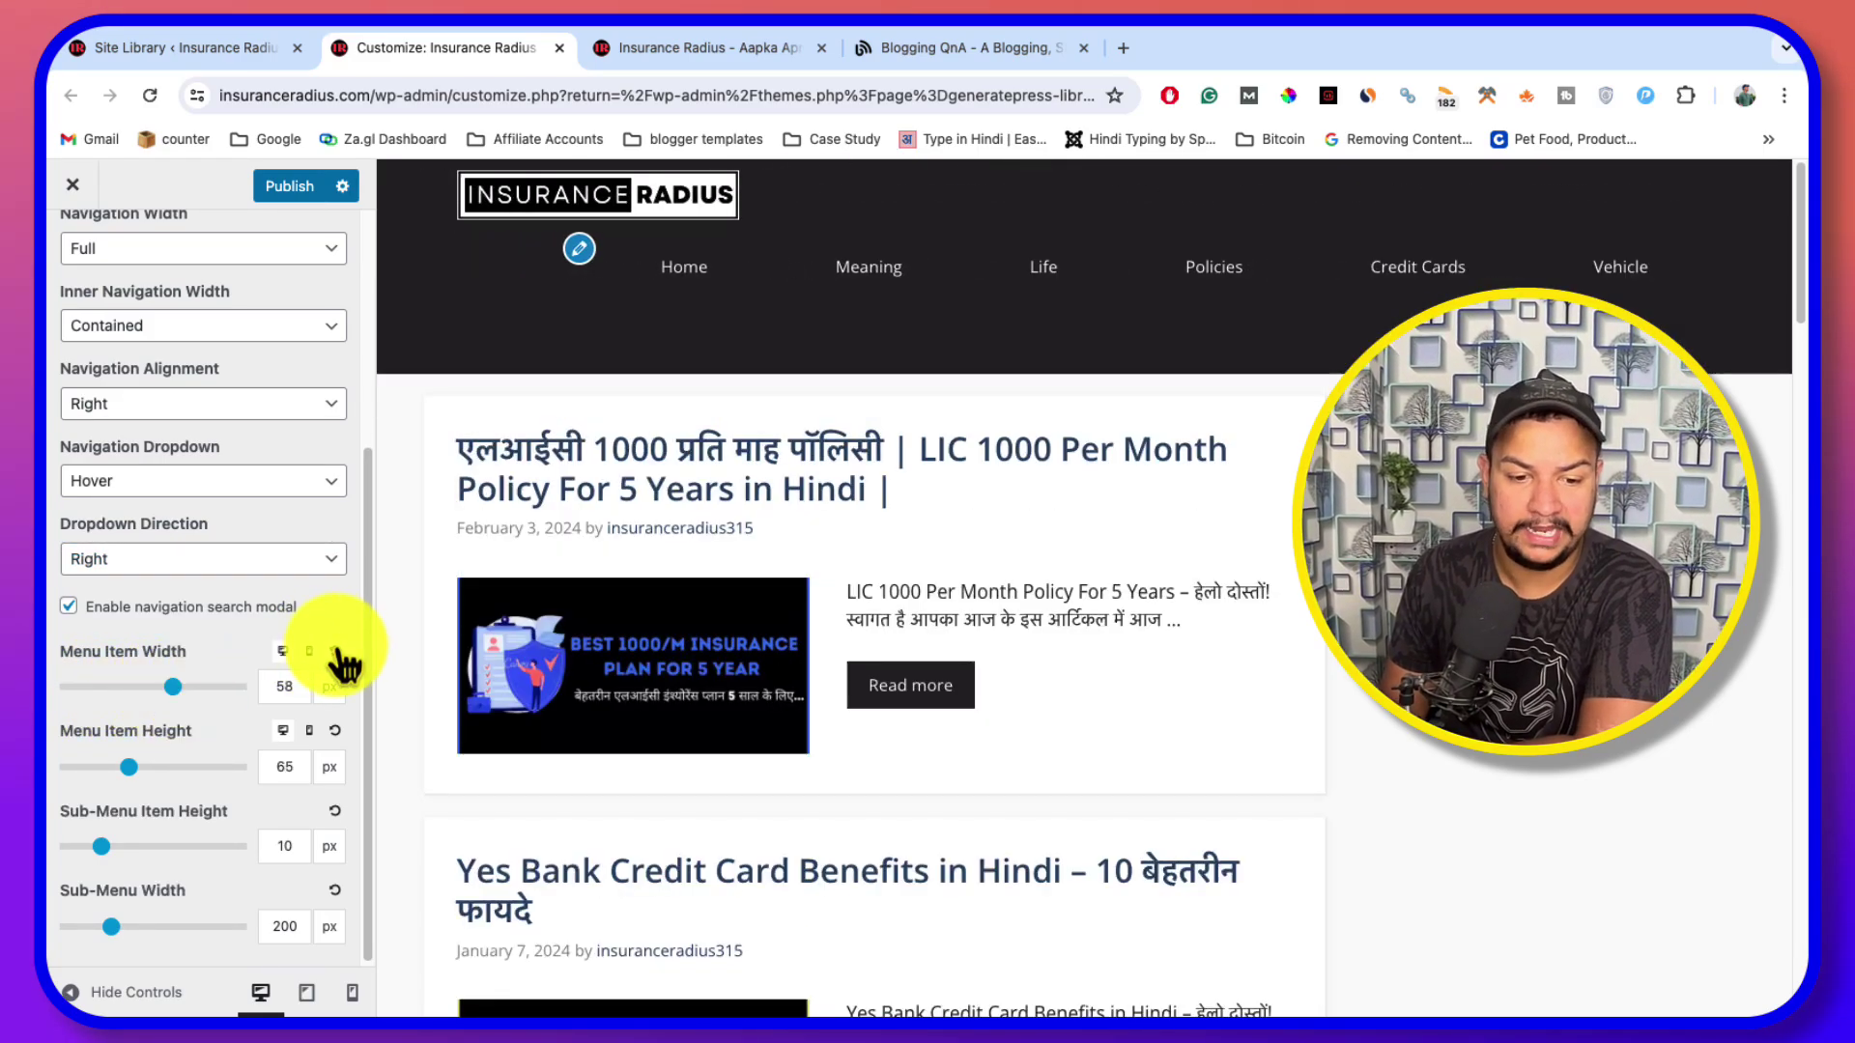
pyautogui.click(335, 651)
pyautogui.moveTo(135, 771); pyautogui.dragTo(60, 773)
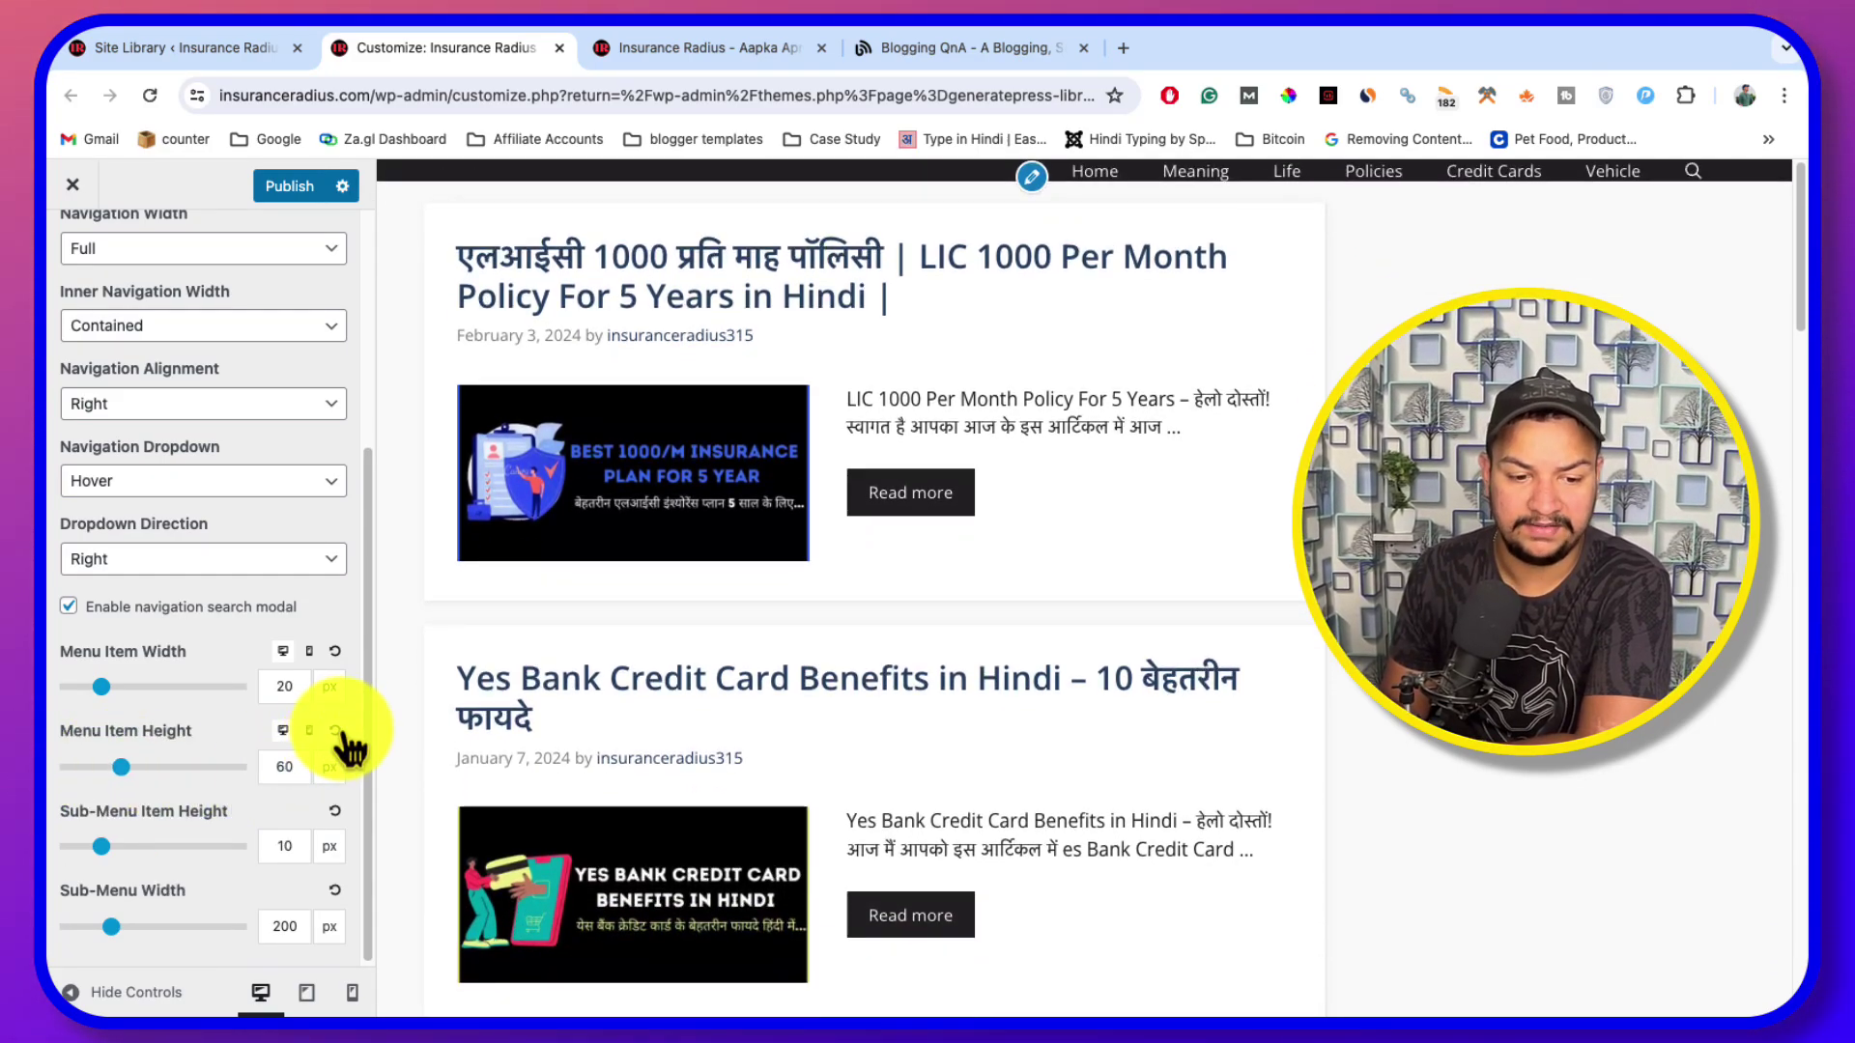
pyautogui.click(119, 852)
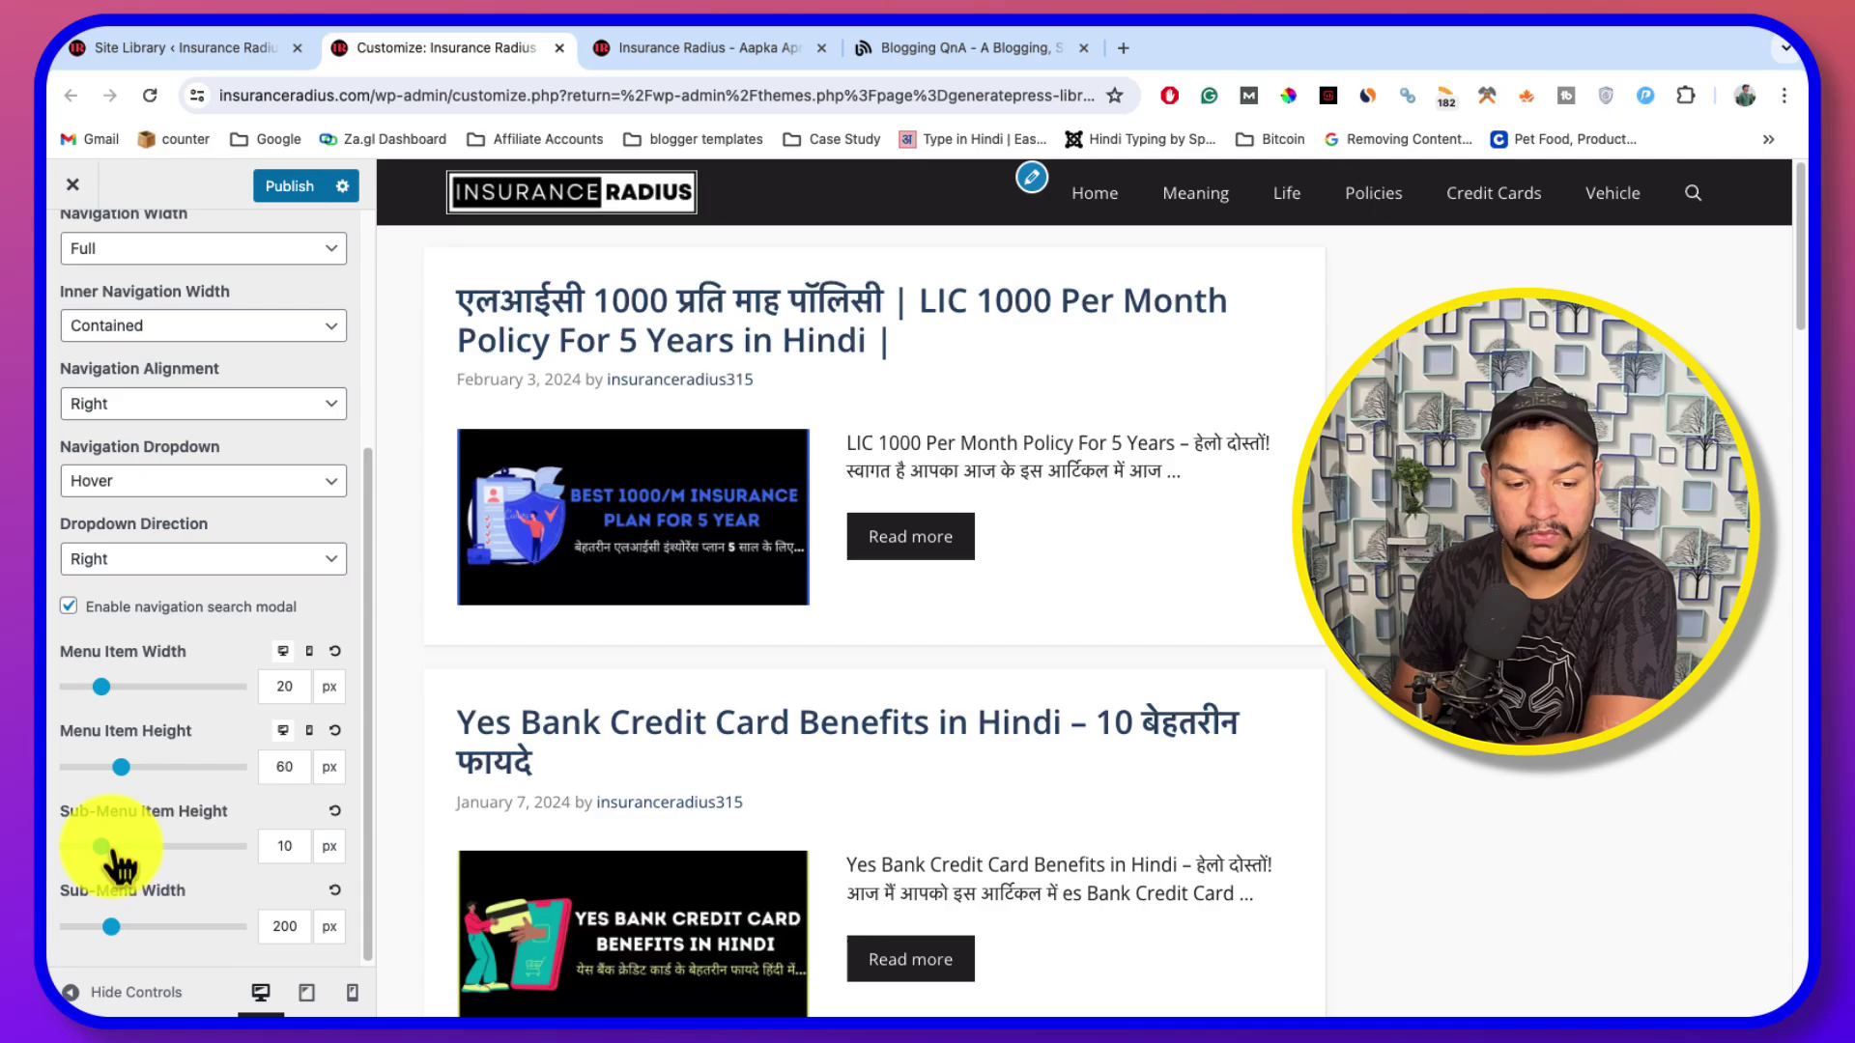
pyautogui.scroll(-1, 215, 855)
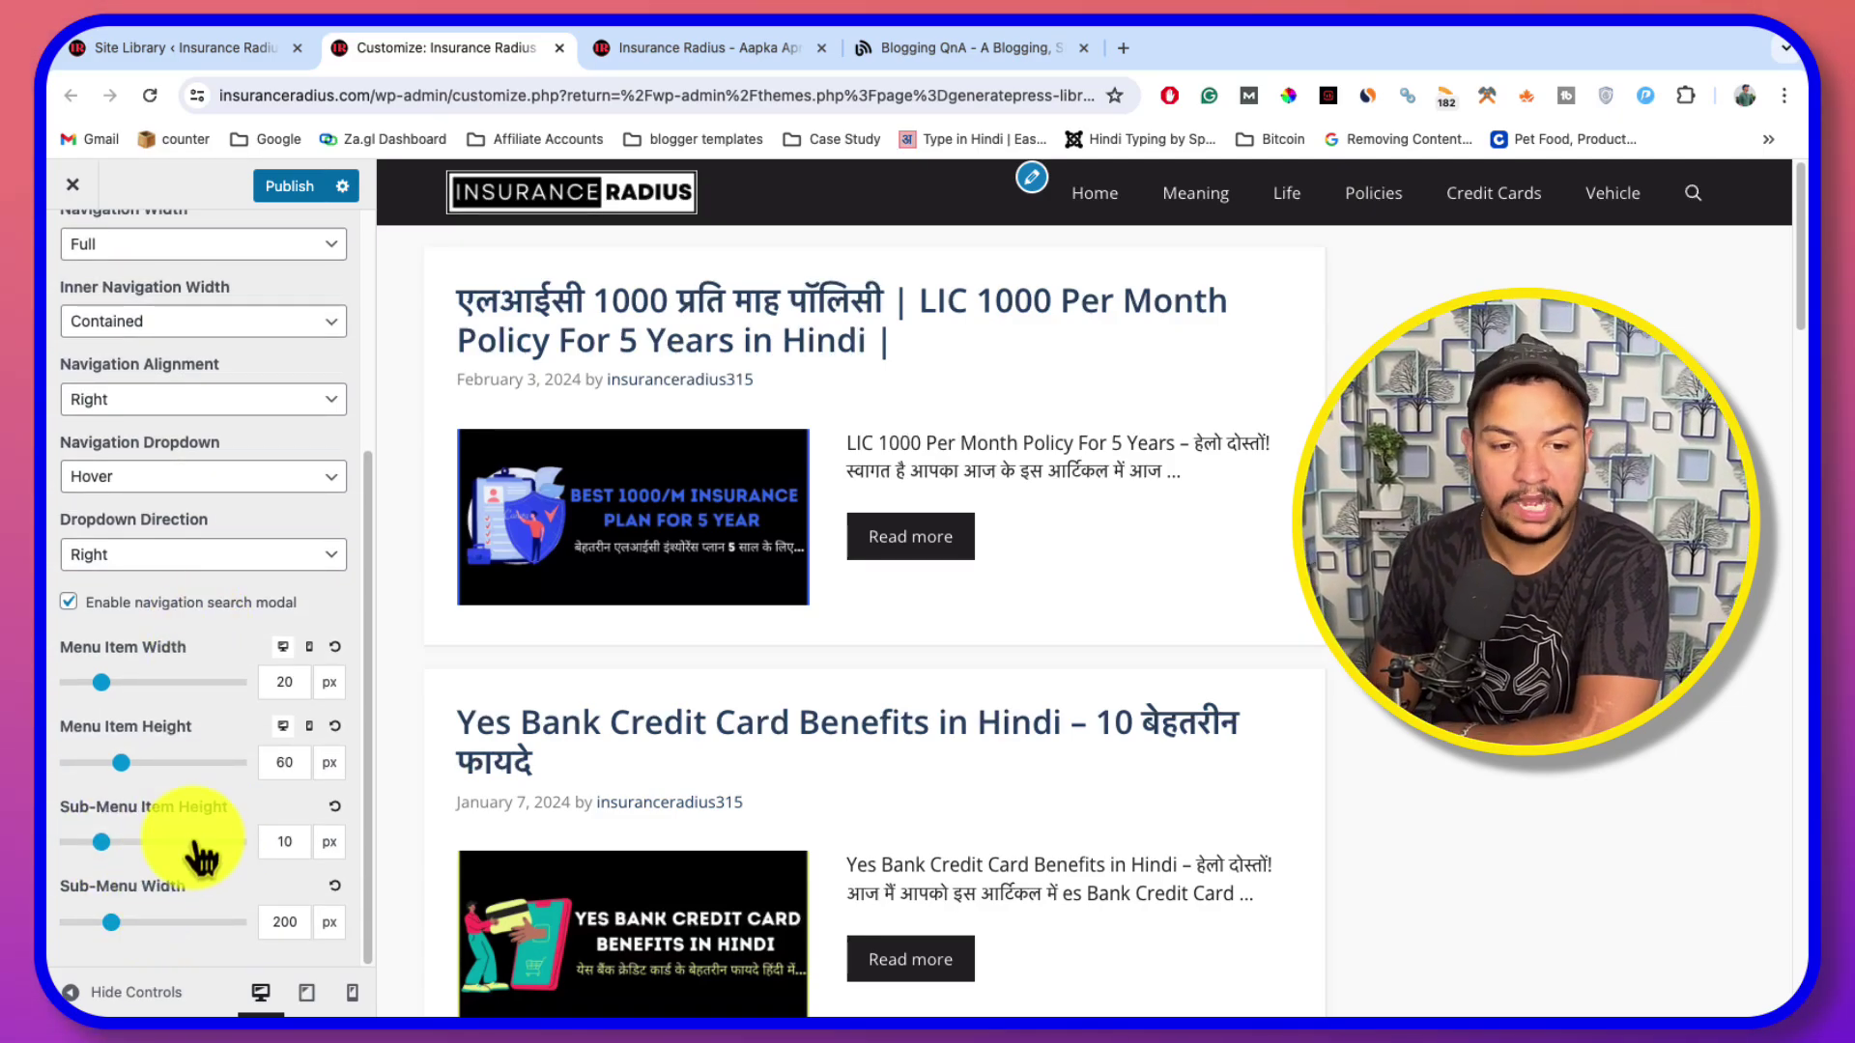
pyautogui.scroll(4, 212, 734)
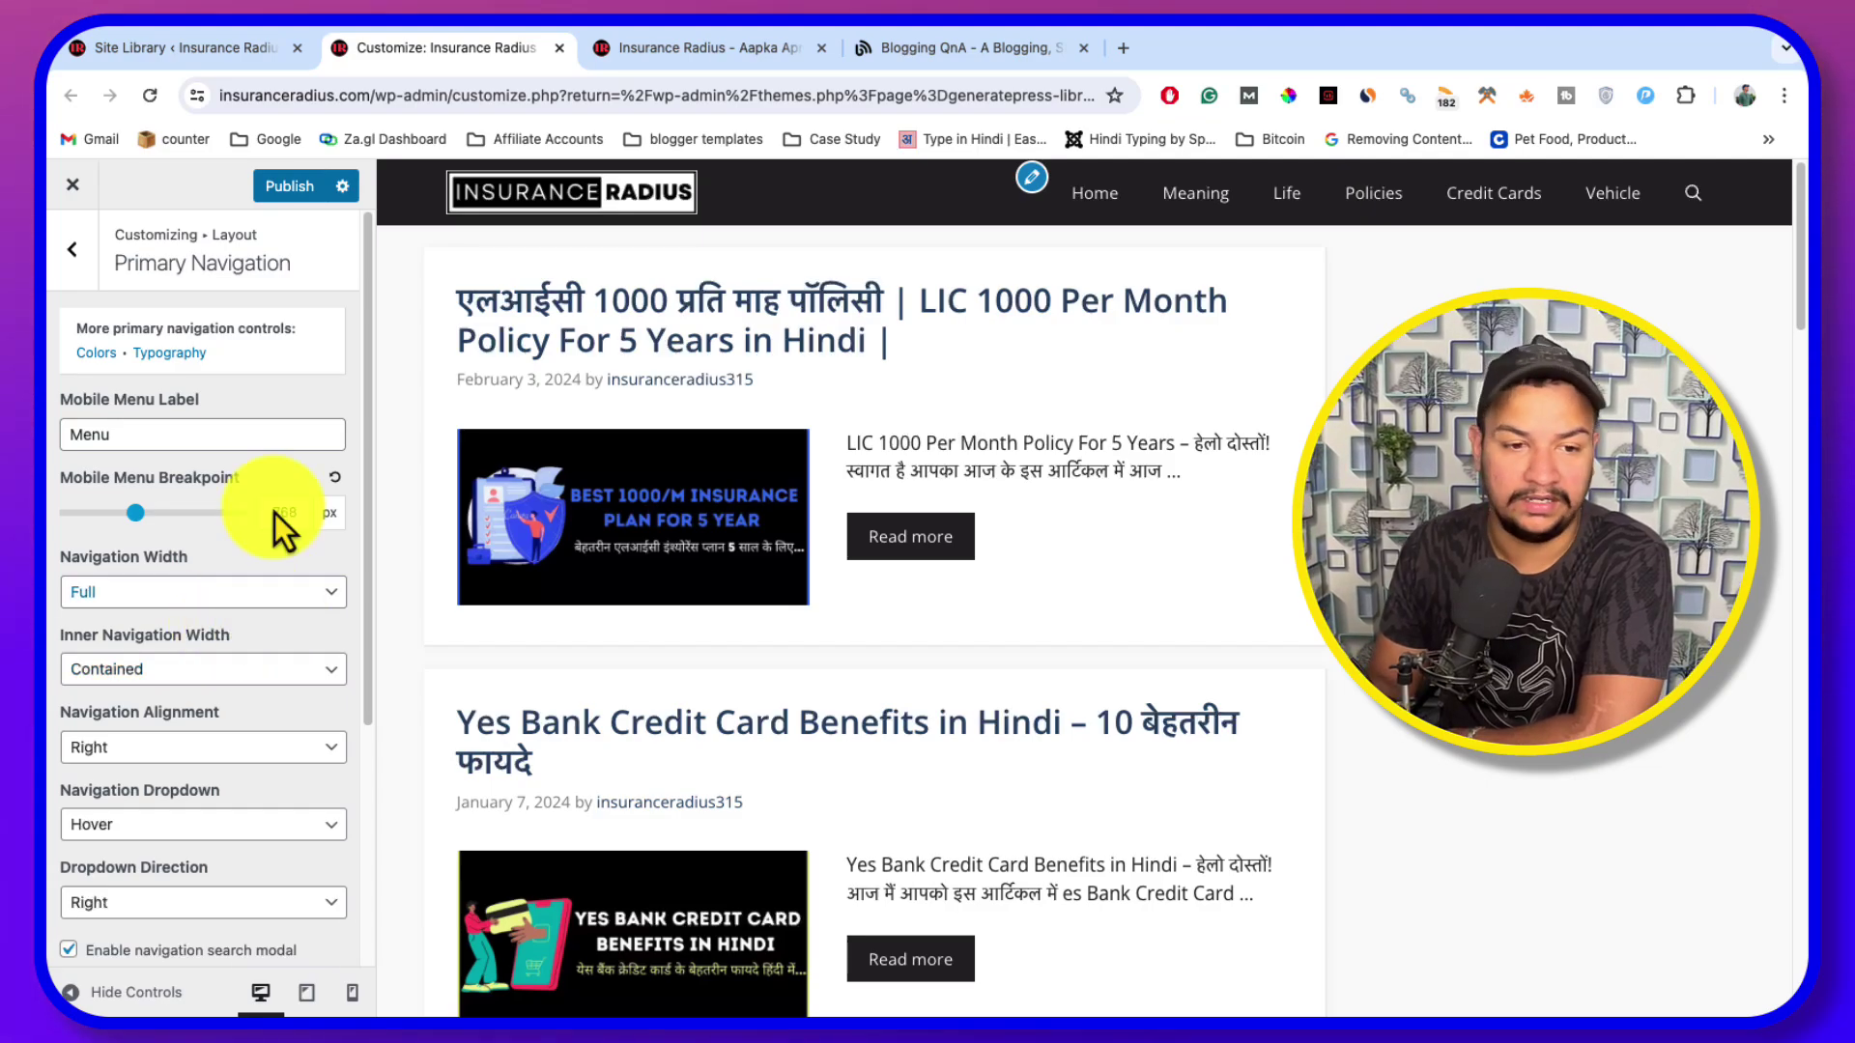
# View the Sticky Navigation settings in the Layout section and return to the Layout overview
pyautogui.click(72, 251)
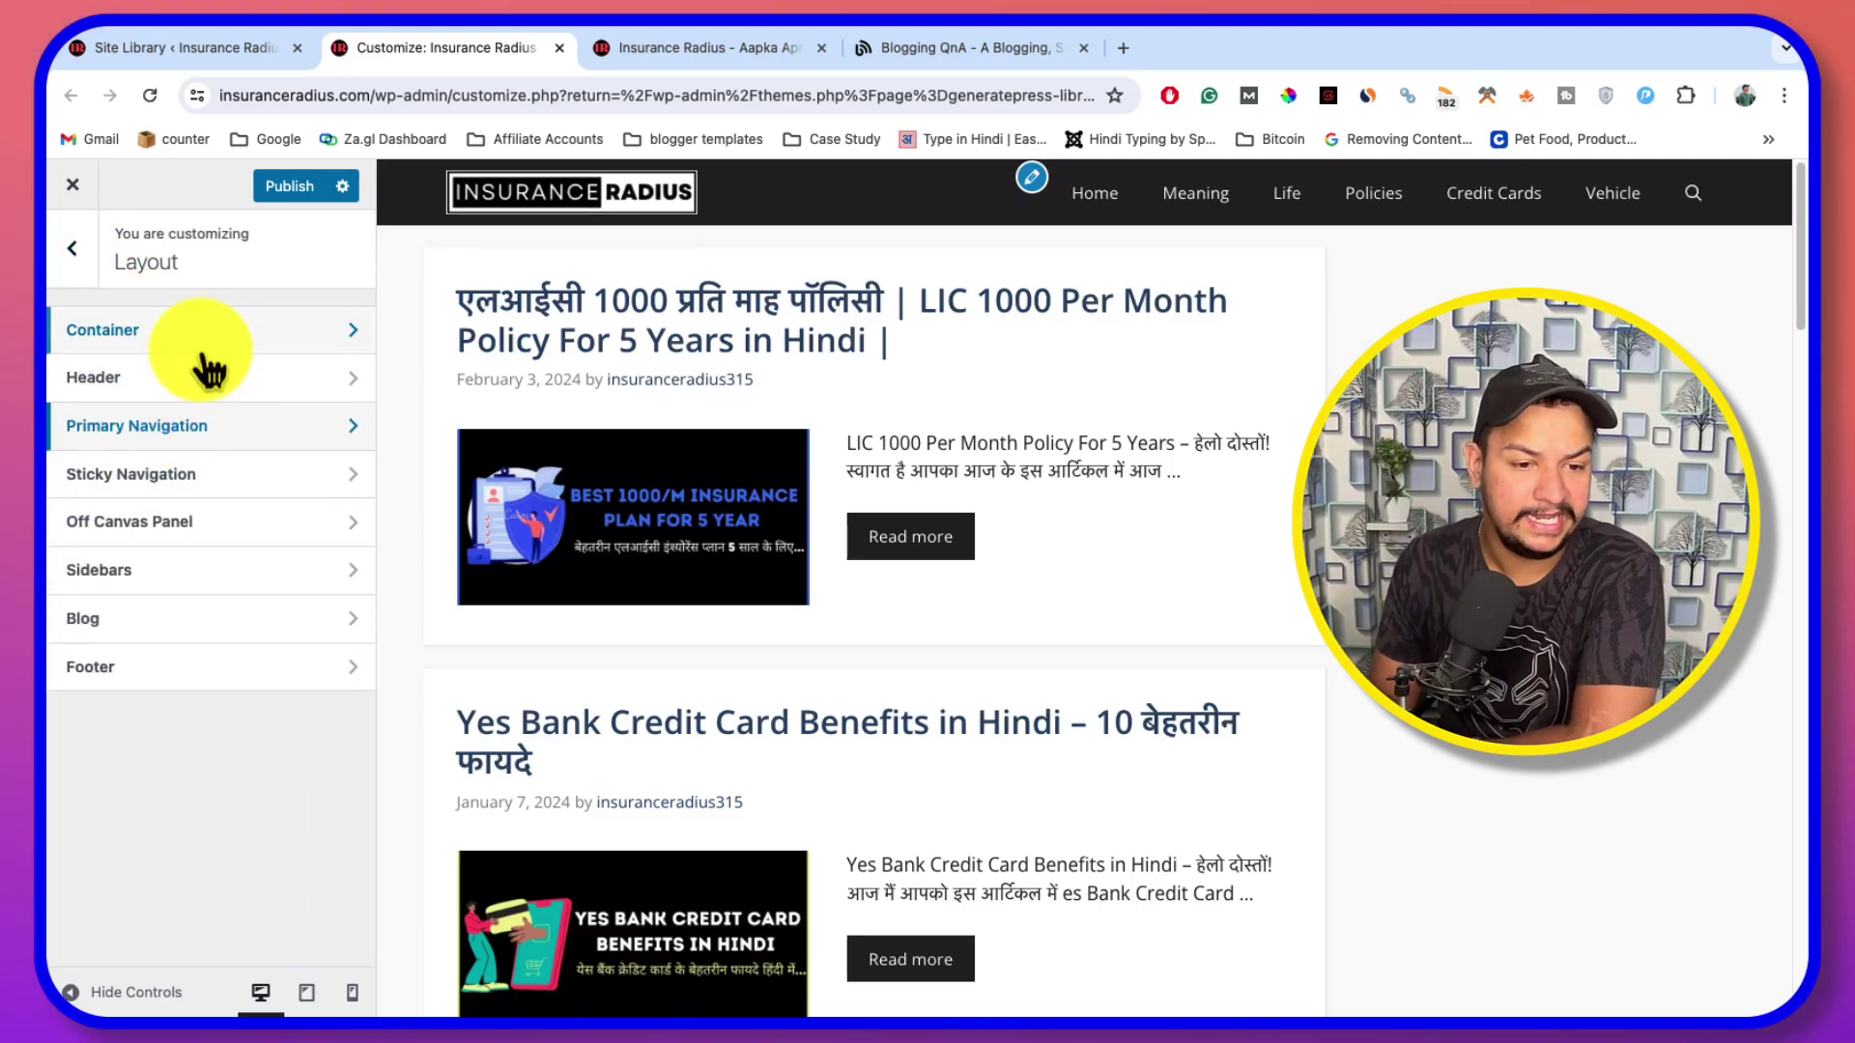
pyautogui.click(199, 476)
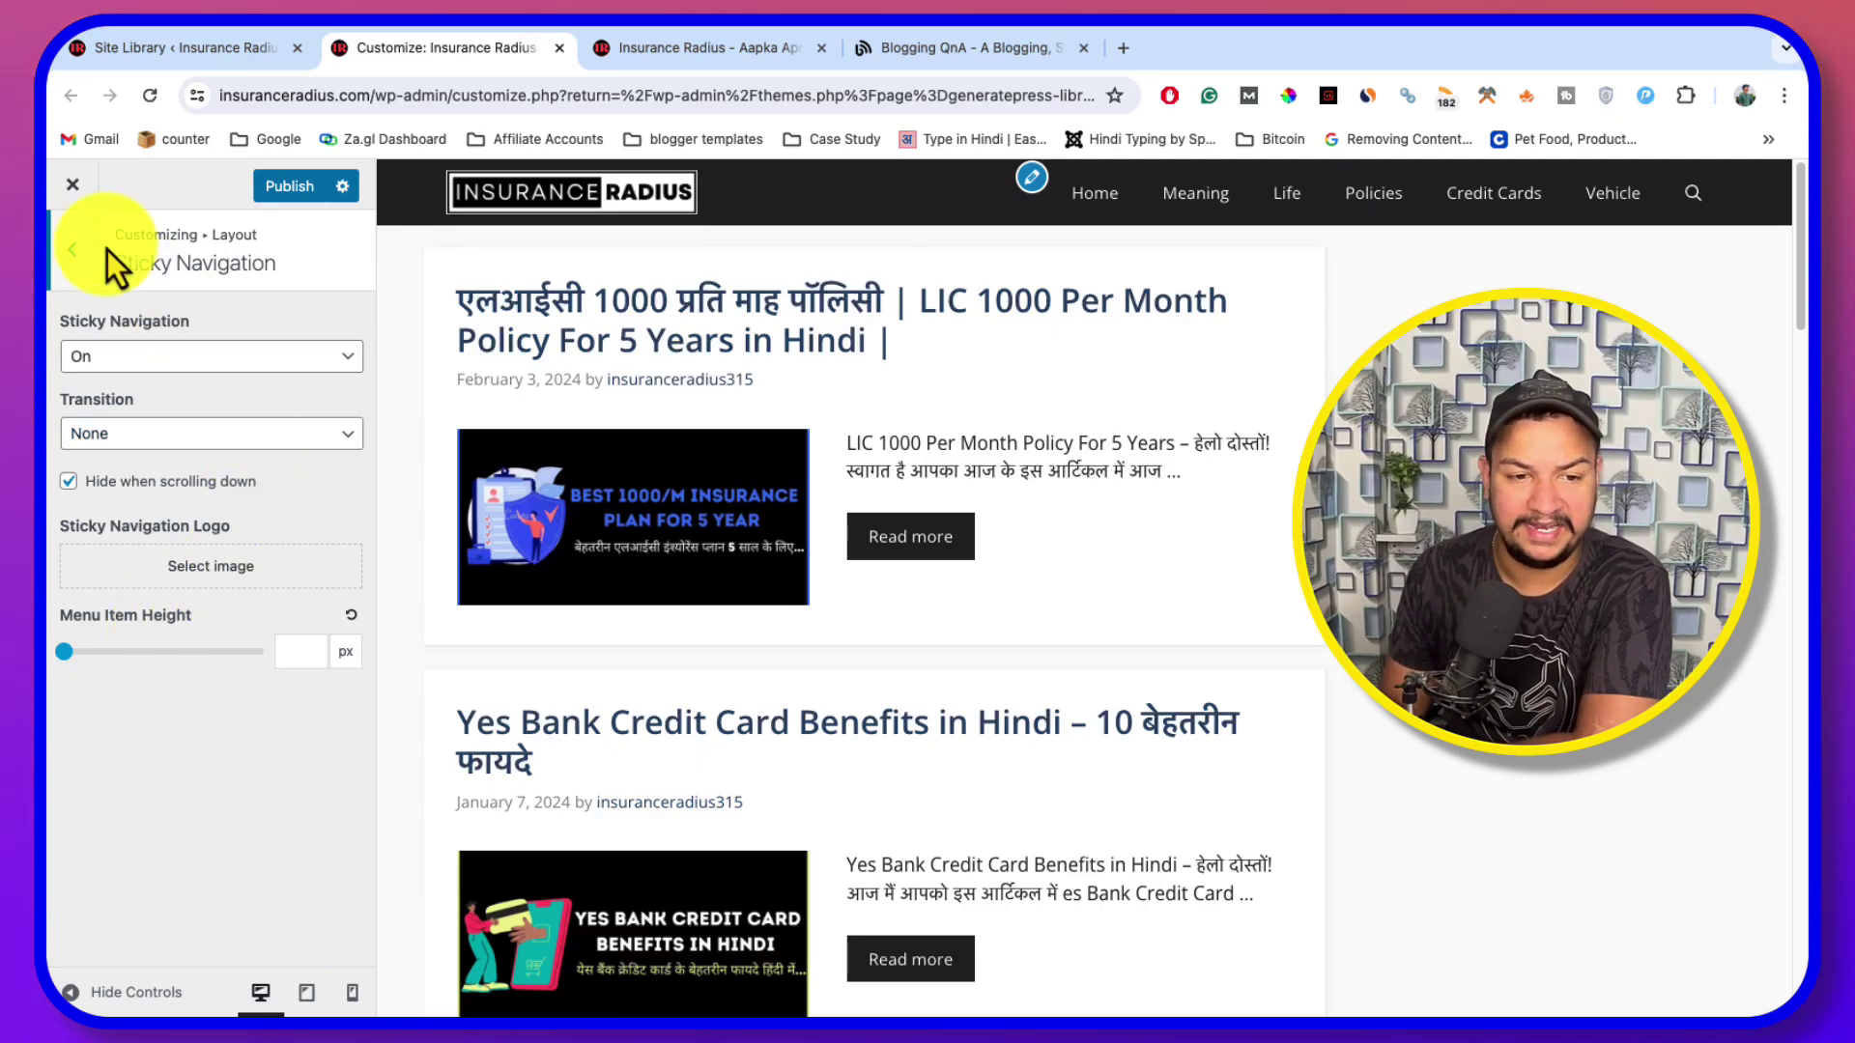
pyautogui.click(73, 253)
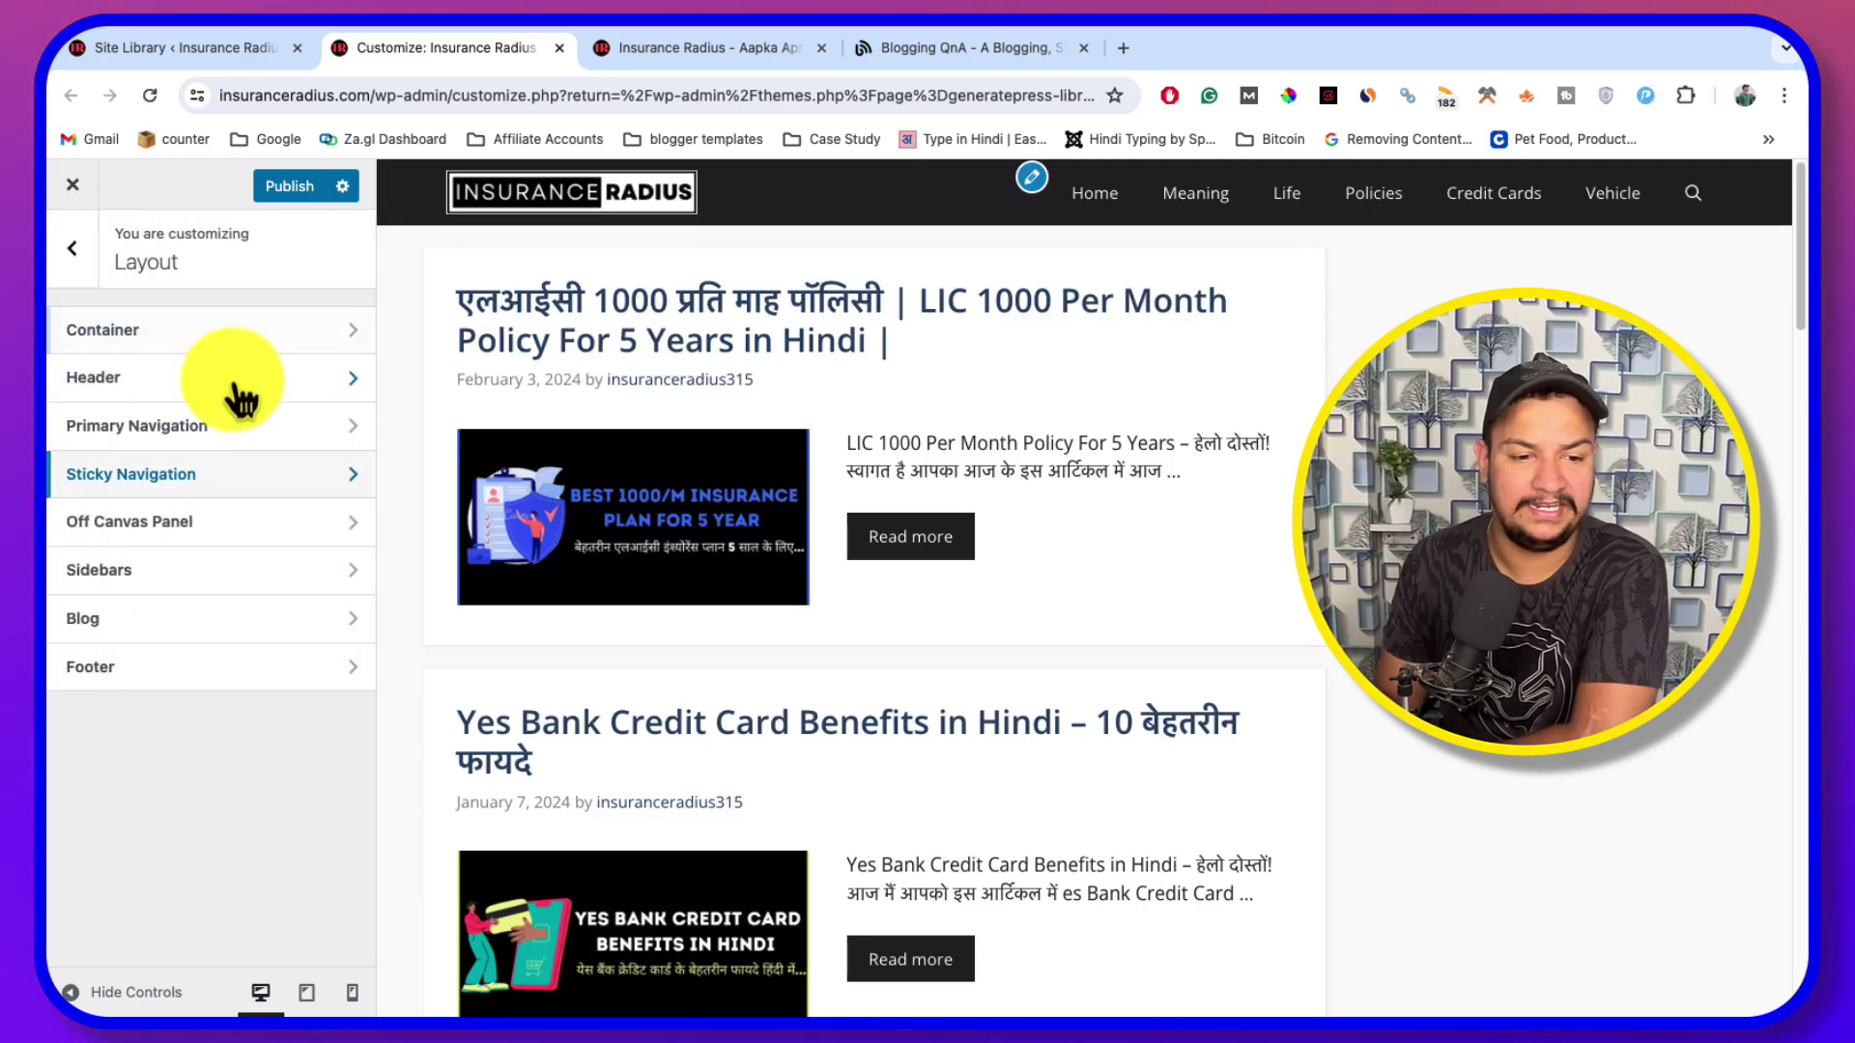
# Open the Sidebars layout settings and check the sidebar area in the homepage preview
pyautogui.click(213, 569)
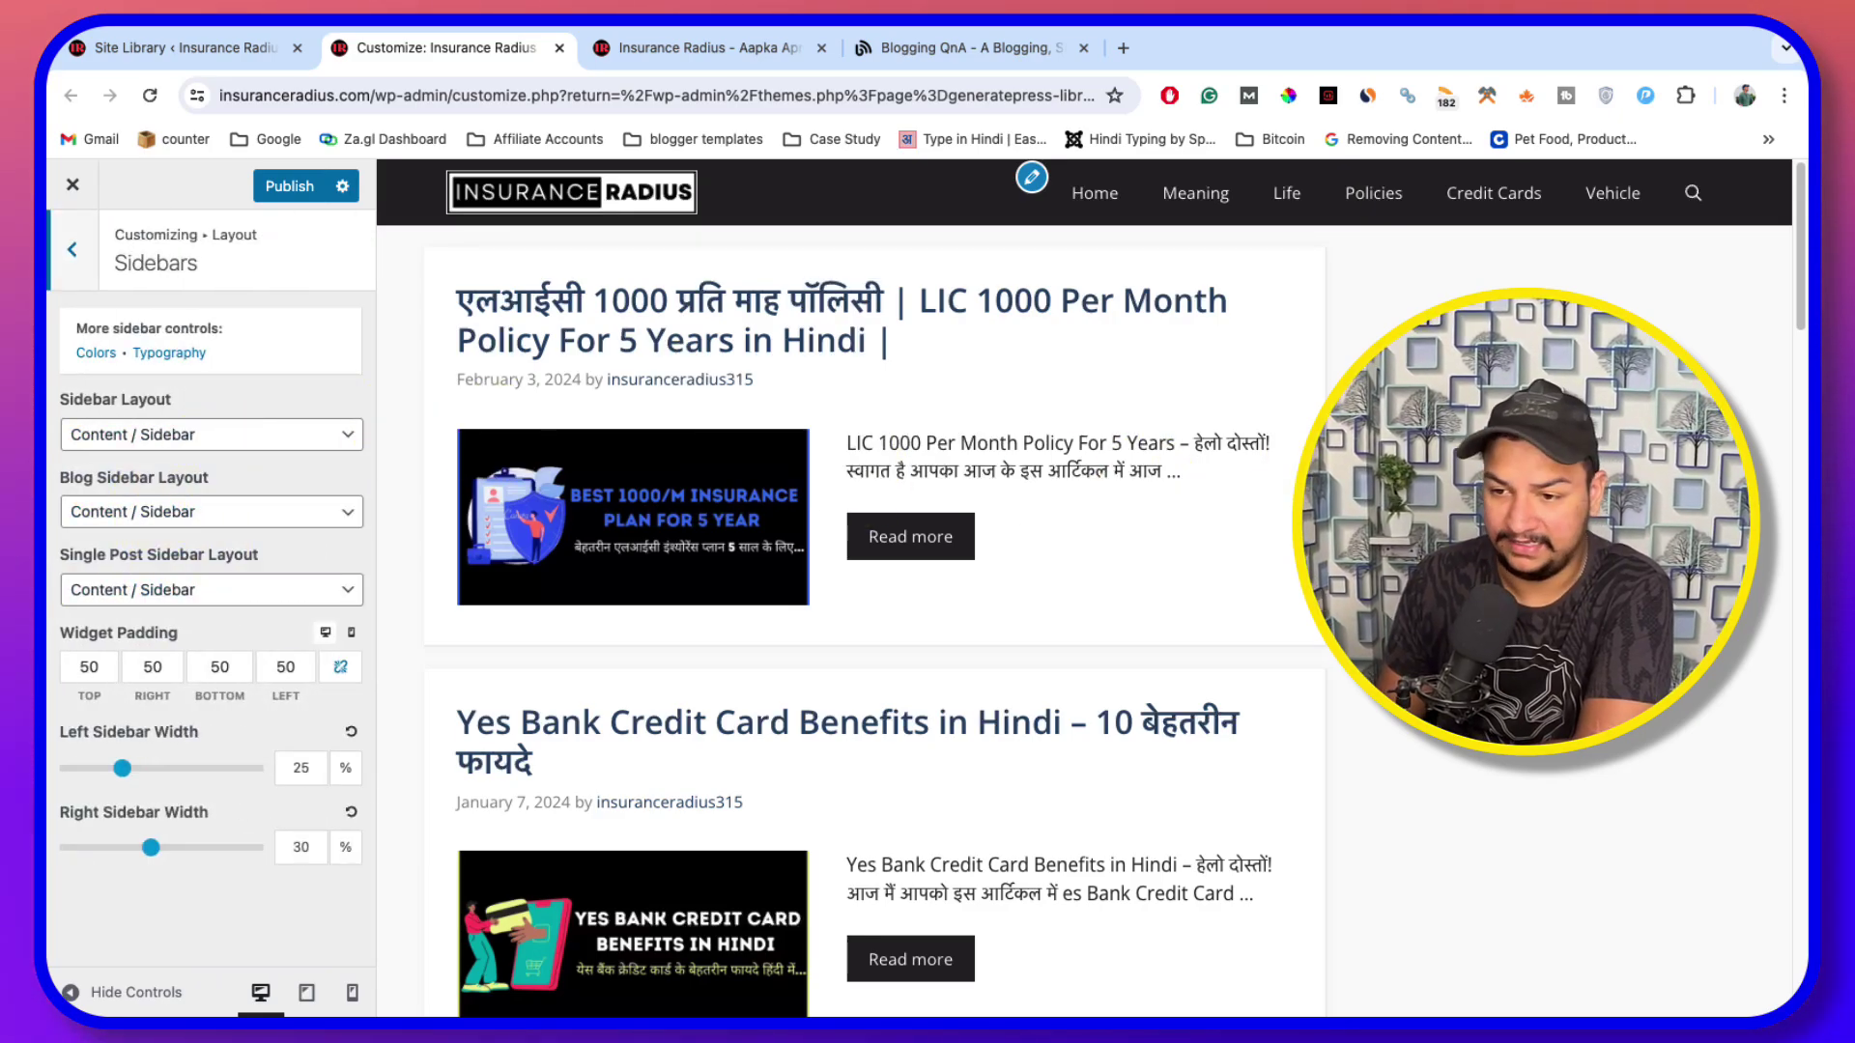
pyautogui.scroll(-1, 1275, 502)
pyautogui.scroll(-10, 1285, 503)
pyautogui.scroll(10, 1552, 310)
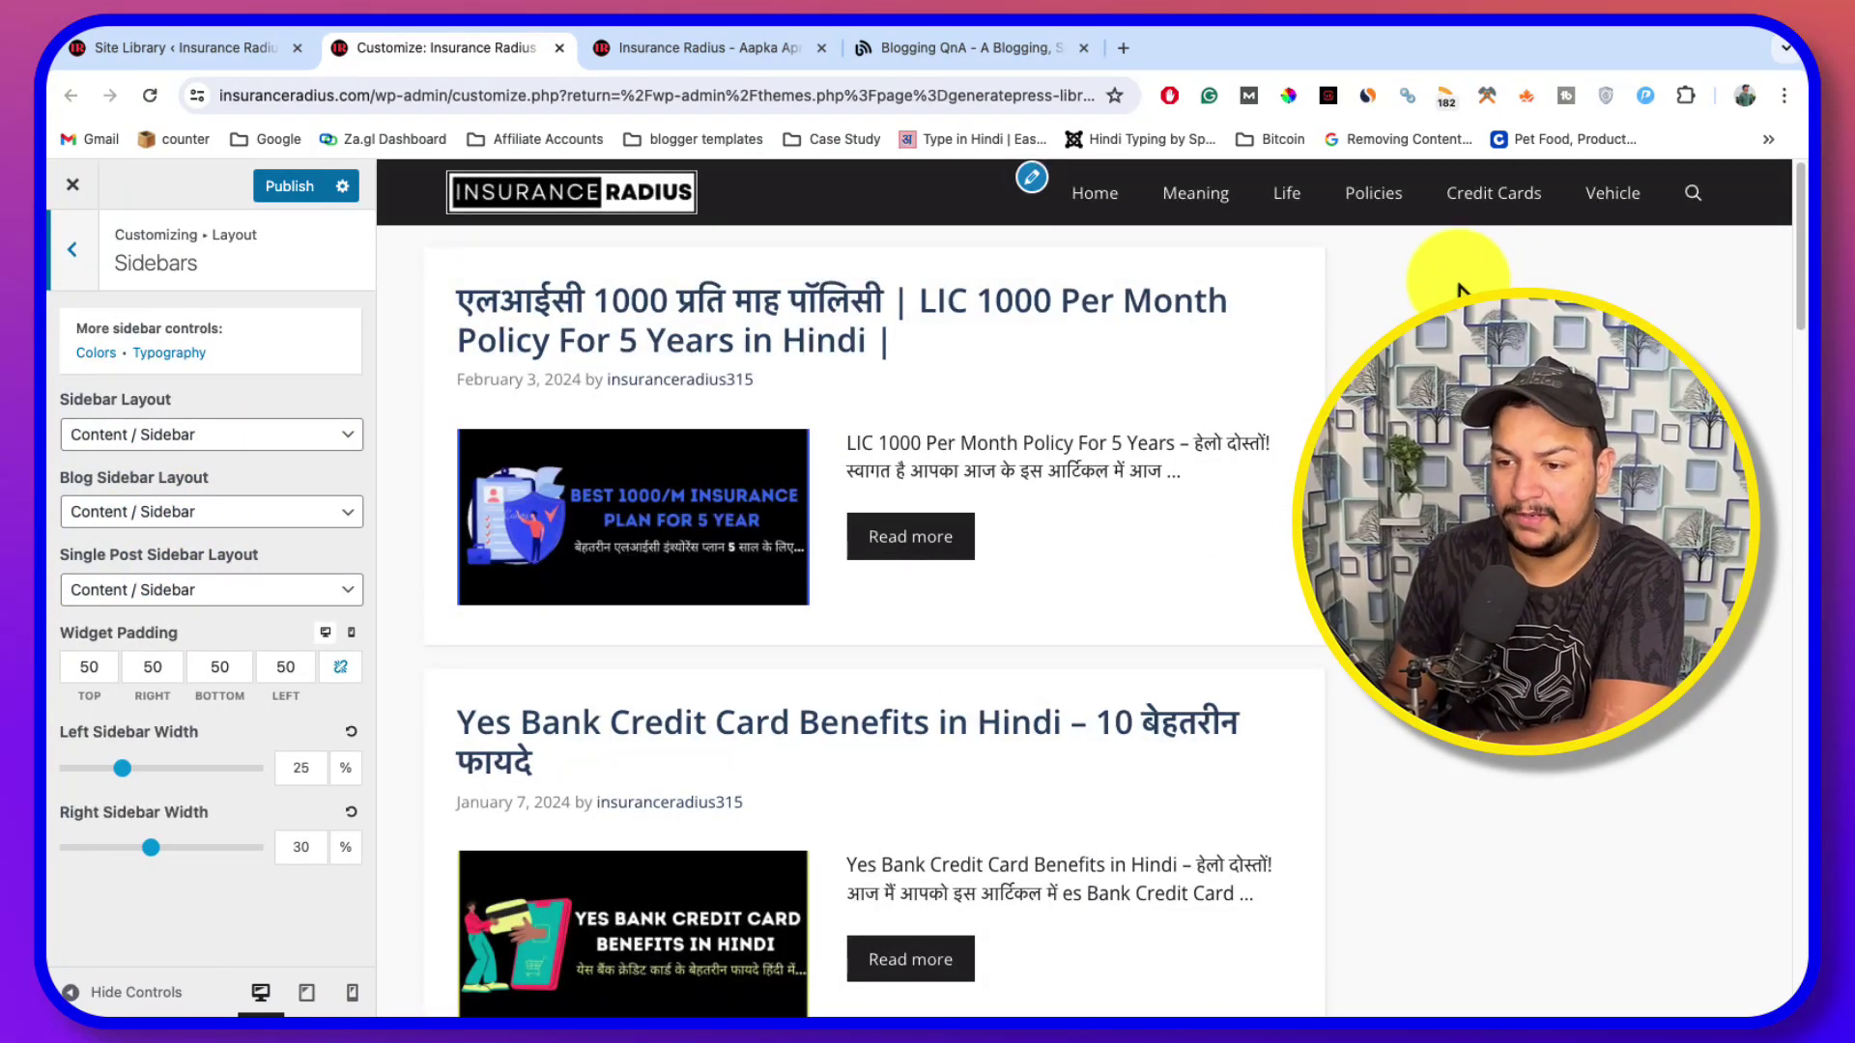
# Try the Sidebar / Content option for the Sidebar Layout and set it back to Content / Sidebar
pyautogui.click(205, 446)
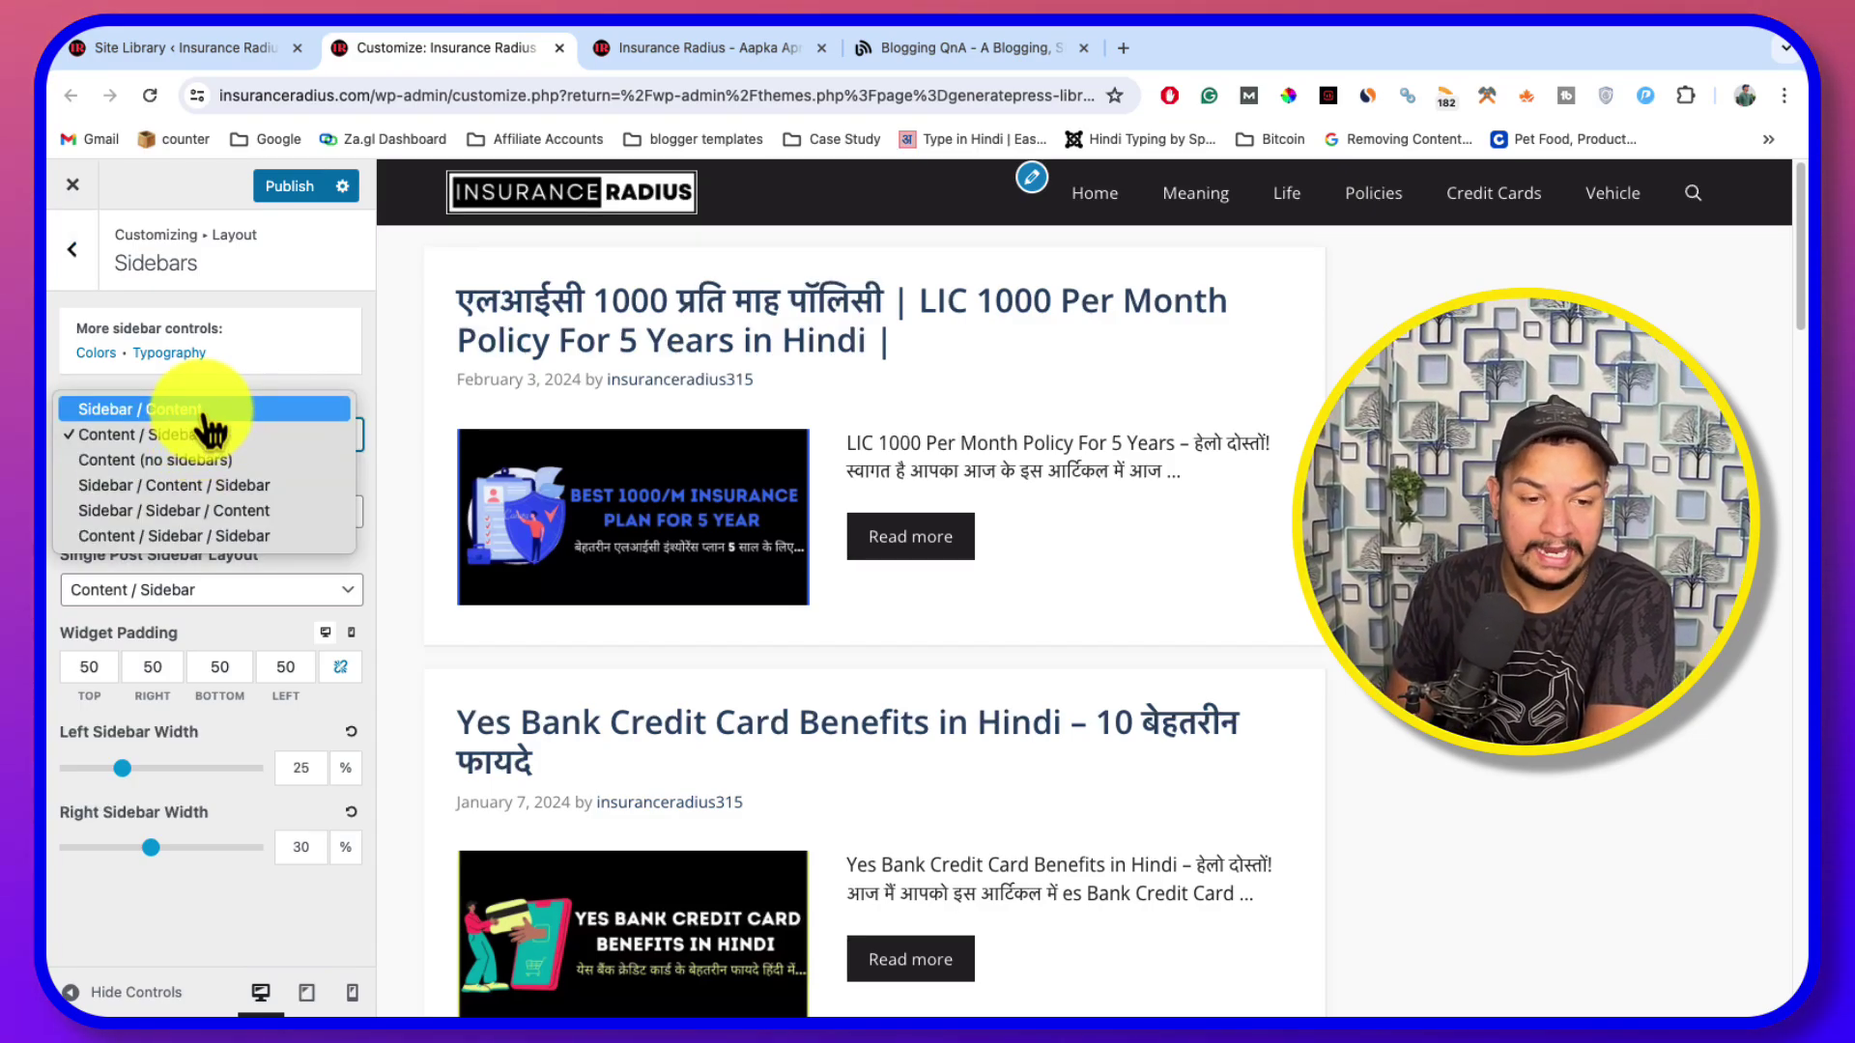
pyautogui.click(206, 411)
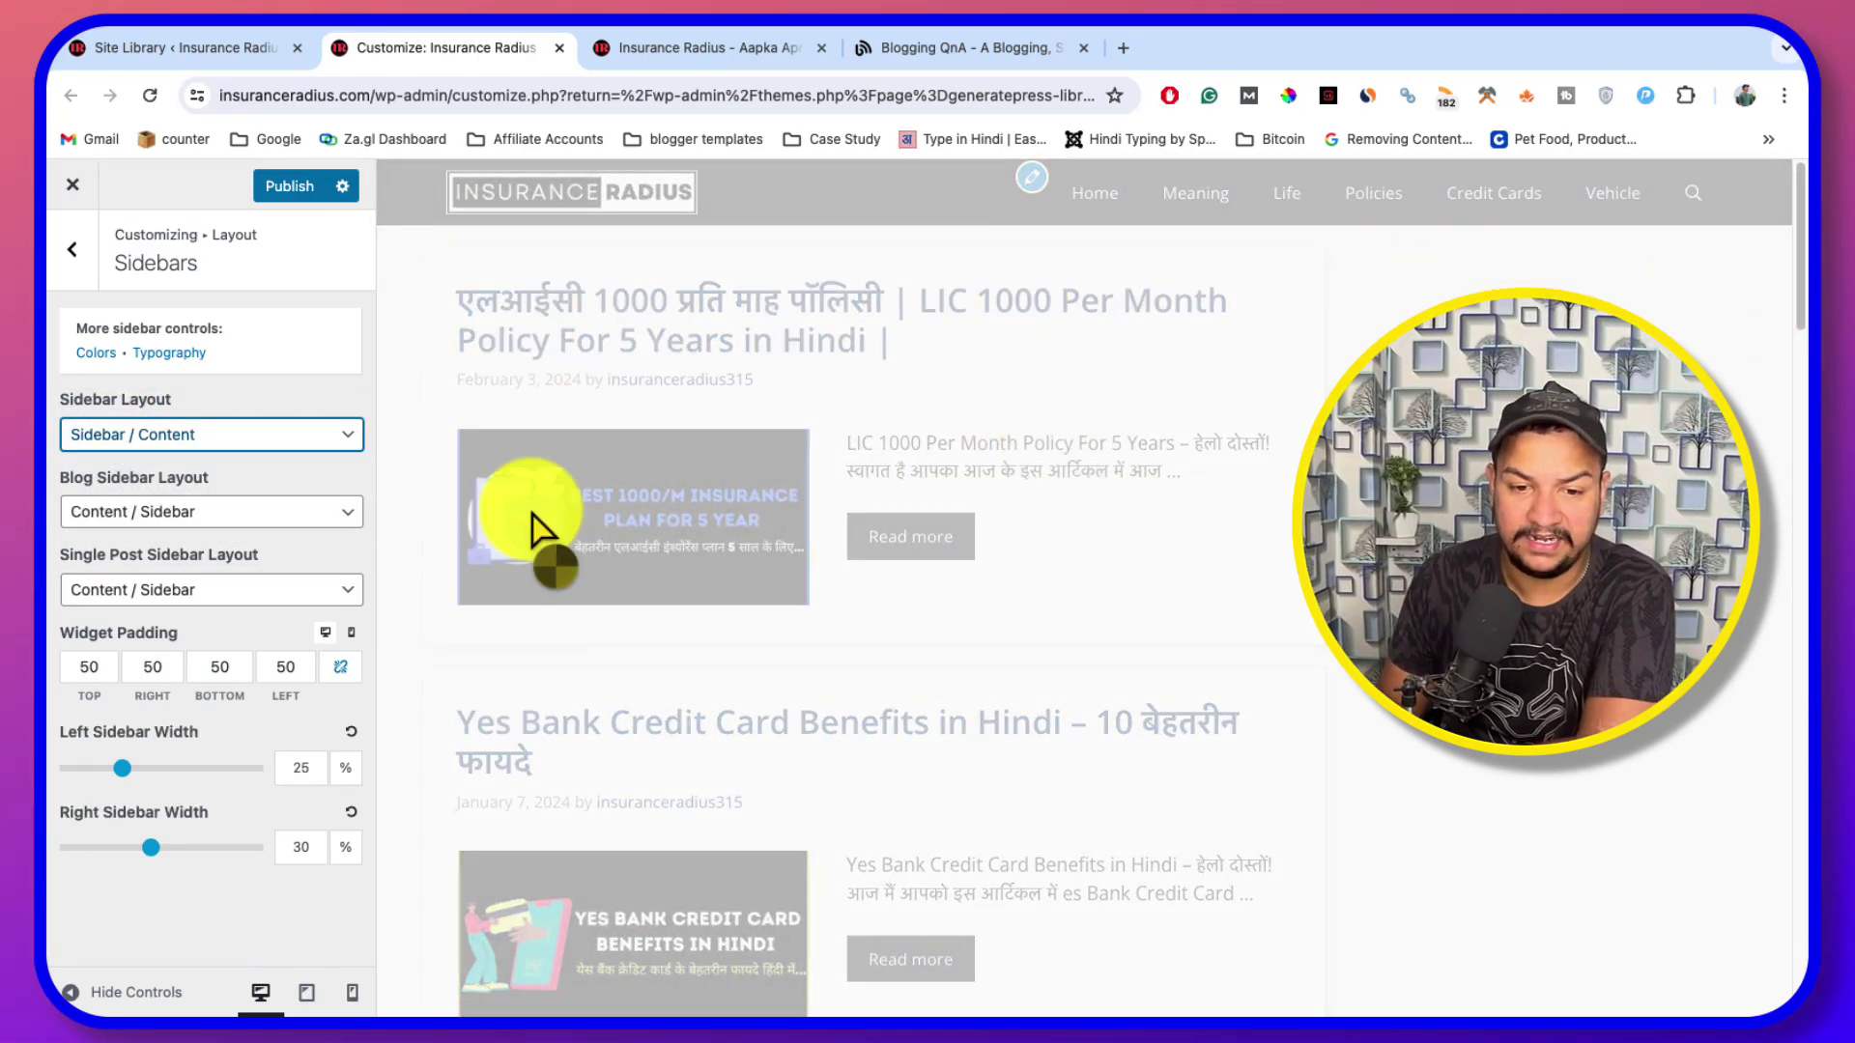
pyautogui.click(263, 433)
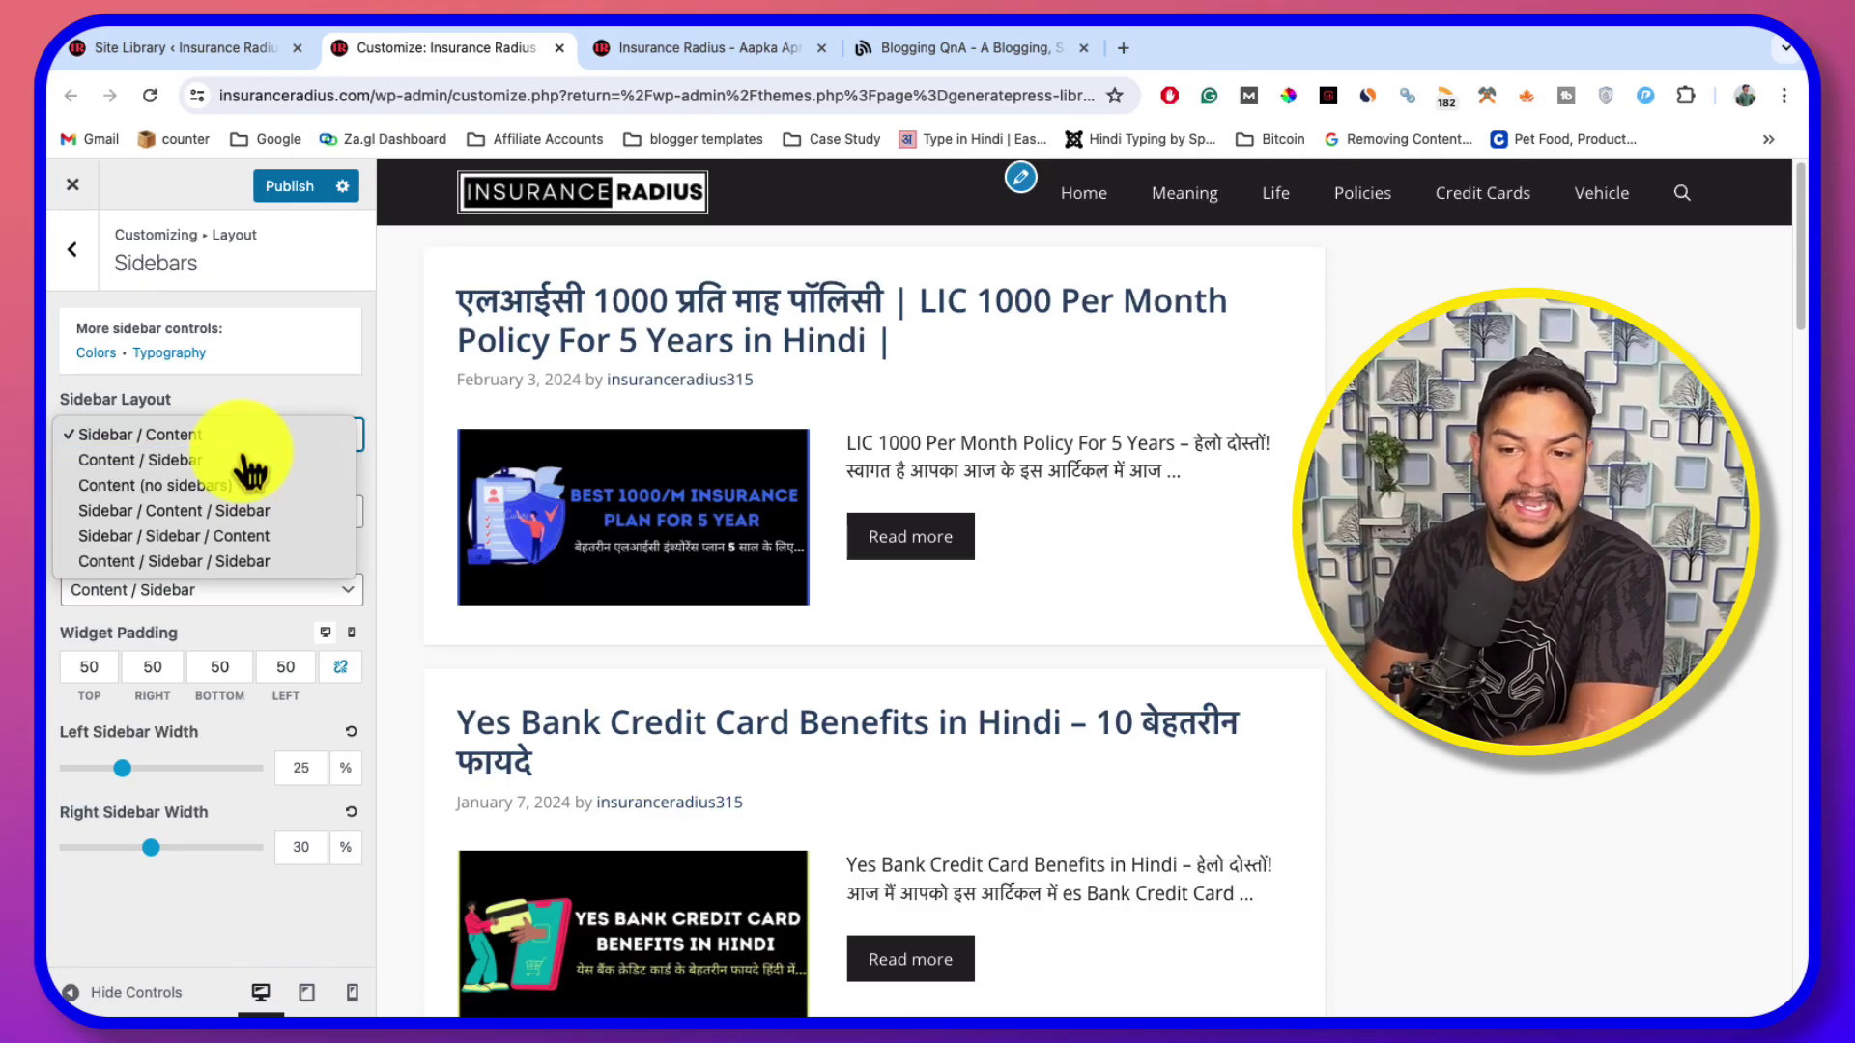
pyautogui.click(248, 460)
# Try the Content (no sidebars) and Sidebar / Content / Sidebar options for the Sidebar Layout
pyautogui.click(271, 441)
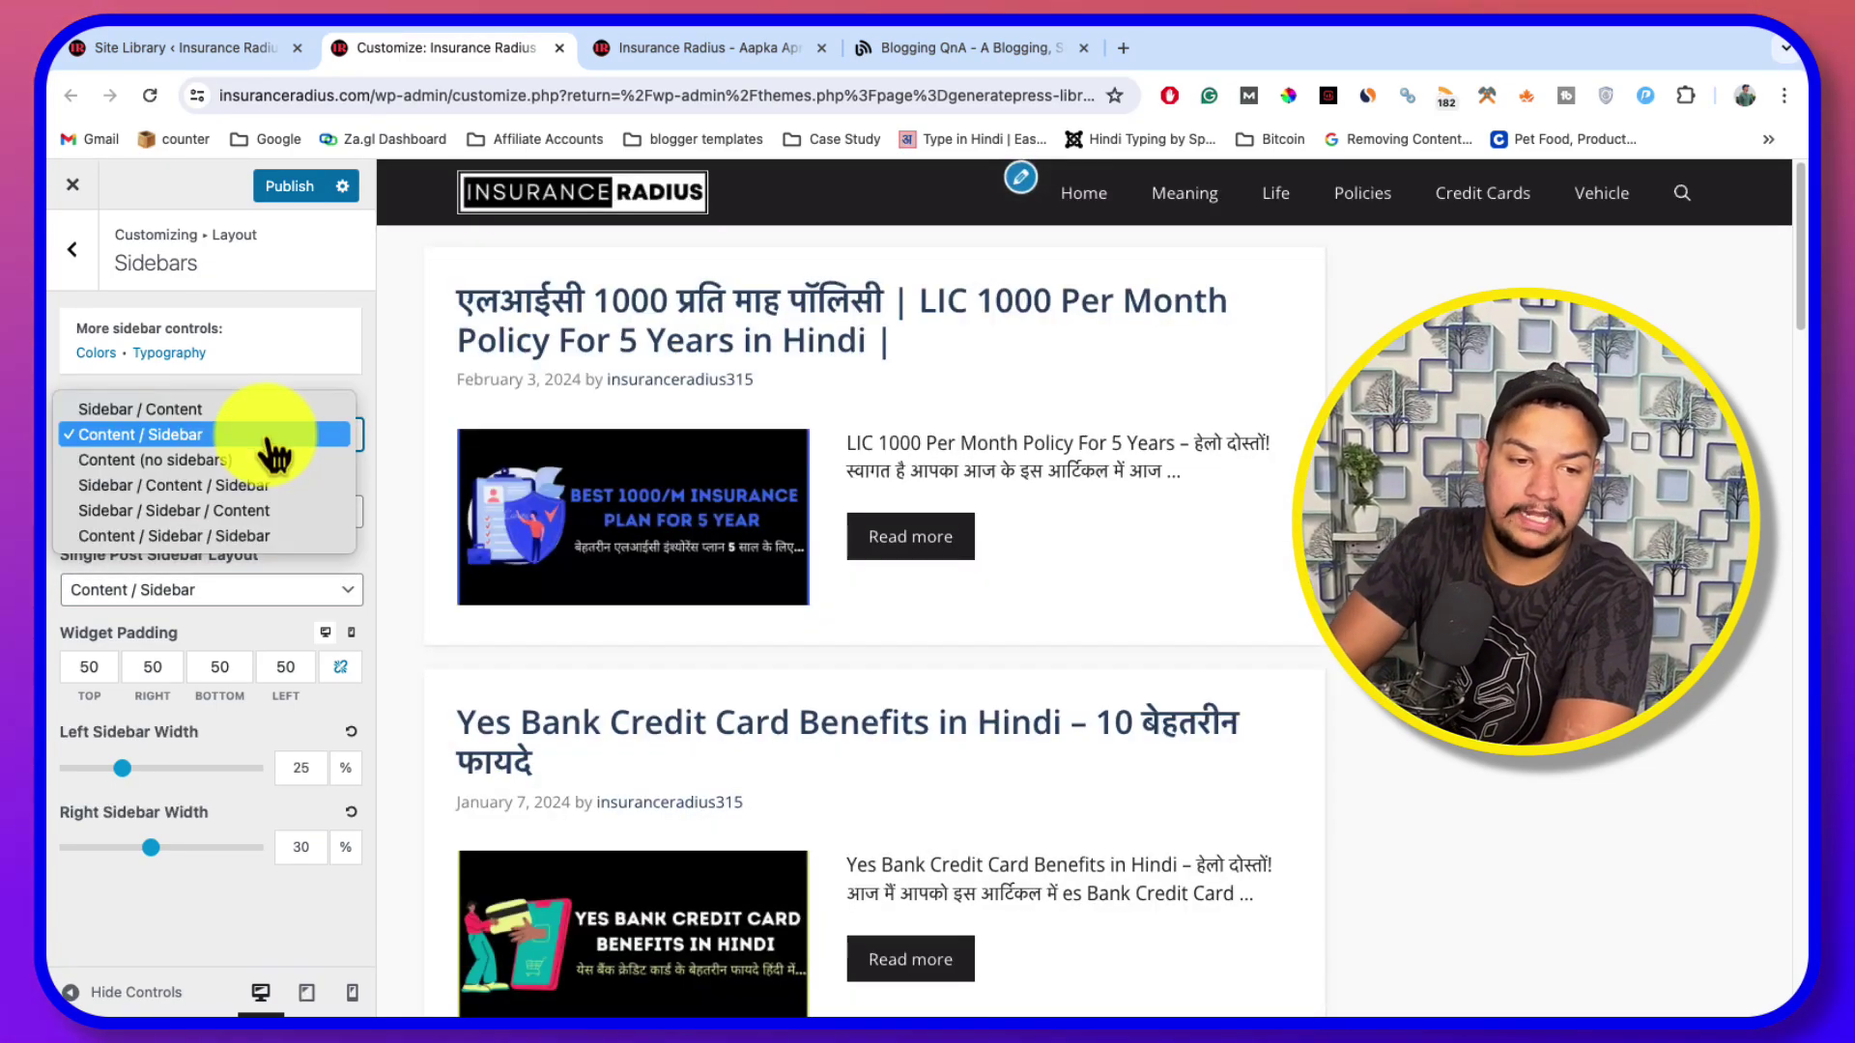
pyautogui.click(263, 460)
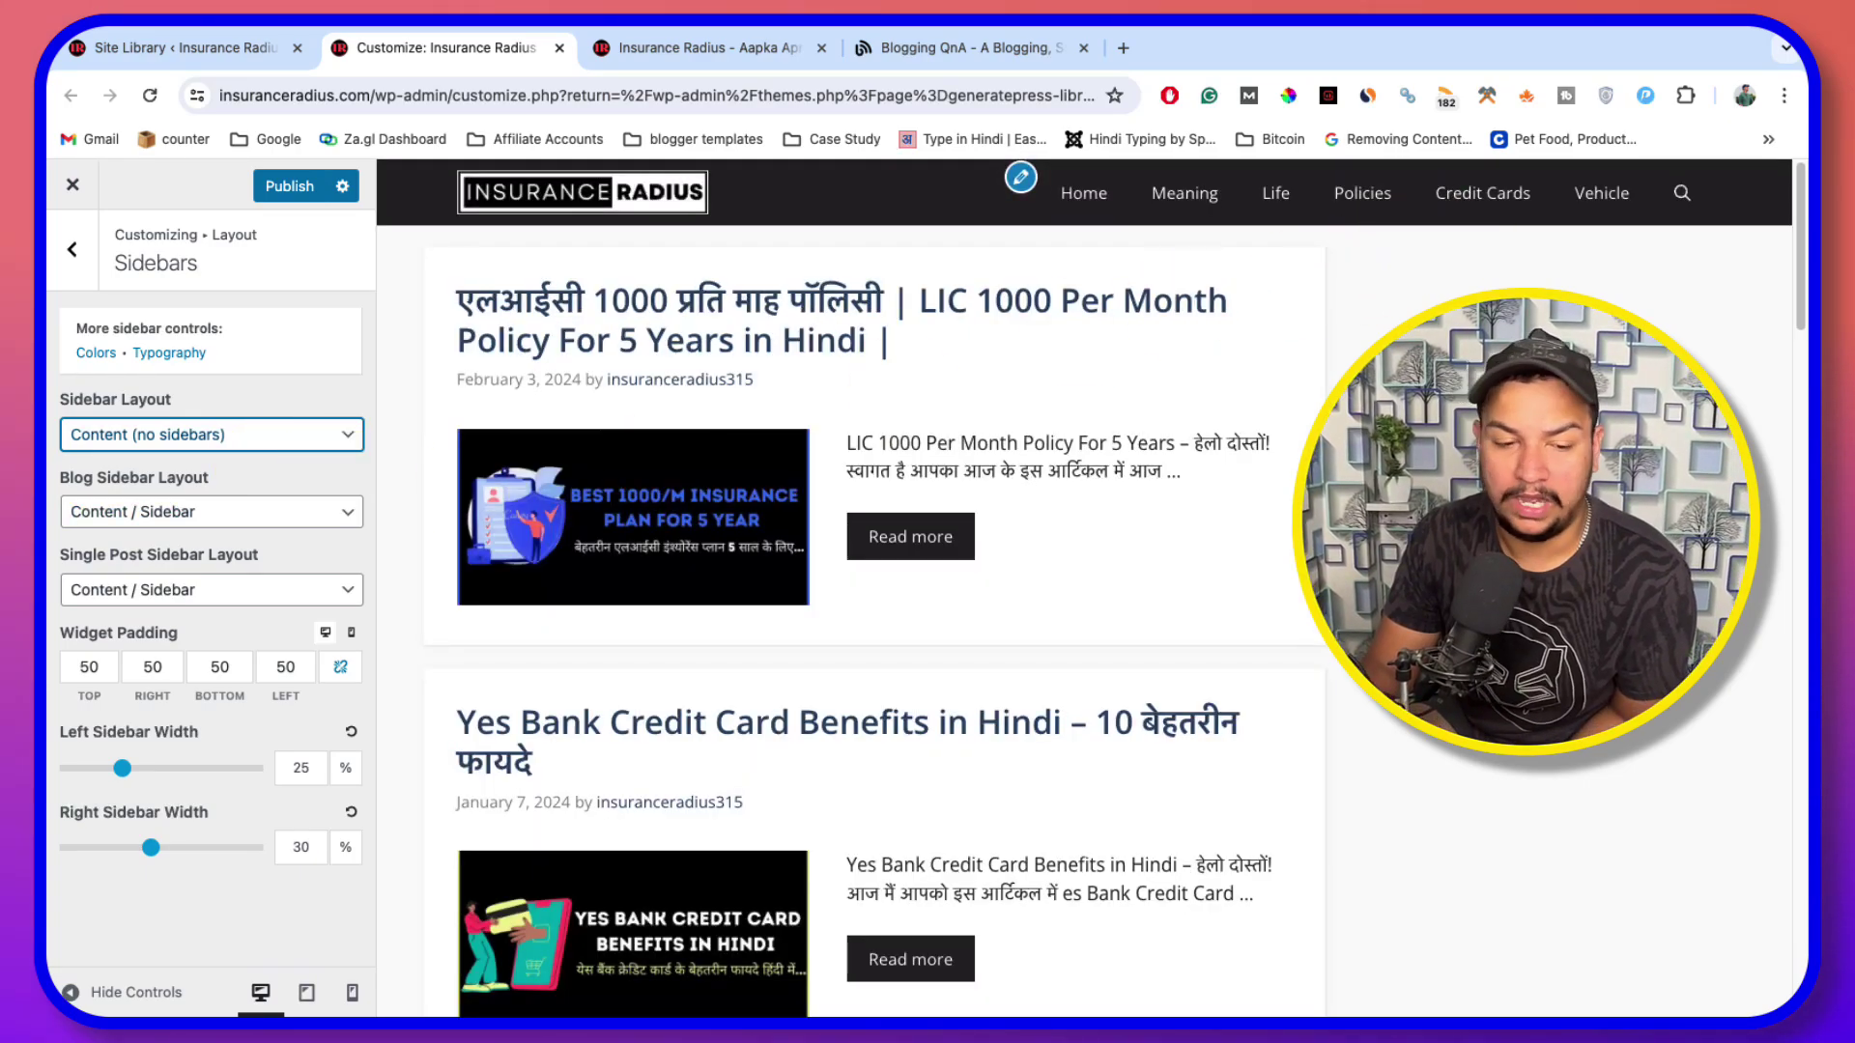
pyautogui.click(236, 441)
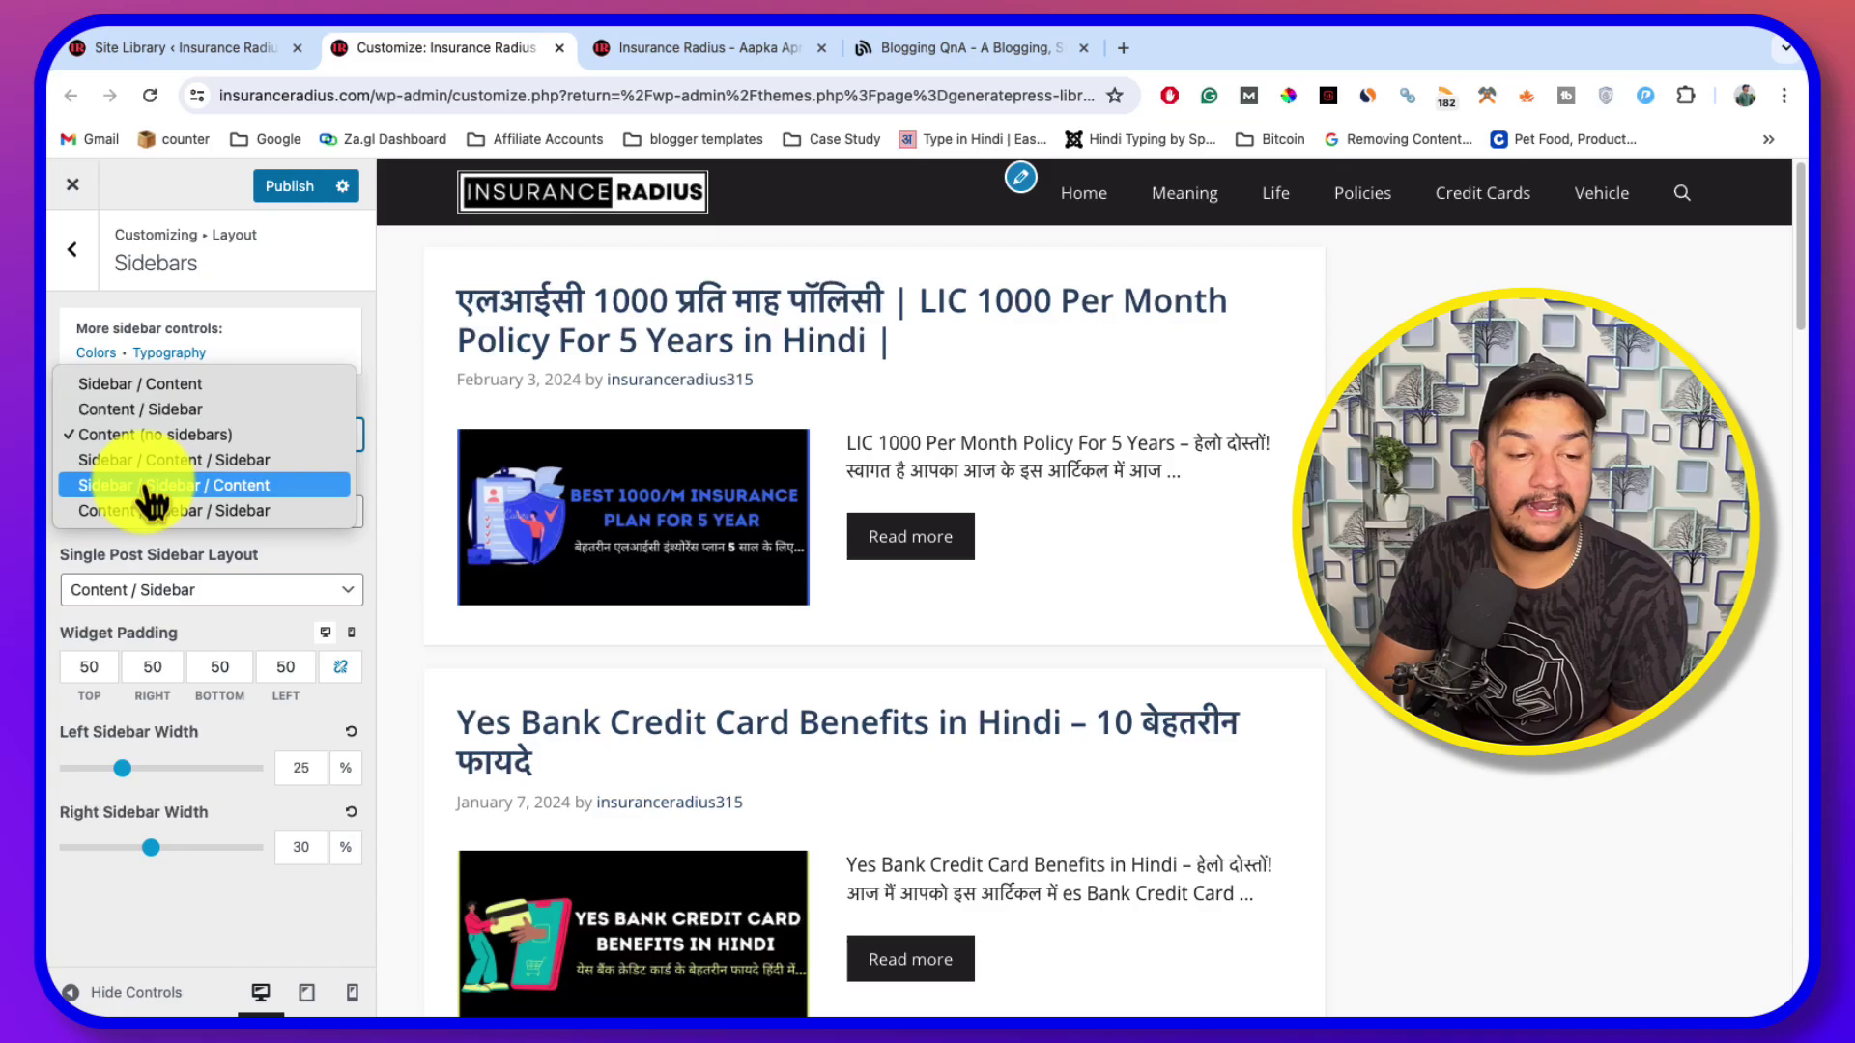
pyautogui.click(178, 462)
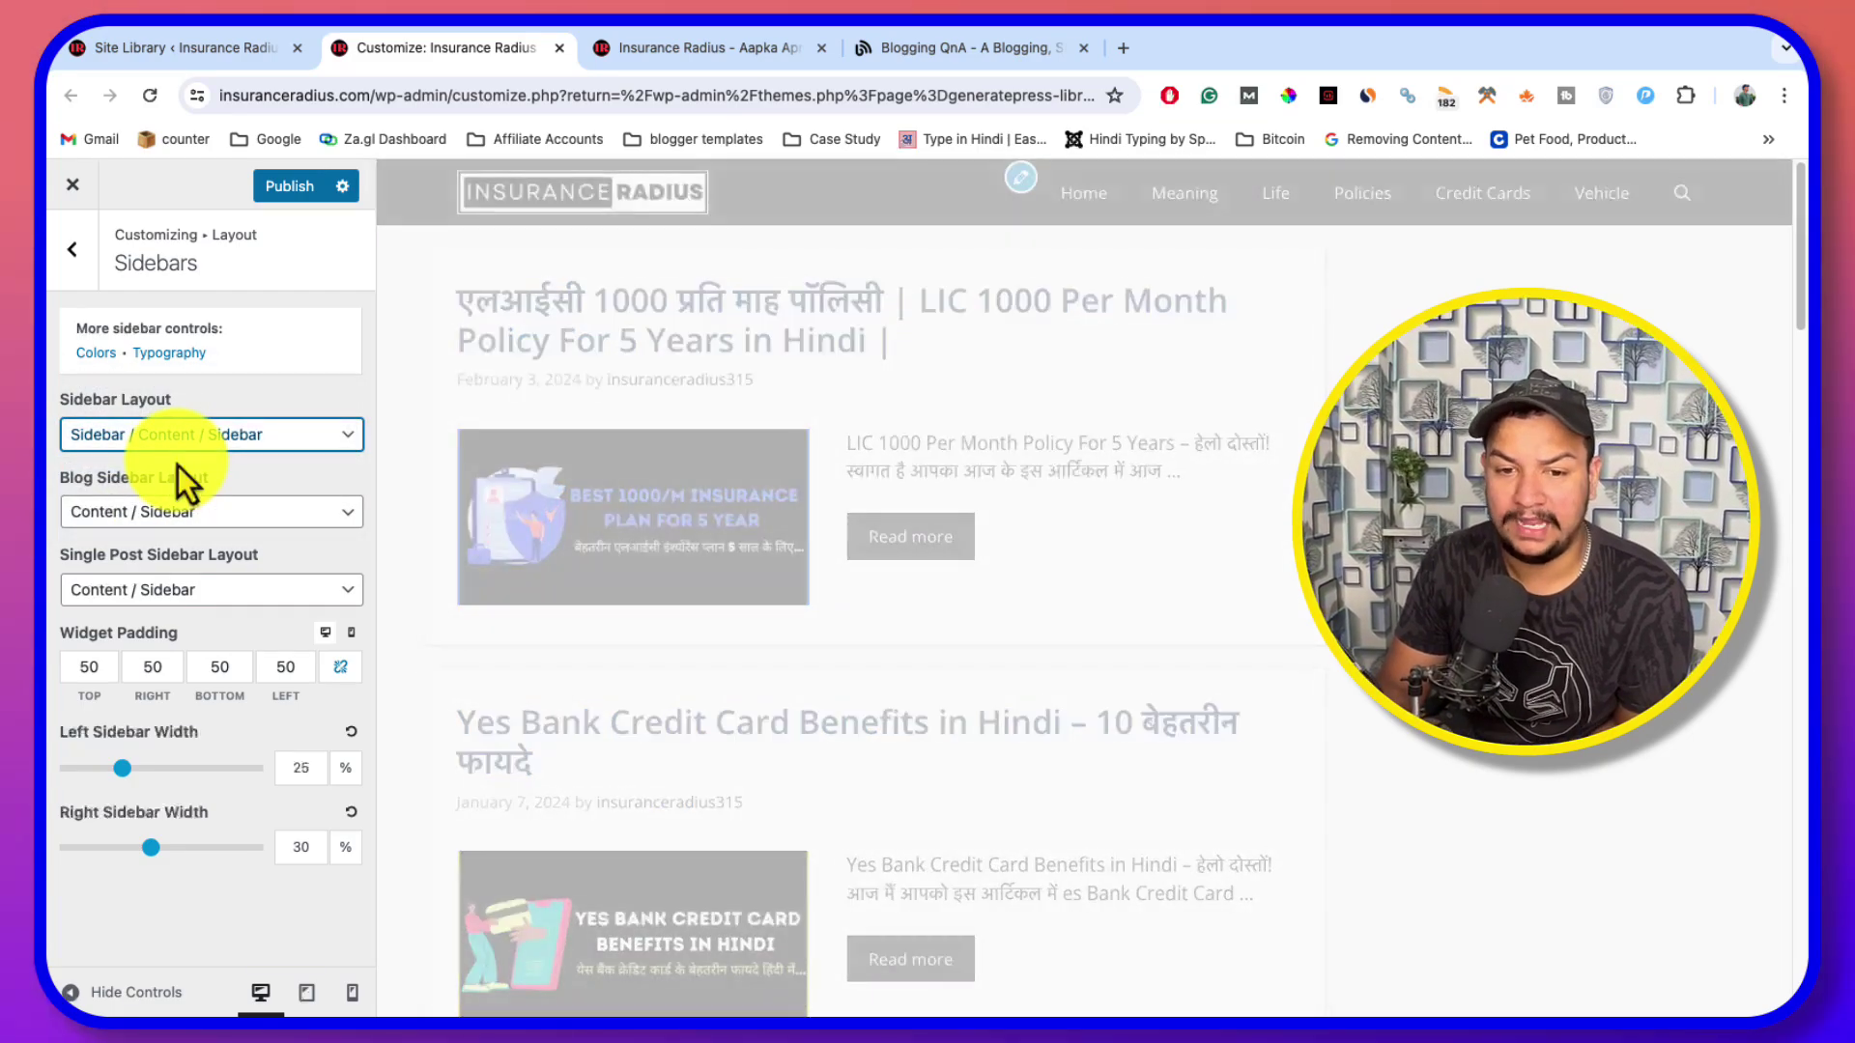
# Set the Sidebar Layout to Sidebar / Content and review the Blog Sidebar Layout options, keeping Content / Sidebar
pyautogui.click(166, 437)
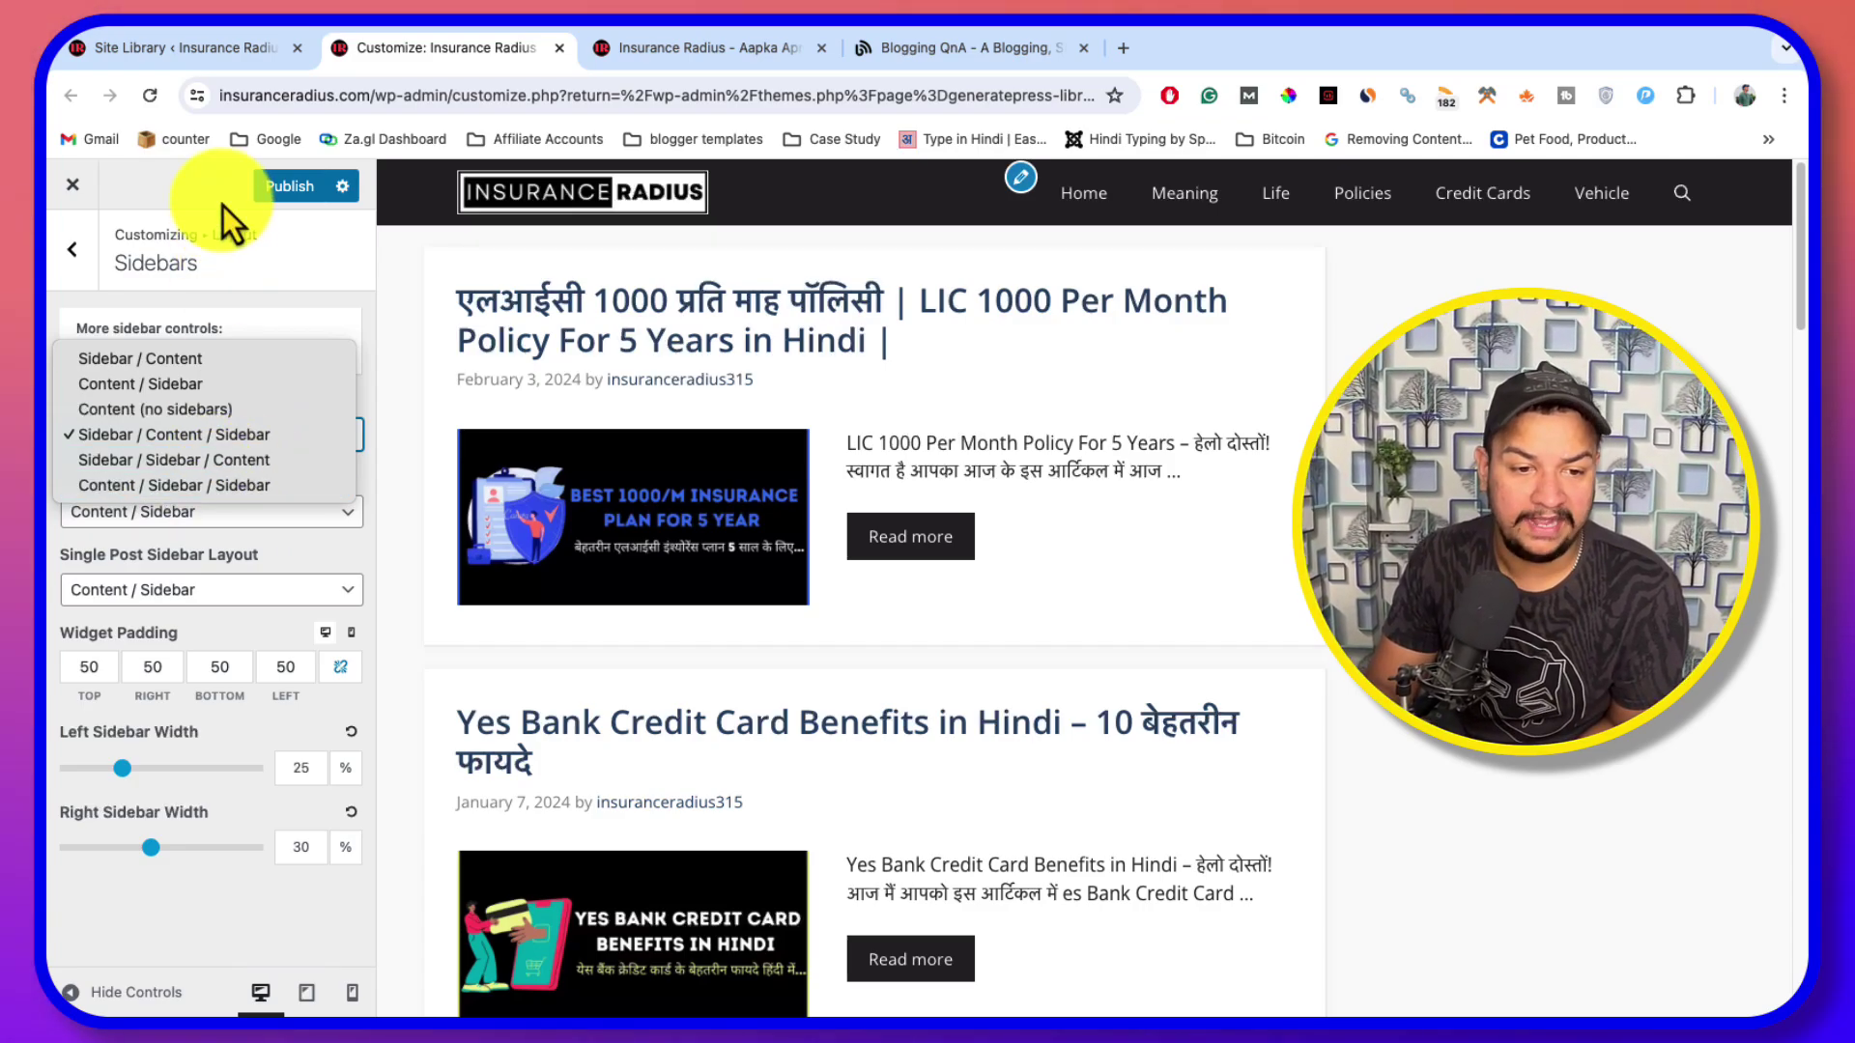
pyautogui.press('Escape')
pyautogui.click(193, 364)
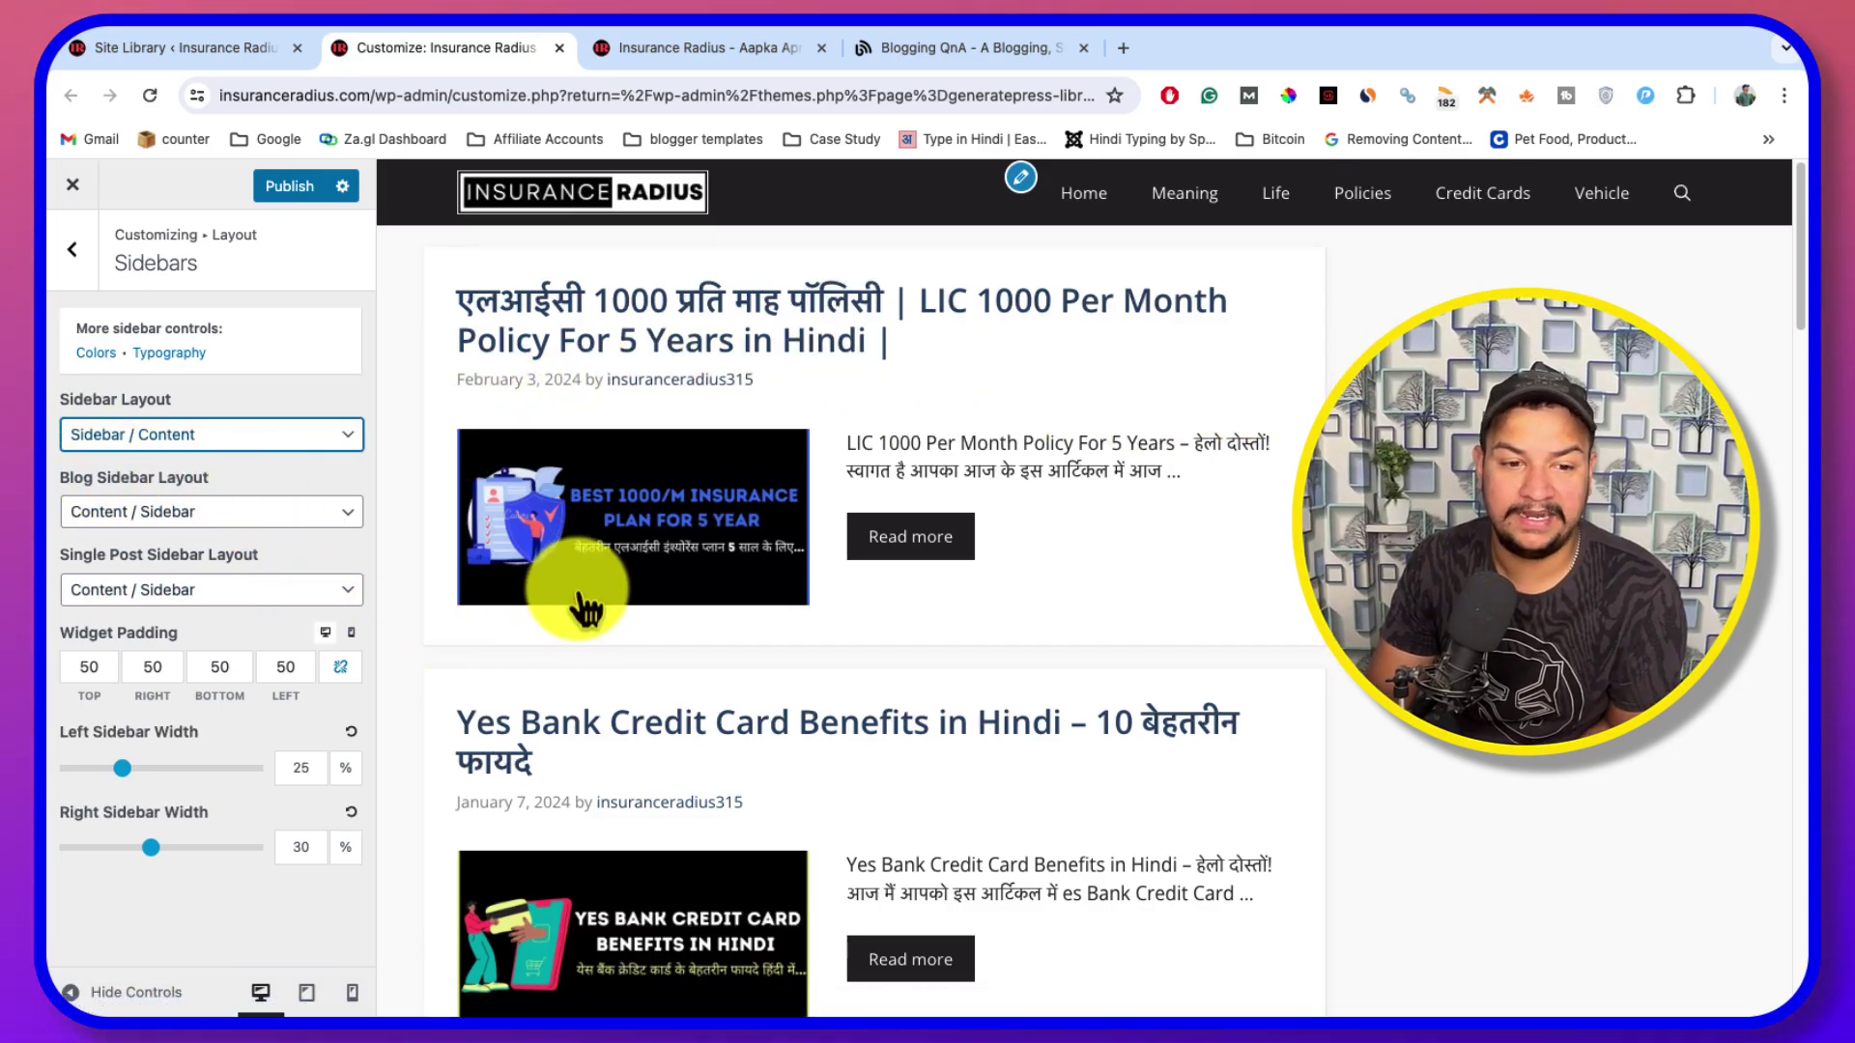
pyautogui.click(268, 516)
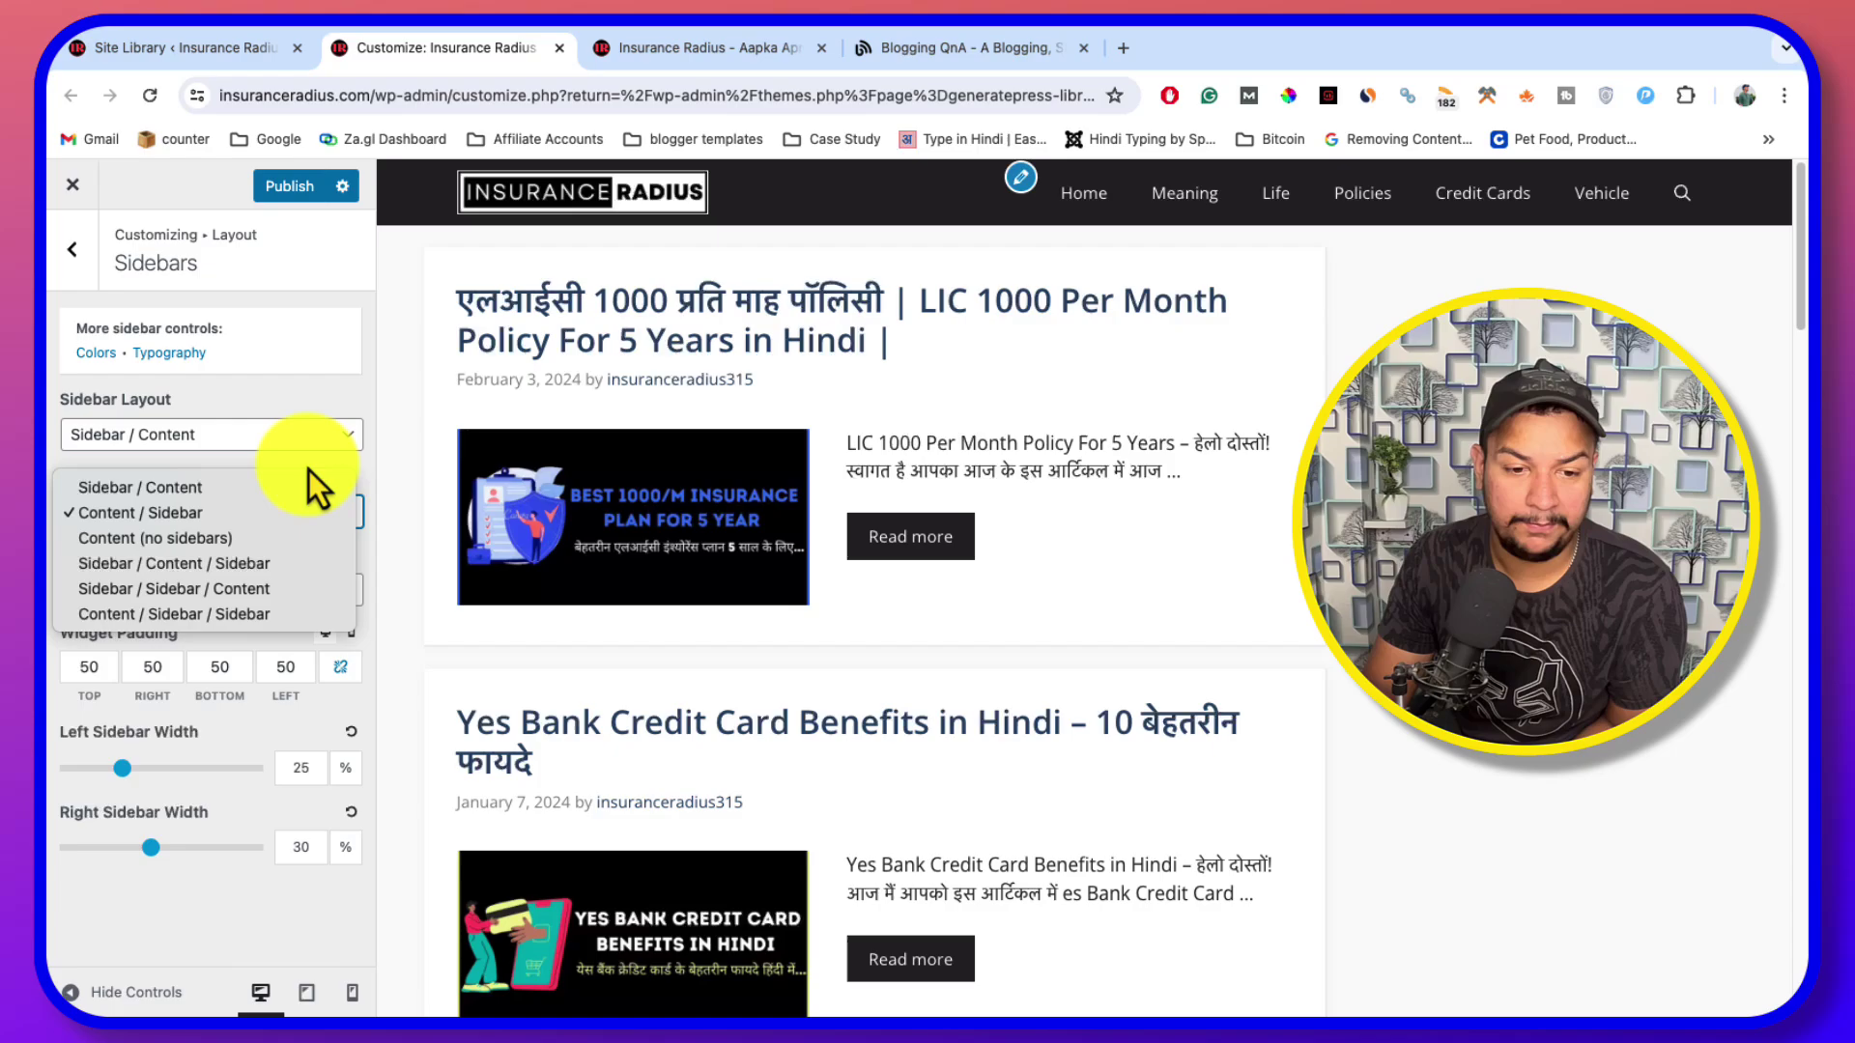
pyautogui.click(368, 466)
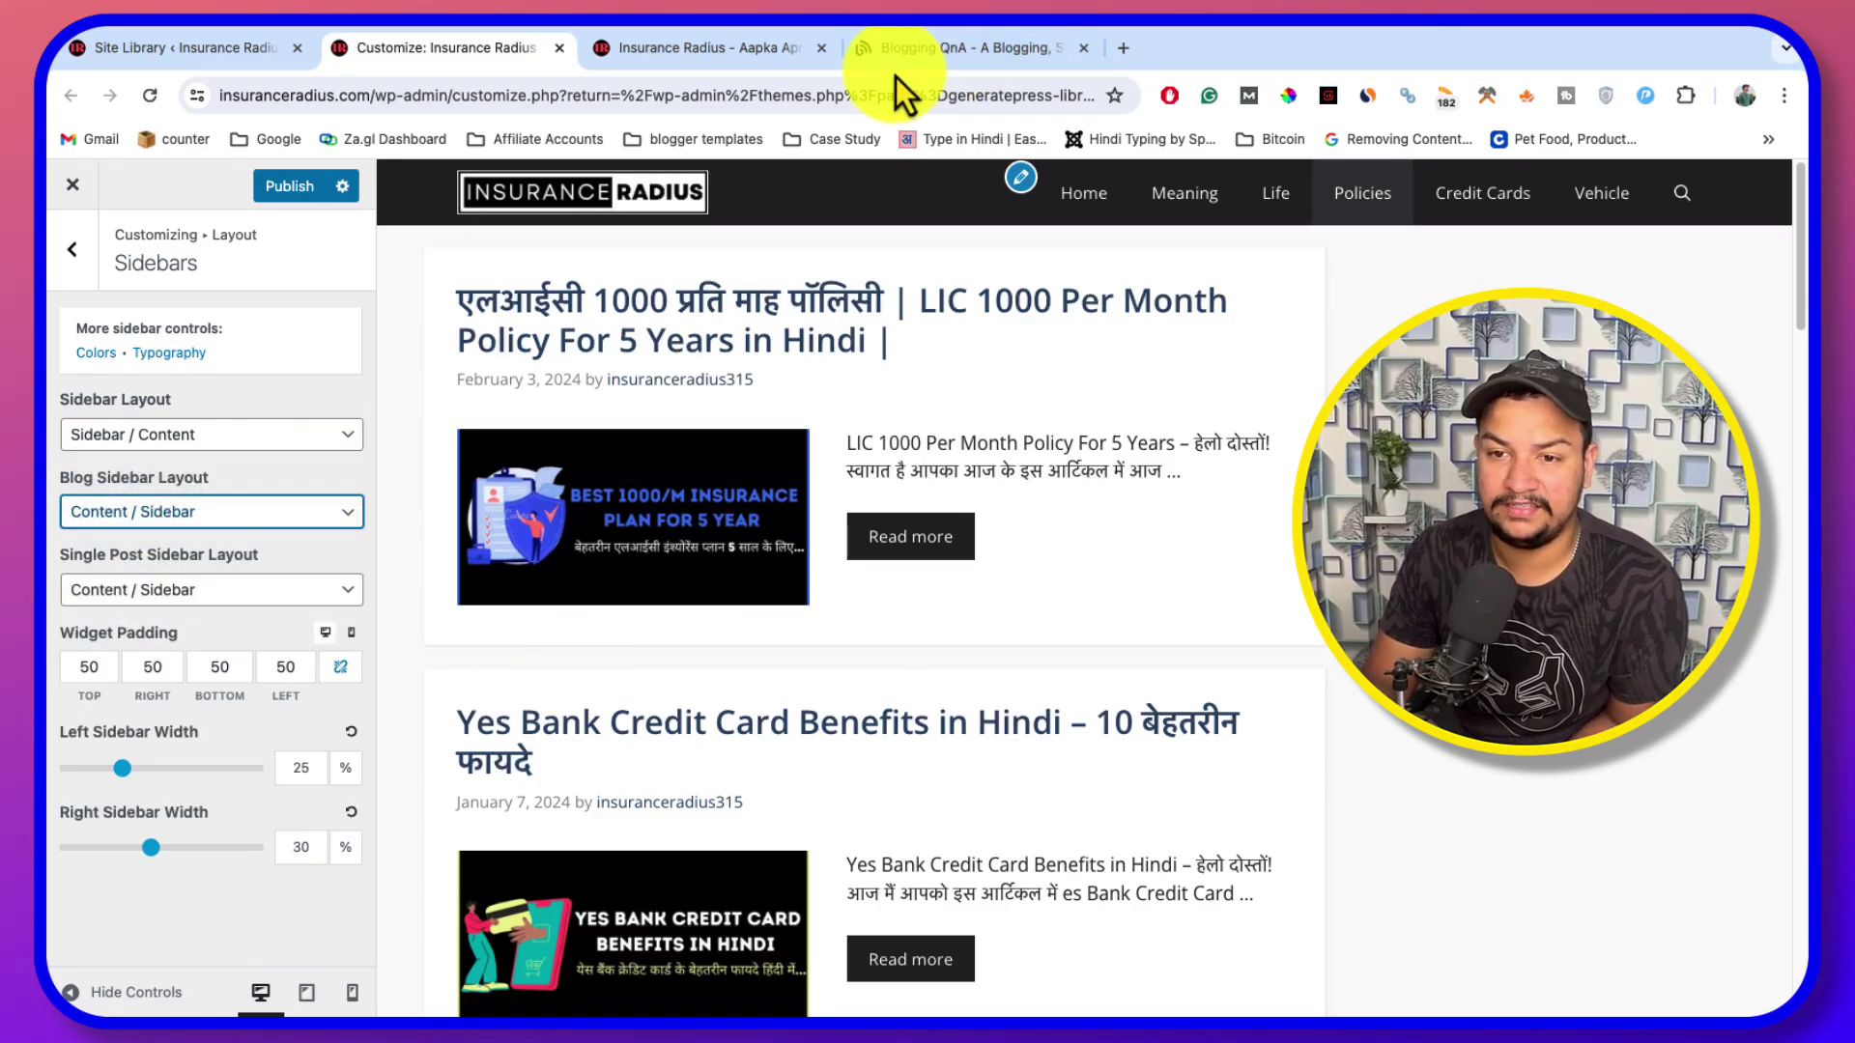
# Switch to the Blogging QnA site, open its Blog page, and examine the sidebar beside the post list
pyautogui.click(924, 53)
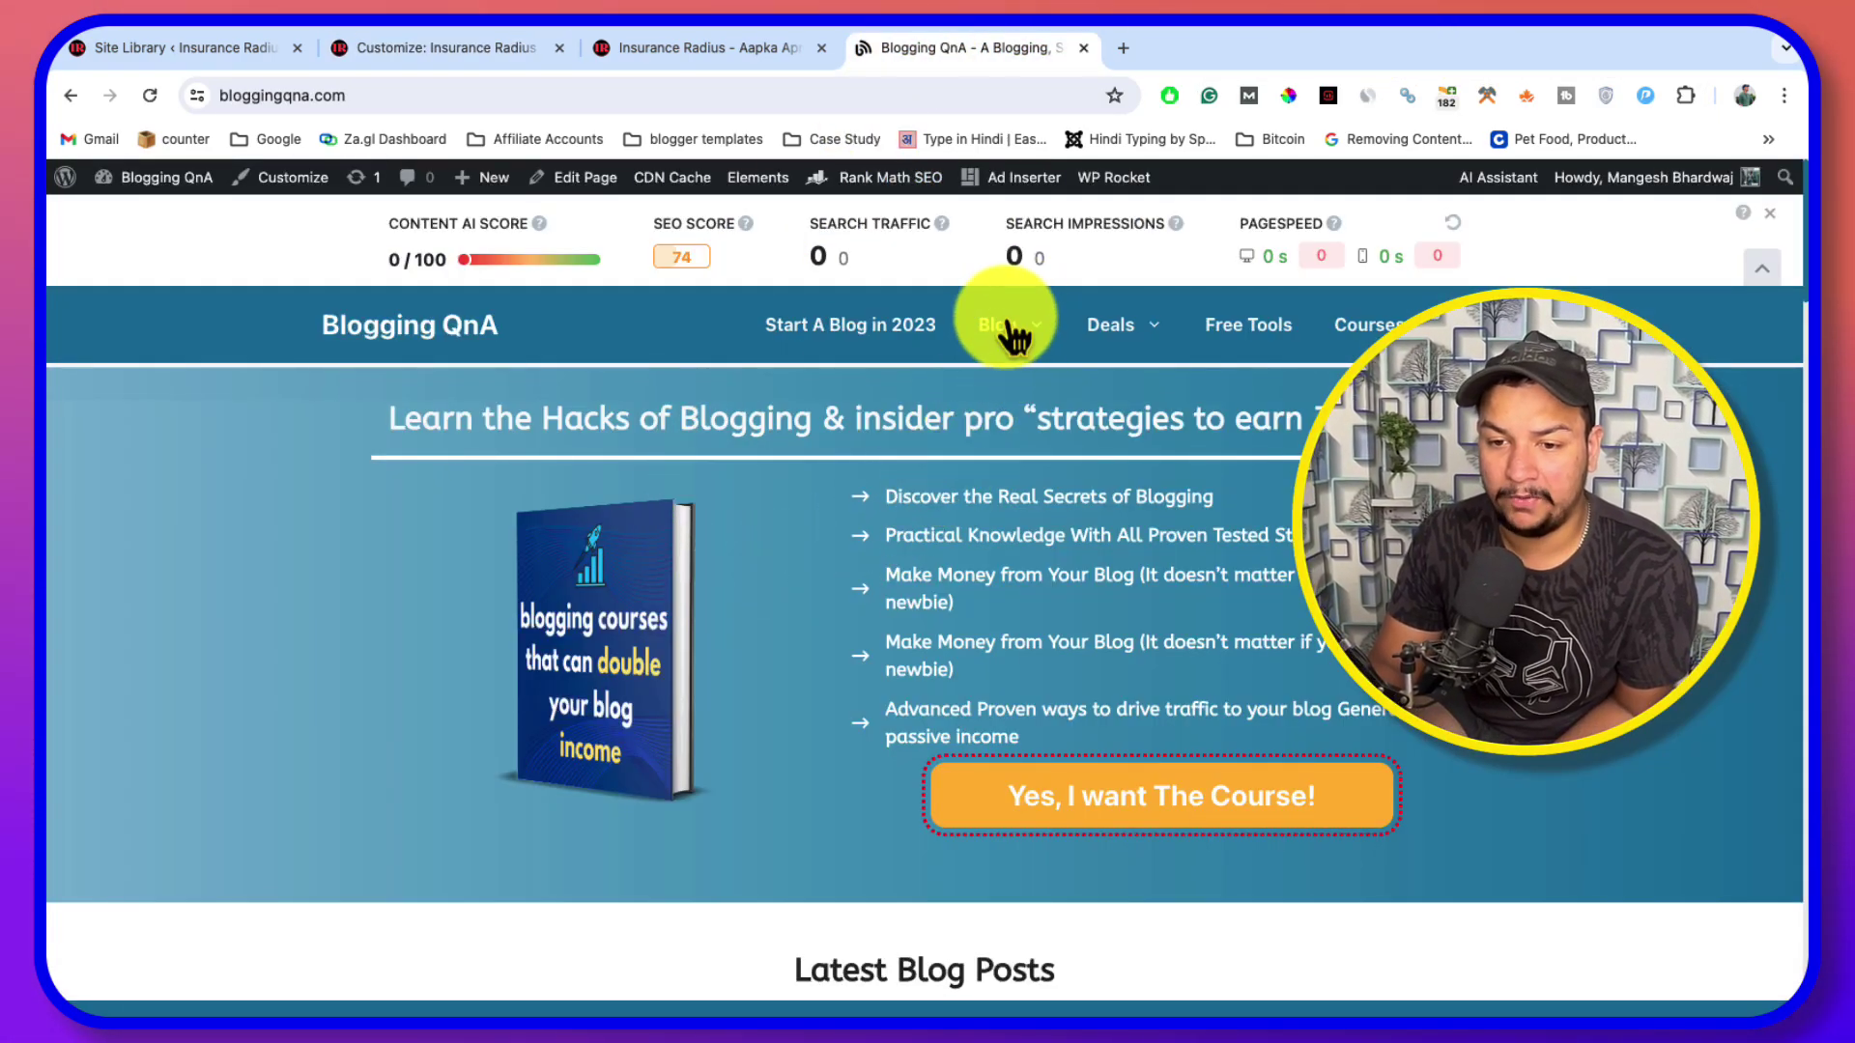
pyautogui.moveTo(1004, 338)
pyautogui.click(987, 378)
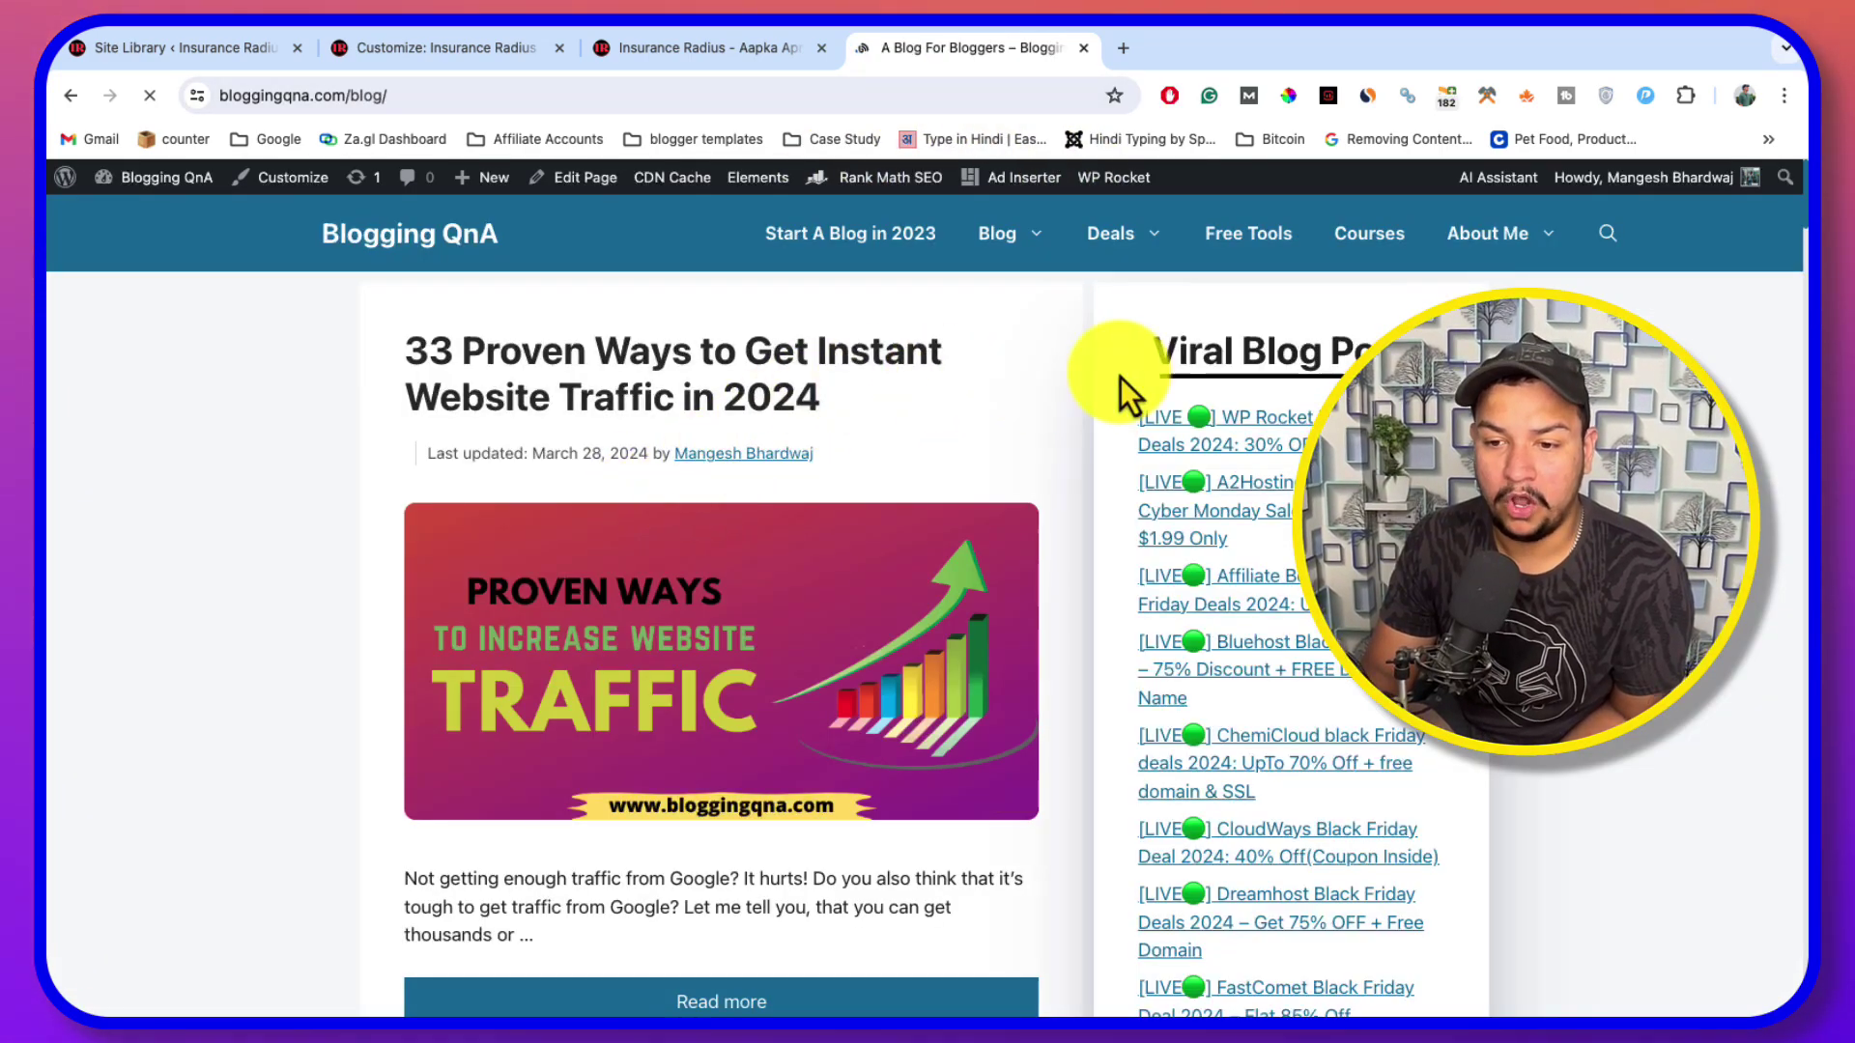
pyautogui.scroll(-20, 1283, 661)
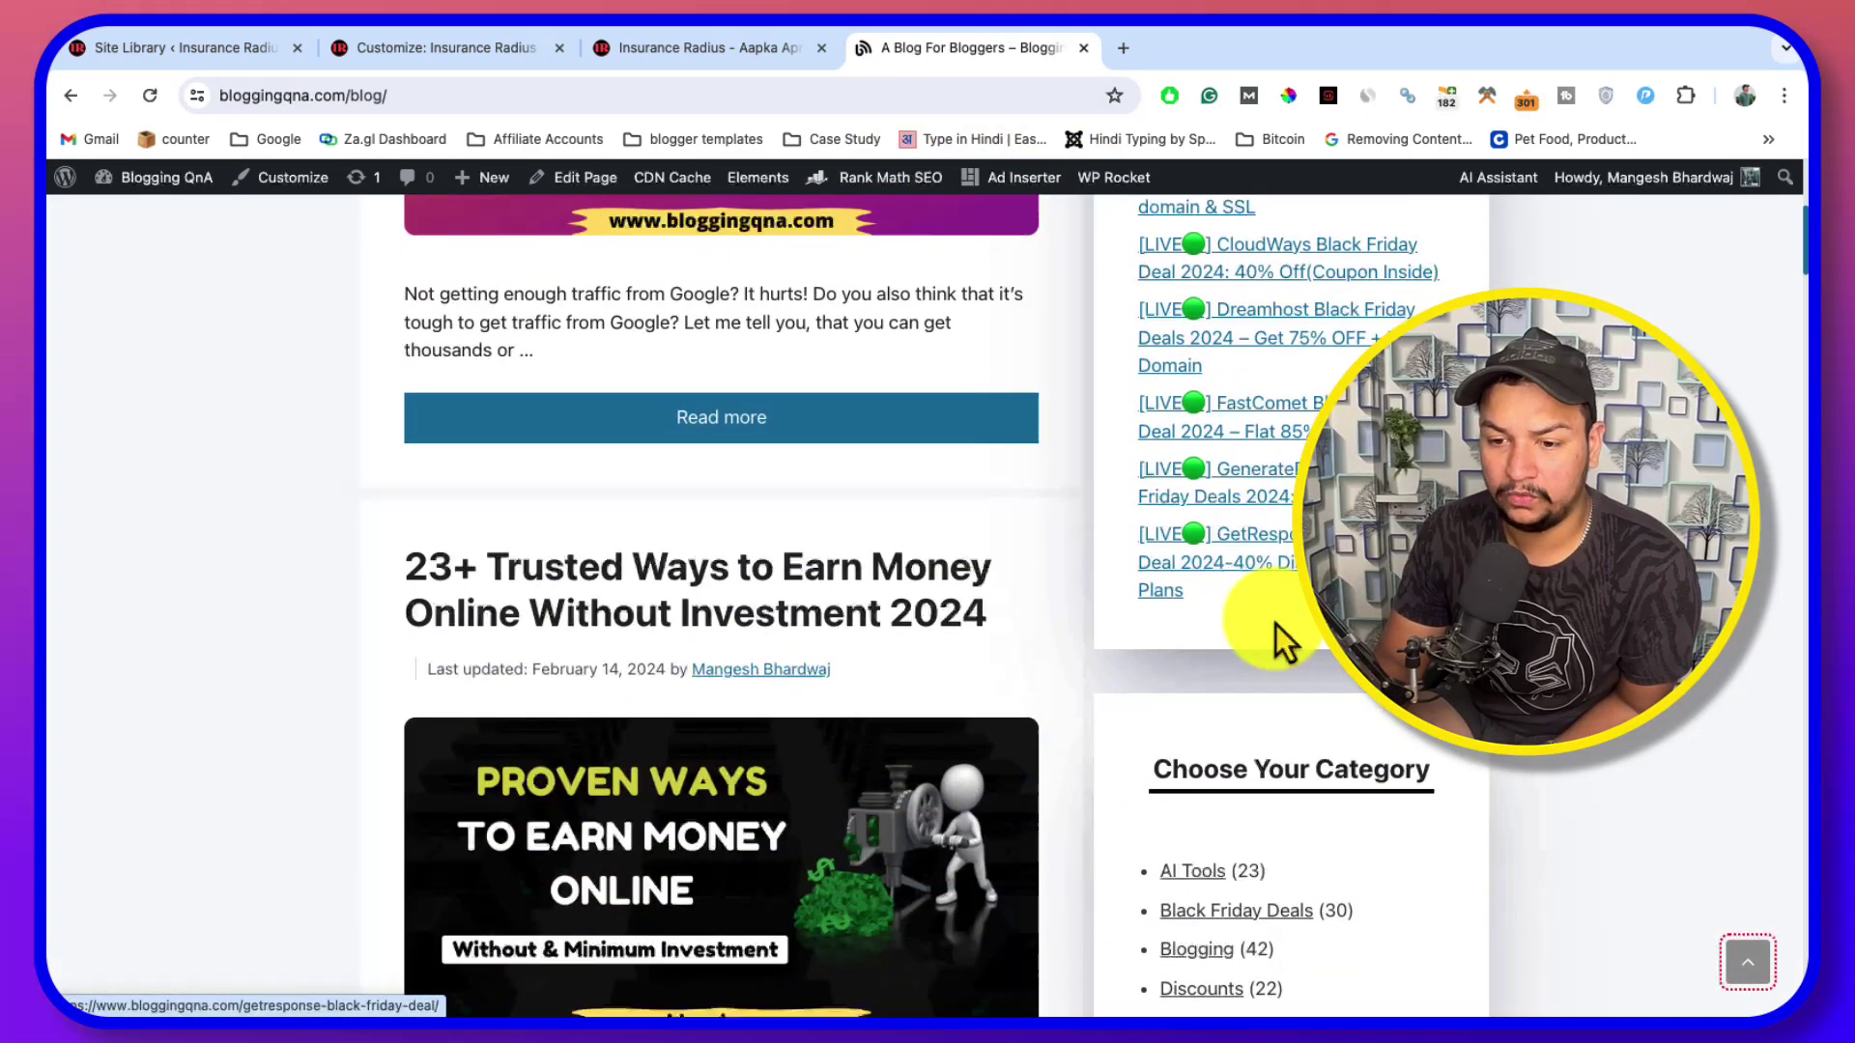
pyautogui.scroll(15, 1275, 522)
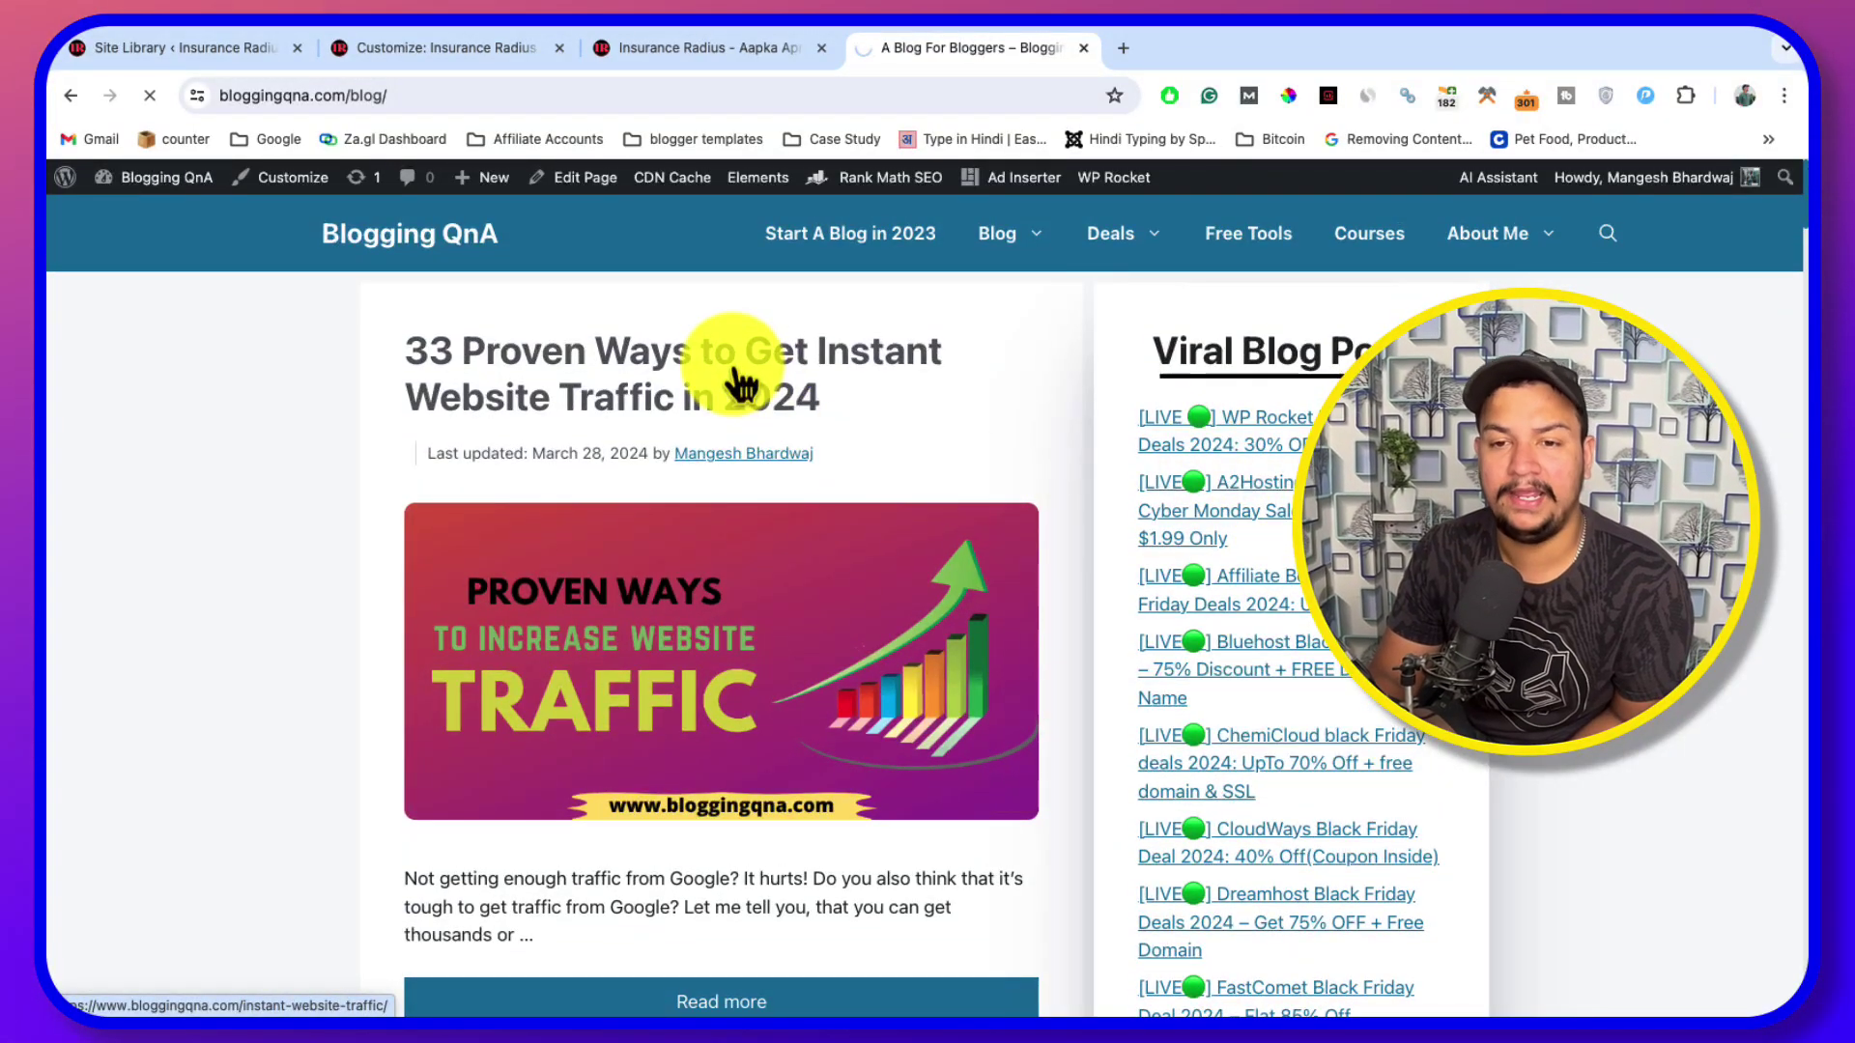
# Examine the layout of the 33 Proven Ways website traffic post on Blogging QnA and return to the Insurance Radius Customizer
pyautogui.scroll(-20, 850, 538)
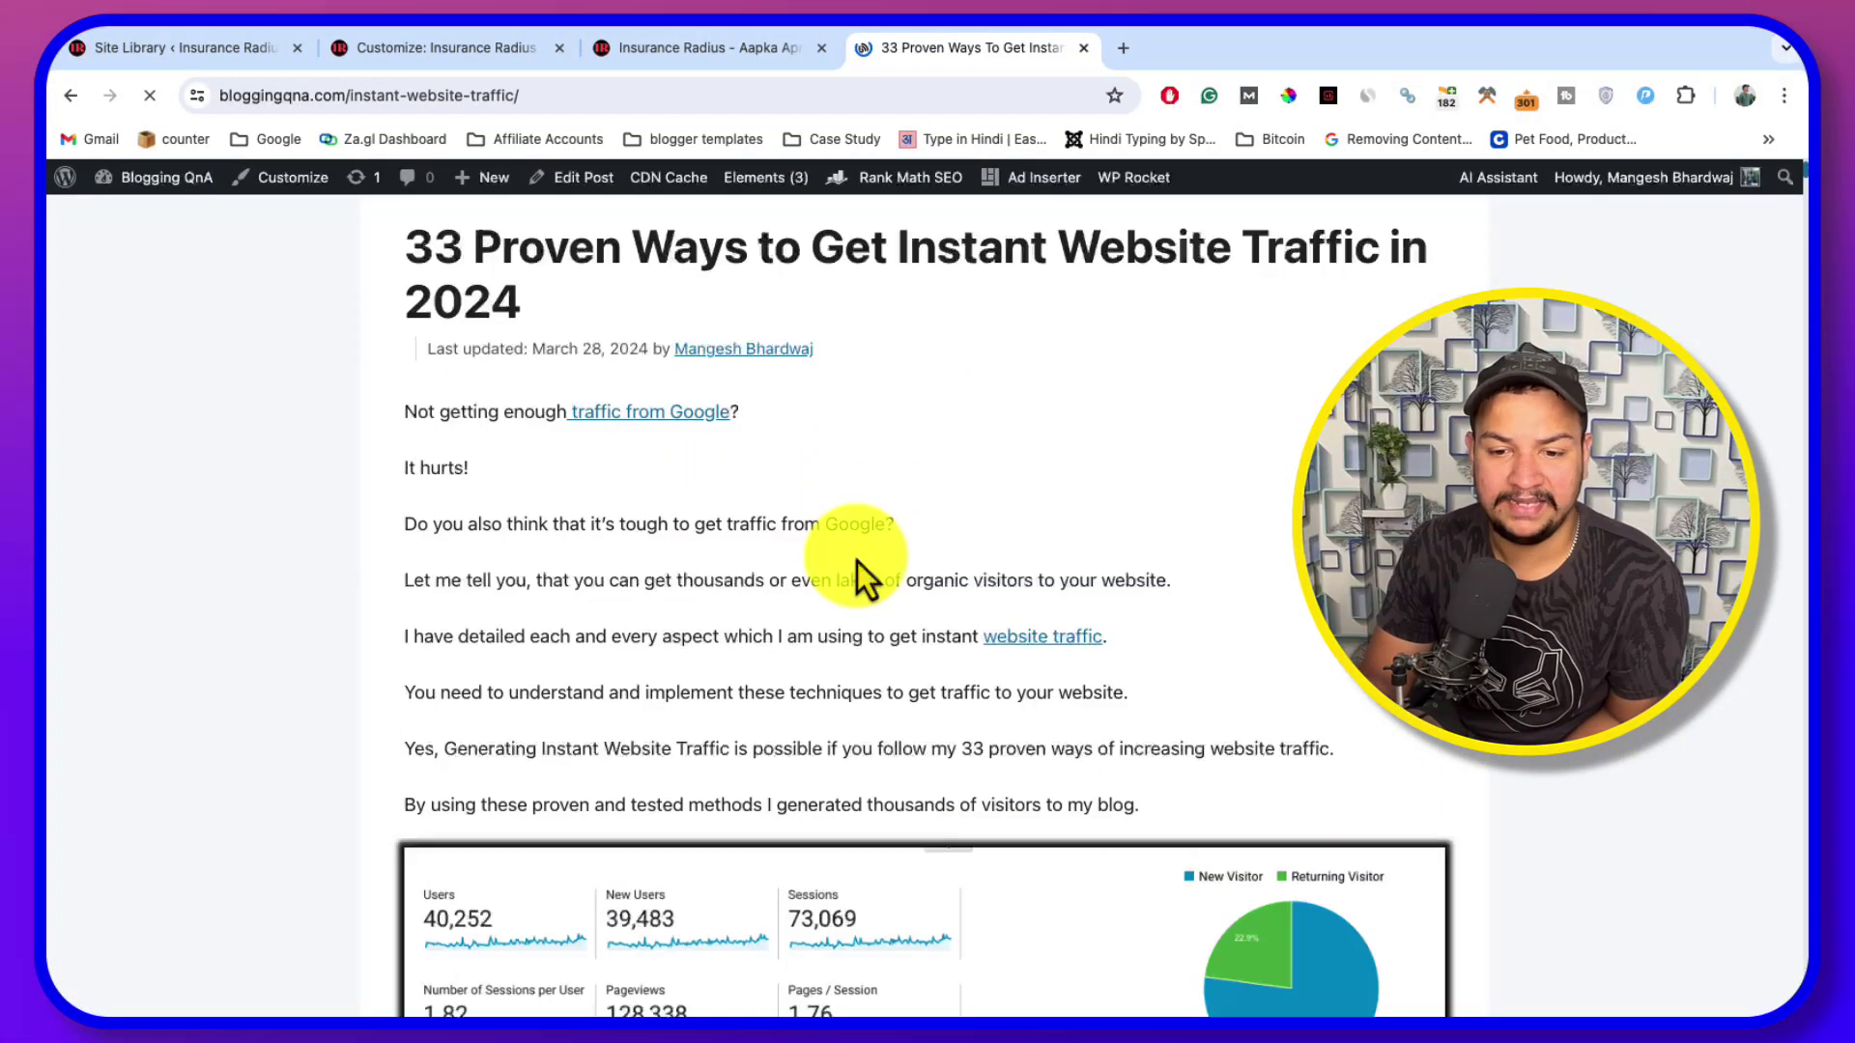
pyautogui.scroll(-5, 855, 536)
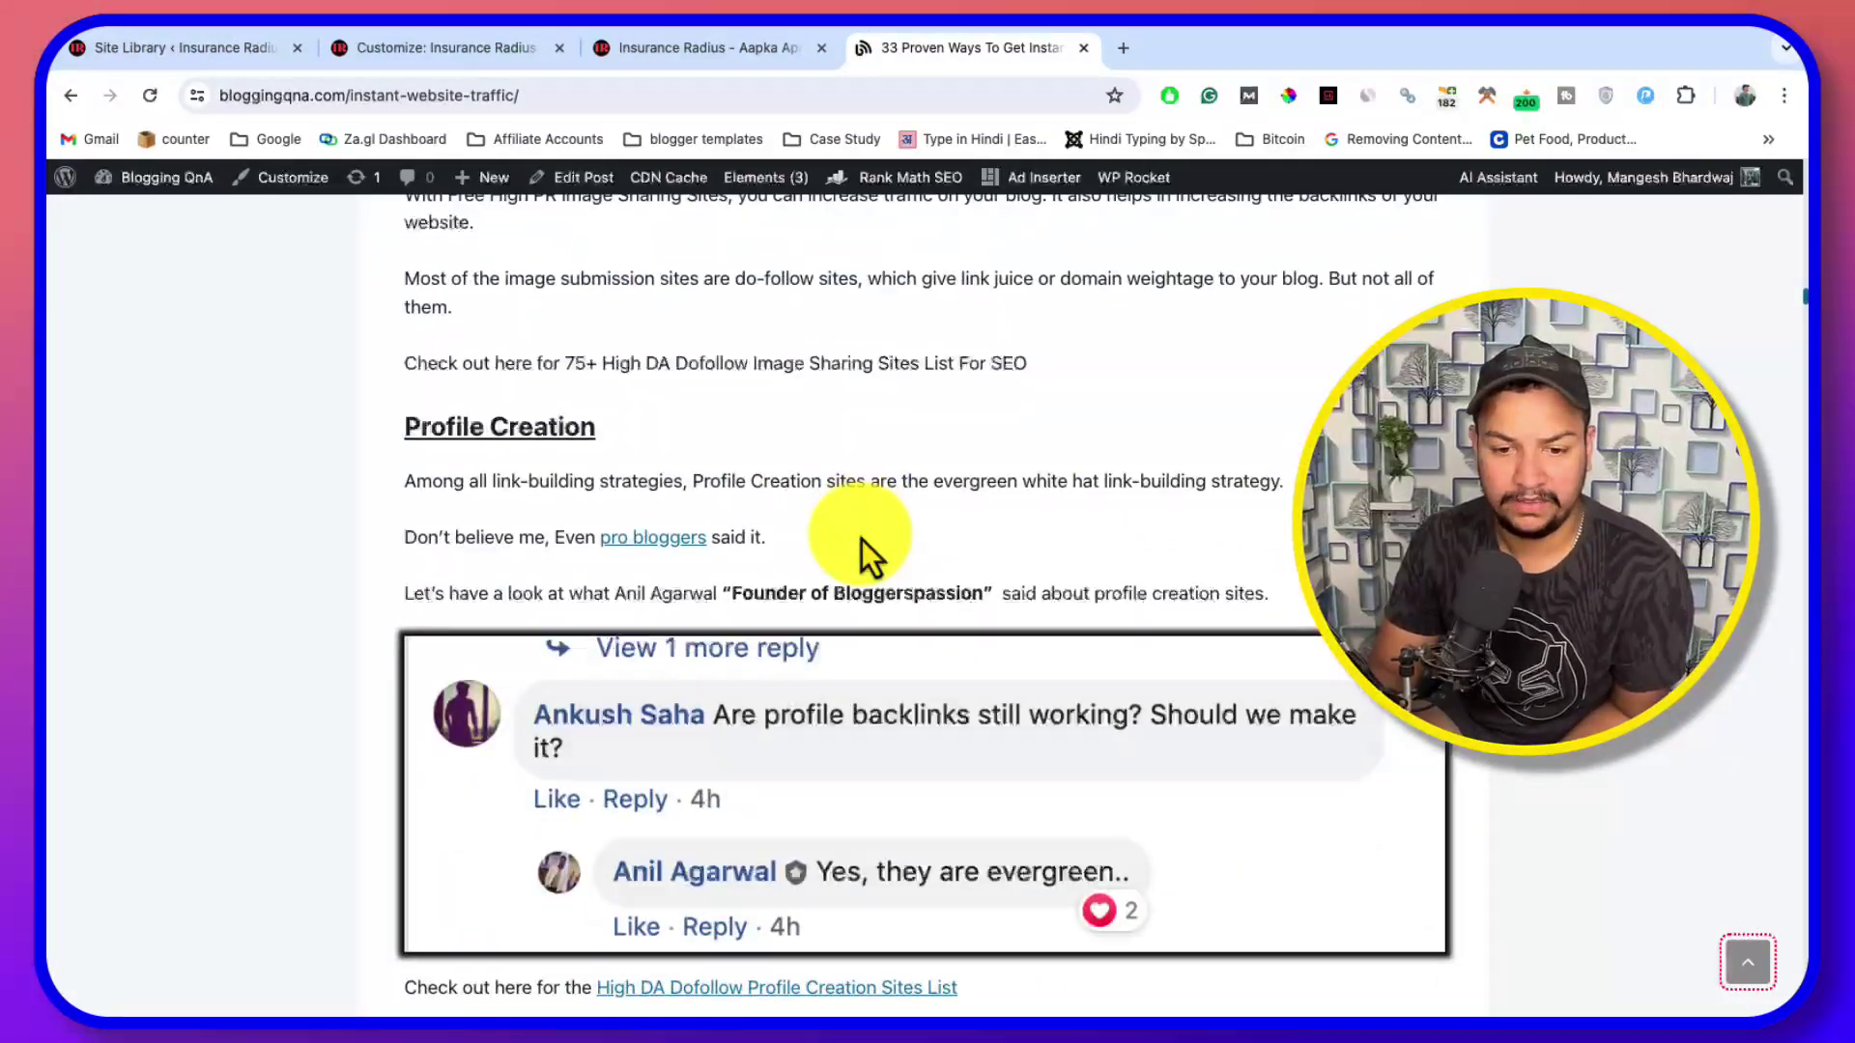
pyautogui.scroll(20, 849, 538)
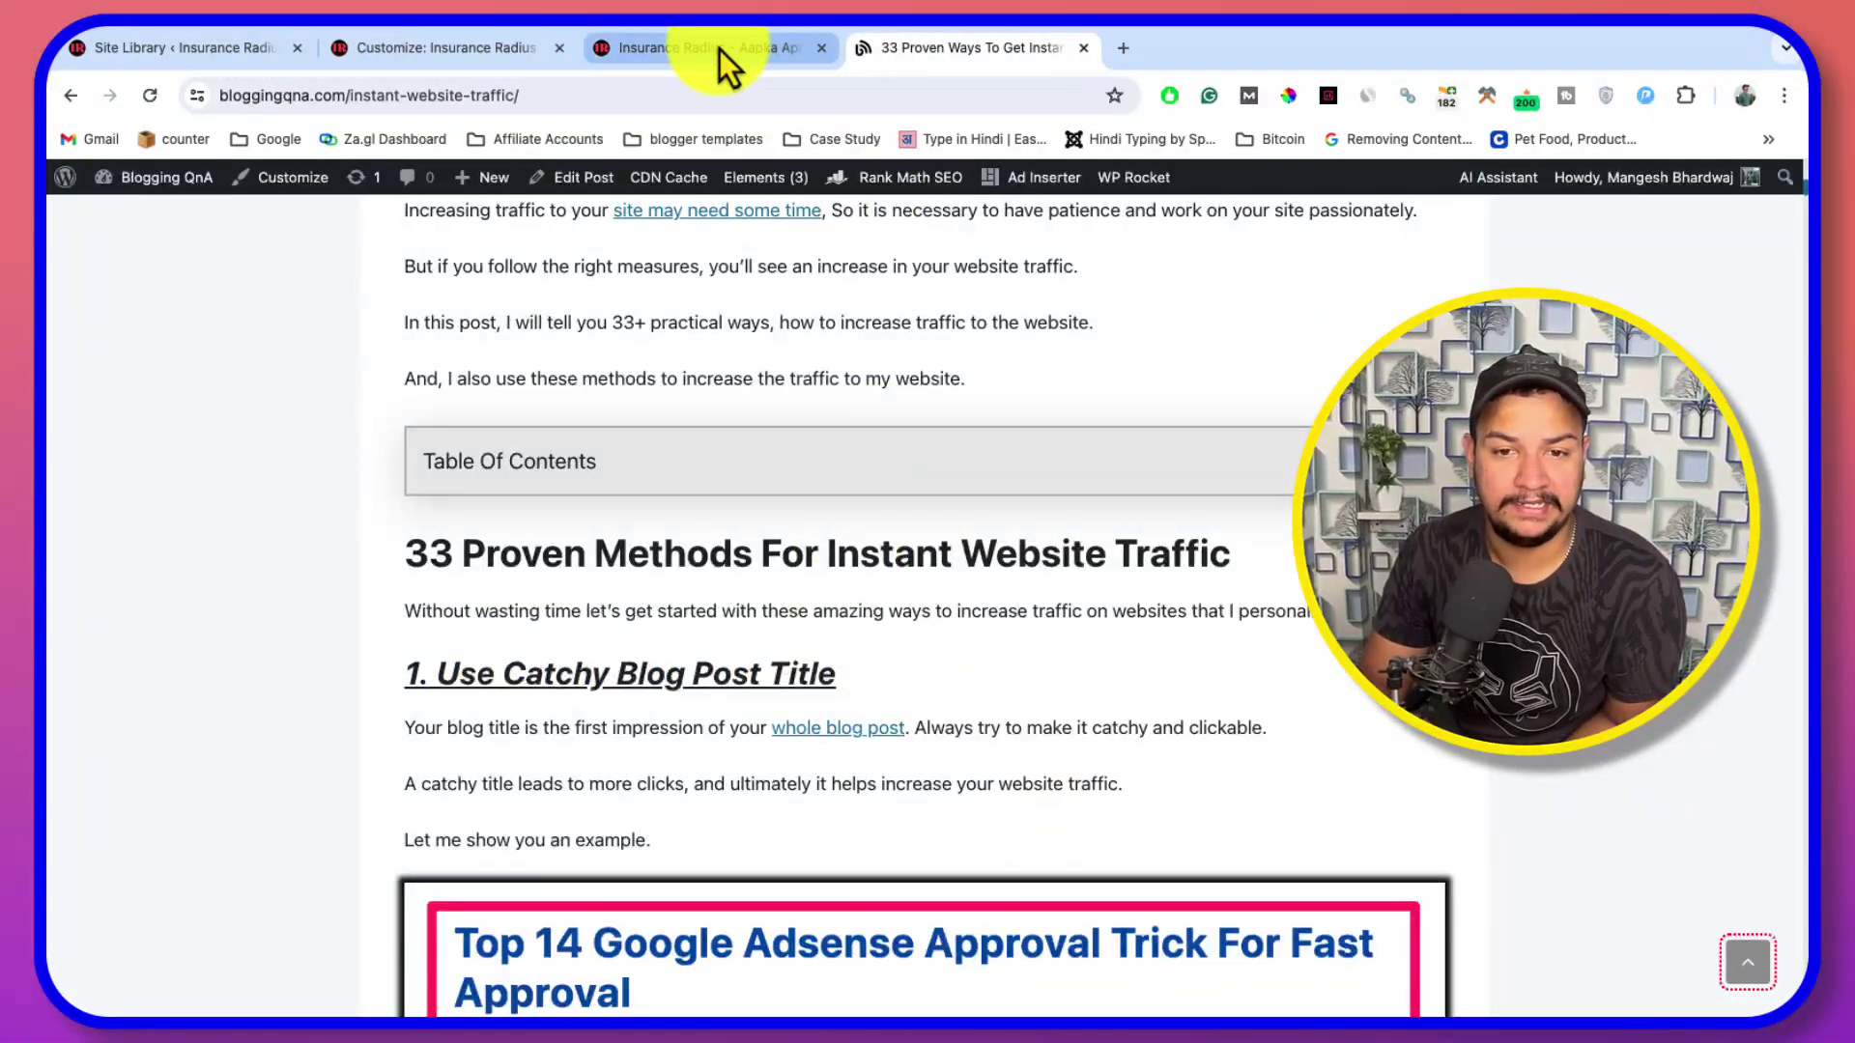
pyautogui.click(714, 50)
pyautogui.scroll(5, 489, 402)
pyautogui.click(464, 48)
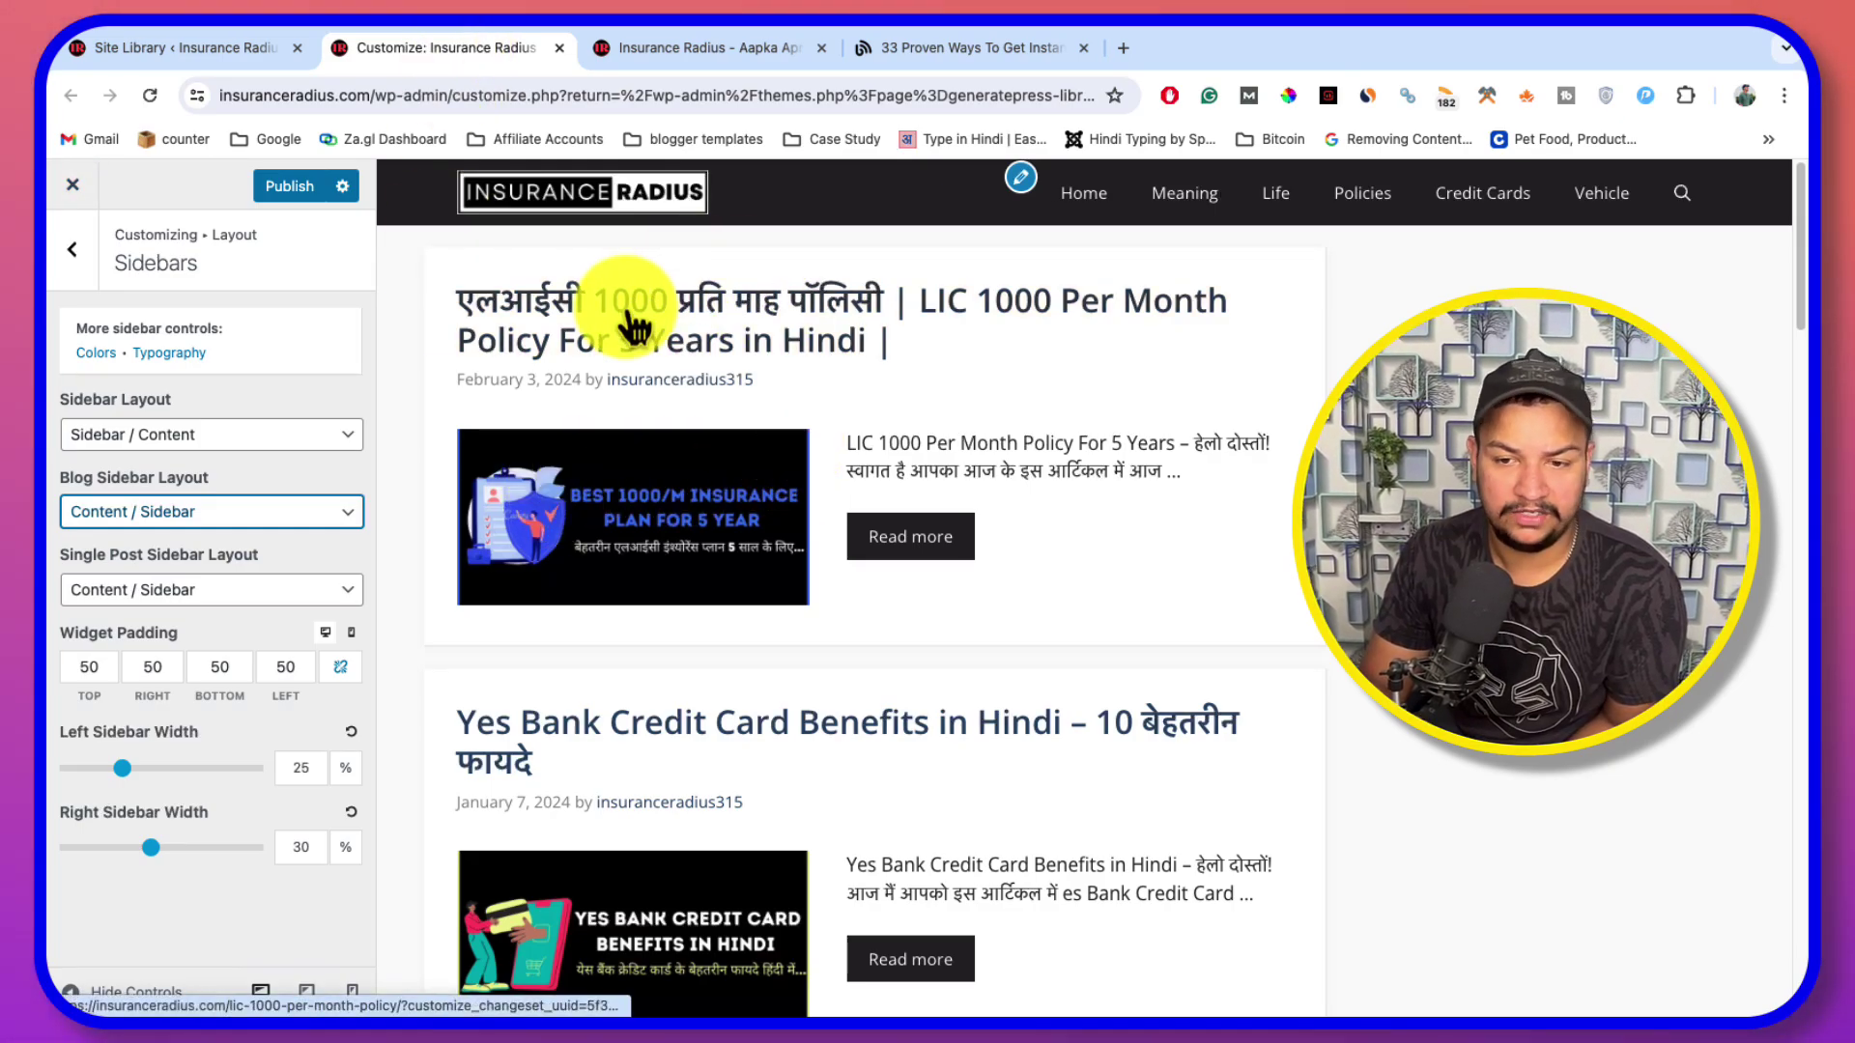
# Add a Categories List block to the Right Sidebar widget area
pyautogui.click(75, 256)
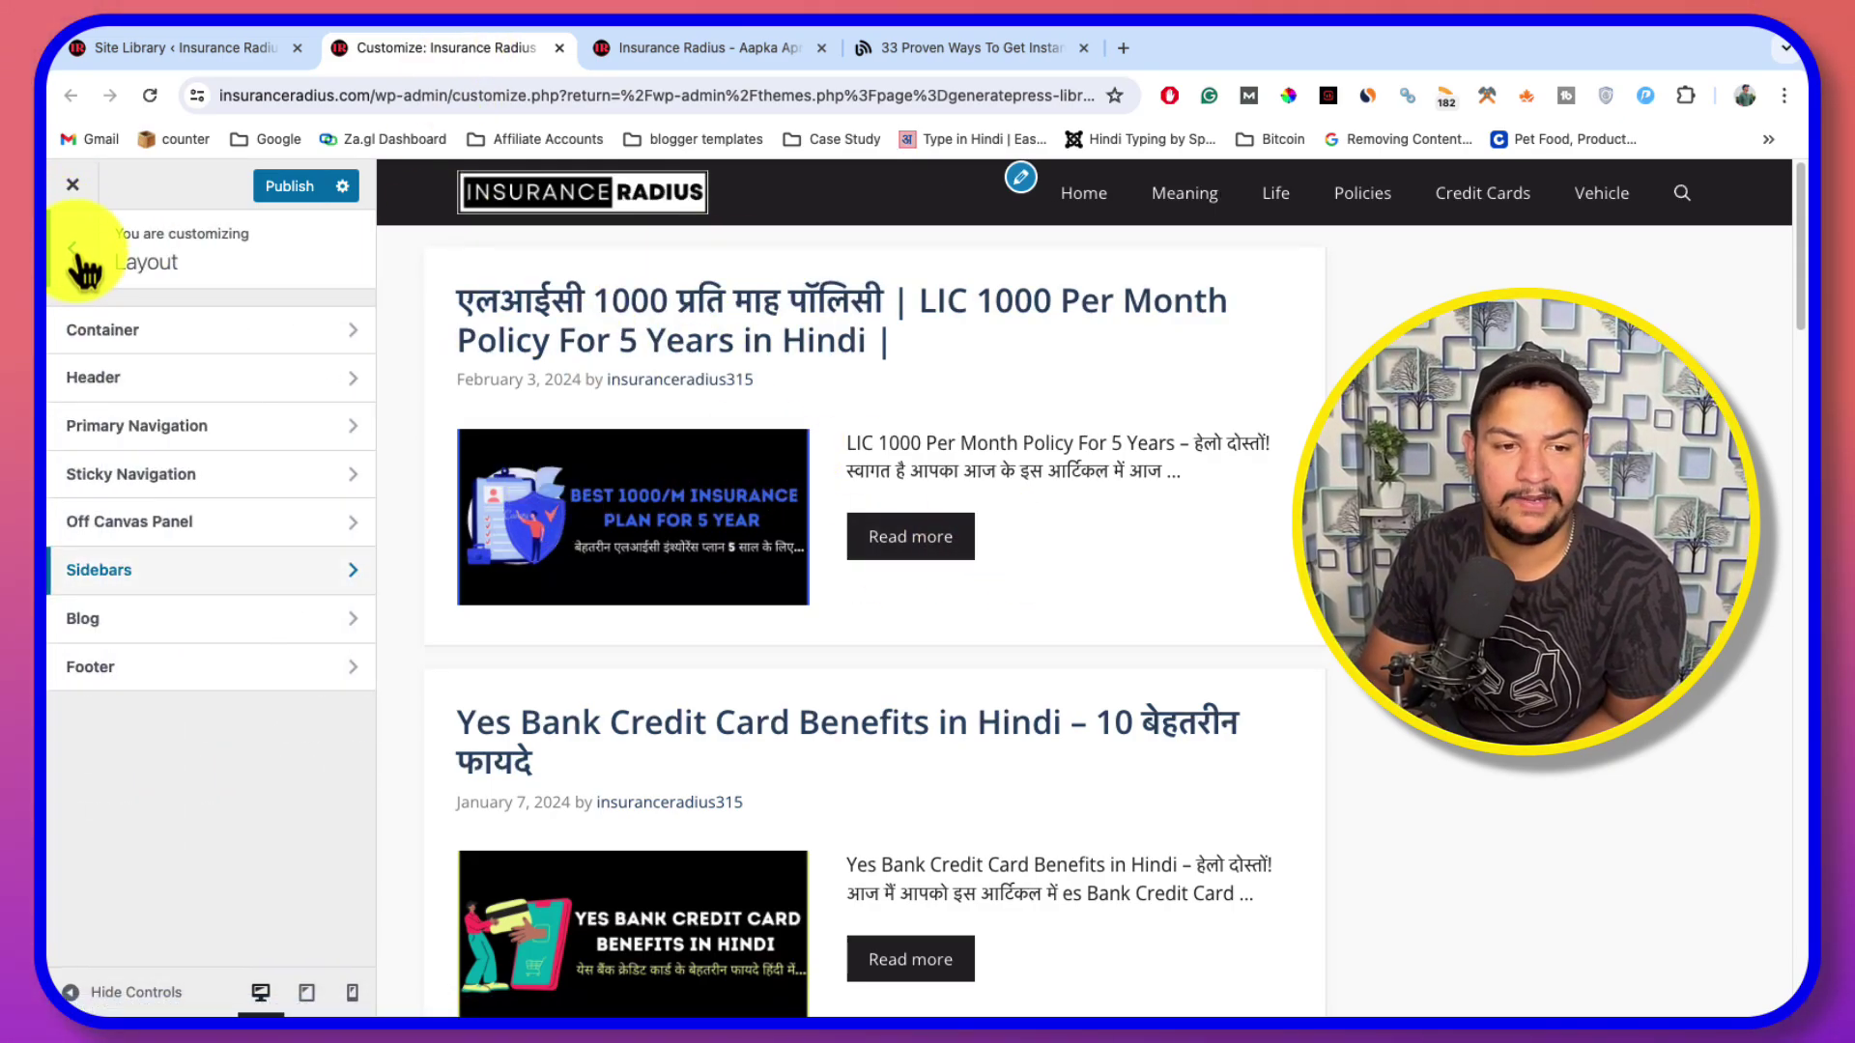
pyautogui.click(76, 255)
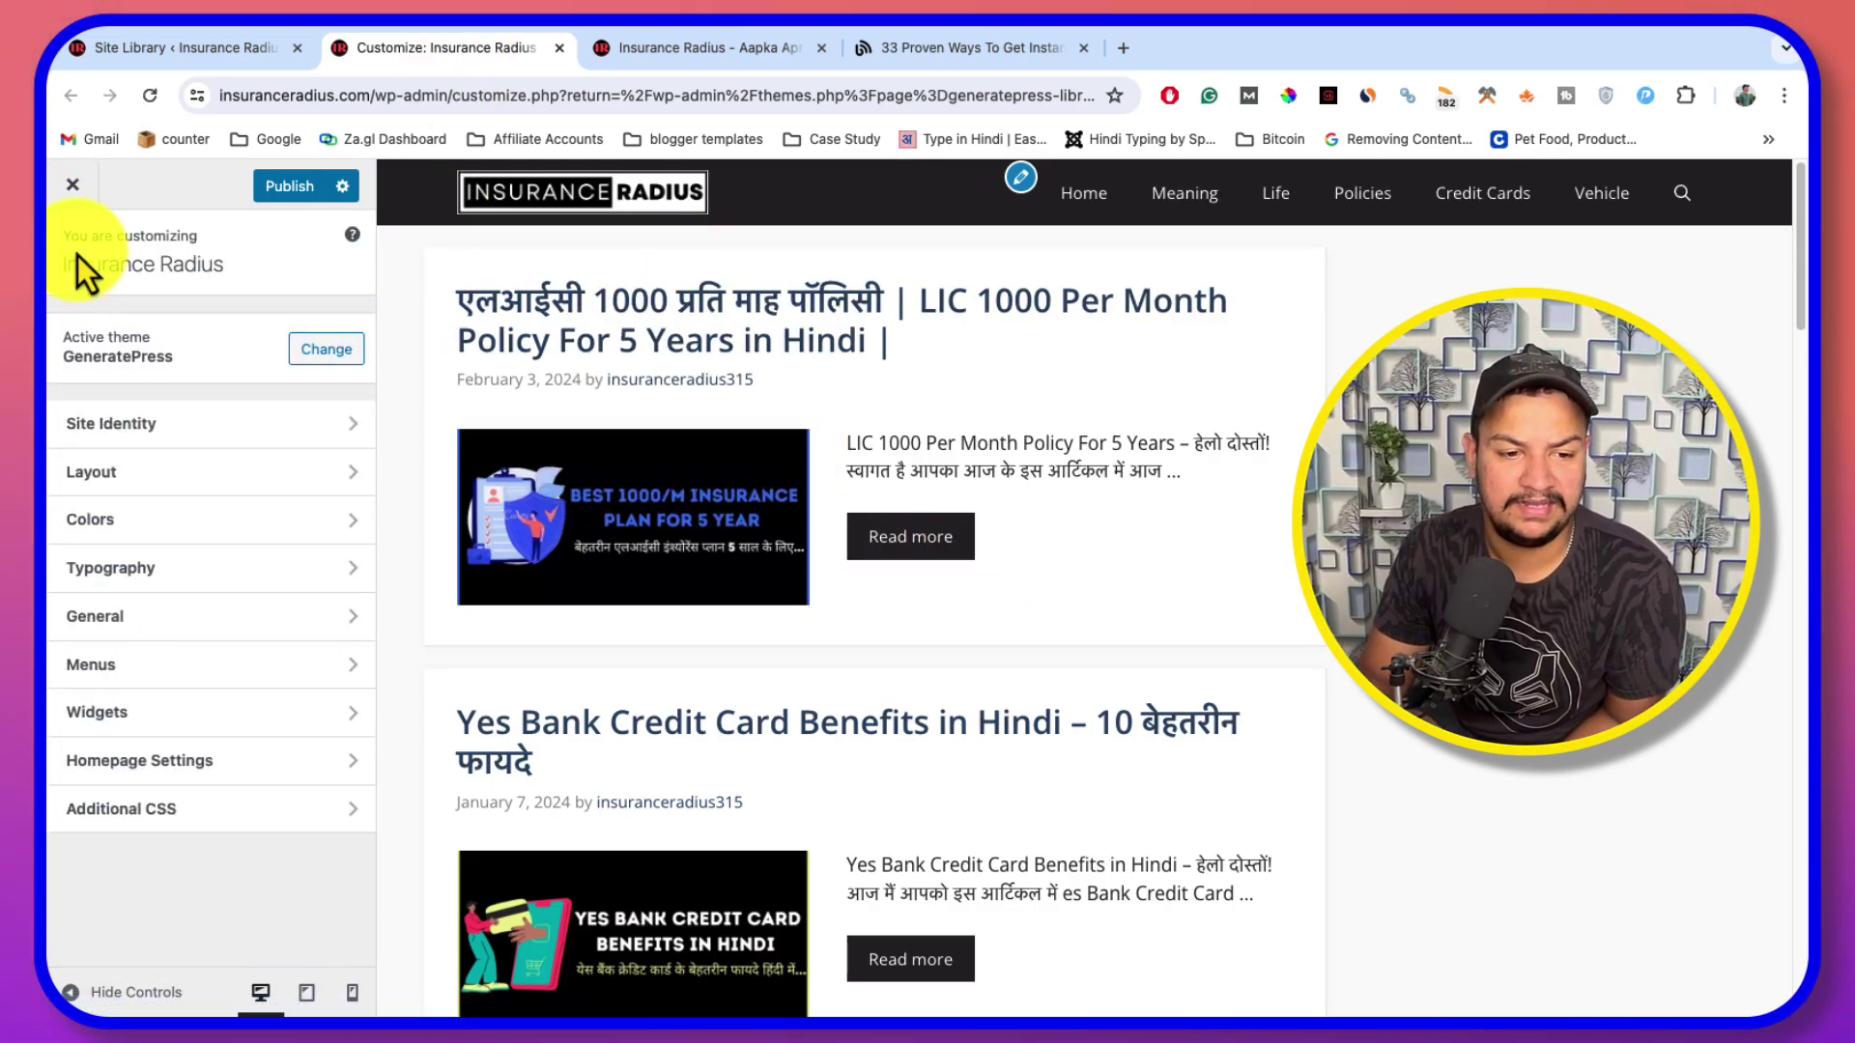
pyautogui.click(154, 715)
pyautogui.click(189, 483)
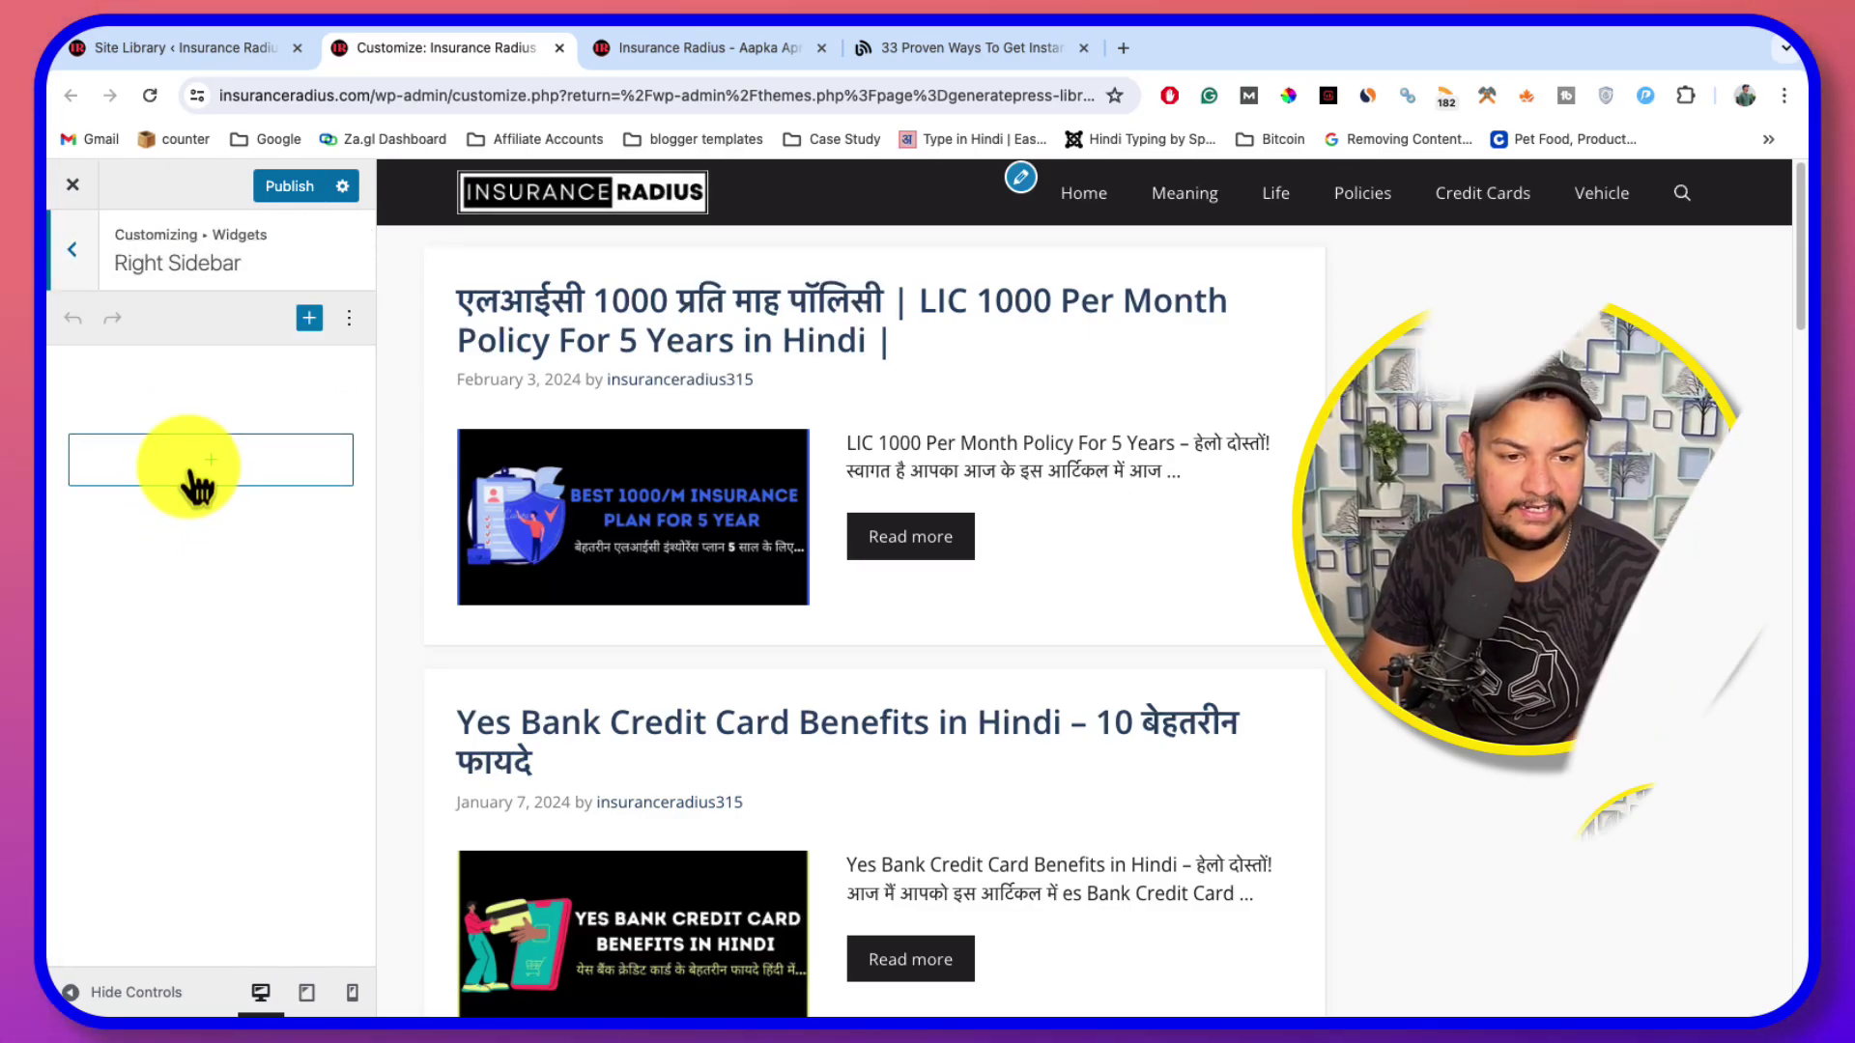
pyautogui.click(194, 462)
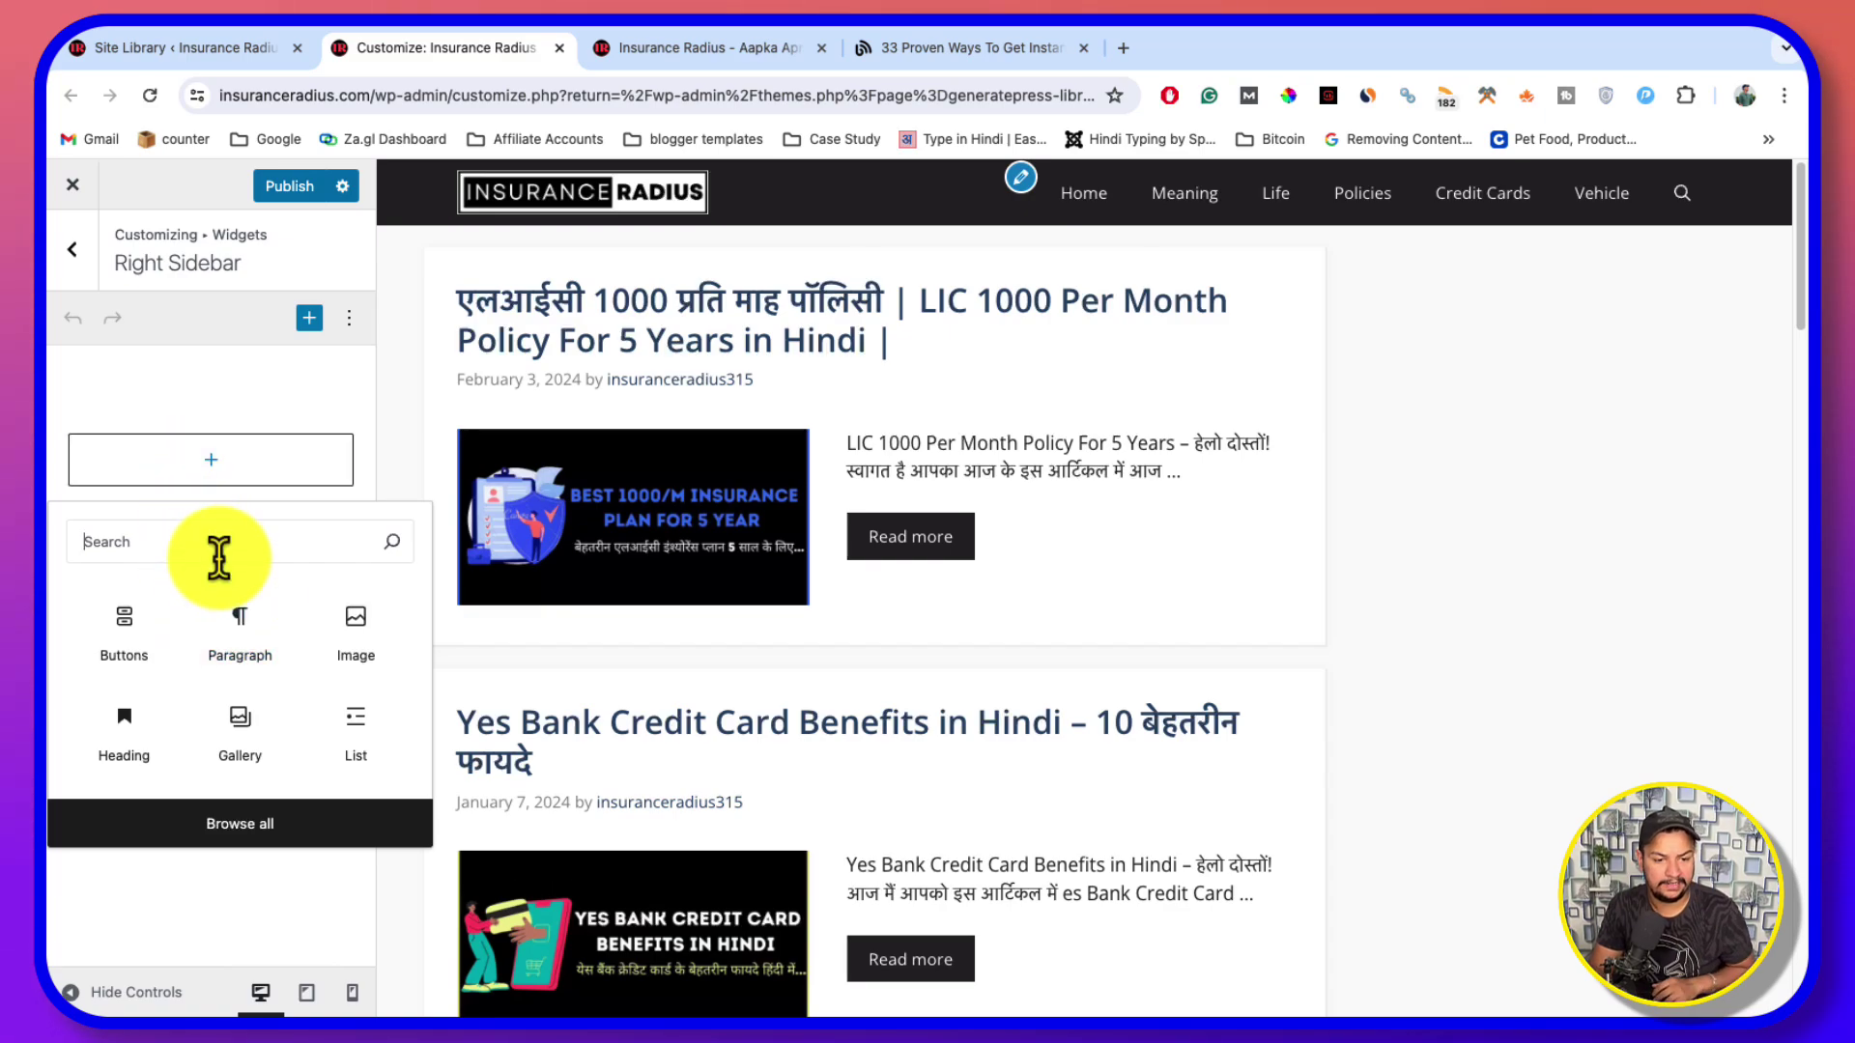
pyautogui.write('categ')
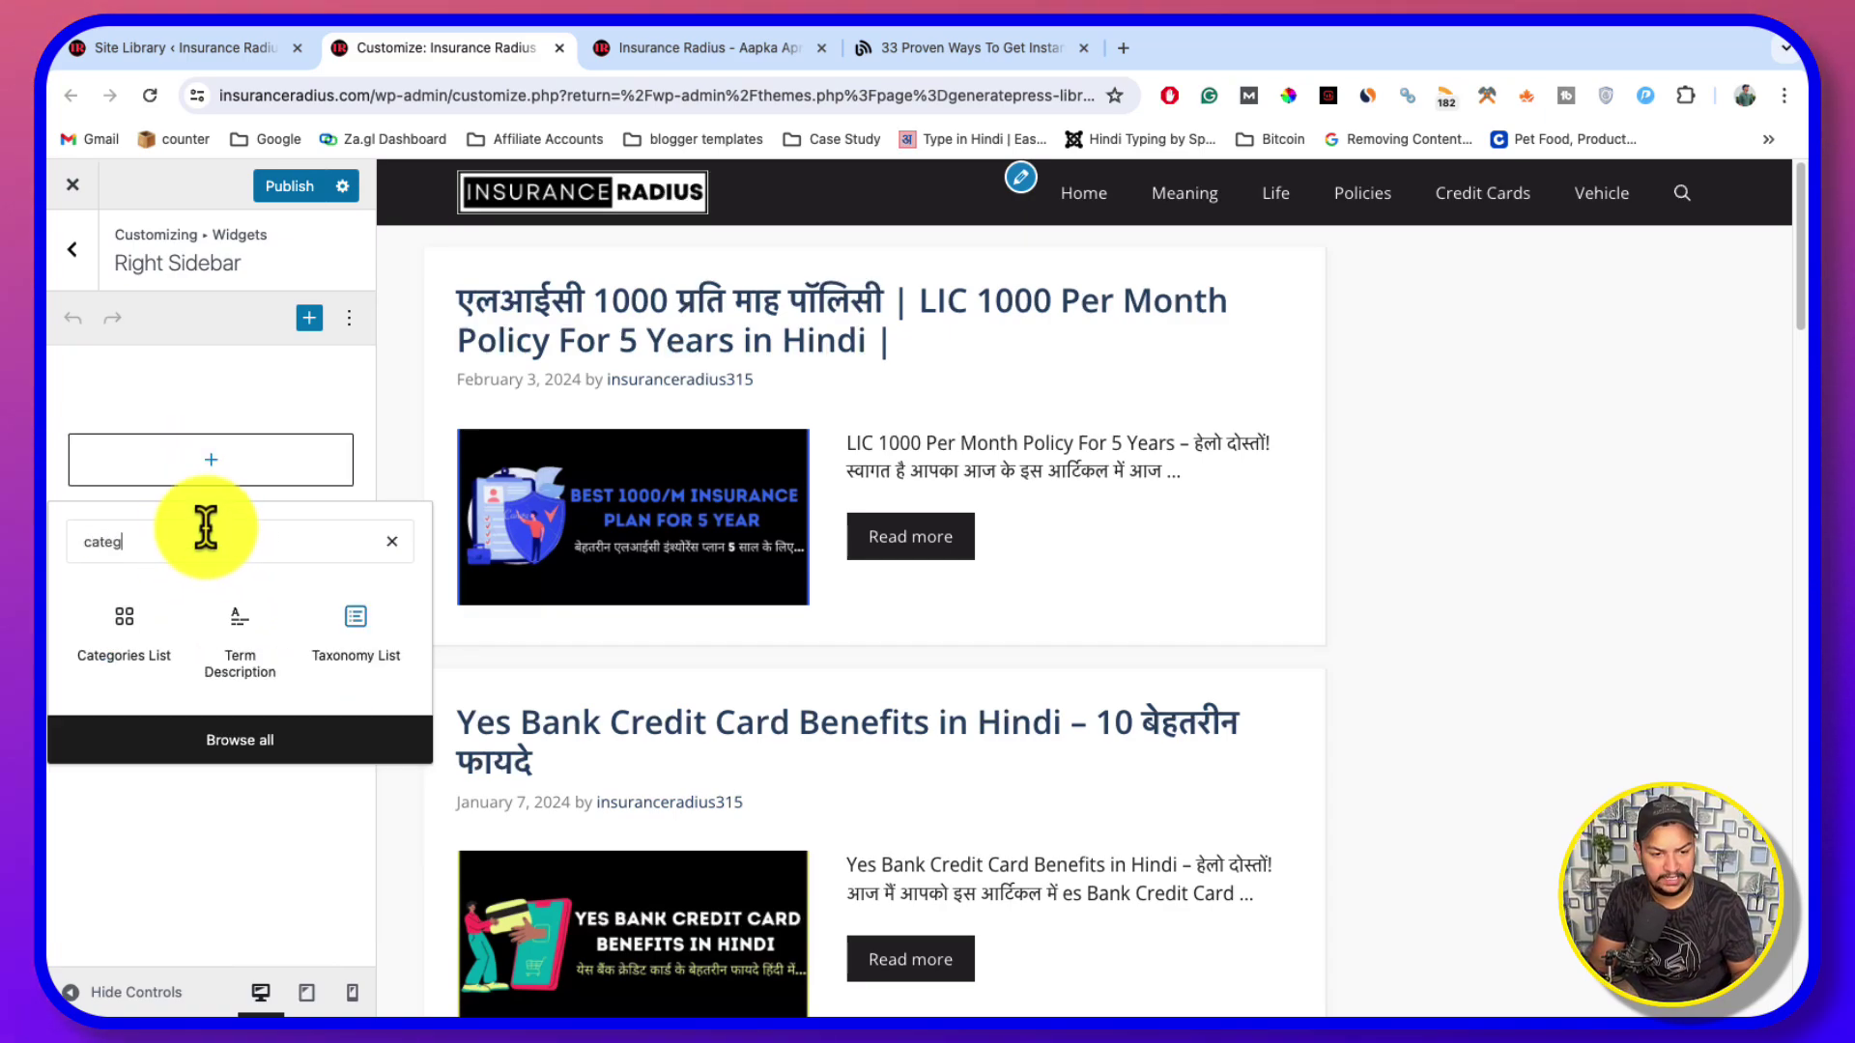
pyautogui.click(150, 633)
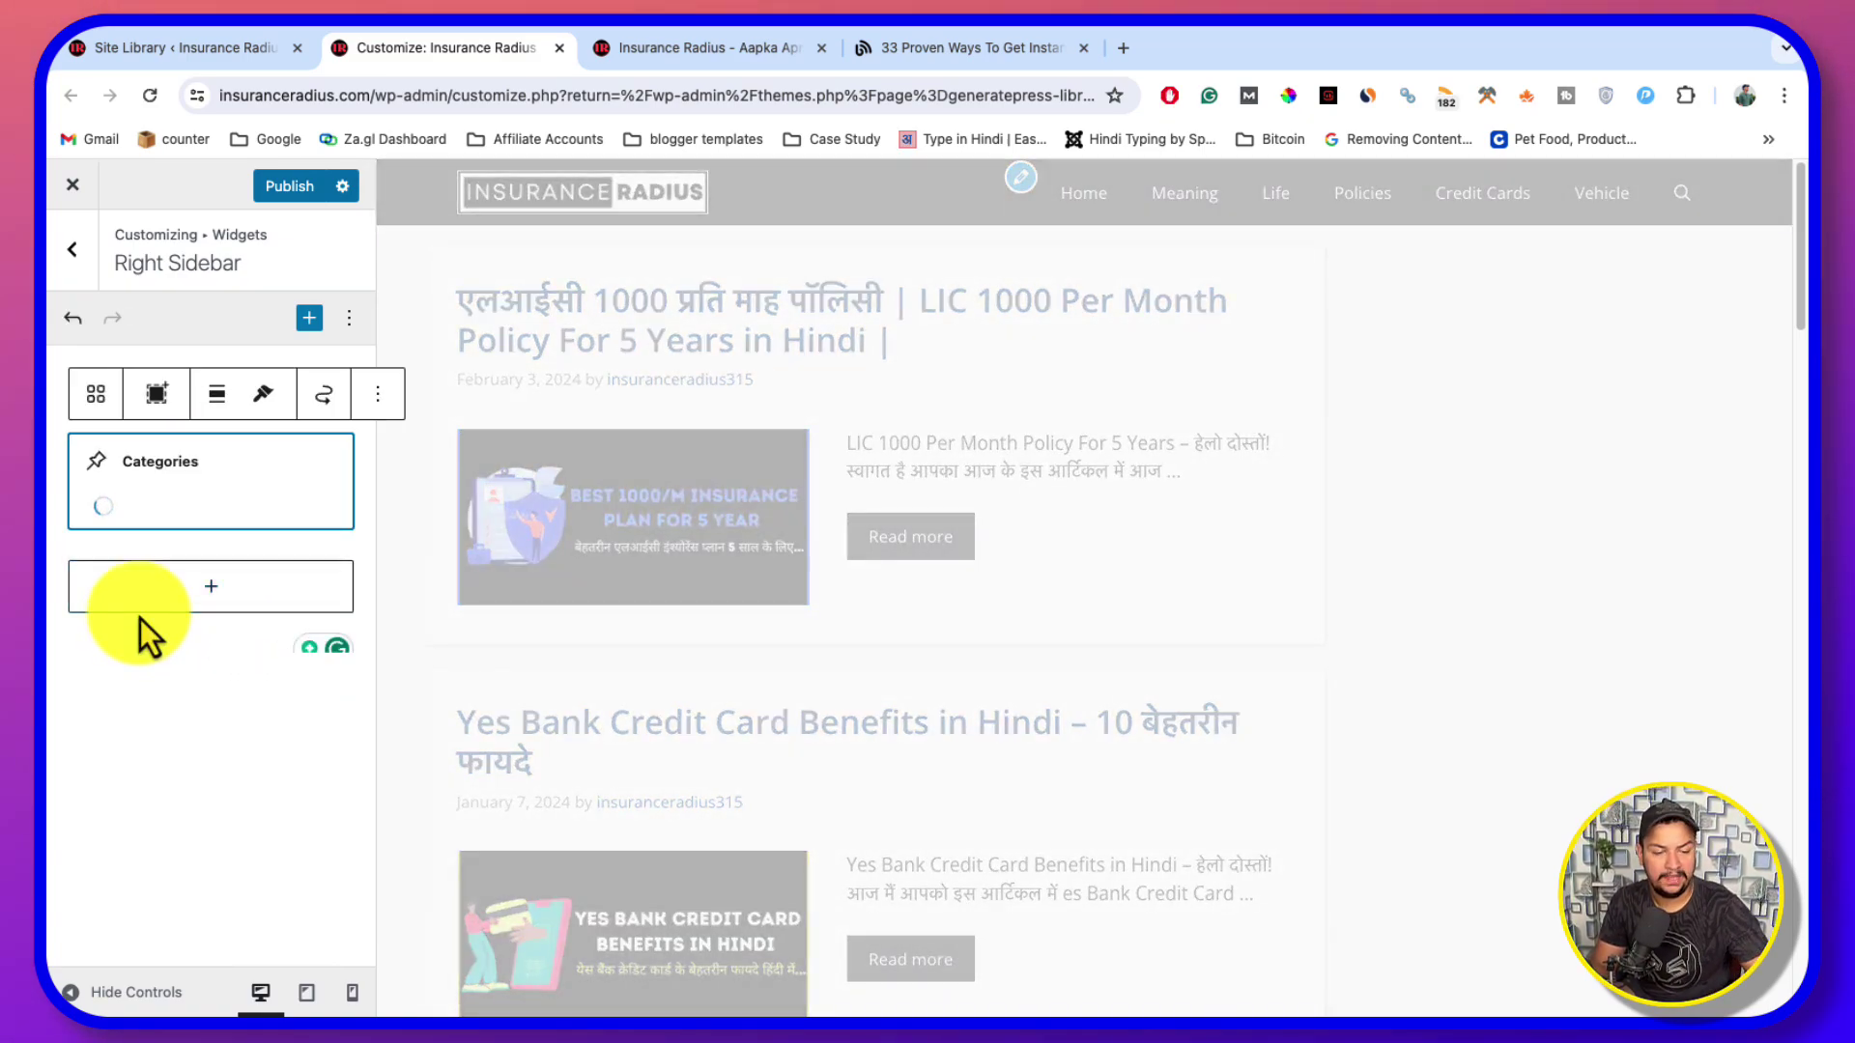
# Leave the widget settings and reopen the Sidebars layout settings
pyautogui.click(71, 249)
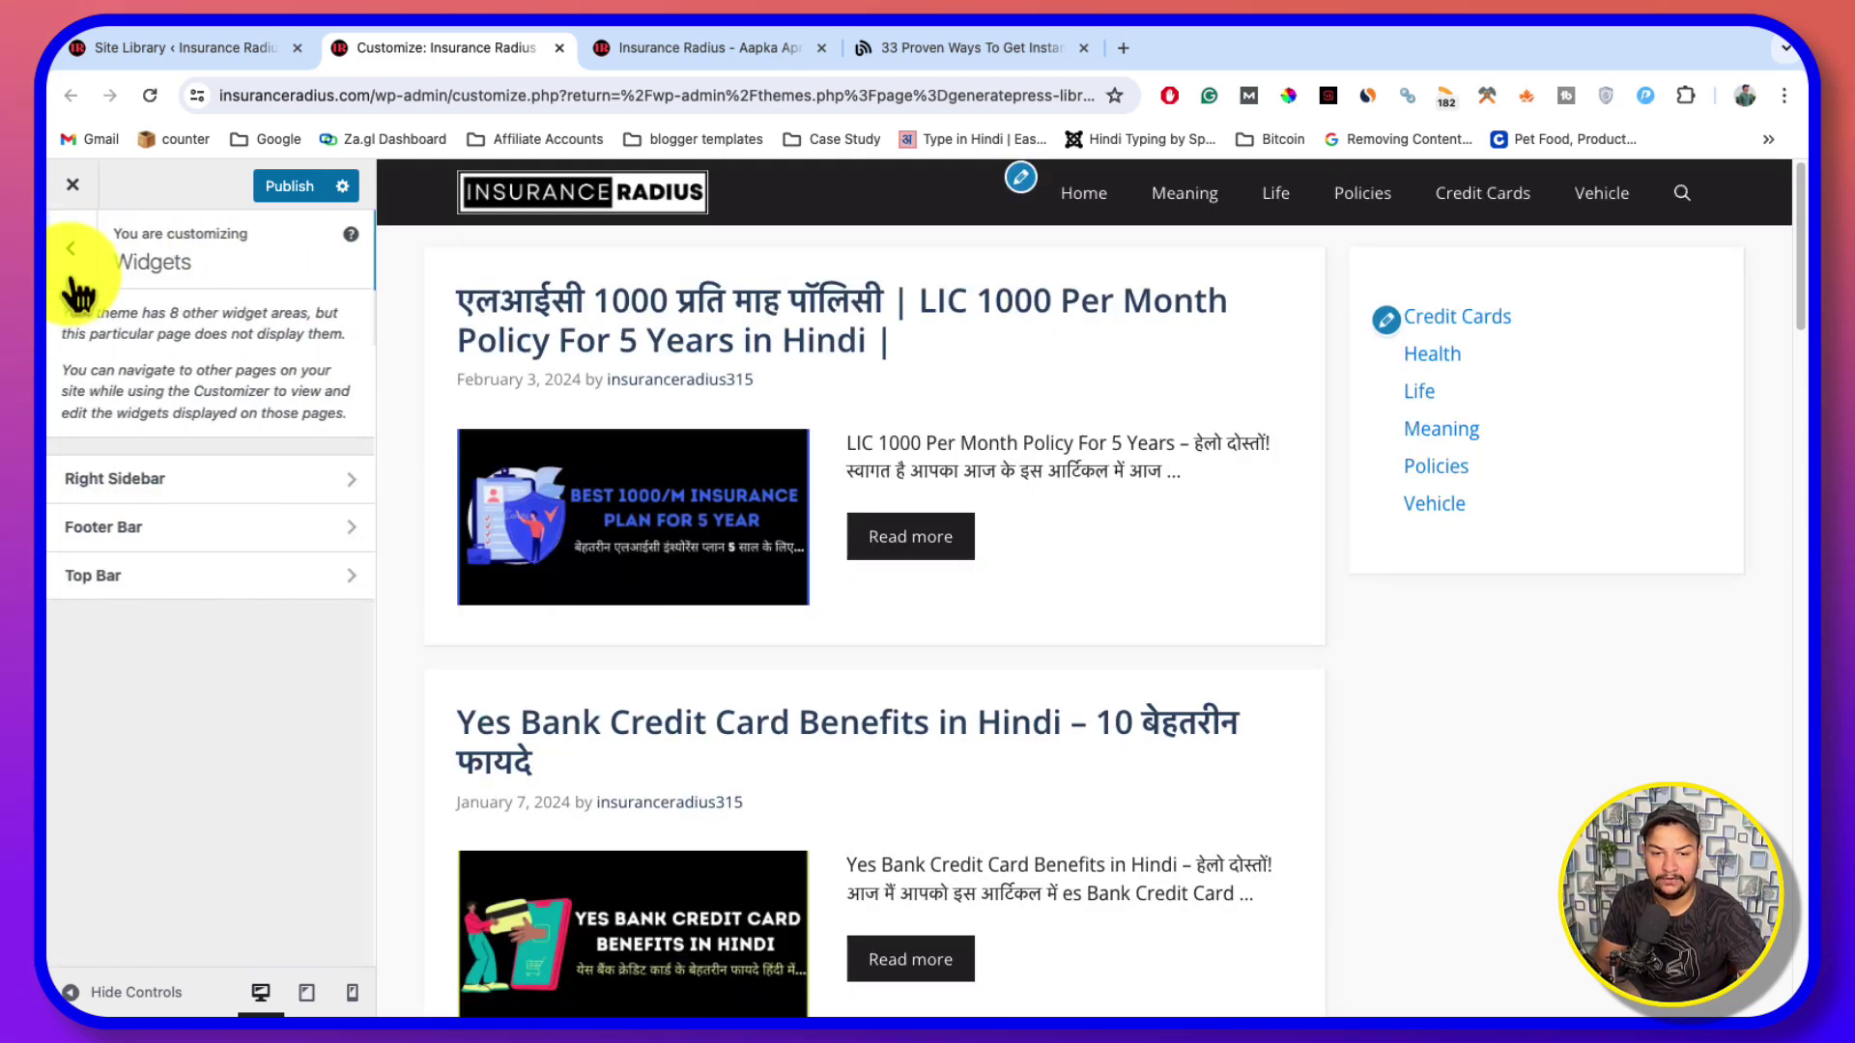
pyautogui.click(71, 251)
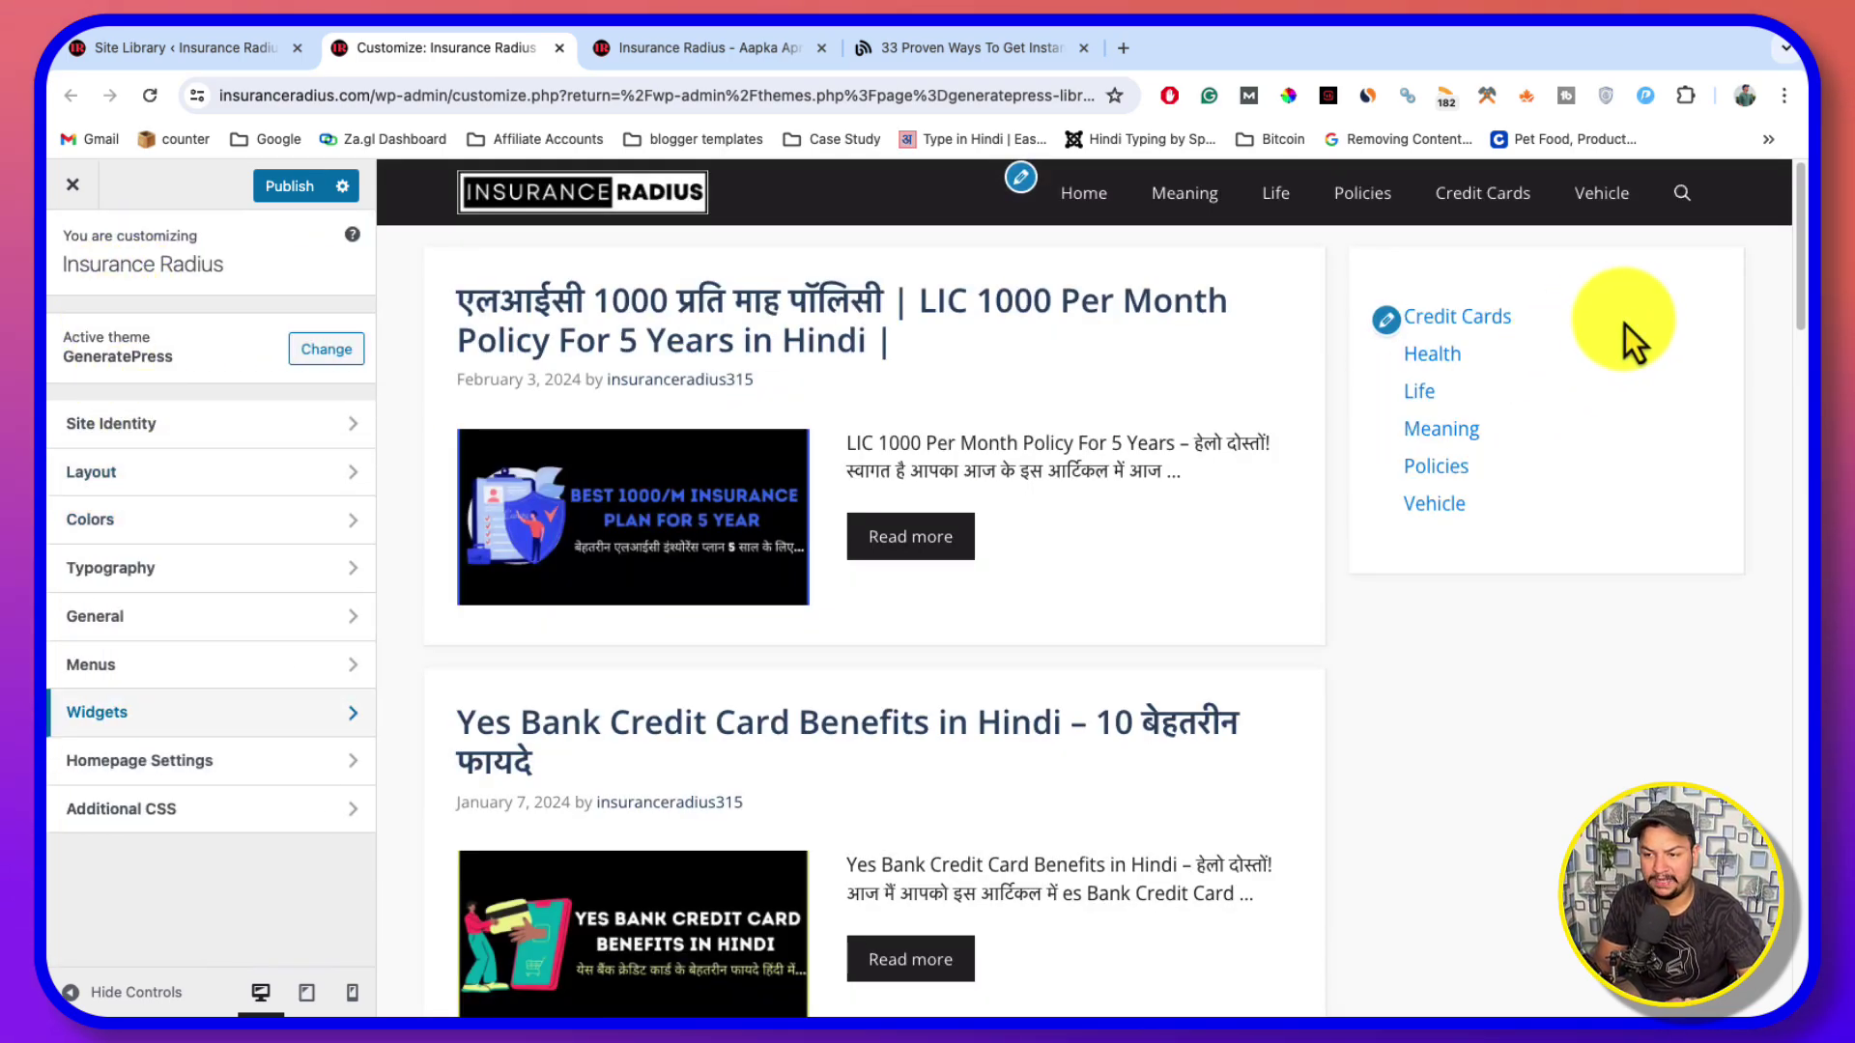
pyautogui.click(215, 479)
pyautogui.click(193, 572)
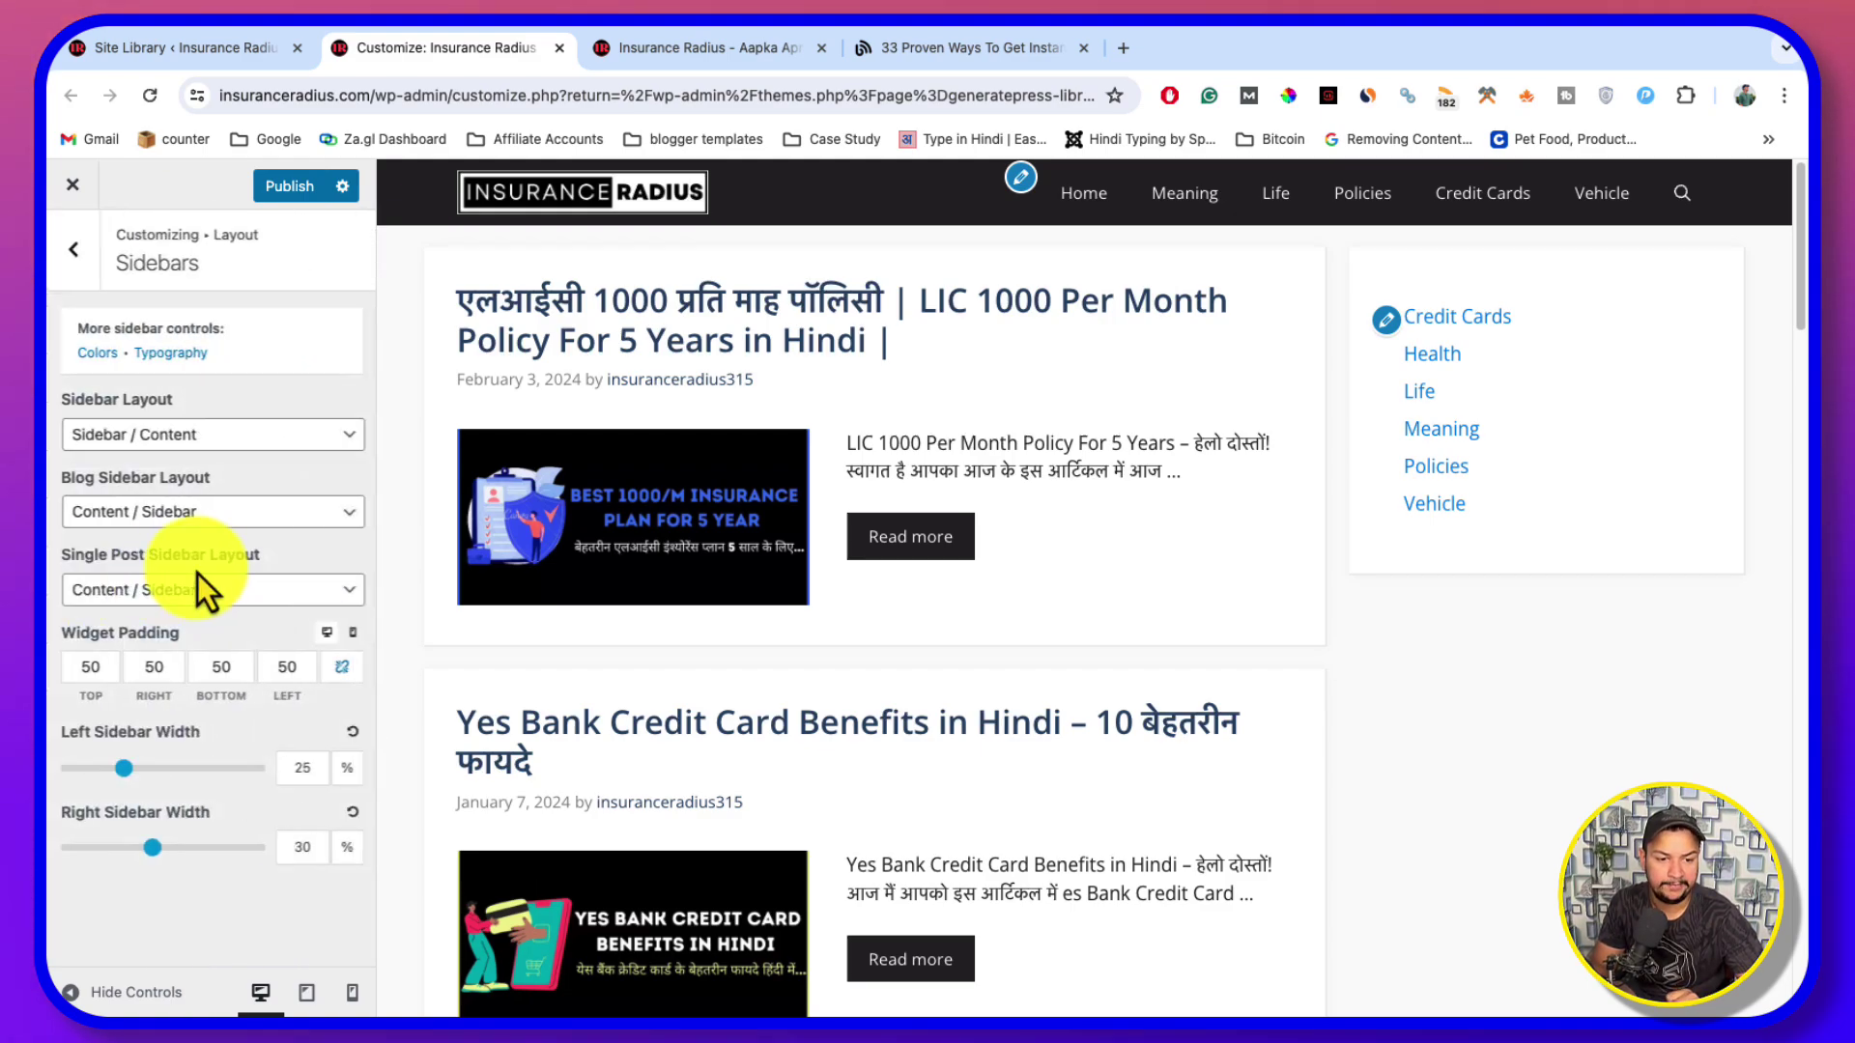
# Try Content / Sidebar, Sidebar / Content / Sidebar and Sidebar / Sidebar / Content for the Sidebar Layout, then restore Sidebar / Content
pyautogui.click(243, 434)
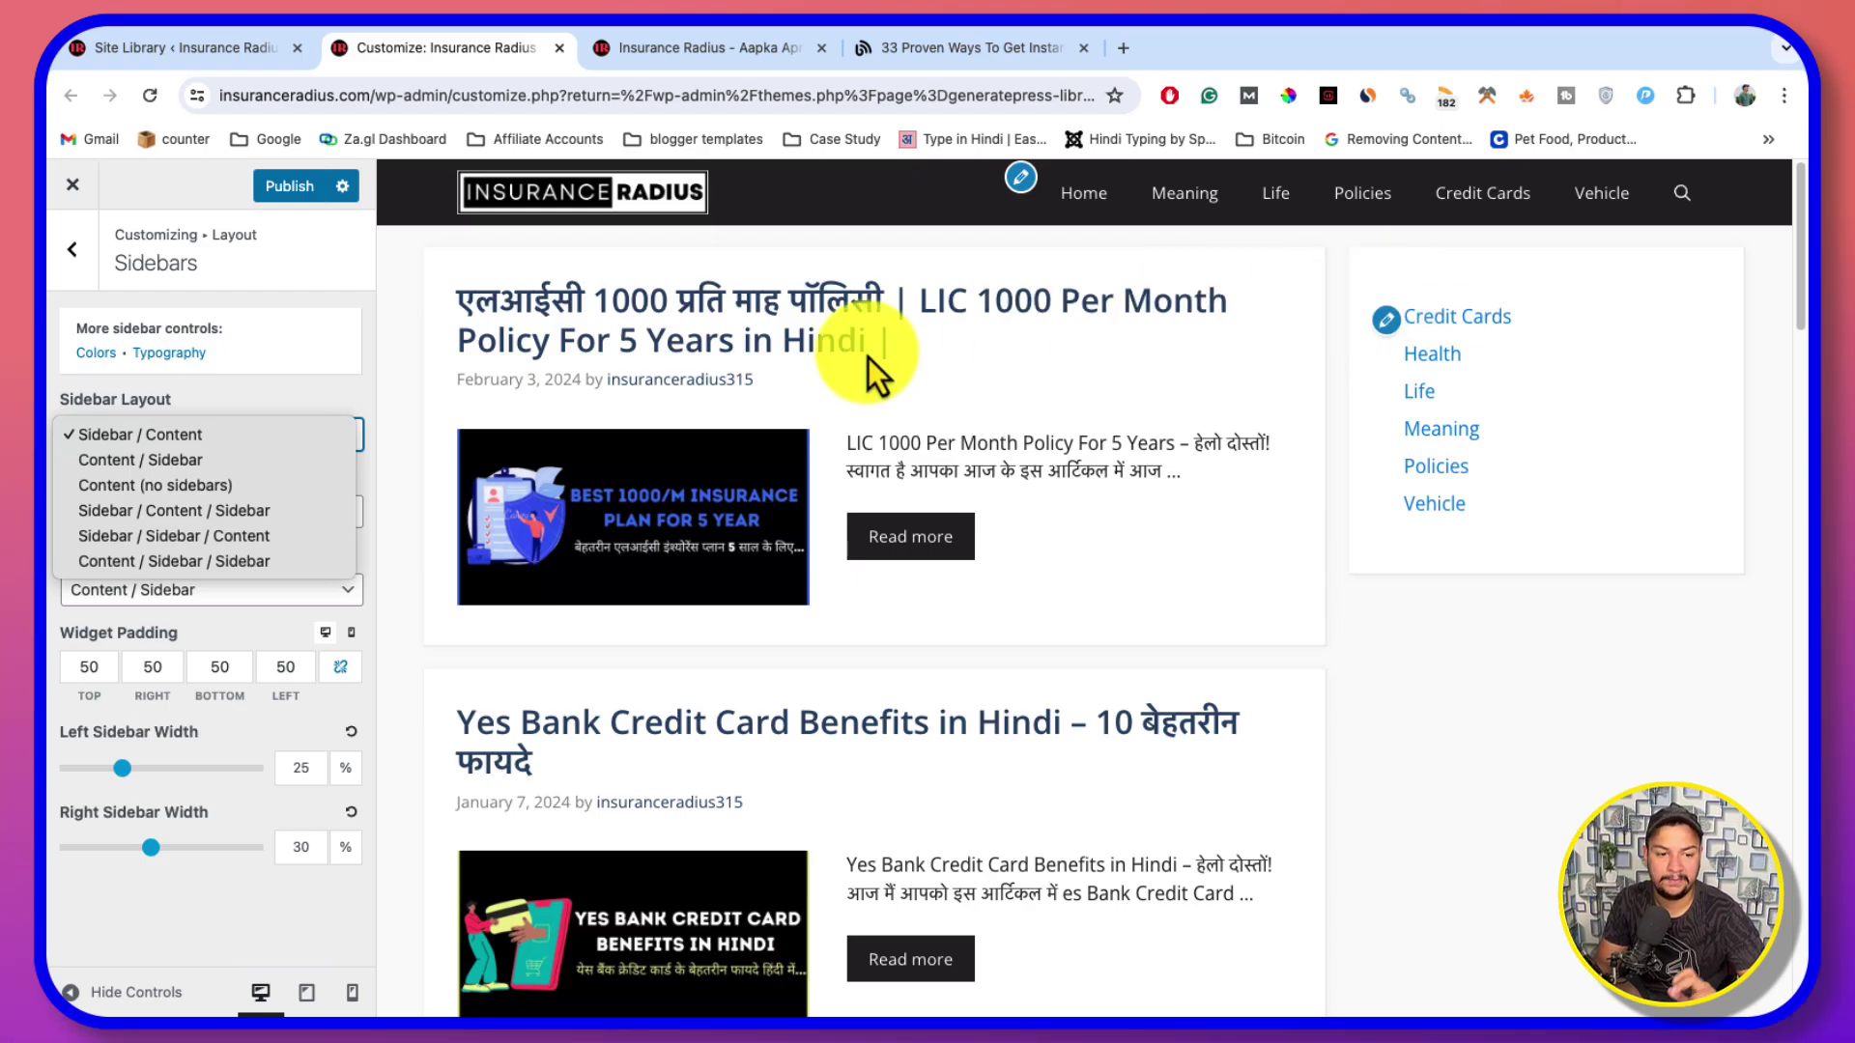
pyautogui.click(233, 460)
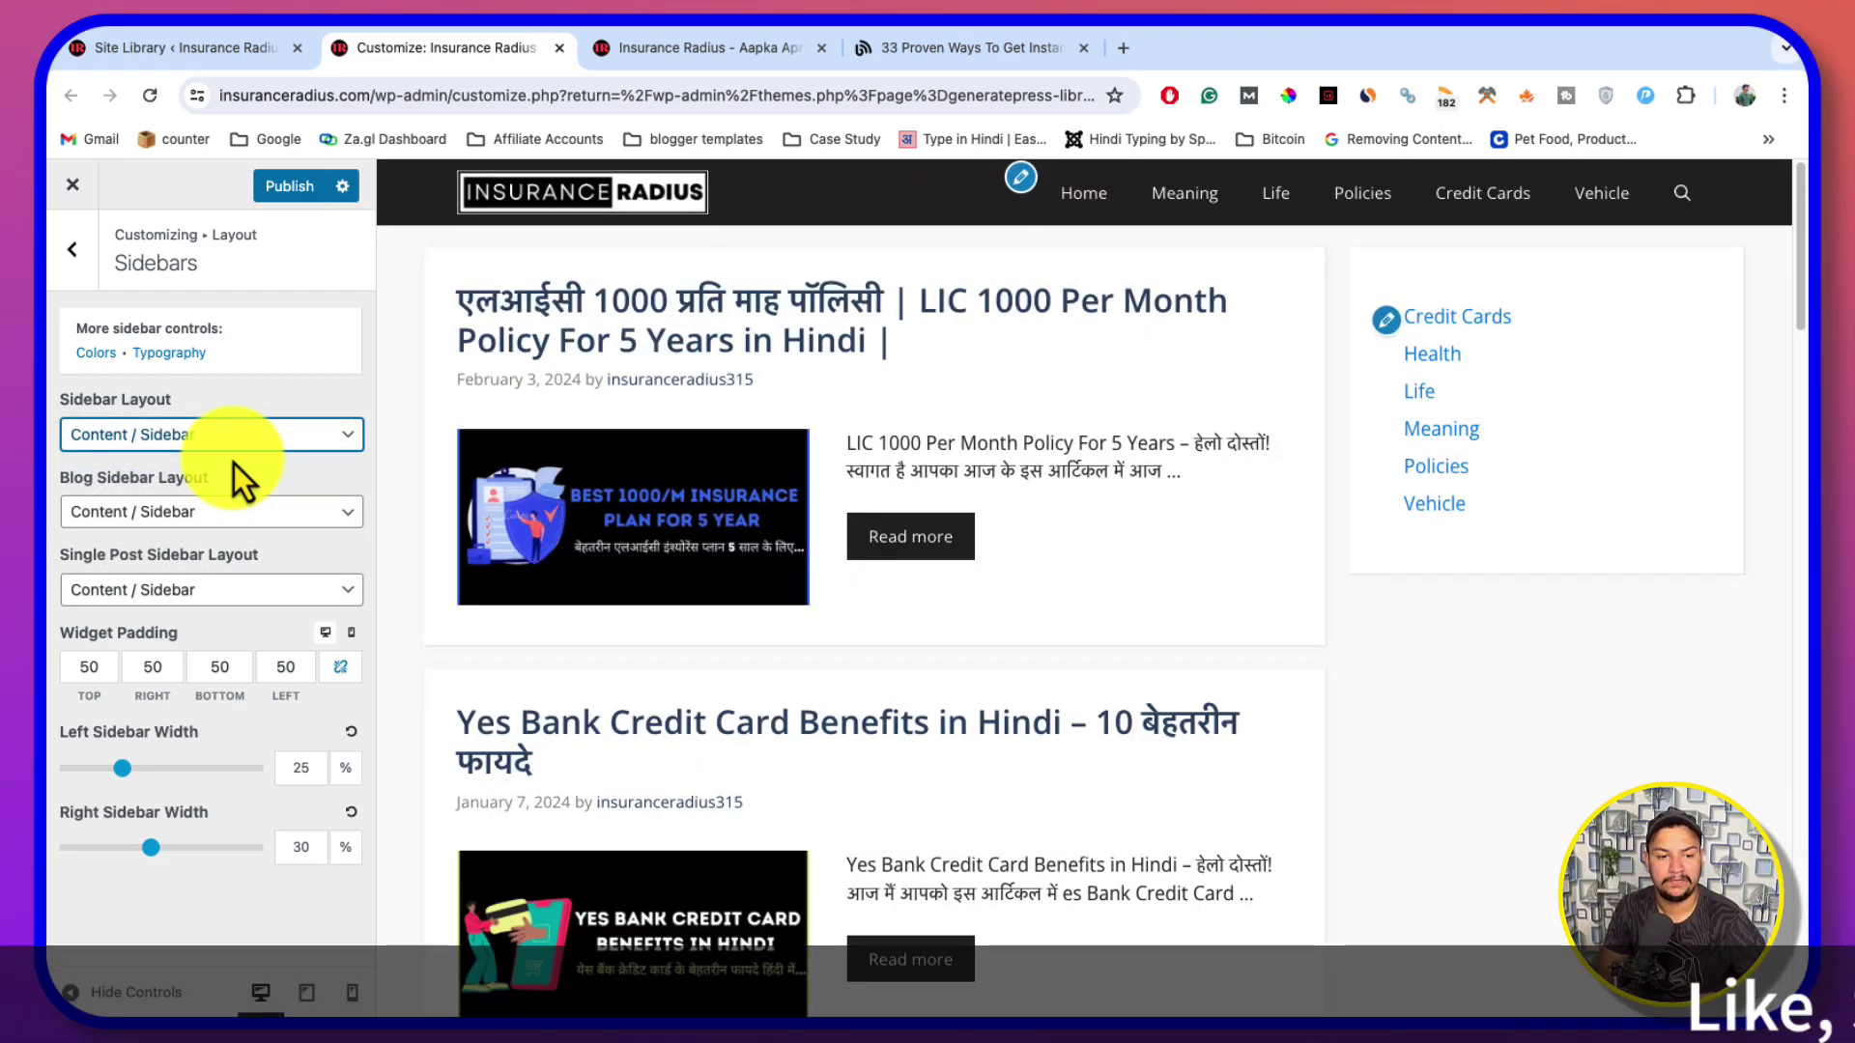
pyautogui.click(232, 445)
pyautogui.click(216, 486)
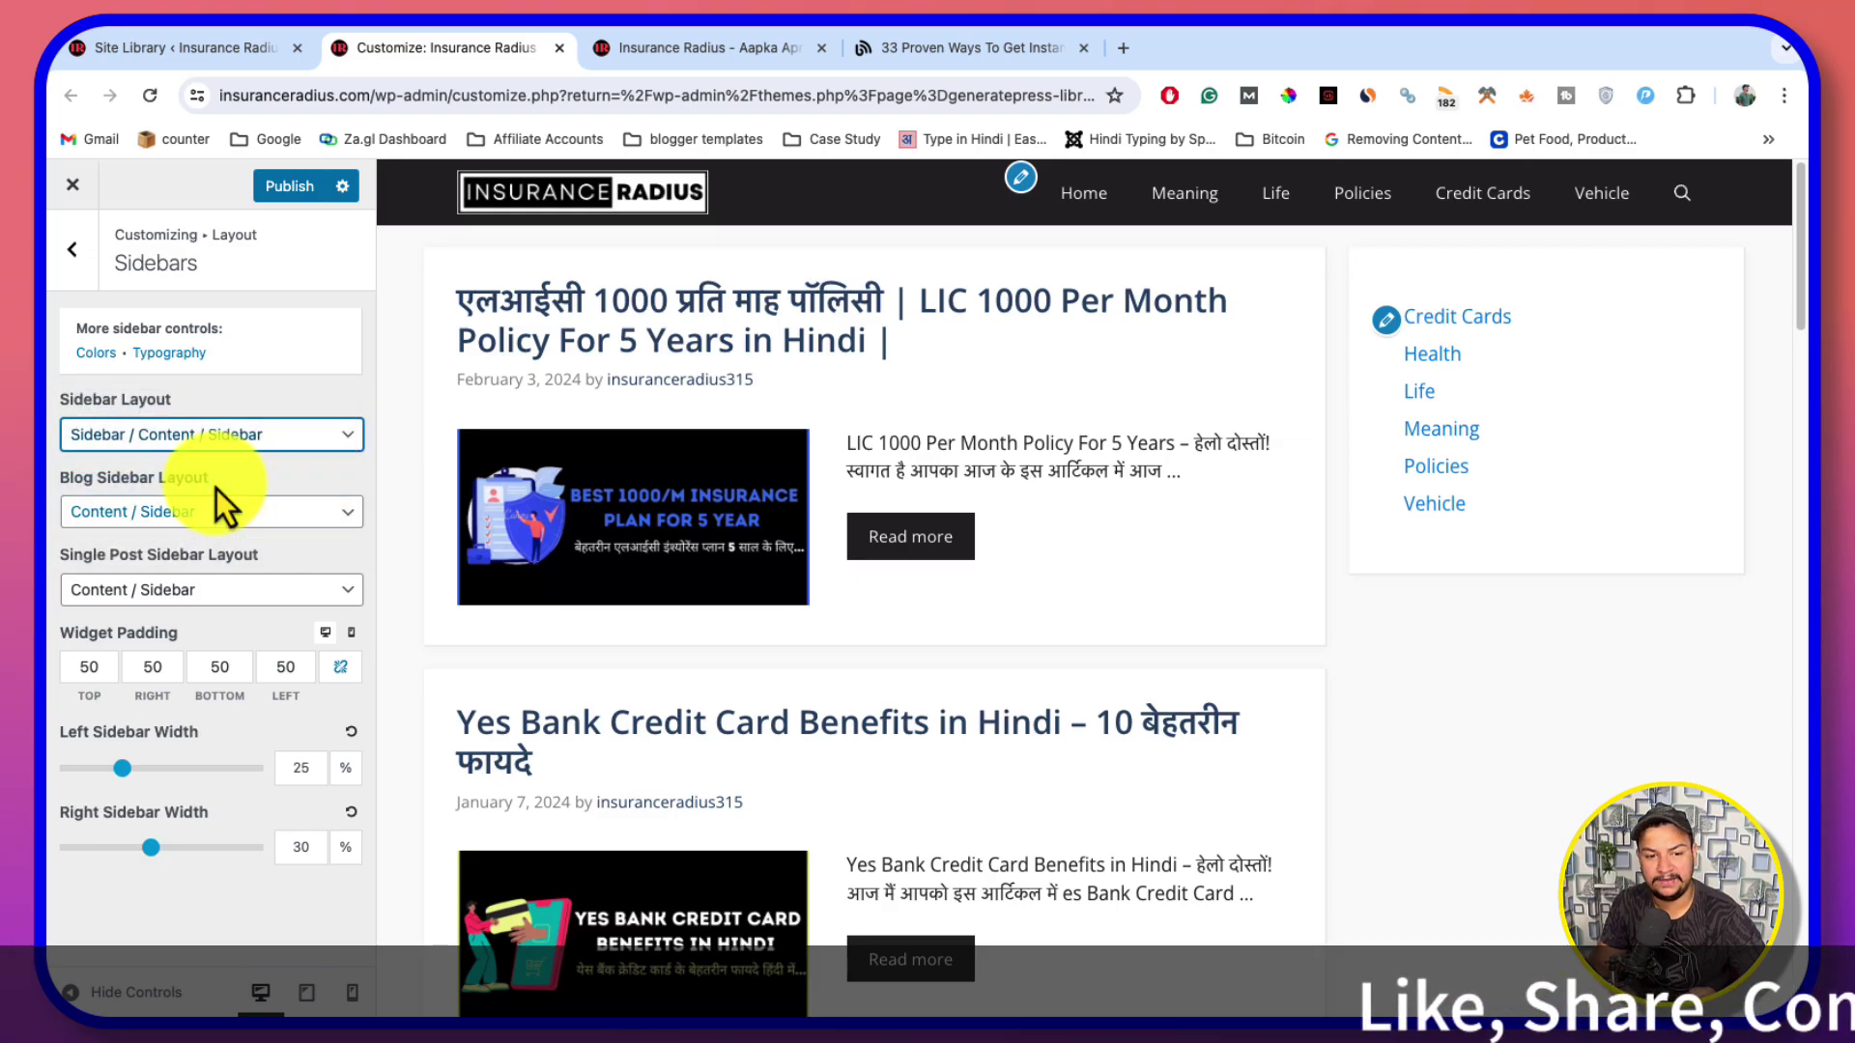
pyautogui.click(265, 439)
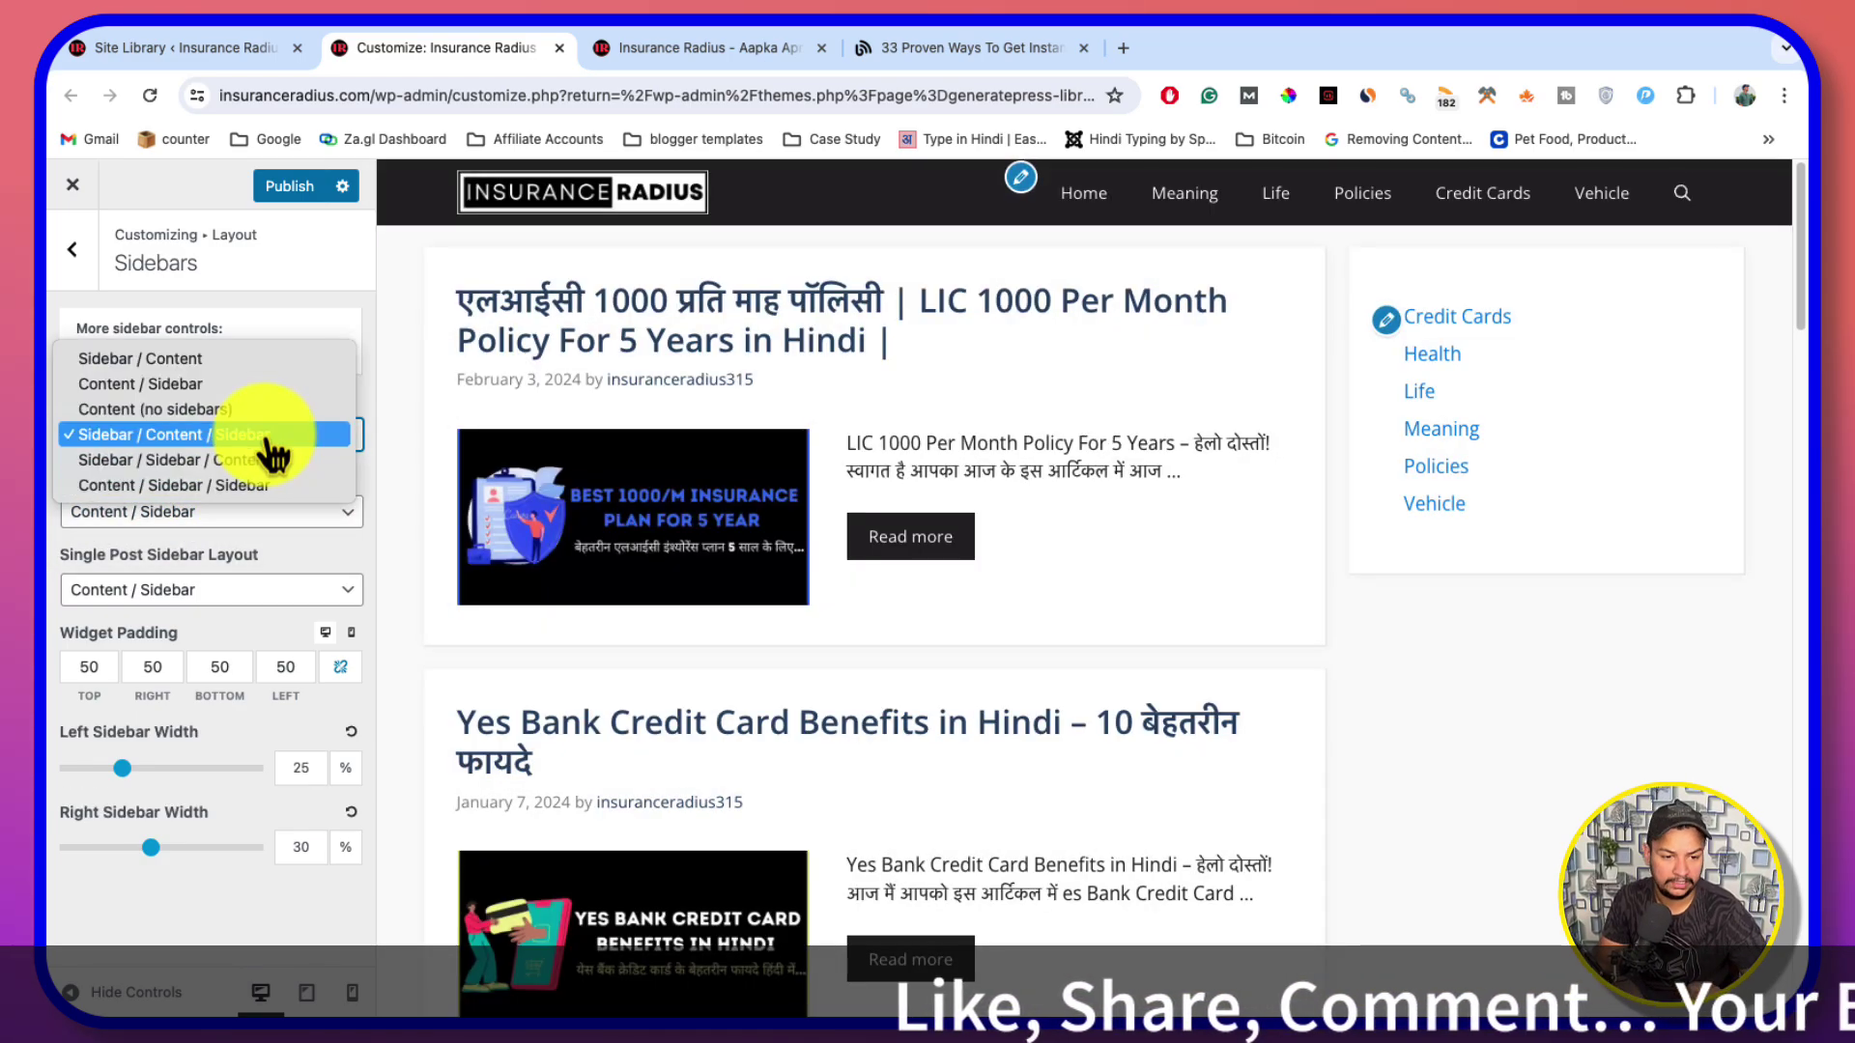
pyautogui.click(270, 462)
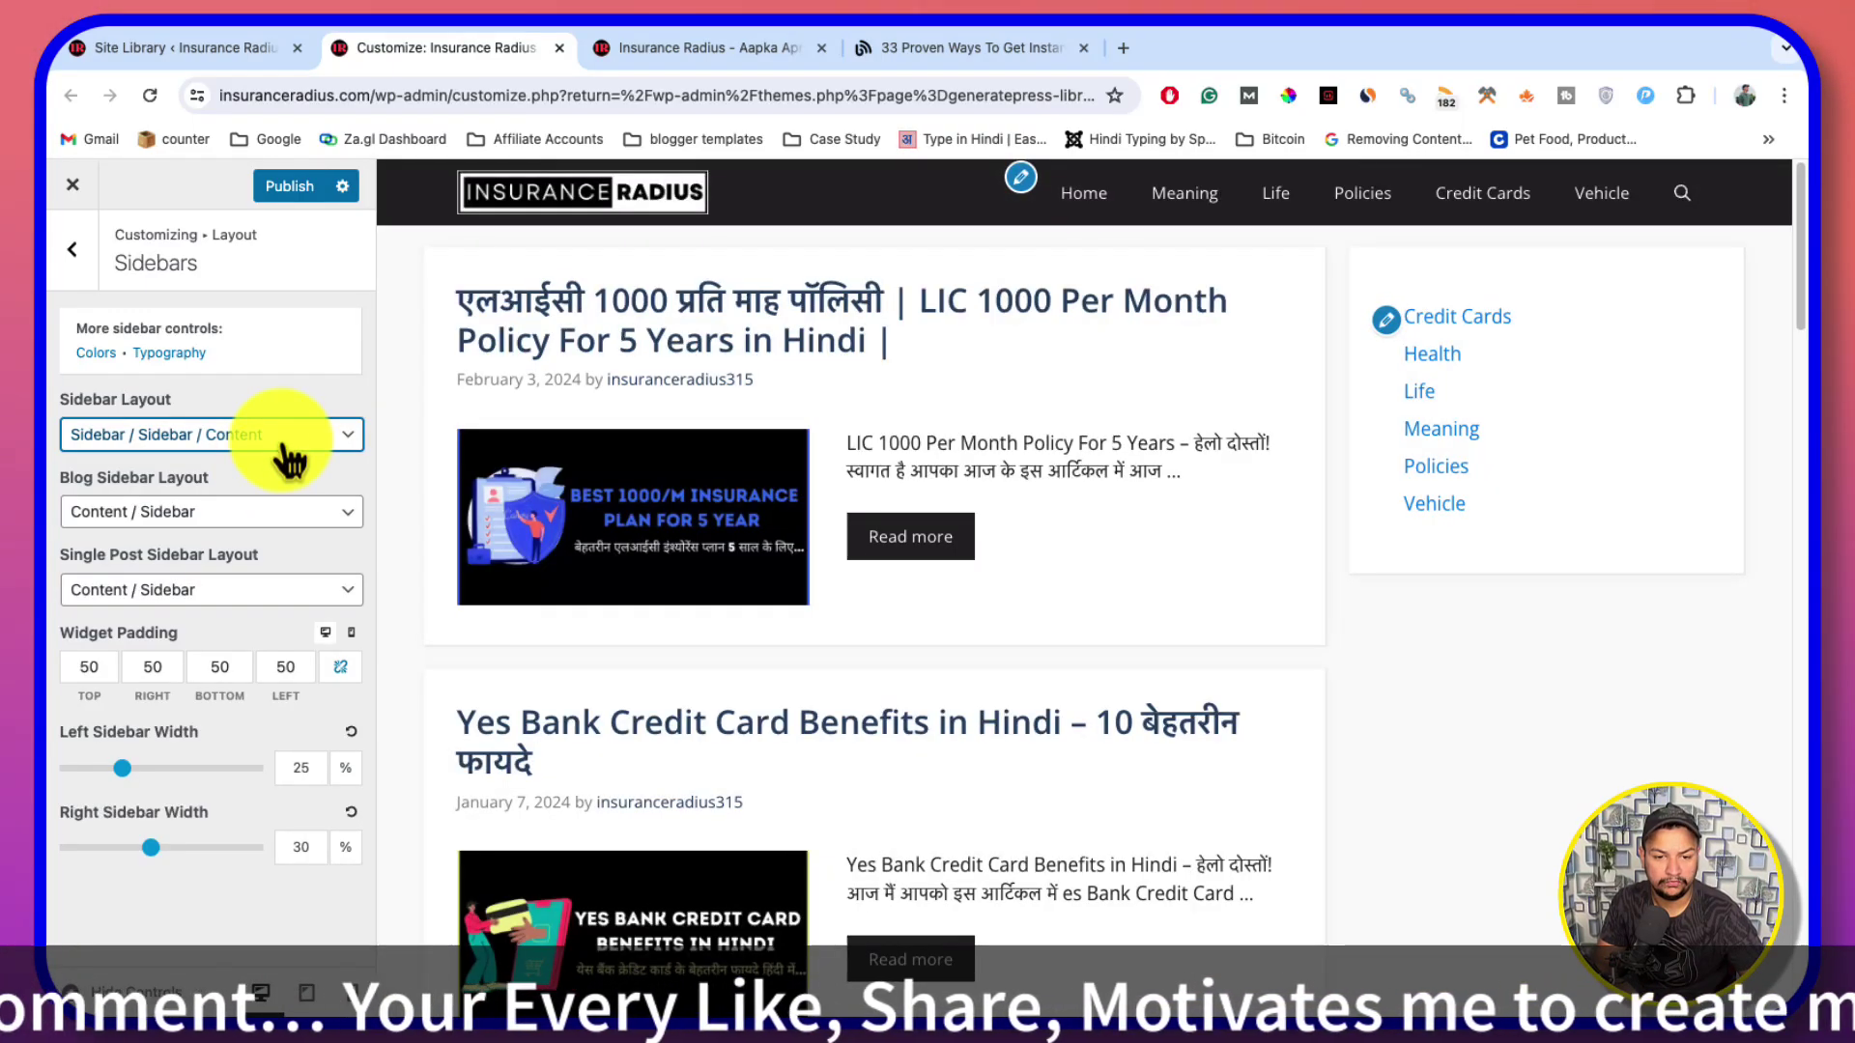
pyautogui.click(290, 445)
pyautogui.click(274, 335)
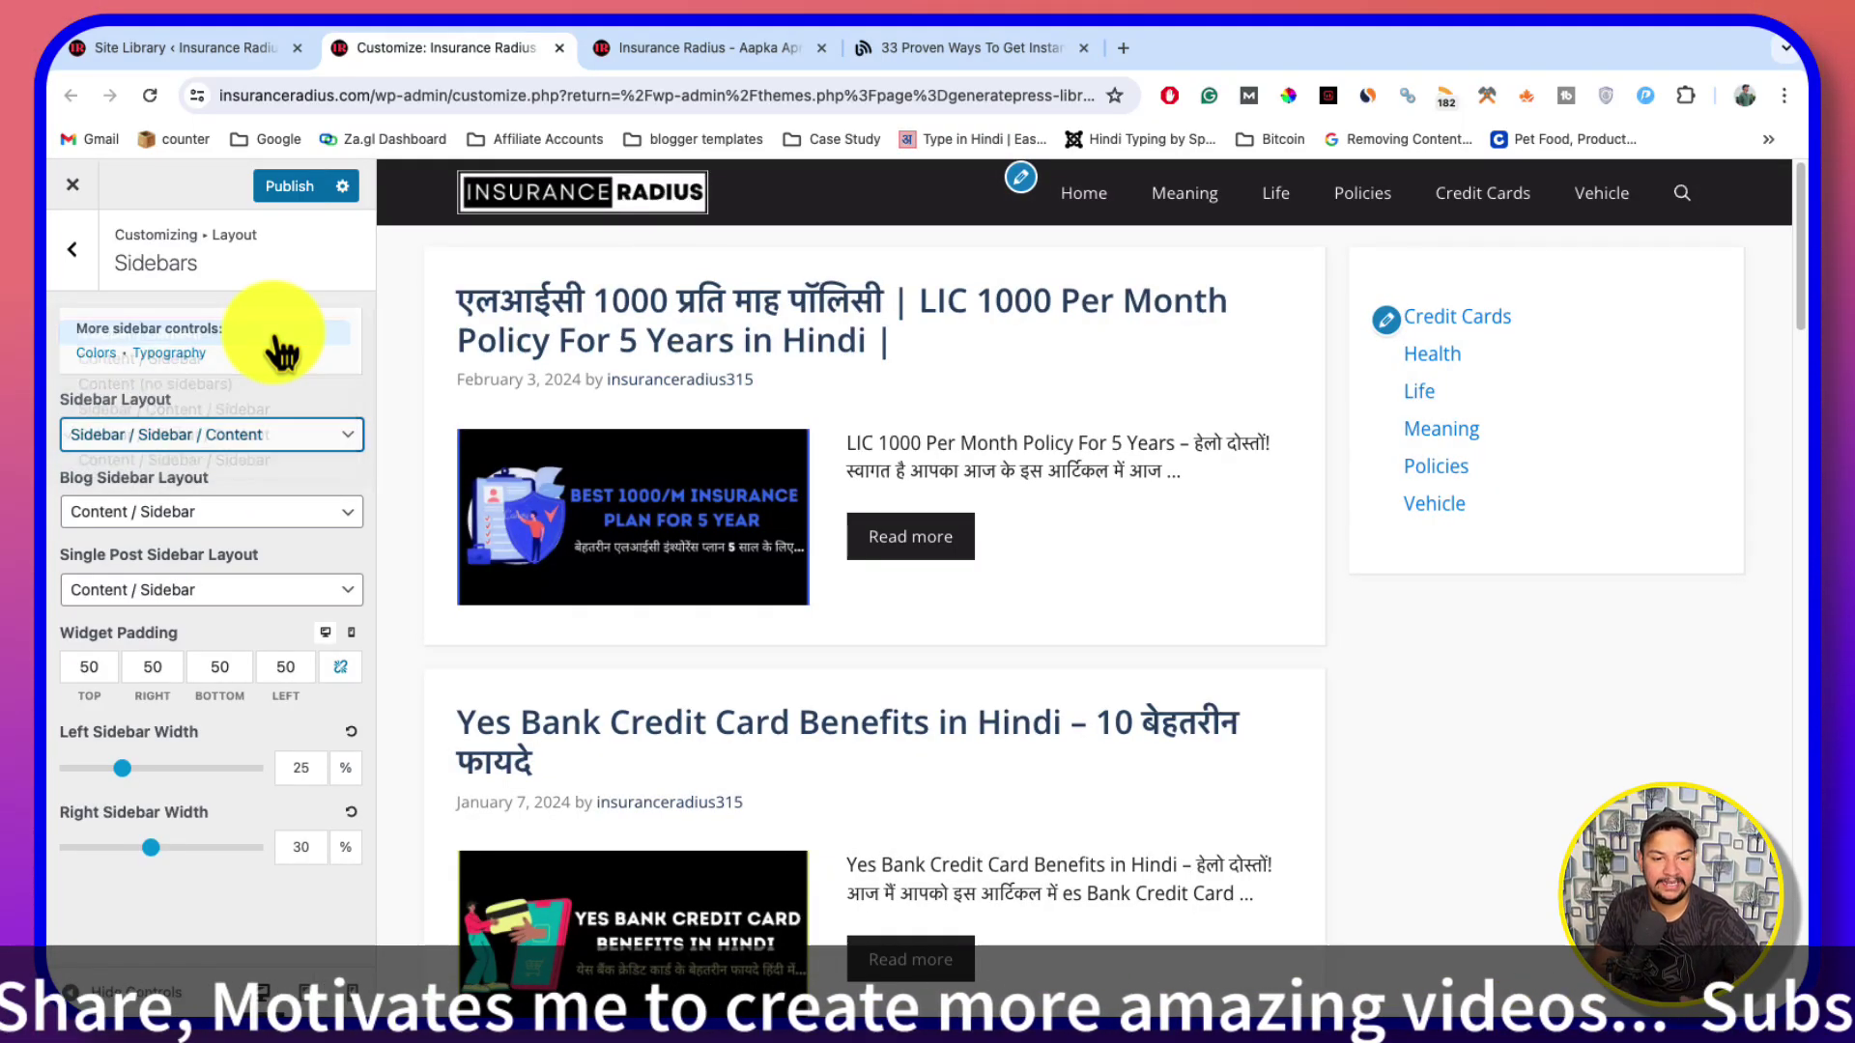
pyautogui.moveTo(64, 398); pyautogui.dragTo(175, 404)
pyautogui.moveTo(56, 479); pyautogui.dragTo(203, 484)
pyautogui.click(203, 484)
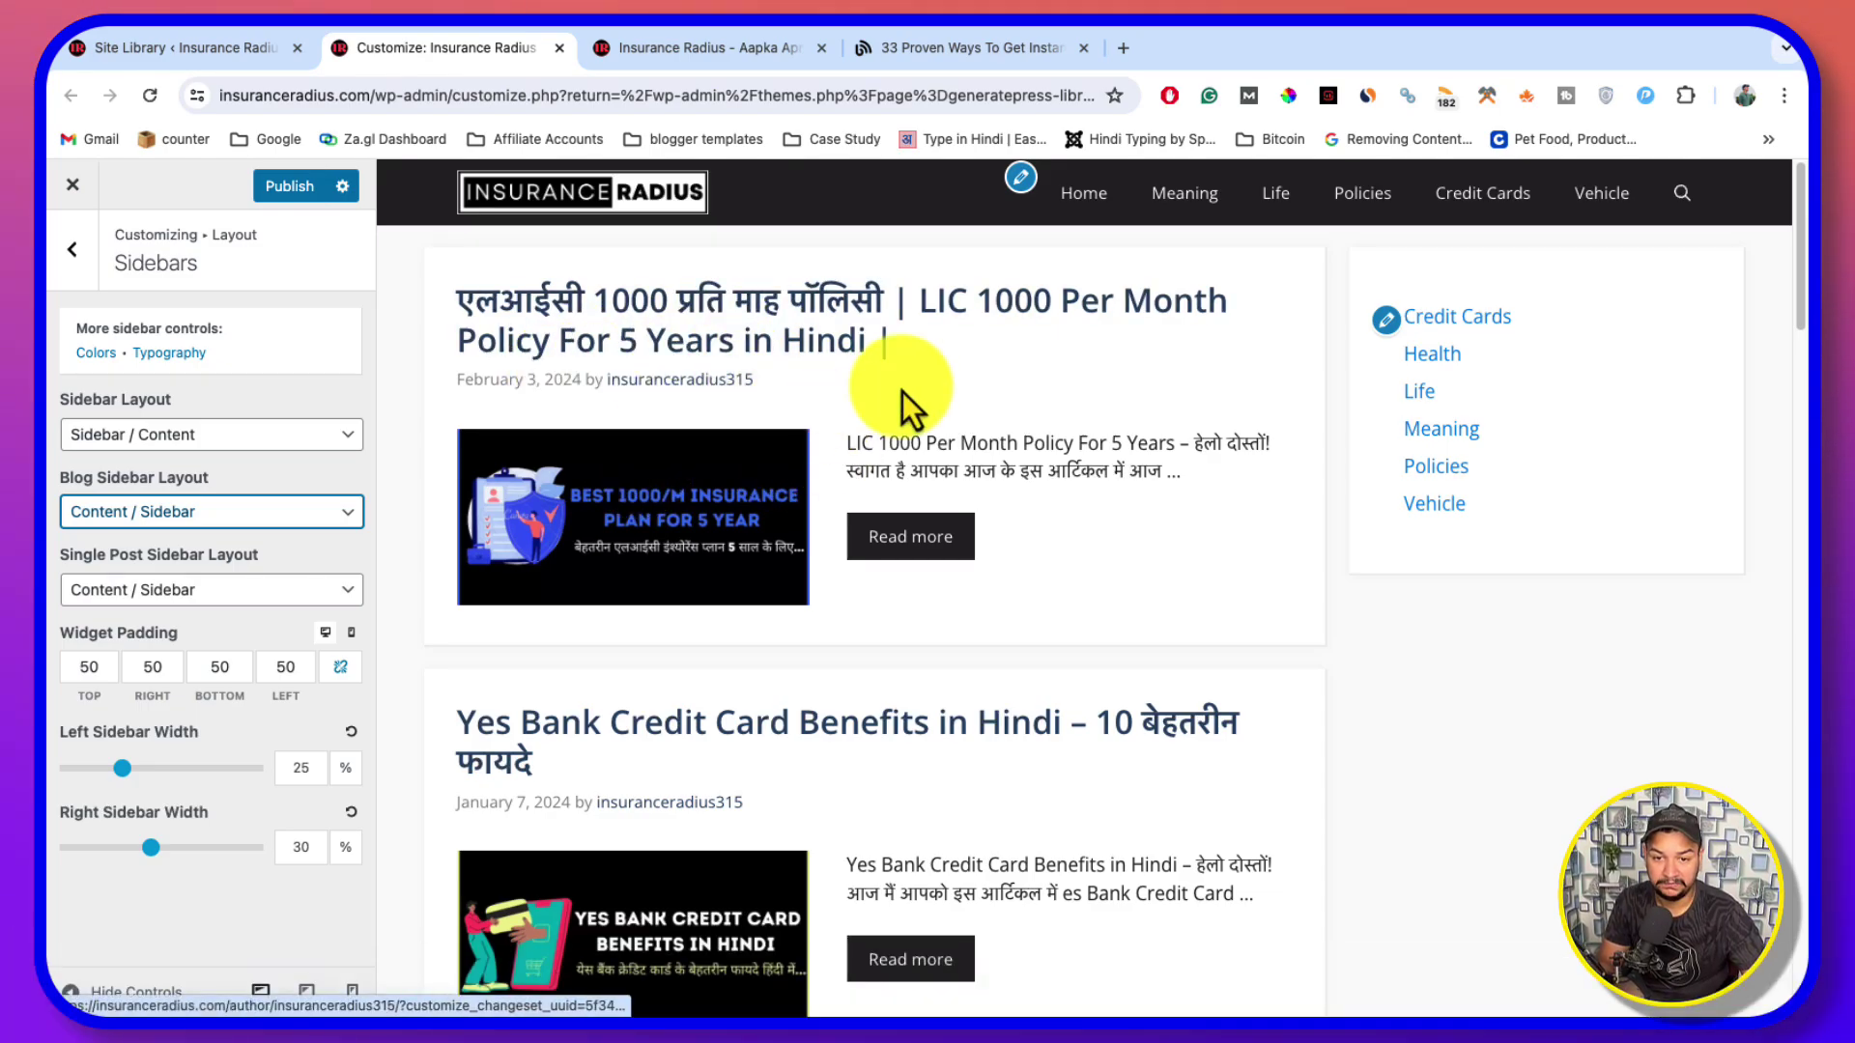
# Open the Blog page of Blogging QnA, examine the sidebar along its post list, and return to the Customizer
pyautogui.click(1001, 61)
pyautogui.scroll(10, 1034, 351)
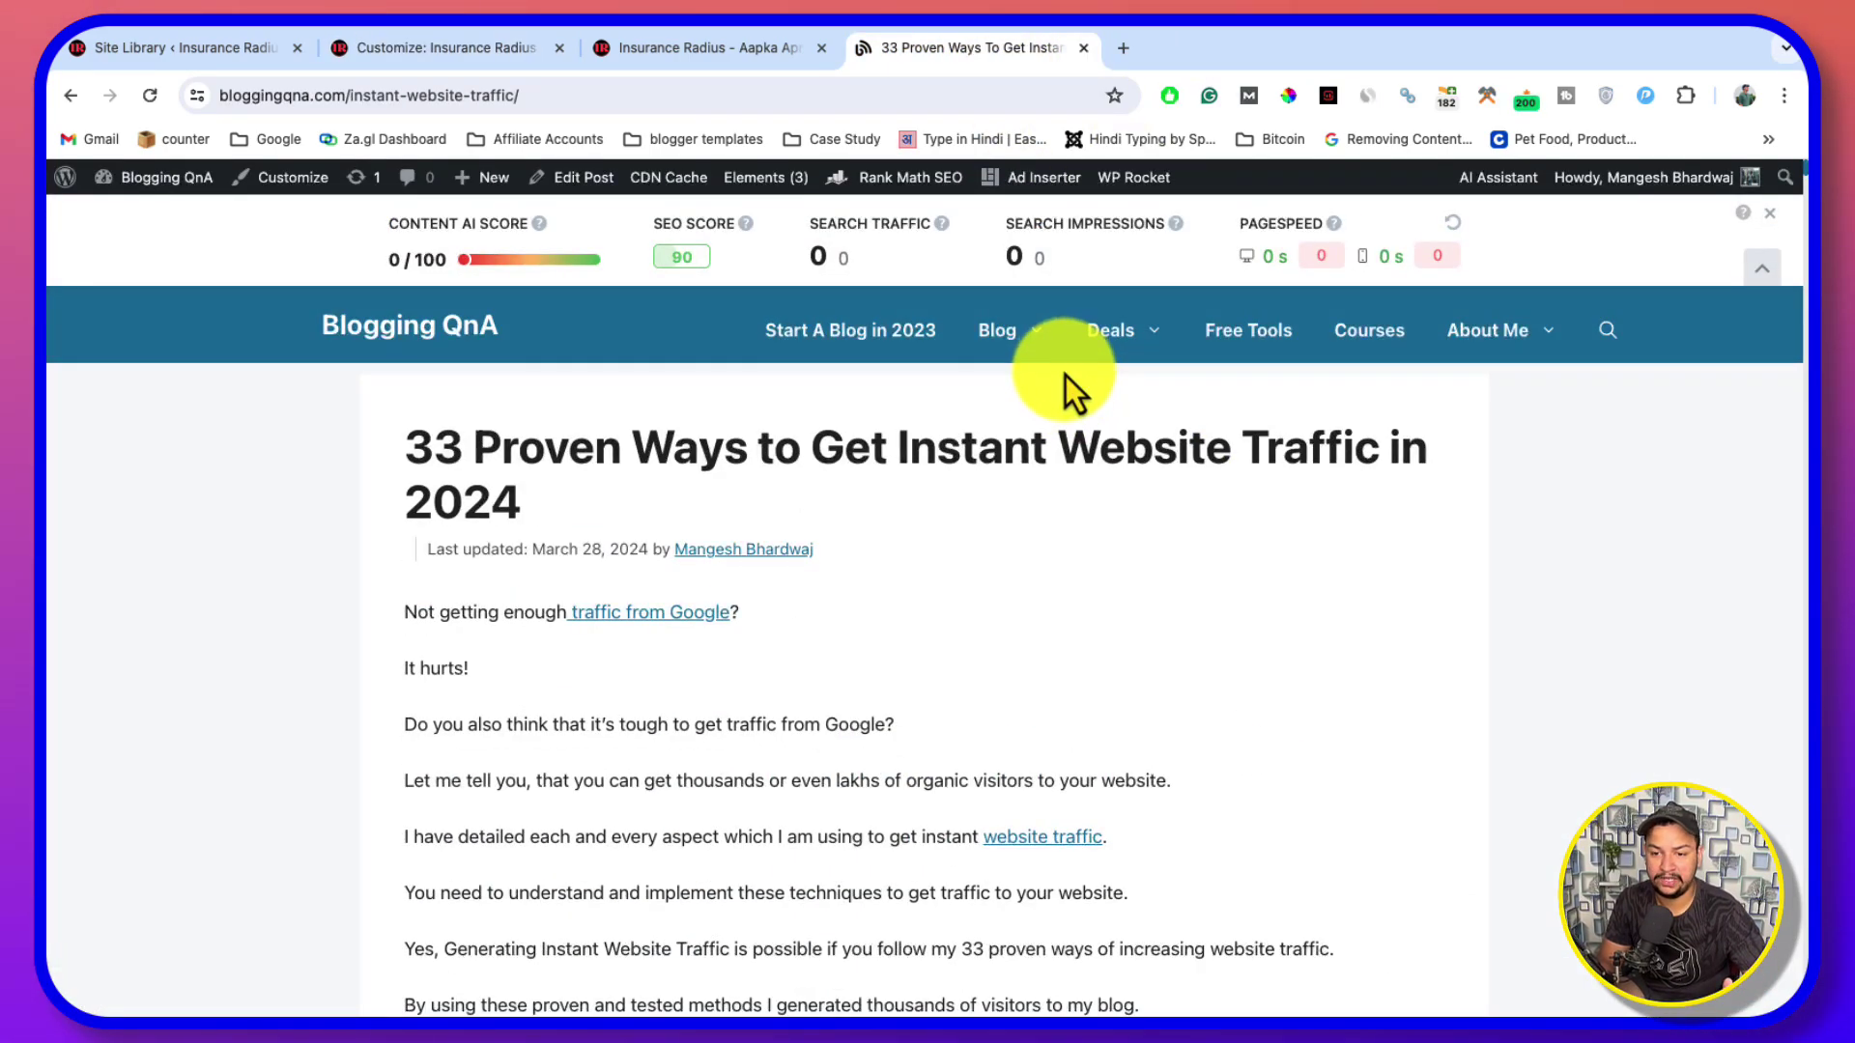
pyautogui.click(994, 331)
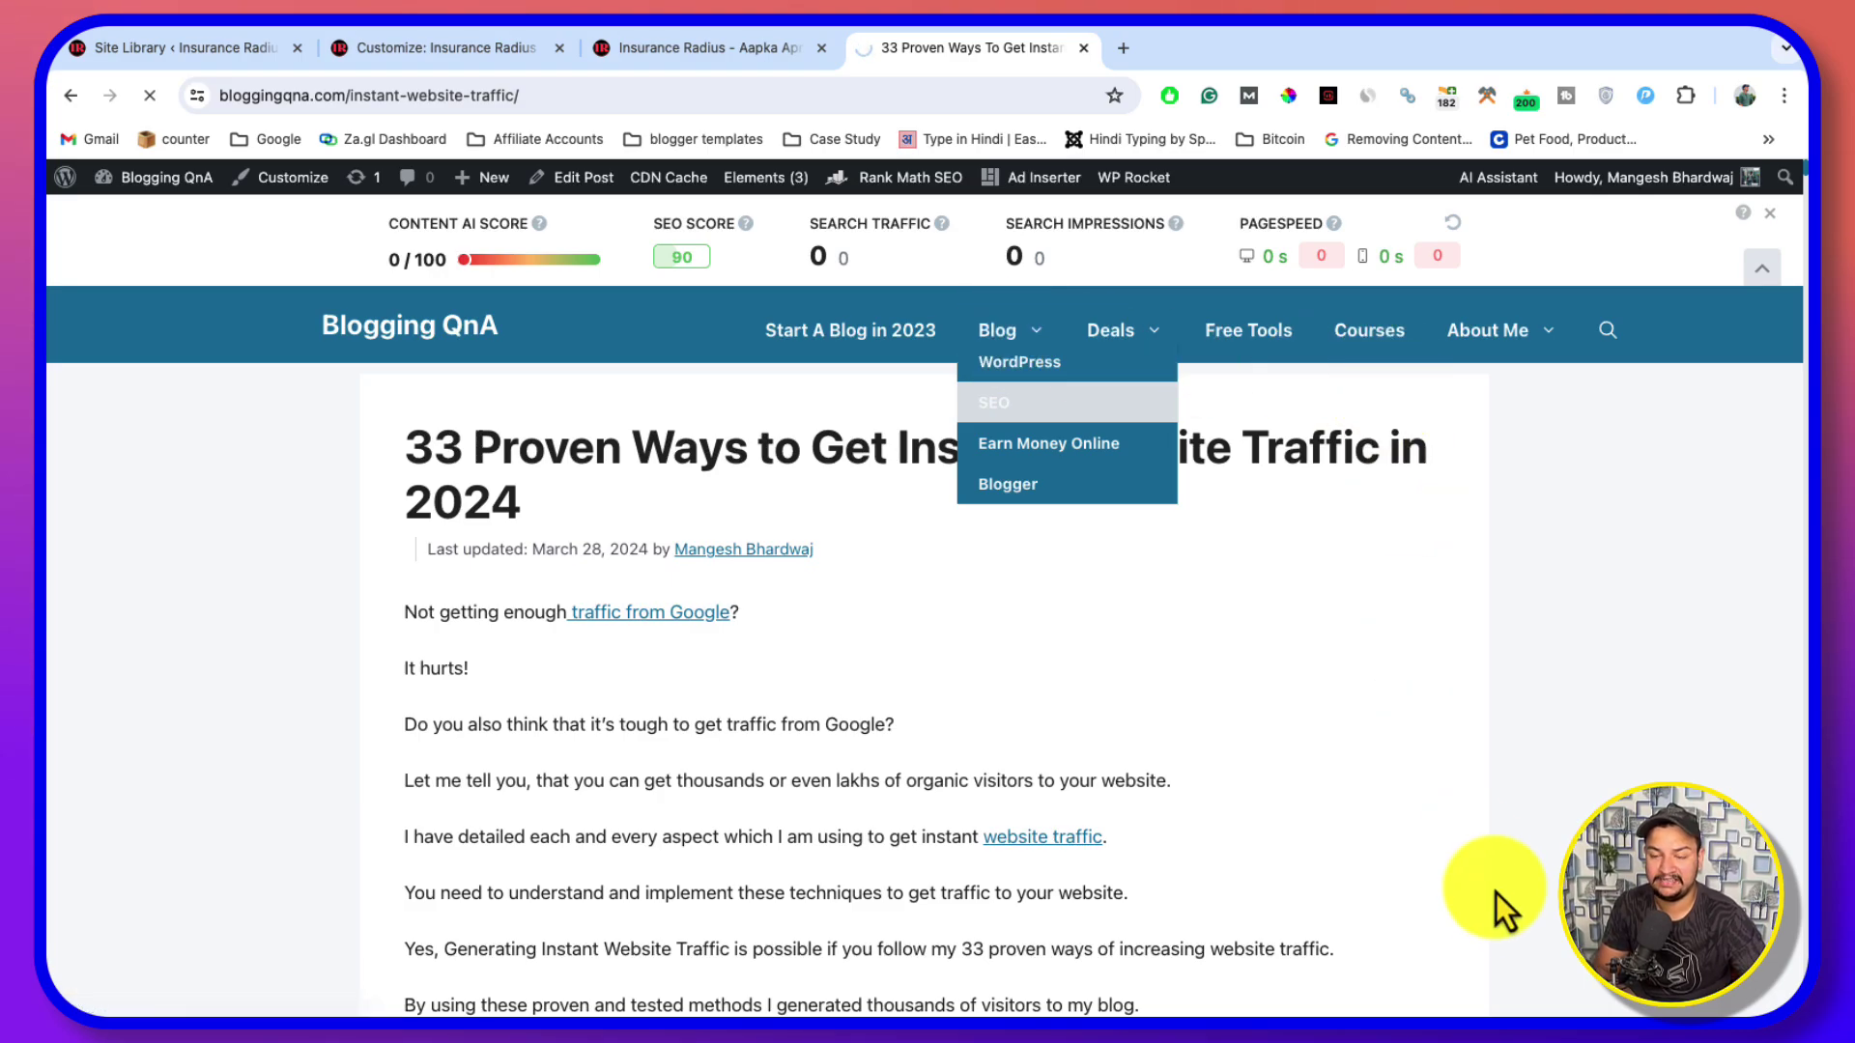
pyautogui.scroll(-10, 840, 720)
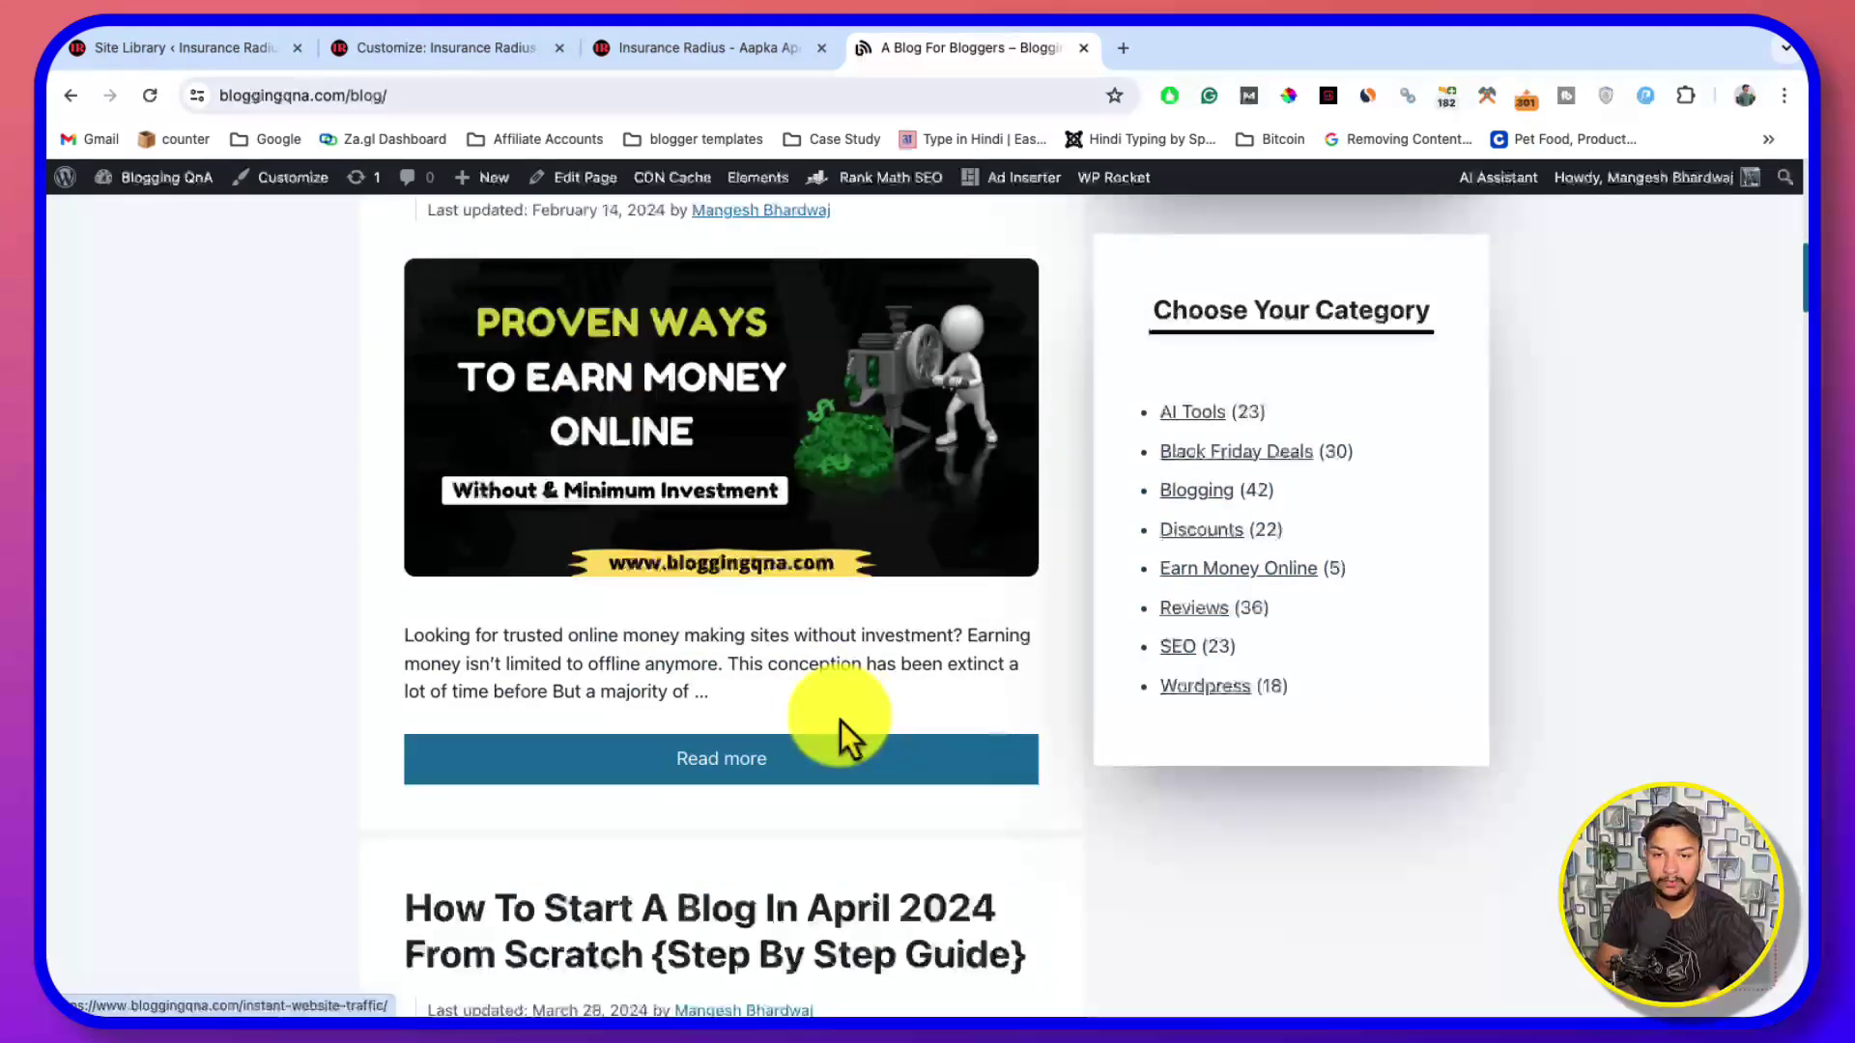
pyautogui.scroll(-20, 841, 721)
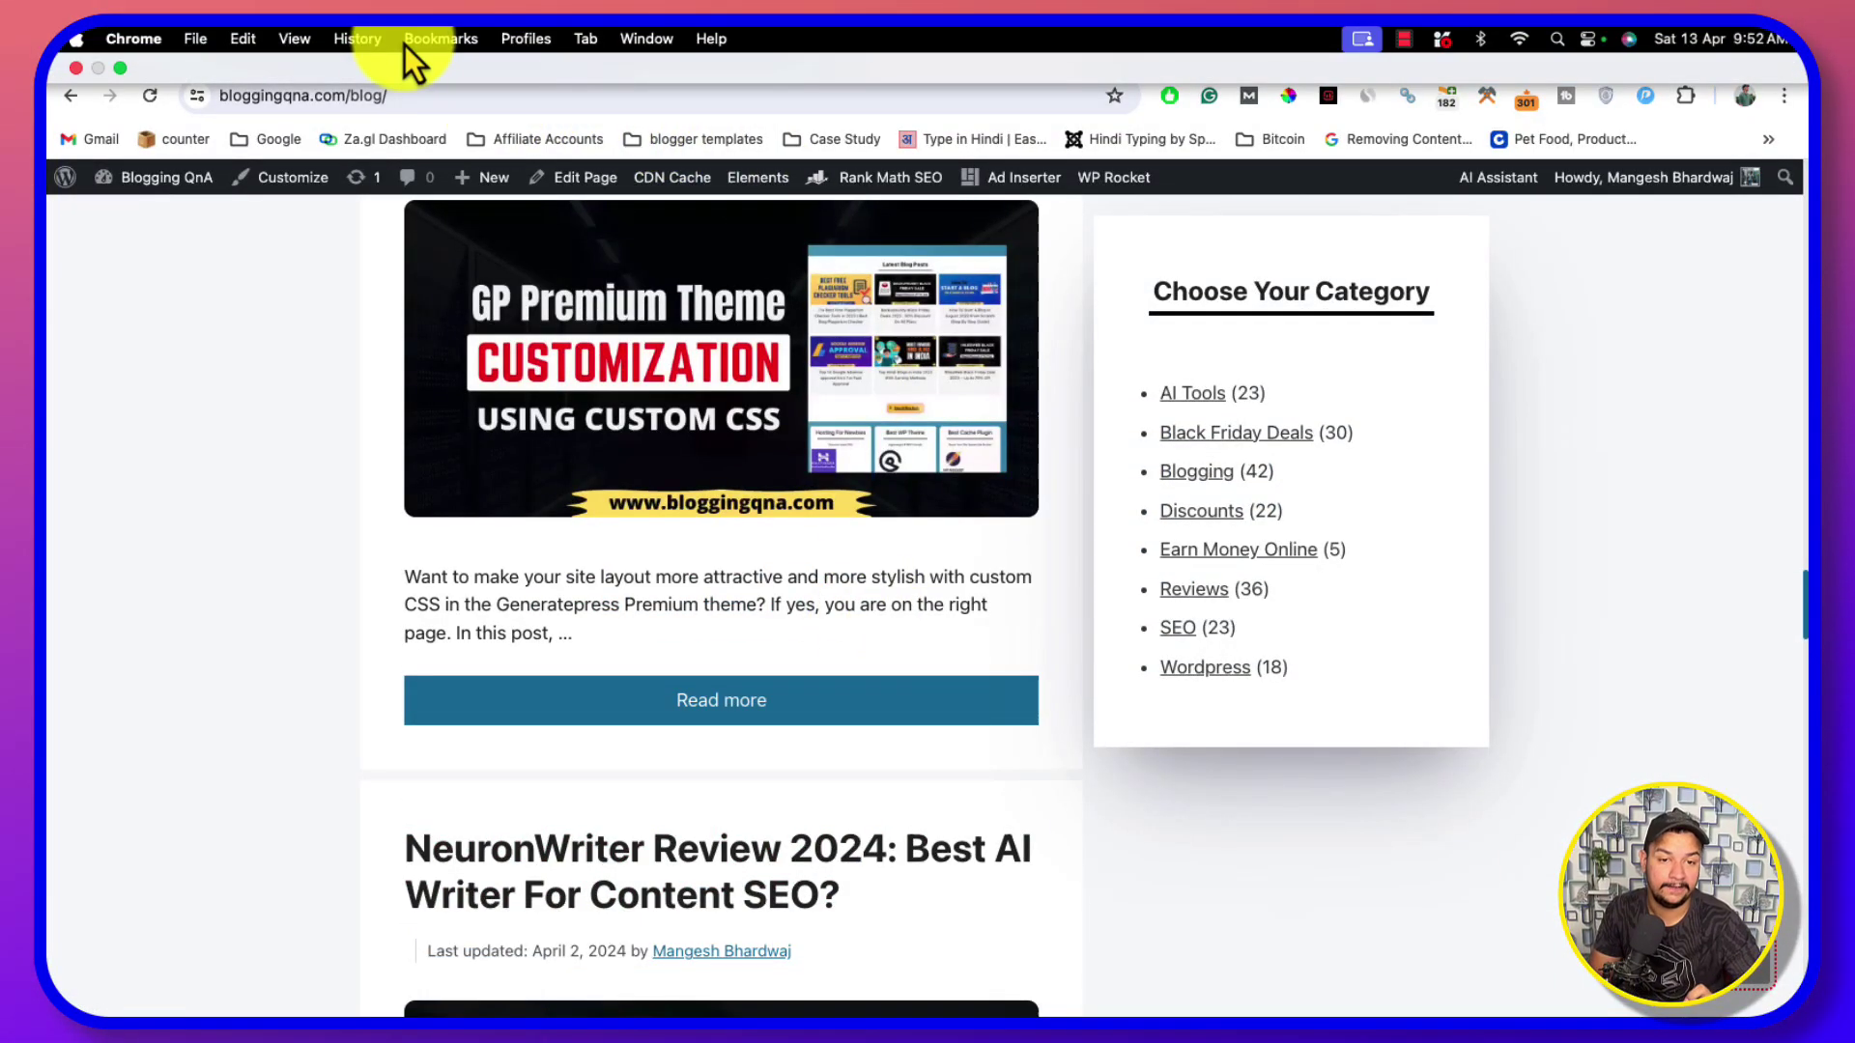
pyautogui.click(437, 49)
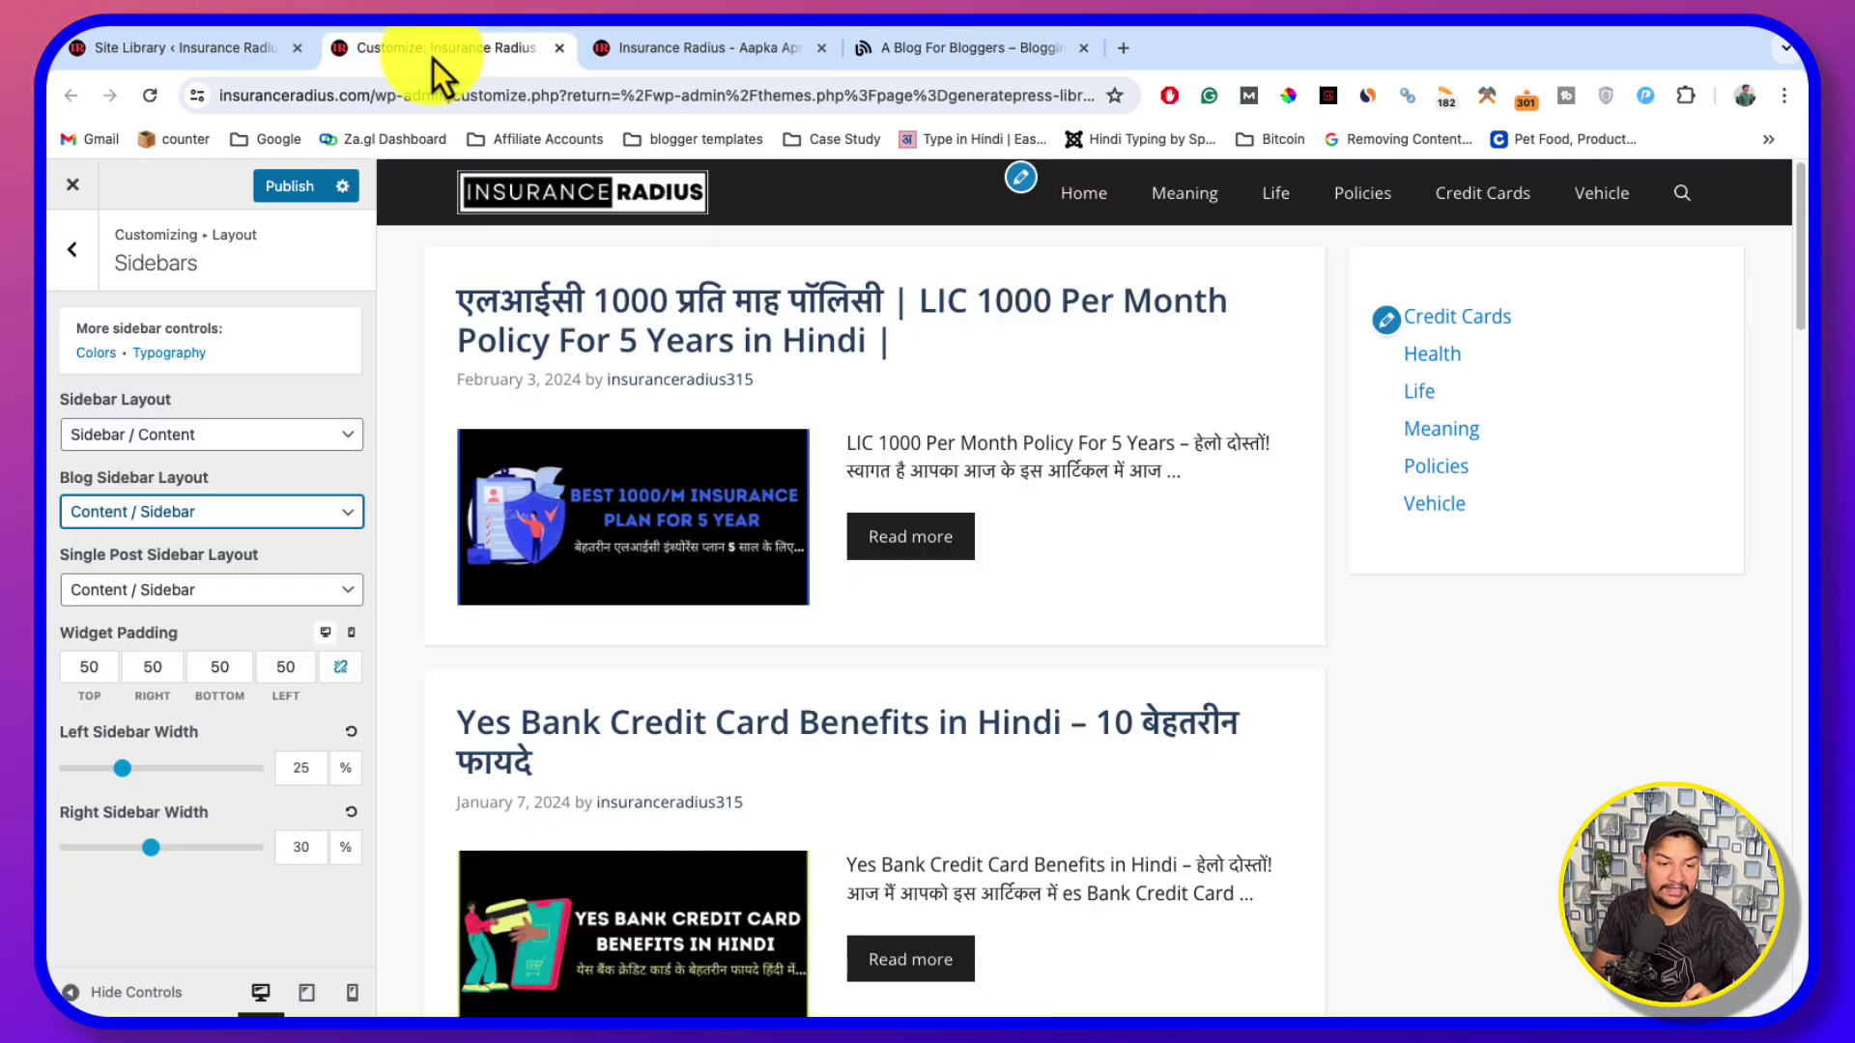
# Review the Single Post Sidebar Layout options and examine the LIC 1000 Per Month Policy post with its sidebar in the preview
pyautogui.click(212, 589)
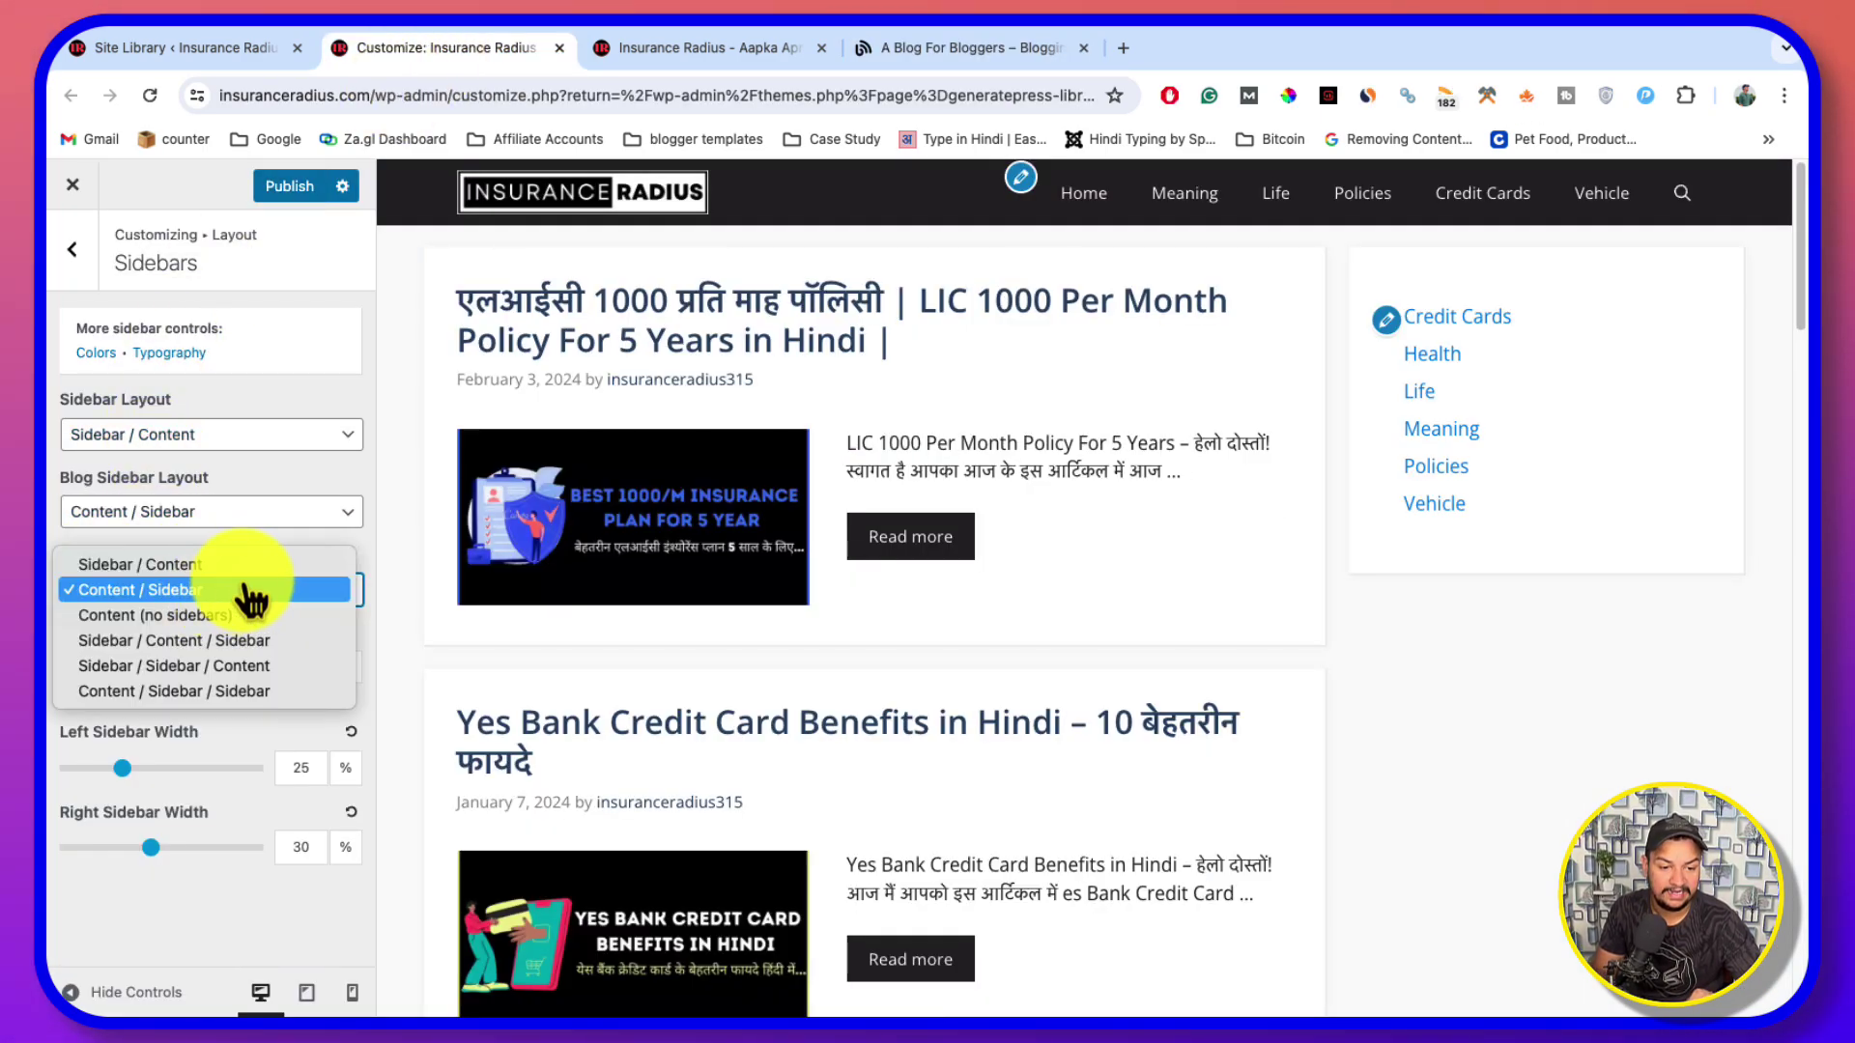
pyautogui.click(369, 545)
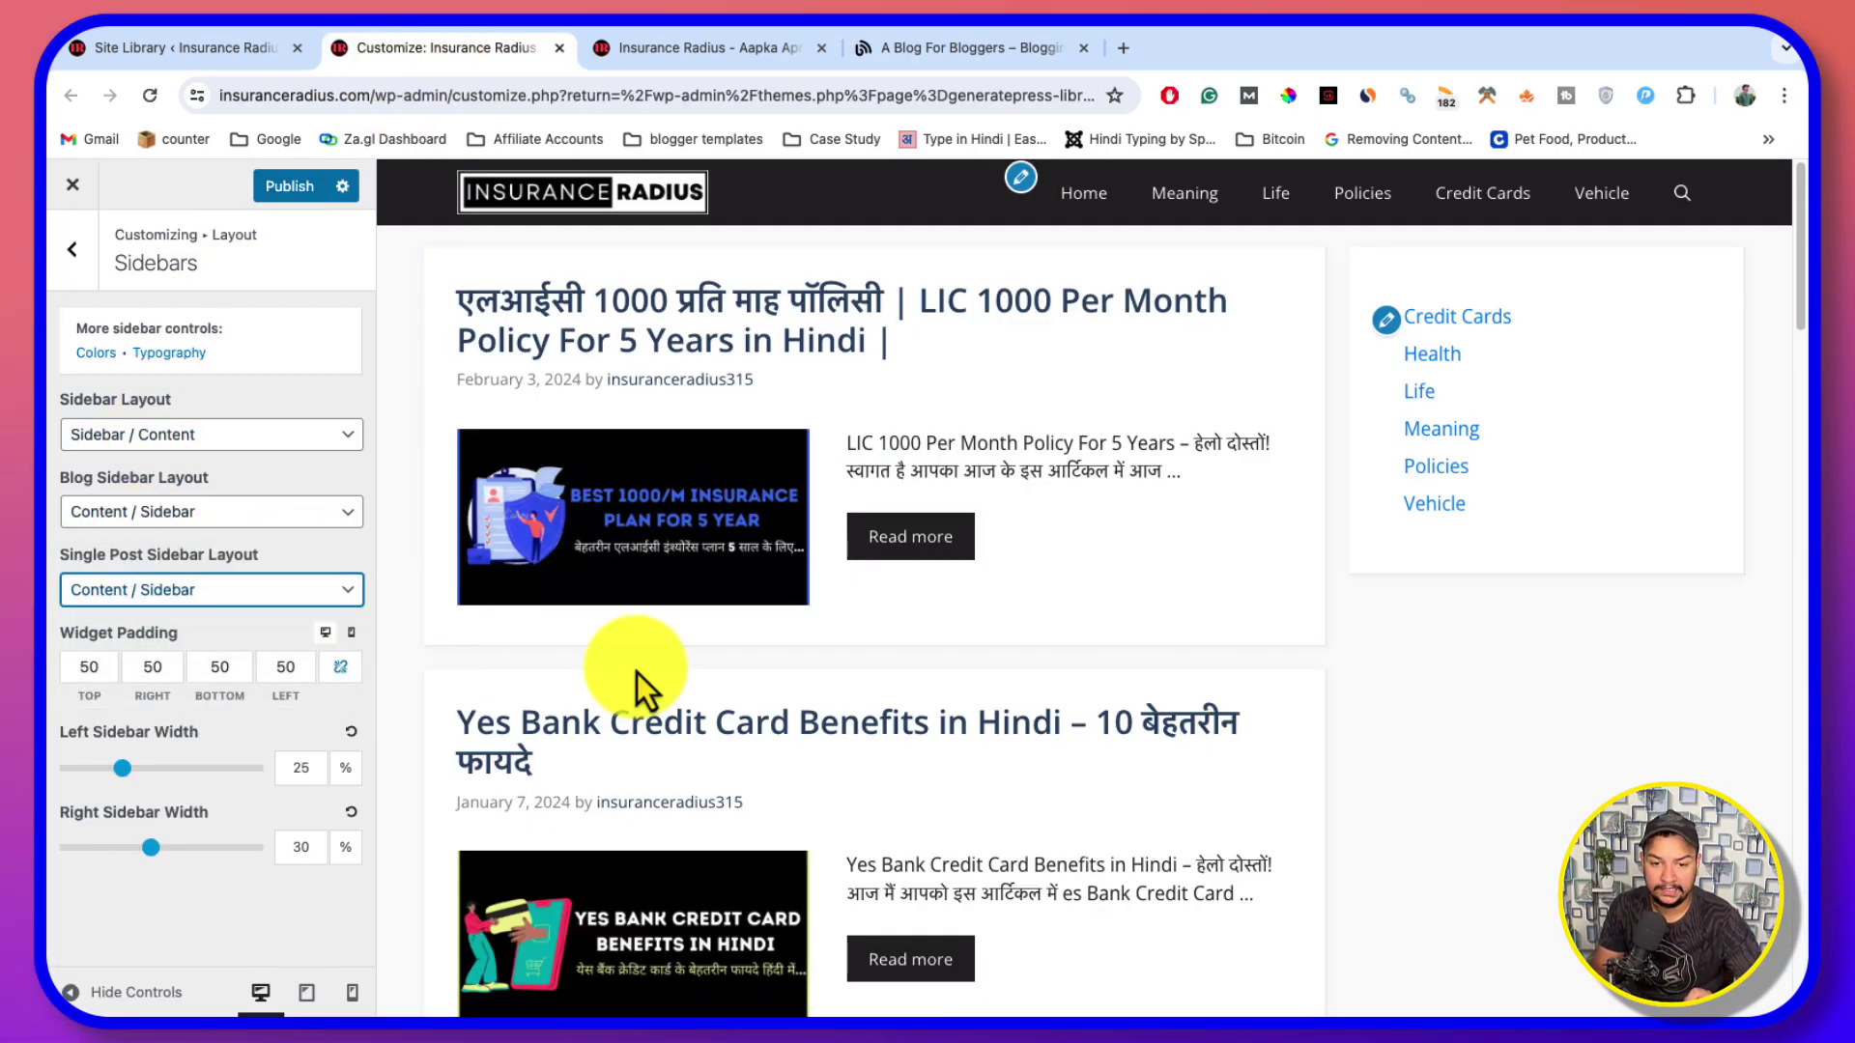
pyautogui.click(790, 329)
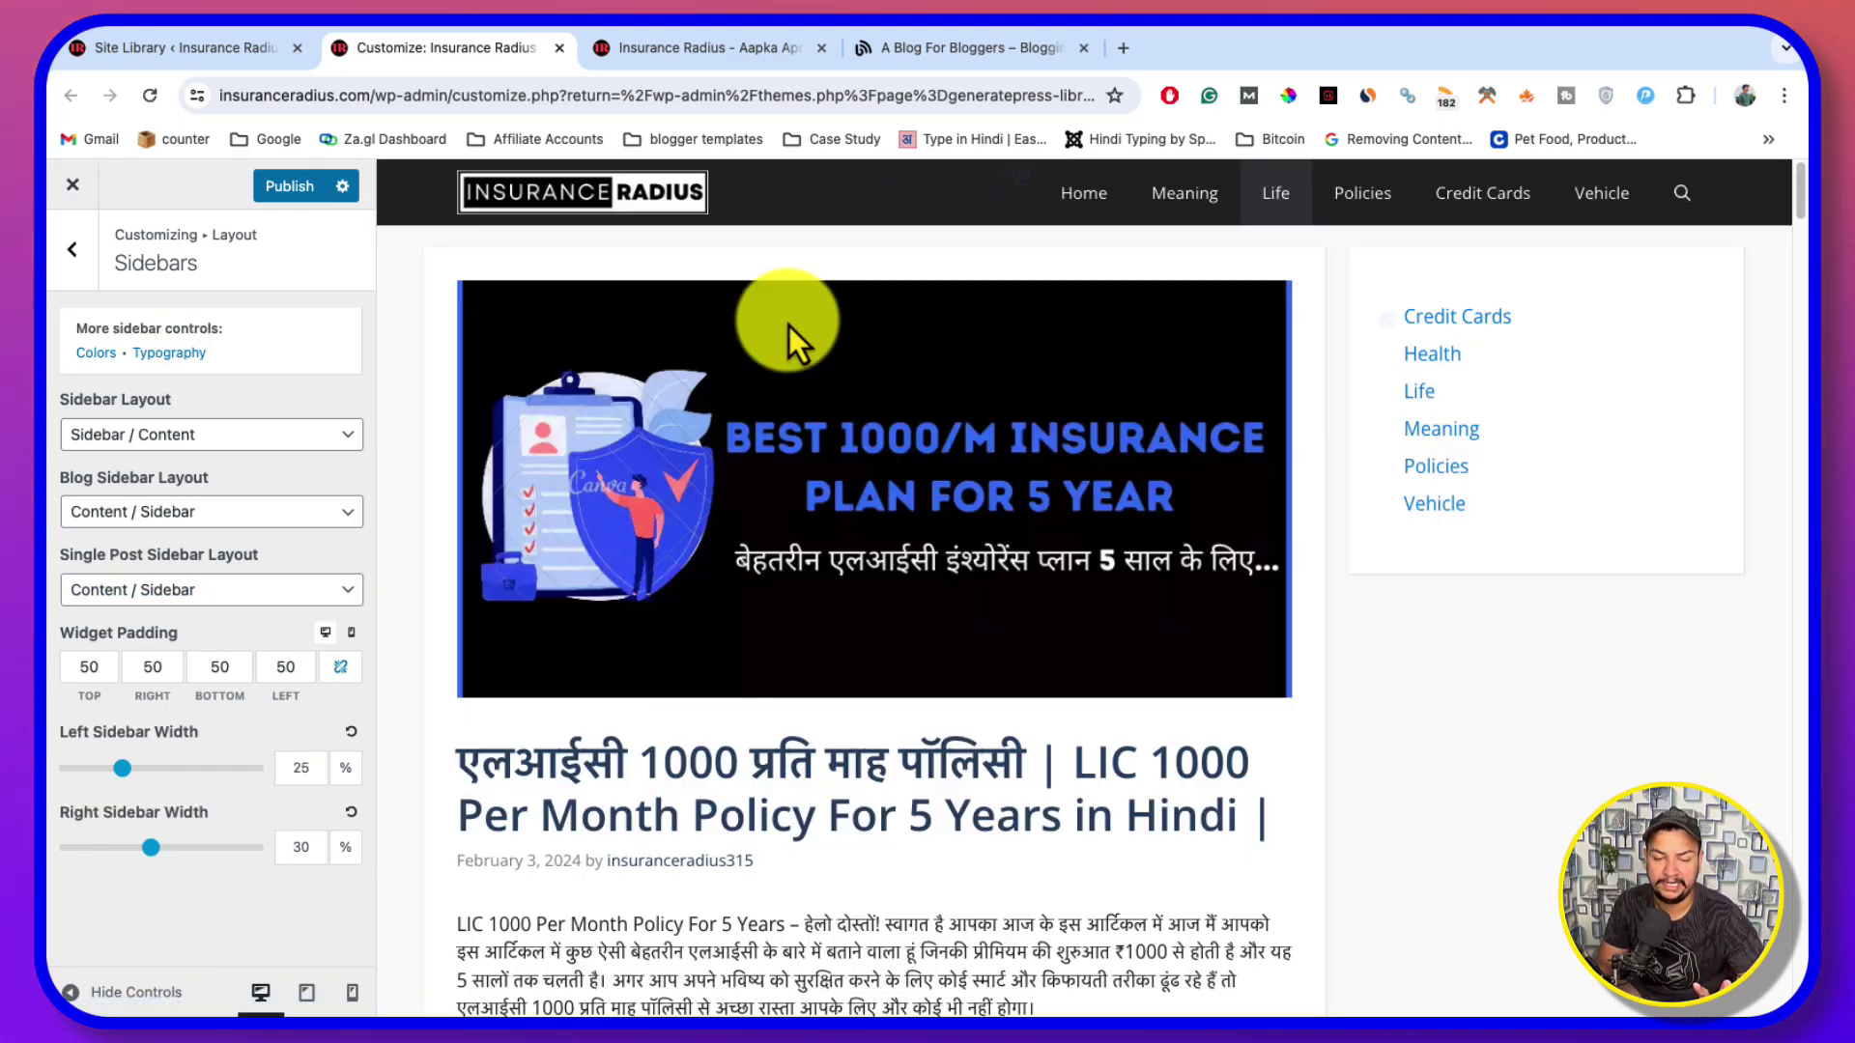
pyautogui.scroll(-10, 1098, 786)
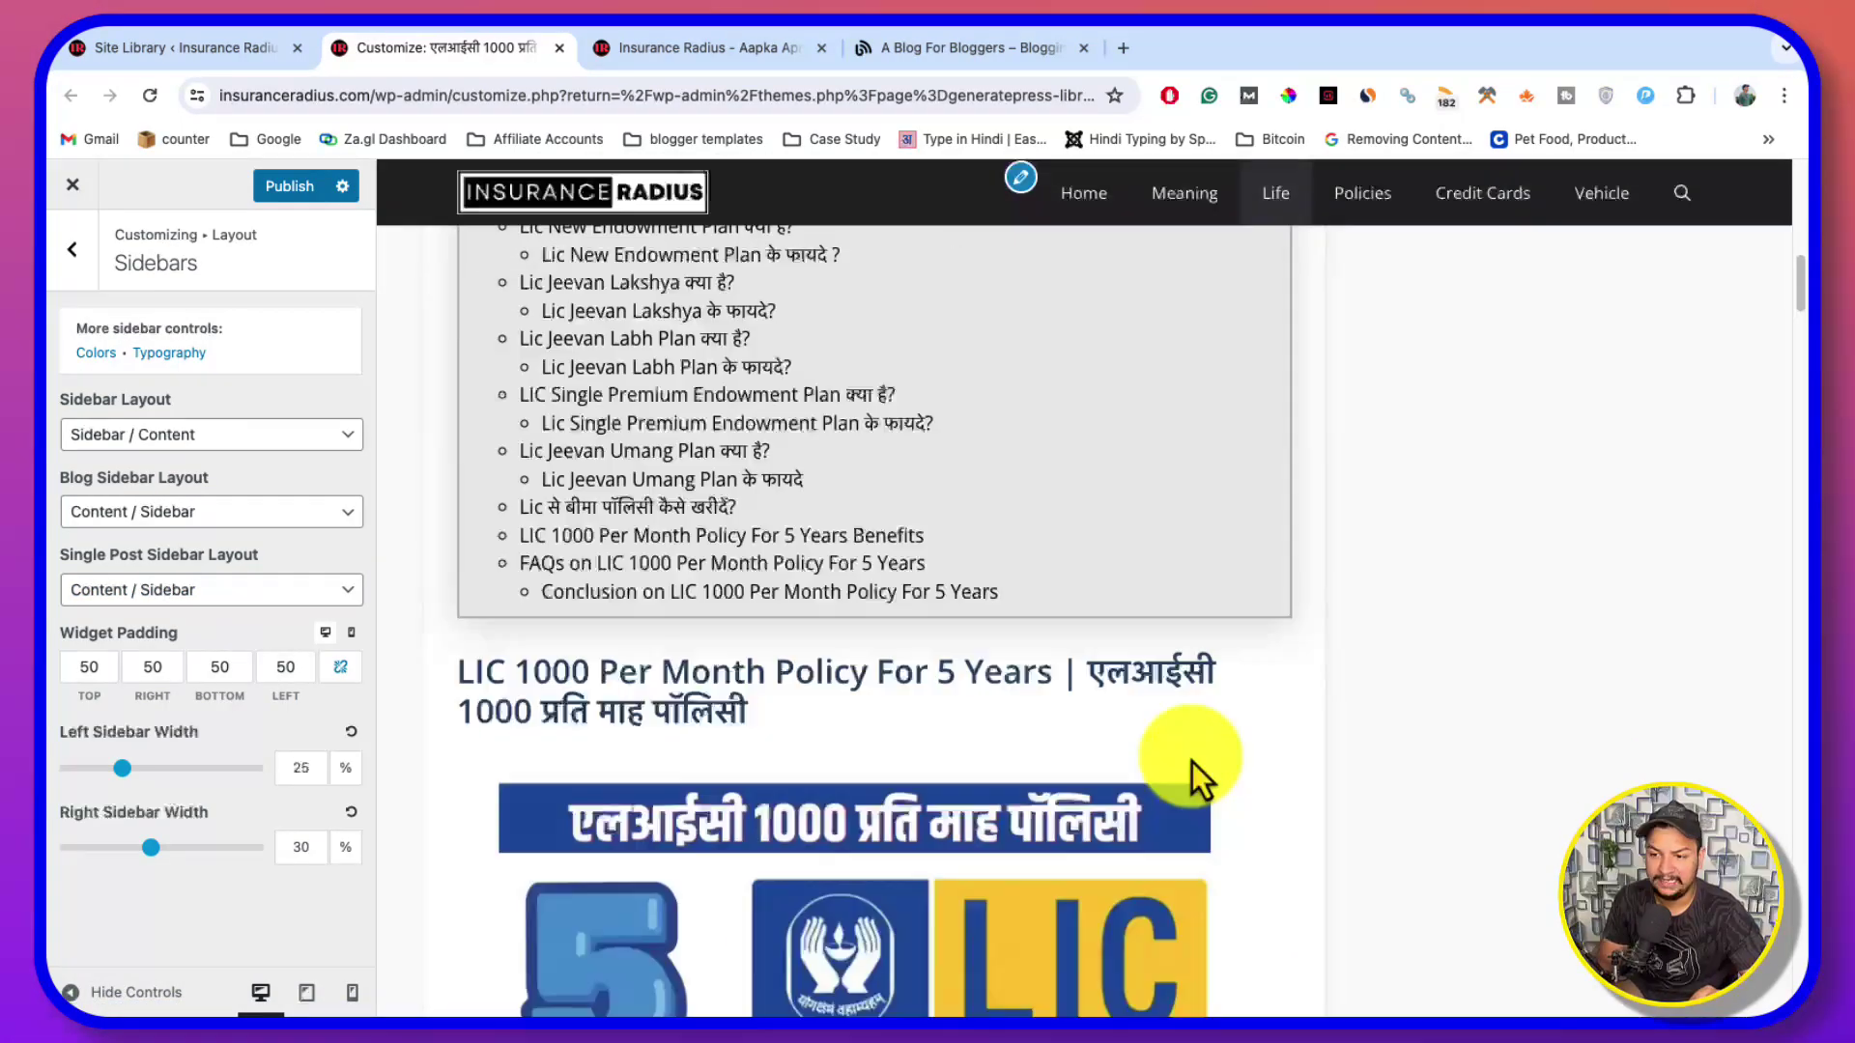
pyautogui.scroll(10, 1549, 388)
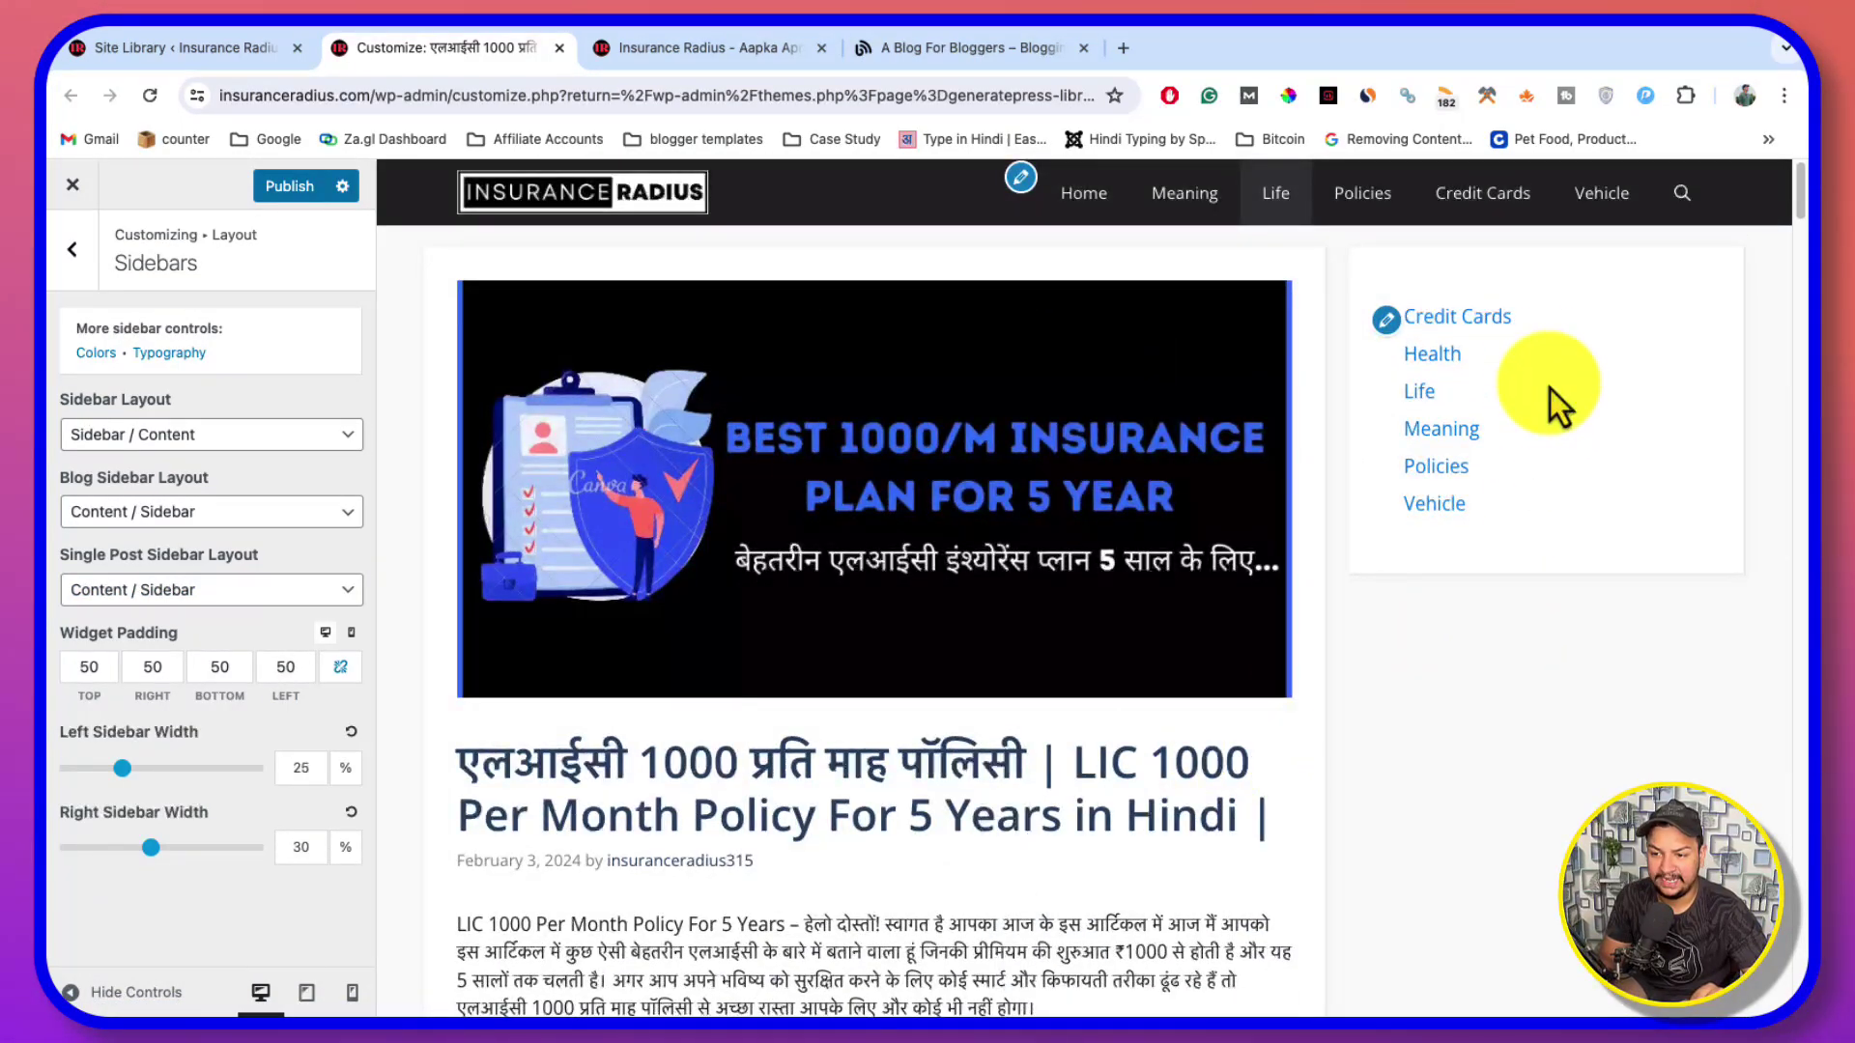
# Try Content (no sidebars) for the Single Post Sidebar Layout, check the post preview, and change the option to Sidebar / Content
pyautogui.click(149, 603)
pyautogui.click(155, 623)
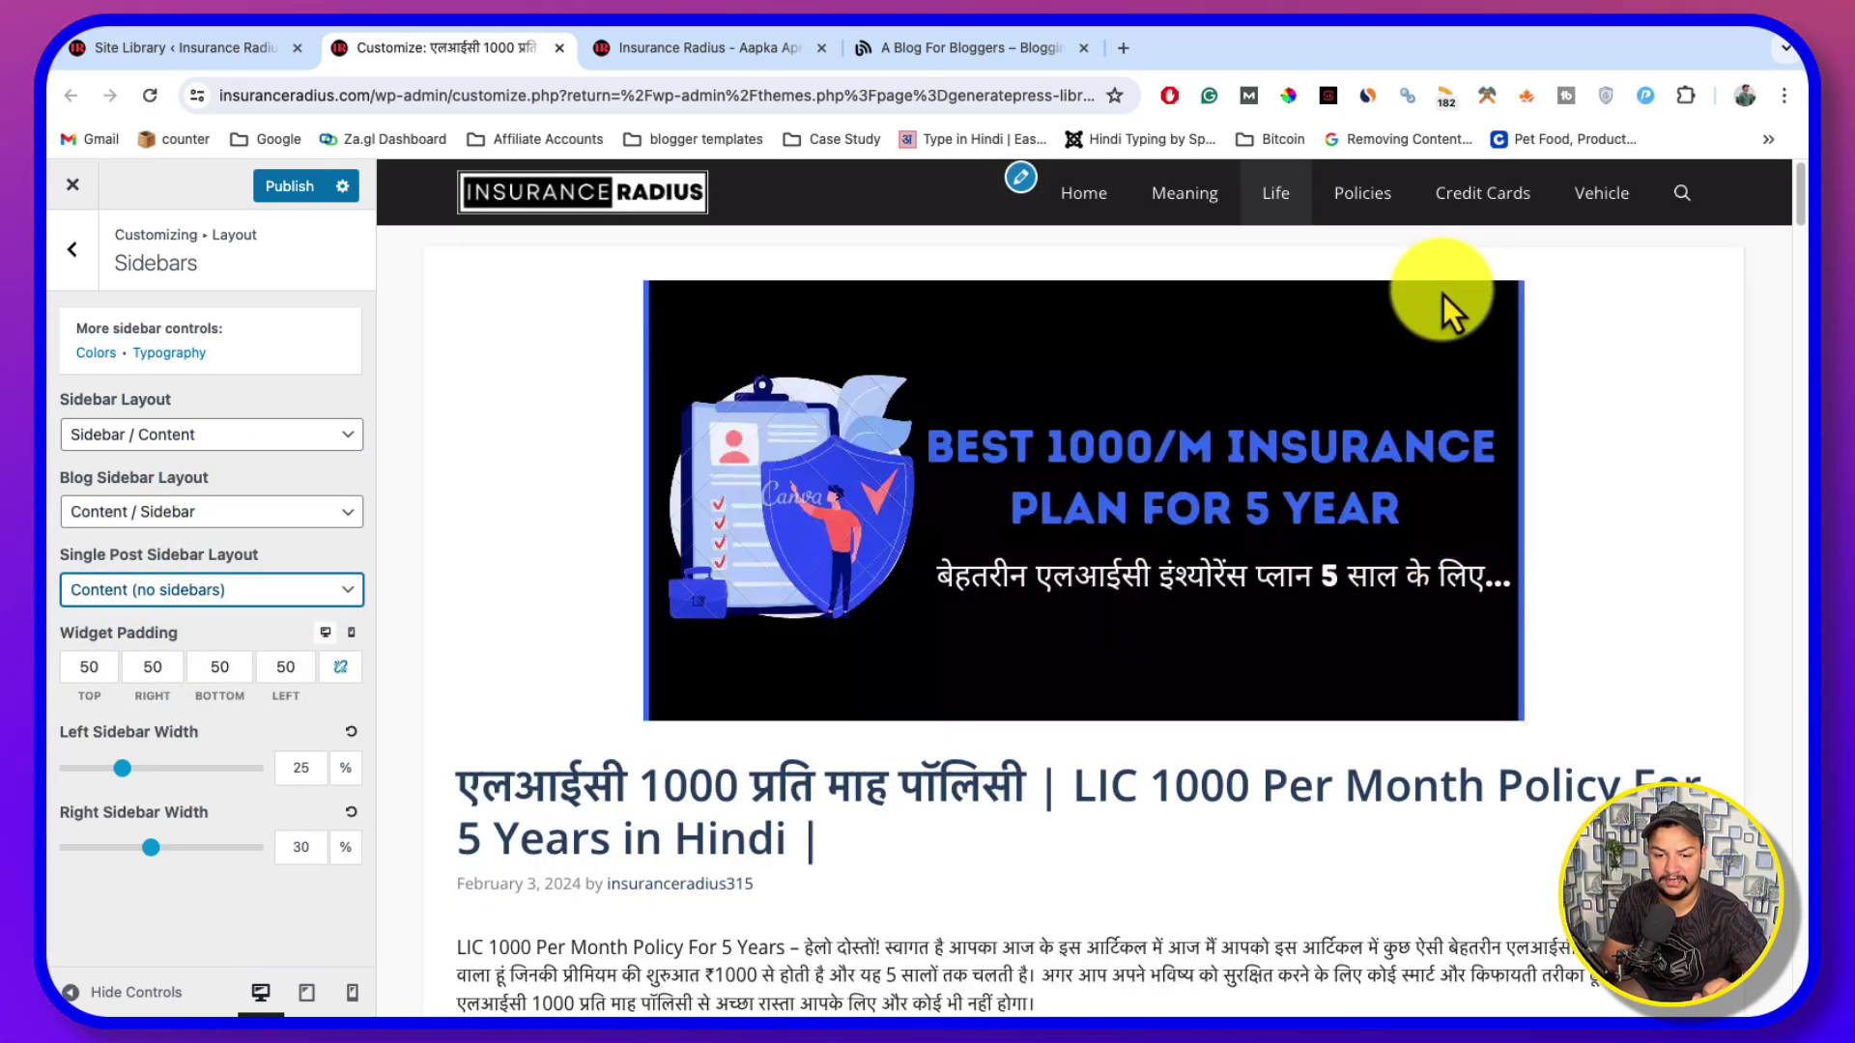
pyautogui.scroll(-15, 1014, 695)
pyautogui.scroll(-20, 1016, 663)
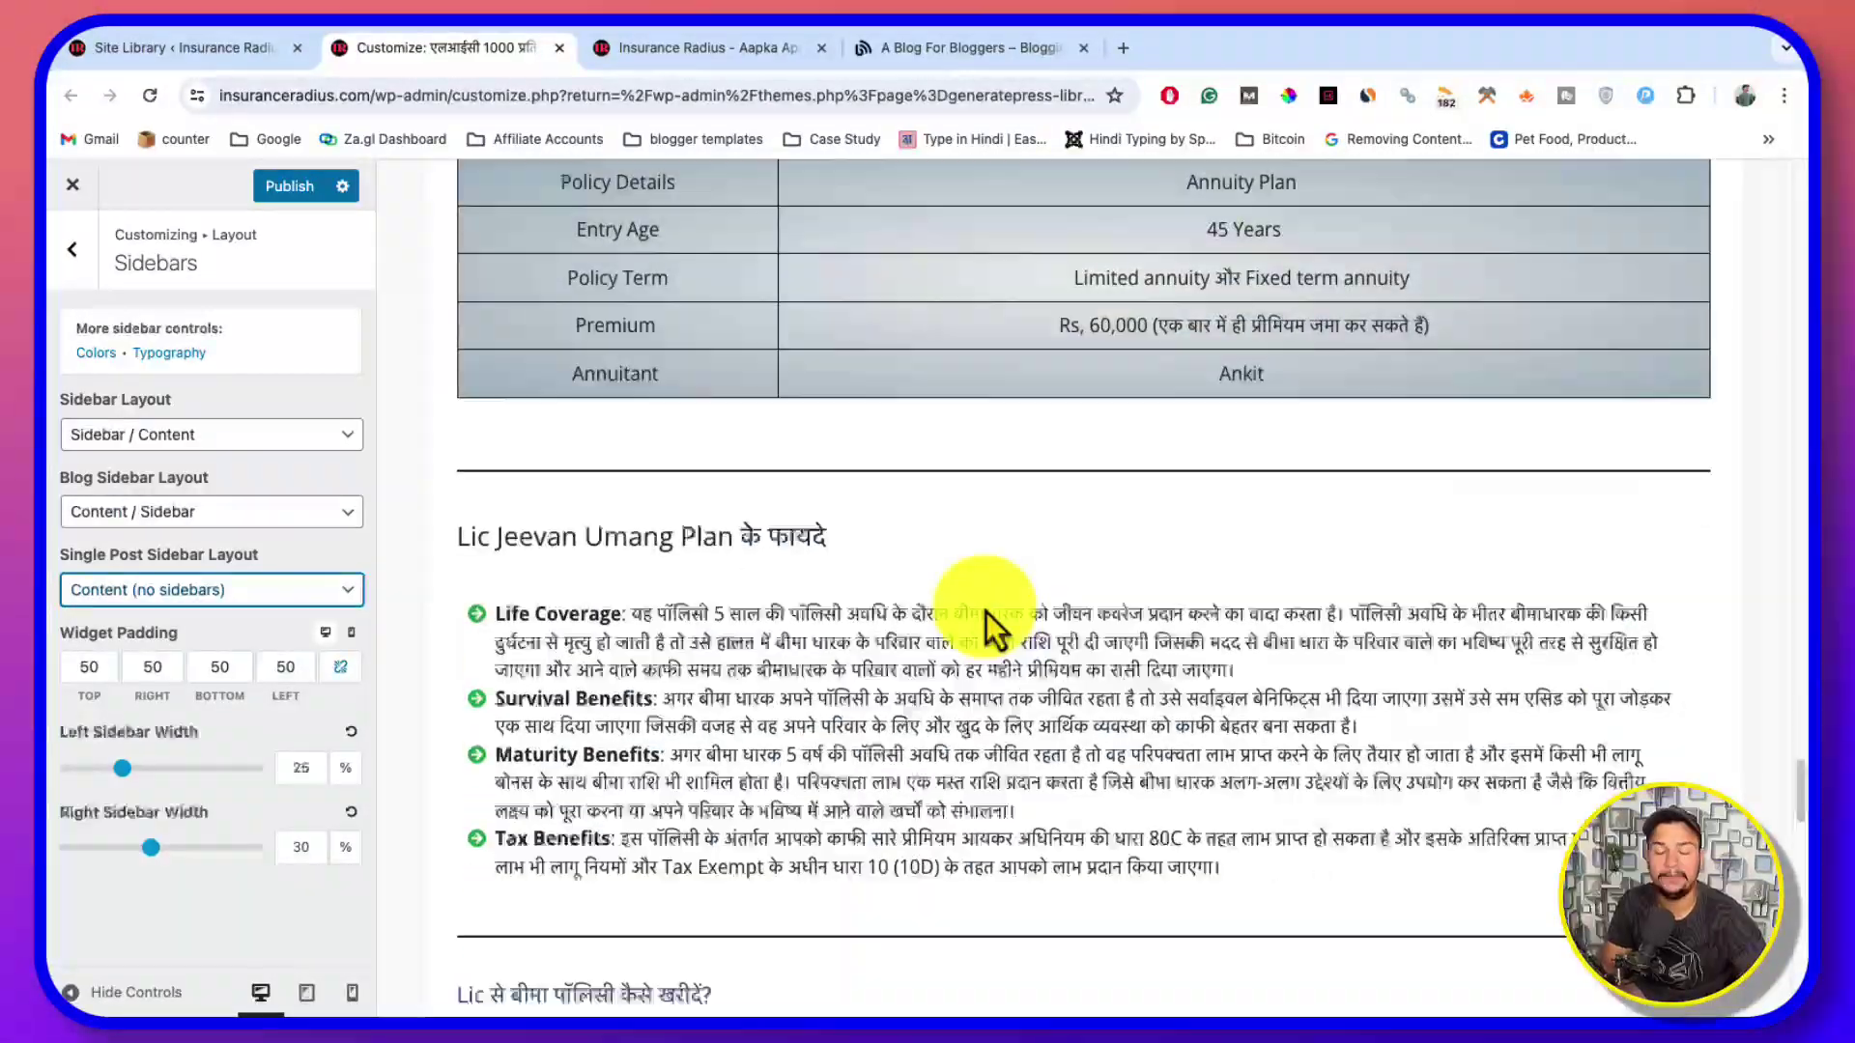
pyautogui.scroll(20, 979, 601)
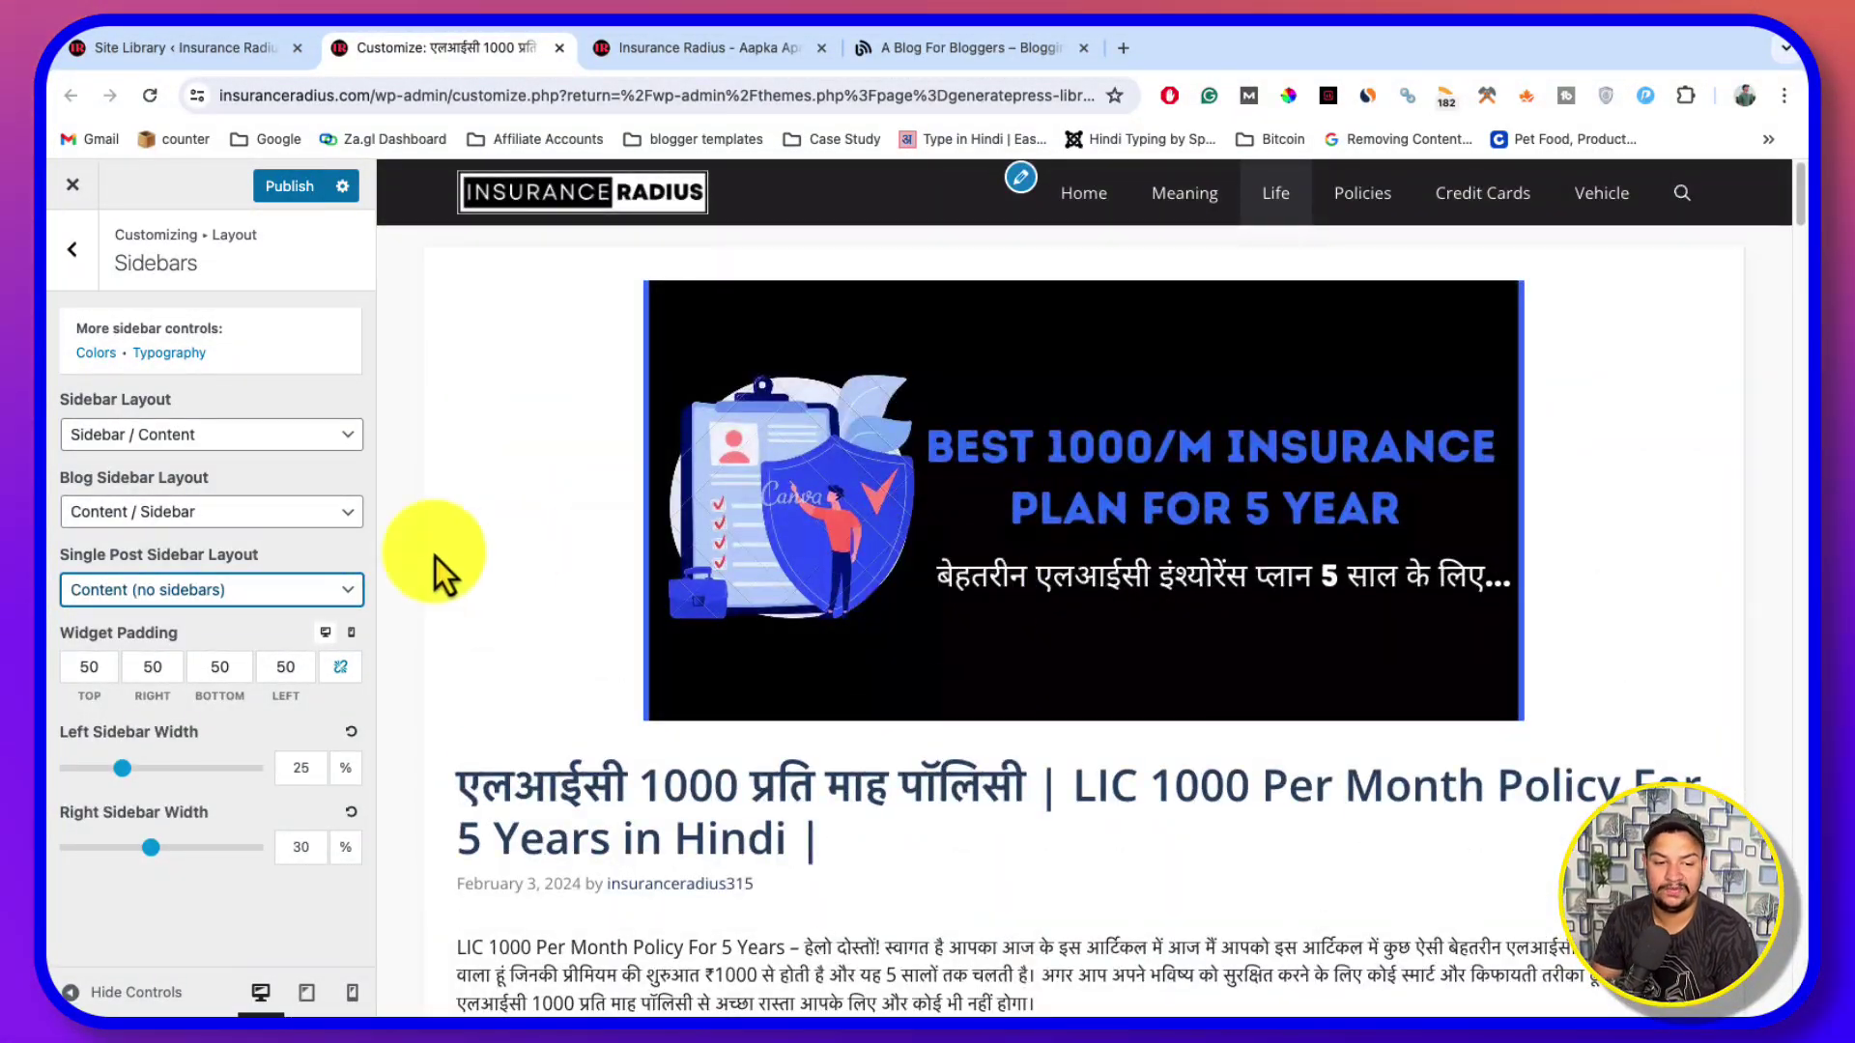
pyautogui.click(289, 594)
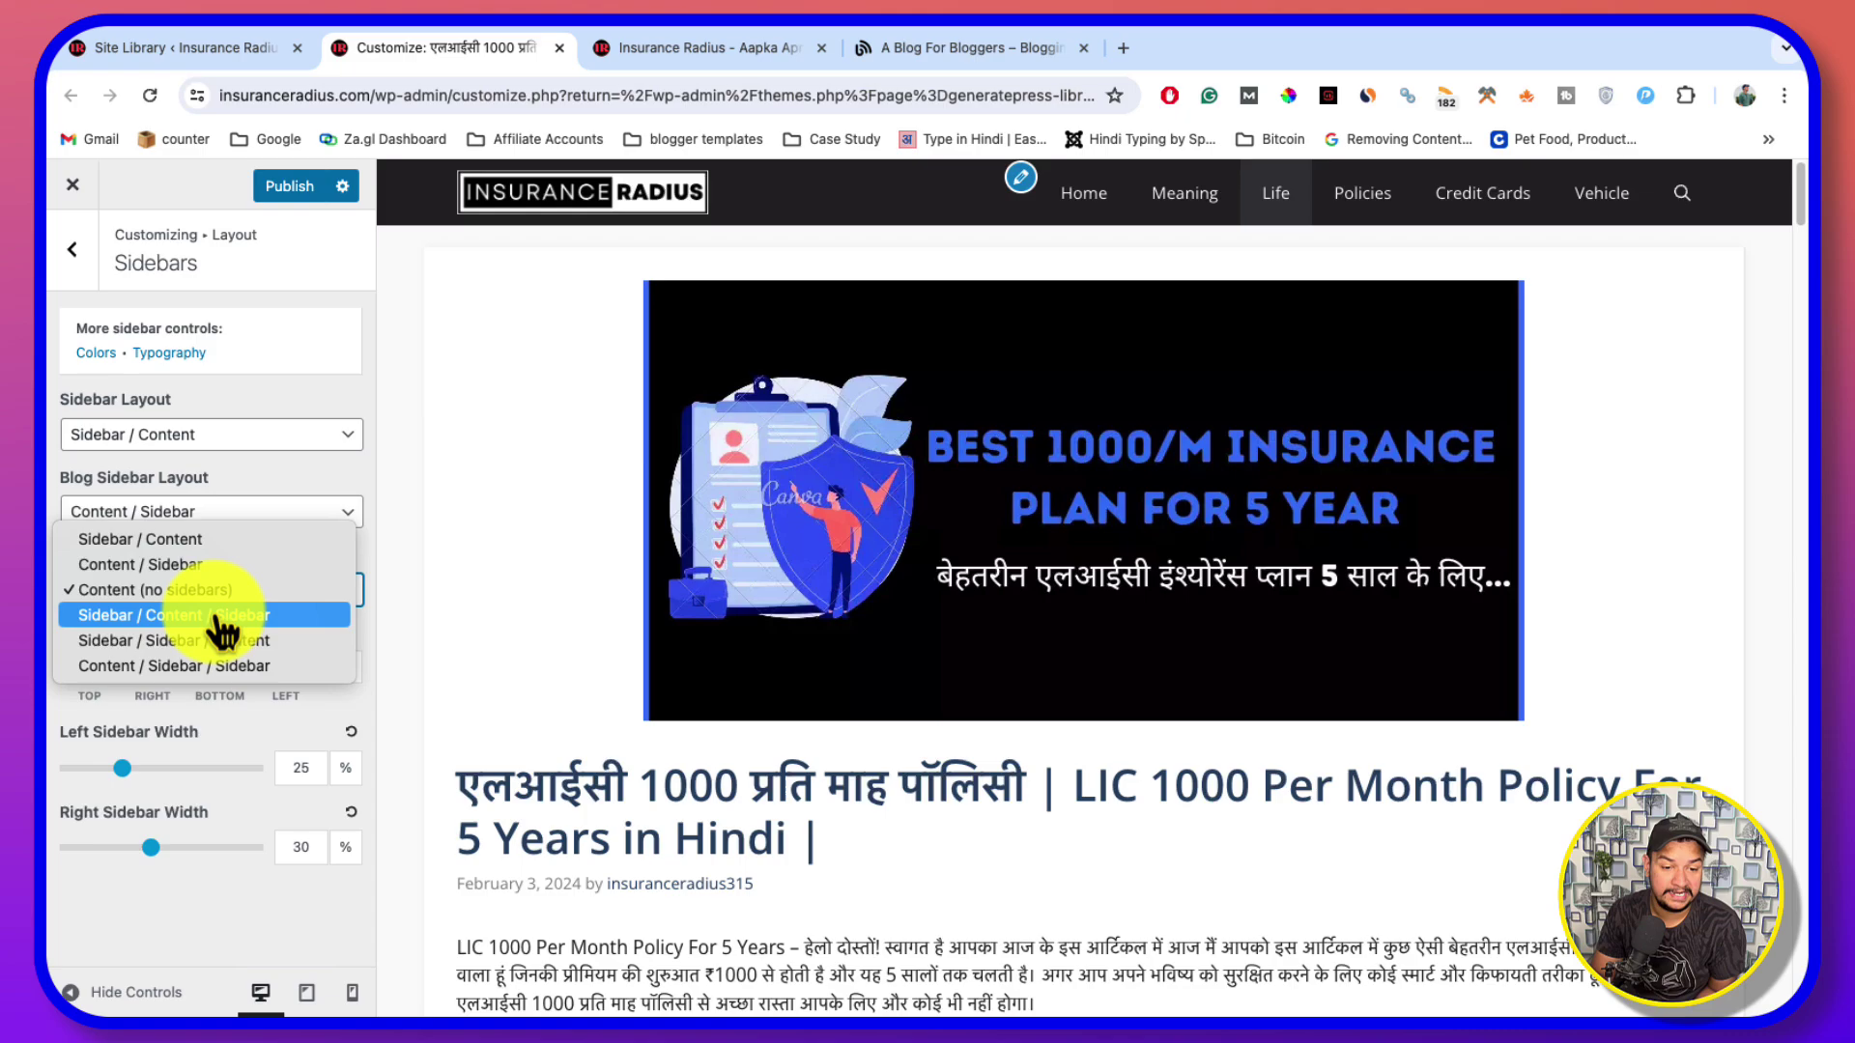
pyautogui.click(233, 539)
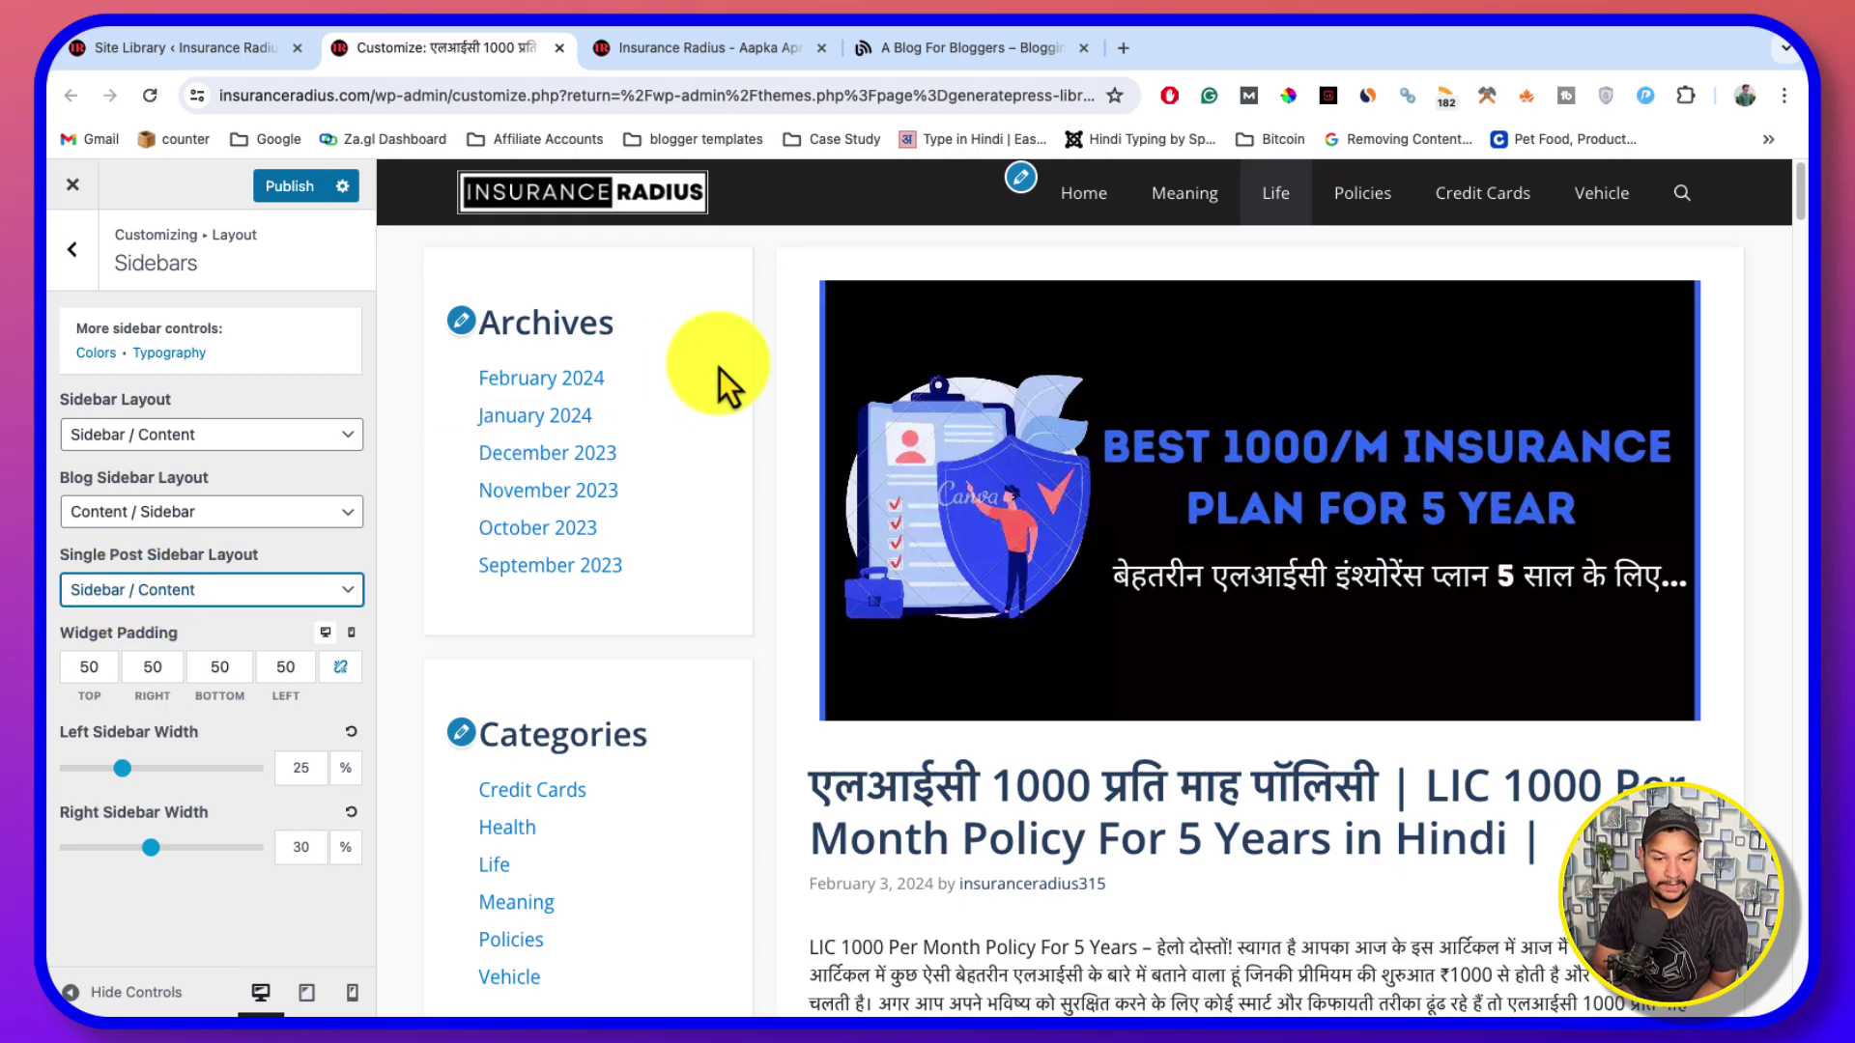
# Change the Single Post Sidebar Layout to Content / Sidebar
pyautogui.click(143, 595)
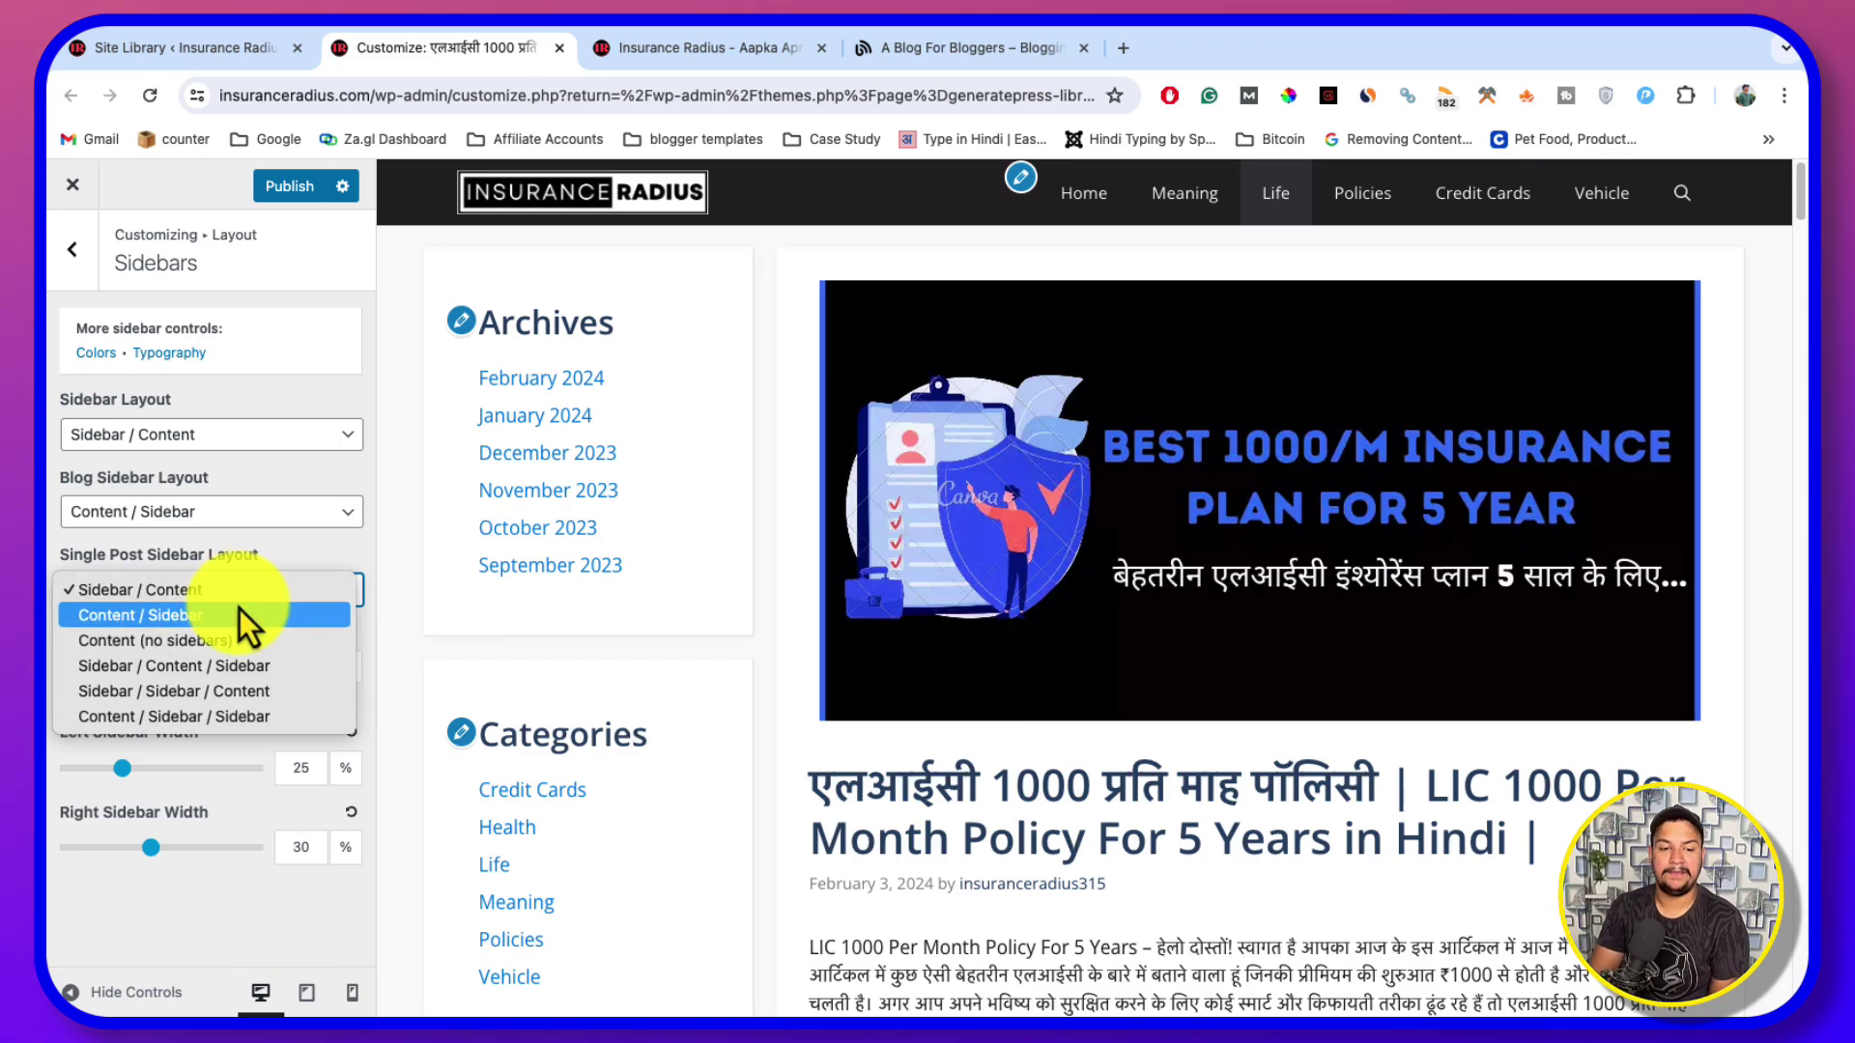
pyautogui.press('Escape')
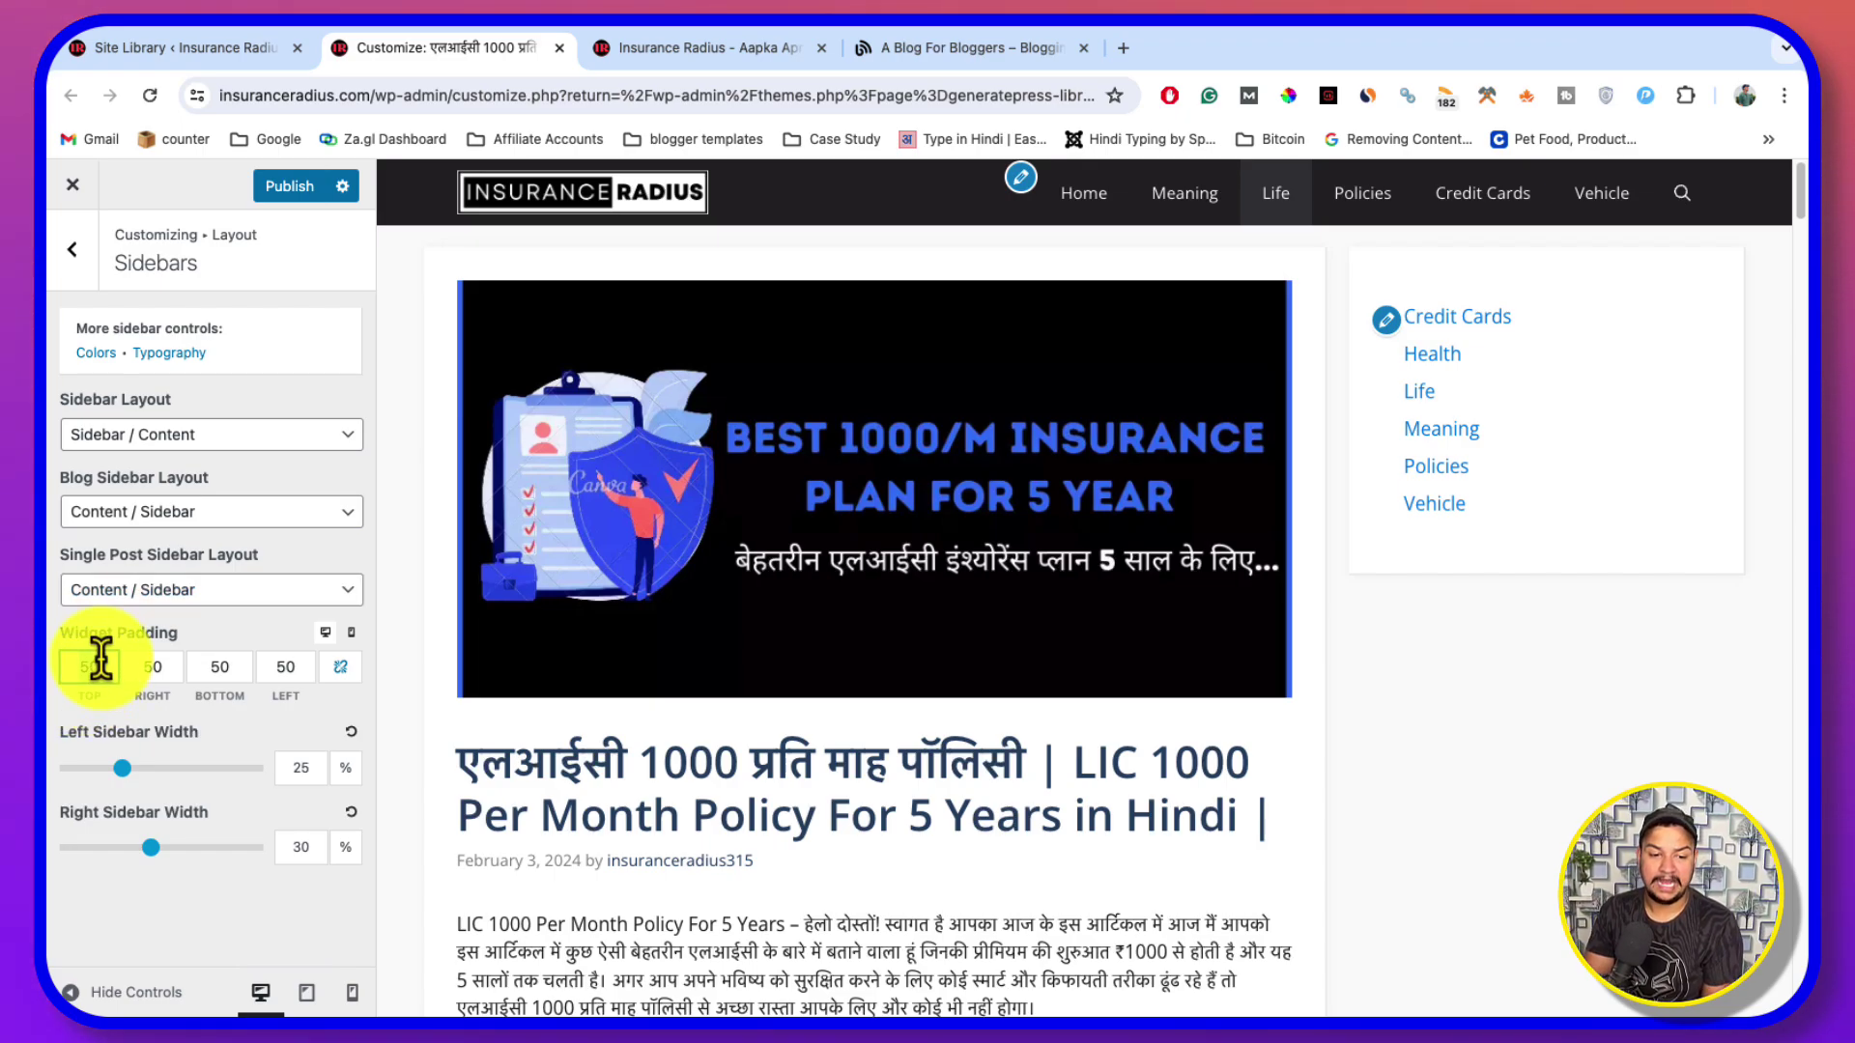
# Set the sidebar Widget Padding to 30 for top, right, bottom and left, and check the categories widget in the preview
pyautogui.write('700')
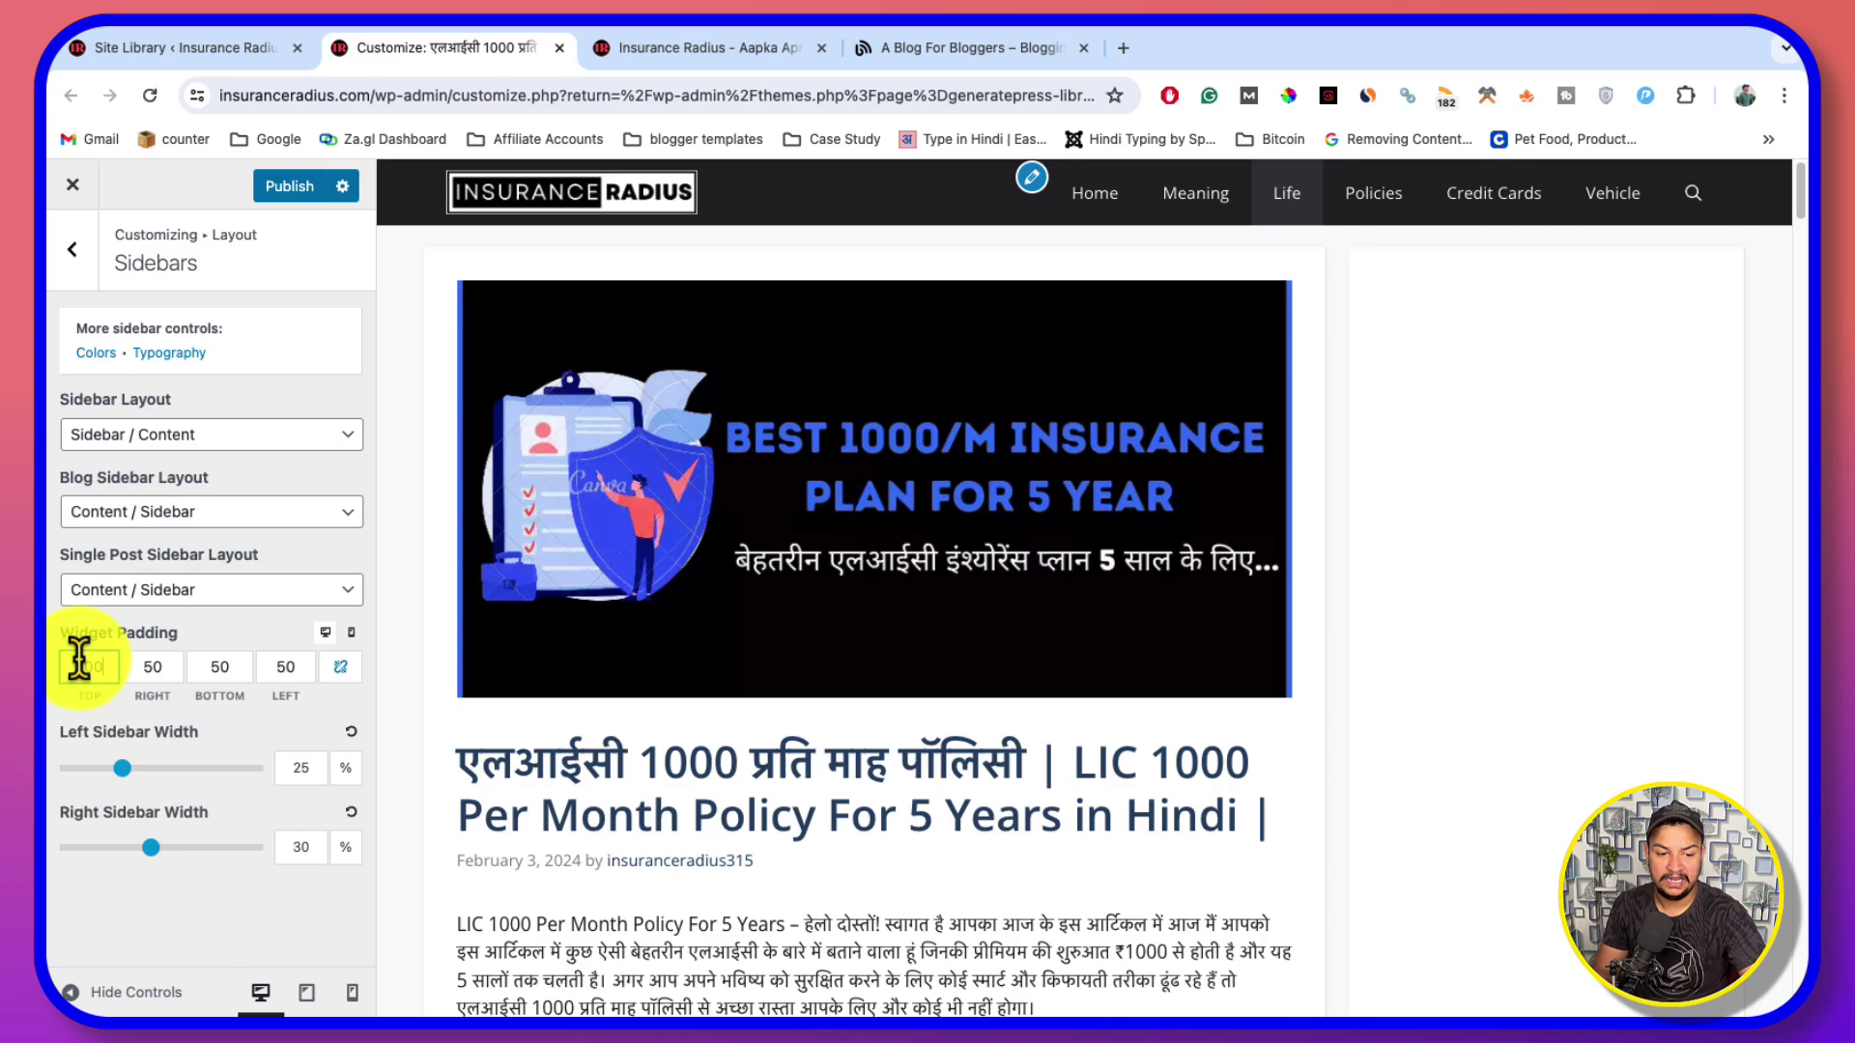
pyautogui.write('50')
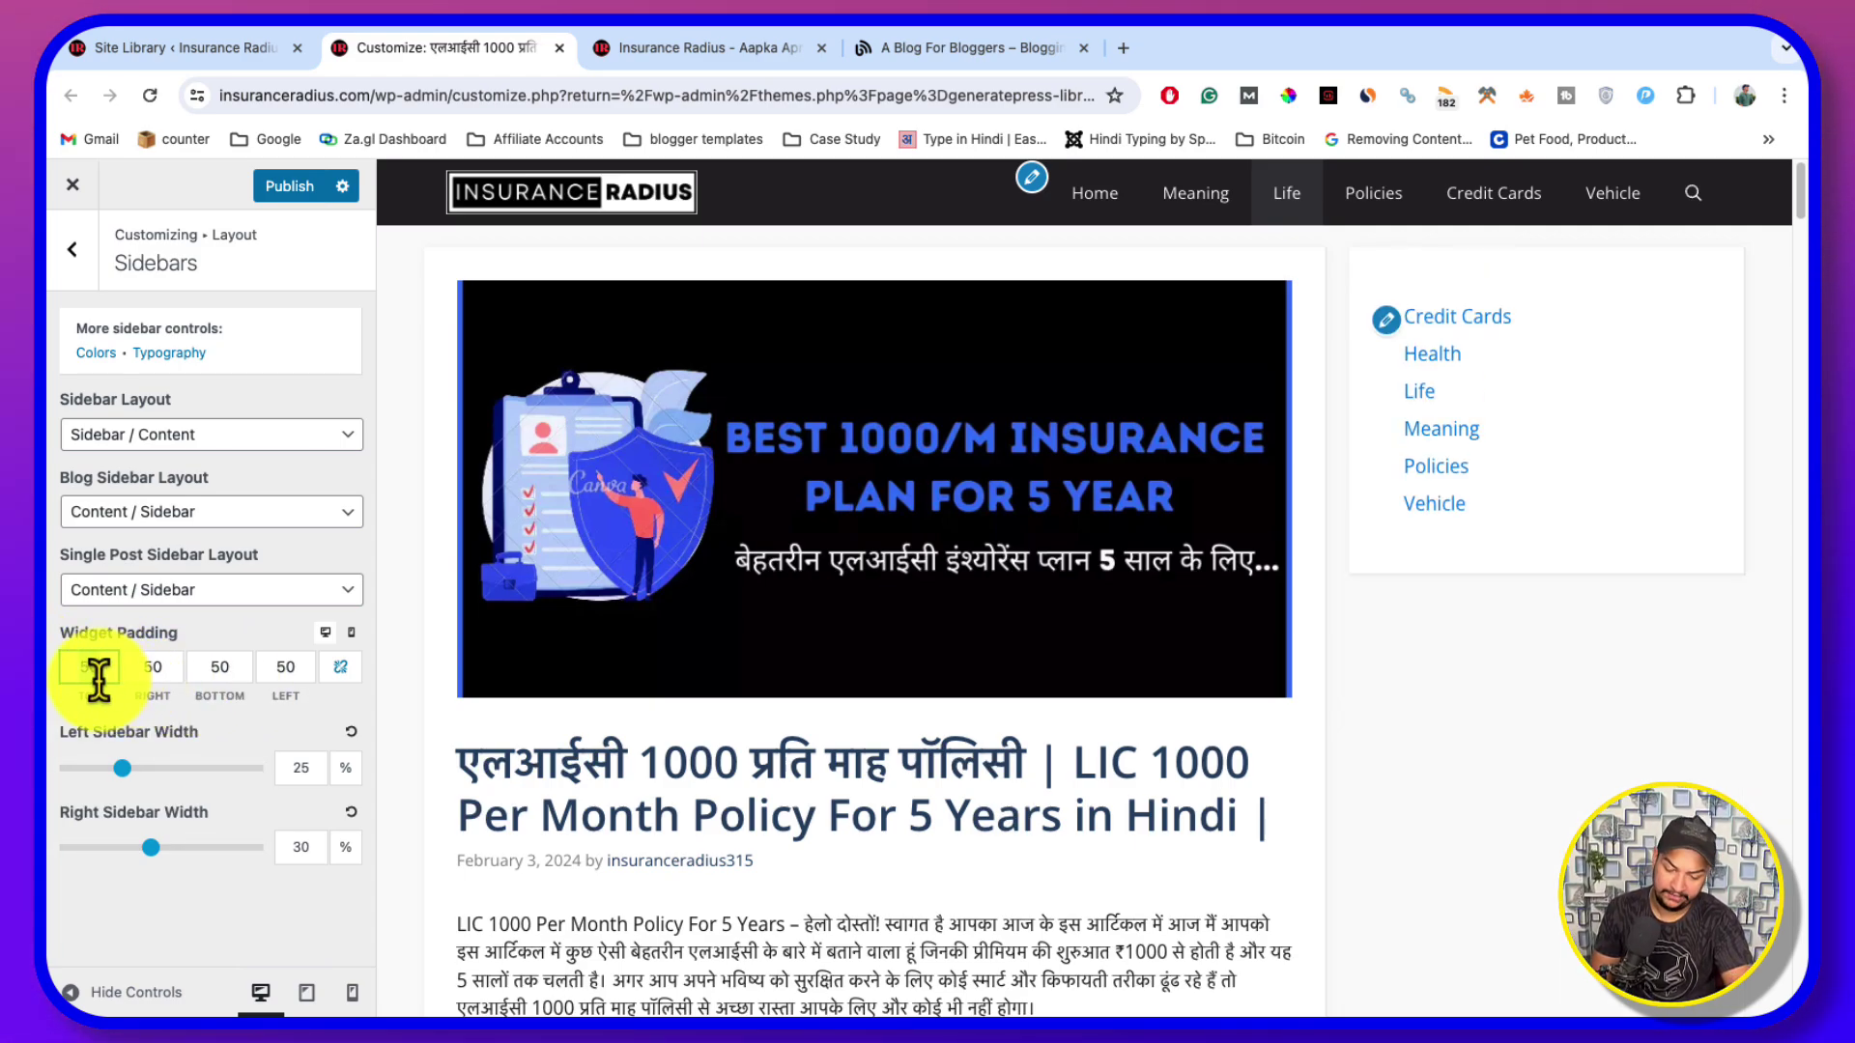
pyautogui.write('30')
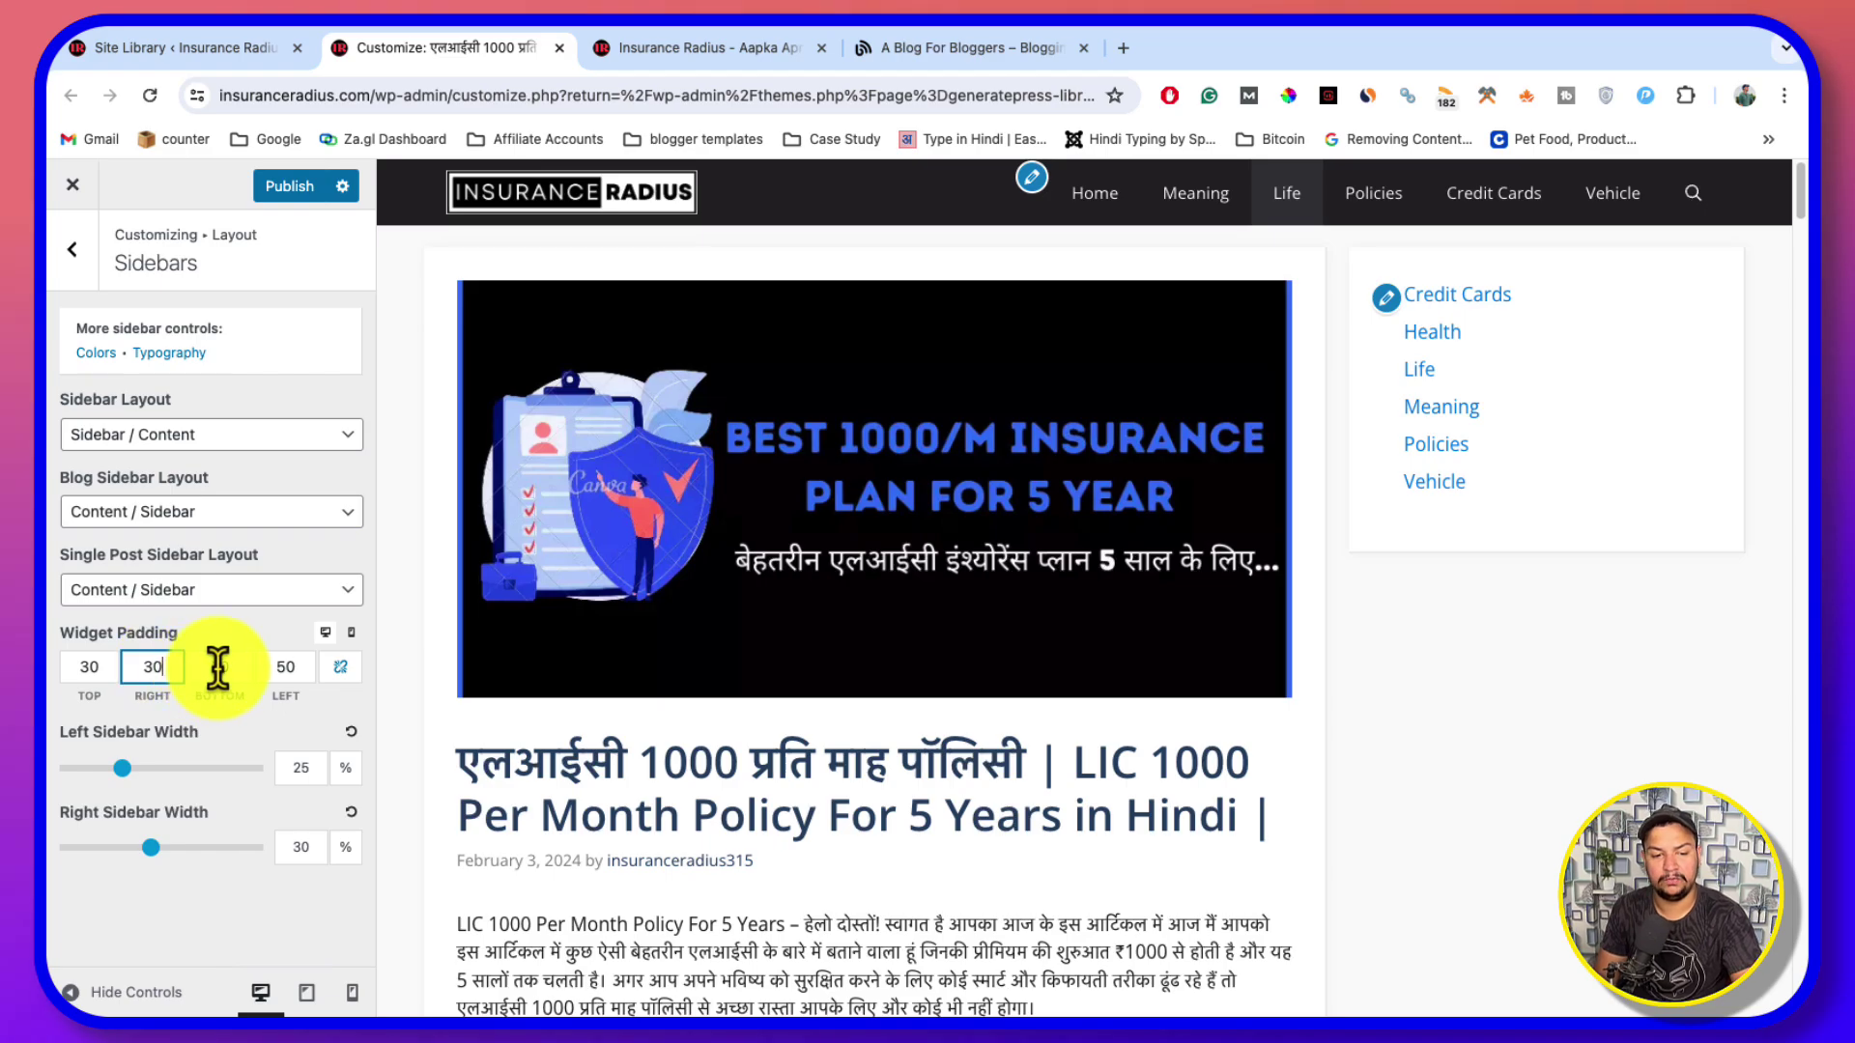
pyautogui.write('30')
pyautogui.click(292, 669)
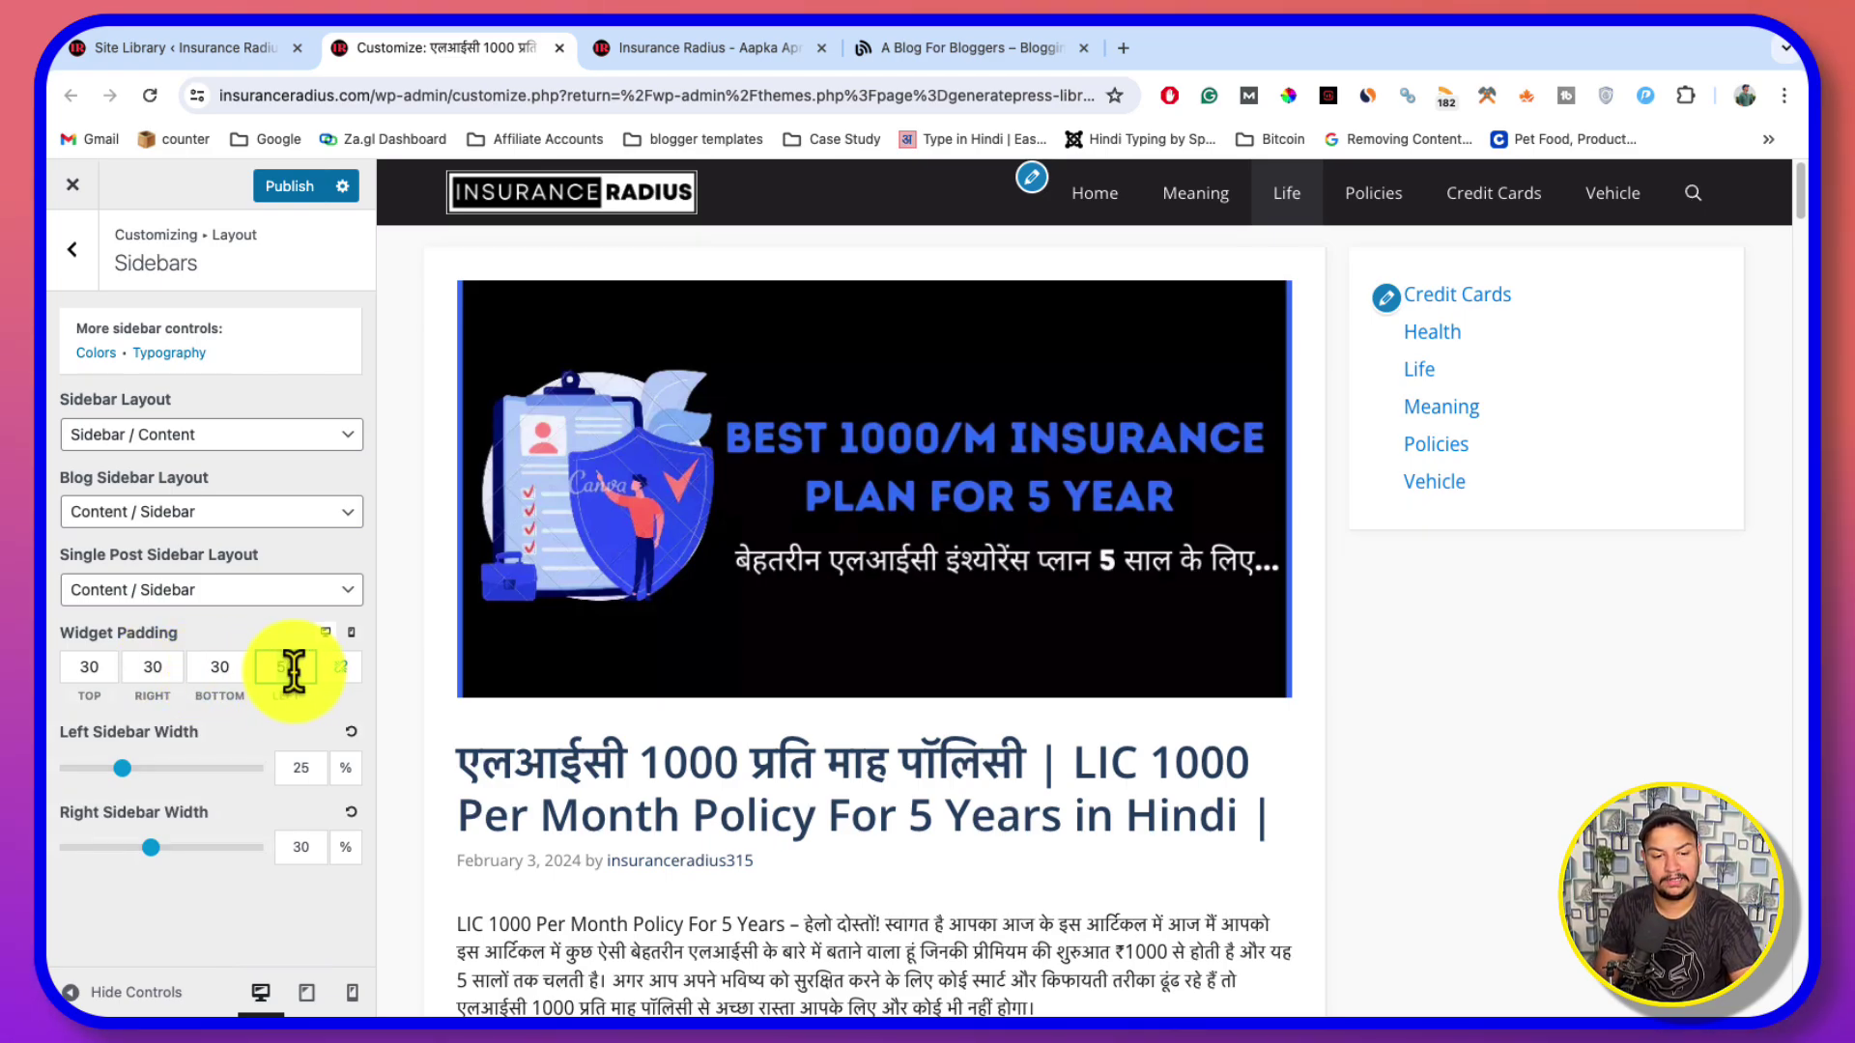
pyautogui.write('30')
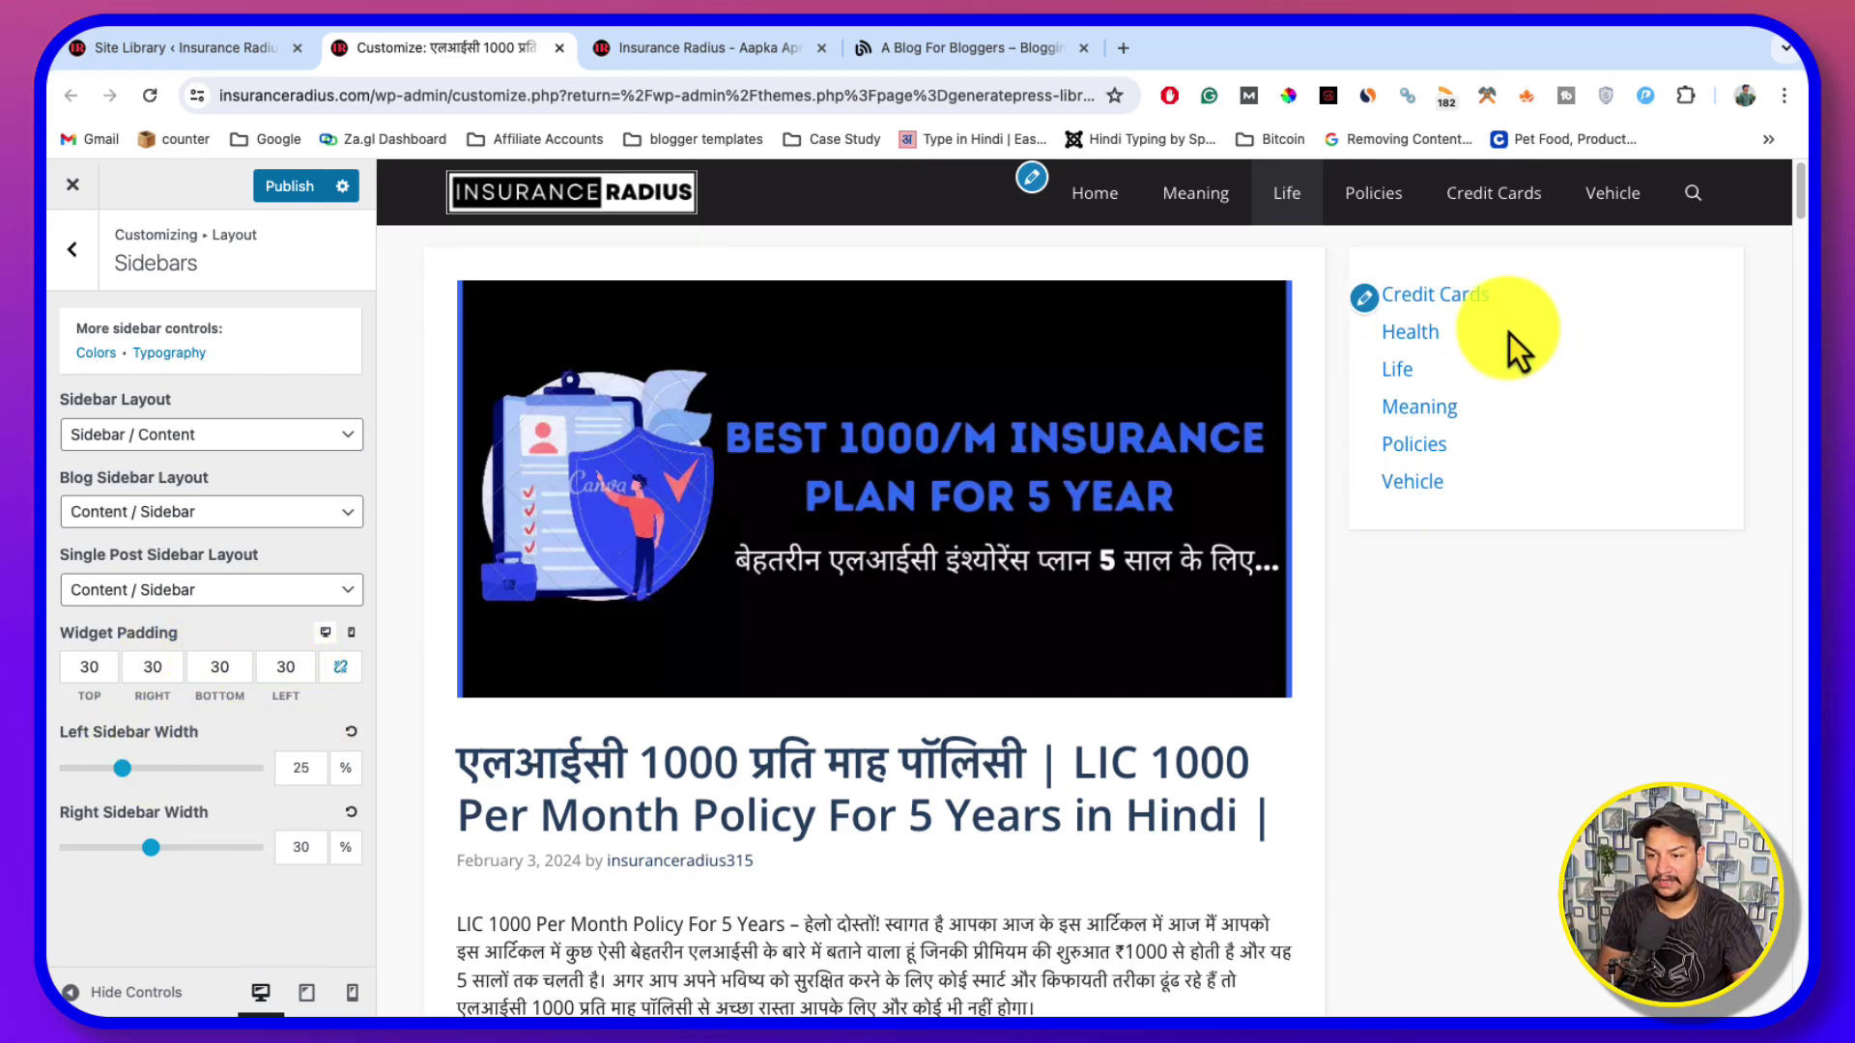
pyautogui.moveTo(1354, 268); pyautogui.dragTo(1523, 513)
pyautogui.click(1573, 394)
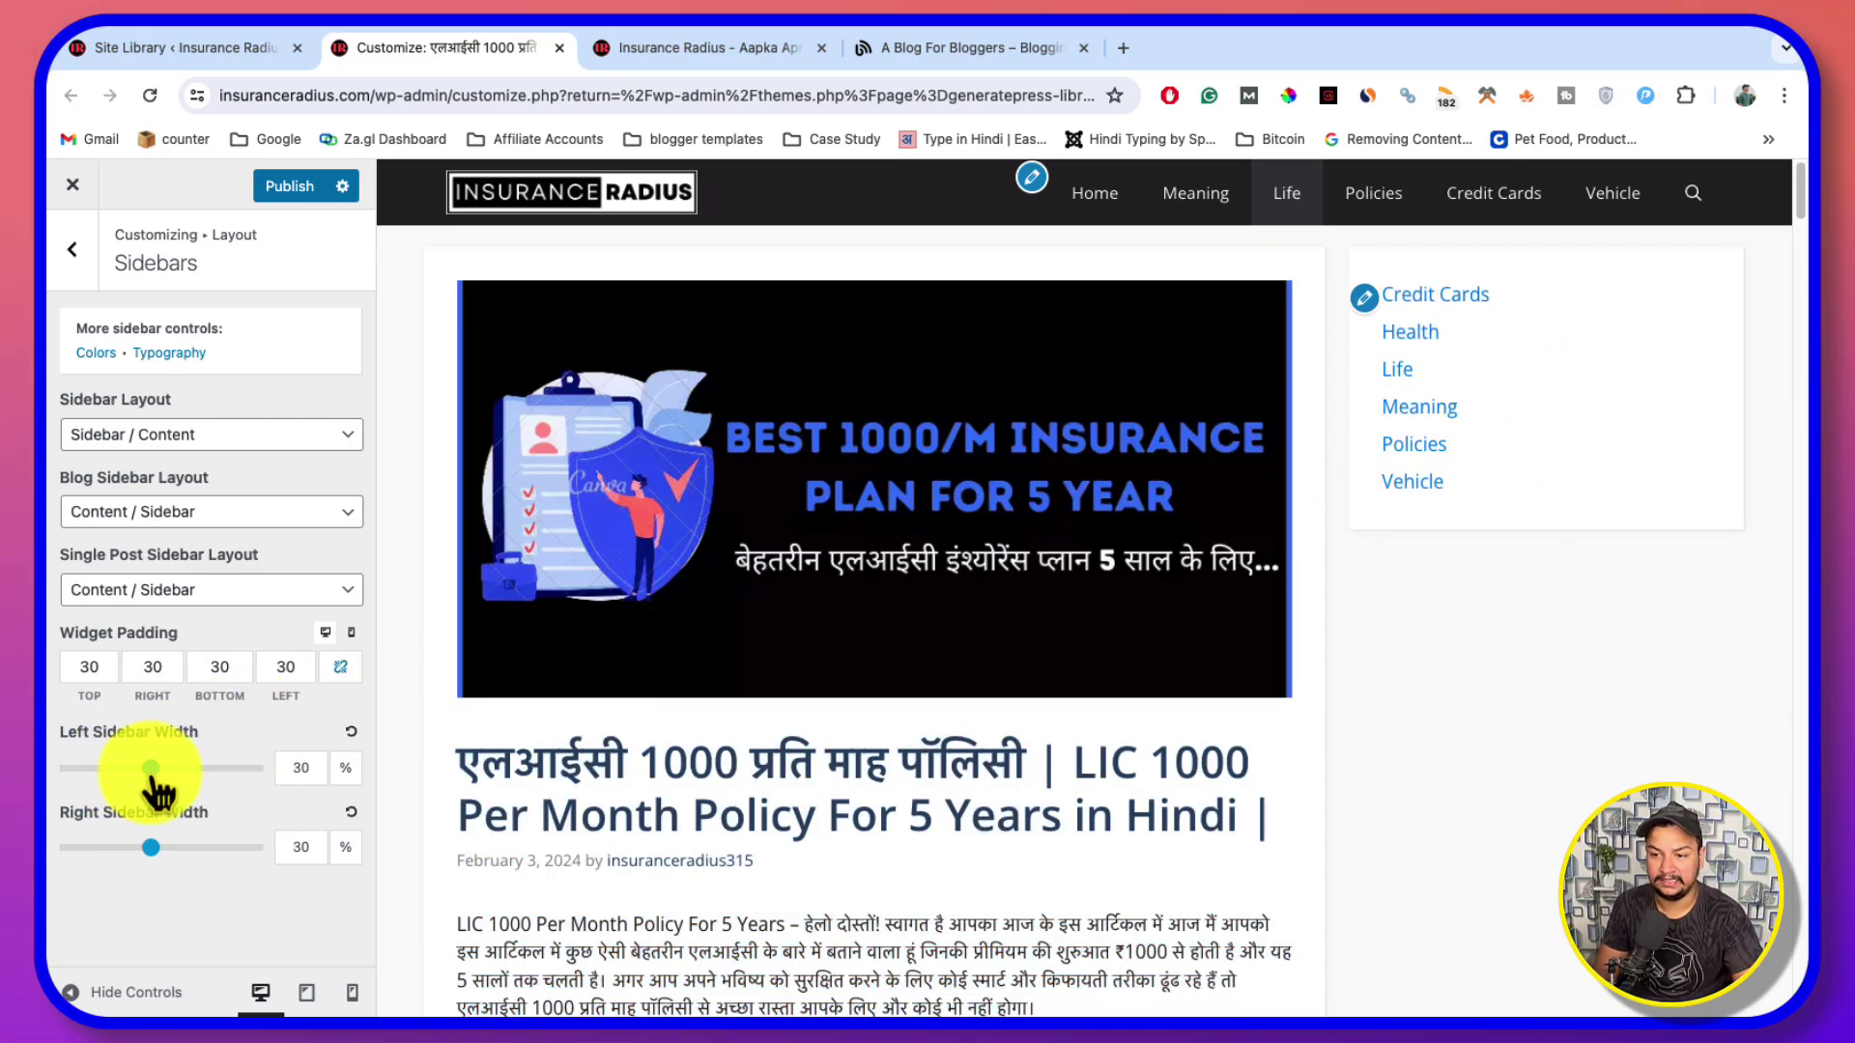
# Set the Left Sidebar Width to 30%, try 20% for the Right Sidebar Width, and reset the right width to 30%
pyautogui.moveTo(153, 863); pyautogui.dragTo(104, 816)
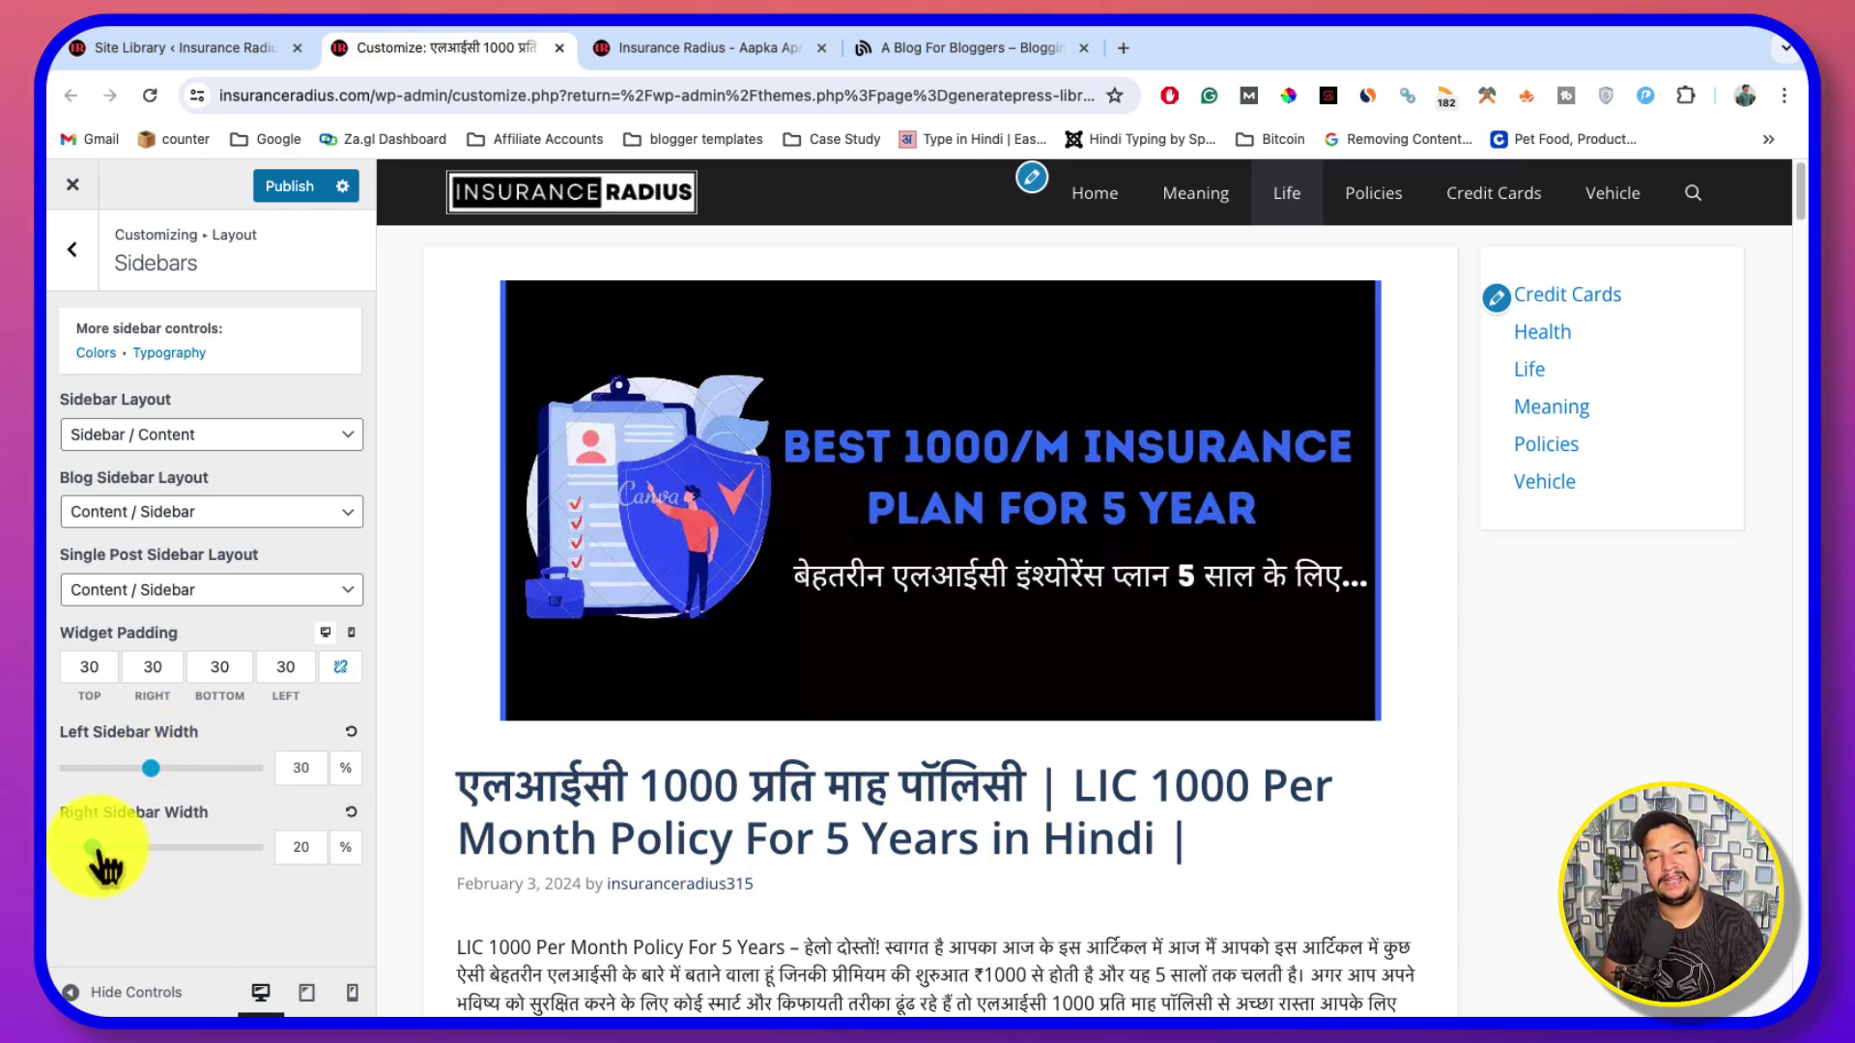
pyautogui.moveTo(96, 860)
pyautogui.mouseDown()
pyautogui.moveTo(236, 857)
pyautogui.moveTo(68, 864)
pyautogui.moveTo(199, 858)
pyautogui.moveTo(122, 850)
pyautogui.mouseUp()
pyautogui.click(354, 814)
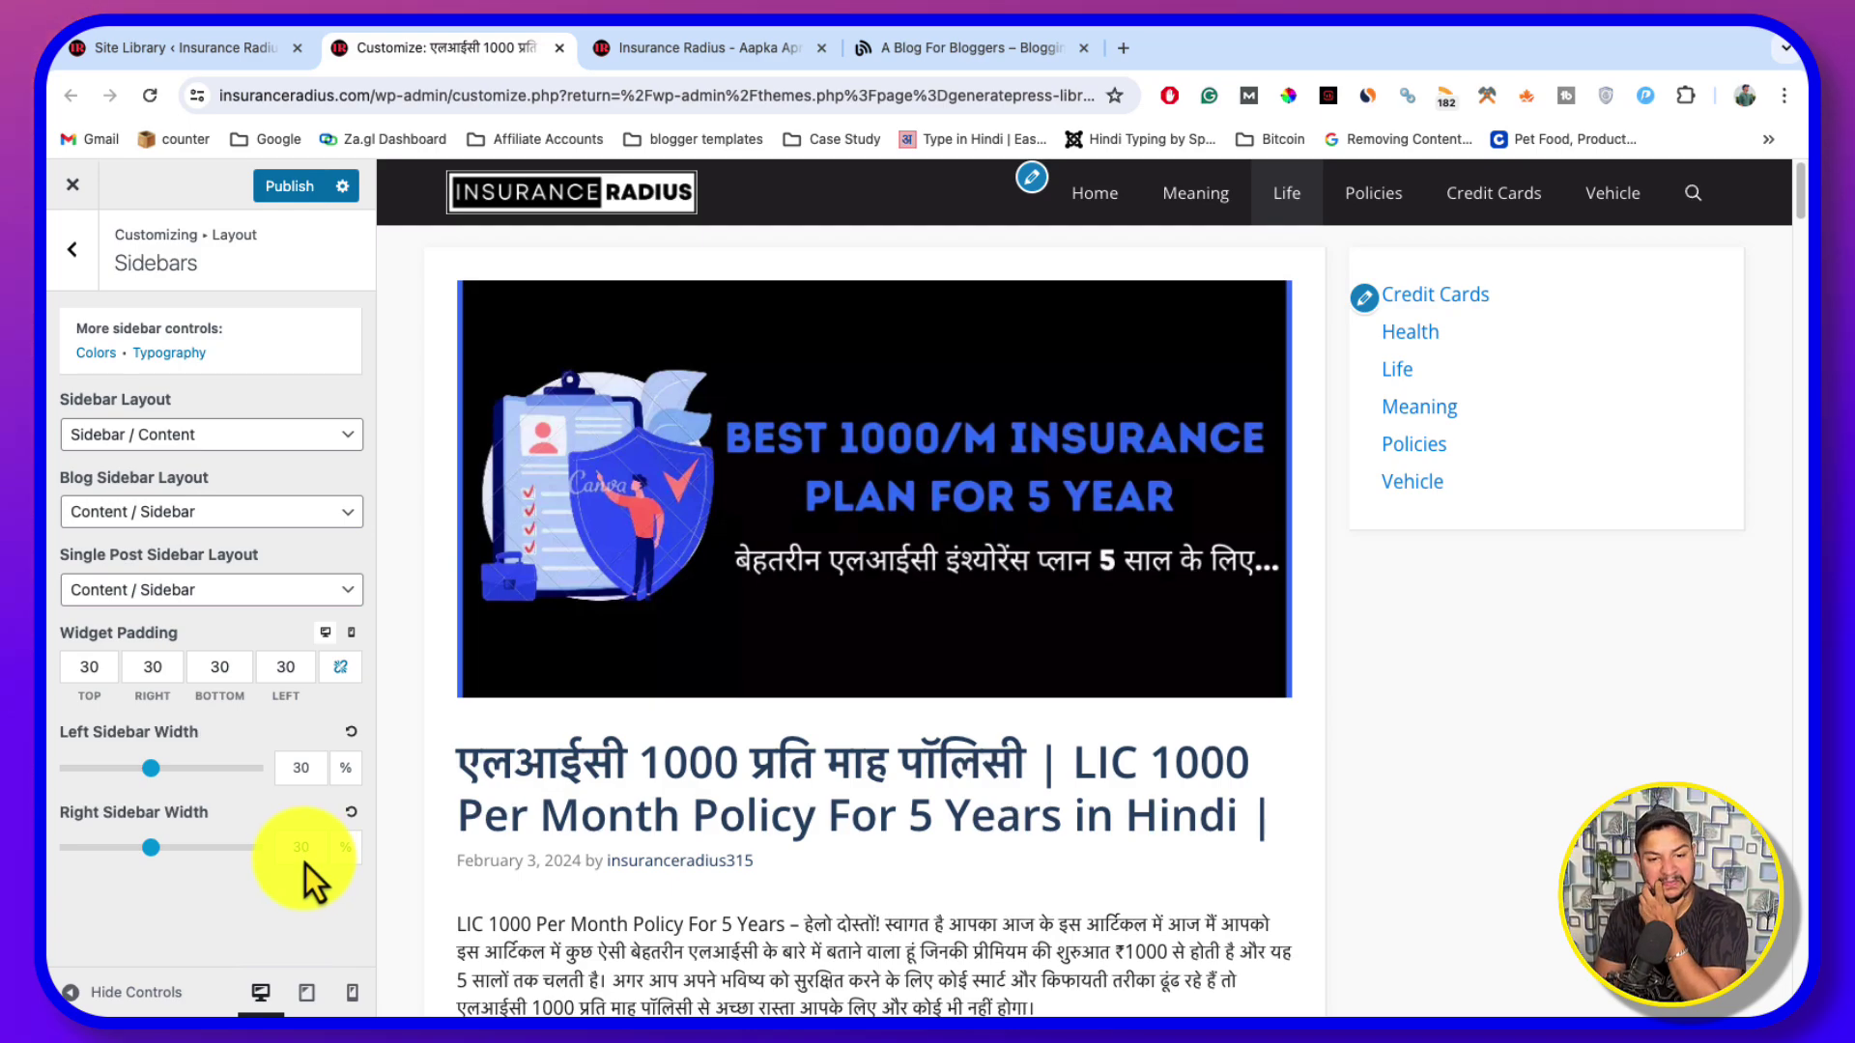
# Open the Blog layout settings and load the Meaning category archive in the preview
pyautogui.click(72, 254)
pyautogui.click(166, 623)
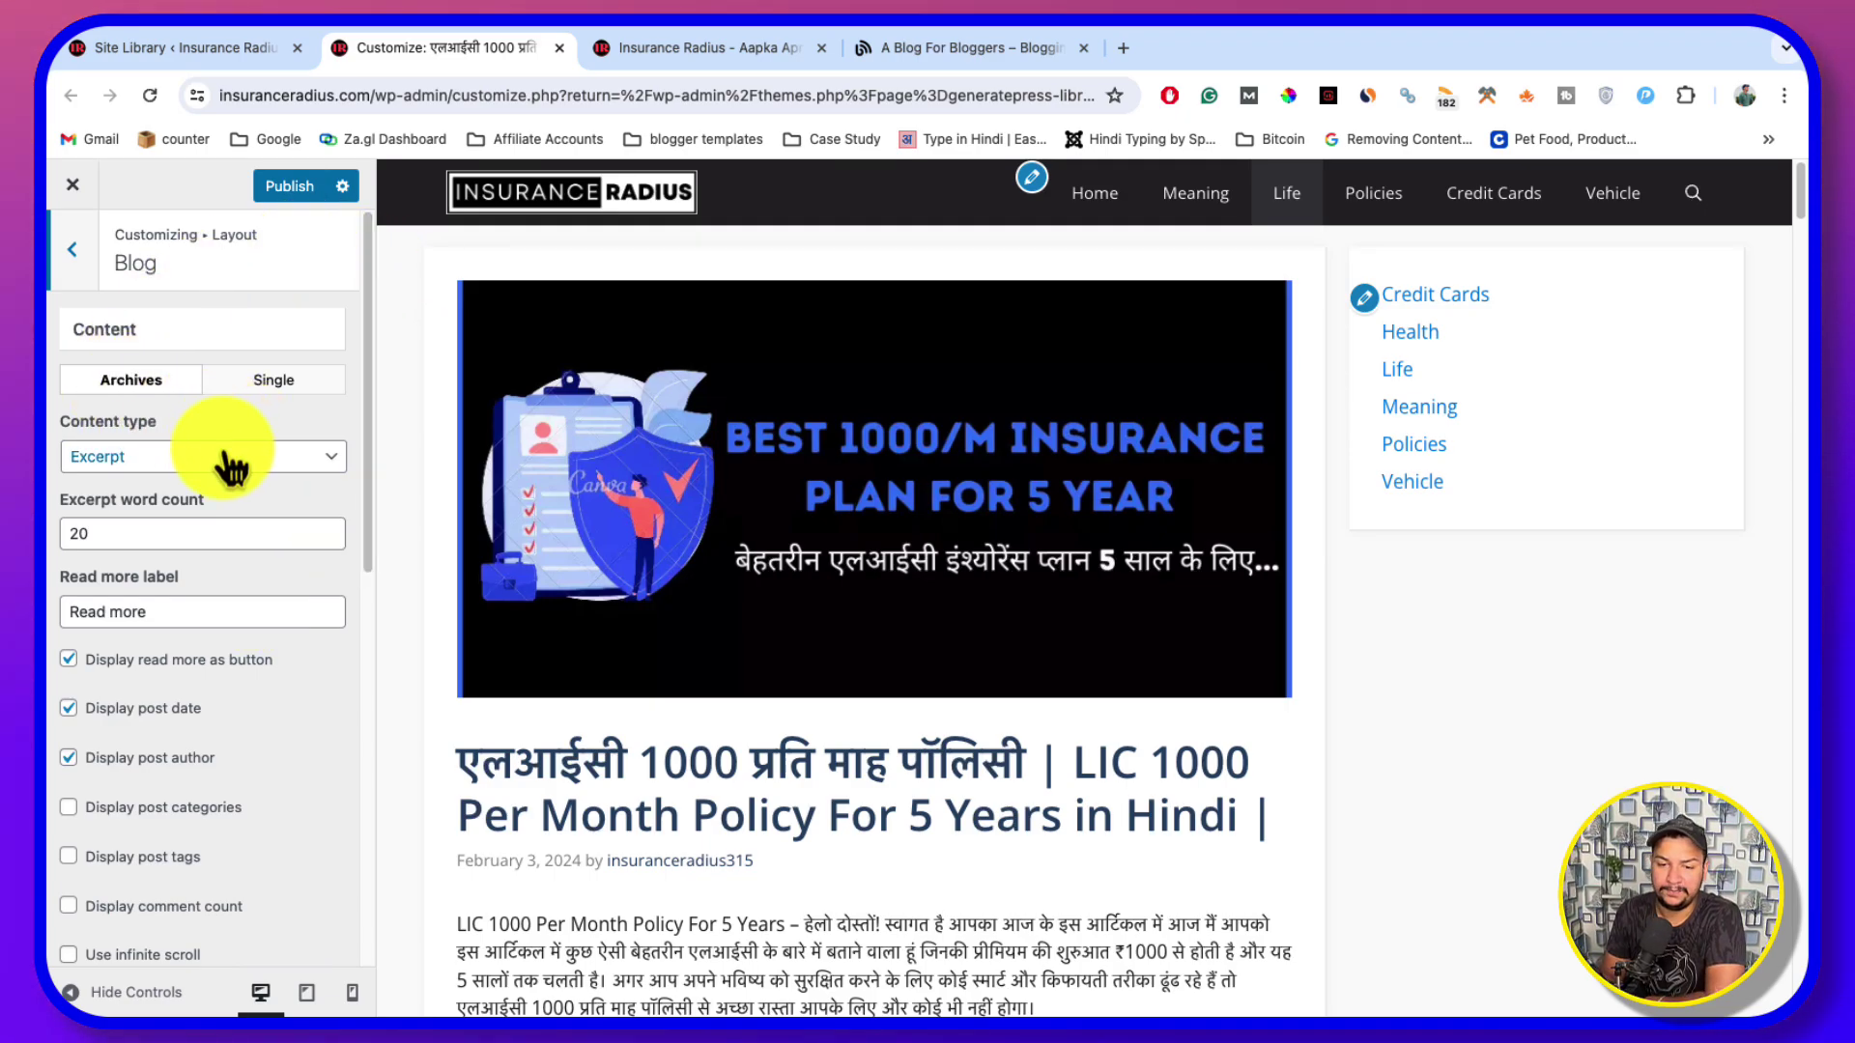
pyautogui.scroll(-4, 812, 454)
pyautogui.scroll(4, 831, 507)
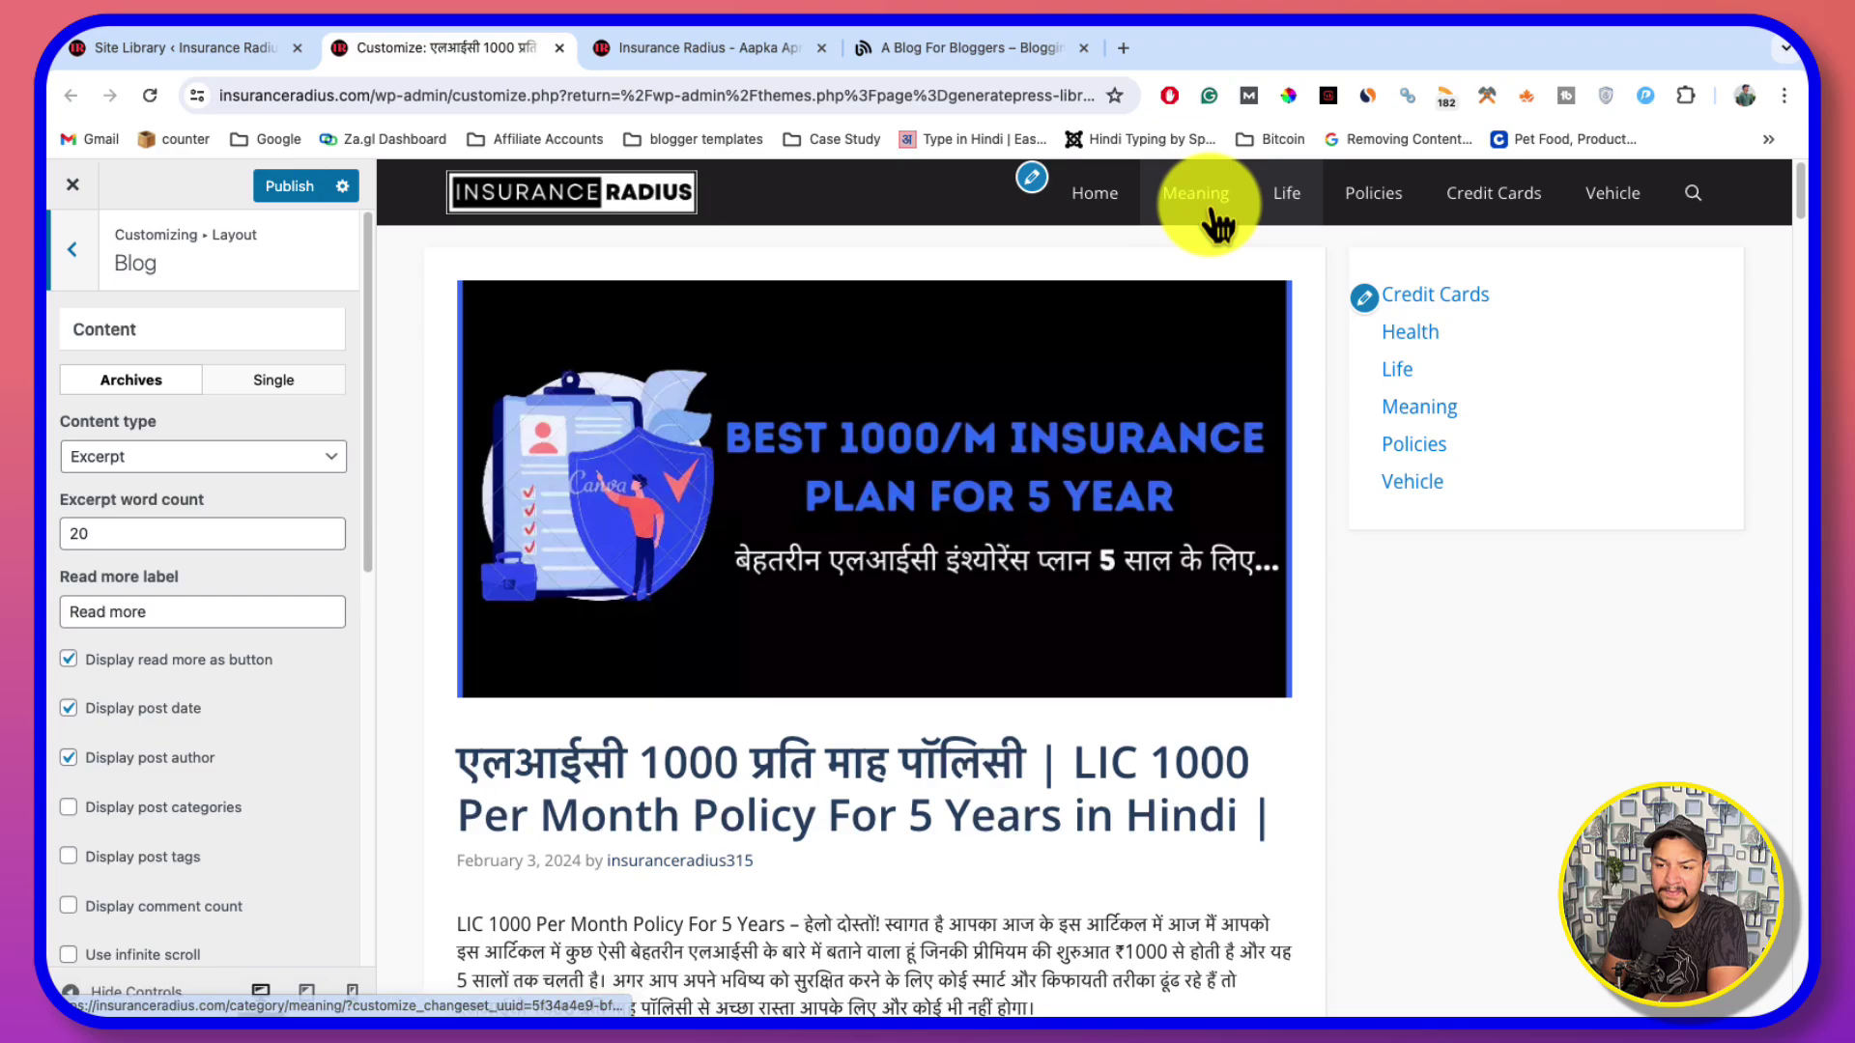
pyautogui.click(1210, 210)
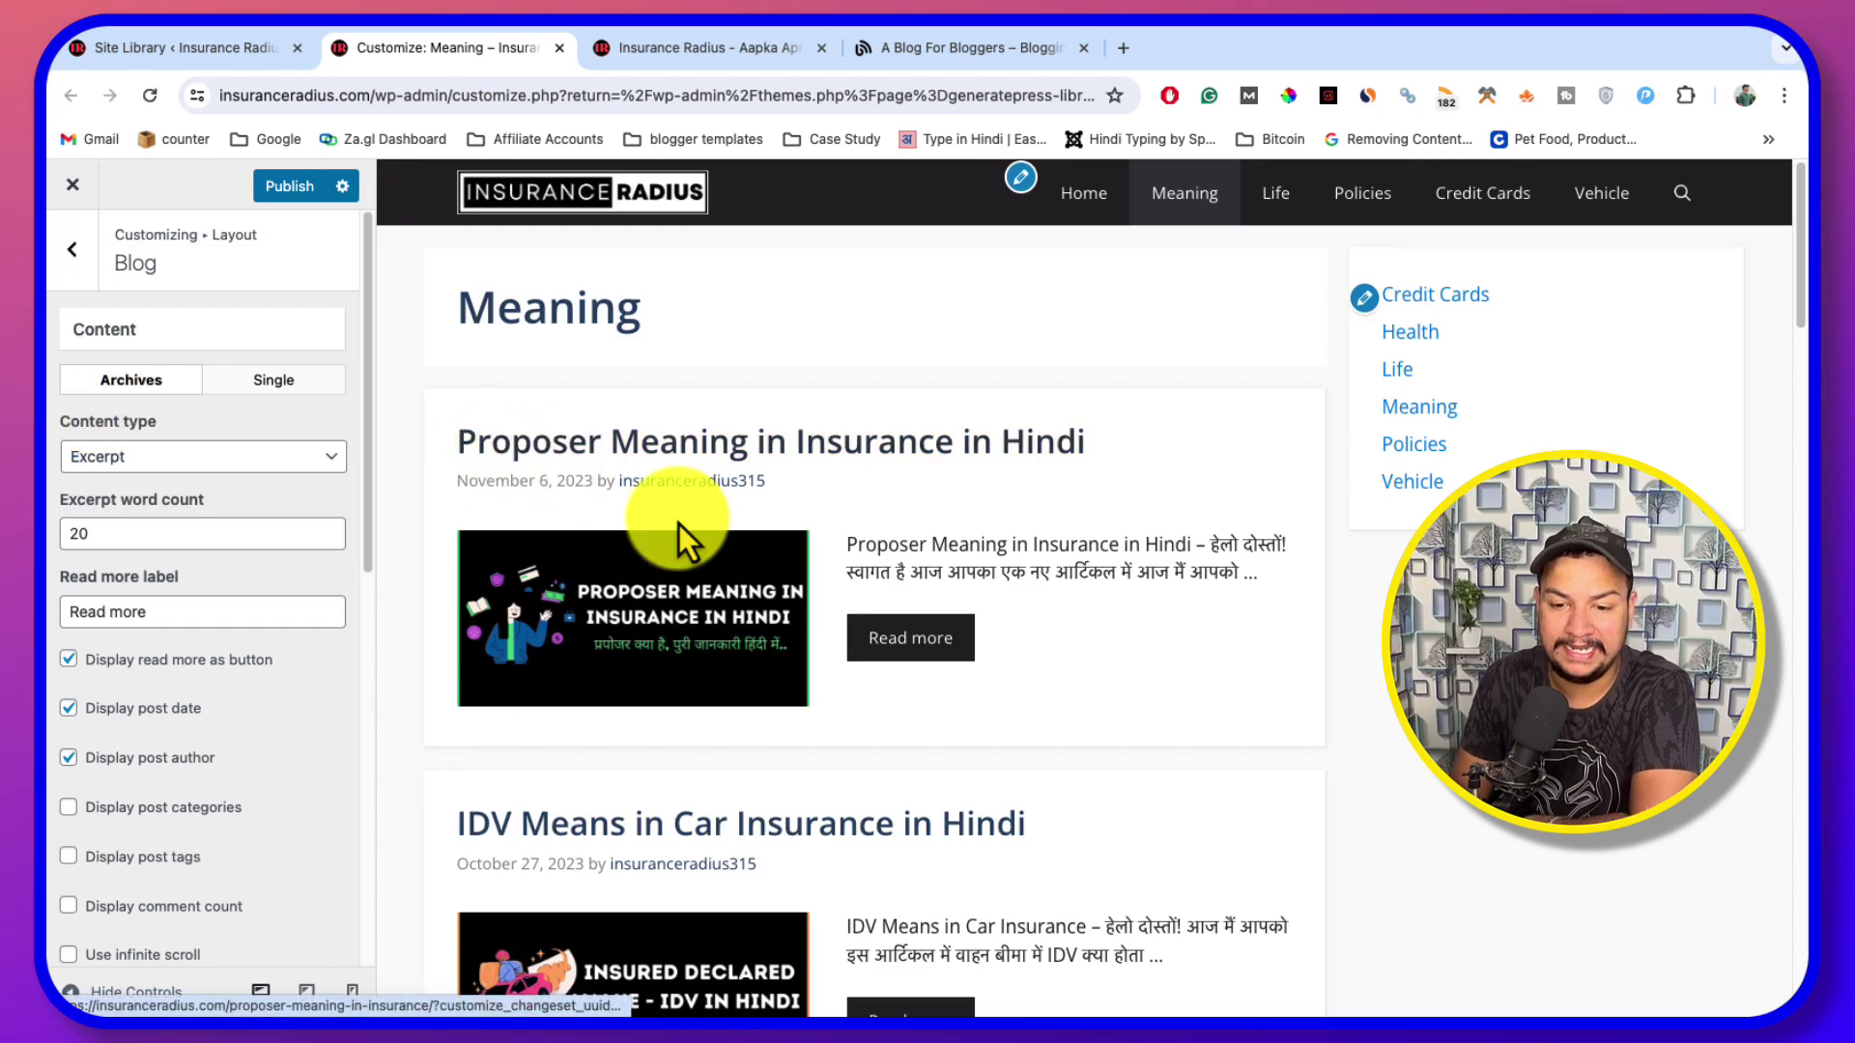
# Review the archive Content type options, keep Excerpt, and examine the post excerpts in the Meaning archive
pyautogui.moveTo(850, 543); pyautogui.dragTo(1262, 591)
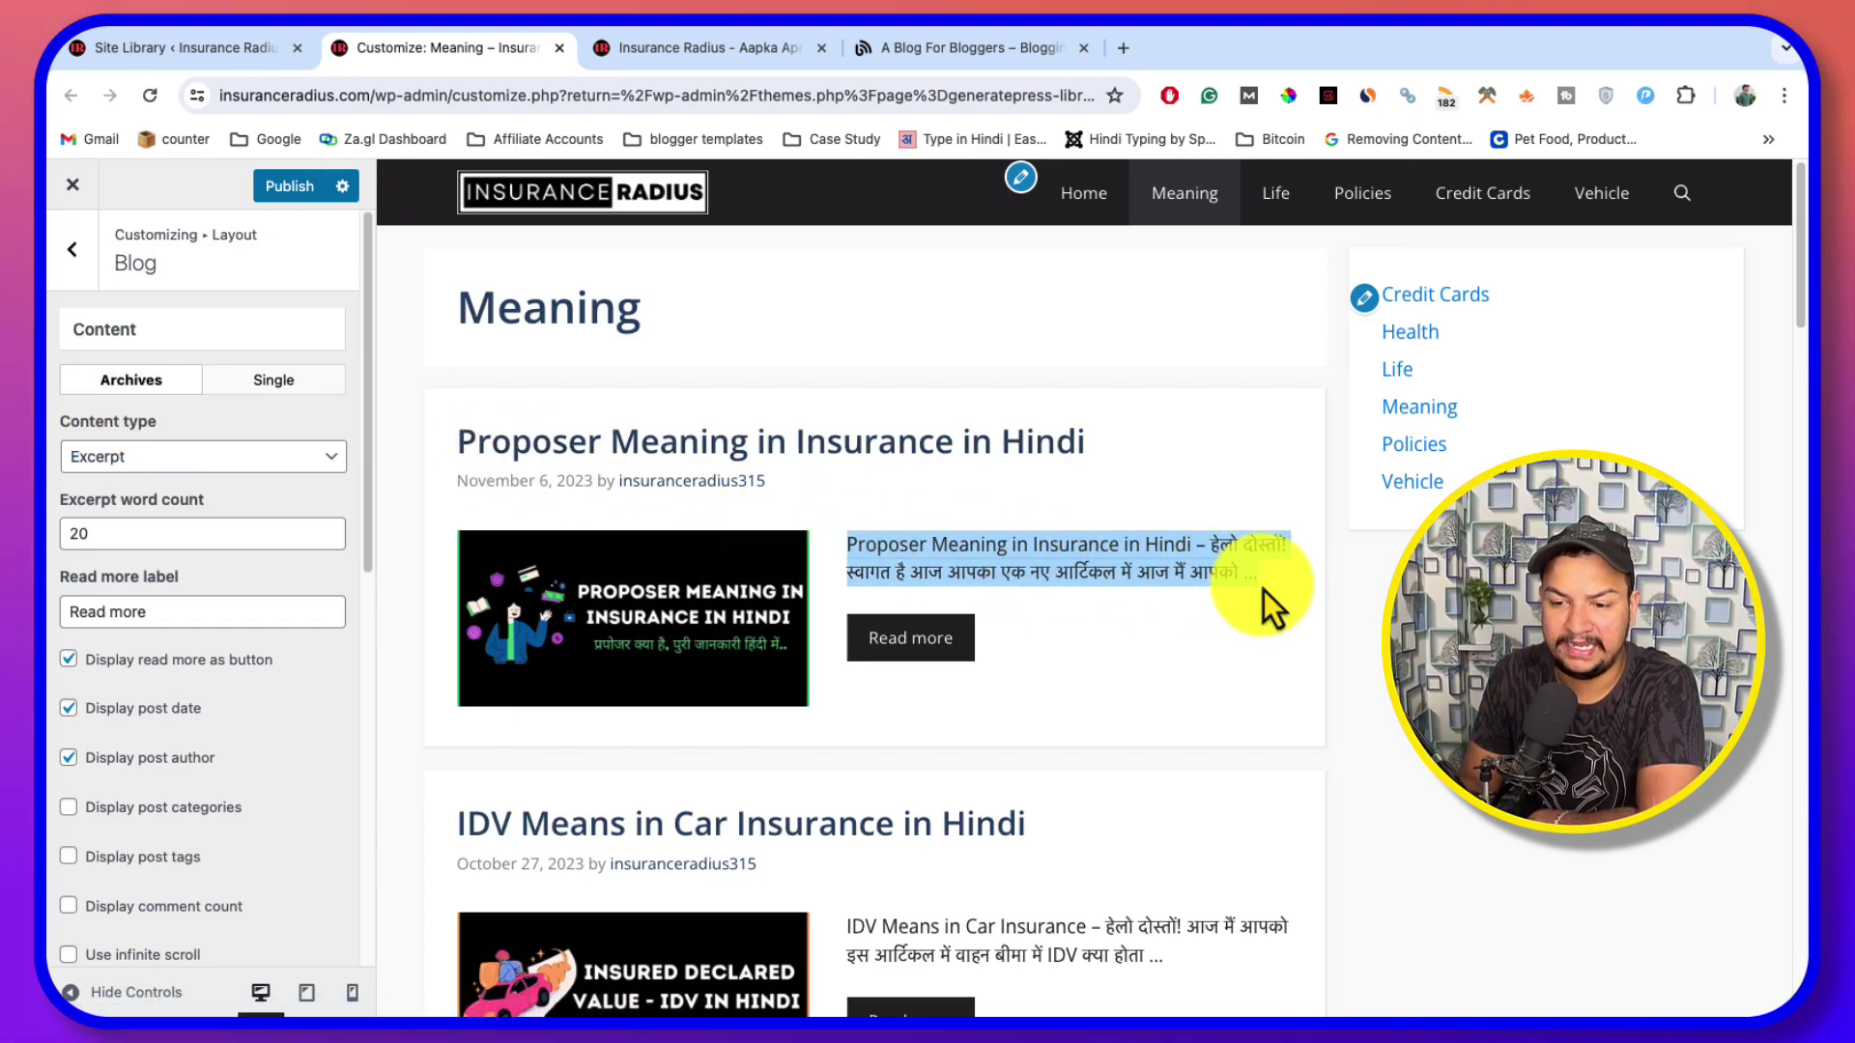
pyautogui.click(1262, 591)
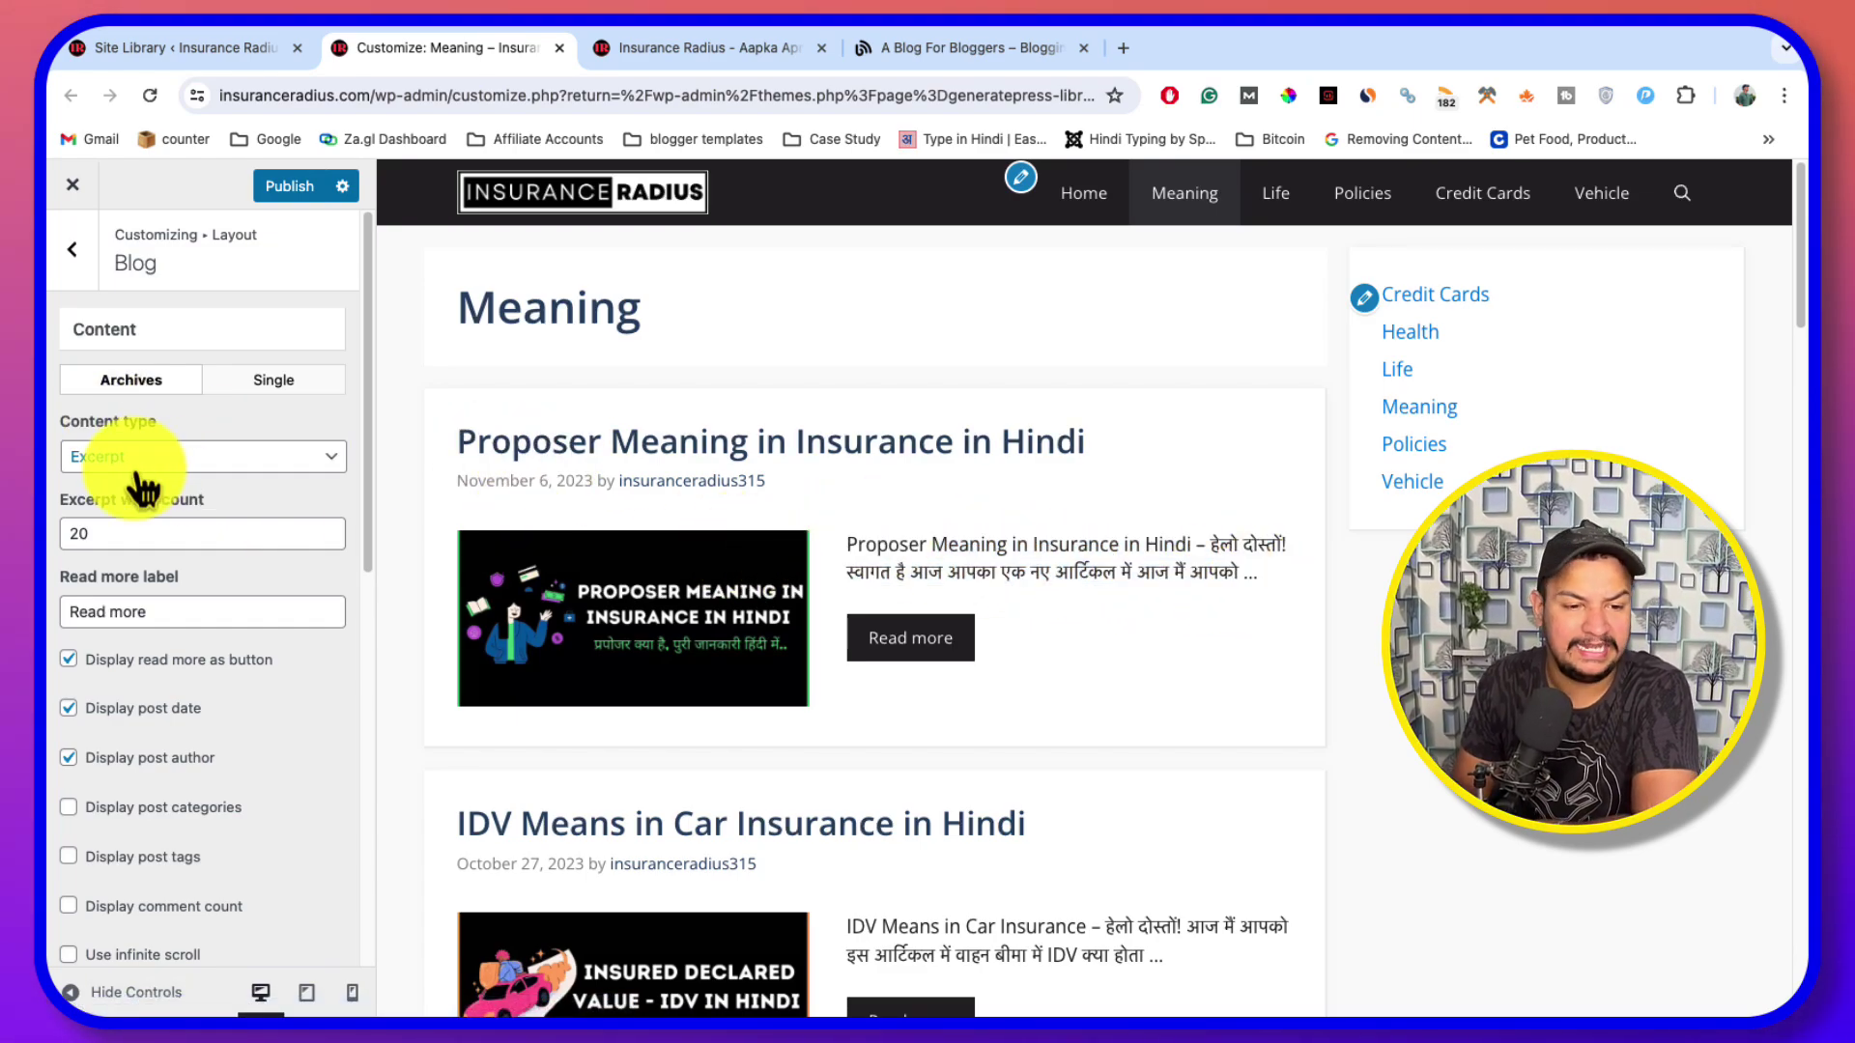
pyautogui.click(189, 459)
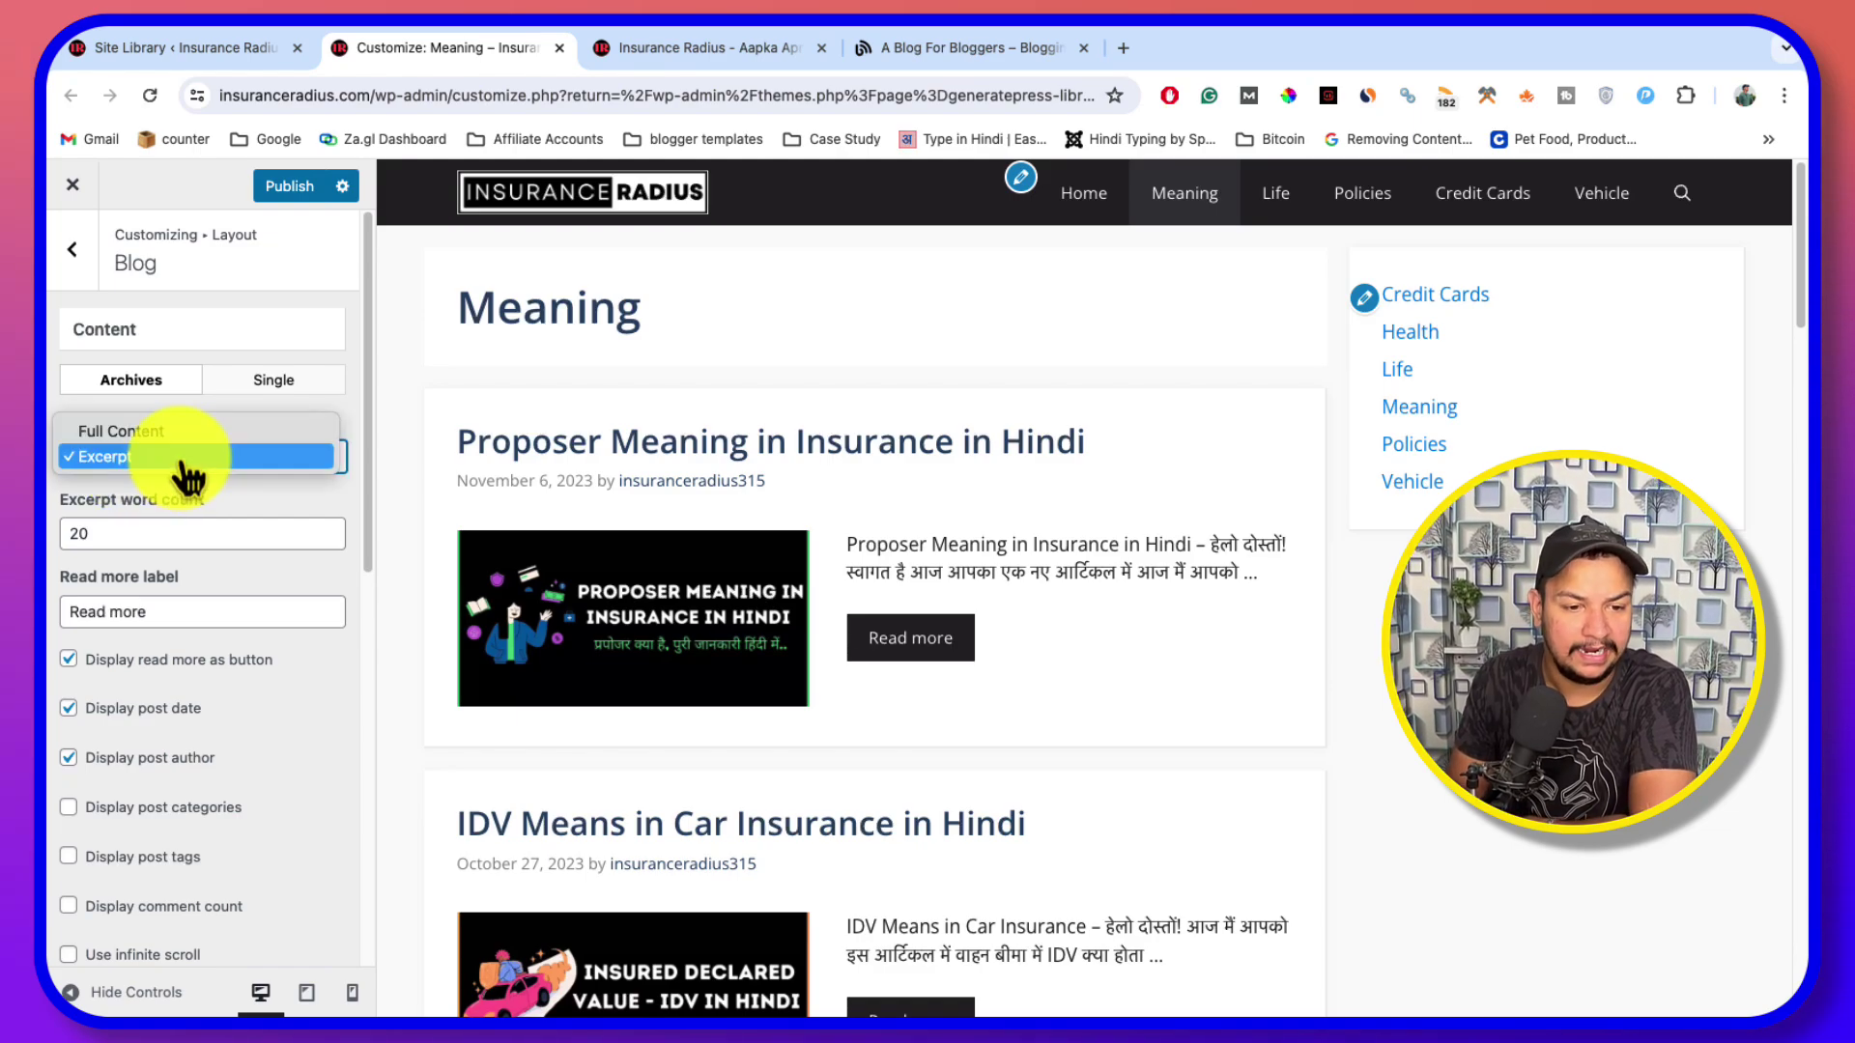
pyautogui.click(162, 464)
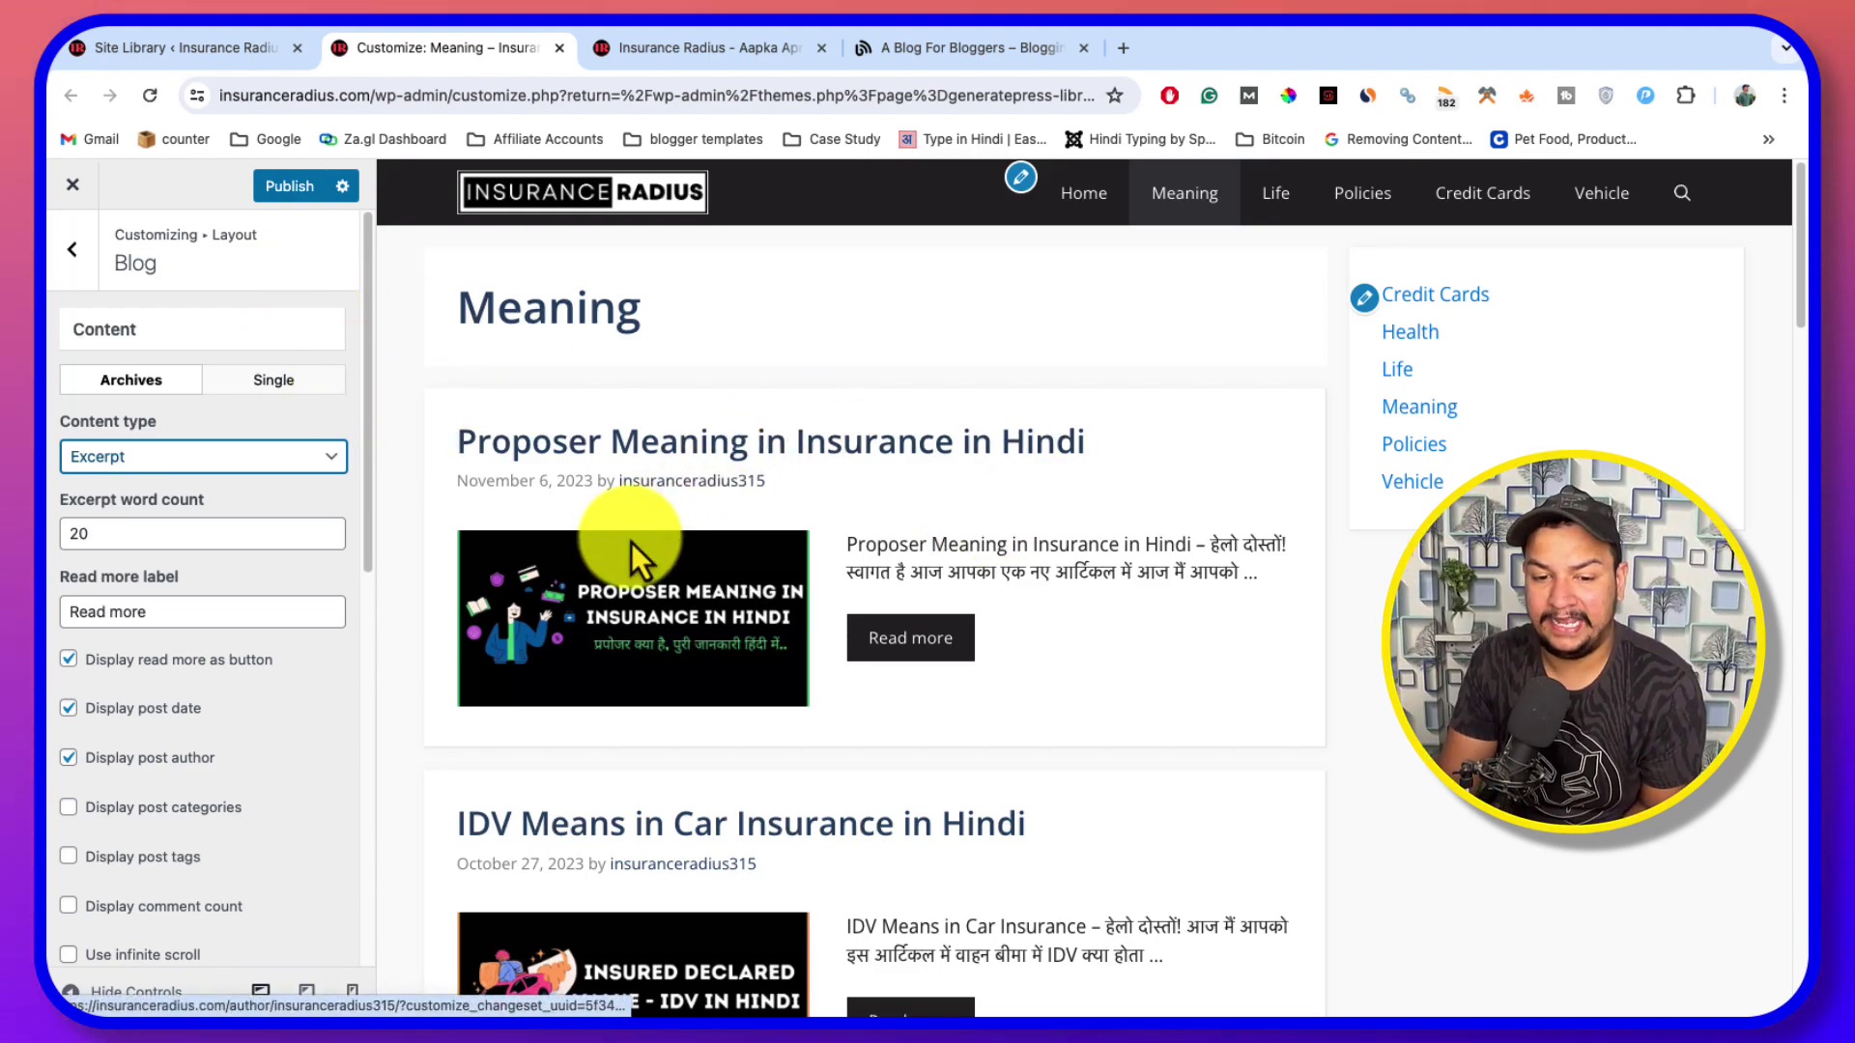
pyautogui.moveTo(848, 534); pyautogui.dragTo(1203, 593)
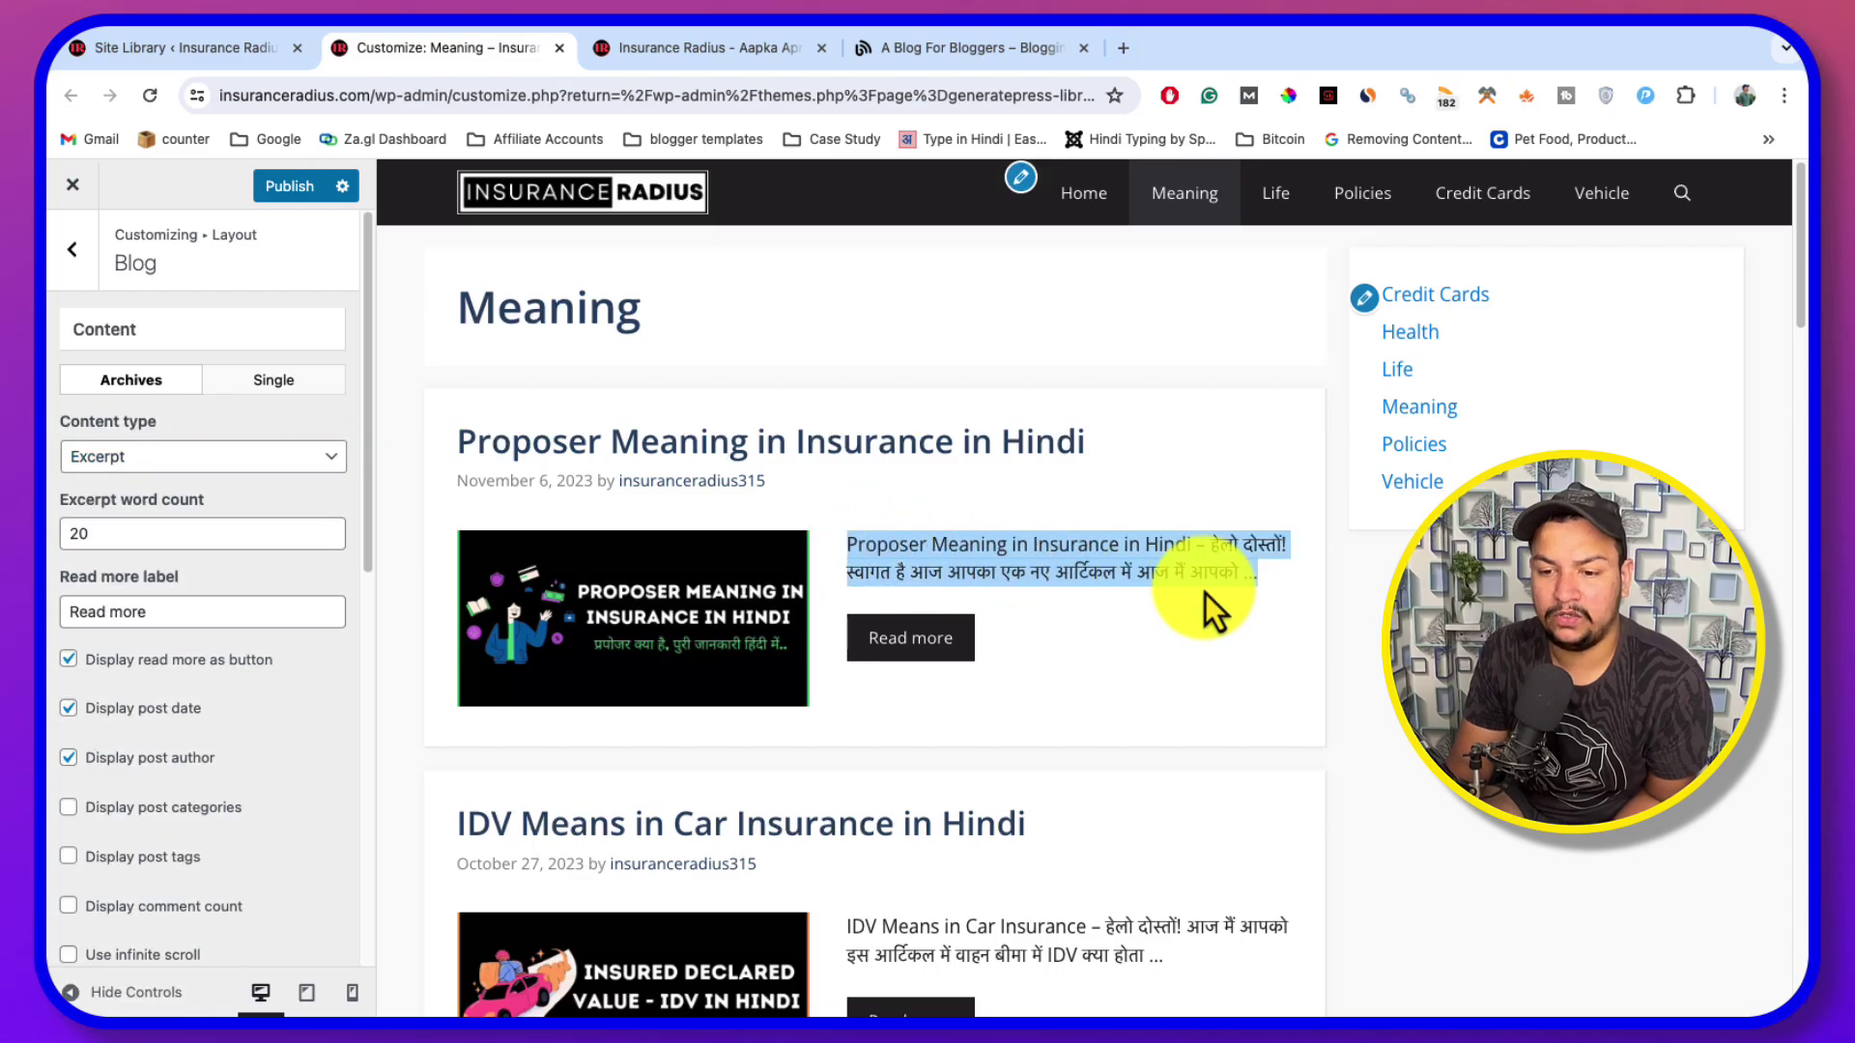
pyautogui.click(1026, 572)
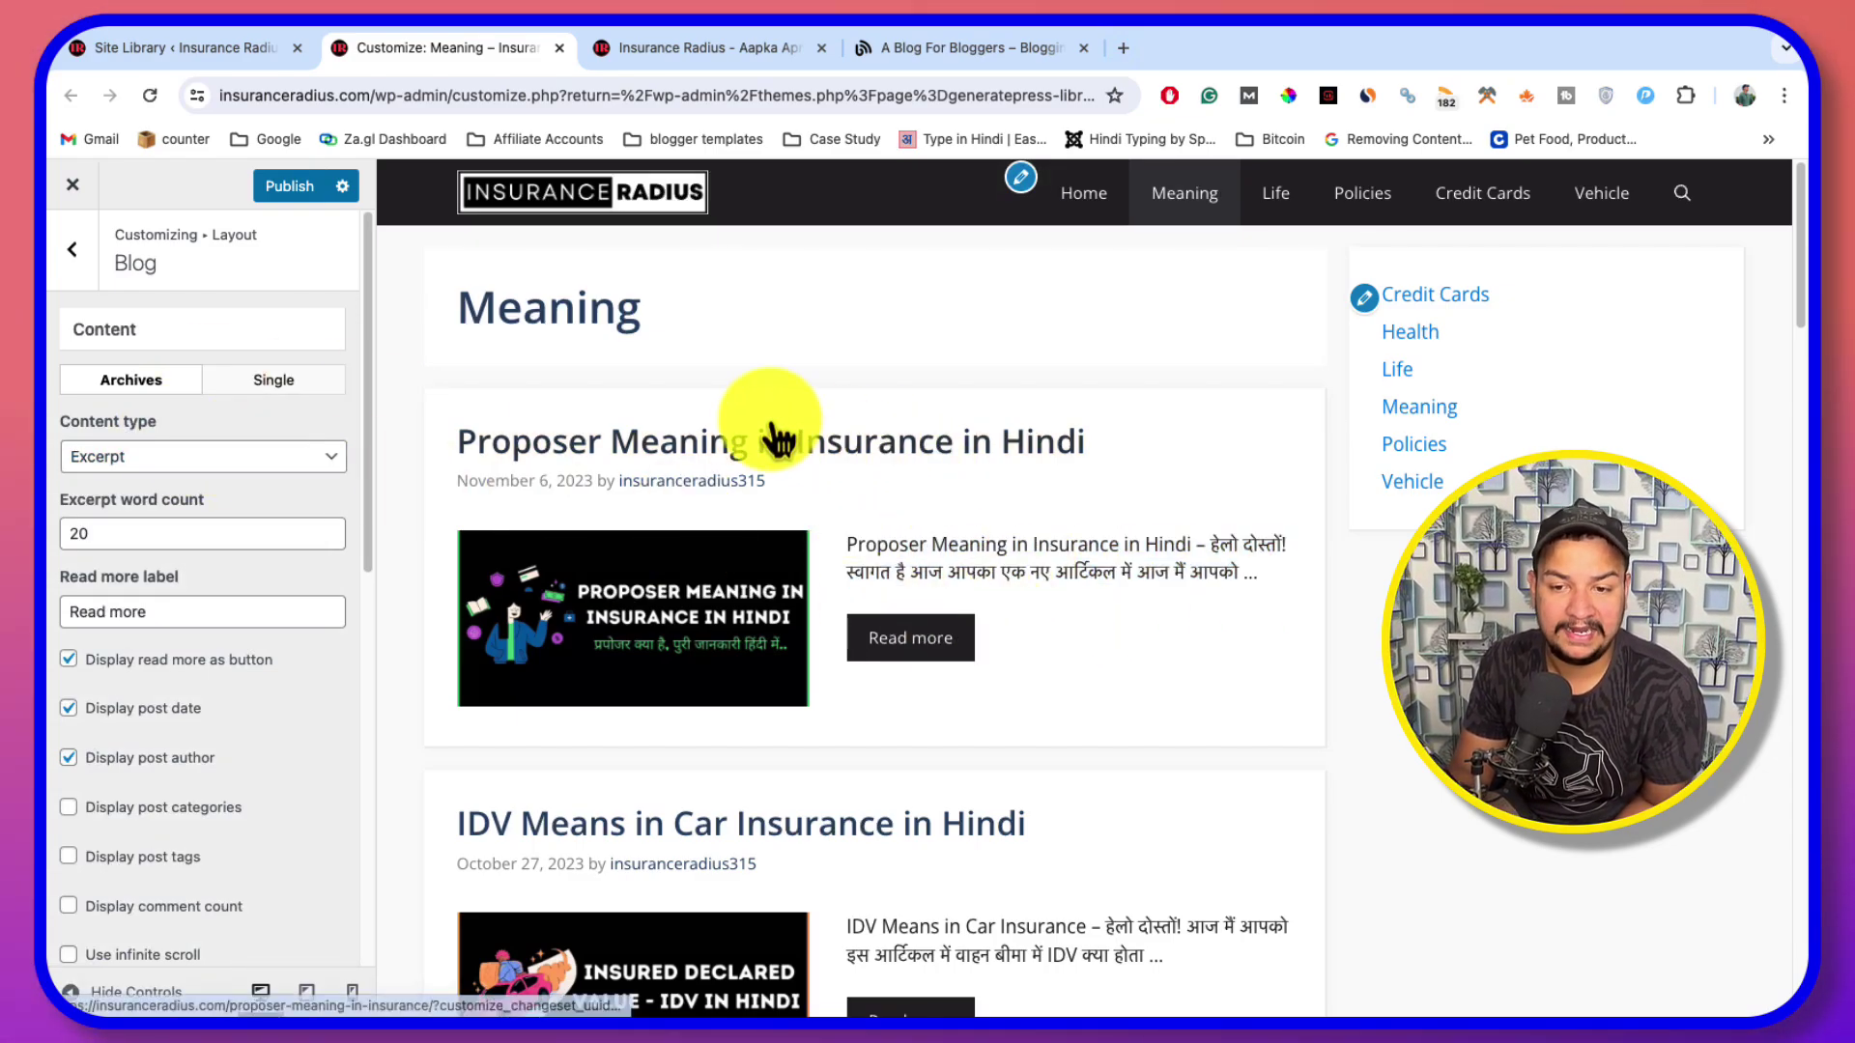
pyautogui.scroll(-15, 761, 533)
pyautogui.scroll(15, 766, 489)
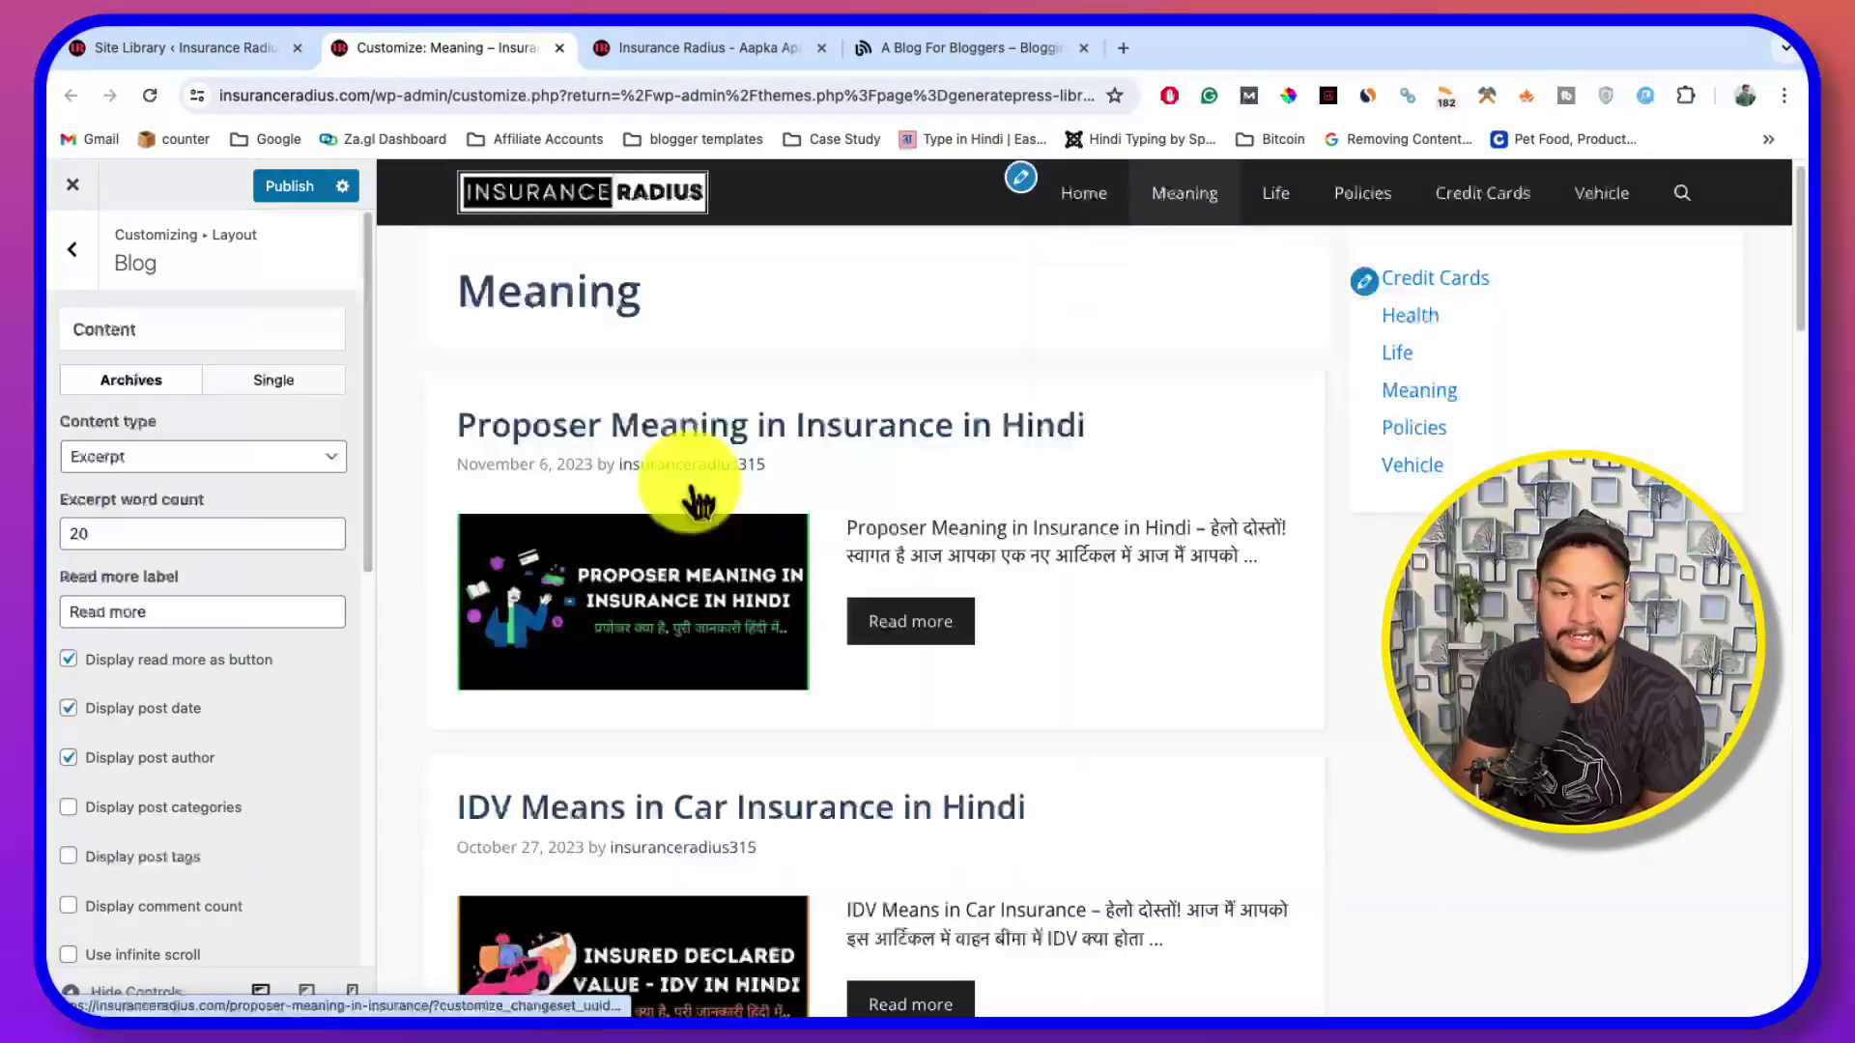
# Try Full Content as the archive Content type, examine the Meaning archive with it, and restore Excerpt
pyautogui.click(188, 473)
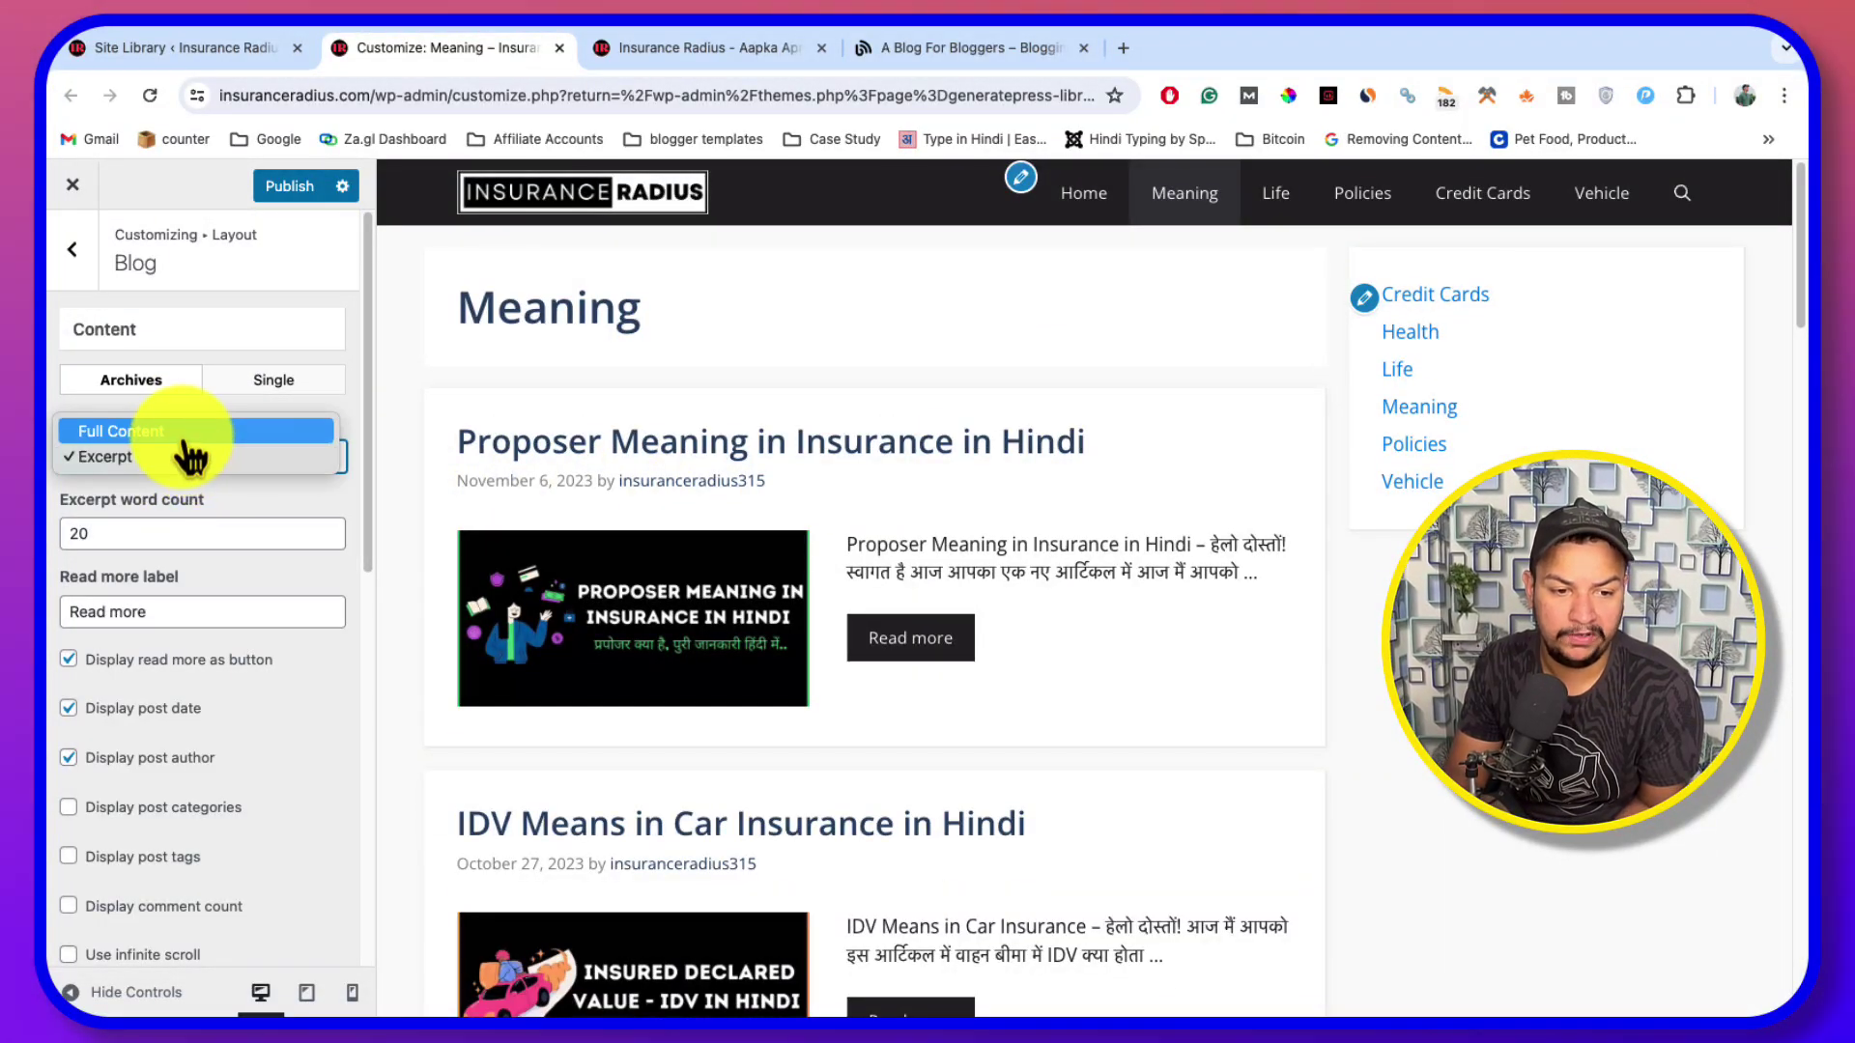
pyautogui.click(194, 437)
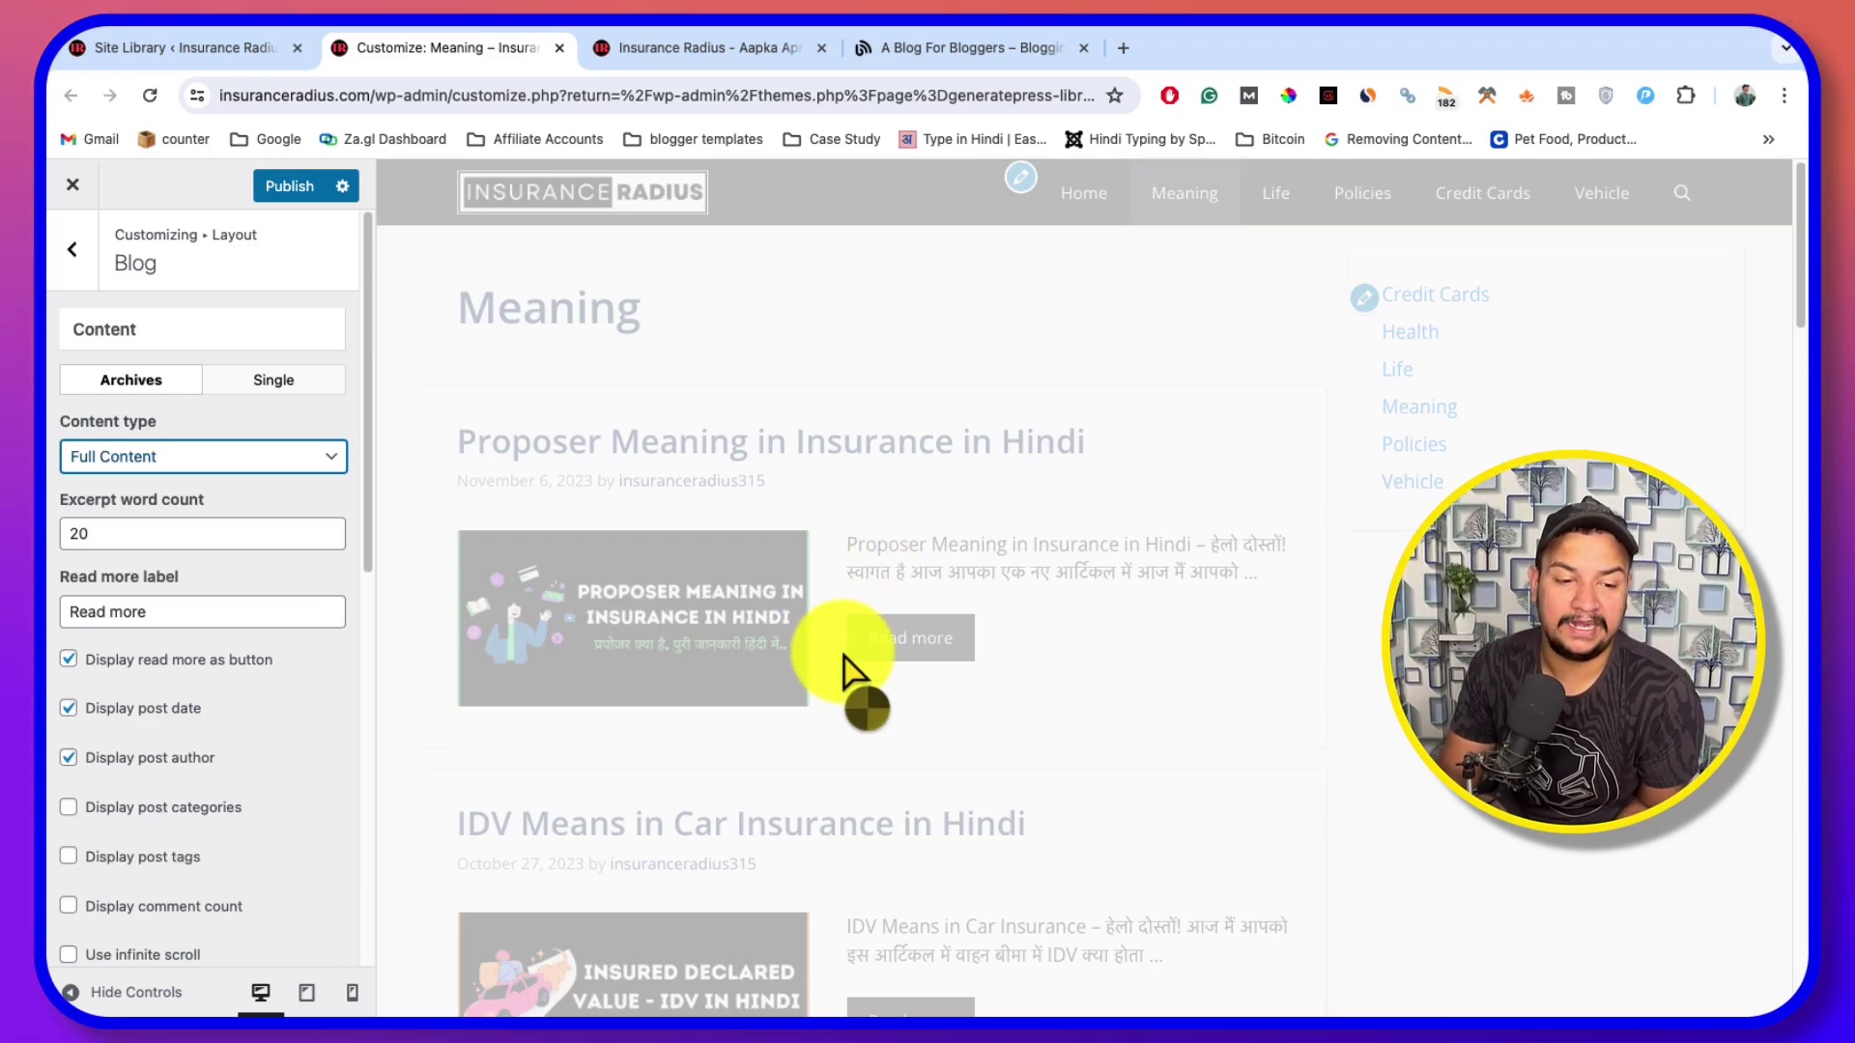
pyautogui.scroll(-10, 882, 558)
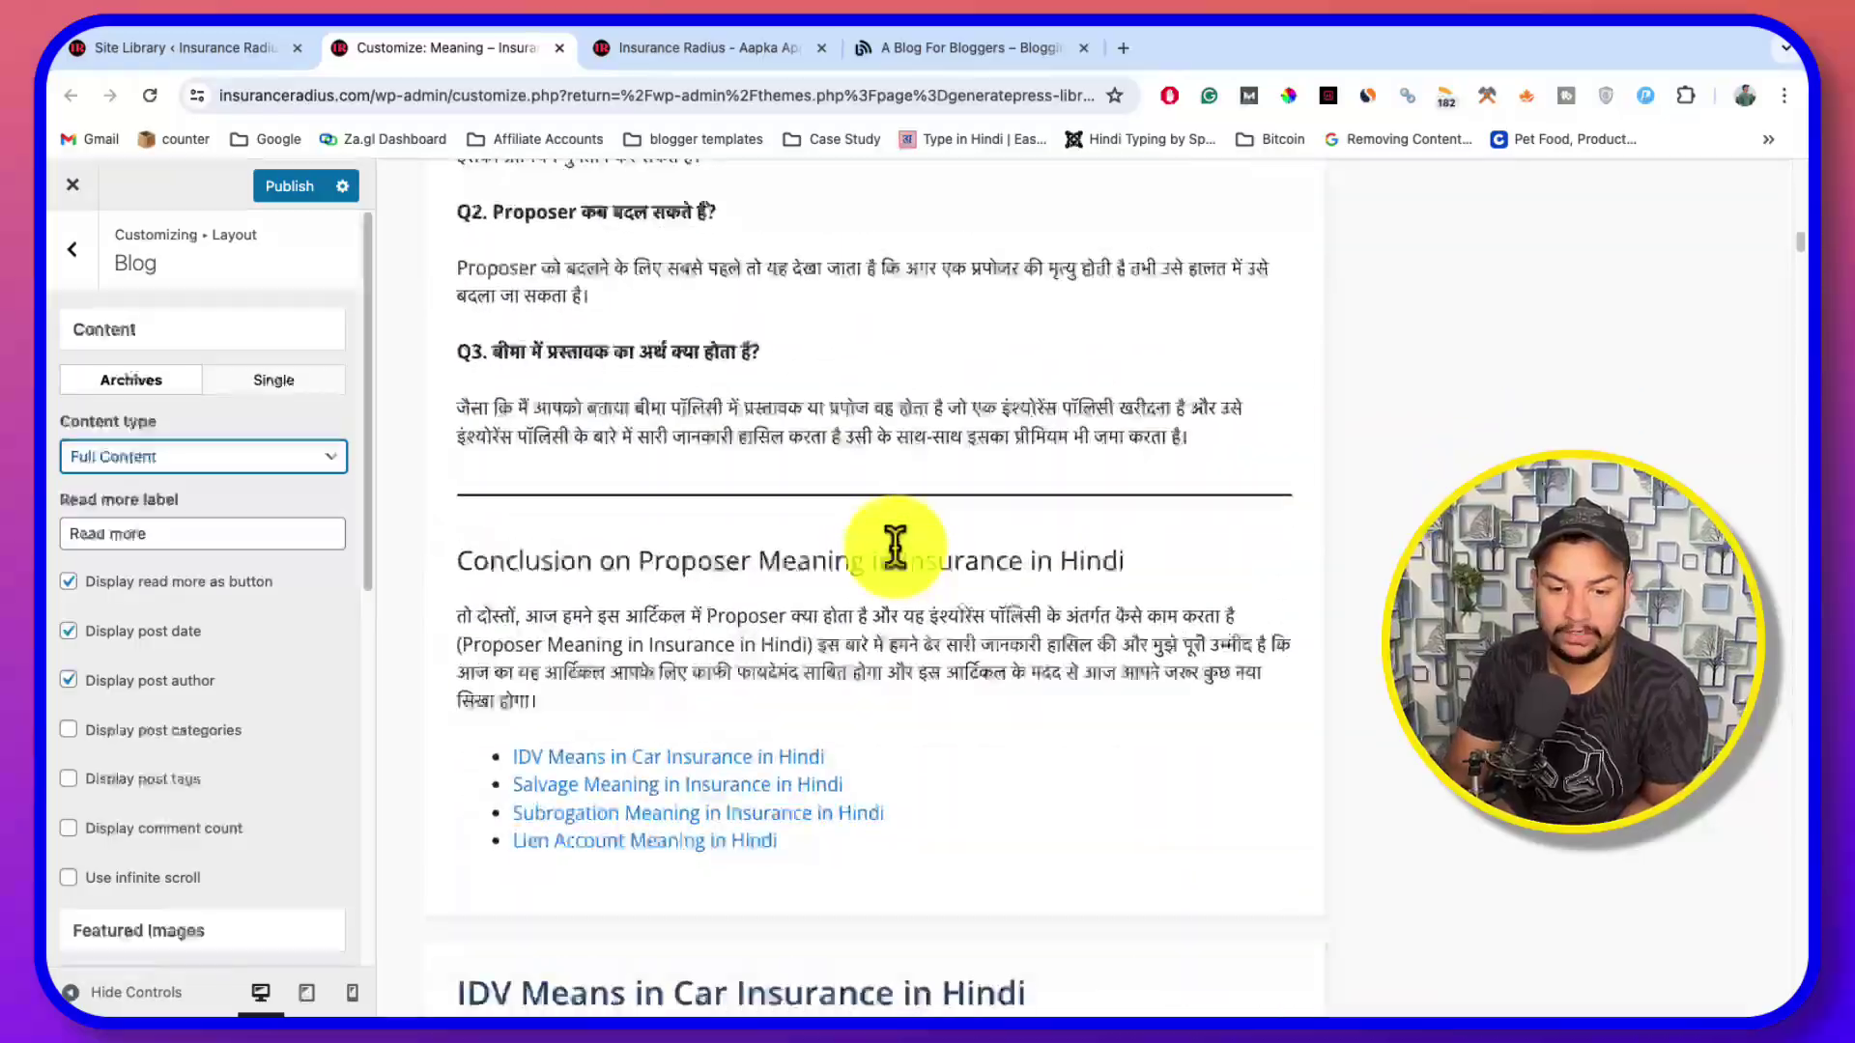
pyautogui.scroll(-20, 894, 546)
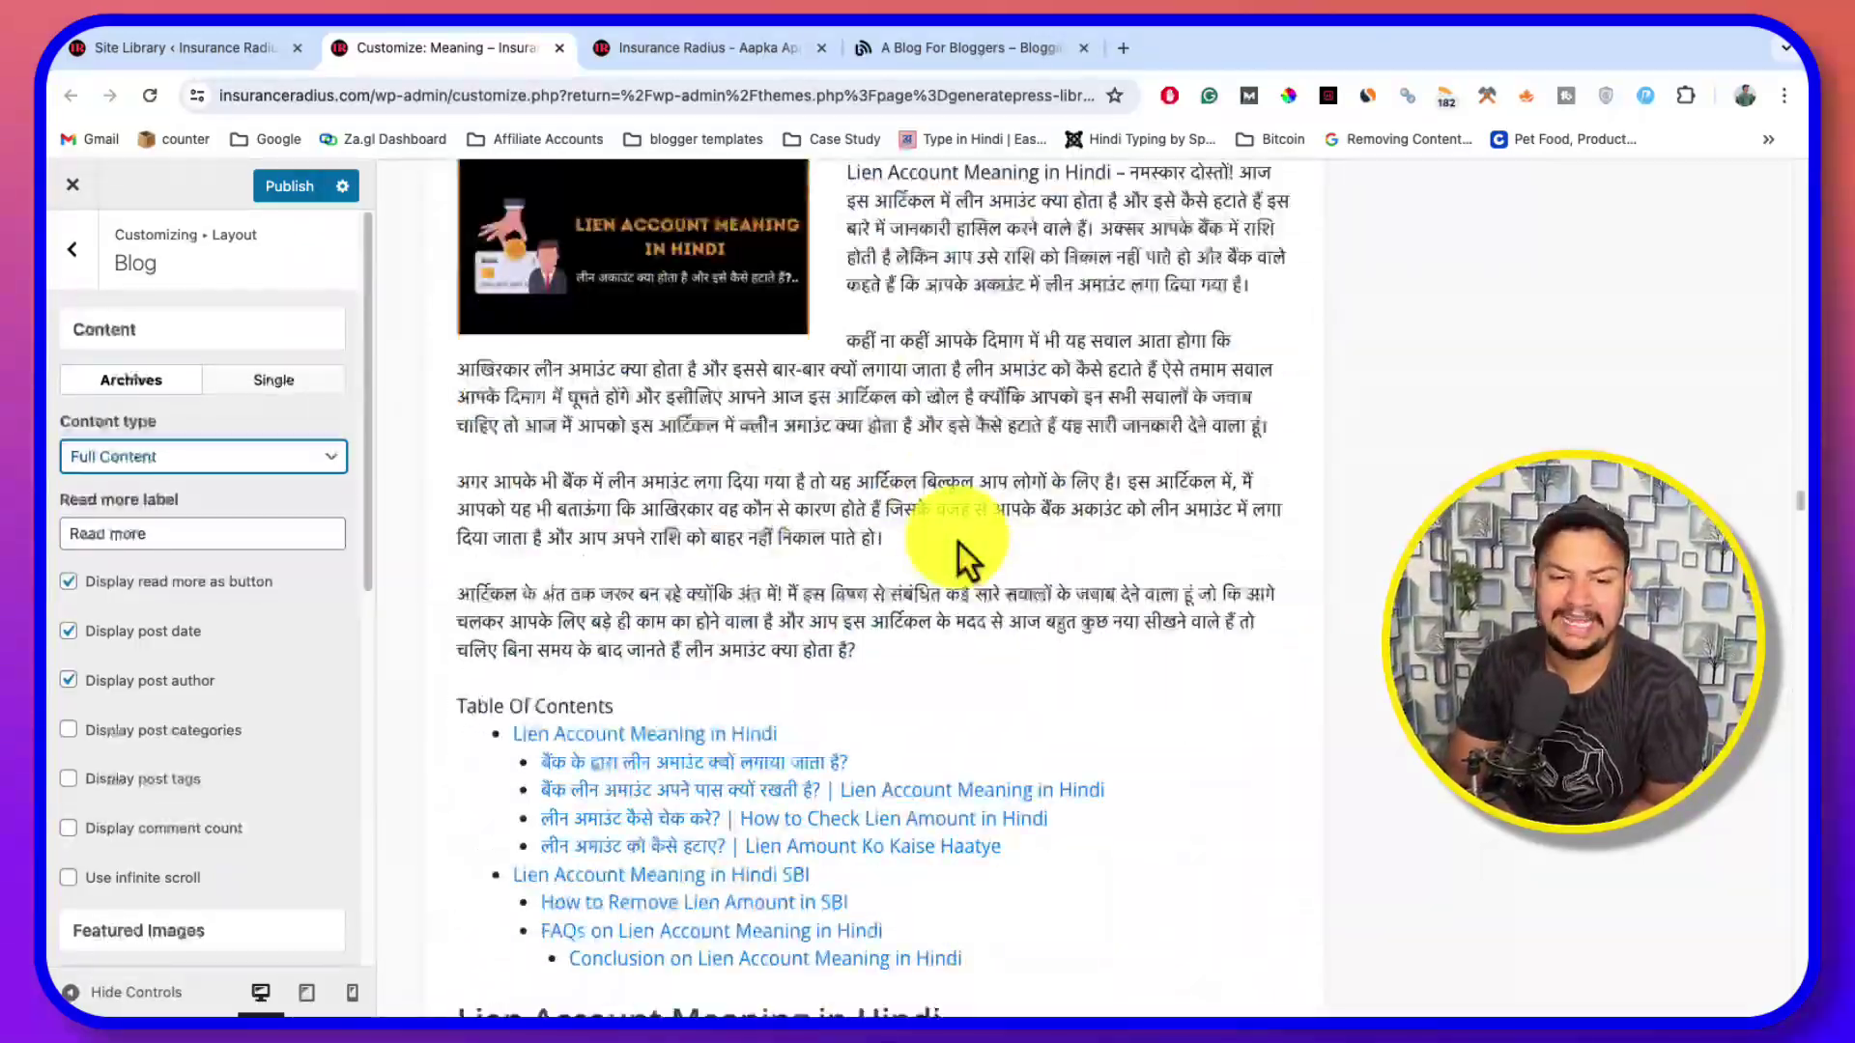
pyautogui.scroll(-20, 958, 543)
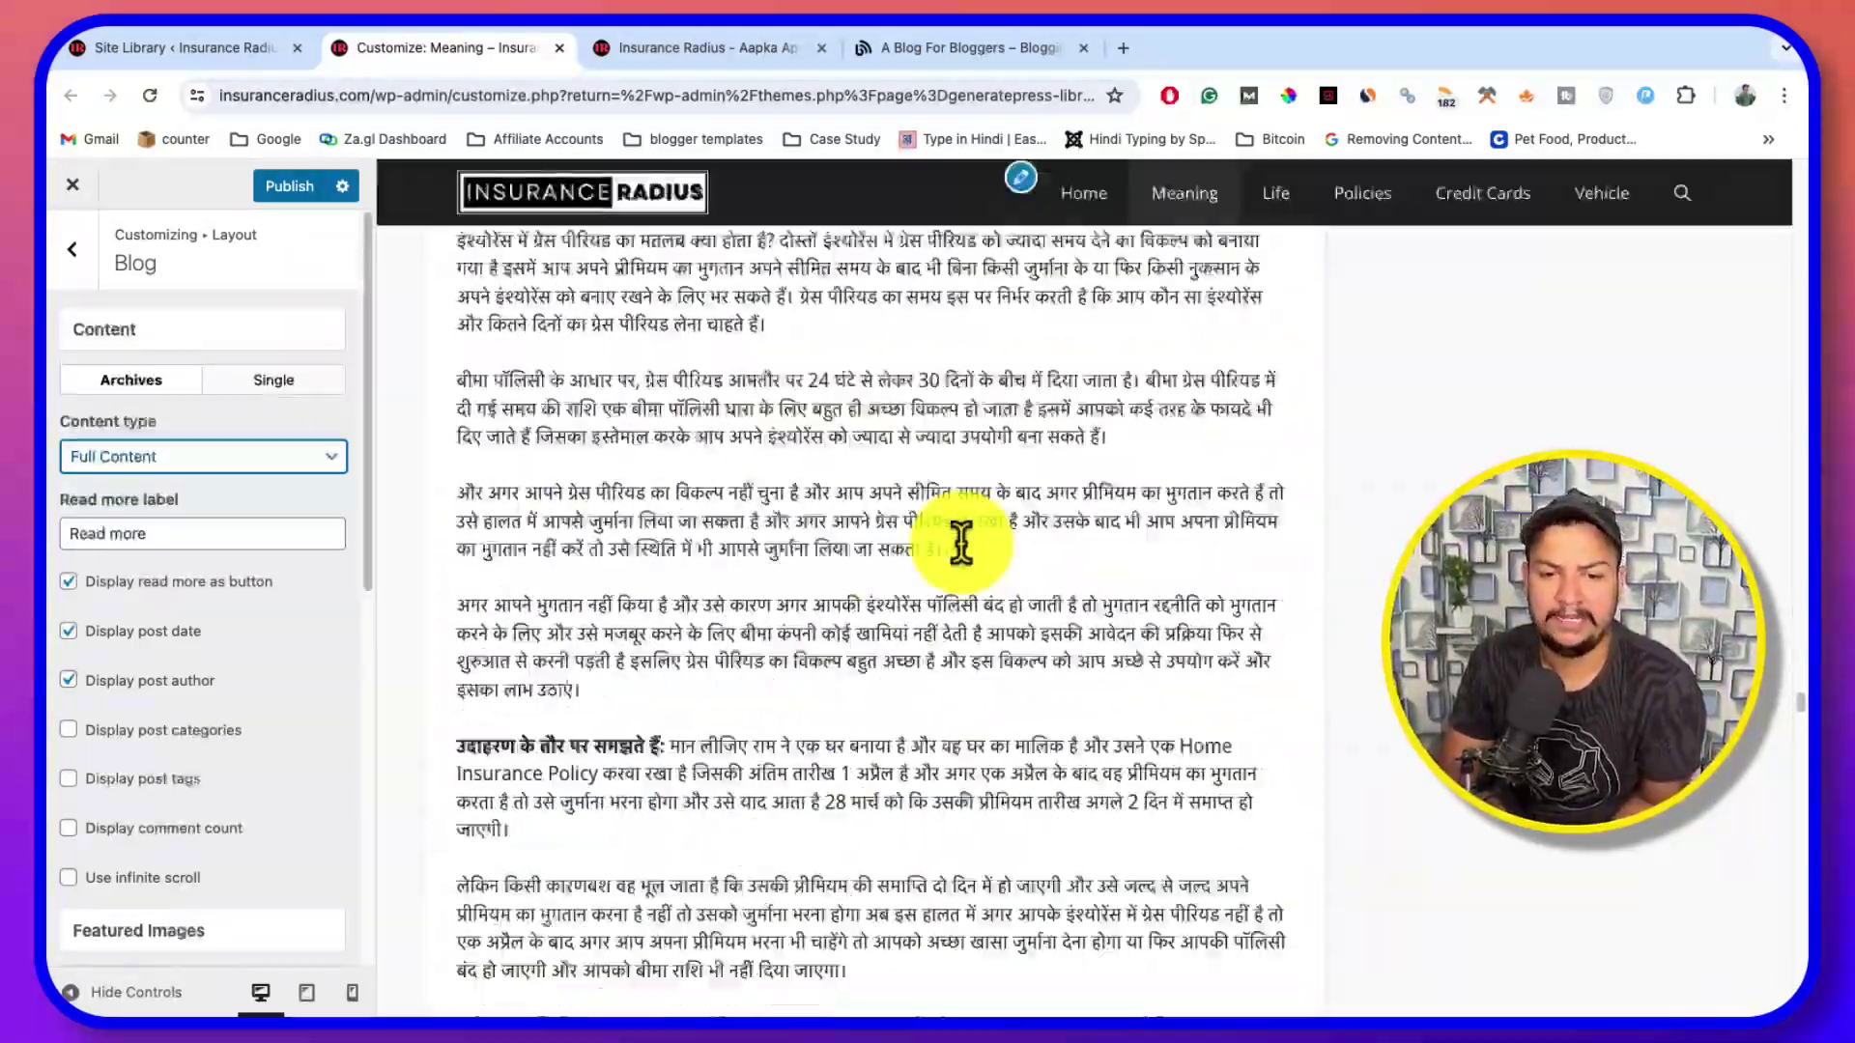
pyautogui.scroll(-20, 960, 544)
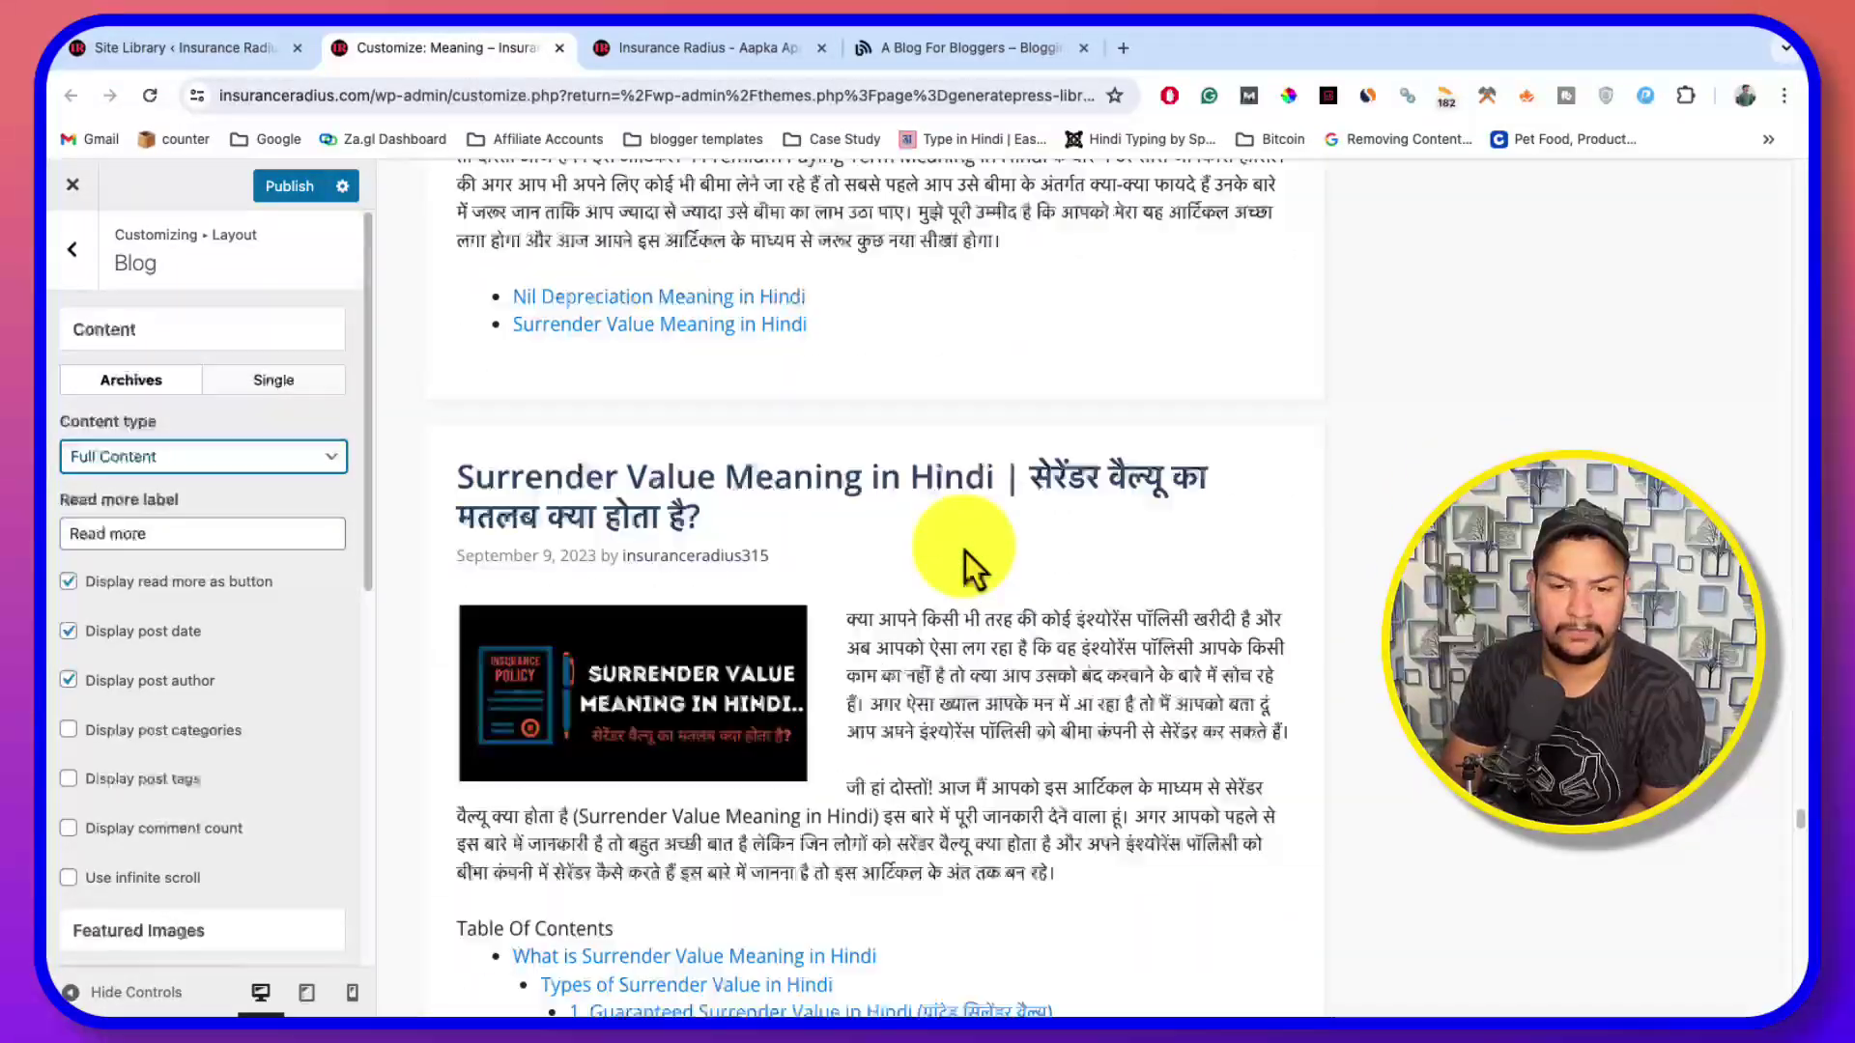
pyautogui.scroll(-4, 962, 543)
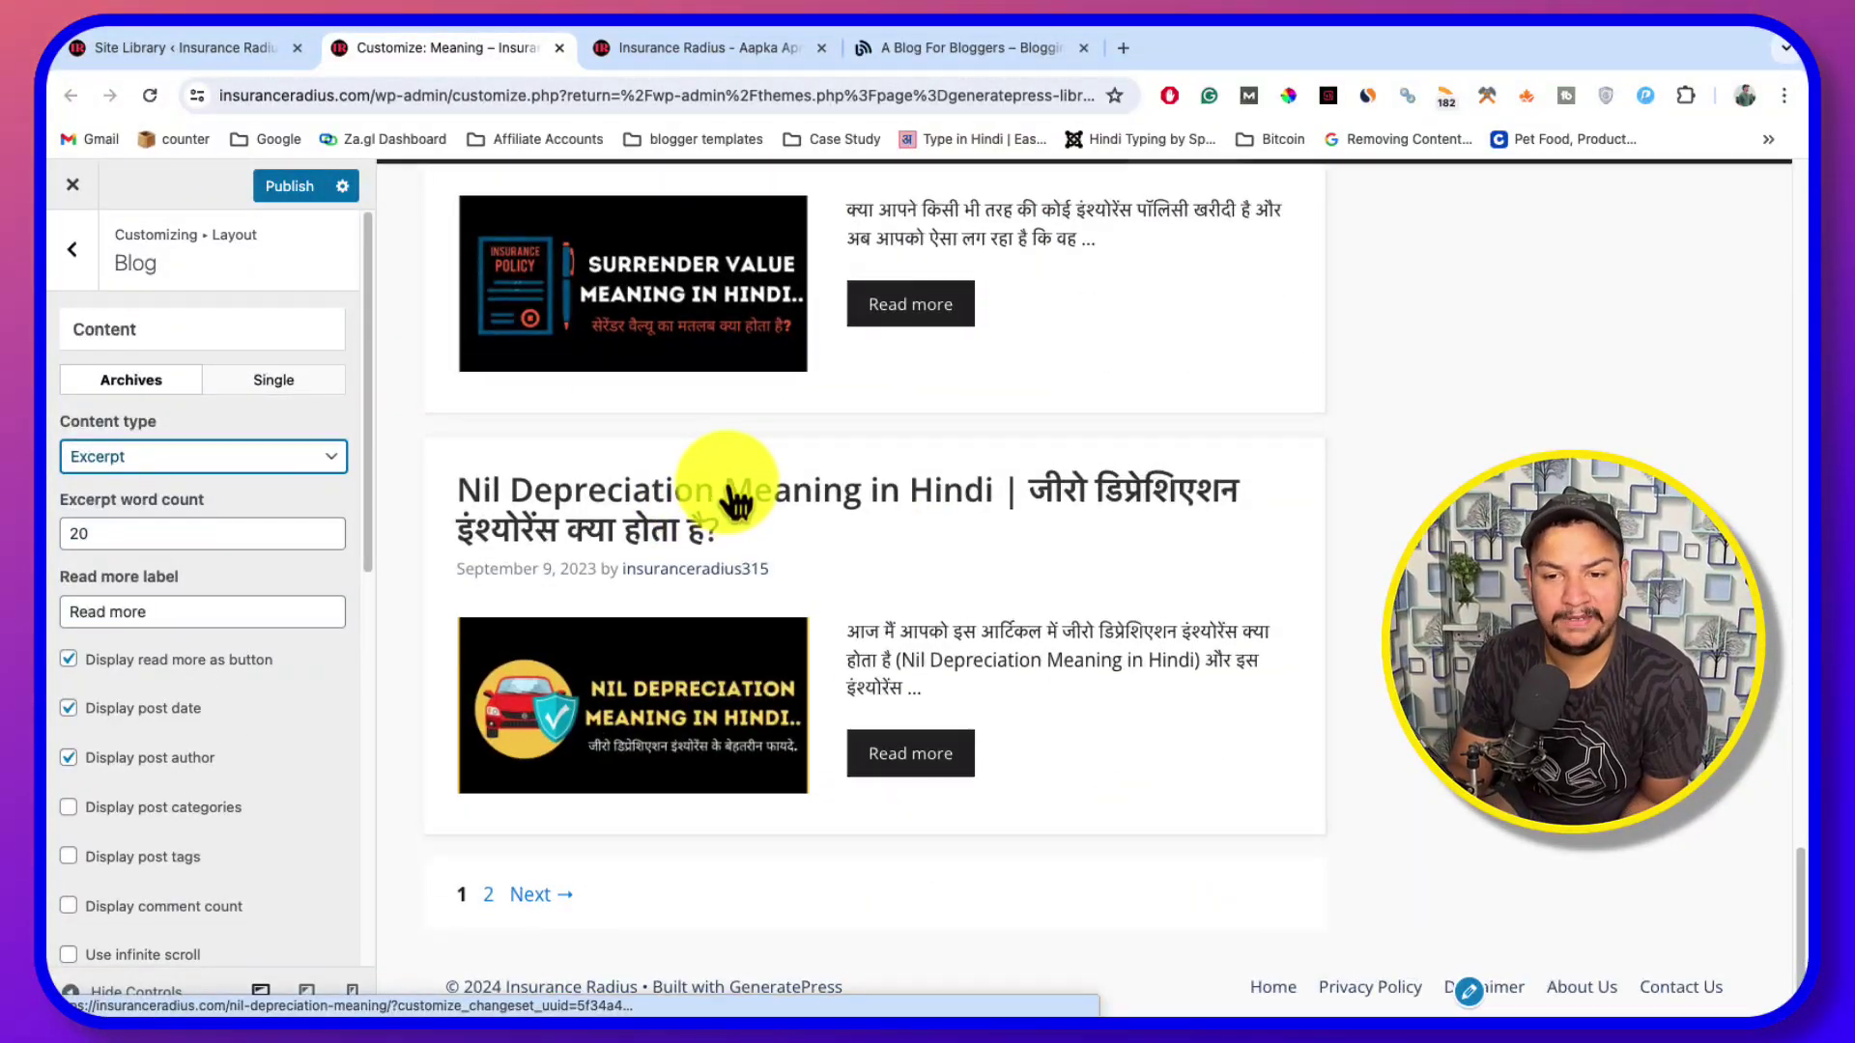
pyautogui.scroll(5, 726, 497)
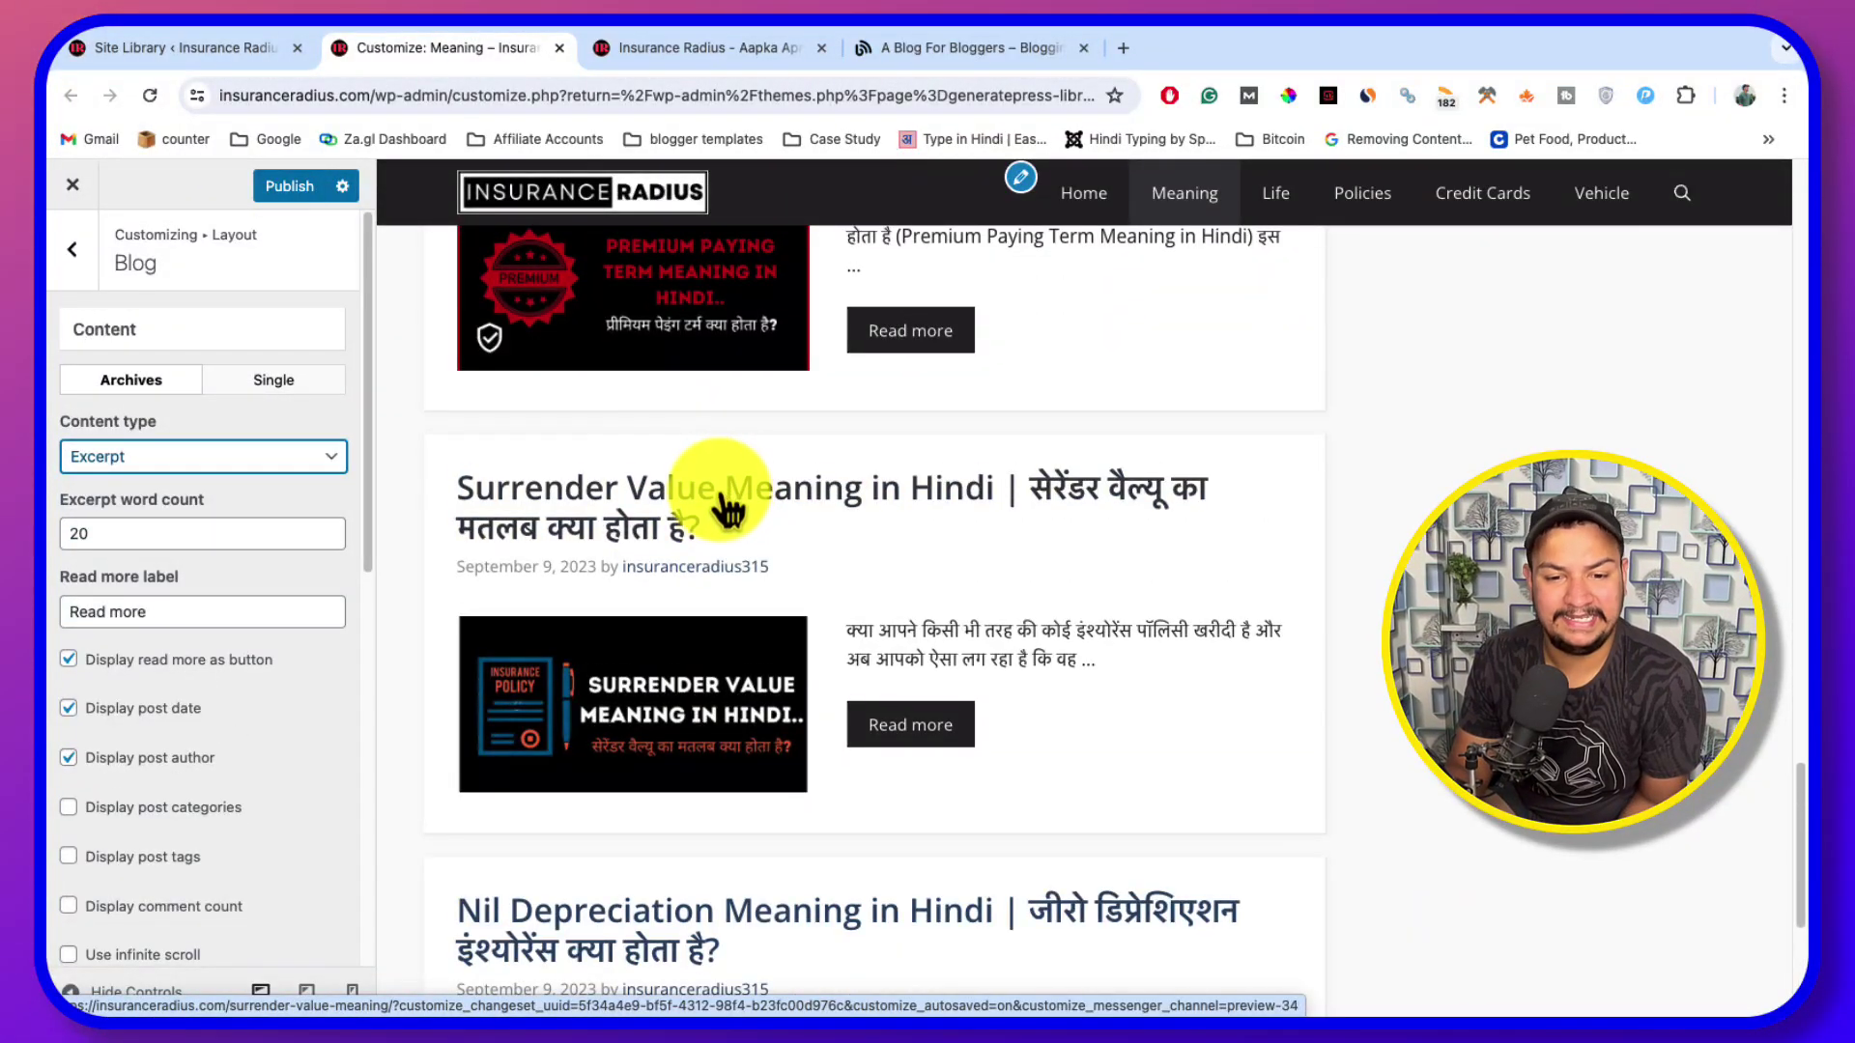
pyautogui.scroll(10, 726, 503)
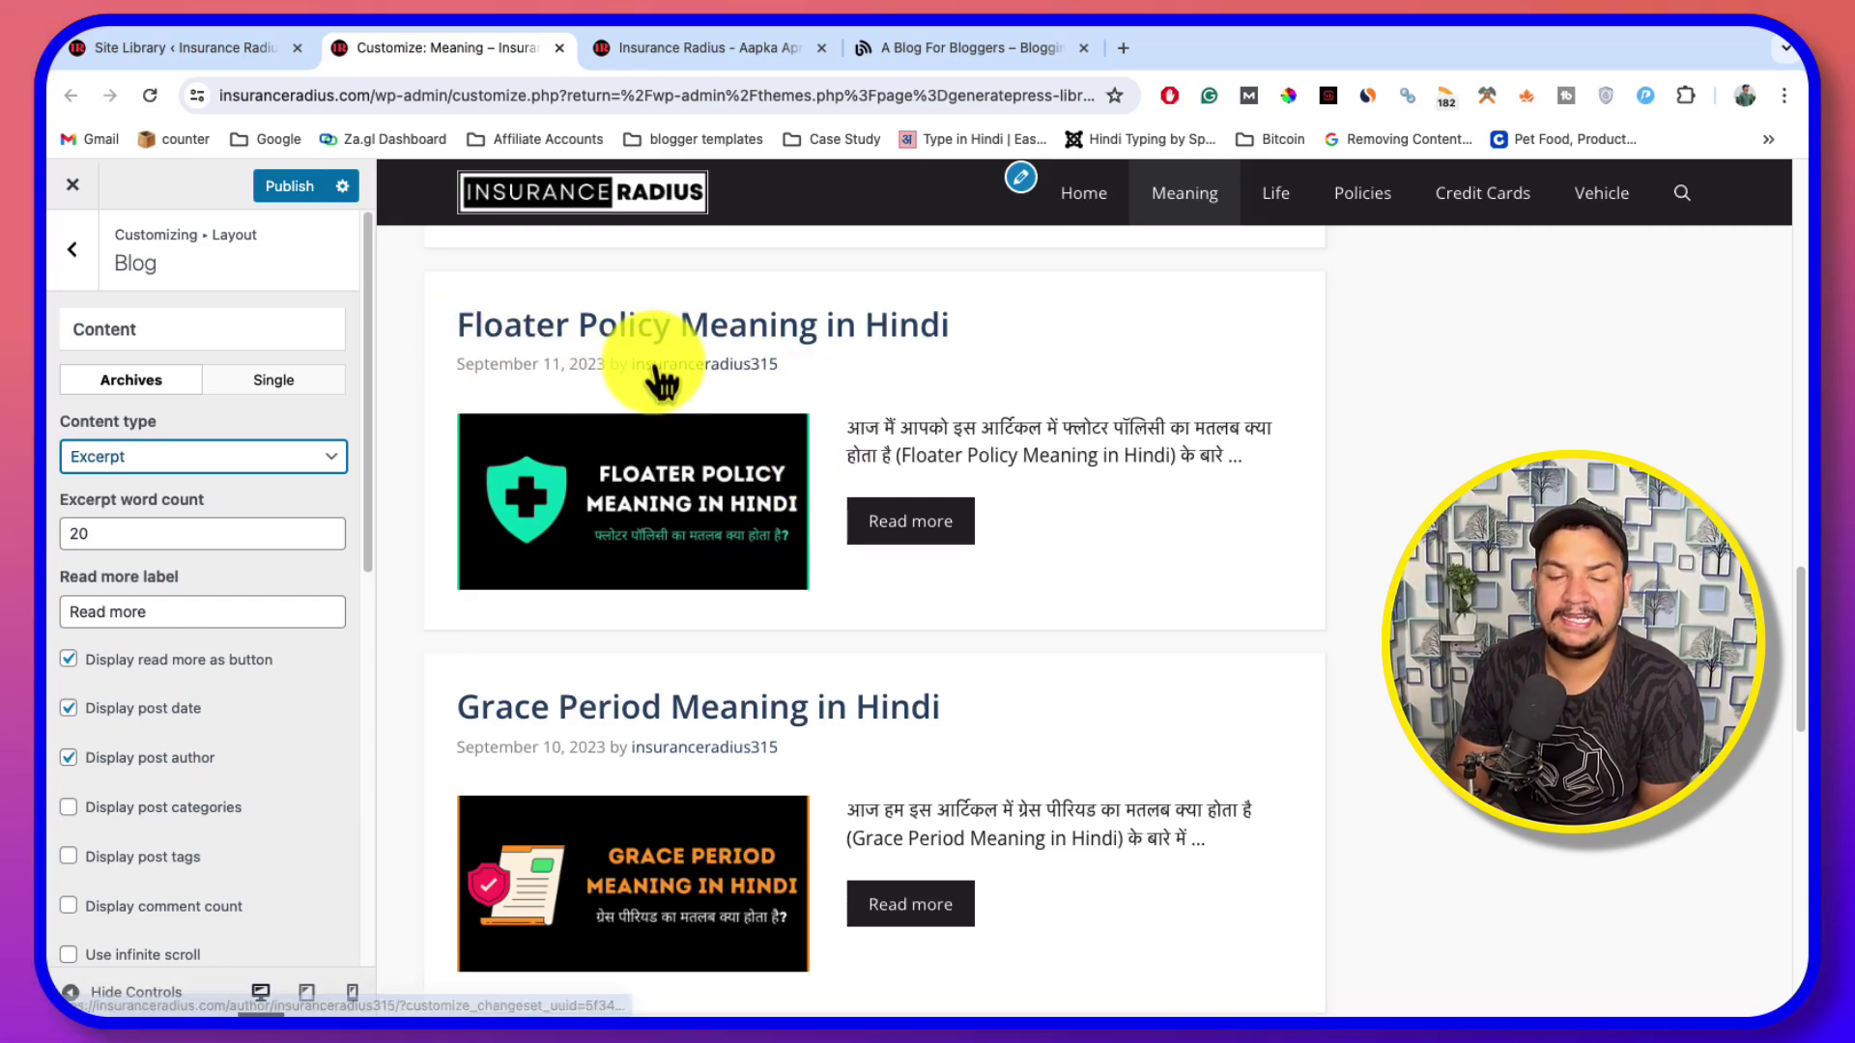
pyautogui.moveTo(848, 430); pyautogui.dragTo(1217, 452)
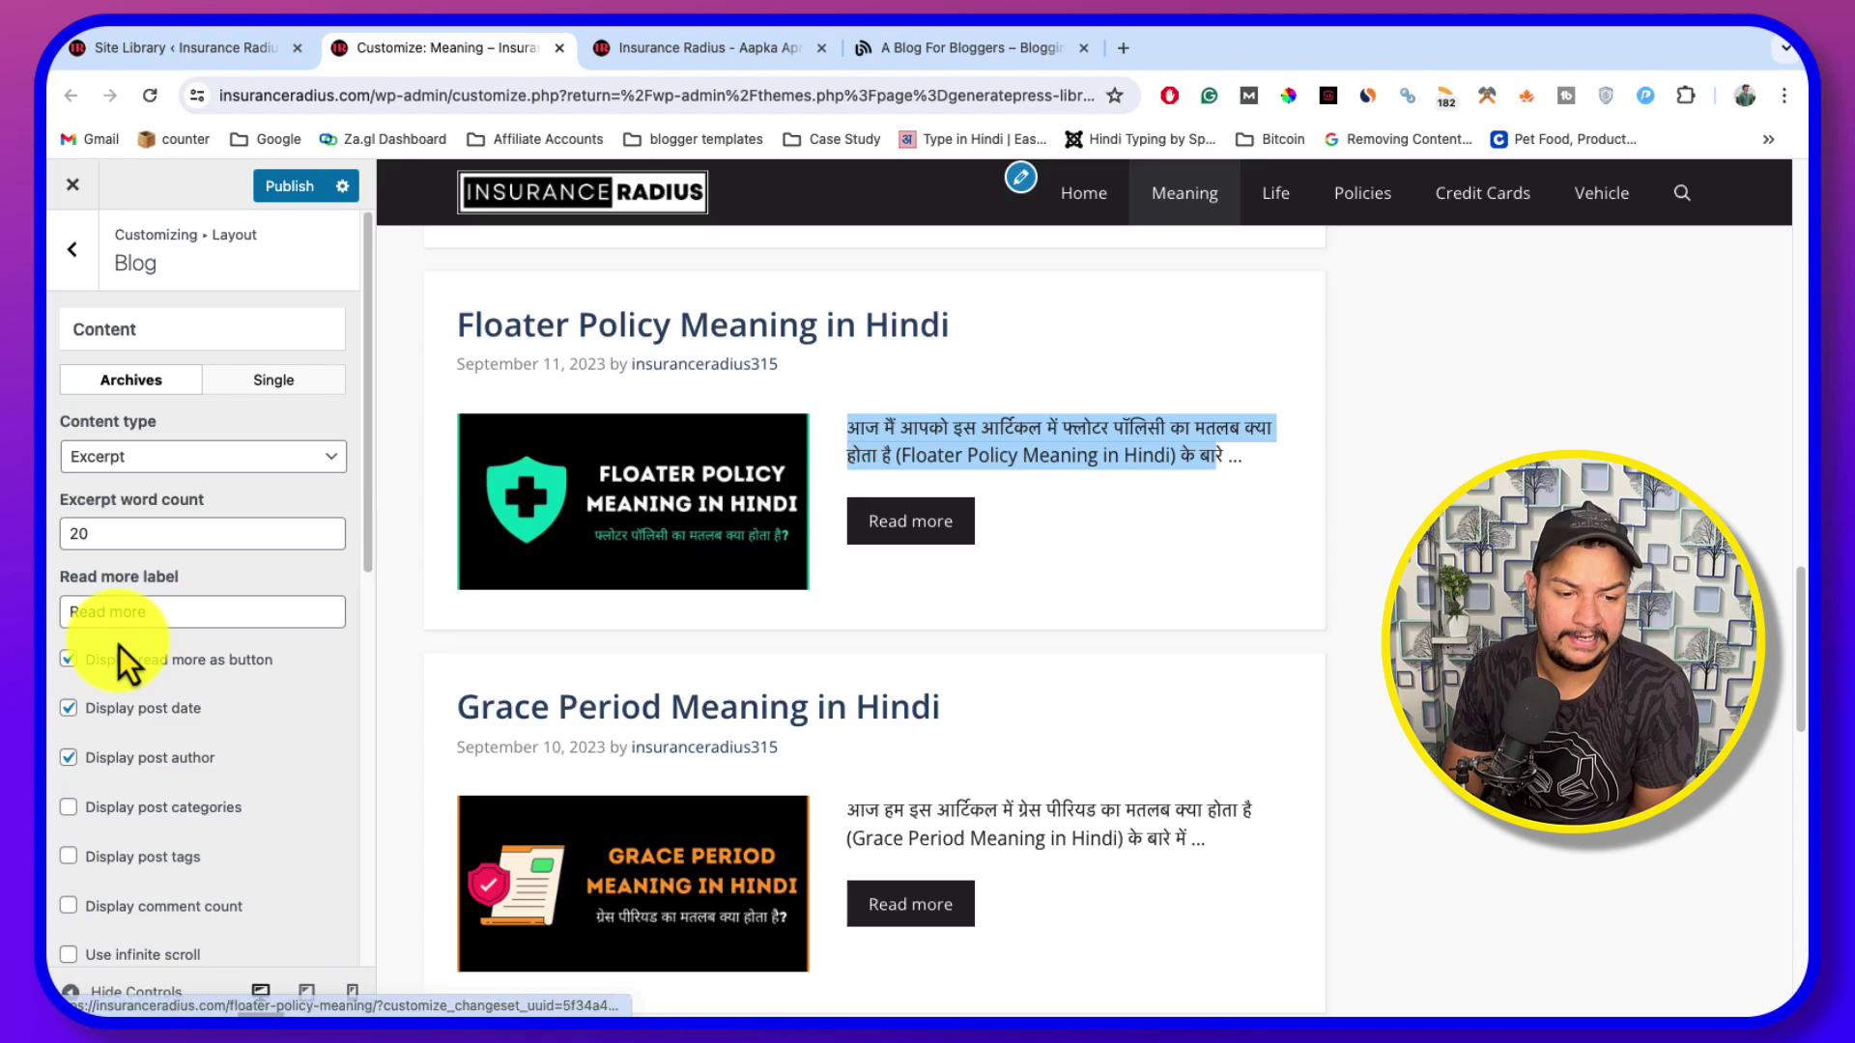
# Turn off Display read more as button for the archives, check the post list, and enable the option again
pyautogui.scroll(-3, 119, 647)
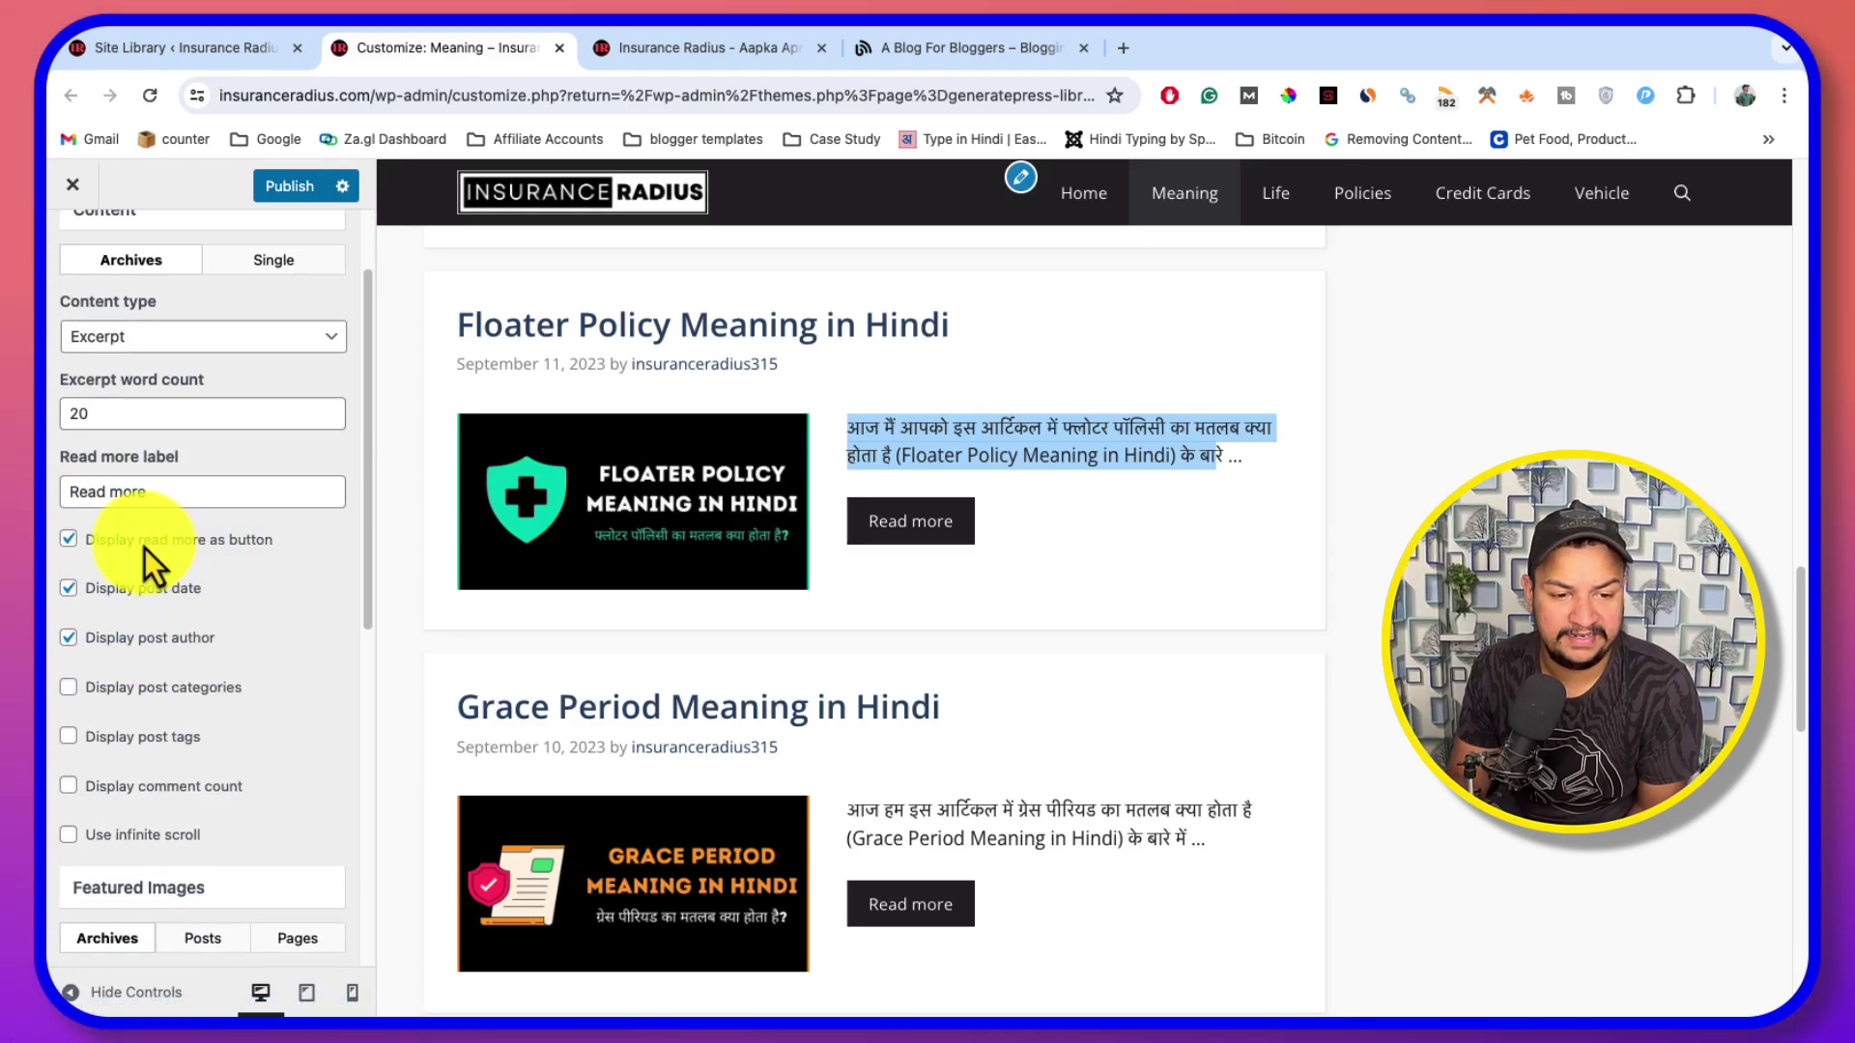
pyautogui.click(198, 548)
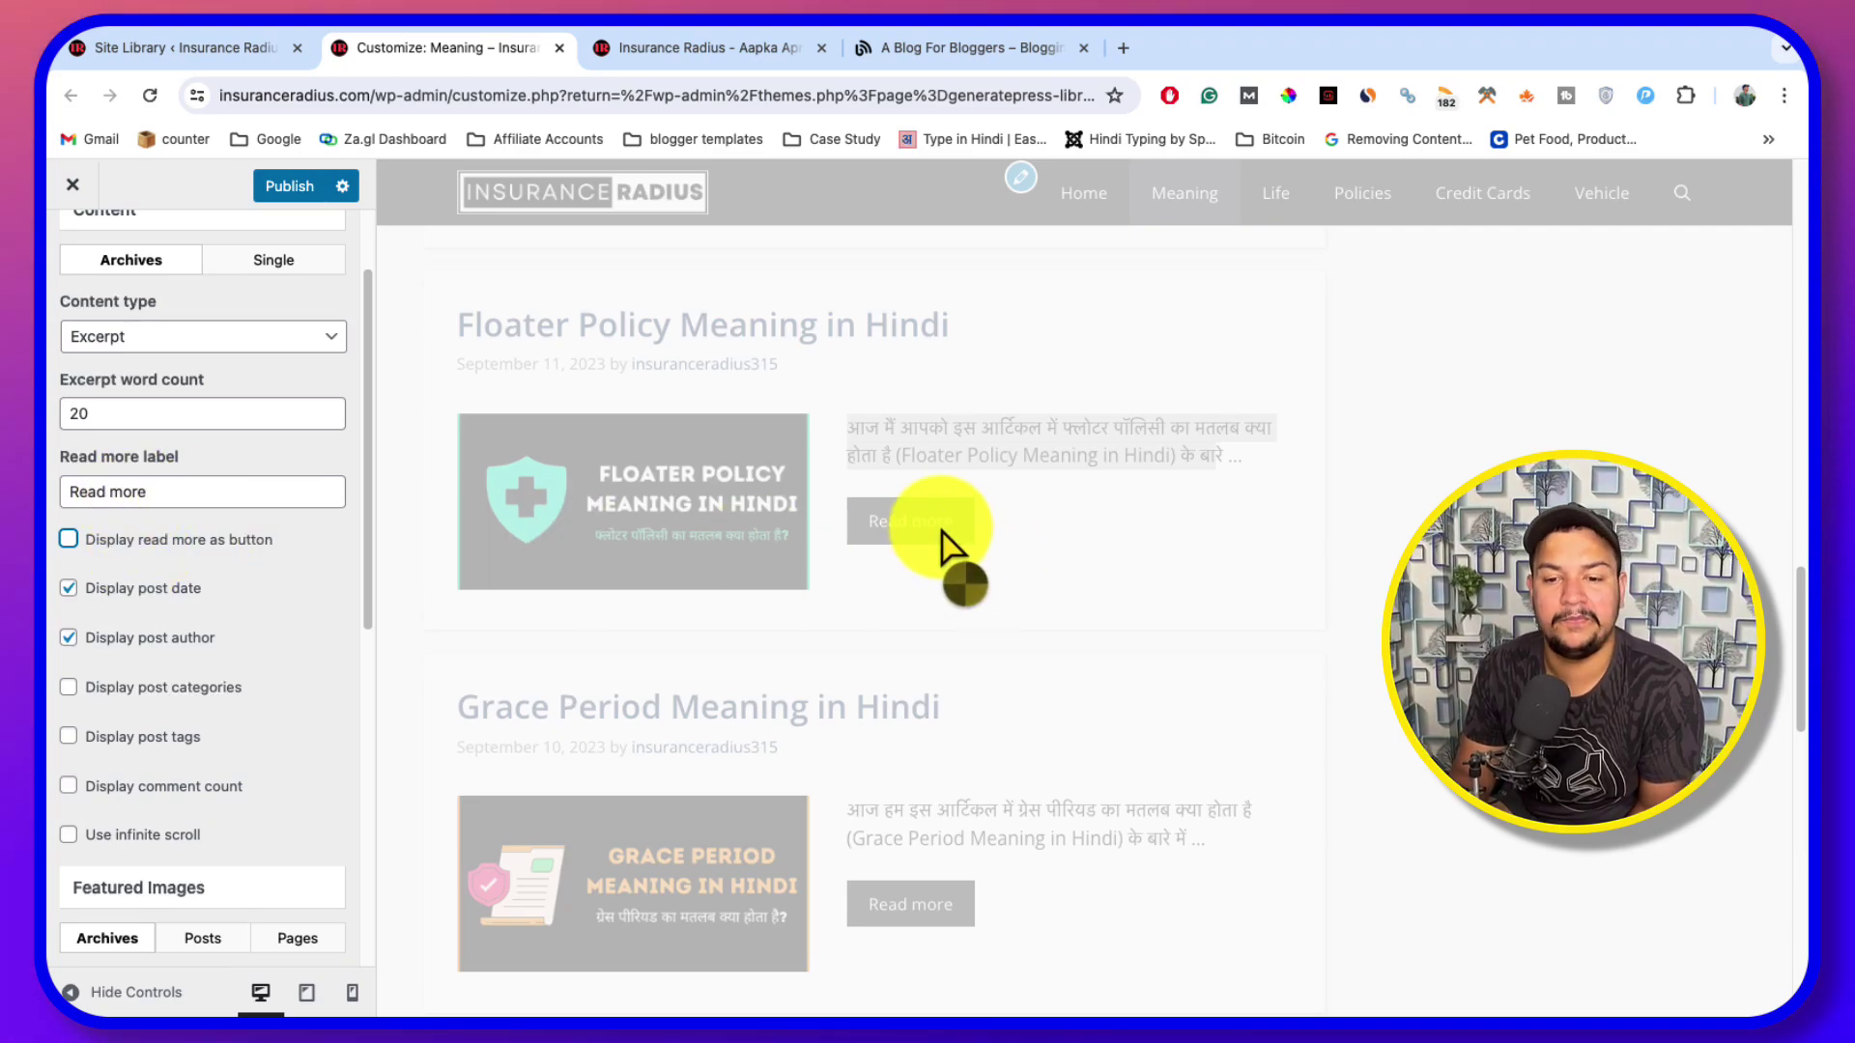
pyautogui.click(70, 542)
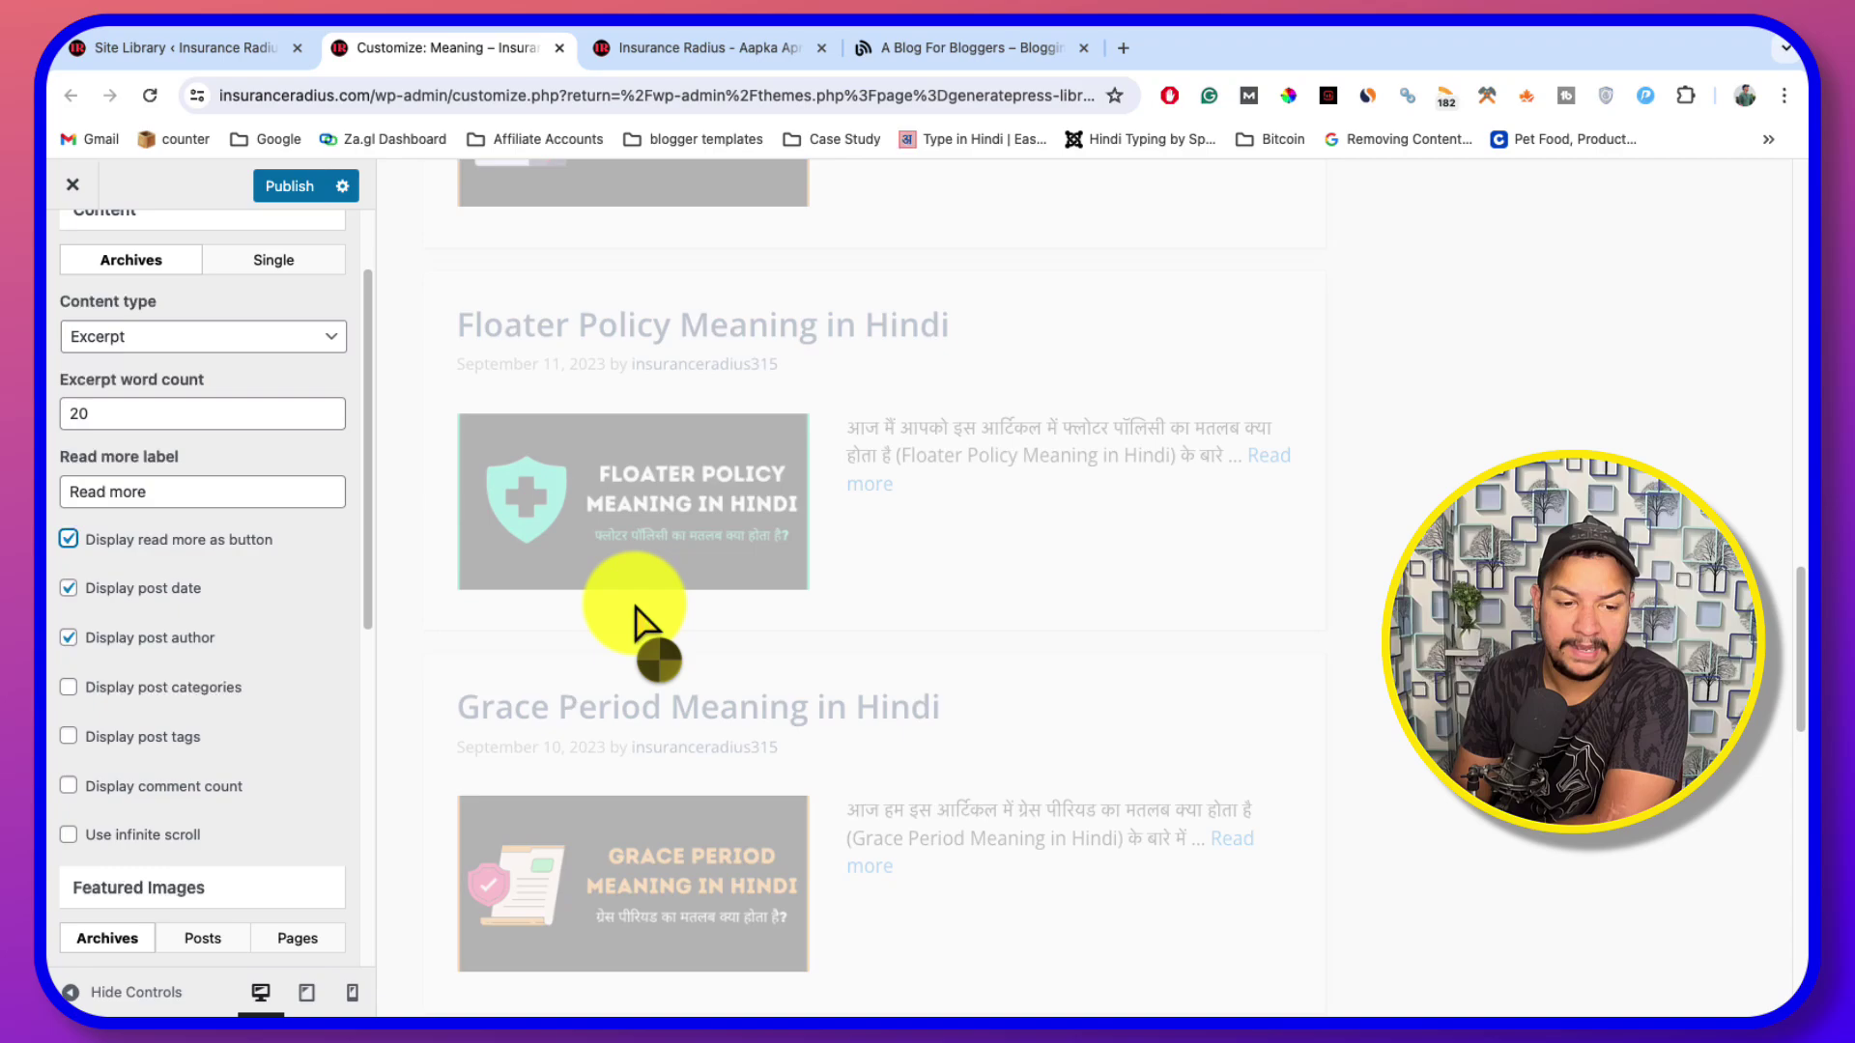
pyautogui.scroll(6, 610, 605)
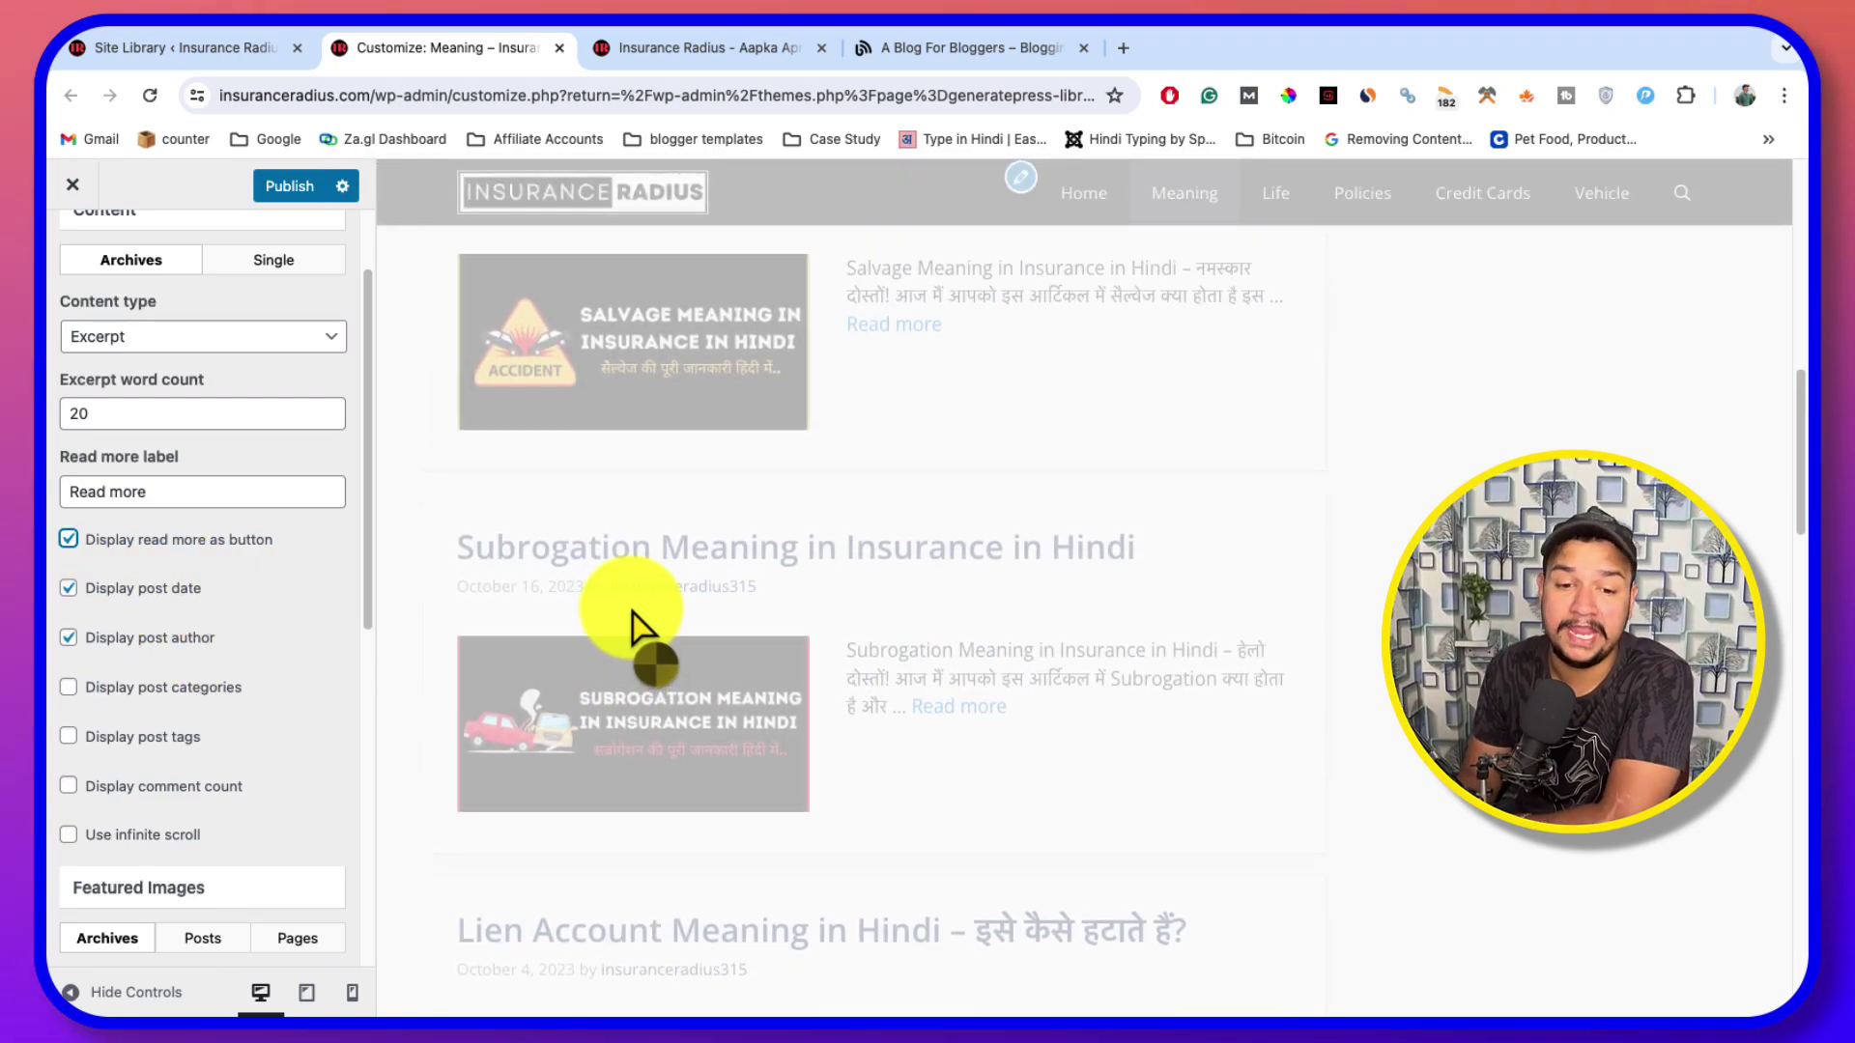
pyautogui.scroll(4, 634, 612)
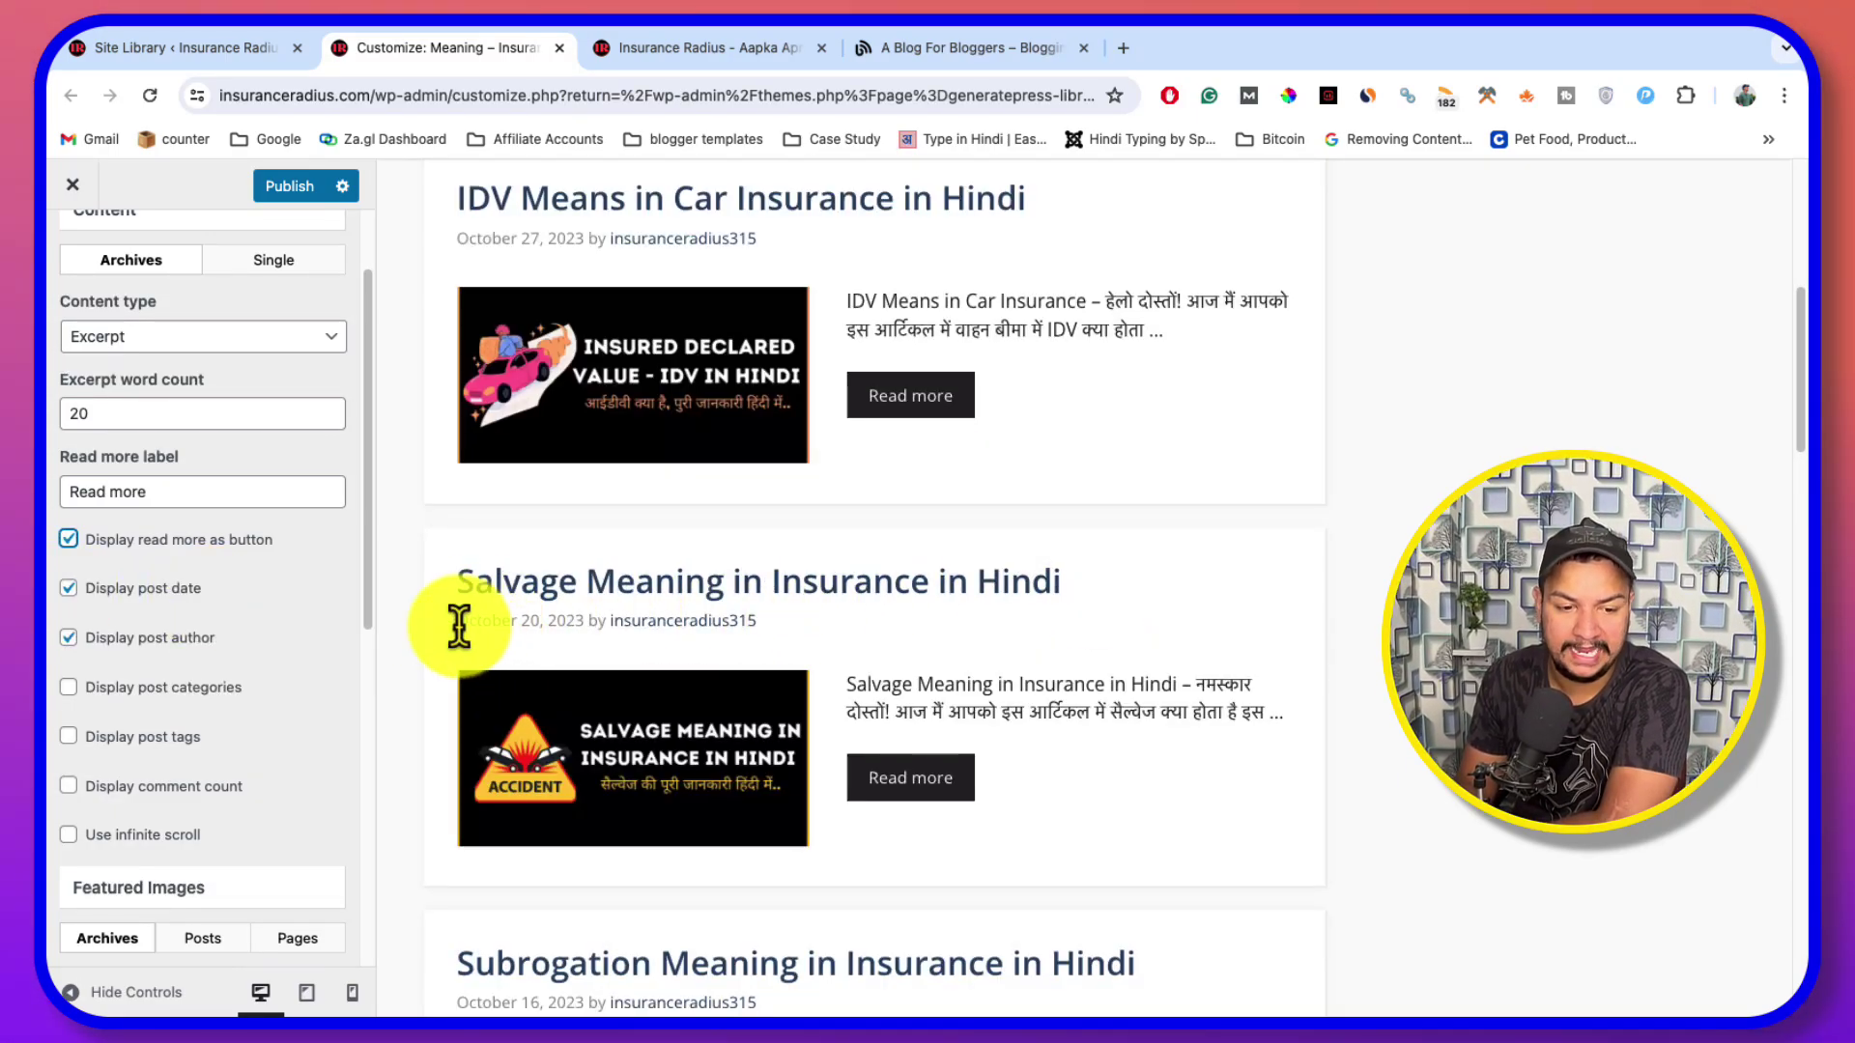
# Try hiding post date and post author in the archives, and enable Display post categories, Display post tags and Display comment count
pyautogui.click(95, 588)
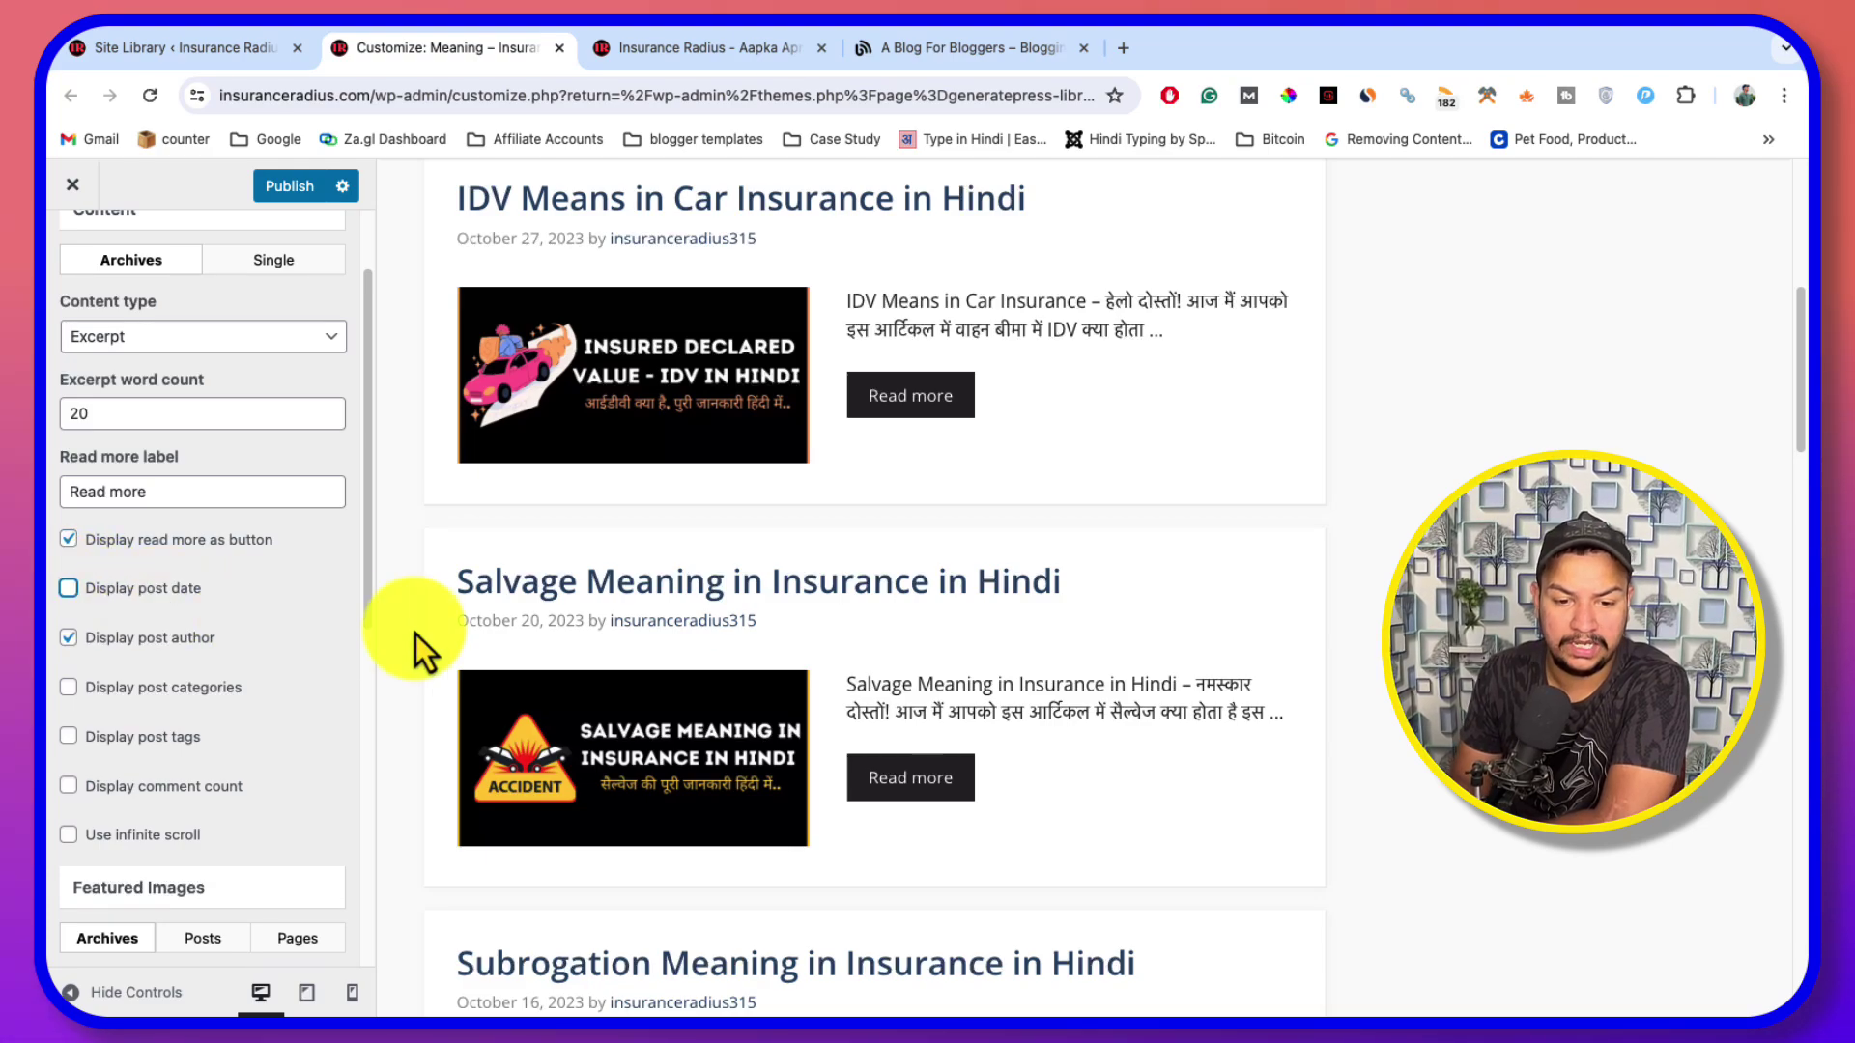
pyautogui.click(70, 642)
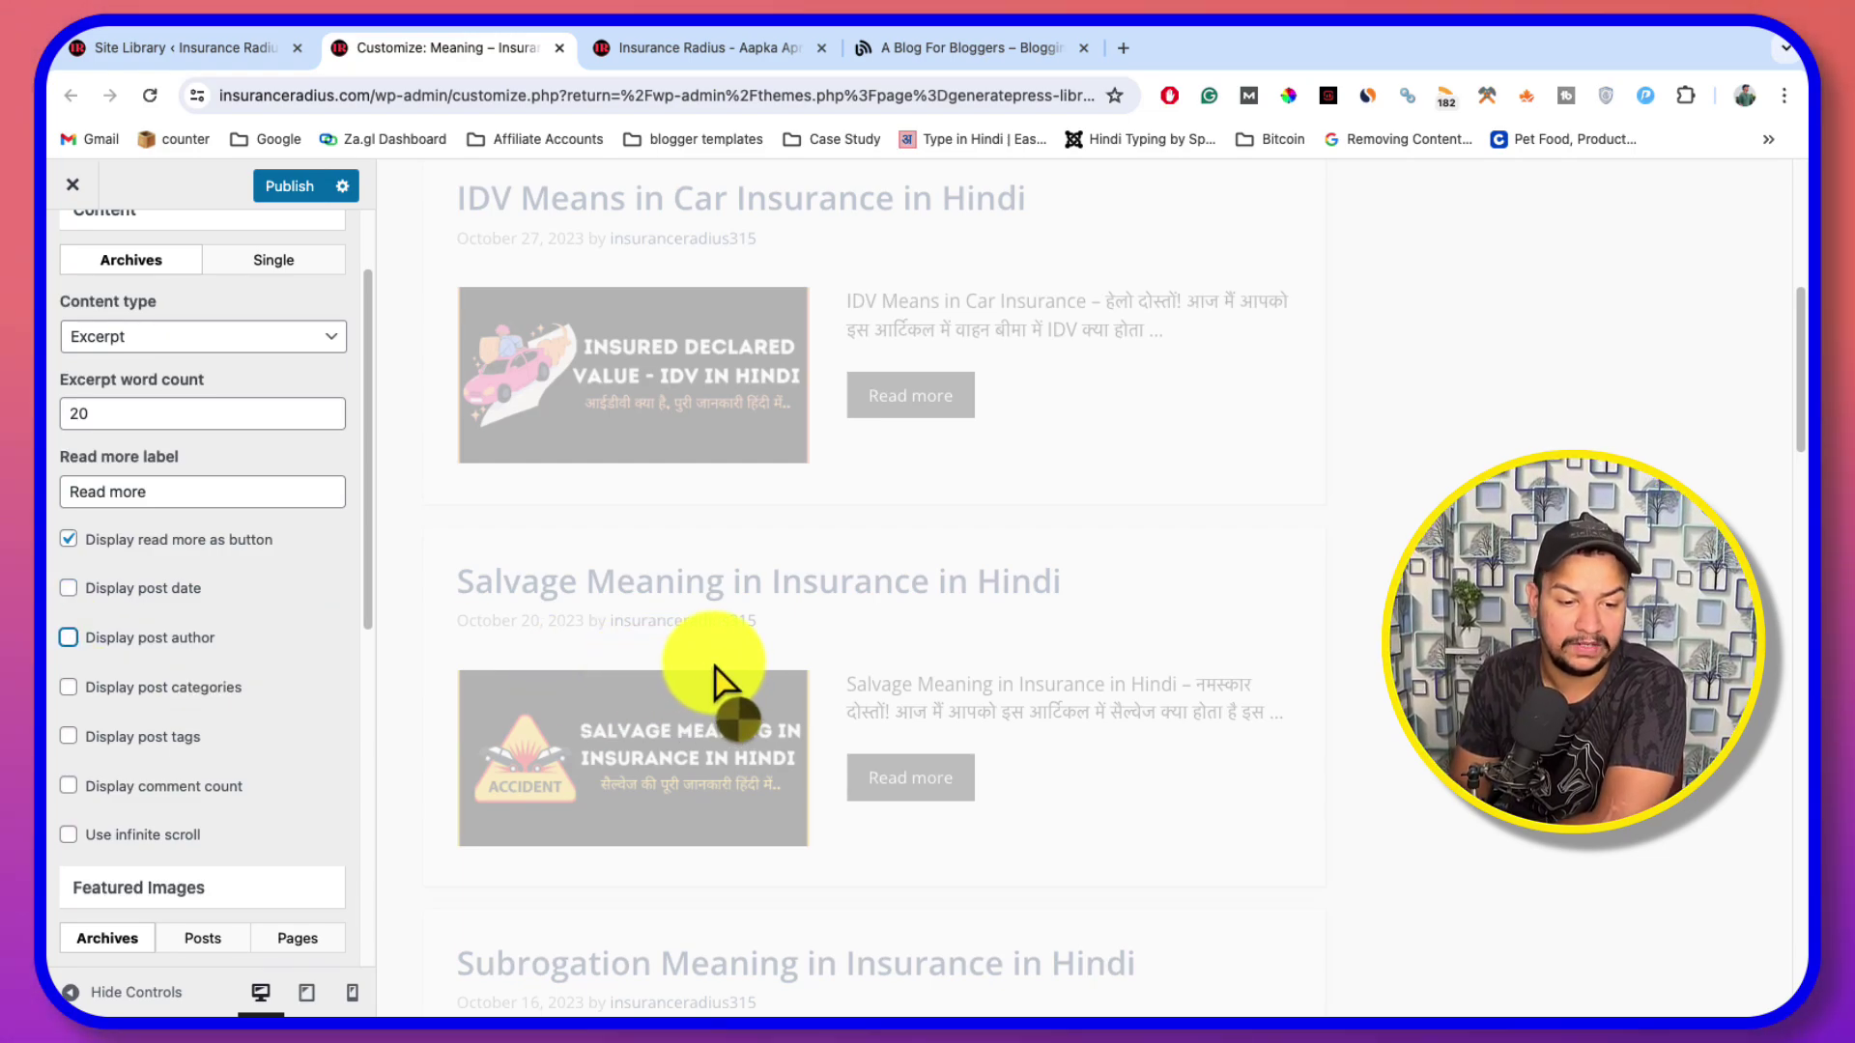
pyautogui.click(70, 687)
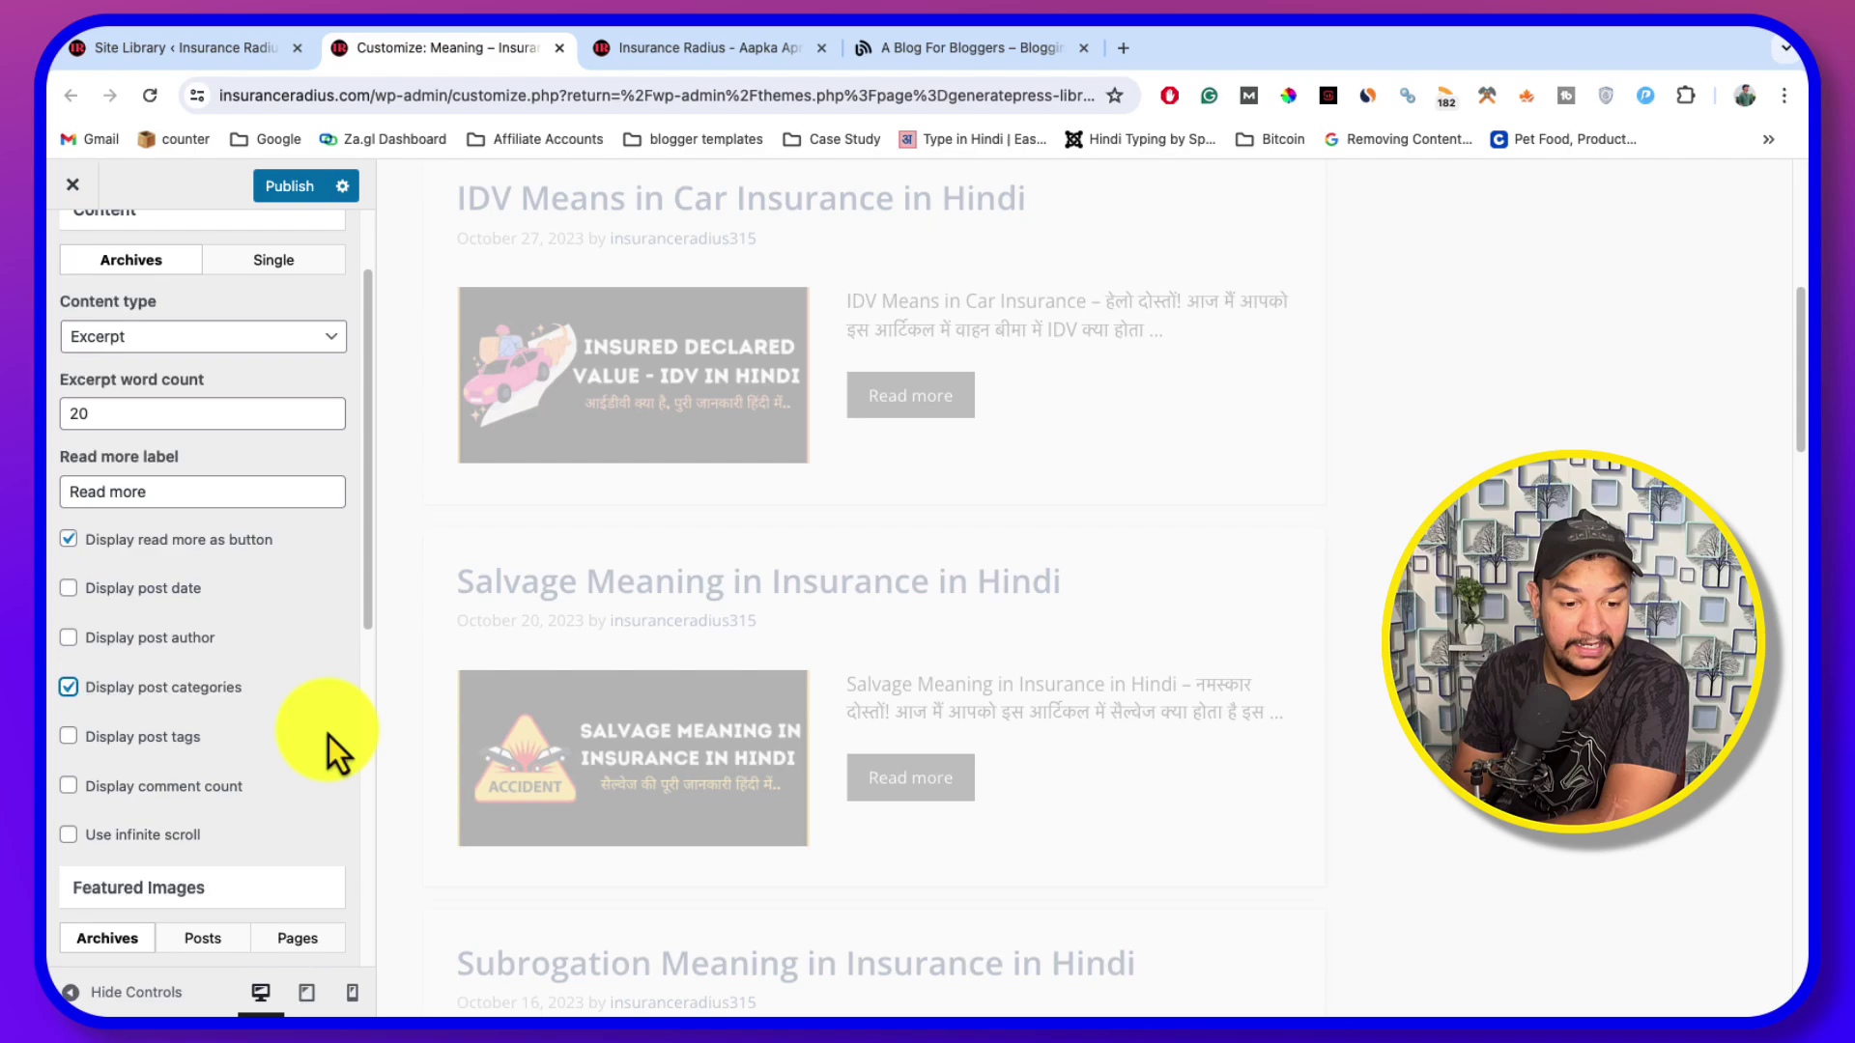
pyautogui.scroll(-1, 305, 727)
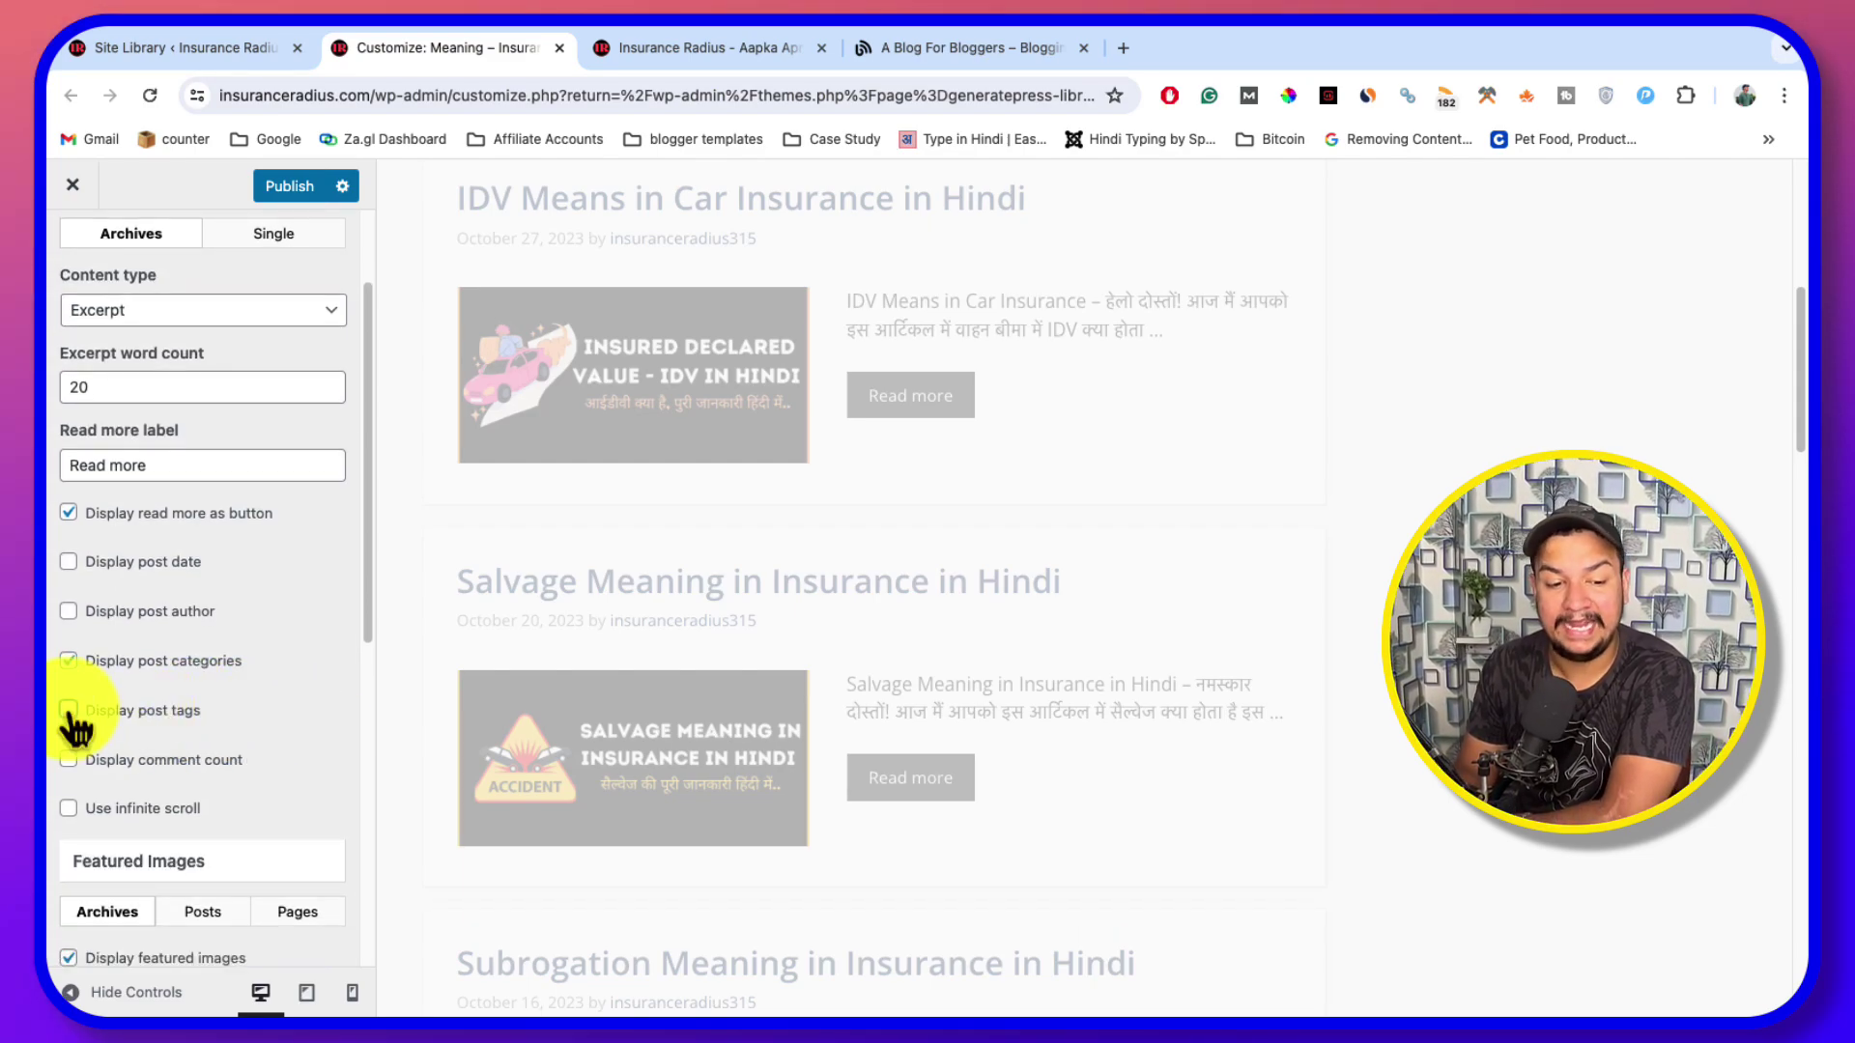
pyautogui.scroll(-1, 136, 721)
pyautogui.scroll(-1, 136, 722)
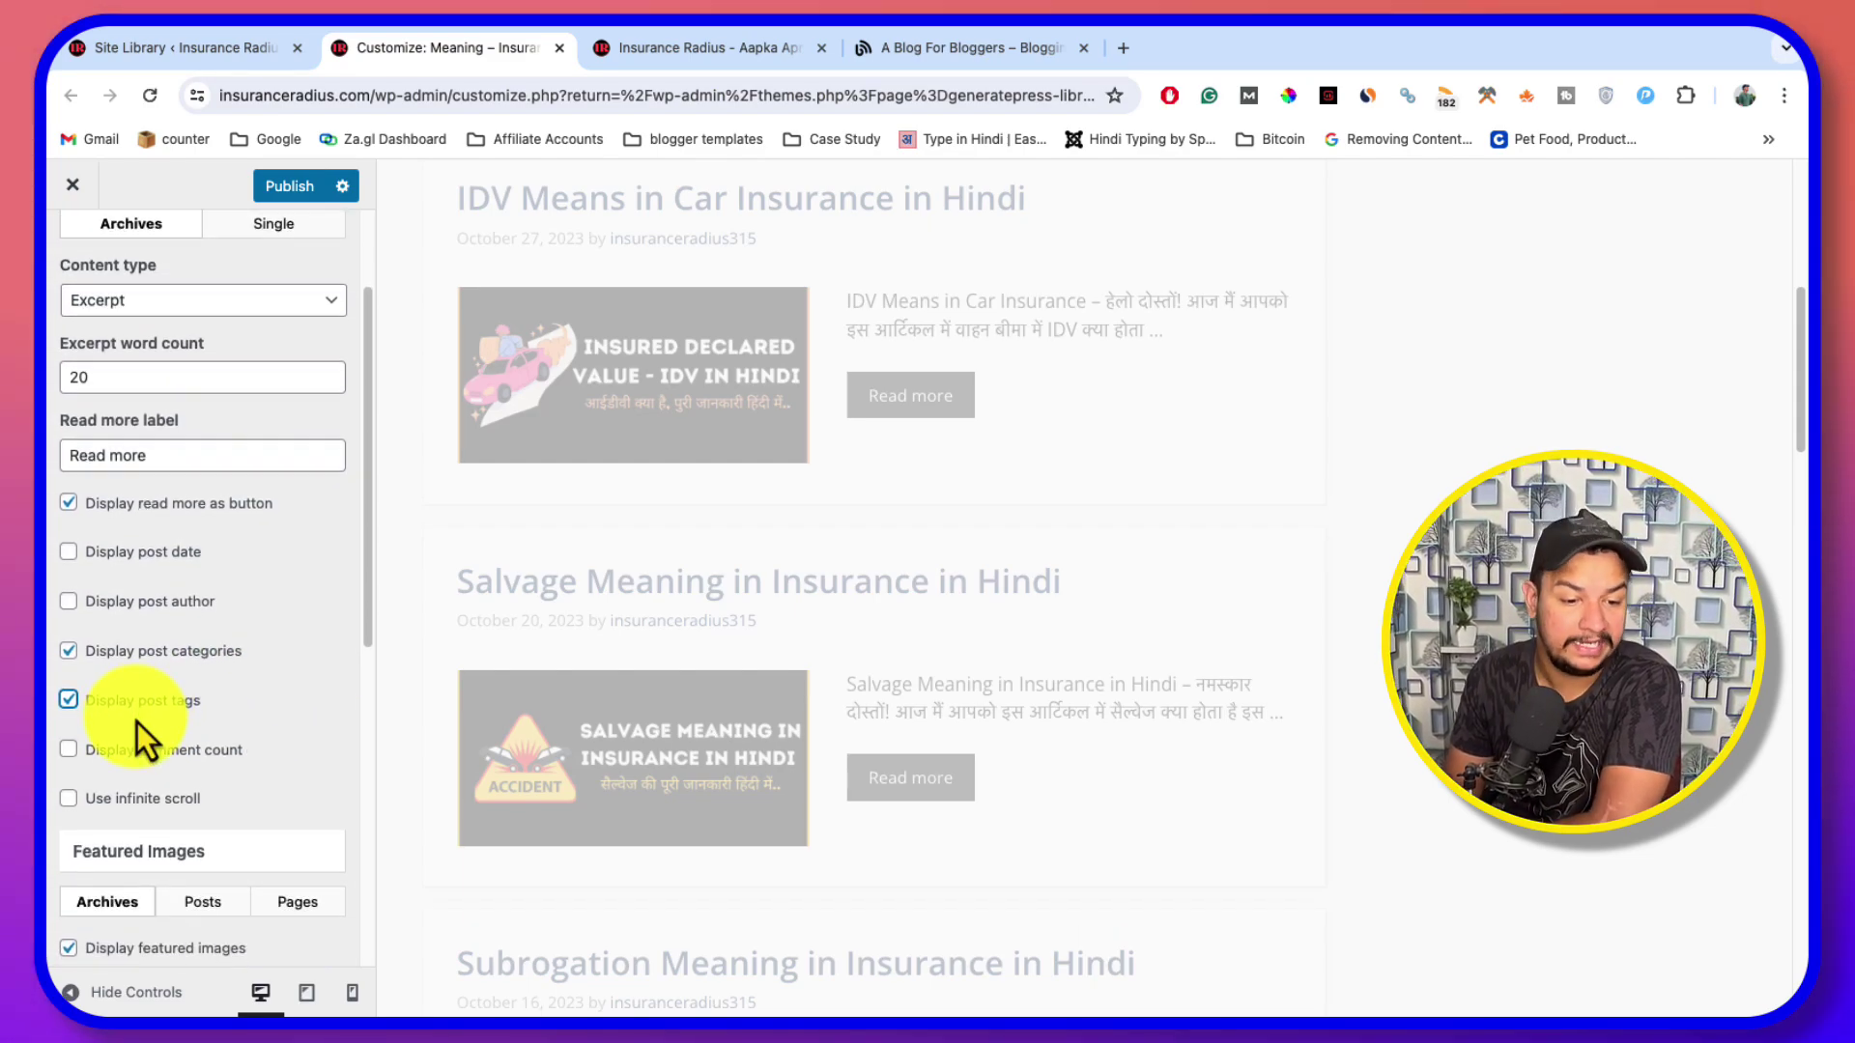
pyautogui.click(71, 744)
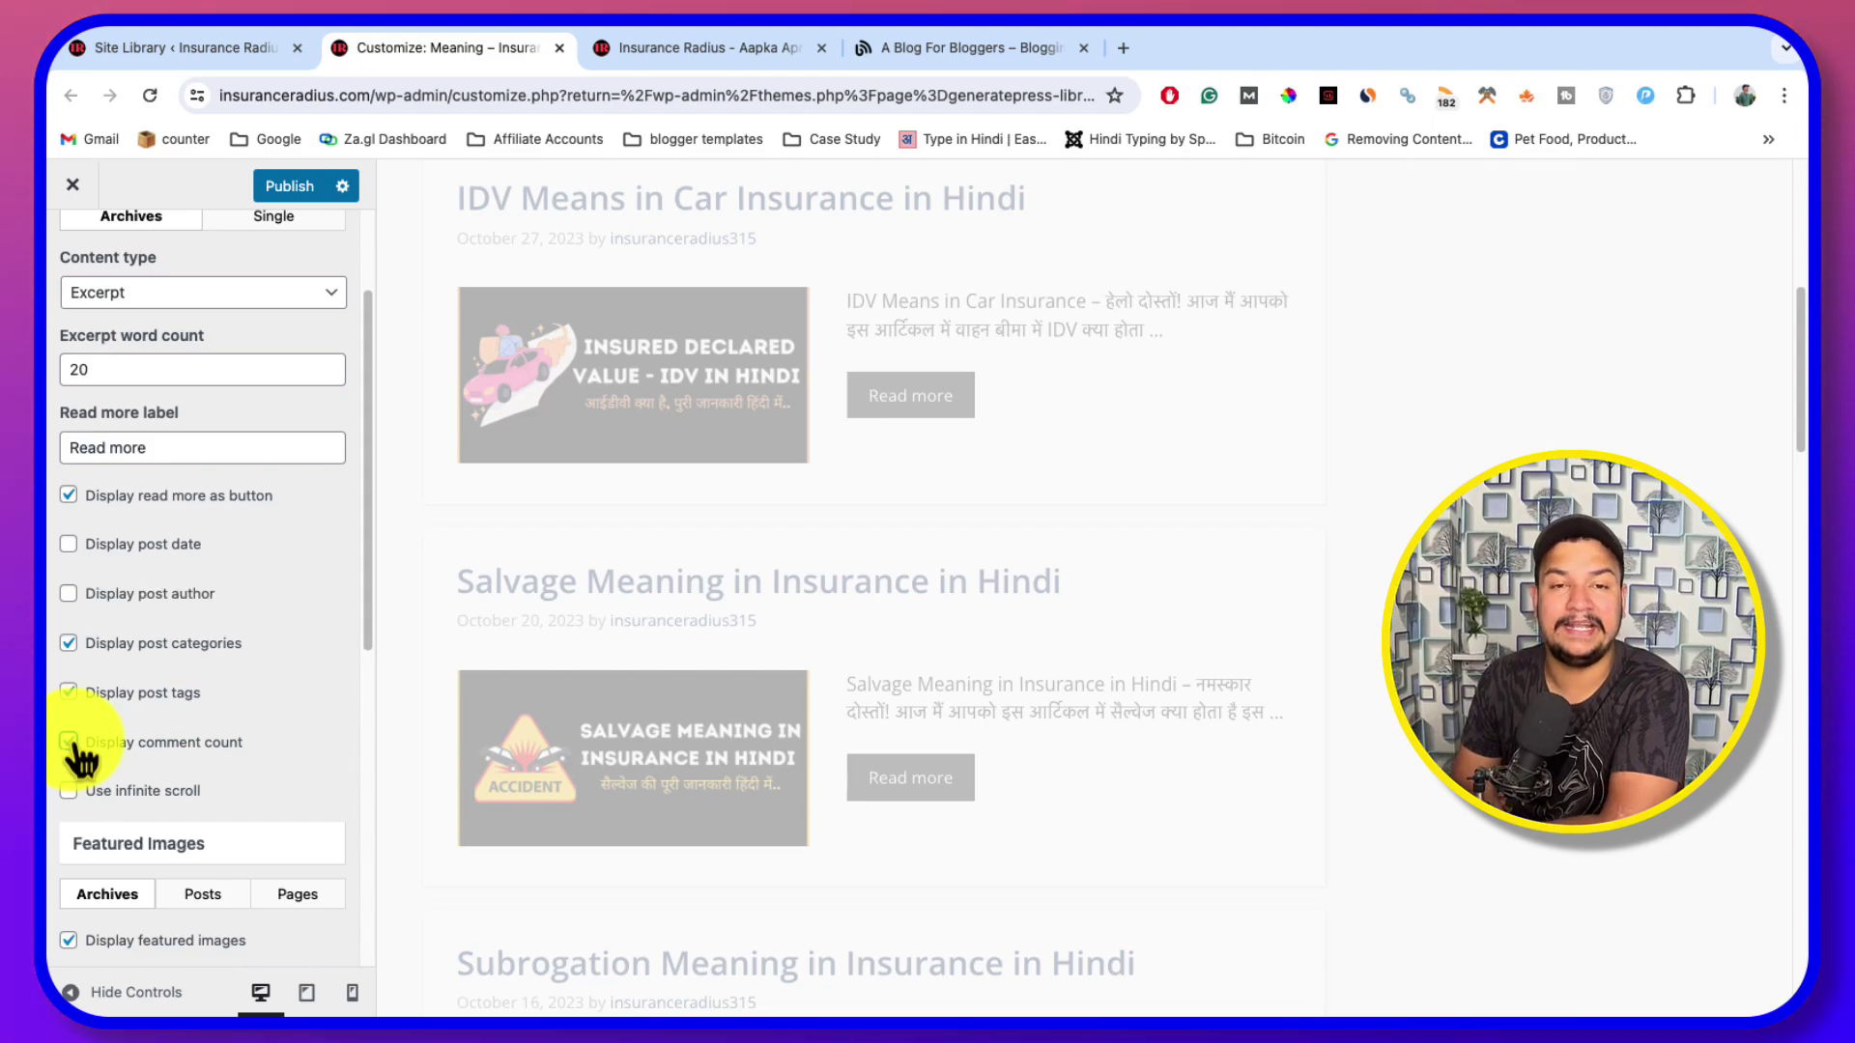
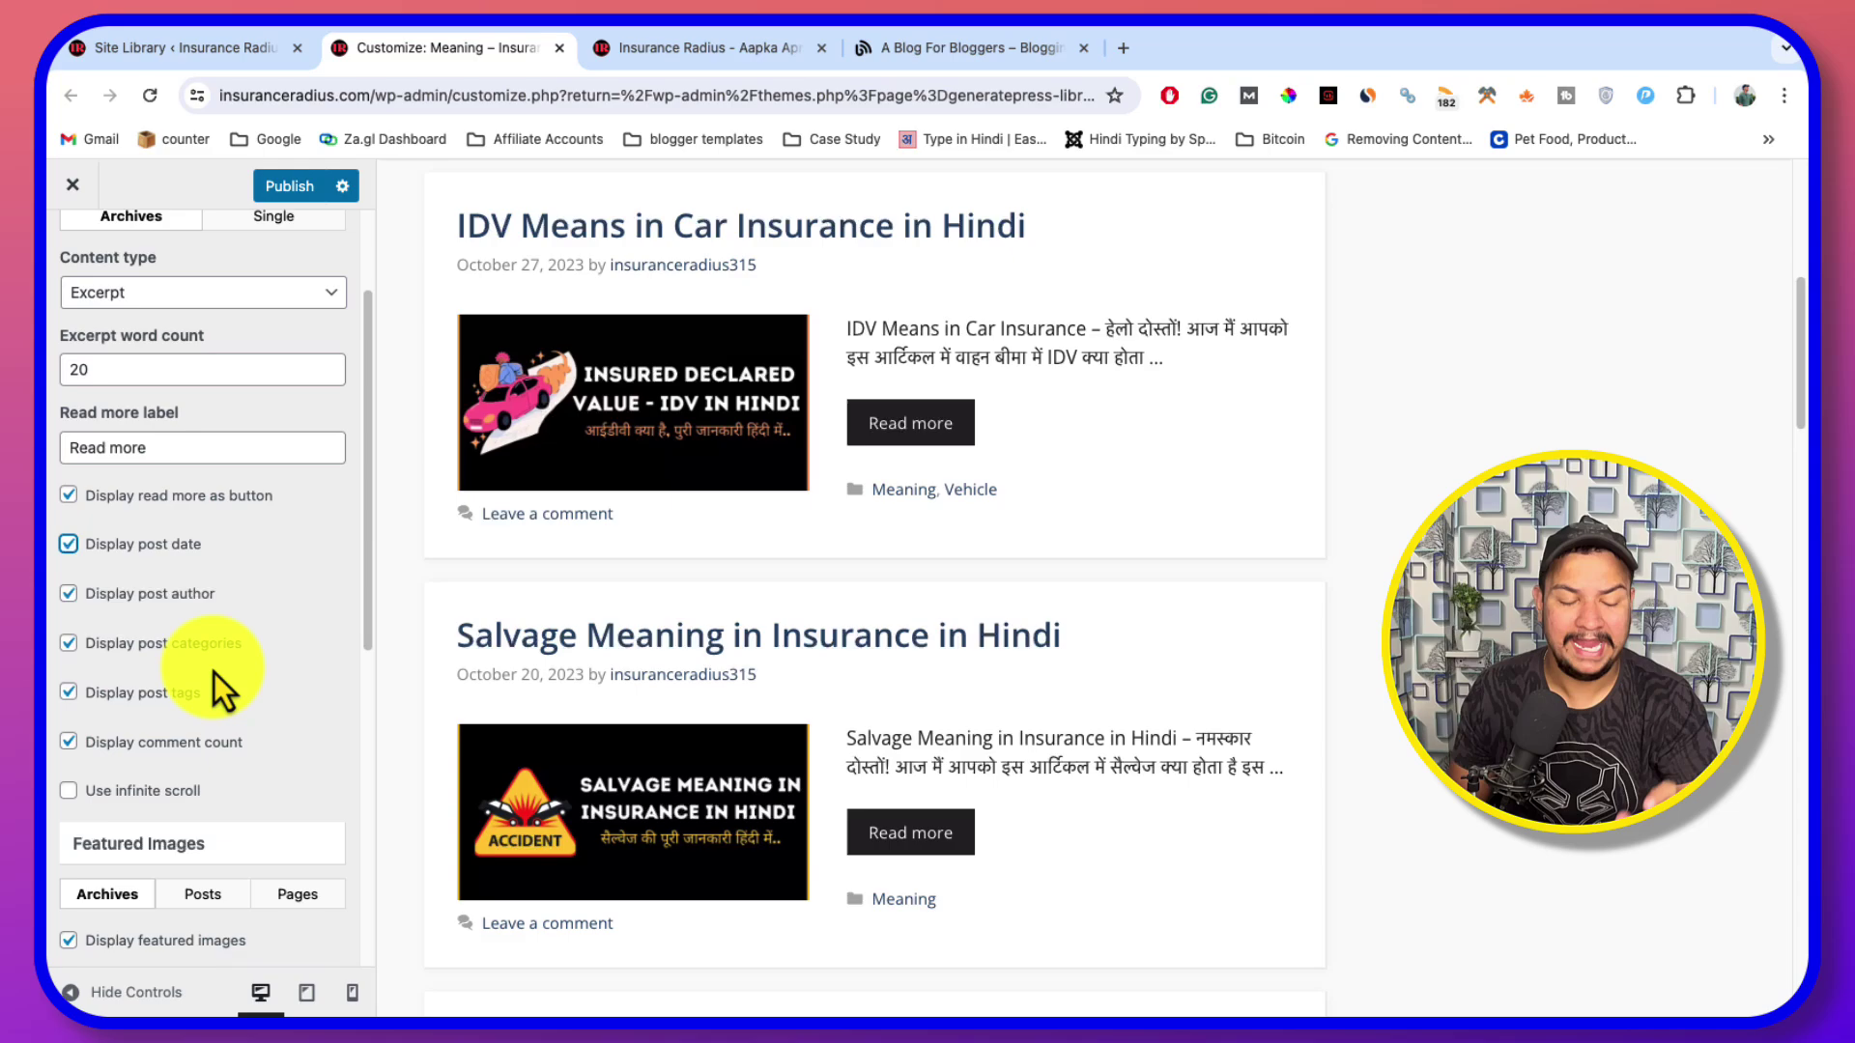
# Check the post details in the Meaning archive list, and turn off Display post categories for the archives
pyautogui.scroll(2, 213, 673)
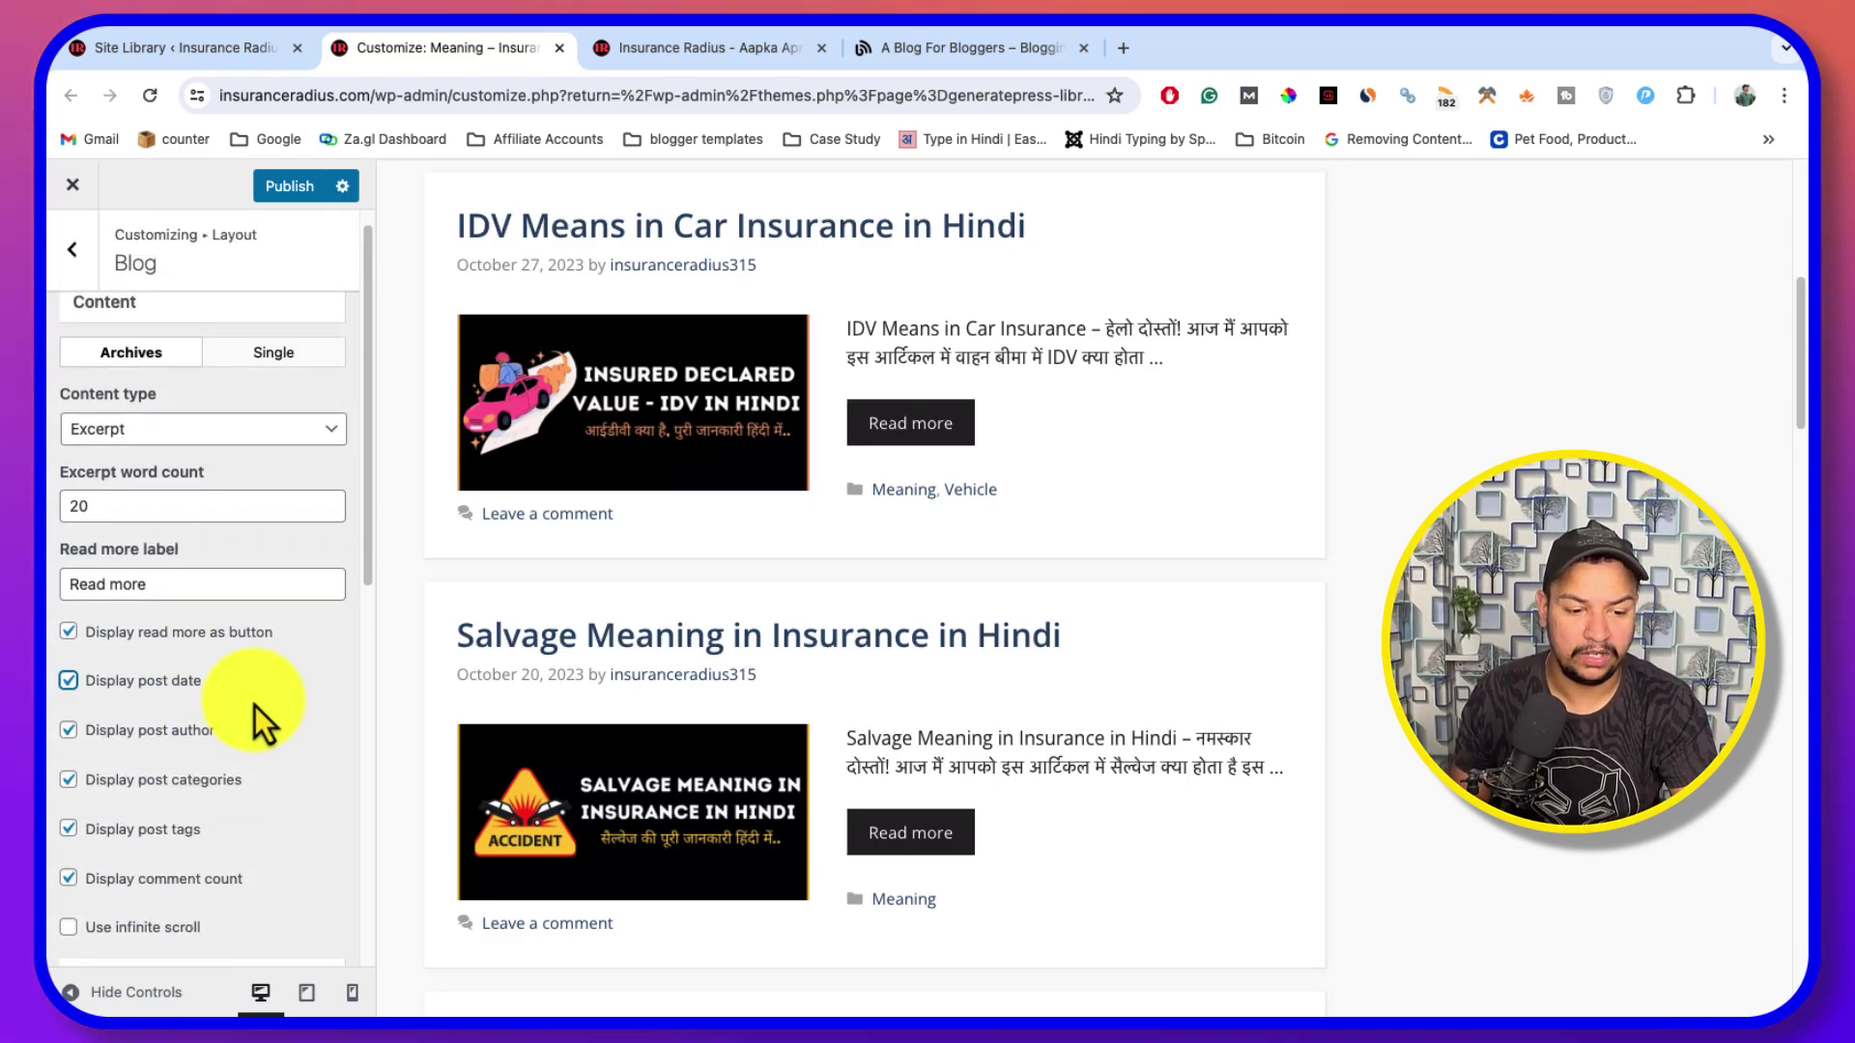
pyautogui.scroll(-3, 254, 705)
pyautogui.scroll(3, 896, 611)
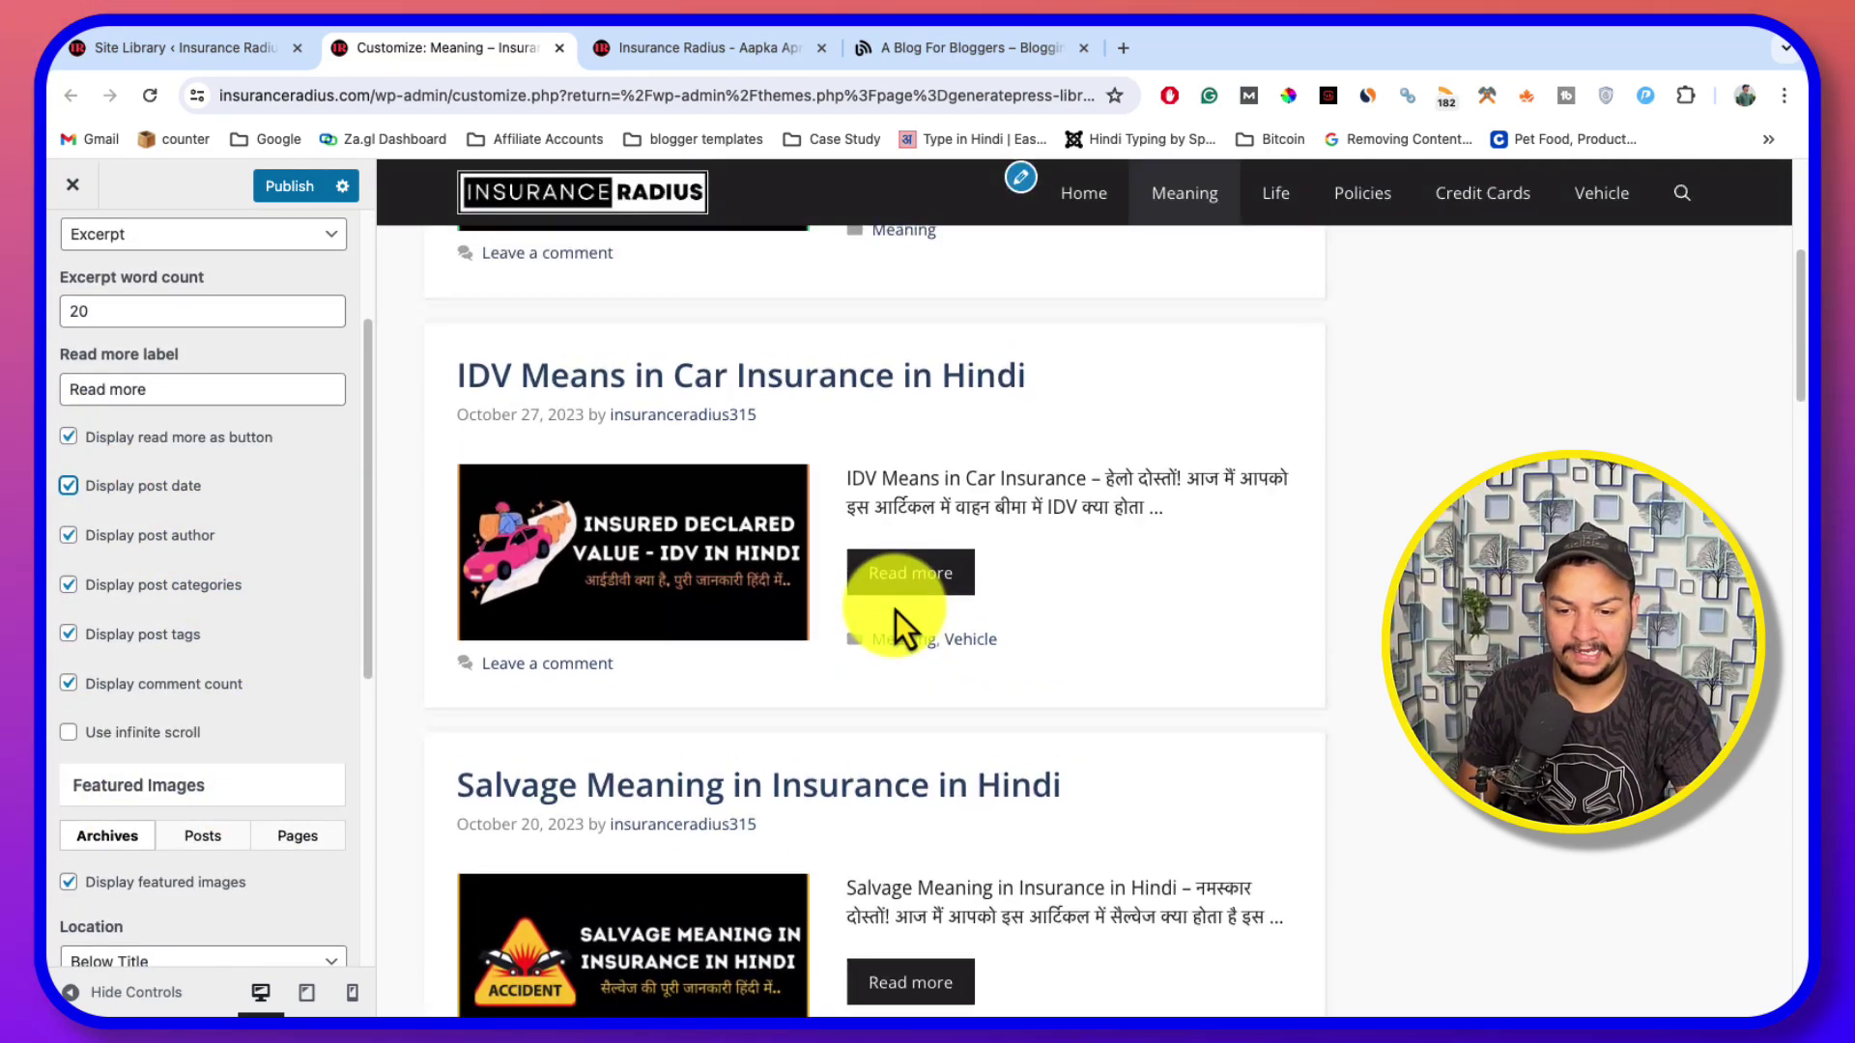
pyautogui.scroll(-1, 795, 373)
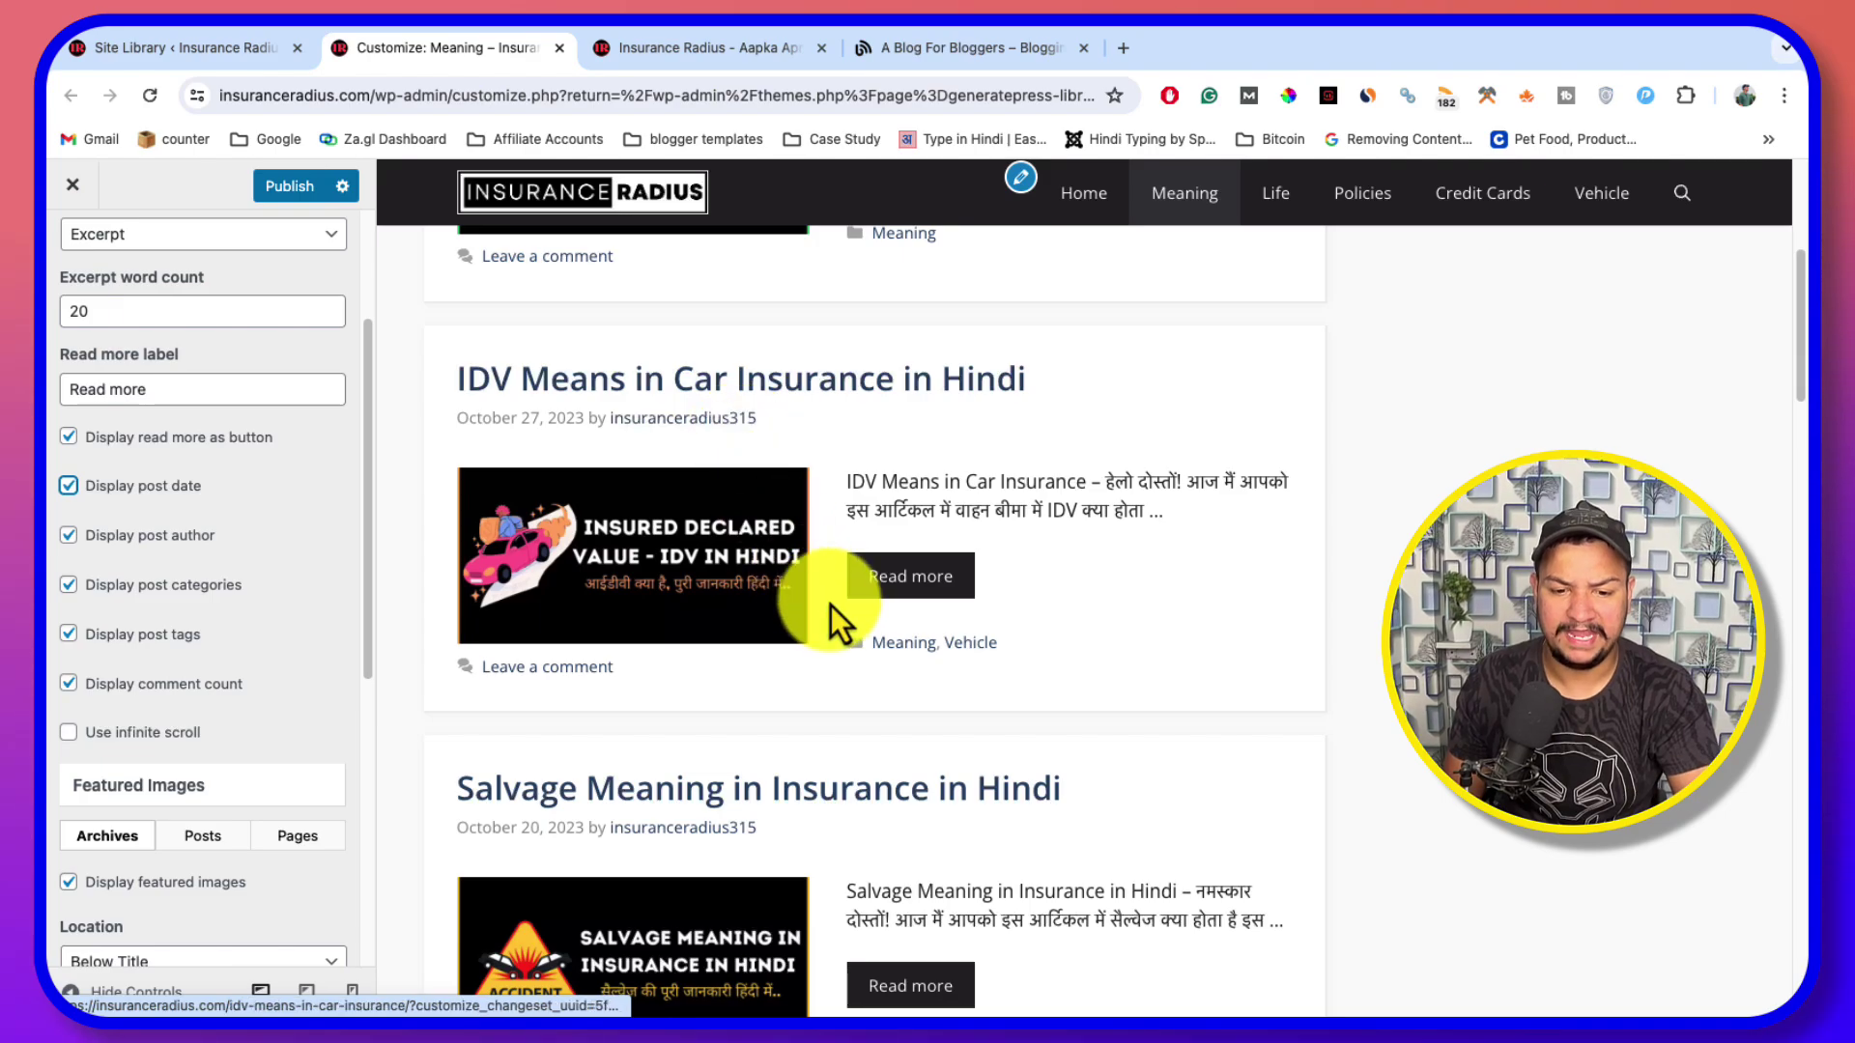
pyautogui.scroll(-3, 695, 698)
pyautogui.scroll(-1, 699, 696)
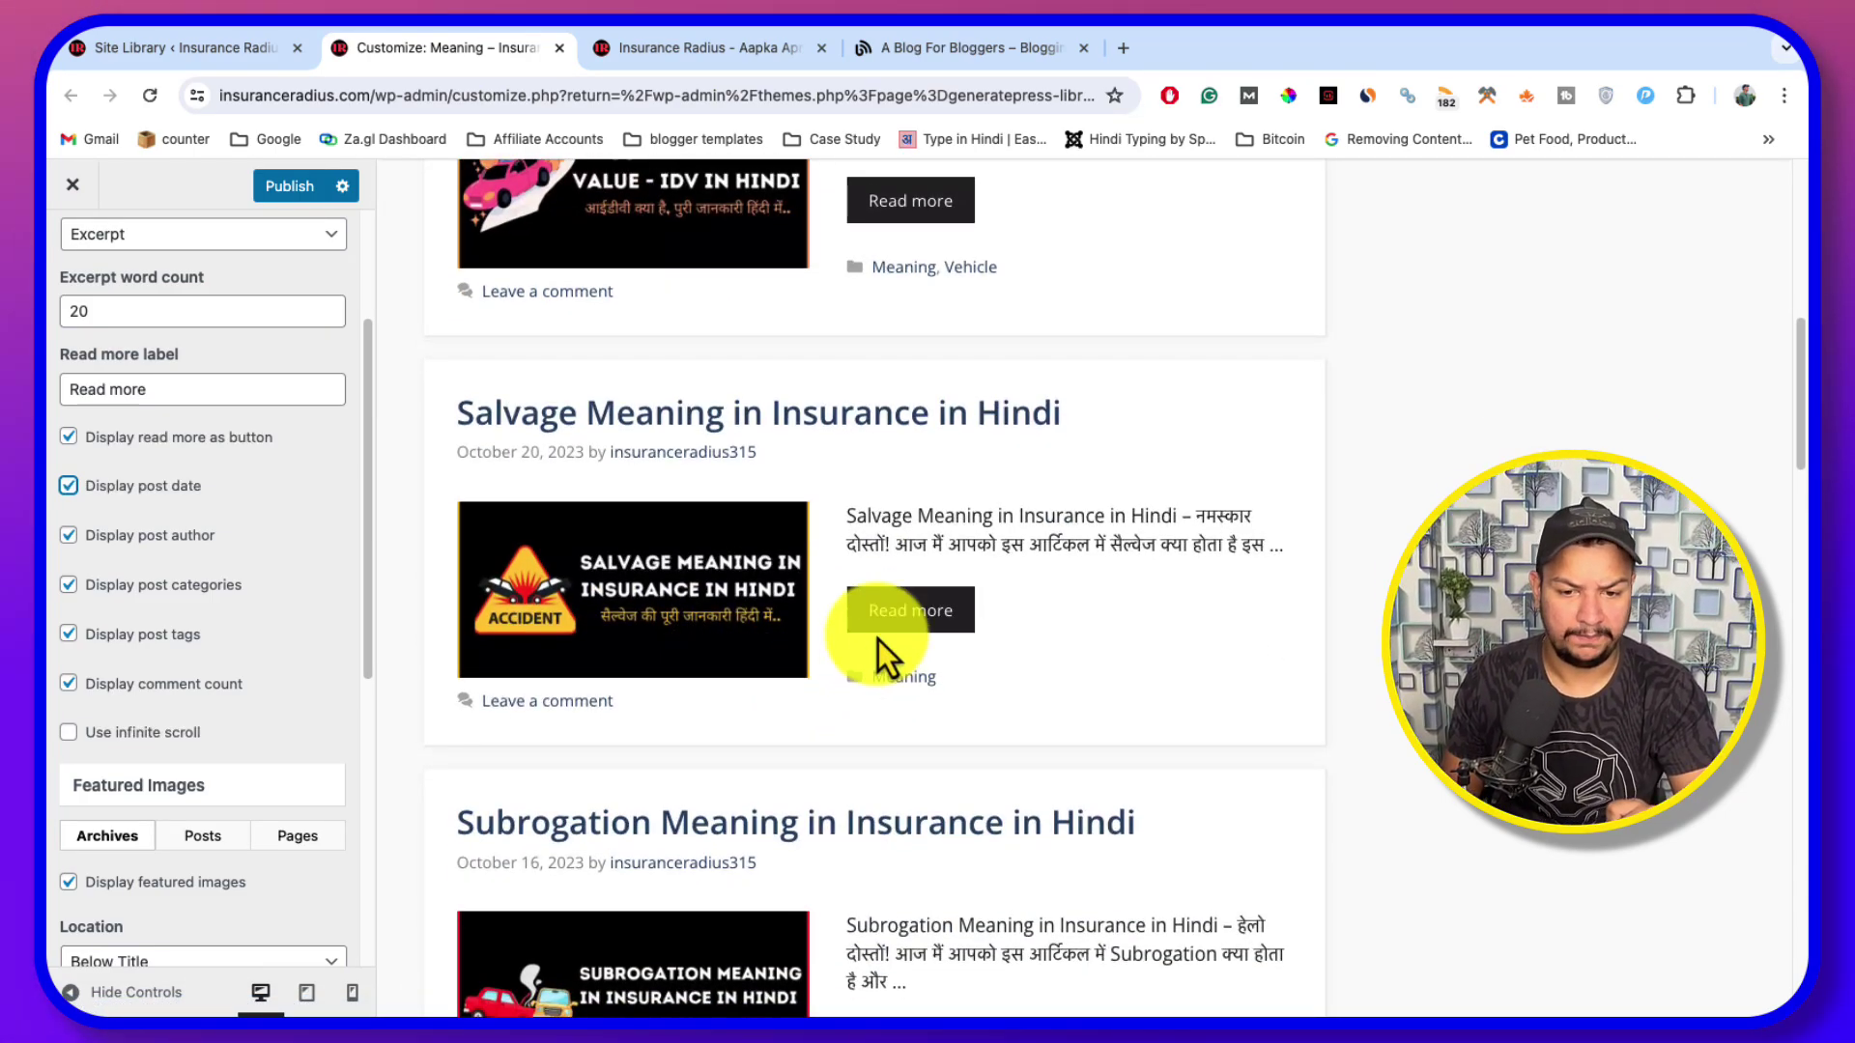
pyautogui.click(102, 493)
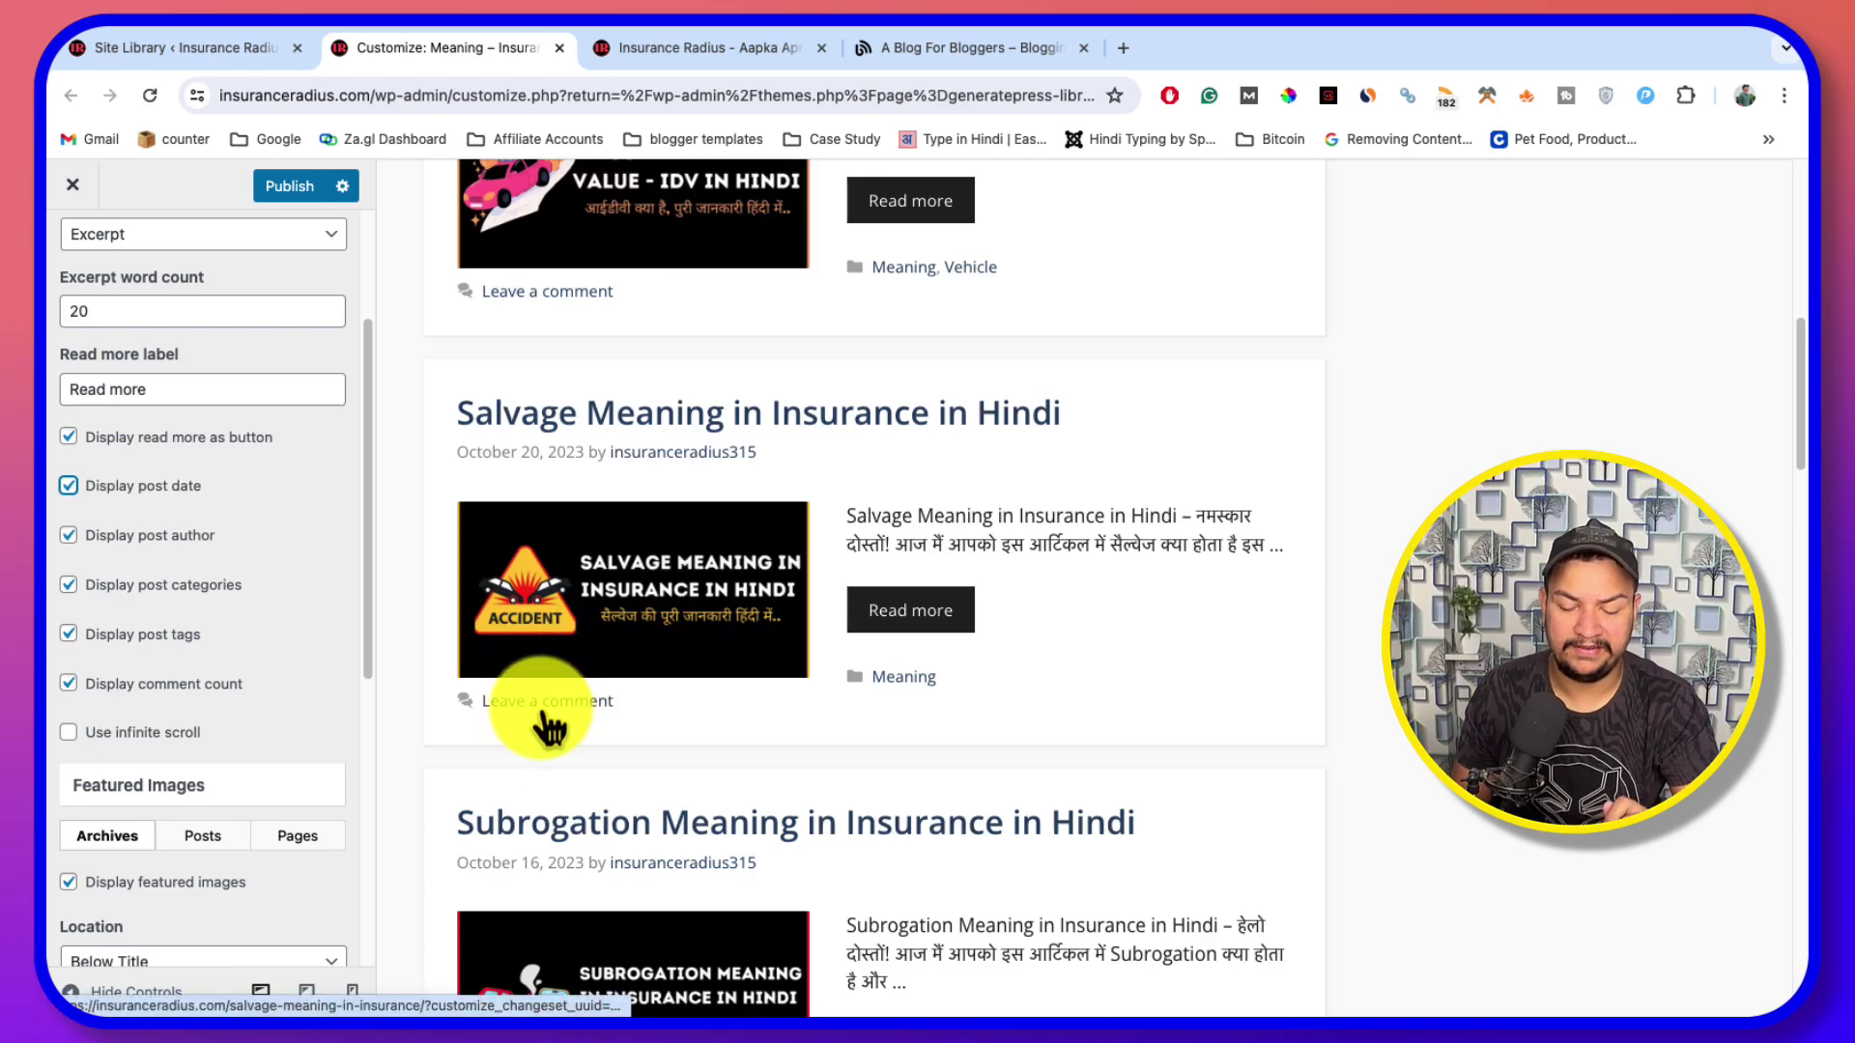
pyautogui.click(556, 724)
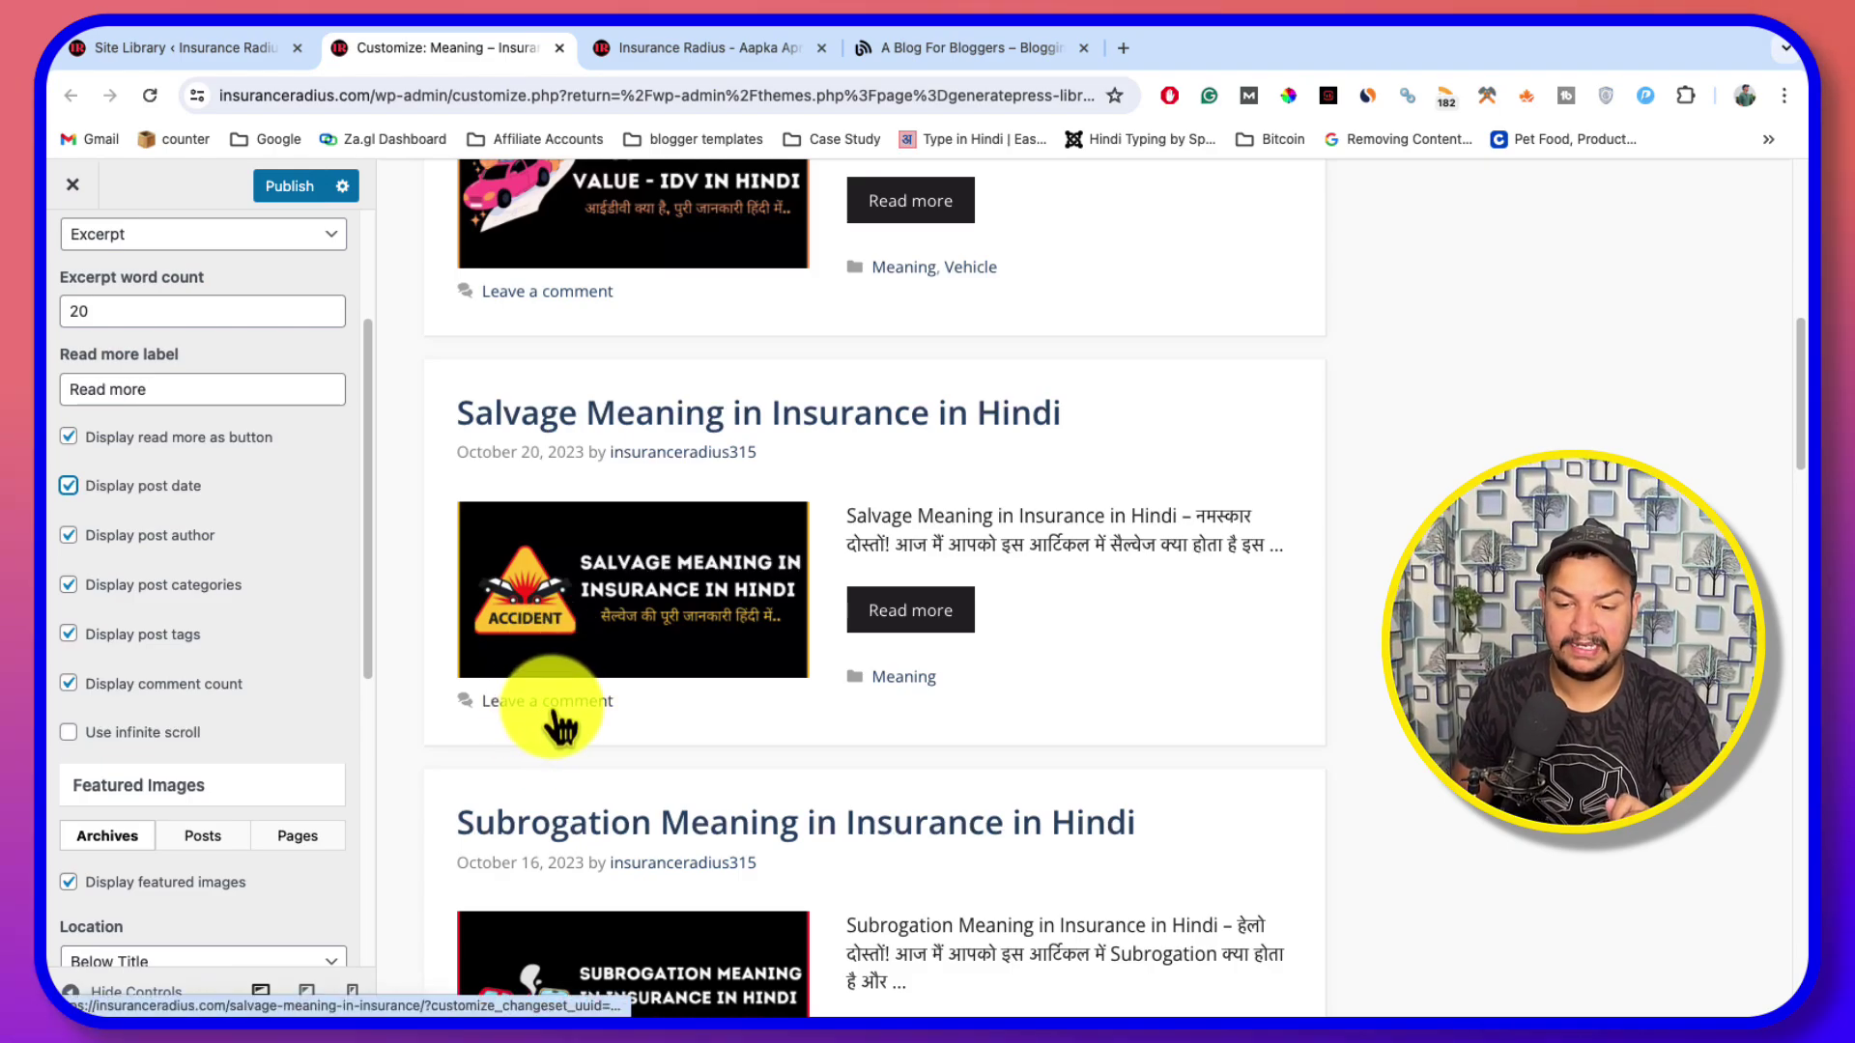
pyautogui.click(926, 681)
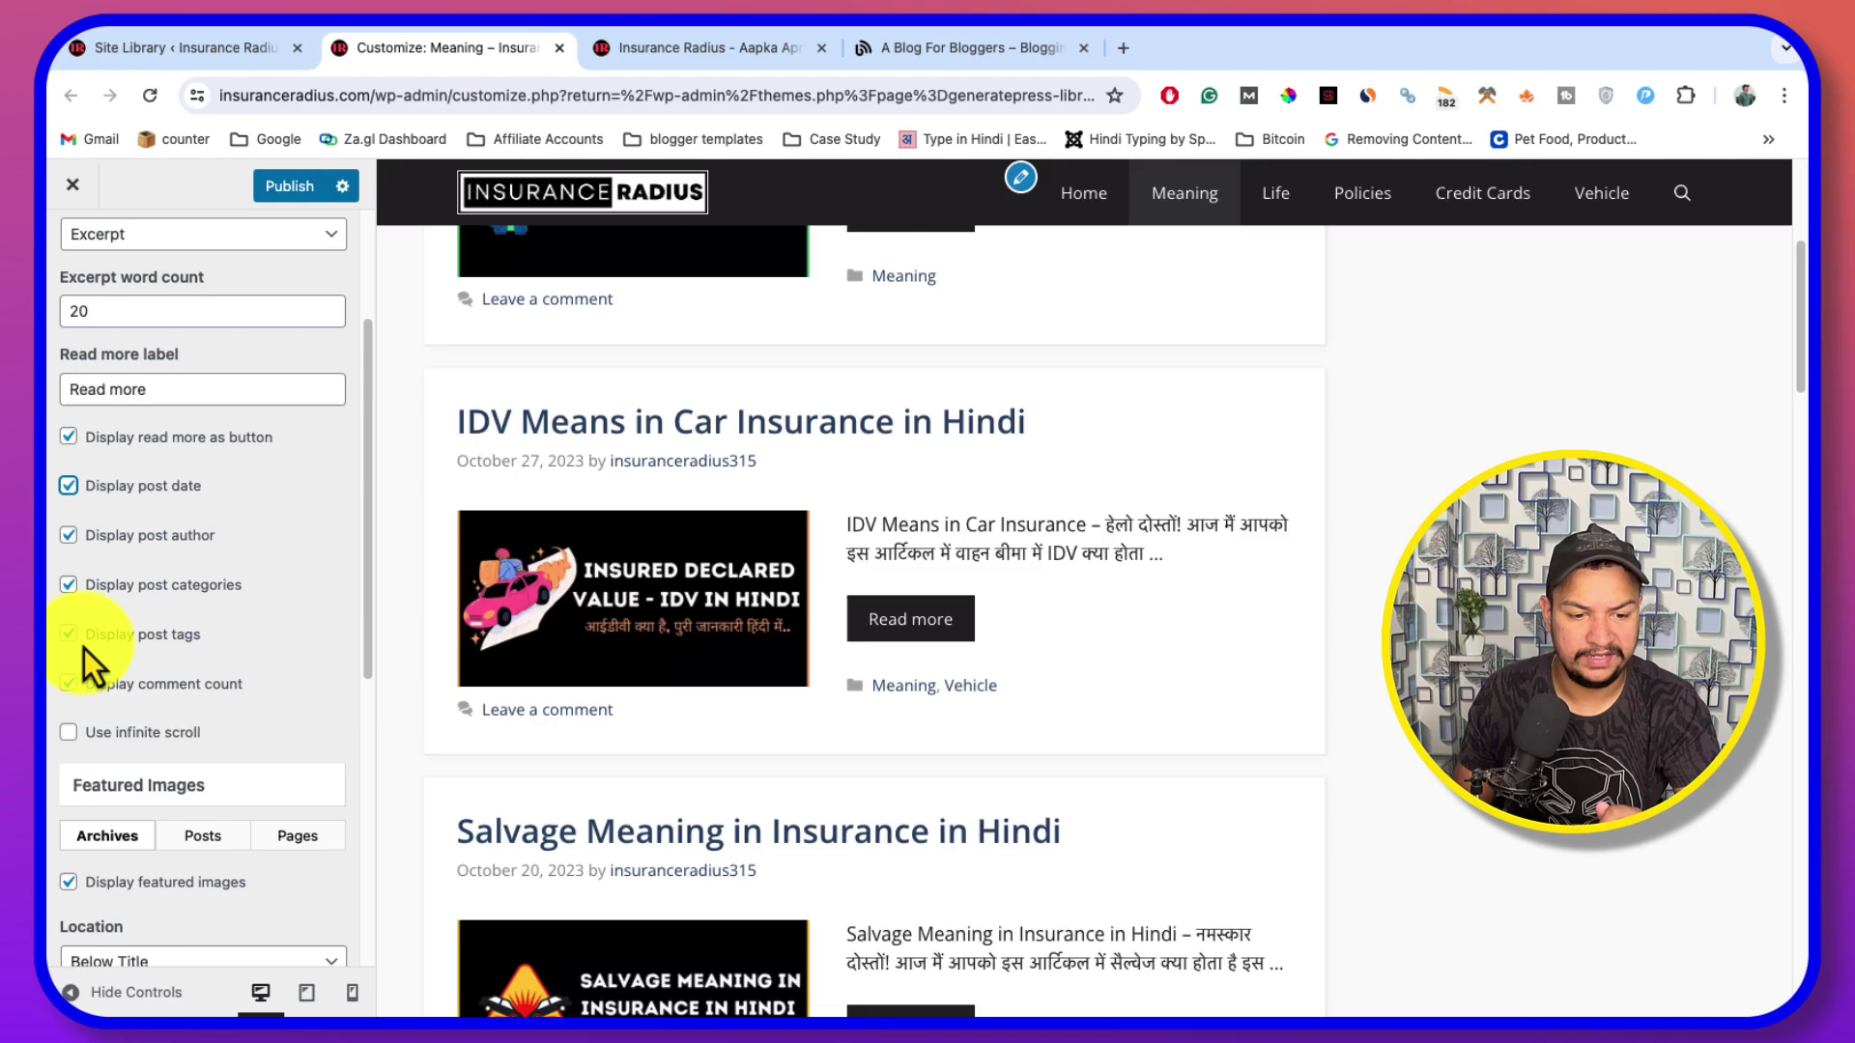
pyautogui.click(67, 586)
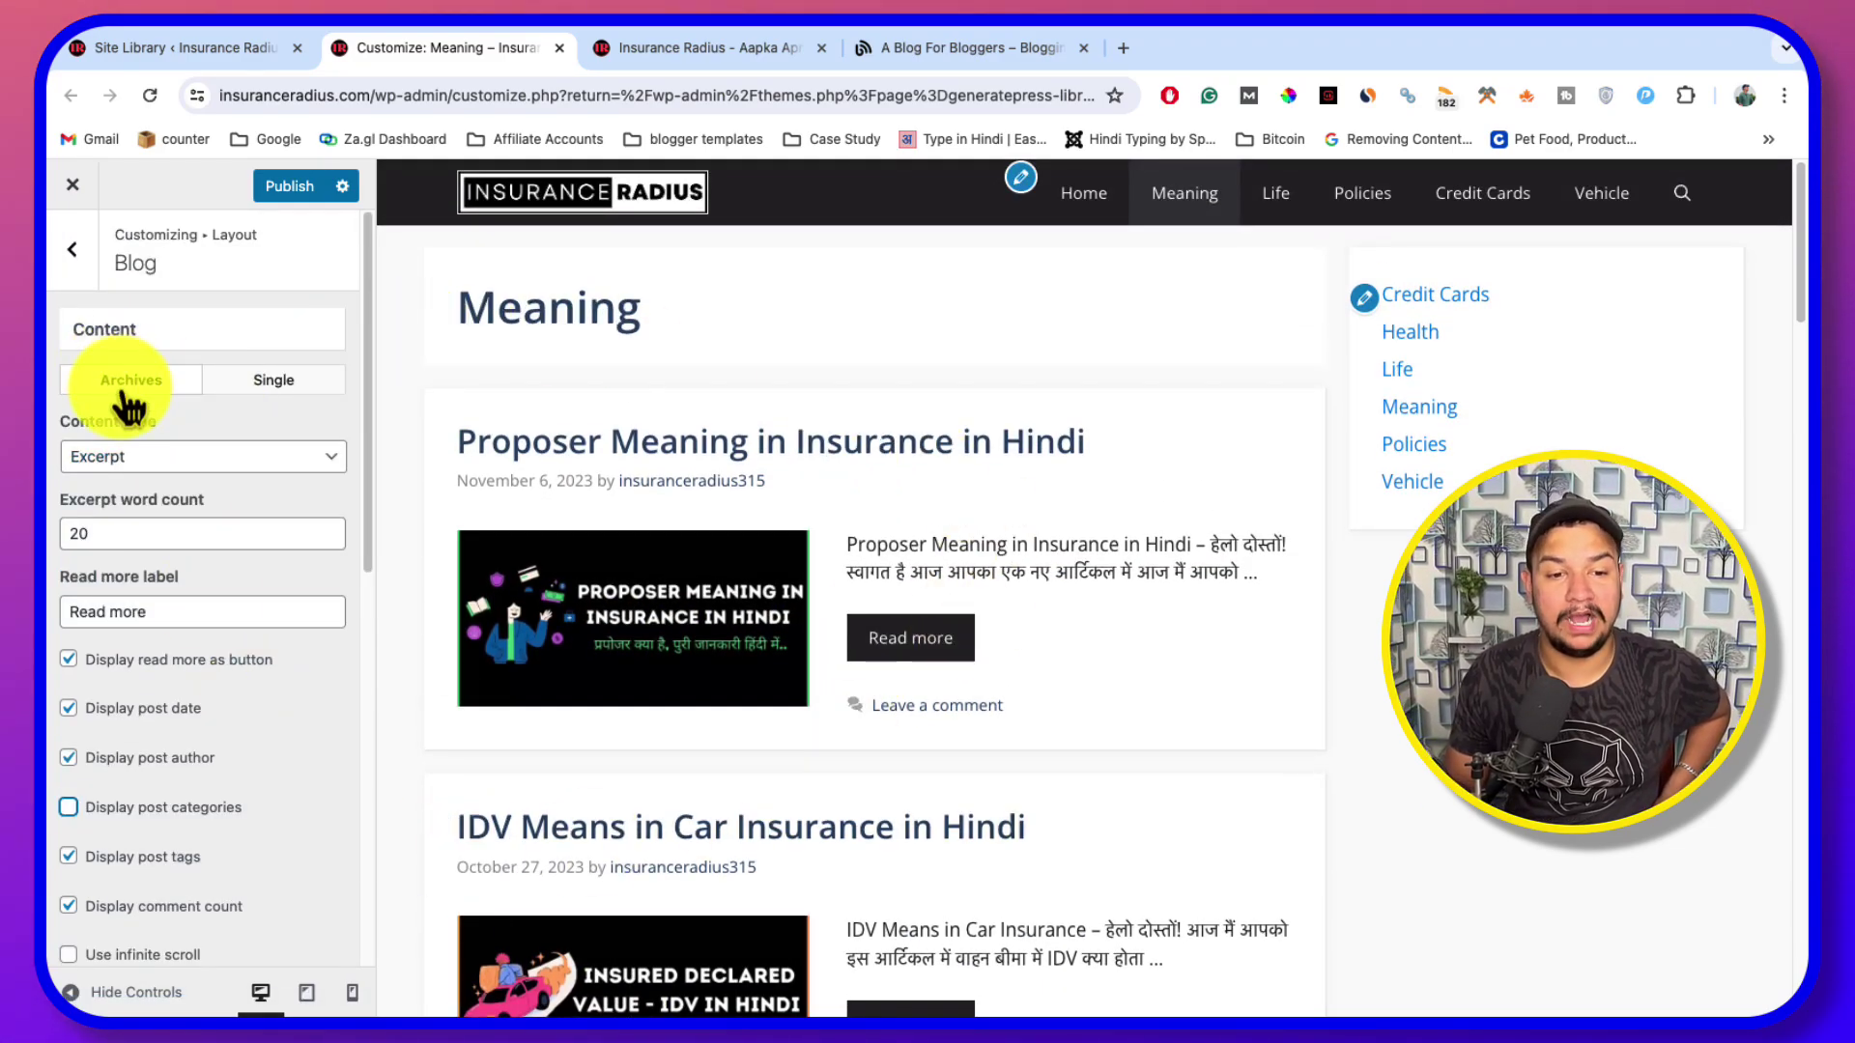
# Switch the blog Content settings to Single and load the Proposer Meaning in Insurance in Hindi post in the preview
pyautogui.click(290, 381)
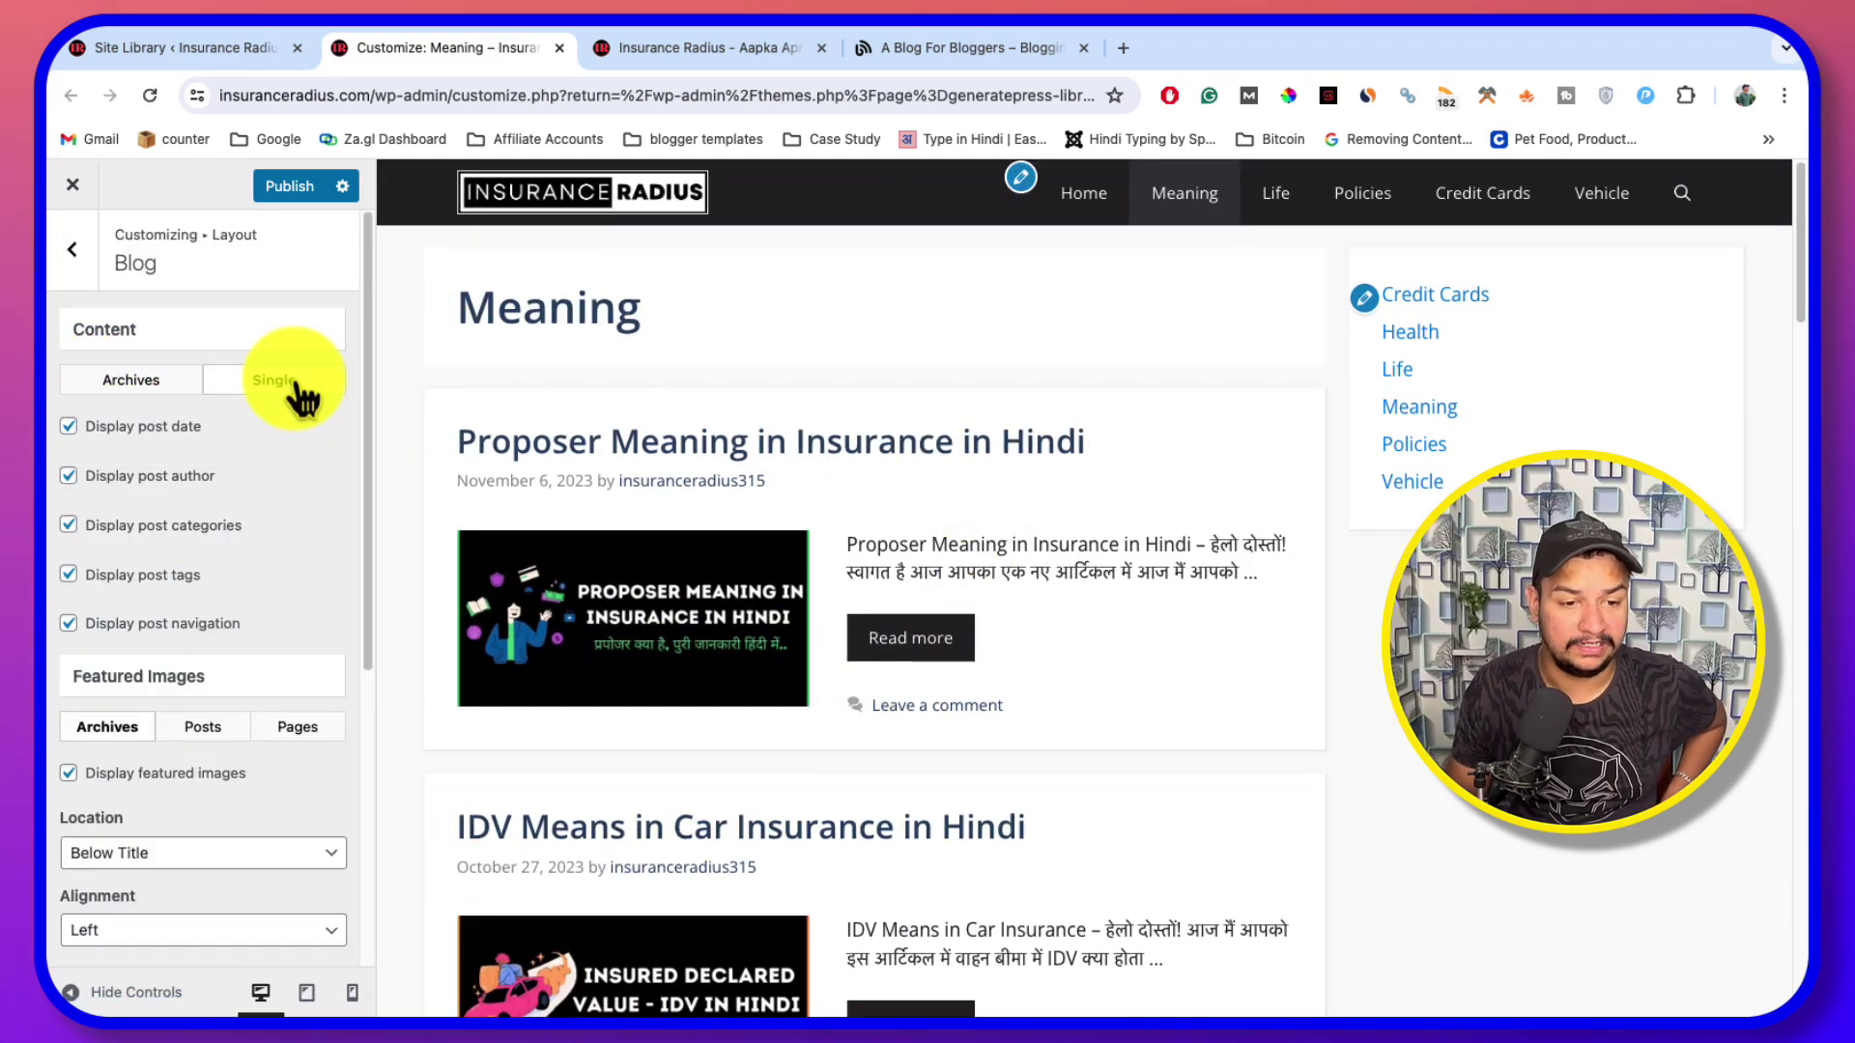
pyautogui.click(106, 382)
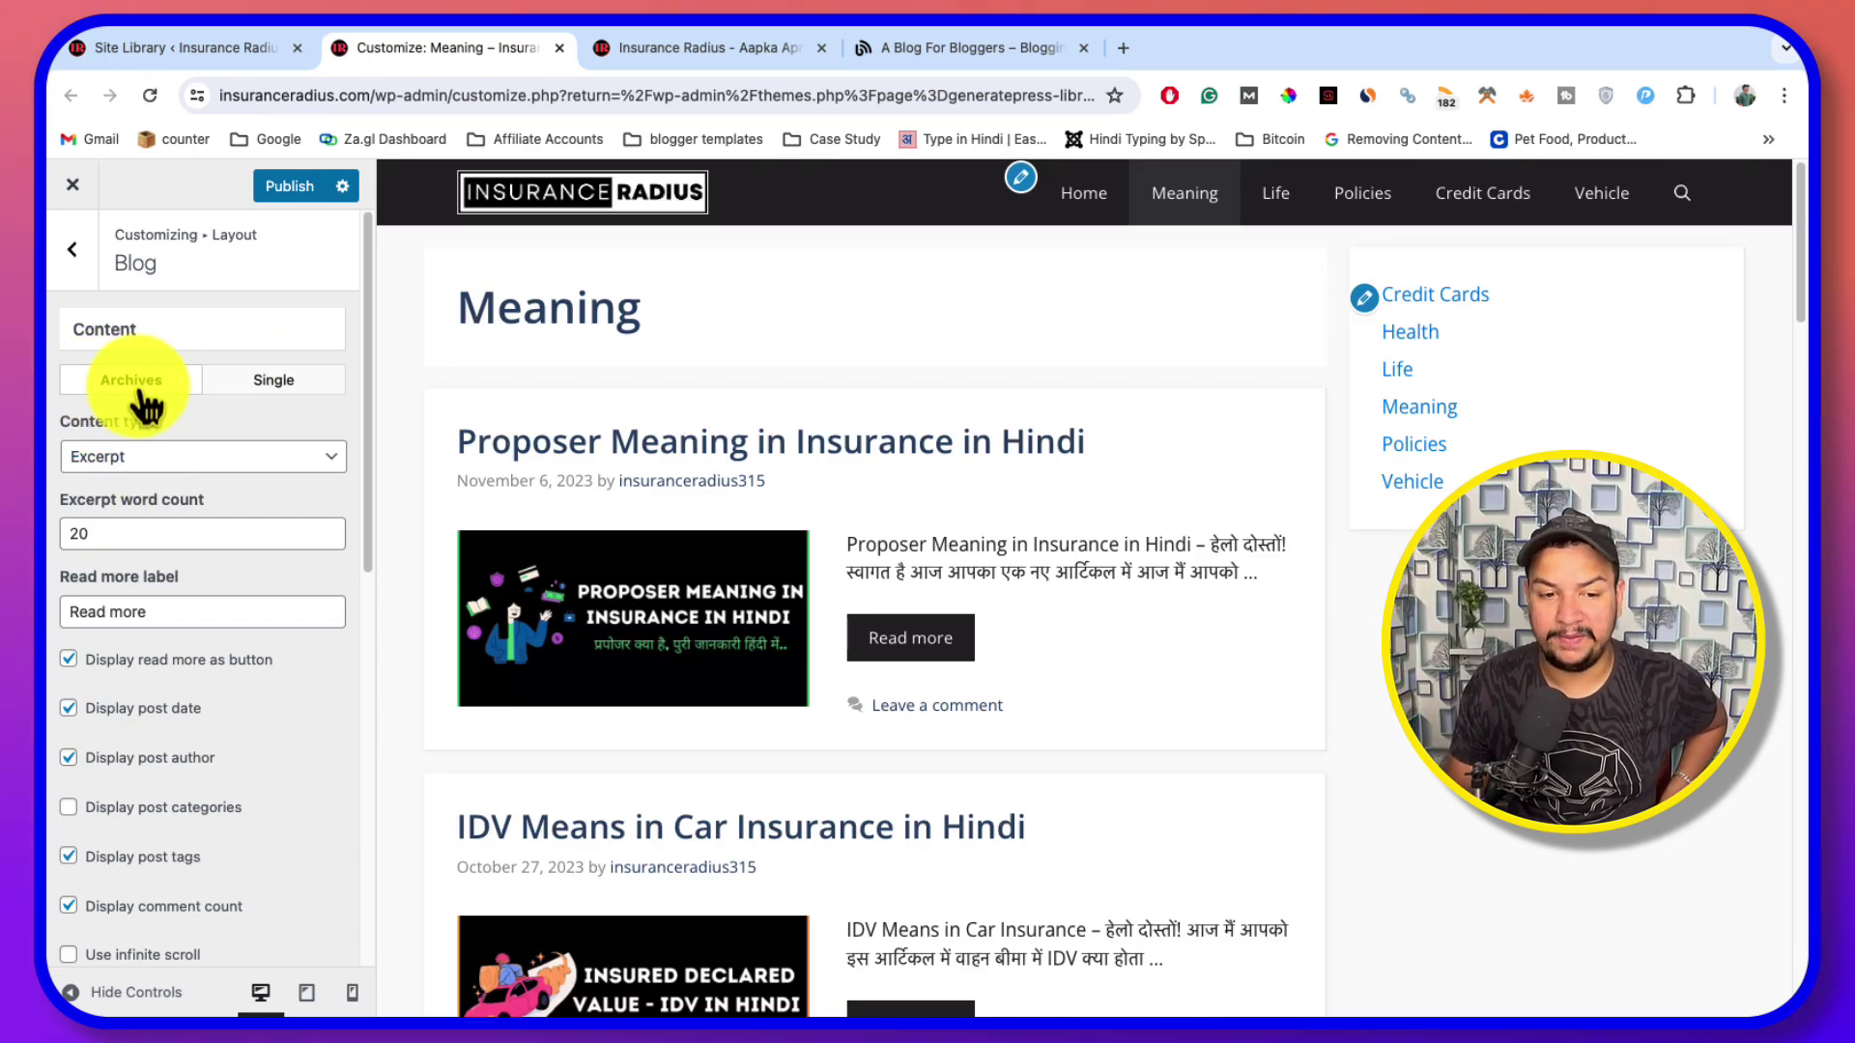
pyautogui.click(274, 381)
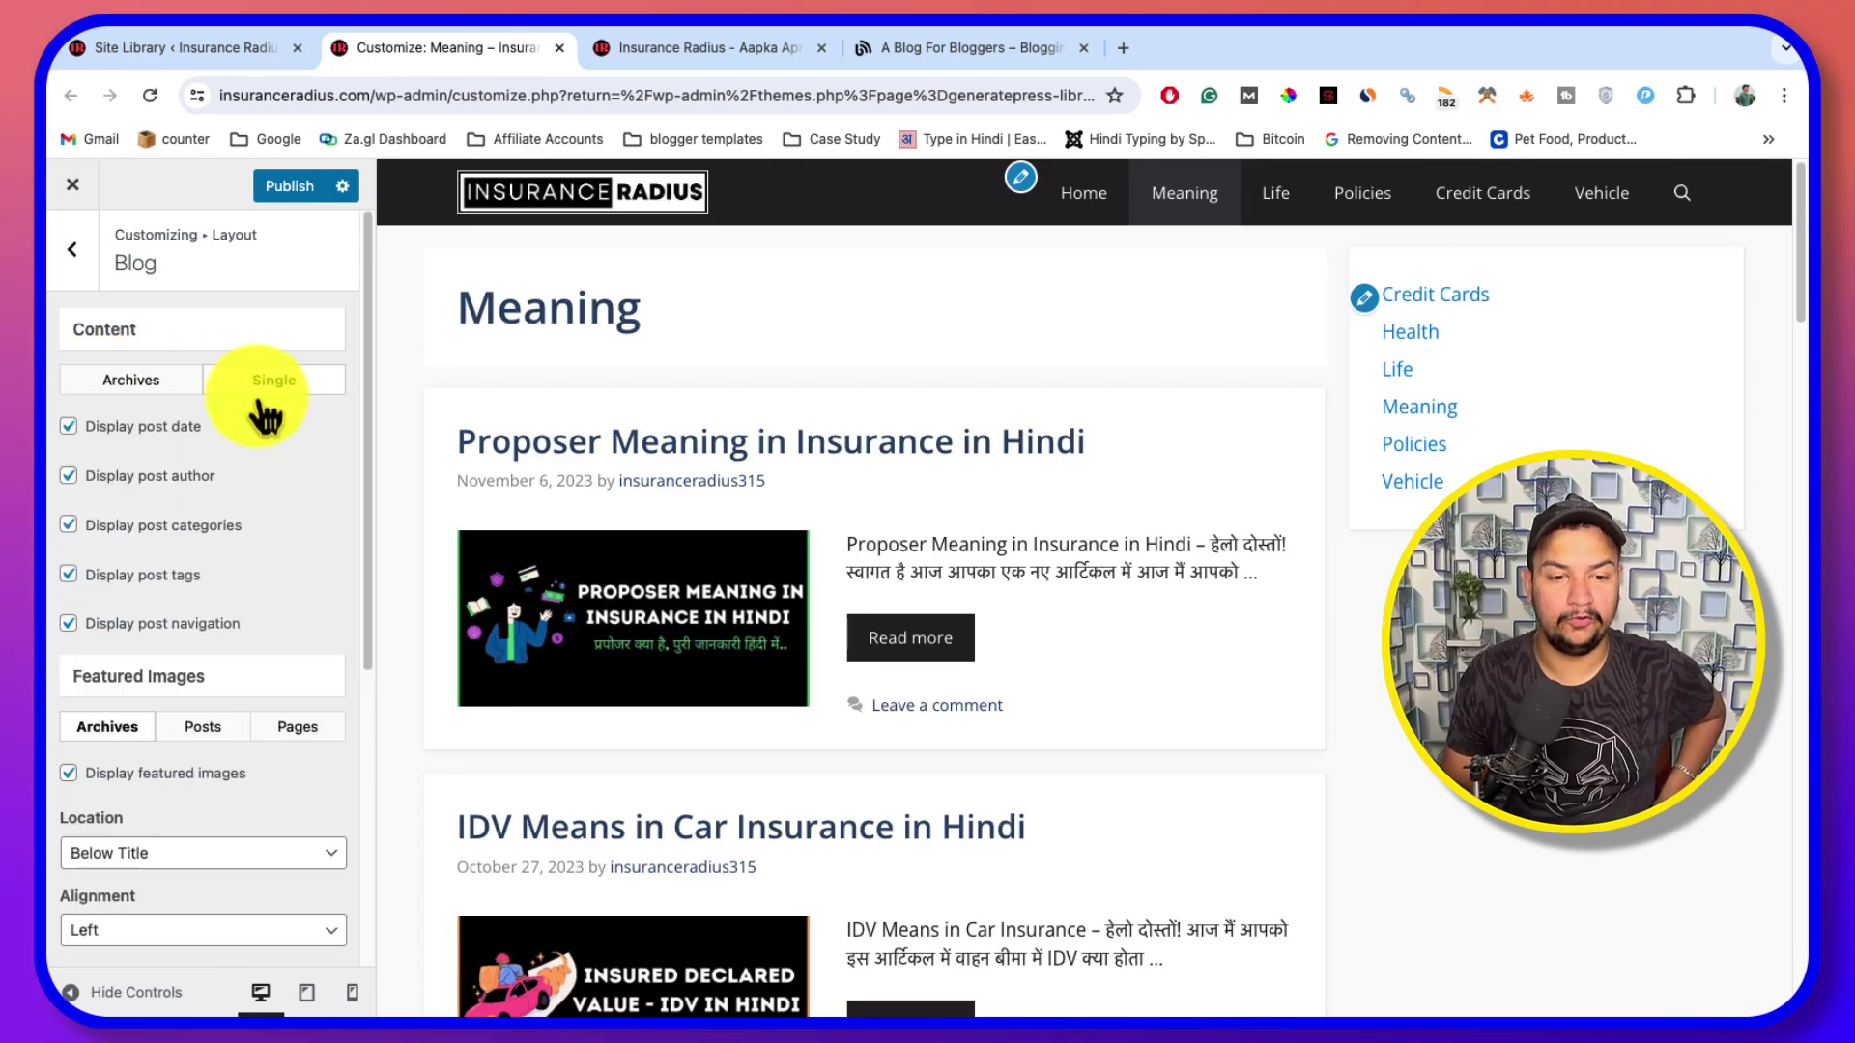
pyautogui.click(812, 446)
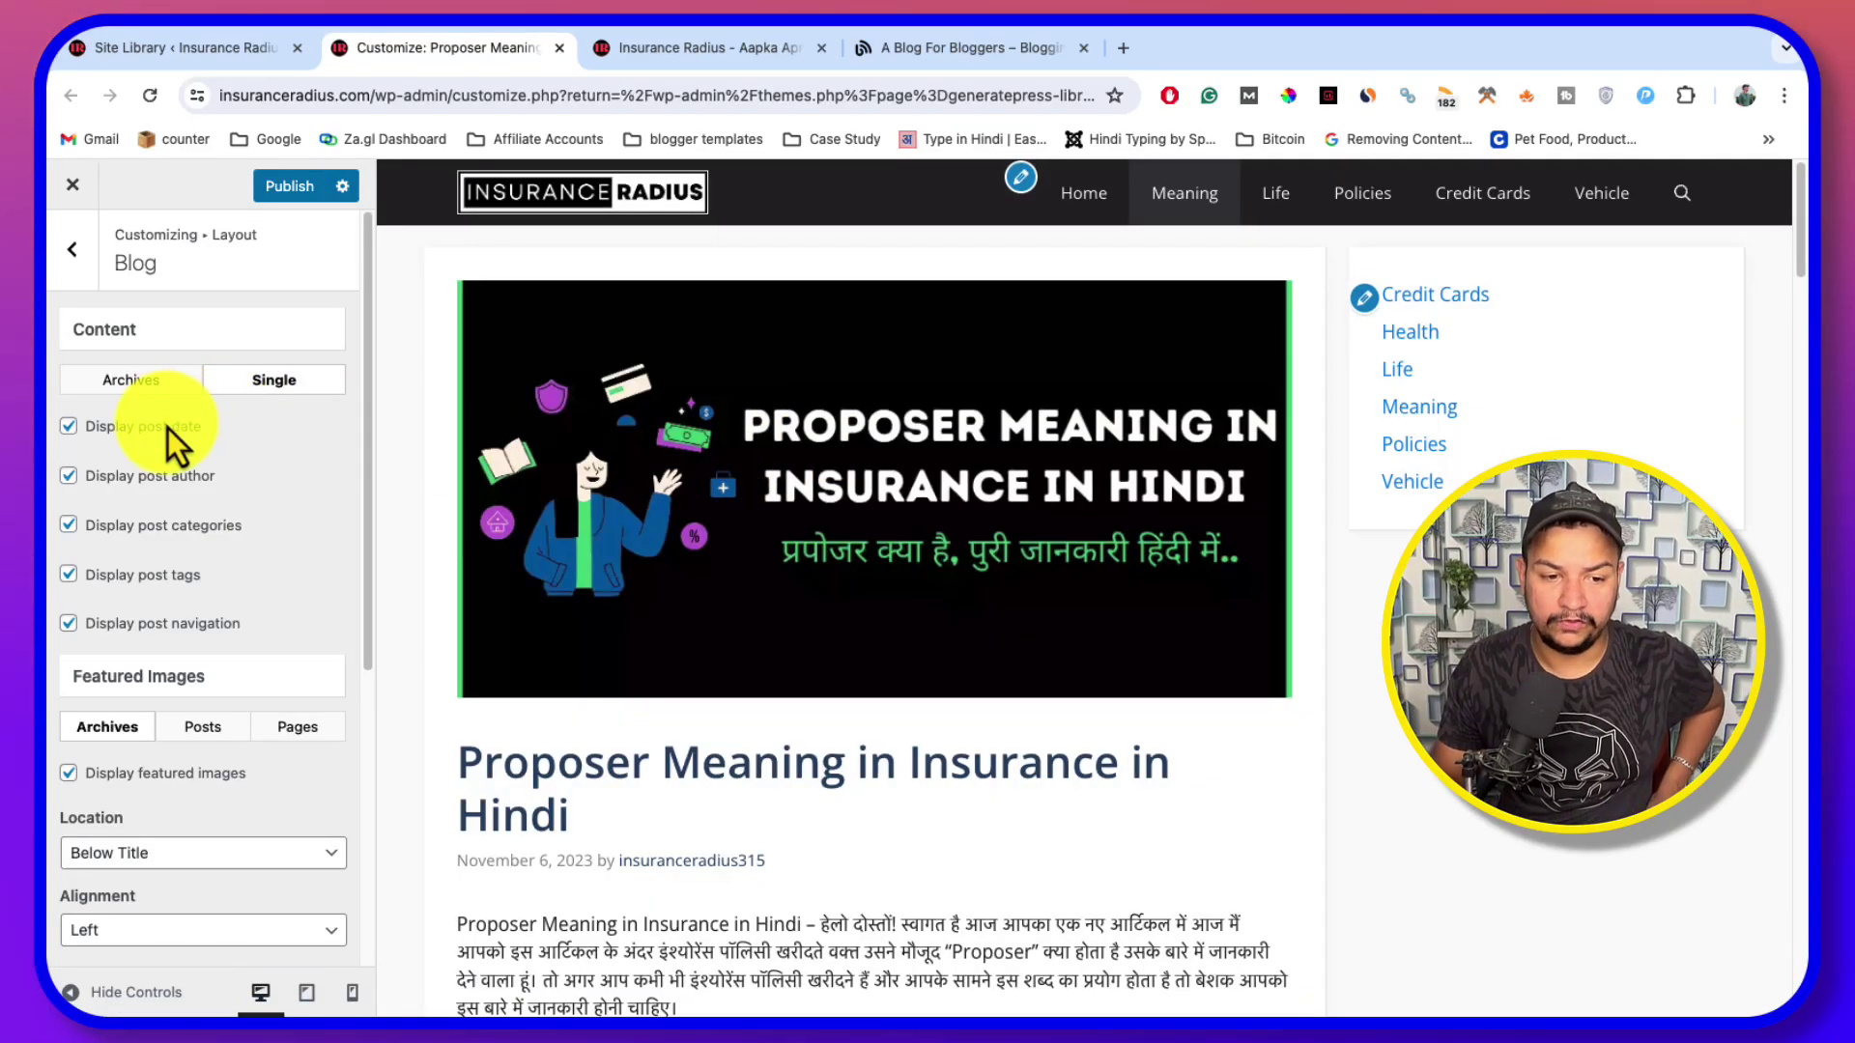
# Check the date, author and category details in the post, and turn off Display post categories and Display post tags for single posts
pyautogui.scroll(-4, 744, 571)
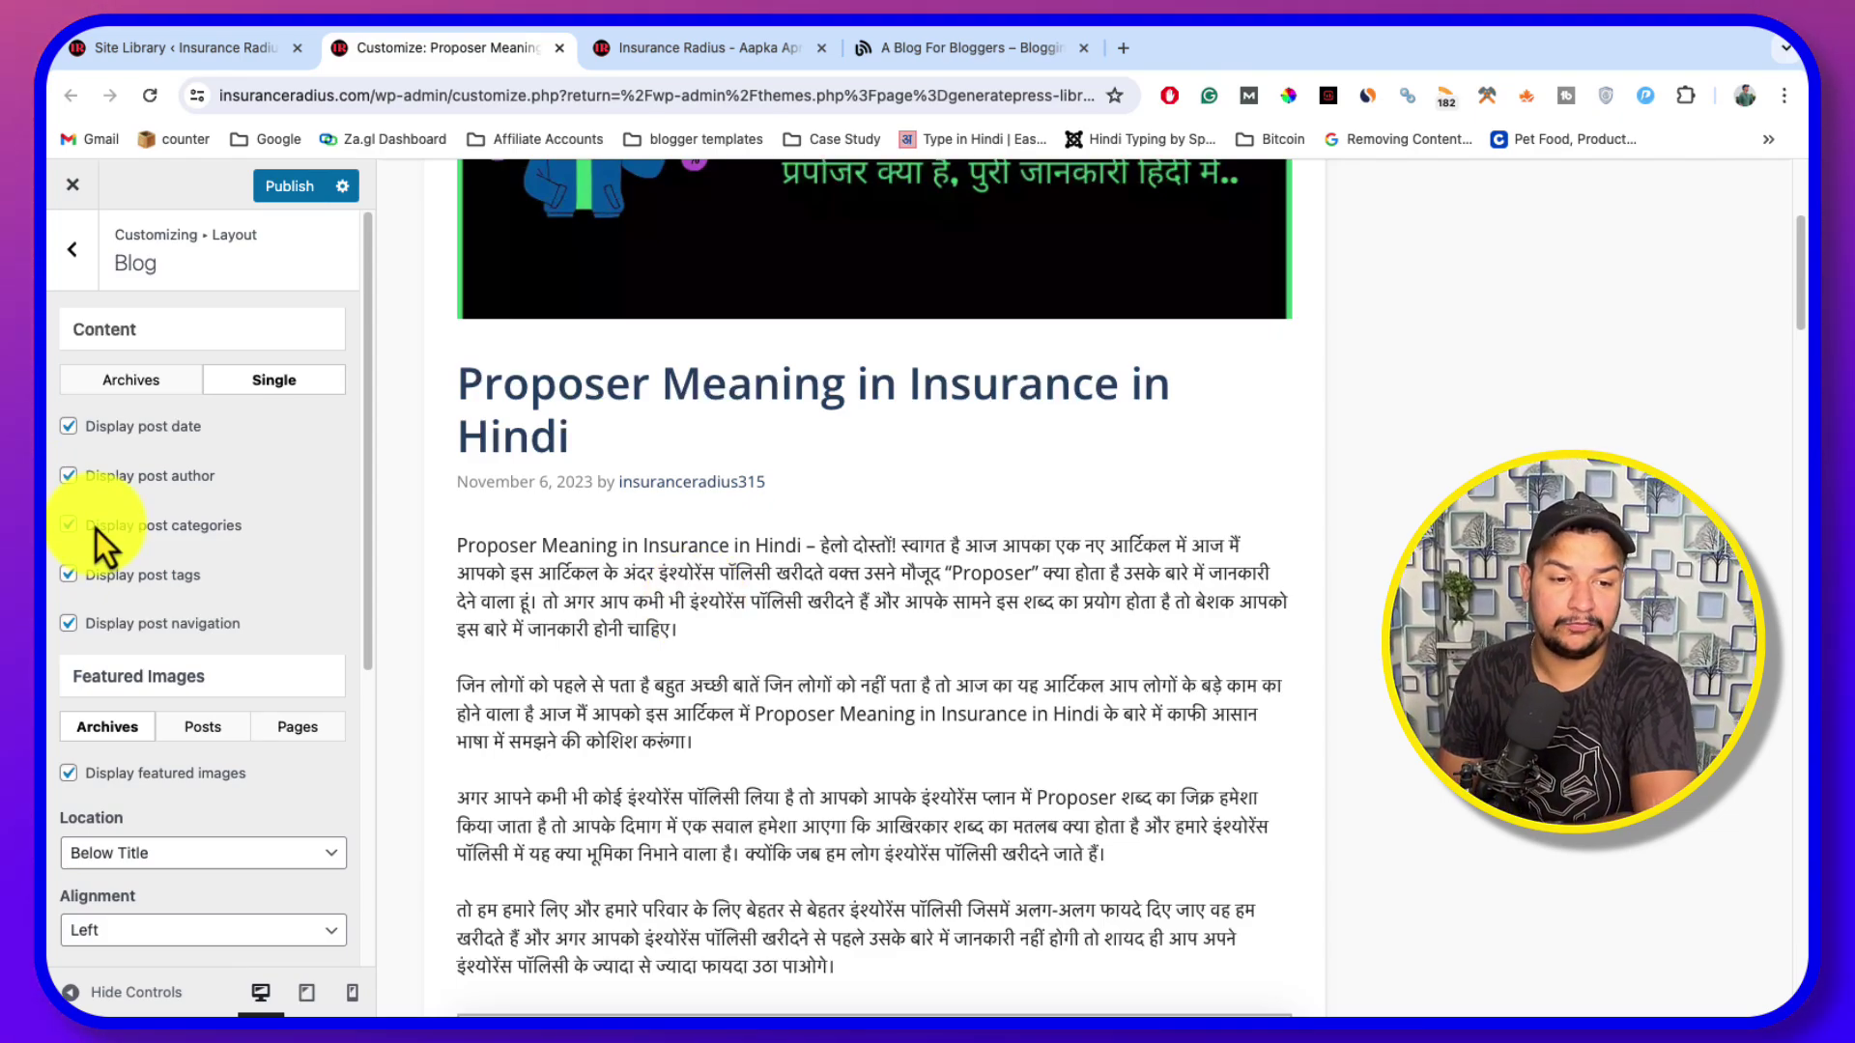
pyautogui.moveTo(478, 483); pyautogui.dragTo(827, 489)
pyautogui.click(834, 489)
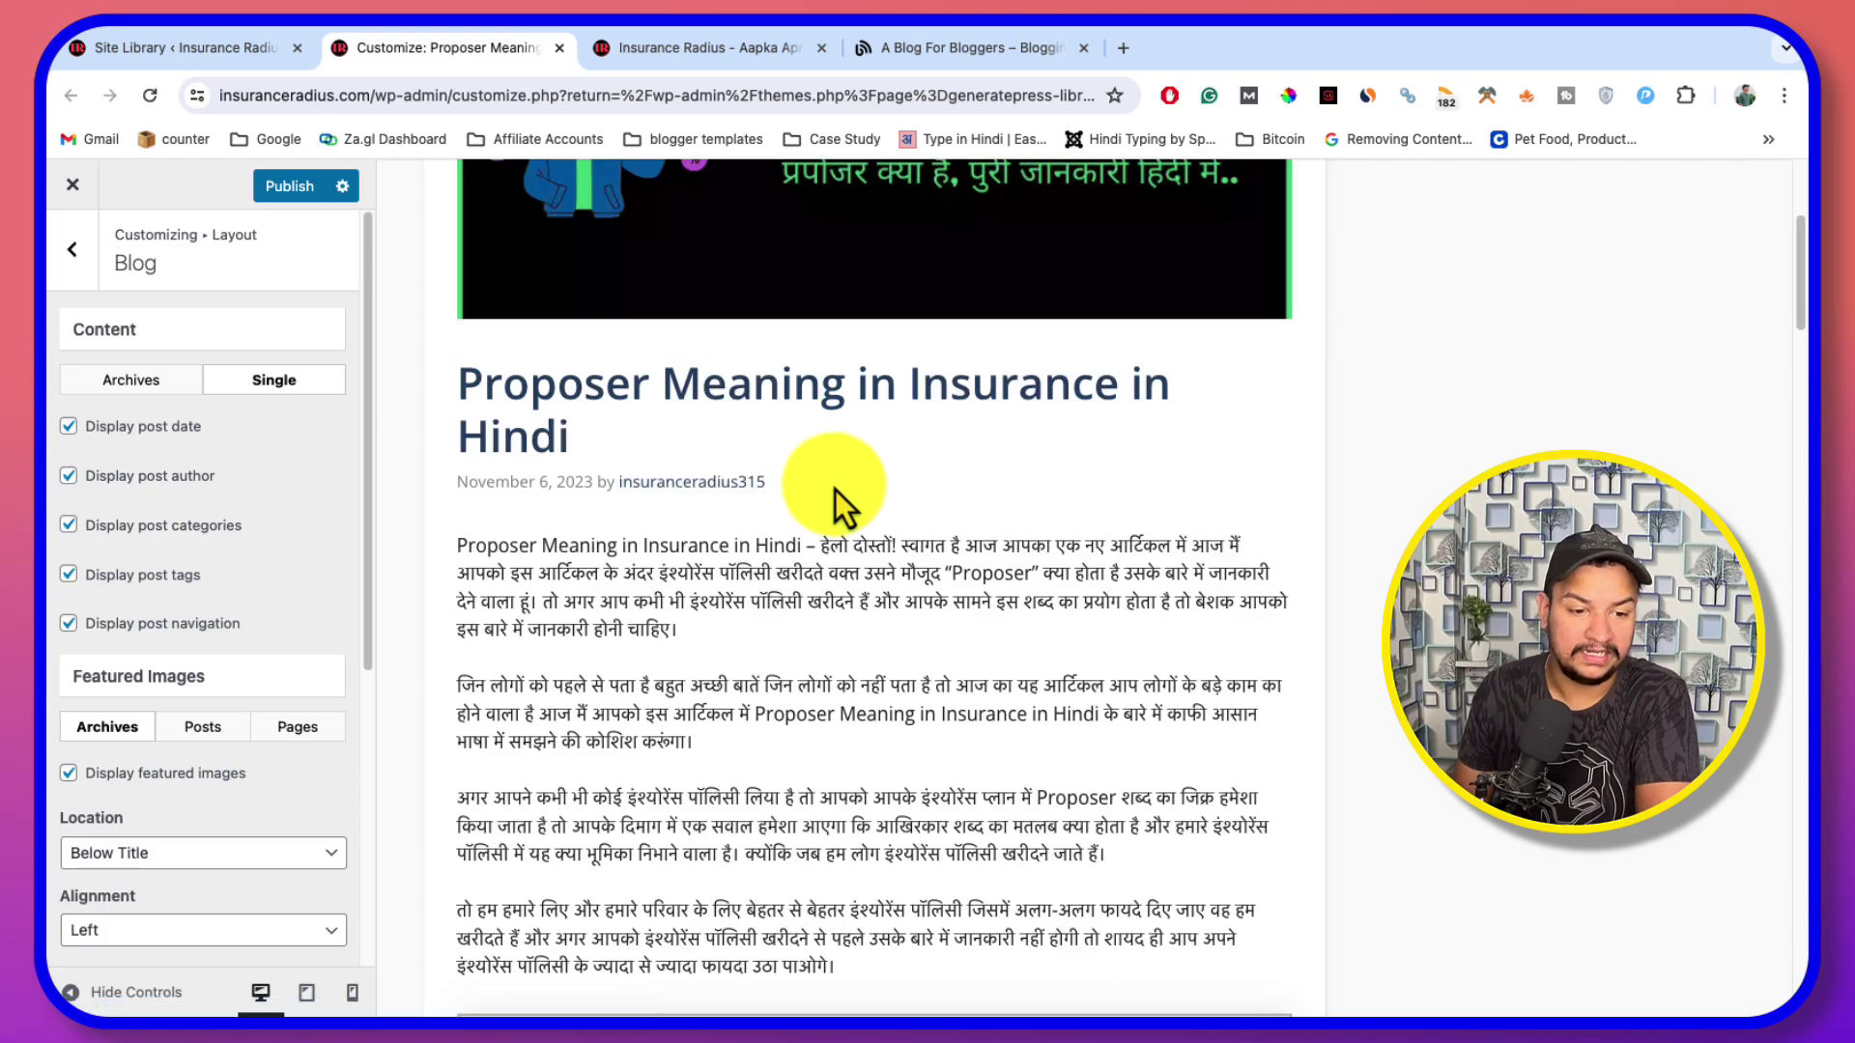
pyautogui.scroll(-6, 787, 571)
pyautogui.scroll(-15, 788, 577)
pyautogui.scroll(1, 715, 618)
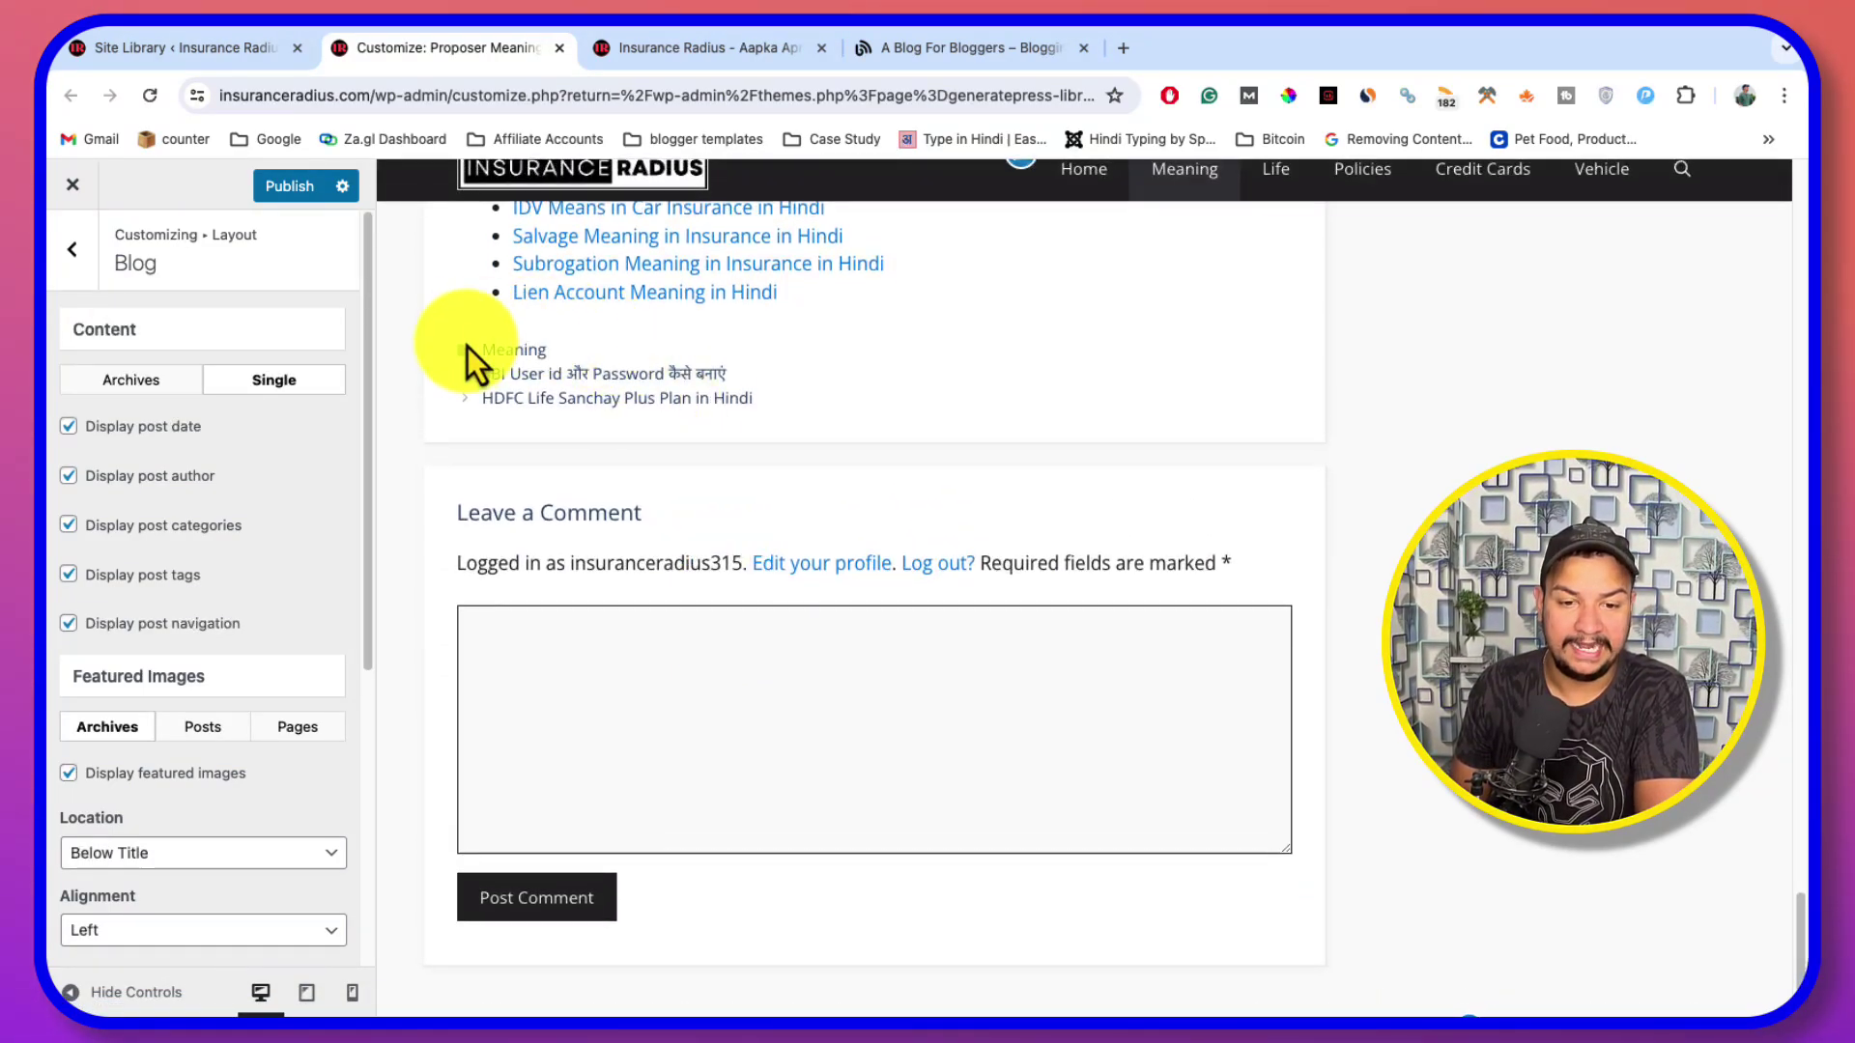
pyautogui.click(68, 525)
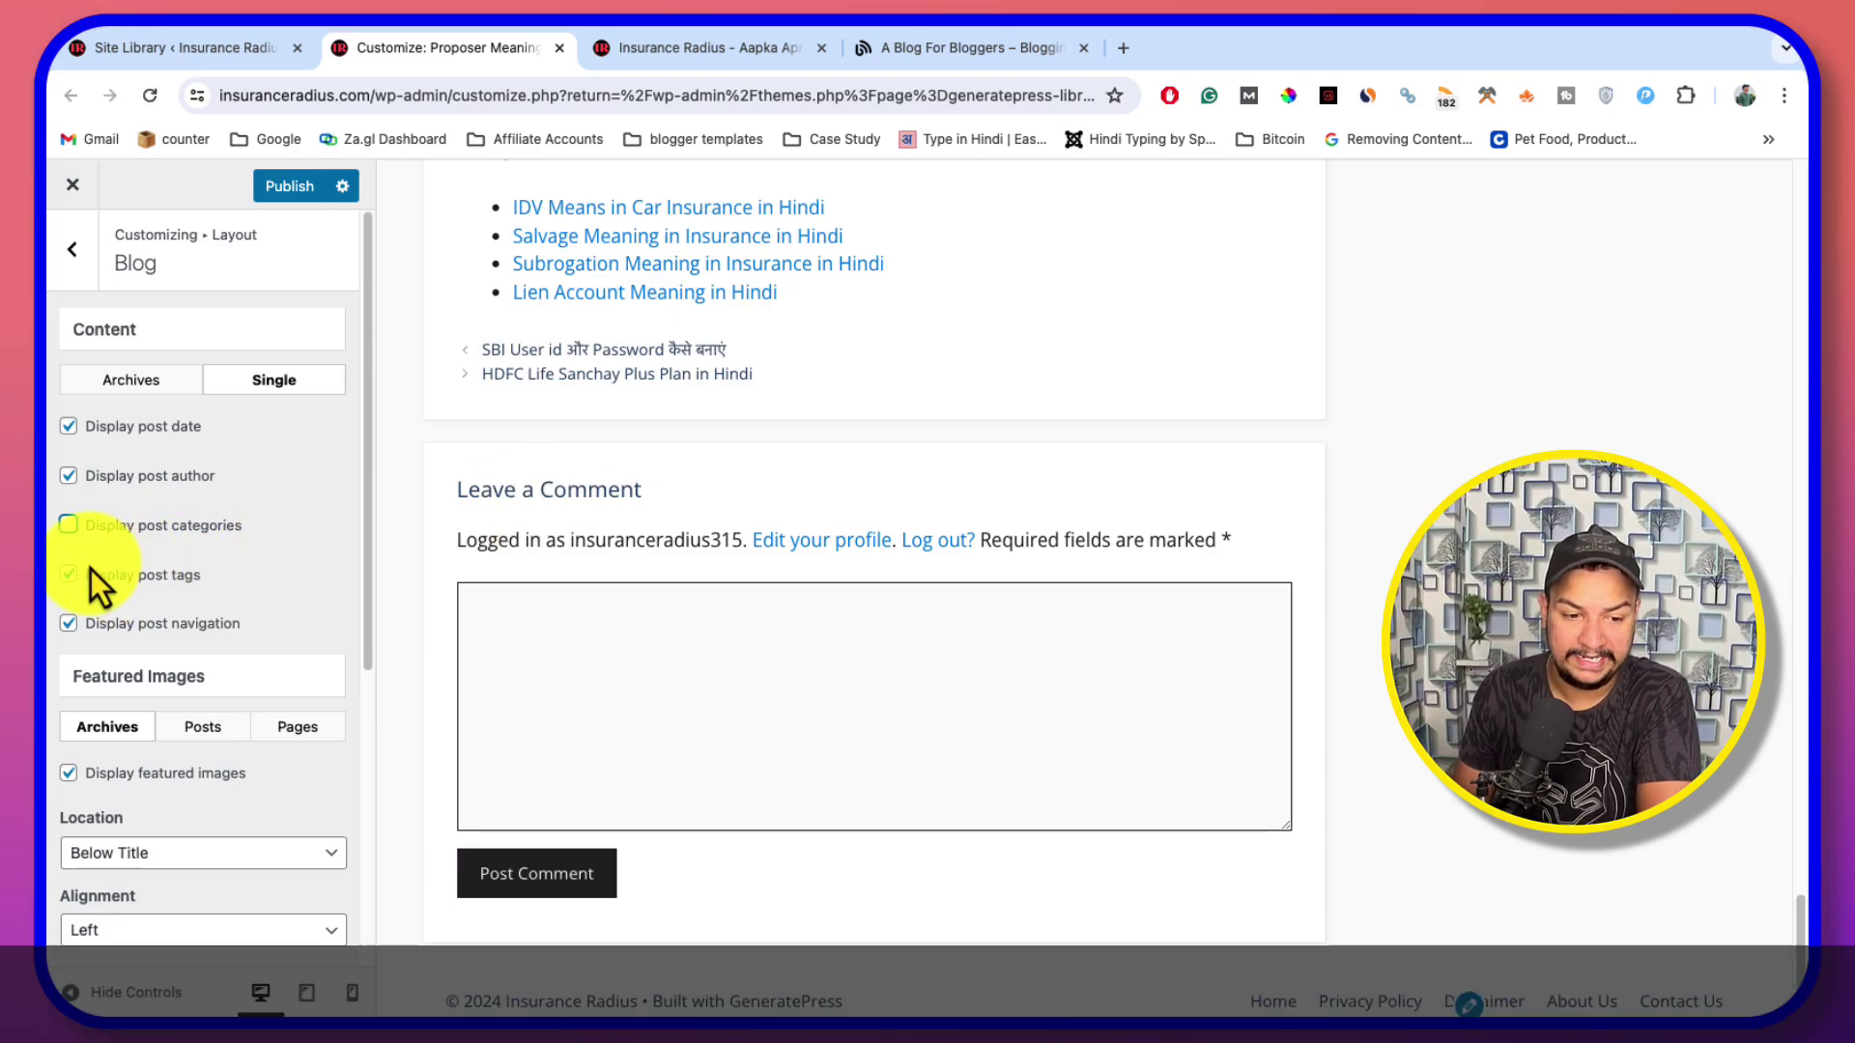
pyautogui.click(68, 575)
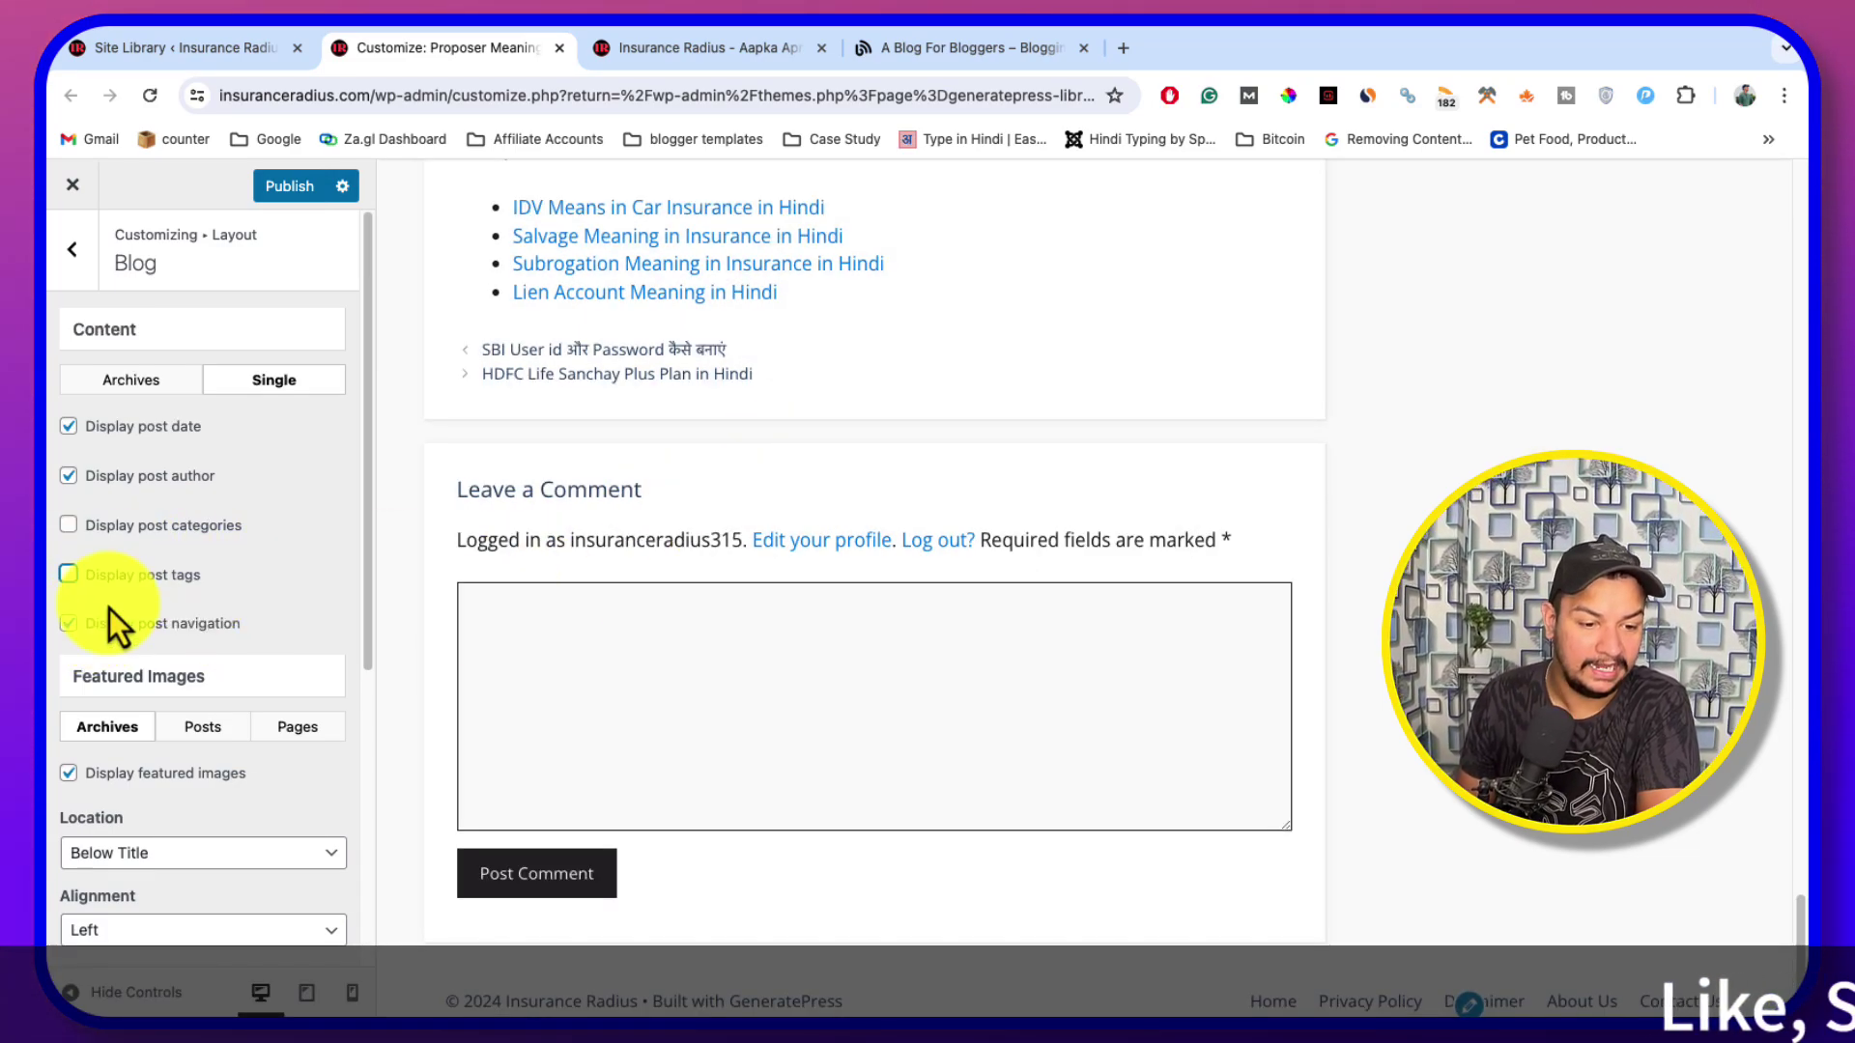
# Turn off Display post navigation for single posts, check the end of the article, and enable the option again
pyautogui.click(69, 623)
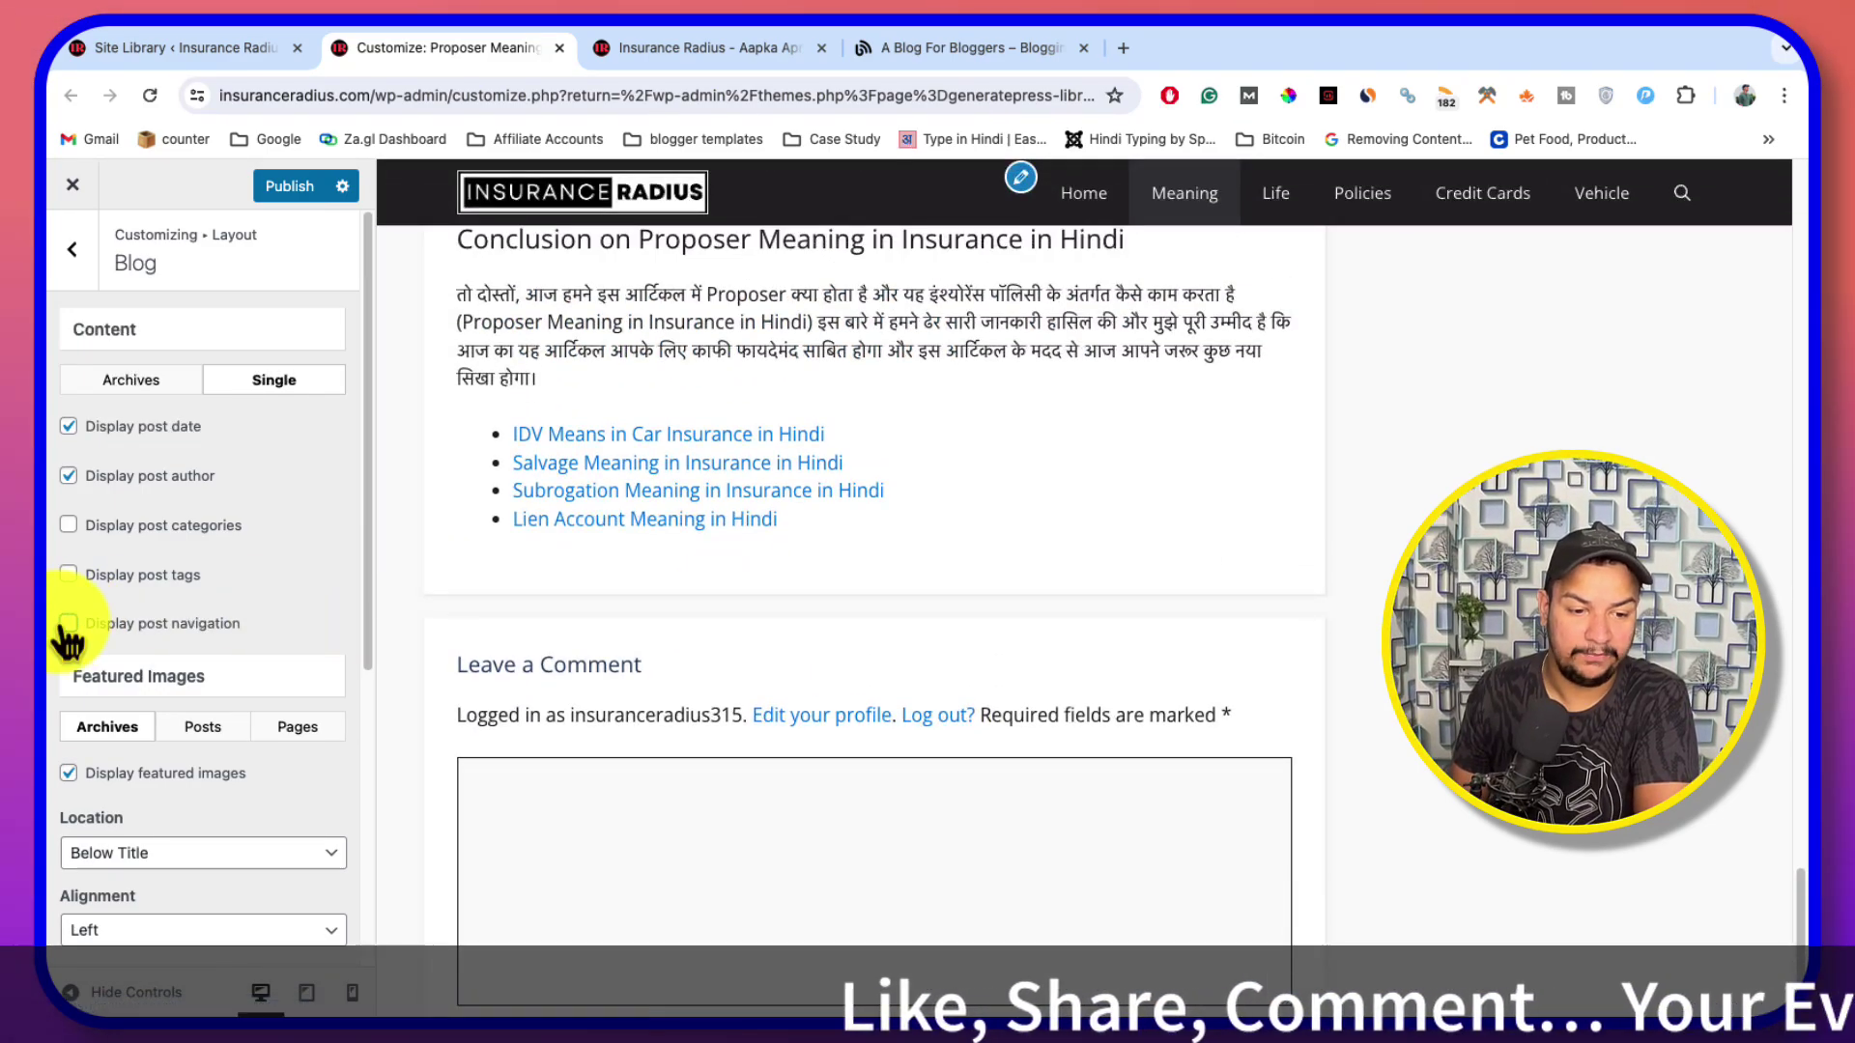
pyautogui.click(69, 623)
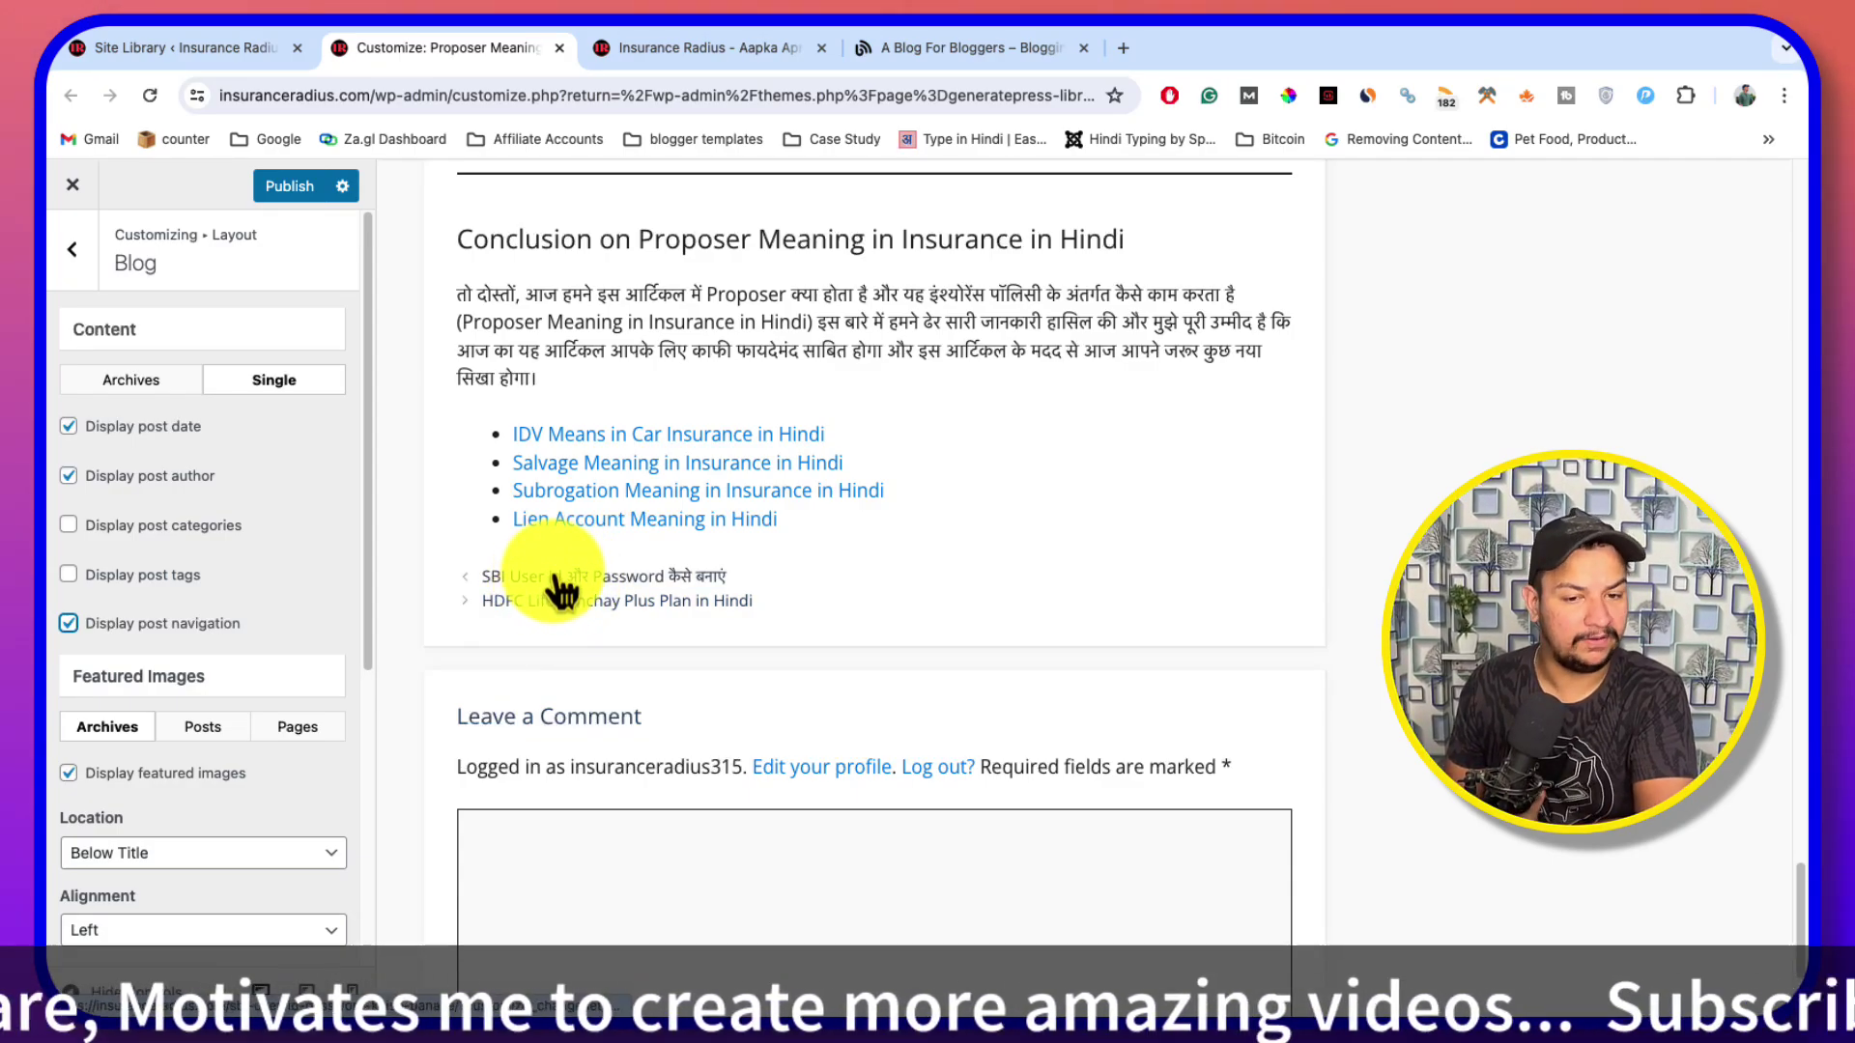
pyautogui.scroll(5, 714, 575)
pyautogui.scroll(10, 710, 589)
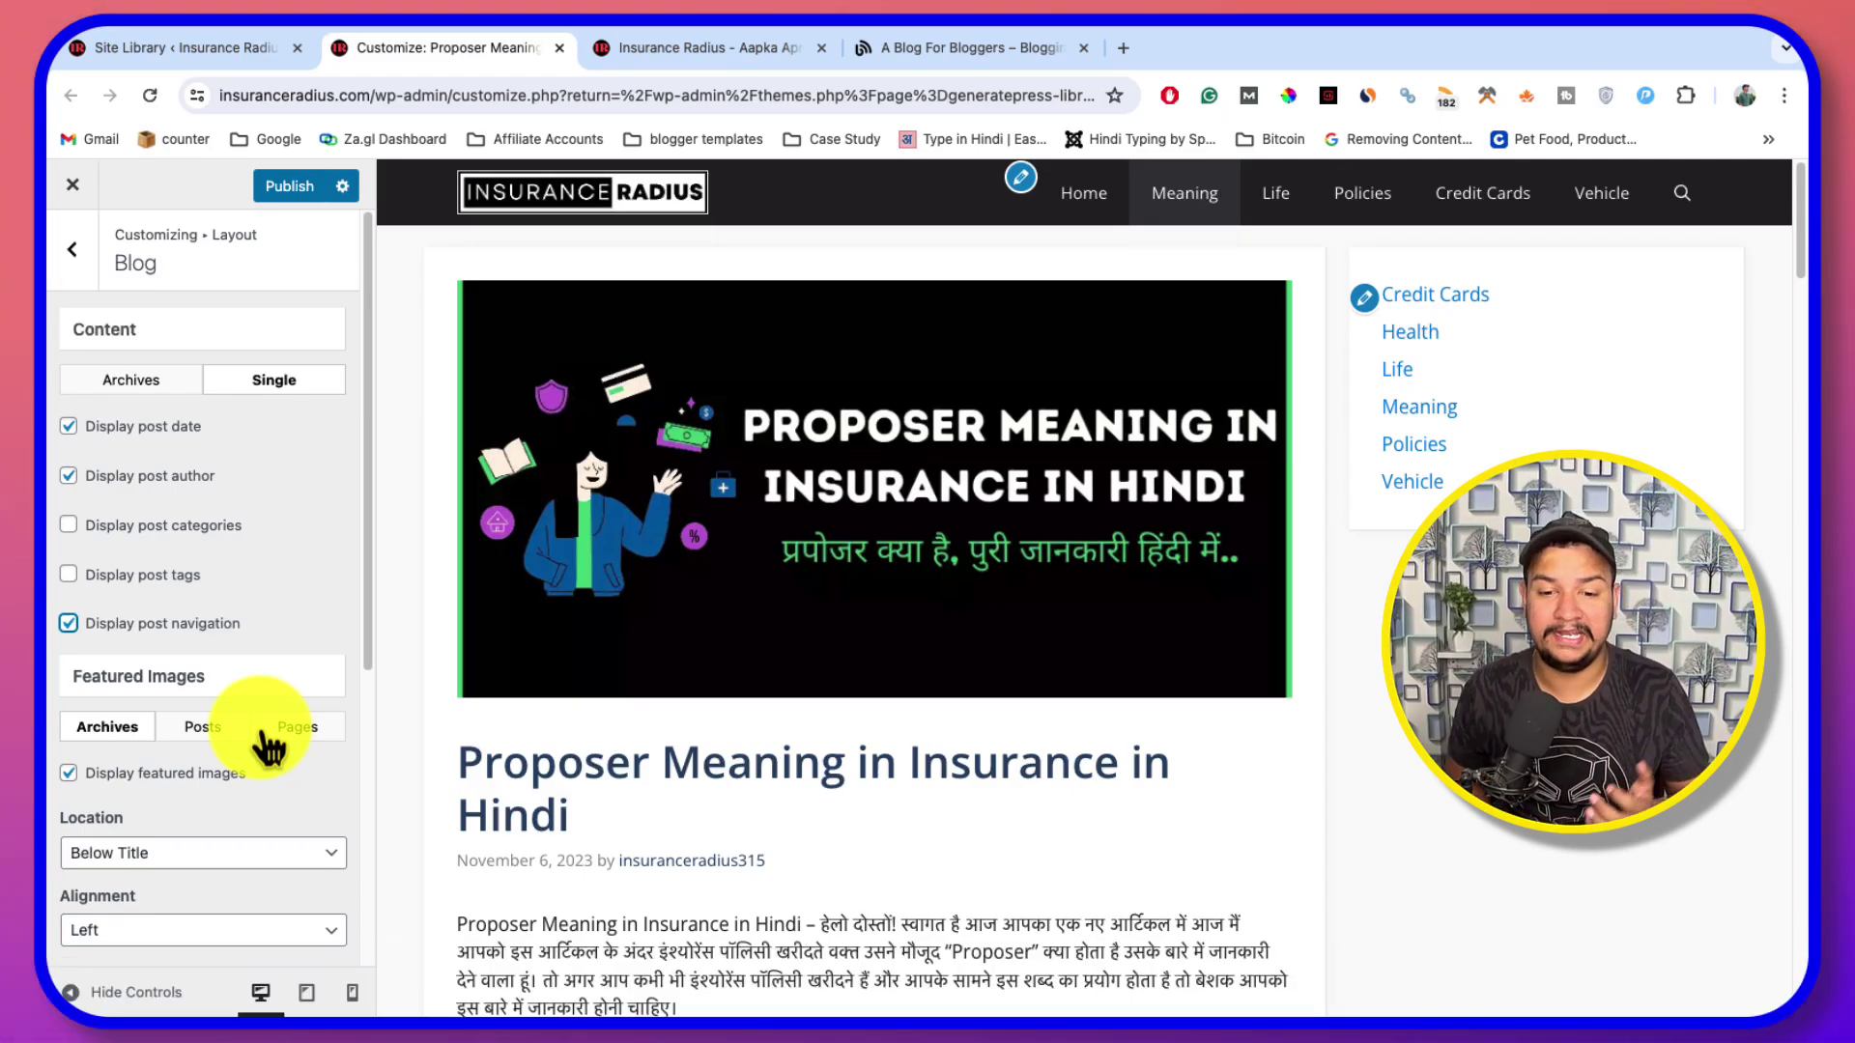
# Go to the Featured Images settings for Archives and load the Meaning category archive in the preview
pyautogui.click(159, 381)
pyautogui.scroll(-10, 241, 512)
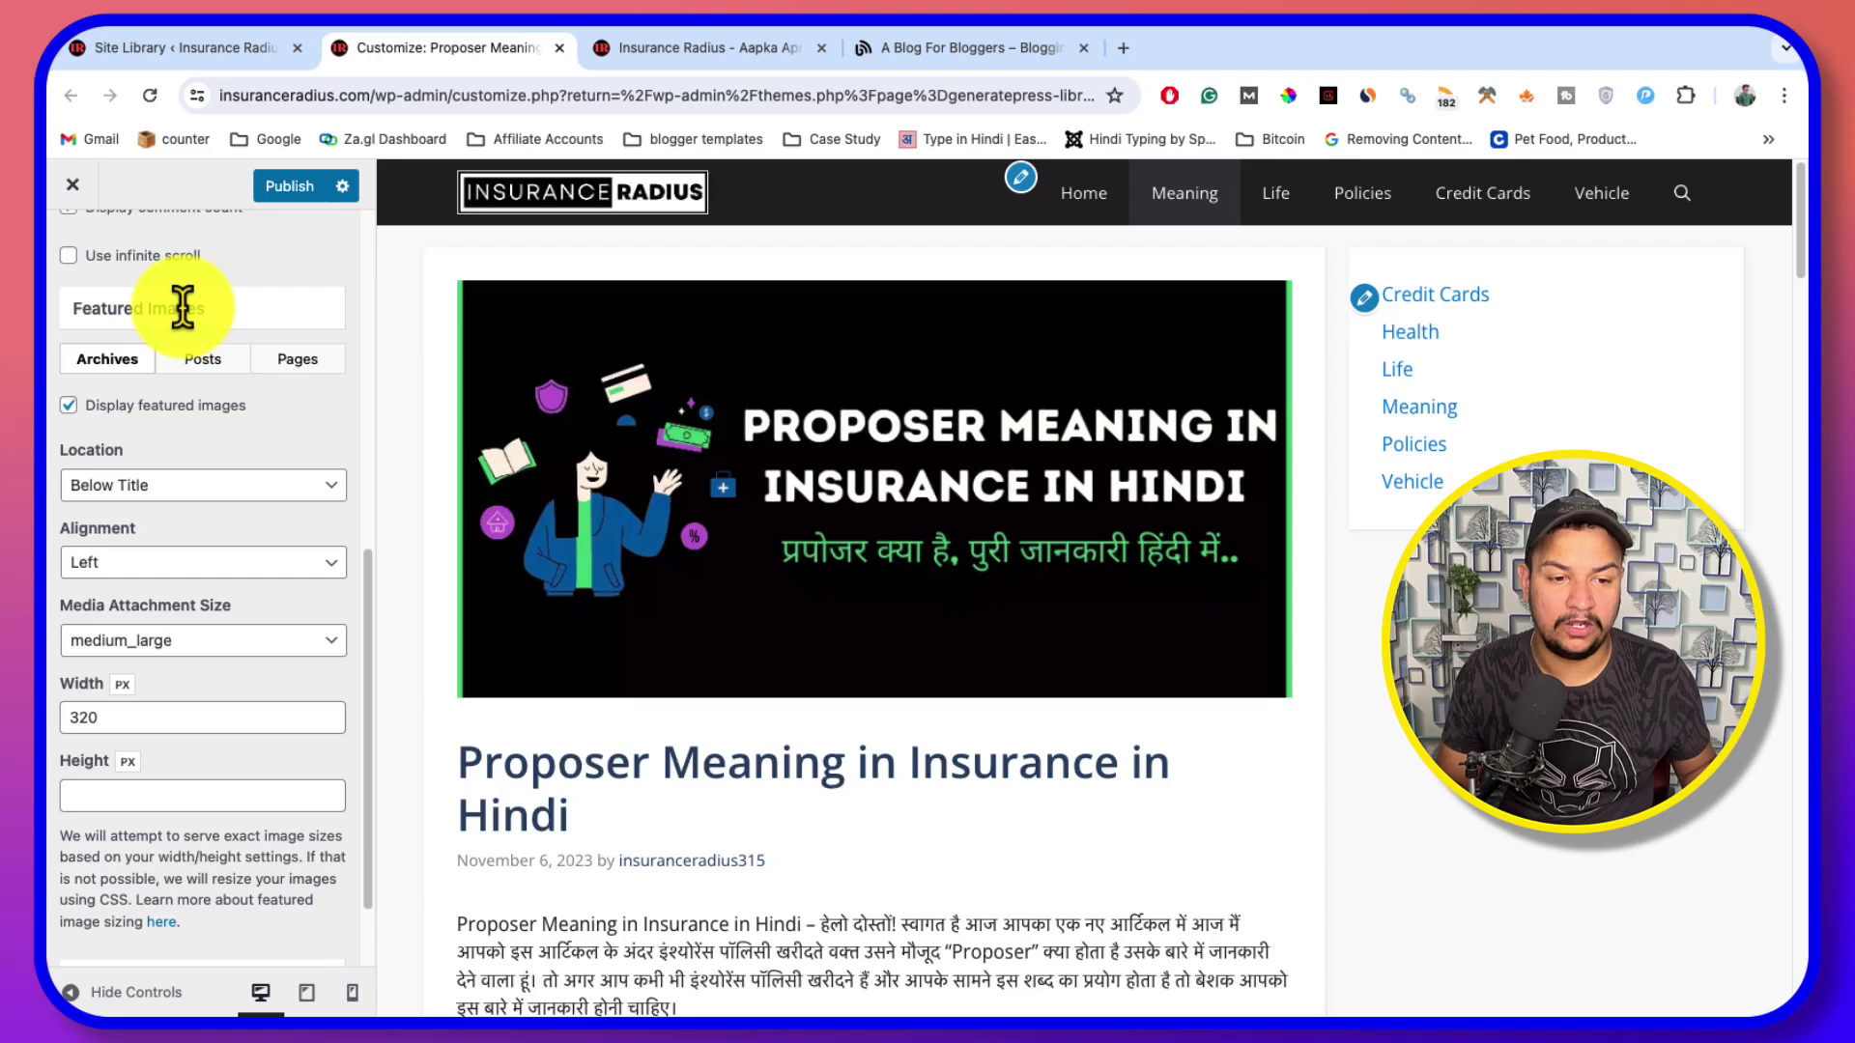
pyautogui.moveTo(182, 307); pyautogui.dragTo(77, 329)
pyautogui.moveTo(564, 328); pyautogui.dragTo(833, 438)
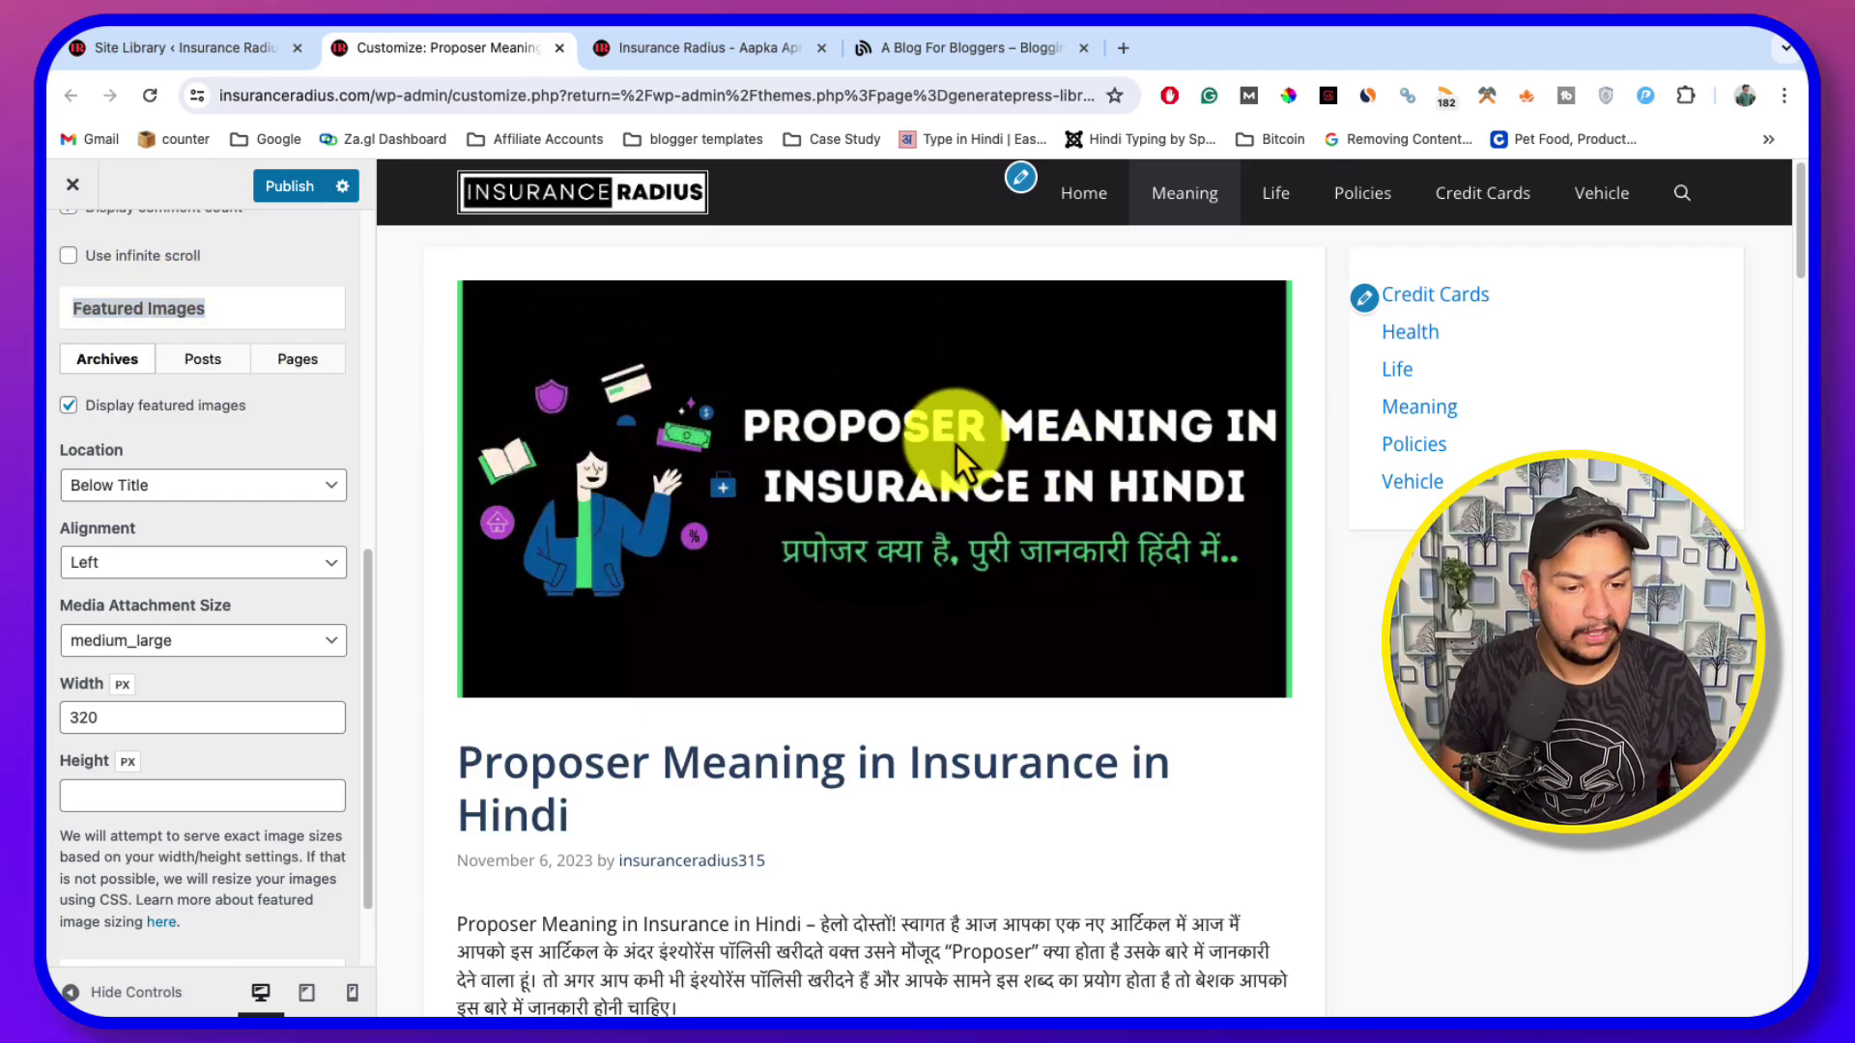
pyautogui.click(132, 364)
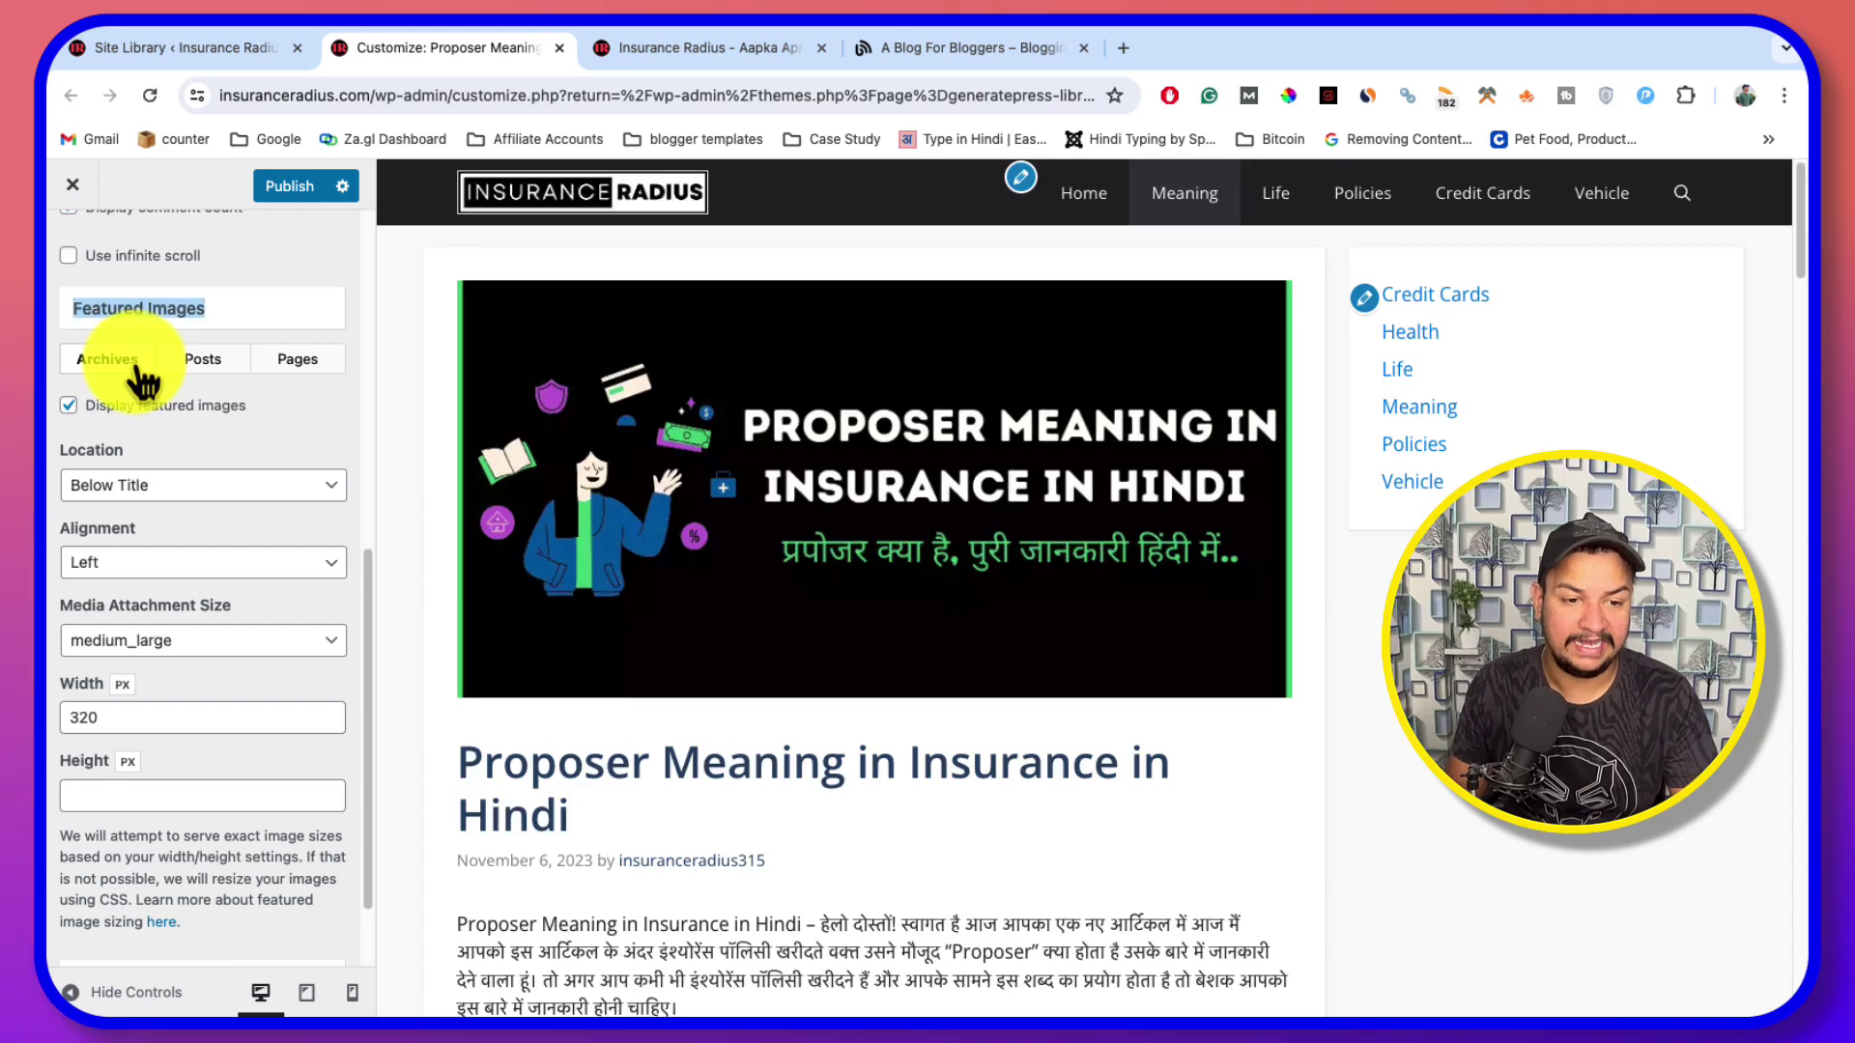
pyautogui.click(1196, 205)
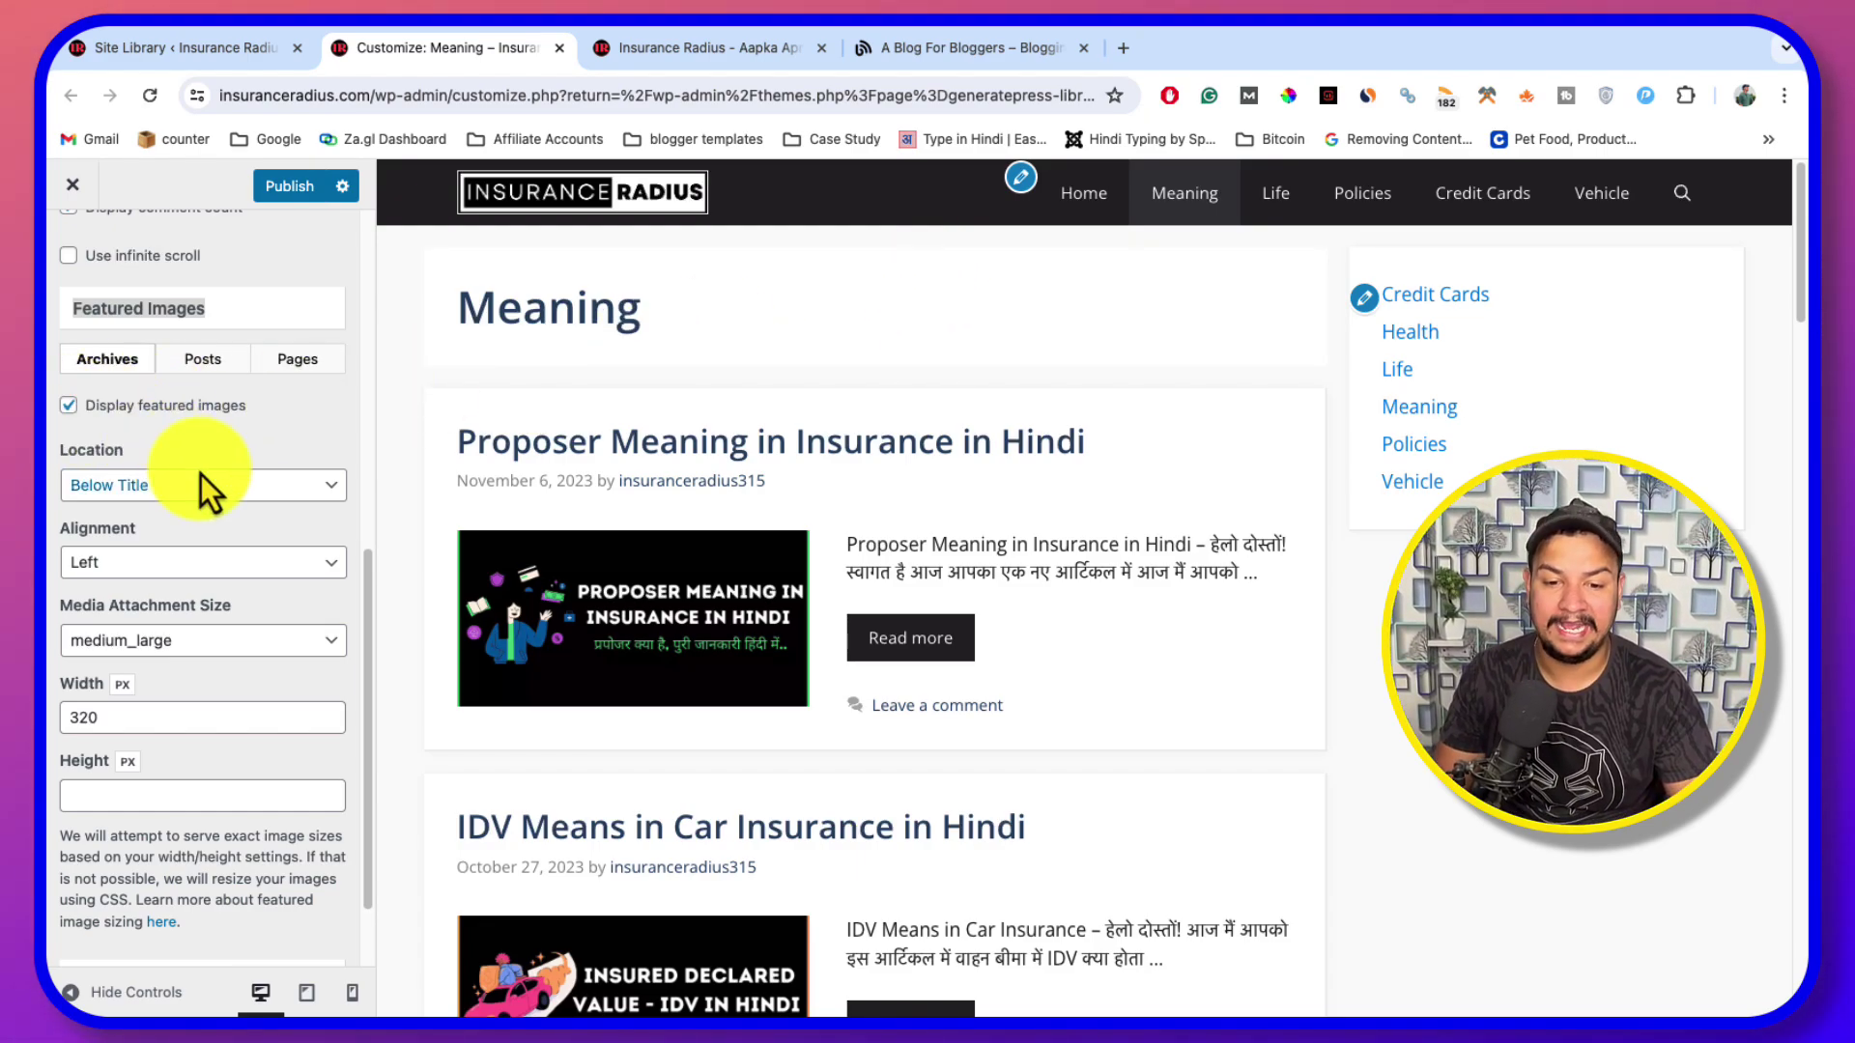
# Turn off Display featured images for the archives, check the post list, and enable the option again
pyautogui.click(71, 409)
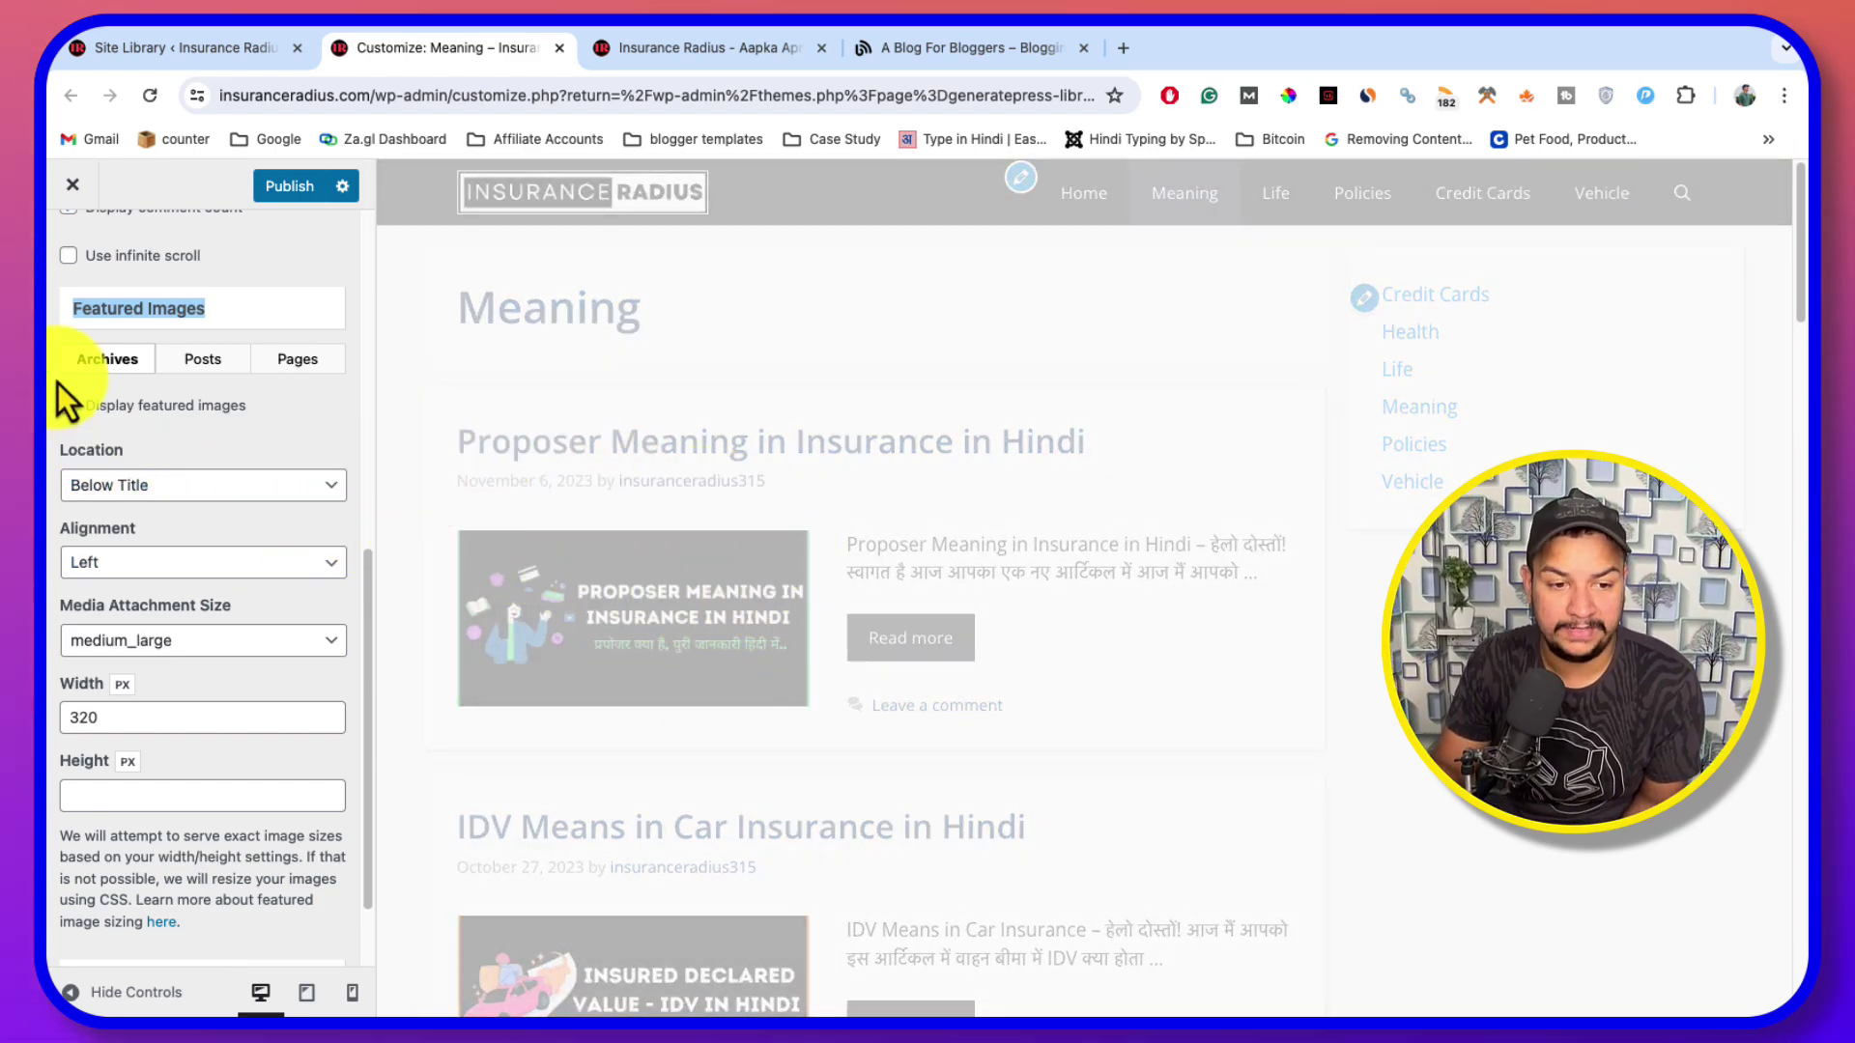
pyautogui.click(109, 363)
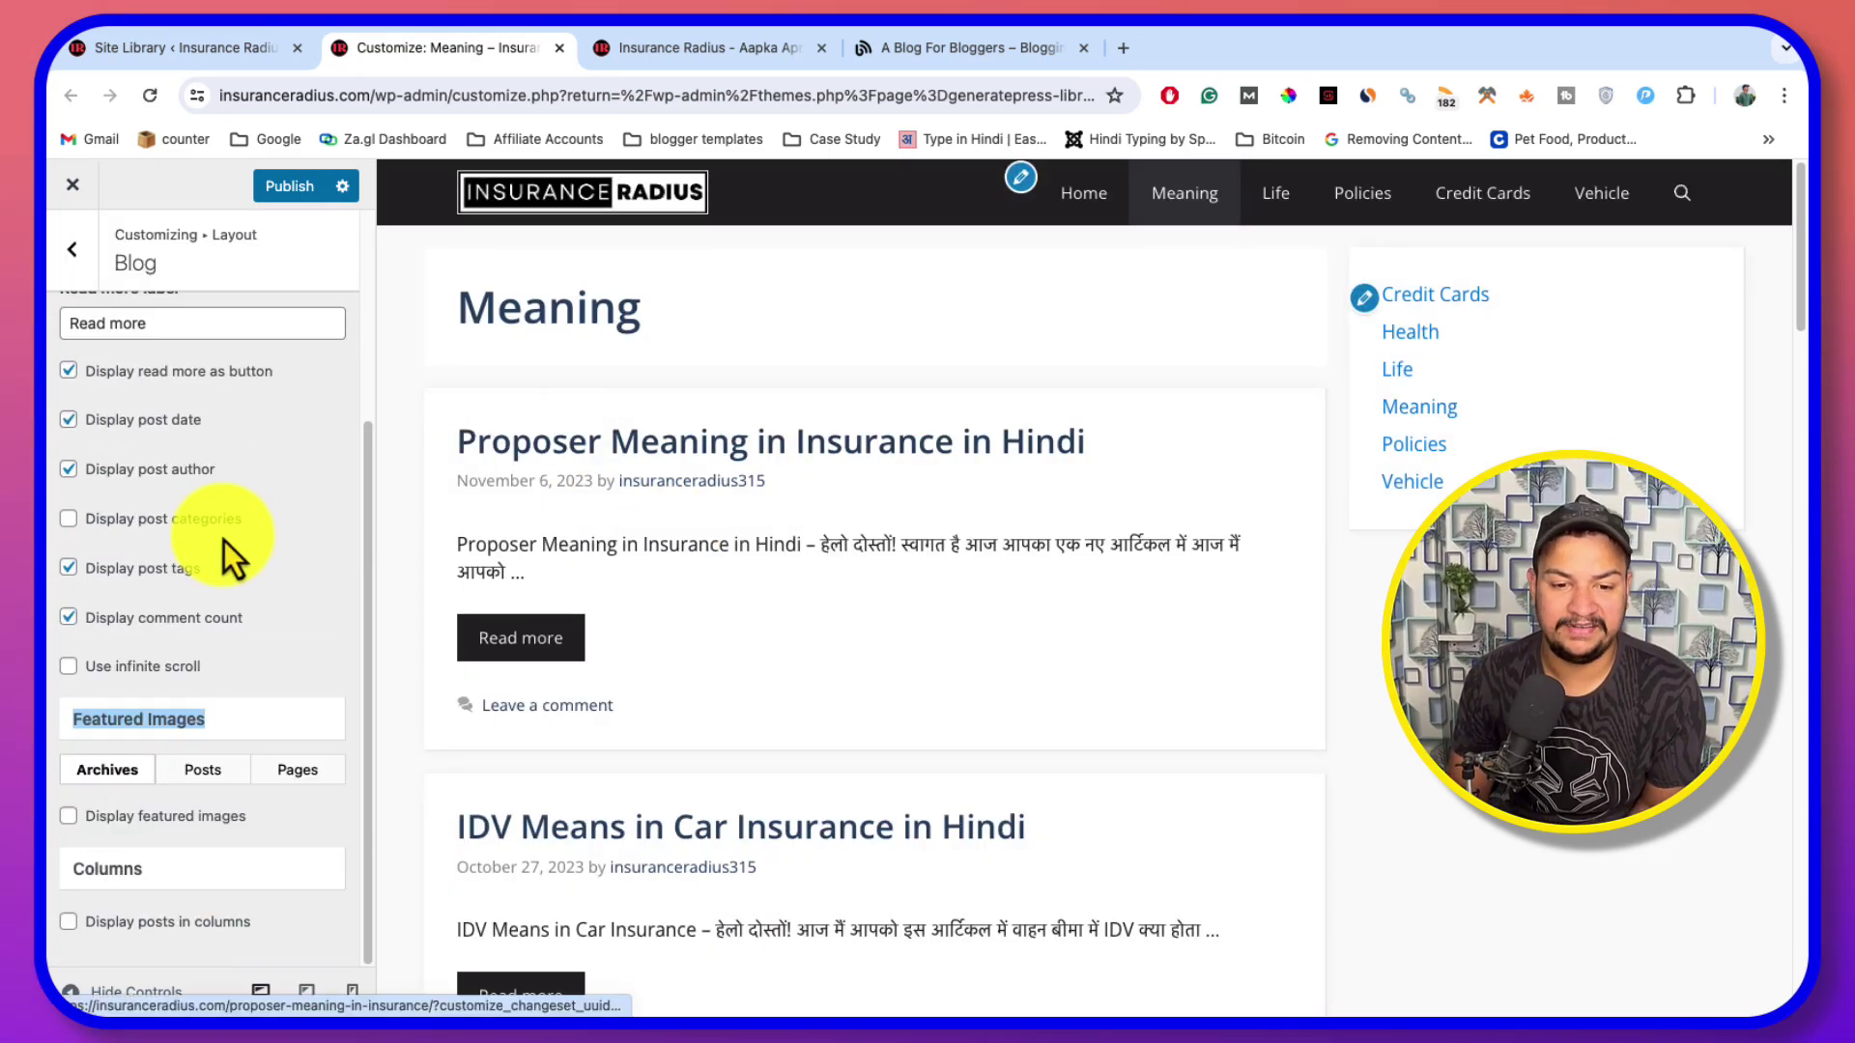
pyautogui.click(71, 817)
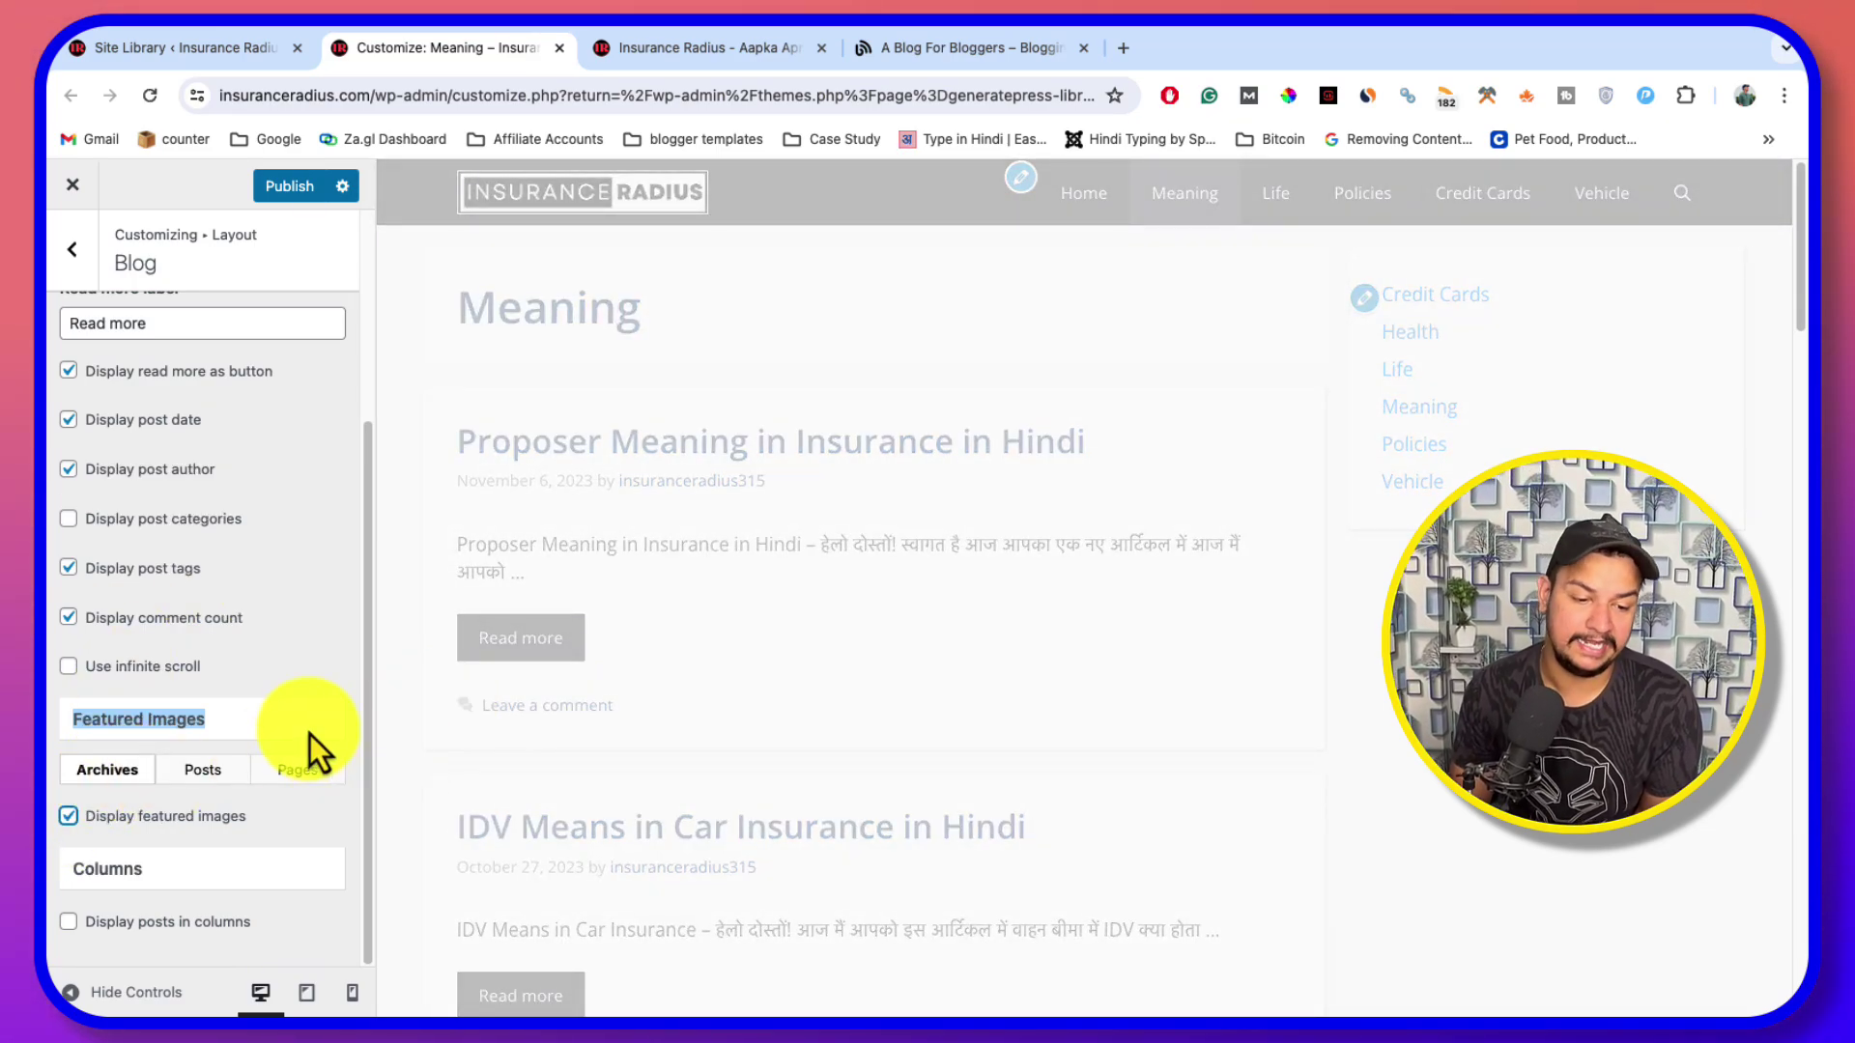
pyautogui.moveTo(309, 734); pyautogui.dragTo(187, 757)
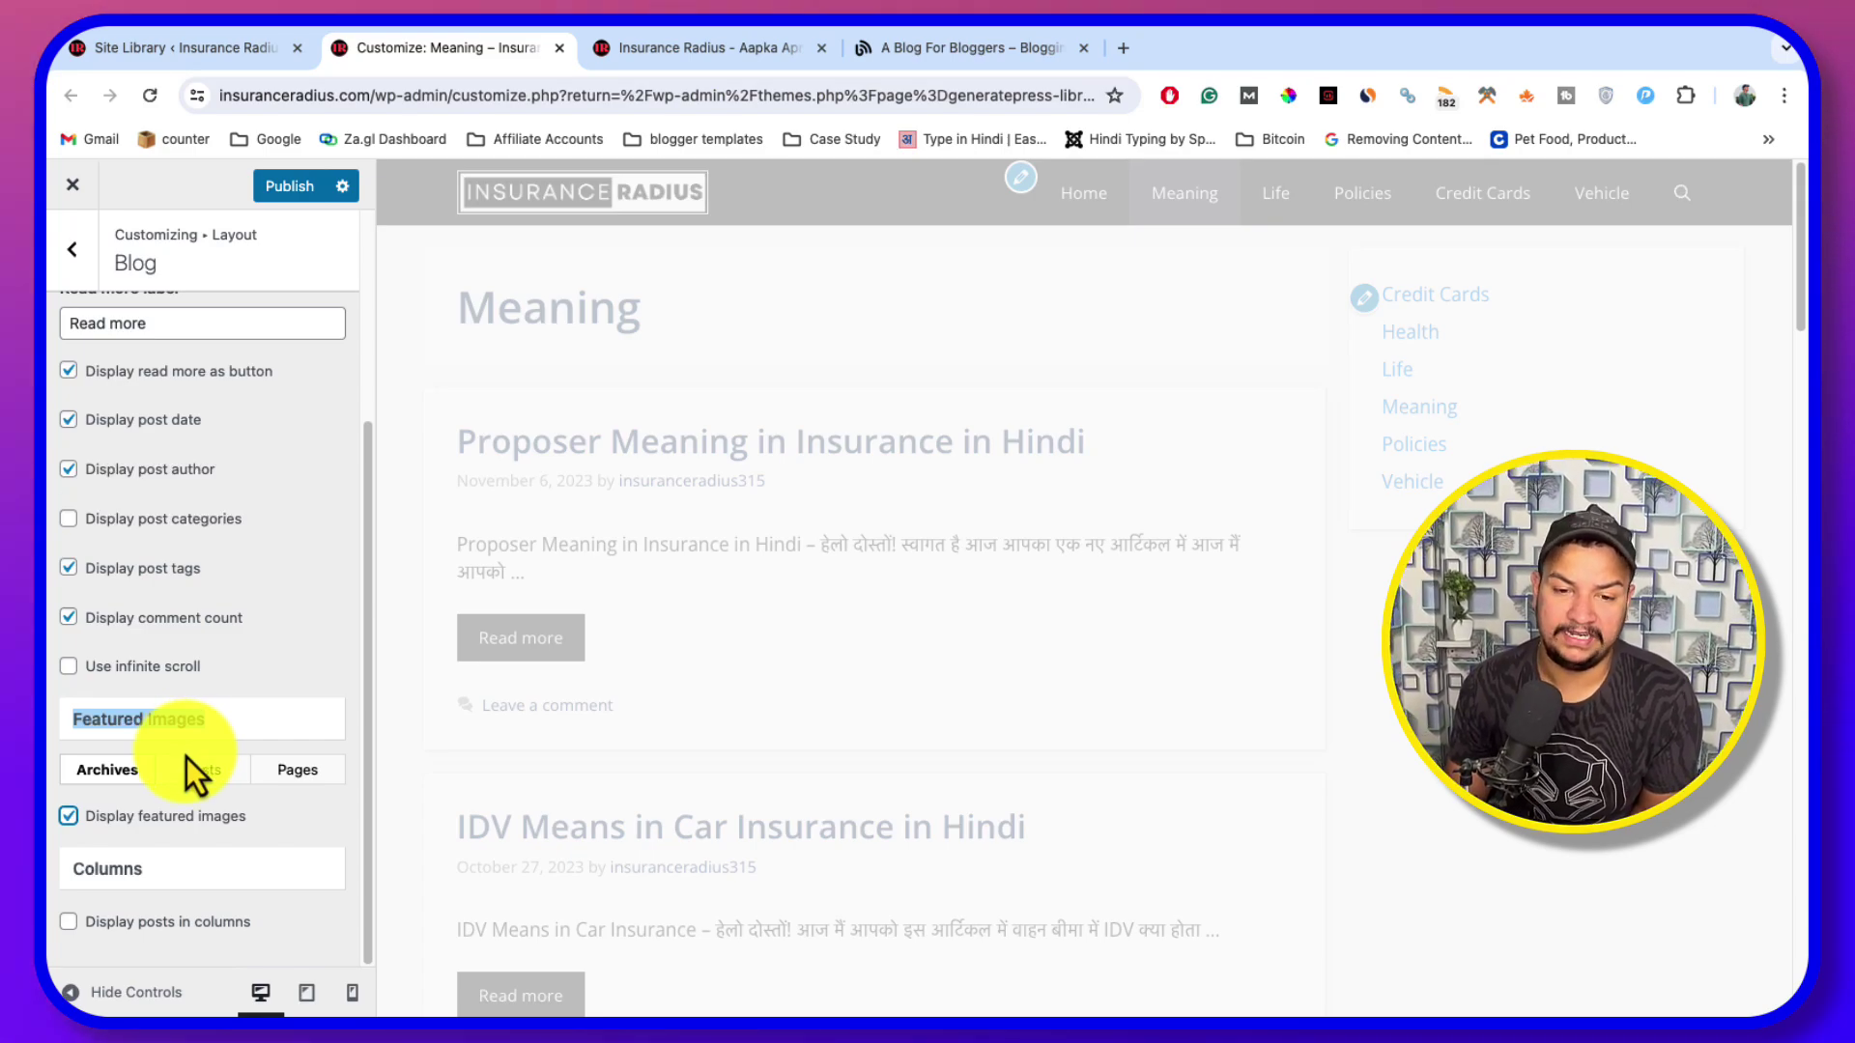
pyautogui.moveTo(187, 757); pyautogui.dragTo(505, 480)
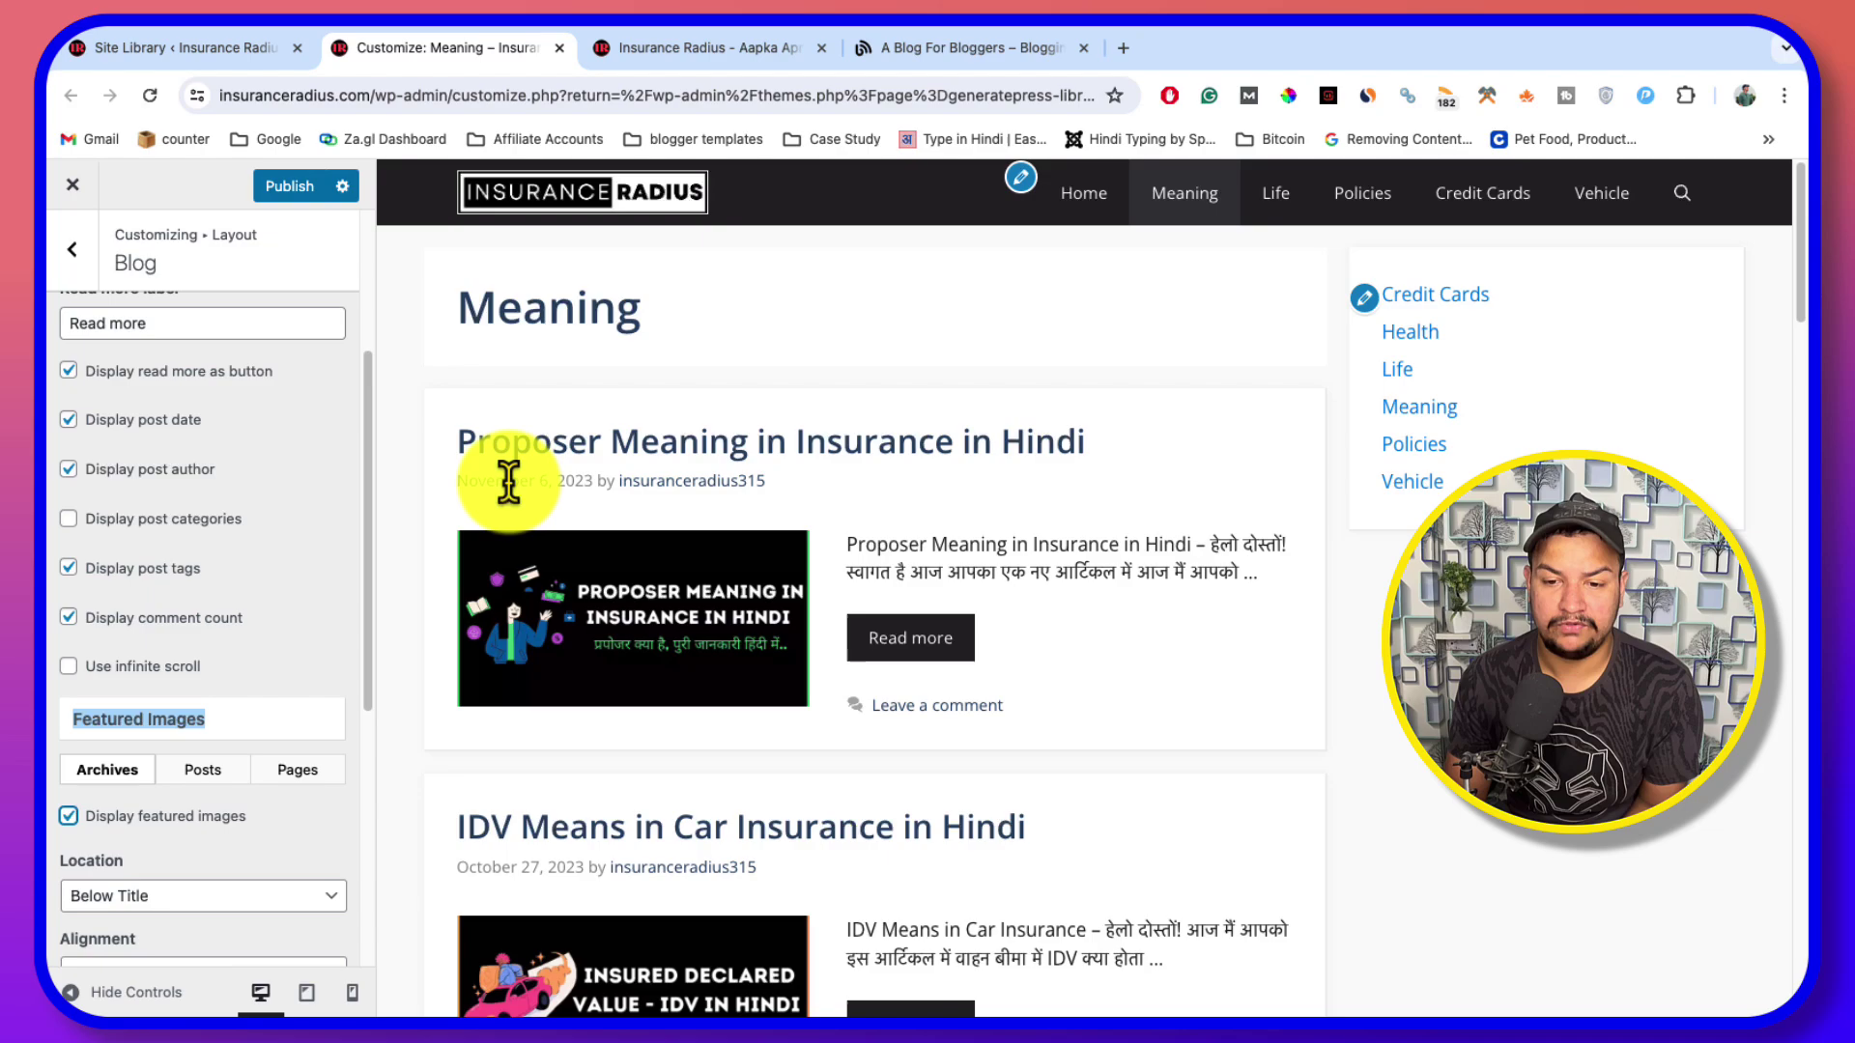
# Set the archive featured image Location to Above Title and open the Alignment options
pyautogui.scroll(-3, 215, 779)
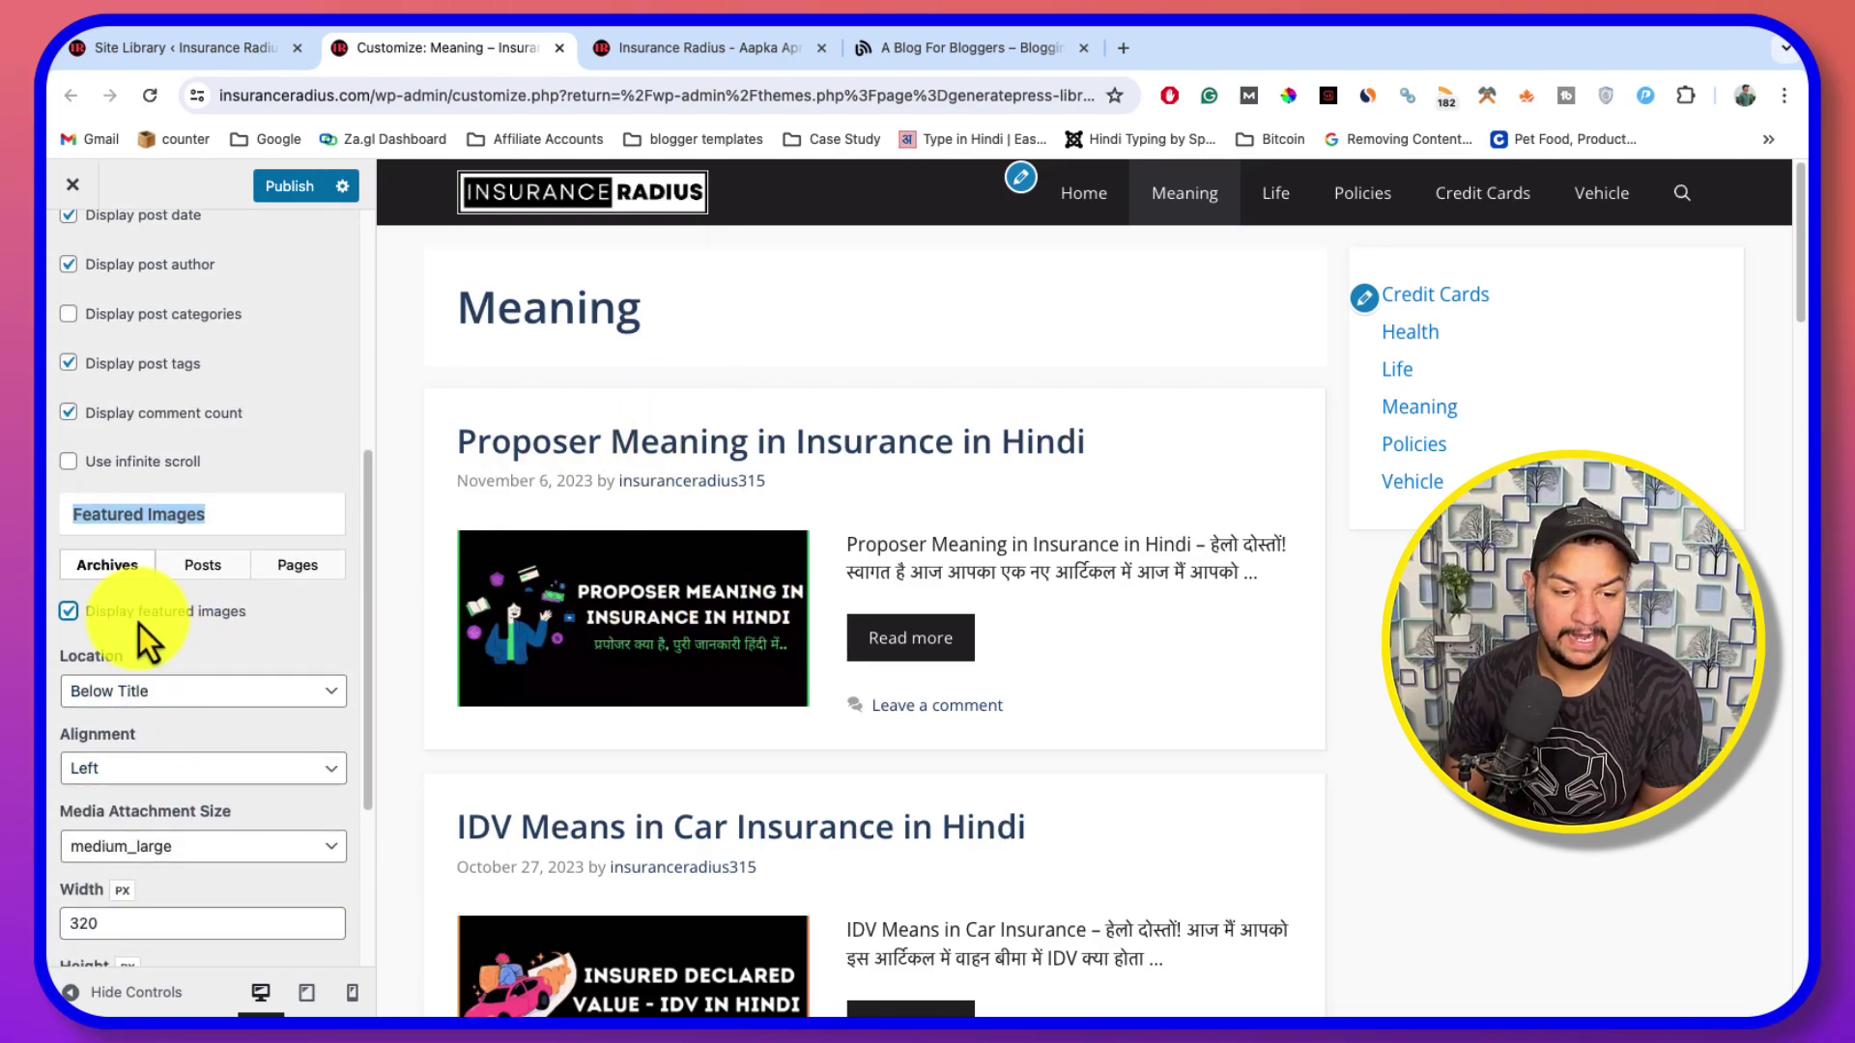
pyautogui.click(198, 691)
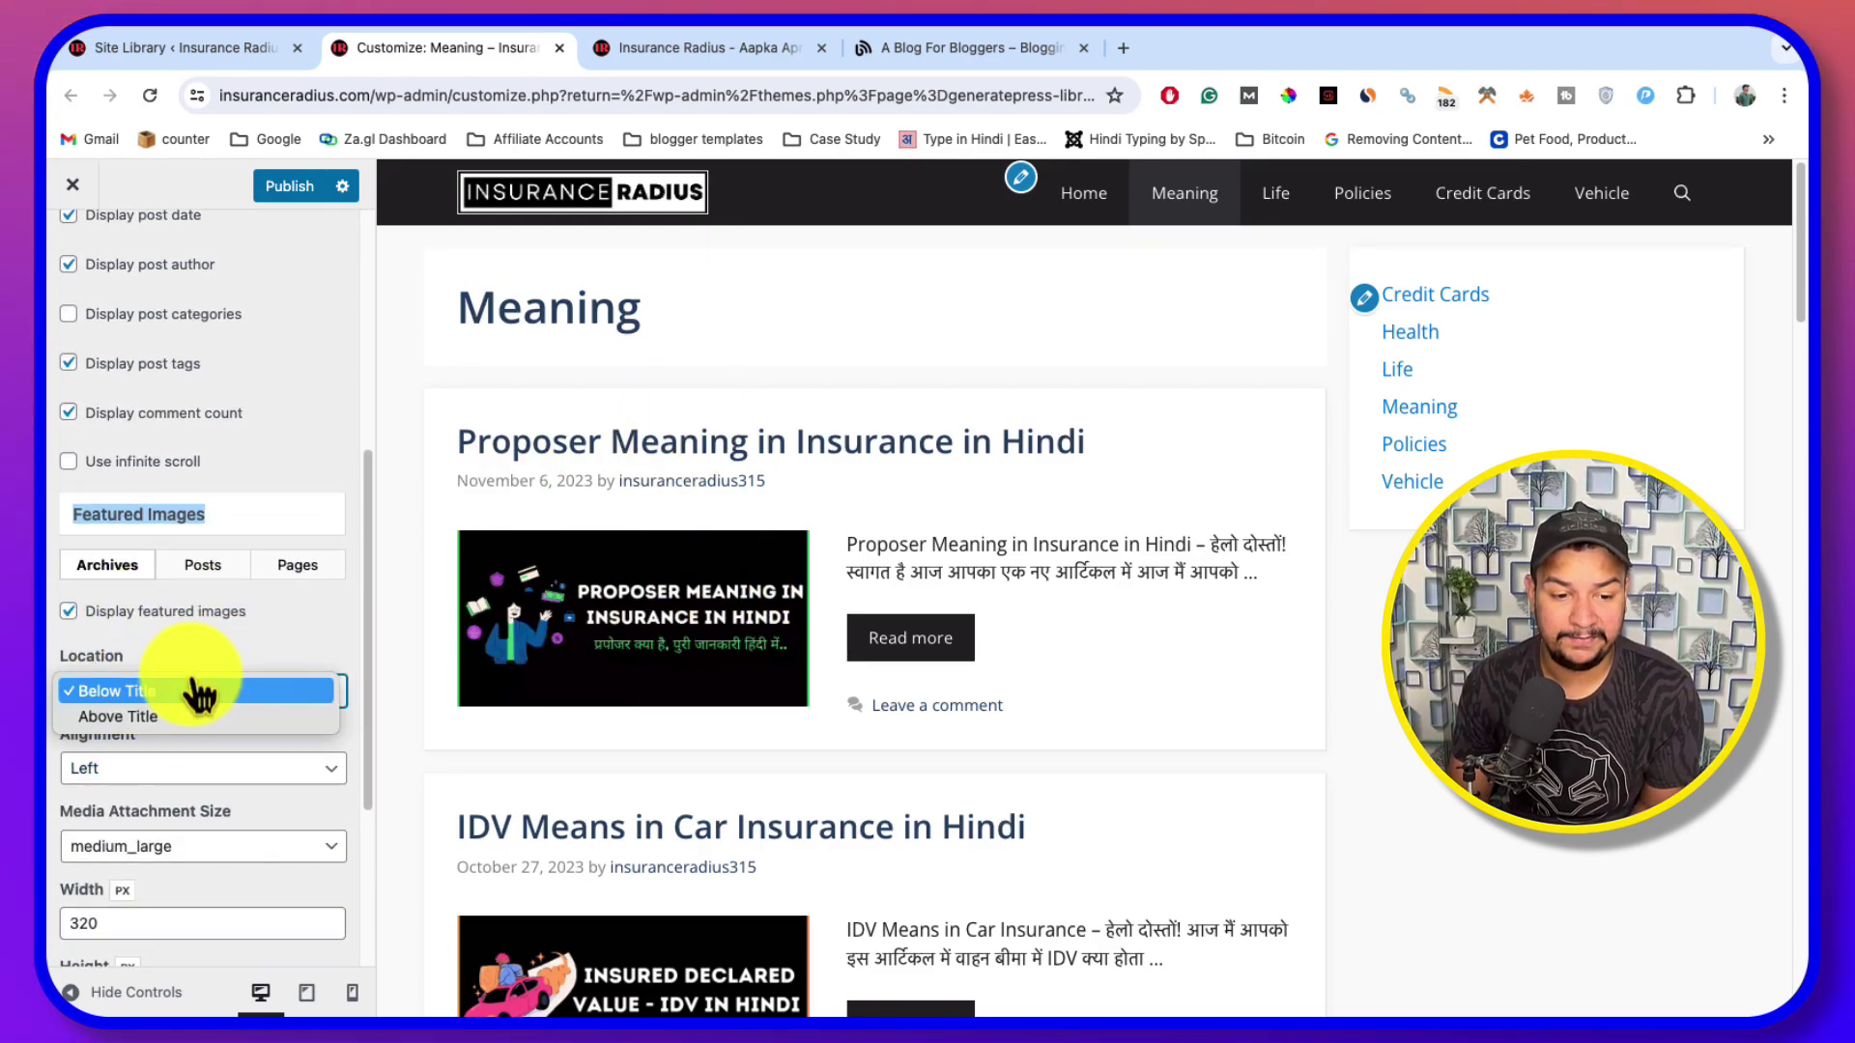
pyautogui.click(187, 725)
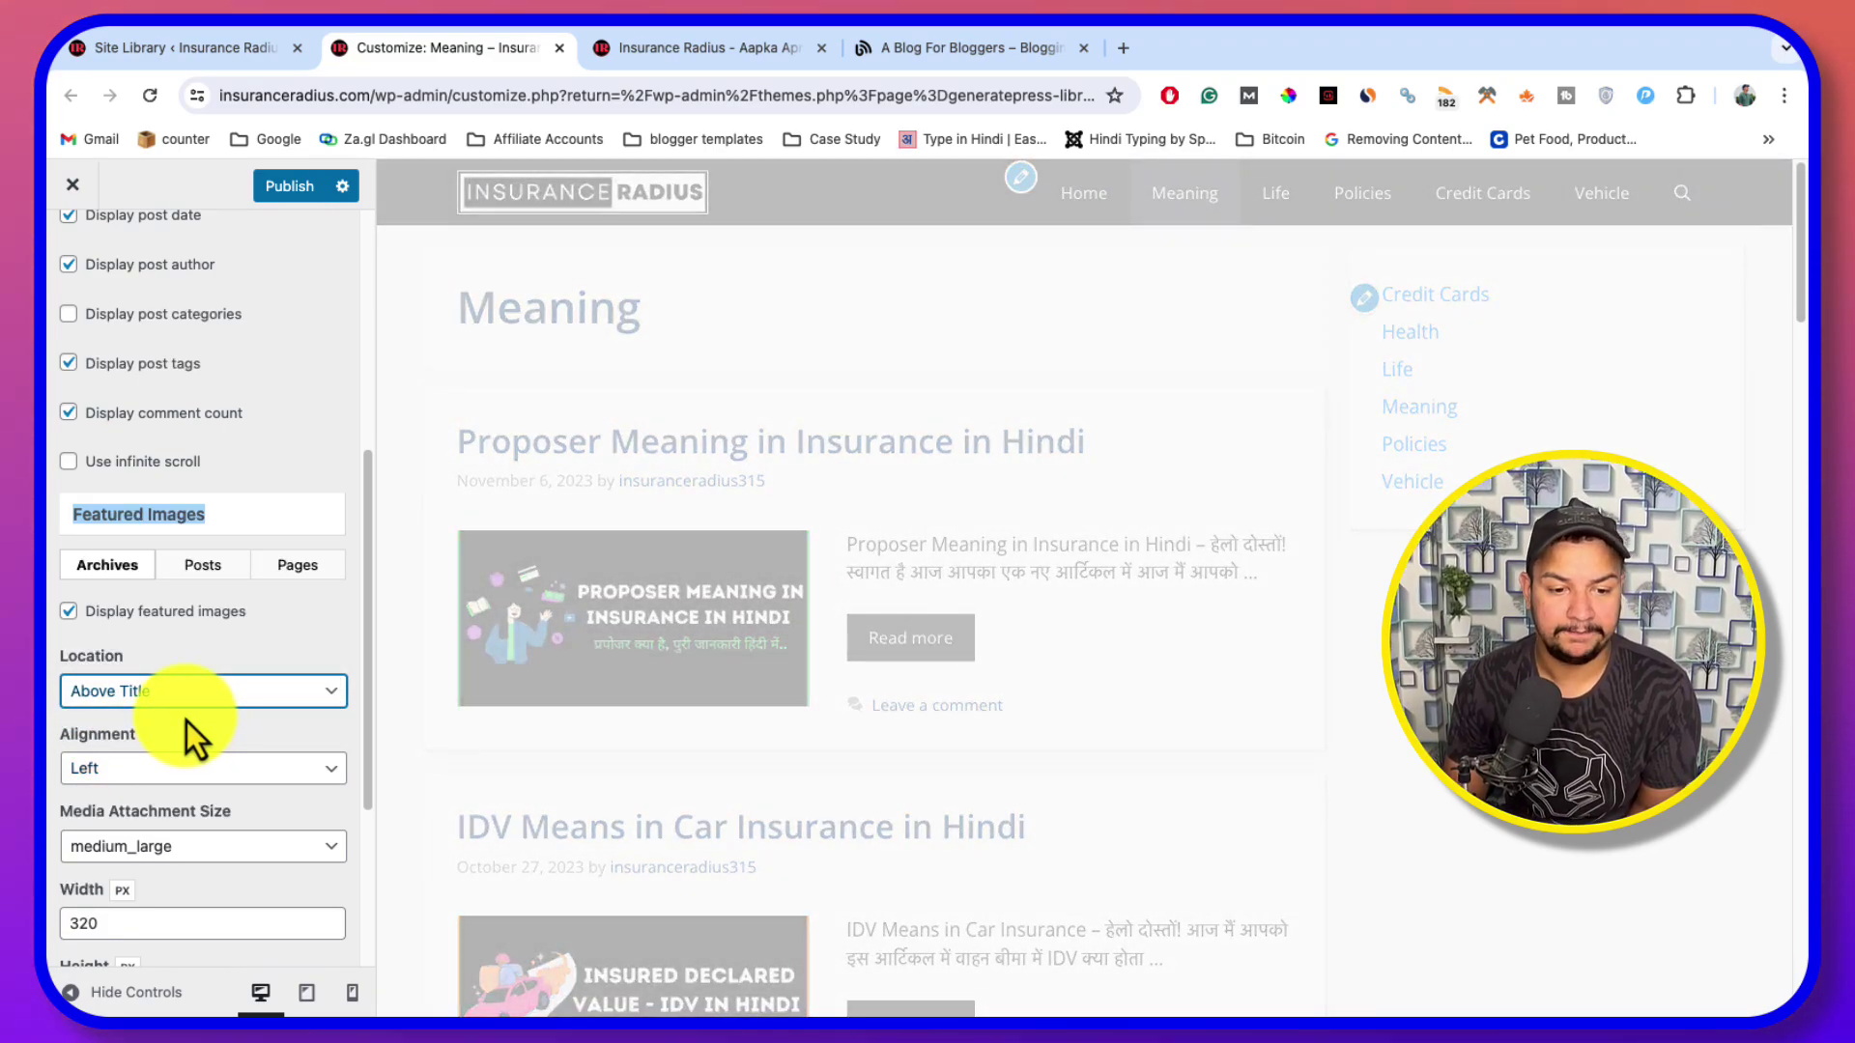
pyautogui.click(138, 773)
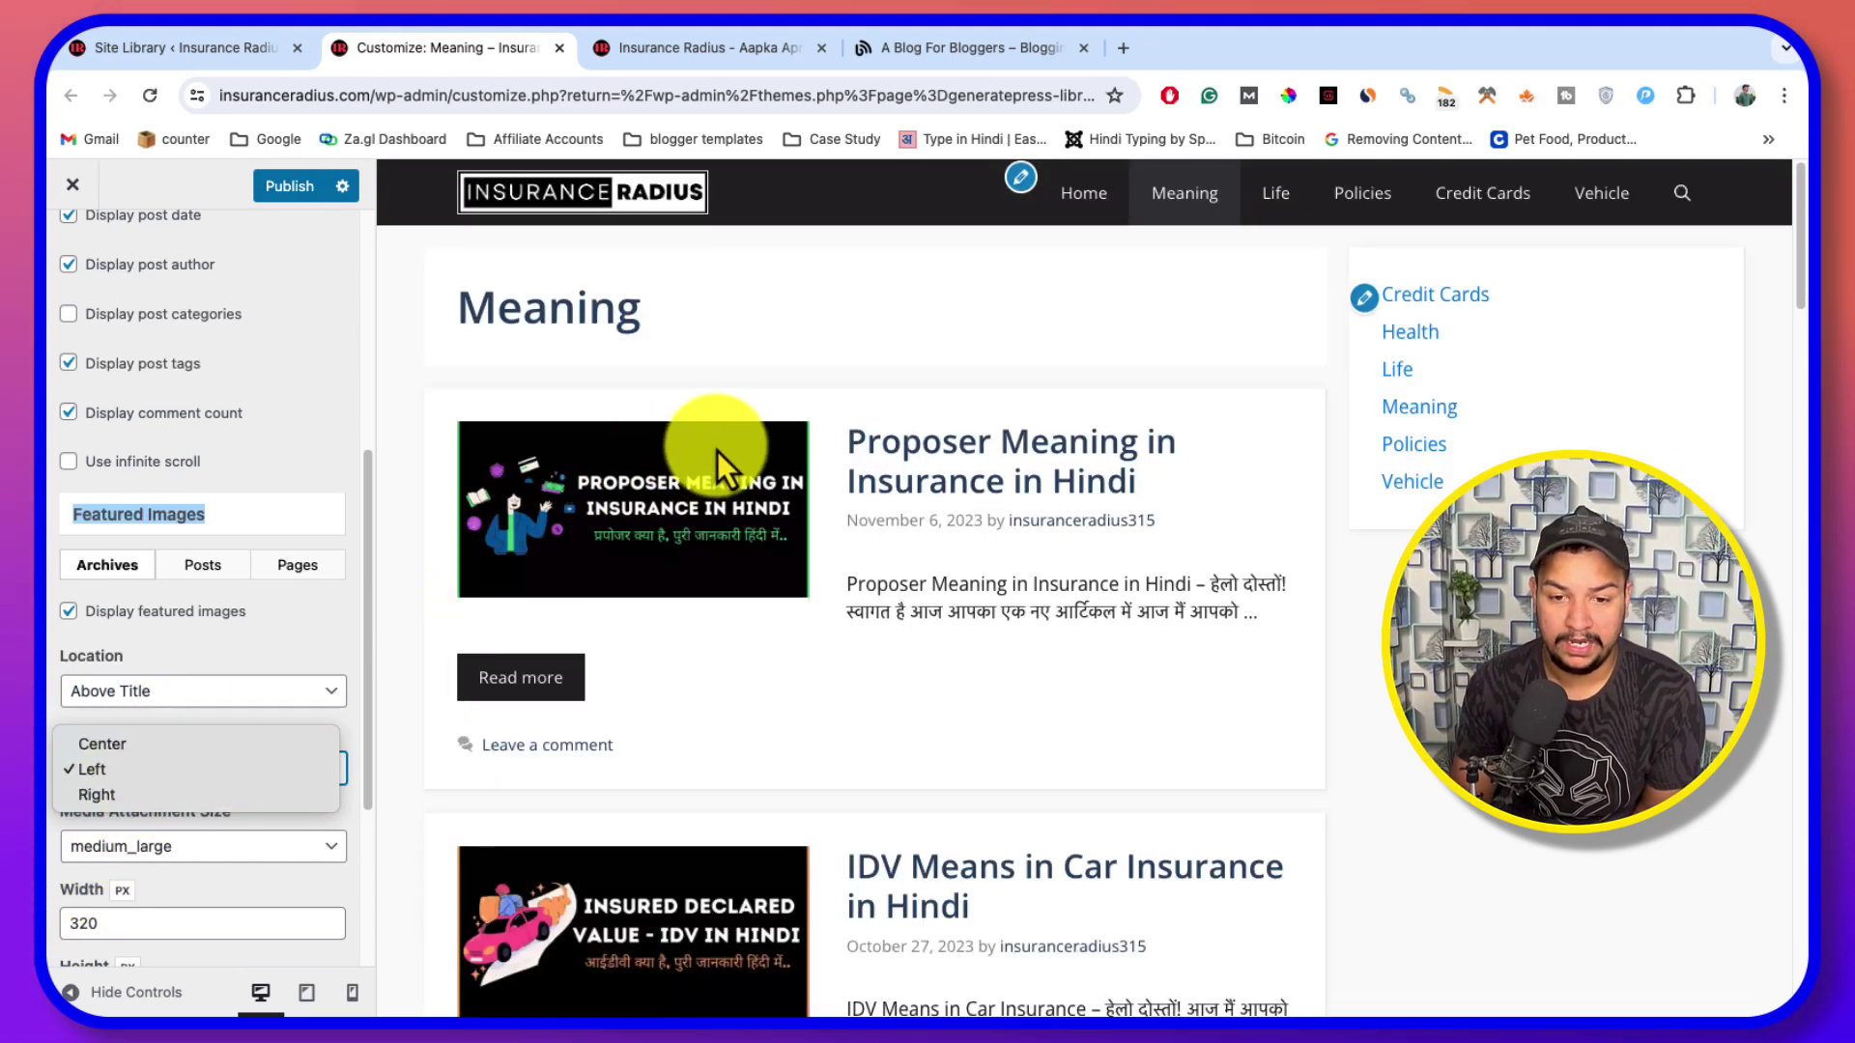
# Try Center alignment for the archive featured images, and set the alignment back to Left
pyautogui.click(116, 745)
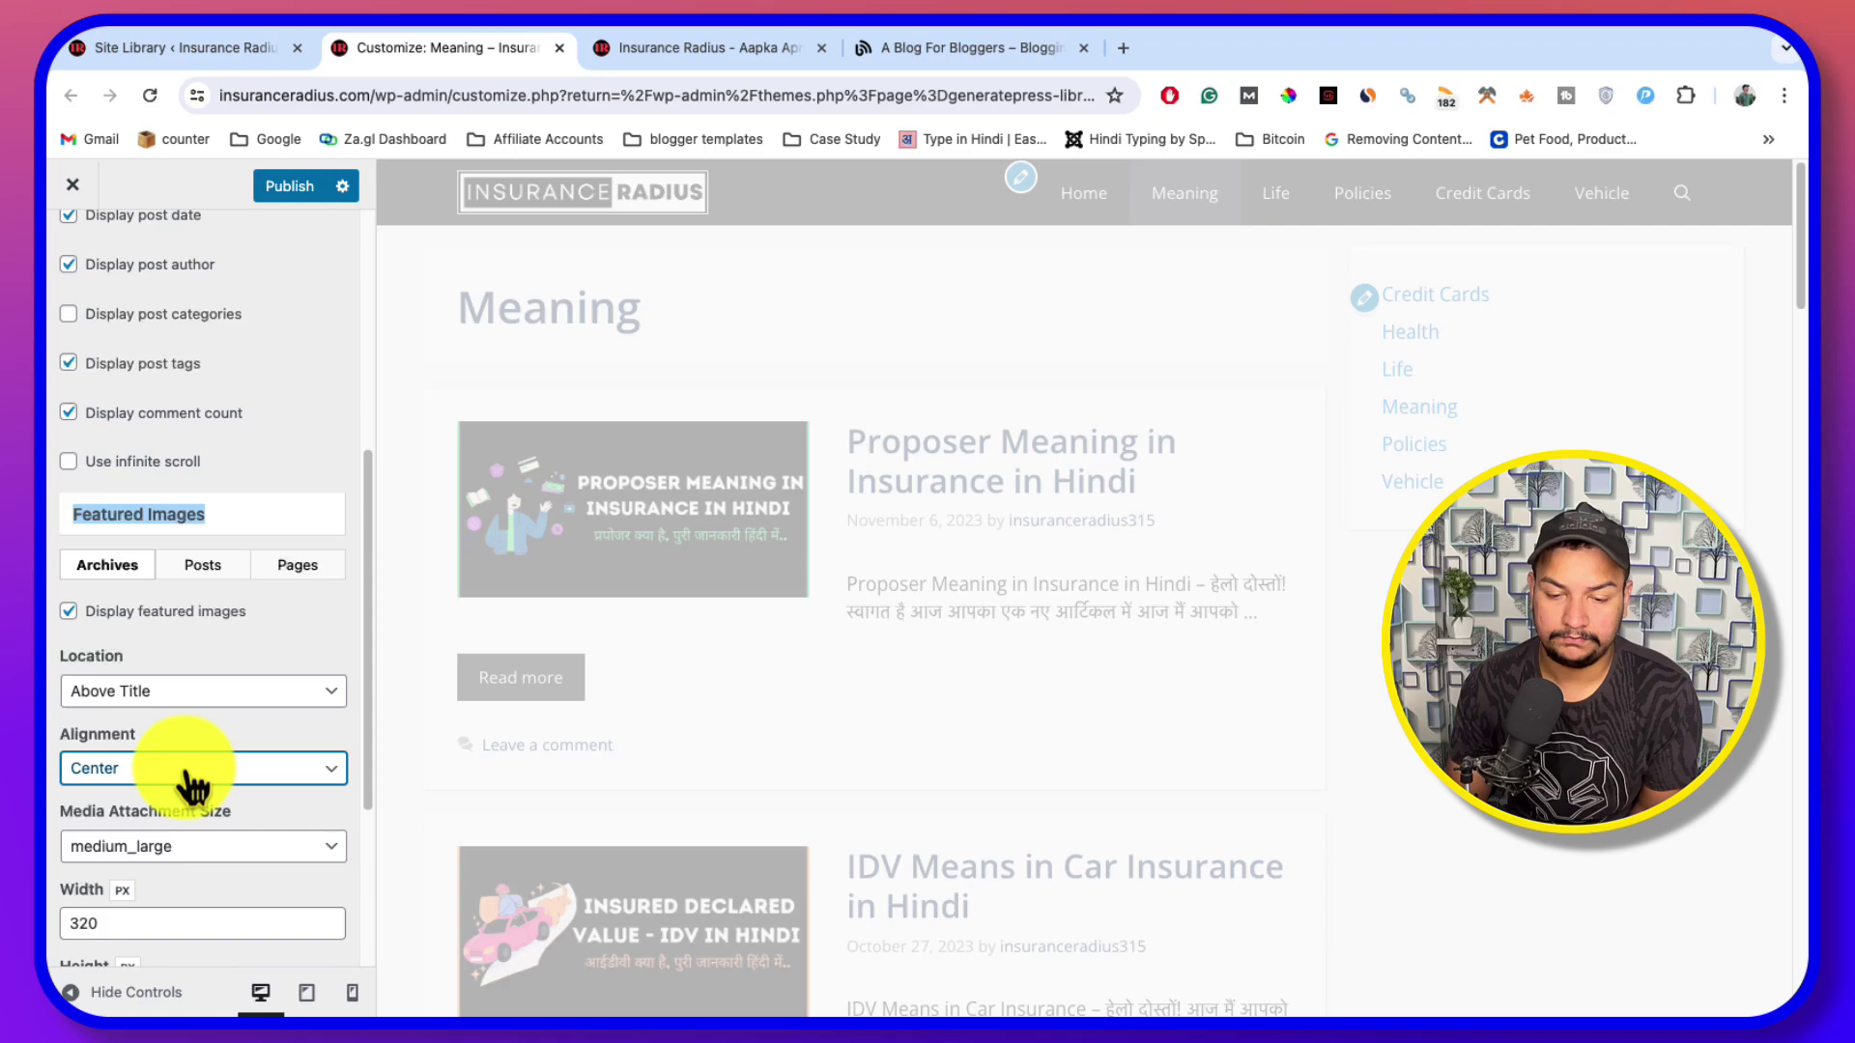
pyautogui.scroll(-1, 135, 739)
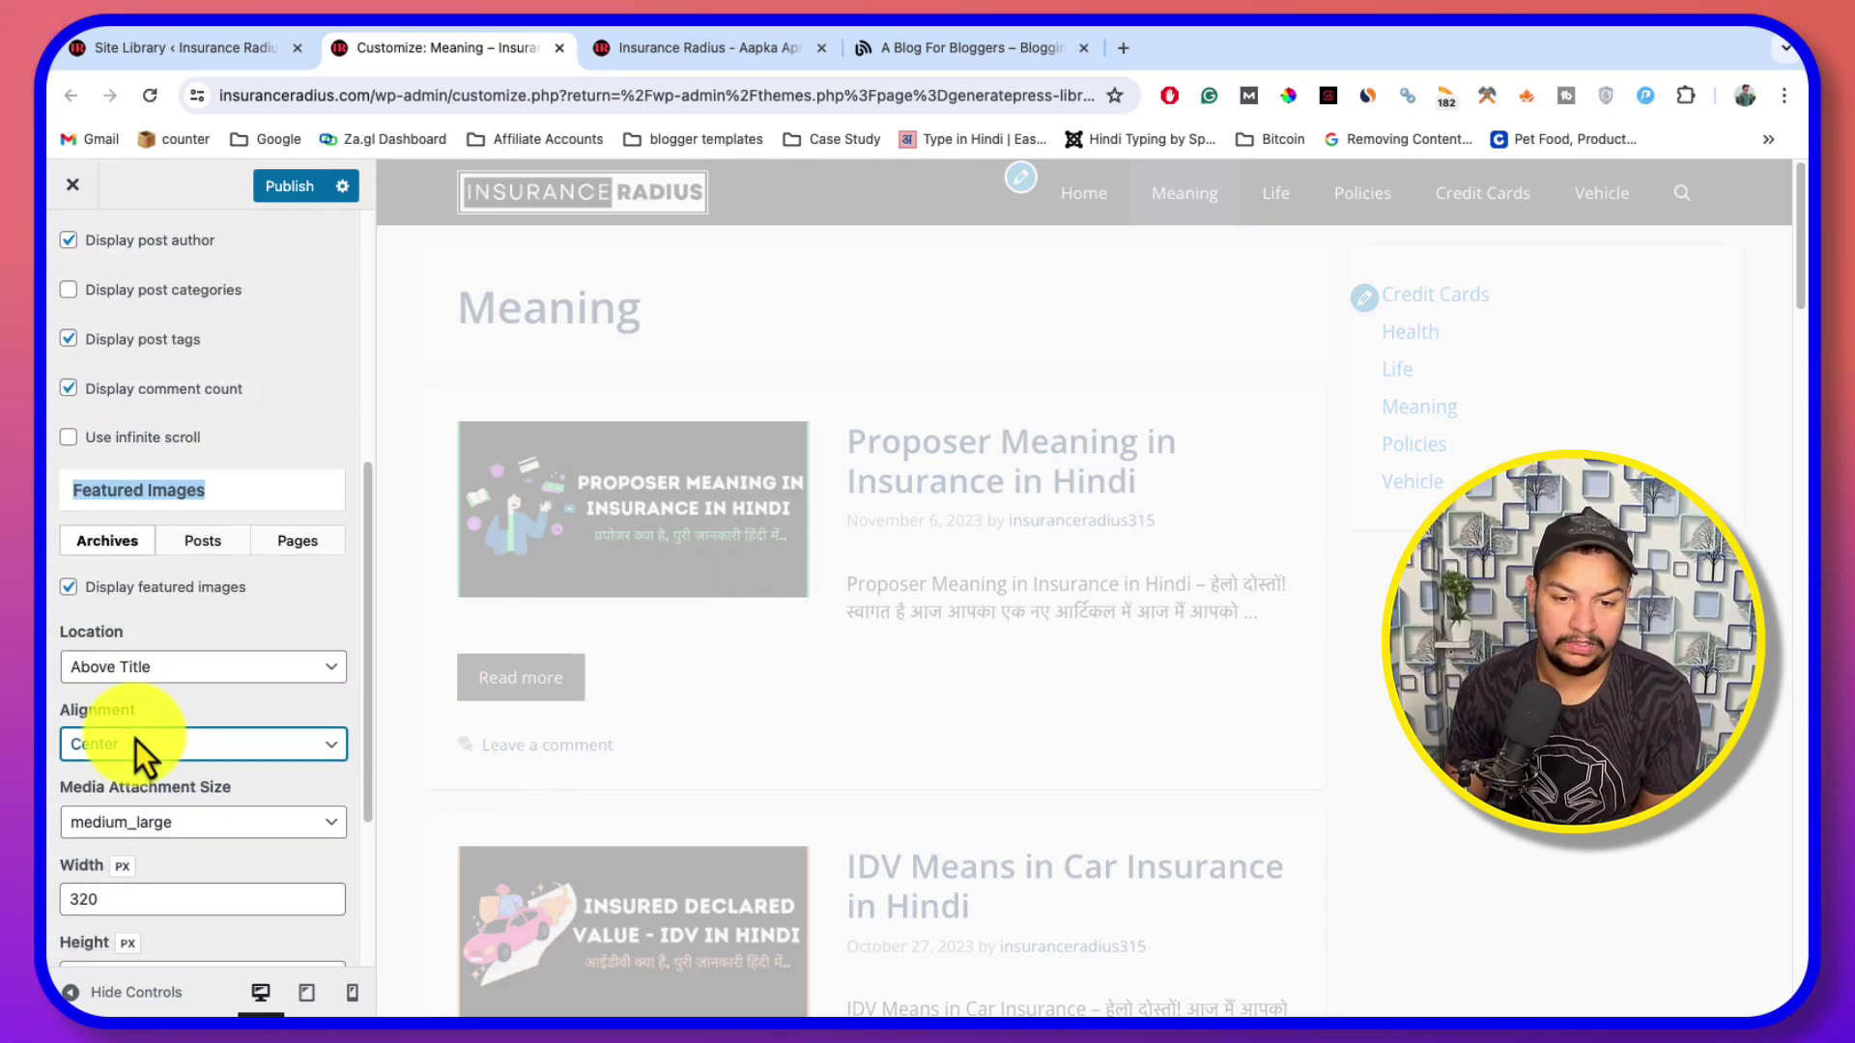
pyautogui.scroll(-2, 135, 739)
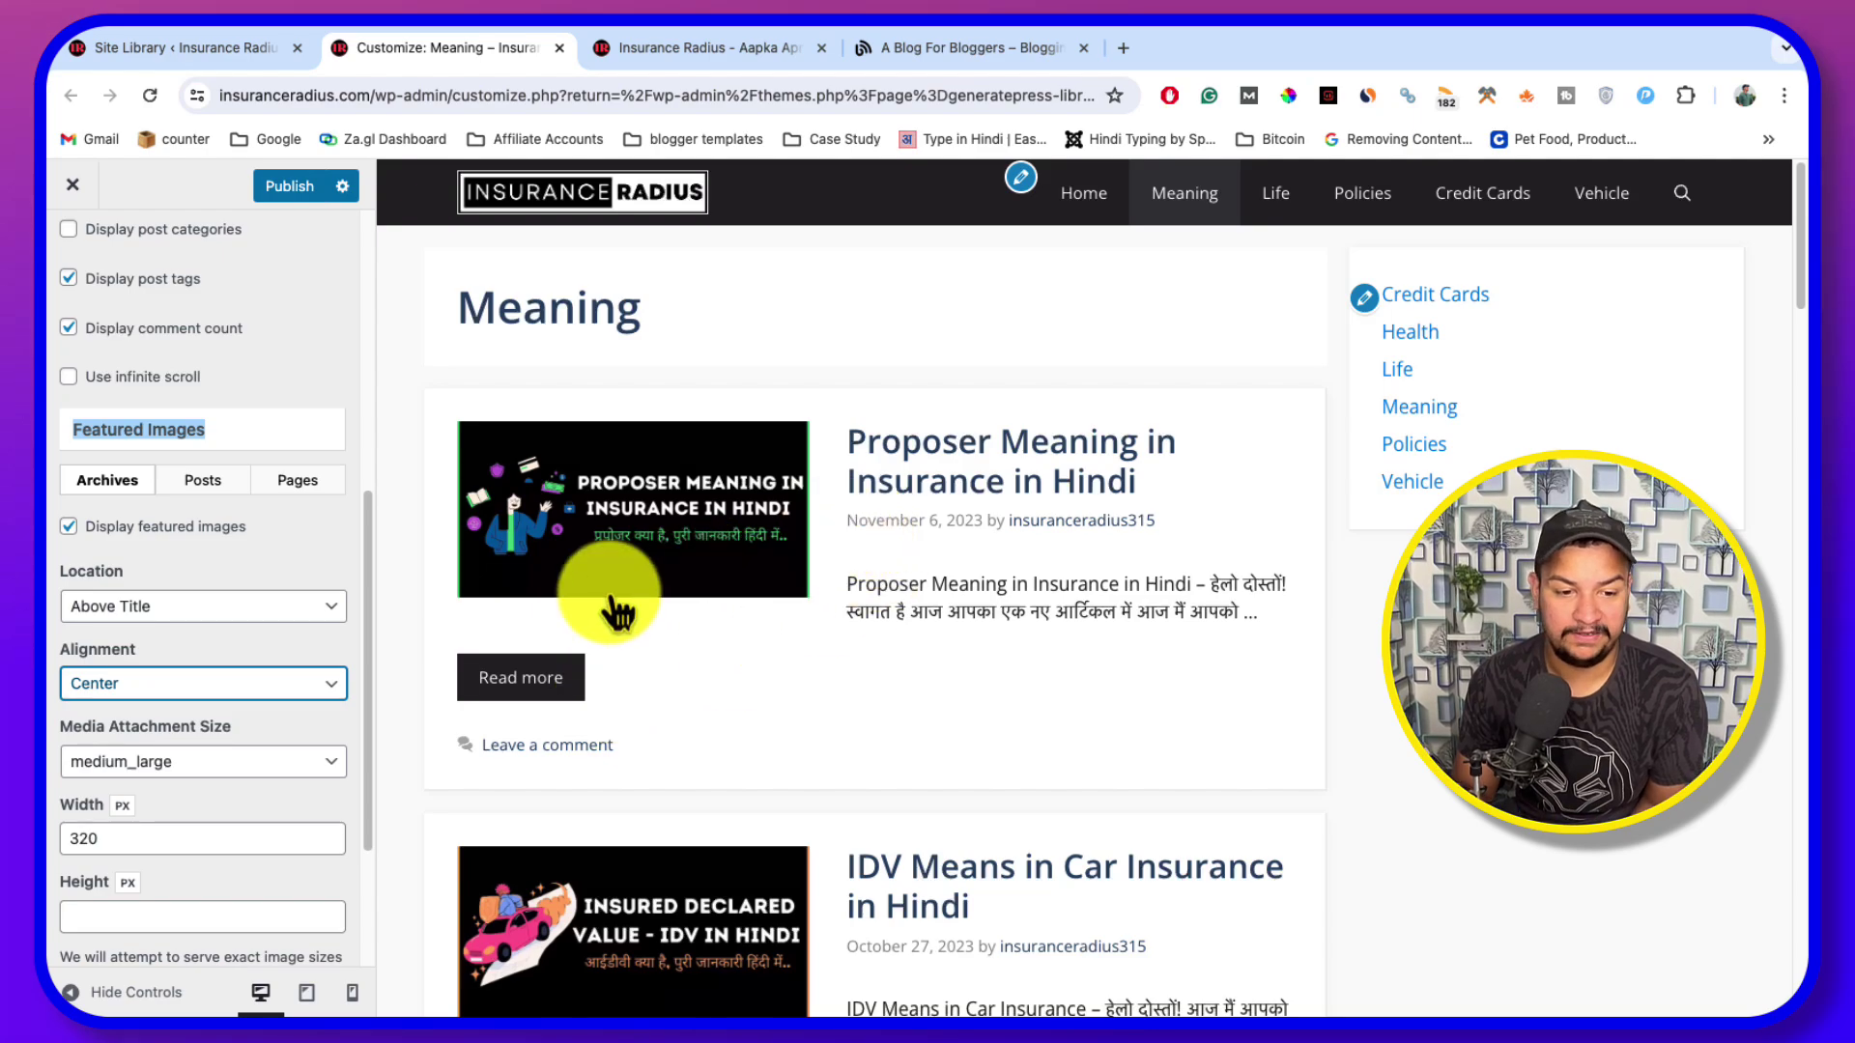
pyautogui.click(174, 680)
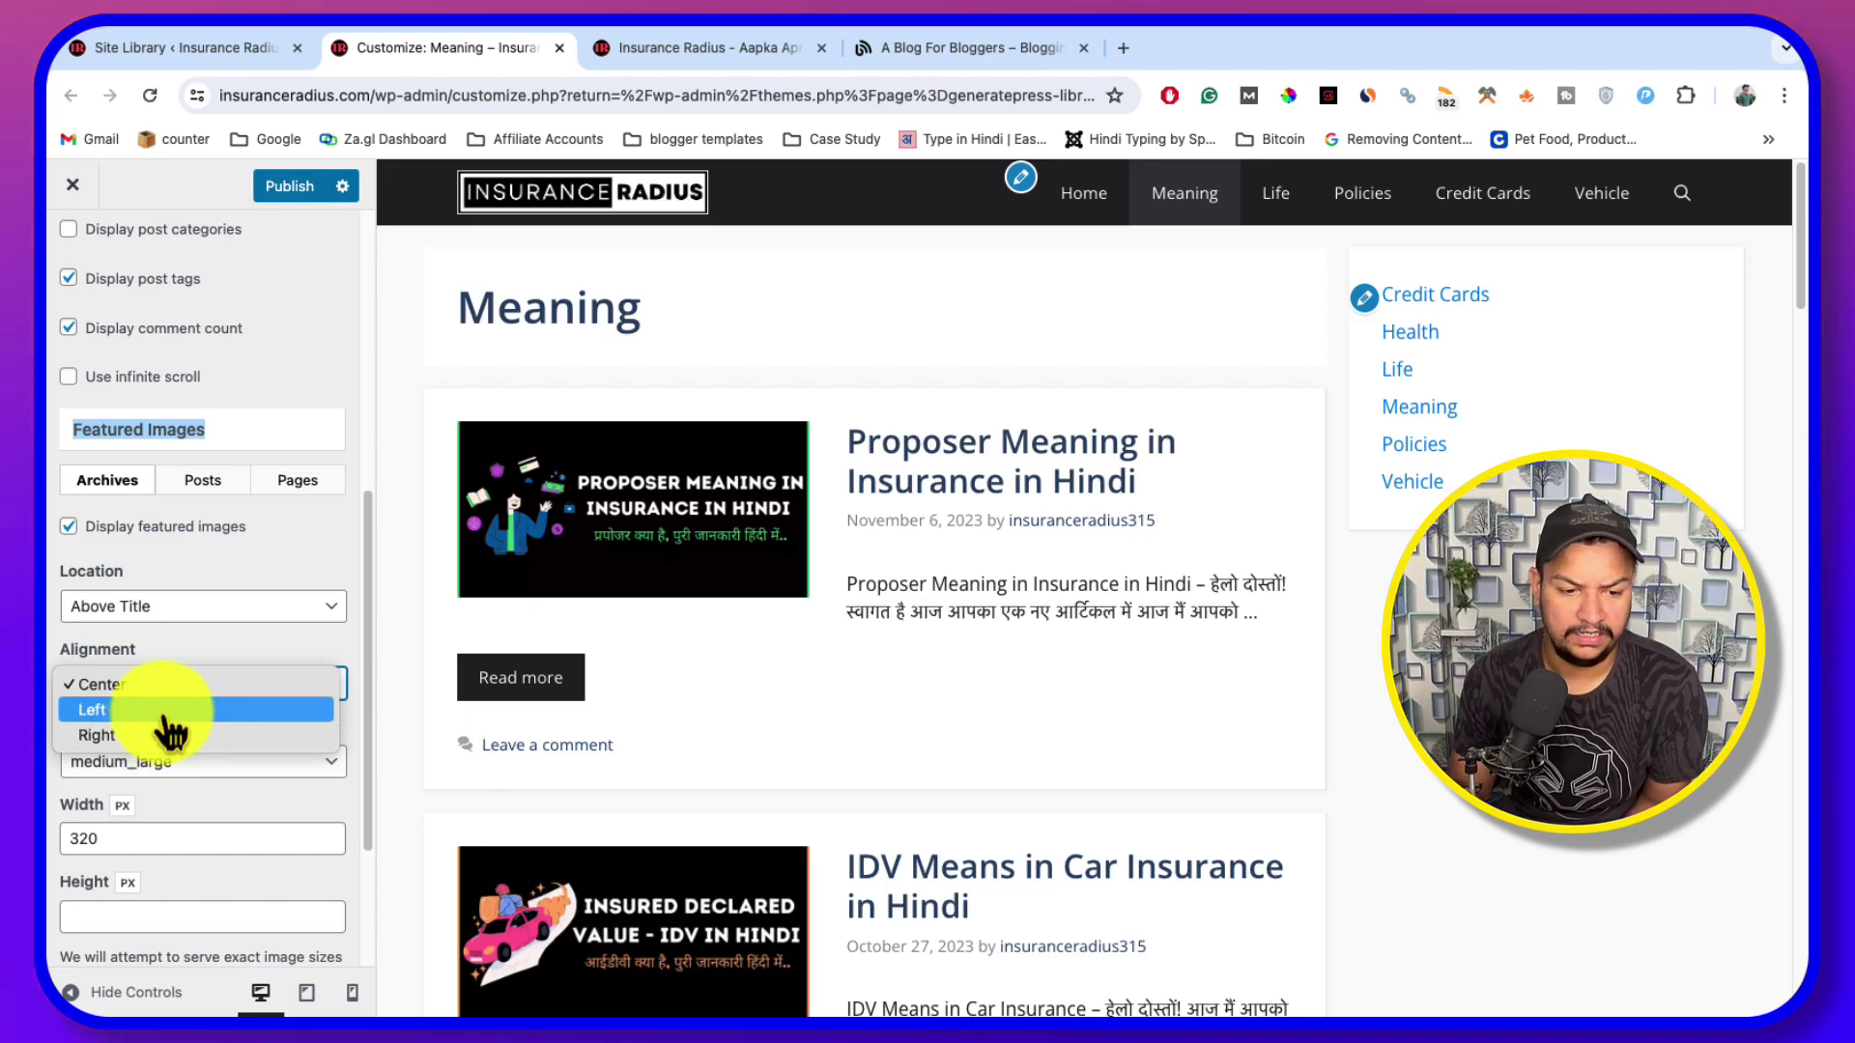
pyautogui.click(149, 710)
# Set the media attachment size of the archive featured images to full
pyautogui.click(194, 763)
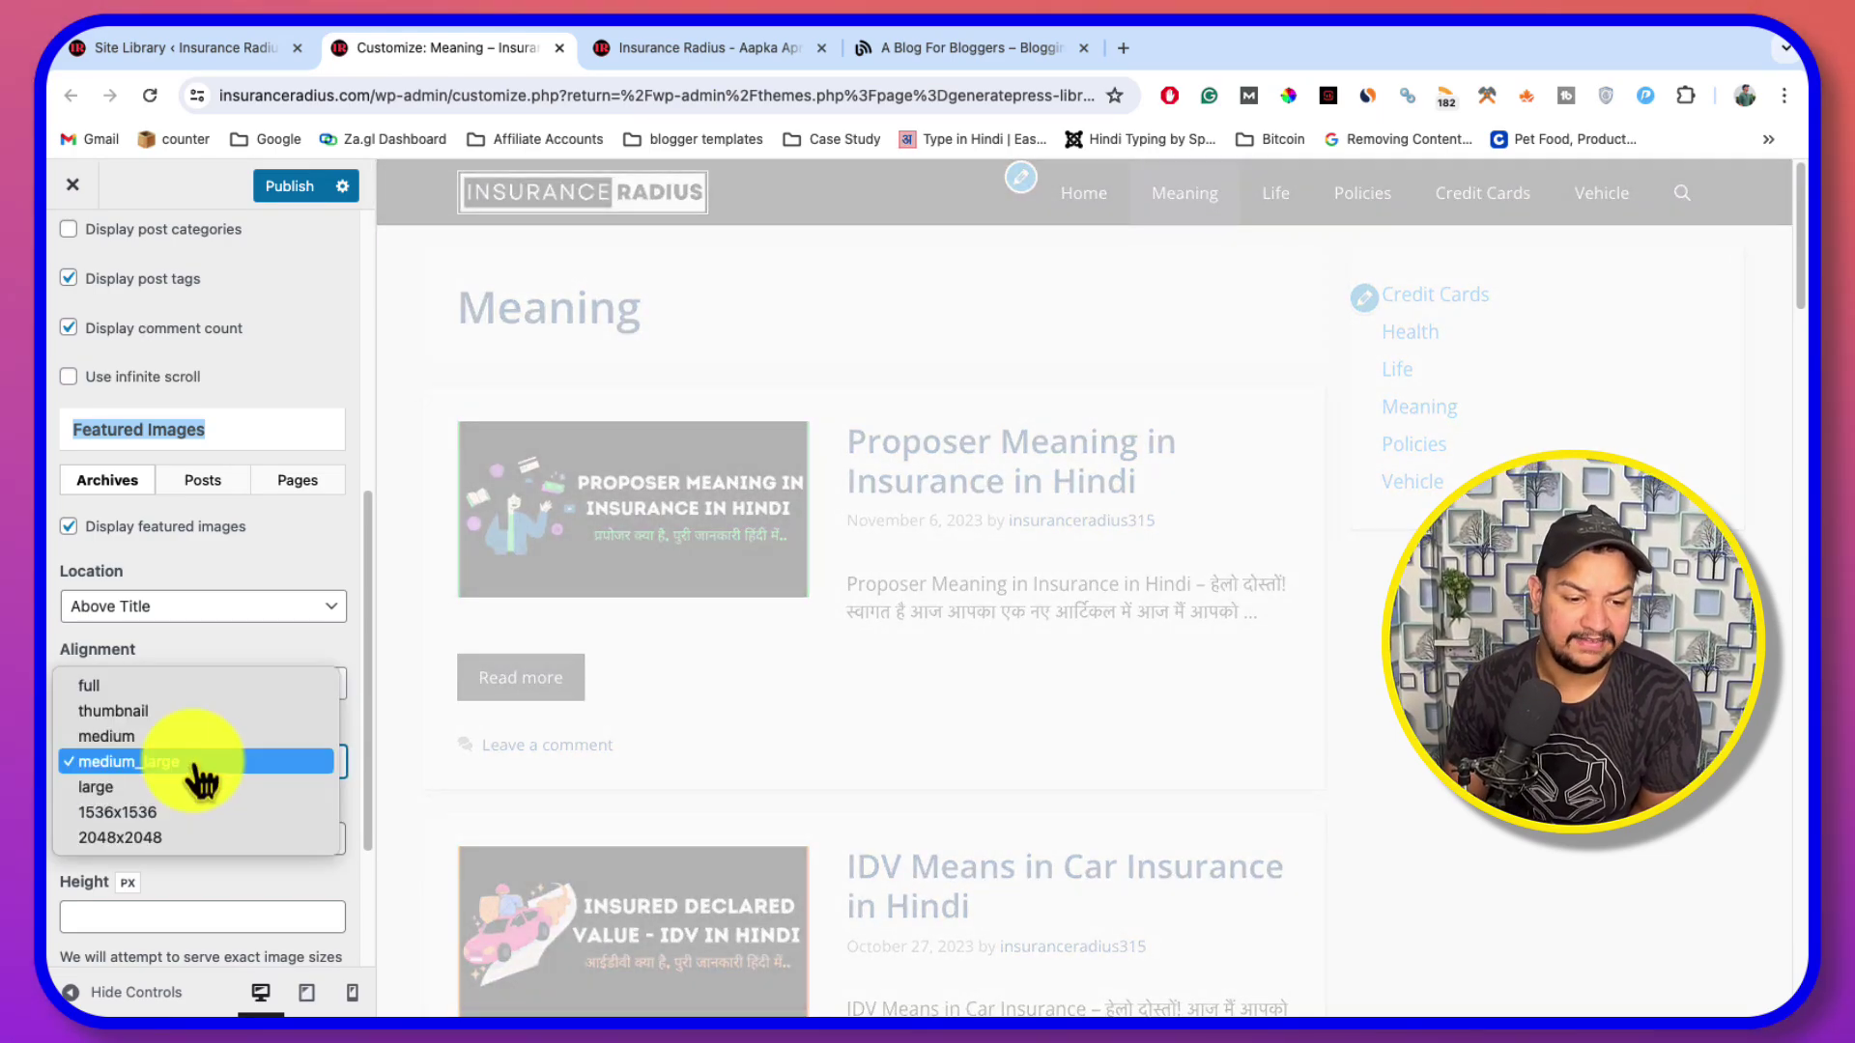
pyautogui.click(176, 792)
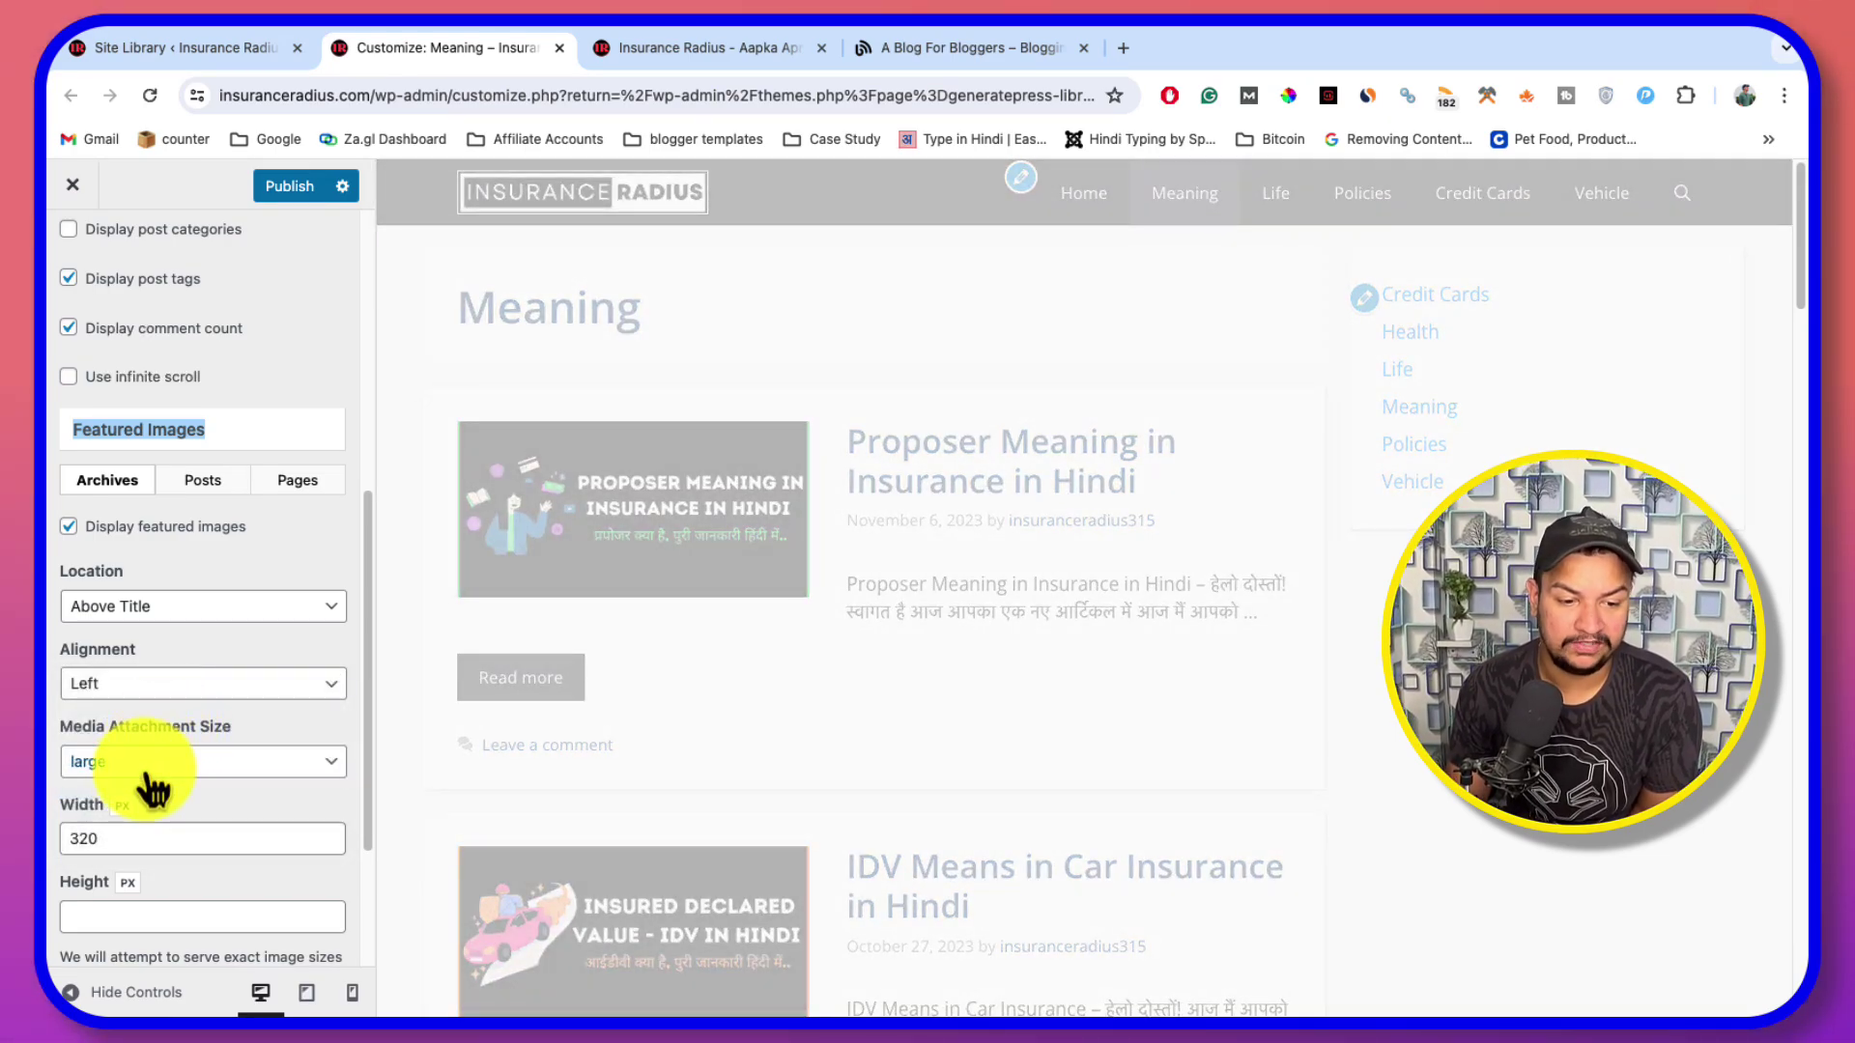
pyautogui.click(146, 768)
pyautogui.click(147, 663)
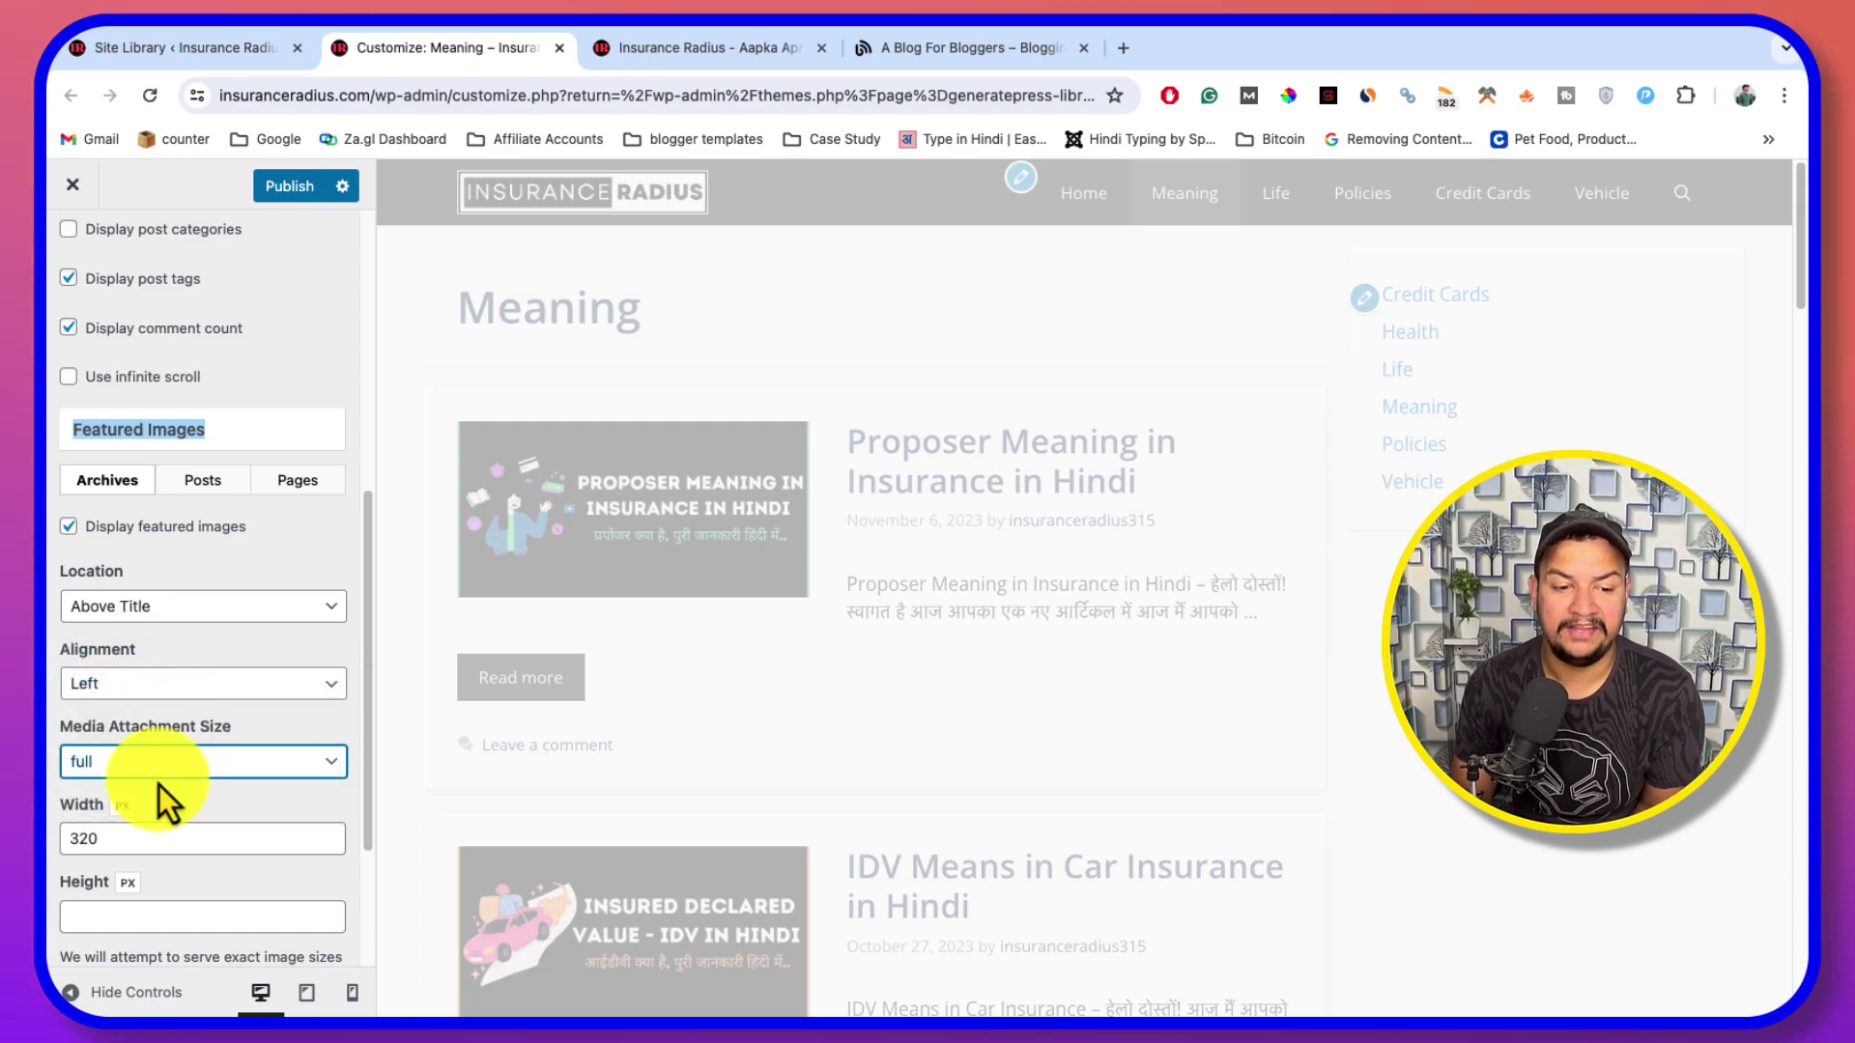
pyautogui.scroll(-4, 169, 796)
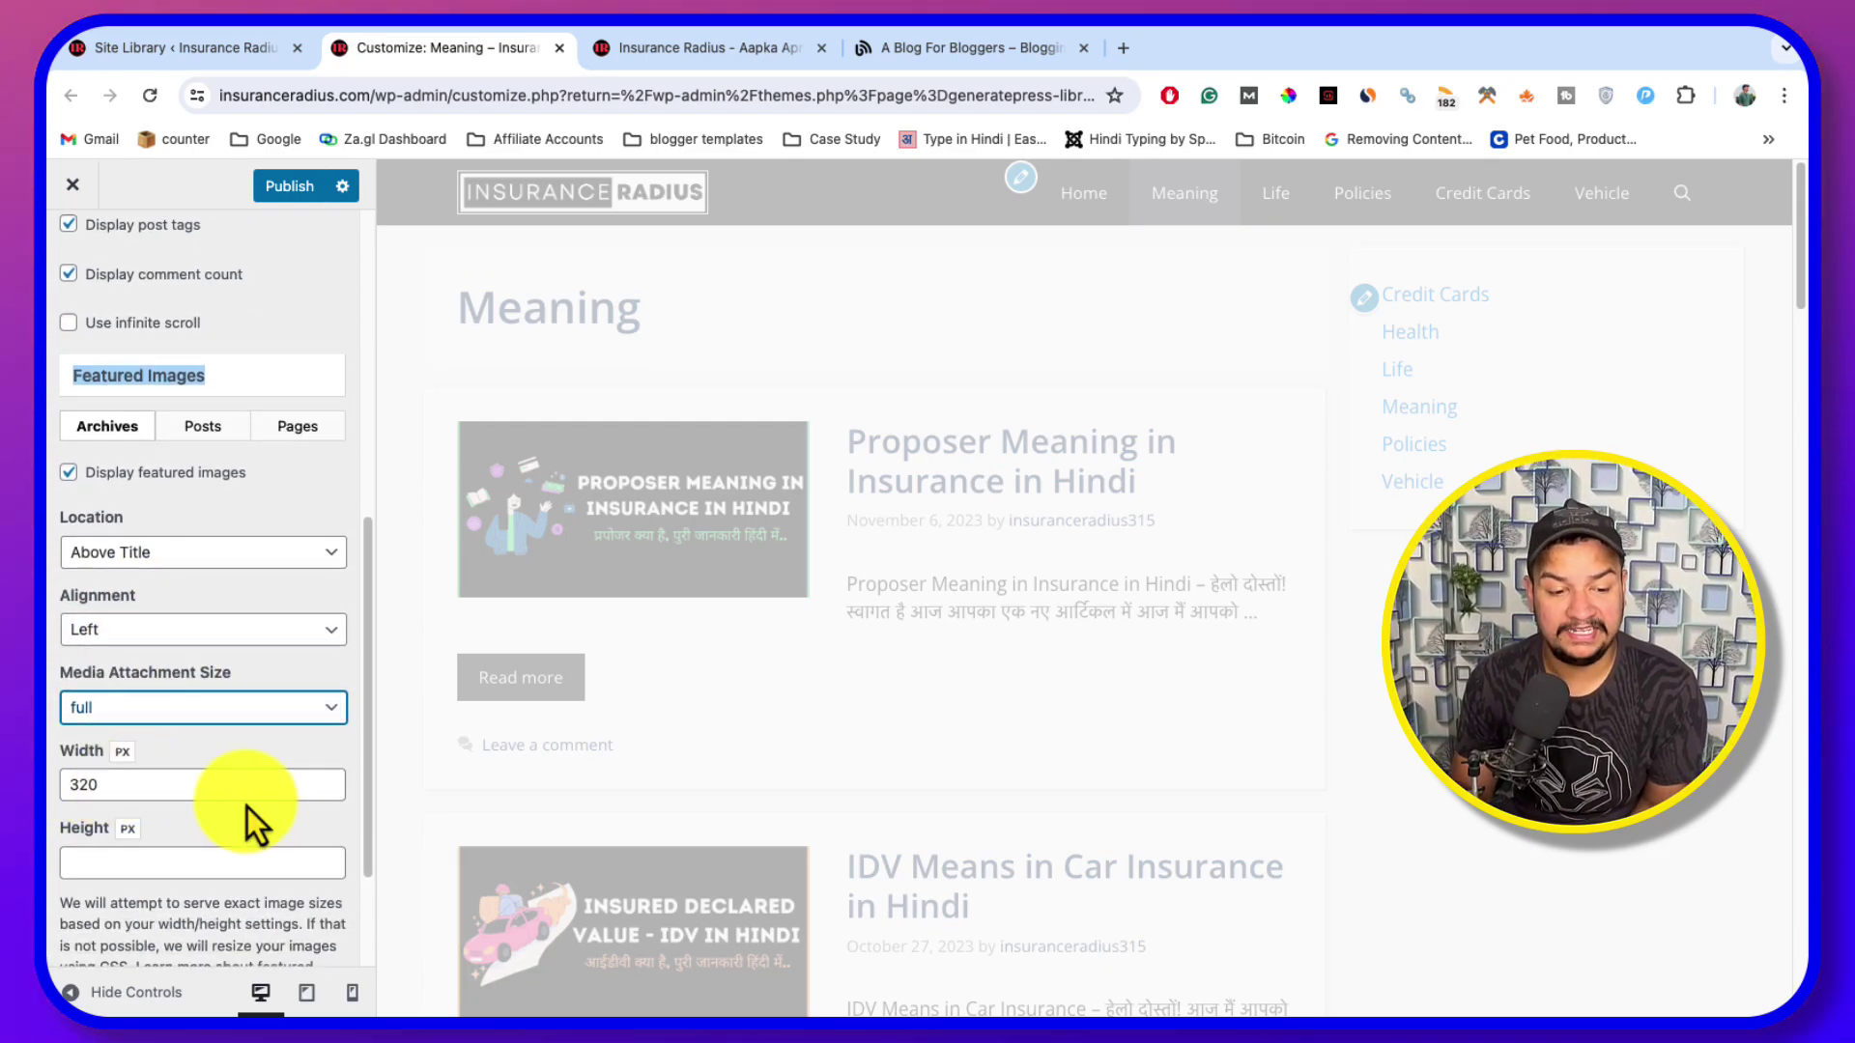
pyautogui.scroll(3, 186, 732)
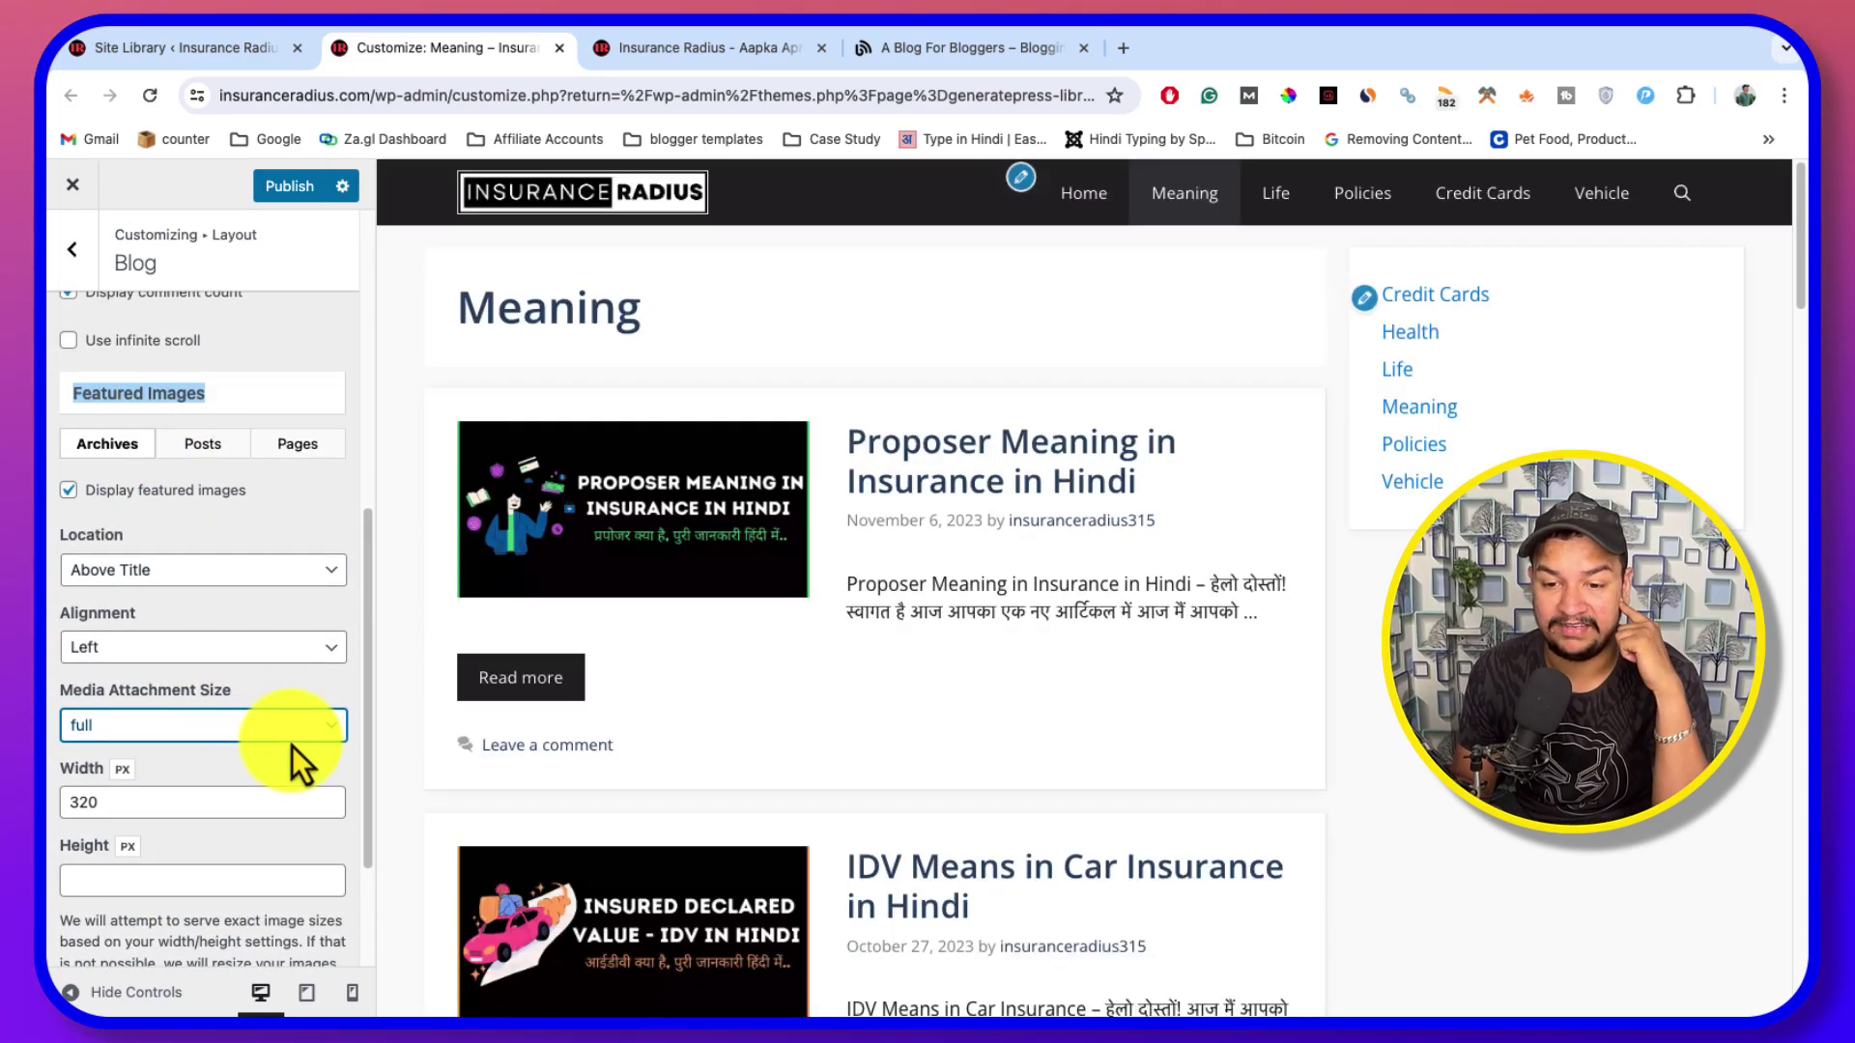
# Set the location of the archive featured images to Below Title and check the post list in the preview
pyautogui.click(189, 576)
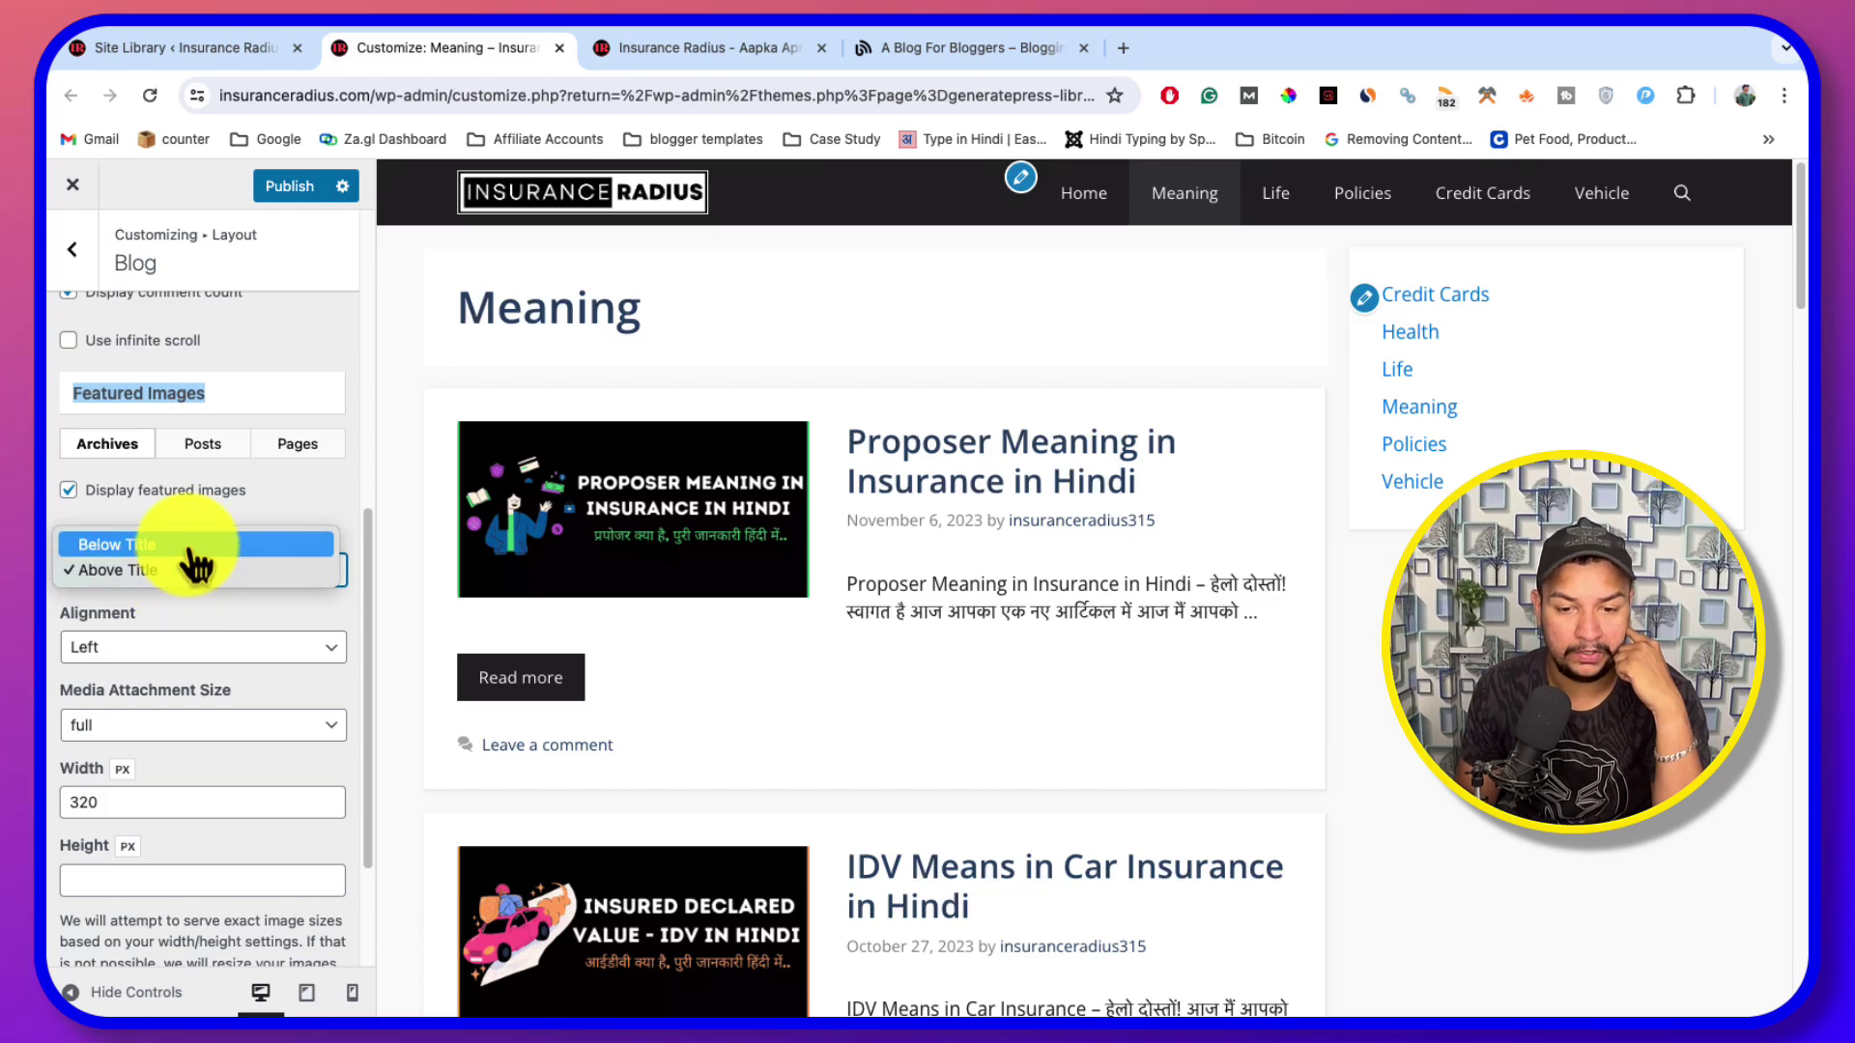
pyautogui.click(221, 577)
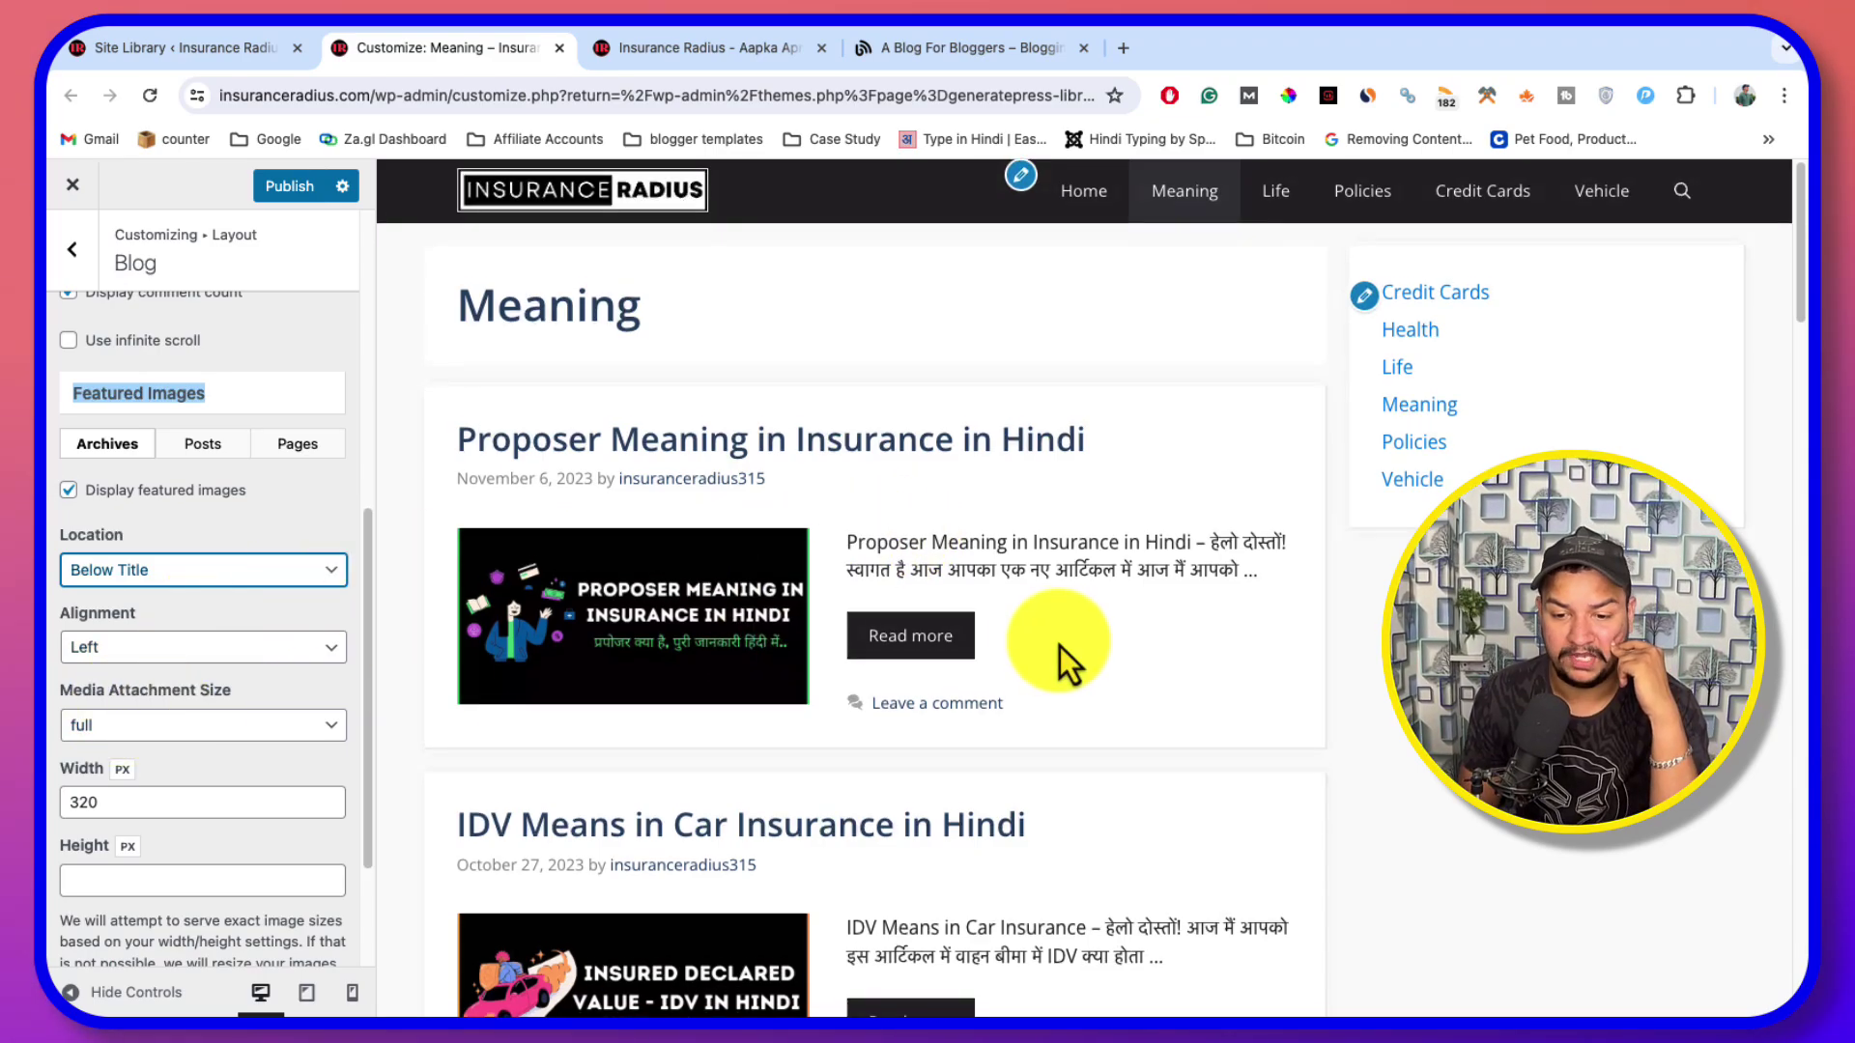
pyautogui.scroll(-2, 1062, 579)
pyautogui.scroll(5, 193, 763)
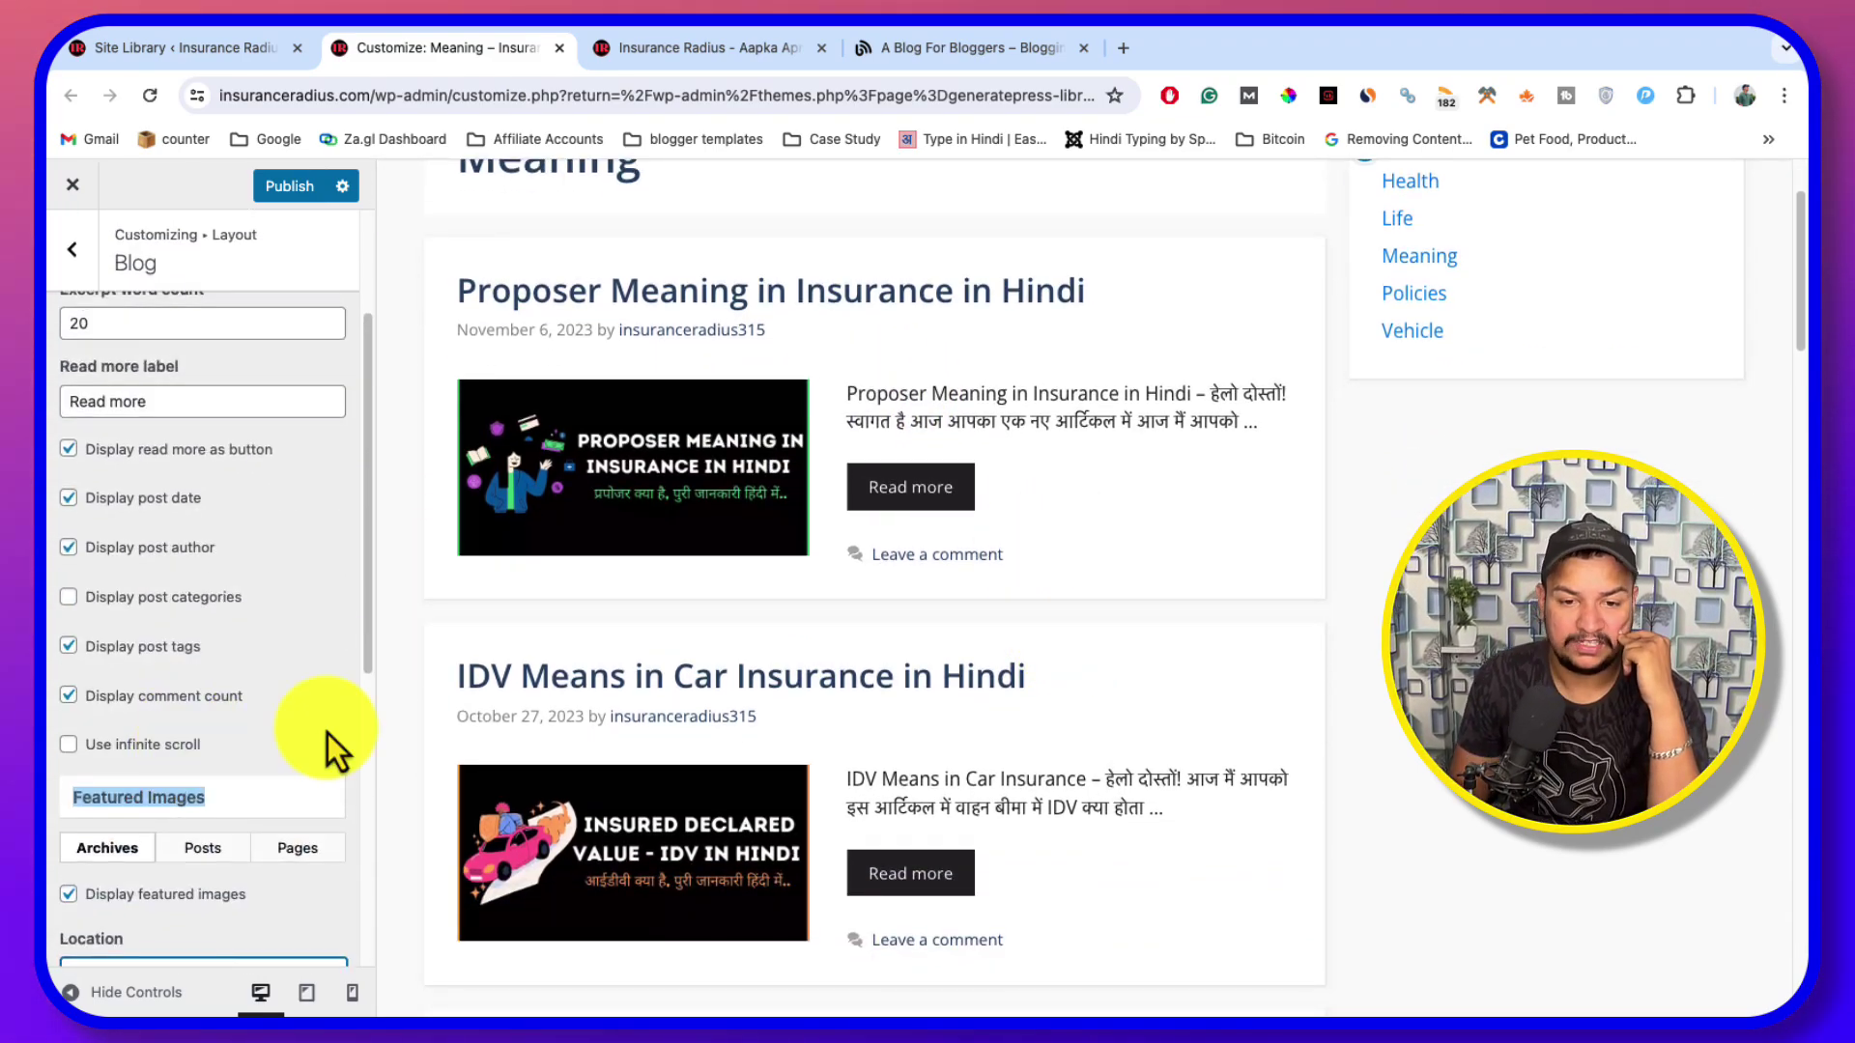
# Bring up the featured image settings for posts and preview the post "Proposer Meaning in Insurance in Hindi"
pyautogui.scroll(-1, 234, 786)
pyautogui.click(216, 808)
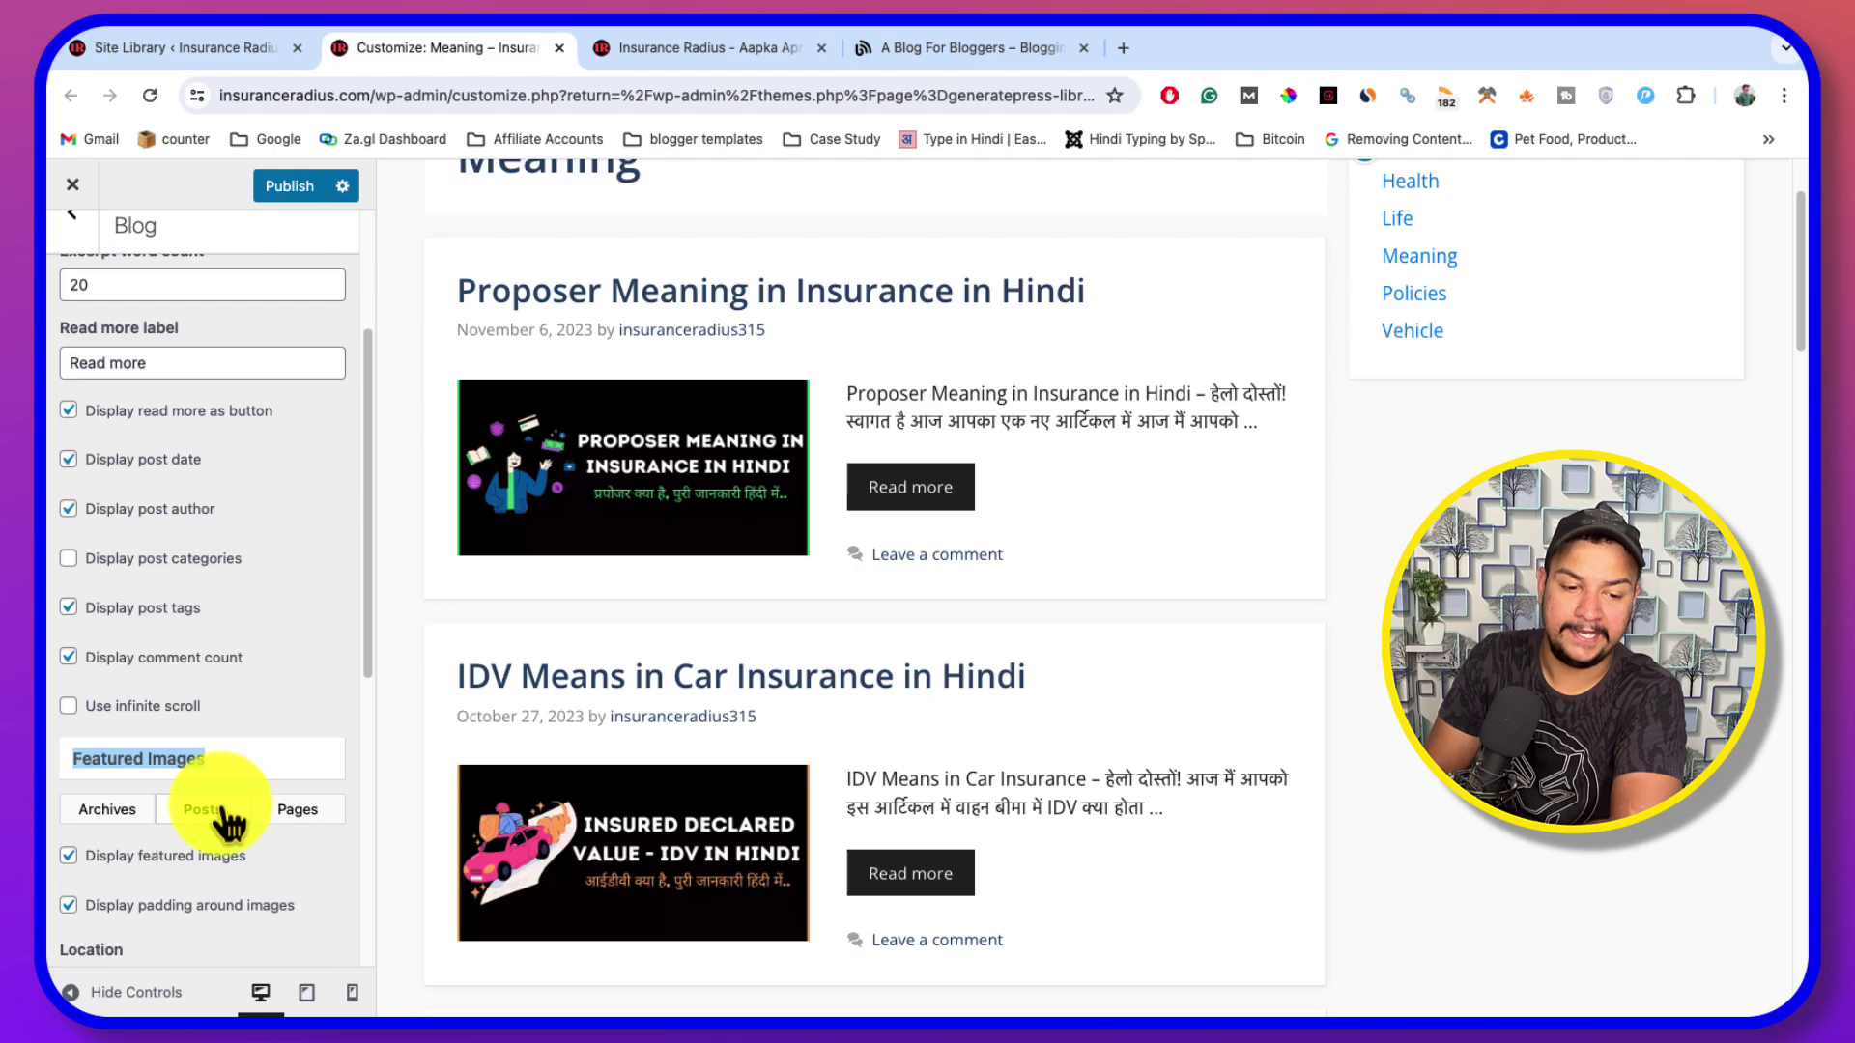
pyautogui.click(754, 285)
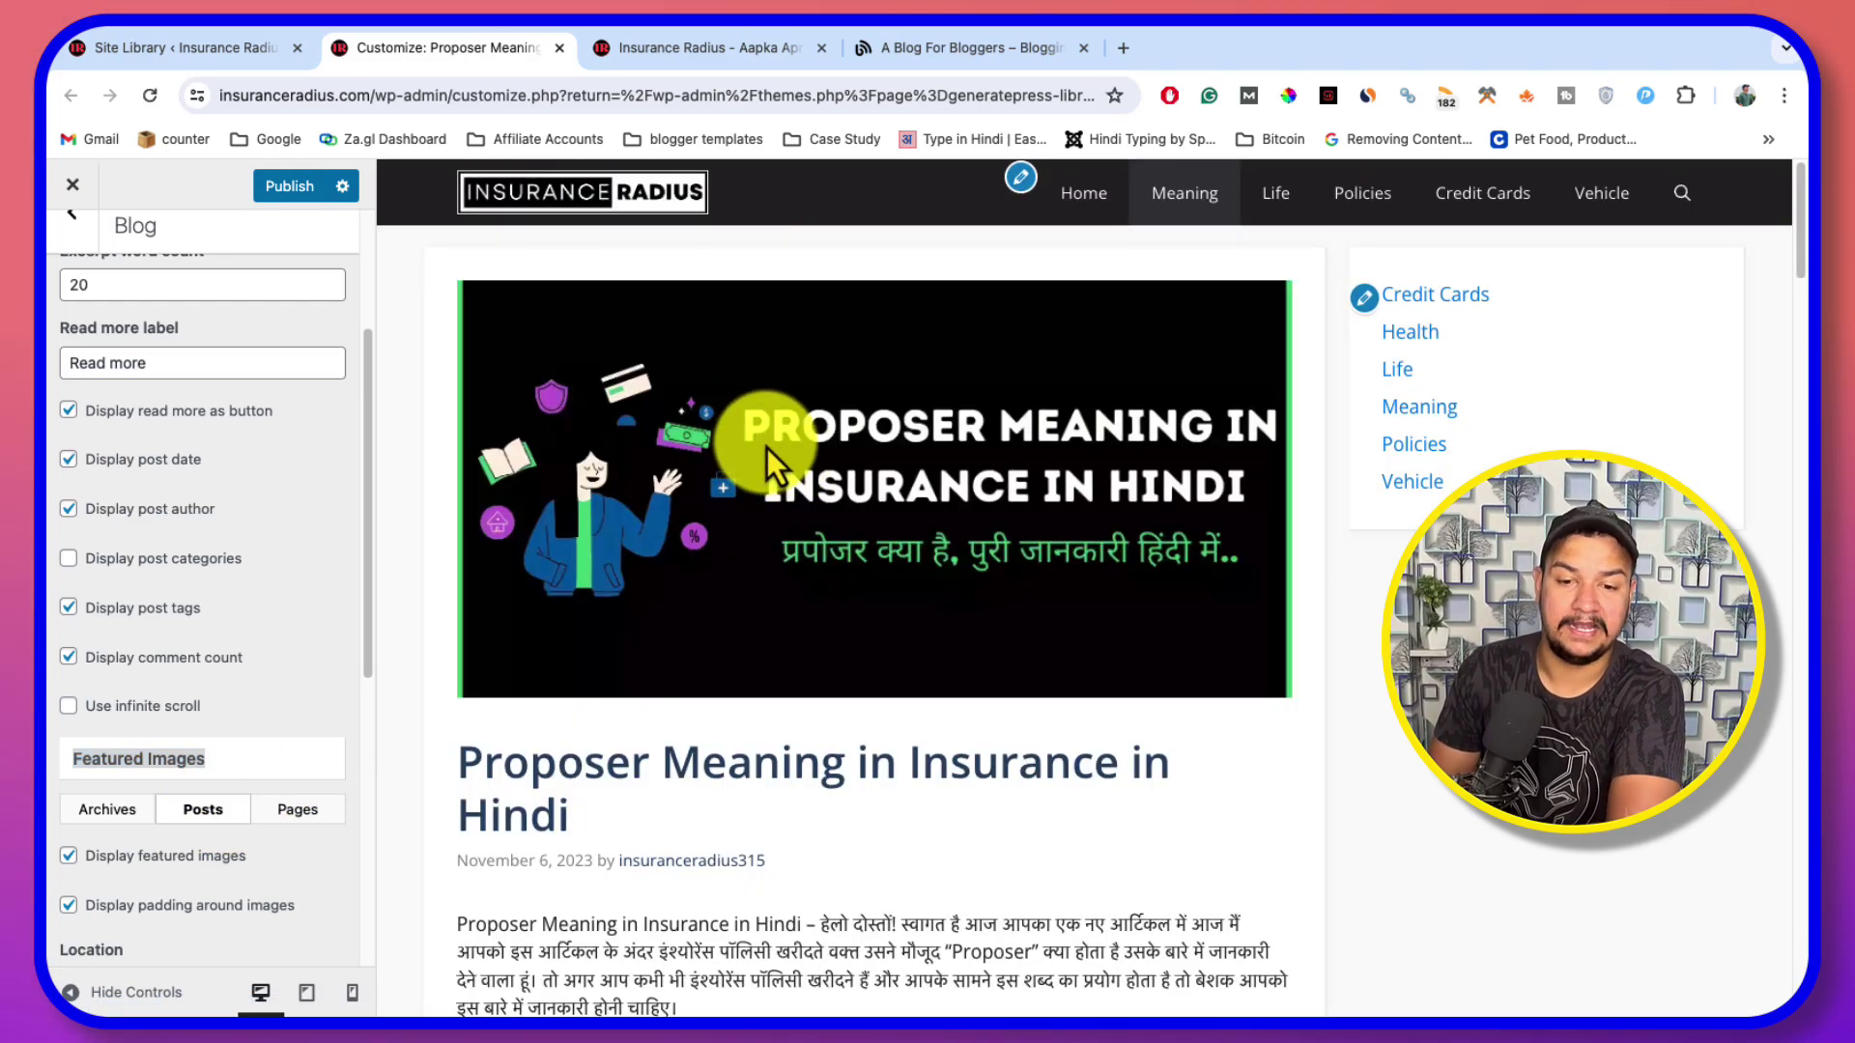
pyautogui.scroll(-1, 763, 448)
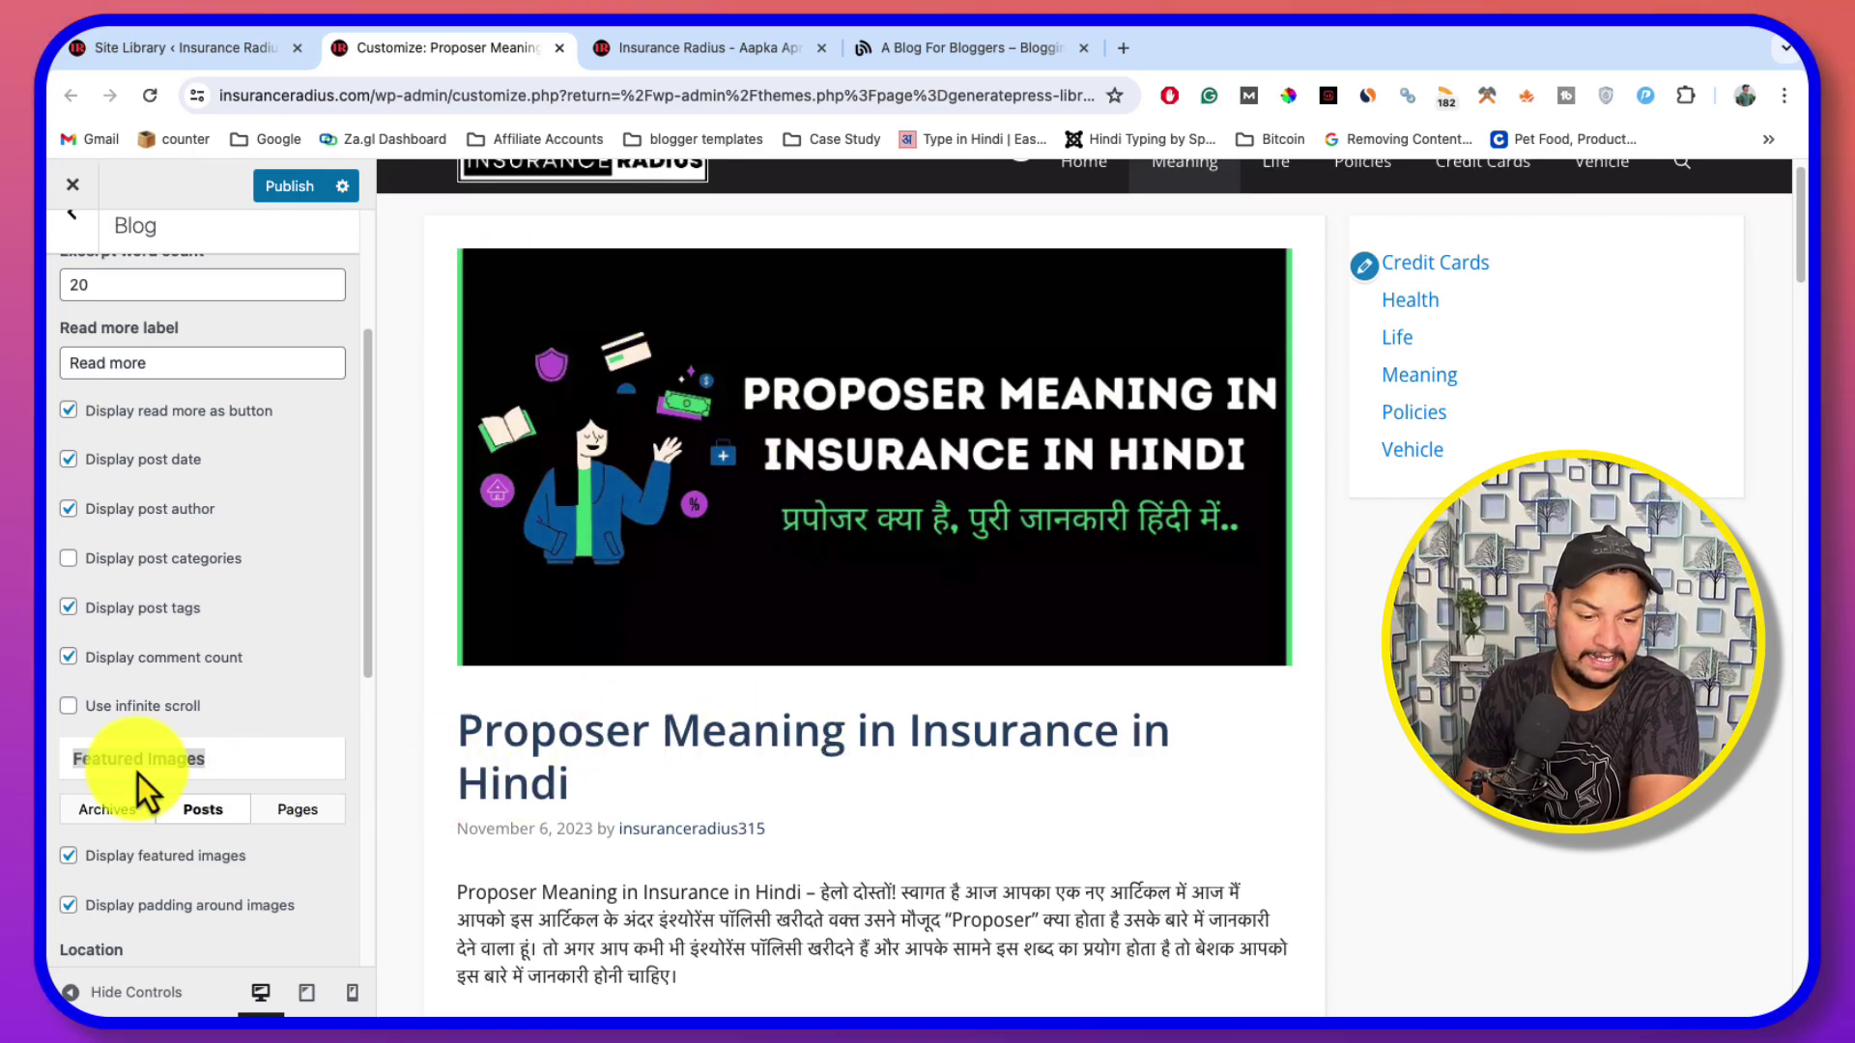
pyautogui.scroll(-3, 137, 774)
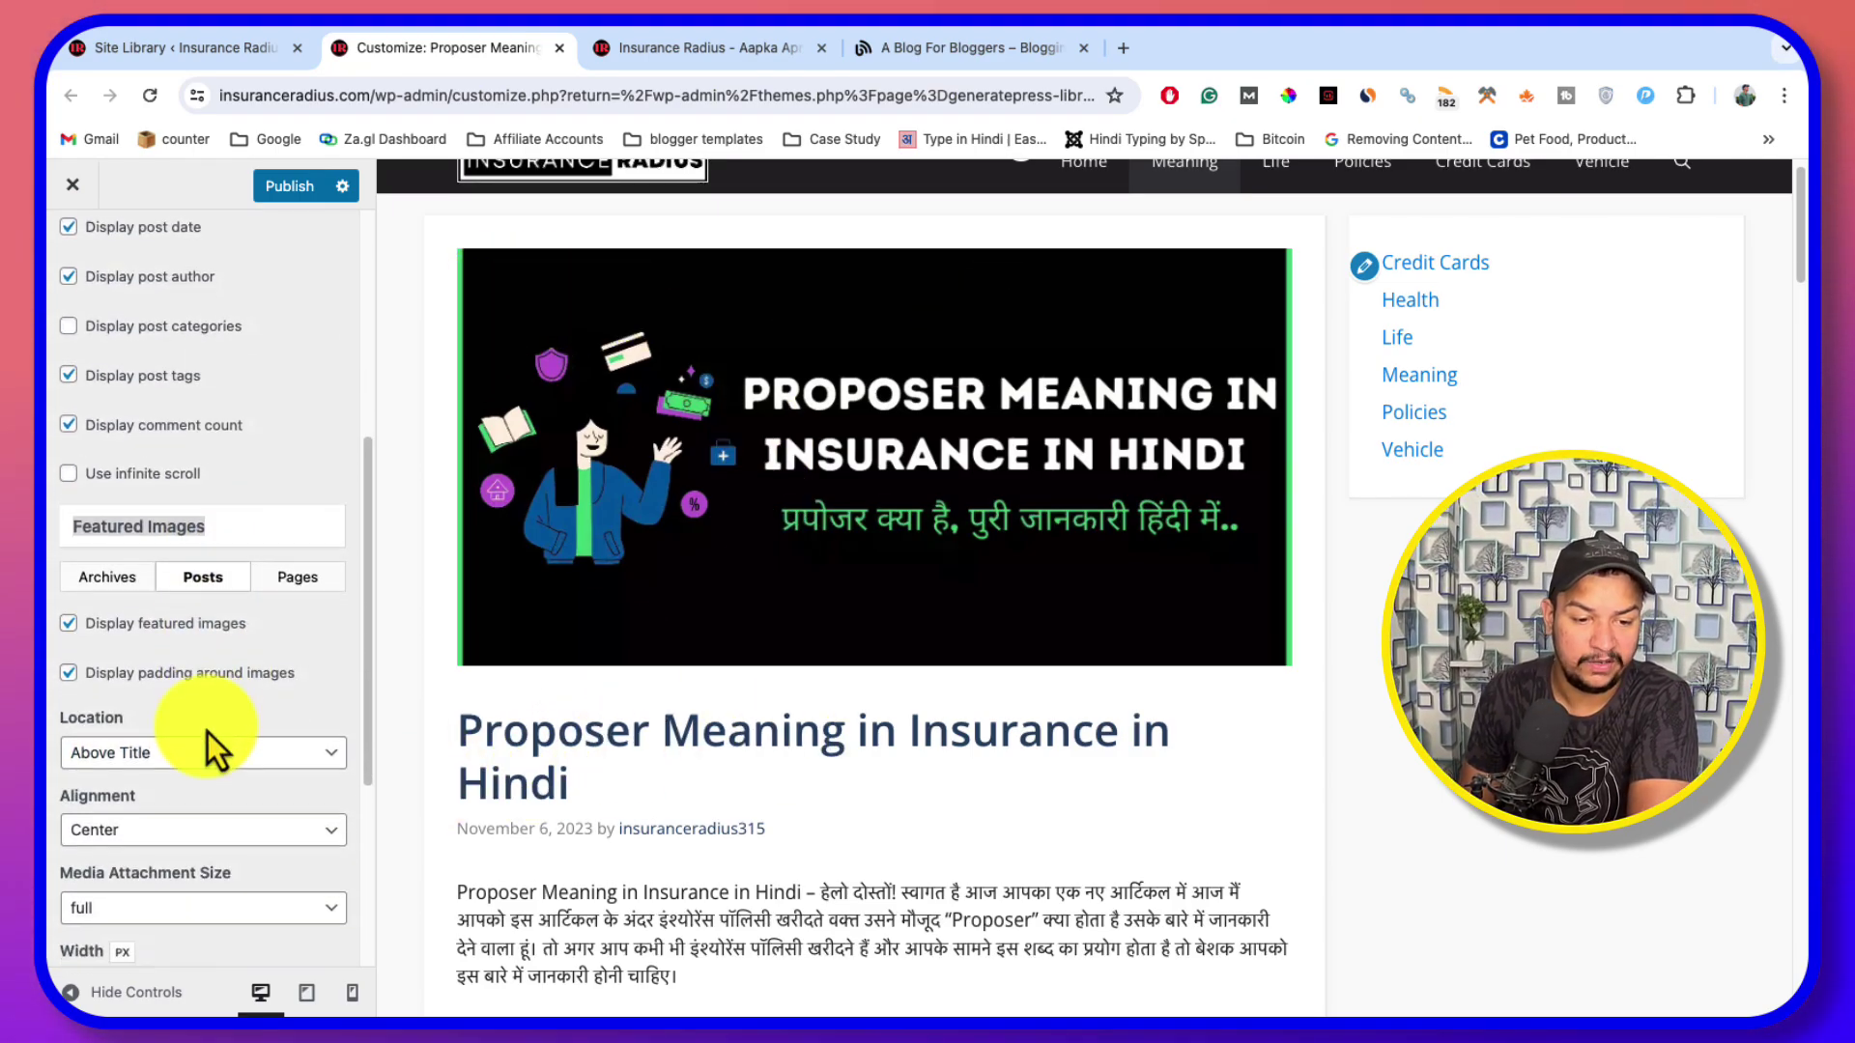
pyautogui.scroll(-1, 206, 732)
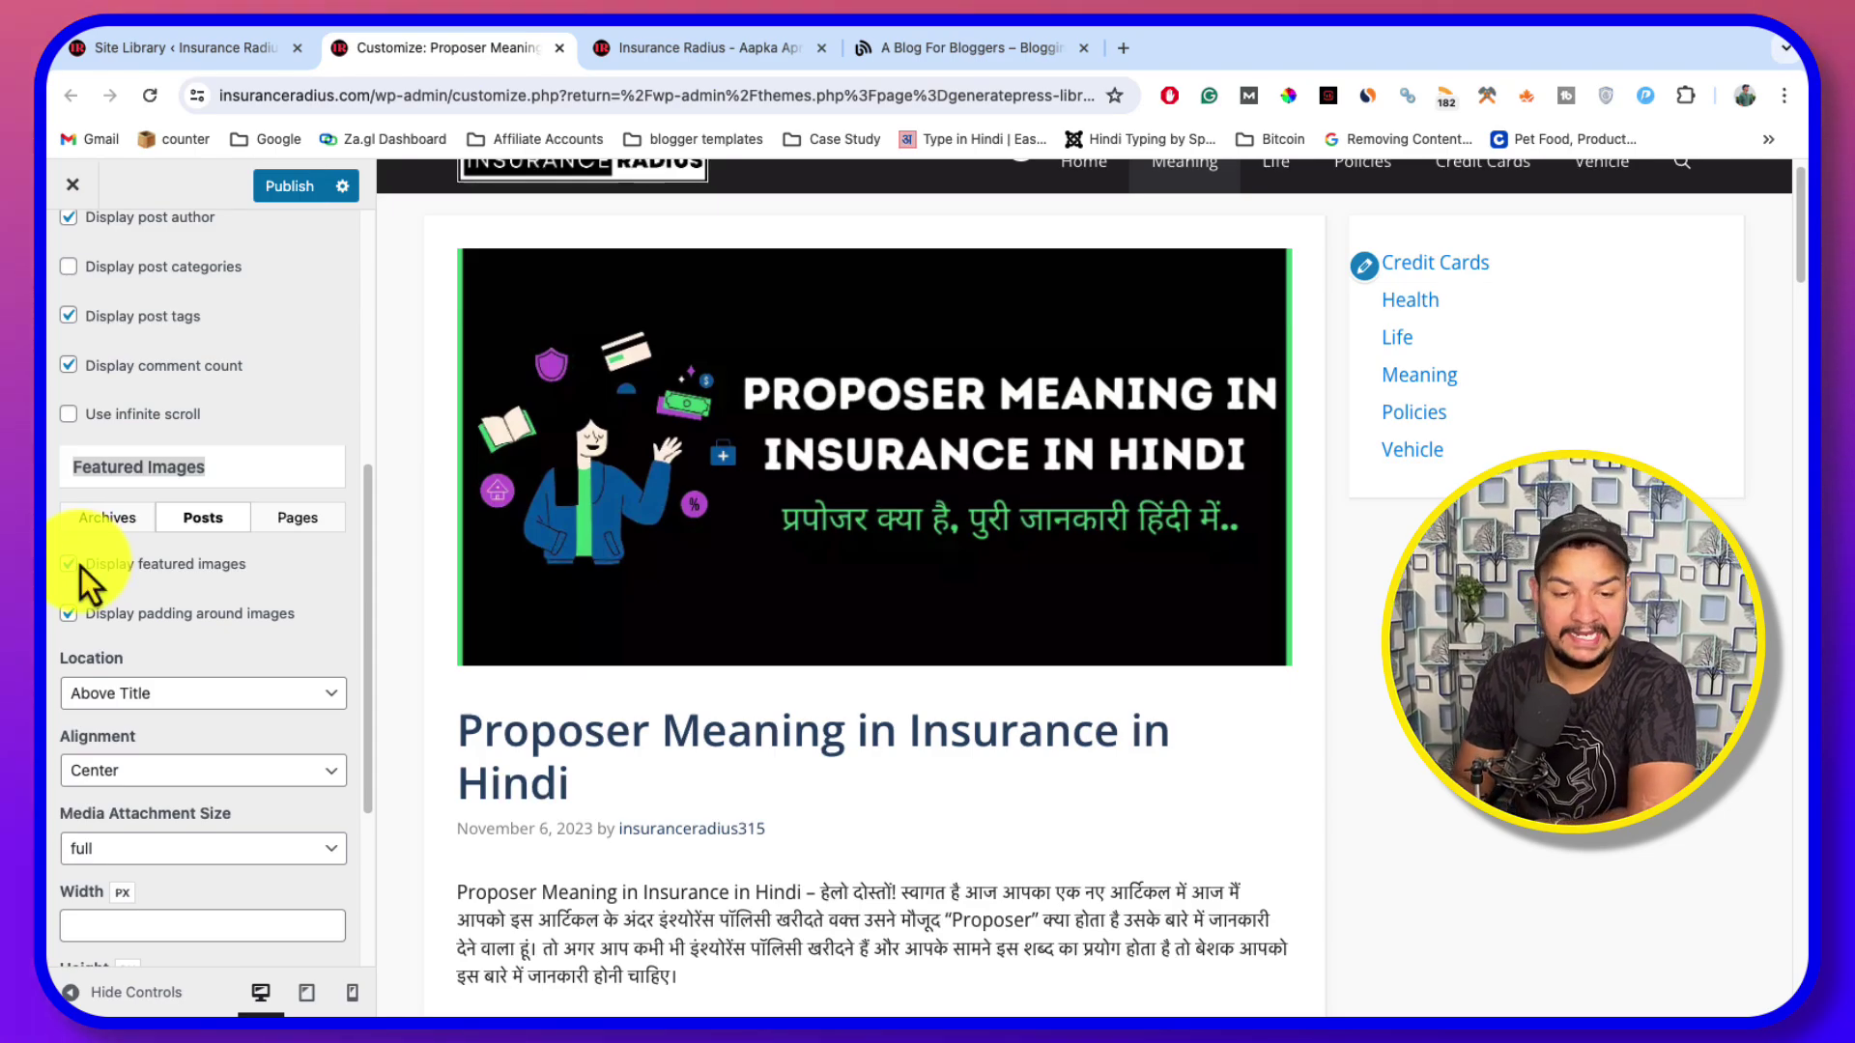
# Try toggling the padding around images and placing the post's featured image Above Content Area, checking the preview
pyautogui.click(73, 618)
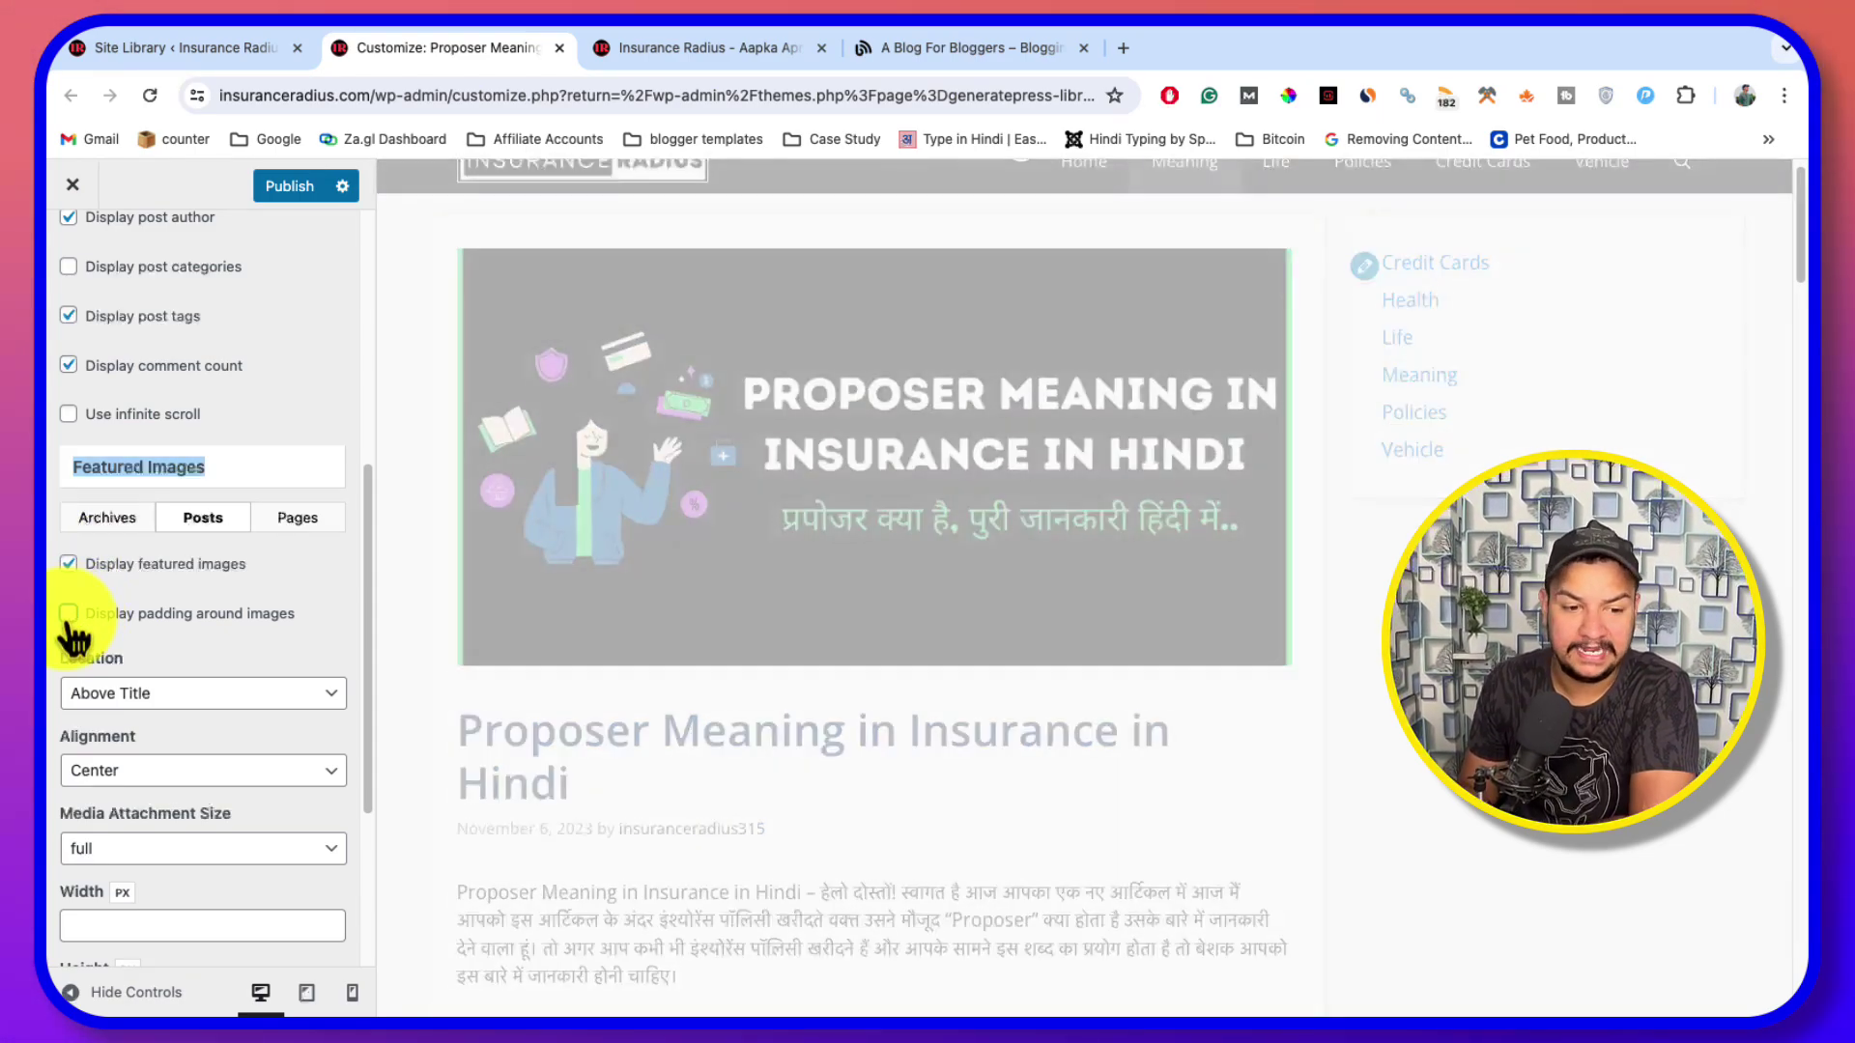
pyautogui.click(206, 693)
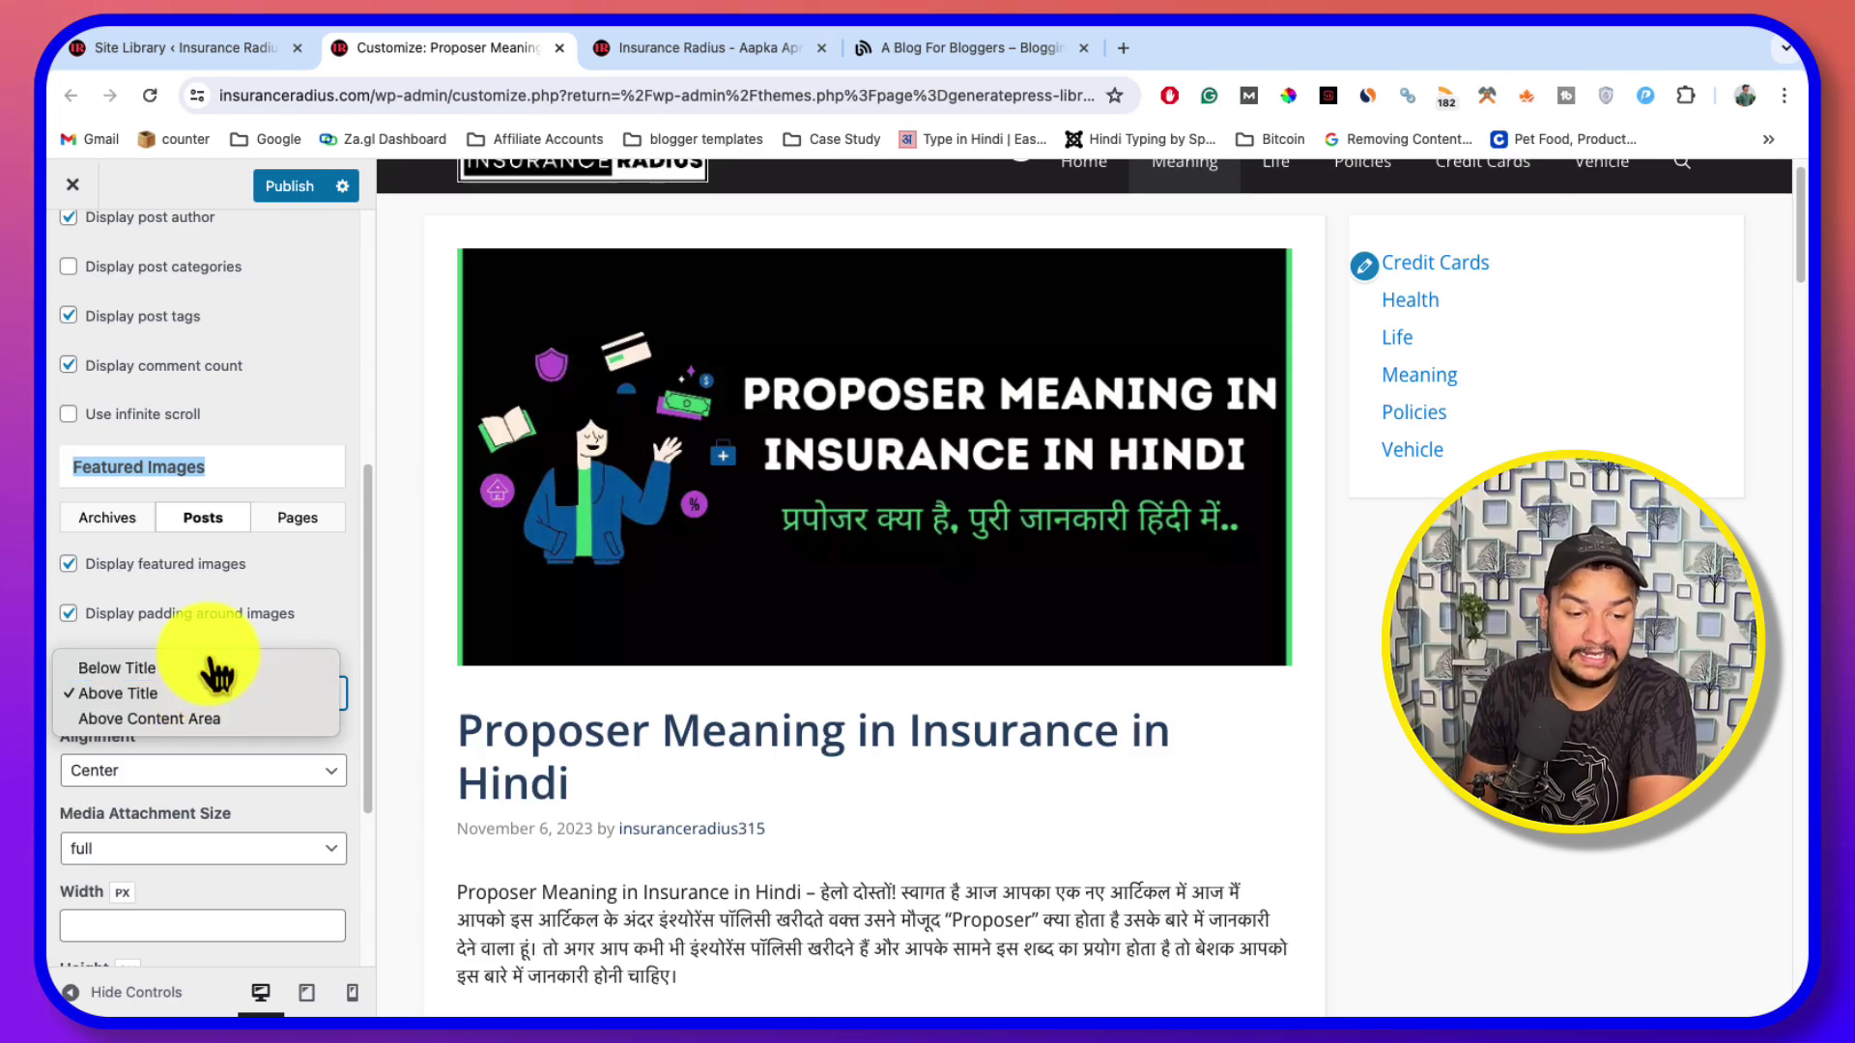
pyautogui.click(210, 723)
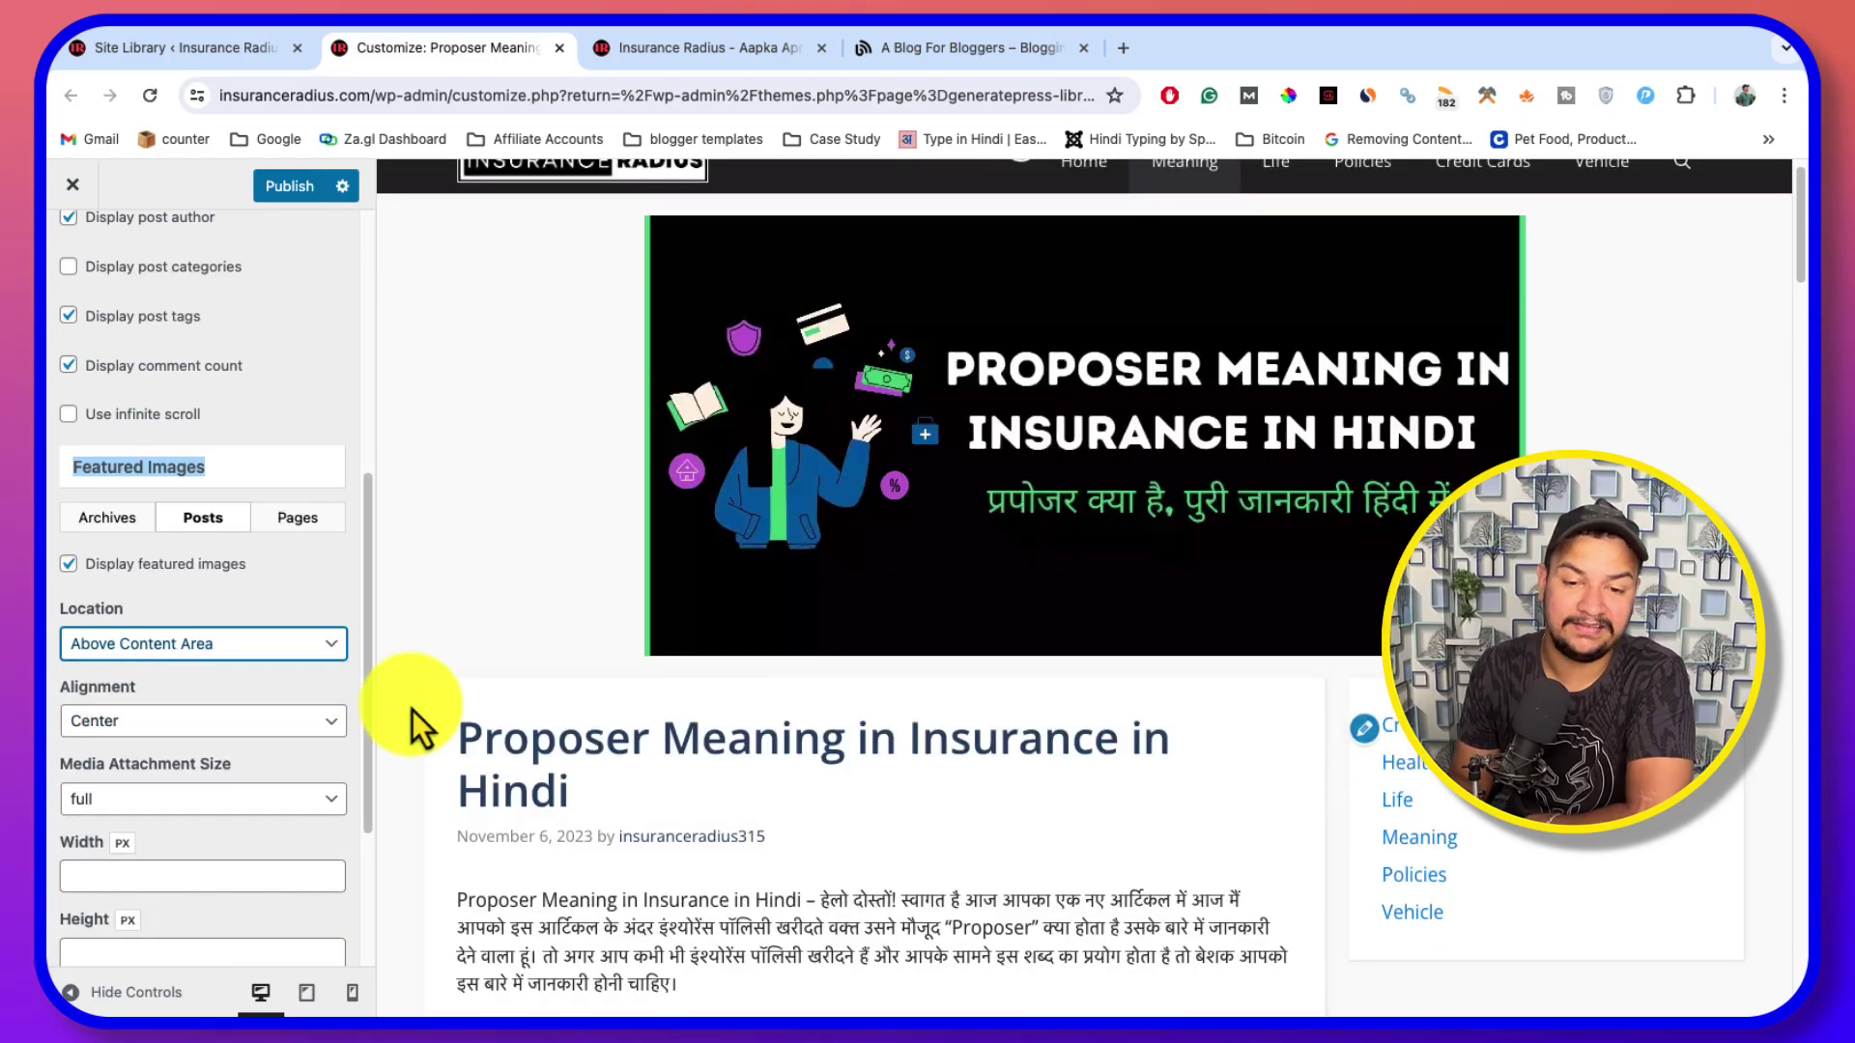
pyautogui.scroll(-8, 959, 478)
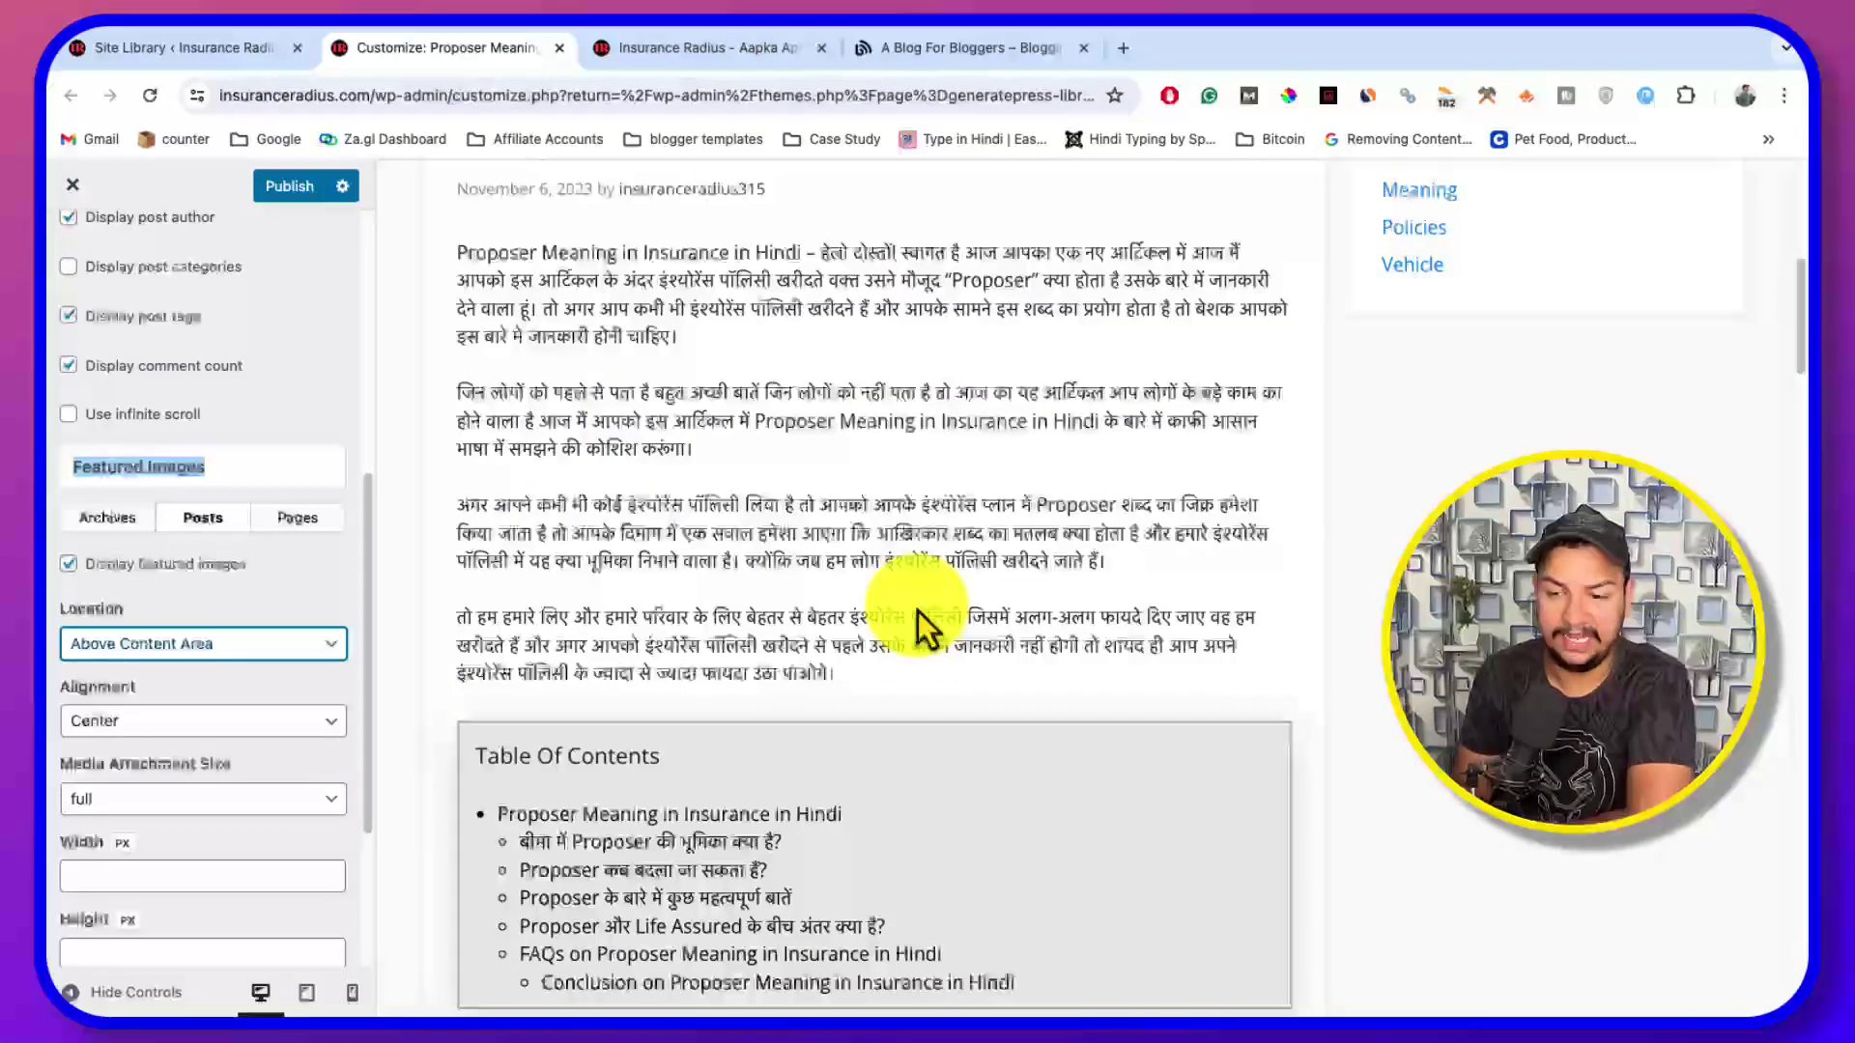
pyautogui.scroll(8, 920, 605)
pyautogui.click(525, 328)
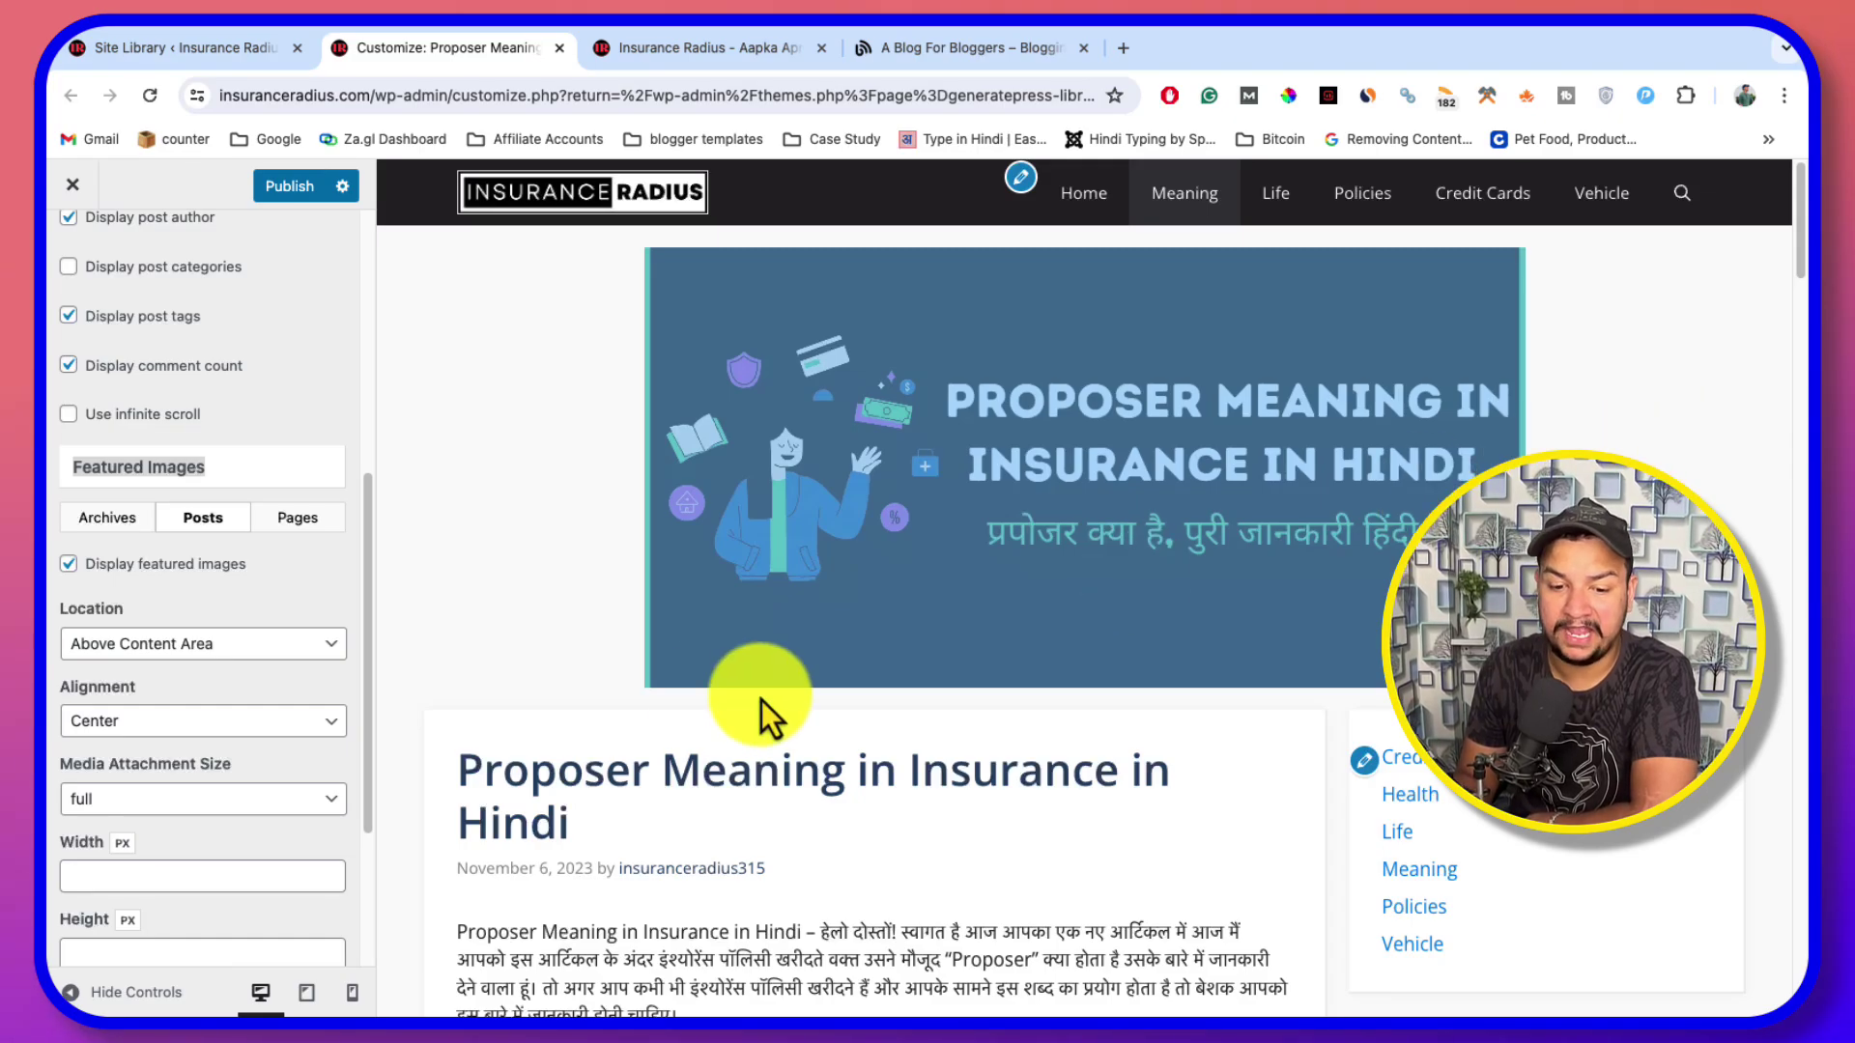
# Set the post featured image location to Below Title, keep Center alignment, and check the article in the preview
pyautogui.click(214, 644)
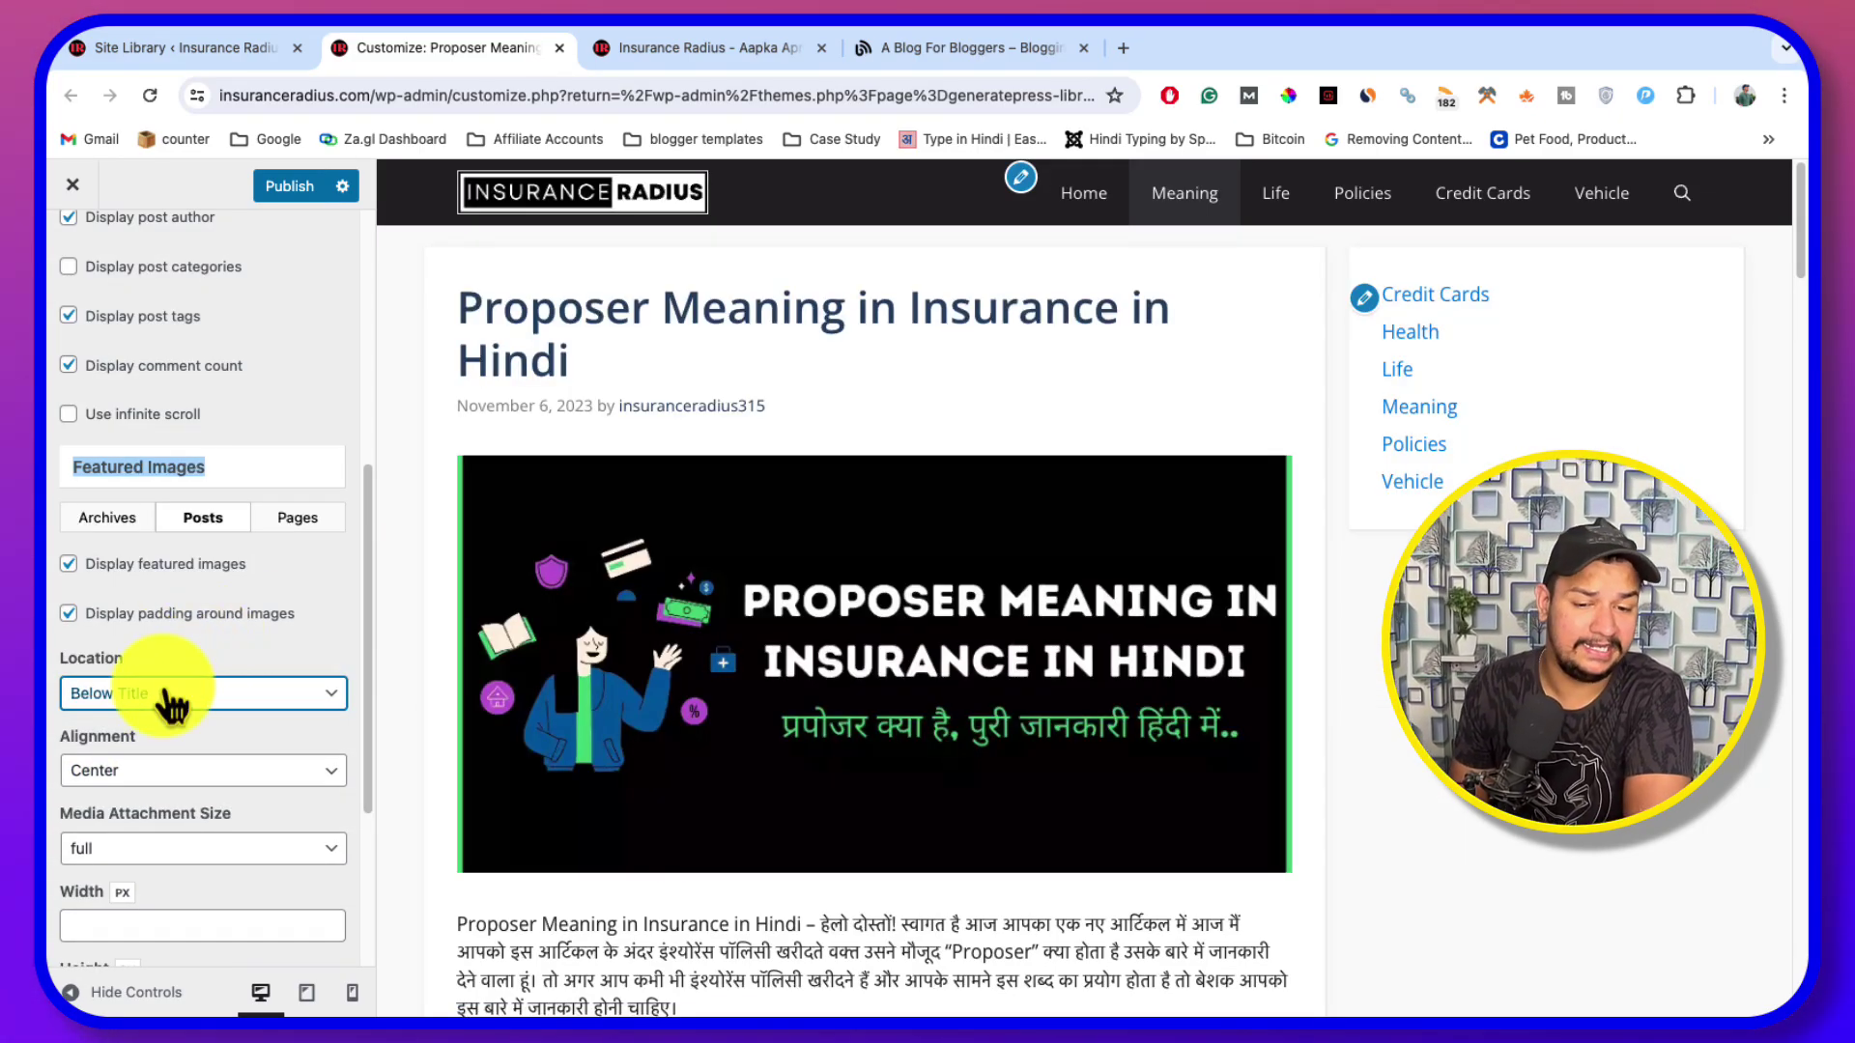
pyautogui.scroll(-2, 762, 535)
pyautogui.scroll(-1, 170, 727)
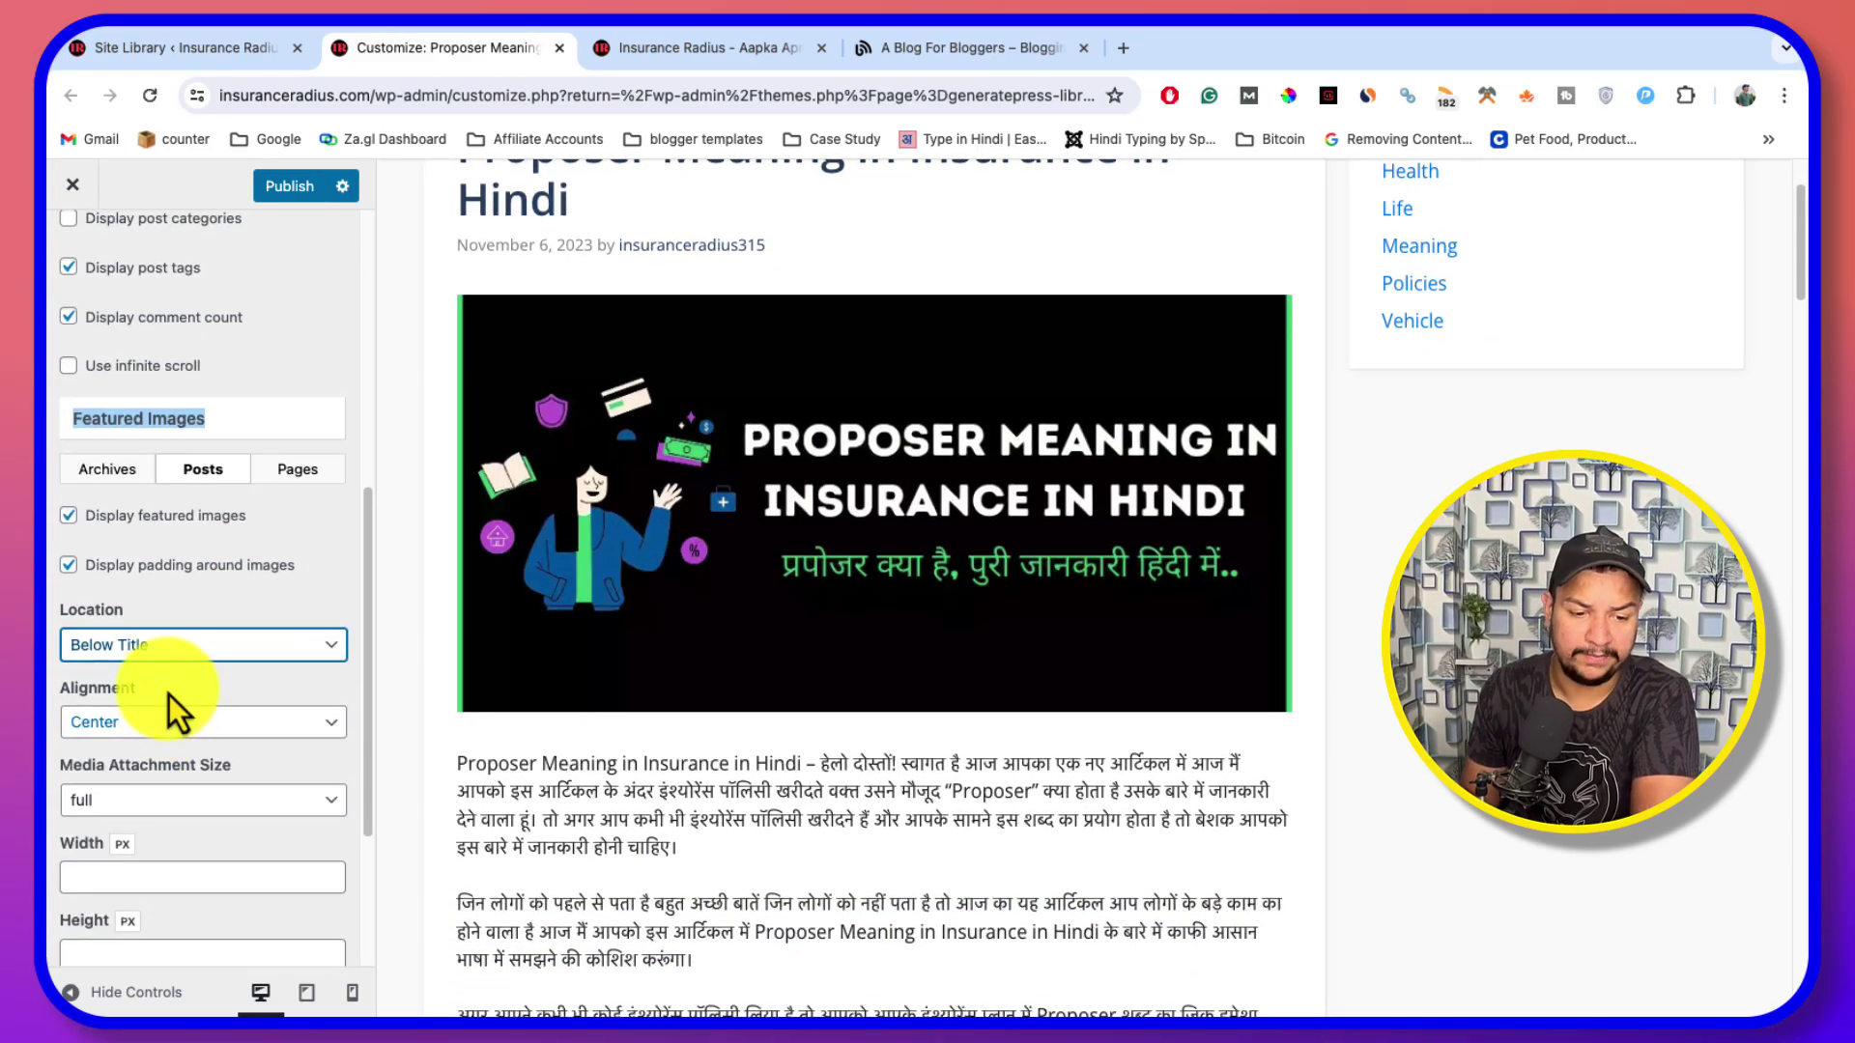
pyautogui.click(159, 726)
pyautogui.click(193, 723)
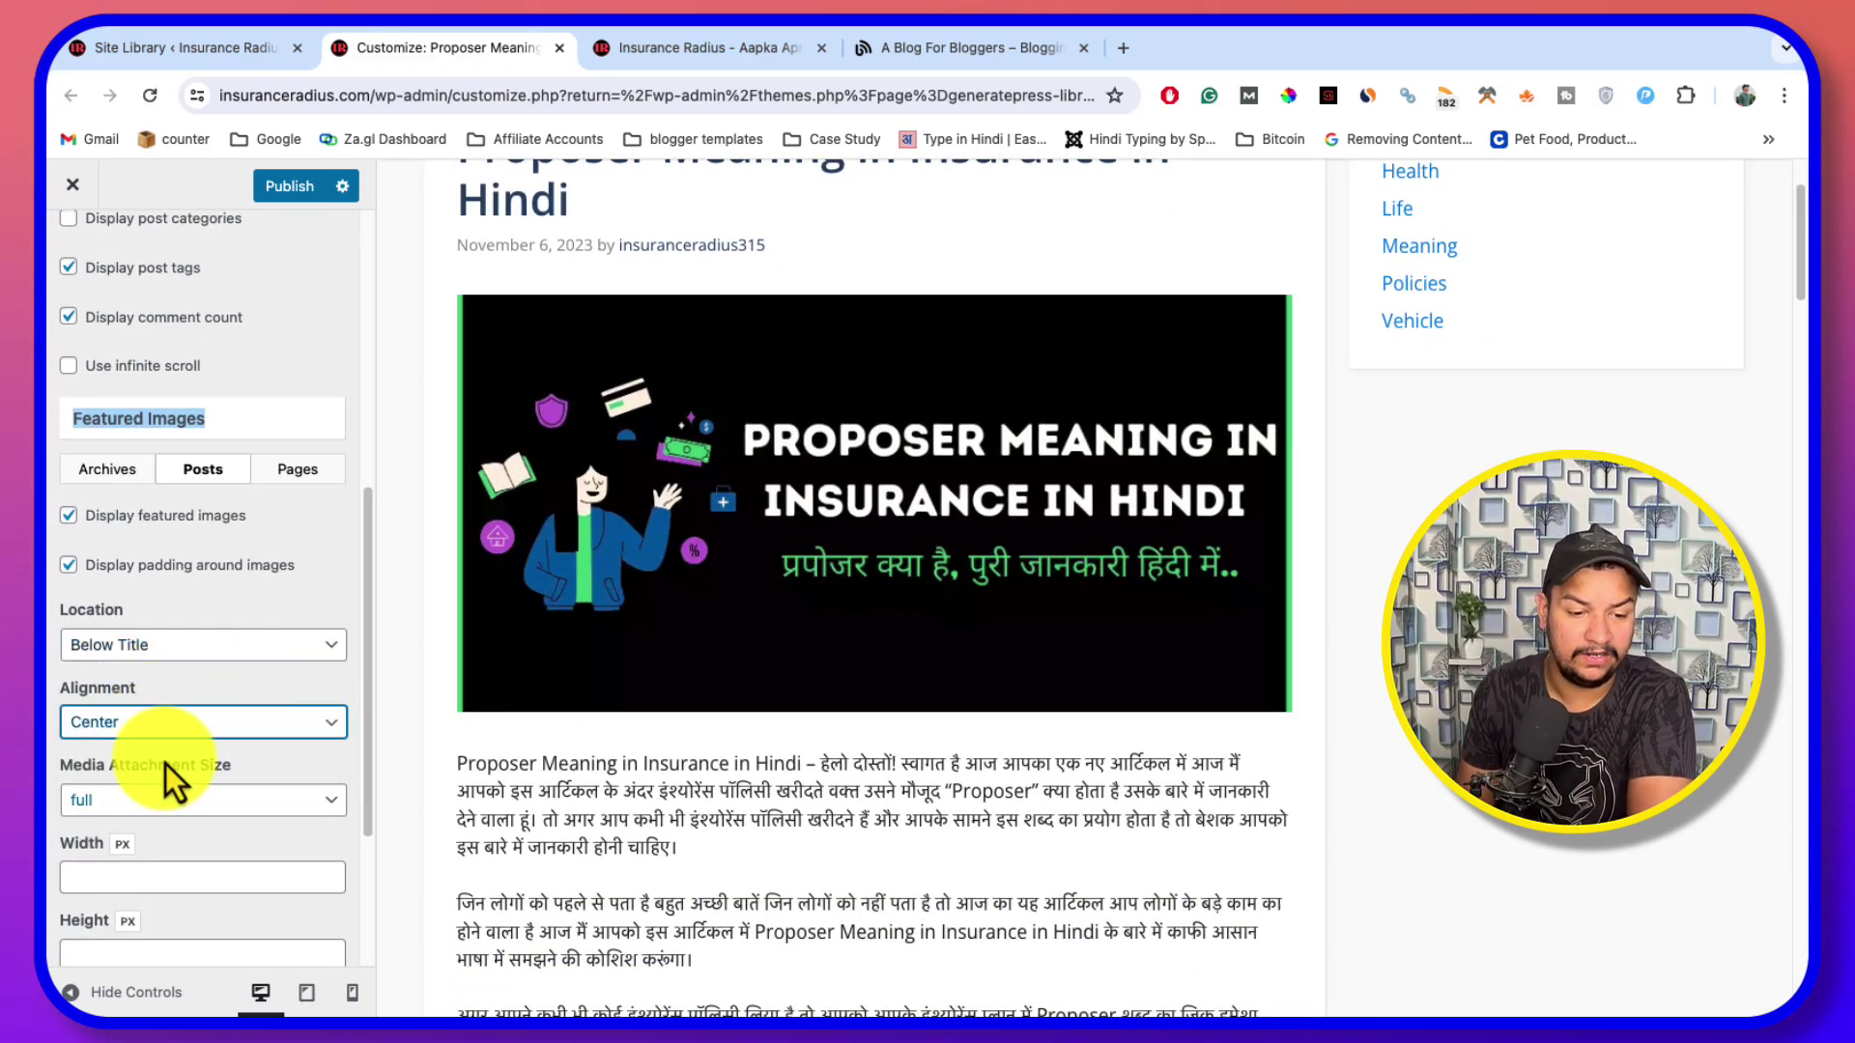
pyautogui.scroll(-3, 195, 593)
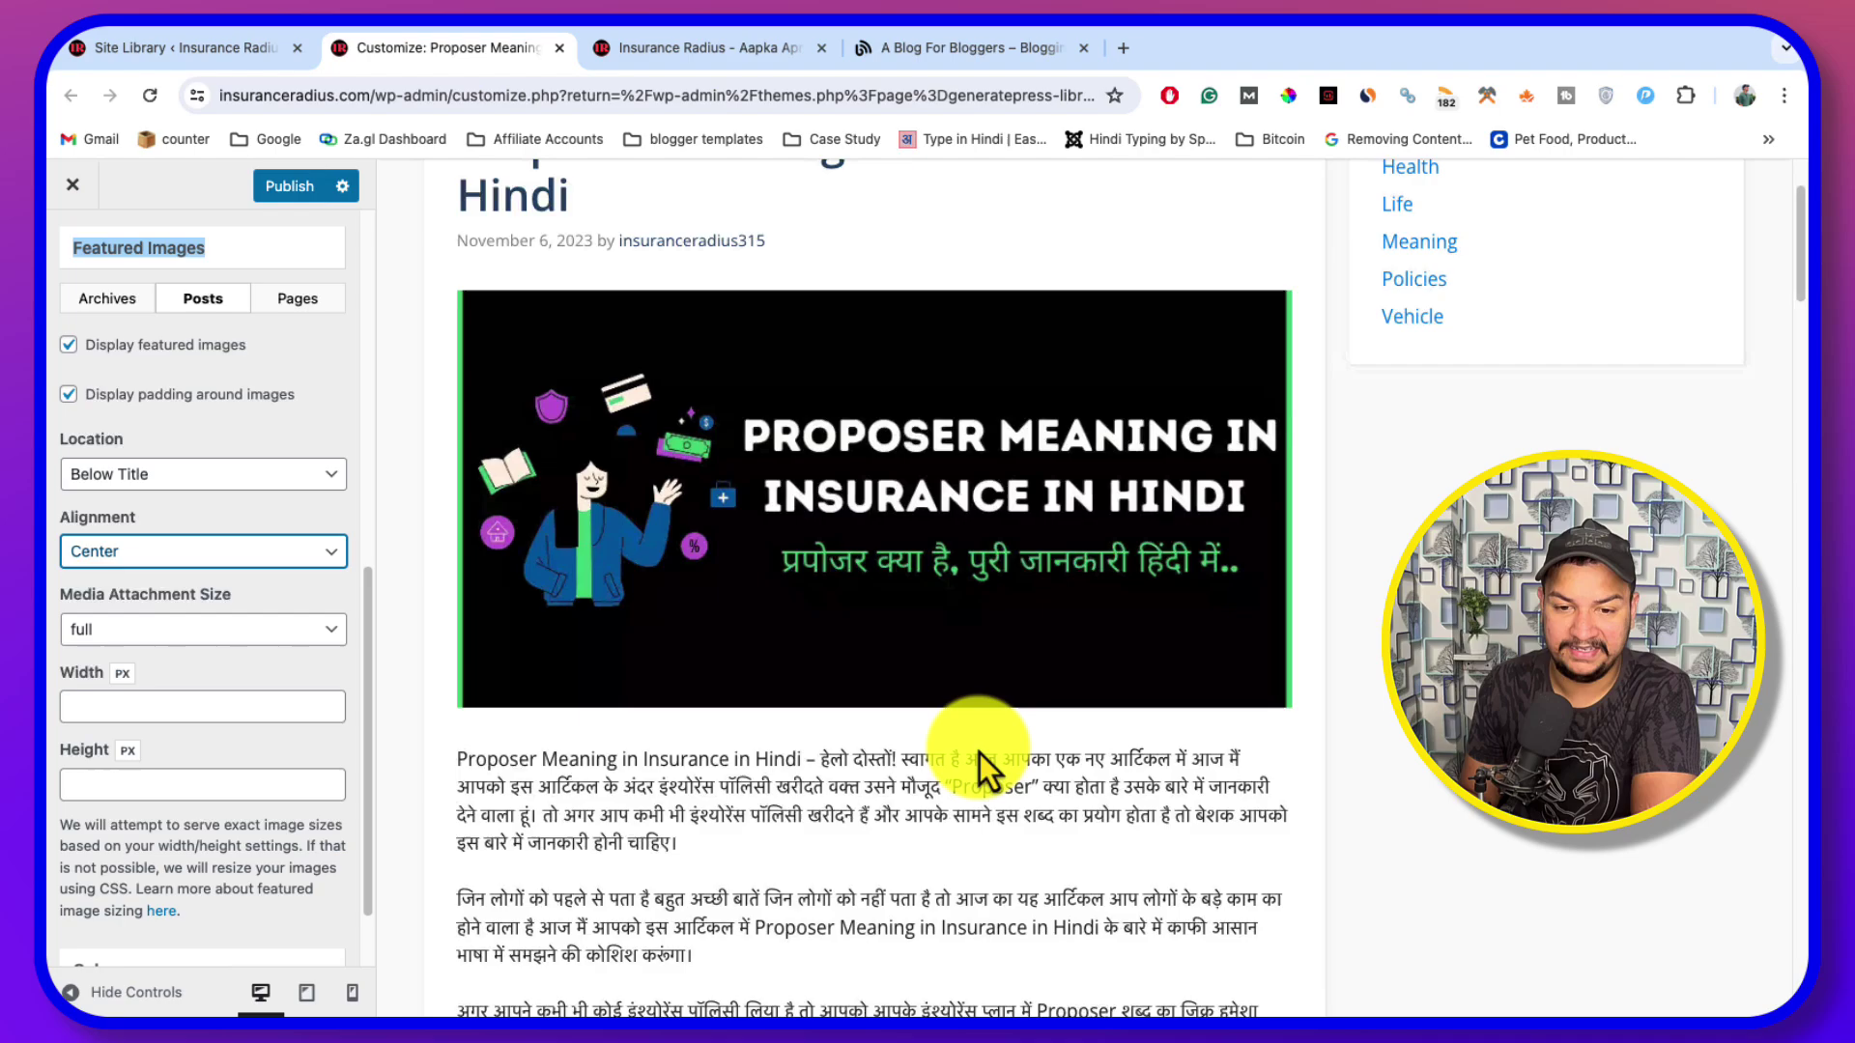
pyautogui.scroll(-5, 976, 758)
pyautogui.scroll(7, 881, 704)
pyautogui.scroll(8, 289, 662)
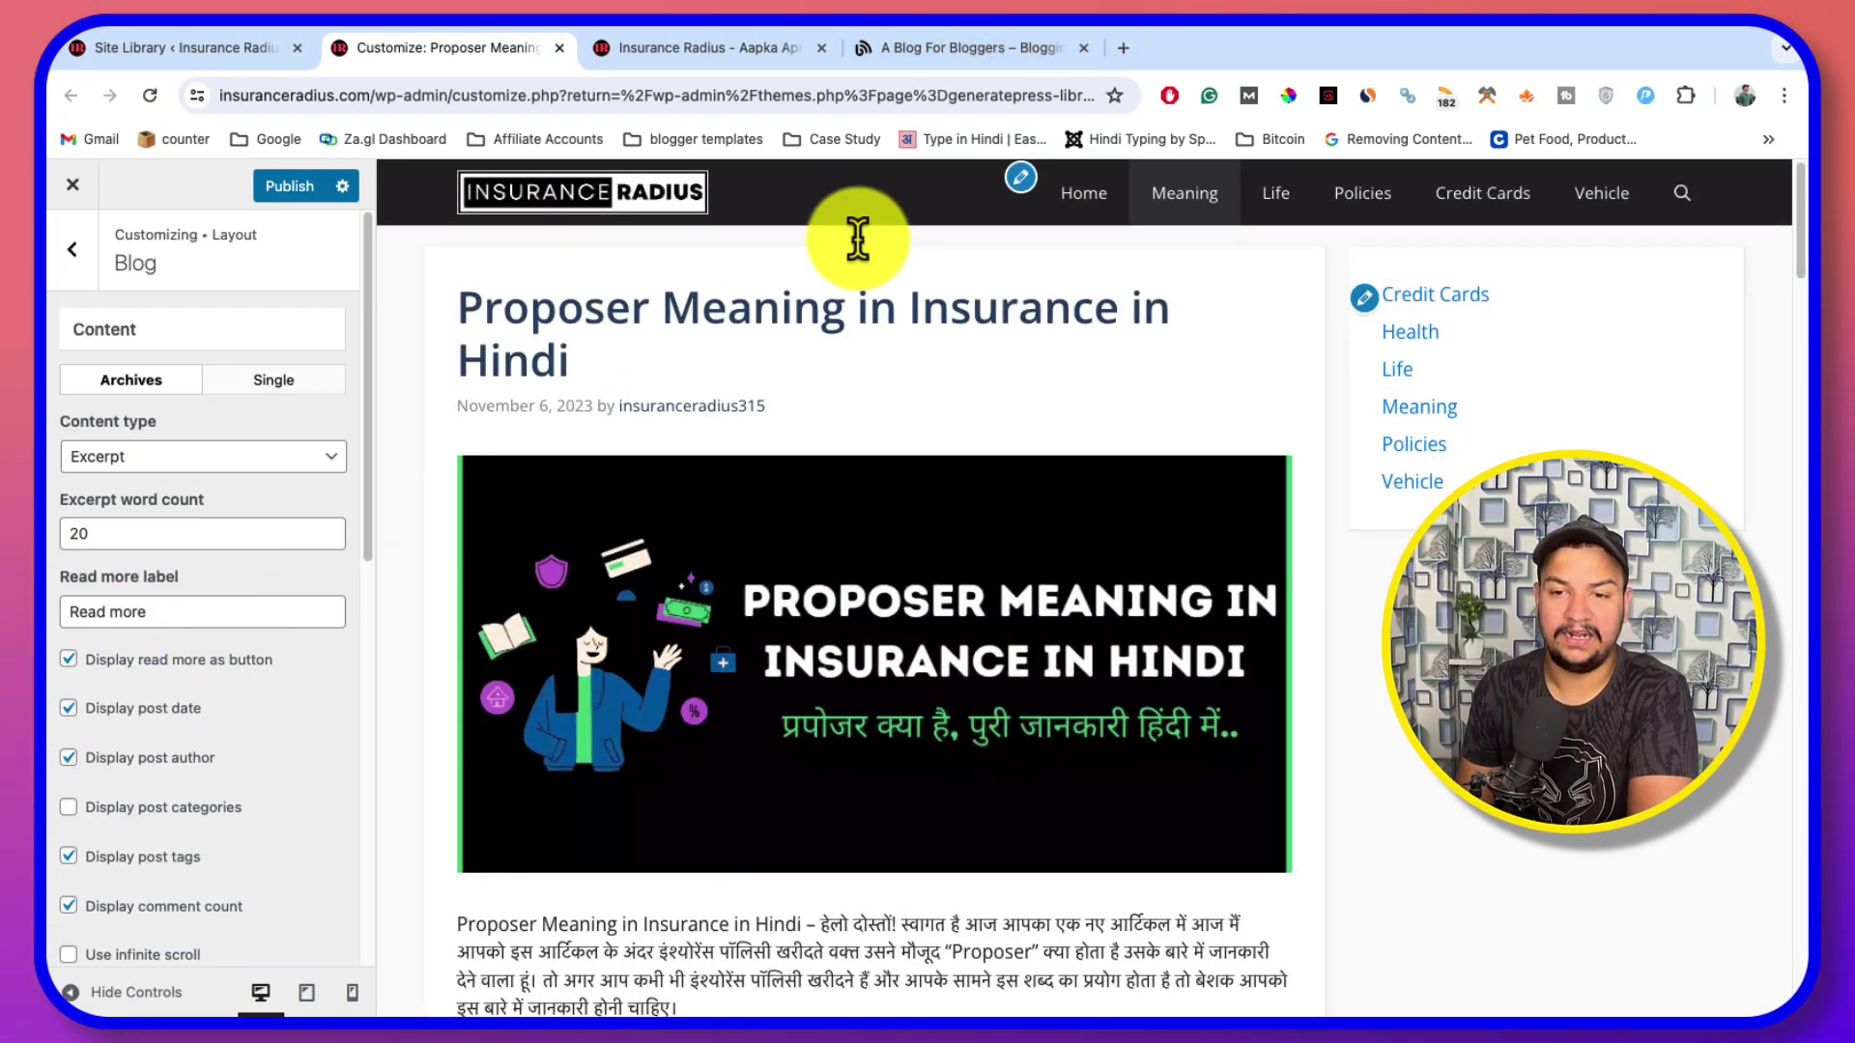
# Switch to the Blogging QnA site and open the "Generatepress Marketer Theme Customization" article from its WordPress category
pyautogui.click(994, 50)
pyautogui.scroll(20, 741, 530)
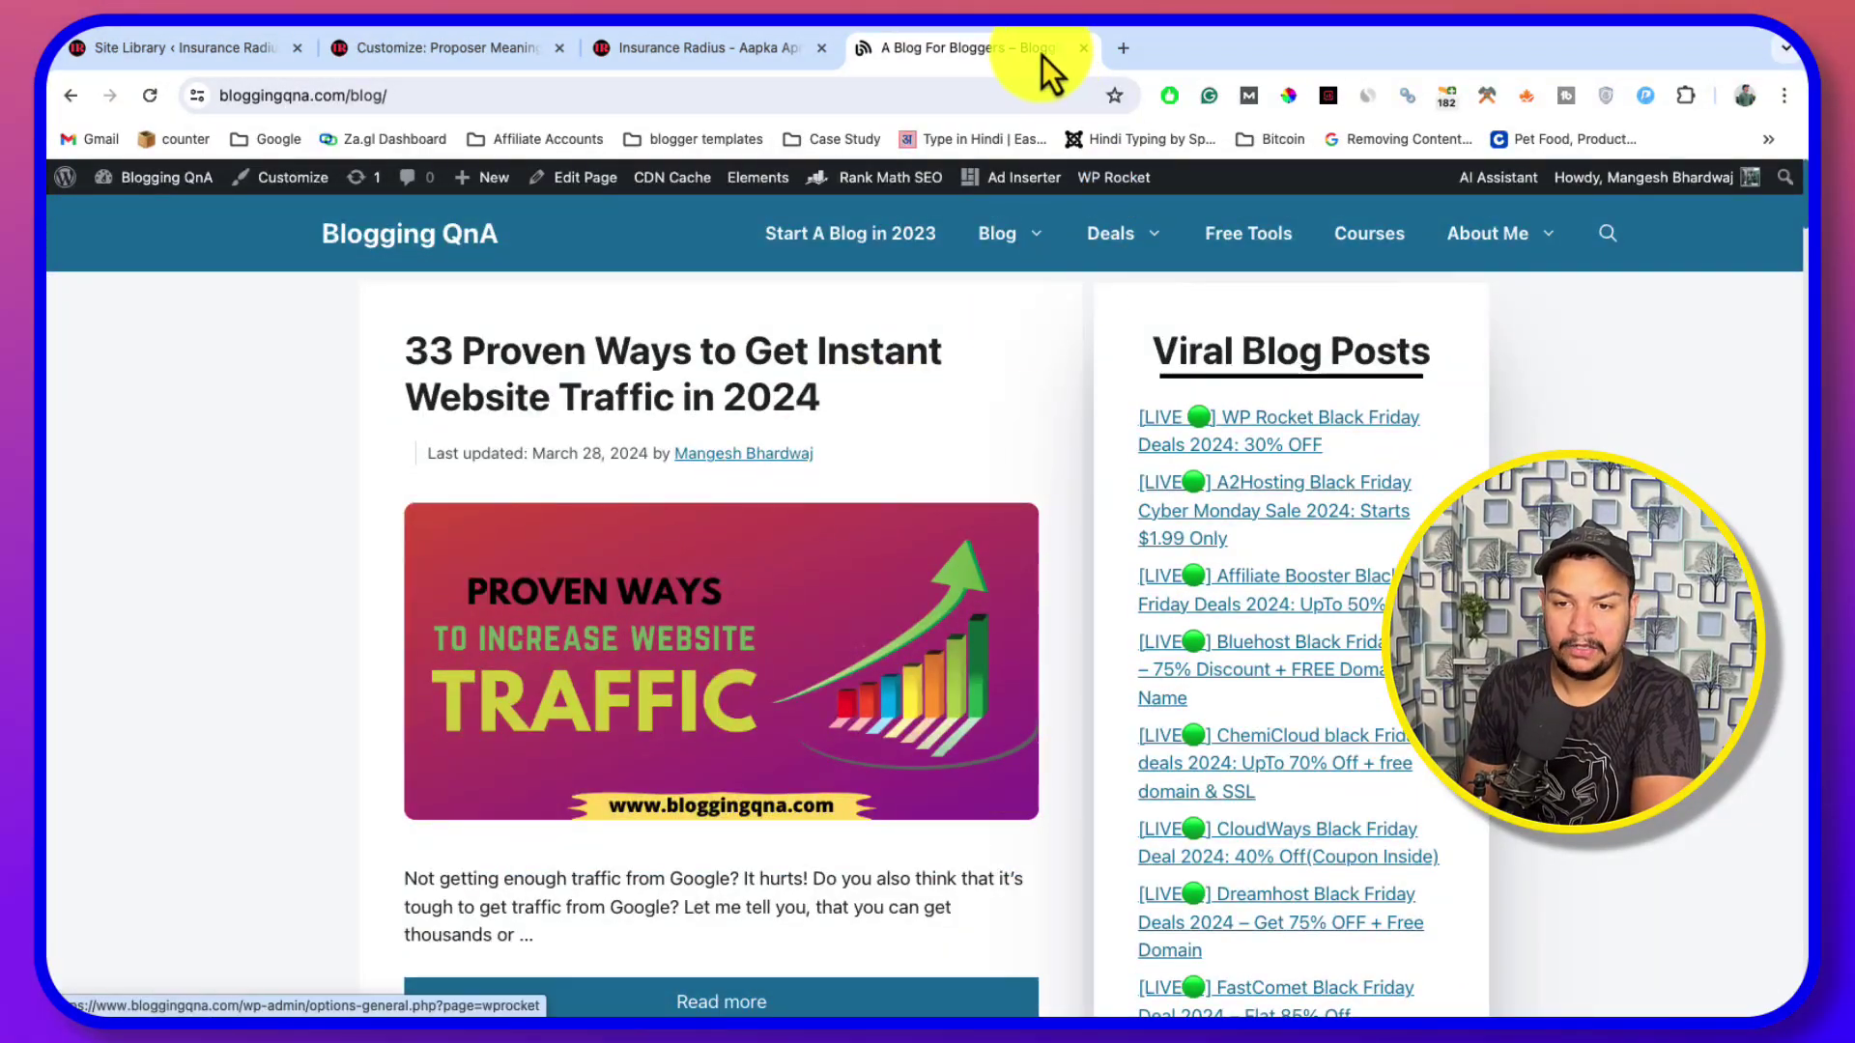
pyautogui.moveTo(1118, 253)
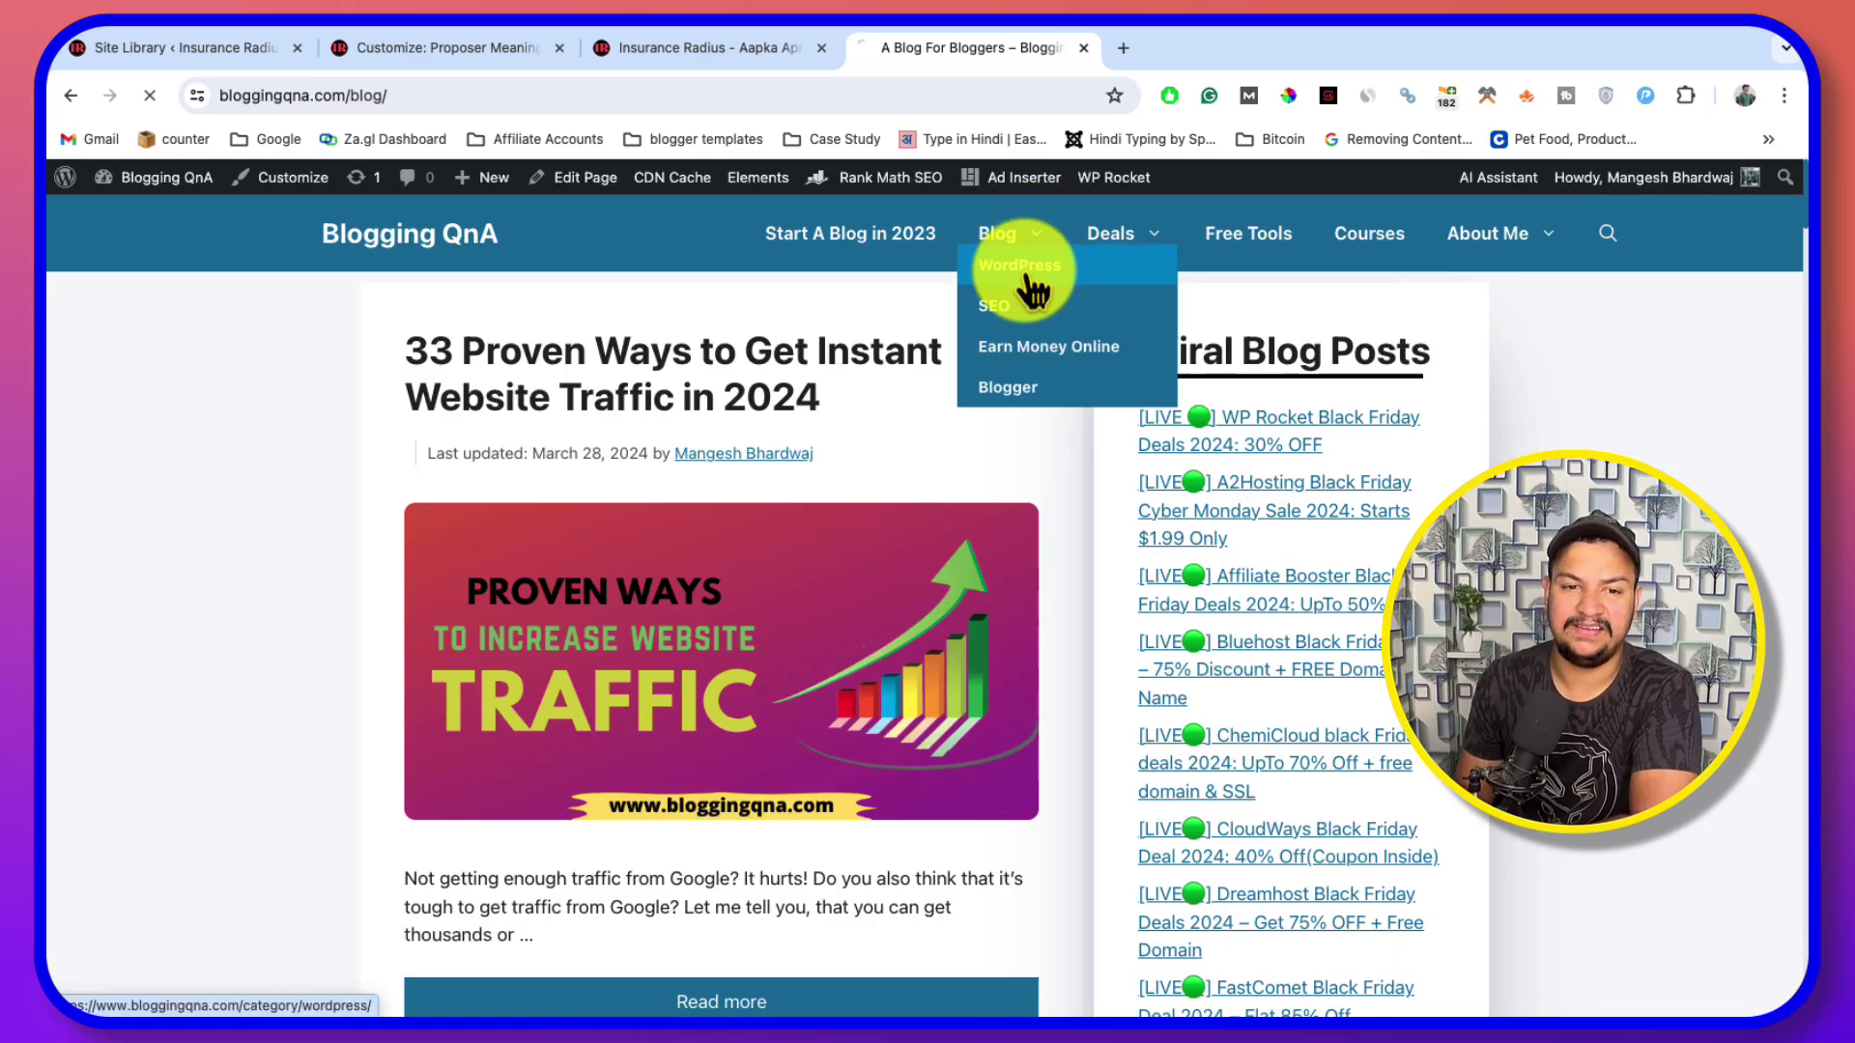
pyautogui.click(1024, 269)
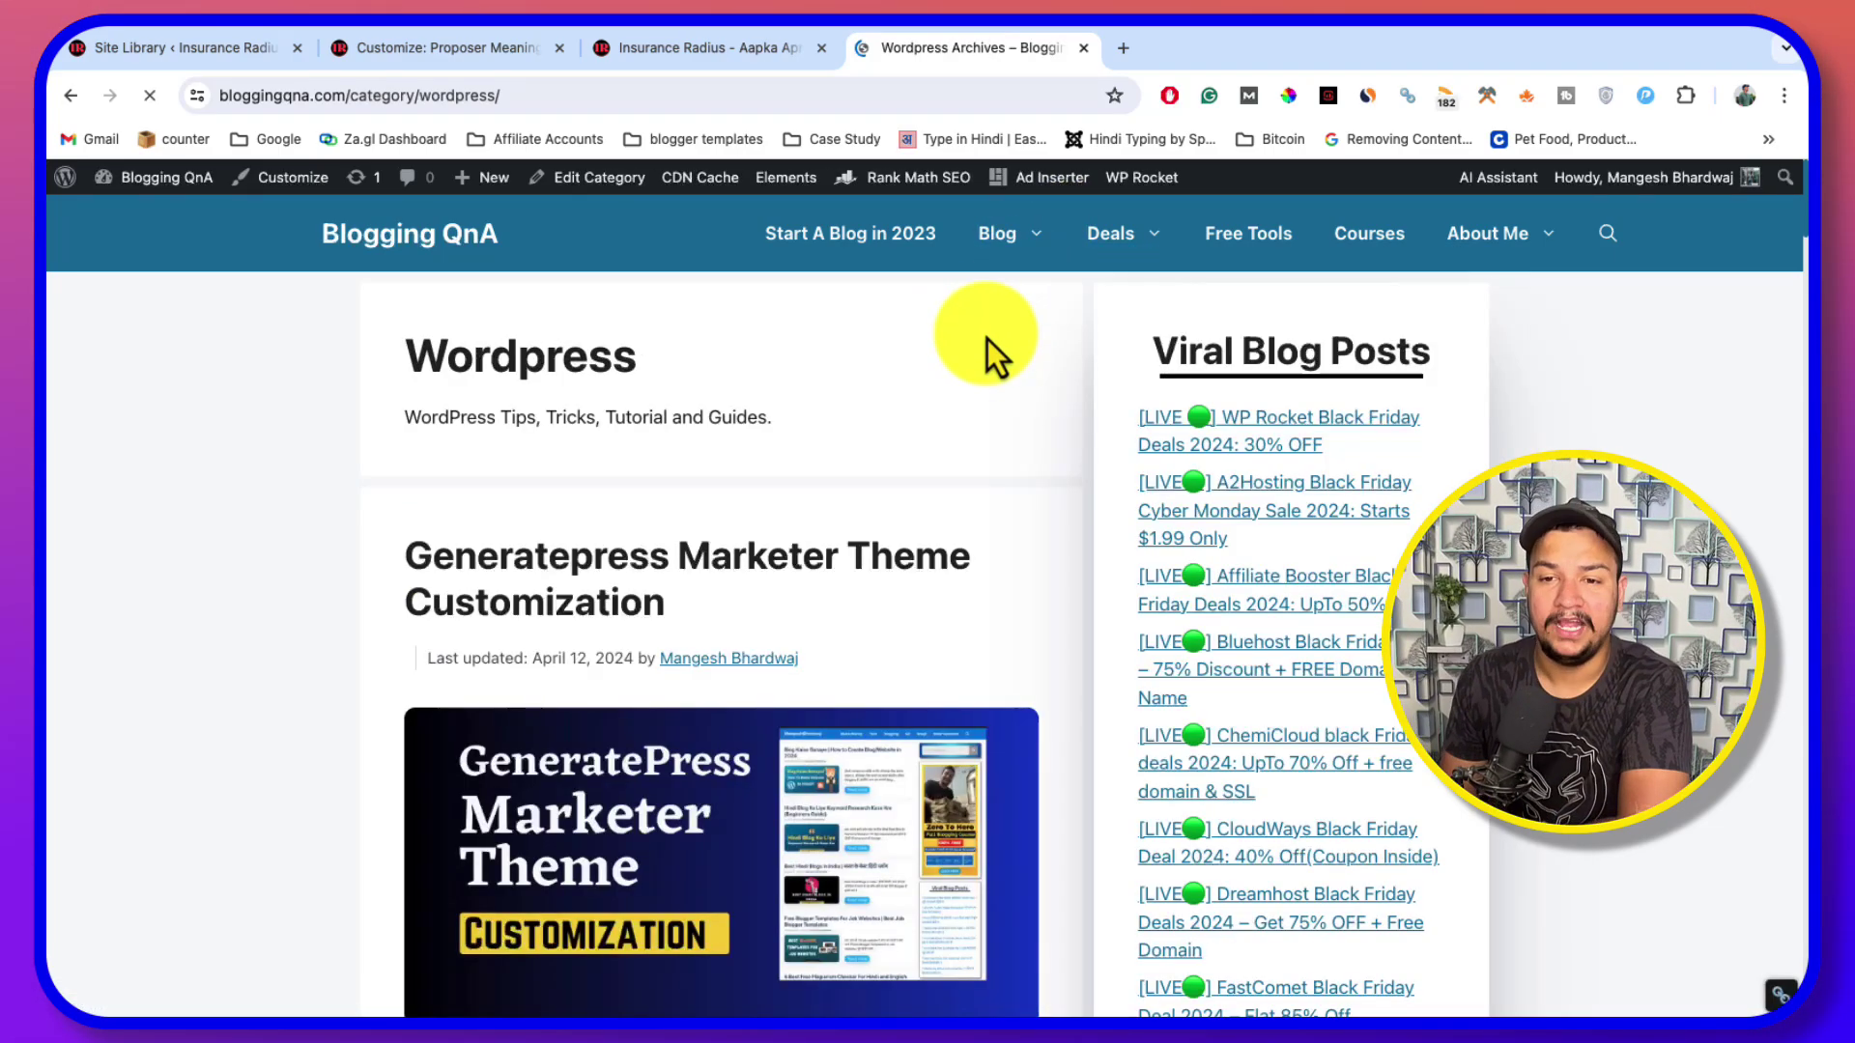
pyautogui.scroll(-4, 619, 436)
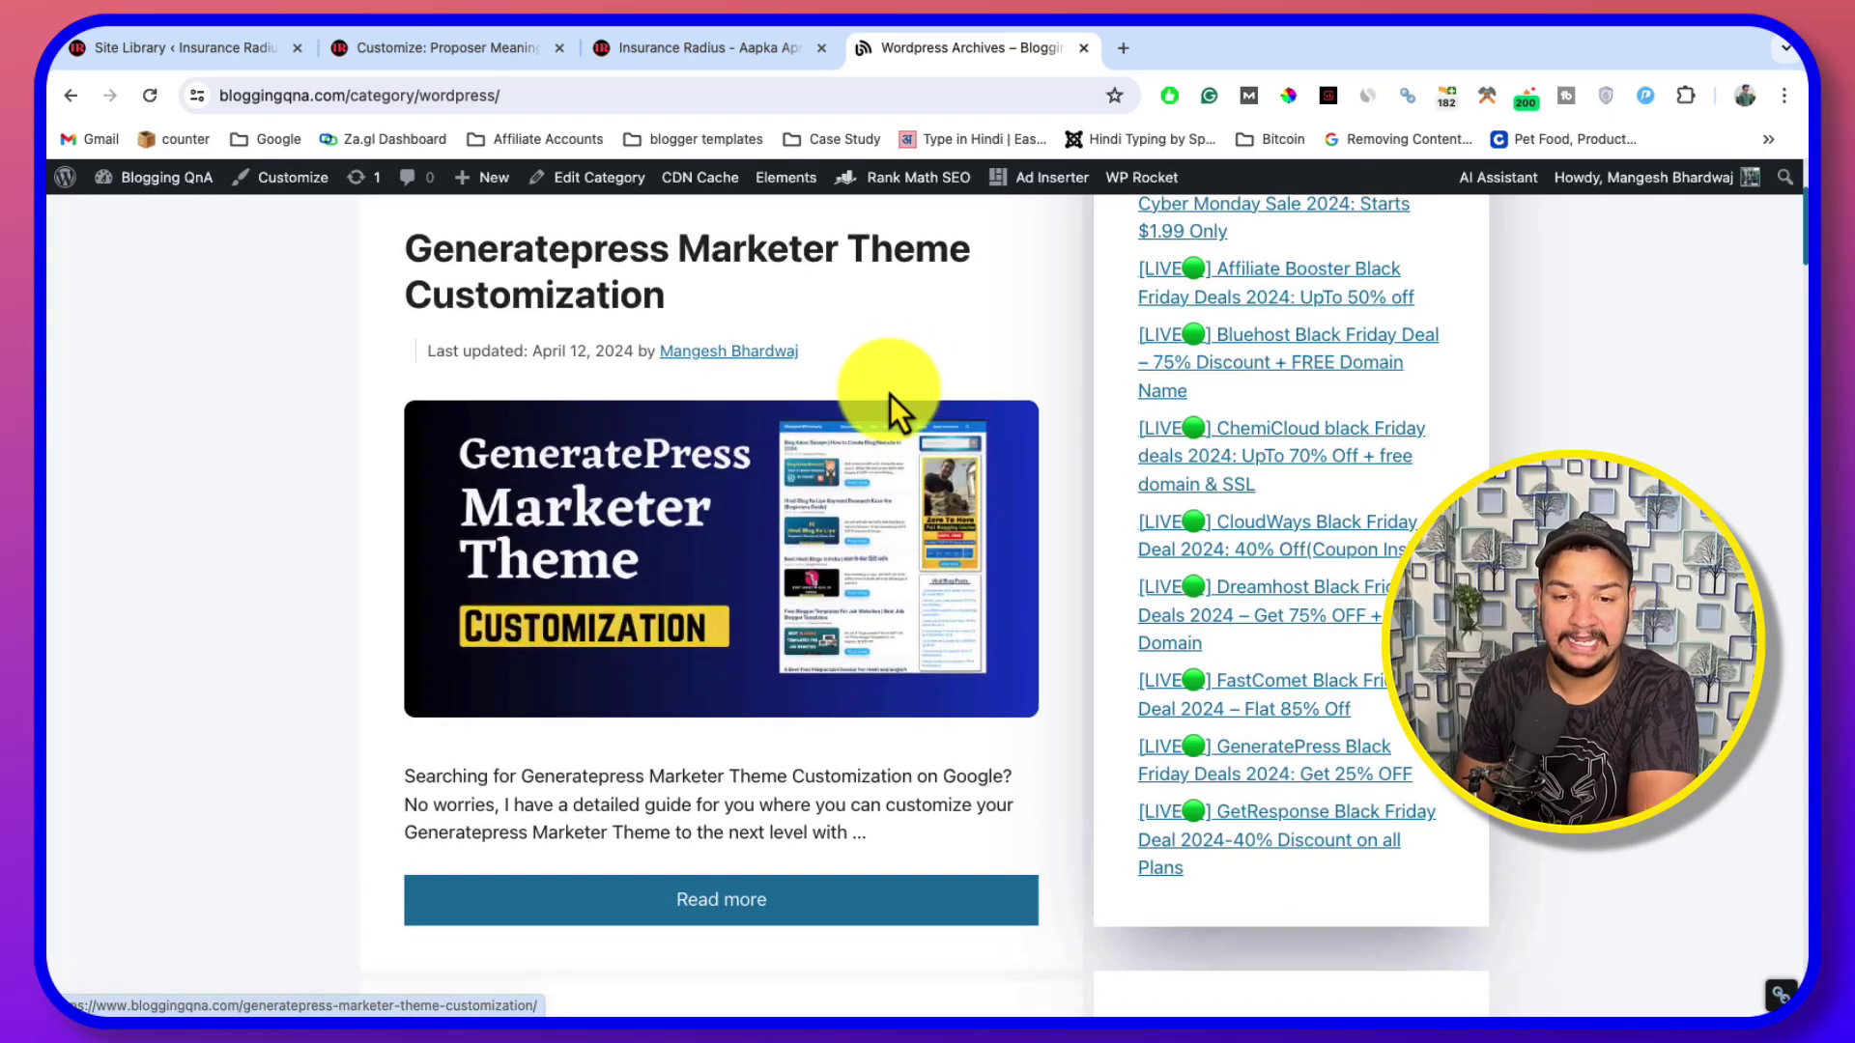
pyautogui.scroll(1, 753, 329)
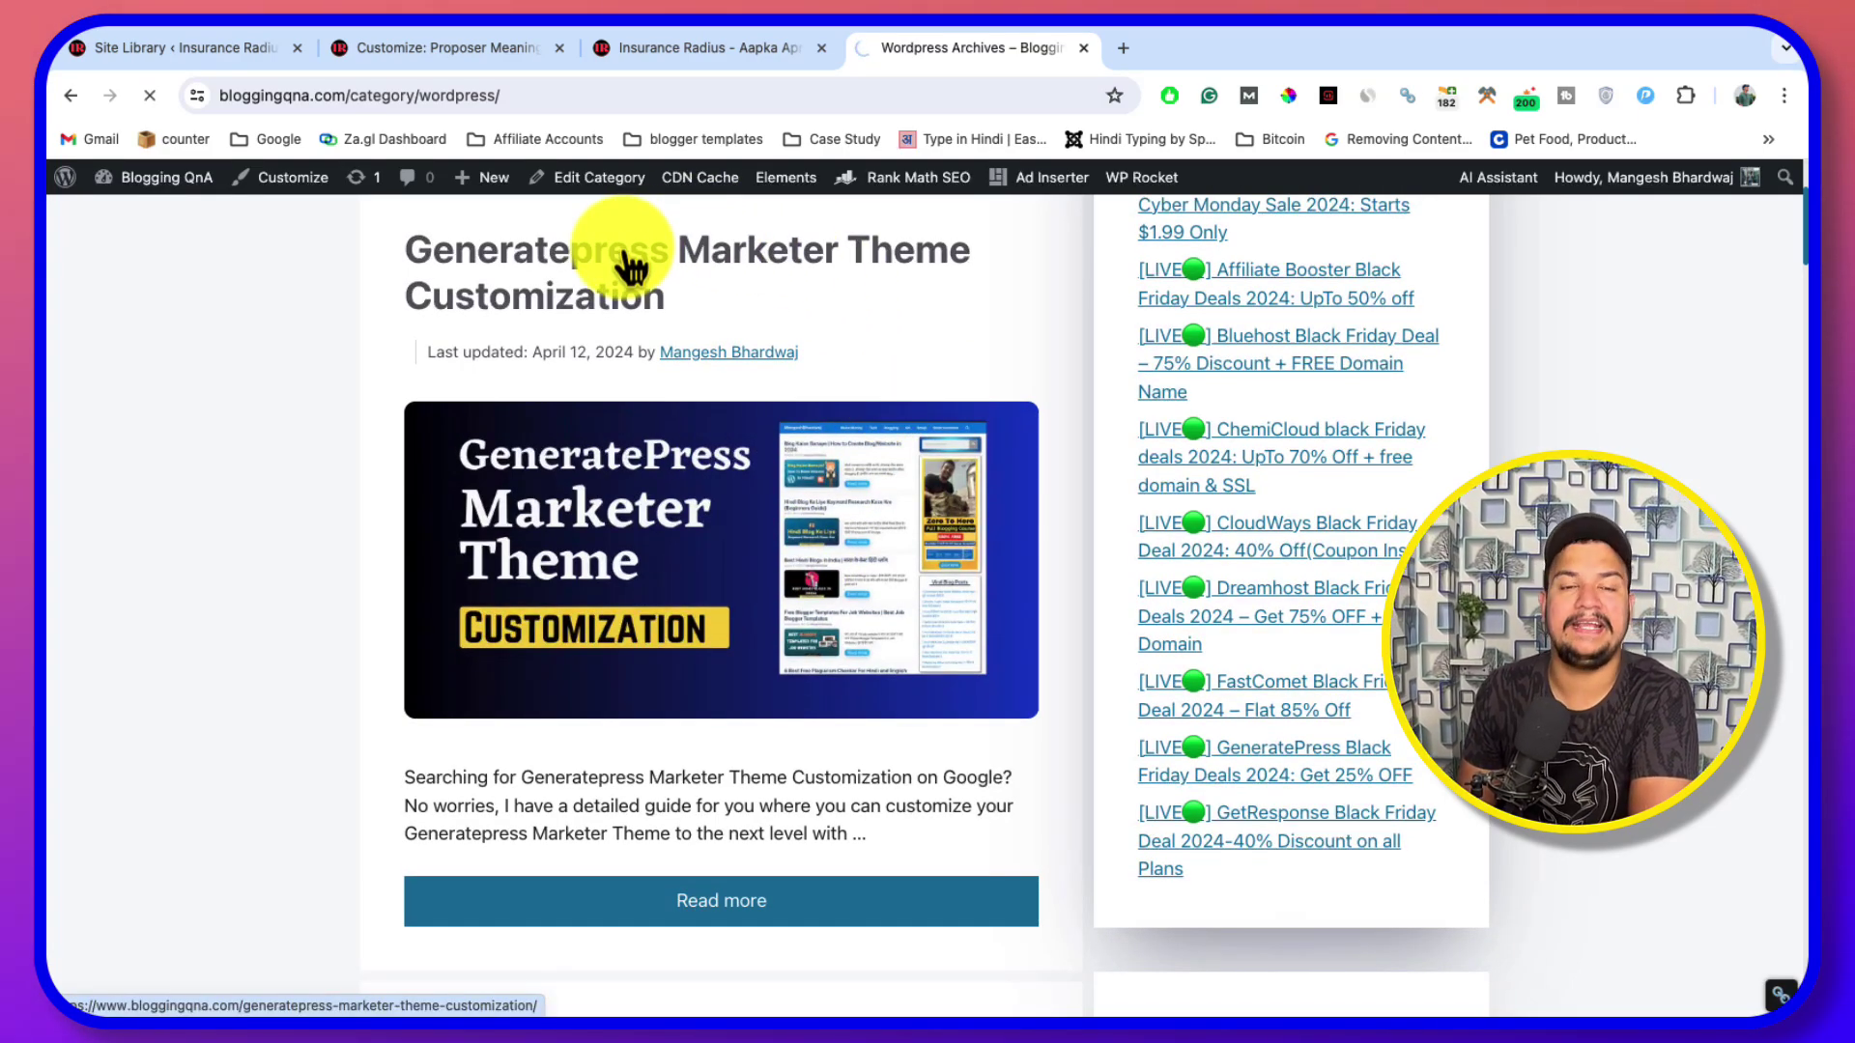
# Look through the custom CSS article's table of contents and sections, and return to the Insurance Radius customizer
pyautogui.scroll(-5, 696, 445)
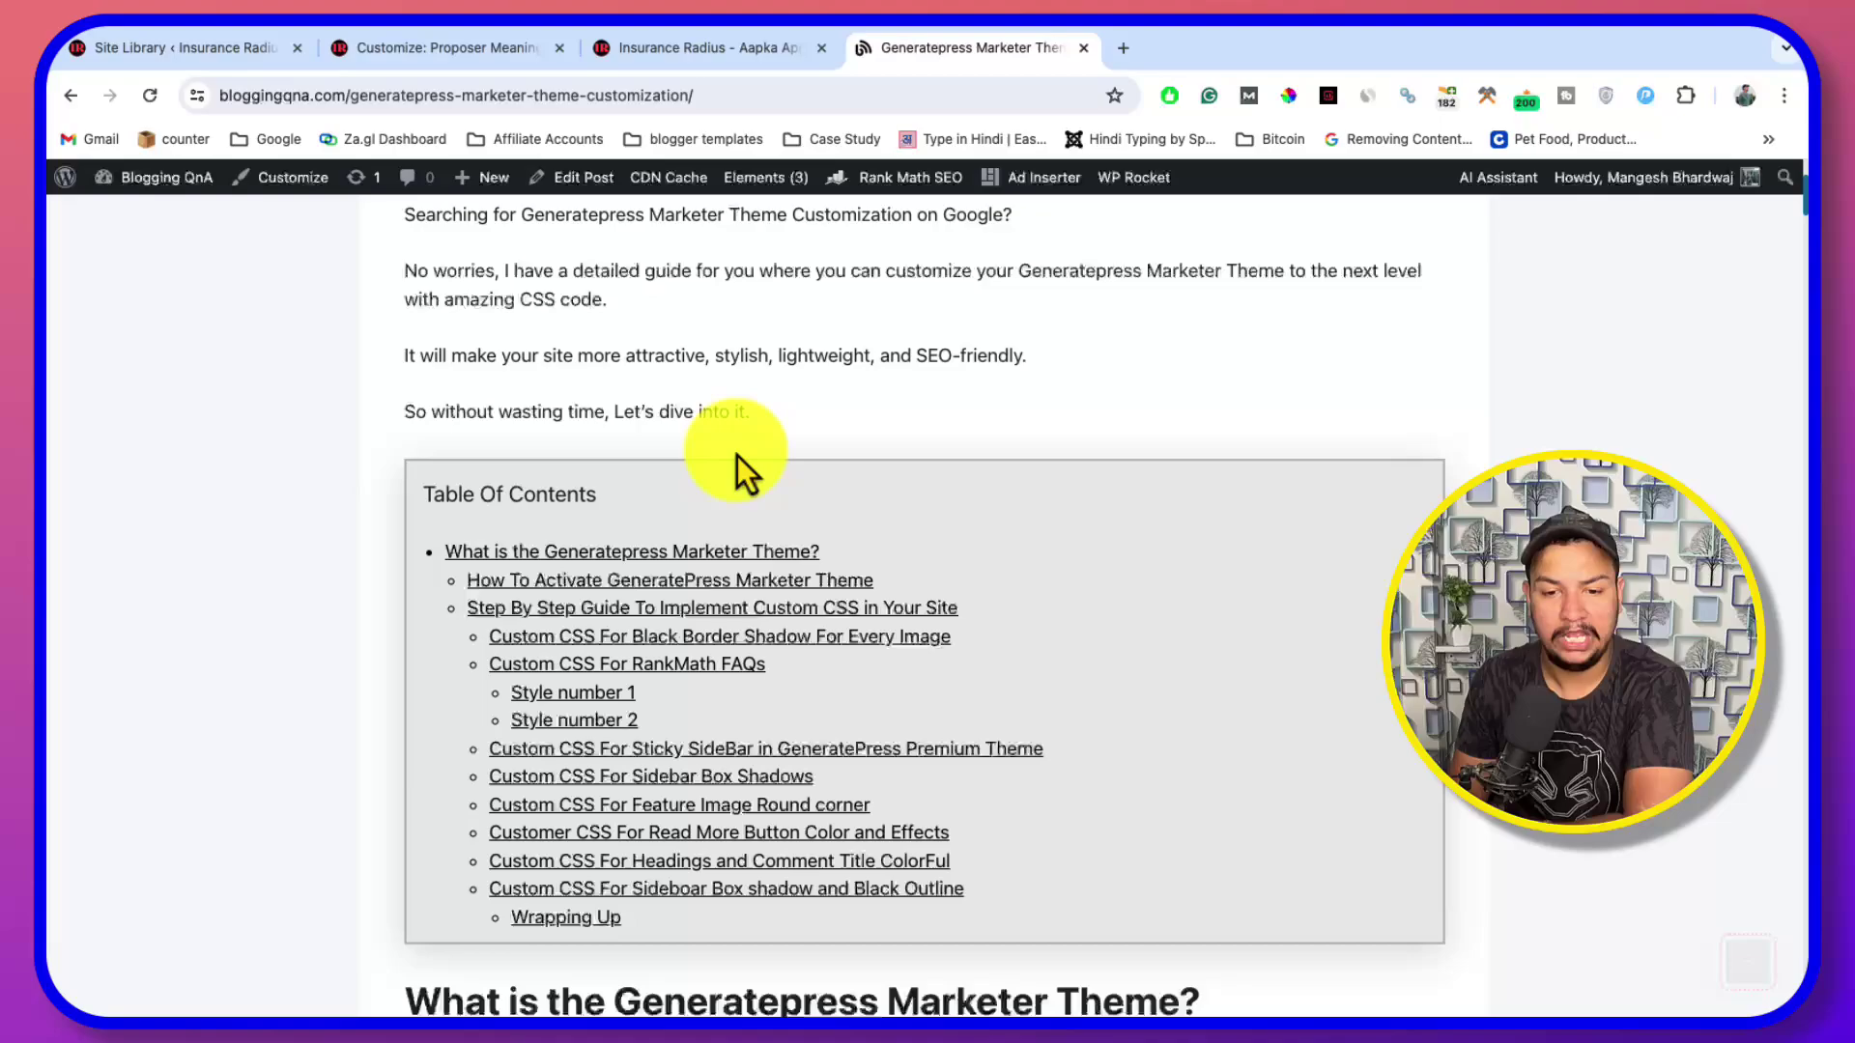
pyautogui.scroll(-5, 744, 464)
pyautogui.scroll(10, 745, 413)
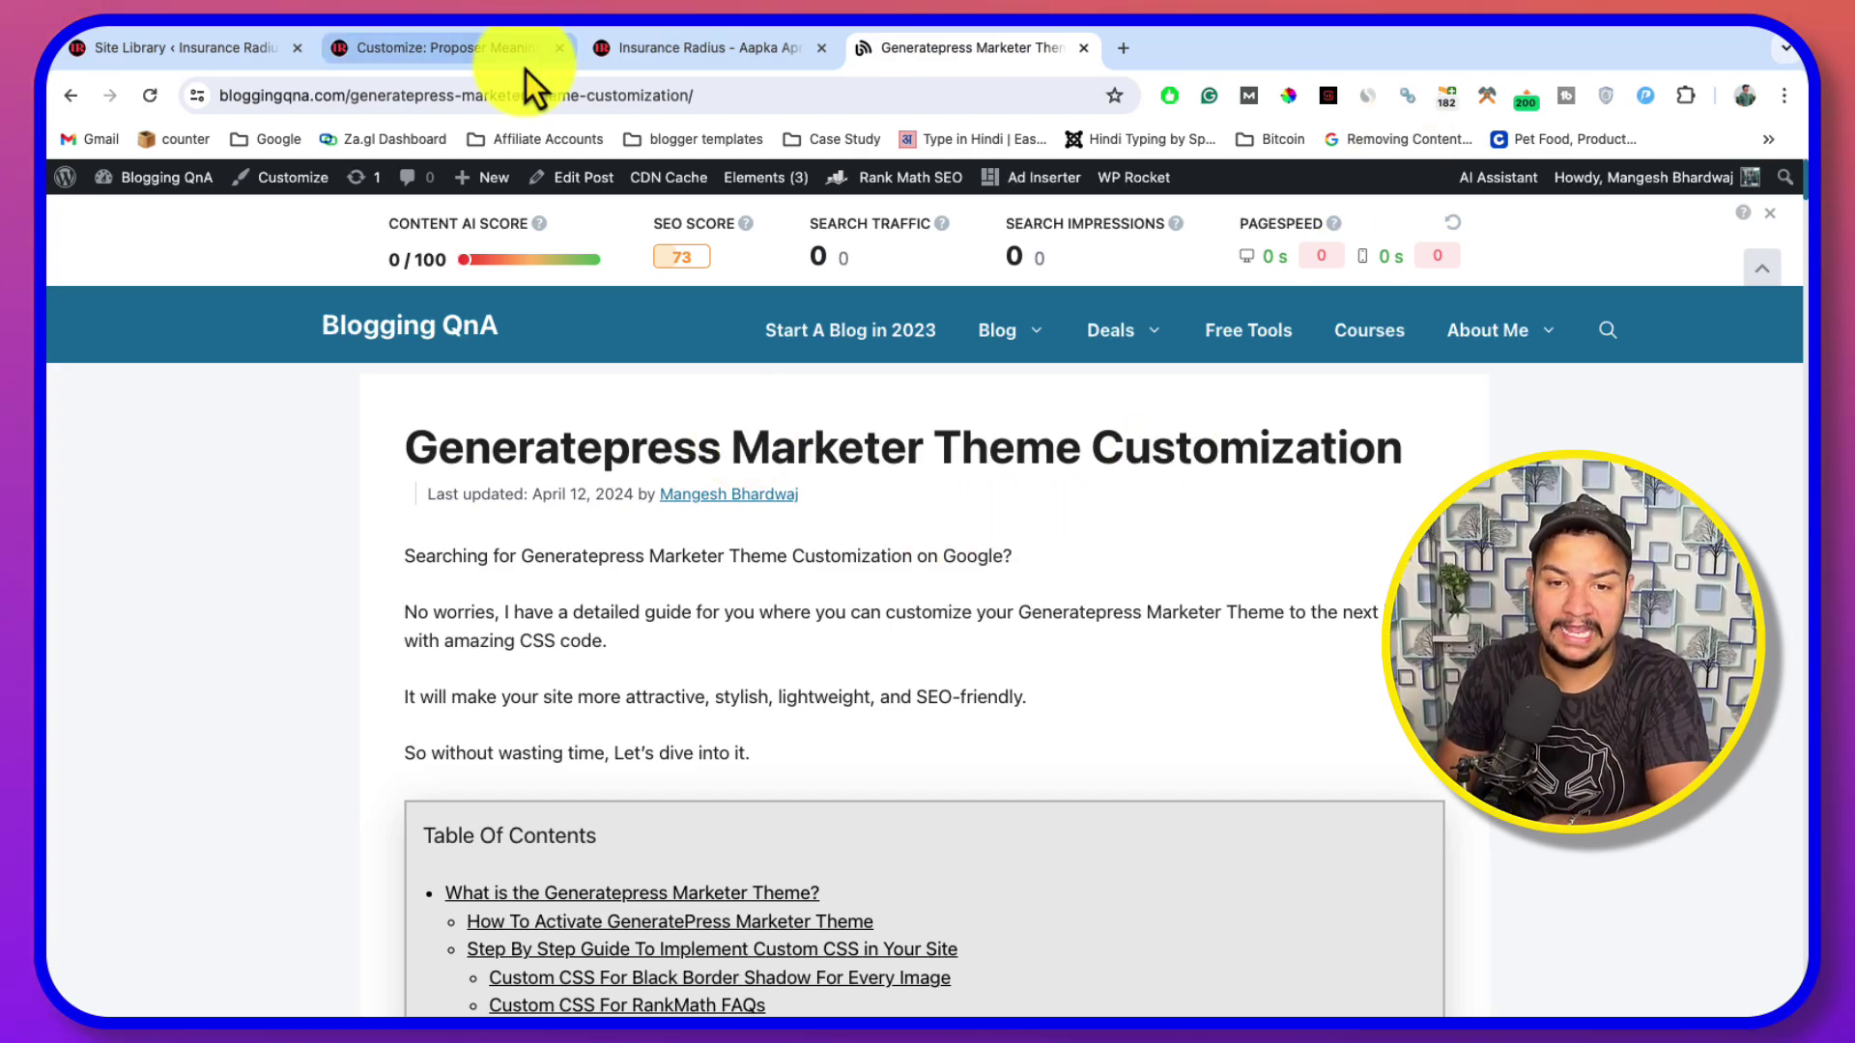
pyautogui.click(651, 53)
pyautogui.click(479, 52)
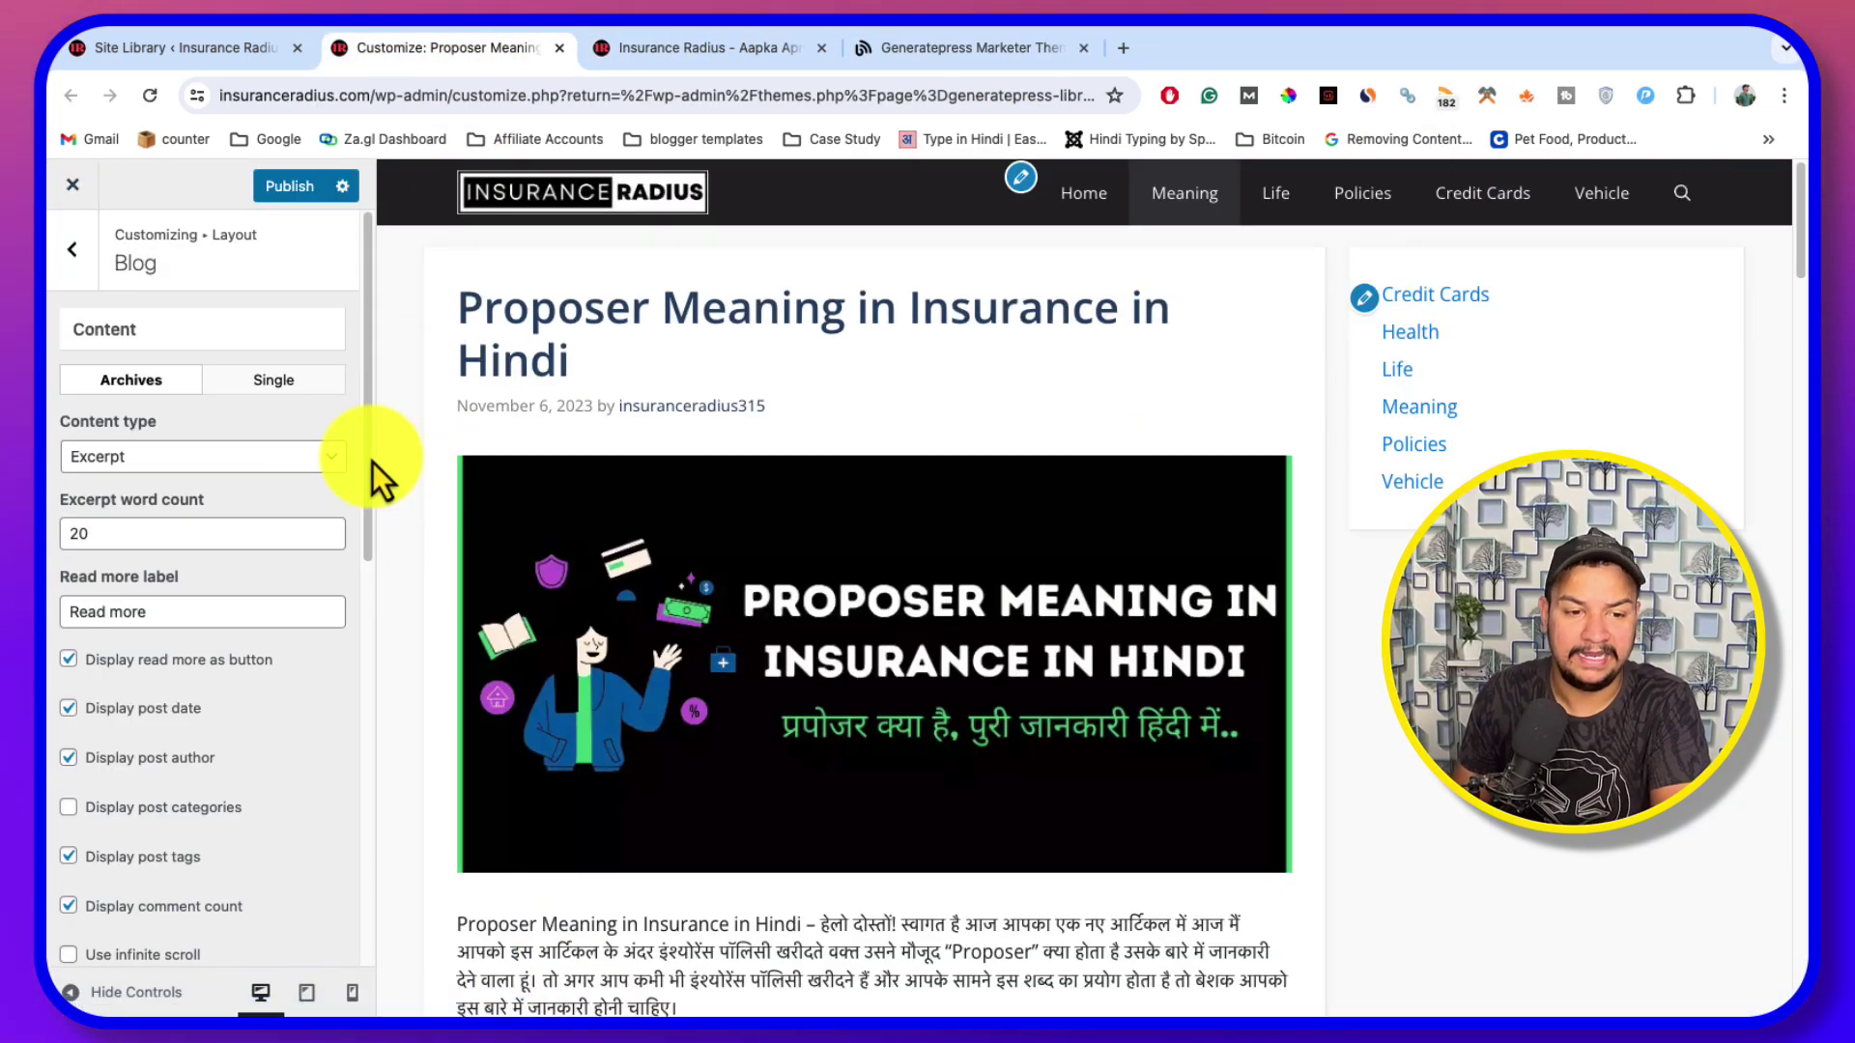
# Review the Featured Images settings for archives and posts, and look through the article in the preview
pyautogui.scroll(-5, 182, 425)
pyautogui.scroll(-3, 180, 456)
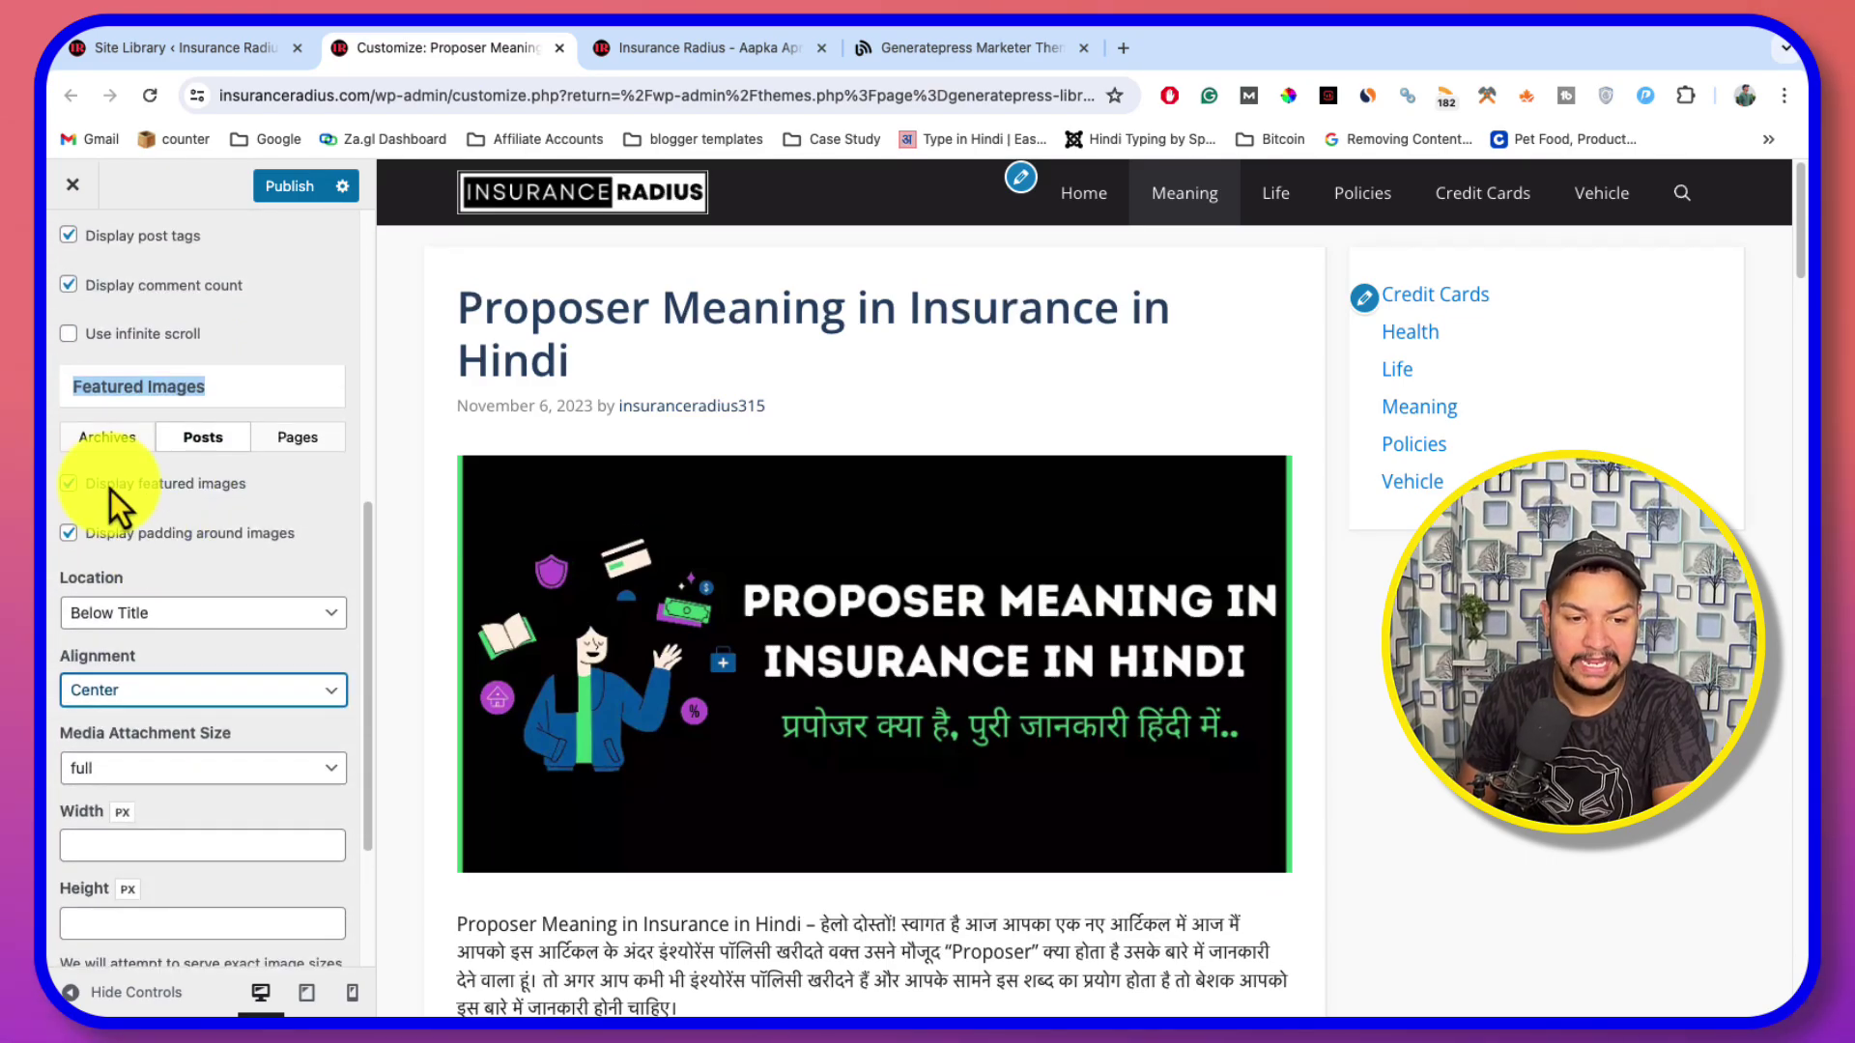
pyautogui.click(111, 440)
pyautogui.click(221, 439)
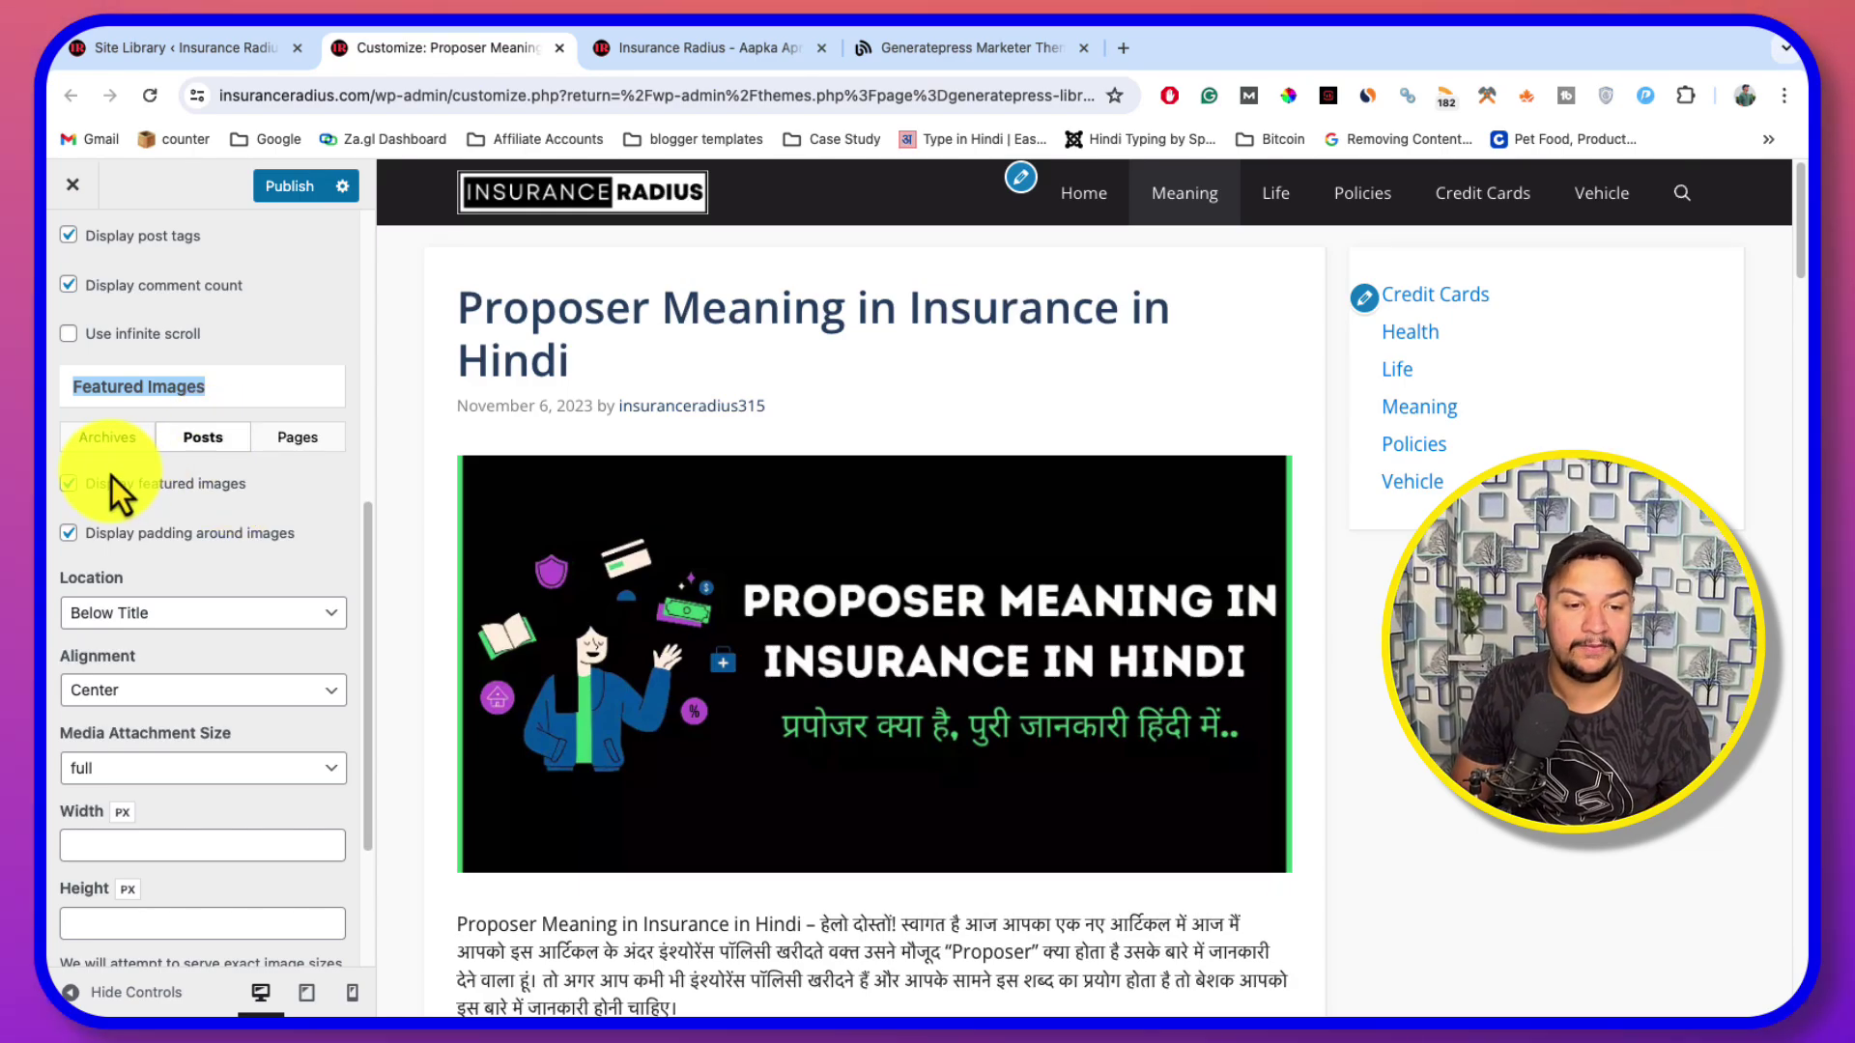
pyautogui.scroll(-10, 634, 692)
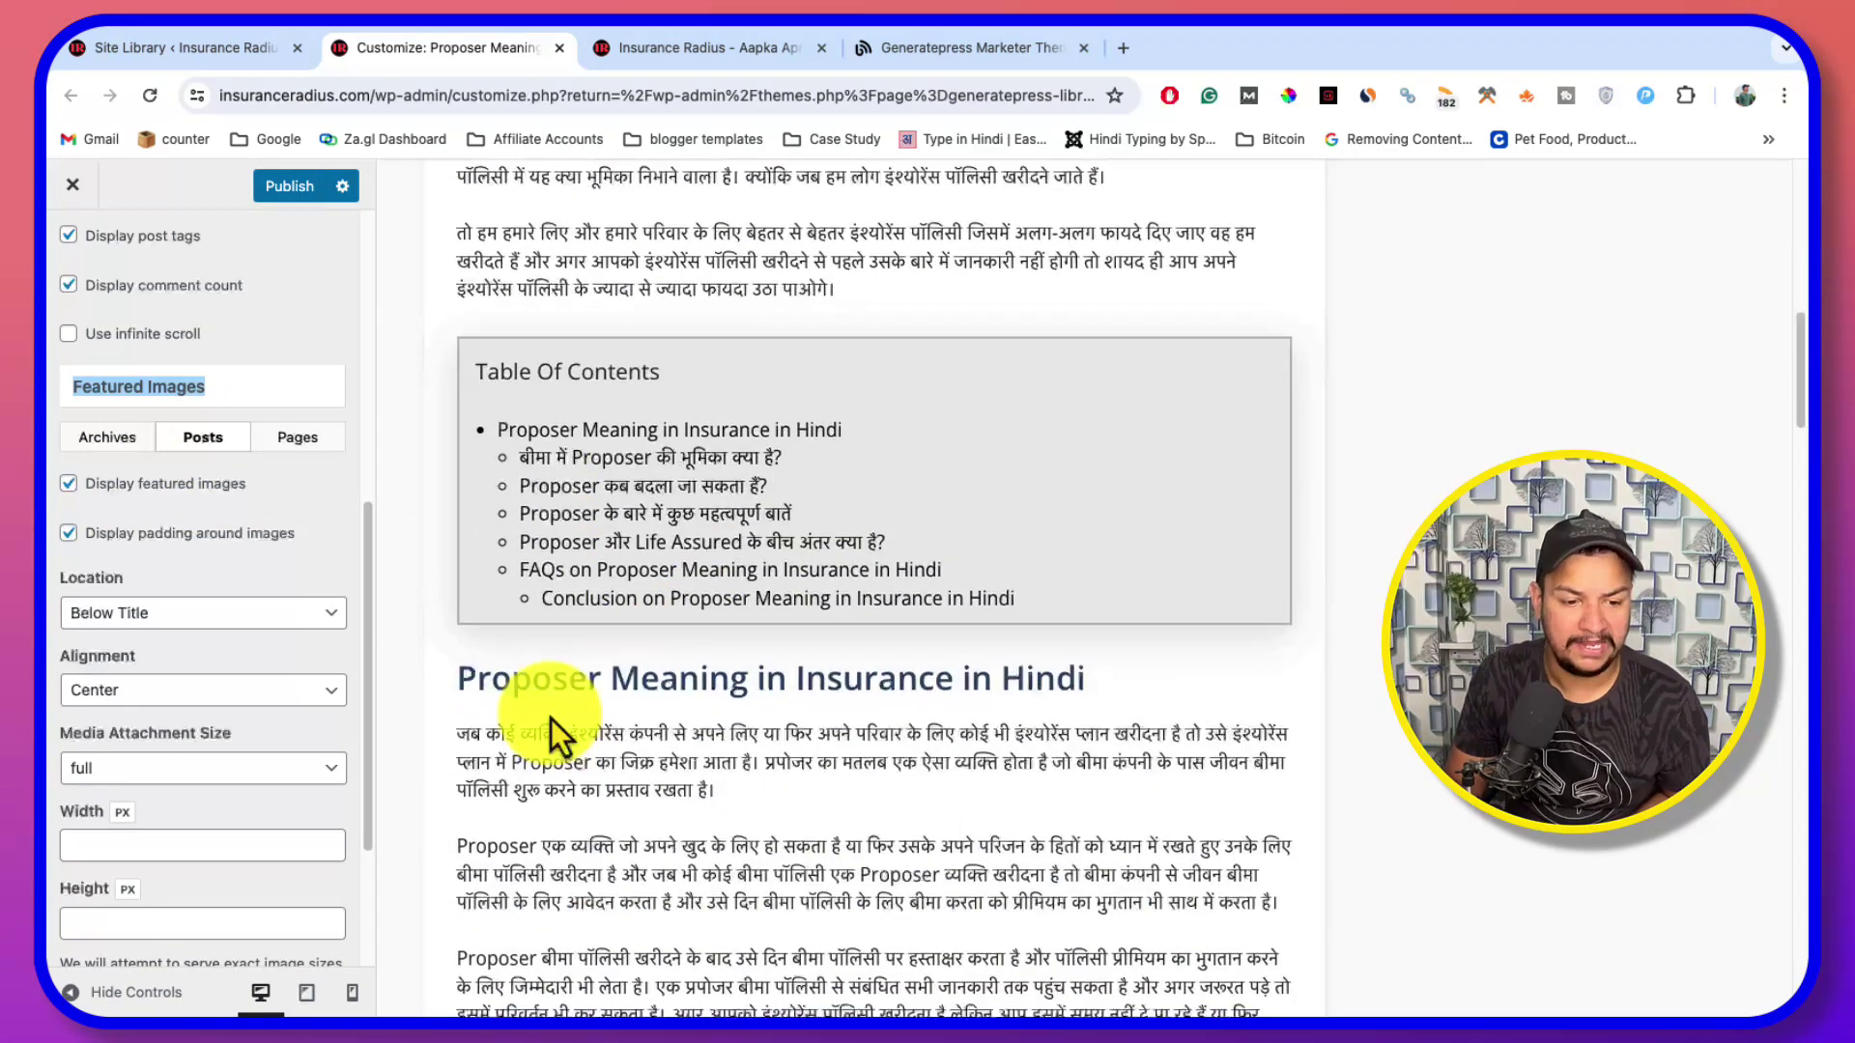
pyautogui.scroll(-2, 179, 800)
pyautogui.scroll(-2, 179, 800)
pyautogui.scroll(10, 497, 505)
pyautogui.scroll(10, 322, 599)
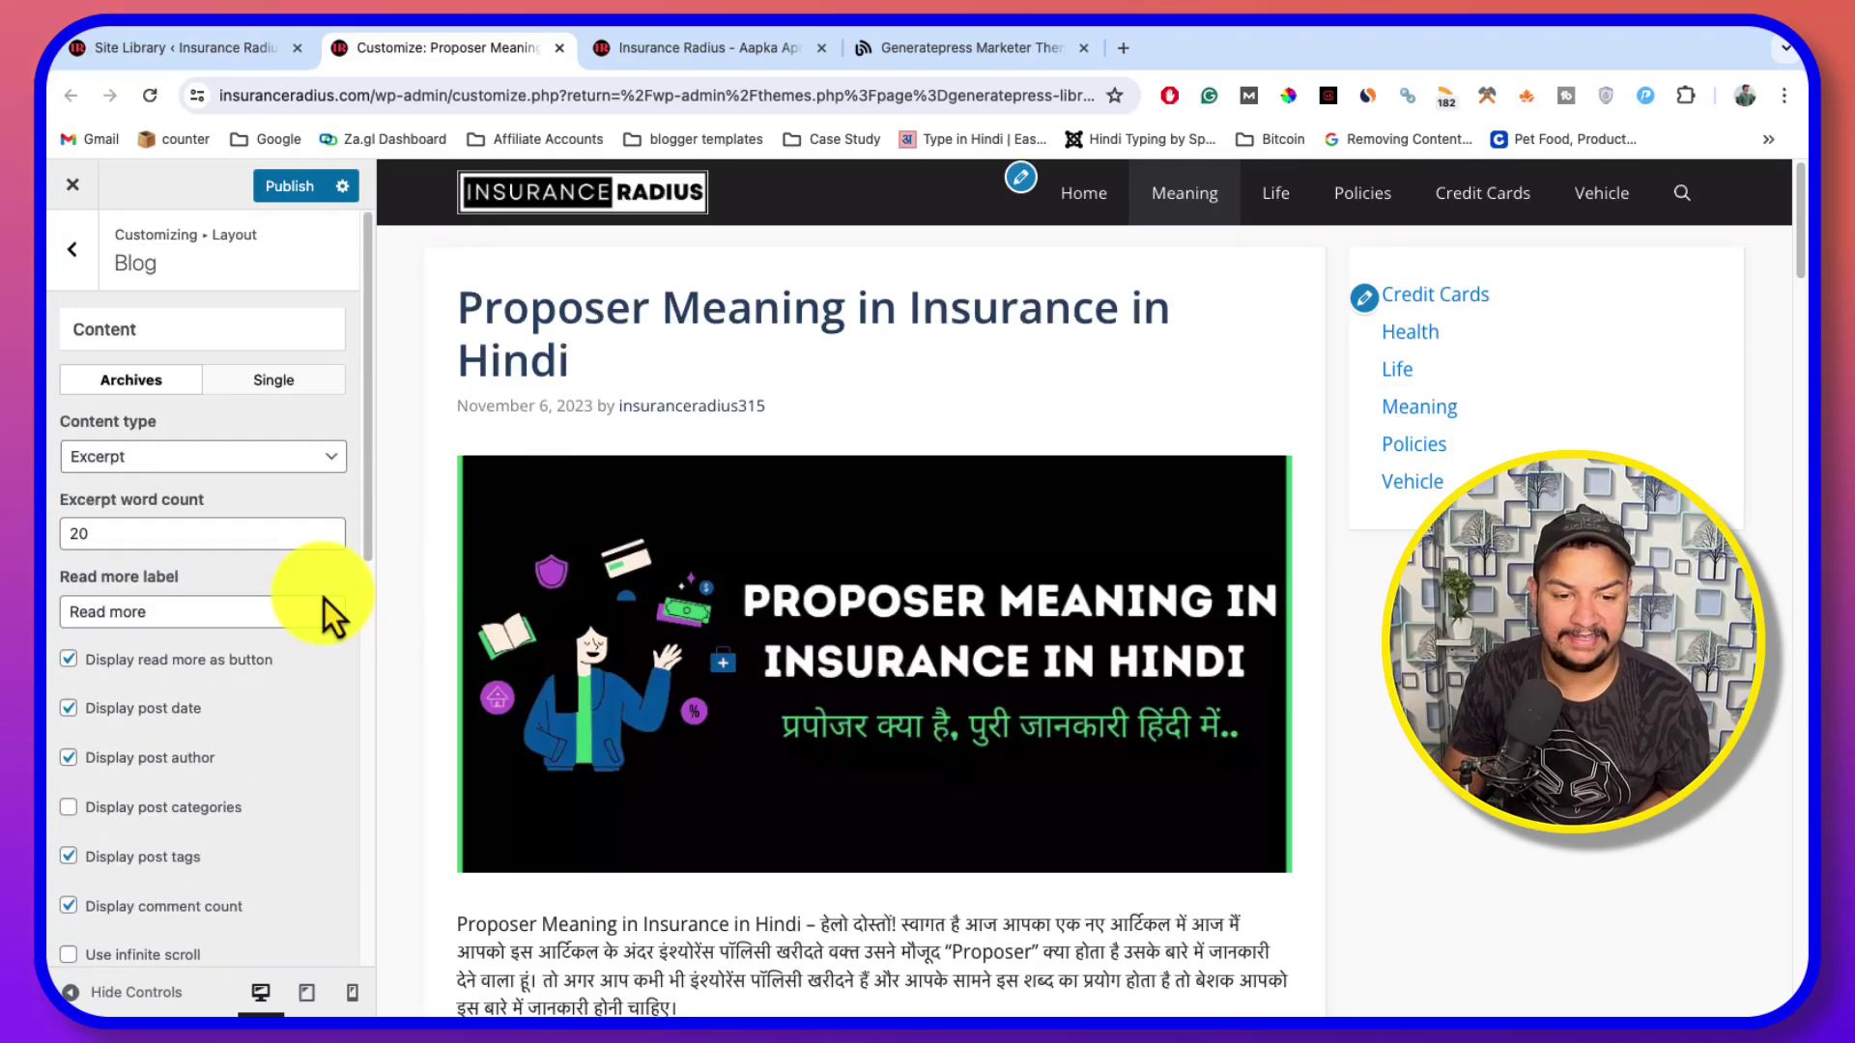
# Set the featured image location for pages to Below Title and review the remaining page image settings
pyautogui.scroll(-7, 265, 734)
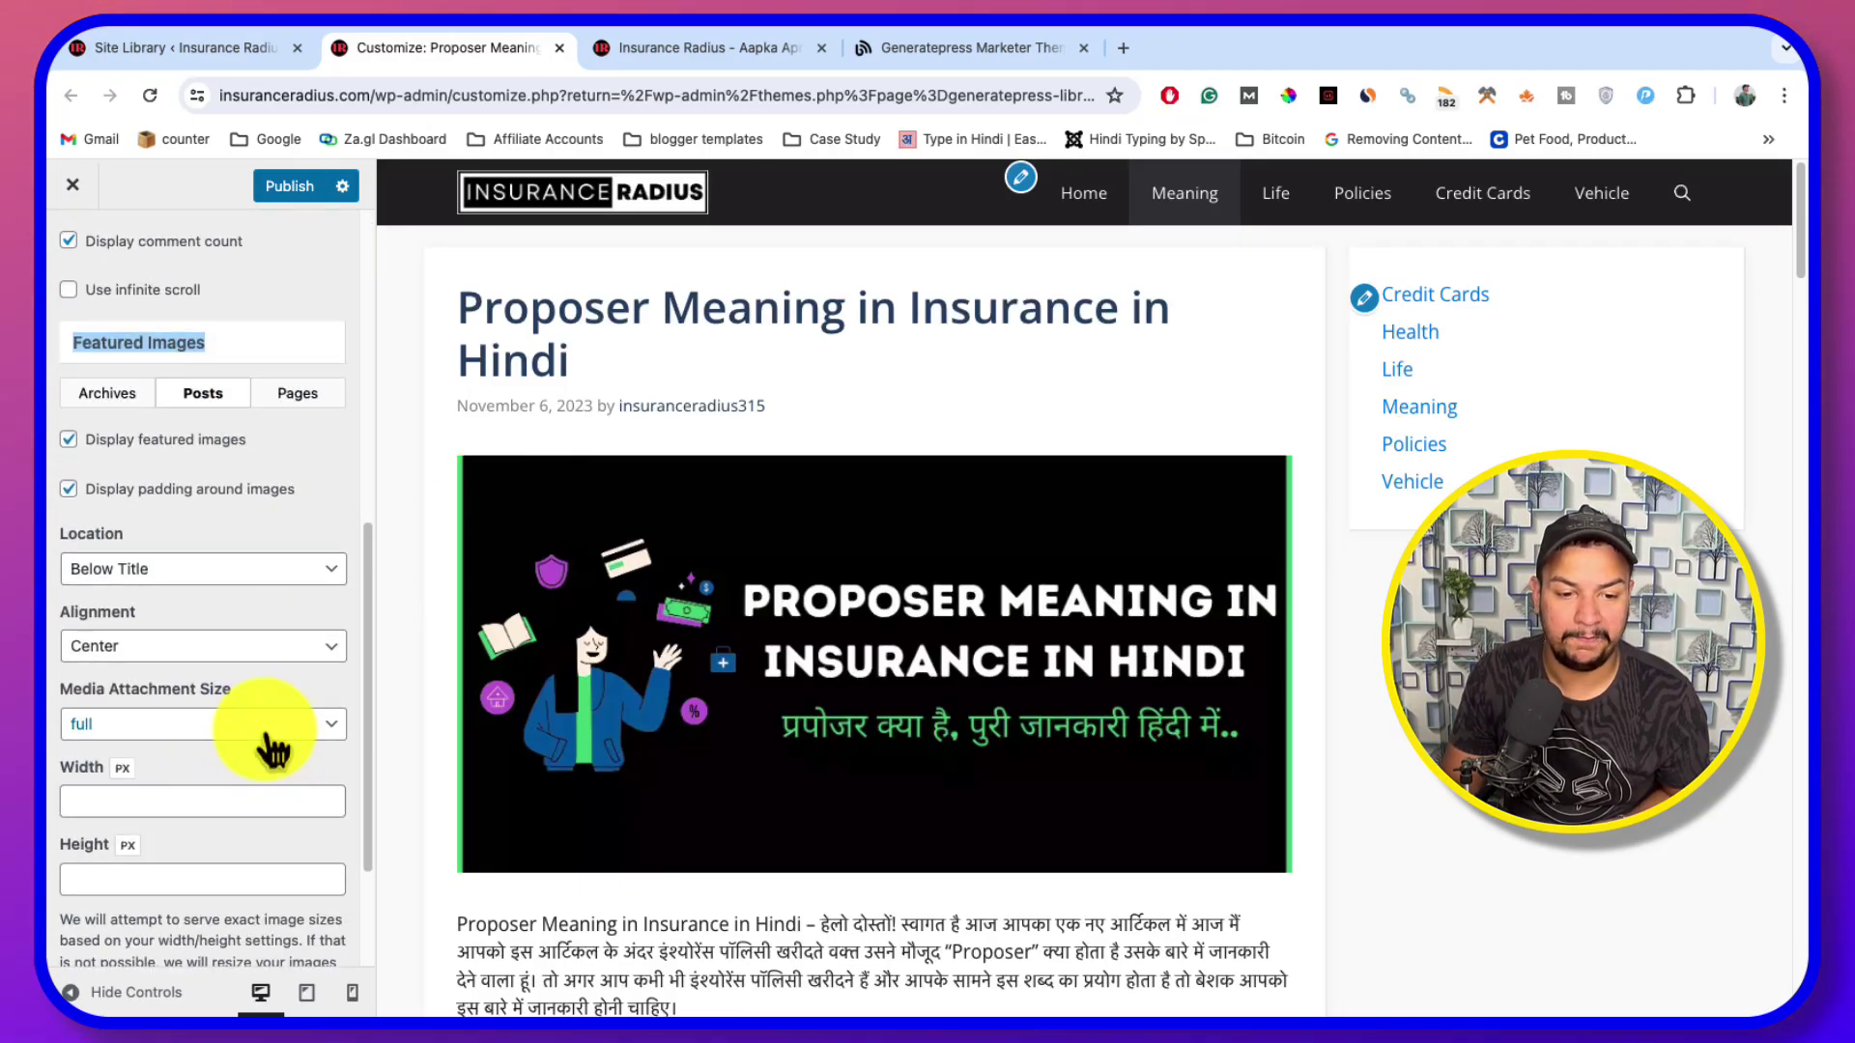
pyautogui.click(299, 396)
pyautogui.click(251, 531)
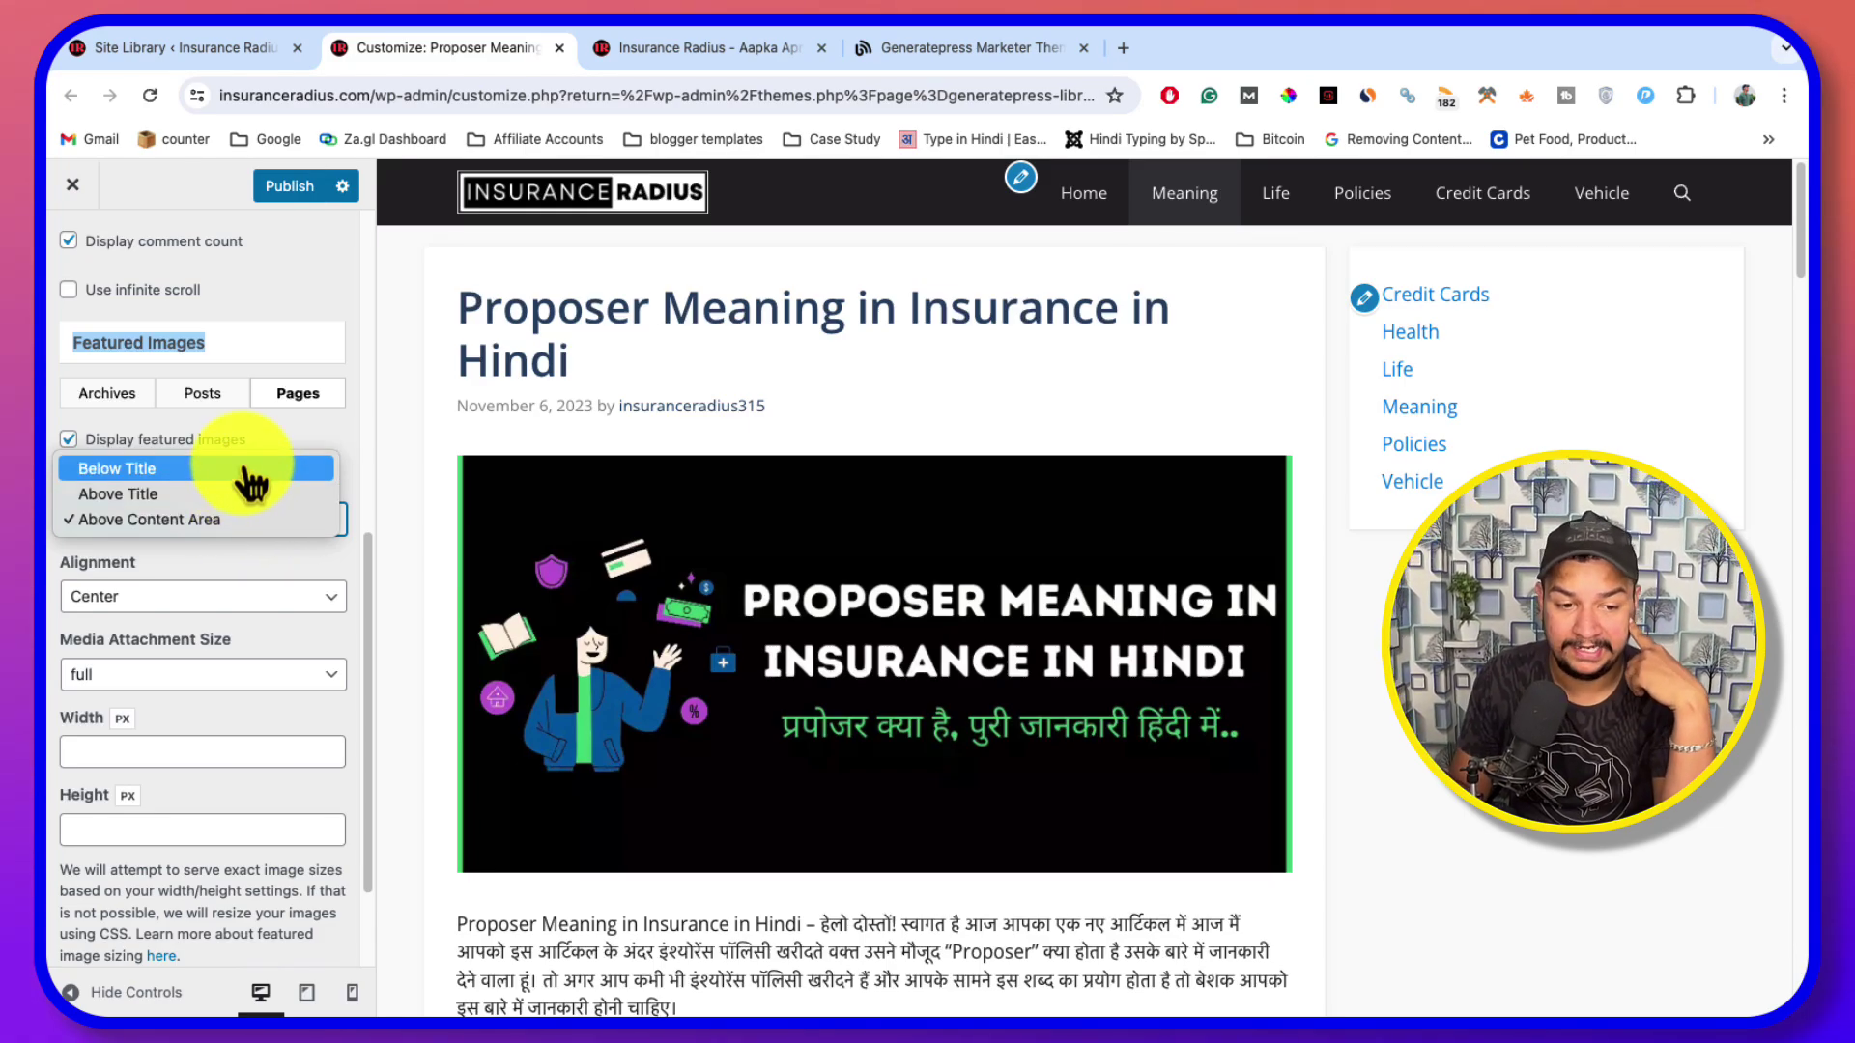
pyautogui.click(241, 471)
pyautogui.scroll(-1, 215, 676)
pyautogui.scroll(-2, 207, 704)
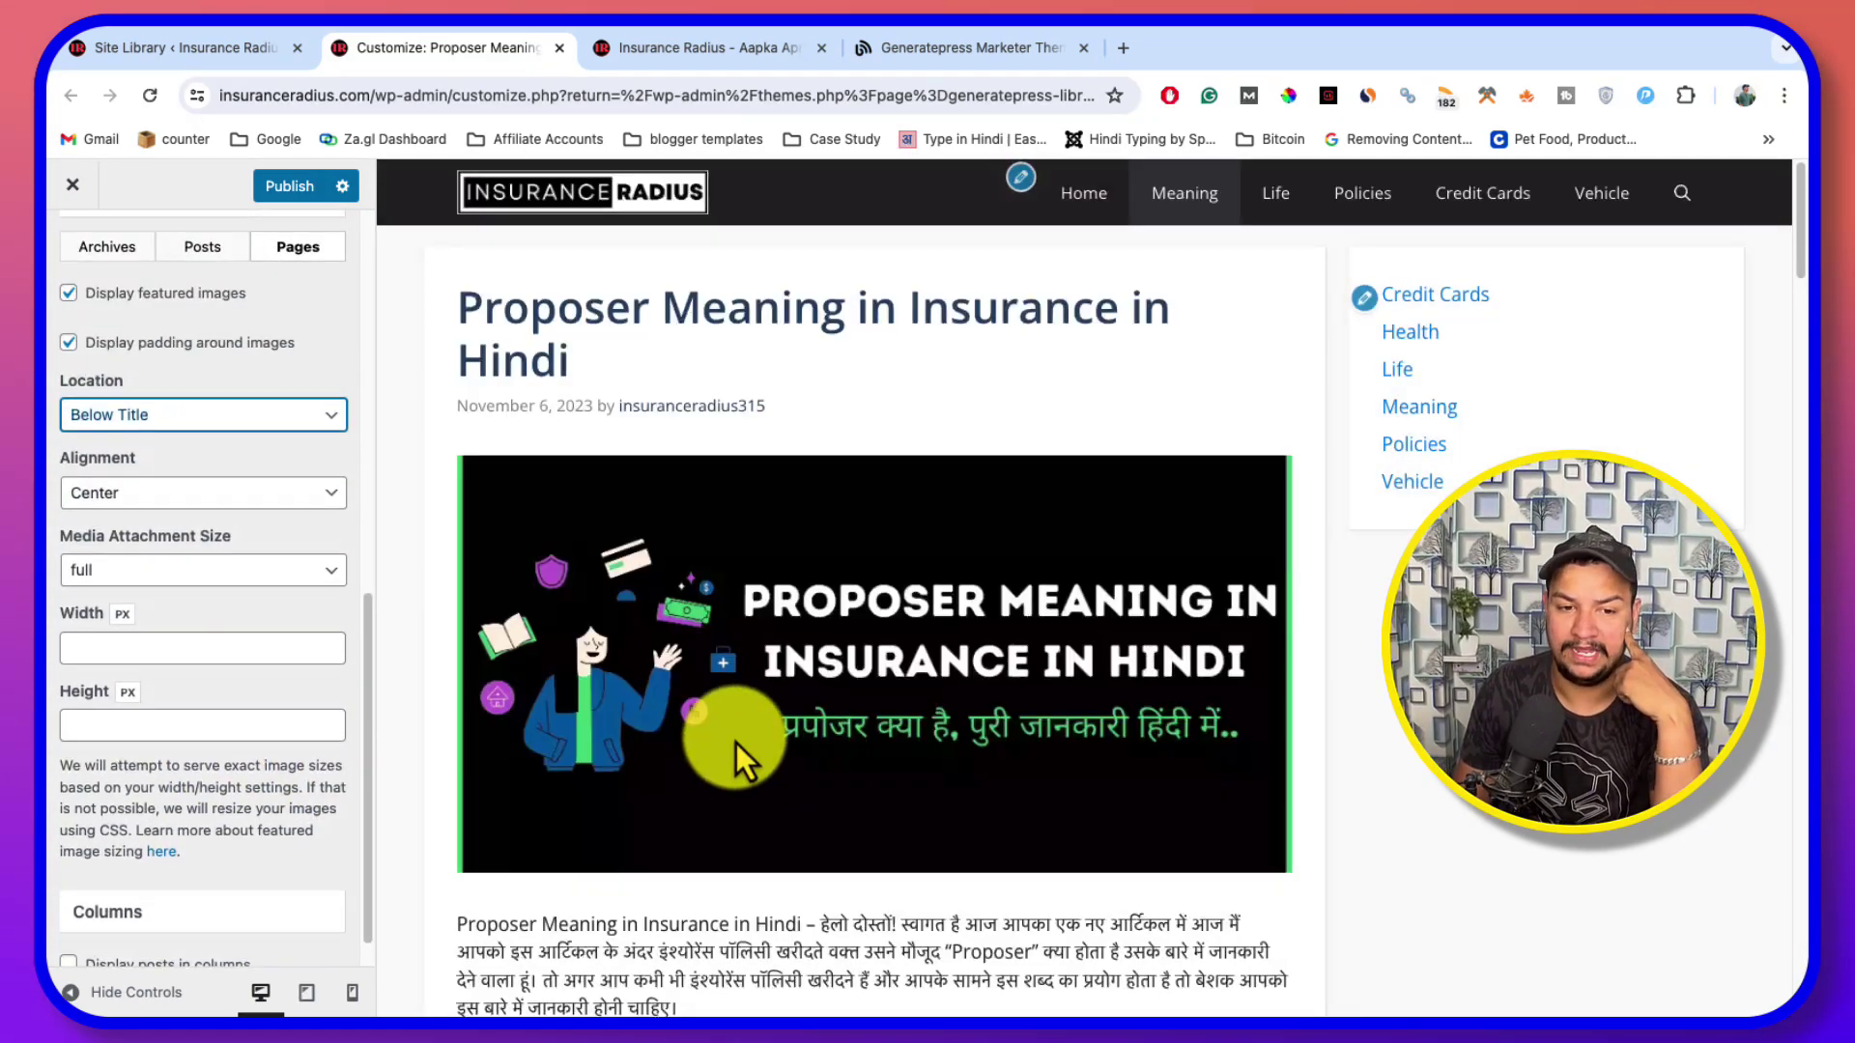
pyautogui.scroll(10, 58, 541)
pyautogui.scroll(-10, 212, 639)
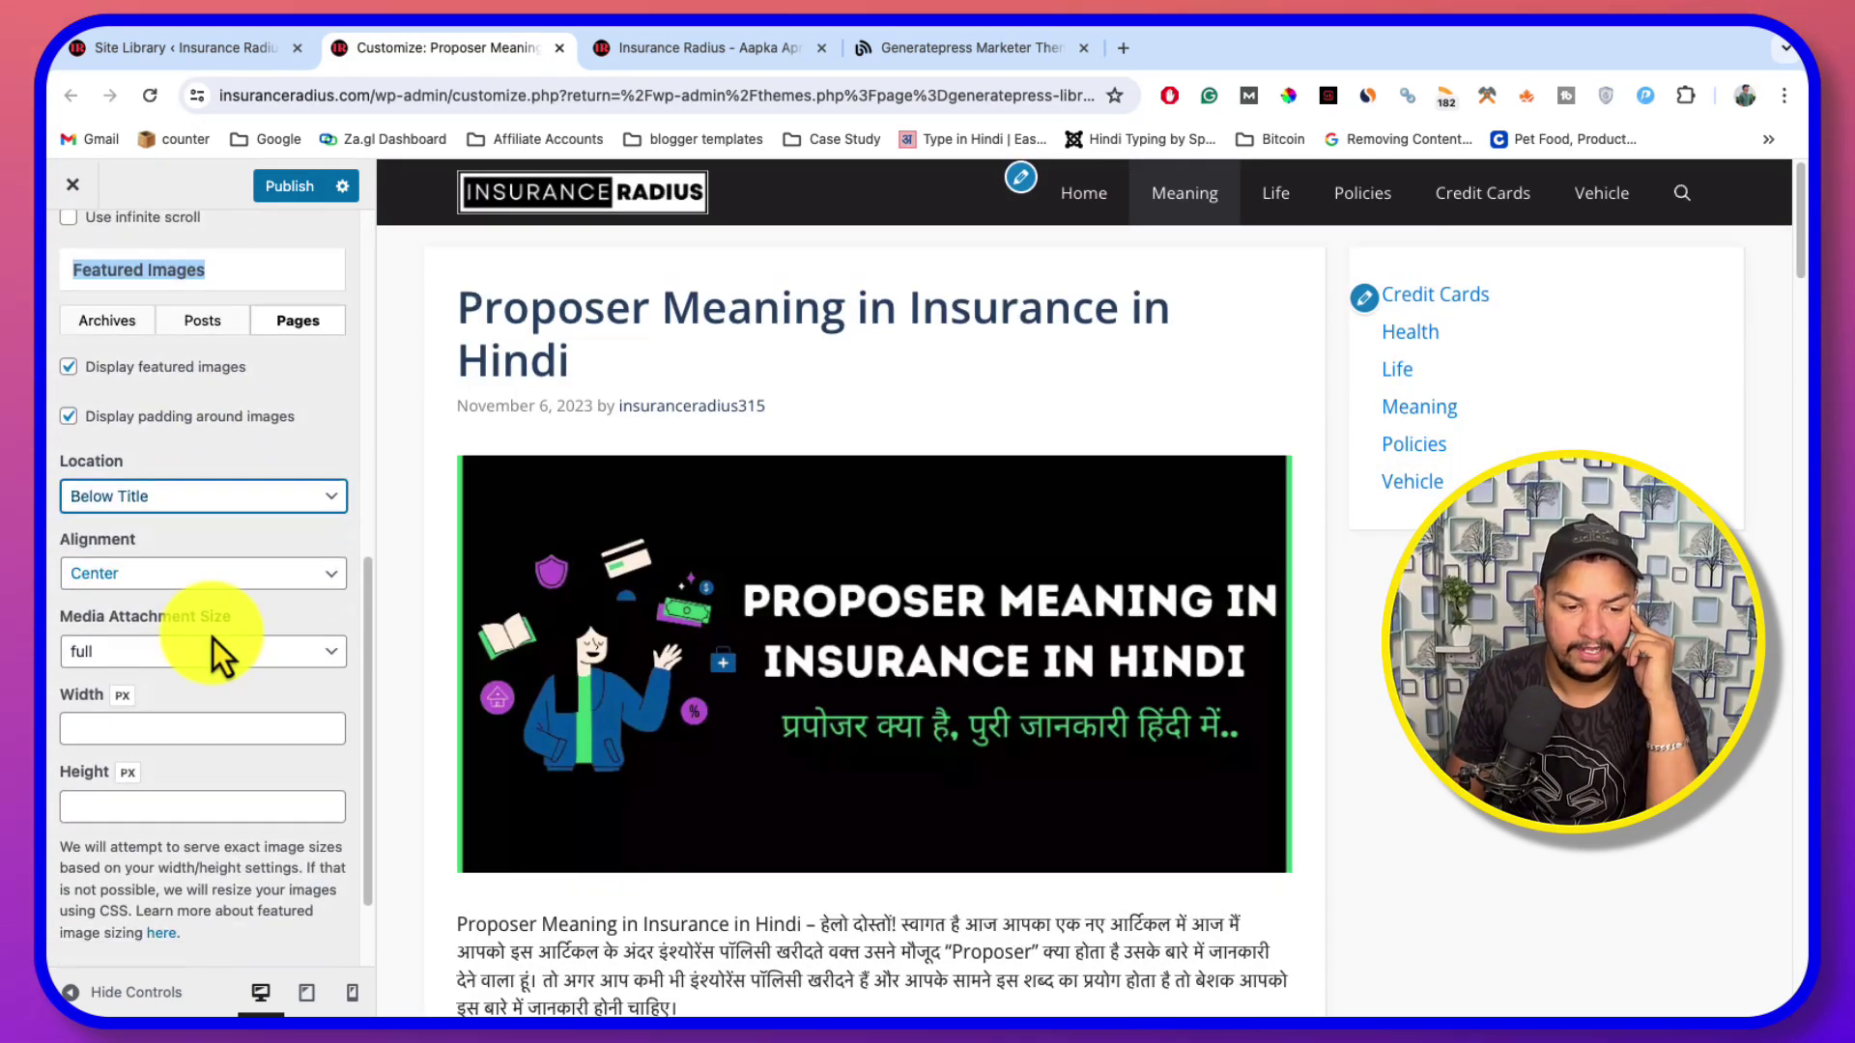
pyautogui.scroll(10, 212, 637)
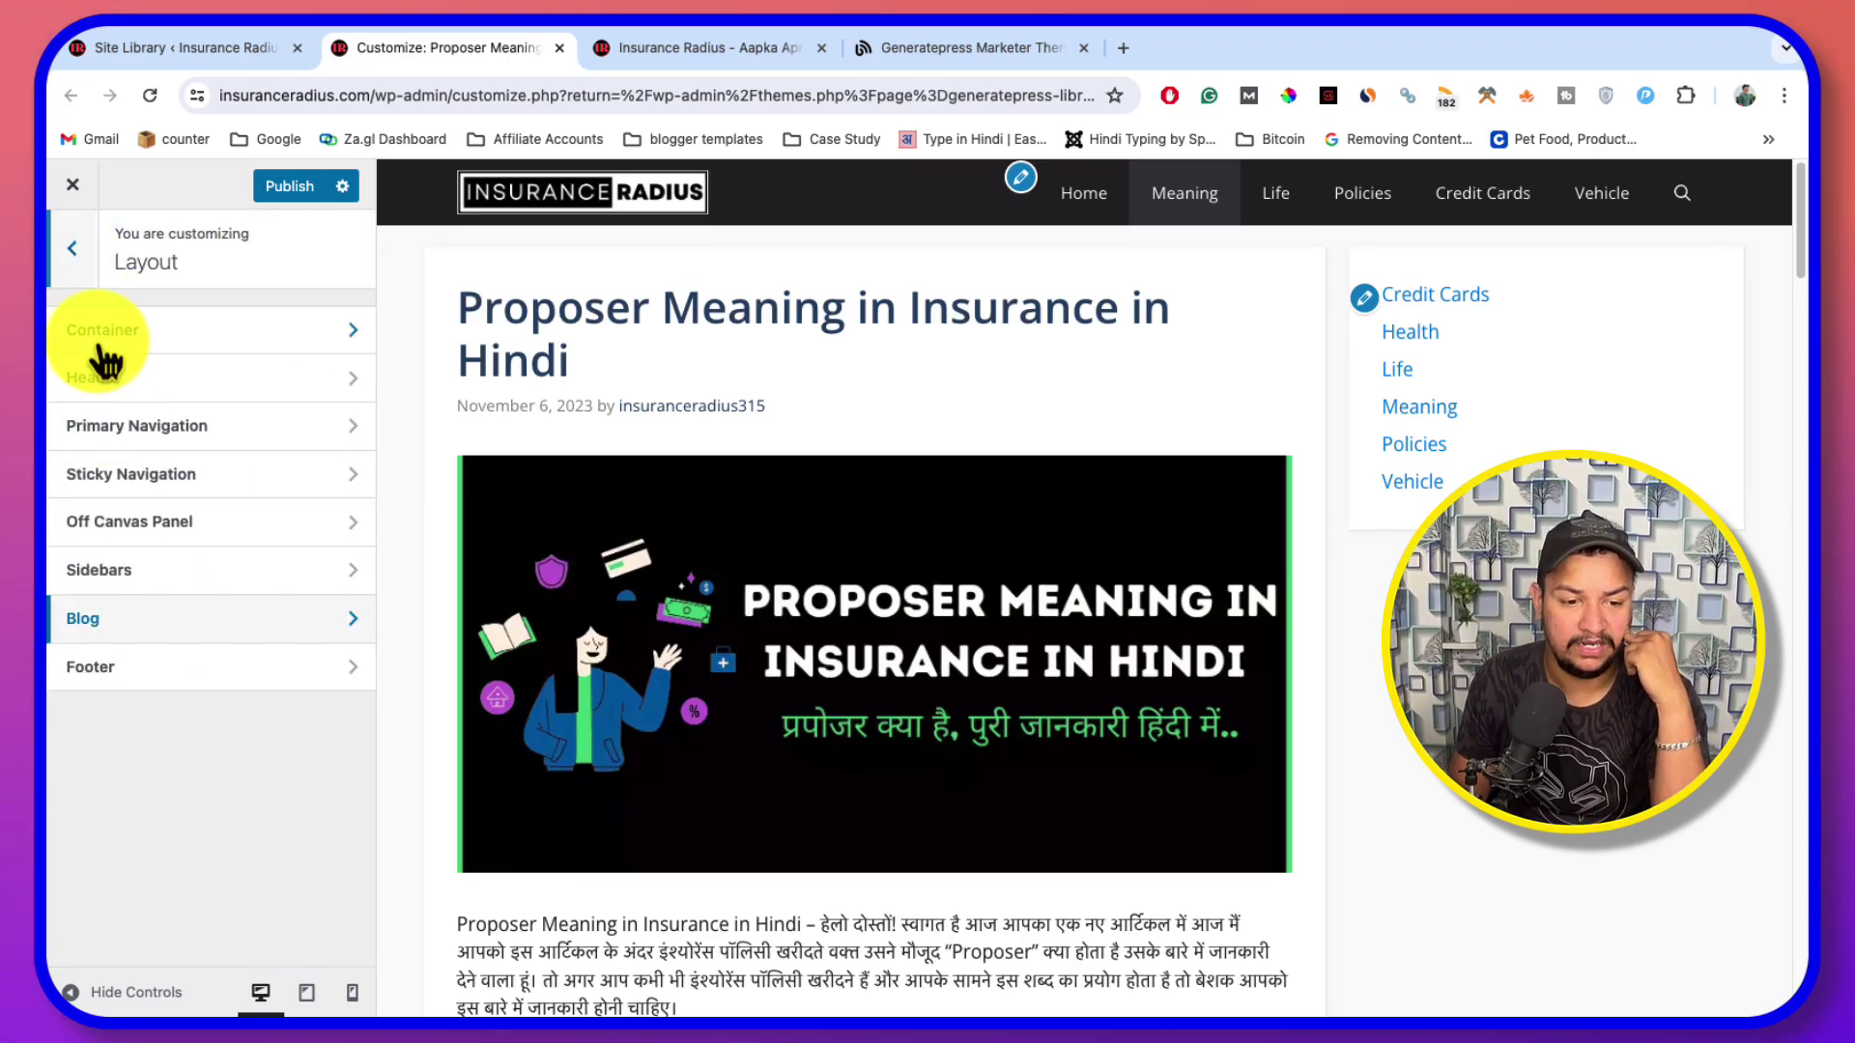
# Open the Footer layout settings and examine the Footer Width, Inner Footer Width and Footer Widgets options alongside the site's footer
pyautogui.click(116, 671)
pyautogui.scroll(-20, 1128, 738)
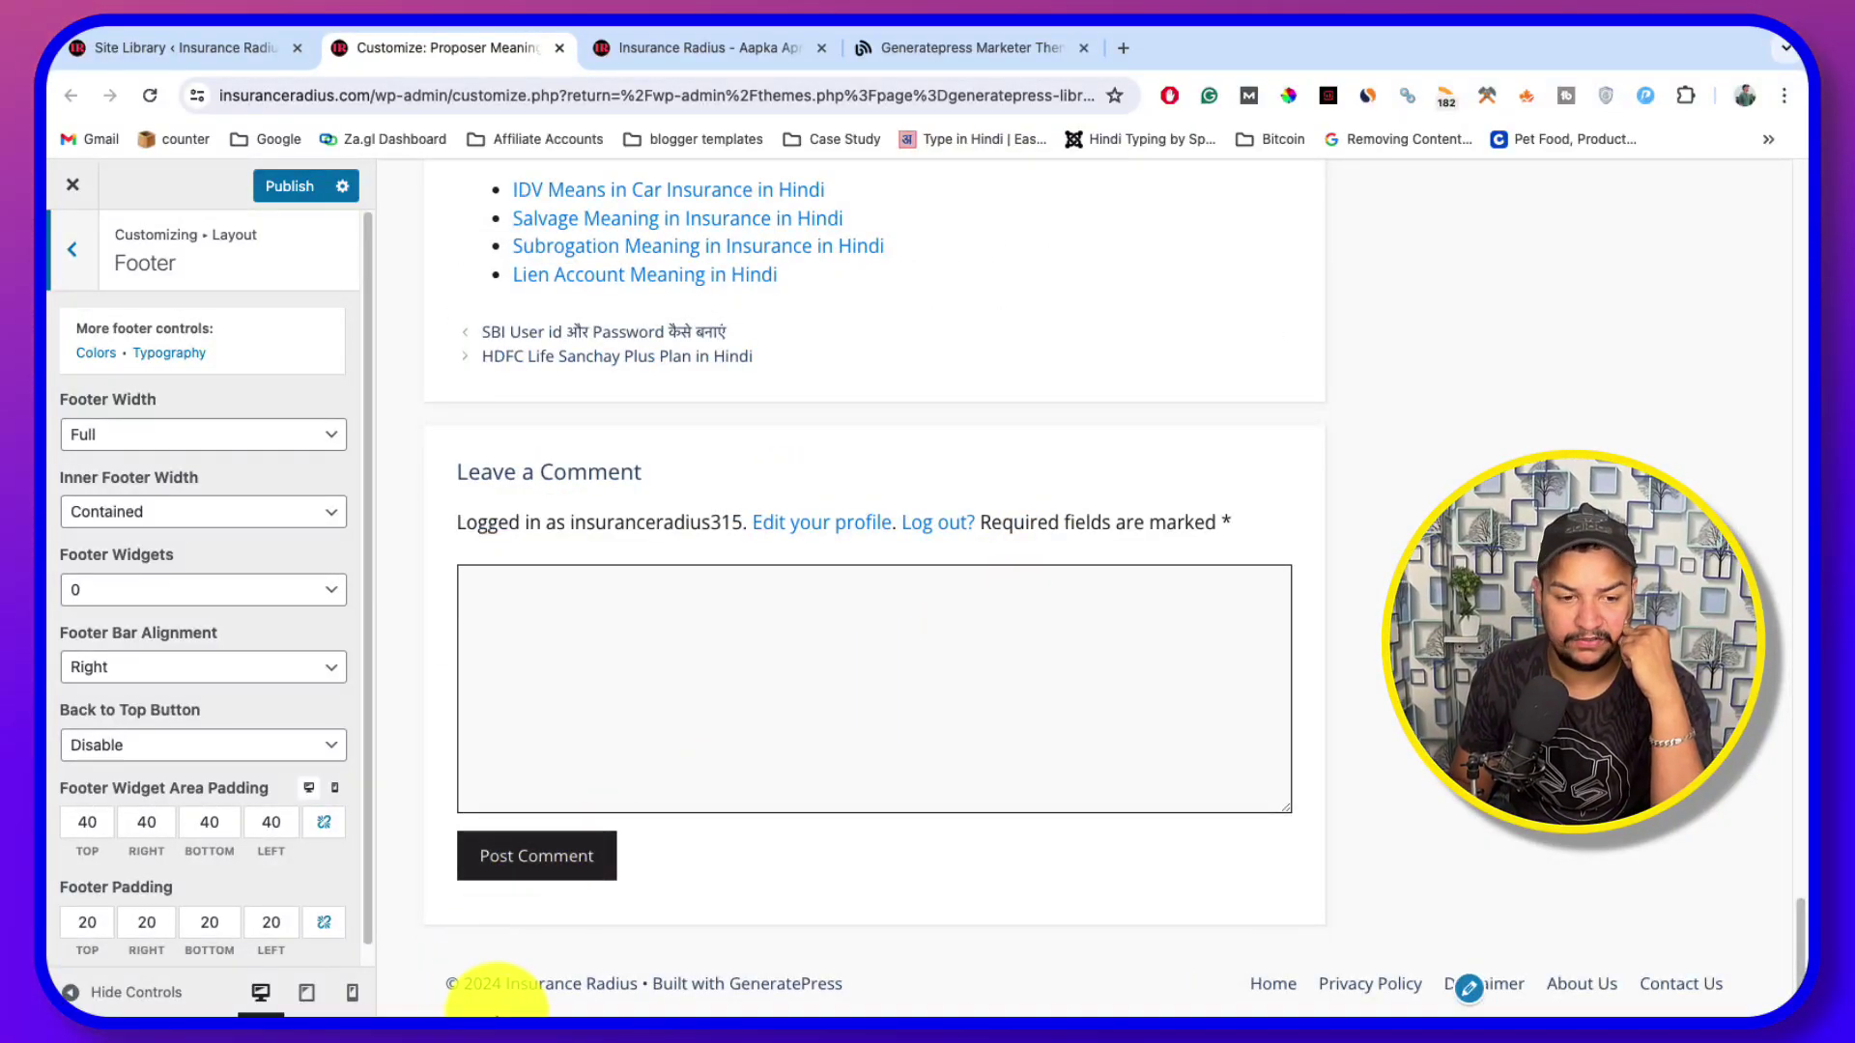
pyautogui.click(140, 440)
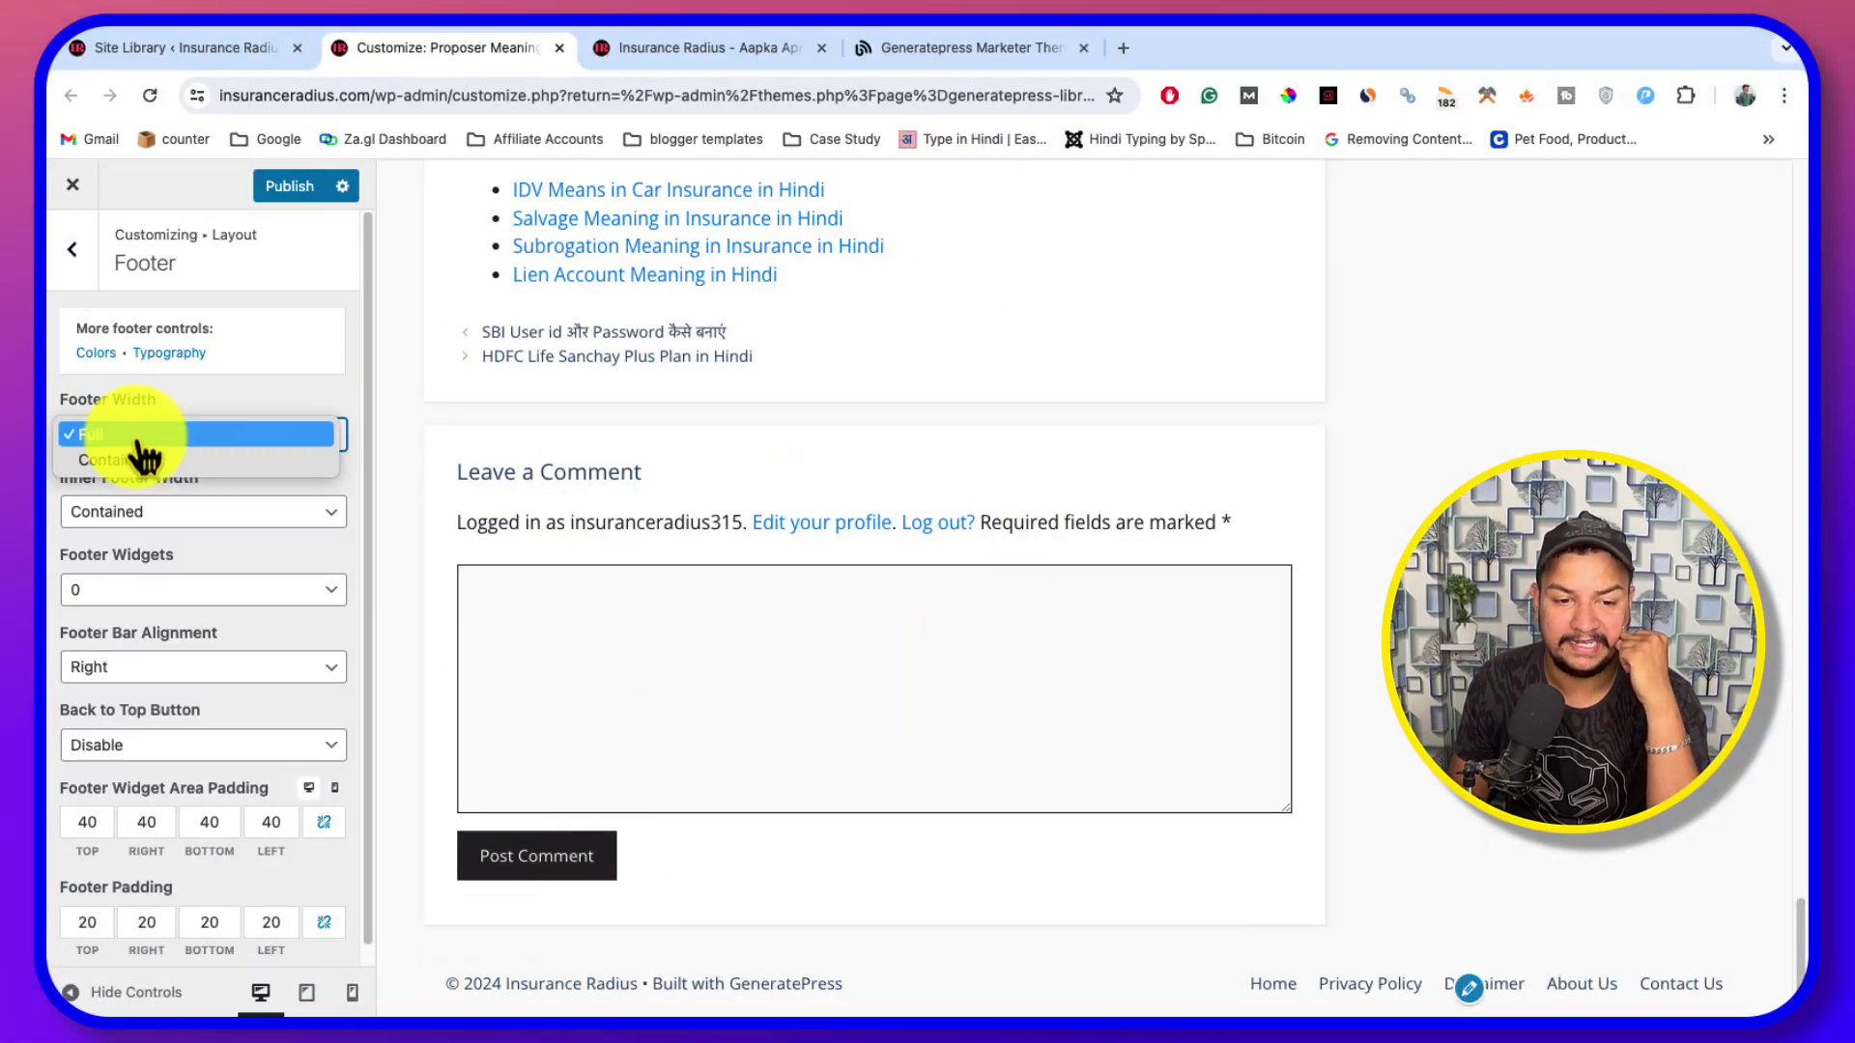
pyautogui.click(285, 412)
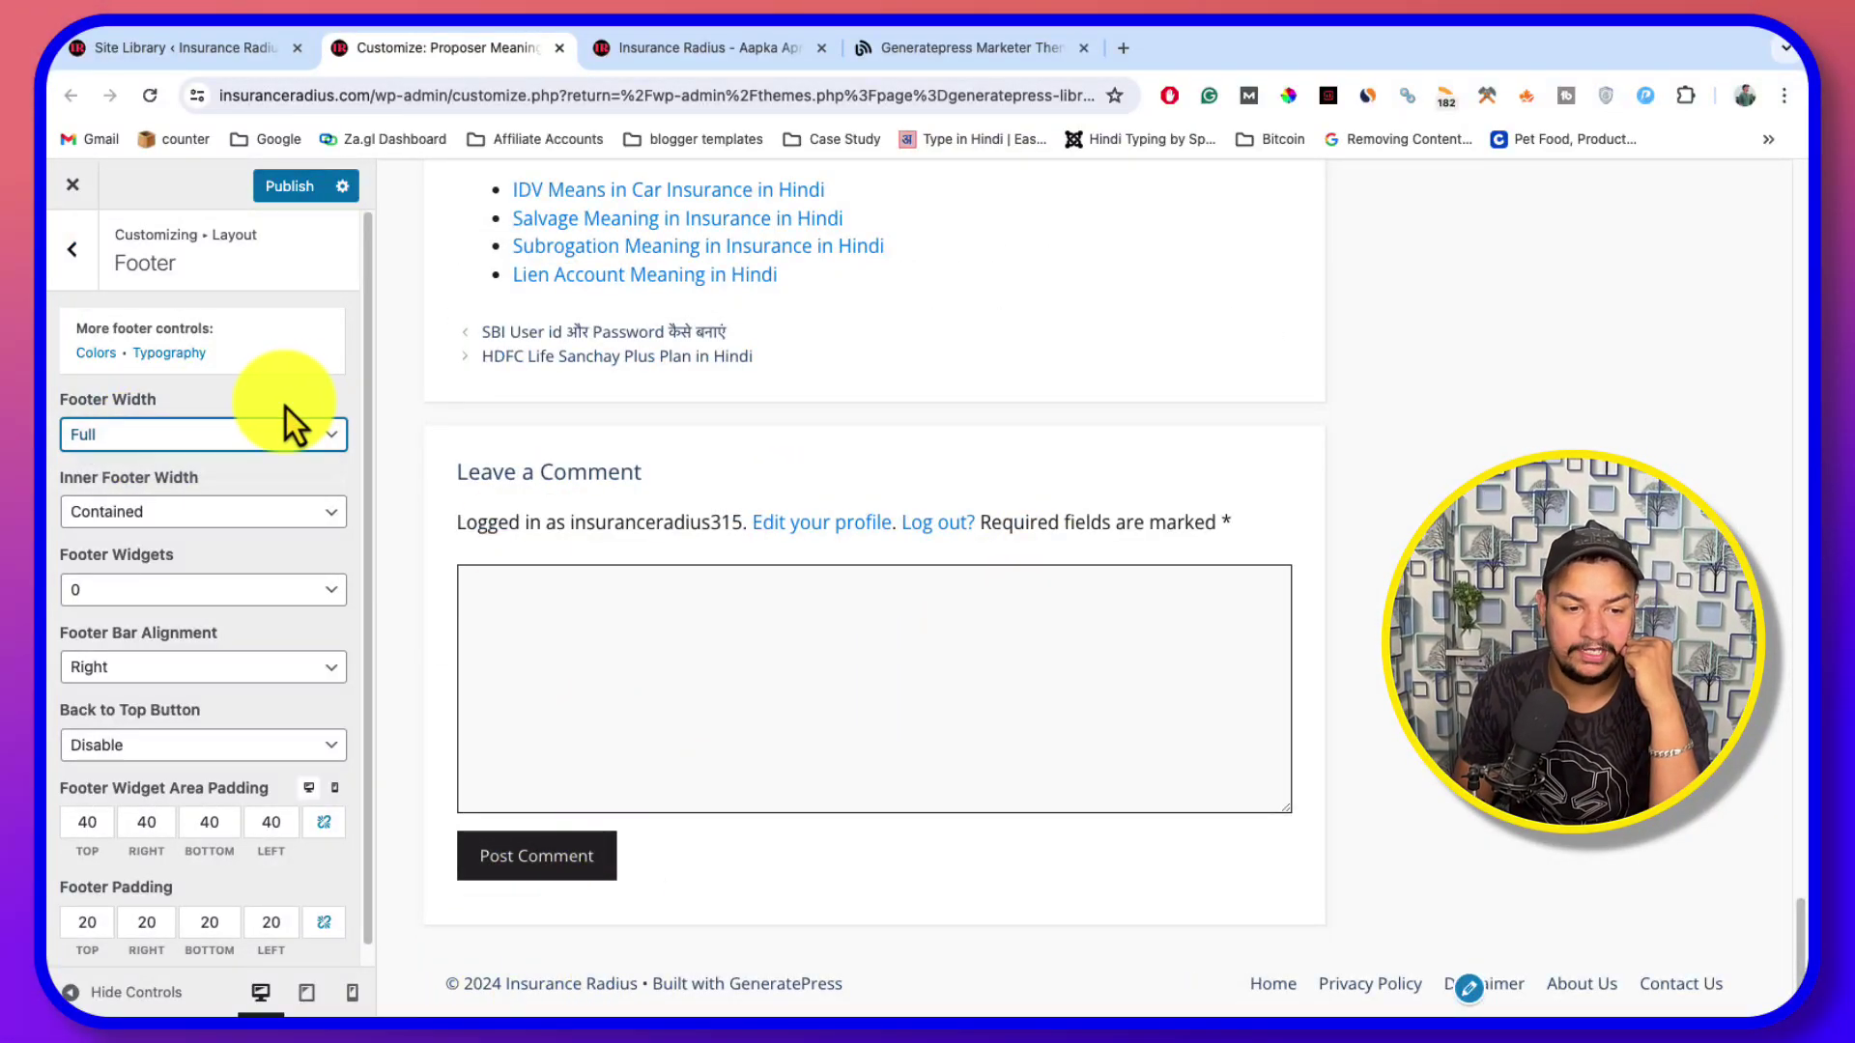
pyautogui.click(170, 515)
pyautogui.click(207, 510)
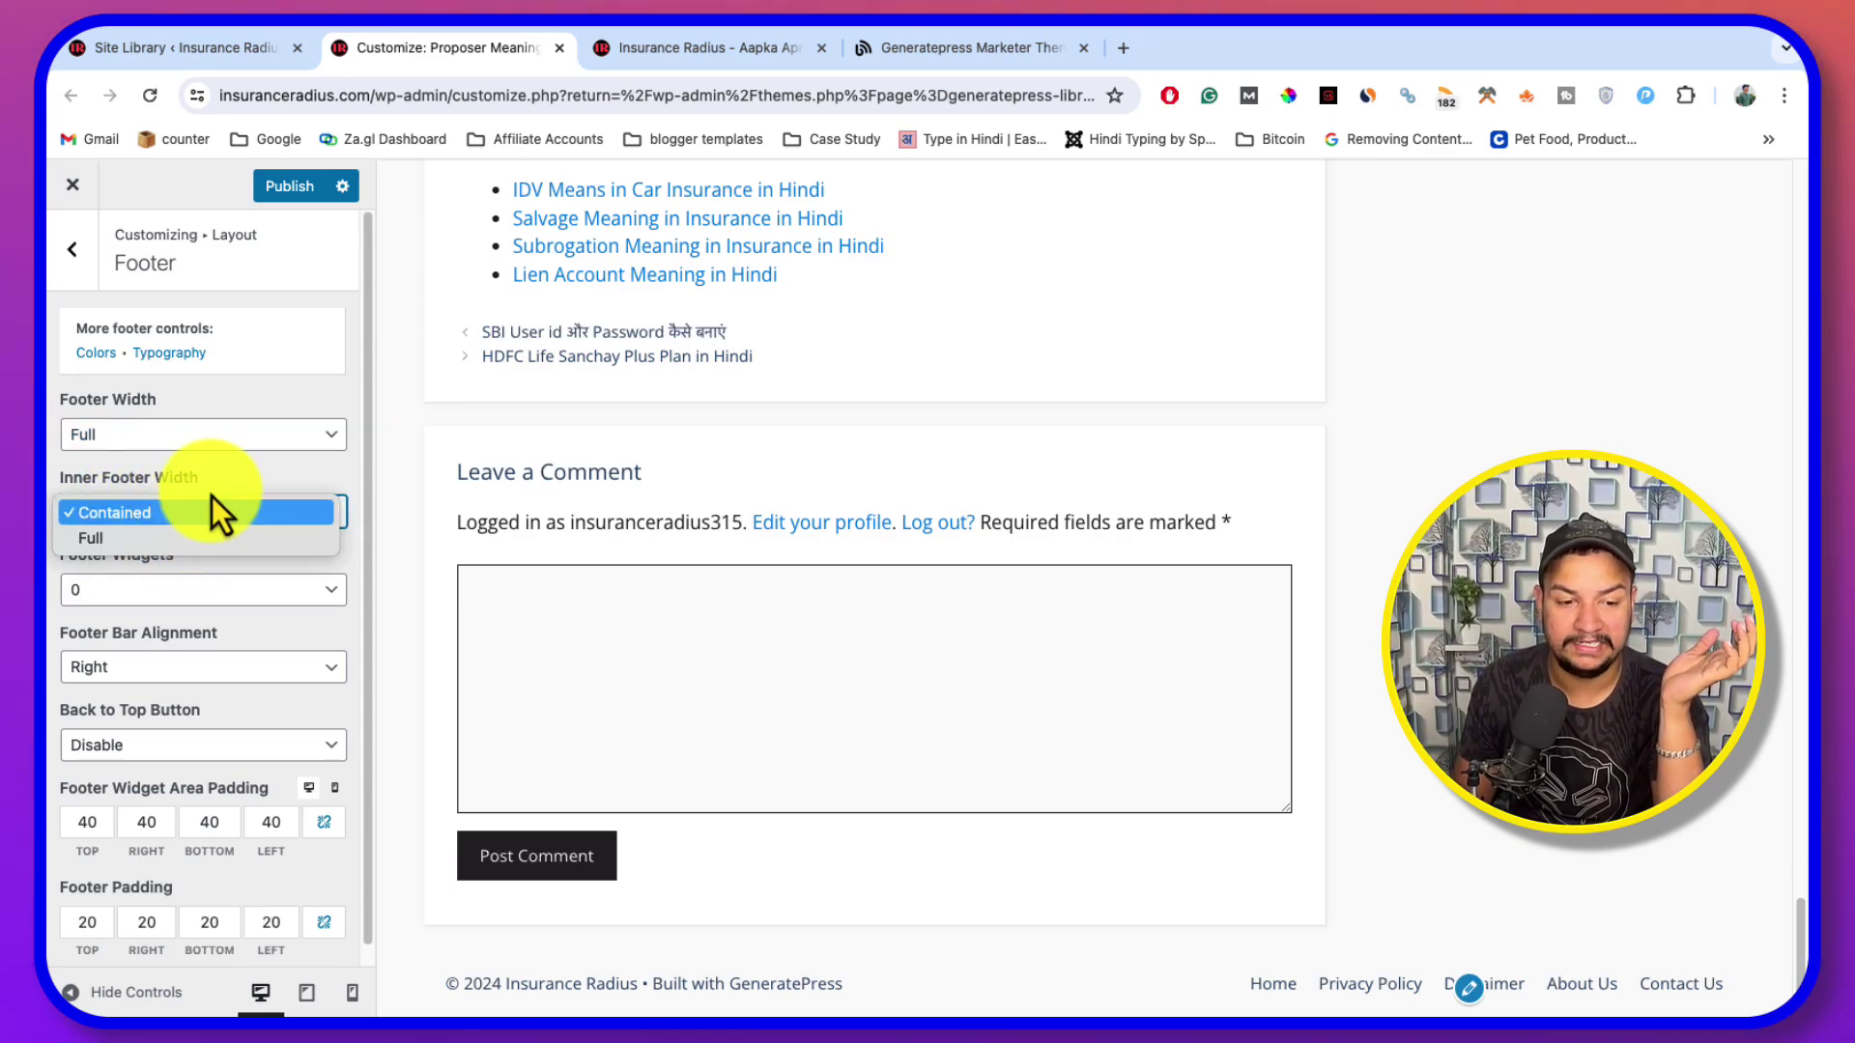
pyautogui.click(155, 591)
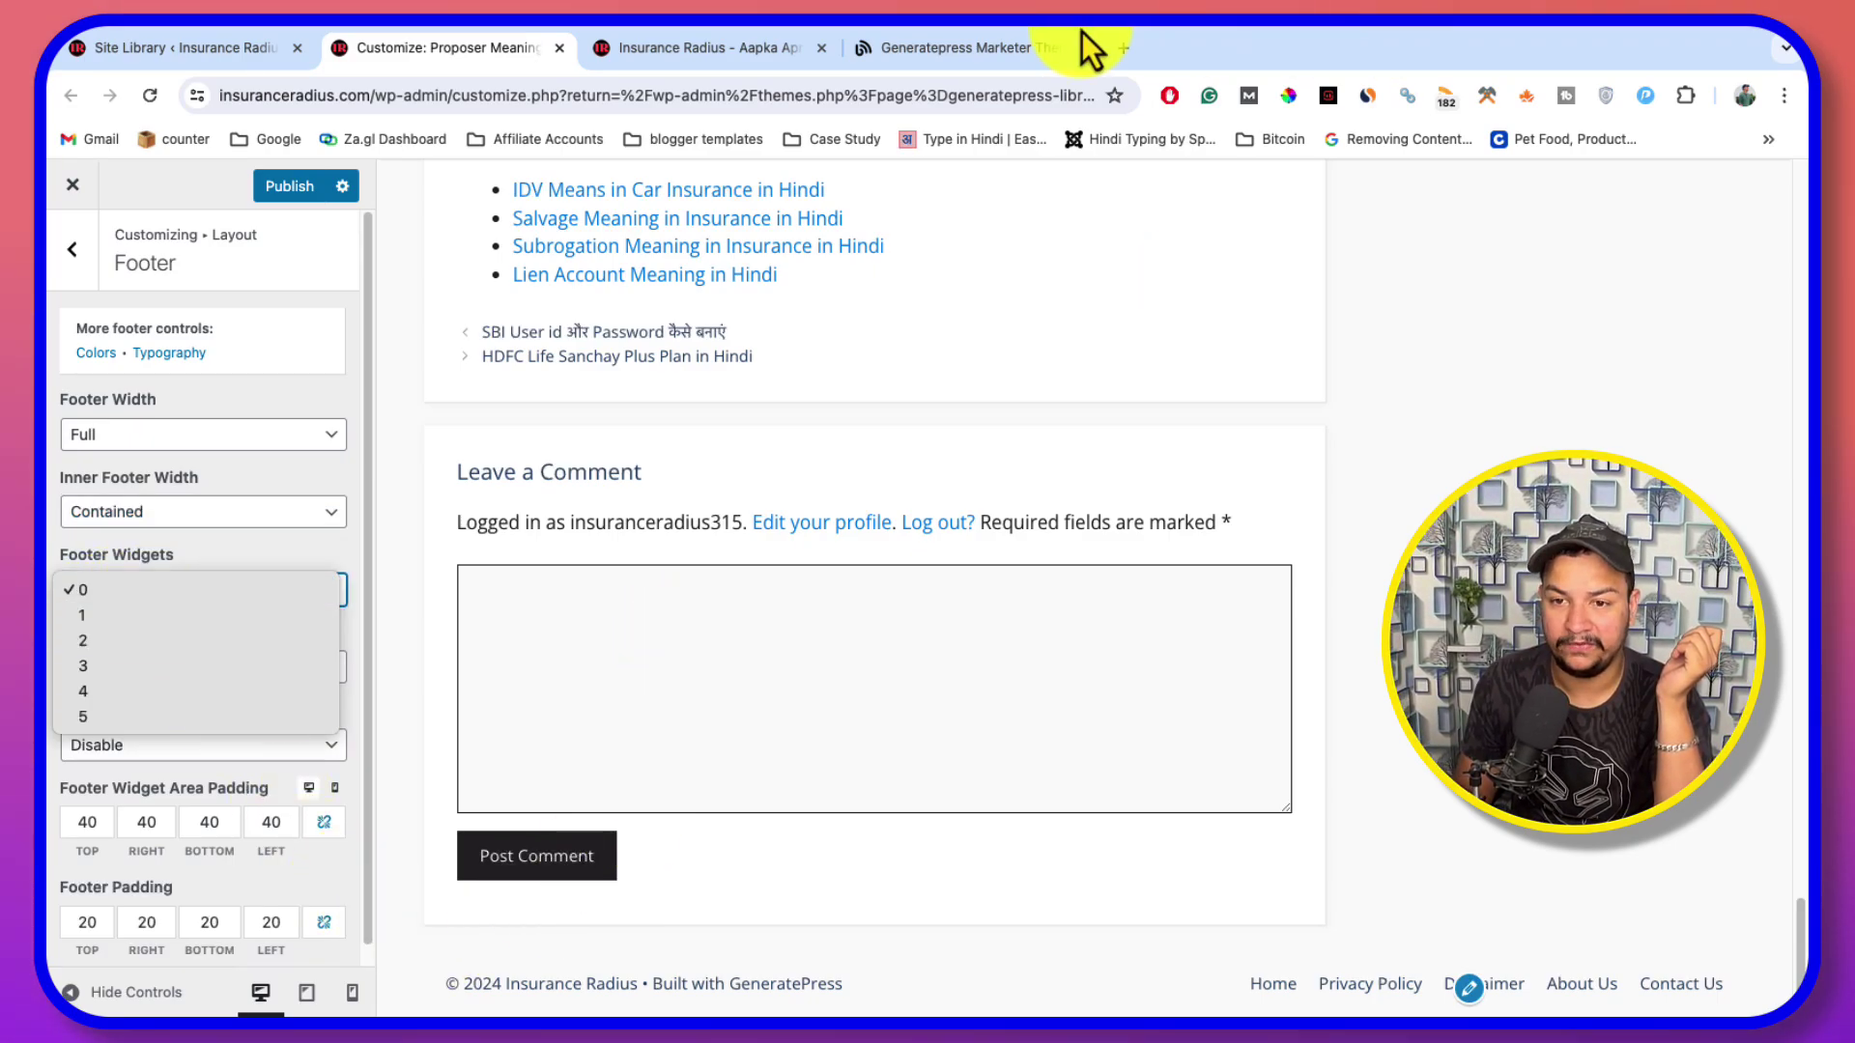
# Switch to the Blogging QnA article and examine the four columns of widgets in its footer
pyautogui.click(972, 51)
pyautogui.click(956, 49)
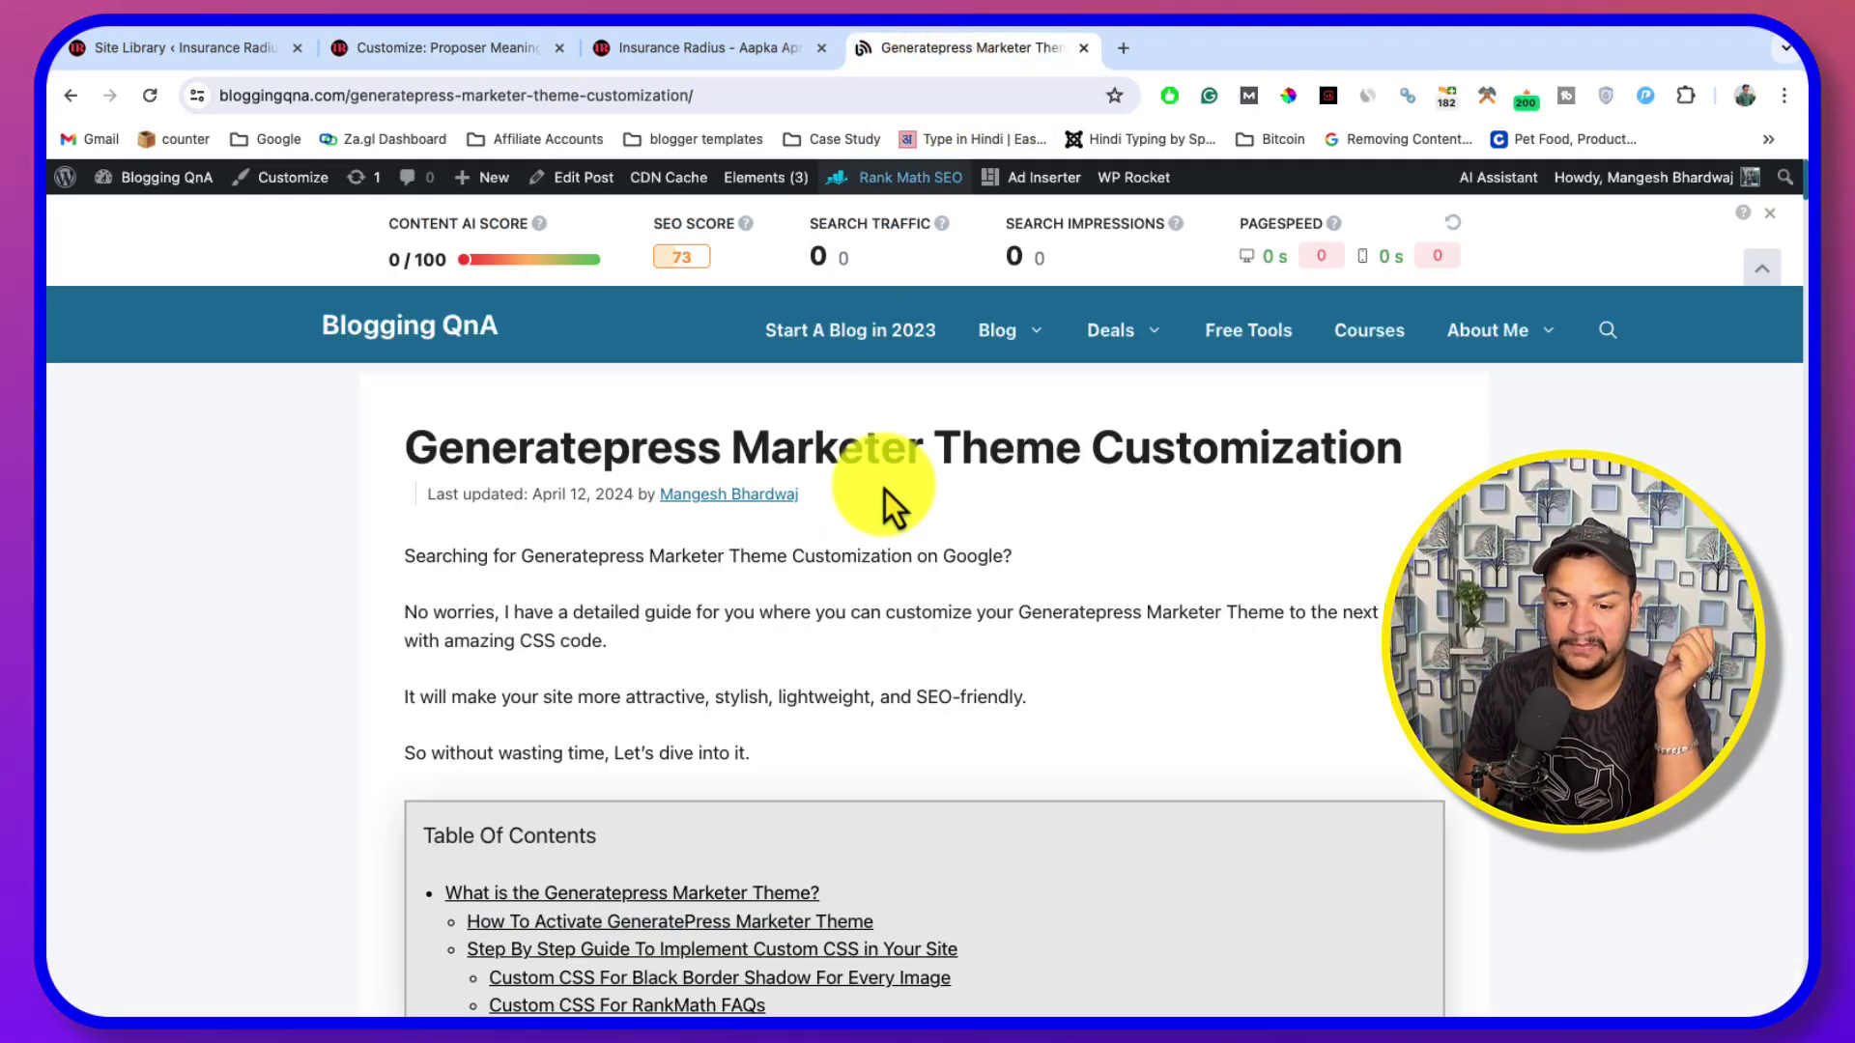
pyautogui.scroll(-15, 849, 890)
pyautogui.moveTo(1782, 956); pyautogui.dragTo(1589, 832)
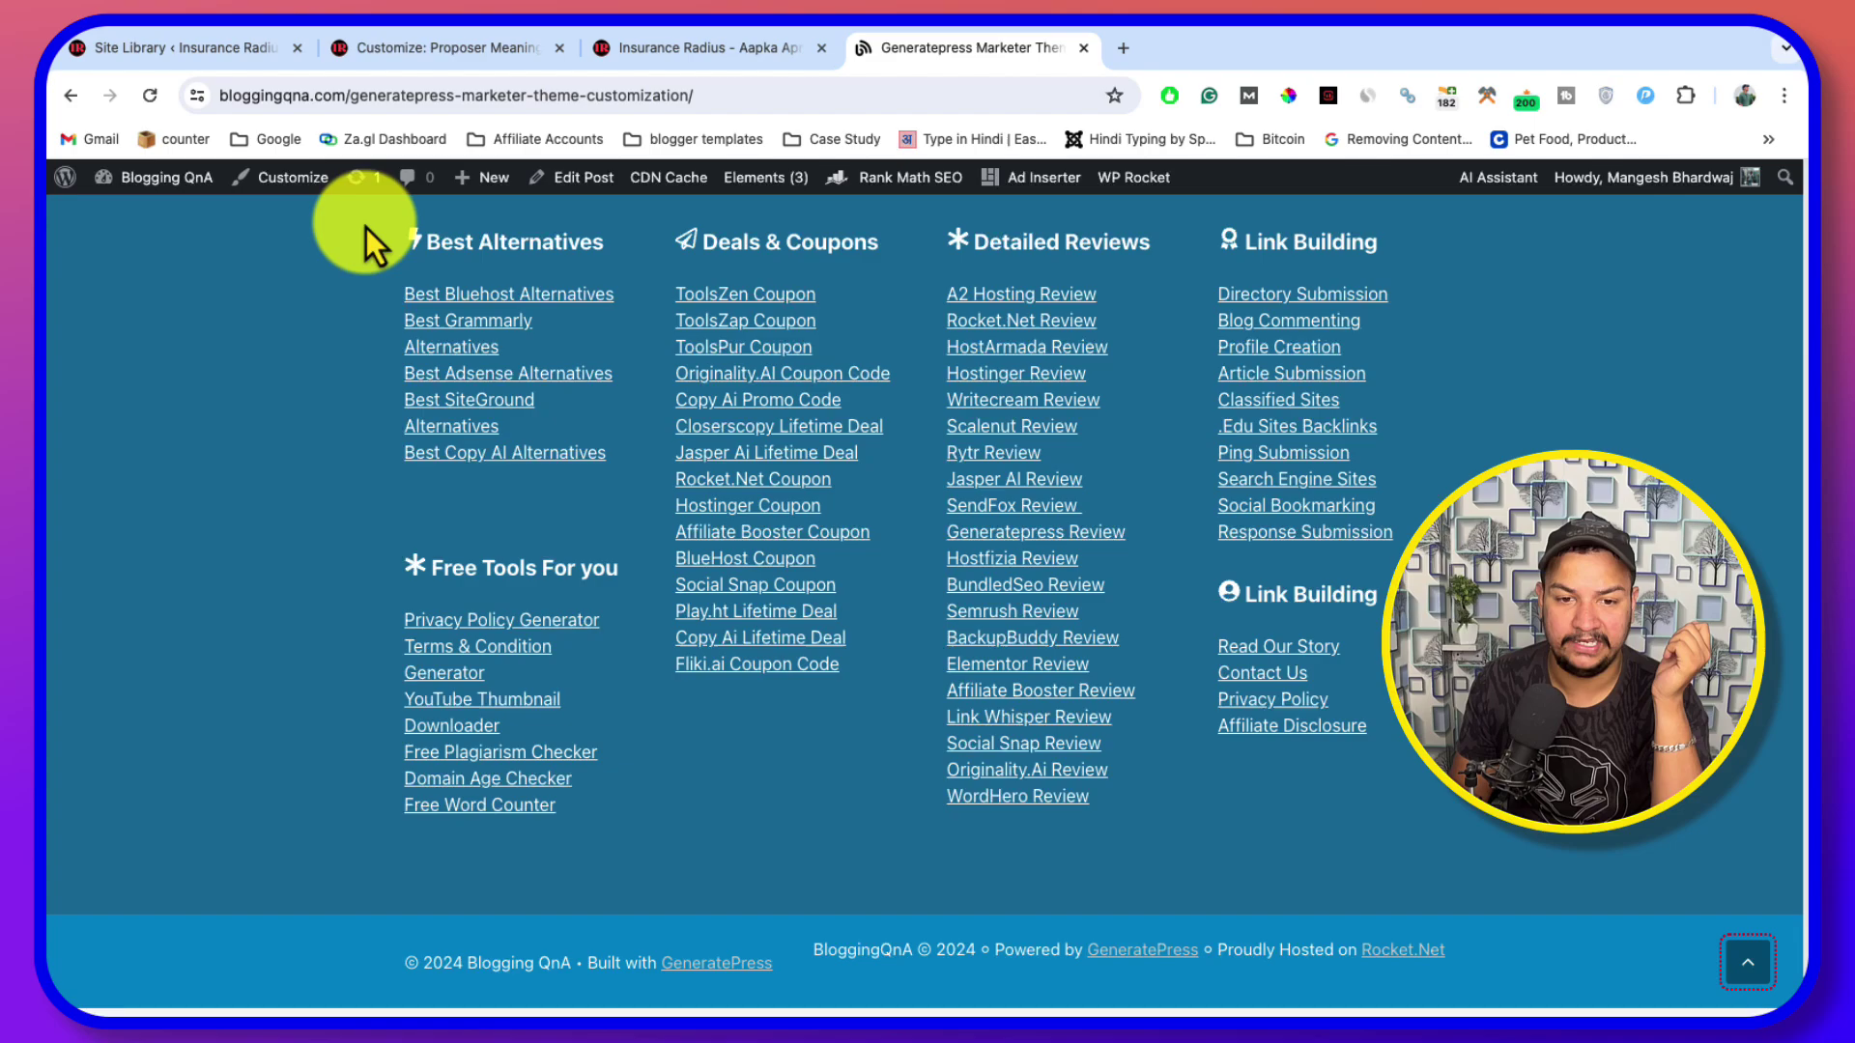
pyautogui.moveTo(373, 240); pyautogui.dragTo(426, 840)
pyautogui.moveTo(662, 237); pyautogui.dragTo(725, 705)
pyautogui.moveTo(961, 242); pyautogui.dragTo(1018, 844)
pyautogui.moveTo(1225, 240); pyautogui.dragTo(1316, 724)
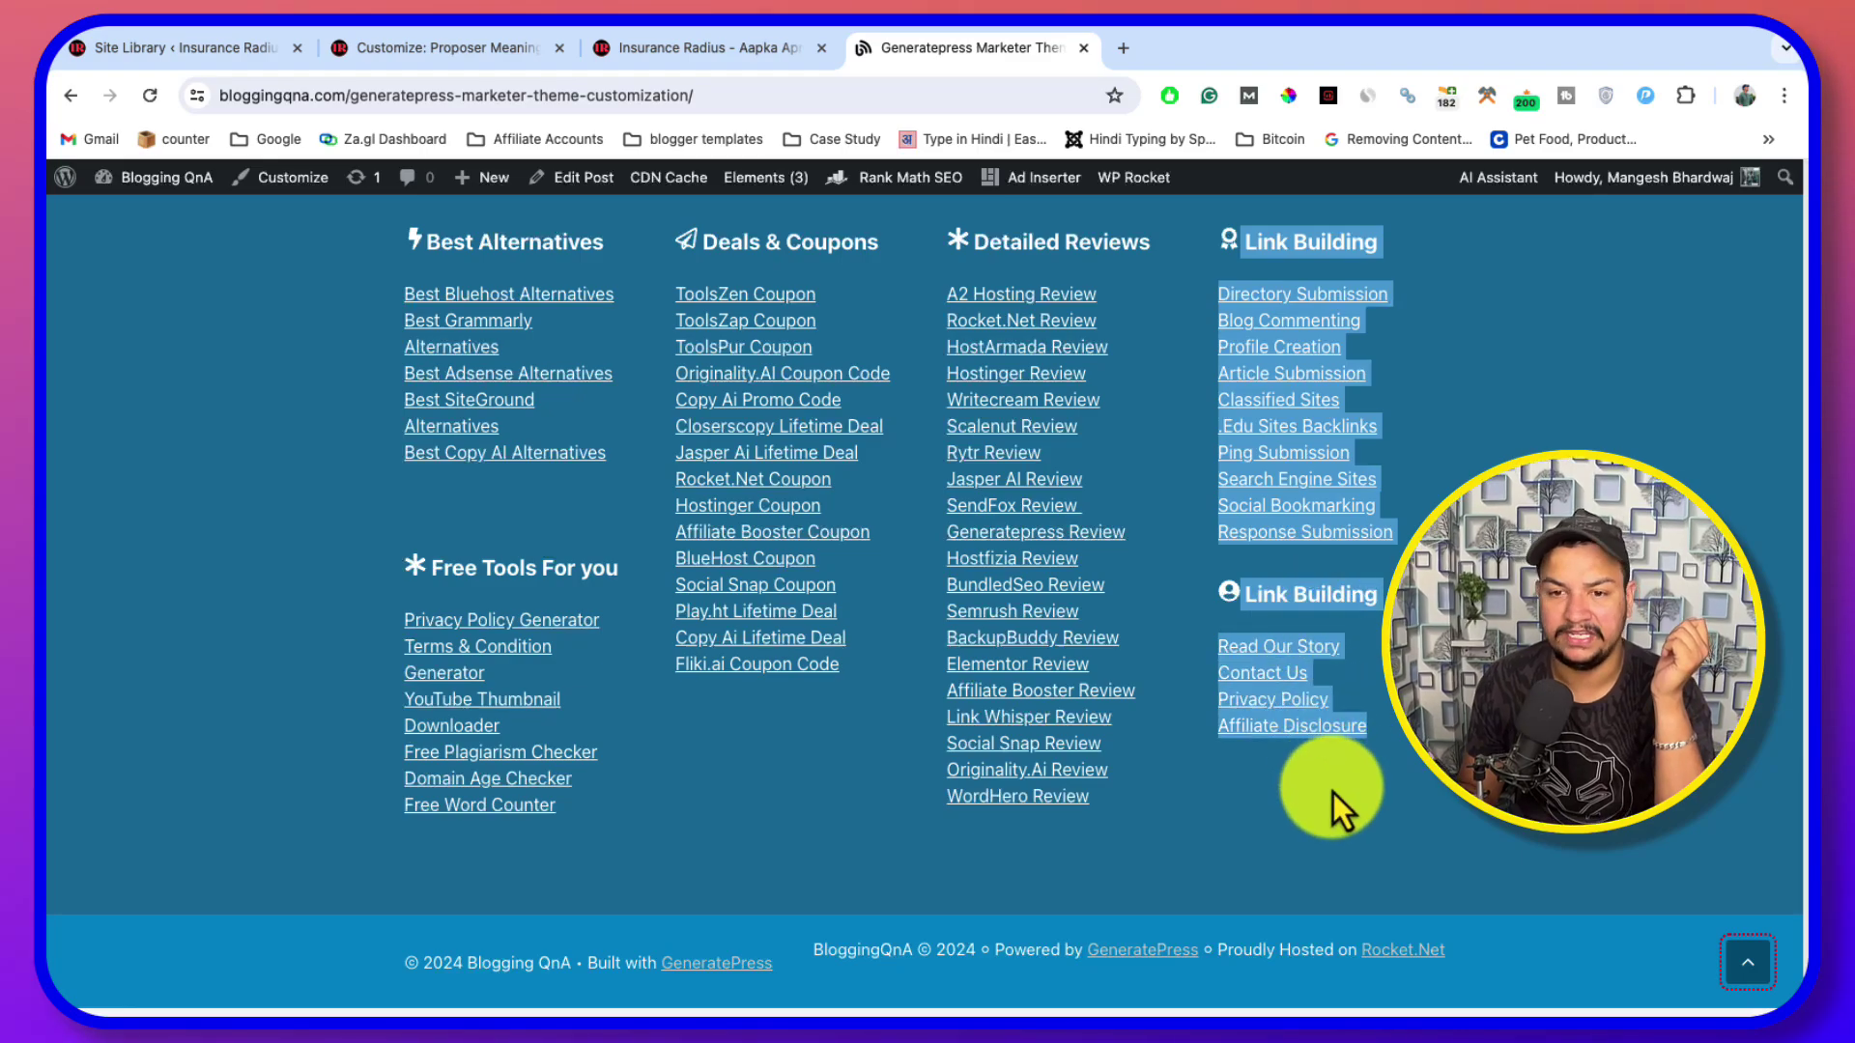
# Return to the Insurance Radius customizer, set Footer Widgets to 3 and keep the Footer Bar Alignment at Right
pyautogui.click(496, 53)
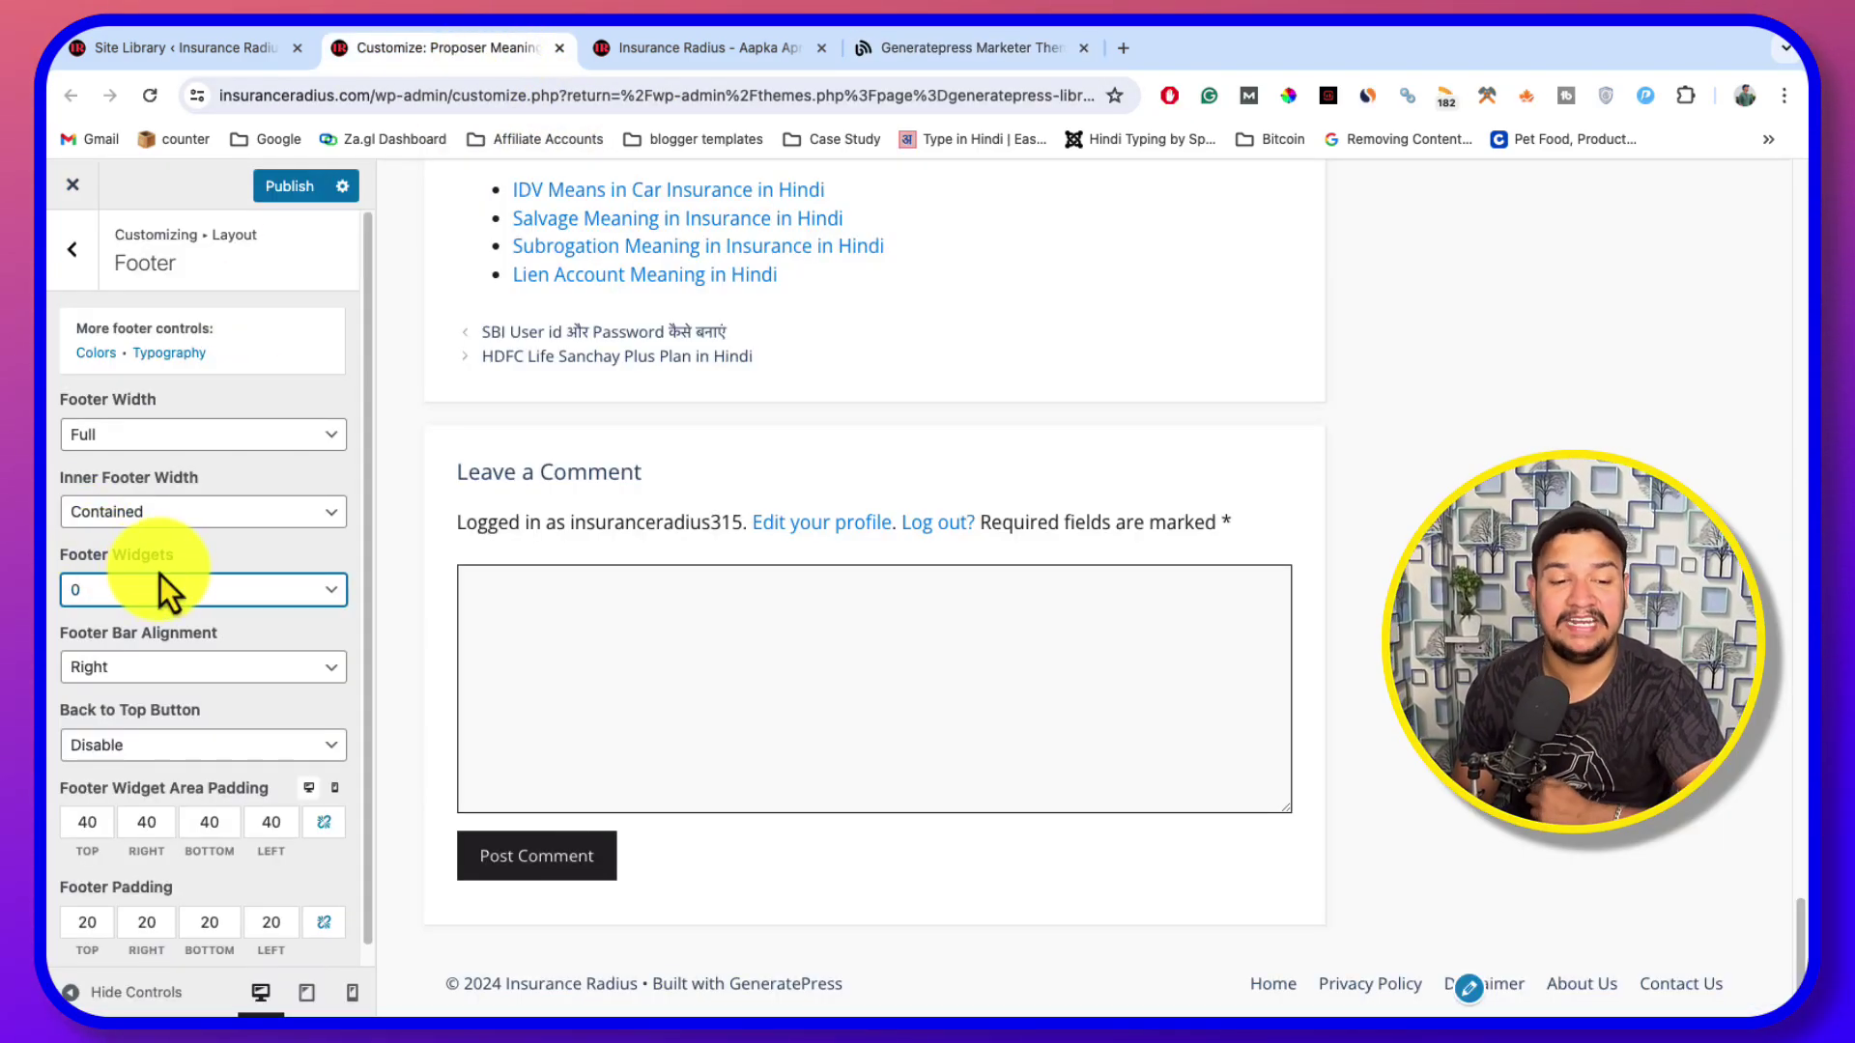
pyautogui.click(179, 604)
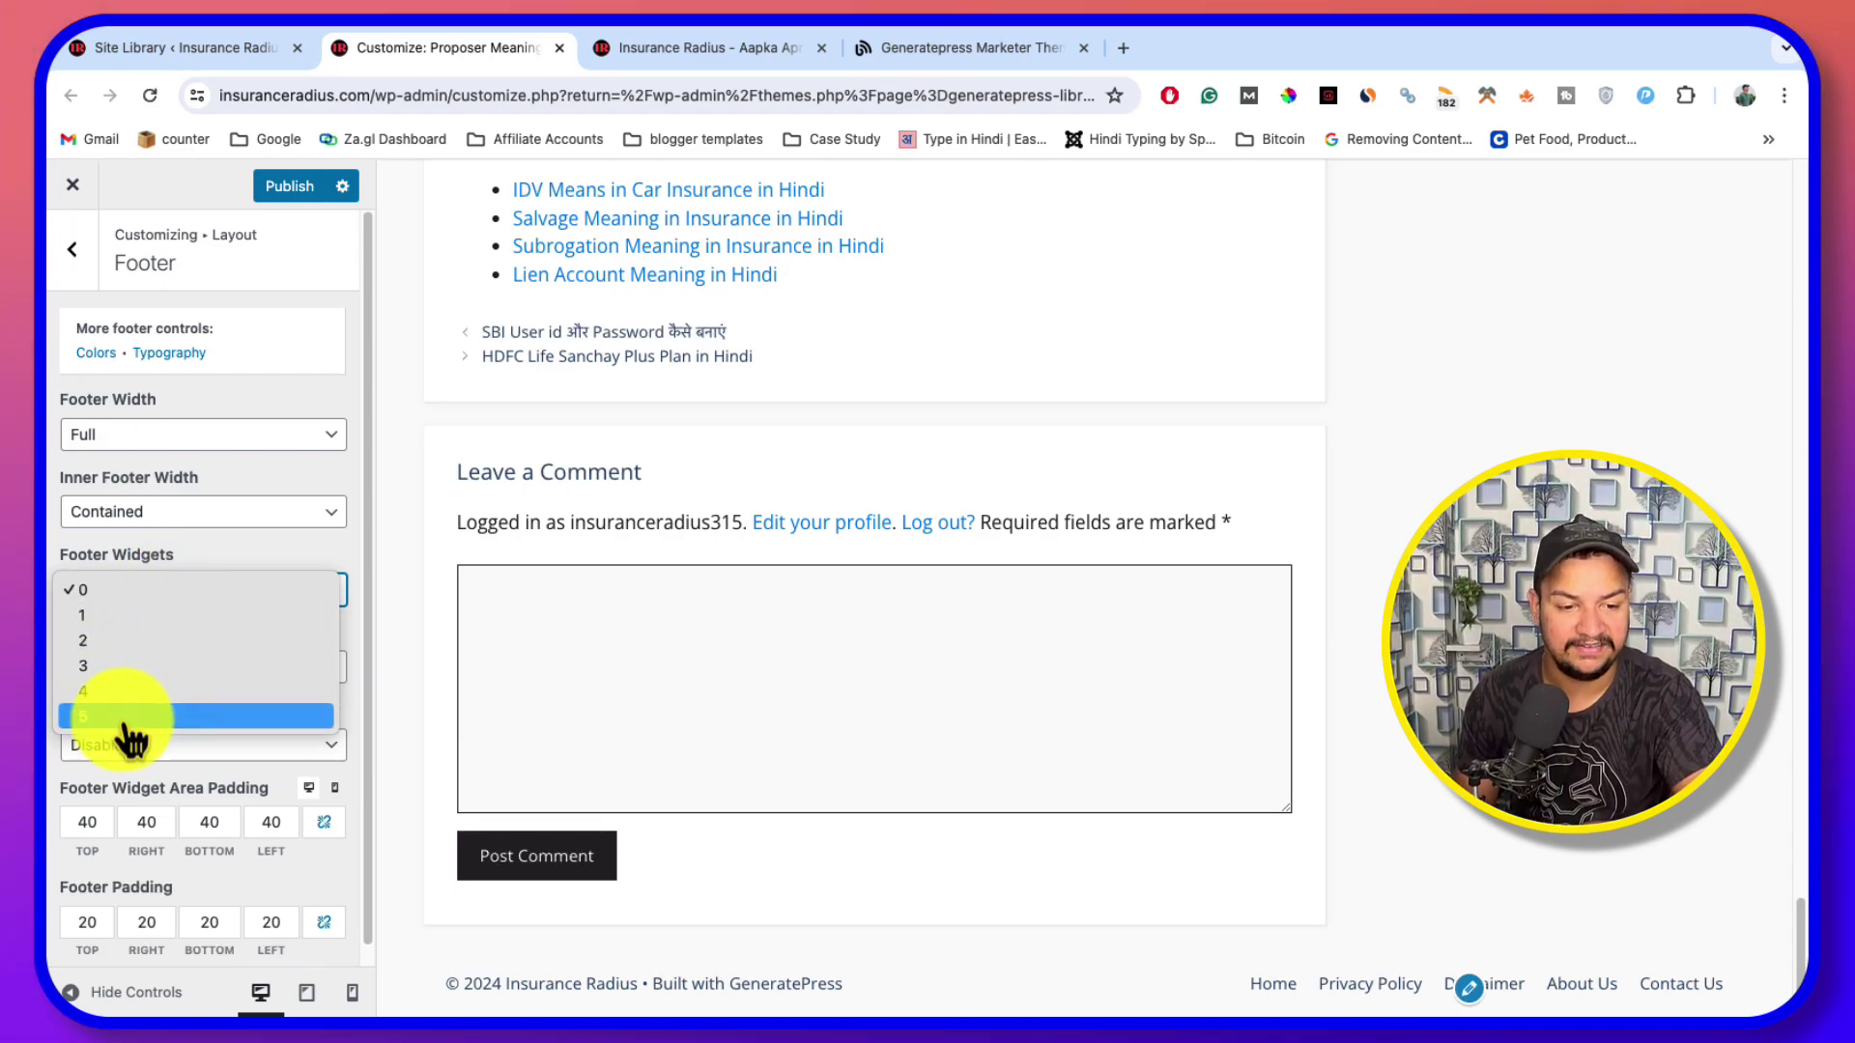
pyautogui.click(252, 554)
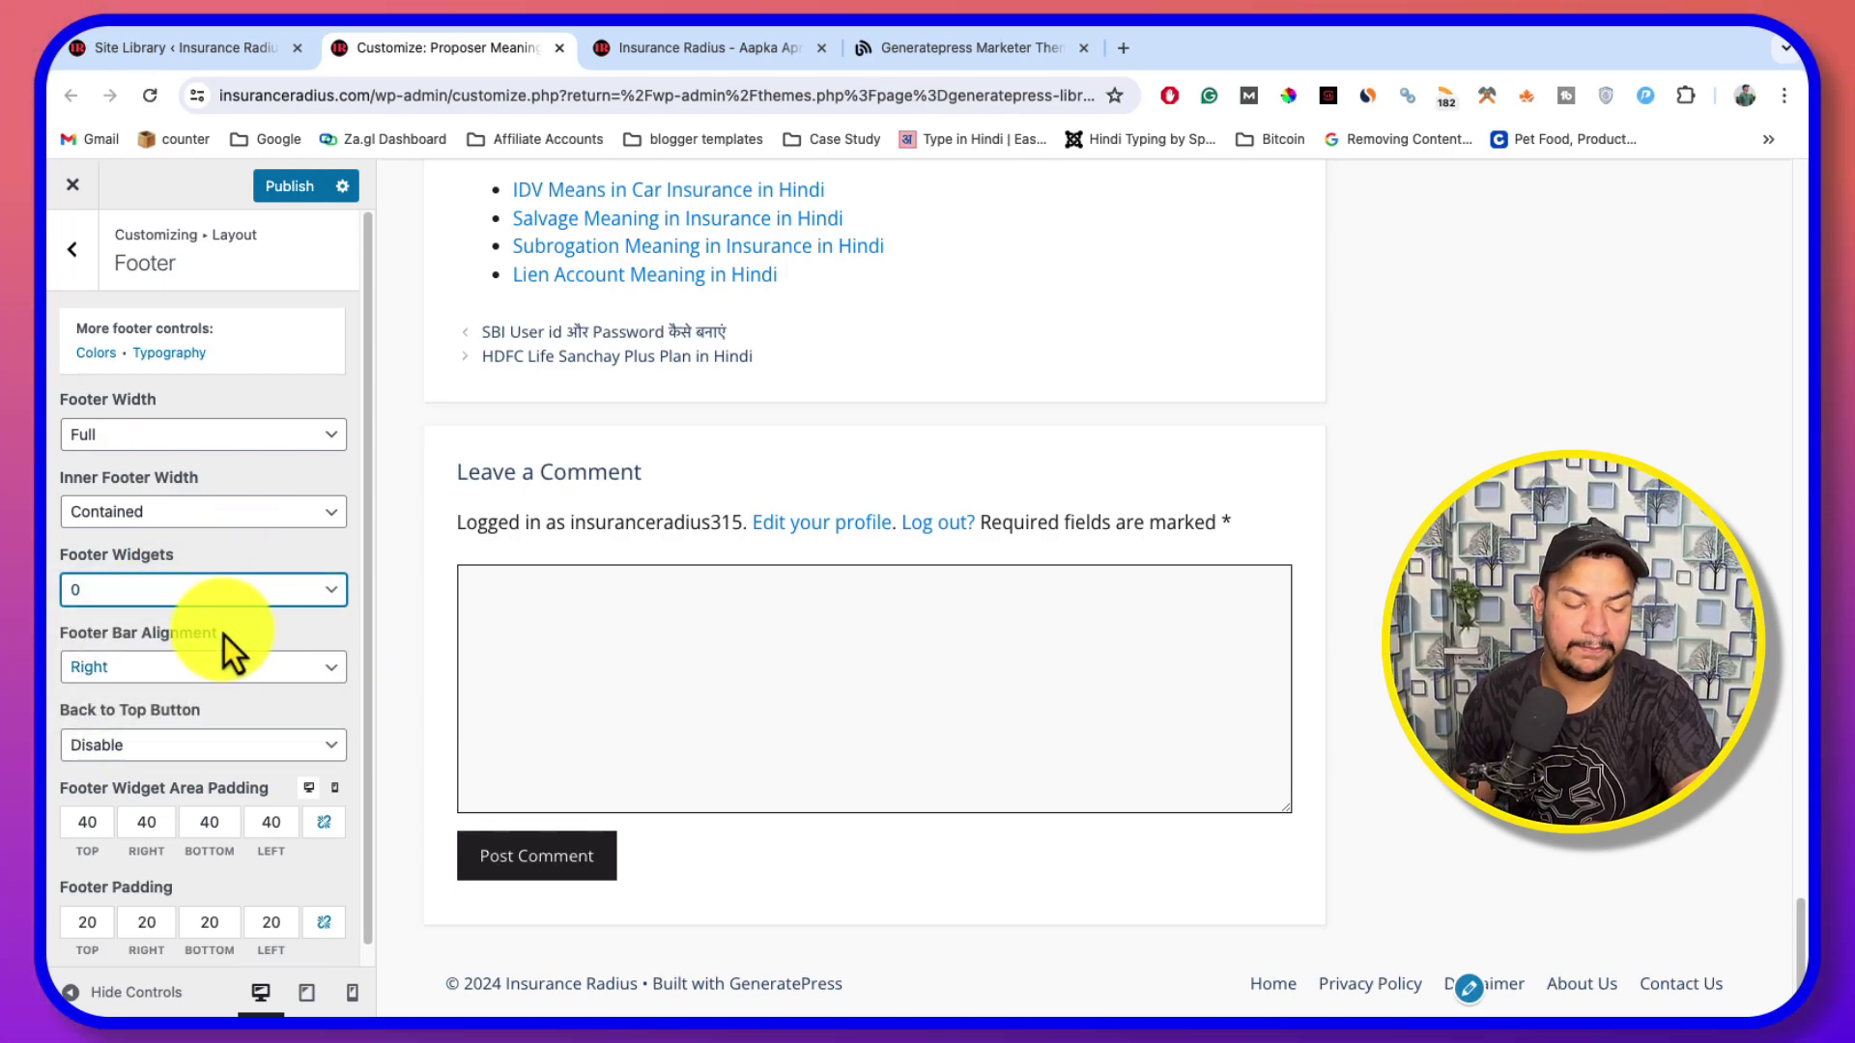
pyautogui.click(241, 591)
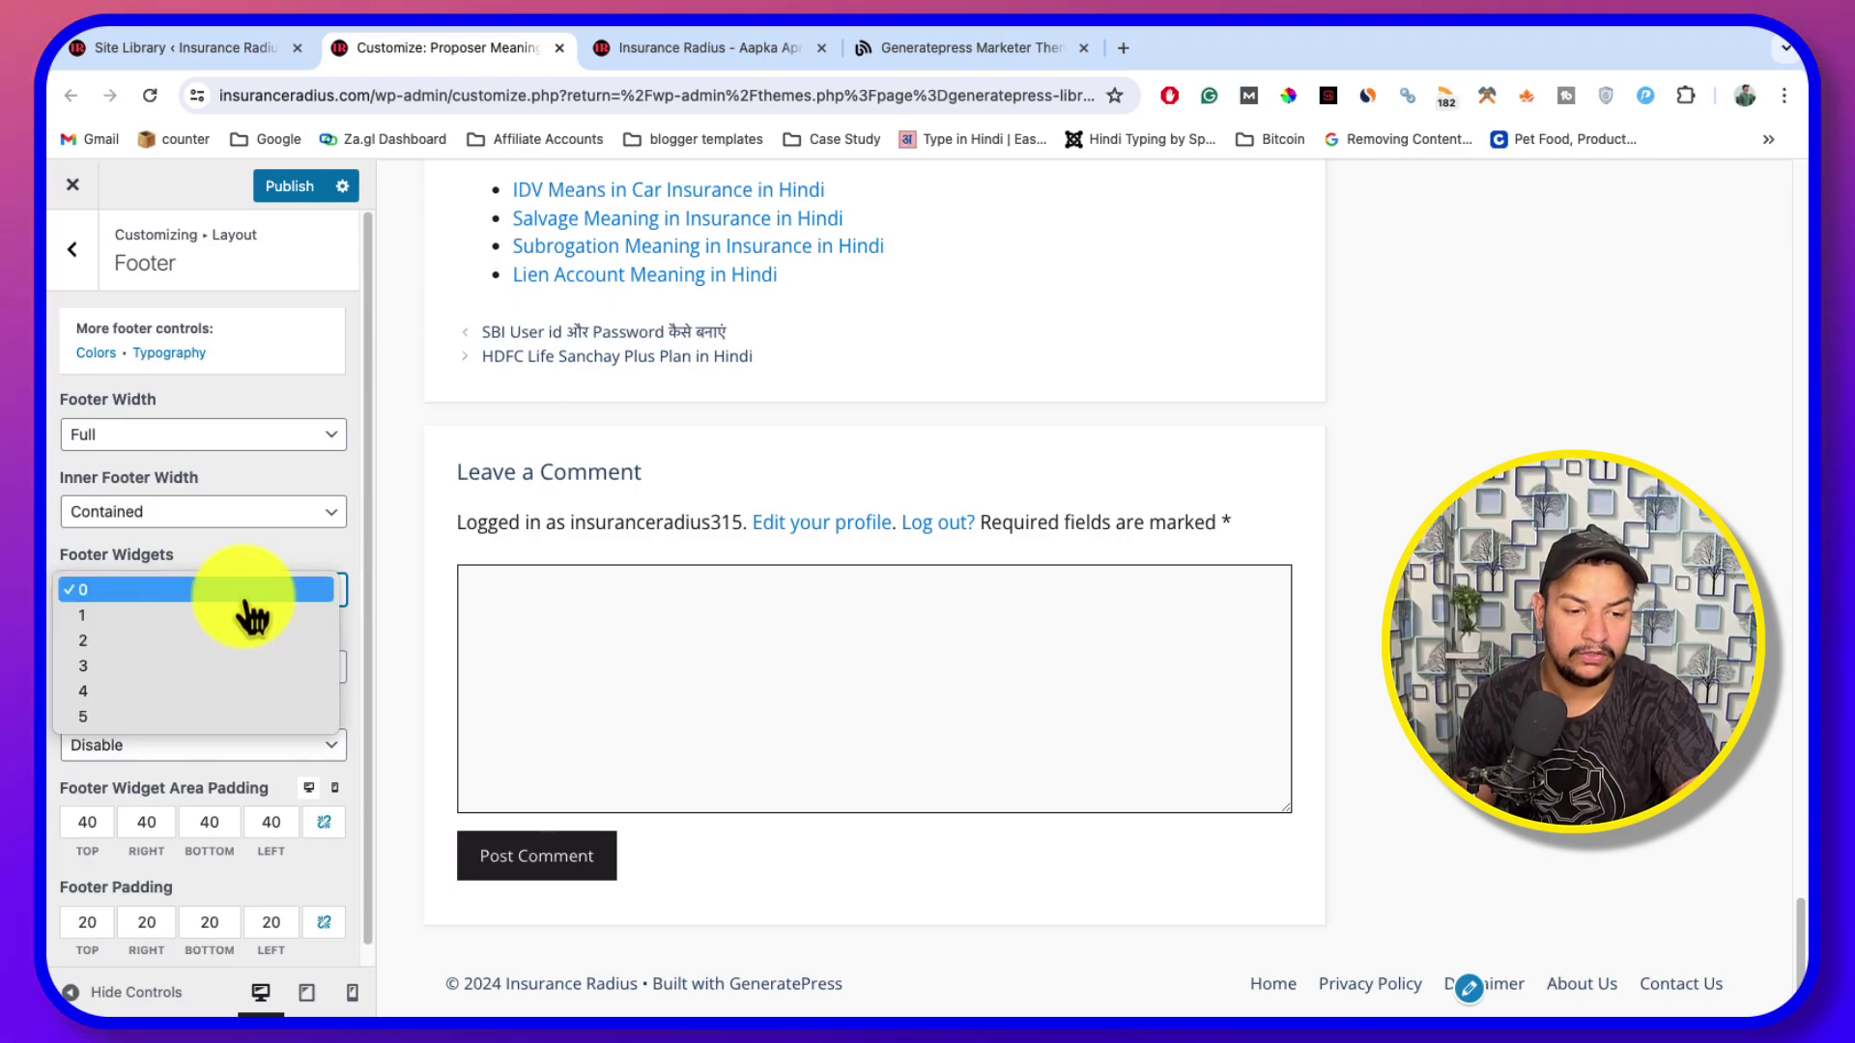
pyautogui.click(179, 666)
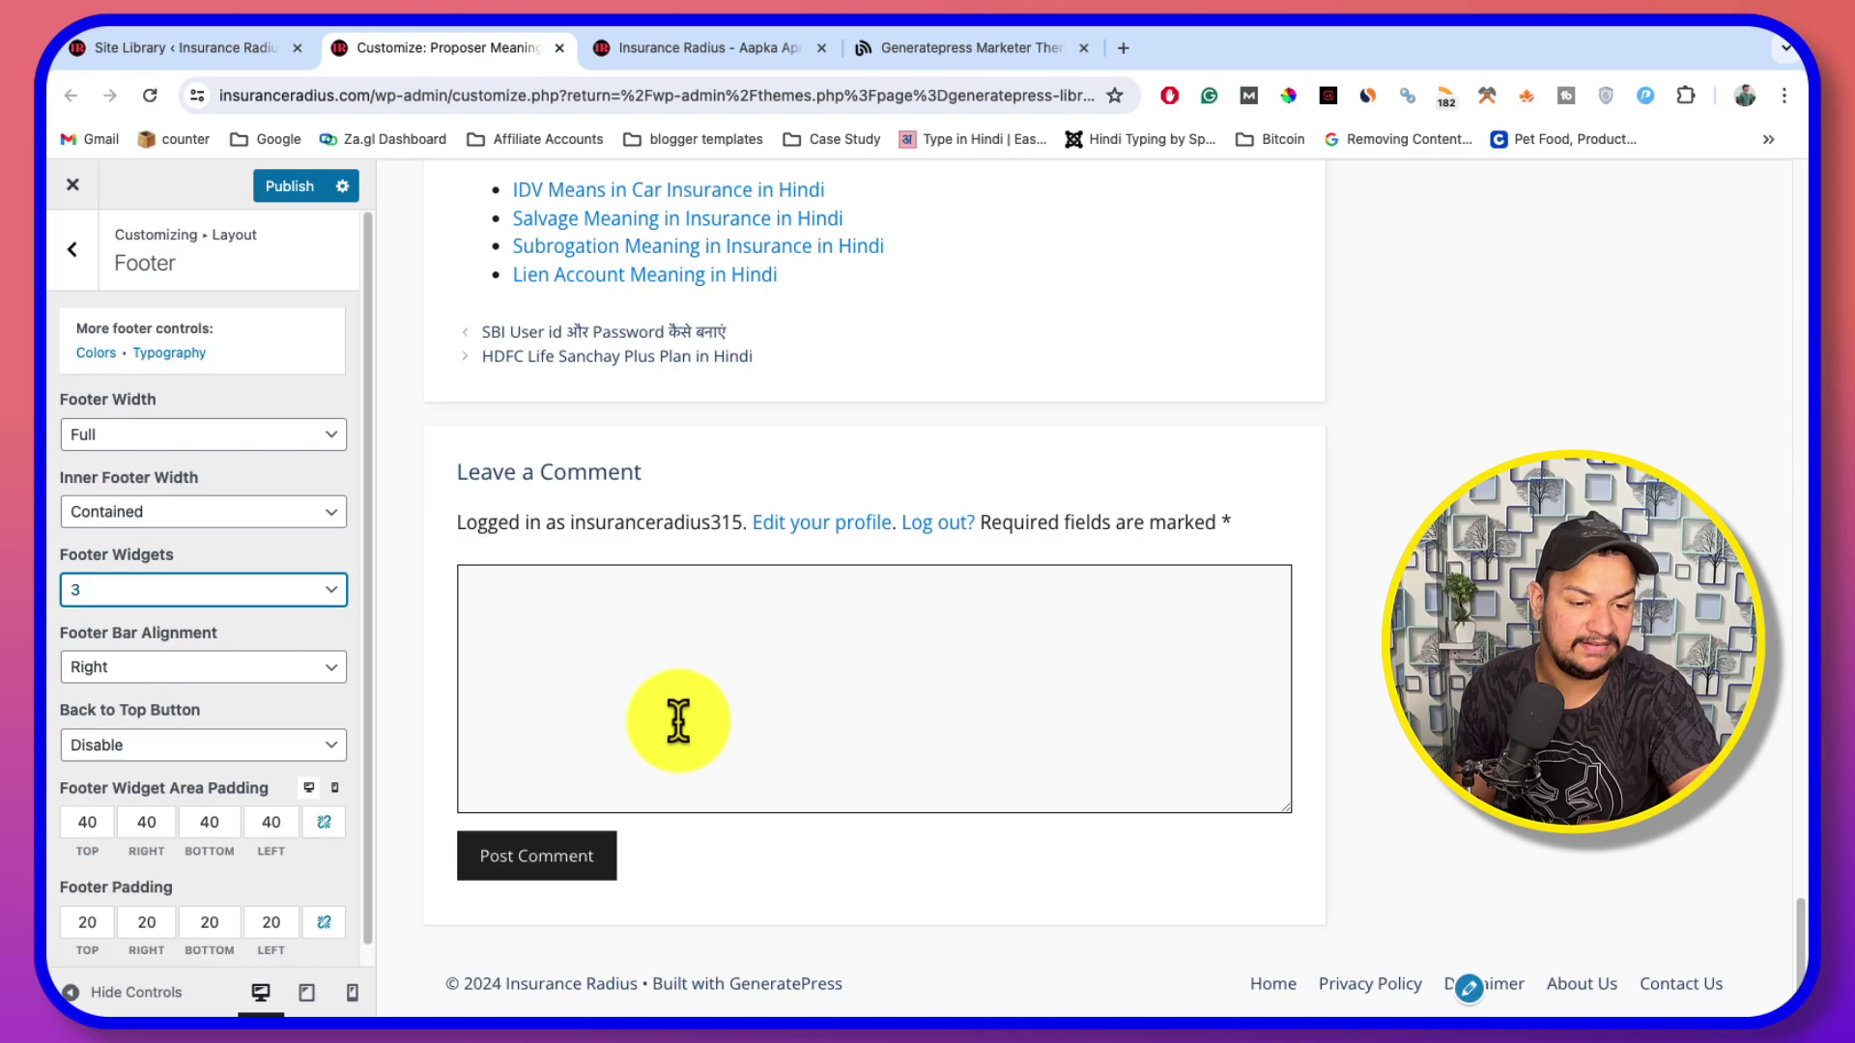
pyautogui.click(244, 694)
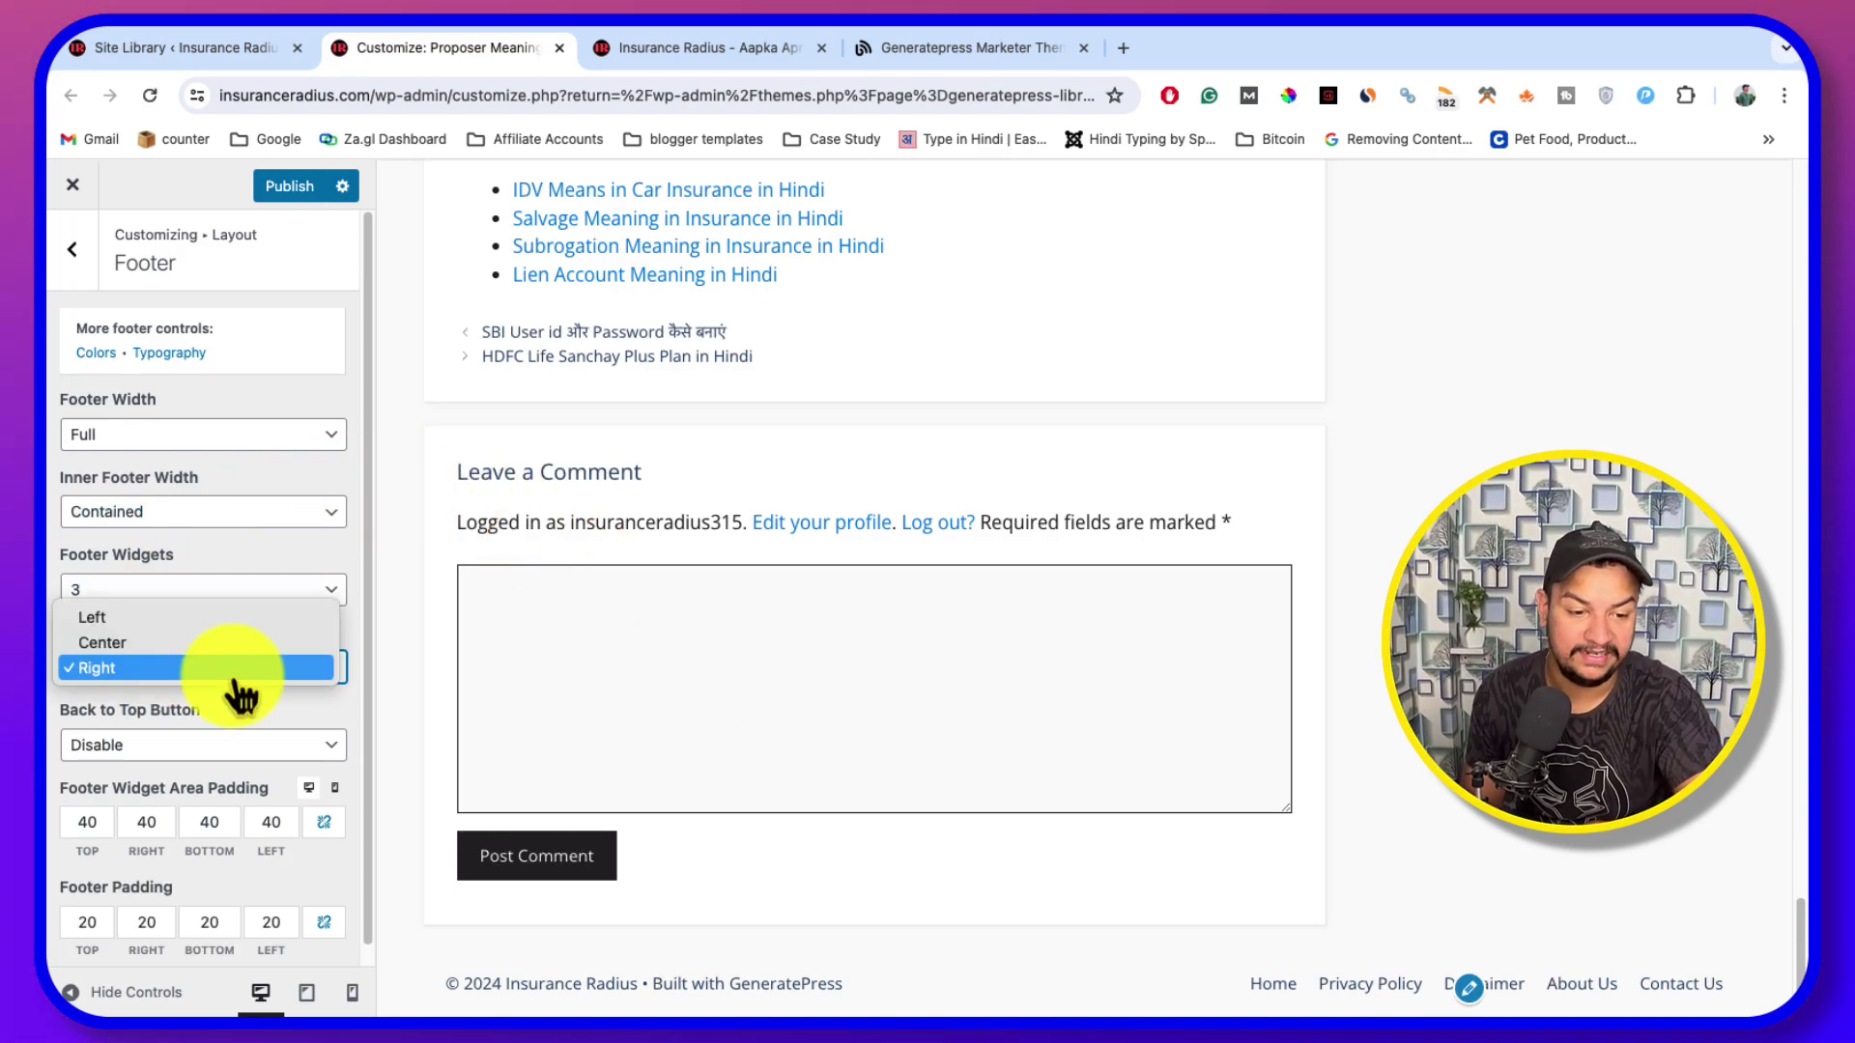
pyautogui.click(236, 677)
pyautogui.scroll(-1, 194, 696)
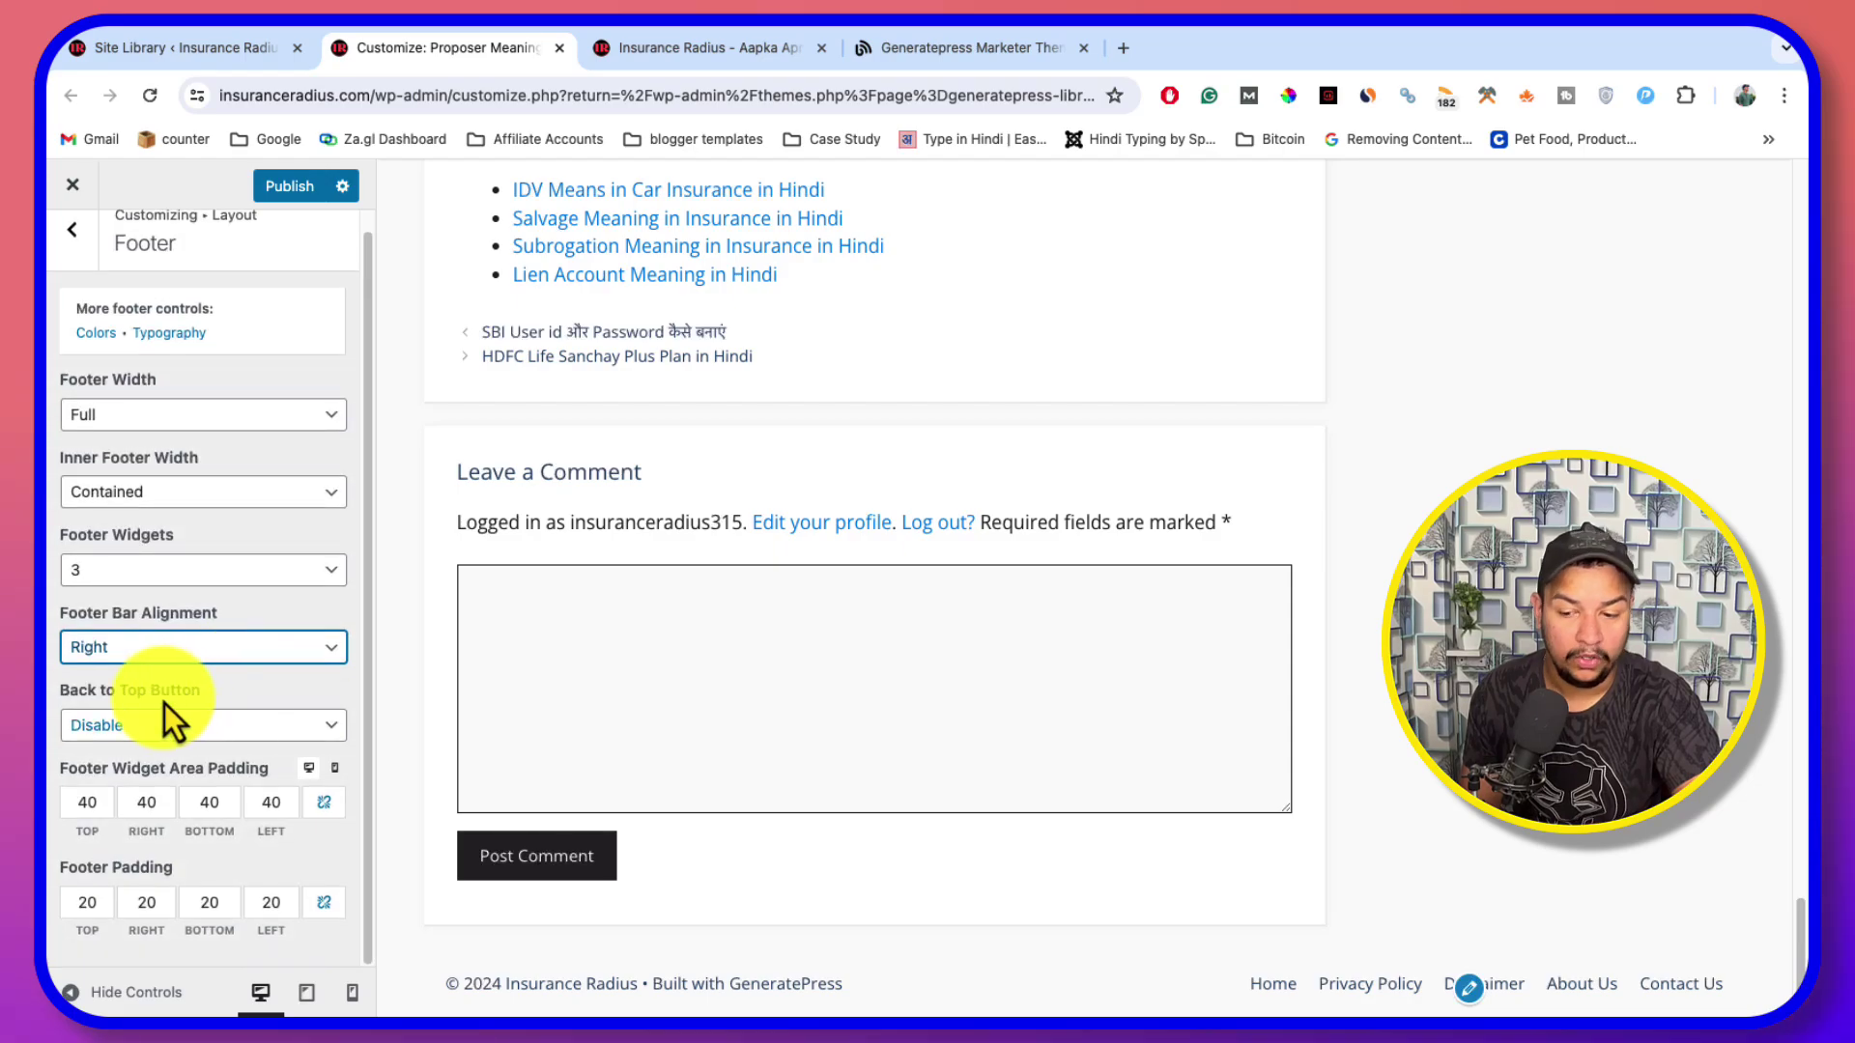
# Switch to the Blogging QnA article and try out its back-to-top button from further down the page
pyautogui.click(993, 48)
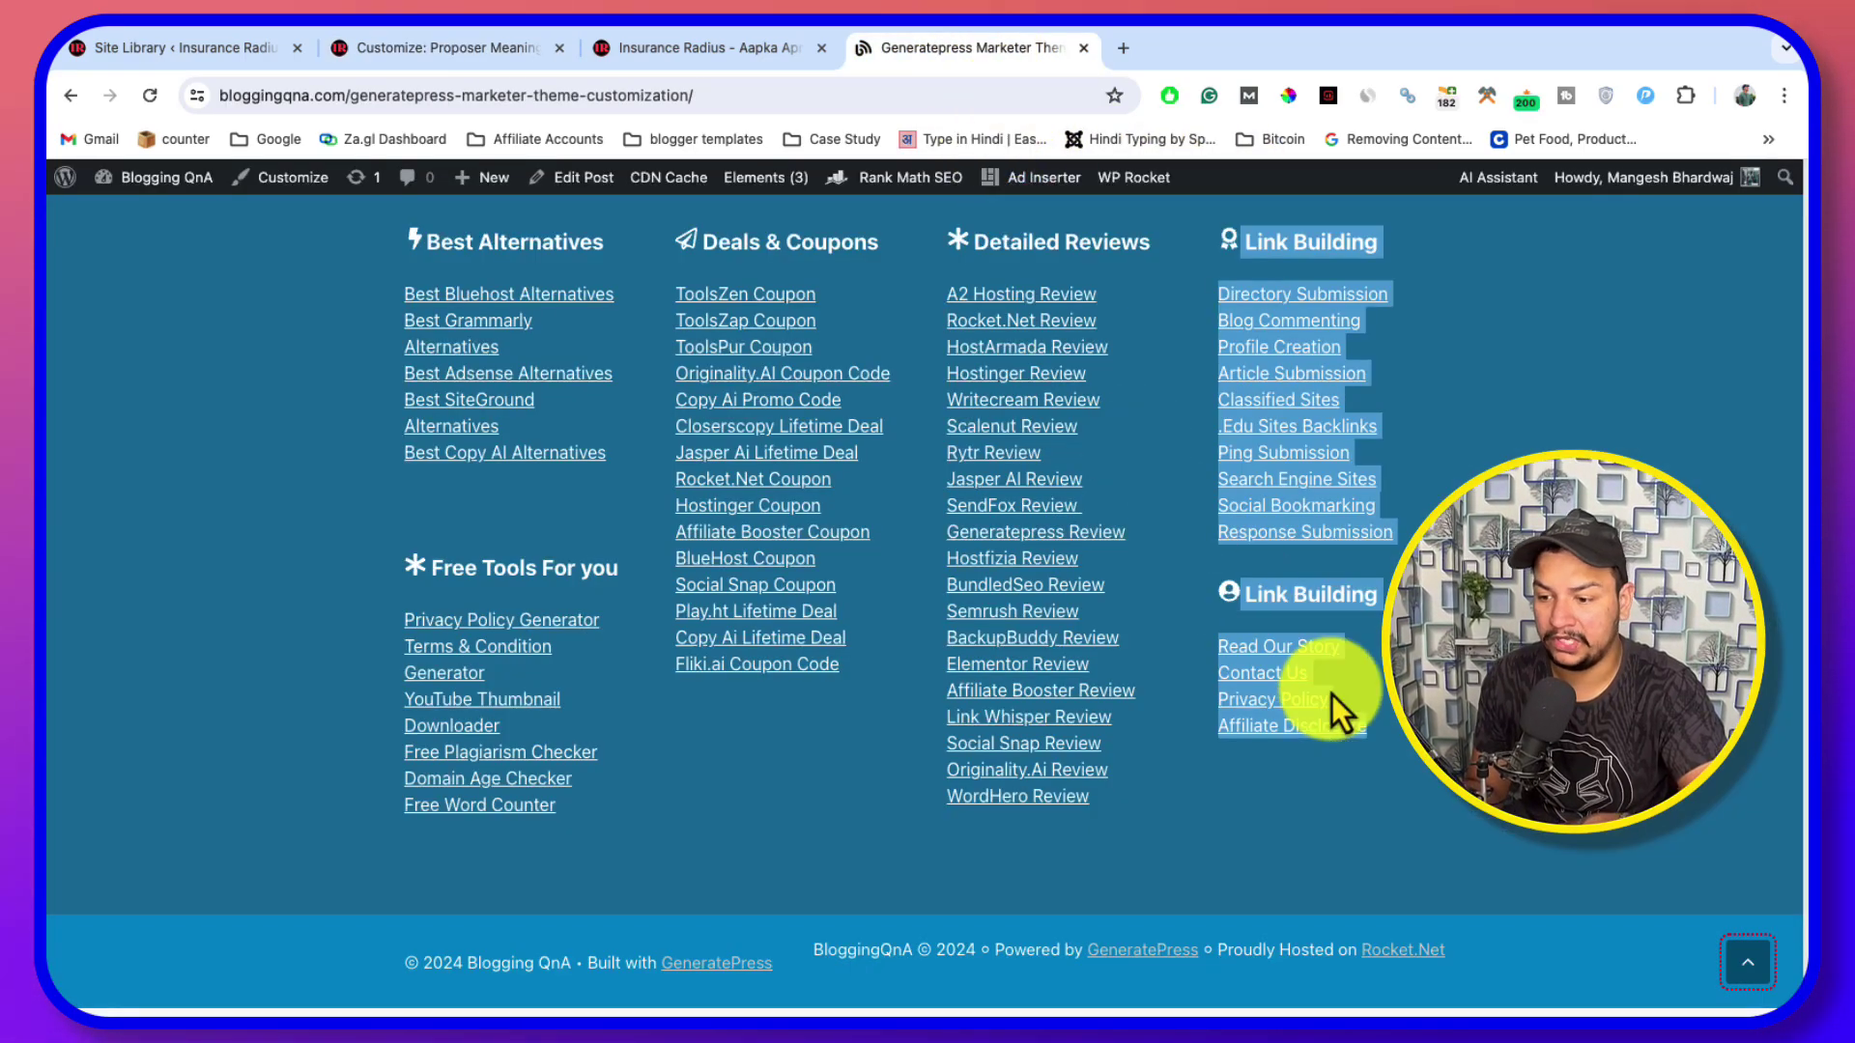
pyautogui.click(1750, 951)
pyautogui.scroll(20, 1255, 710)
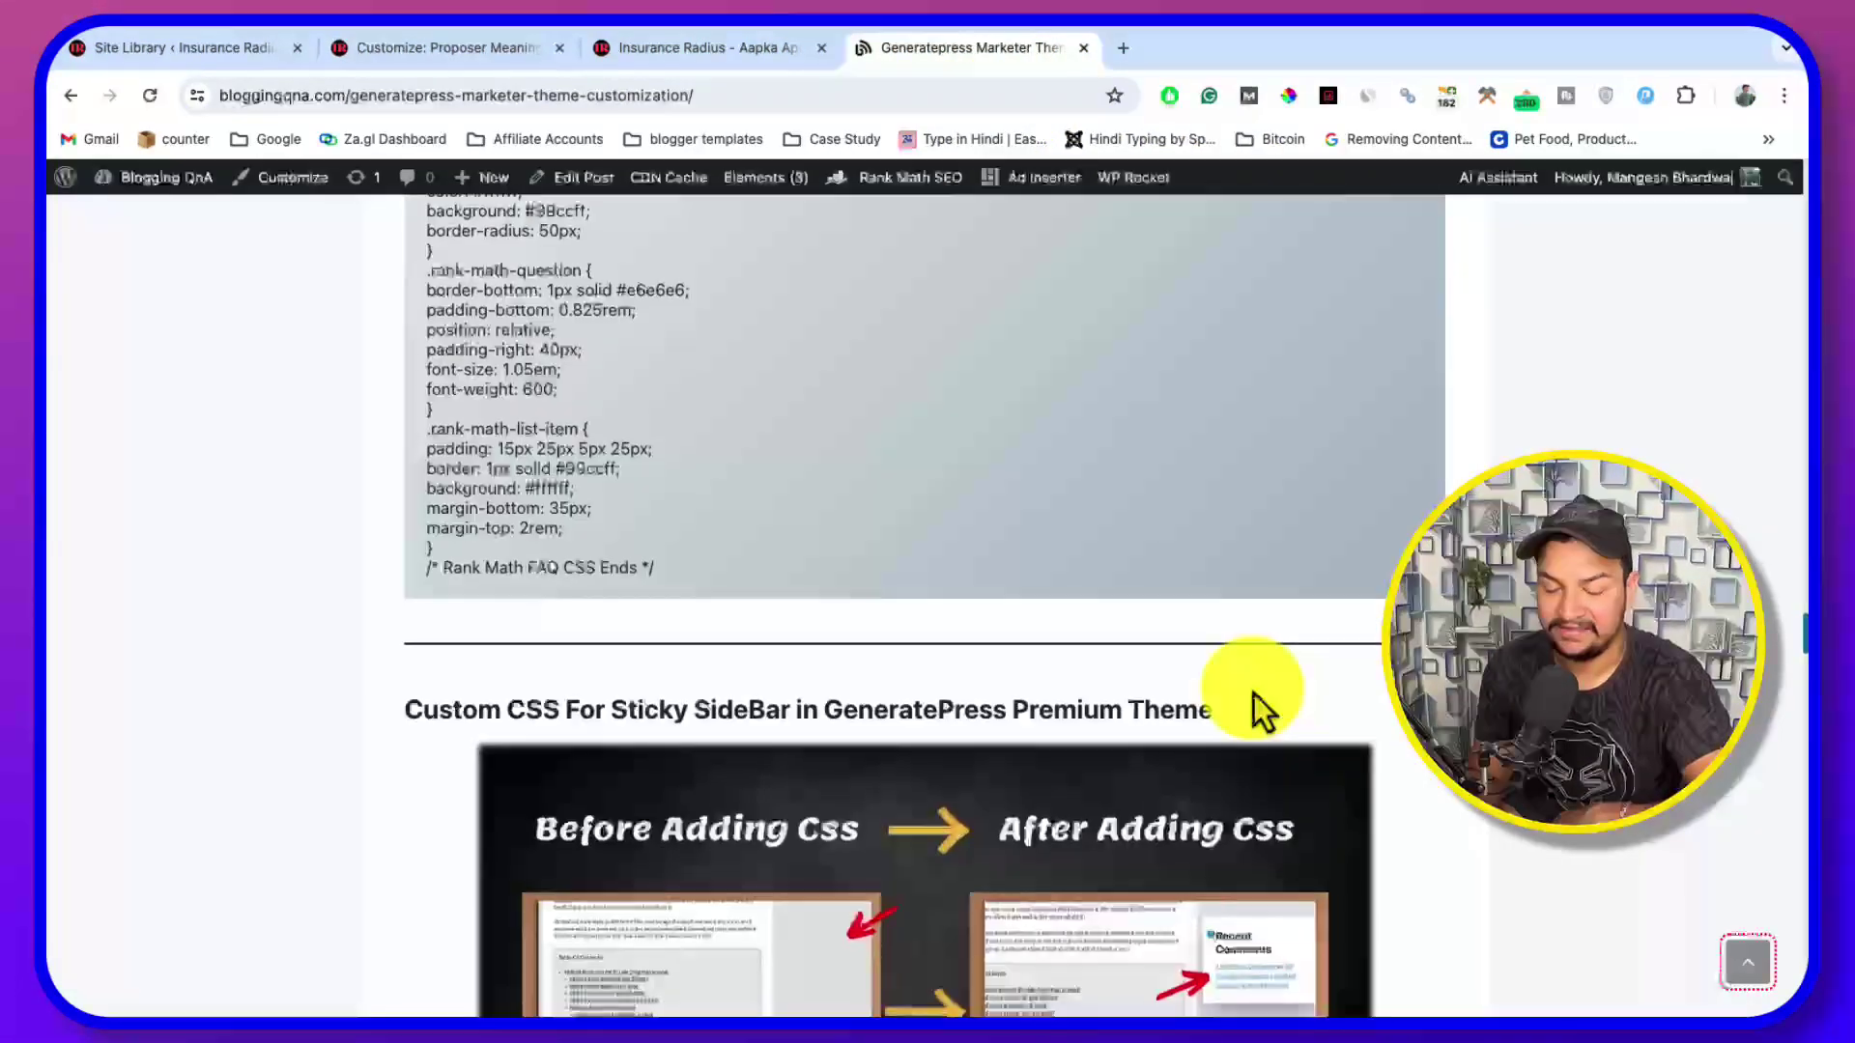
pyautogui.scroll(-10, 1073, 546)
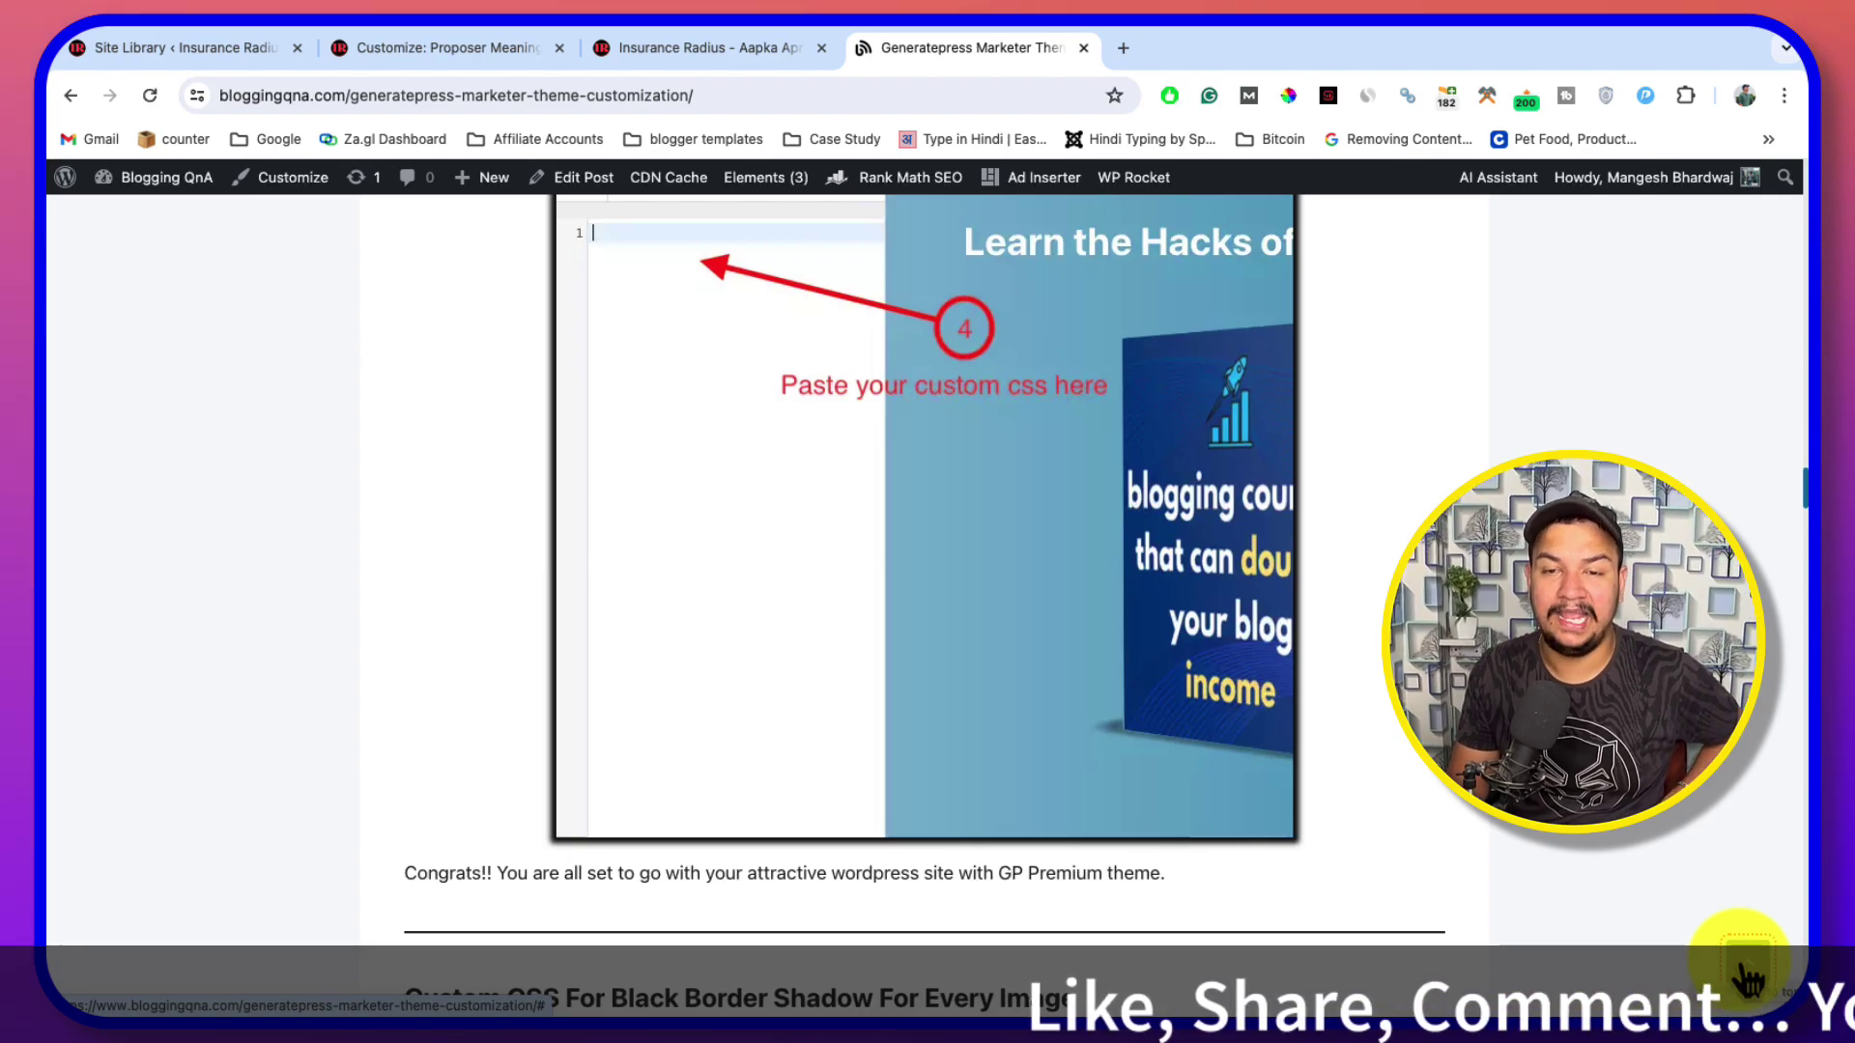
pyautogui.click(1749, 975)
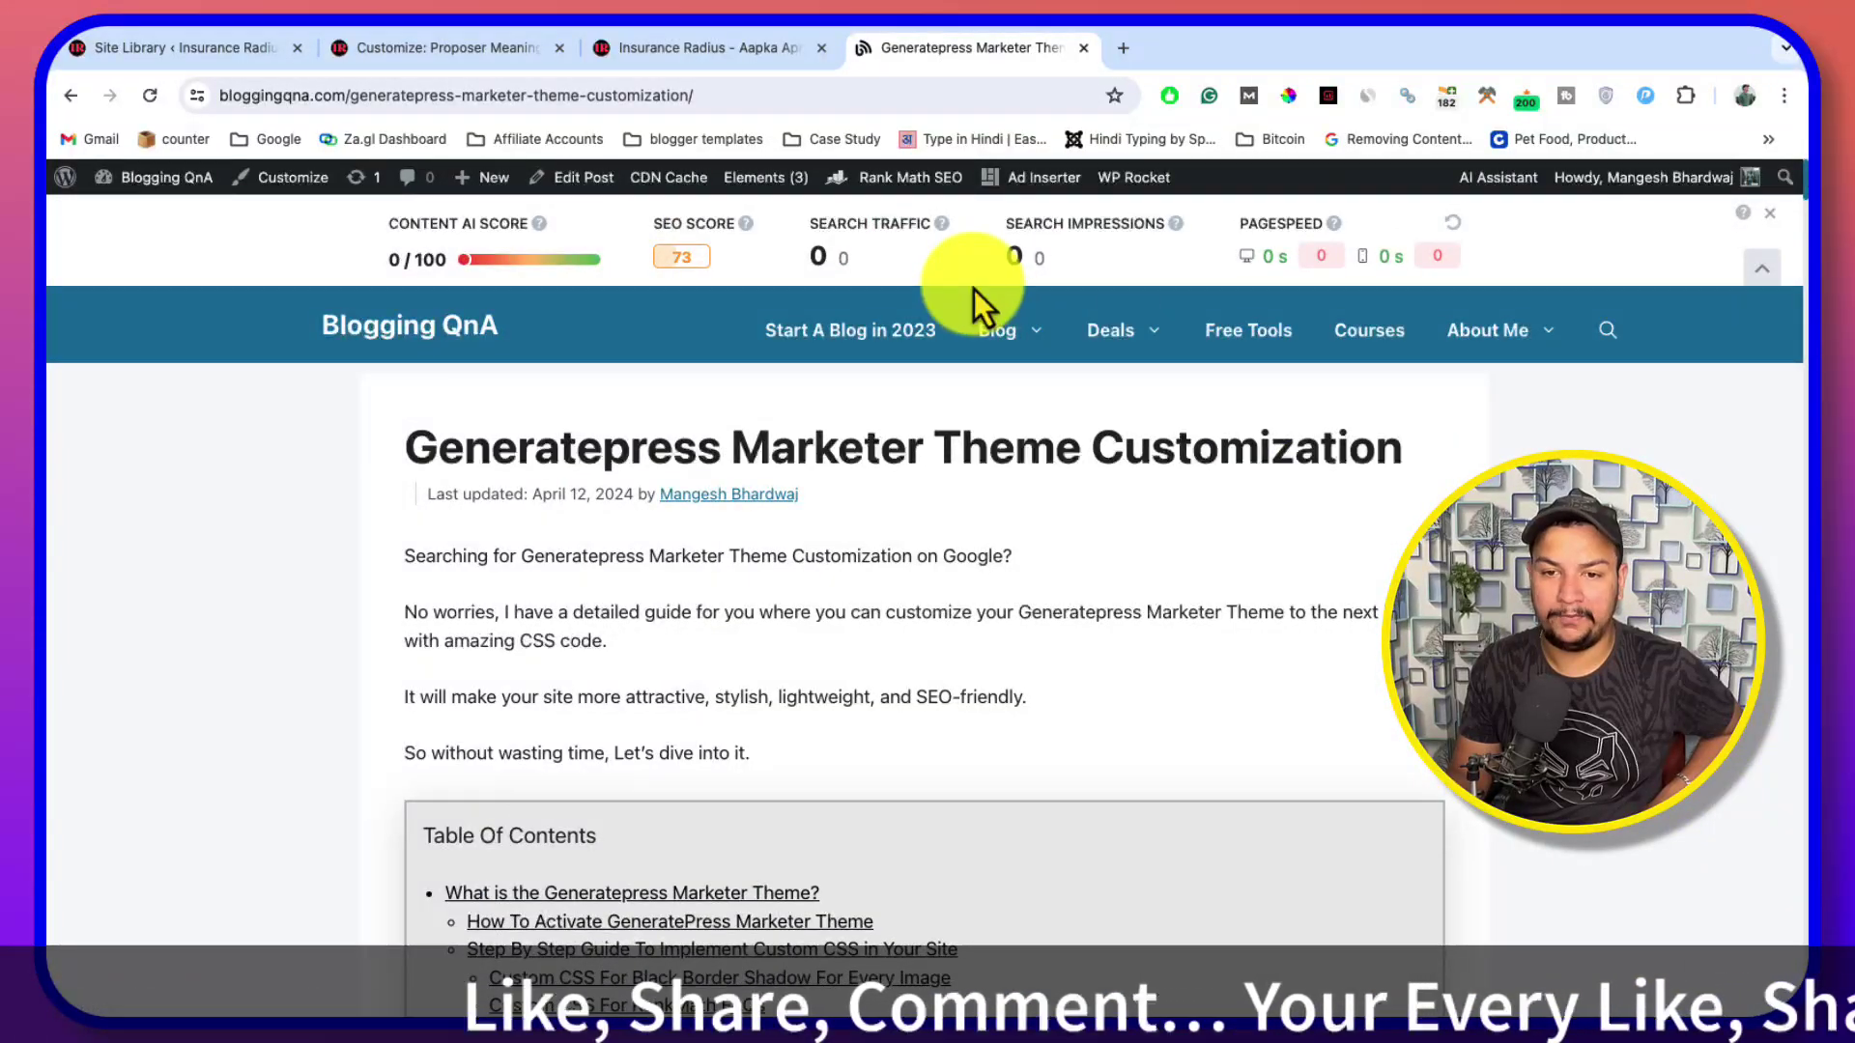
# In the Insurance Radius customizer, set Back to Top Button to Enable and test it in the preview
pyautogui.click(429, 58)
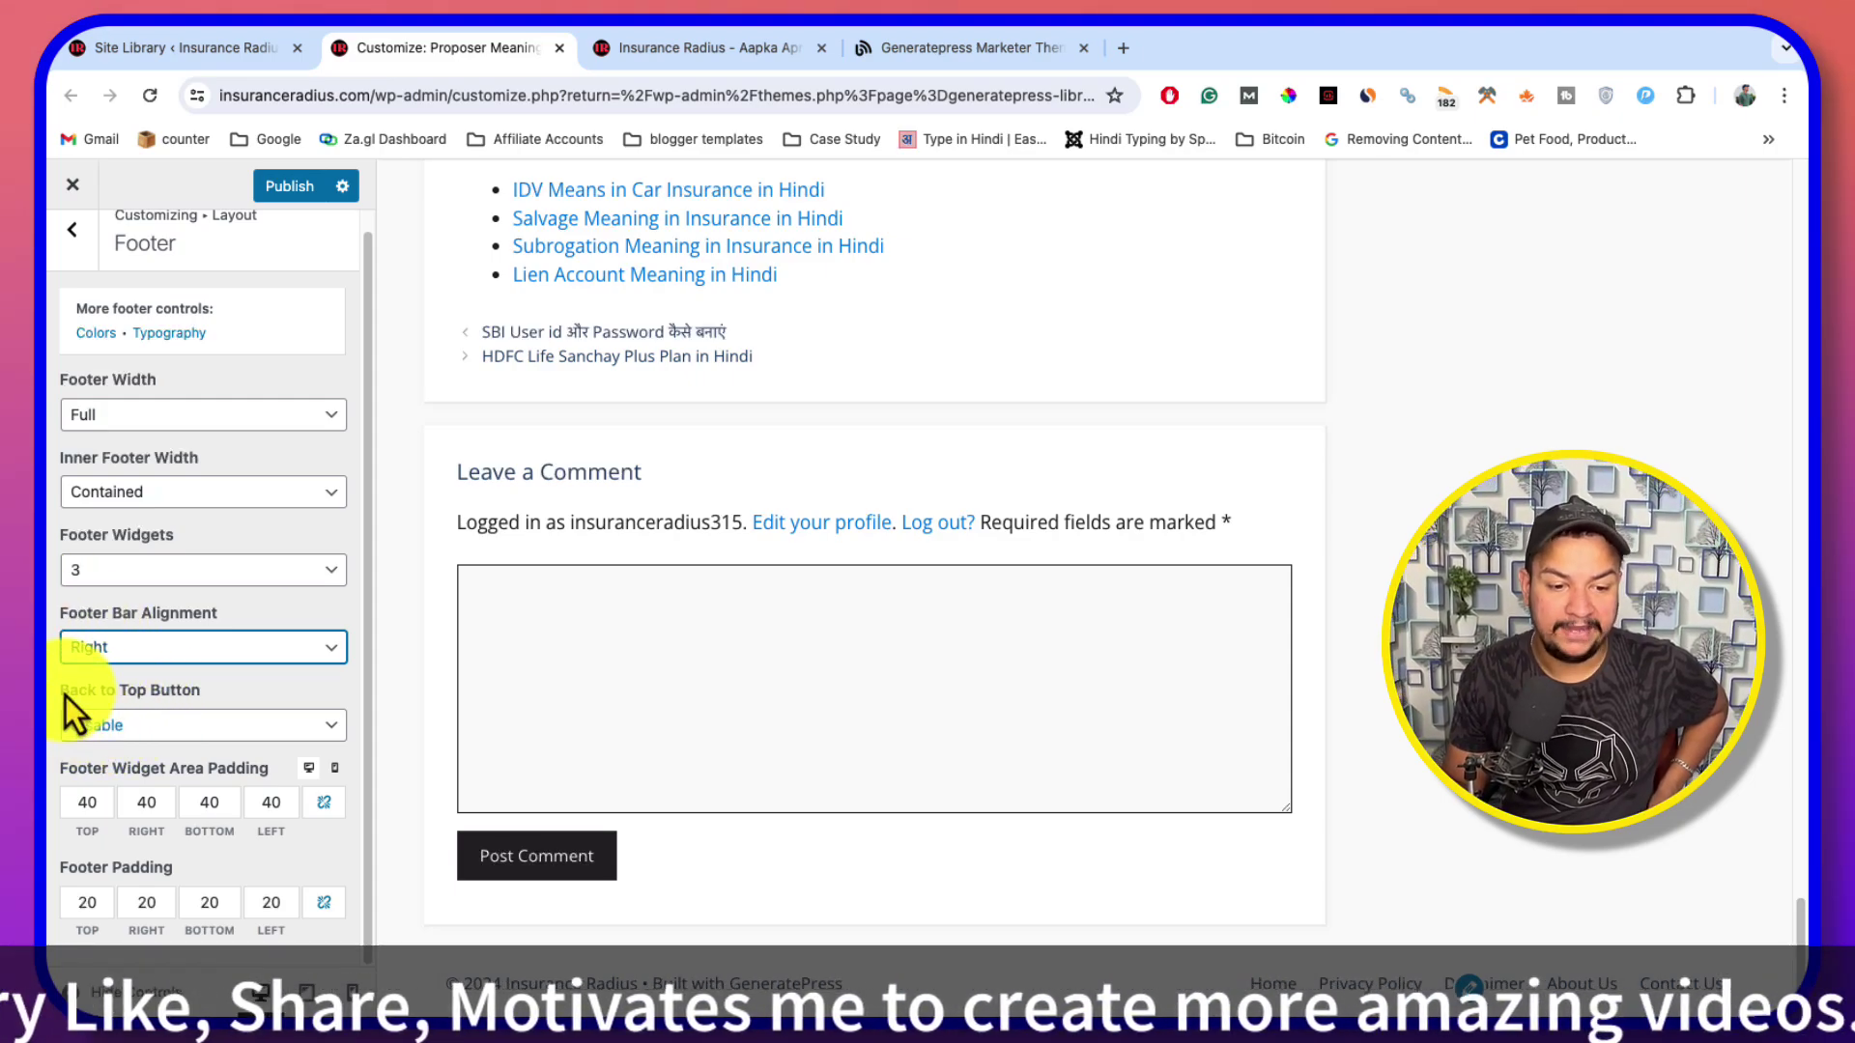
pyautogui.moveTo(62, 696); pyautogui.dragTo(160, 749)
pyautogui.click(160, 727)
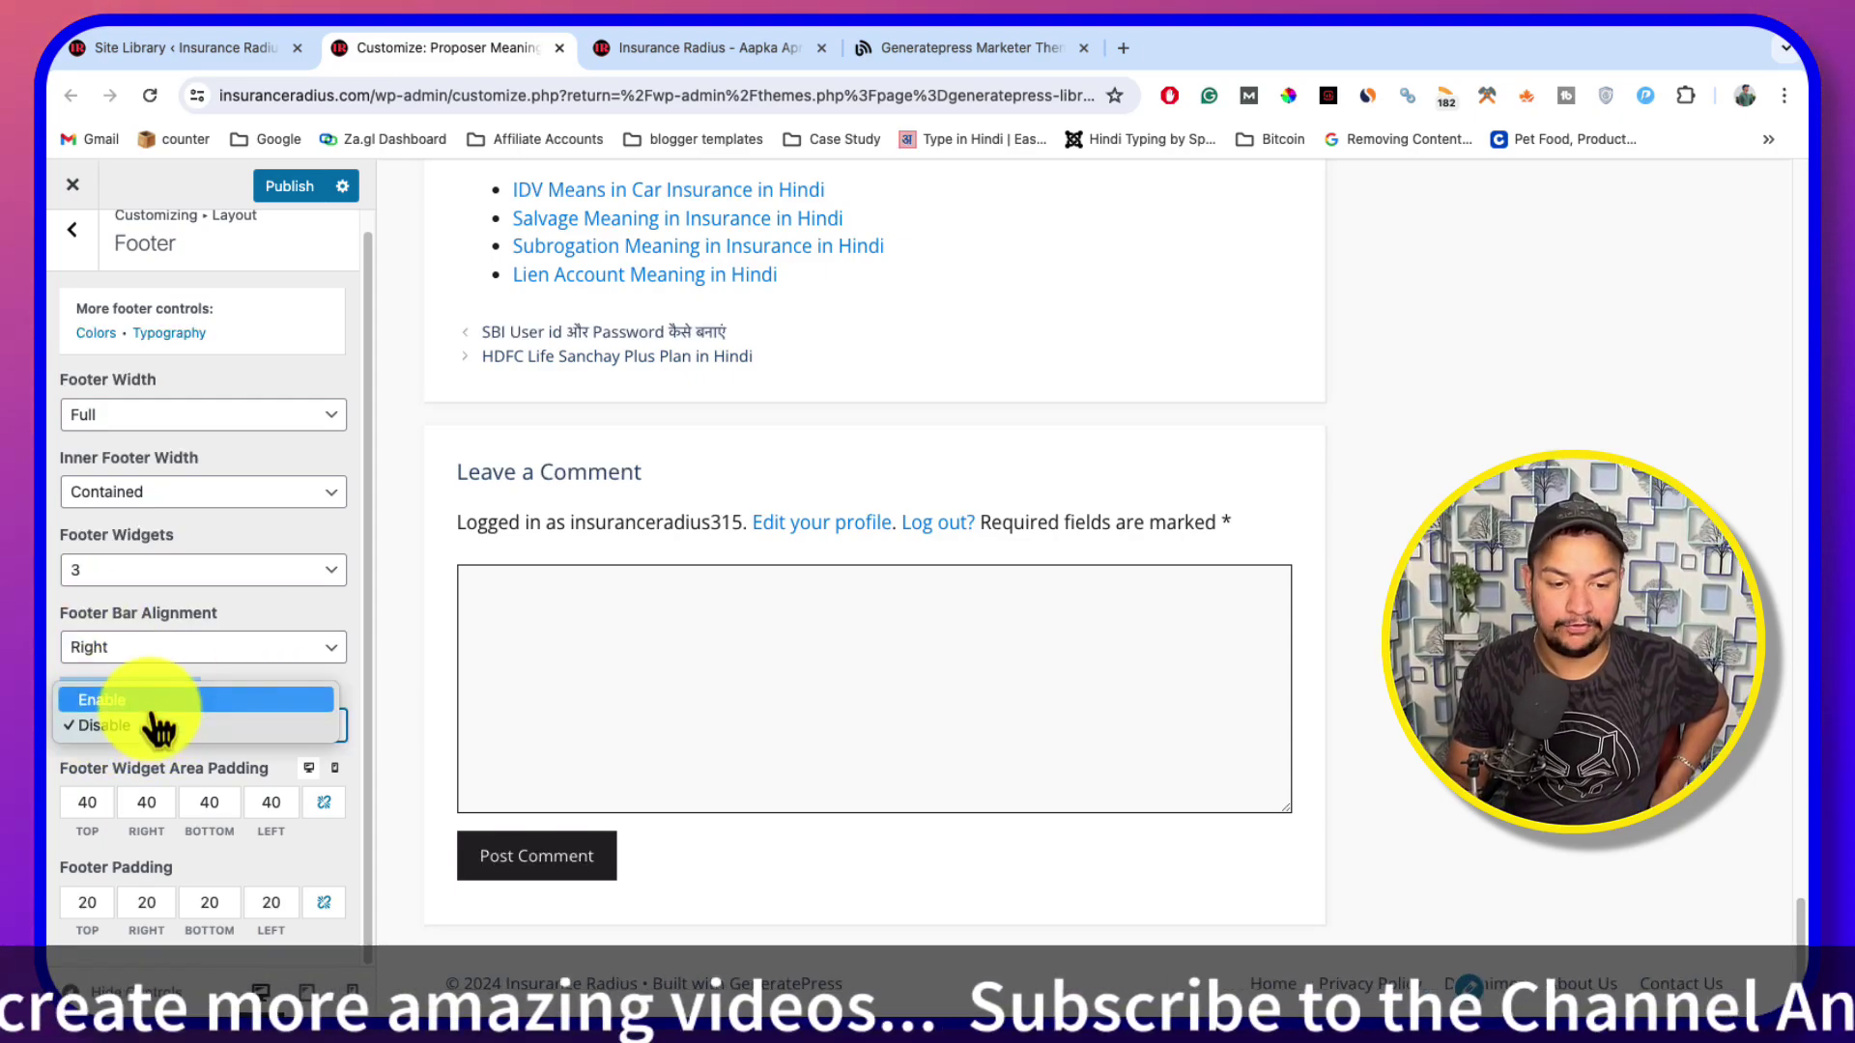
pyautogui.click(145, 698)
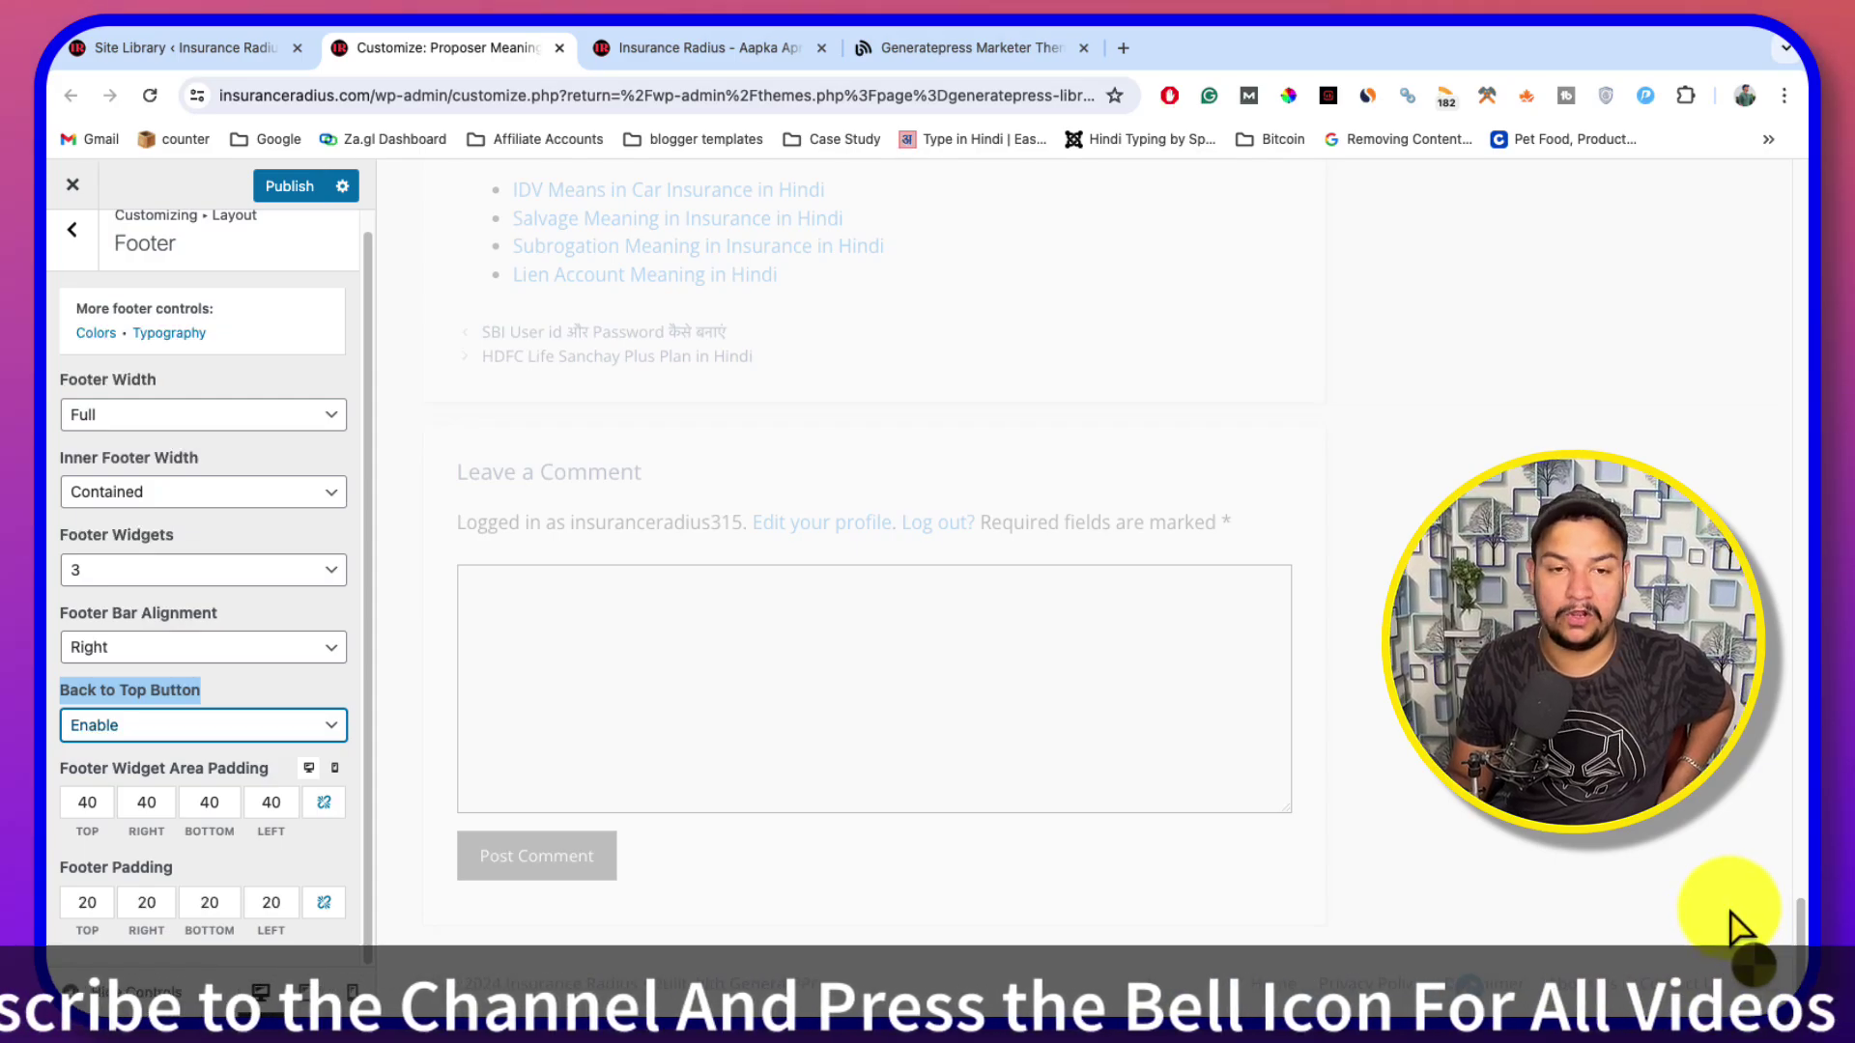
pyautogui.click(1739, 971)
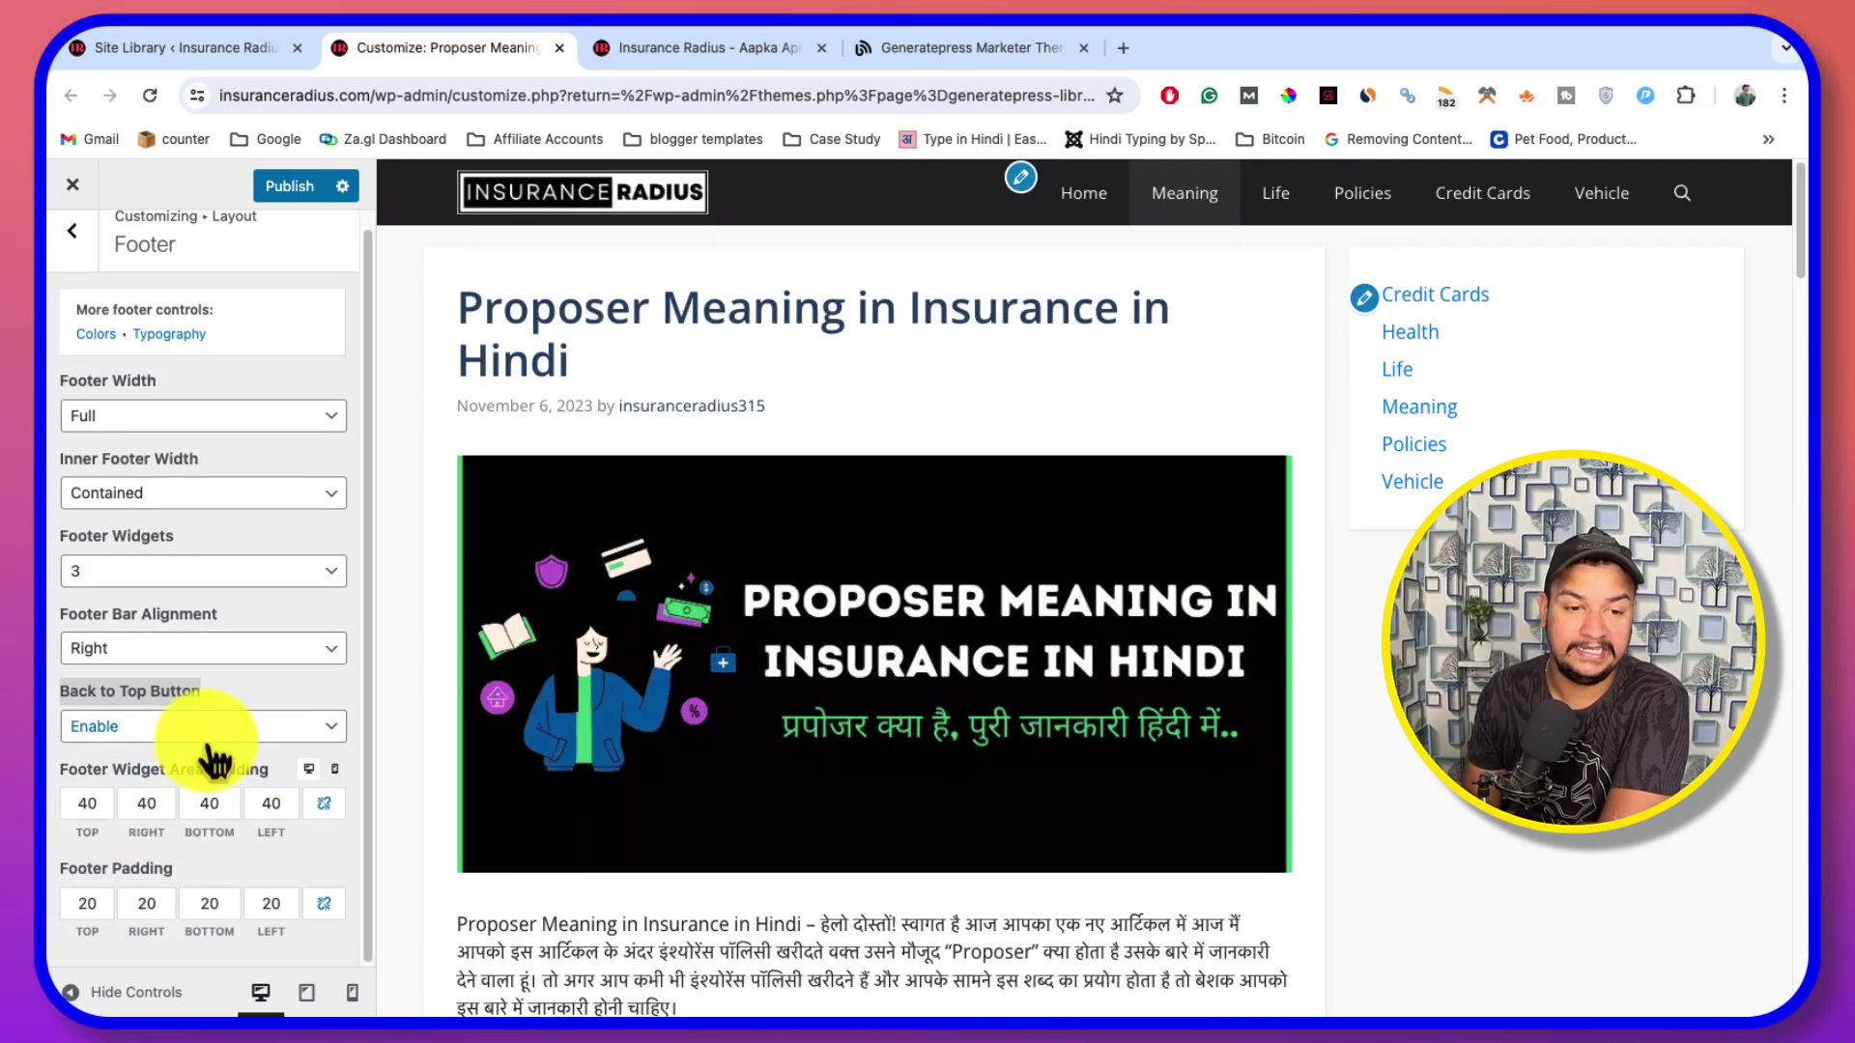
# Leave the Footer and Layout settings and open the theme's Colors settings
pyautogui.scroll(1, 207, 764)
pyautogui.click(74, 248)
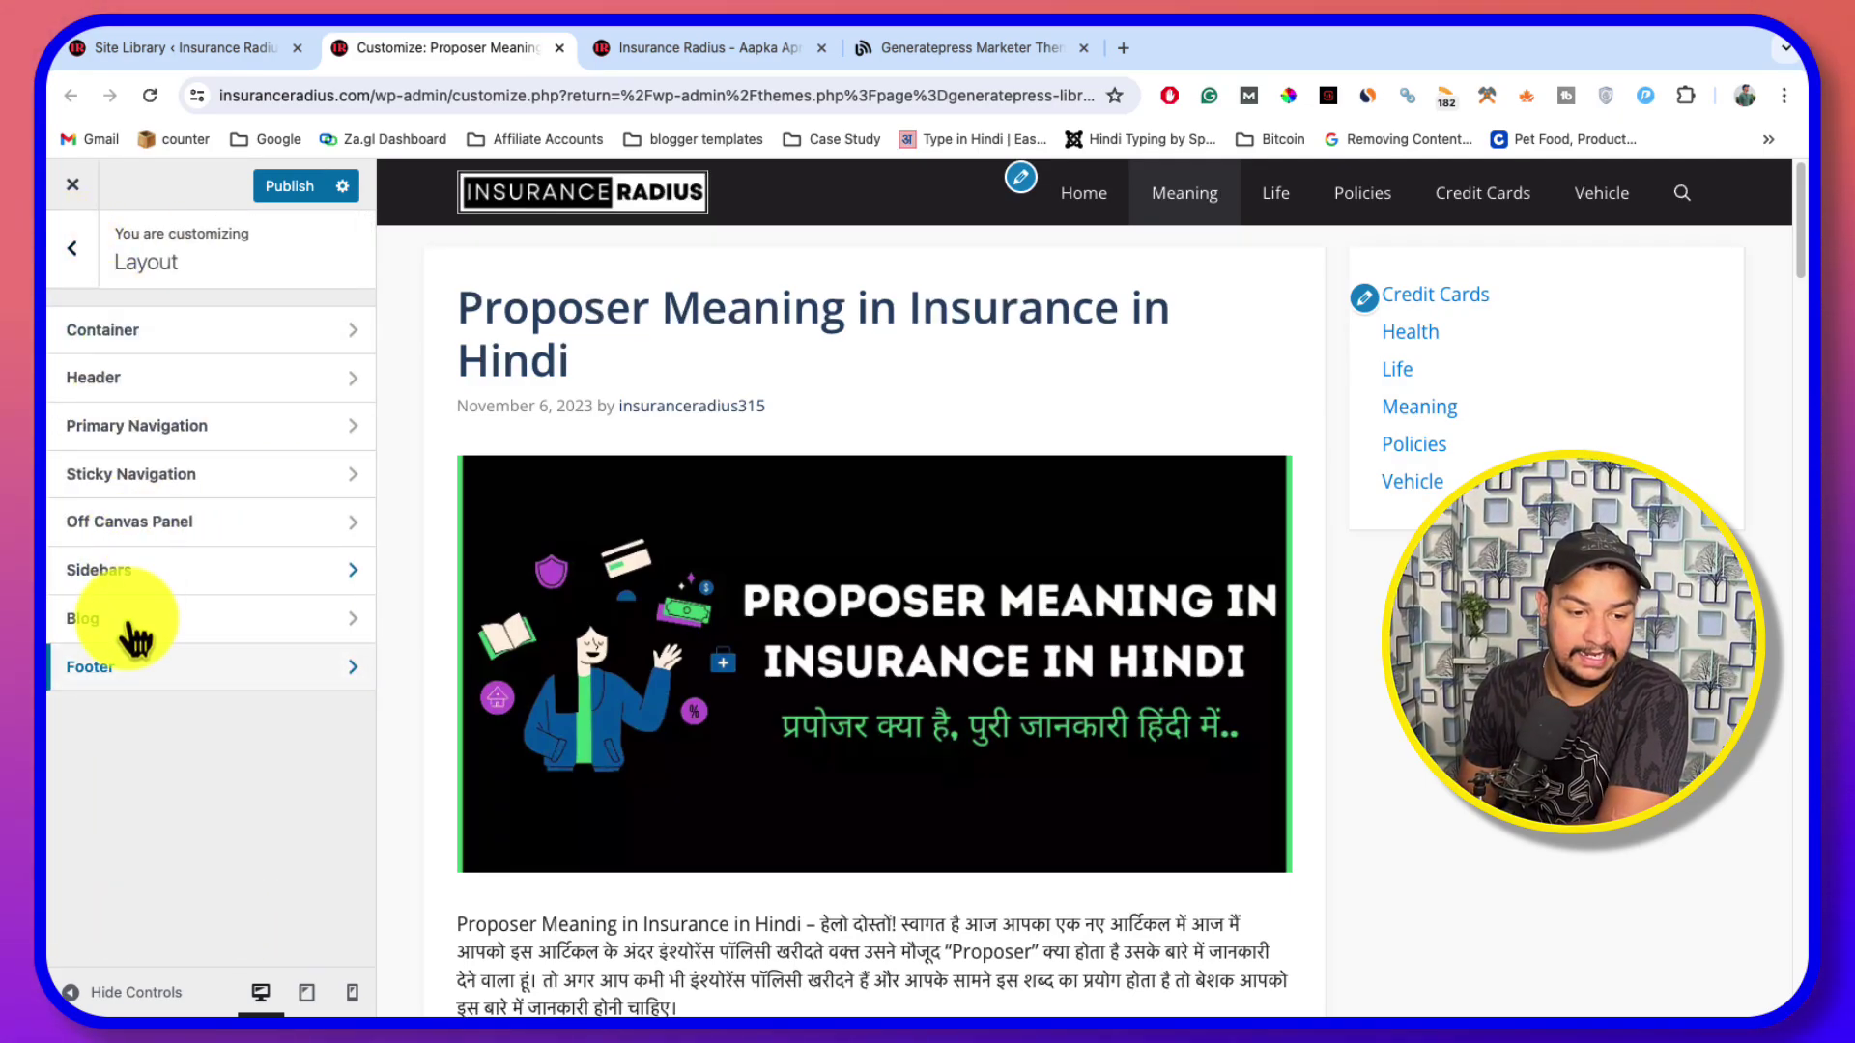
pyautogui.click(77, 253)
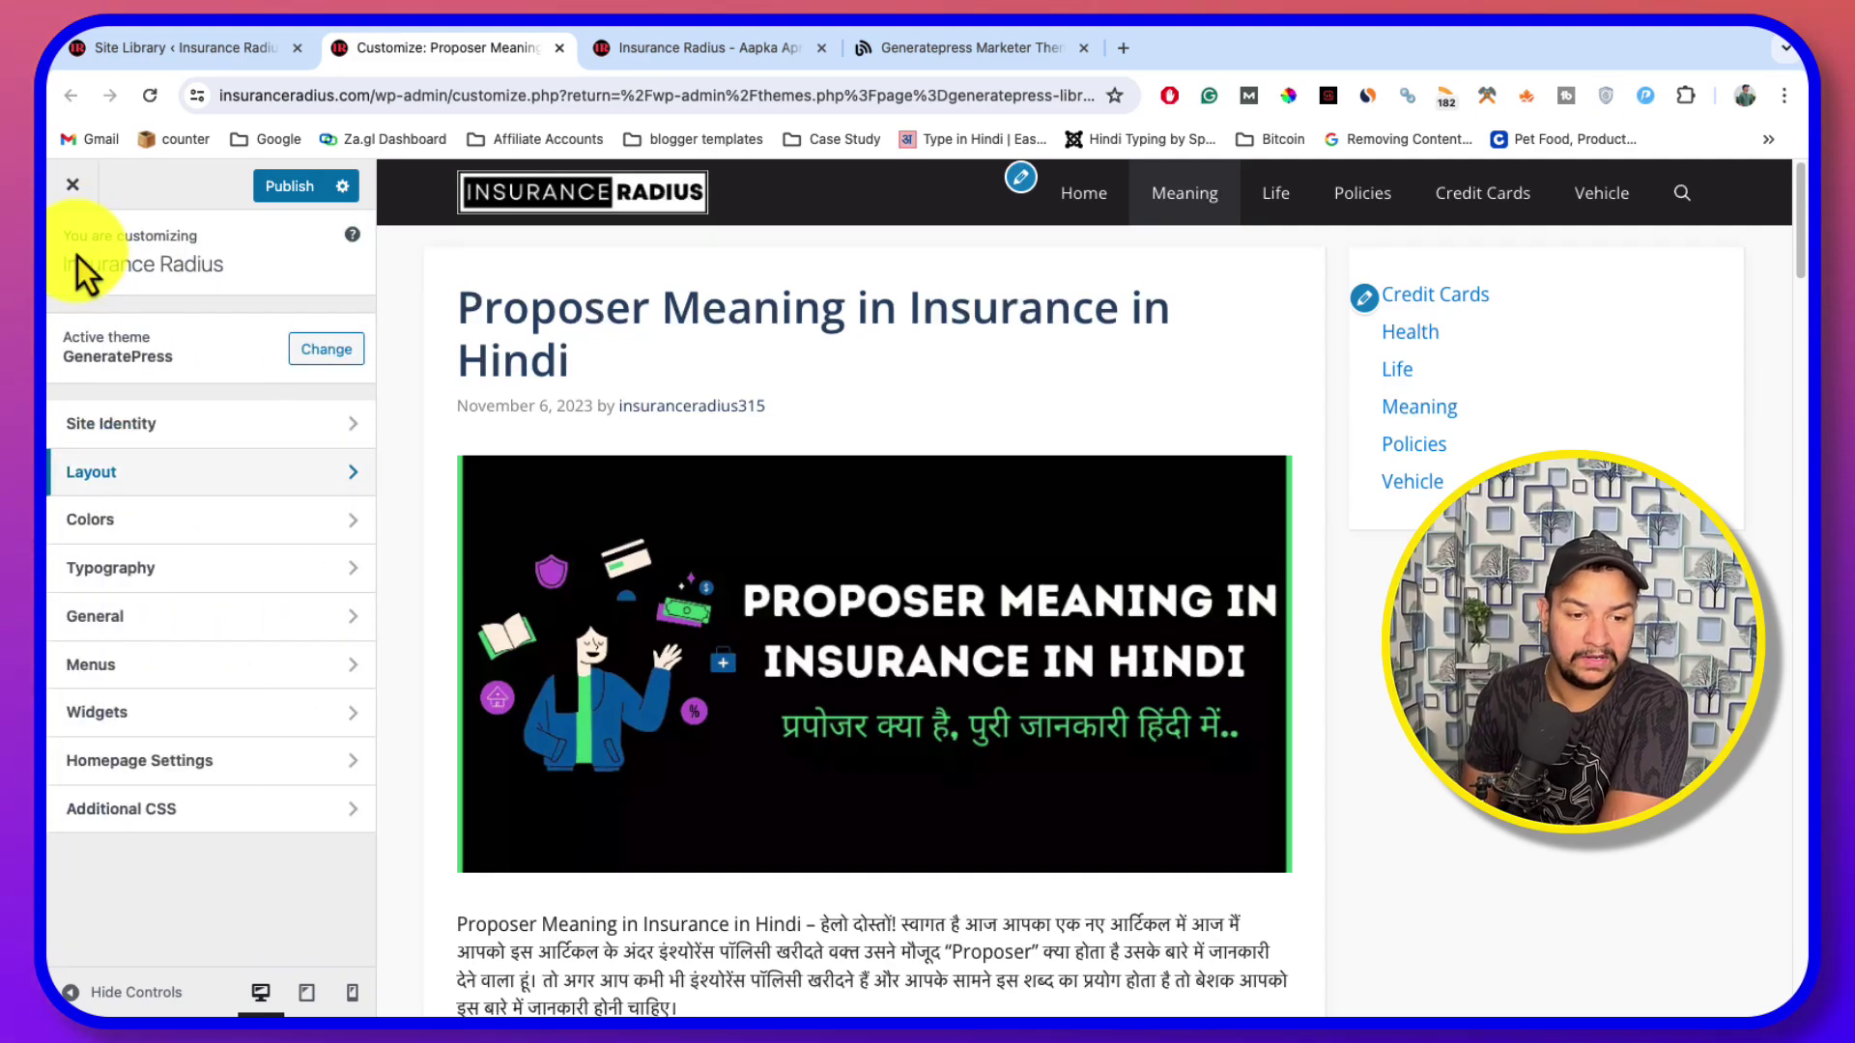
pyautogui.click(242, 525)
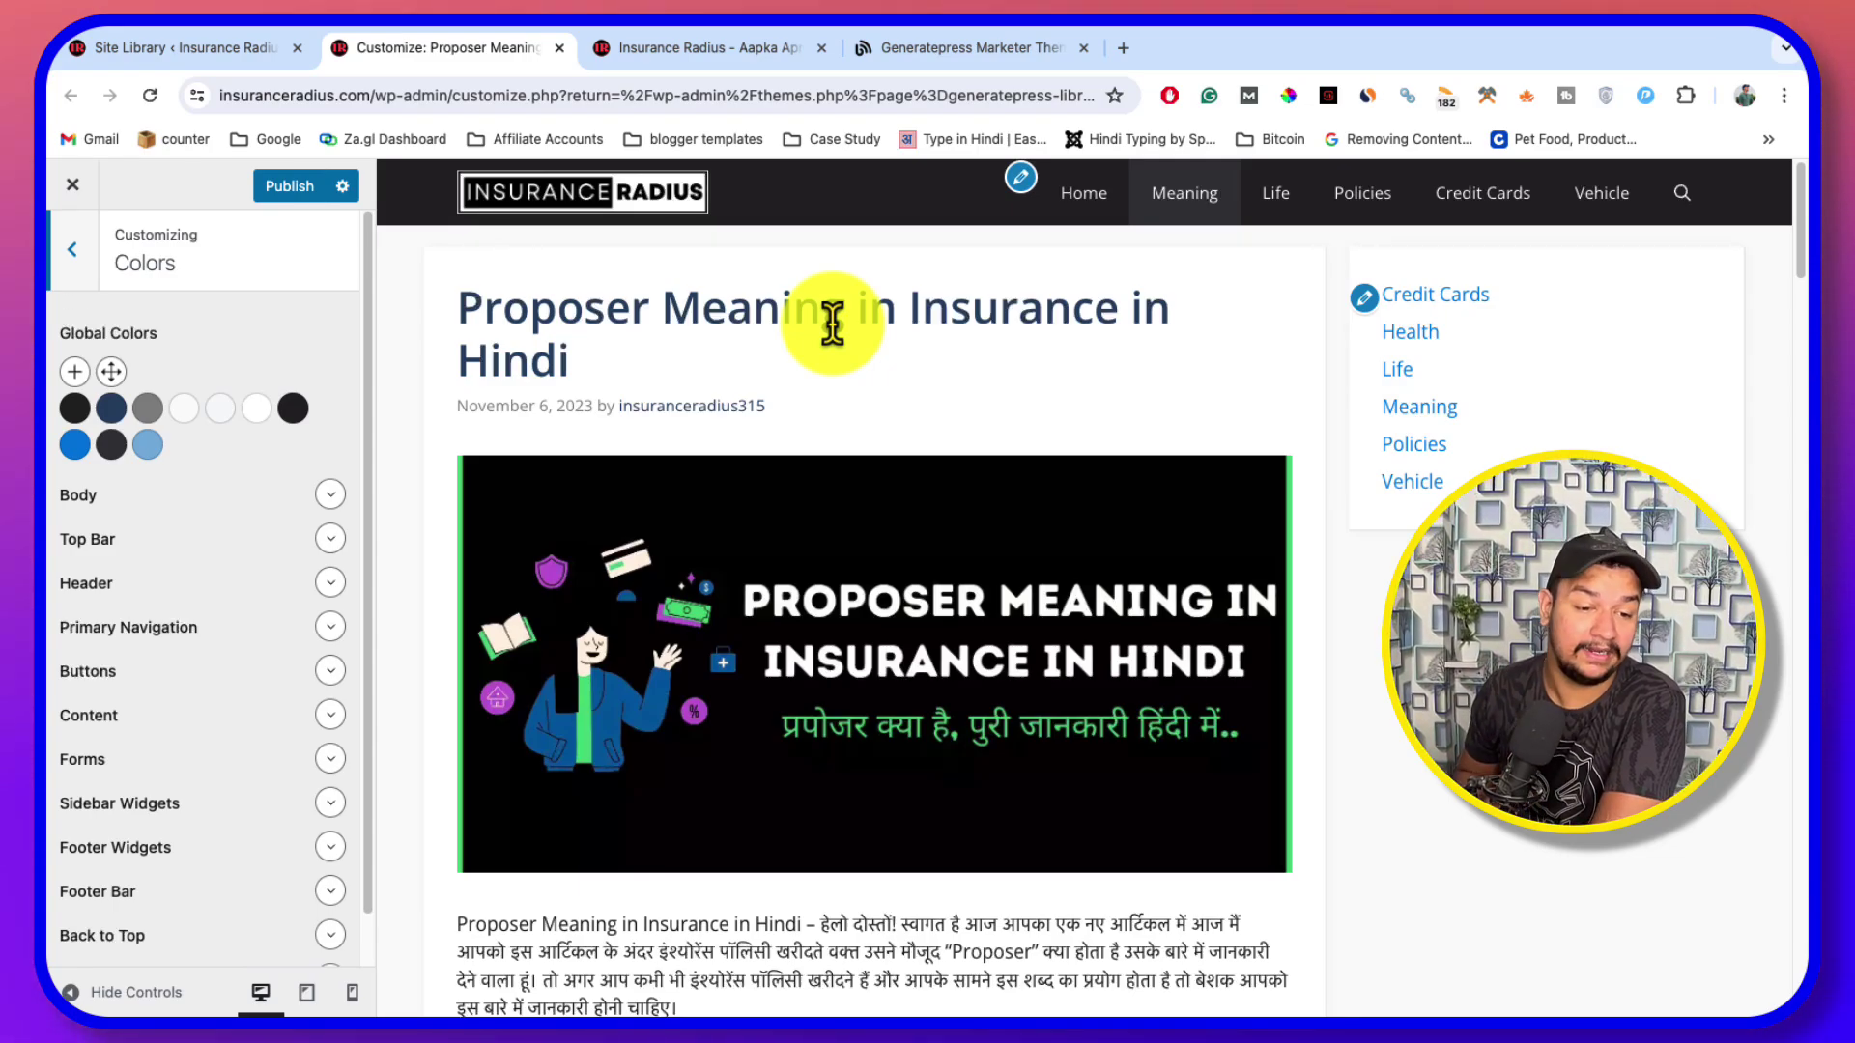
# Try red #ea0909 as the Body background color in the article preview
pyautogui.click(333, 496)
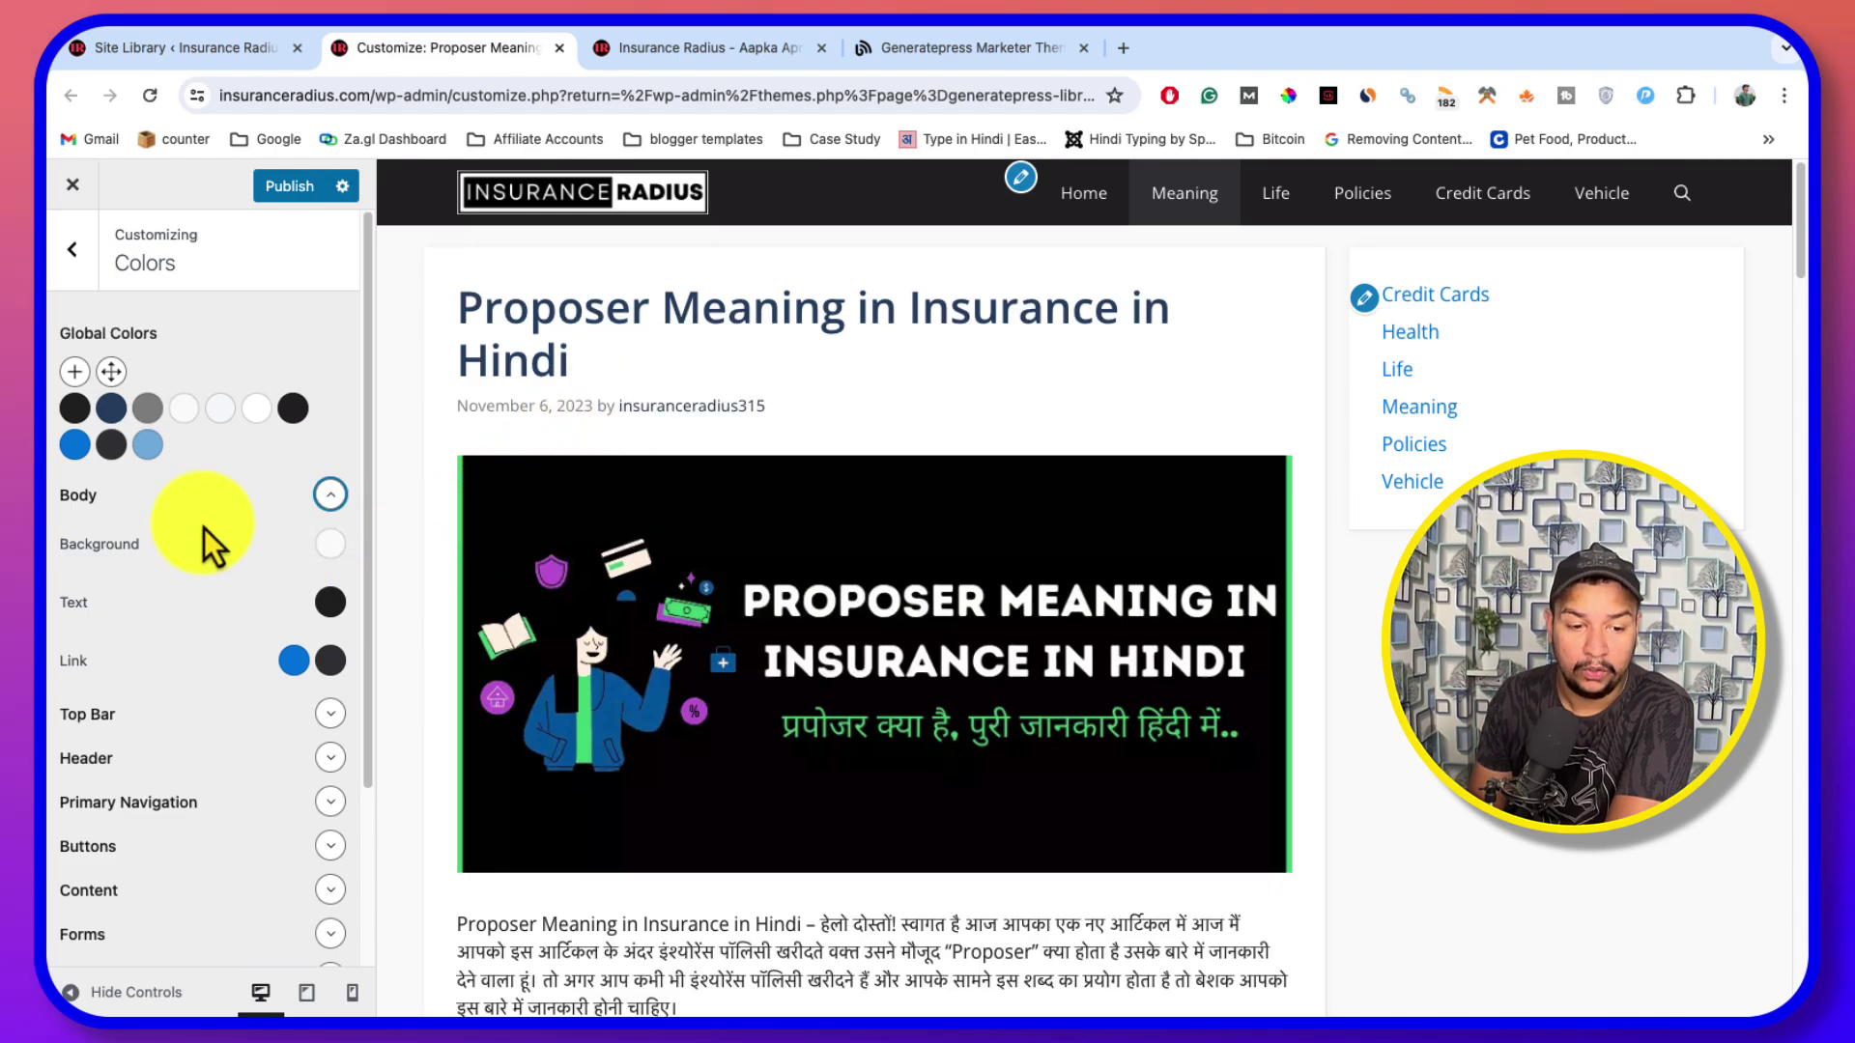
pyautogui.scroll(-4, 845, 670)
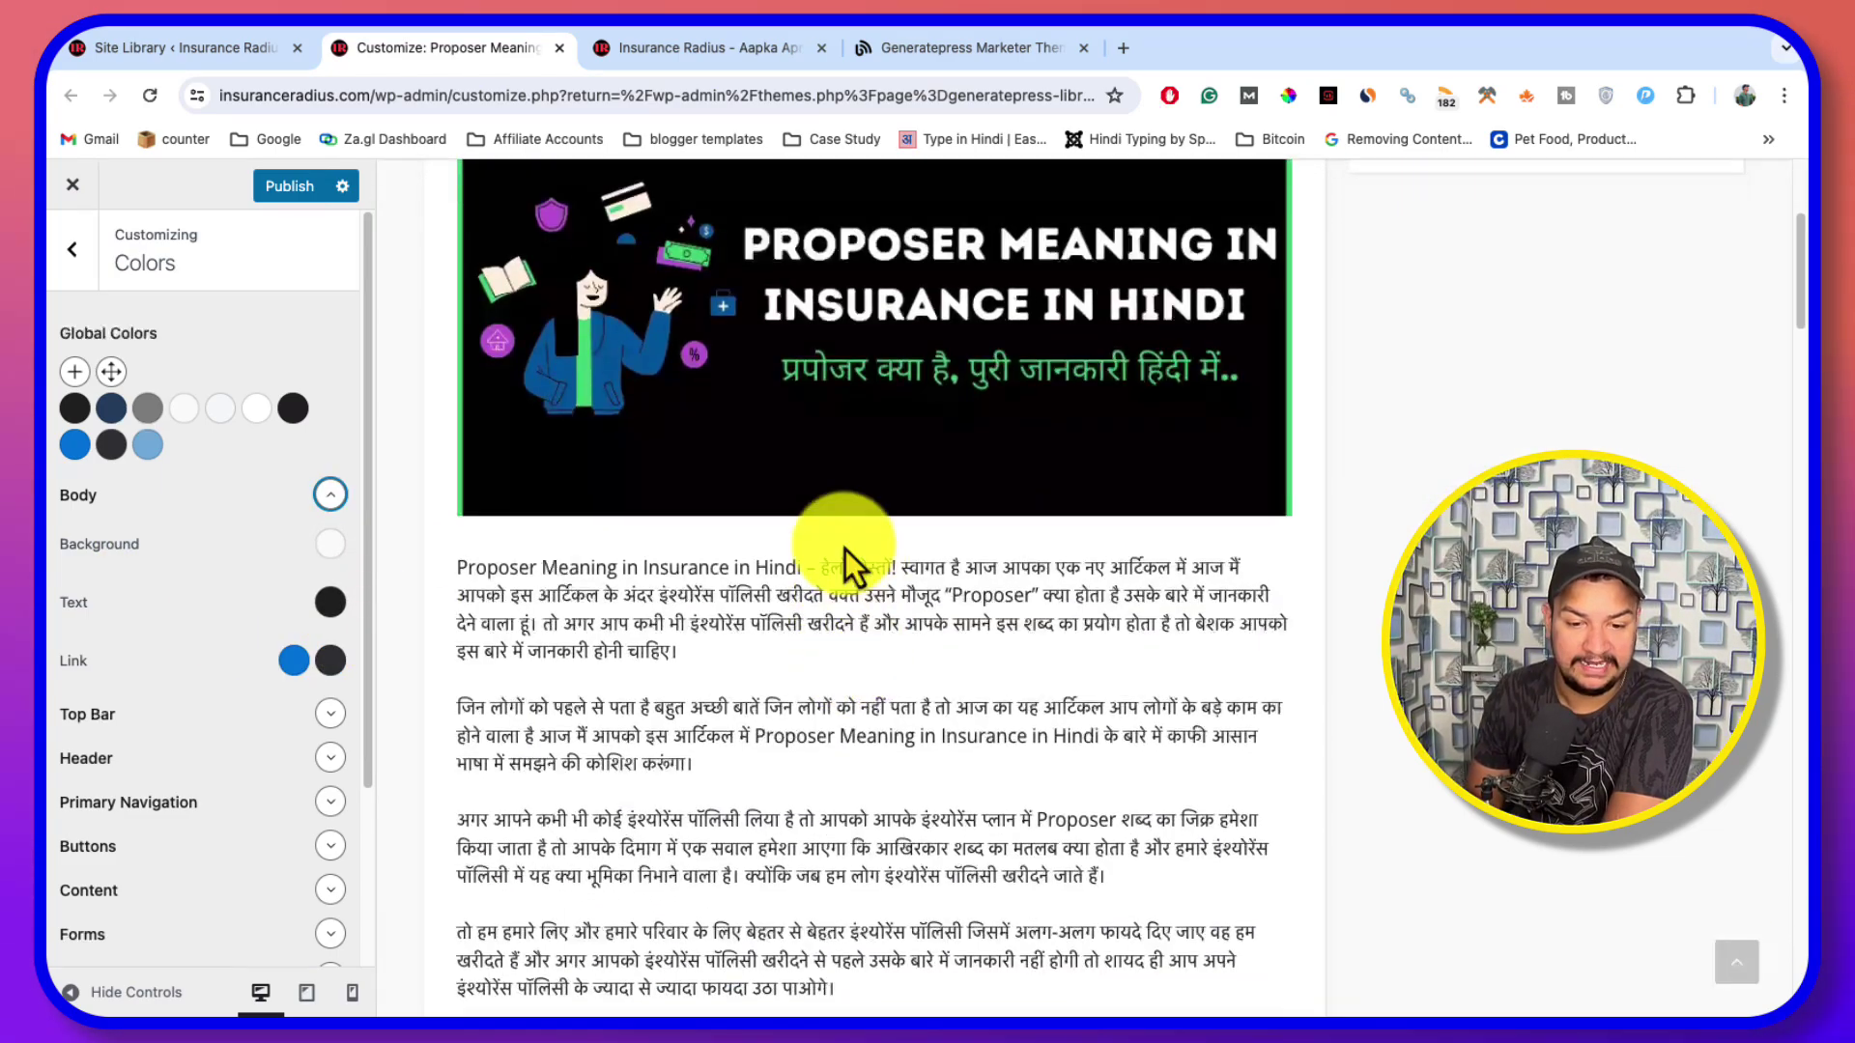
pyautogui.moveTo(569, 568); pyautogui.dragTo(678, 652)
pyautogui.click(329, 547)
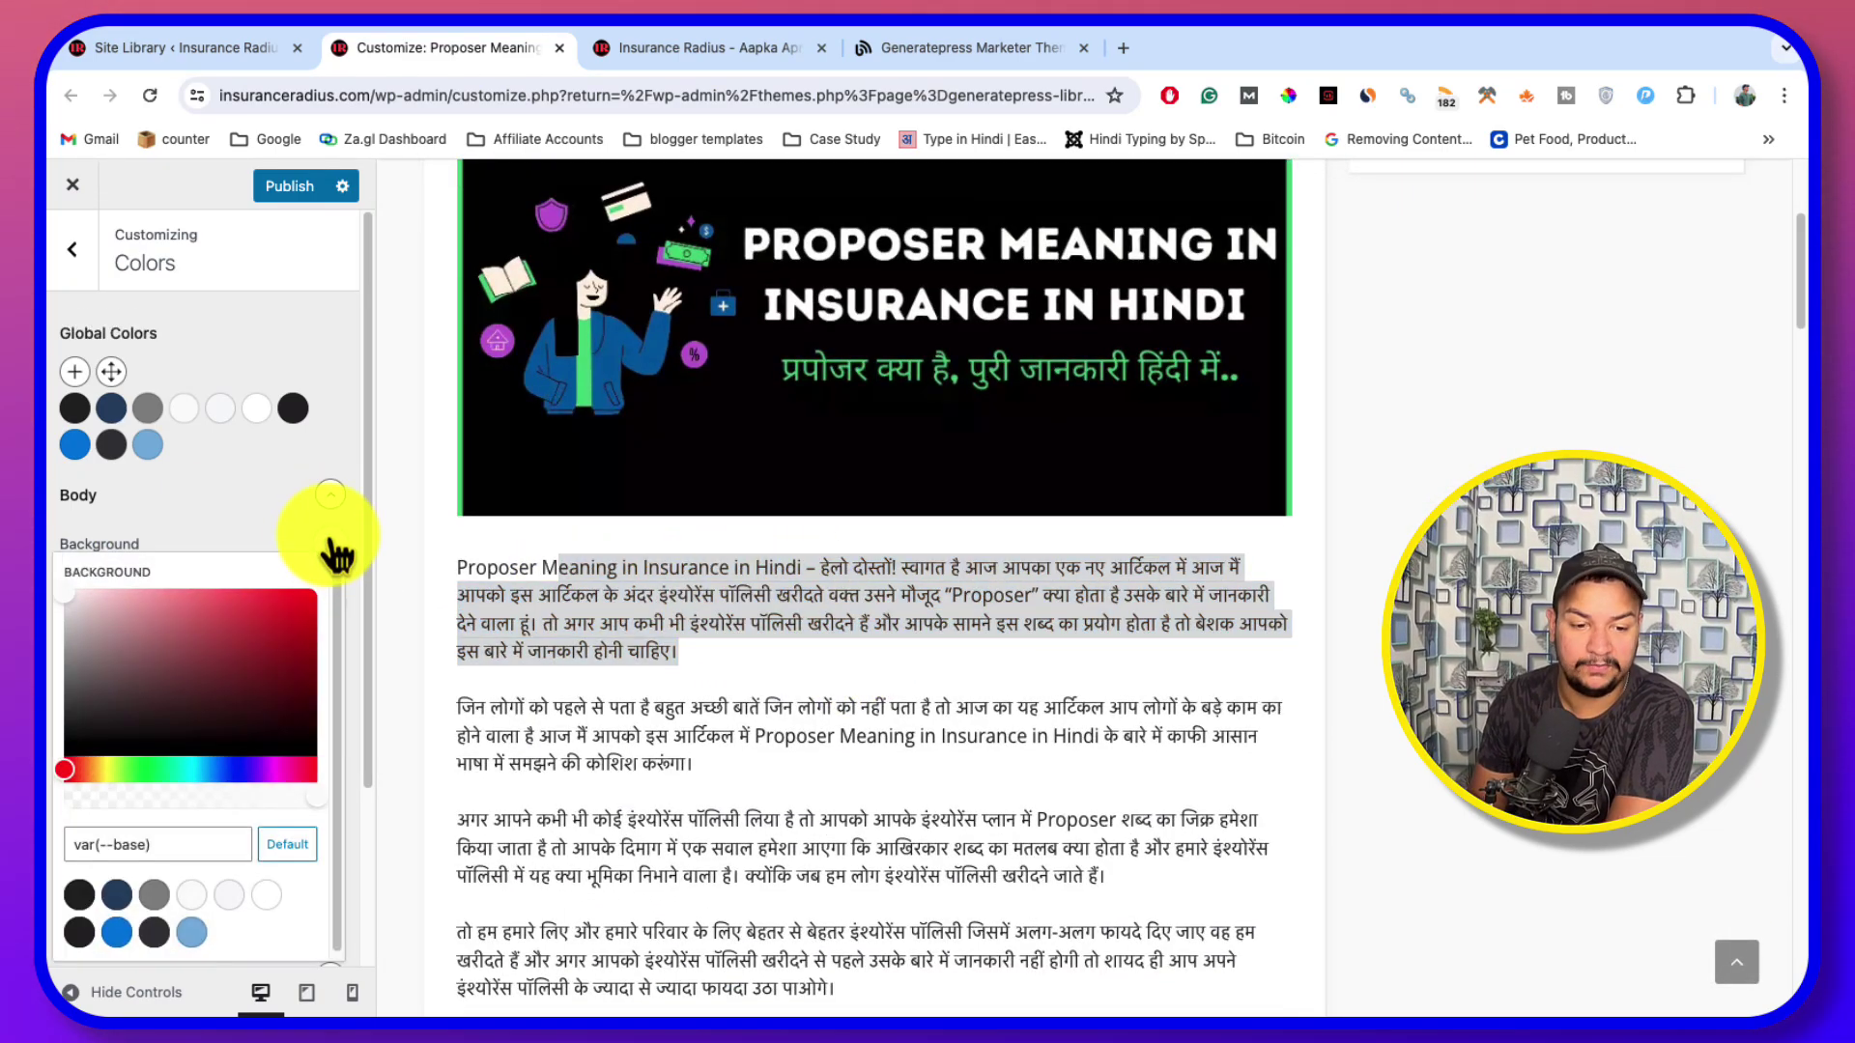
pyautogui.click(309, 605)
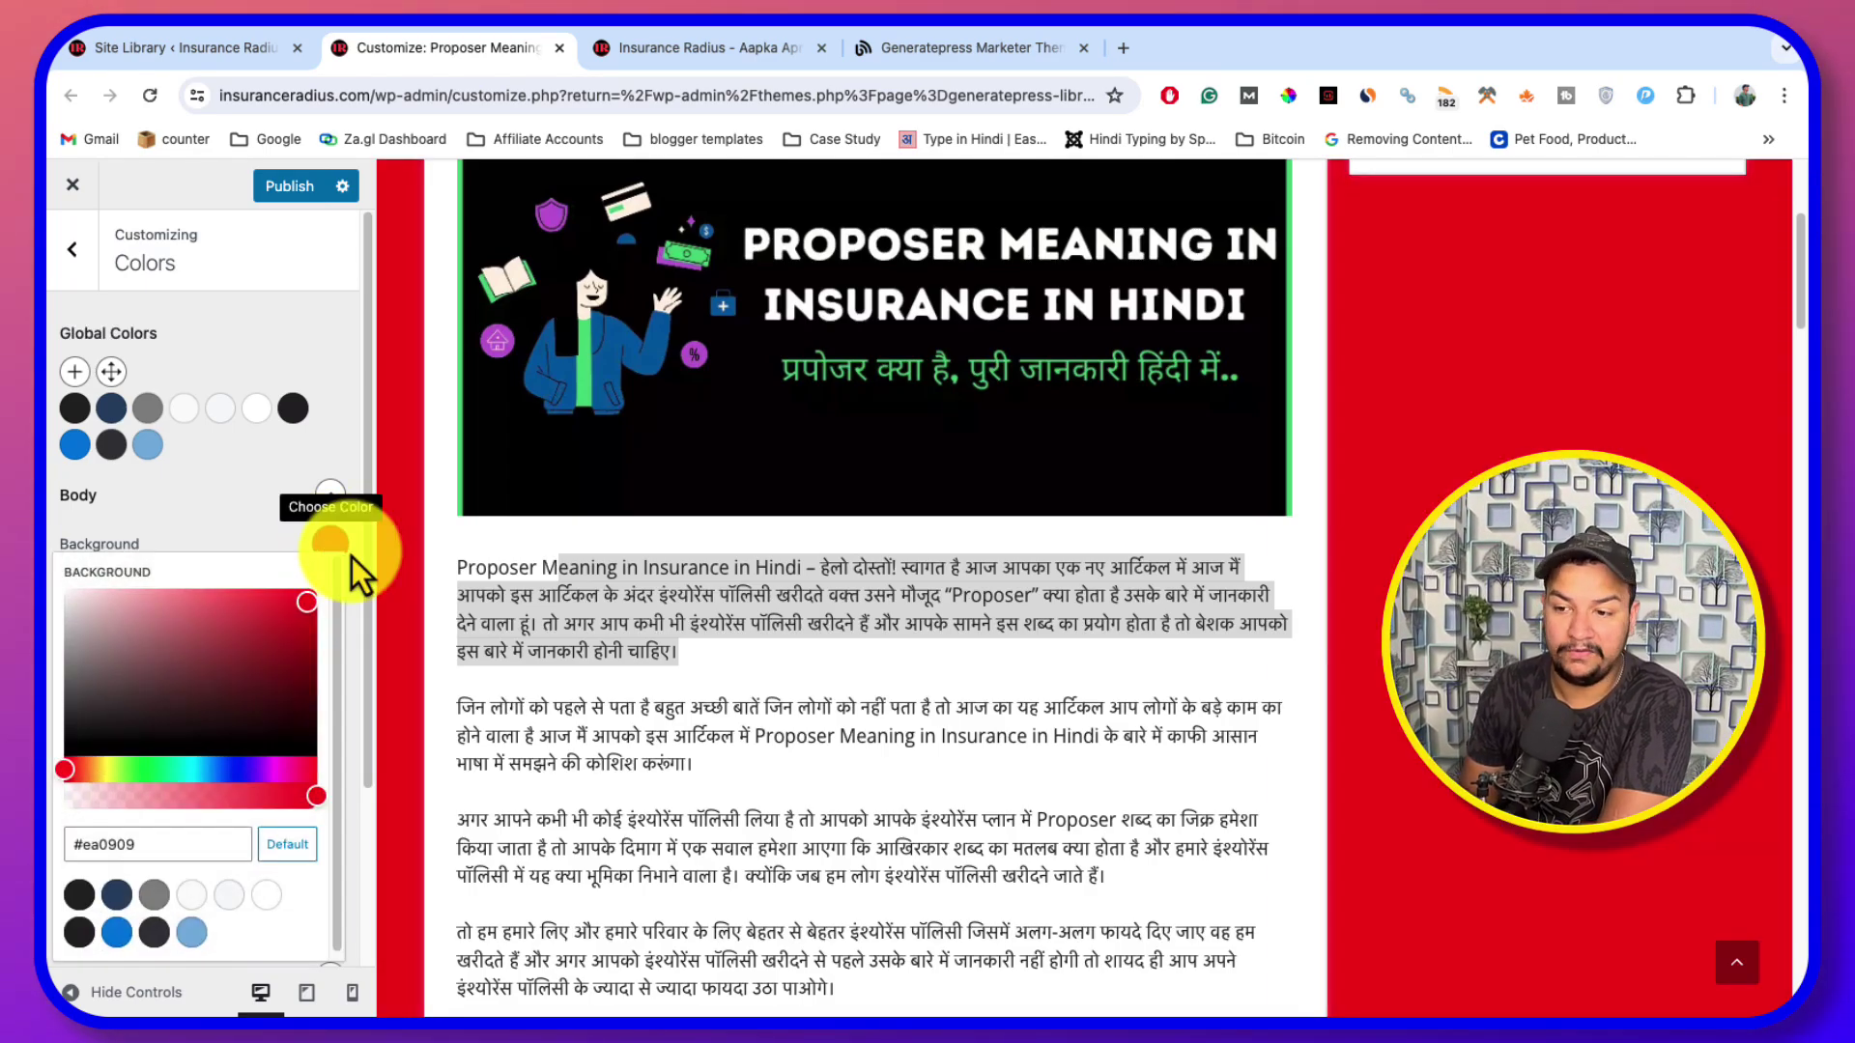
pyautogui.click(329, 543)
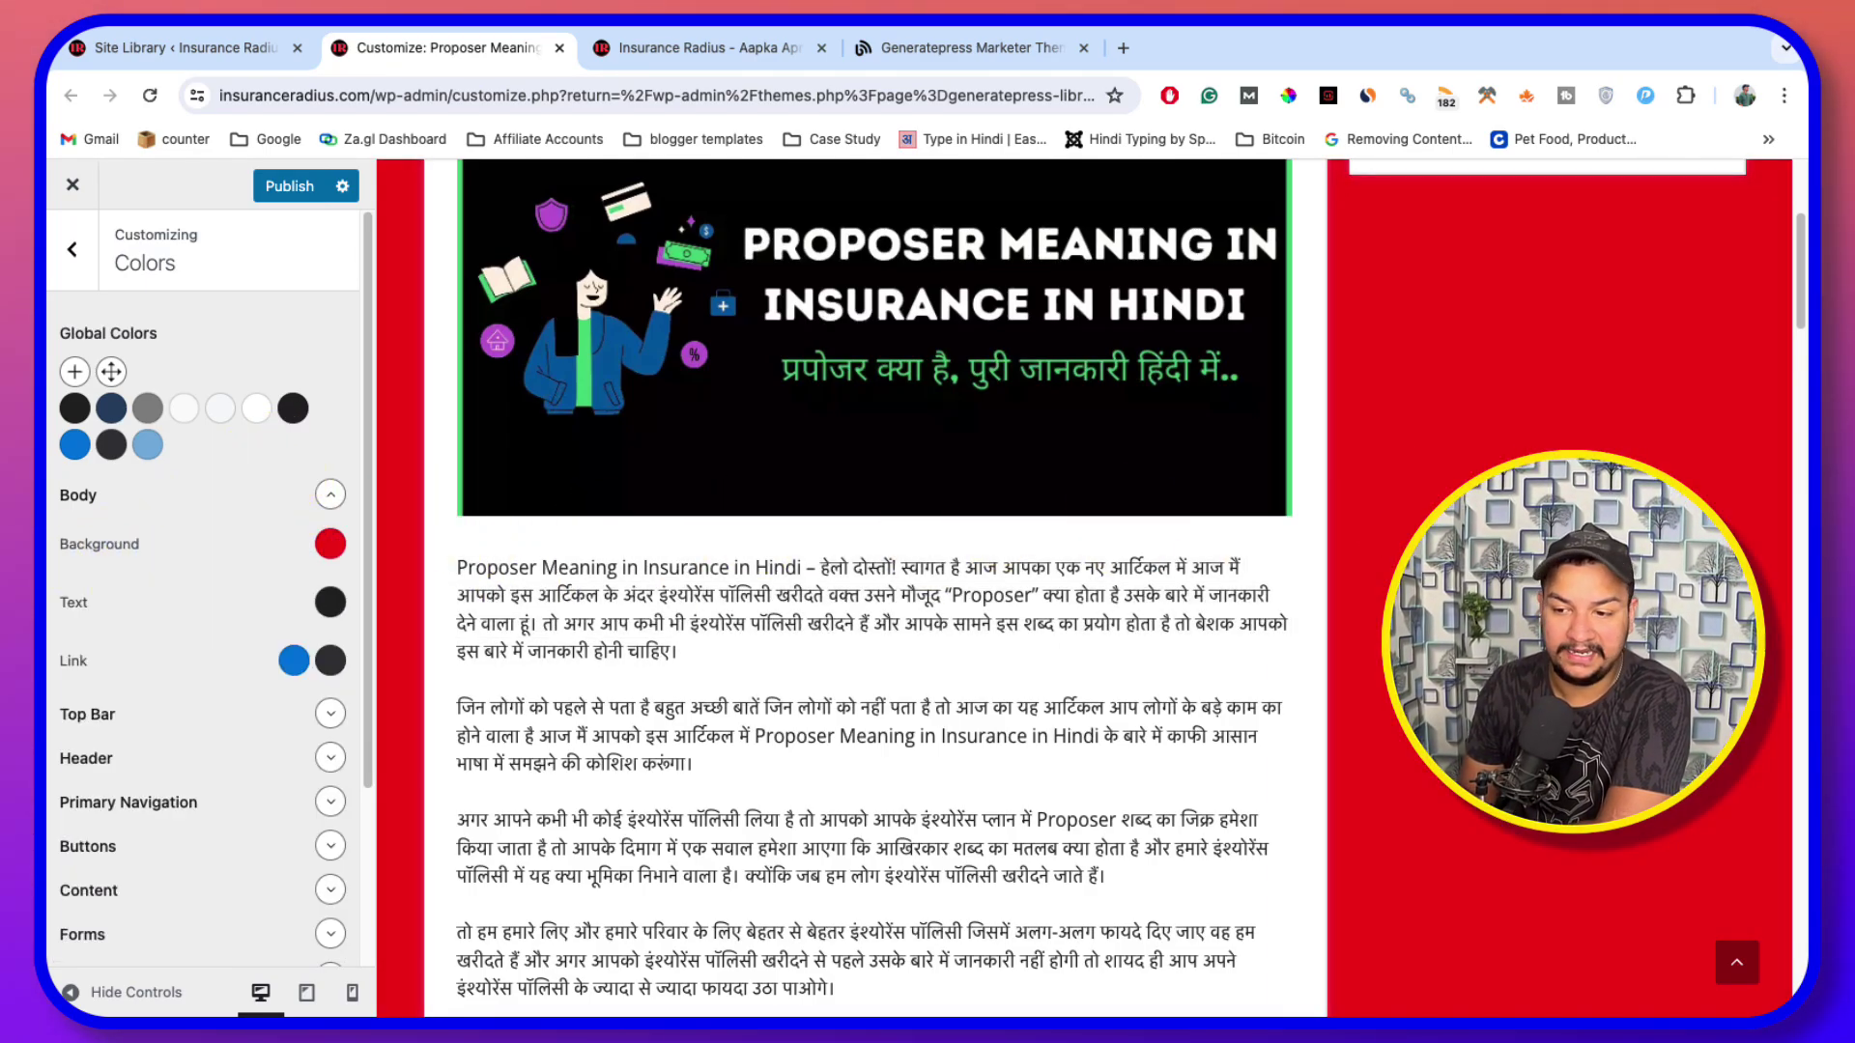
# Try accent-2 blue, contrast-3 gray and red #fe0303 as the Body text color, and restore its default
pyautogui.click(329, 603)
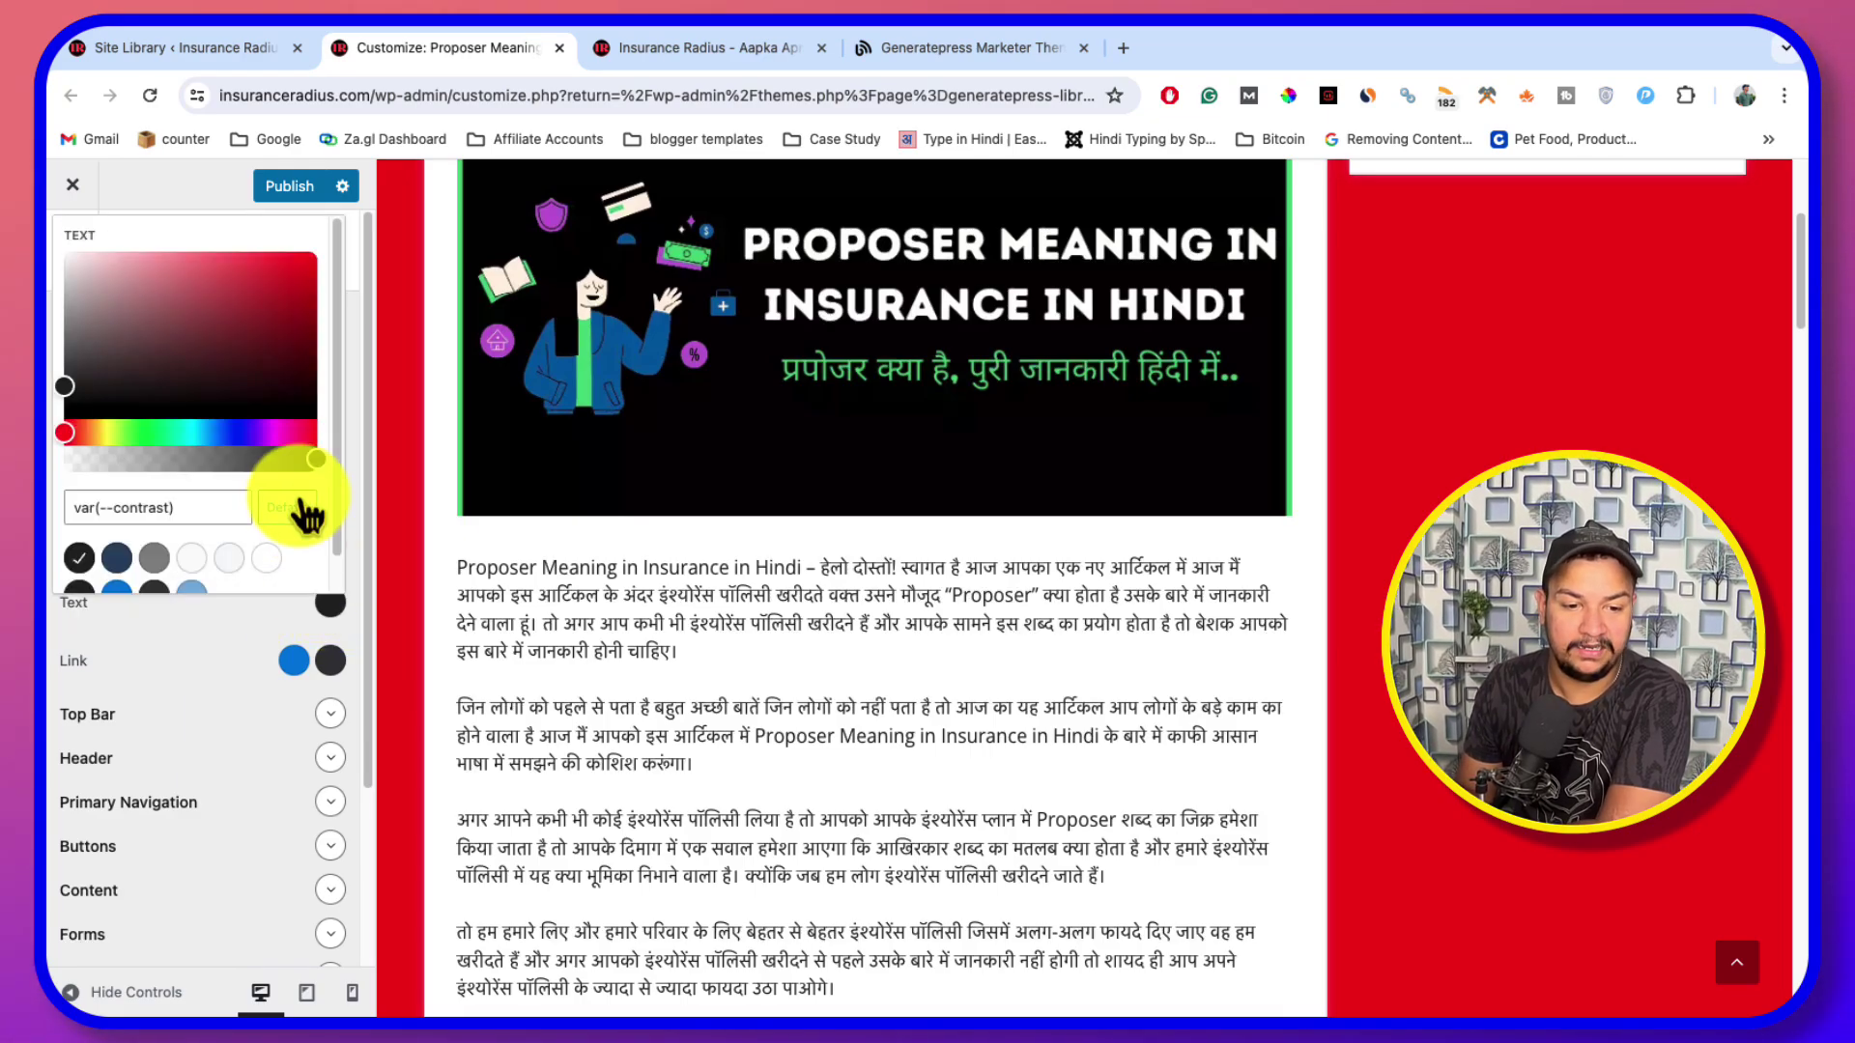
pyautogui.click(117, 590)
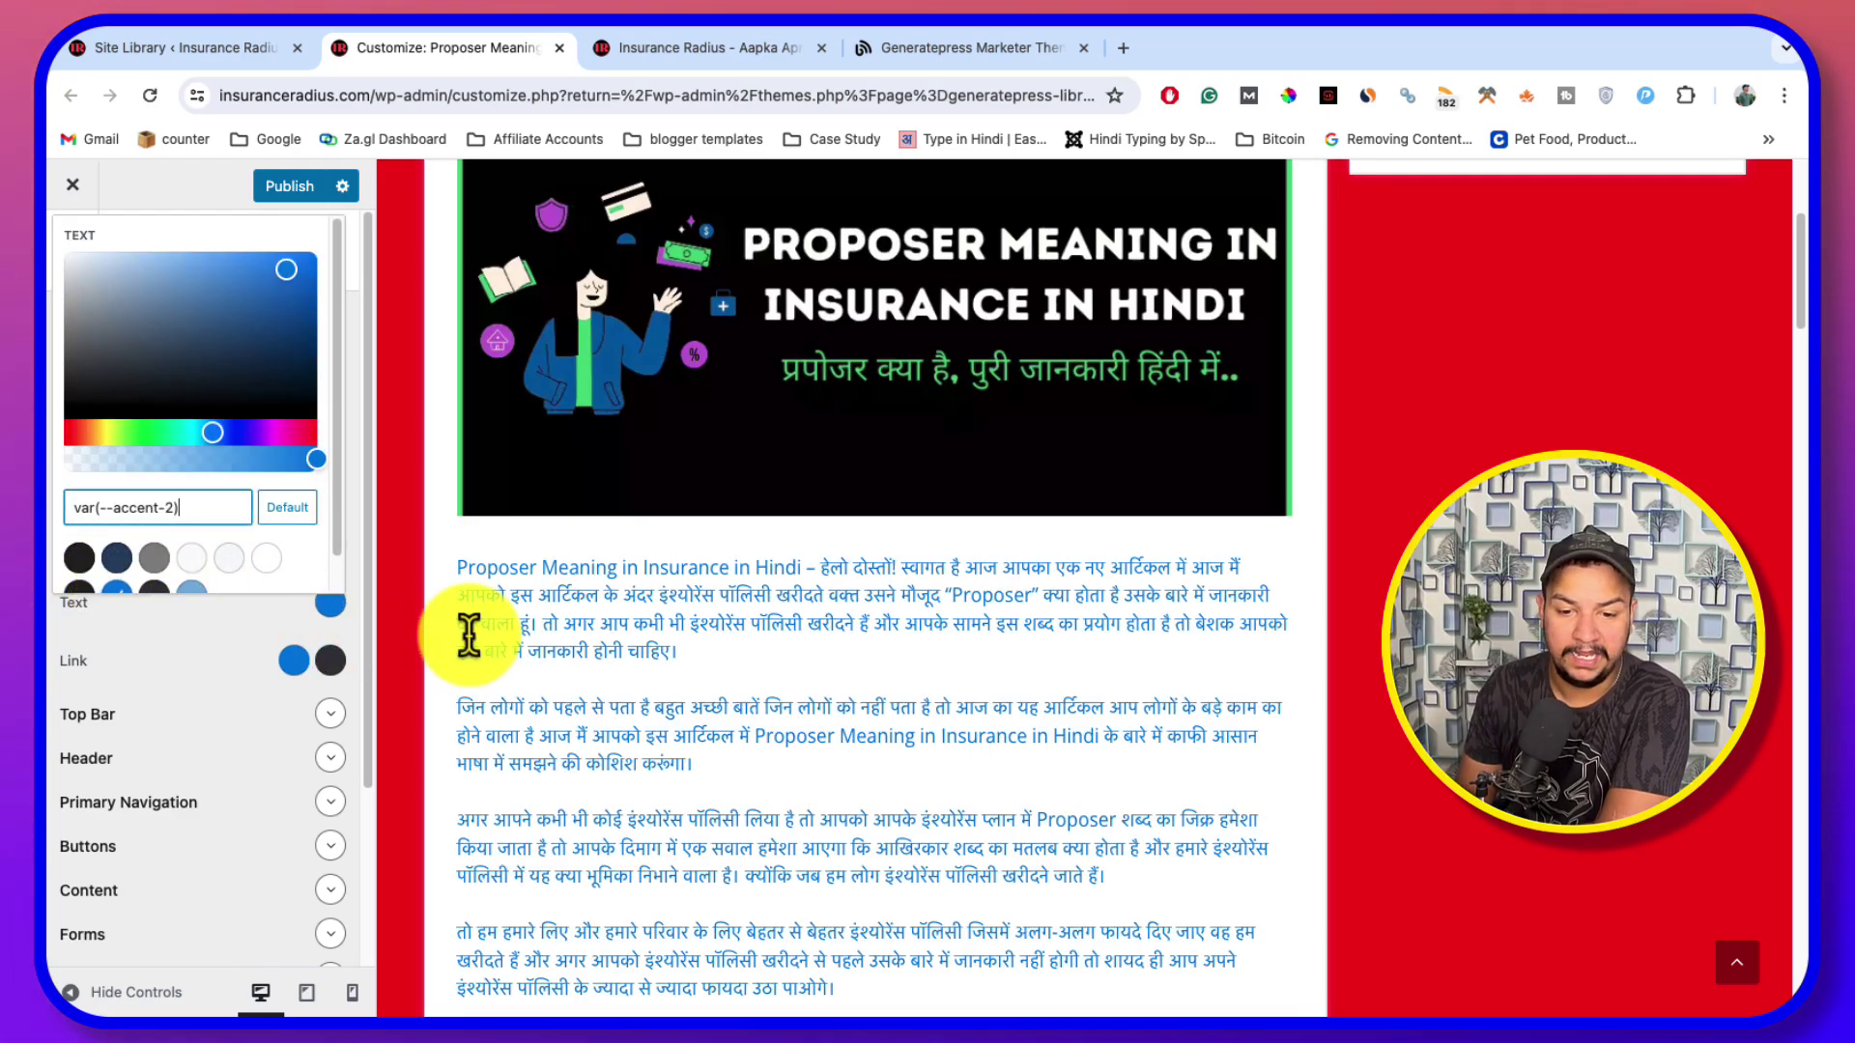
pyautogui.scroll(-15, 817, 629)
pyautogui.scroll(-10, 817, 630)
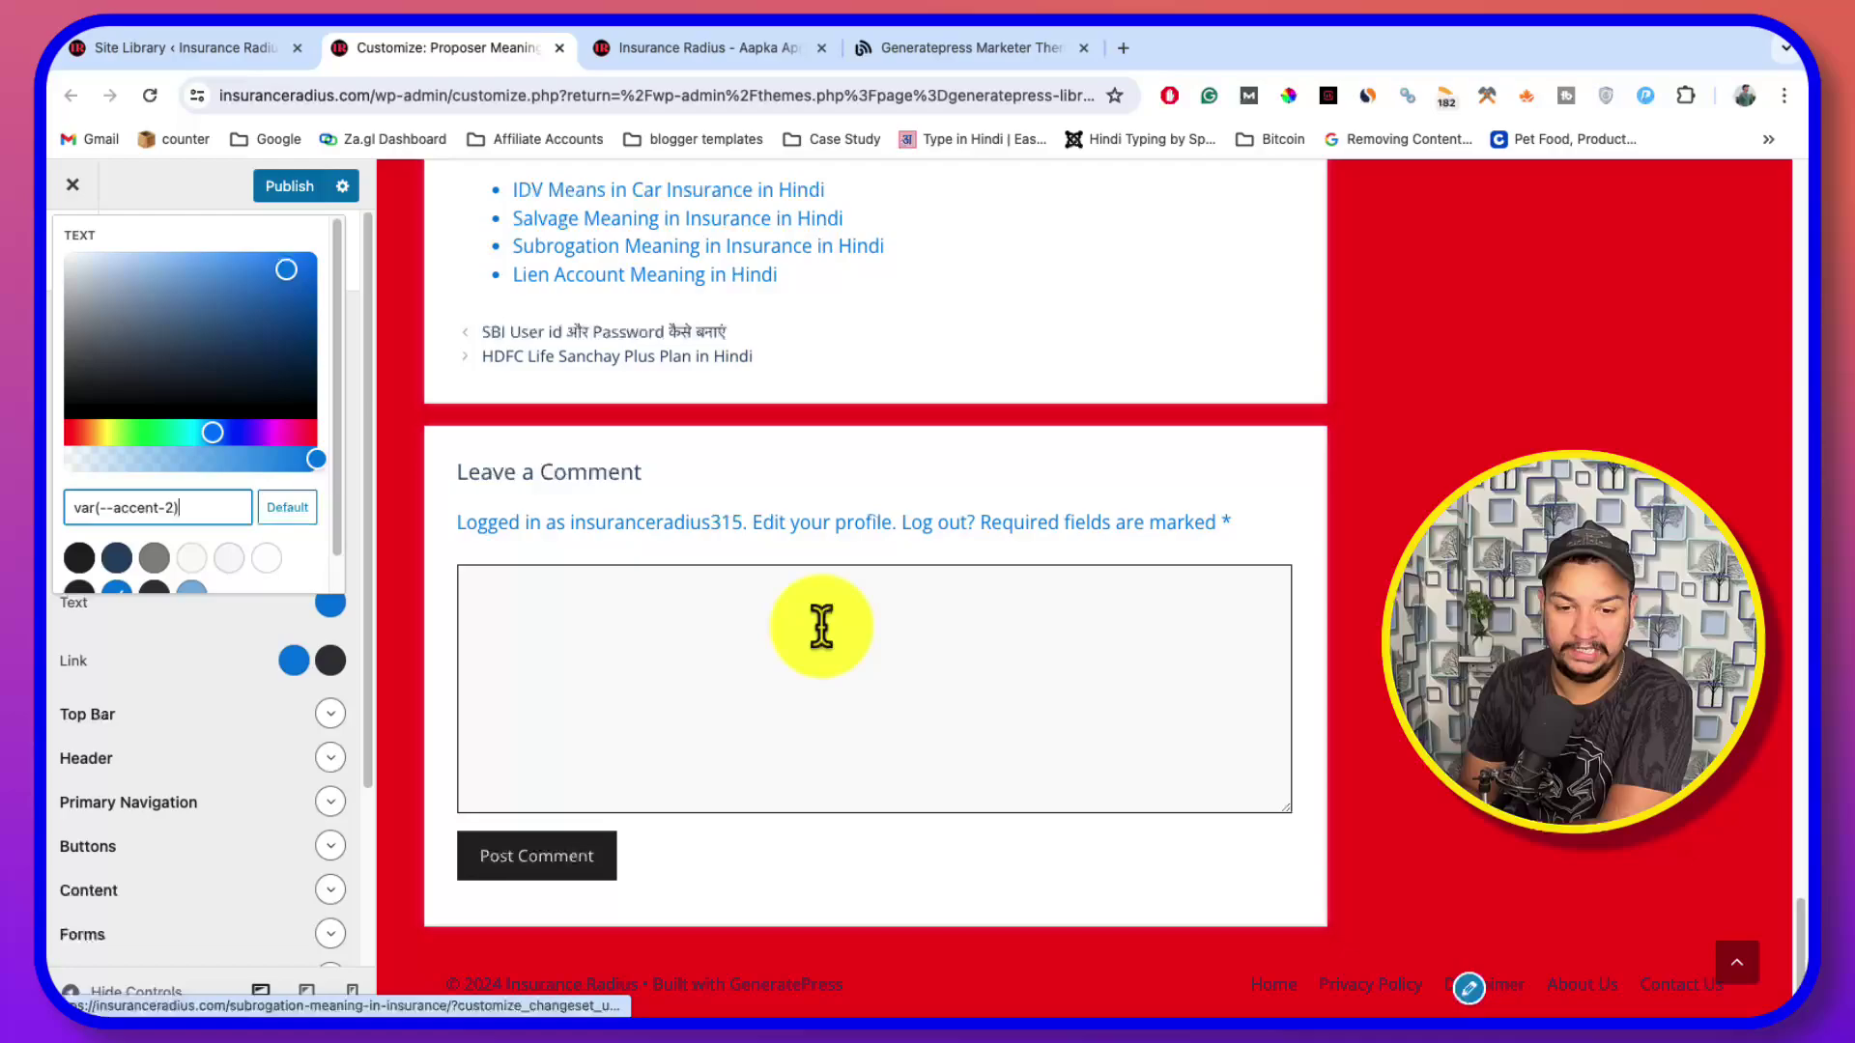
pyautogui.click(154, 558)
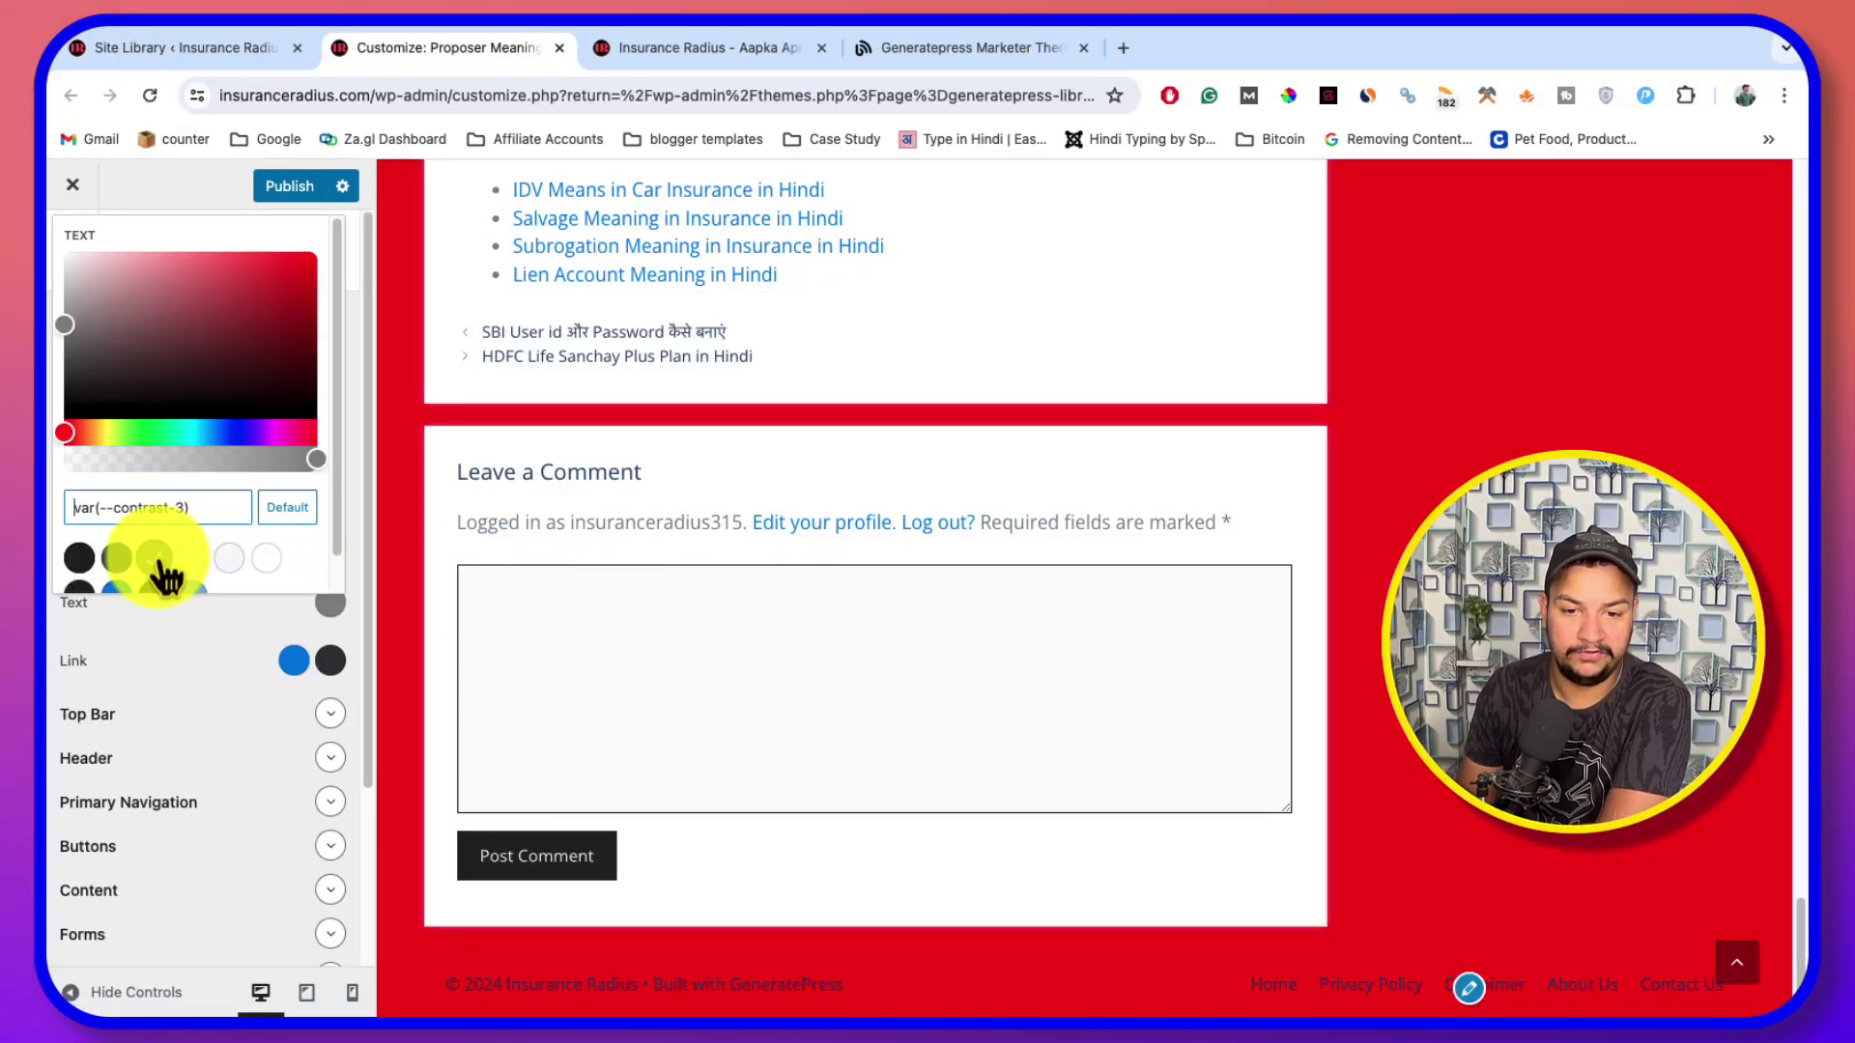
pyautogui.scroll(10, 737, 430)
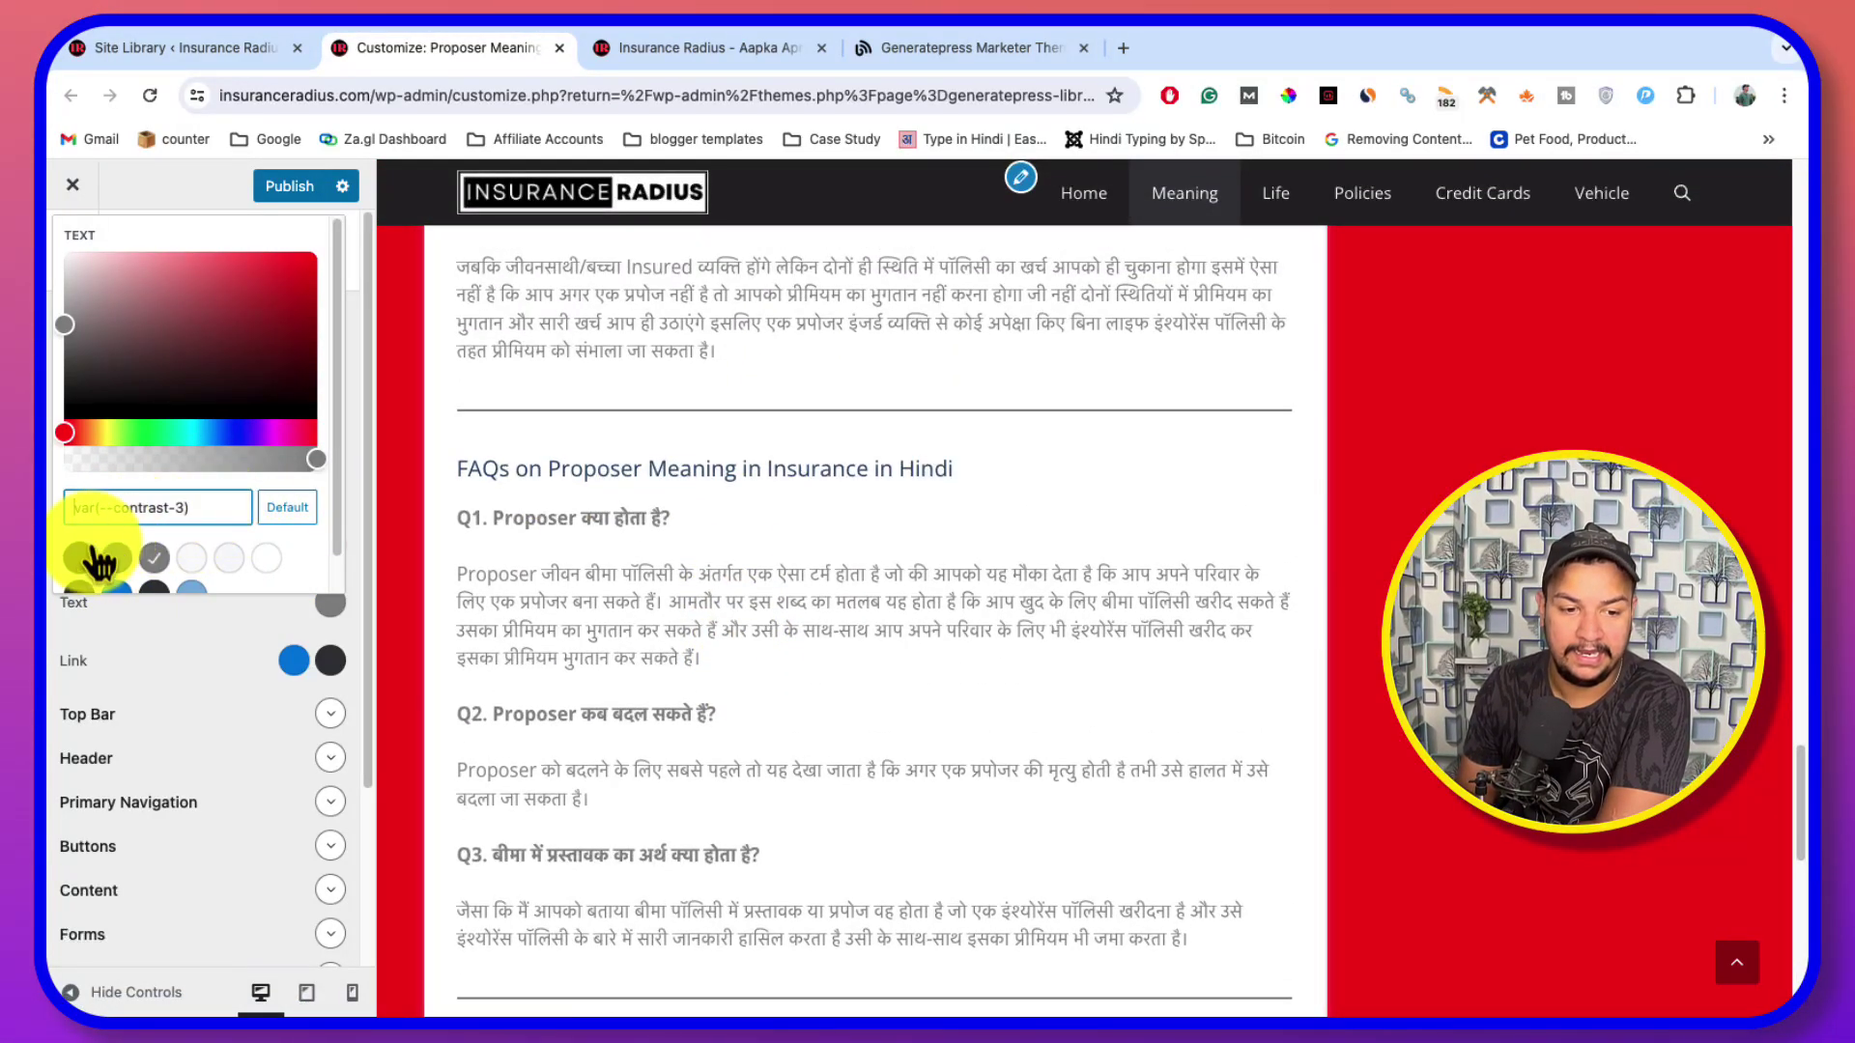
pyautogui.click(79, 559)
pyautogui.moveTo(253, 311); pyautogui.dragTo(313, 255)
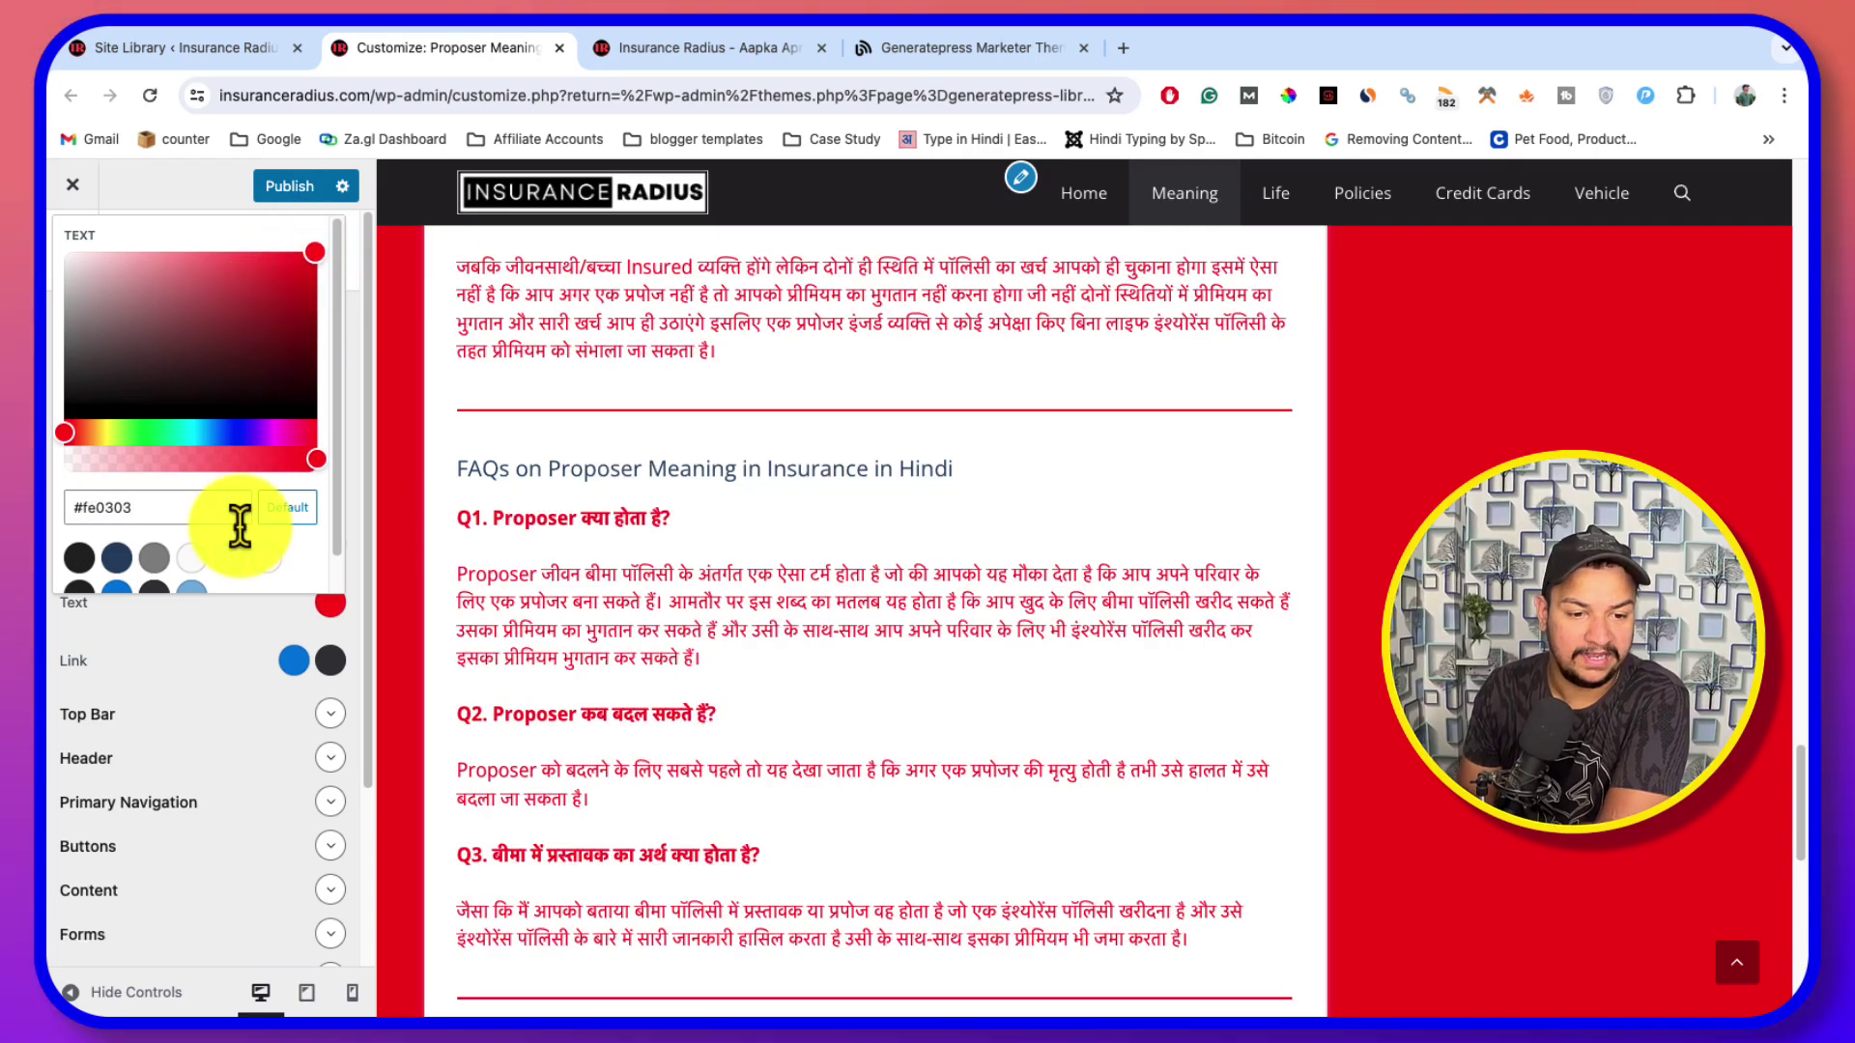
pyautogui.click(286, 508)
pyautogui.click(263, 624)
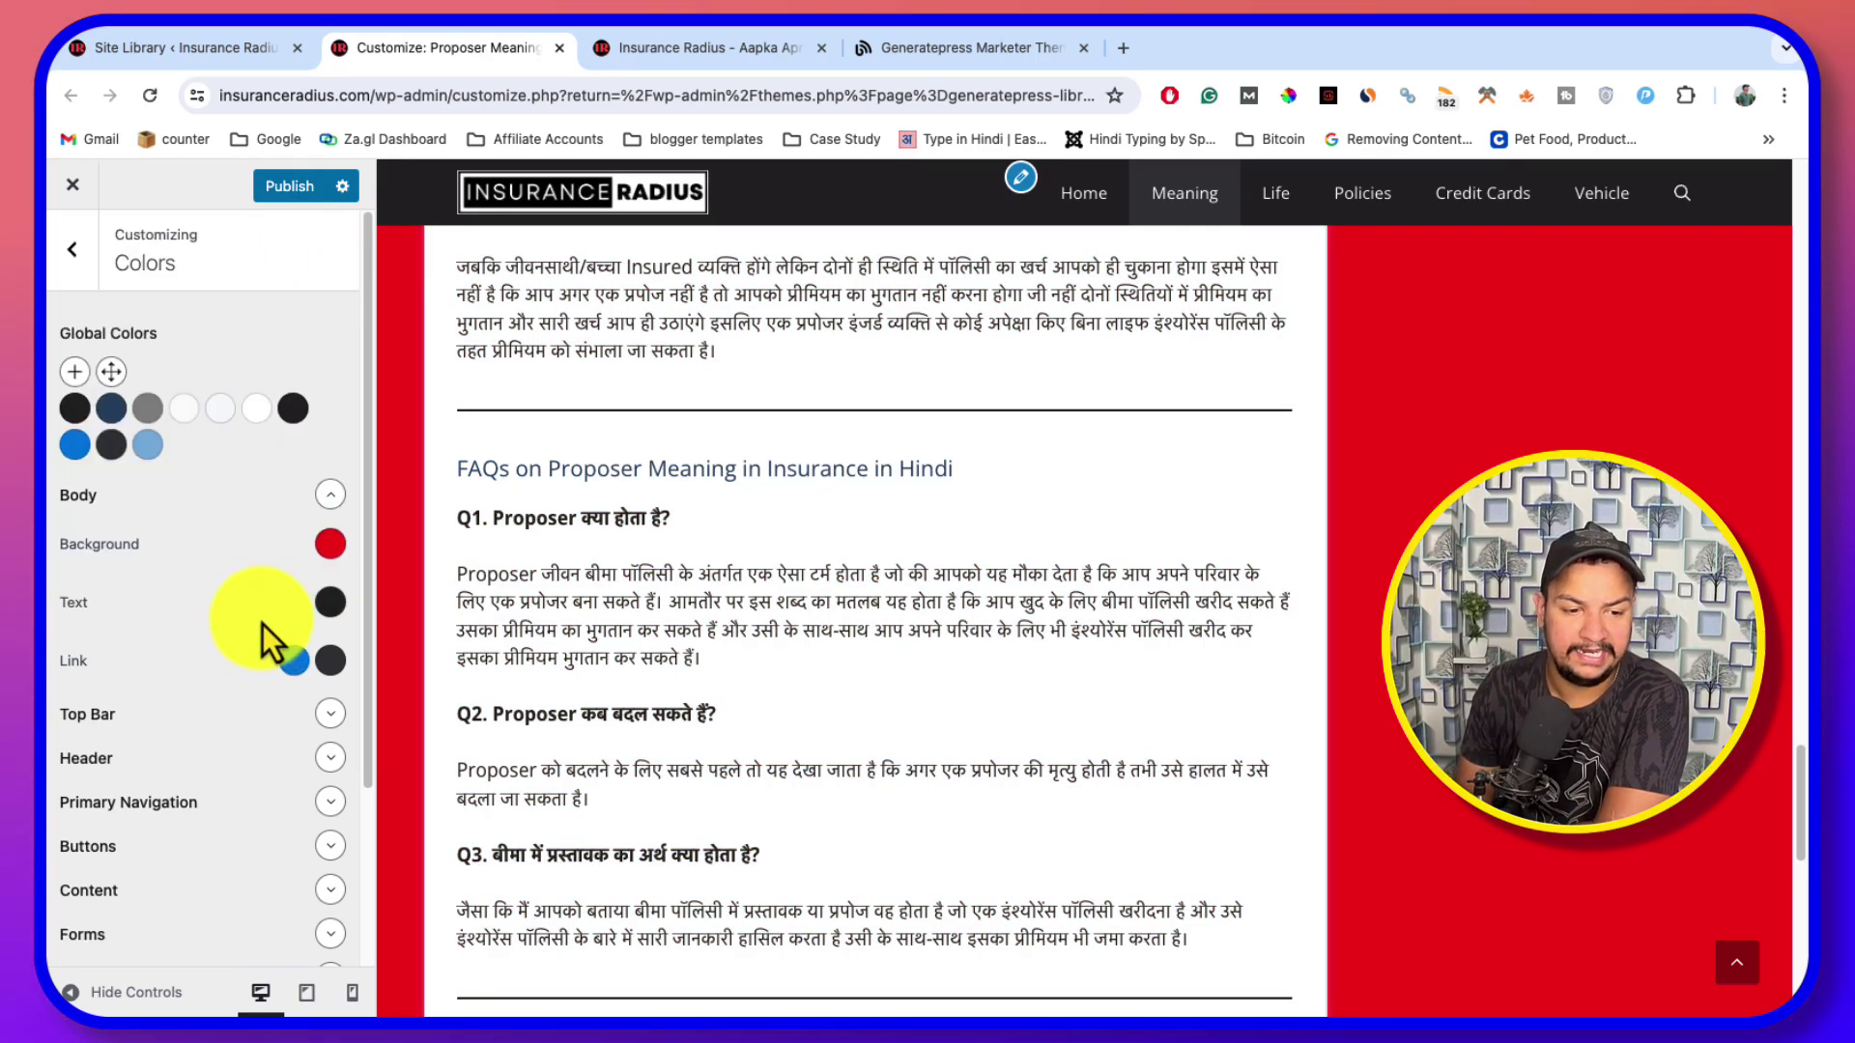
# Set the Body background color to the light gray #e6e2e2 and check it along the article preview
pyautogui.click(324, 541)
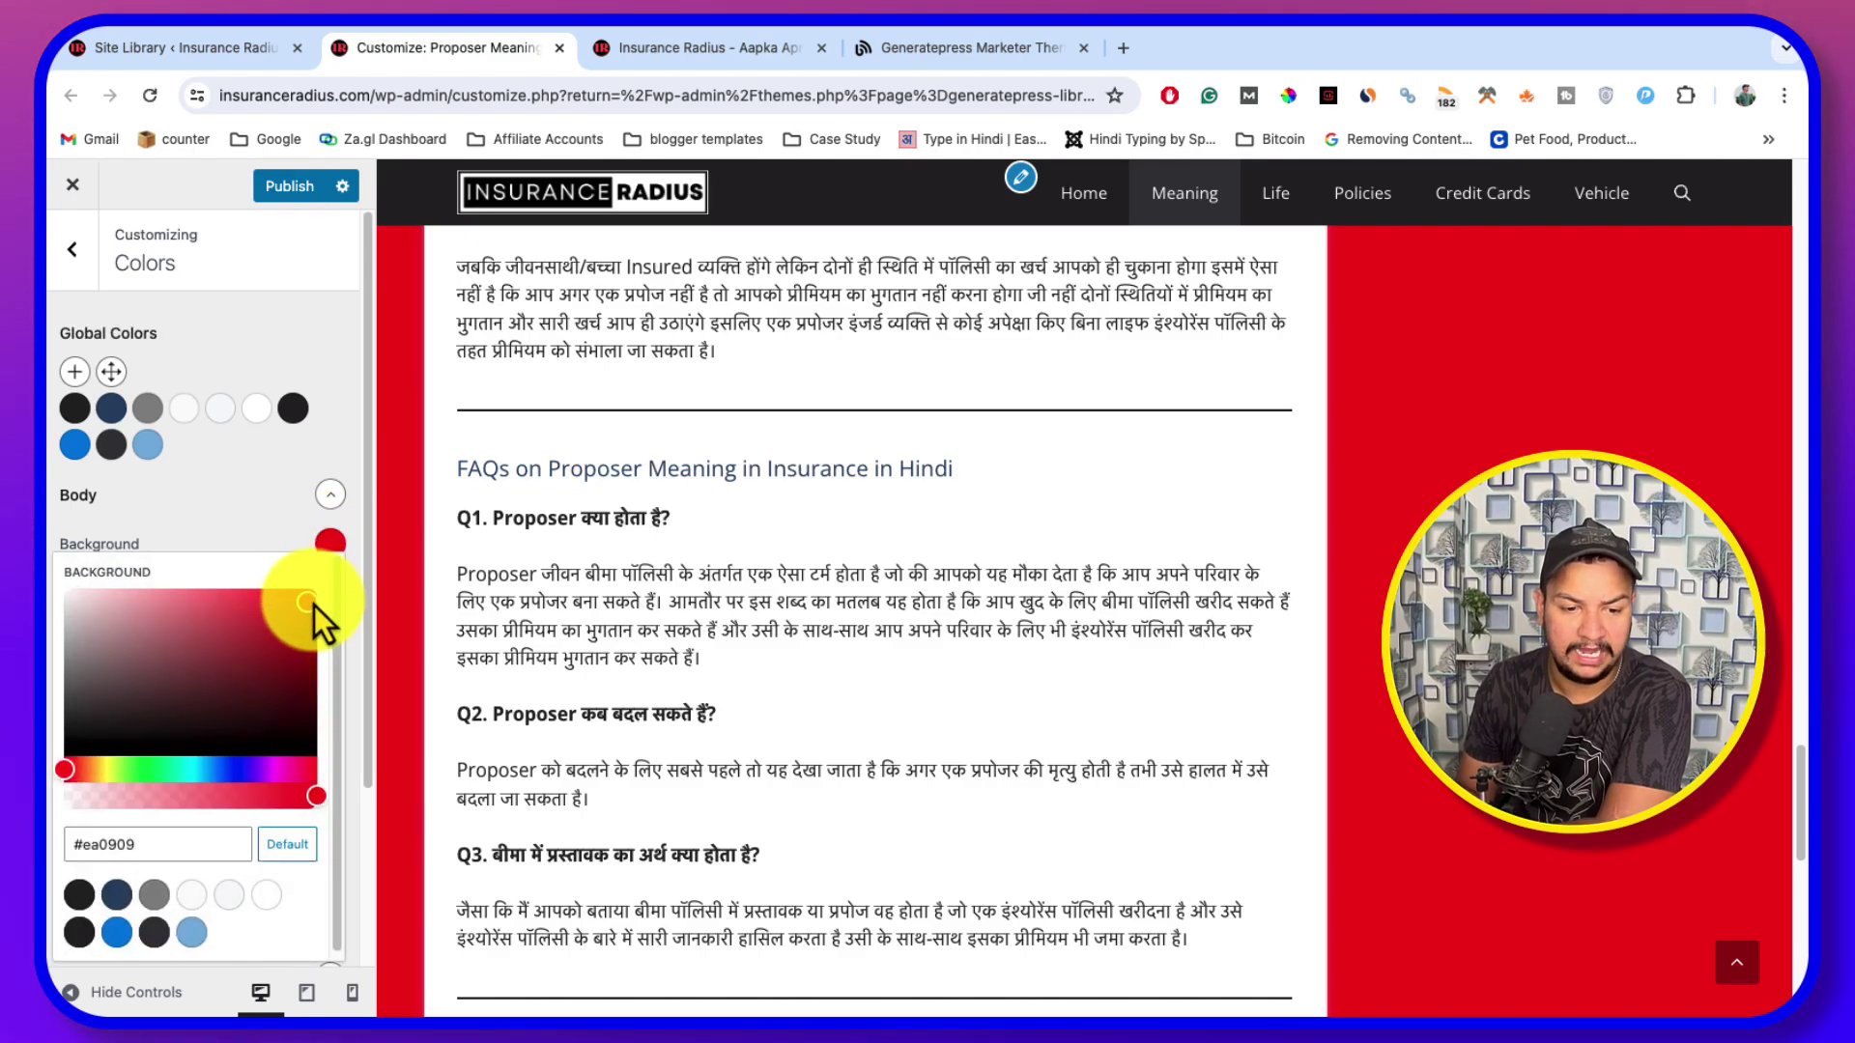
pyautogui.moveTo(315, 606); pyautogui.dragTo(72, 606)
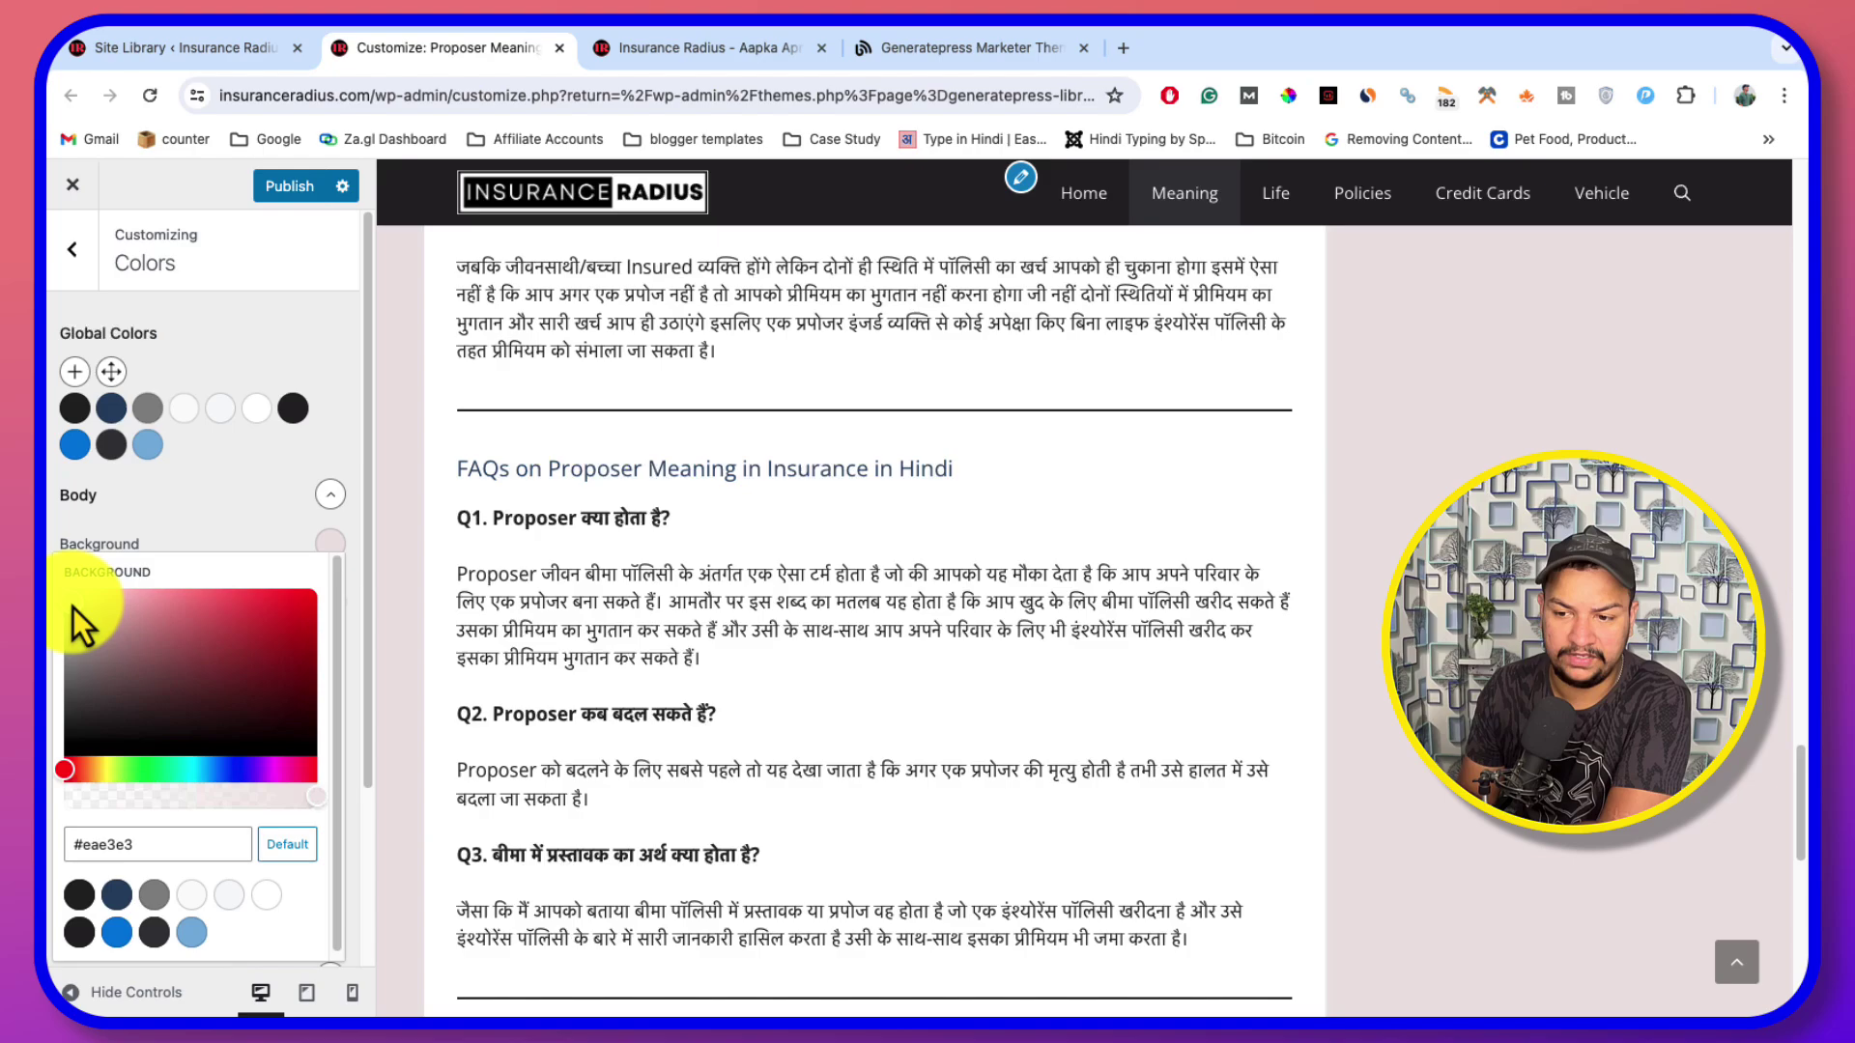
pyautogui.scroll(15, 1063, 452)
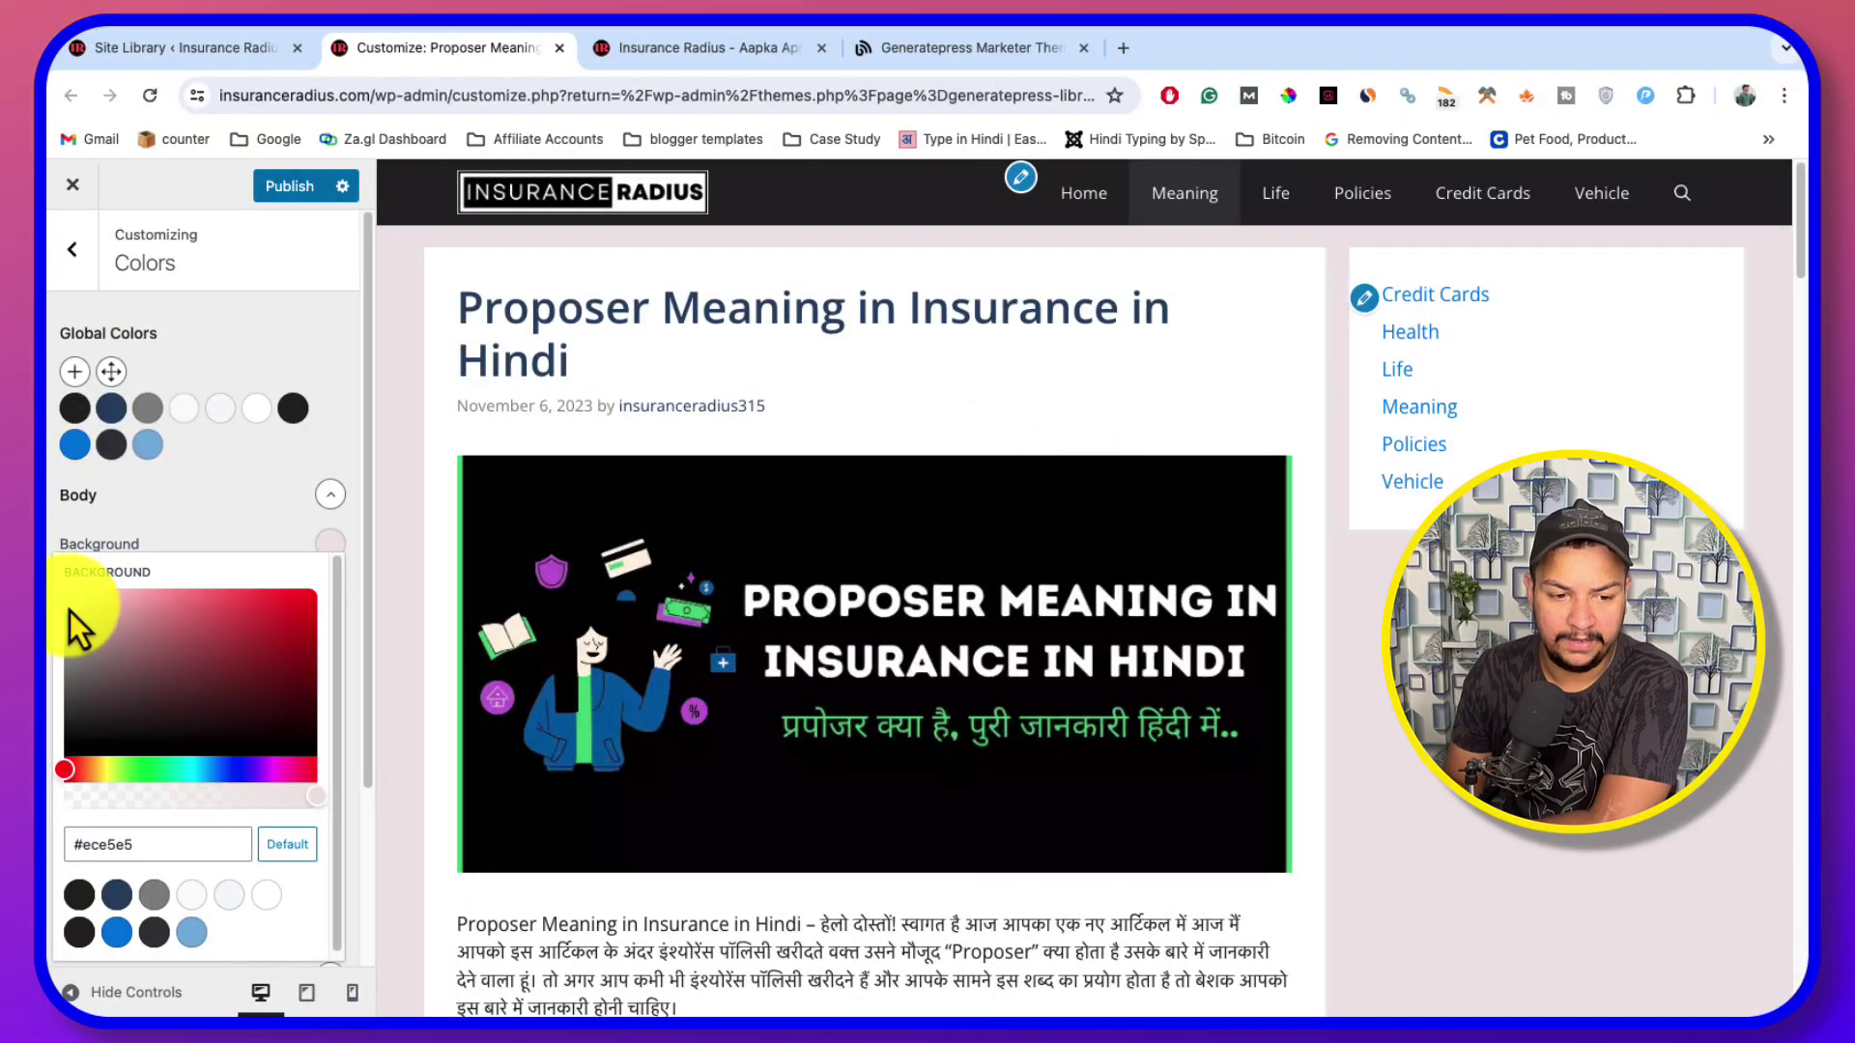
pyautogui.click(70, 611)
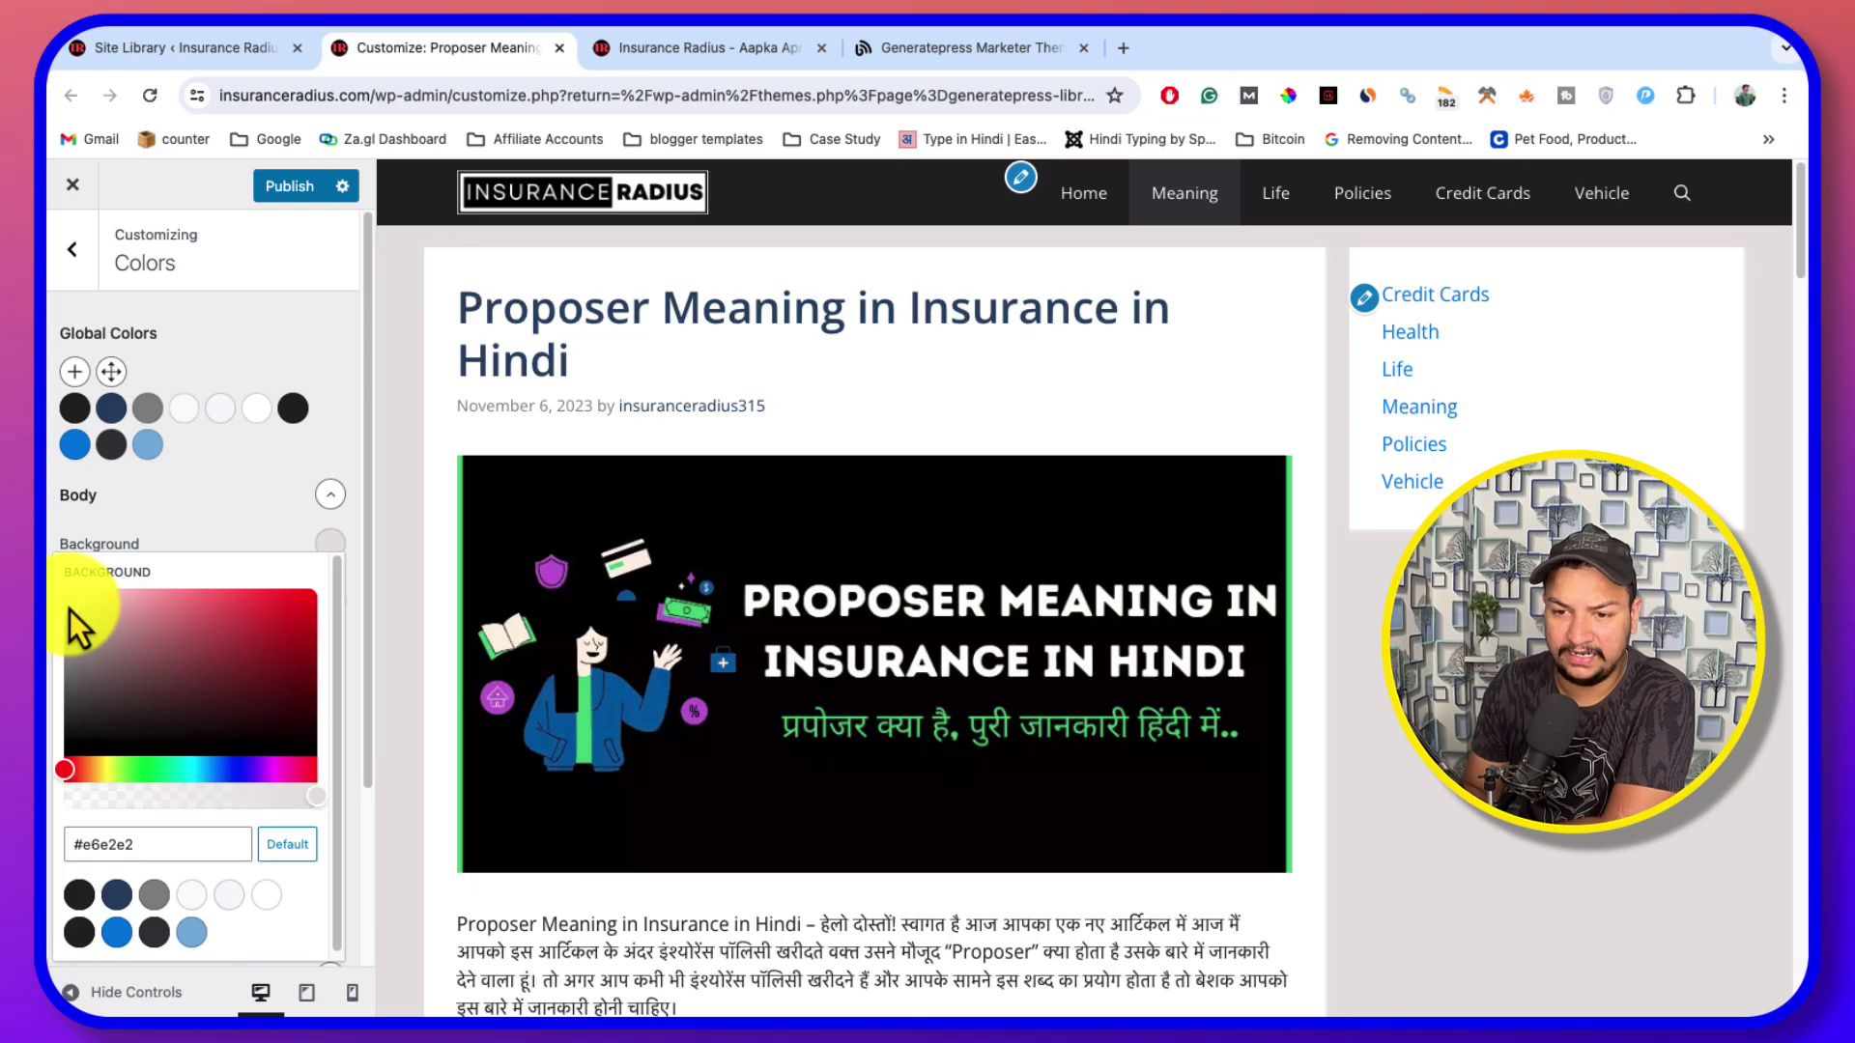
pyautogui.scroll(-15, 839, 566)
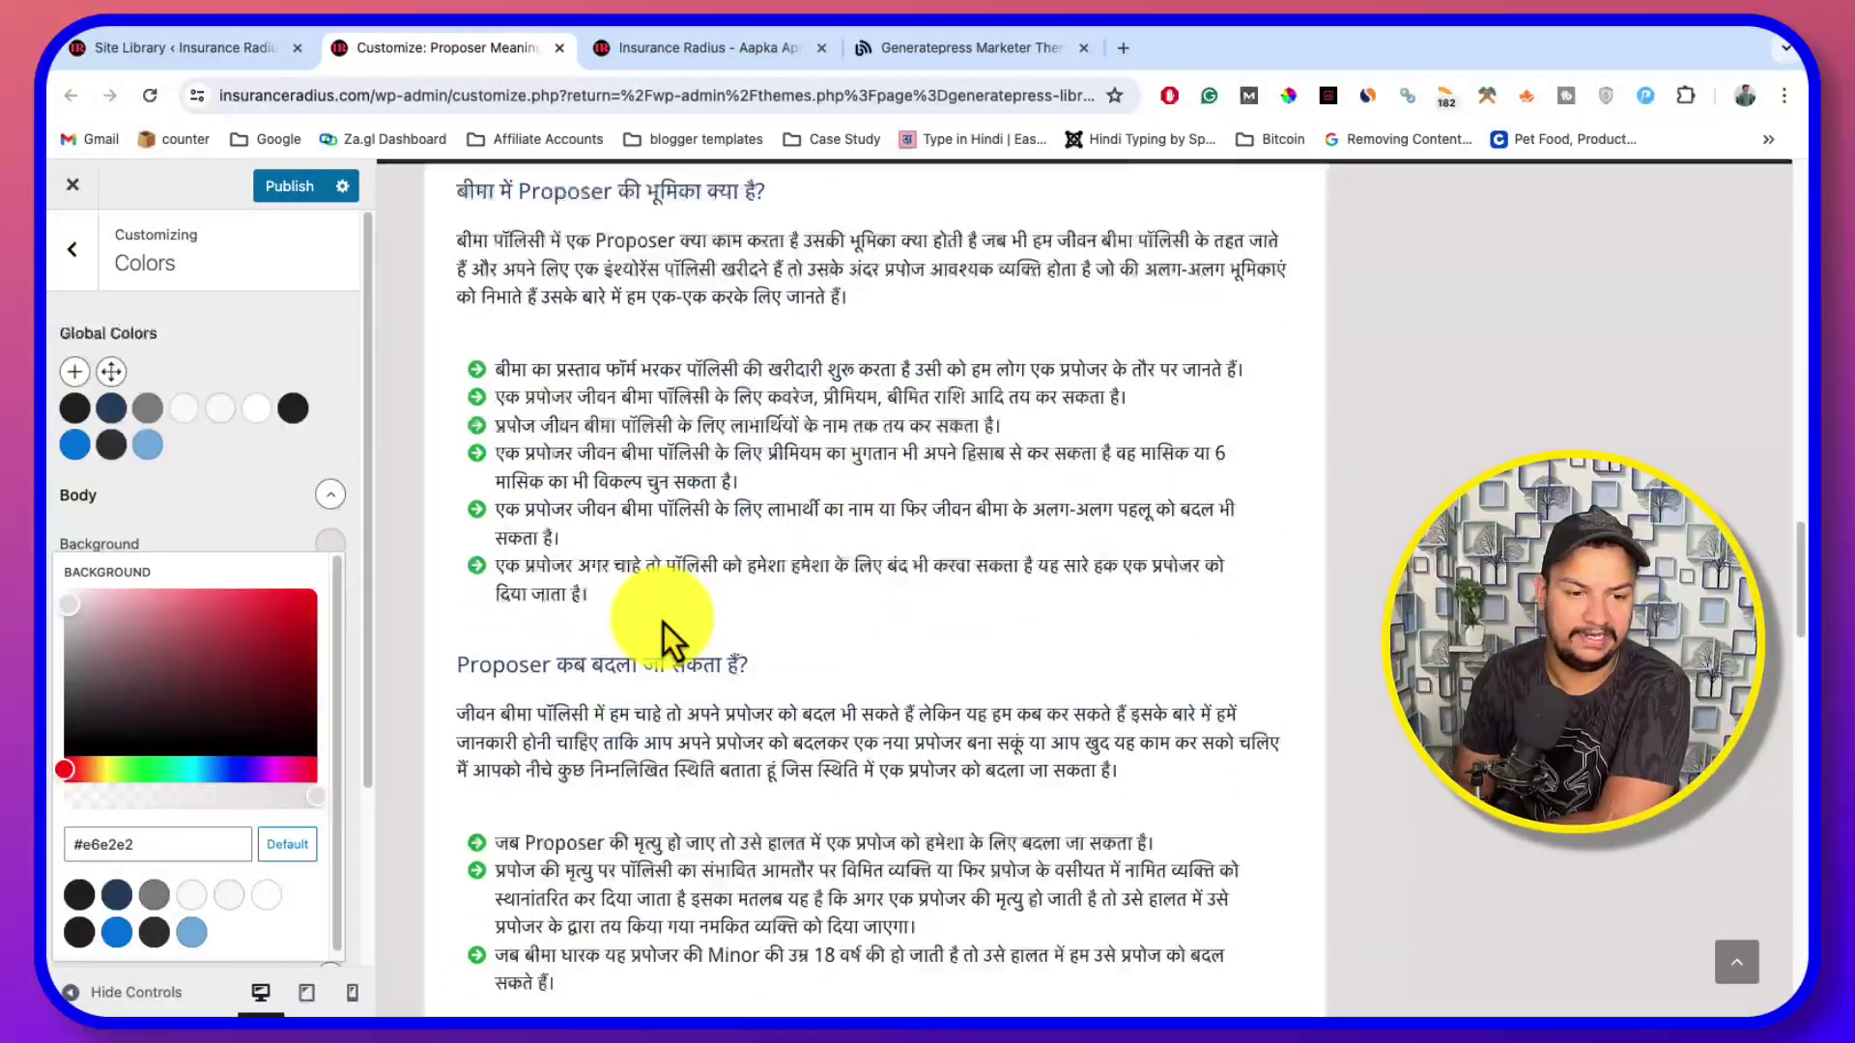
pyautogui.scroll(13, 662, 623)
pyautogui.click(234, 507)
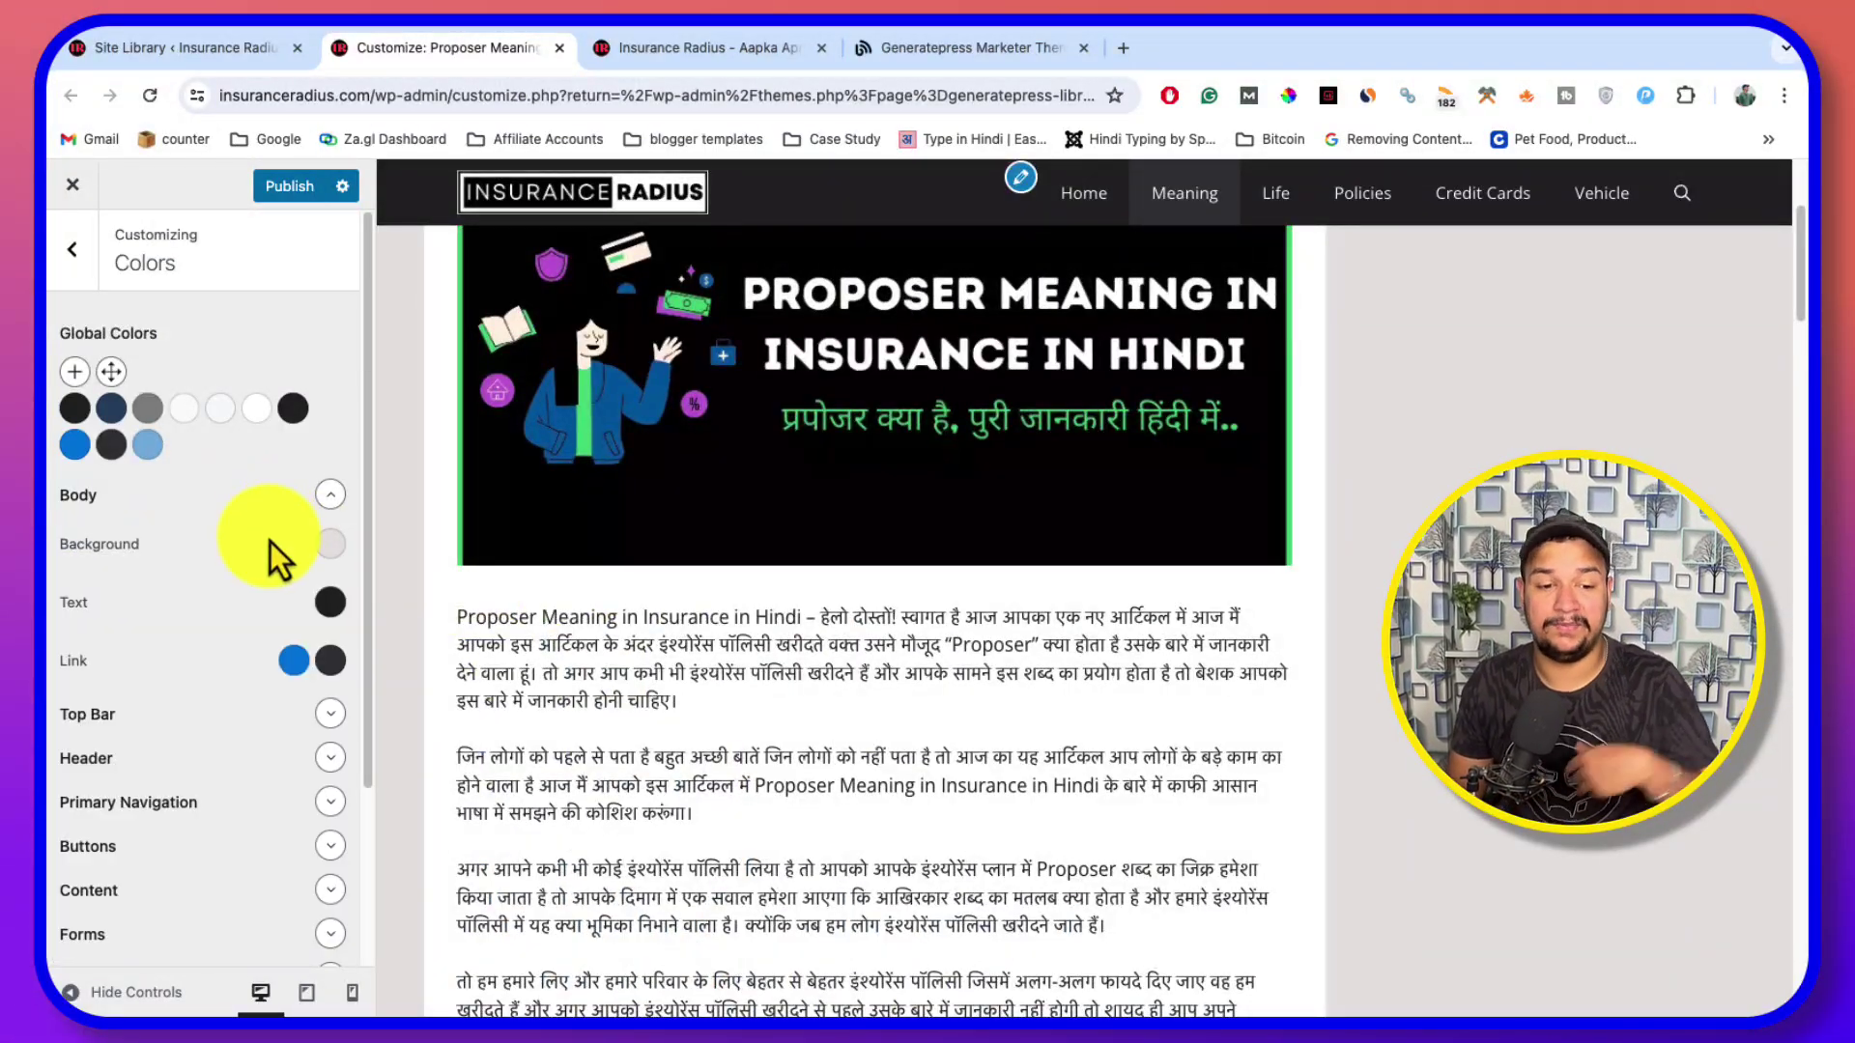
# Examine the Body link color setting against the links listed in the article preview
pyautogui.scroll(-15, 748, 661)
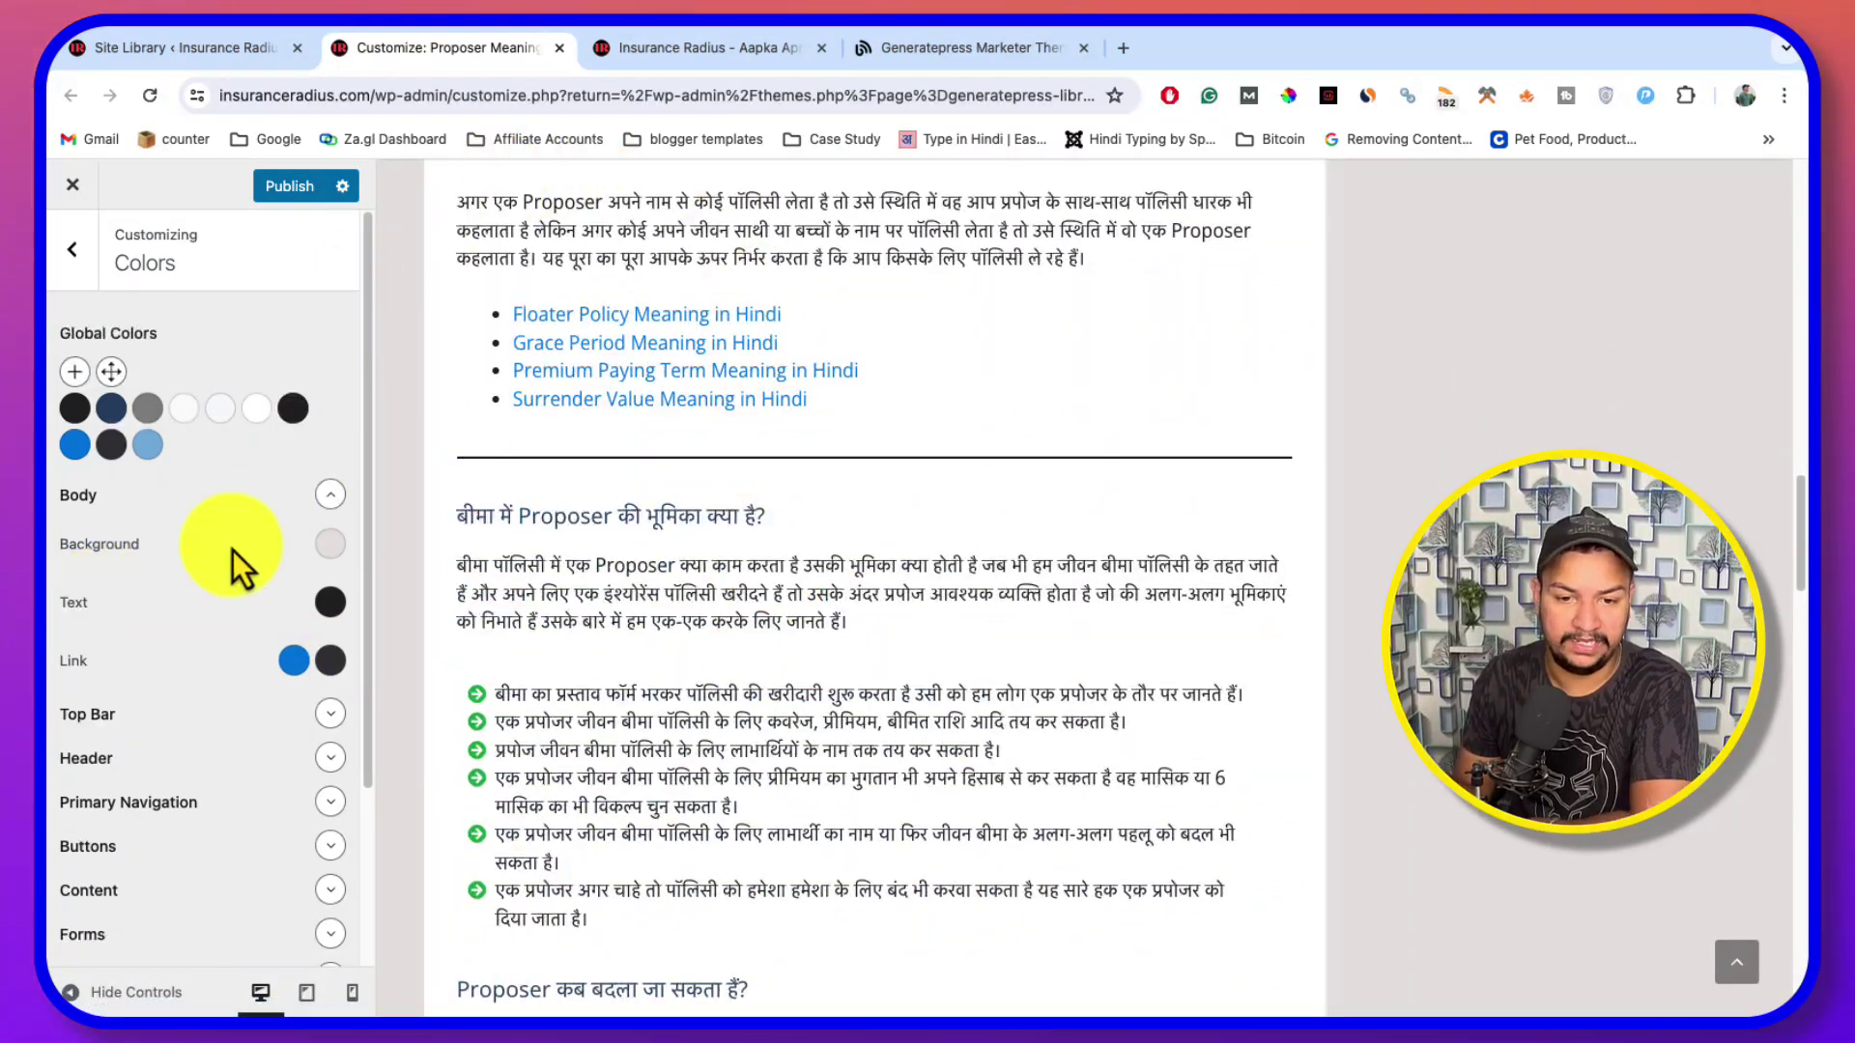
pyautogui.click(294, 662)
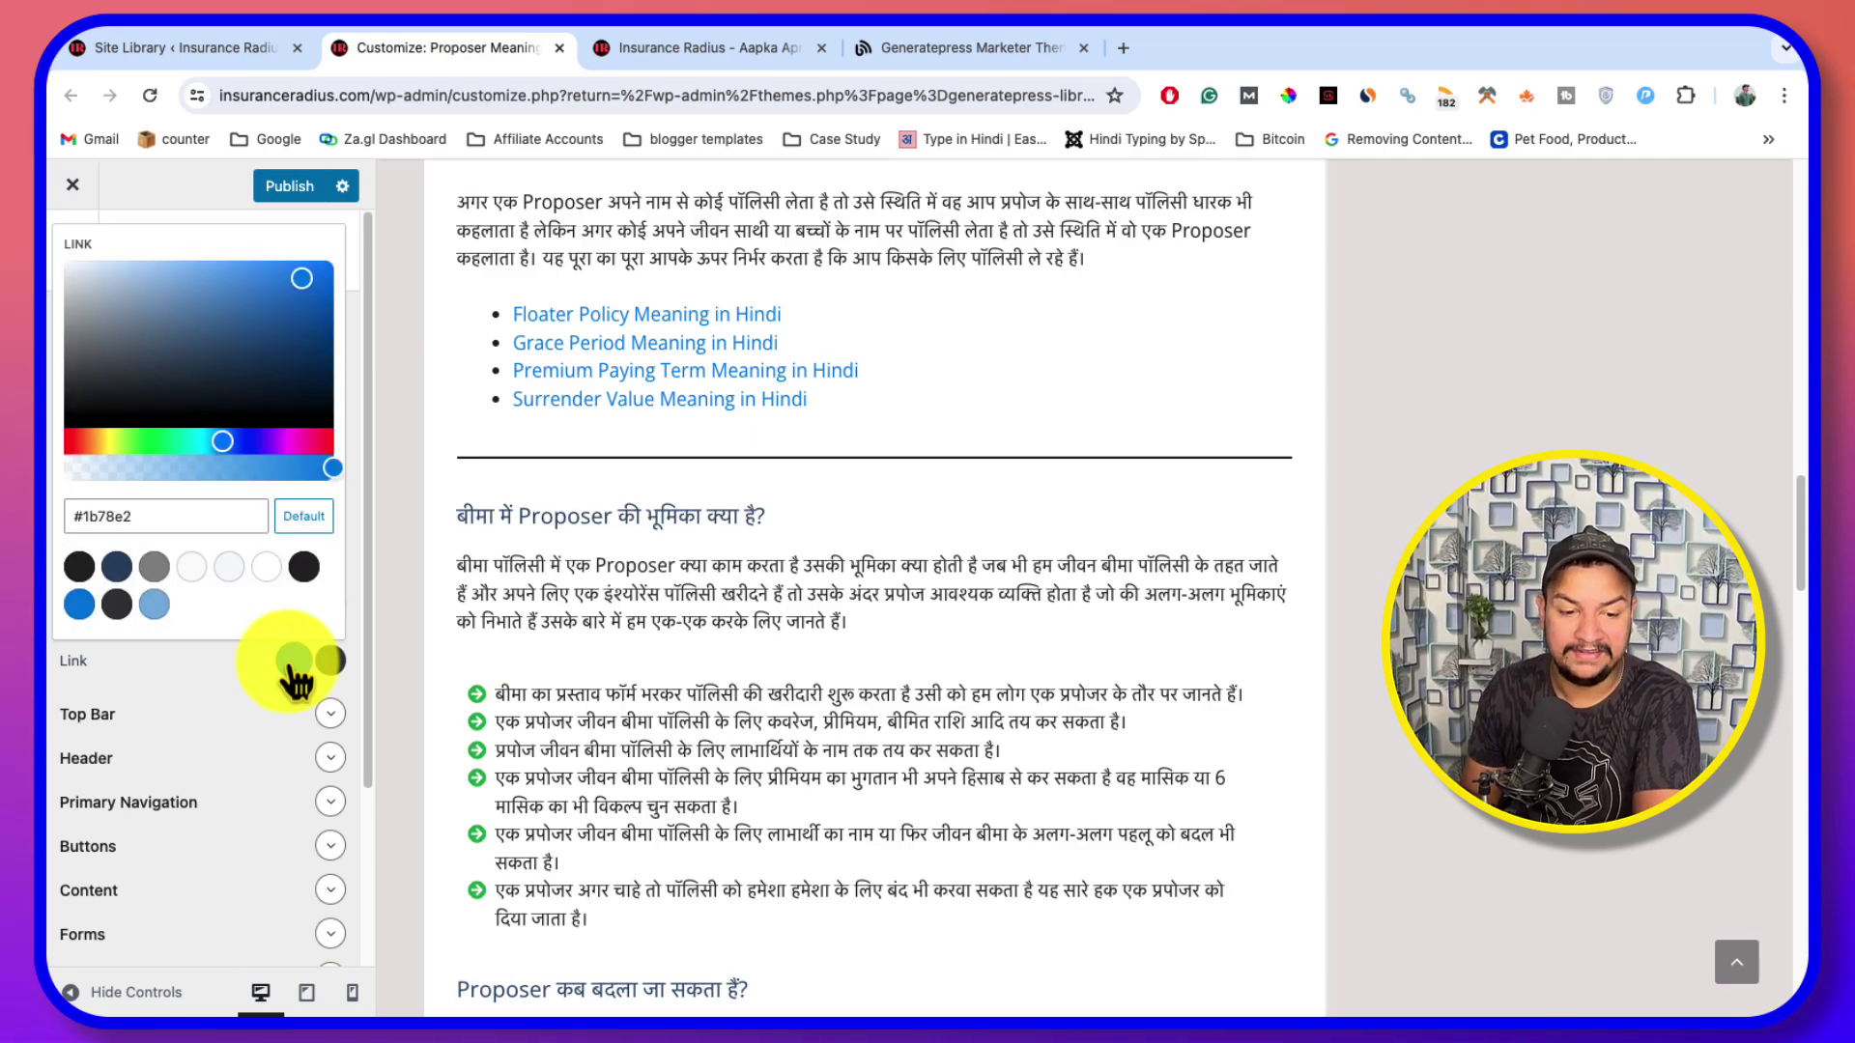
pyautogui.click(293, 662)
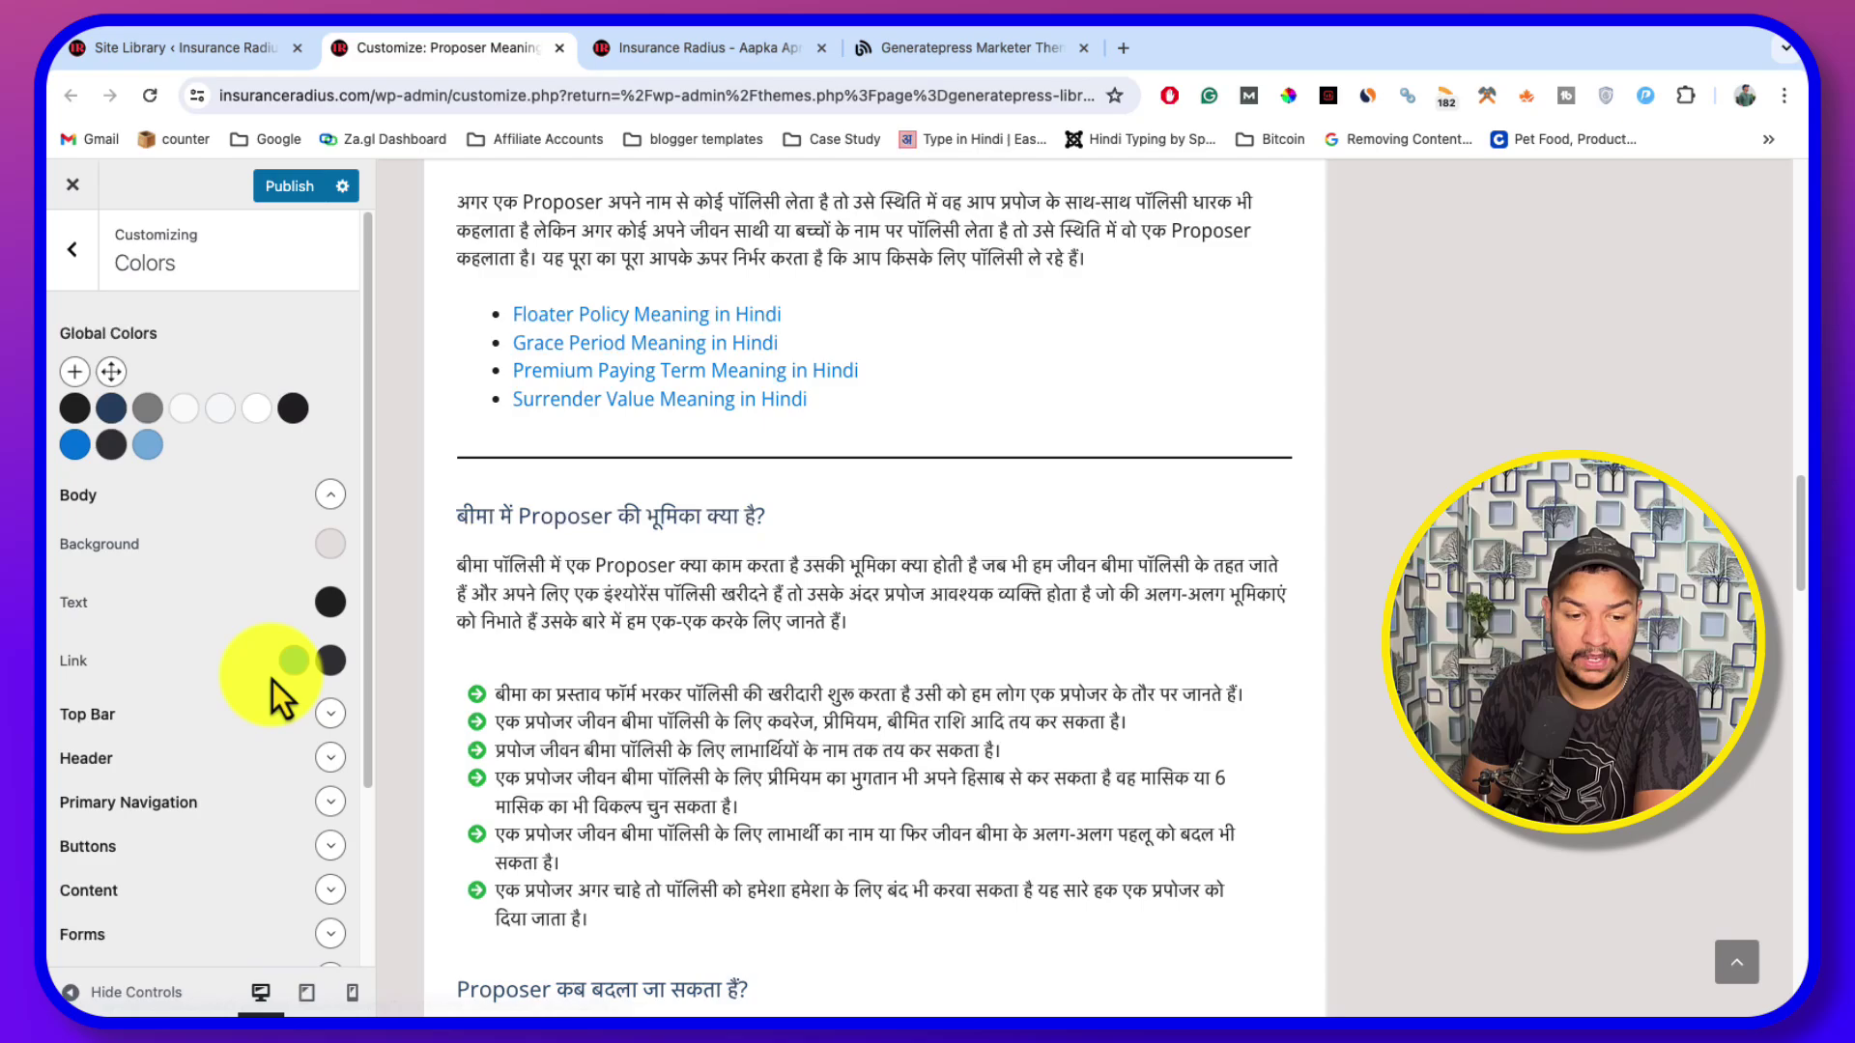
# Try dark red #a31d1d as the Top Bar background color and restore its default
pyautogui.scroll(-1, 199, 688)
pyautogui.scroll(15, 736, 427)
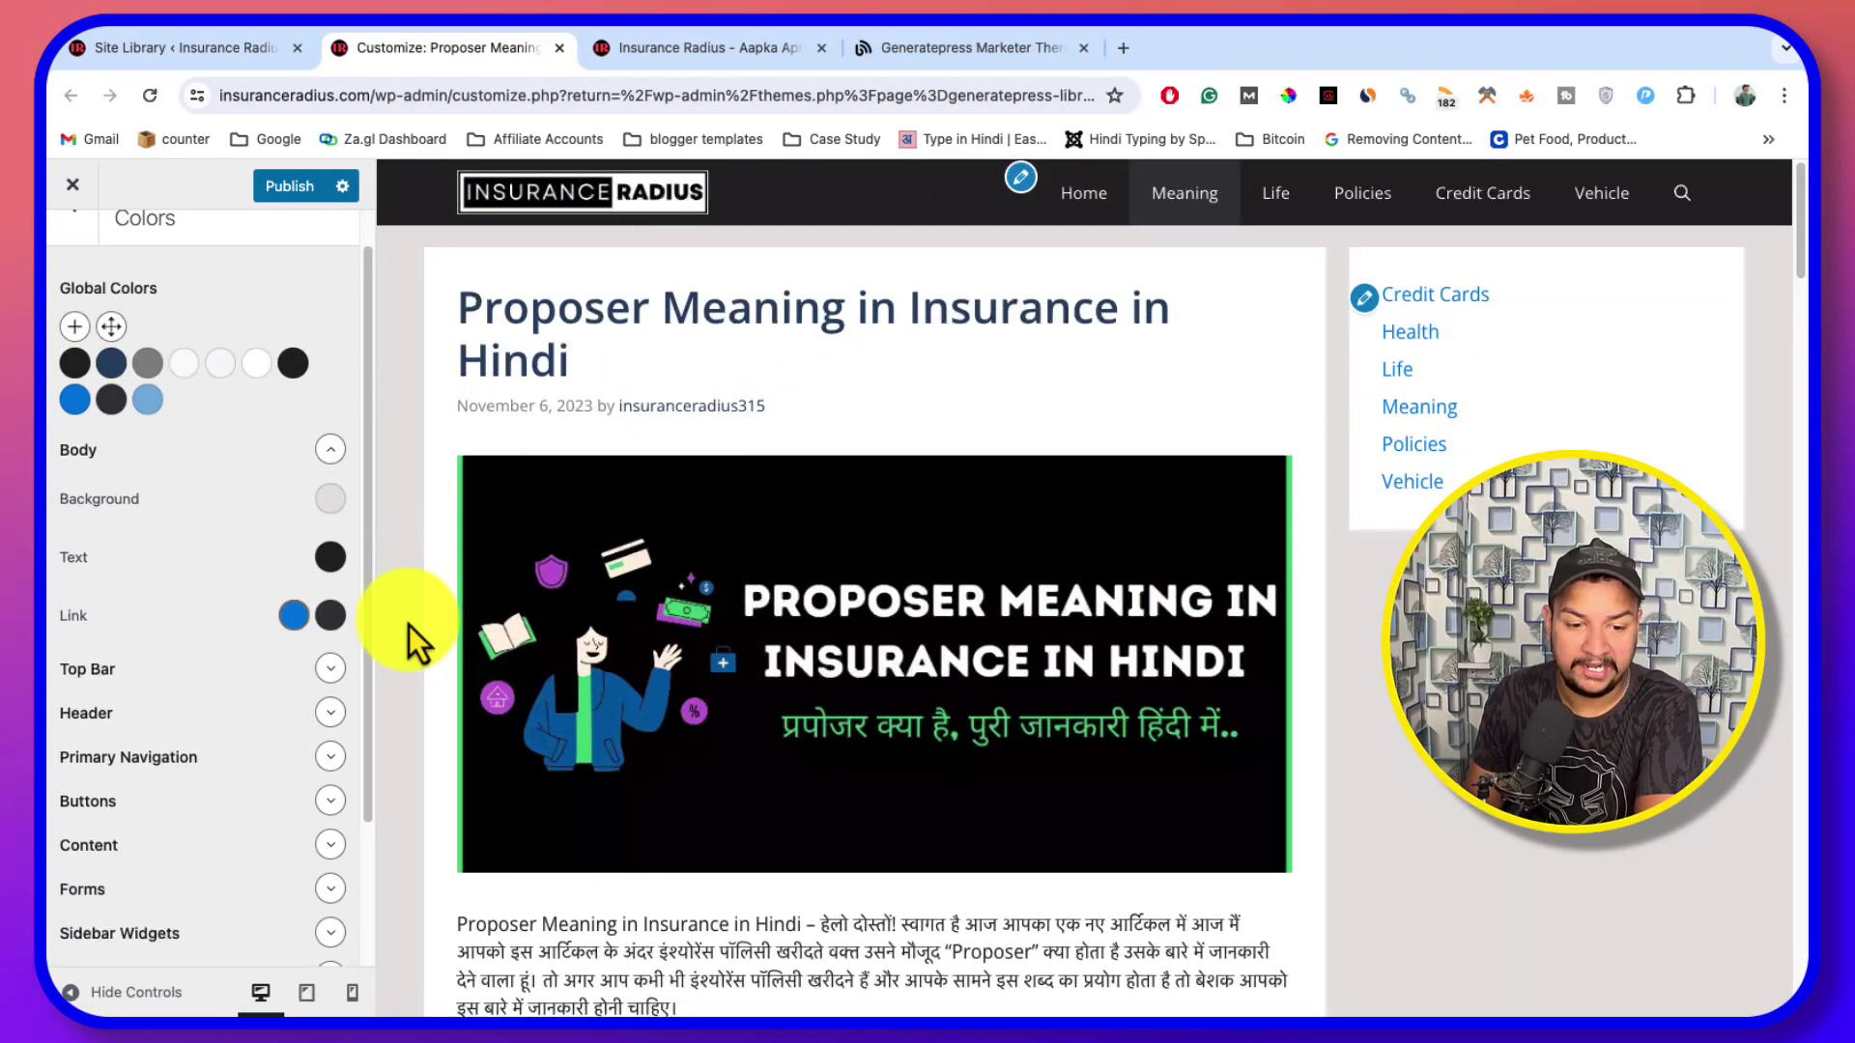
pyautogui.click(331, 668)
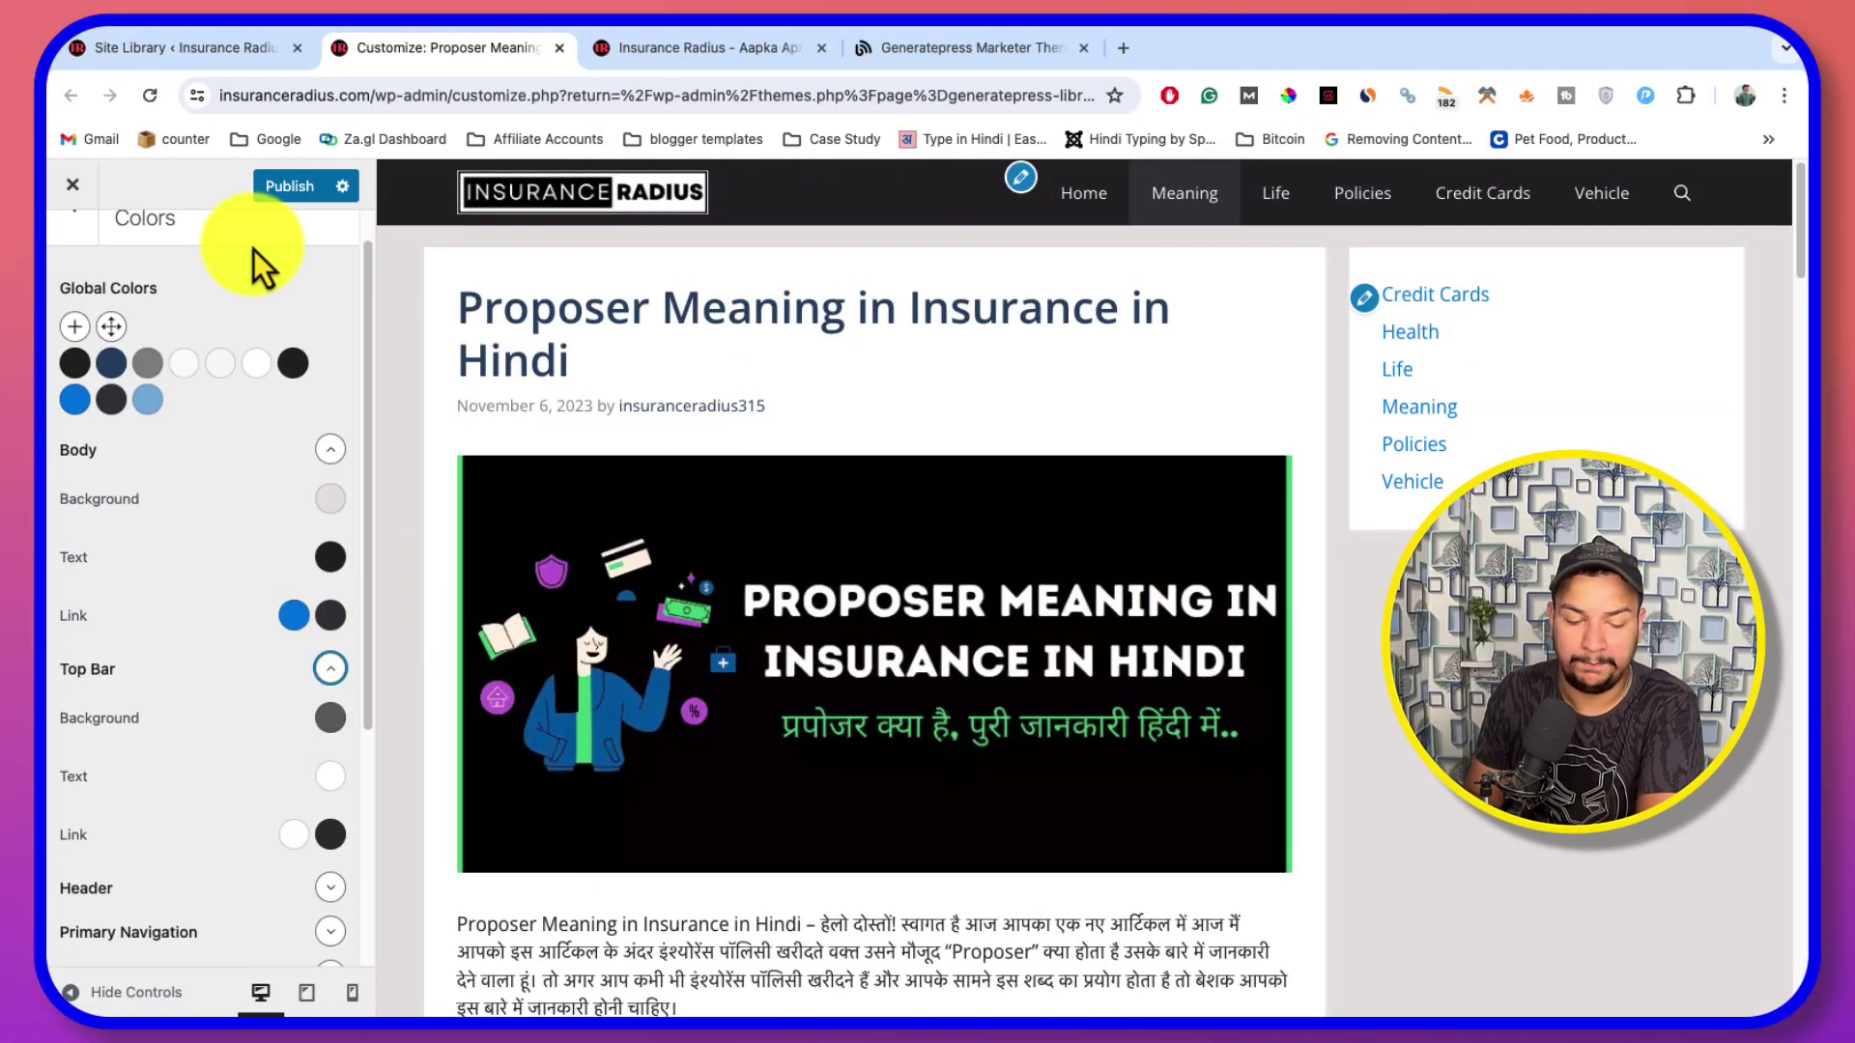
pyautogui.click(330, 718)
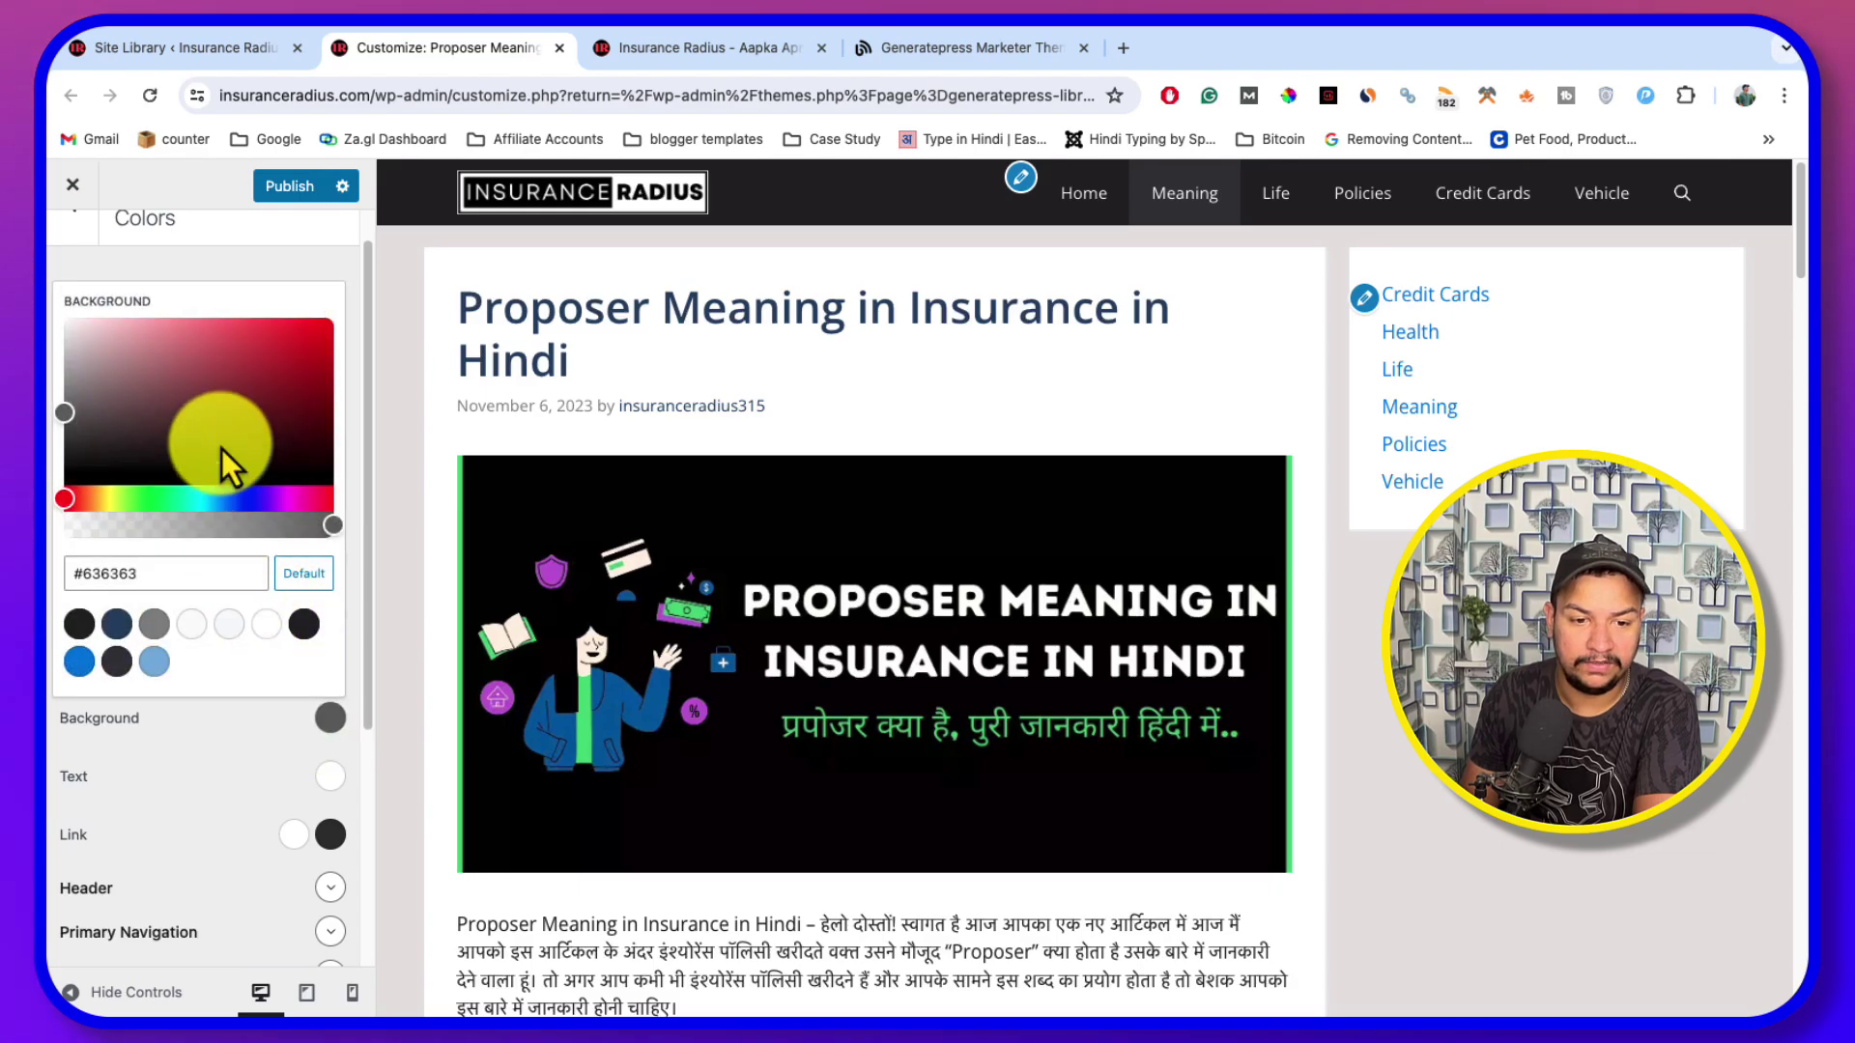
pyautogui.click(228, 413)
pyautogui.moveTo(229, 414); pyautogui.dragTo(285, 374)
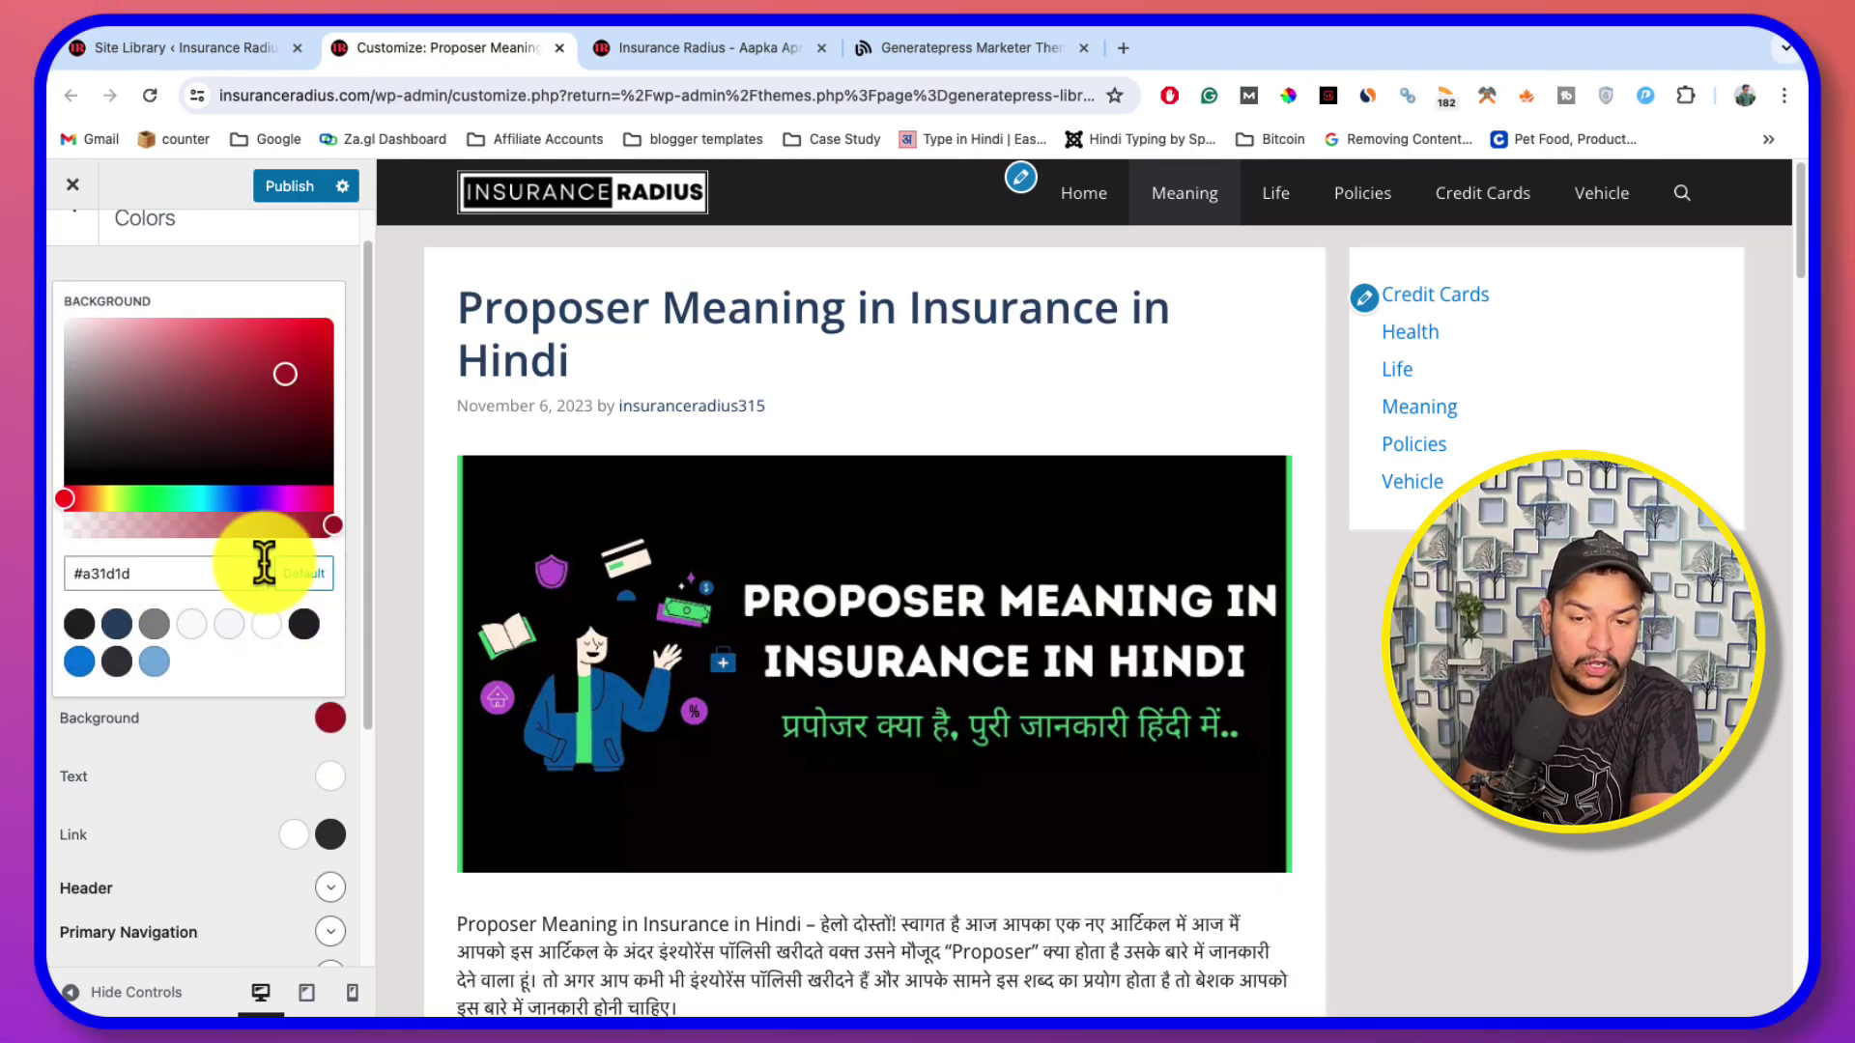
pyautogui.click(322, 576)
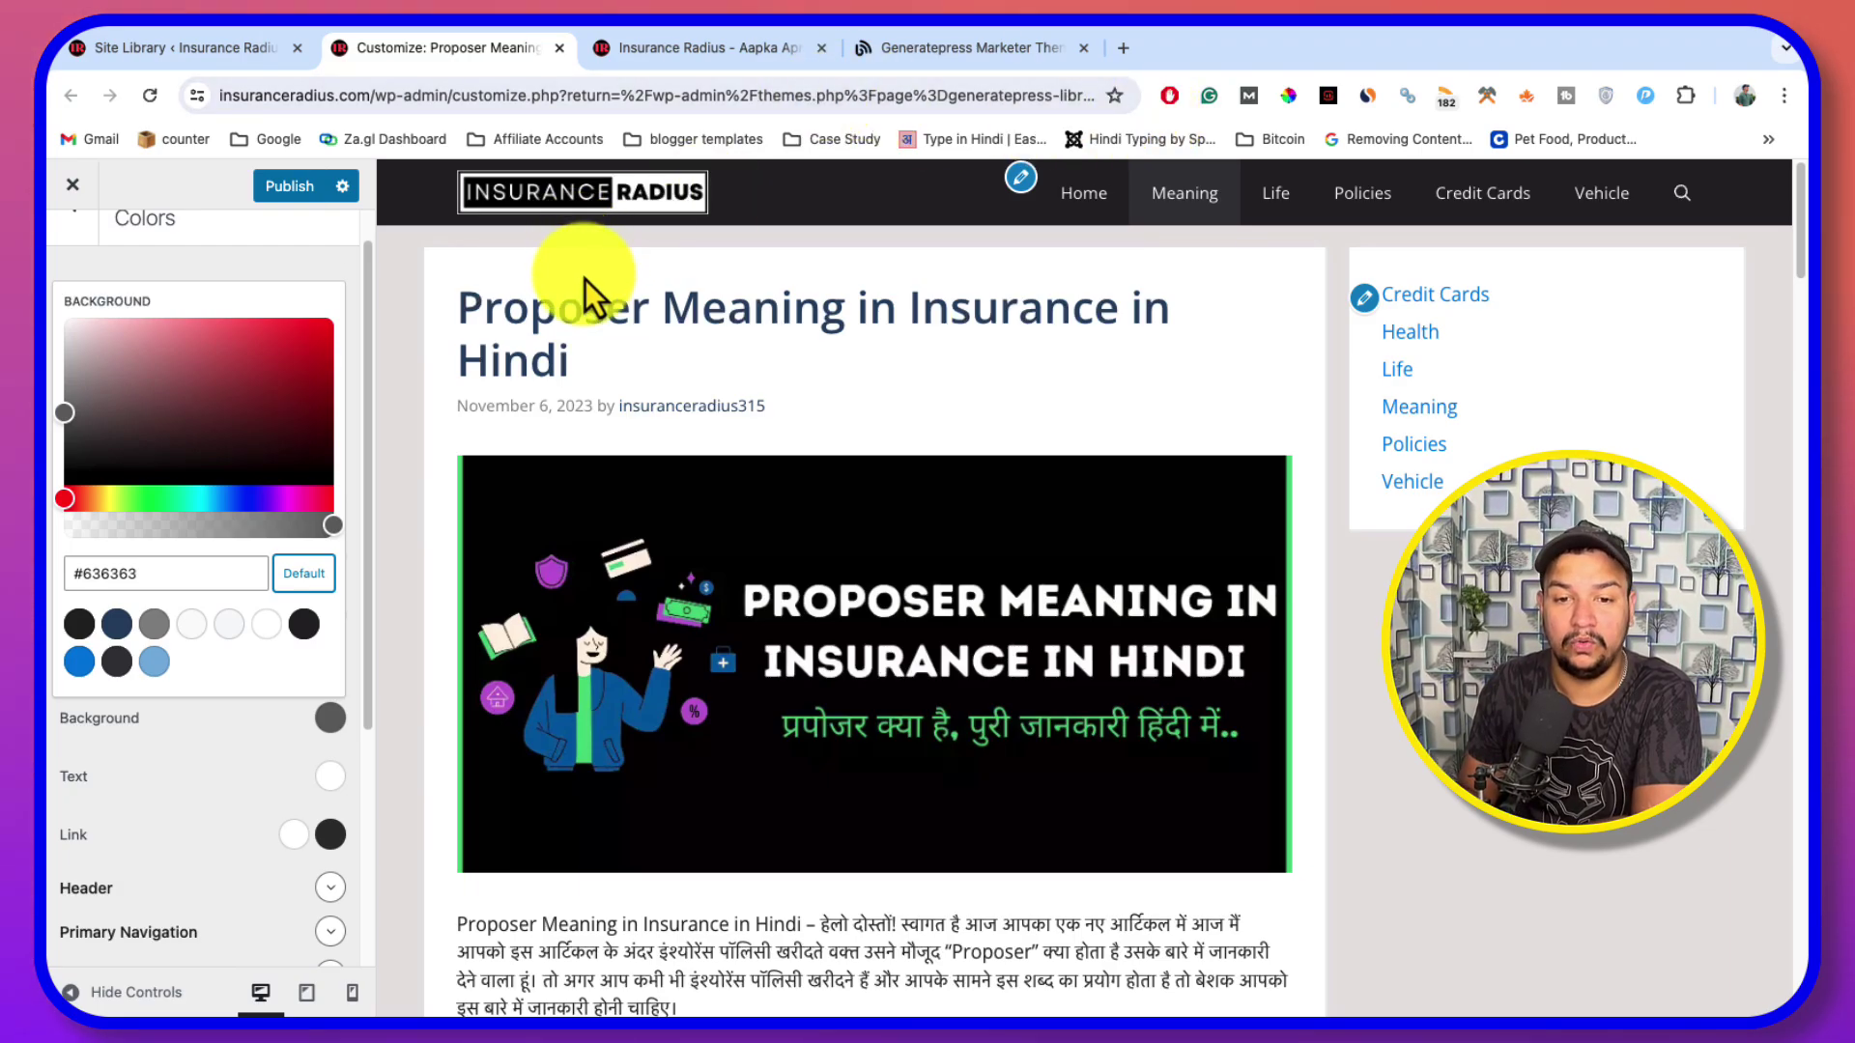
pyautogui.click(164, 759)
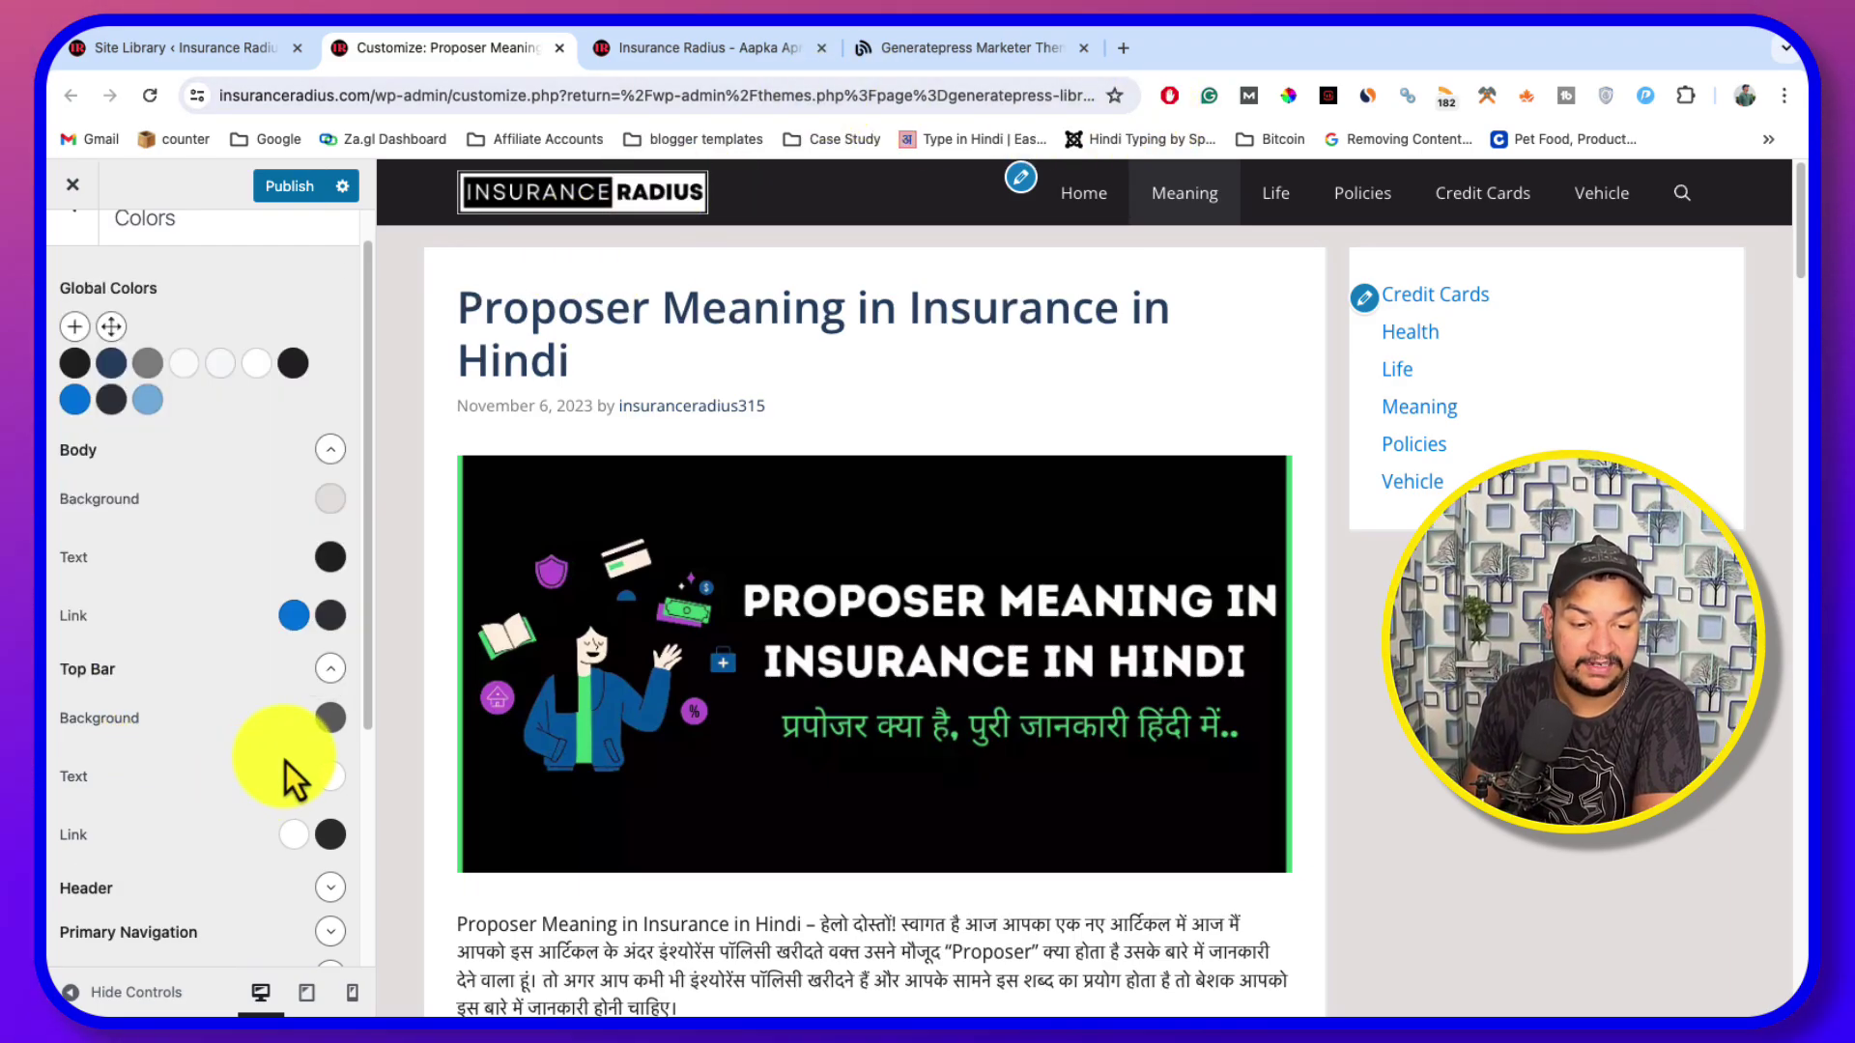
# Collapse the Body and Top Bar color groups
pyautogui.scroll(-1, 286, 761)
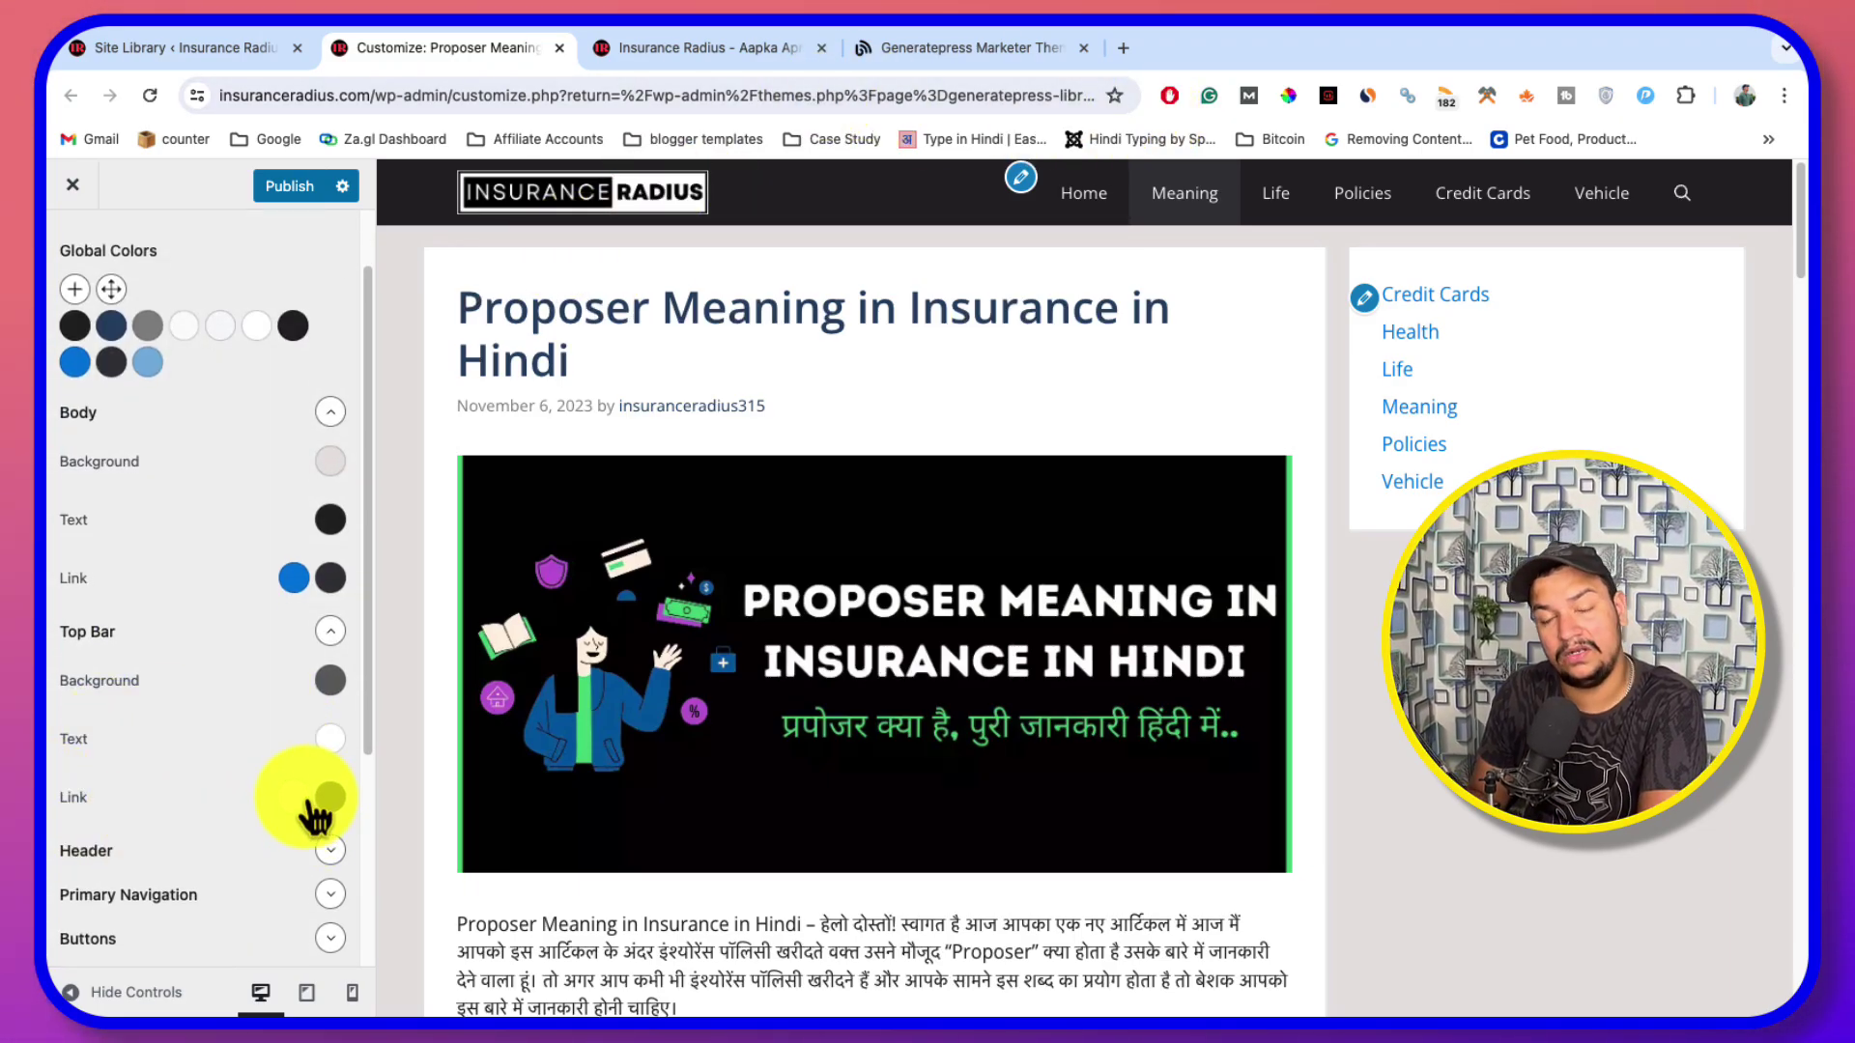
pyautogui.click(330, 413)
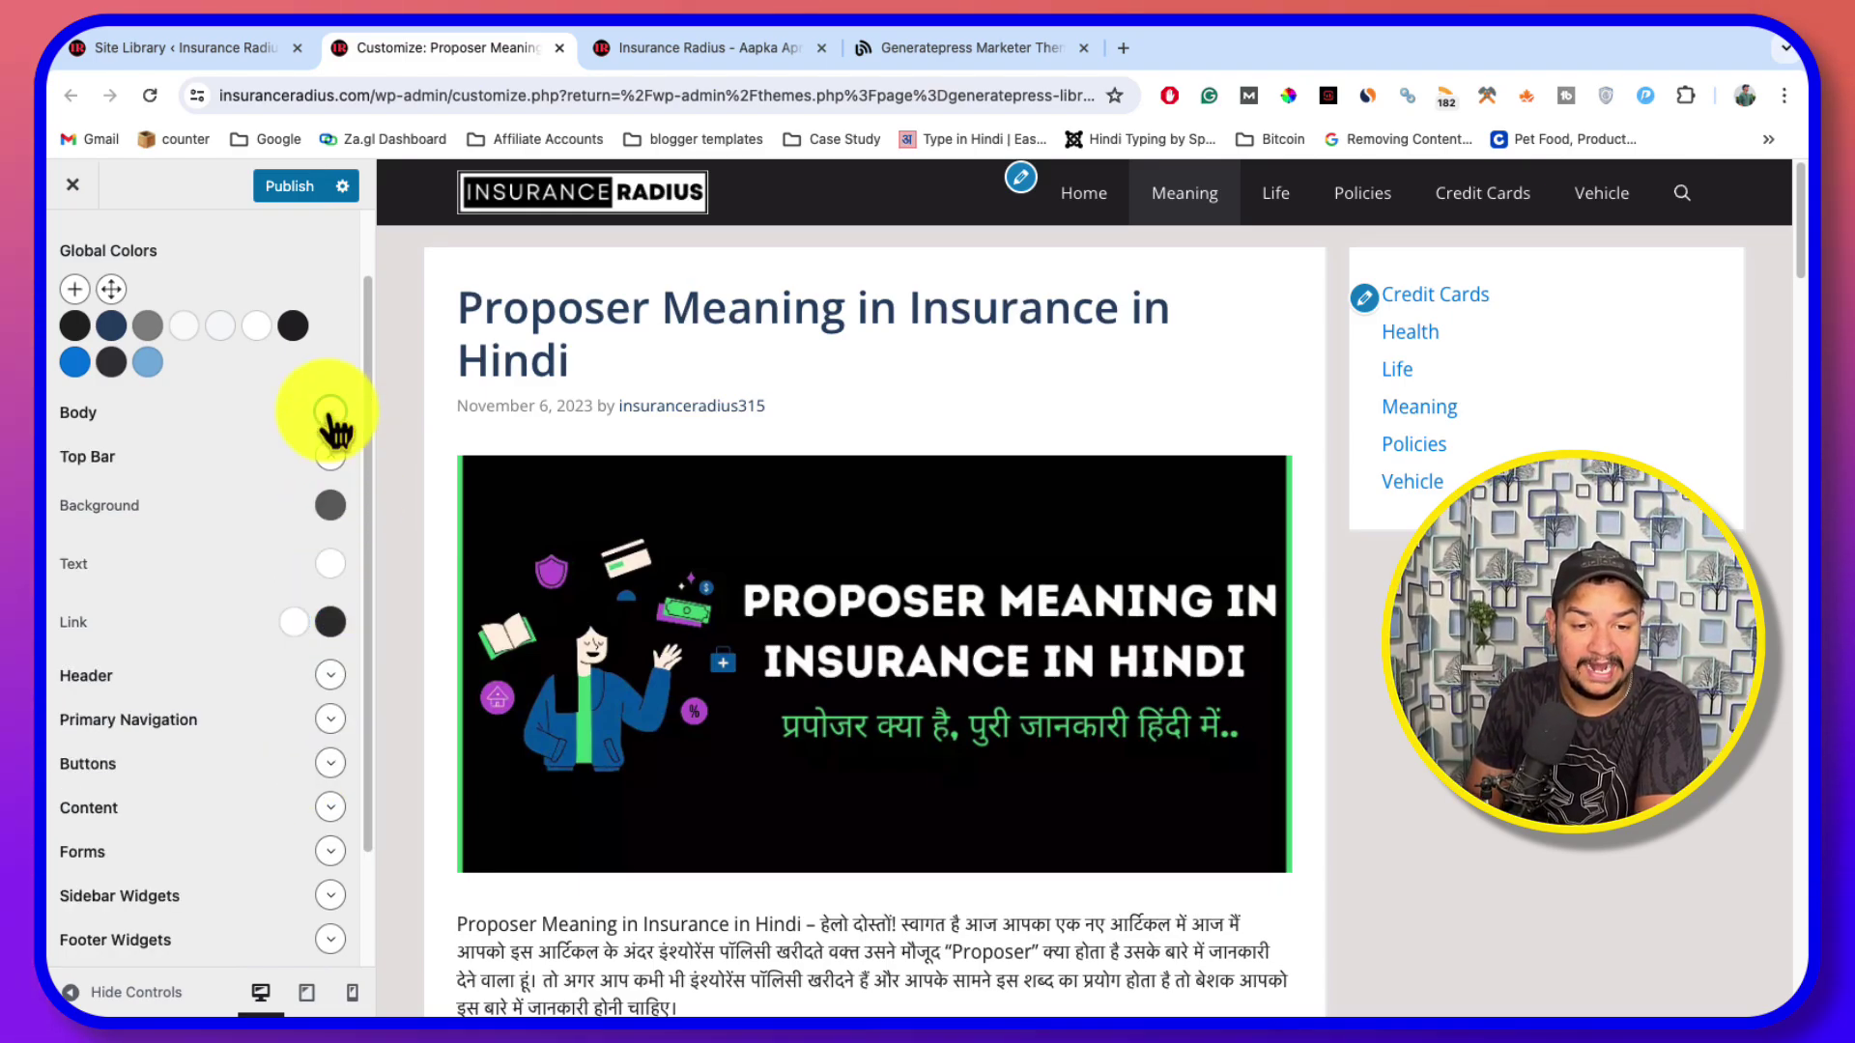
pyautogui.click(331, 457)
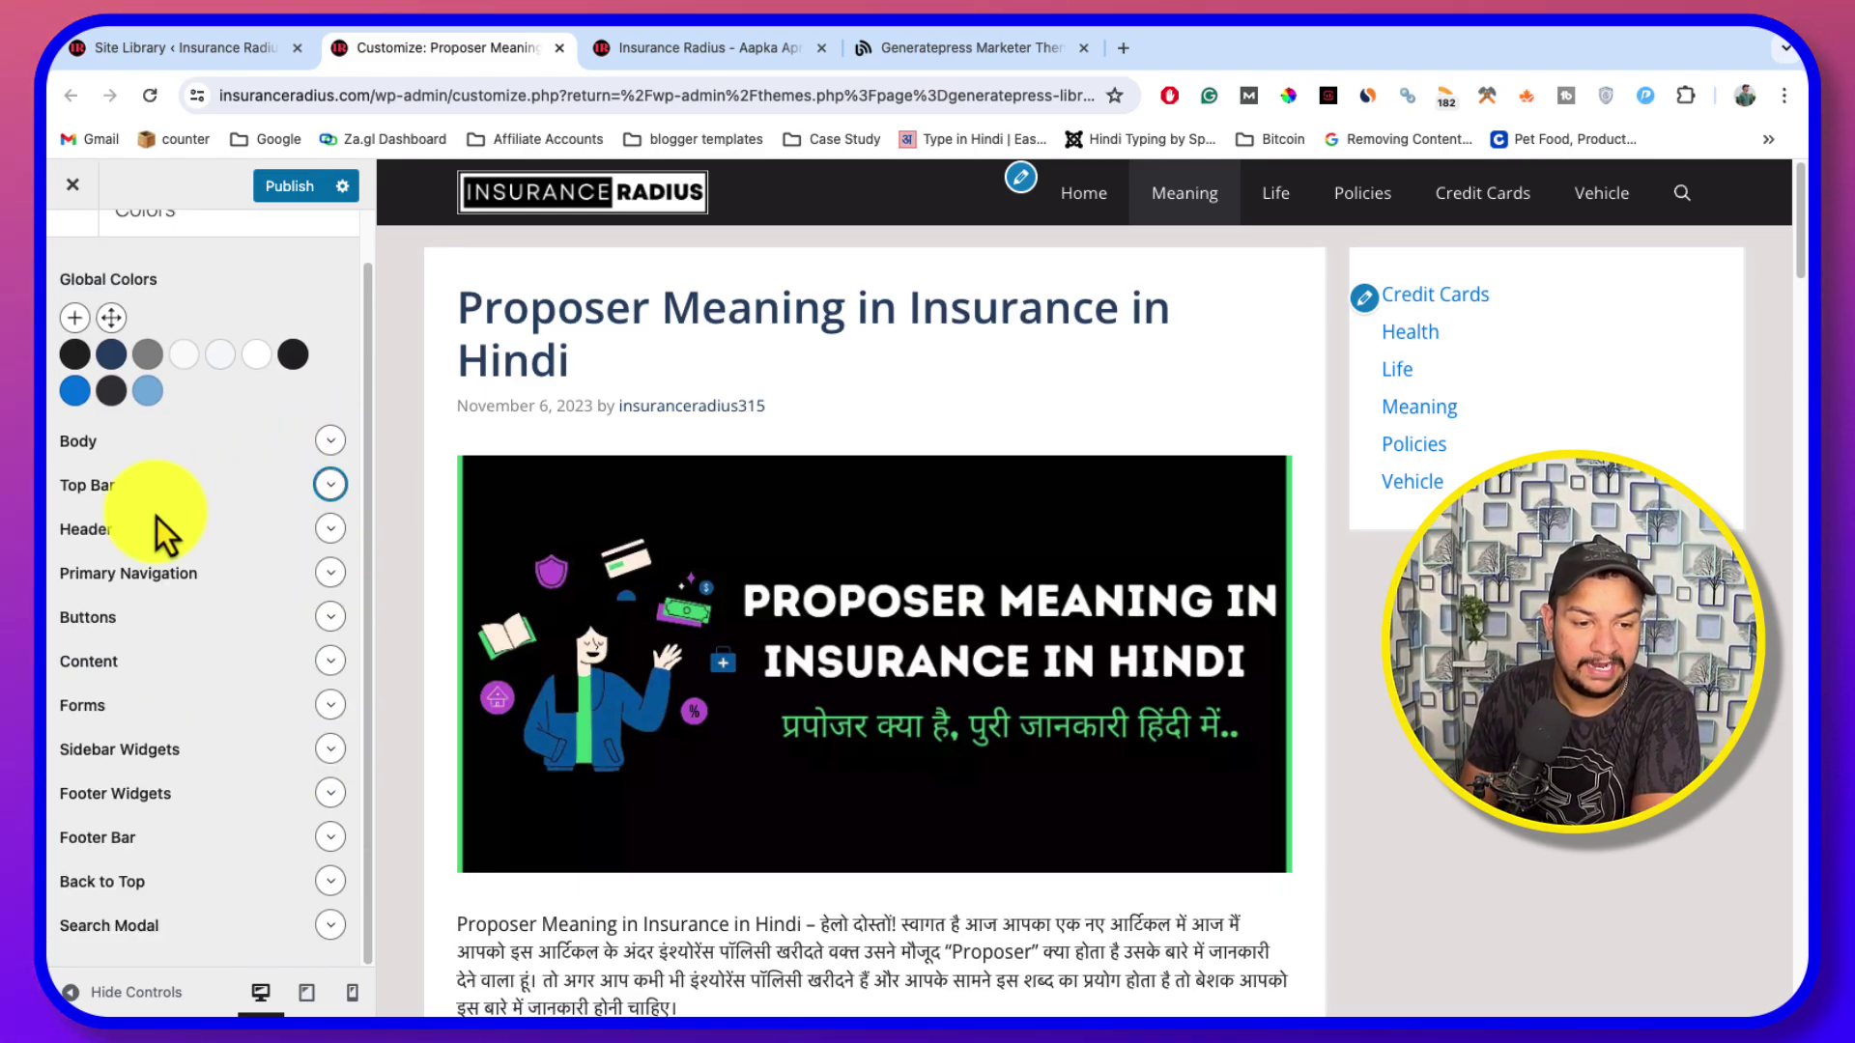
# Try other Header background colors such as #d9c3c3, restore the default and collapse the Header group
pyautogui.click(330, 531)
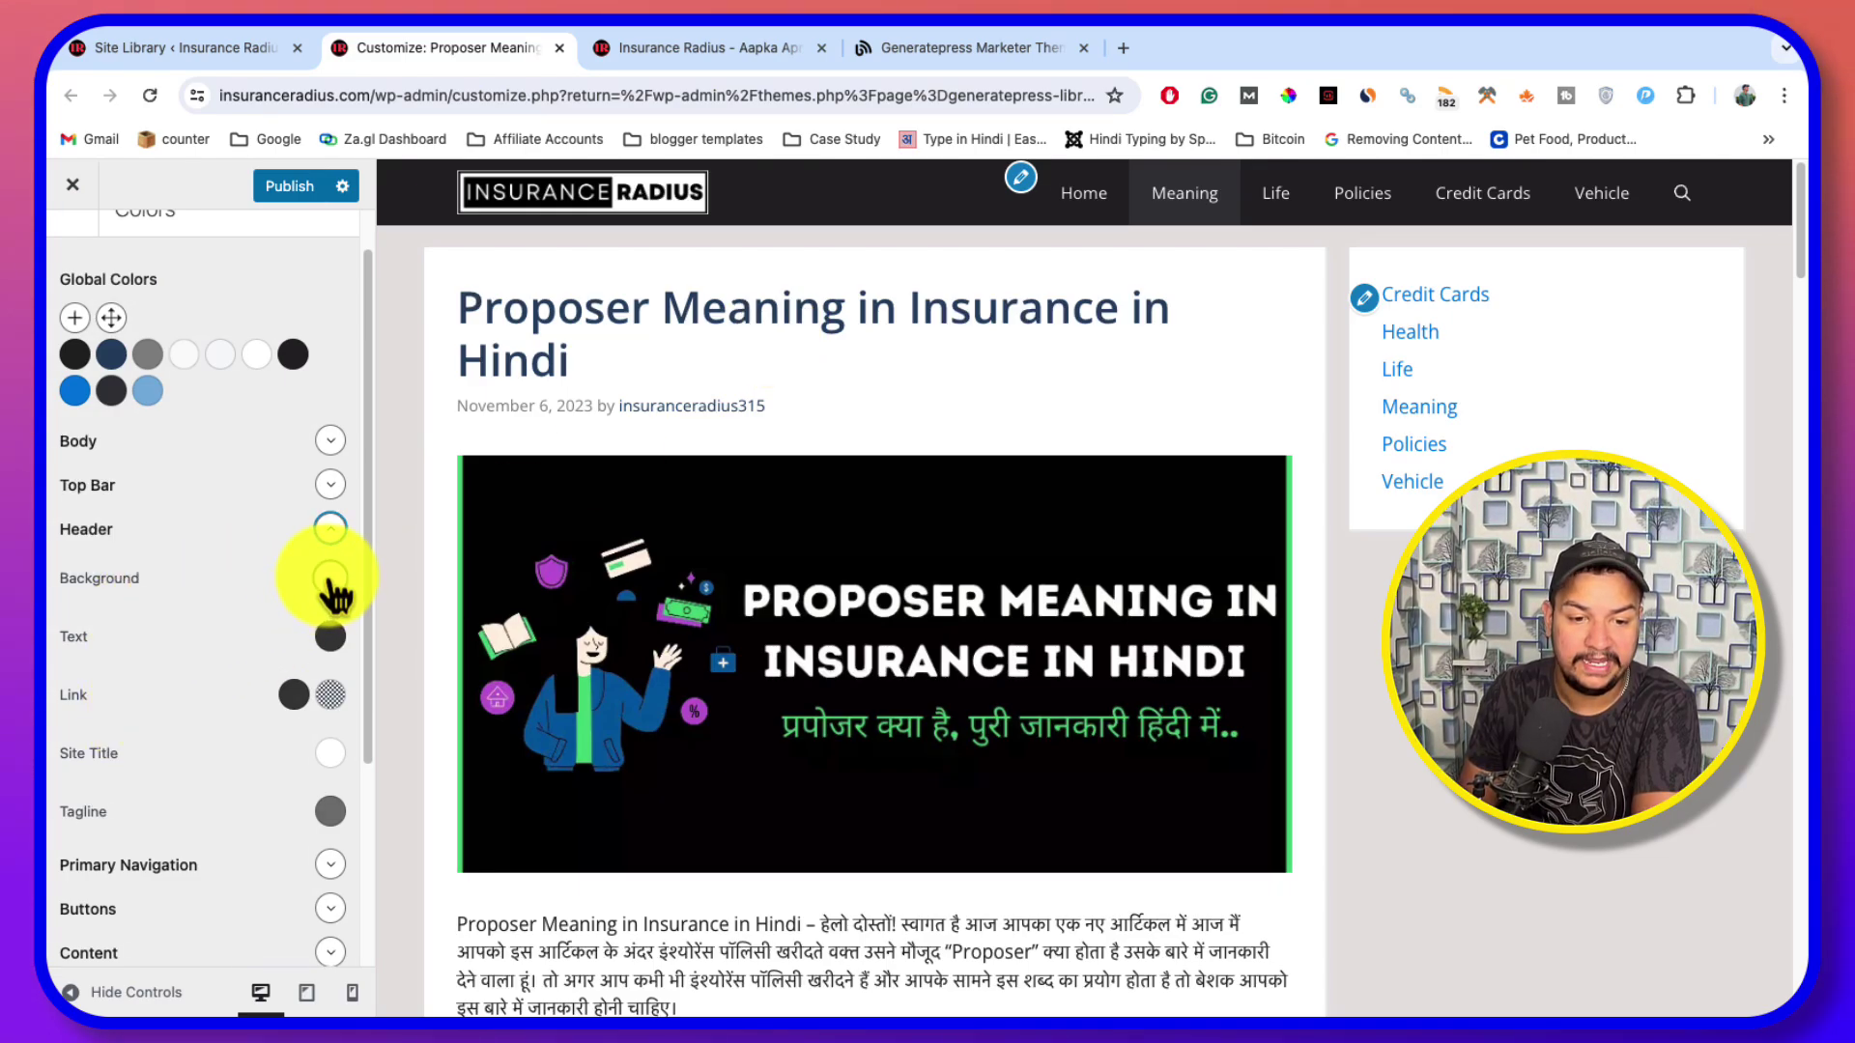
pyautogui.click(330, 578)
pyautogui.click(91, 649)
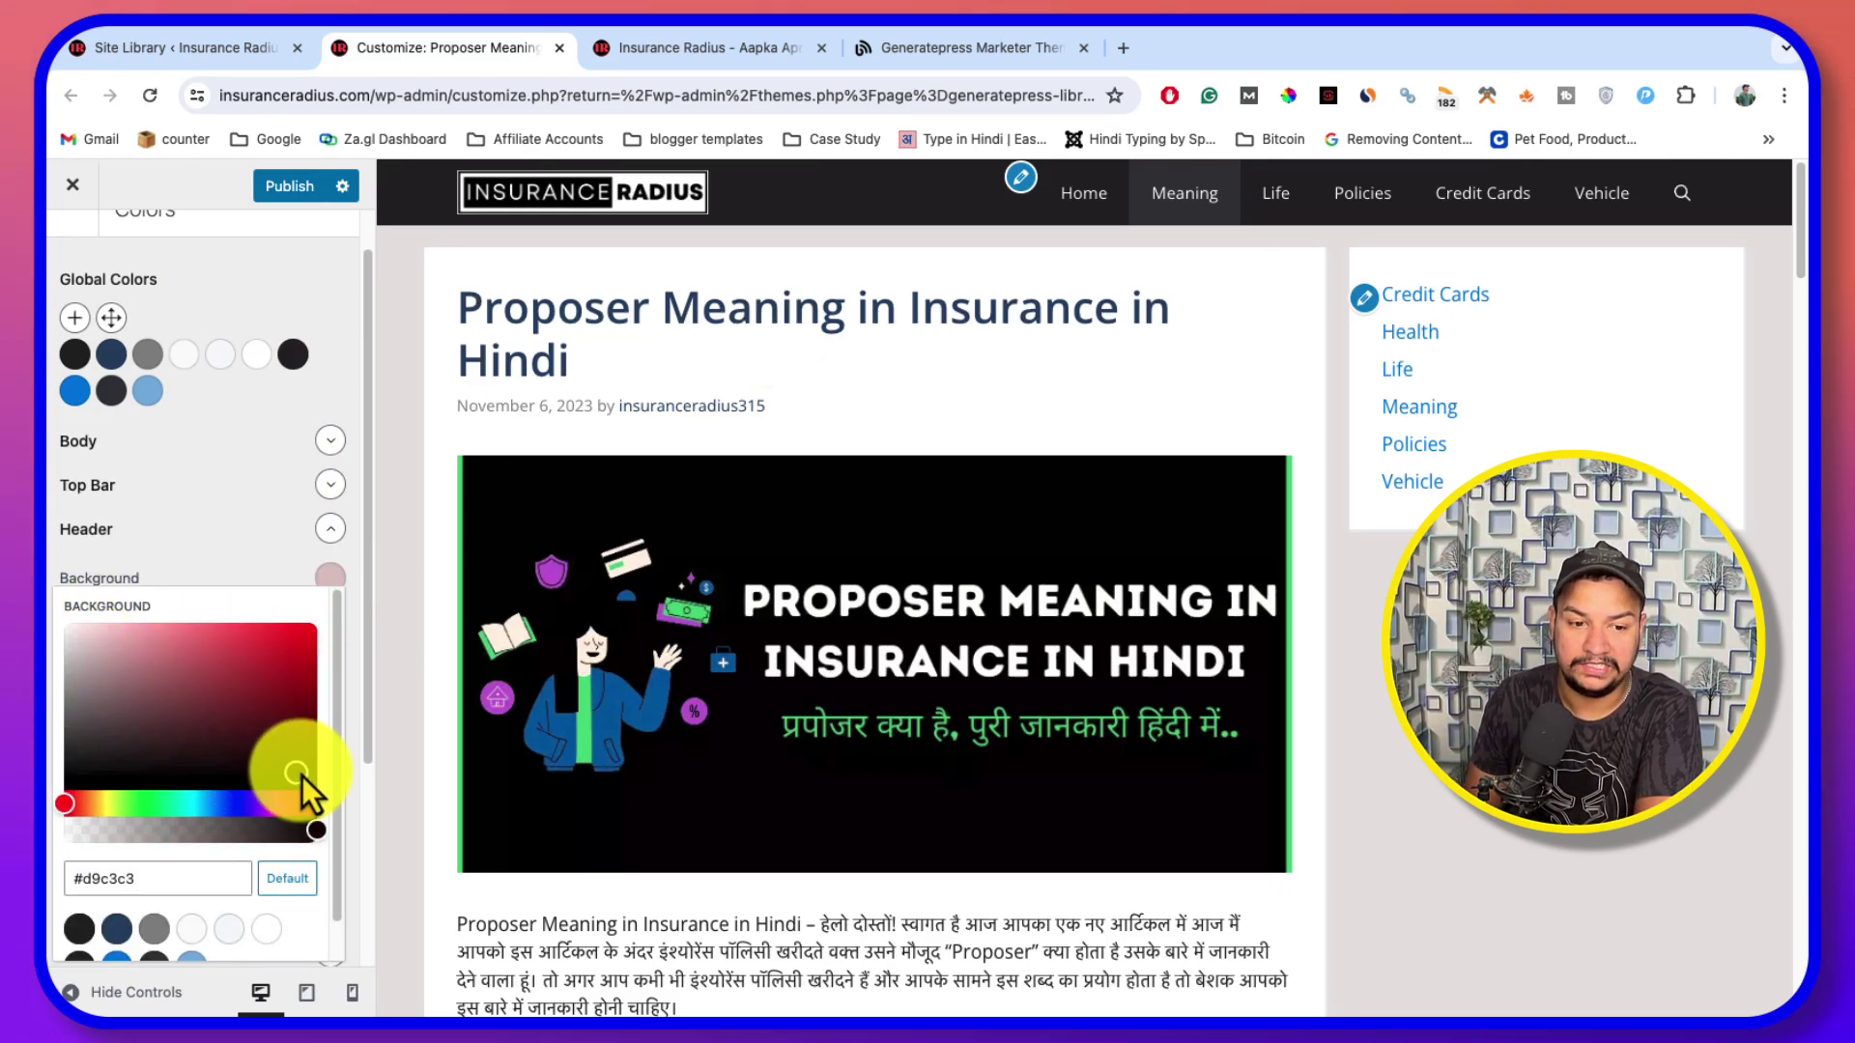
pyautogui.click(290, 879)
pyautogui.click(330, 528)
# Set the normal Navigation Background color of the Primary Navigation to purple #8914ff
pyautogui.click(329, 573)
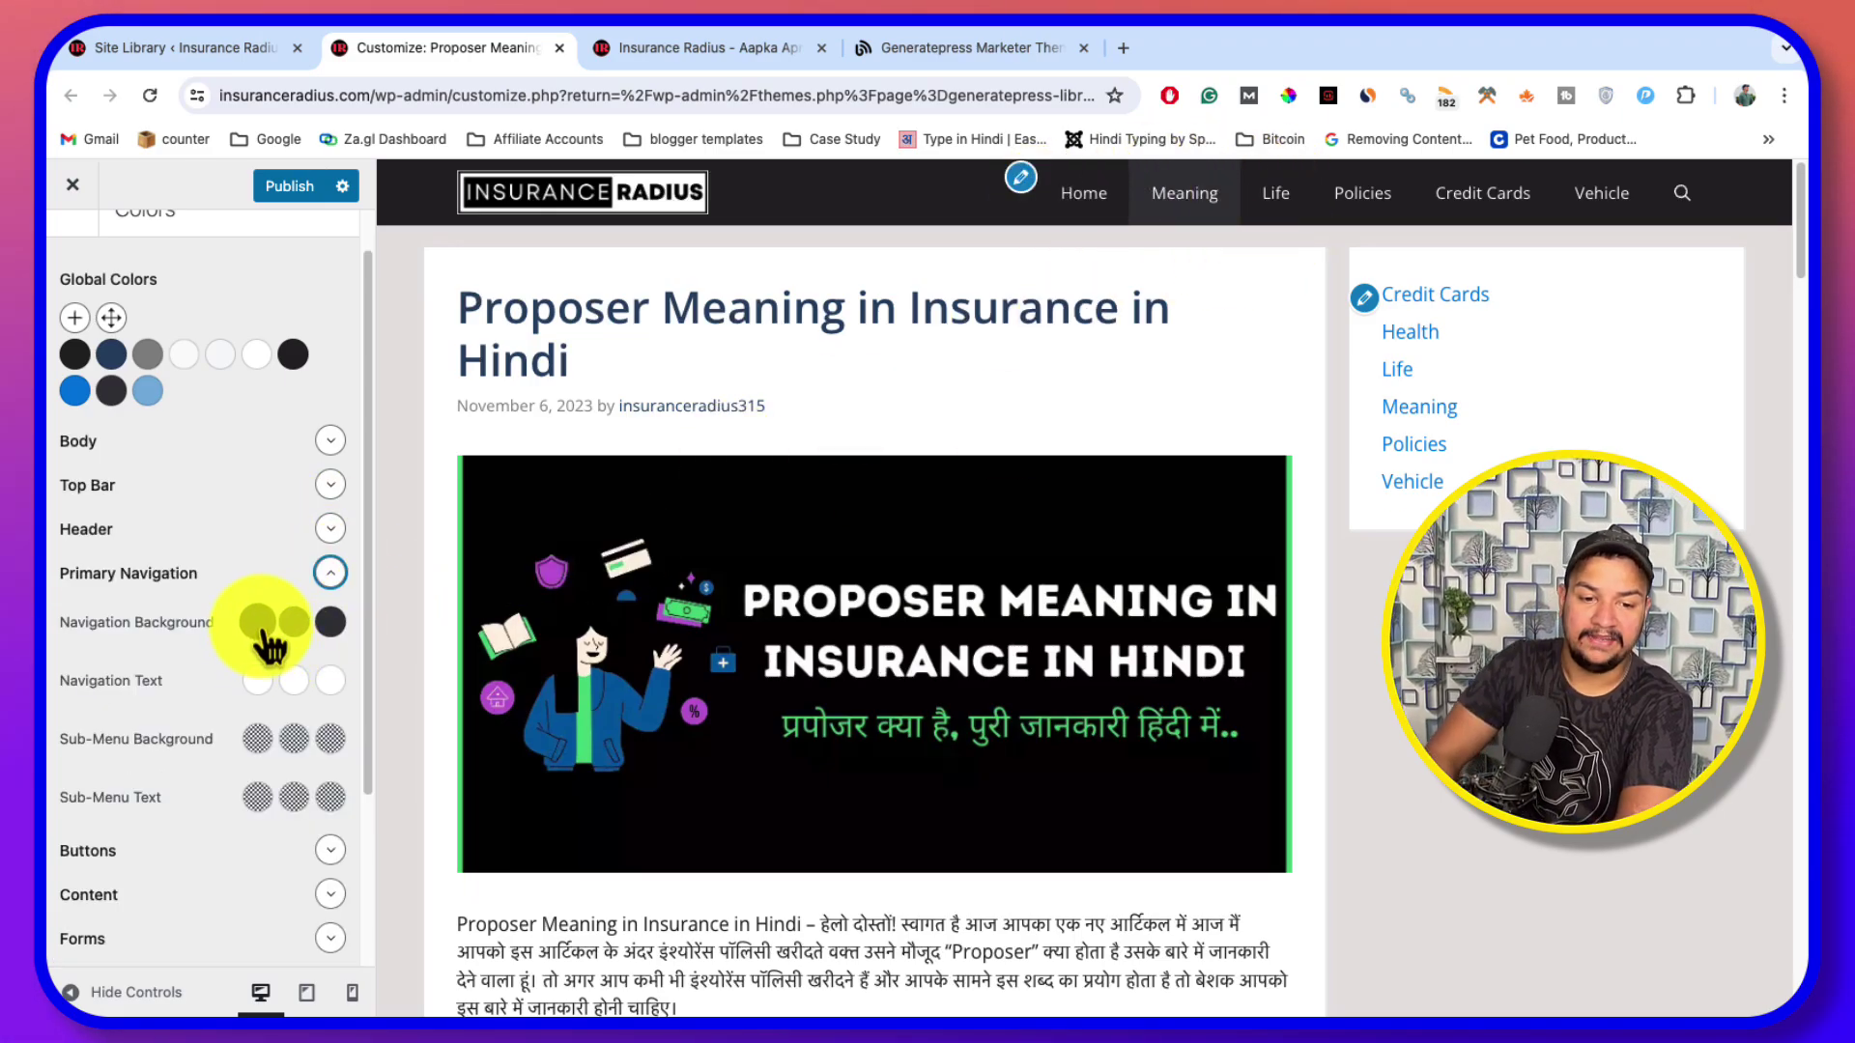
pyautogui.click(257, 622)
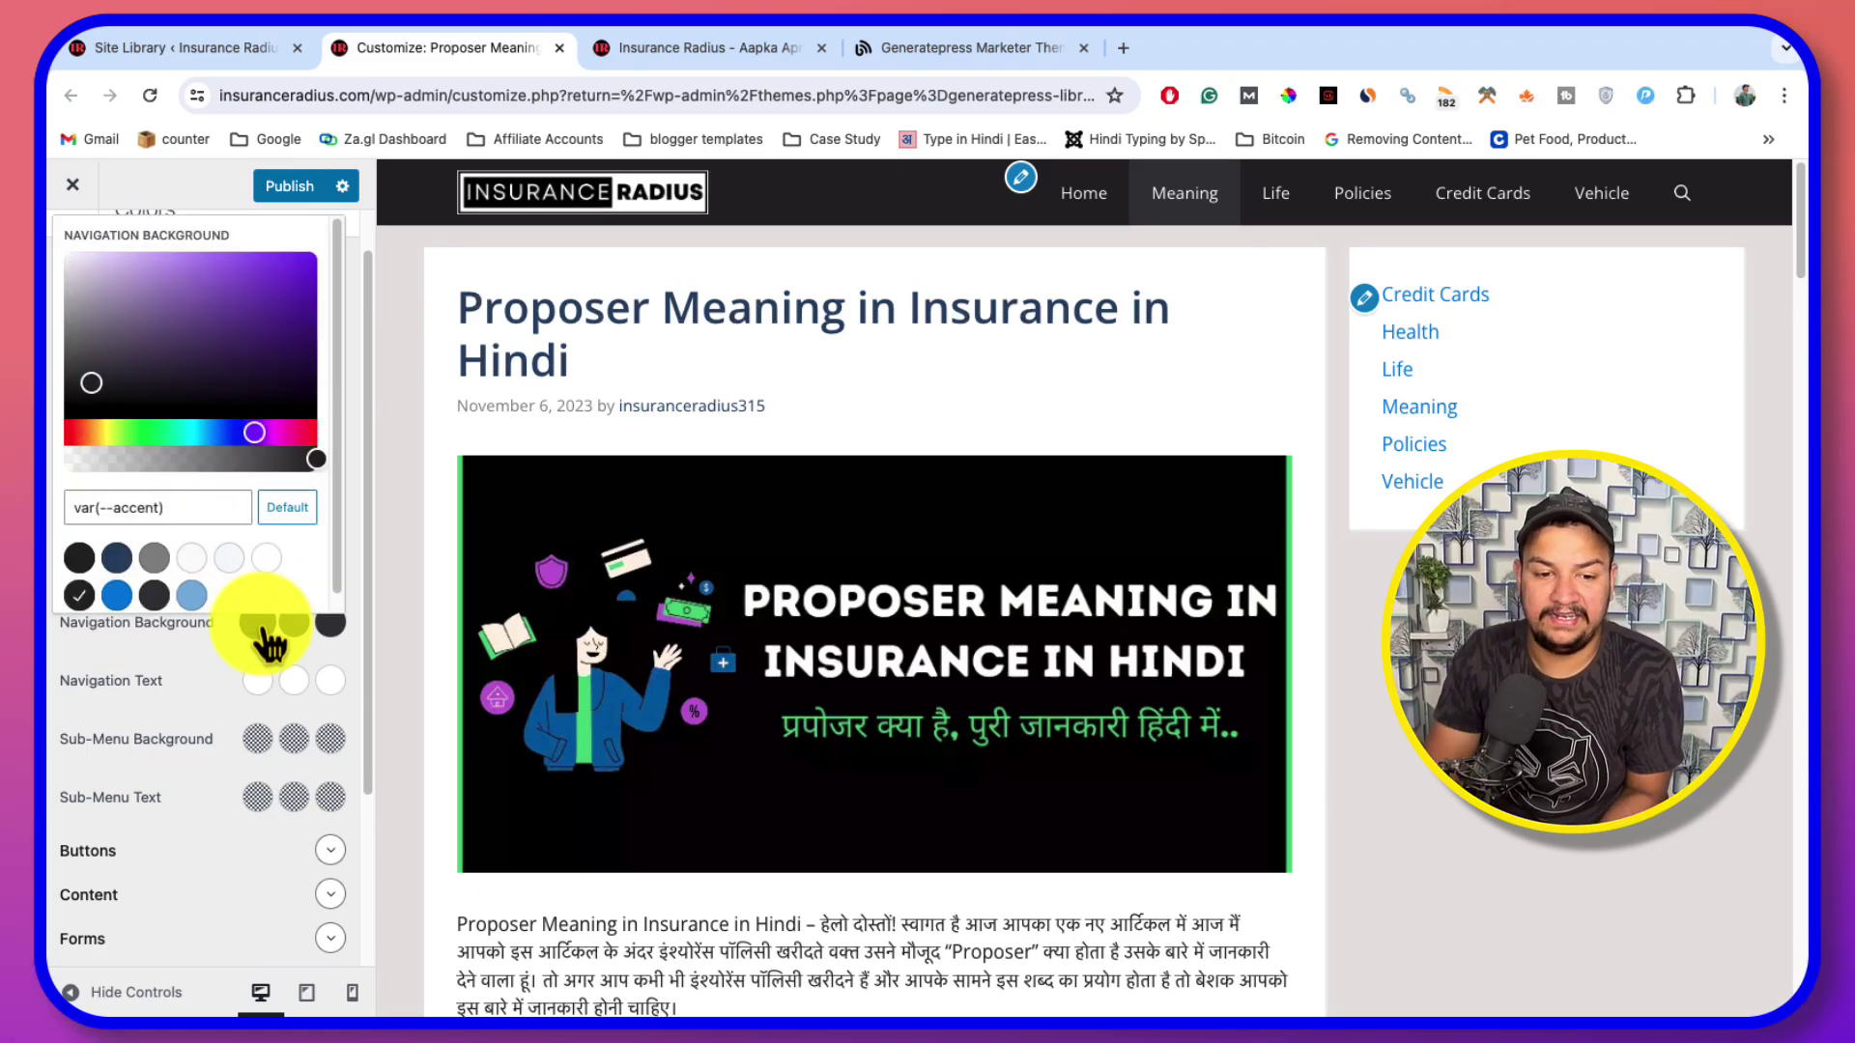
pyautogui.moveTo(118, 375); pyautogui.dragTo(300, 241)
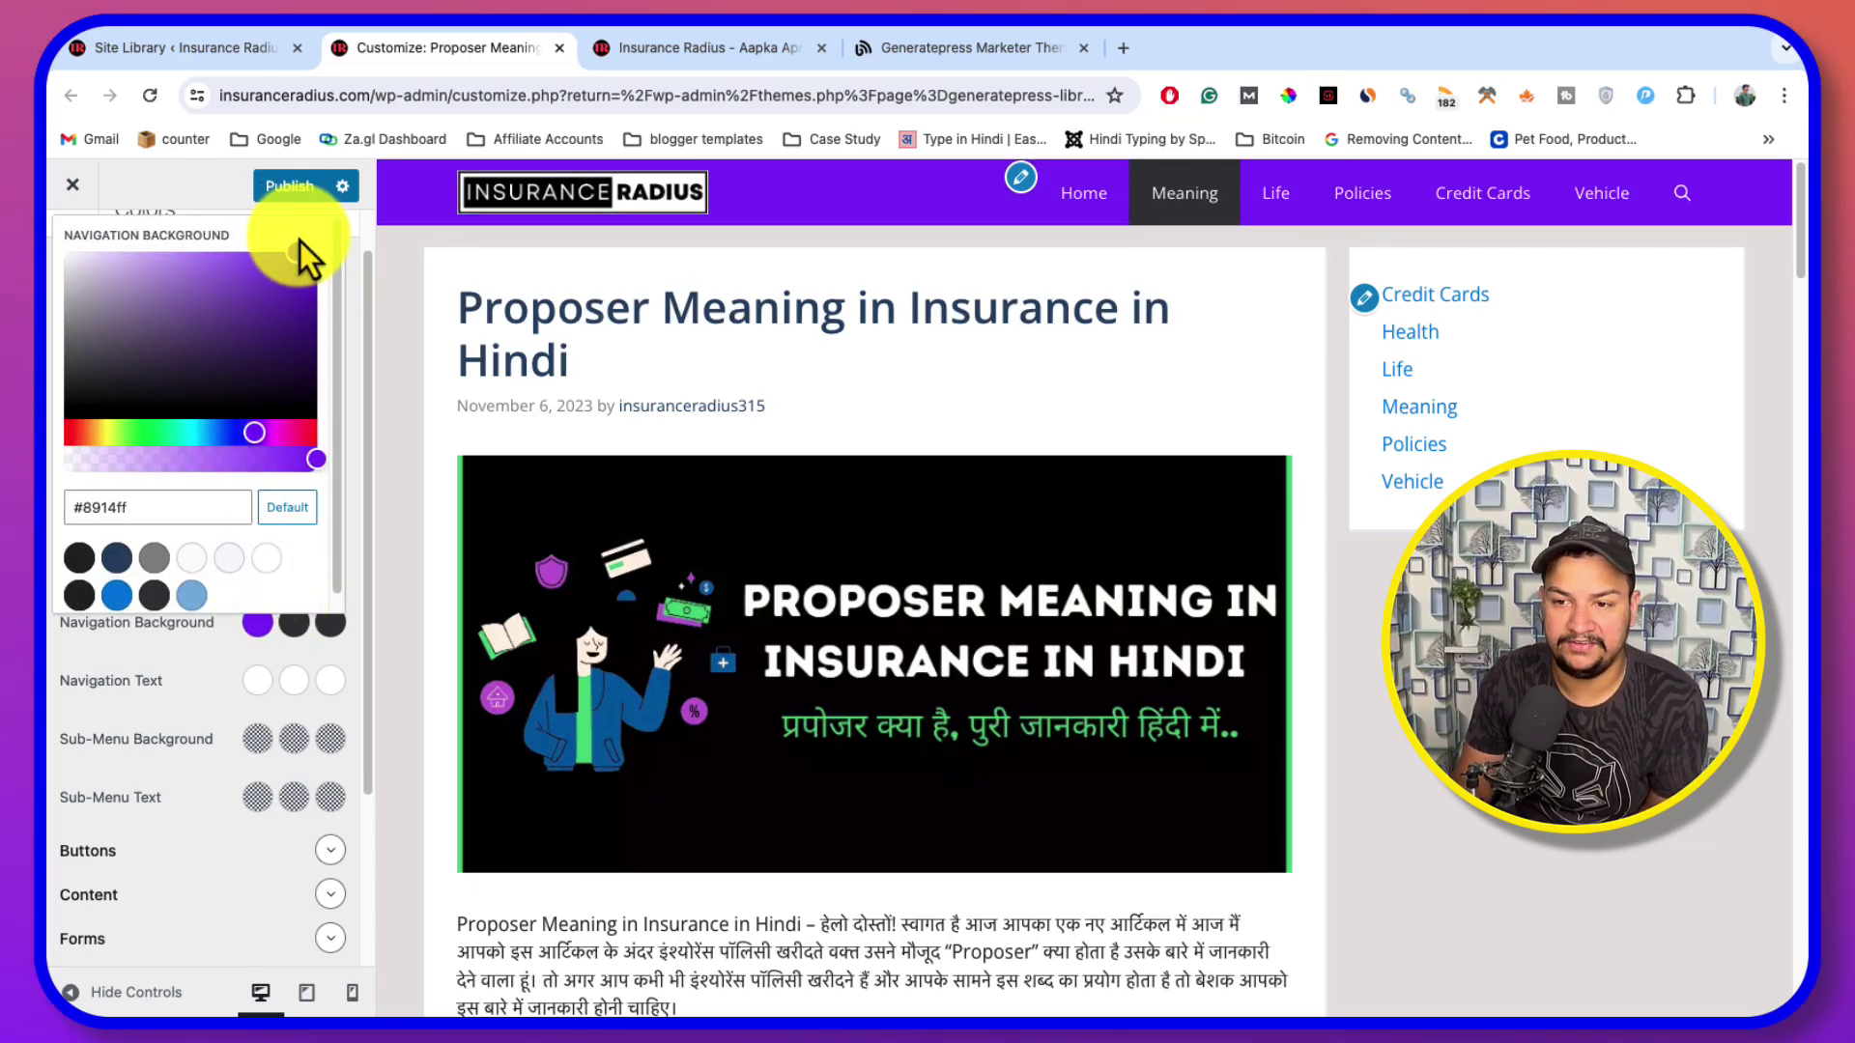
# Set the normal Navigation Background color to orange #ec6a00 and copy its hex code
pyautogui.moveTo(252, 434); pyautogui.dragTo(363, 444)
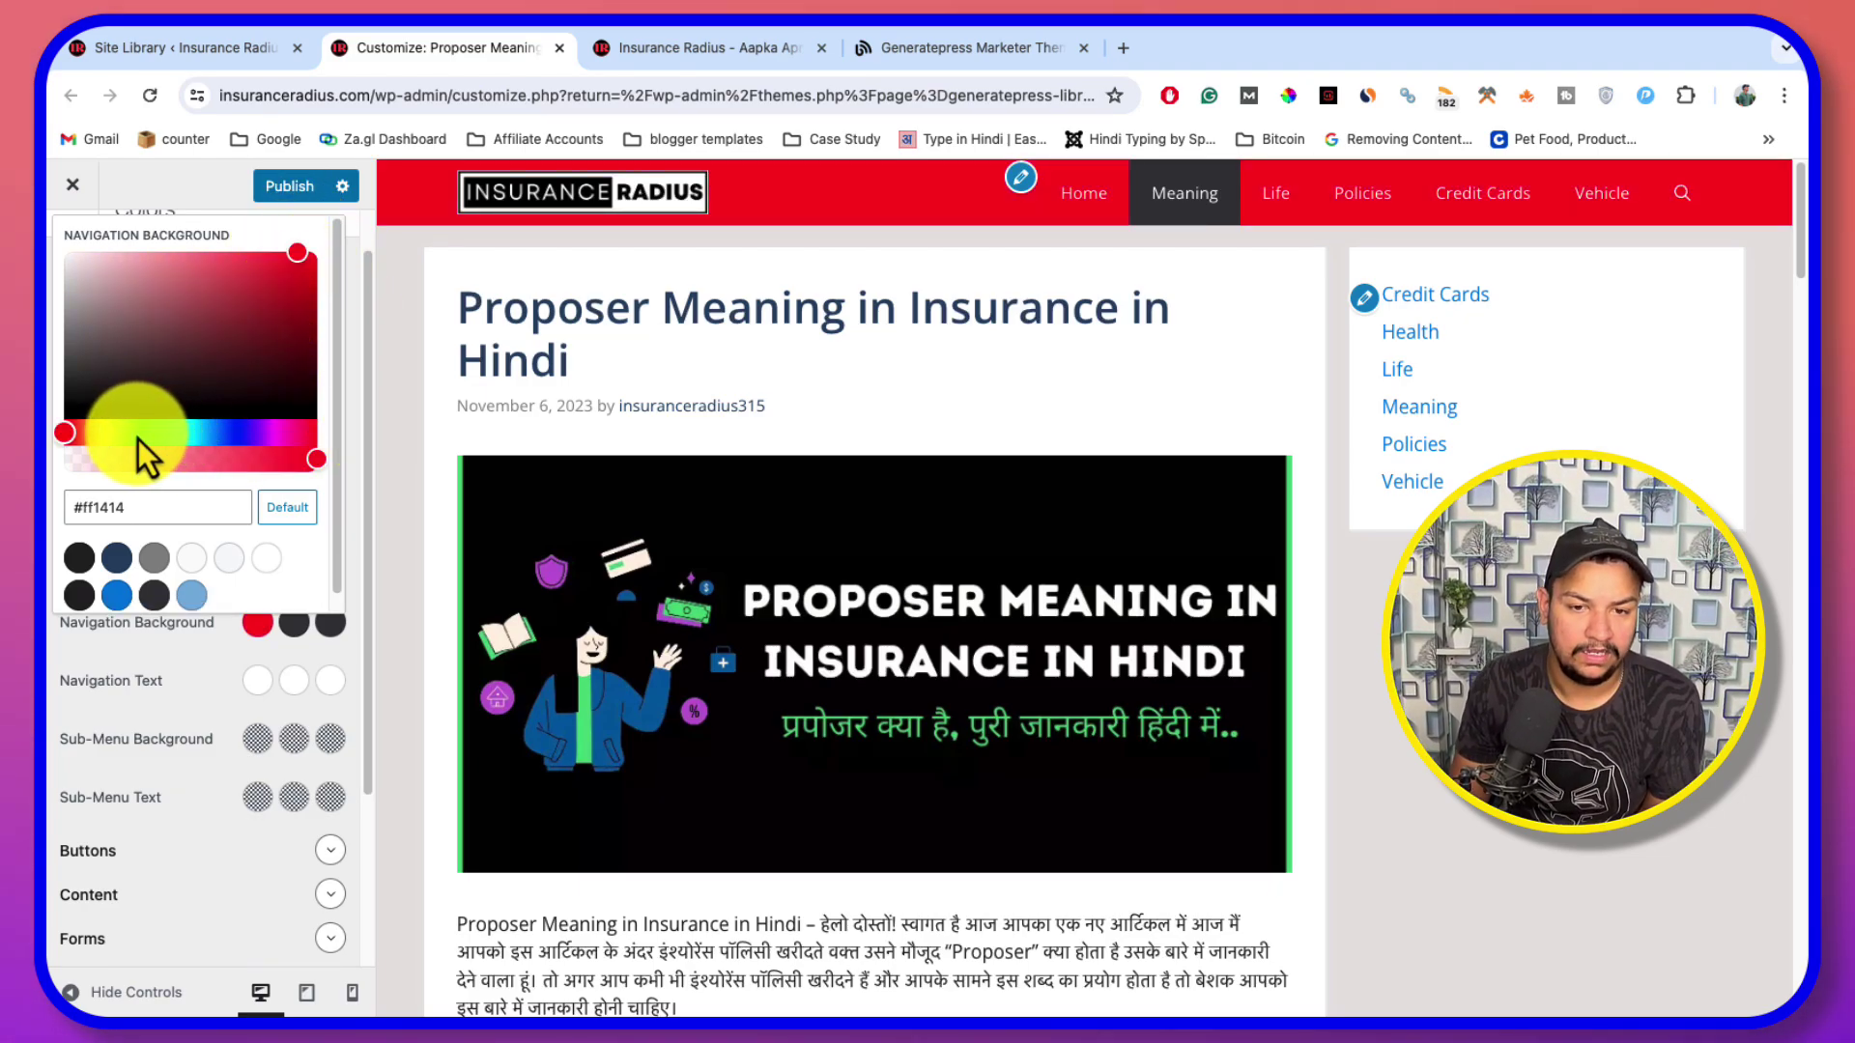
pyautogui.moveTo(52, 437); pyautogui.dragTo(85, 438)
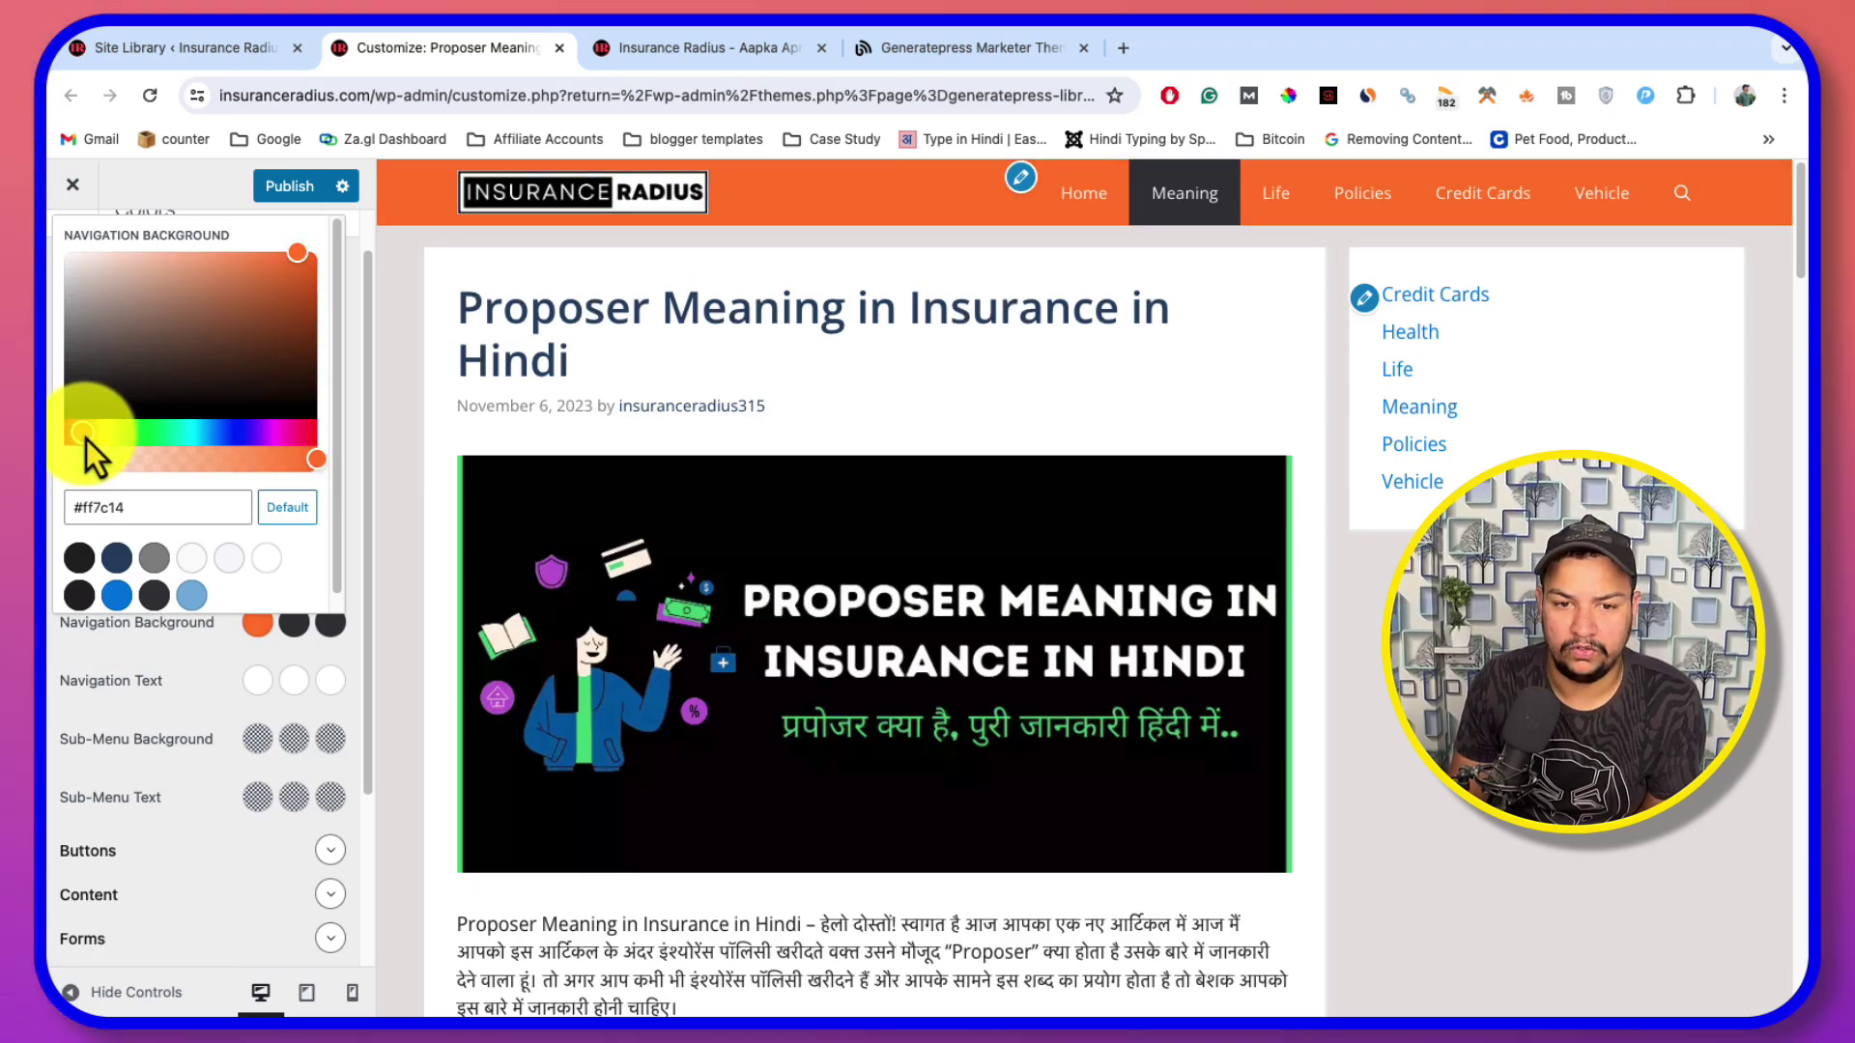
pyautogui.moveTo(298, 259); pyautogui.dragTo(326, 268)
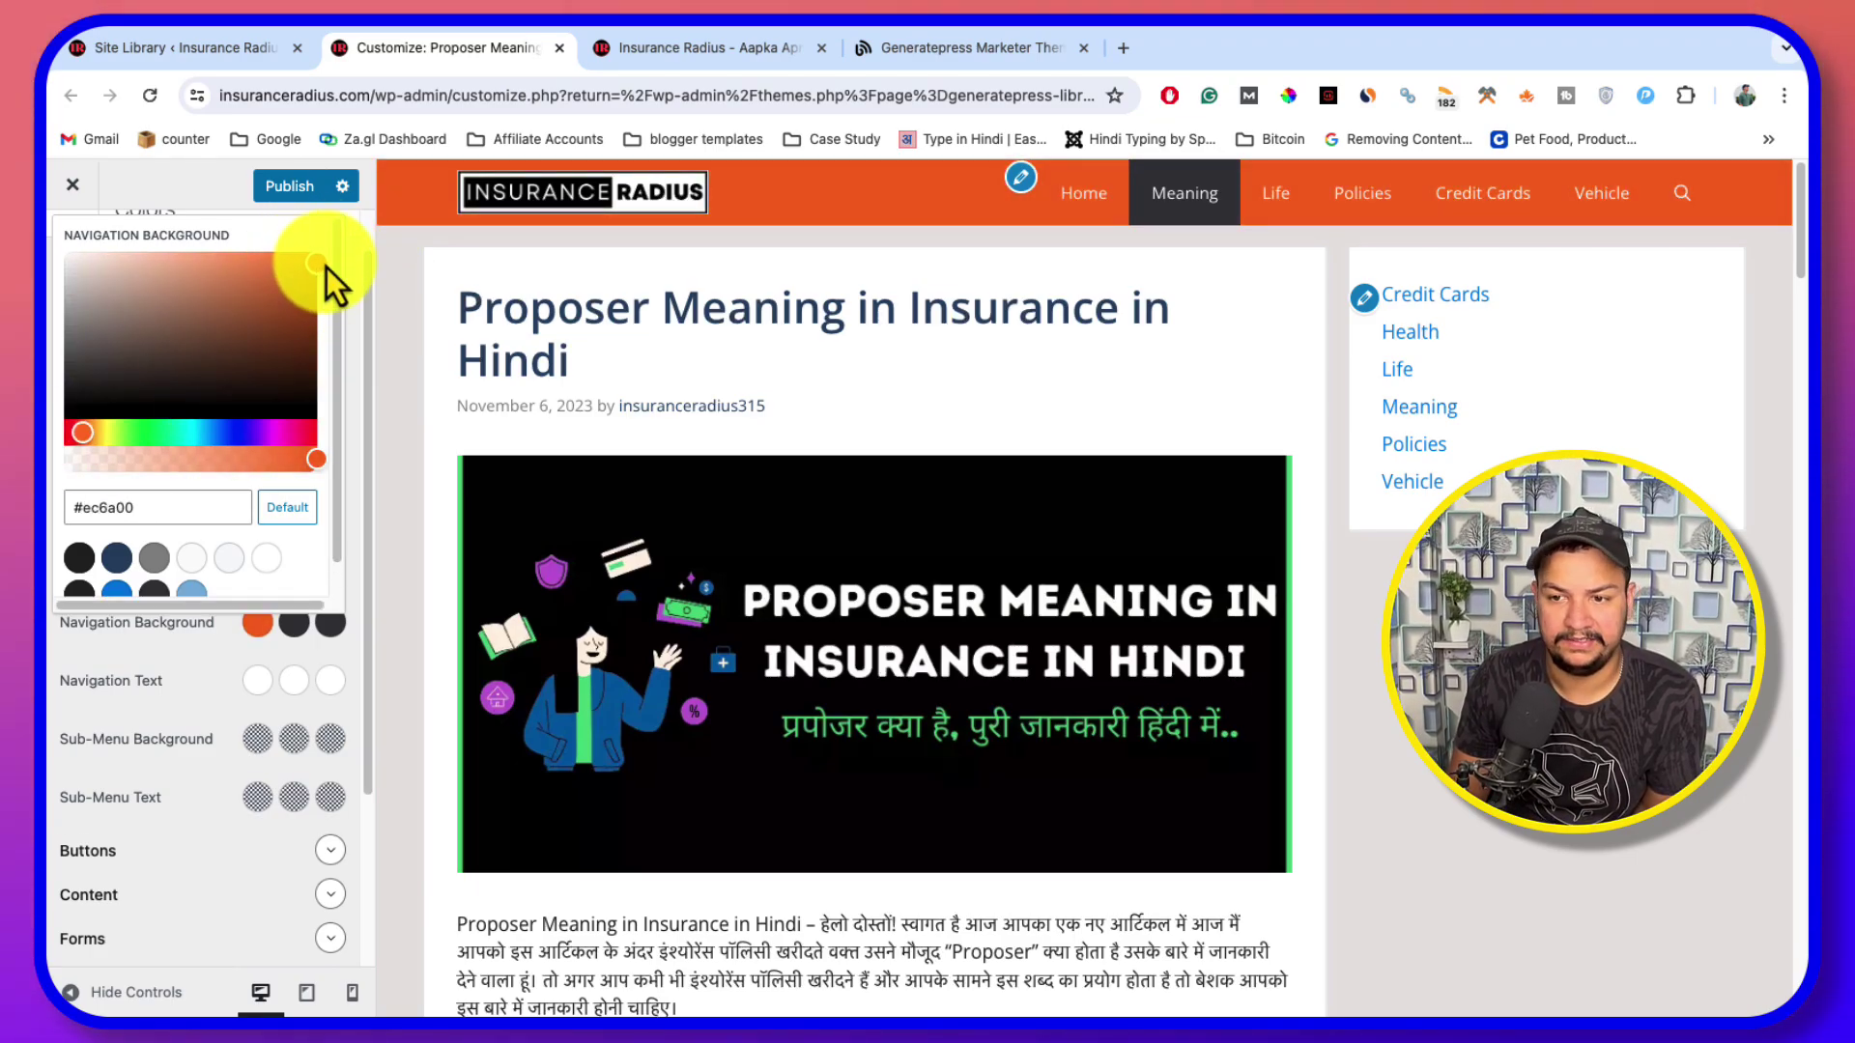
pyautogui.moveTo(117, 508); pyautogui.dragTo(240, 590)
pyautogui.press('super+c')
pyautogui.click(220, 651)
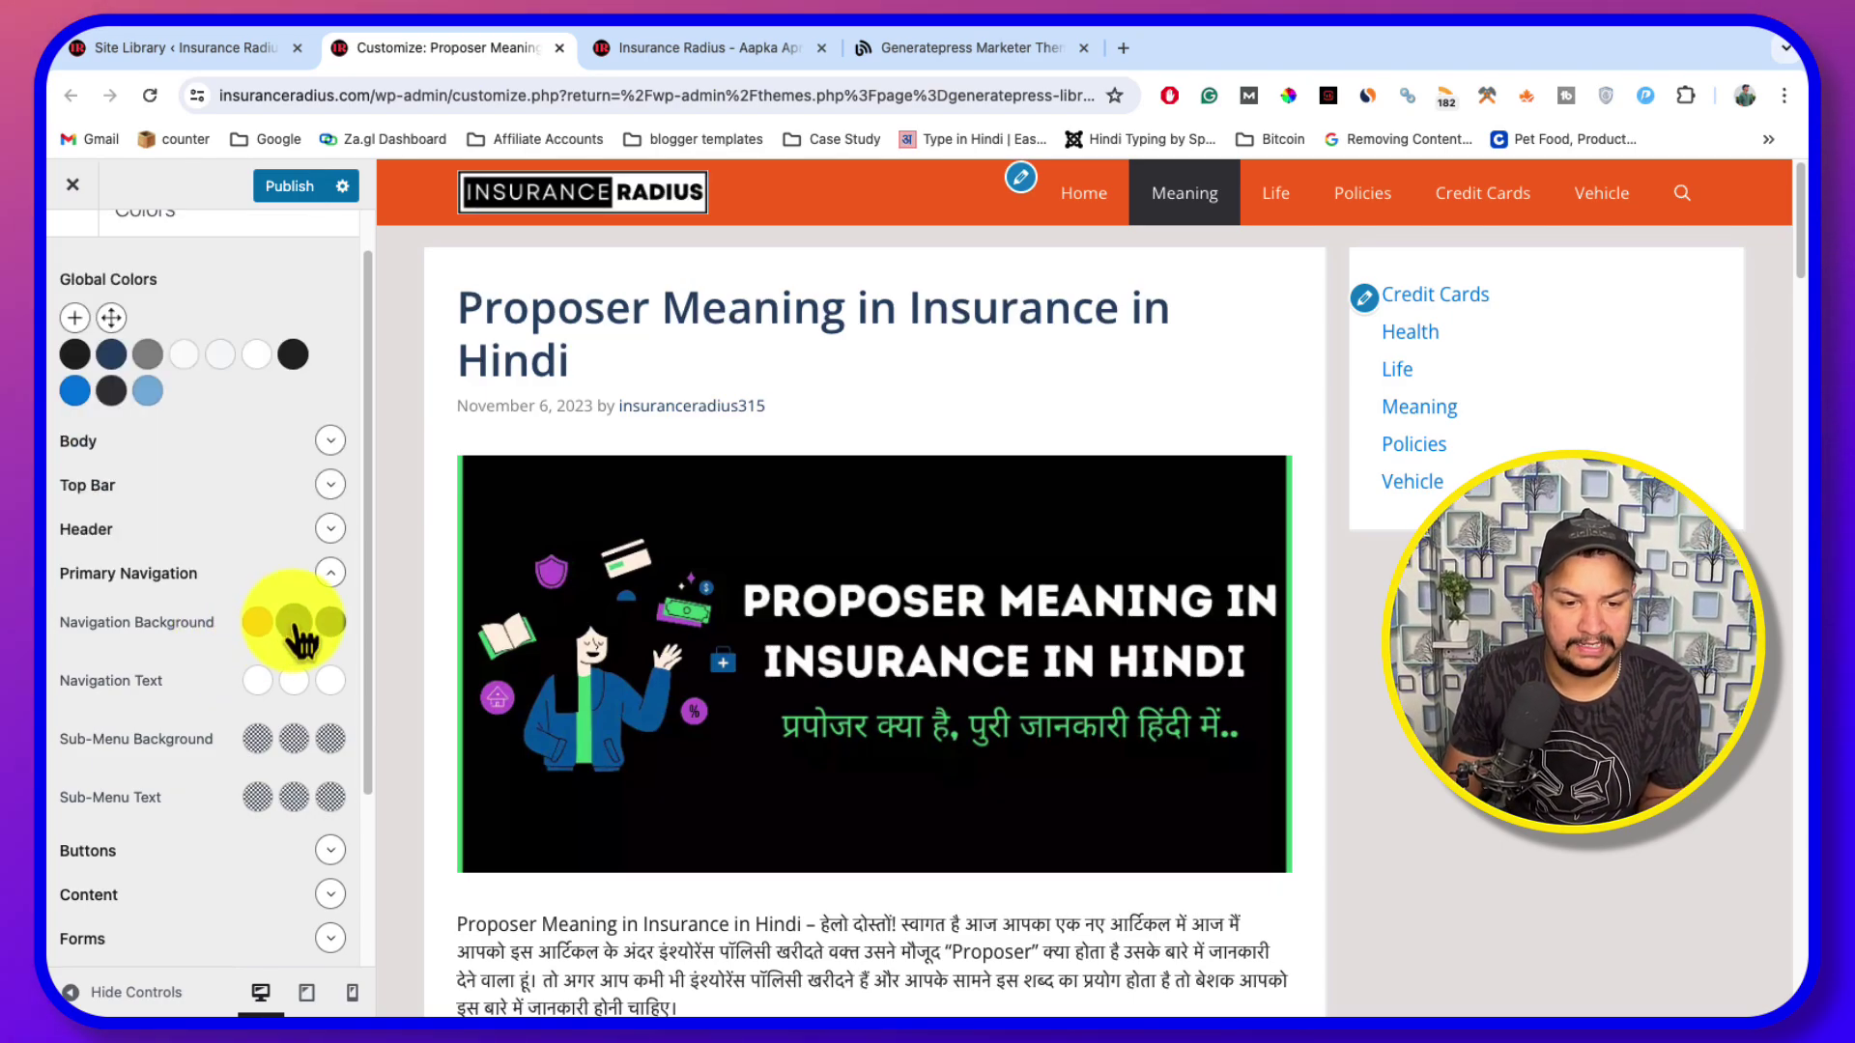
# Set the Navigation Background hover color to gray #535258 and the current-item color to the copied #ec6a00
pyautogui.click(293, 623)
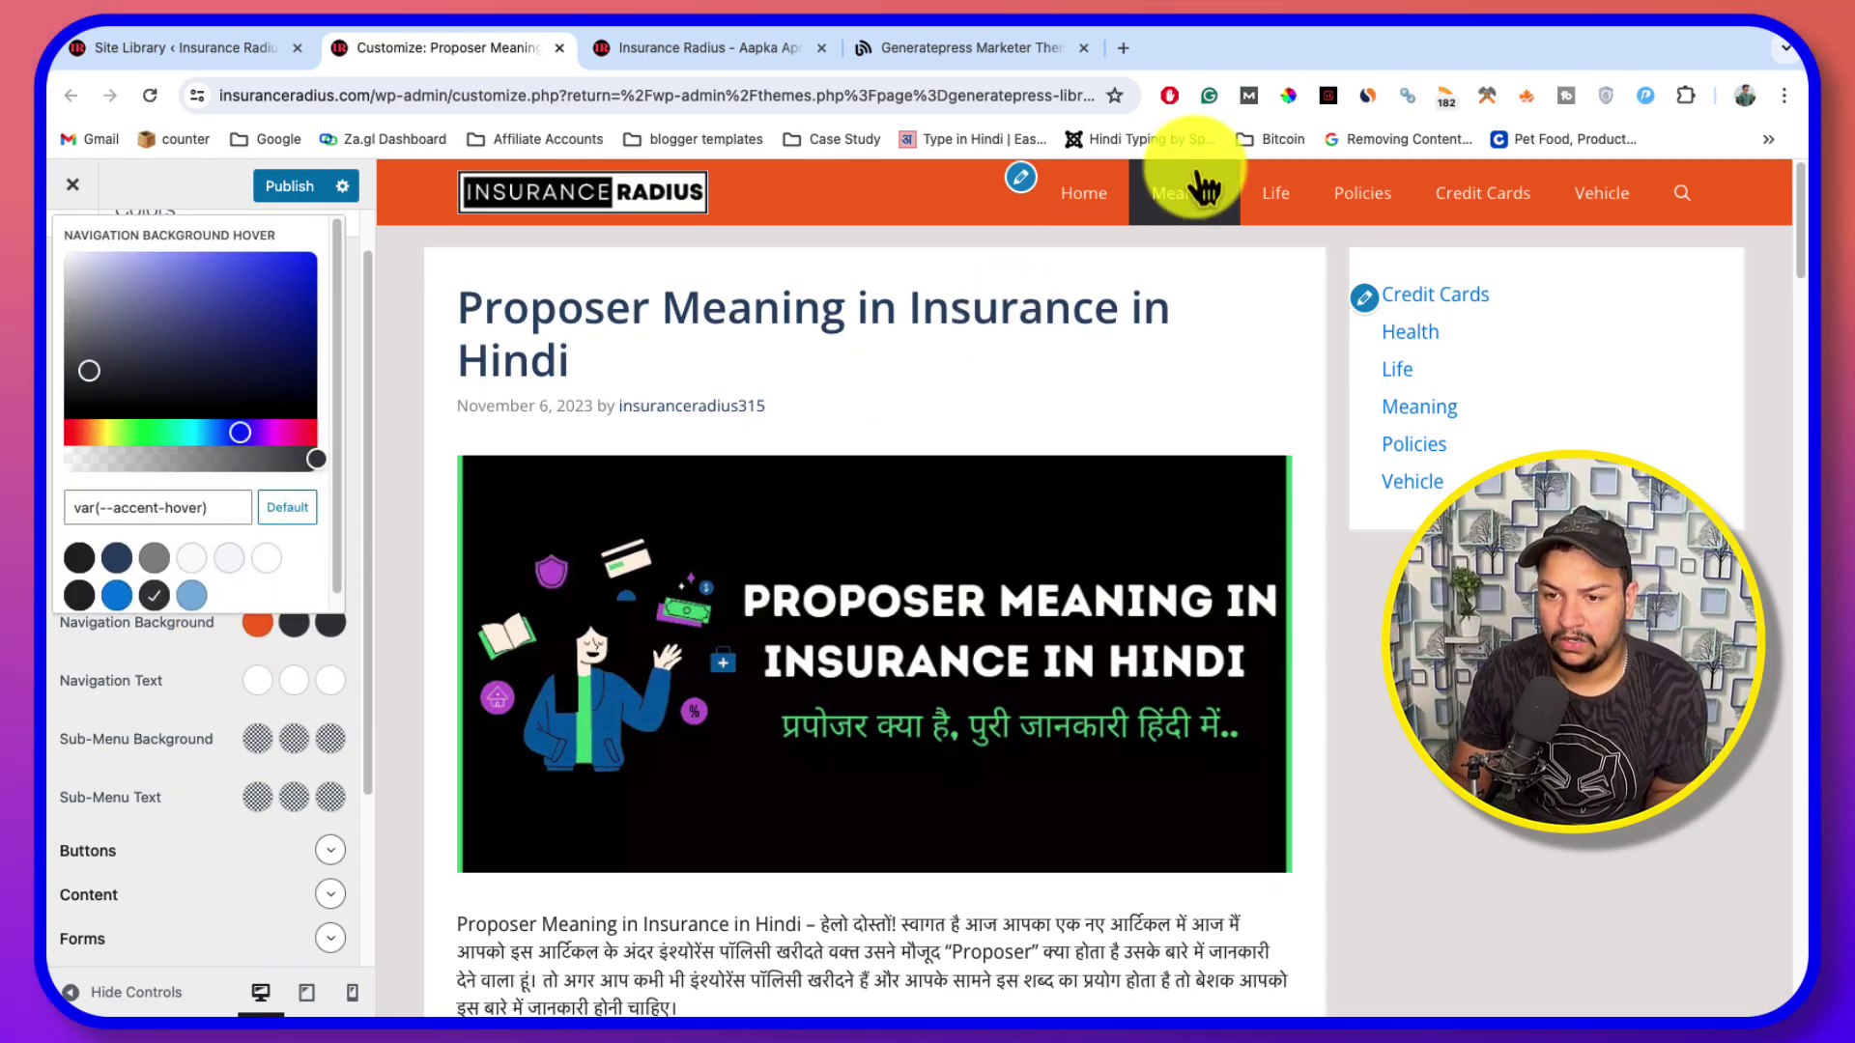
pyautogui.moveTo(85, 369); pyautogui.dragTo(81, 351)
pyautogui.click(313, 622)
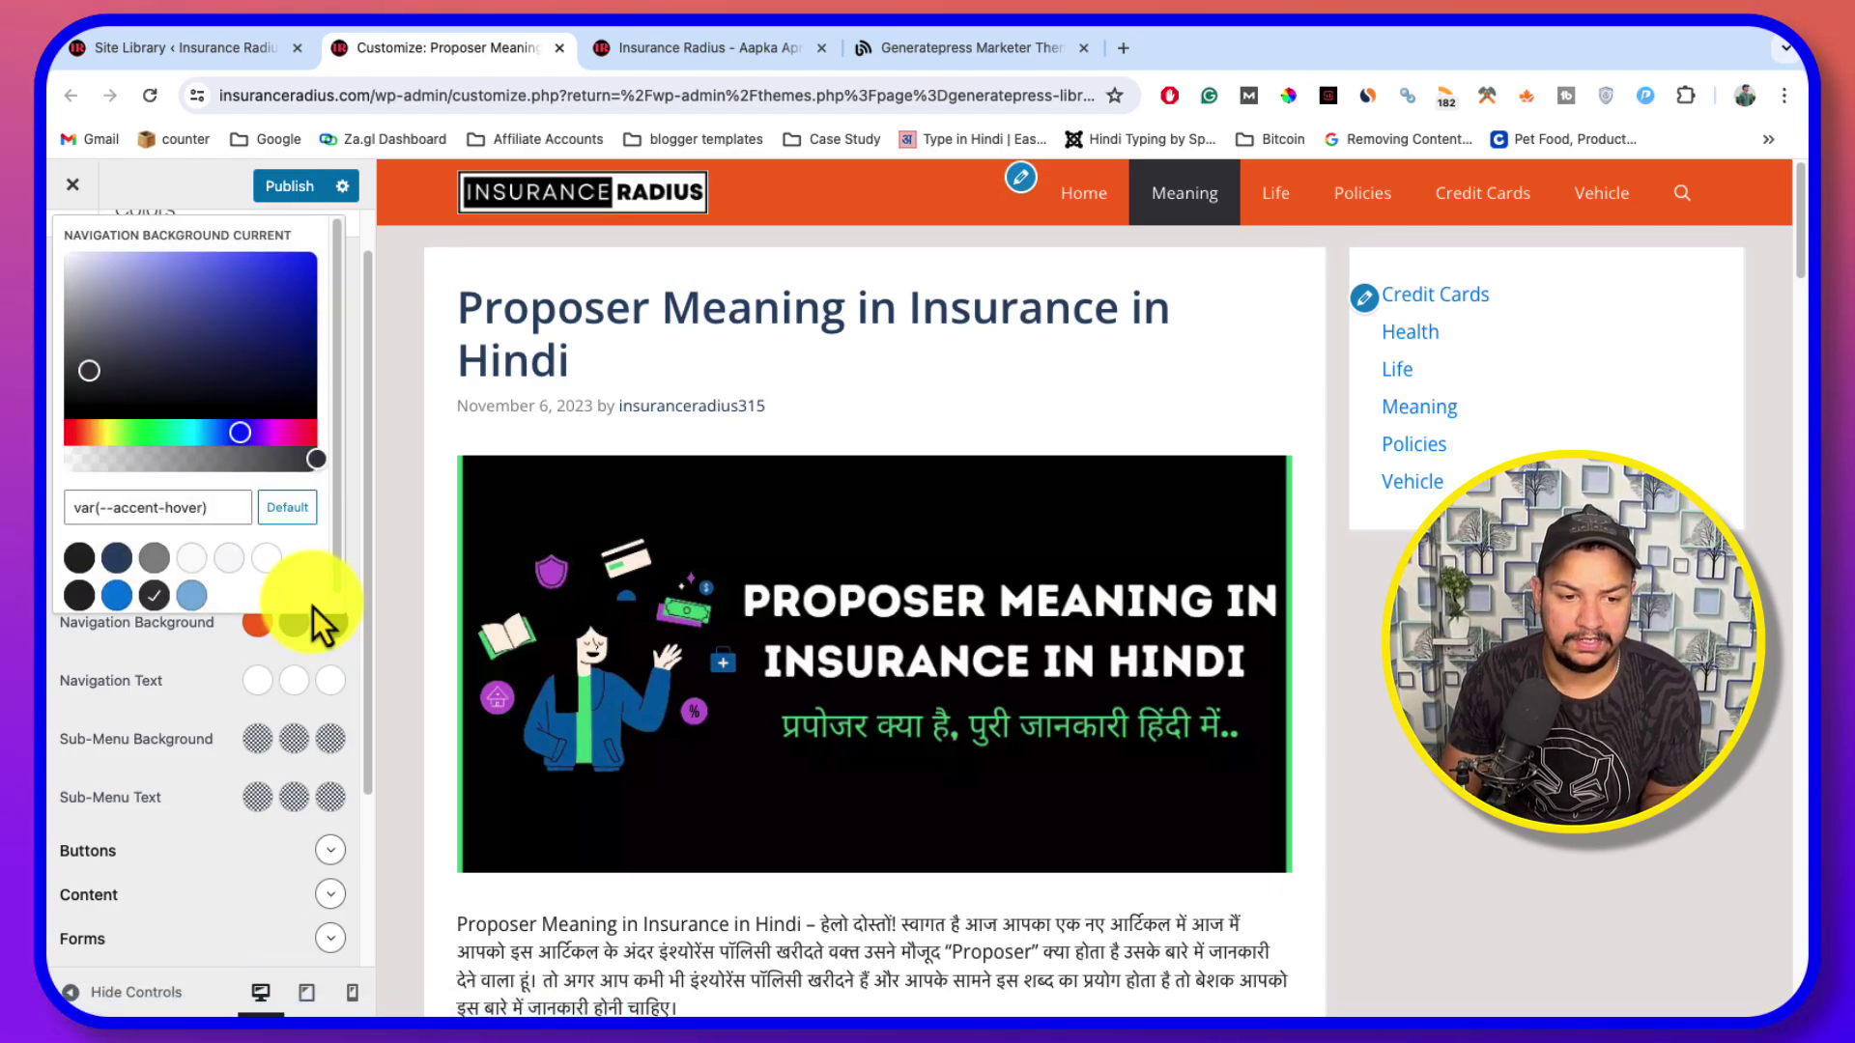
pyautogui.press('super+v')
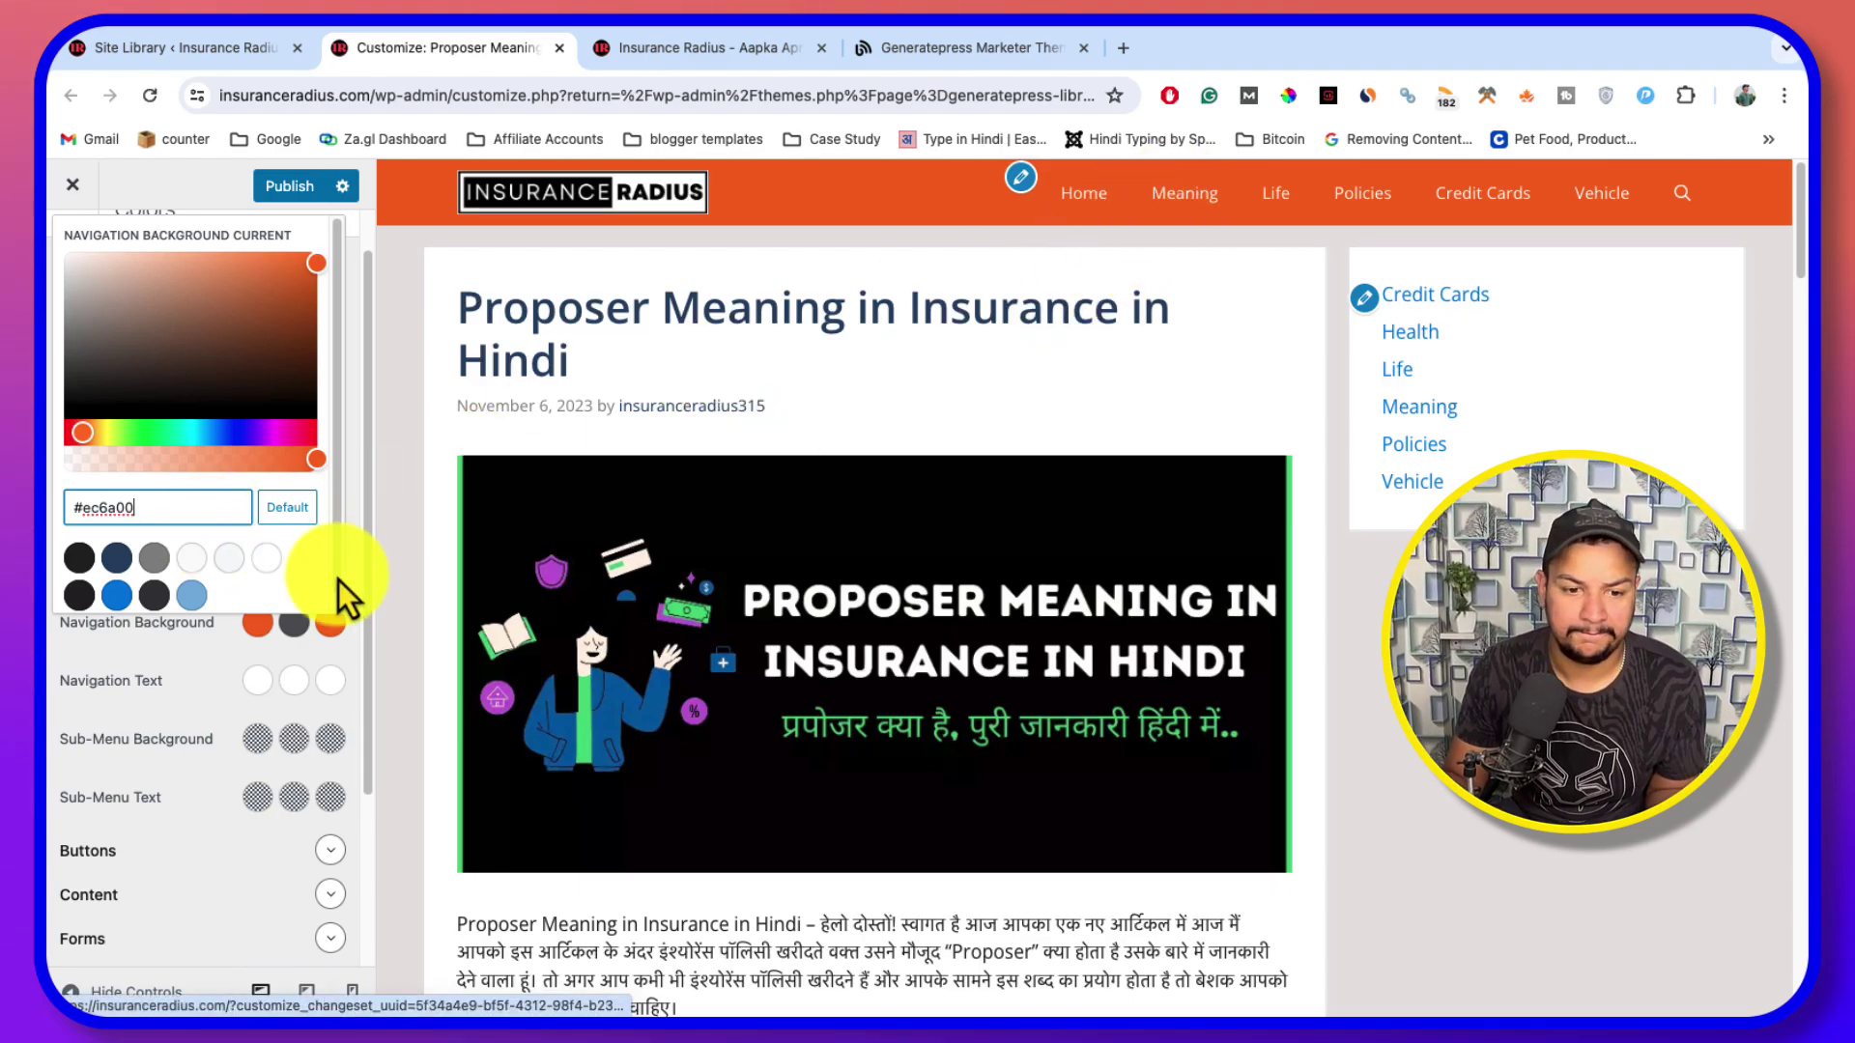
pyautogui.click(330, 626)
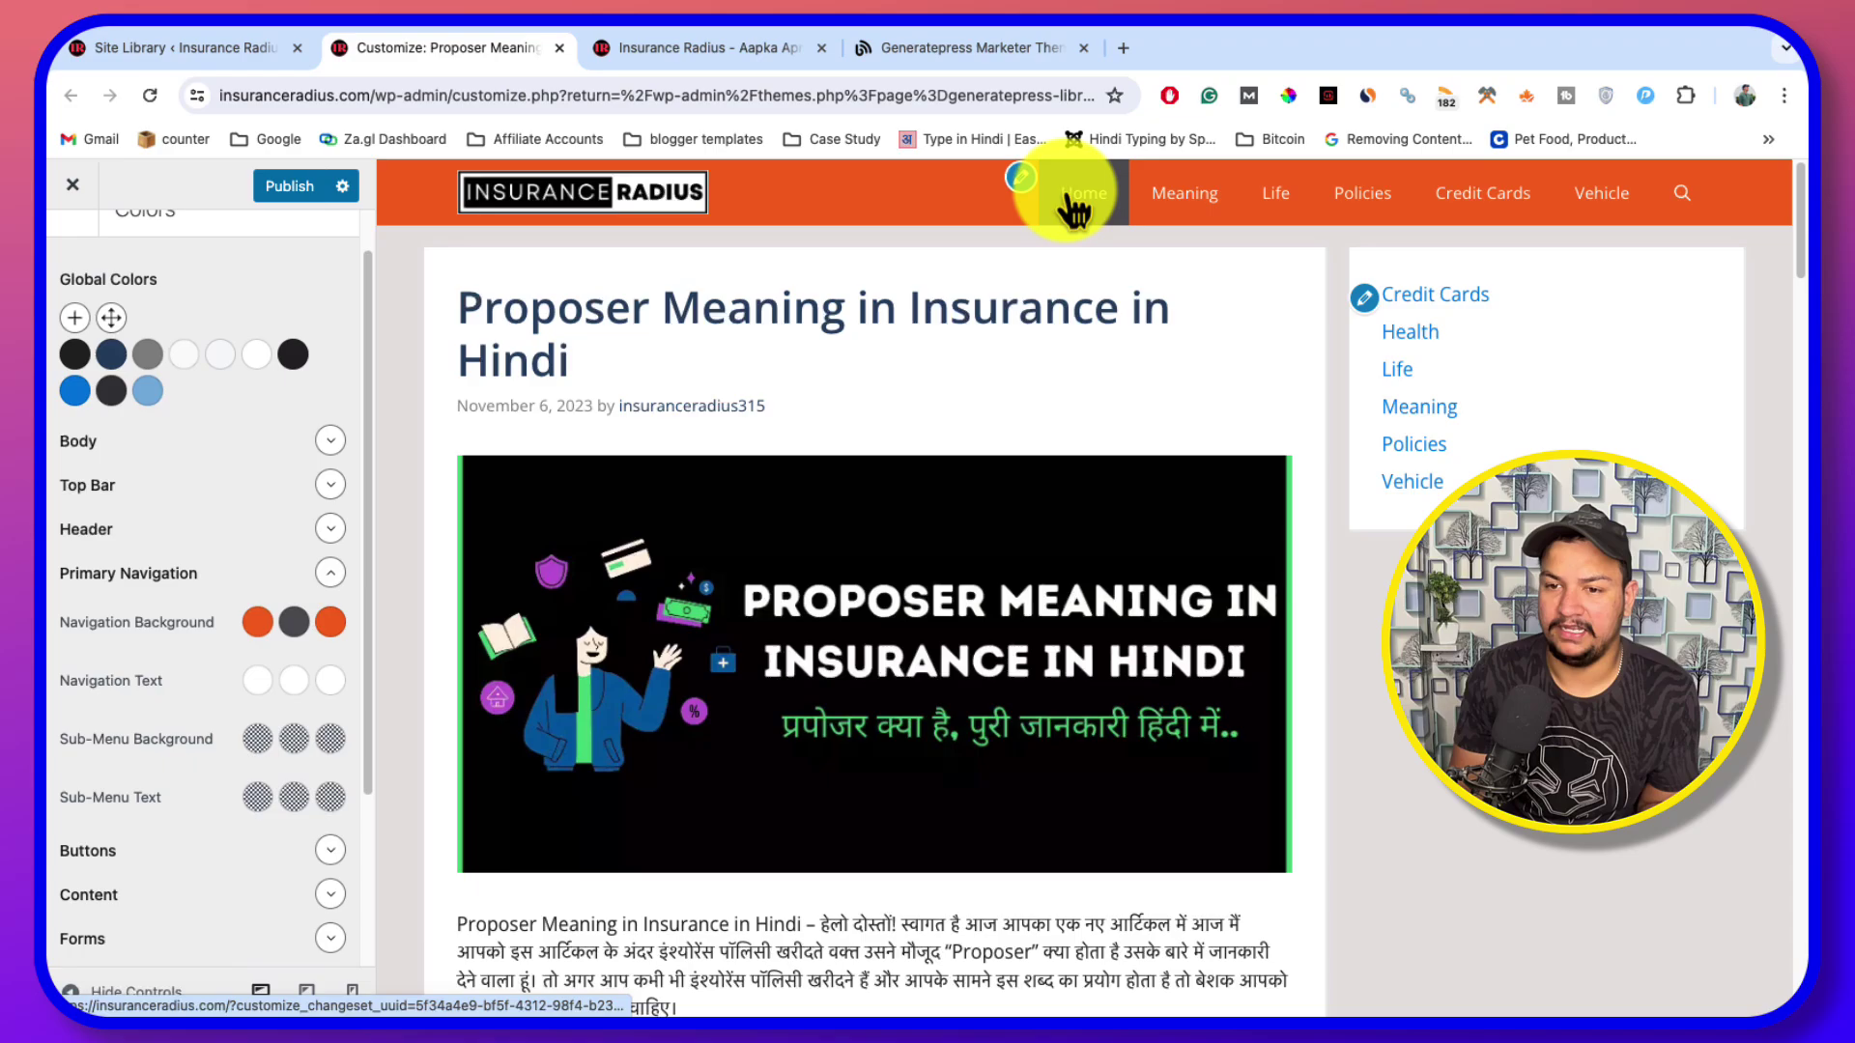
# Set the Navigation Background hover color to a lighter orange, #fa7c15
pyautogui.click(294, 622)
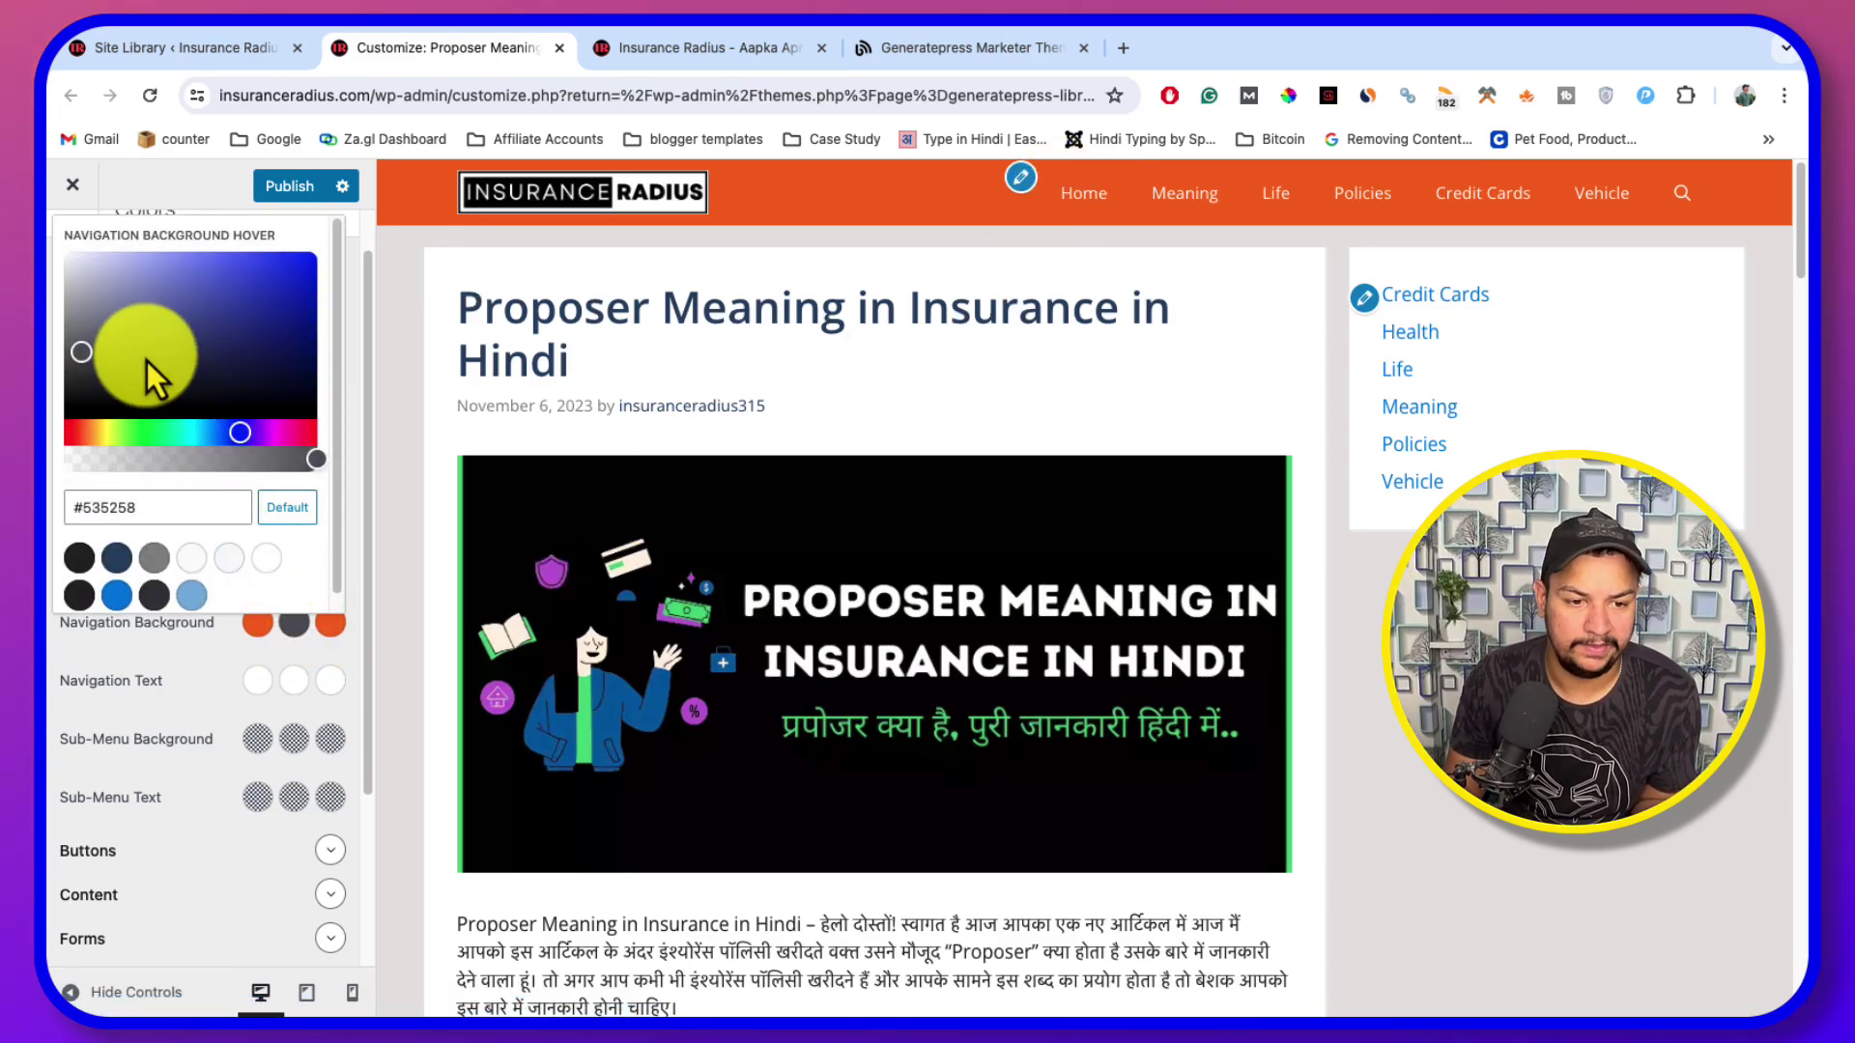
pyautogui.write('#f37005')
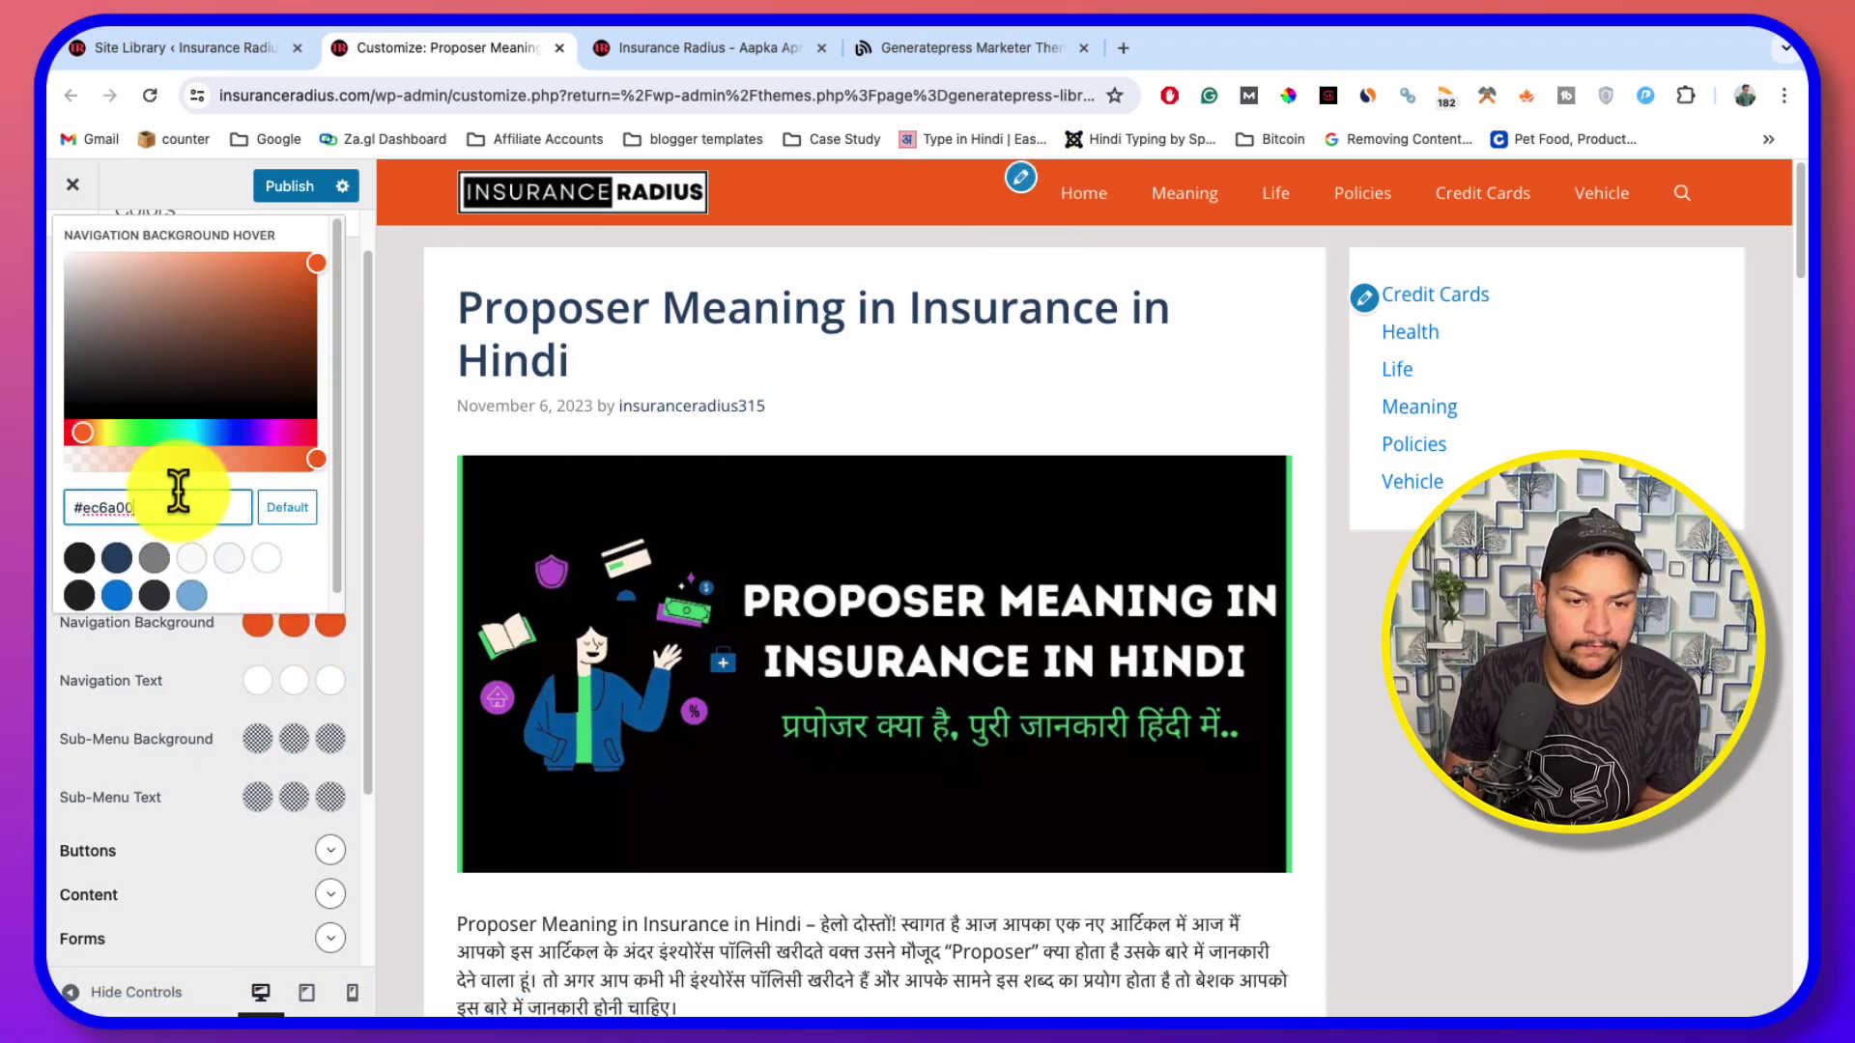
pyautogui.click(297, 257)
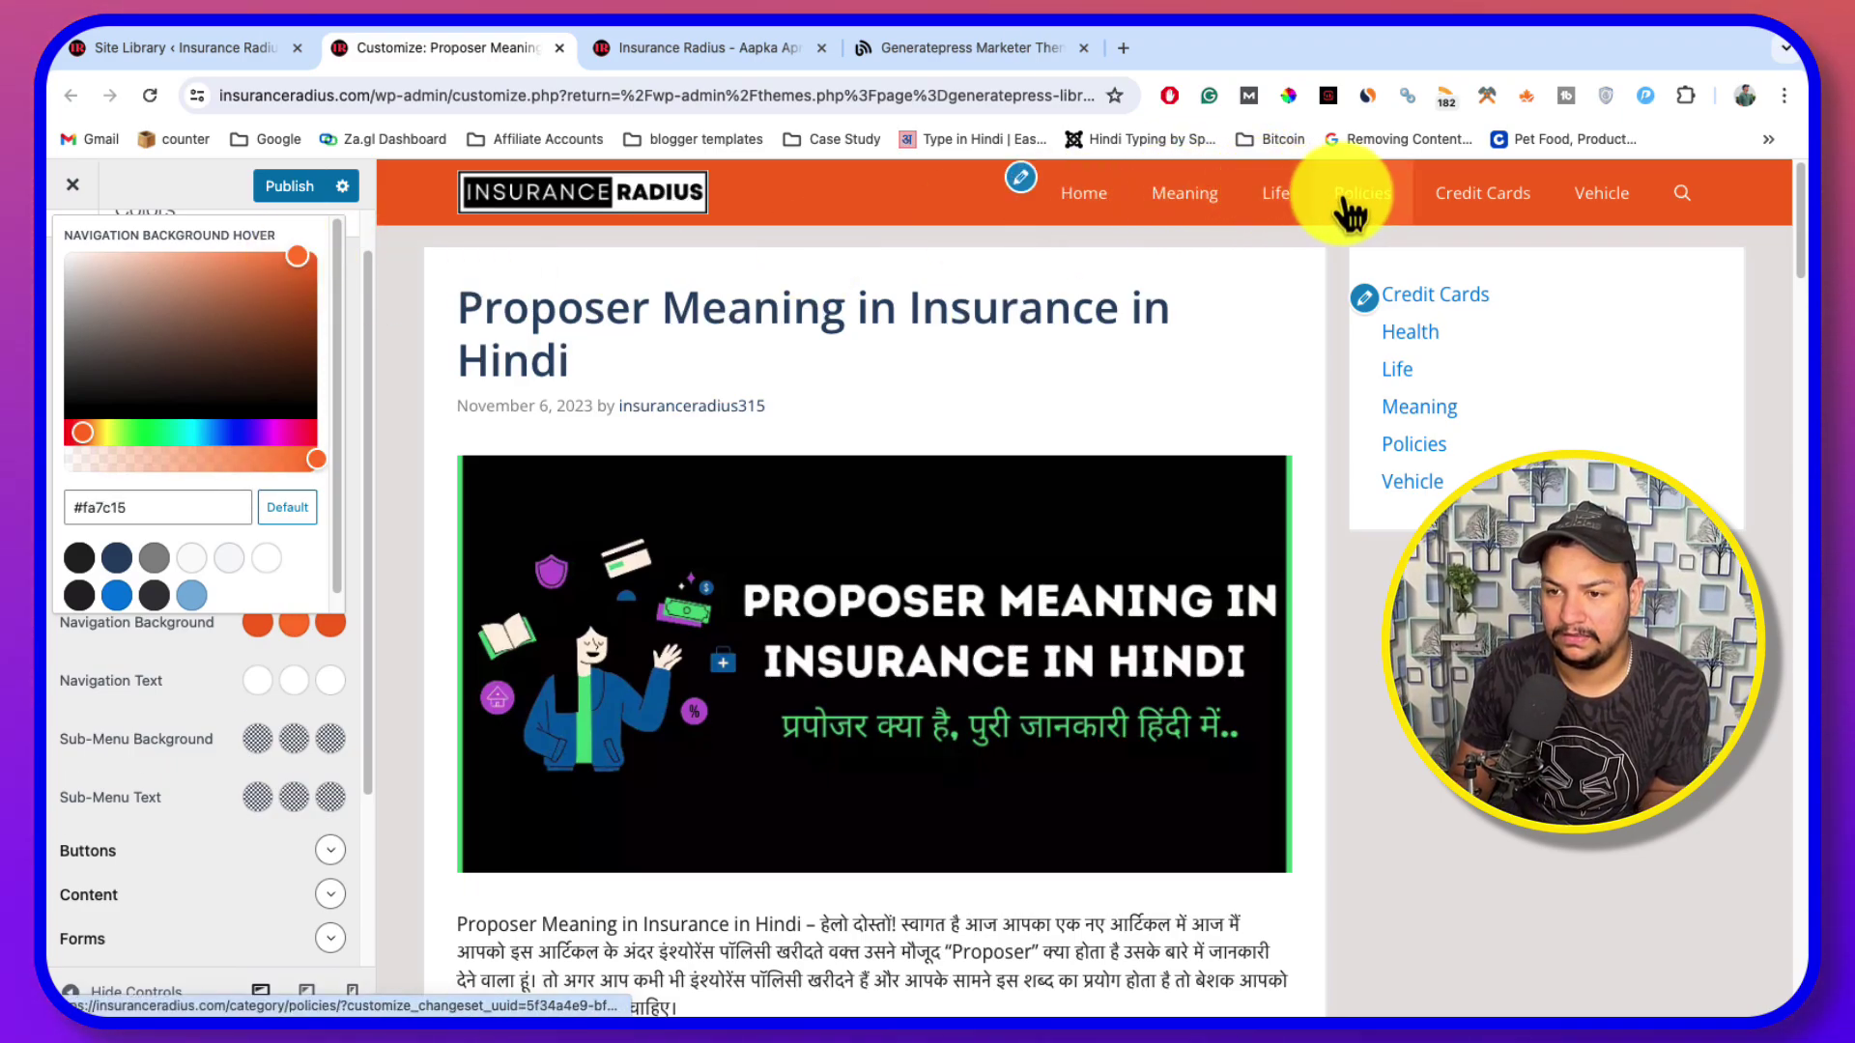
pyautogui.click(199, 657)
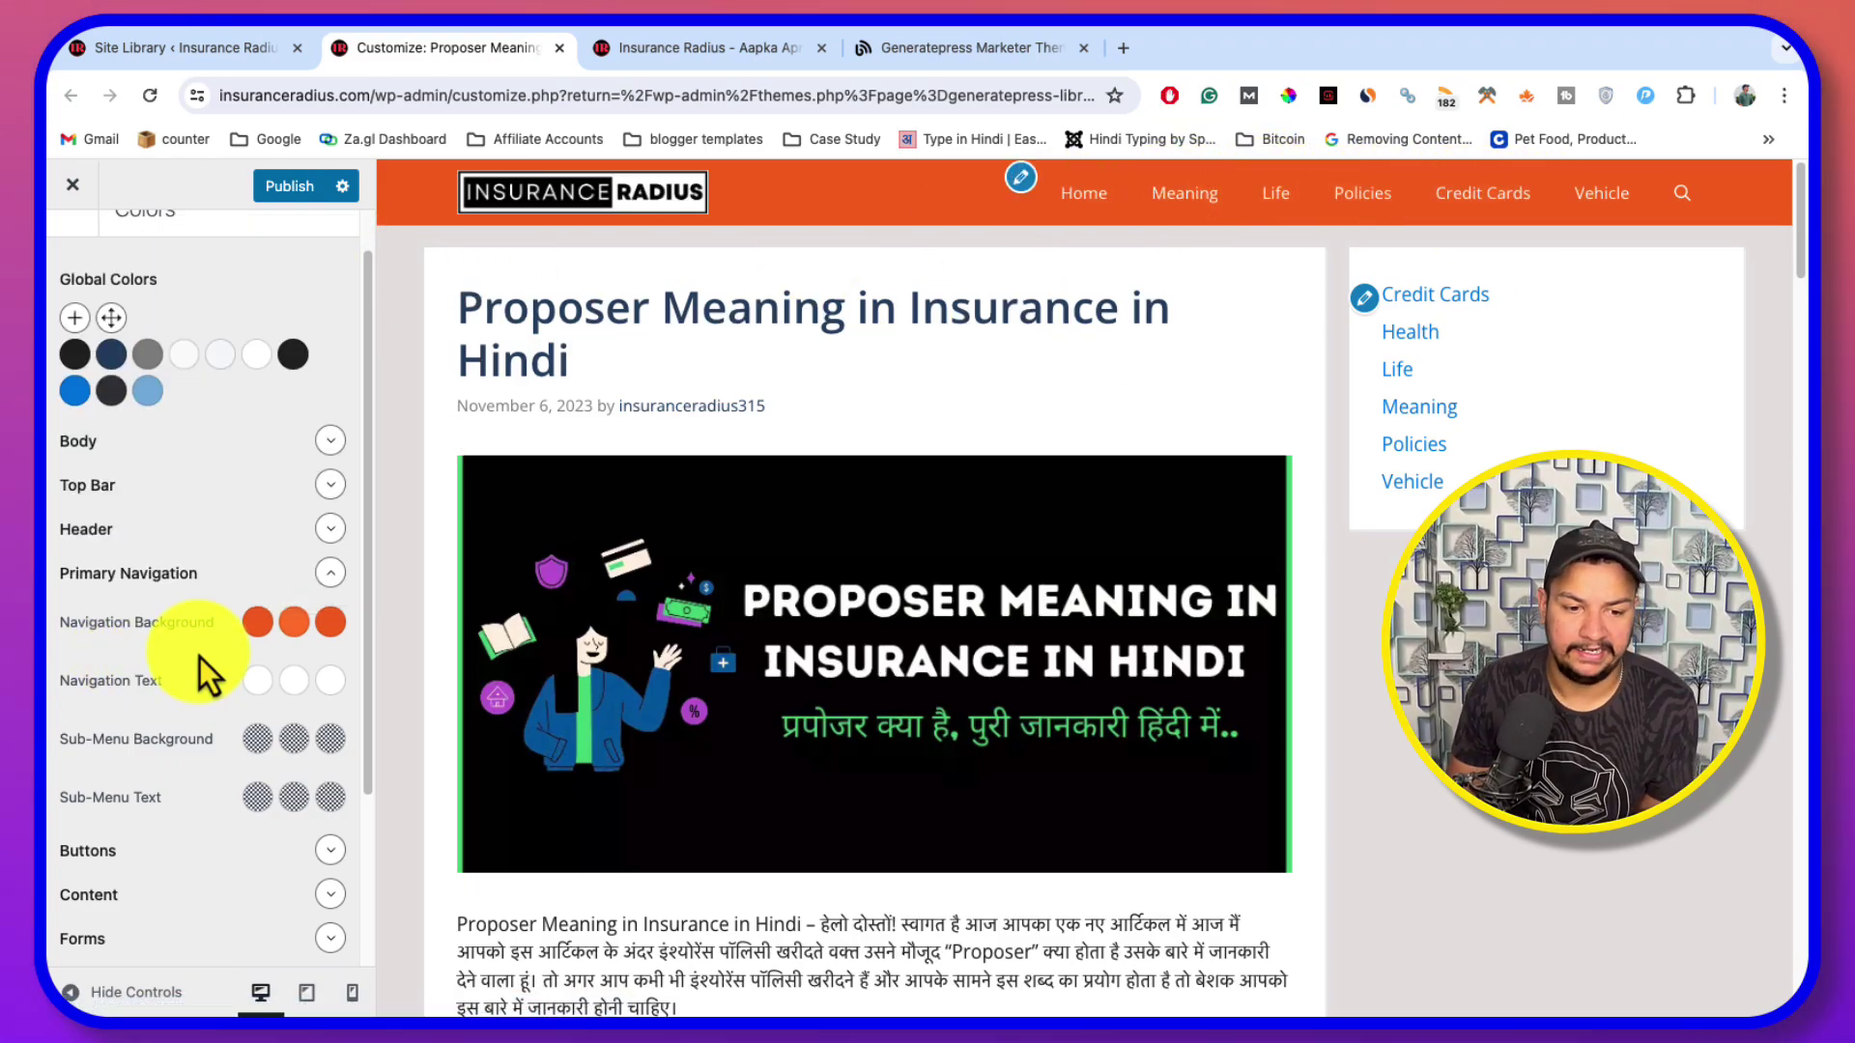
# Set the normal Navigation Text color to black #000000
pyautogui.click(270, 682)
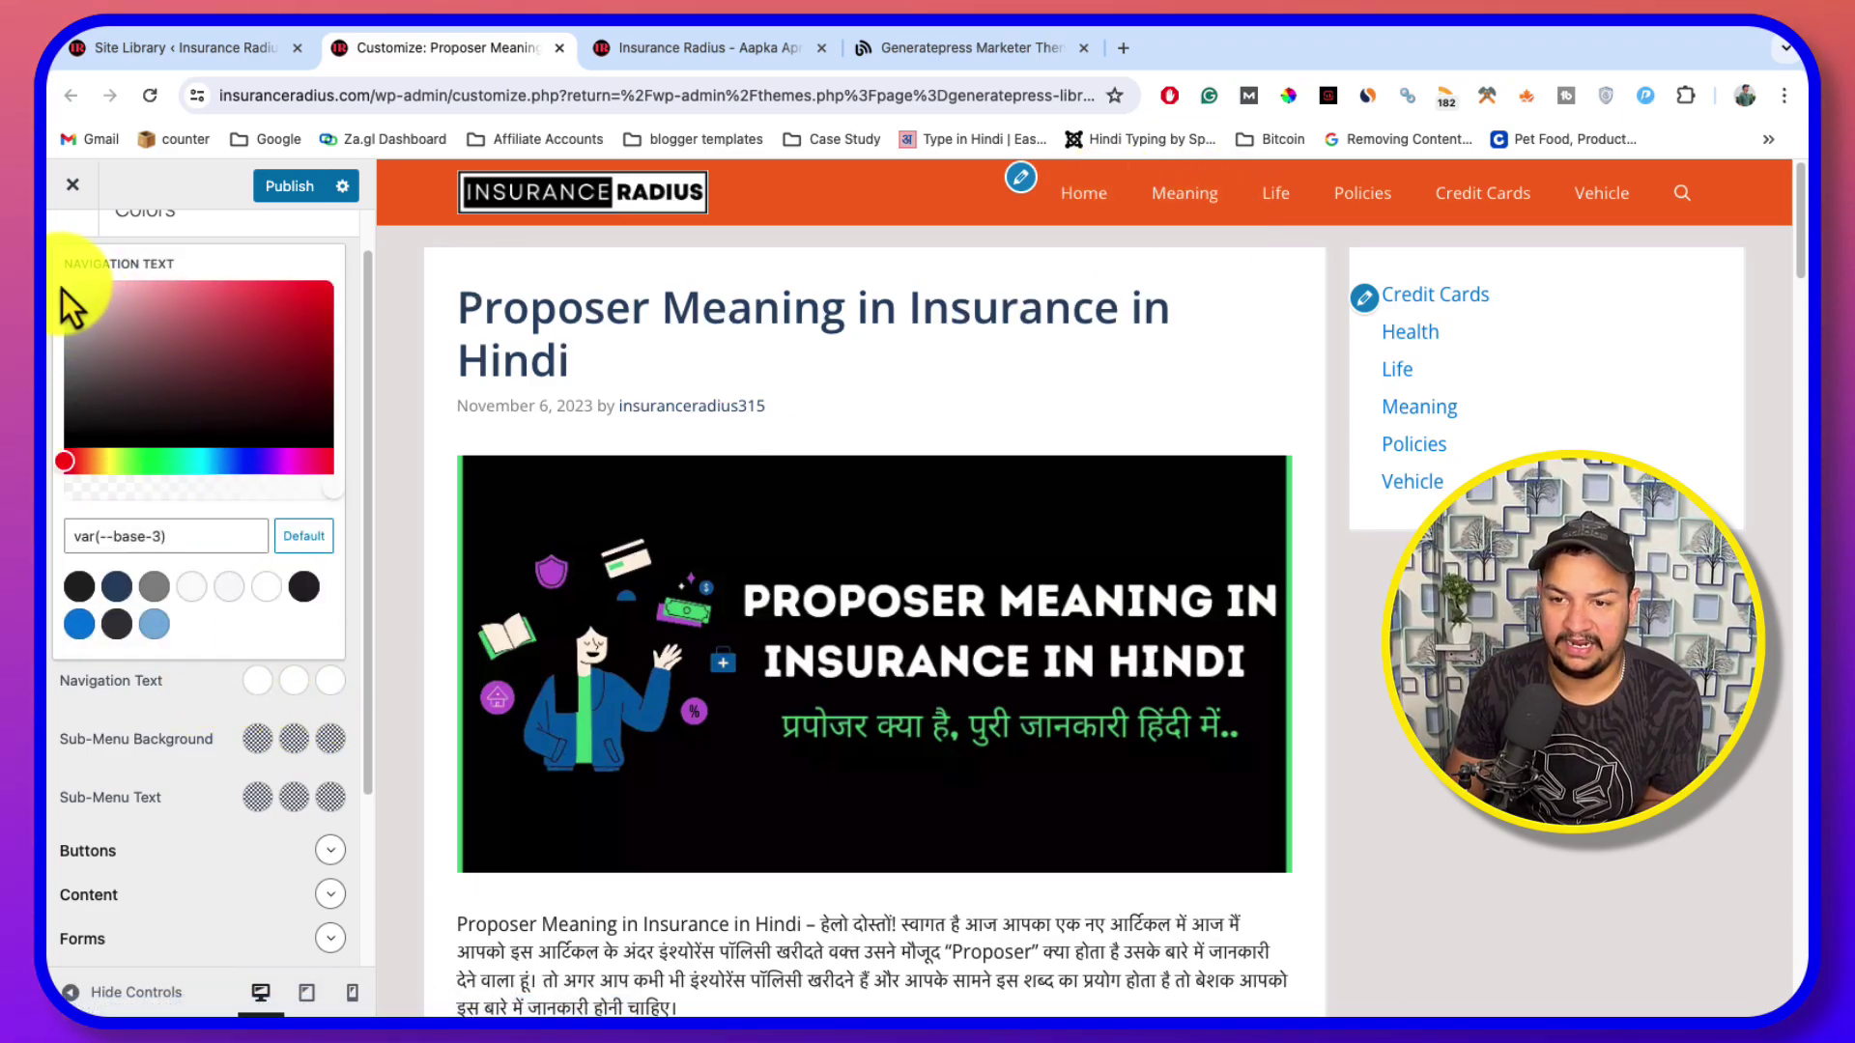
pyautogui.moveTo(62, 288); pyautogui.dragTo(270, 444)
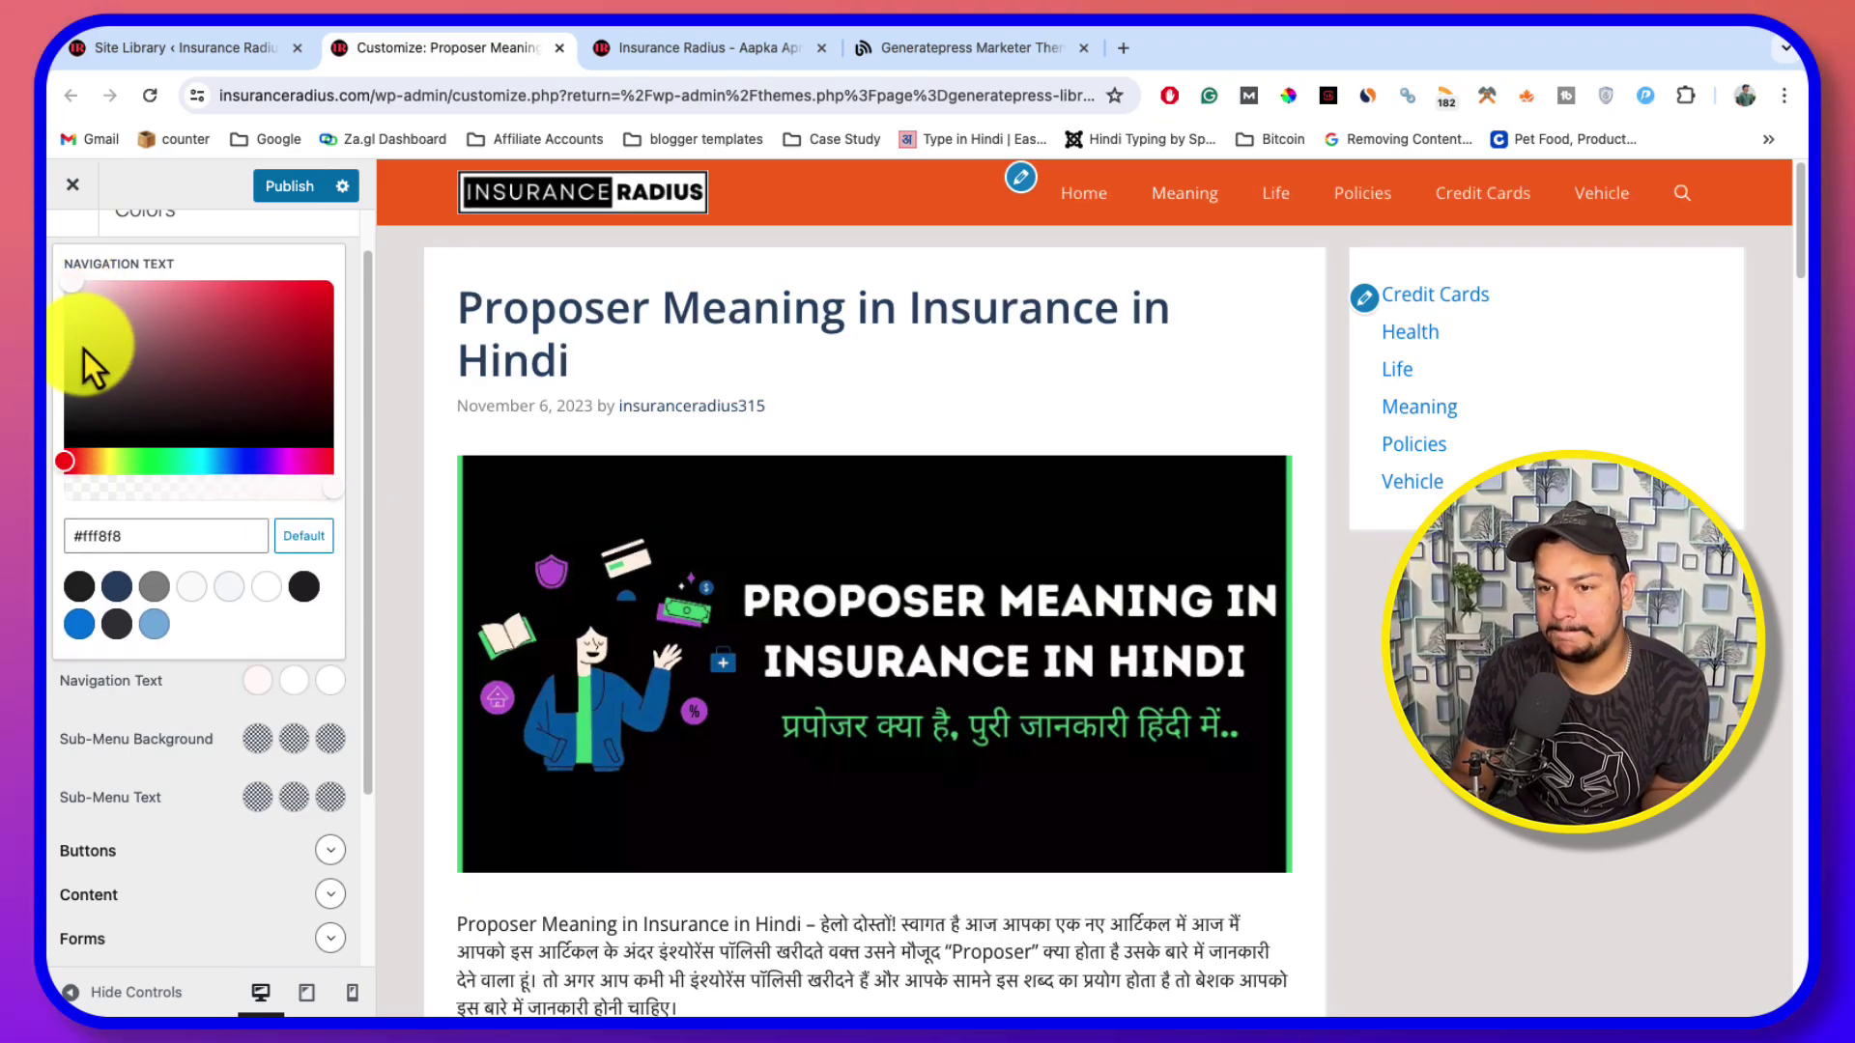
pyautogui.moveTo(67, 306); pyautogui.dragTo(177, 339)
pyautogui.moveTo(258, 397); pyautogui.dragTo(378, 493)
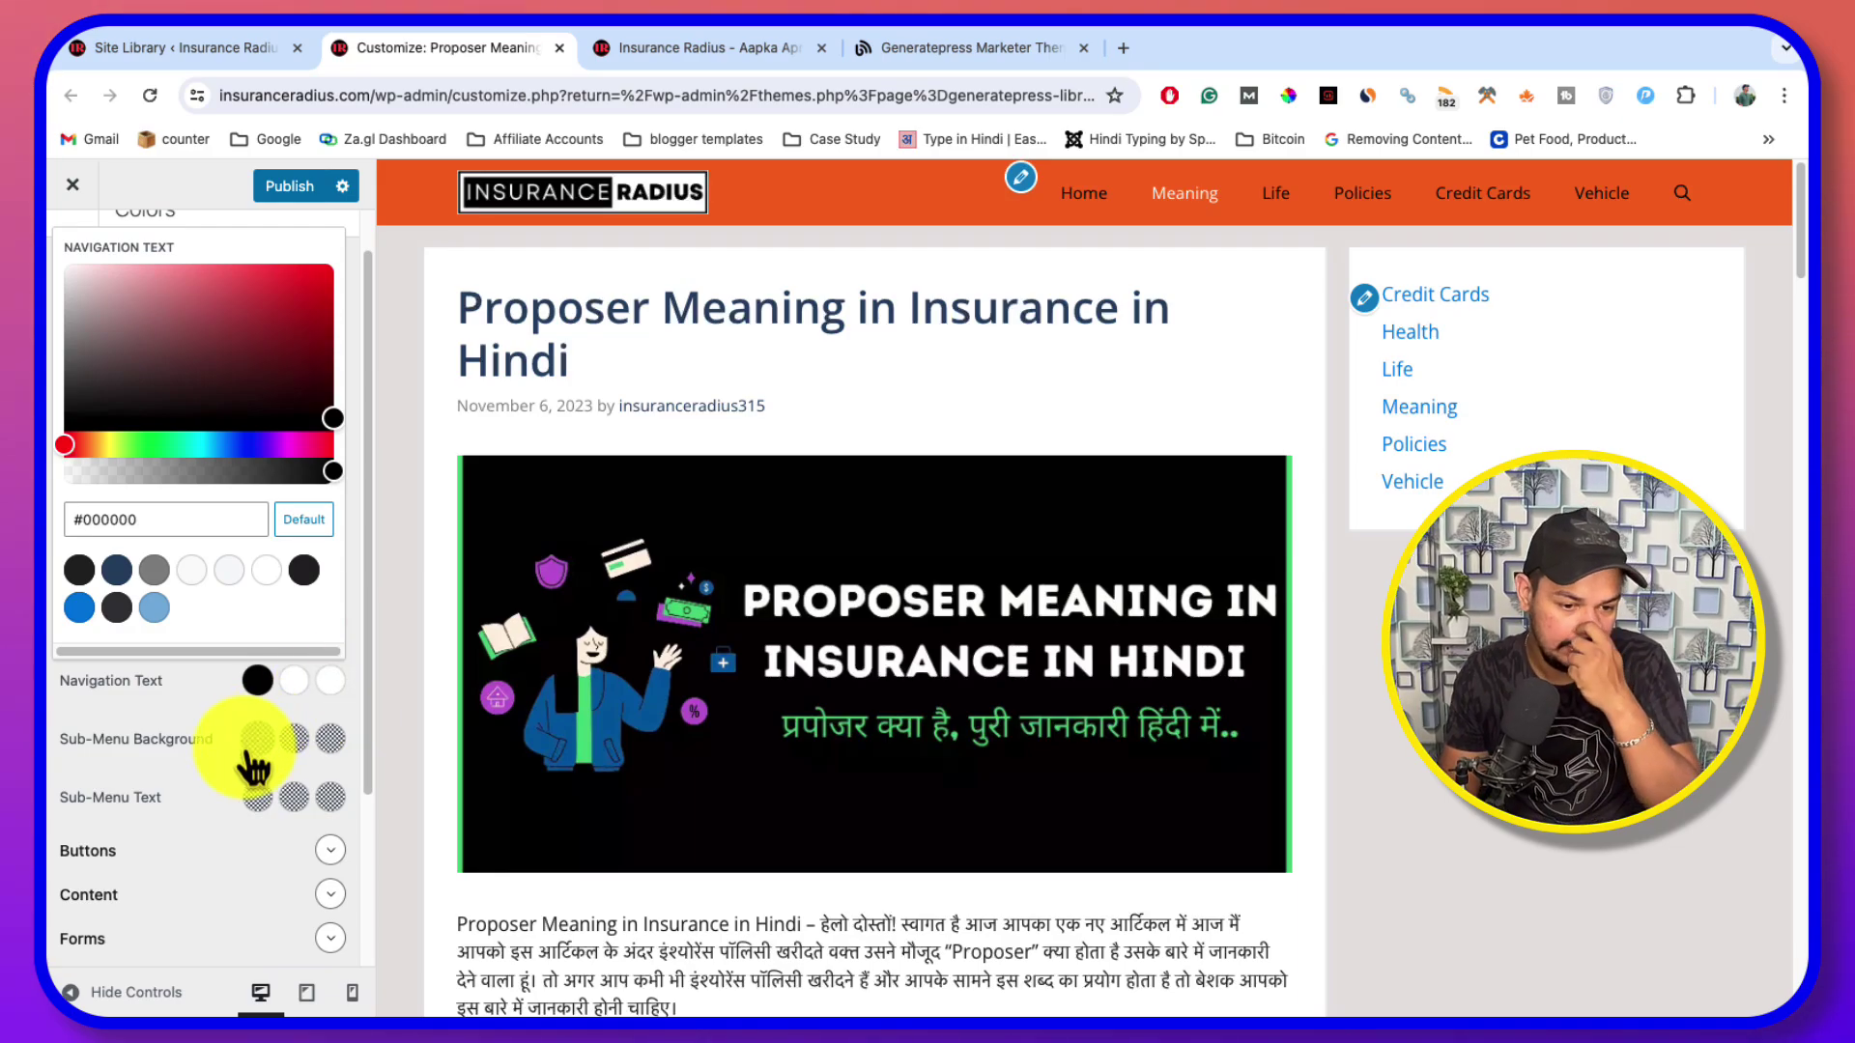
pyautogui.click(181, 710)
# Open the site's homepage in the preview, then expand the Buttons color group and collapse Primary Navigation
pyautogui.scroll(-15, 671, 663)
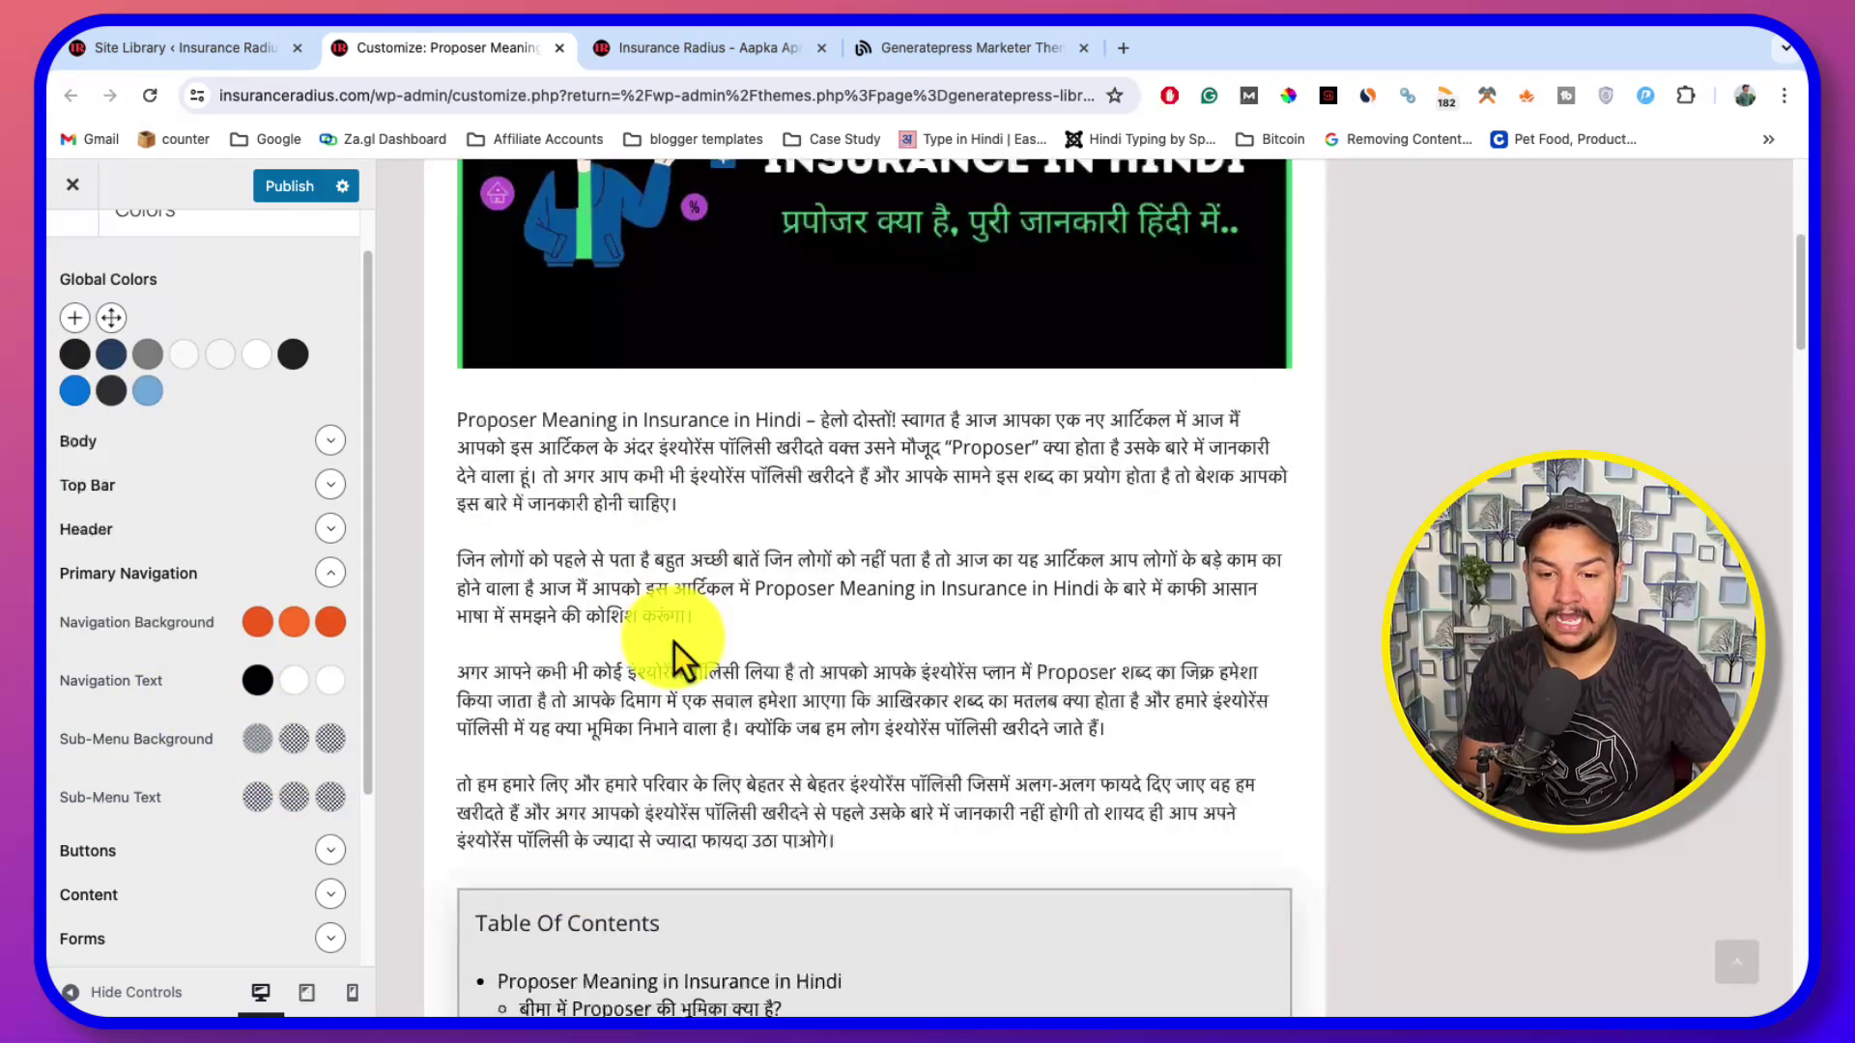
pyautogui.scroll(15, 670, 641)
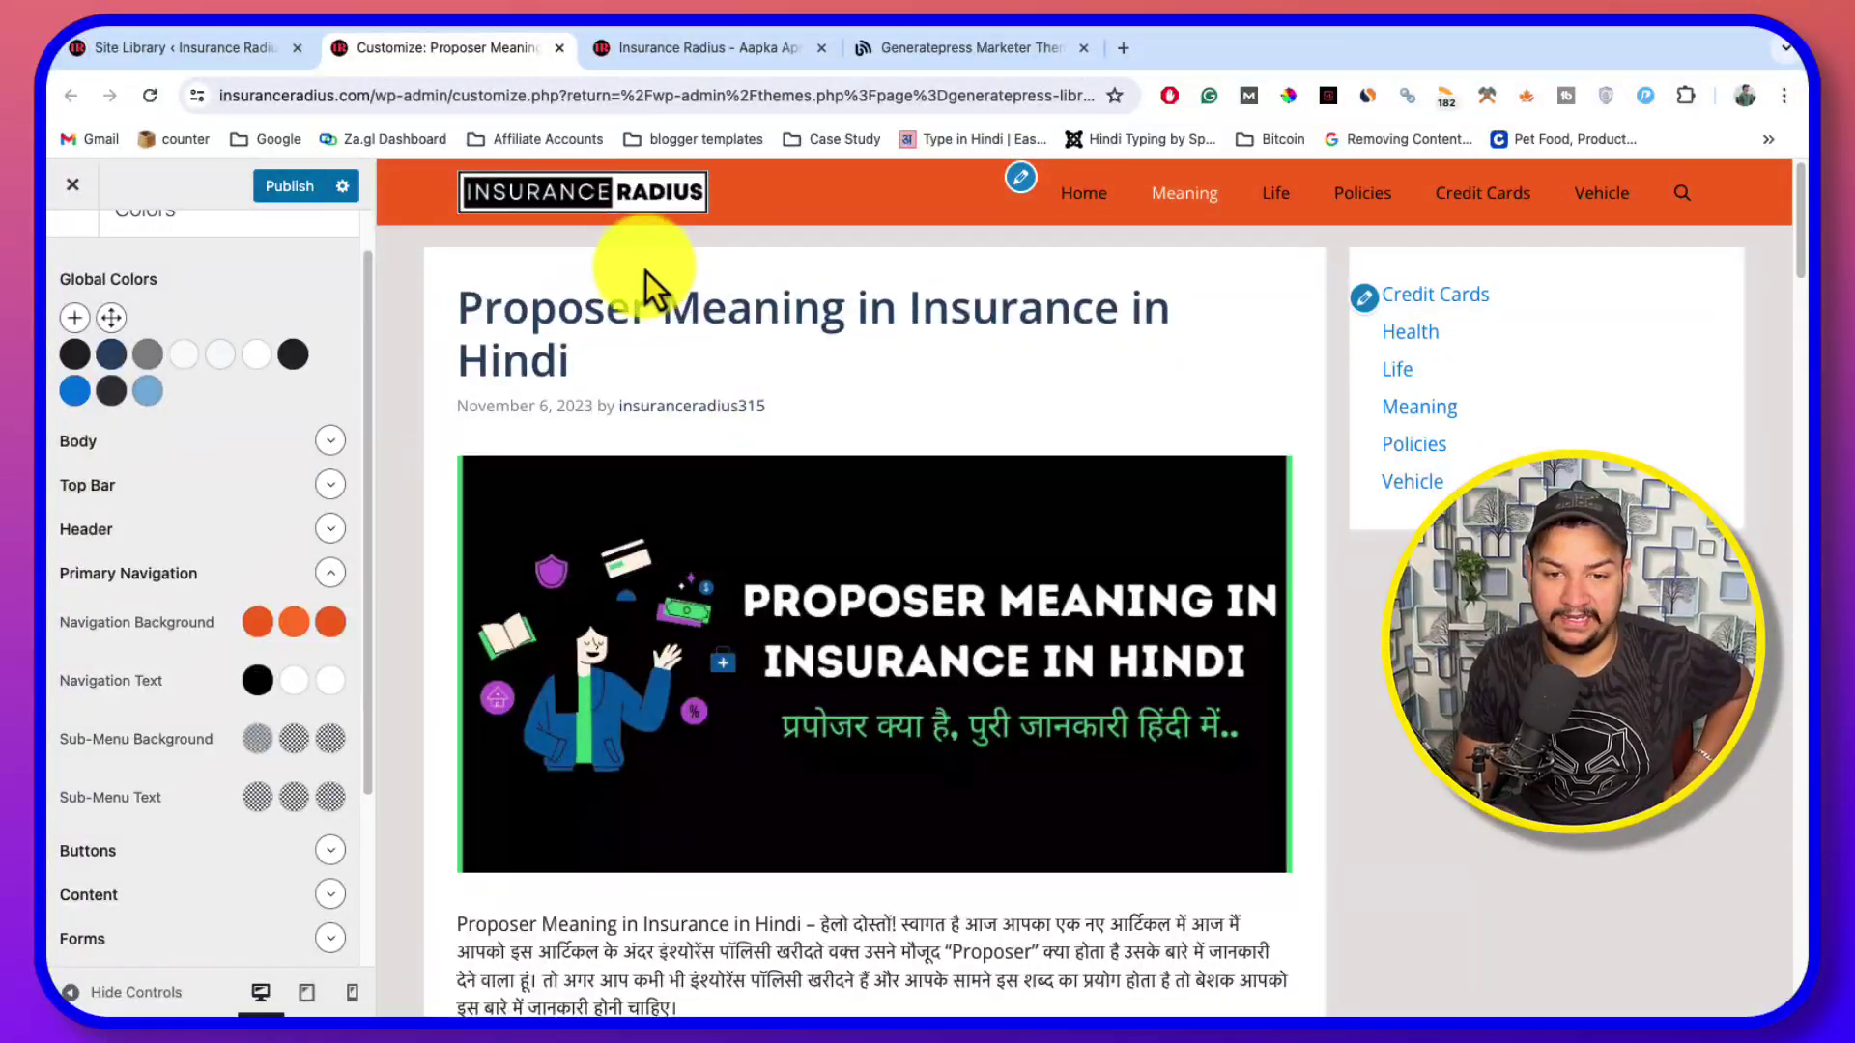
pyautogui.click(611, 210)
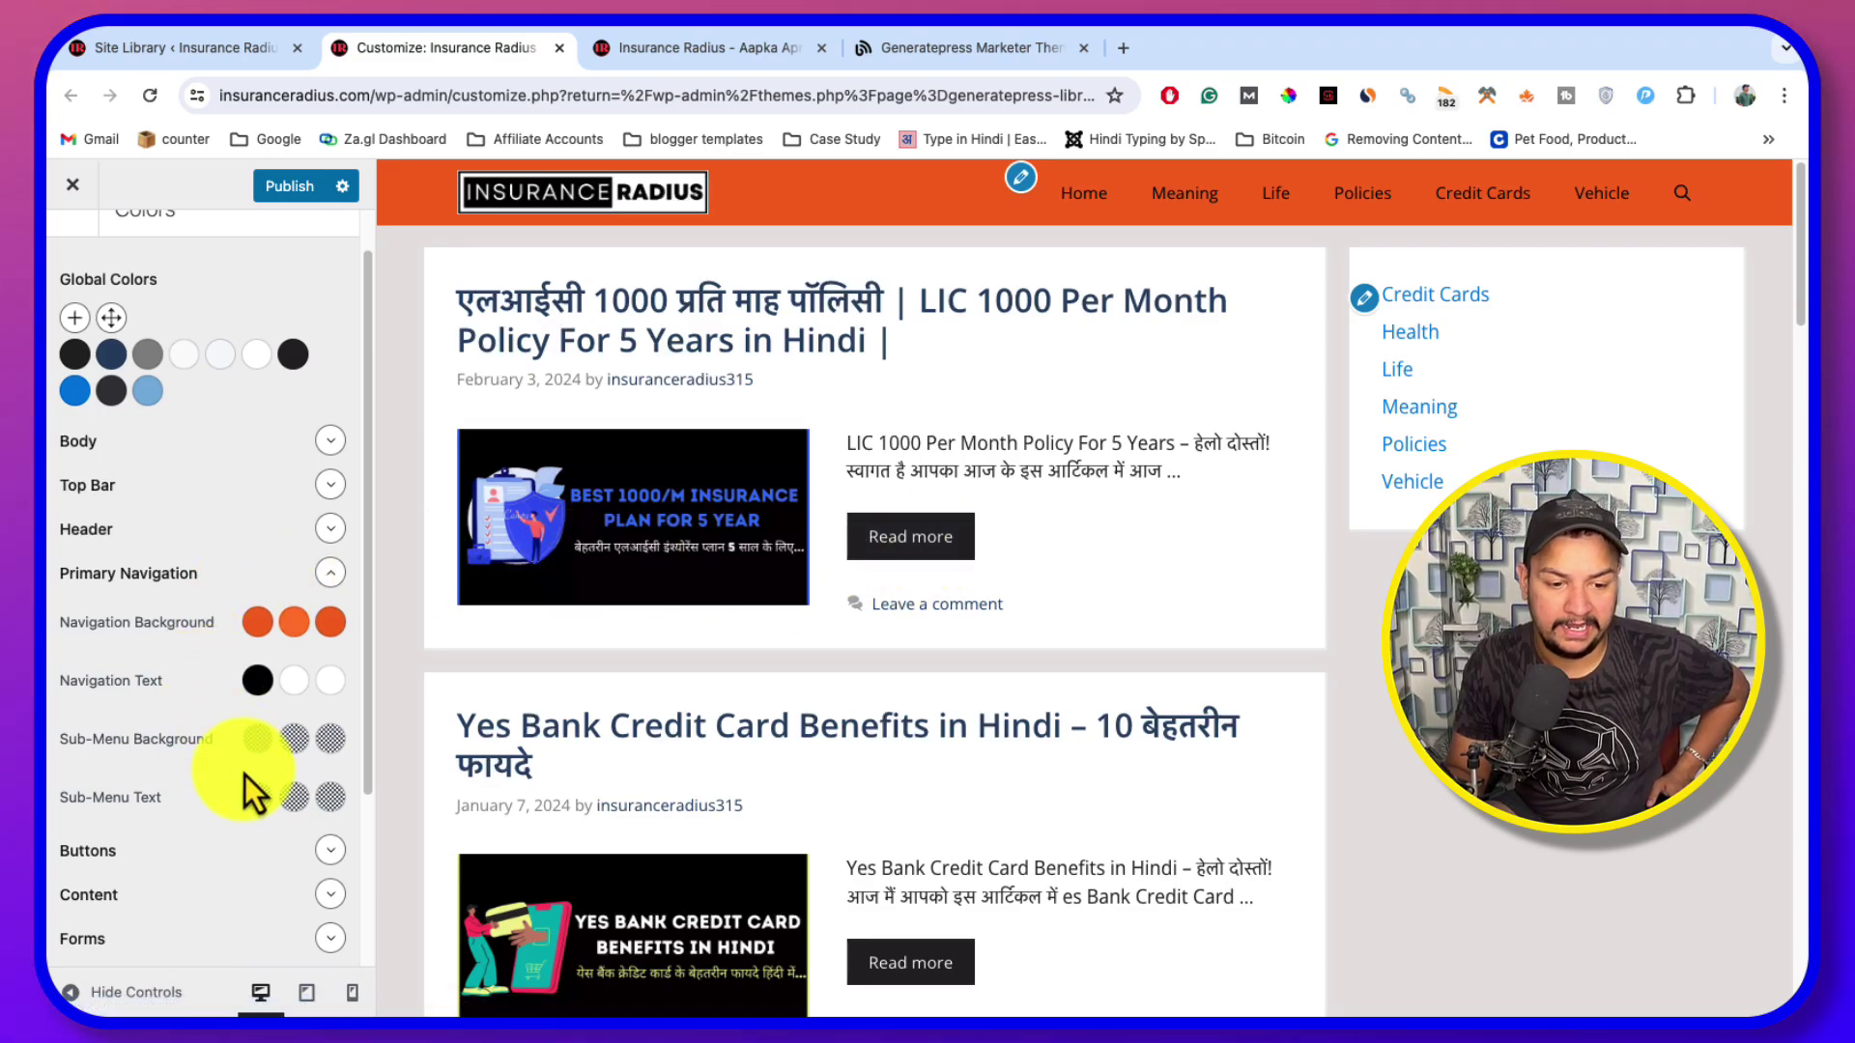
pyautogui.click(328, 850)
pyautogui.click(329, 574)
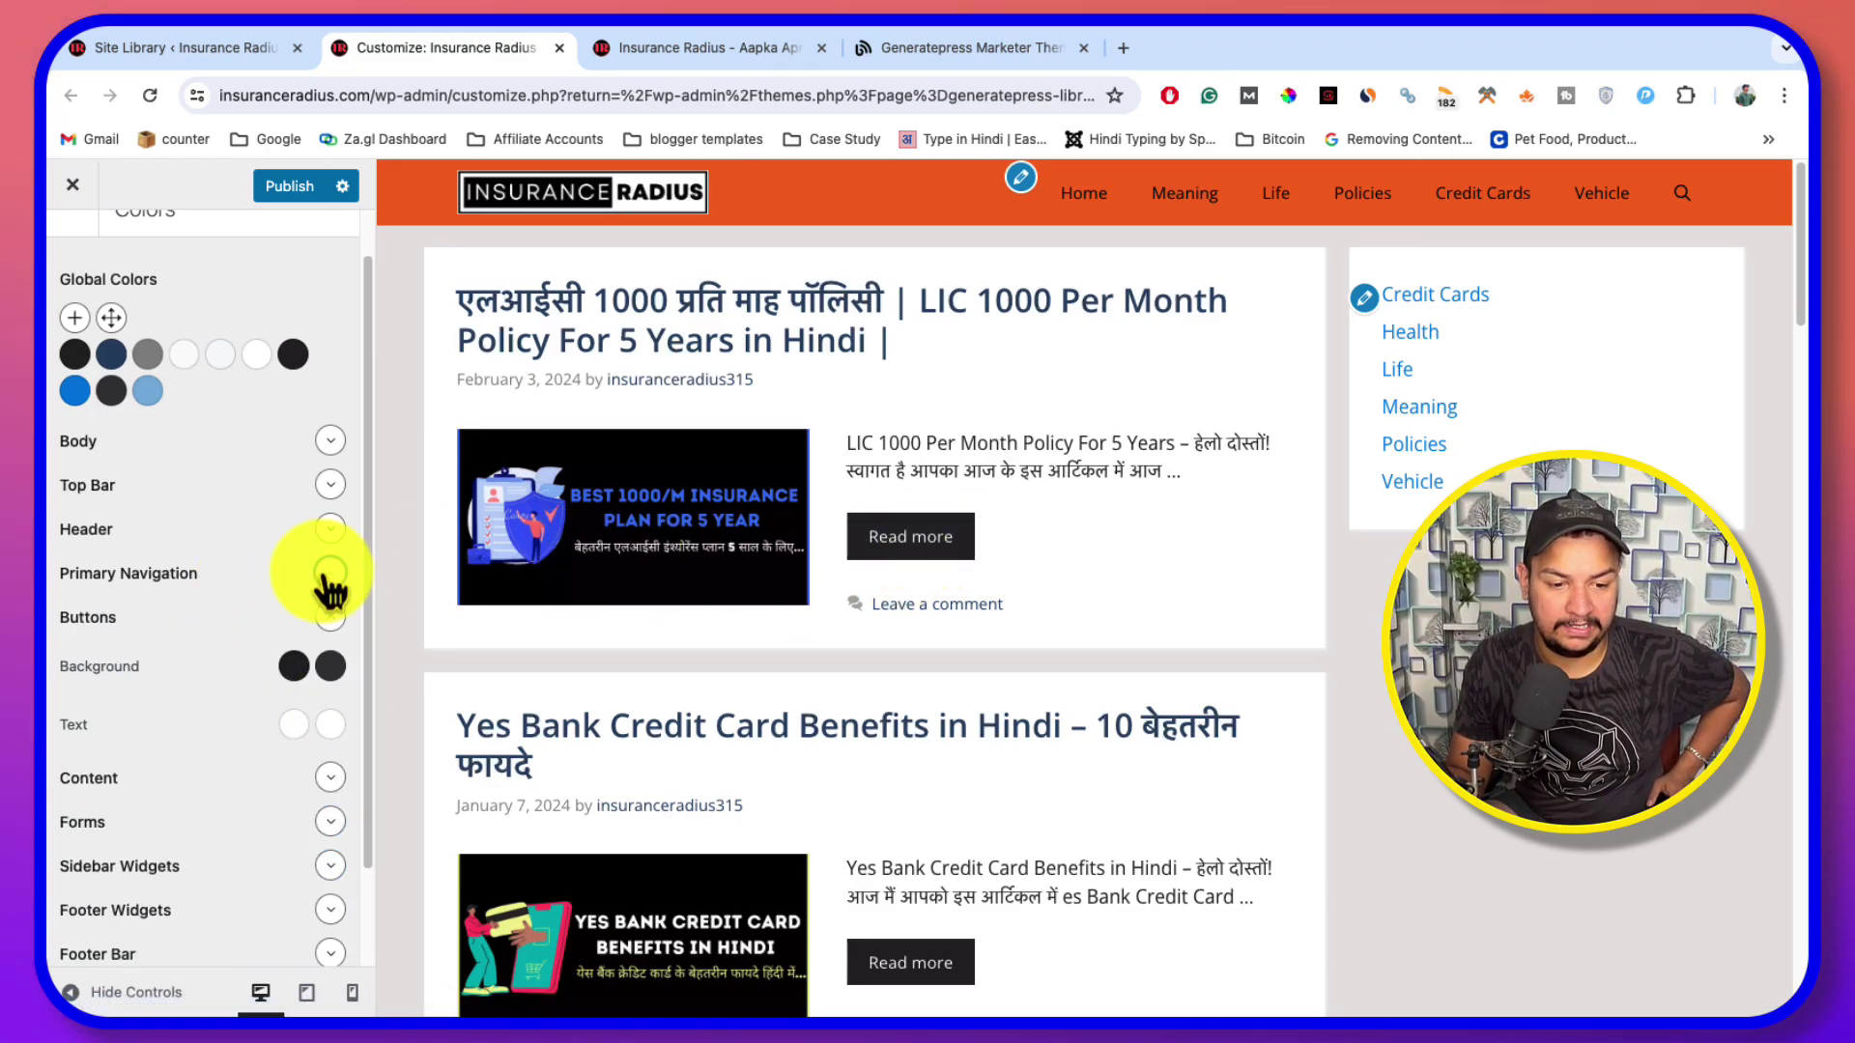
# Try purple #8001ff for the normal button Background color and set it to orange #ec6a00
pyautogui.scroll(-2, 258, 686)
pyautogui.click(295, 551)
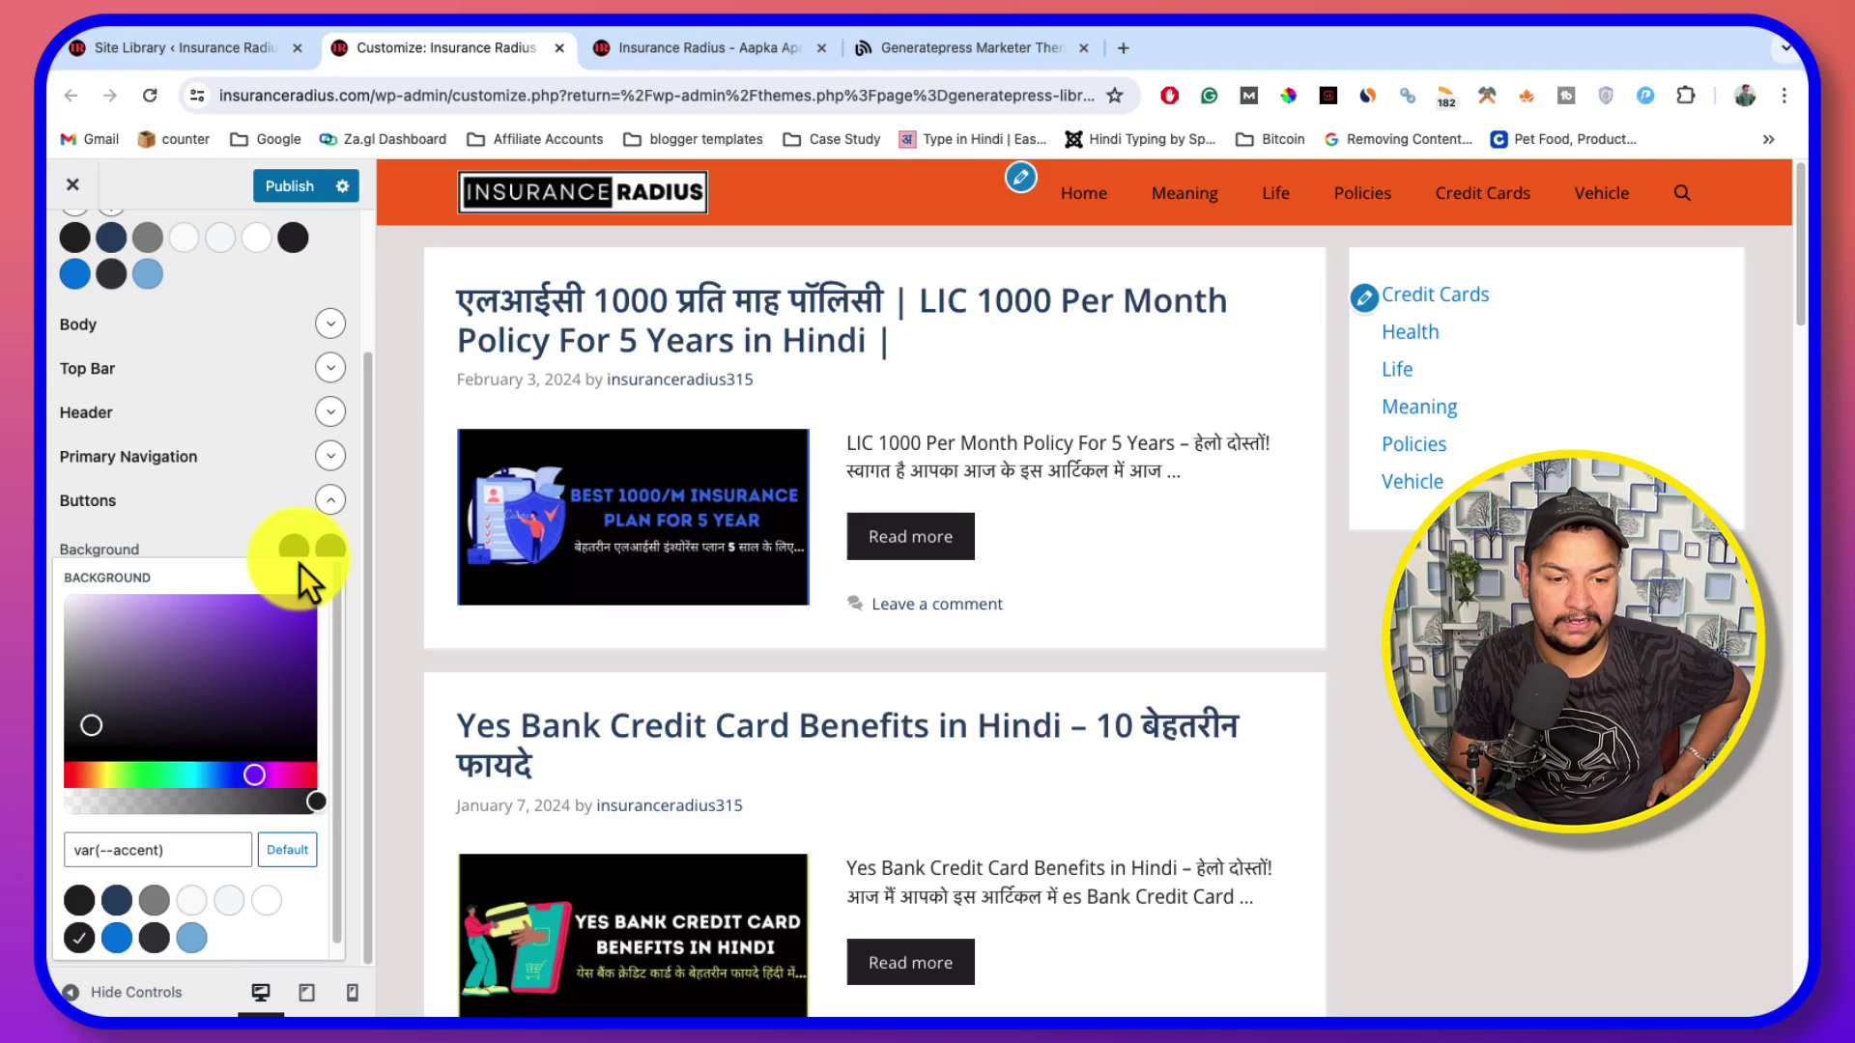
pyautogui.click(317, 629)
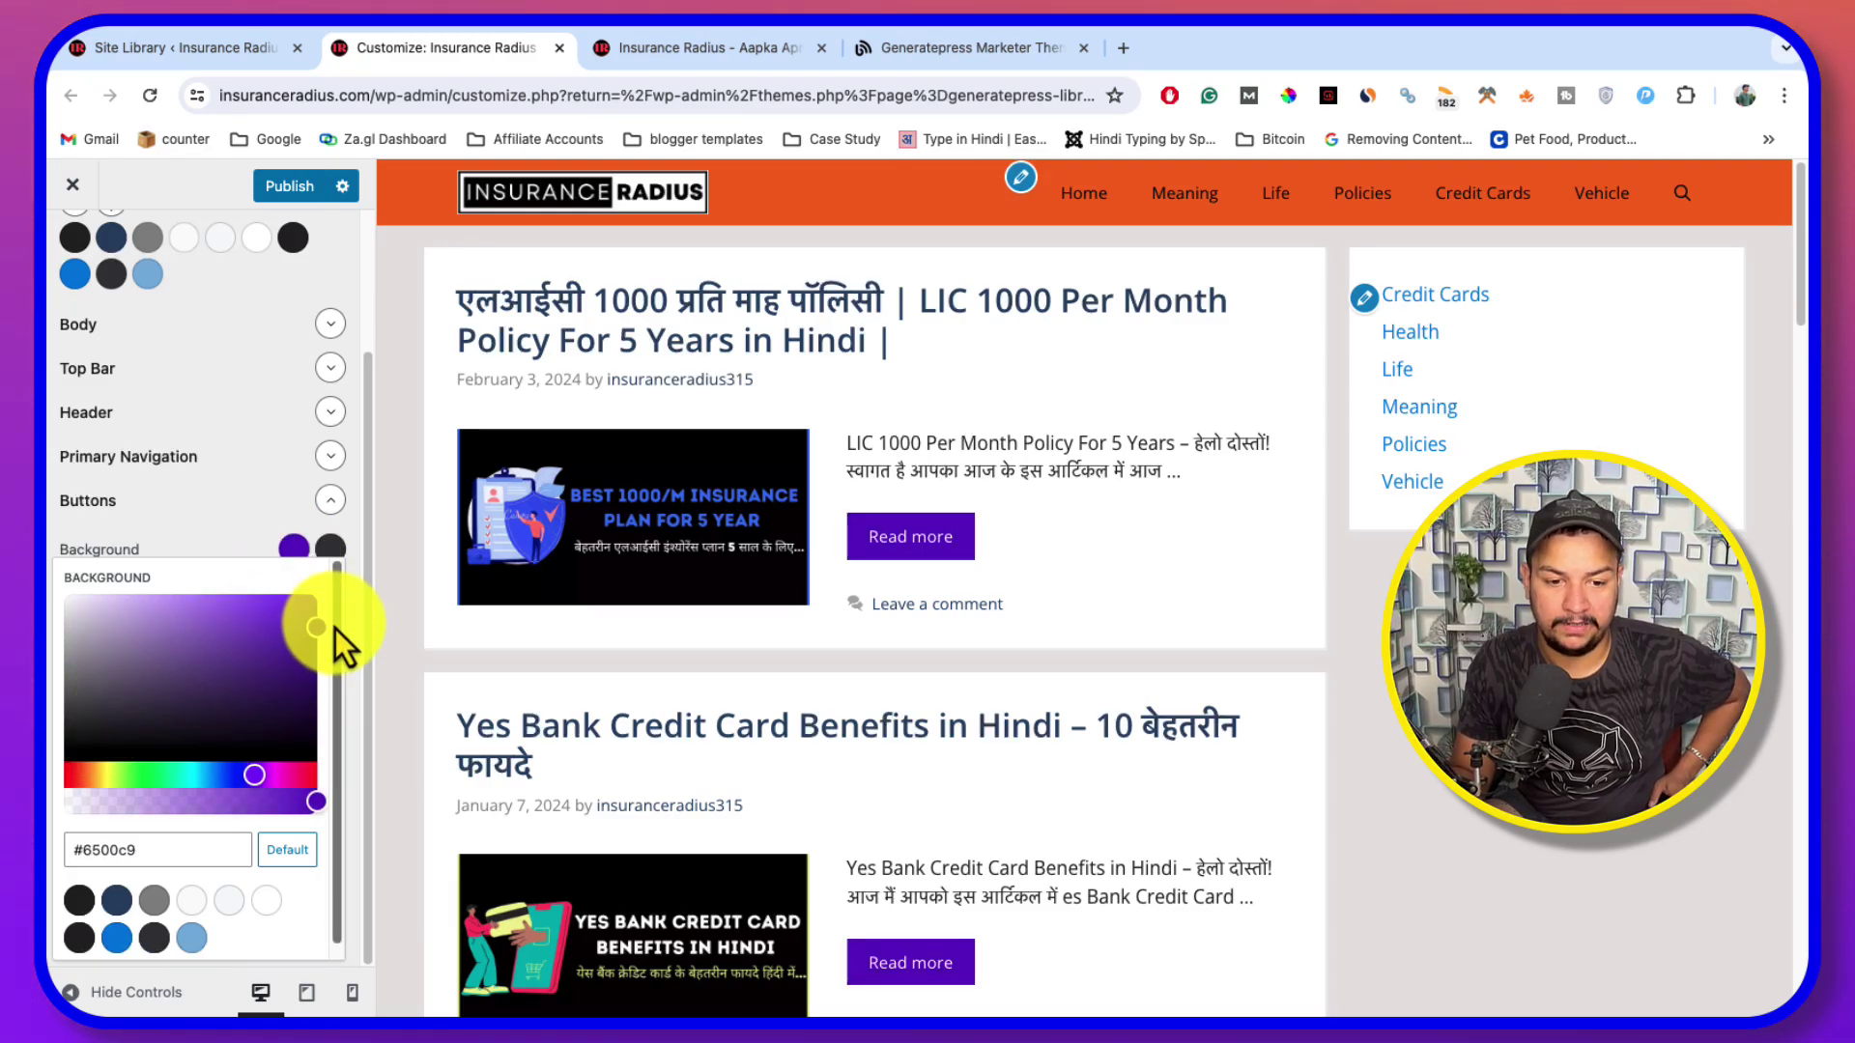
pyautogui.moveTo(315, 640); pyautogui.dragTo(857, 290)
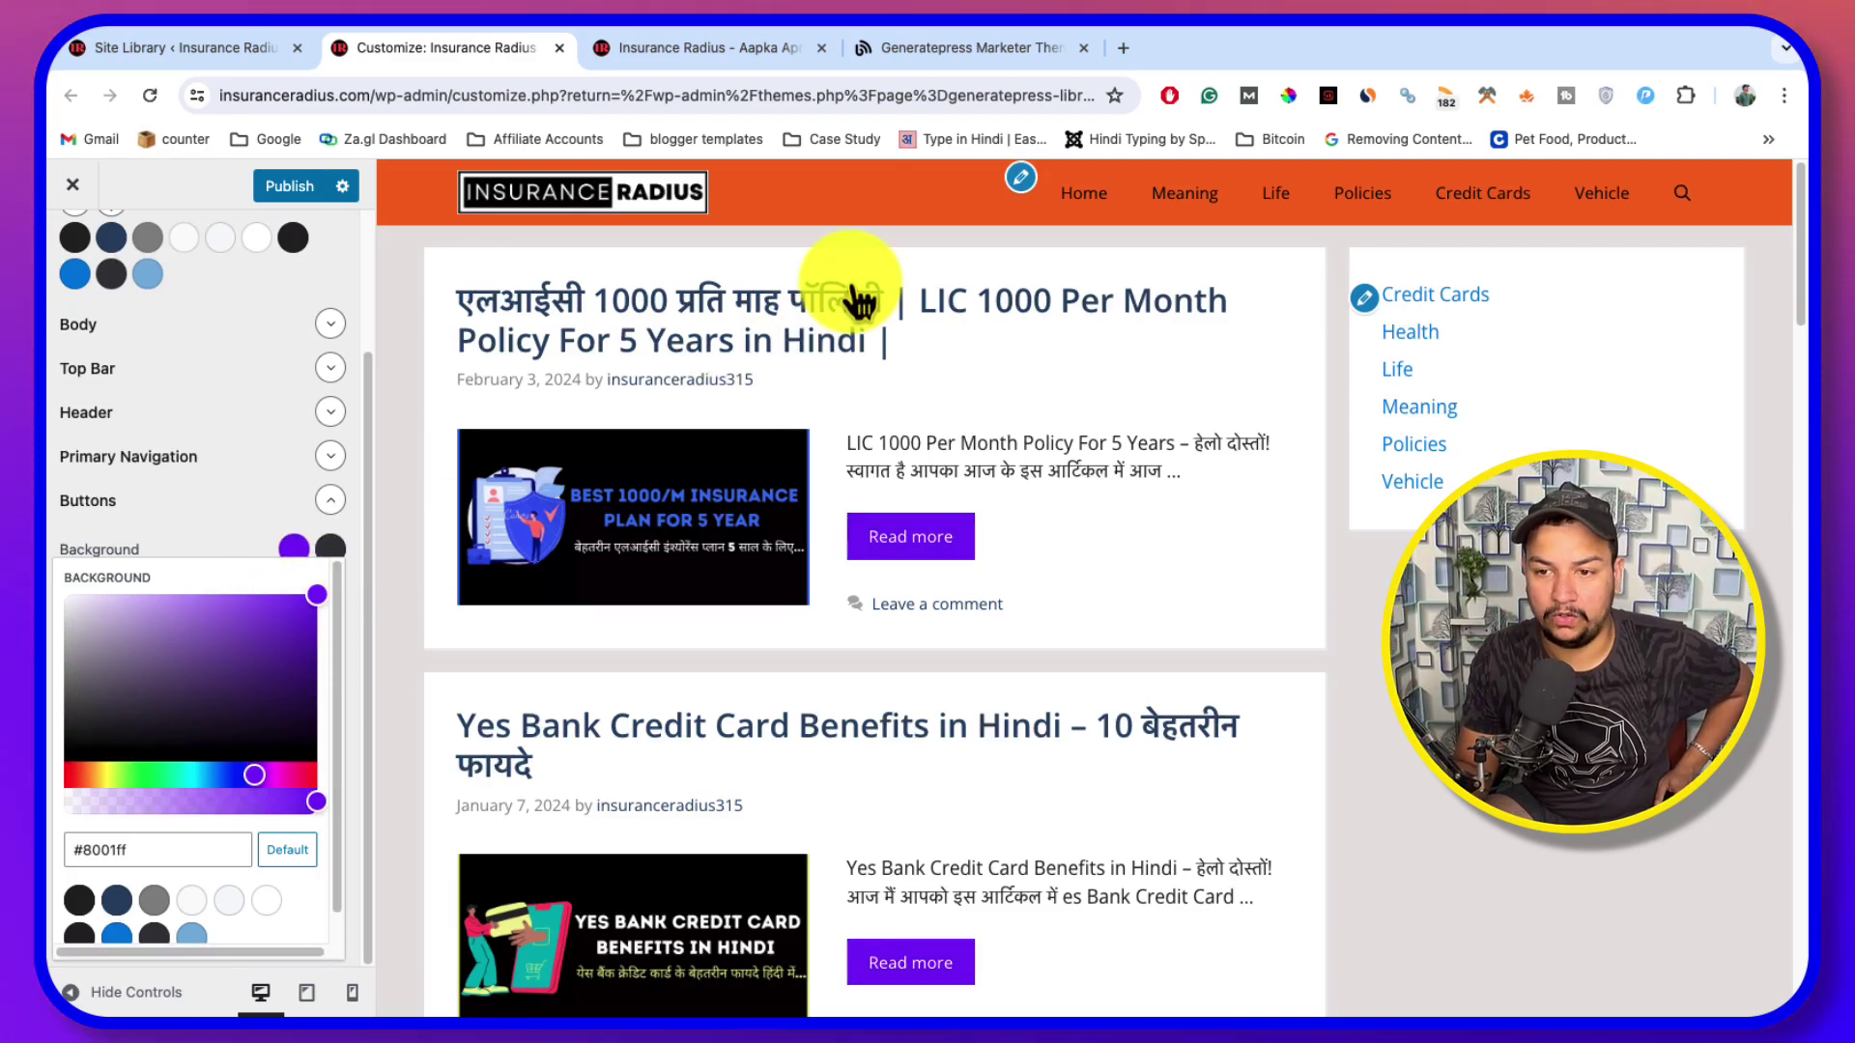
pyautogui.doubleClick(137, 850)
pyautogui.write('ec6a00')
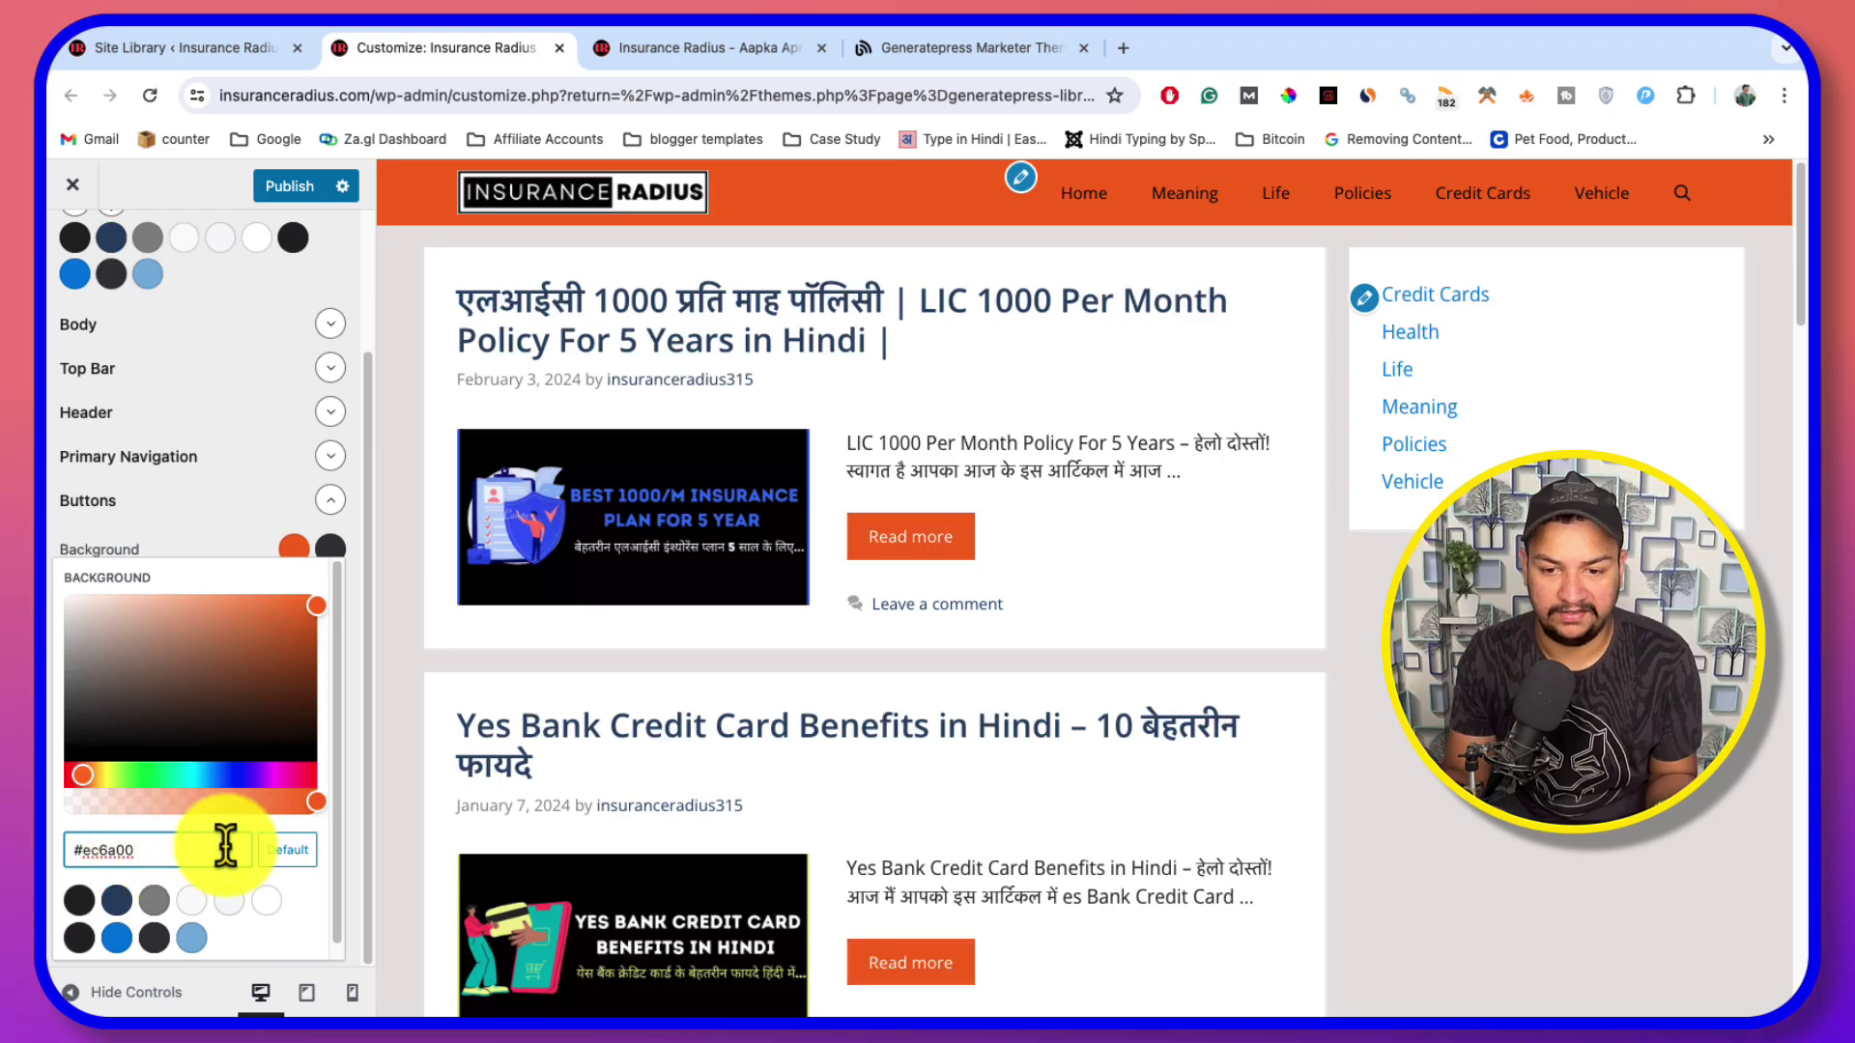
pyautogui.click(234, 536)
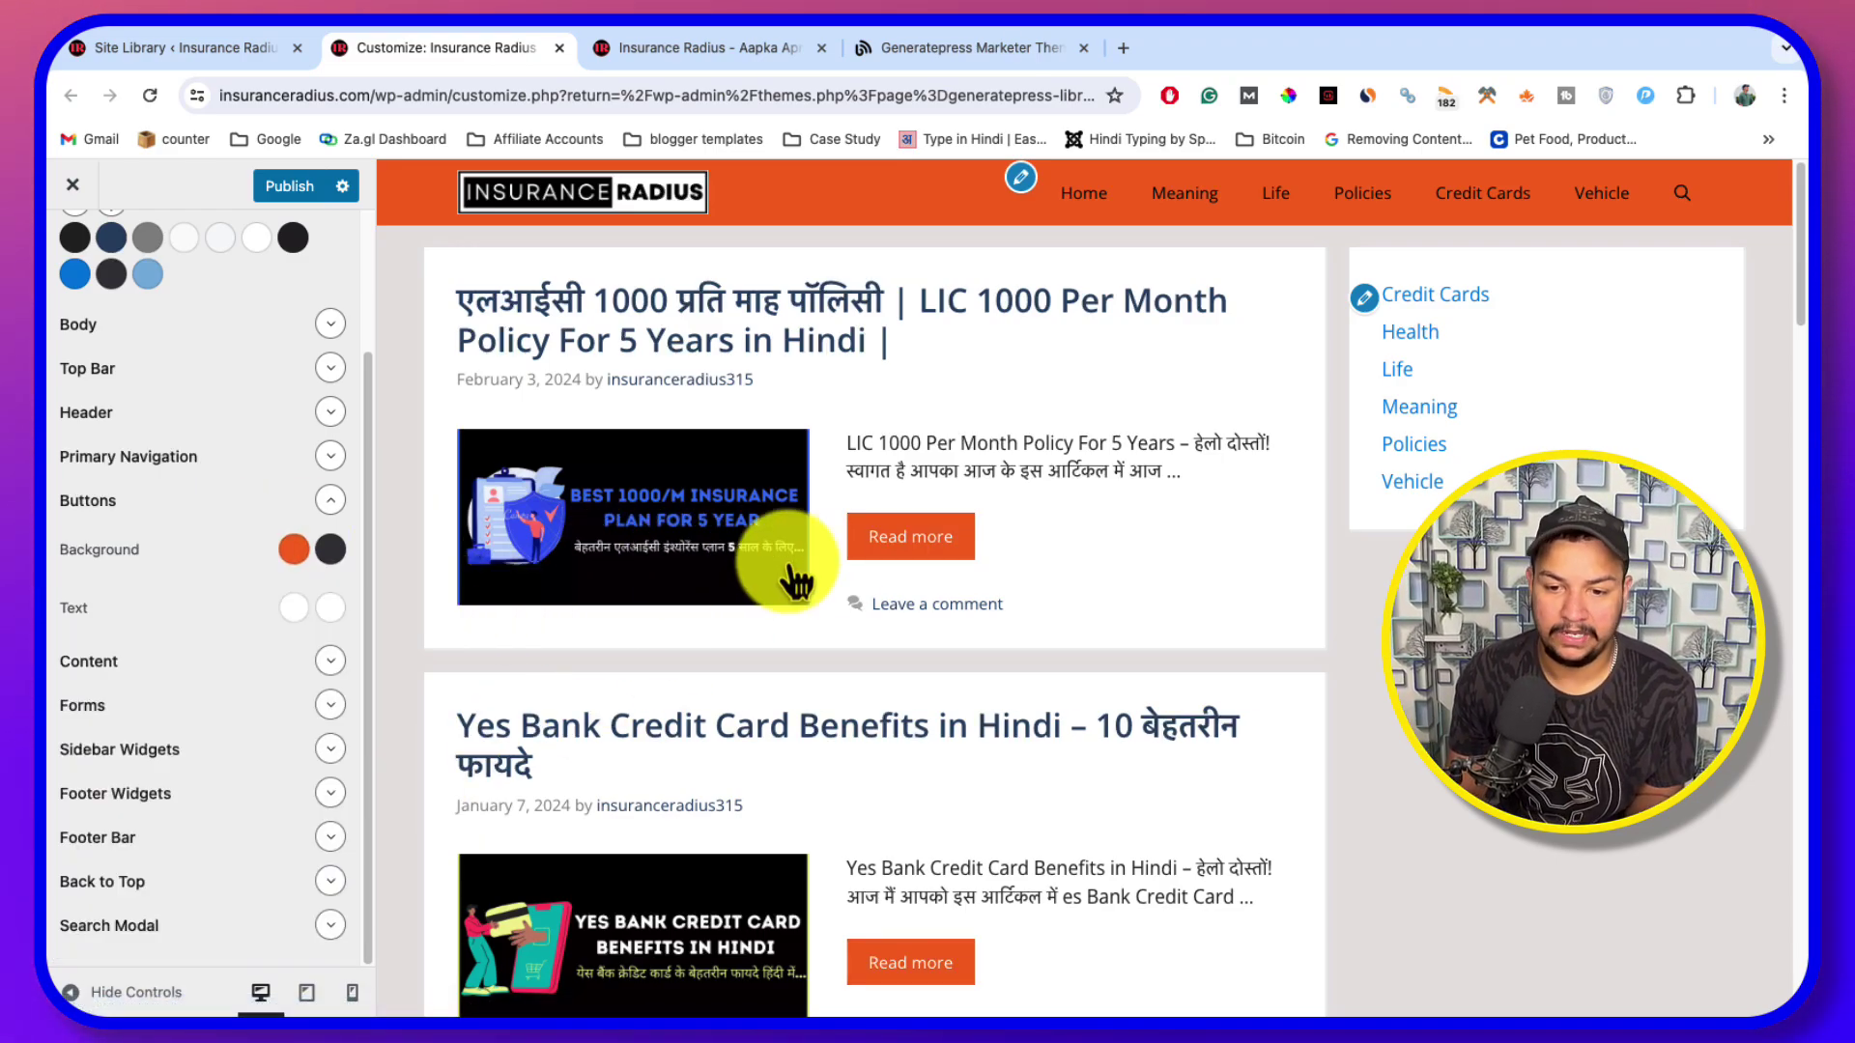
# Set the button Background hover color to light orange #ea7e26 and expand the Content color group
pyautogui.click(330, 549)
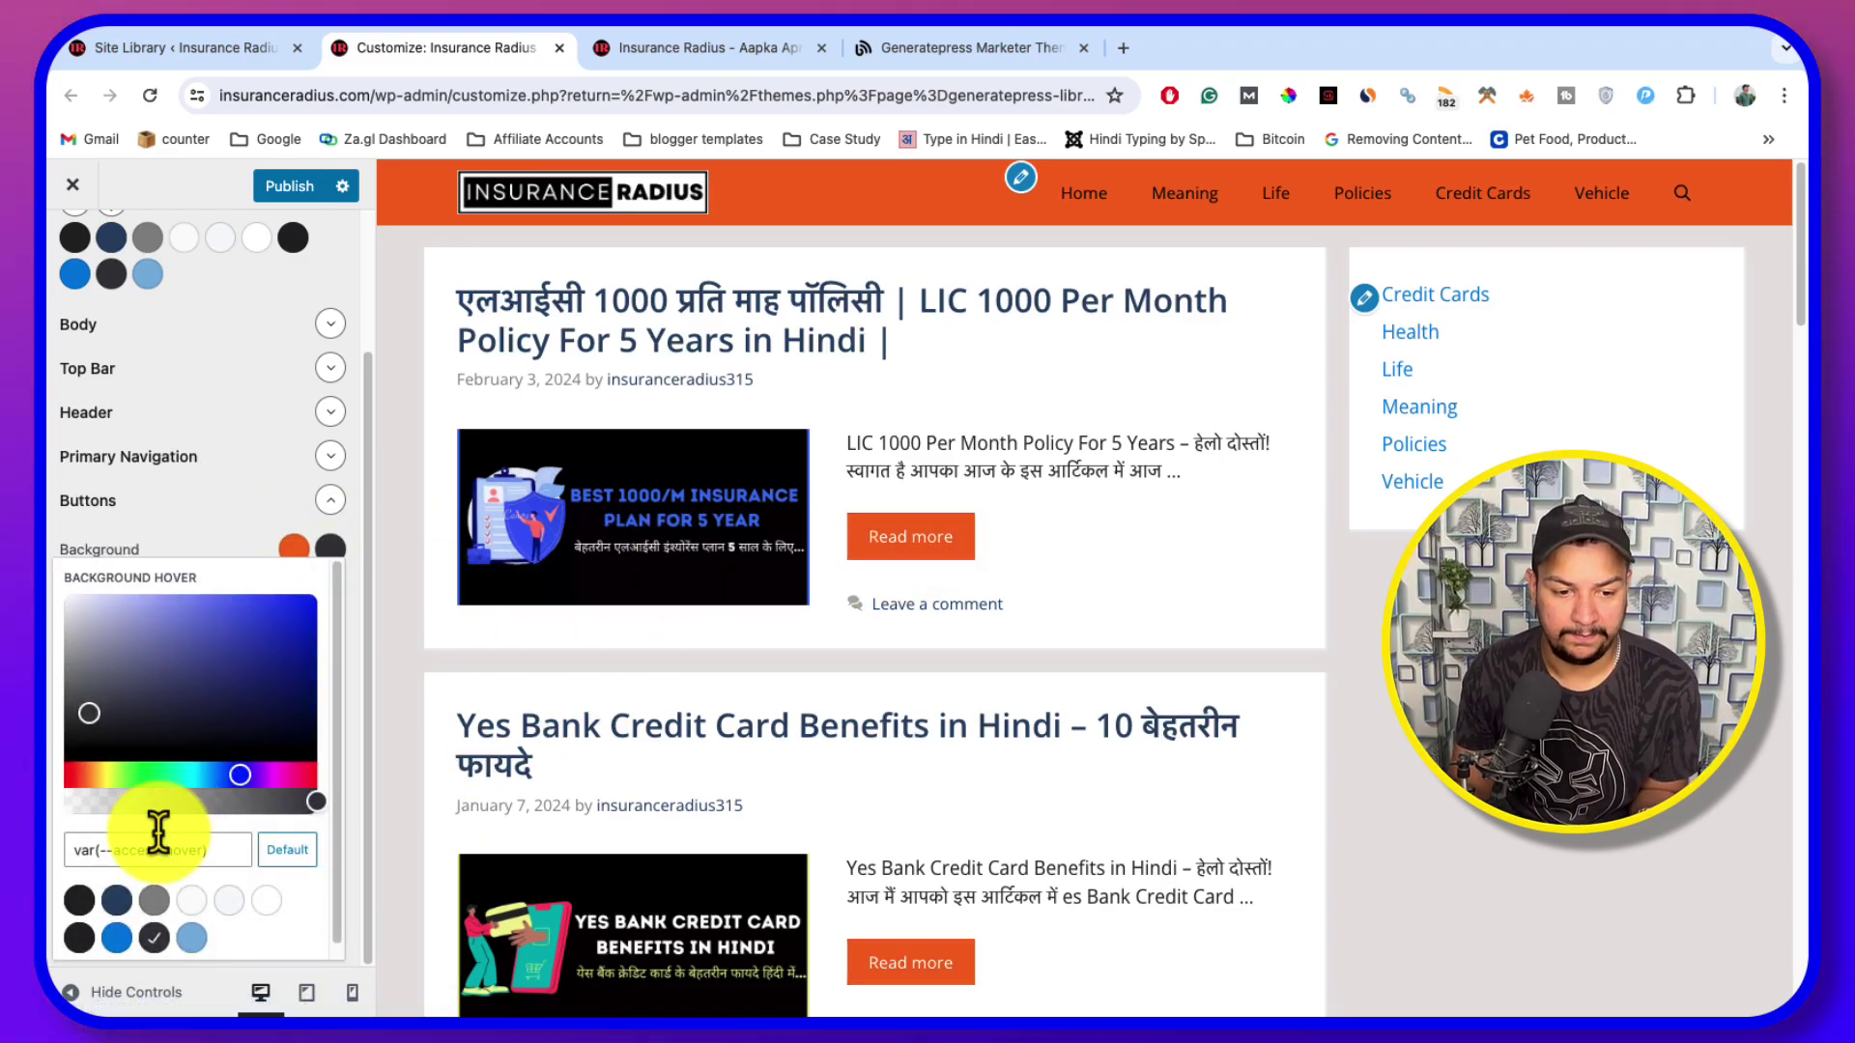
pyautogui.write('#ec6a00')
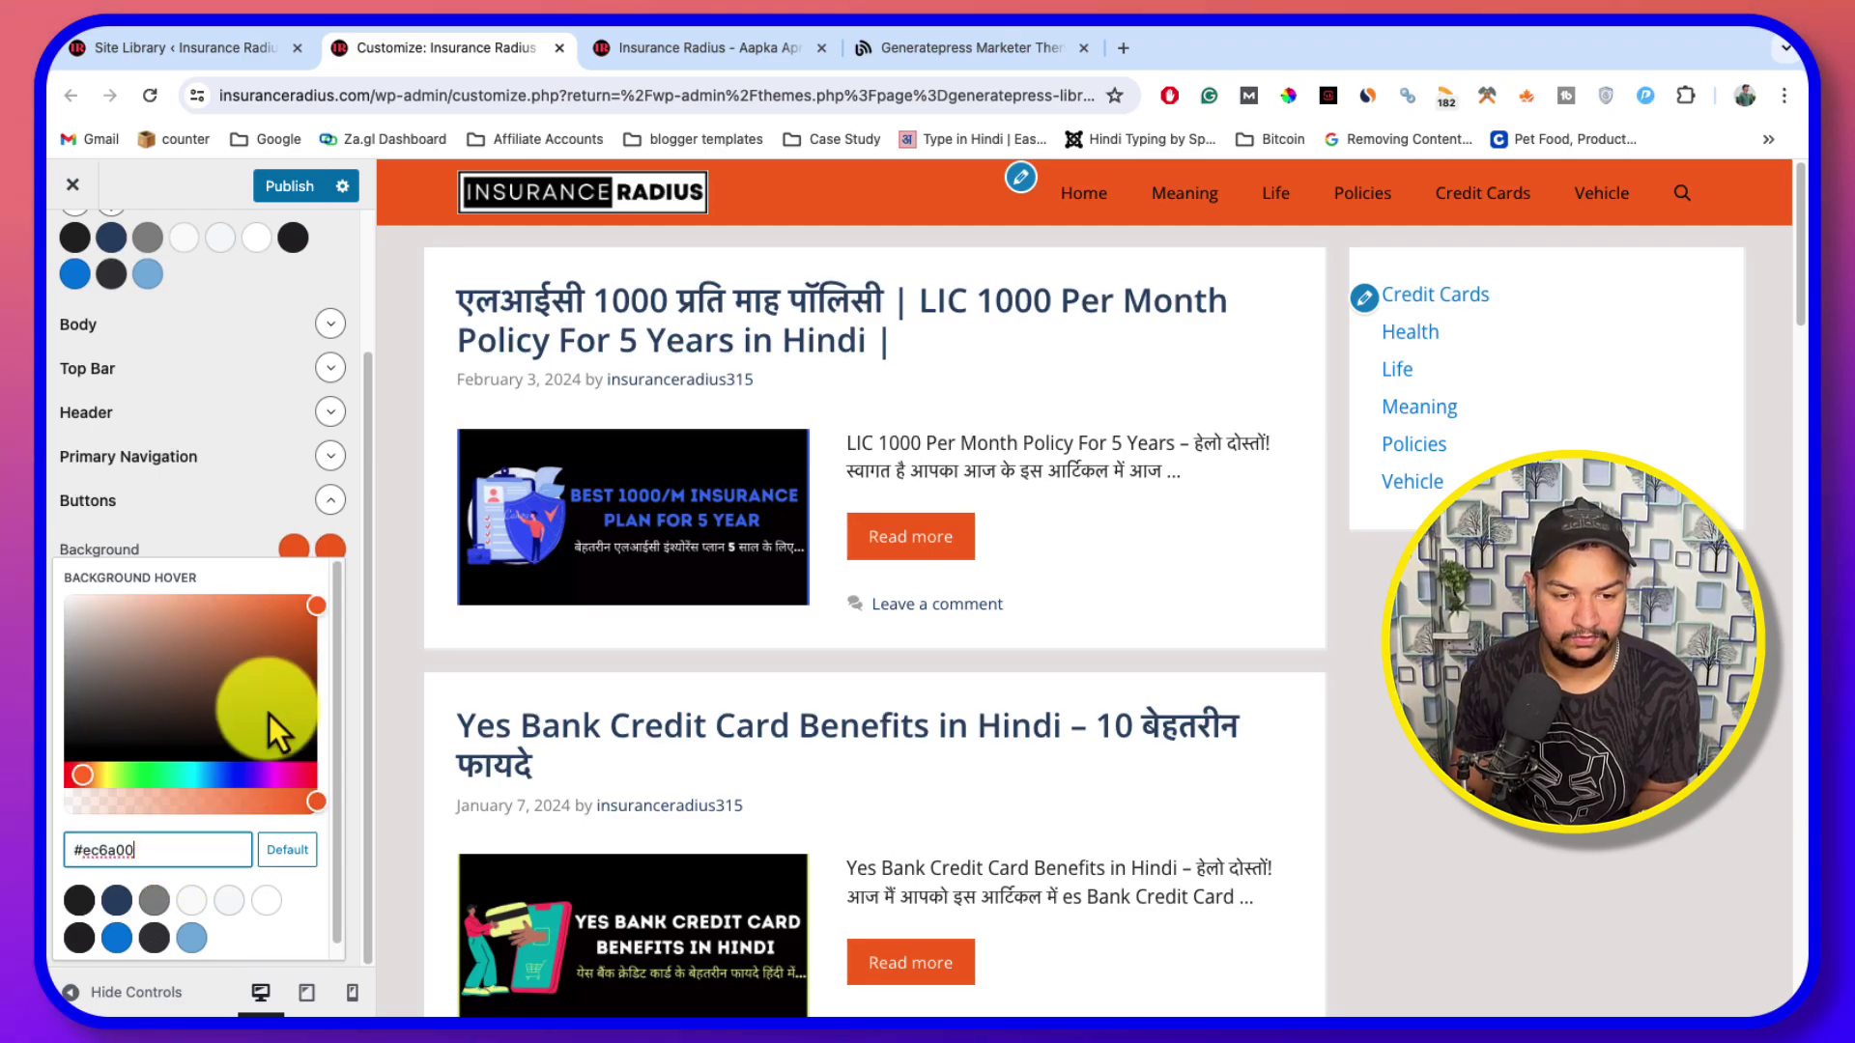
pyautogui.moveTo(311, 610); pyautogui.dragTo(278, 608)
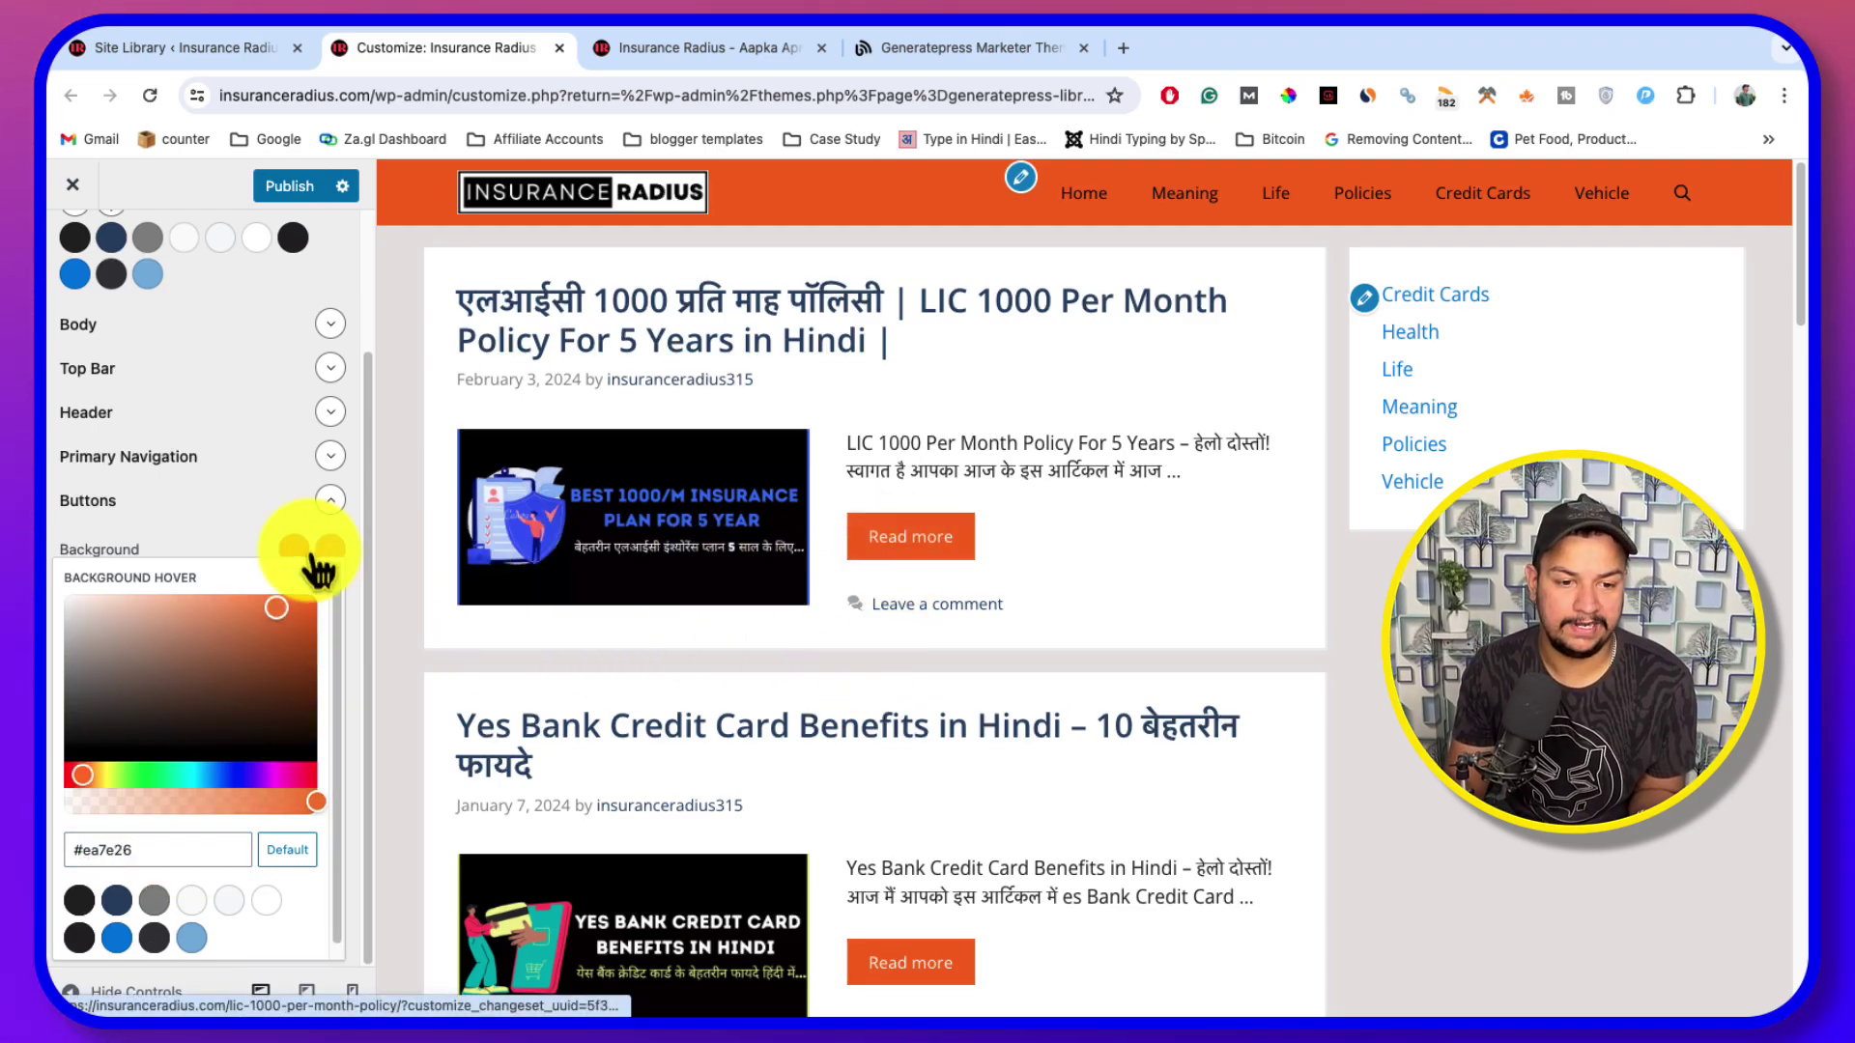
pyautogui.click(188, 545)
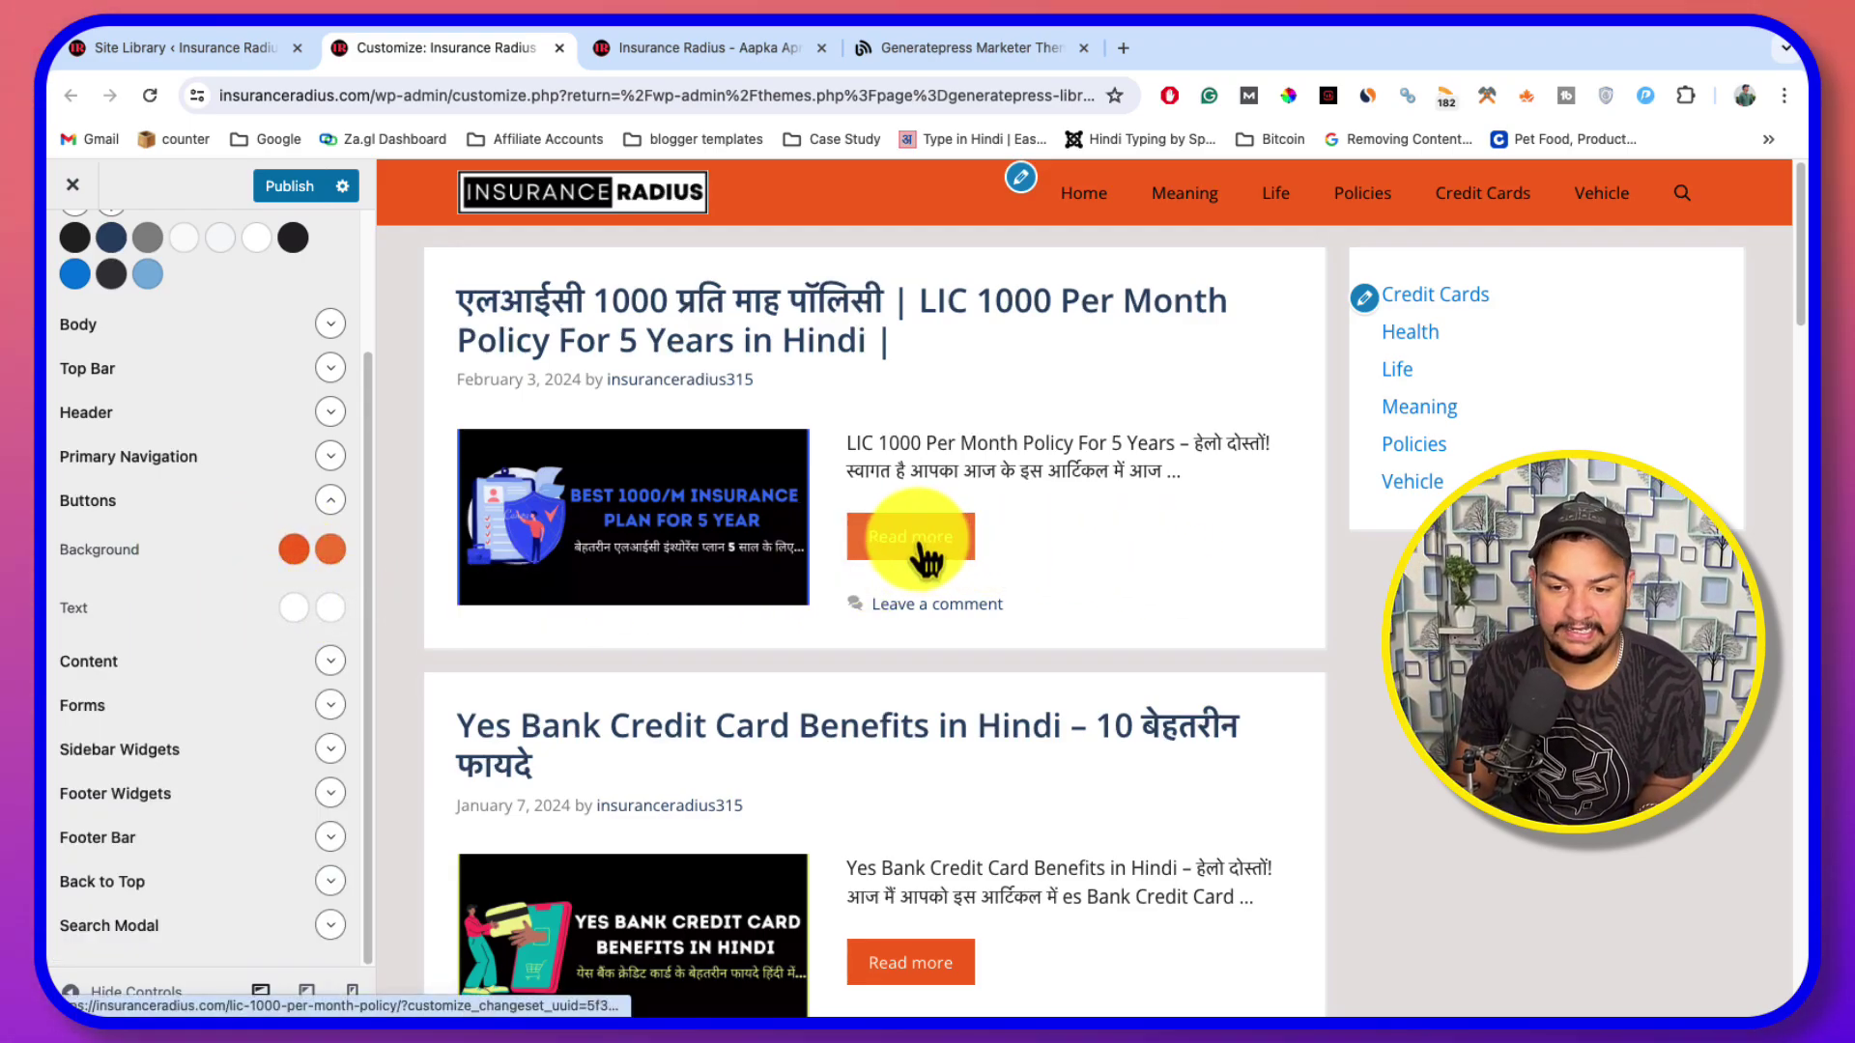
pyautogui.click(330, 662)
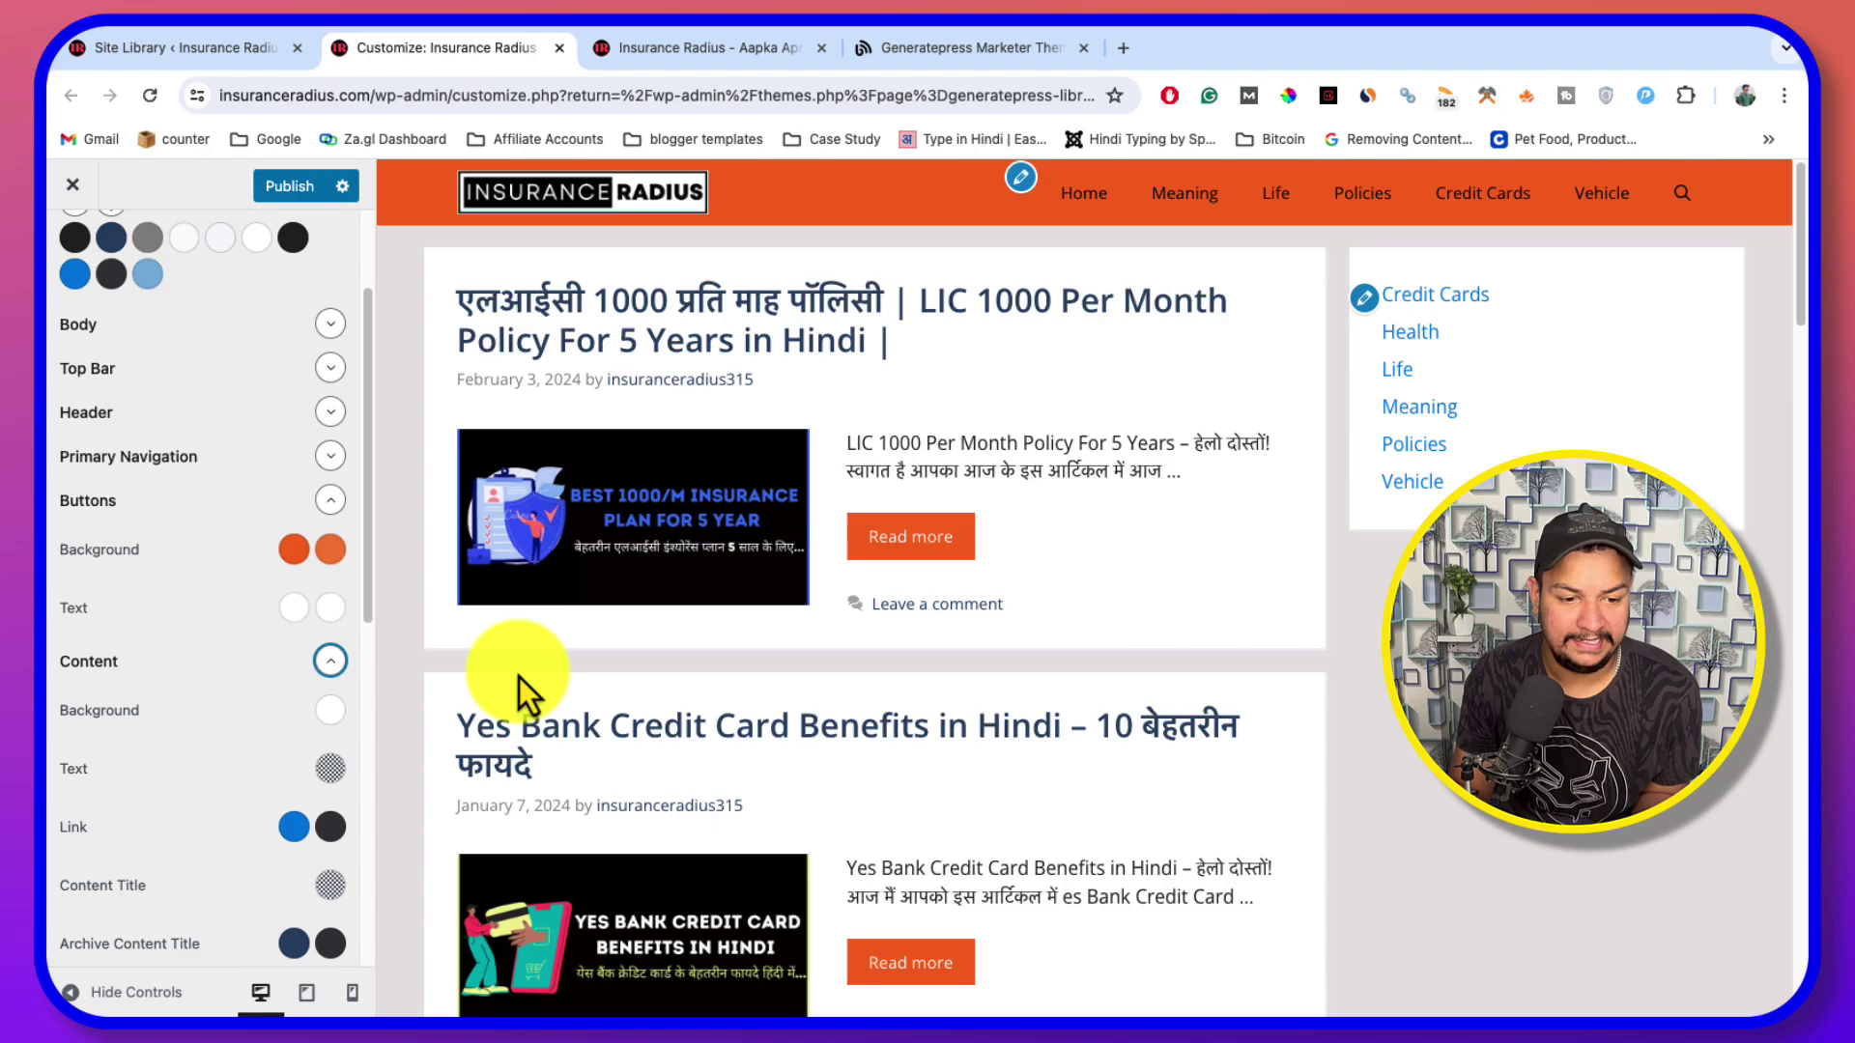
# Try orange #ec6a00 as the Content Background color and restore its default
pyautogui.scroll(-2, 786, 734)
pyautogui.click(331, 715)
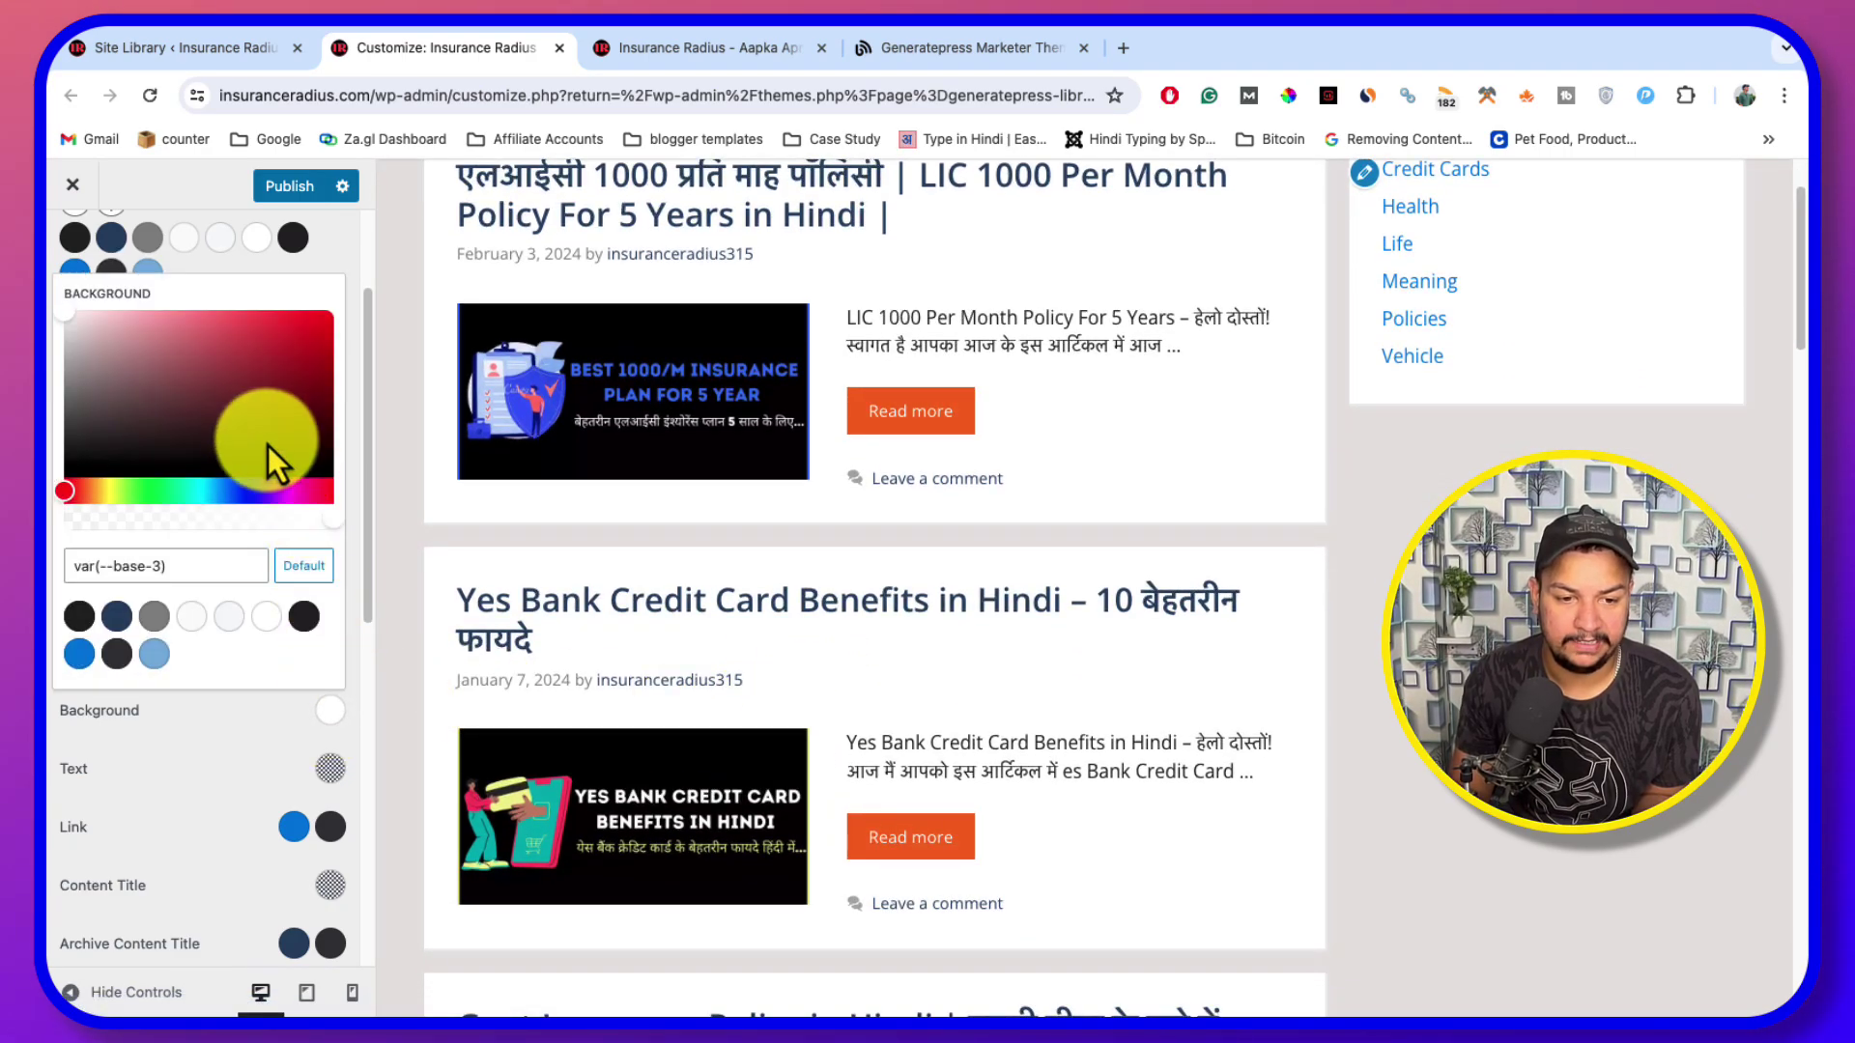
pyautogui.write('#ec6a00')
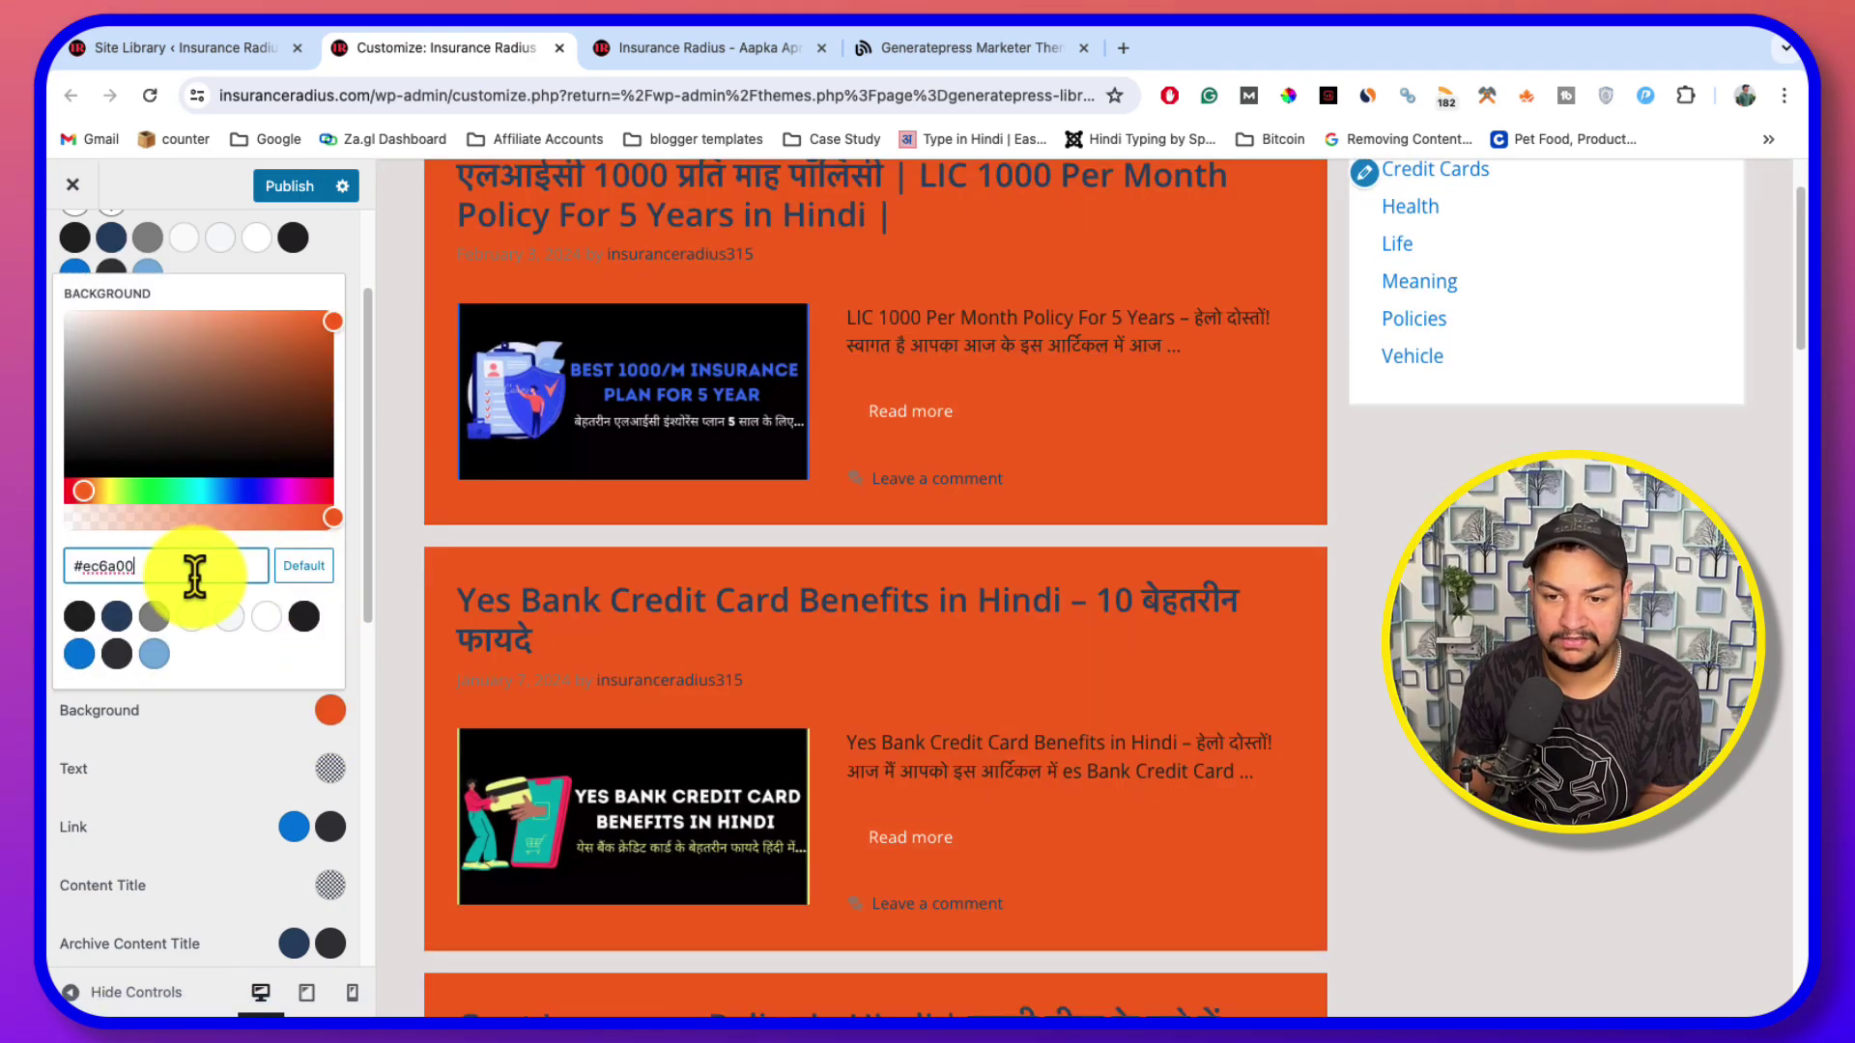
pyautogui.click(311, 572)
pyautogui.click(274, 697)
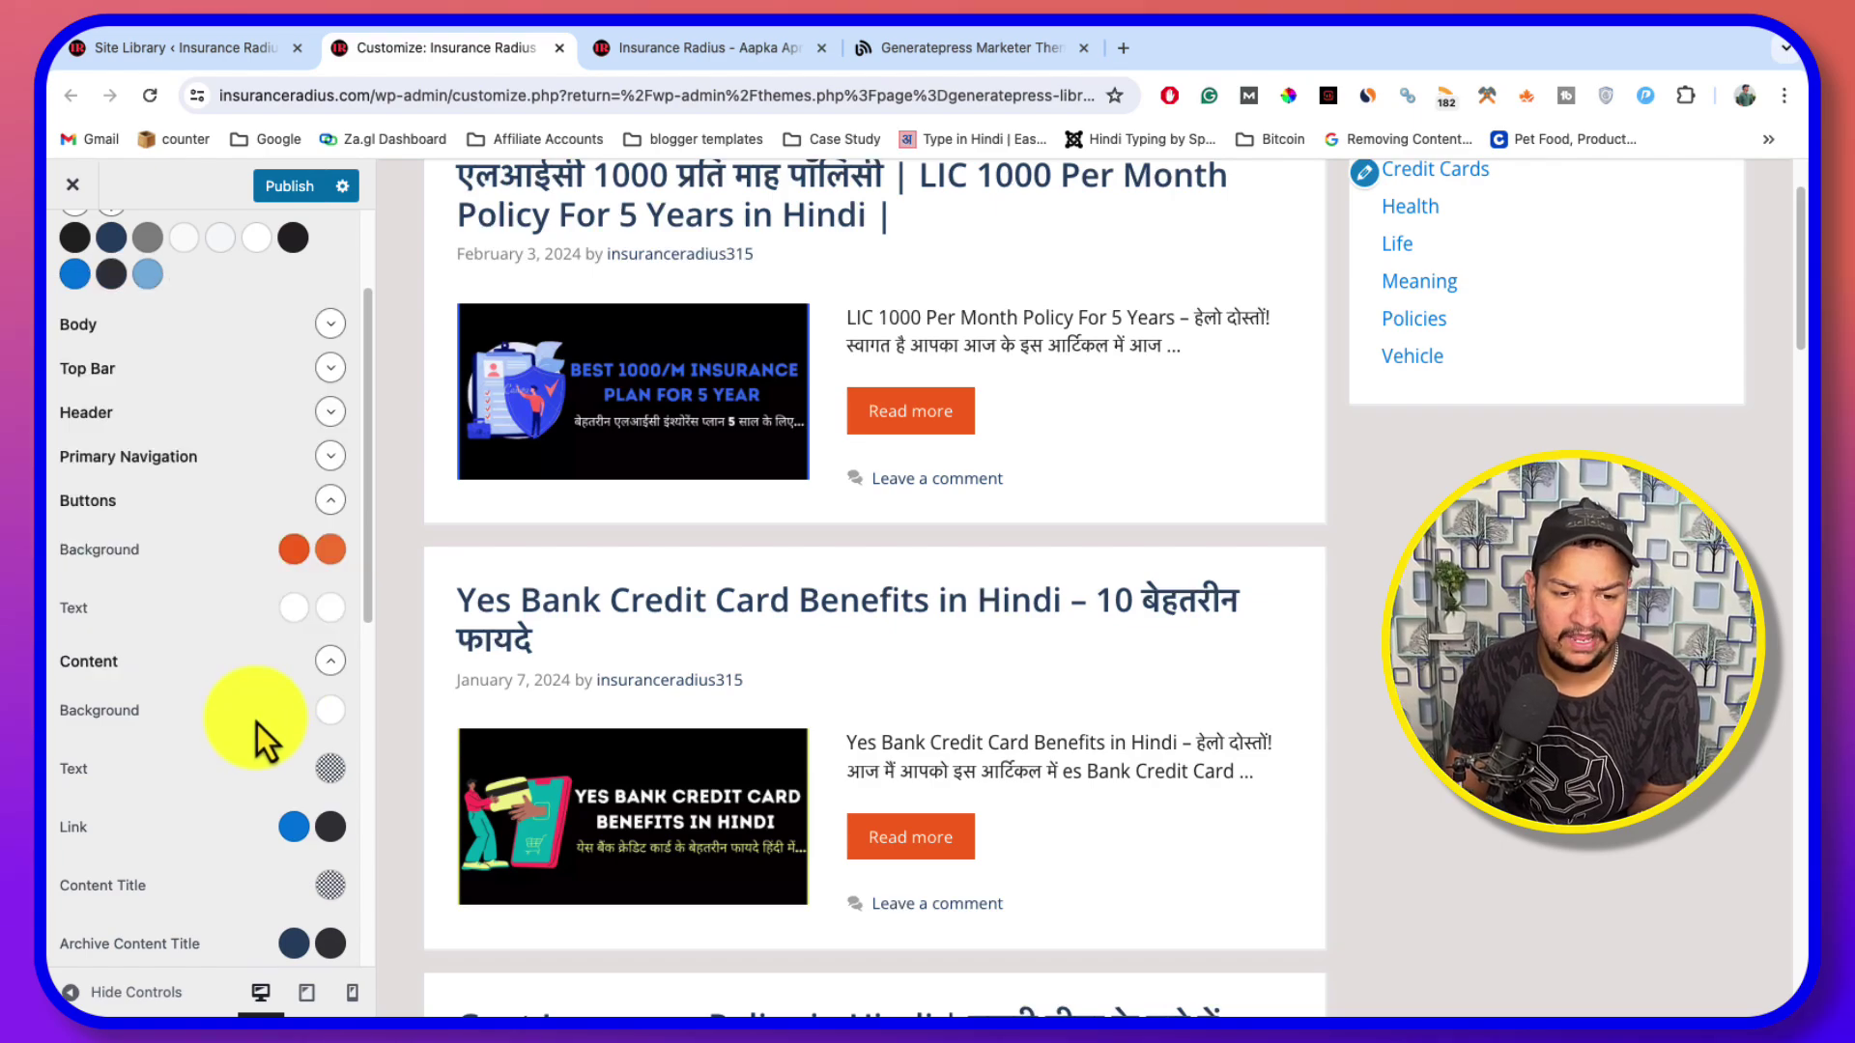
# Open the LIC 1000 Per Month Policy post in the preview and go to the links in its content
pyautogui.scroll(-2, 319, 744)
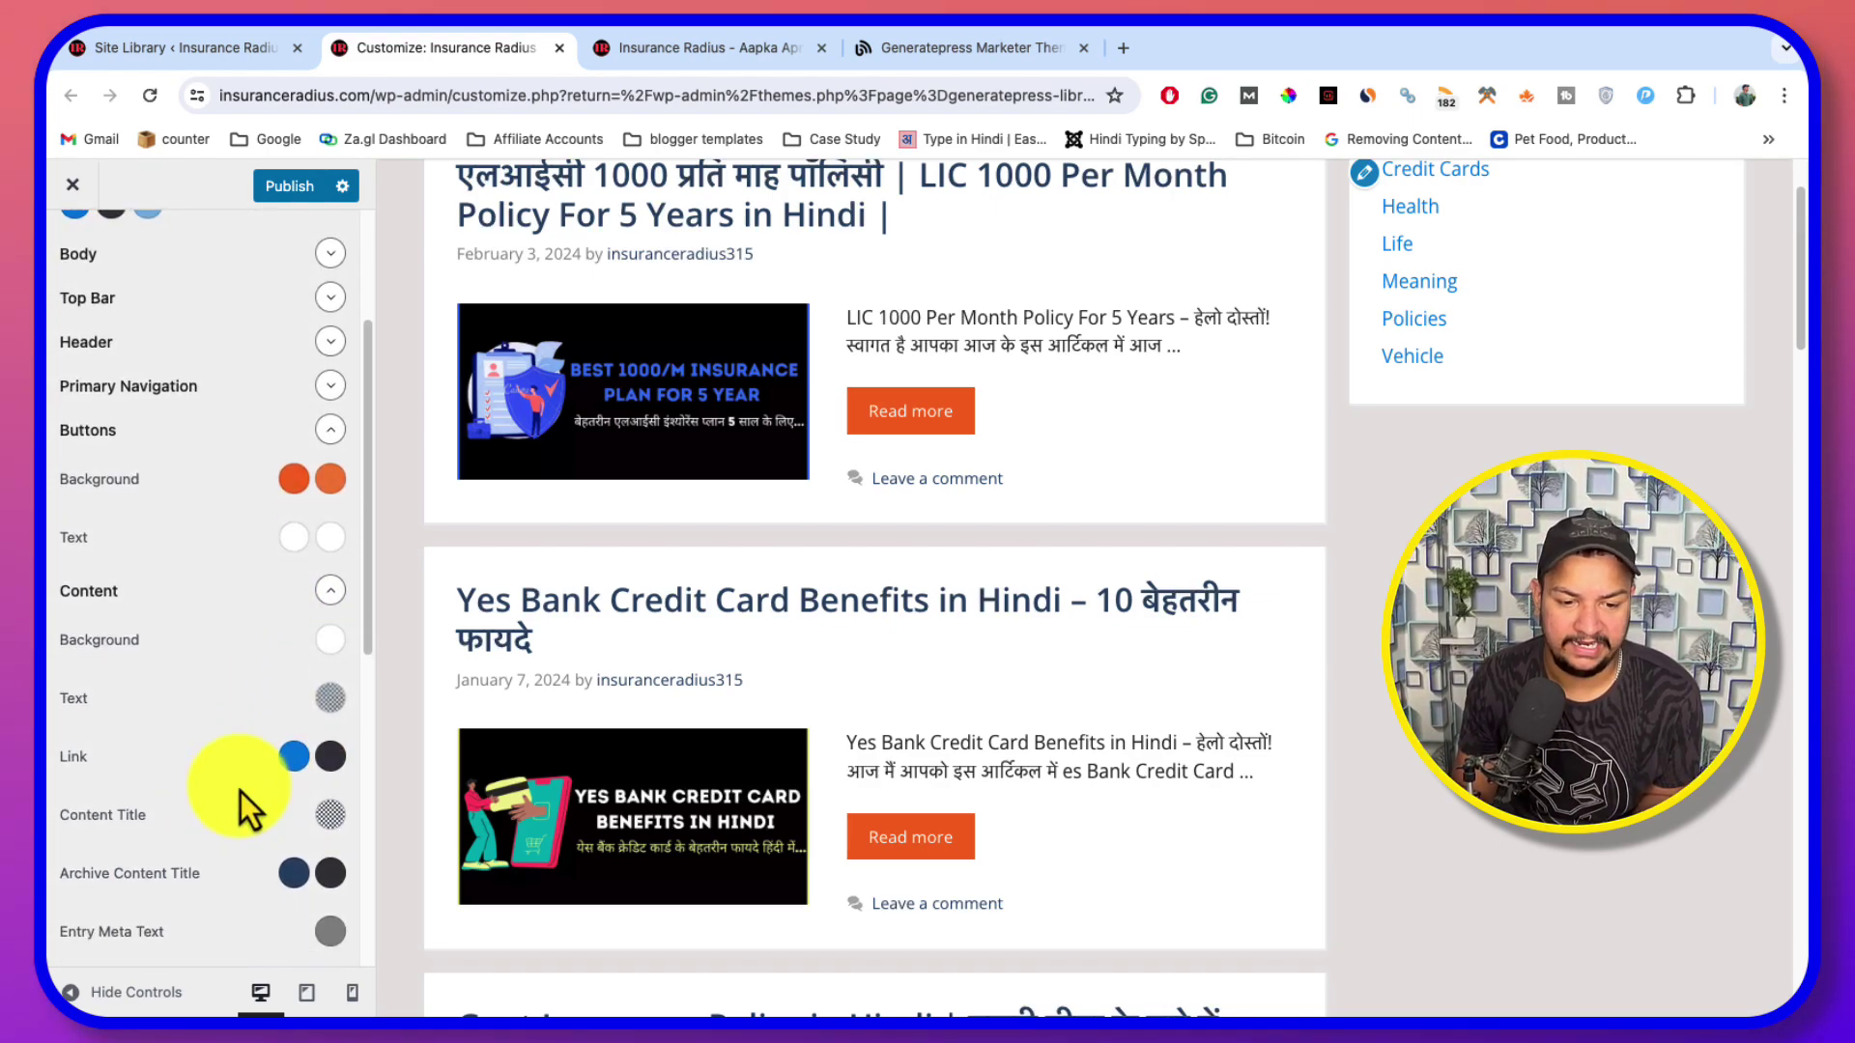
pyautogui.click(292, 758)
pyautogui.scroll(1, 801, 667)
pyautogui.click(762, 380)
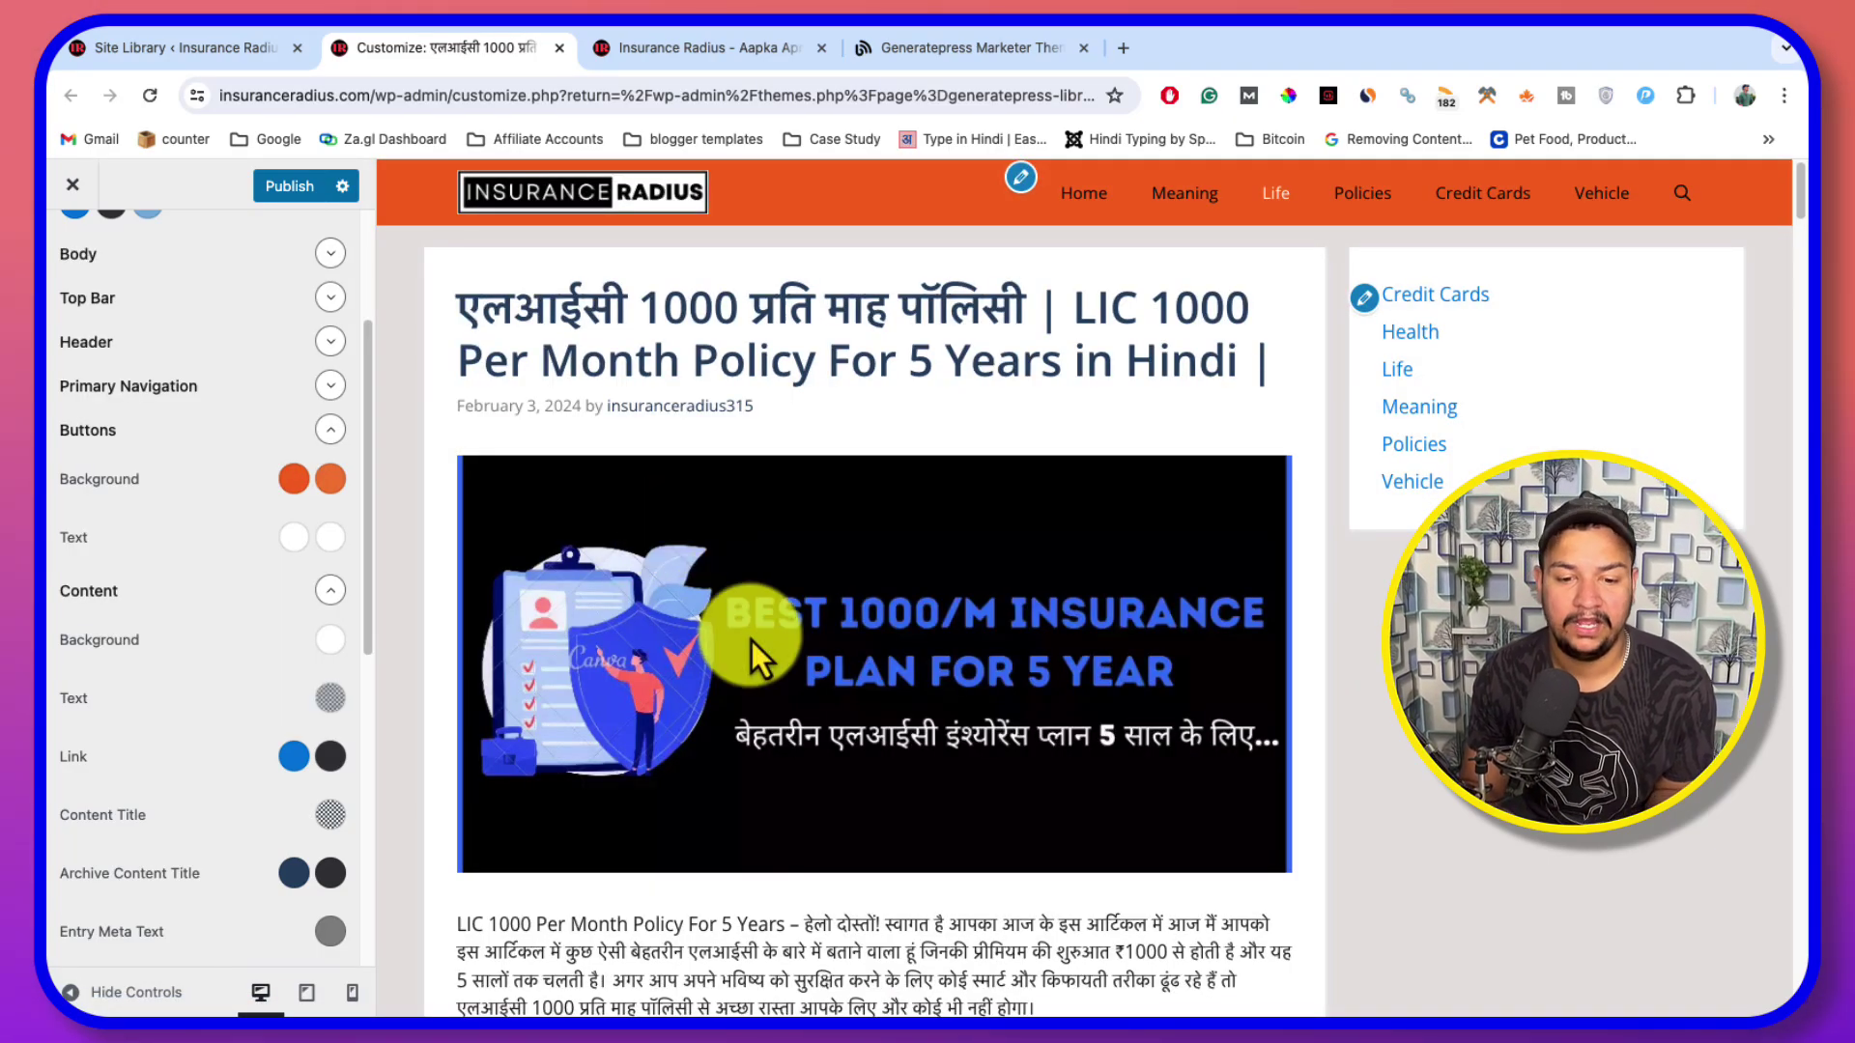
pyautogui.scroll(-10, 752, 640)
pyautogui.scroll(-10, 751, 640)
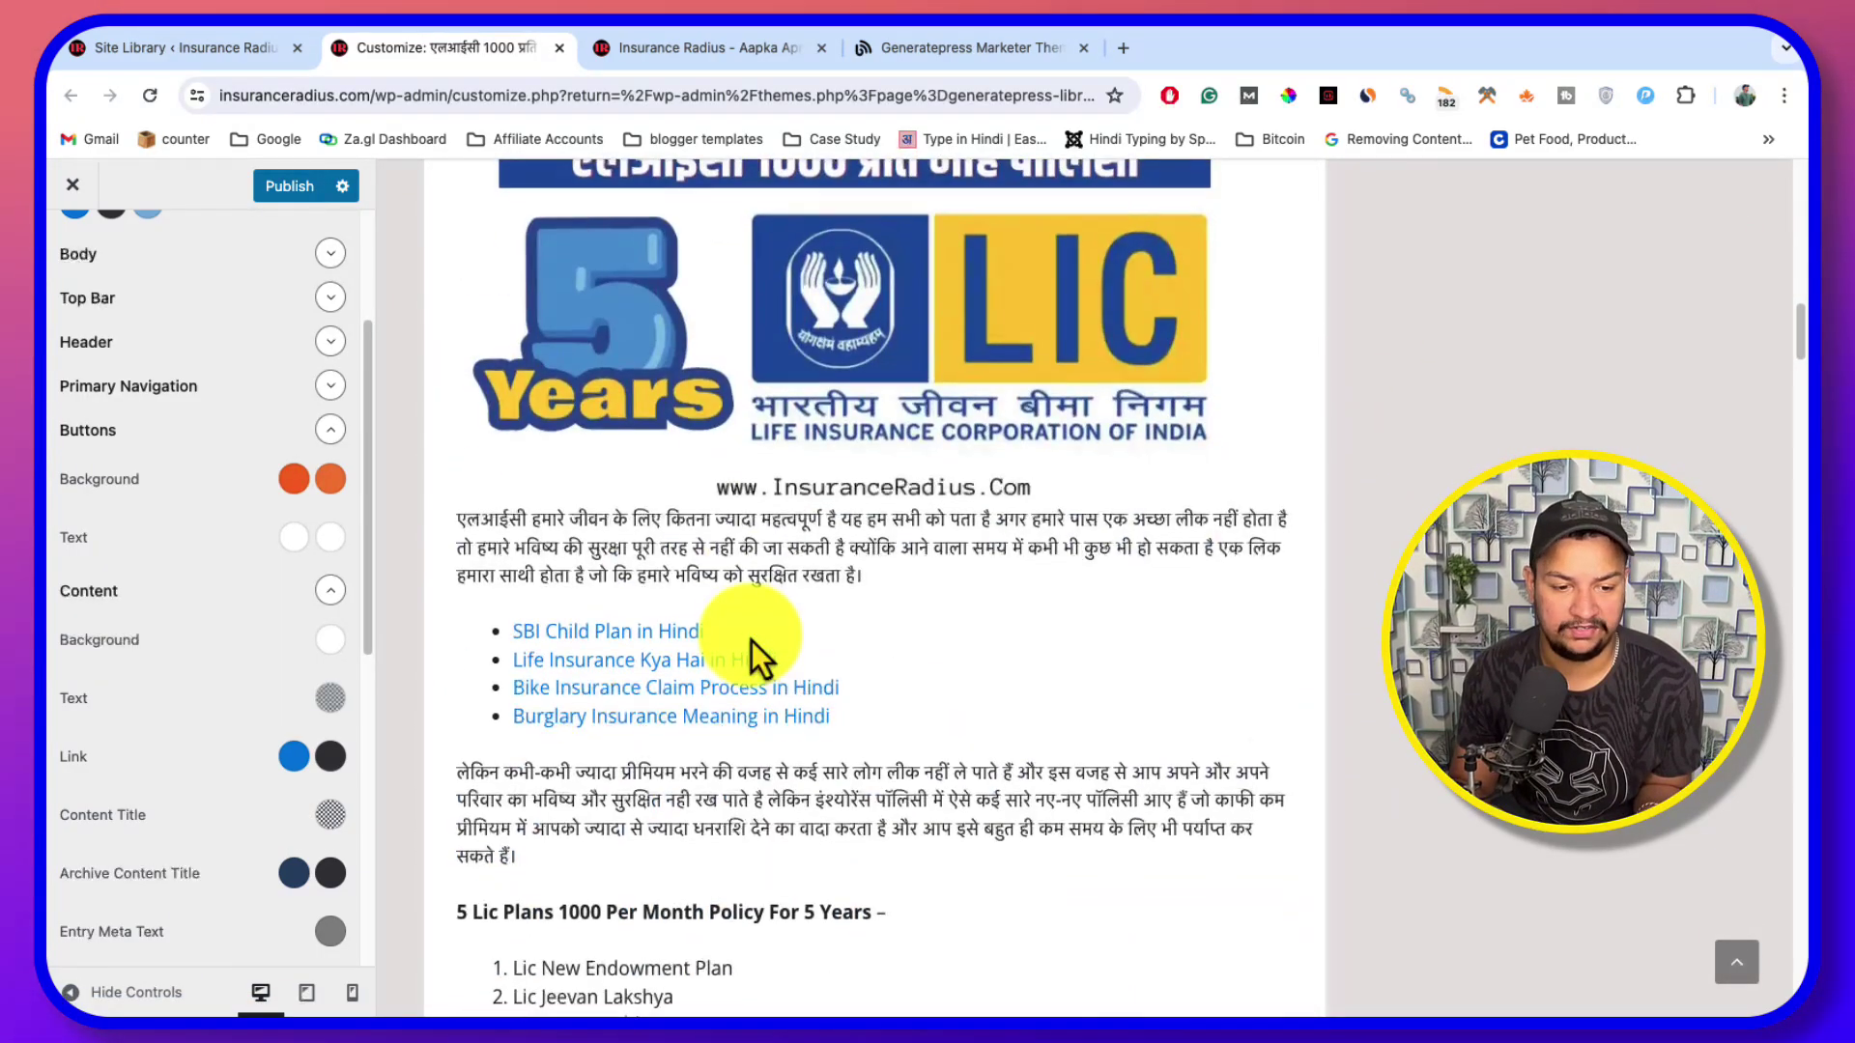
# Set the Content Link color to orange #ec6a00 and try the same orange for its hover color
pyautogui.click(294, 757)
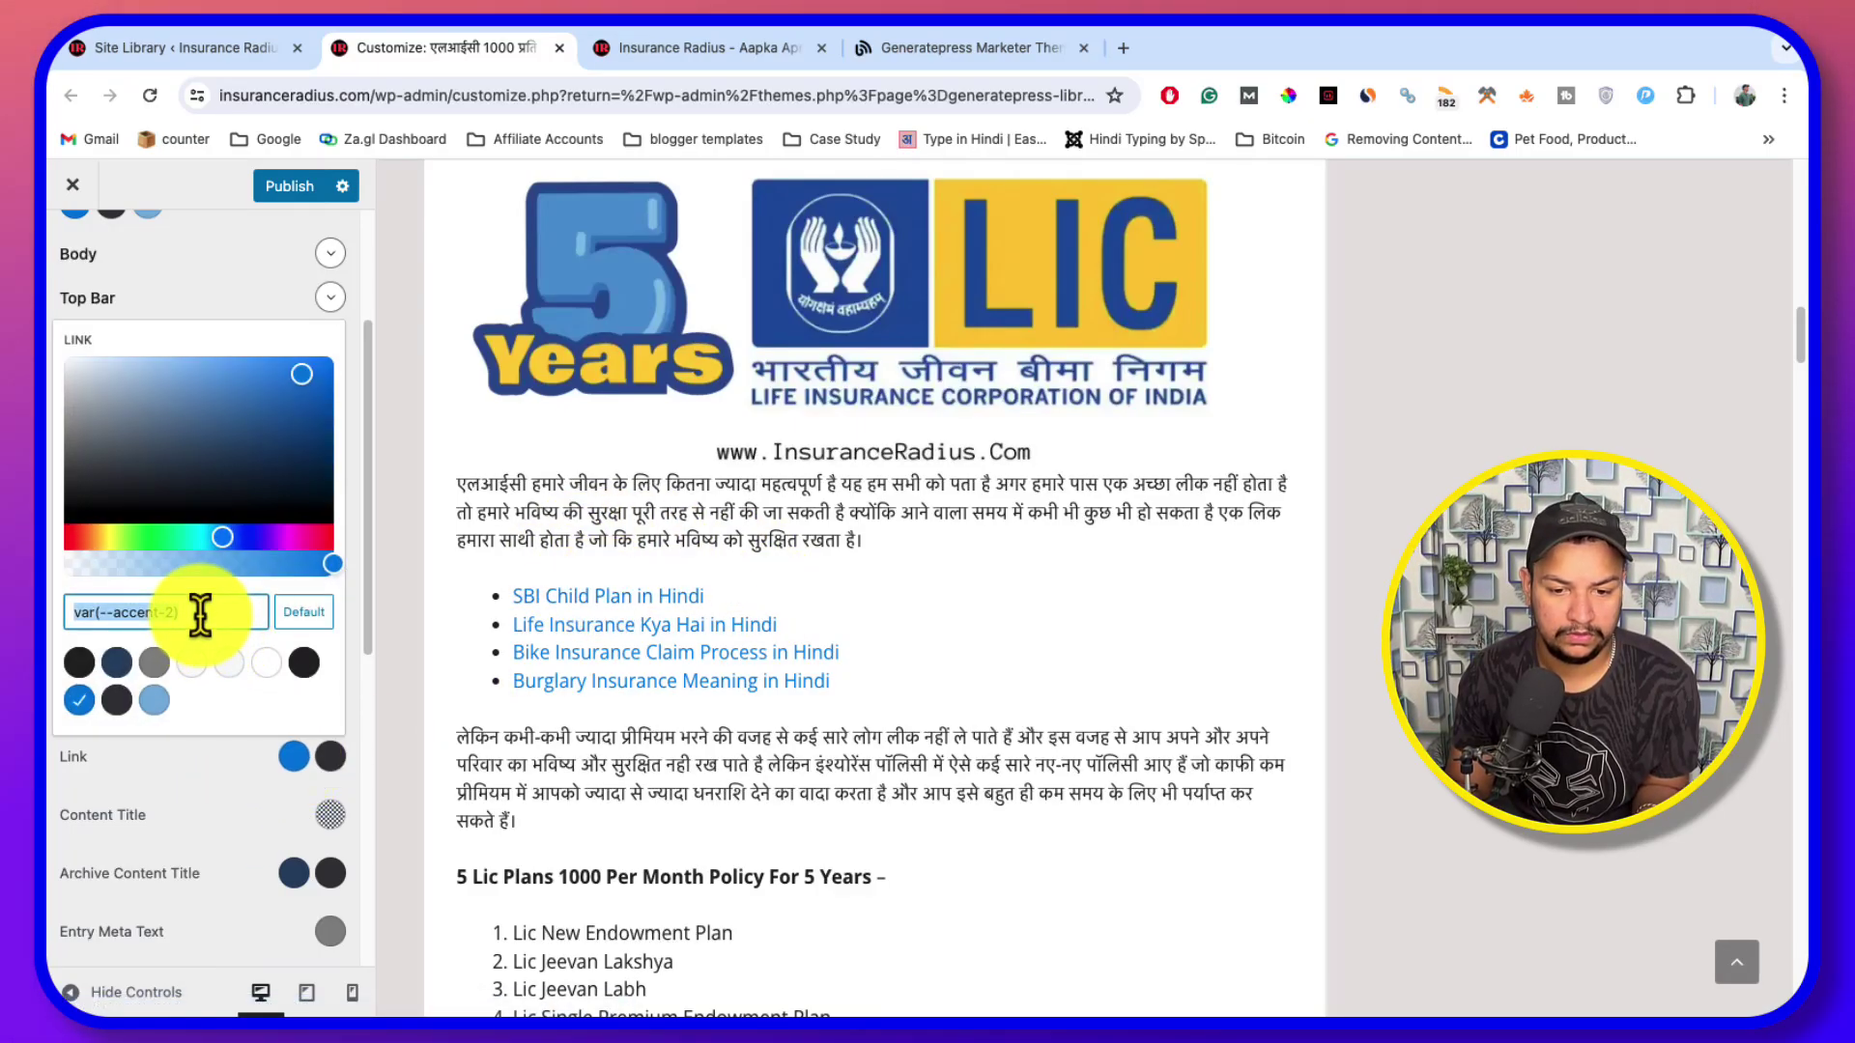
pyautogui.write('#ec6a00')
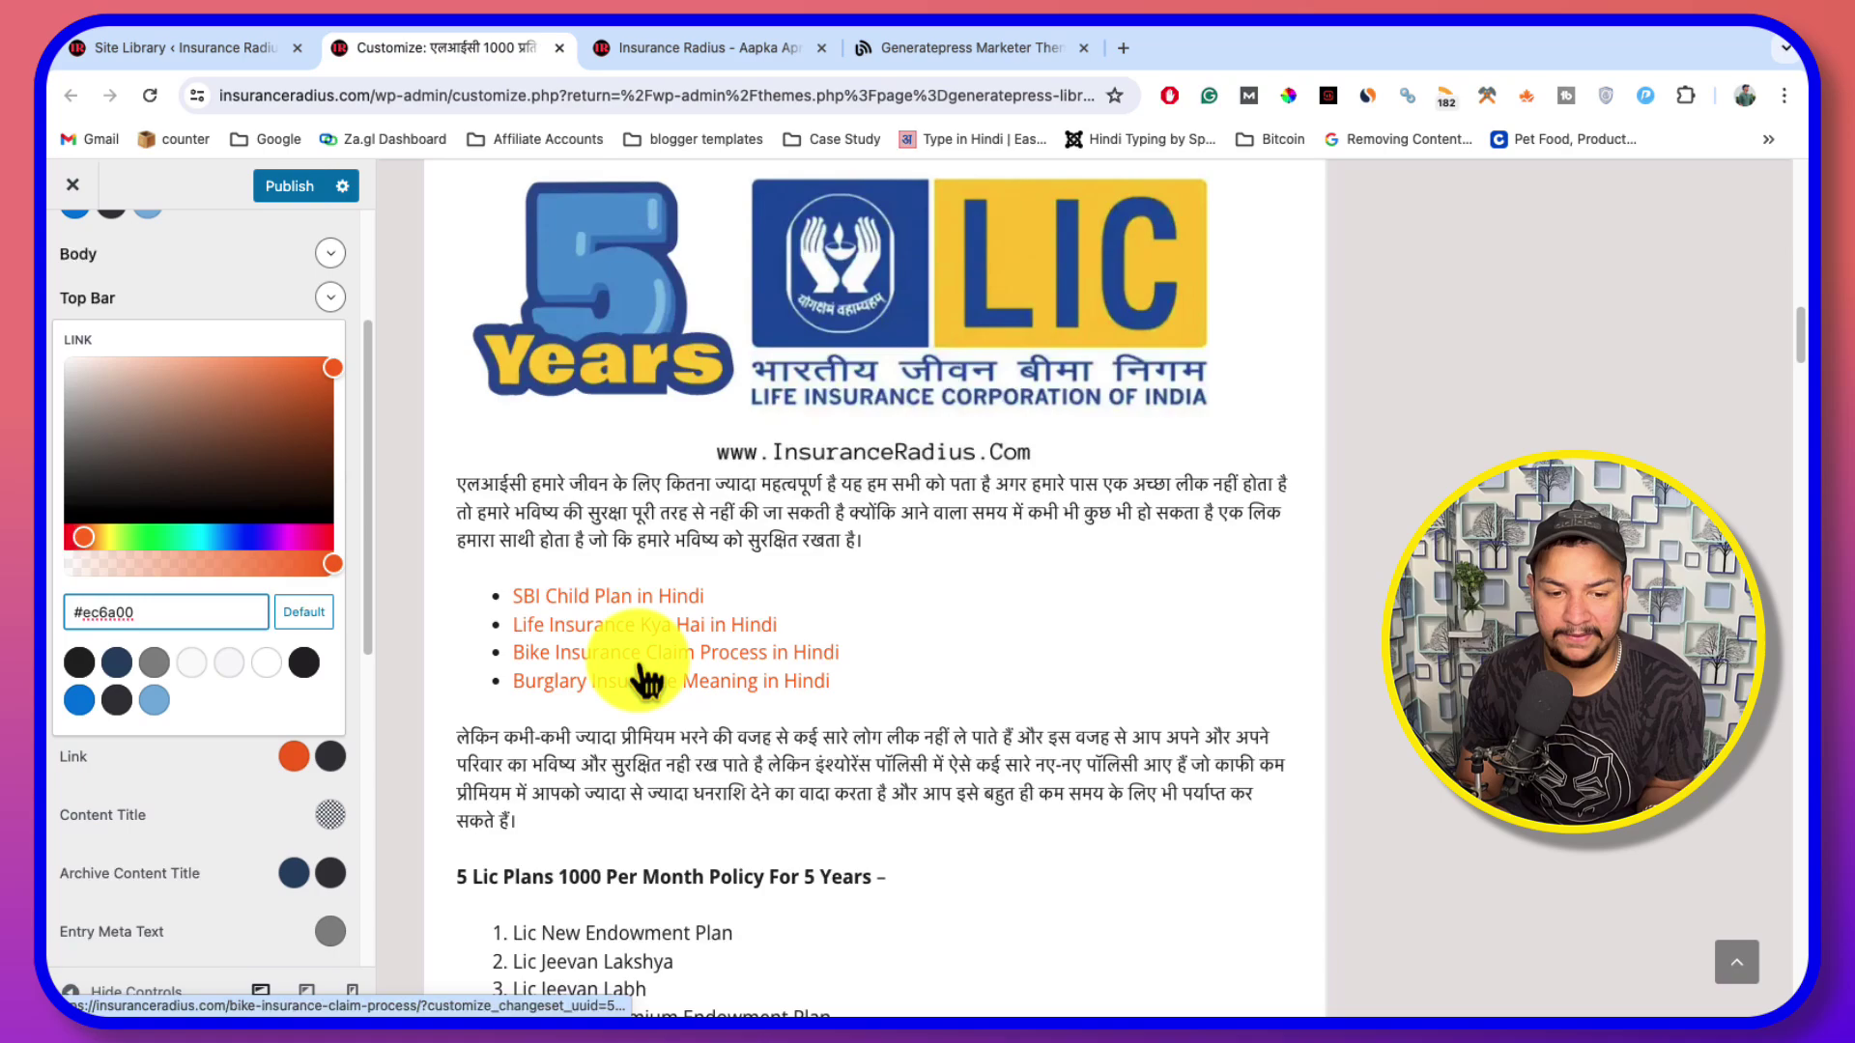
pyautogui.click(330, 756)
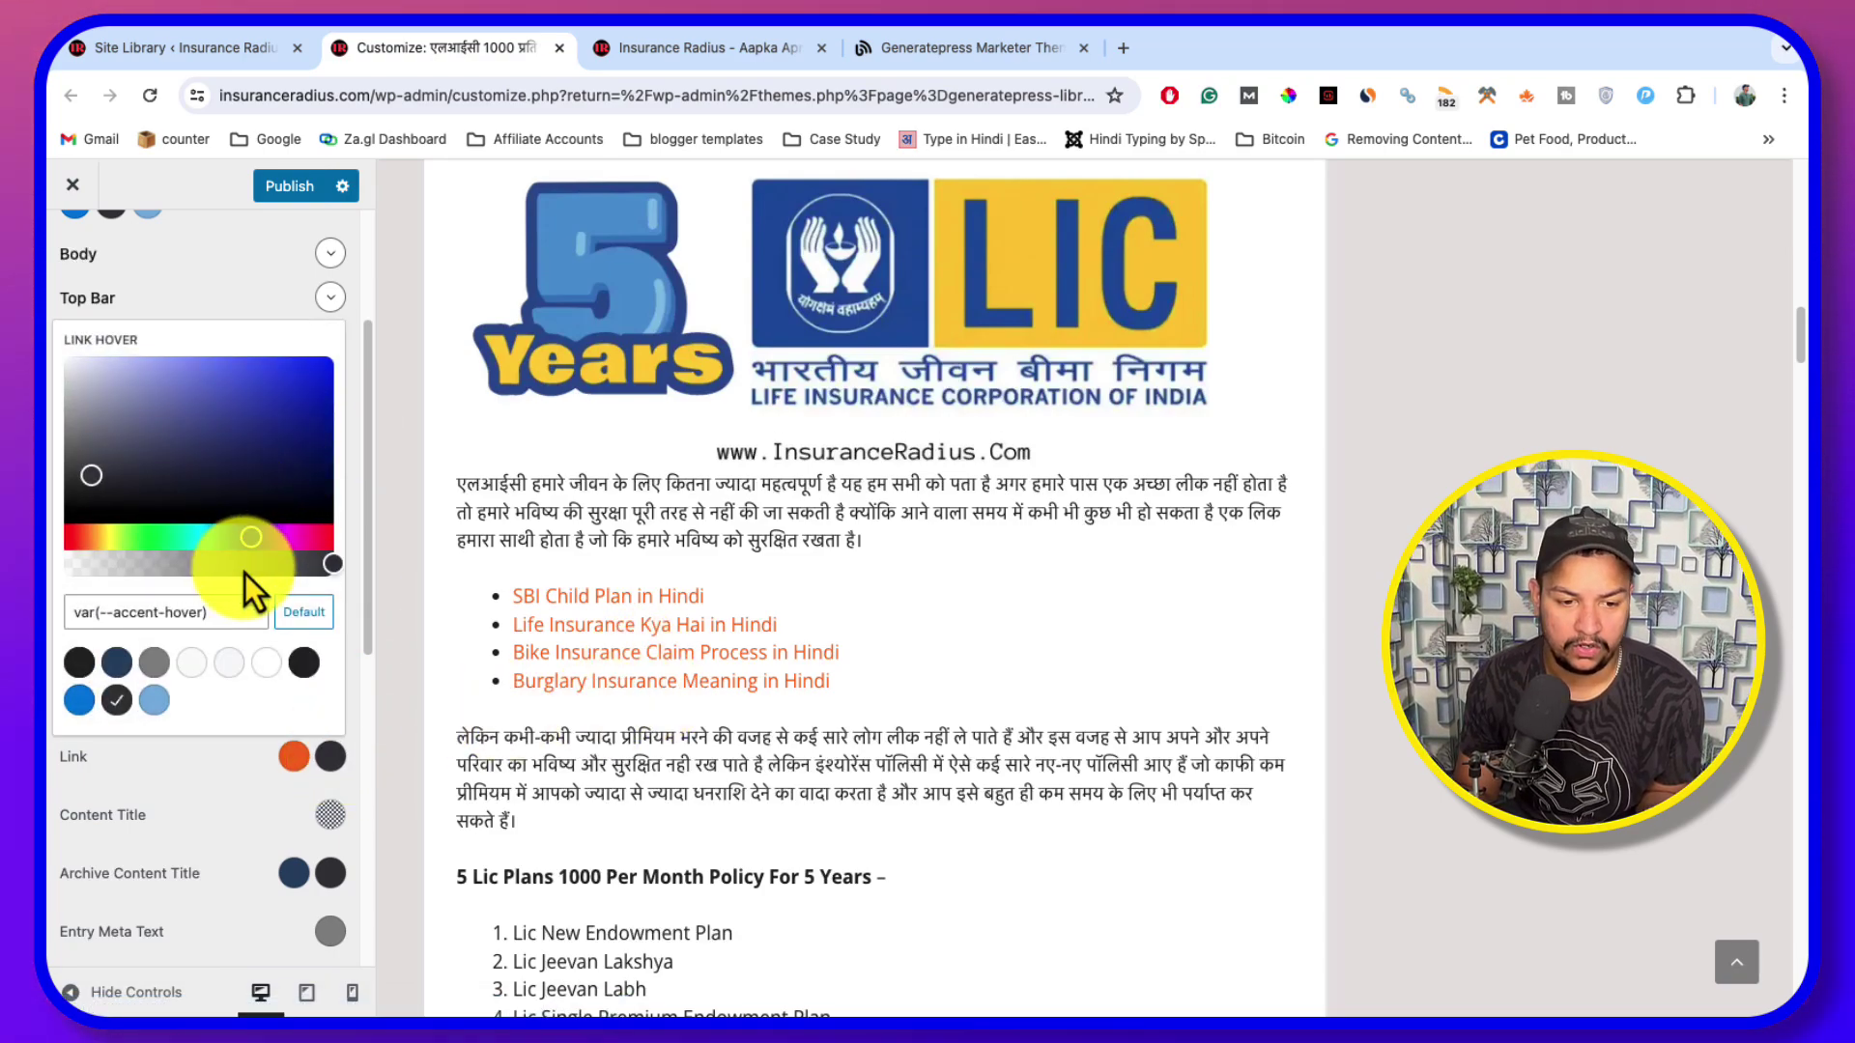
pyautogui.tripleClick(193, 611)
pyautogui.write('#ec6a00')
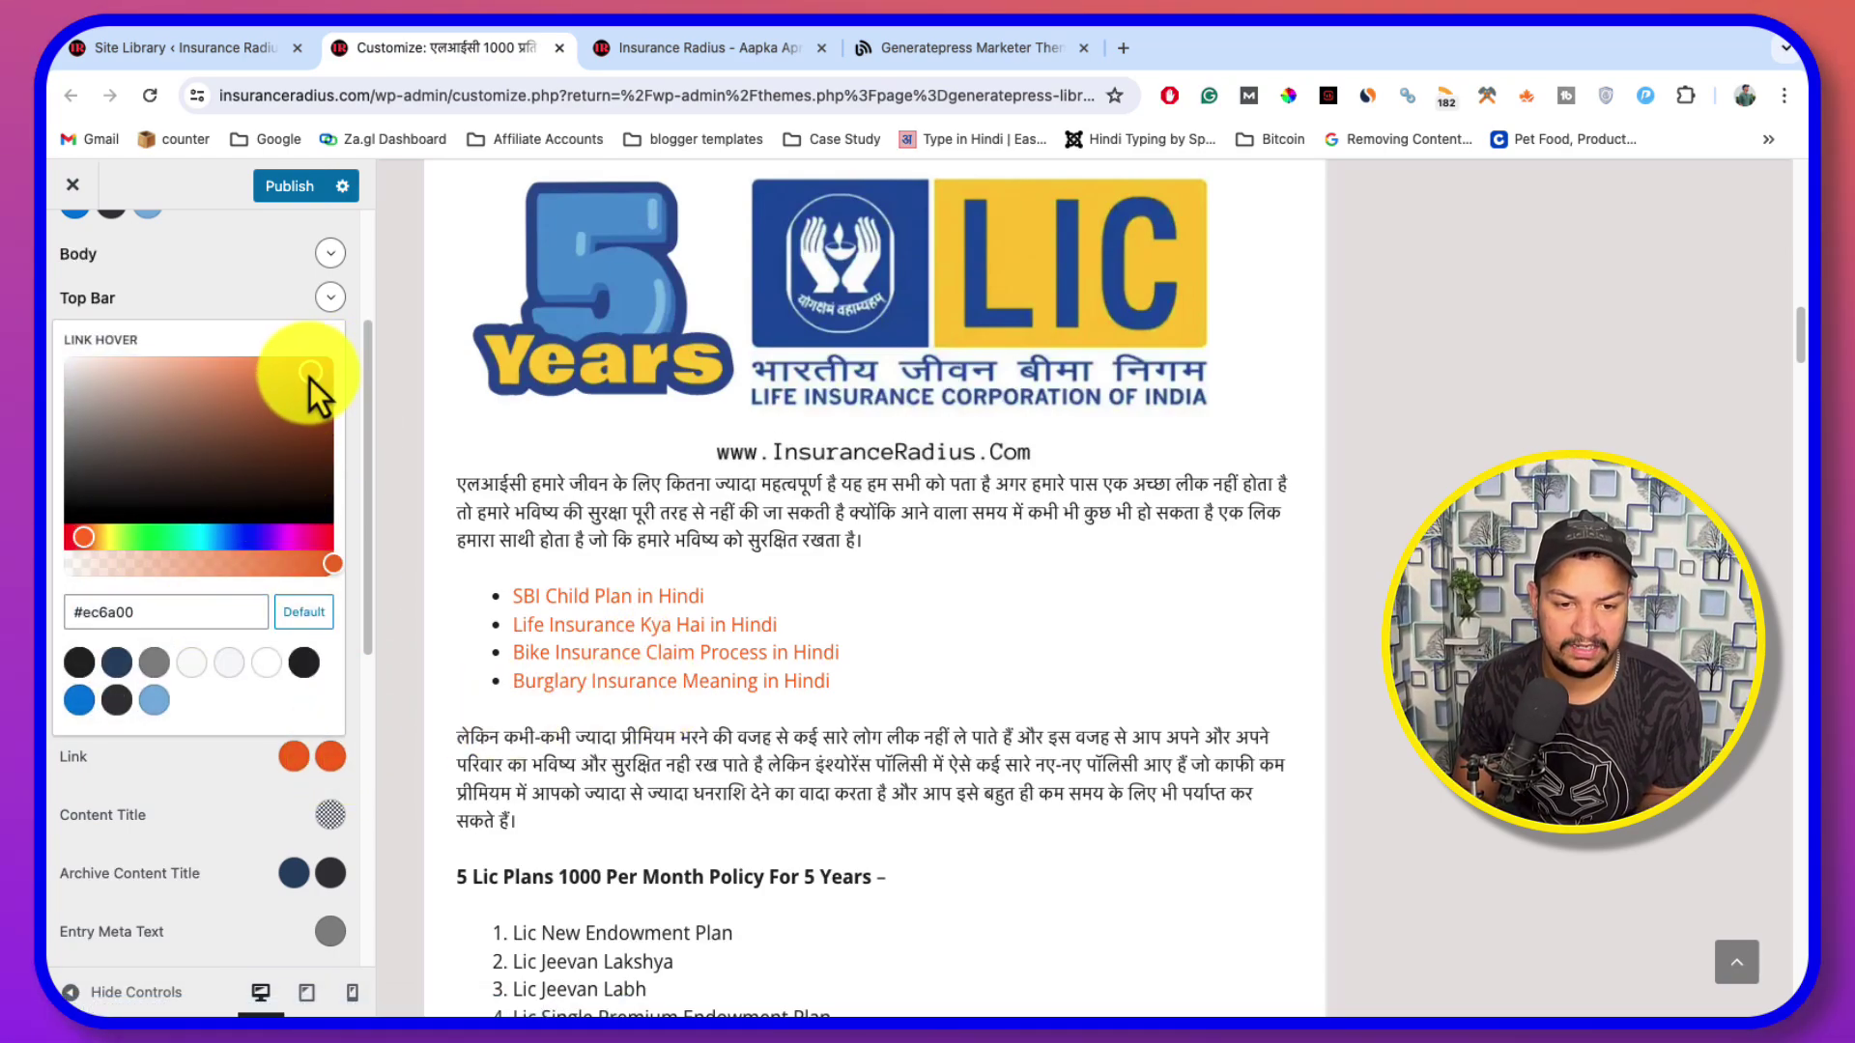
# Try dark orange #d67220 and black #000000 as the Content Link hover color and set it to the blue accent-2 palette color
pyautogui.moveTo(310, 378); pyautogui.dragTo(293, 381)
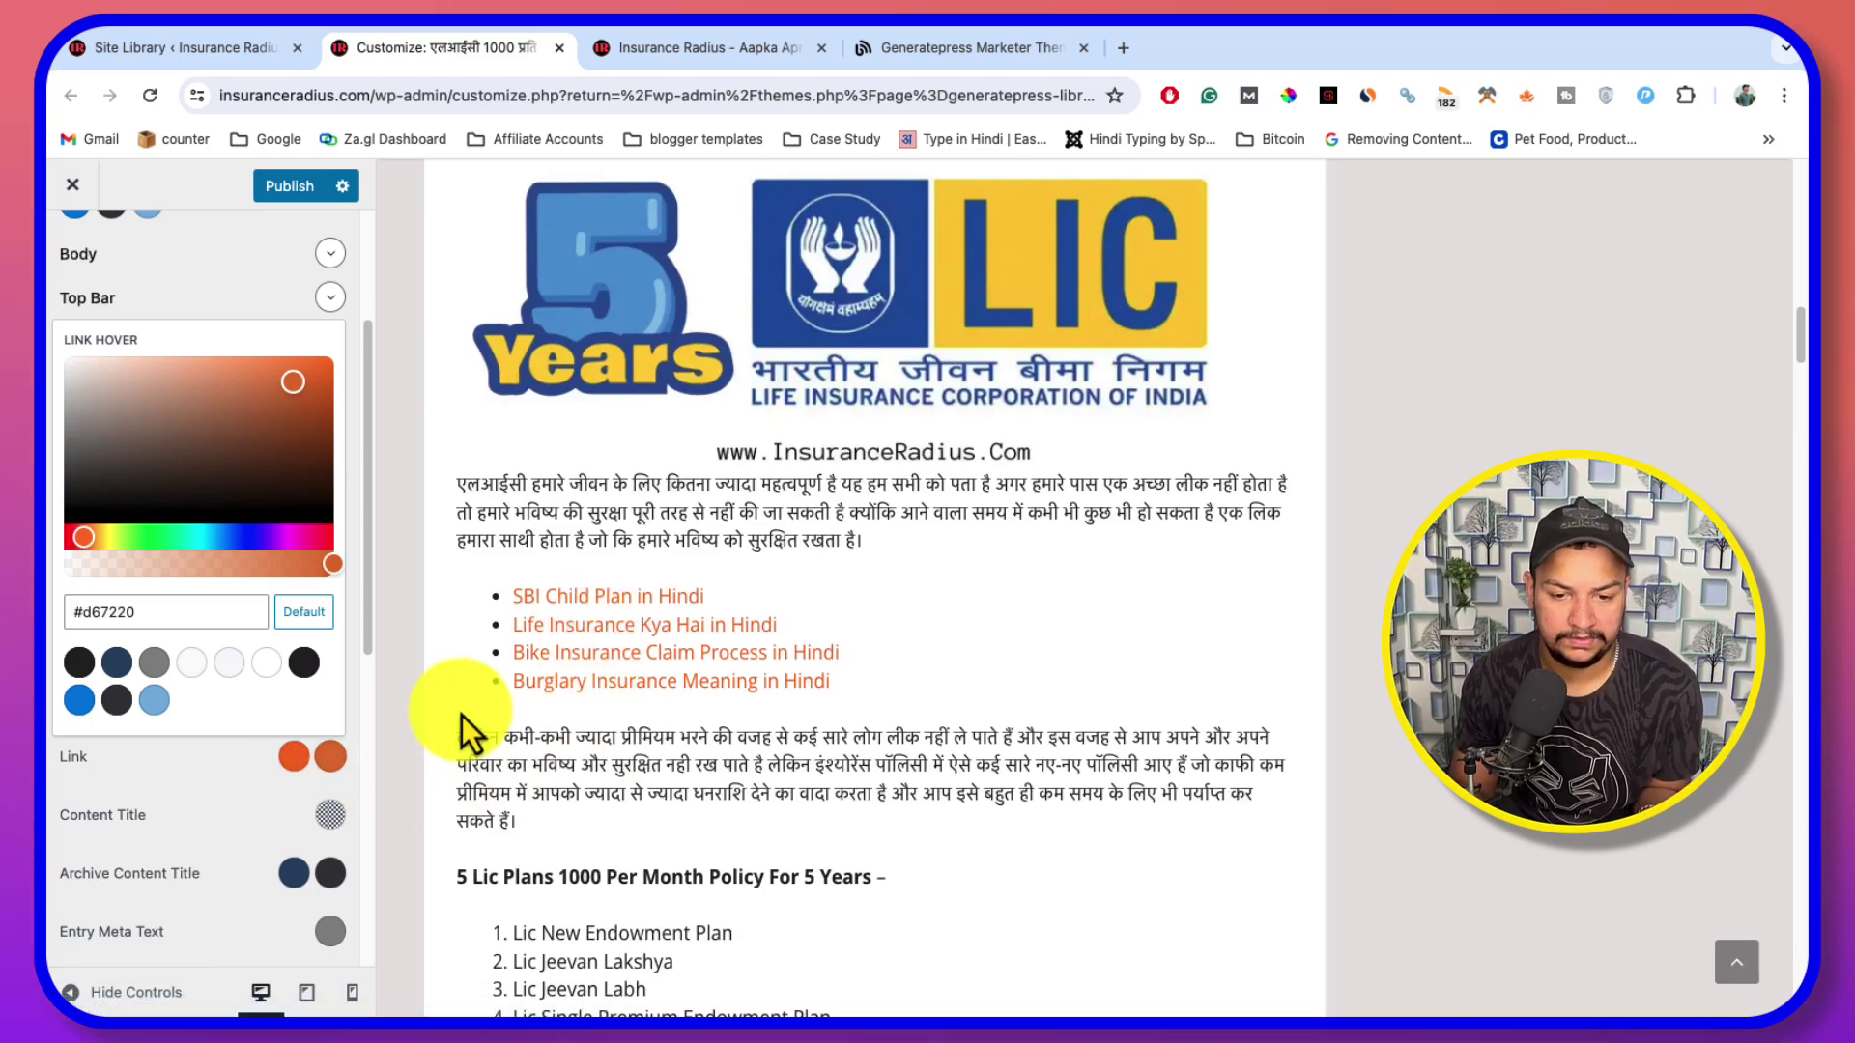
pyautogui.moveTo(316, 390); pyautogui.dragTo(67, 520)
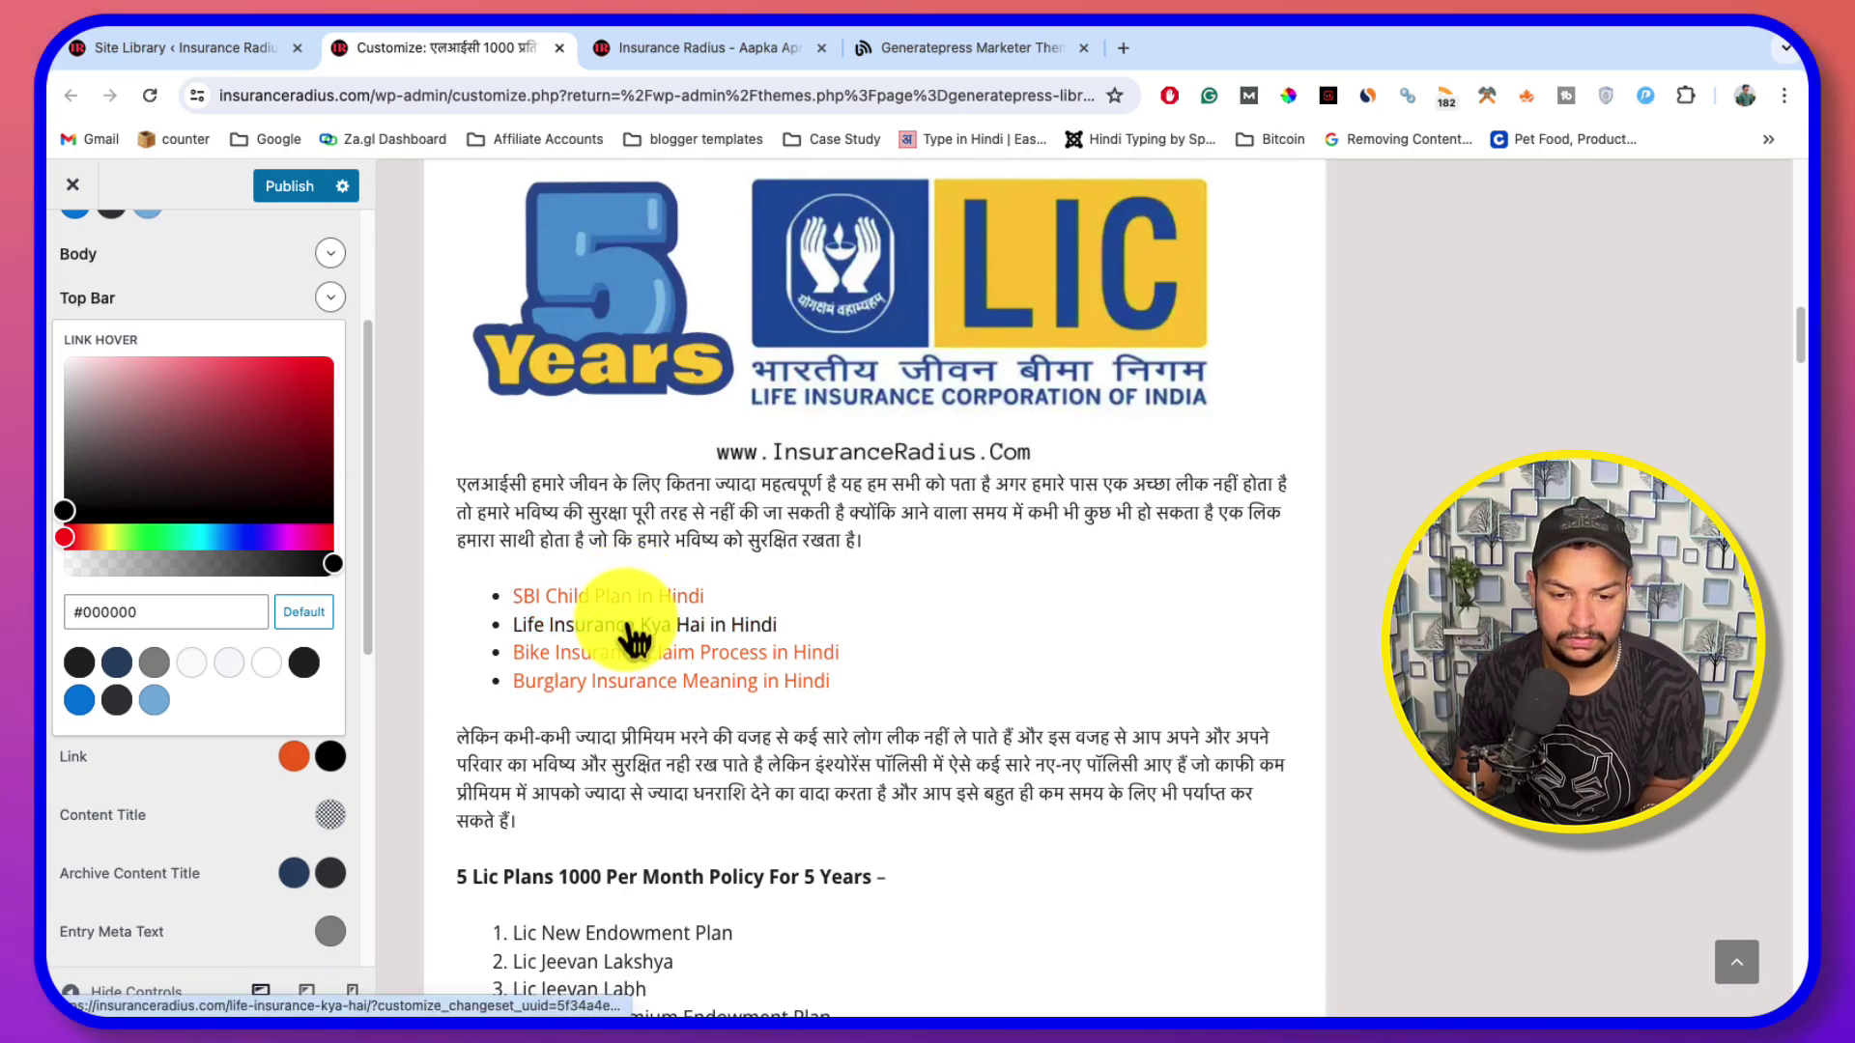
pyautogui.click(79, 704)
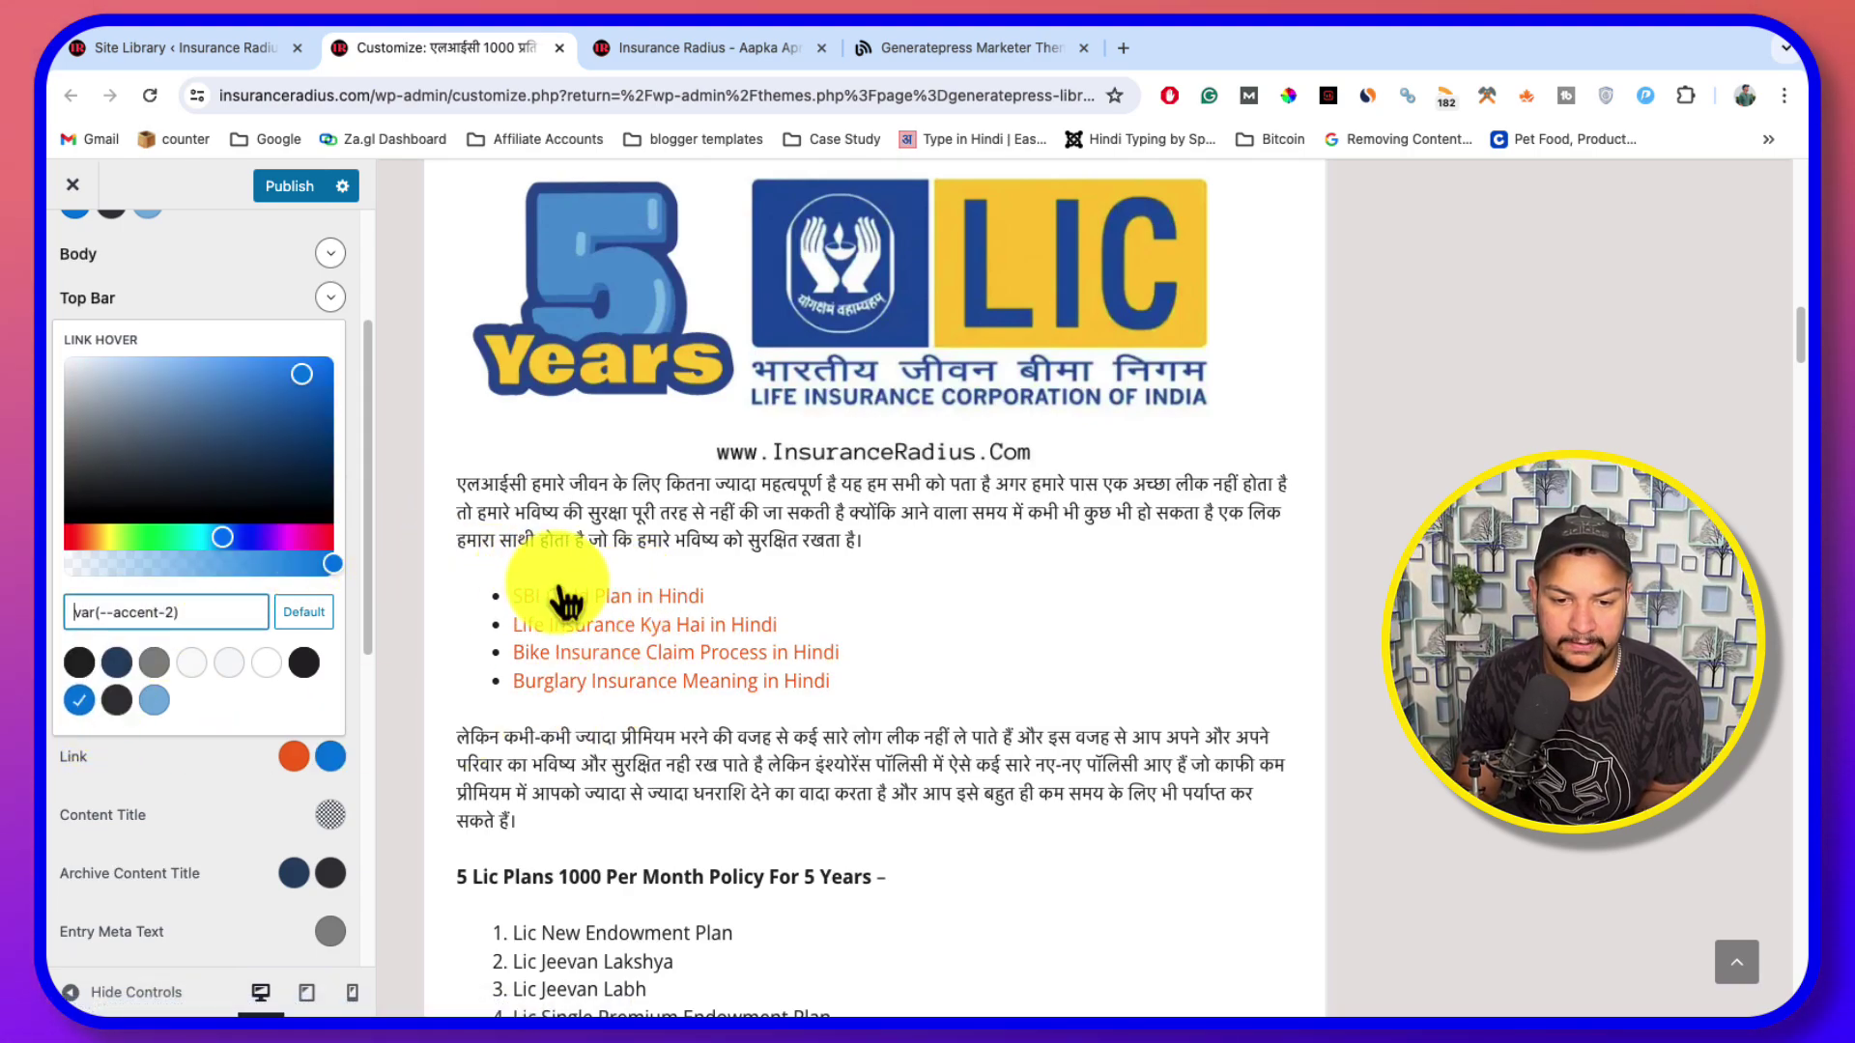
pyautogui.click(158, 784)
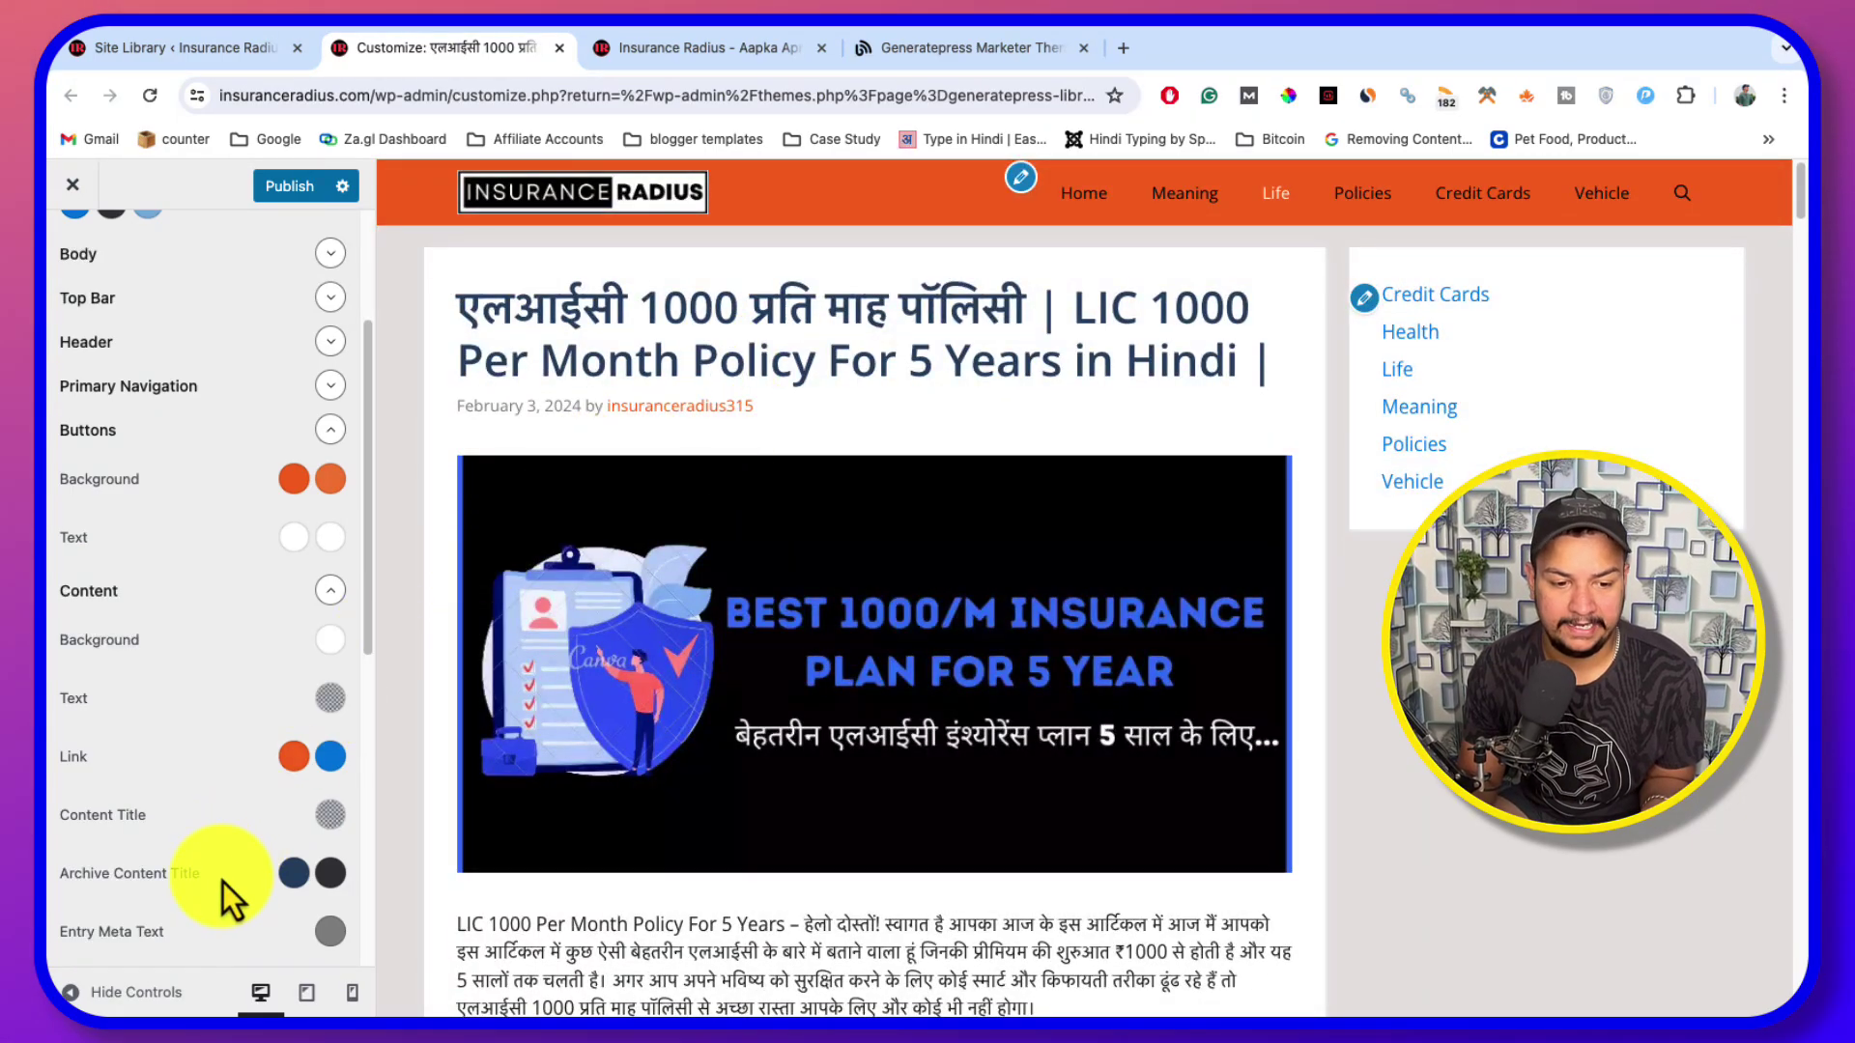
# Try red #f1001e and orange #ec6a00 as the Content Title color and restore its default
pyautogui.scroll(-1, 290, 811)
pyautogui.click(333, 776)
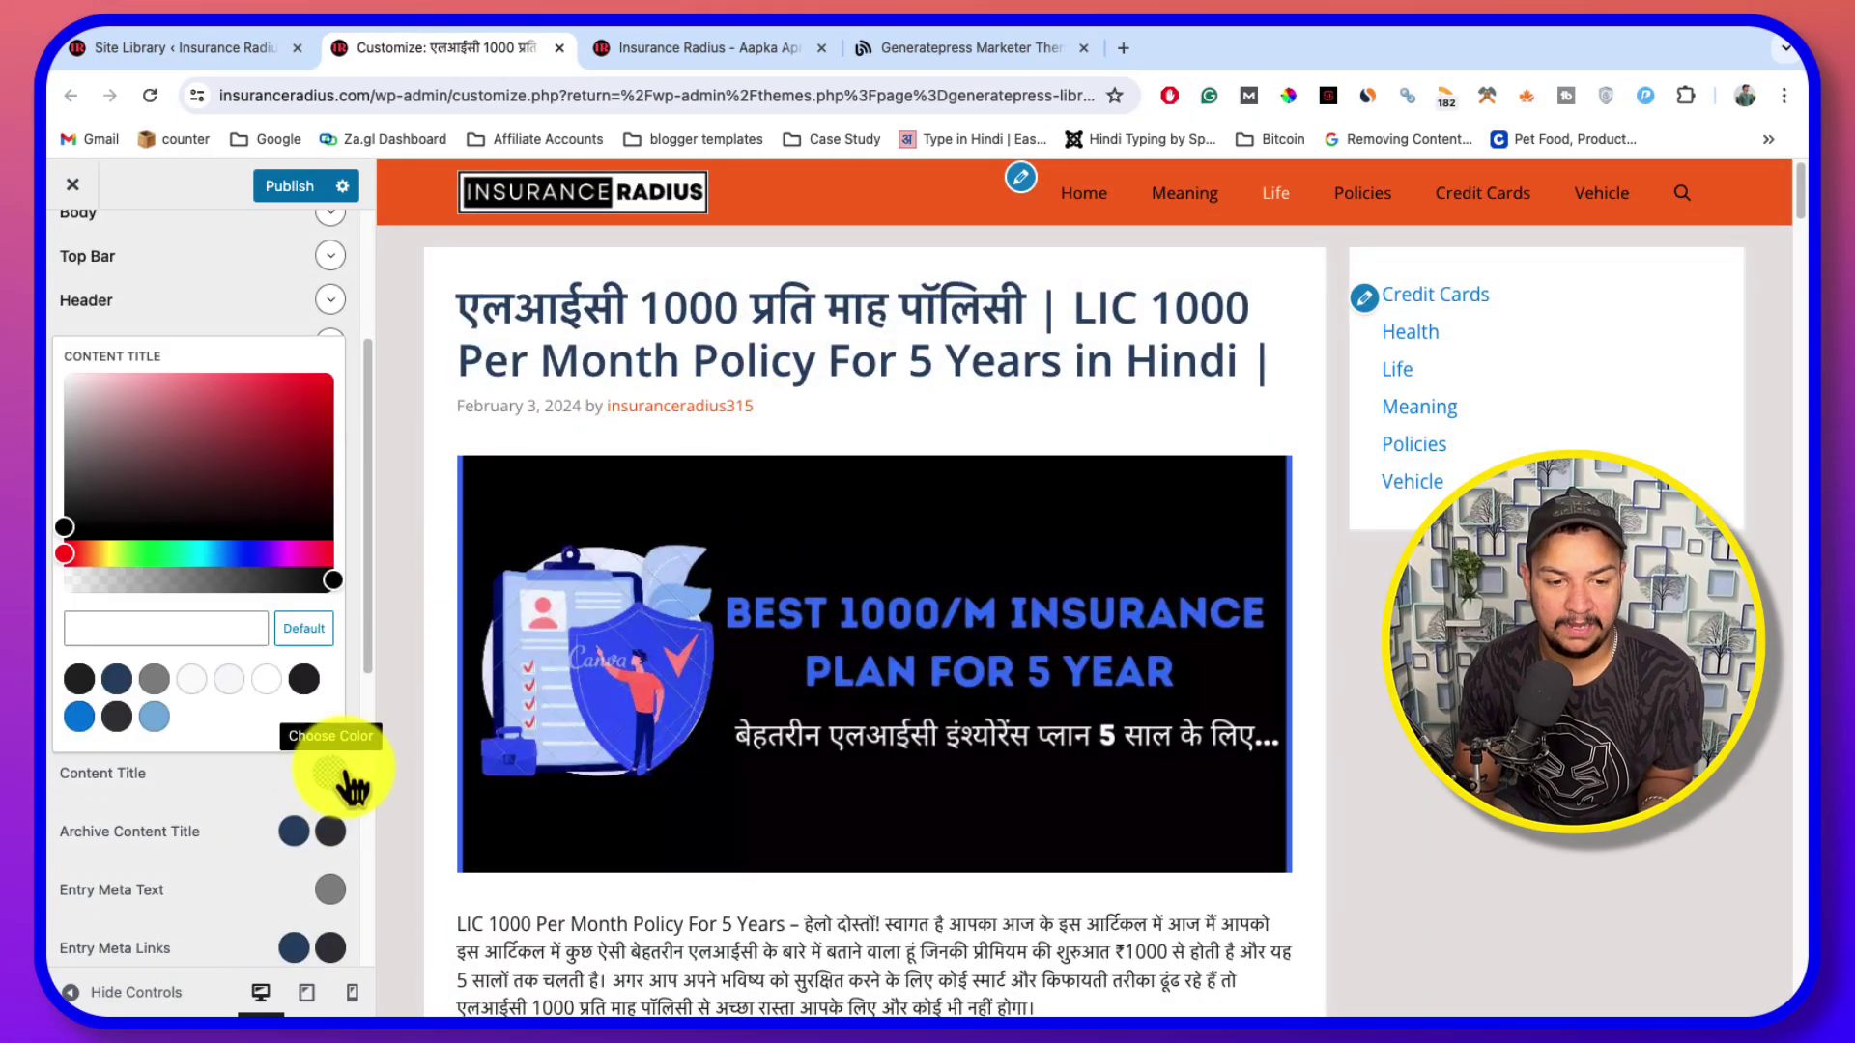
pyautogui.click(331, 556)
pyautogui.click(334, 380)
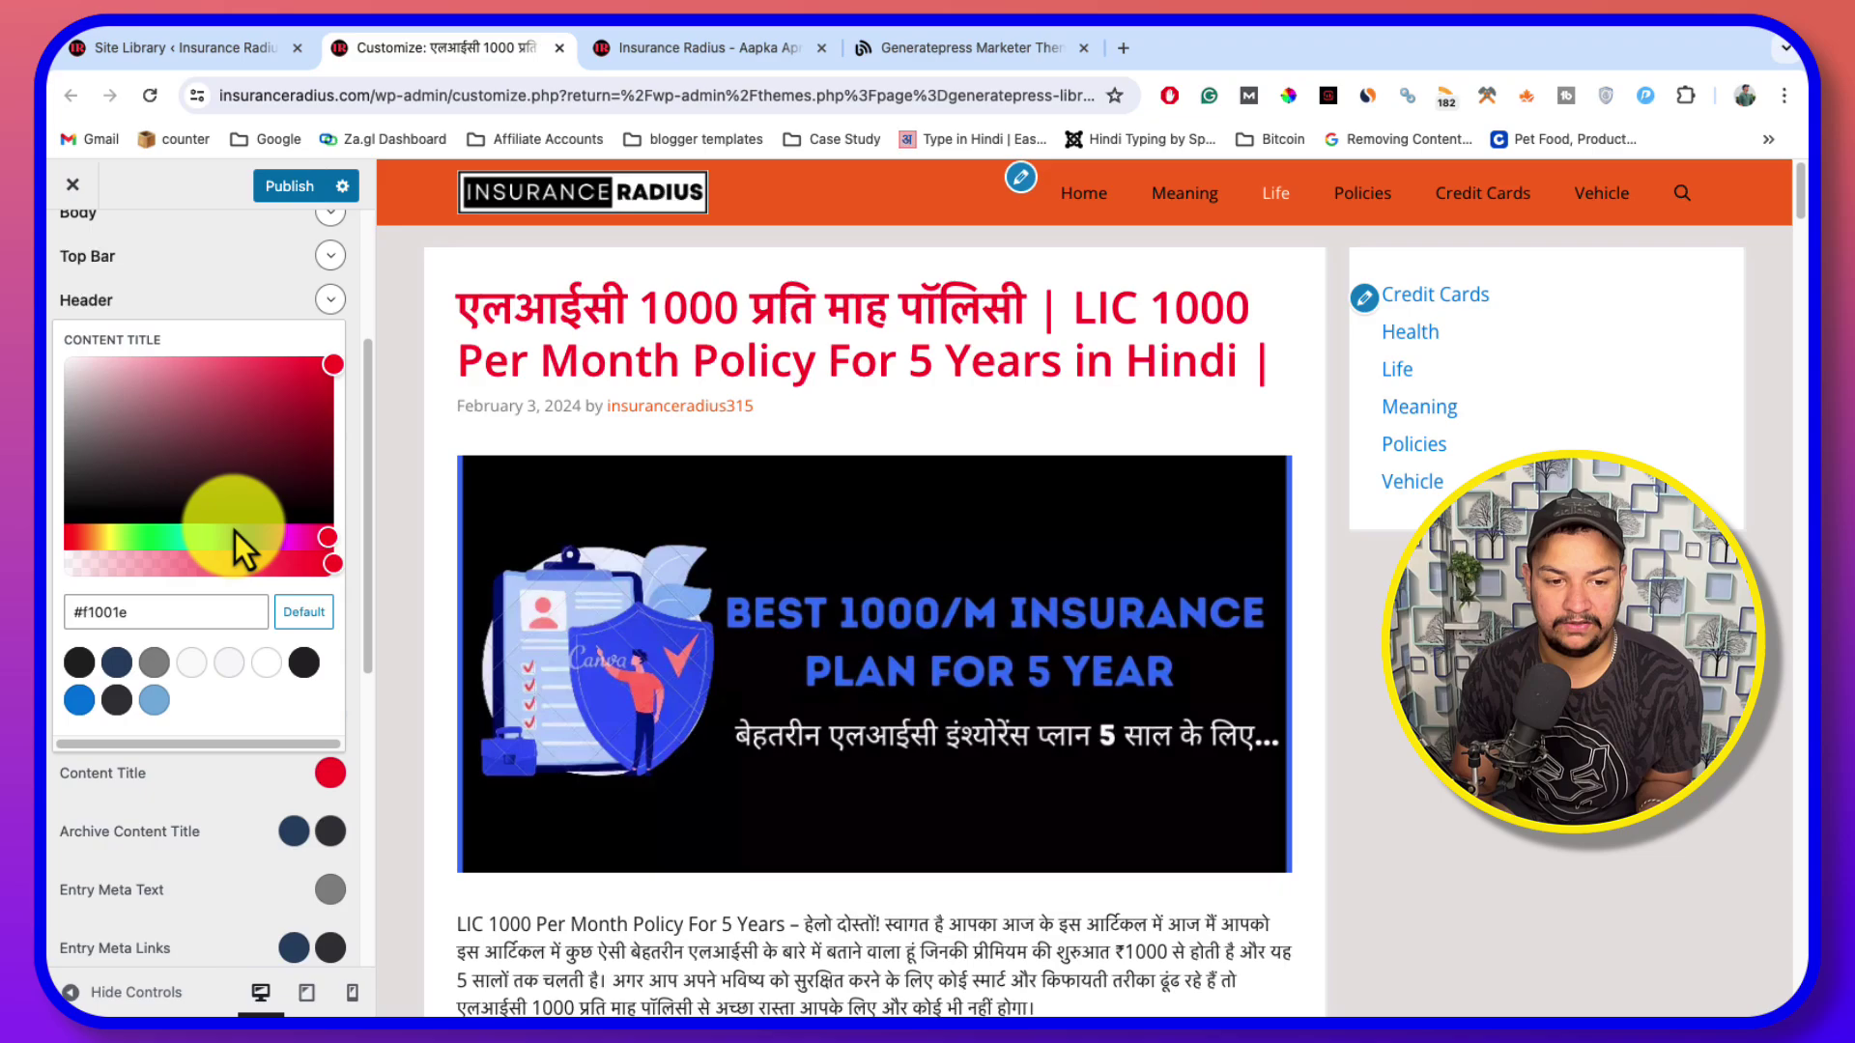
pyautogui.tripleClick(167, 610)
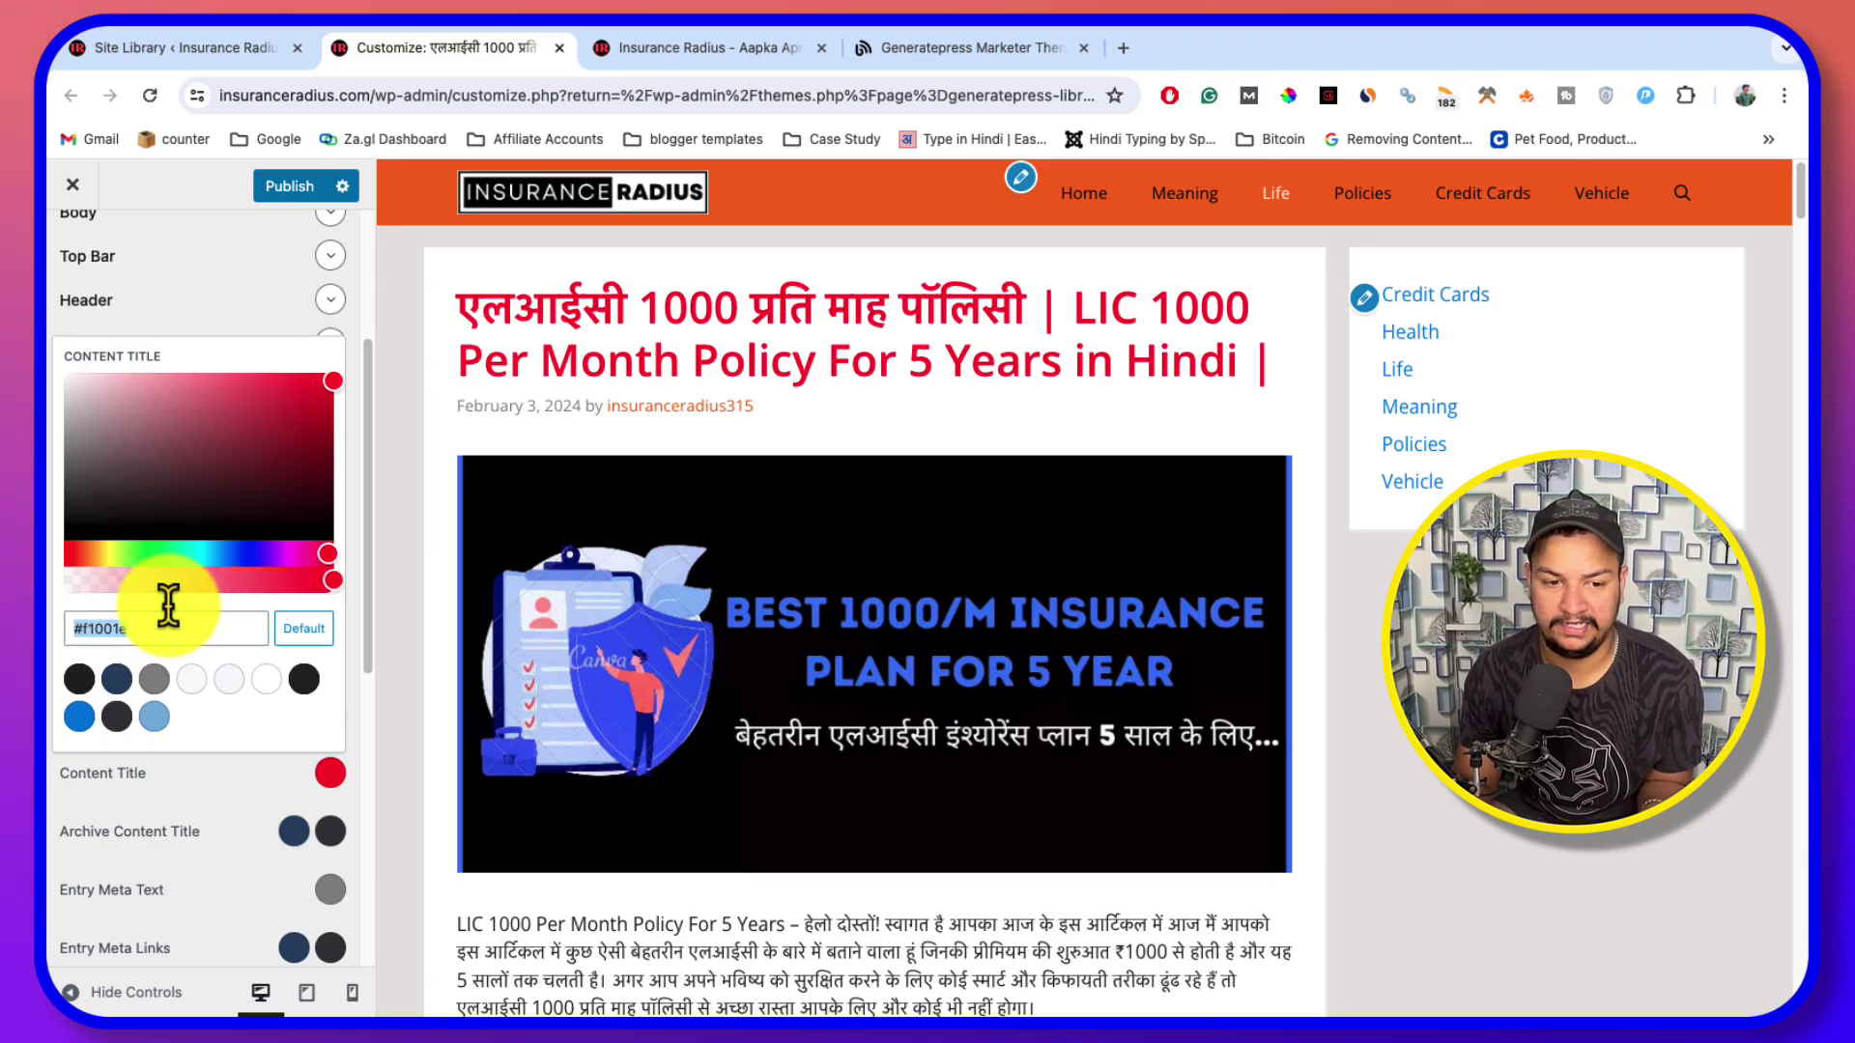
pyautogui.click(157, 635)
pyautogui.write('#ec6a00')
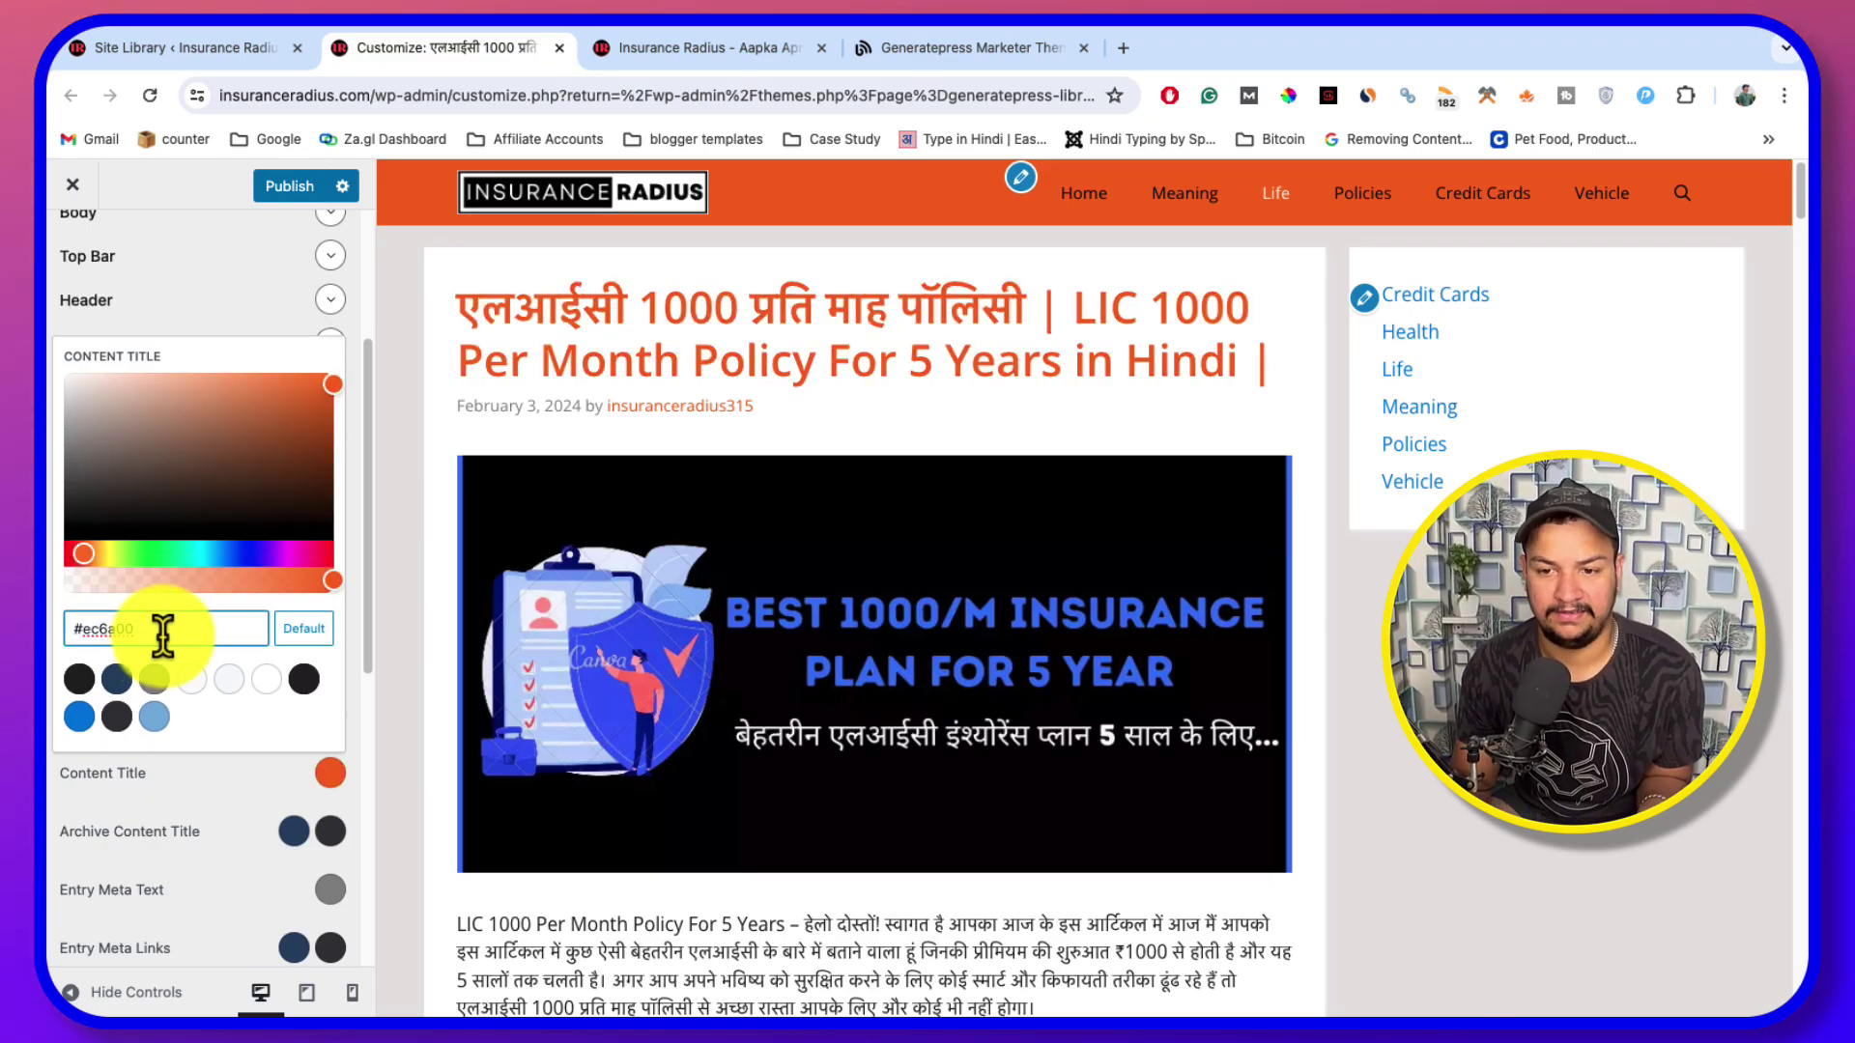
pyautogui.scroll(-20, 935, 626)
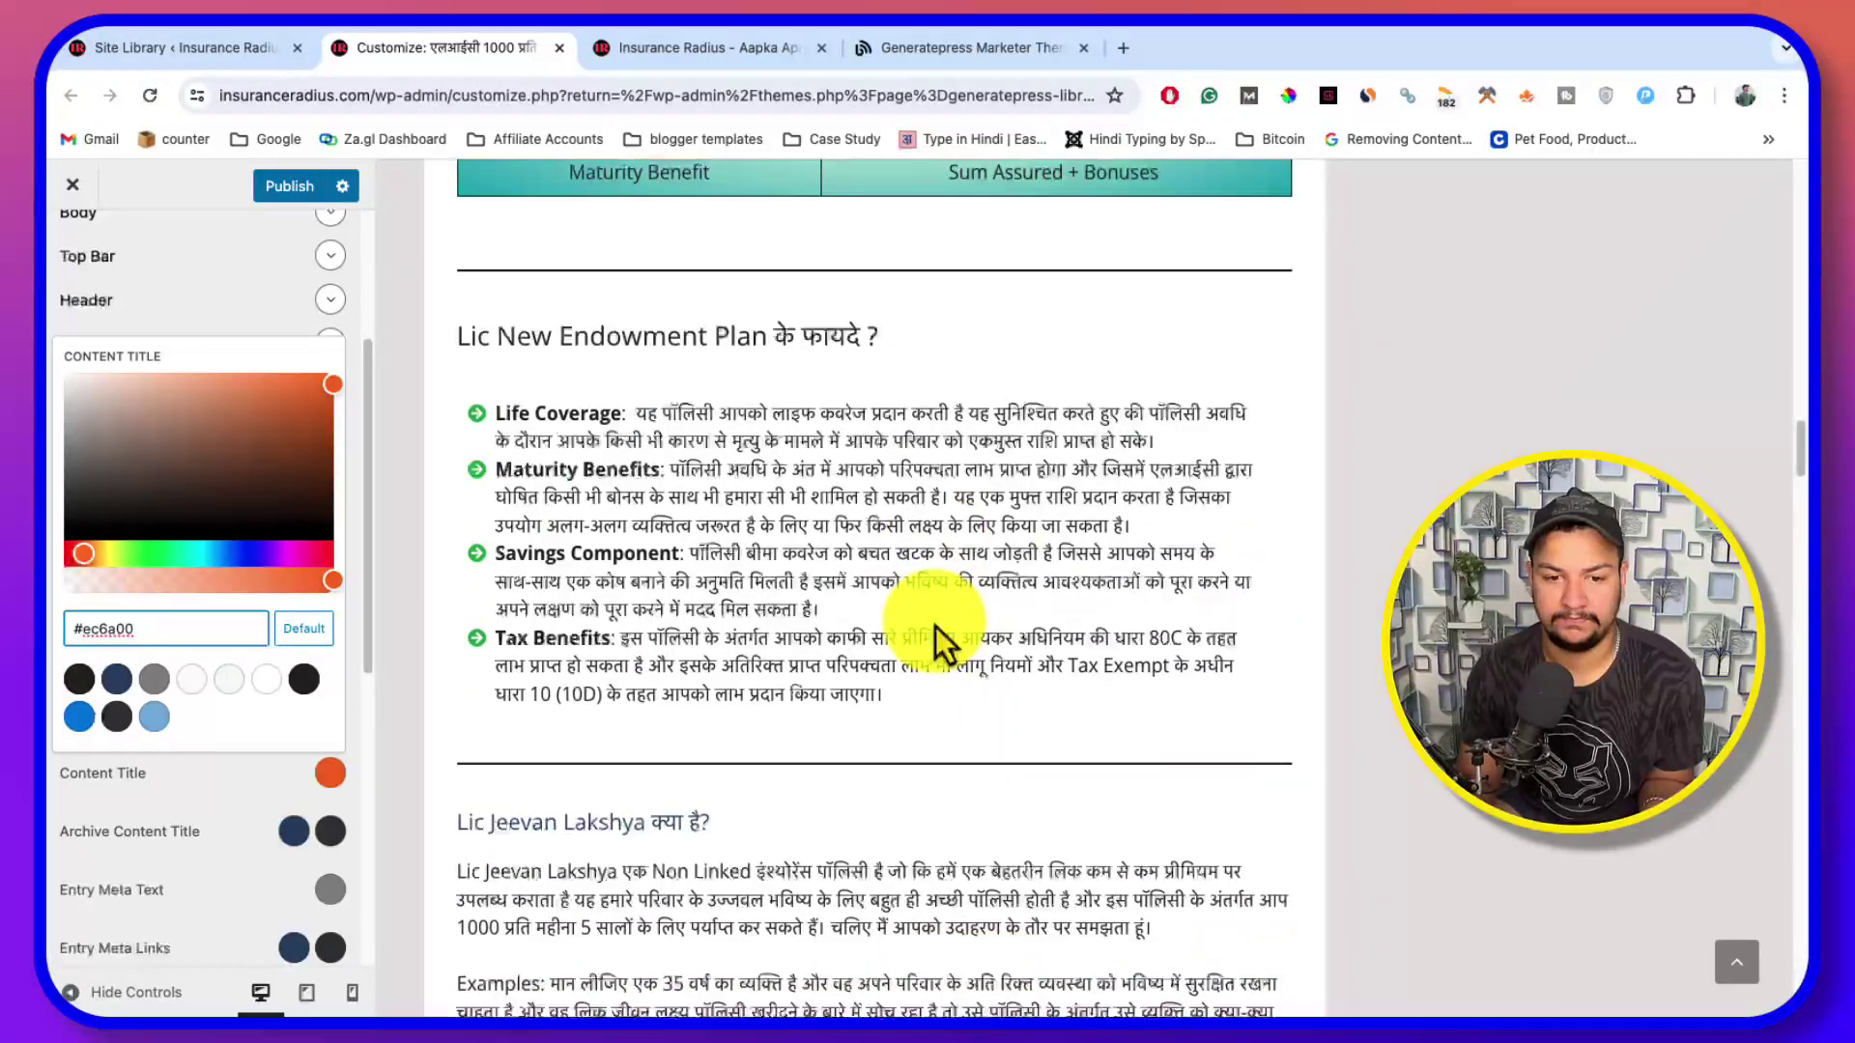
pyautogui.scroll(20, 935, 626)
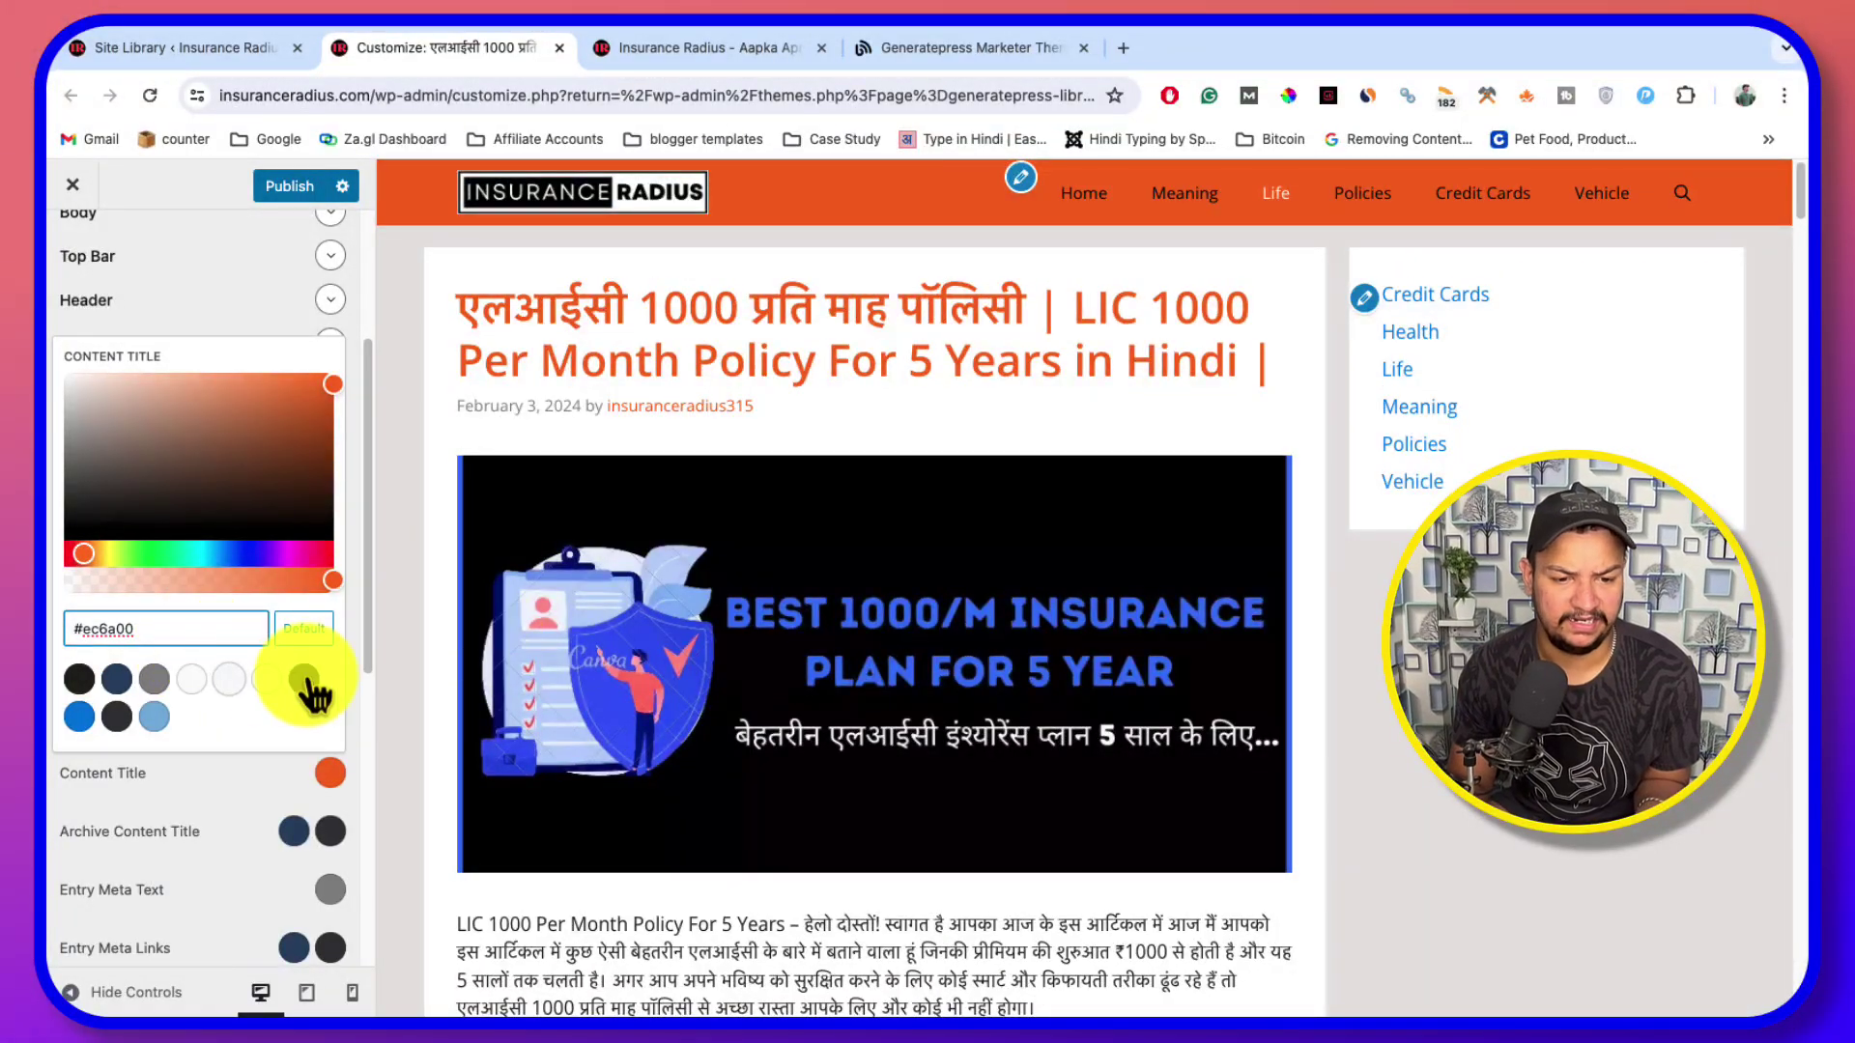
pyautogui.click(303, 679)
pyautogui.click(205, 780)
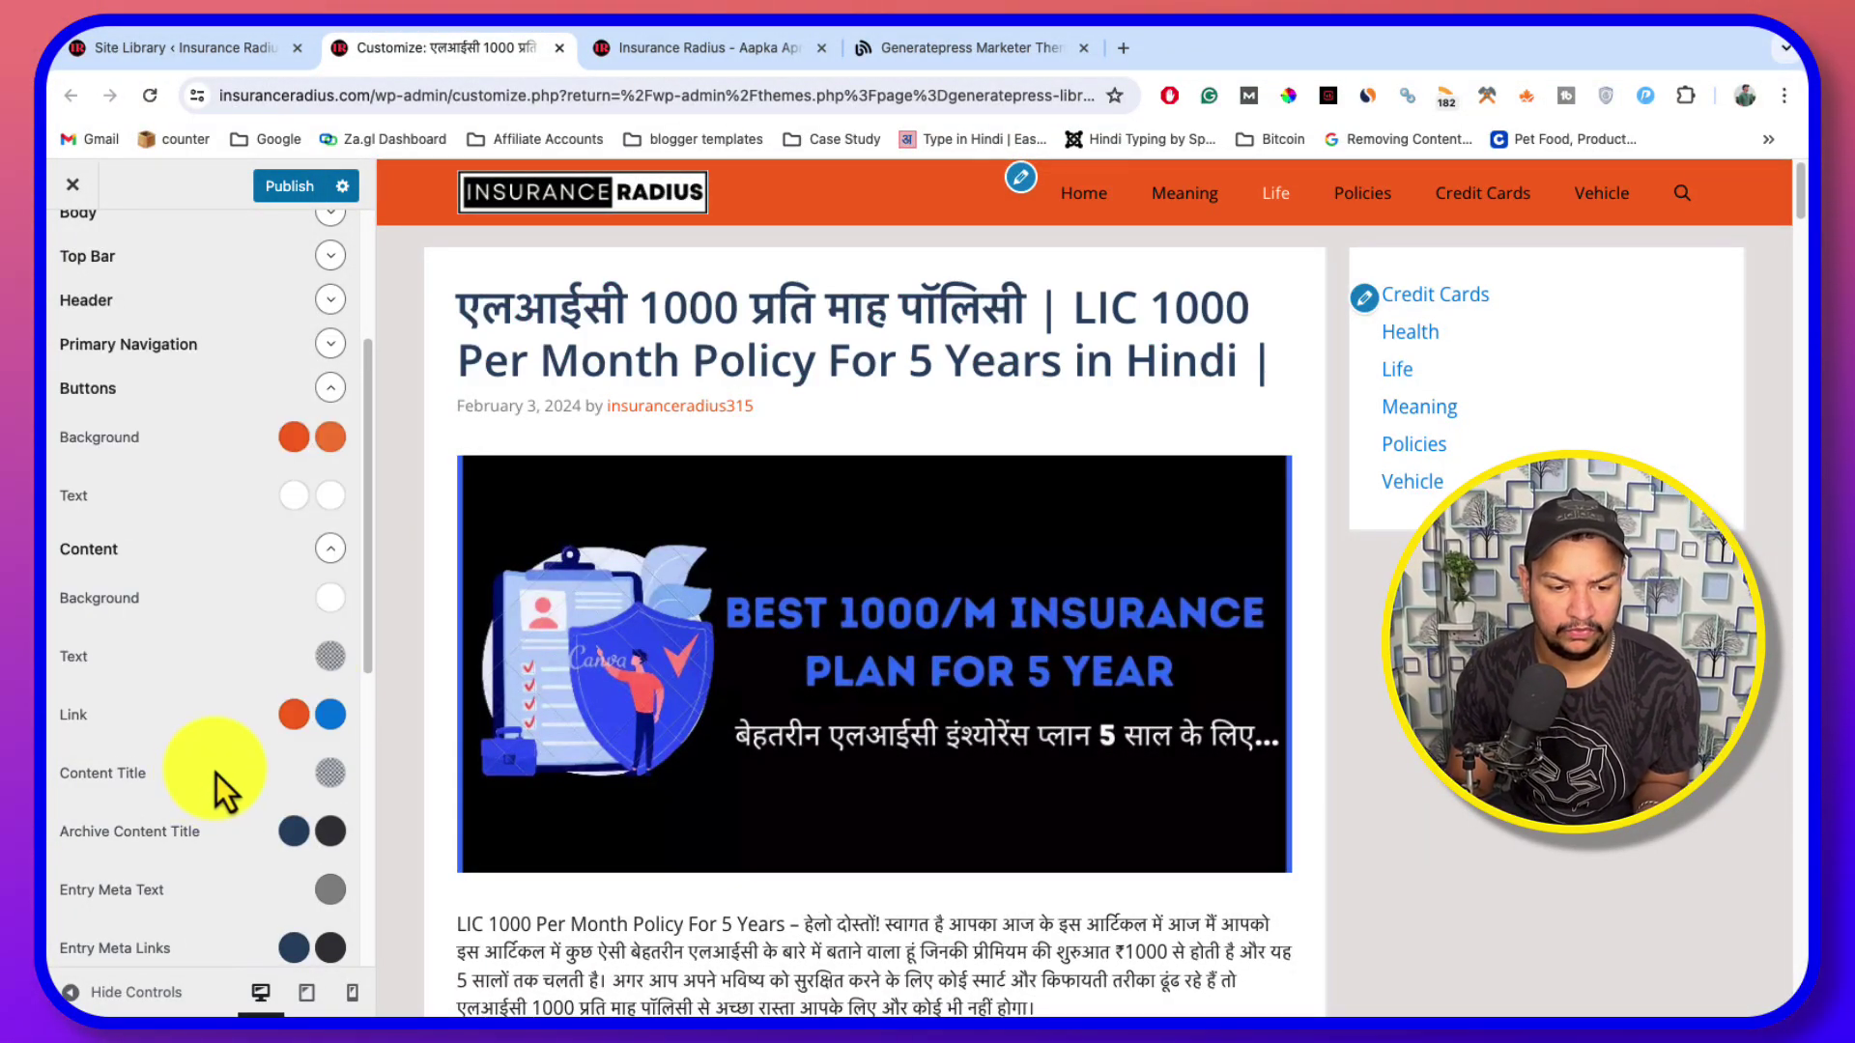
# Try red #ea1a1a as the Sidebar Widgets Background color and restore its default
pyautogui.scroll(-1, 217, 774)
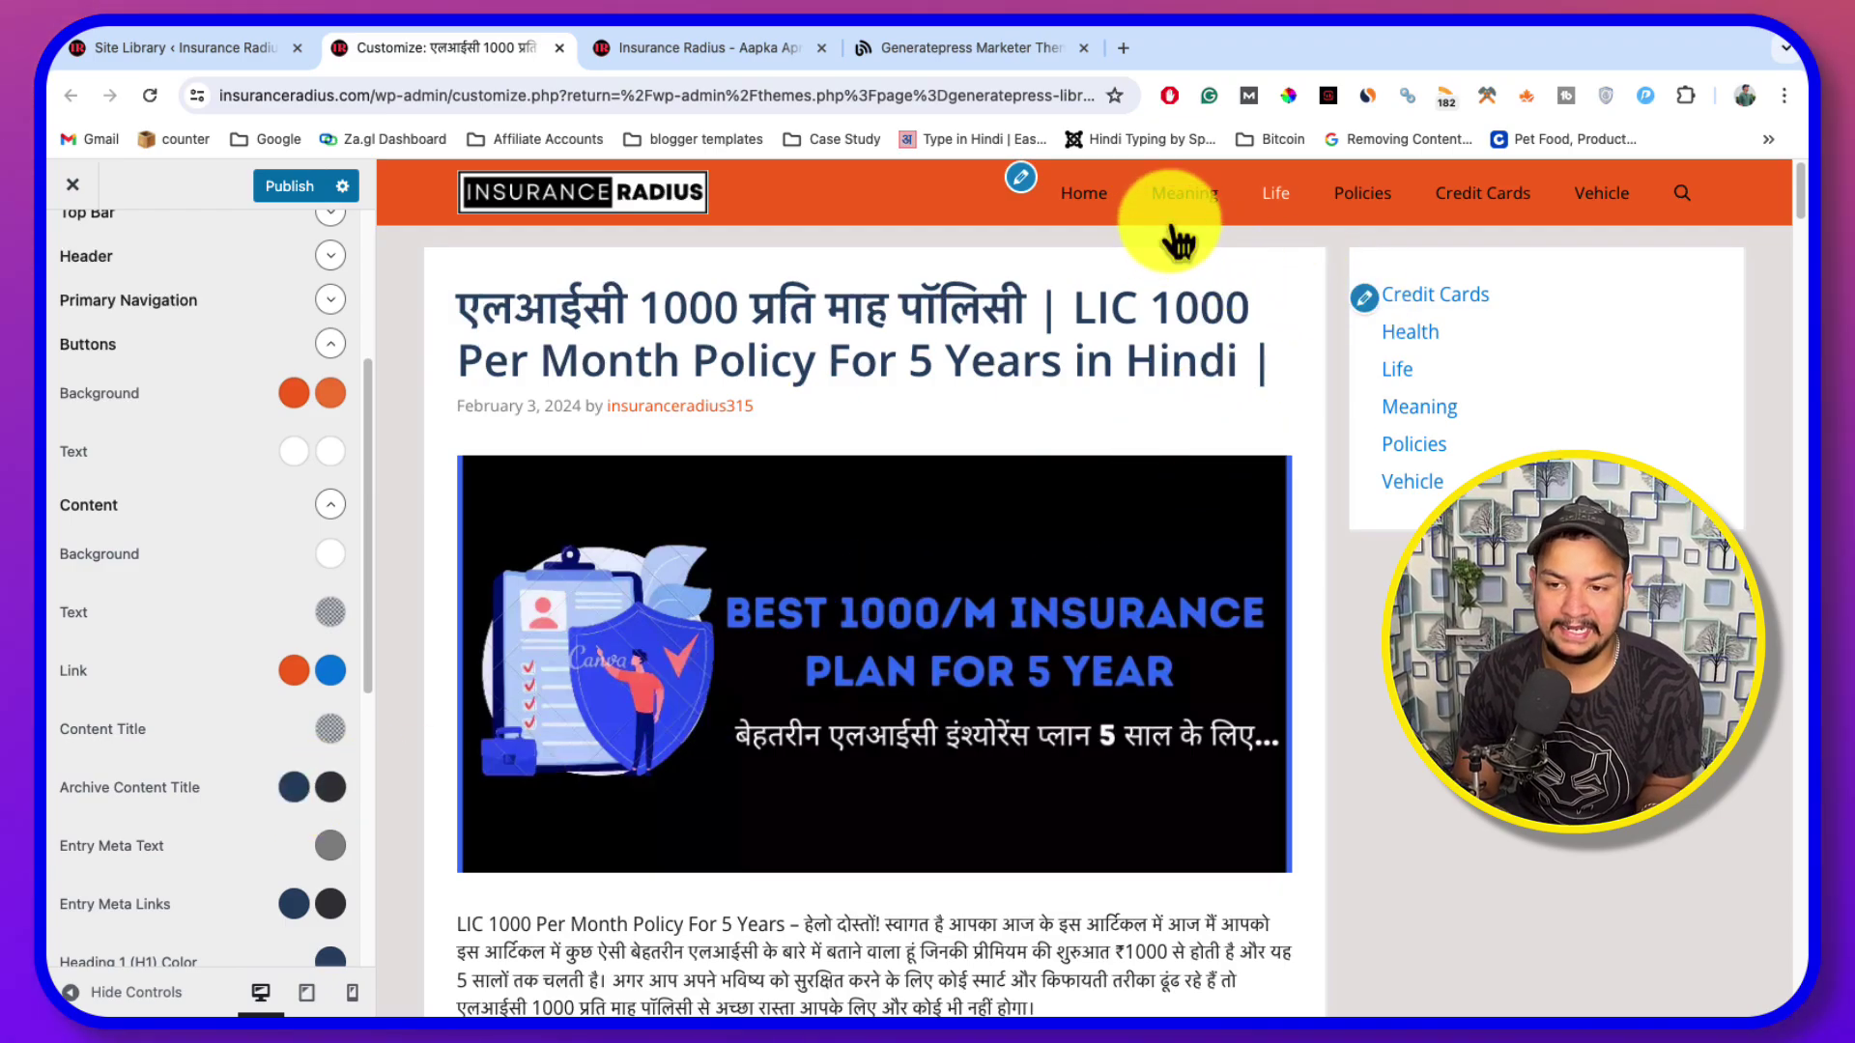
pyautogui.scroll(-5, 226, 839)
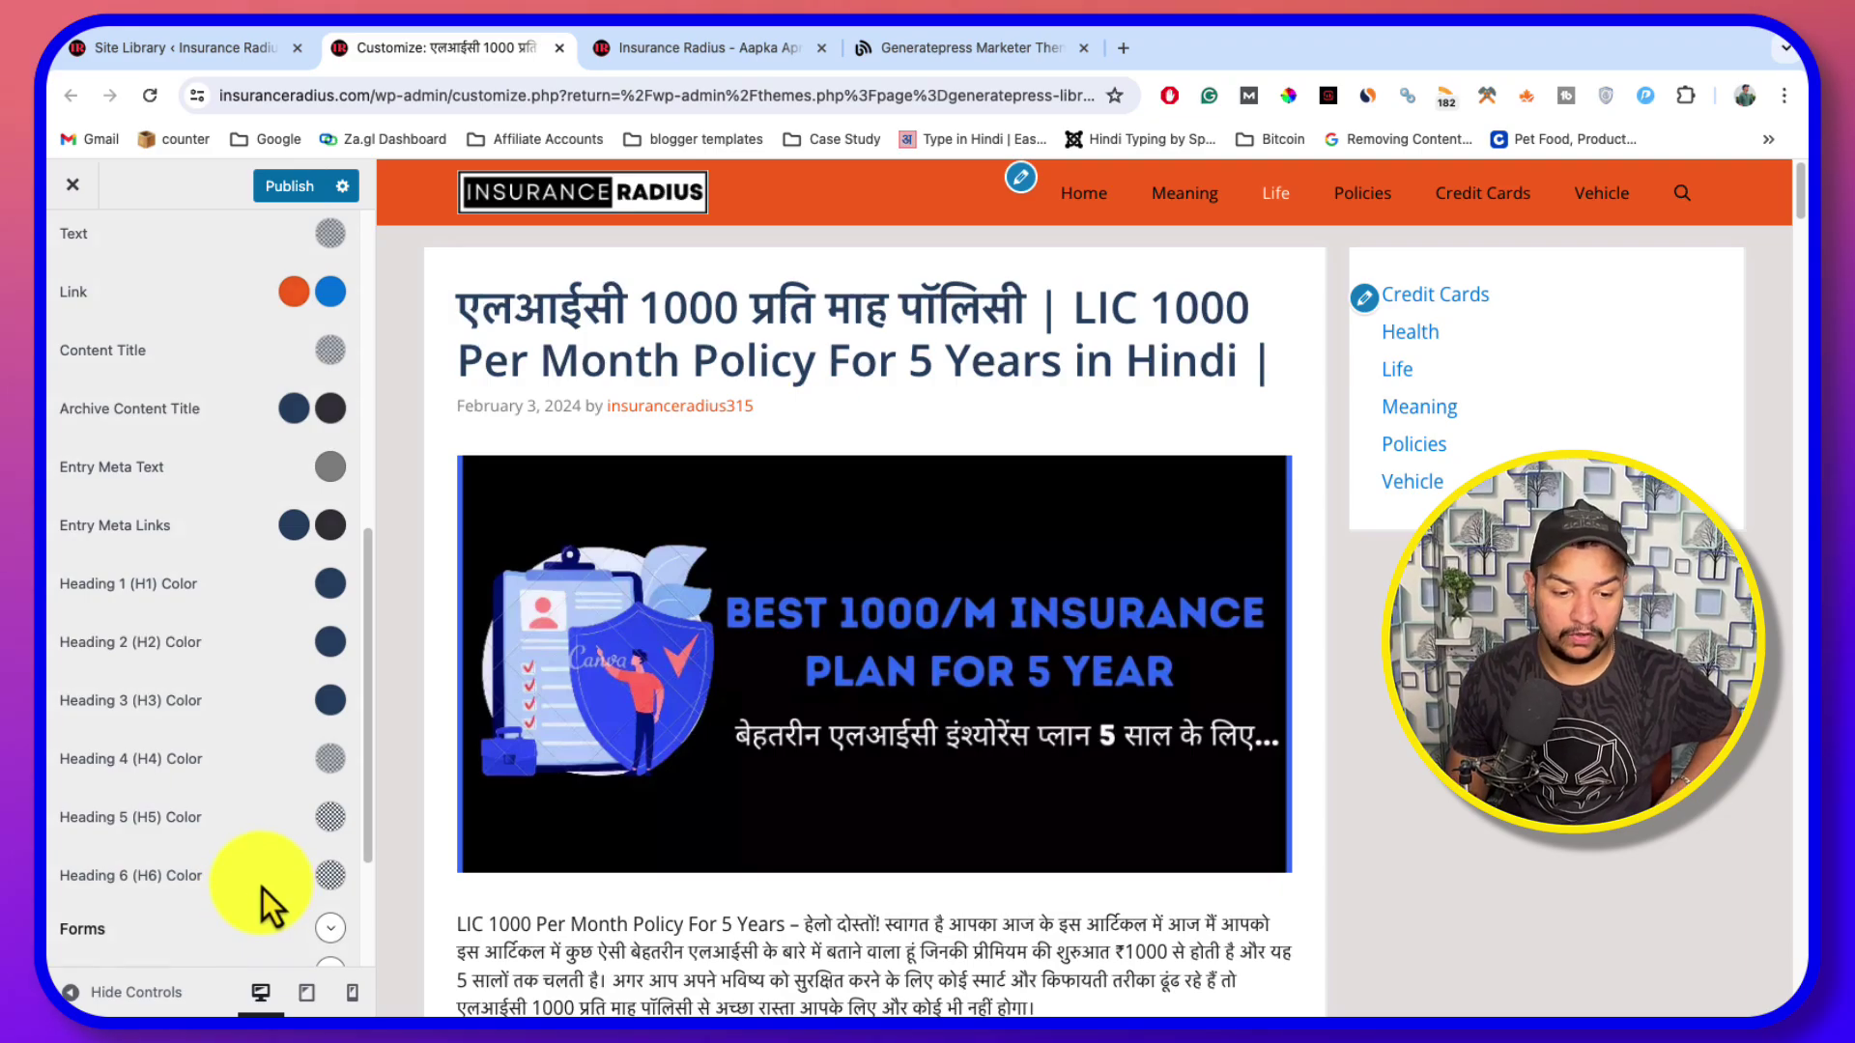
pyautogui.scroll(-4, 262, 894)
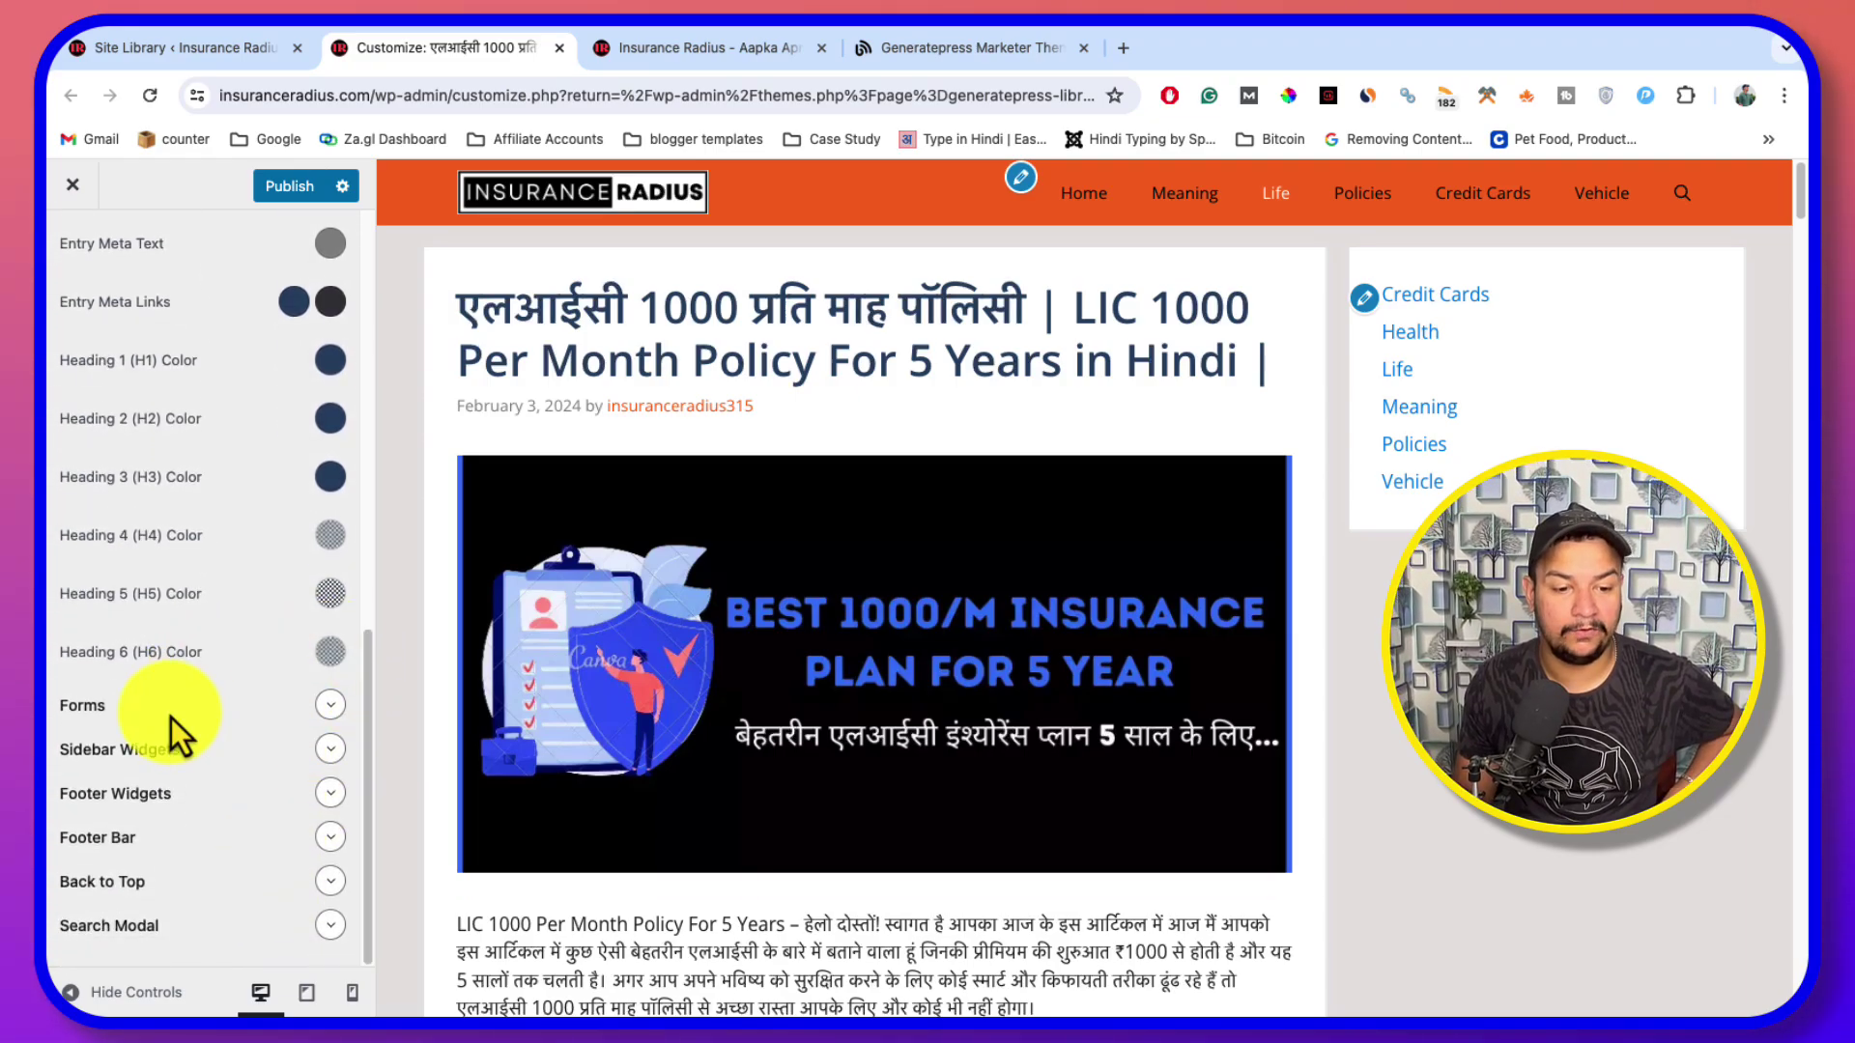
pyautogui.click(330, 752)
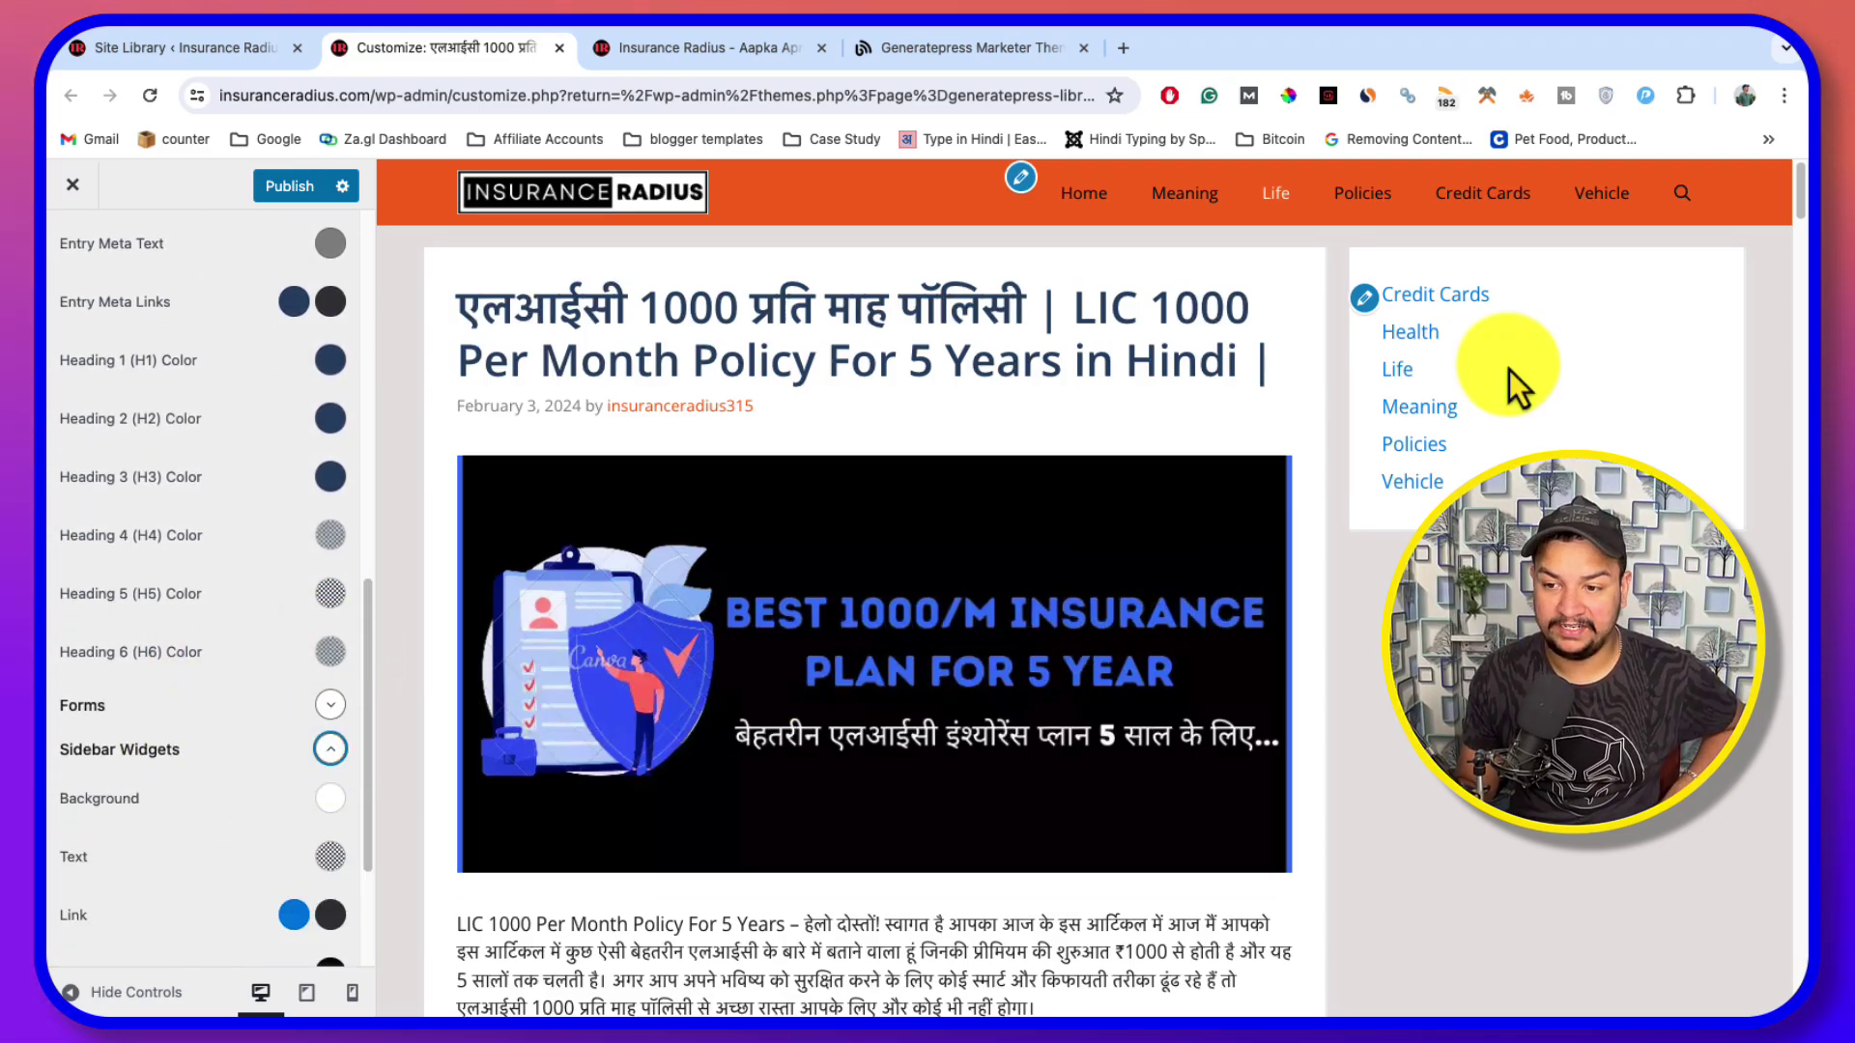
pyautogui.click(330, 799)
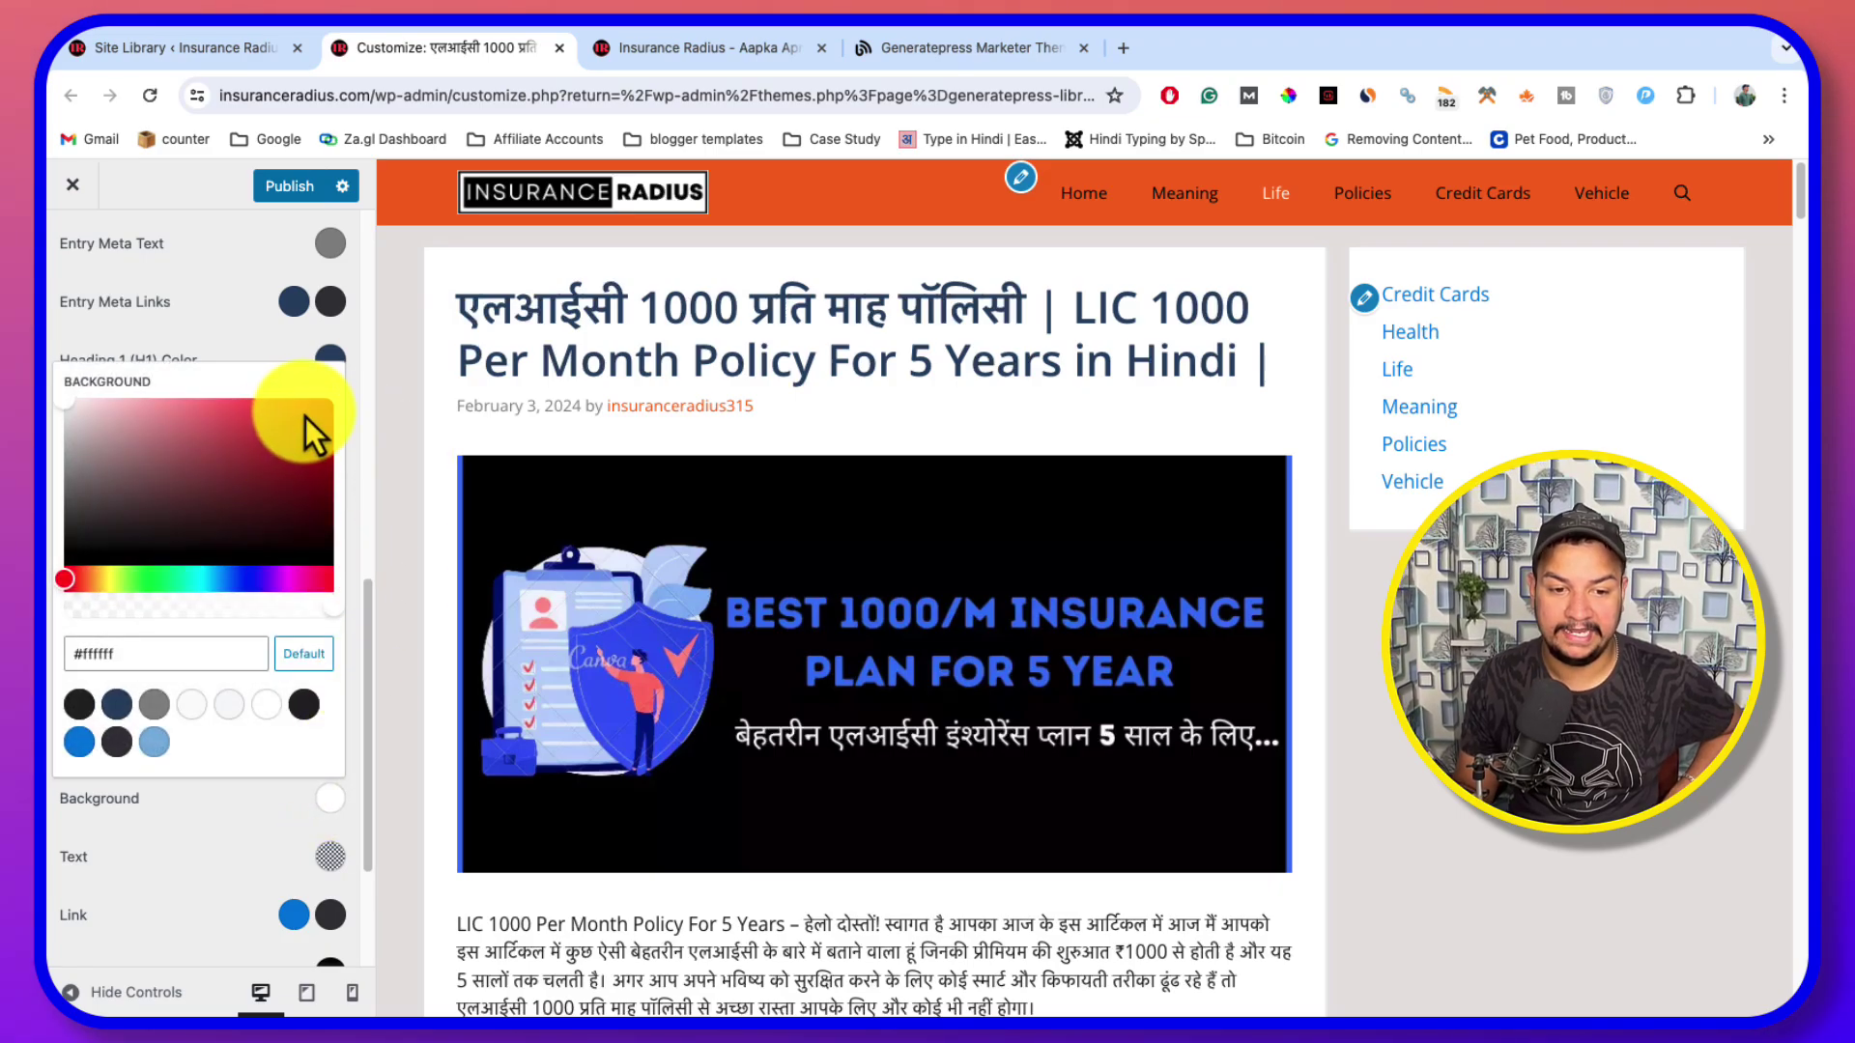
pyautogui.moveTo(306, 417); pyautogui.dragTo(336, 411)
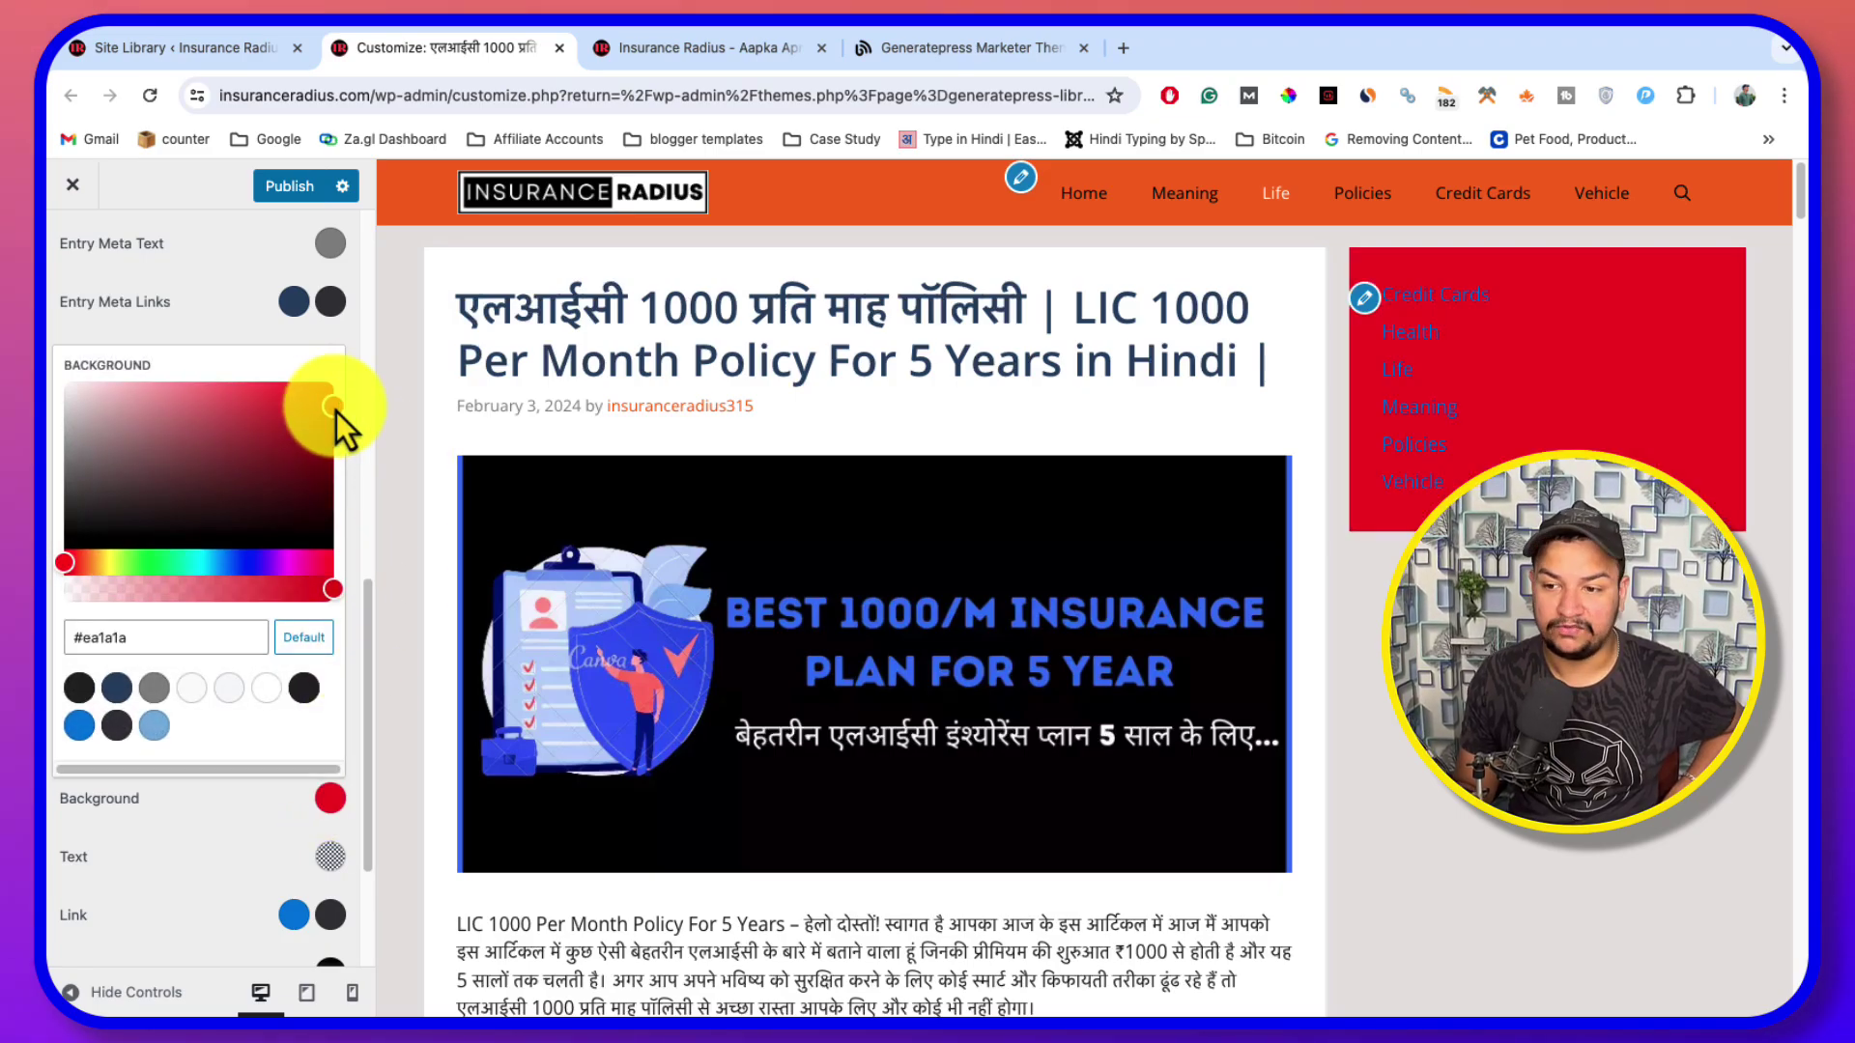
pyautogui.click(304, 653)
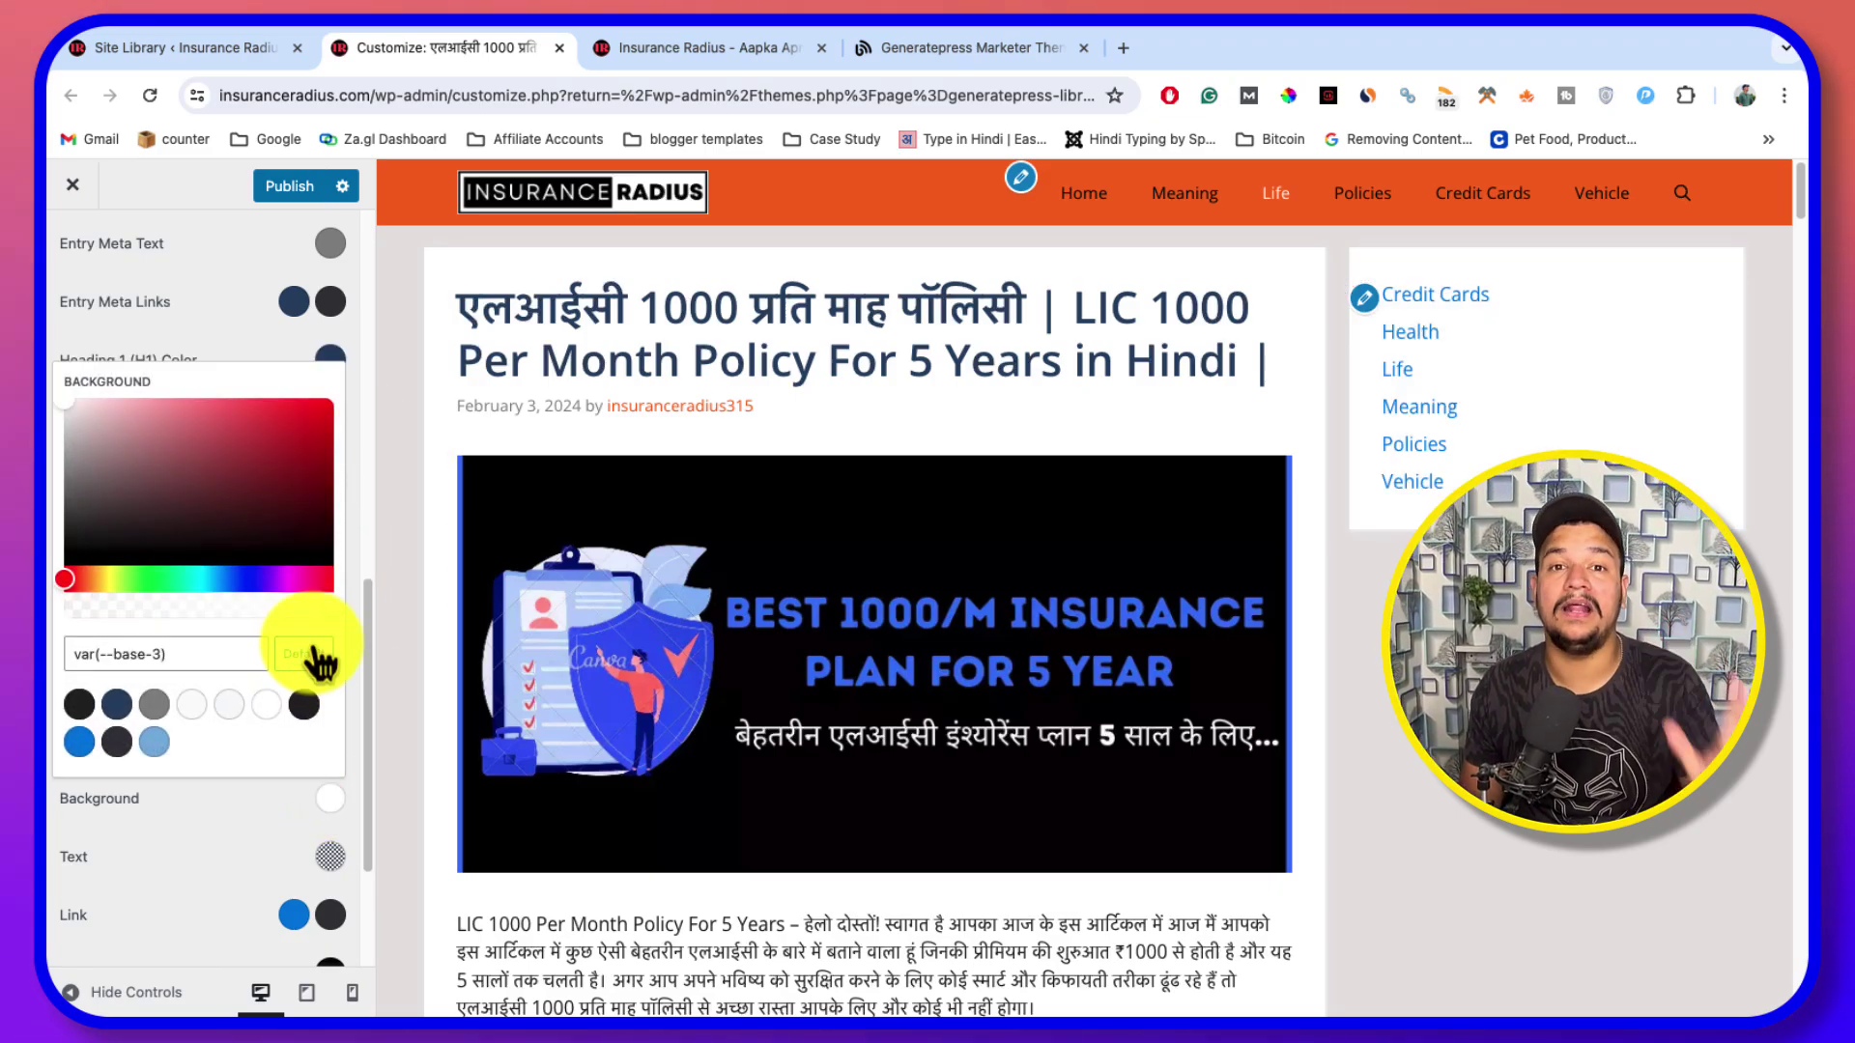
pyautogui.click(230, 808)
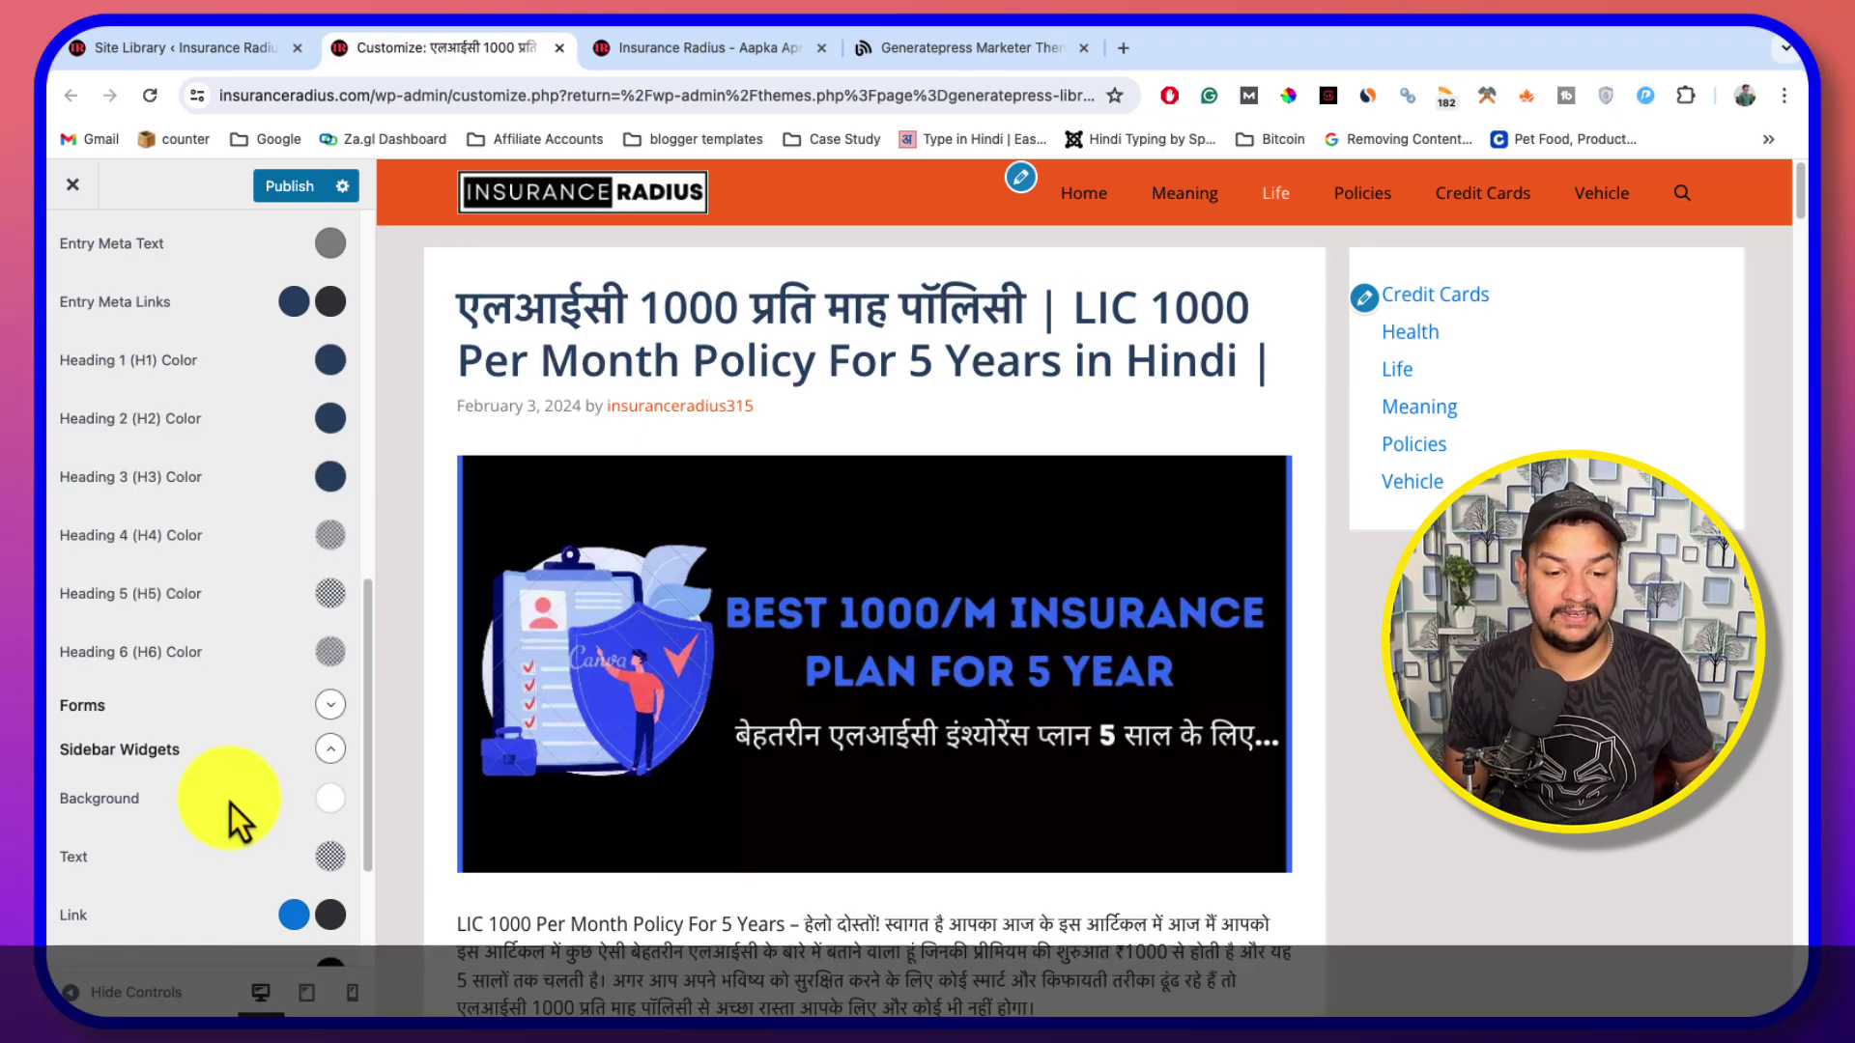
pyautogui.scroll(-4, 261, 787)
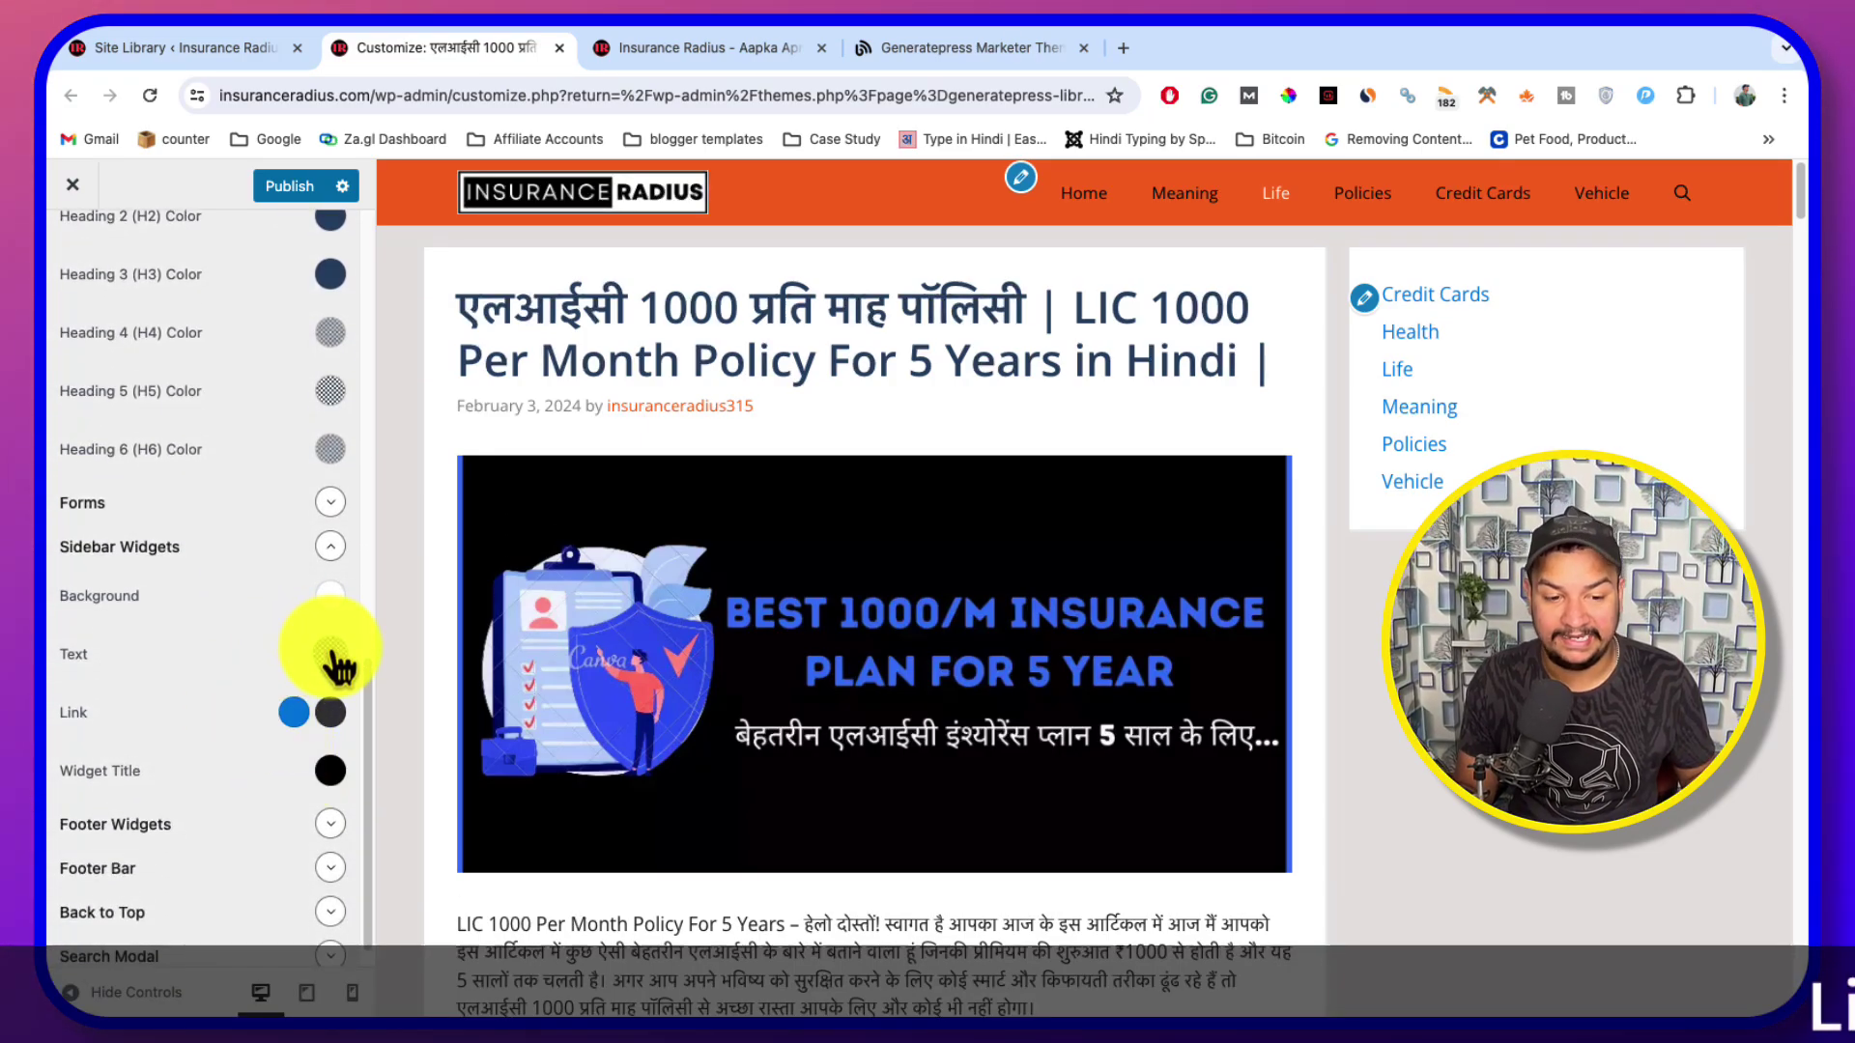
pyautogui.click(330, 547)
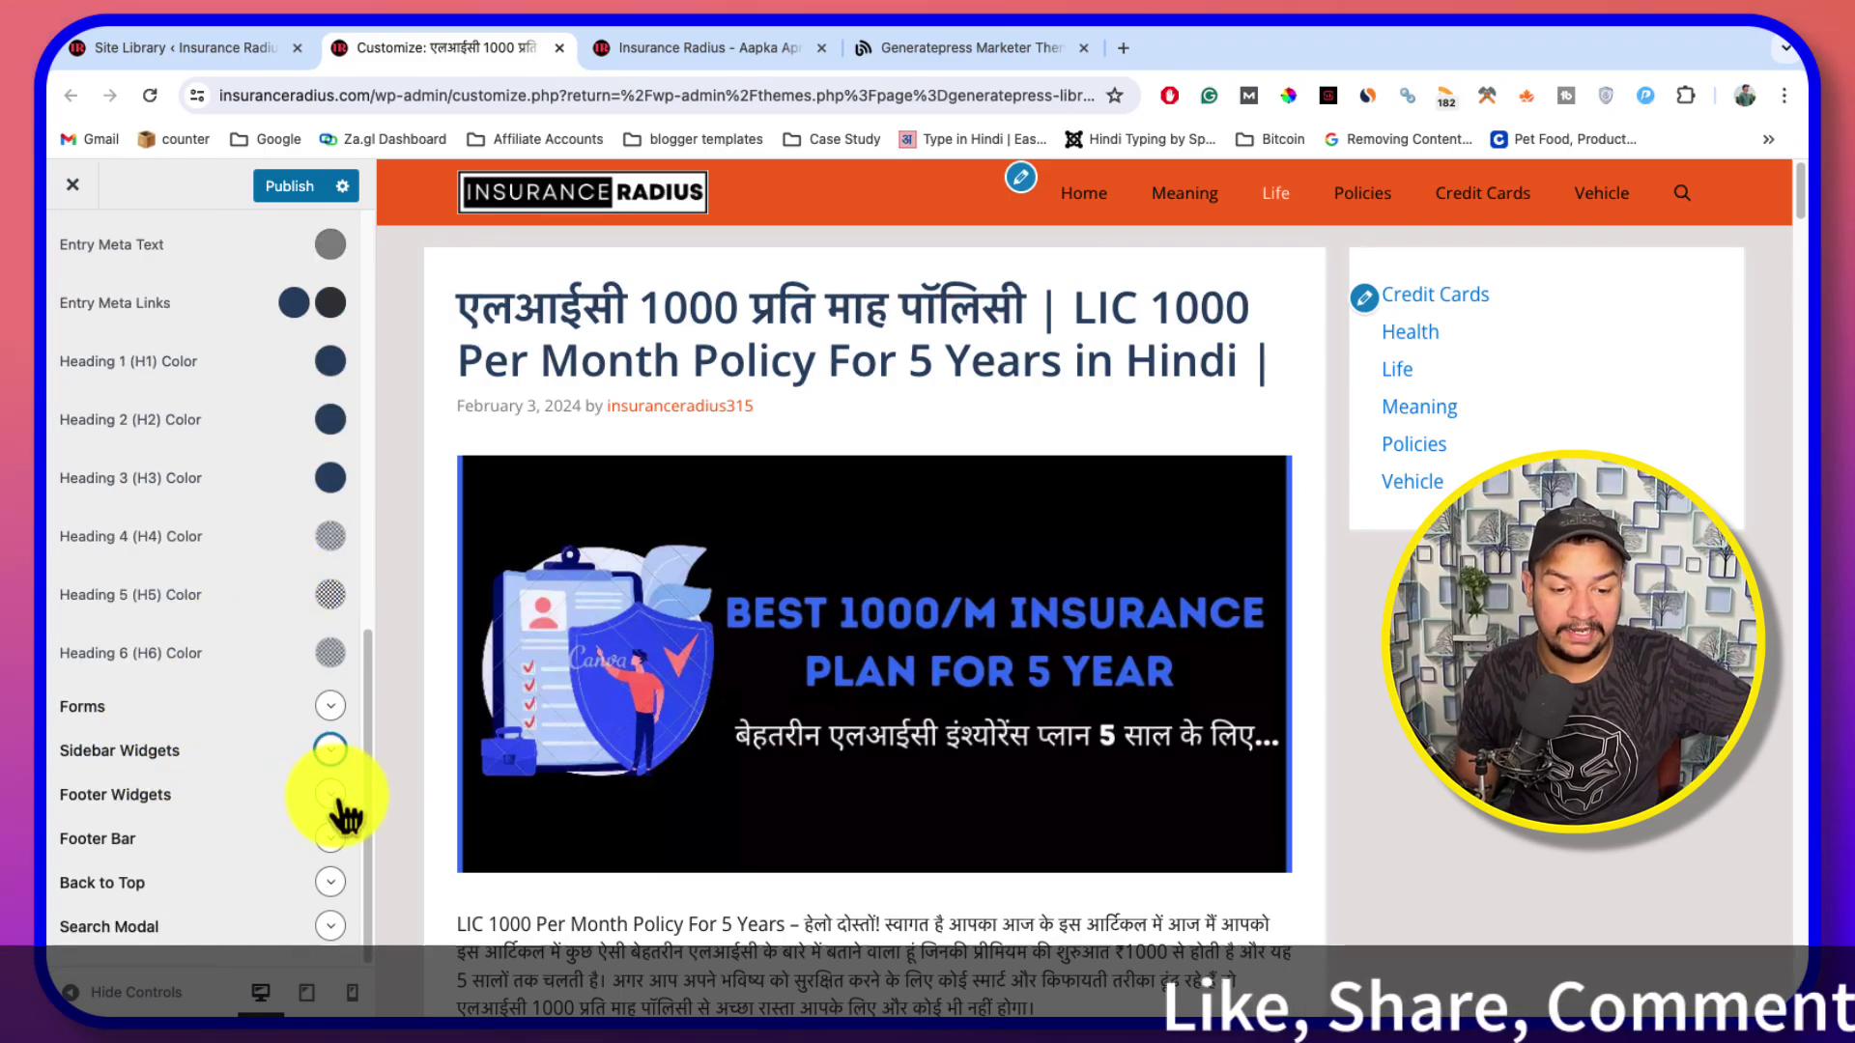
# Bring the site footer into view in the preview and set the Footer Bar Background color to orange #ec6a00
pyautogui.scroll(-10, 684, 744)
pyautogui.scroll(-20, 684, 744)
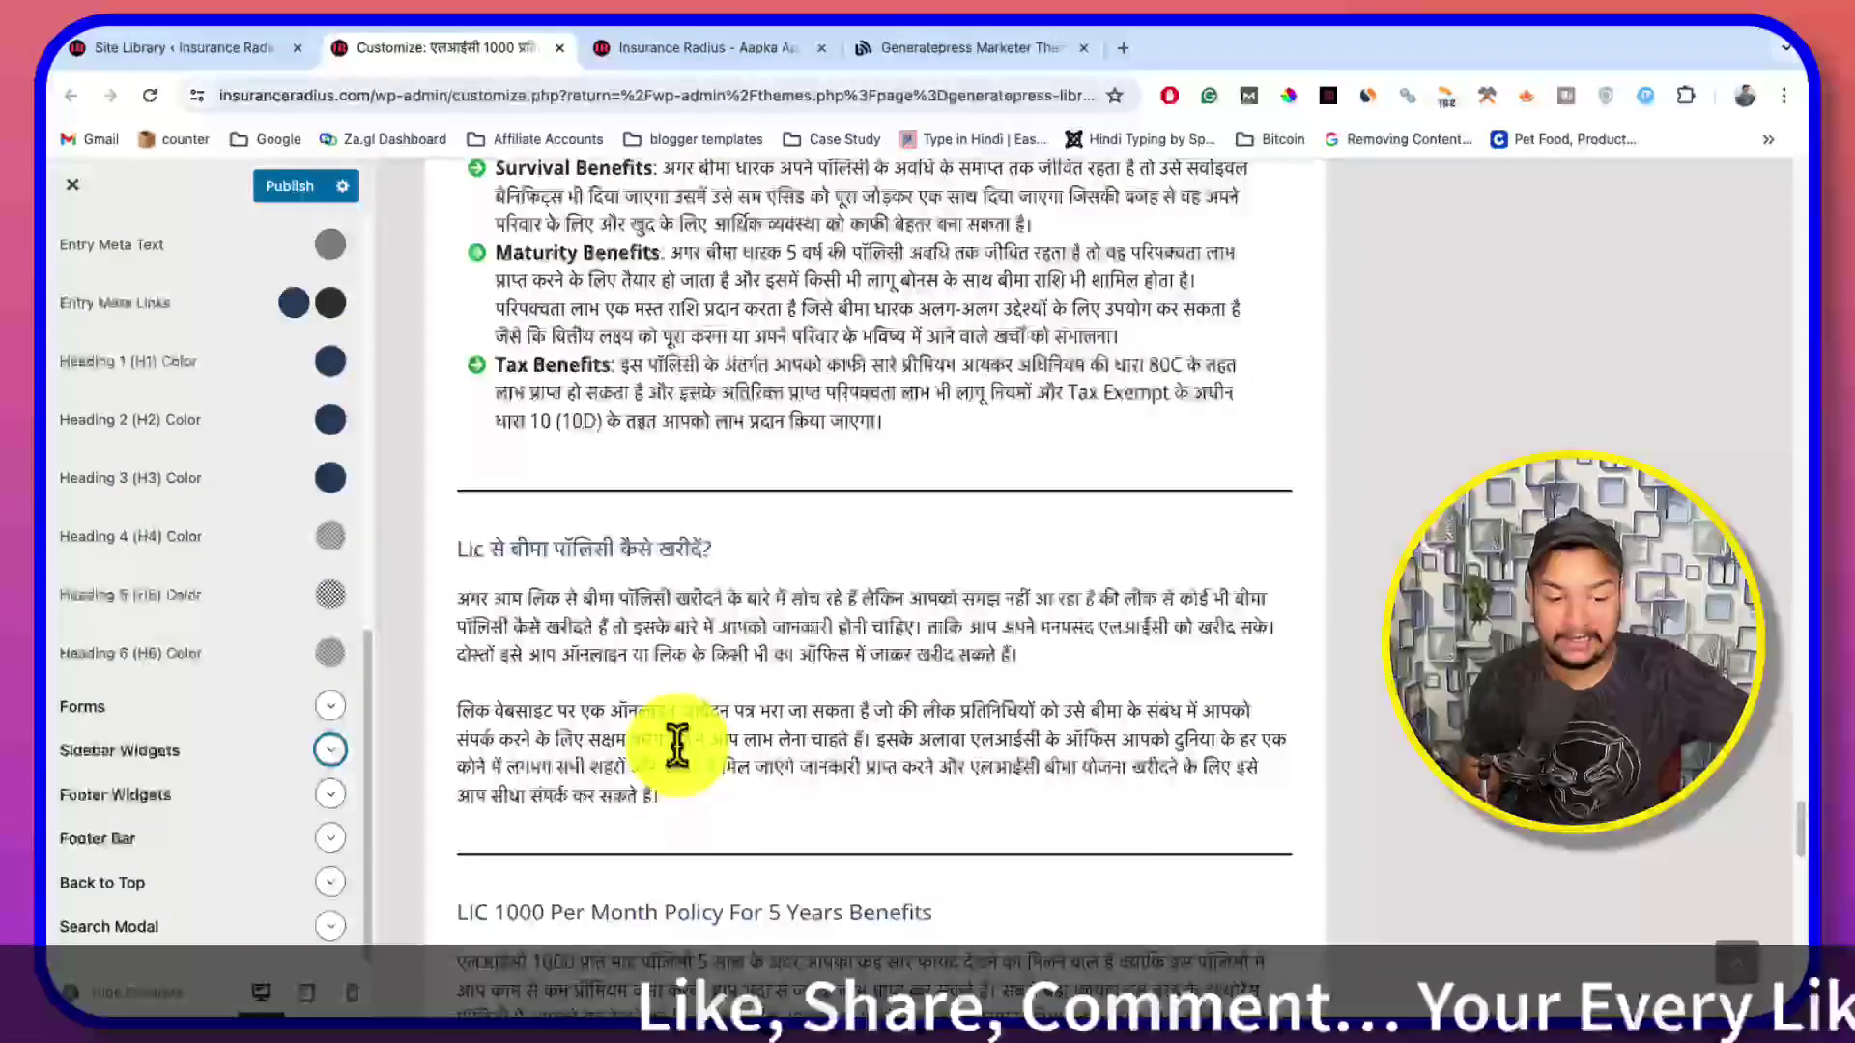
pyautogui.scroll(-3, 642, 769)
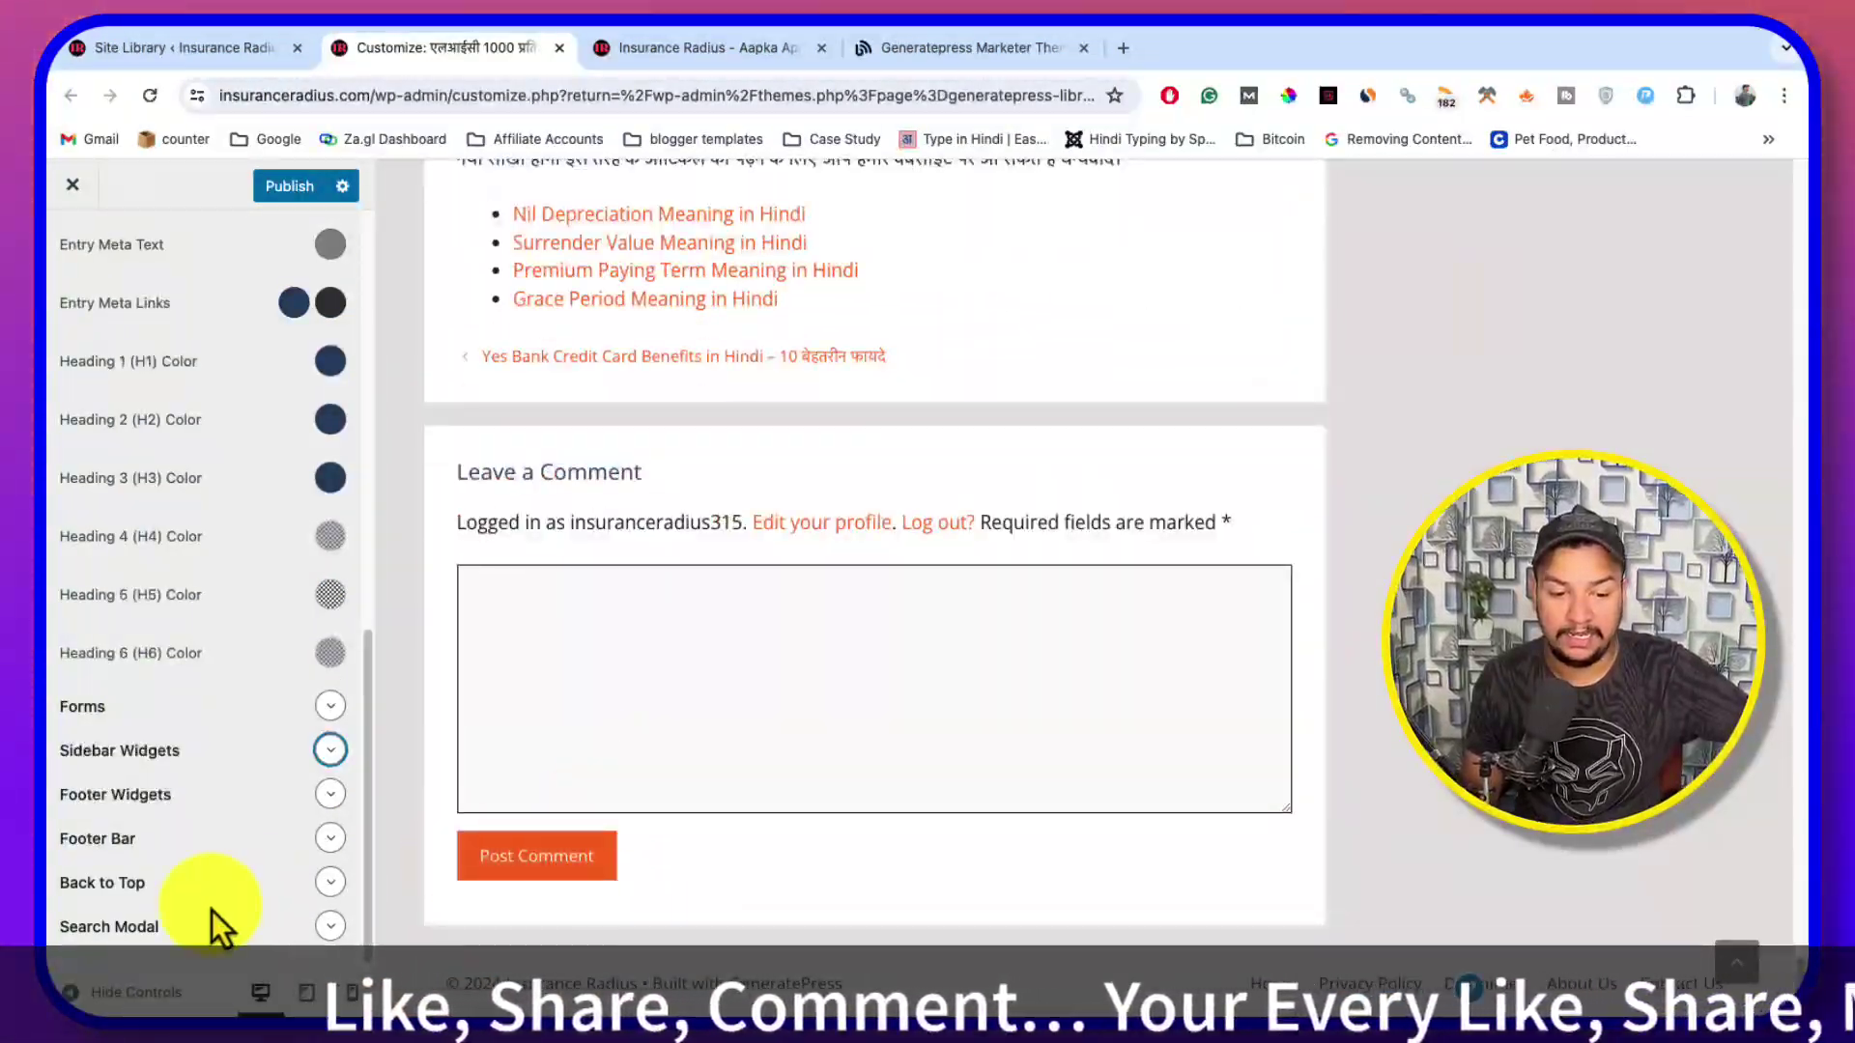
pyautogui.click(329, 837)
pyautogui.click(332, 840)
pyautogui.click(329, 838)
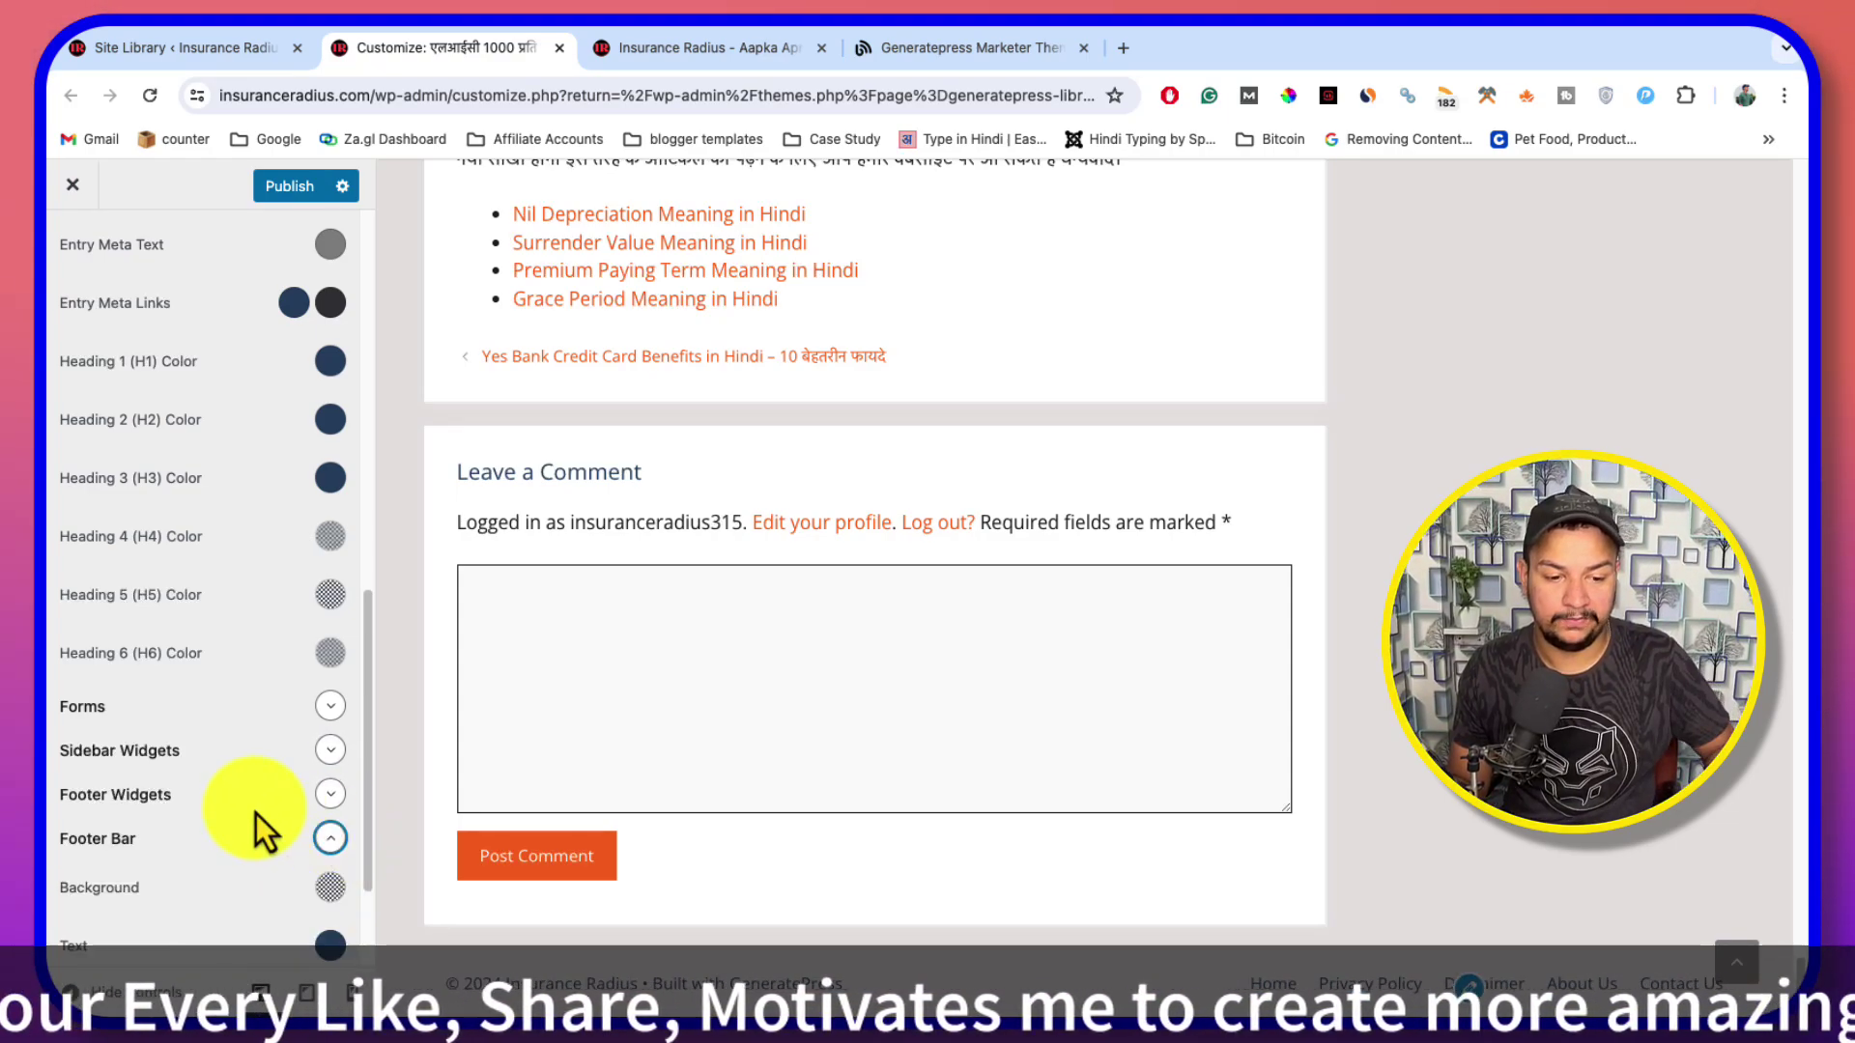
pyautogui.scroll(-2, 257, 813)
pyautogui.click(328, 710)
pyautogui.click(208, 567)
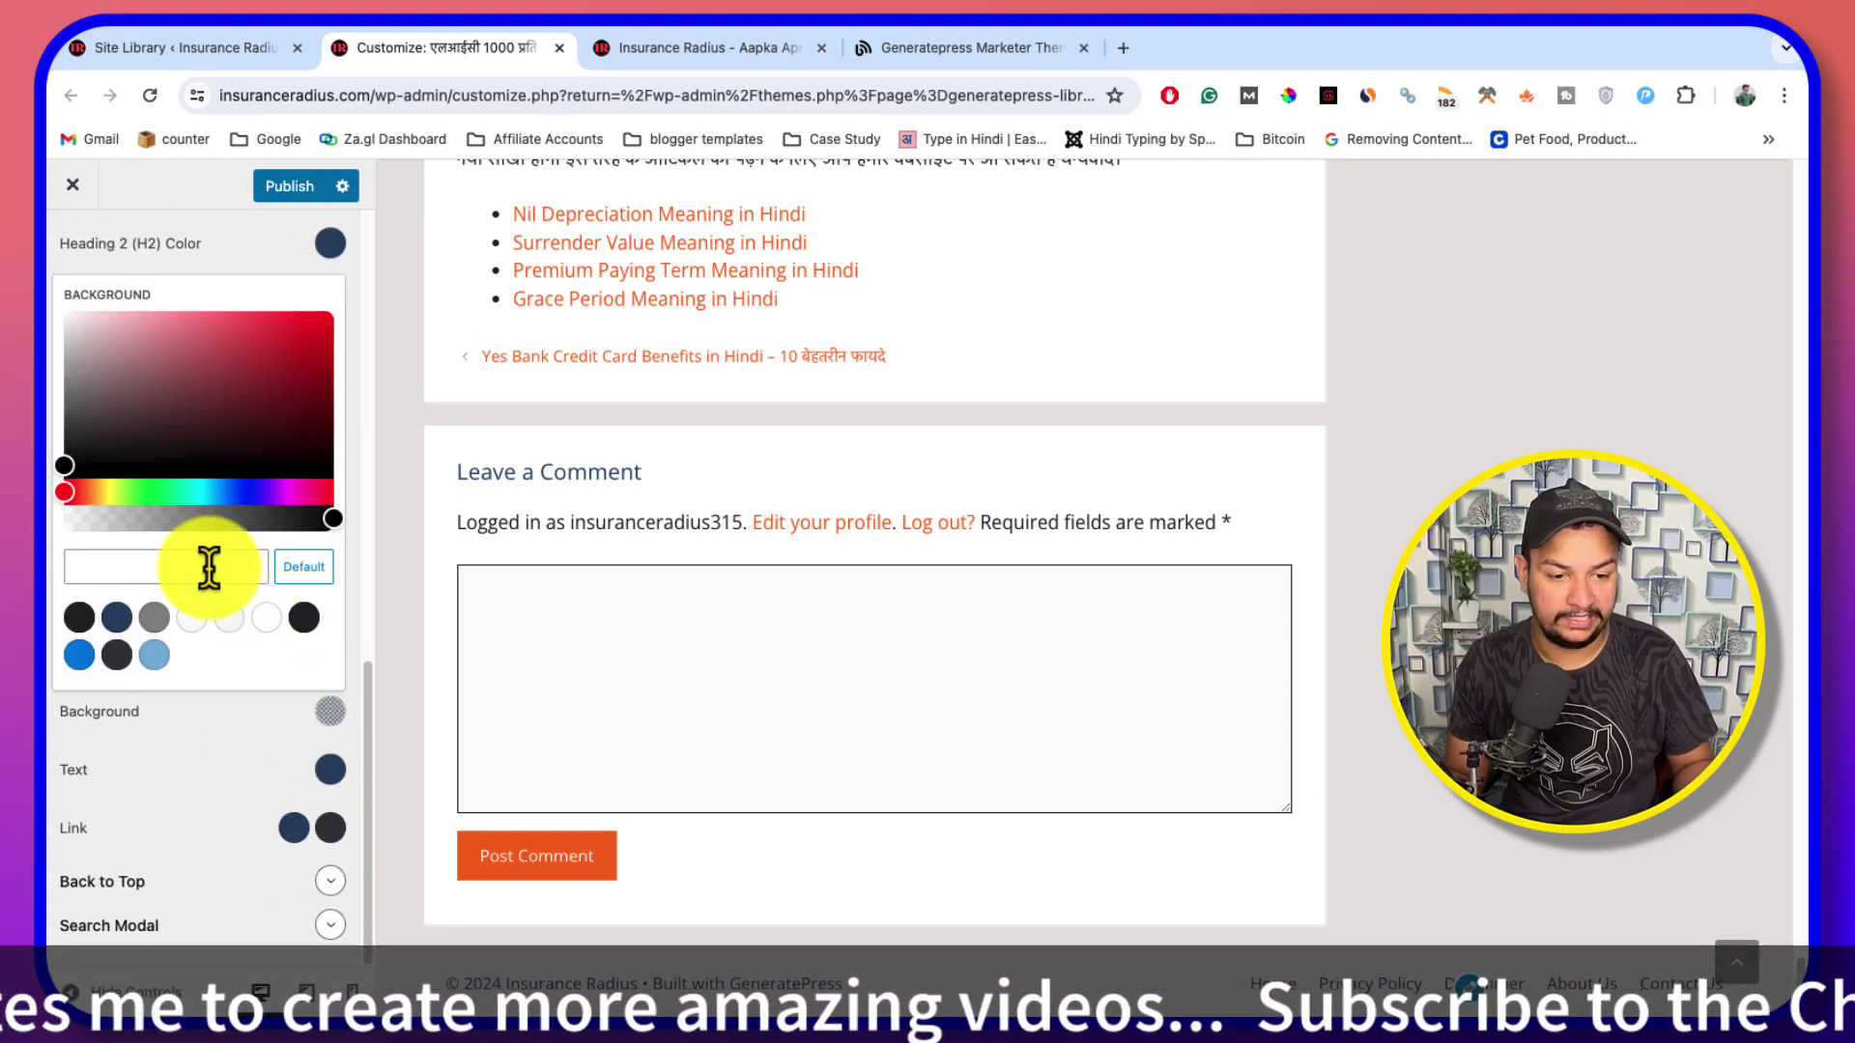
pyautogui.write('#ec6a00')
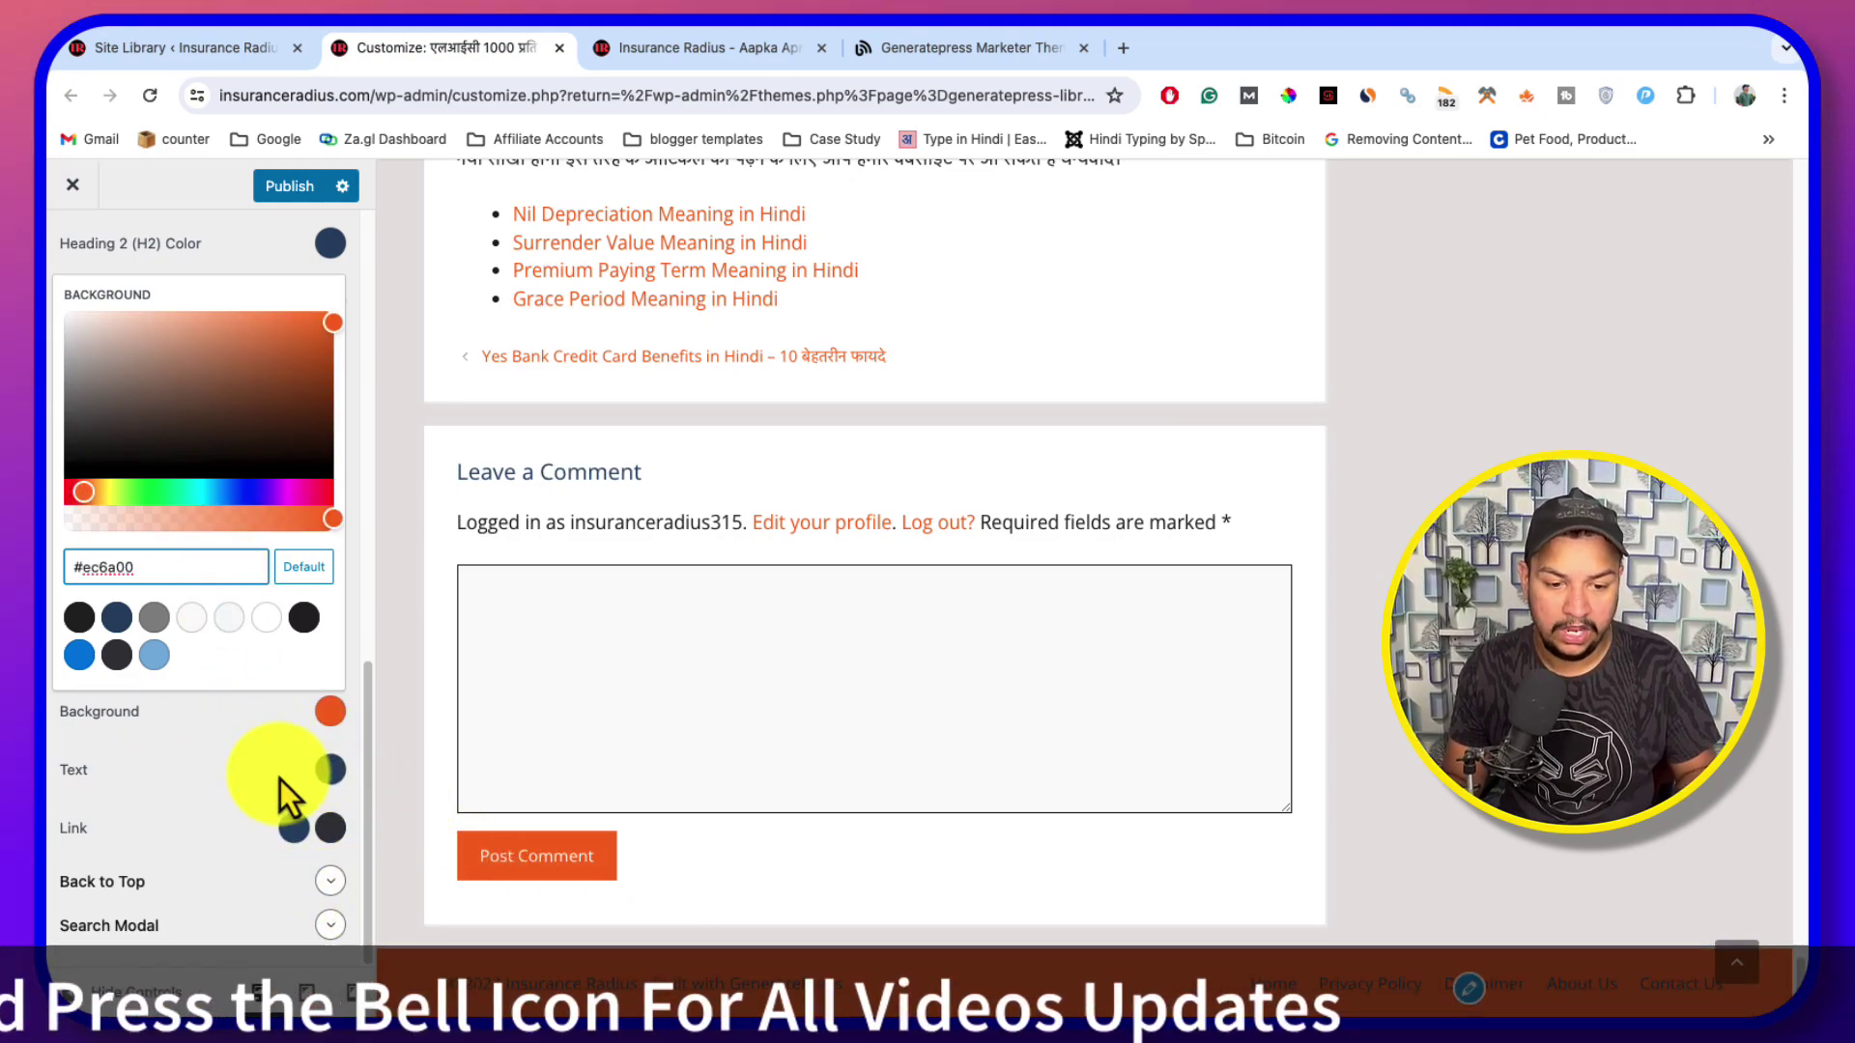
# Set the Footer Bar Text color to black #000000, try orange #ec6a00 for its Link color and set that to white #ffffff
pyautogui.click(331, 774)
pyautogui.moveTo(212, 462); pyautogui.dragTo(357, 616)
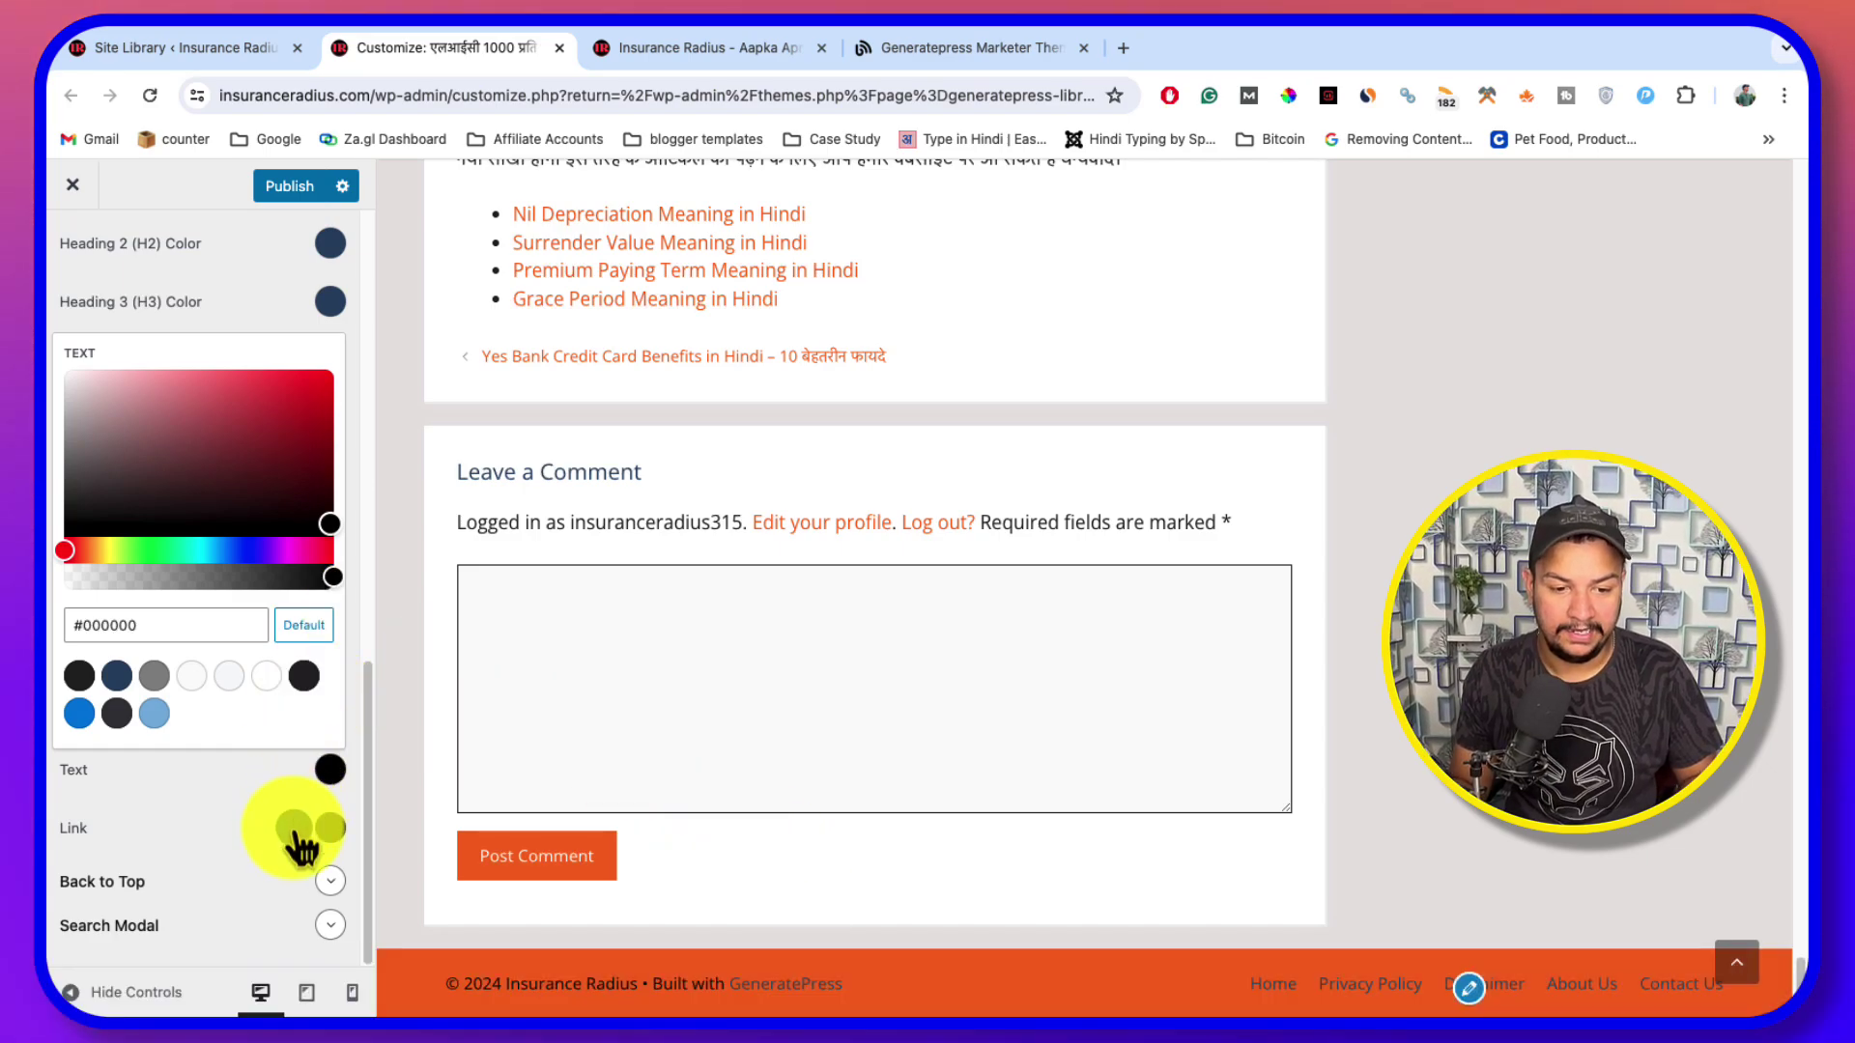
pyautogui.click(294, 829)
pyautogui.hotkey('ctrl', 'a')
pyautogui.write('#ec6a00')
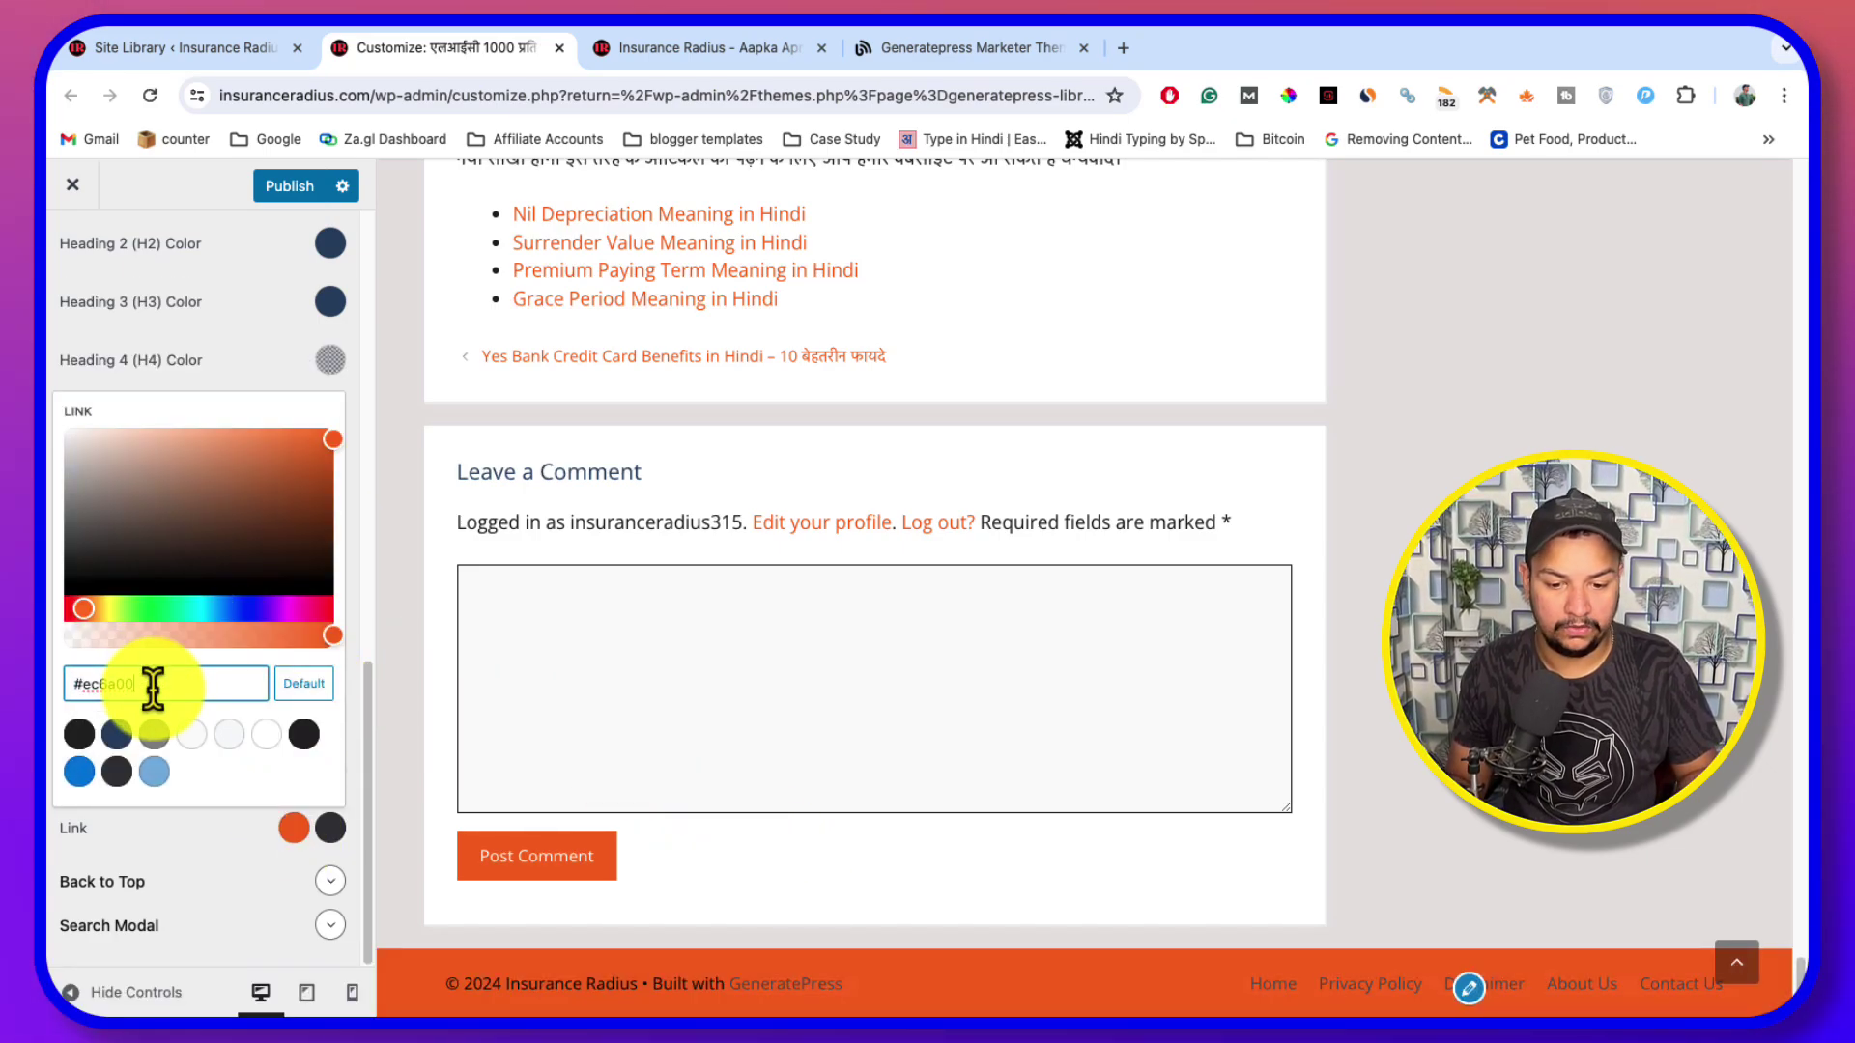
pyautogui.moveTo(334, 443); pyautogui.dragTo(48, 396)
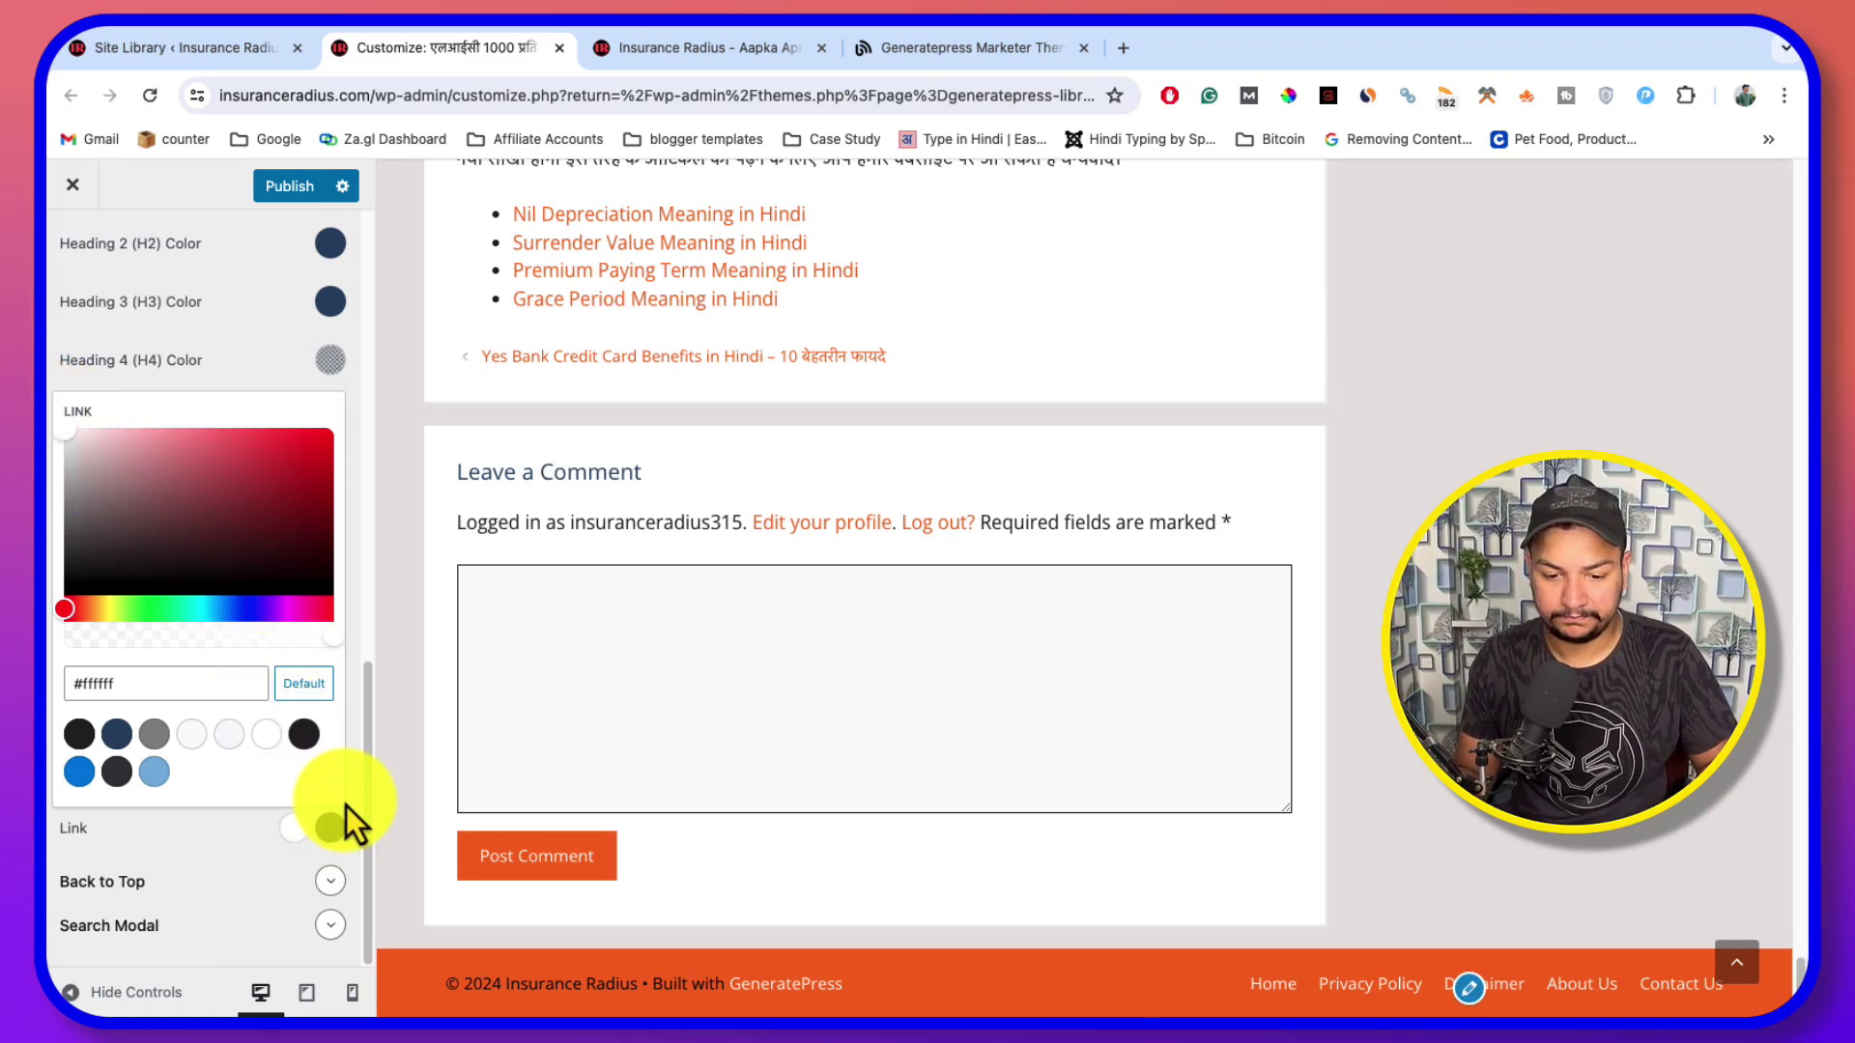
# Set the Footer Bar Text color to near-white #fff3f3
pyautogui.click(290, 833)
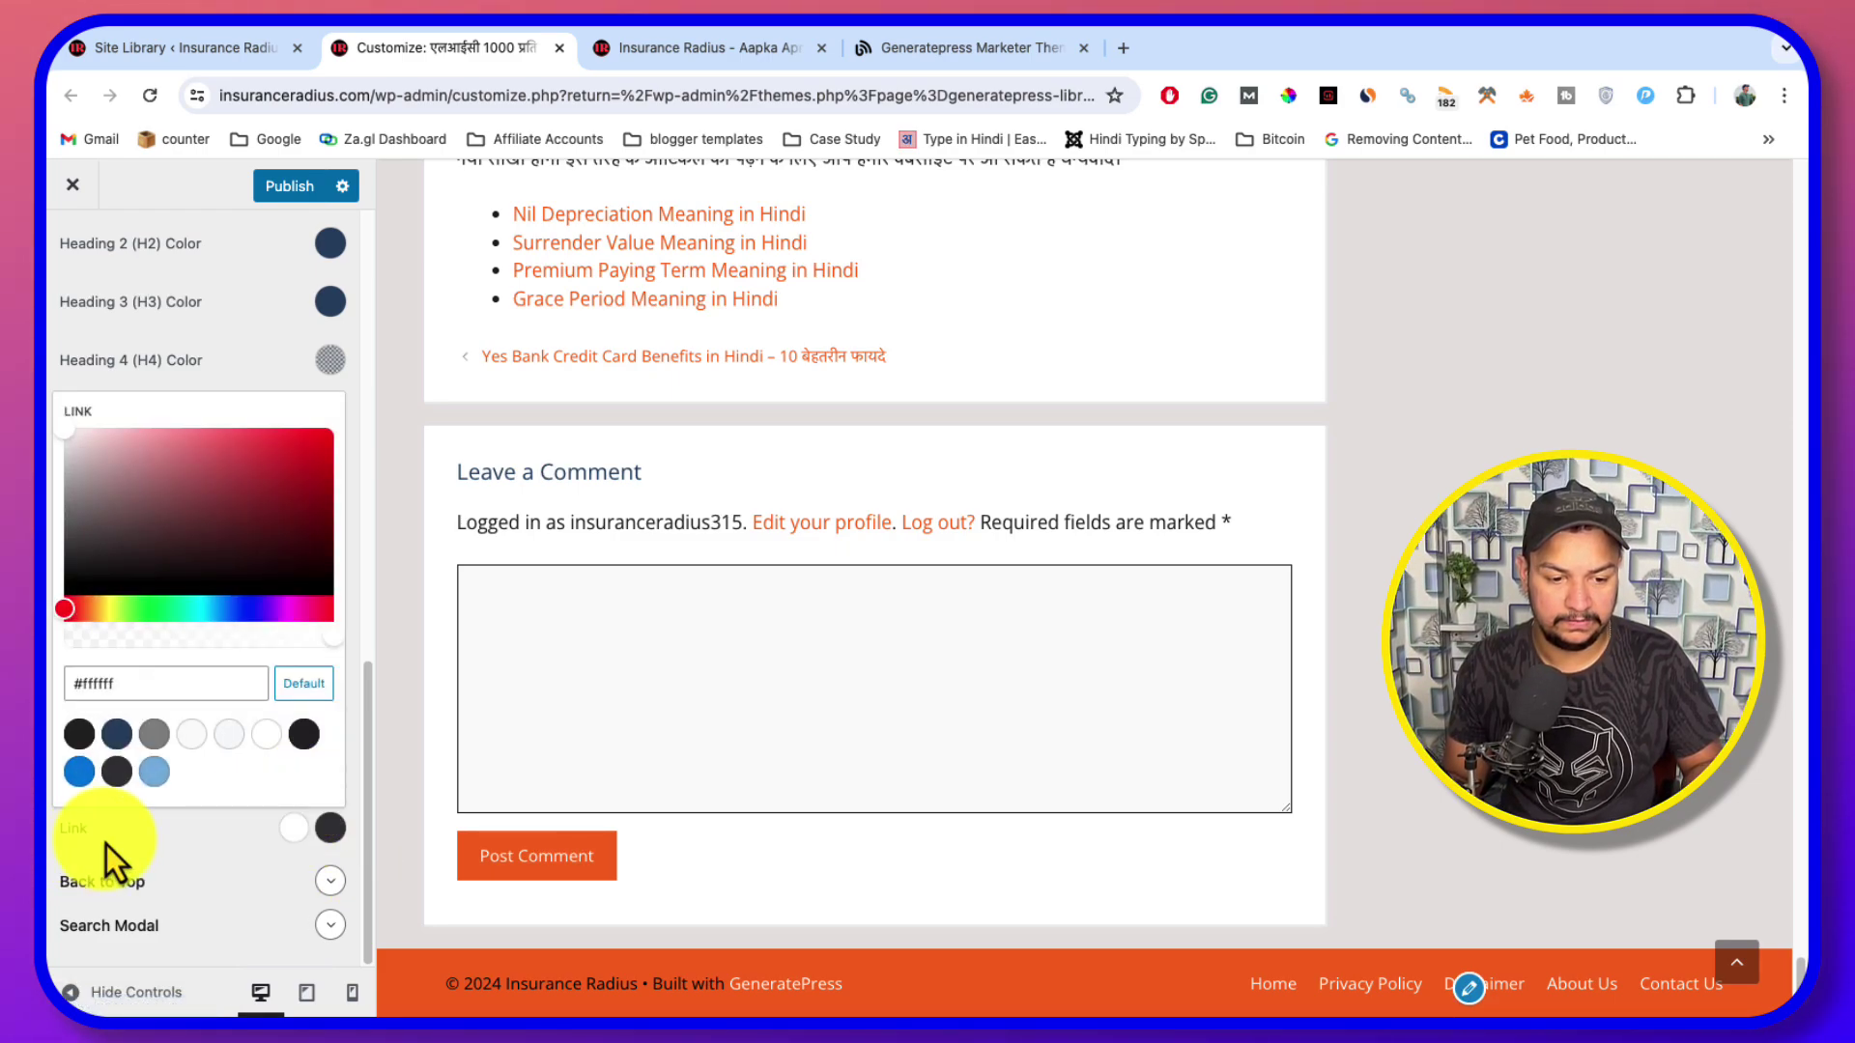
pyautogui.click(107, 845)
pyautogui.click(330, 769)
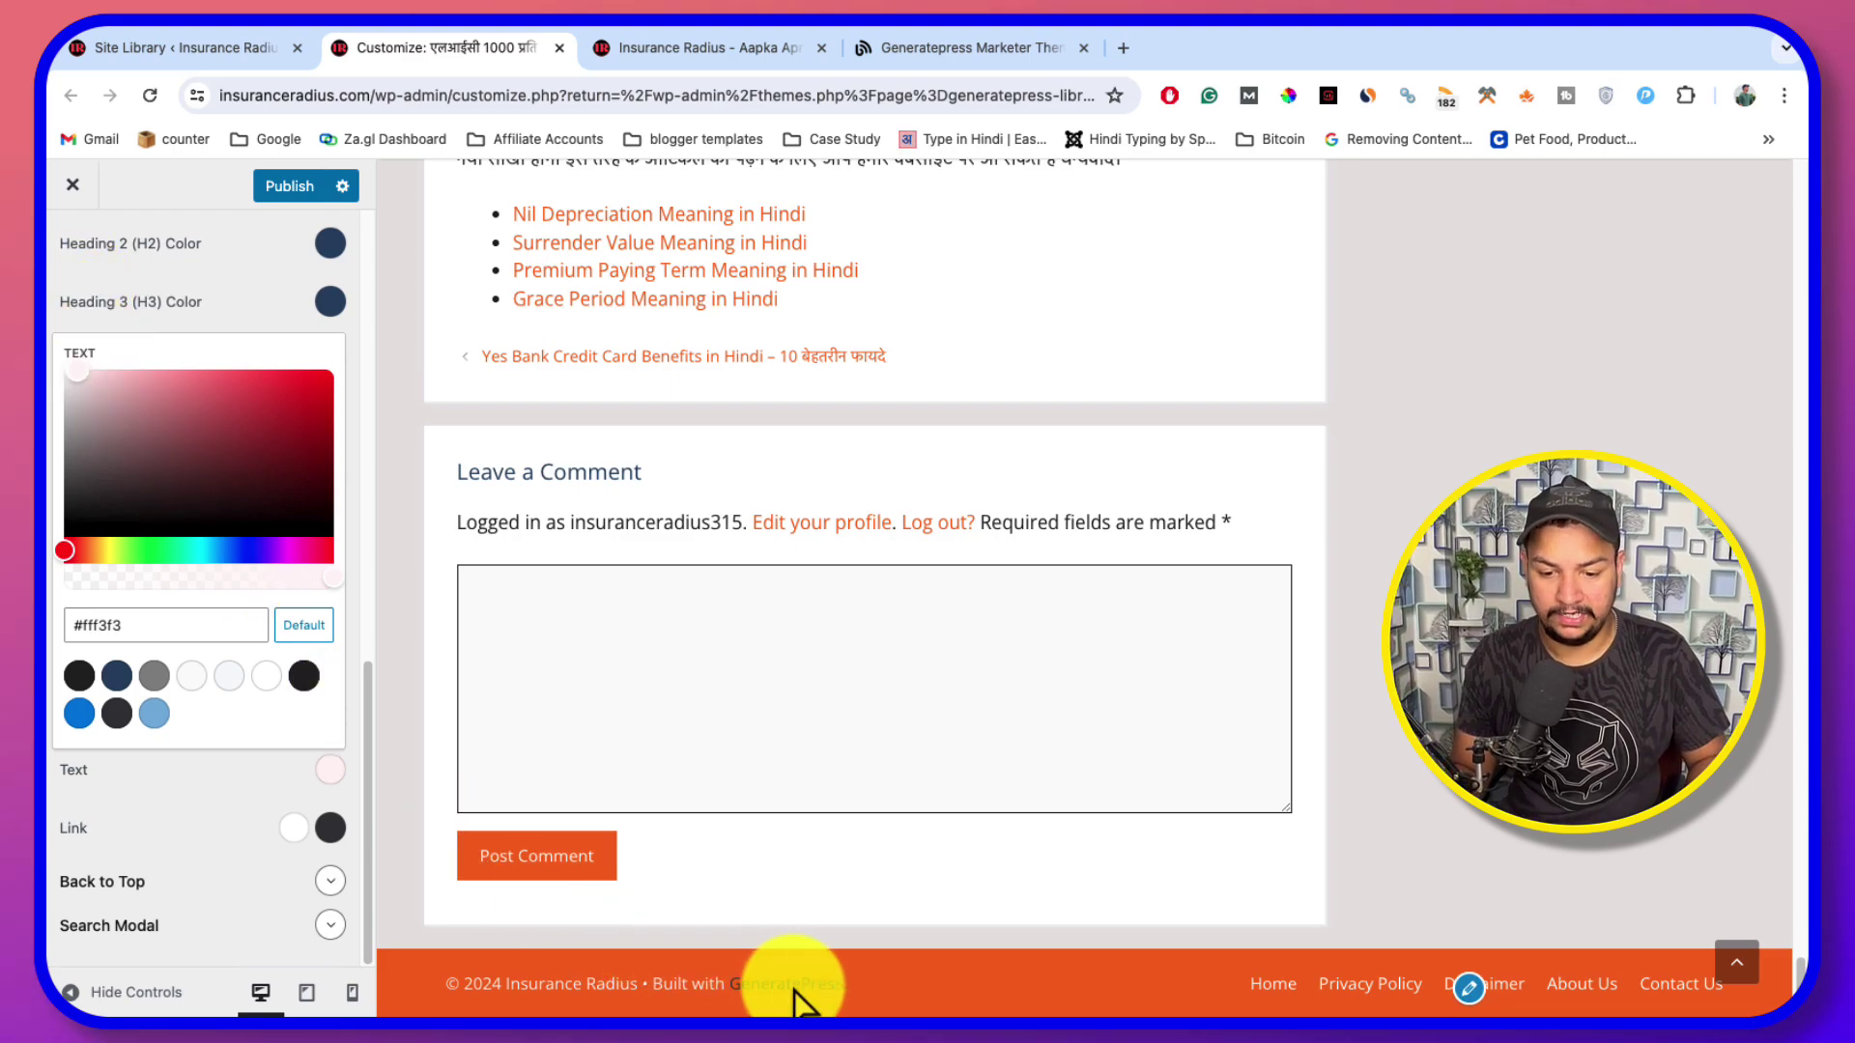
# Set the Back to Top button's Background color to orange #ec6a00
pyautogui.click(133, 773)
pyautogui.click(330, 881)
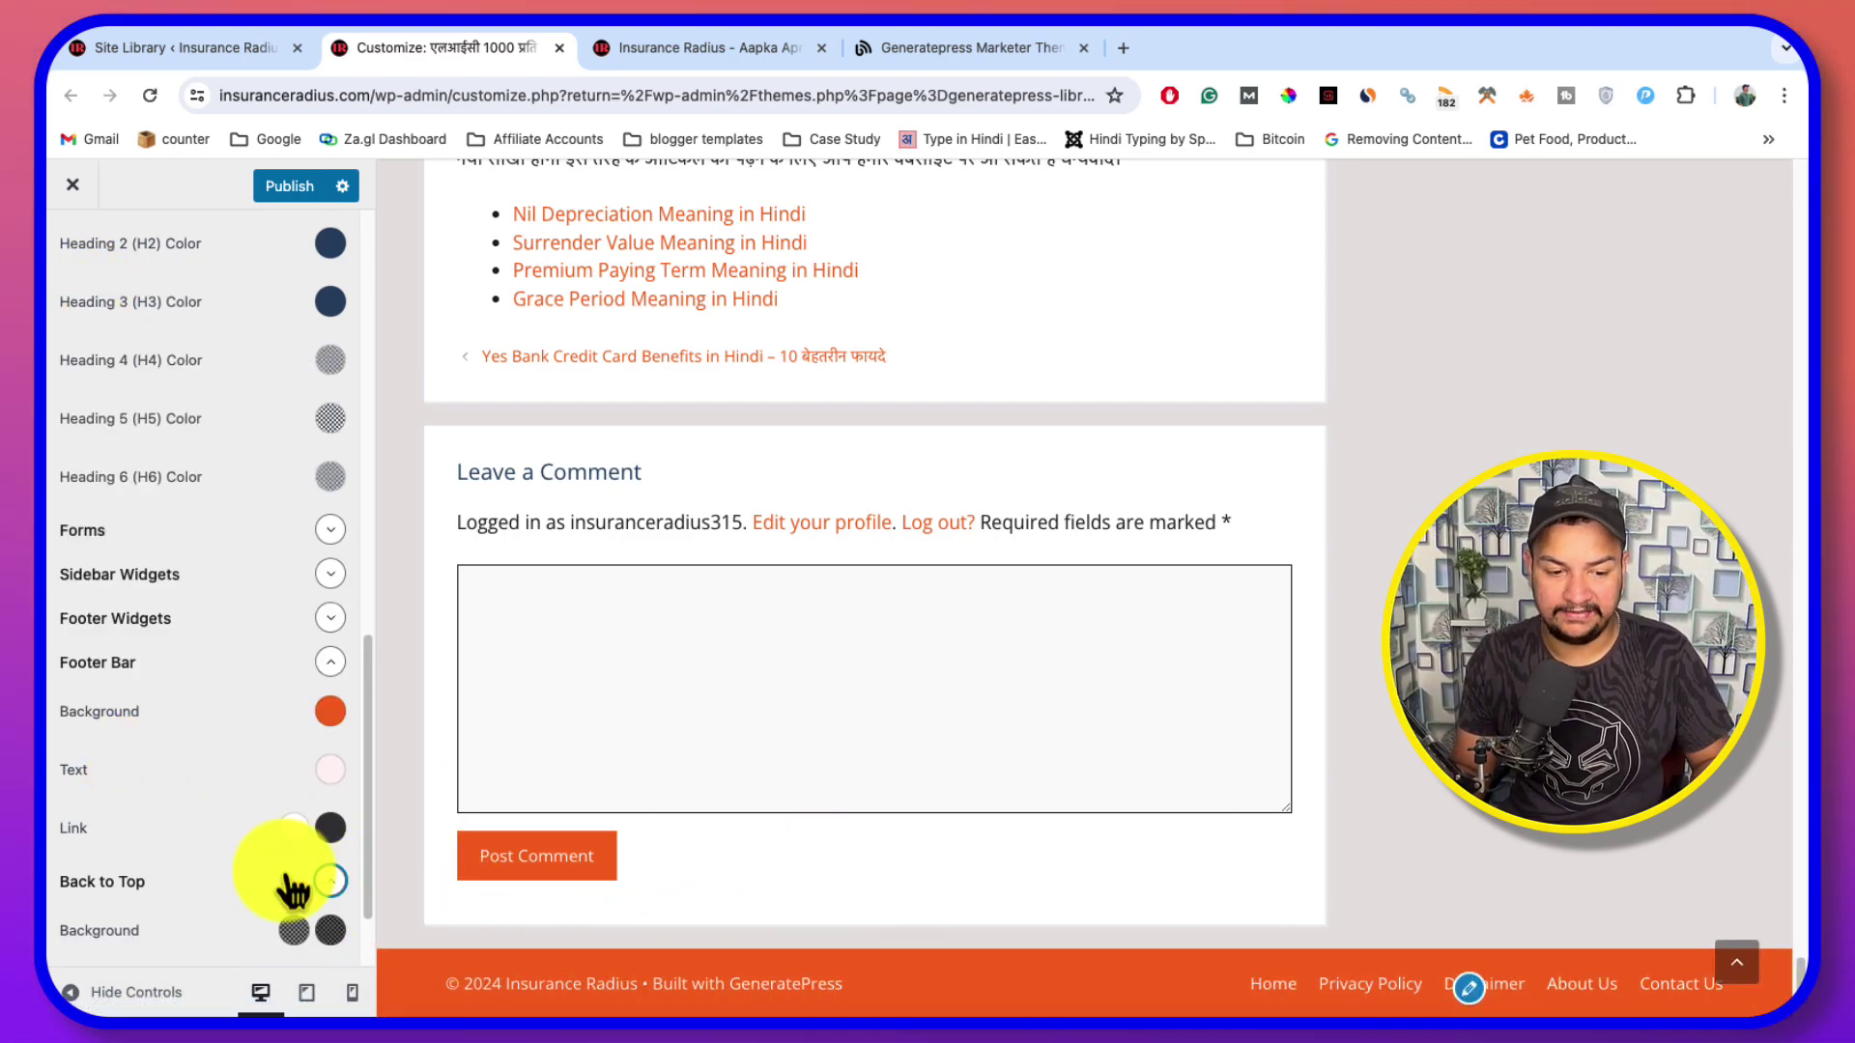
pyautogui.scroll(-2, 256, 869)
pyautogui.click(293, 816)
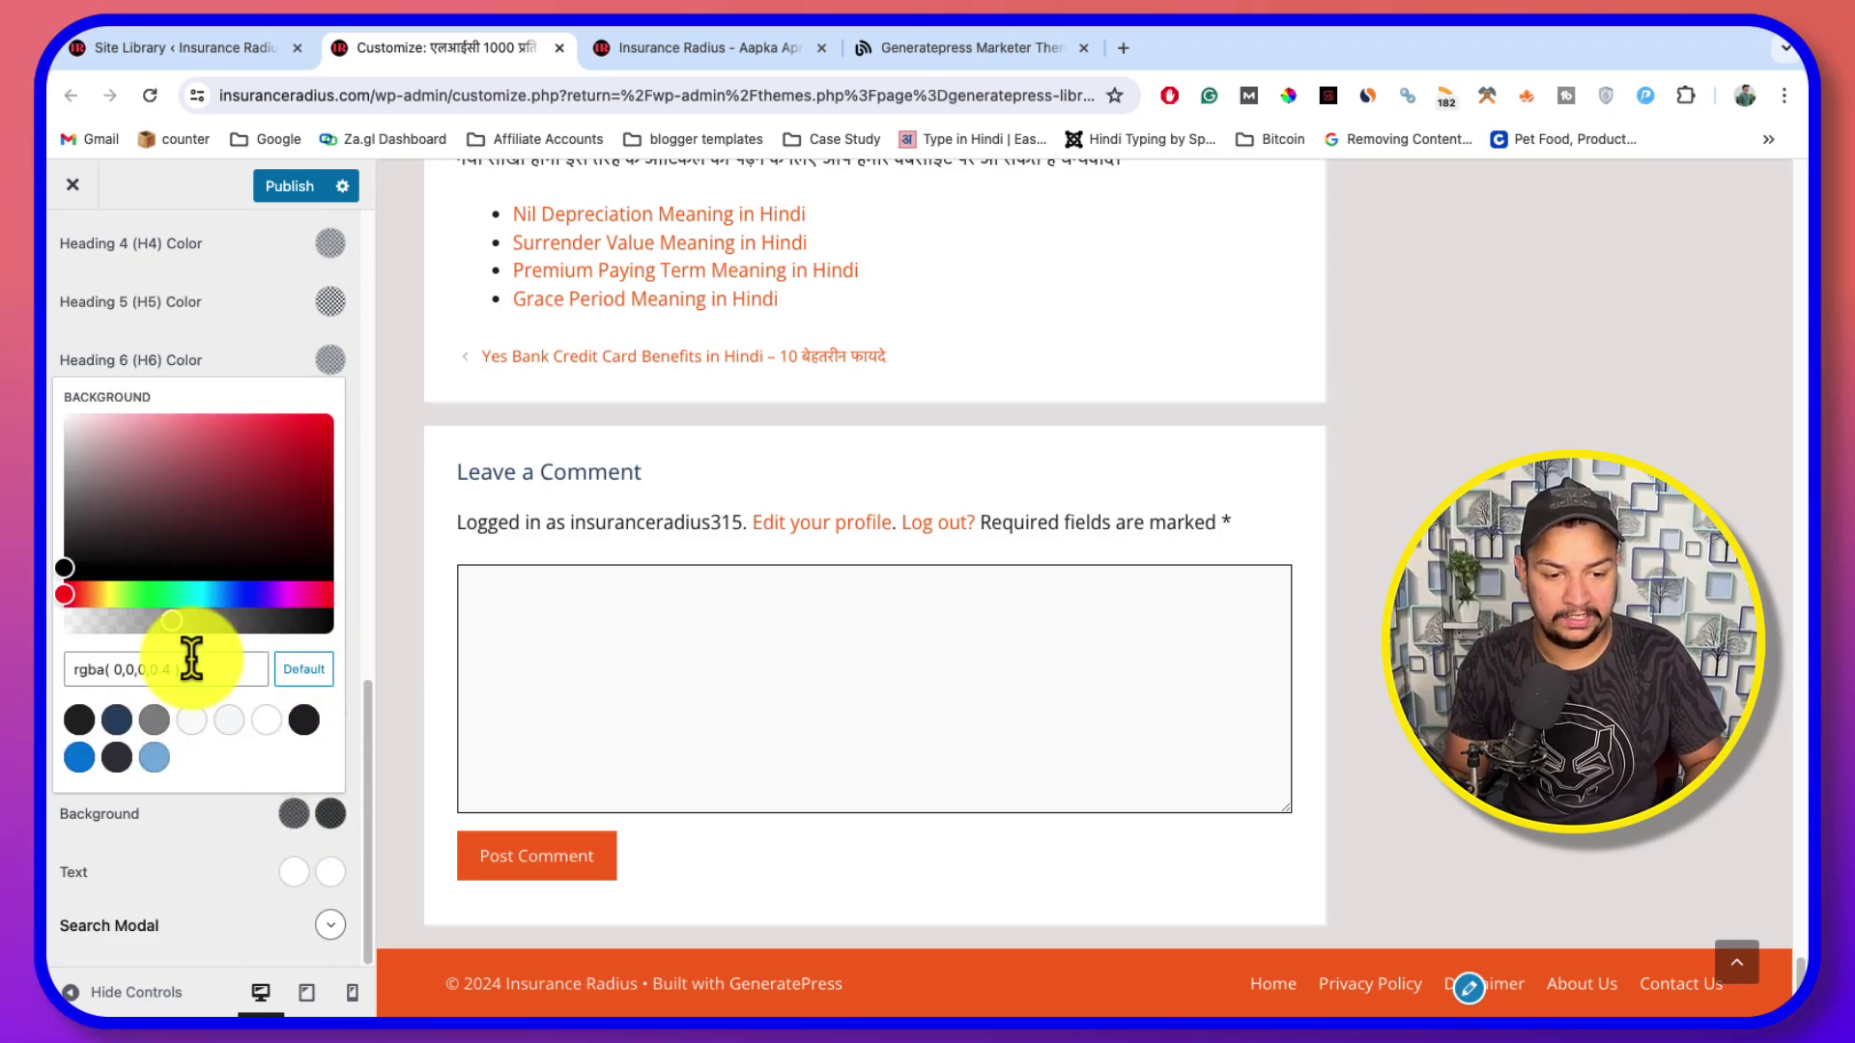
pyautogui.write('#ec6a00')
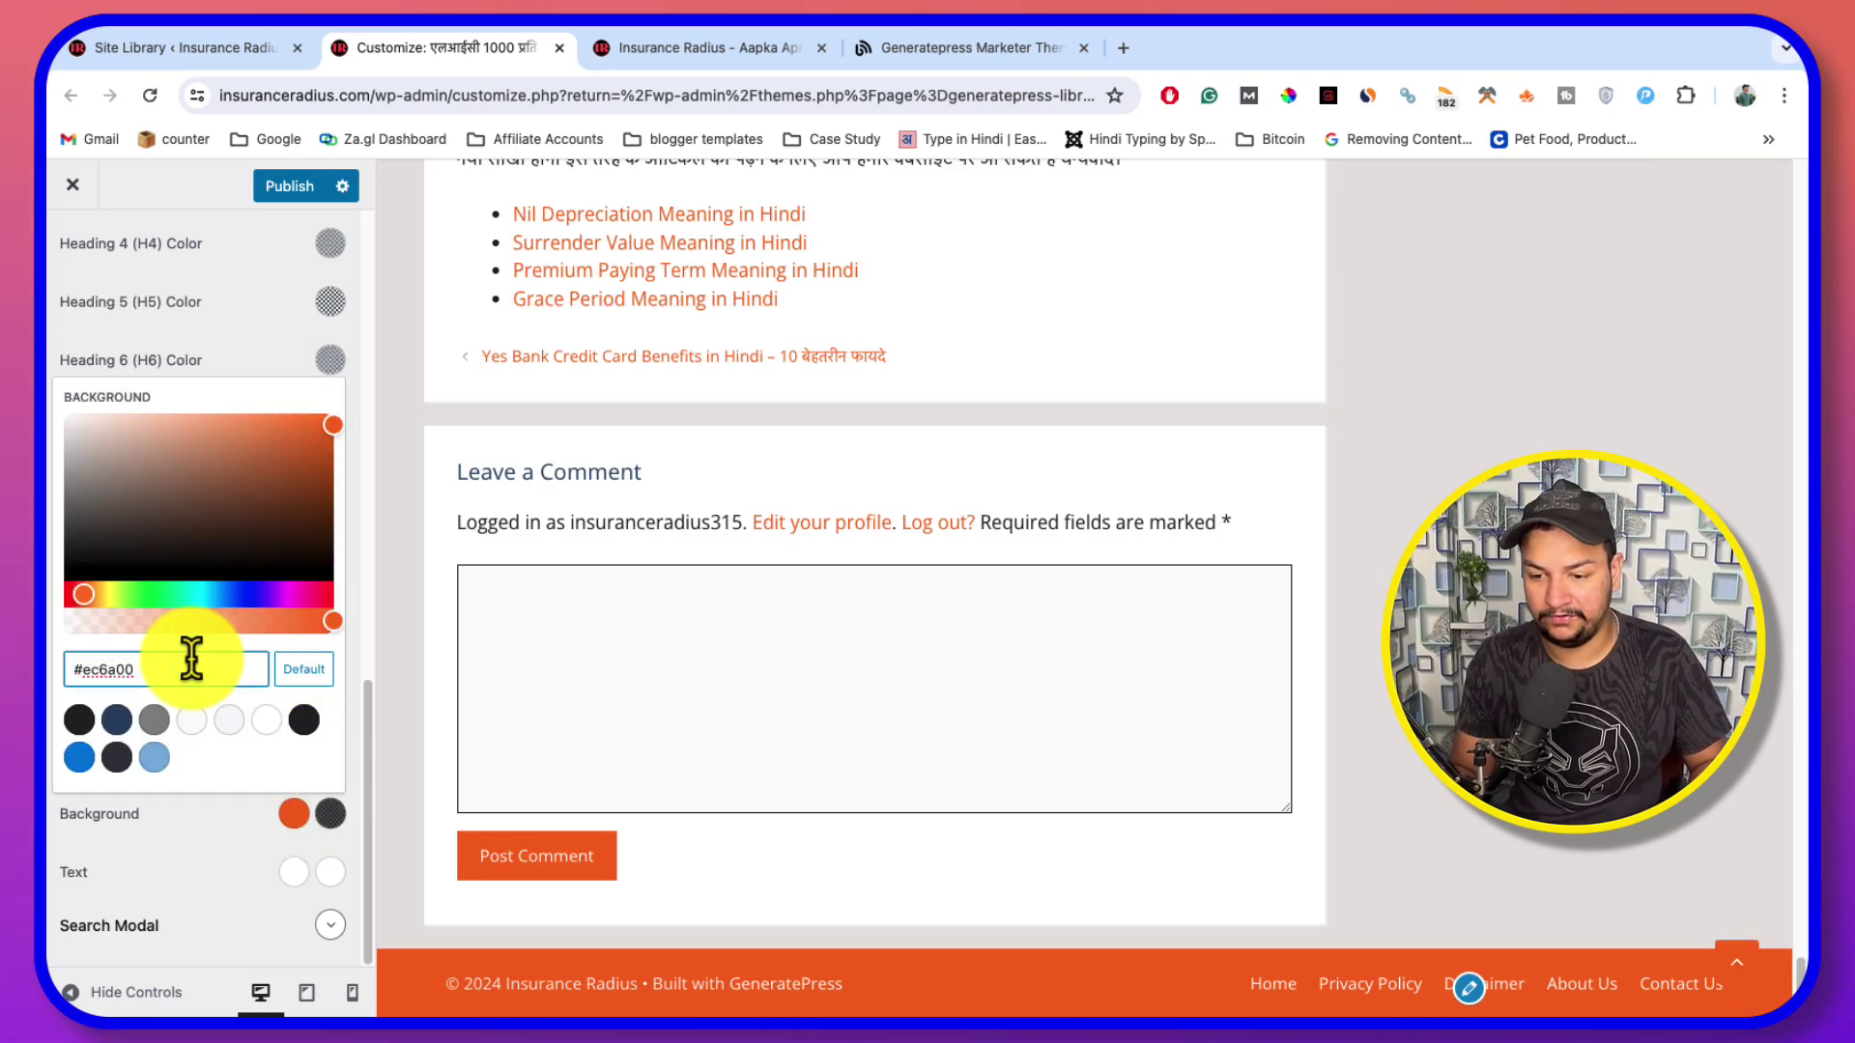
pyautogui.click(330, 813)
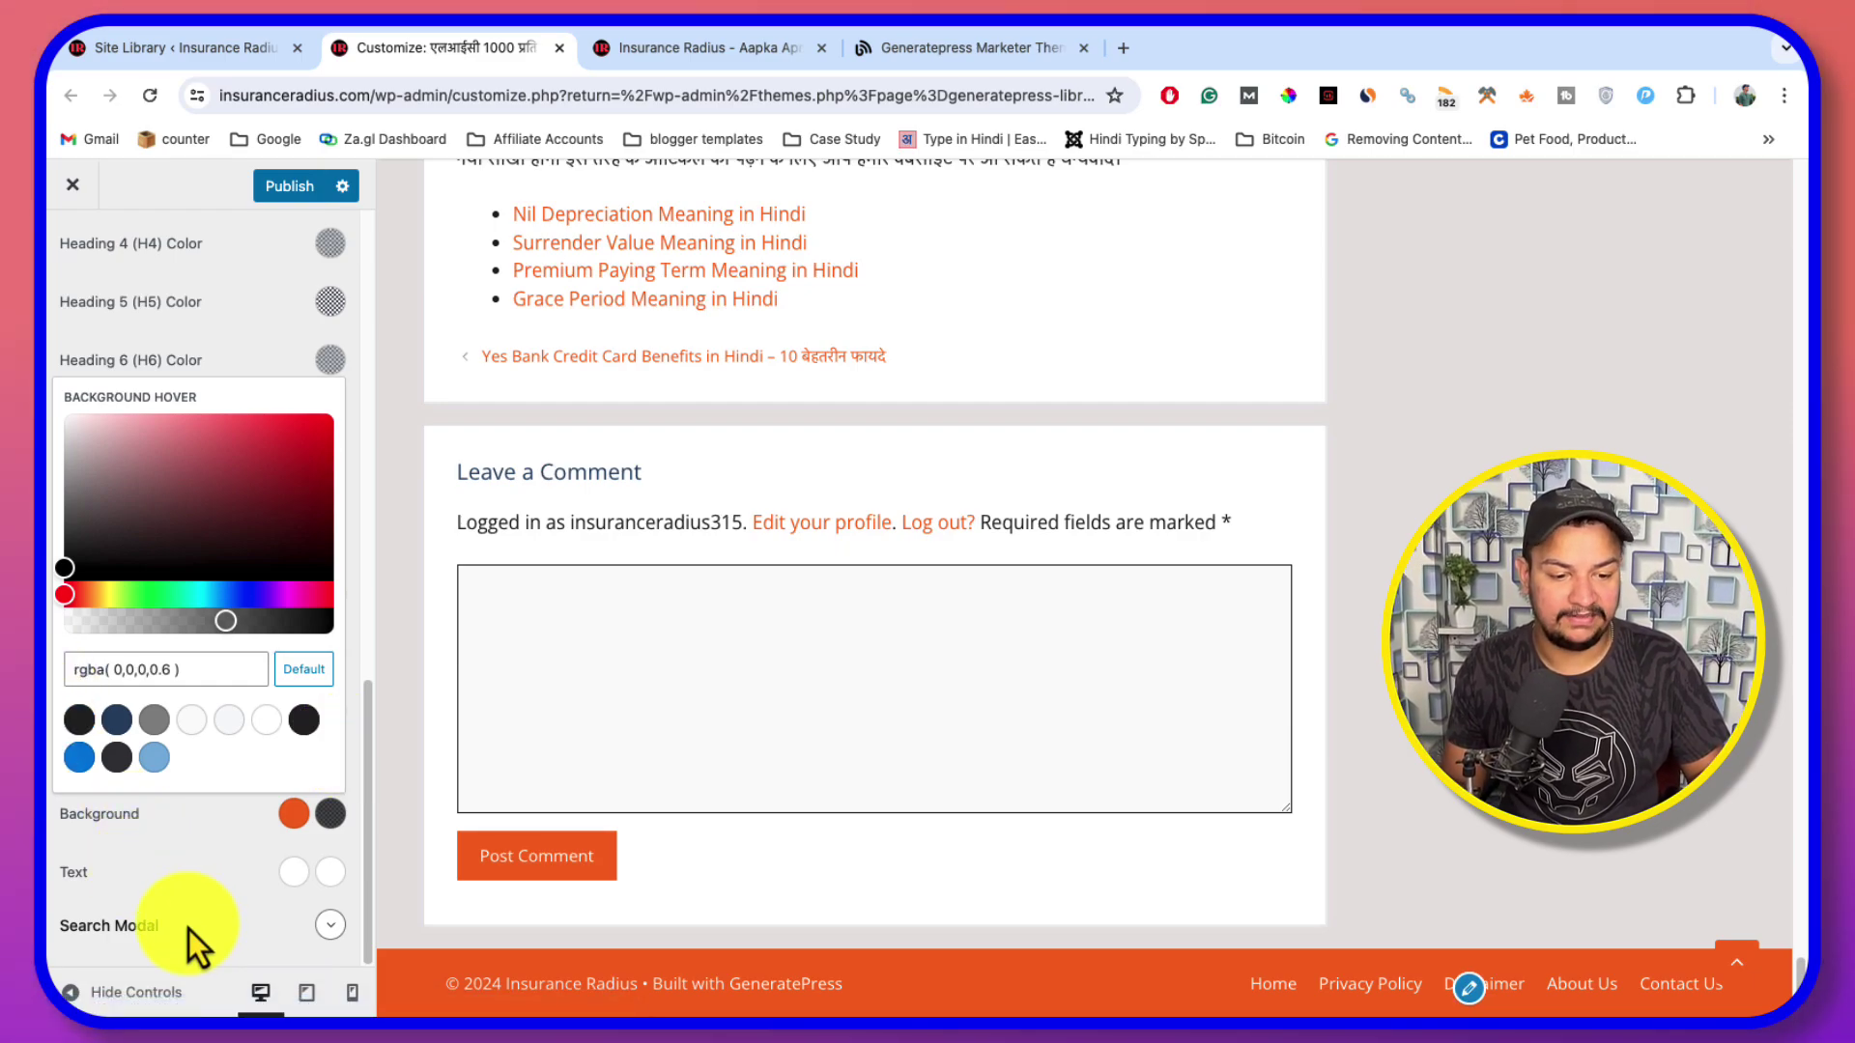
# Bring up the site search in the preview, try orange #ec6a00 as the Search Modal Field Background color and restore its default
pyautogui.click(330, 925)
pyautogui.click(330, 921)
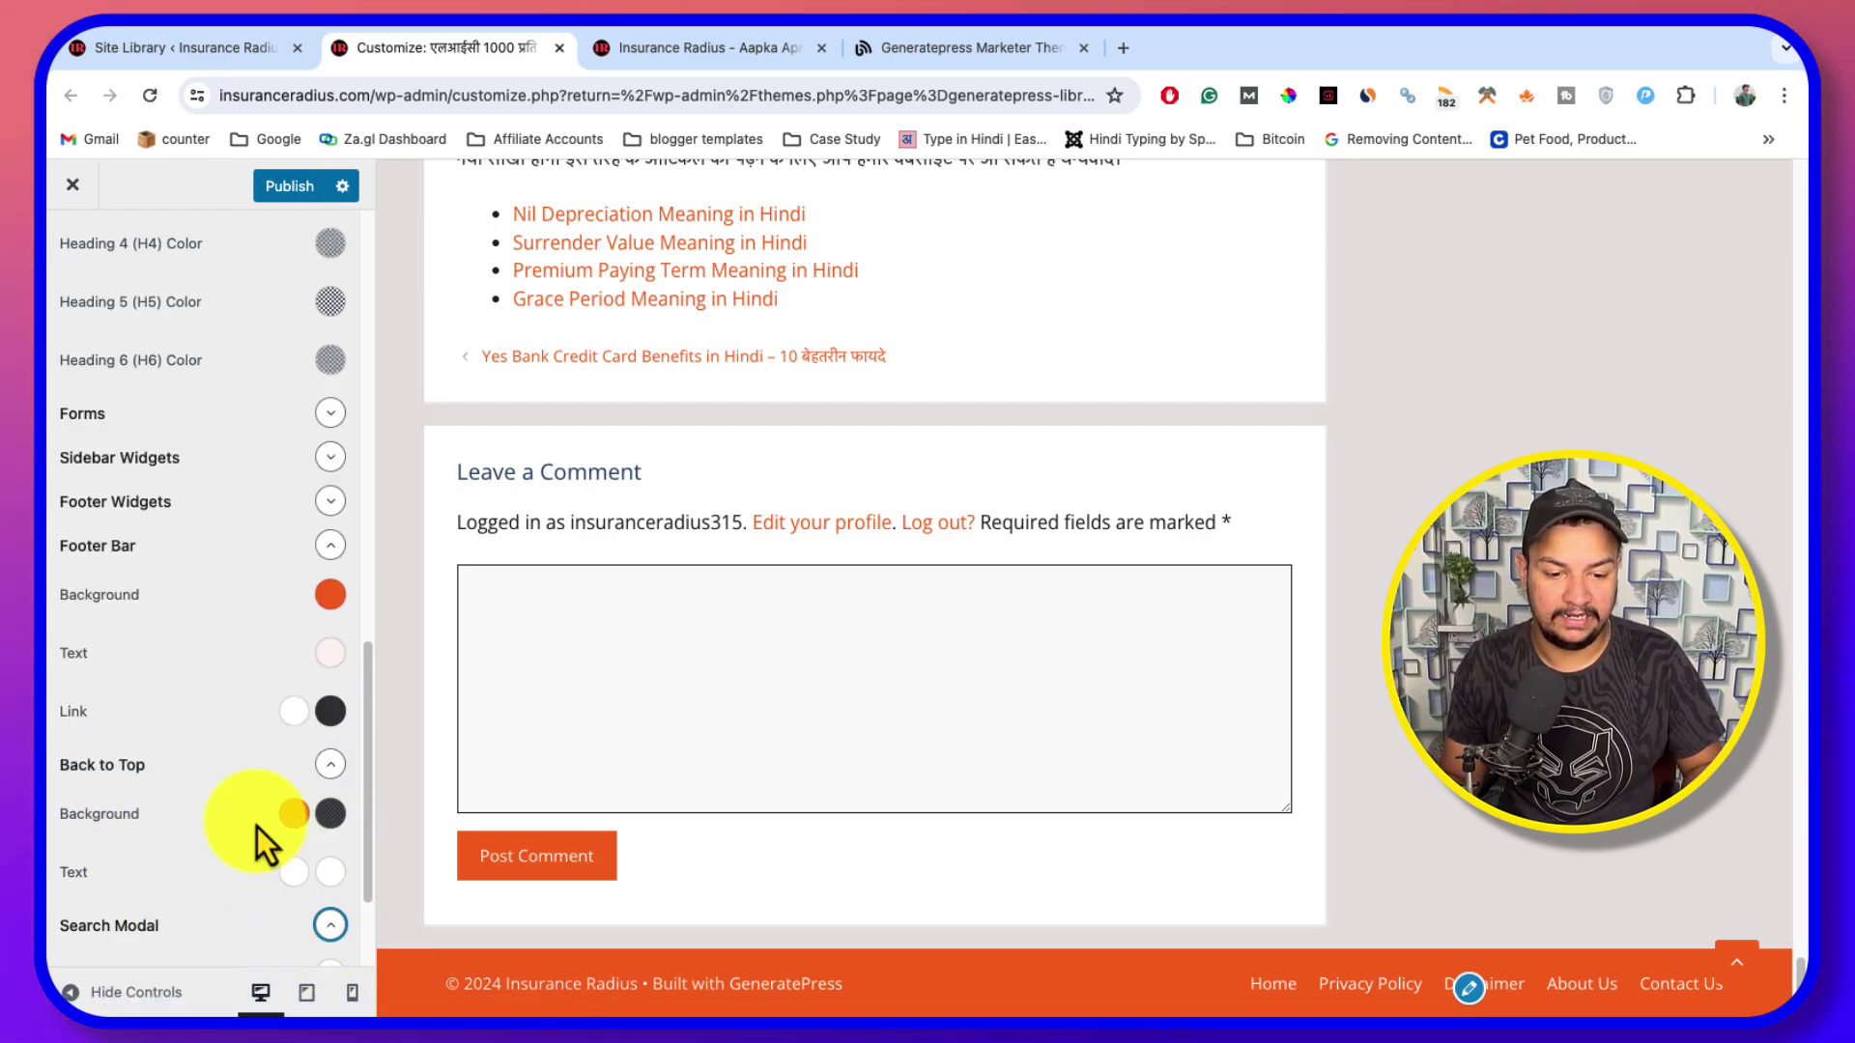
pyautogui.scroll(20, 1191, 698)
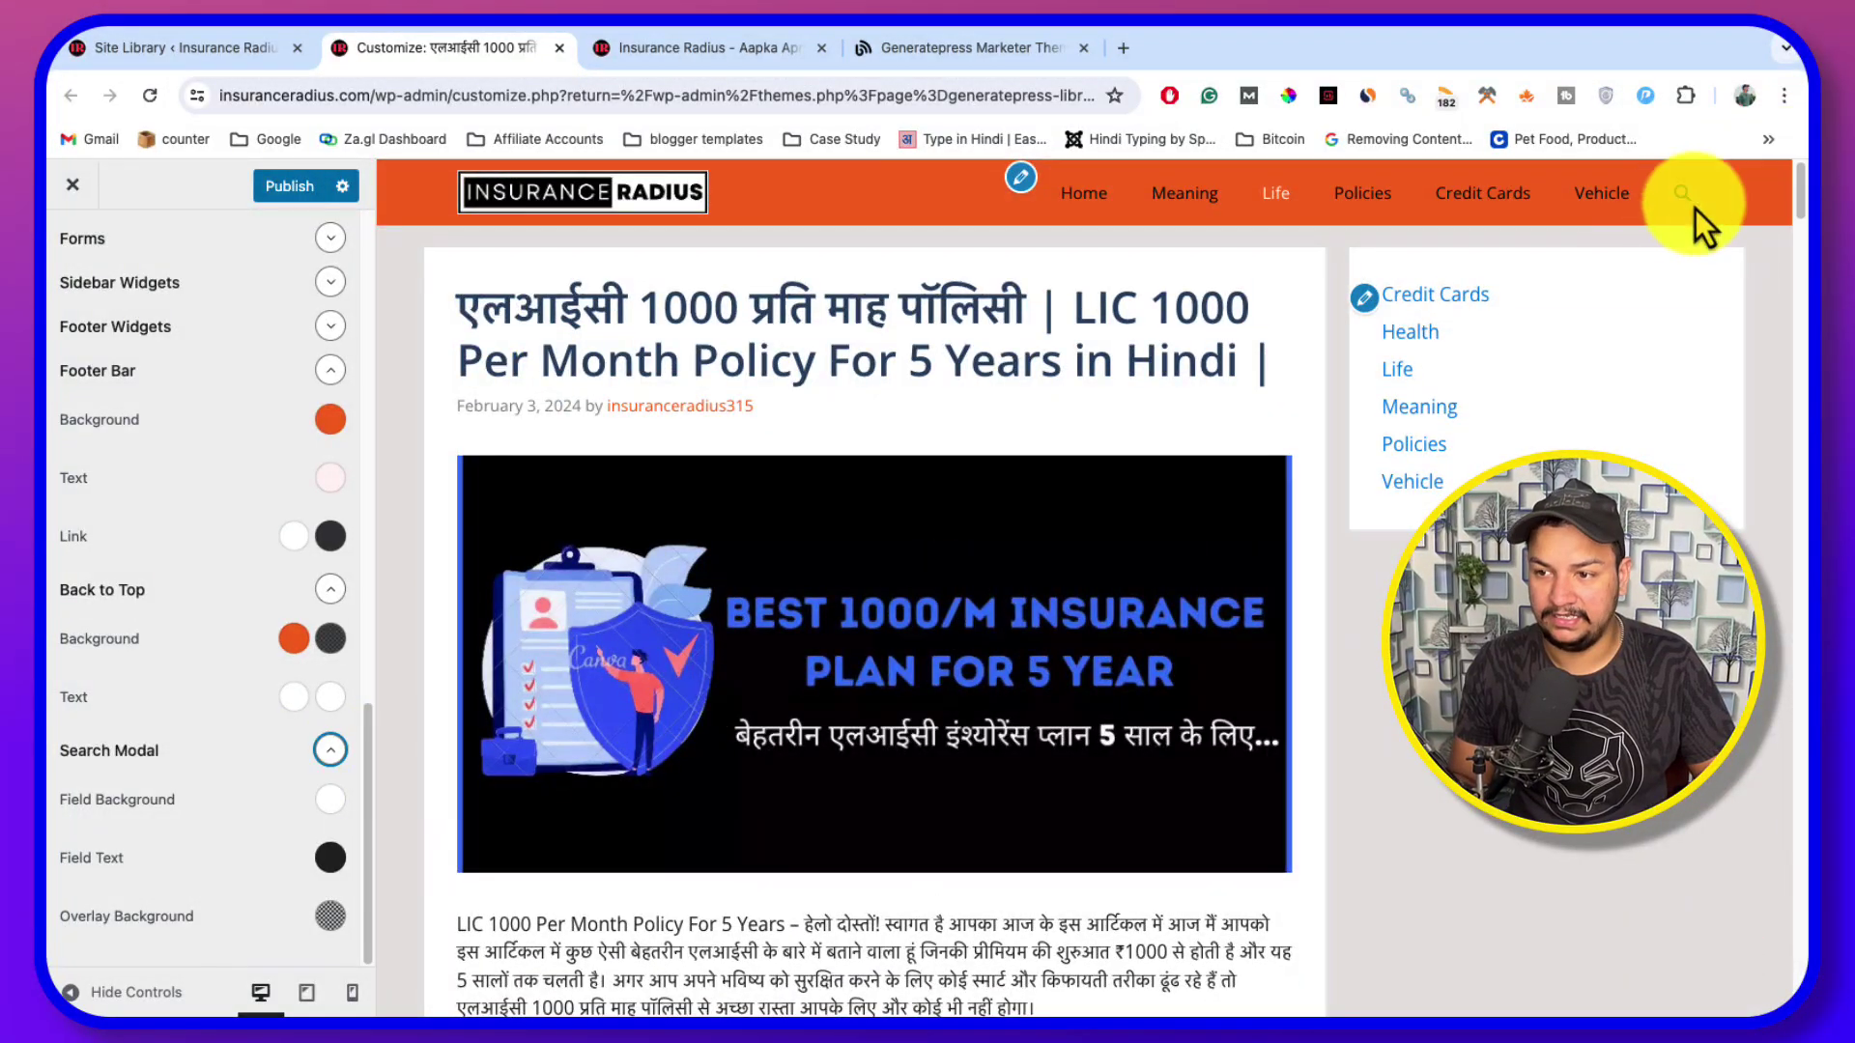
pyautogui.click(1694, 207)
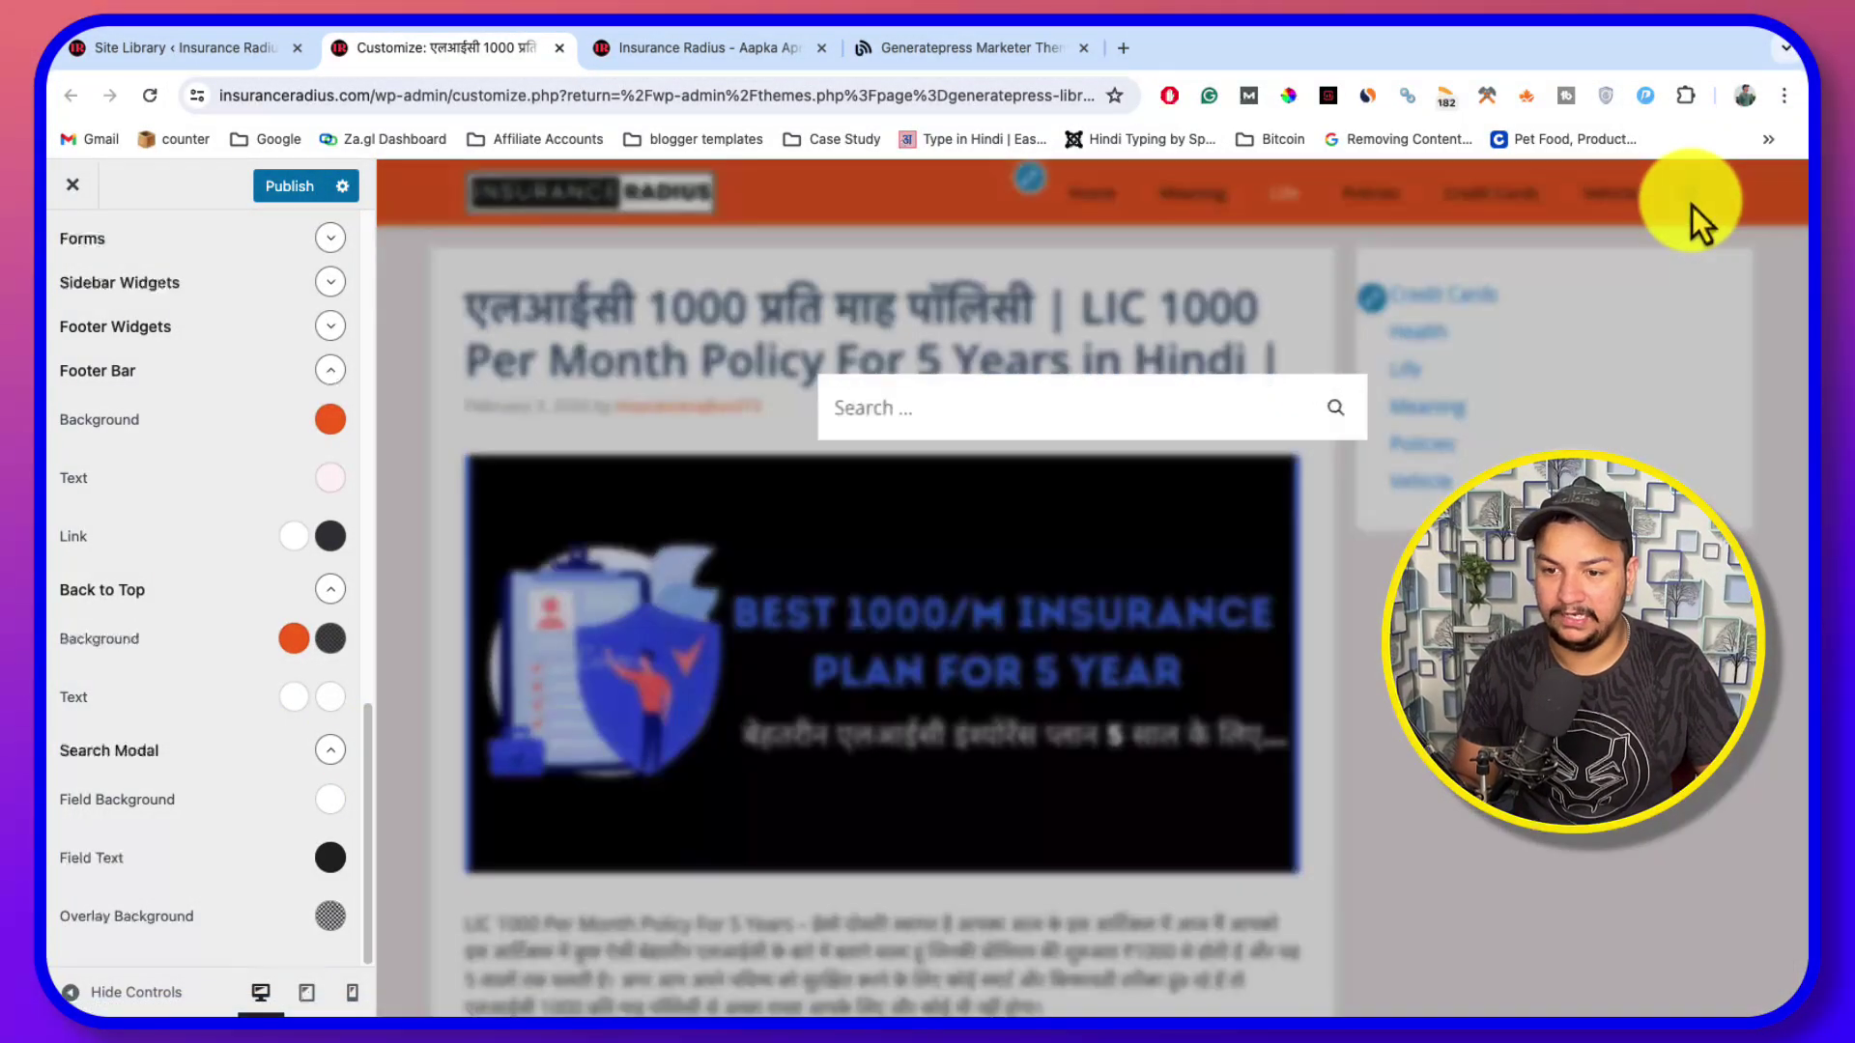
pyautogui.click(330, 801)
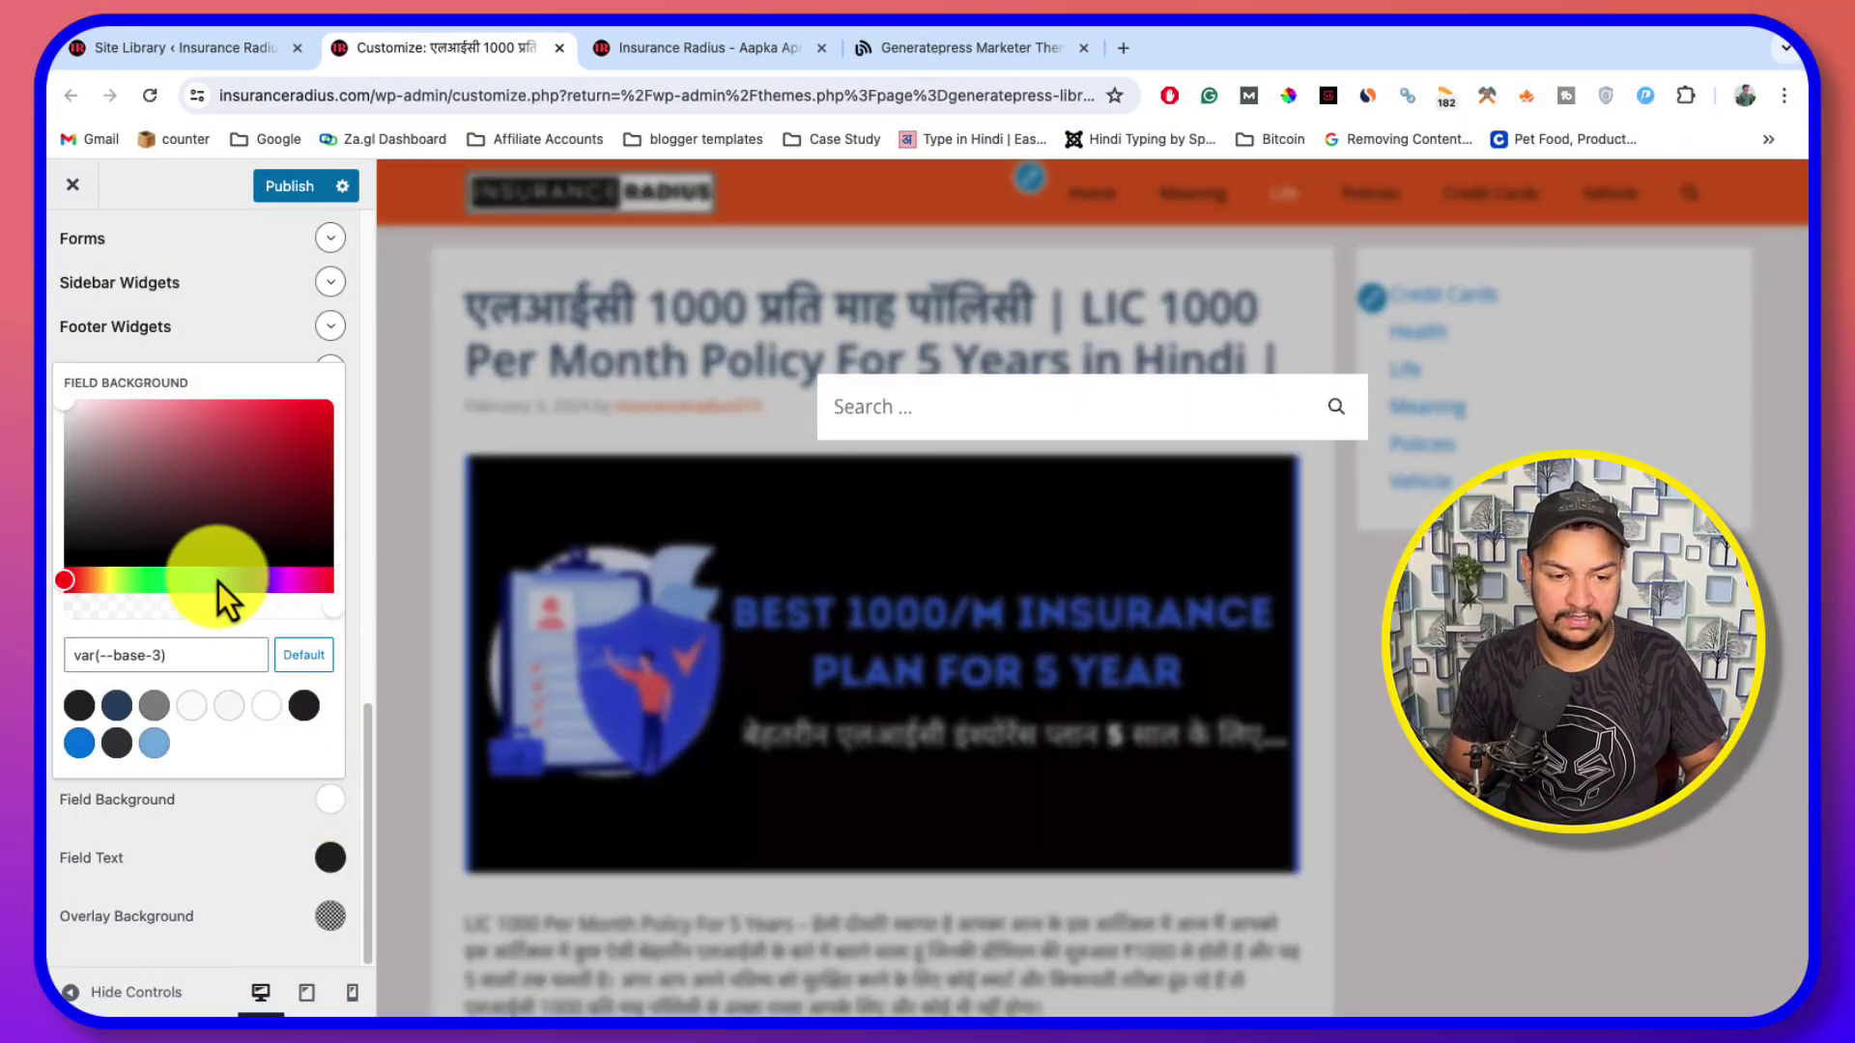
pyautogui.write('#ec6a00')
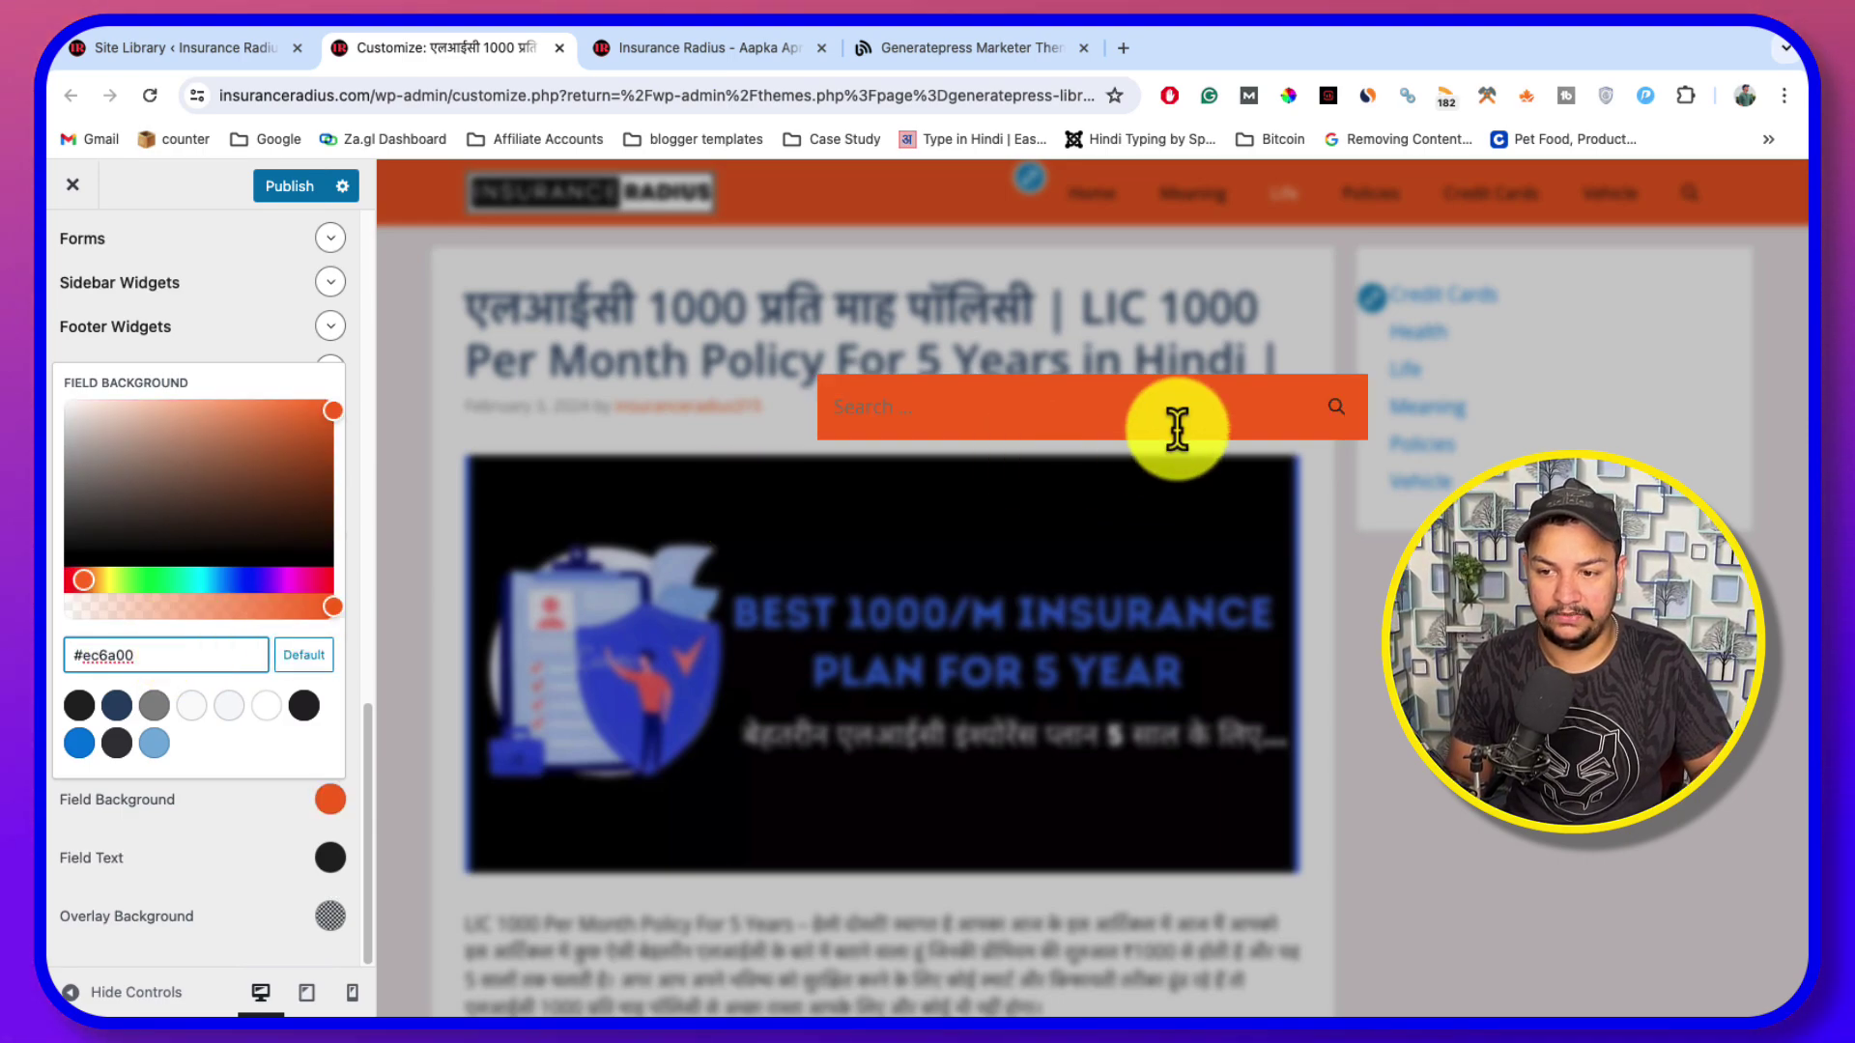
pyautogui.click(307, 657)
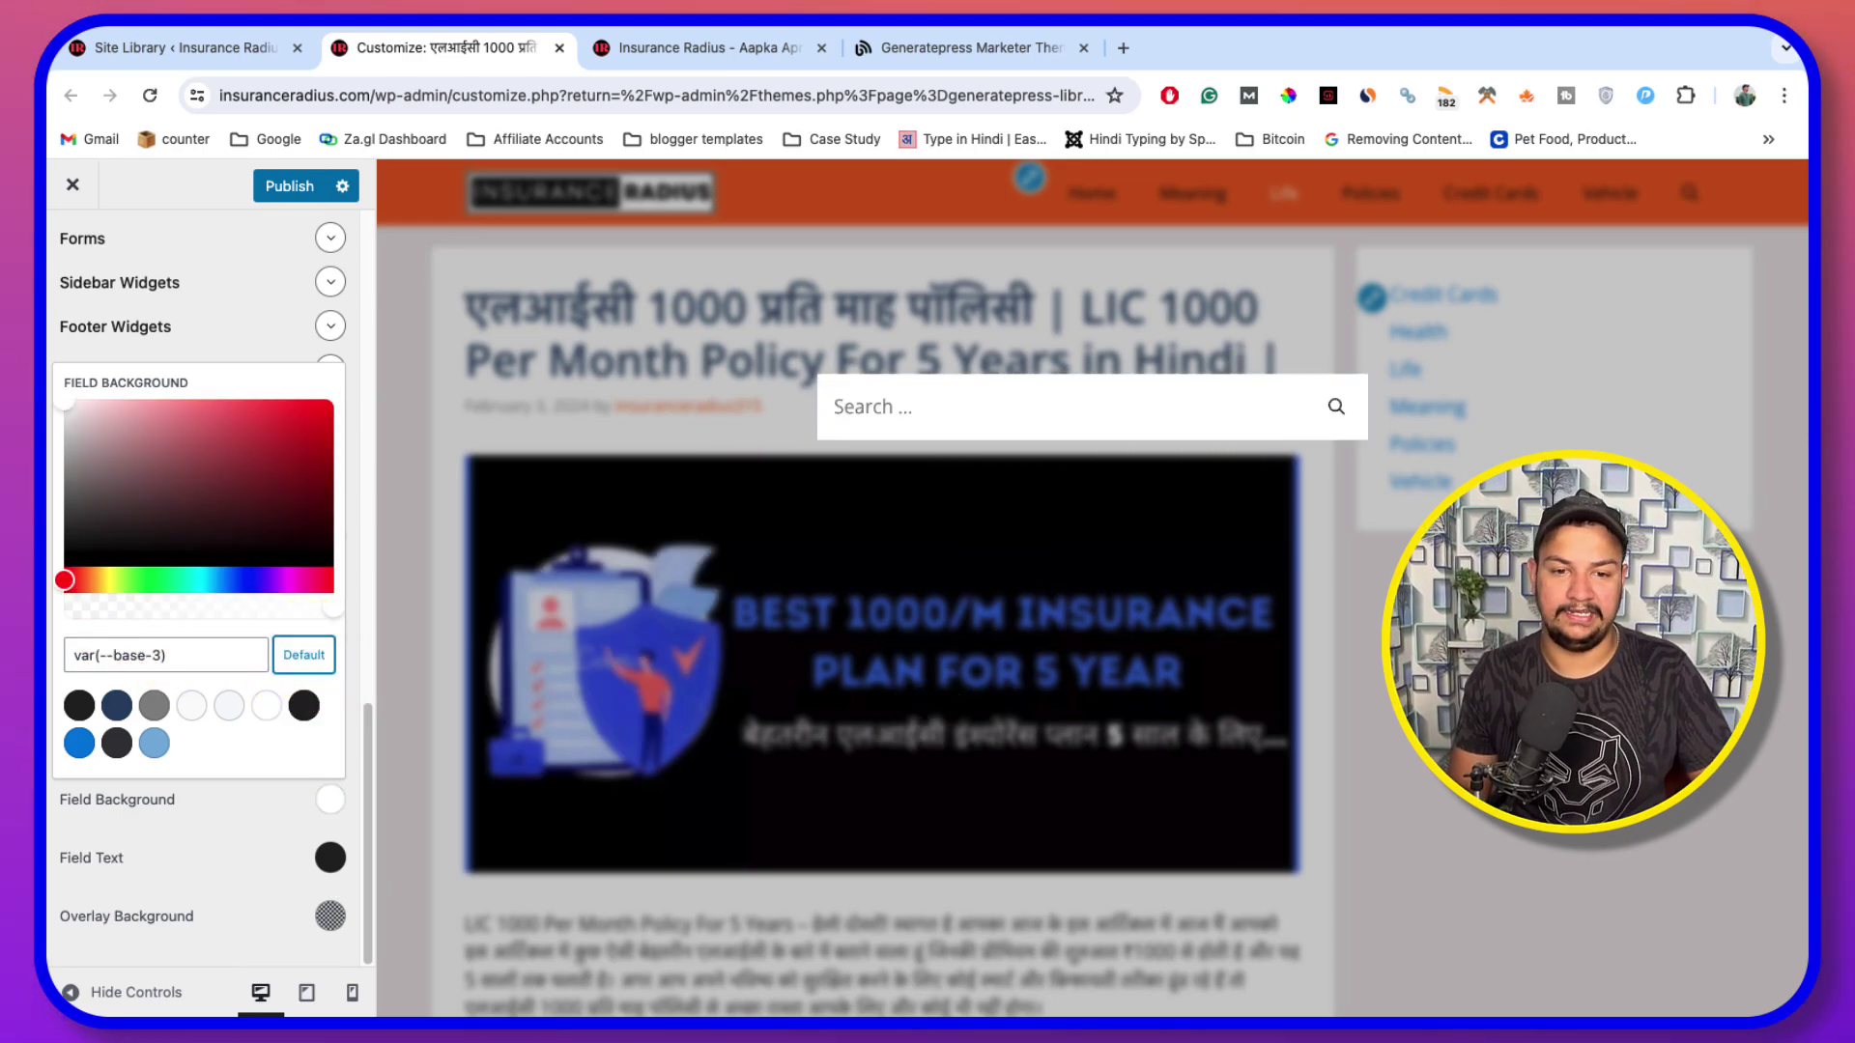
pyautogui.click(268, 391)
# Leave the Colors settings, open the Typography settings and look through the Google font-display options
pyautogui.scroll(15, 355, 398)
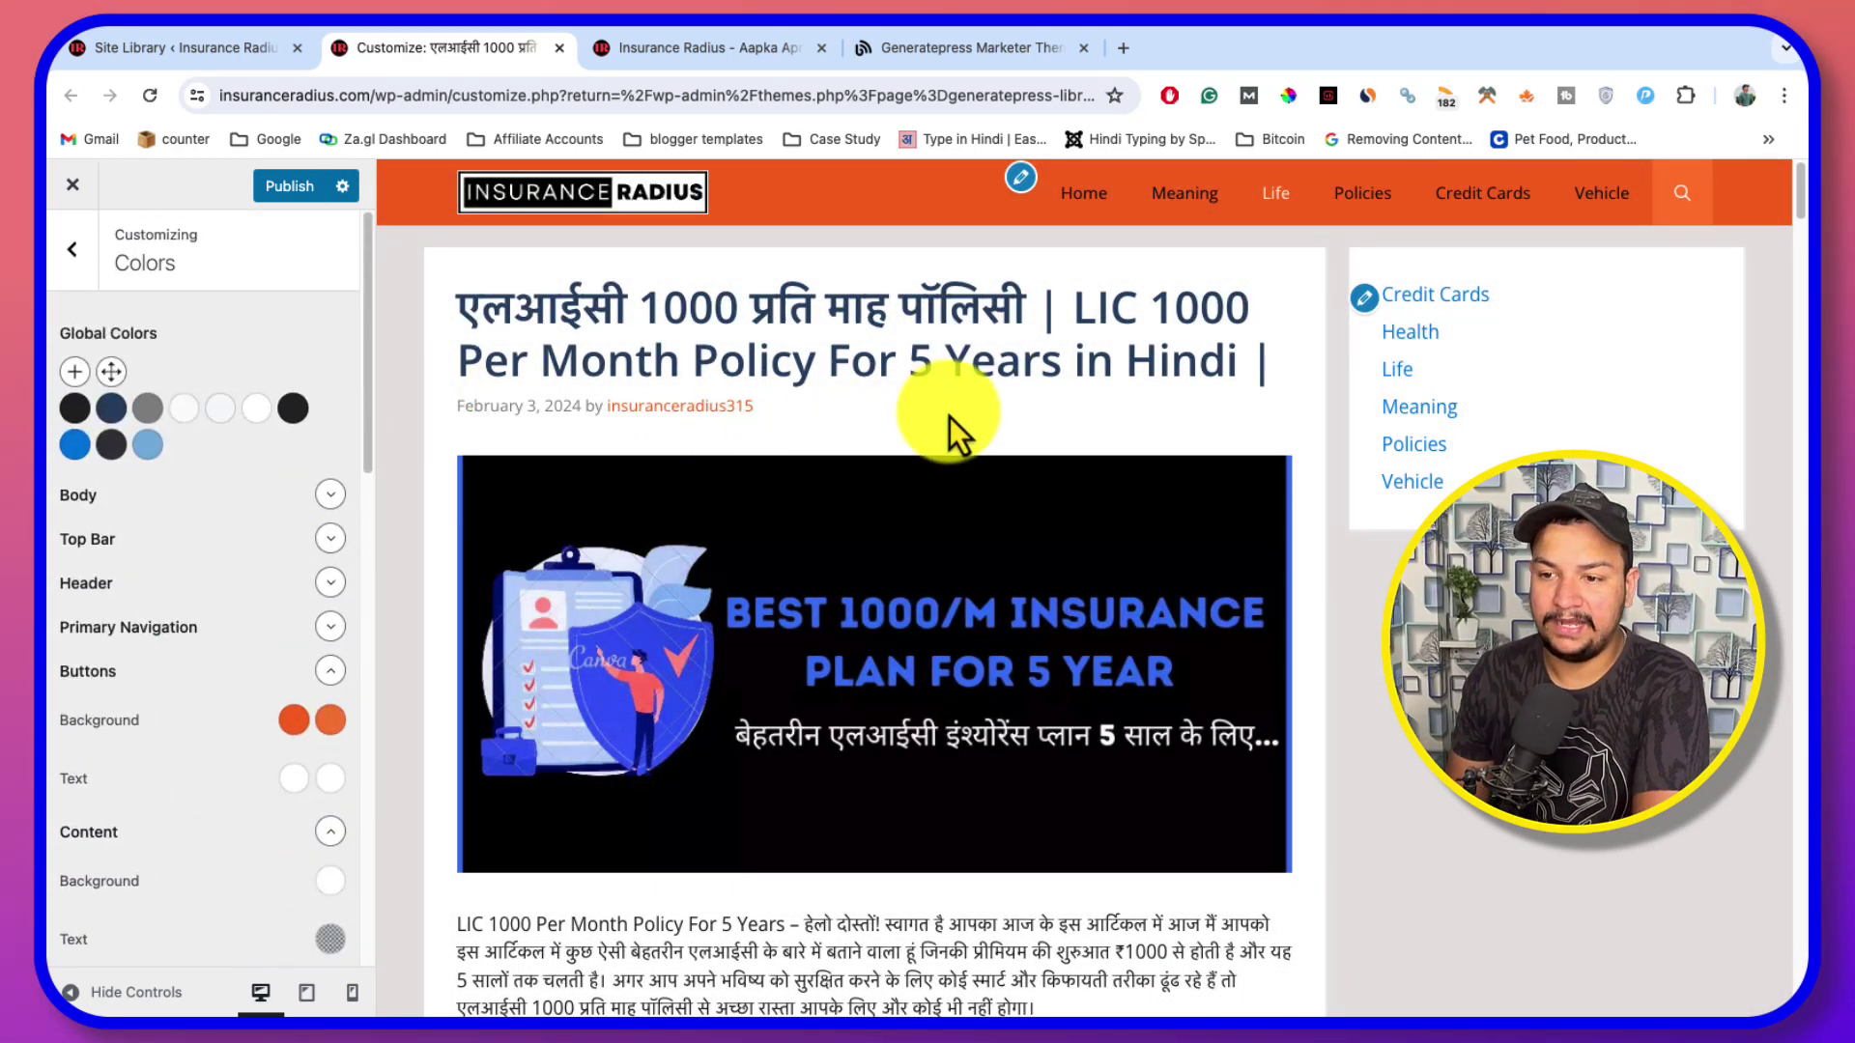
pyautogui.click(72, 257)
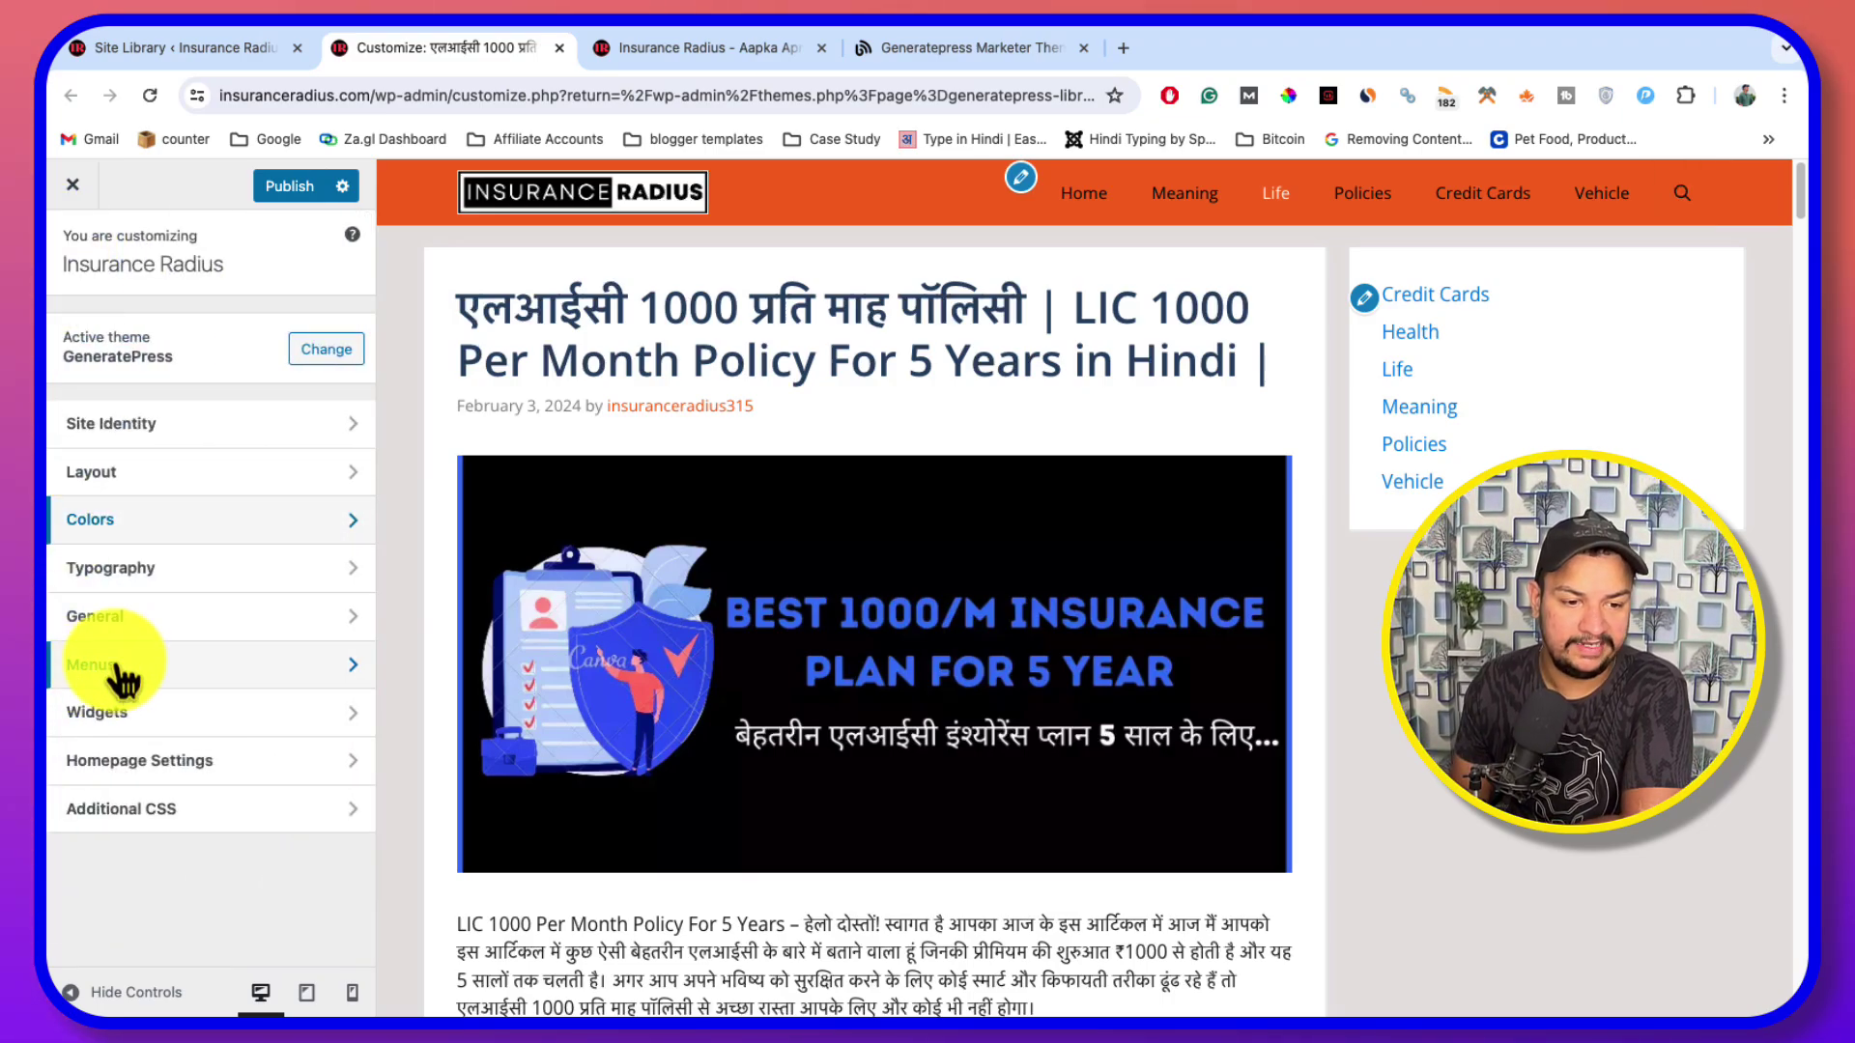
pyautogui.click(213, 574)
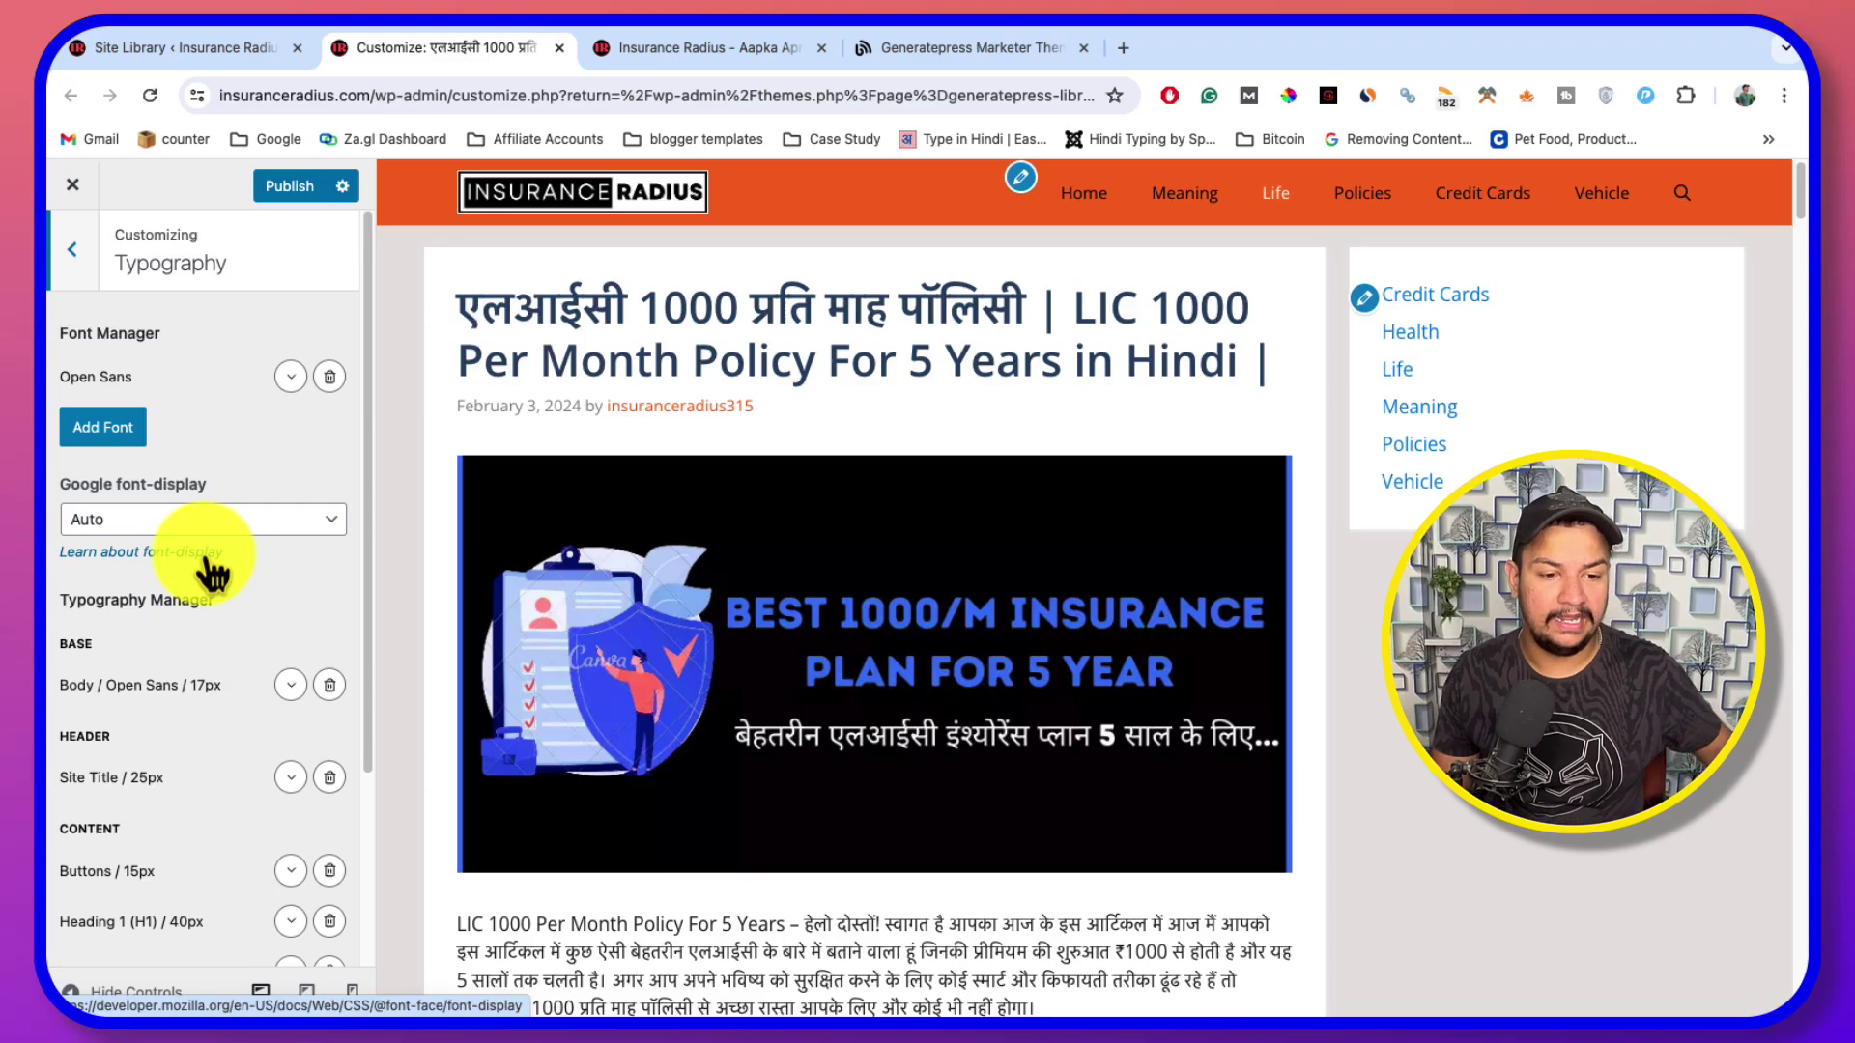
pyautogui.click(179, 522)
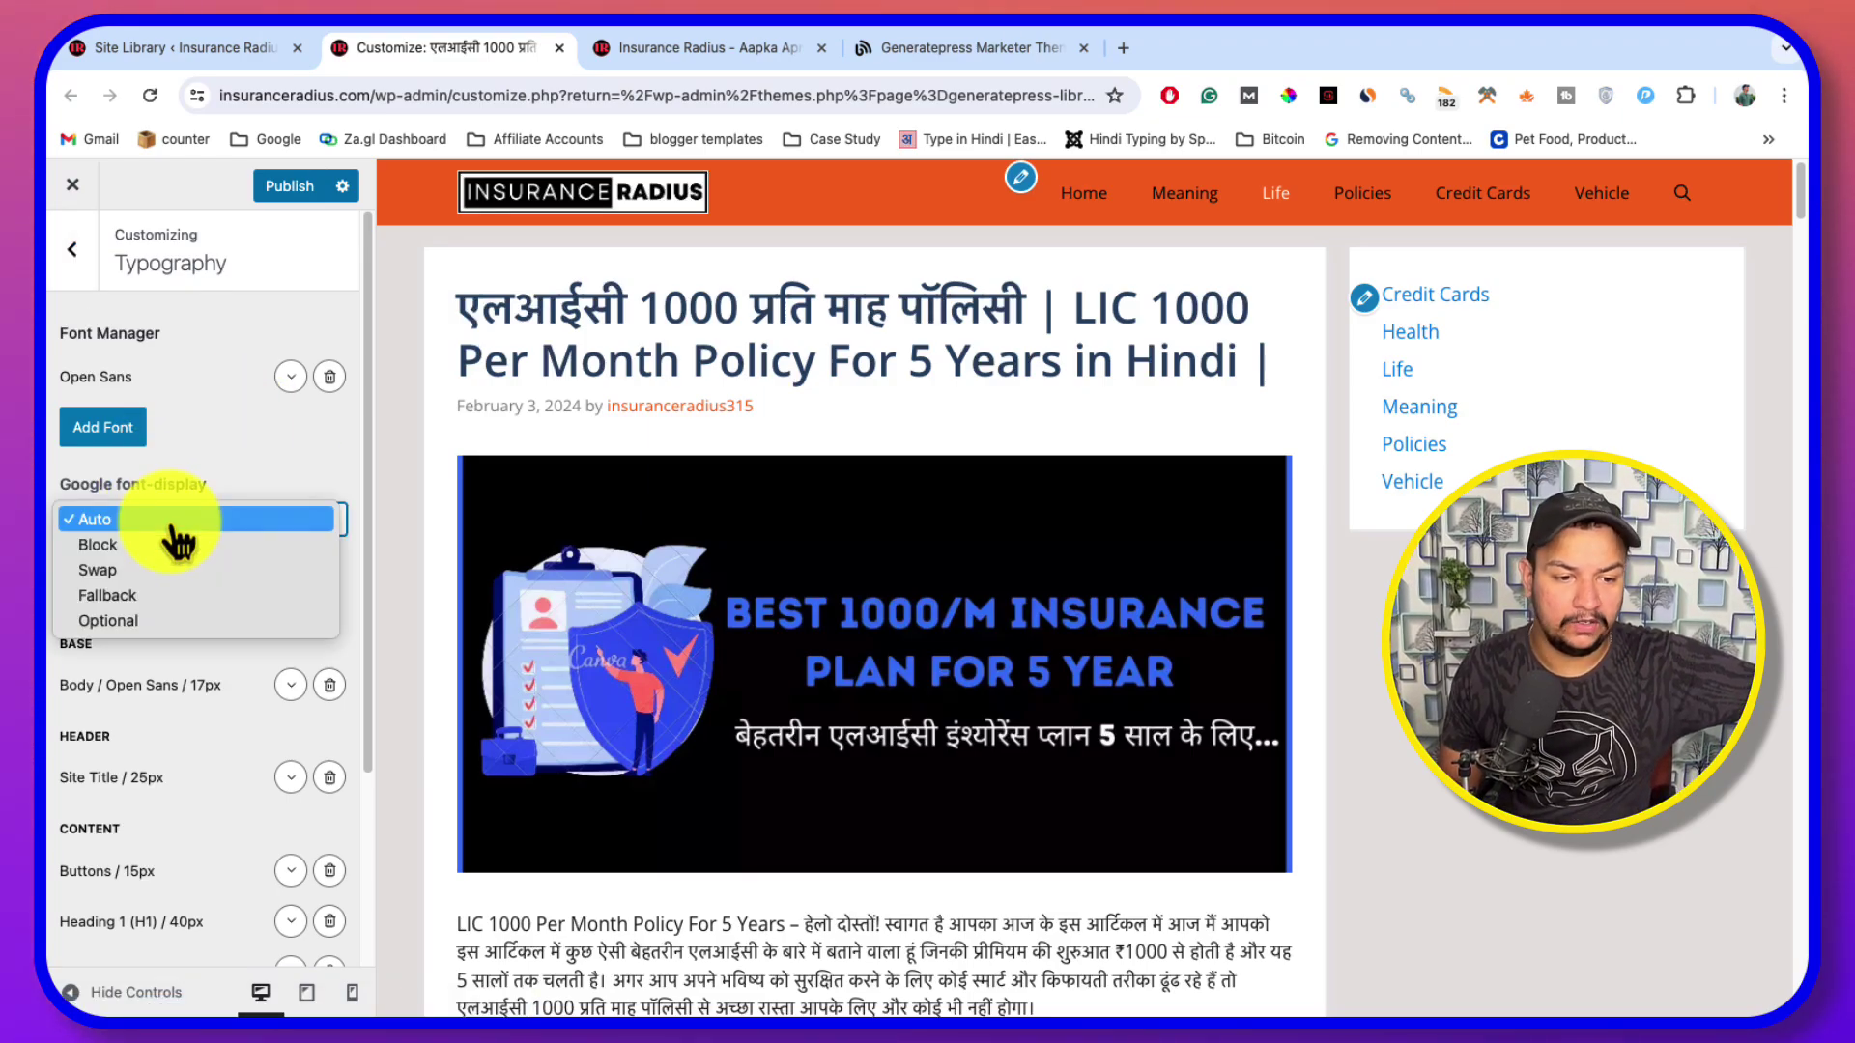
pyautogui.click(268, 437)
pyautogui.scroll(-1, 235, 583)
pyautogui.scroll(-1, 235, 584)
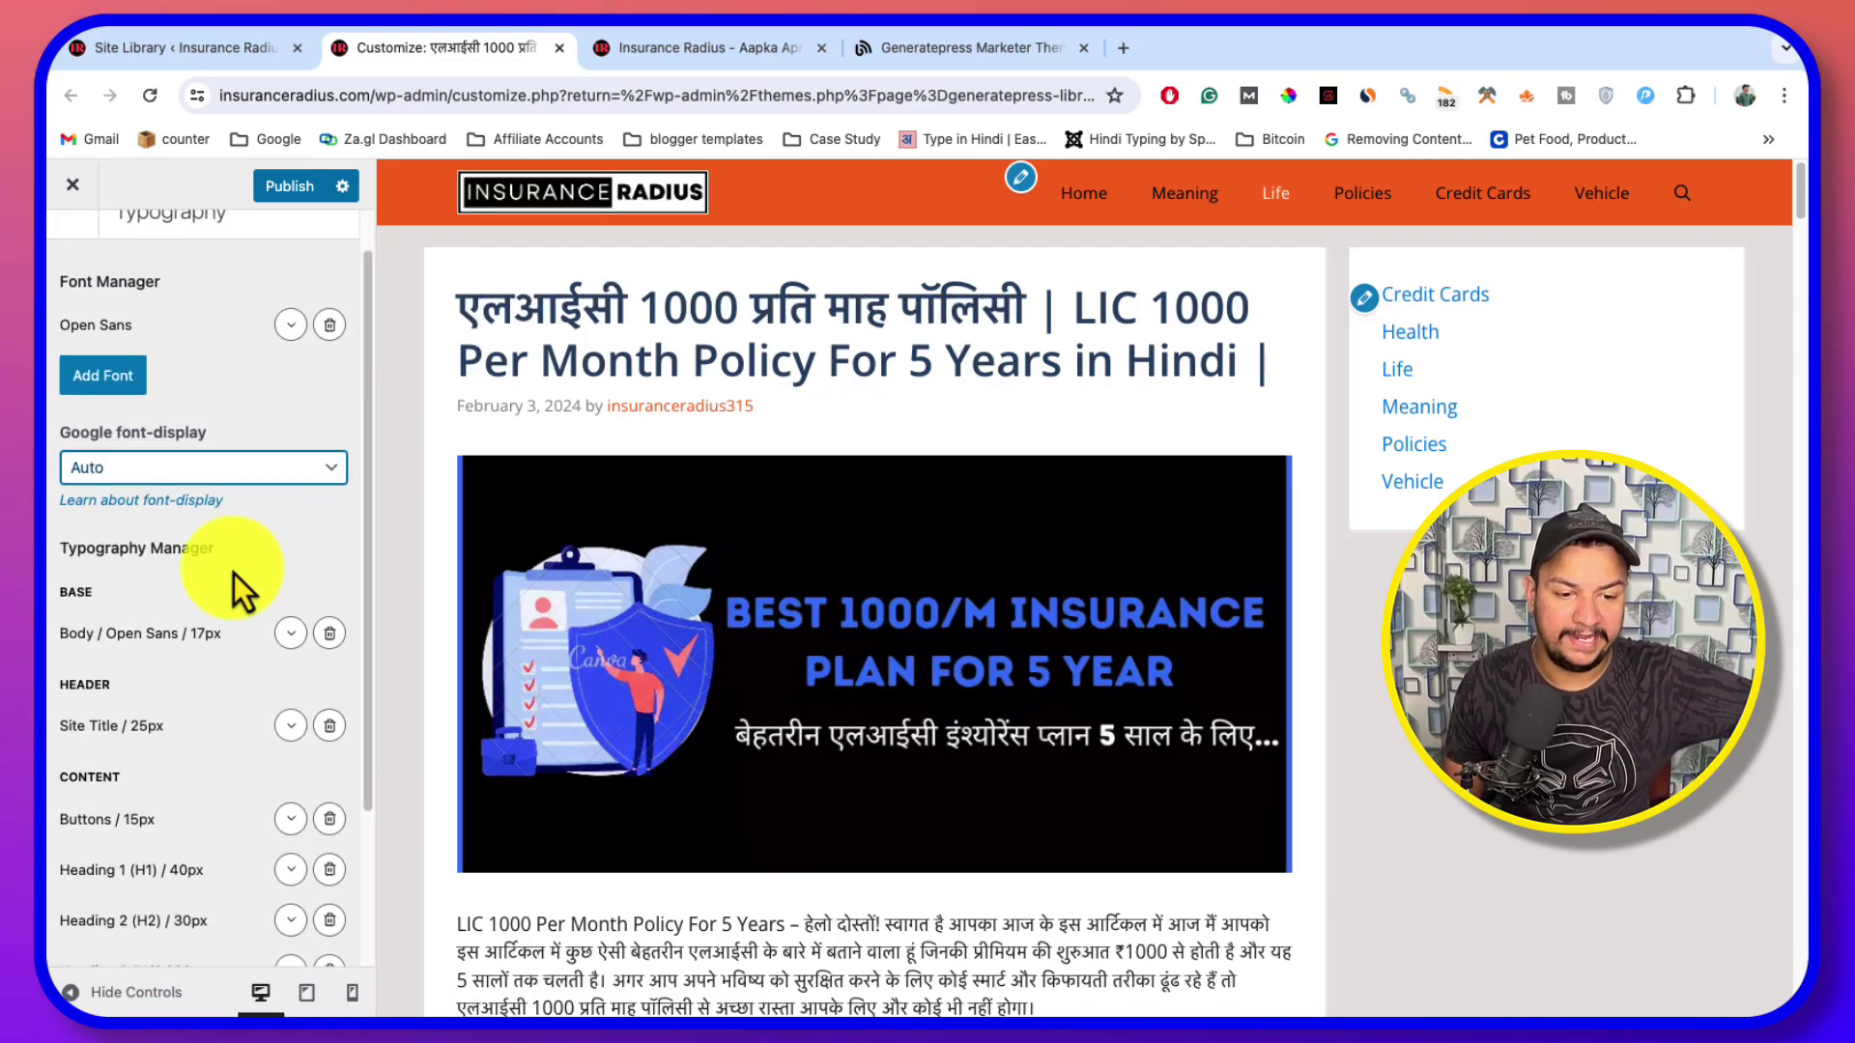
# Change the target element of the Base Body typography entry to All Headings
pyautogui.click(292, 635)
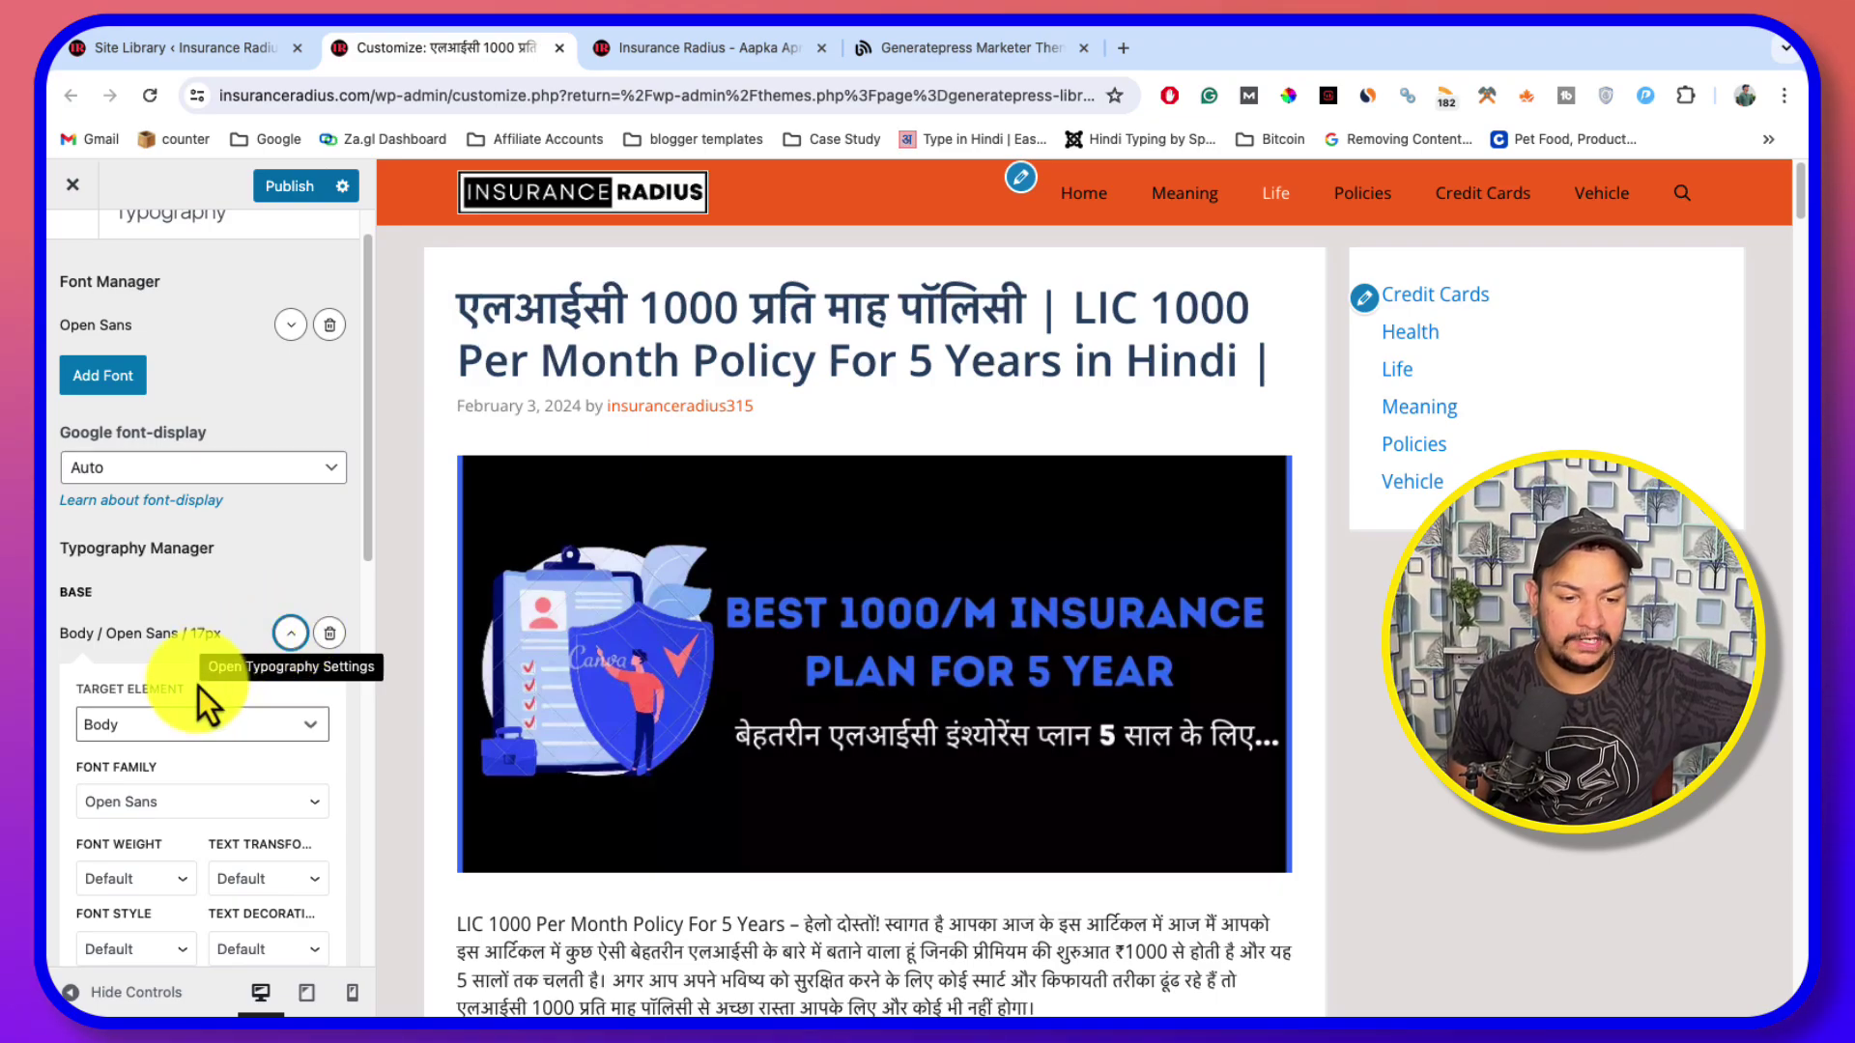
pyautogui.scroll(-2, 207, 690)
pyautogui.click(212, 626)
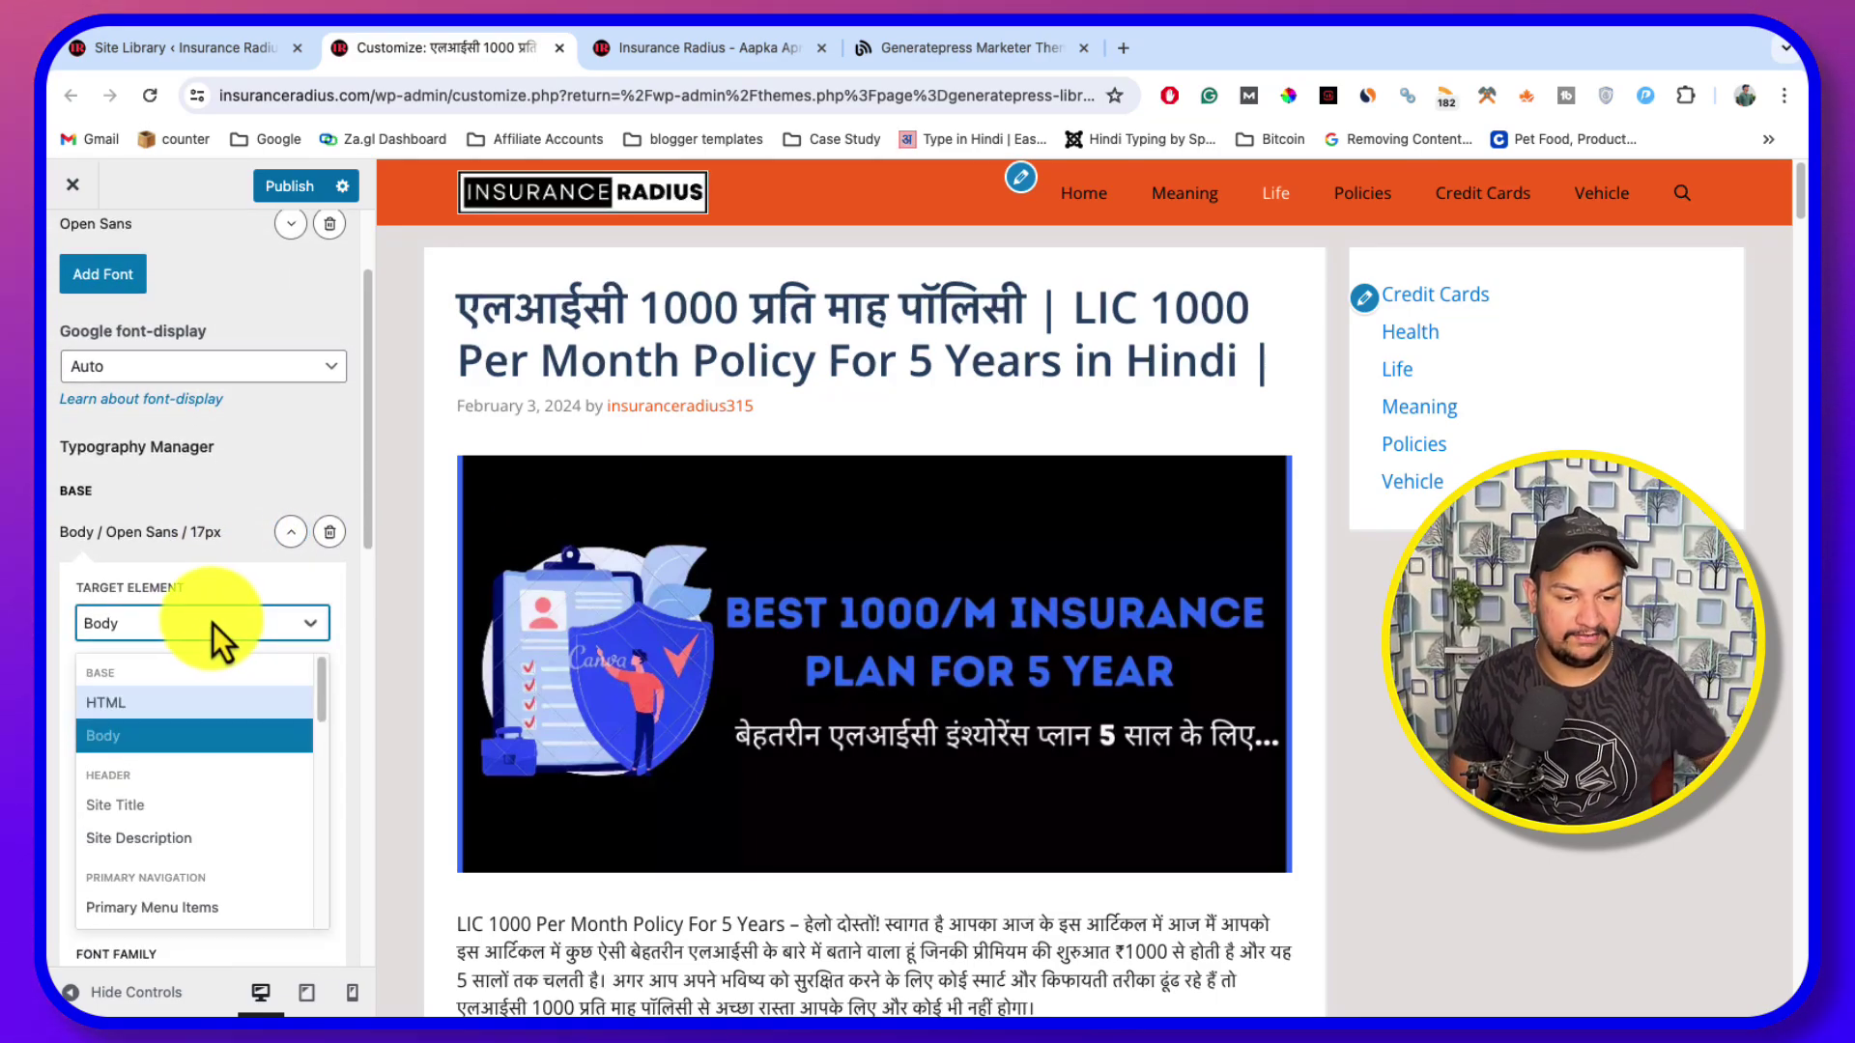
pyautogui.scroll(-4, 199, 738)
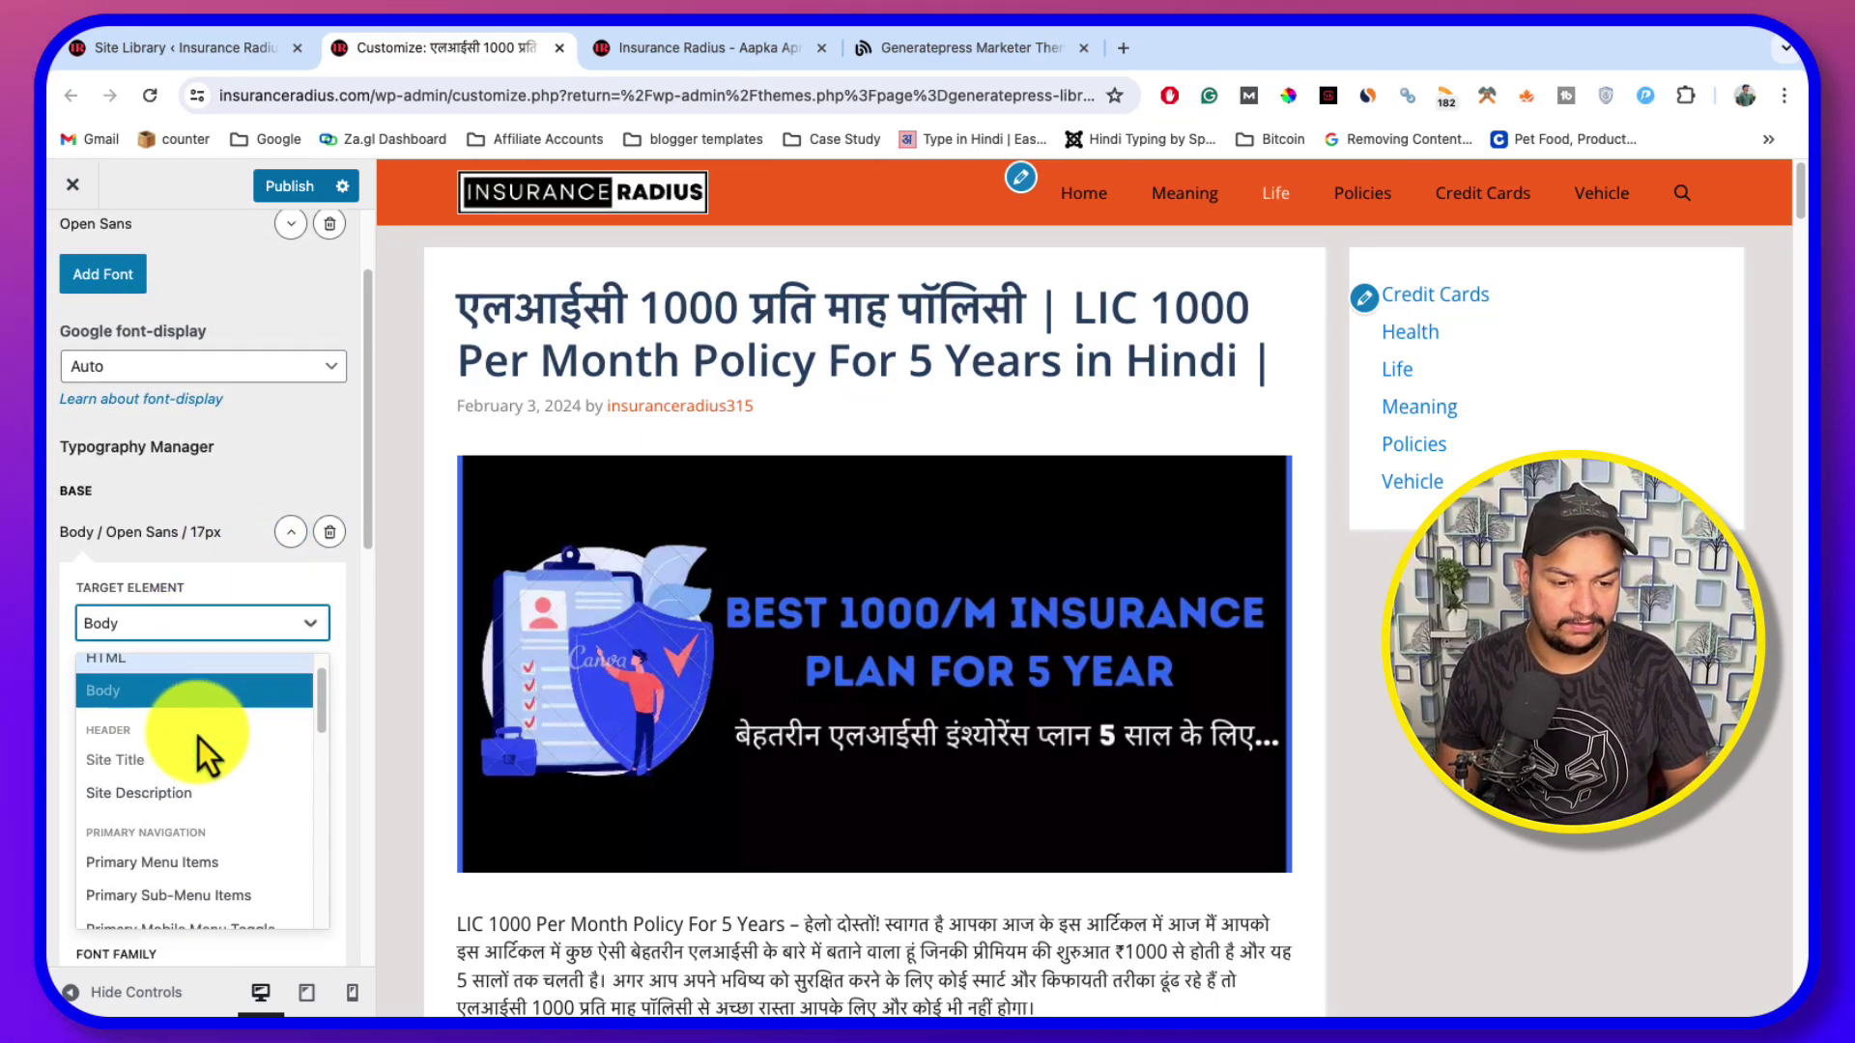
pyautogui.scroll(3, 203, 724)
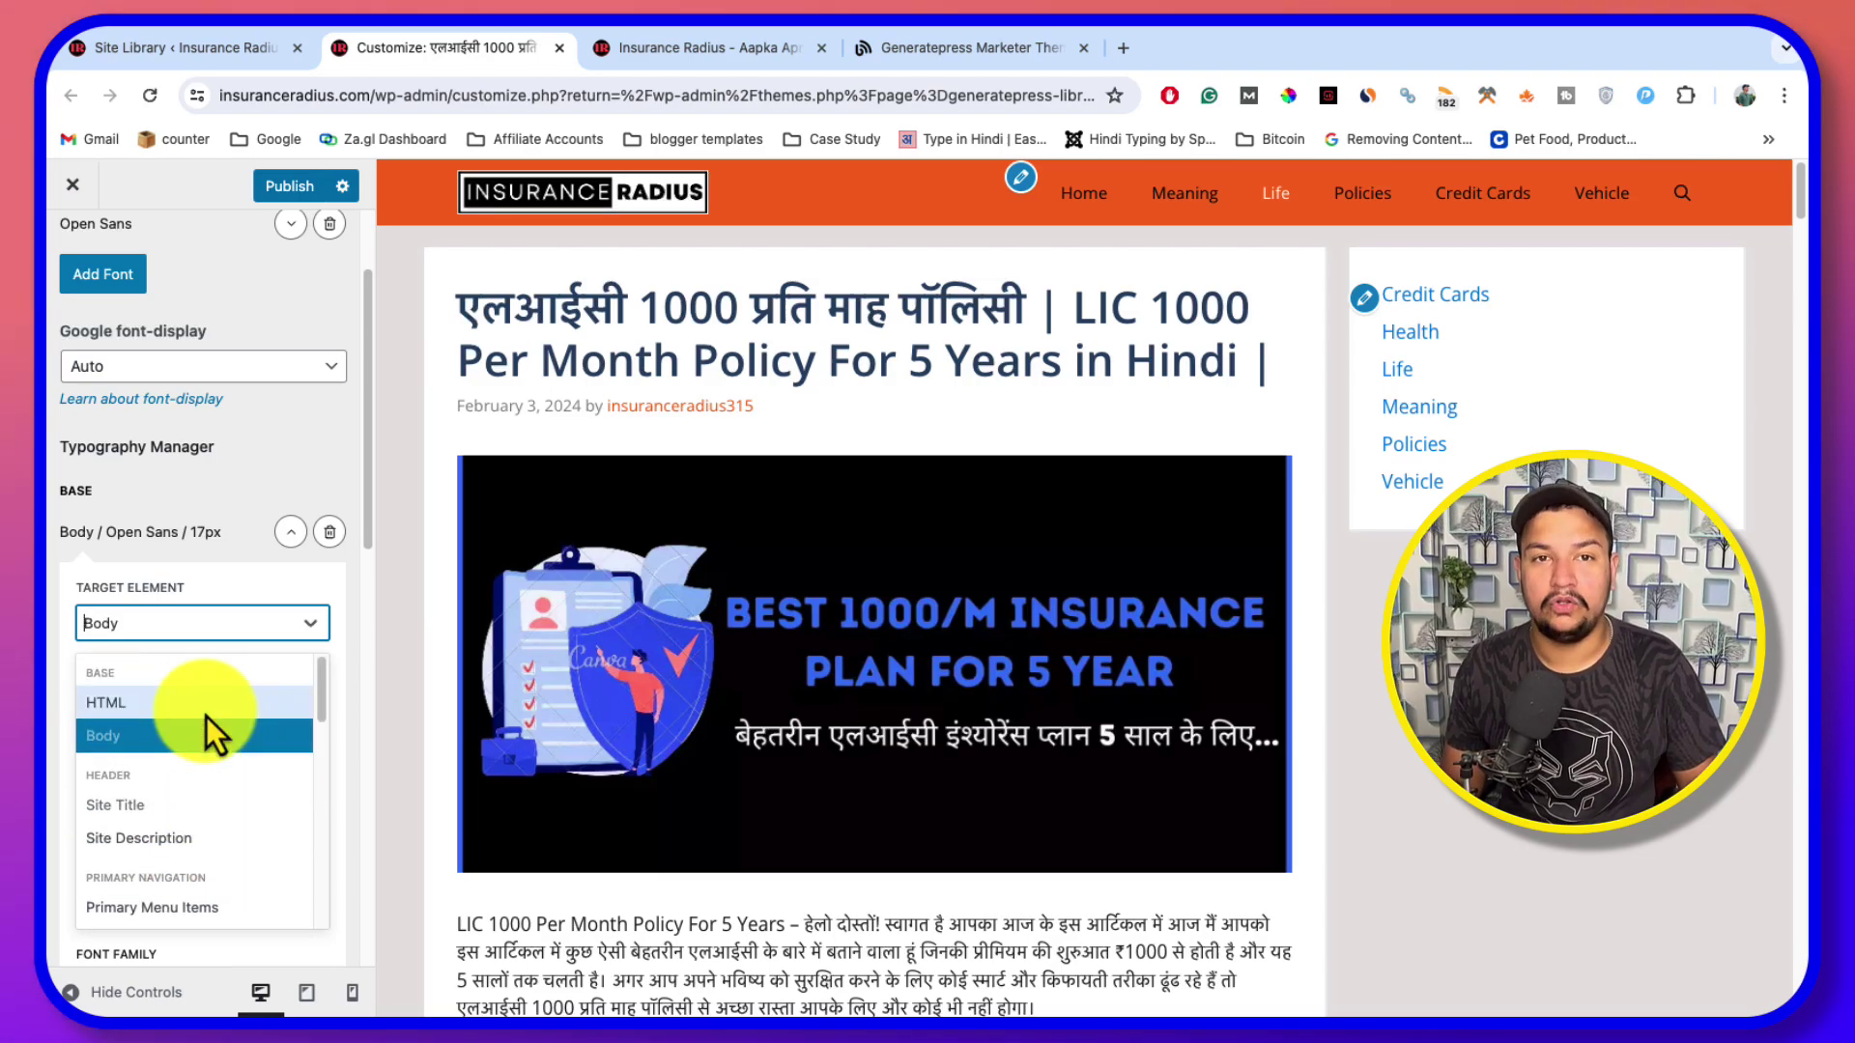
pyautogui.scroll(-4, 206, 716)
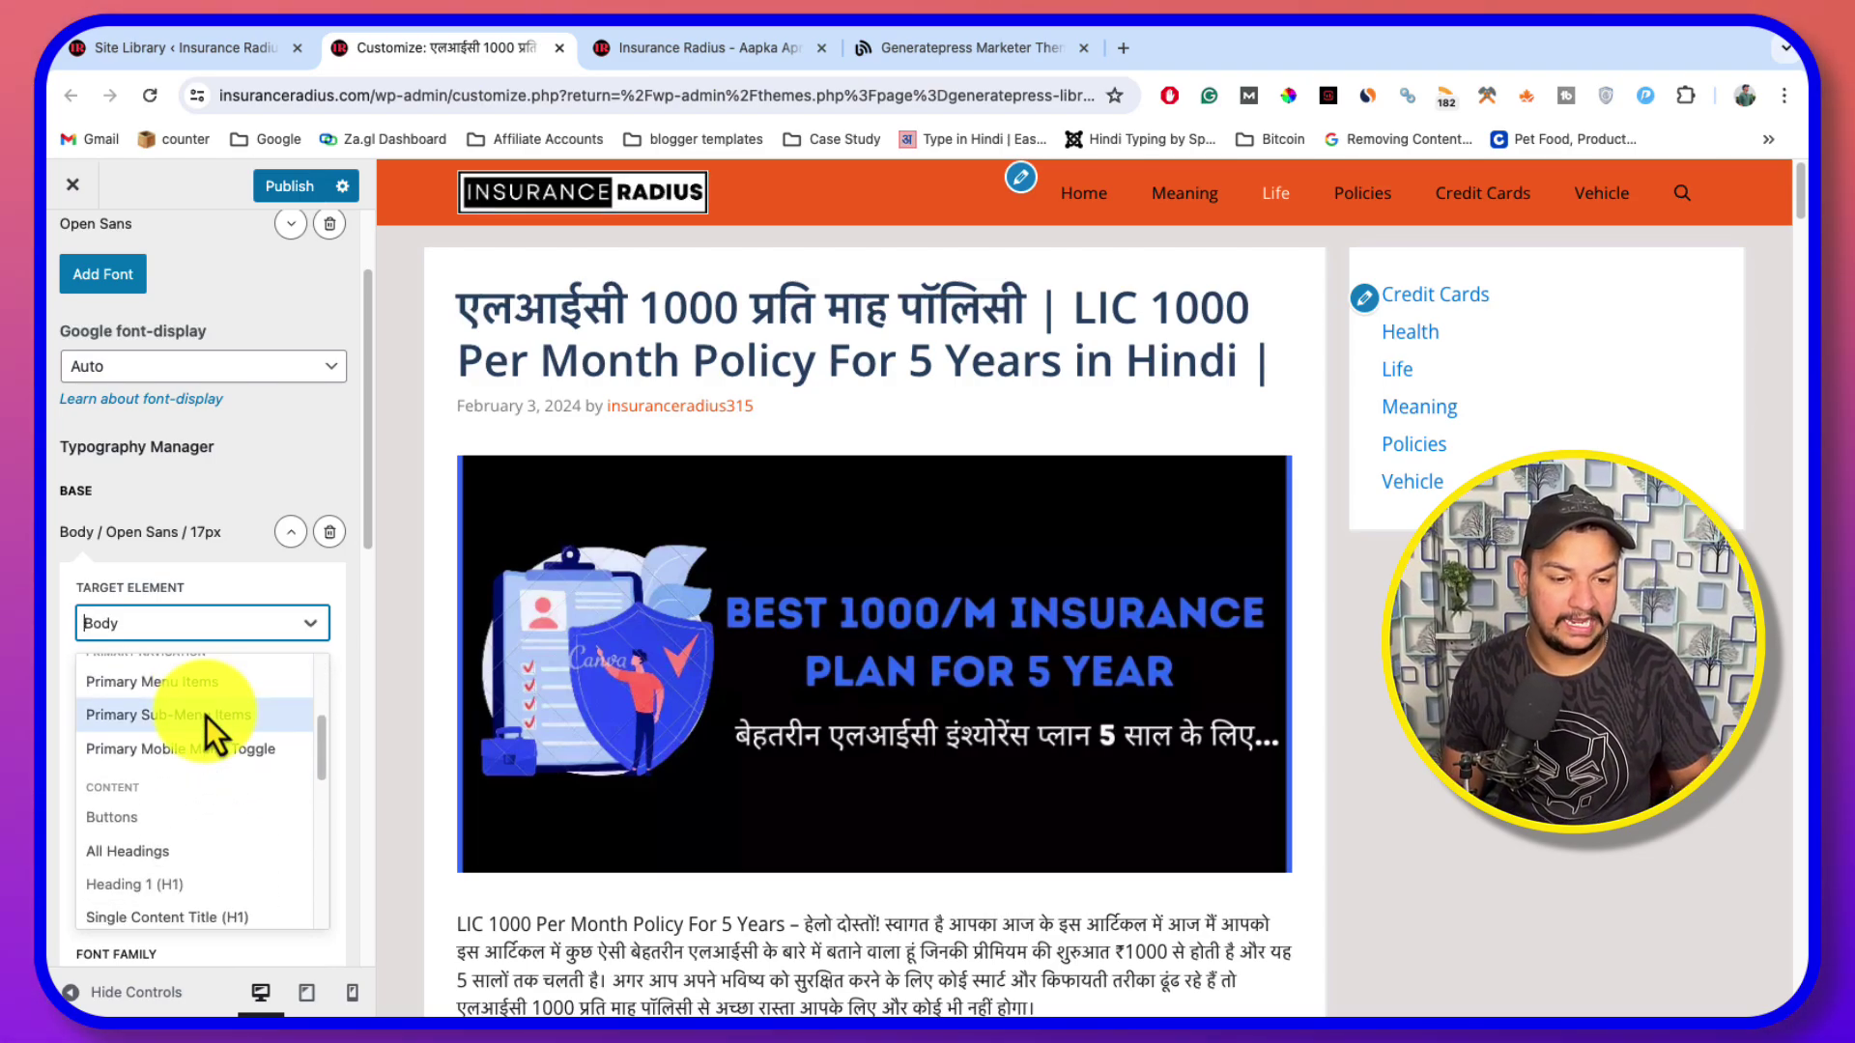
pyautogui.scroll(5, 205, 716)
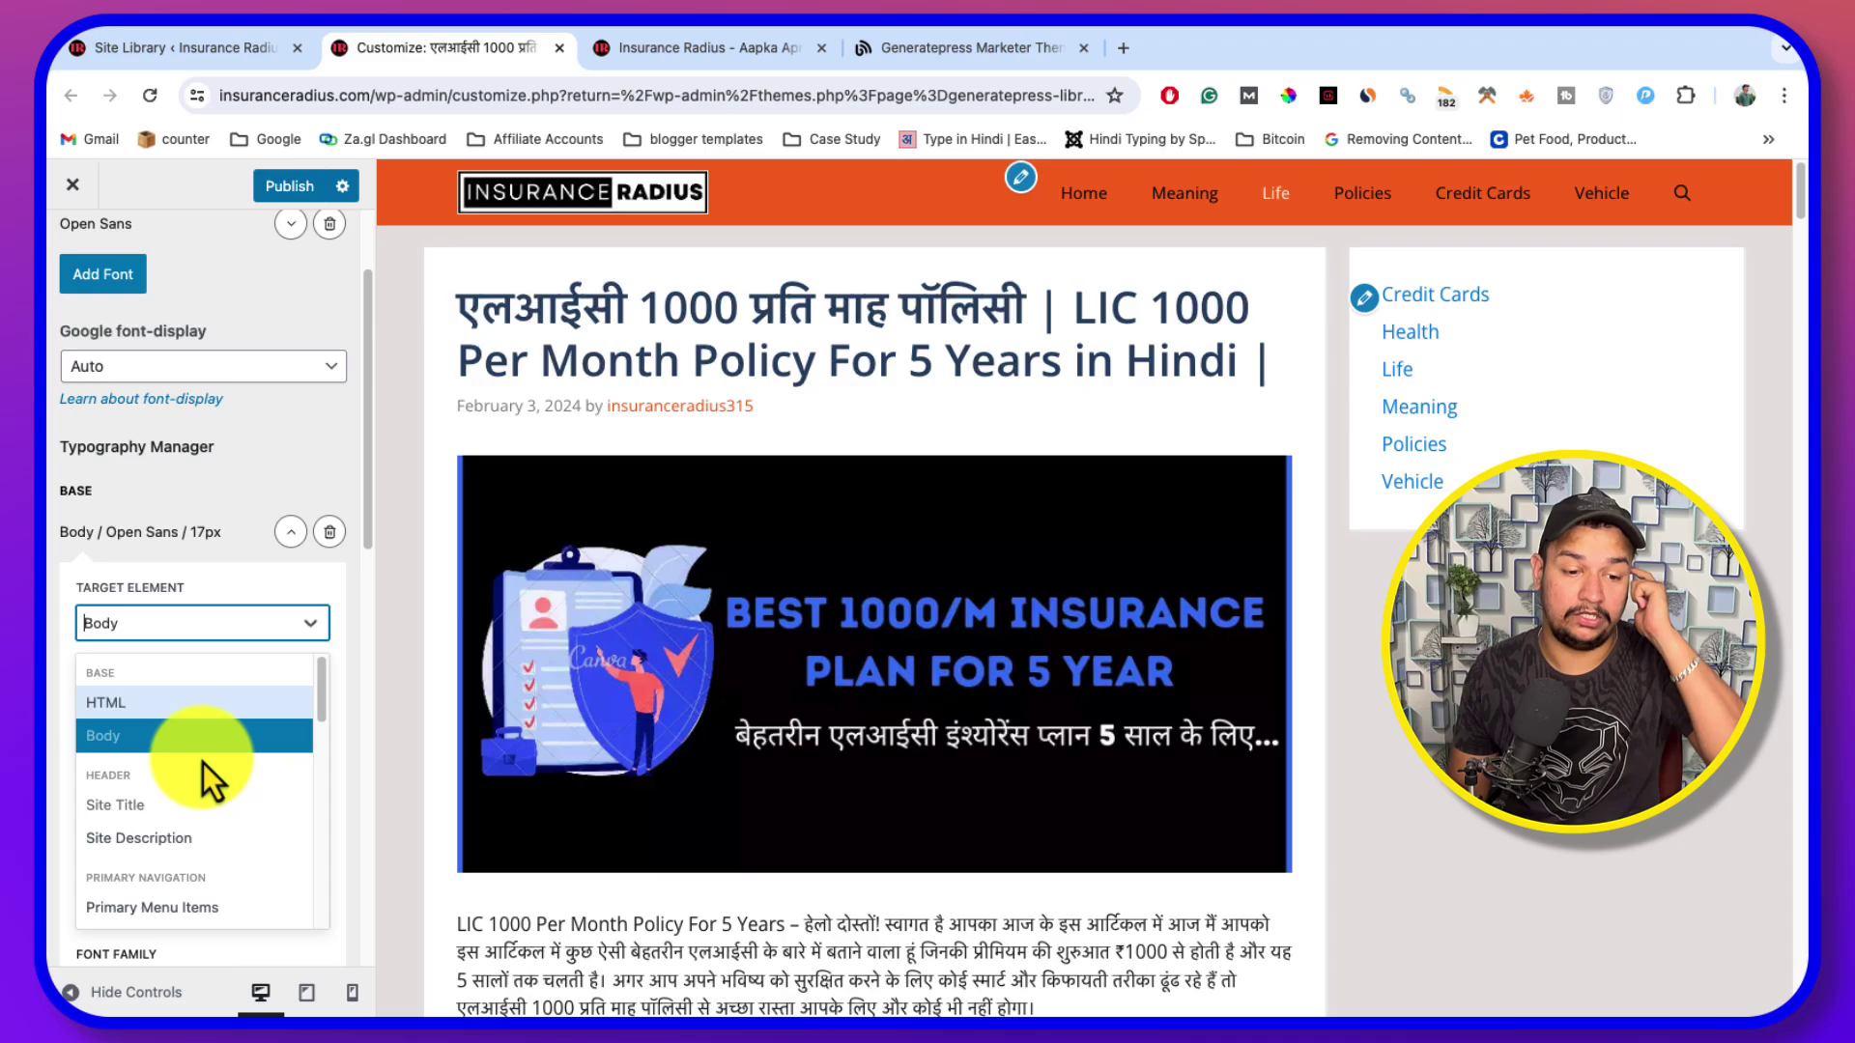
pyautogui.scroll(-1, 199, 769)
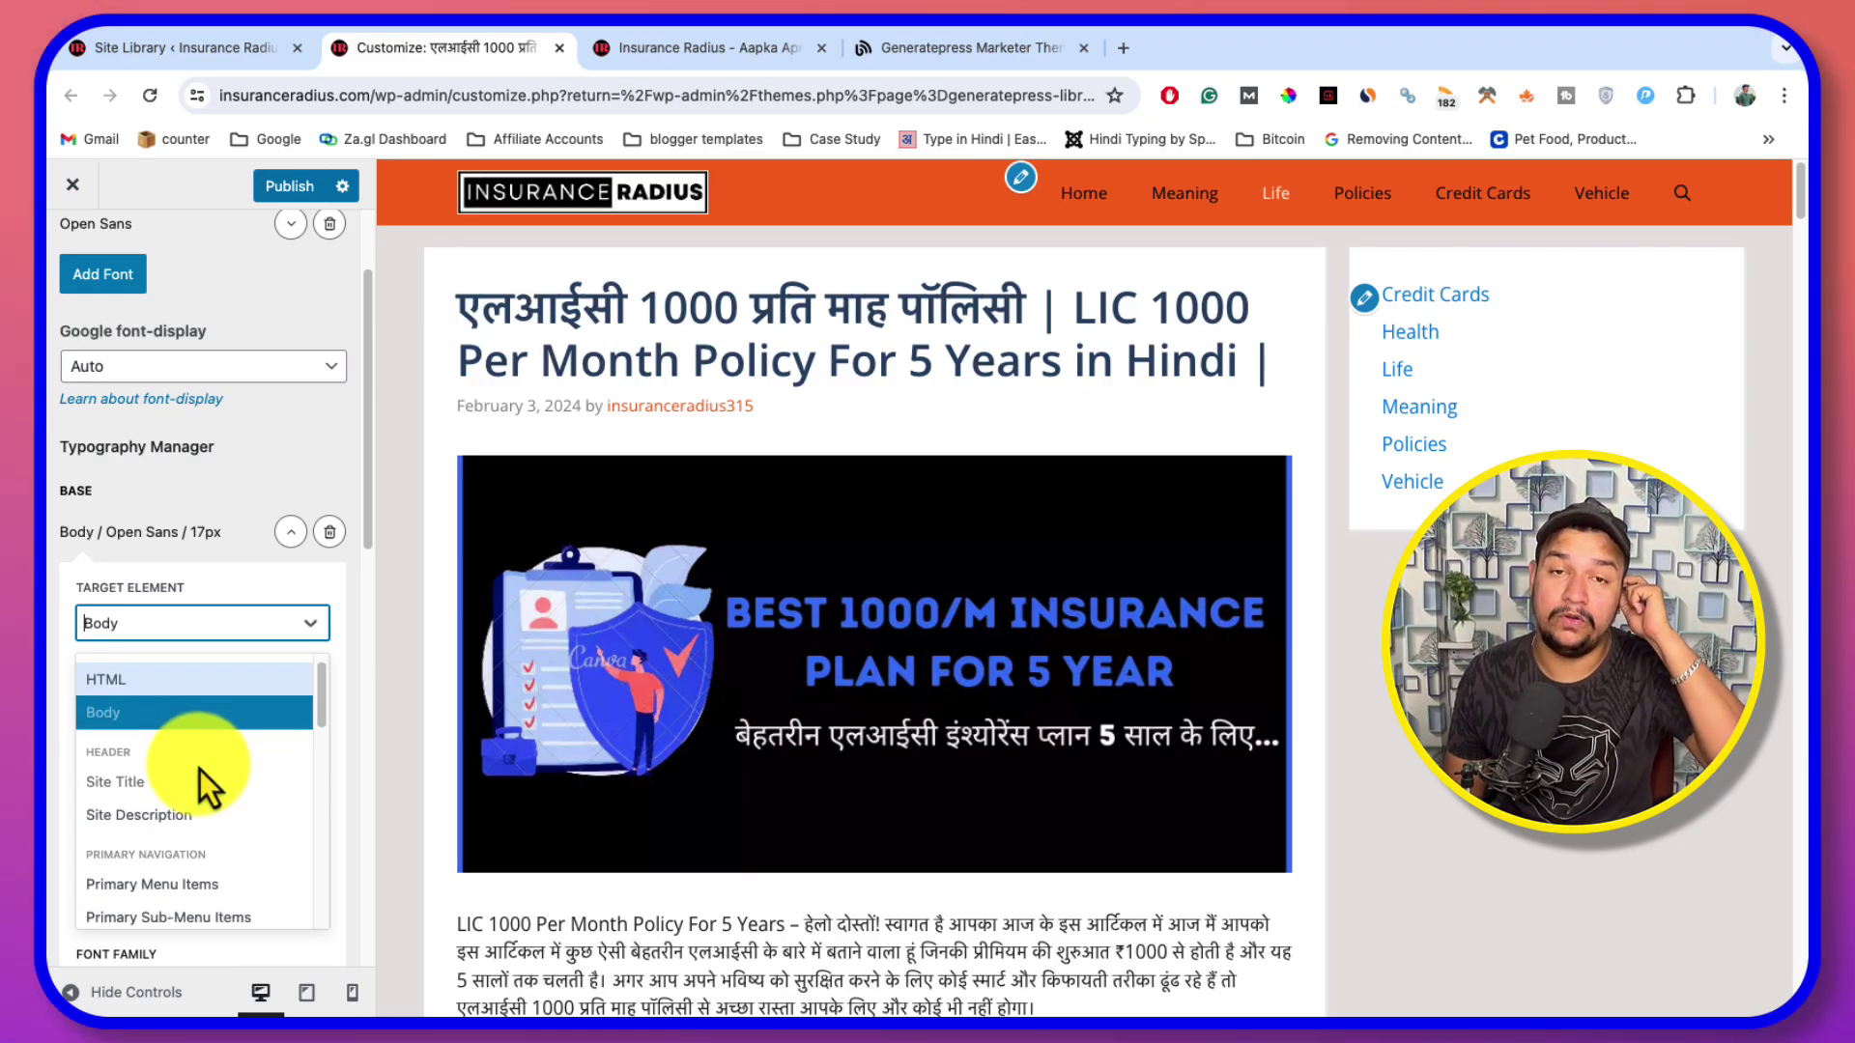
pyautogui.scroll(-1, 199, 769)
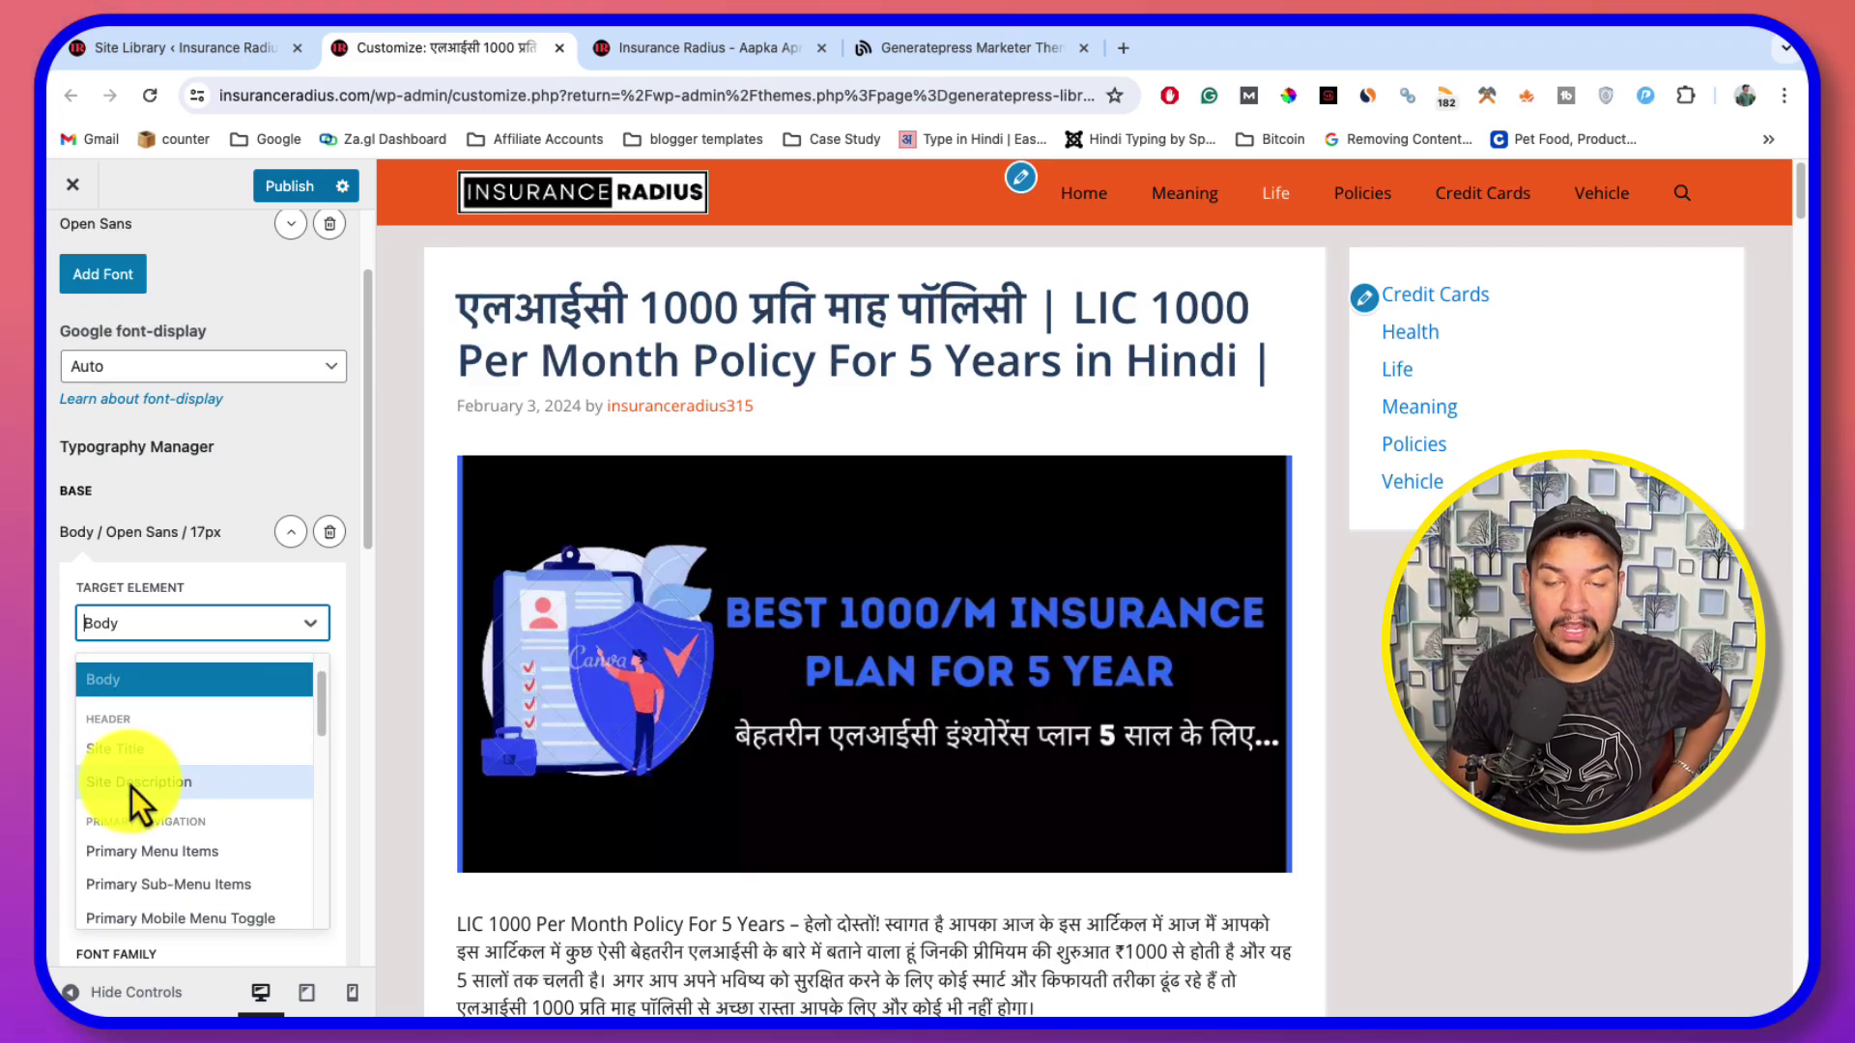
pyautogui.scroll(-3, 137, 791)
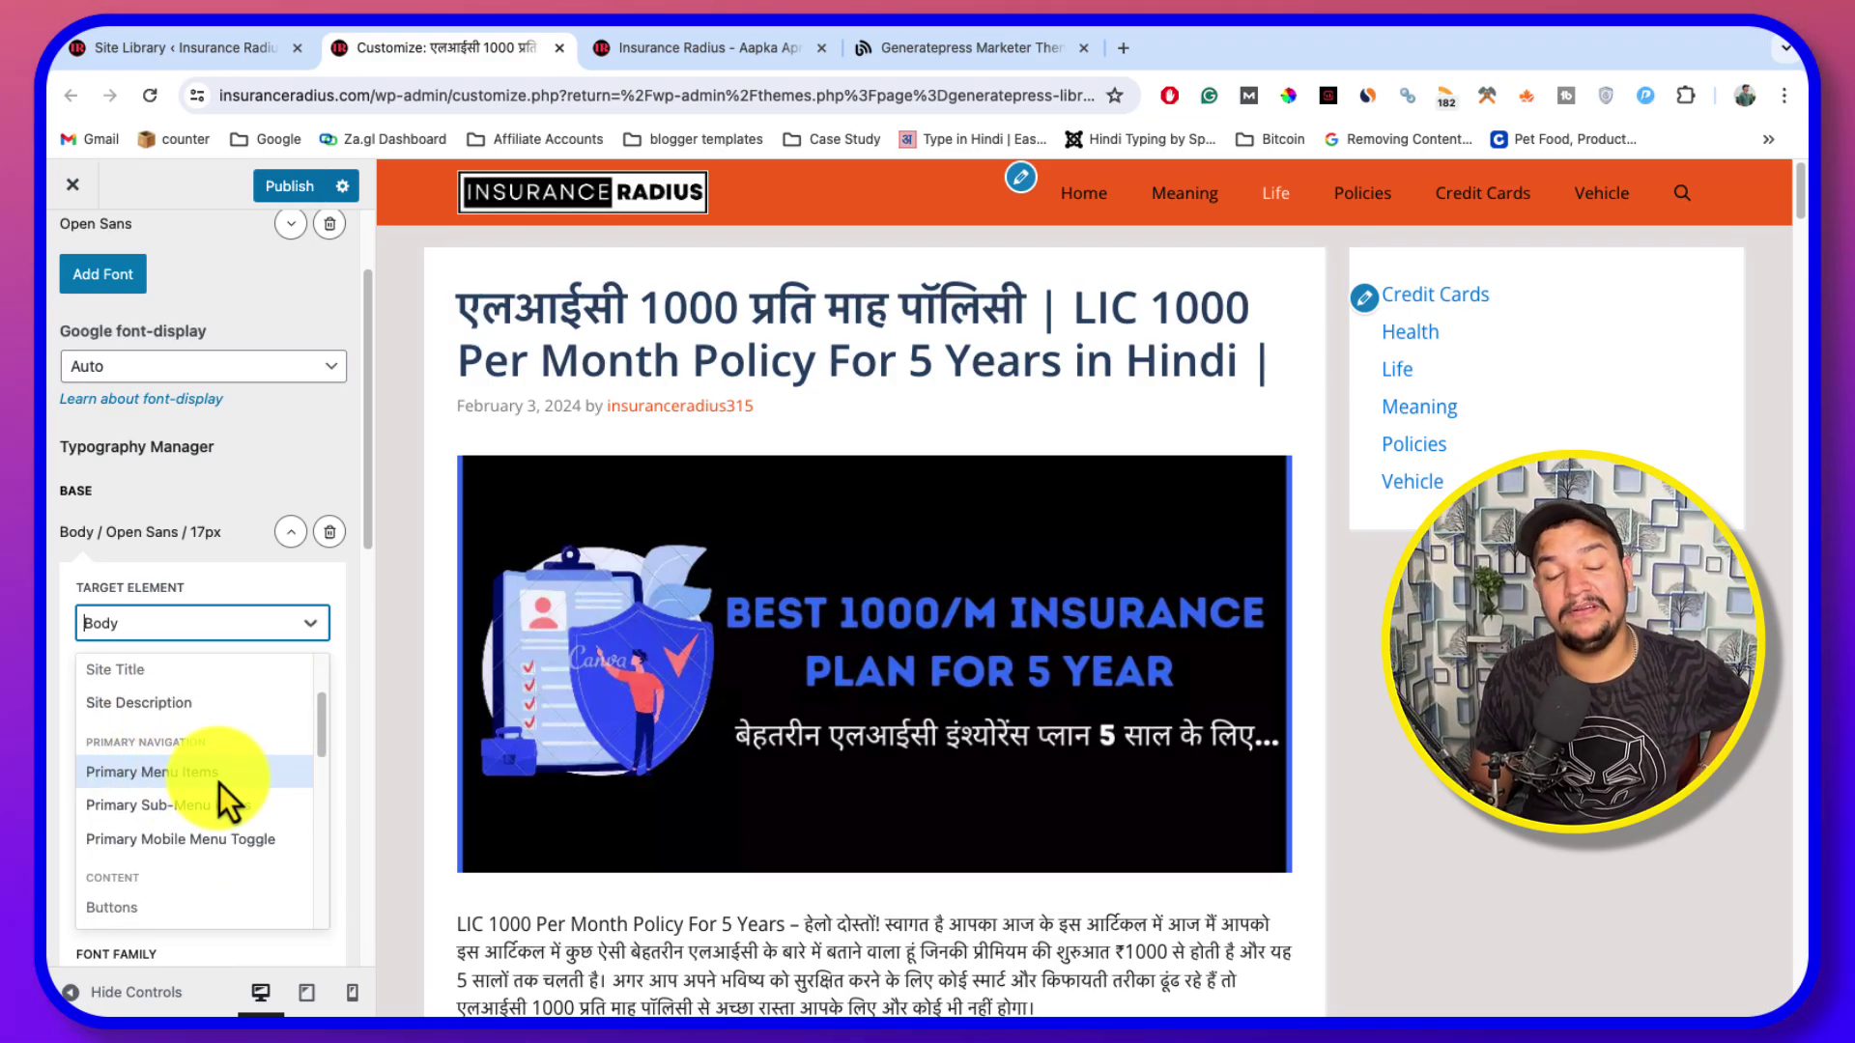
pyautogui.scroll(-5, 211, 820)
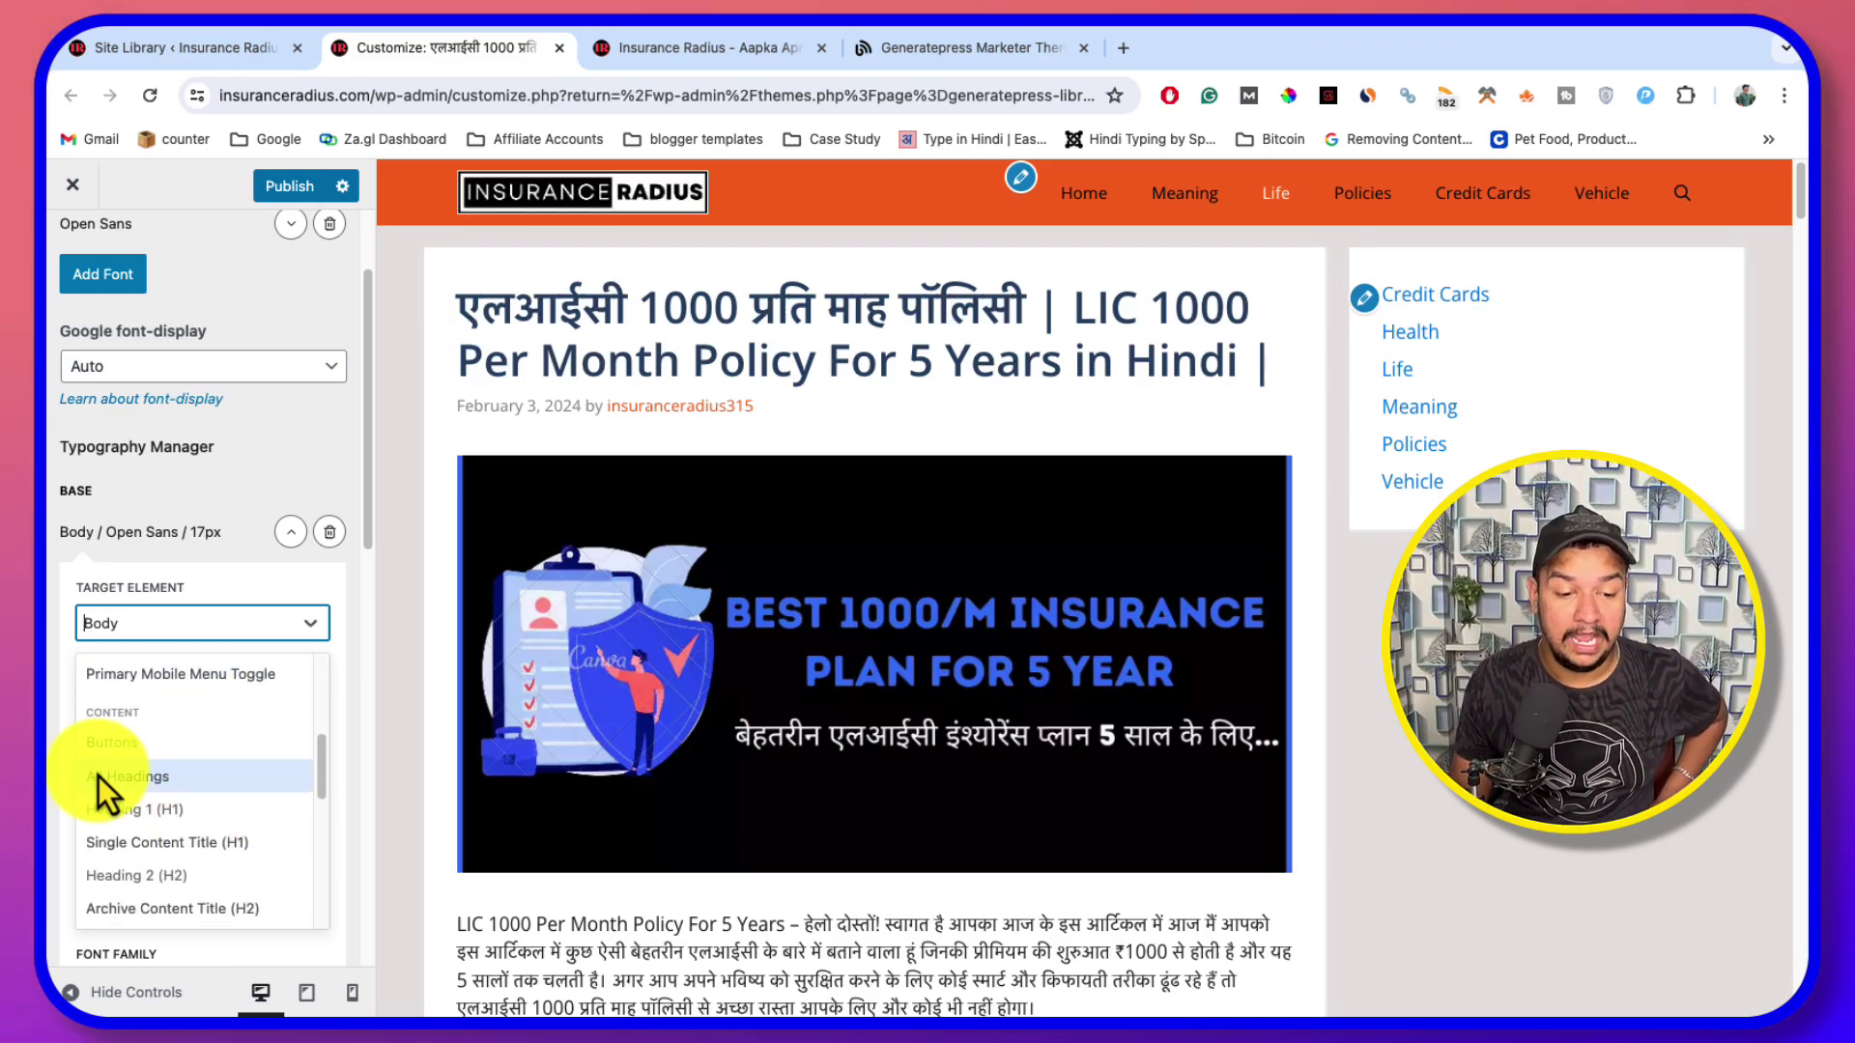
pyautogui.click(194, 778)
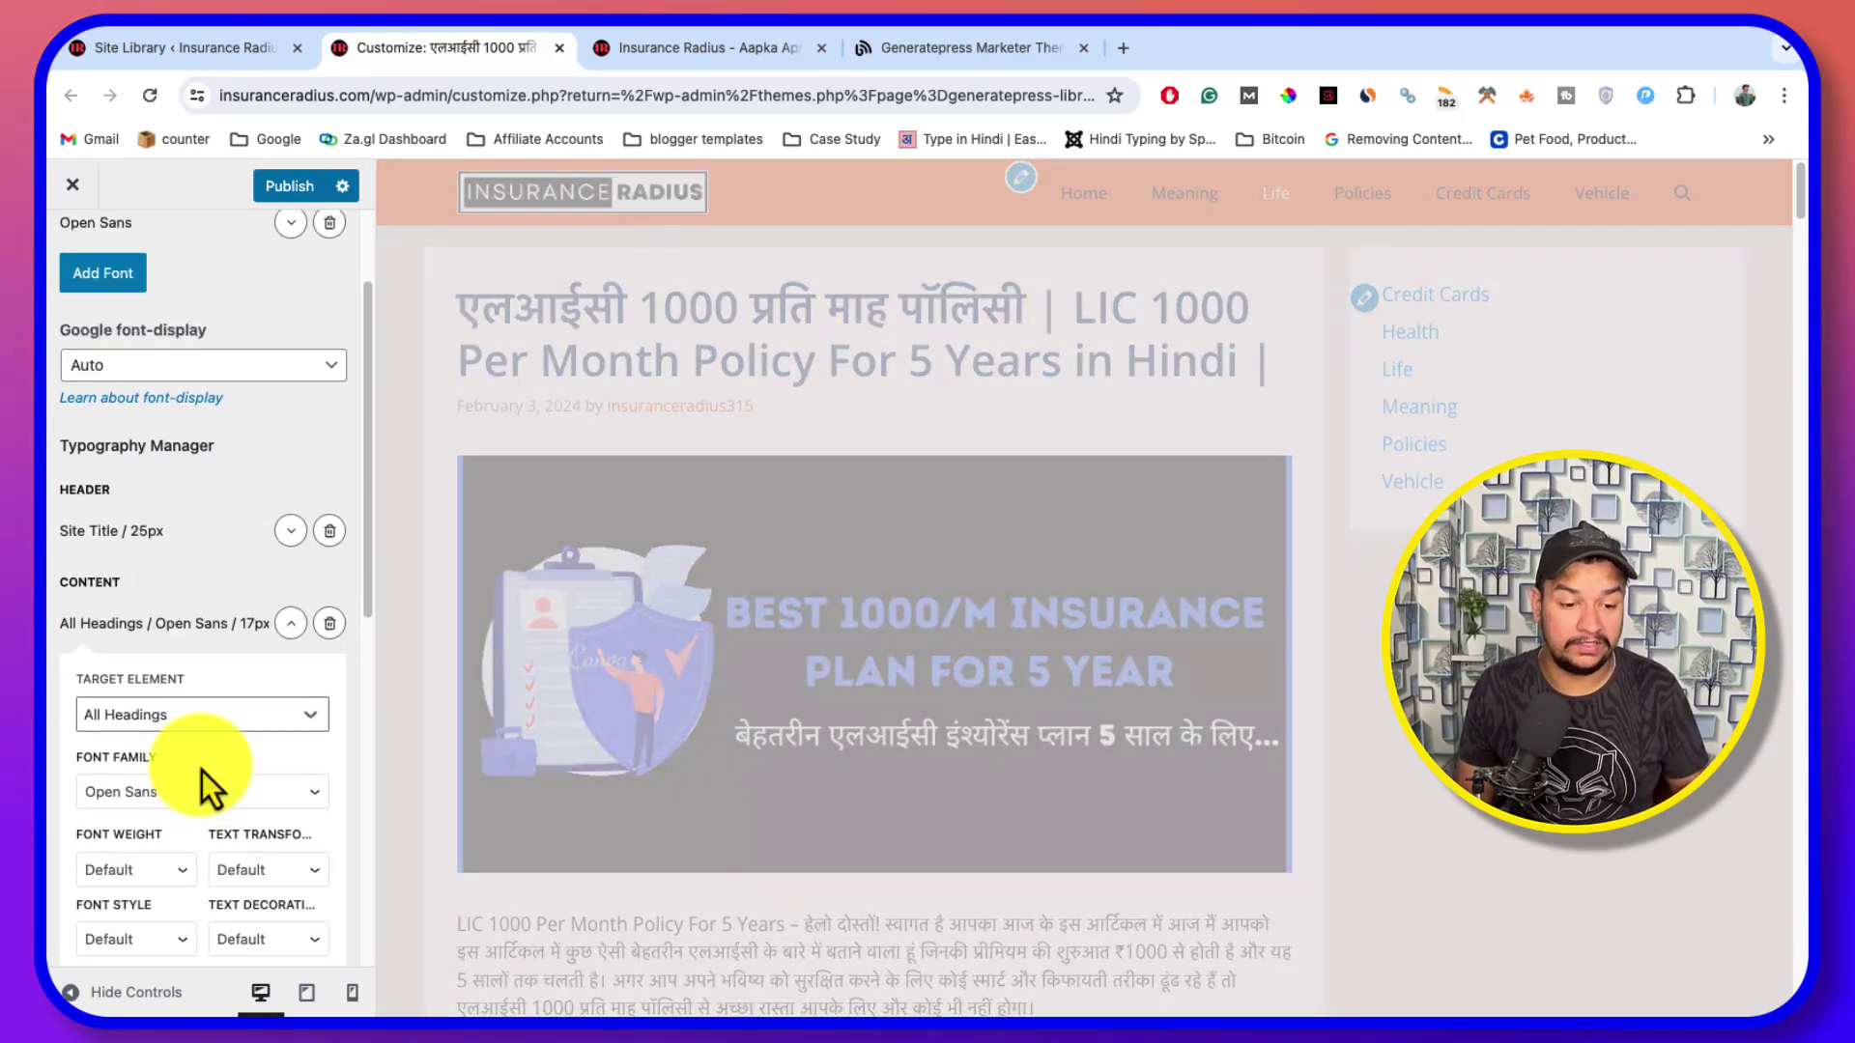
# Set the font family of the All Headings typography entry to Inherit
pyautogui.scroll(-1, 201, 771)
pyautogui.click(193, 762)
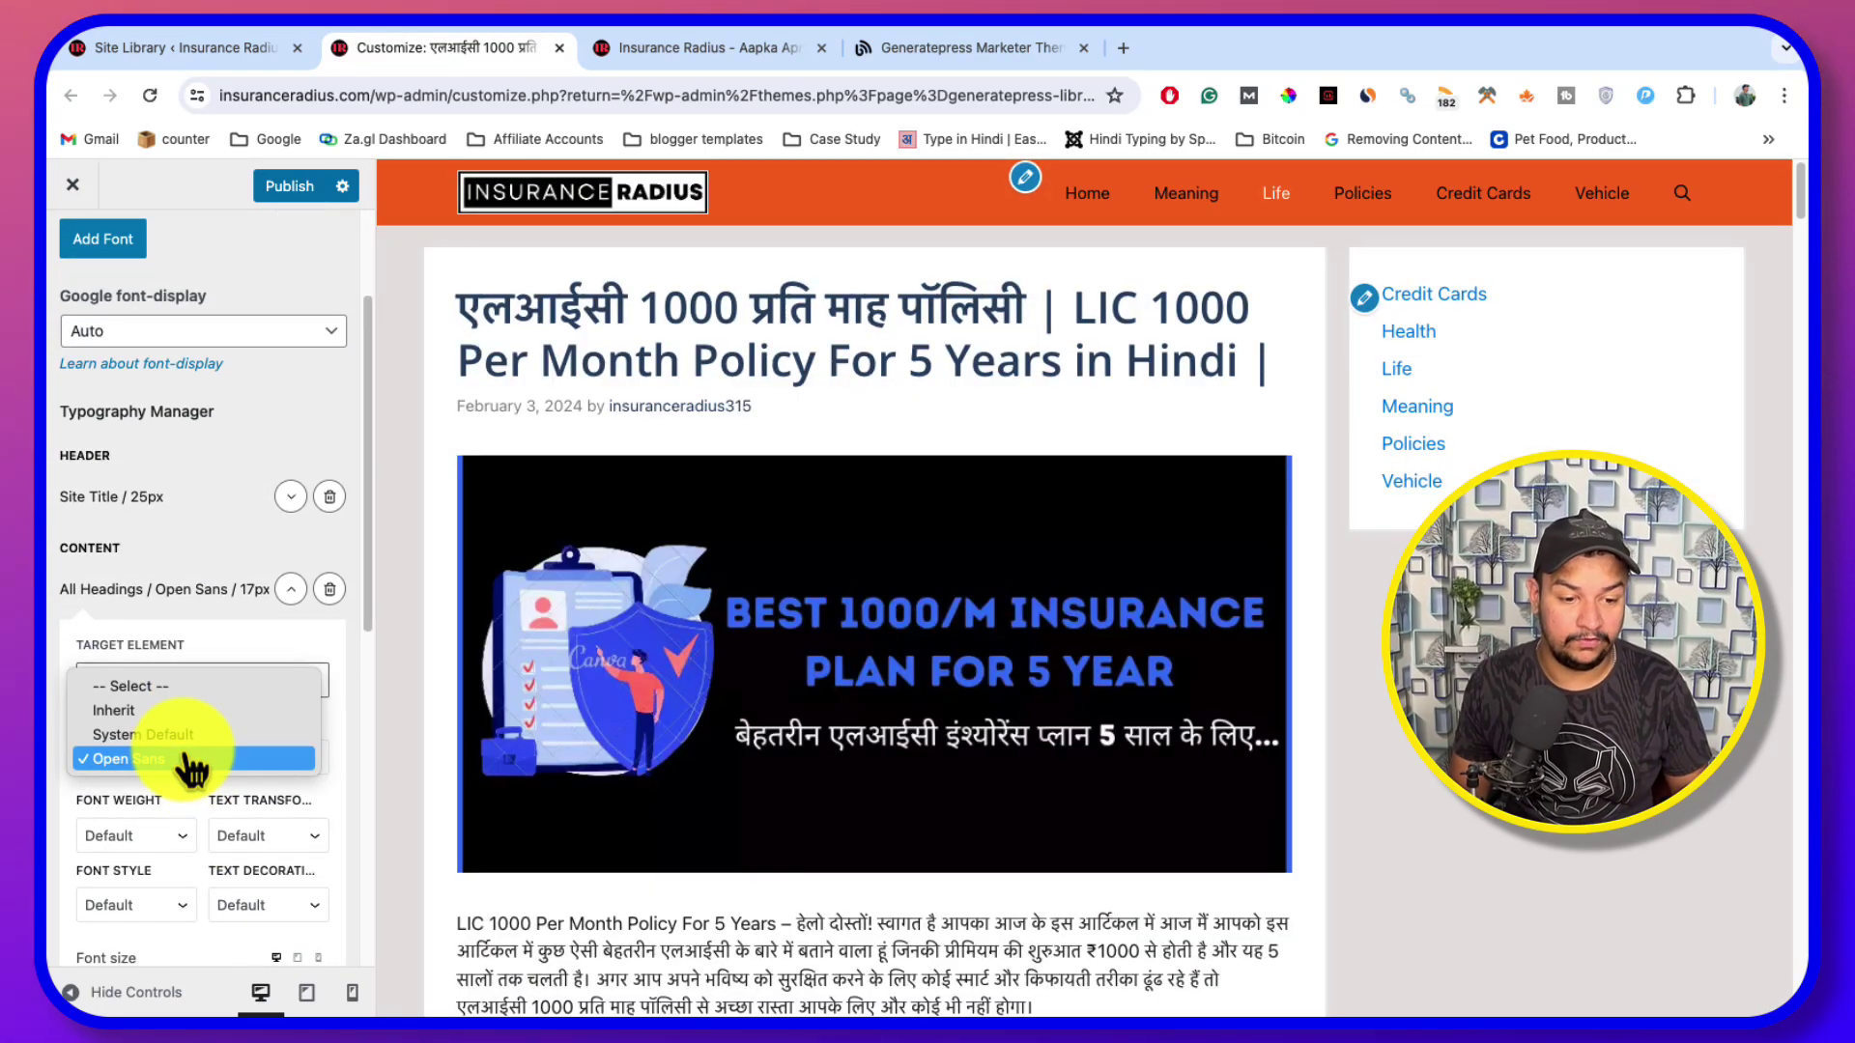
pyautogui.click(184, 711)
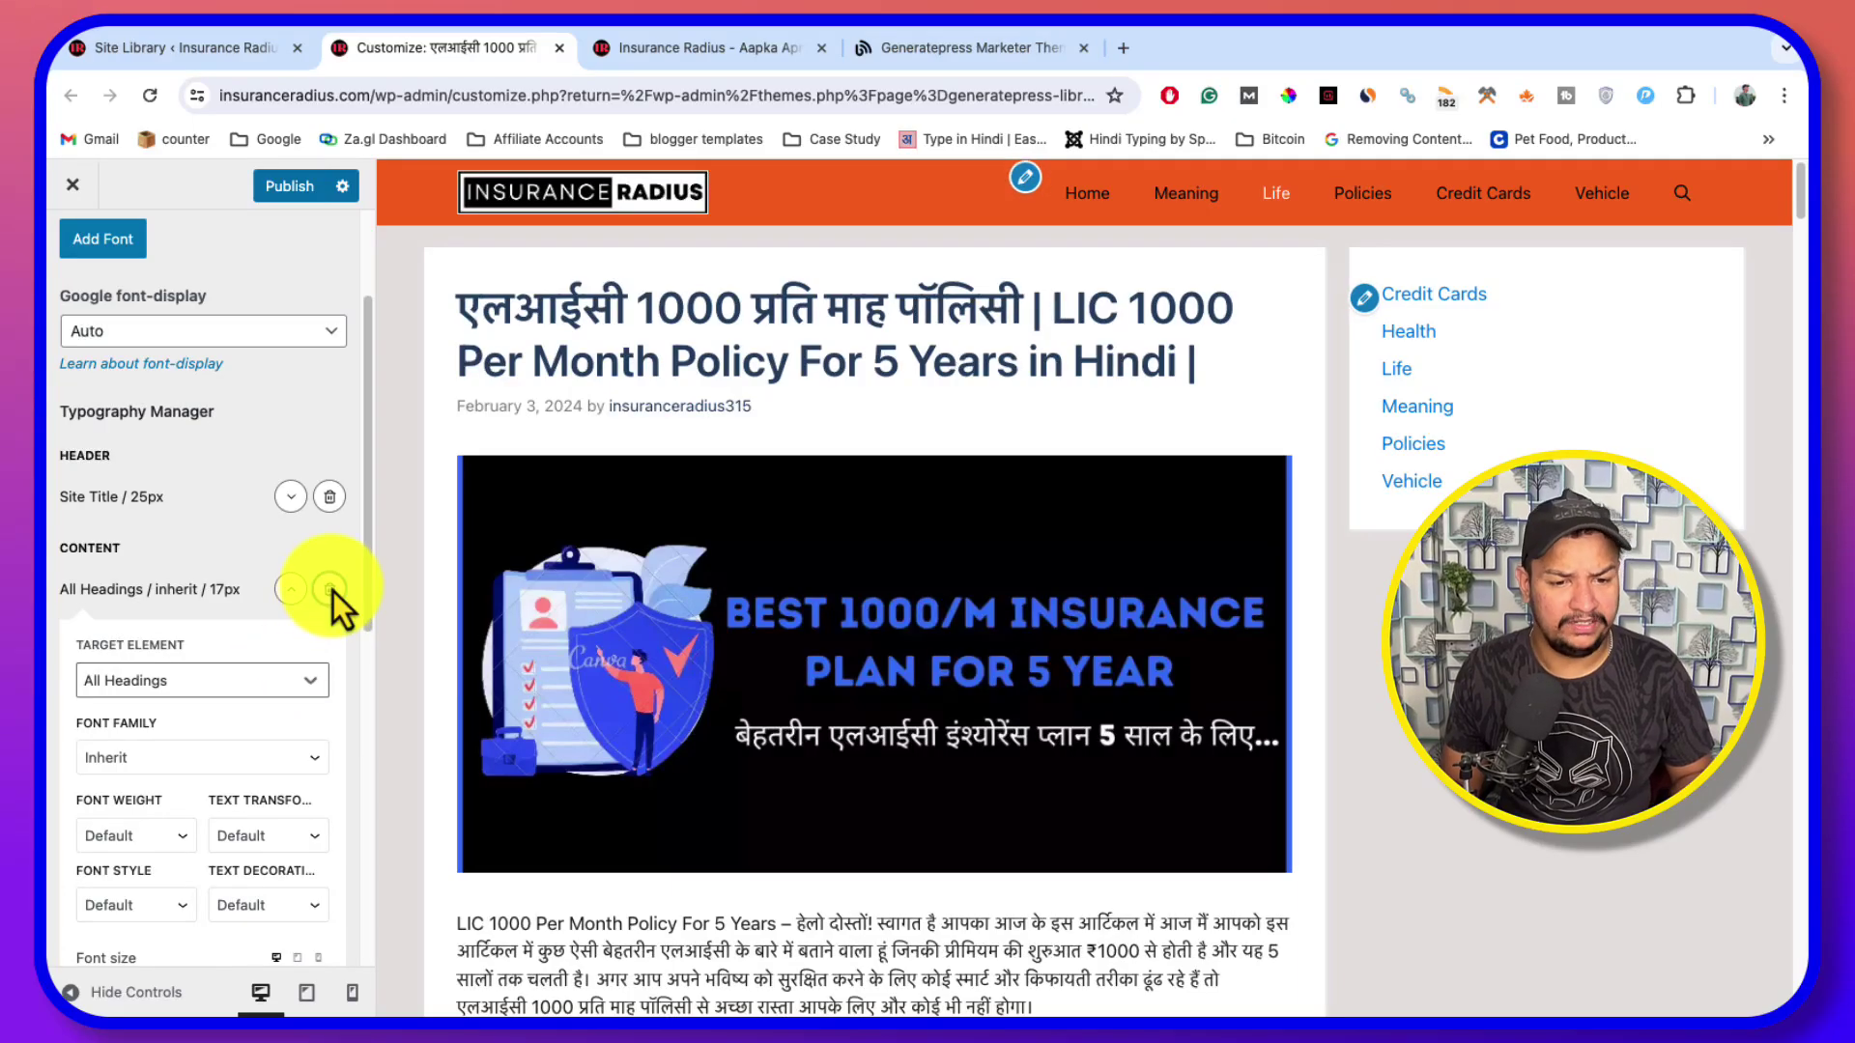
# Delete the All Headings typography element and check the post's text in the preview
pyautogui.click(329, 590)
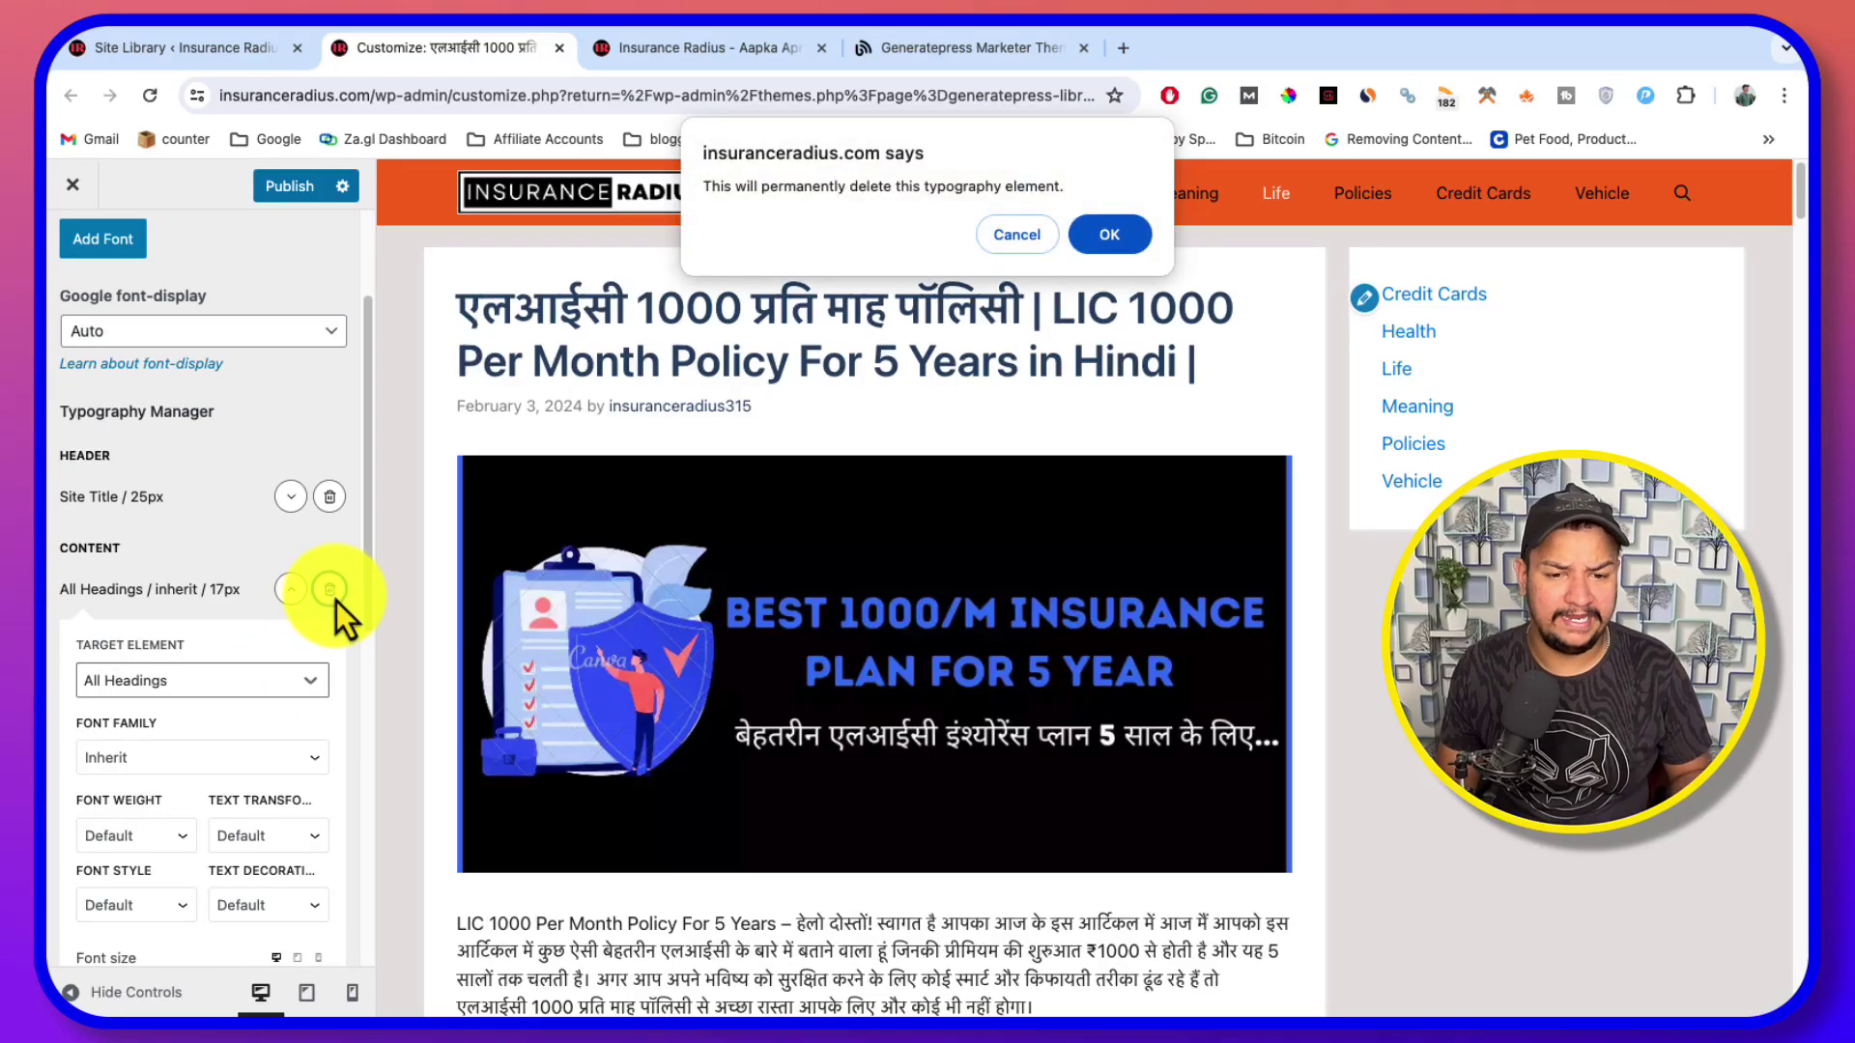
pyautogui.click(1107, 237)
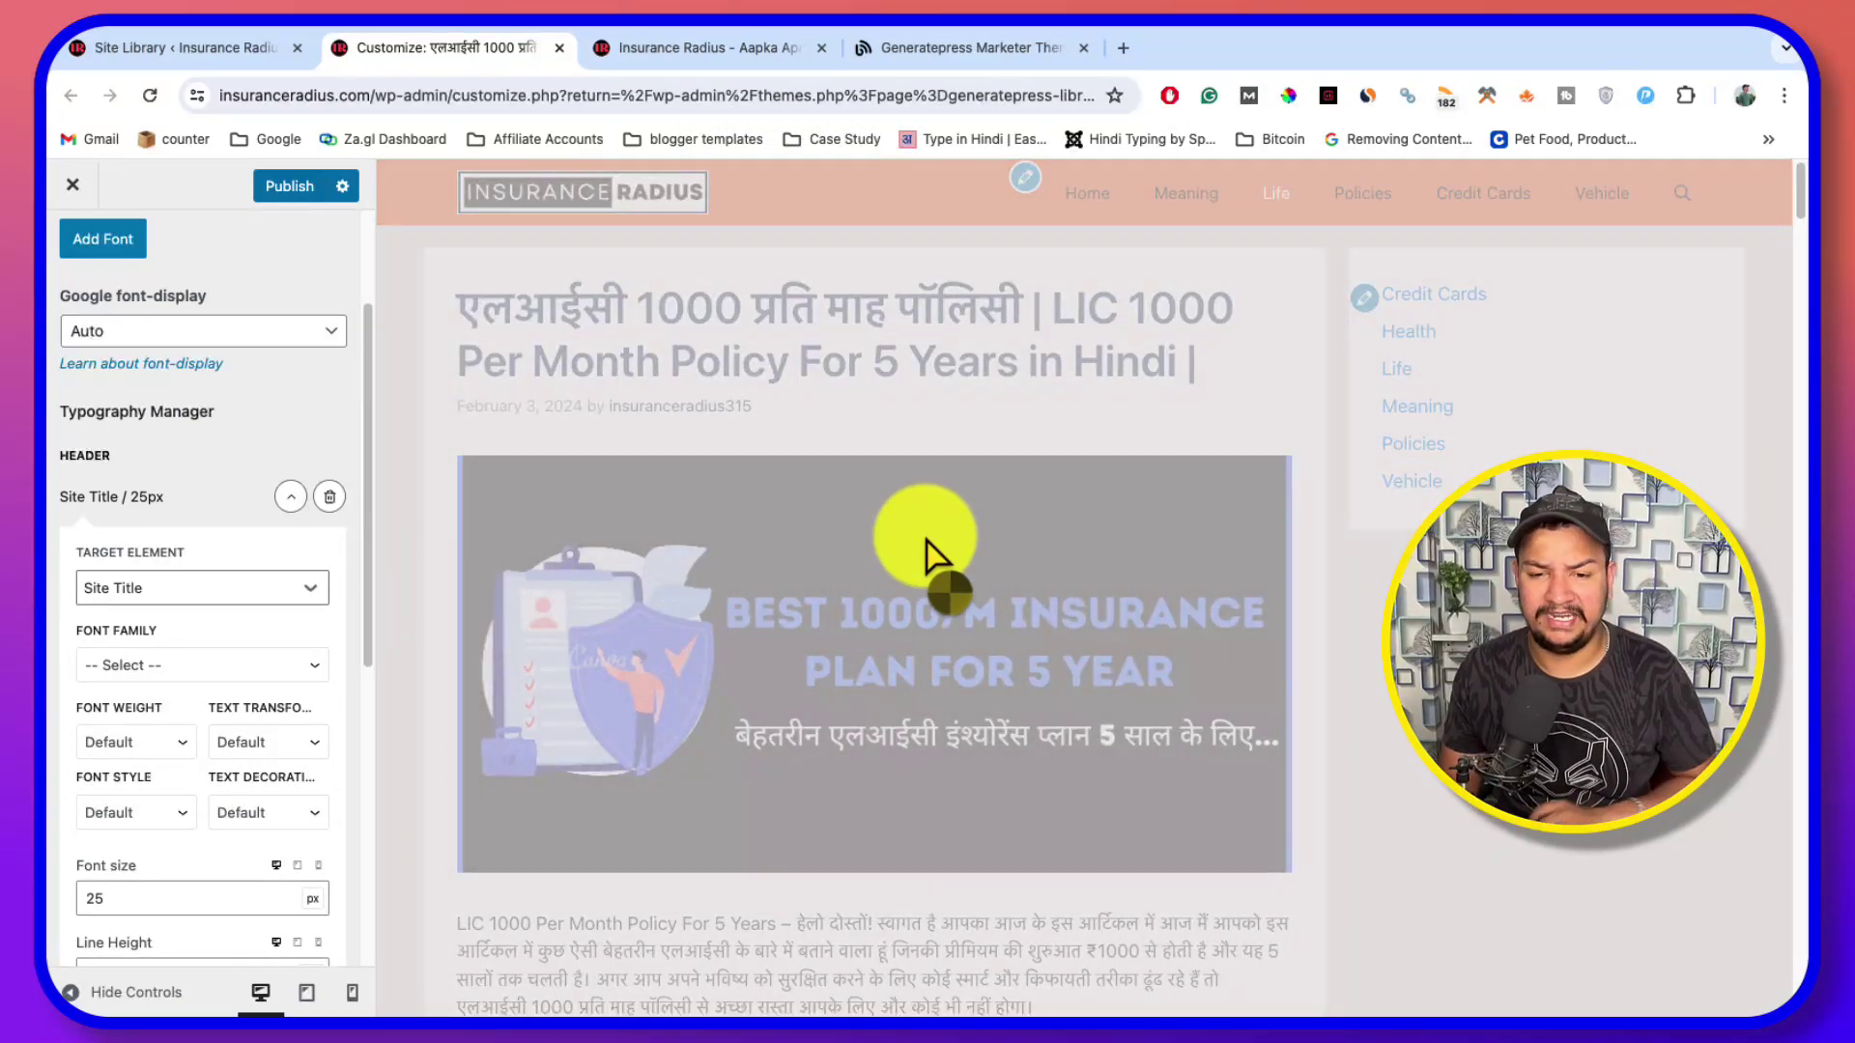
pyautogui.scroll(-10, 906, 543)
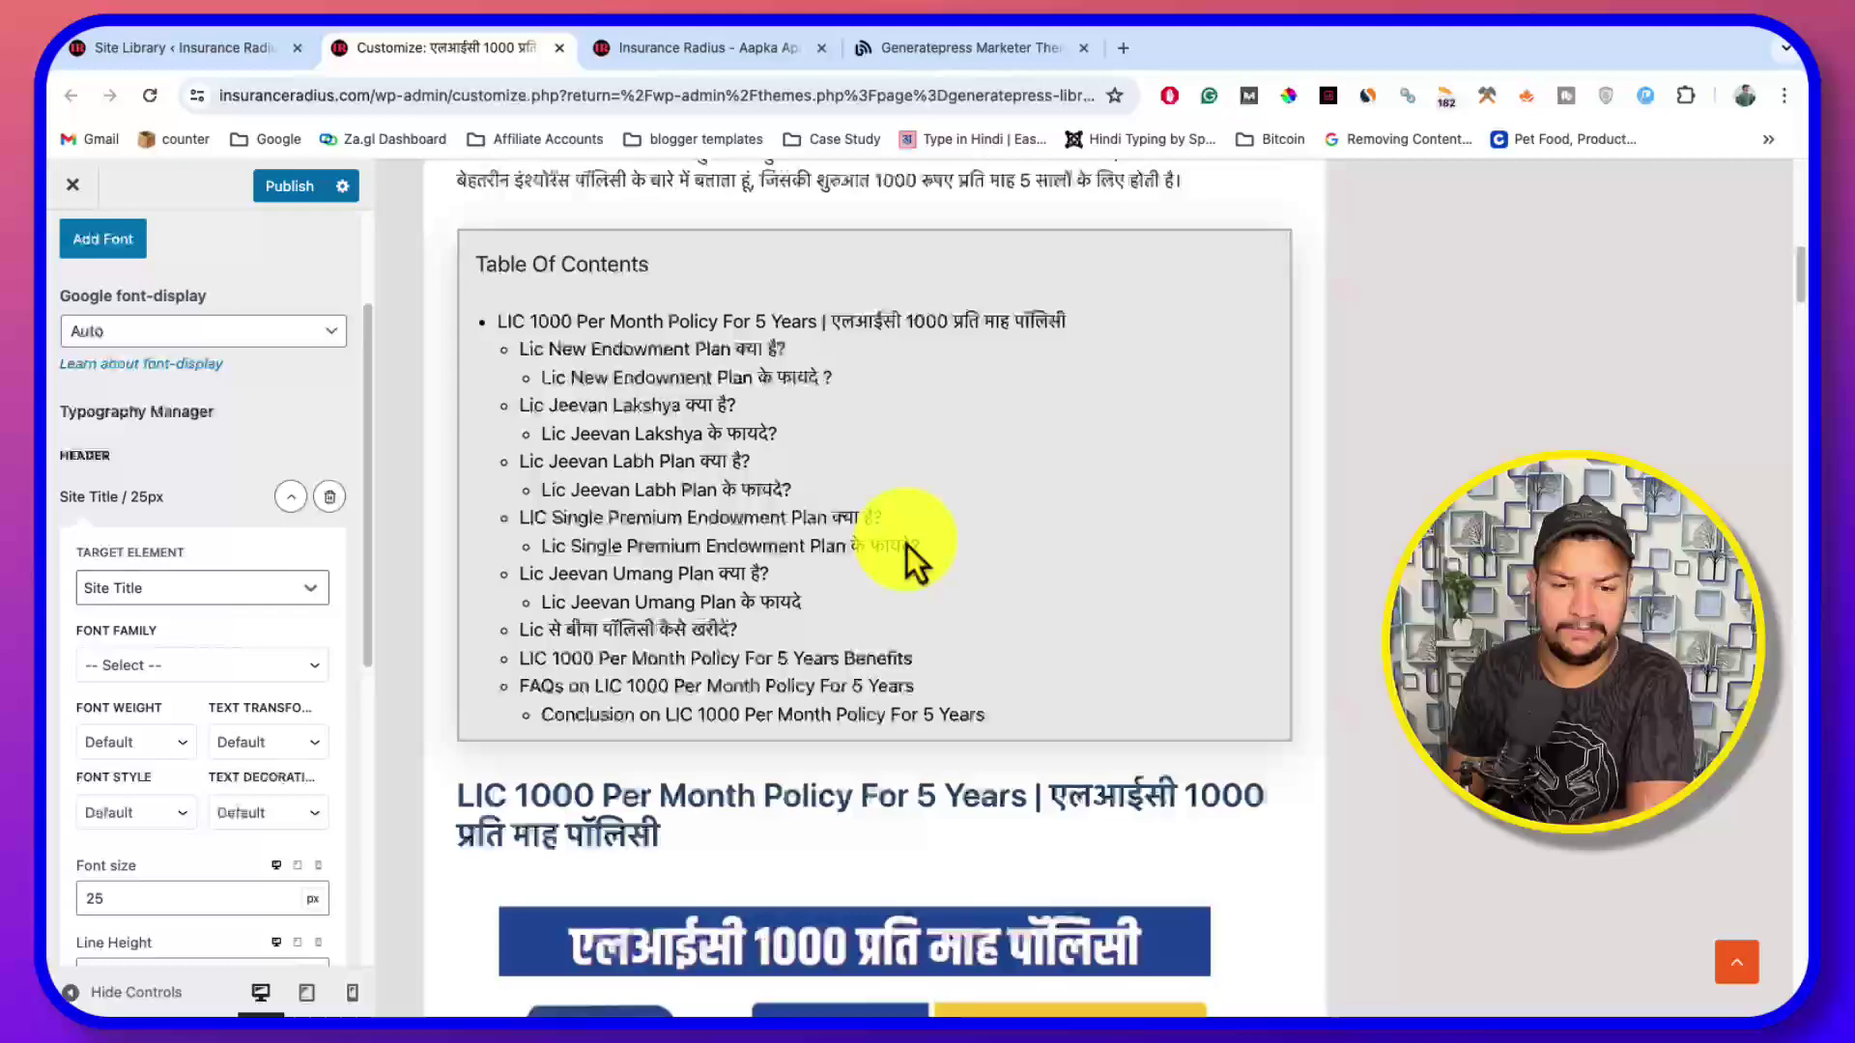
pyautogui.scroll(10, 906, 545)
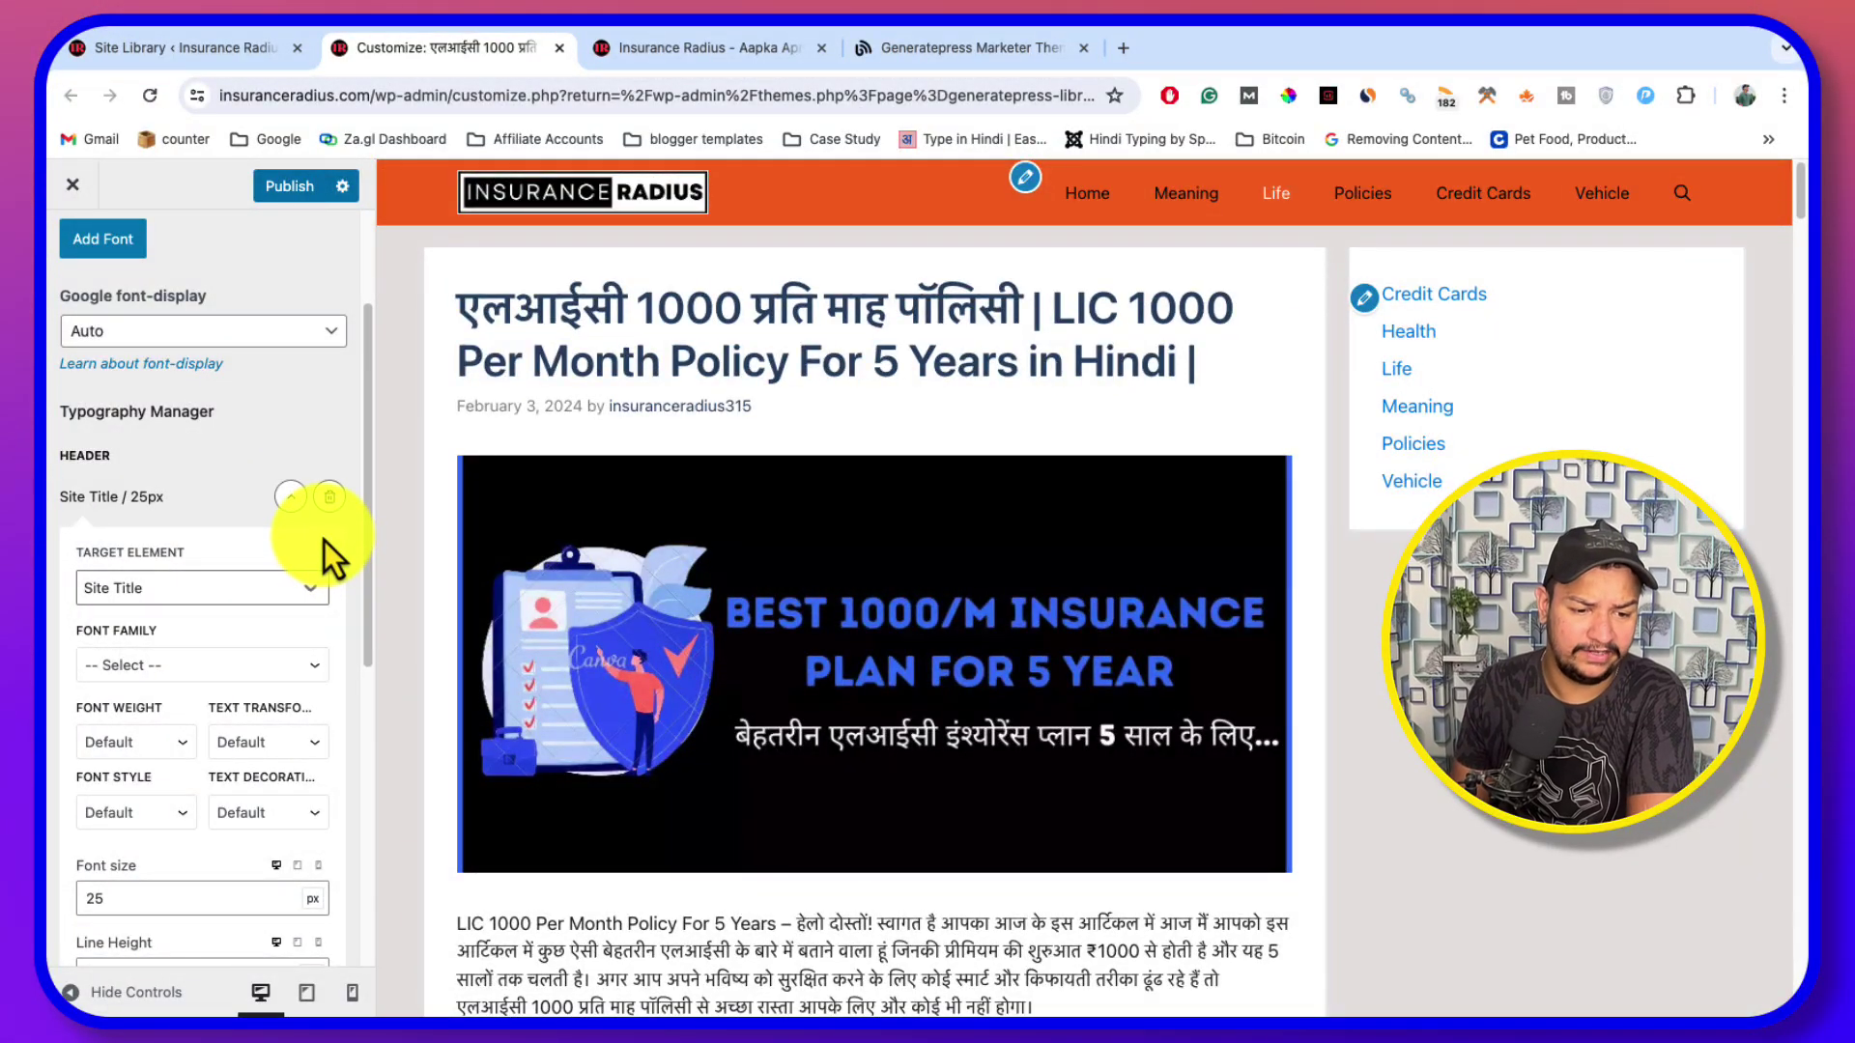
pyautogui.scroll(-2, 241, 647)
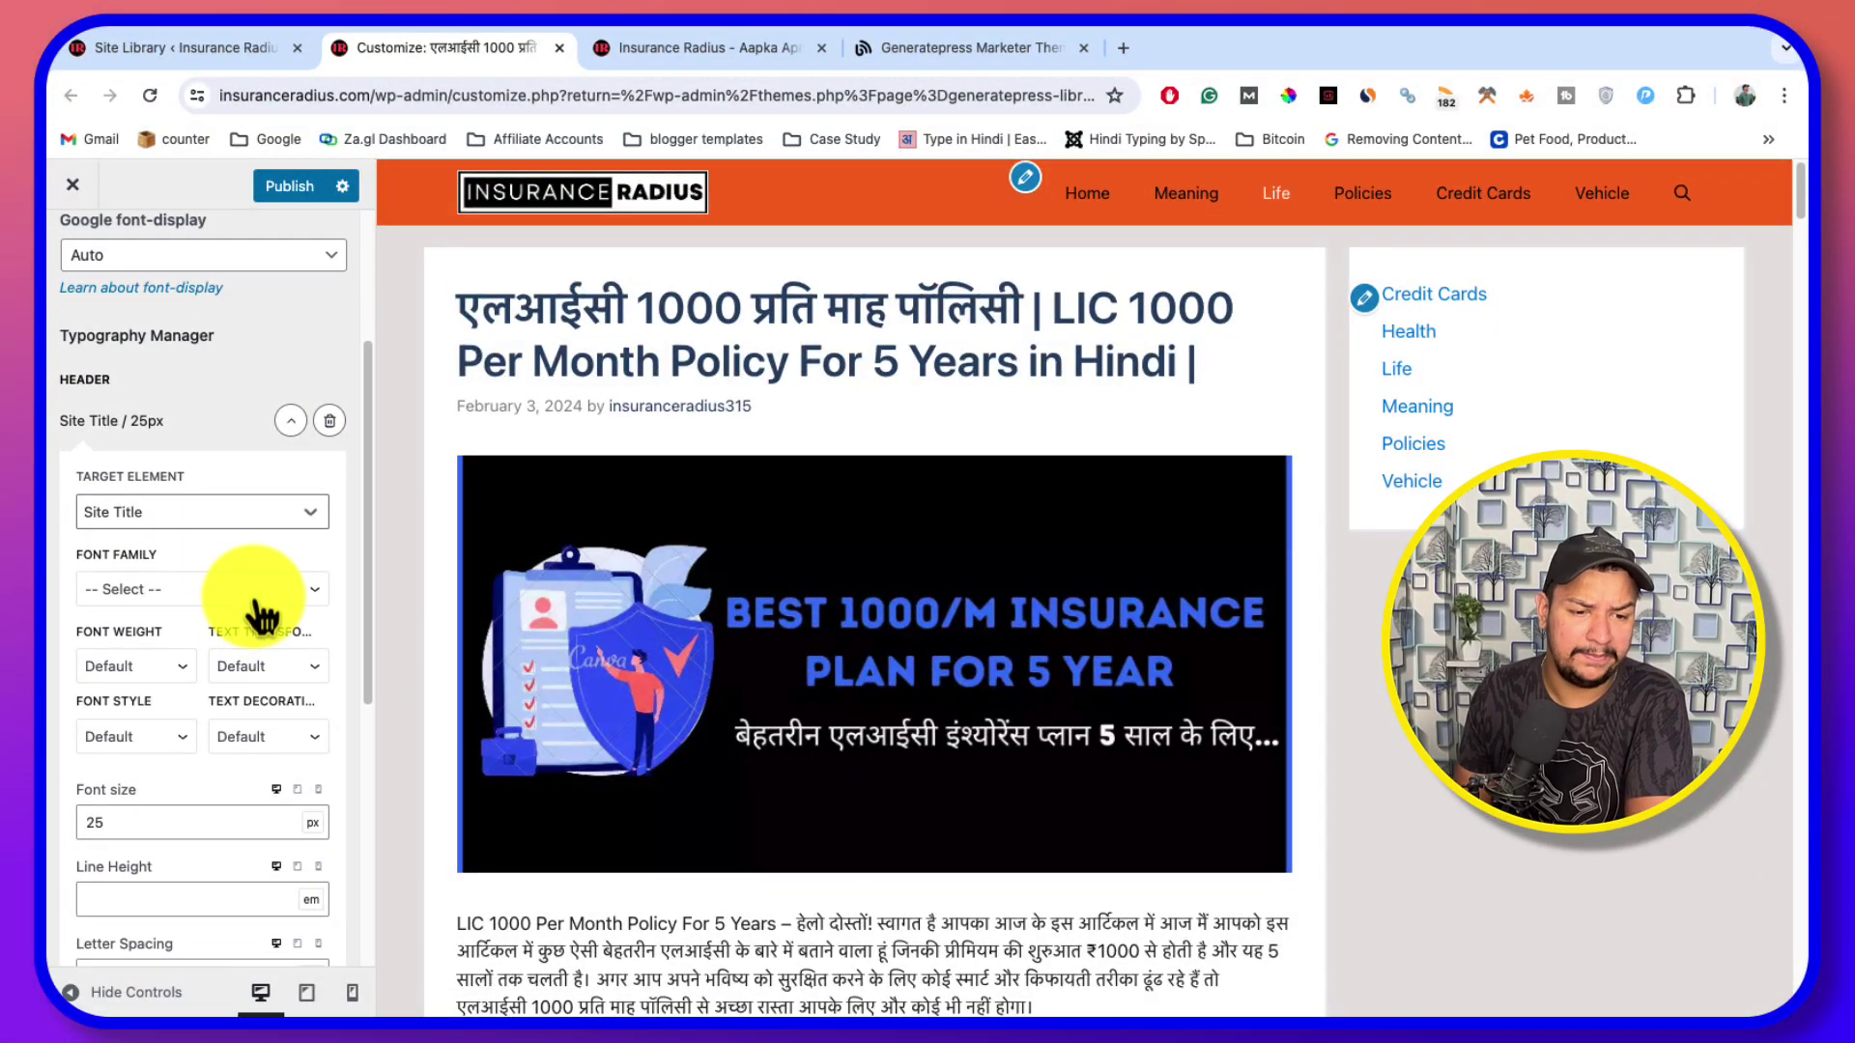
pyautogui.click(330, 420)
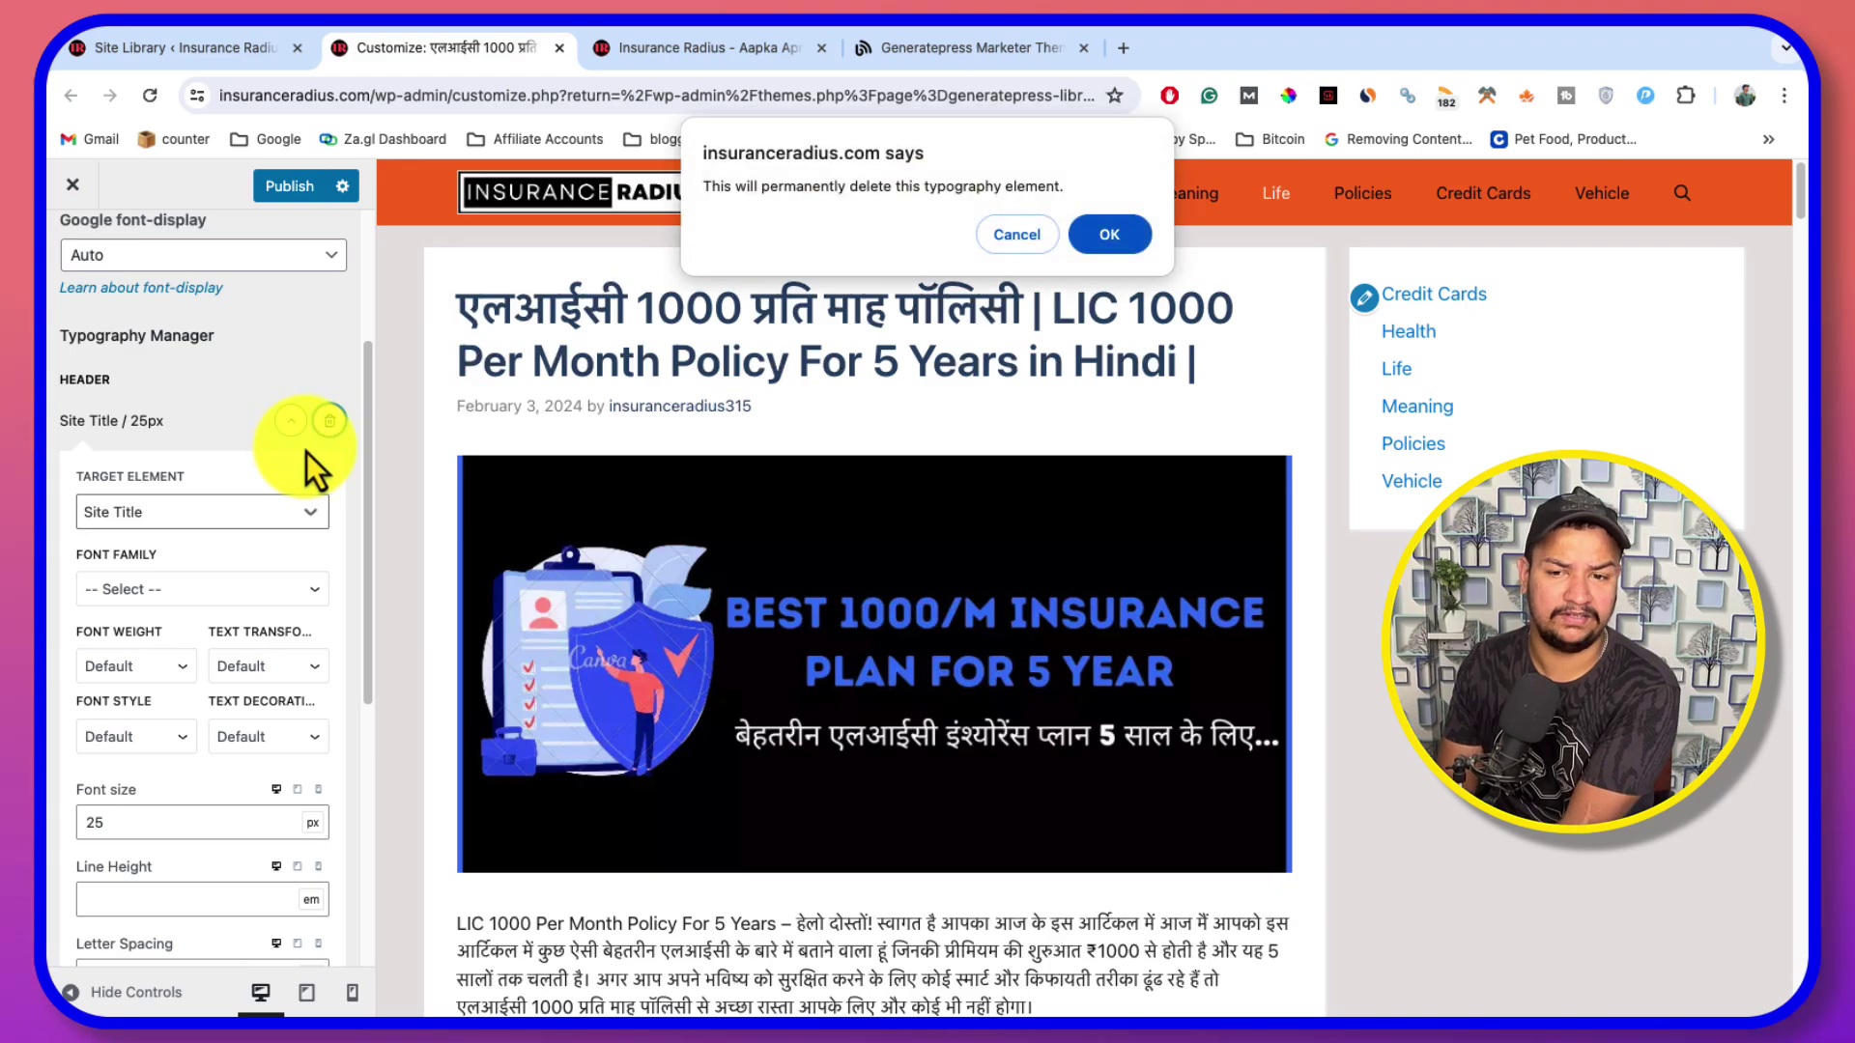
pyautogui.click(1008, 243)
pyautogui.scroll(-8, 264, 757)
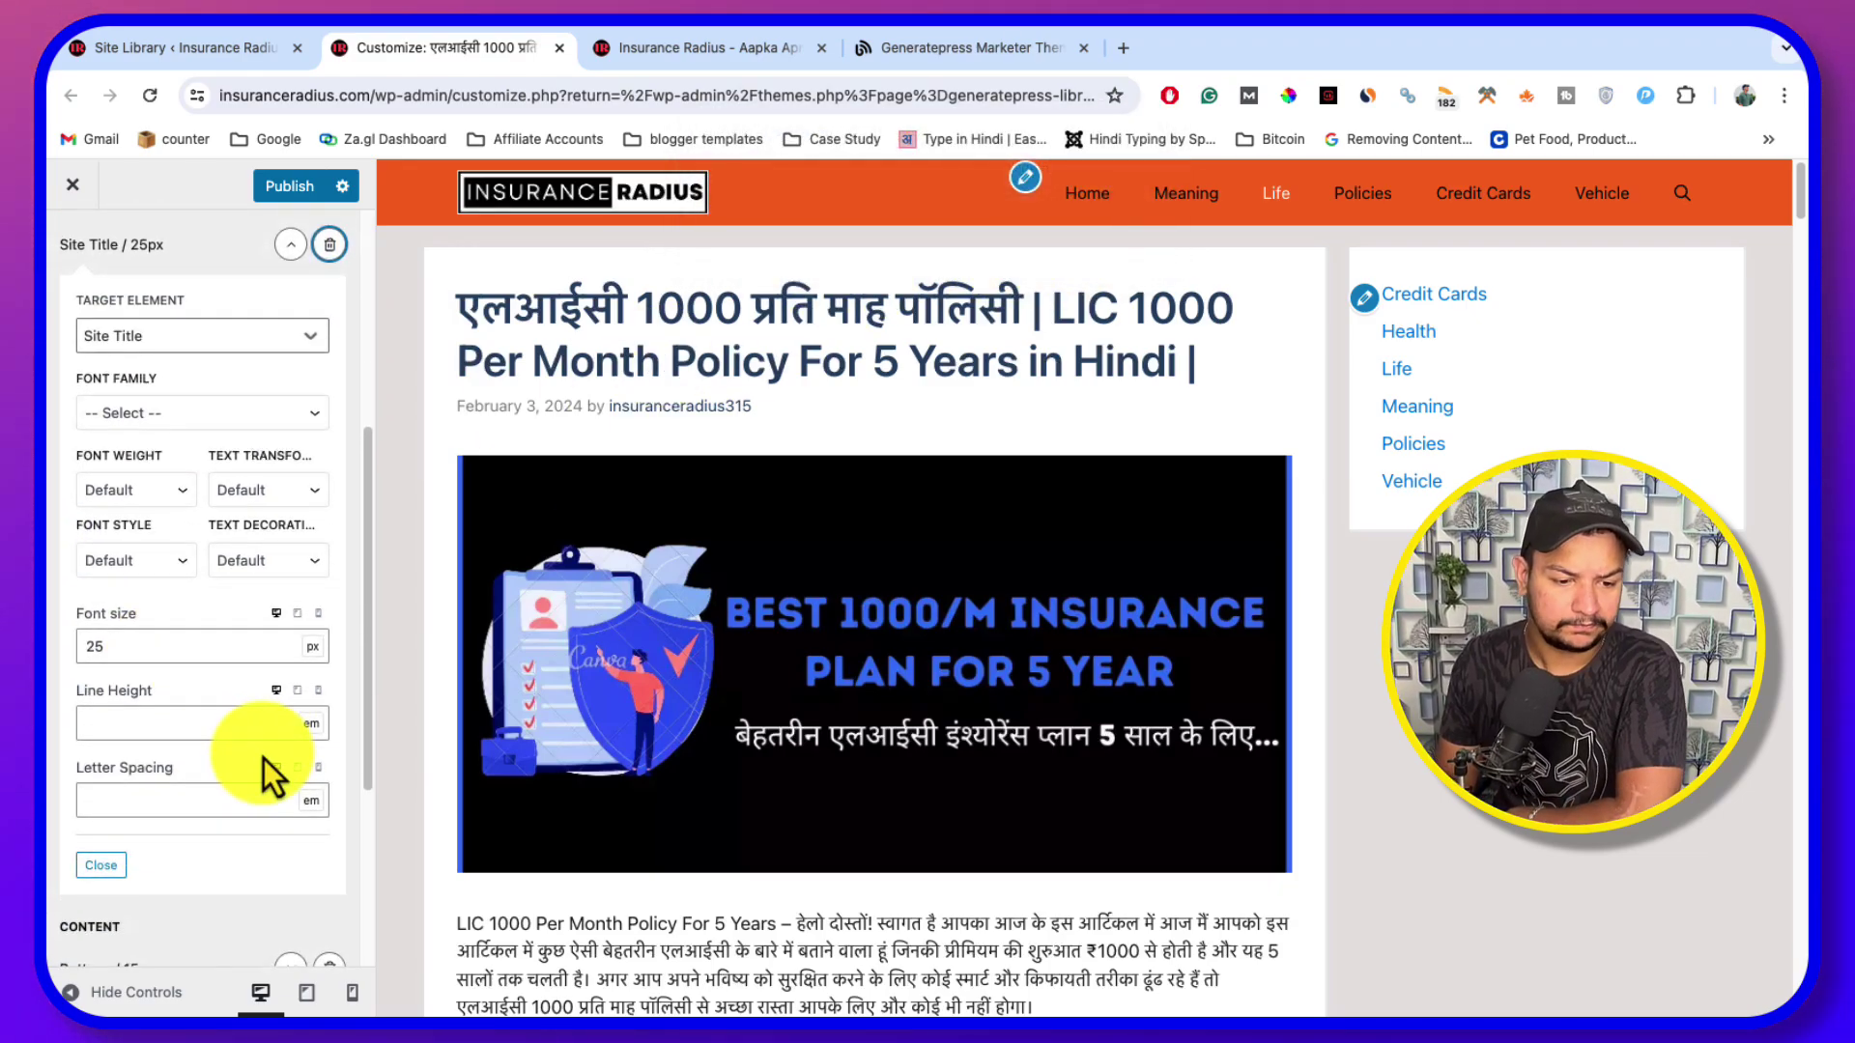
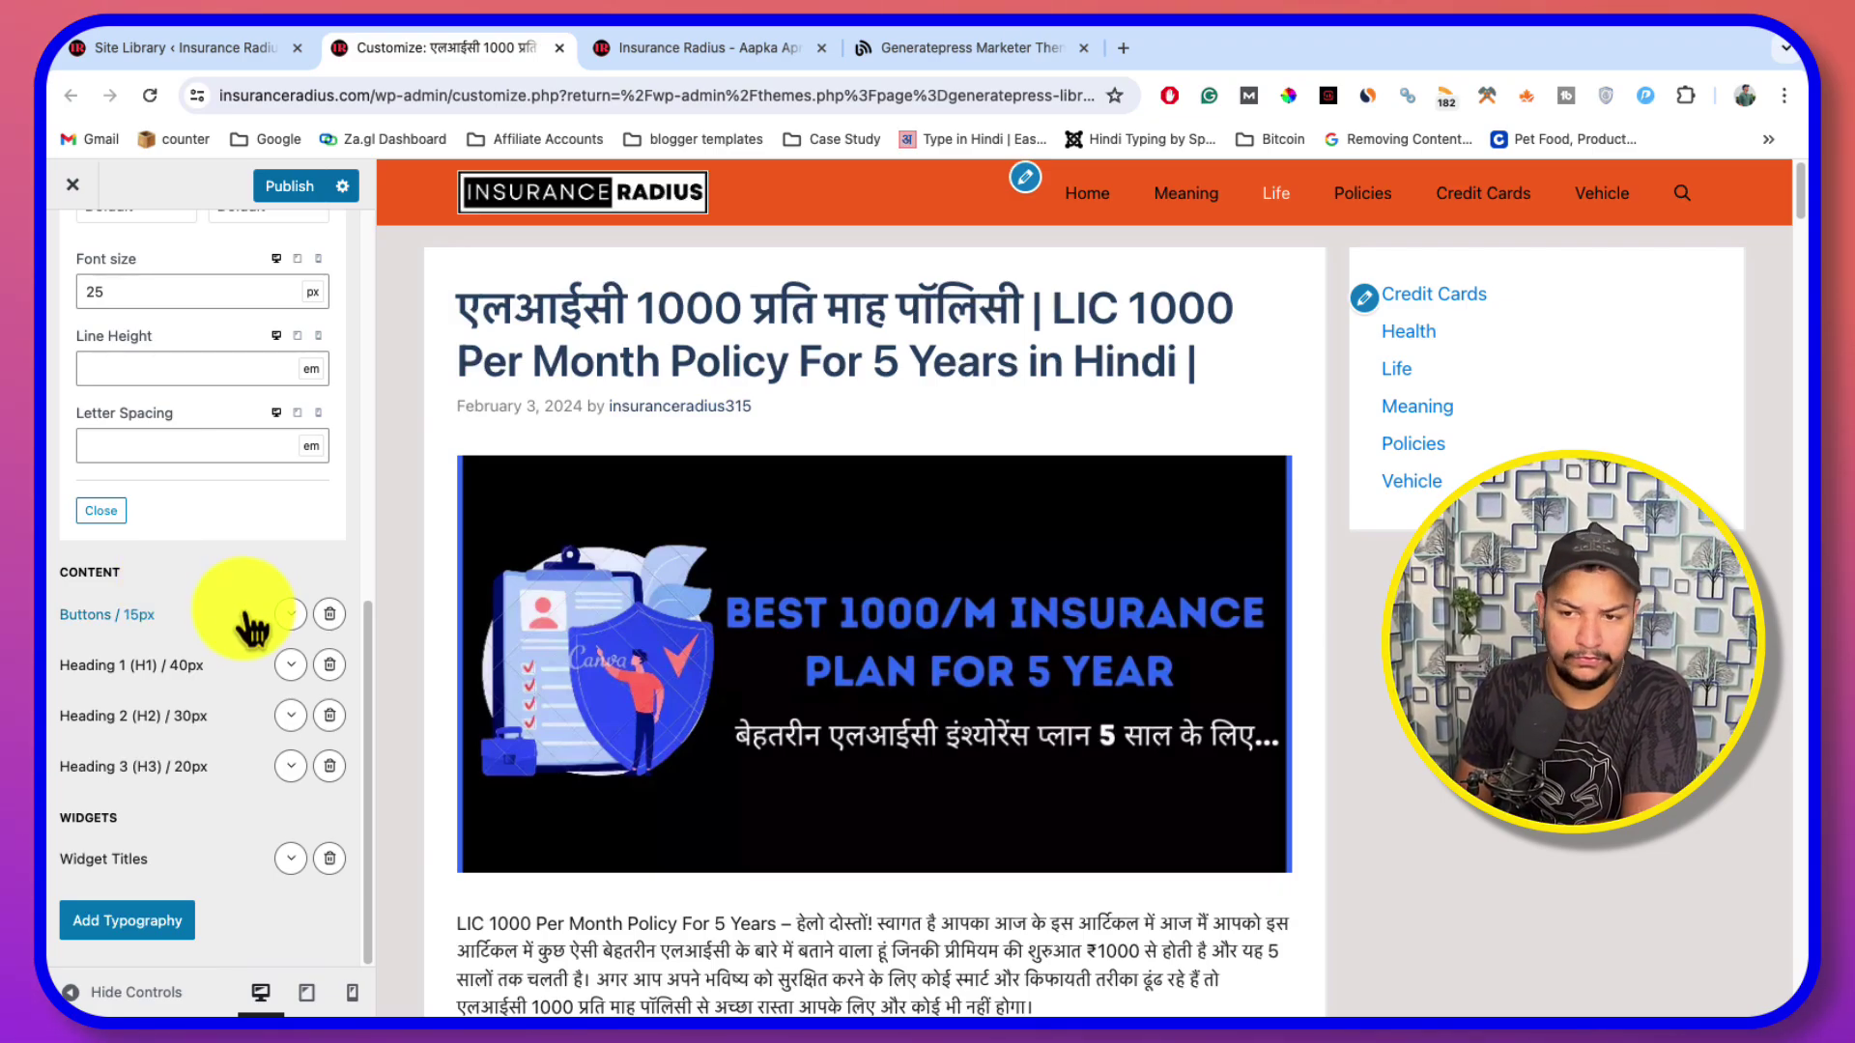
# Replace the Open Sans font in the Font Manager with Mulish and check the post's text in the preview
pyautogui.scroll(10, 253, 627)
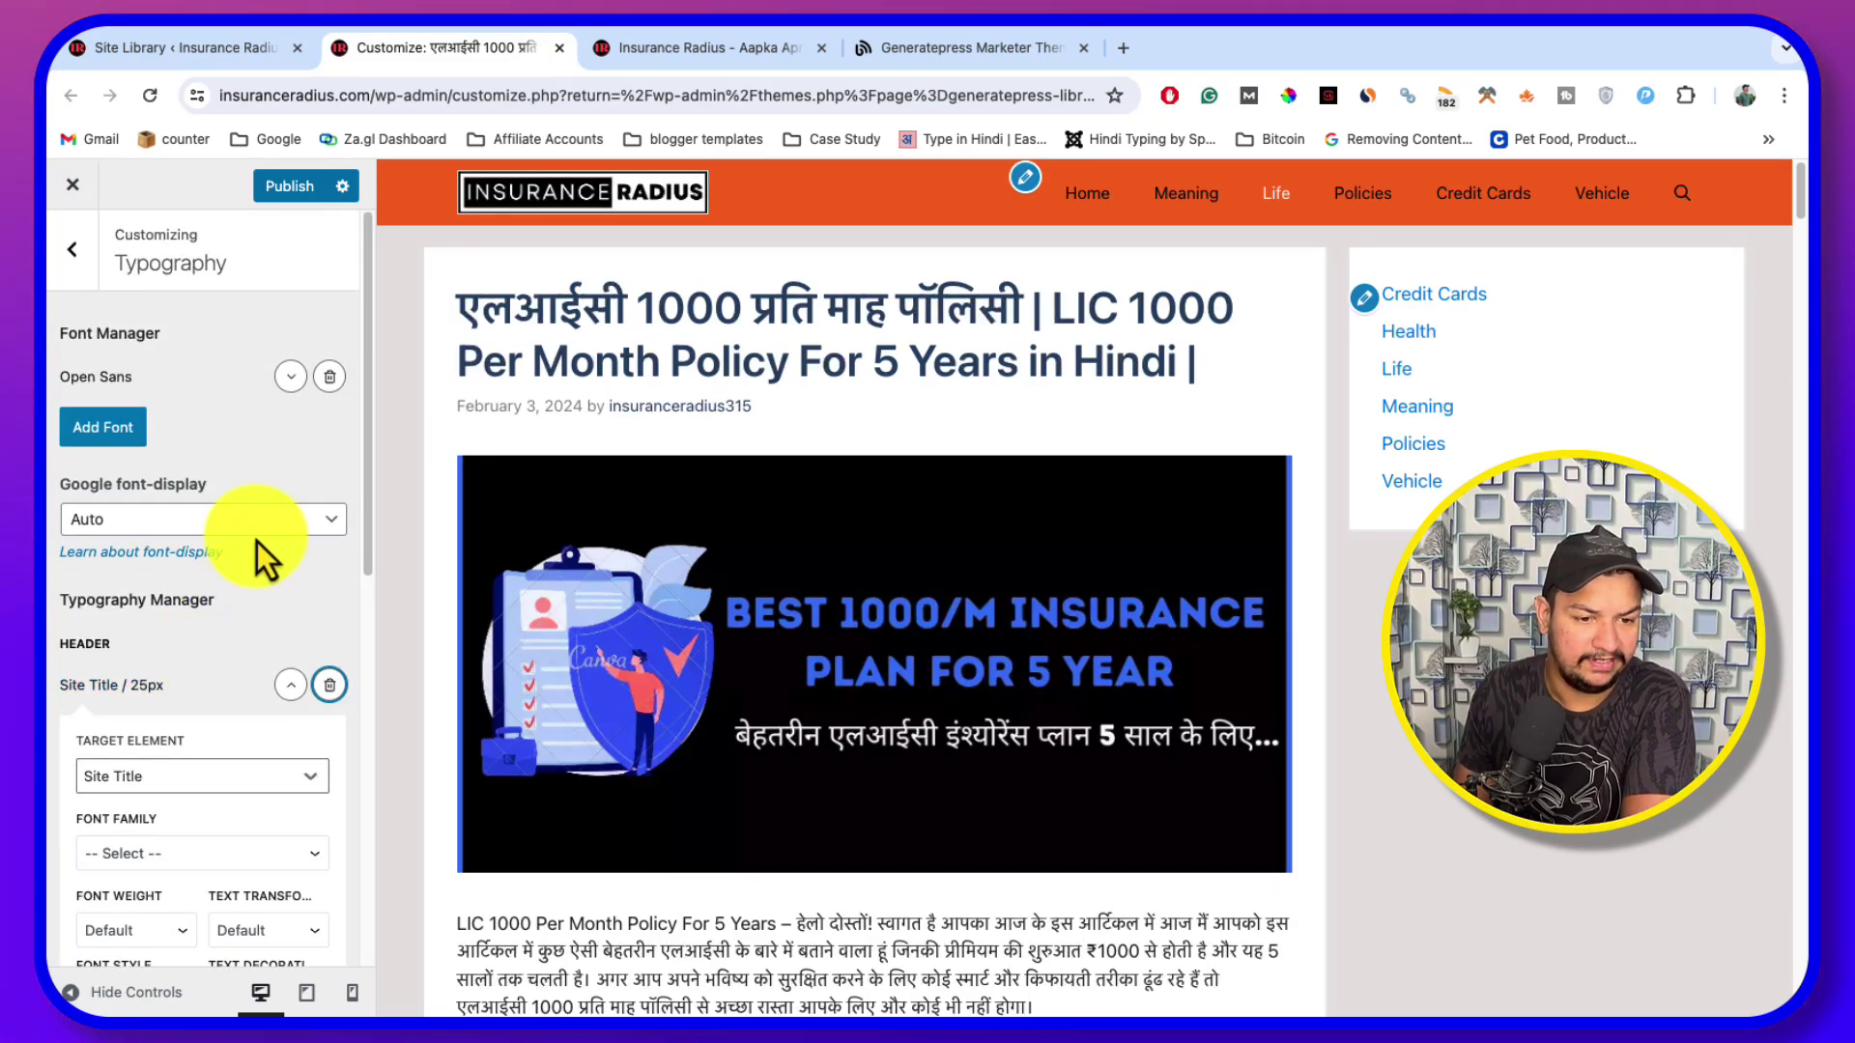
pyautogui.click(290, 376)
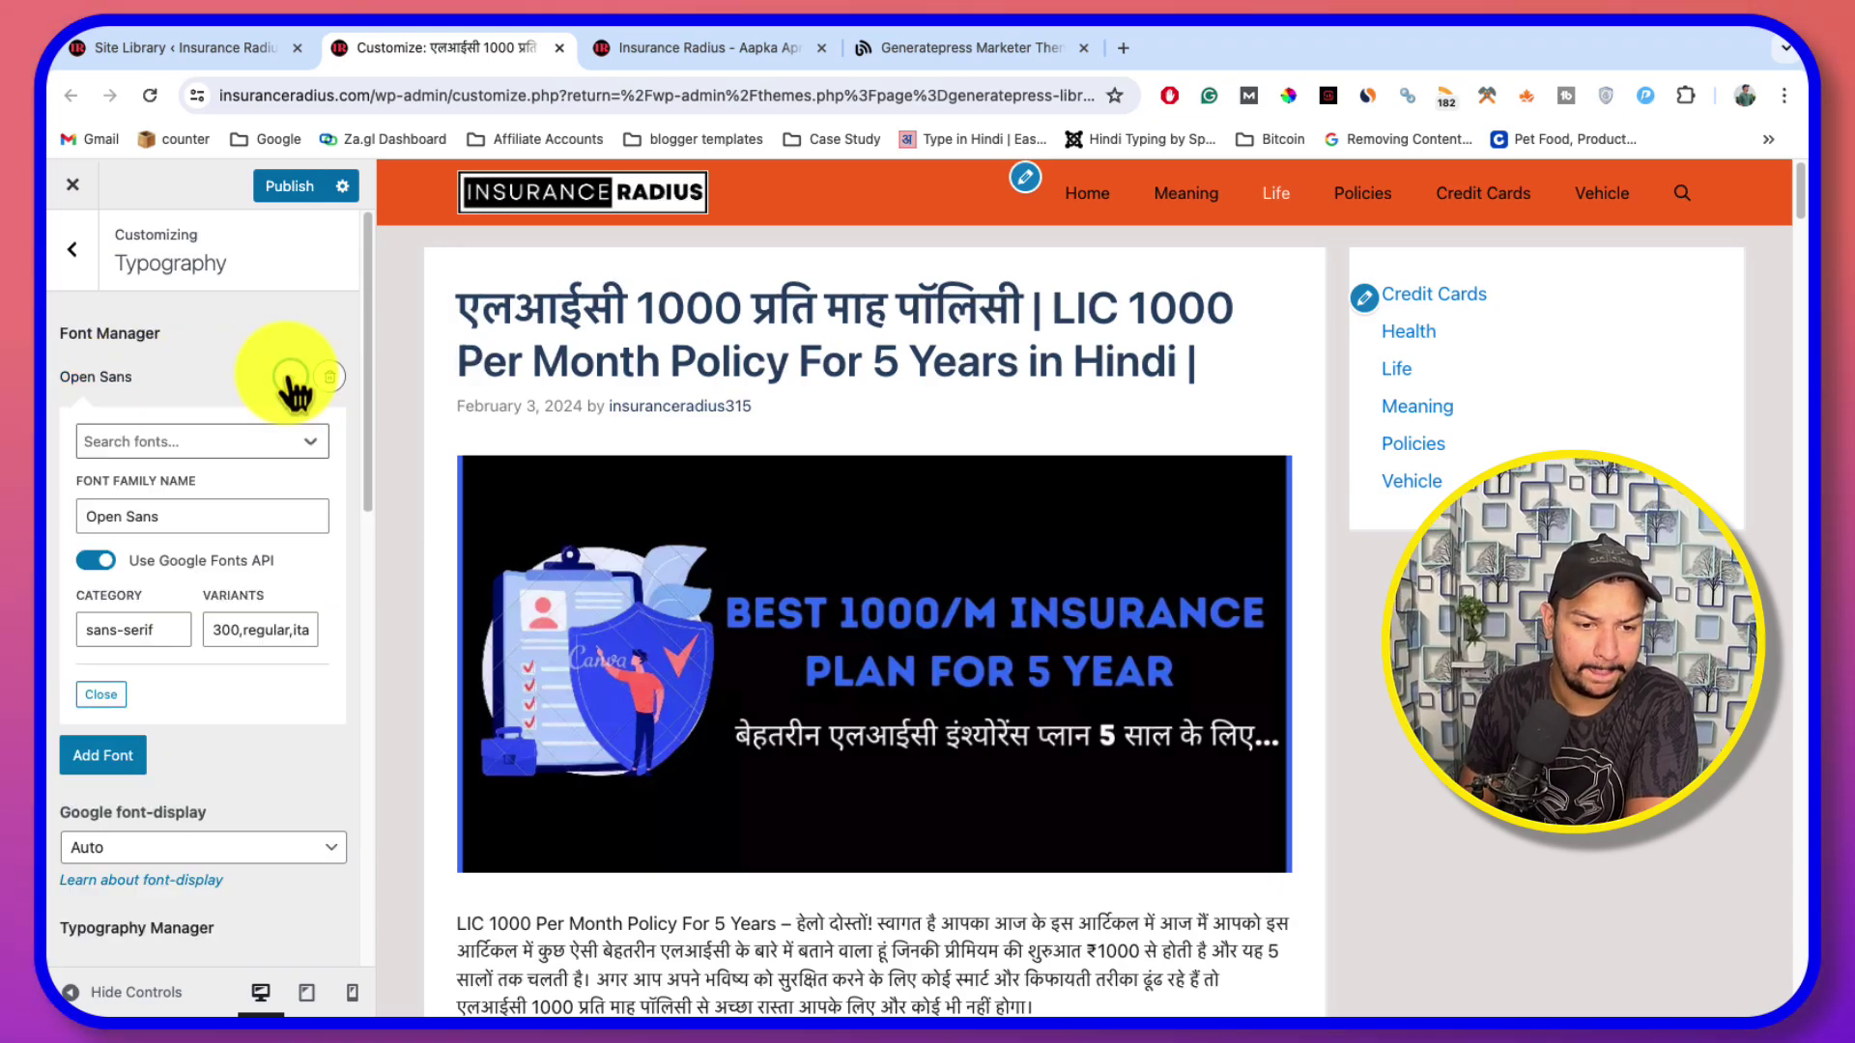
pyautogui.click(228, 443)
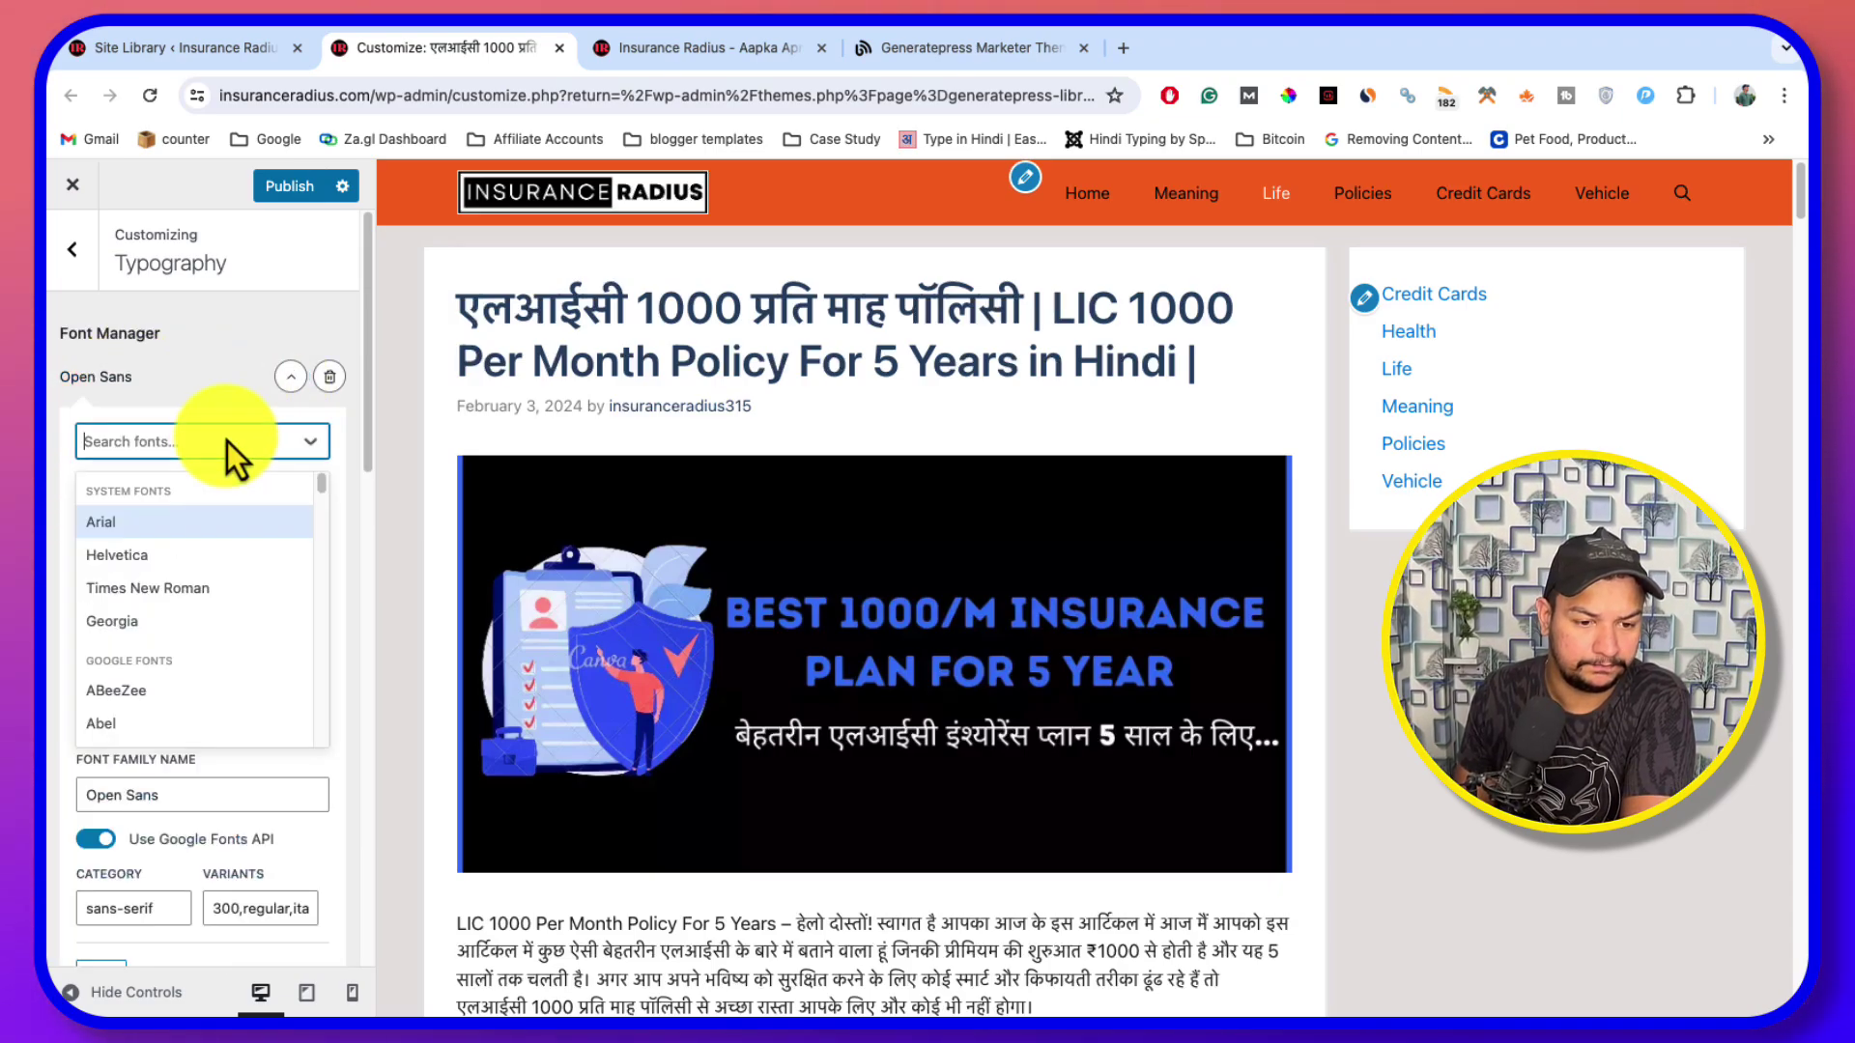
pyautogui.write('muli')
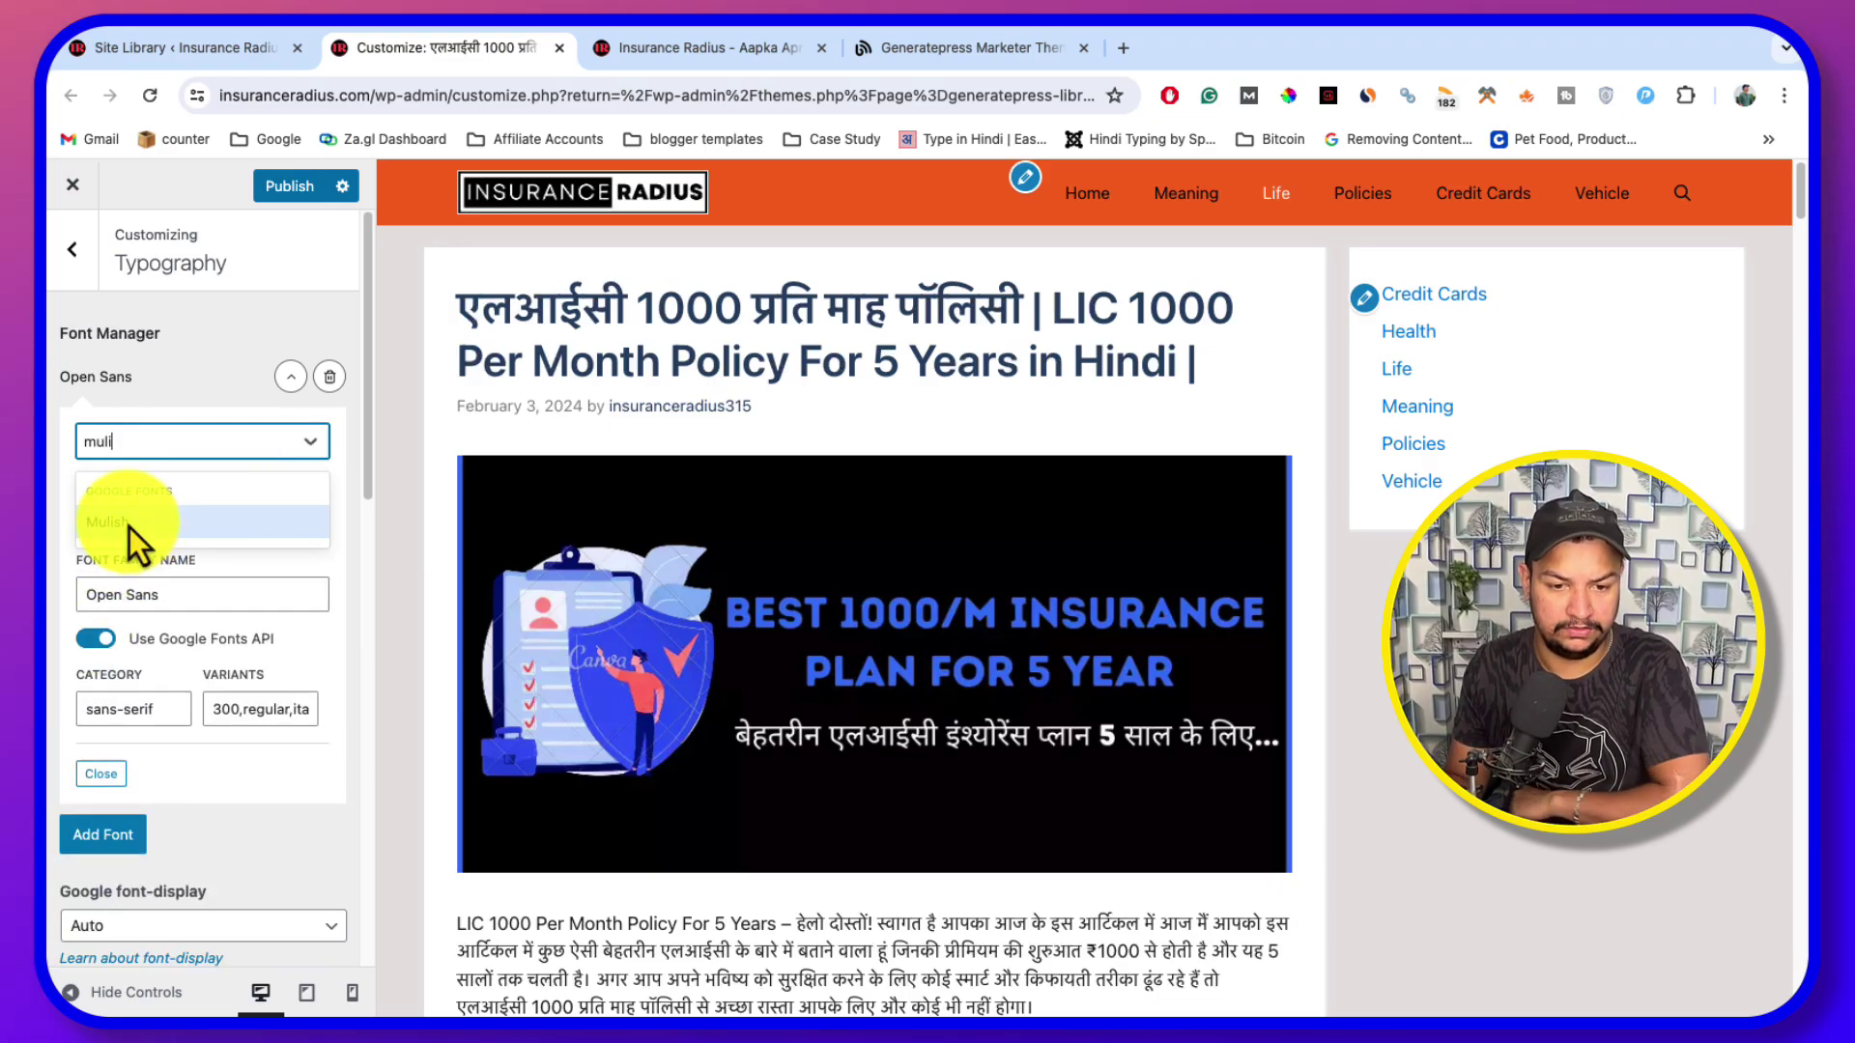
pyautogui.click(130, 527)
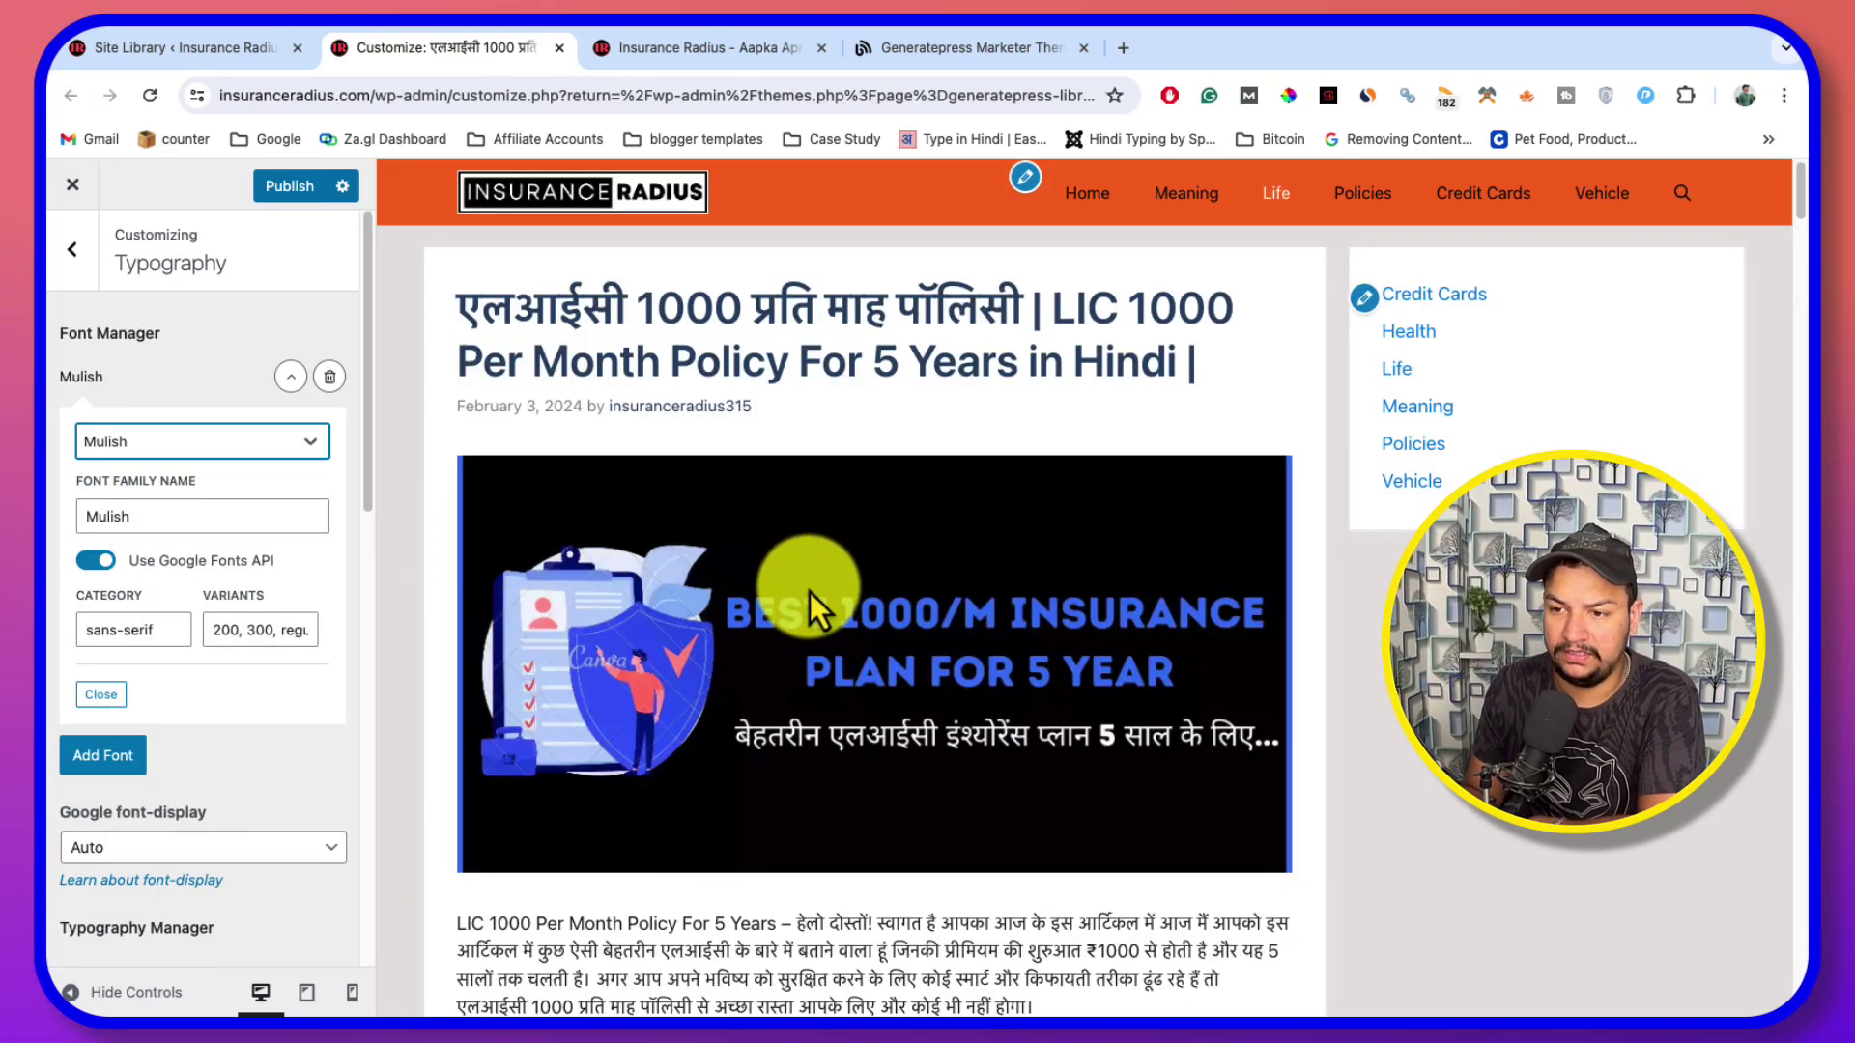
pyautogui.scroll(-10, 821, 589)
pyautogui.scroll(-5, 835, 596)
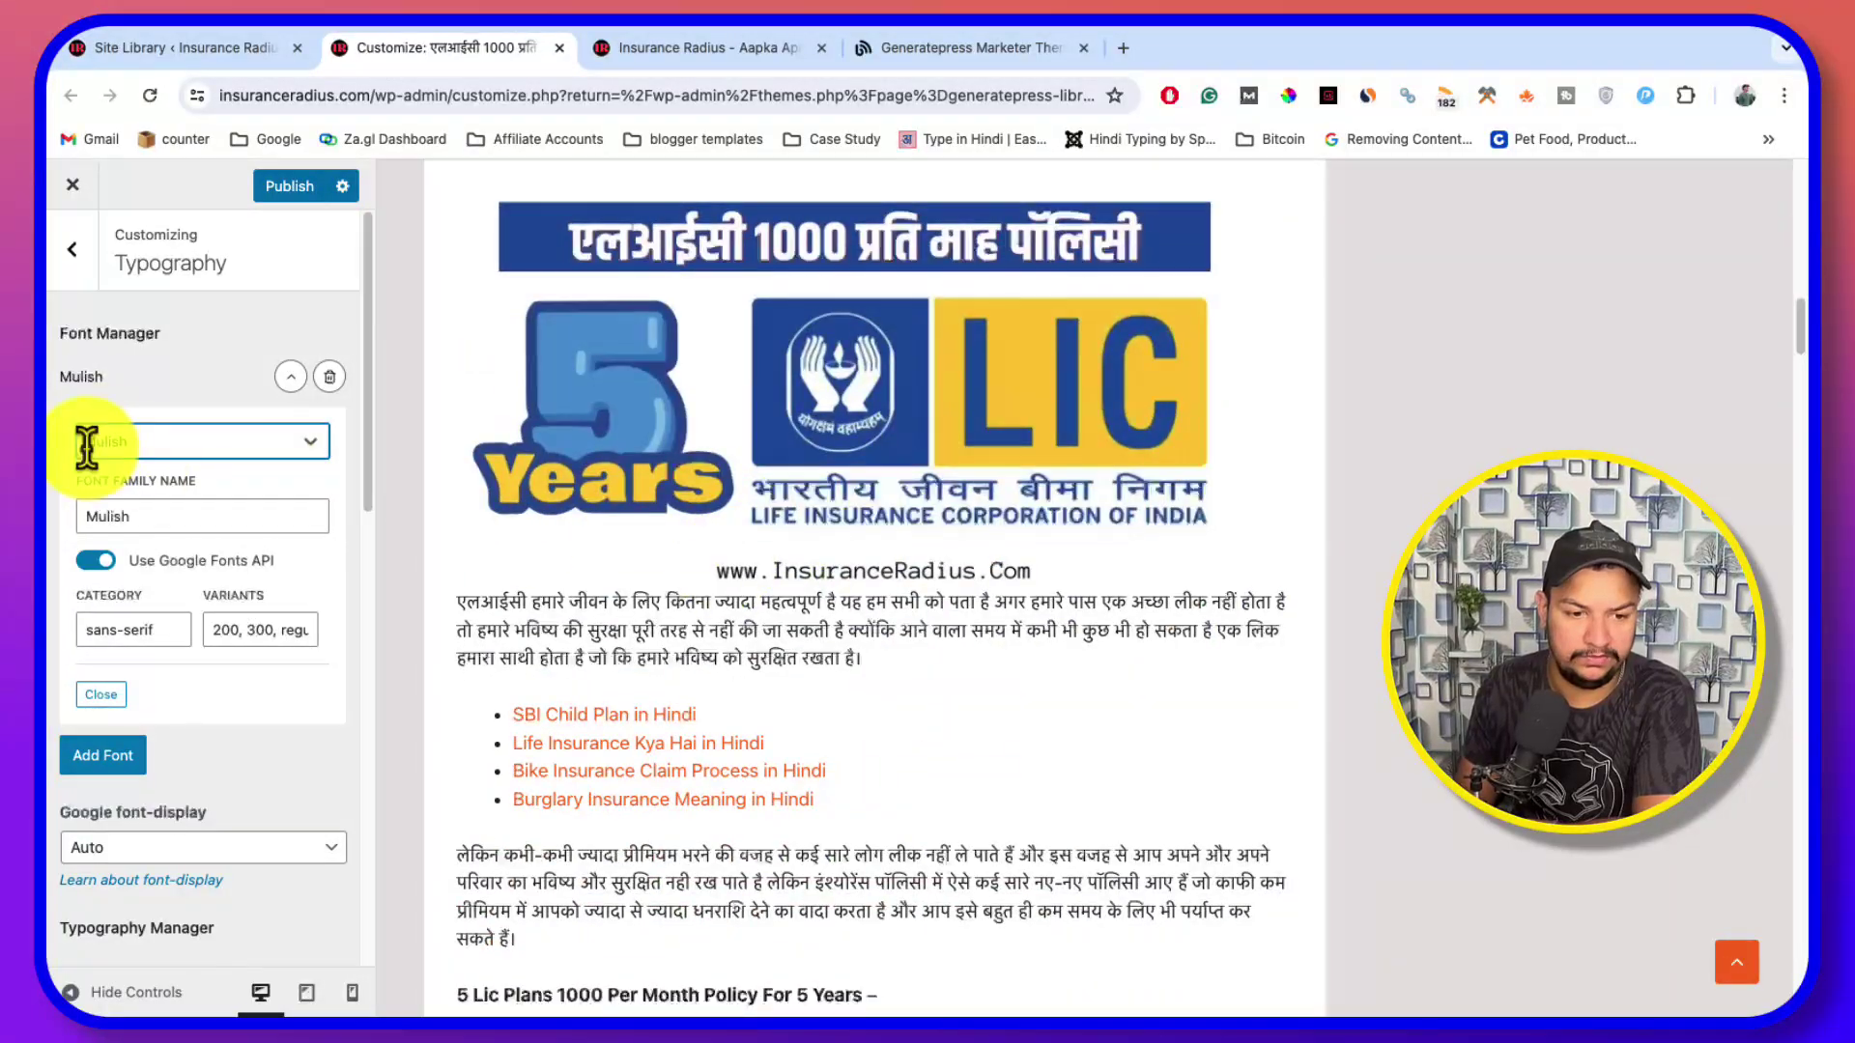
# Change the Font Manager's font to ABeeZee, check the post preview and close the font entry
pyautogui.click(125, 442)
pyautogui.click(155, 686)
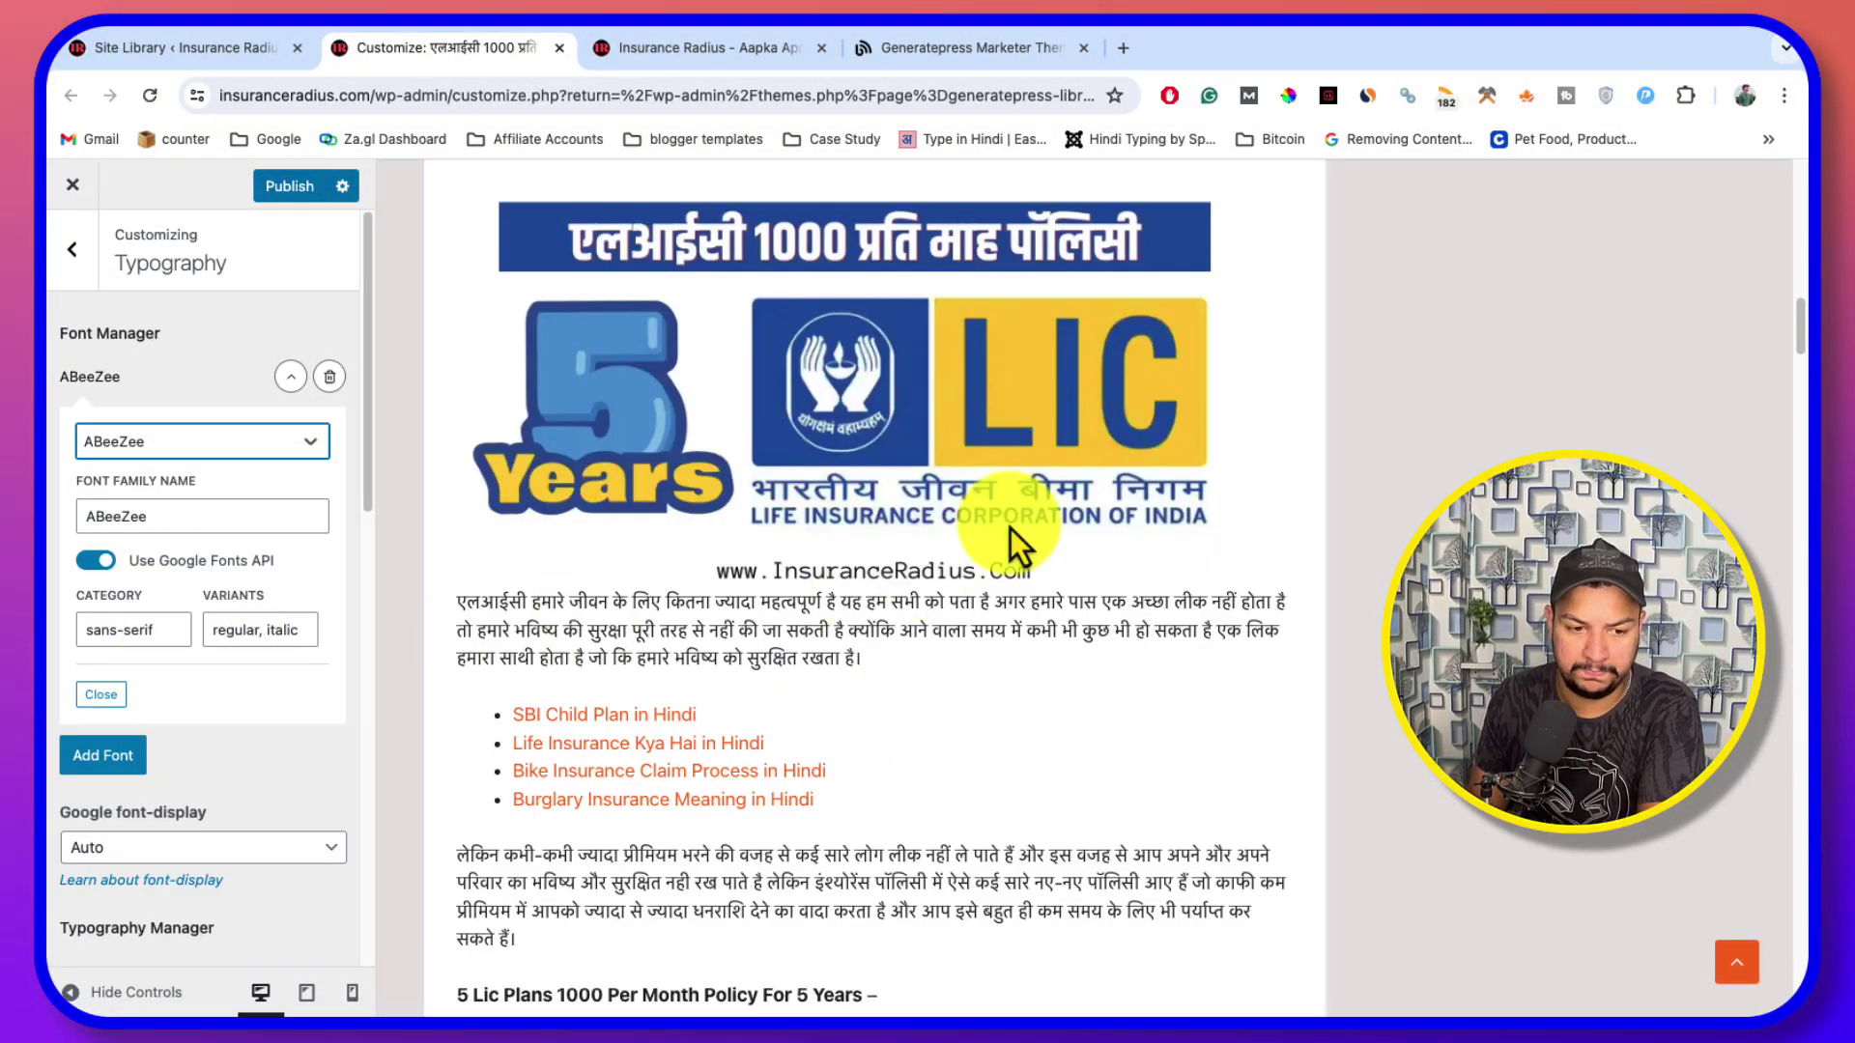
pyautogui.scroll(15, 1011, 530)
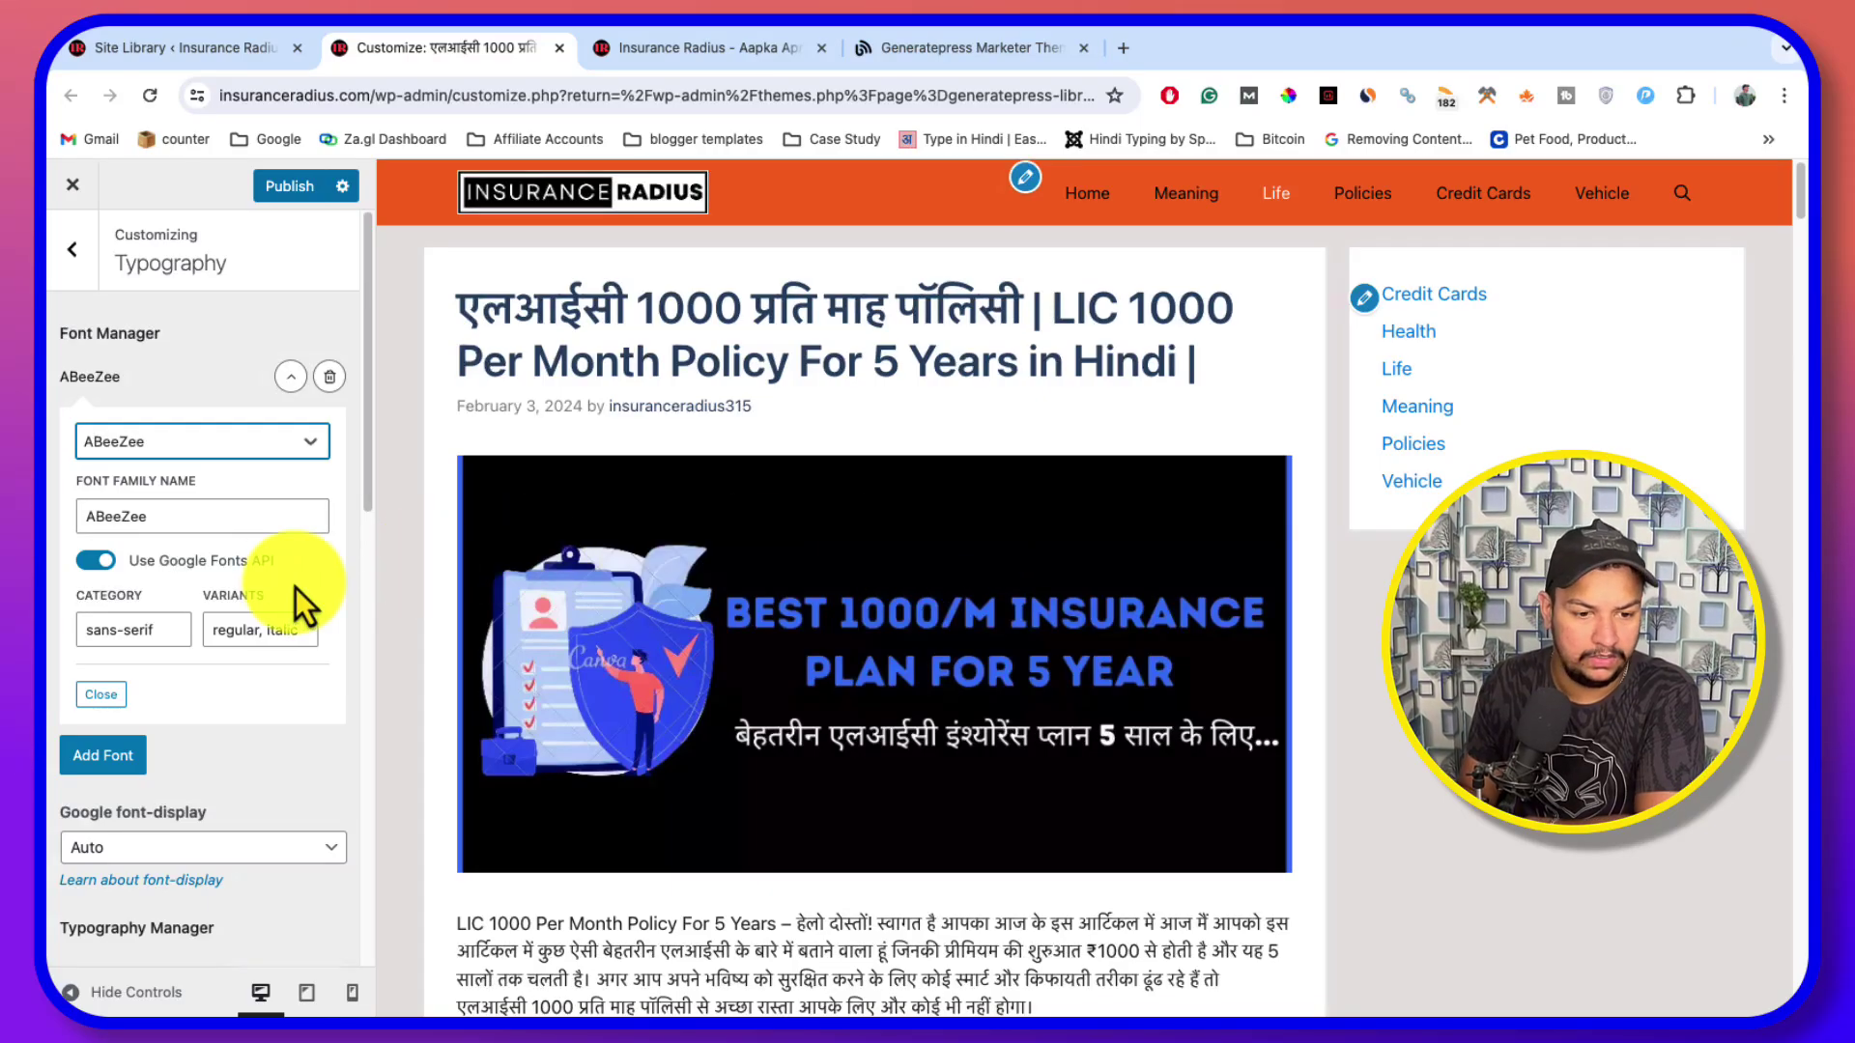
pyautogui.click(103, 696)
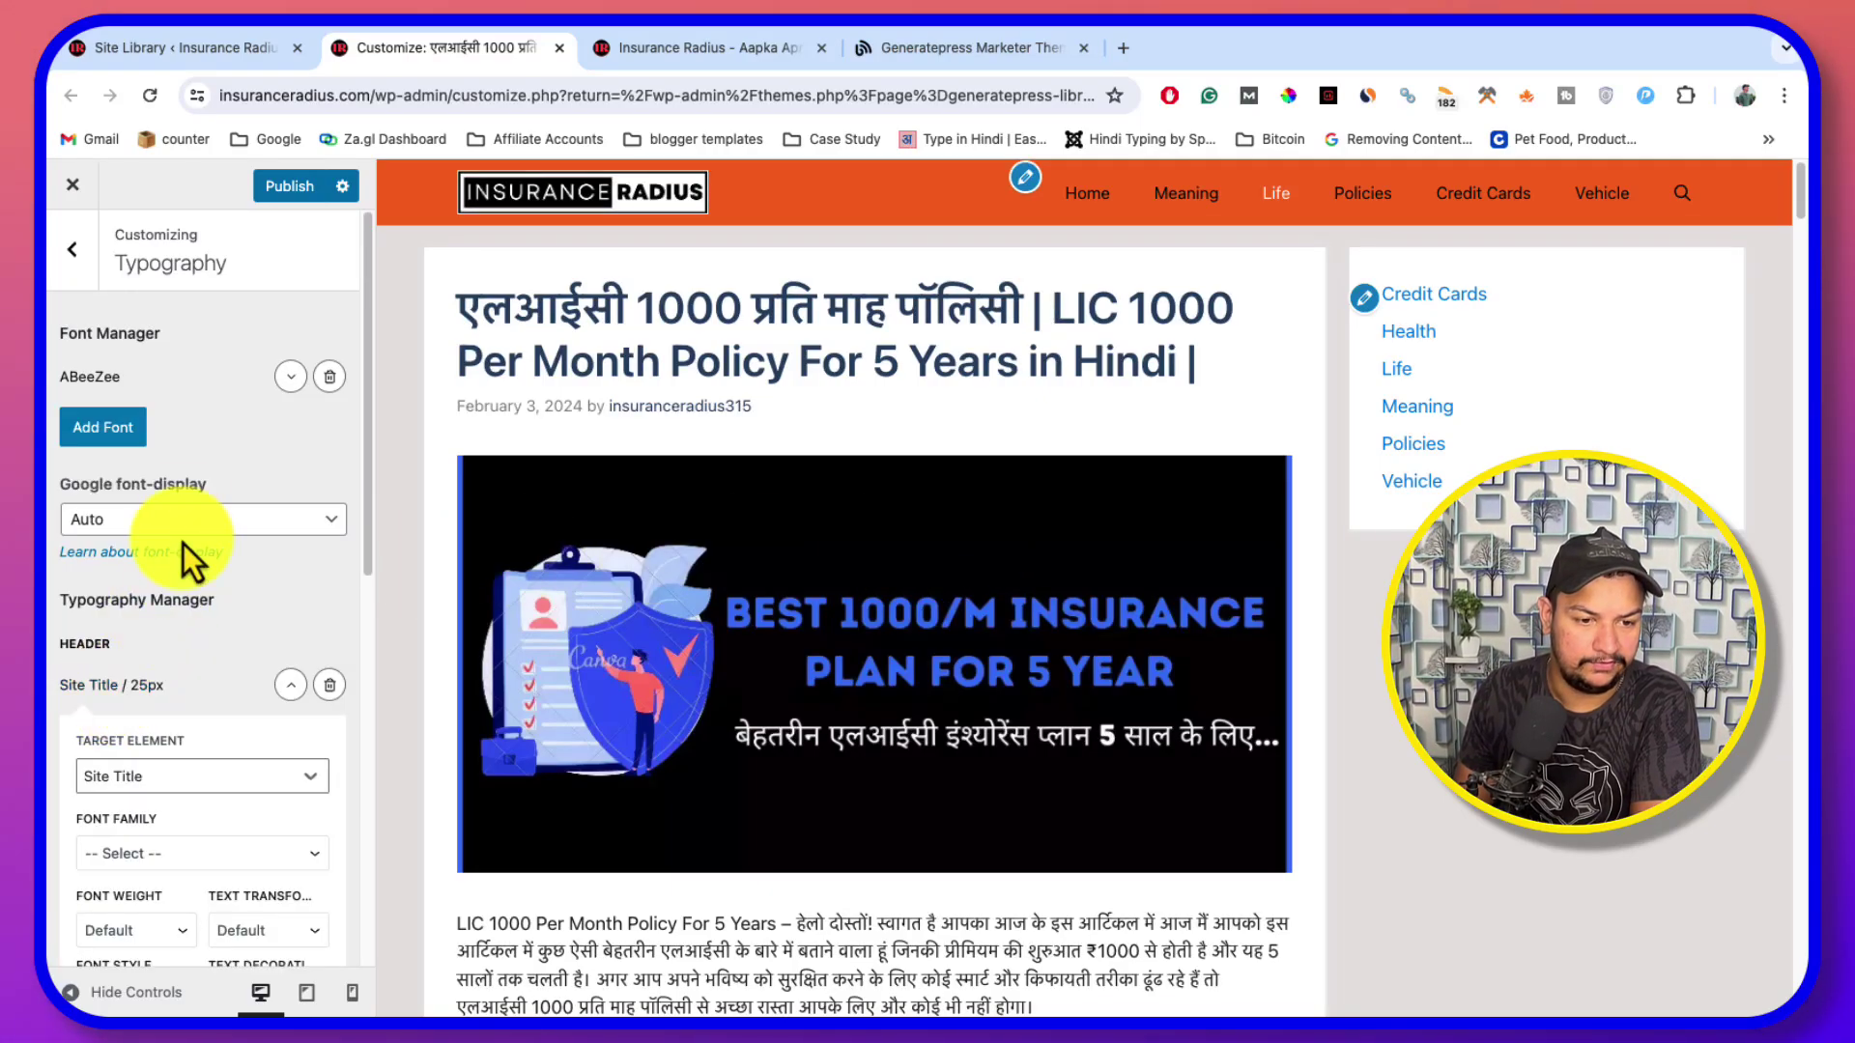
# Set the font family of the Site Title typography entry to ABeeZee and look over the post in the preview
pyautogui.click(164, 534)
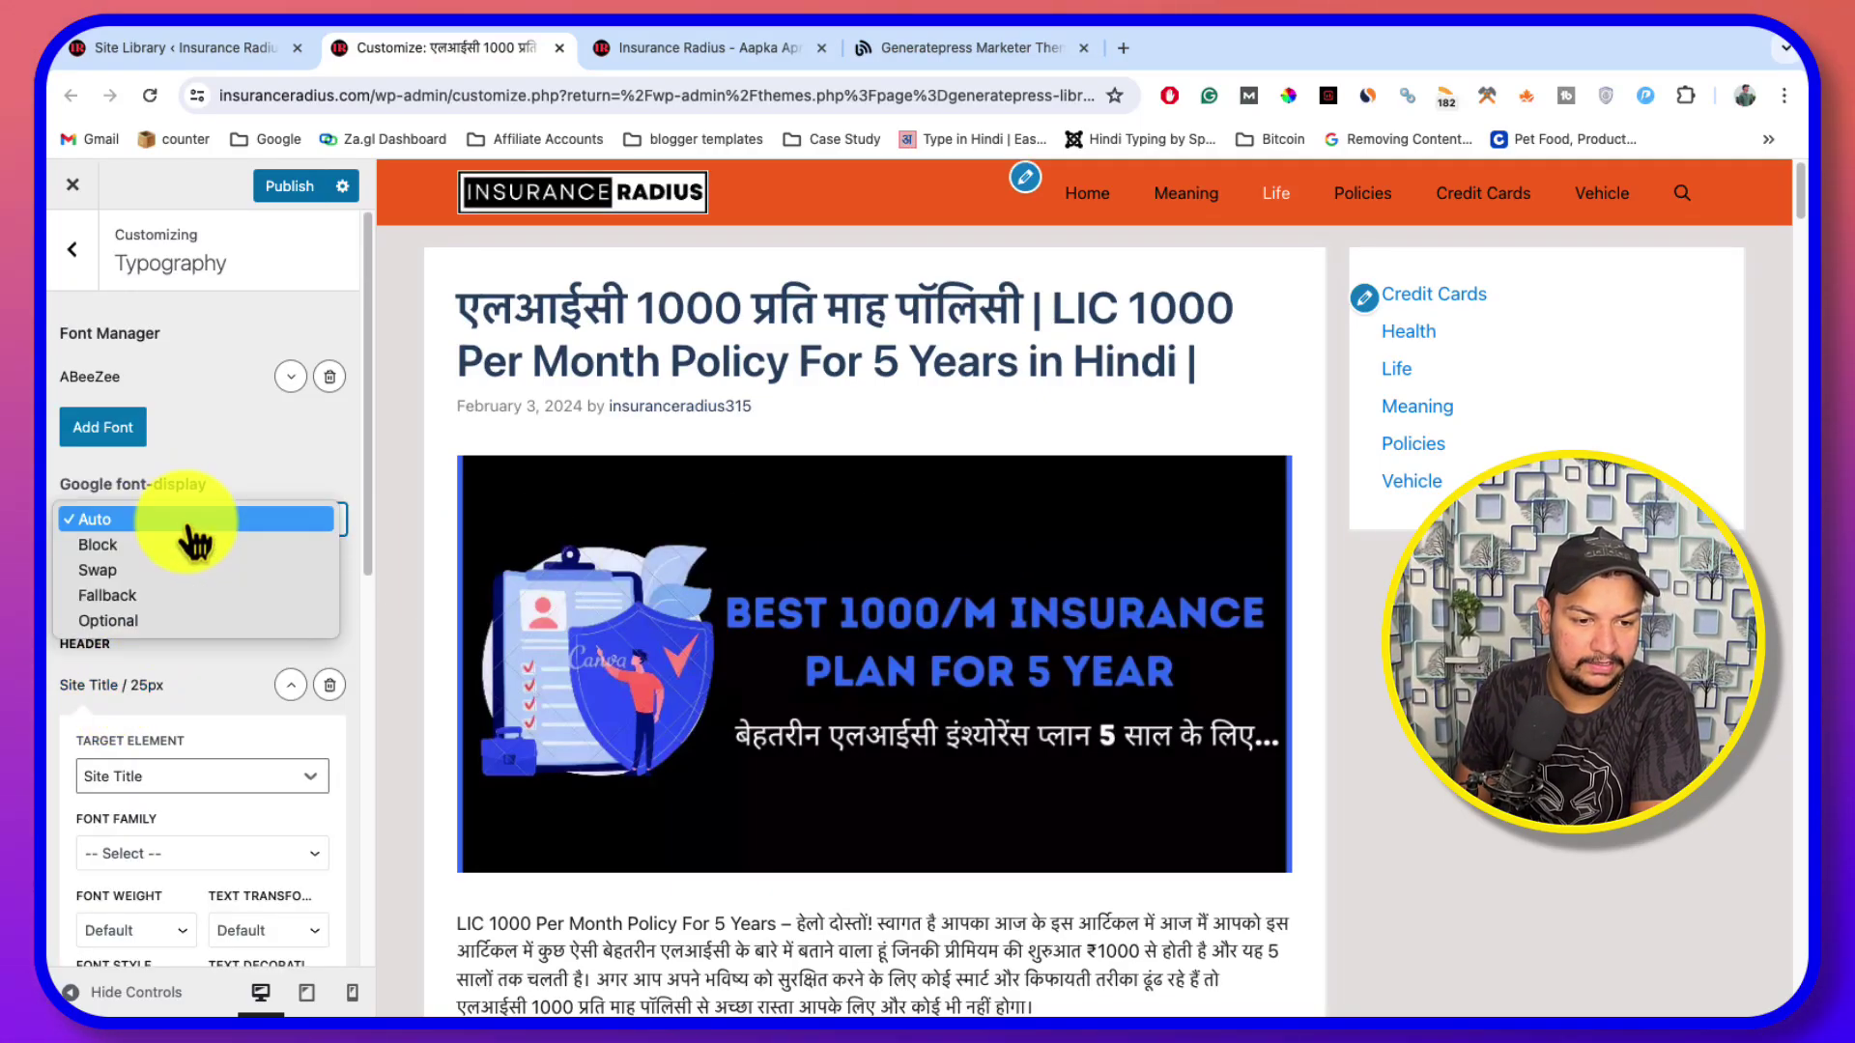
pyautogui.click(277, 489)
pyautogui.scroll(-3, 219, 610)
pyautogui.scroll(-3, 175, 639)
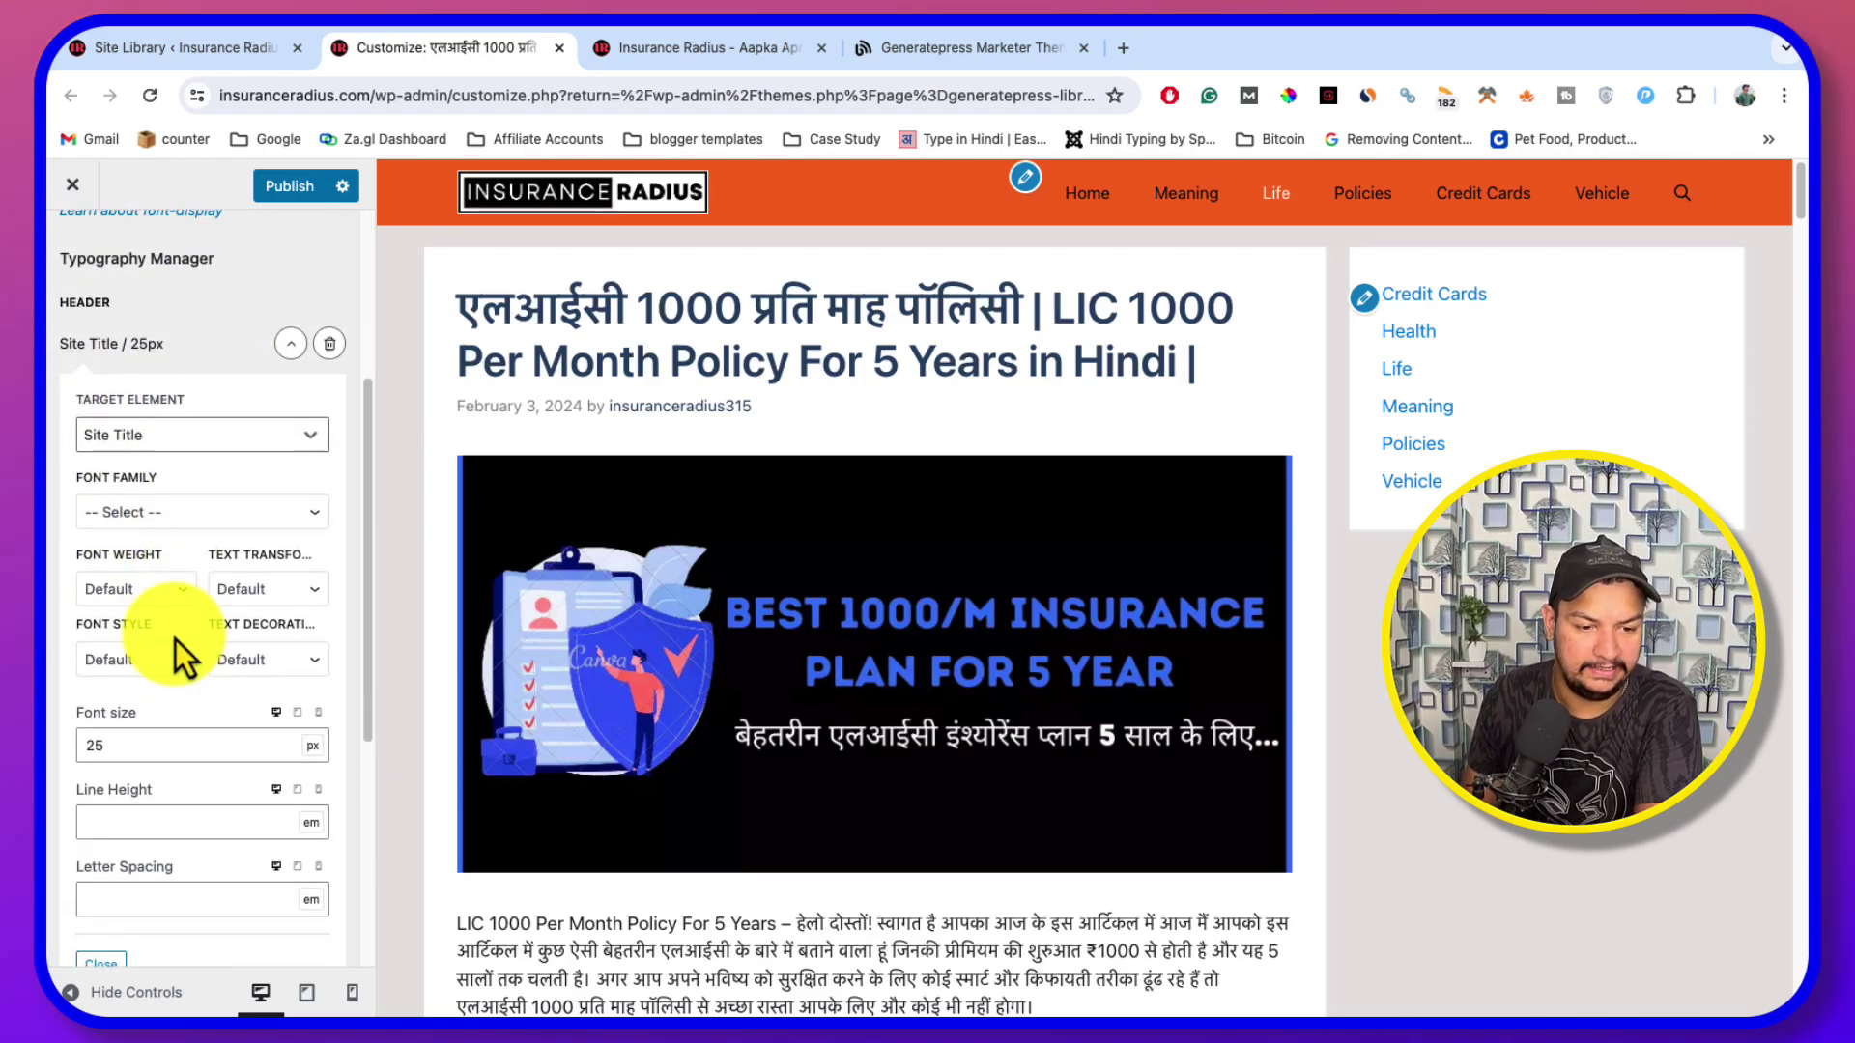
pyautogui.click(186, 521)
pyautogui.click(224, 483)
pyautogui.click(186, 507)
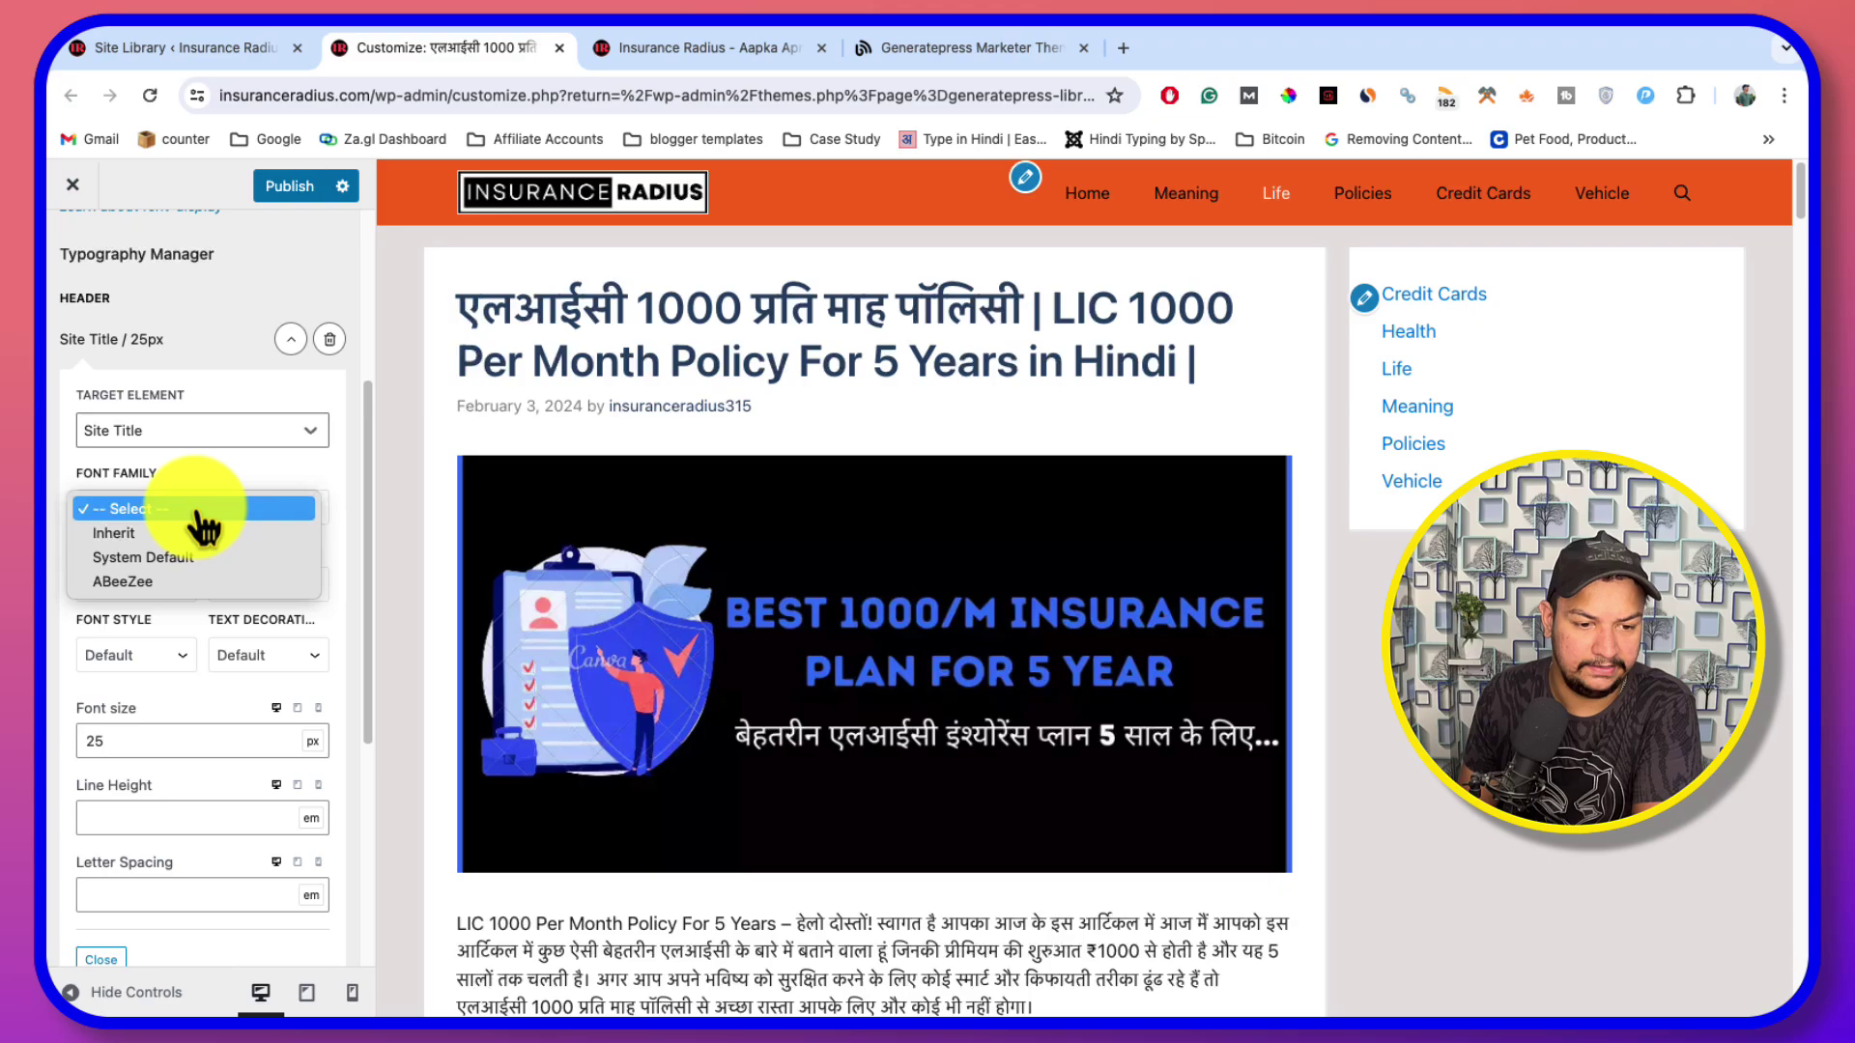
pyautogui.click(154, 599)
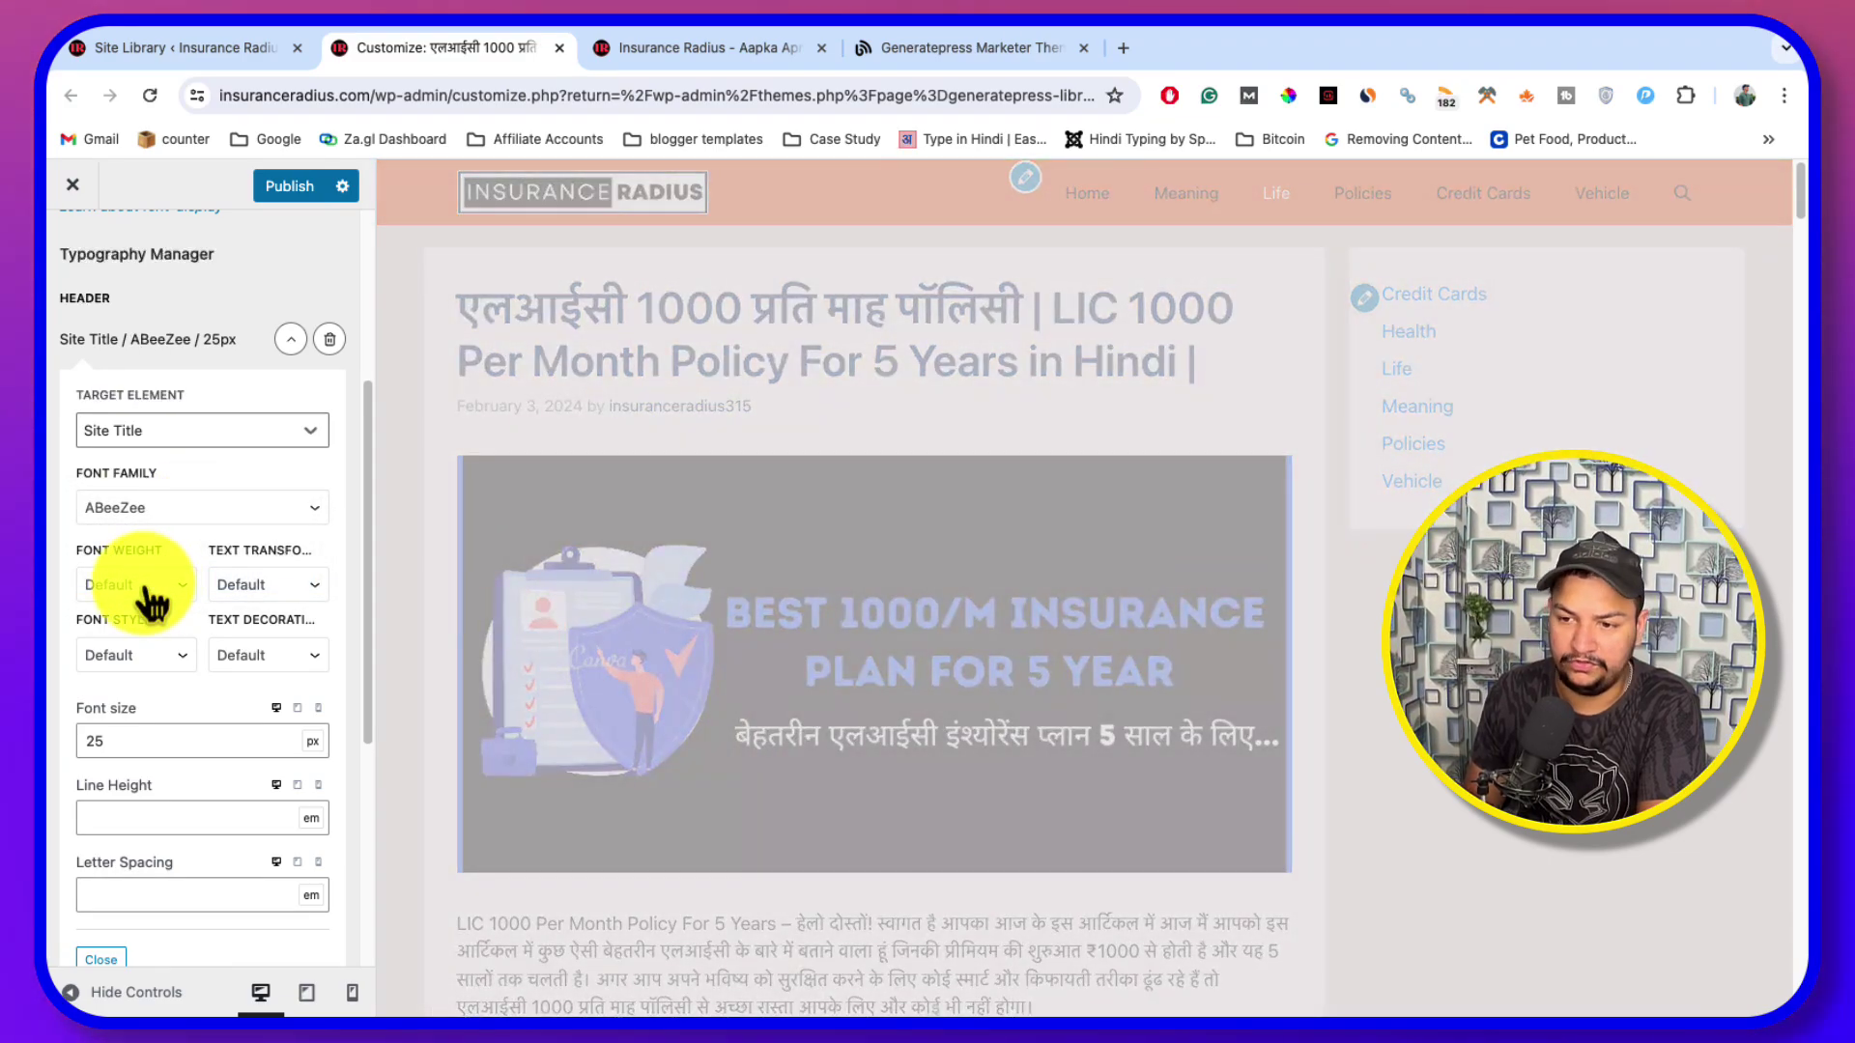
pyautogui.scroll(-2, 594, 659)
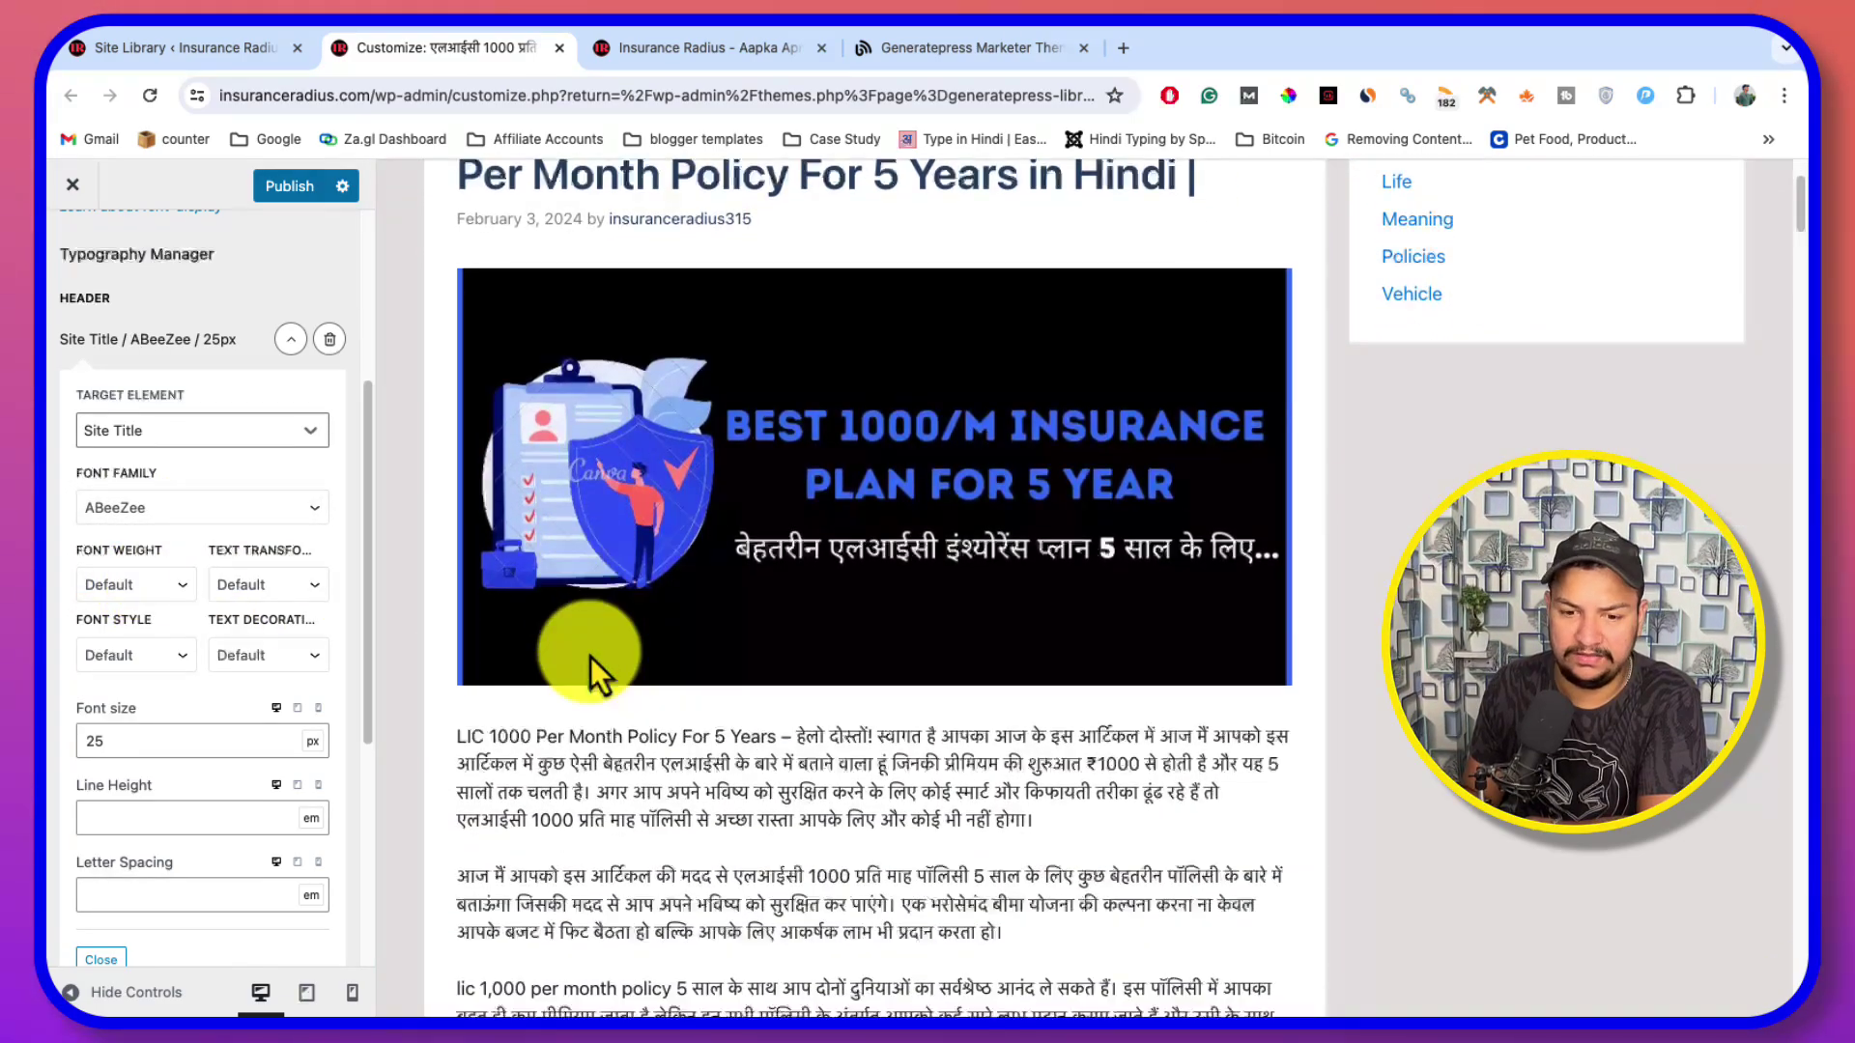
pyautogui.scroll(-4, 594, 660)
pyautogui.scroll(-4, 181, 686)
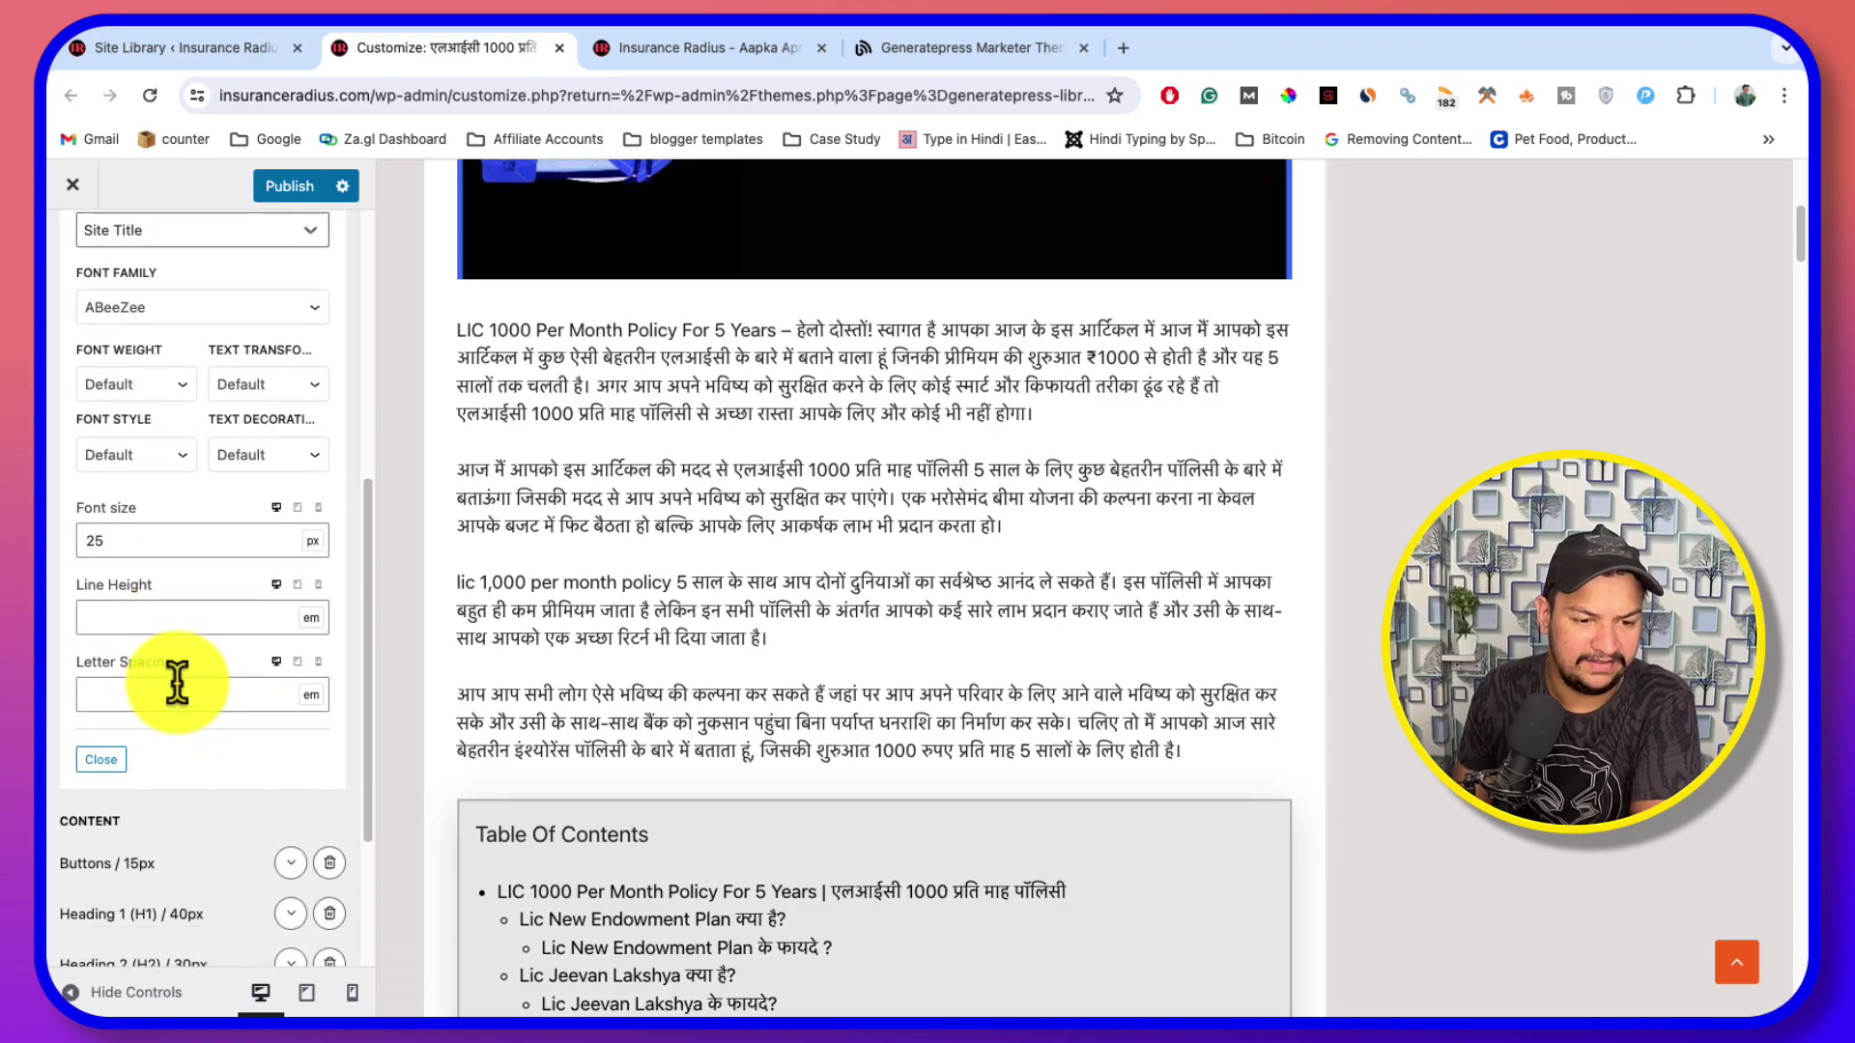
# Try a font size of 30 px for the Site Title, check the preview and set the size back to 25 px
pyautogui.scroll(3, 191, 693)
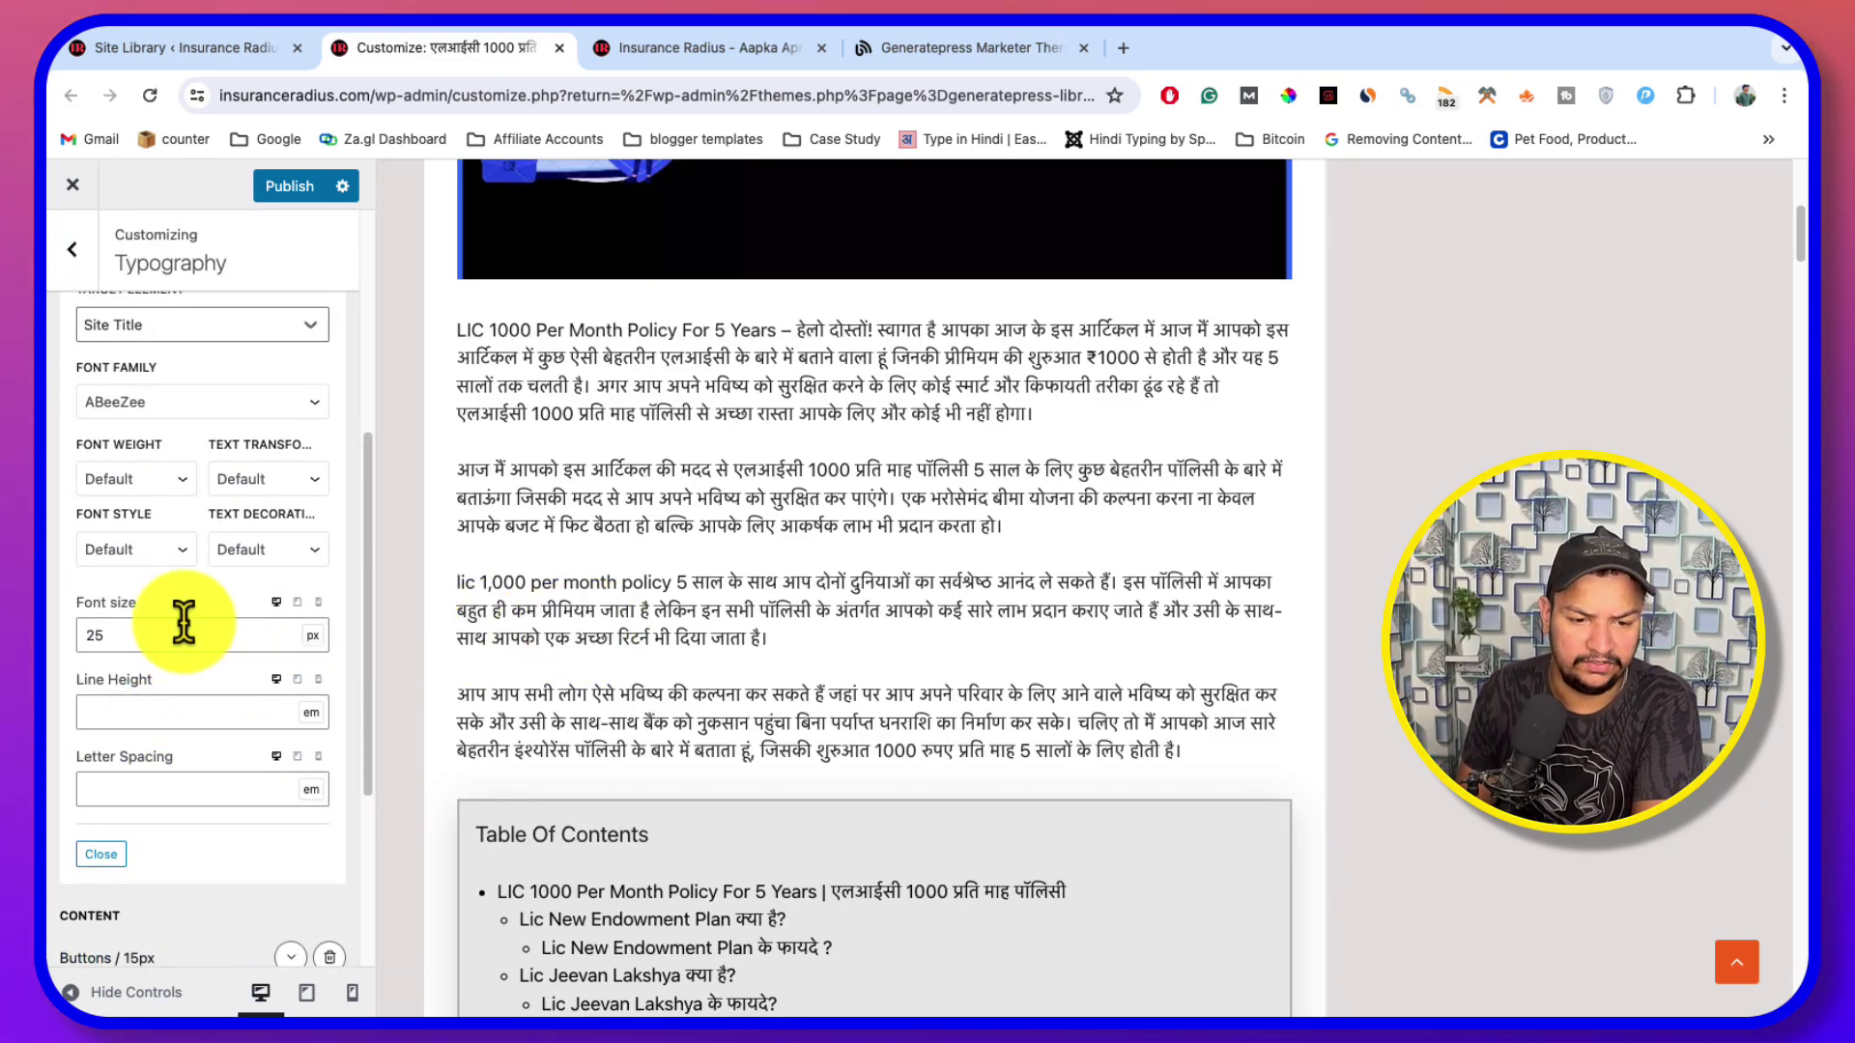
pyautogui.click(91, 635)
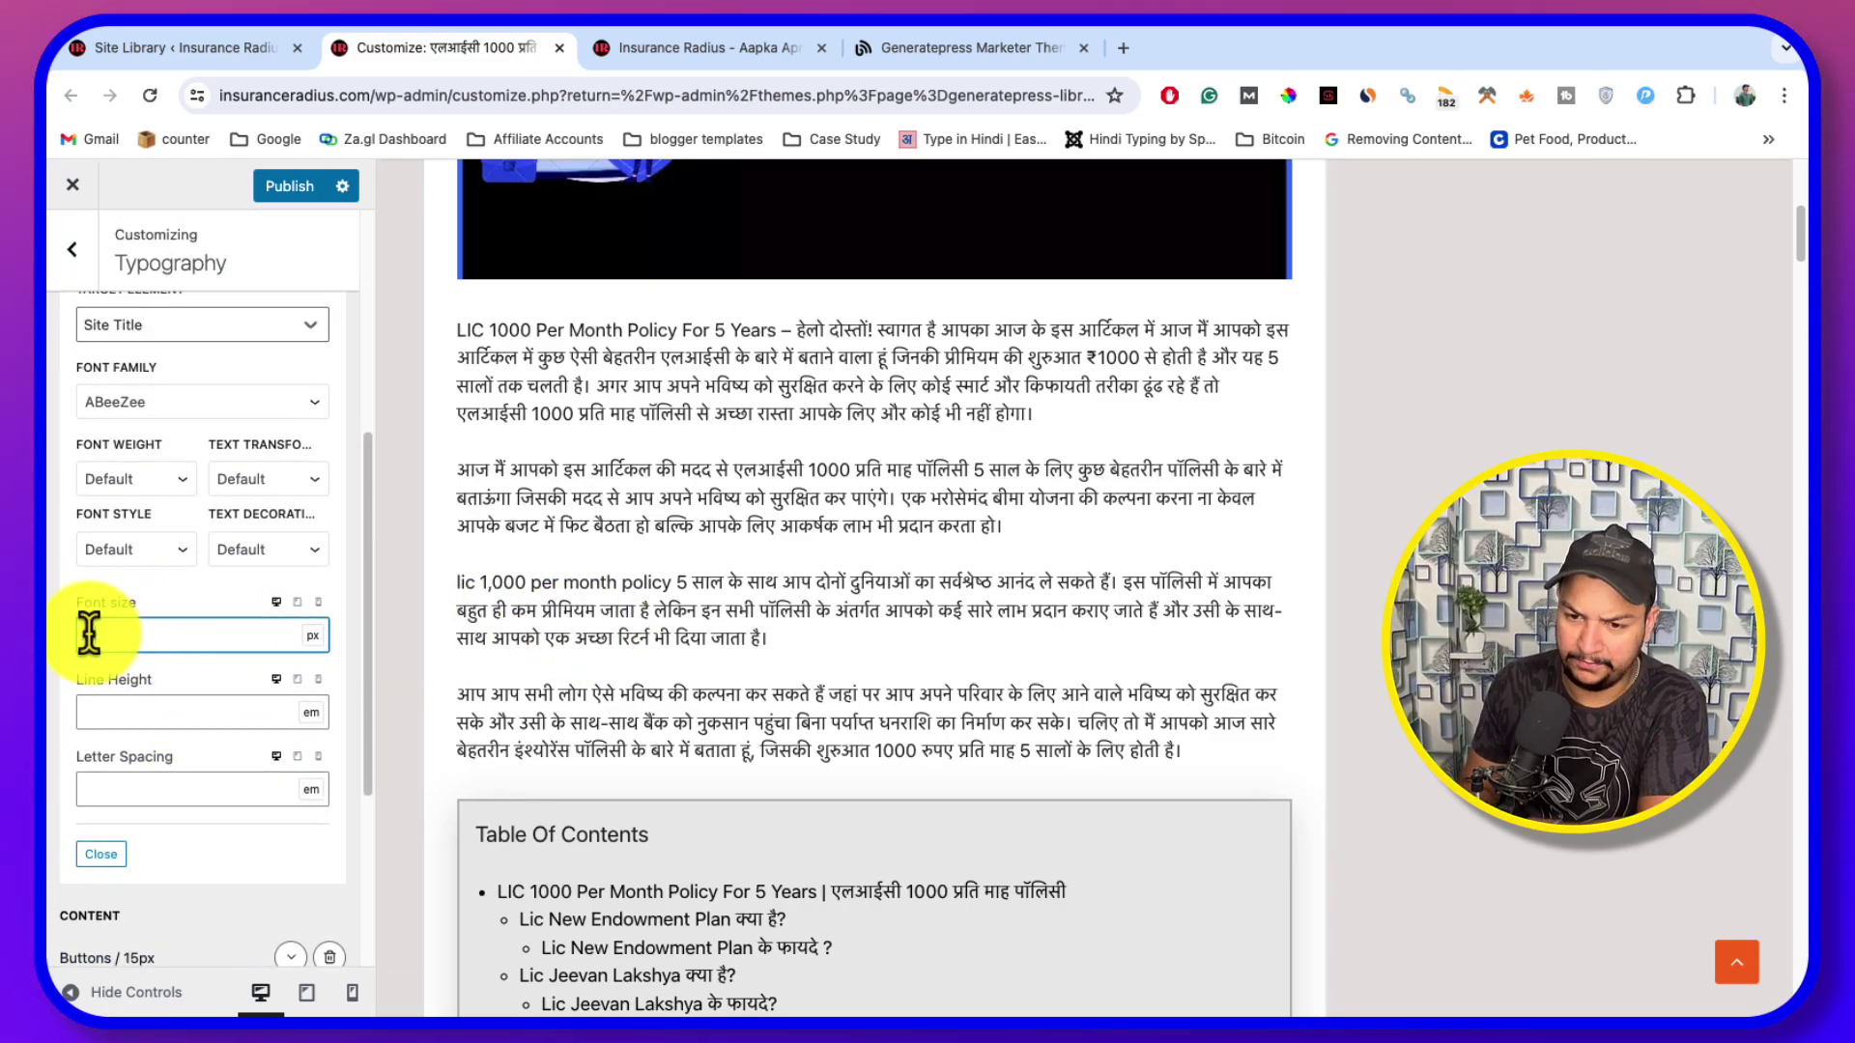
pyautogui.write('30')
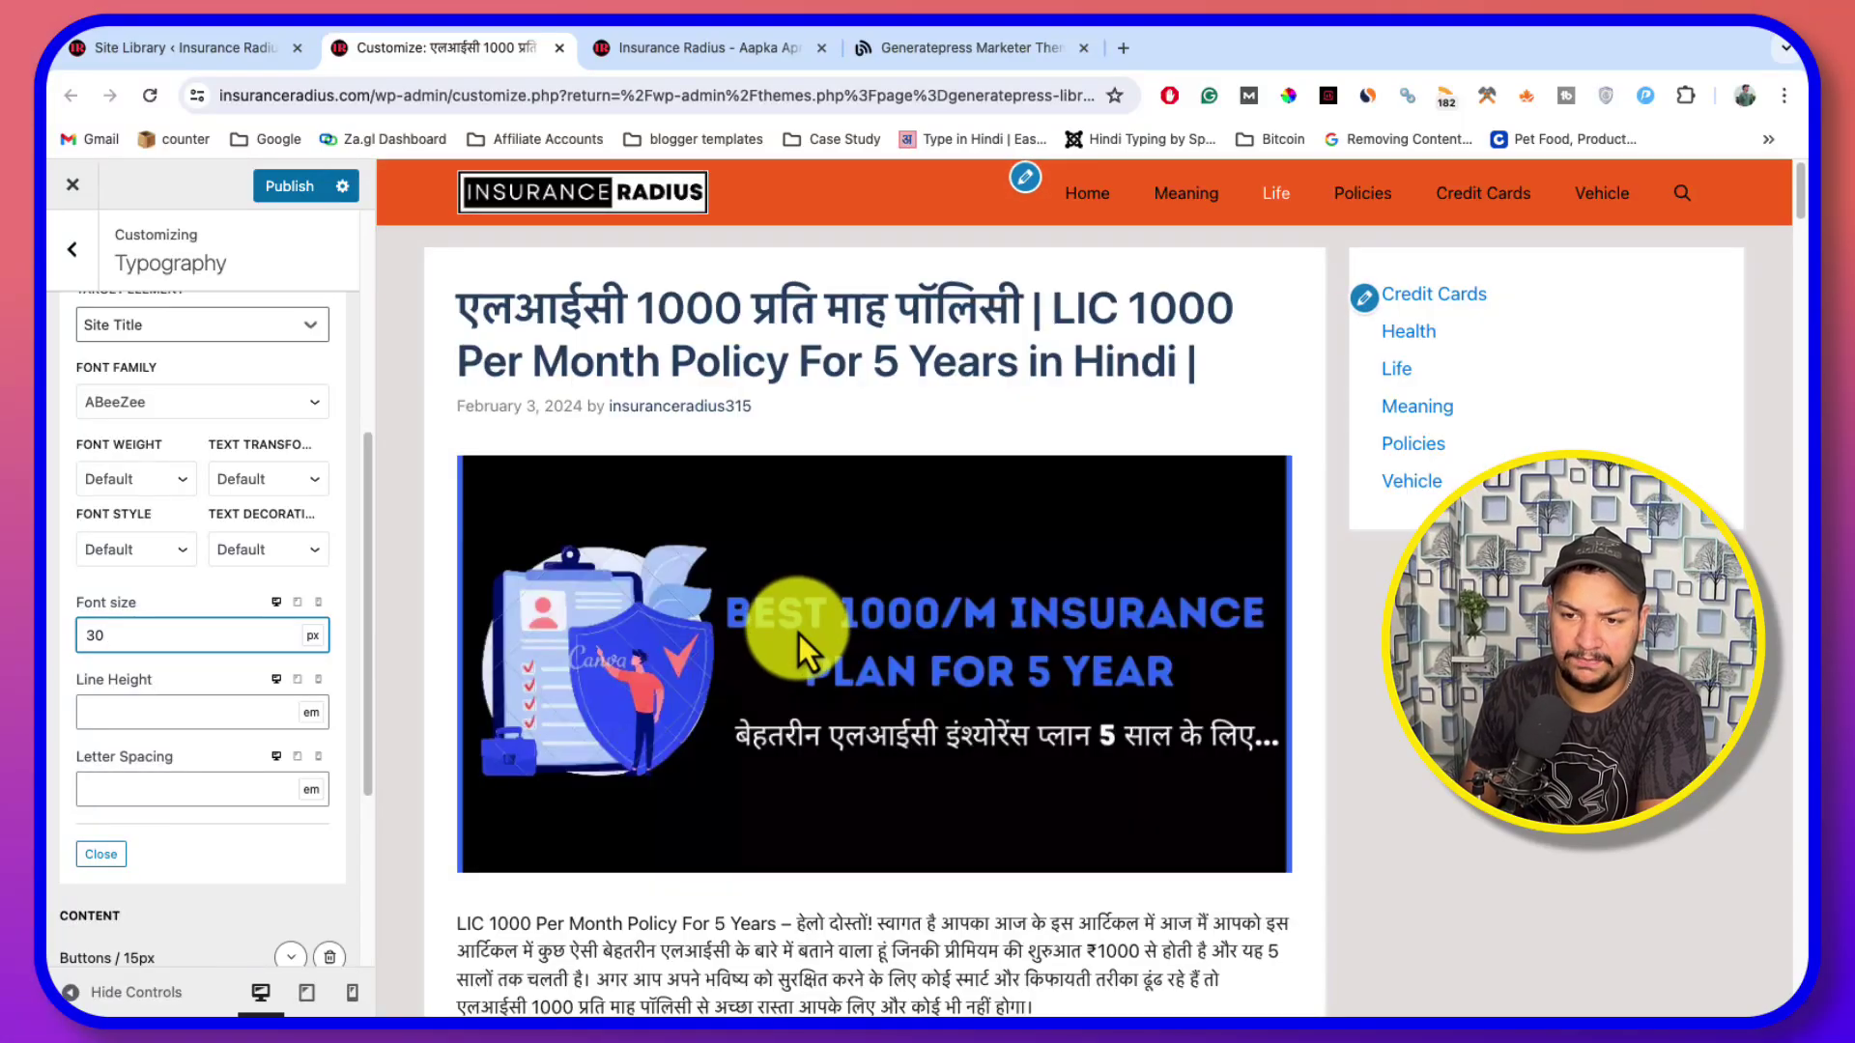
pyautogui.scroll(-4, 798, 633)
pyautogui.doubleClick(202, 635)
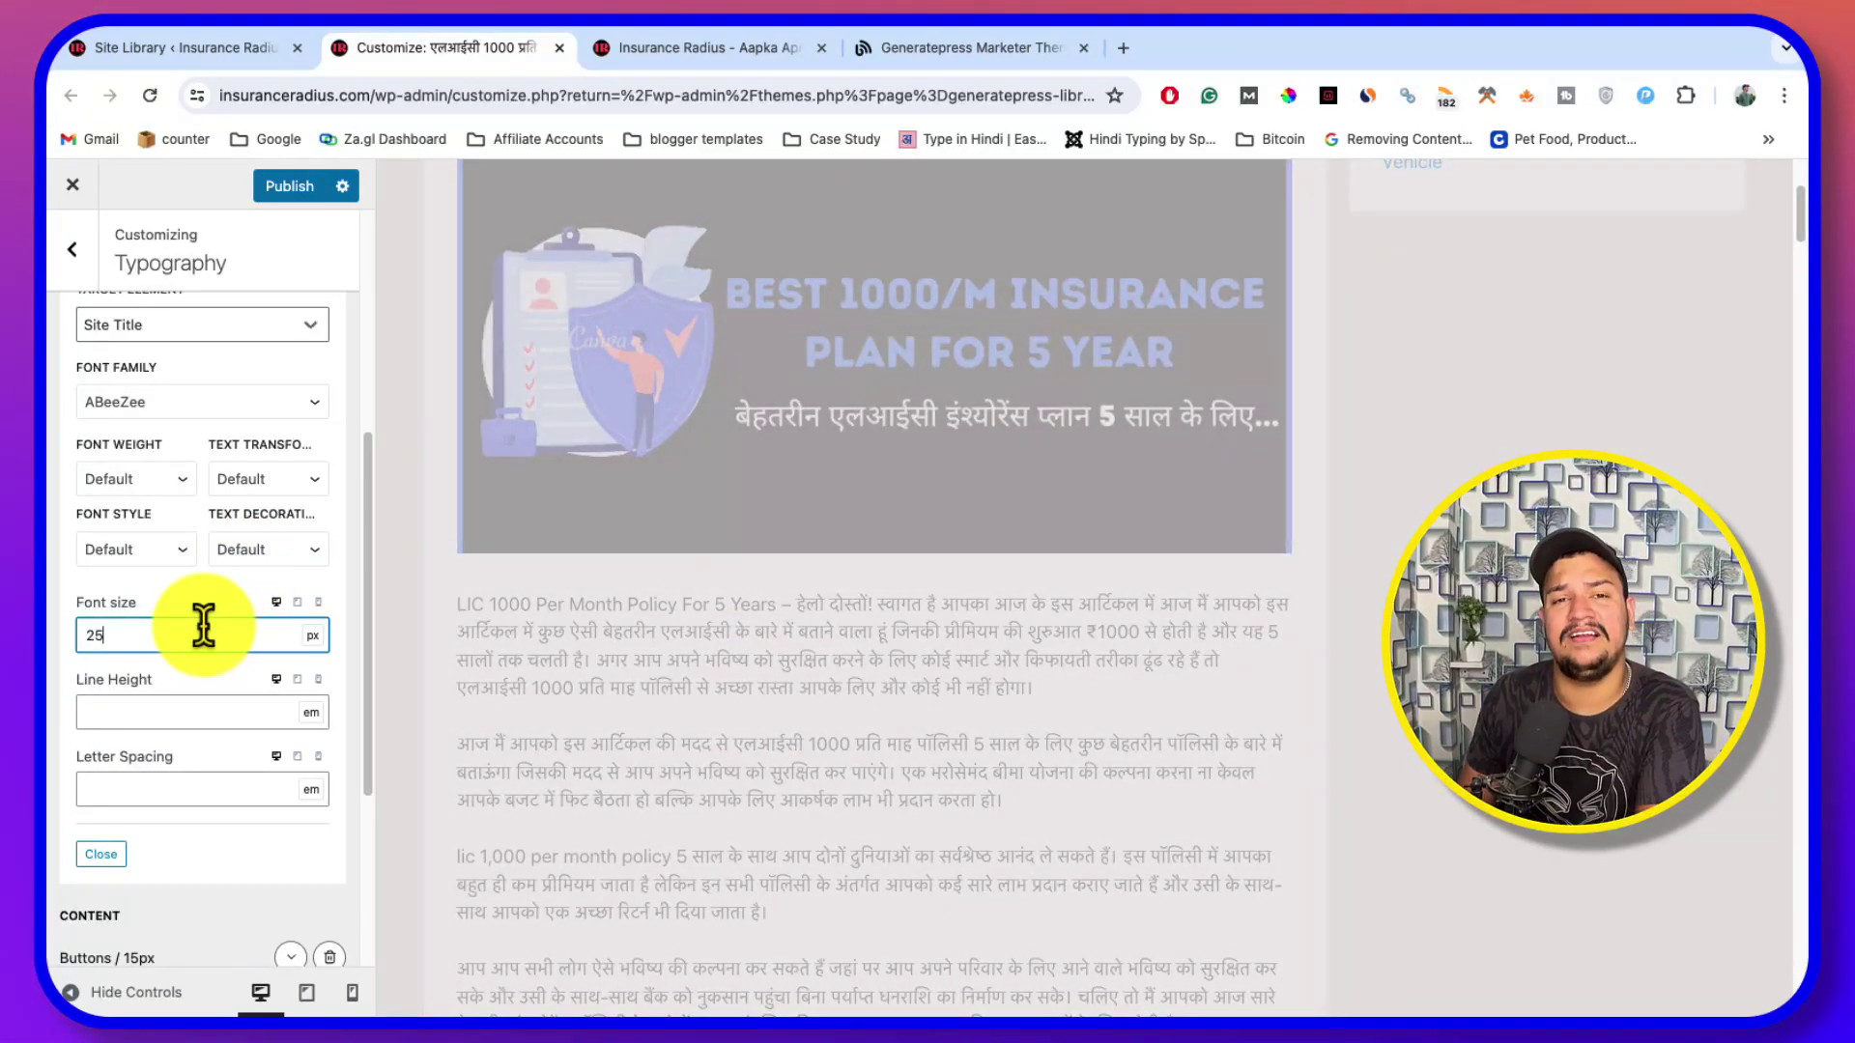
# Set the font family of the Heading 1 (H1) typography entry to ABeeZee
pyautogui.scroll(-4, 251, 600)
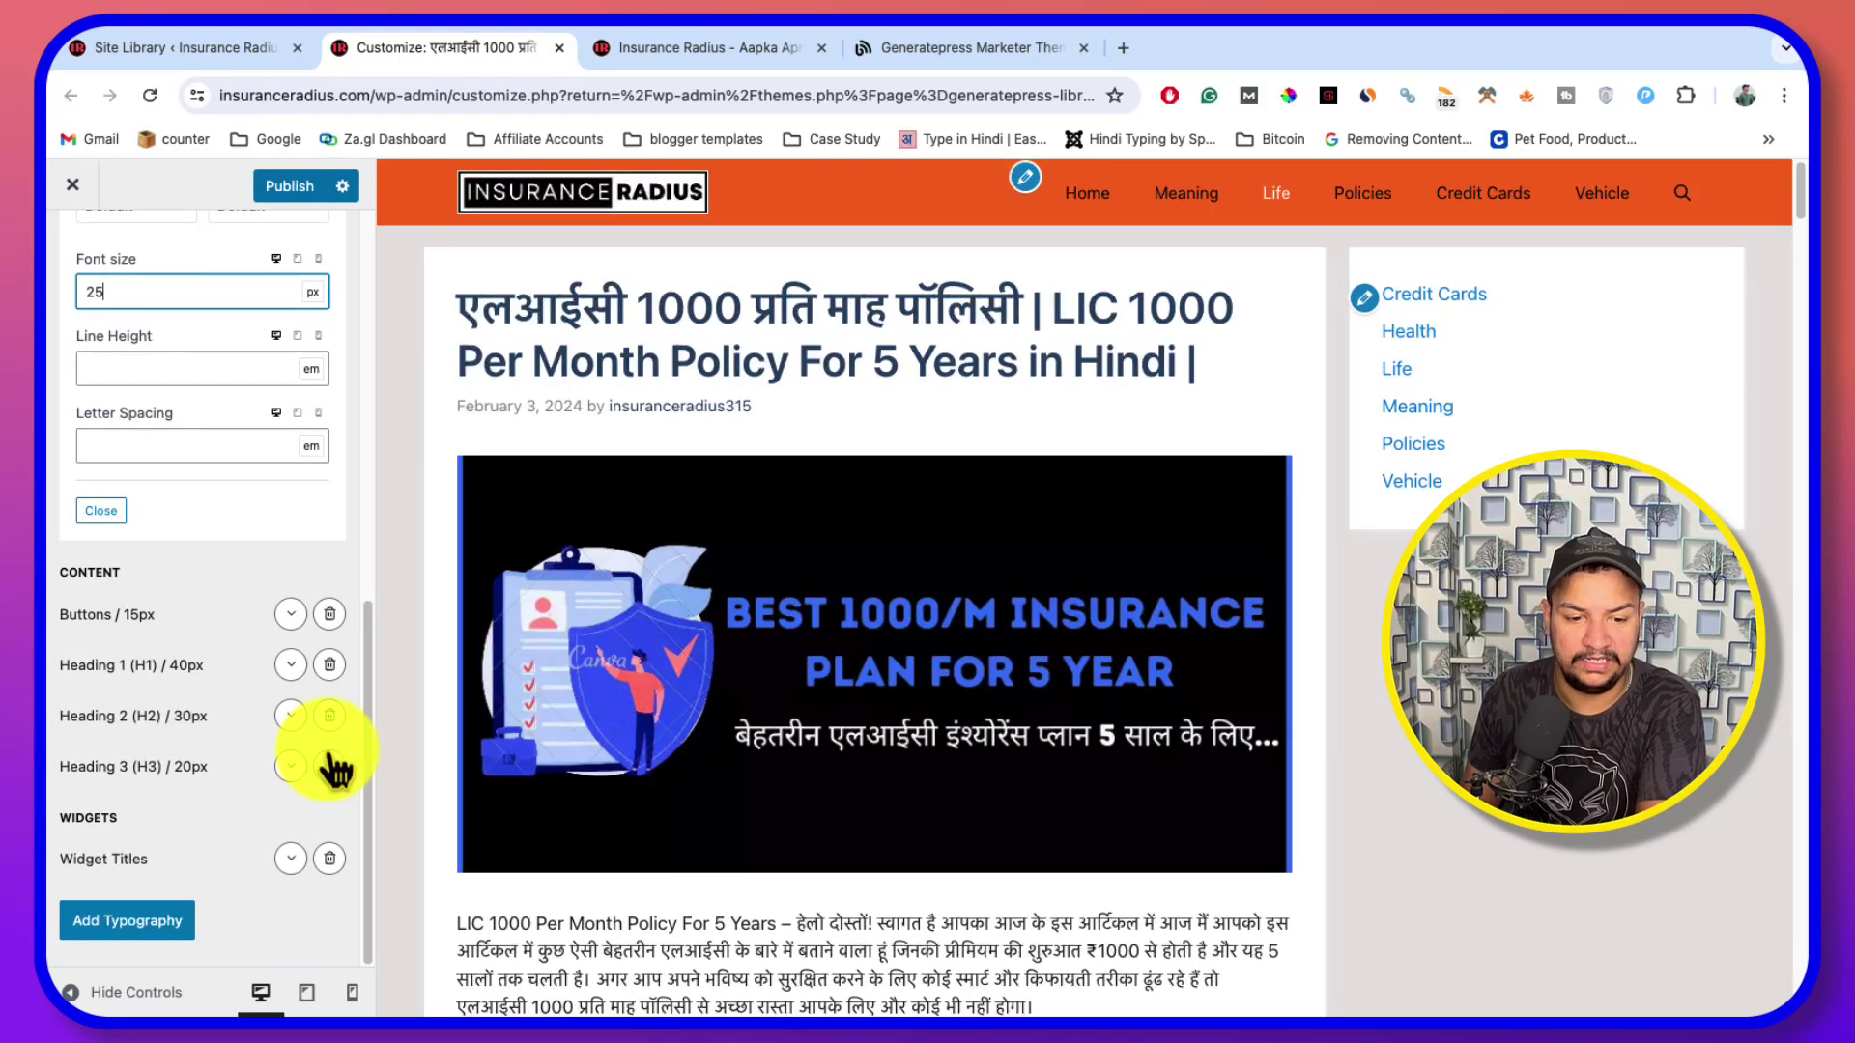
pyautogui.click(290, 665)
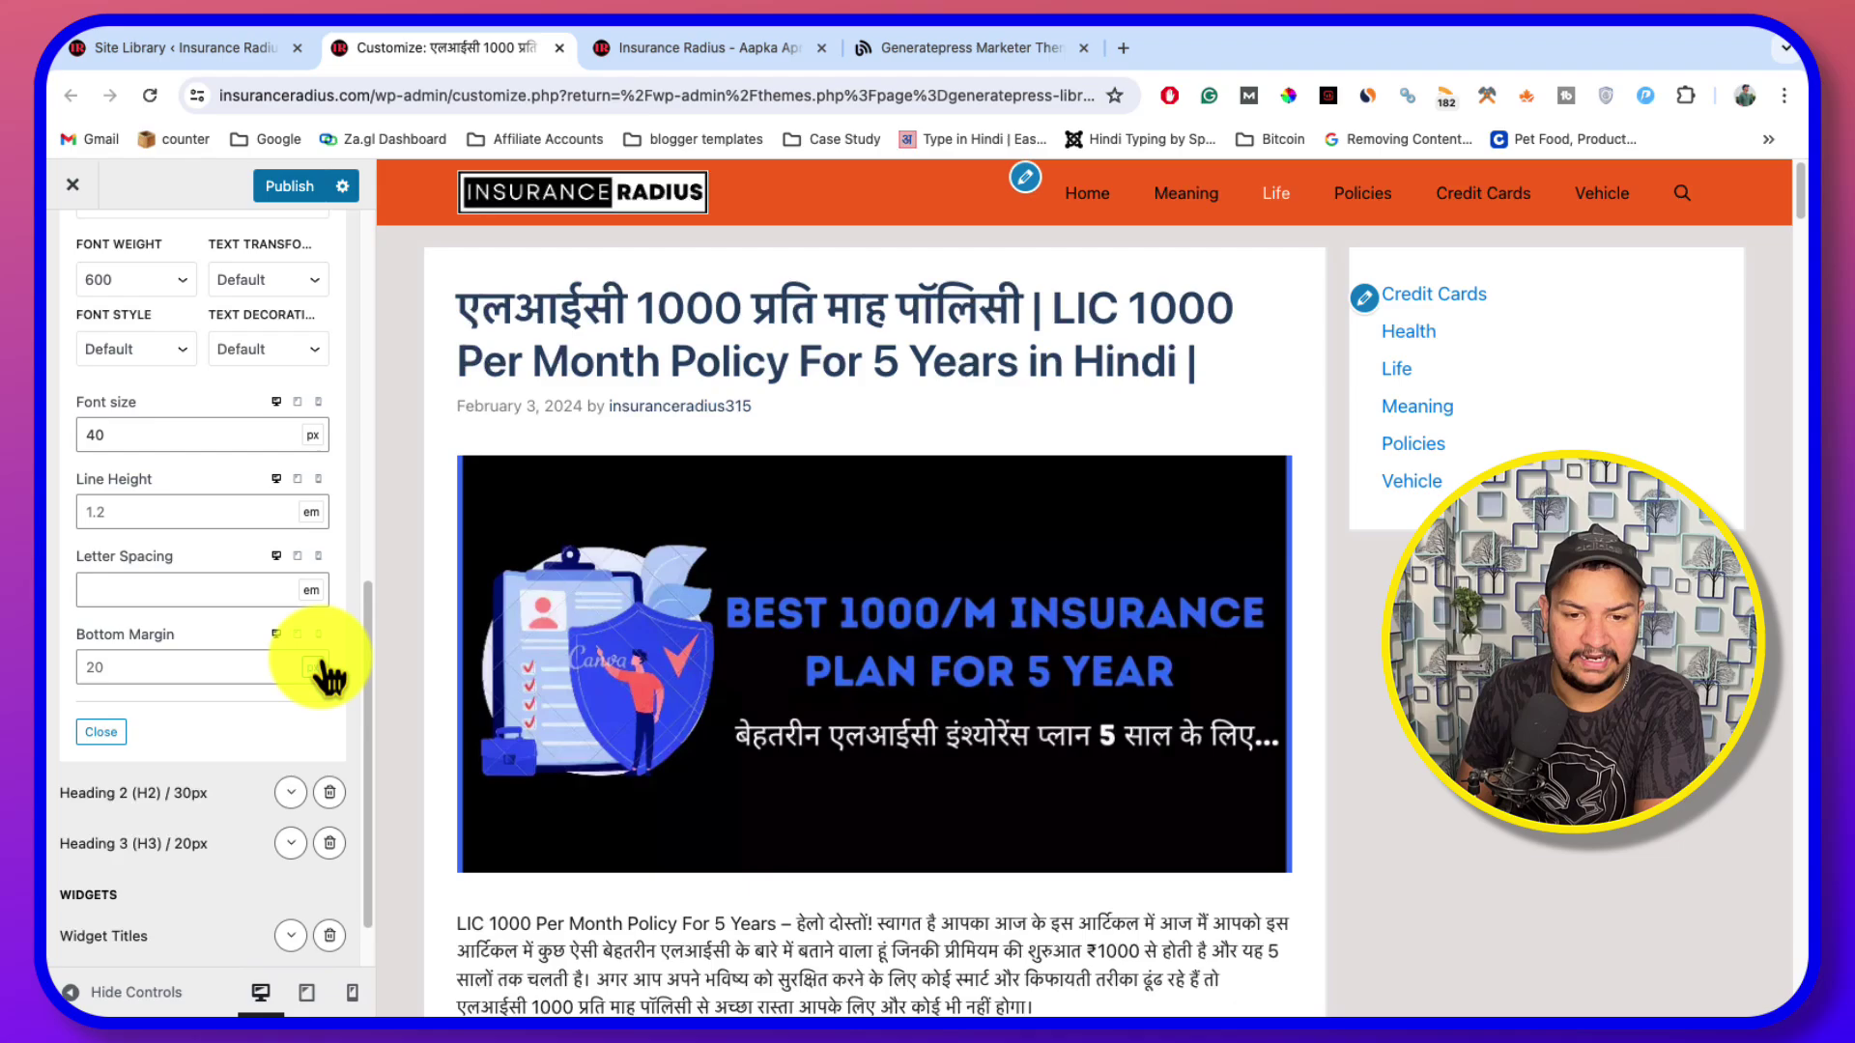
pyautogui.moveTo(483, 294); pyautogui.dragTo(1233, 381)
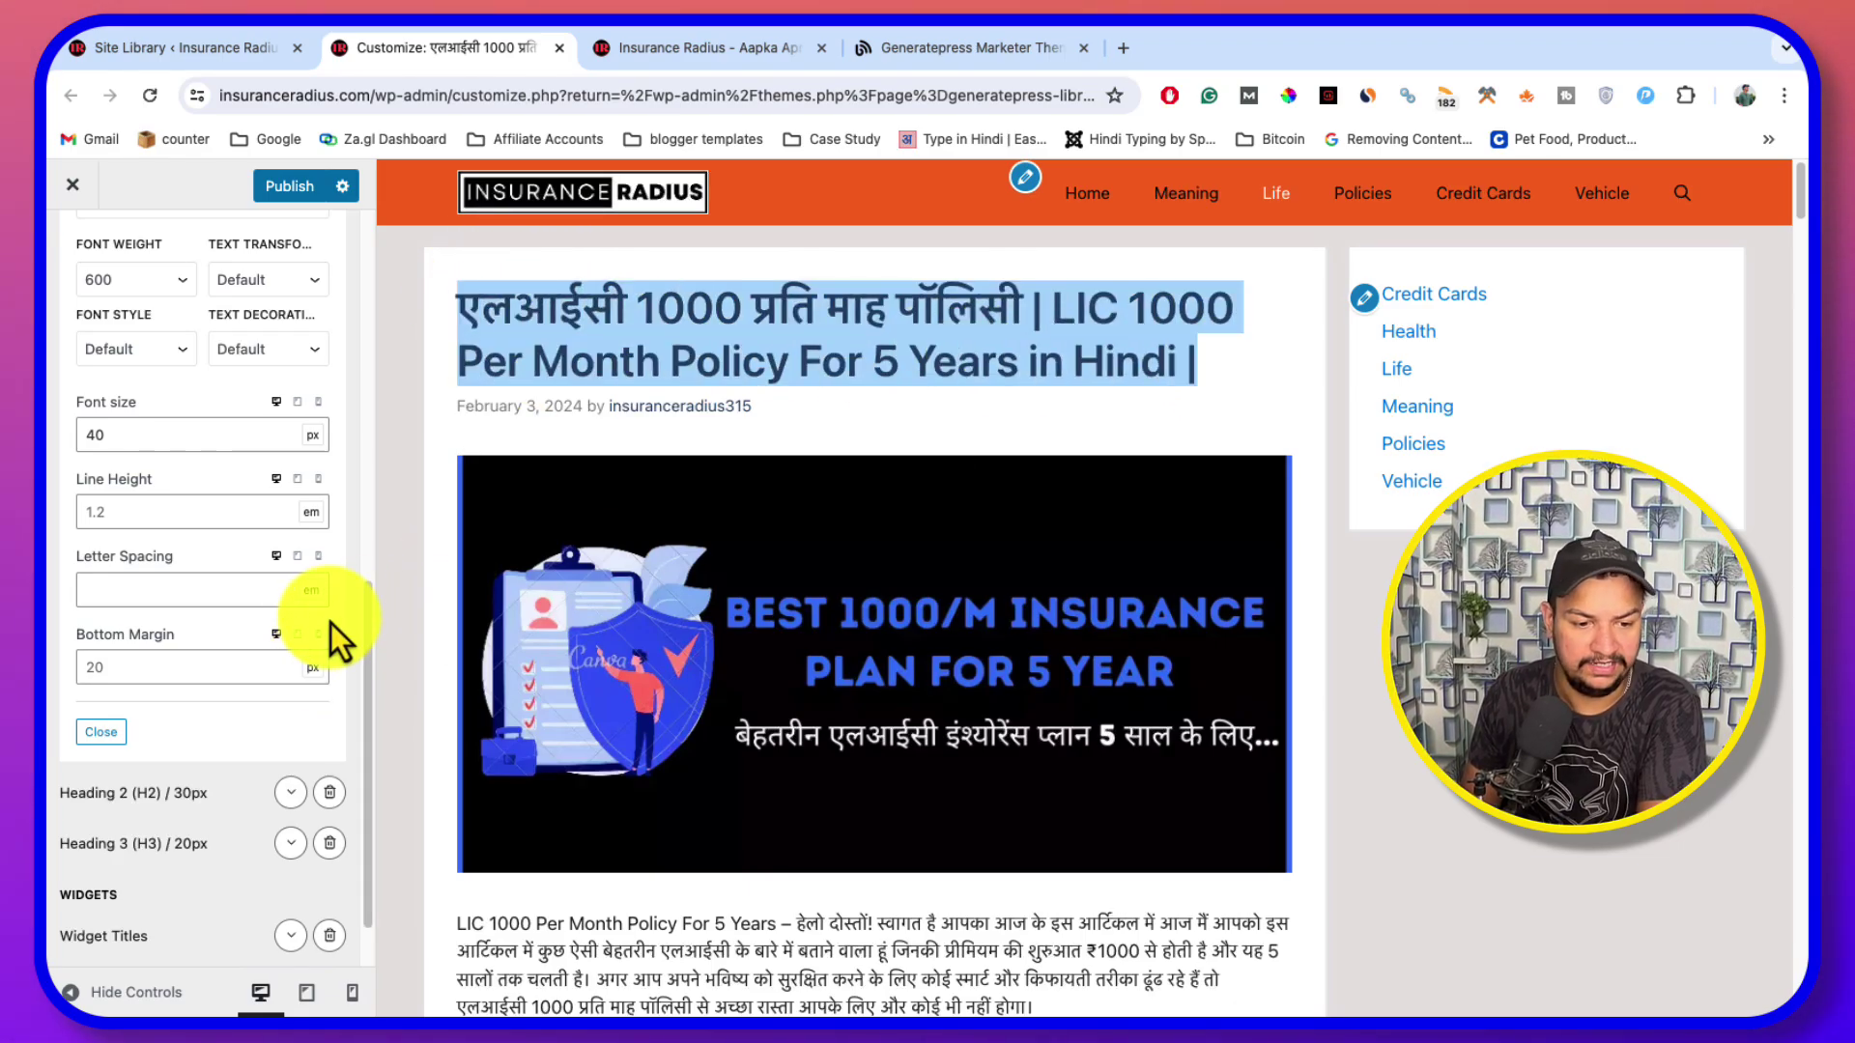
pyautogui.scroll(3, 235, 506)
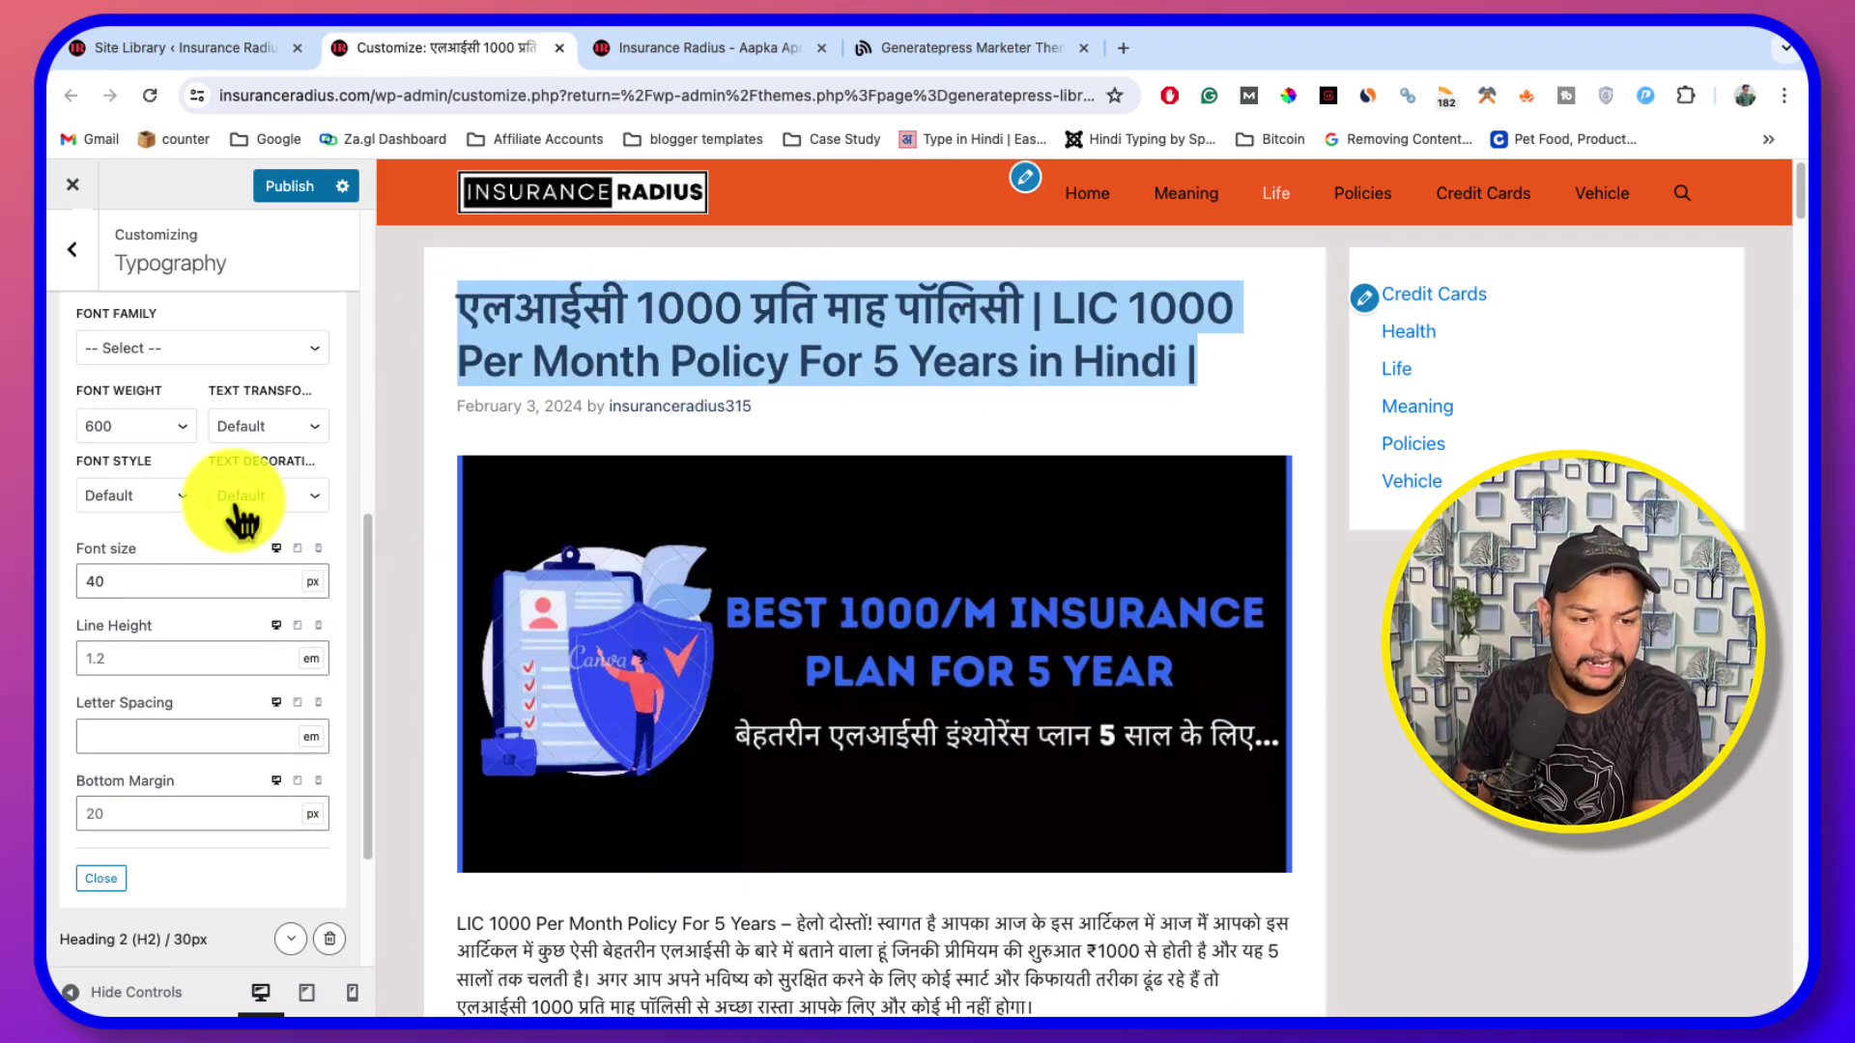
pyautogui.scroll(4, 204, 554)
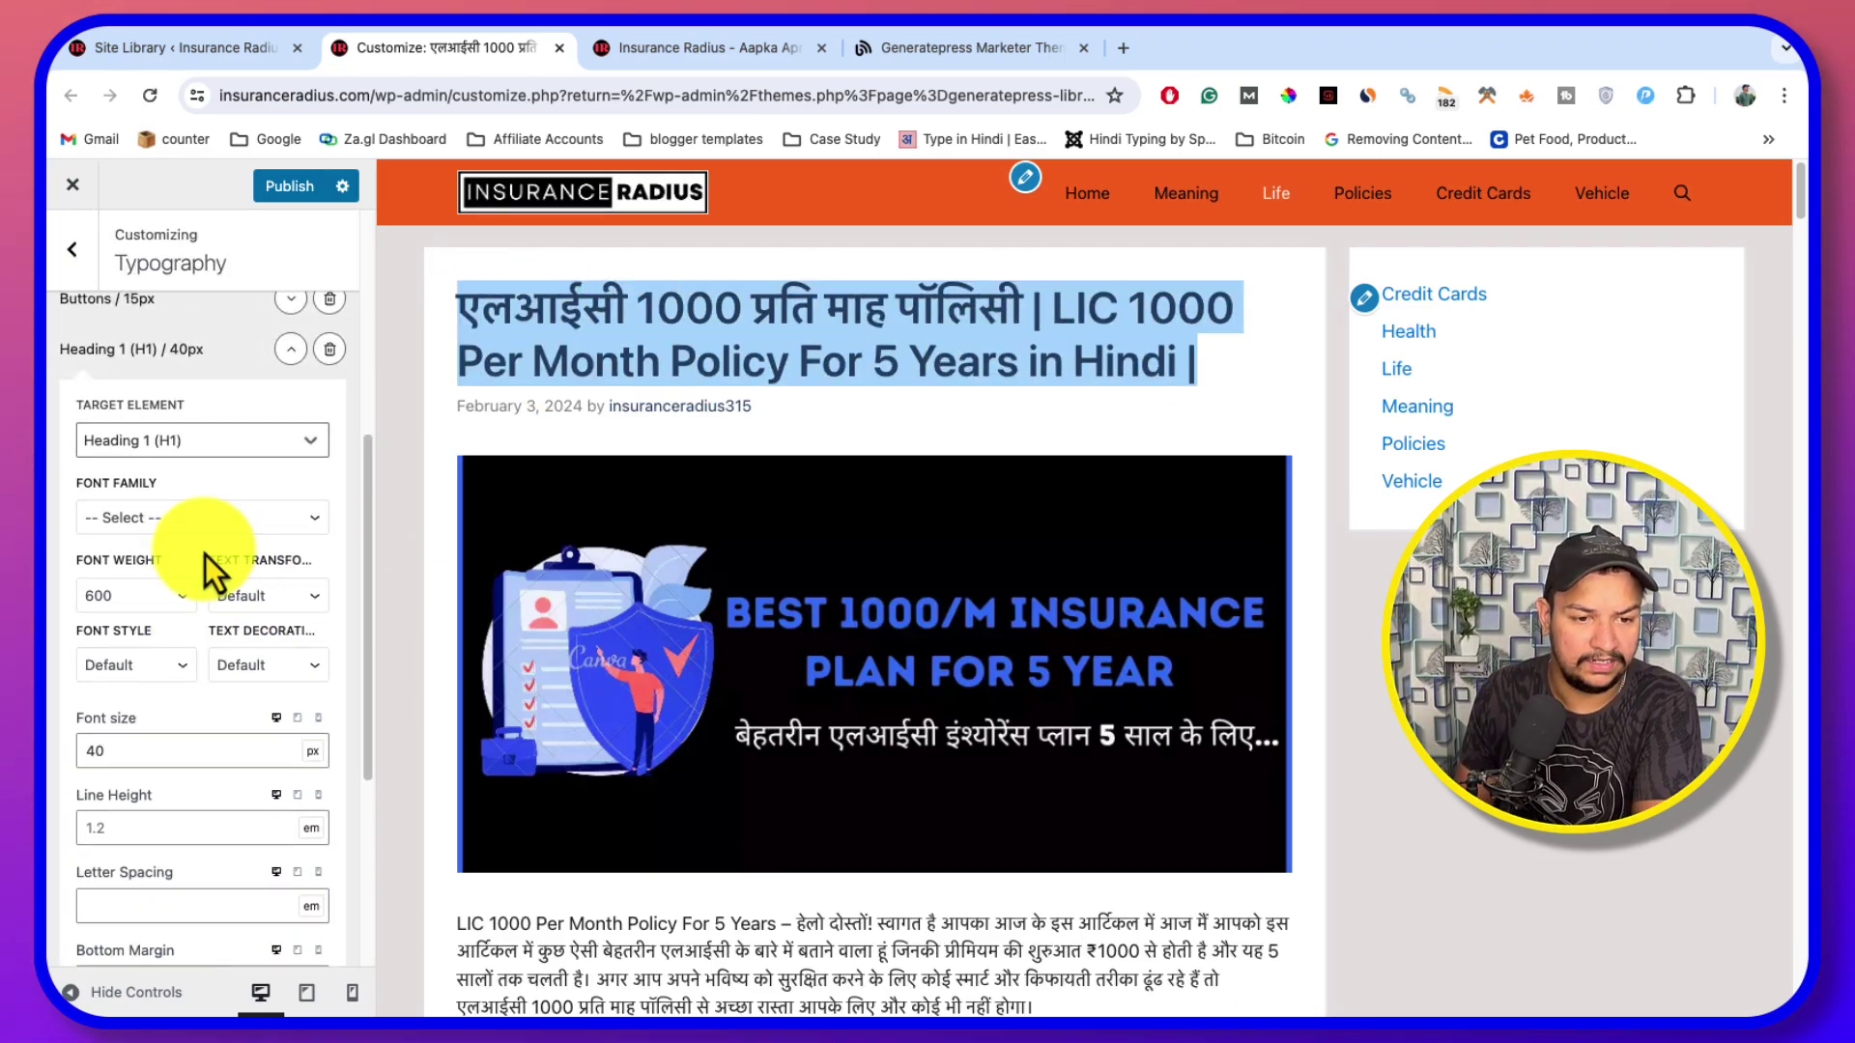
pyautogui.scroll(1, 218, 465)
pyautogui.click(218, 473)
pyautogui.click(219, 473)
pyautogui.click(218, 474)
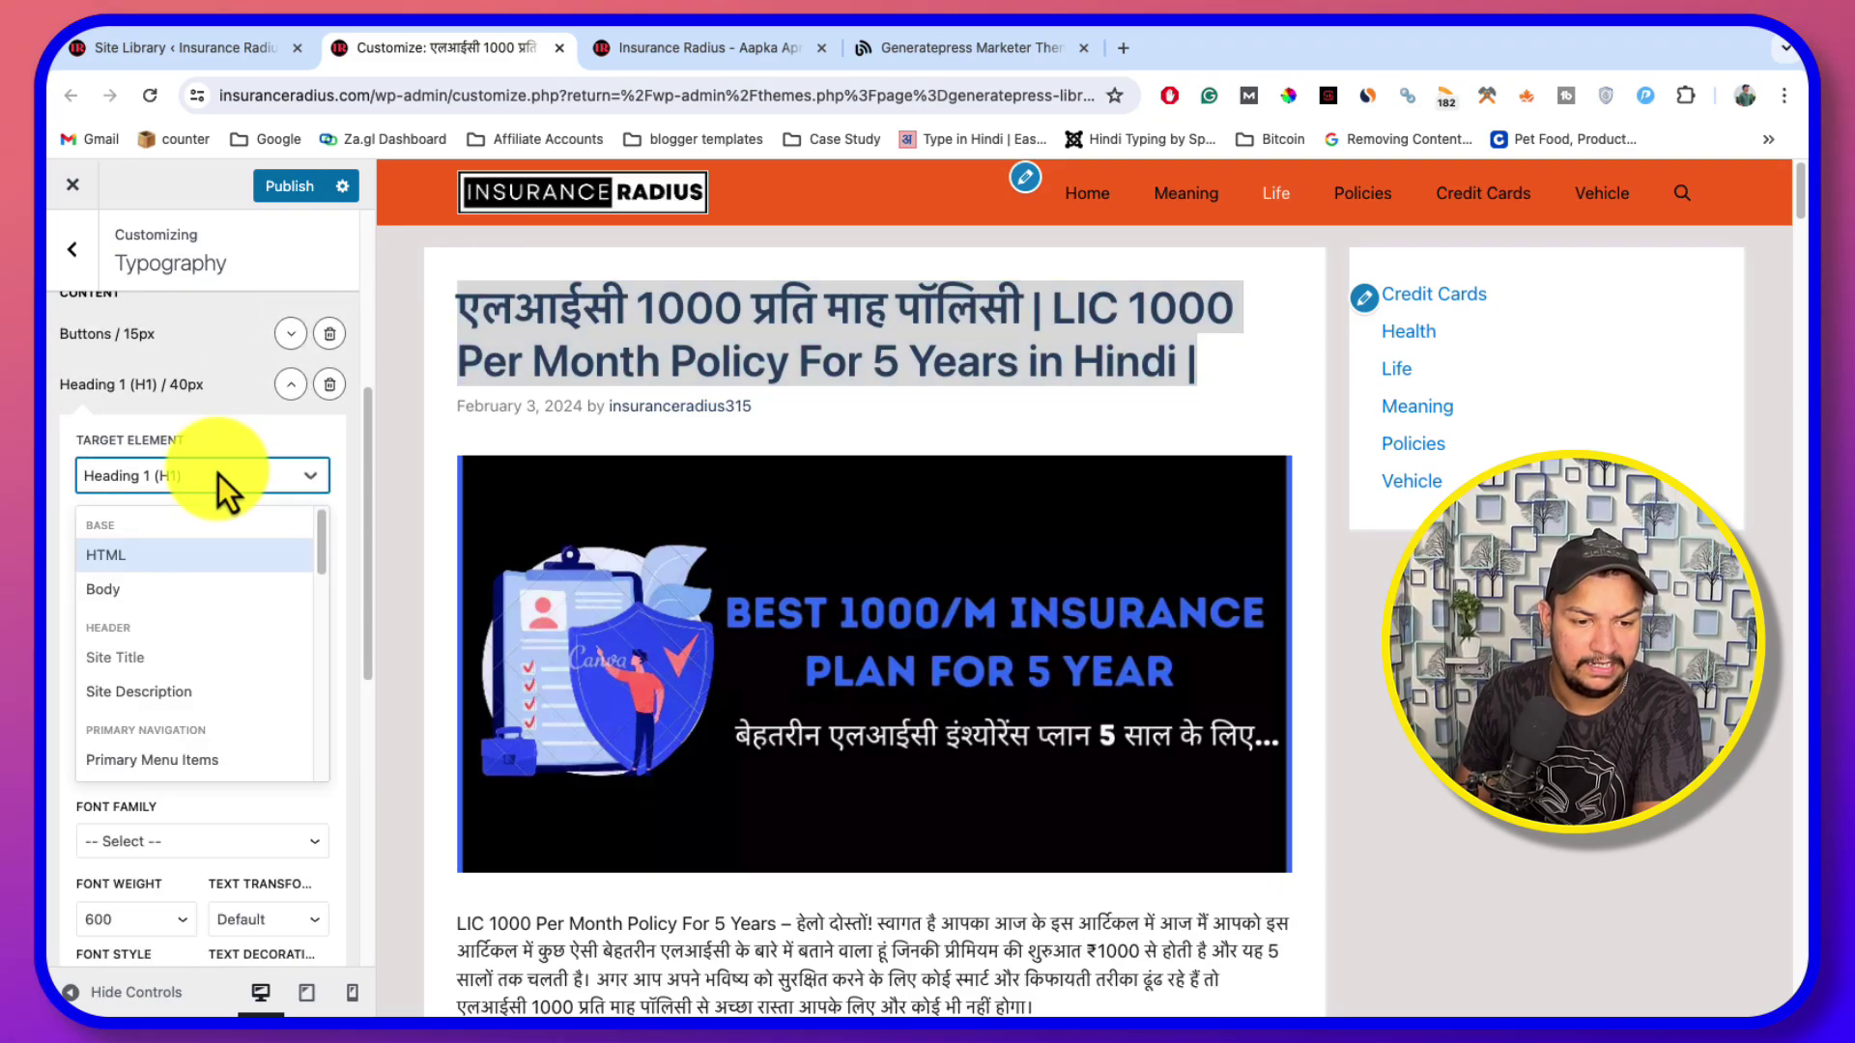
pyautogui.click(246, 473)
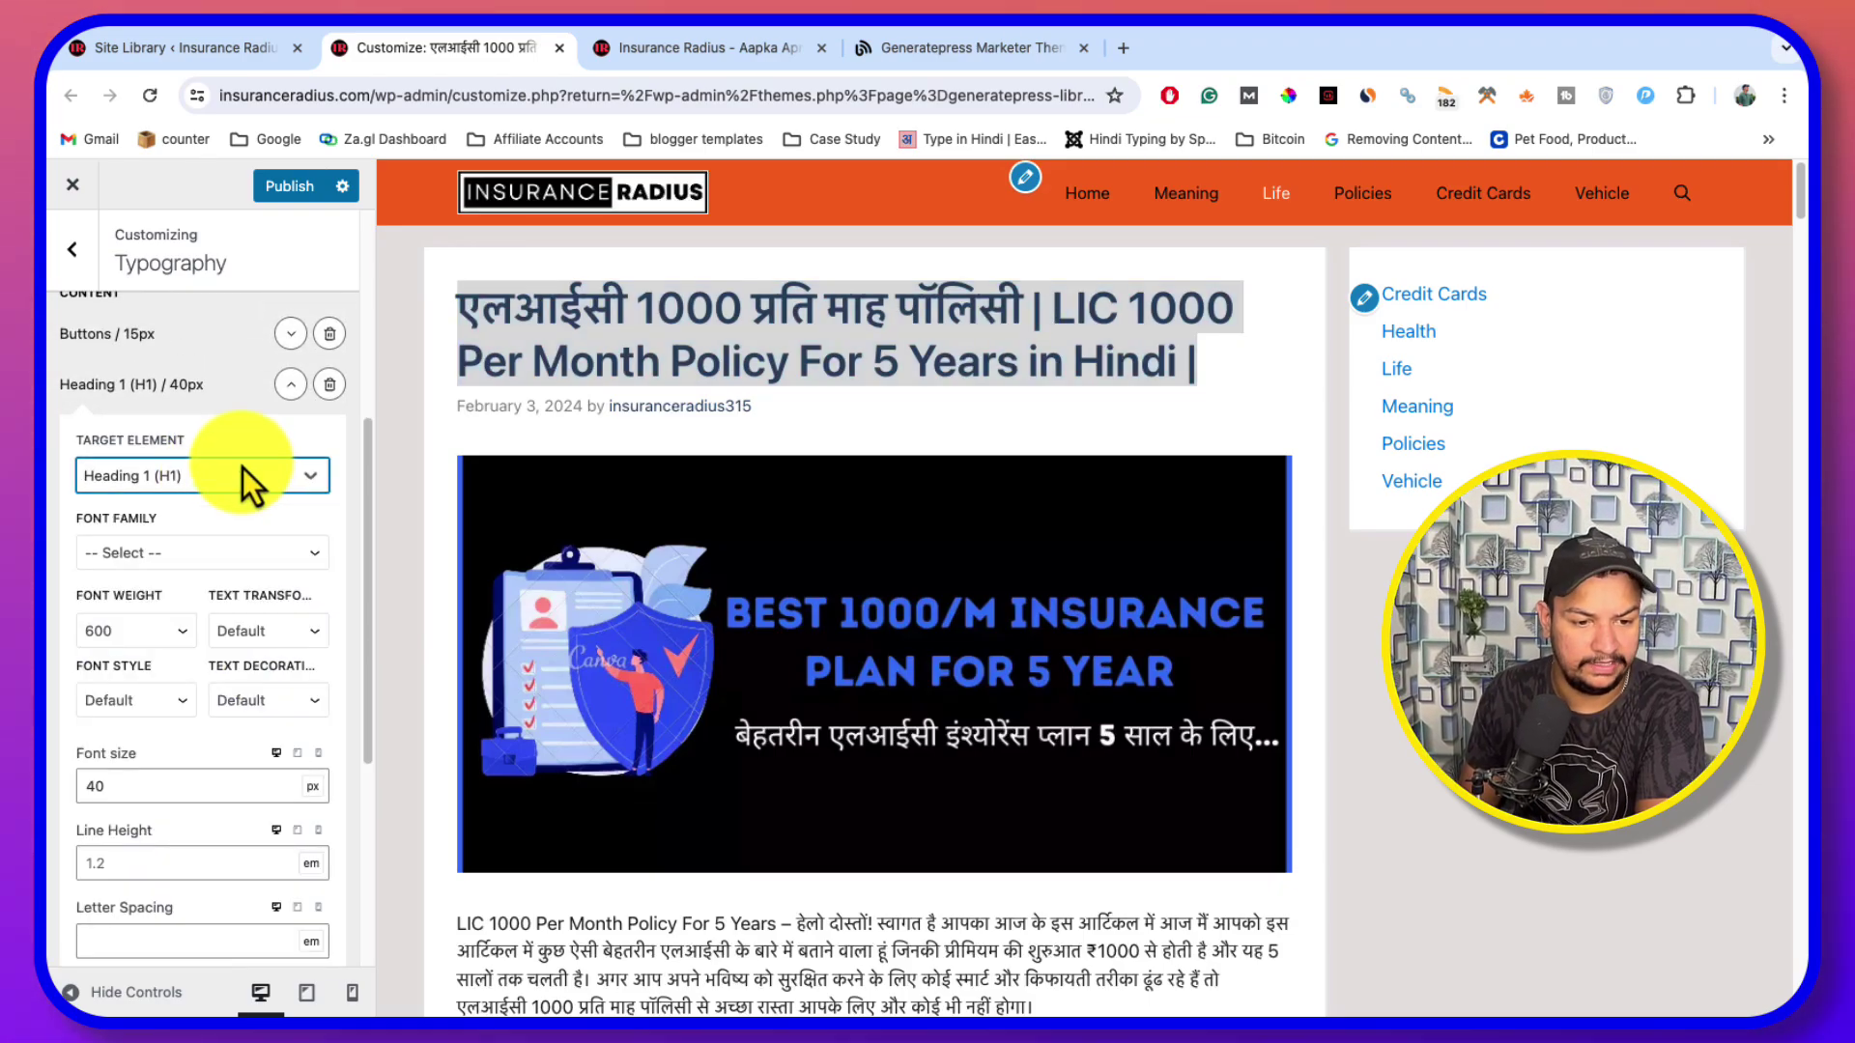
pyautogui.click(193, 555)
pyautogui.click(193, 626)
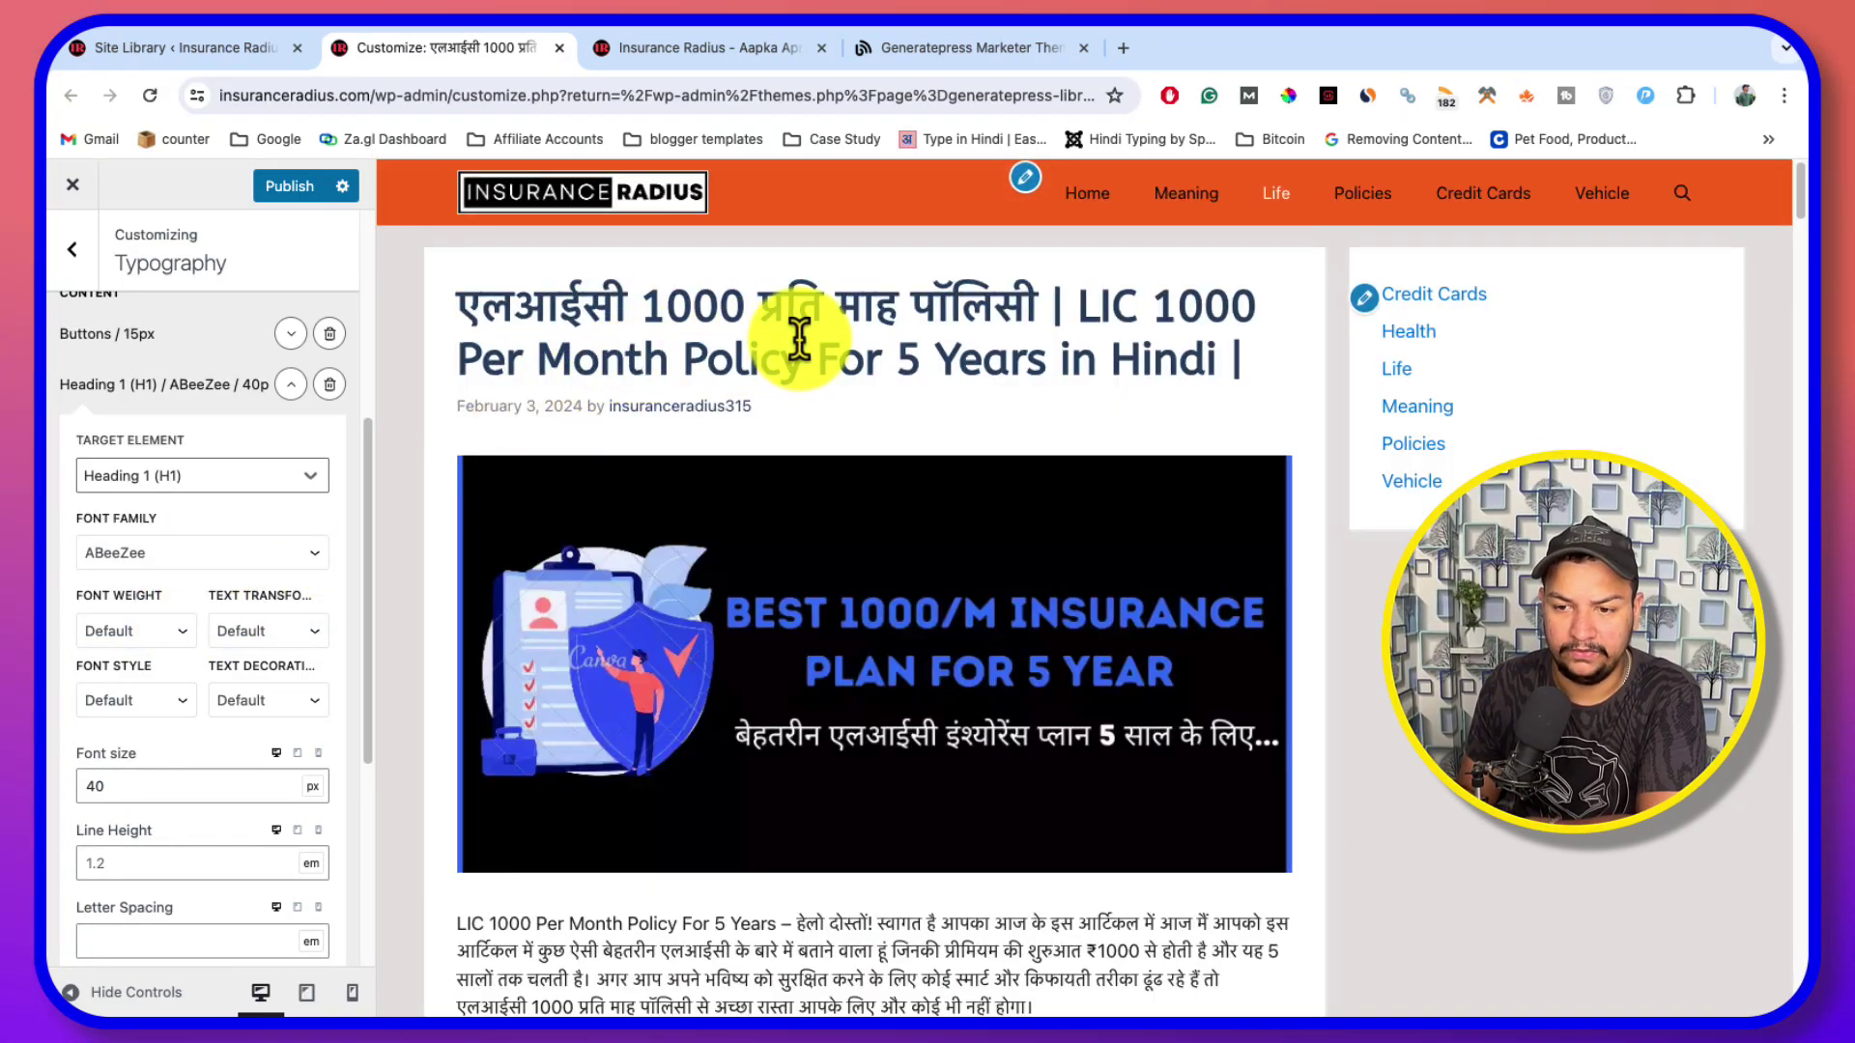
# Try a font size of 25 px for Heading 1 (H1), set it back to 40 px and check the post preview
pyautogui.scroll(-3, 215, 712)
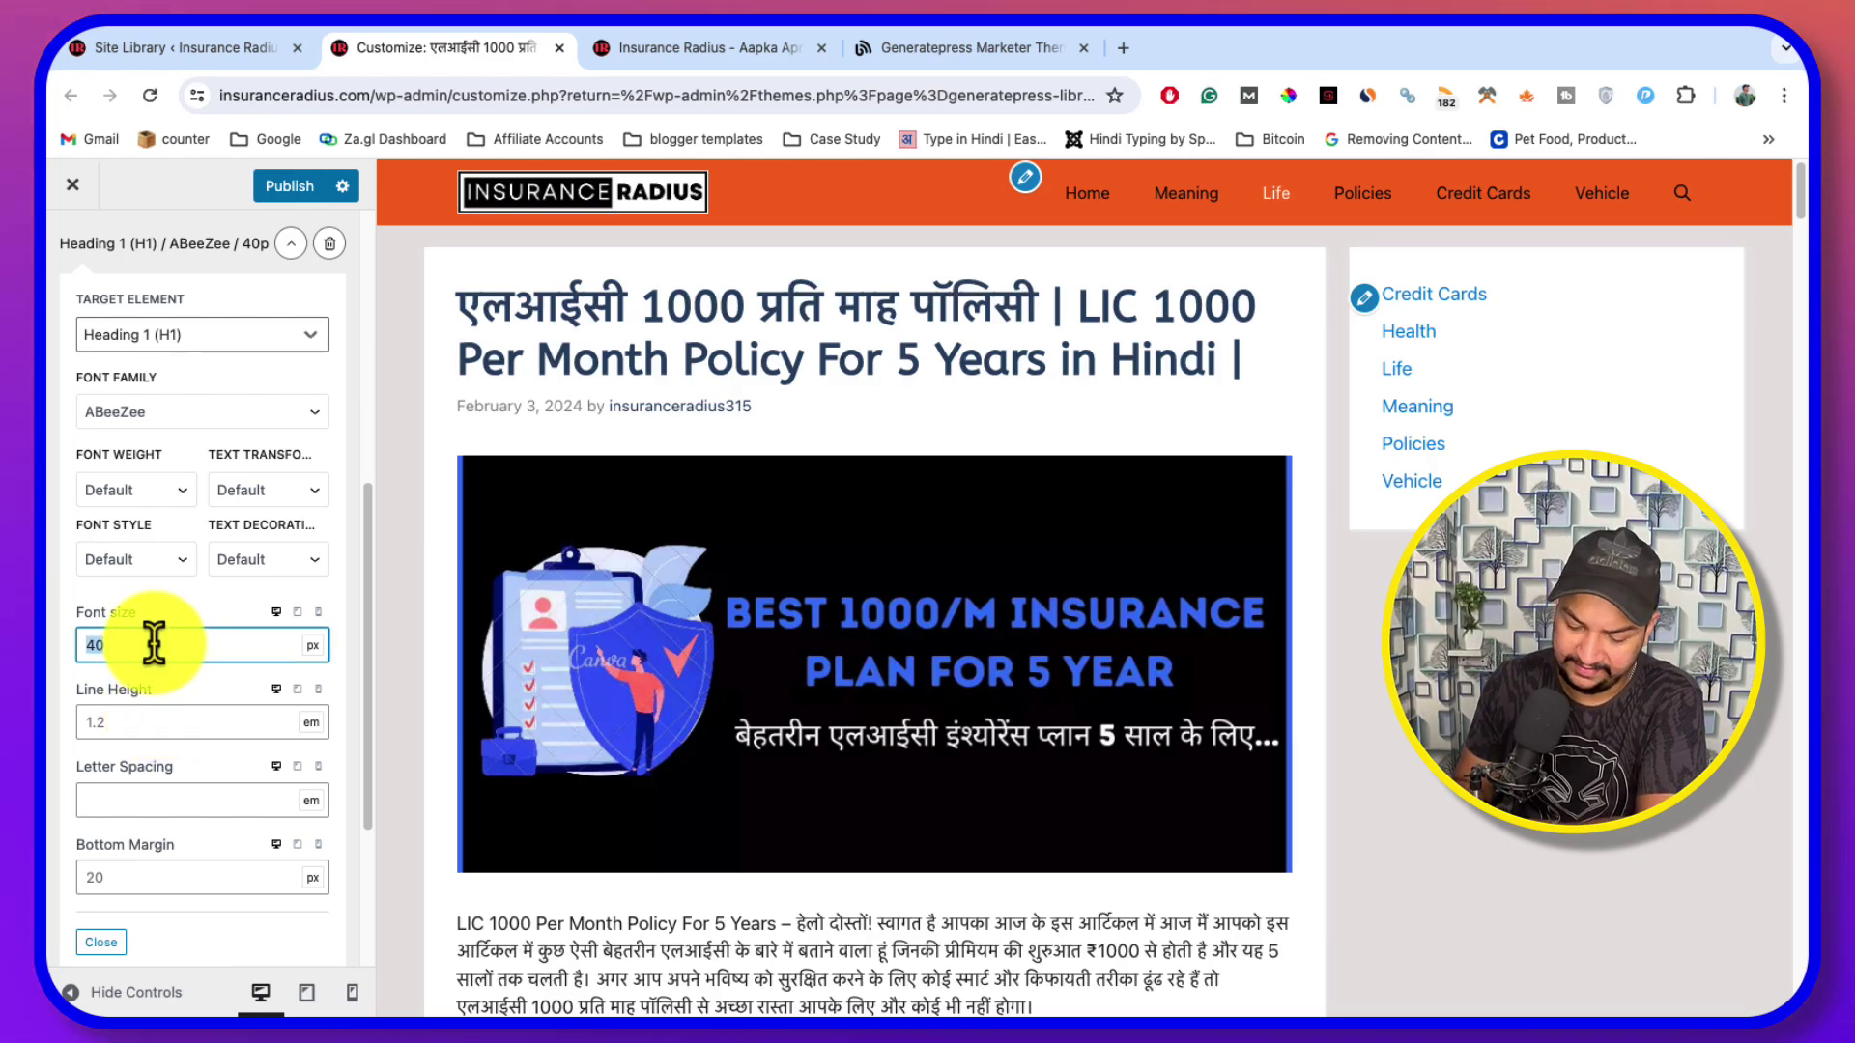
pyautogui.write('25')
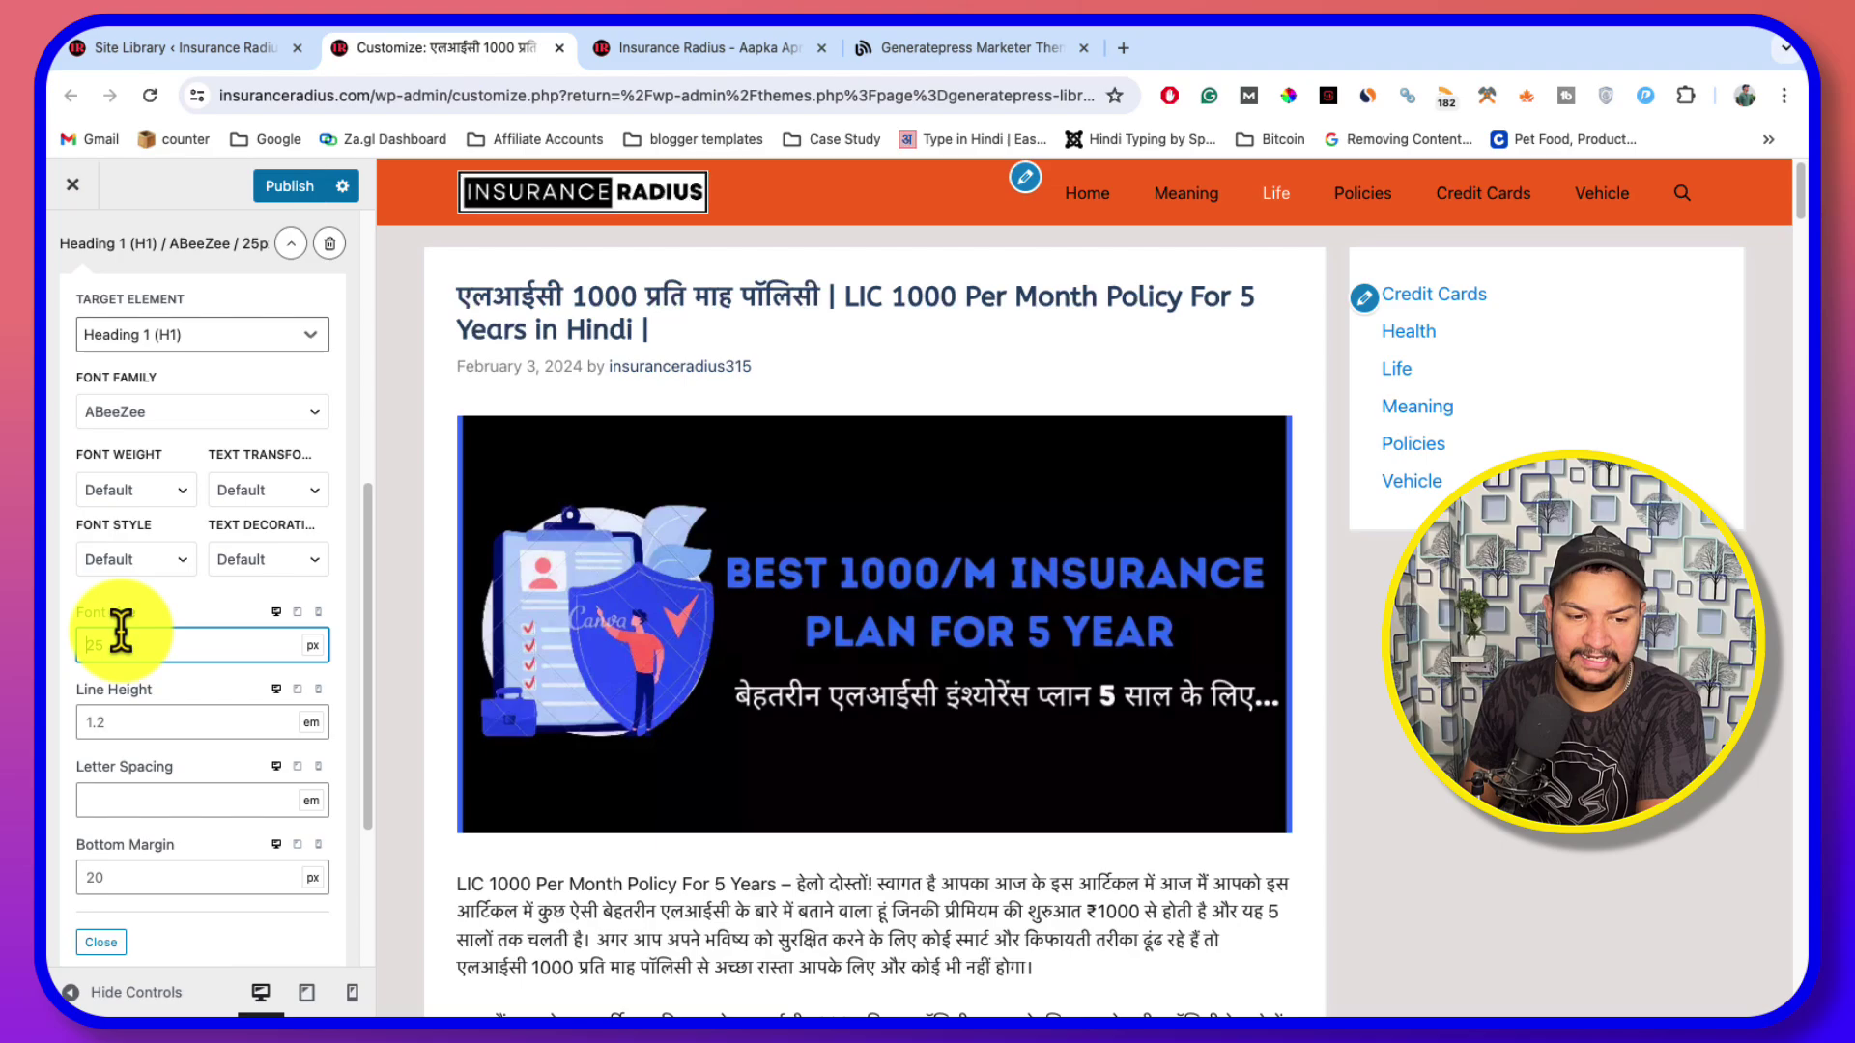
pyautogui.doubleClick(122, 632)
pyautogui.write('40')
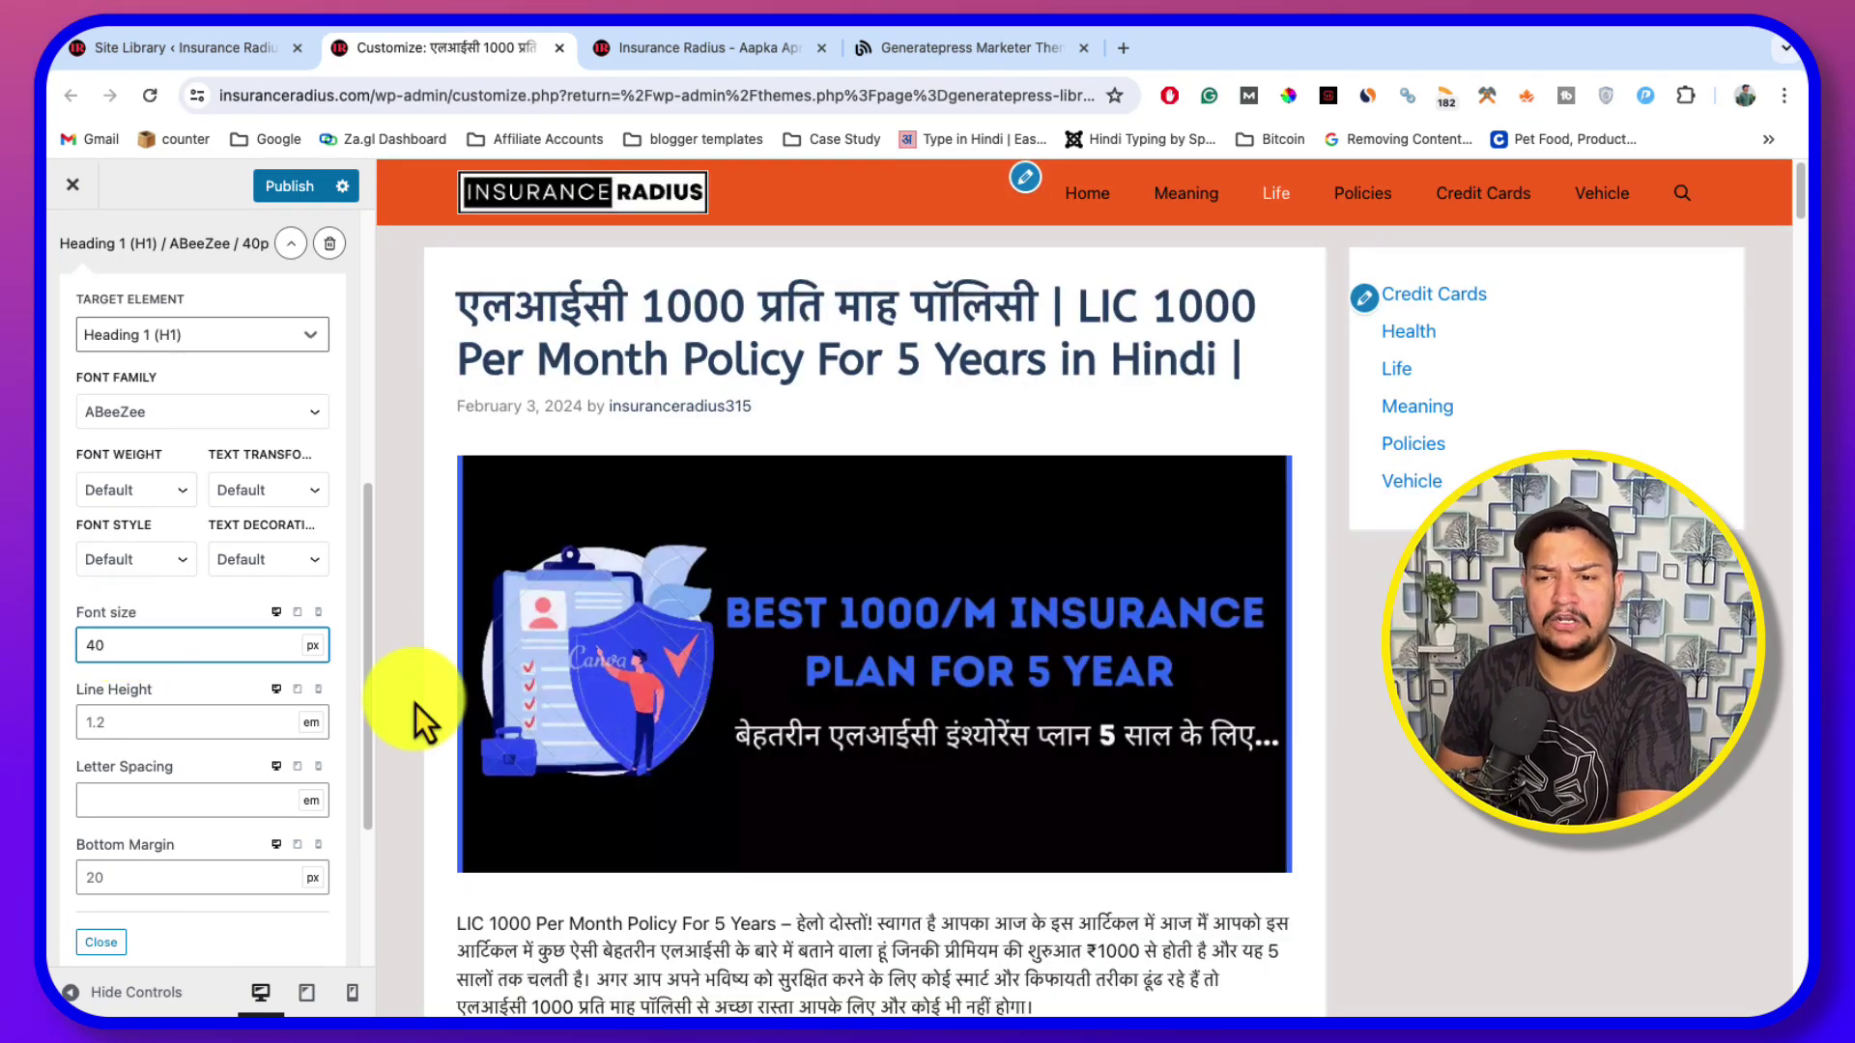
pyautogui.scroll(-7, 1006, 749)
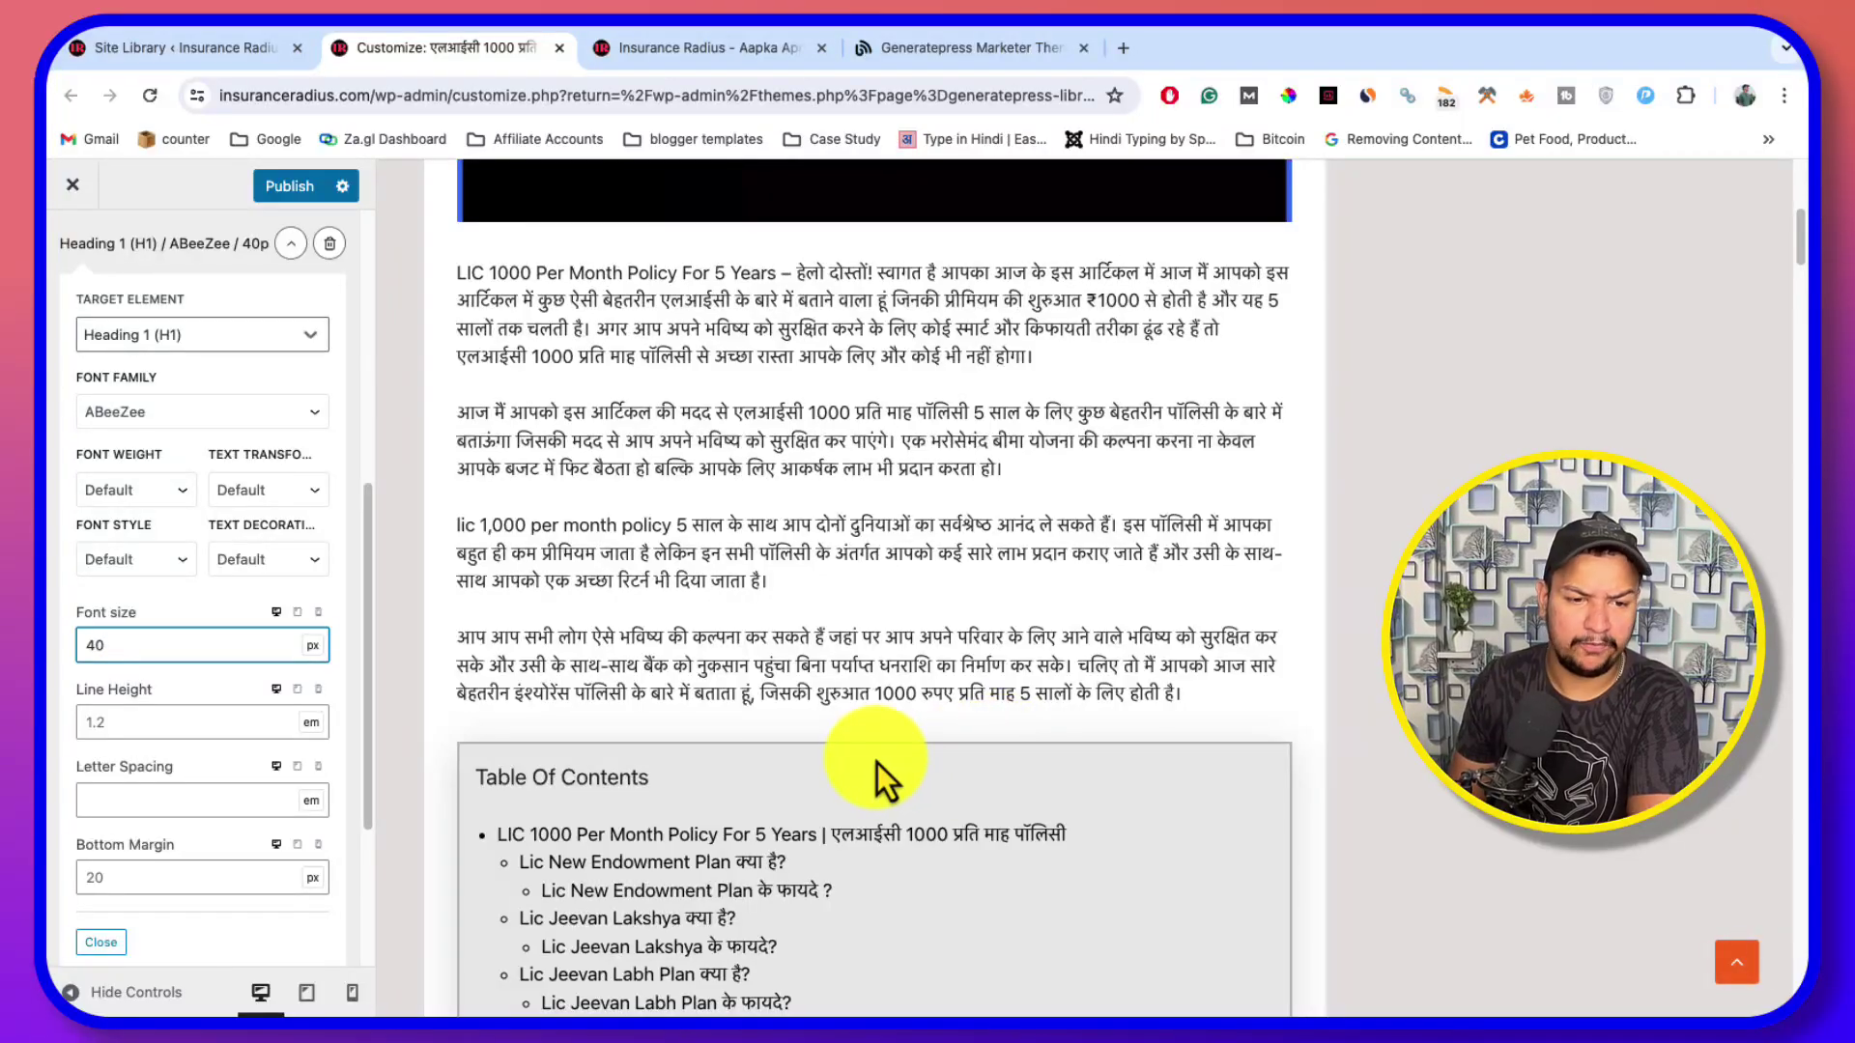
pyautogui.scroll(7, 848, 600)
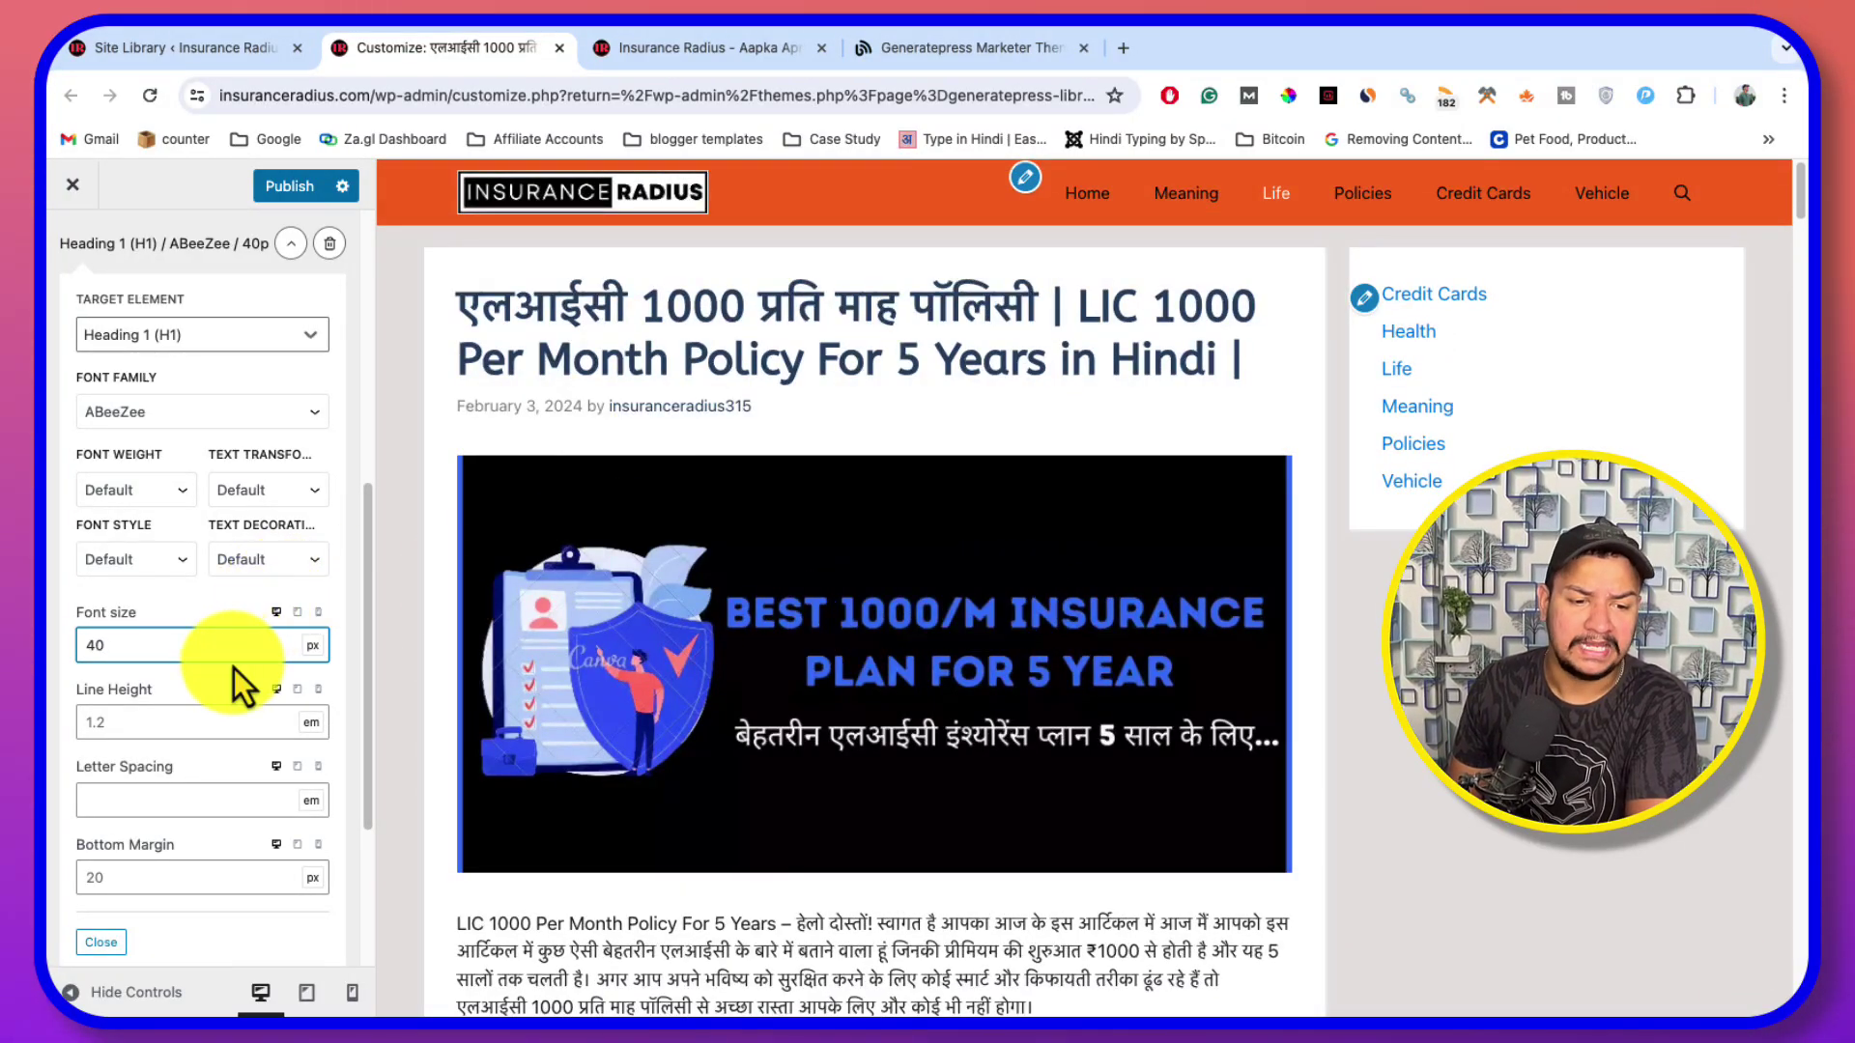
pyautogui.scroll(3, 234, 668)
pyautogui.click(315, 491)
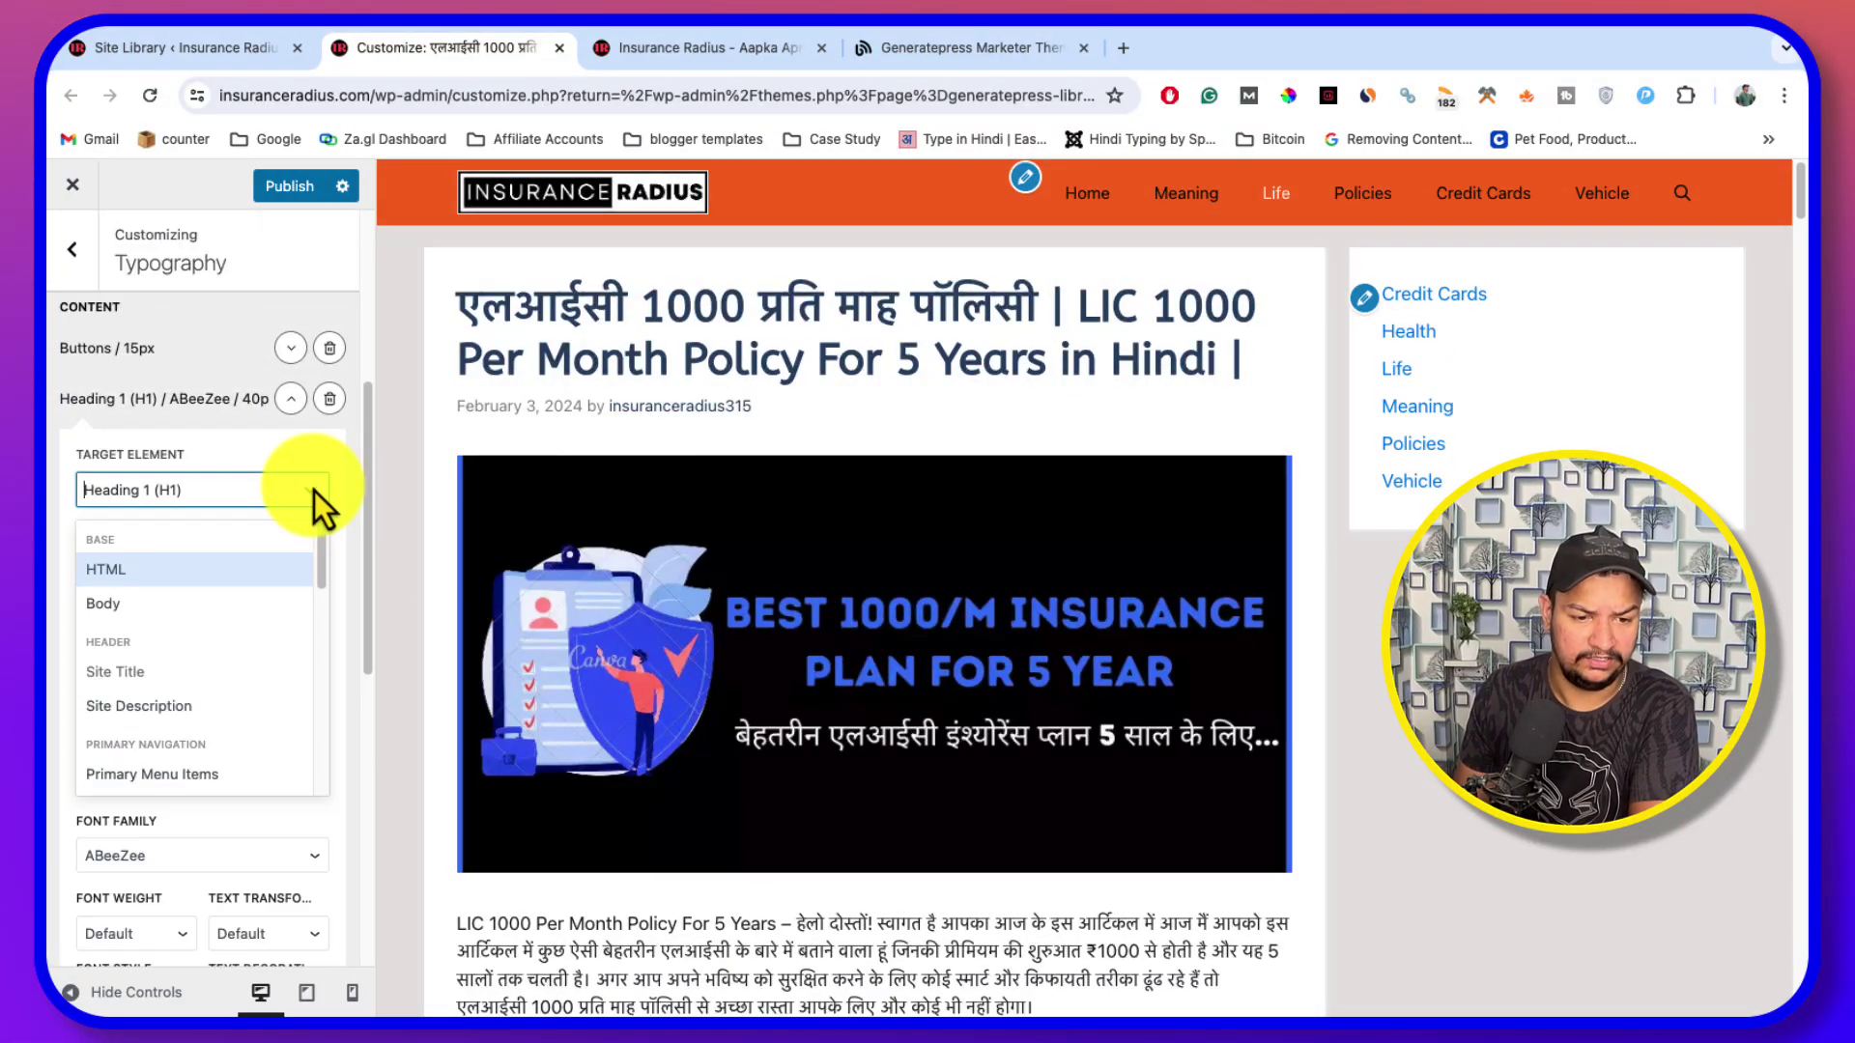
pyautogui.click(315, 491)
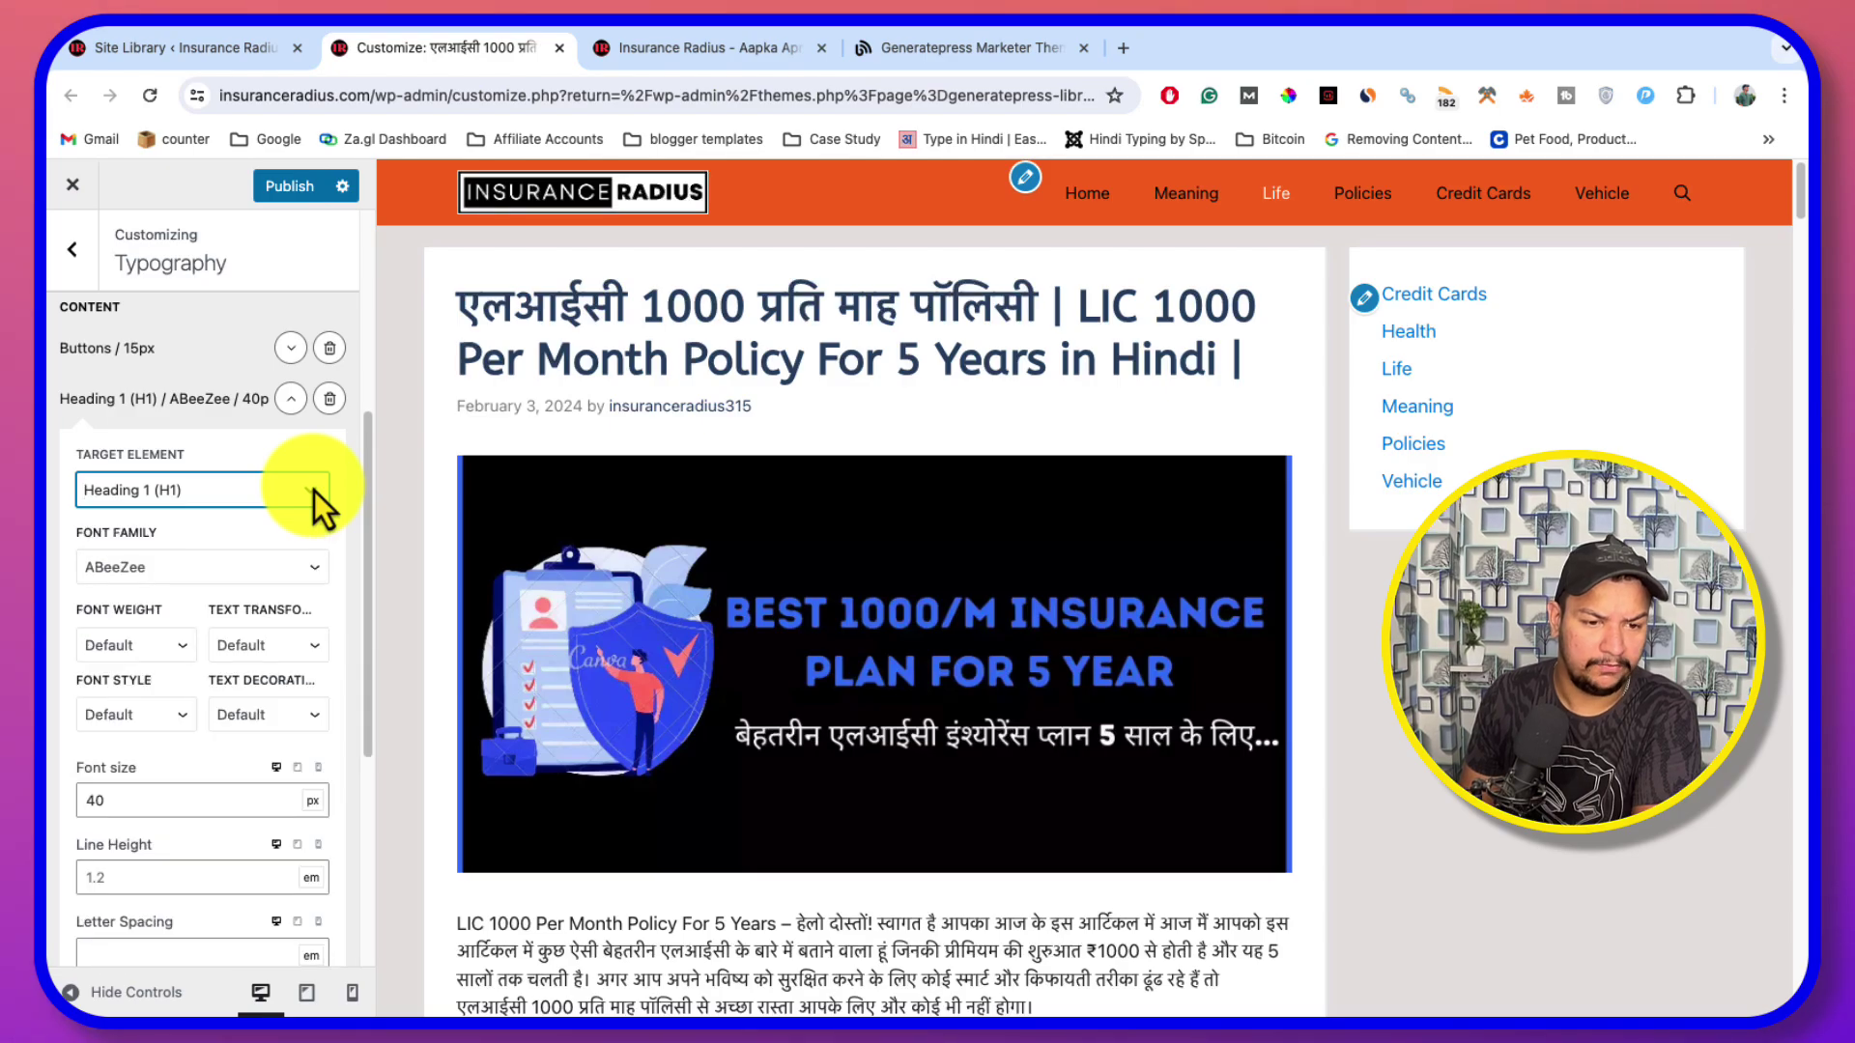
# Add a new typography entry in the Typography Manager and choose Body as its target element
pyautogui.click(291, 350)
pyautogui.click(291, 350)
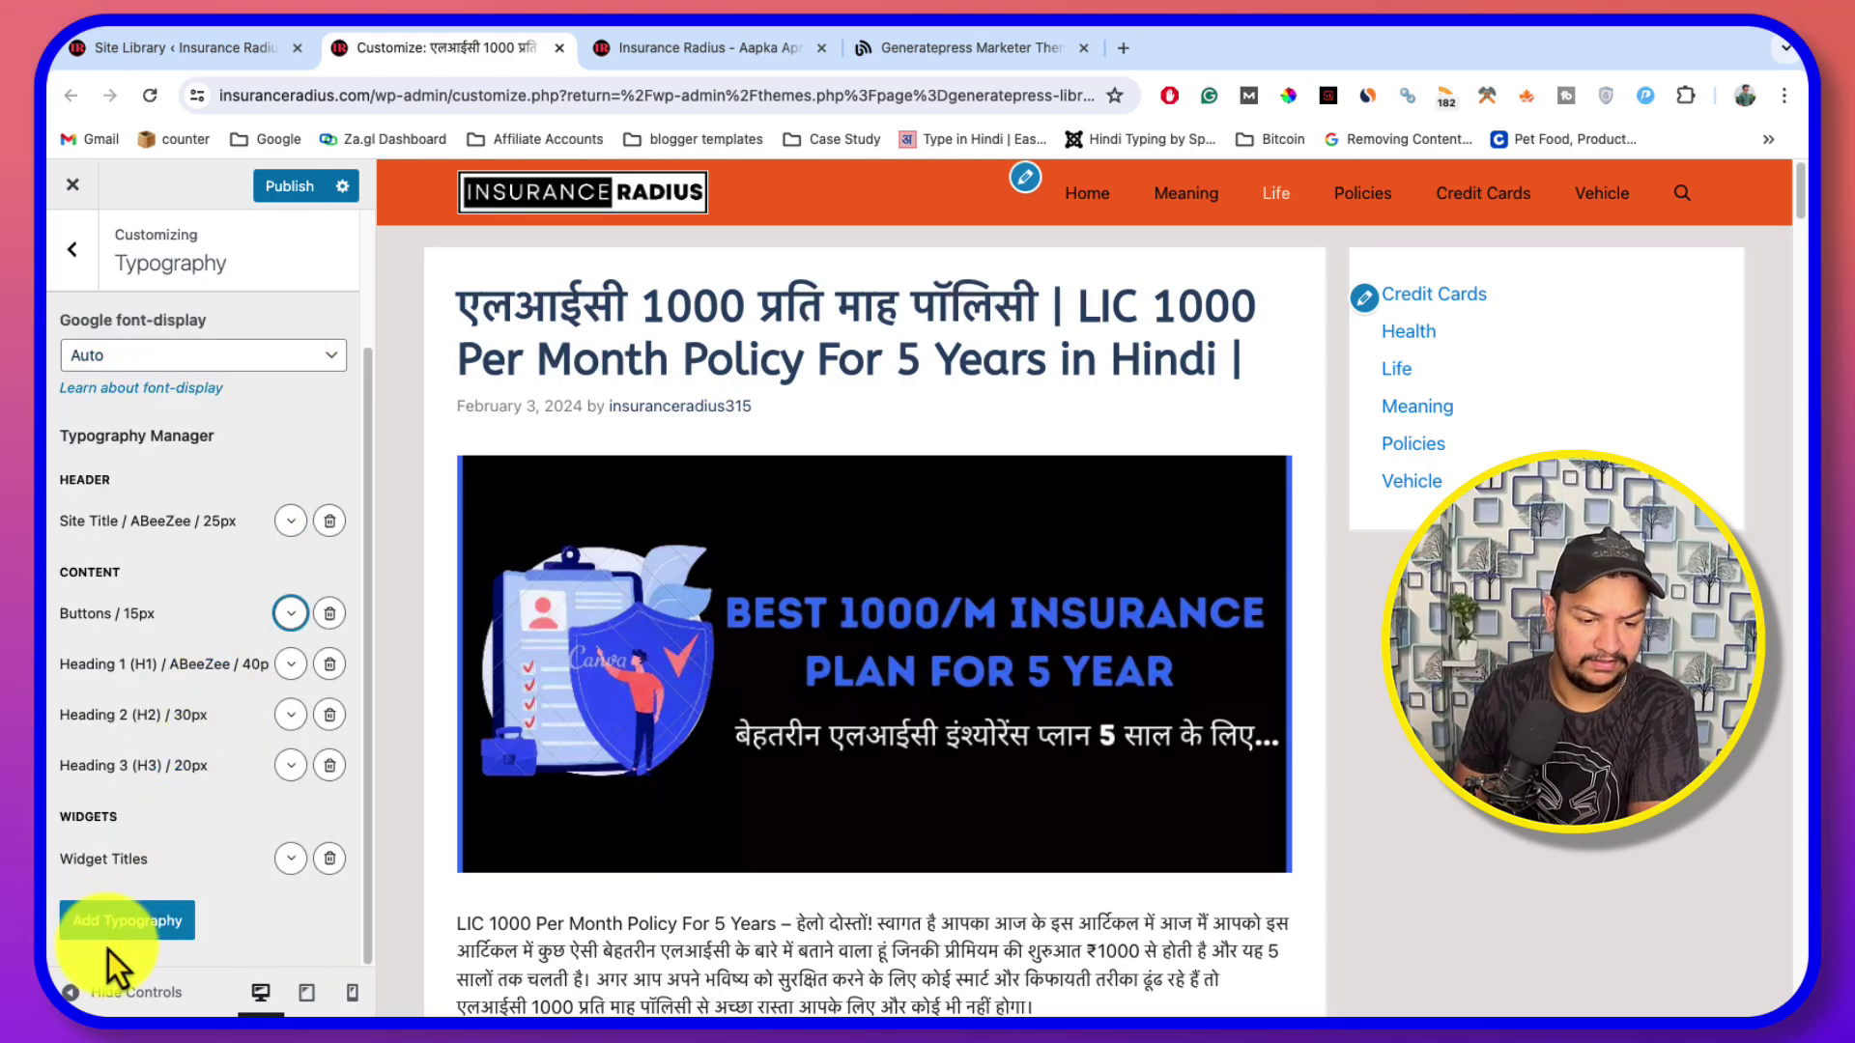
pyautogui.click(108, 922)
pyautogui.scroll(-3, 214, 787)
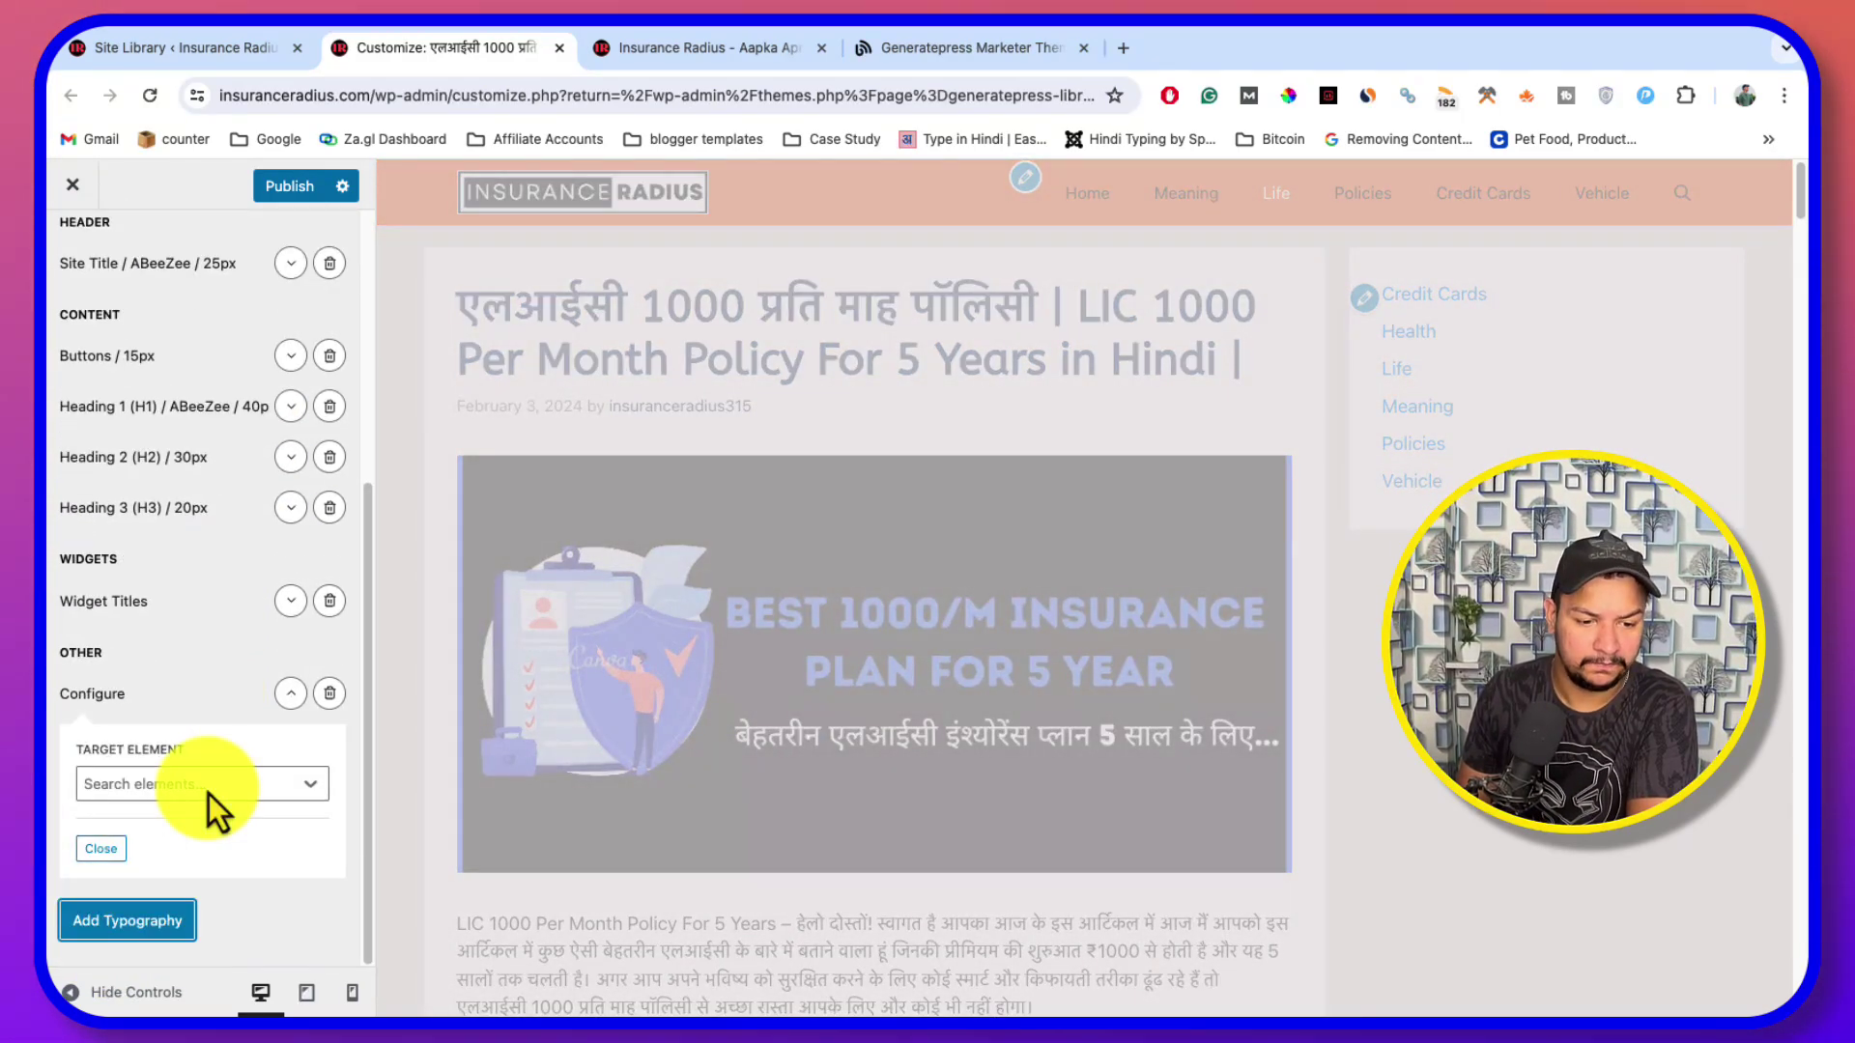
pyautogui.click(230, 786)
pyautogui.scroll(-2, 215, 826)
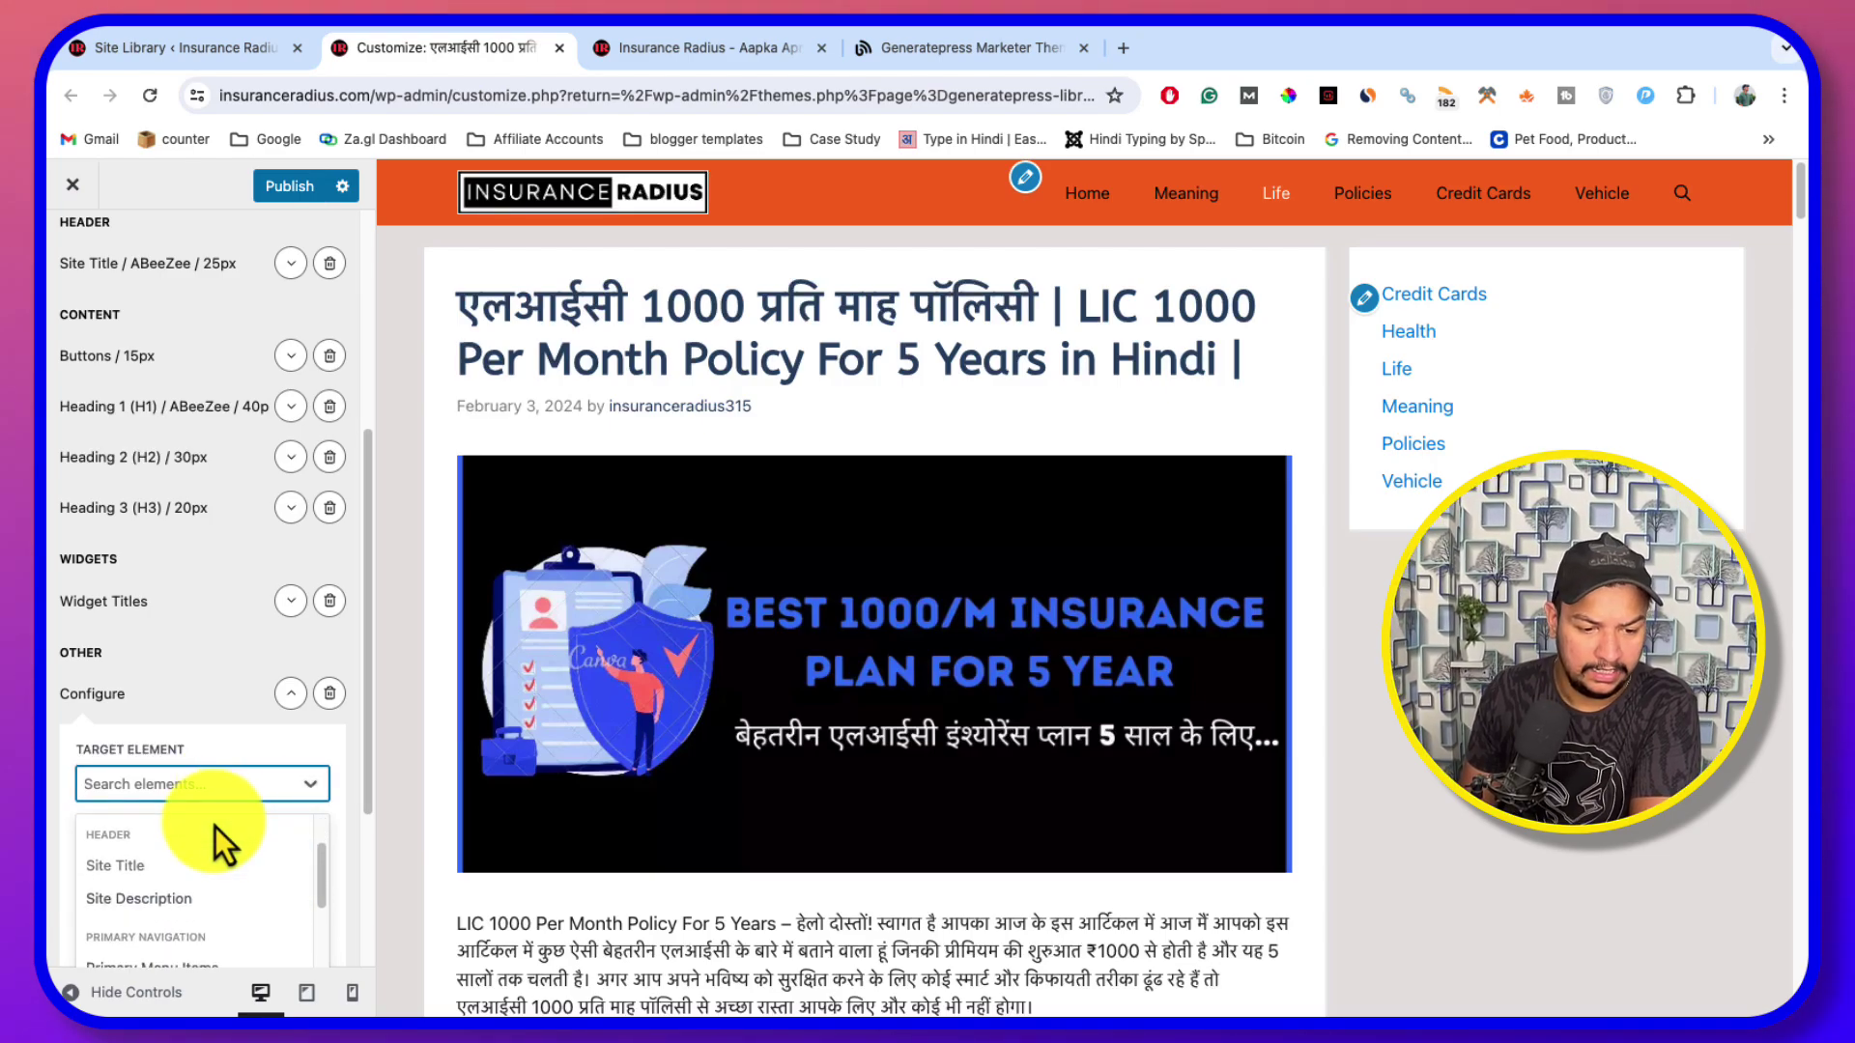
pyautogui.scroll(-4, 220, 874)
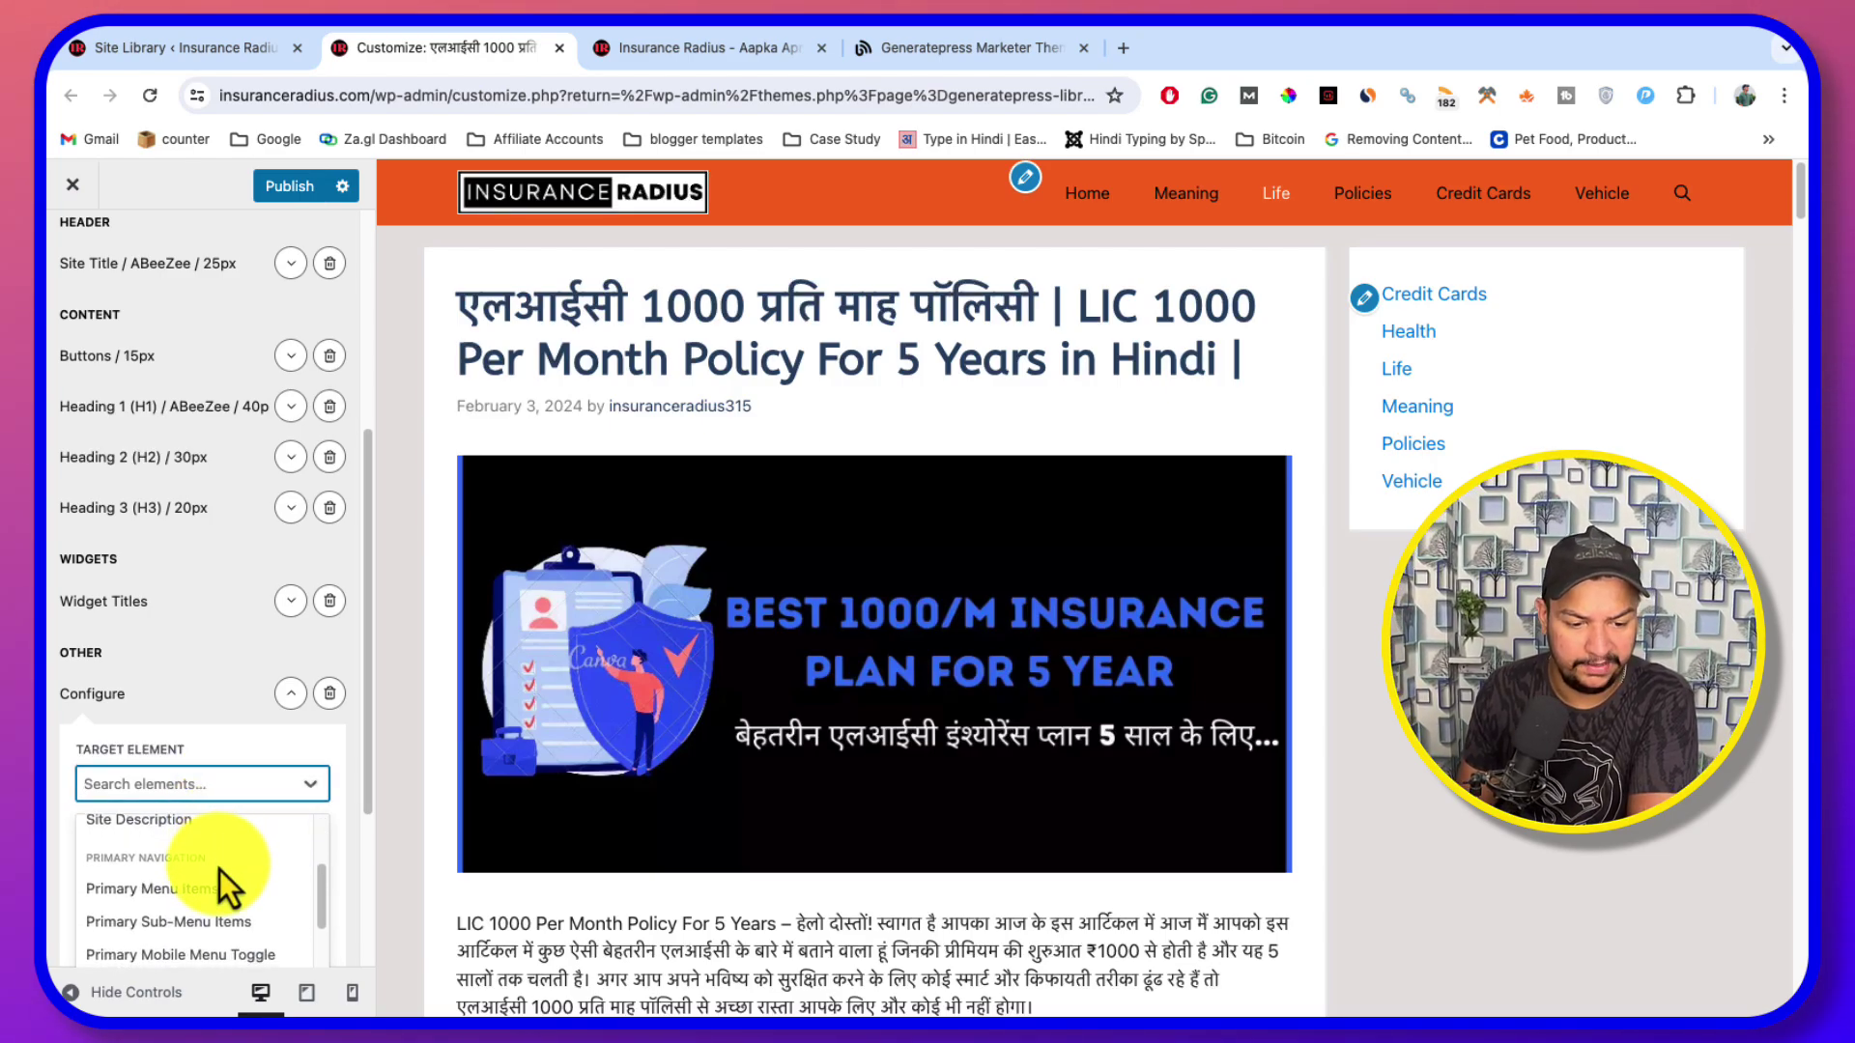
pyautogui.scroll(-2, 219, 869)
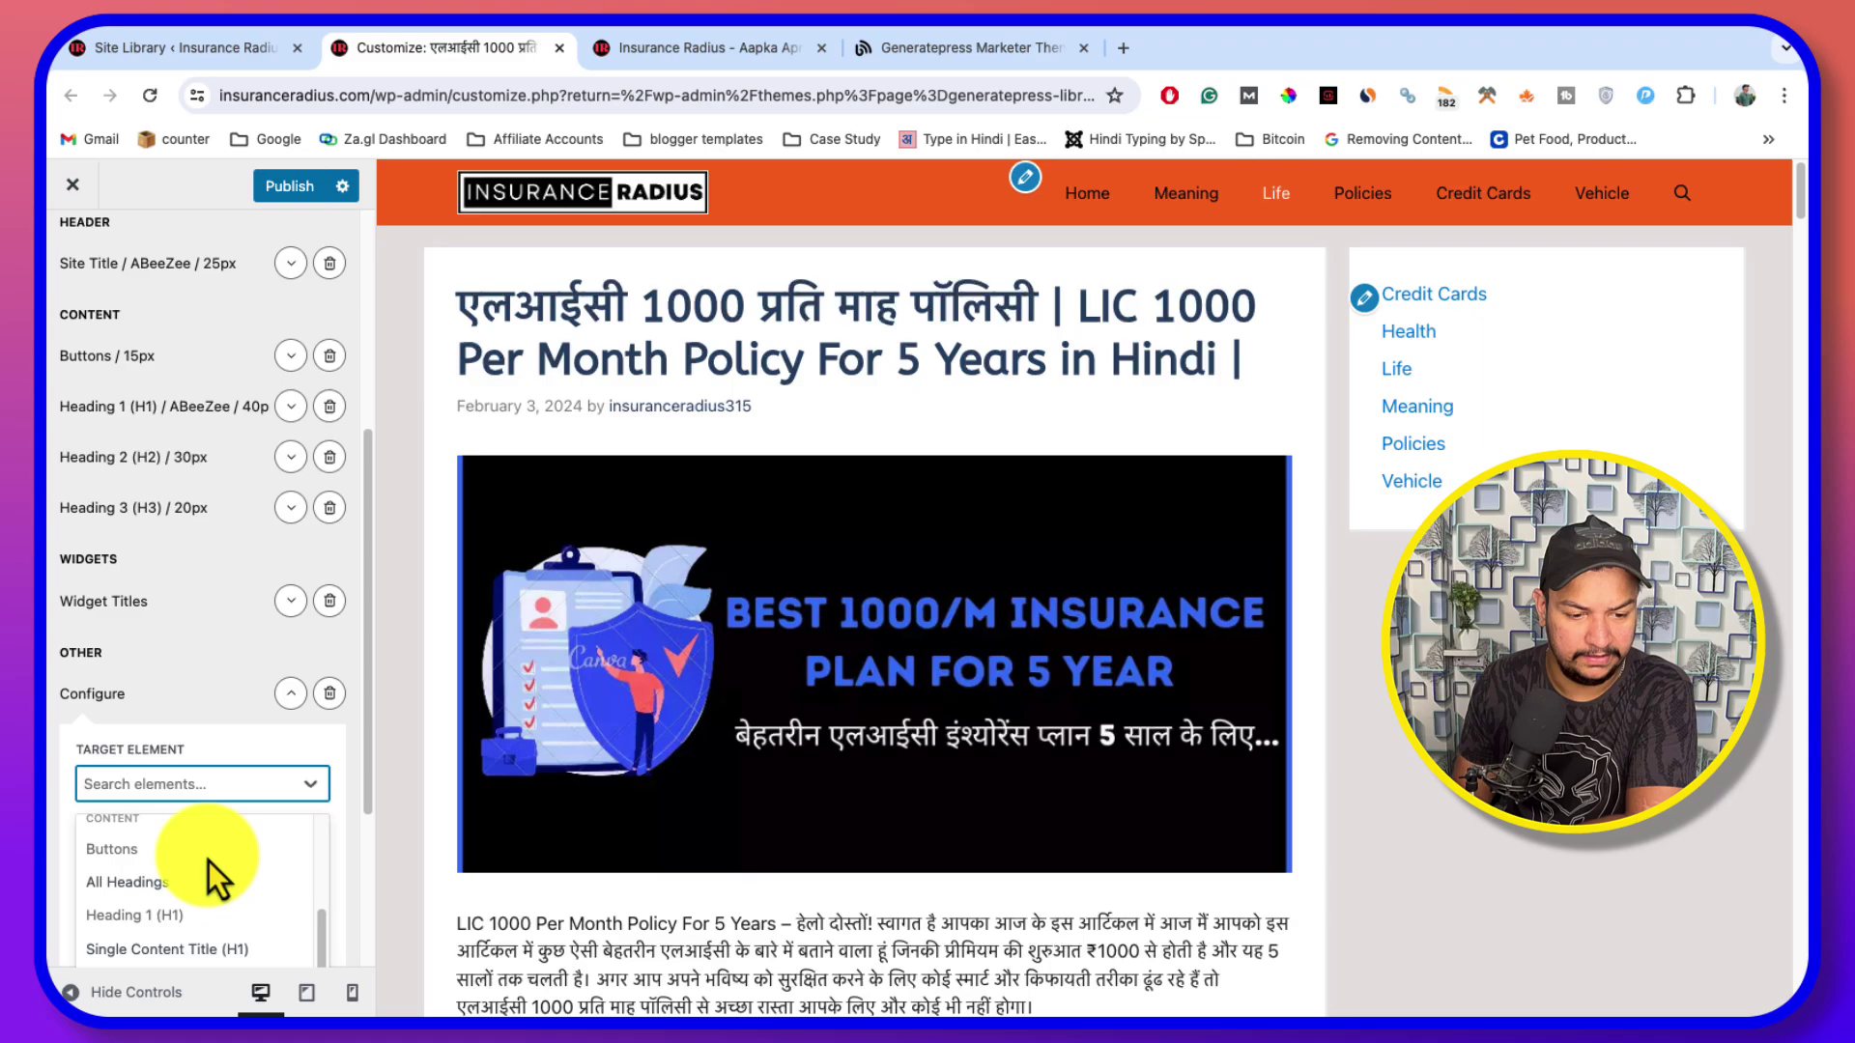
pyautogui.scroll(-3, 165, 877)
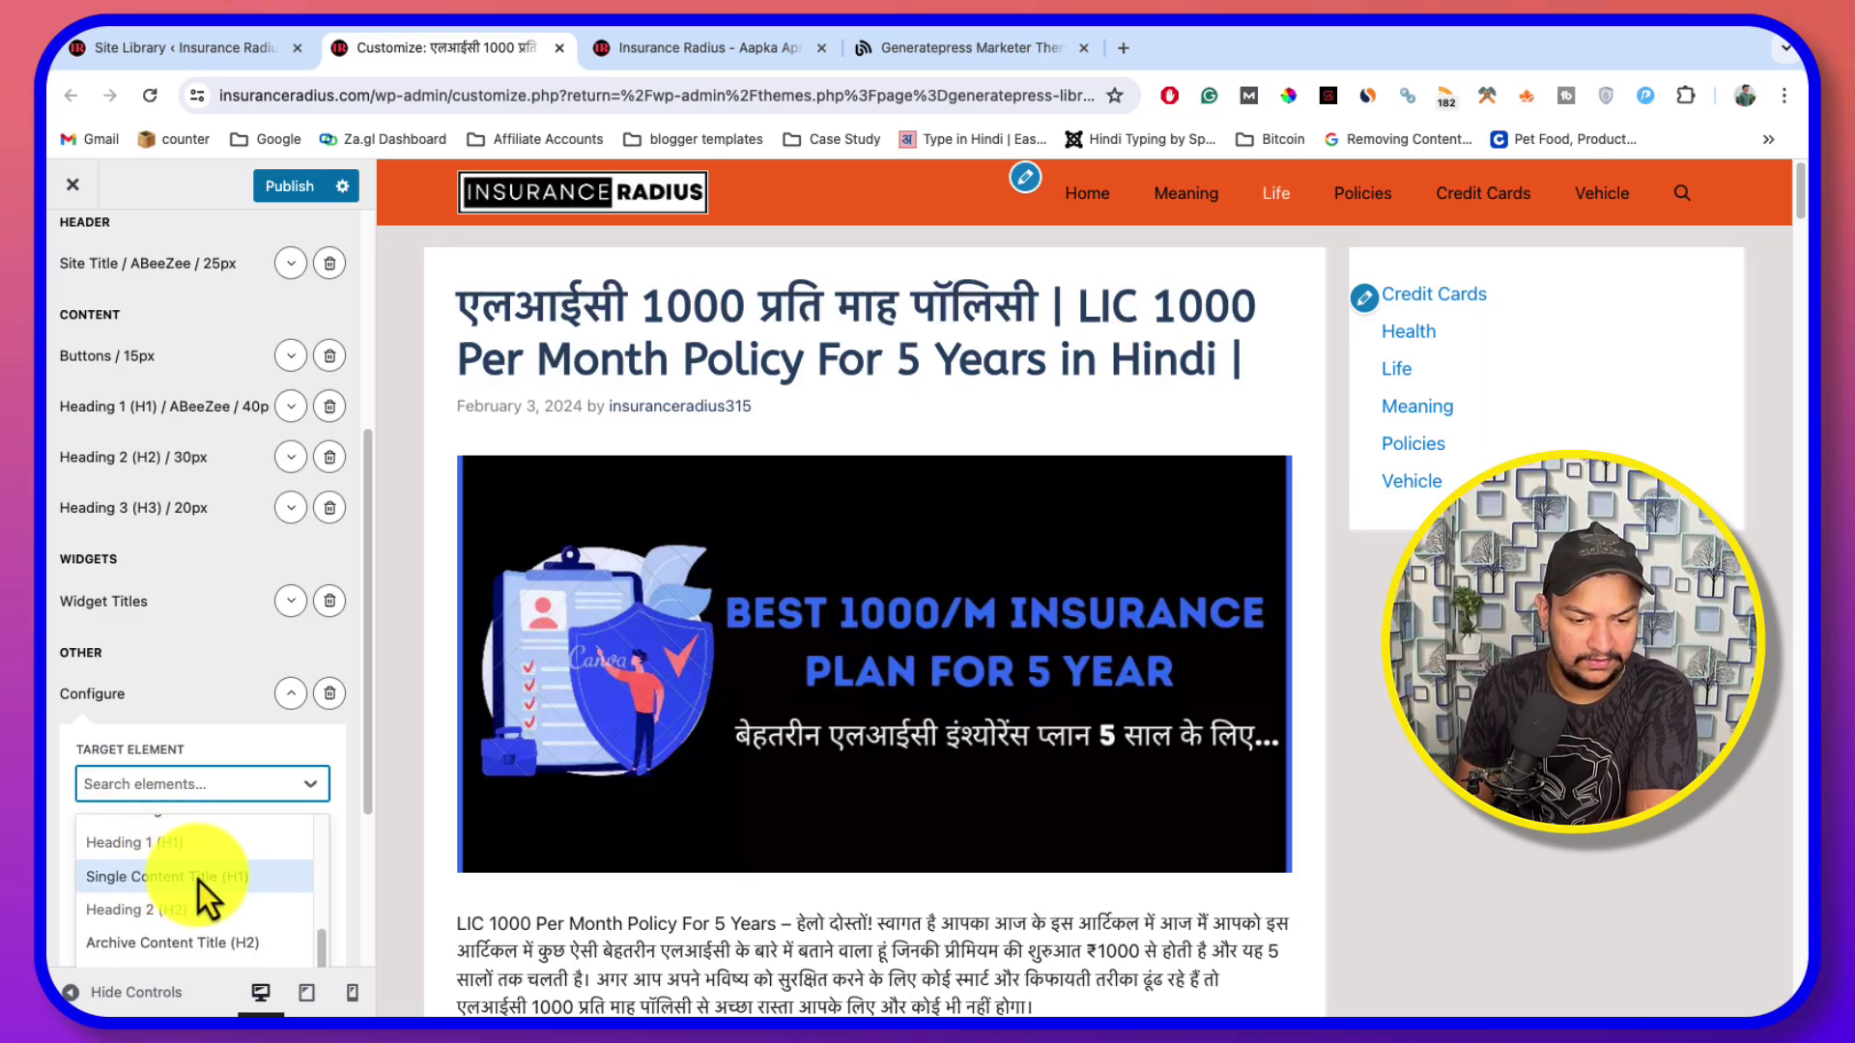
pyautogui.scroll(-5, 228, 877)
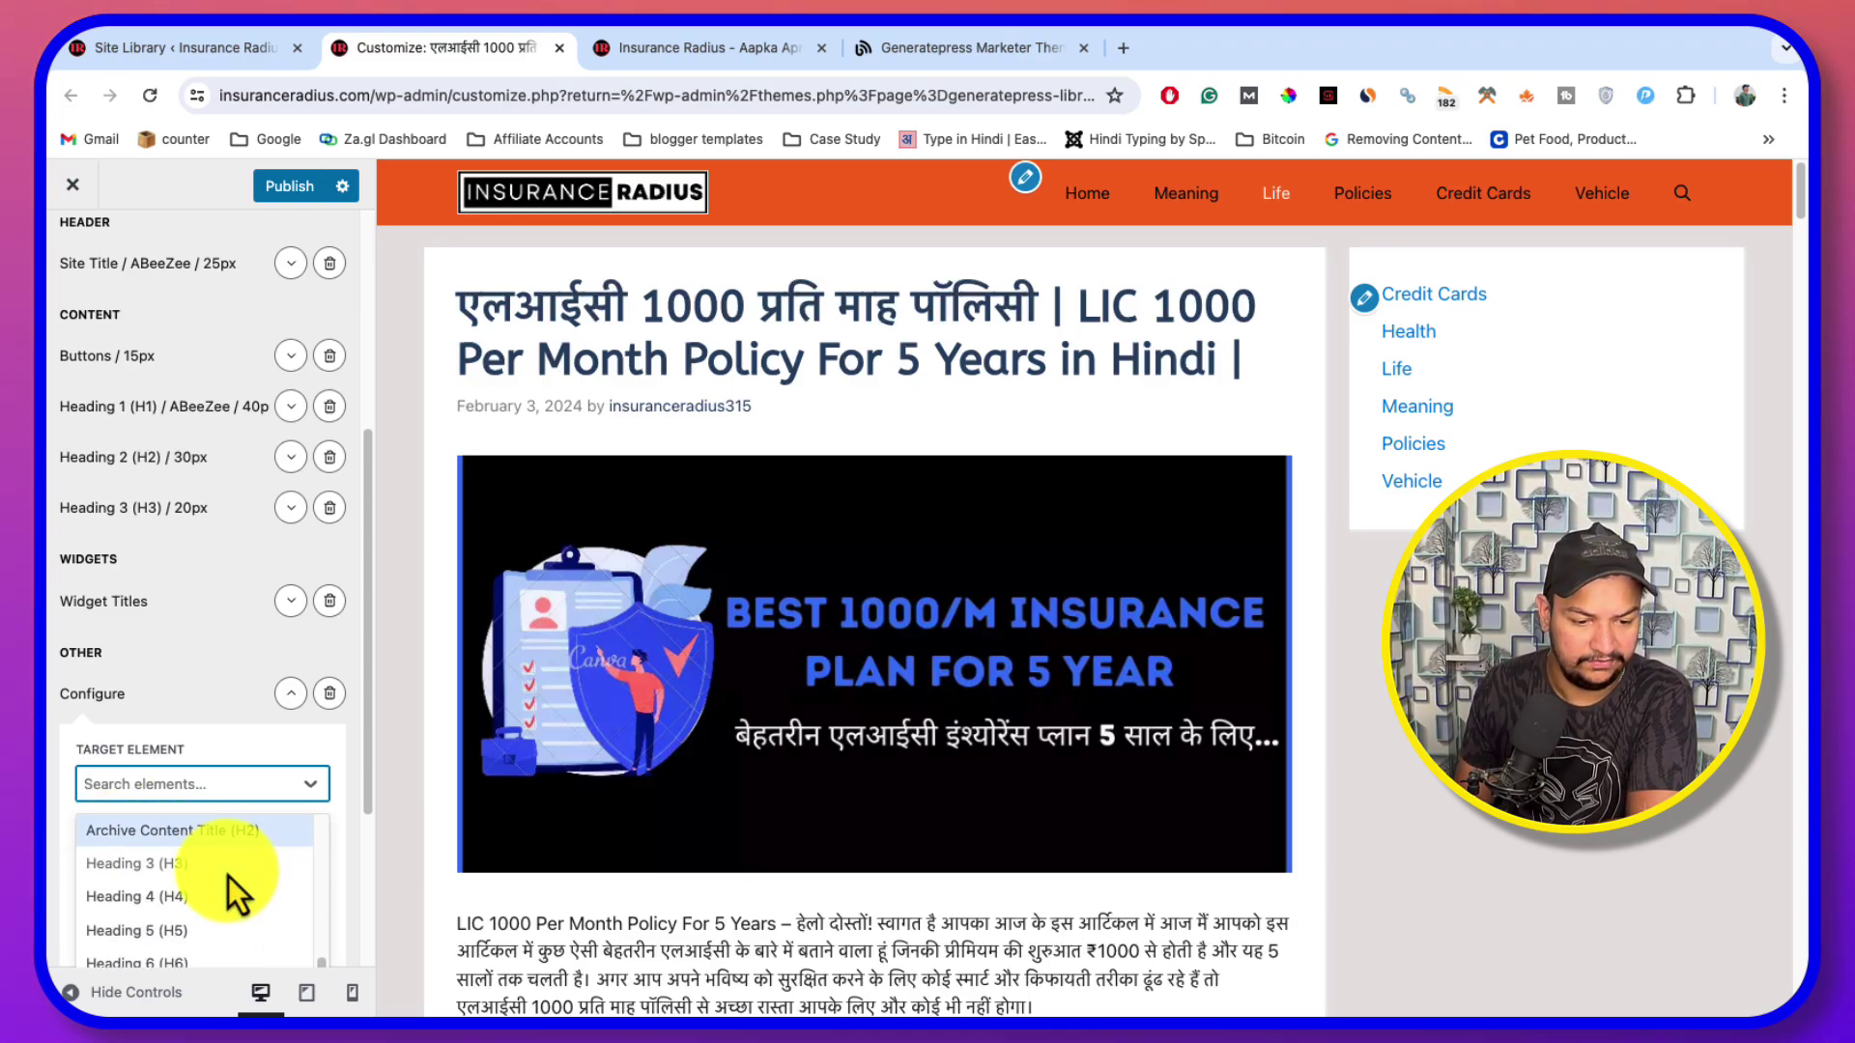
pyautogui.scroll(8, 228, 877)
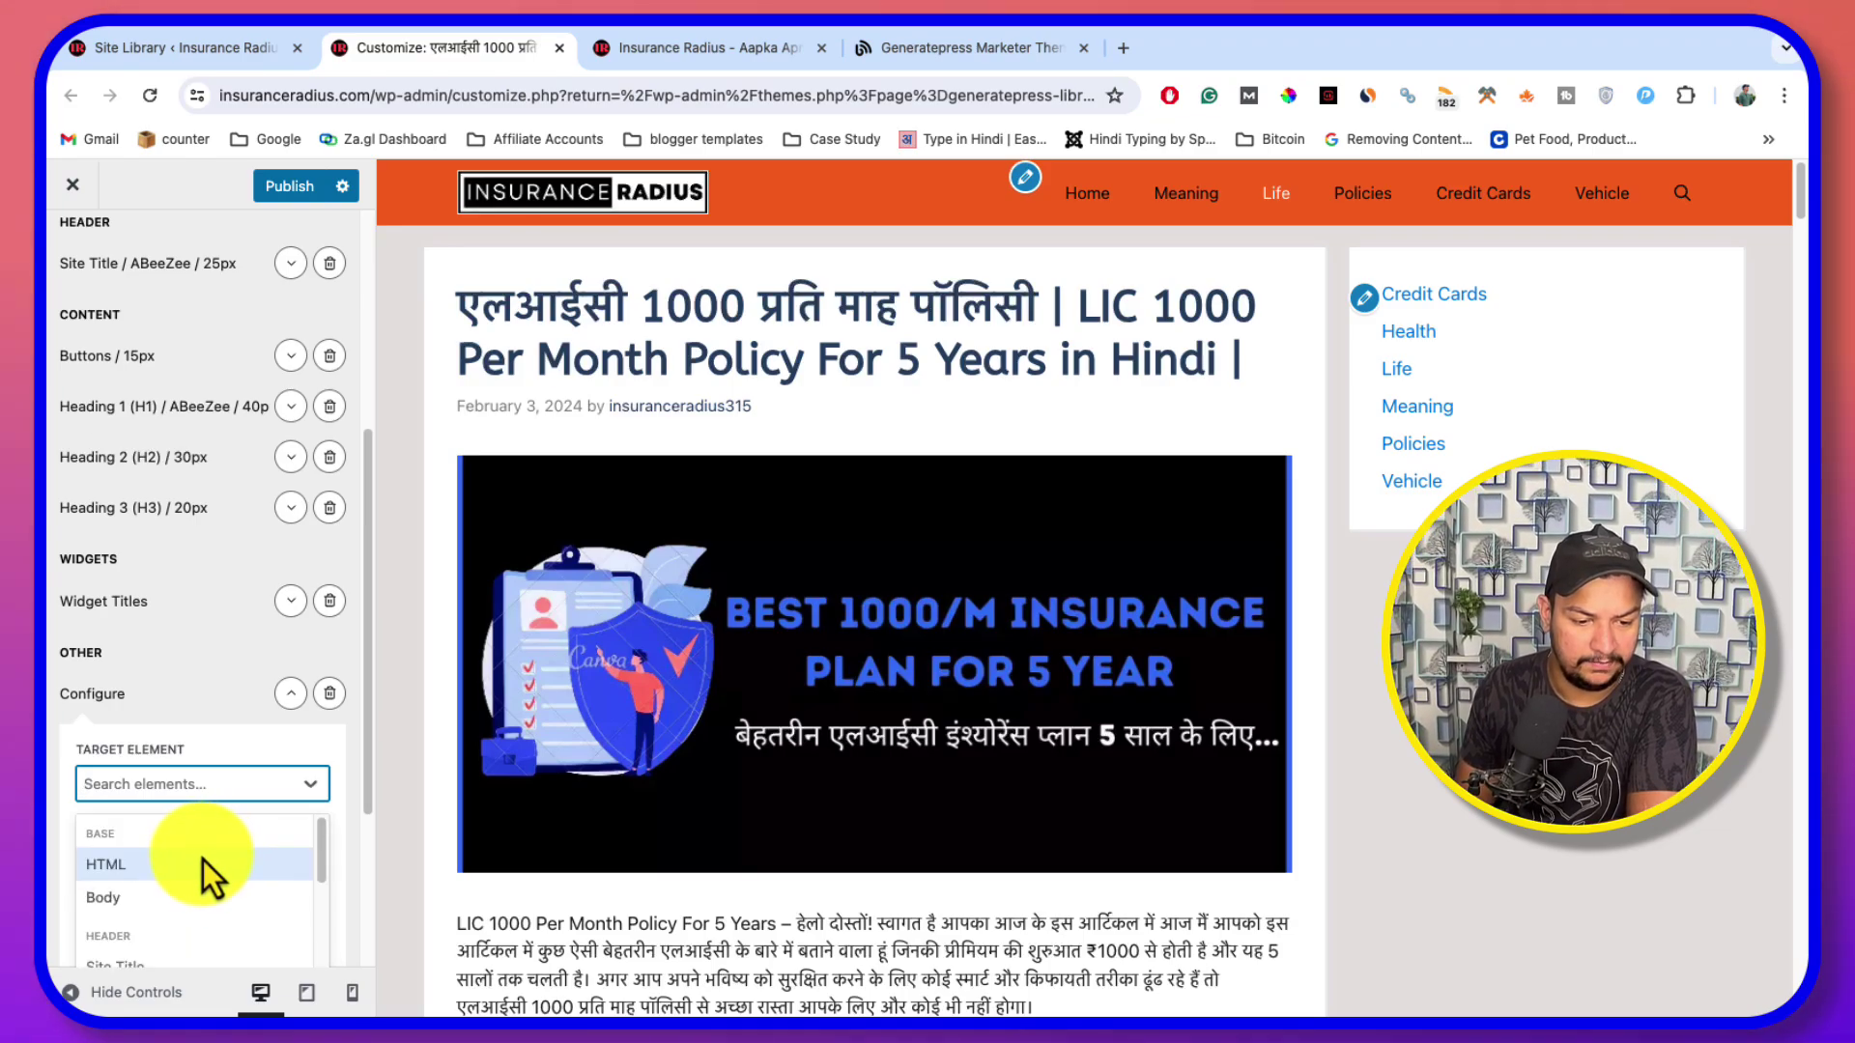
pyautogui.click(178, 897)
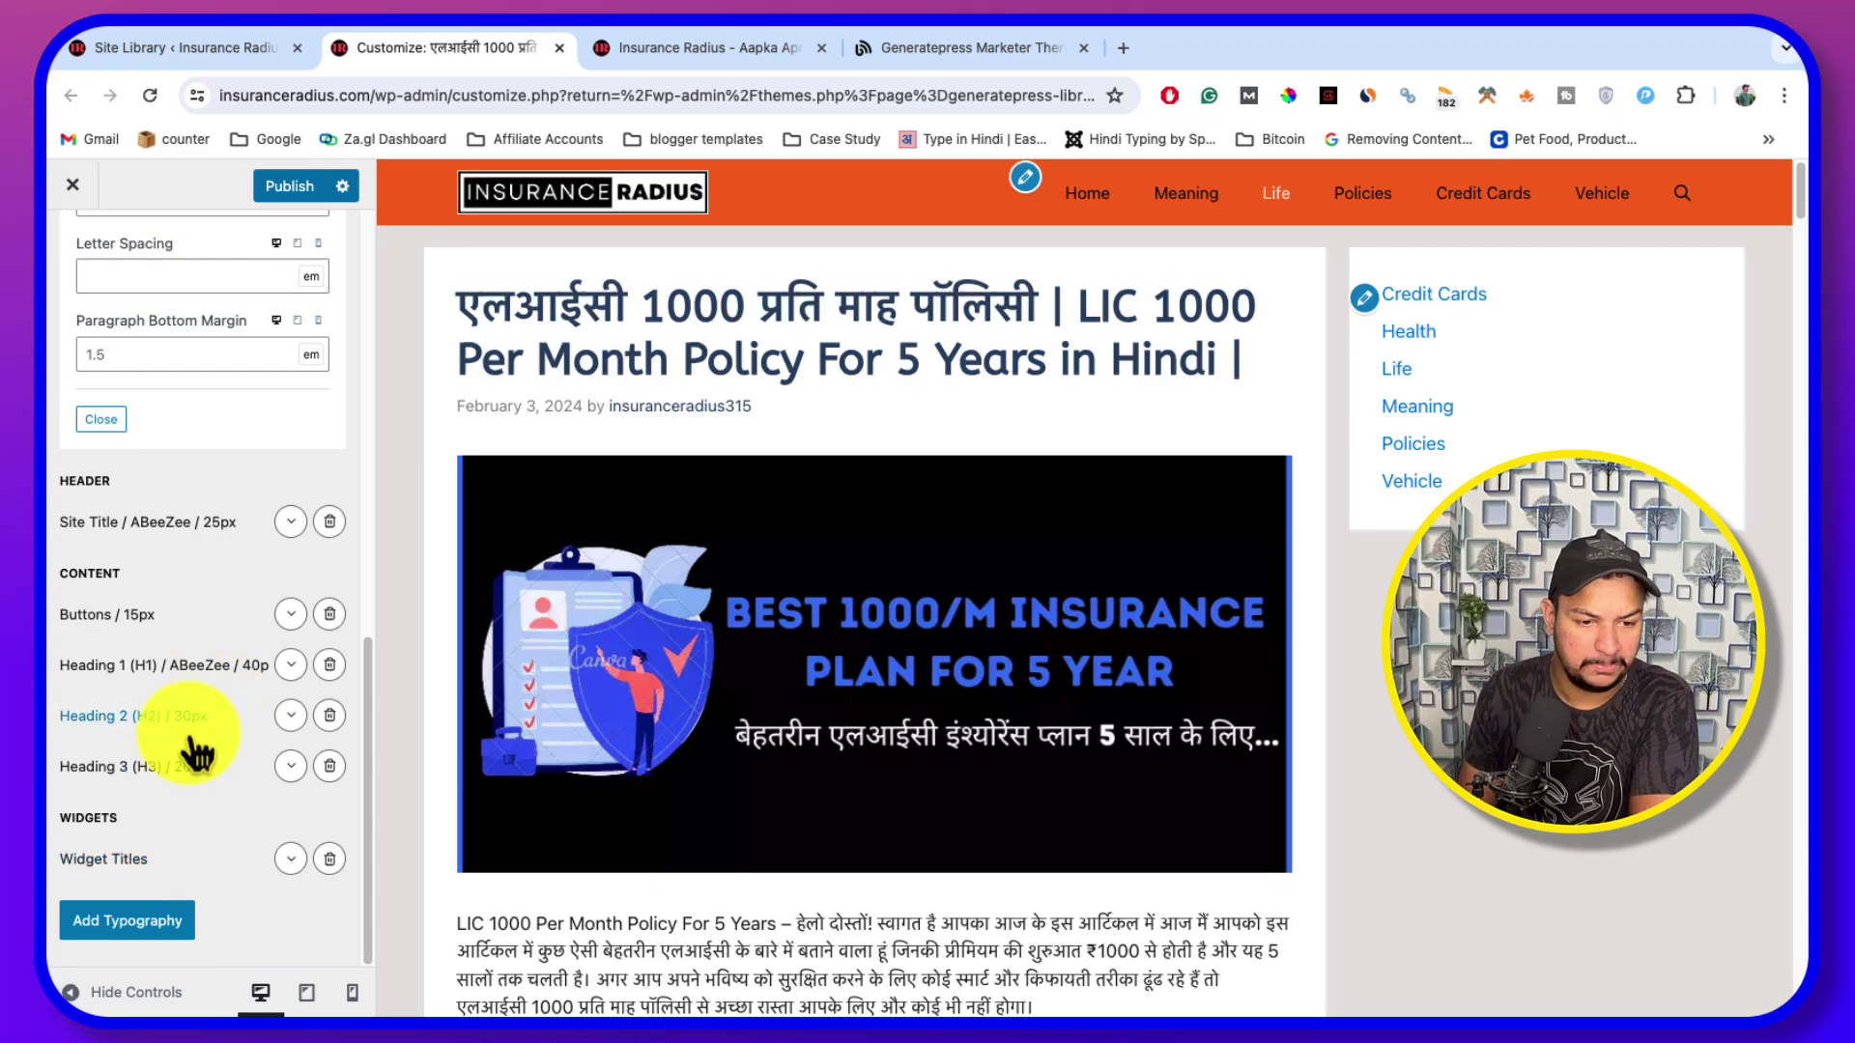
# Set the font family of the Body typography entry to ABeeZee and look over the post in the preview
pyautogui.scroll(7, 149, 553)
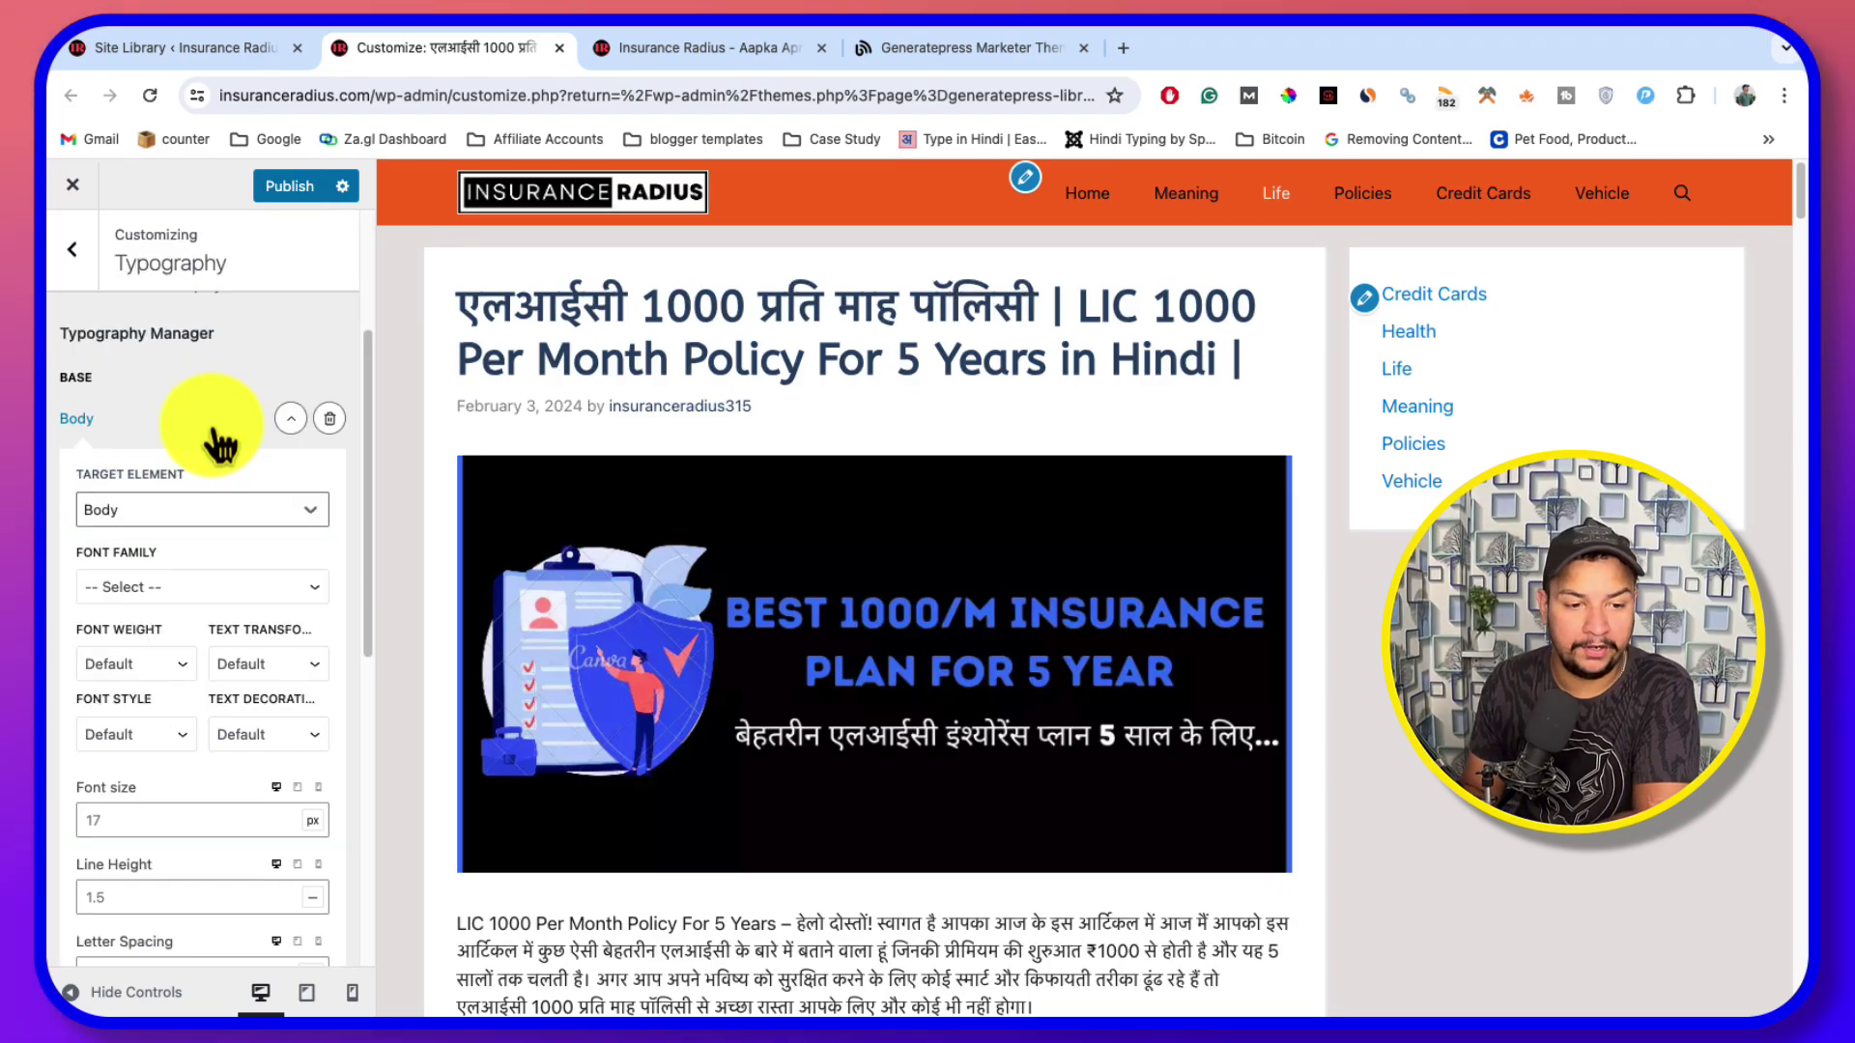
pyautogui.click(206, 586)
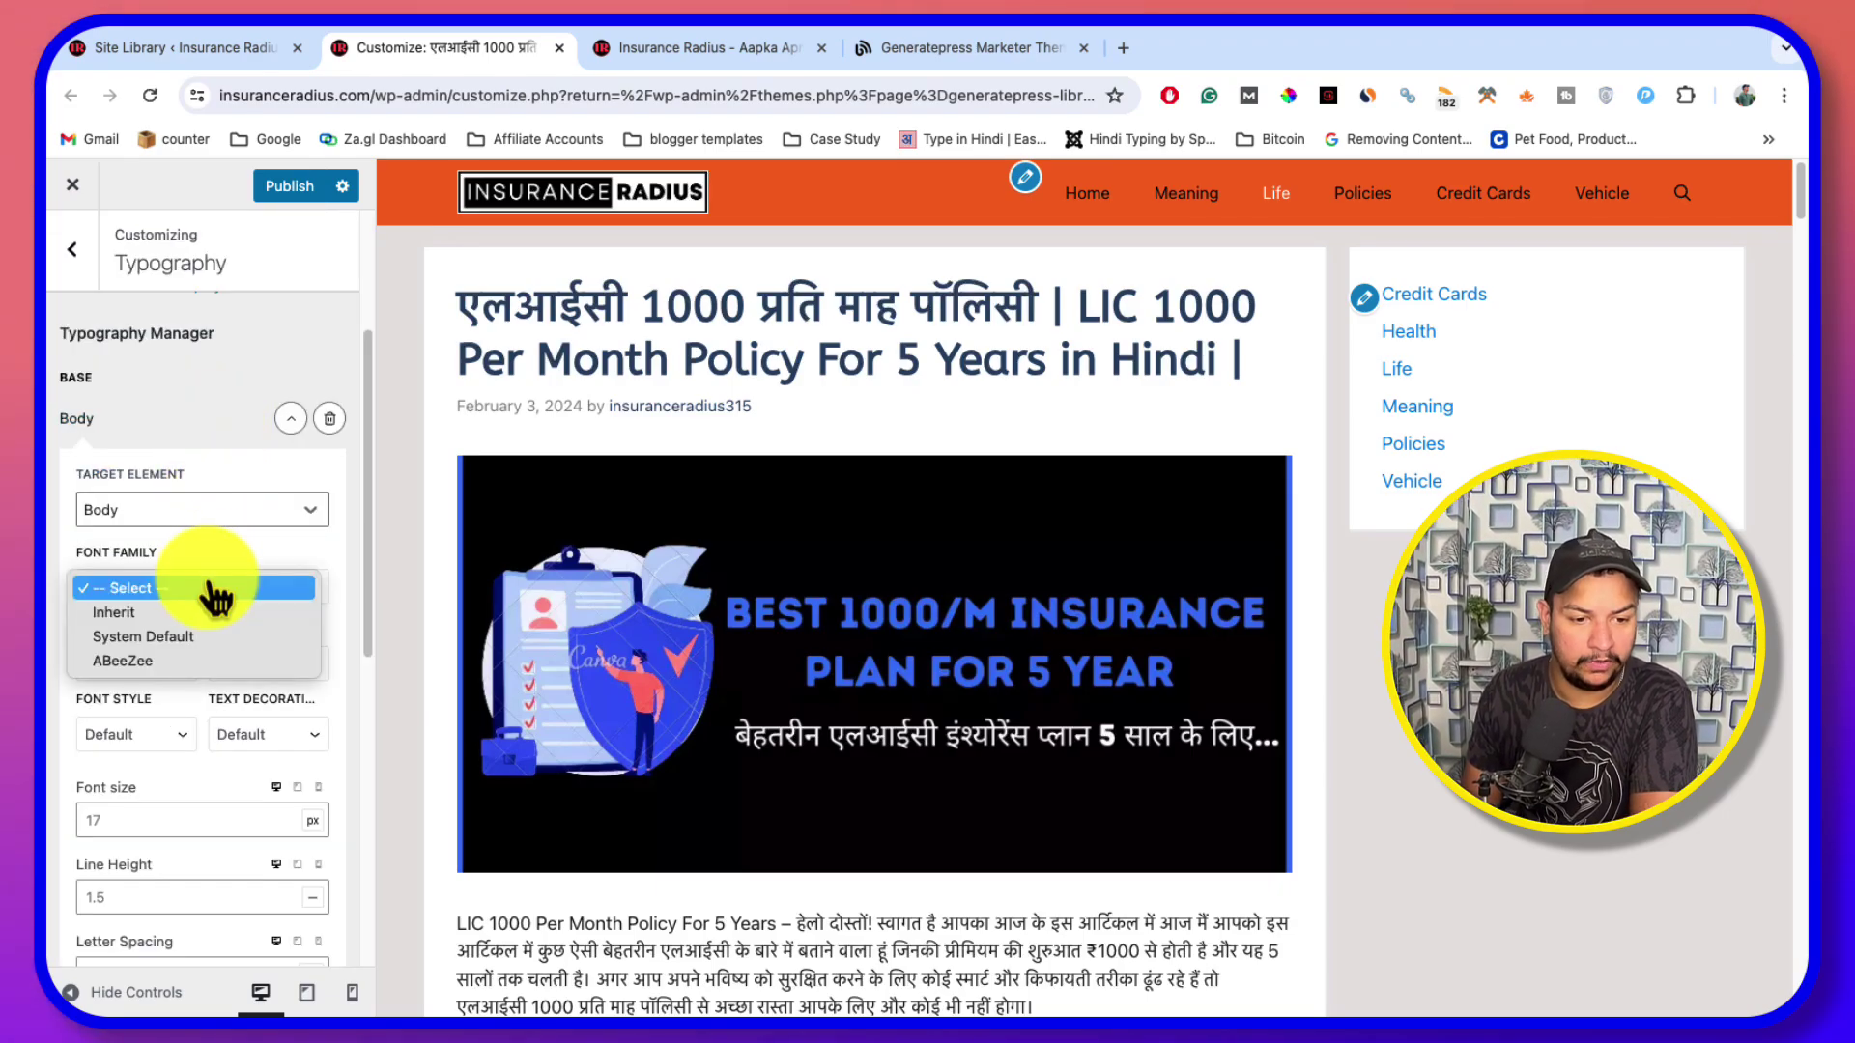
pyautogui.click(174, 667)
pyautogui.scroll(-4, 850, 725)
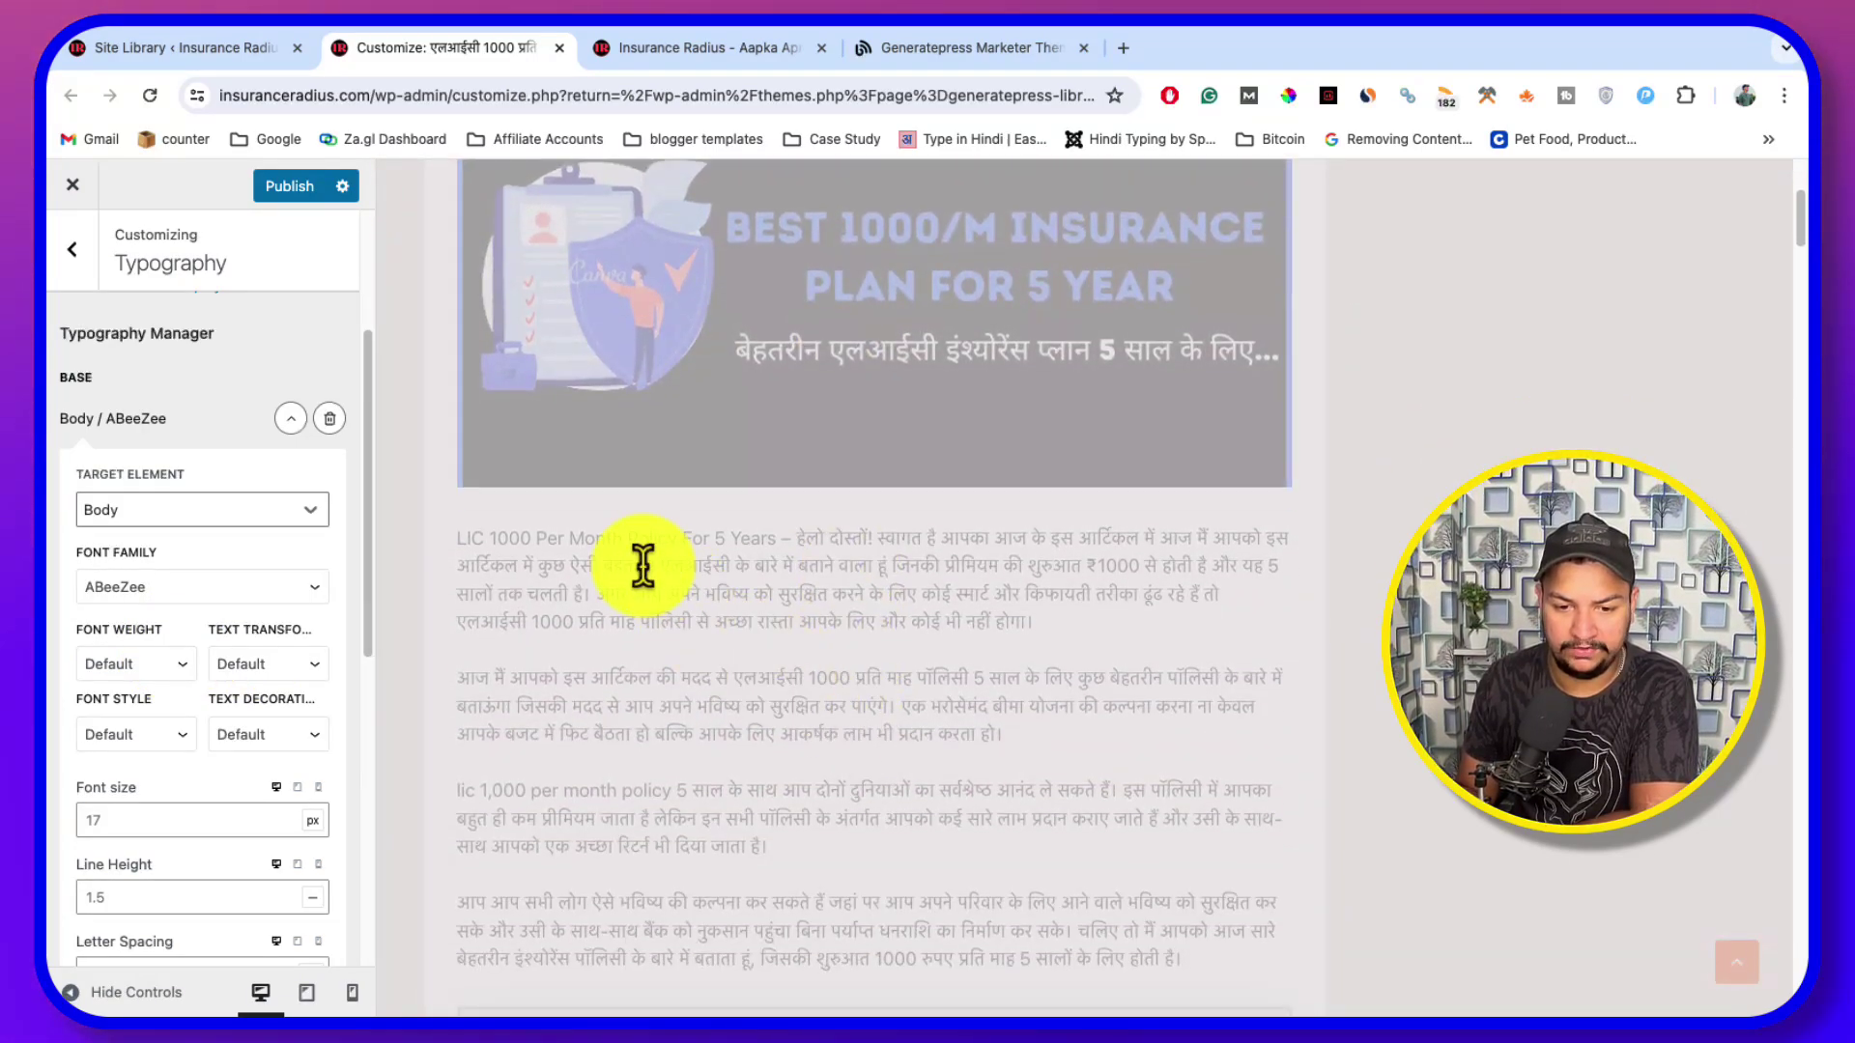
pyautogui.scroll(-12, 662, 654)
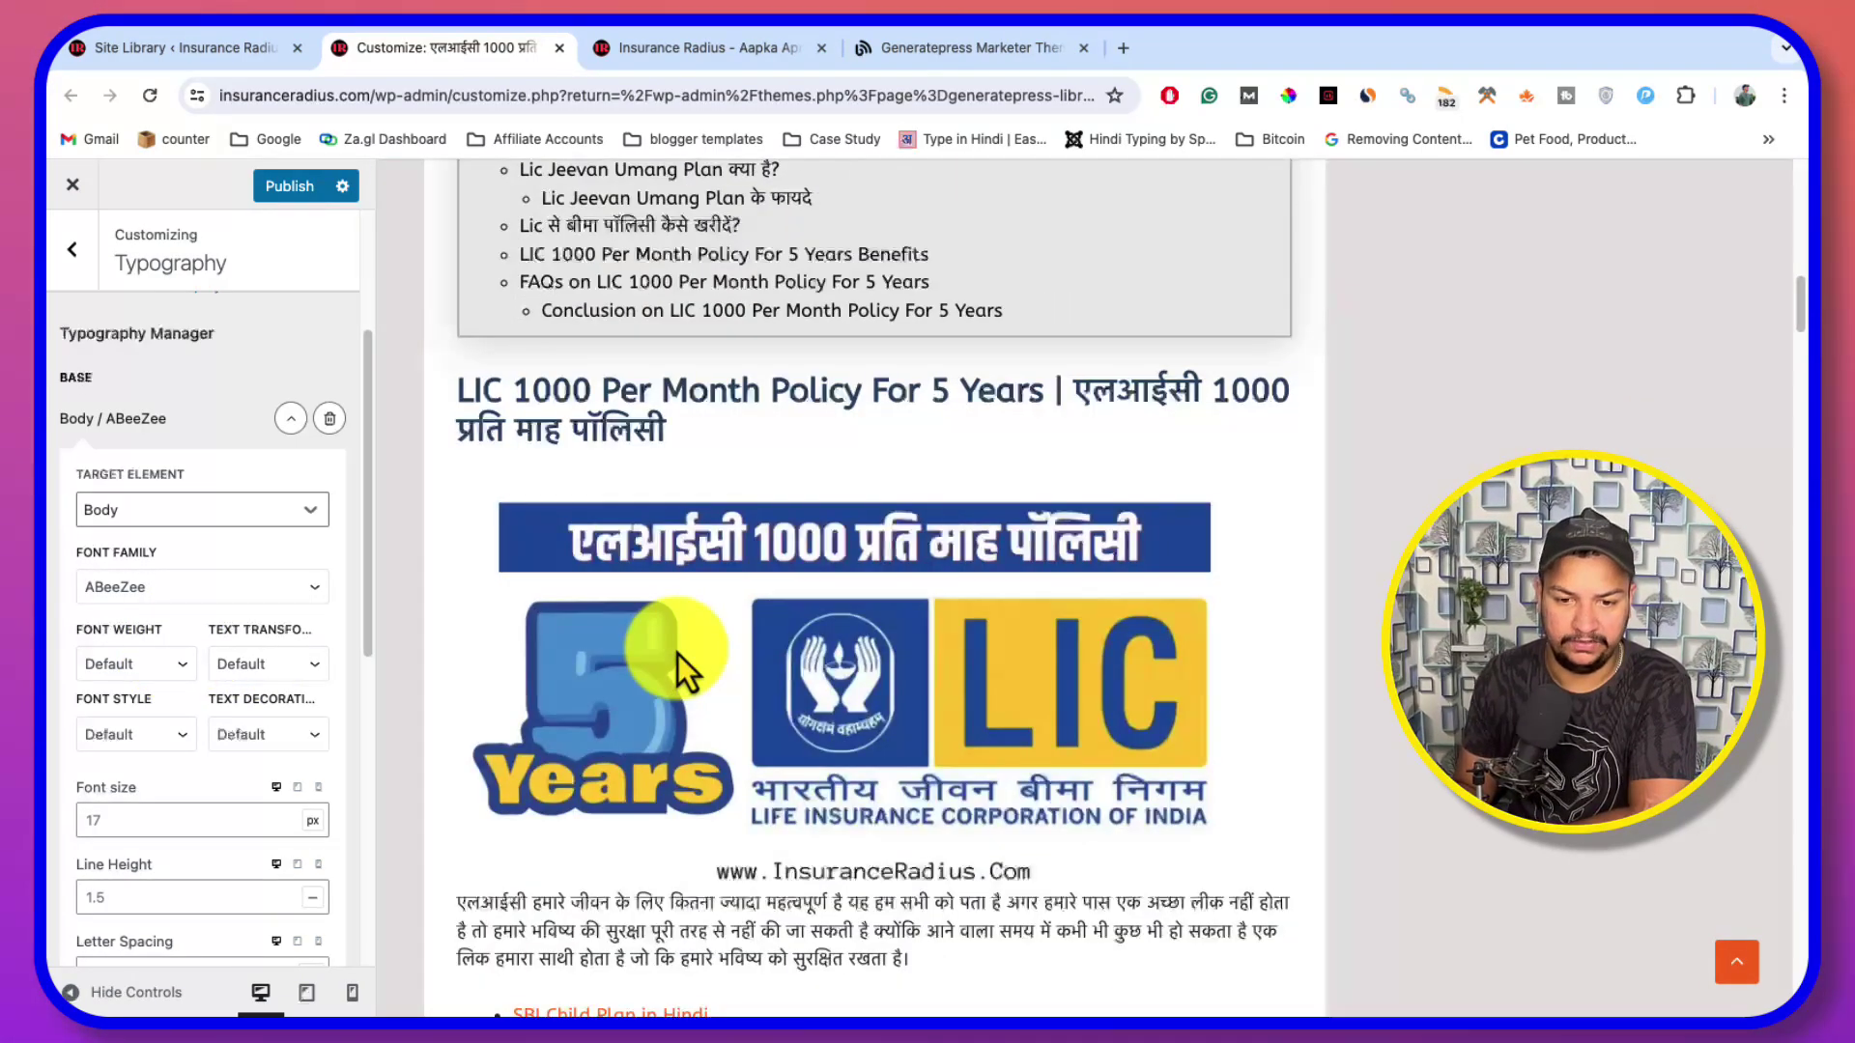
pyautogui.scroll(-10, 680, 653)
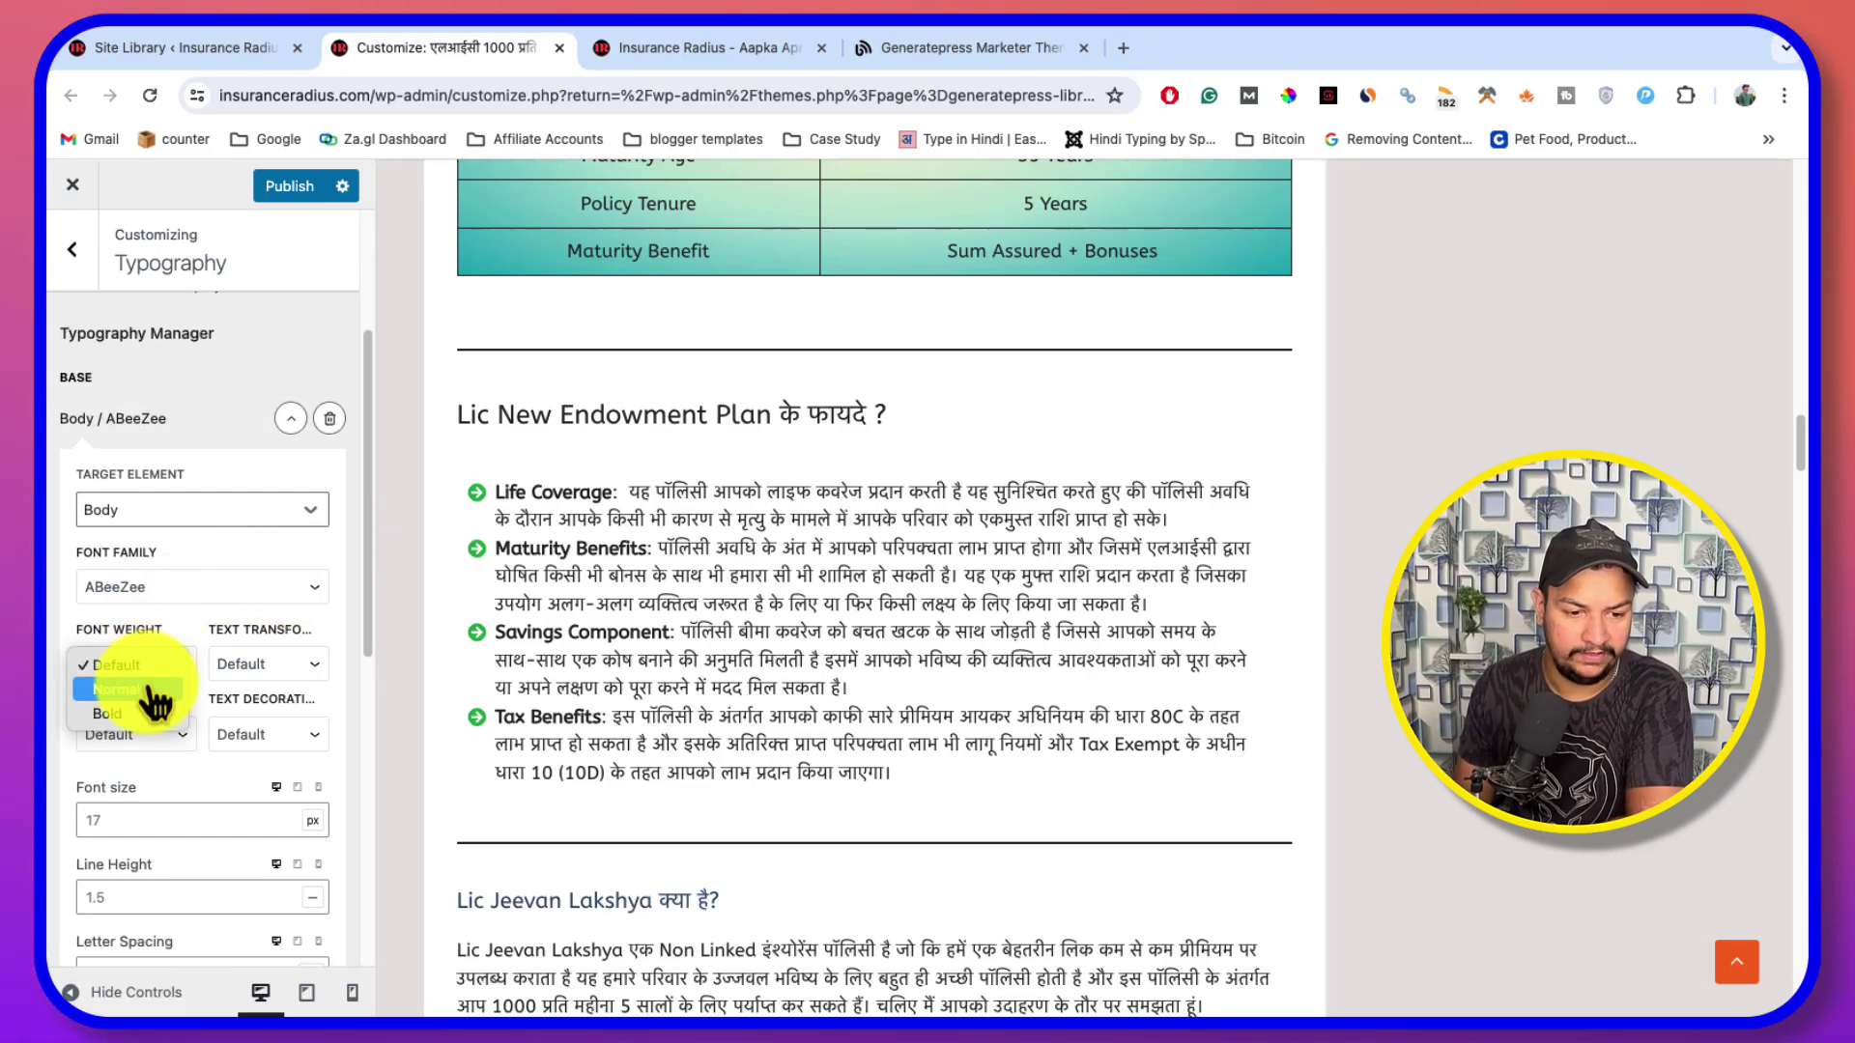
# Try a Bold font weight for Body, check the post preview and set the weight back to Default
pyautogui.click(136, 712)
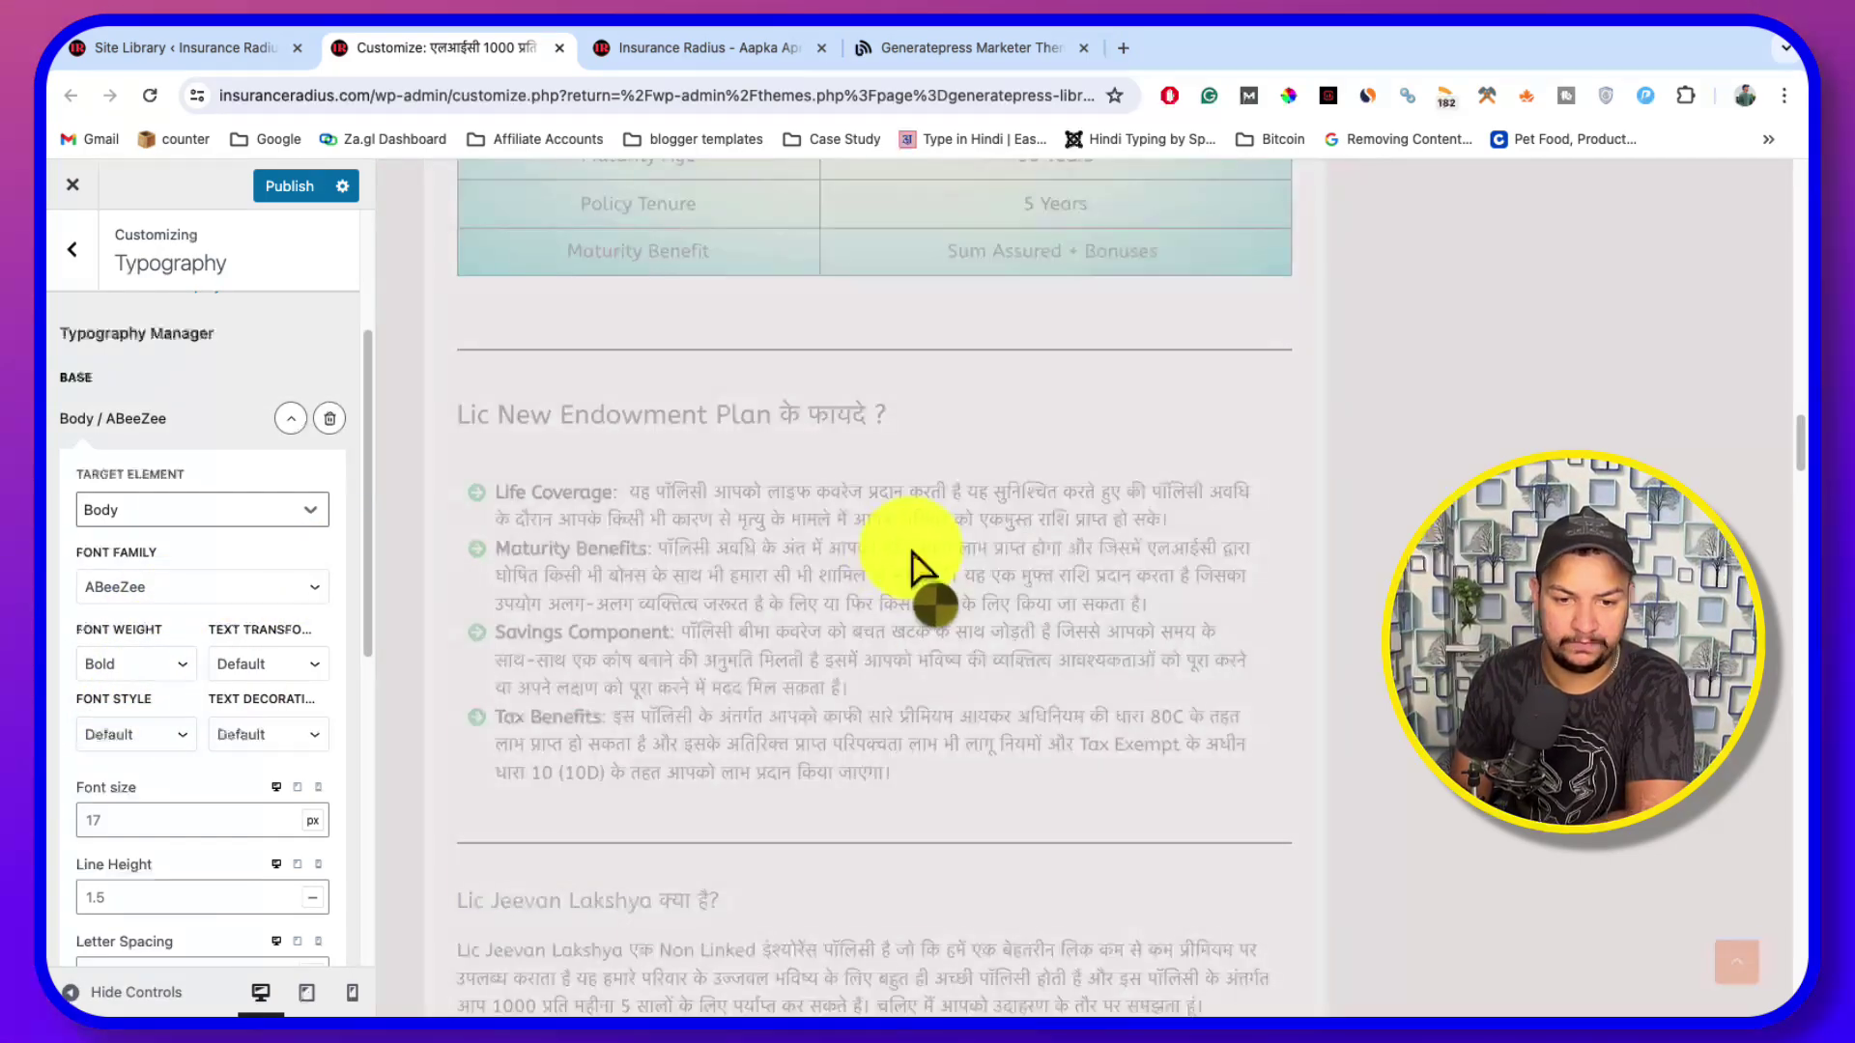
pyautogui.scroll(15, 809, 547)
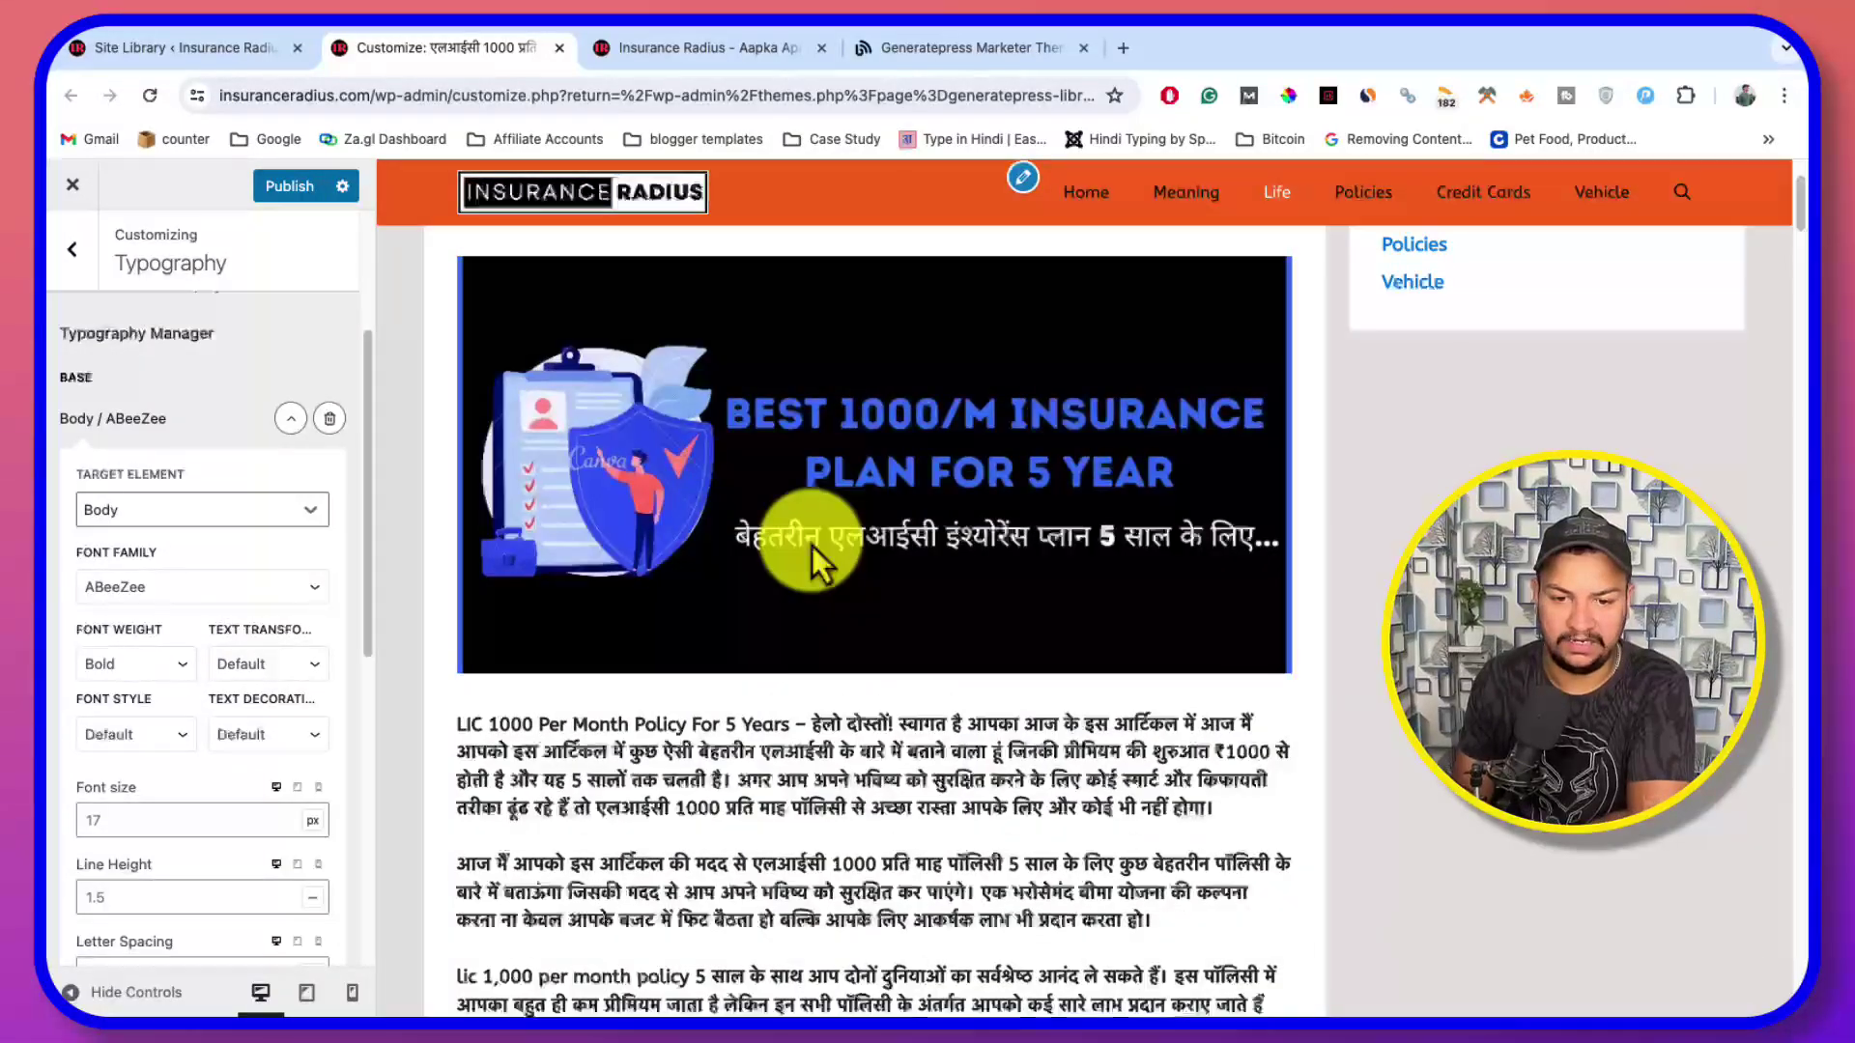
pyautogui.scroll(-10, 812, 546)
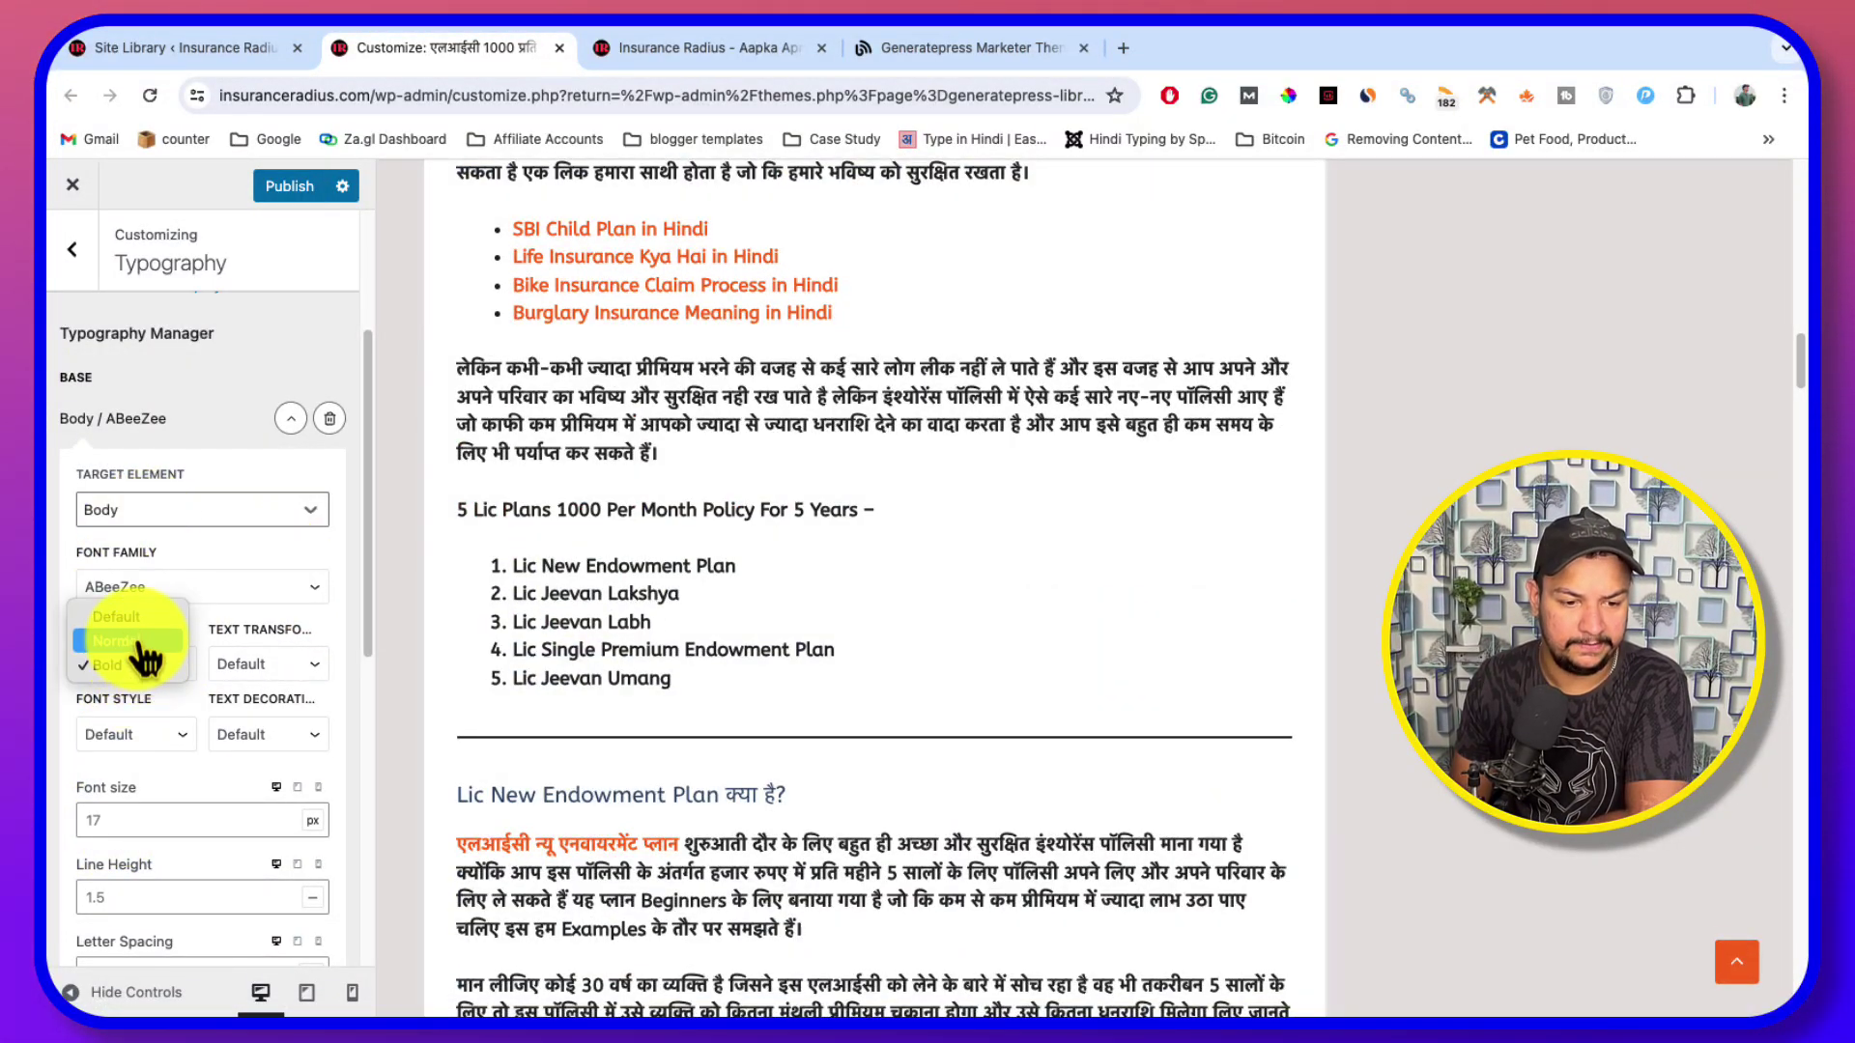
pyautogui.click(143, 624)
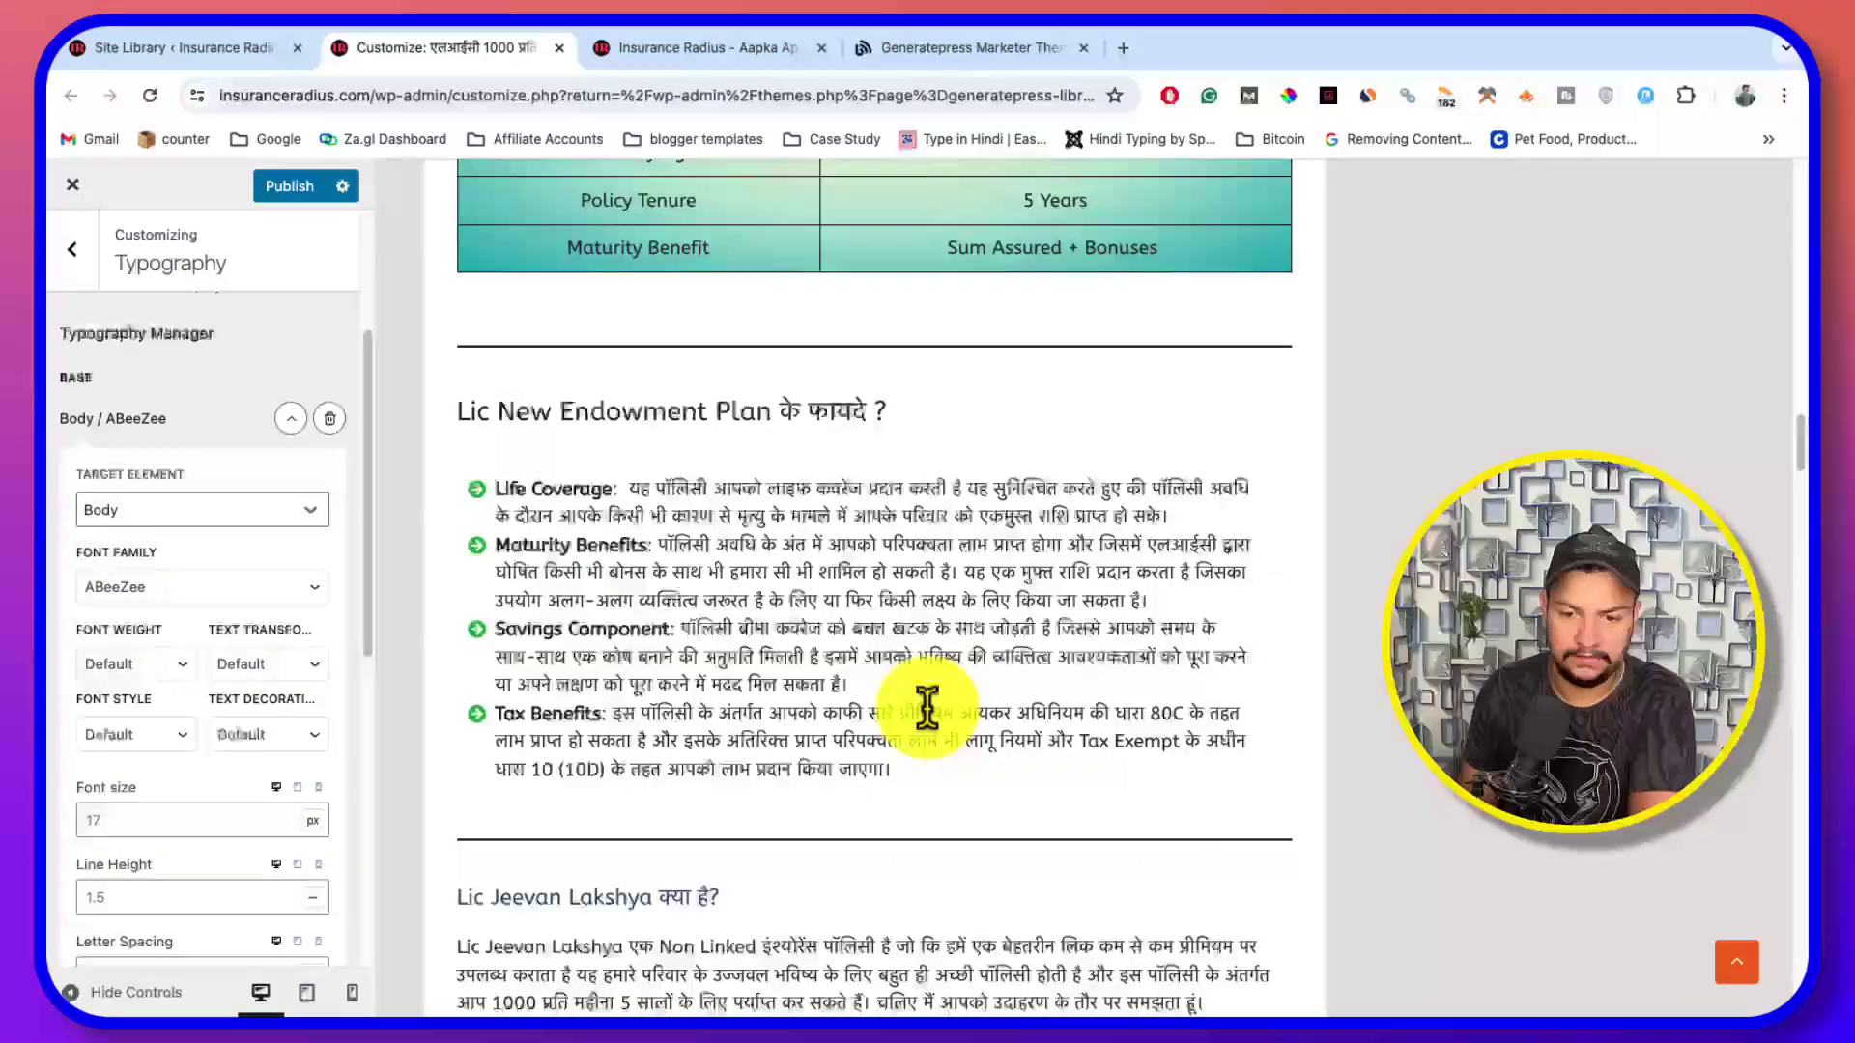
pyautogui.scroll(15, 921, 717)
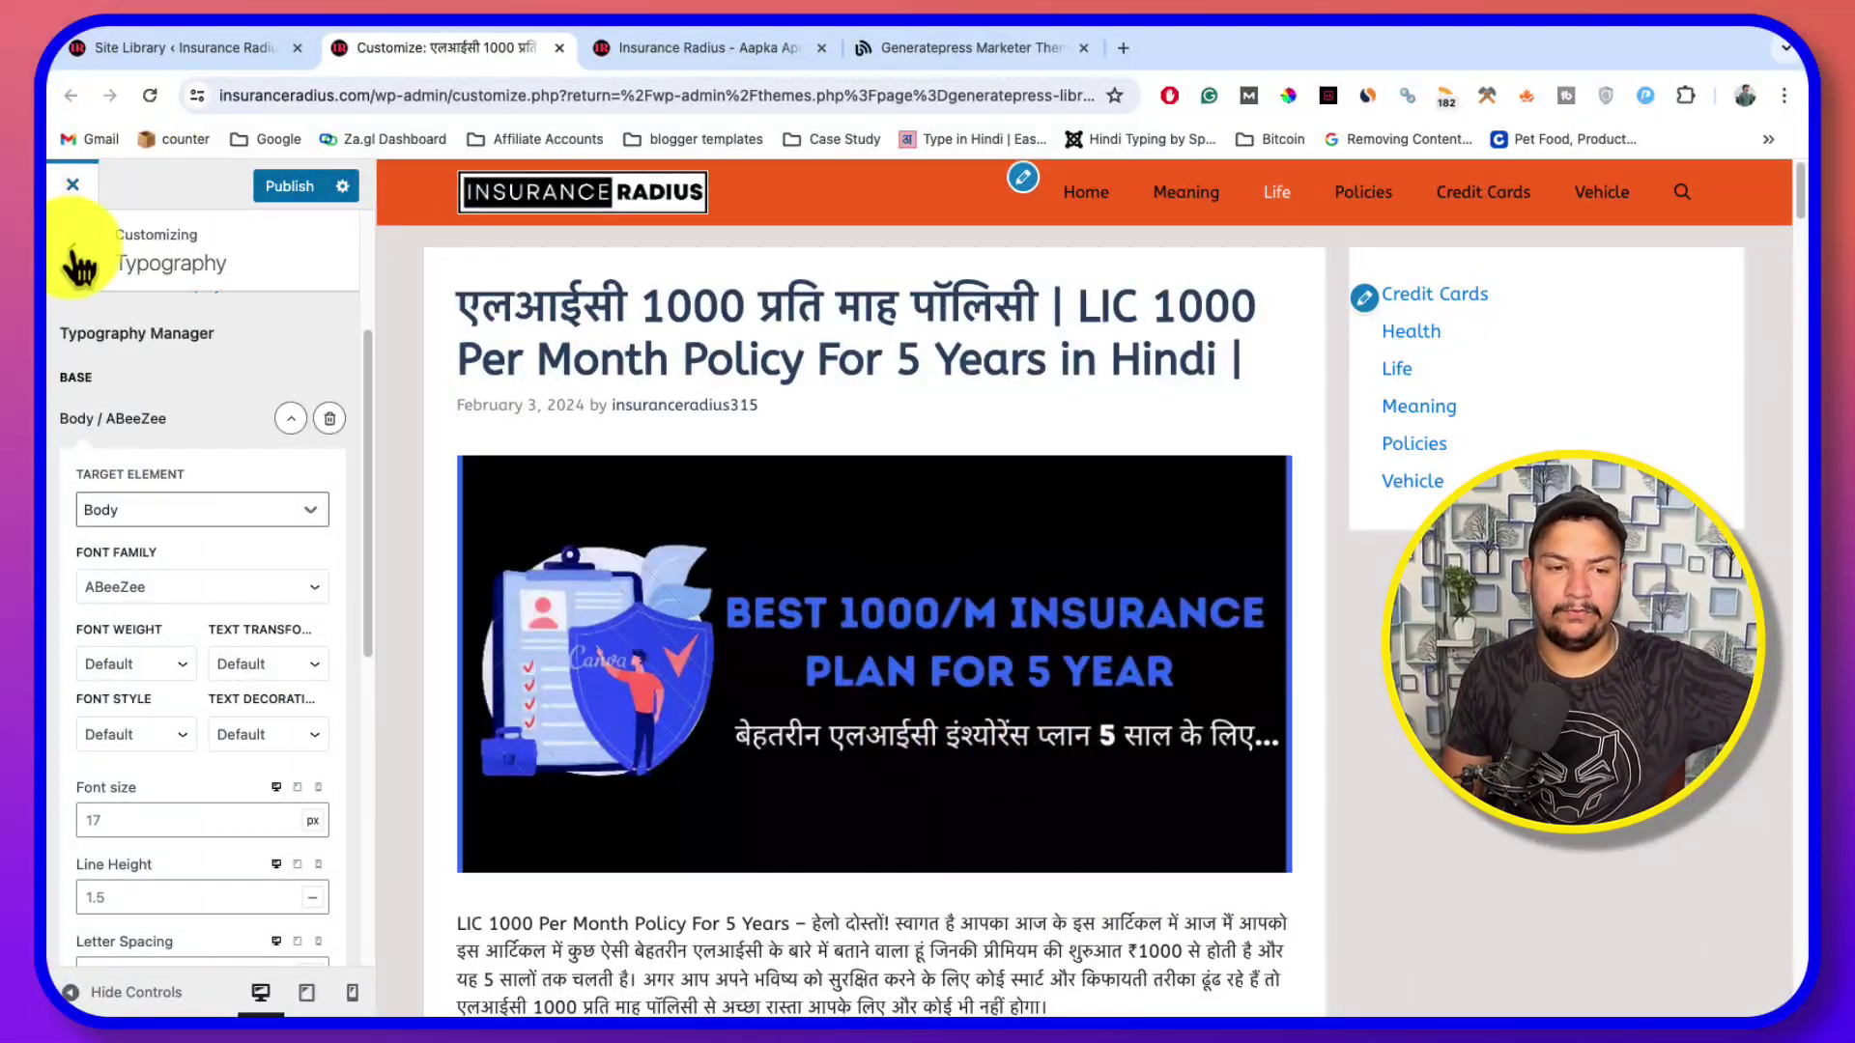
# Look over the General settings and the Menus section of the customizer, returning to the main list
pyautogui.click(74, 249)
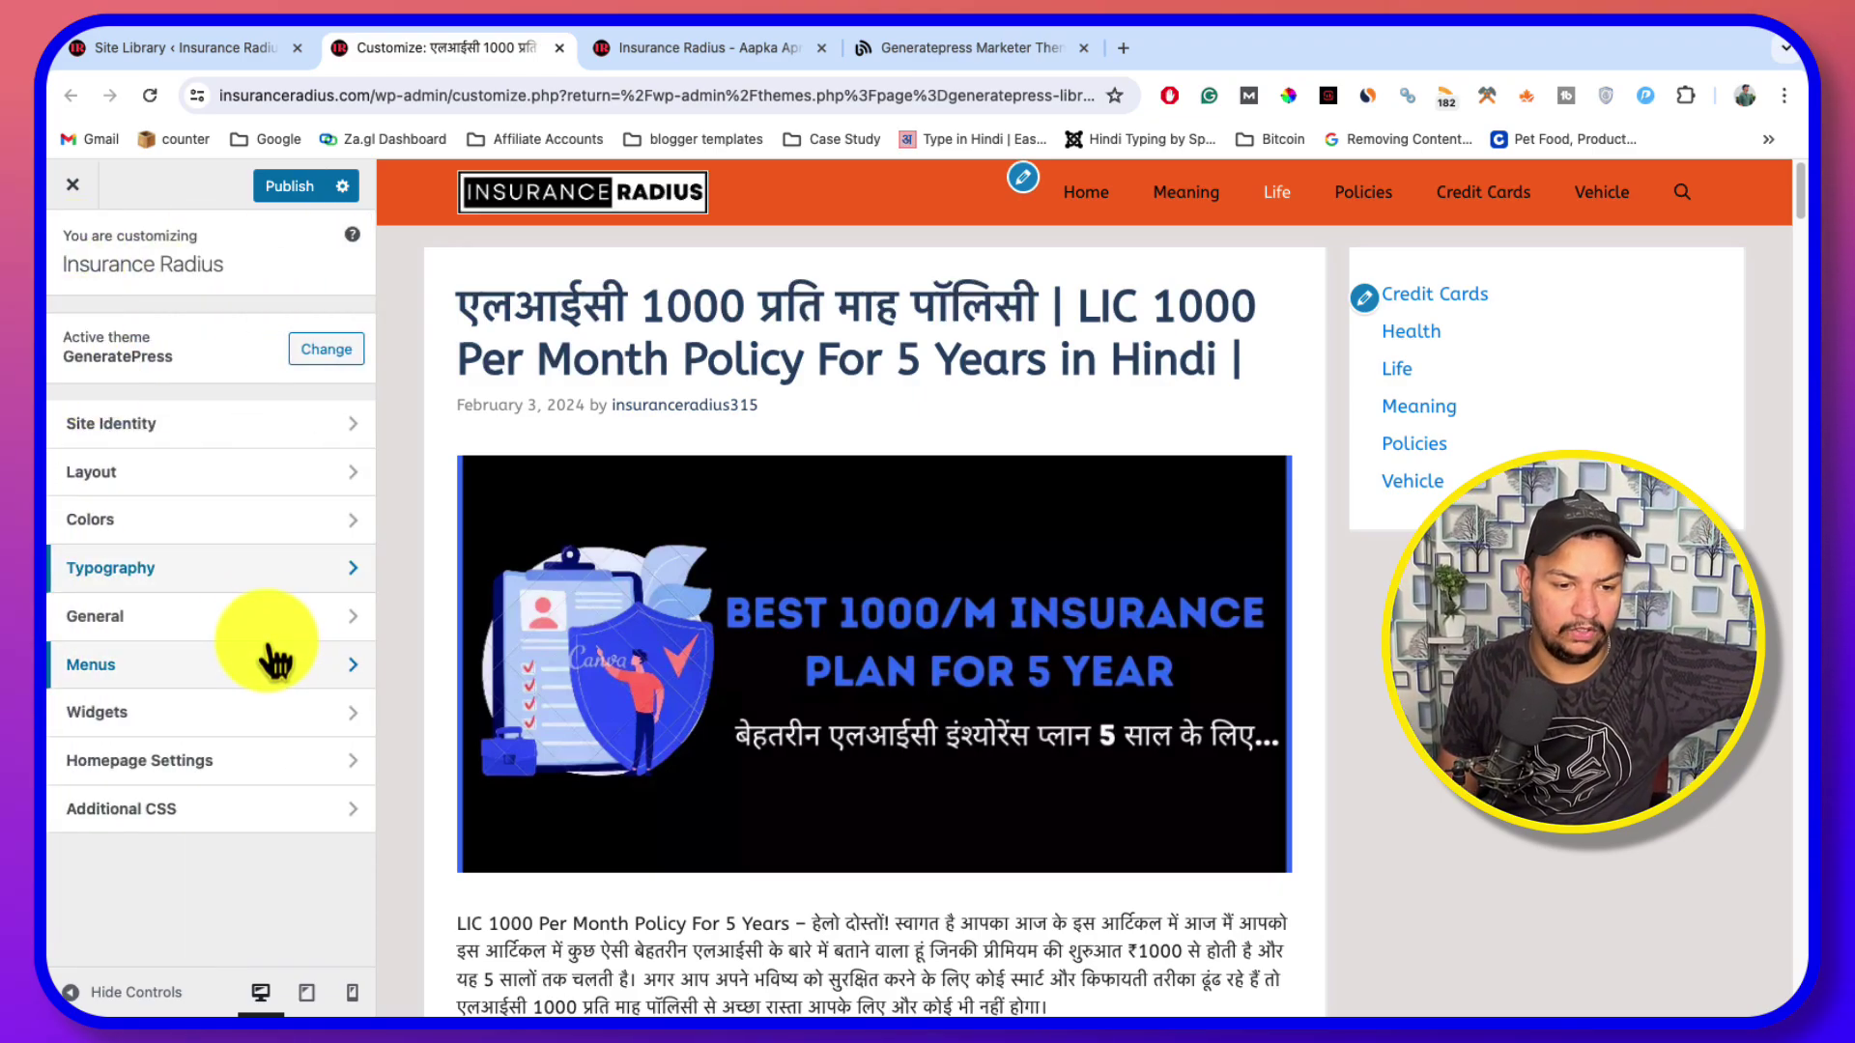
pyautogui.click(215, 621)
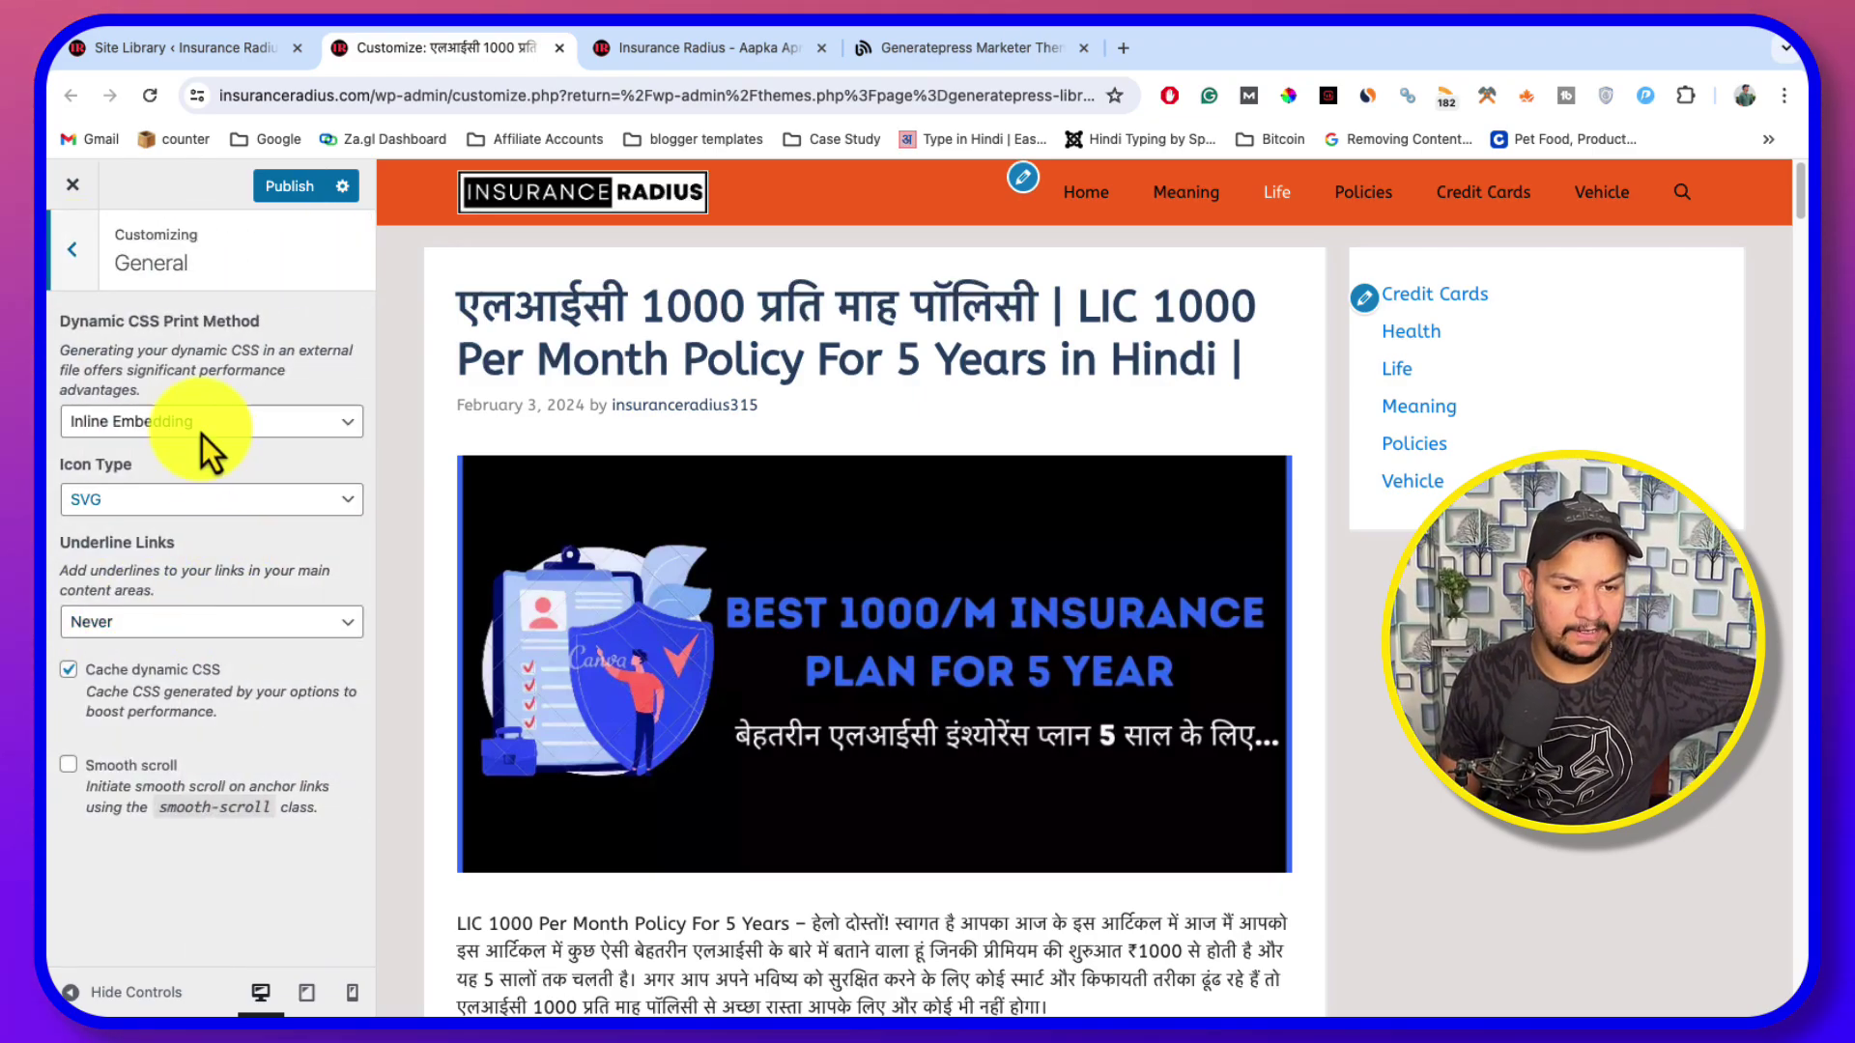
pyautogui.click(73, 249)
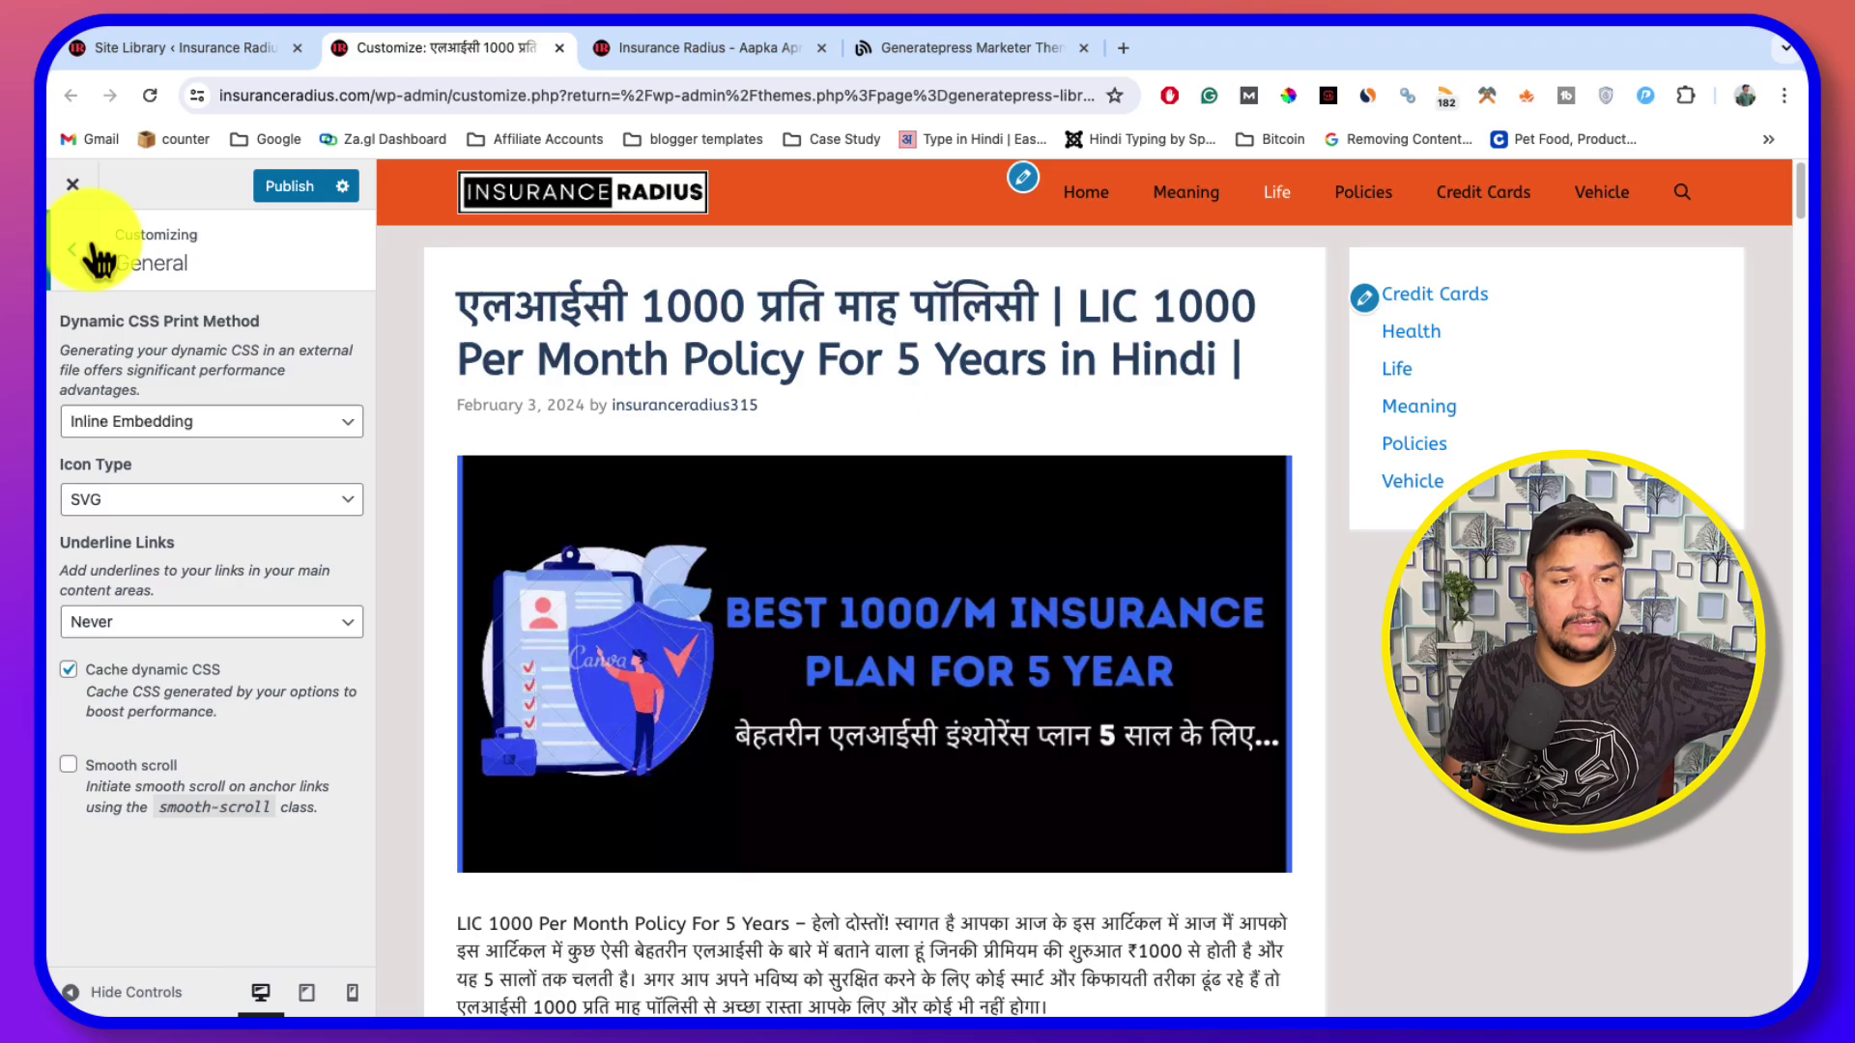
pyautogui.click(154, 665)
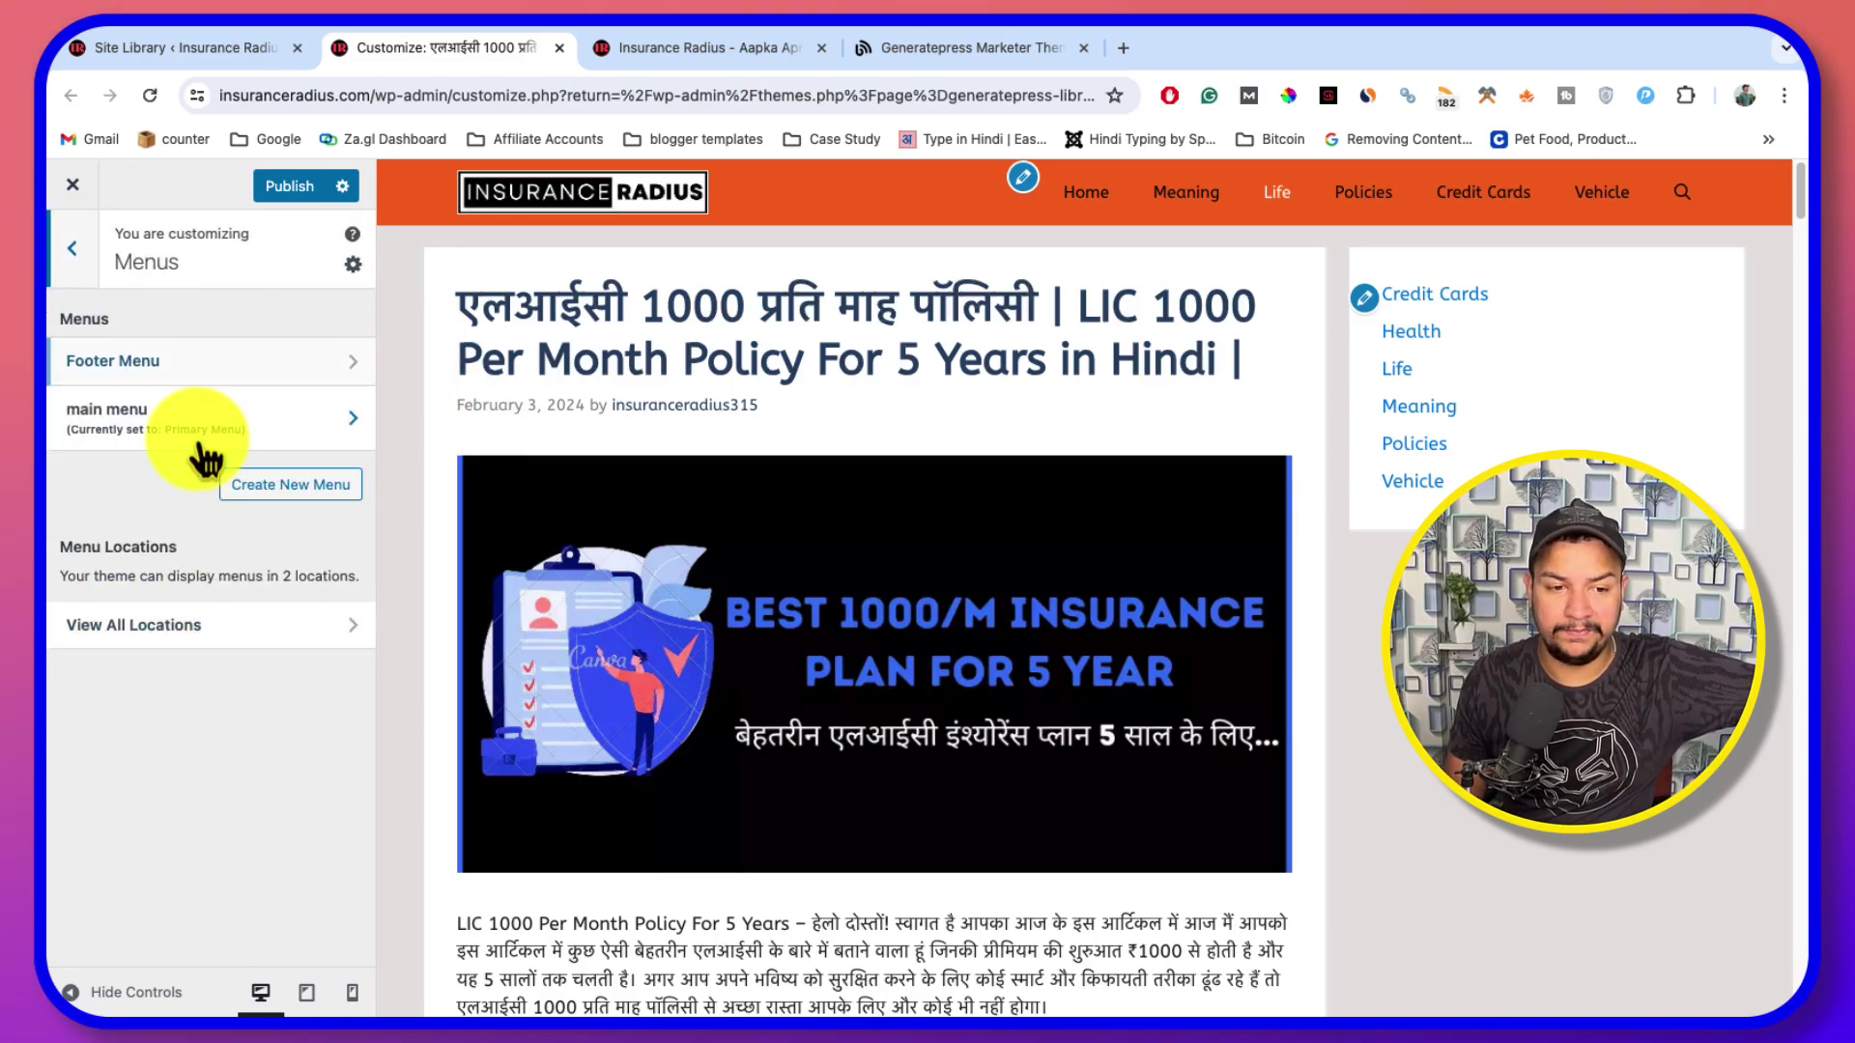
pyautogui.click(73, 247)
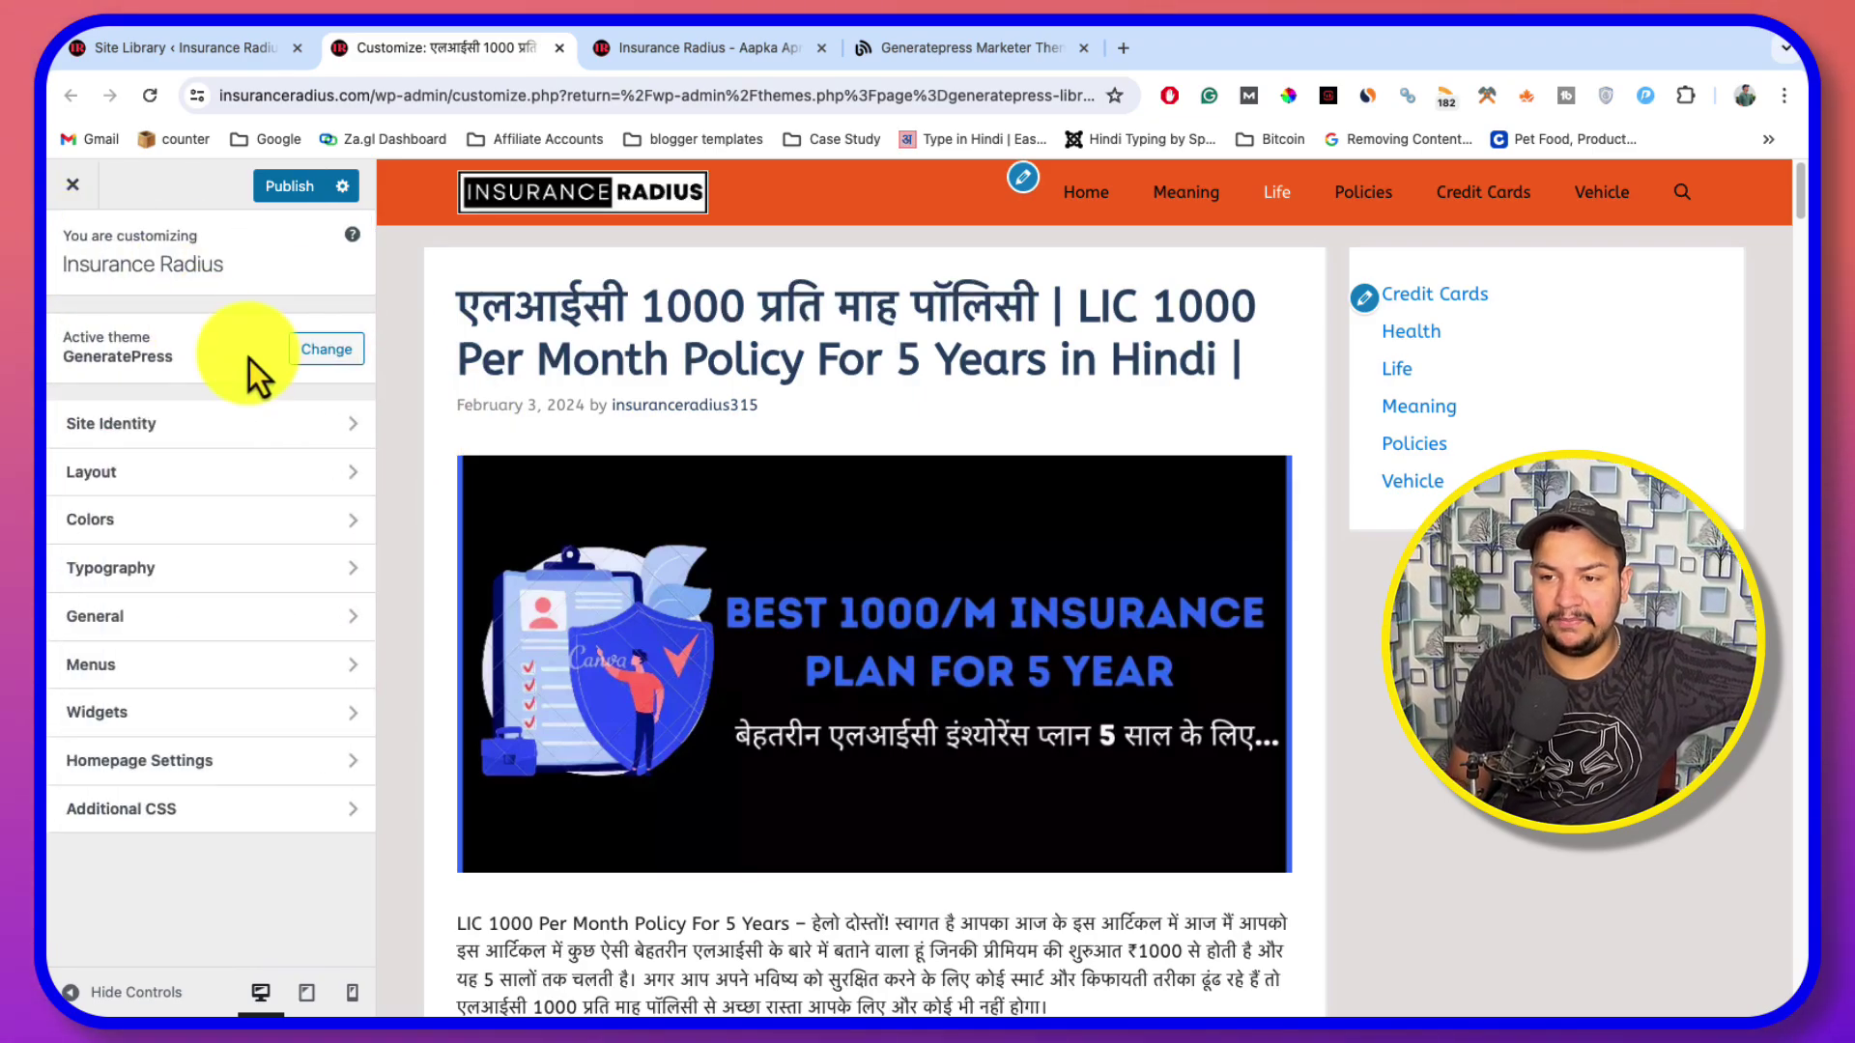
# Examine the theme's widget areas and the post's footer, and open the Footer Bar widget area
pyautogui.click(73, 710)
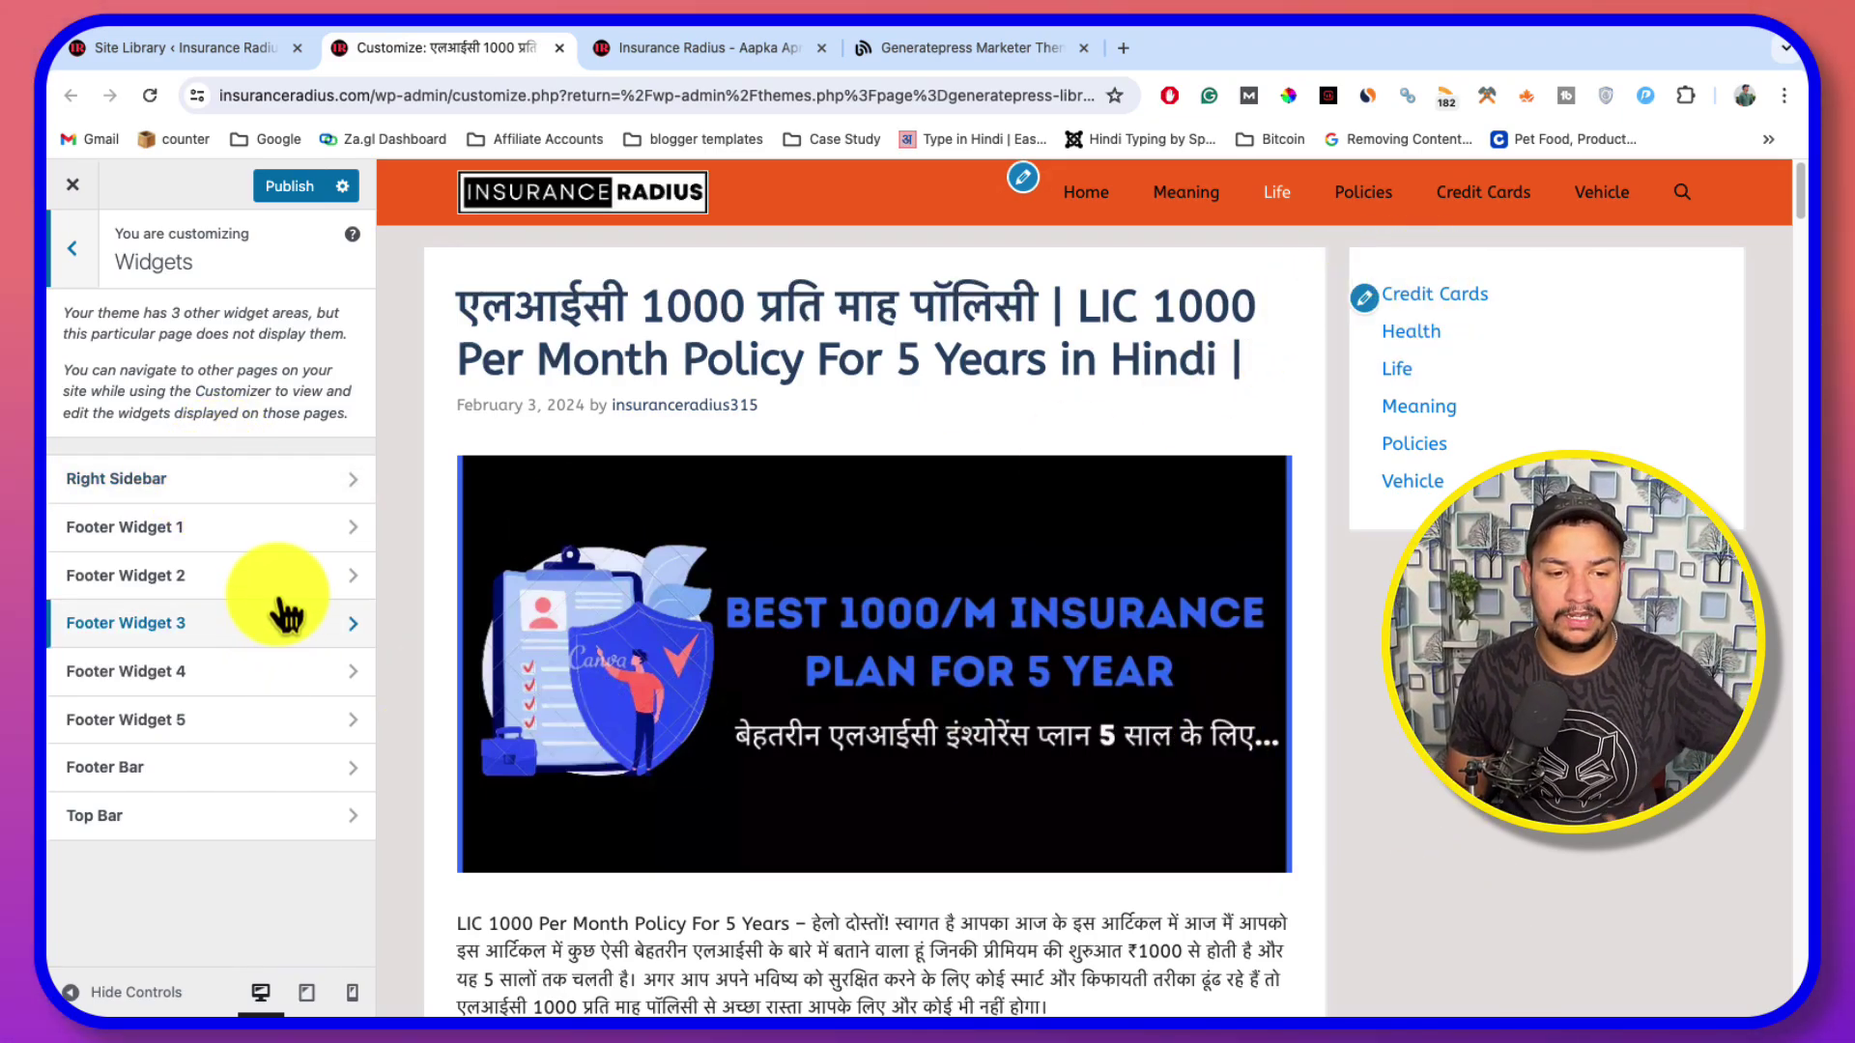
pyautogui.scroll(-15, 762, 694)
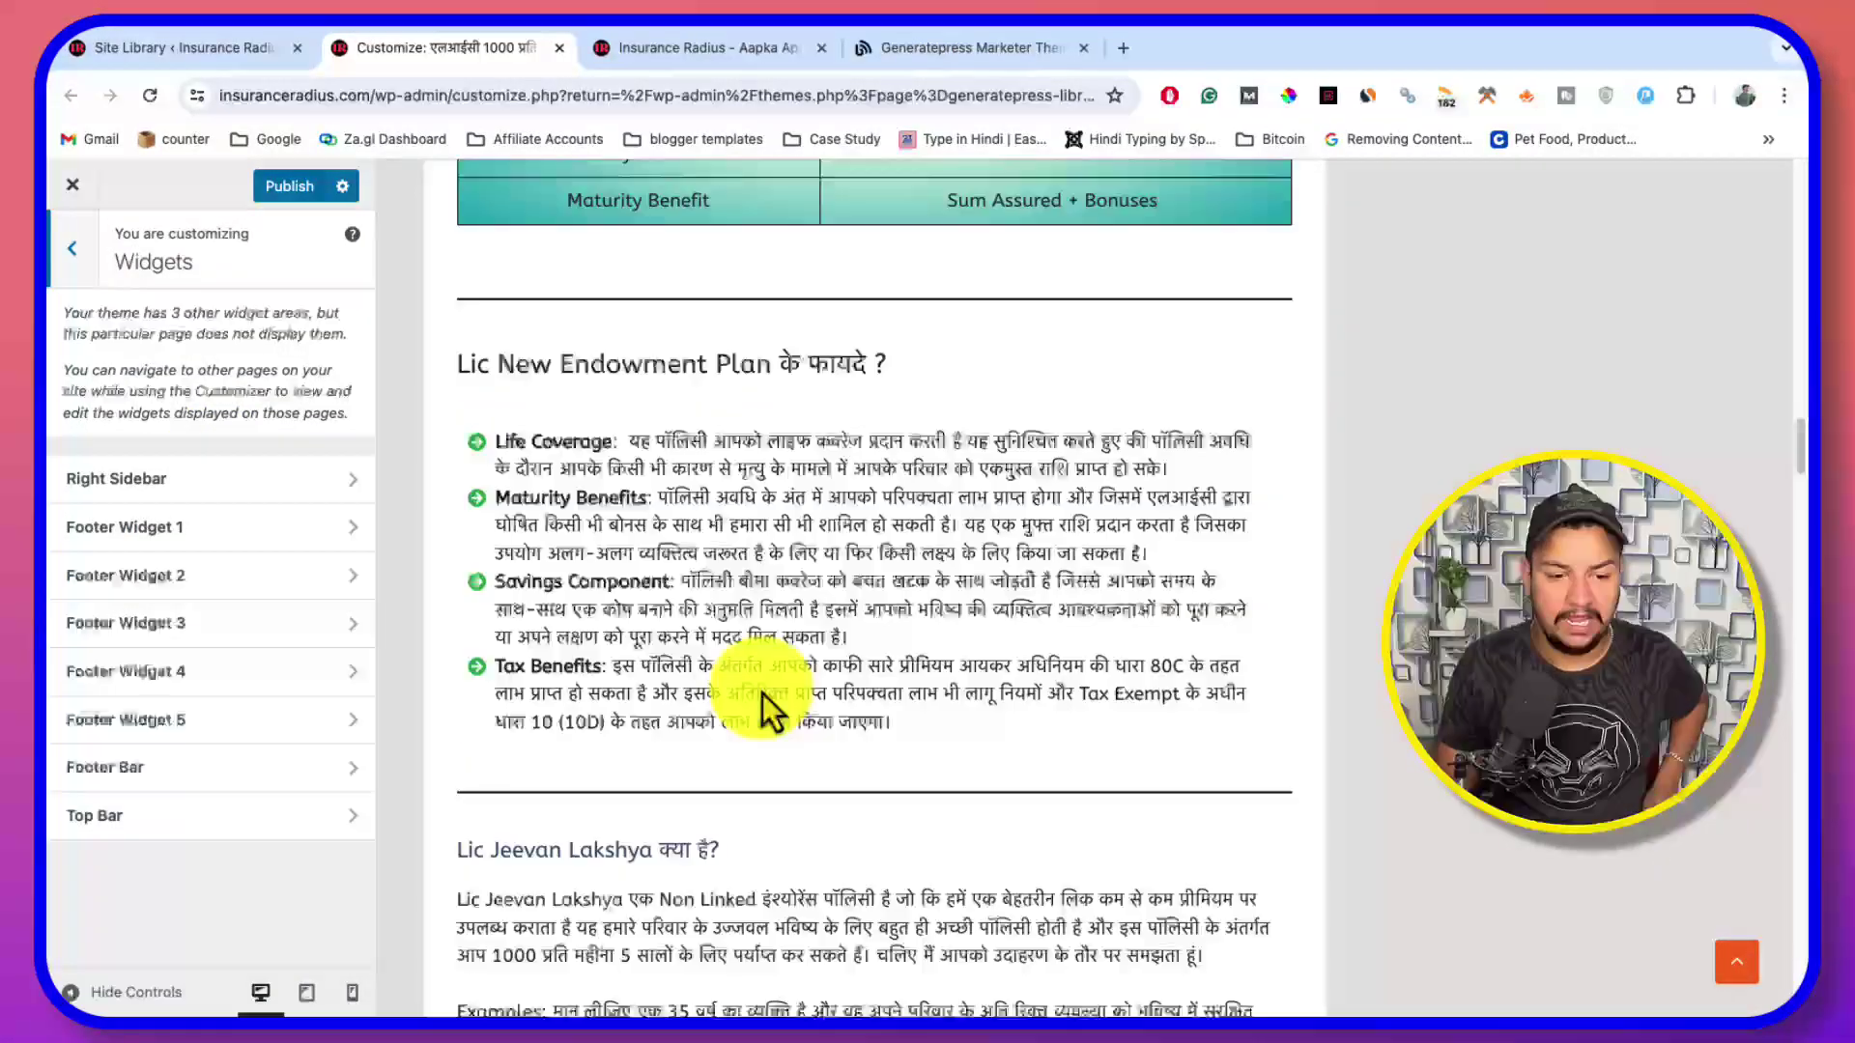
pyautogui.scroll(-15, 735, 657)
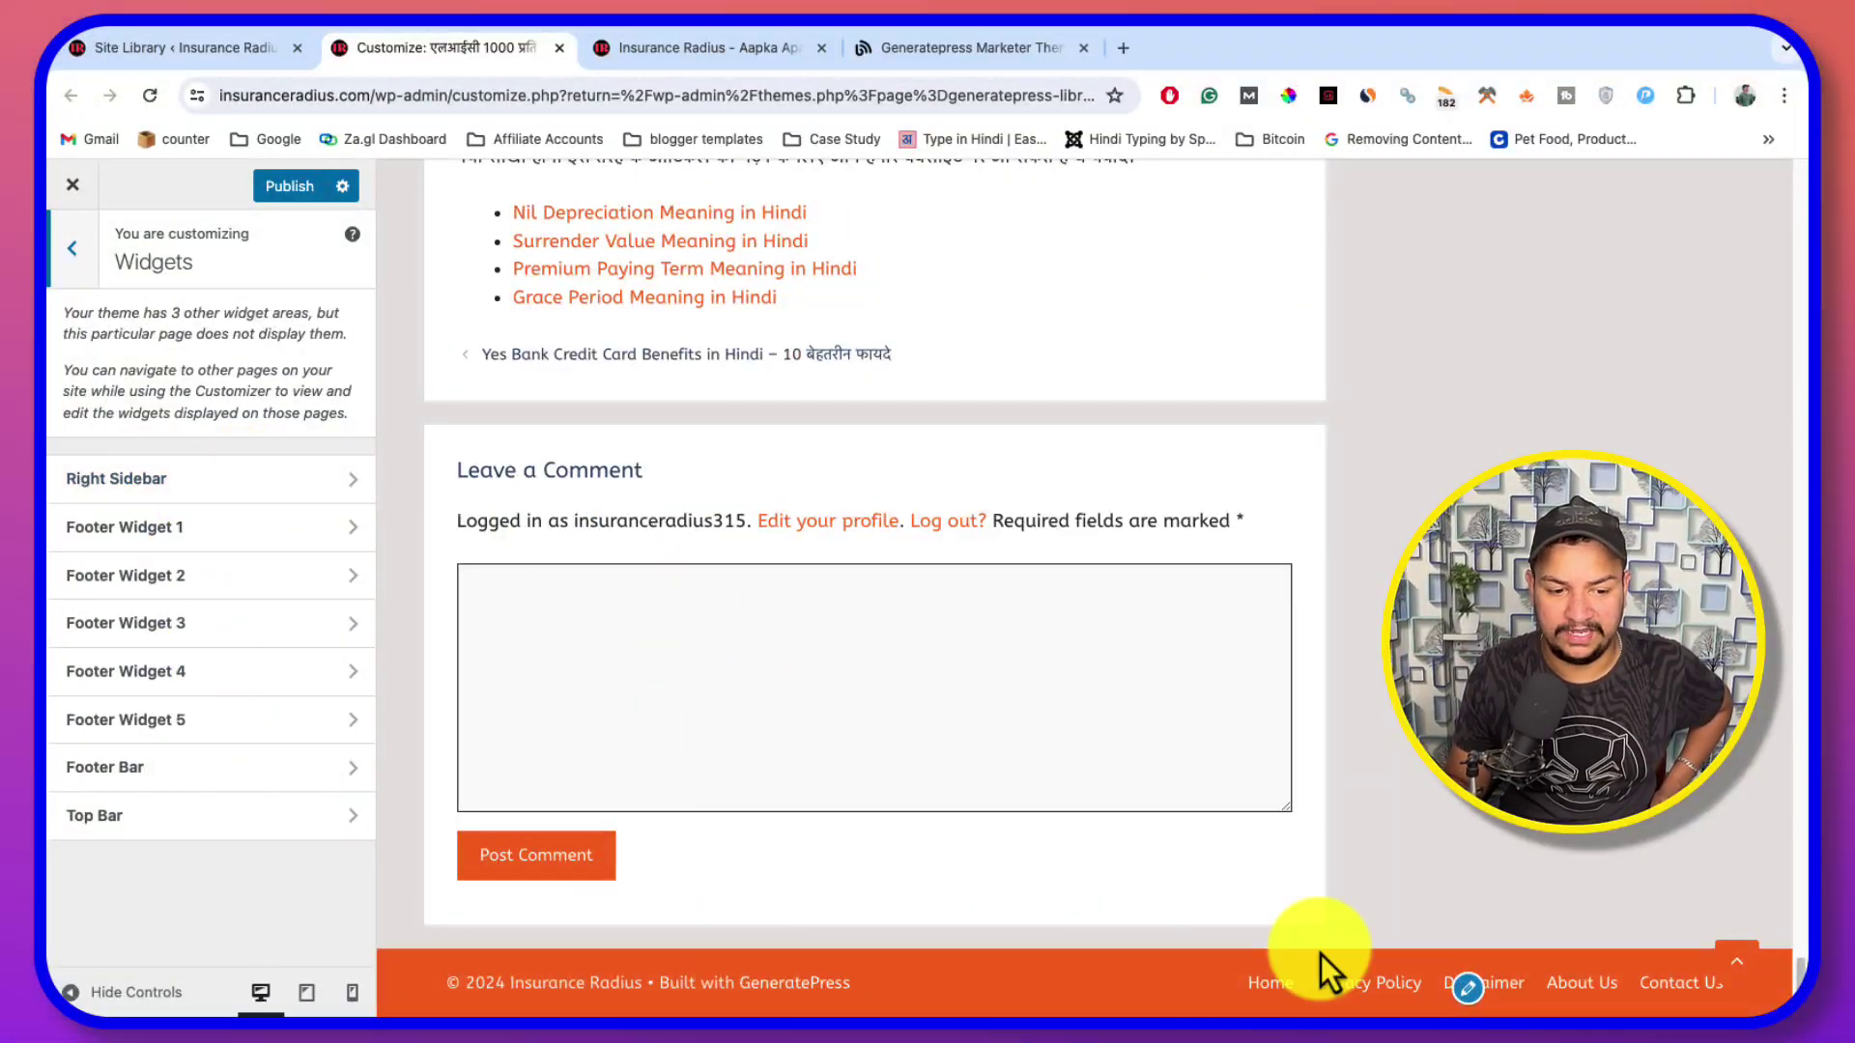
pyautogui.click(266, 767)
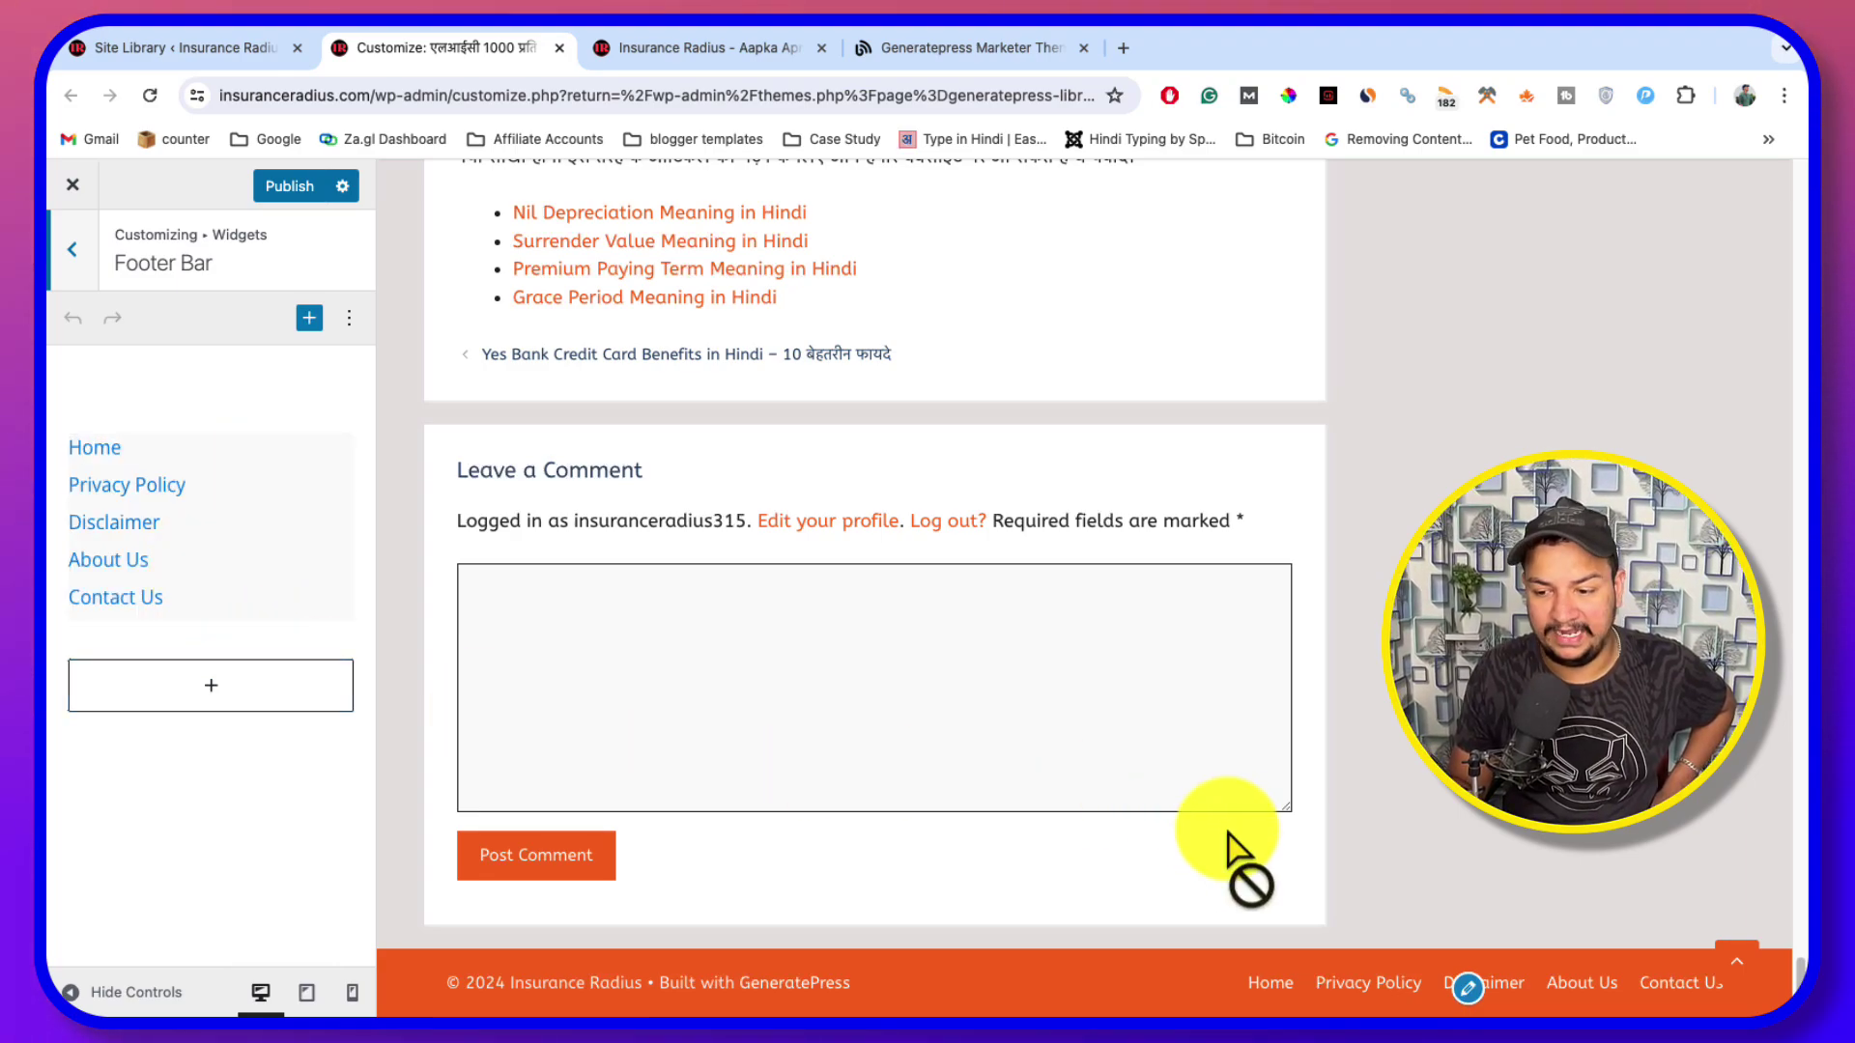
# Open the Footer Menu from the preview's footer to view its items, and return to the main customizer list
pyautogui.click(1469, 987)
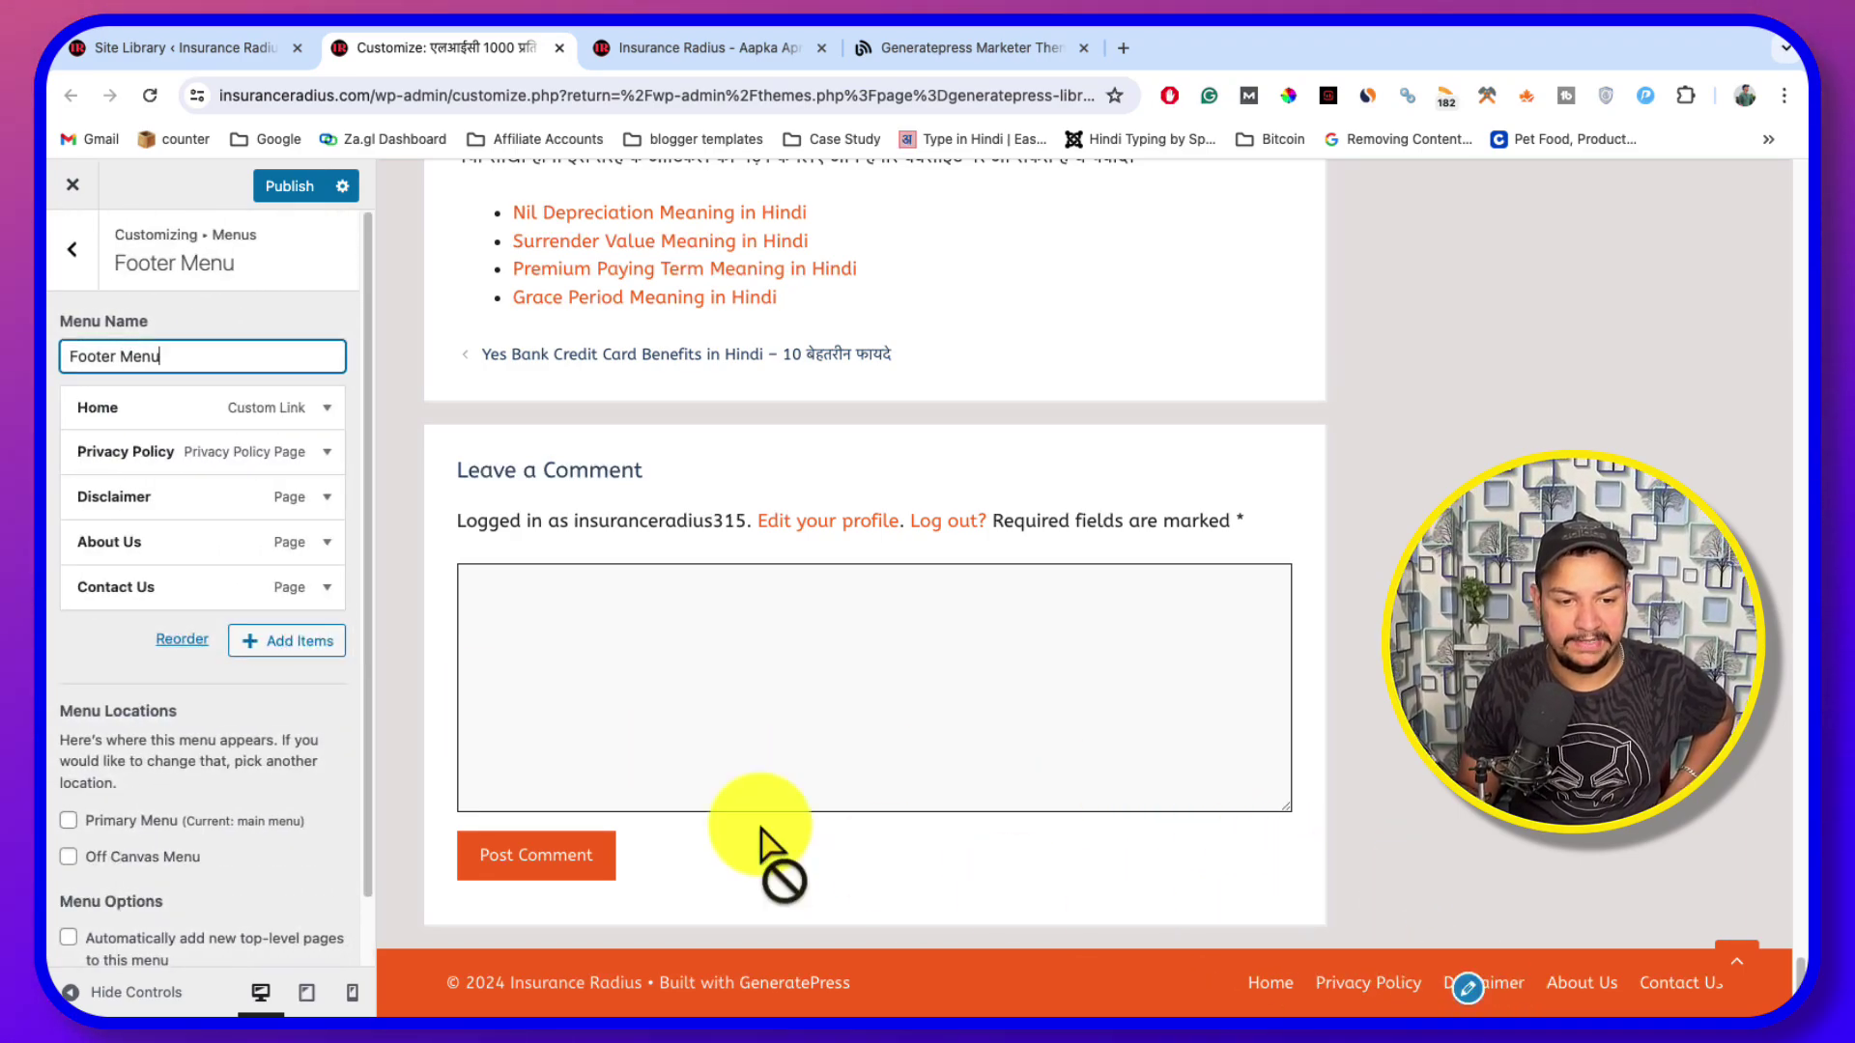
pyautogui.click(73, 249)
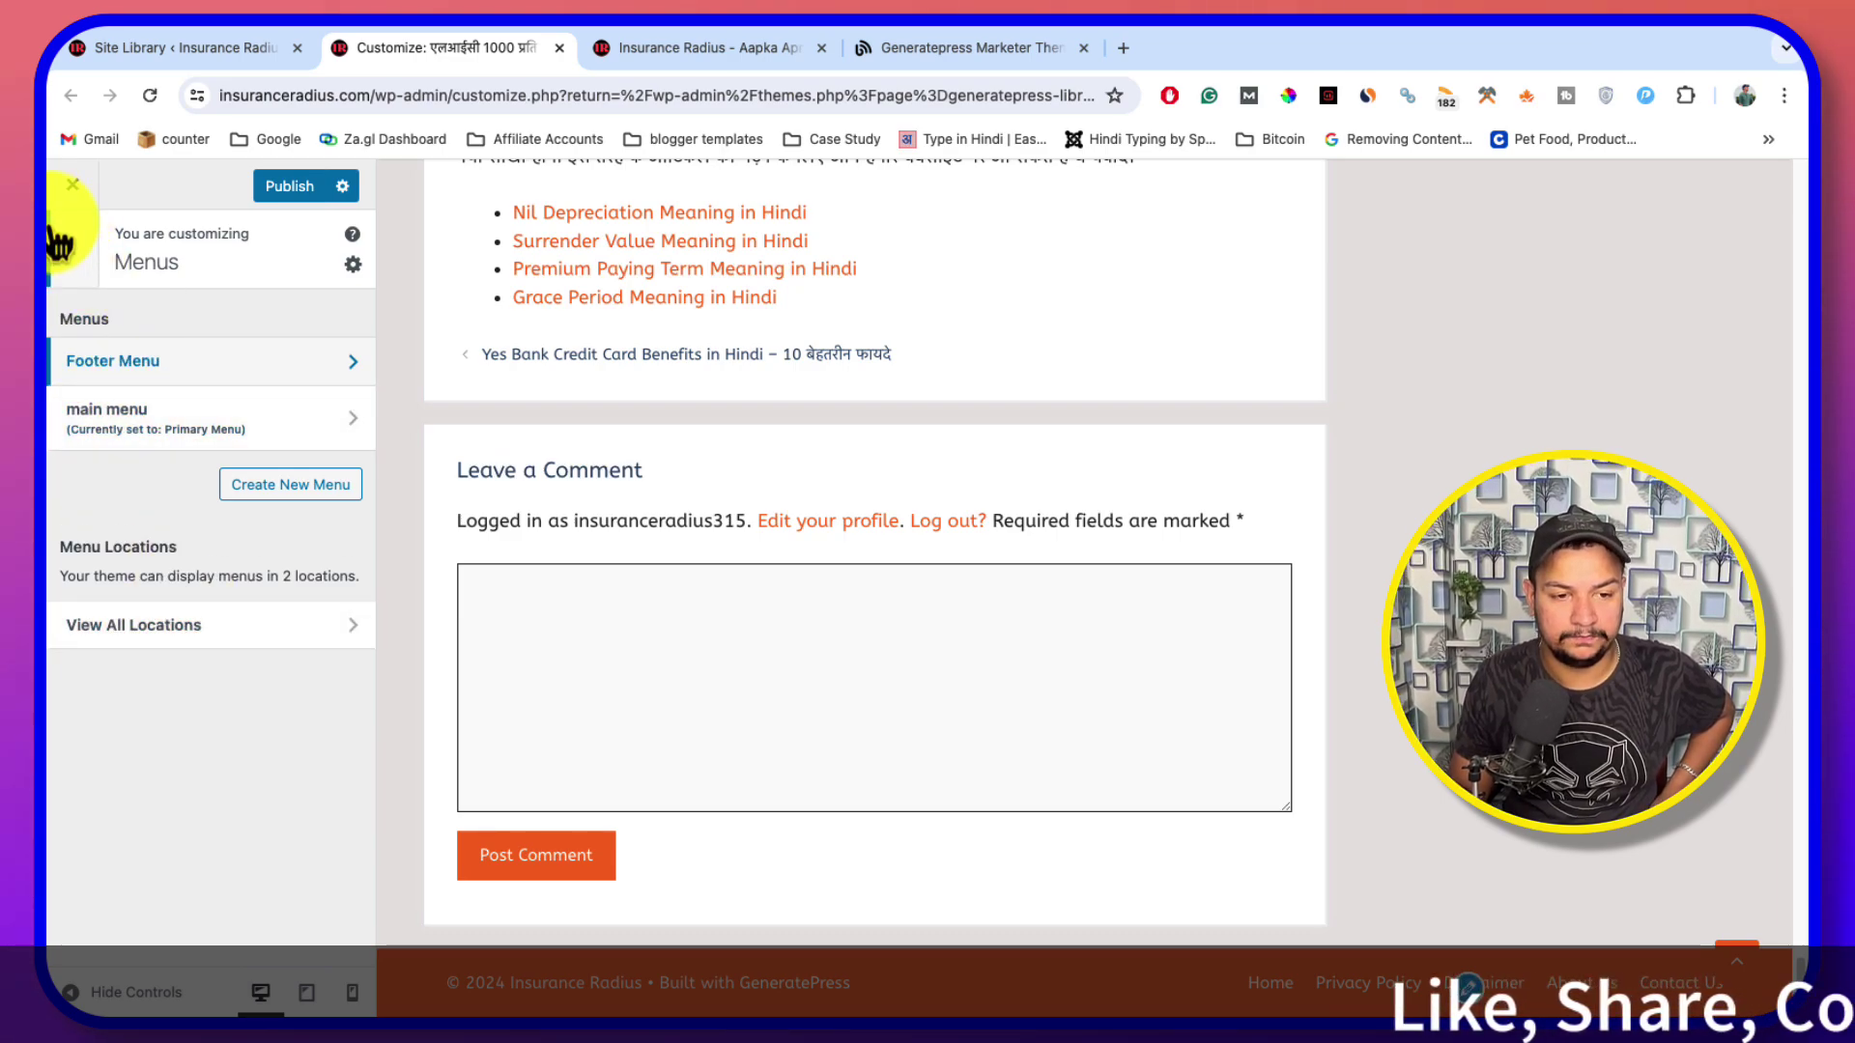
pyautogui.click(73, 249)
# Add a Buttons block to the Footer Bar widget area below the menu links and label the button "rad more"
pyautogui.click(248, 683)
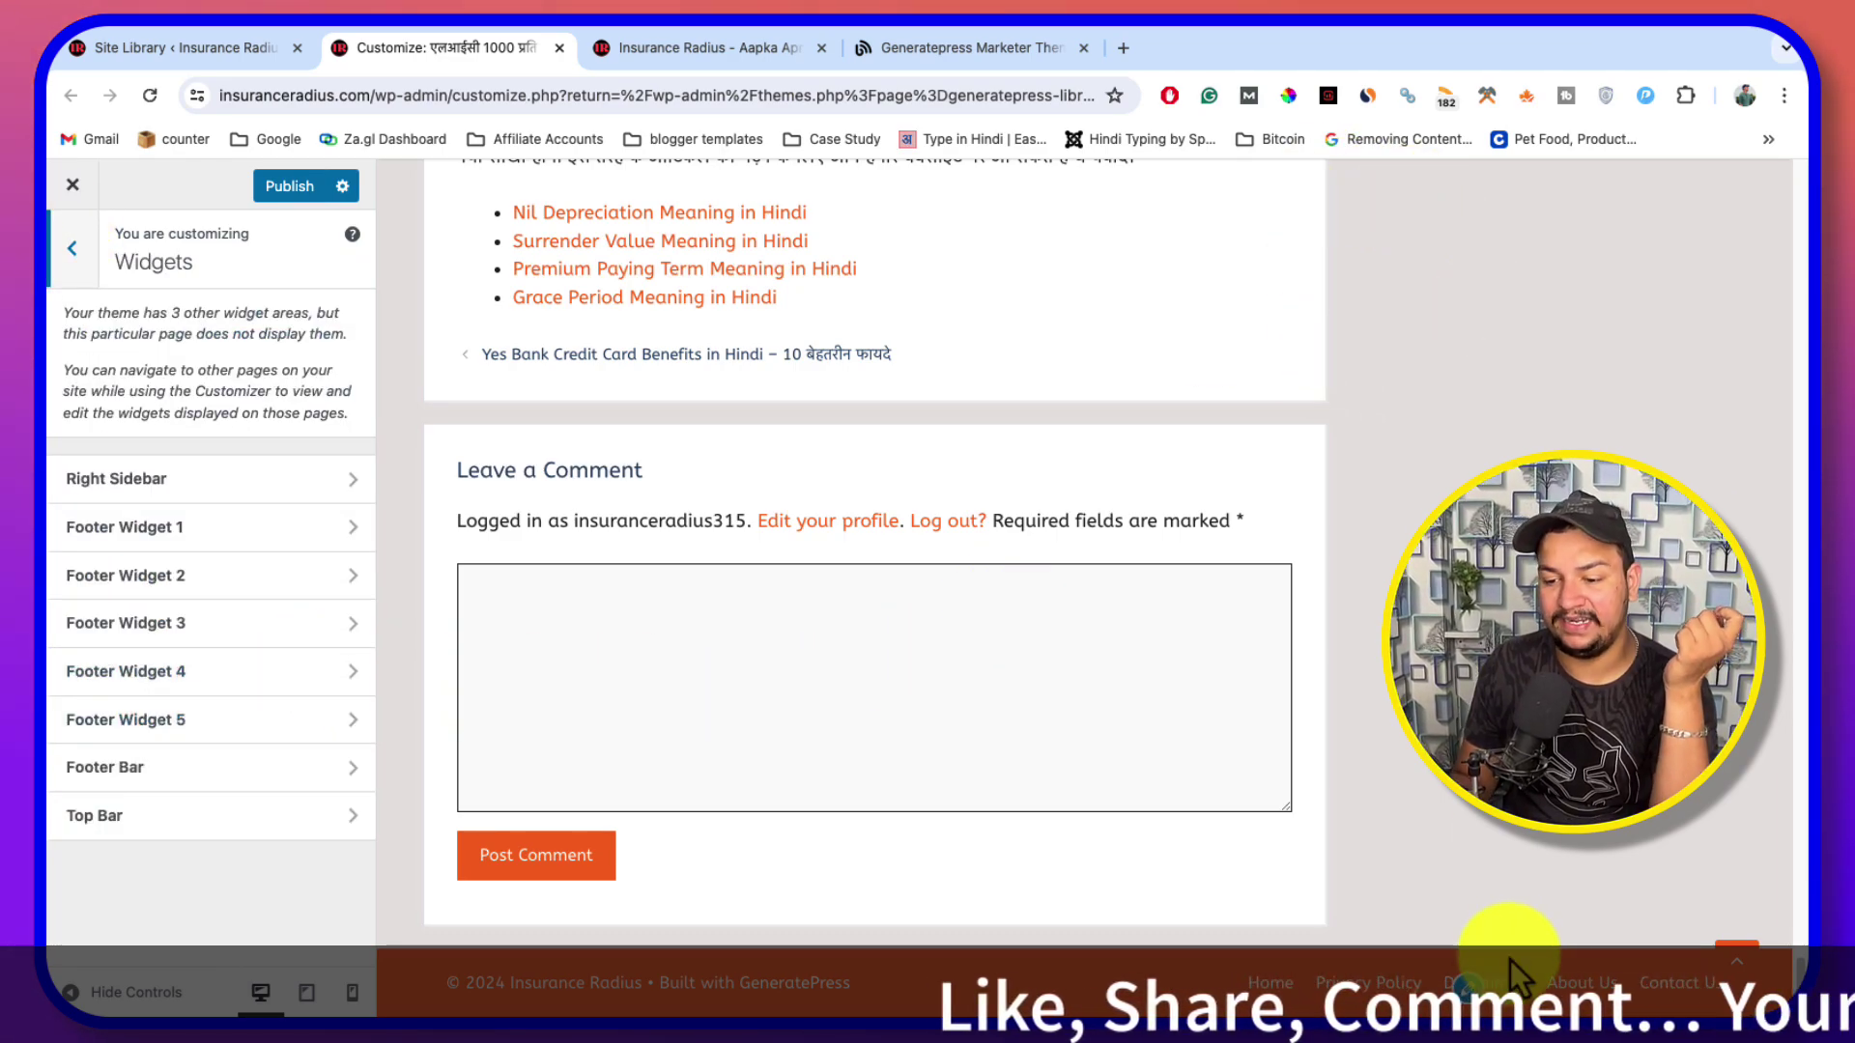
pyautogui.click(228, 766)
pyautogui.click(207, 695)
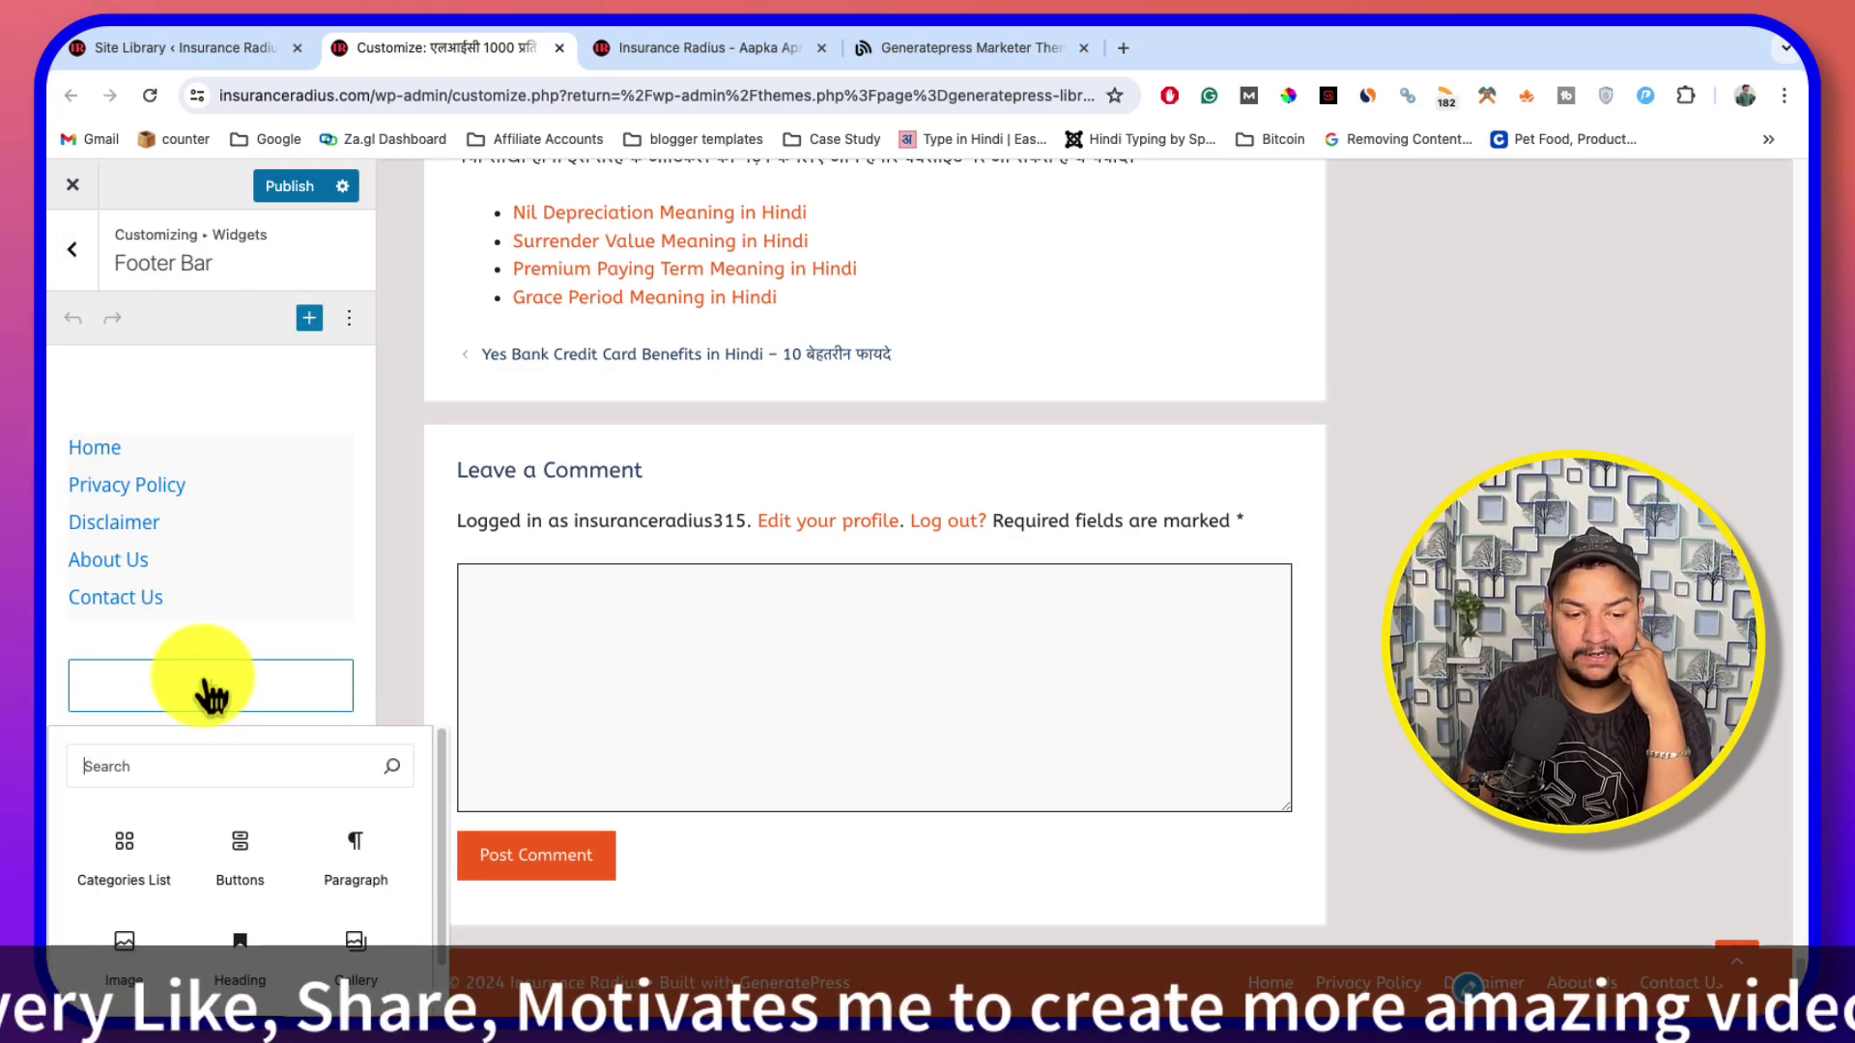
pyautogui.click(241, 864)
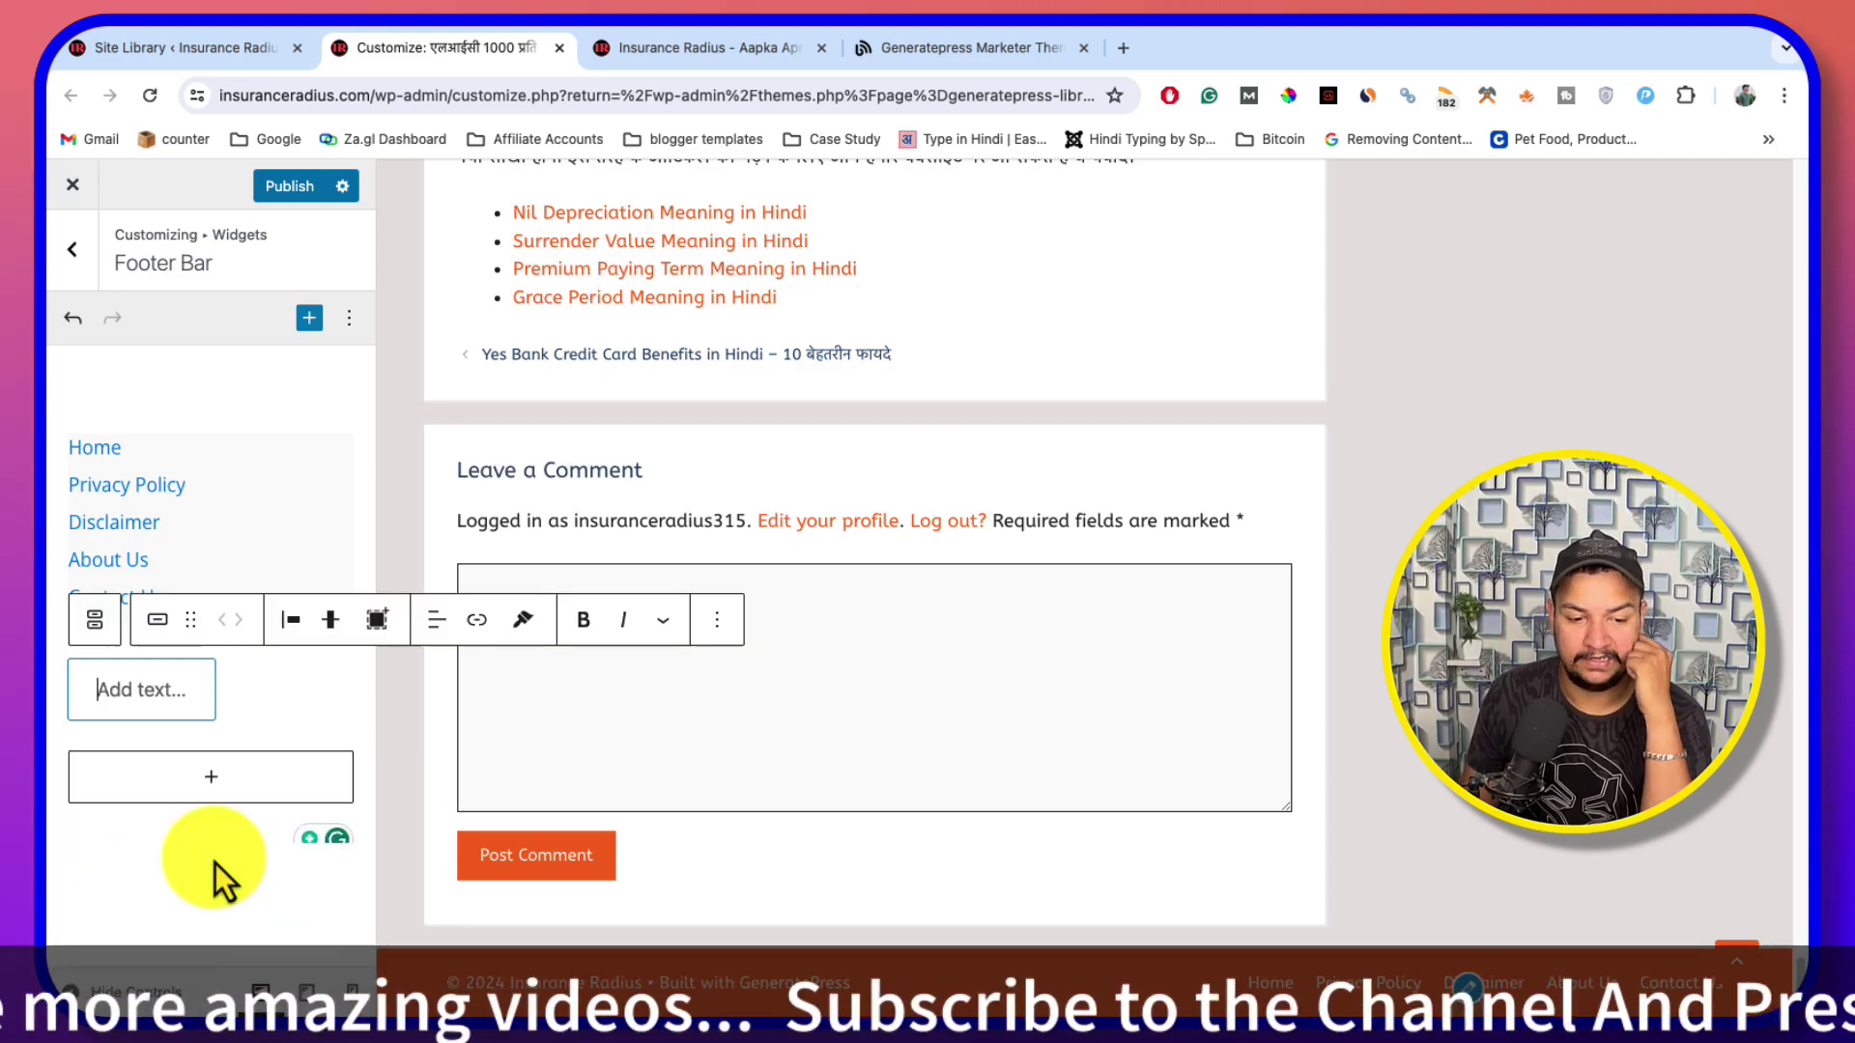
pyautogui.write('r')
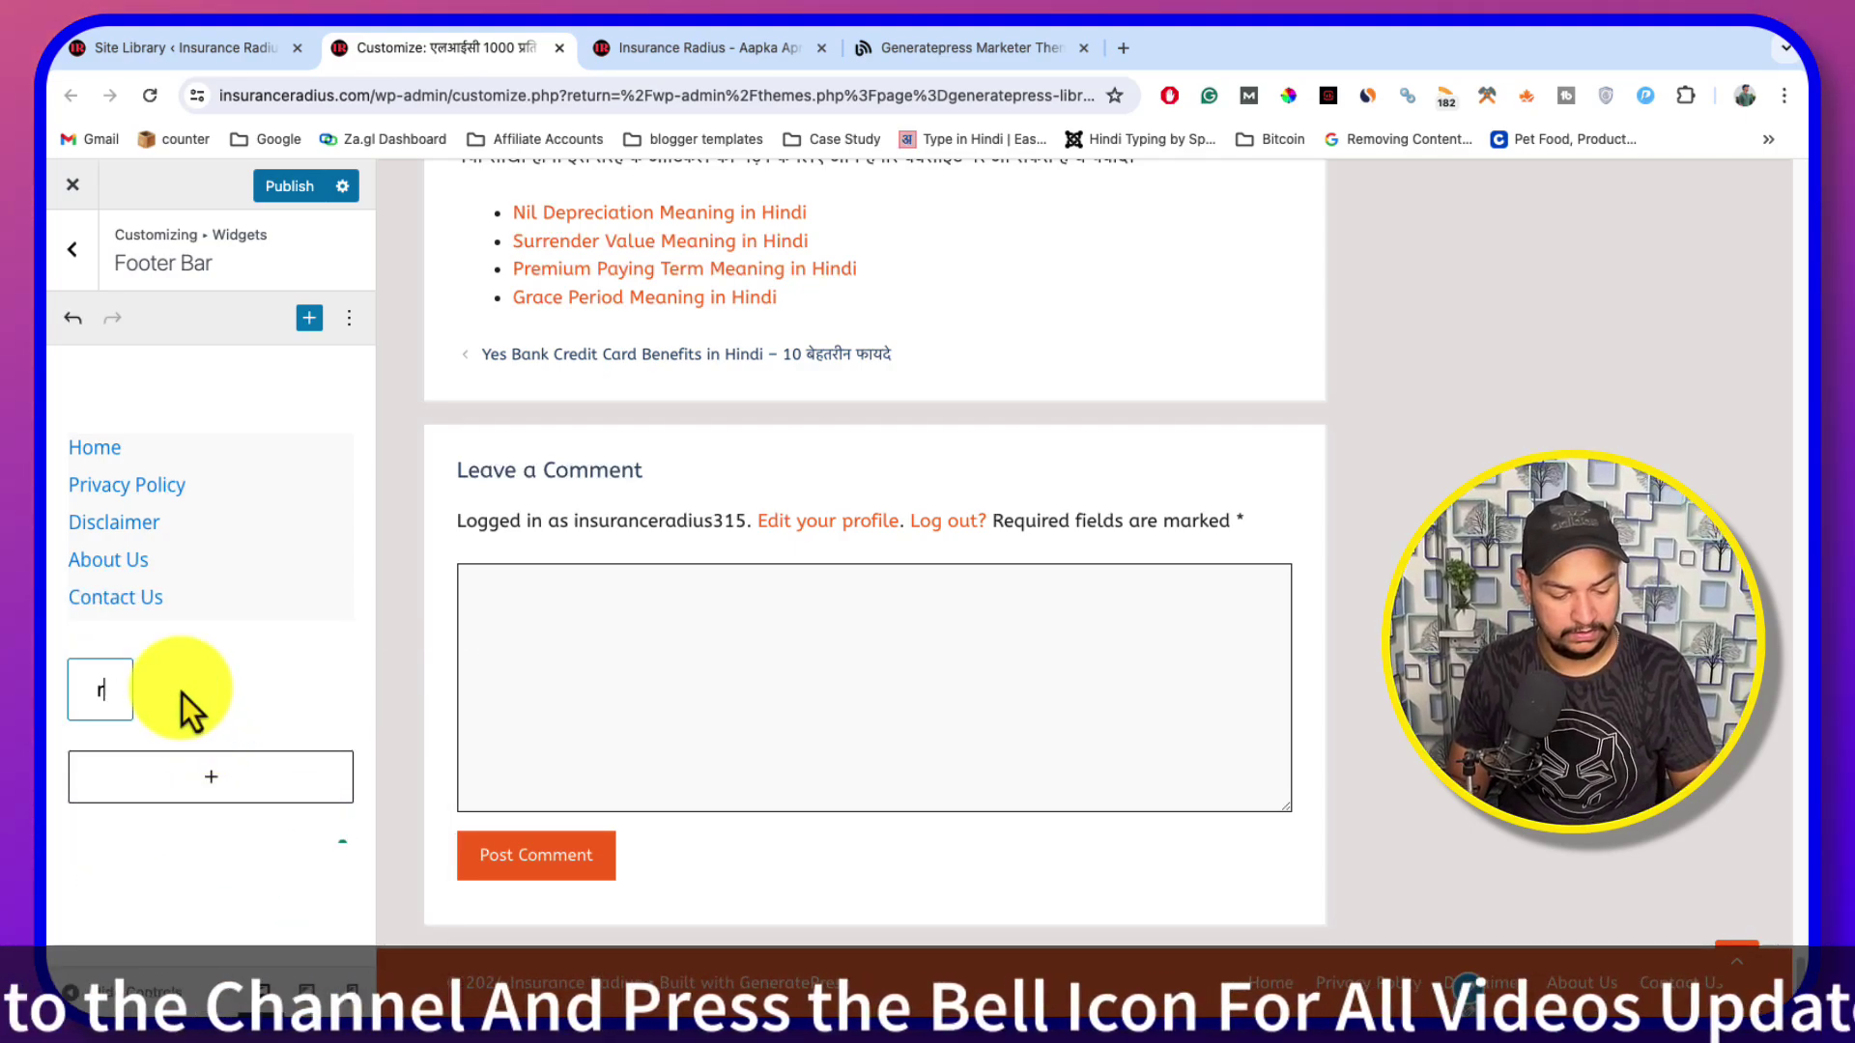
pyautogui.write('ad more')
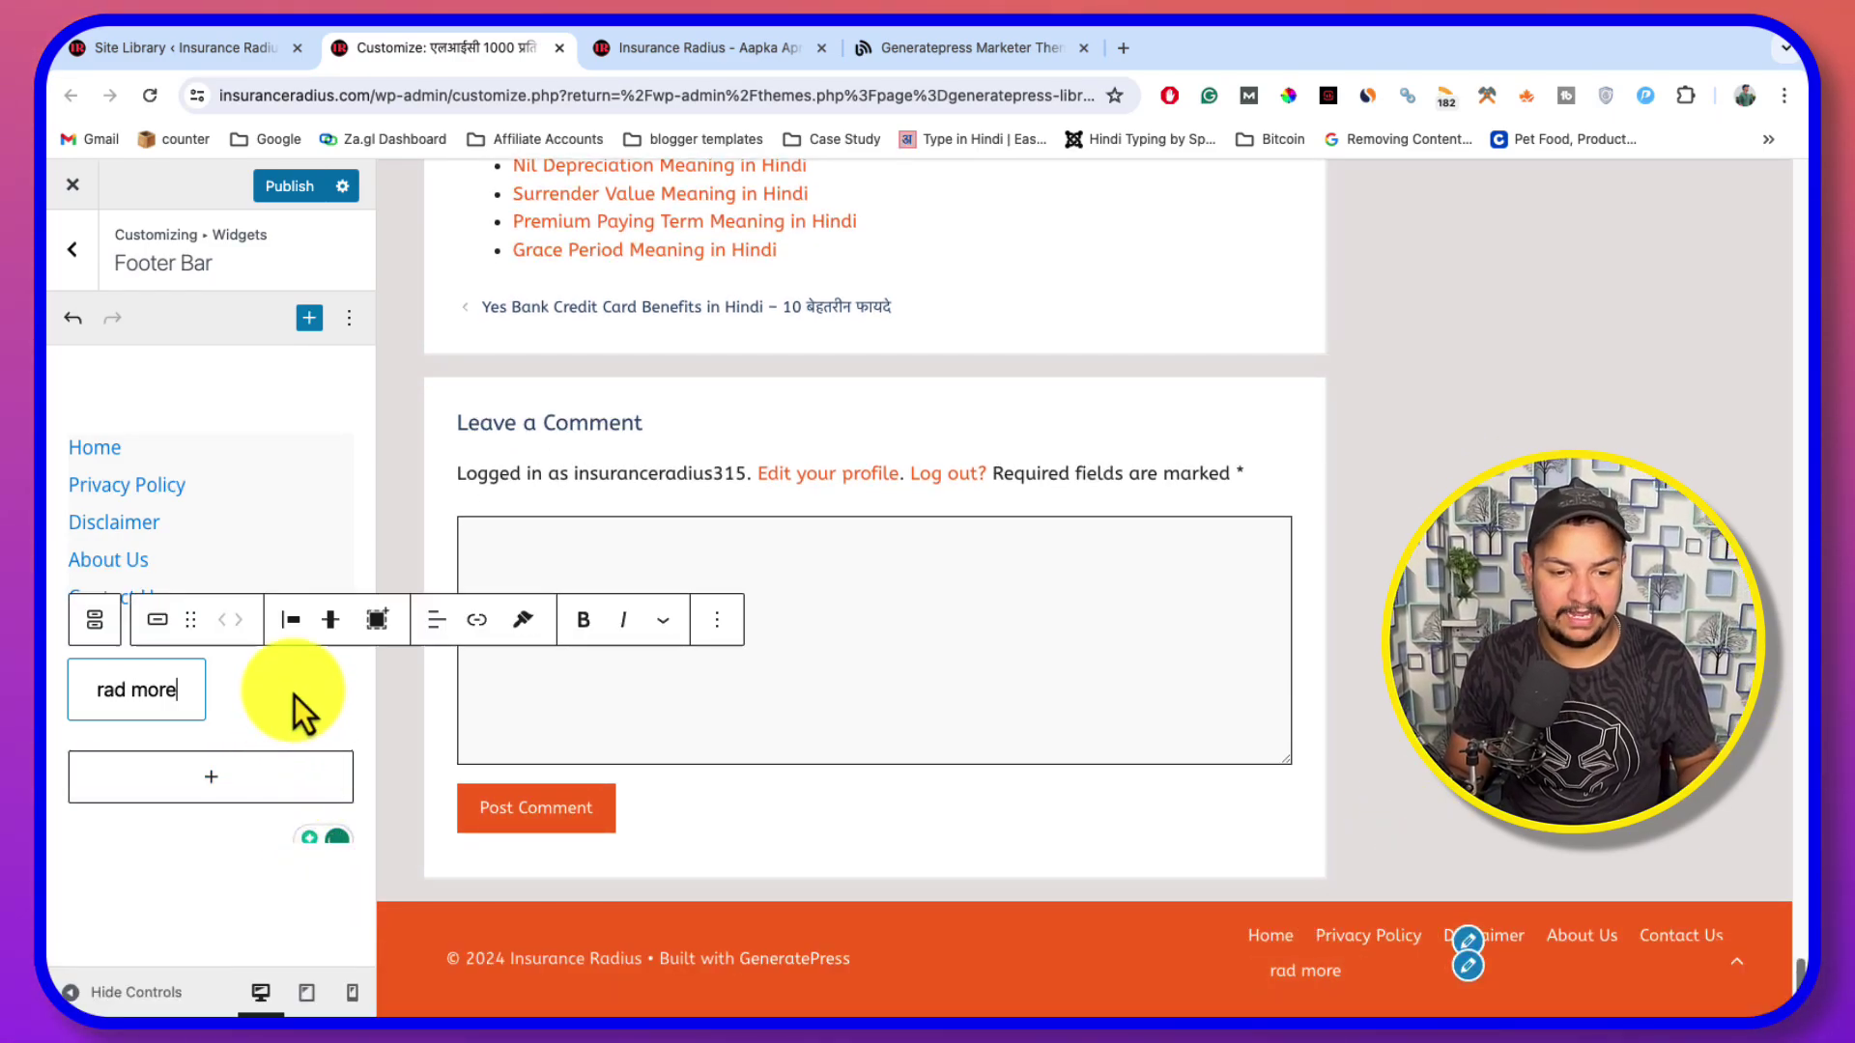
# Delete the Buttons block from the Footer Bar widget area and return to the list of widget areas
pyautogui.click(299, 711)
pyautogui.click(480, 626)
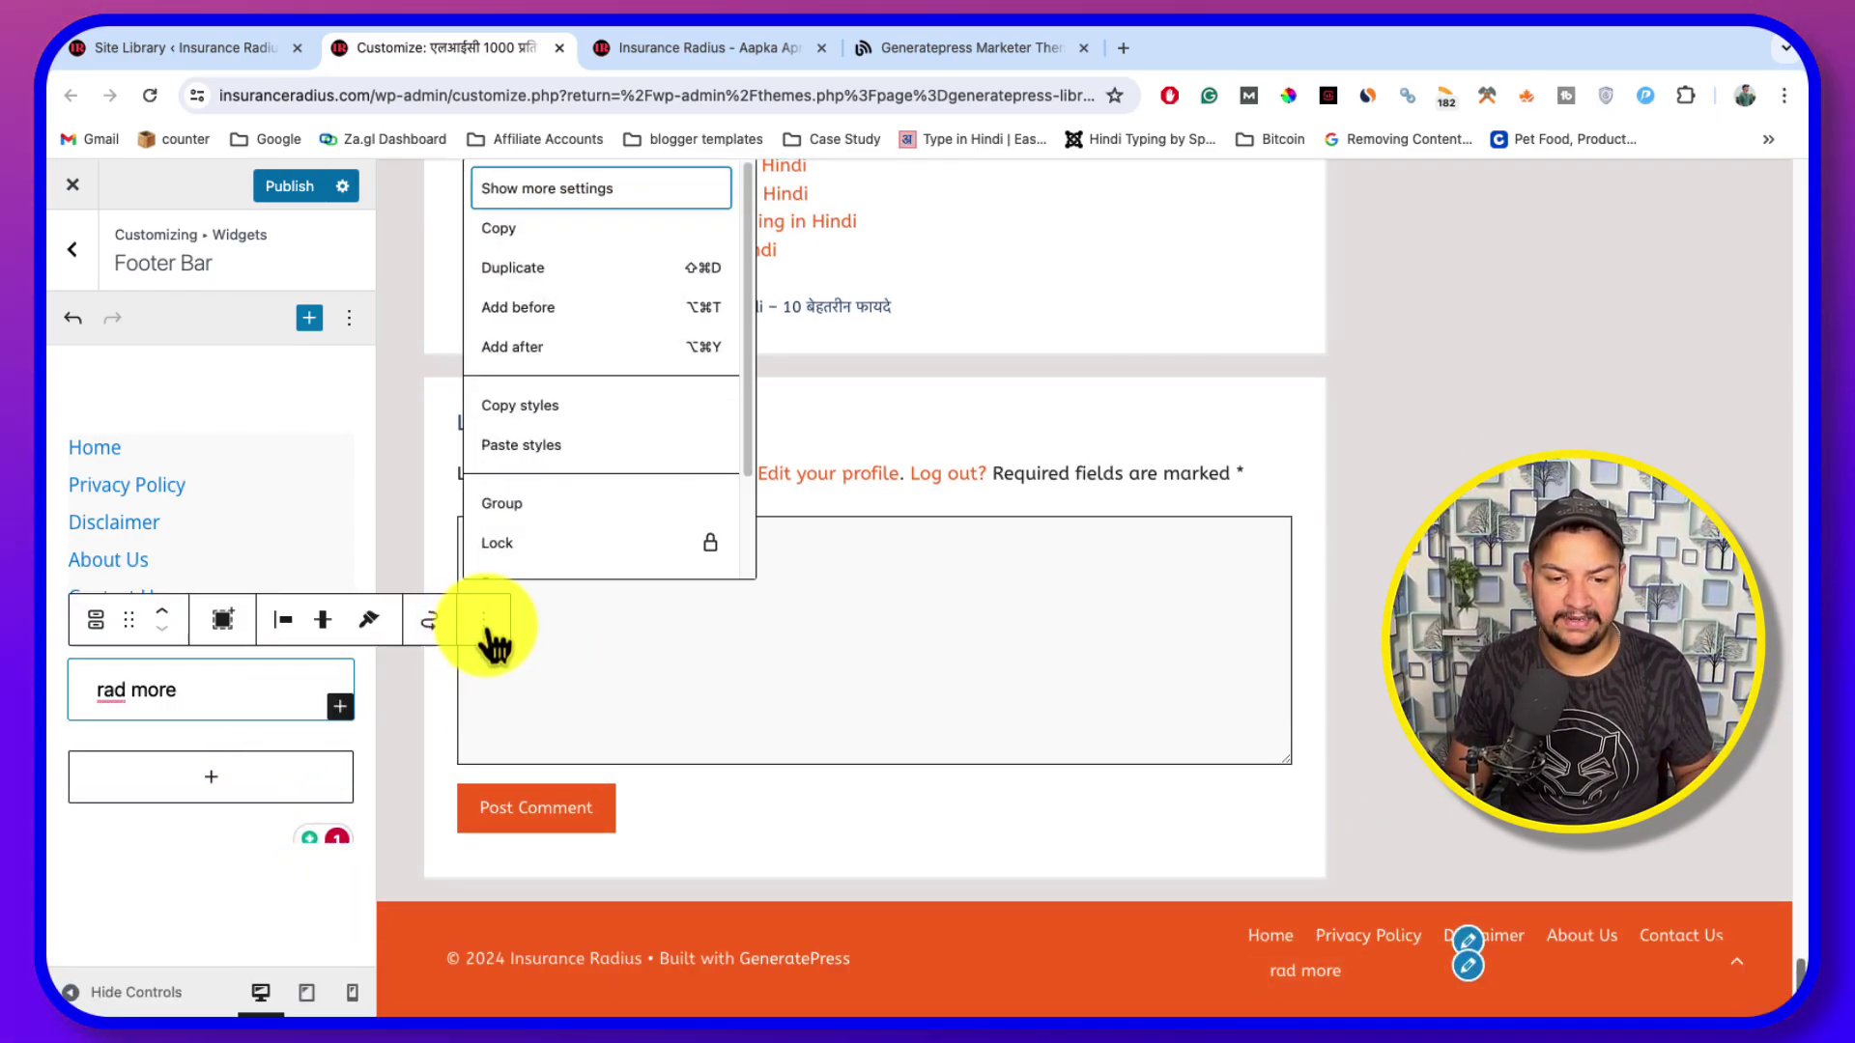
pyautogui.scroll(-3, 526, 562)
pyautogui.click(526, 562)
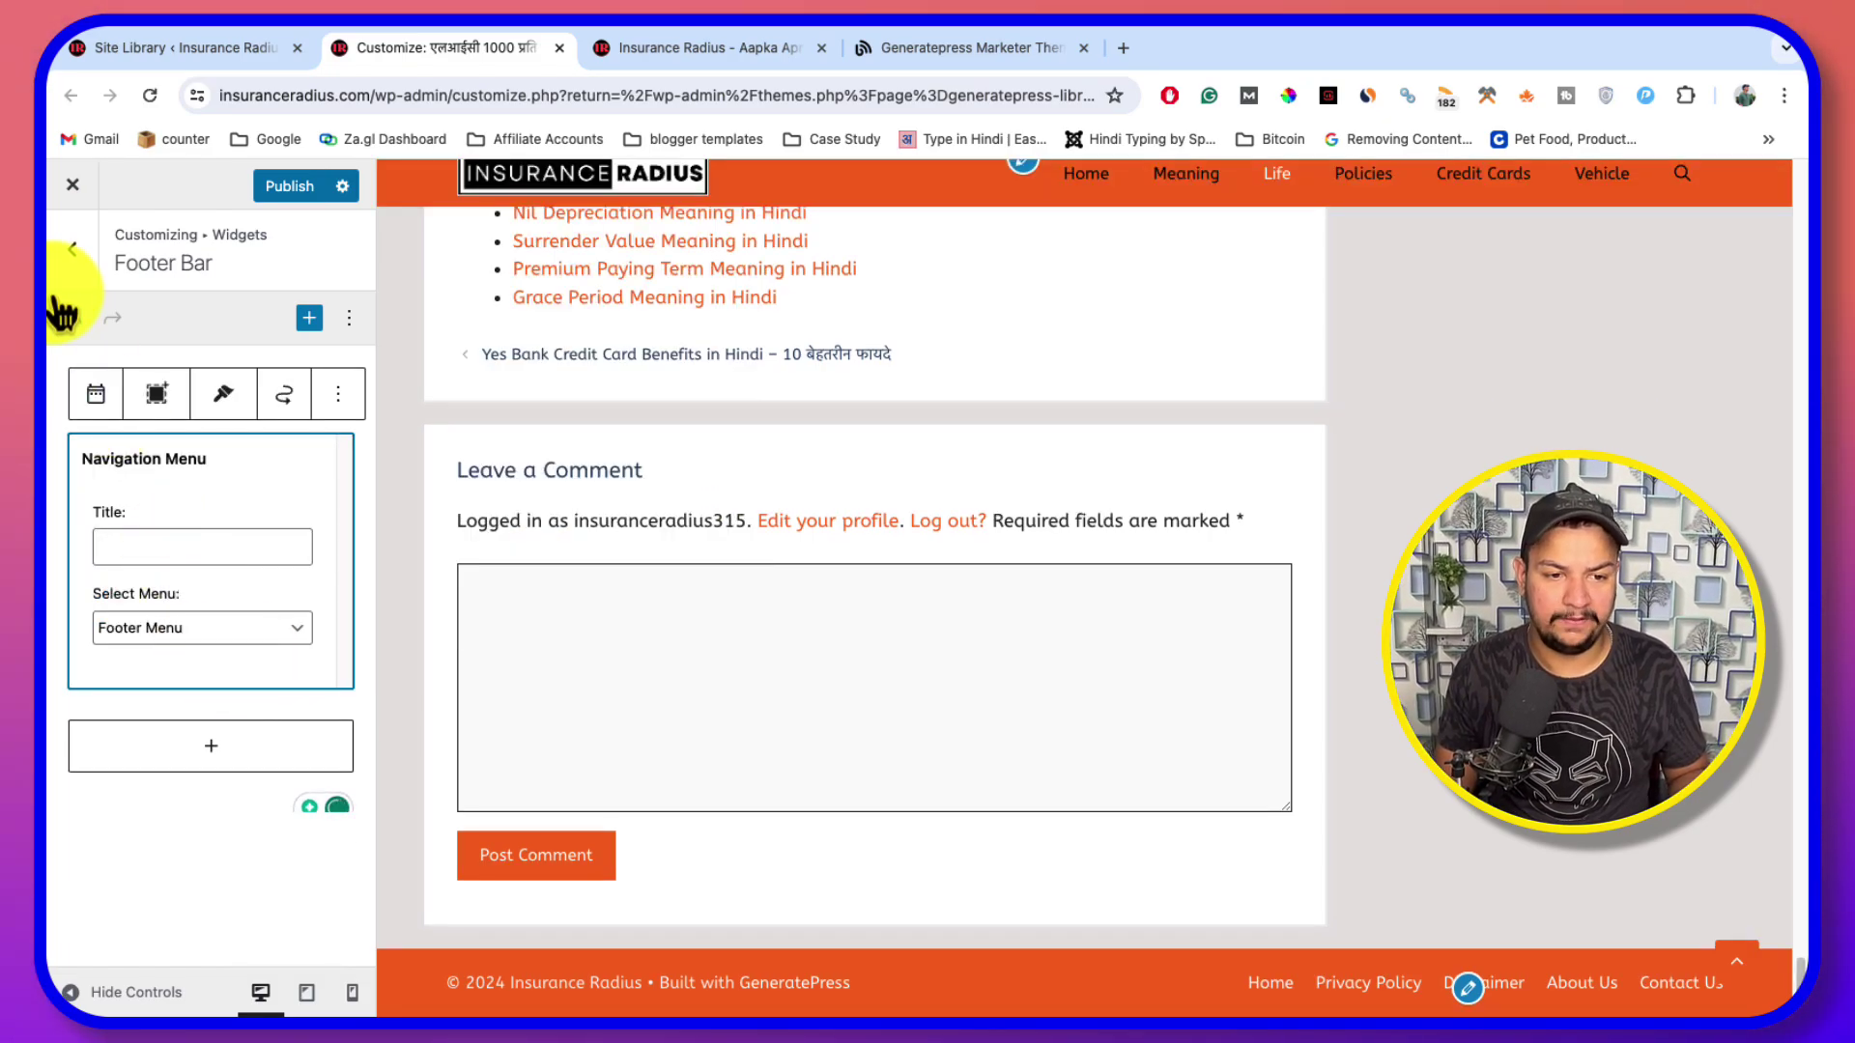
pyautogui.click(69, 253)
# Return to the main customizer list, check the top of the post preview, and close the customizer
pyautogui.scroll(15, 874, 579)
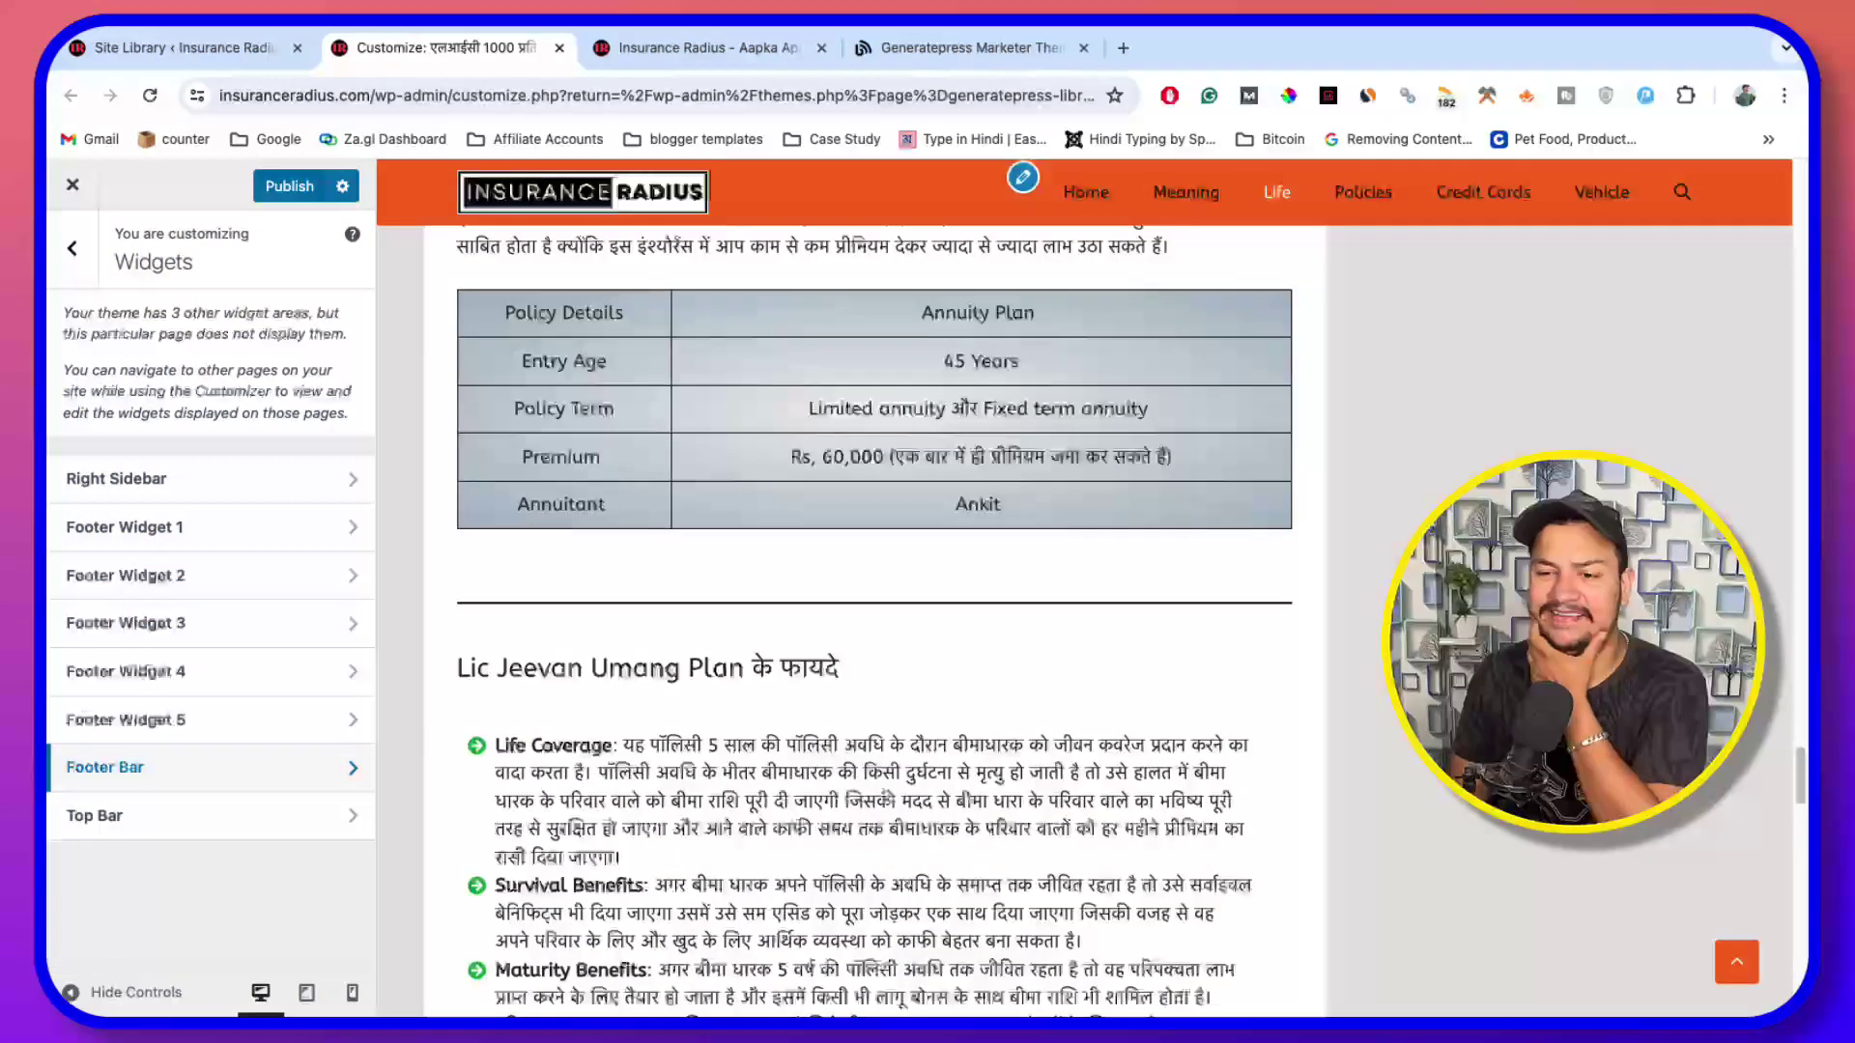
pyautogui.scroll(10, 874, 580)
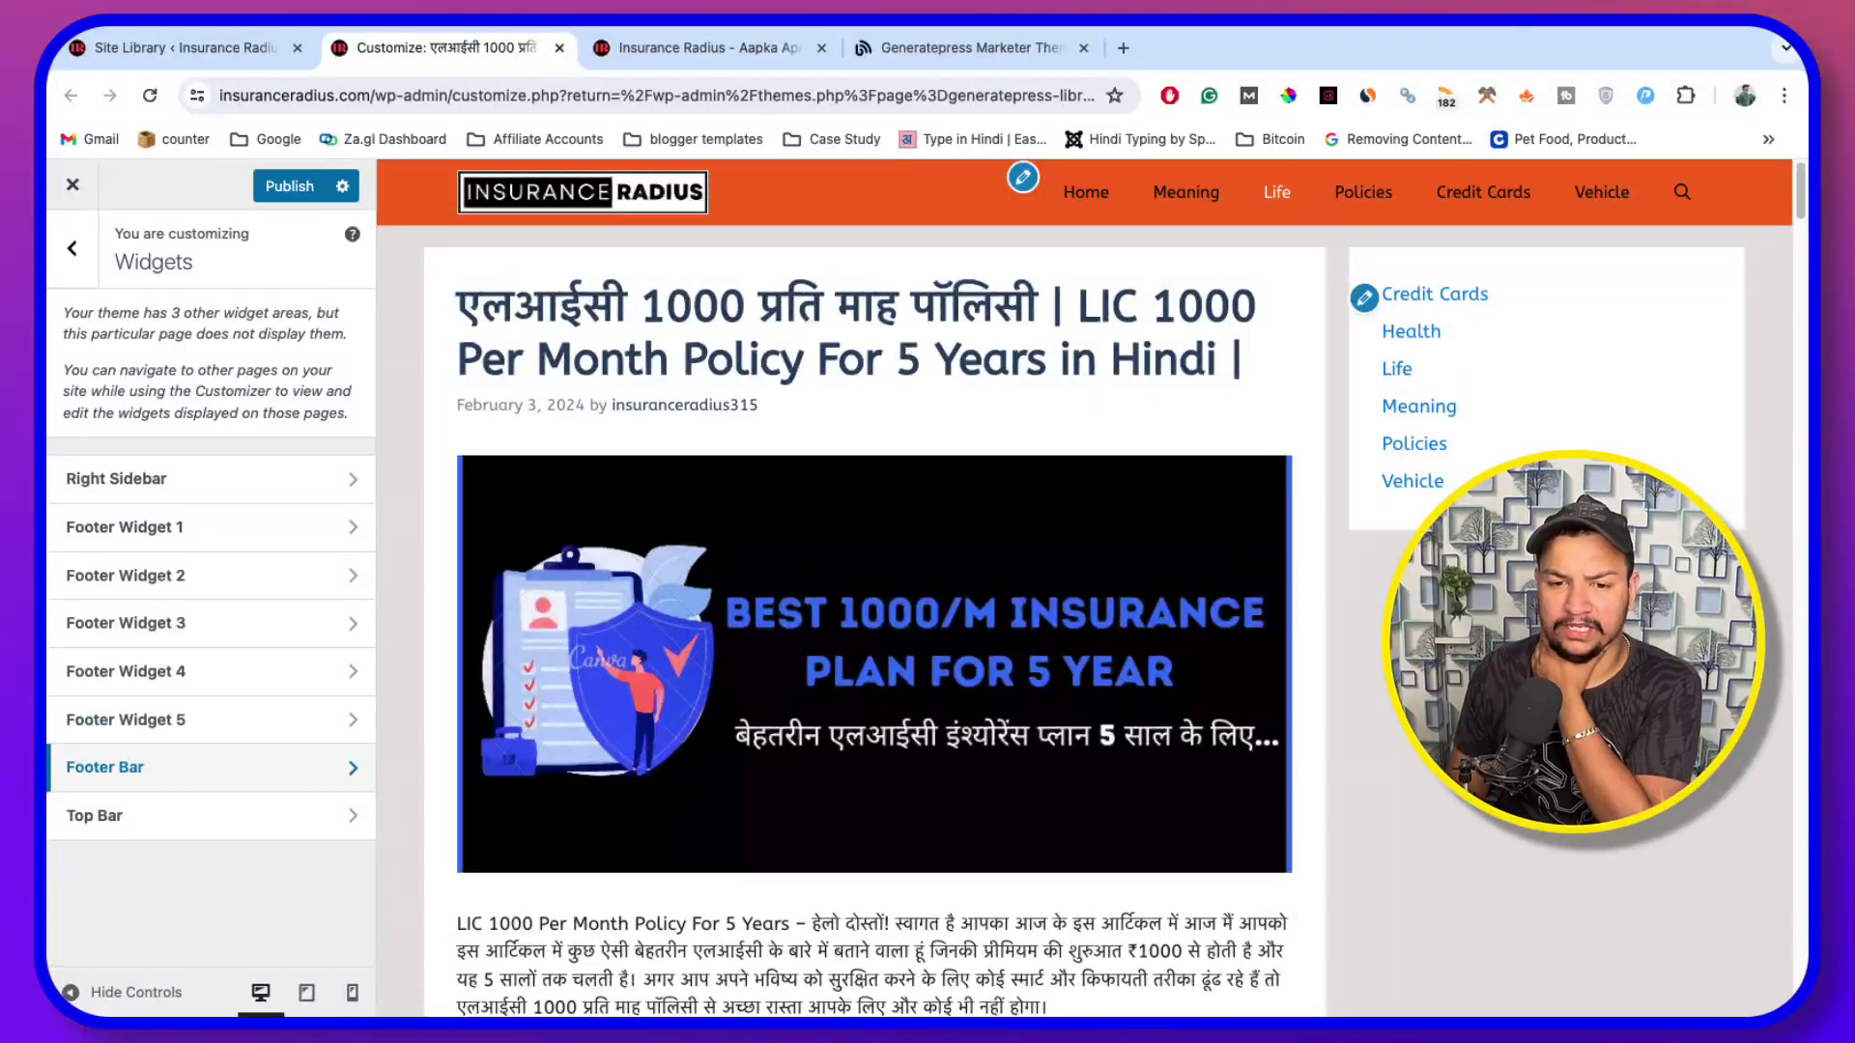
pyautogui.click(70, 263)
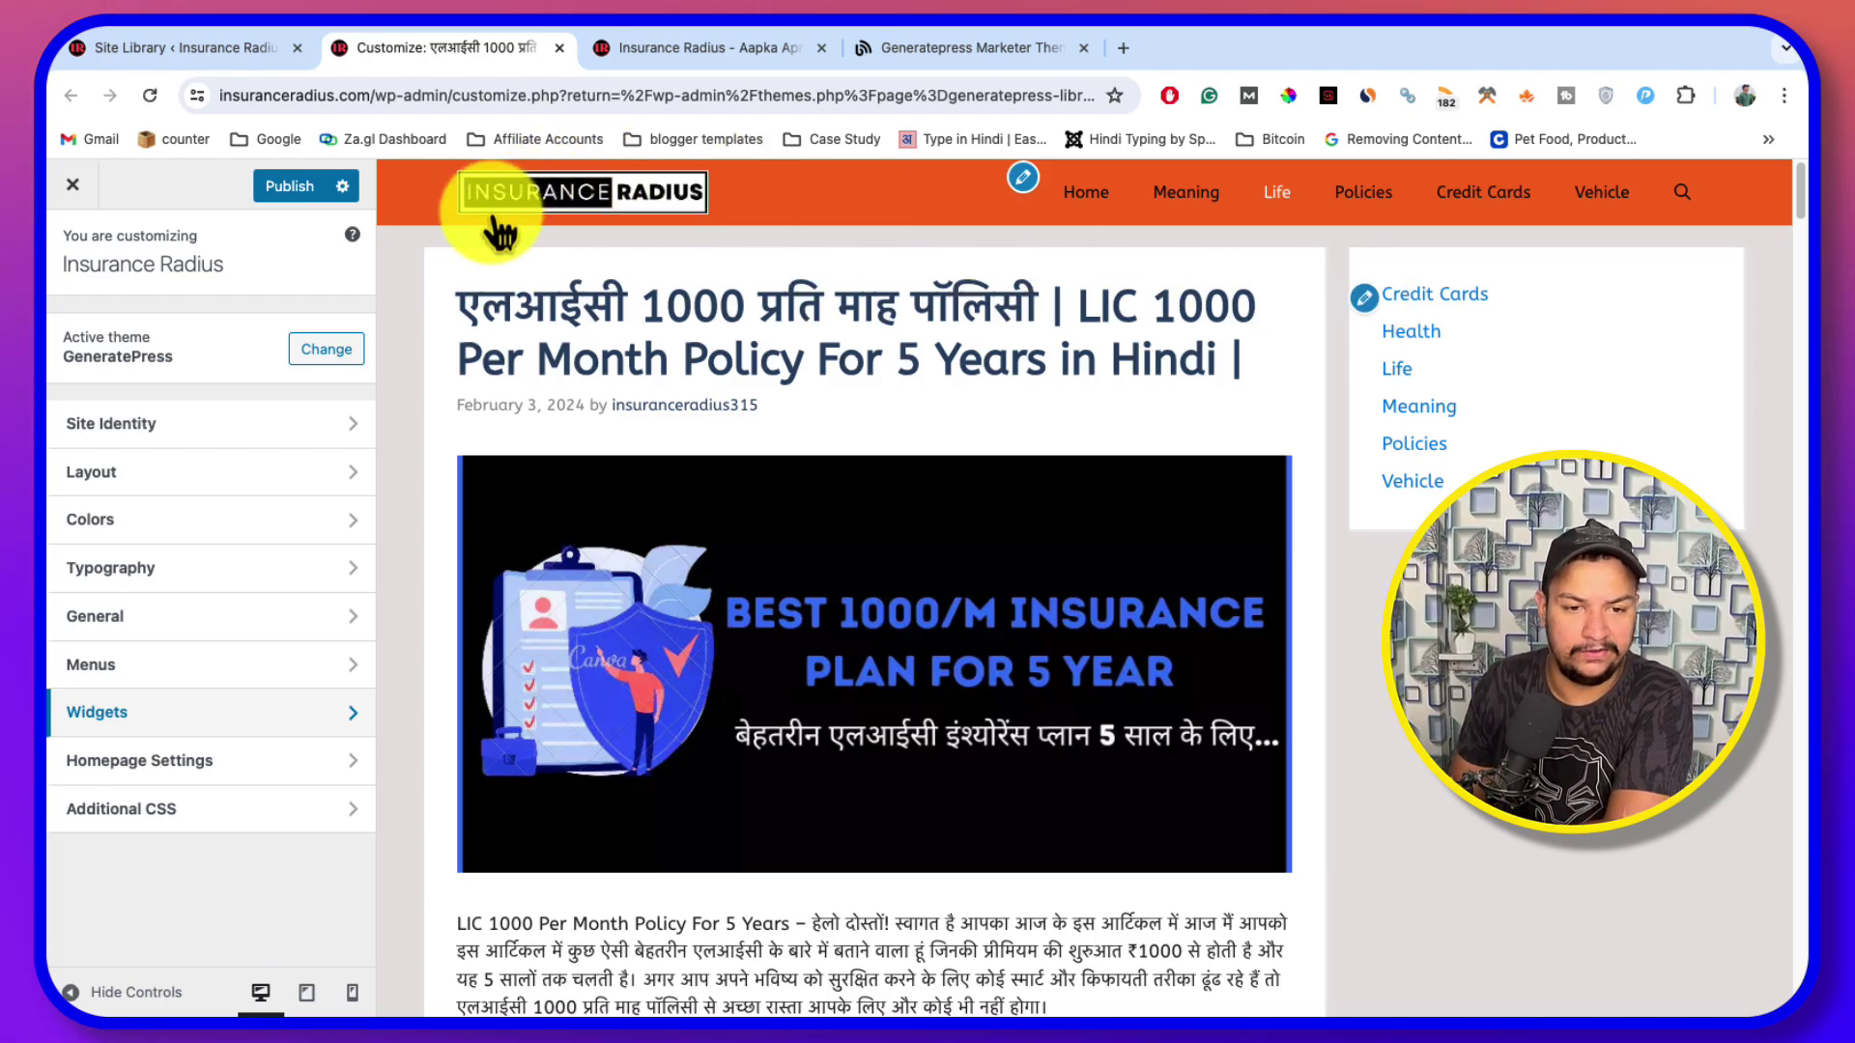
pyautogui.scroll(-8, 848, 396)
pyautogui.scroll(8, 842, 403)
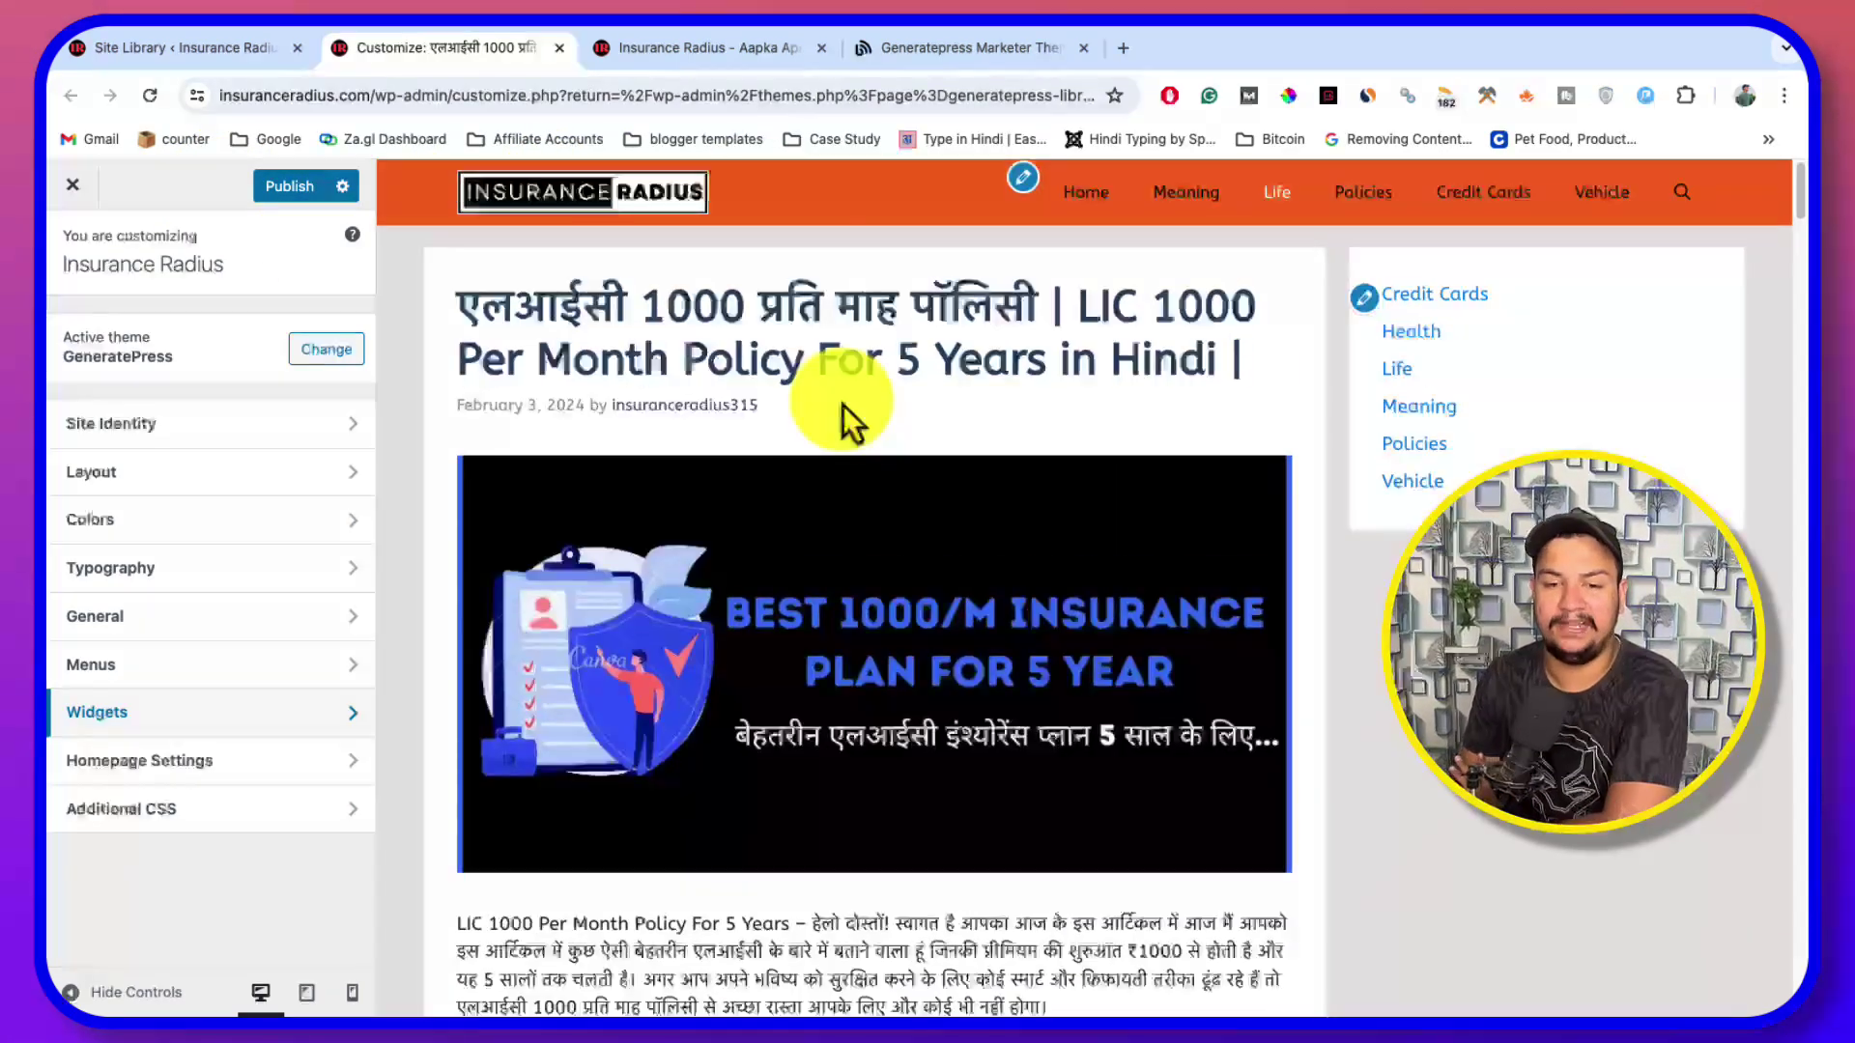
pyautogui.click(585, 220)
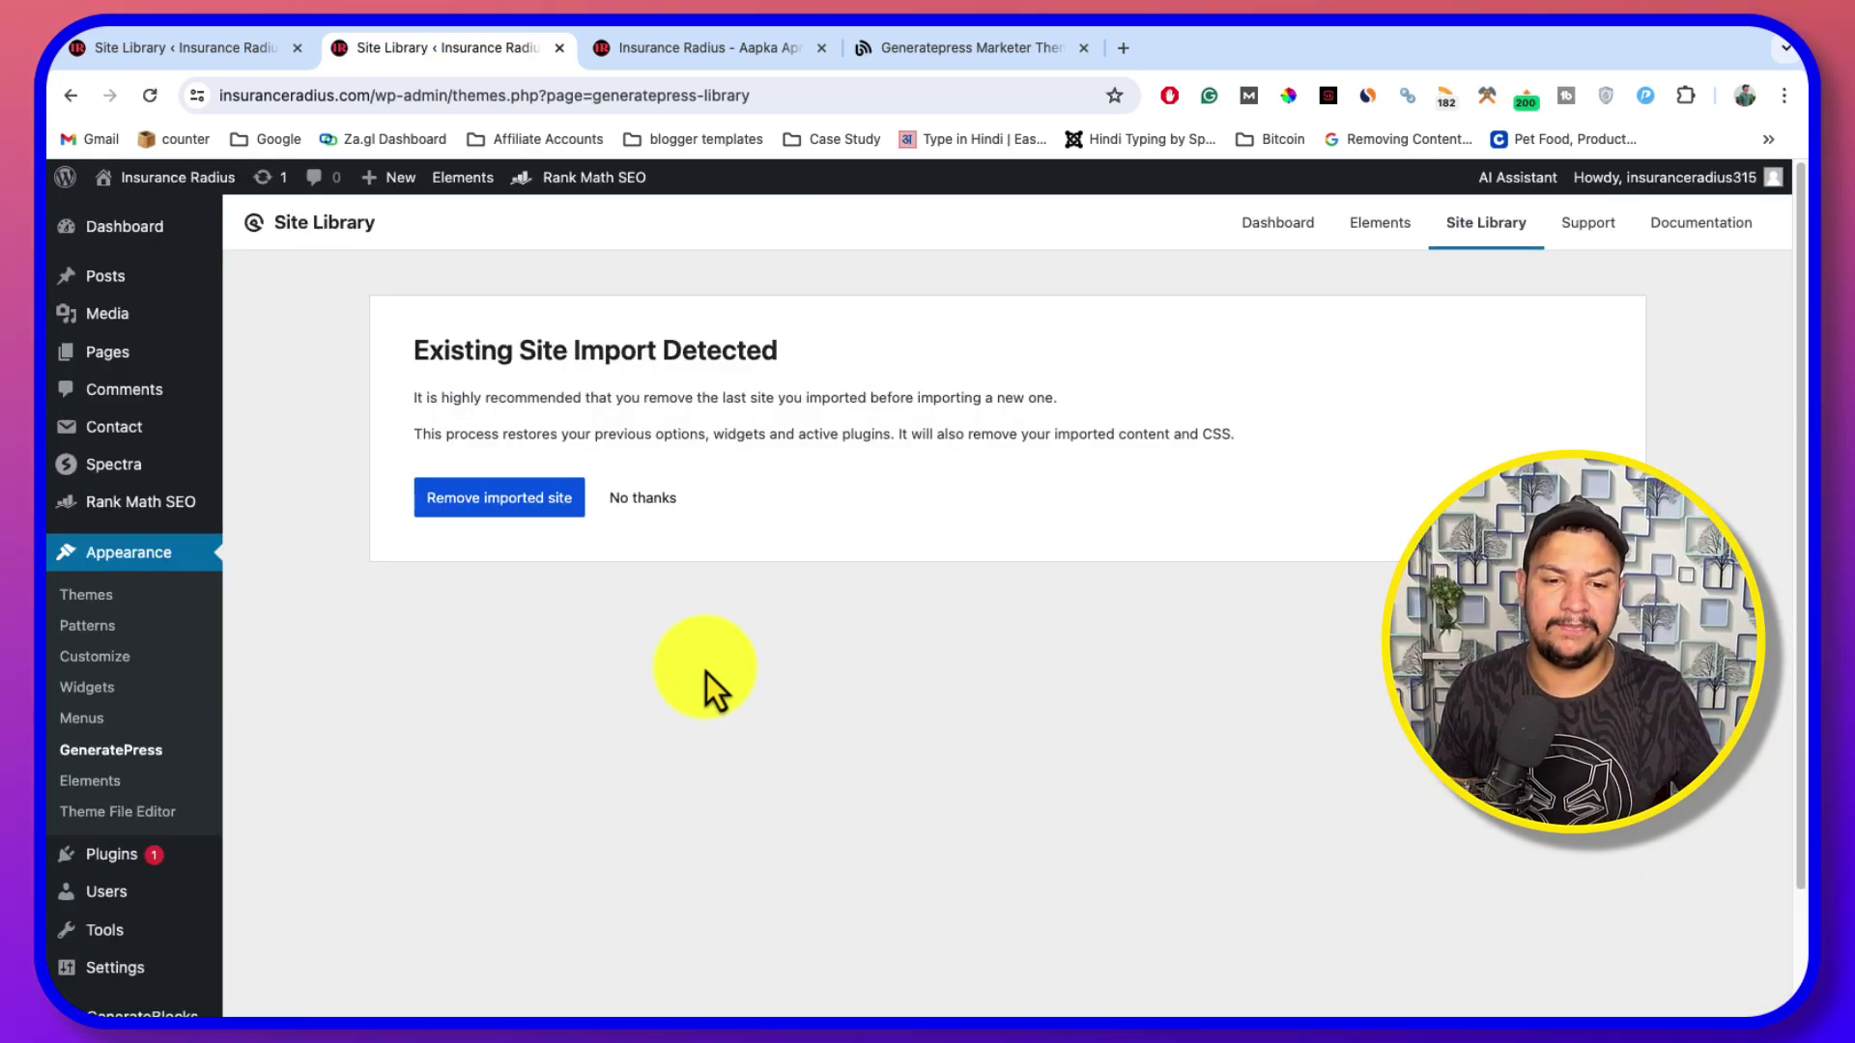
# Examine the live Insurance Radius homepage, checking its header, post listing and sidebar
pyautogui.click(690, 58)
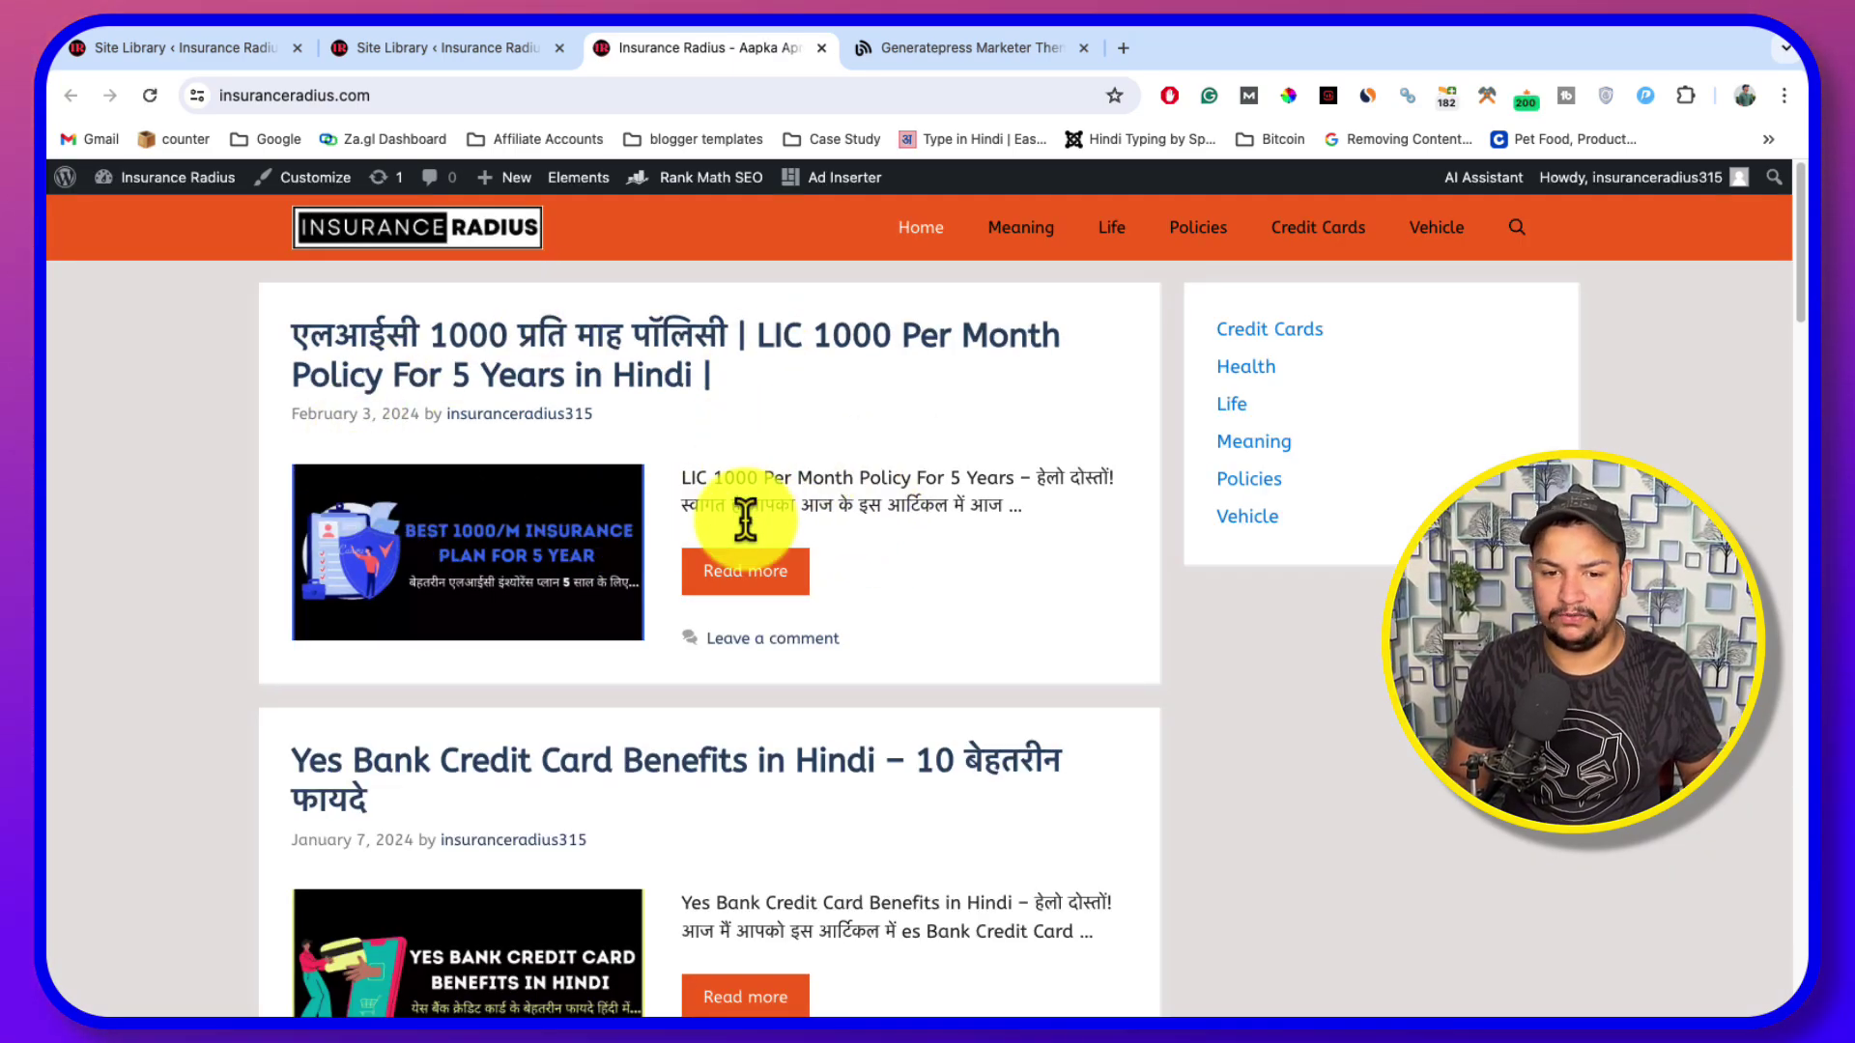
pyautogui.scroll(-5, 747, 542)
pyautogui.scroll(4, 748, 543)
pyautogui.scroll(1, 748, 543)
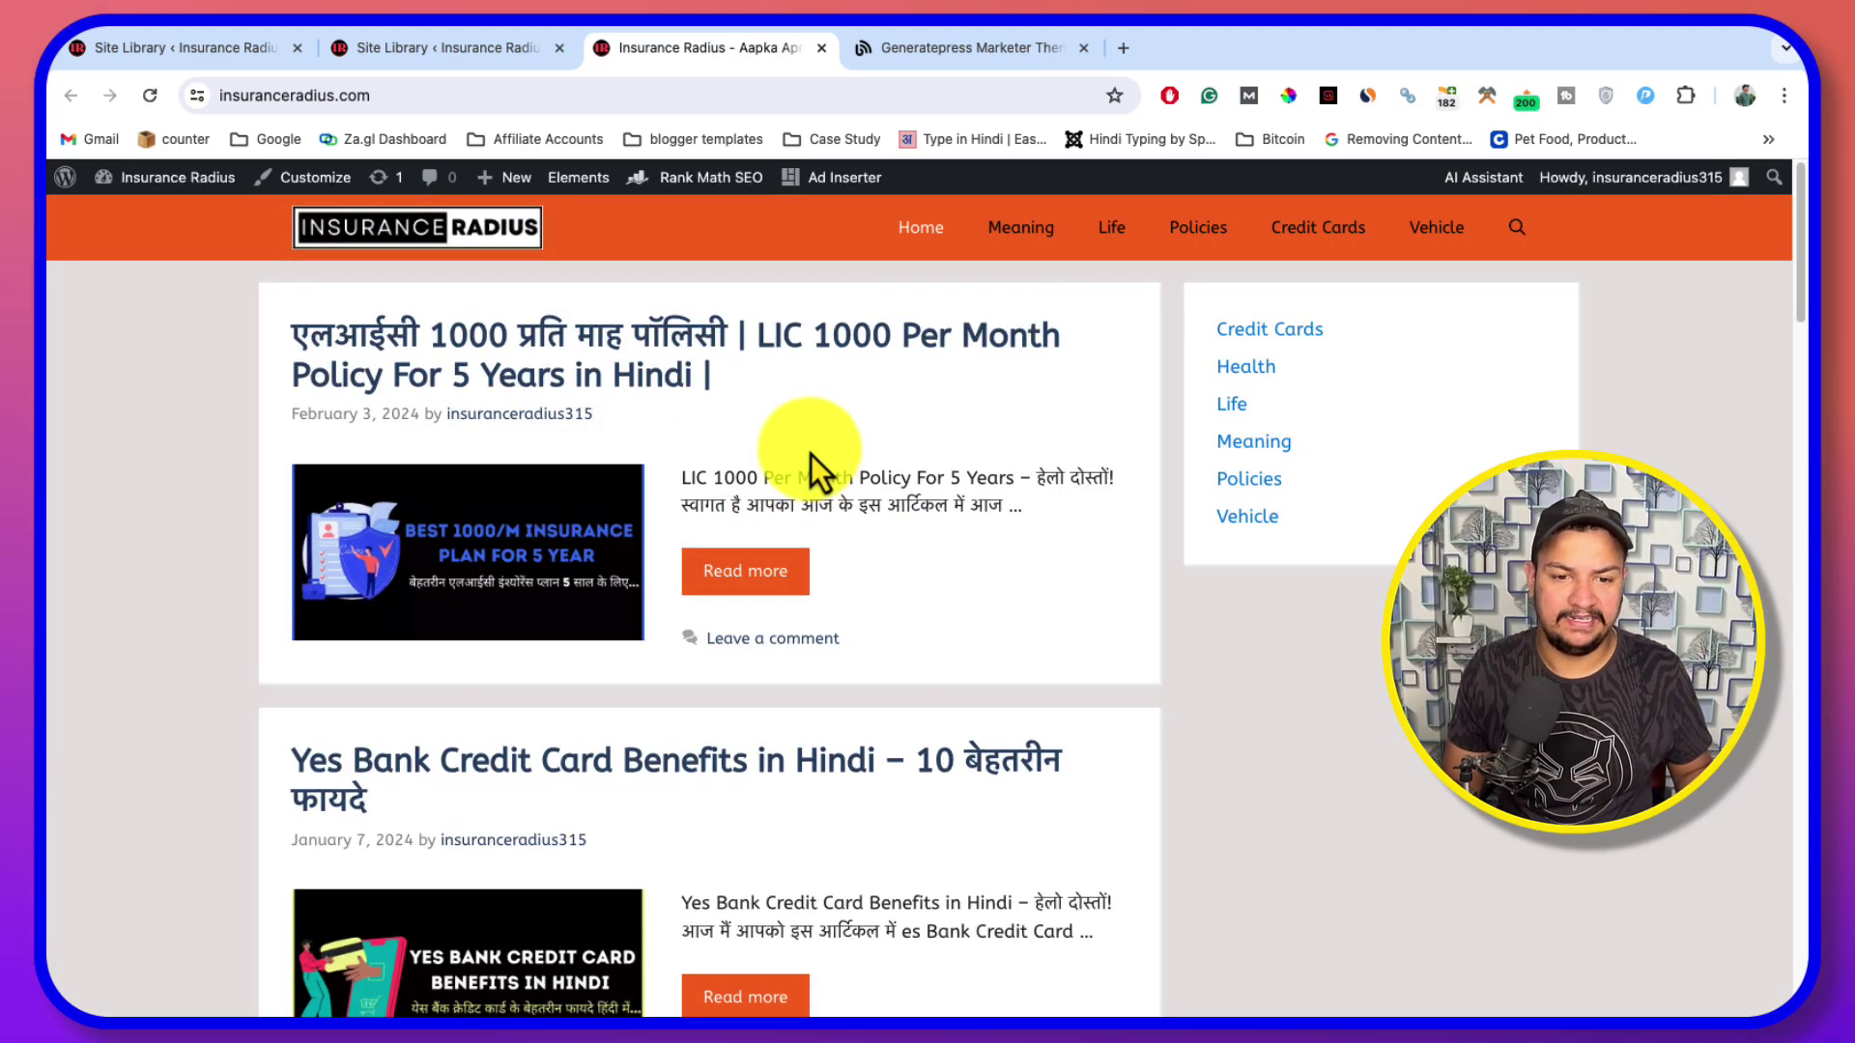
pyautogui.scroll(-1, 810, 454)
pyautogui.scroll(1, 810, 454)
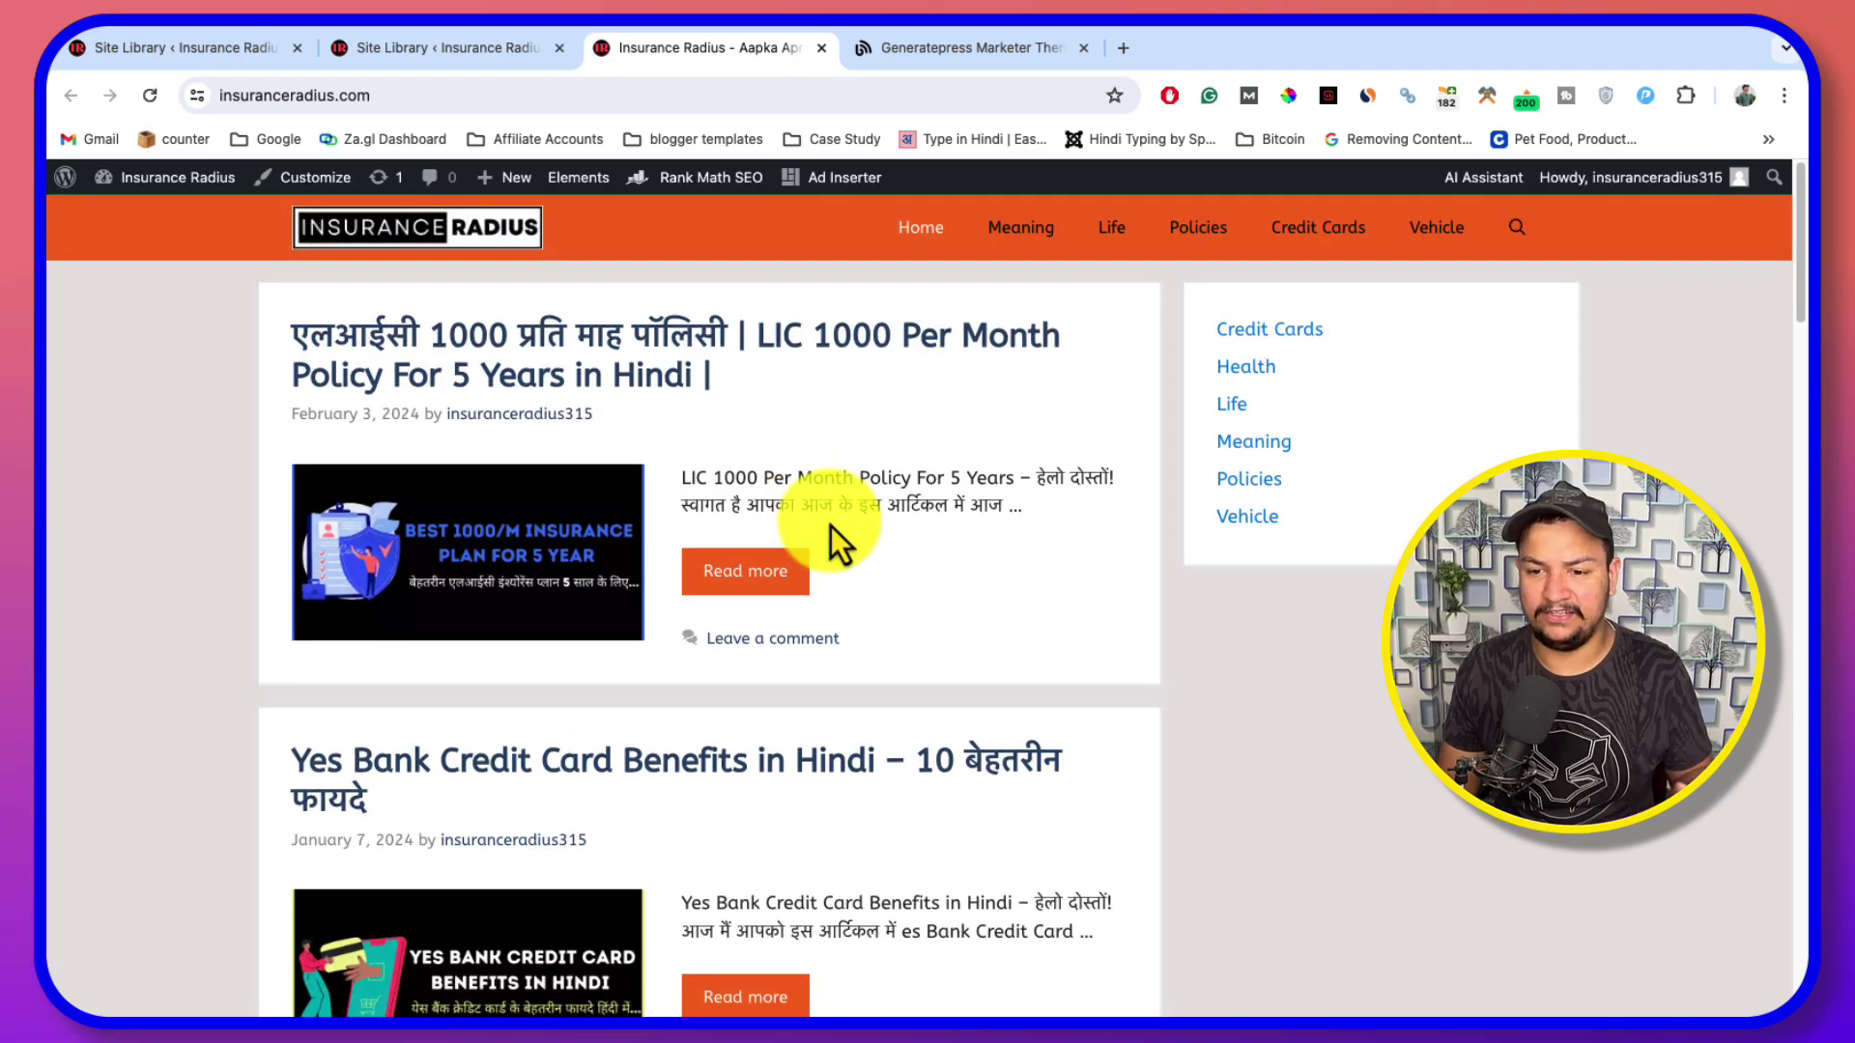
pyautogui.scroll(-15, 838, 551)
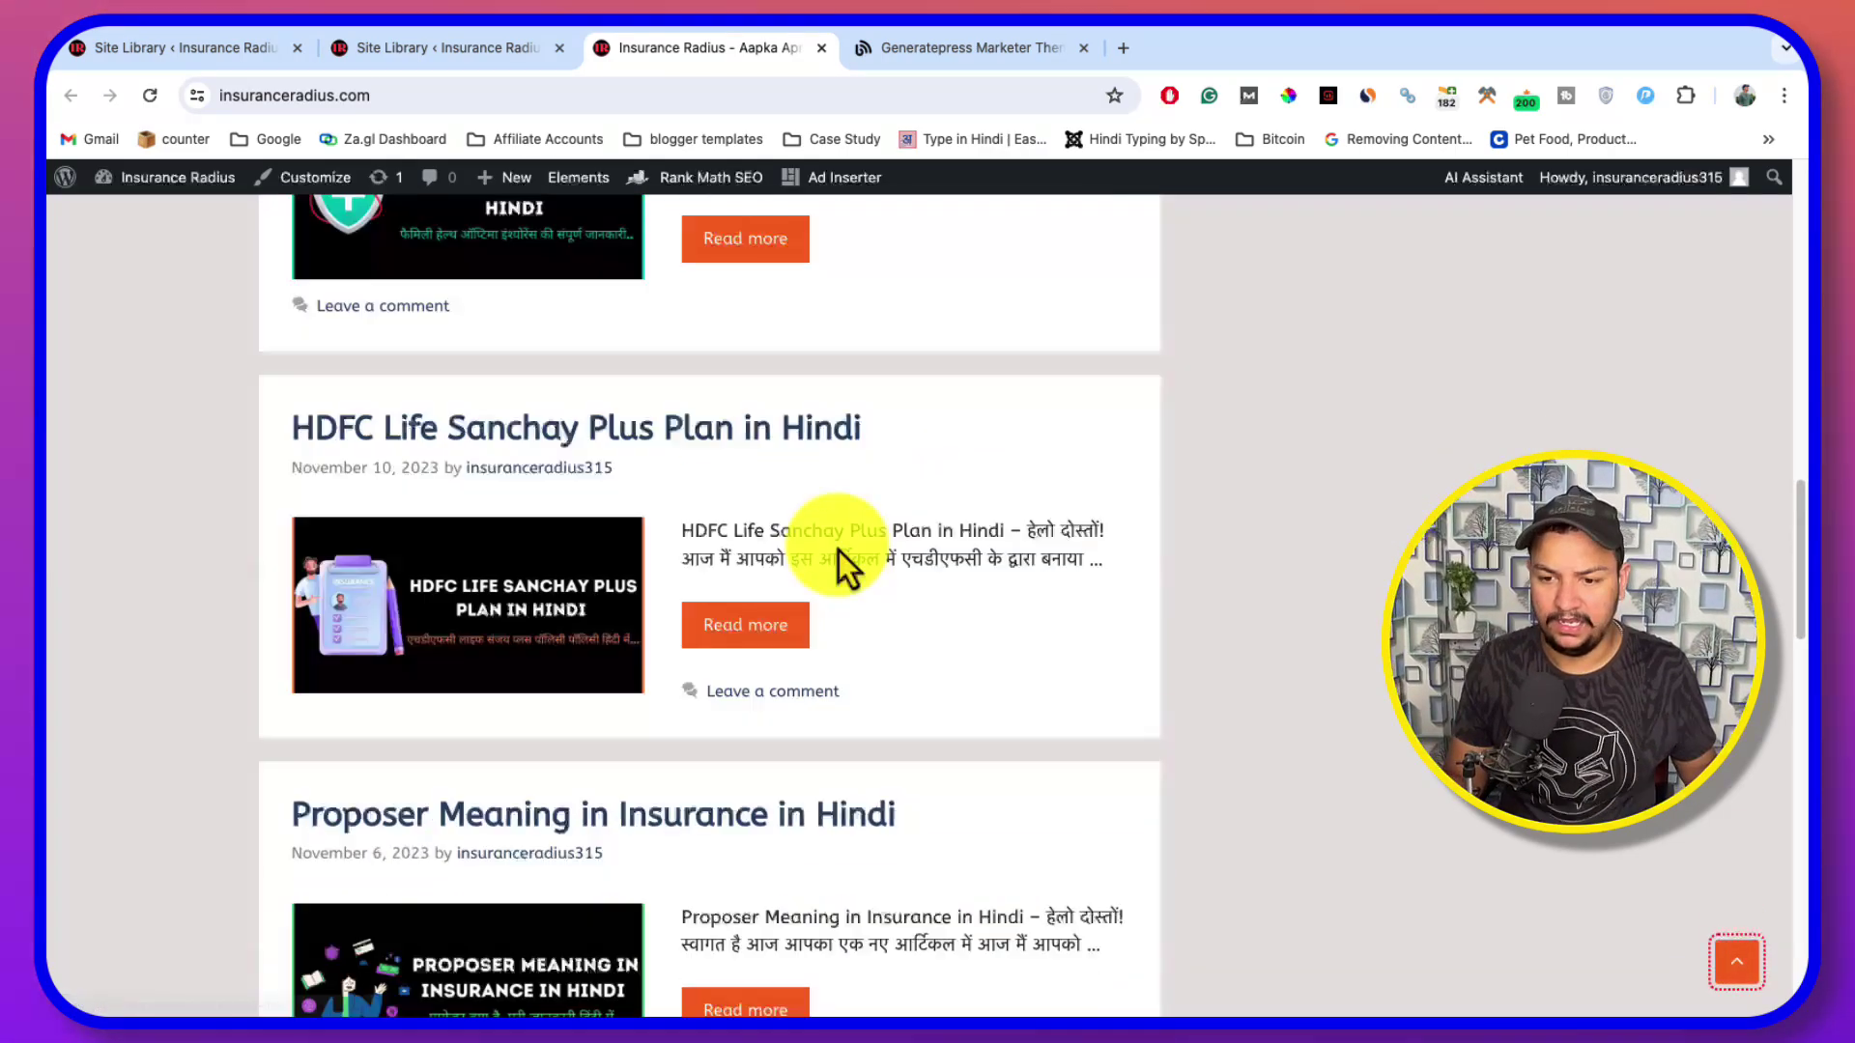
pyautogui.scroll(-8, 832, 551)
pyautogui.scroll(10, 849, 518)
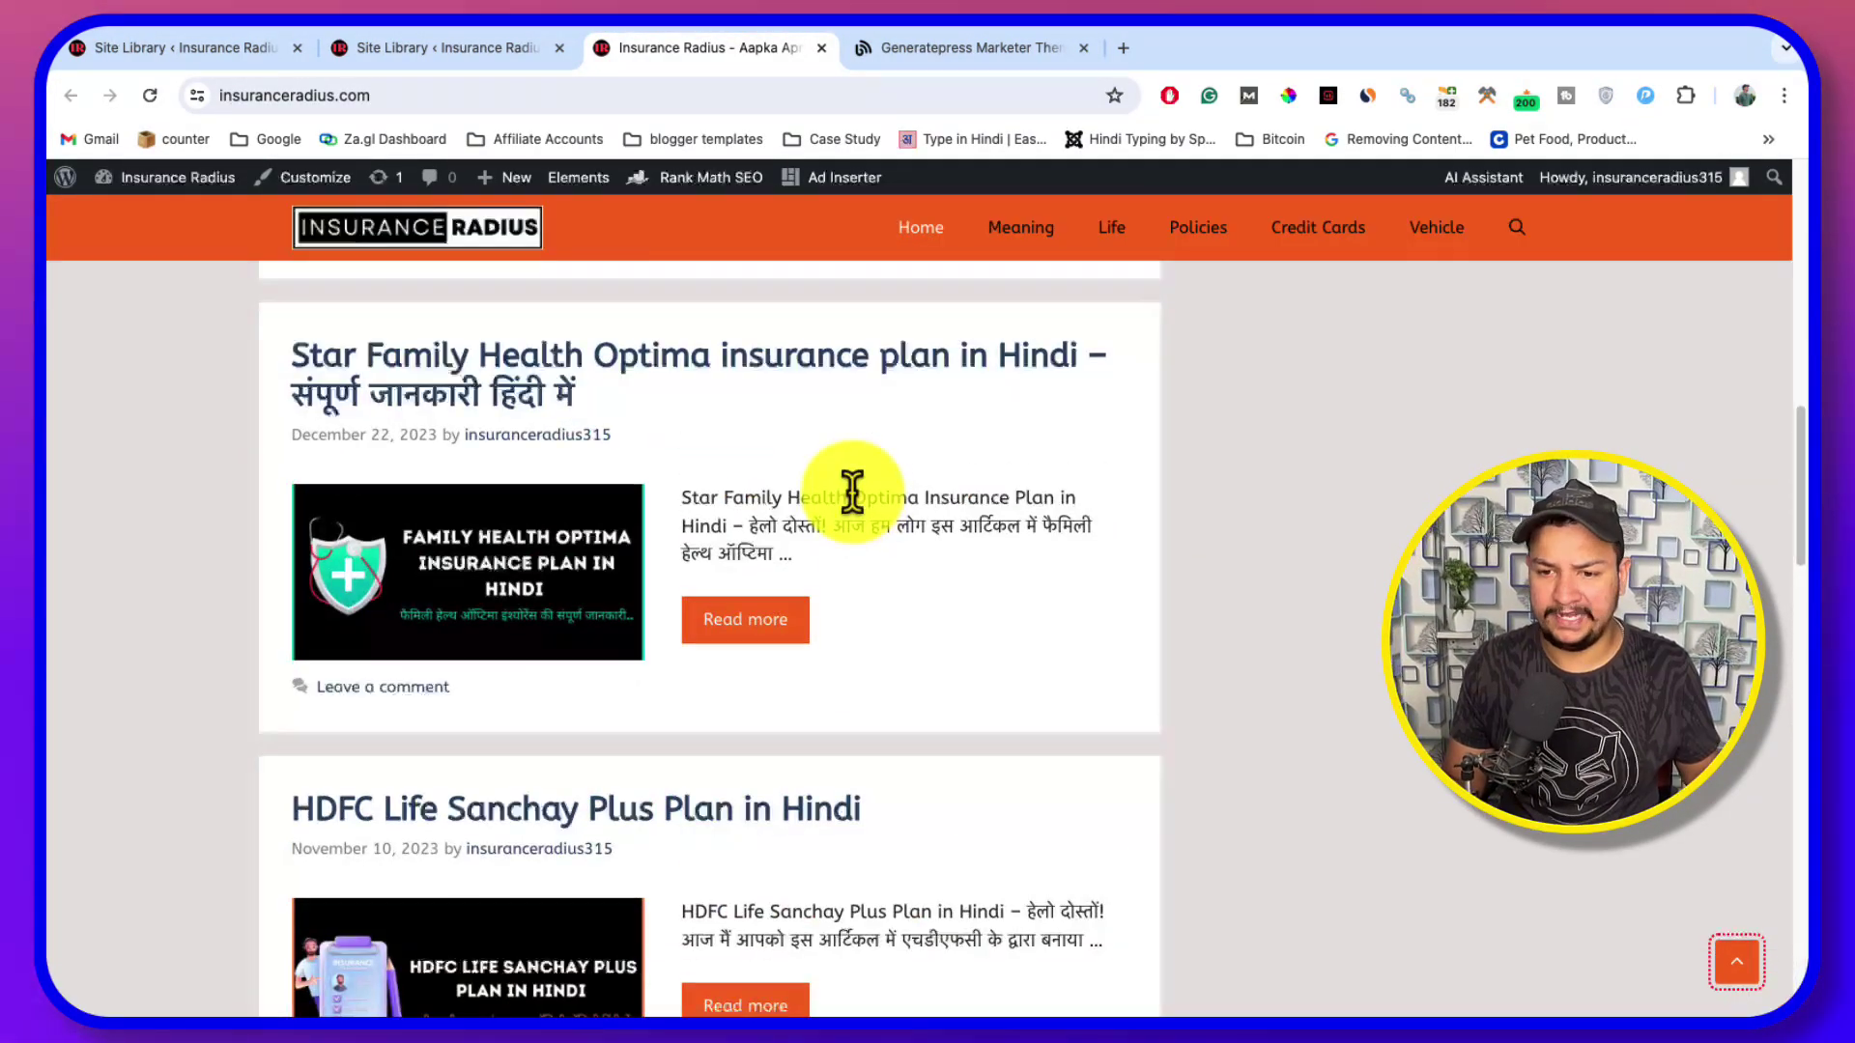
pyautogui.scroll(5, 850, 492)
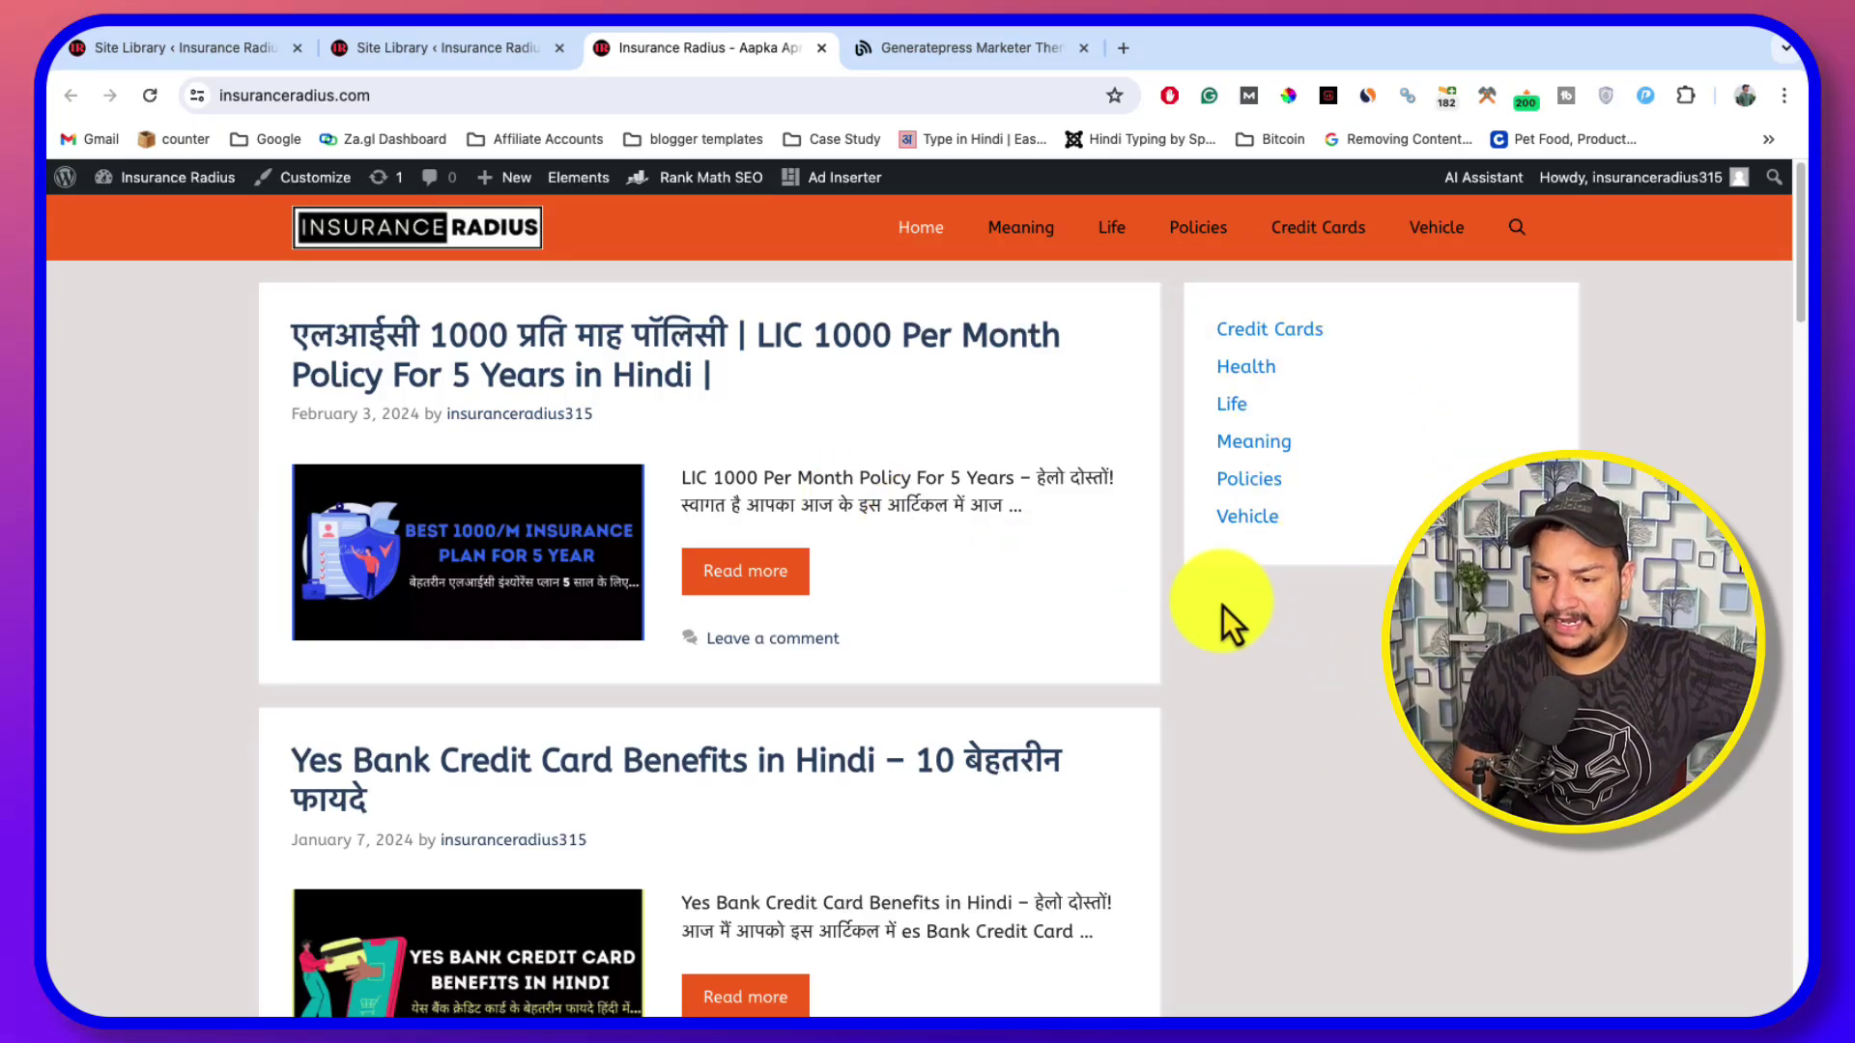
pyautogui.scroll(-15, 1312, 784)
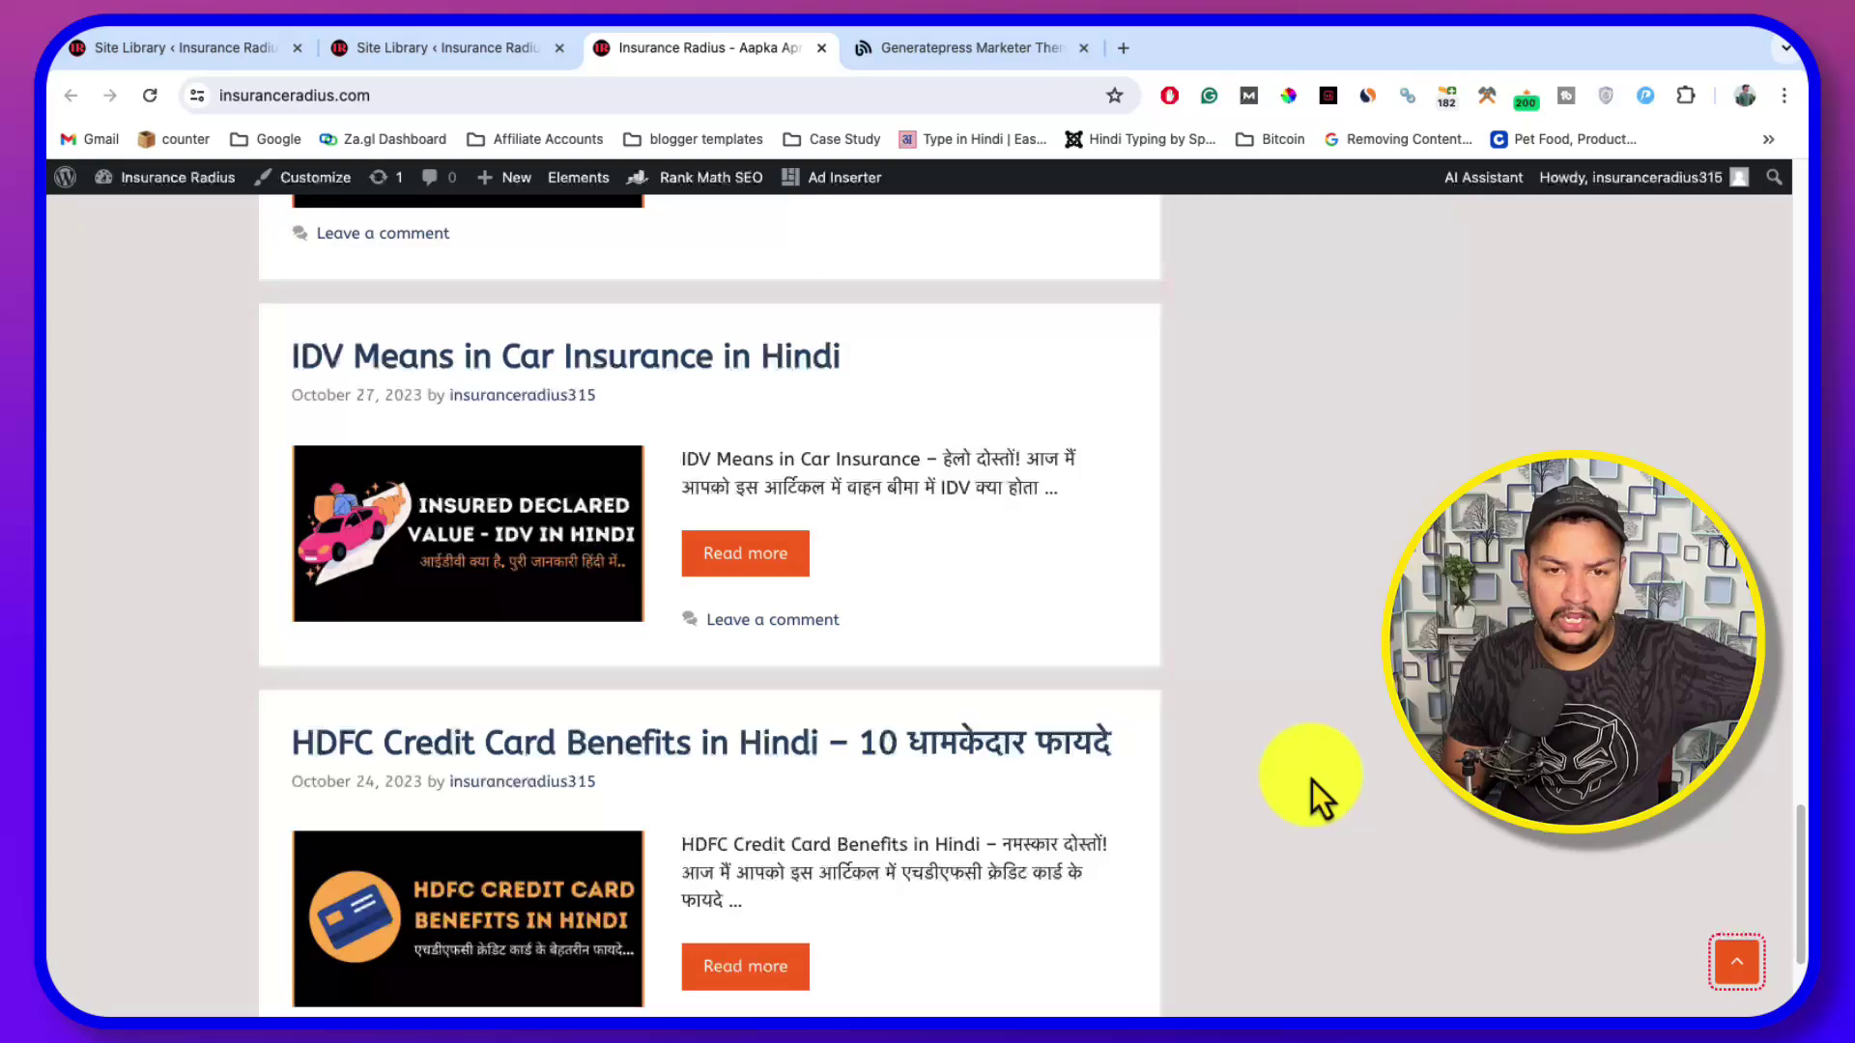
pyautogui.scroll(15, 1312, 773)
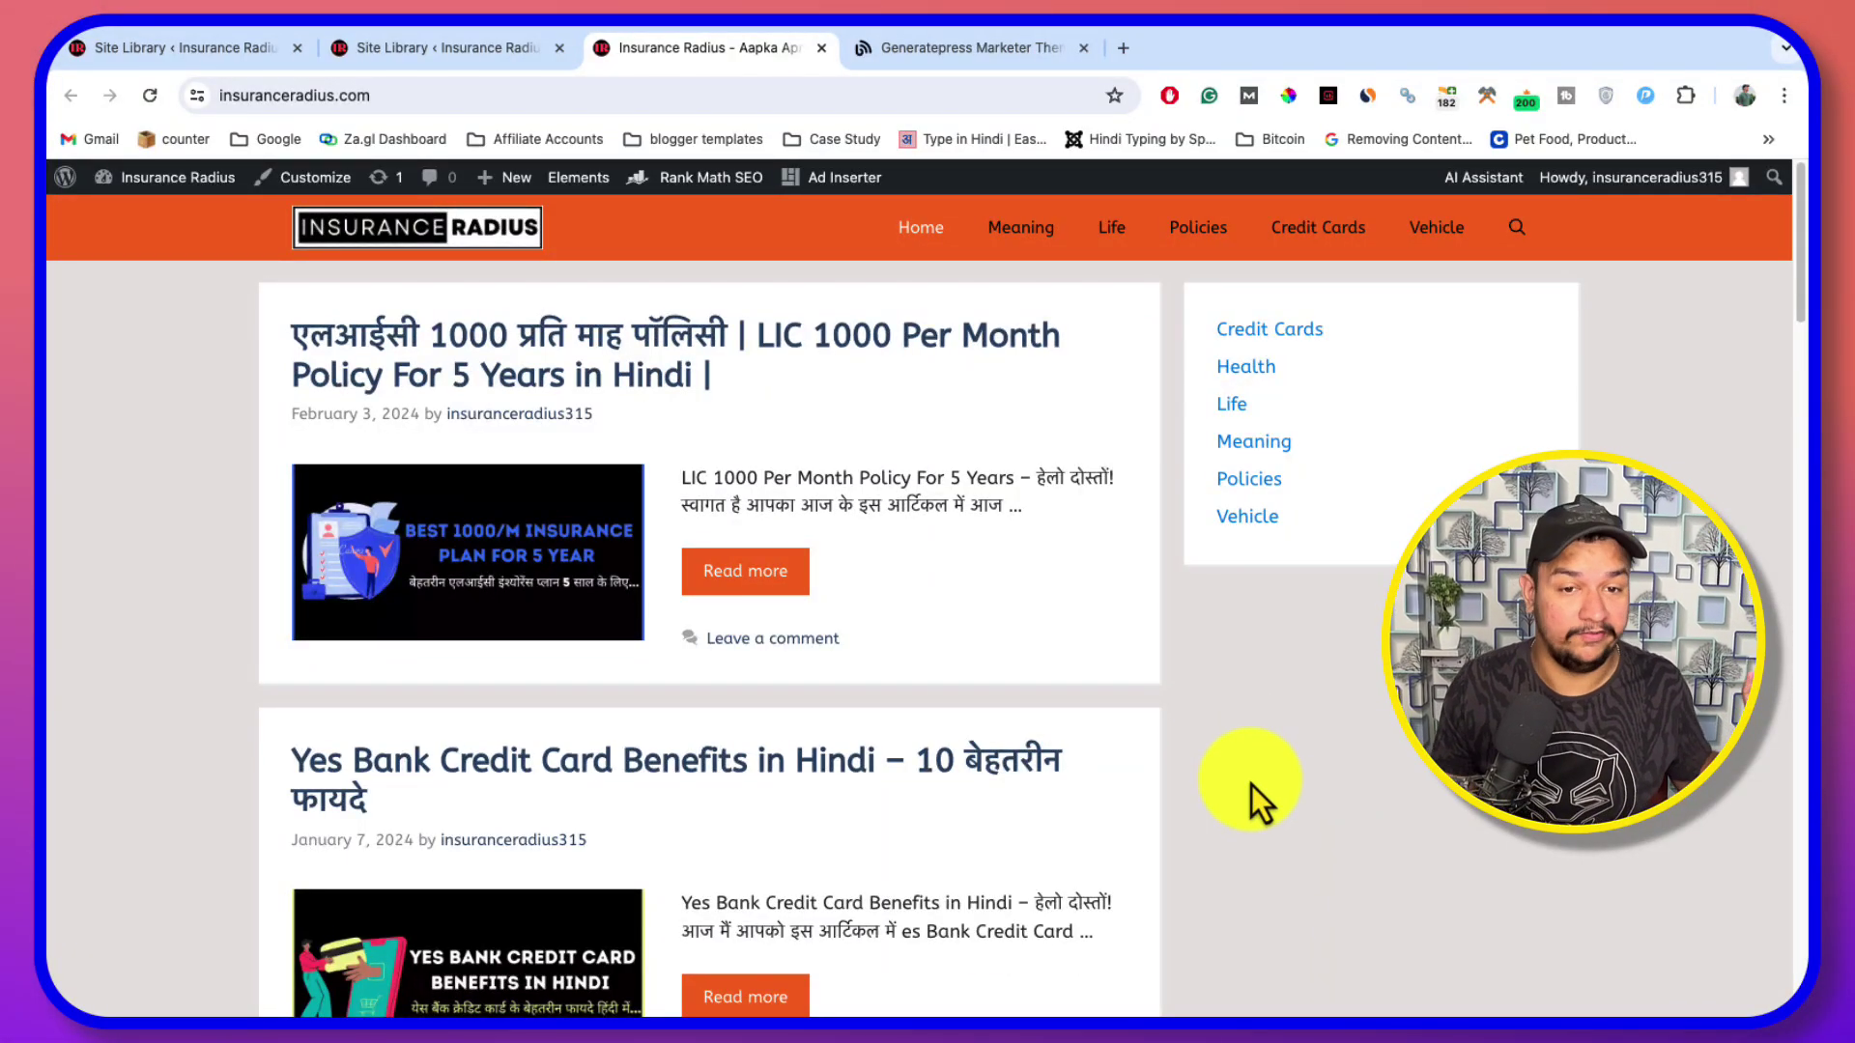
# Open the Widgets page in the WordPress admin and dismiss the block widgets welcome guide
pyautogui.click(454, 49)
pyautogui.click(639, 45)
pyautogui.click(452, 51)
pyautogui.click(170, 45)
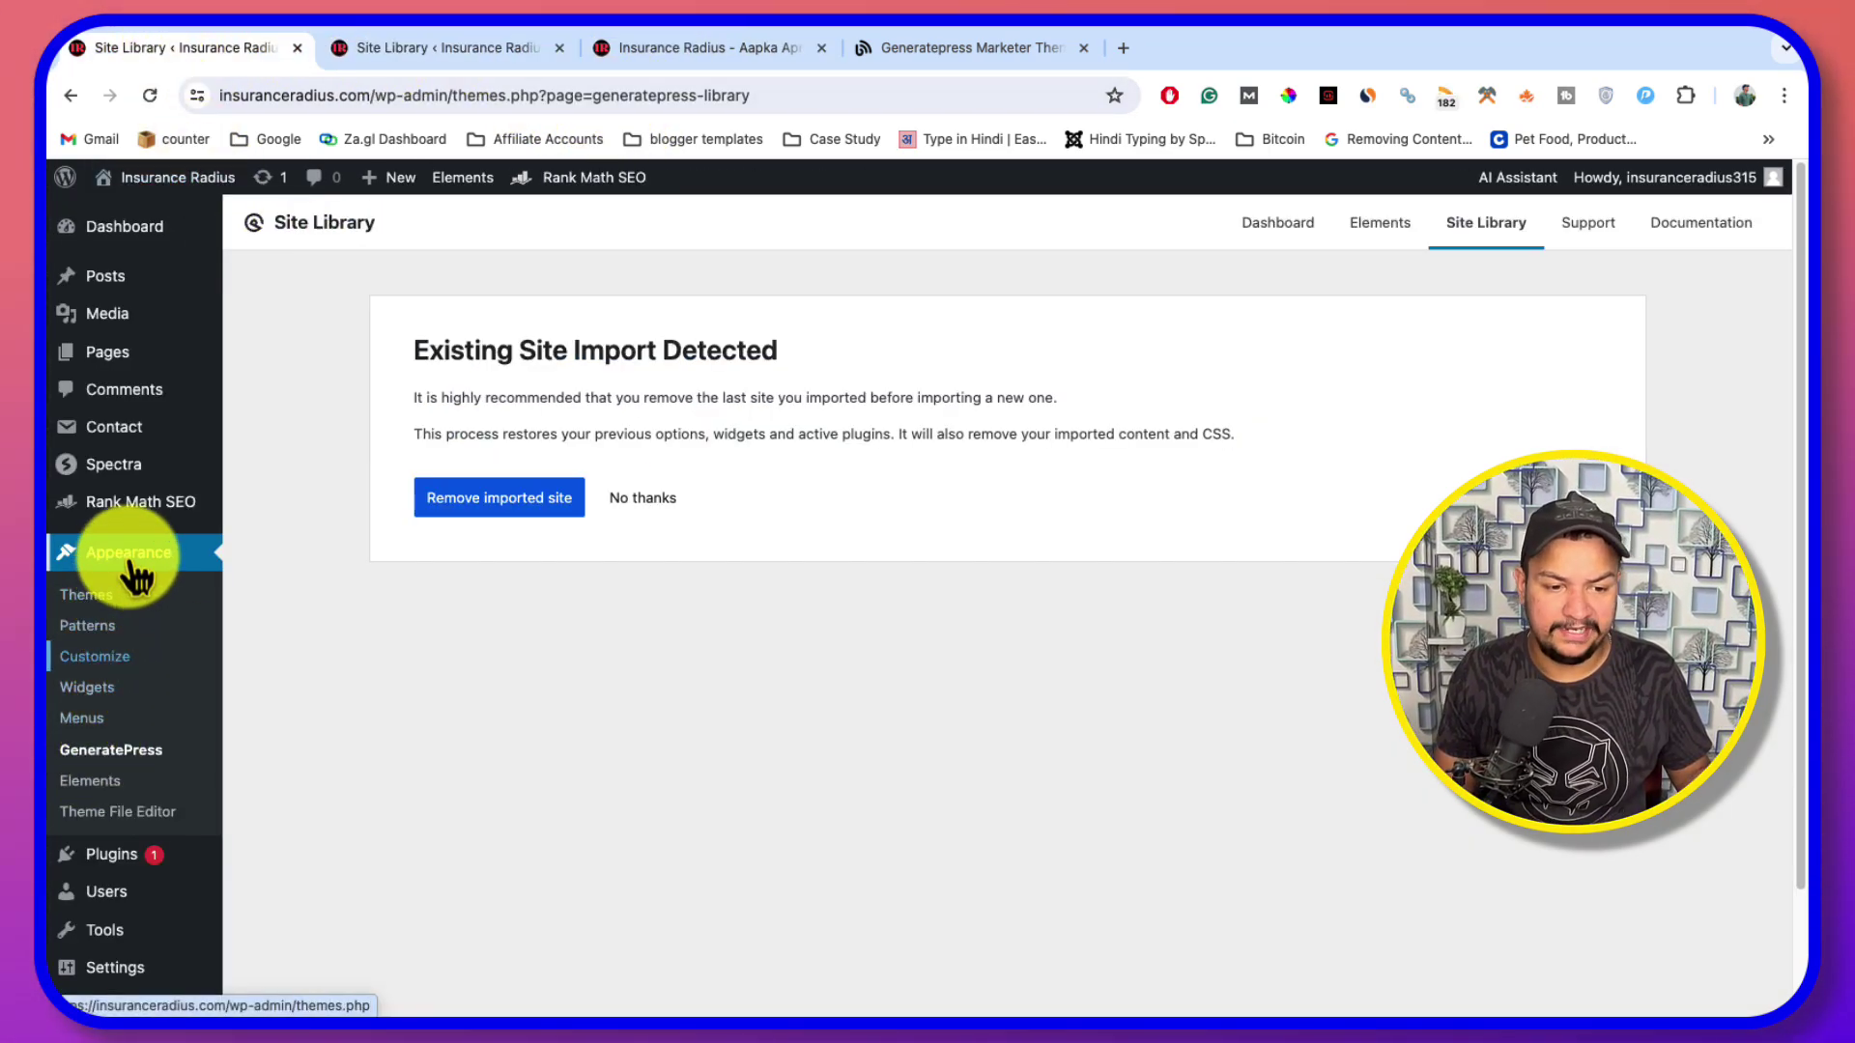
pyautogui.click(102, 688)
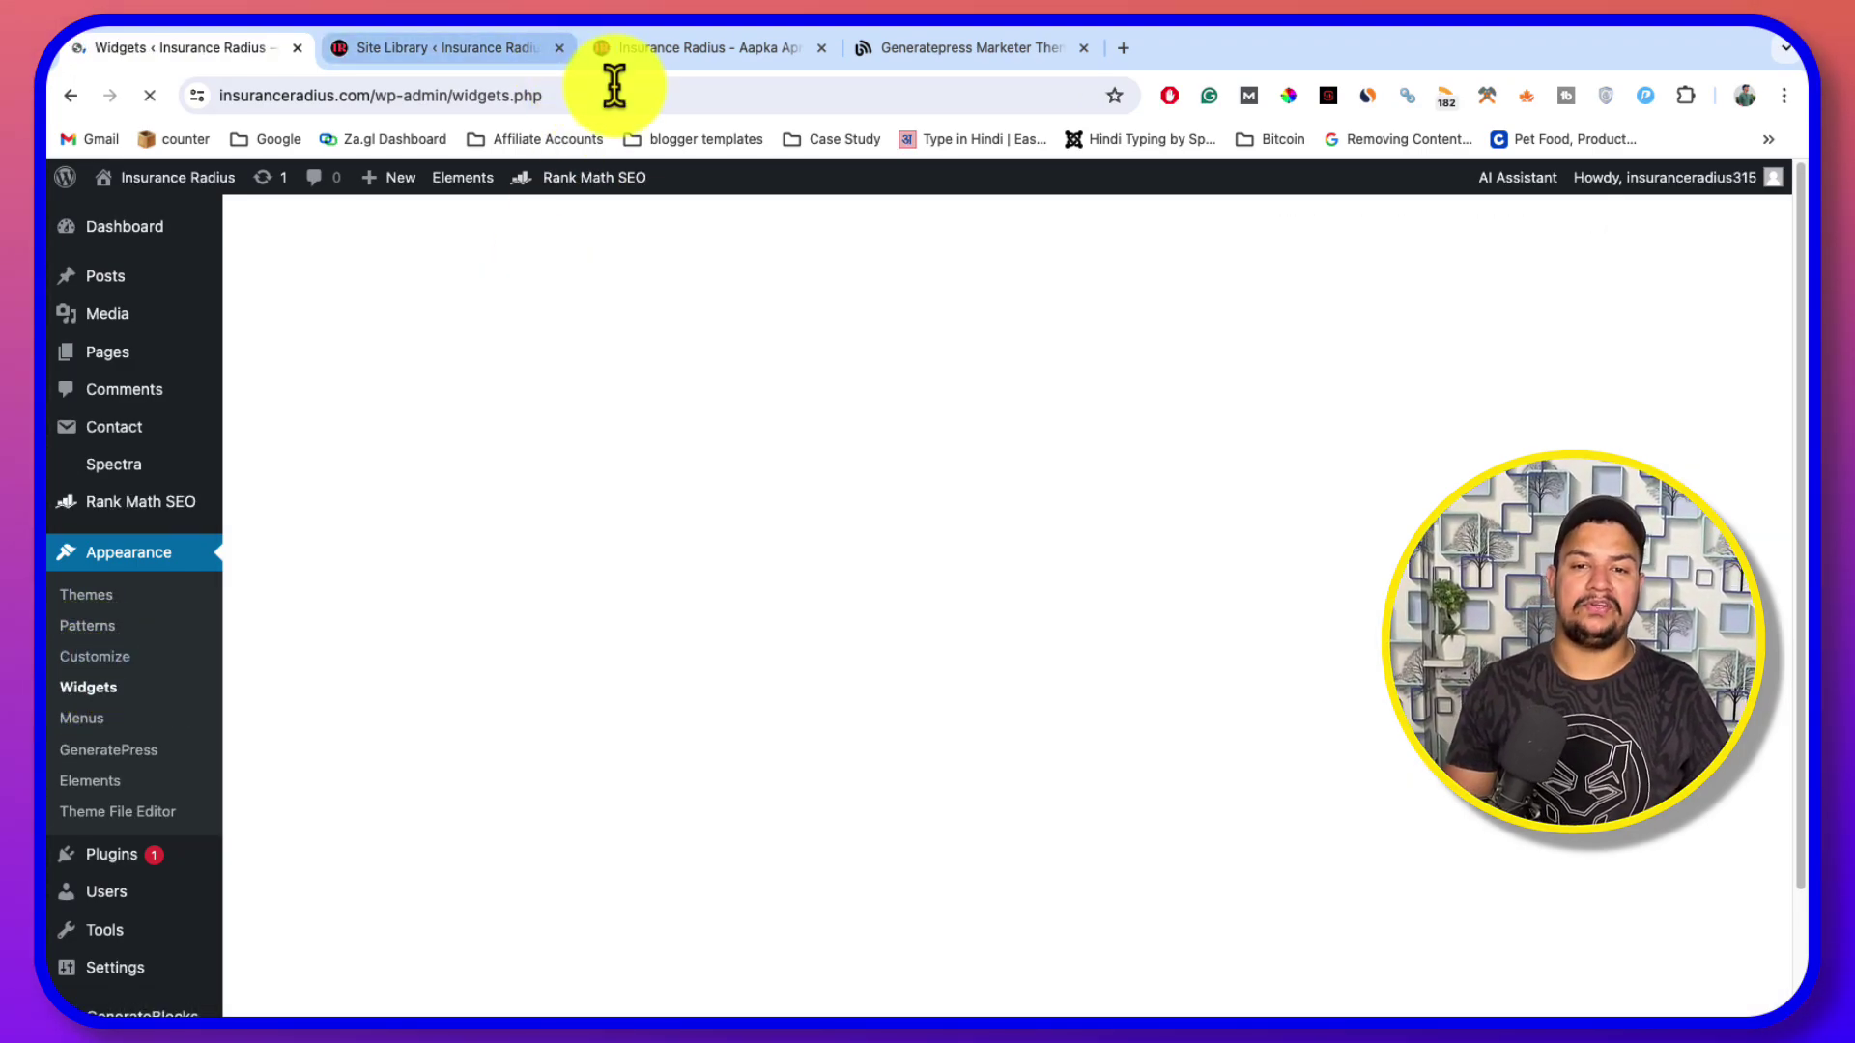
pyautogui.click(686, 49)
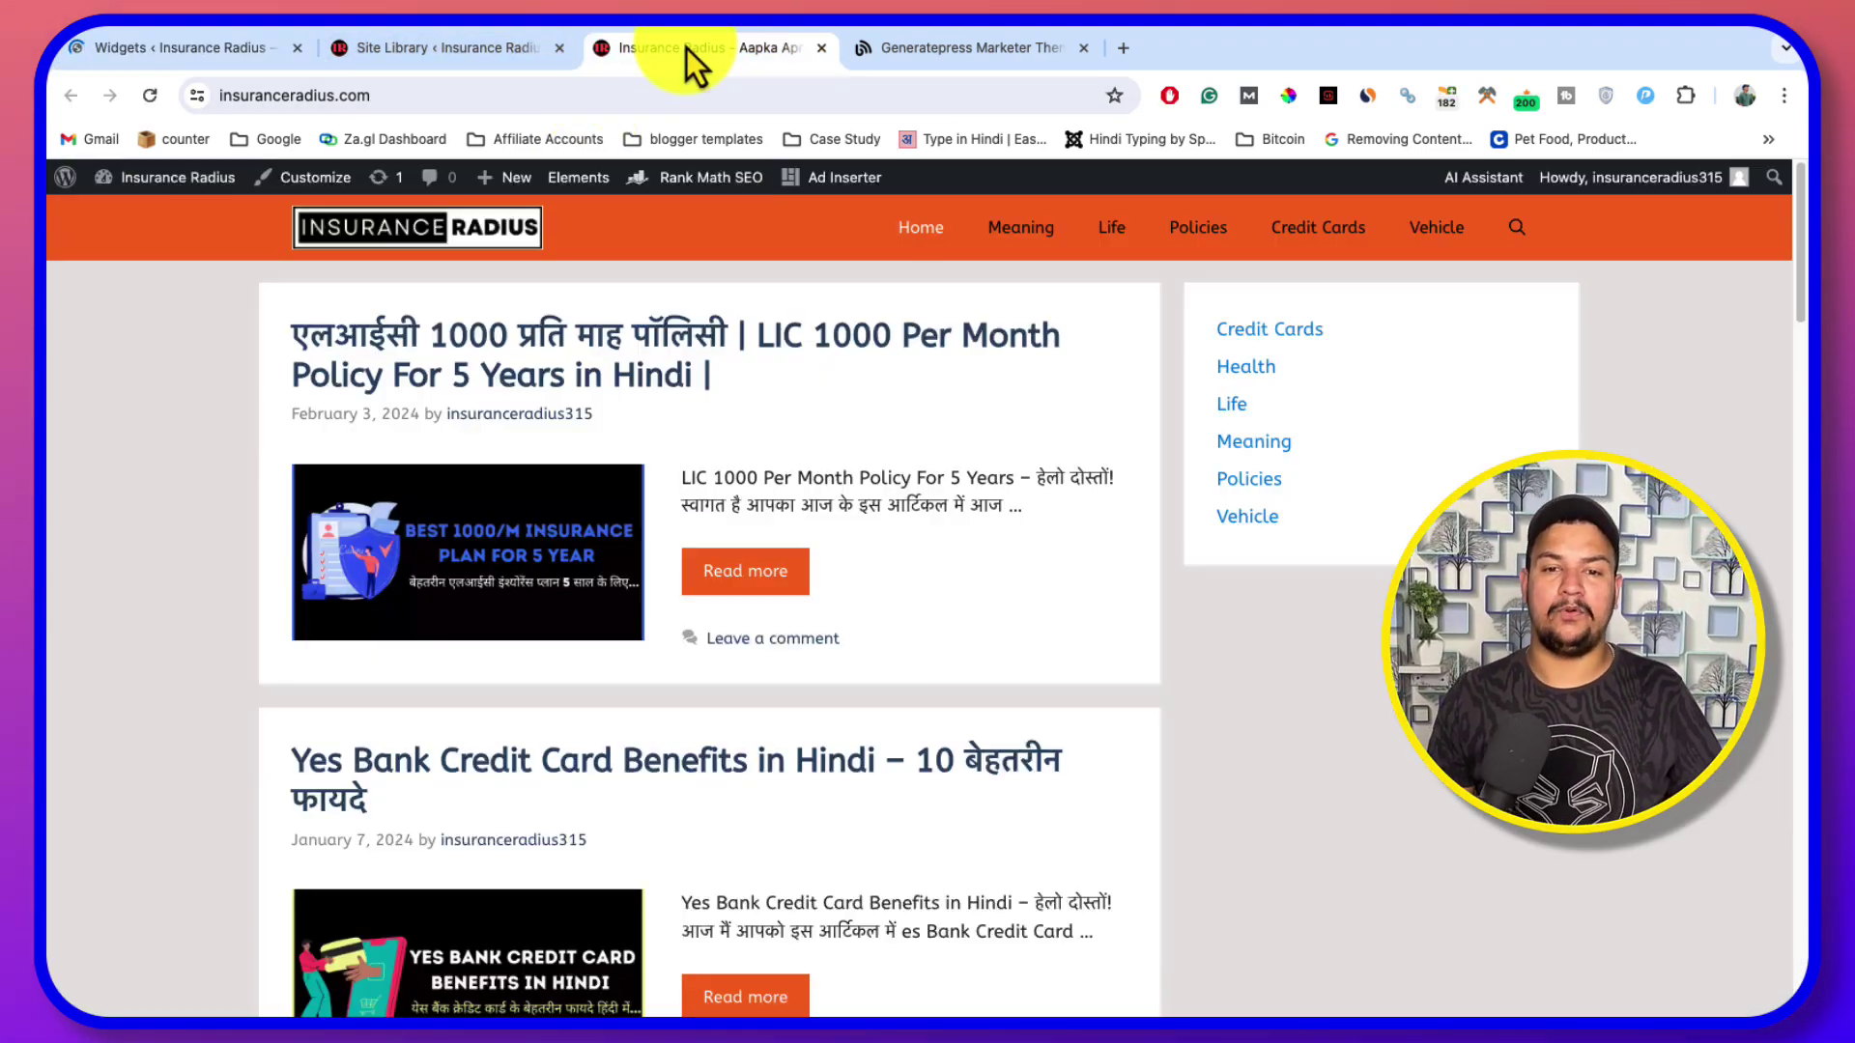
pyautogui.click(152, 47)
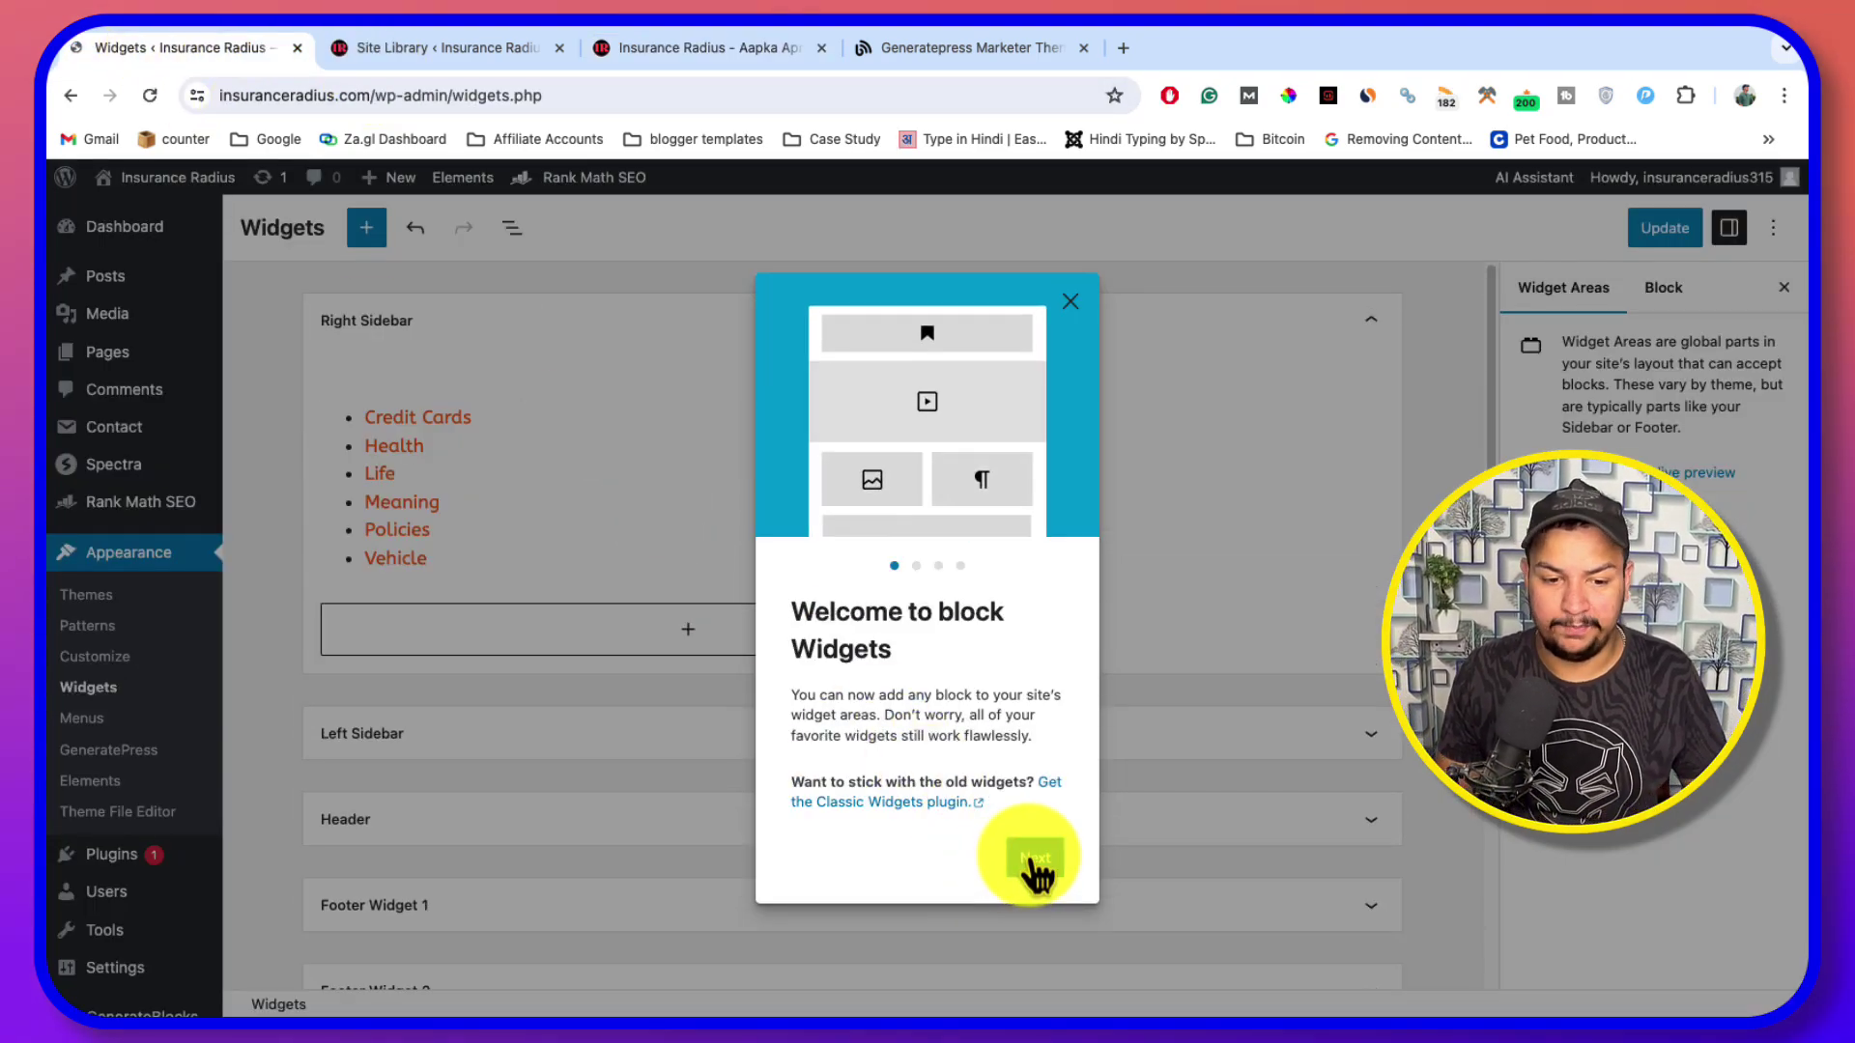
pyautogui.click(1029, 850)
pyautogui.click(1041, 846)
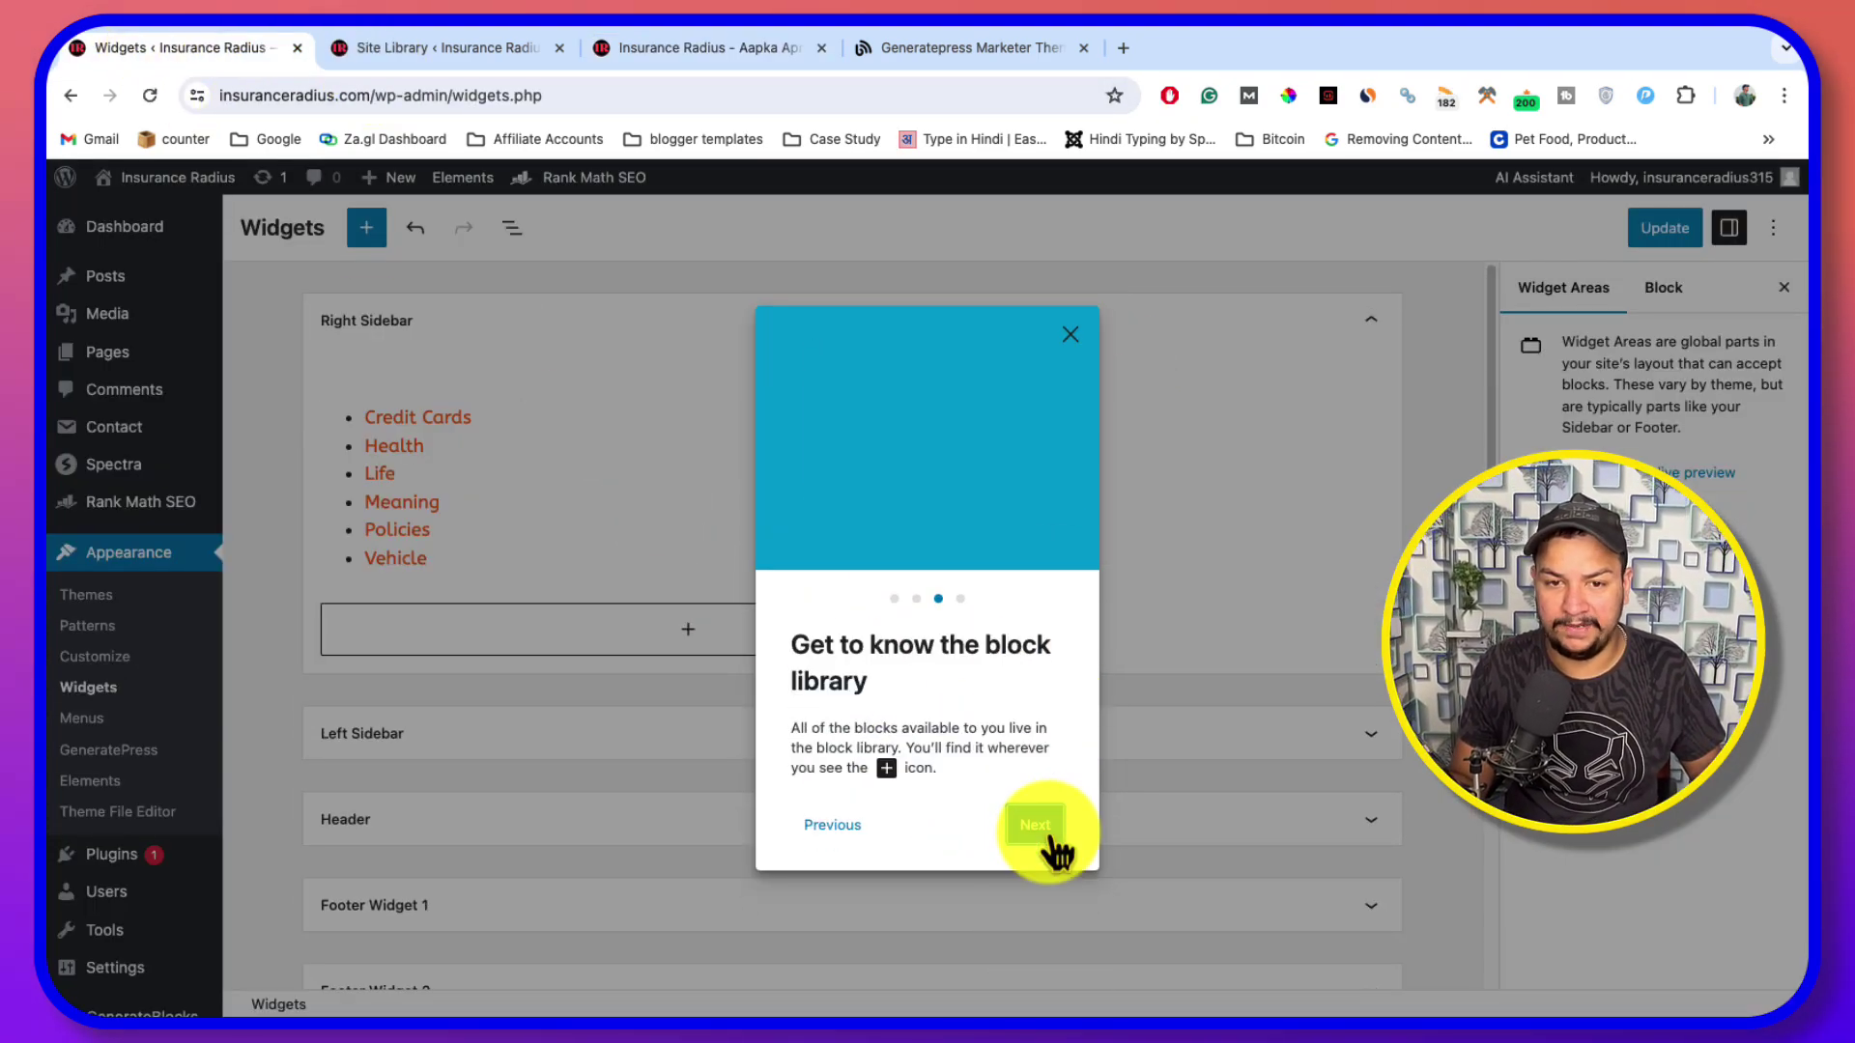
pyautogui.click(1072, 338)
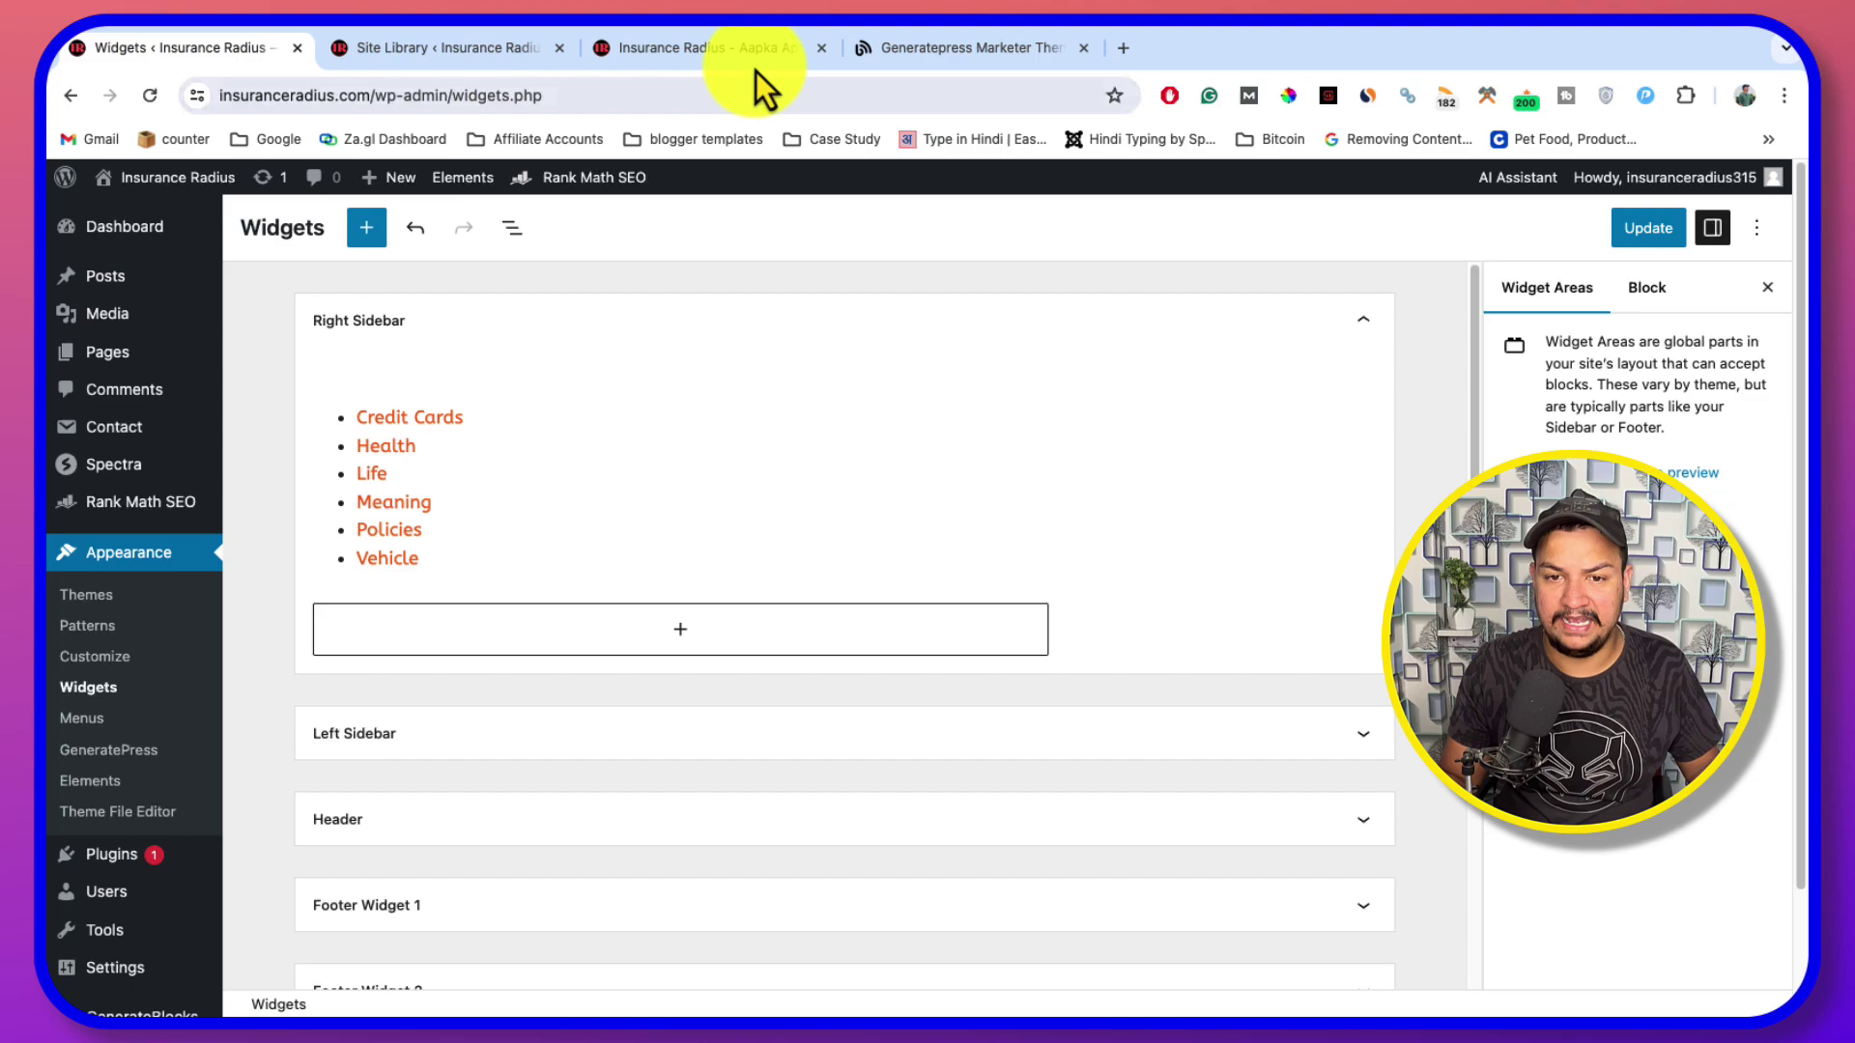
# Load the customizer from the live homepage, and select the Right Sidebar area on the Widgets page
pyautogui.click(743, 48)
pyautogui.click(292, 183)
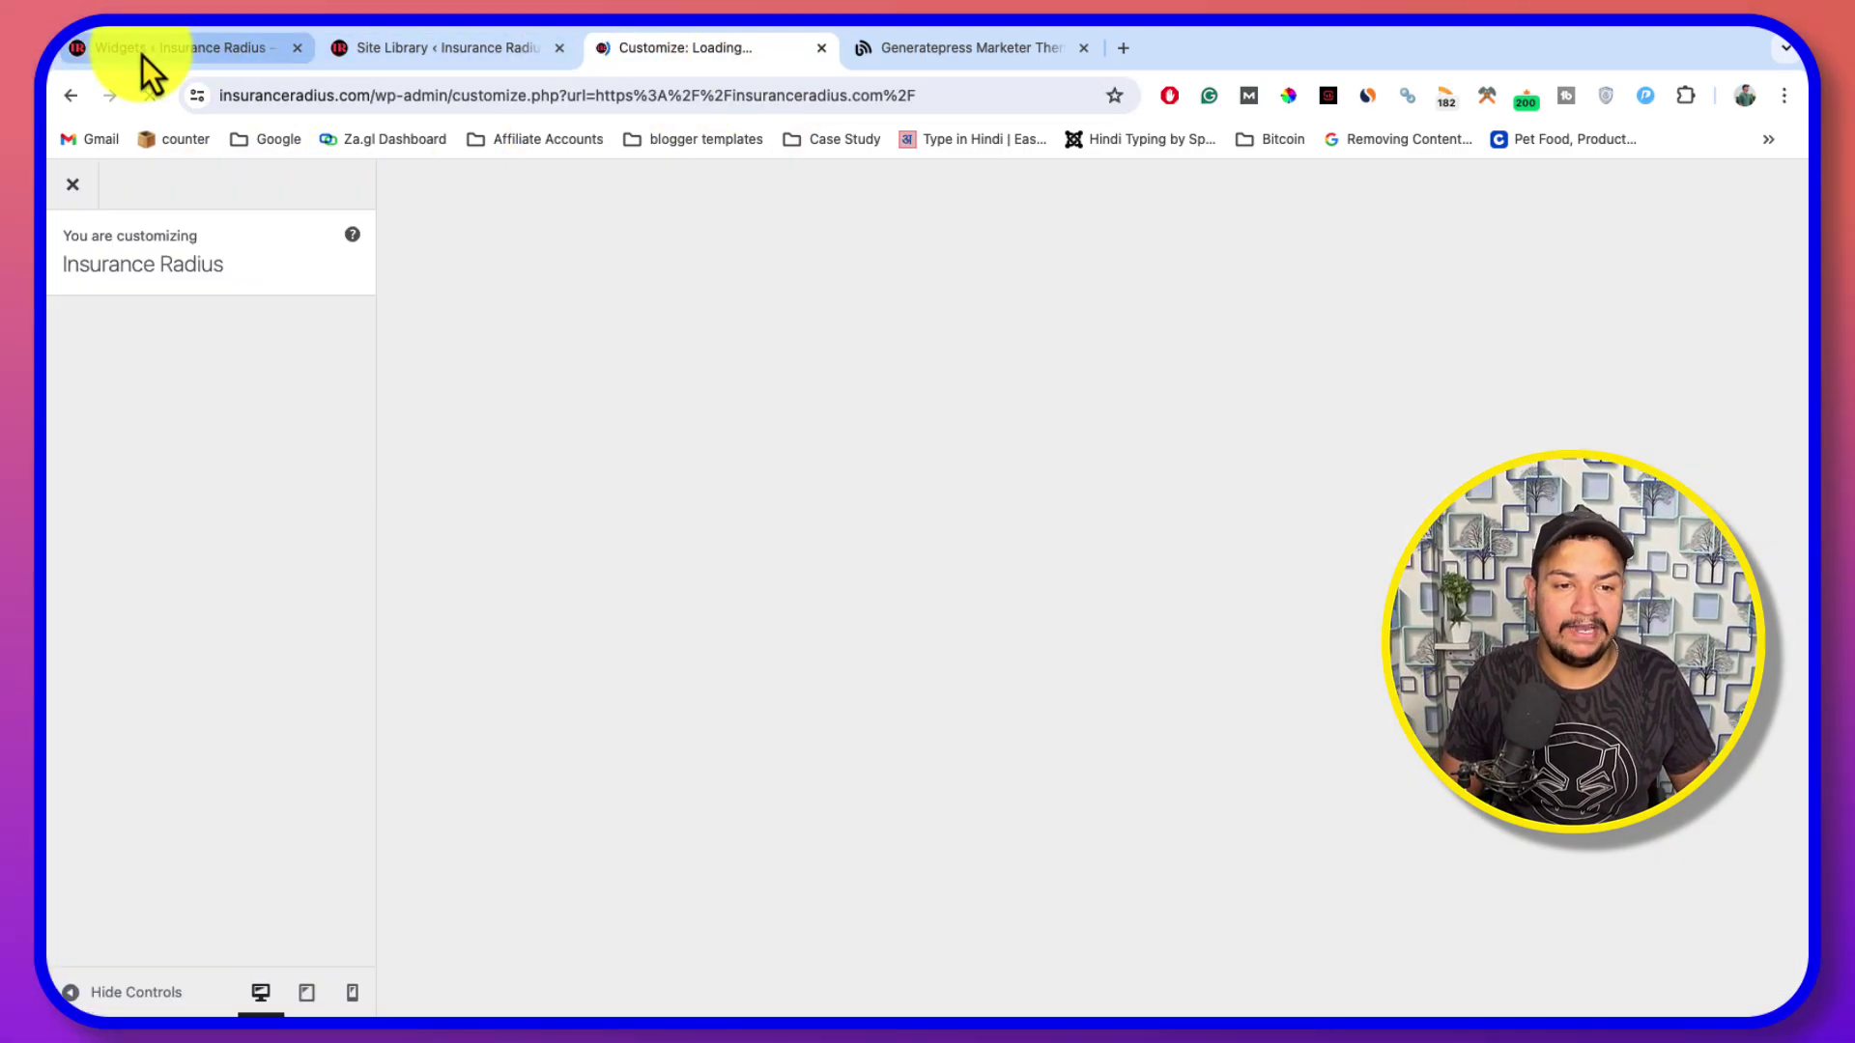
pyautogui.click(142, 50)
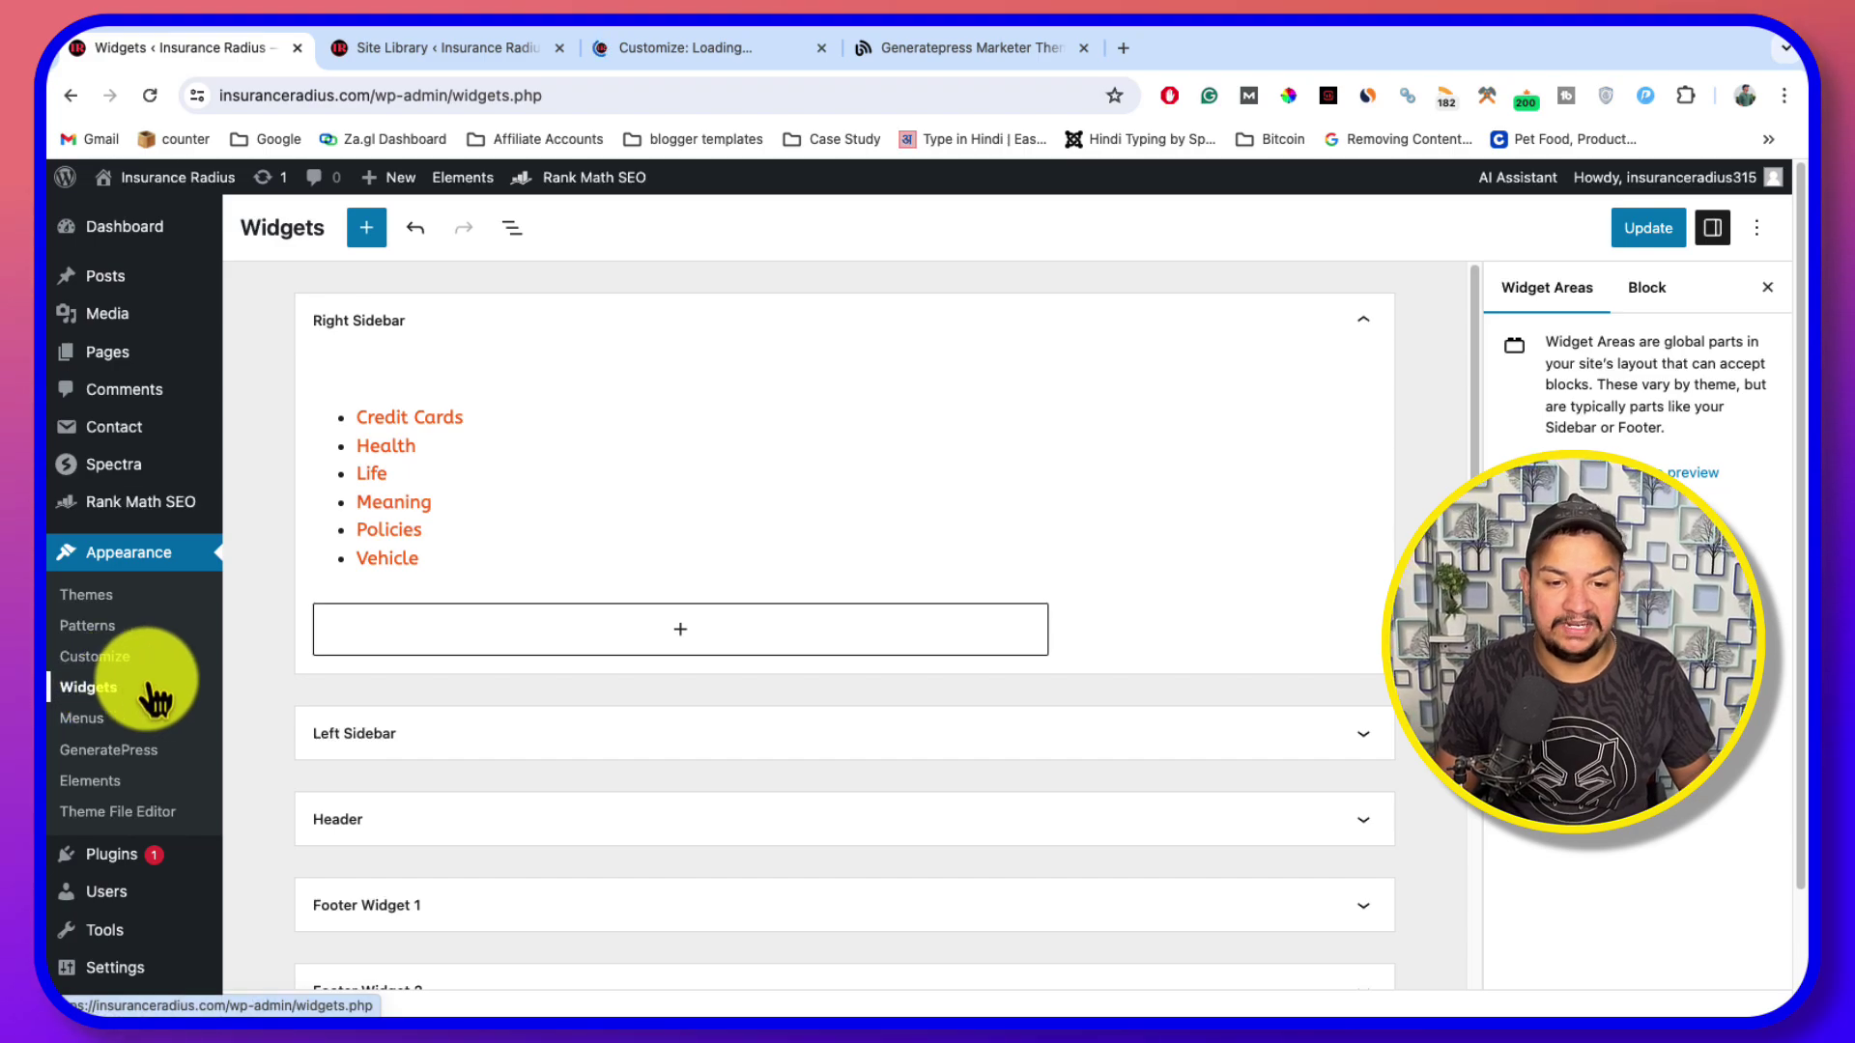
pyautogui.click(676, 357)
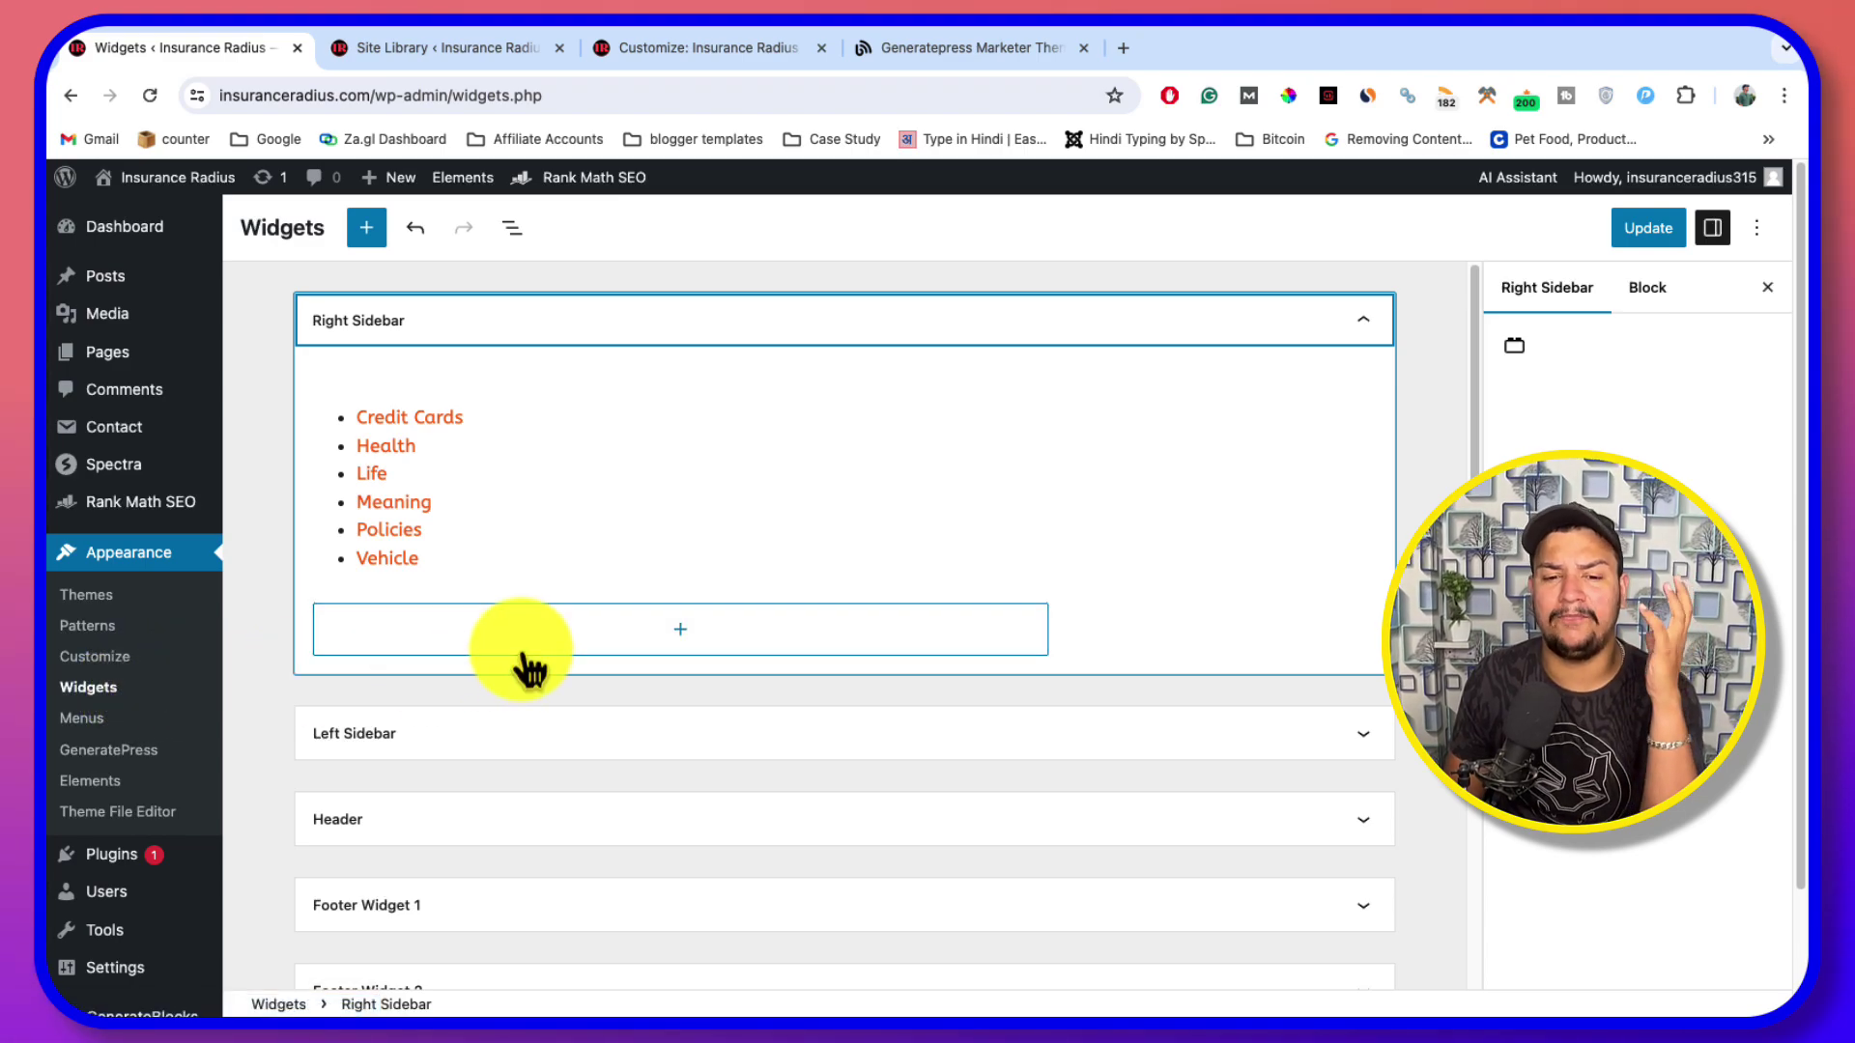
# Close the leftover Site Library browser tab and open the block inserter below the Right Sidebar's category list
pyautogui.click(690, 51)
pyautogui.click(362, 58)
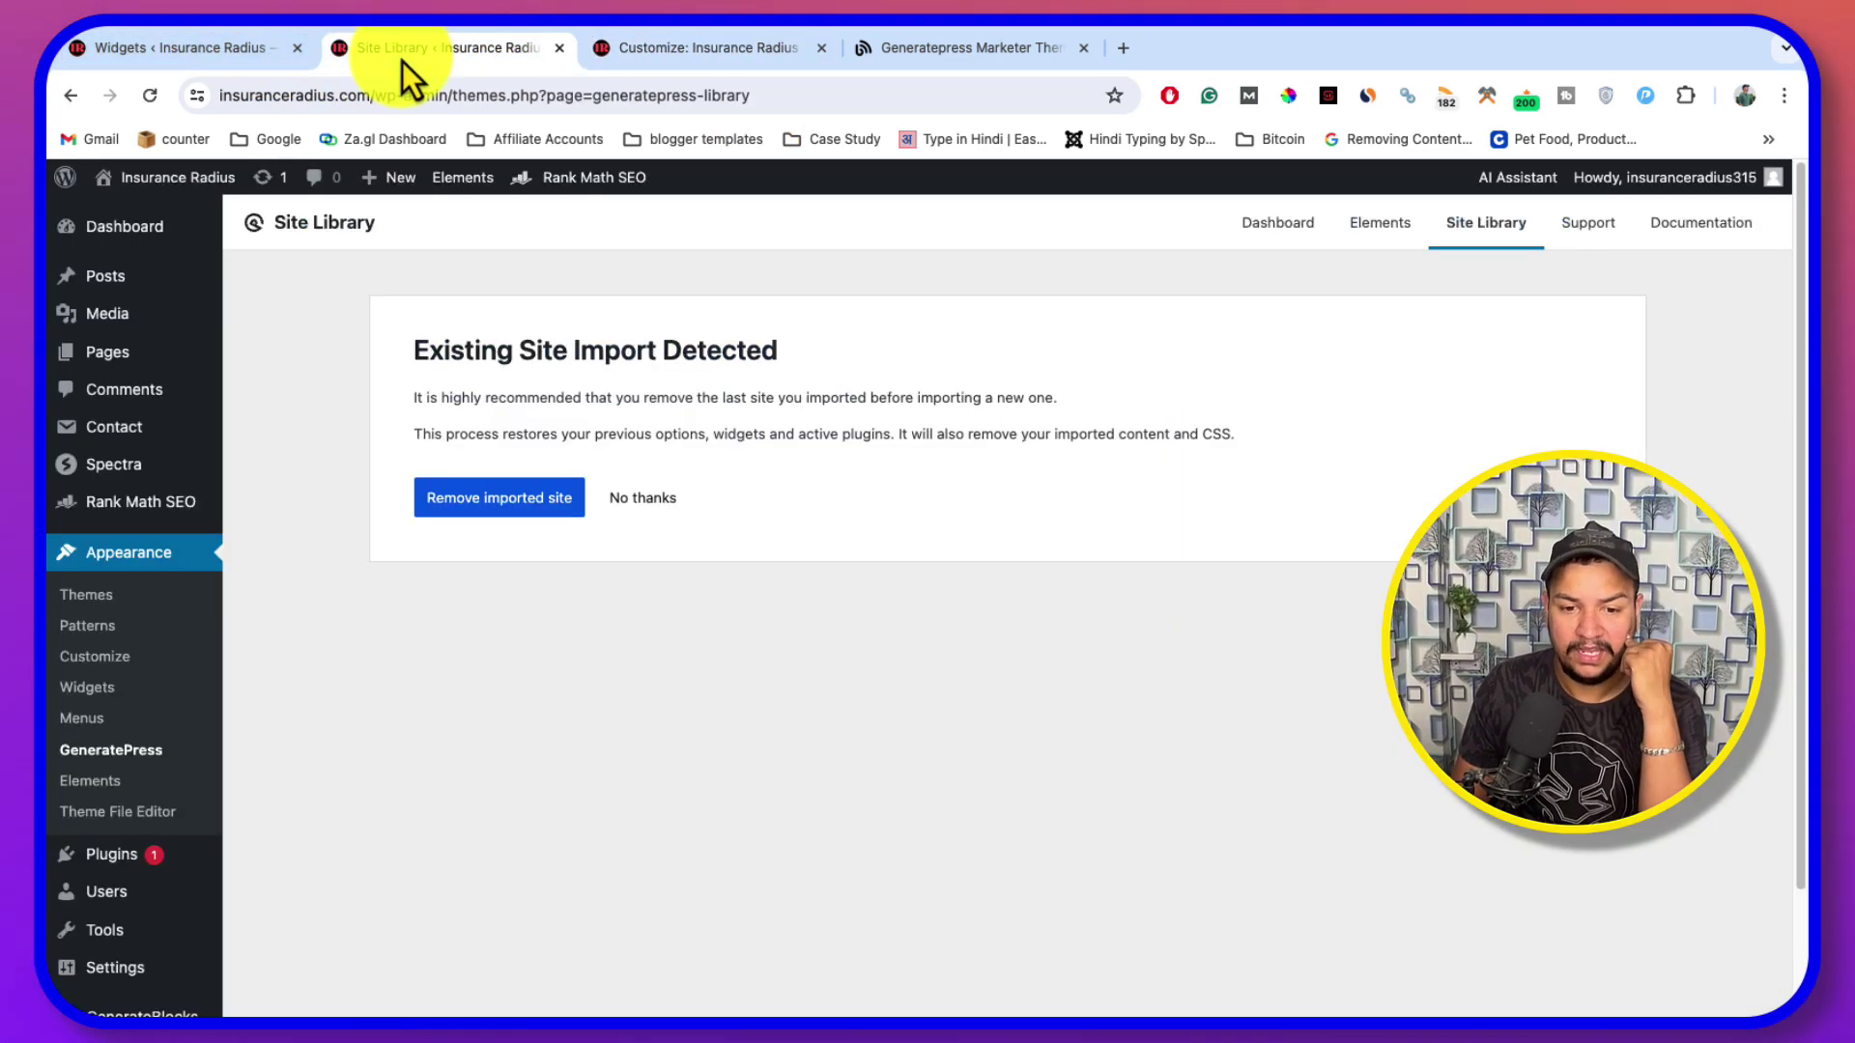
pyautogui.click(559, 48)
pyautogui.click(142, 50)
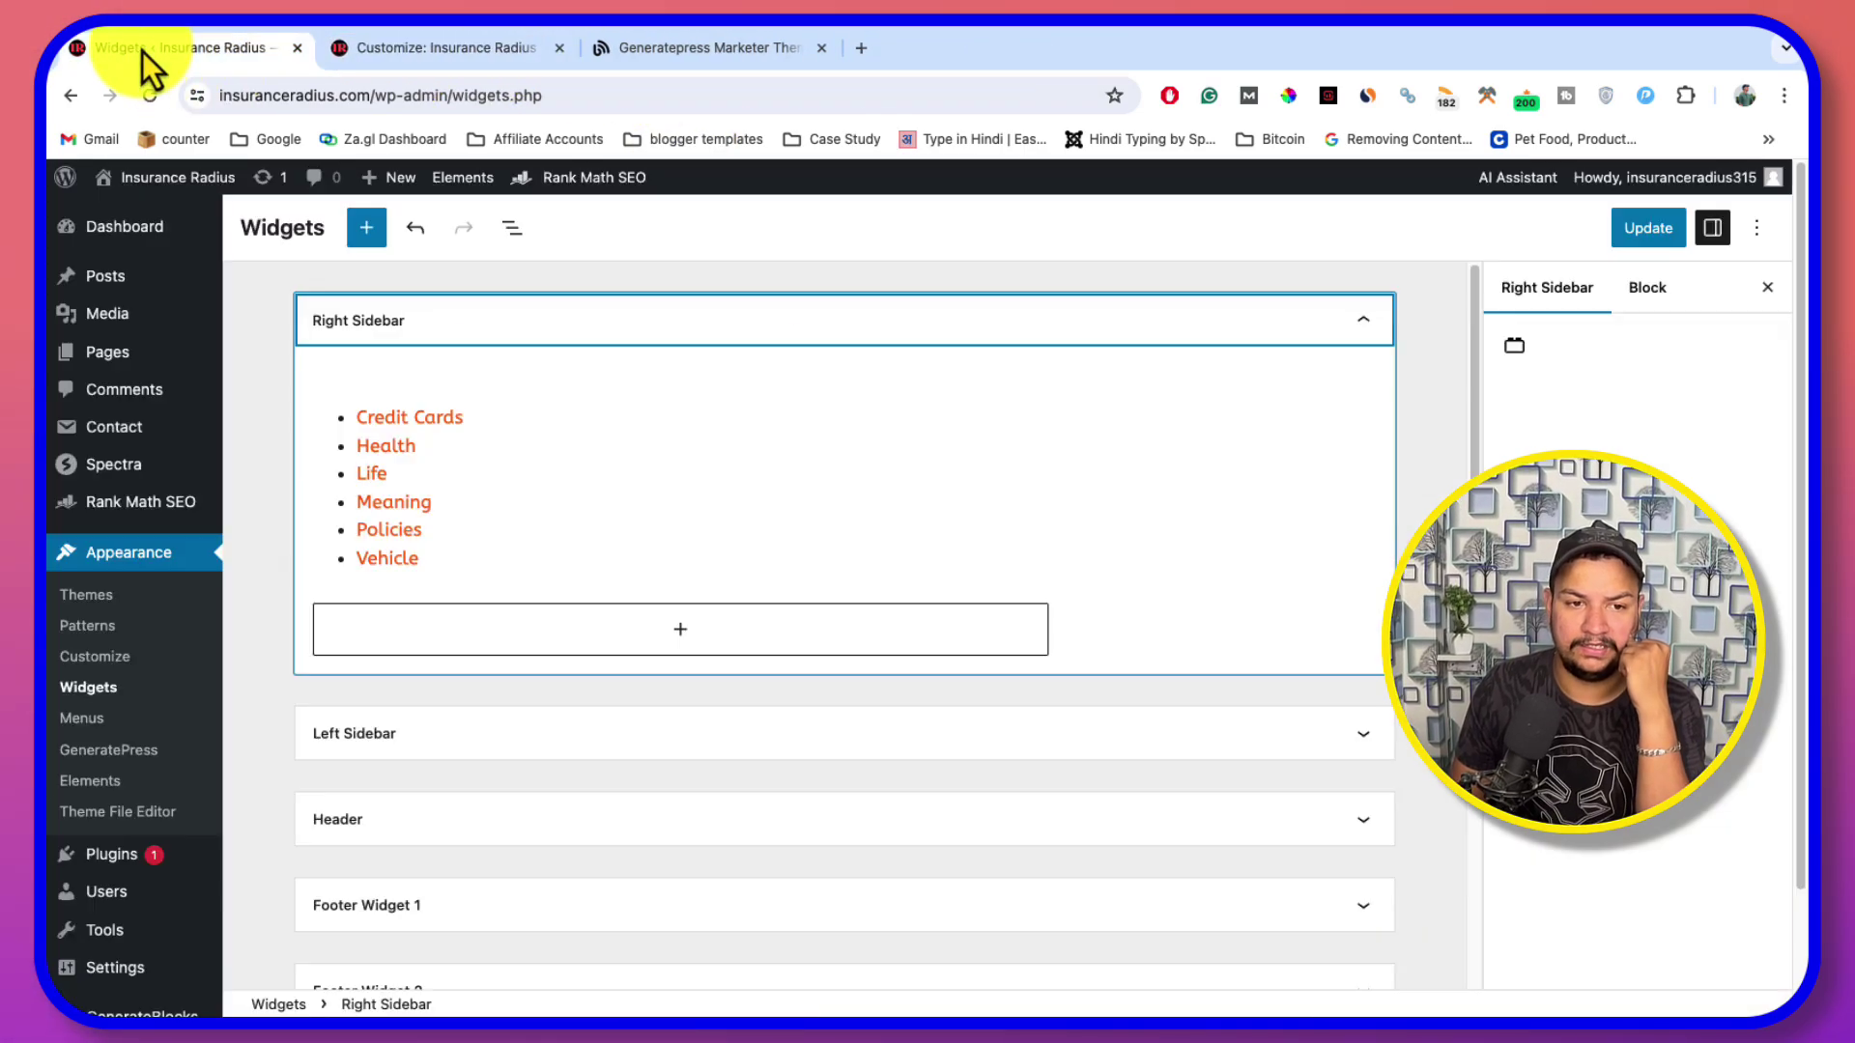
pyautogui.click(742, 632)
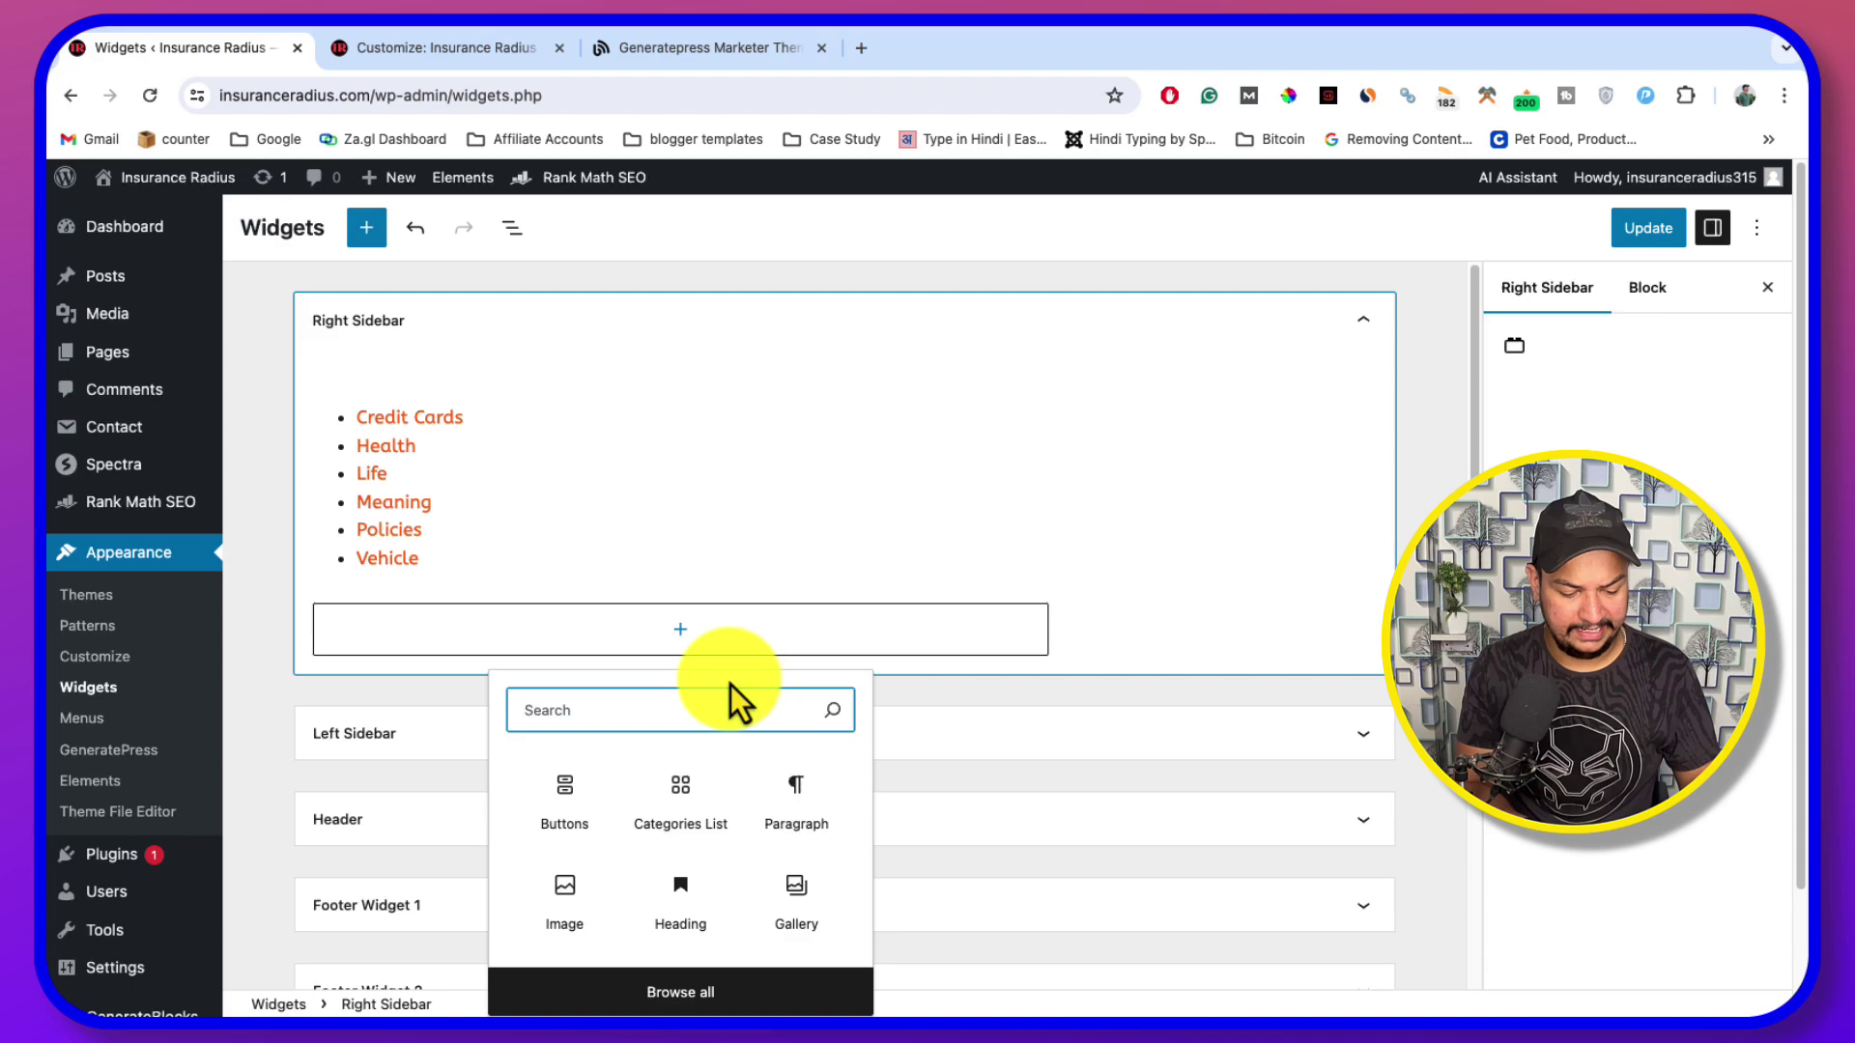
pyautogui.write('catego')
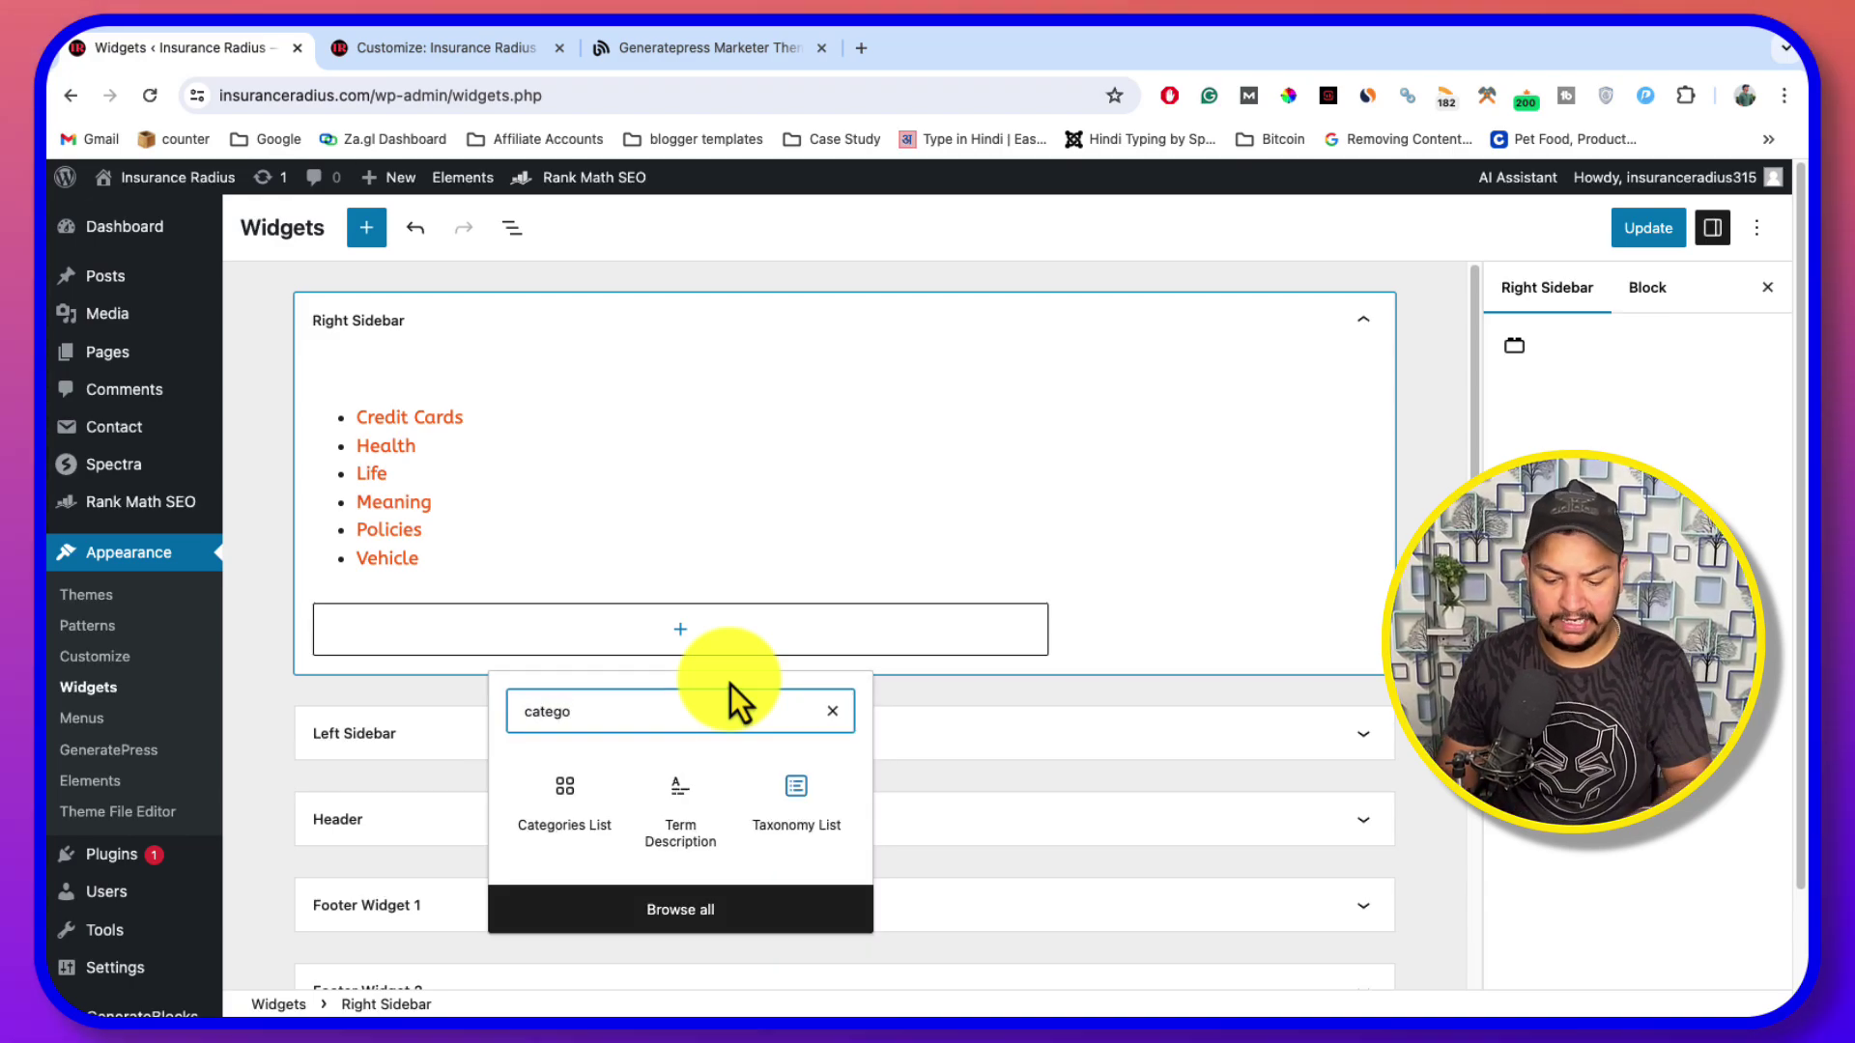
pyautogui.press('BackSpace')
pyautogui.press('BackSpace')
pyautogui.press('BackSpace')
pyautogui.click(467, 54)
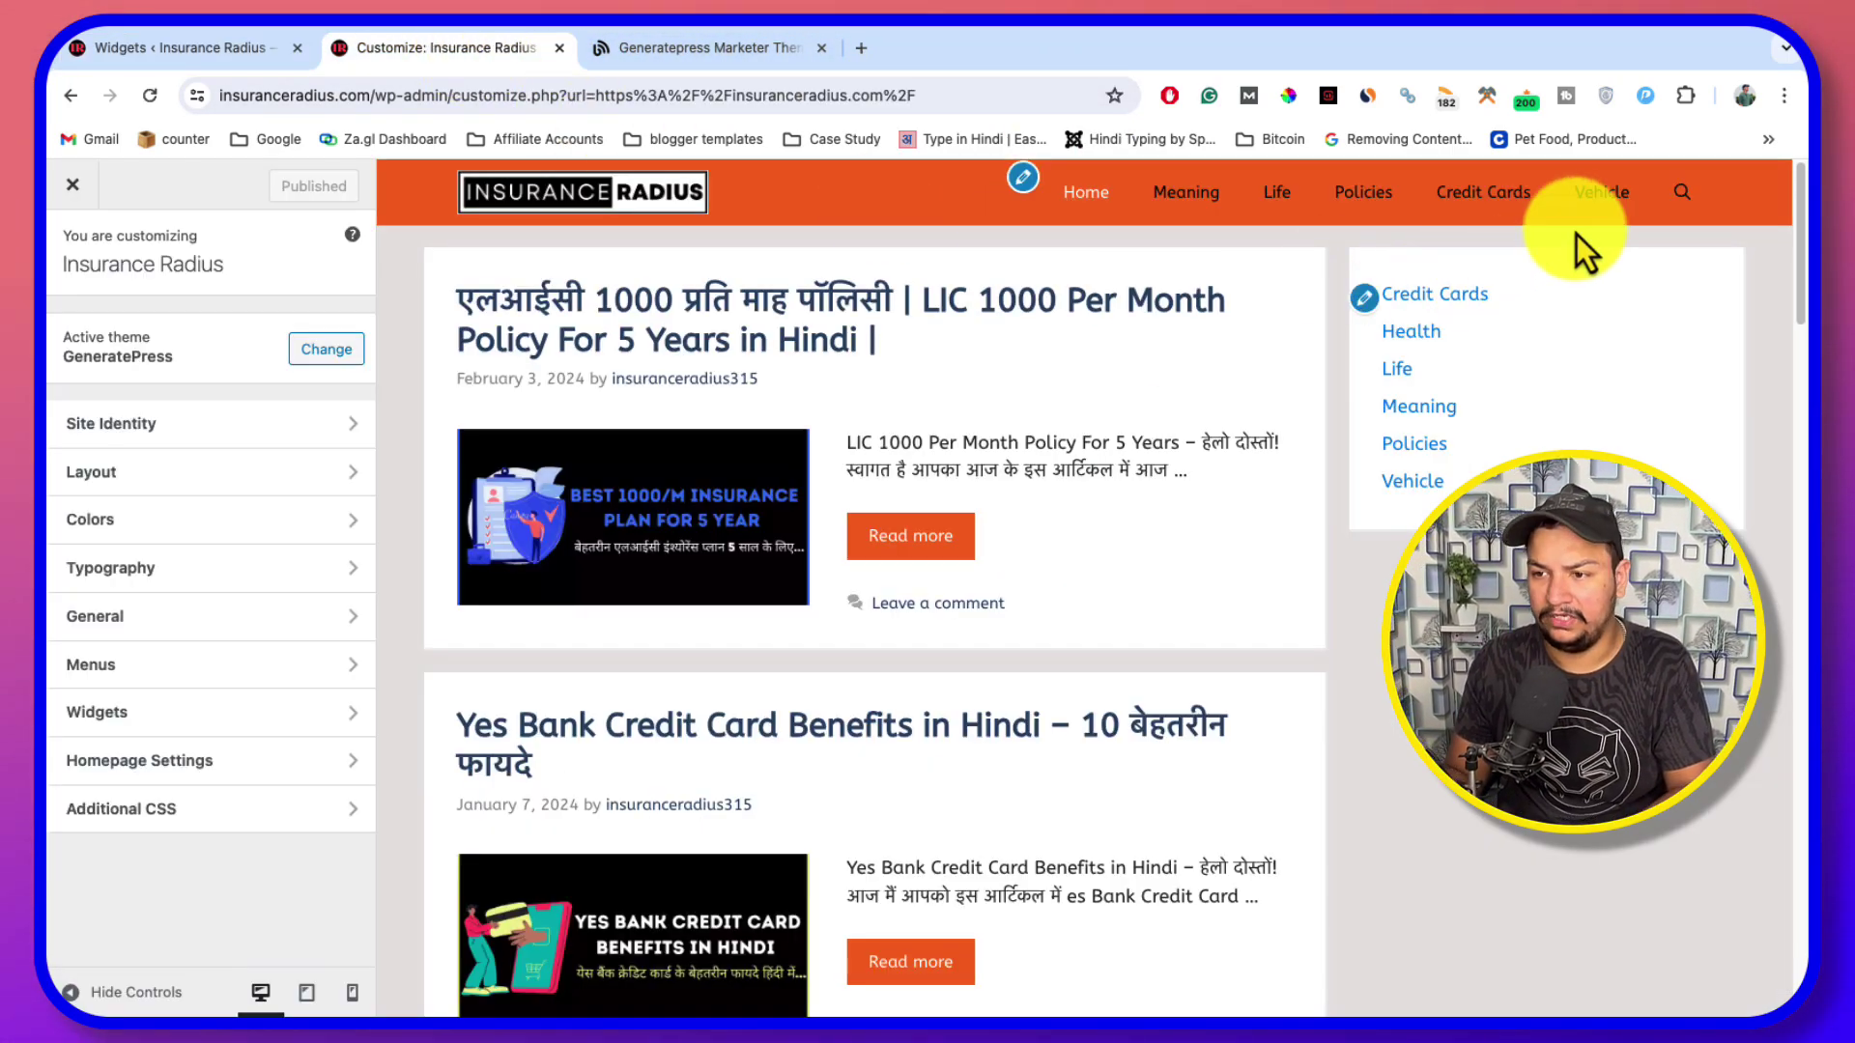
# Search for "search" in the Right Sidebar's block inserter on the Widgets page to add a Search block
pyautogui.click(199, 64)
pyautogui.click(591, 709)
pyautogui.write('s')
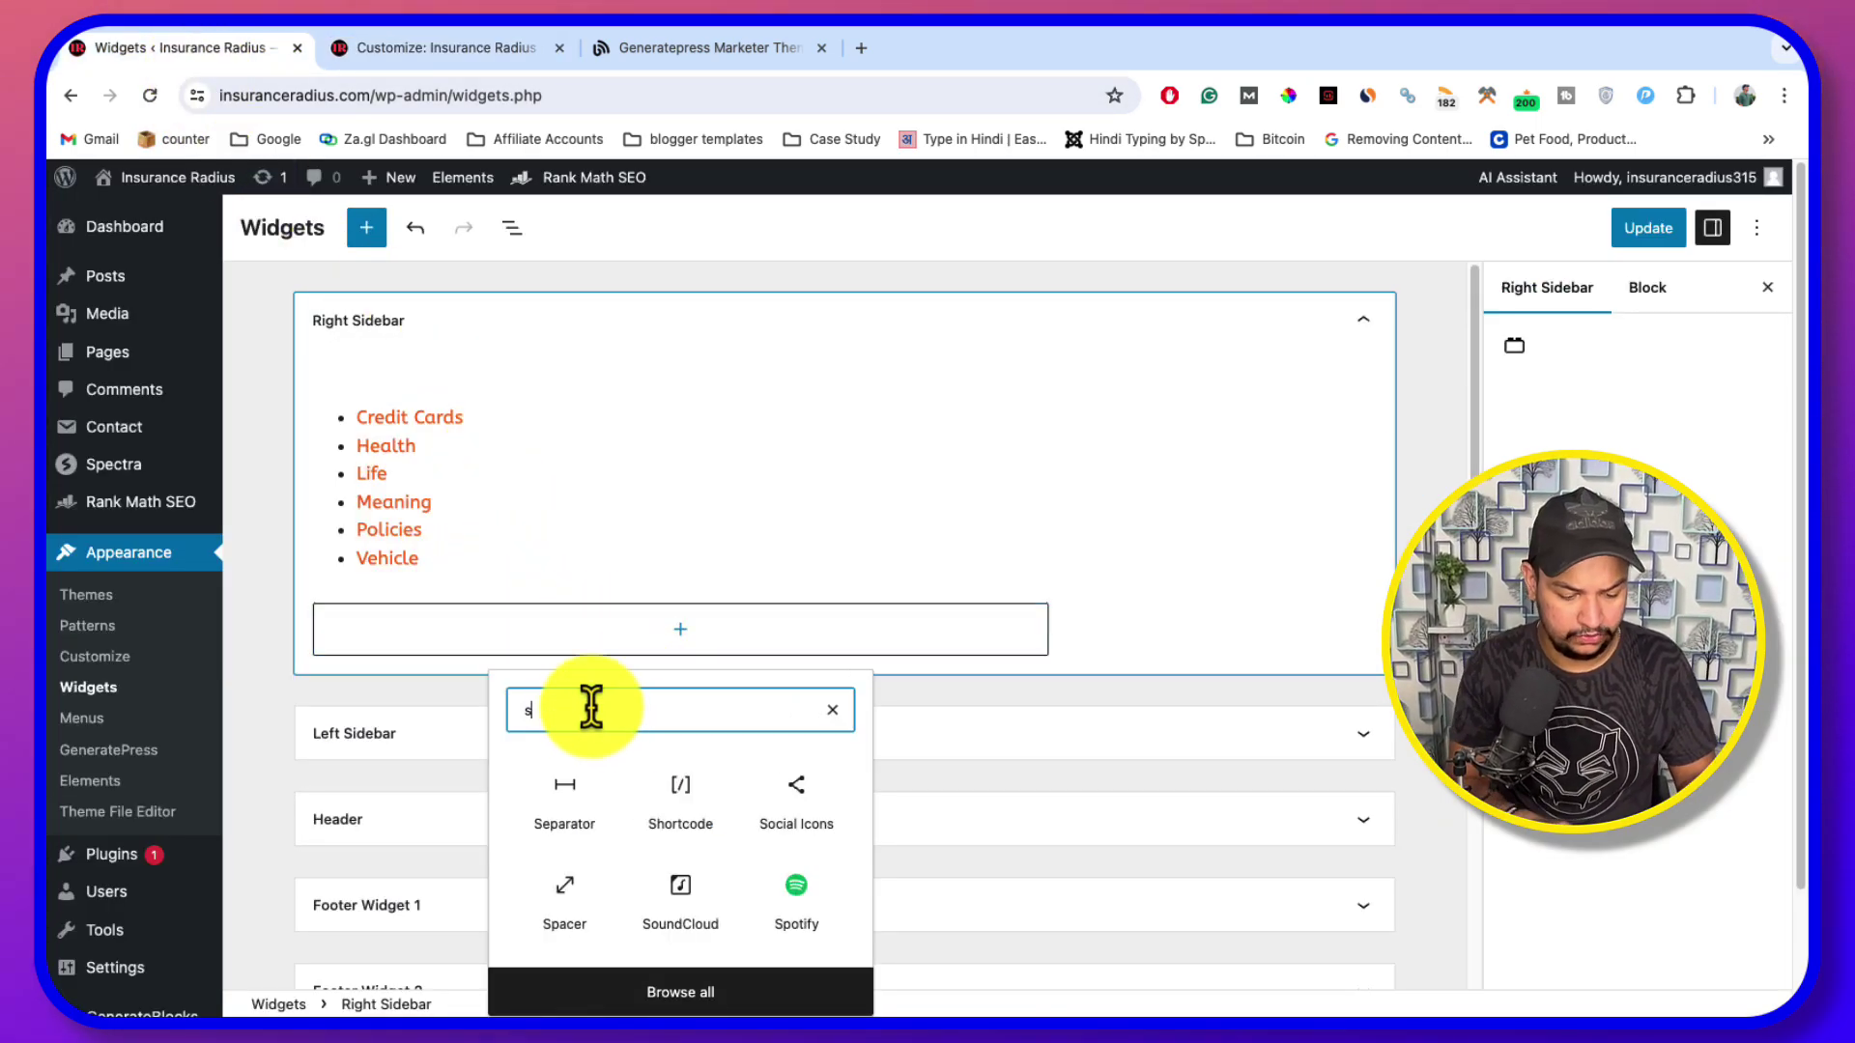
pyautogui.write('earch')
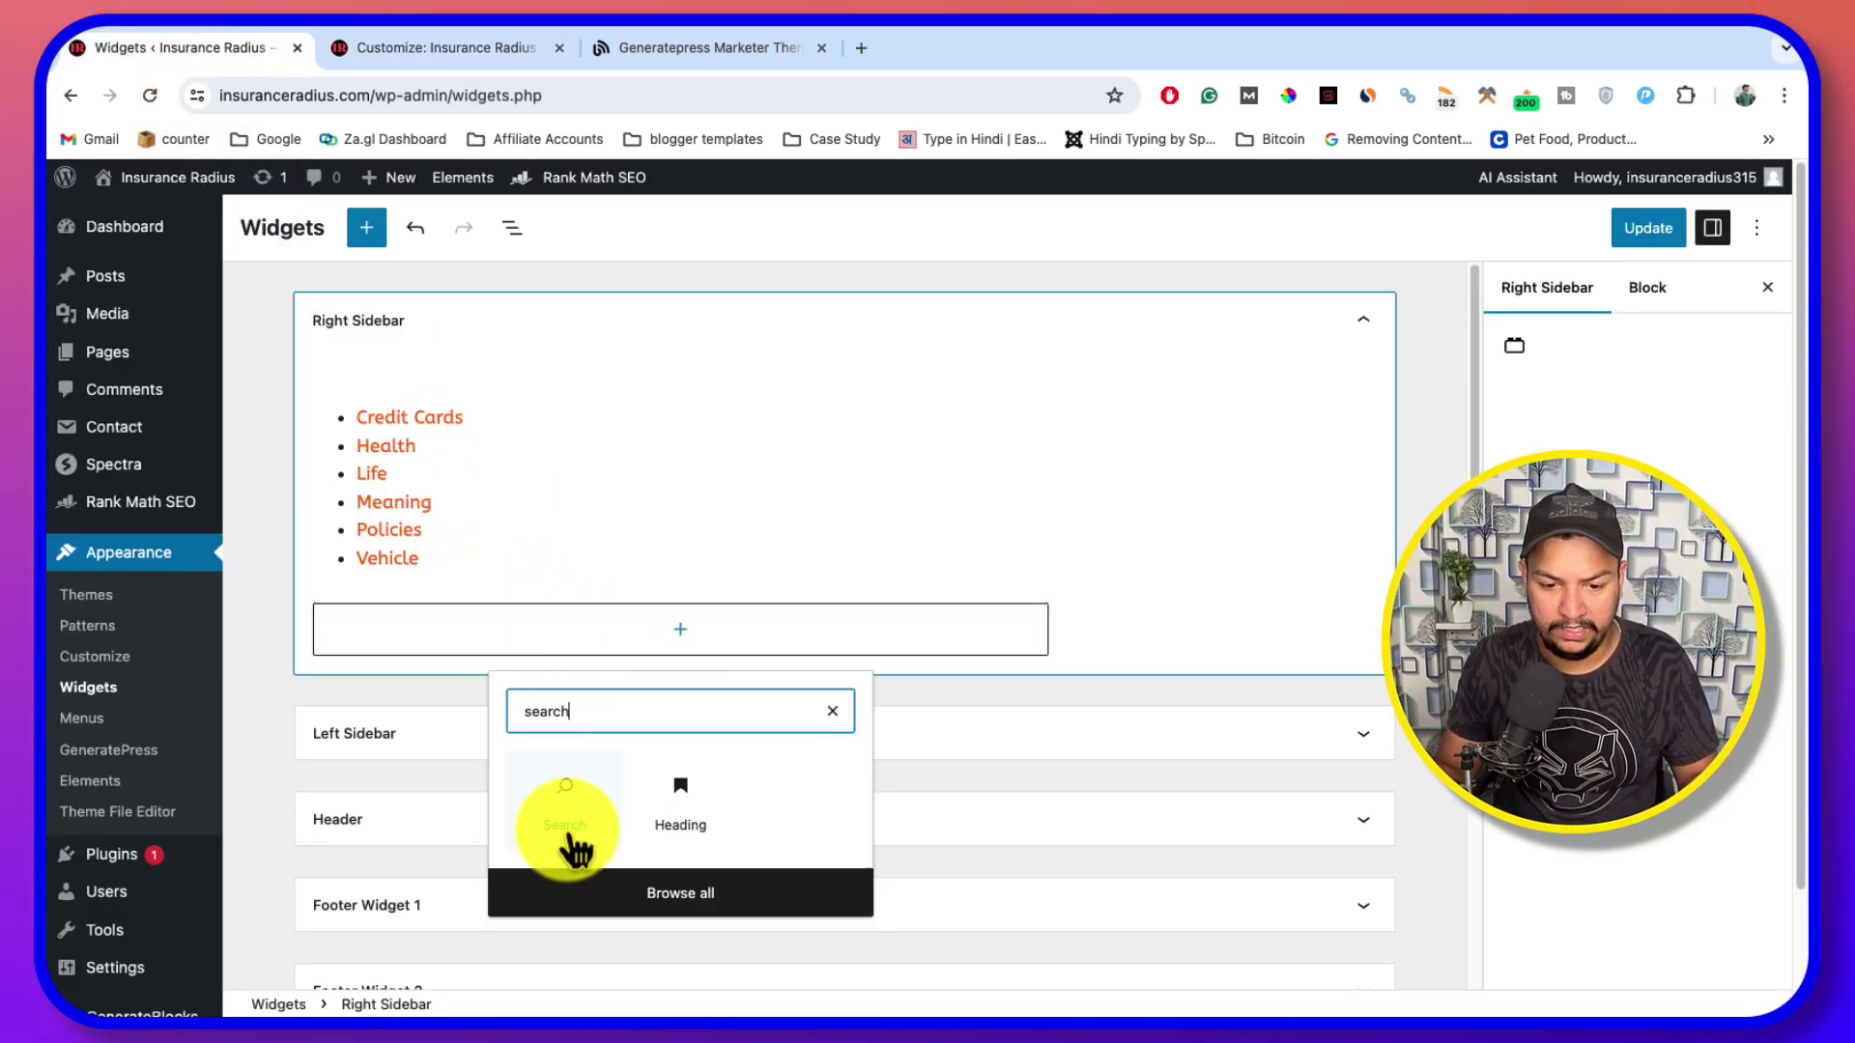
# Add a Search block to the Right Sidebar and move it above the categories list
pyautogui.click(571, 809)
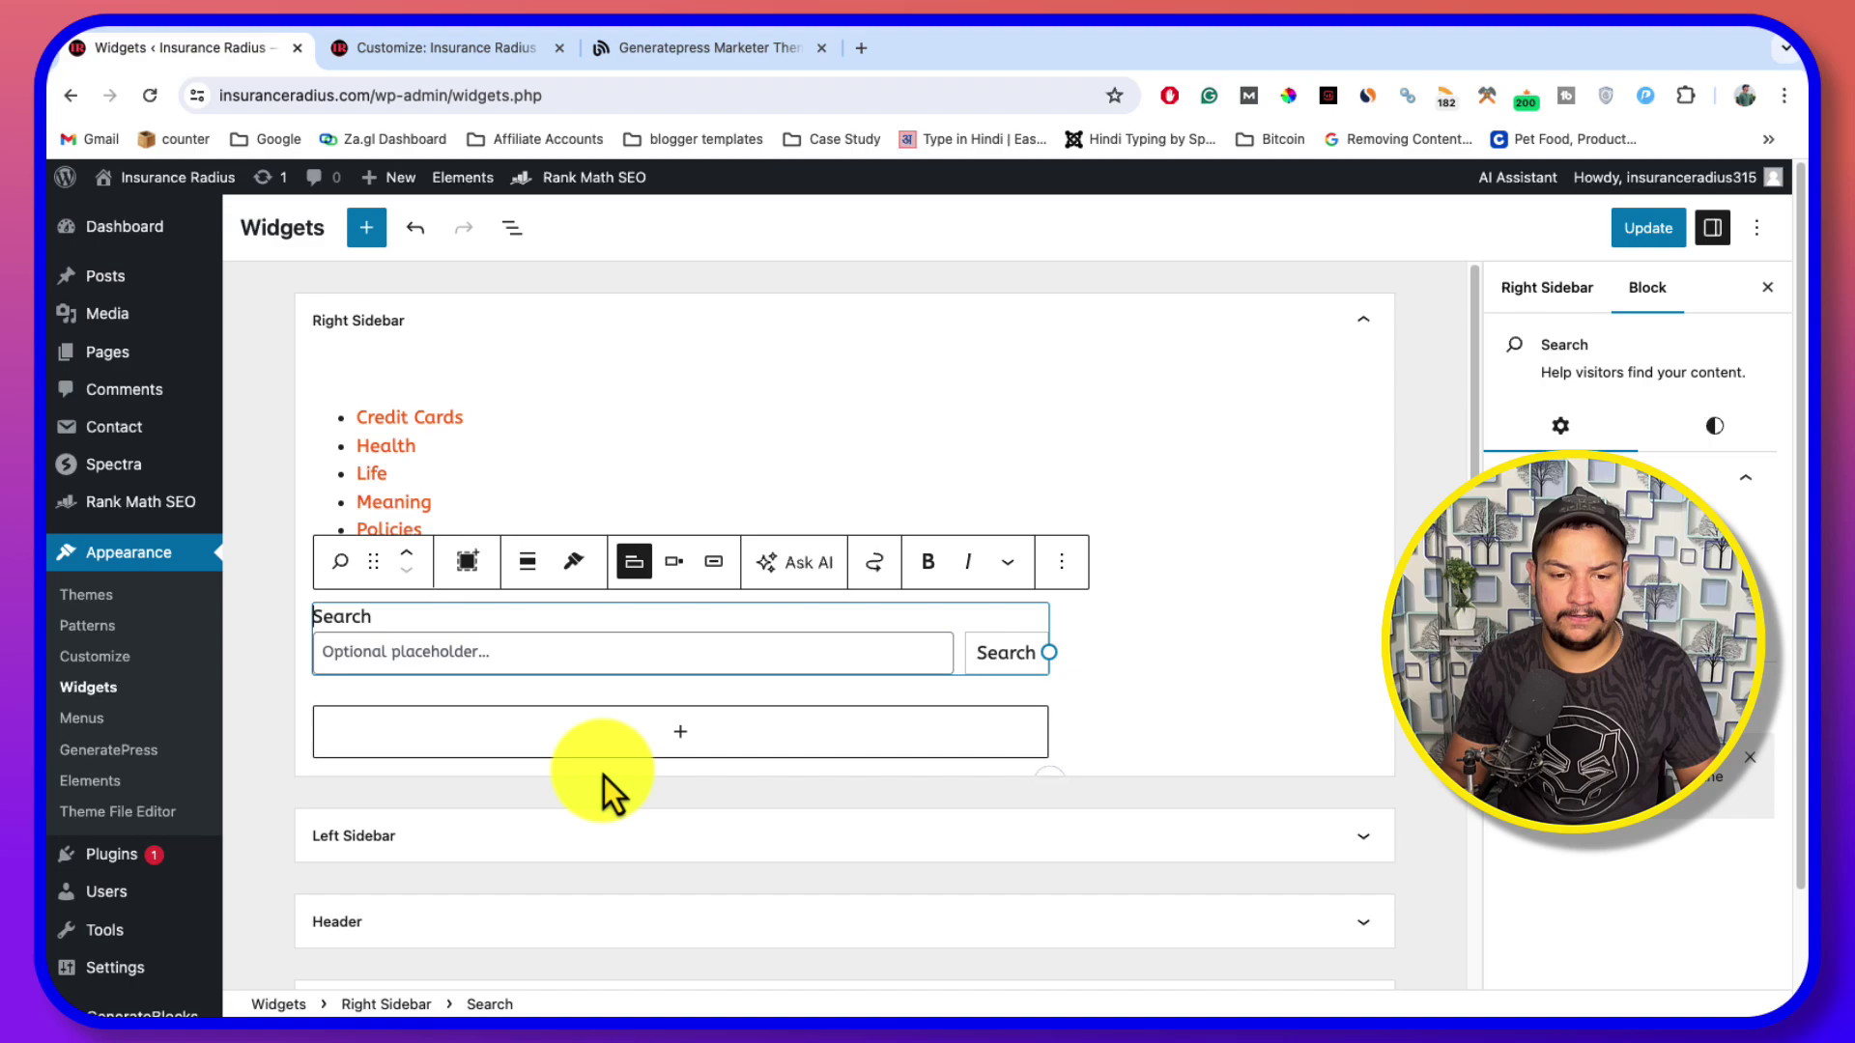
pyautogui.click(407, 558)
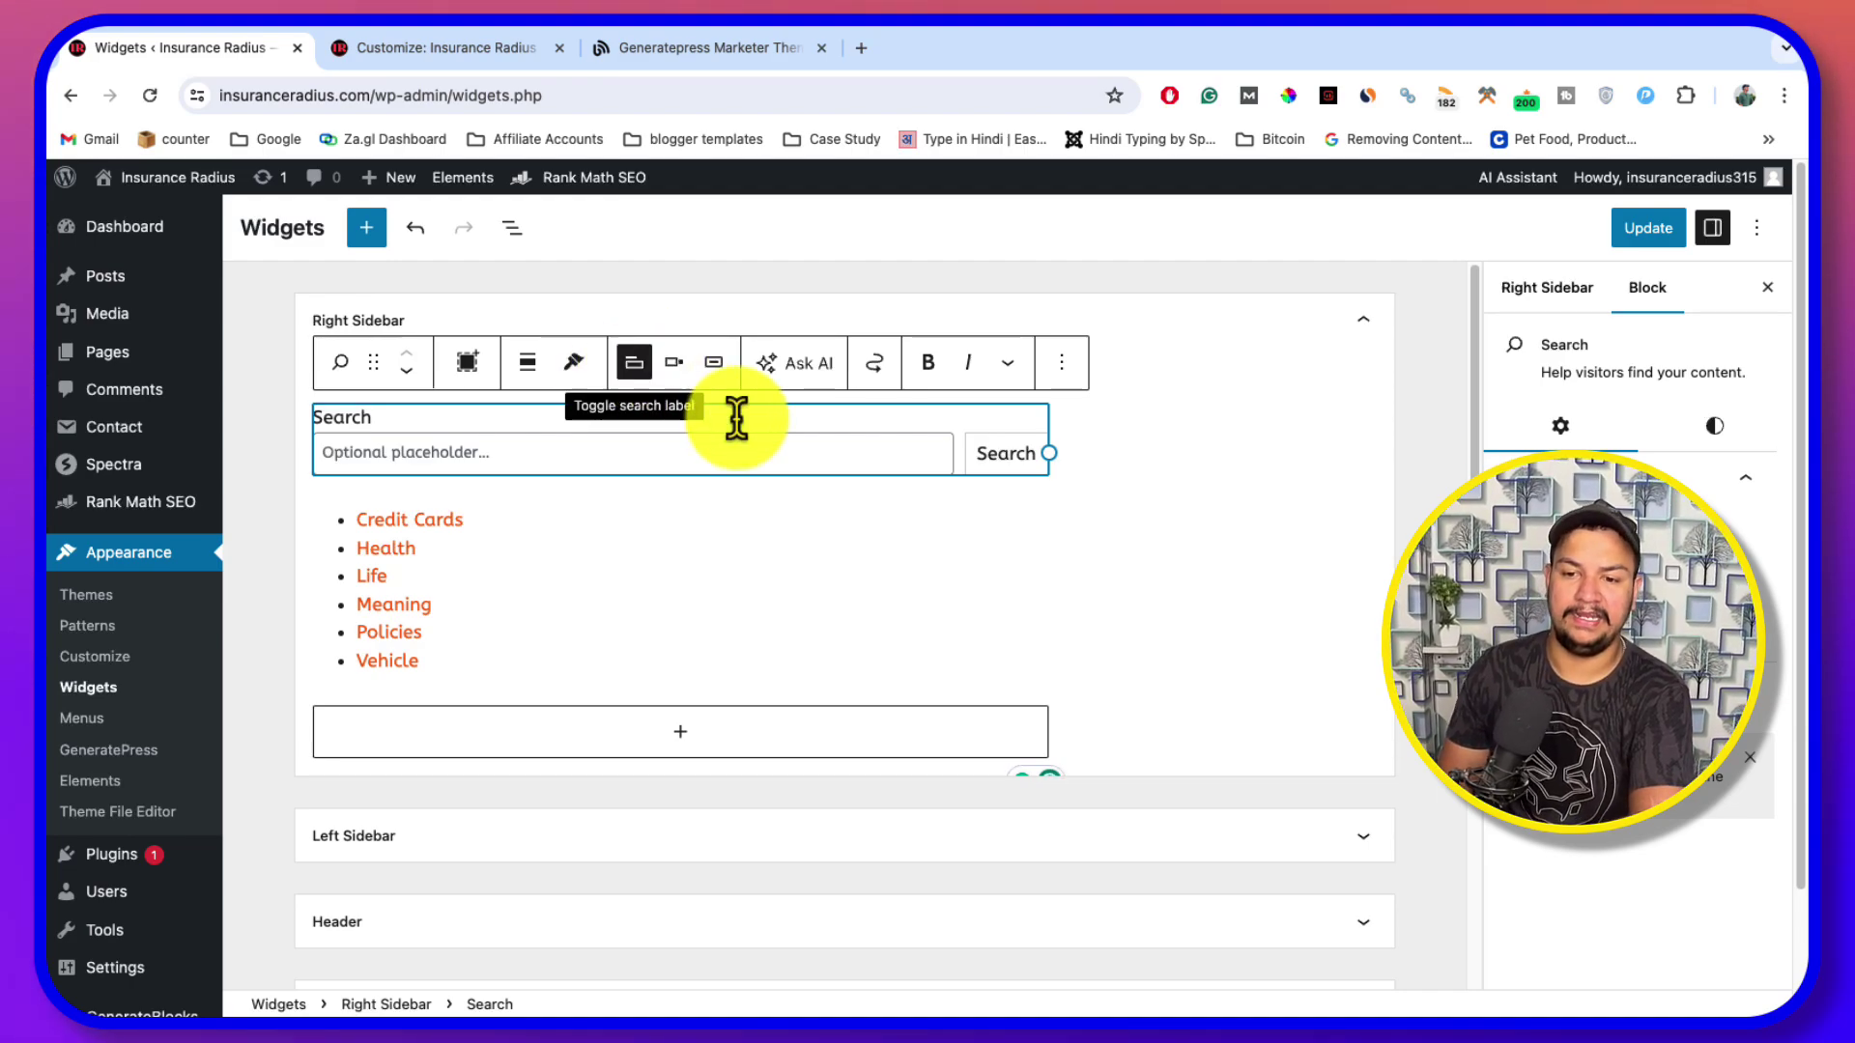
# Try the Button inside and No button layouts on the search block, ending with Button outside again
pyautogui.click(684, 372)
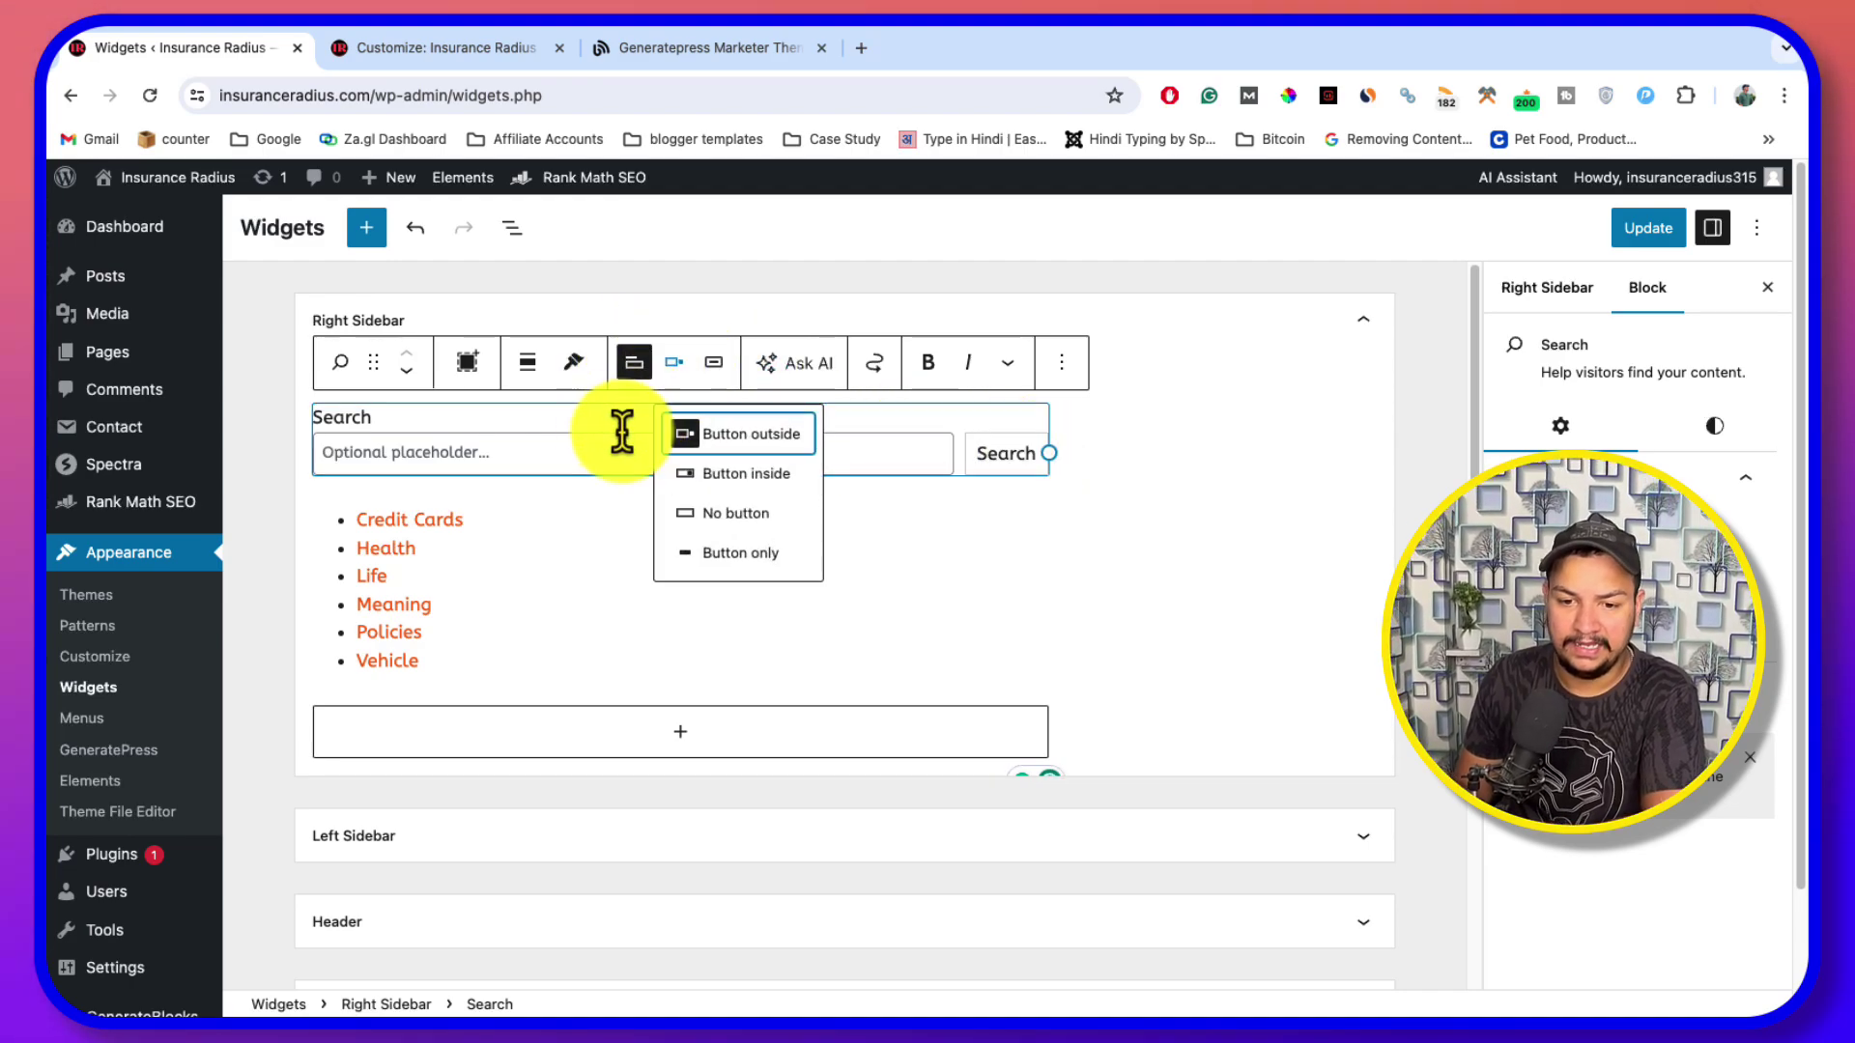
pyautogui.click(726, 470)
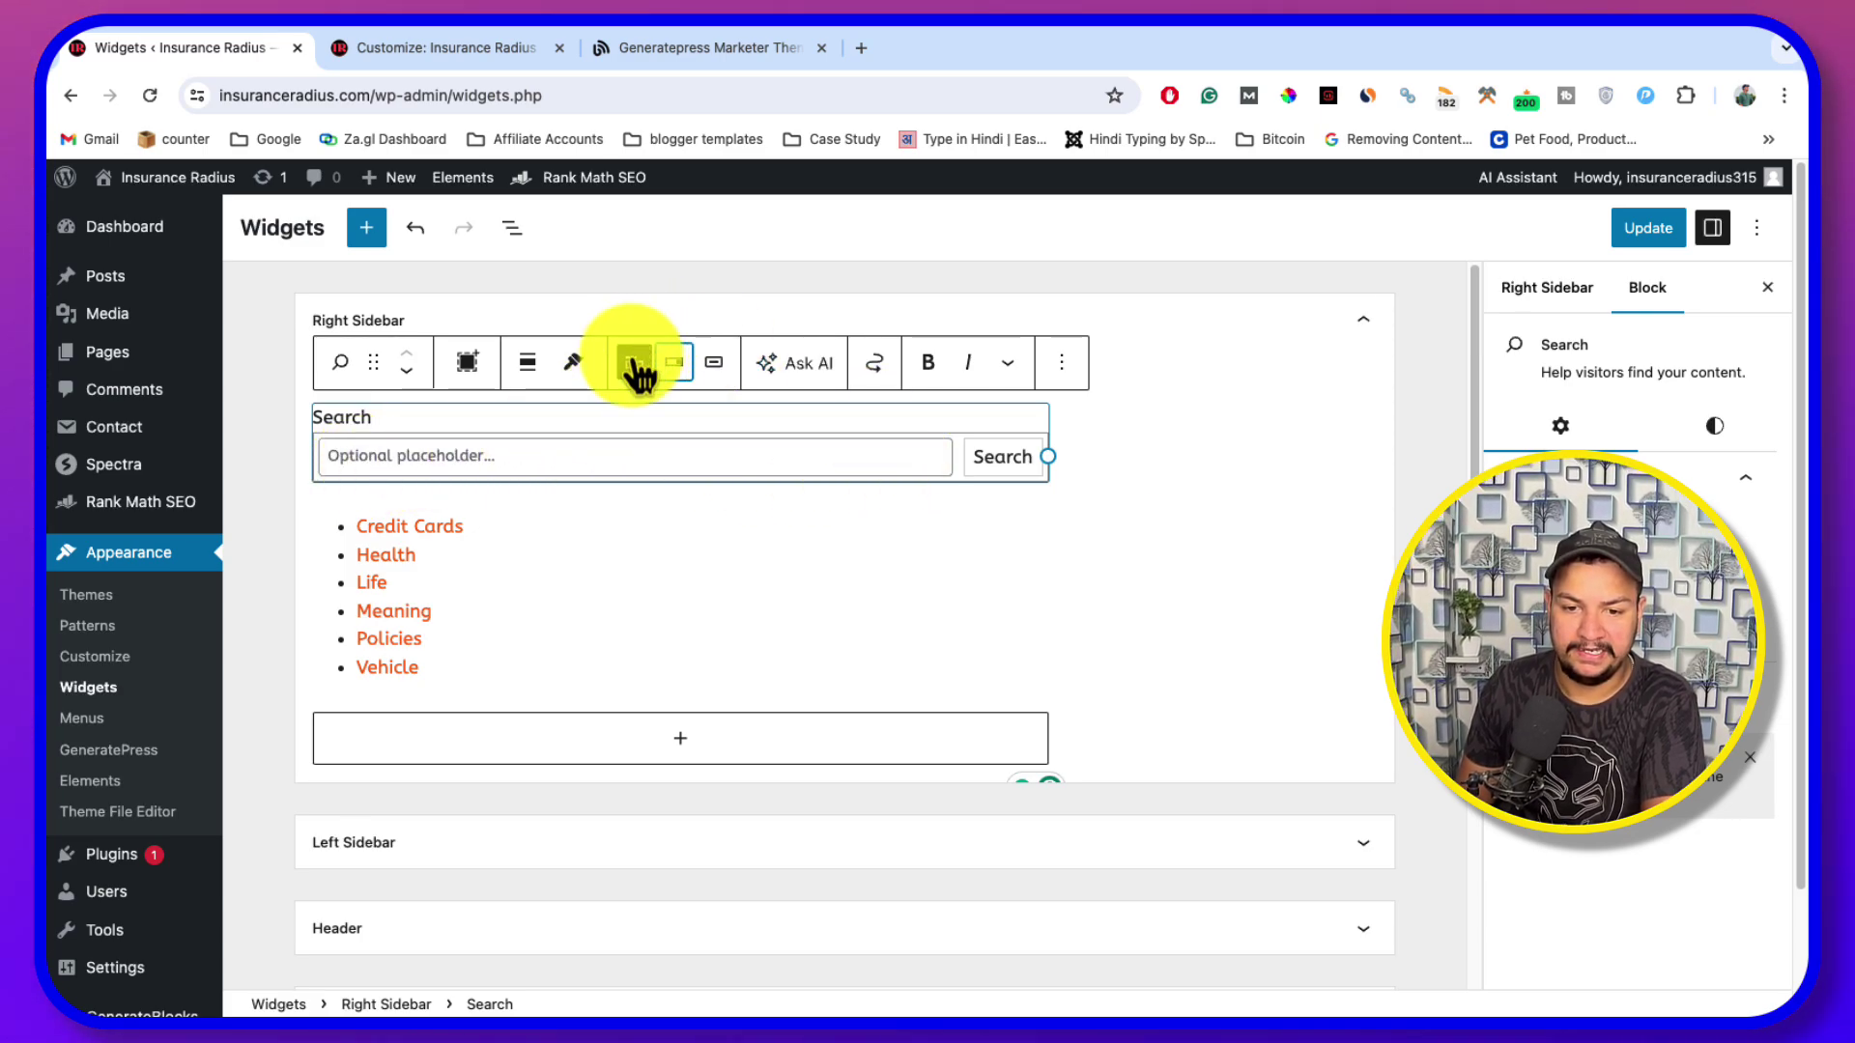
pyautogui.click(745, 515)
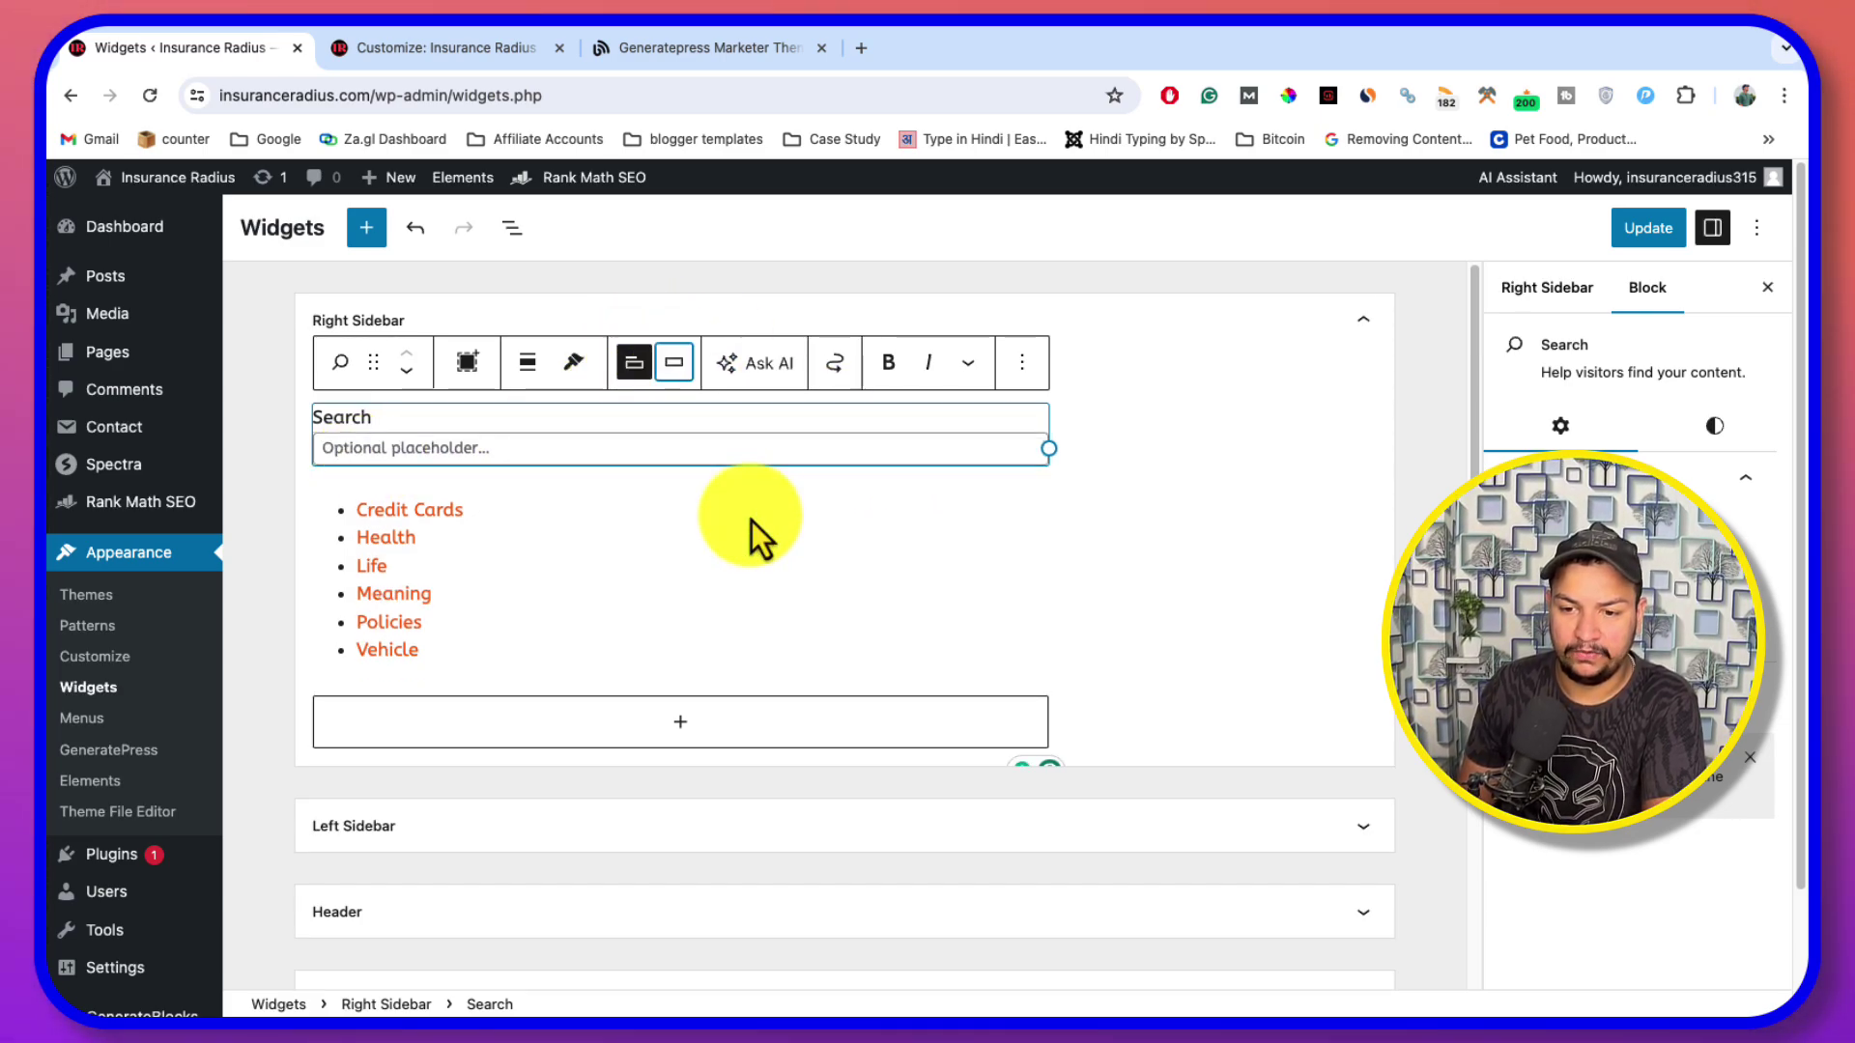
pyautogui.click(643, 379)
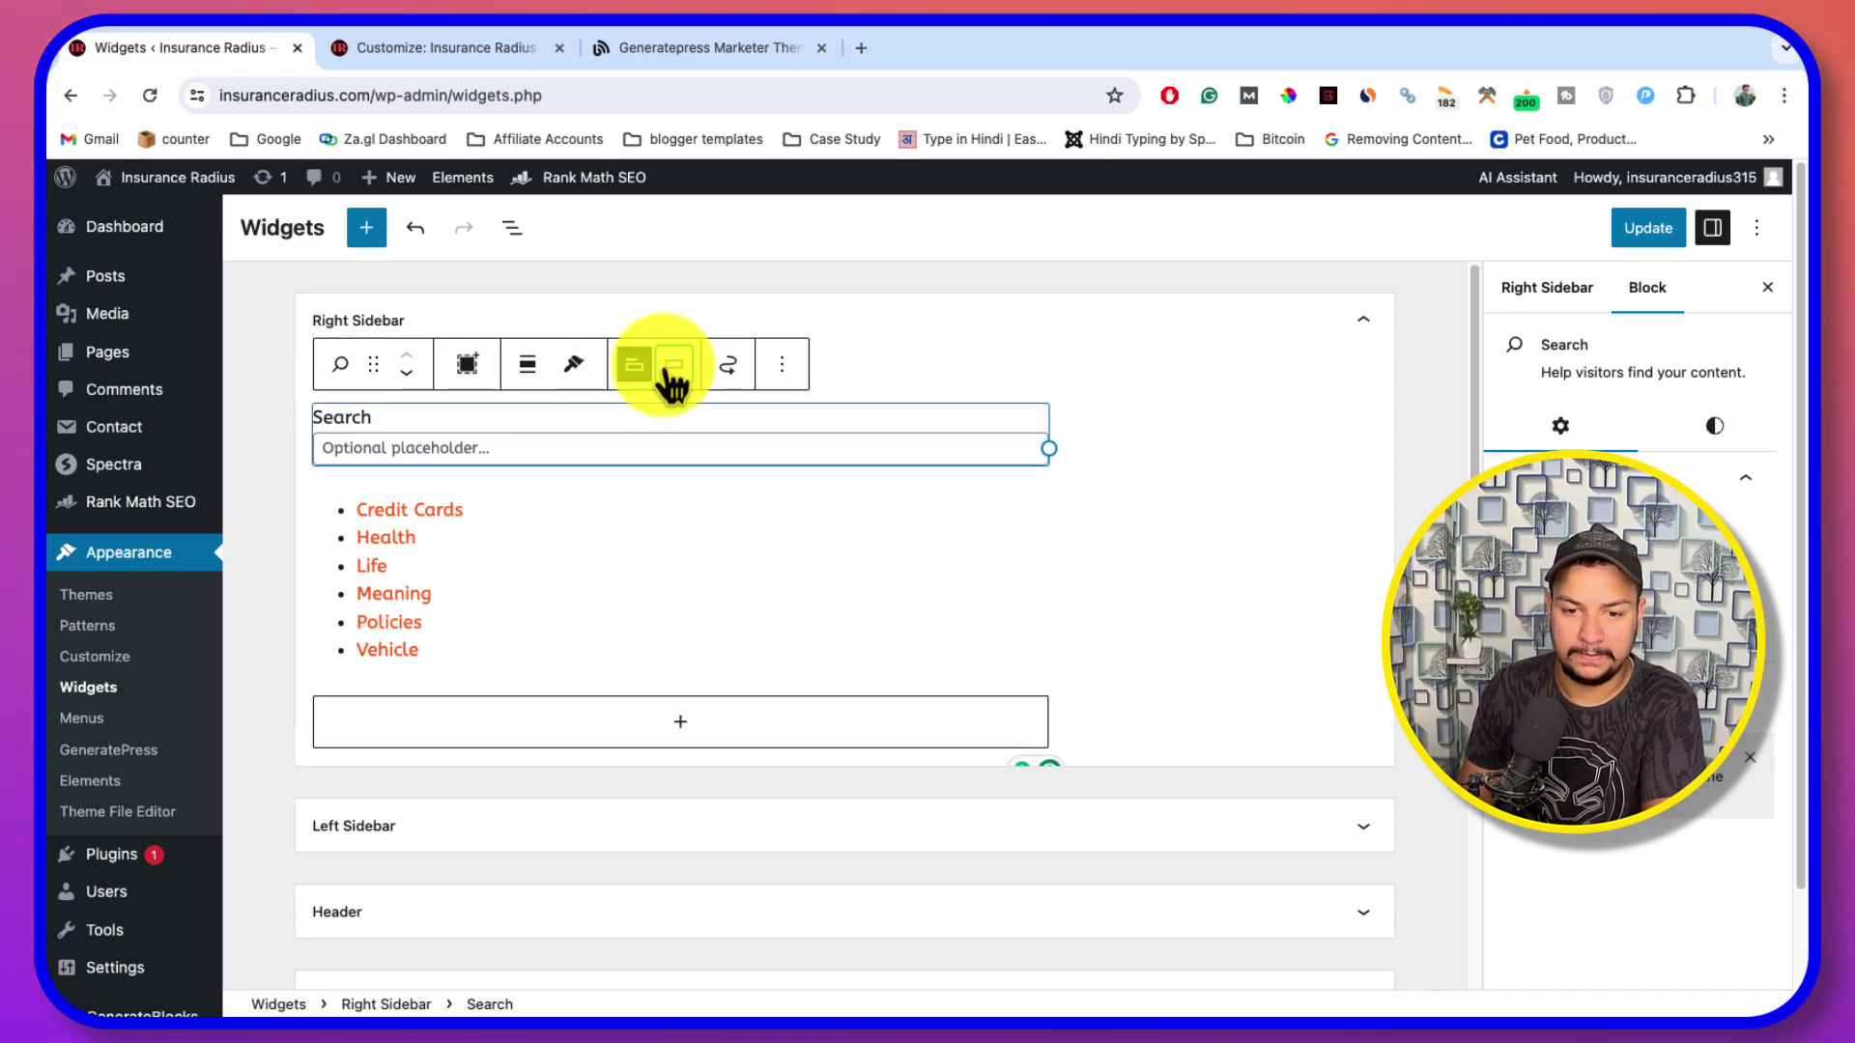
pyautogui.click(673, 372)
pyautogui.click(763, 436)
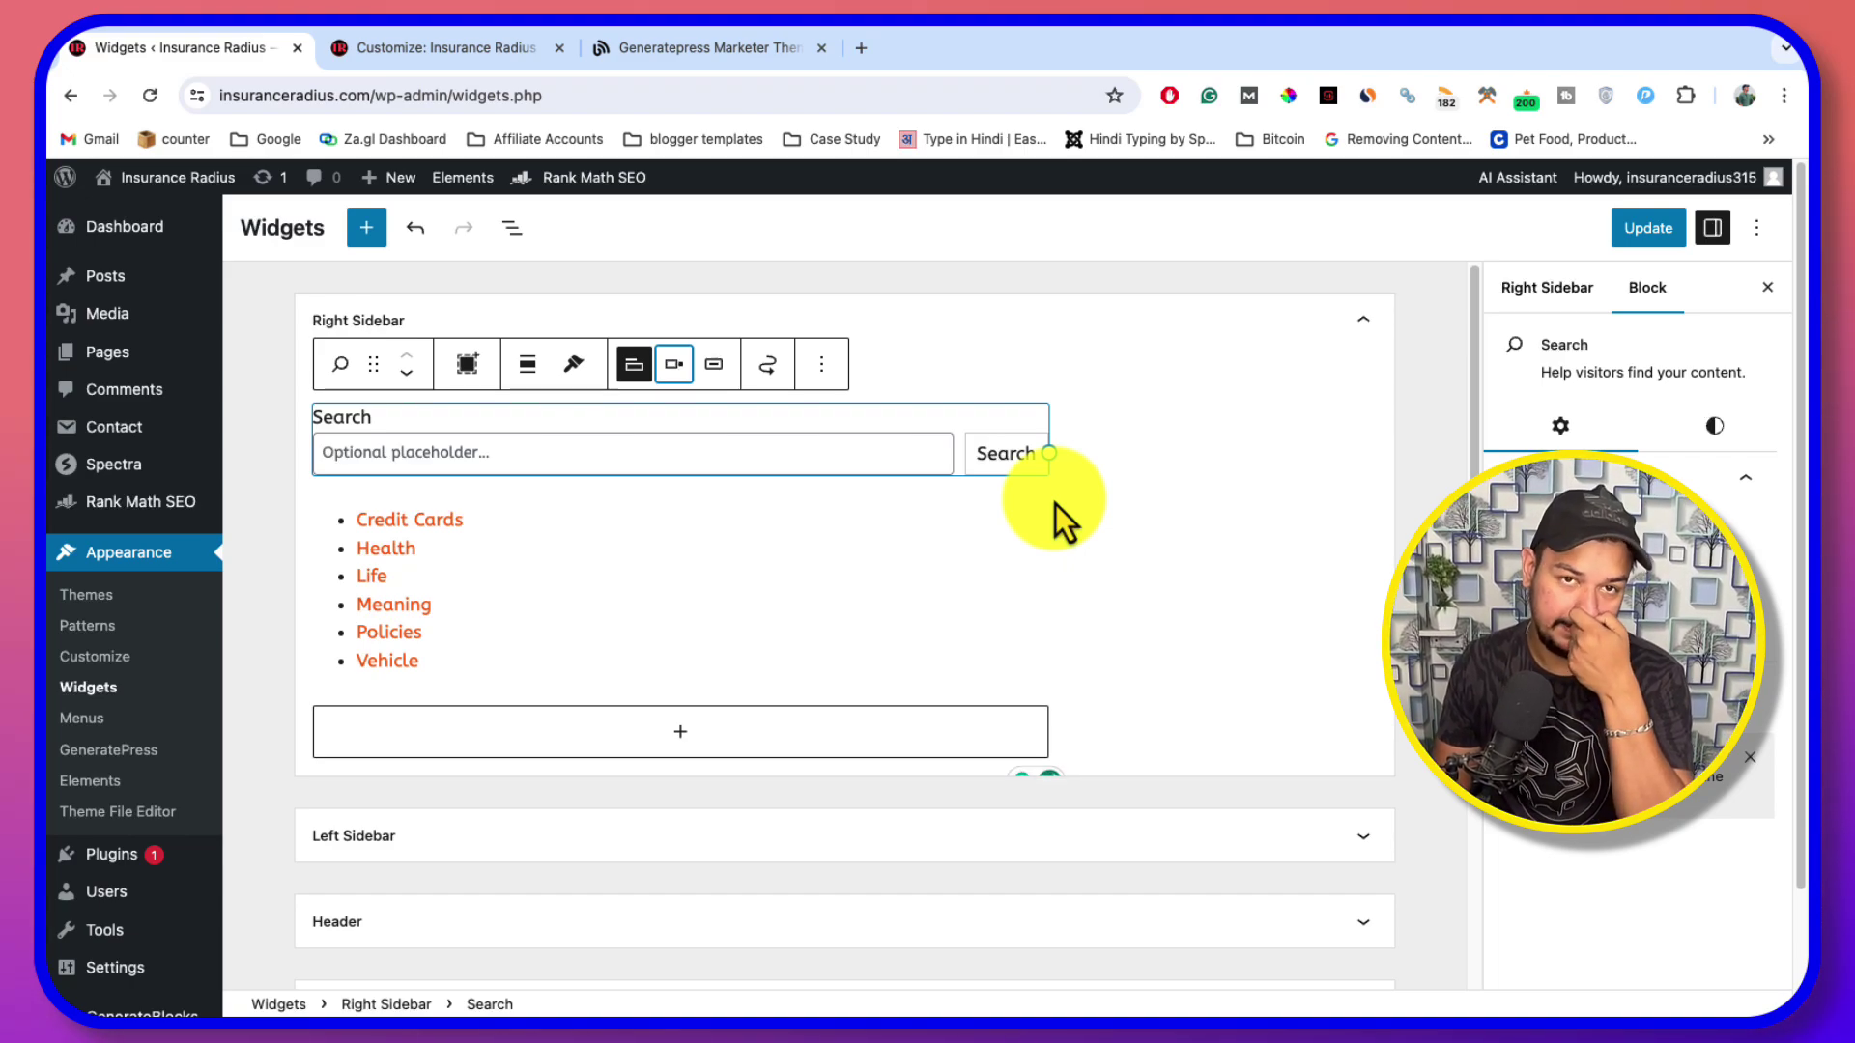
# Try the icon version of the search button and switch back to the text label
pyautogui.click(714, 365)
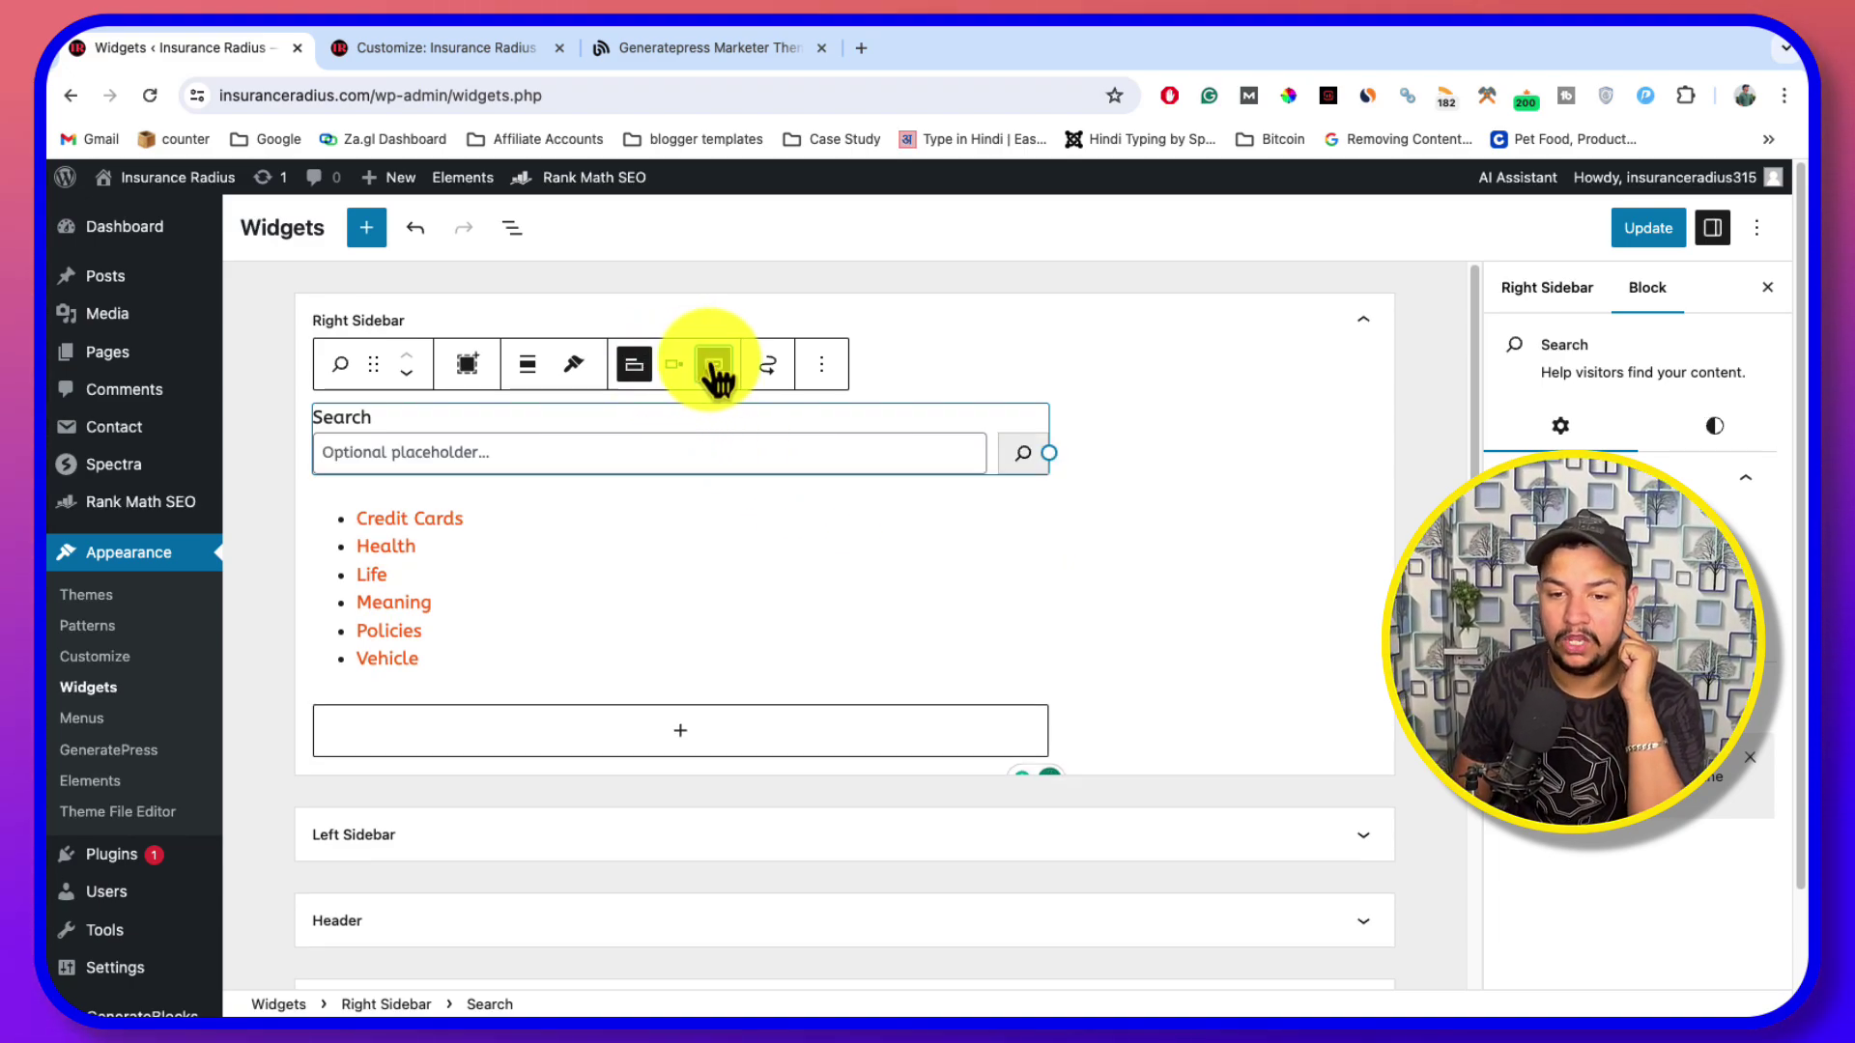
pyautogui.click(714, 365)
pyautogui.click(714, 365)
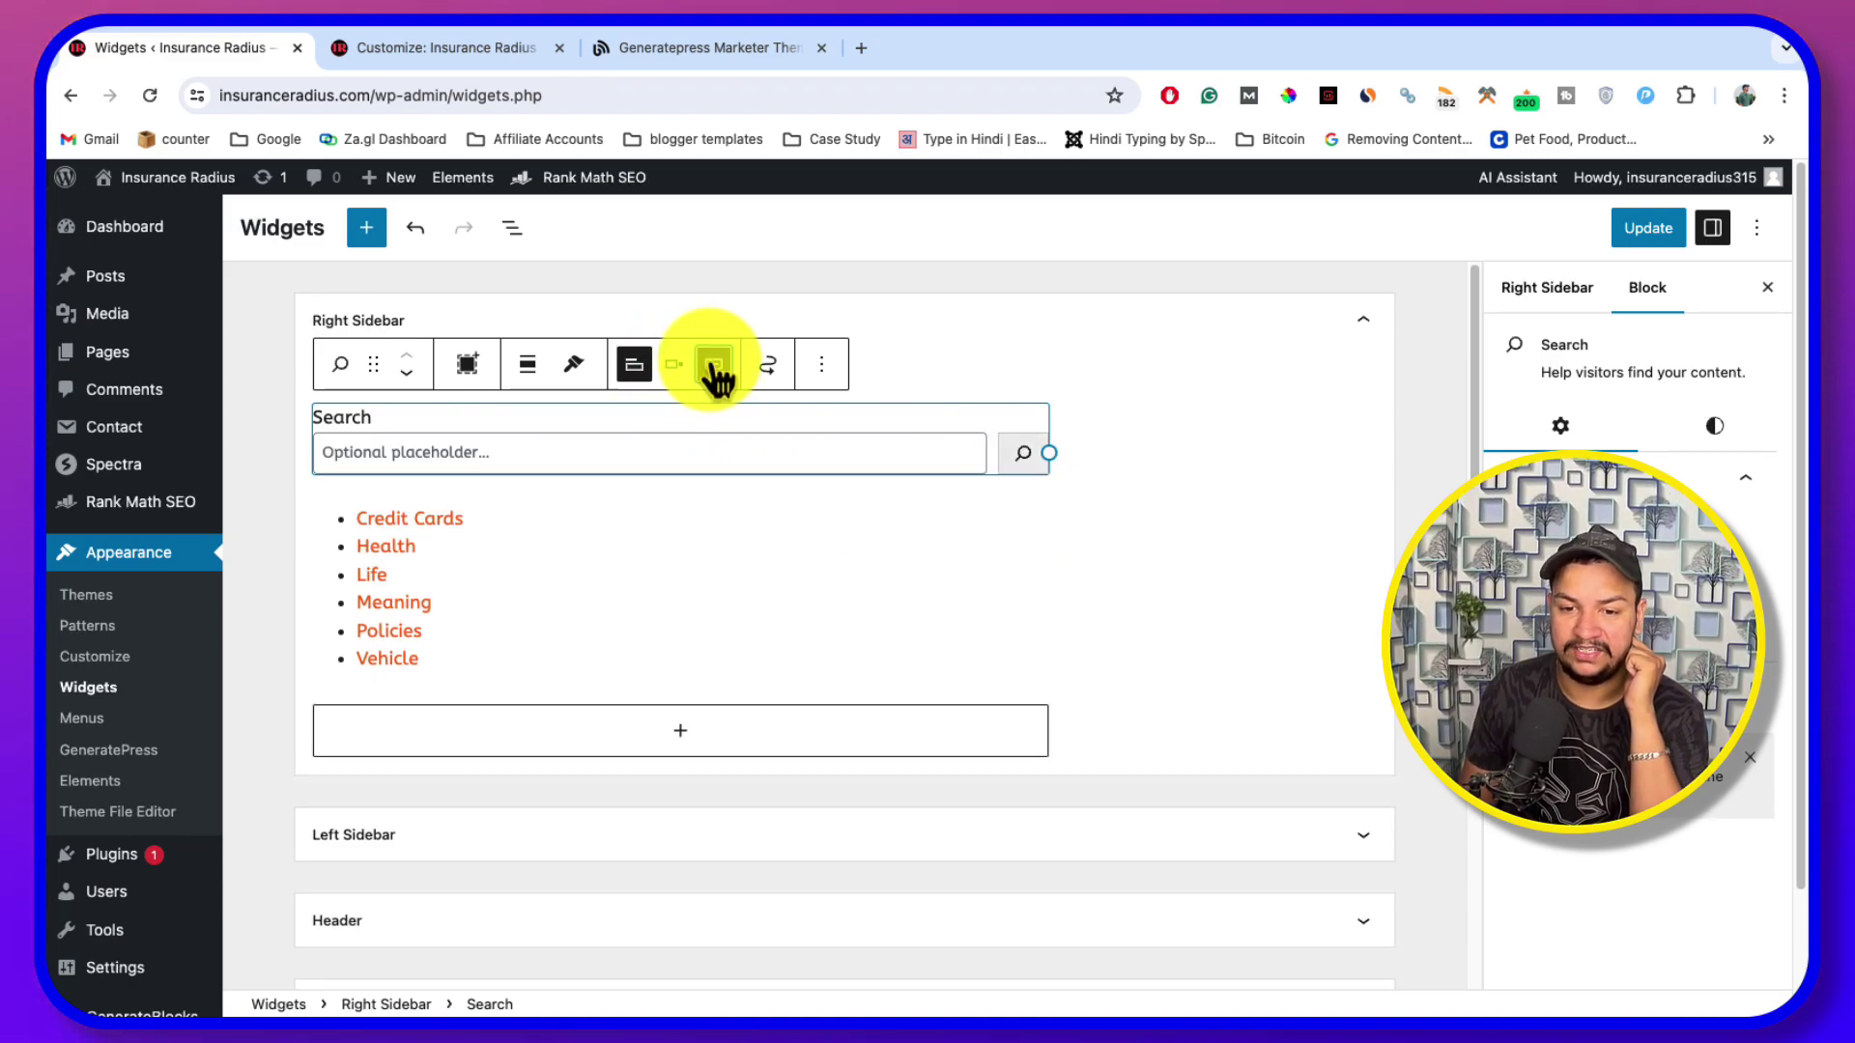
pyautogui.click(714, 366)
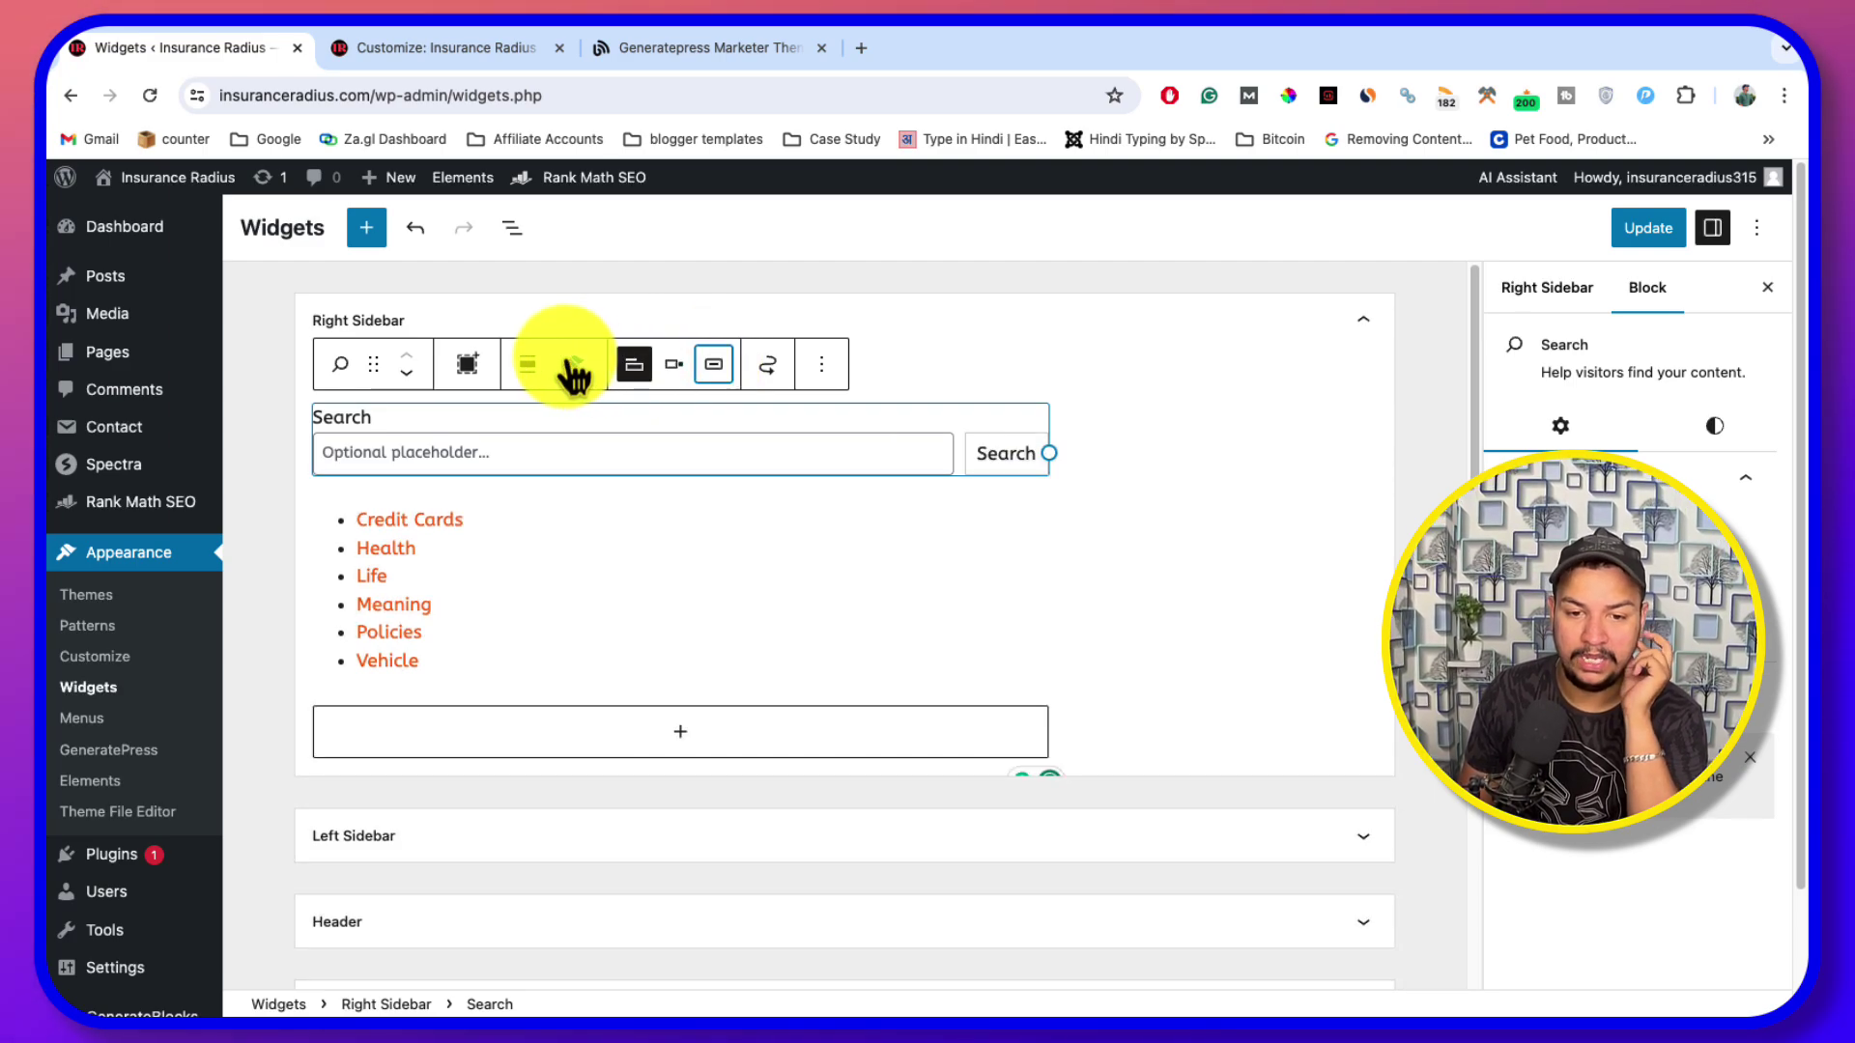
# Align the search block to the center and set its width to 100%
pyautogui.click(529, 364)
pyautogui.click(615, 517)
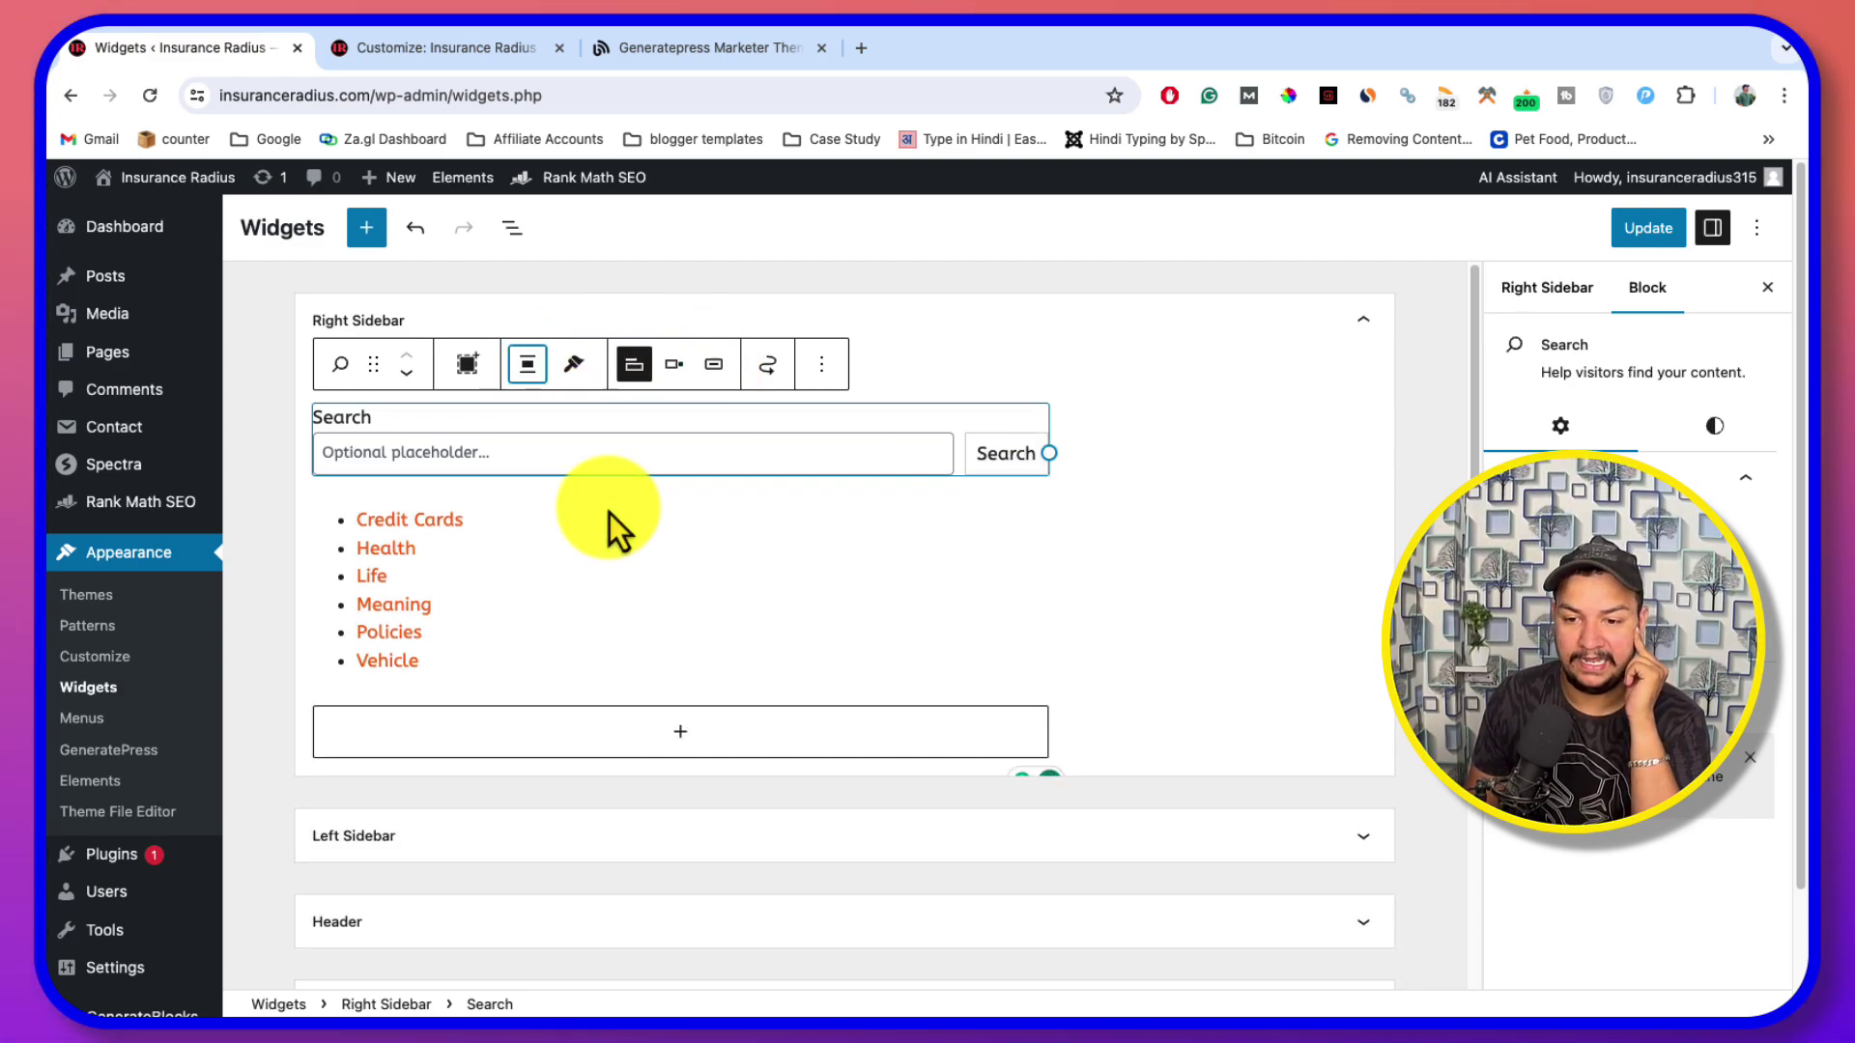
pyautogui.scroll(-3, 520, 542)
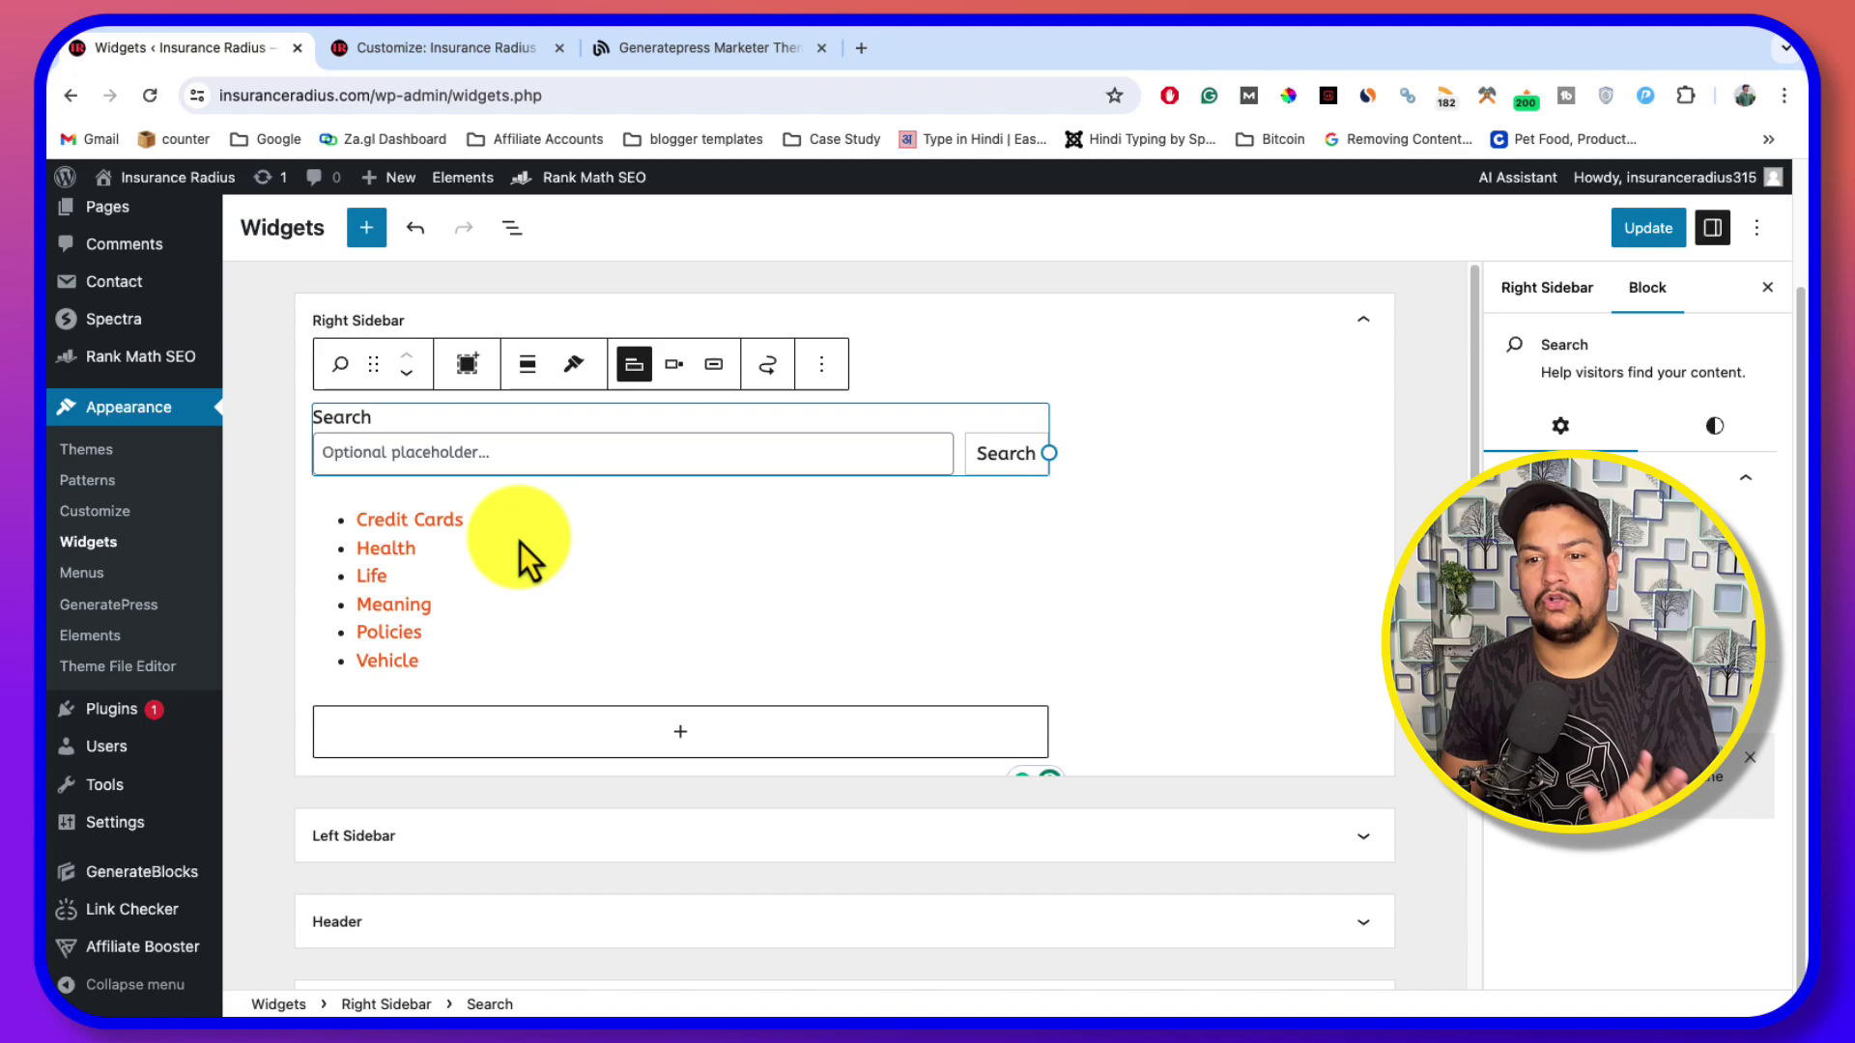
pyautogui.click(640, 377)
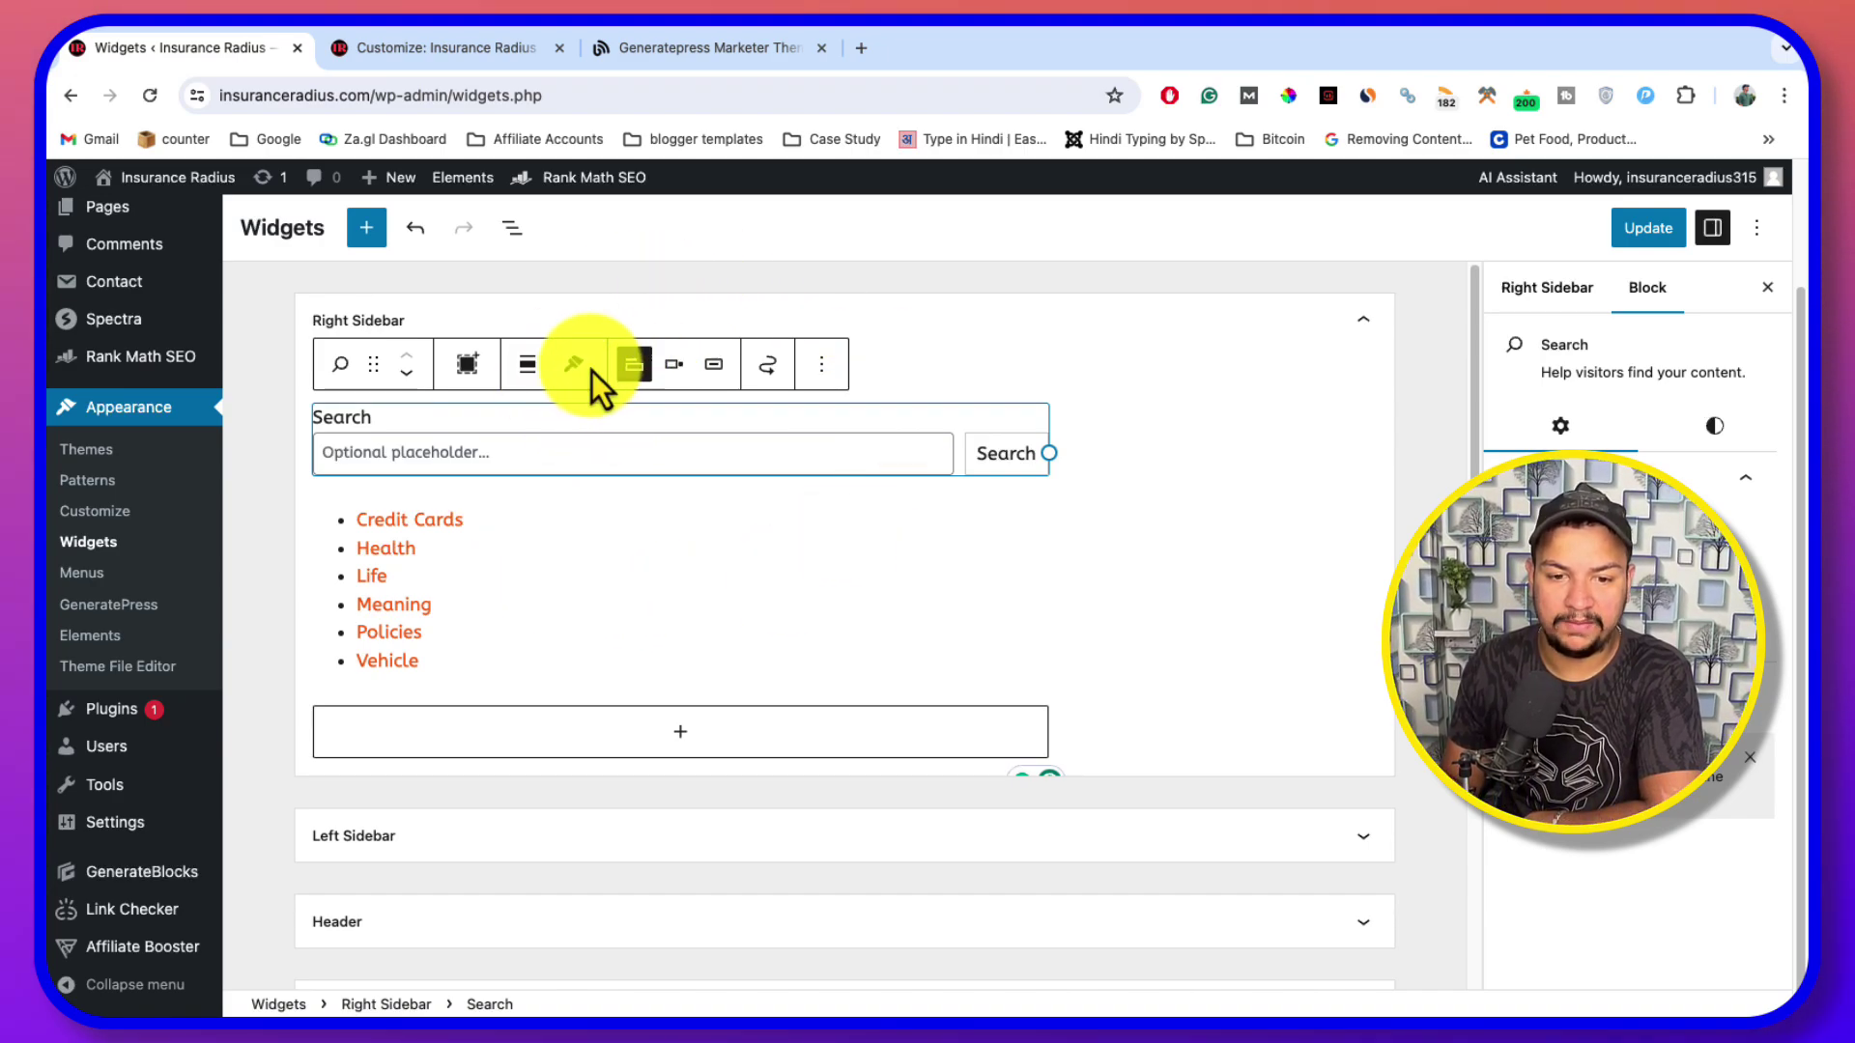
pyautogui.click(529, 365)
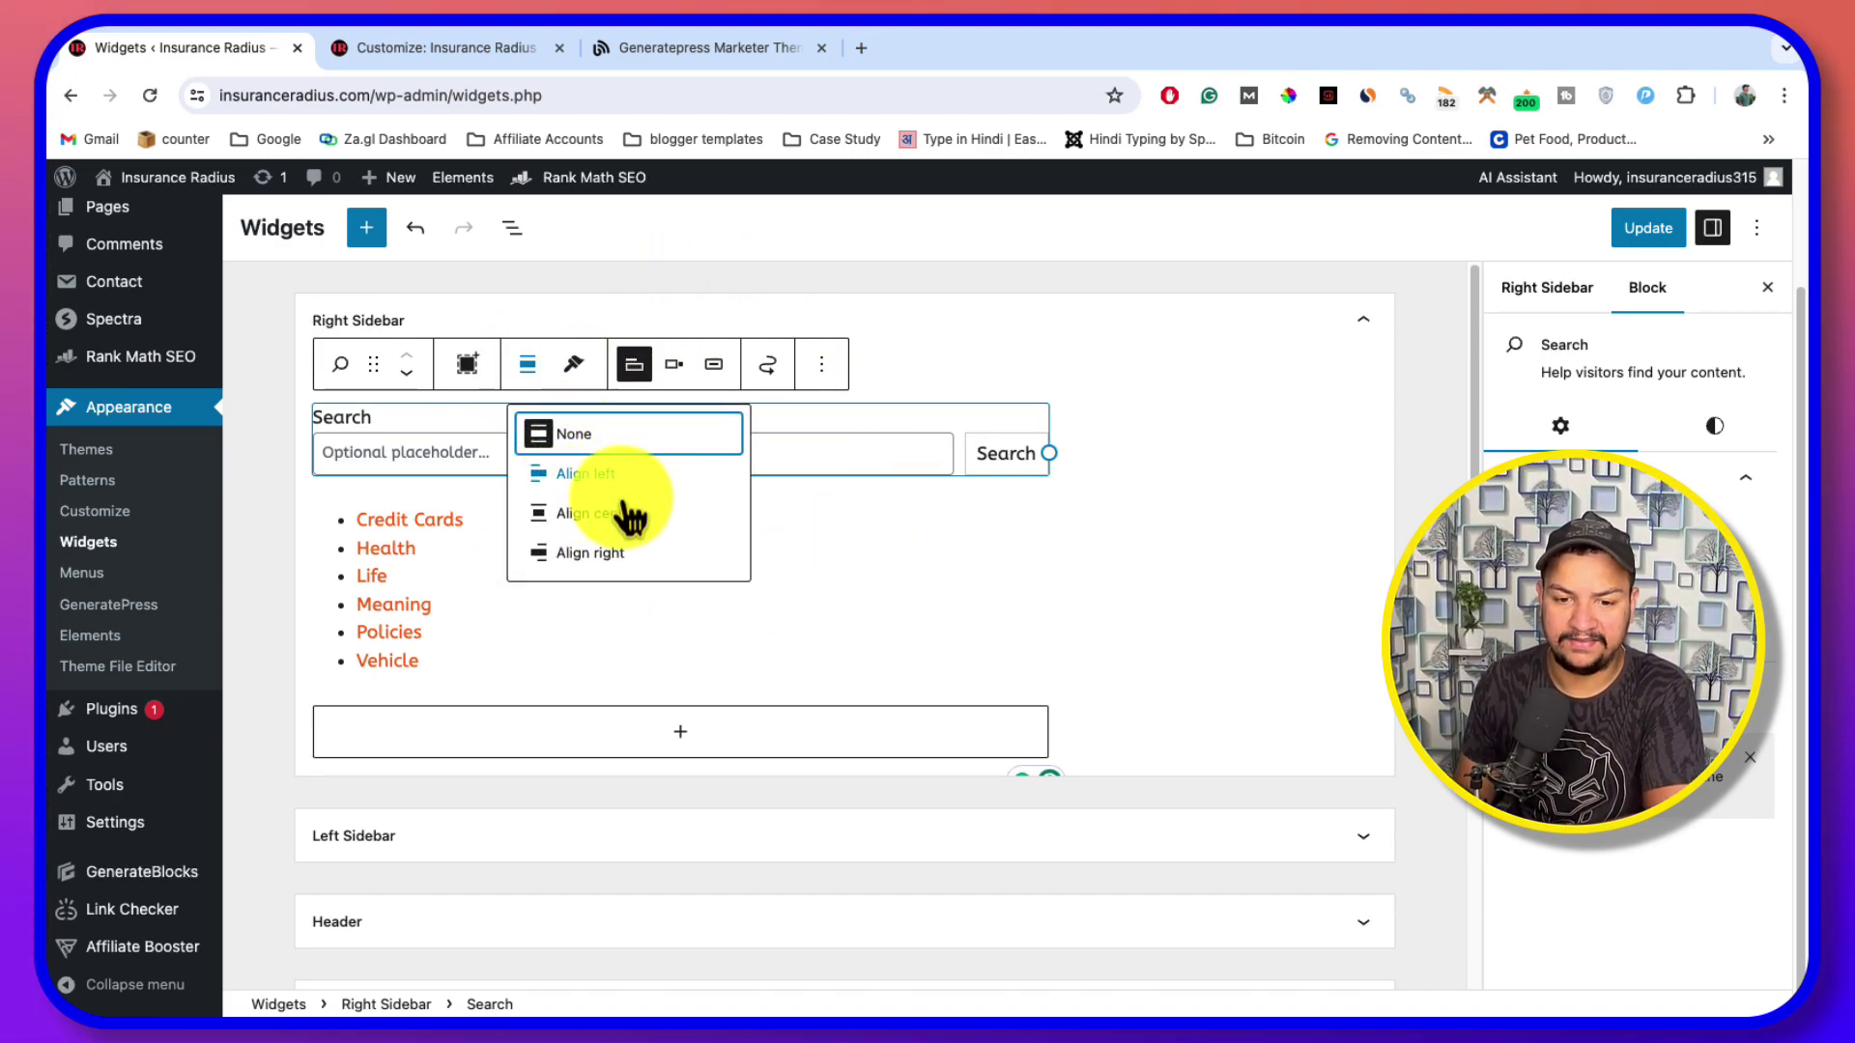
pyautogui.click(619, 523)
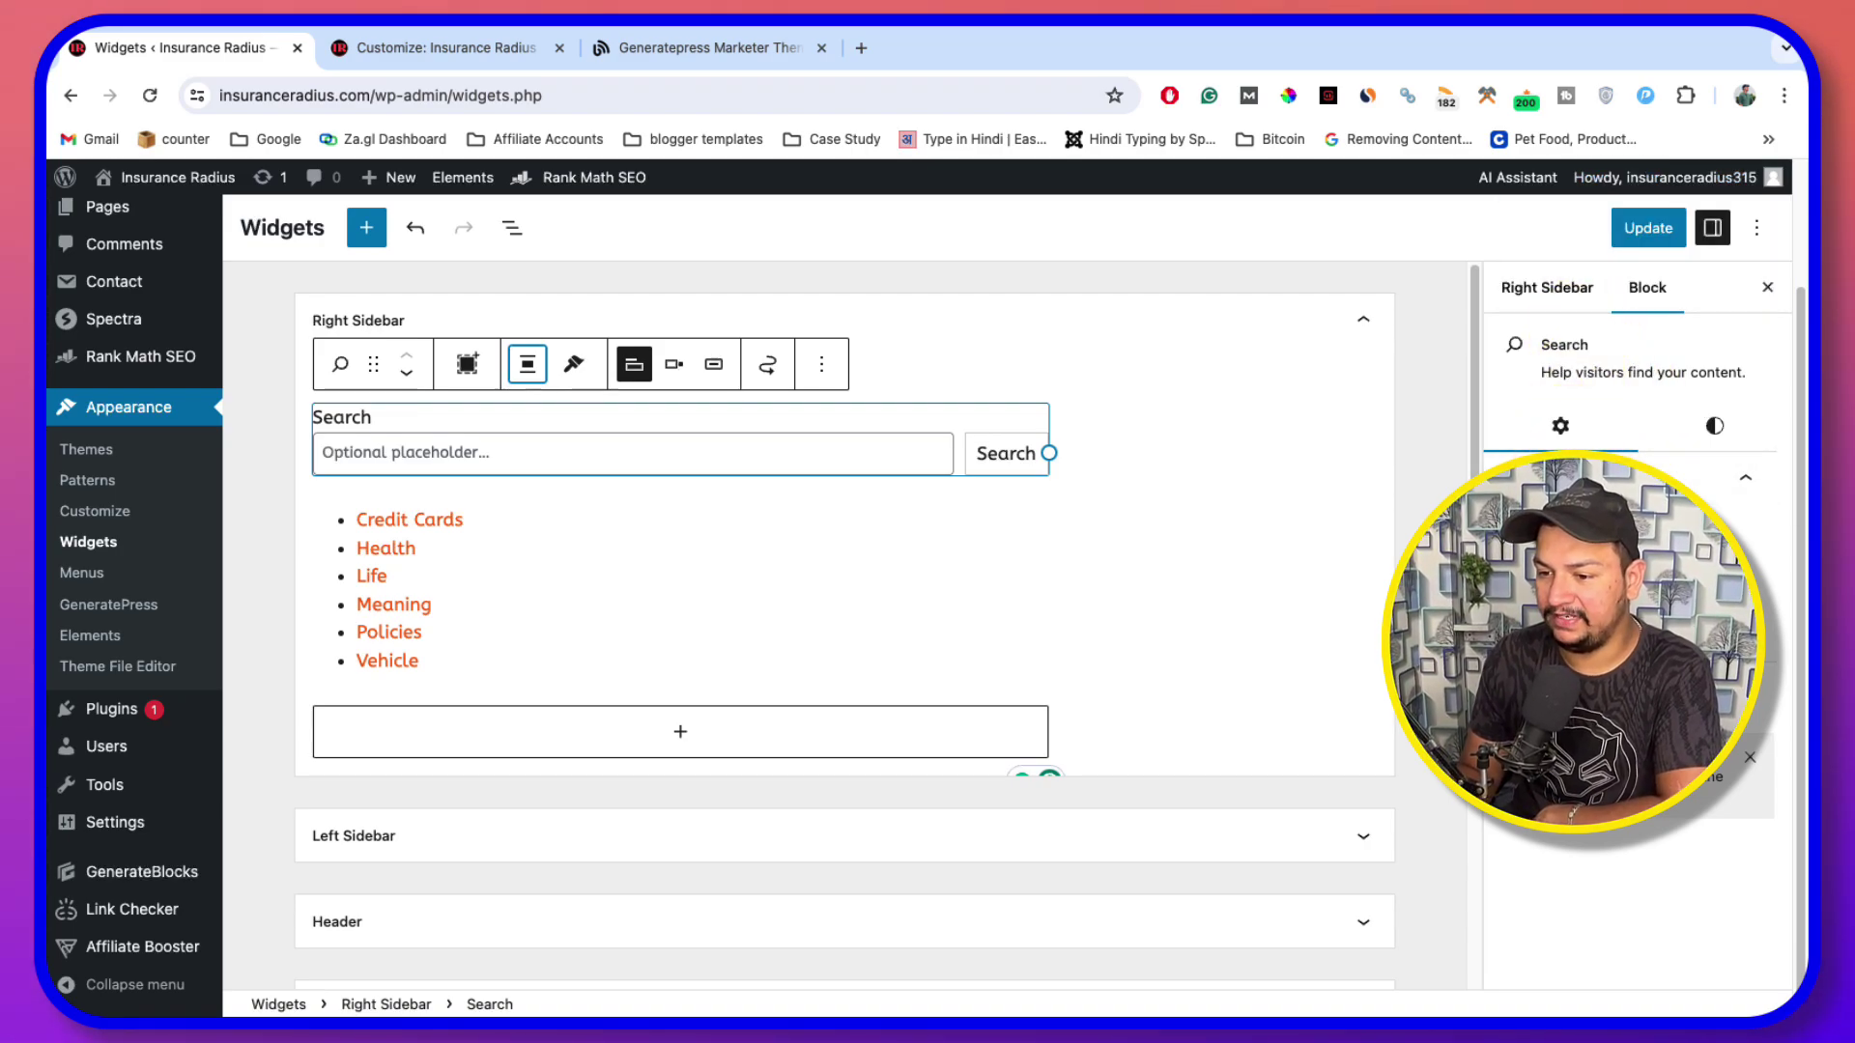
pyautogui.moveTo(1048, 453); pyautogui.dragTo(956, 453)
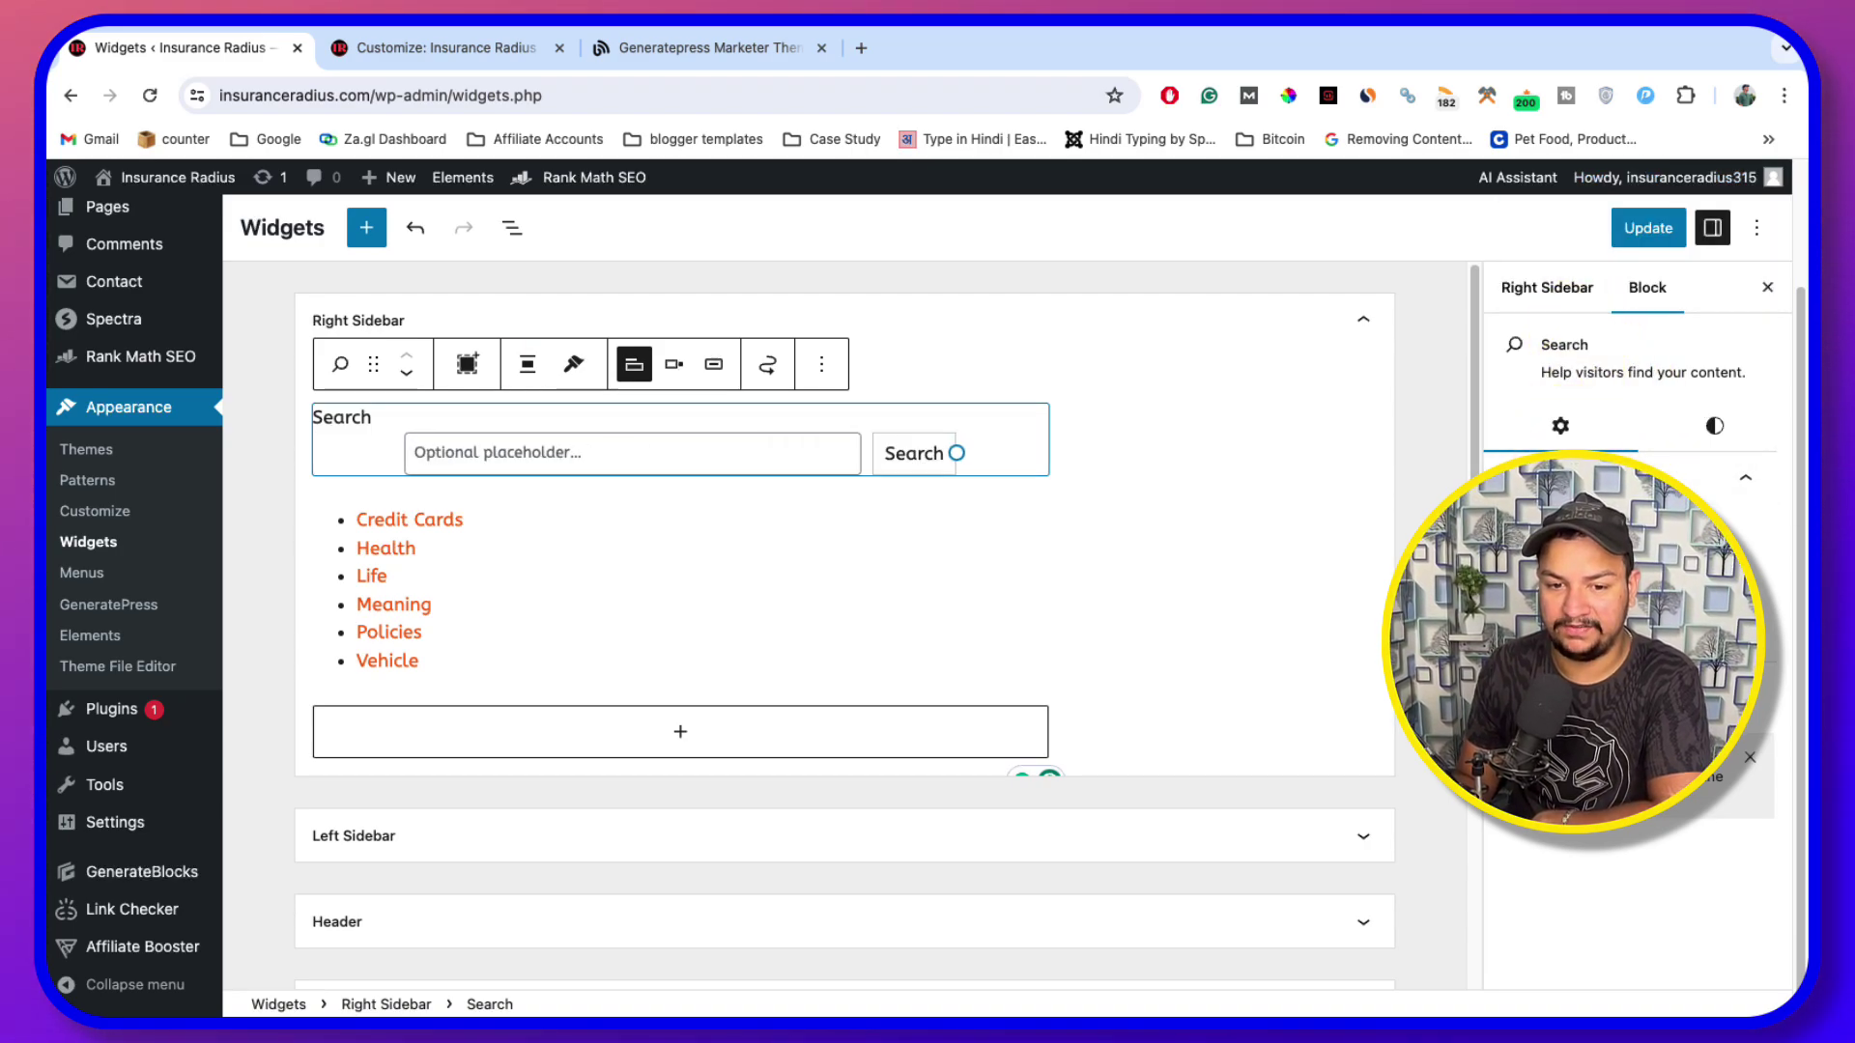
pyautogui.click(1636, 626)
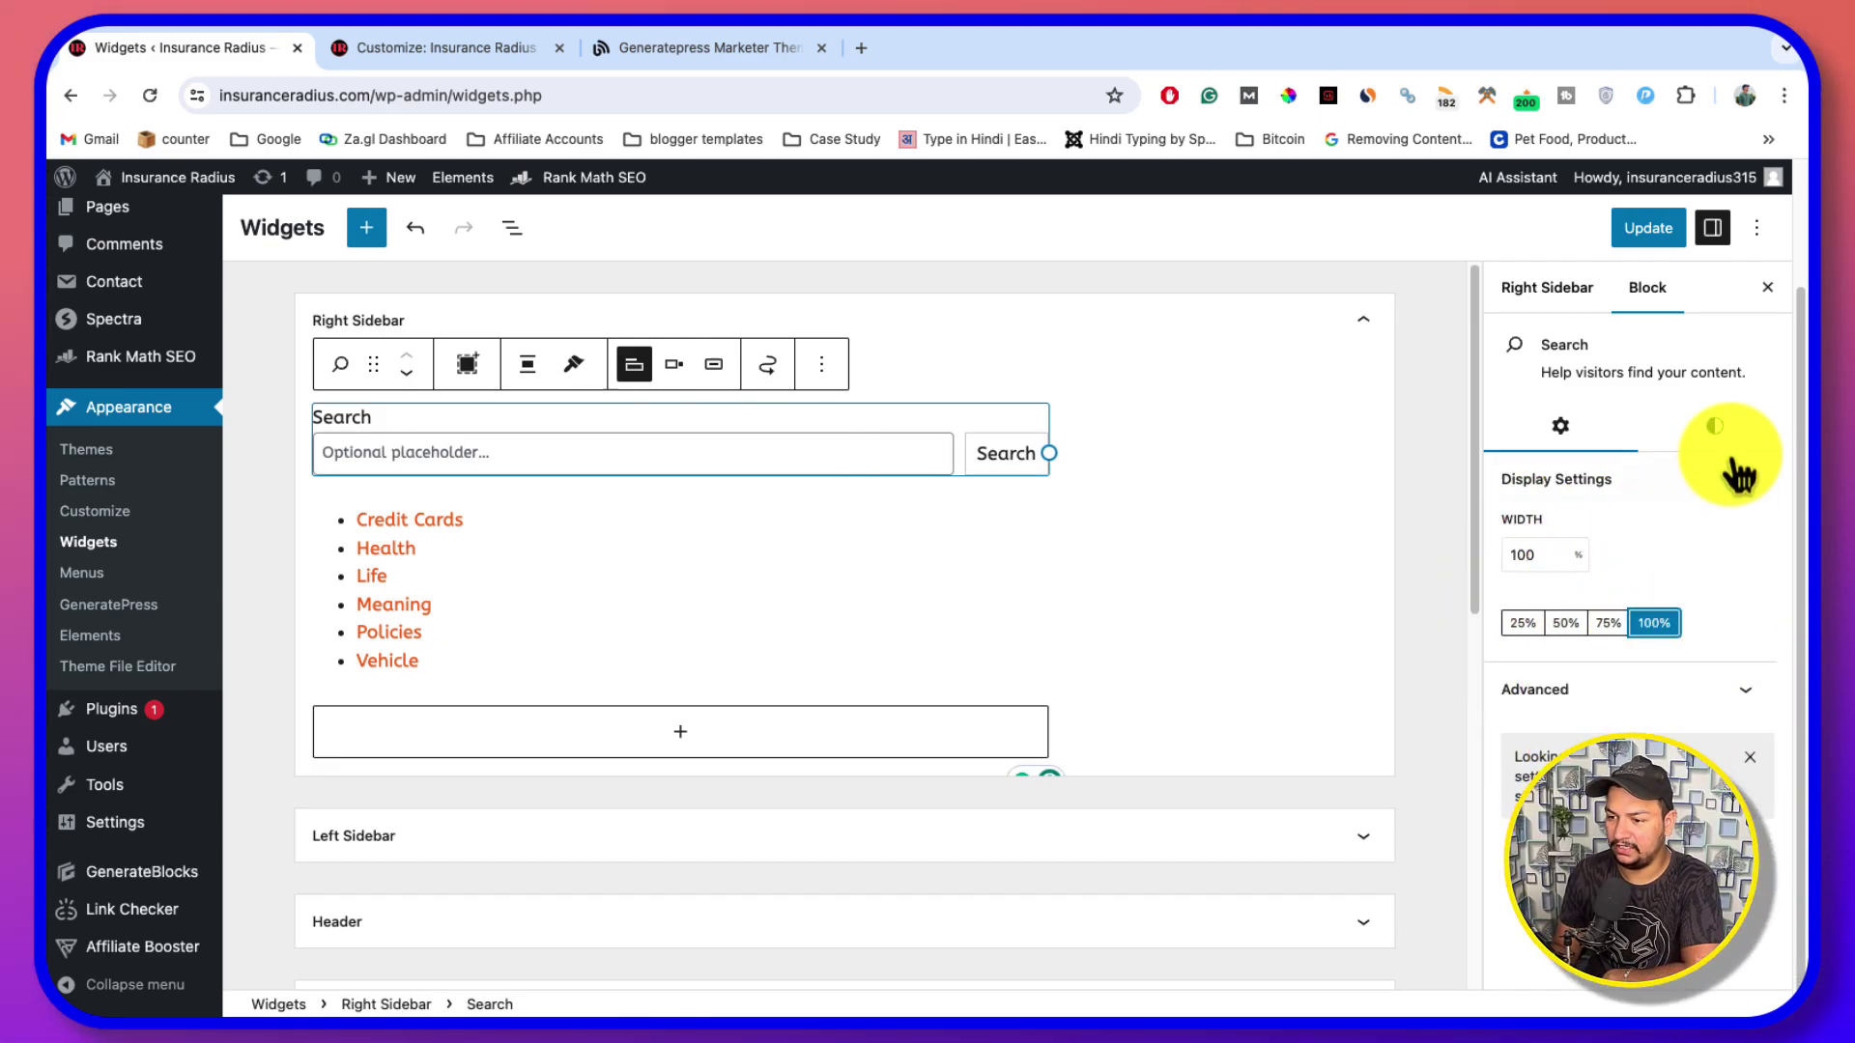
# Give the search button a solid background colour of #EC6A00
pyautogui.click(1715, 426)
pyautogui.click(1559, 584)
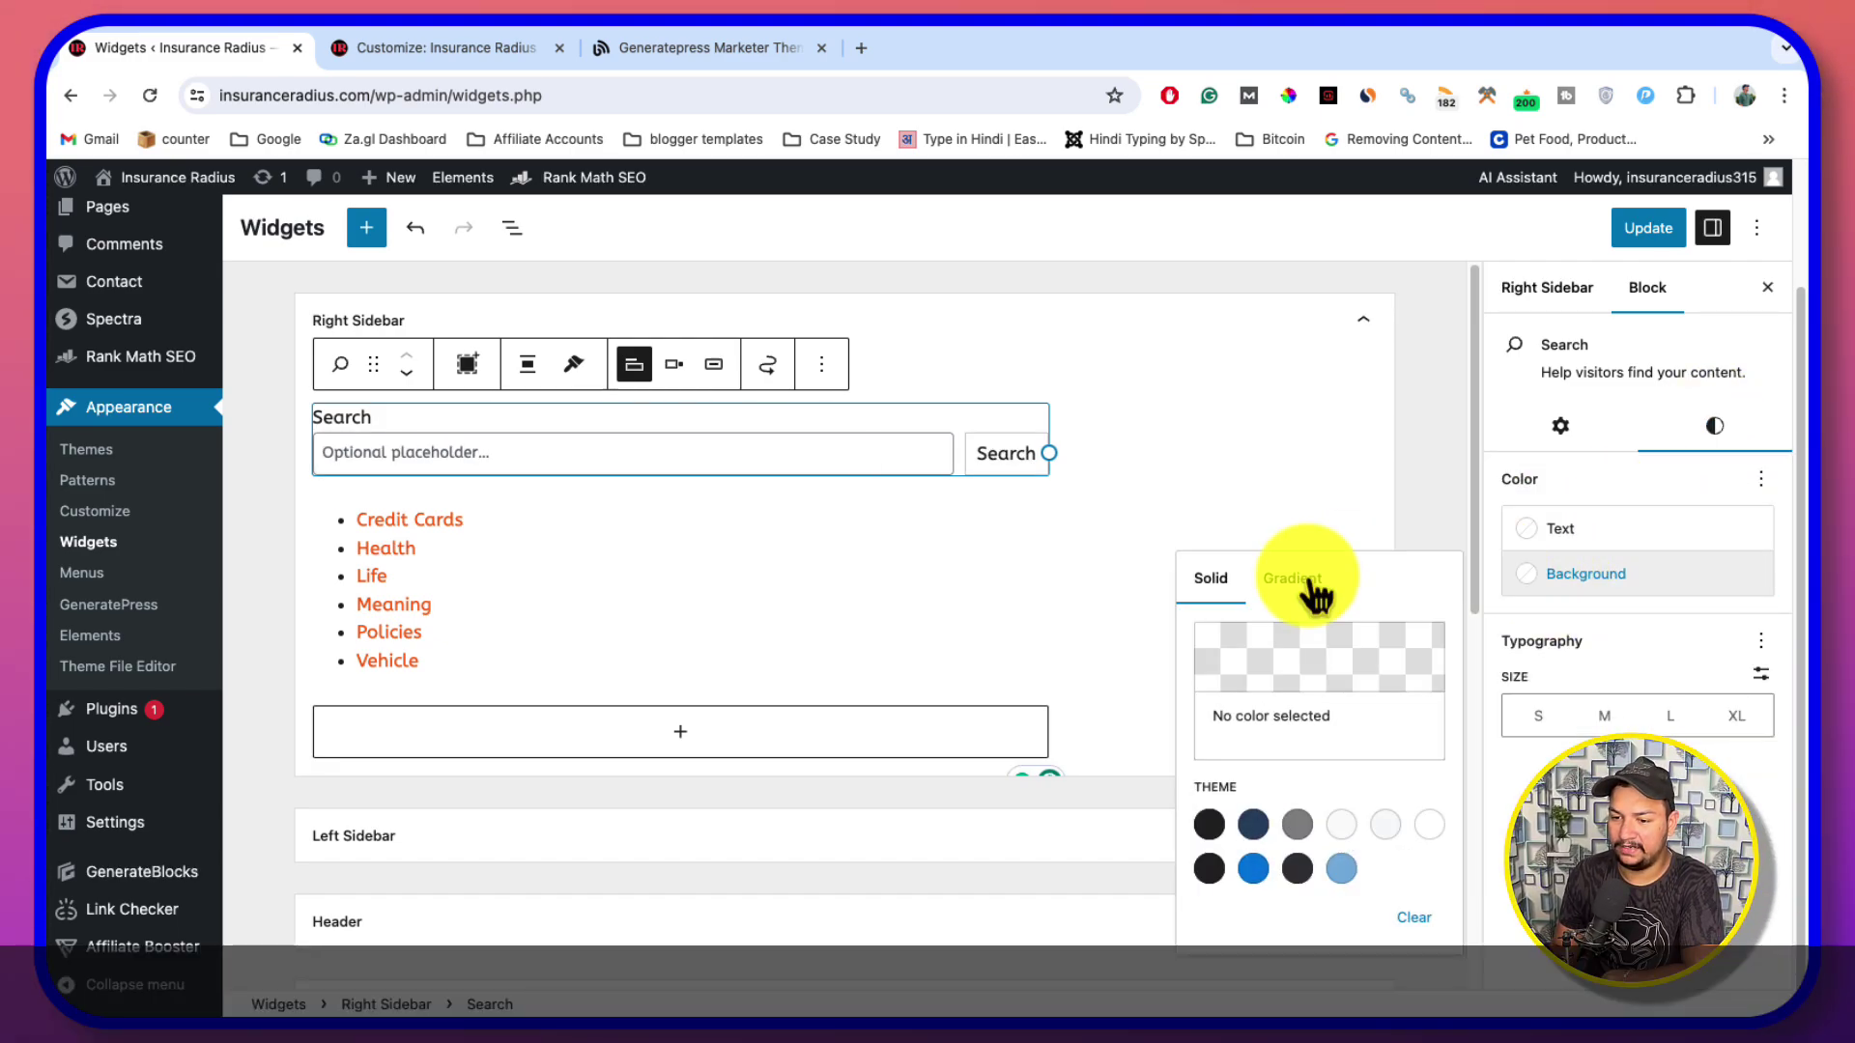
pyautogui.click(1324, 581)
pyautogui.click(1219, 583)
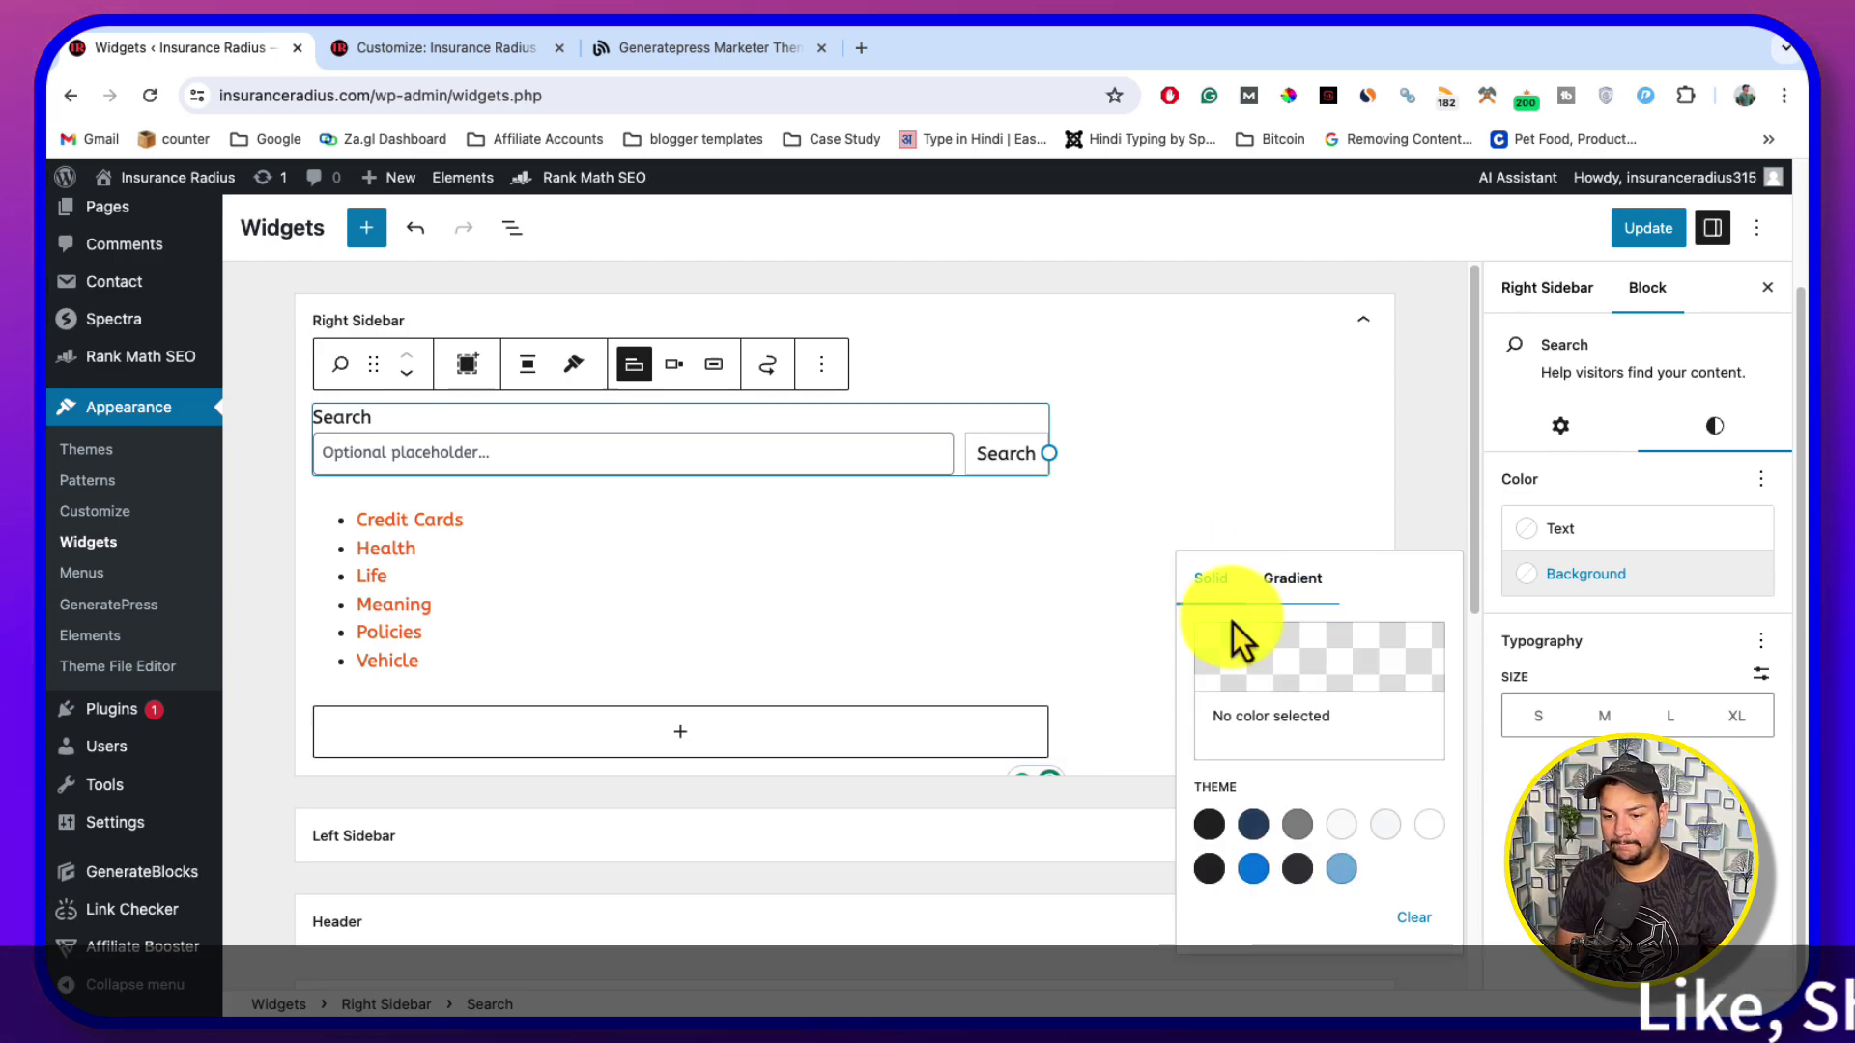
pyautogui.click(1278, 692)
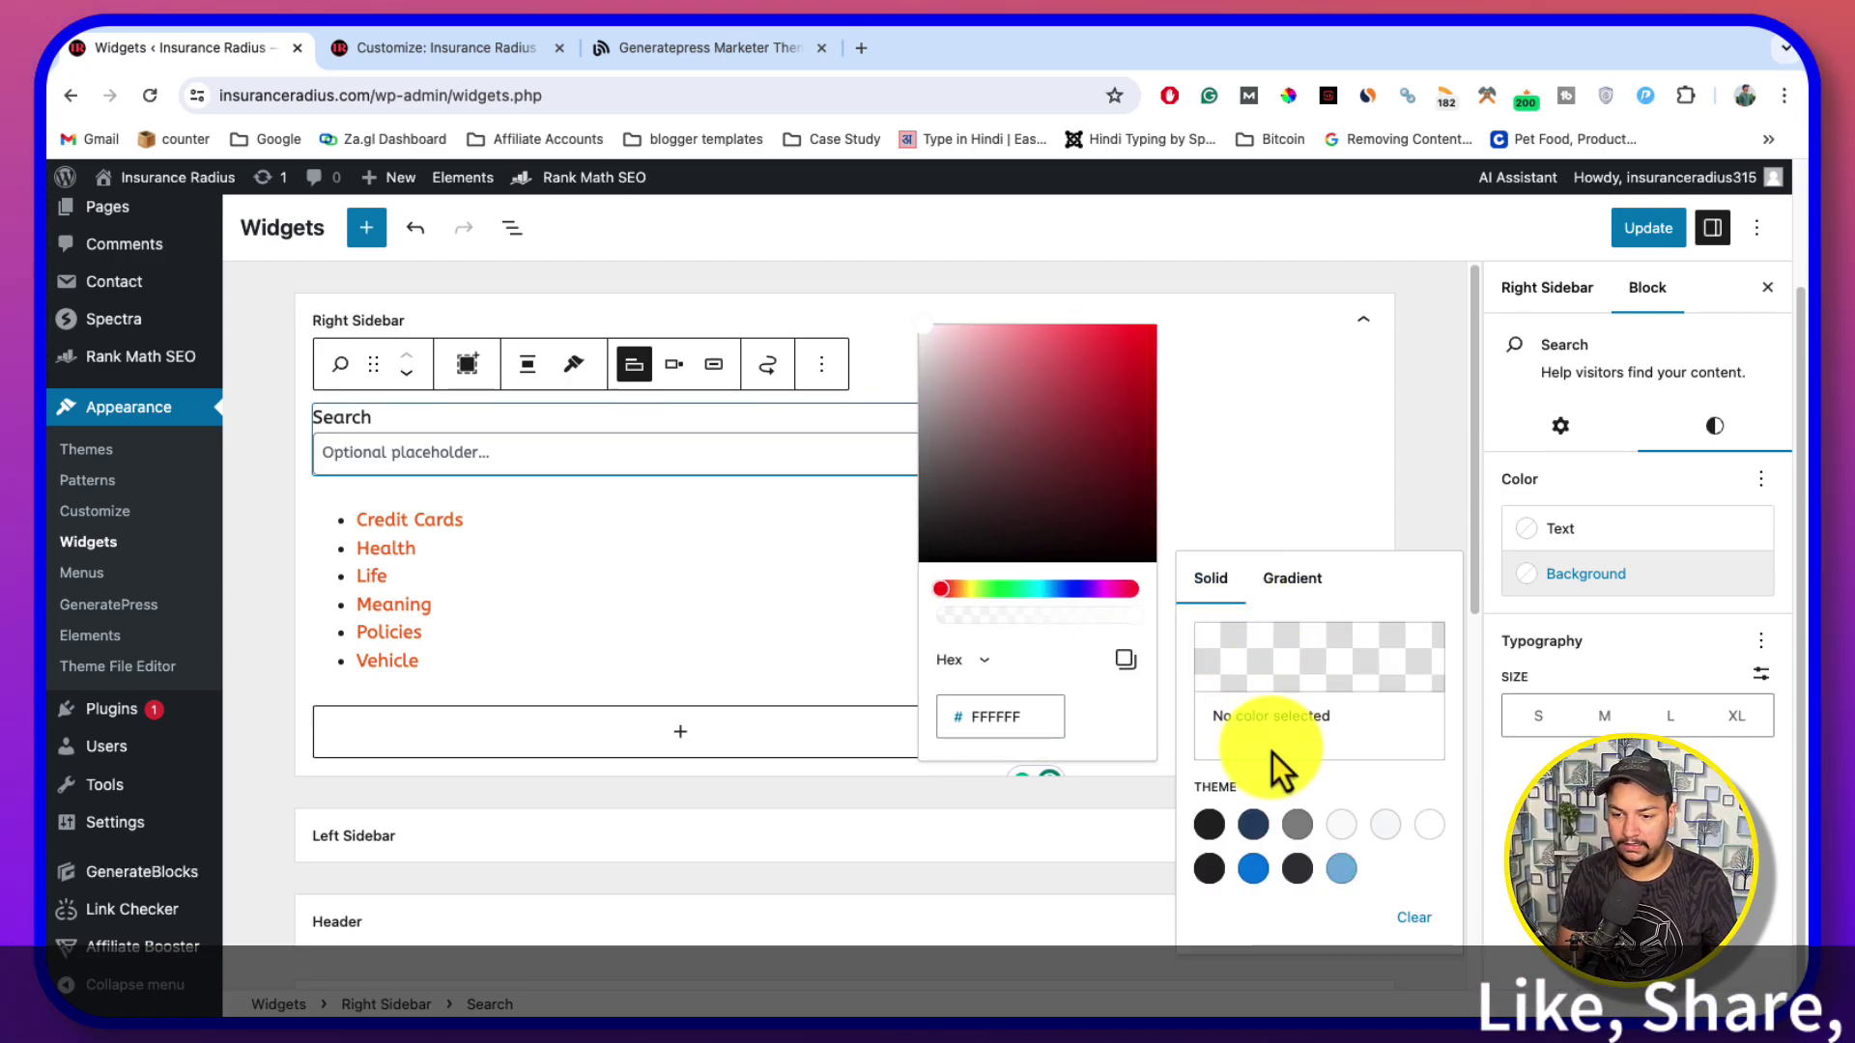
pyautogui.click(1004, 715)
pyautogui.write('EC6A00')
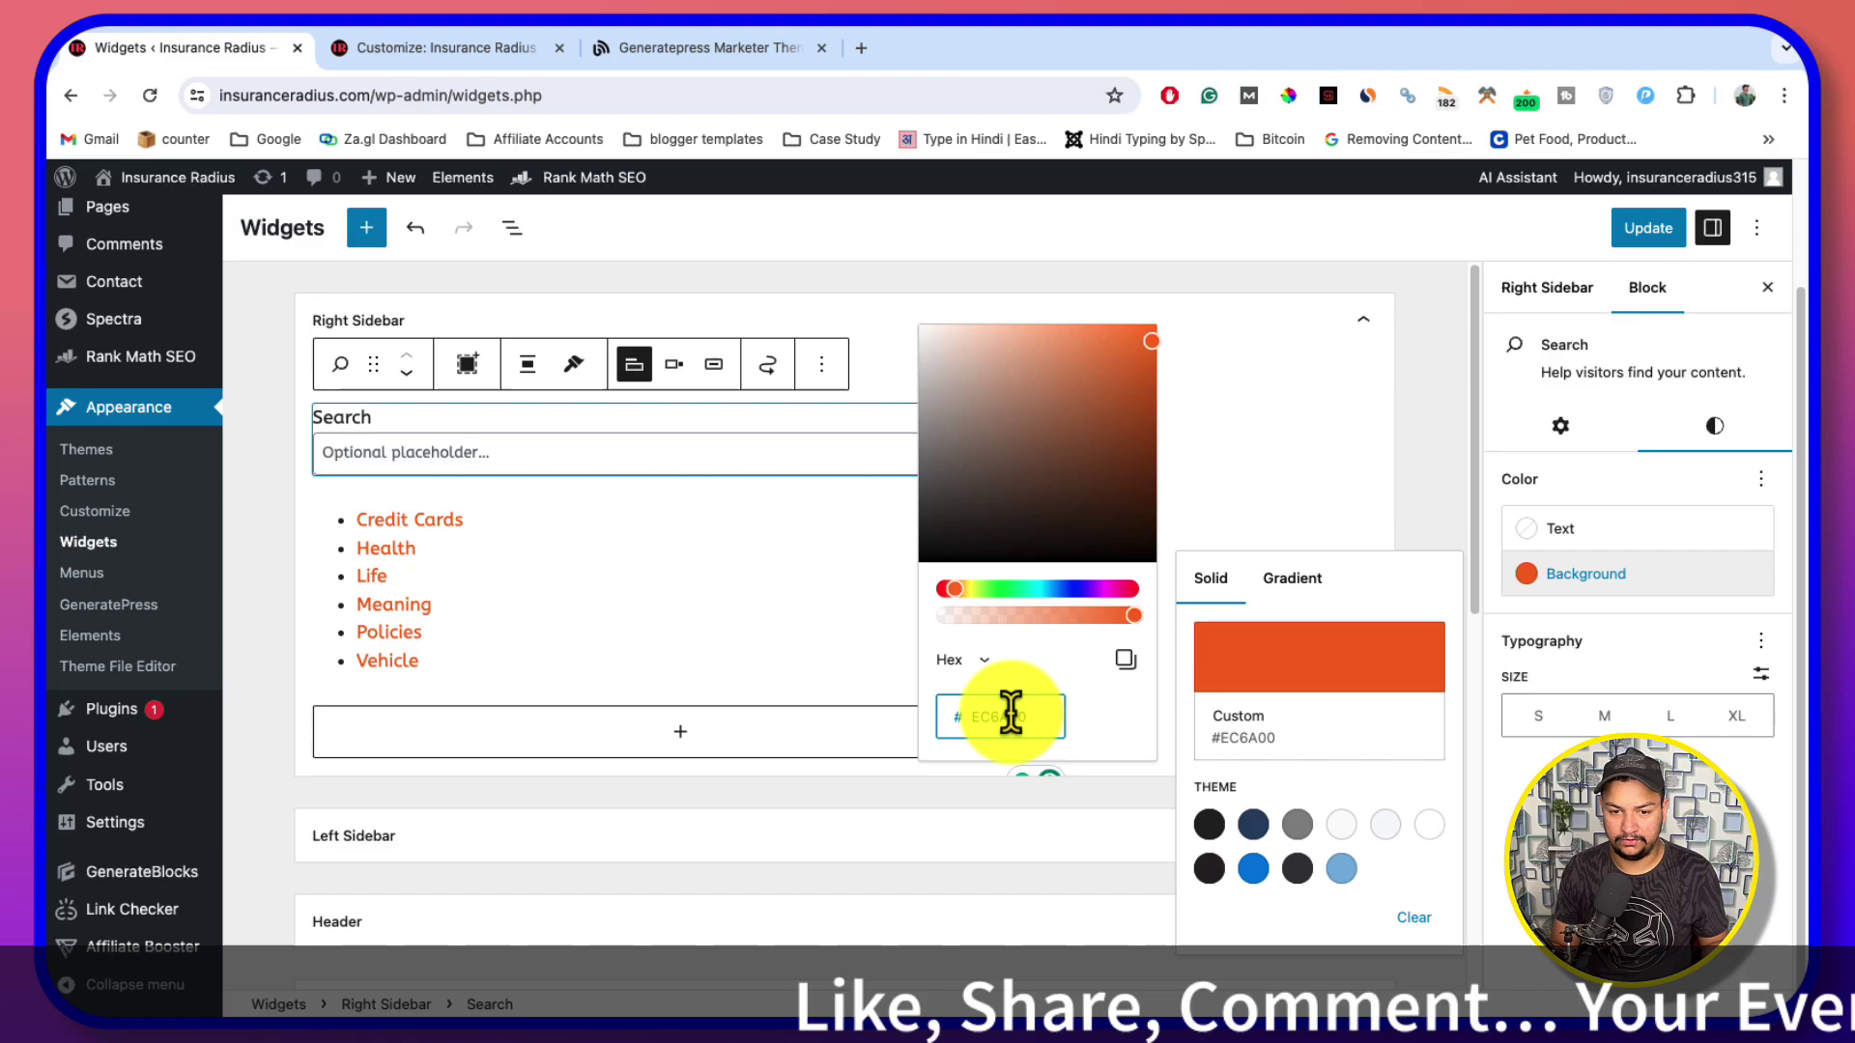
pyautogui.click(1331, 441)
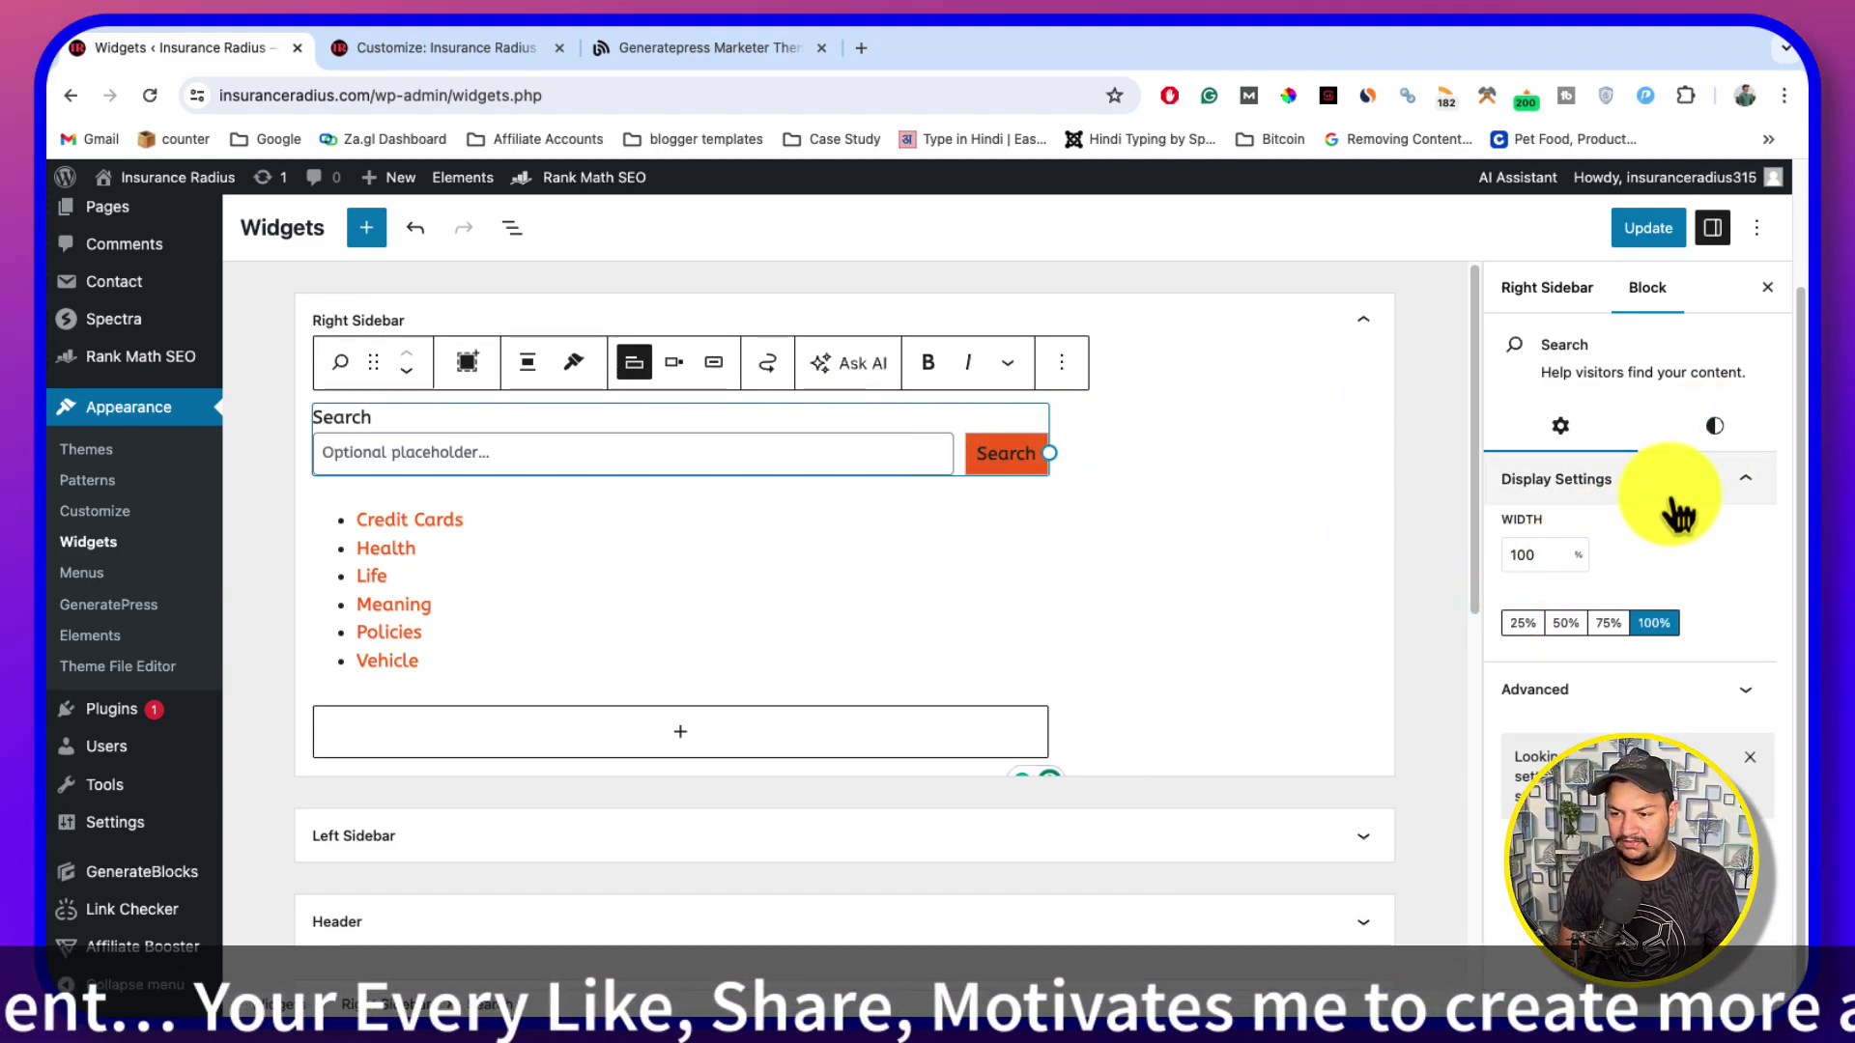
# Clear the search button's background colour and reapply the solid colour #EC6A00
pyautogui.click(1714, 426)
pyautogui.click(1603, 576)
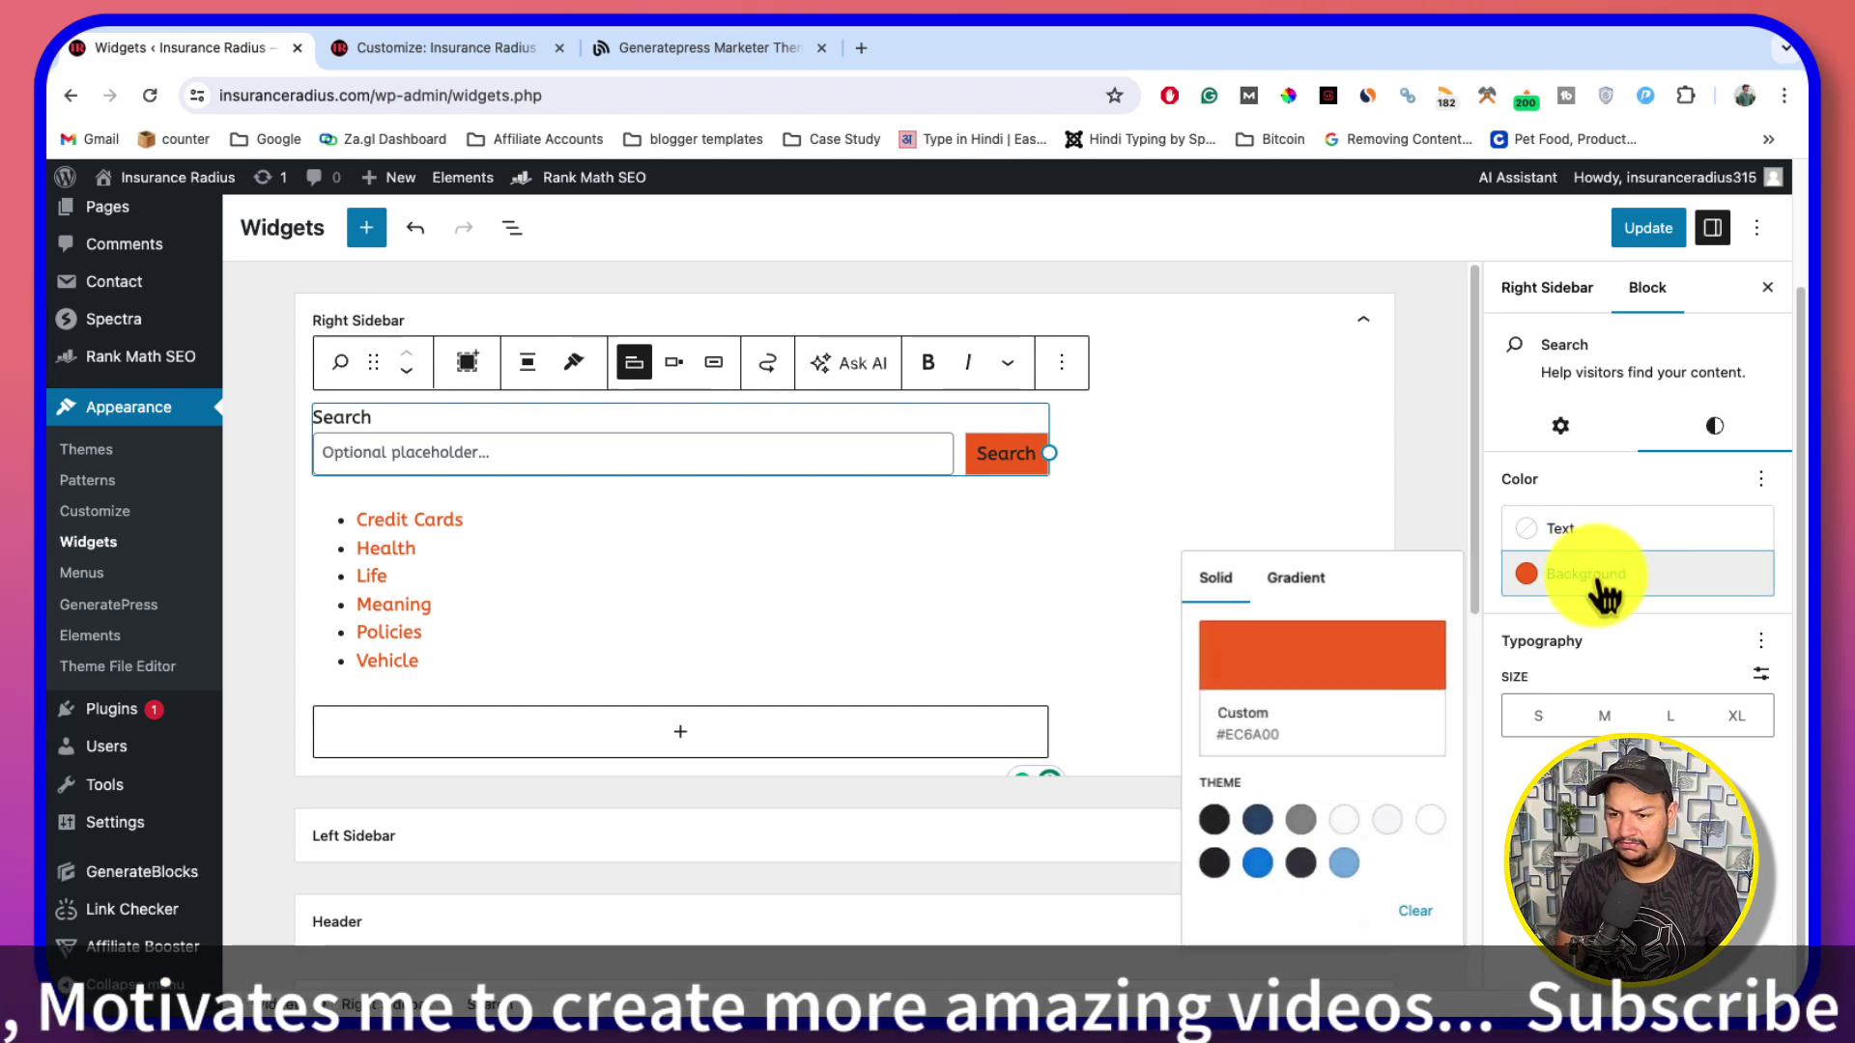
pyautogui.click(1410, 919)
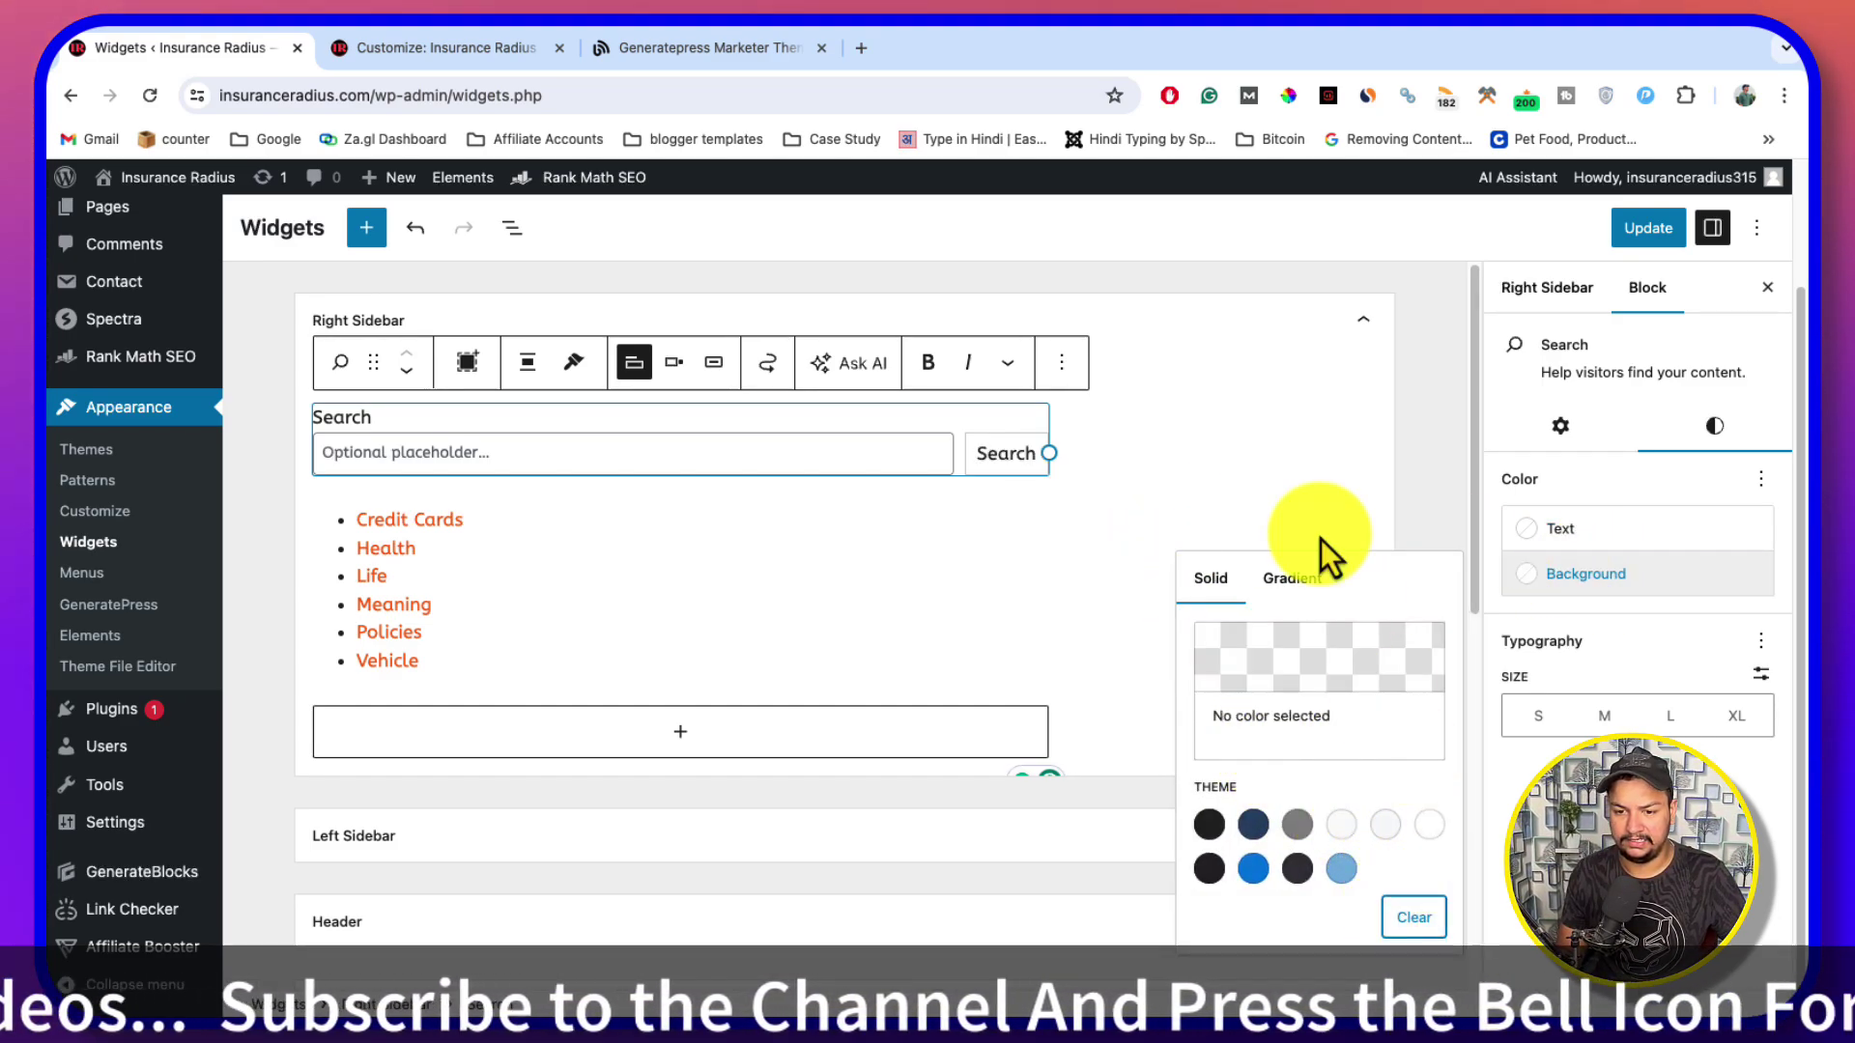
pyautogui.click(1337, 724)
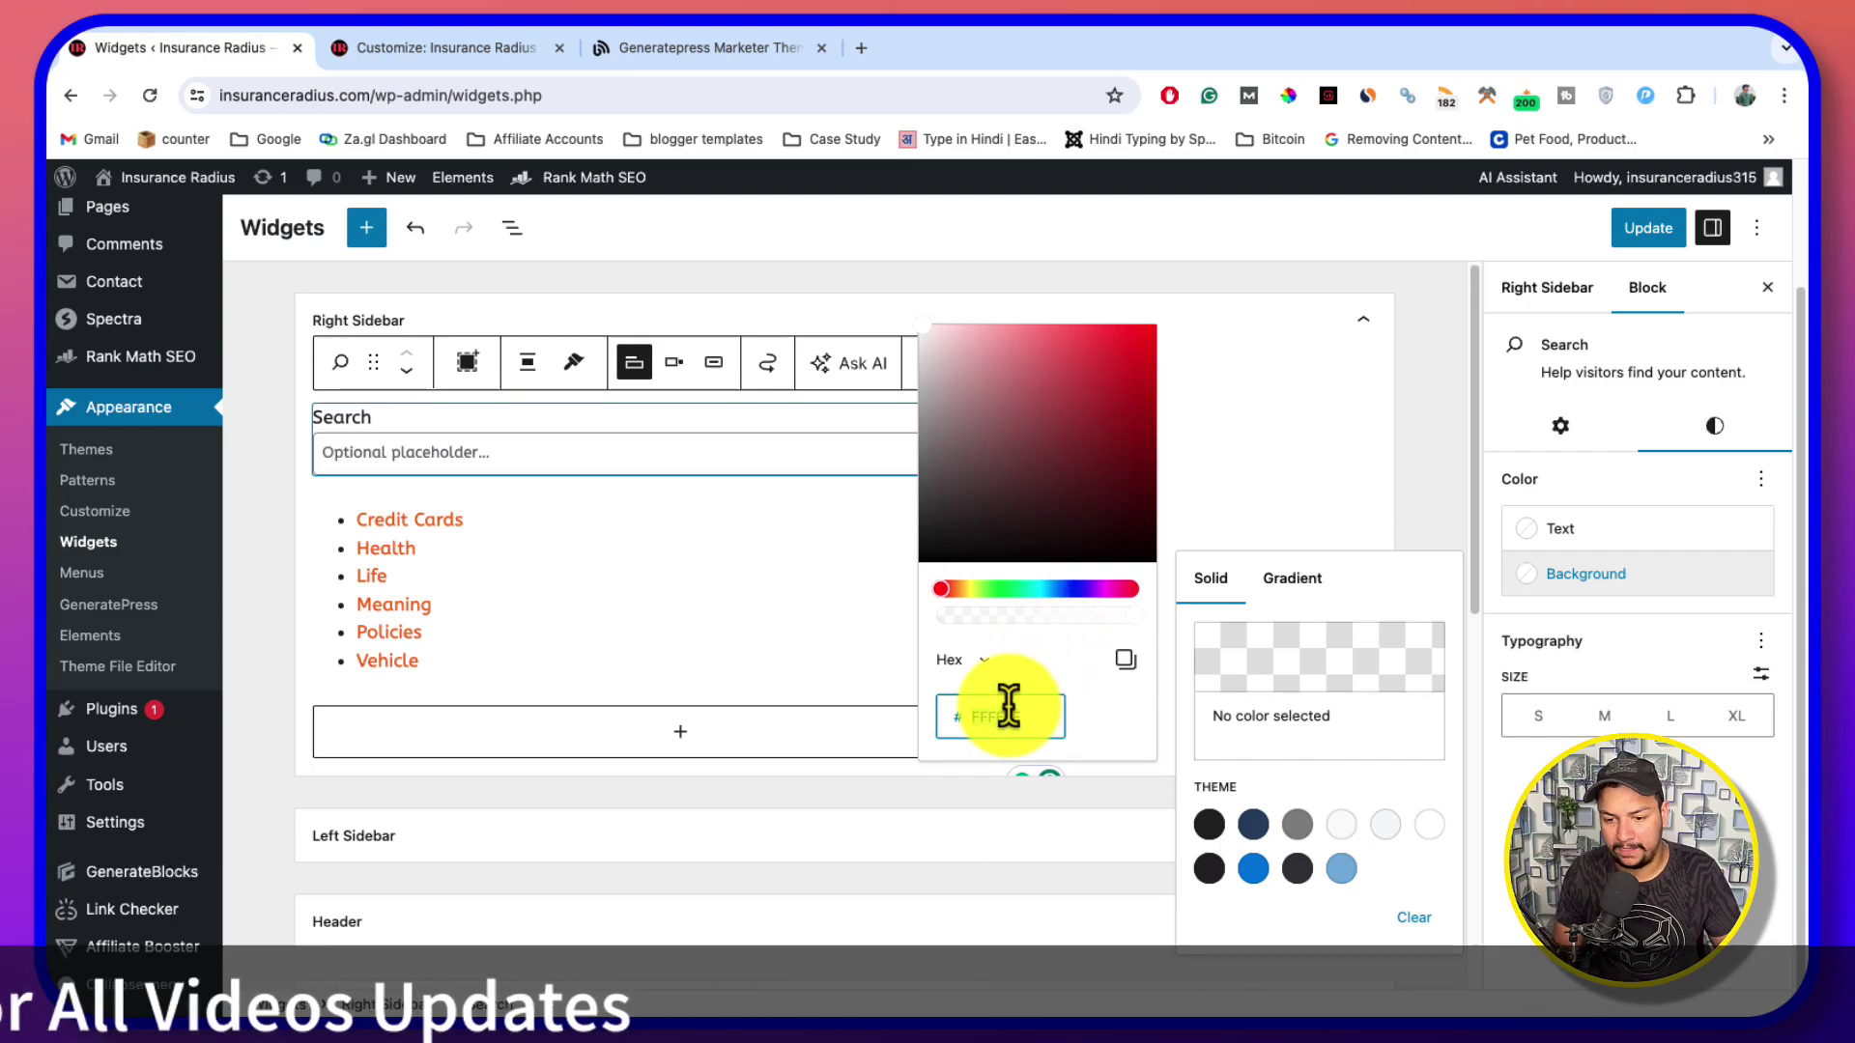
pyautogui.write('EC6A00')
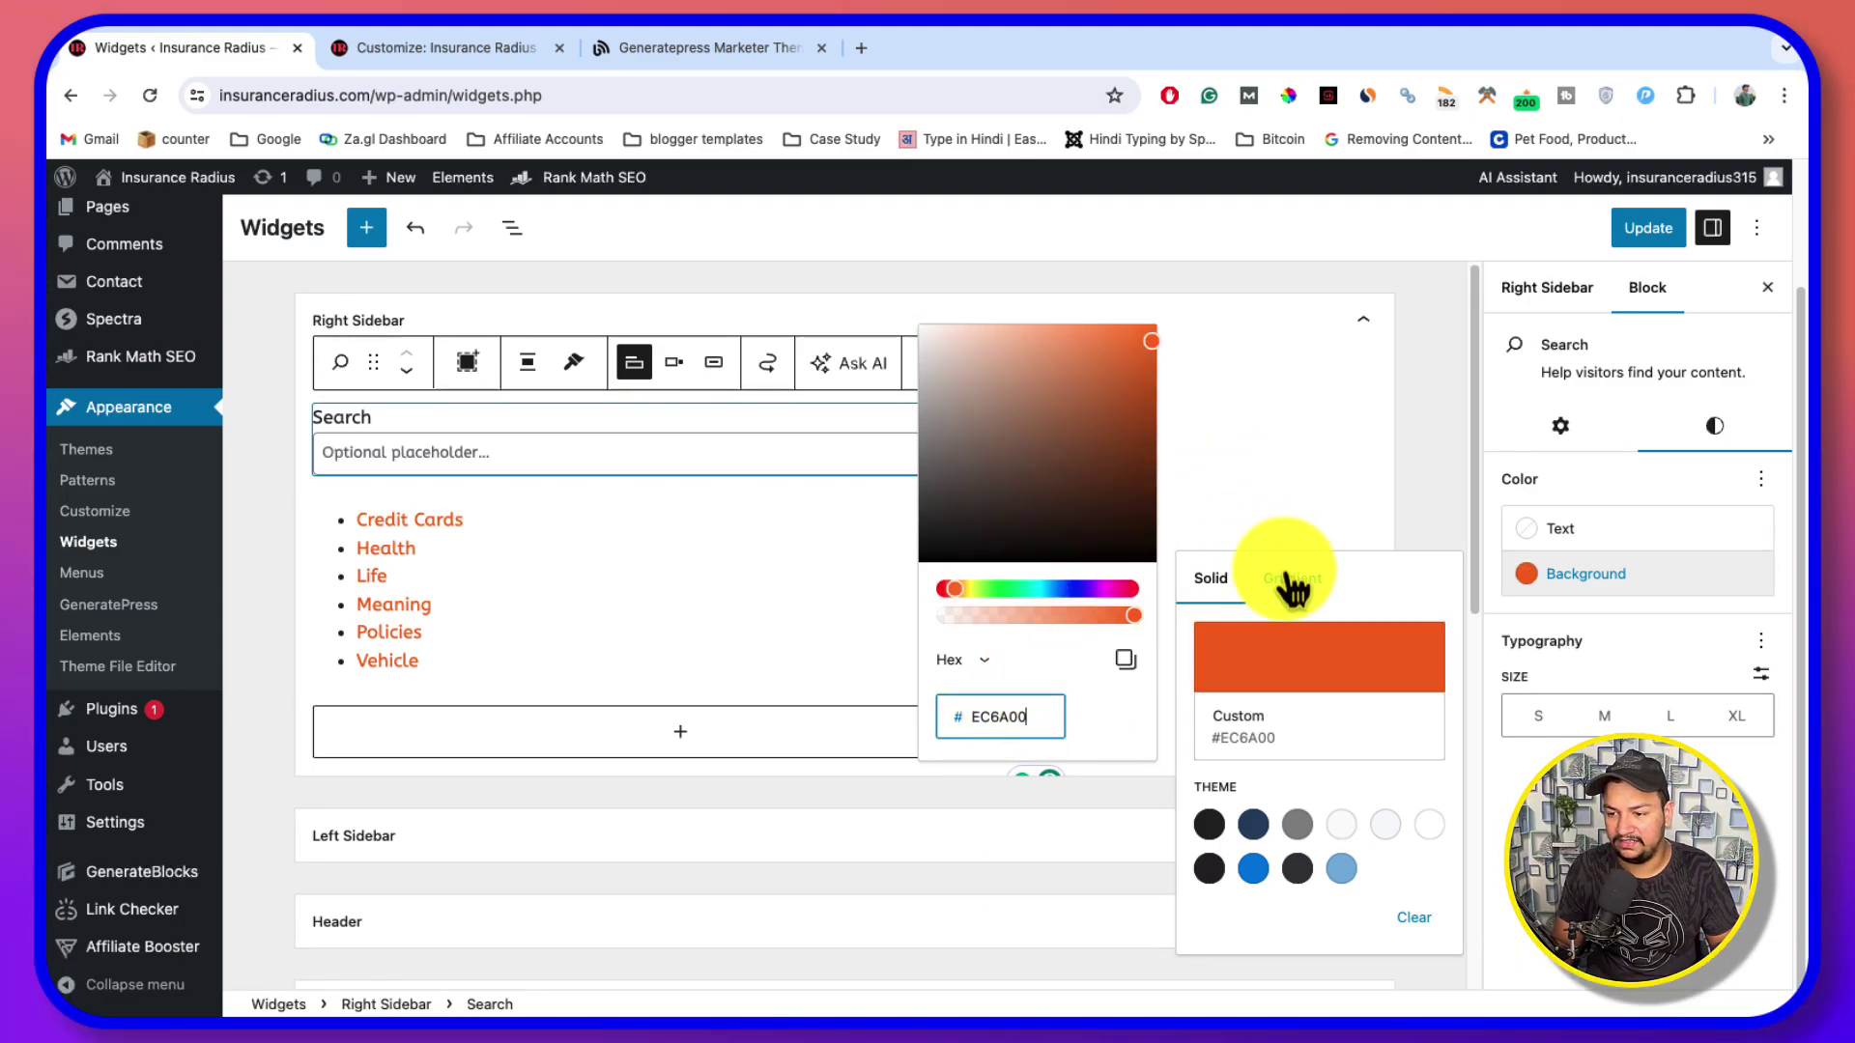
pyautogui.click(1346, 461)
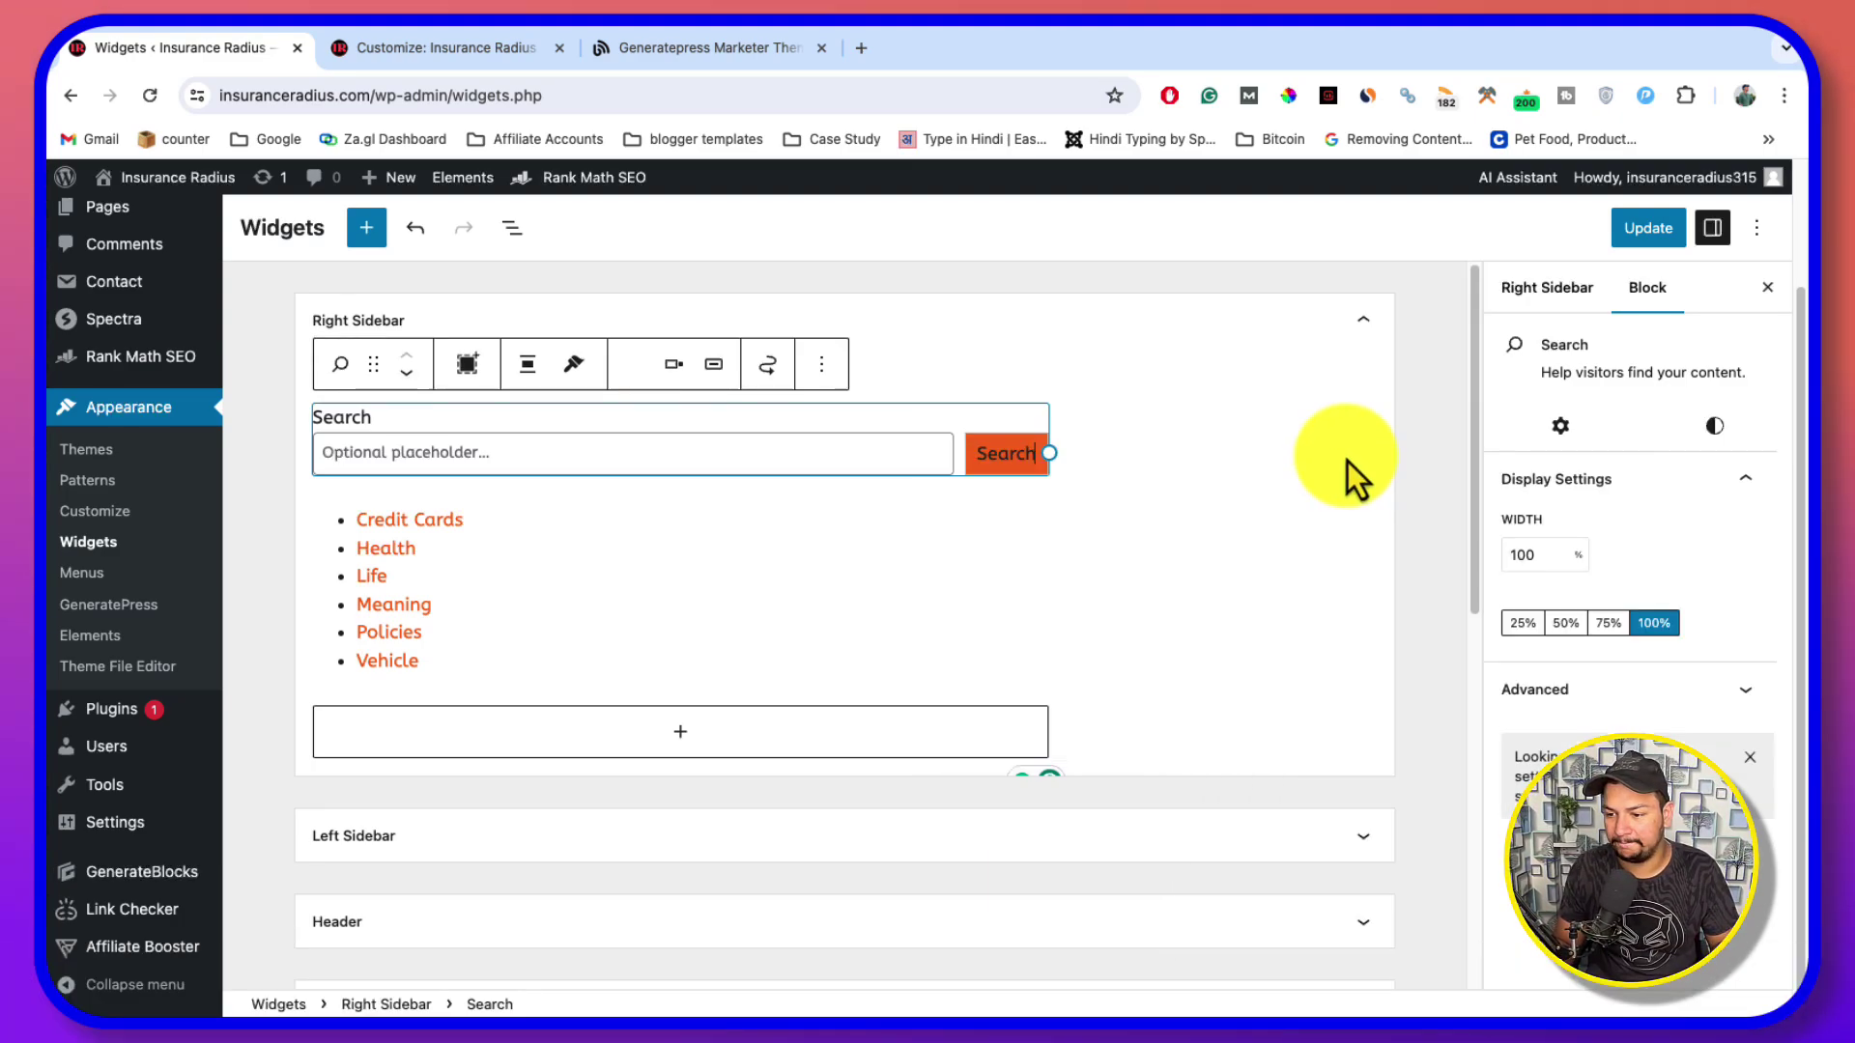
# Set the search button's text colour to the base-2 theme colour and save the widget changes
pyautogui.click(1719, 426)
pyautogui.click(1536, 531)
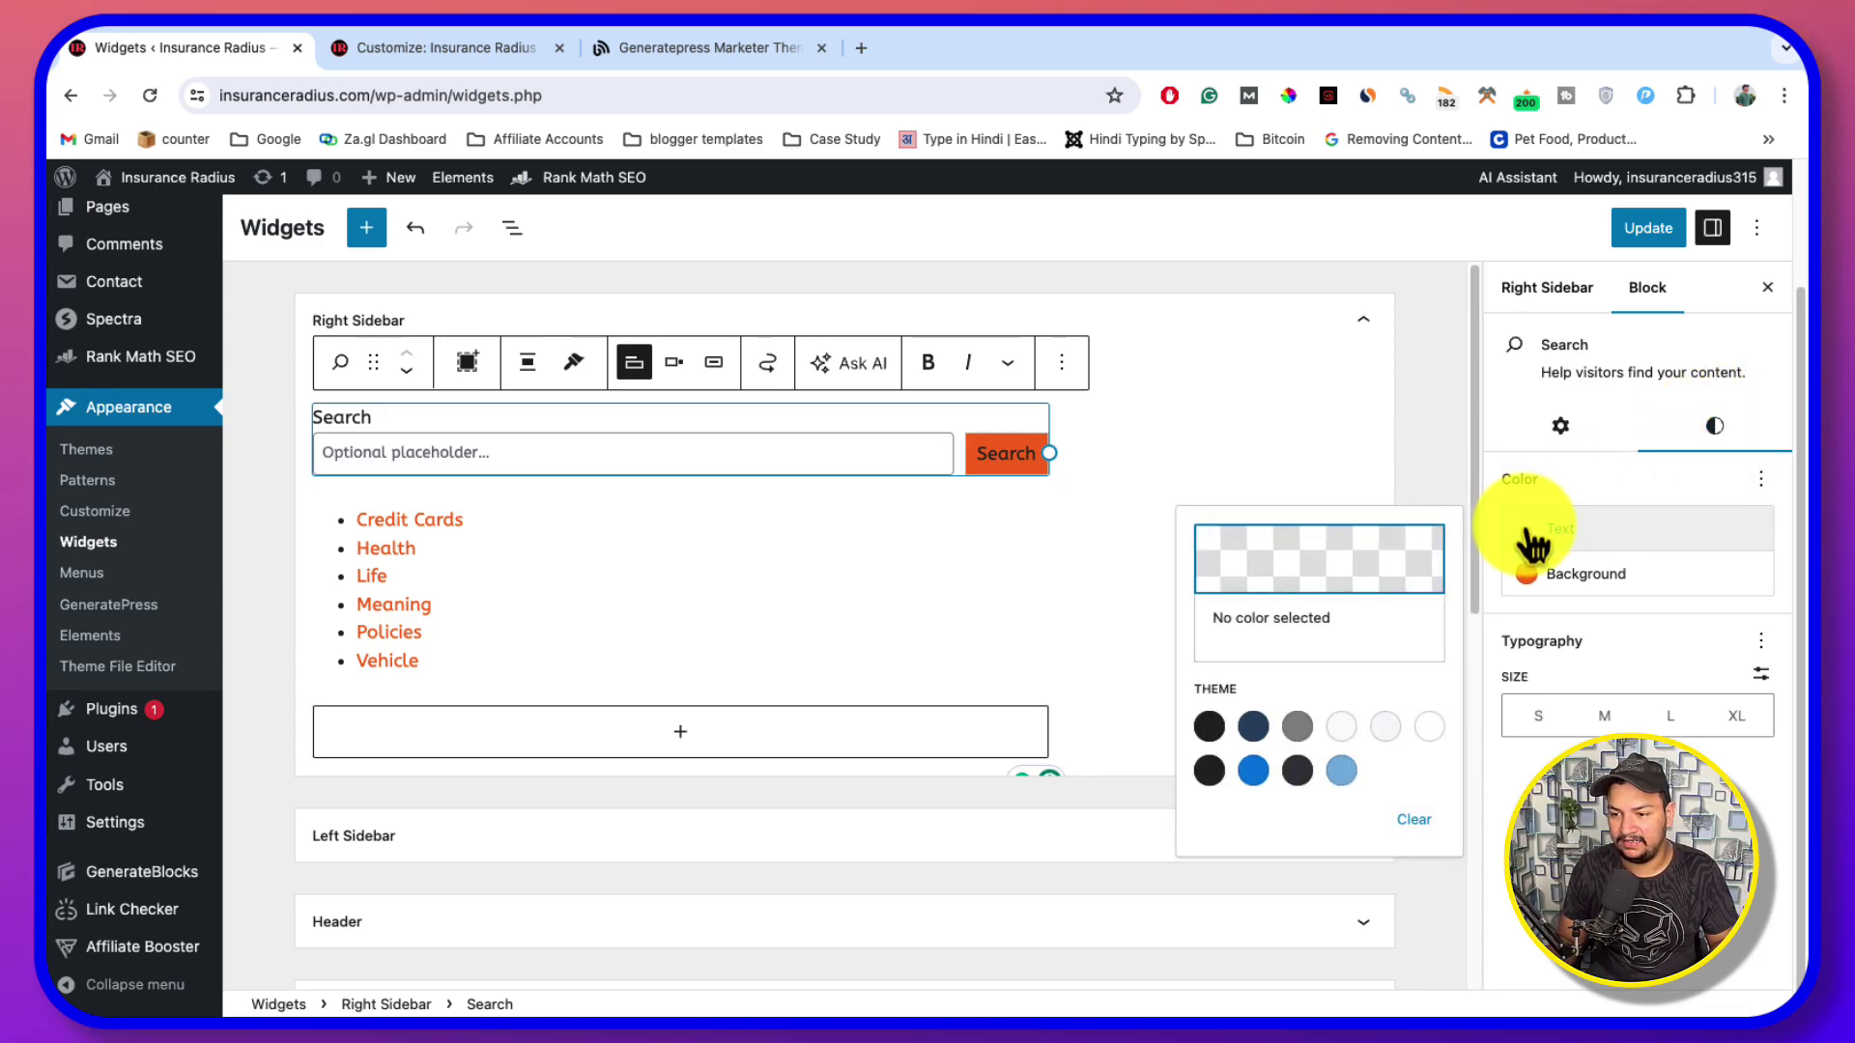
pyautogui.click(1386, 747)
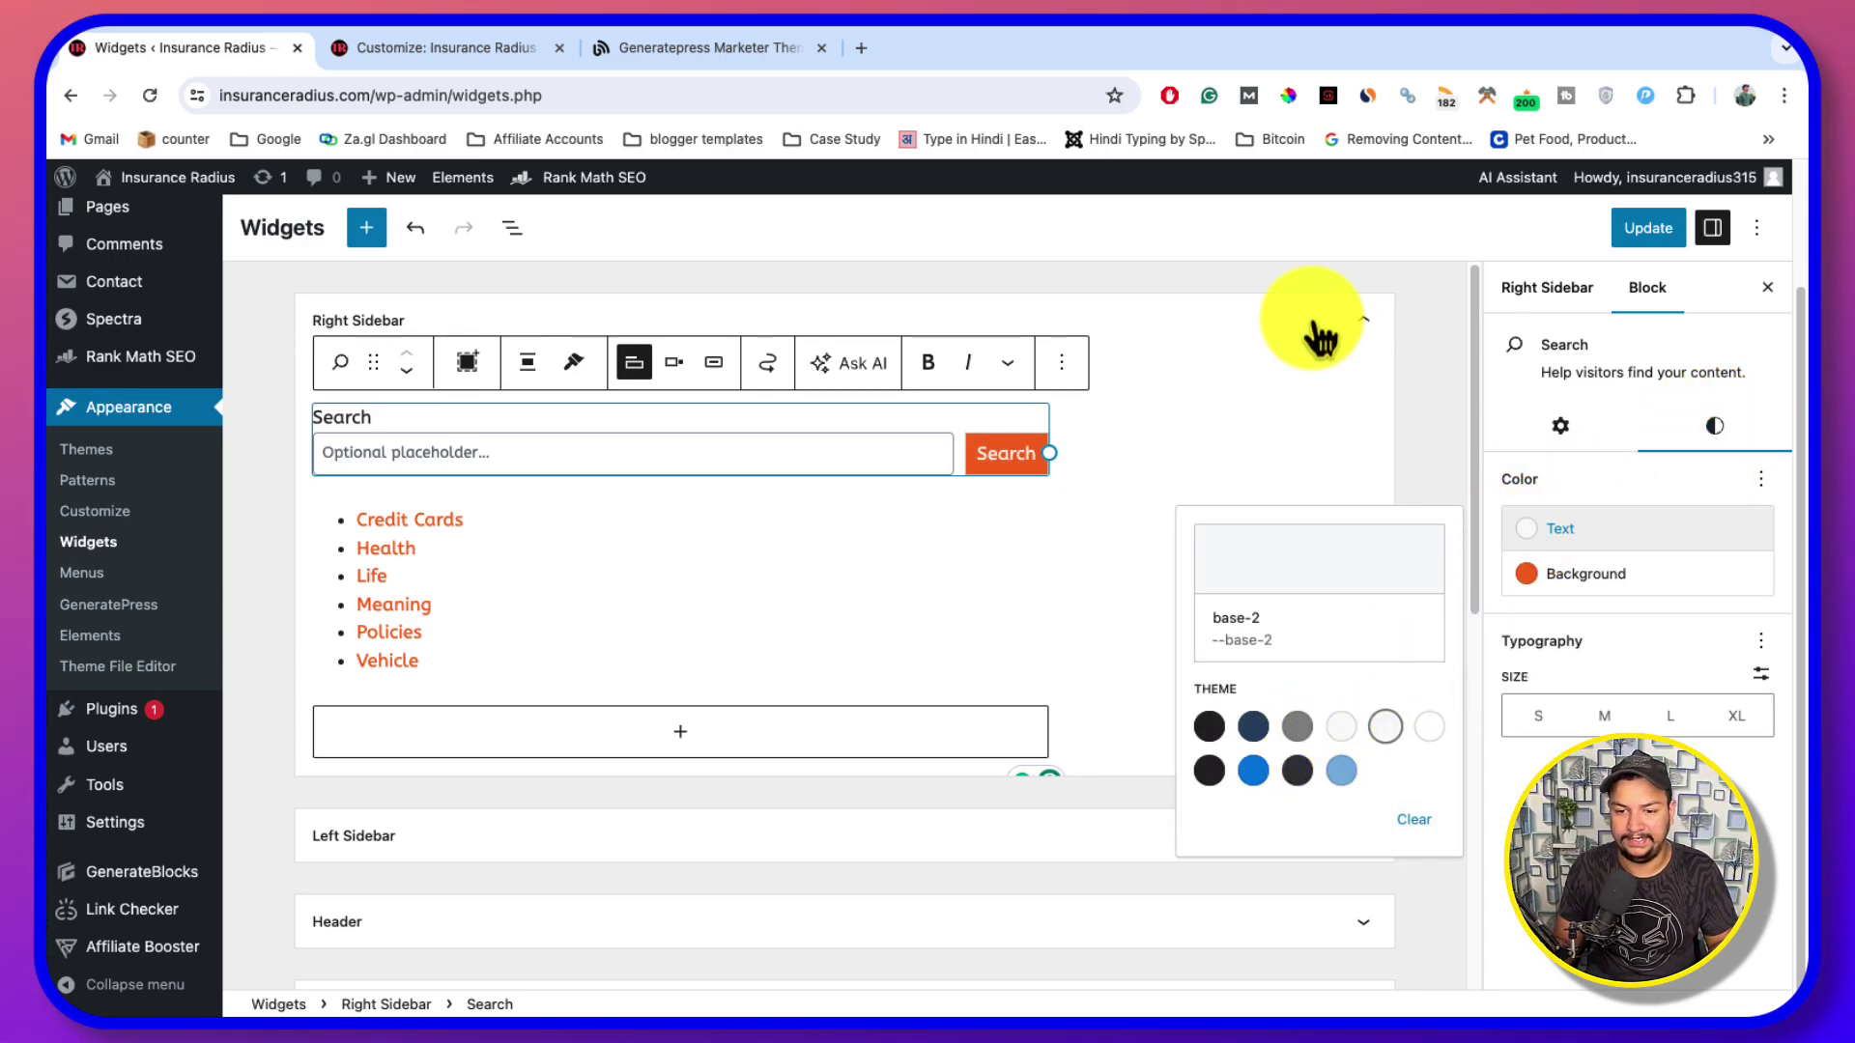
pyautogui.click(1298, 411)
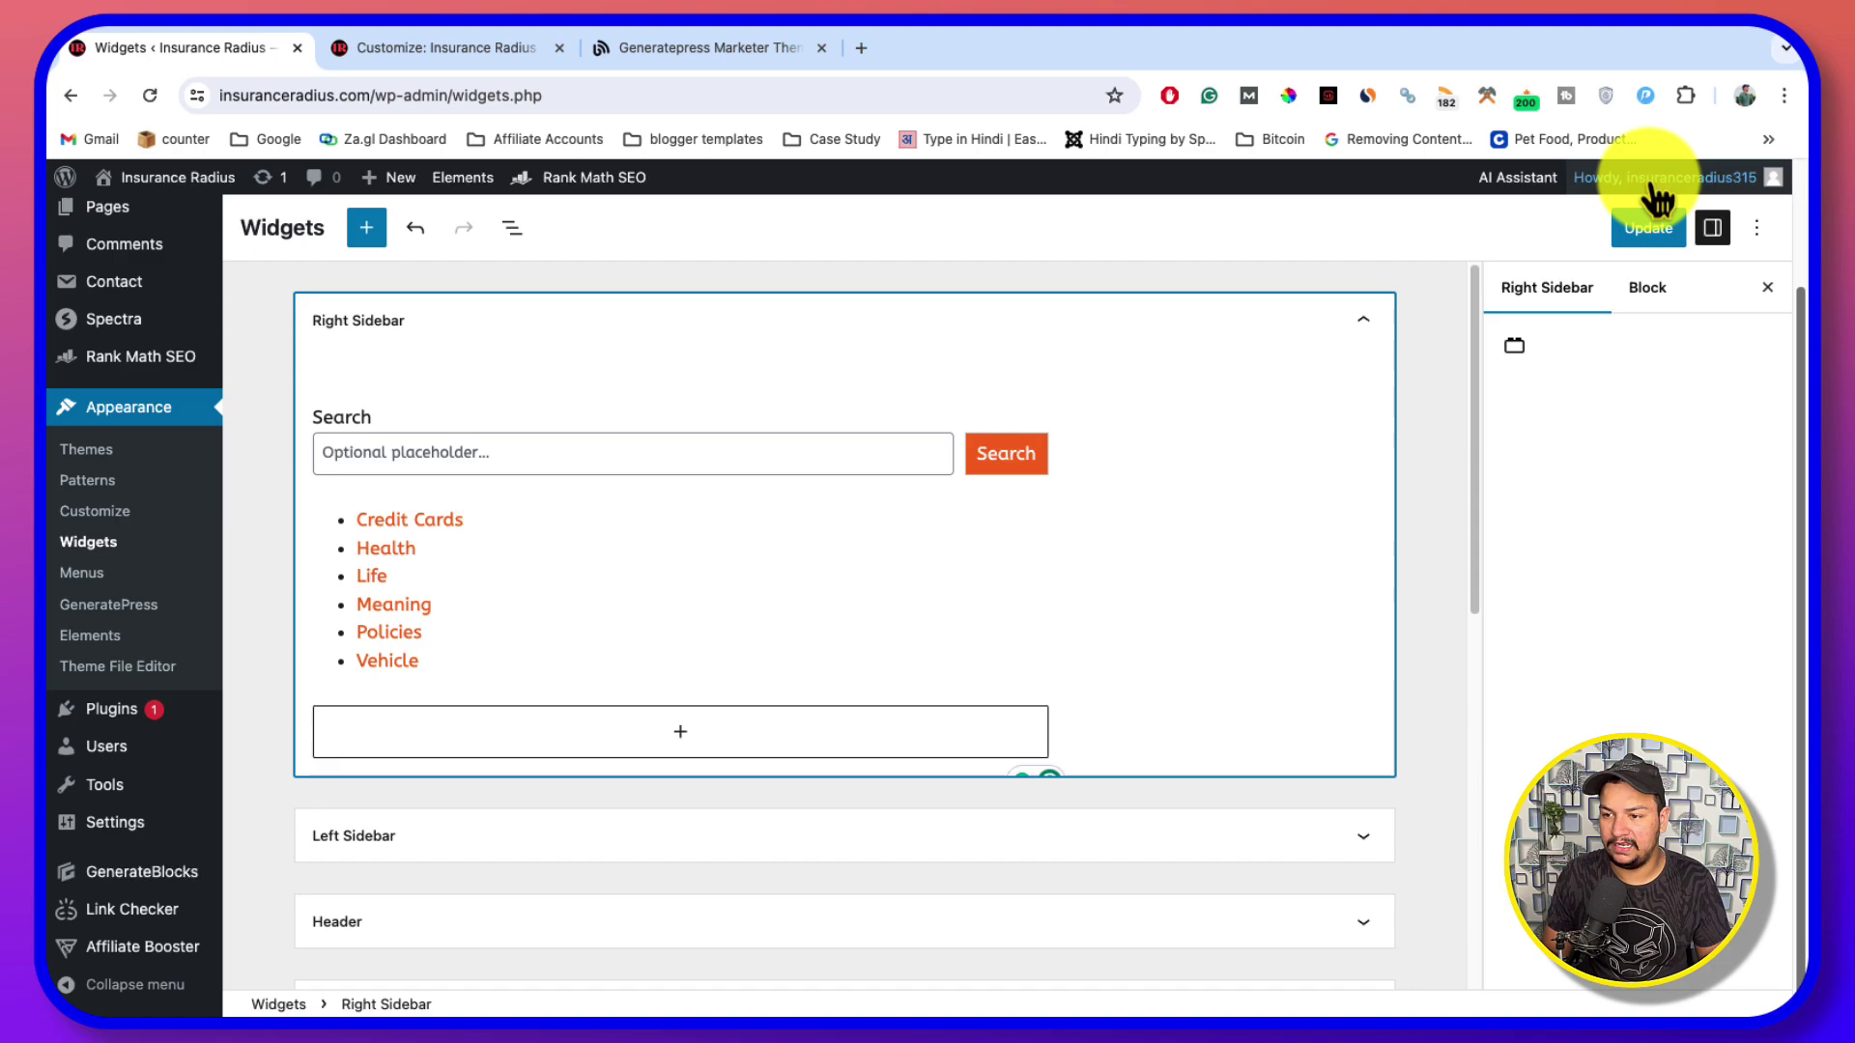
pyautogui.click(1631, 234)
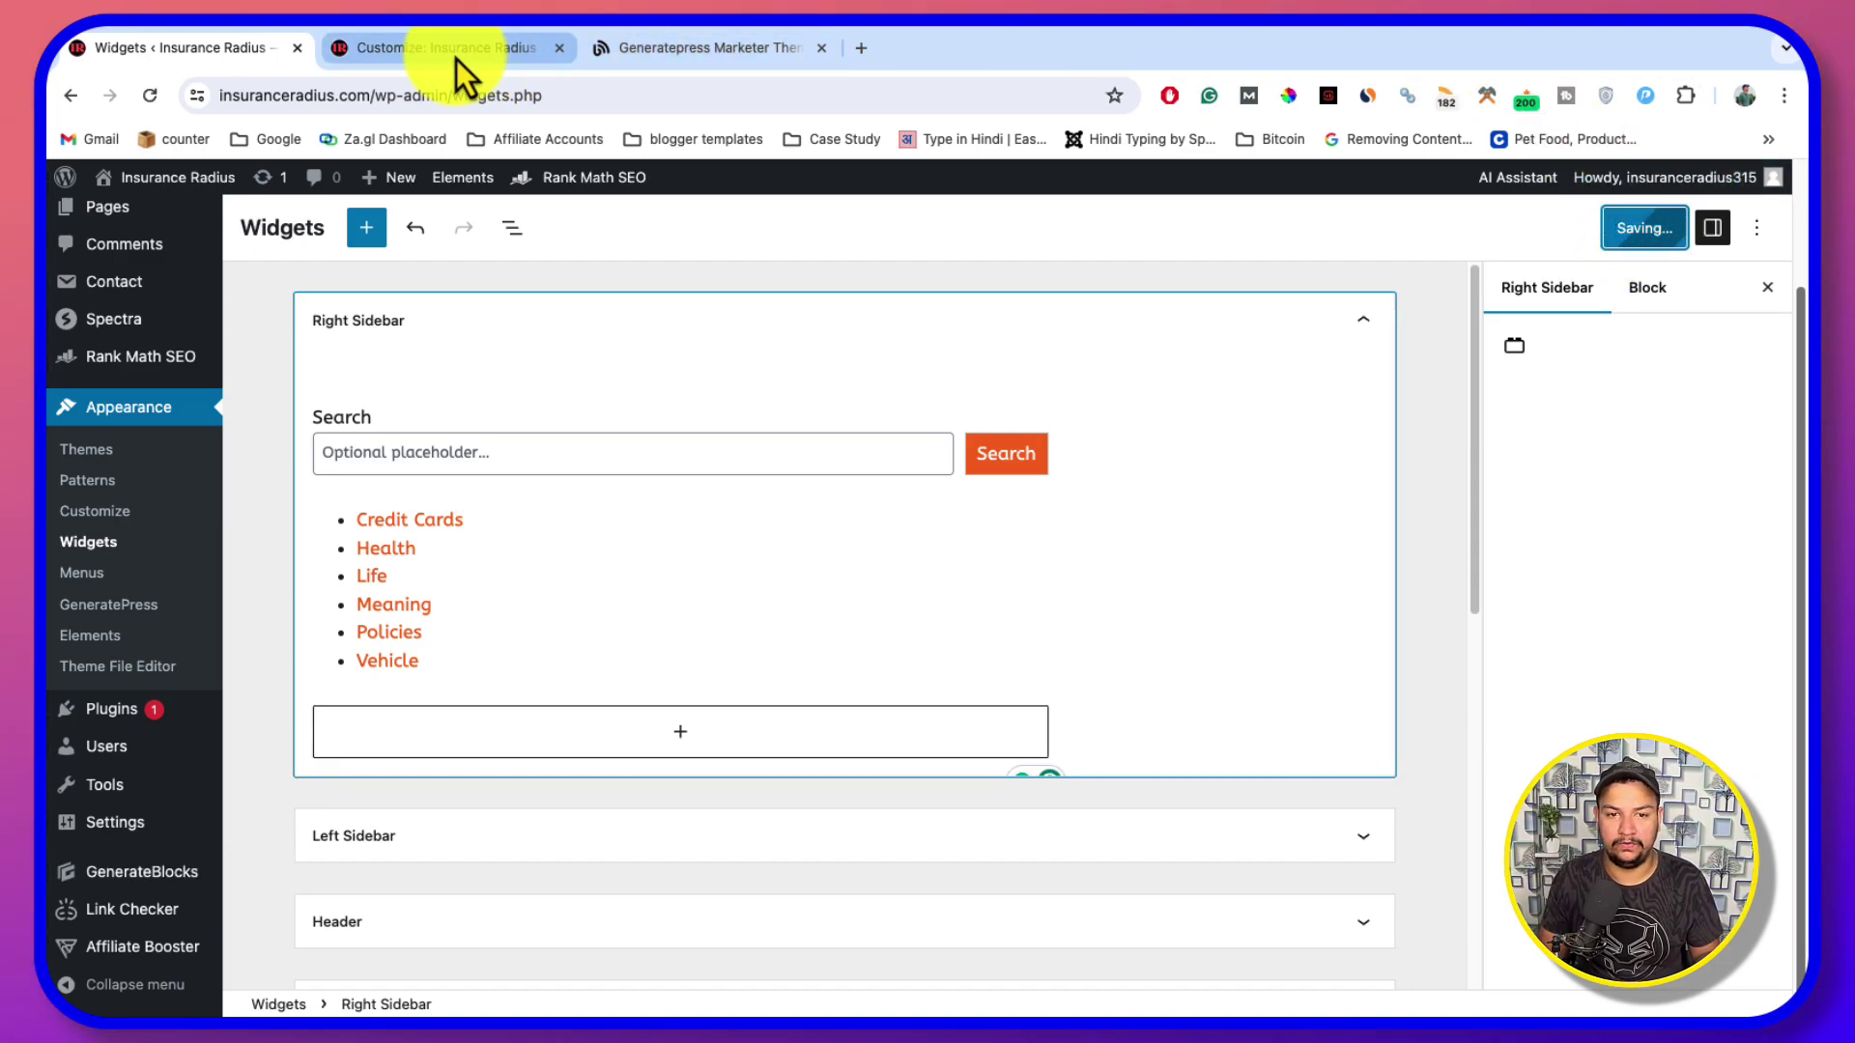
# Delete the Categories List block from the Right Sidebar
pyautogui.click(431, 46)
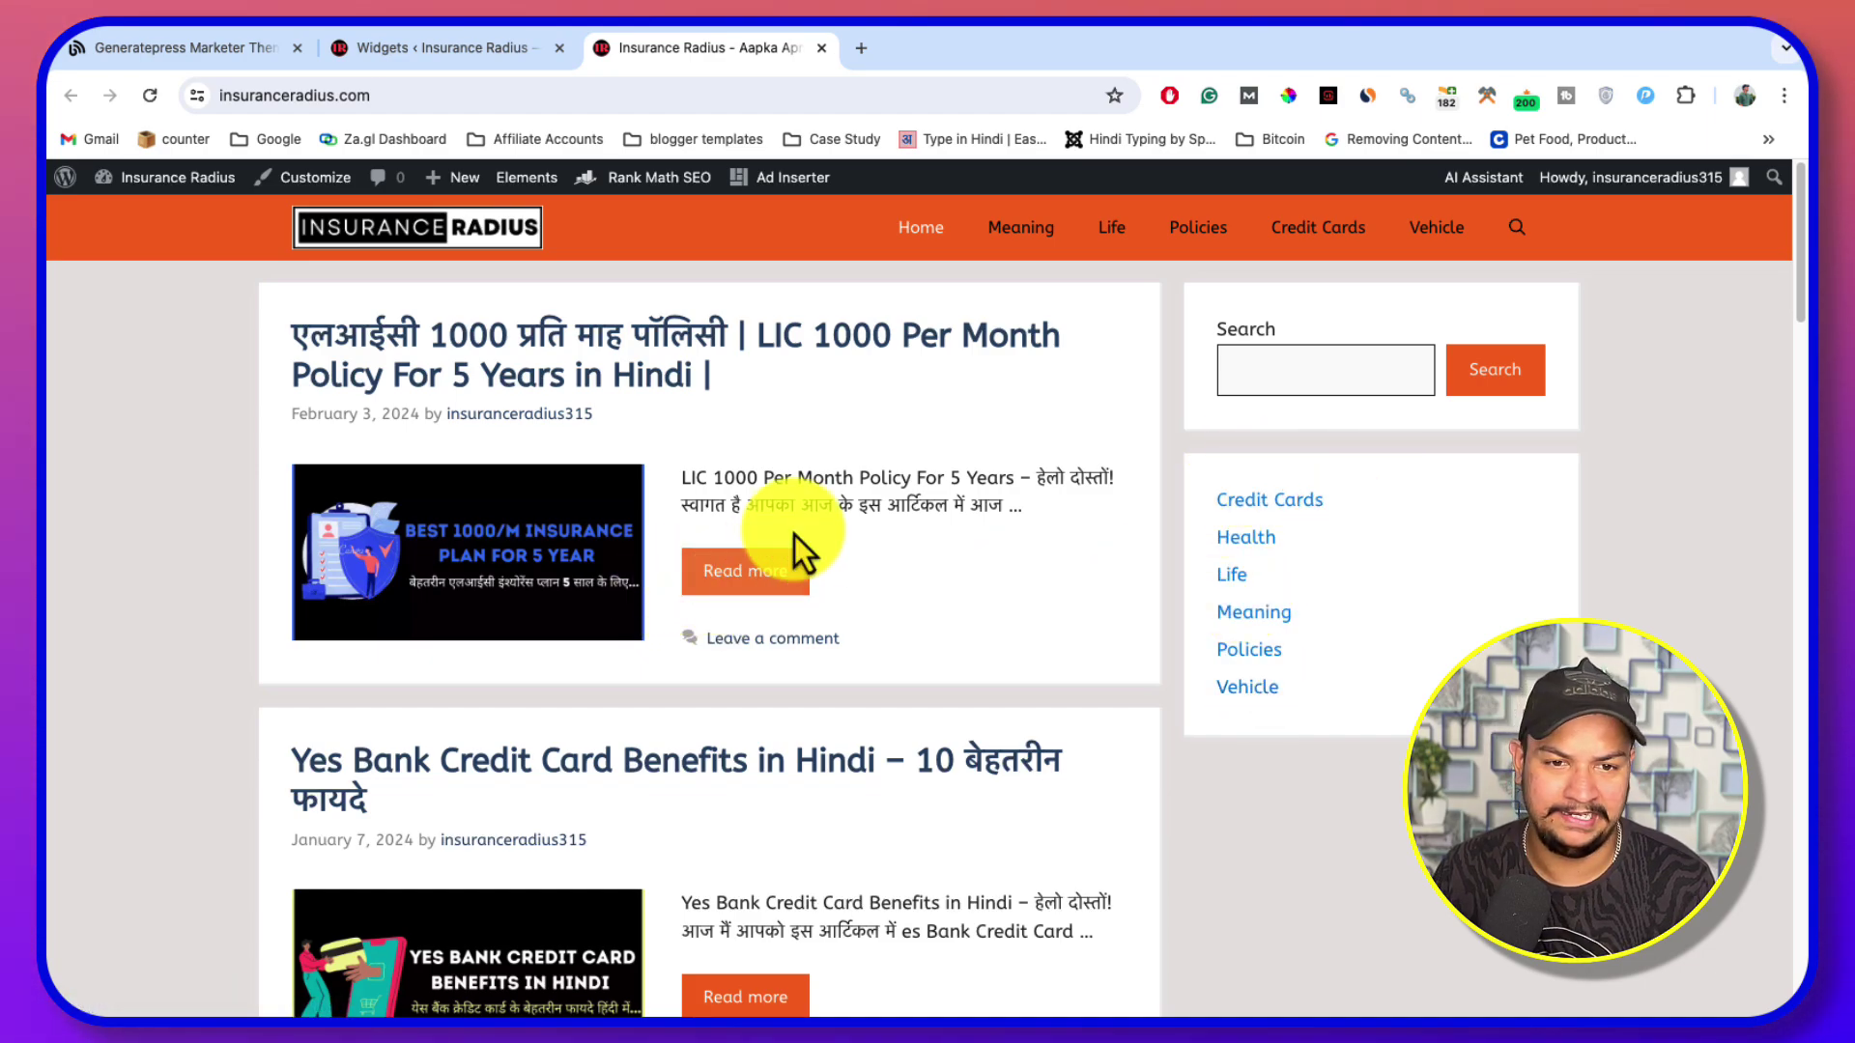
pyautogui.click(456, 48)
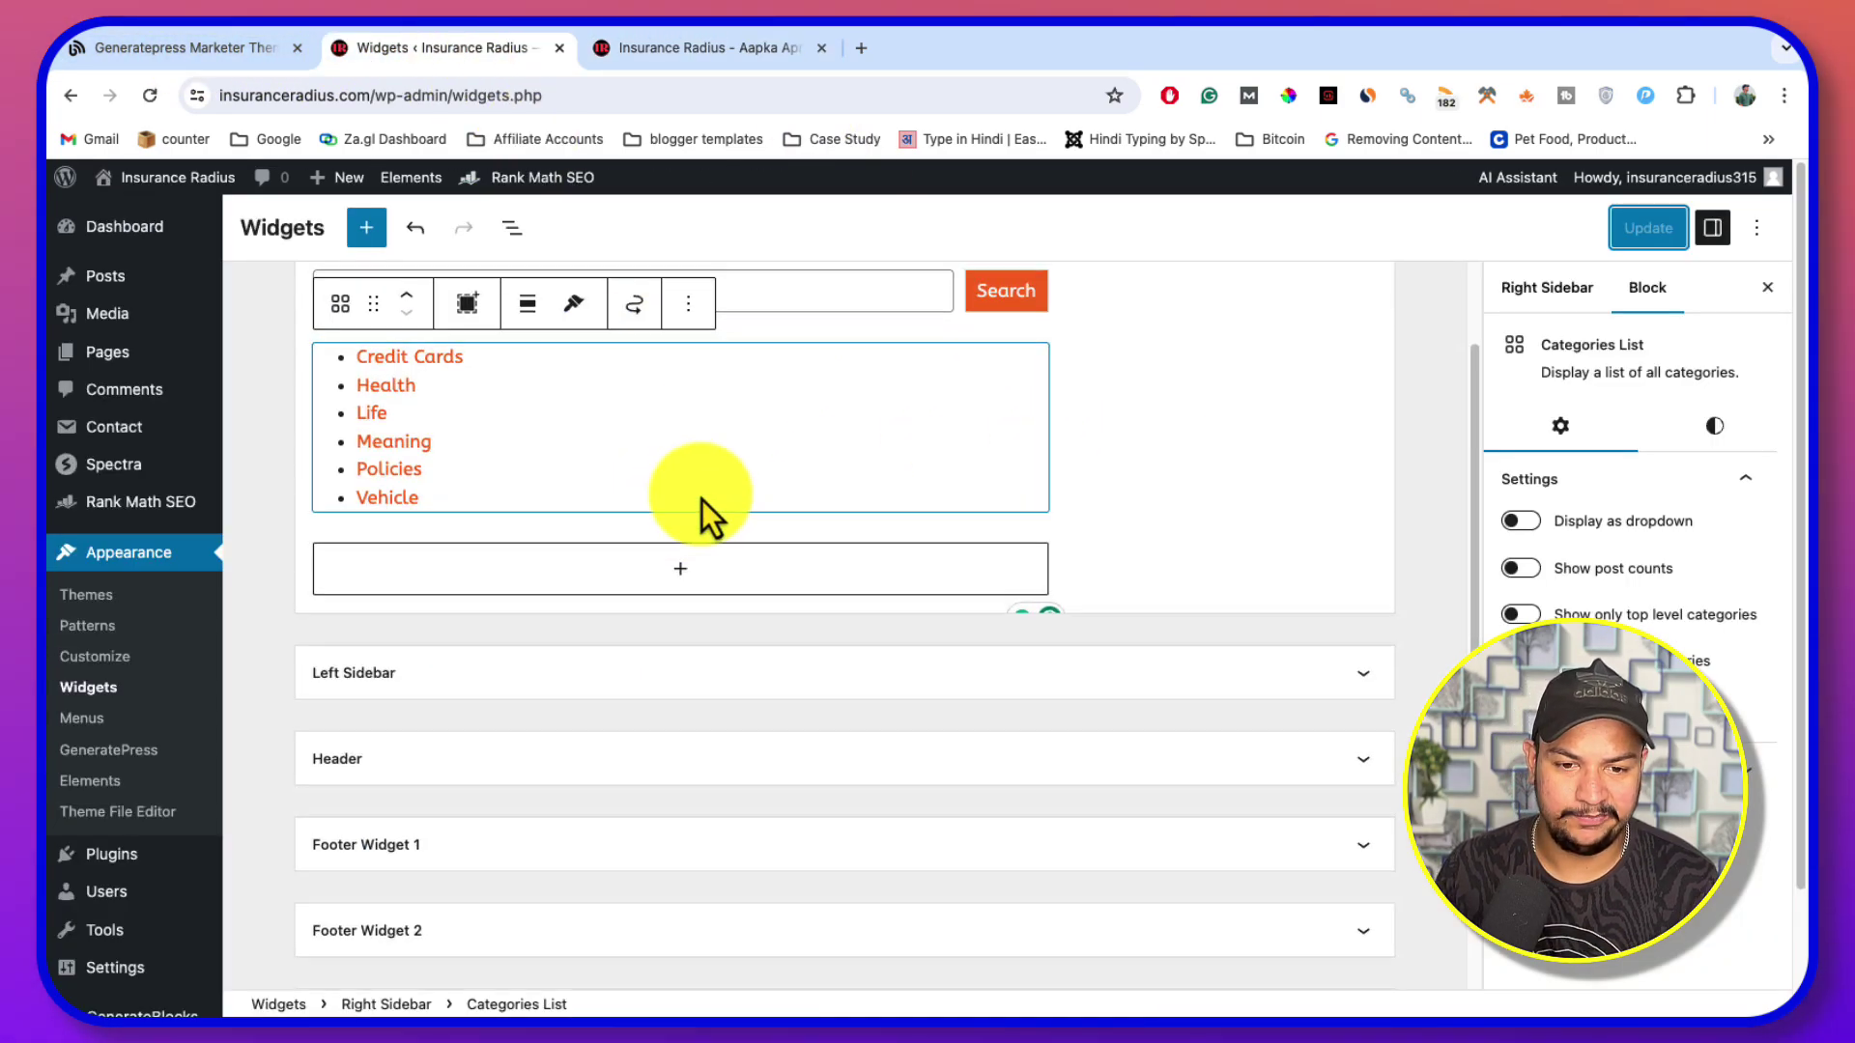
pyautogui.scroll(2, 637, 502)
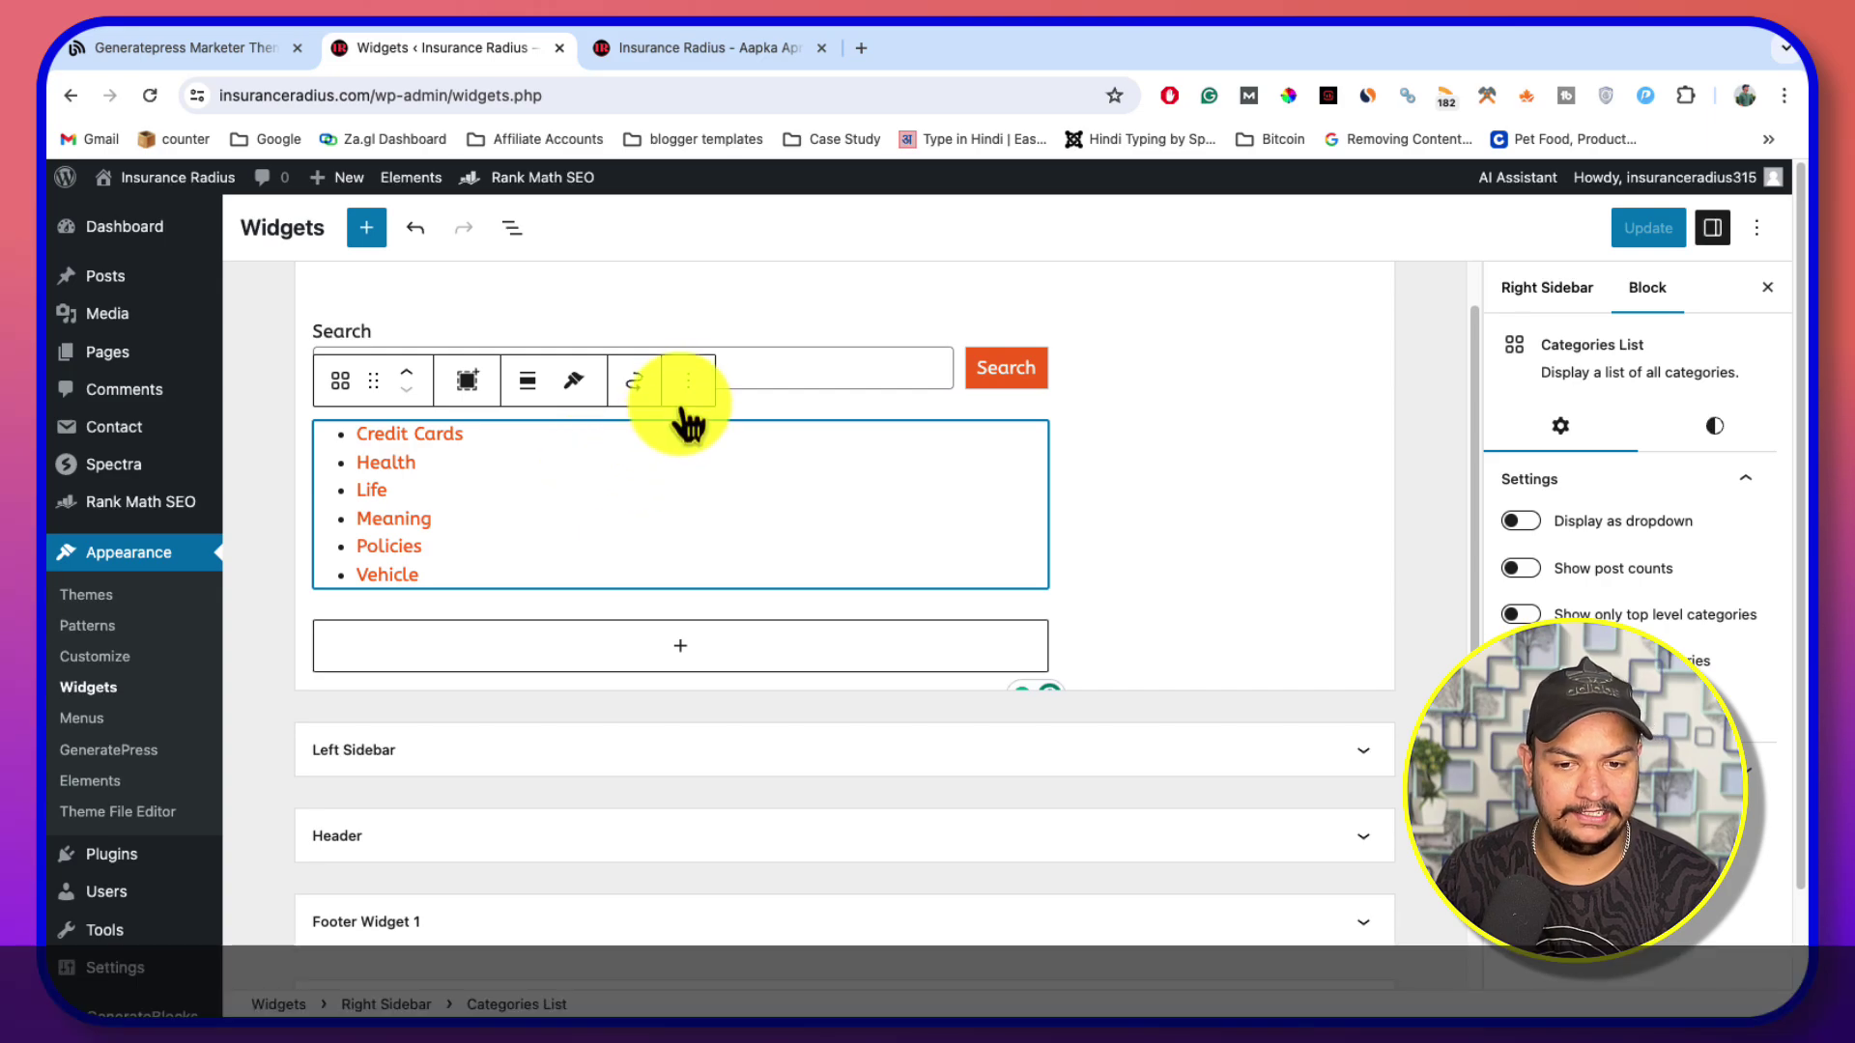
pyautogui.click(688, 382)
pyautogui.click(739, 906)
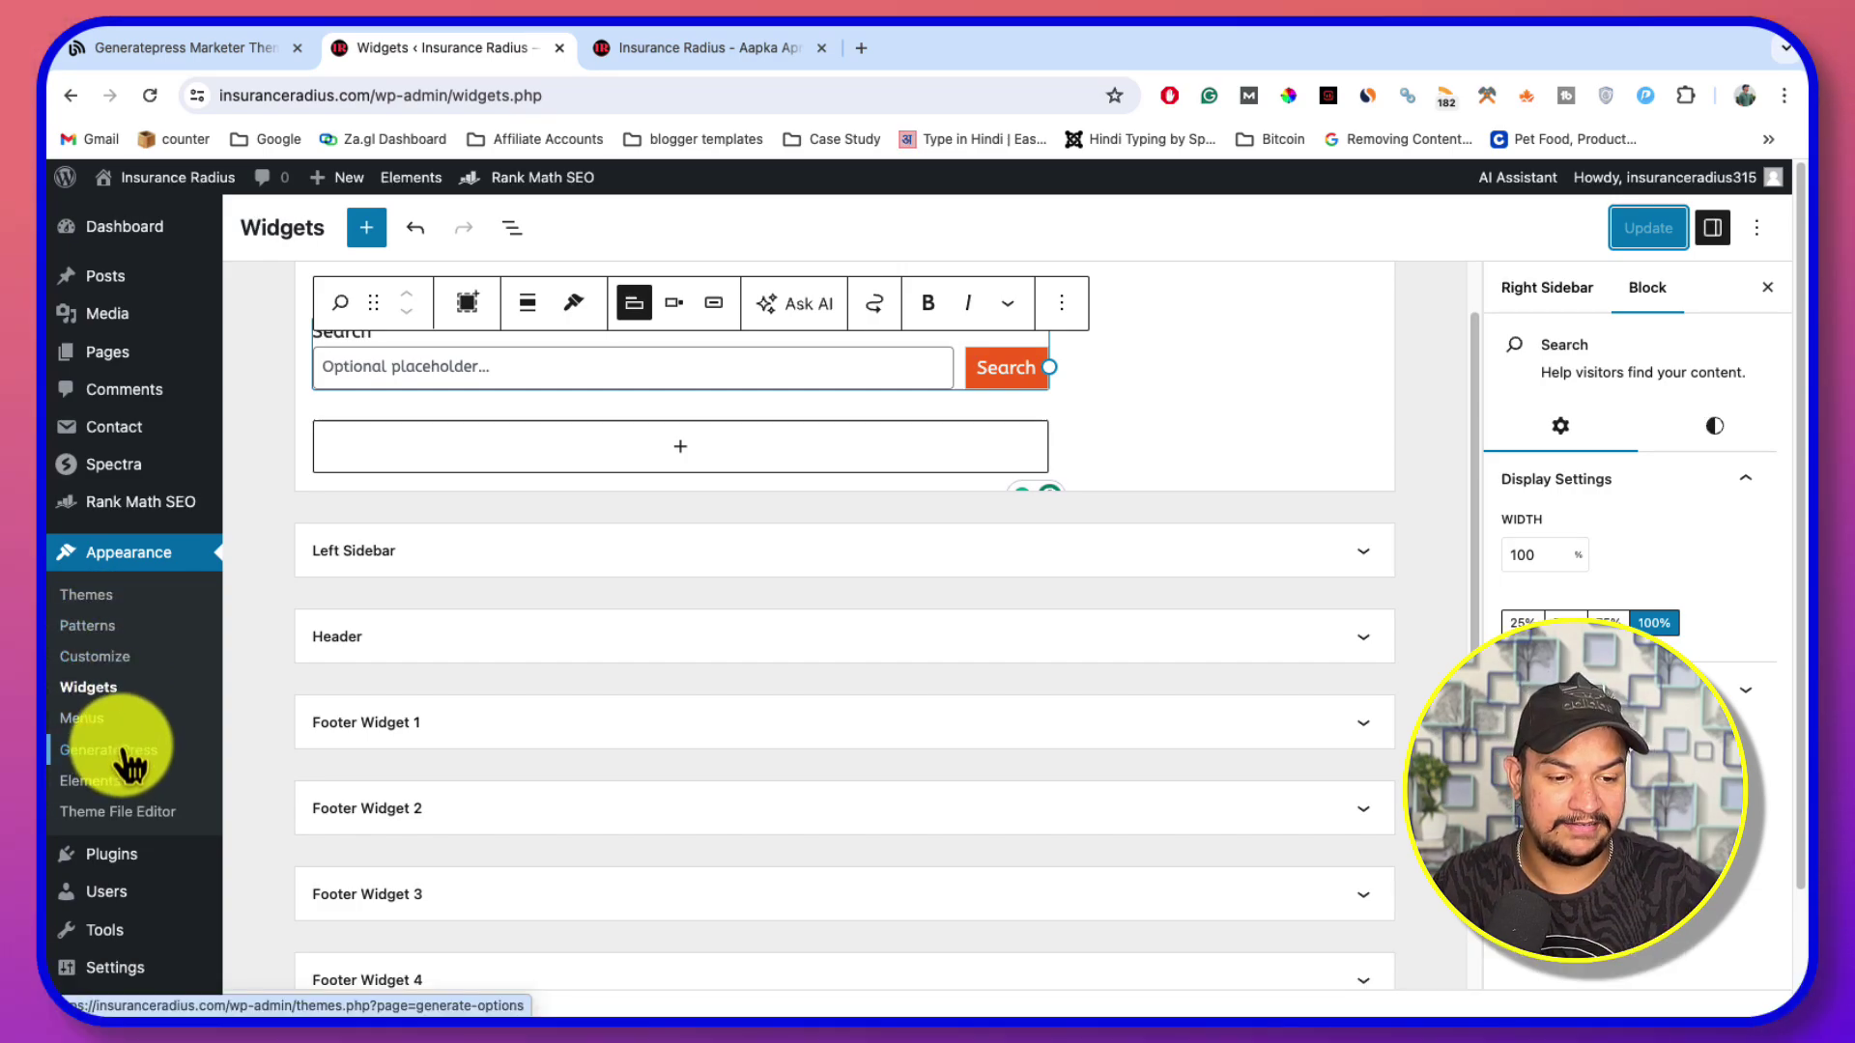
# Review the installed plugins list and read the Spectra plugin's entry and description
pyautogui.moveTo(116, 870)
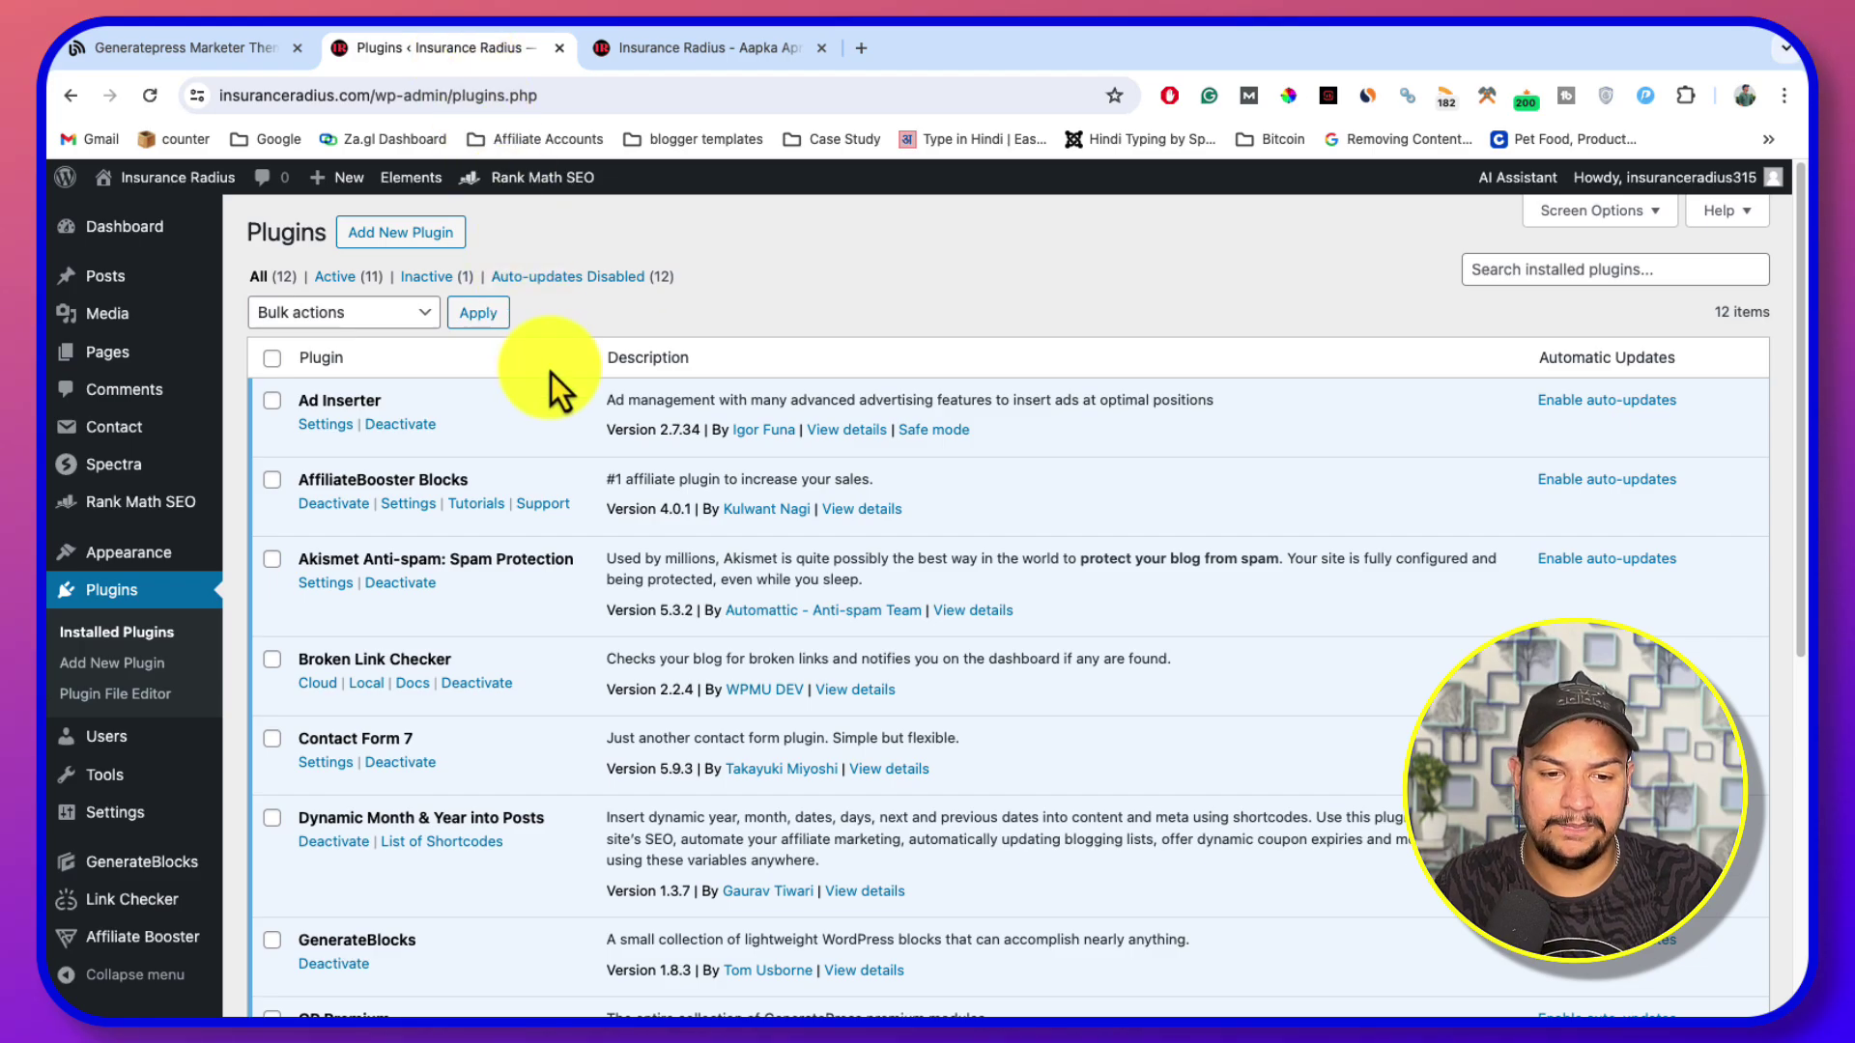
pyautogui.scroll(-5, 572, 501)
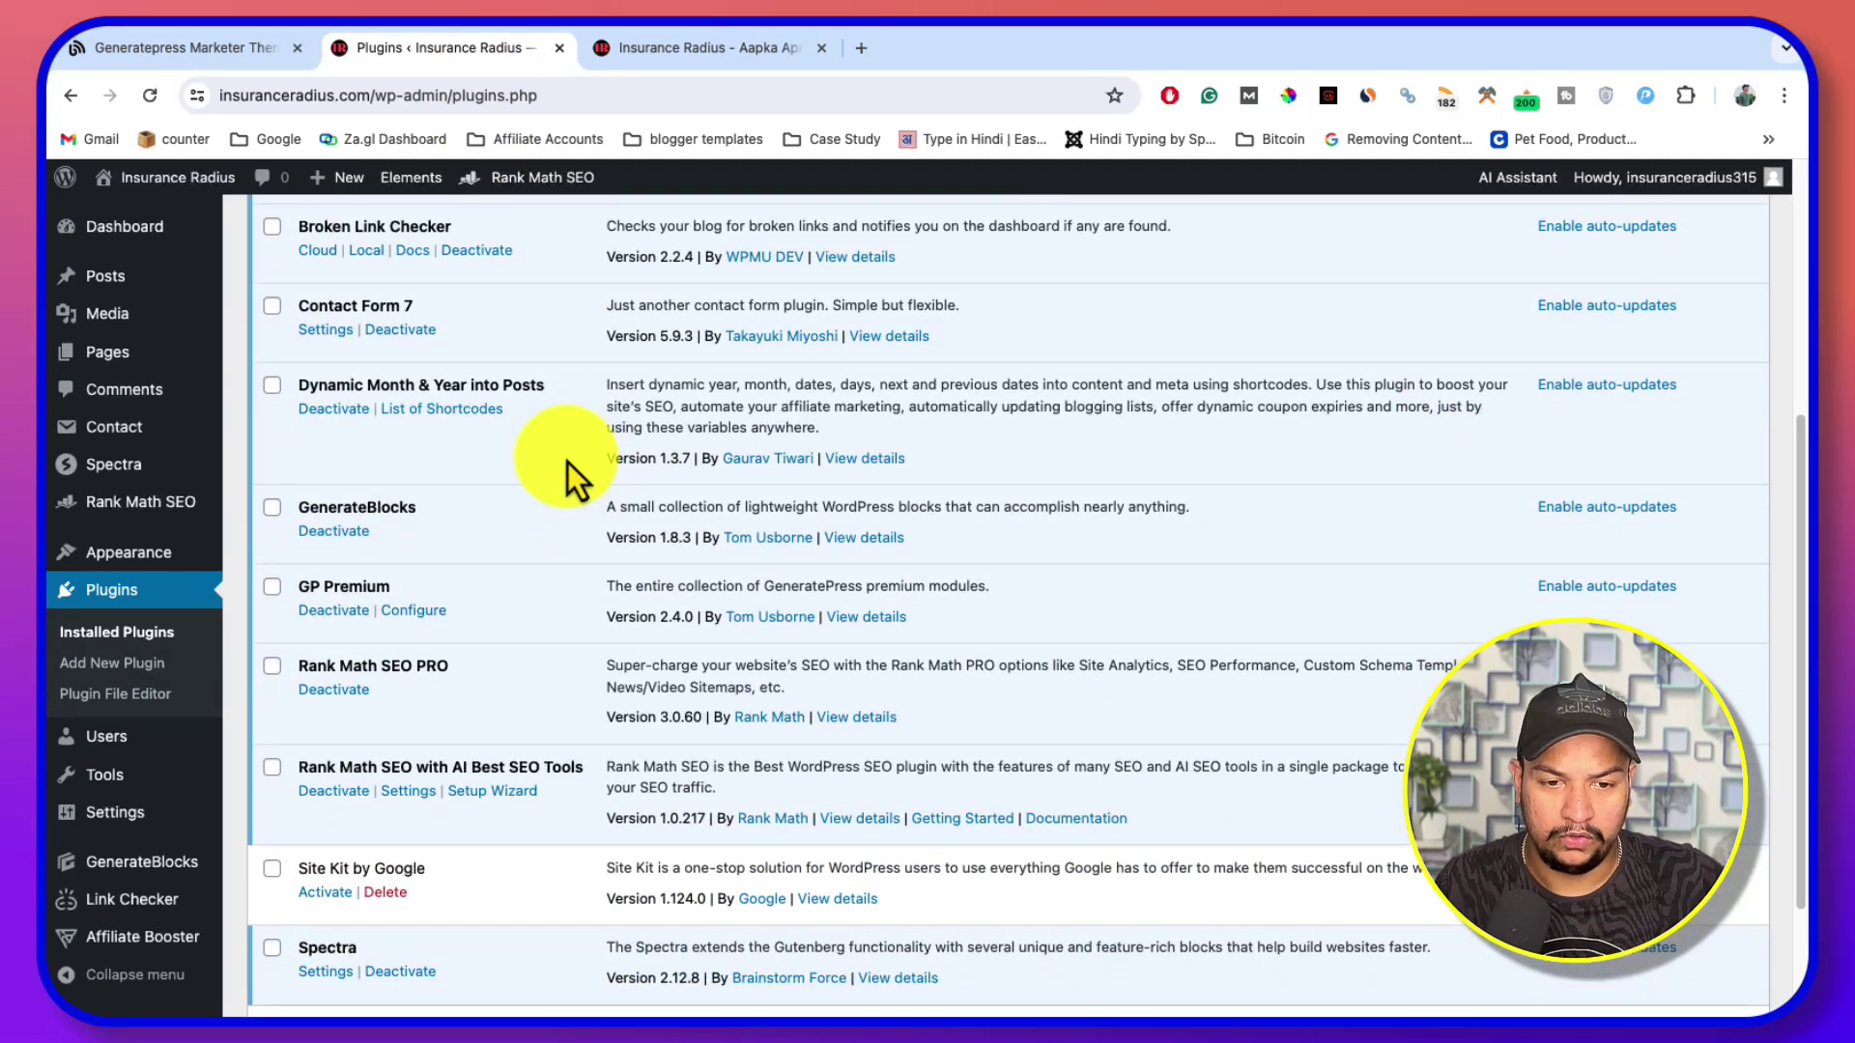
pyautogui.scroll(5, 435, 299)
pyautogui.scroll(-6, 491, 443)
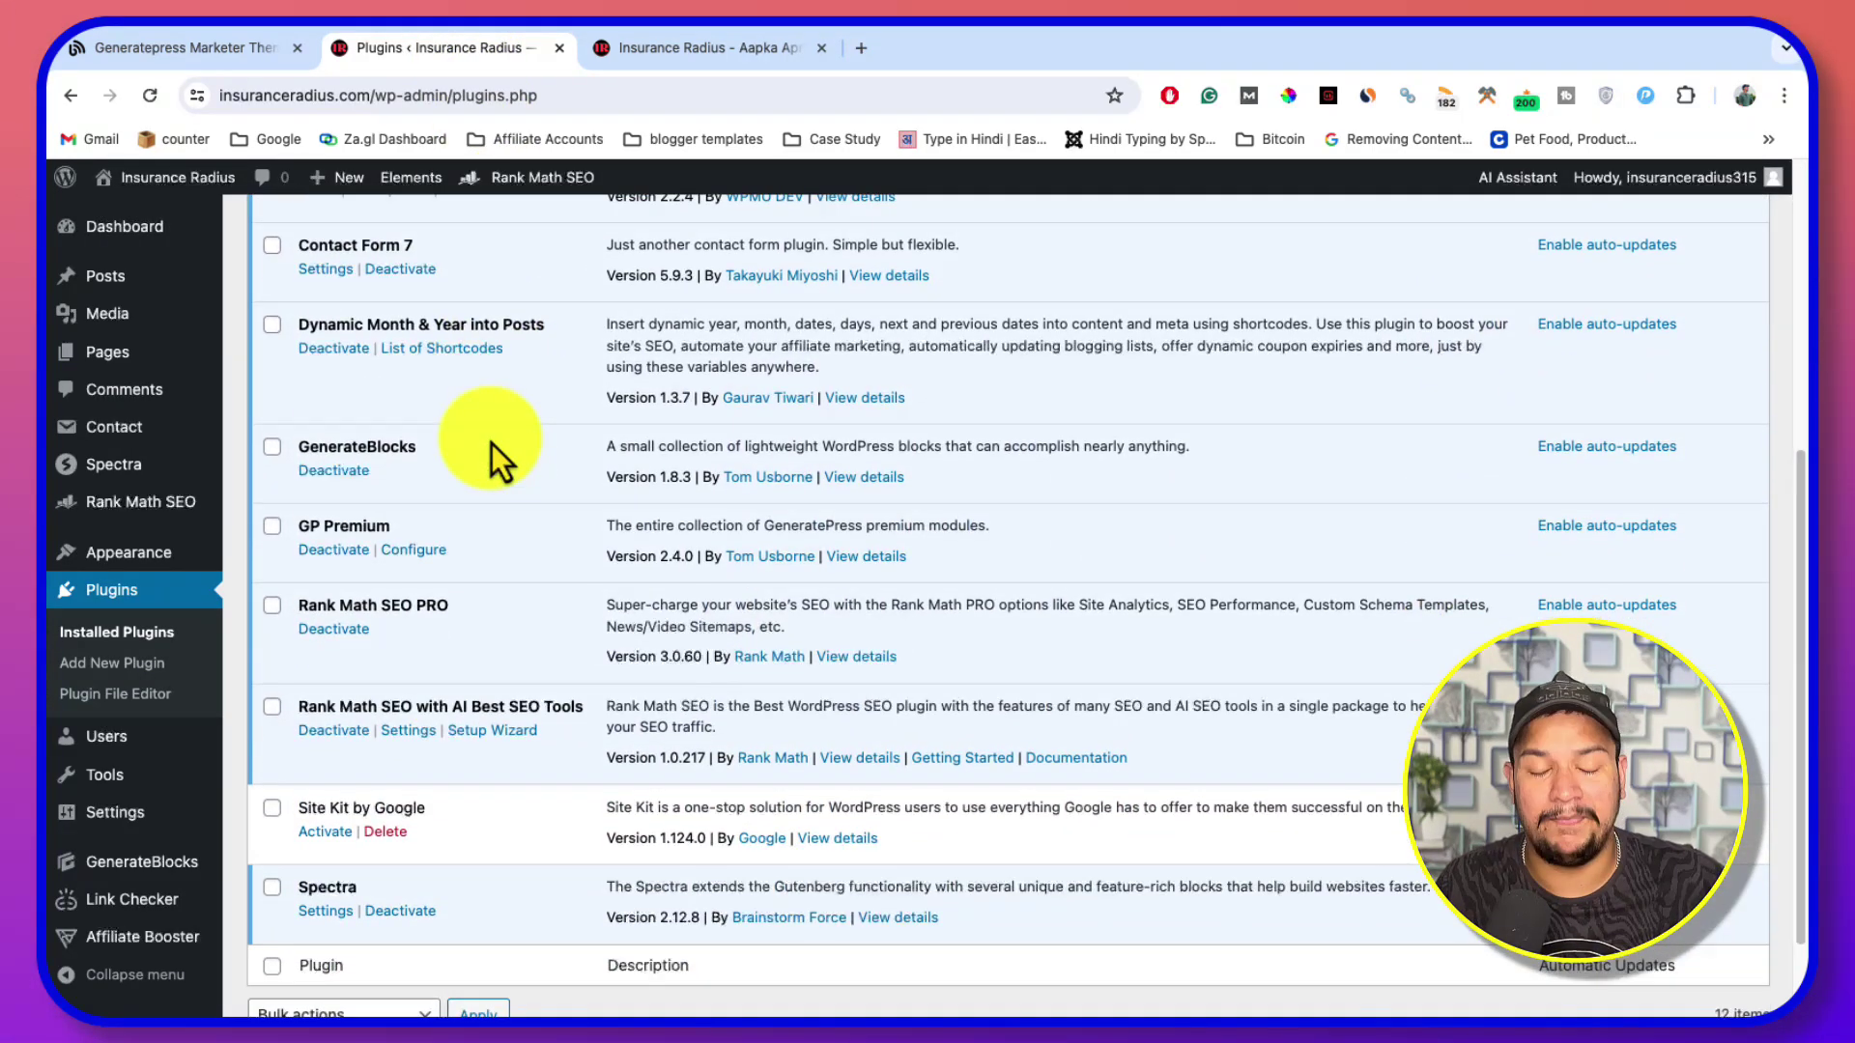
pyautogui.scroll(-2, 490, 444)
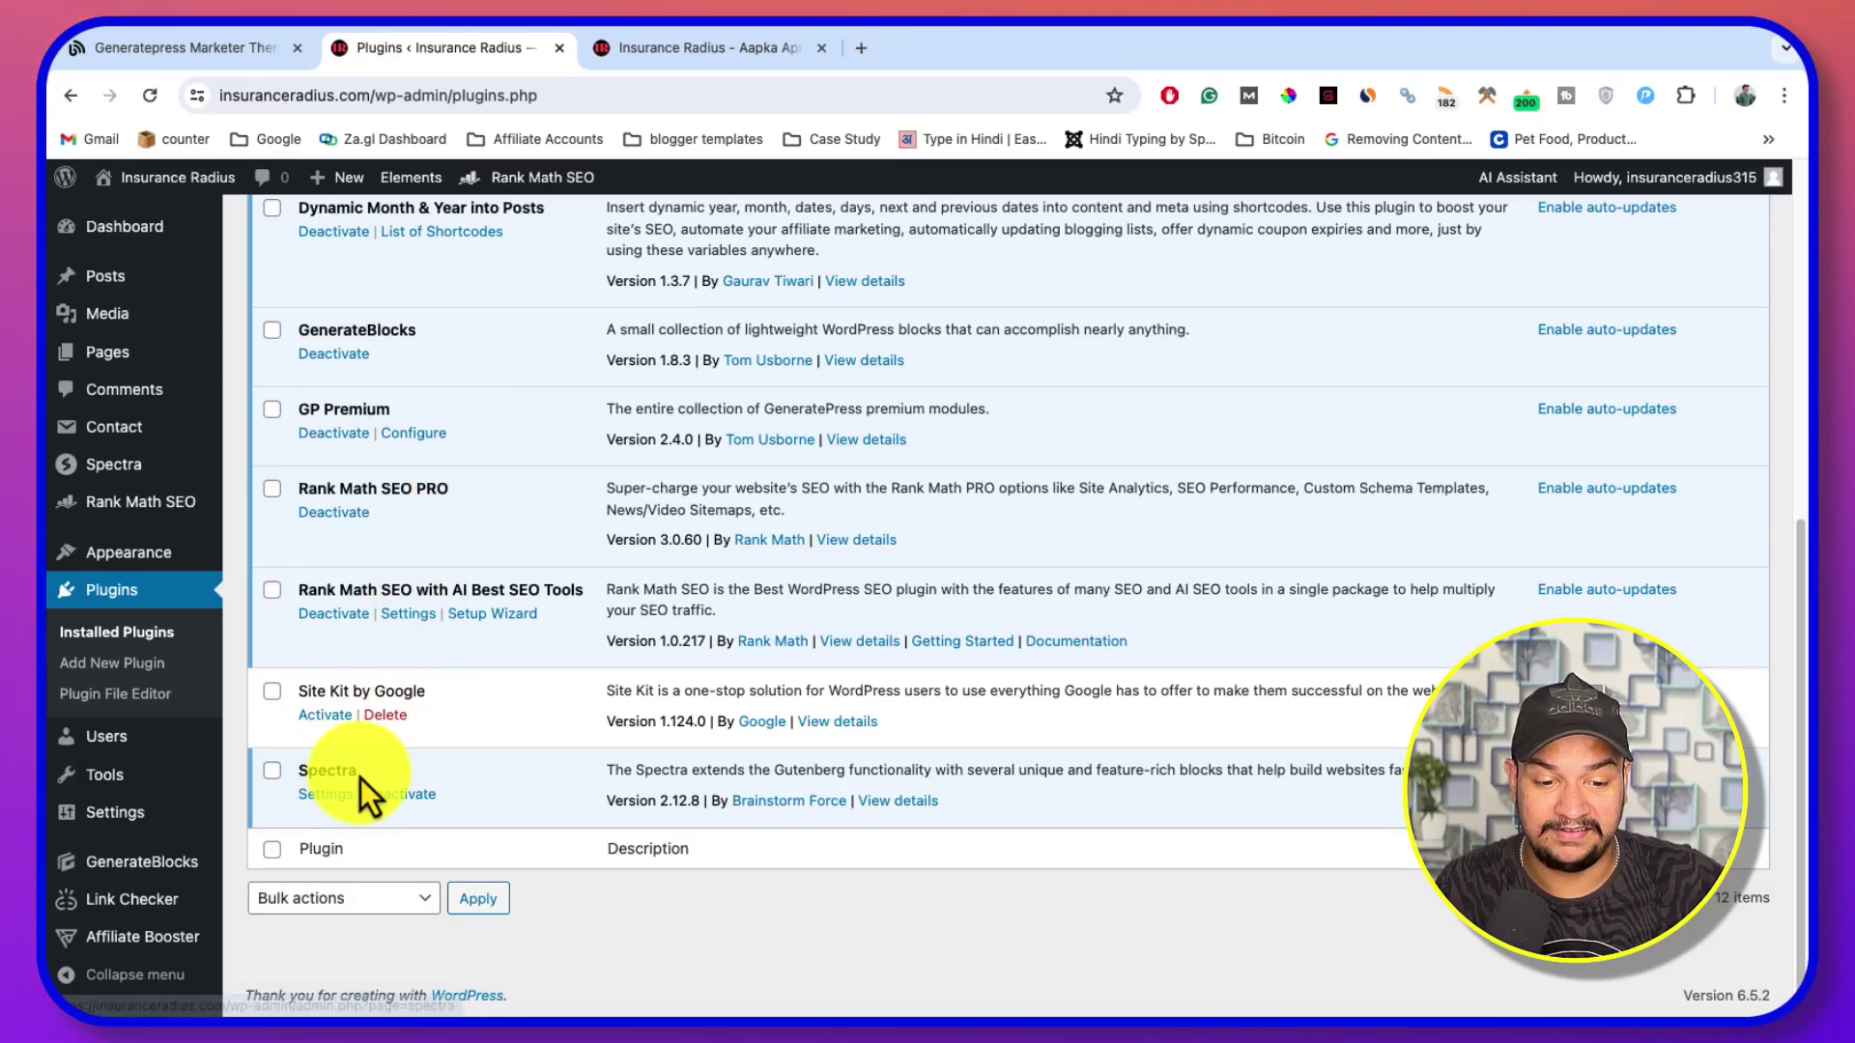
pyautogui.moveTo(371, 774); pyautogui.dragTo(298, 773)
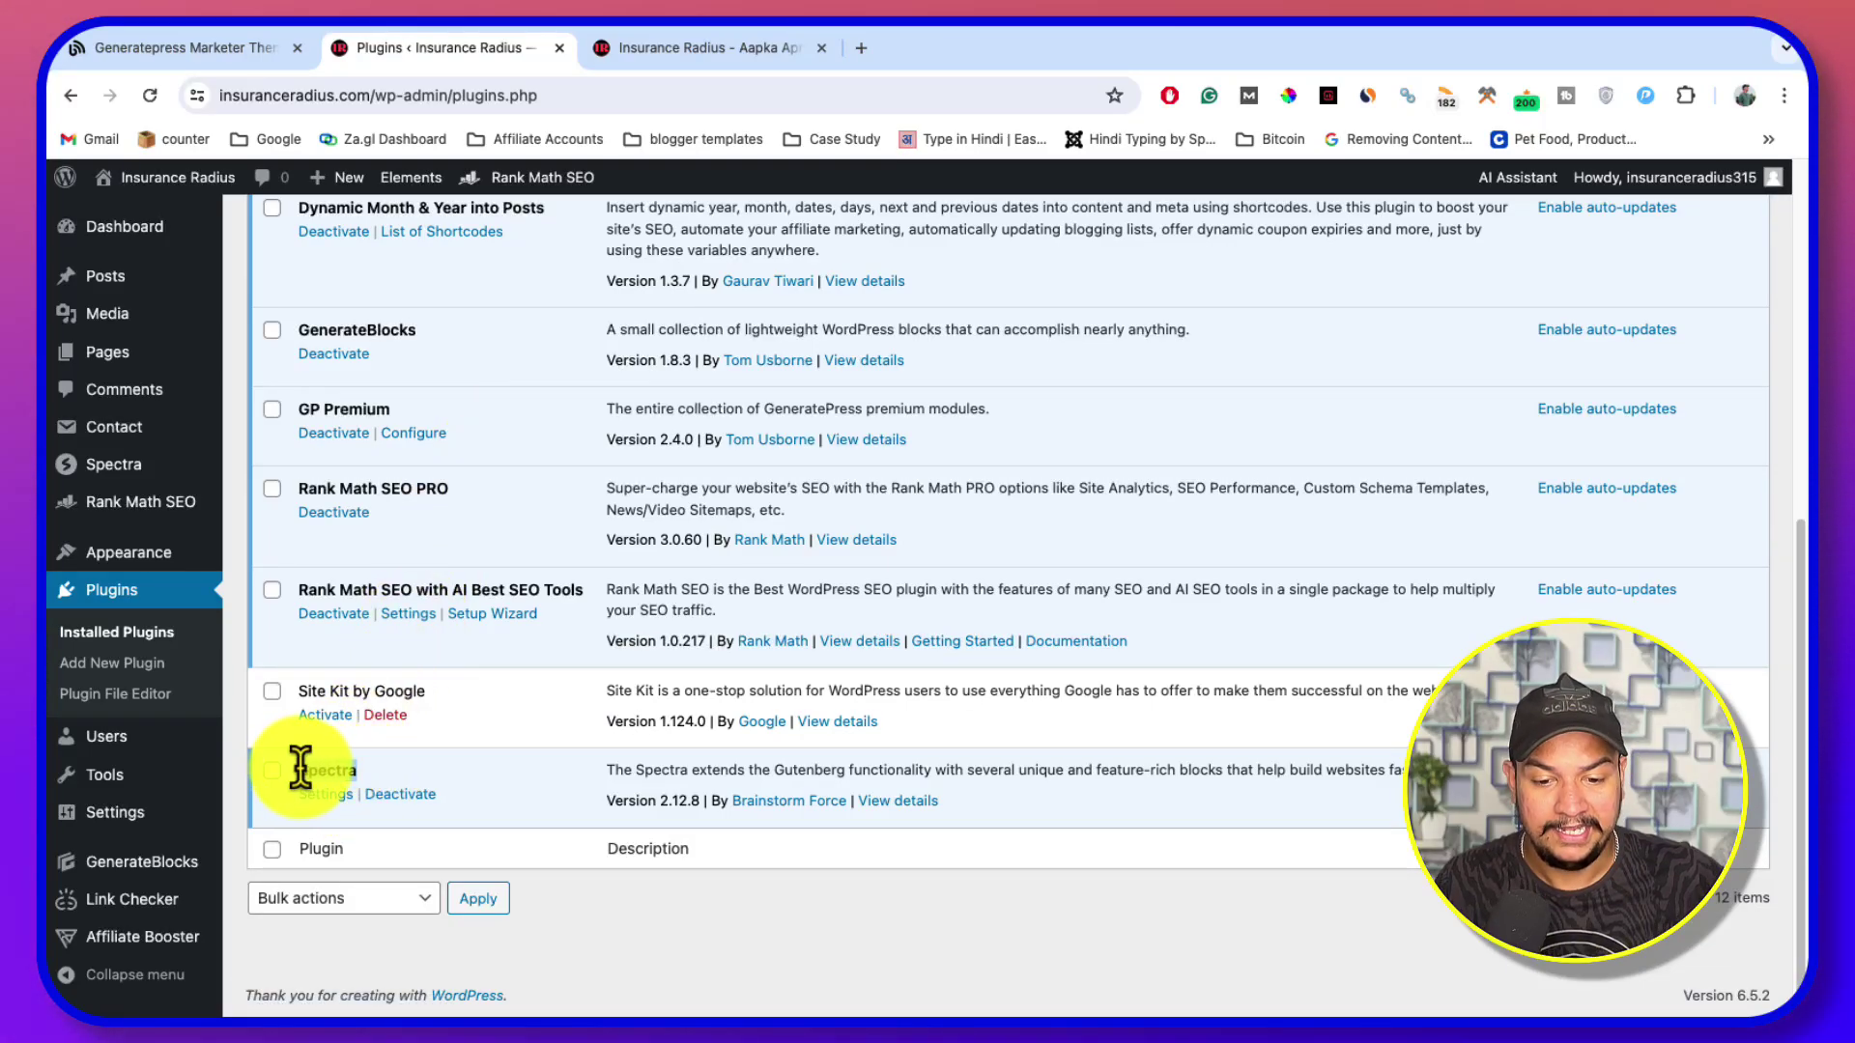
pyautogui.click(556, 780)
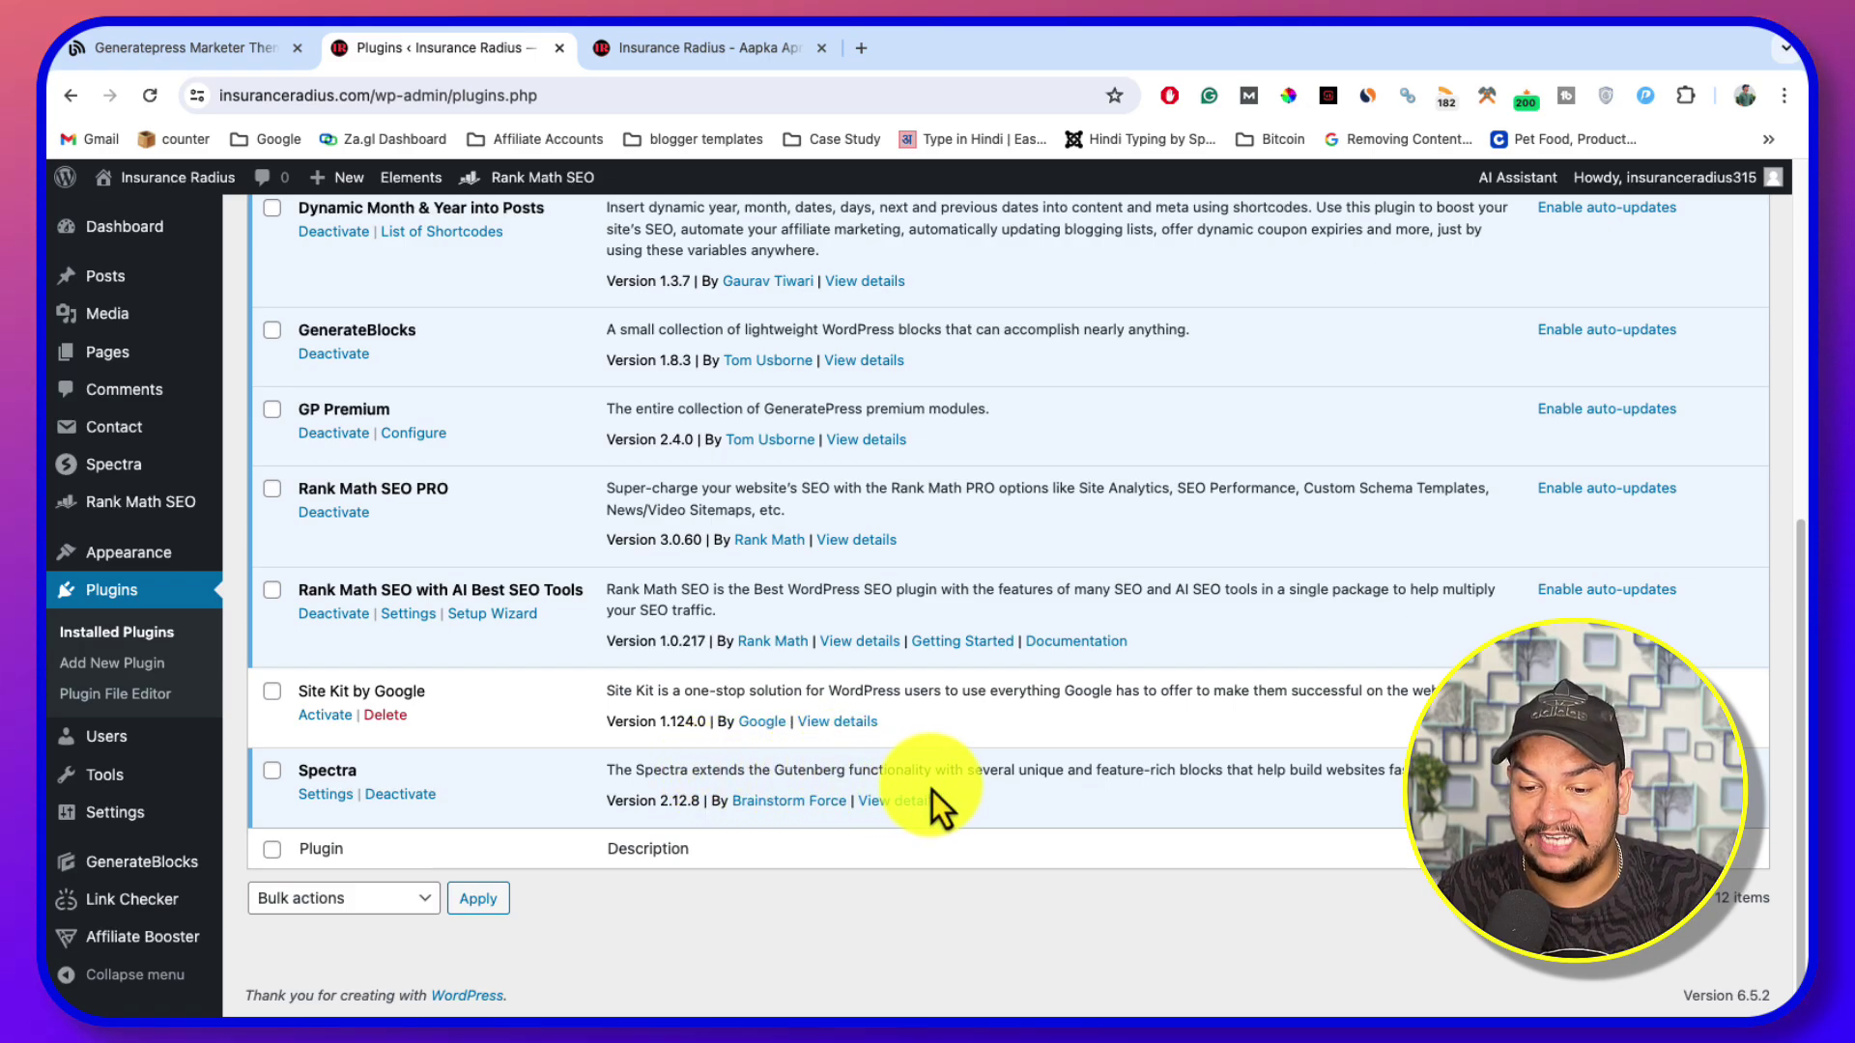
pyautogui.moveTo(938, 773); pyautogui.dragTo(1115, 769)
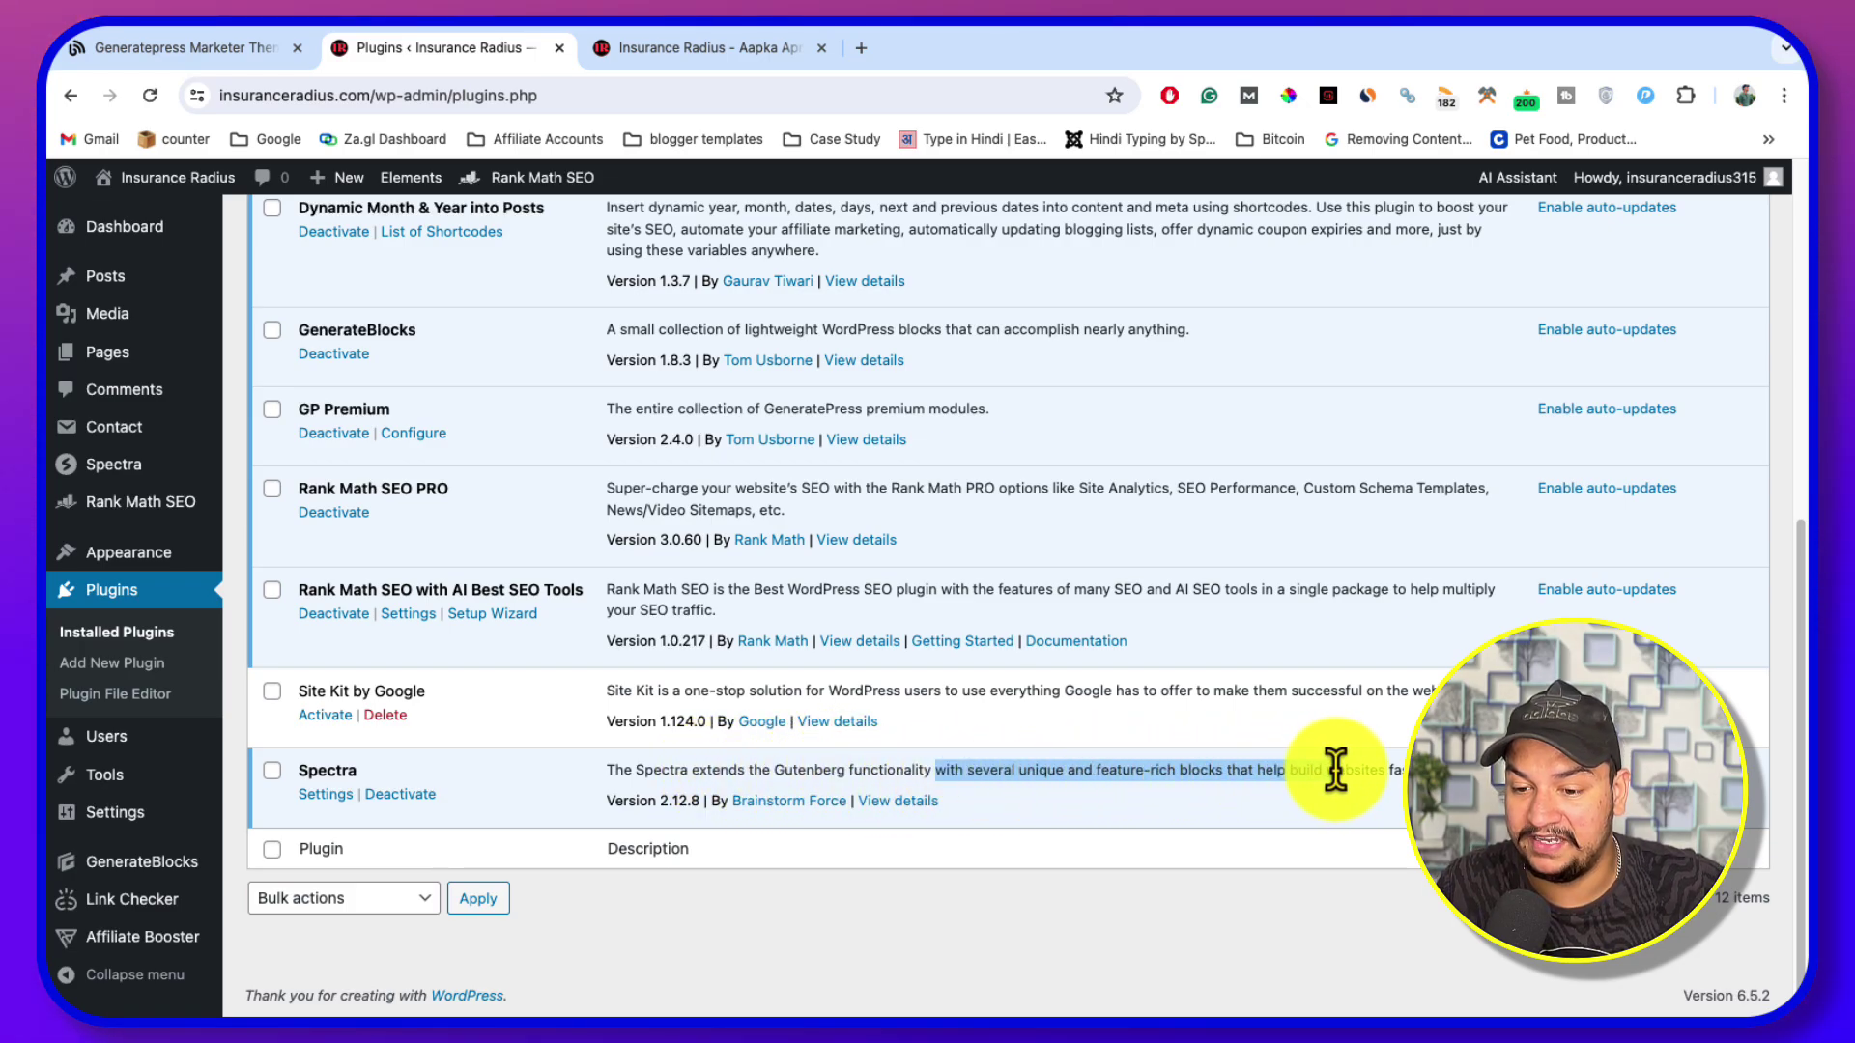
pyautogui.click(1387, 760)
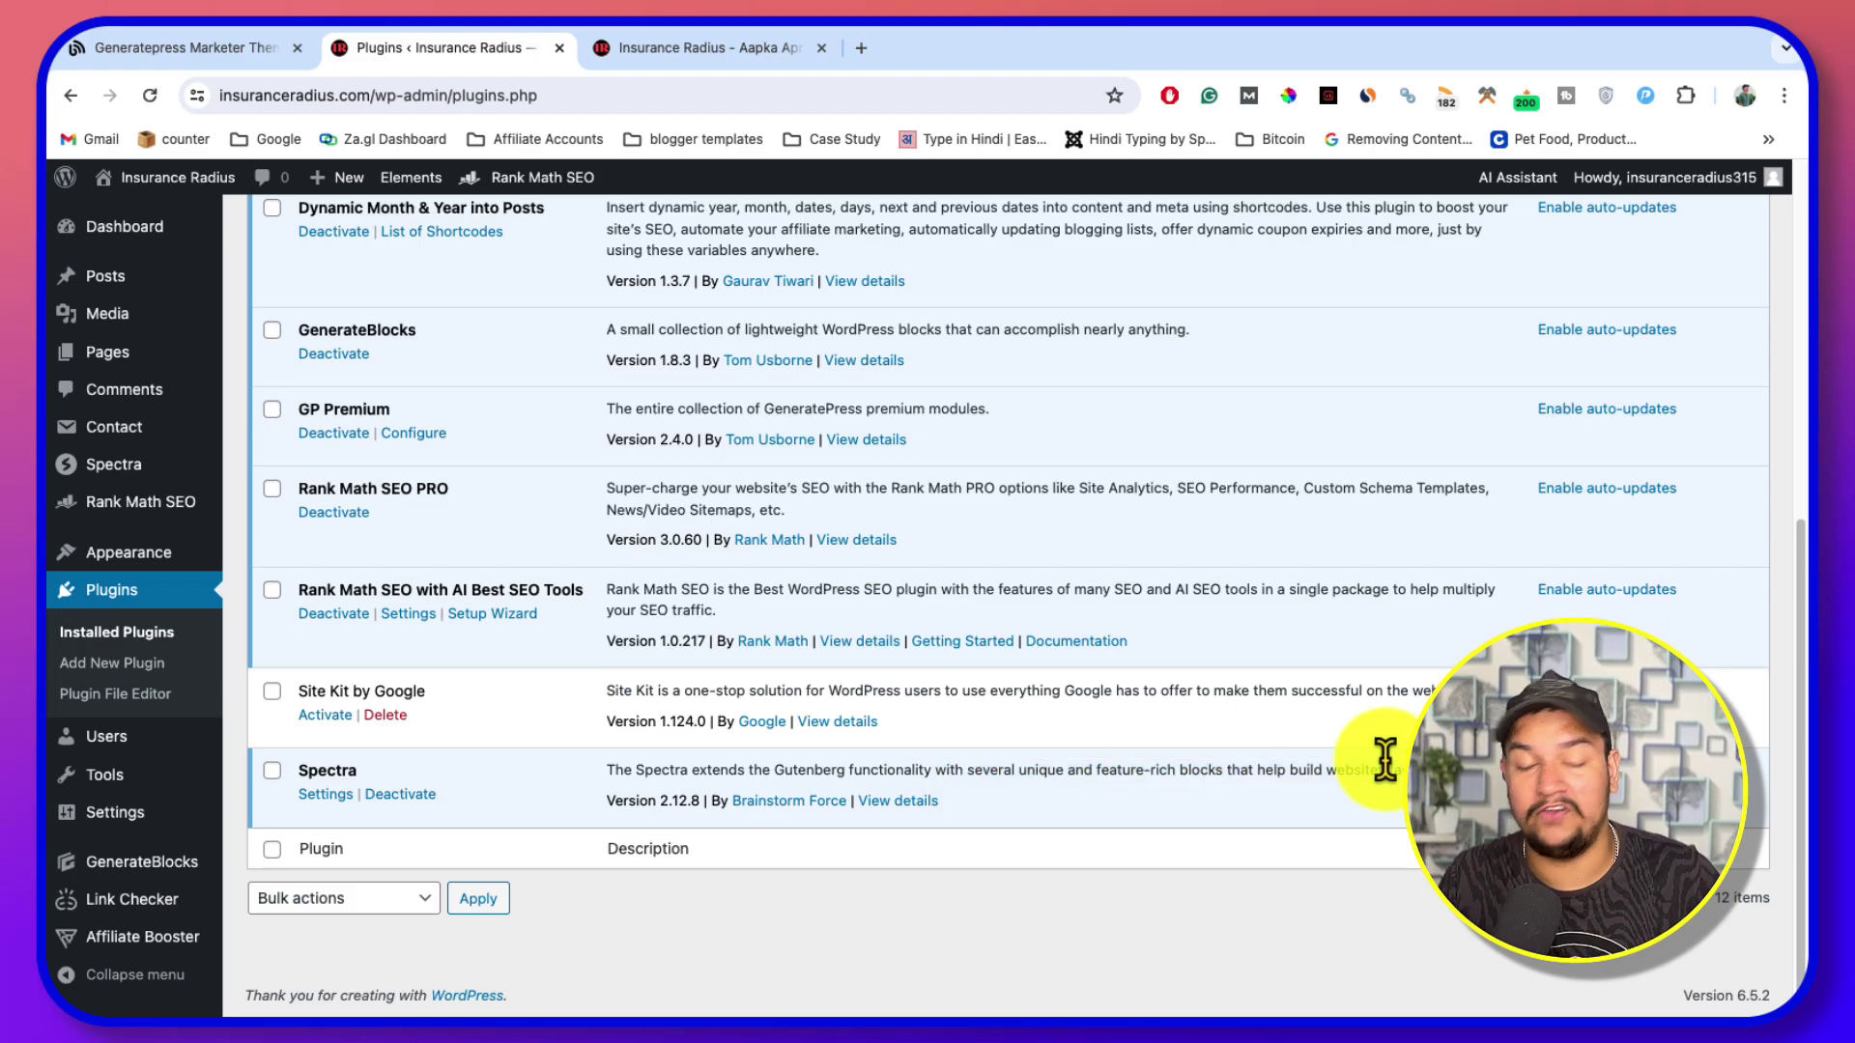
pyautogui.moveTo(363, 775); pyautogui.dragTo(298, 773)
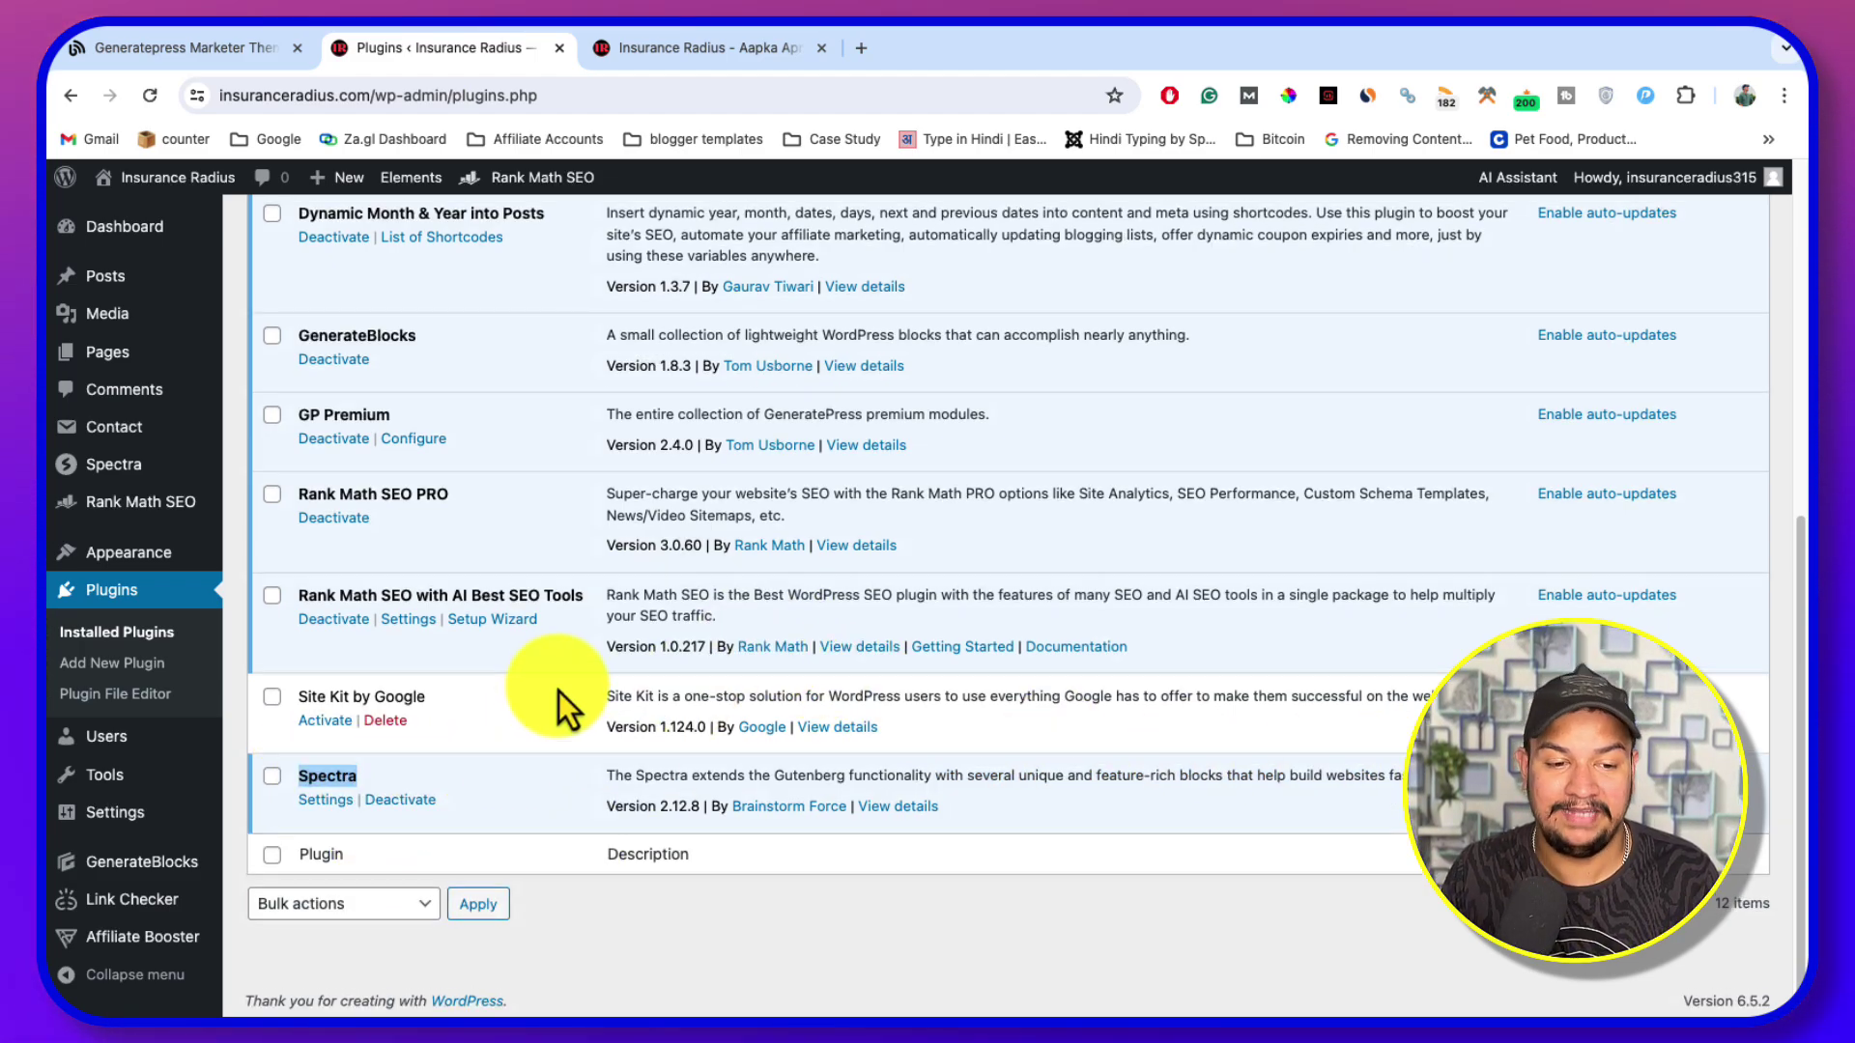
pyautogui.scroll(6, 558, 691)
# Return to the Widgets screen and compare its Right Sidebar with the sidebar on the live site
pyautogui.moveTo(147, 560)
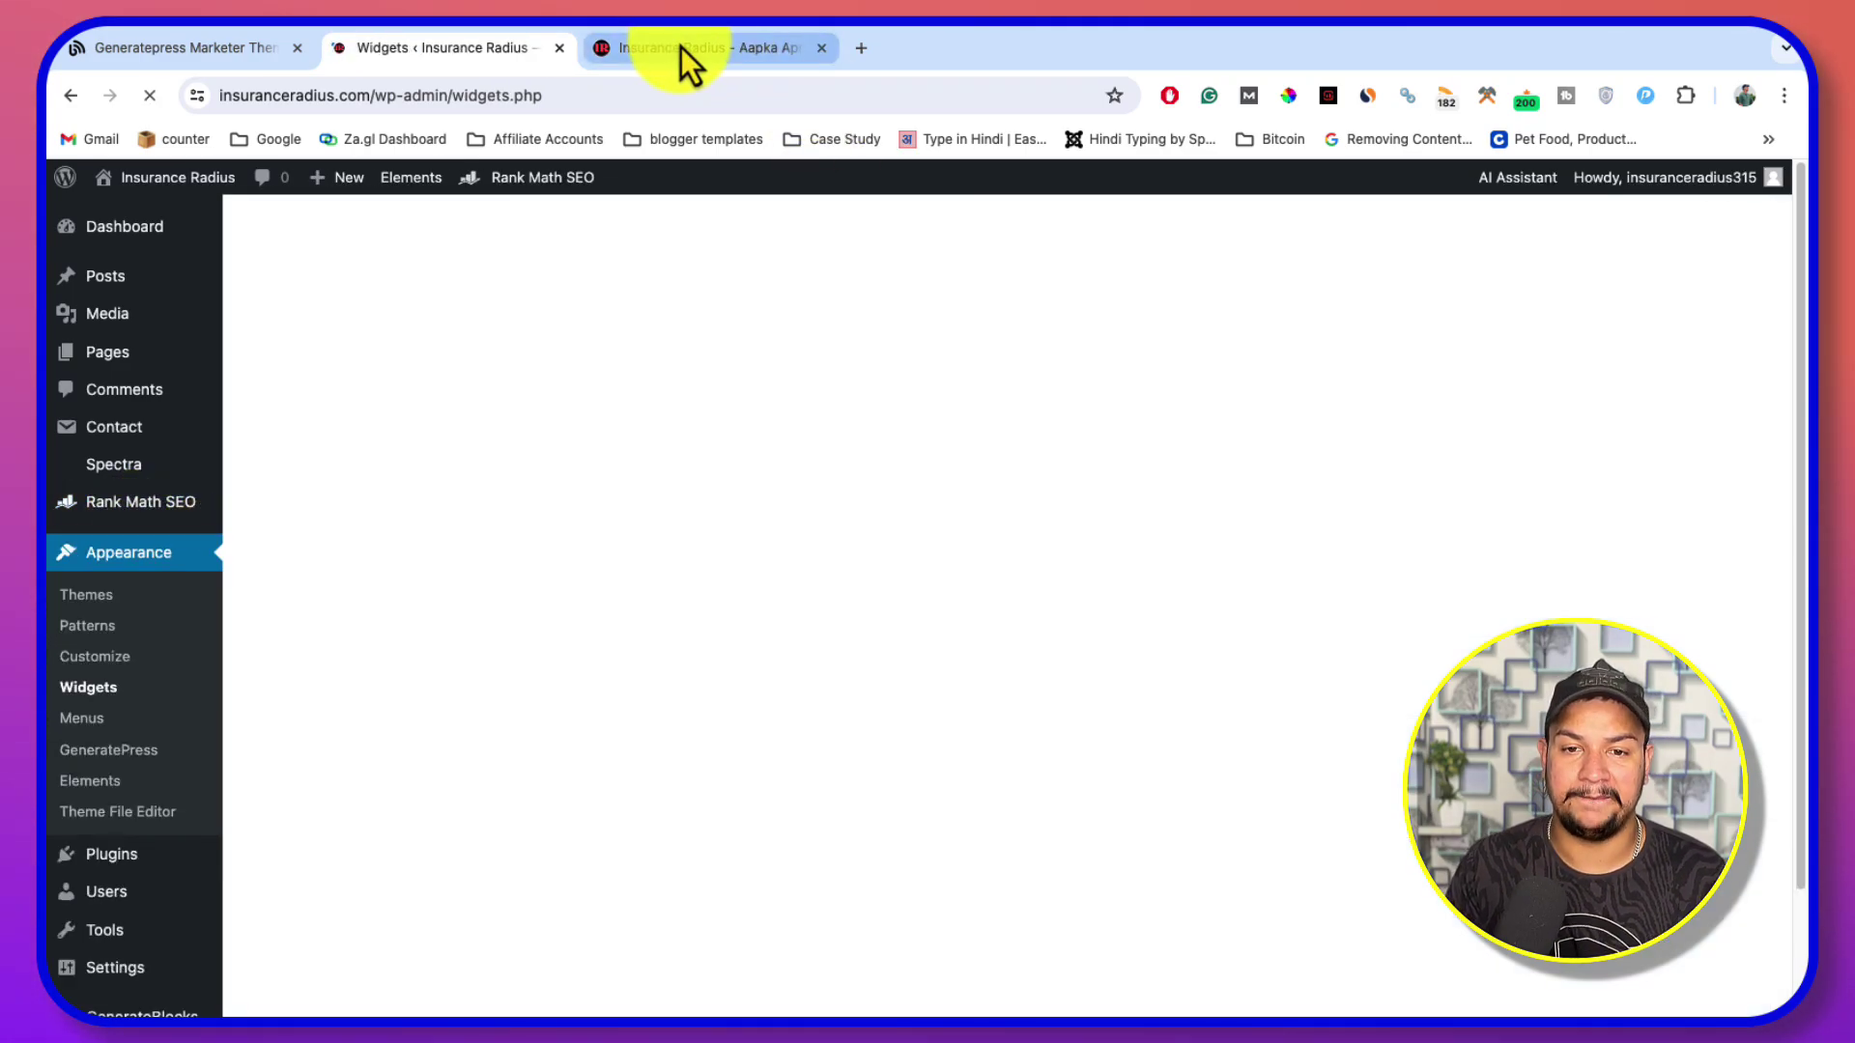
pyautogui.click(681, 48)
pyautogui.click(416, 50)
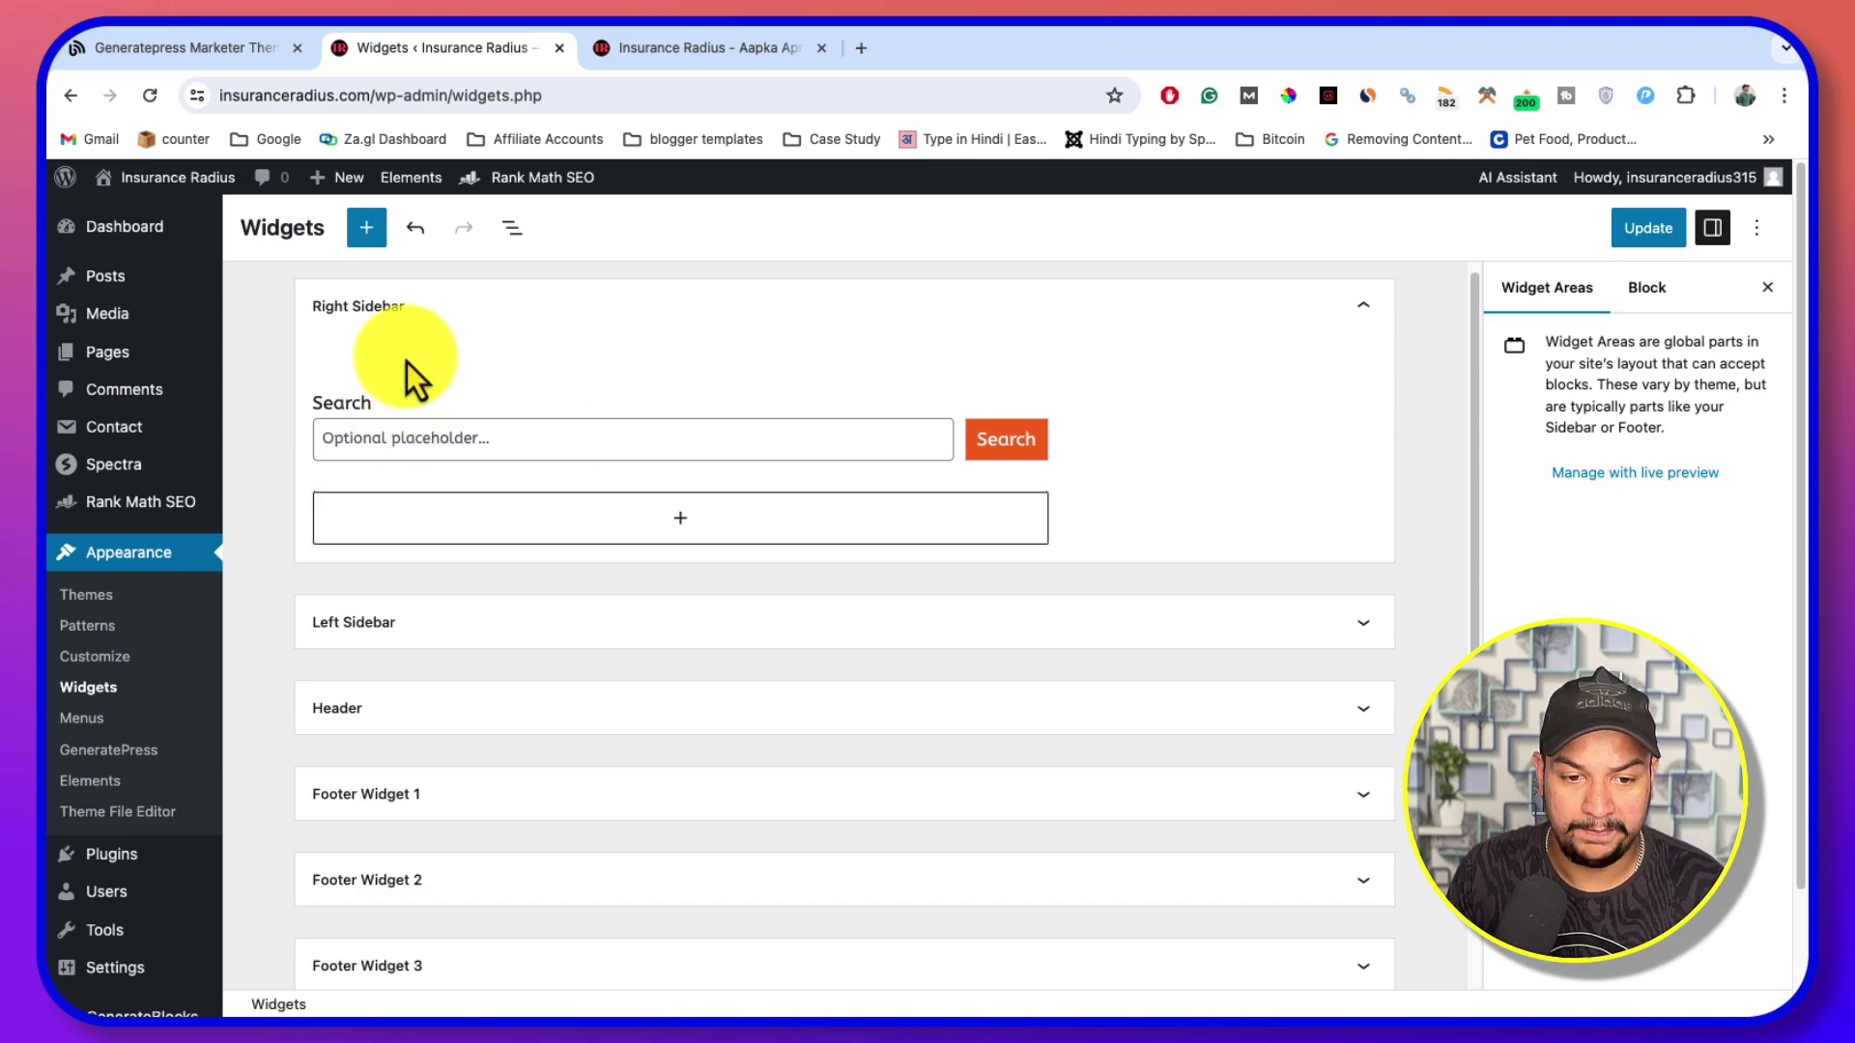
pyautogui.click(657, 58)
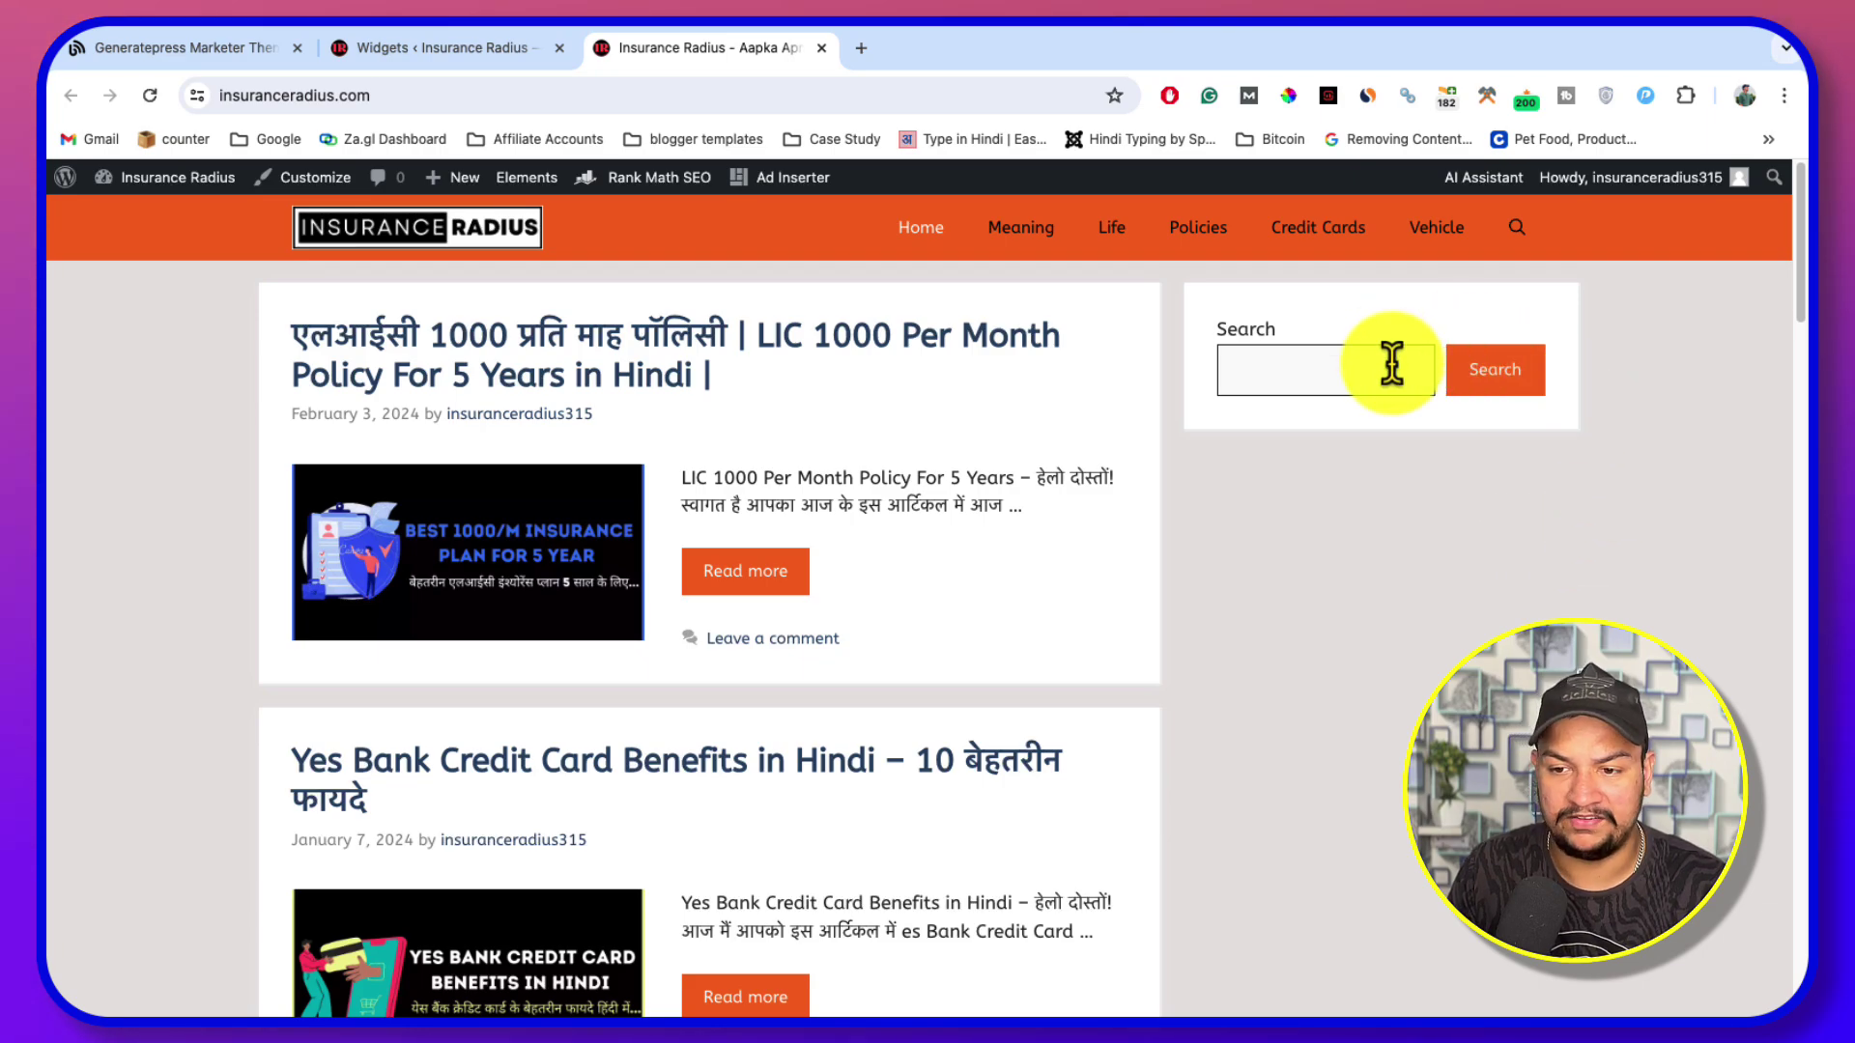
pyautogui.click(518, 39)
pyautogui.click(680, 520)
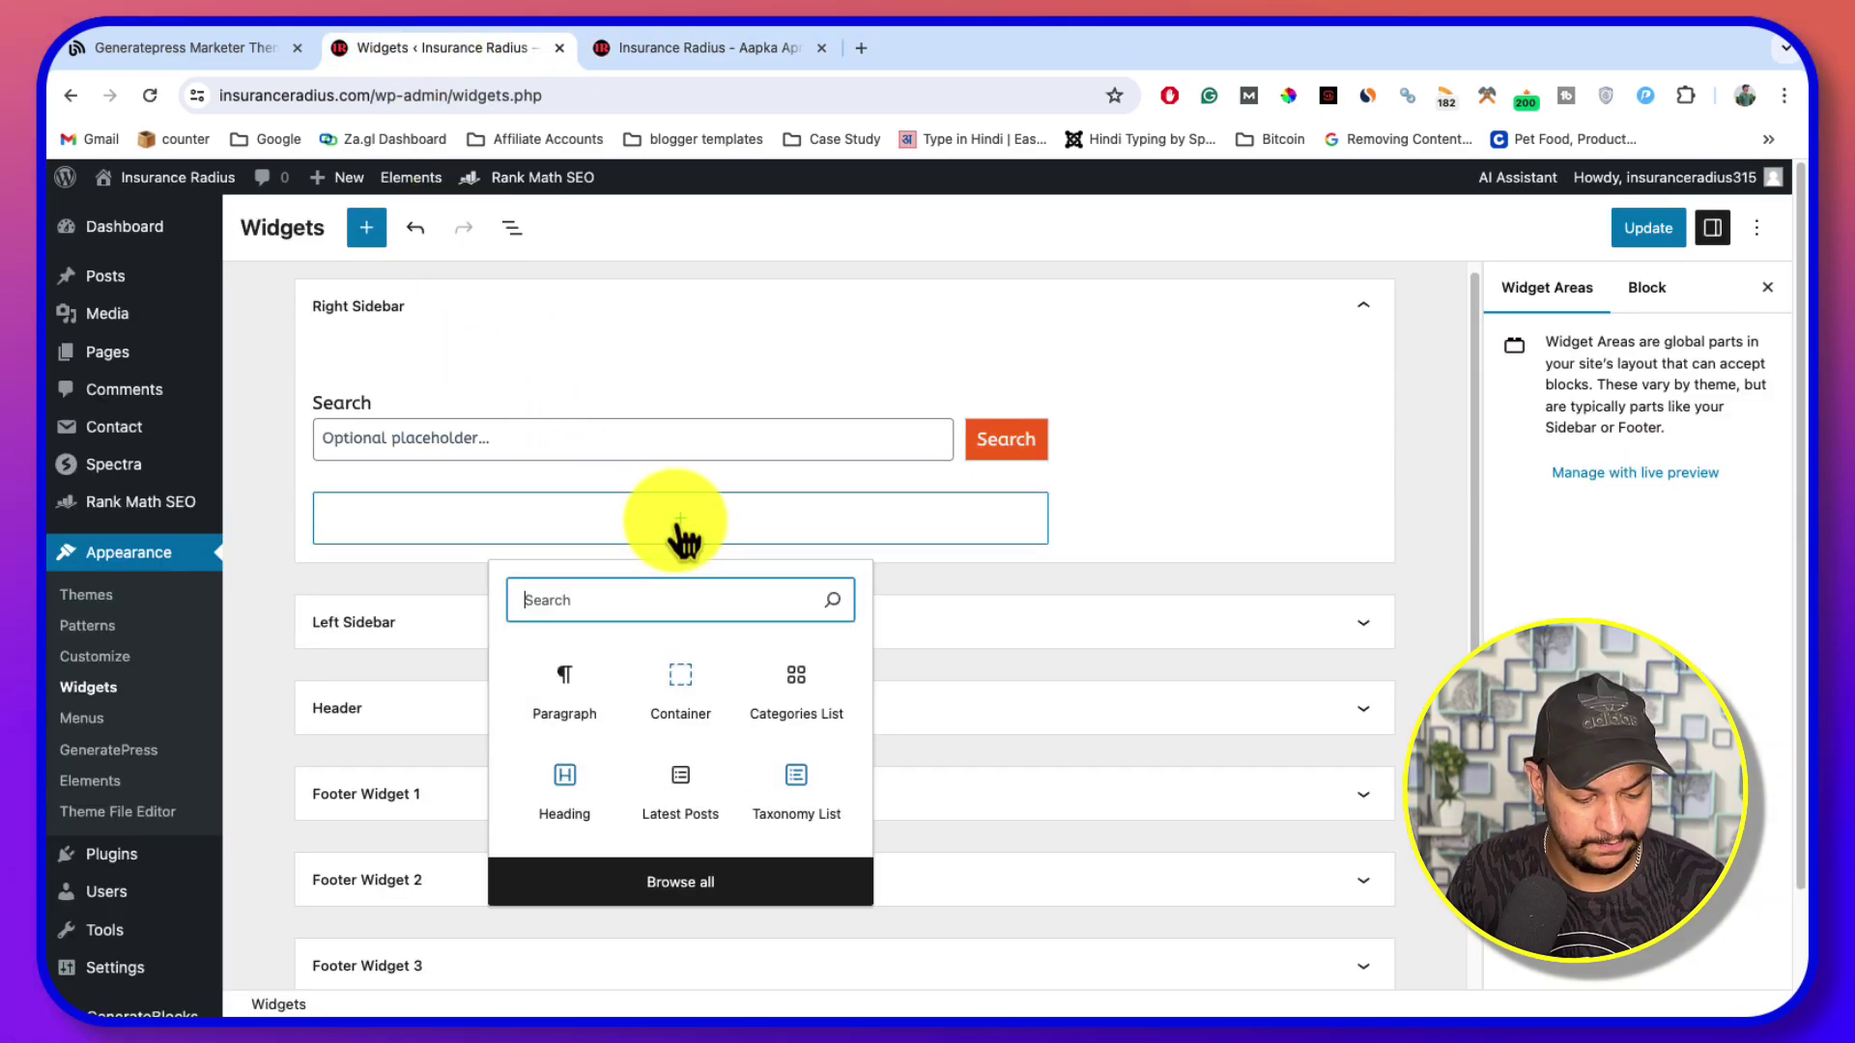
pyautogui.write('sea')
pyautogui.press('BackSpace')
pyautogui.press('BackSpace')
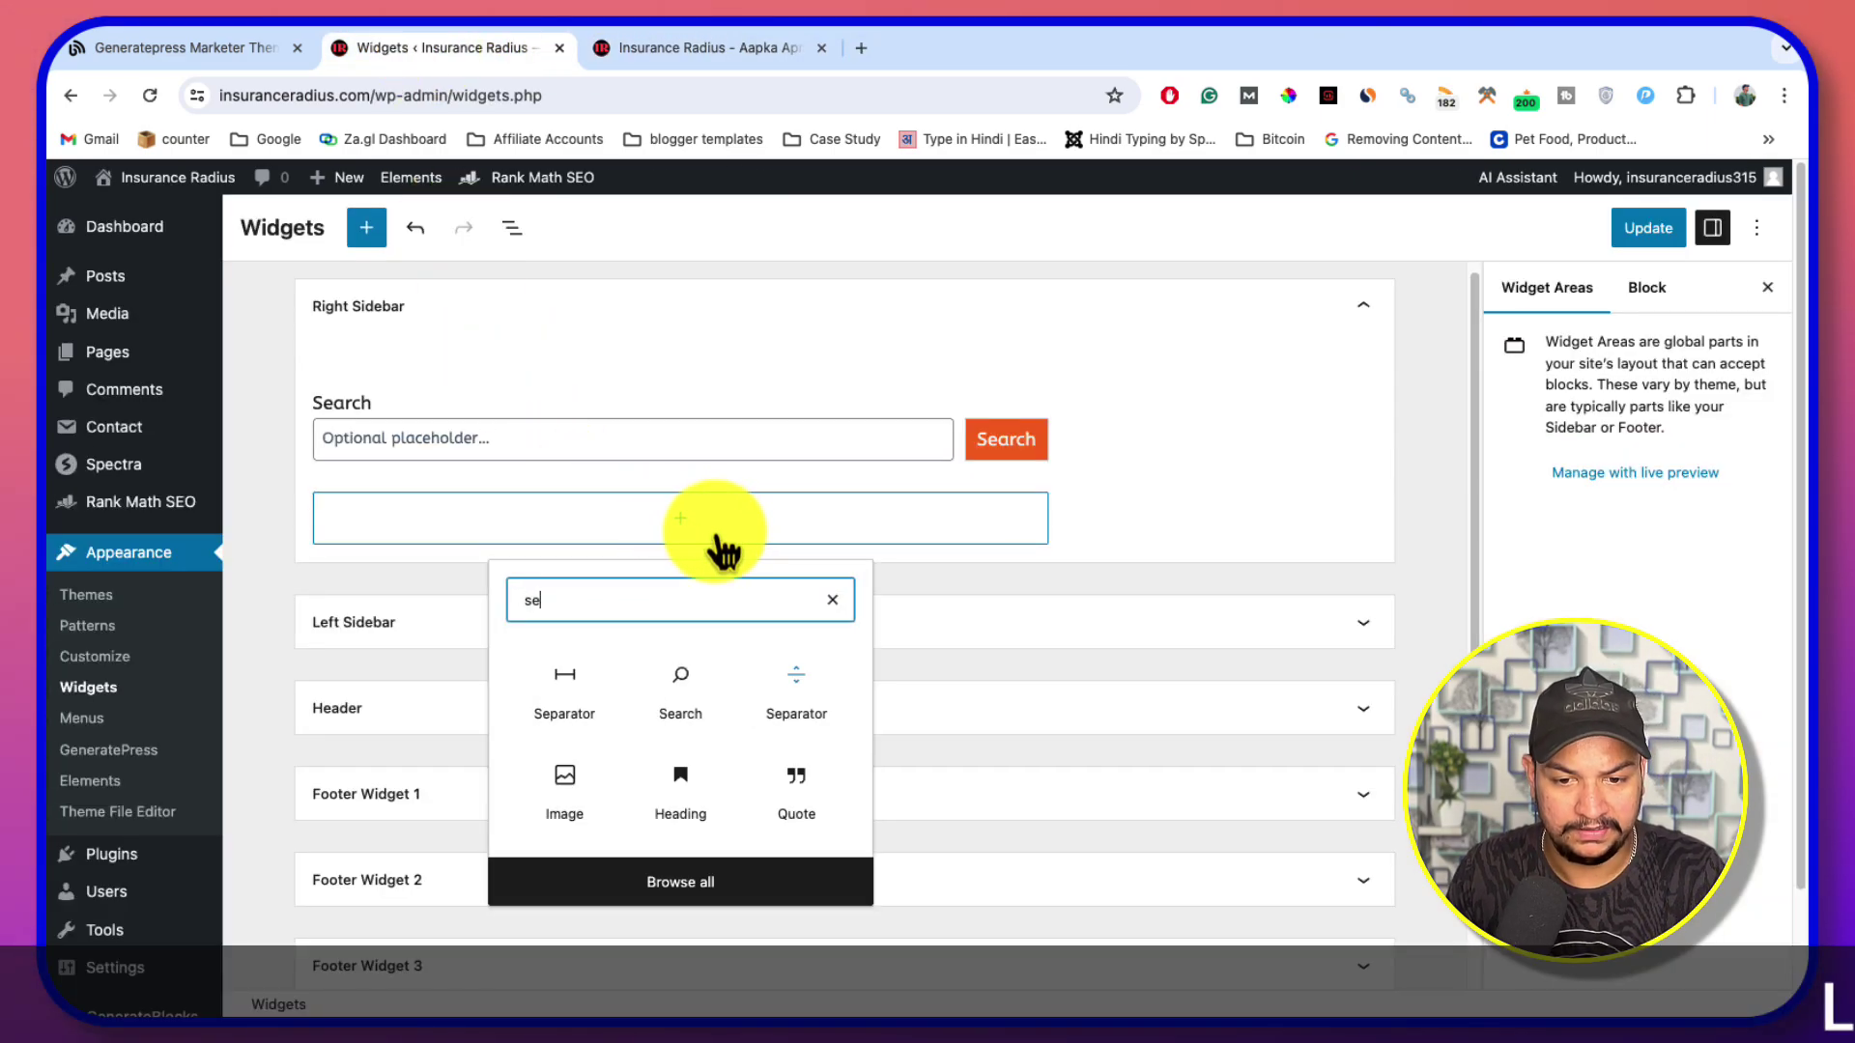
pyautogui.press('BackSpace')
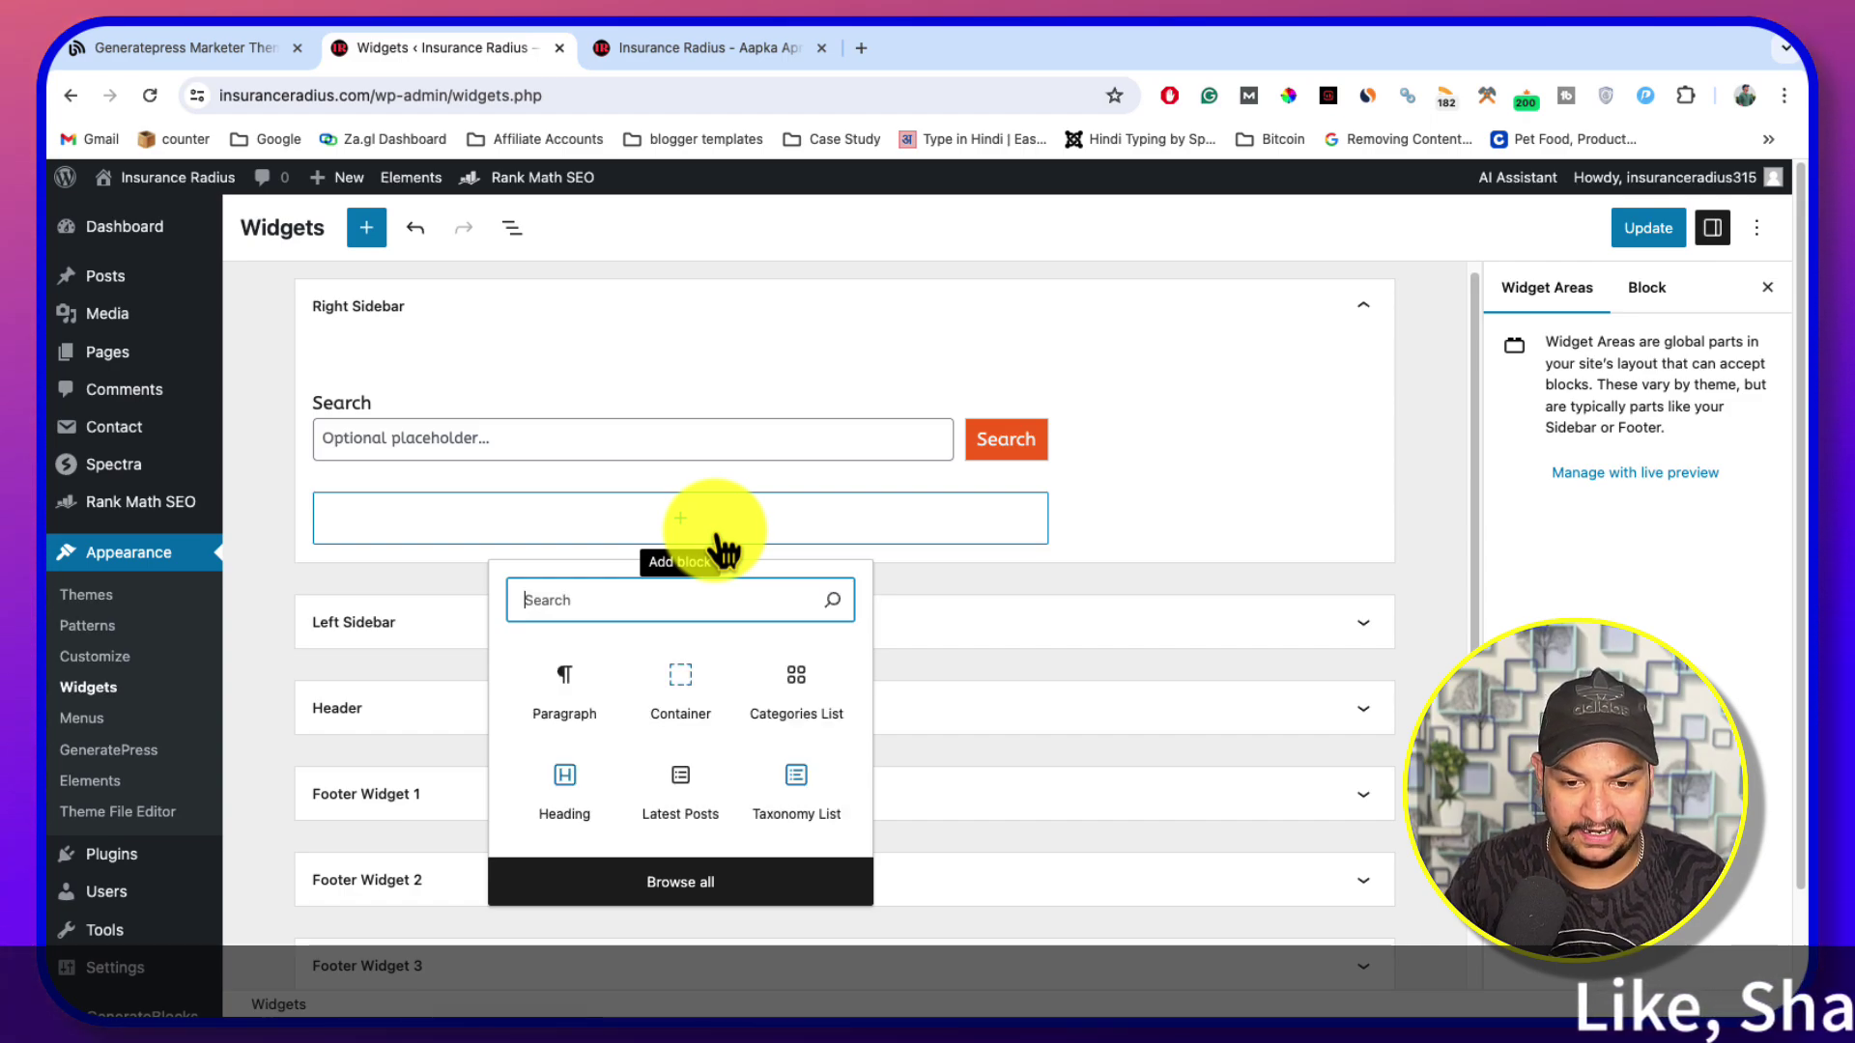
pyautogui.click(681, 528)
# Find the Container block with "con" and insert it below the search block in the Right Sidebar
pyautogui.click(684, 531)
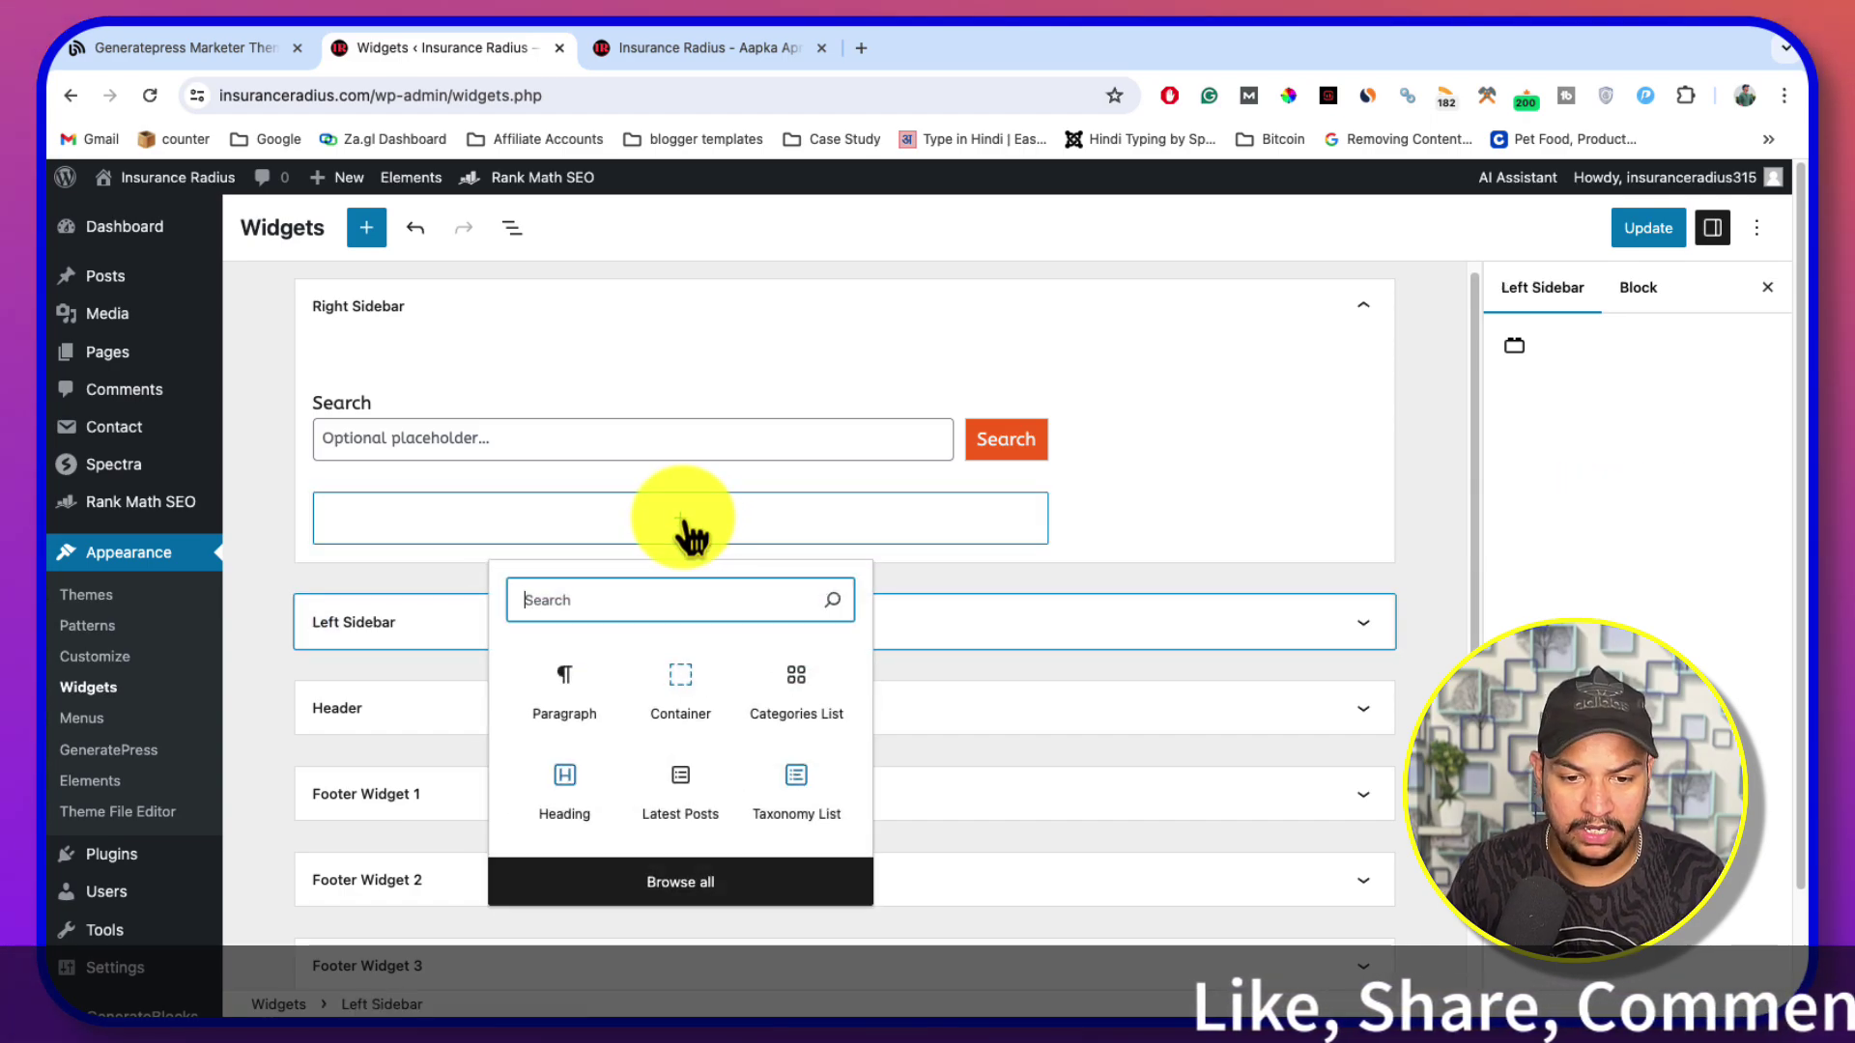
pyautogui.write('con')
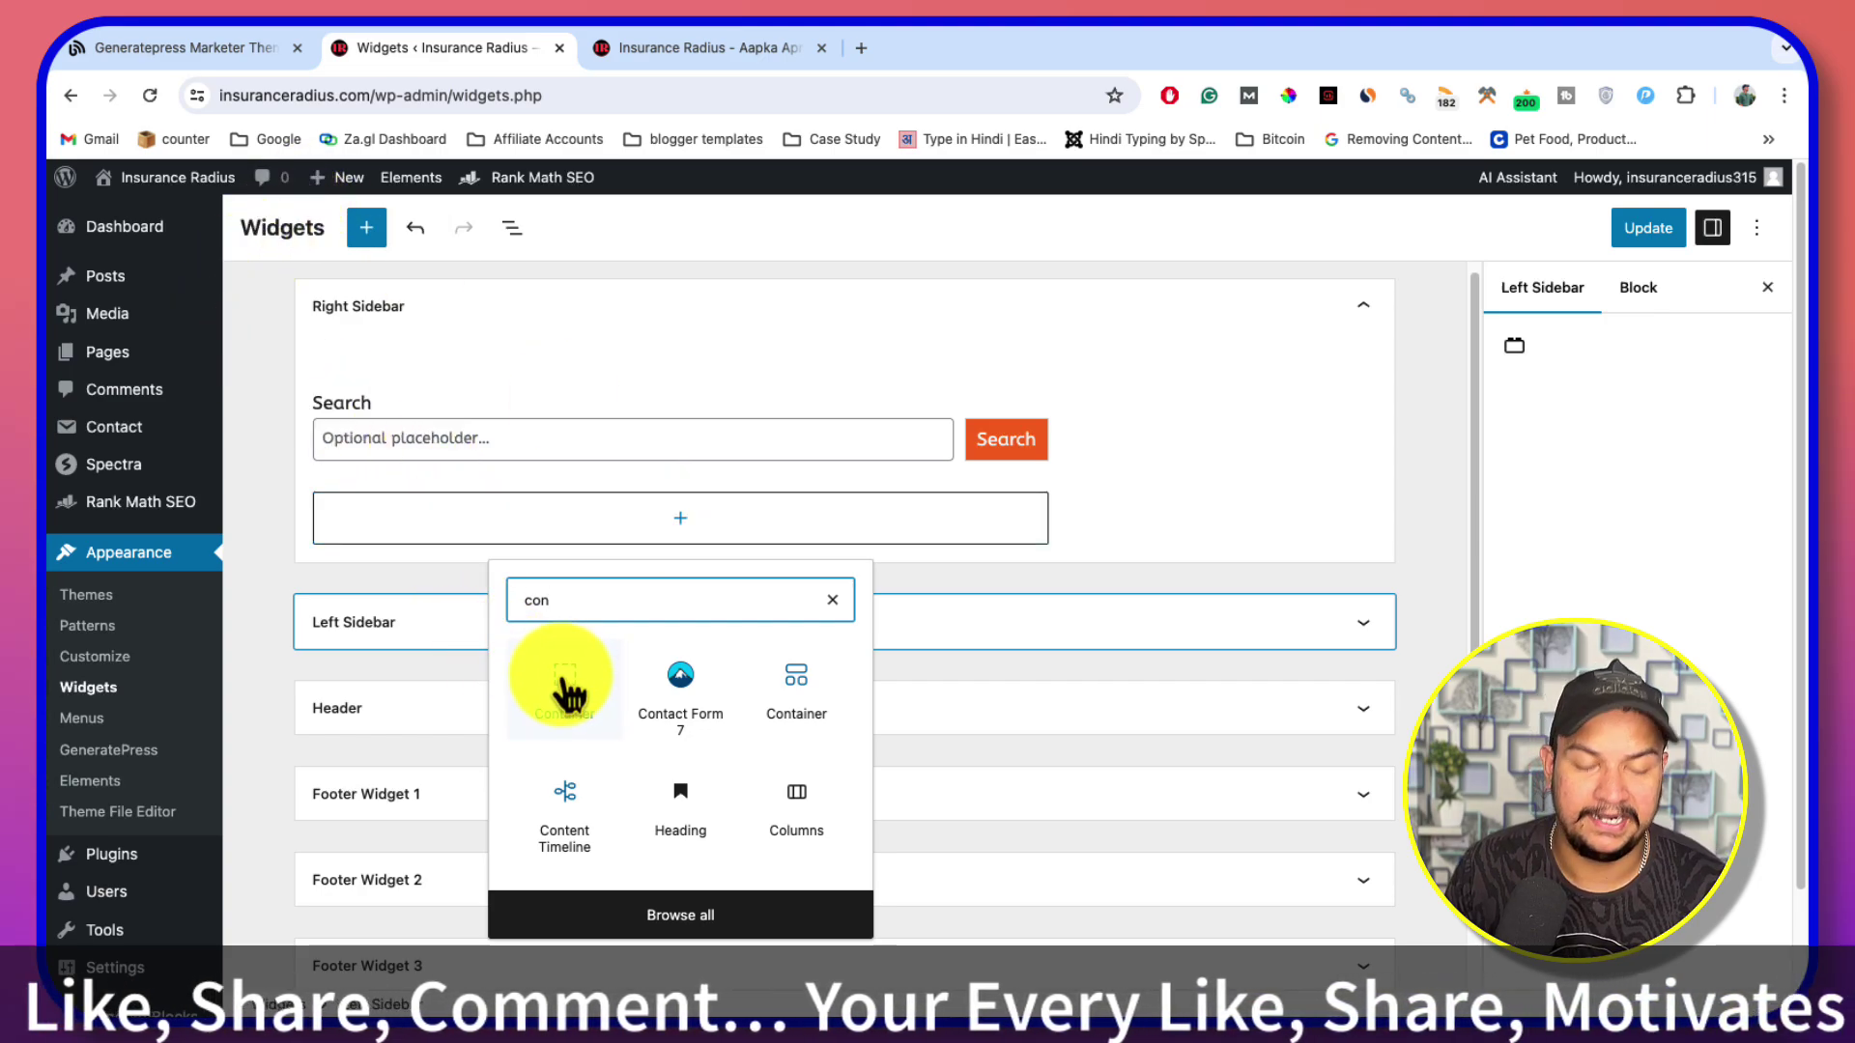
pyautogui.click(568, 687)
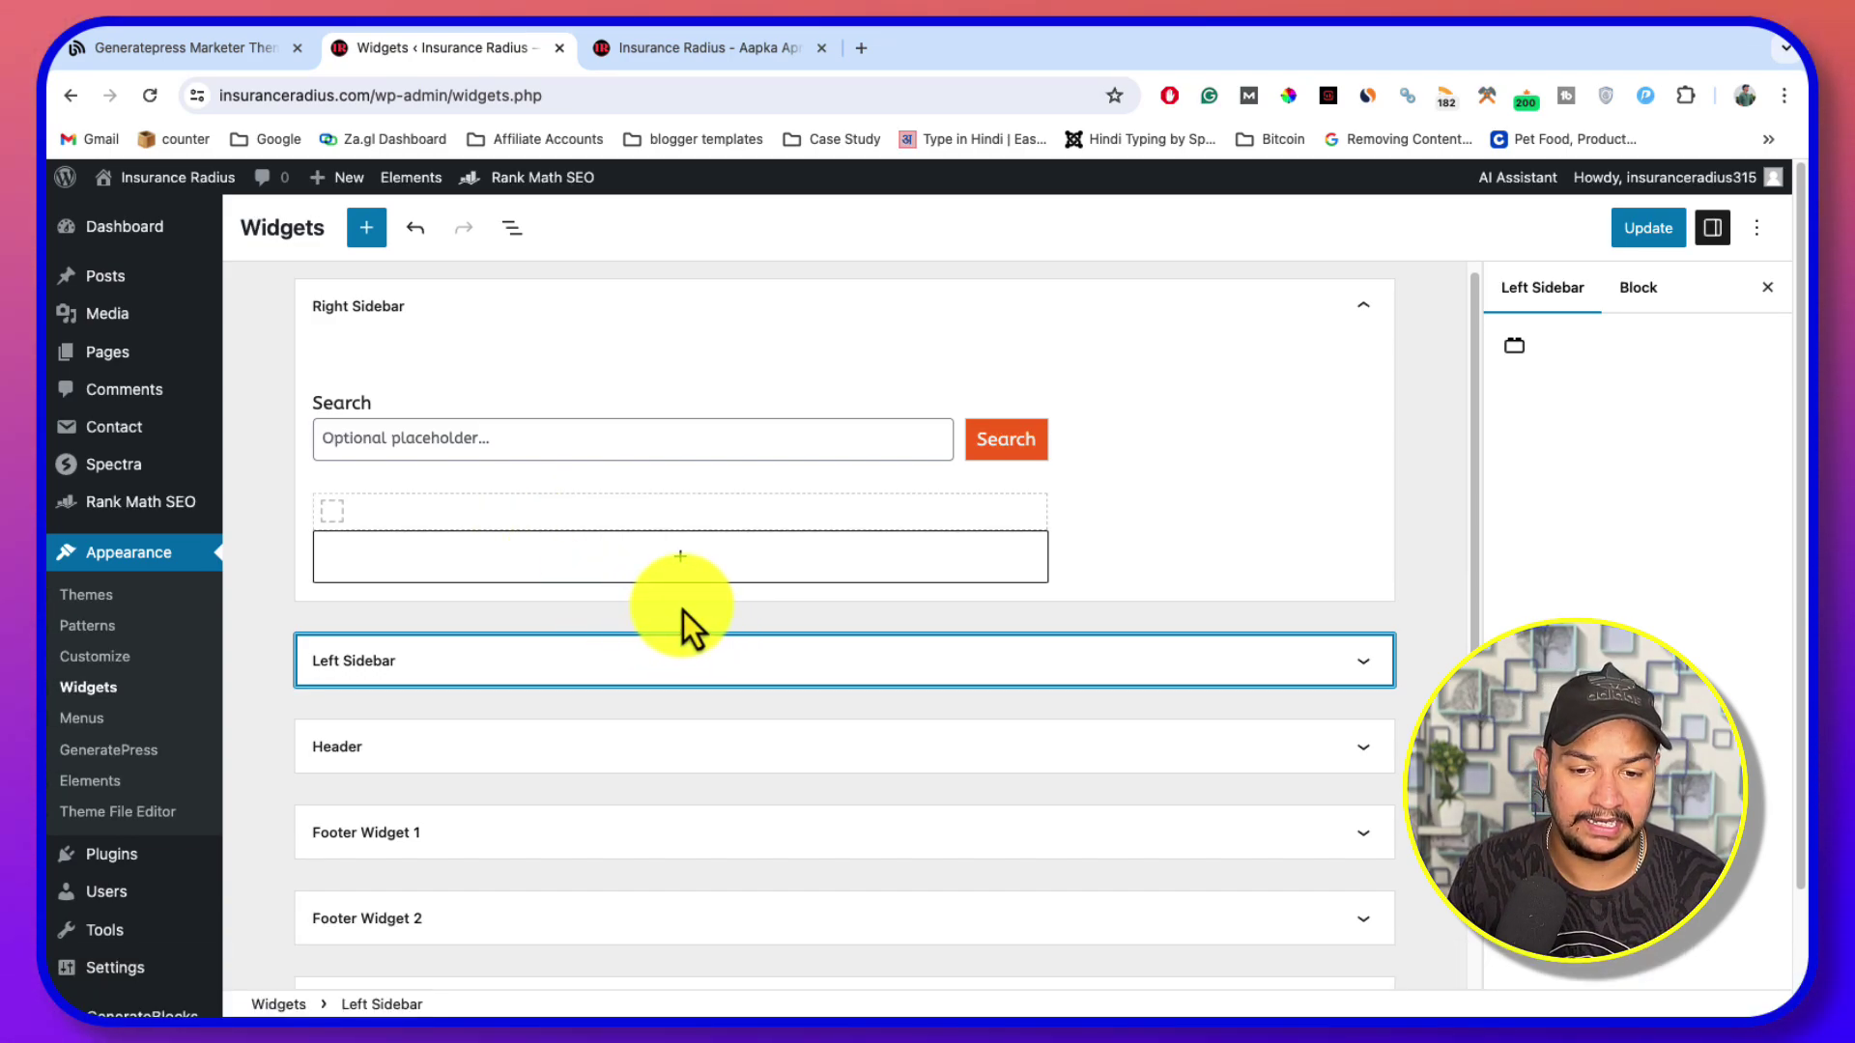
# Insert Spectra's Heading block below the container in the Right Sidebar and centre its alignment
pyautogui.click(684, 561)
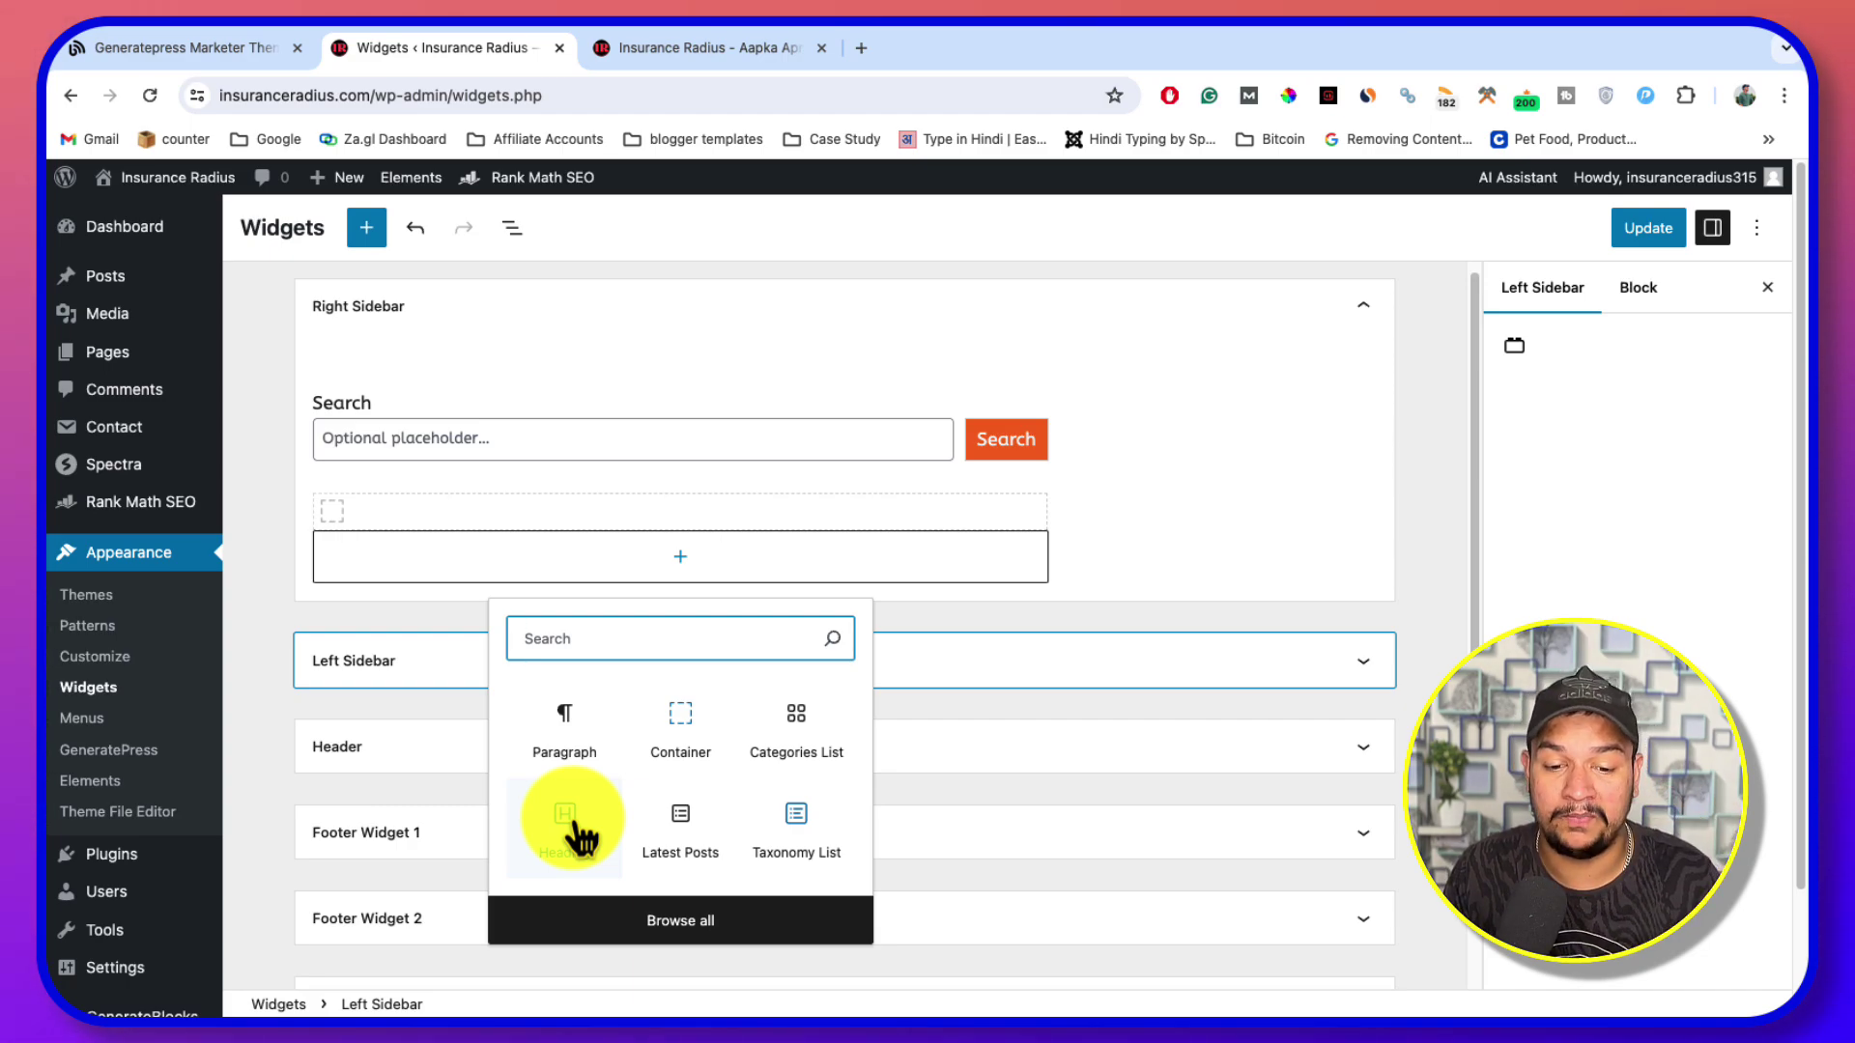
pyautogui.write('he')
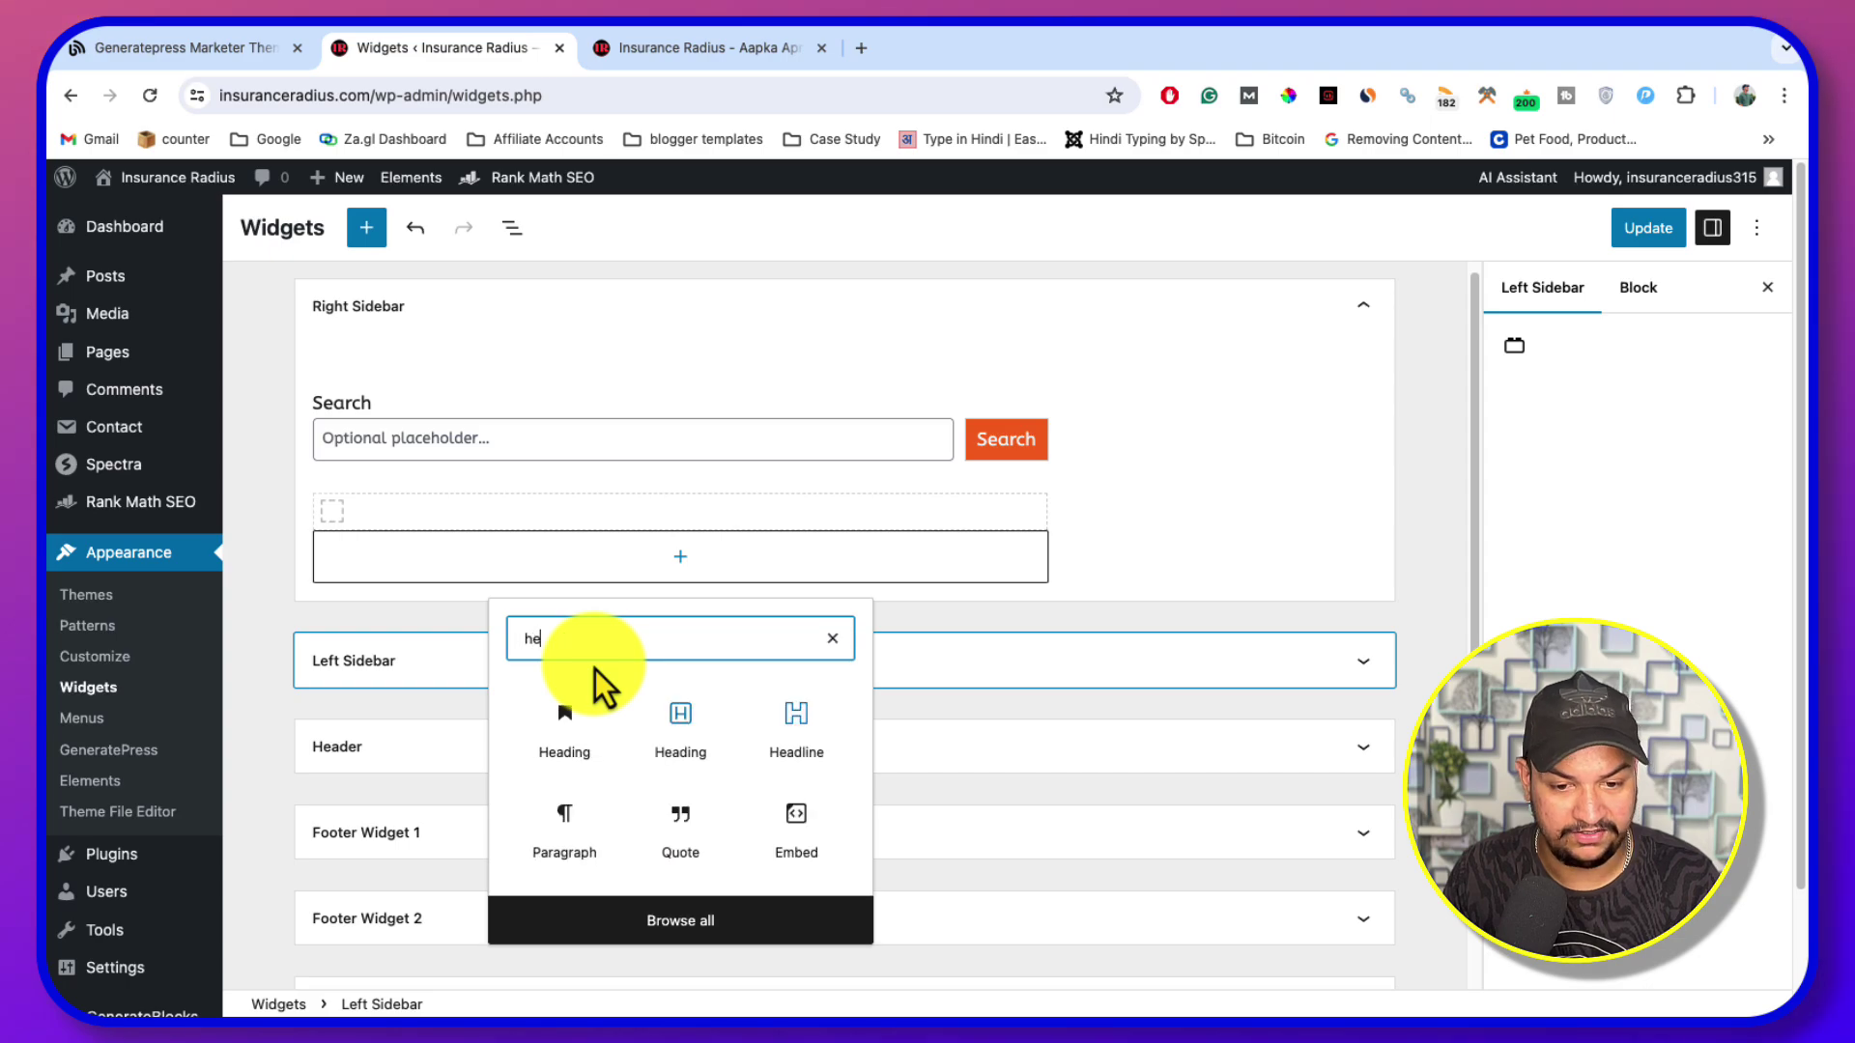
pyautogui.write('a')
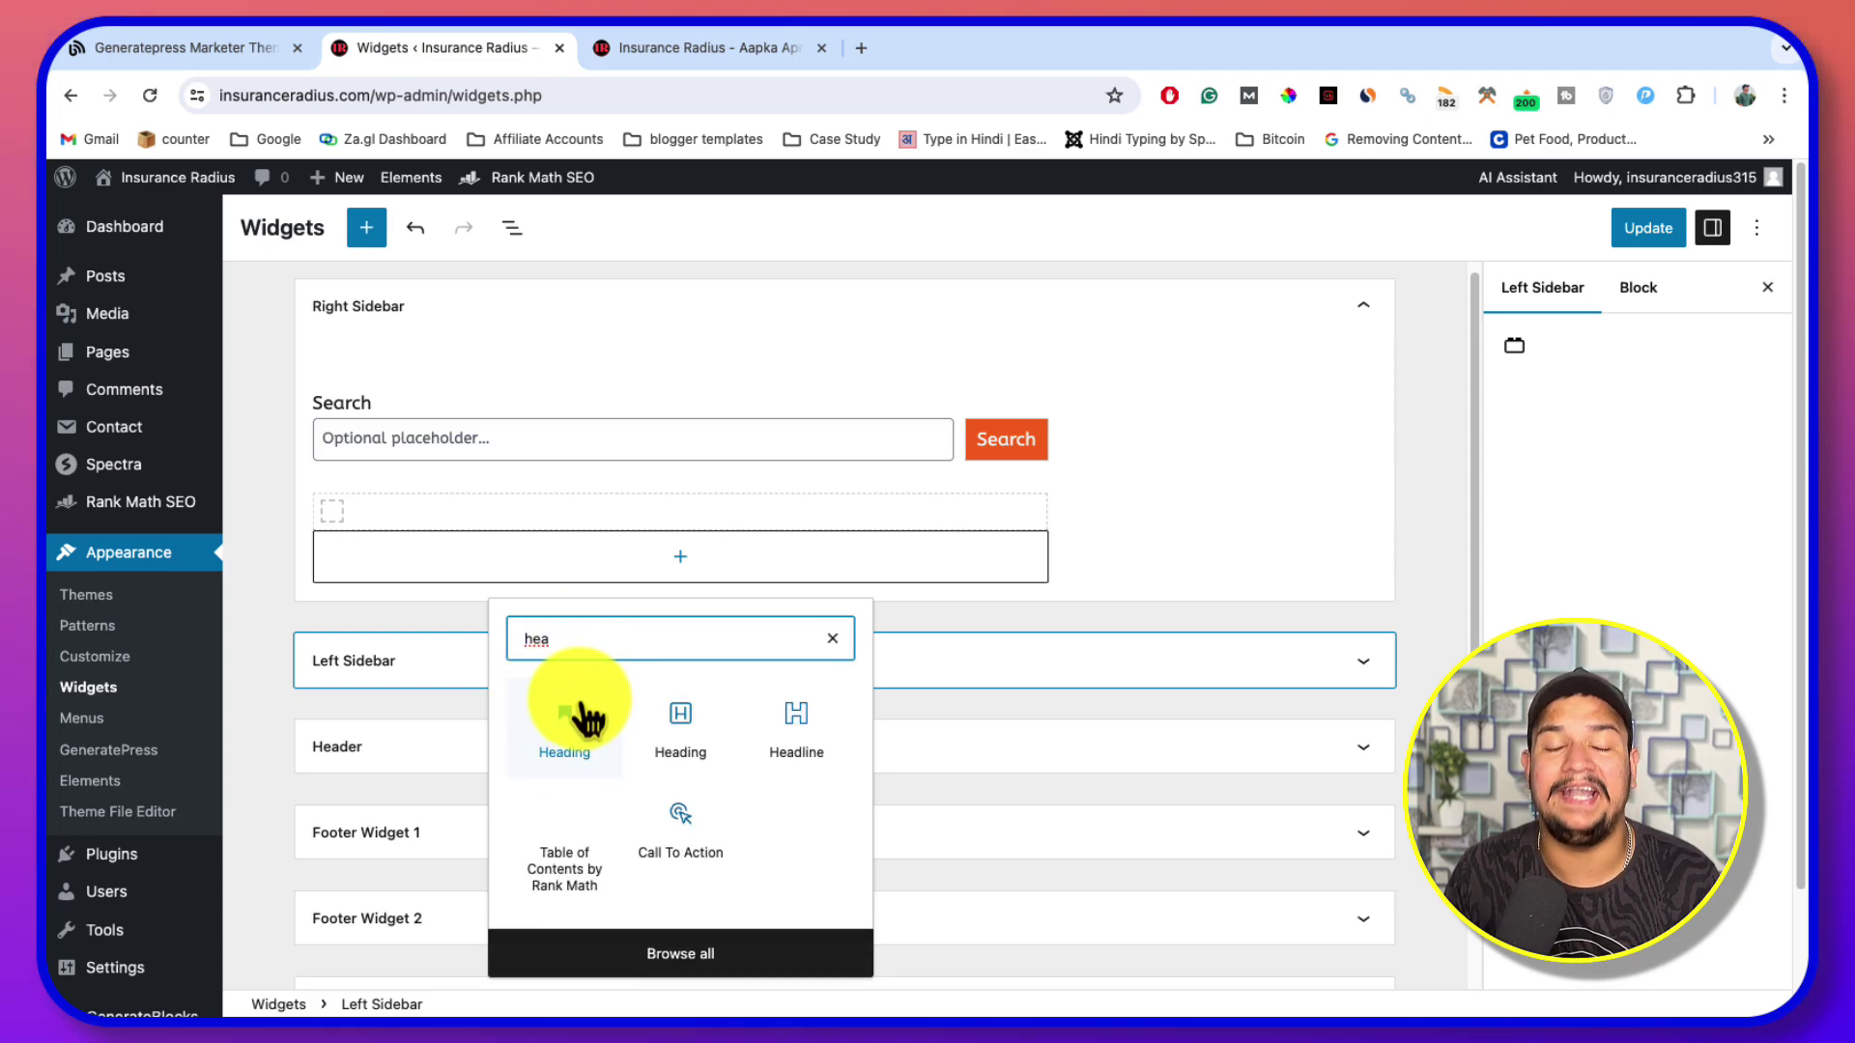
pyautogui.moveTo(580, 715); pyautogui.dragTo(585, 739)
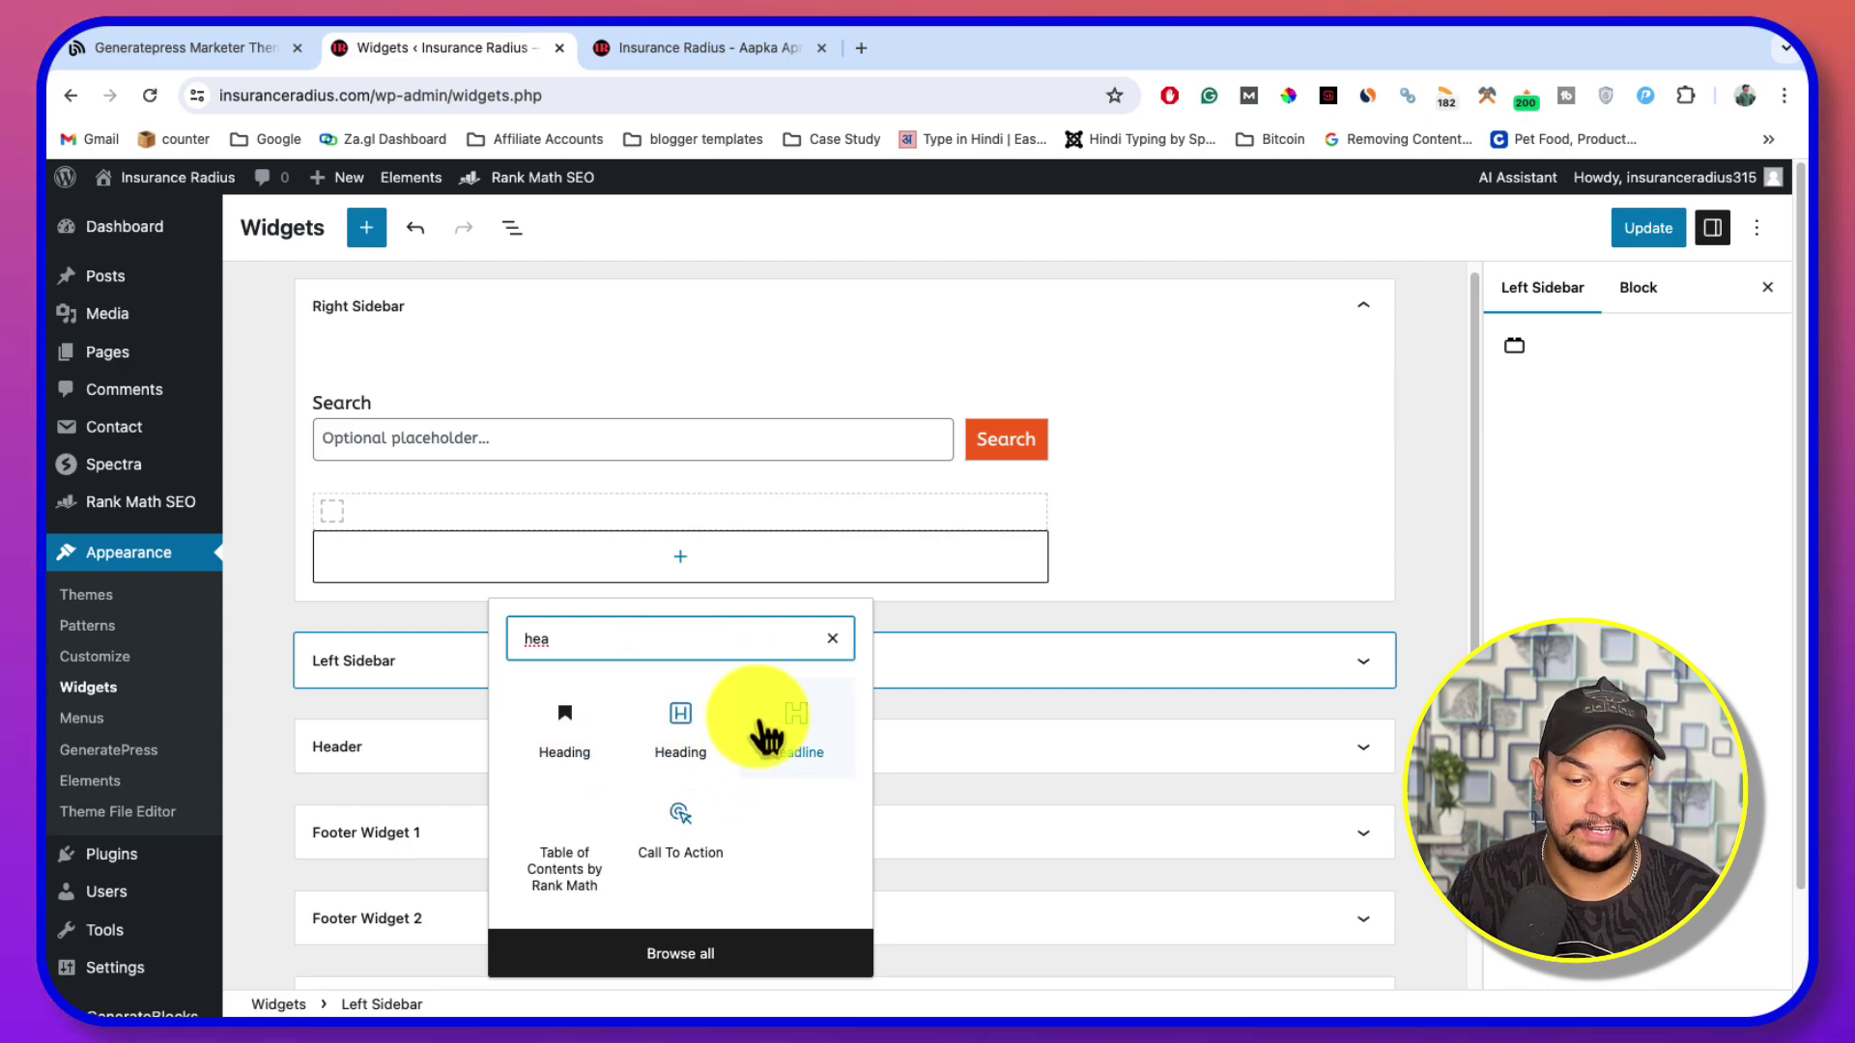
pyautogui.click(687, 729)
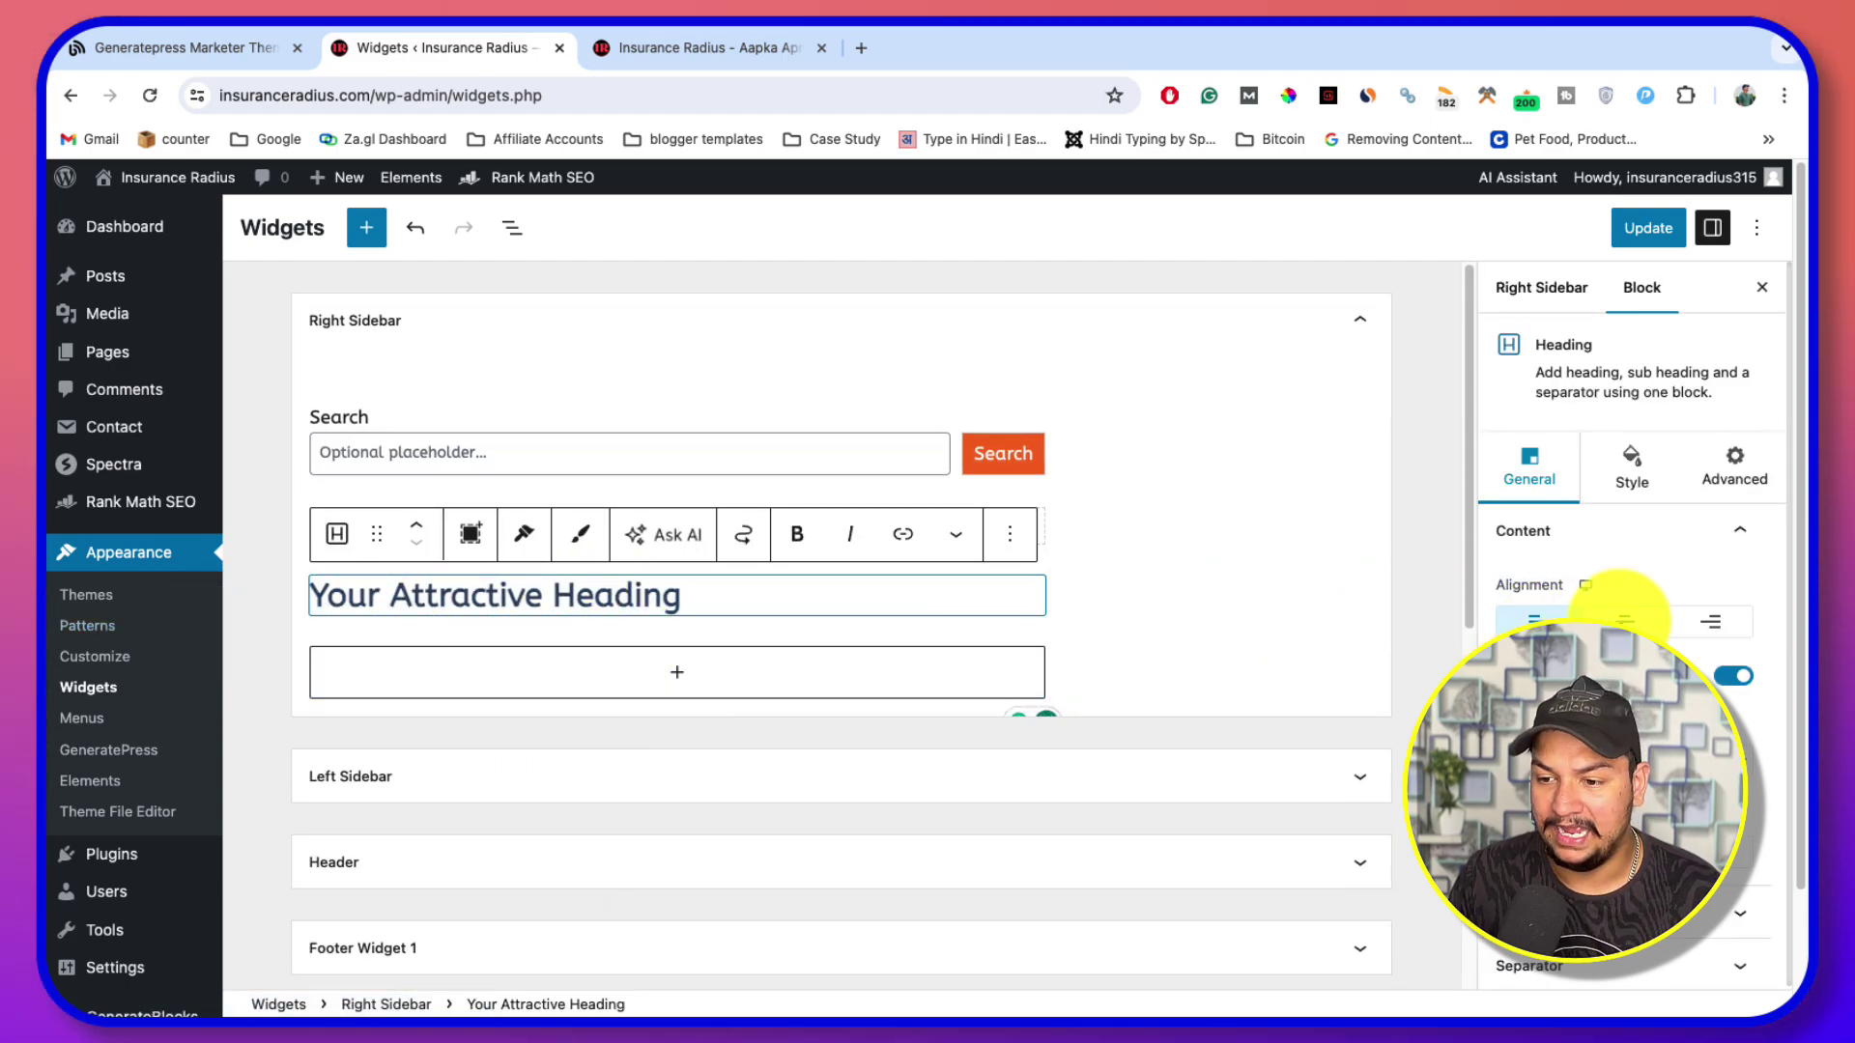
pyautogui.click(1624, 621)
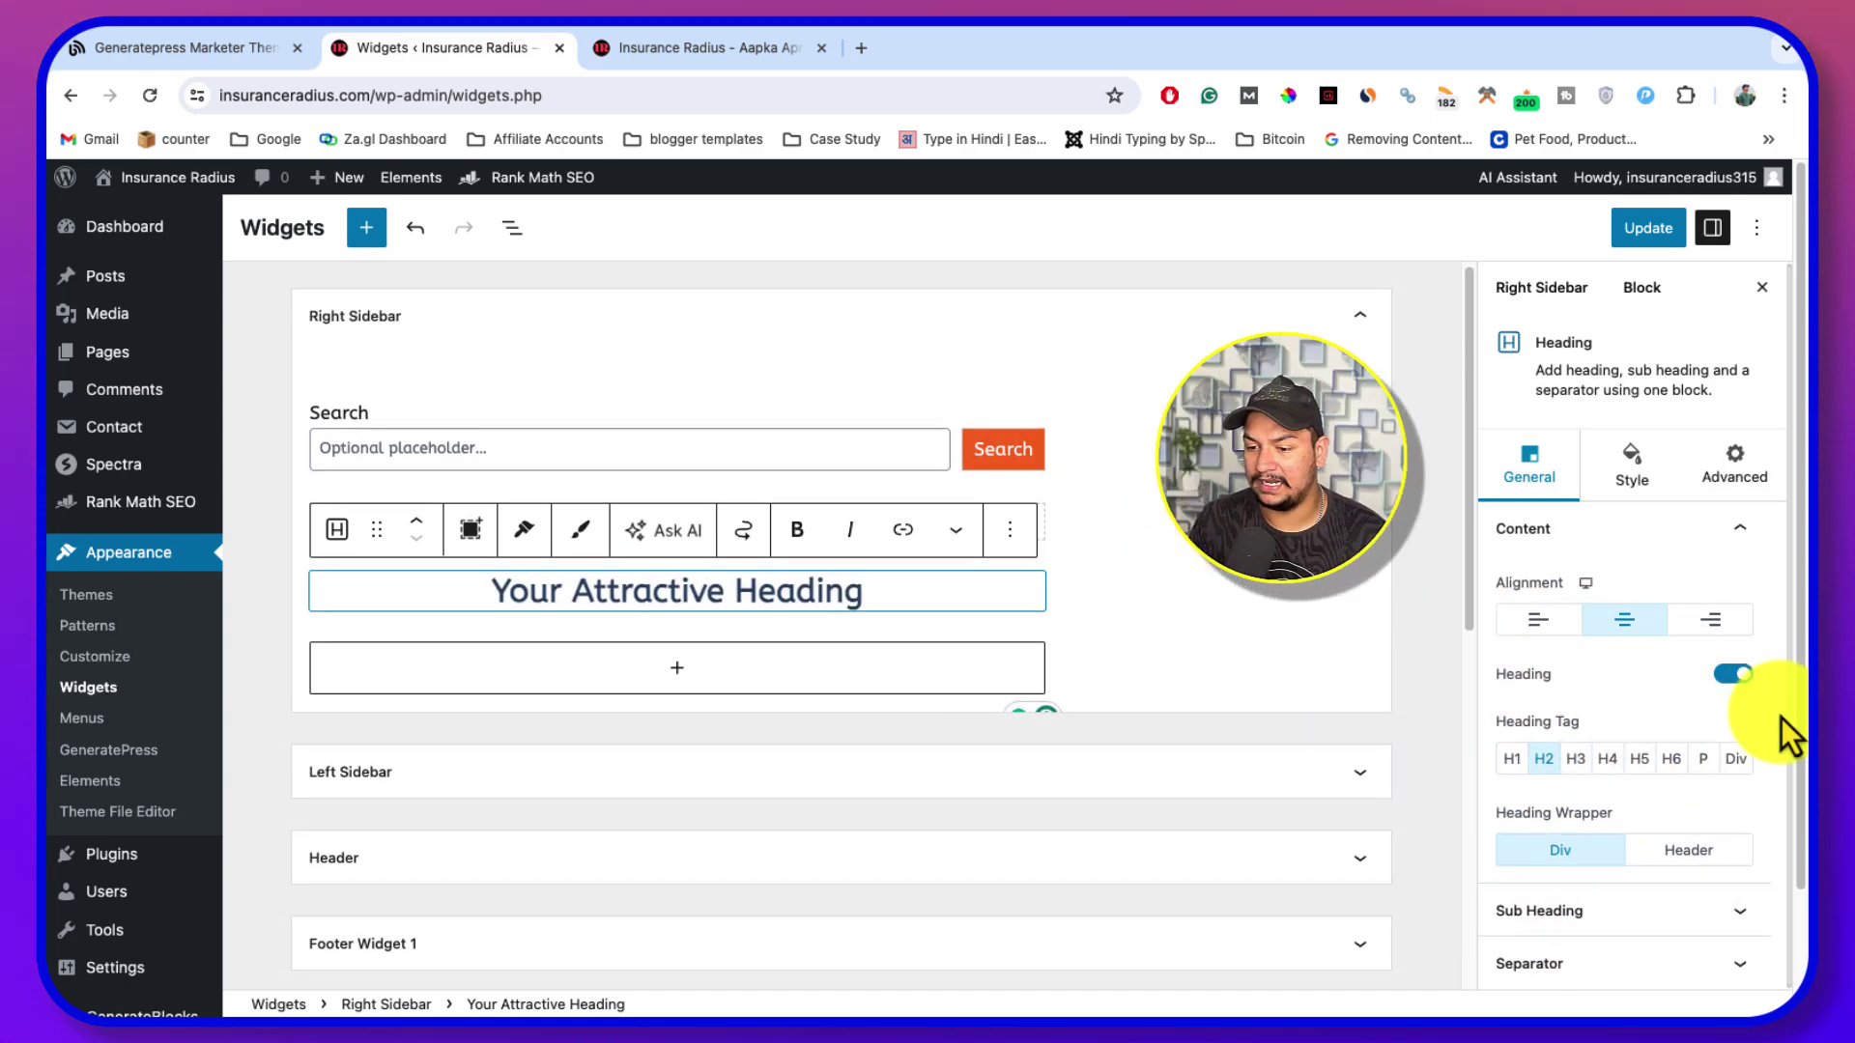
pyautogui.scroll(-1, 1714, 717)
pyautogui.scroll(-1, 1714, 717)
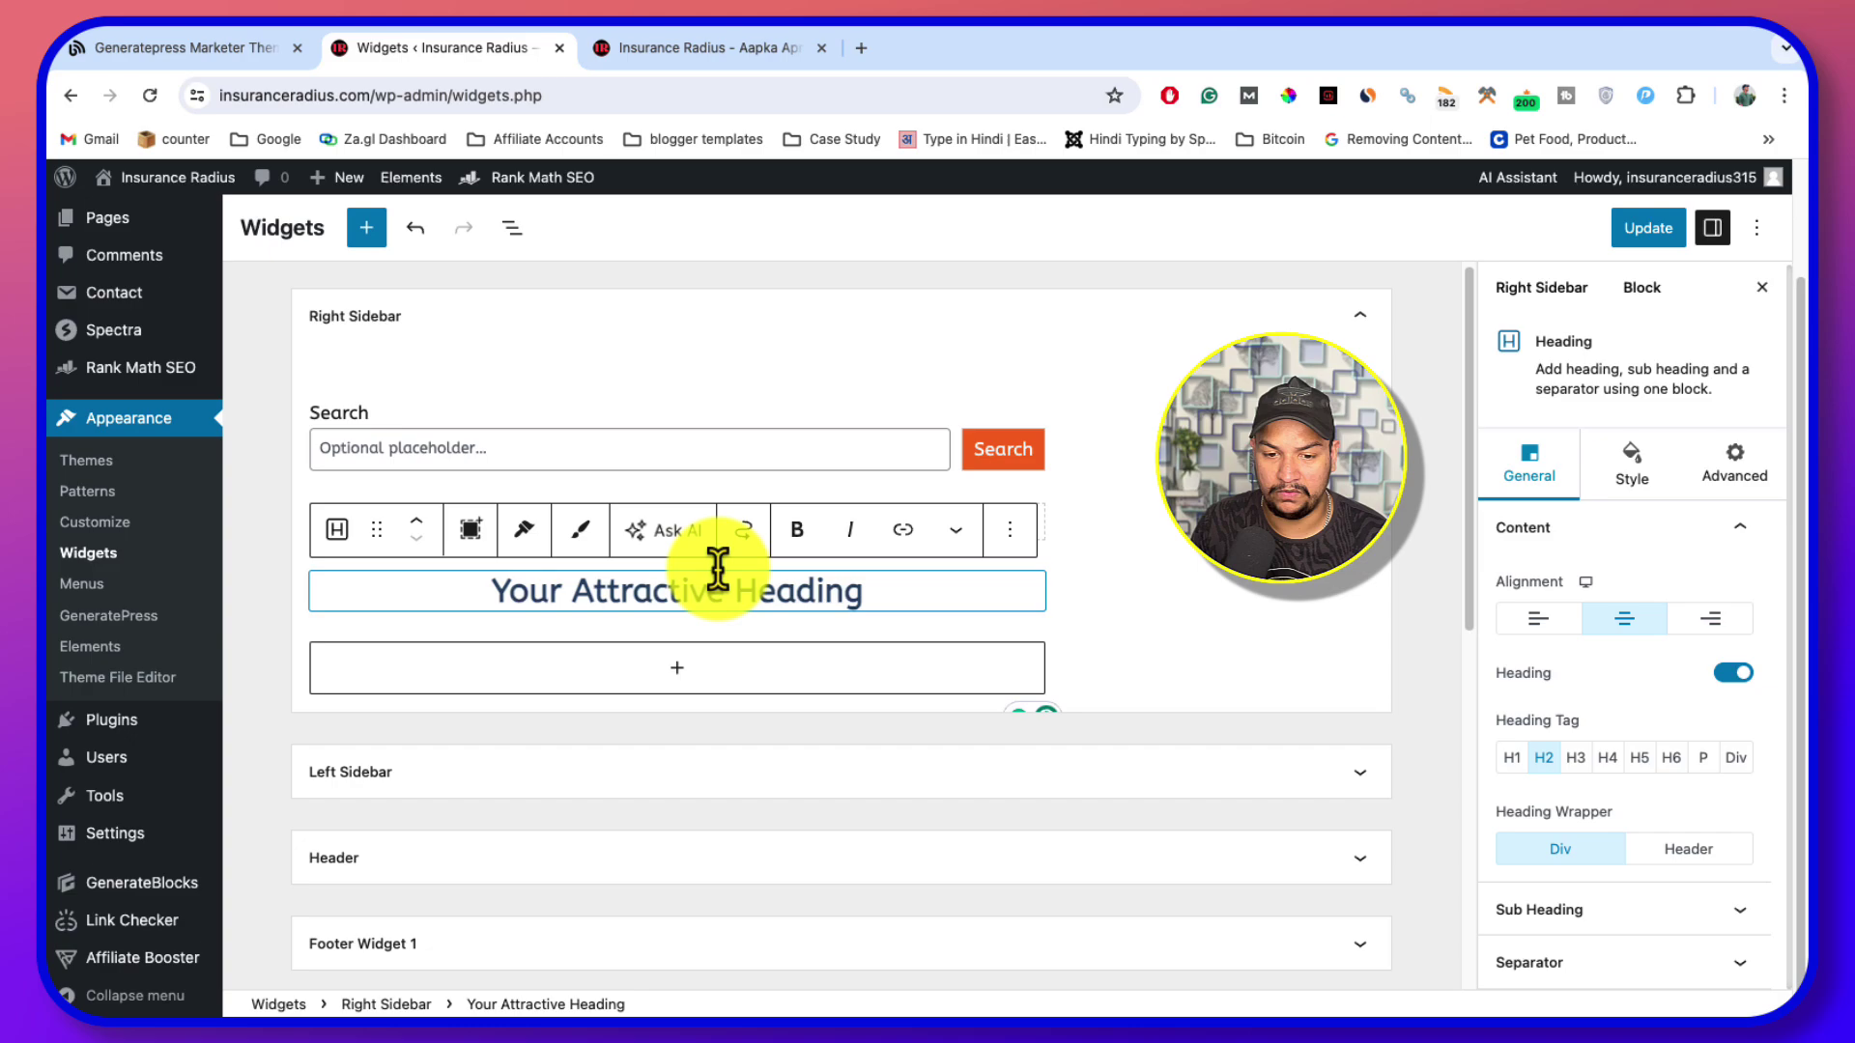
# Replace the heading text with "Choose Your Category" and give it a lower-level heading tag than H2
pyautogui.tripleClick(676, 591)
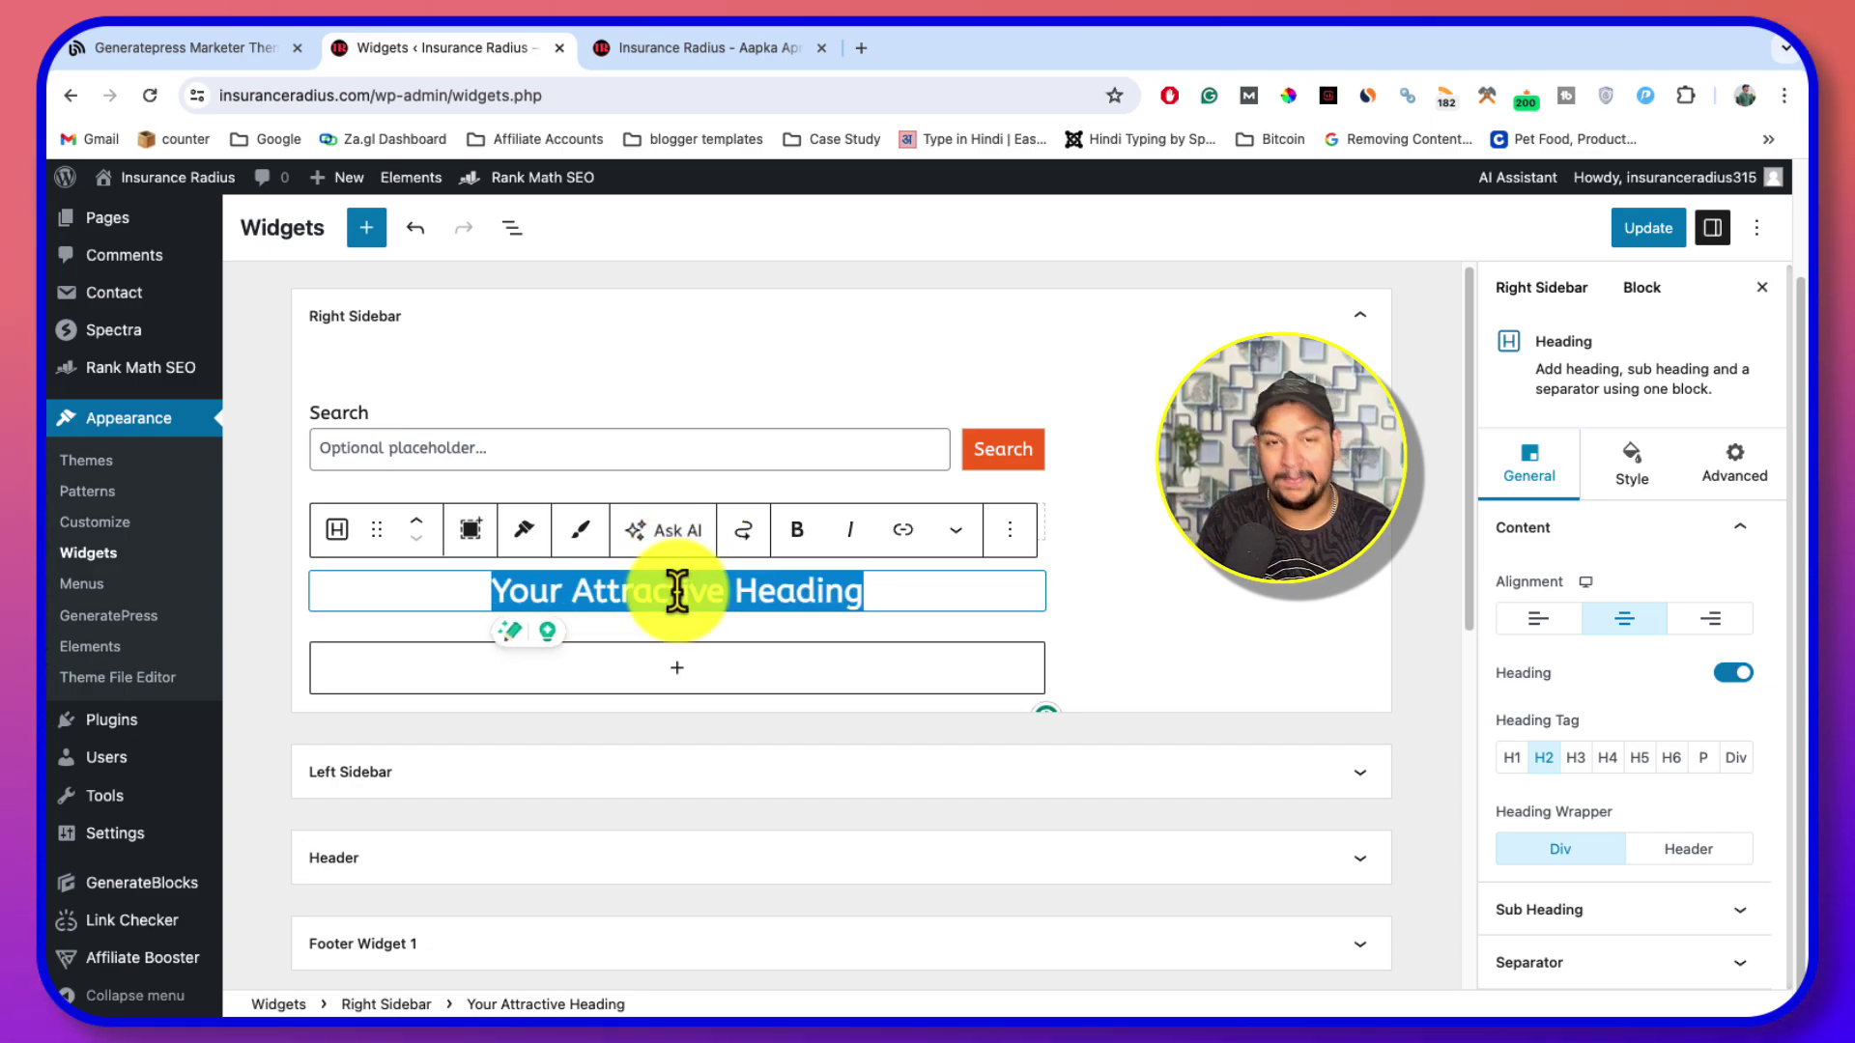
pyautogui.write('Choose Your C')
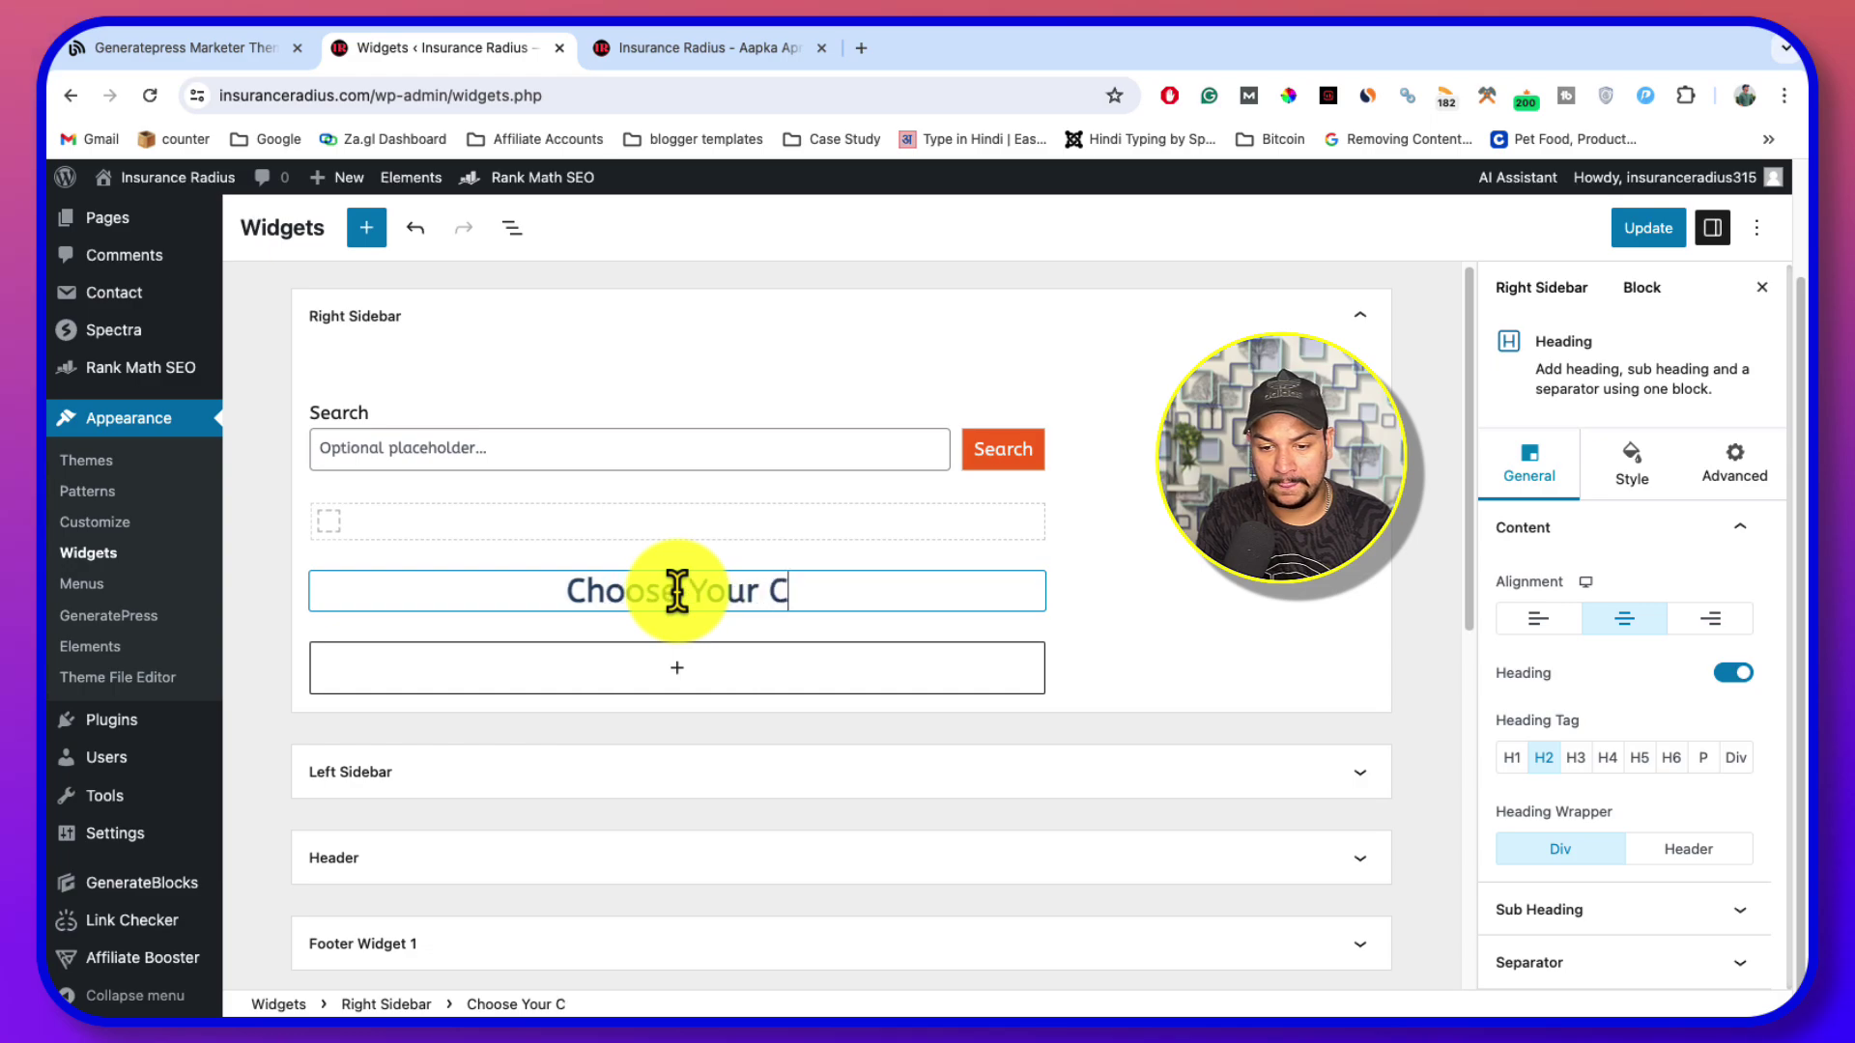
pyautogui.write('ategory')
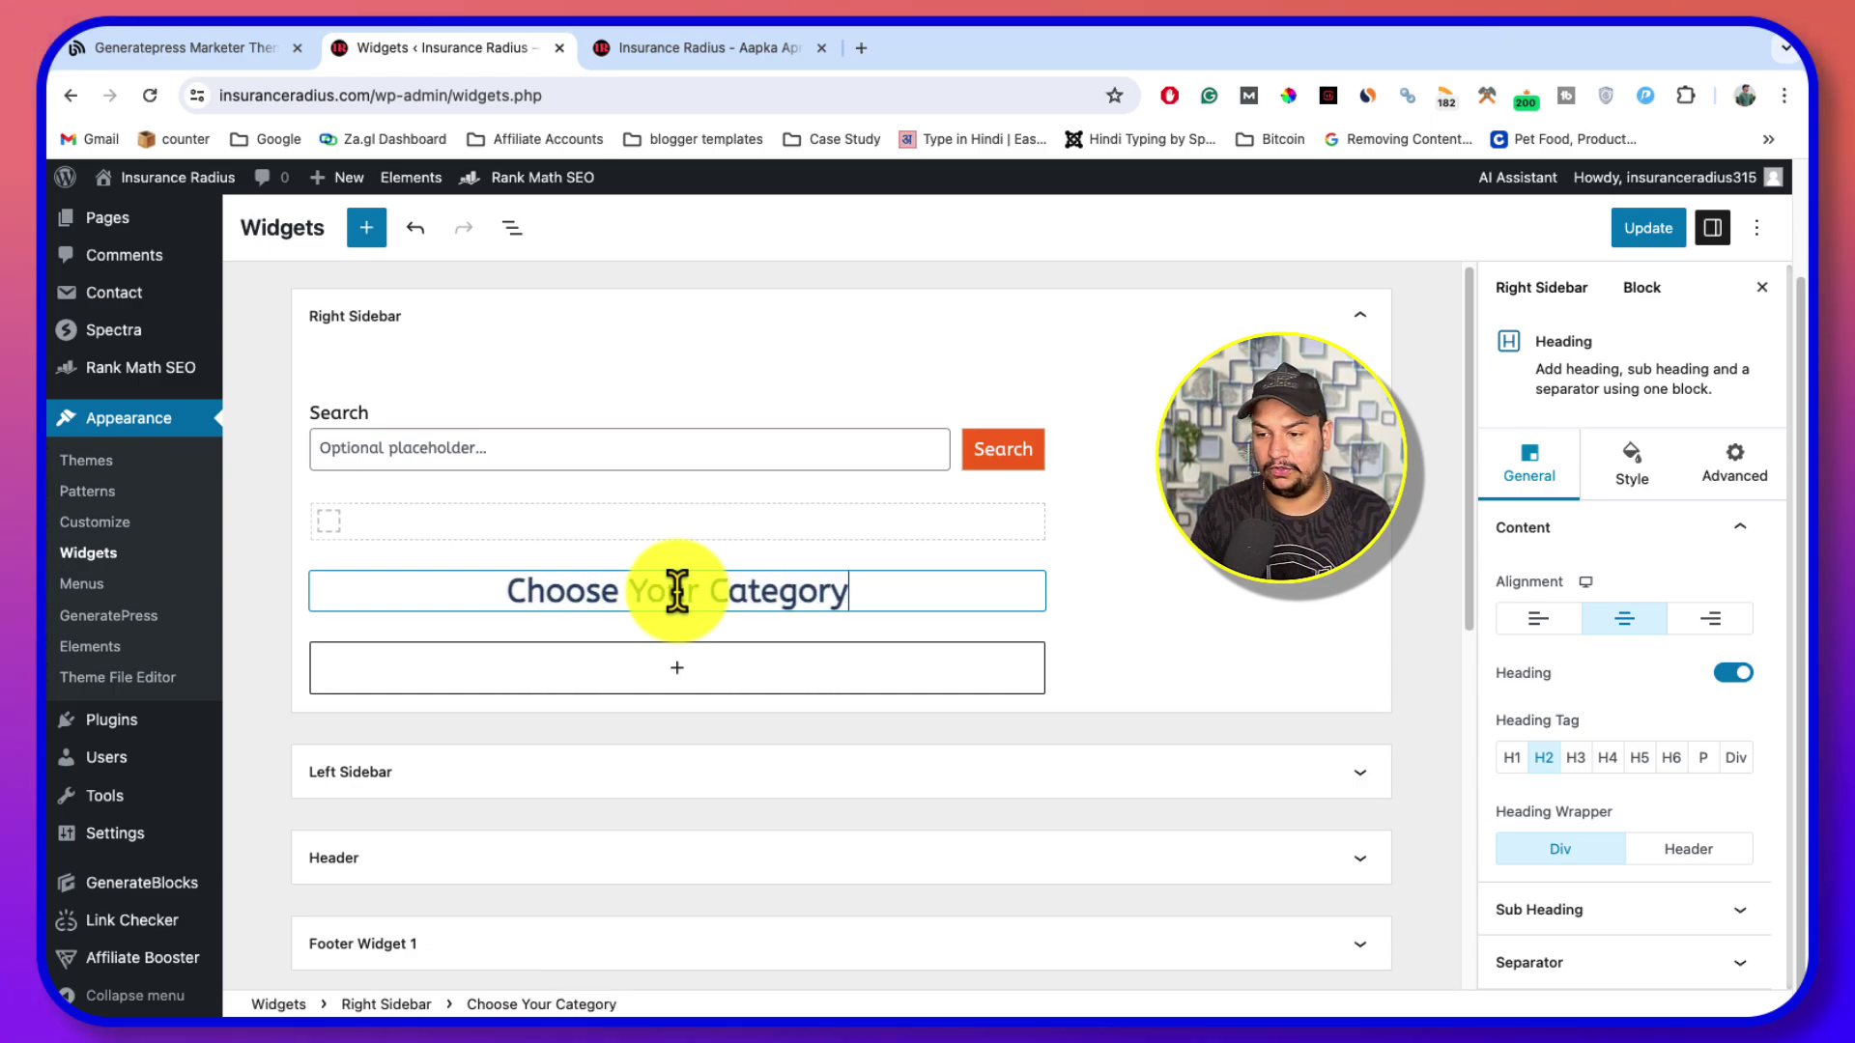
pyautogui.click(1513, 758)
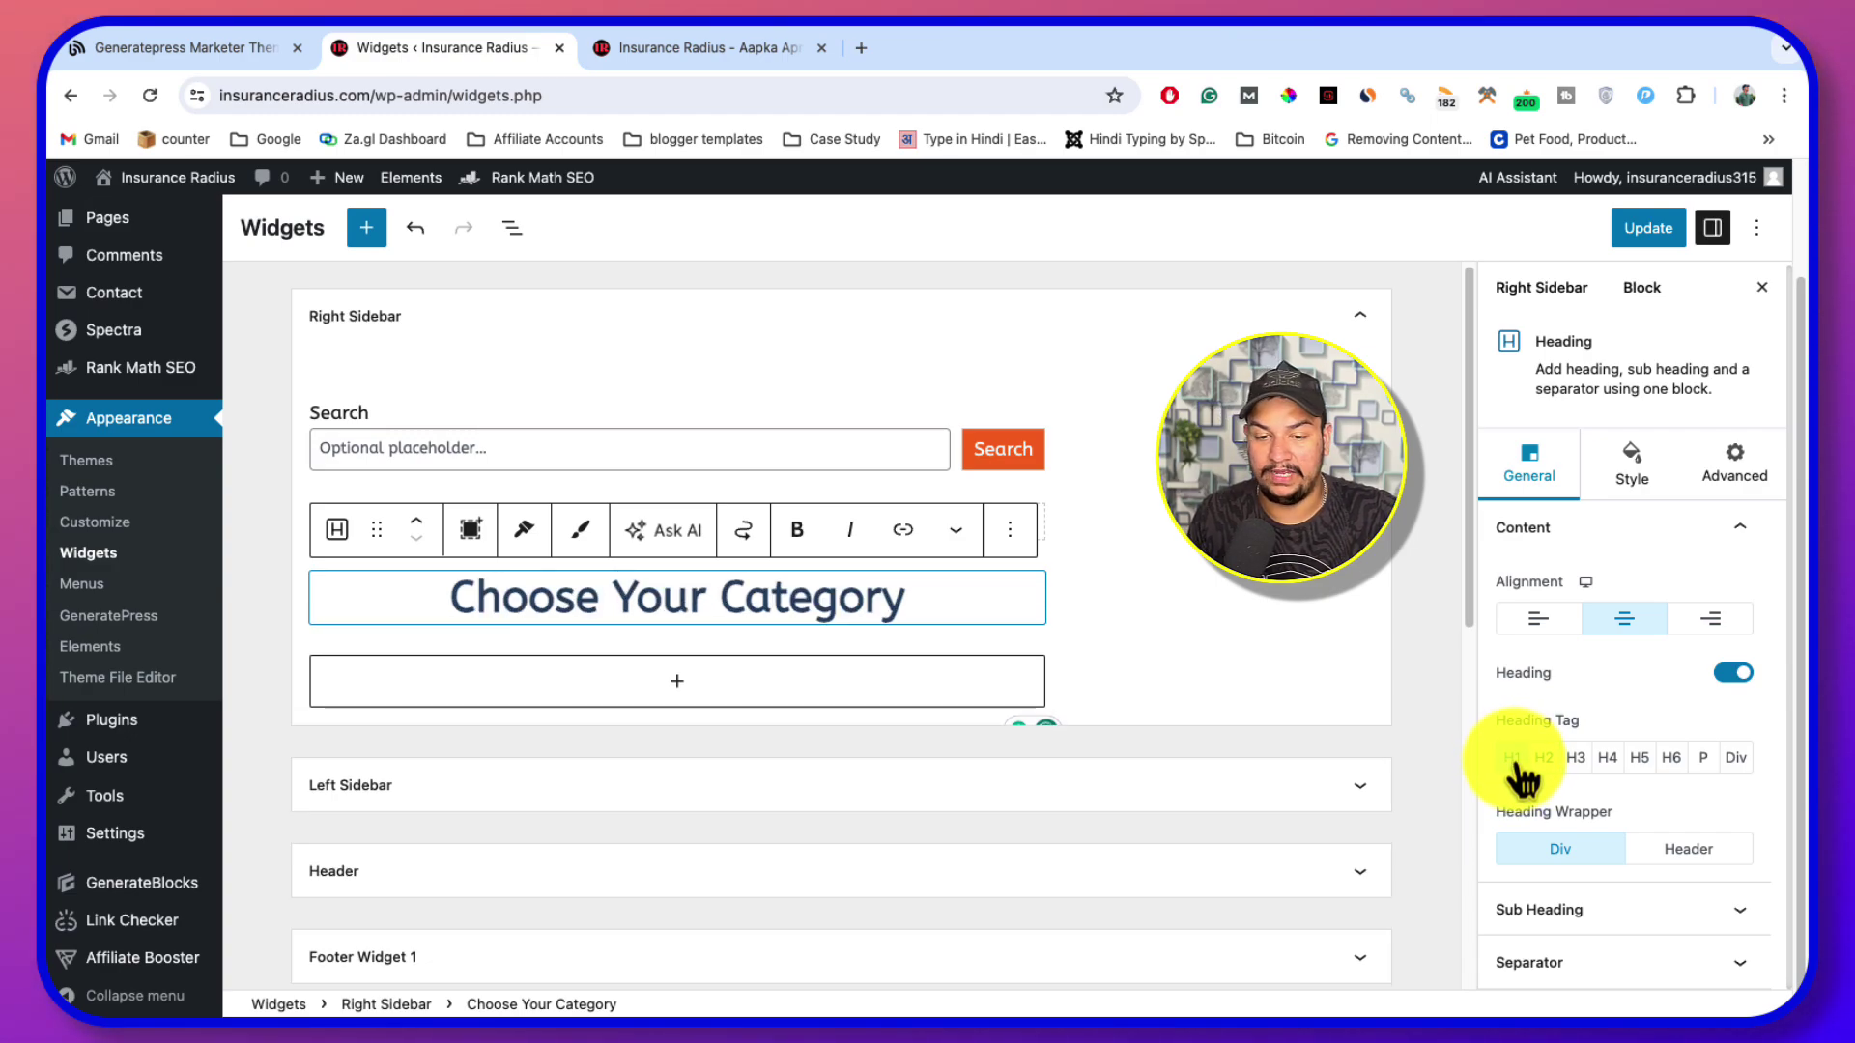
pyautogui.click(1544, 759)
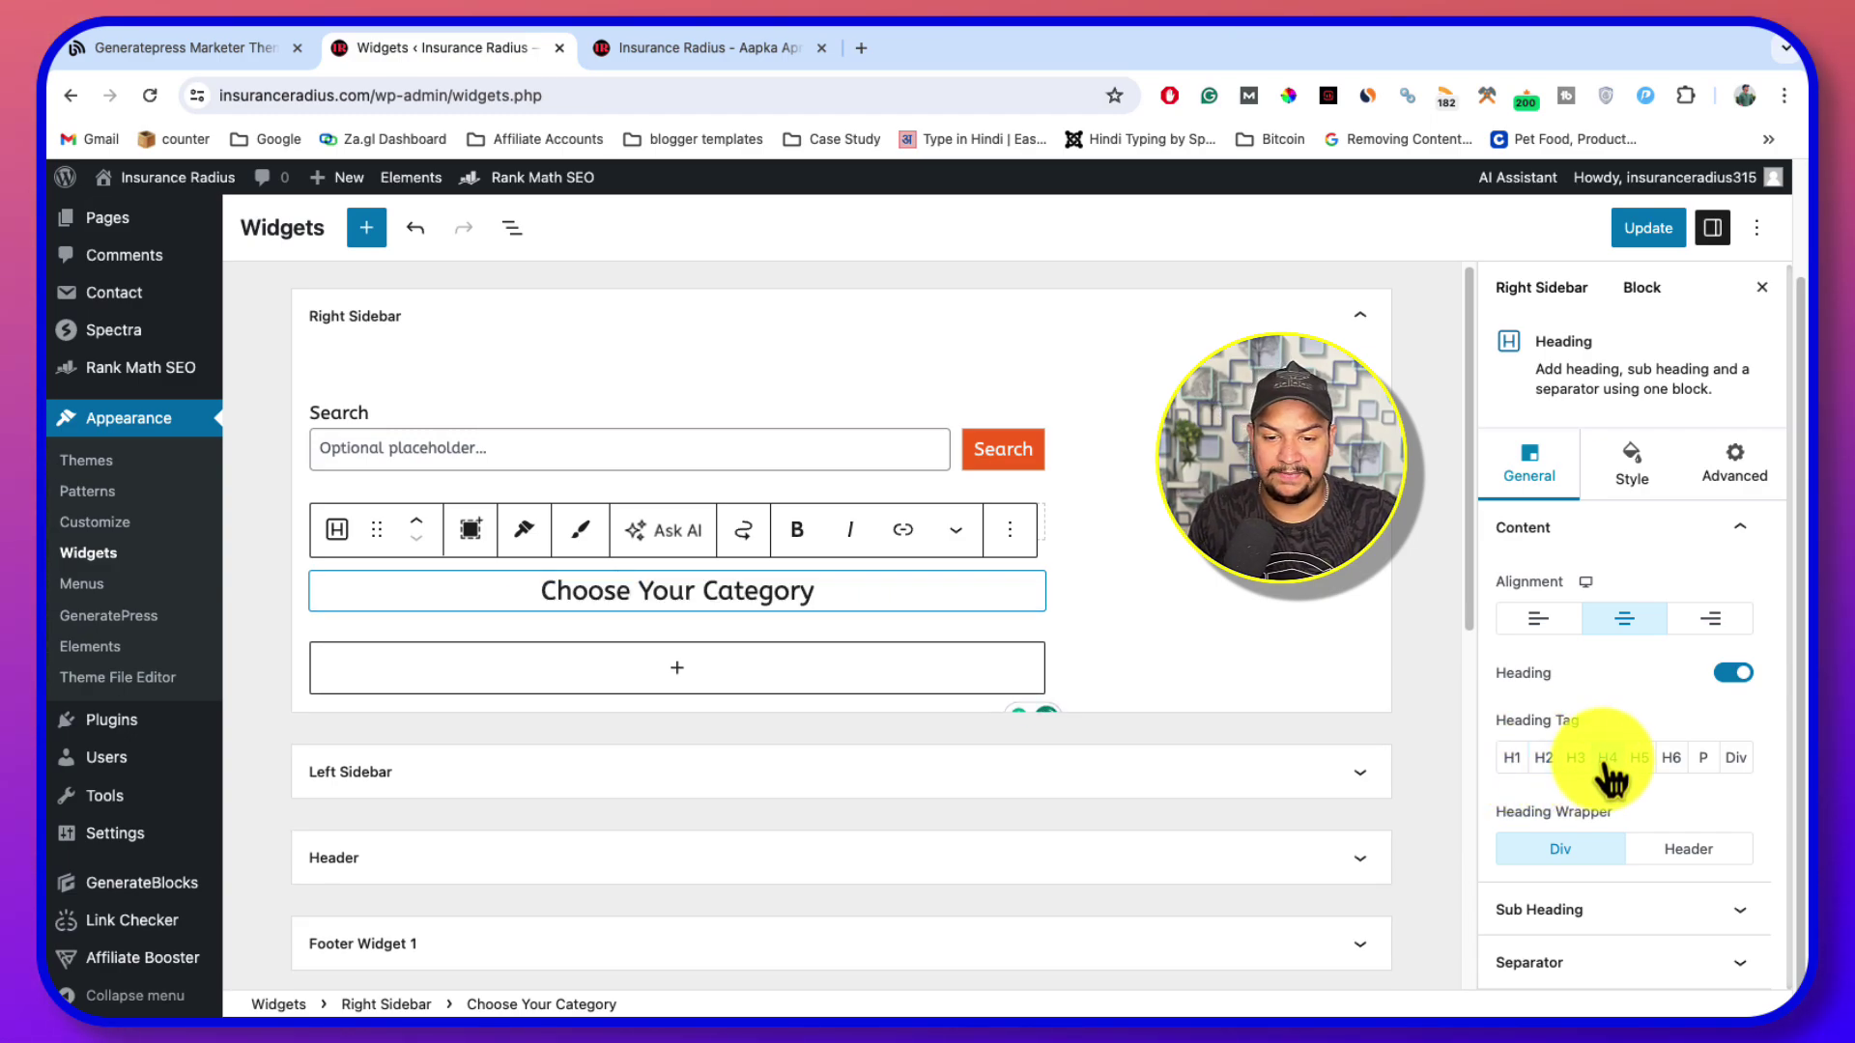
pyautogui.click(1614, 909)
pyautogui.click(1738, 638)
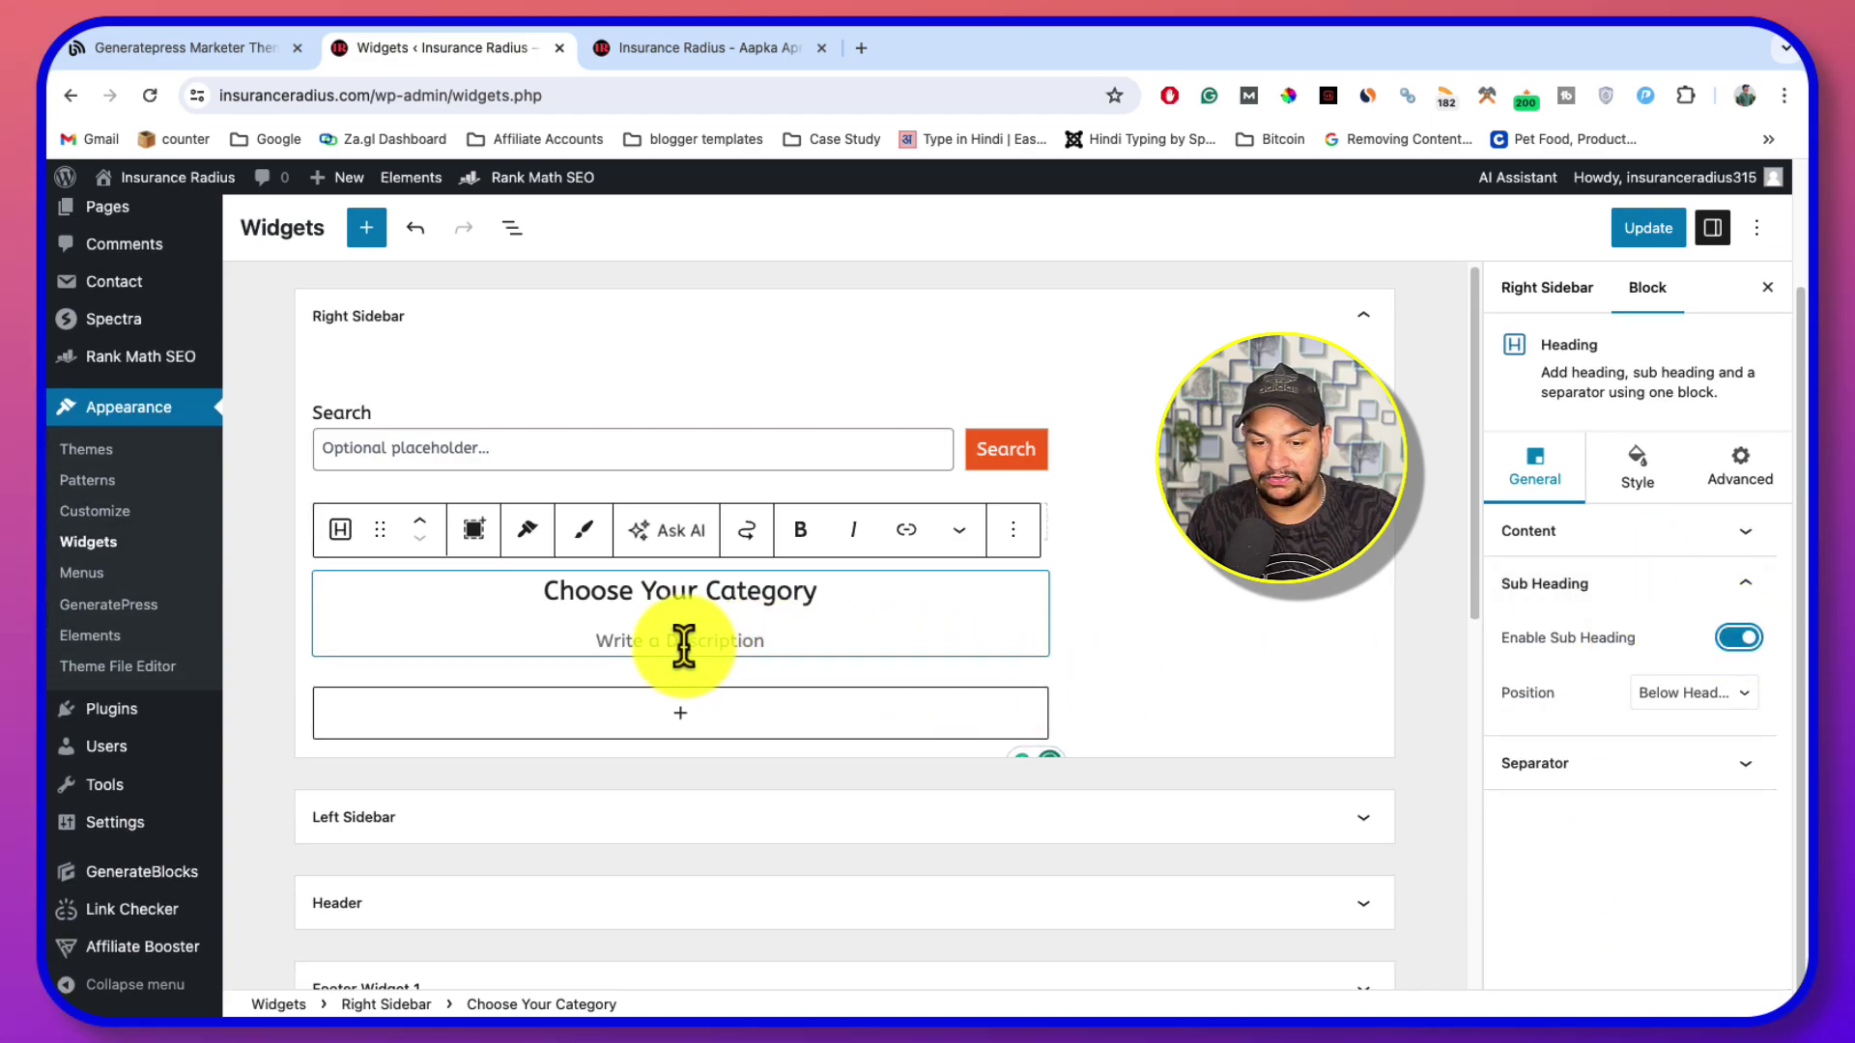
pyautogui.click(1745, 641)
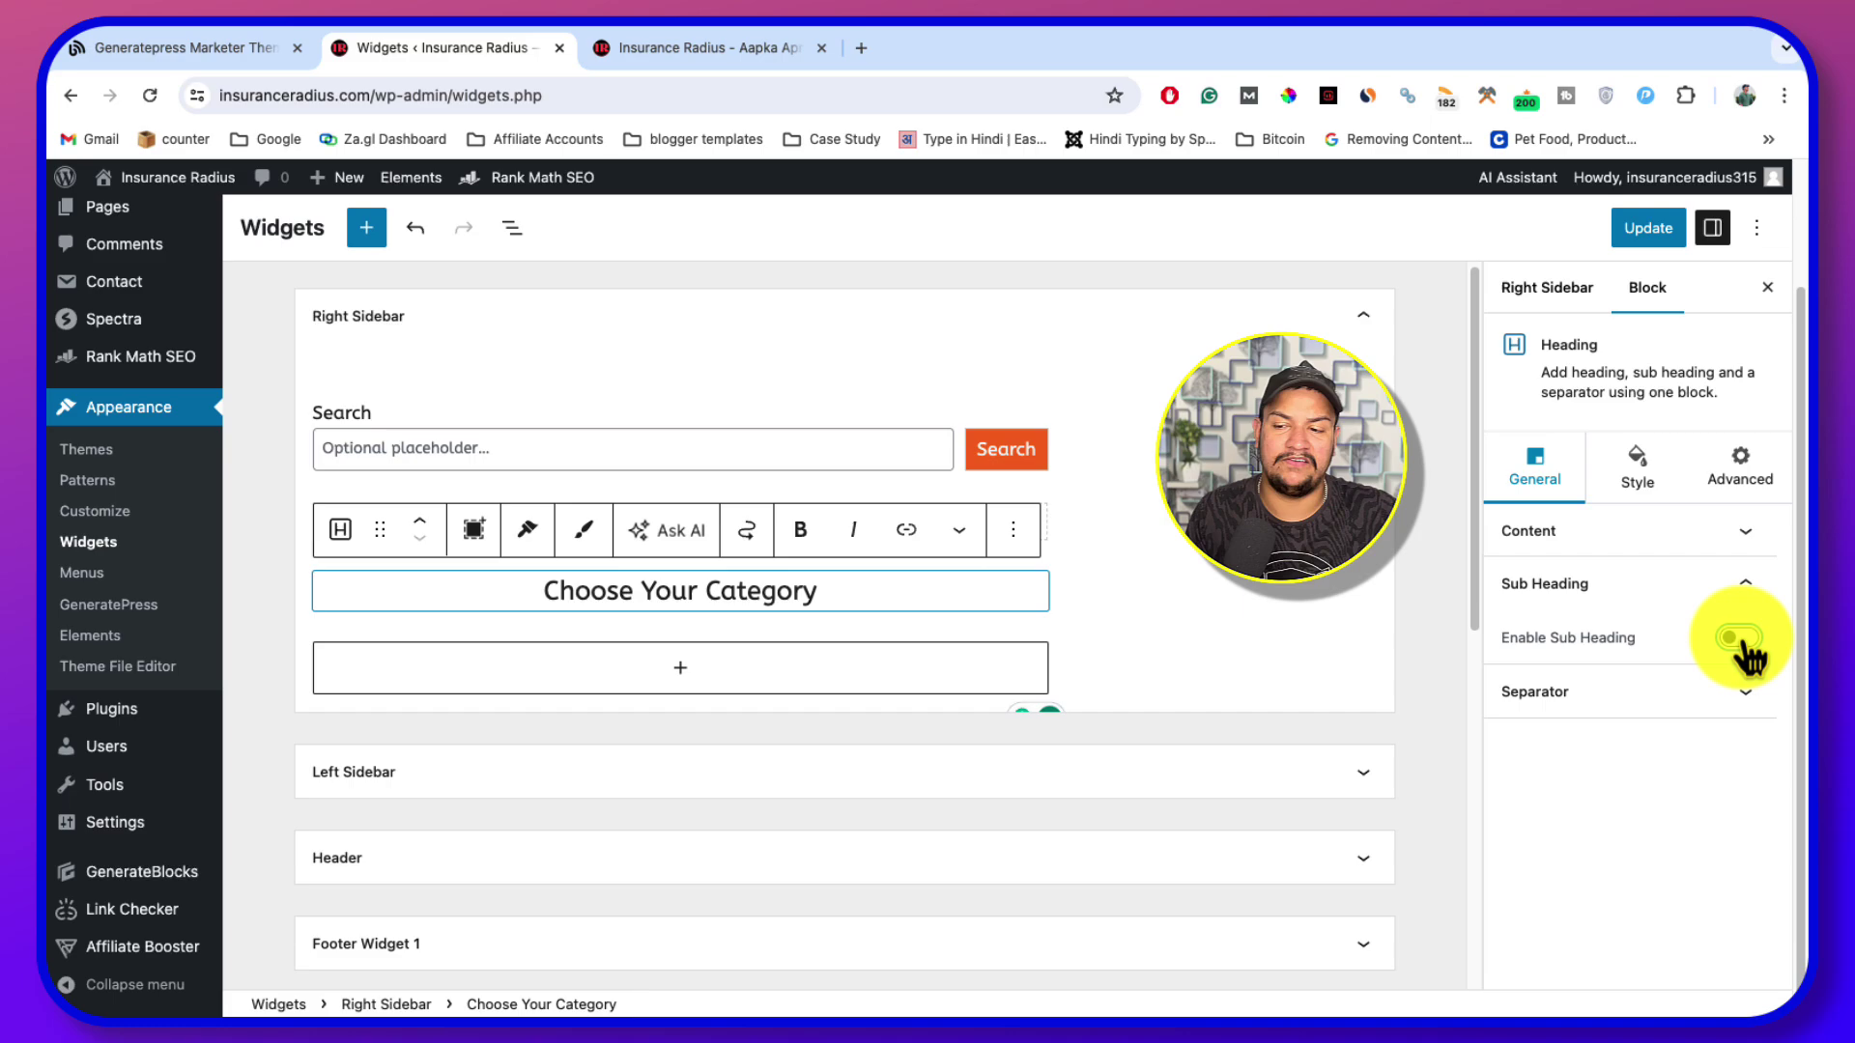
# Give the "Choose Your Category" heading a Solid separator and switch to the live site's homepage
pyautogui.click(1722, 697)
pyautogui.click(1678, 699)
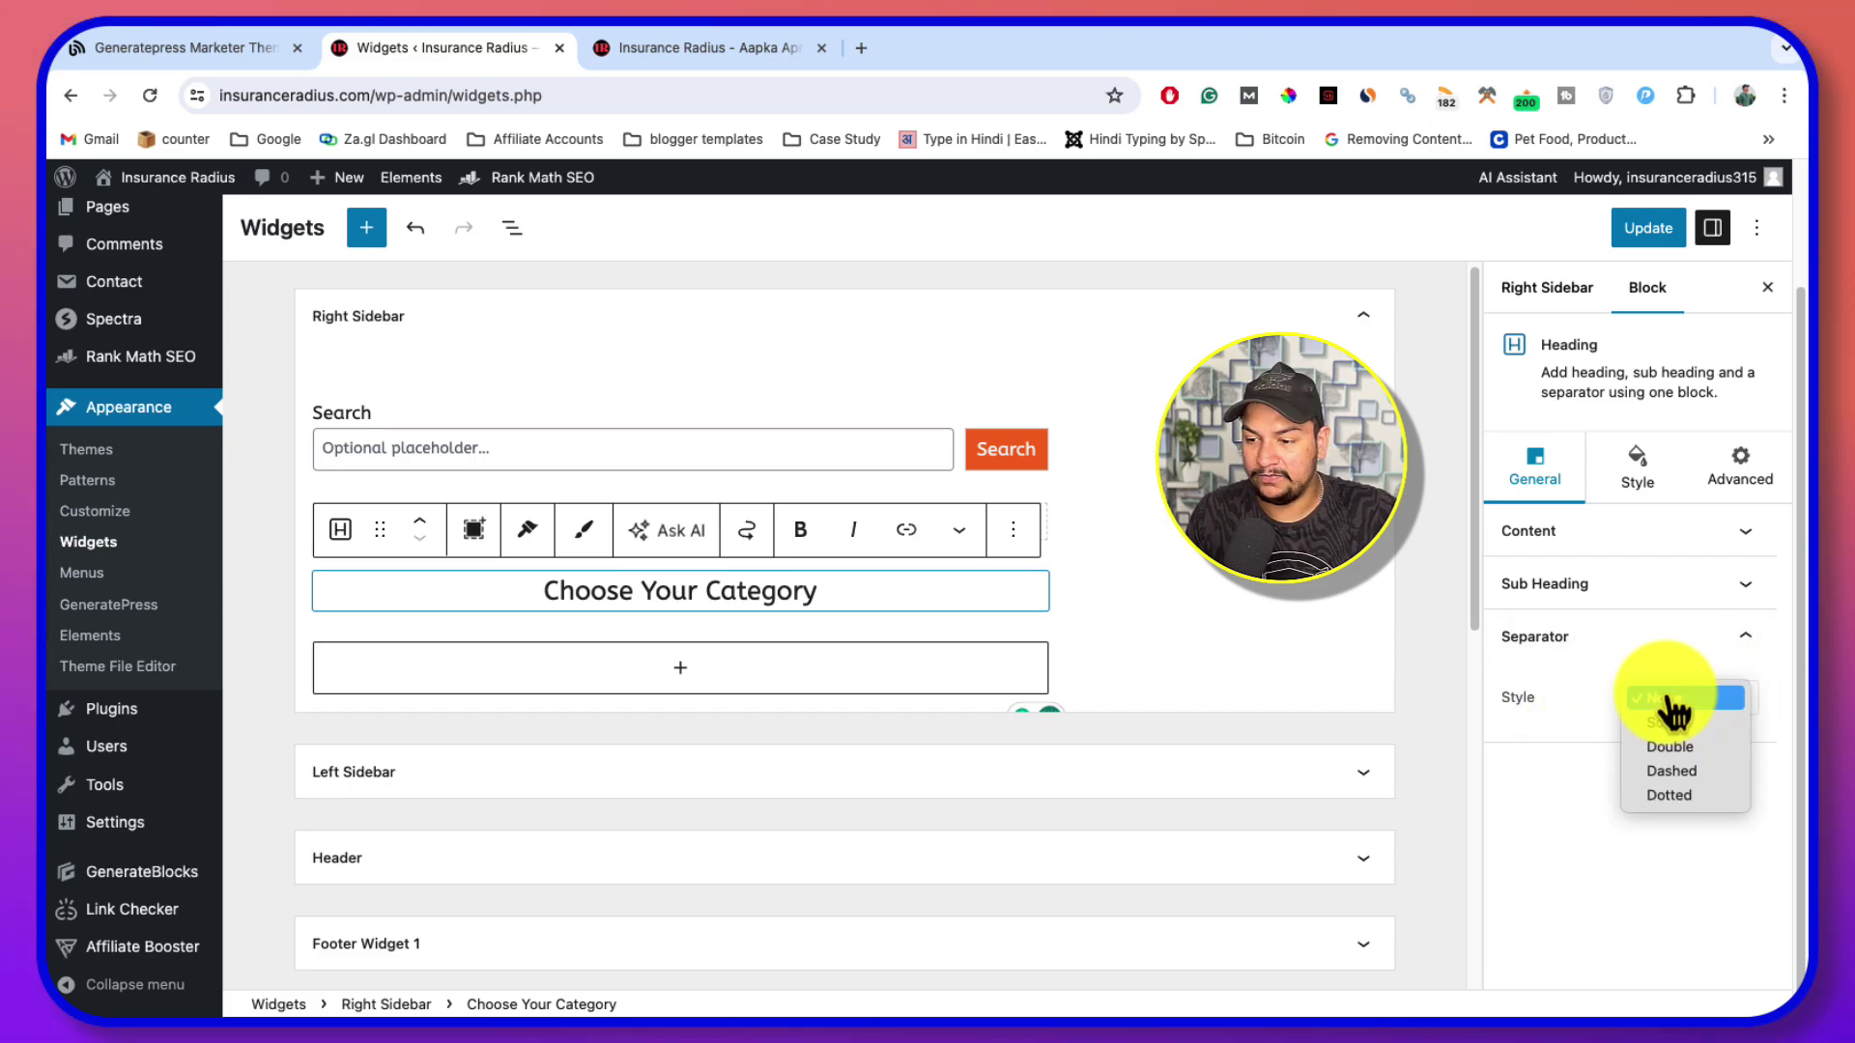
pyautogui.click(1674, 724)
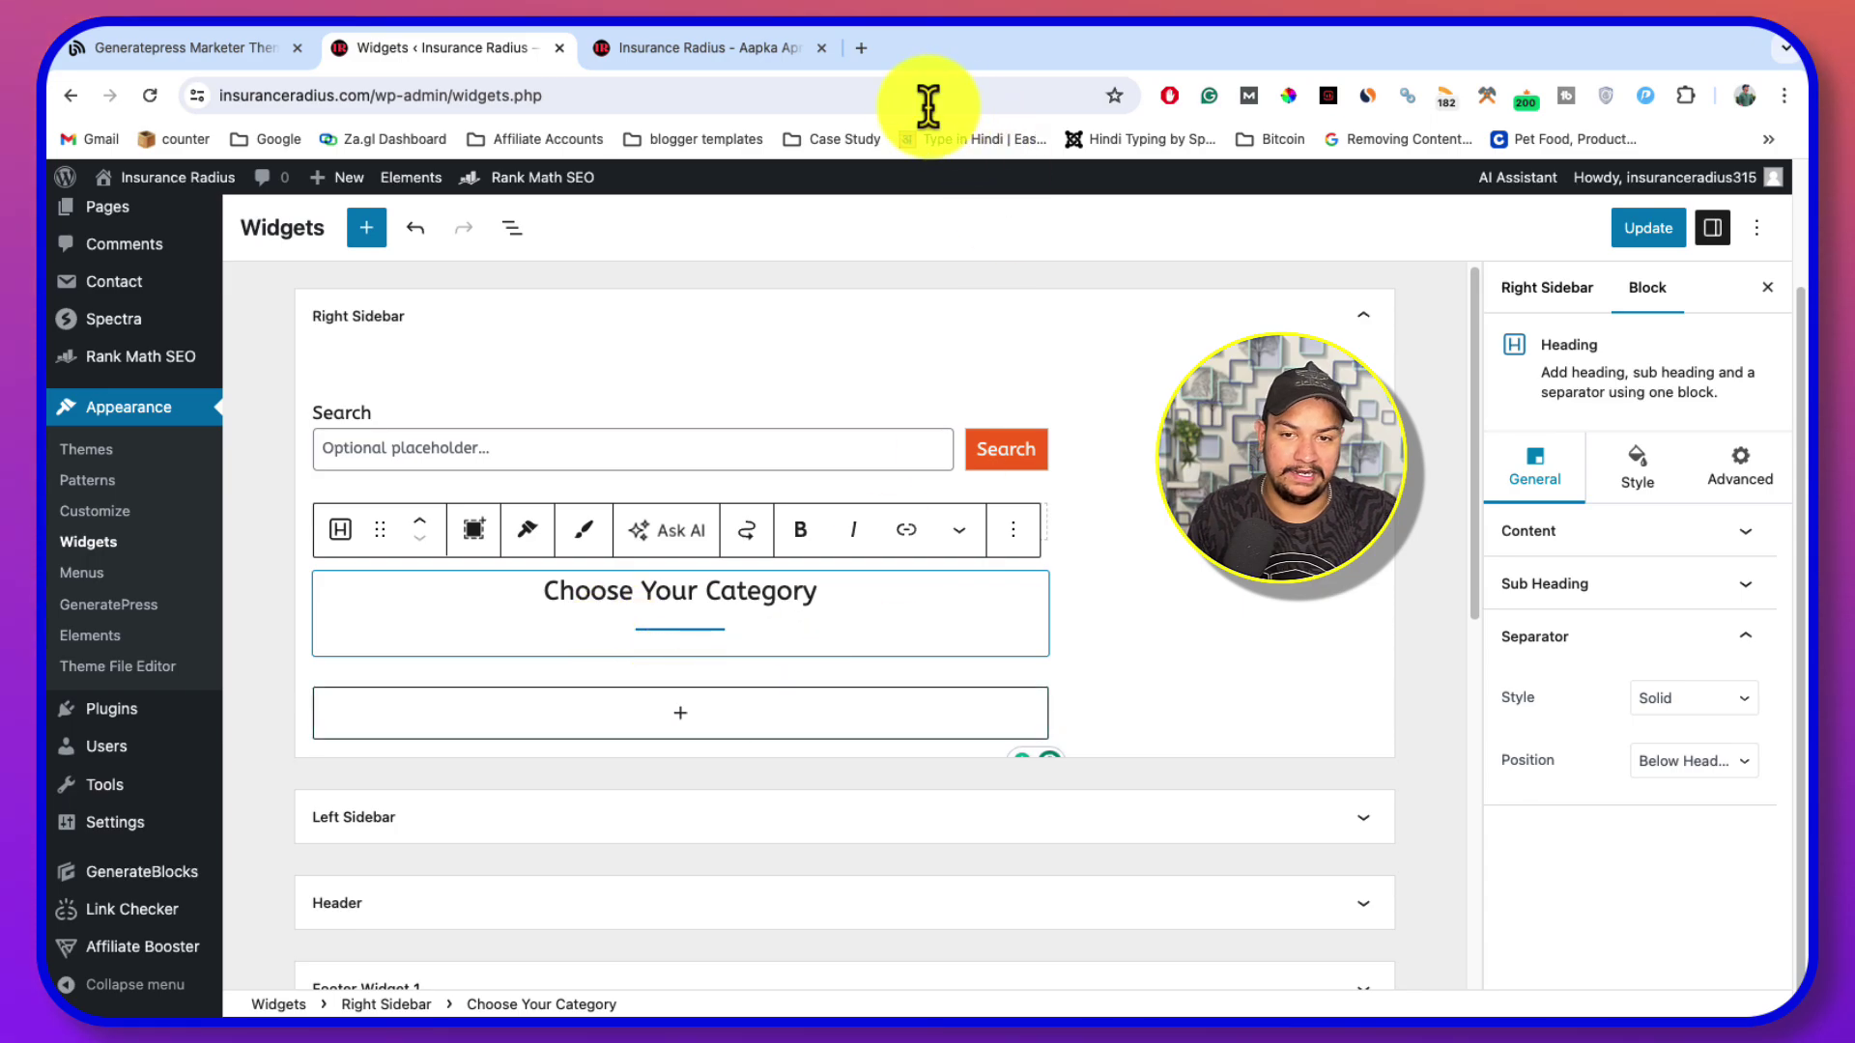
pyautogui.click(761, 48)
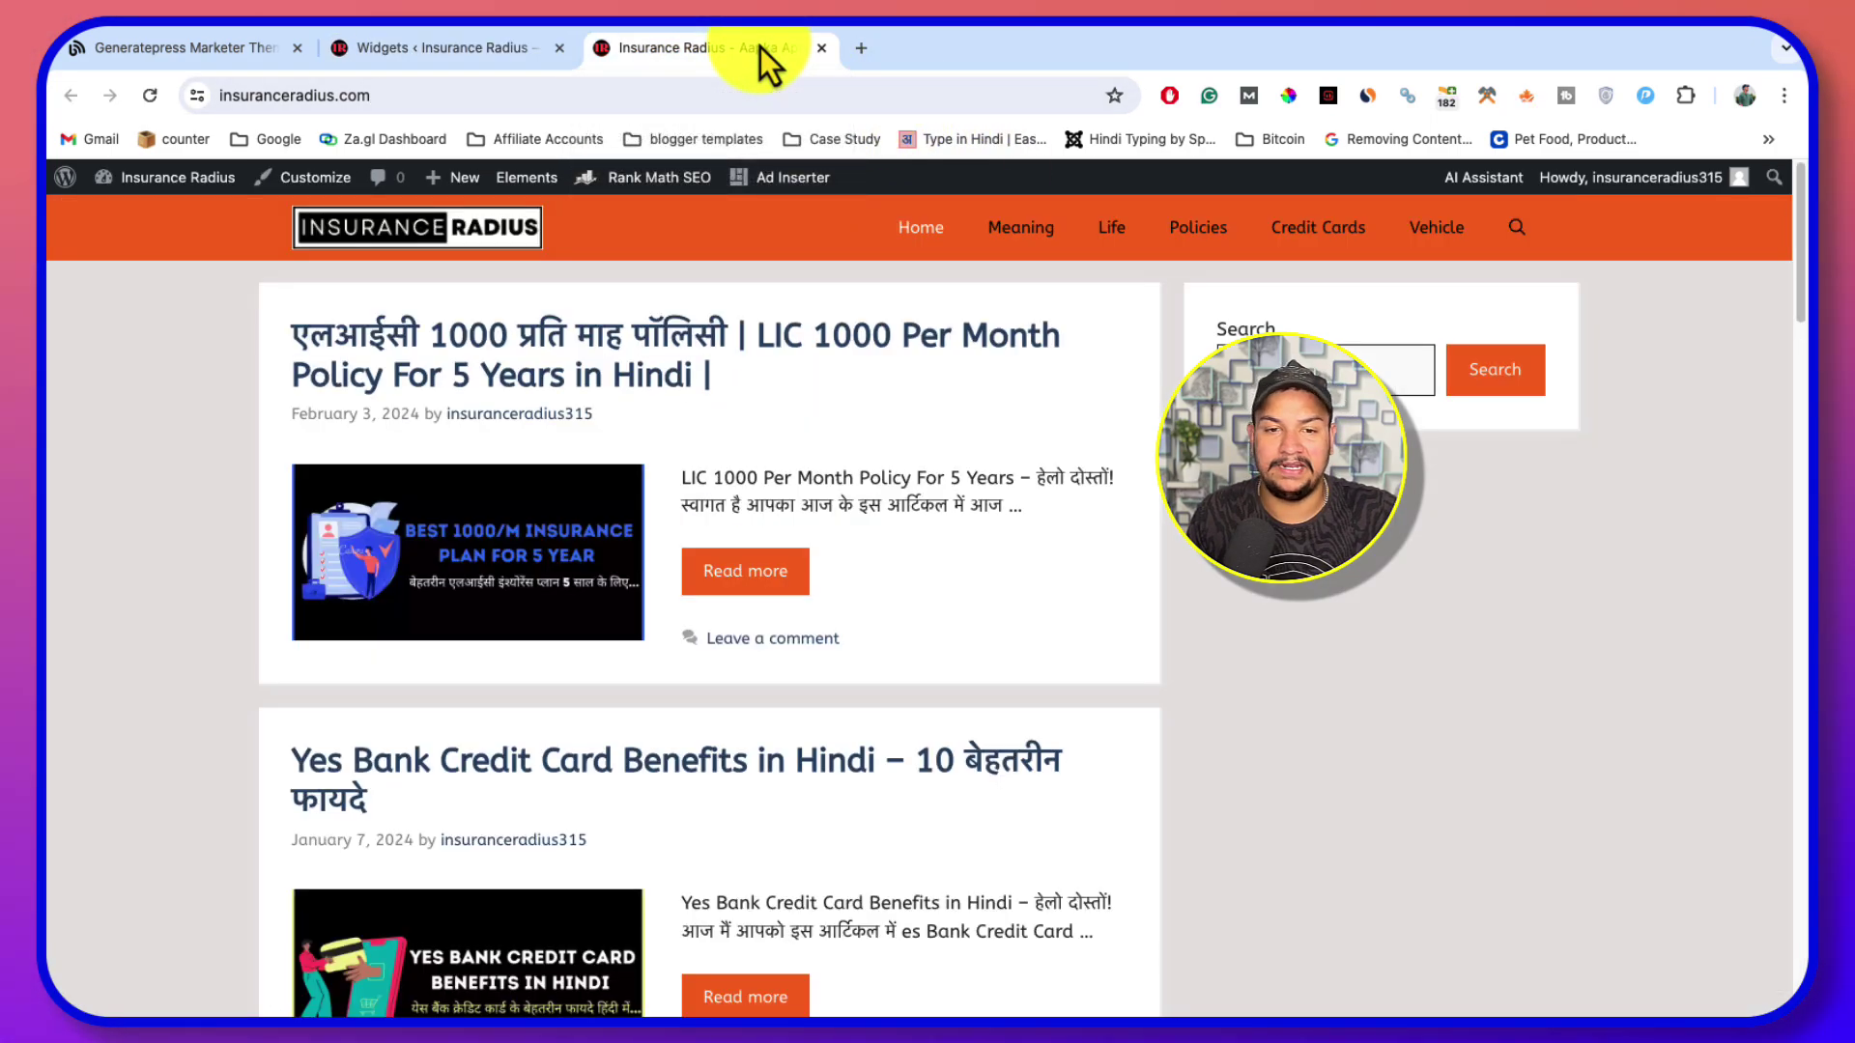
# Open the site's Customizer and copy the primary navigation's background colour code, #ec6a00
pyautogui.click(346, 184)
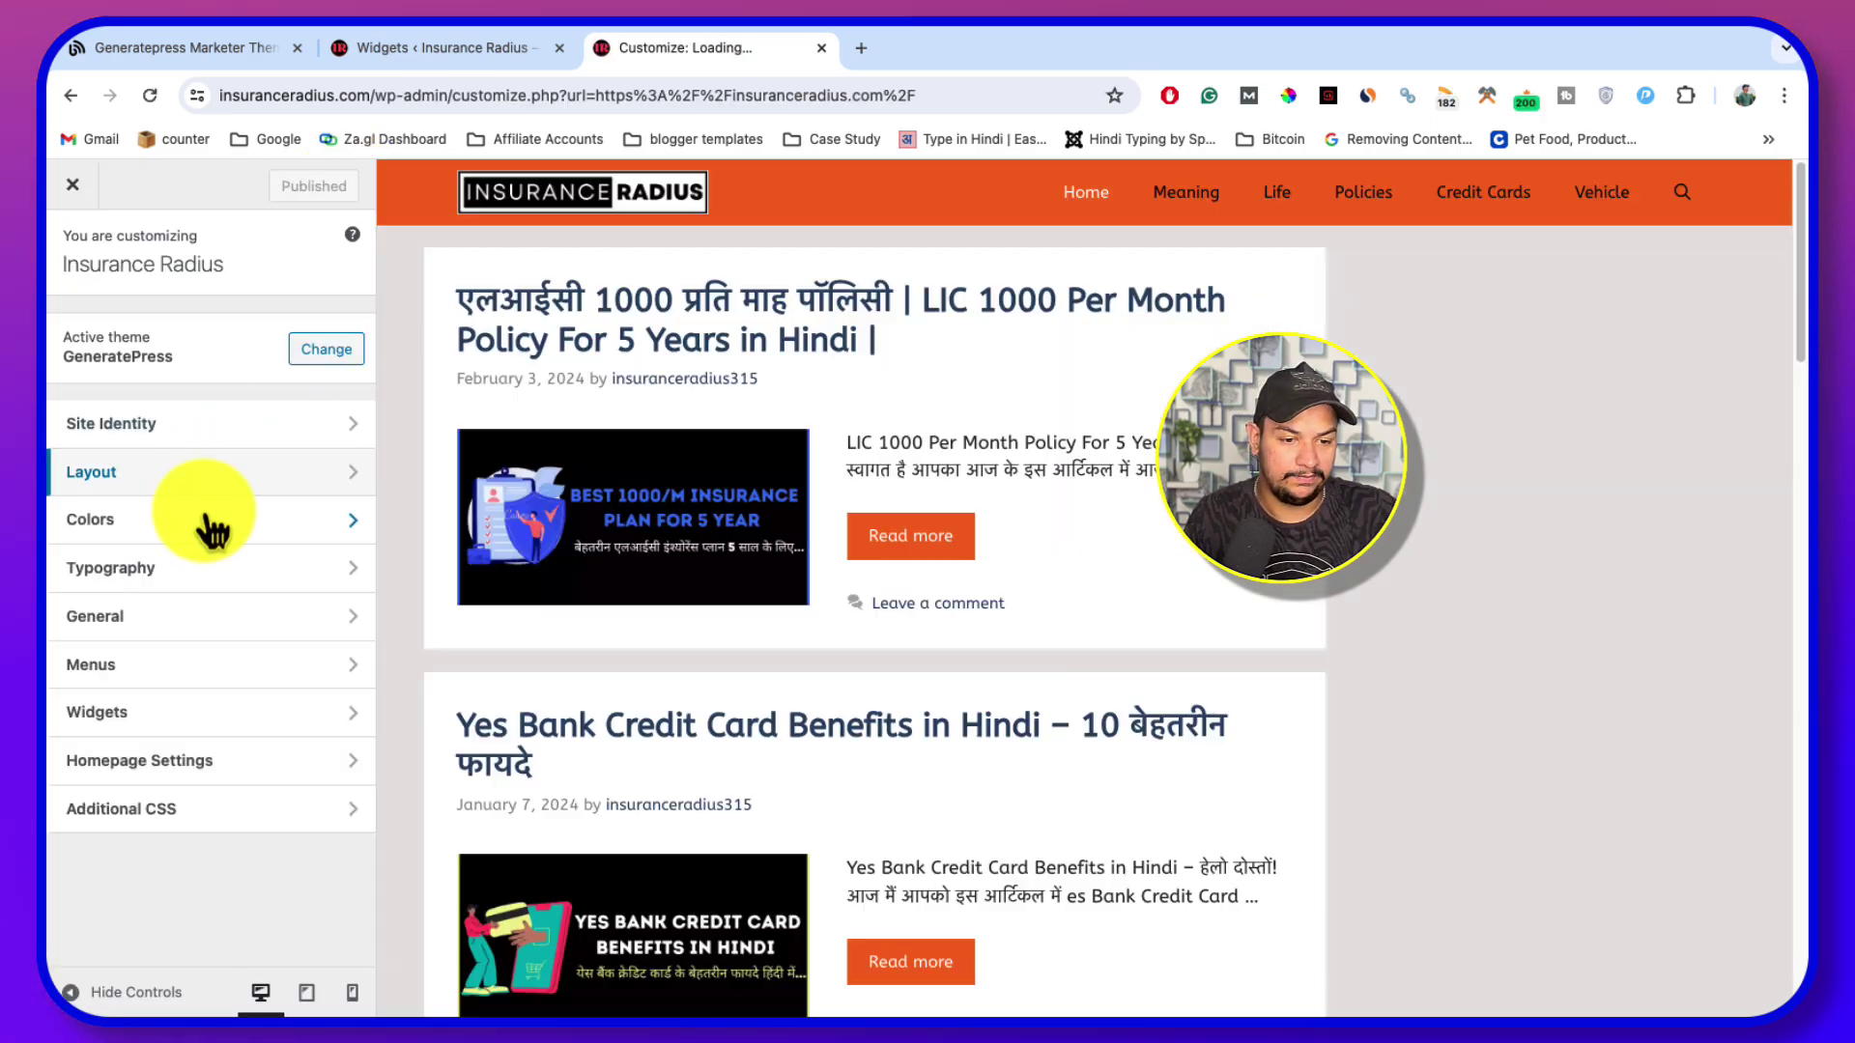
pyautogui.click(211, 529)
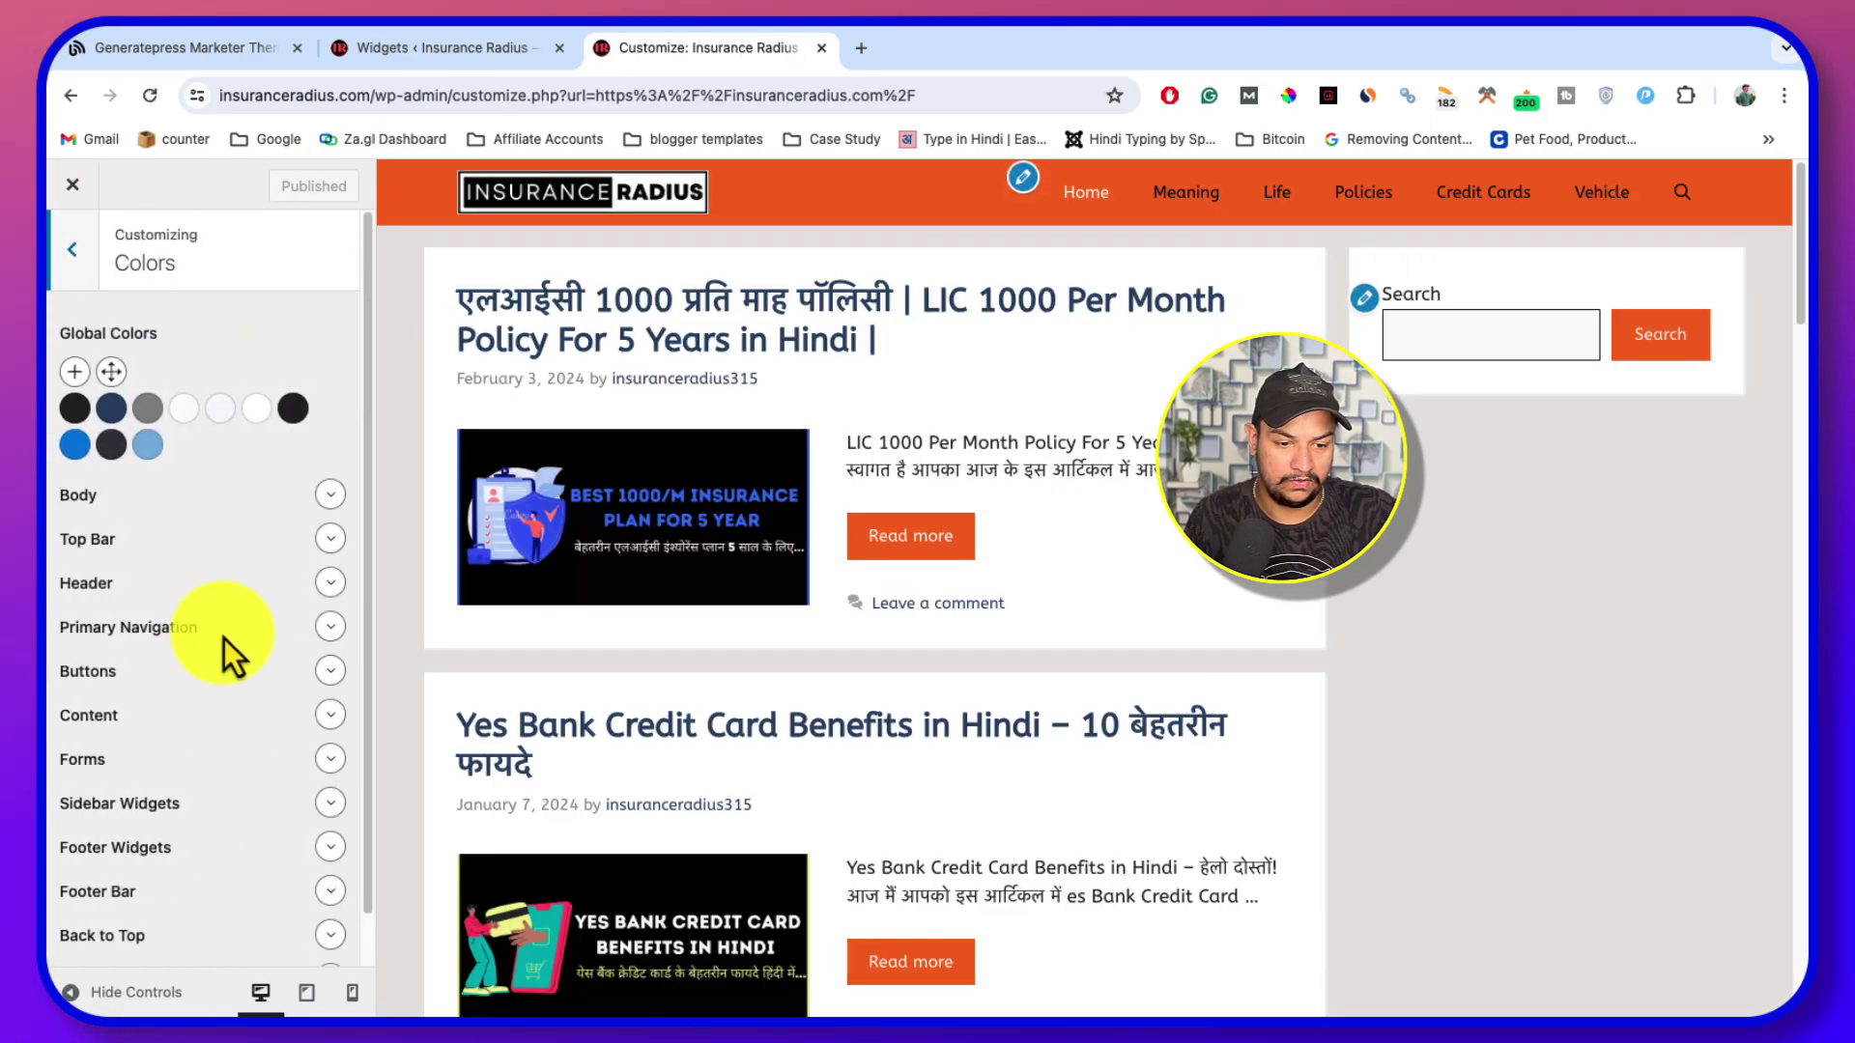
pyautogui.click(330, 630)
pyautogui.click(257, 678)
pyautogui.doubleClick(211, 530)
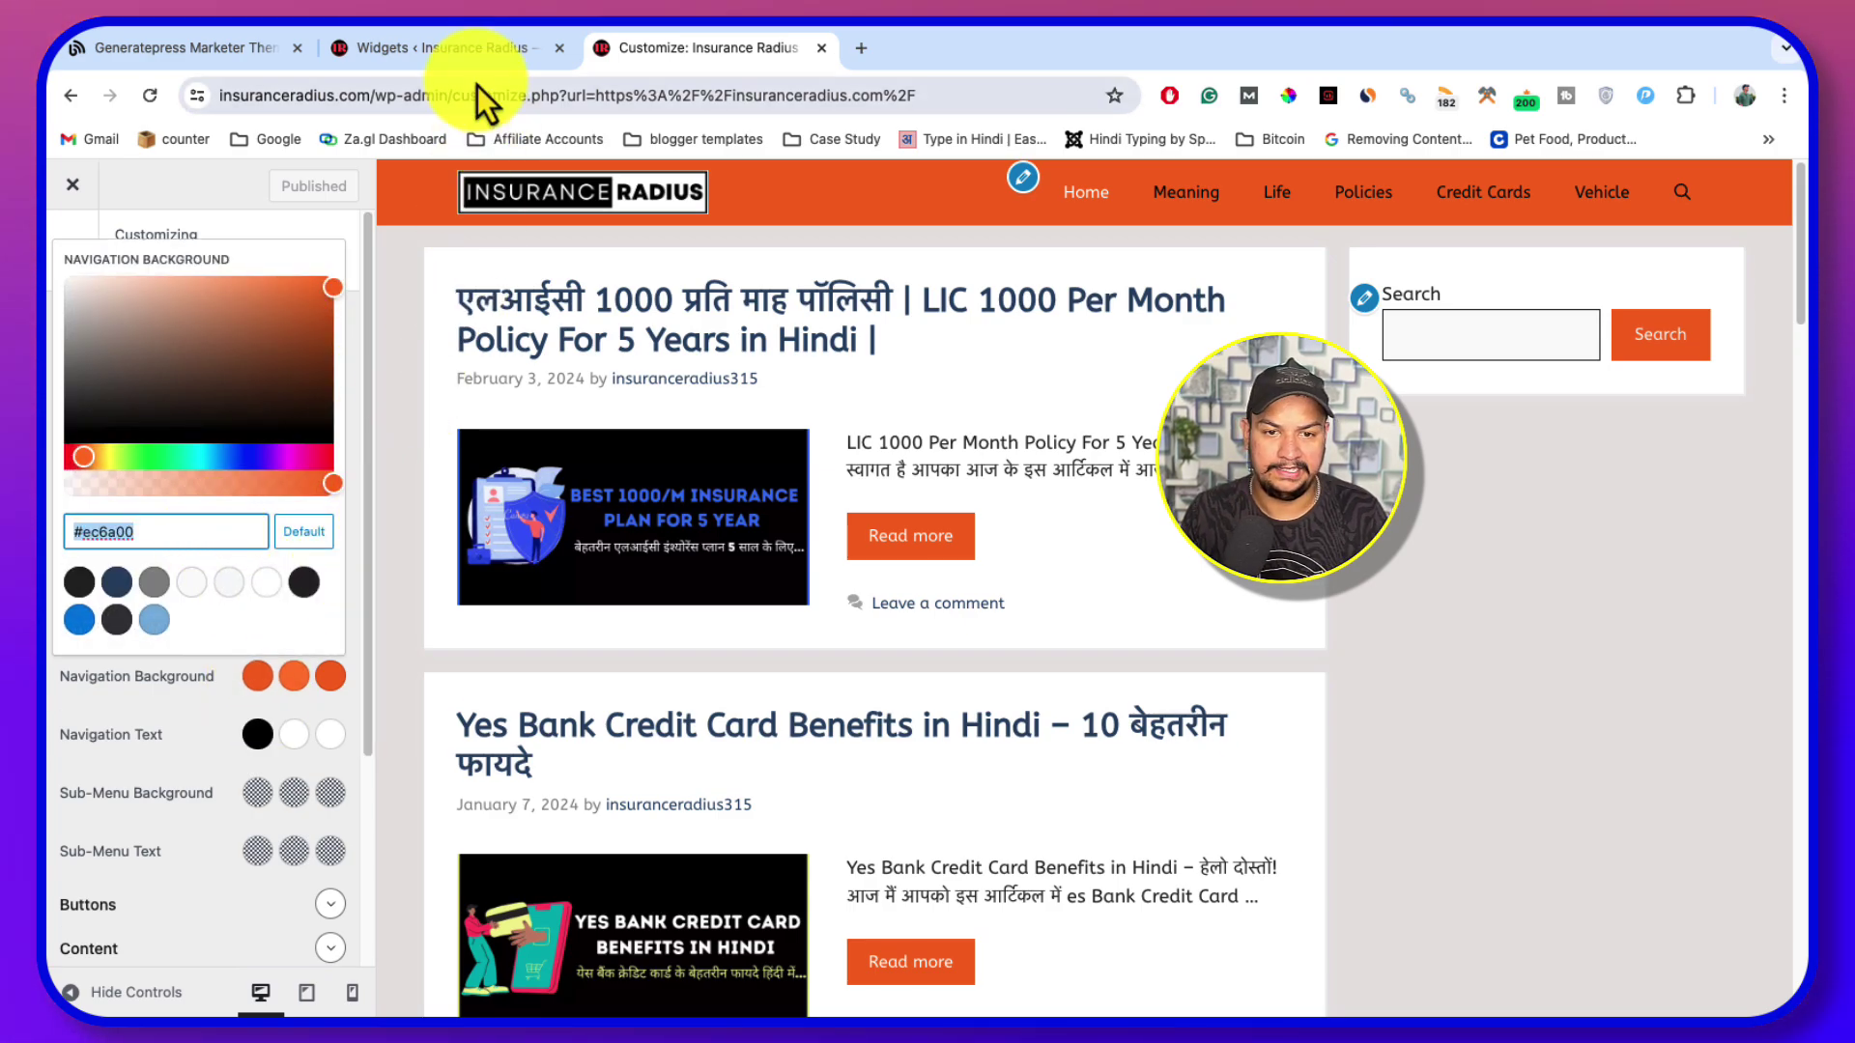
# Return to the Widgets editor and give the "Choose Your Category" heading text colour #EC6A00 and 2 px bottom spacing
pyautogui.click(454, 48)
pyautogui.click(1591, 541)
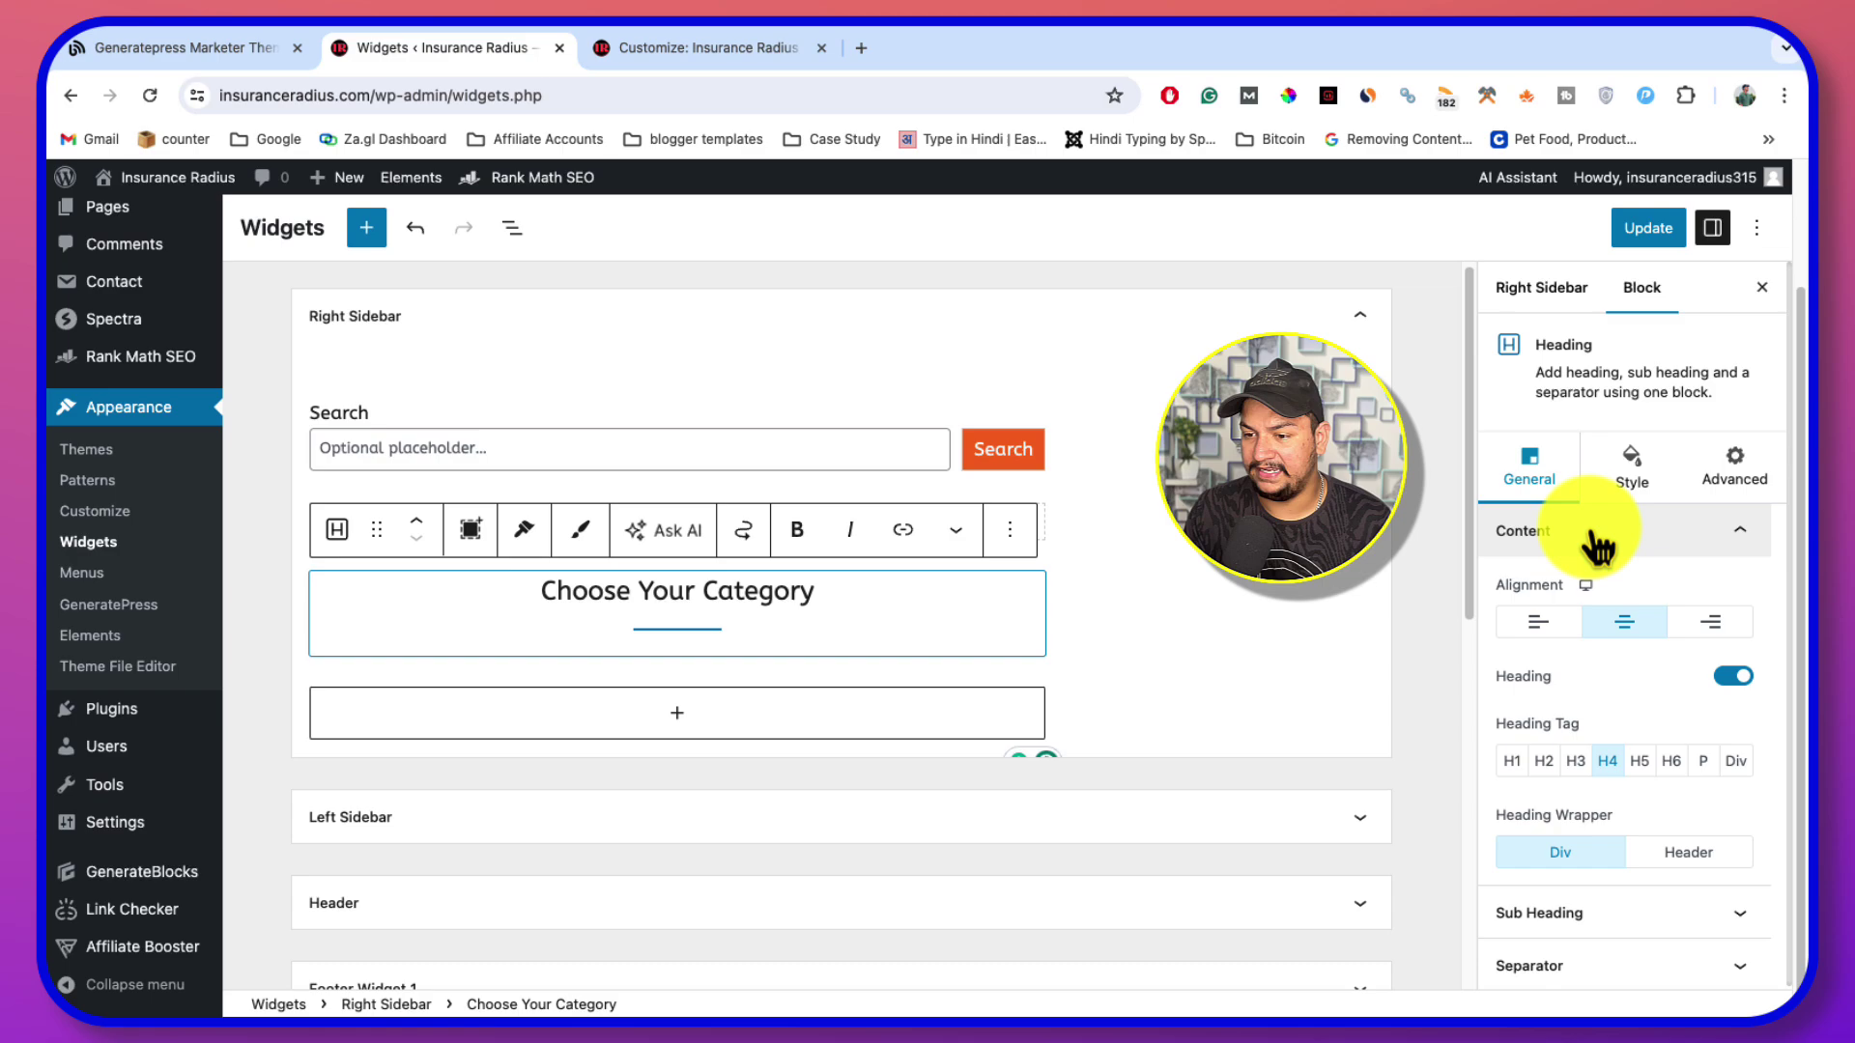
pyautogui.click(1632, 468)
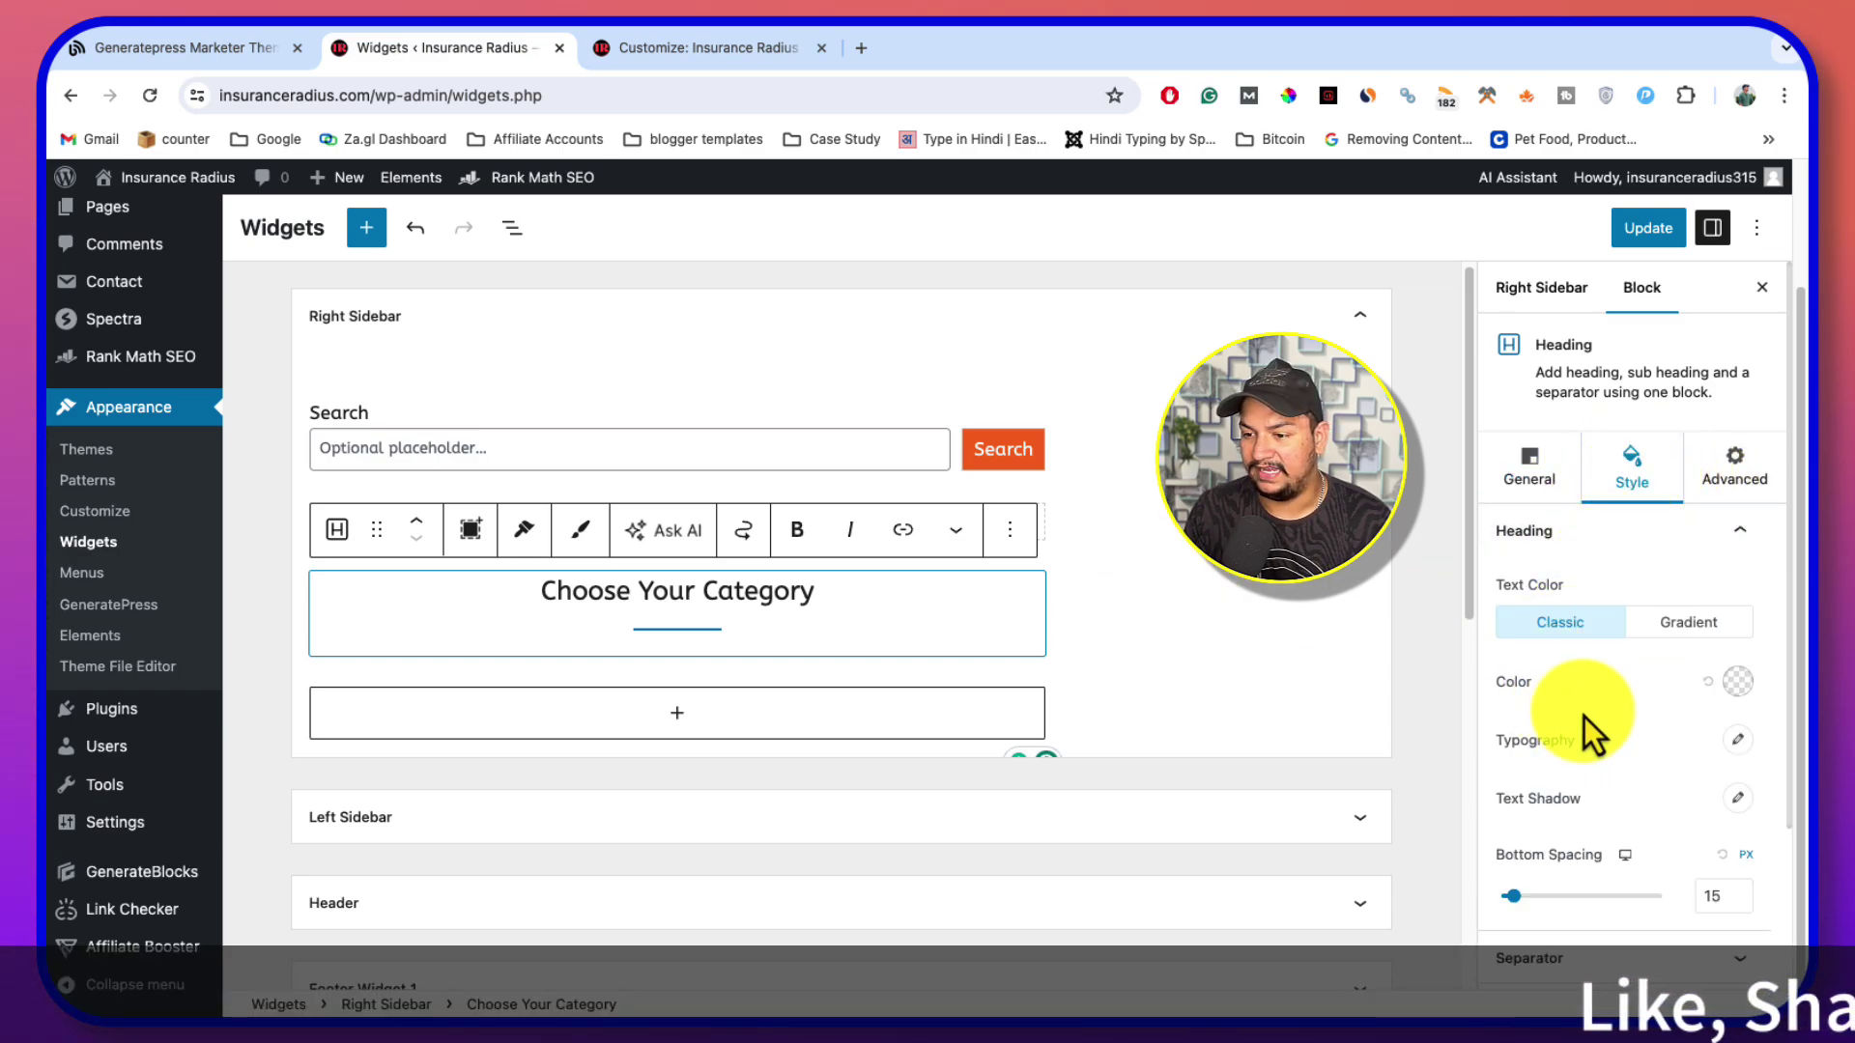
pyautogui.click(1750, 690)
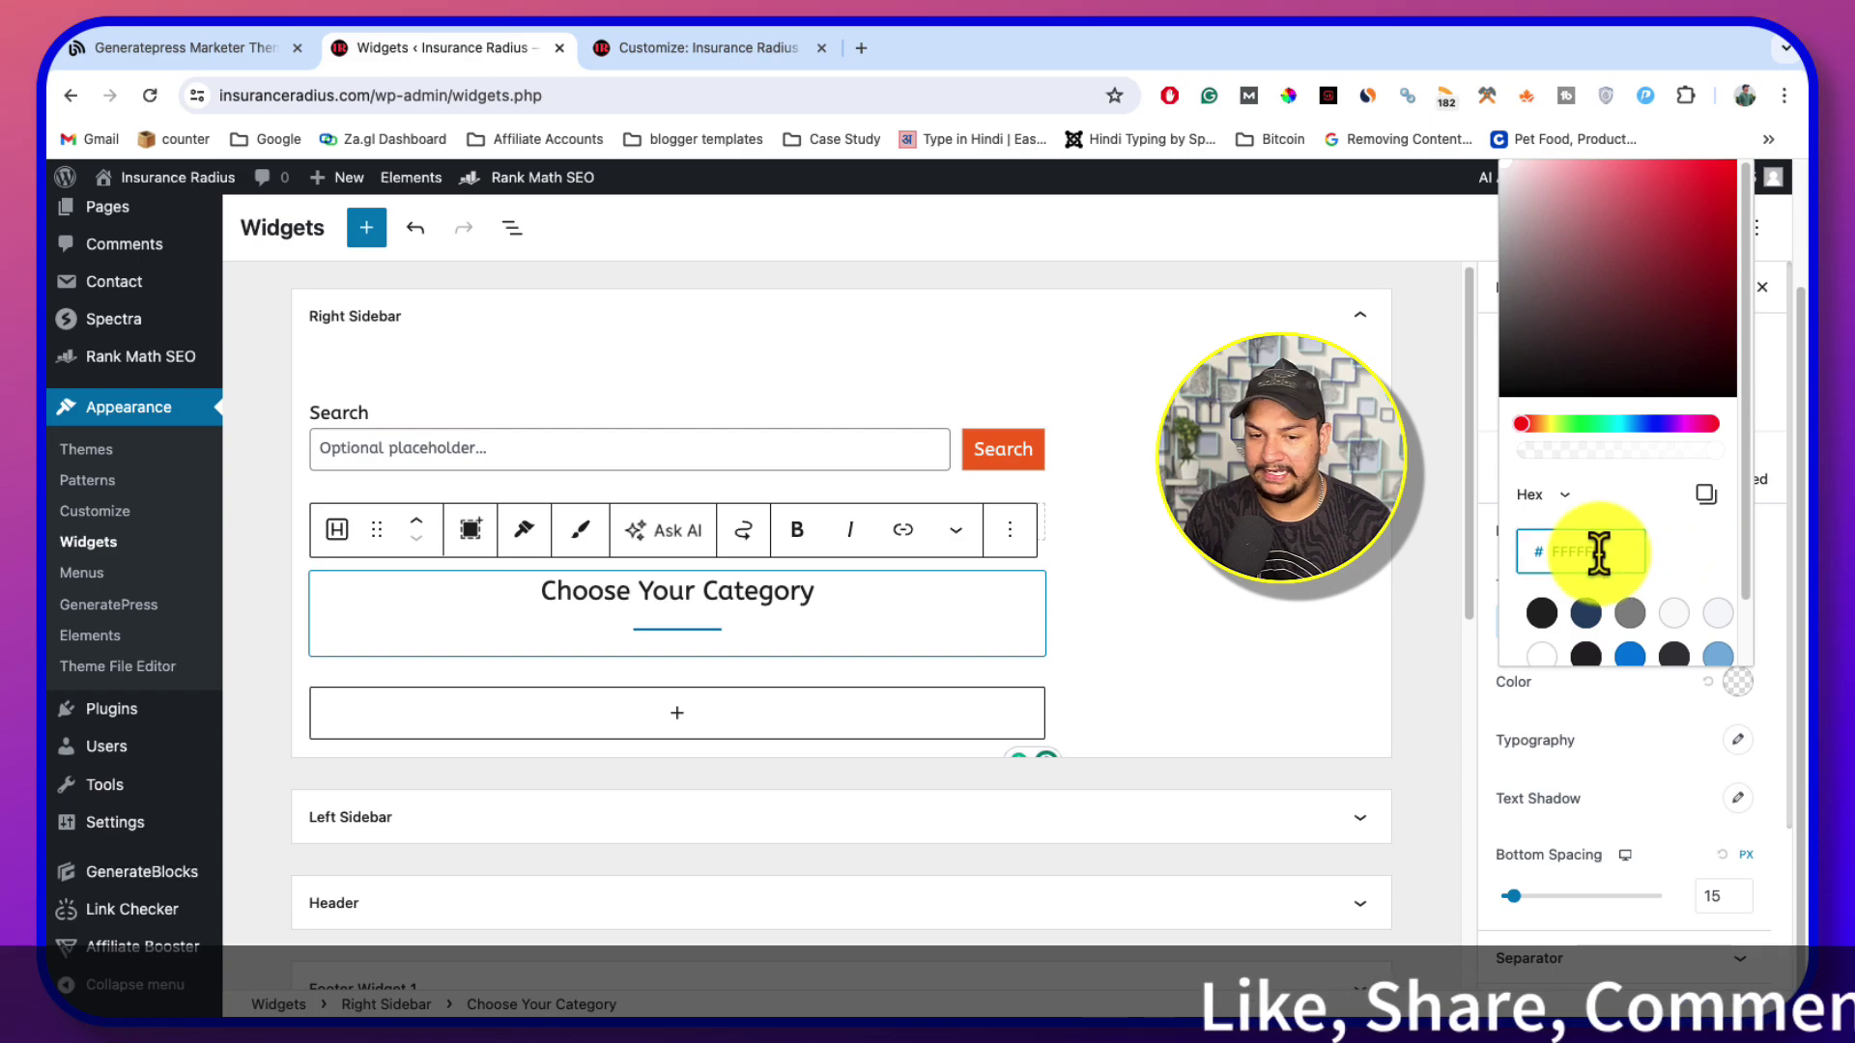
pyautogui.write('E0461E')
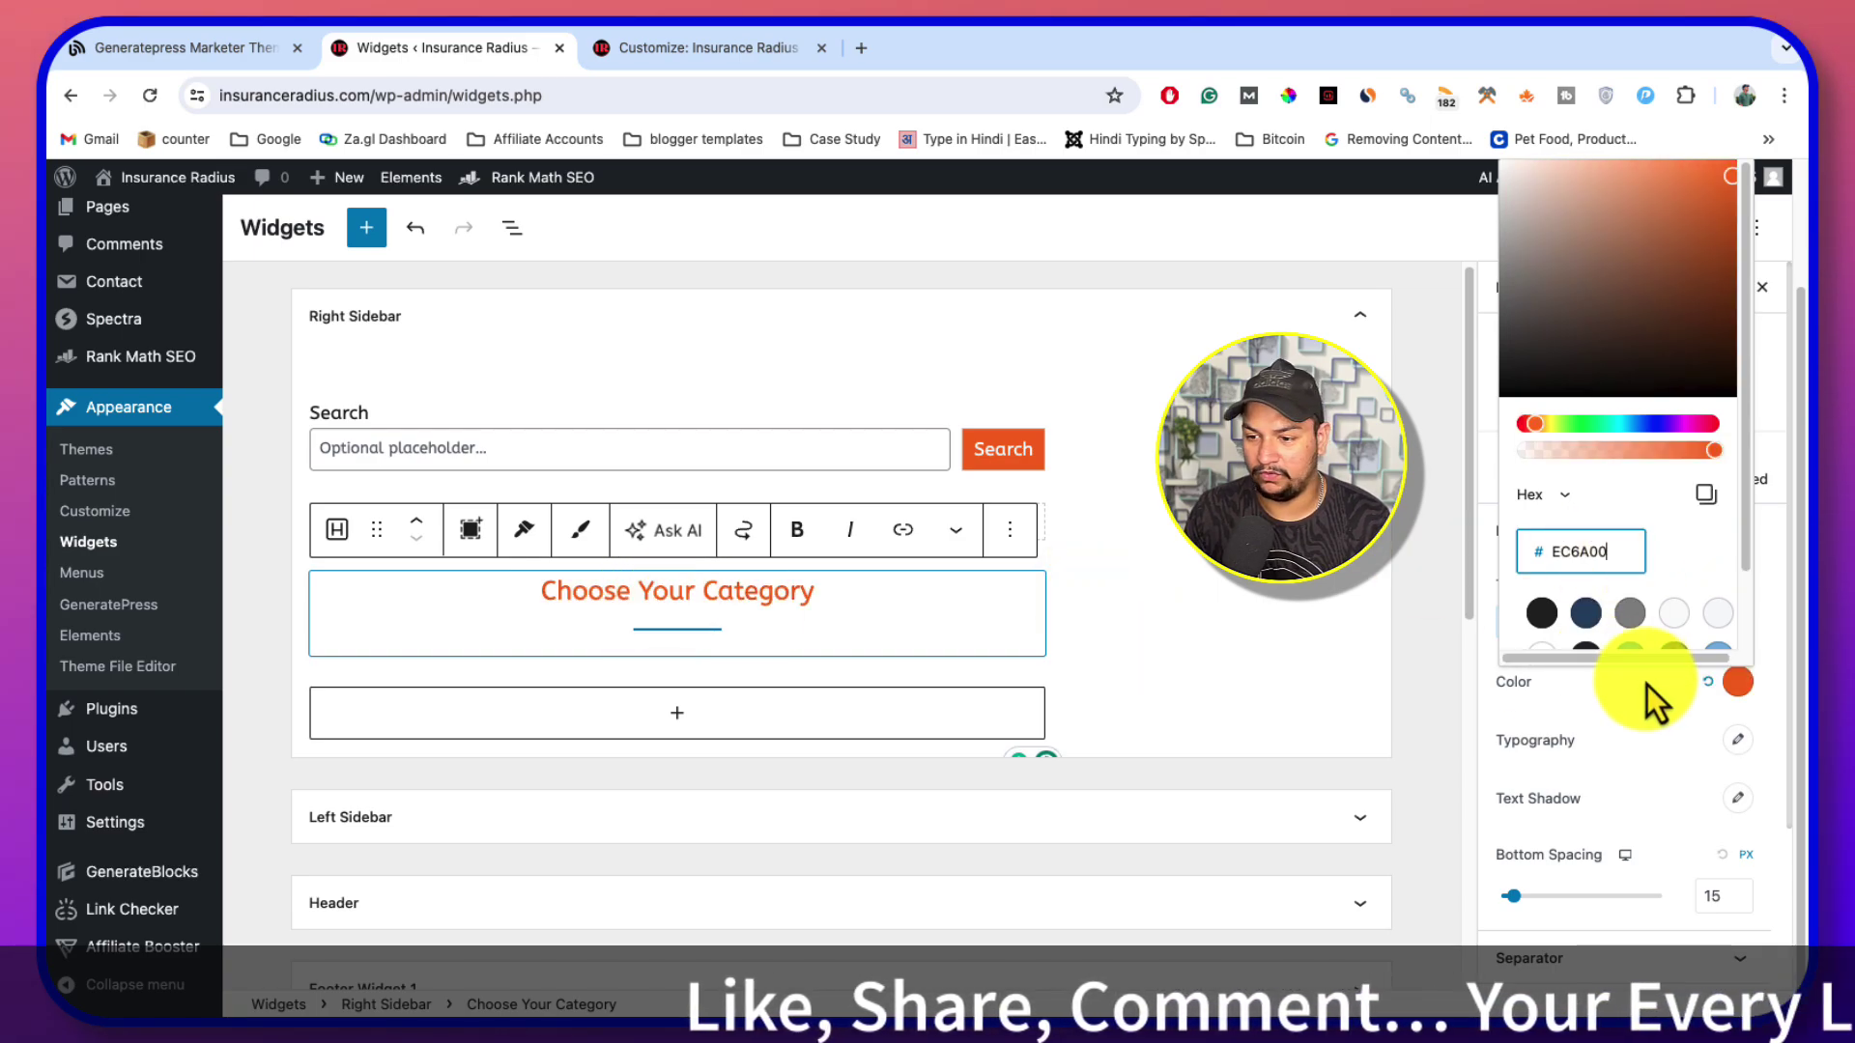
pyautogui.click(1642, 697)
pyautogui.scroll(-3, 1615, 739)
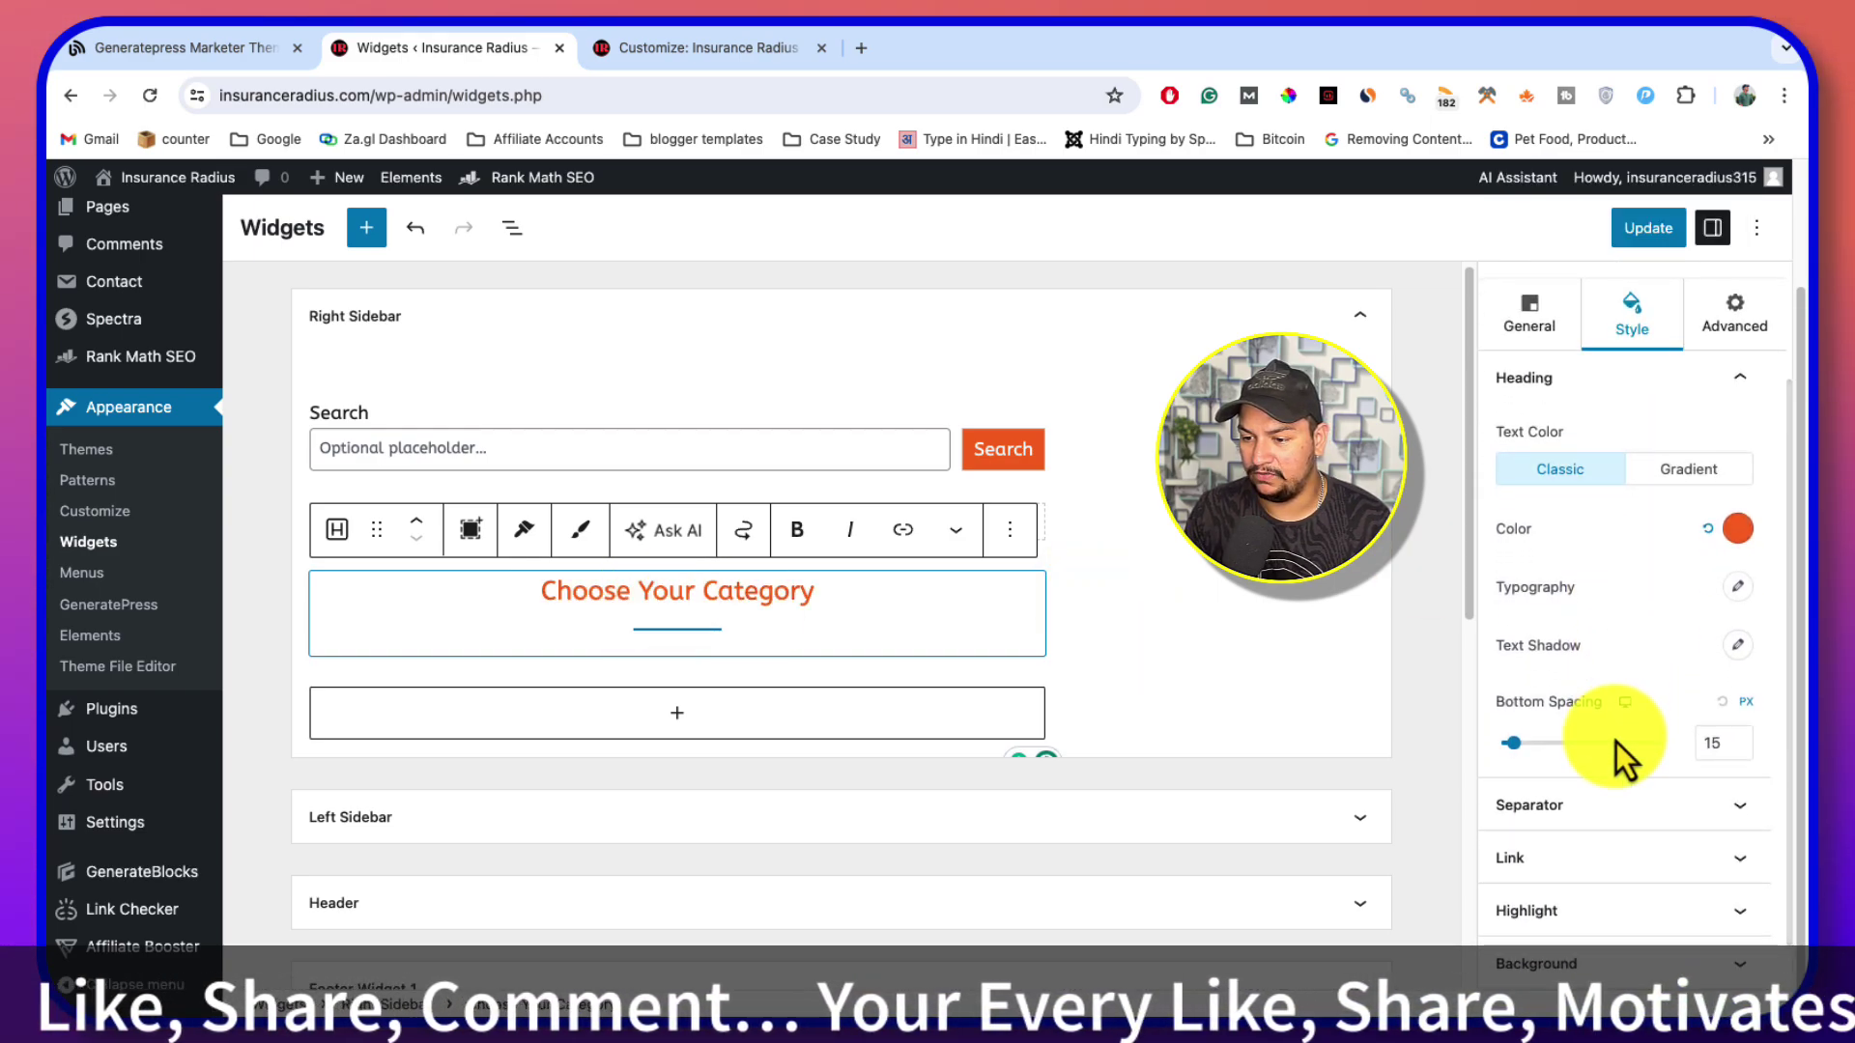
pyautogui.moveTo(1528, 744); pyautogui.dragTo(1503, 758)
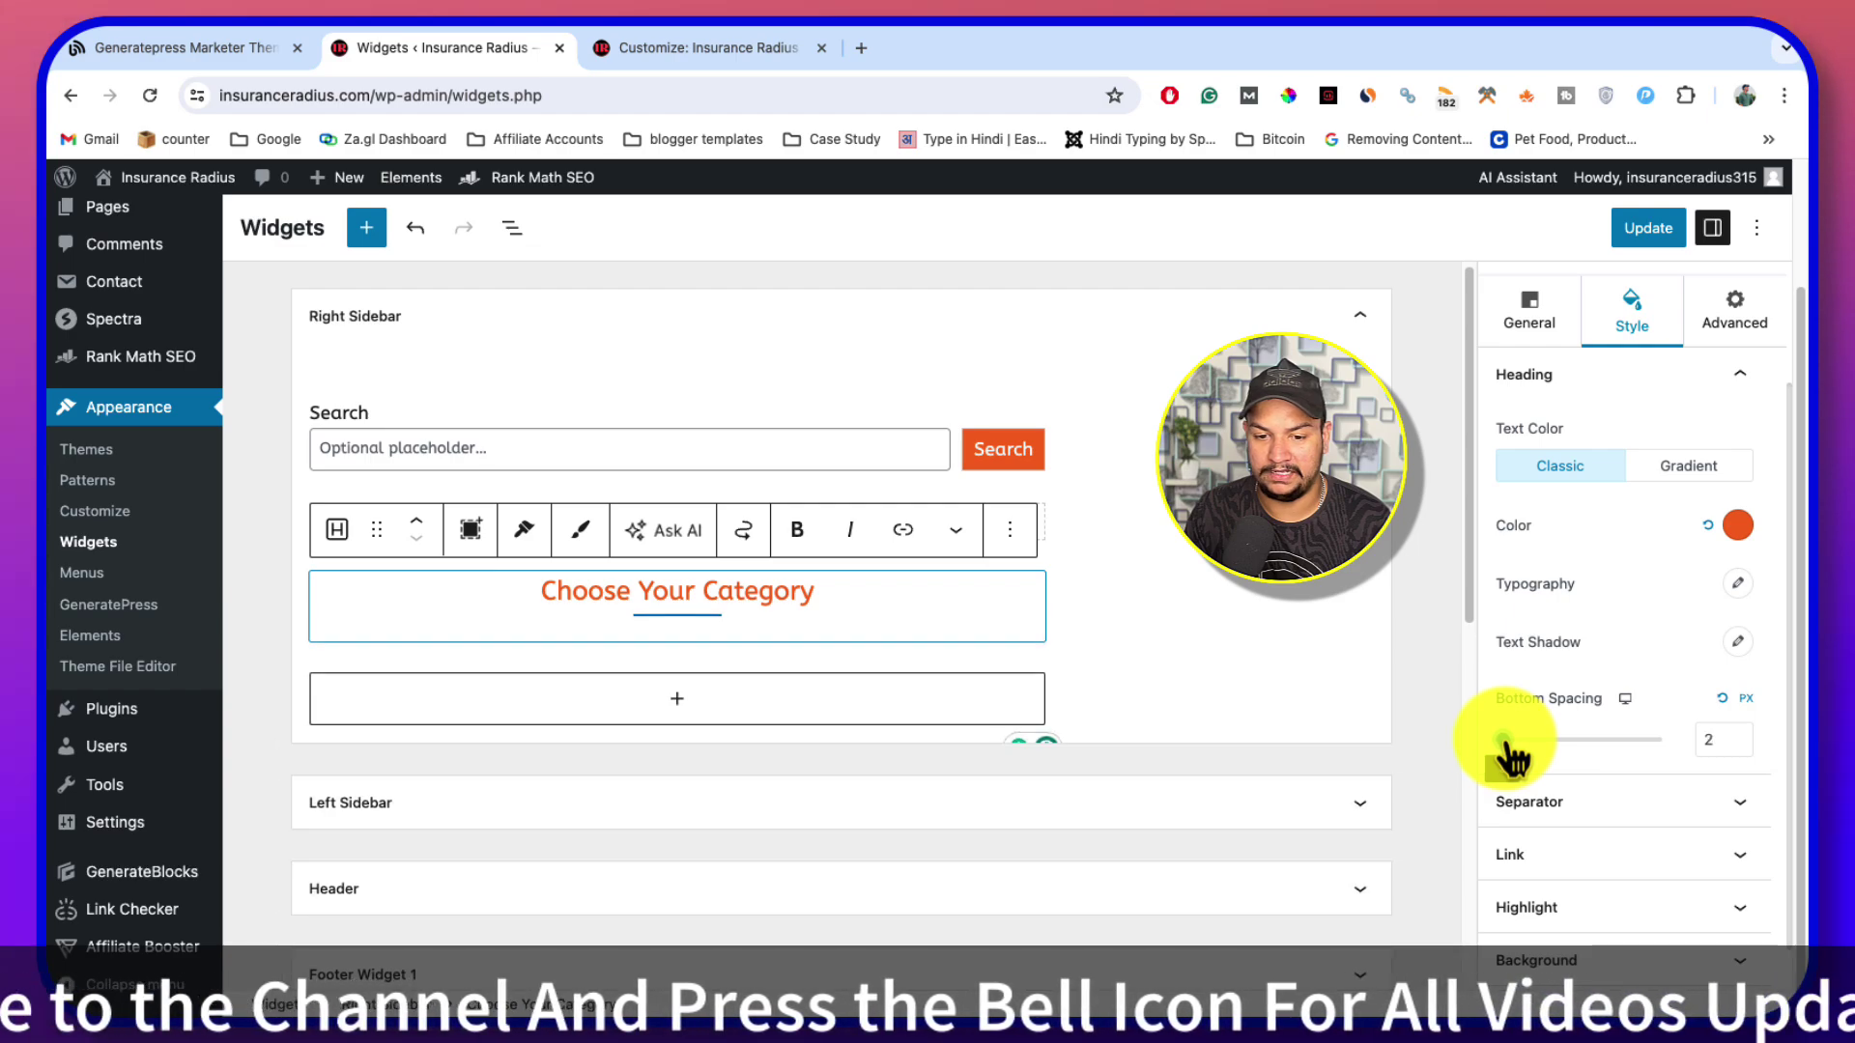
# Recolour the heading's separator line with the copied navigation orange
pyautogui.click(1631, 804)
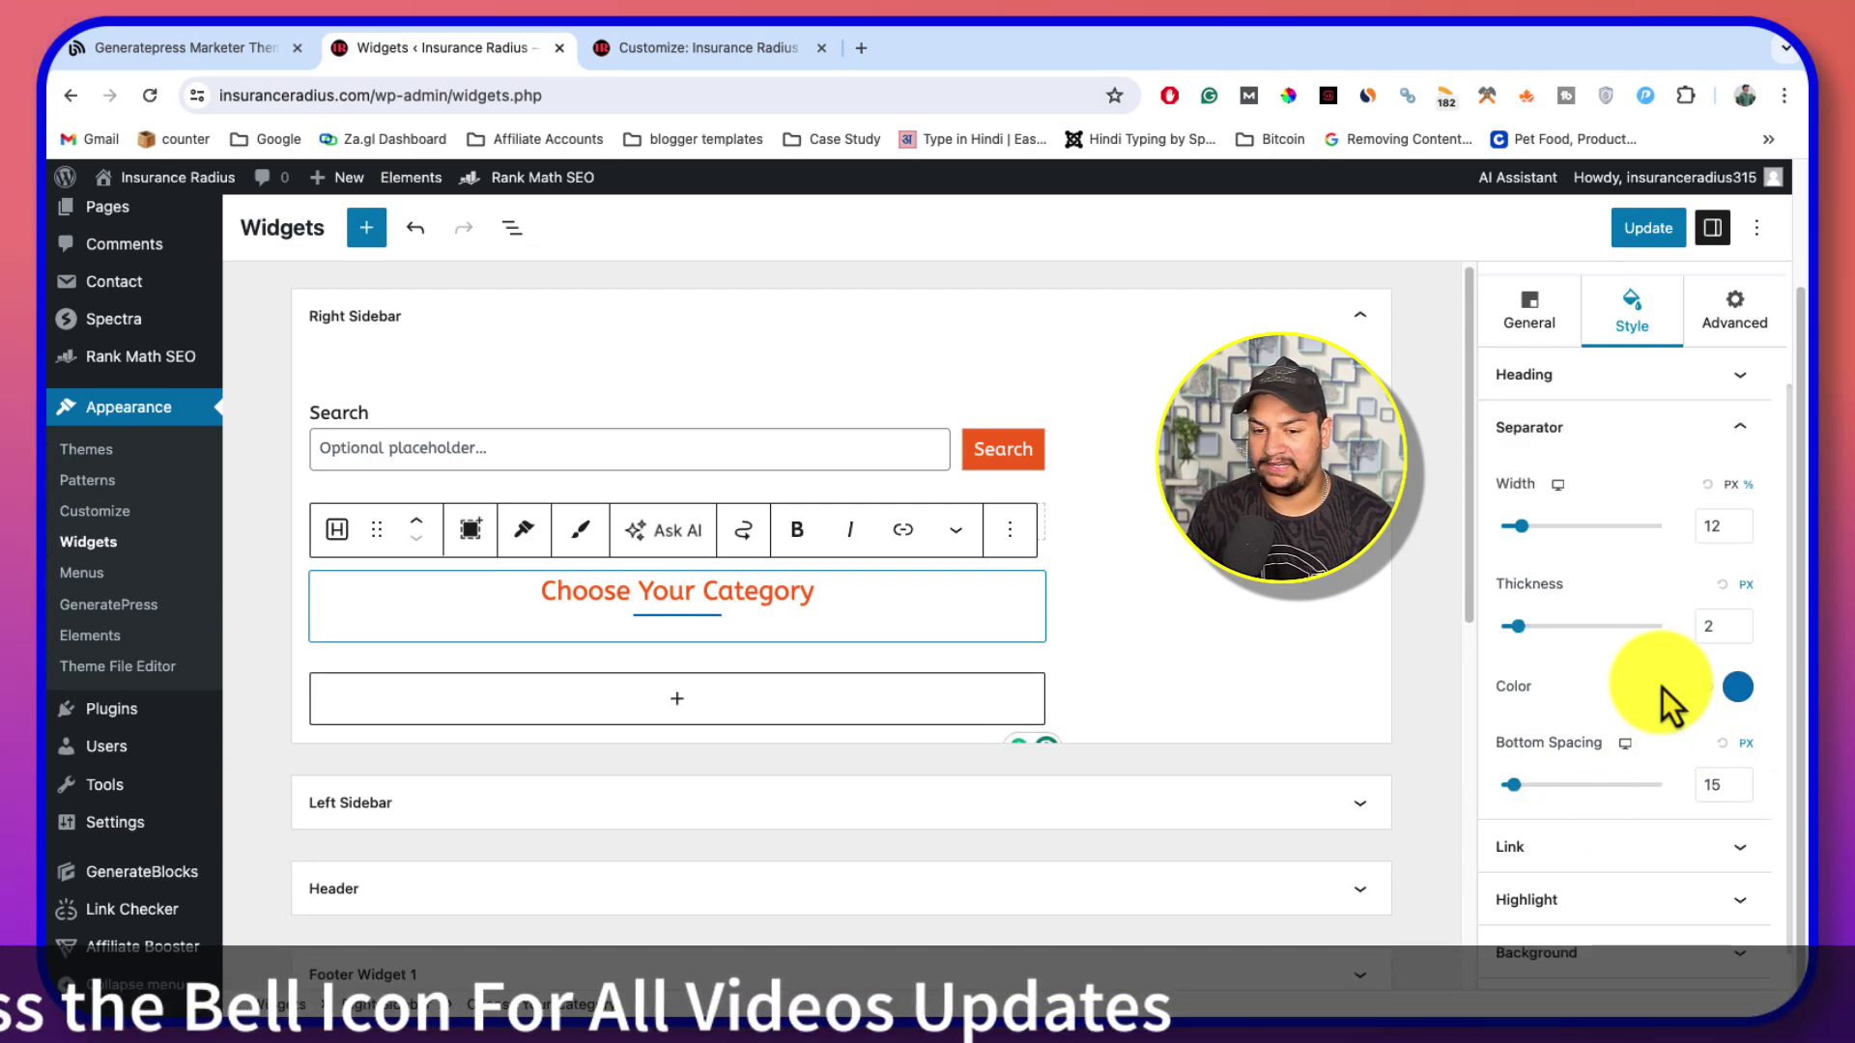
pyautogui.click(1738, 687)
pyautogui.click(1594, 554)
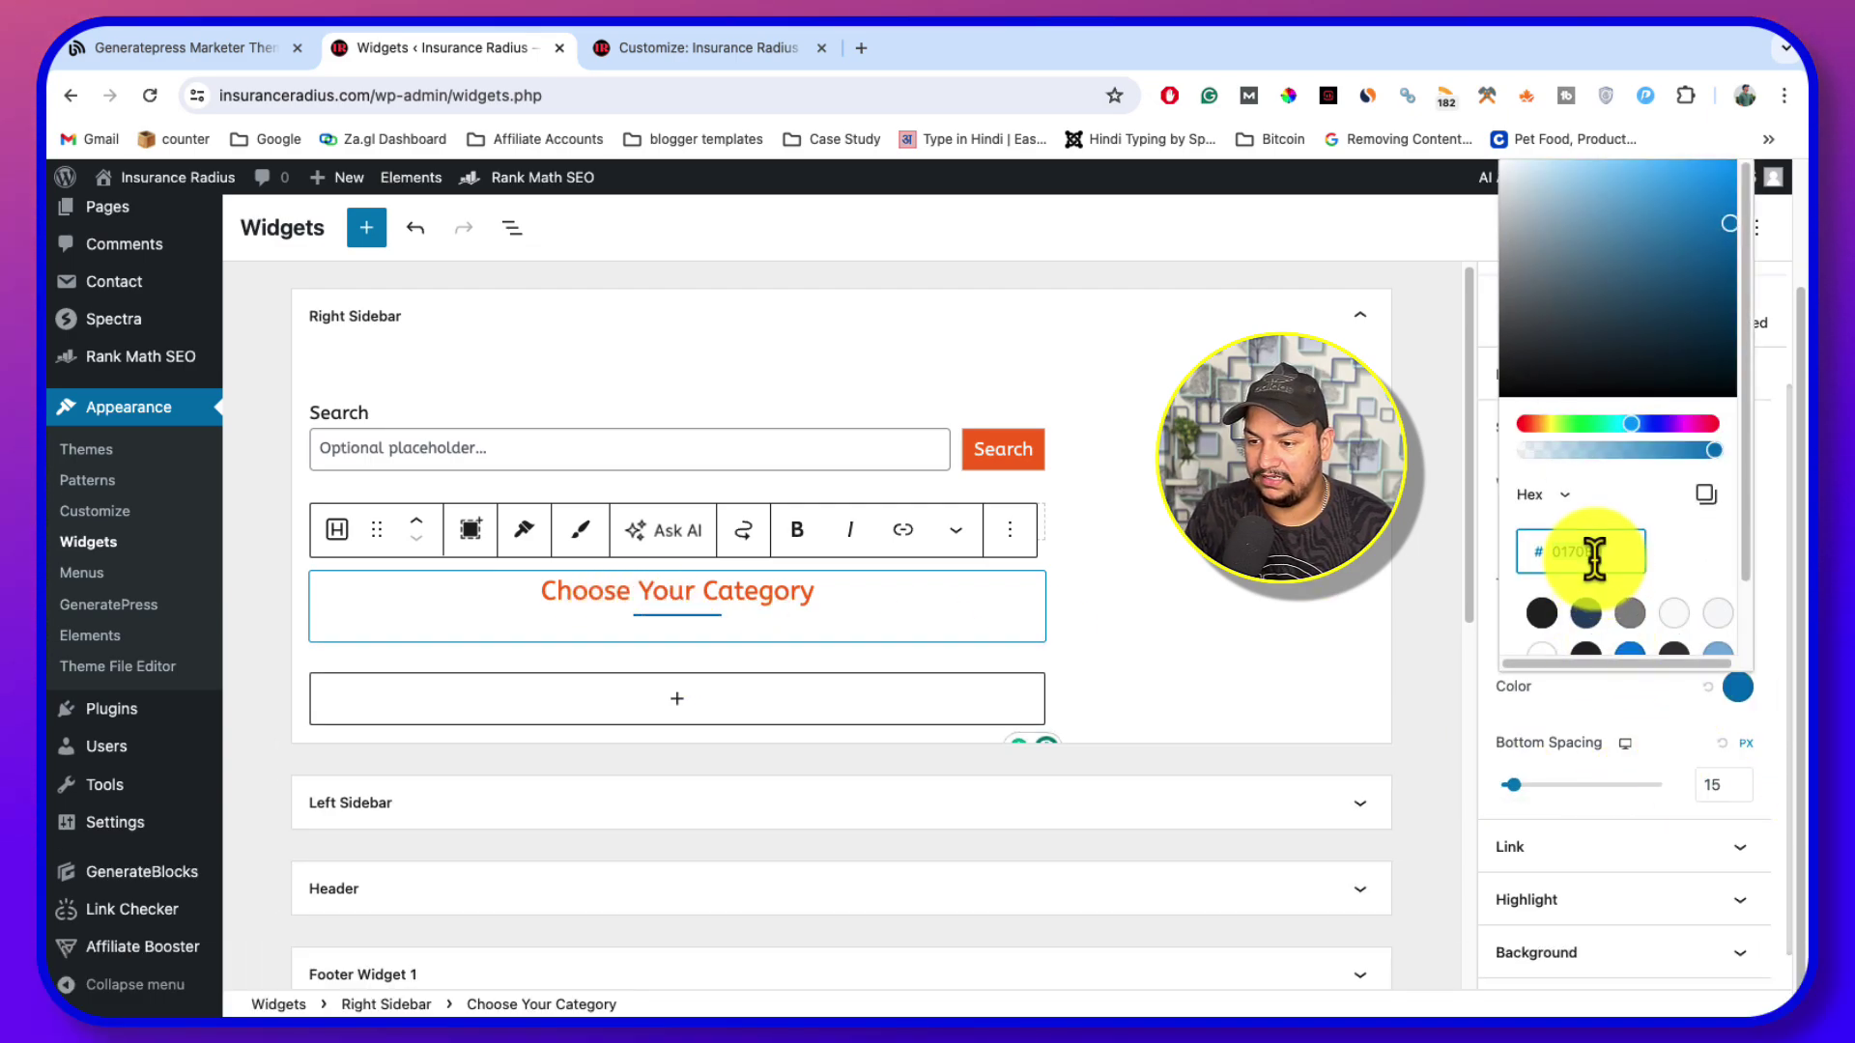
pyautogui.click(1642, 696)
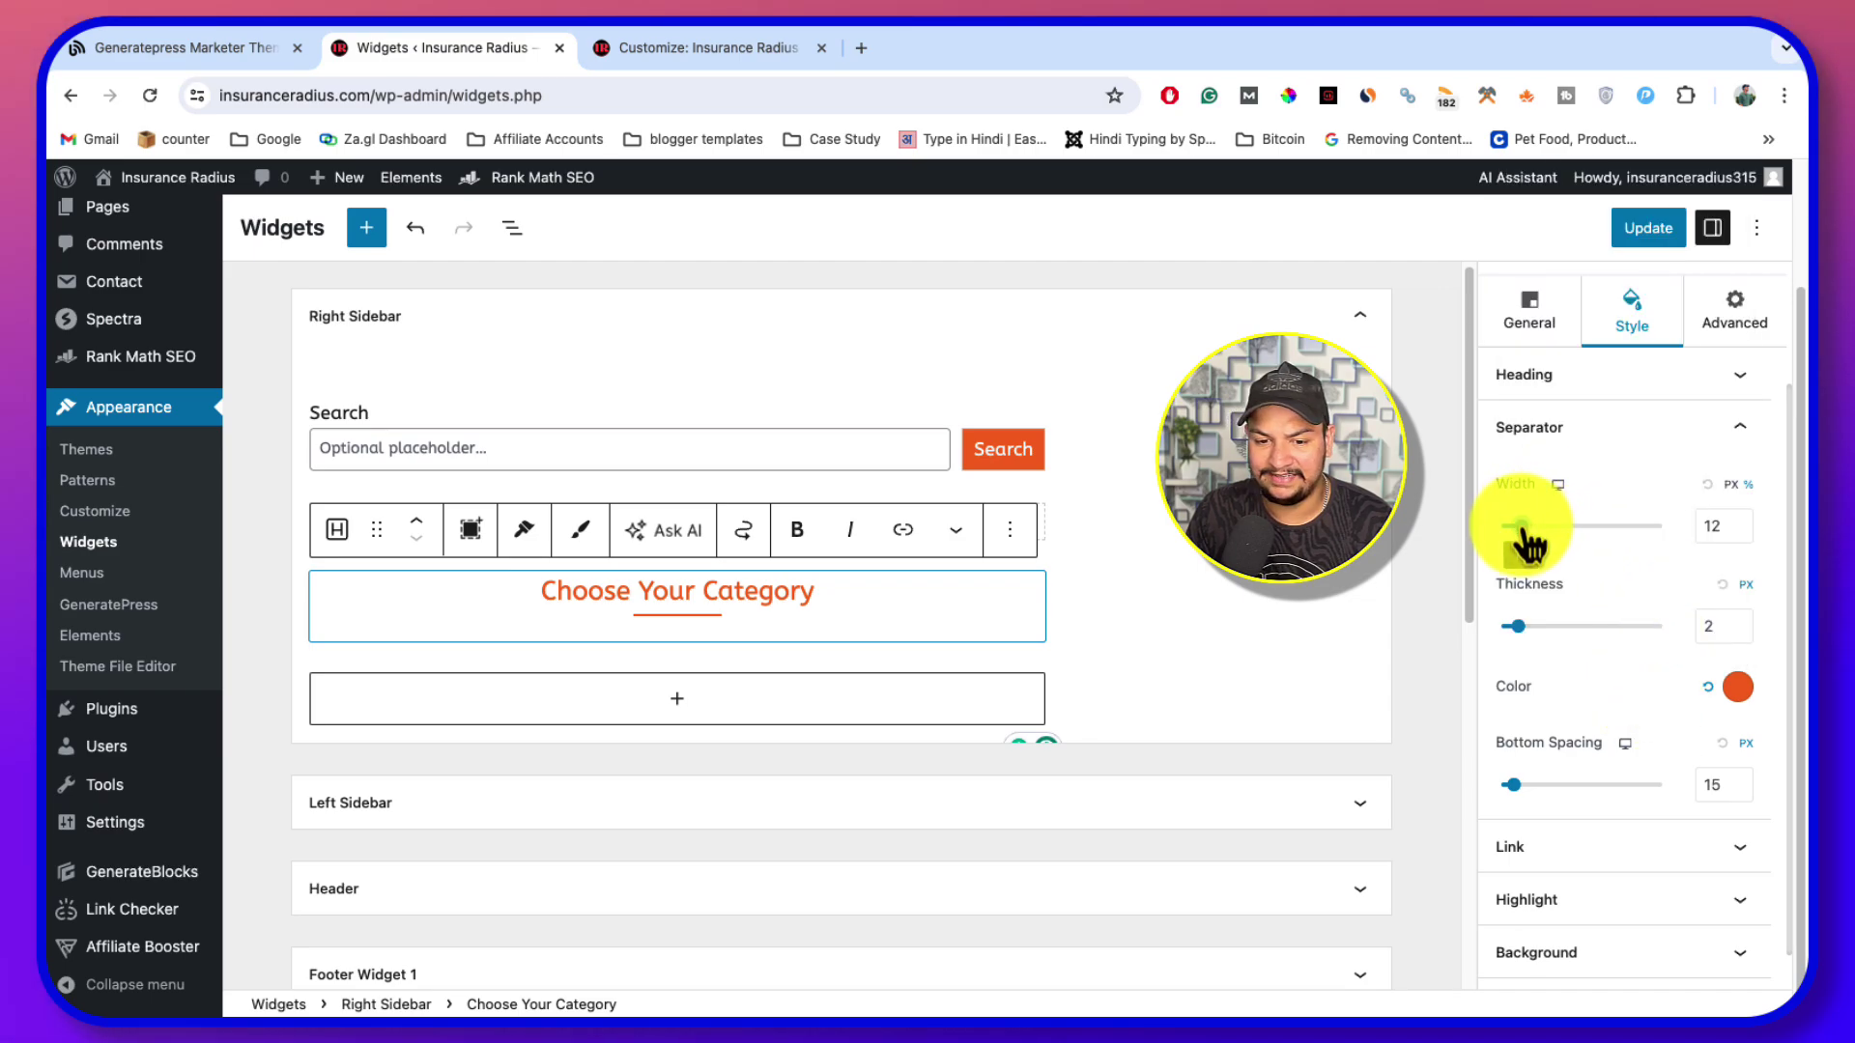
# Set the heading separator's width to 60% and its thickness to 2 px
pyautogui.moveTo(1546, 529); pyautogui.dragTo(1601, 527)
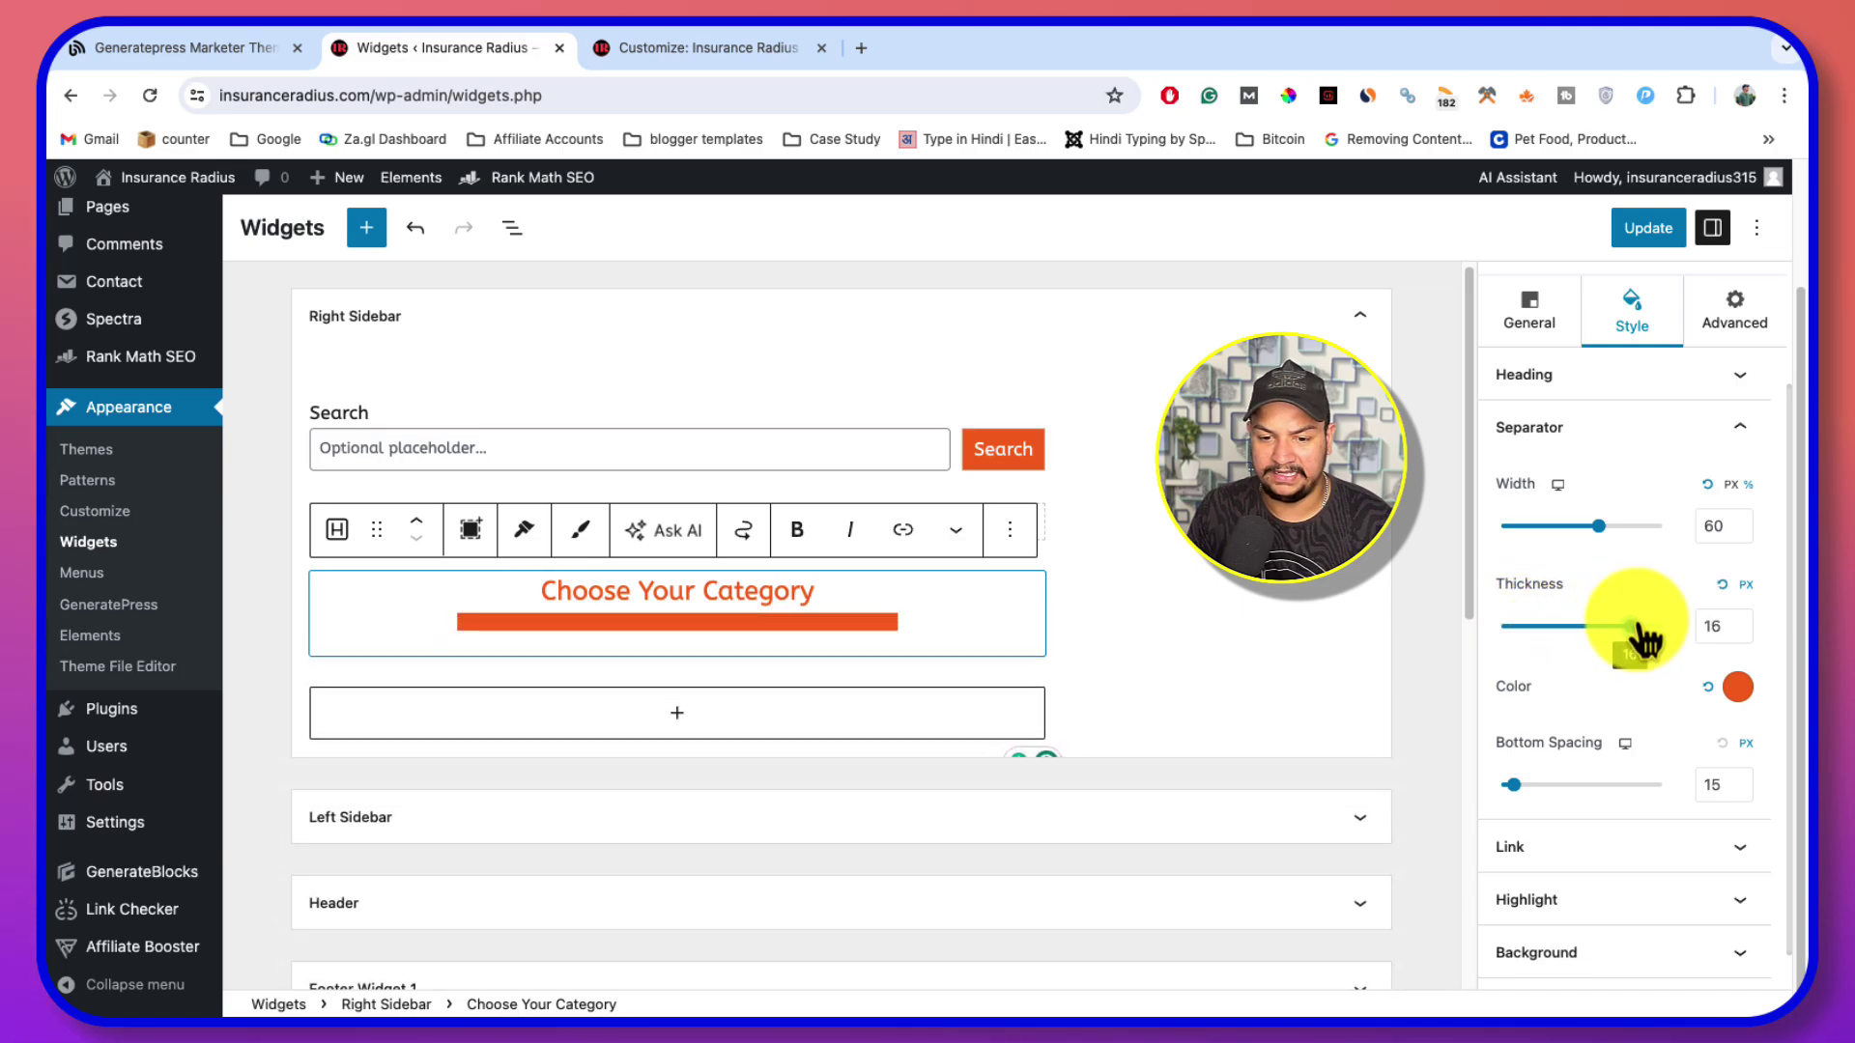
pyautogui.click(1521, 628)
pyautogui.scroll(-1, 1604, 739)
pyautogui.scroll(3, 1613, 754)
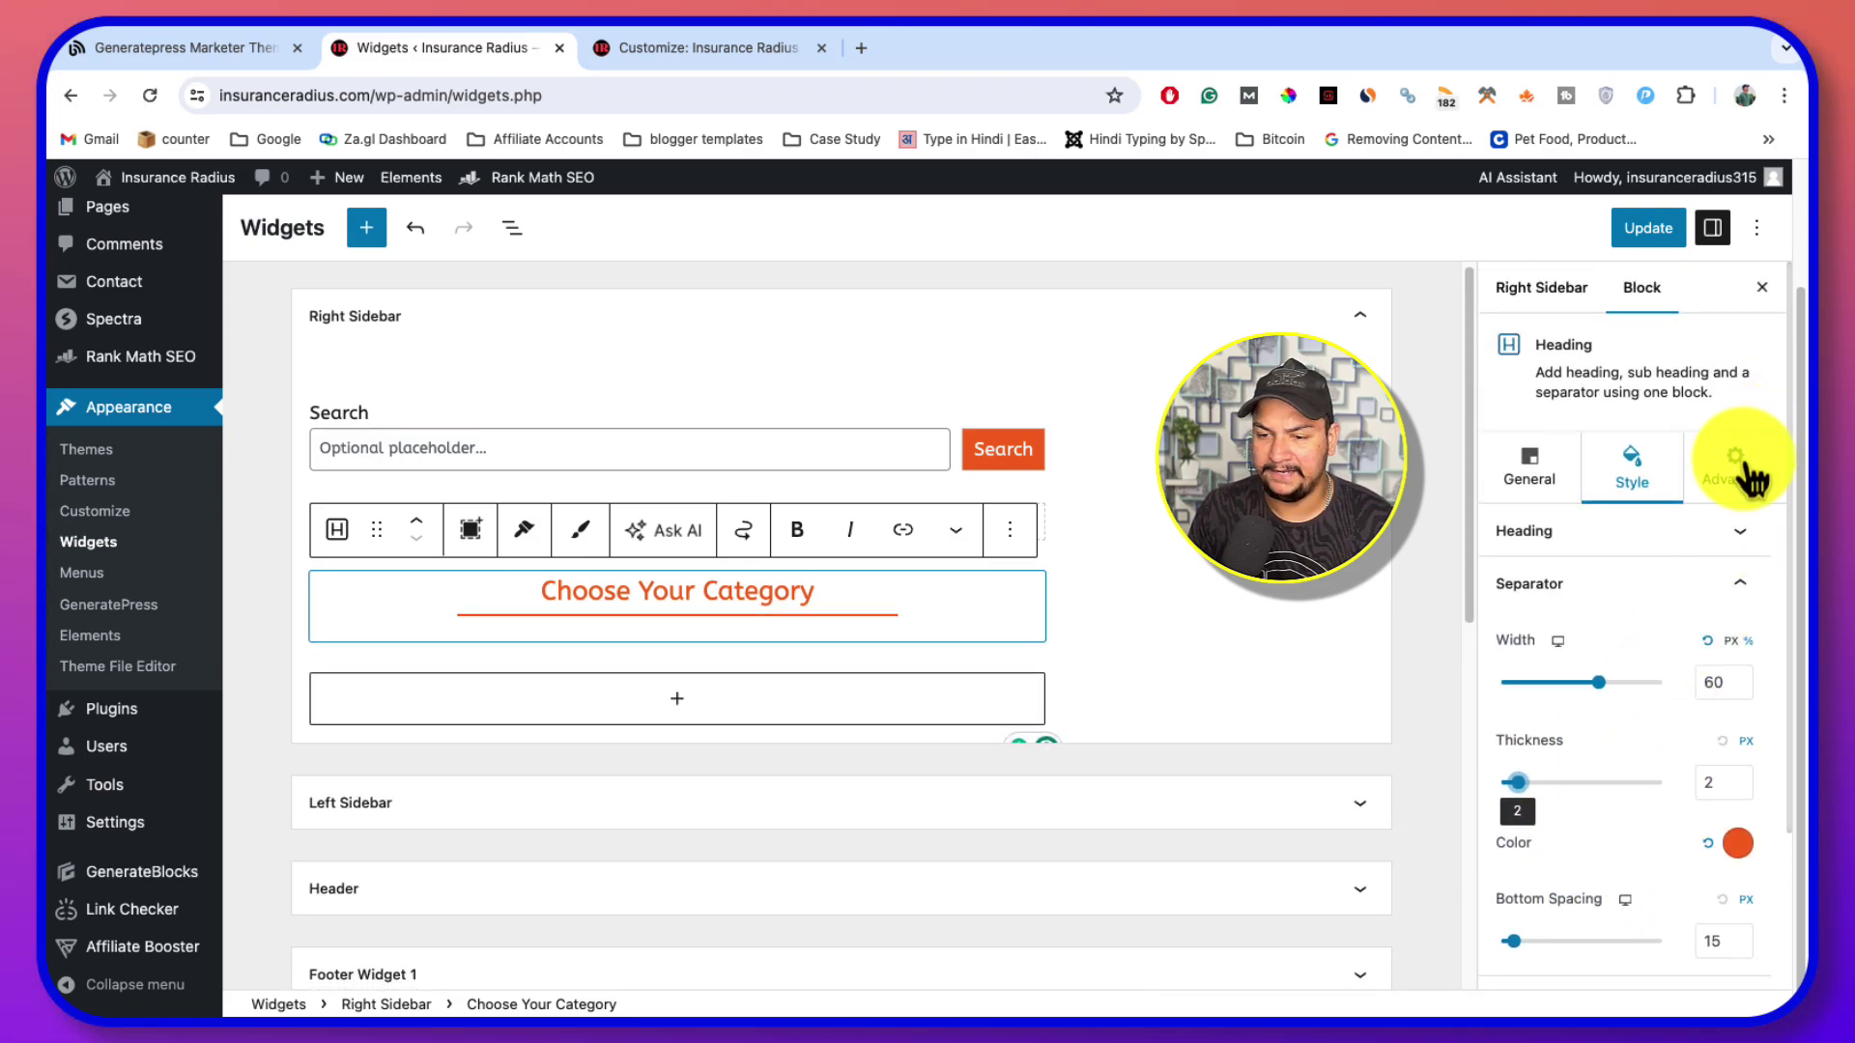
# Add a Paragraph block inside the empty container and move the "Choose Your Category" heading into it above the paragraph
pyautogui.click(956, 603)
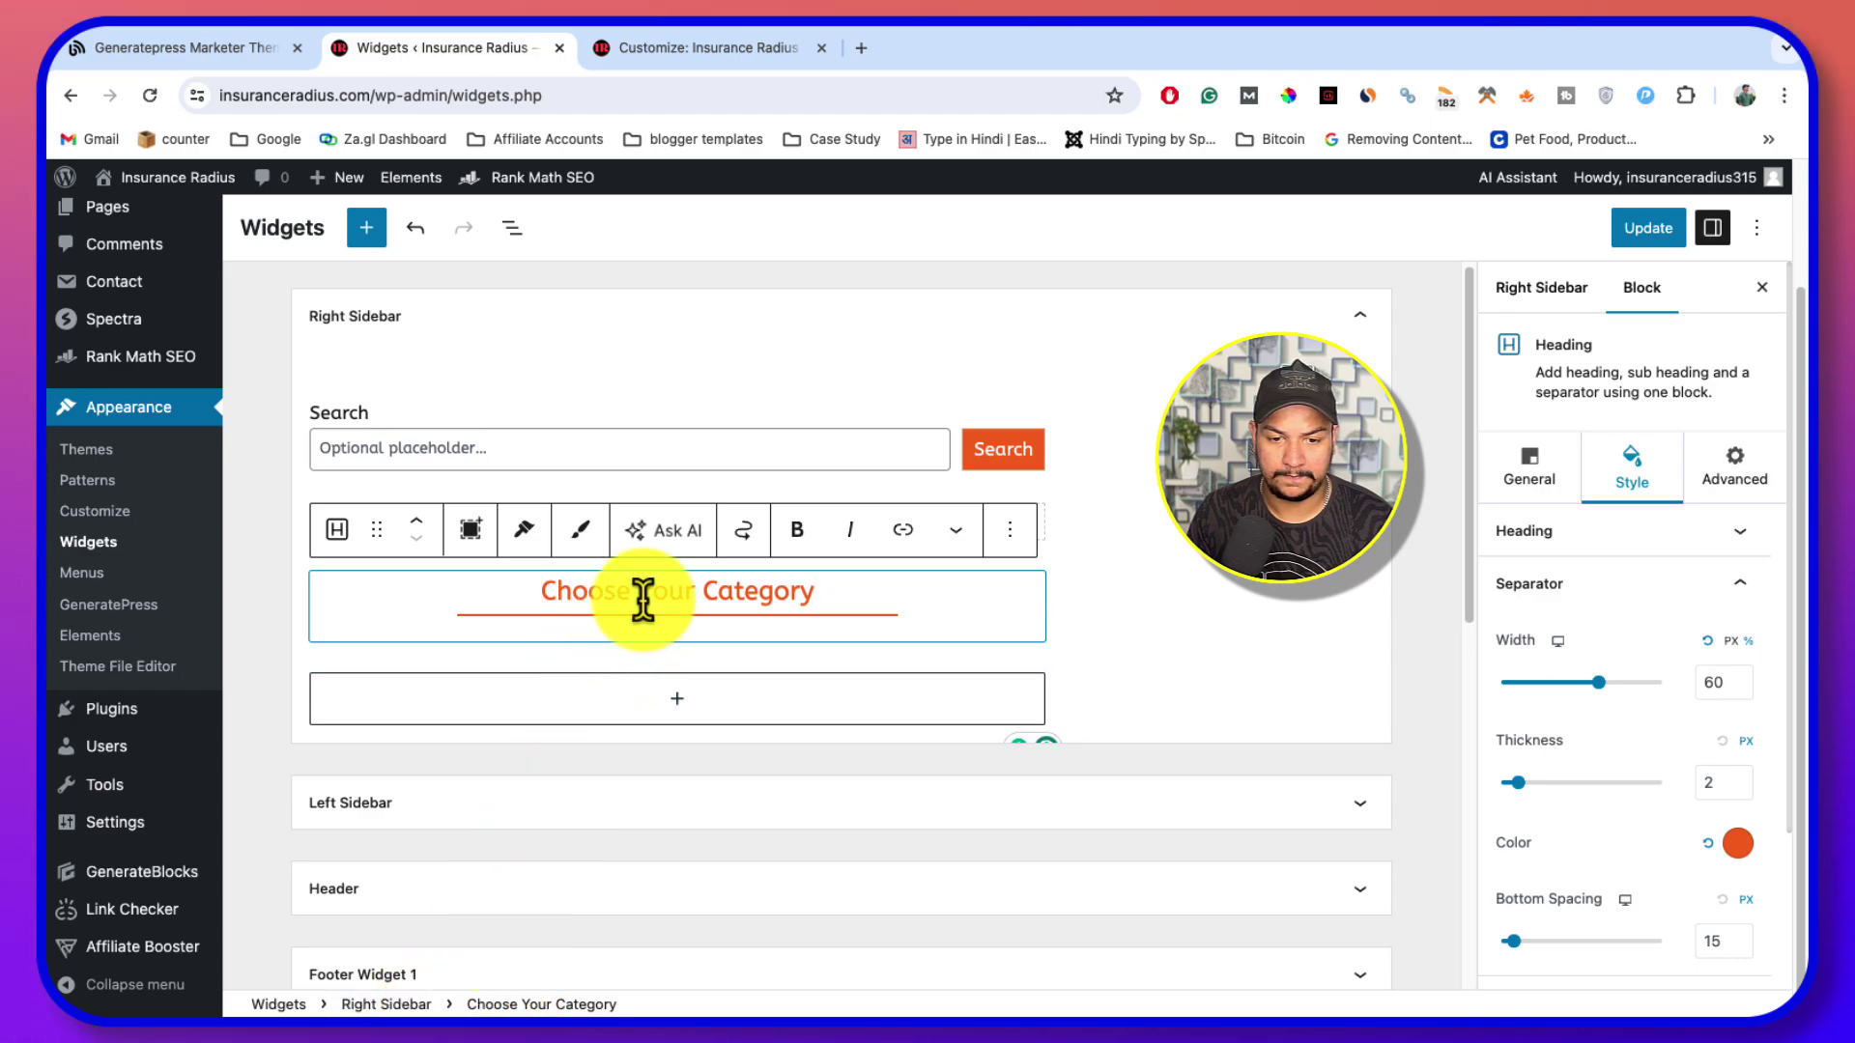
pyautogui.click(667, 488)
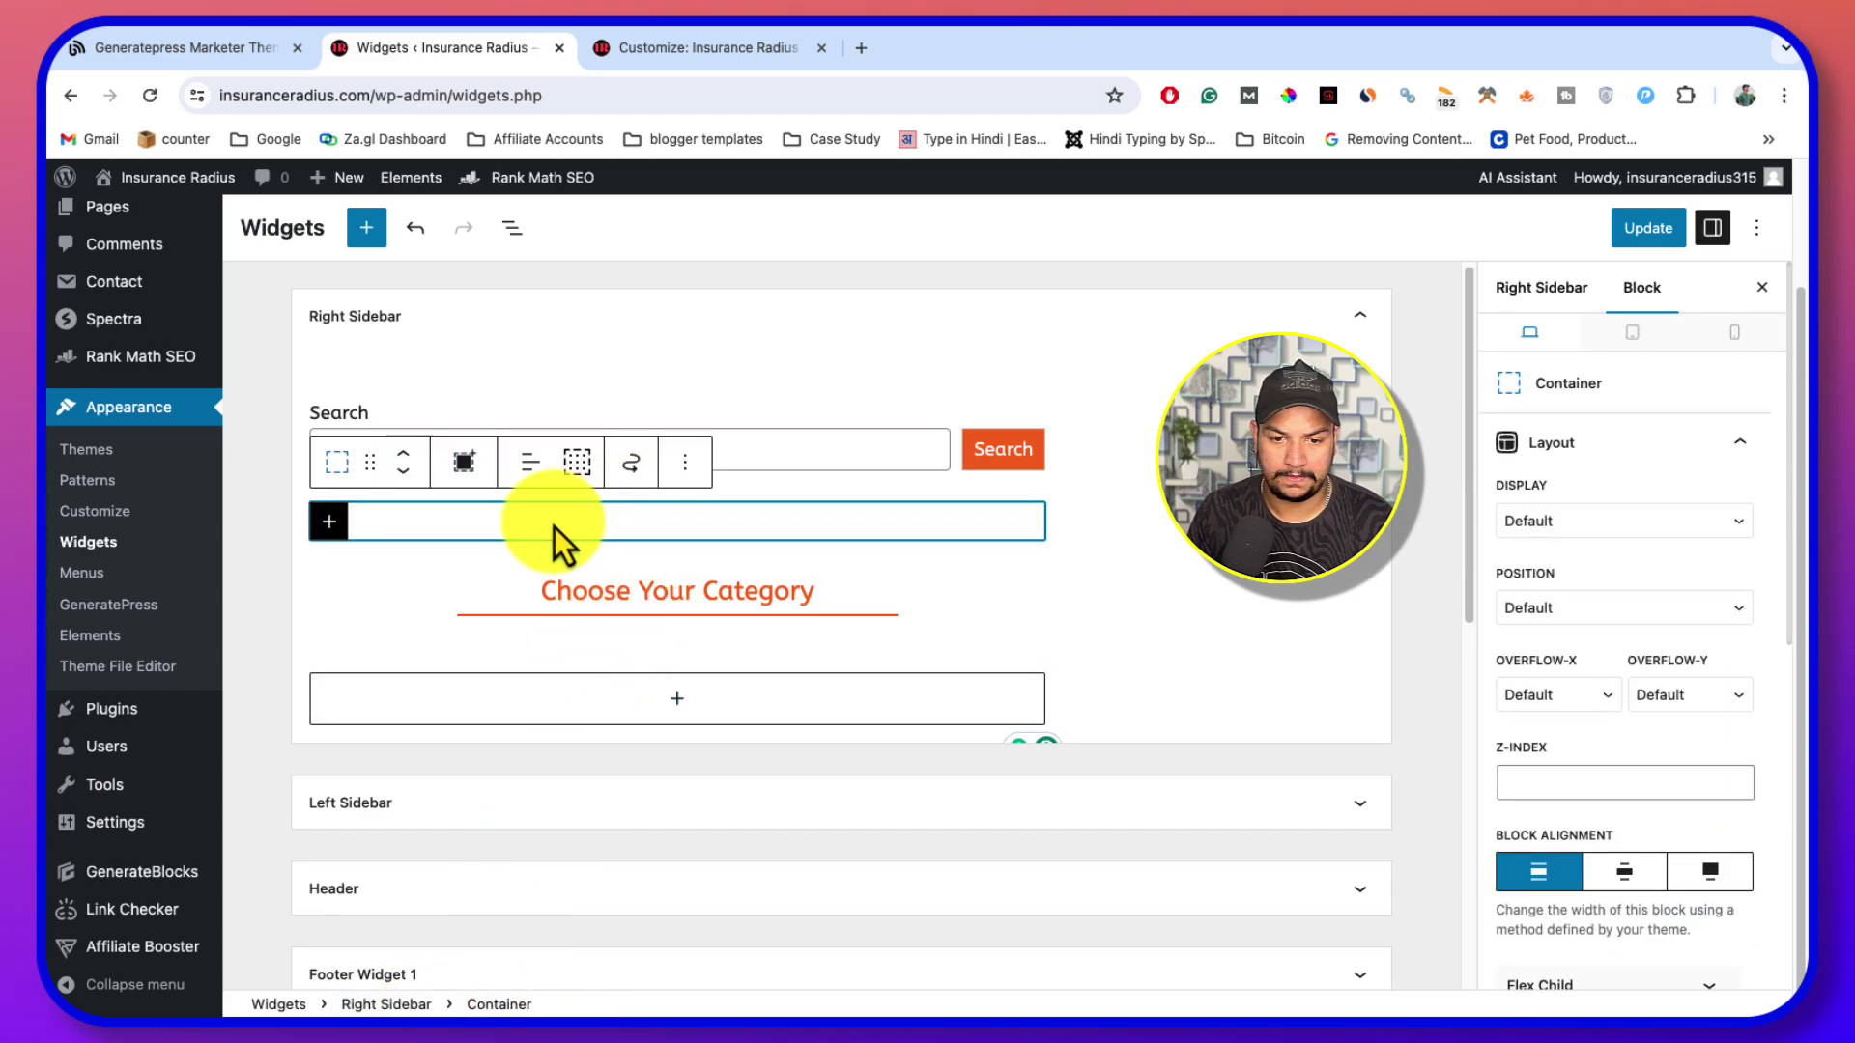
pyautogui.click(329, 522)
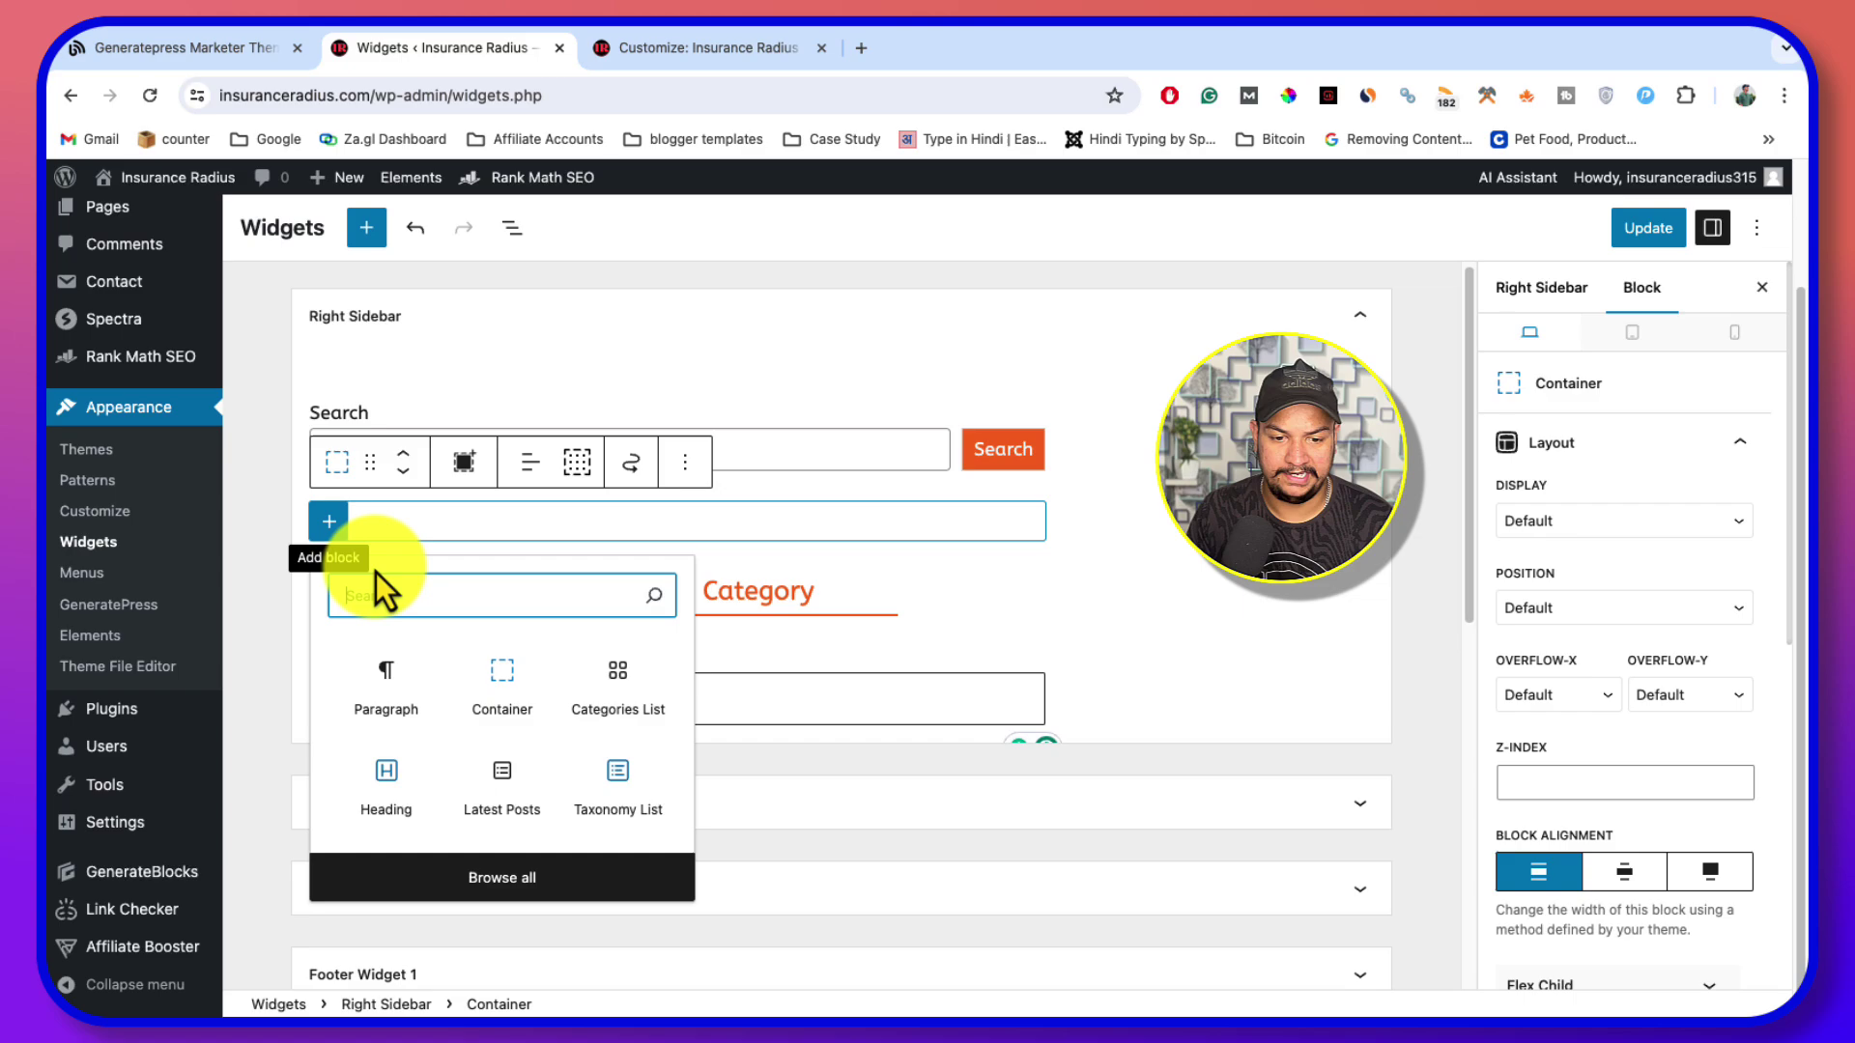
pyautogui.click(413, 688)
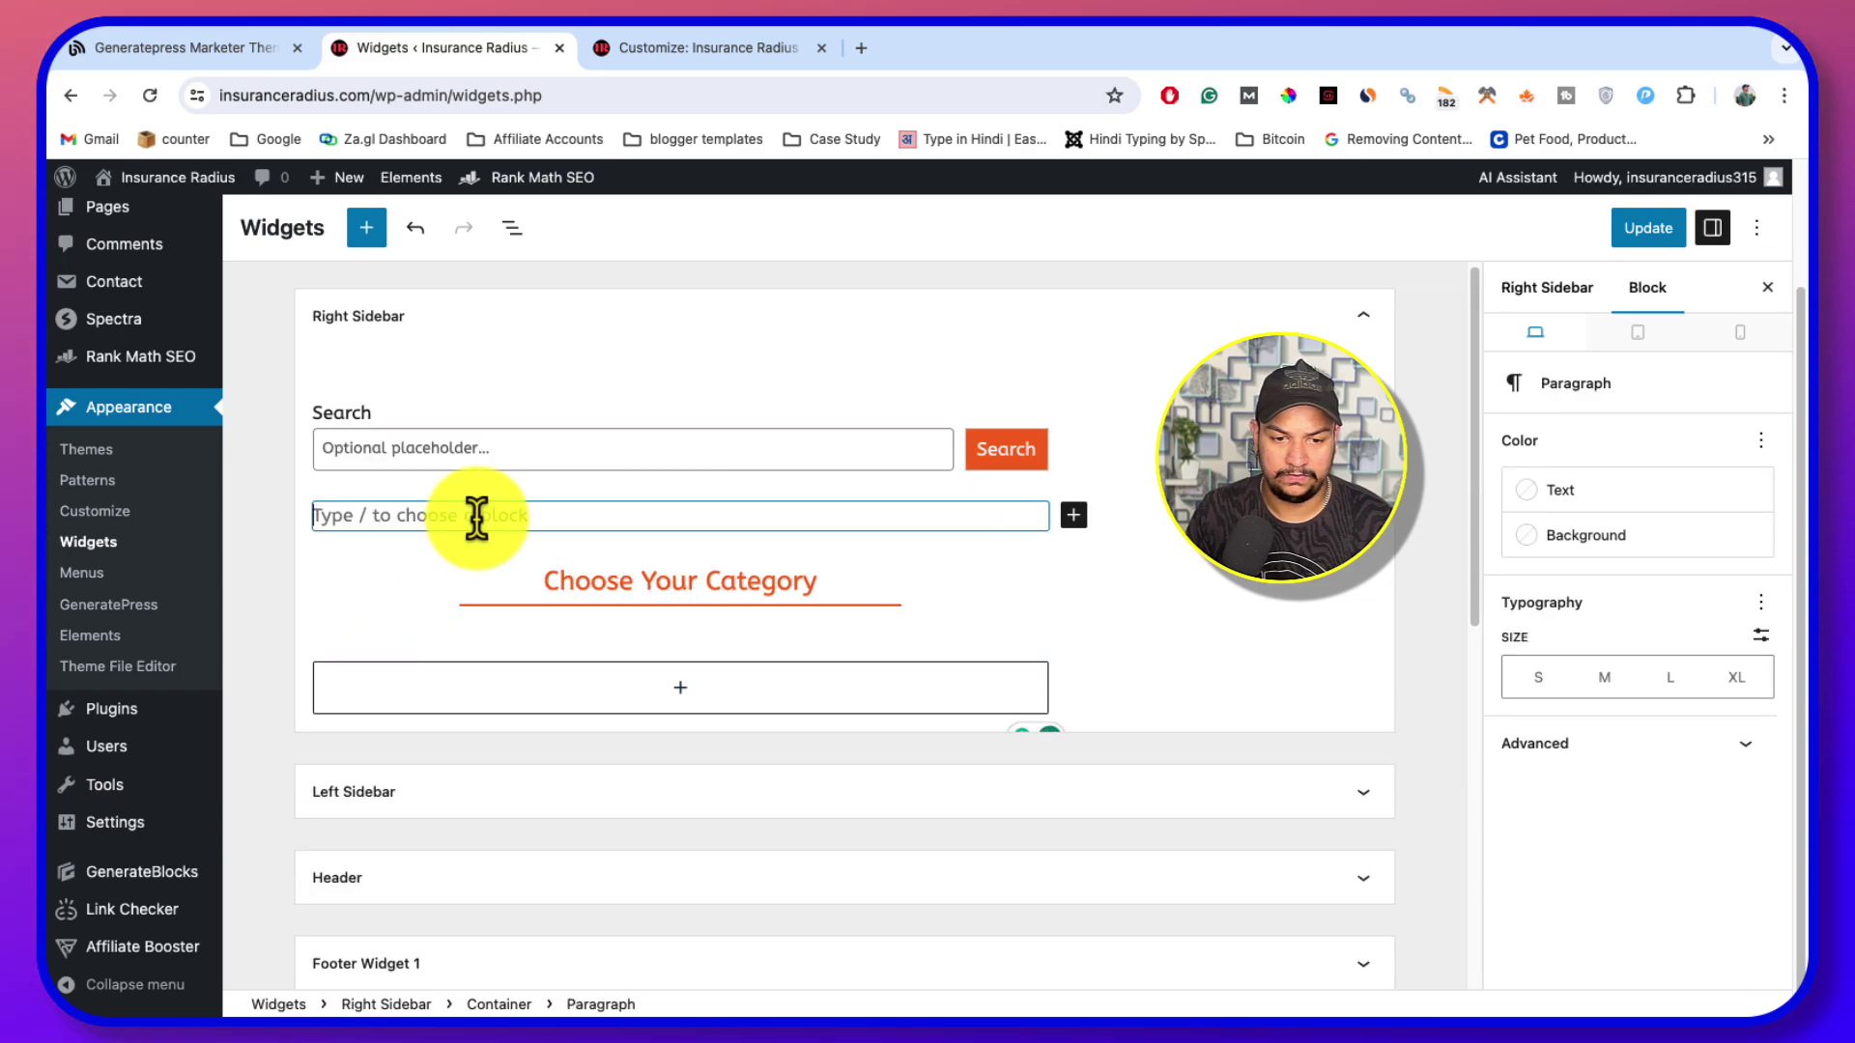
pyautogui.press('Return')
pyautogui.click(431, 637)
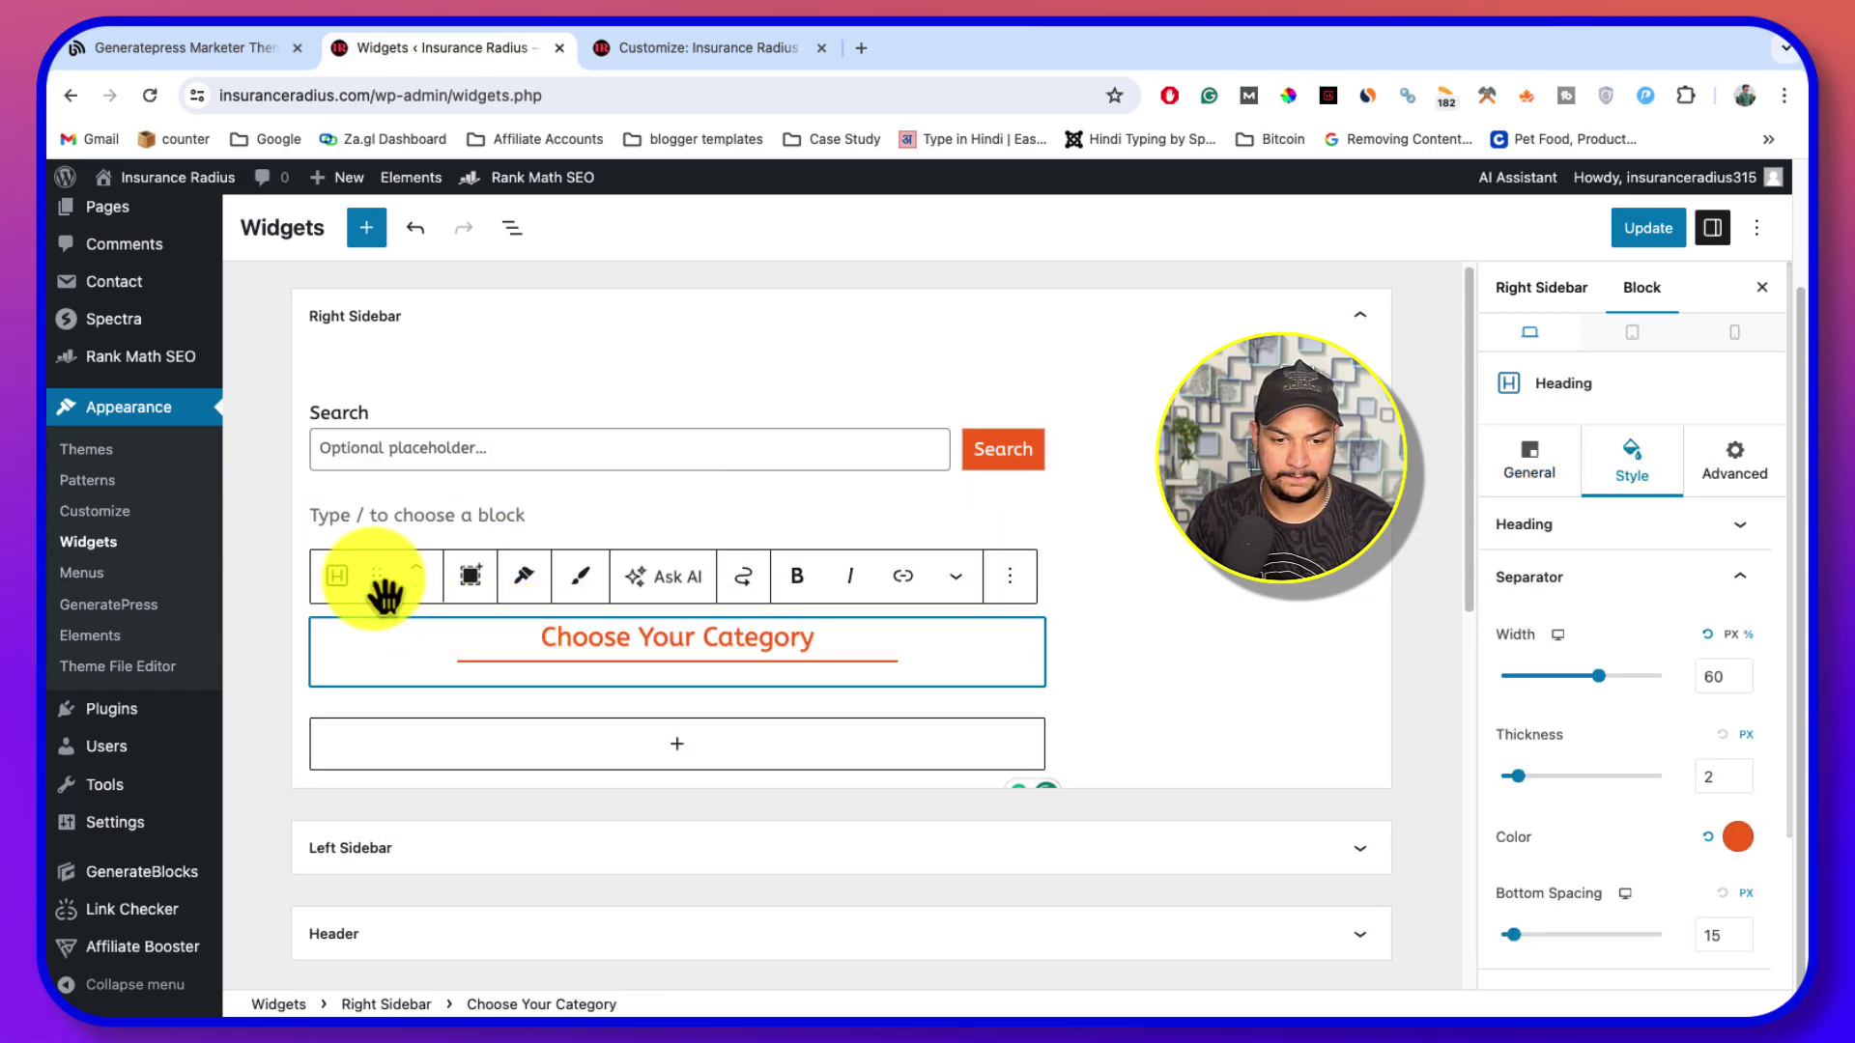
pyautogui.moveTo(385, 591); pyautogui.dragTo(363, 530)
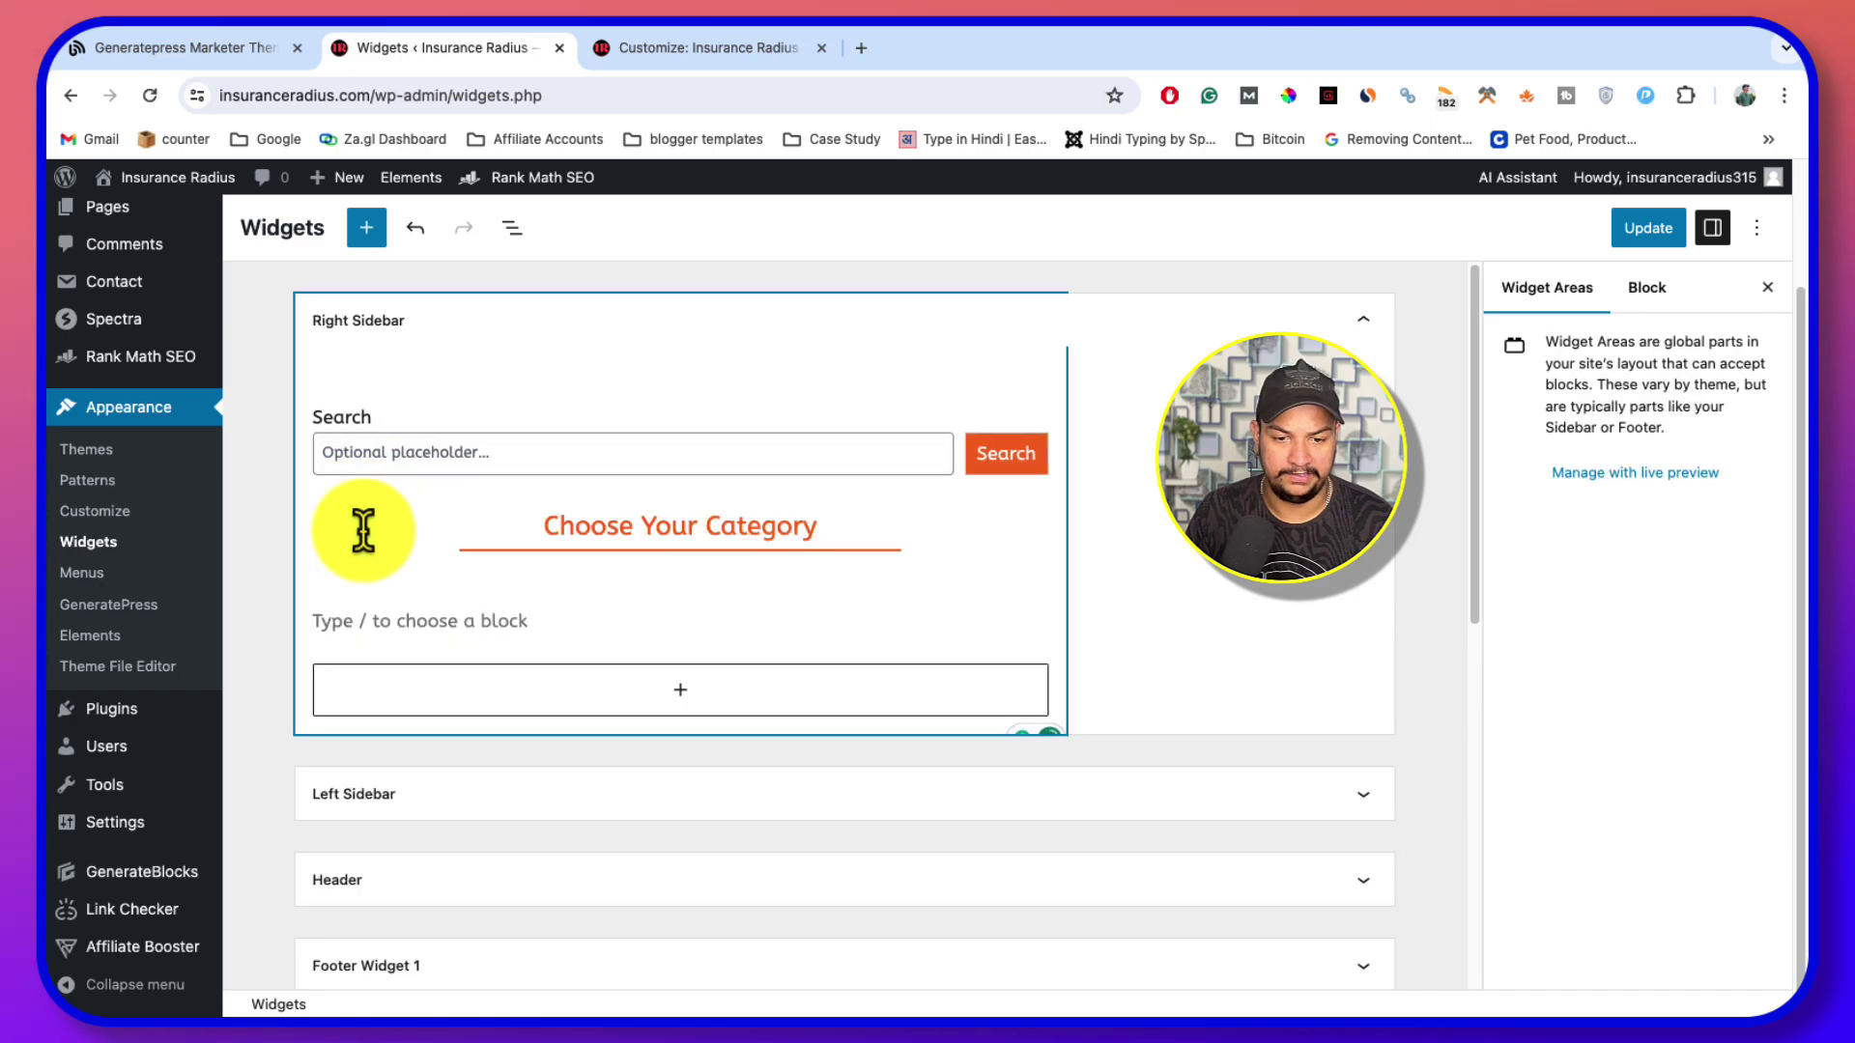
# Save the widget changes and open the live site in a new tab to check the sidebar
pyautogui.click(541, 623)
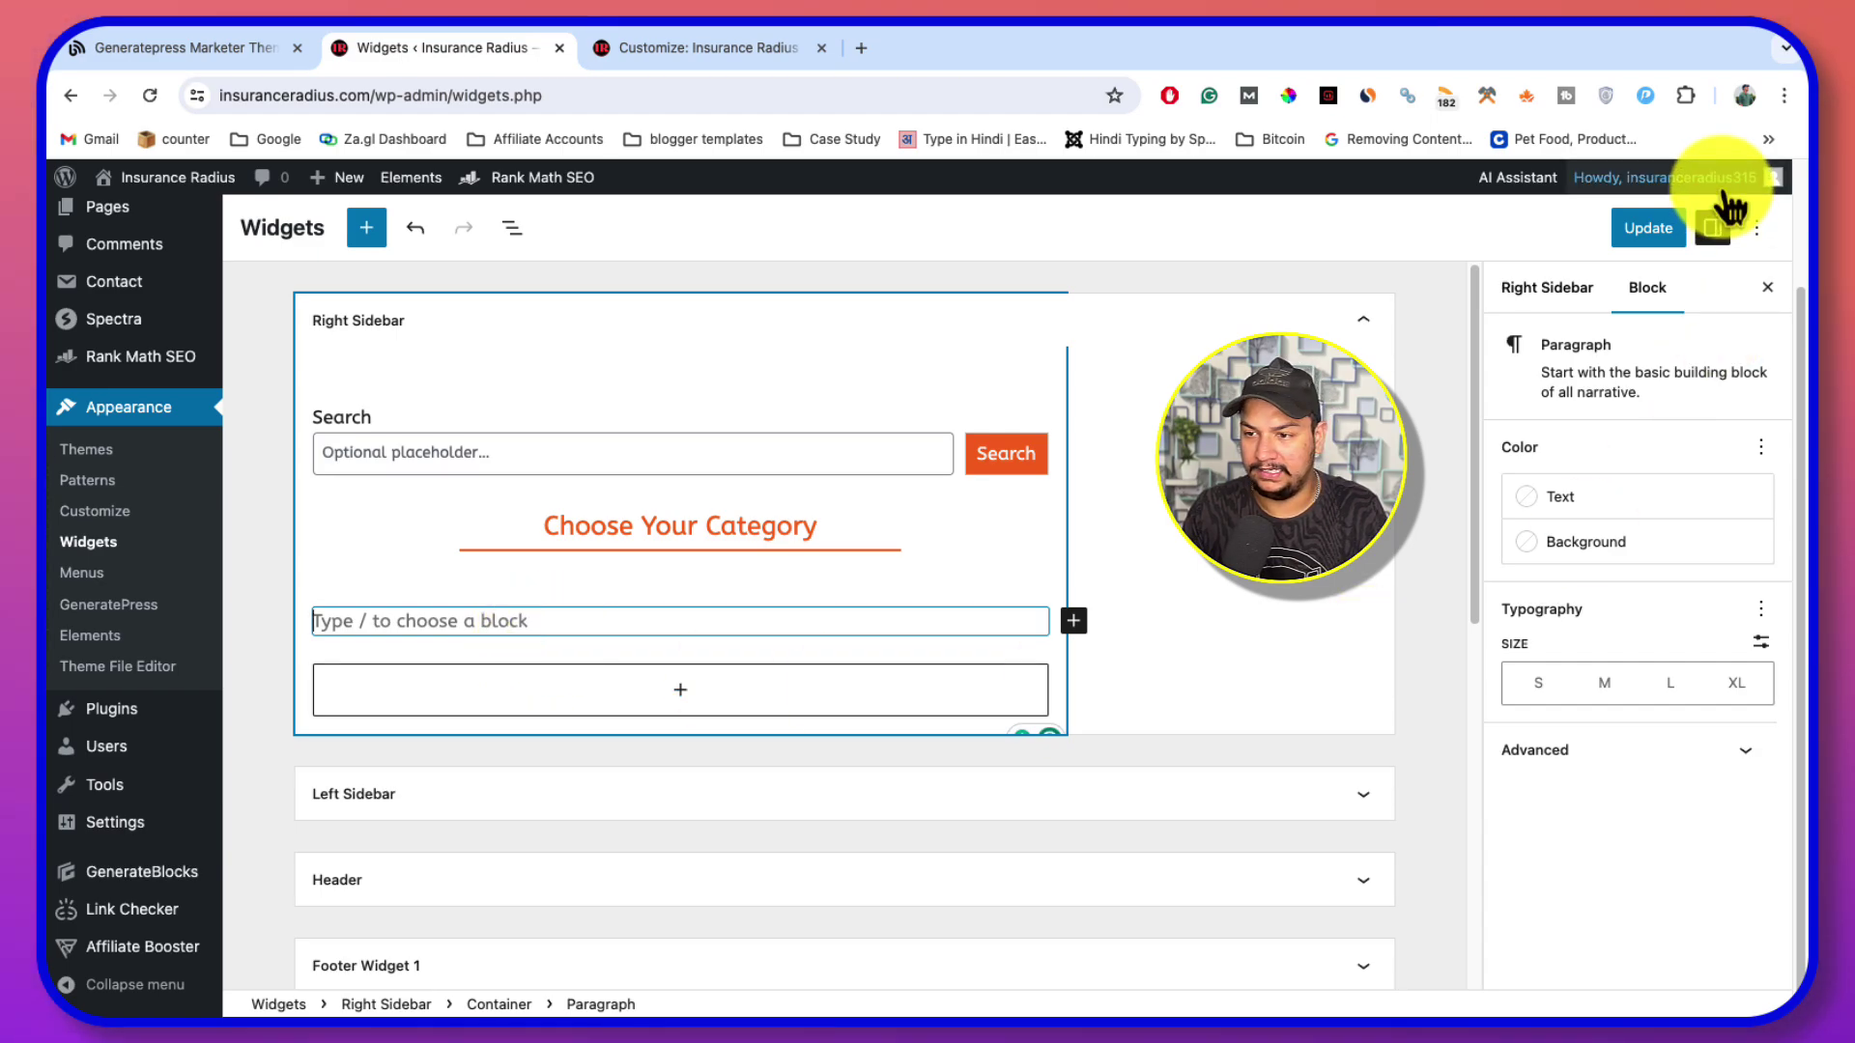
pyautogui.click(1648, 228)
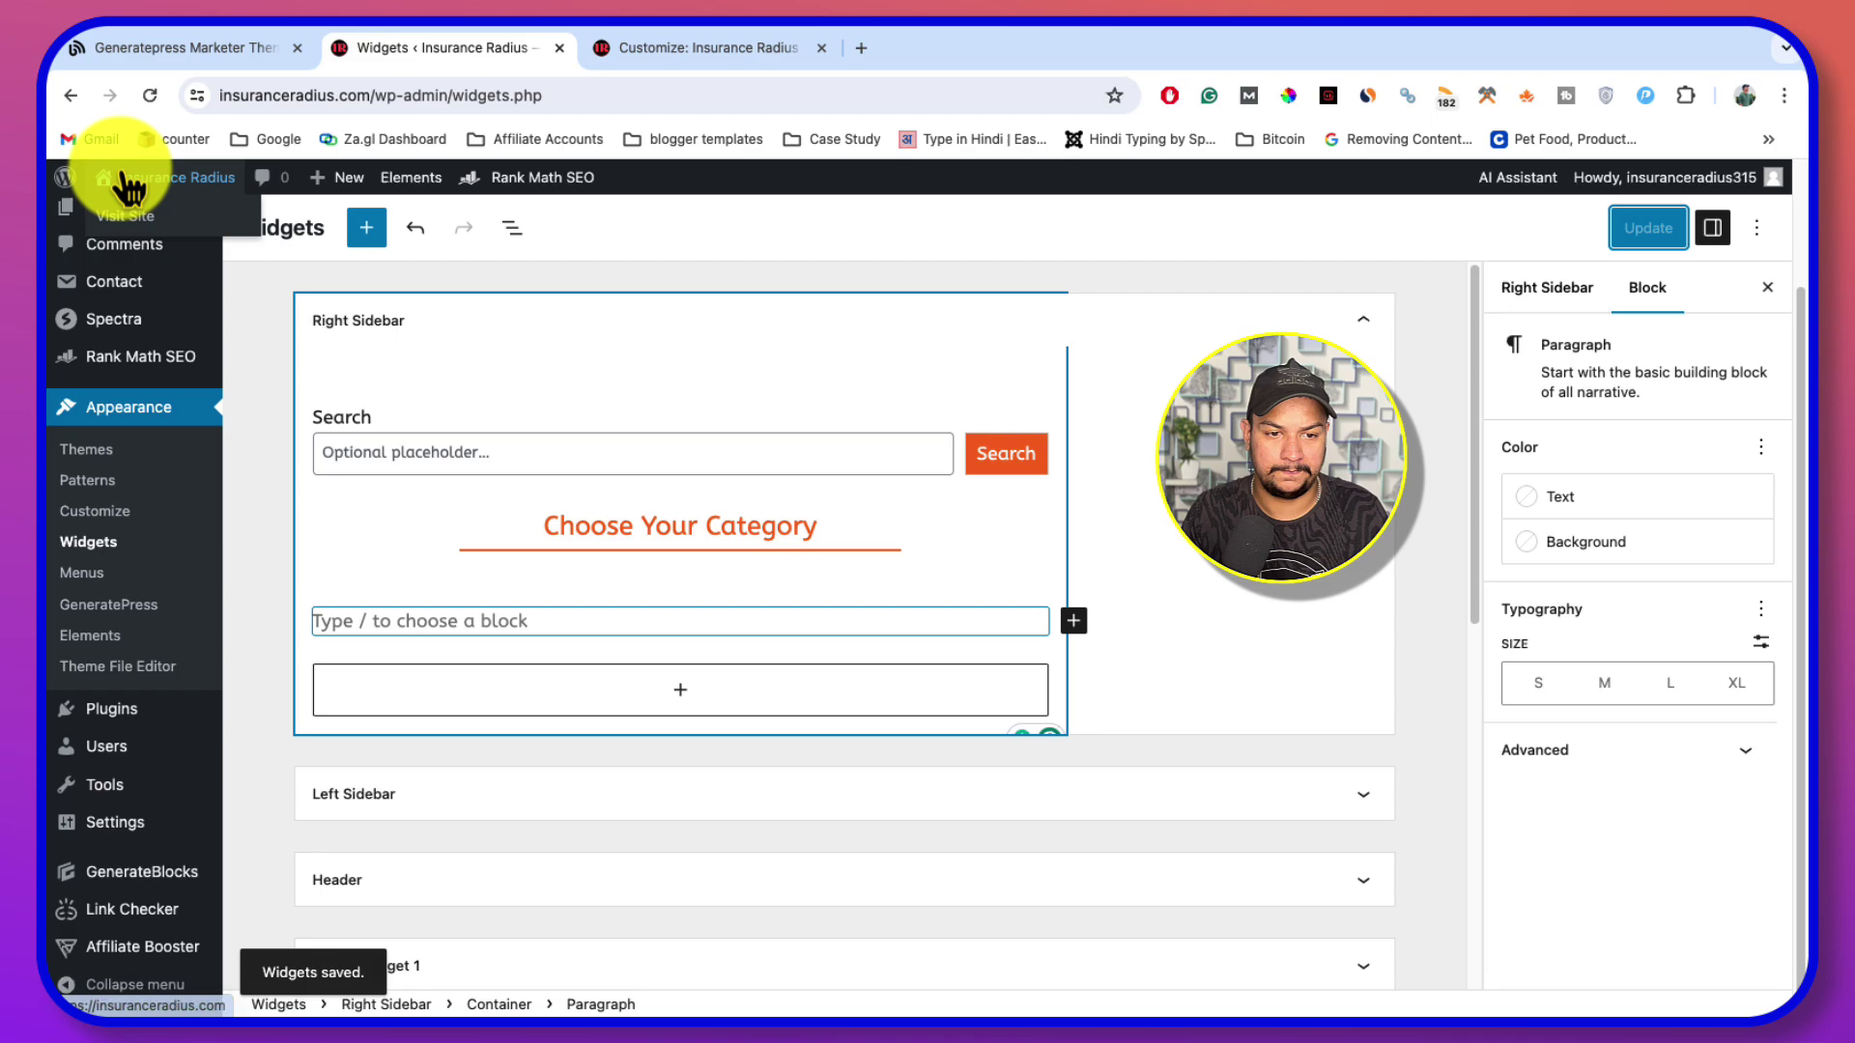
pyautogui.keyDown('super'); pyautogui.click(129, 215); pyautogui.keyUp('super')
pyautogui.moveTo(663, 48); pyautogui.dragTo(532, 39)
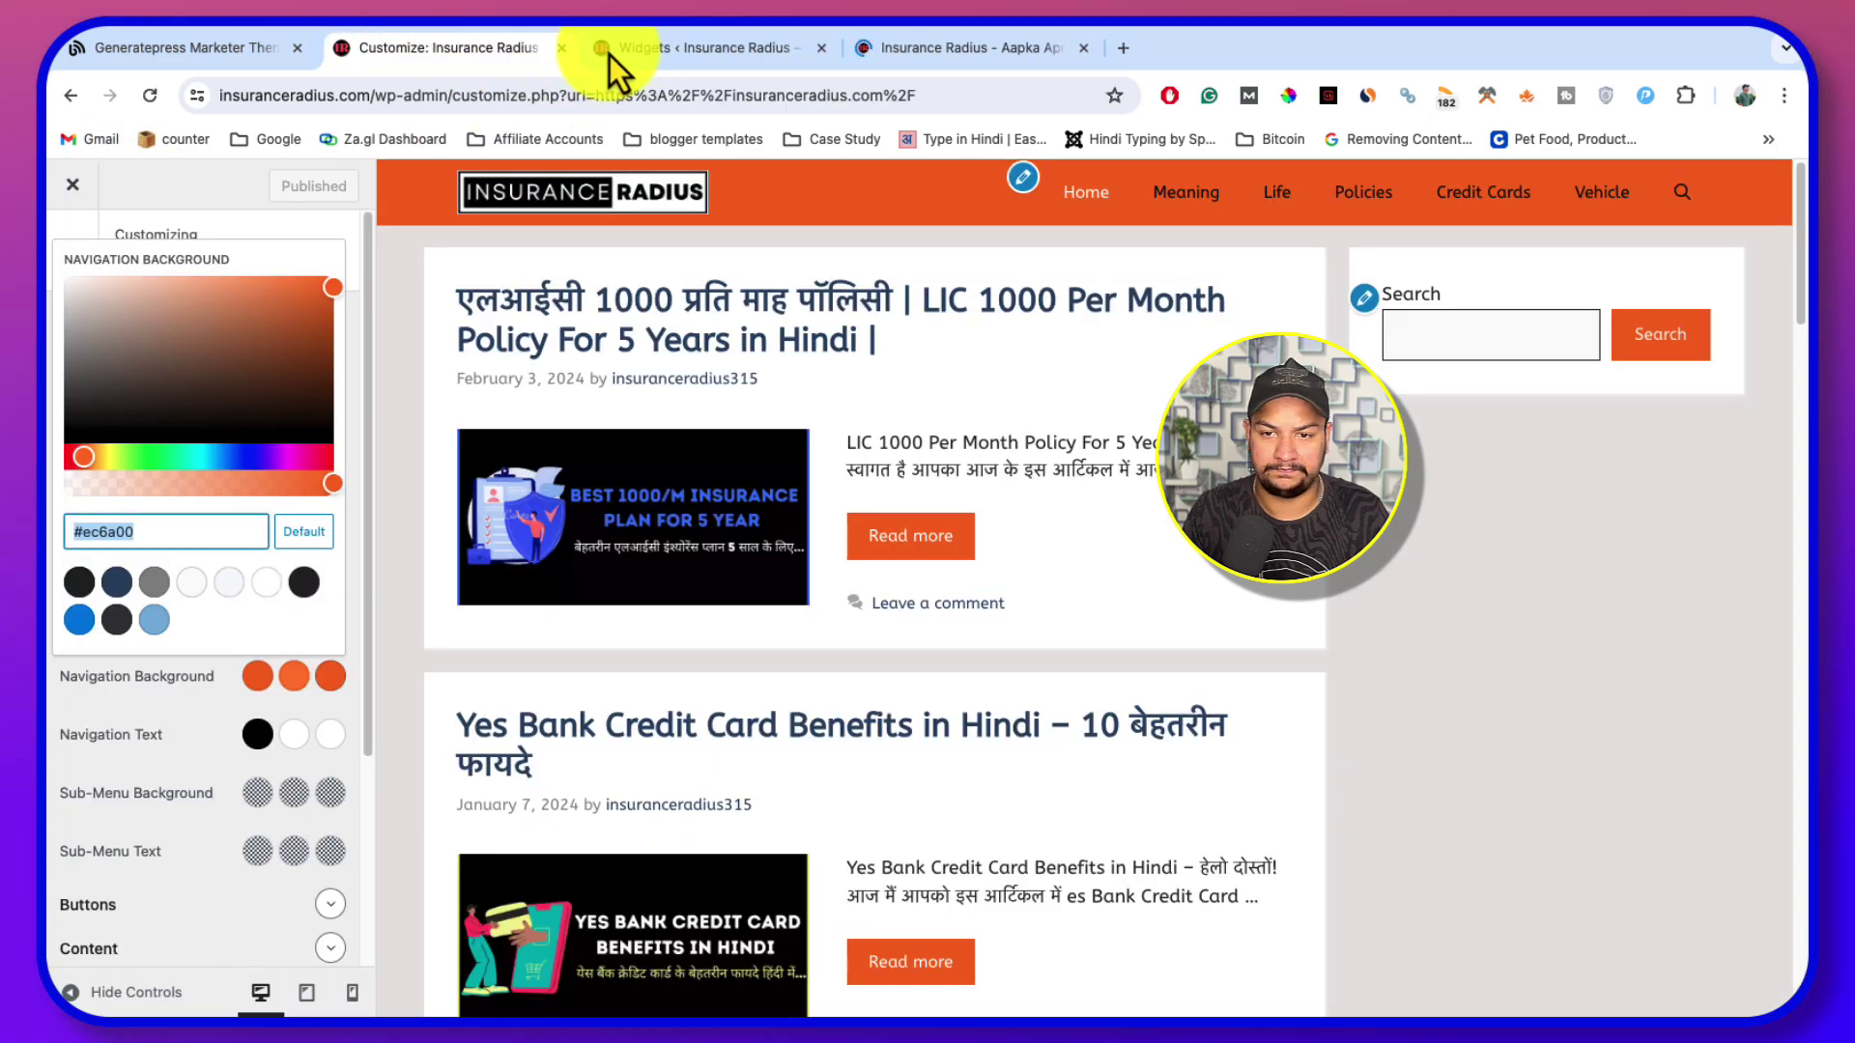
pyautogui.click(912, 49)
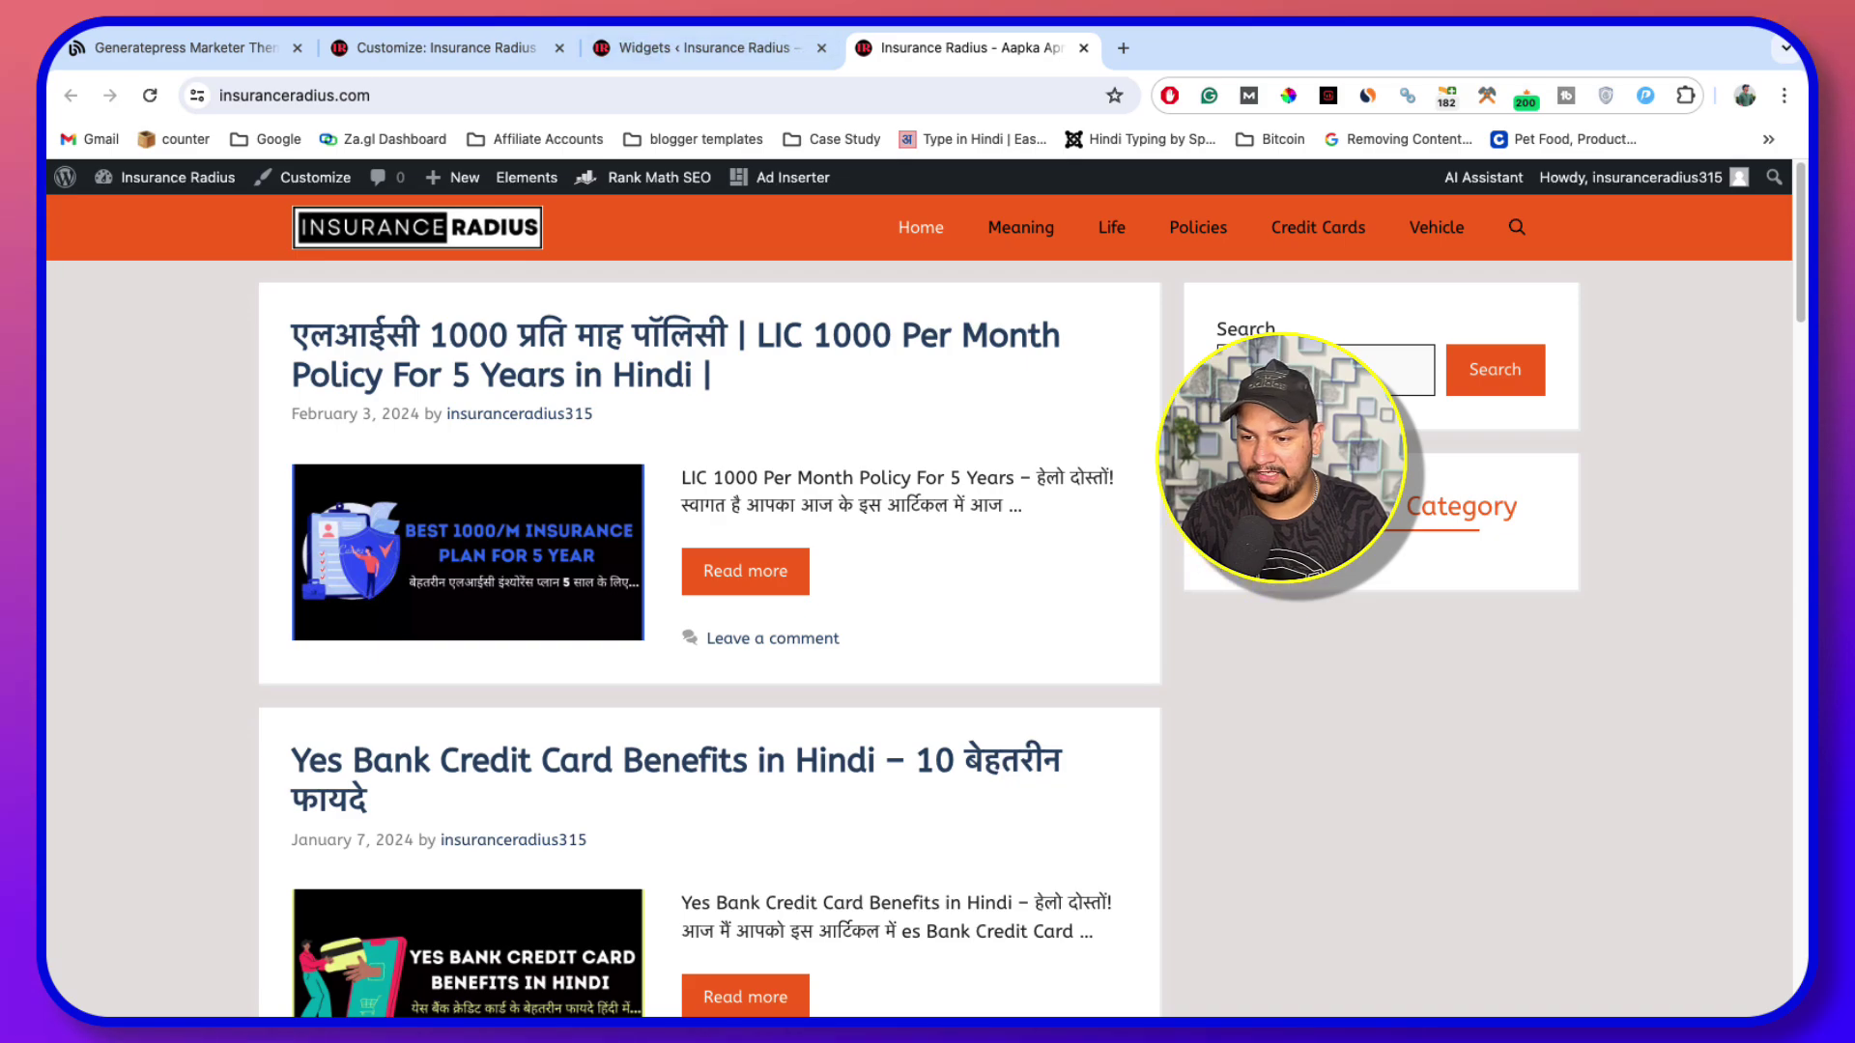
# Go back to the Widgets editor and widen the "Choose Your Category" separator to 70%
pyautogui.click(715, 52)
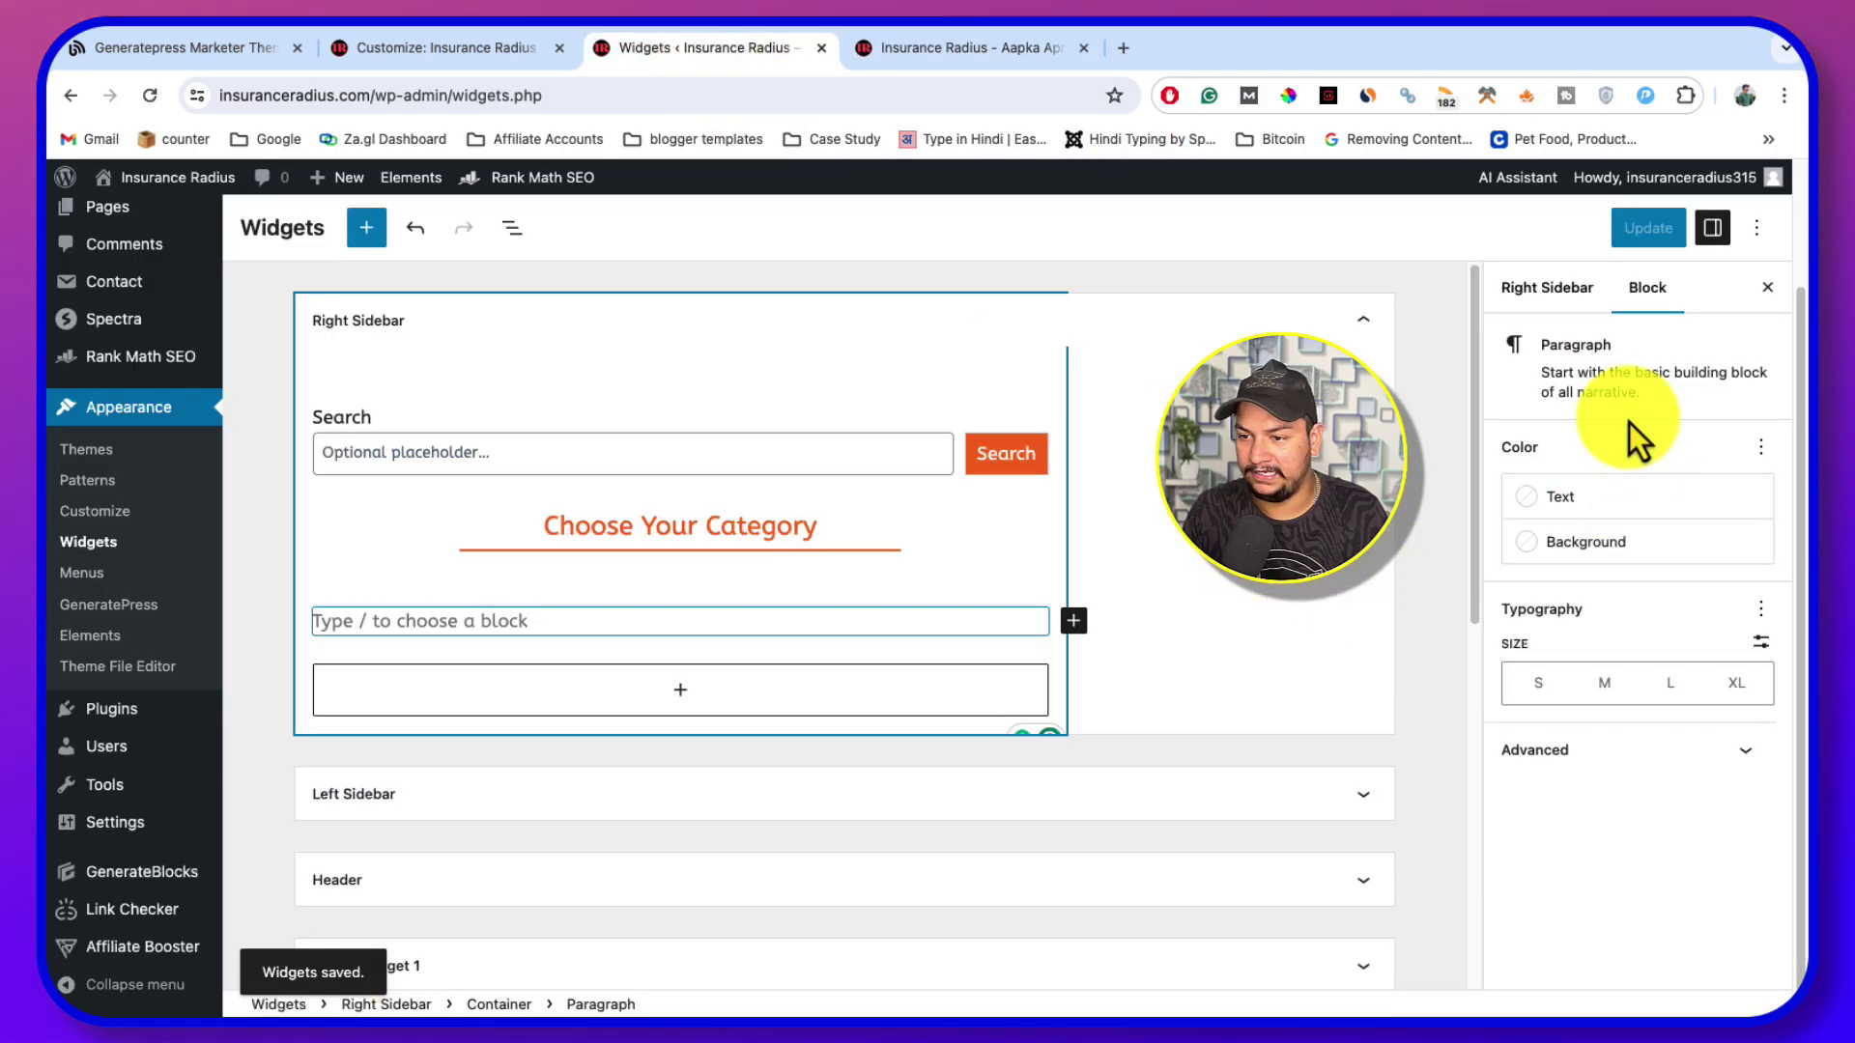
pyautogui.click(734, 527)
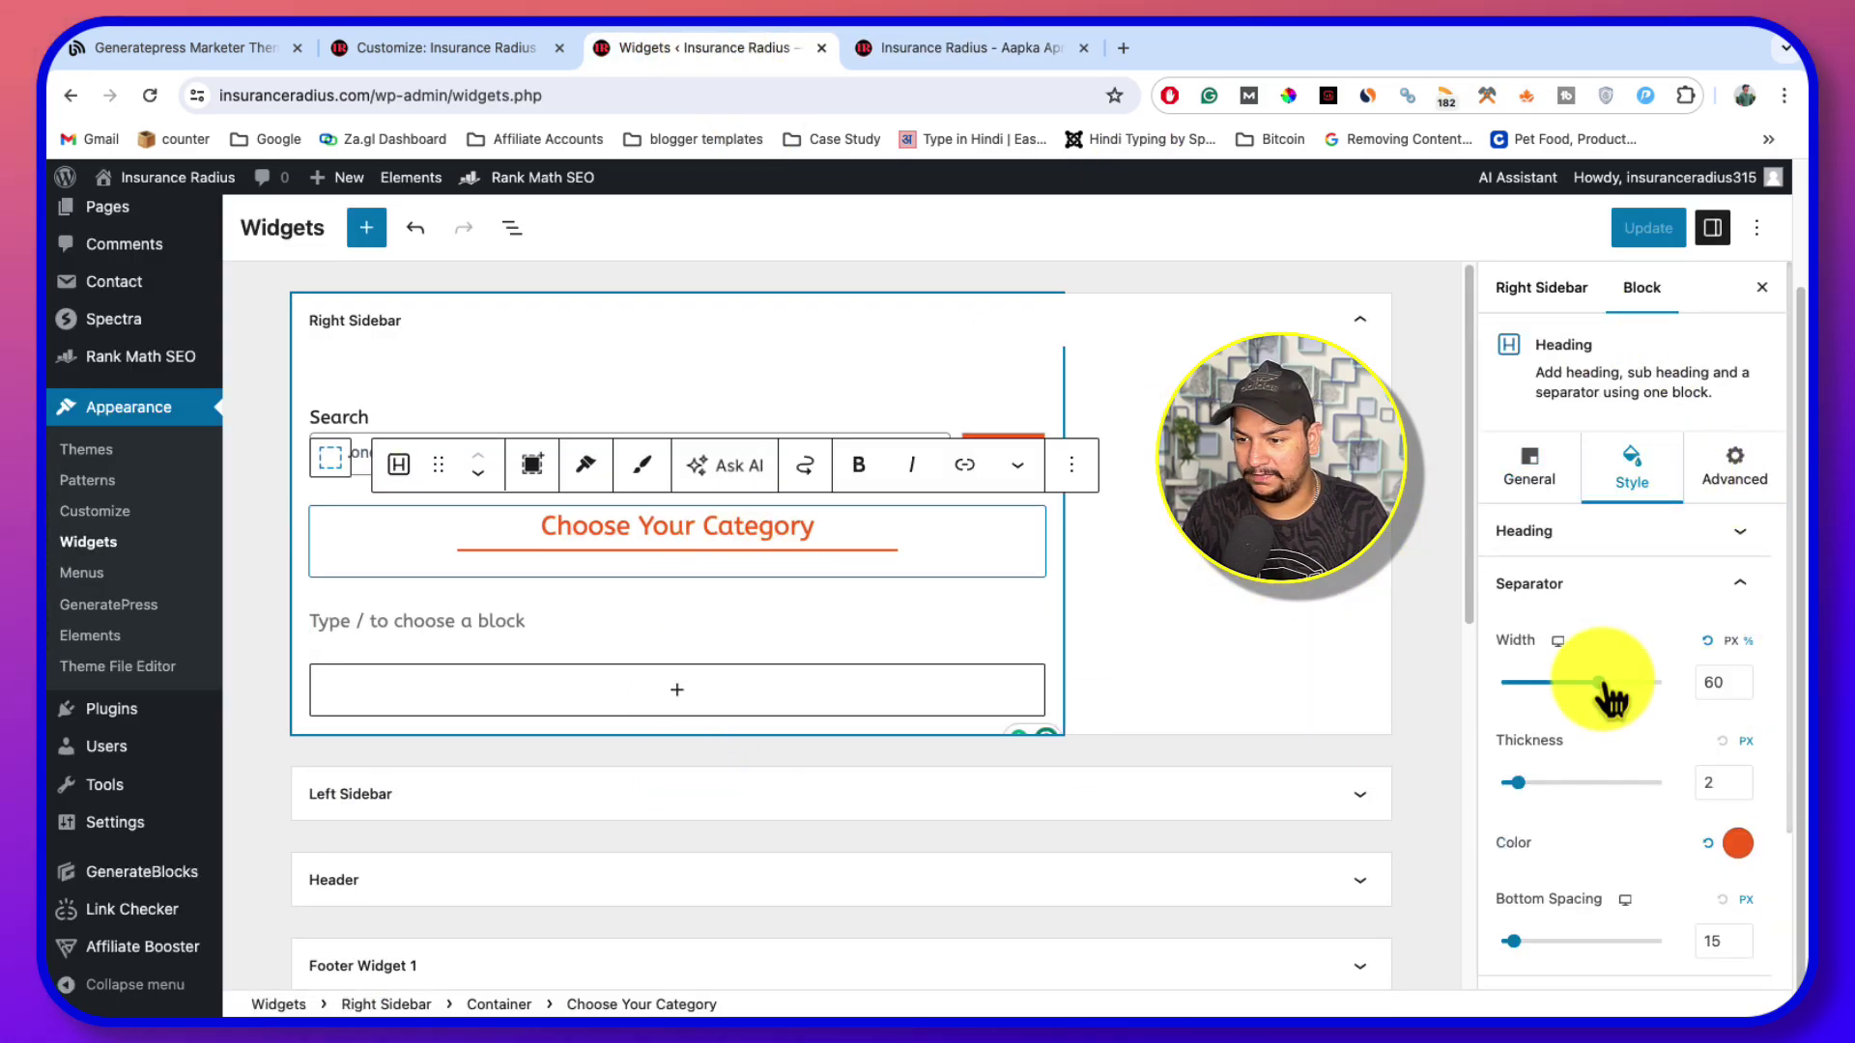
pyautogui.moveTo(1599, 684); pyautogui.dragTo(1607, 686)
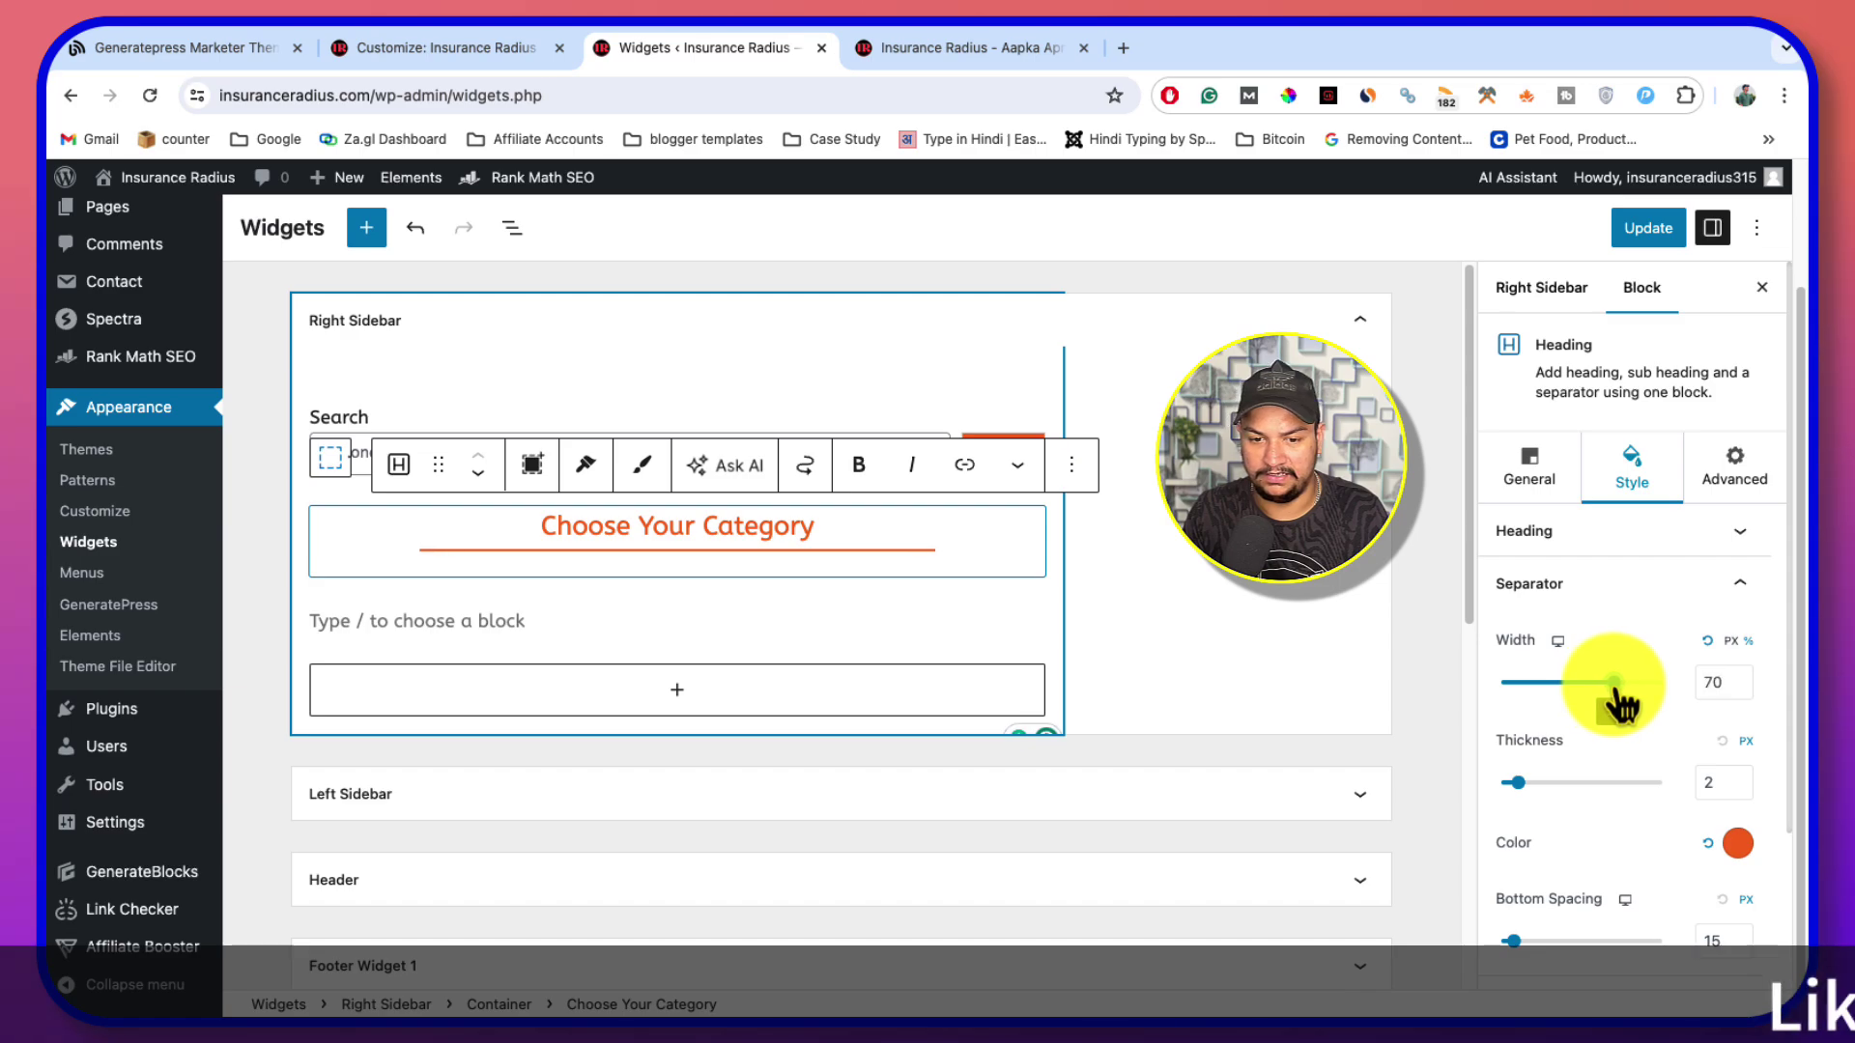
# Search the blocks for "categ" and insert a Taxonomy List in place of the empty paragraph below the heading
pyautogui.click(616, 621)
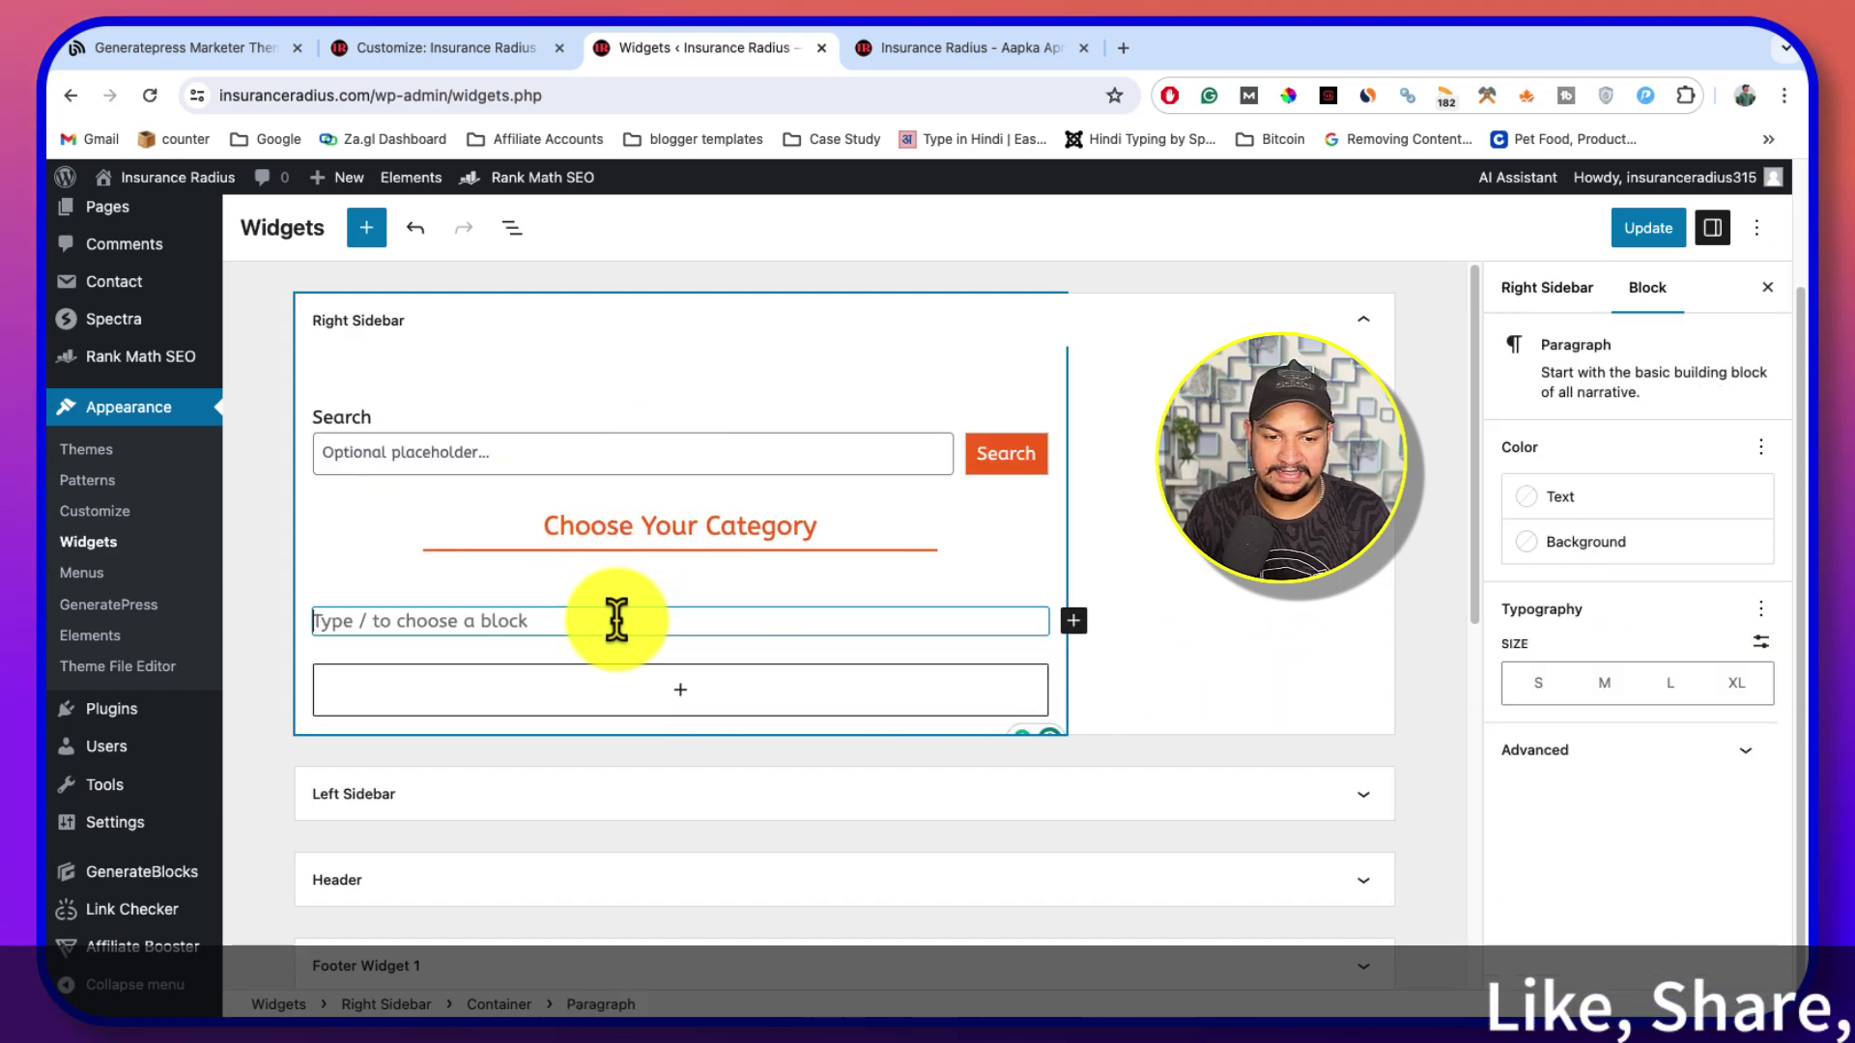
pyautogui.click(1070, 626)
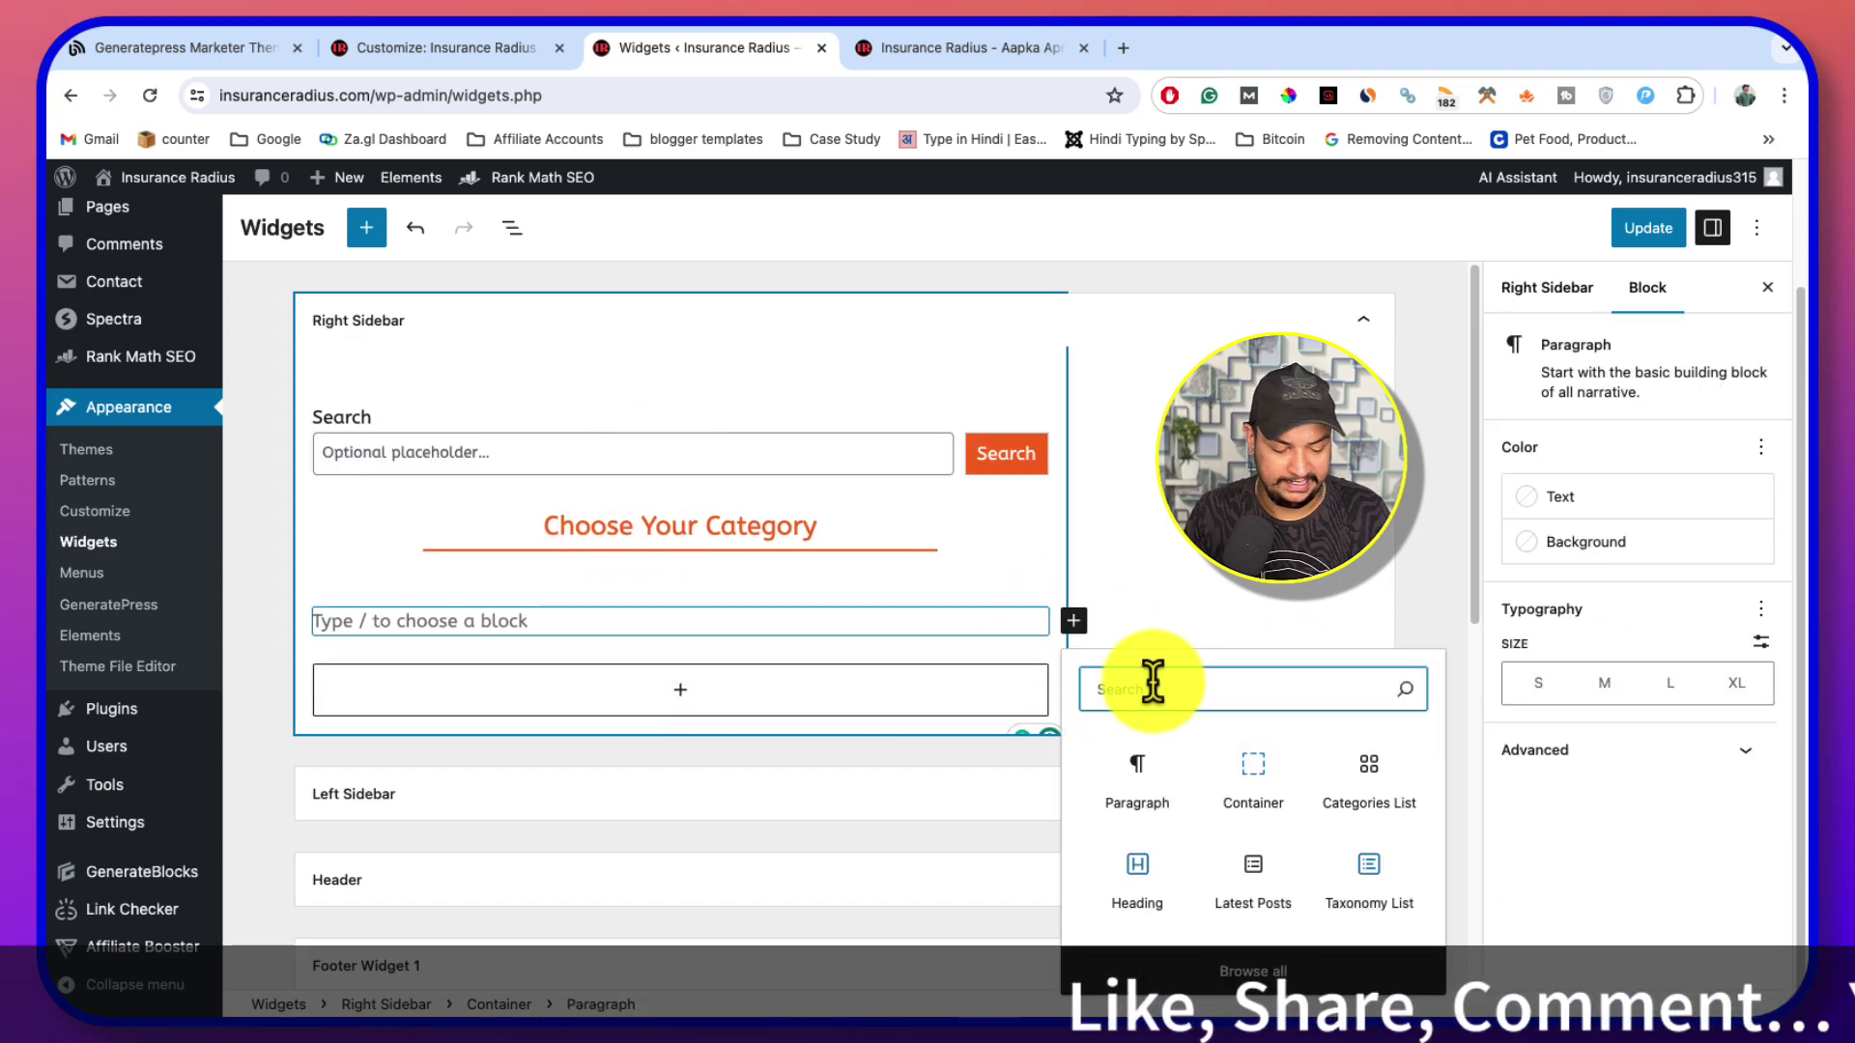
pyautogui.write('categ')
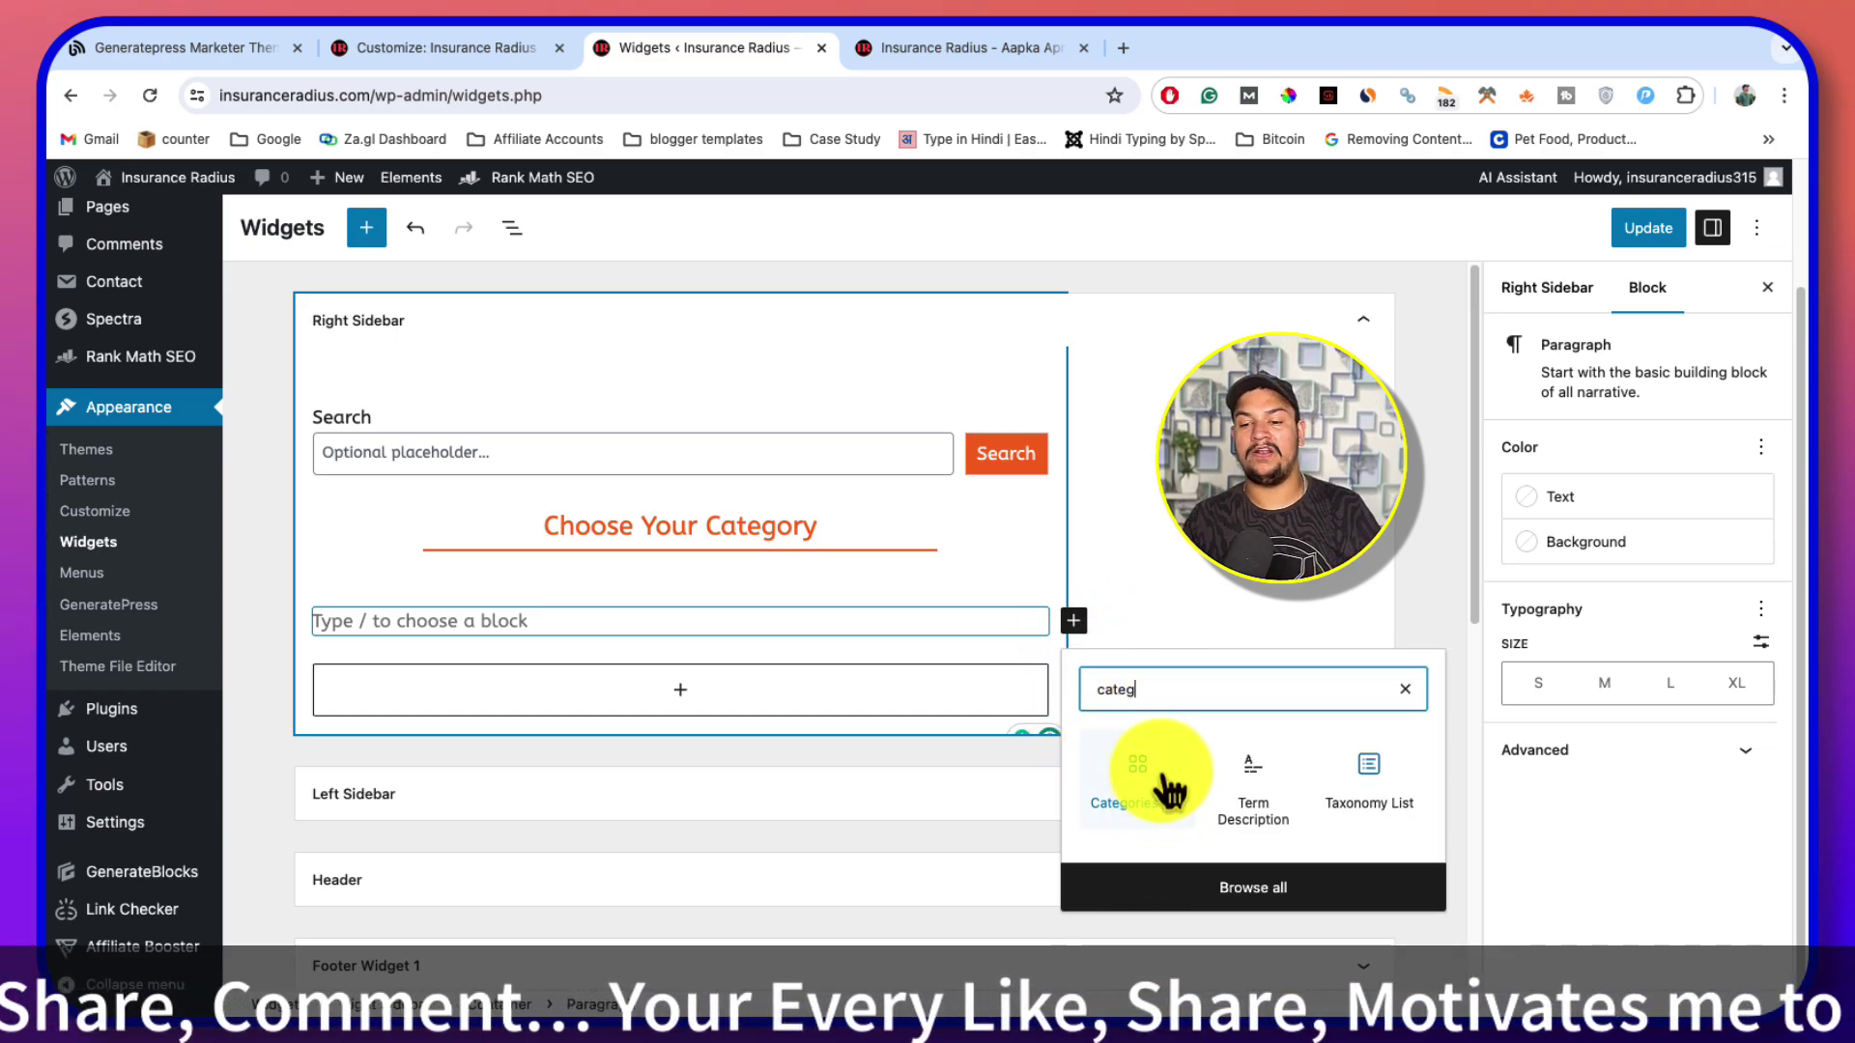
pyautogui.click(1369, 783)
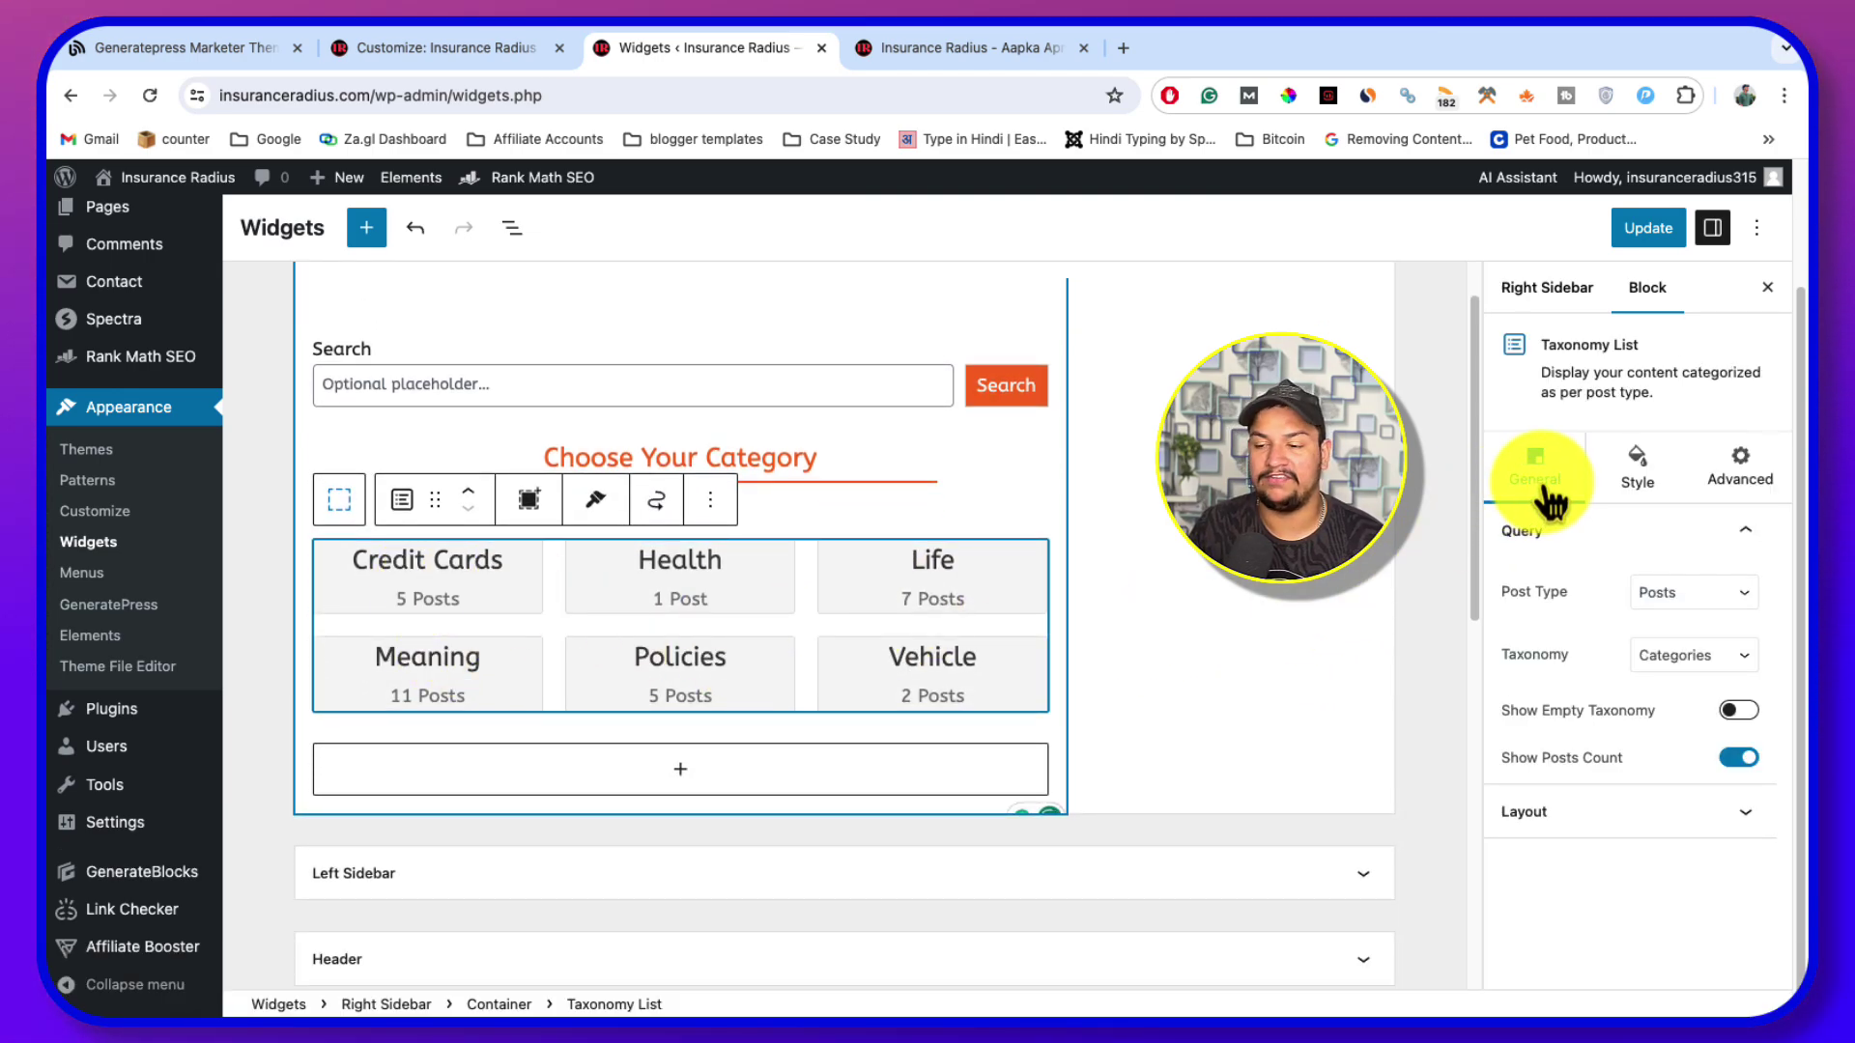
# Keep Posts and Categories as the Taxonomy List's query and switch its layout to a bulleted List
pyautogui.click(1658, 595)
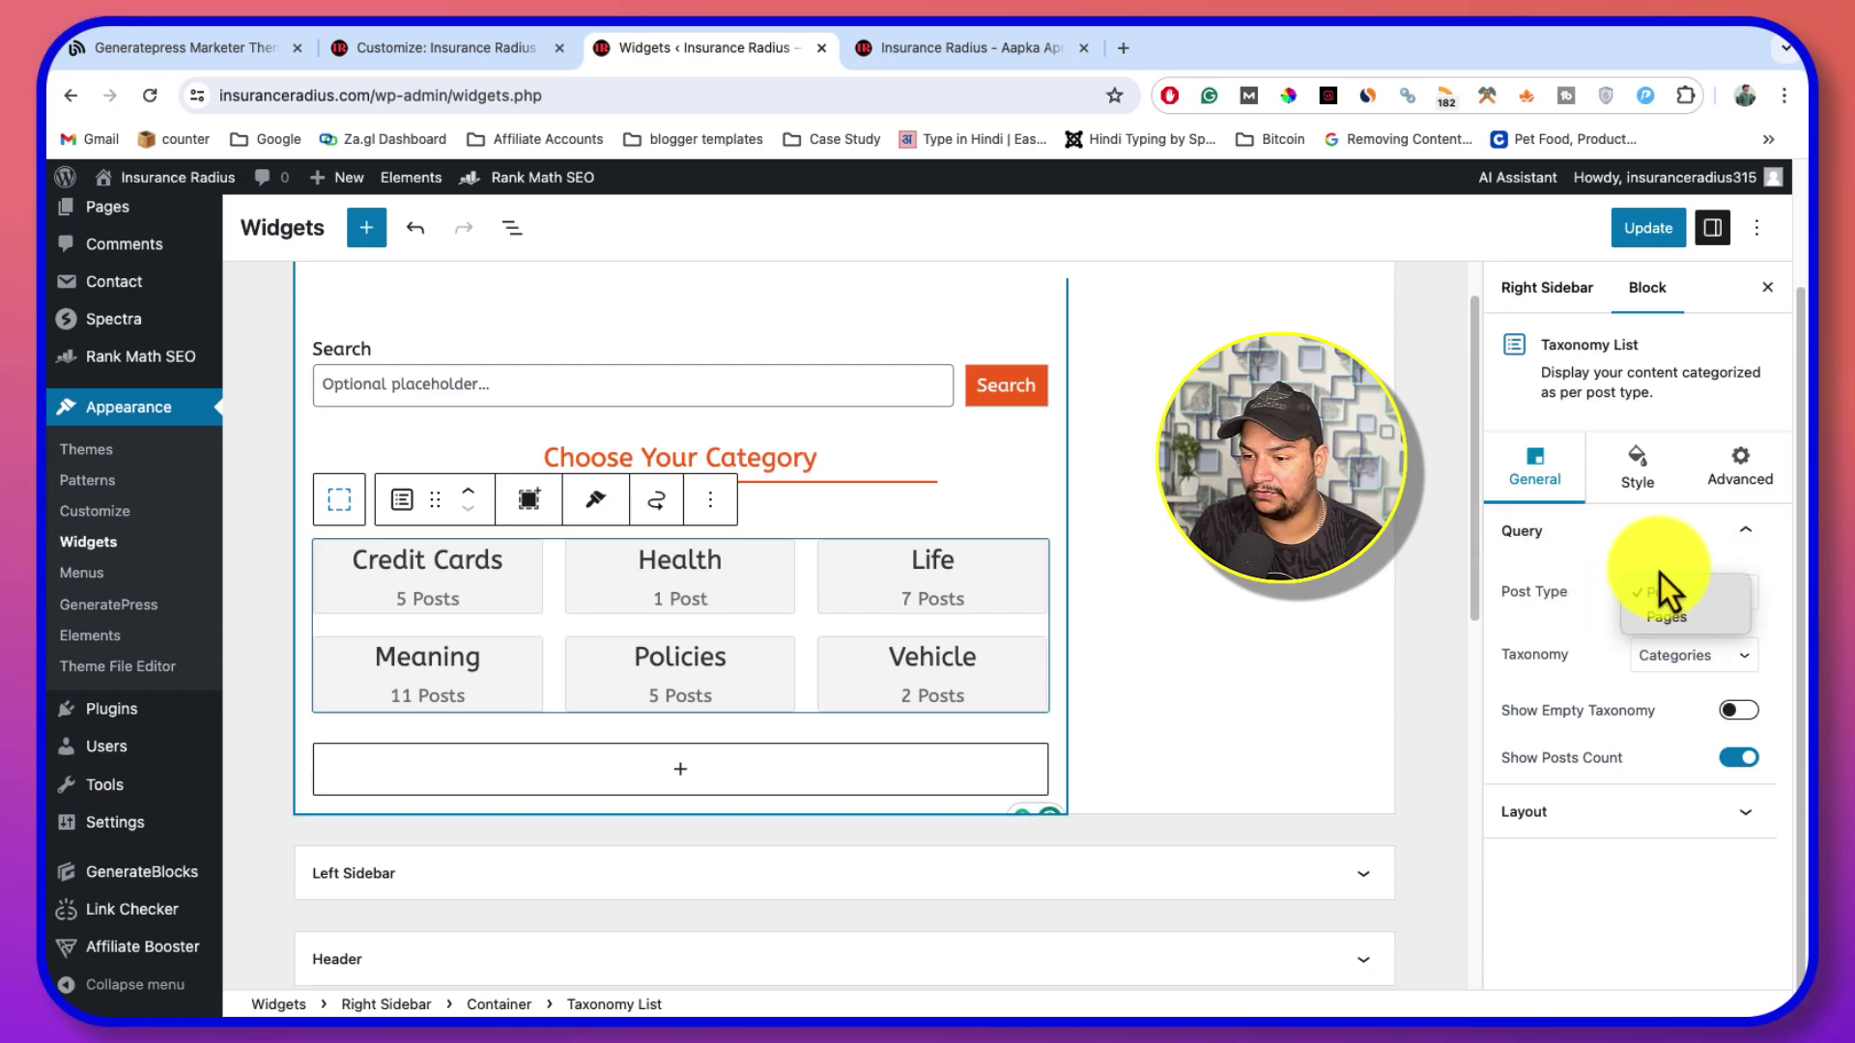
pyautogui.click(1663, 587)
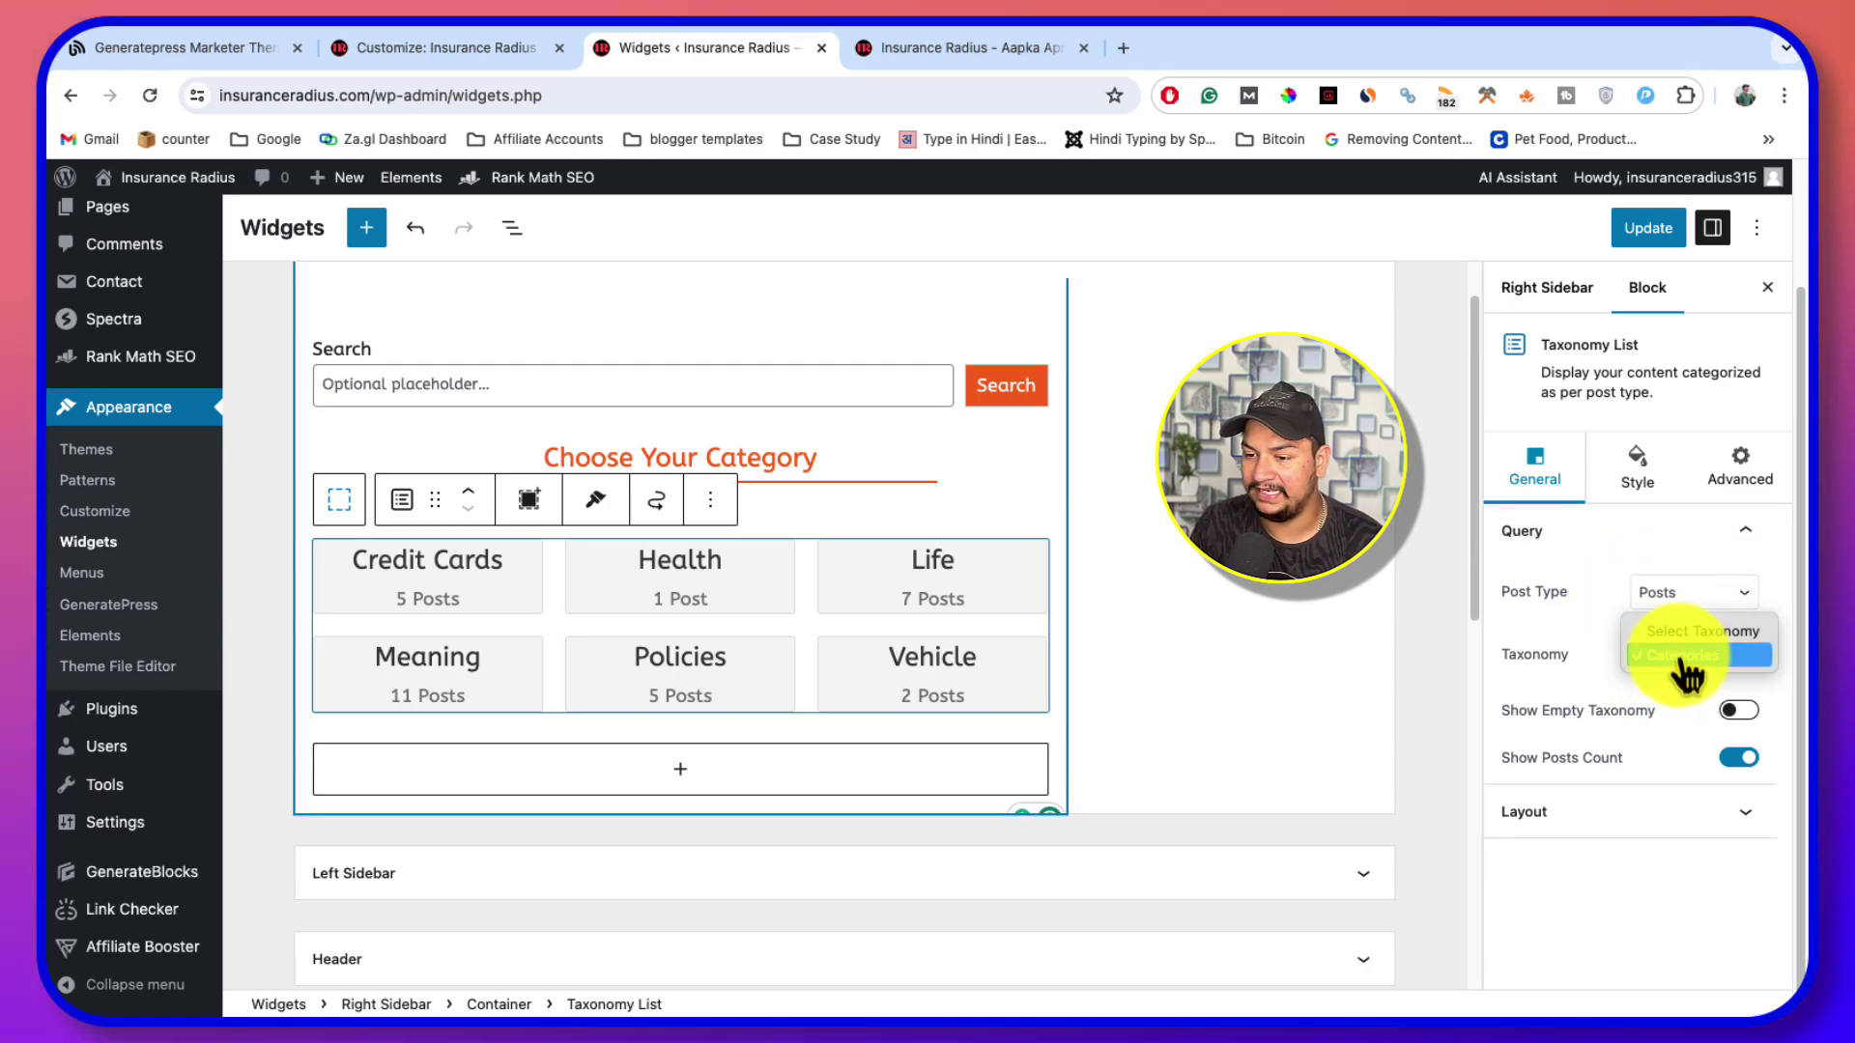
pyautogui.click(1686, 661)
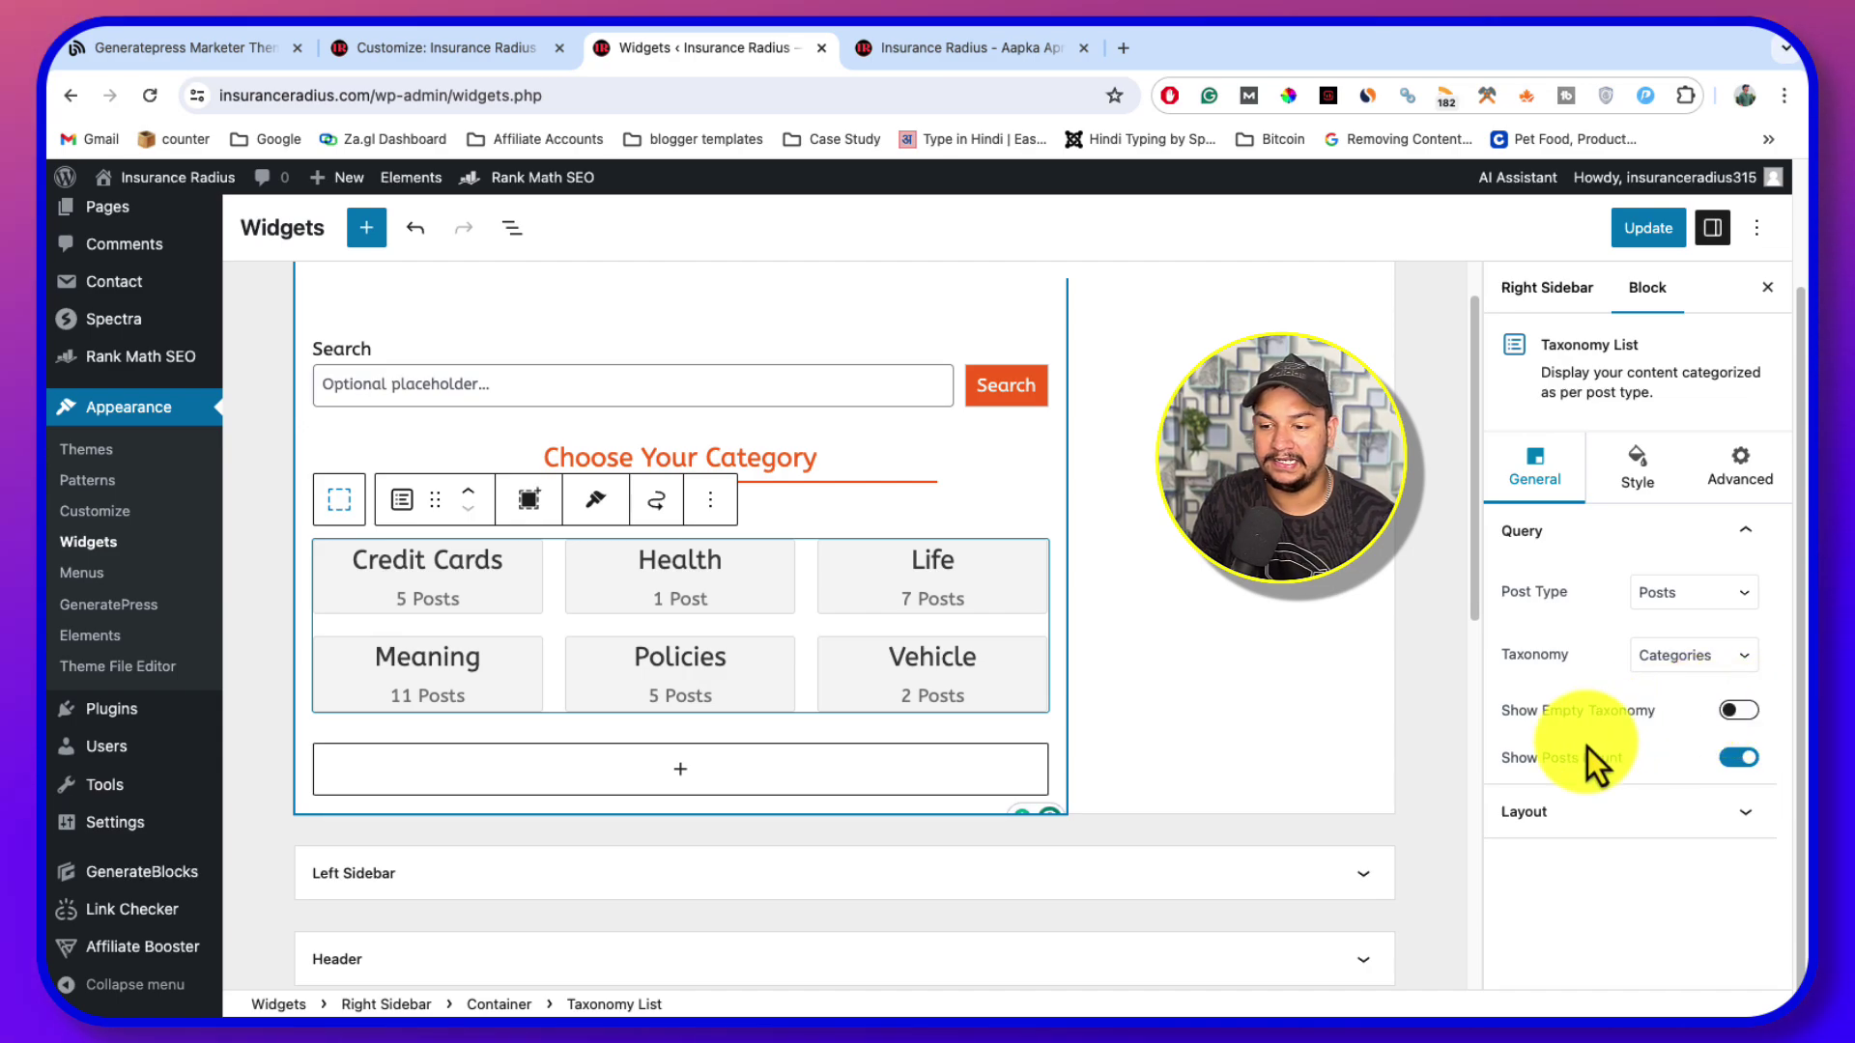
pyautogui.click(1578, 817)
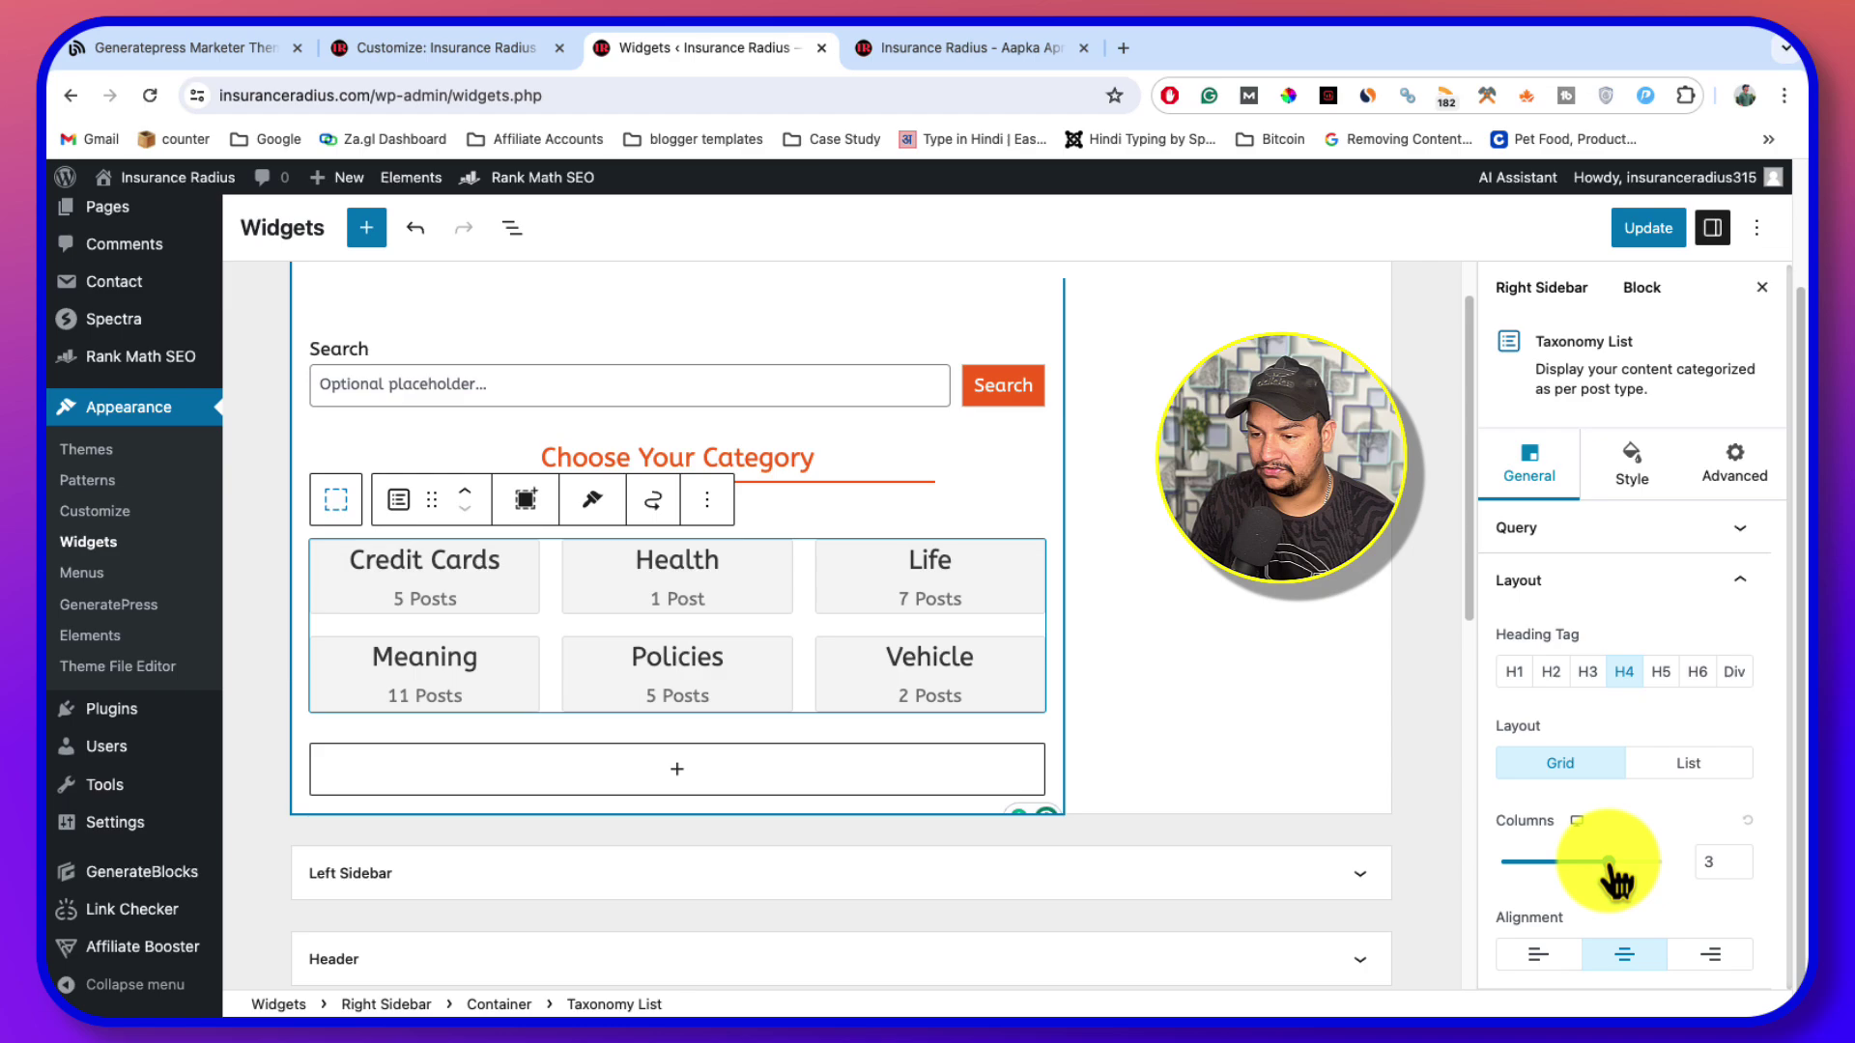
pyautogui.click(1688, 768)
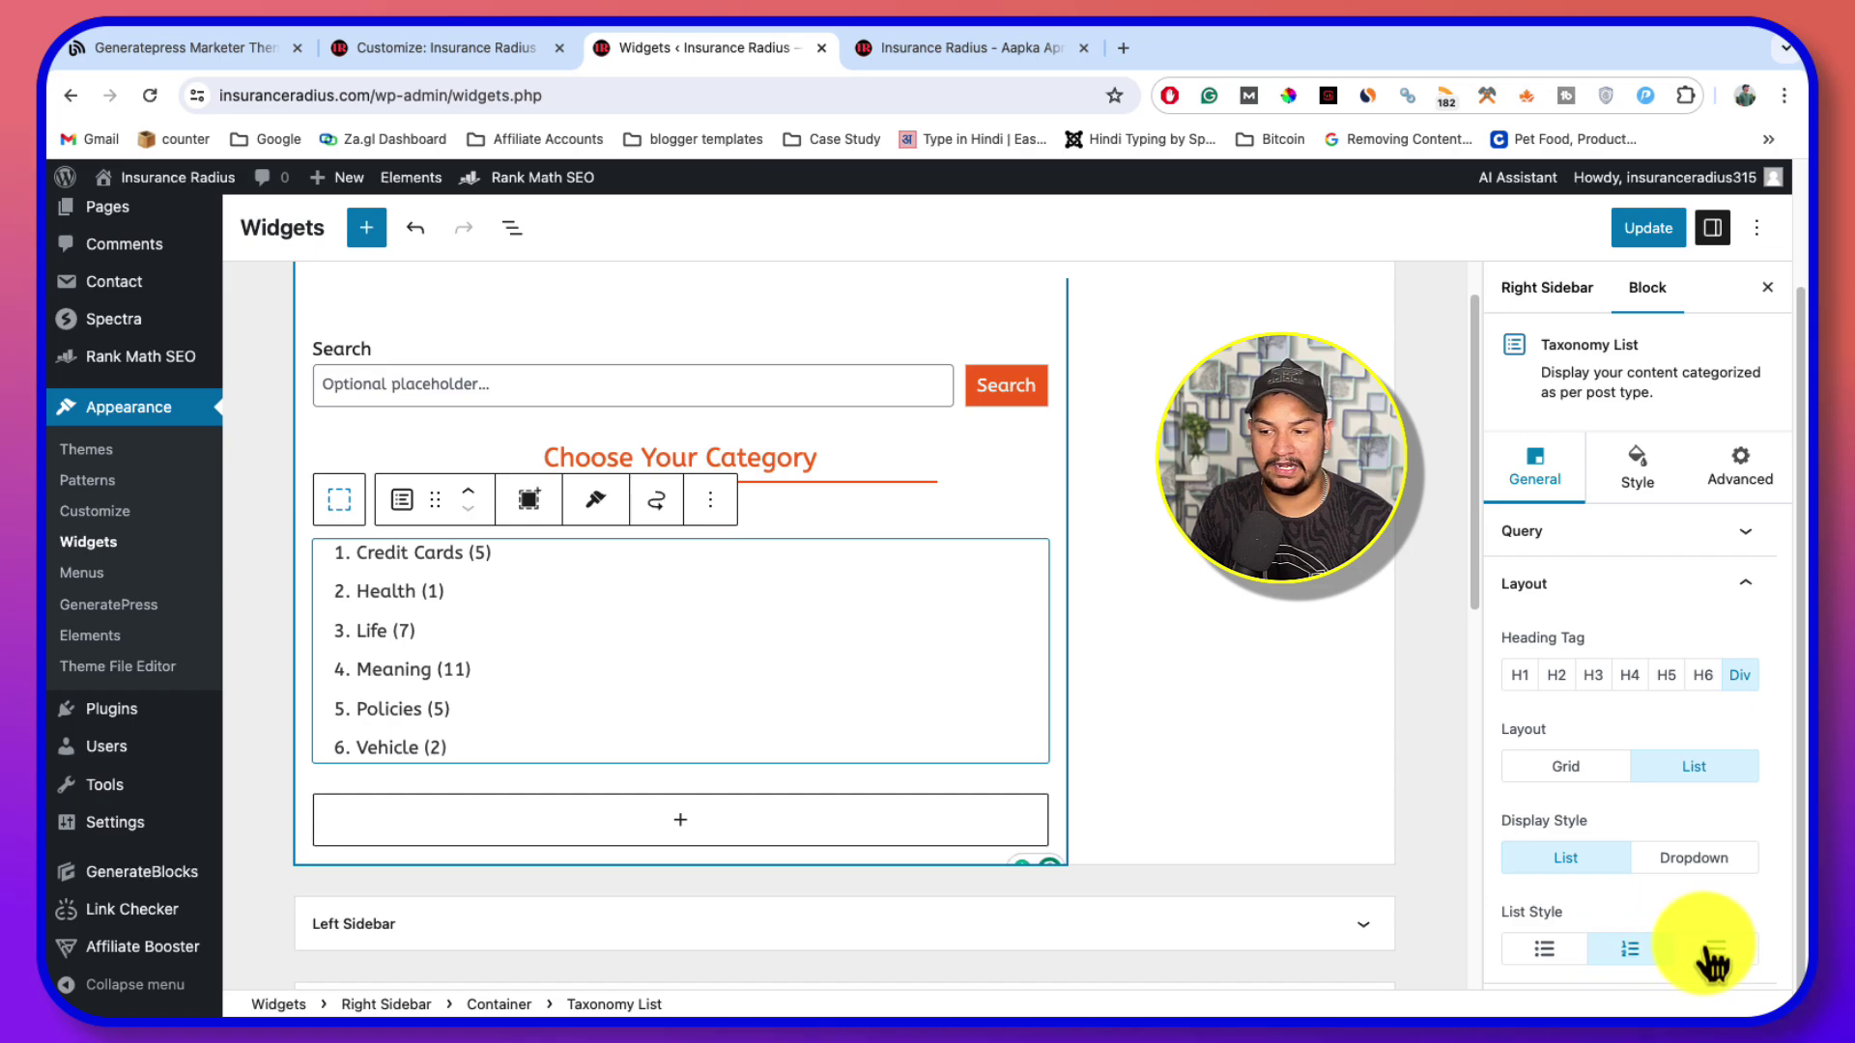
pyautogui.click(1545, 947)
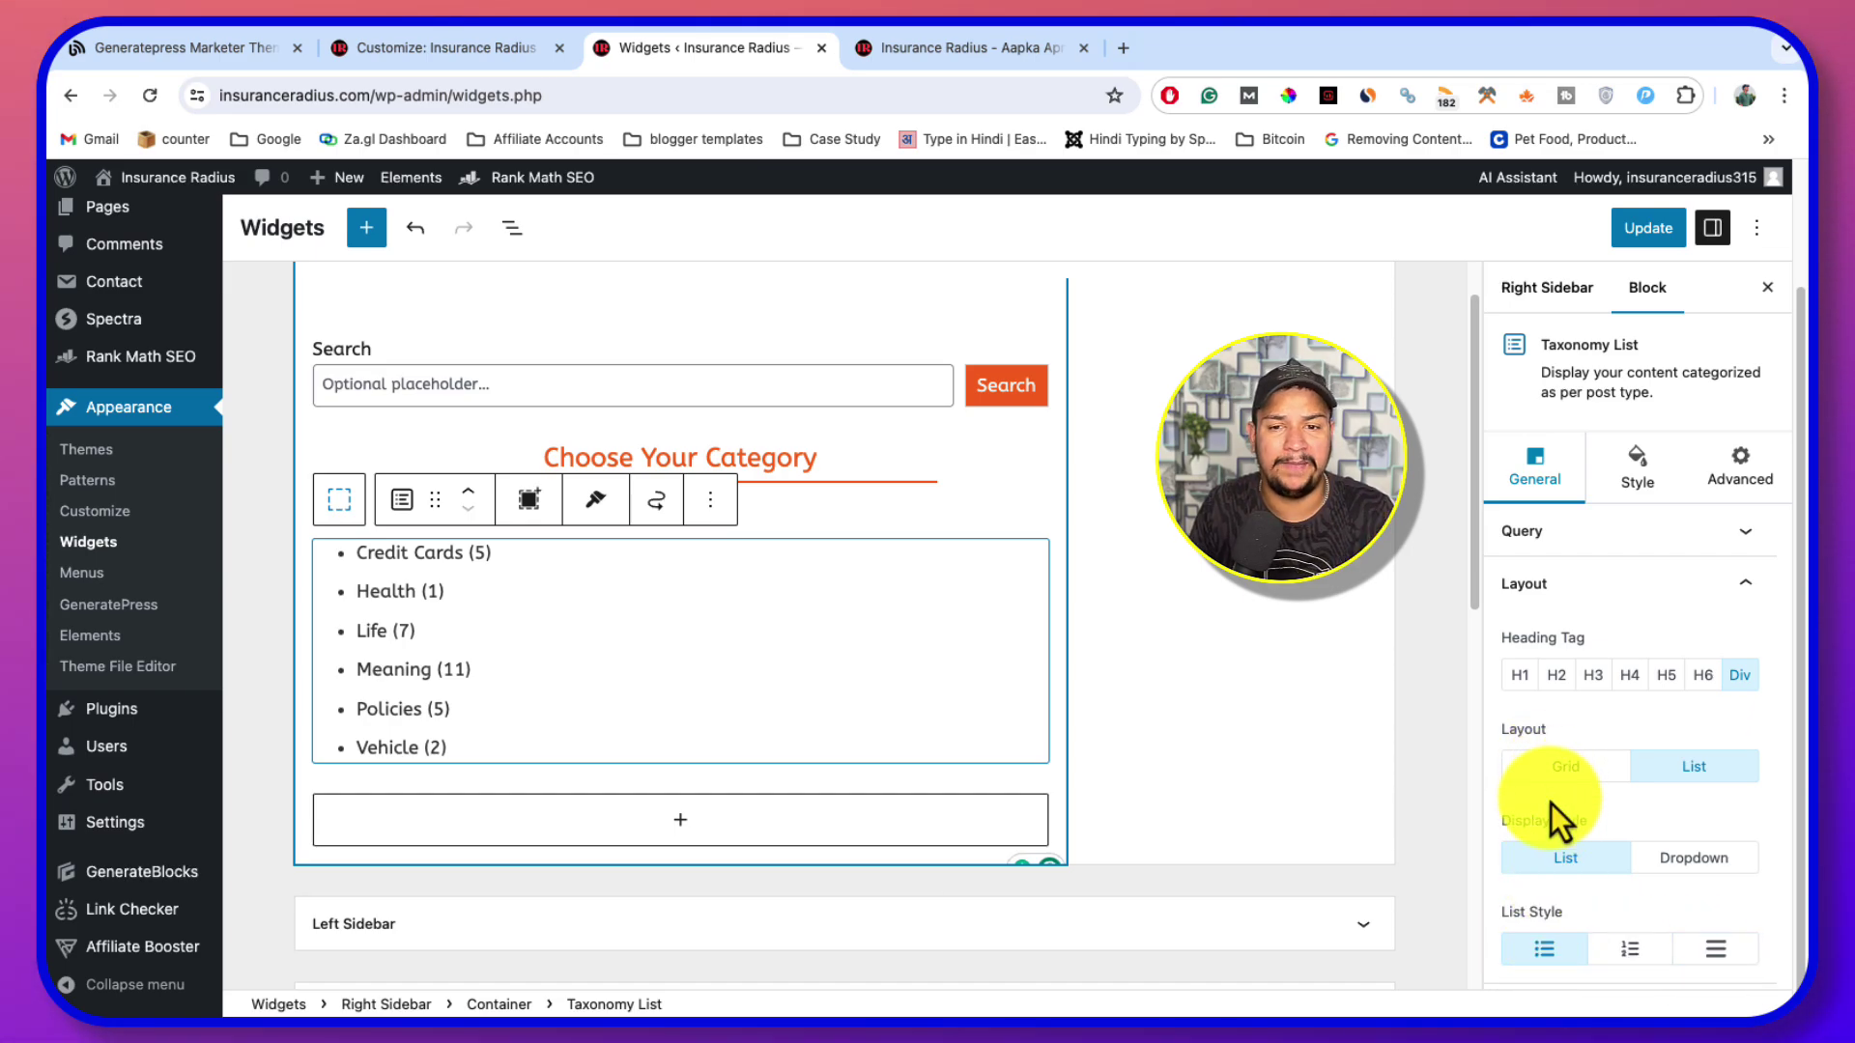
# Set the normal text color of the Taxonomy List items to EC5800
pyautogui.click(1637, 468)
pyautogui.click(1559, 533)
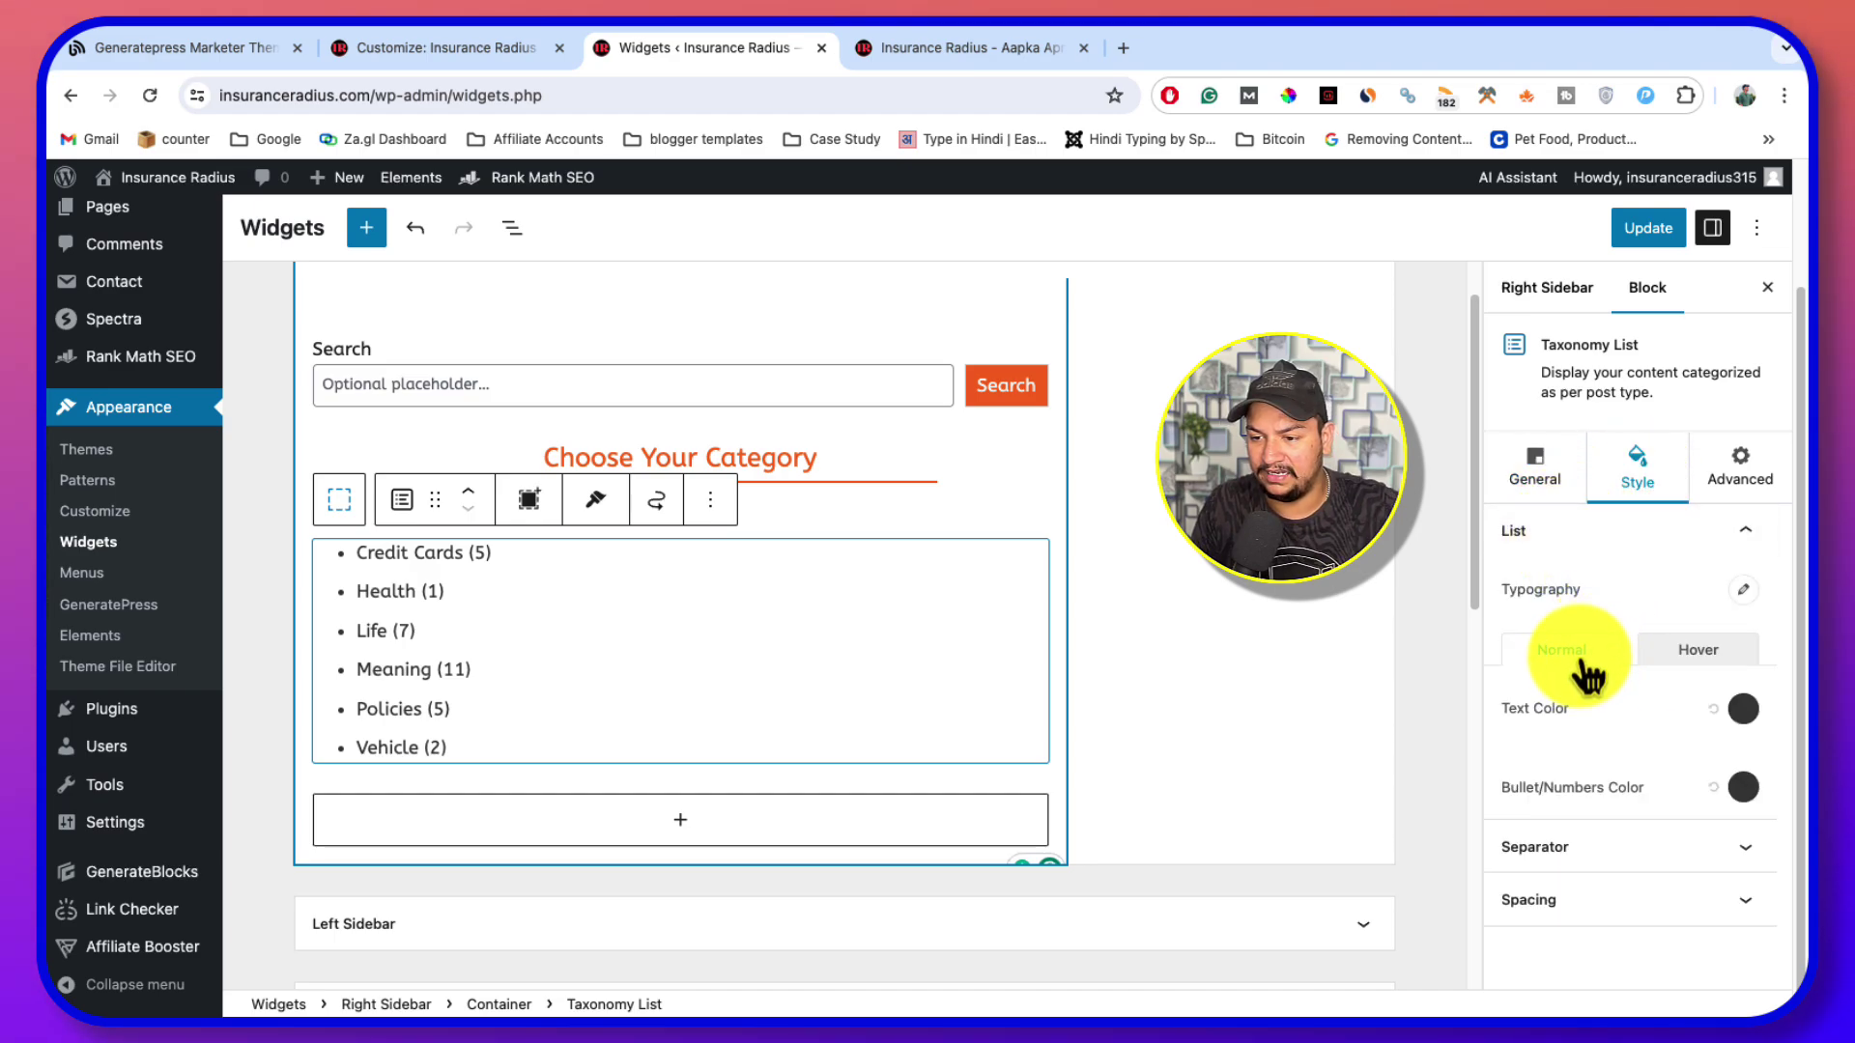
pyautogui.click(1744, 710)
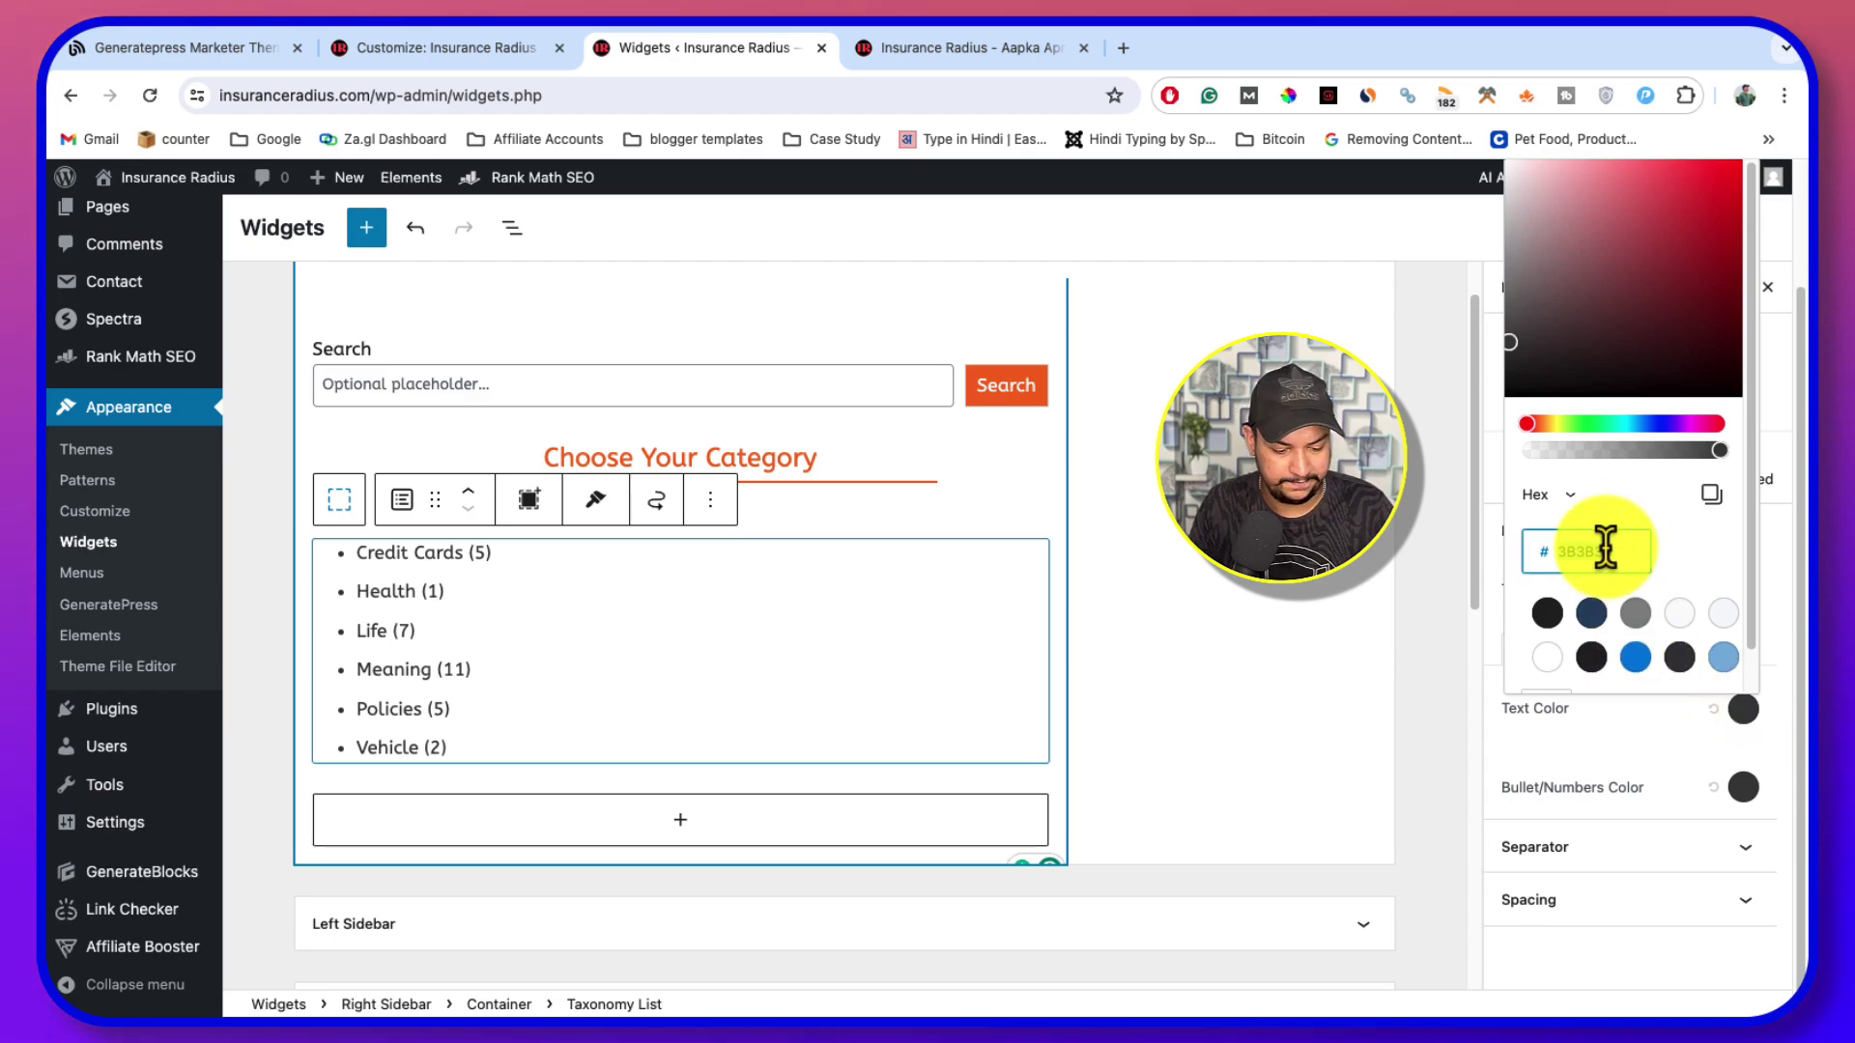
pyautogui.write('EC5800')
pyautogui.click(1621, 747)
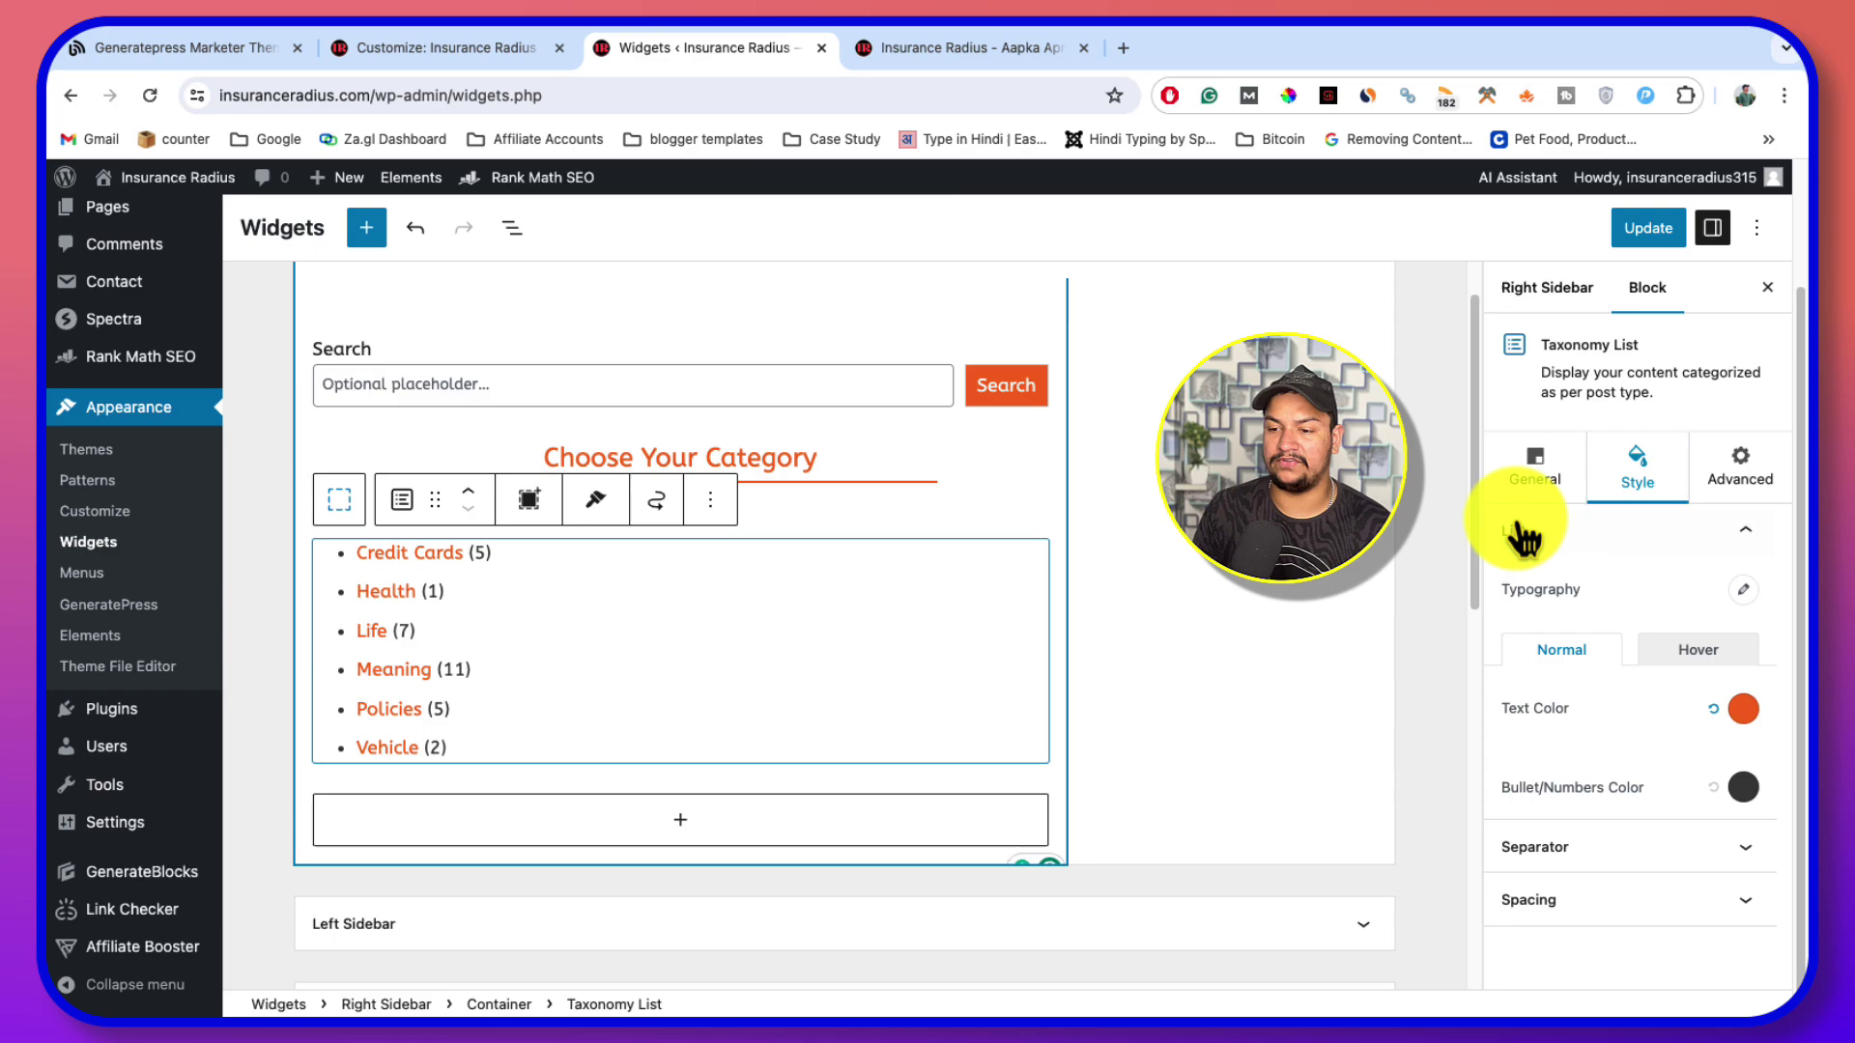
# Set the separator style between the Taxonomy List items to Dotted
pyautogui.click(1532, 466)
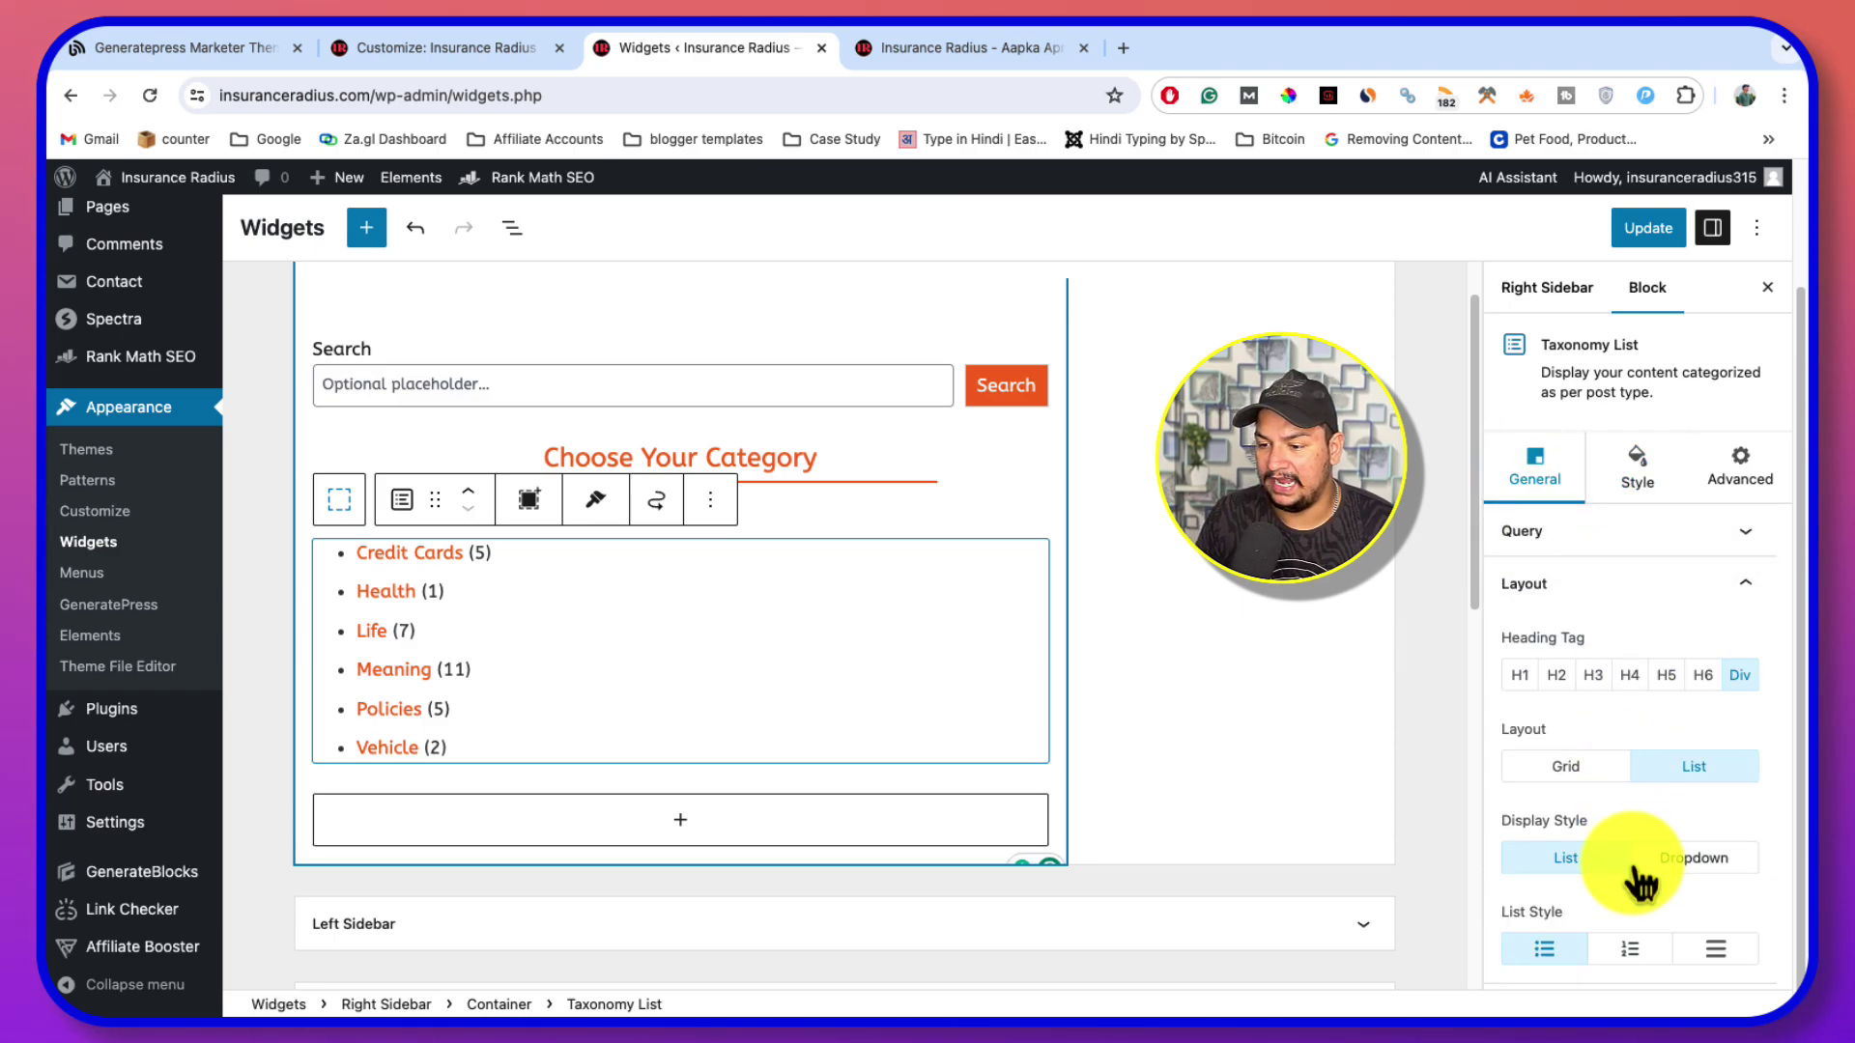
pyautogui.click(1654, 454)
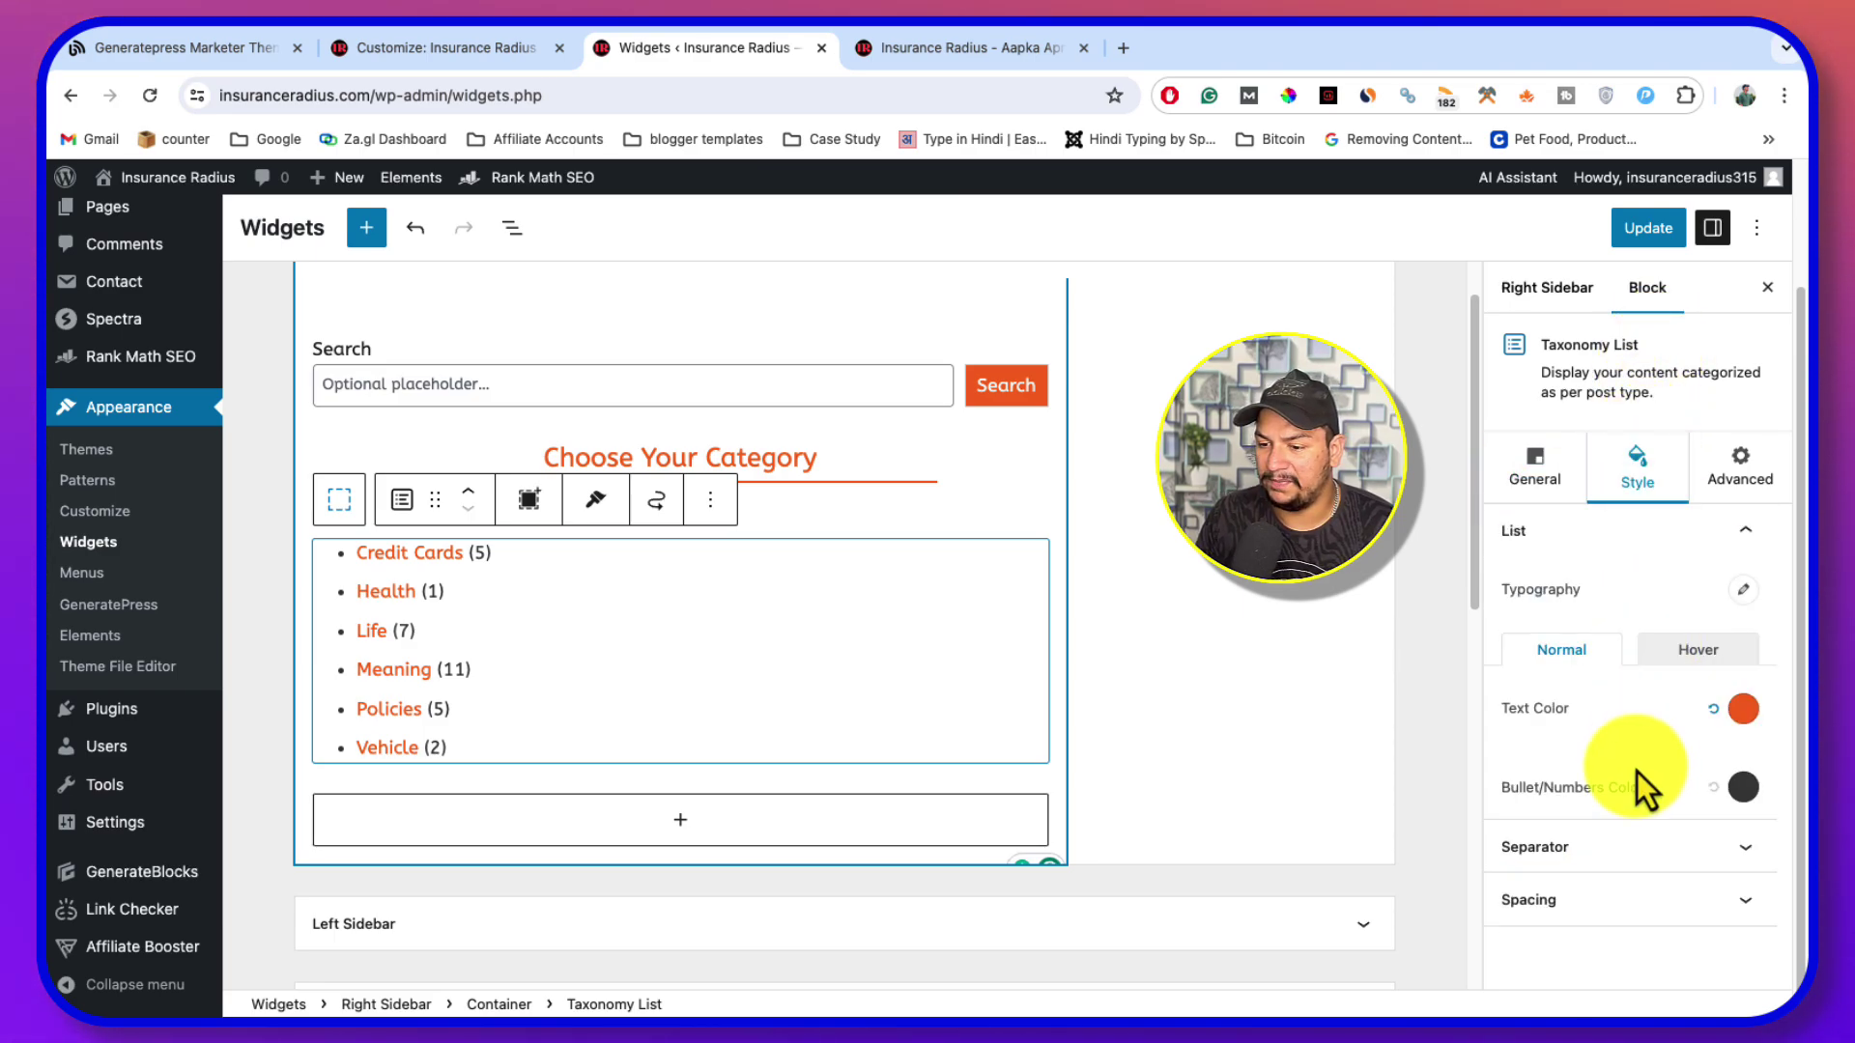
pyautogui.click(1645, 846)
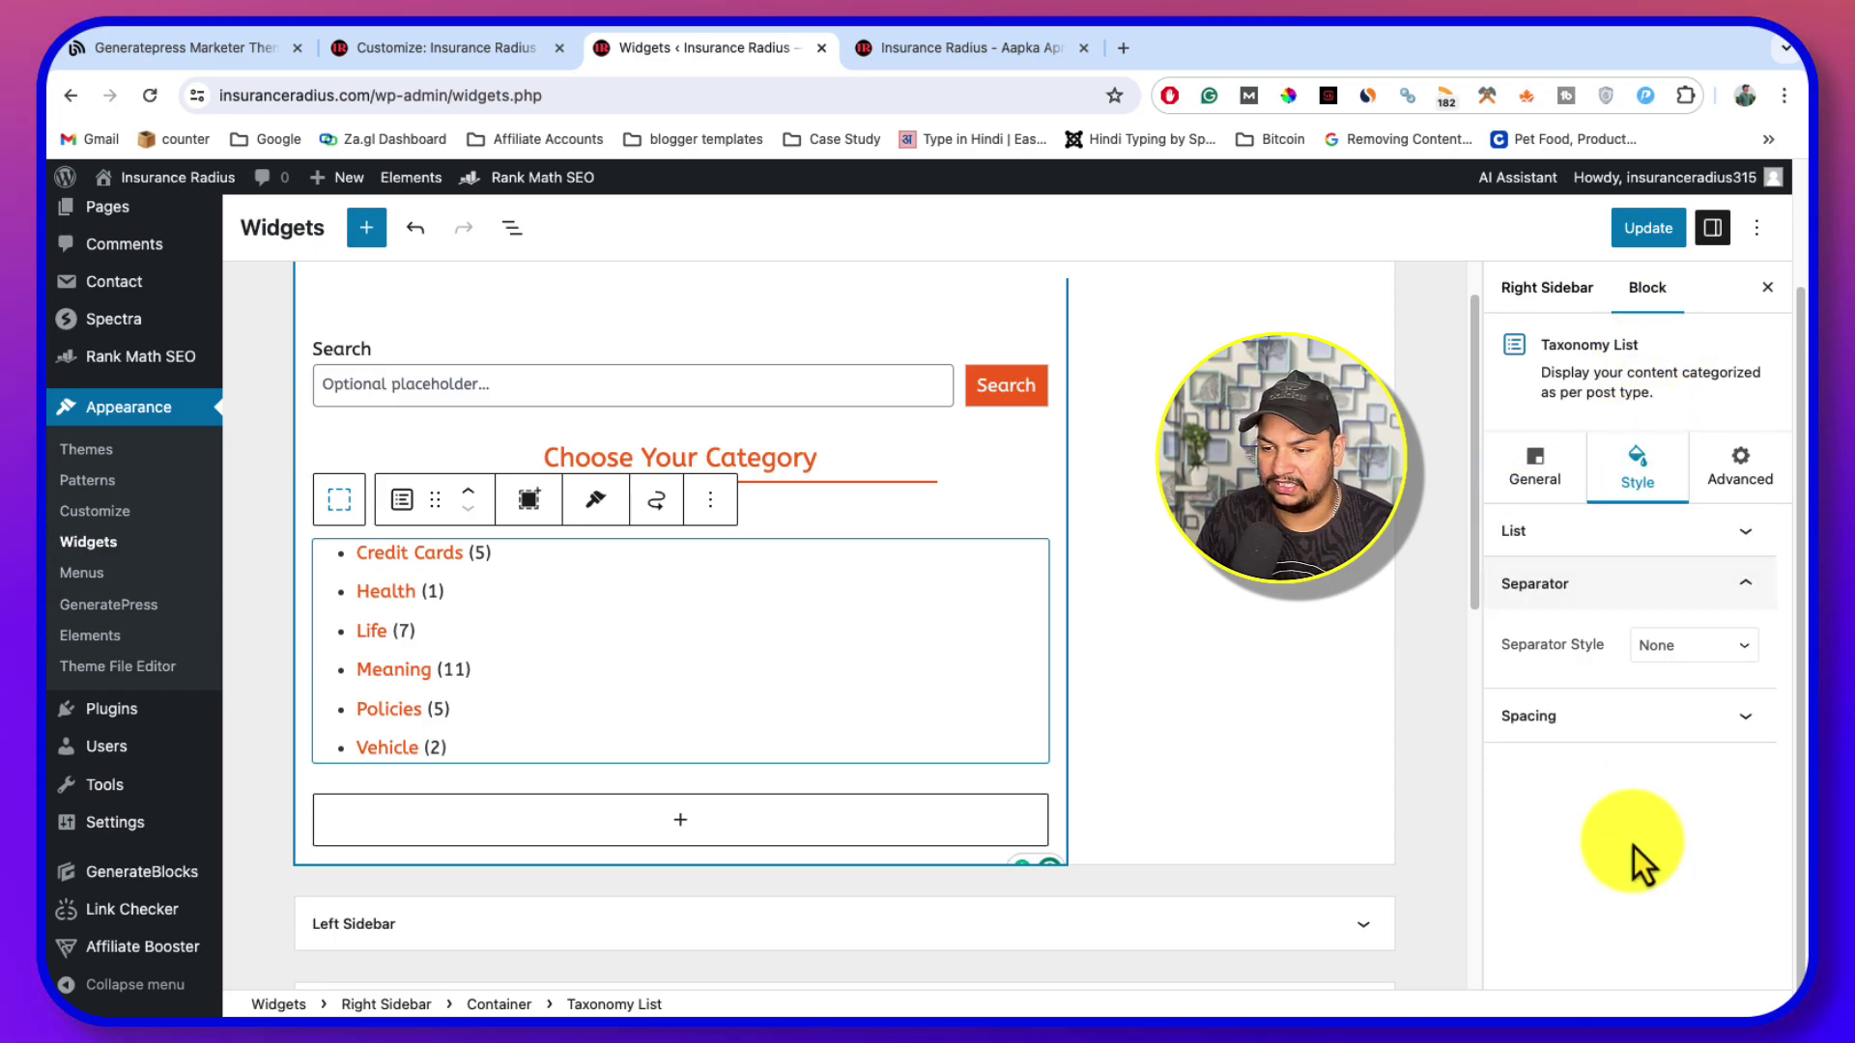
pyautogui.click(1679, 647)
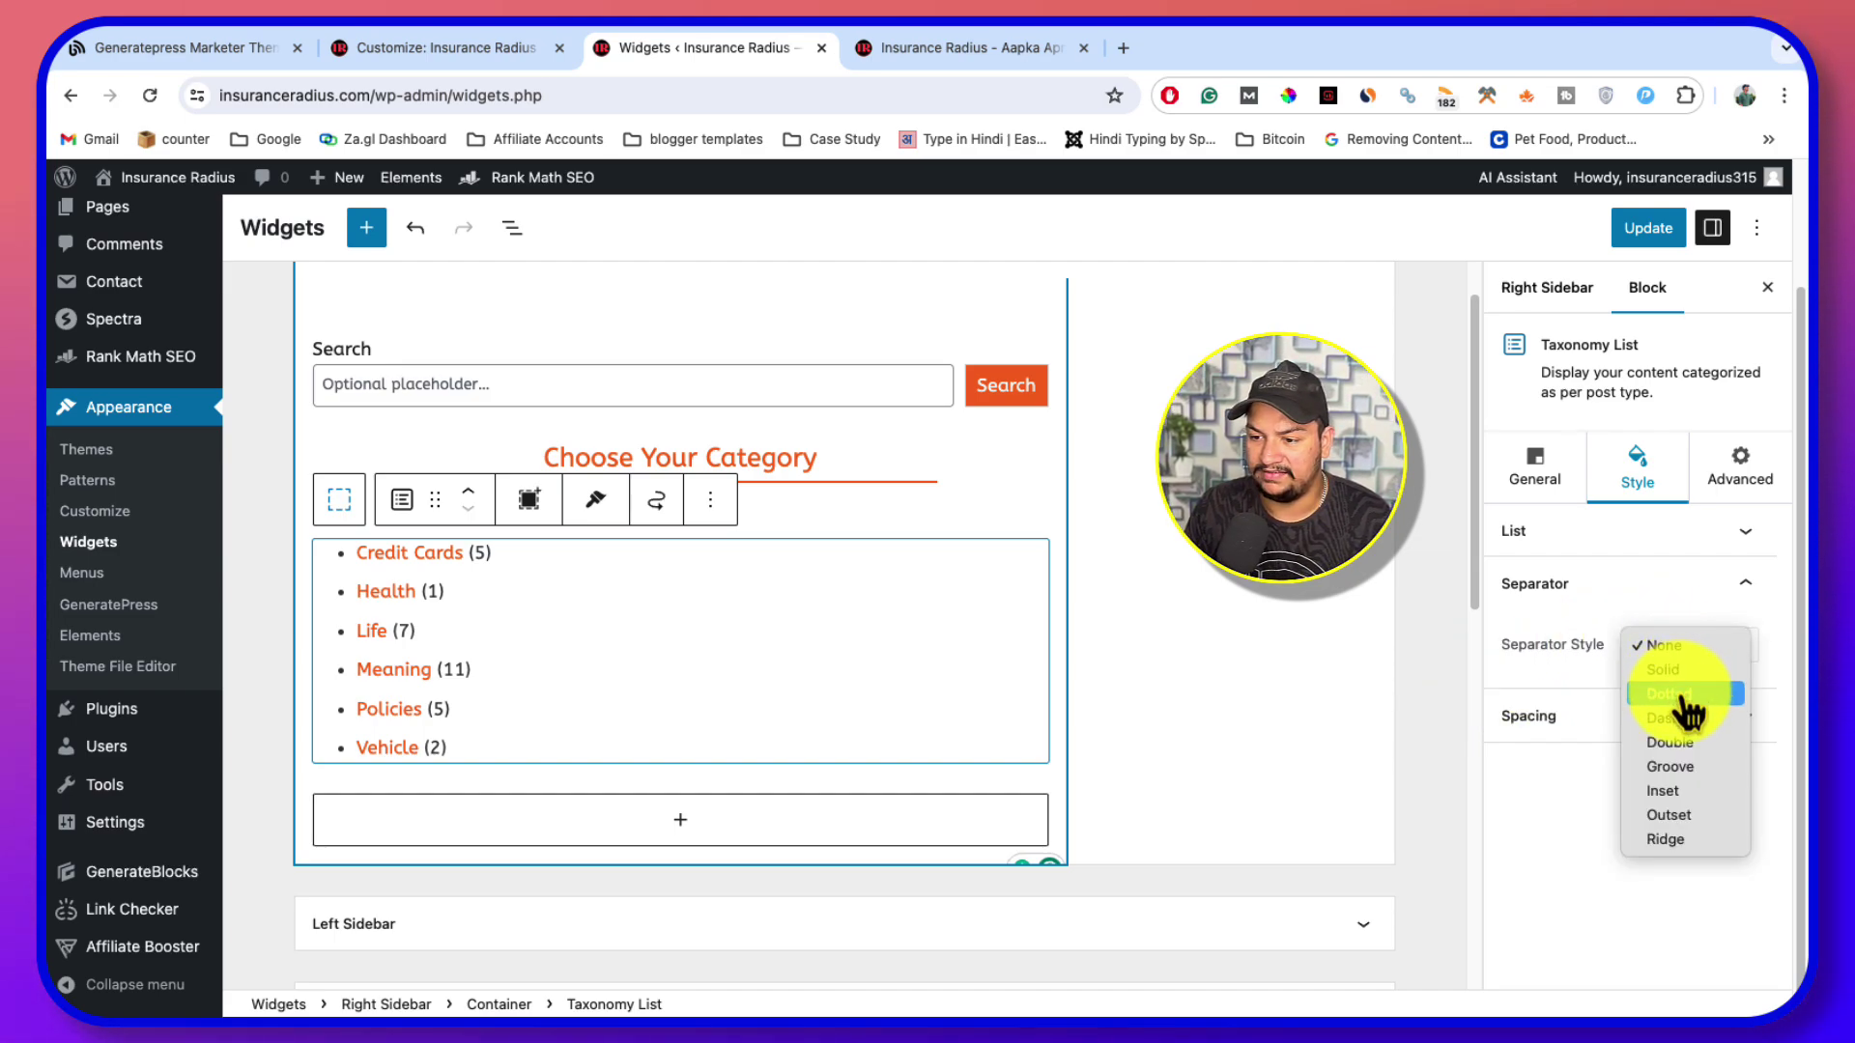
pyautogui.click(1687, 693)
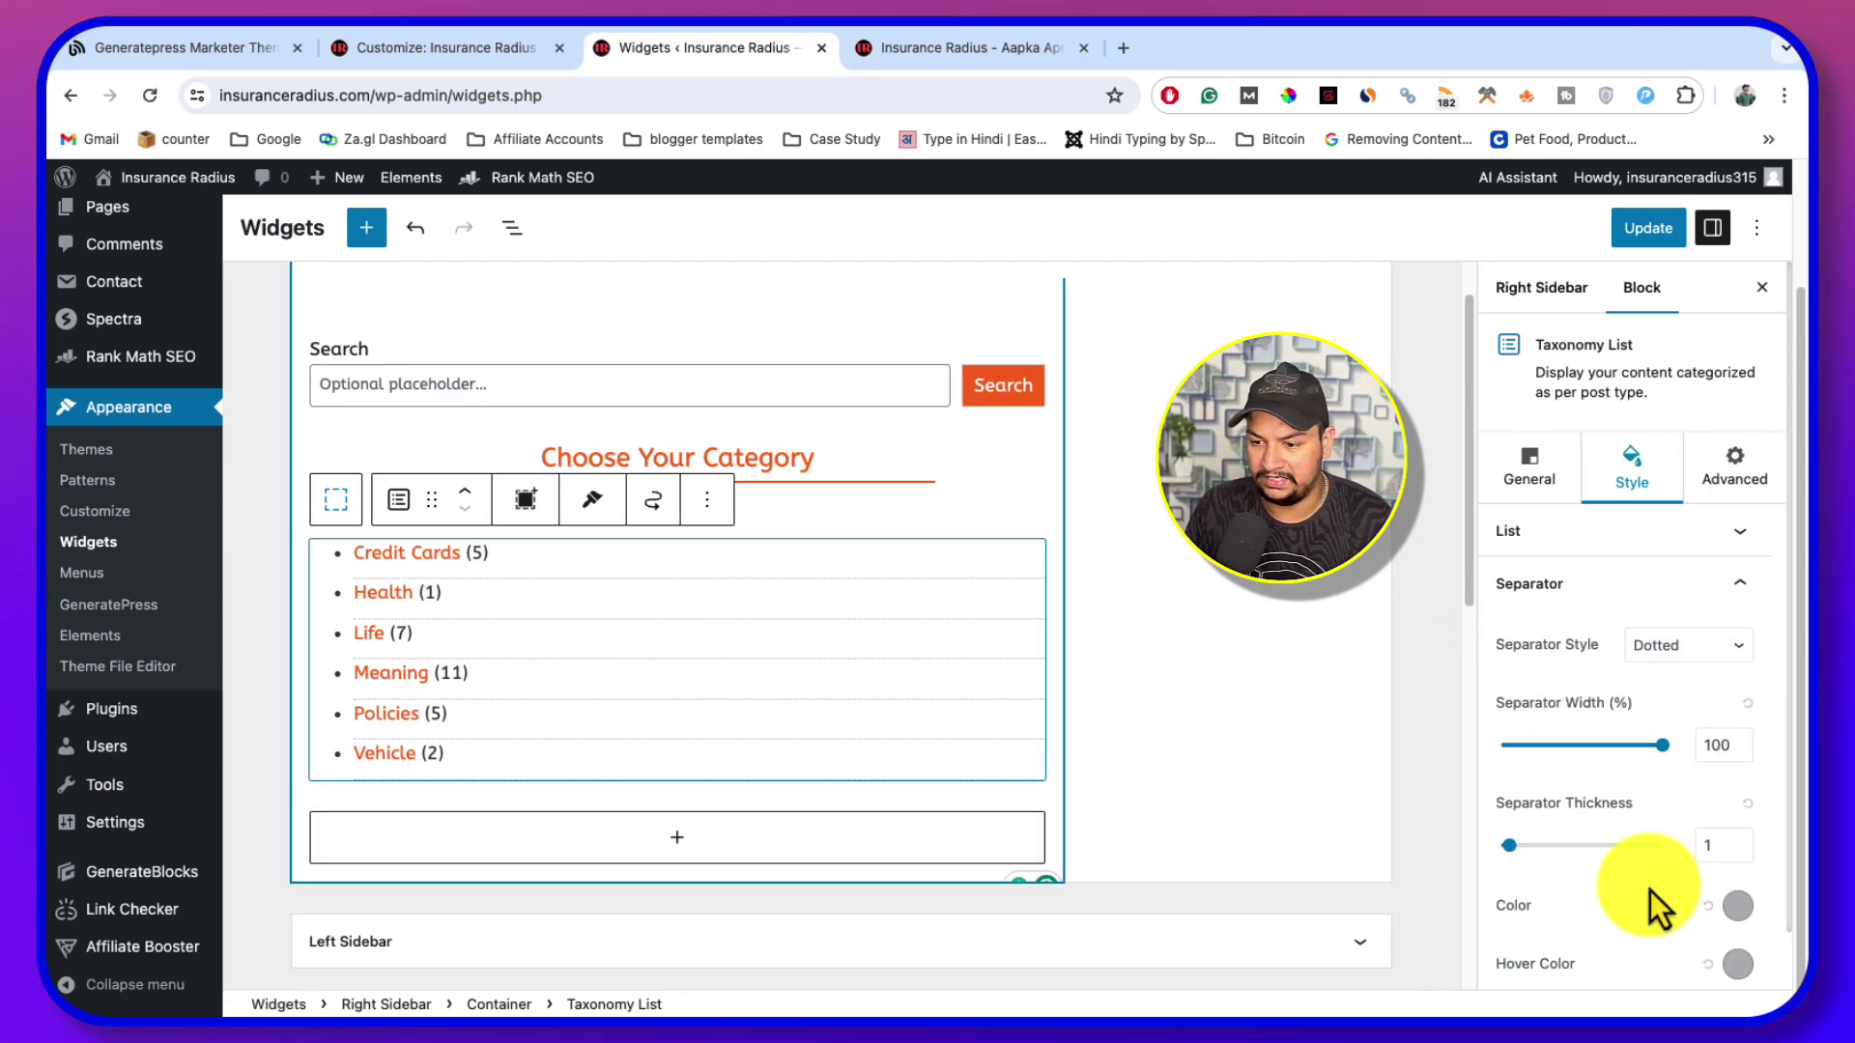
pyautogui.scroll(-2, 1648, 855)
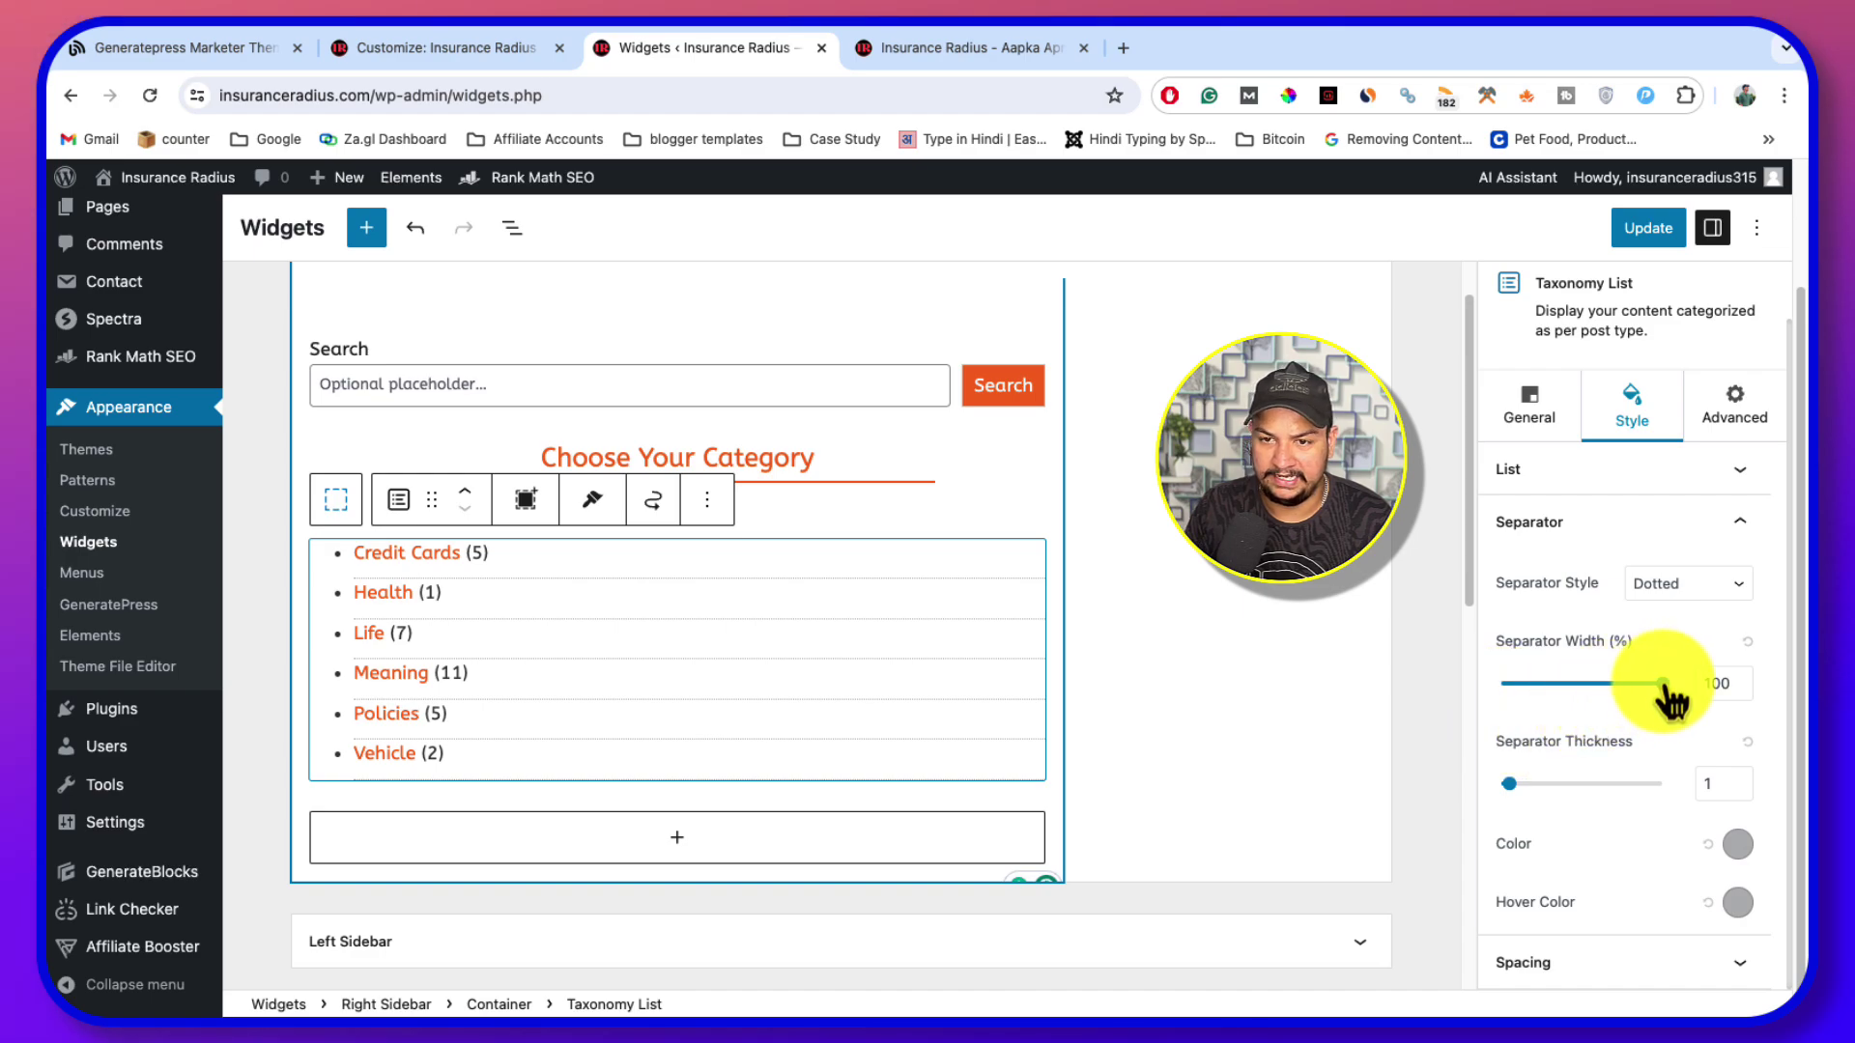
# Save the widget changes and check the category list on the live site
pyautogui.click(1647, 228)
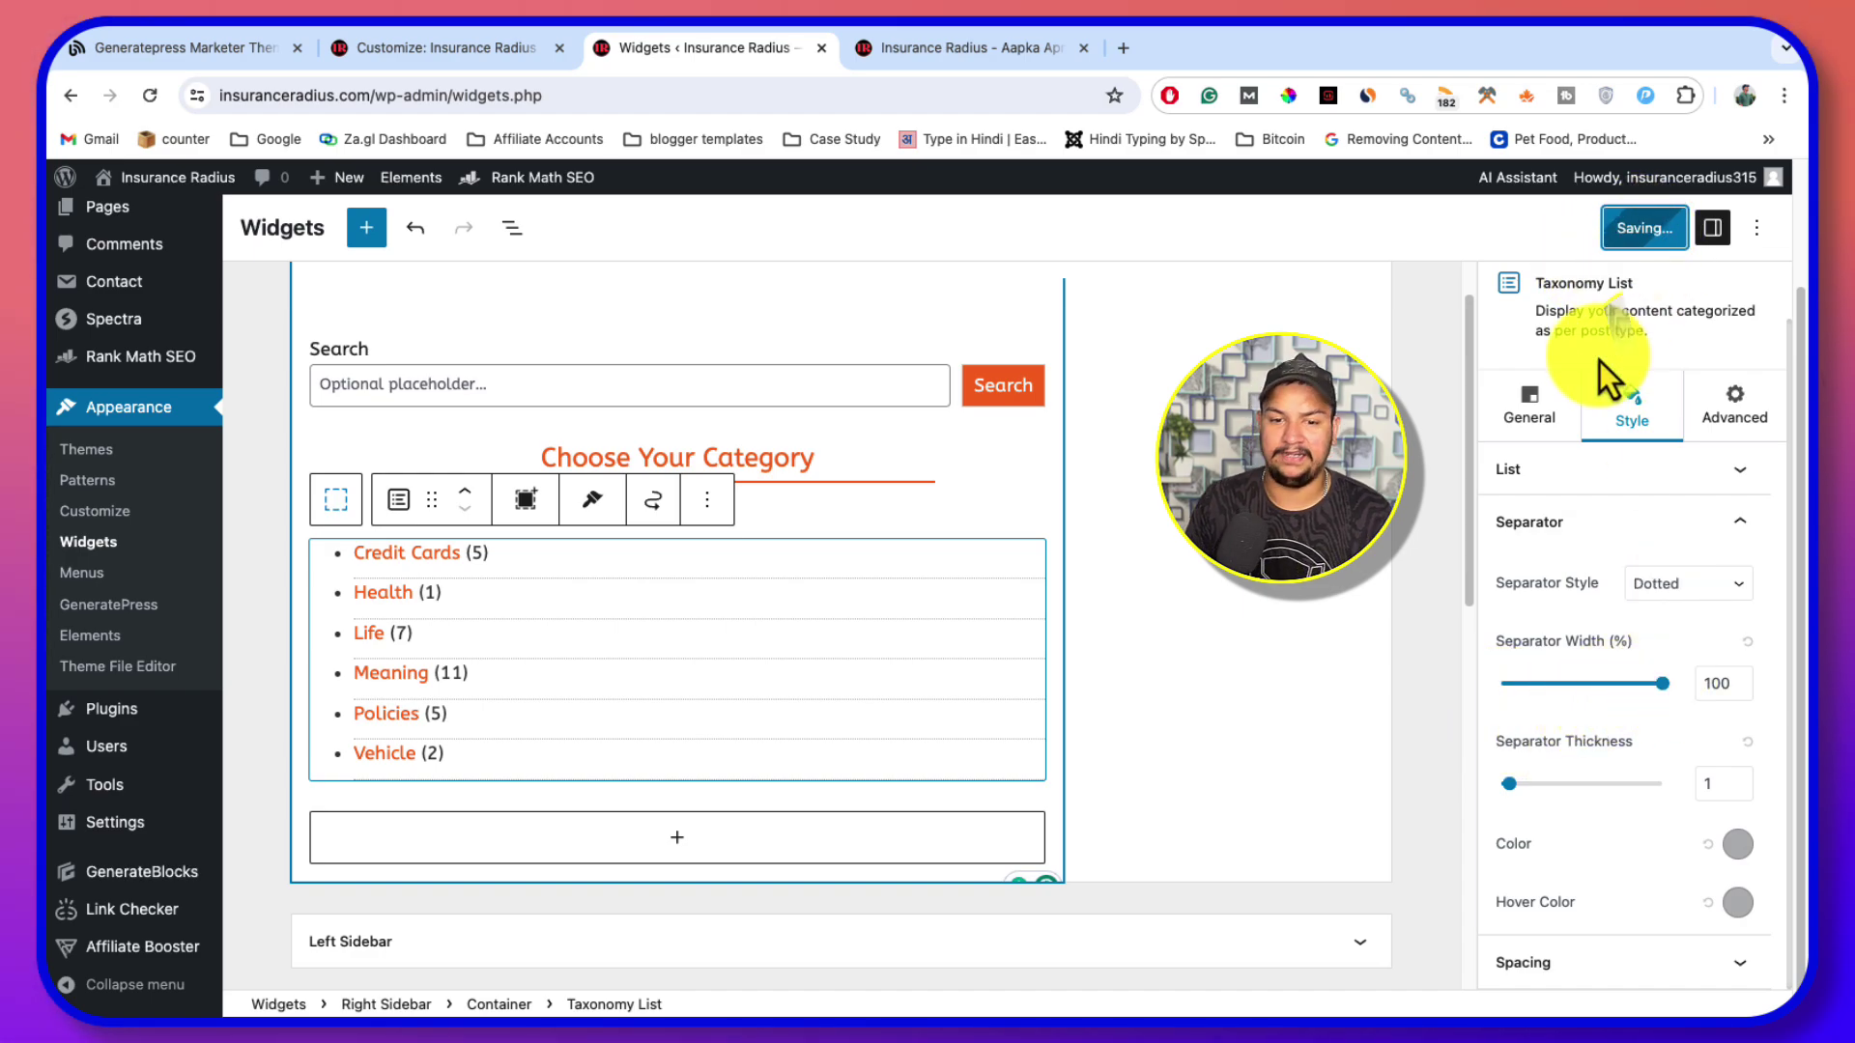
pyautogui.click(894, 56)
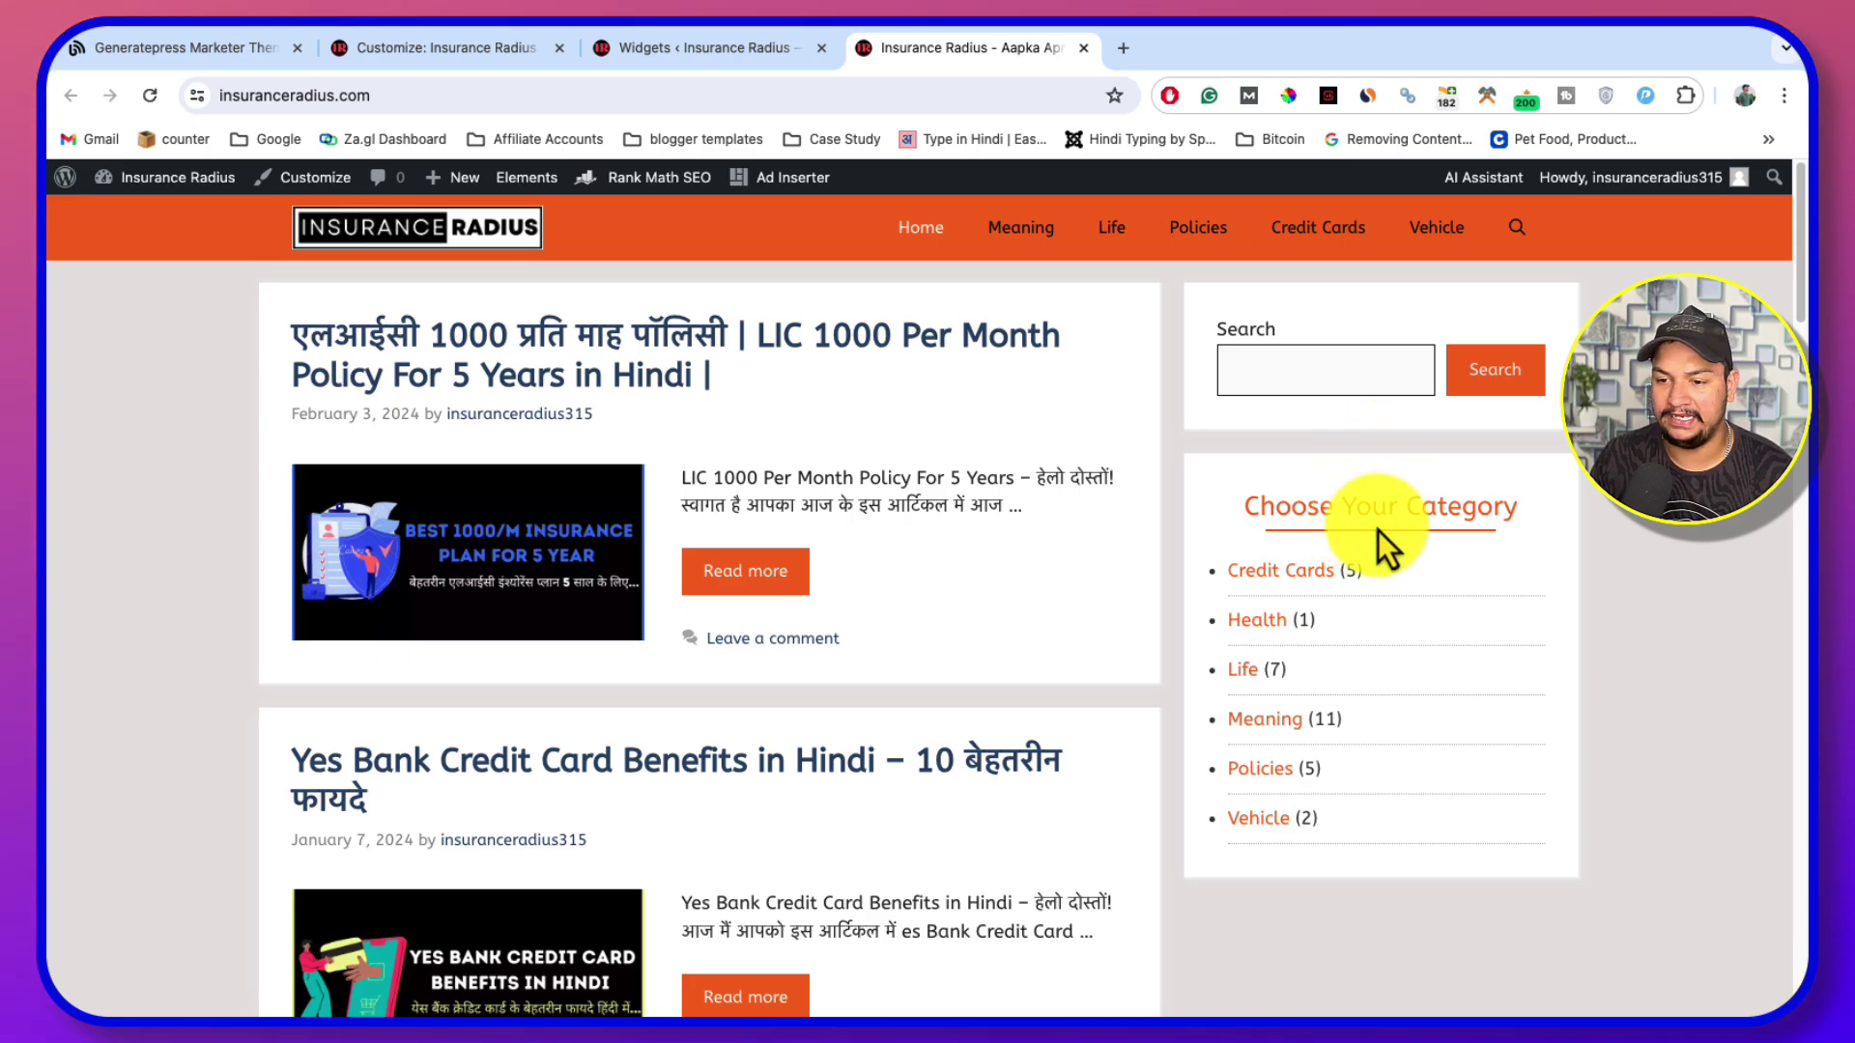
pyautogui.click(734, 56)
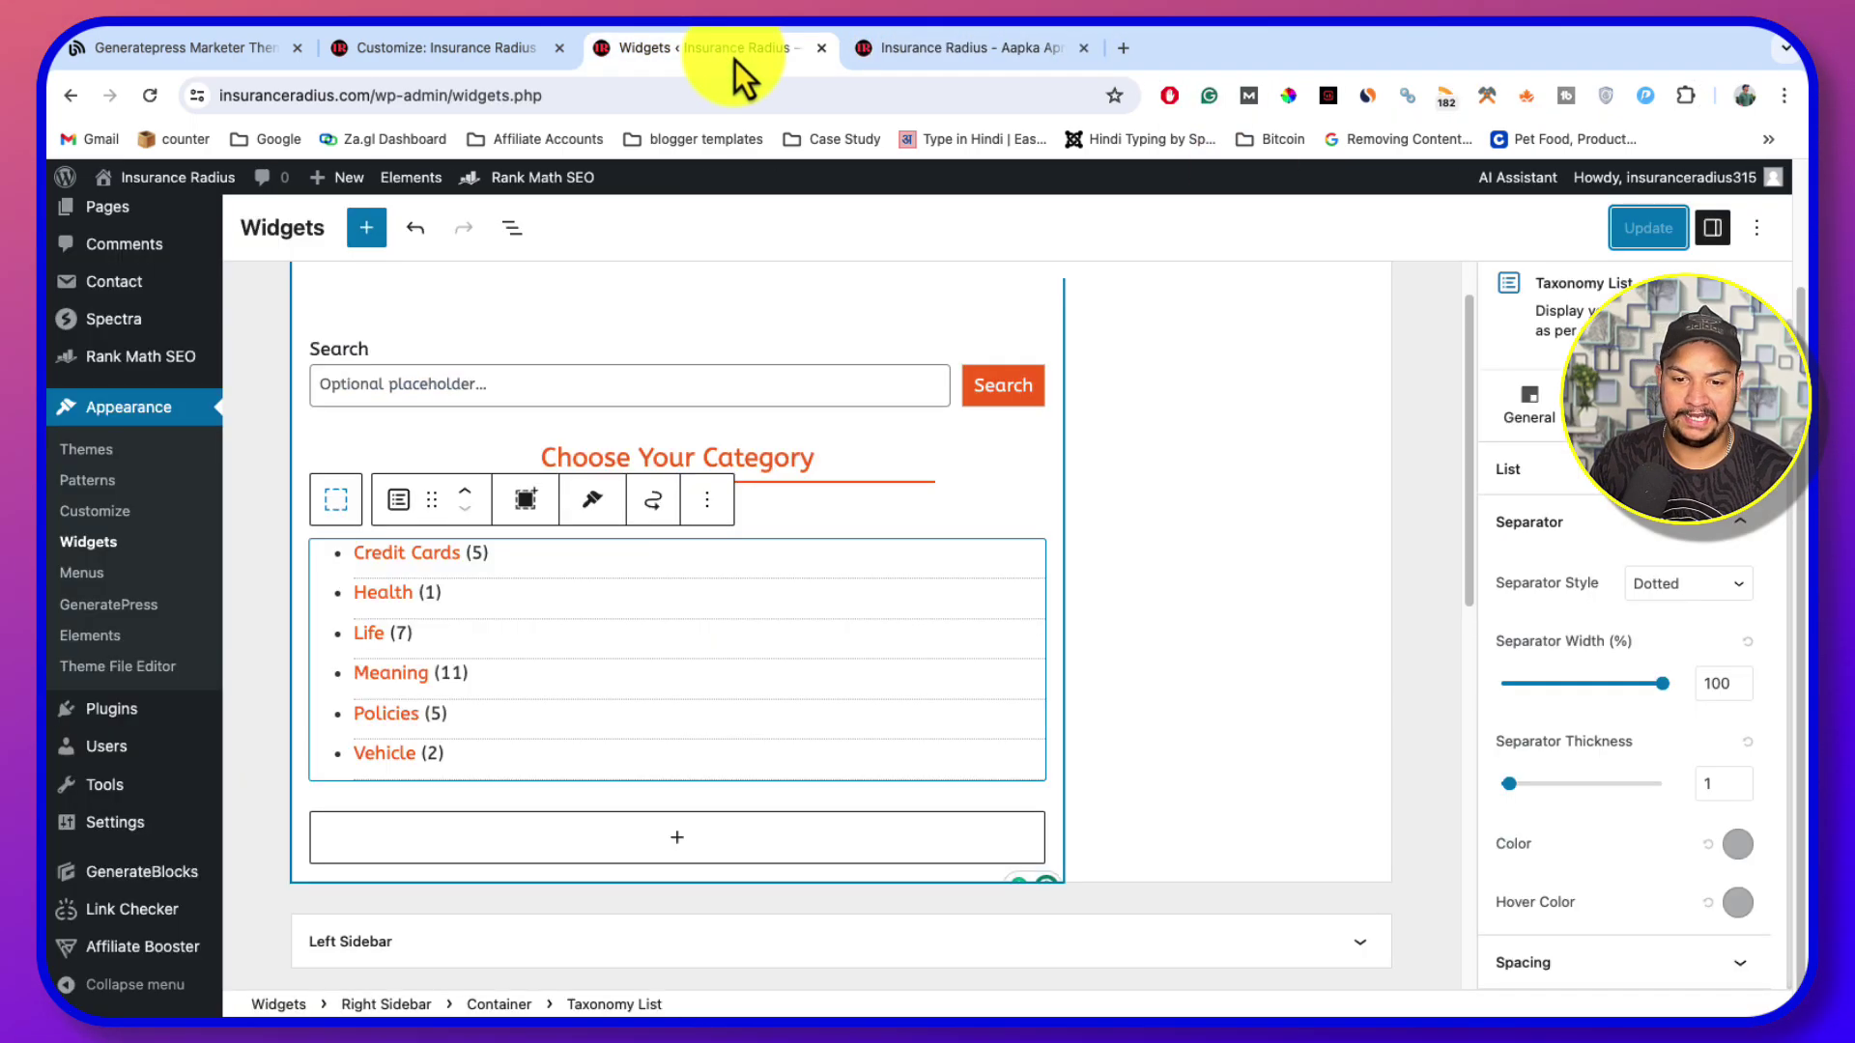
pyautogui.click(877, 58)
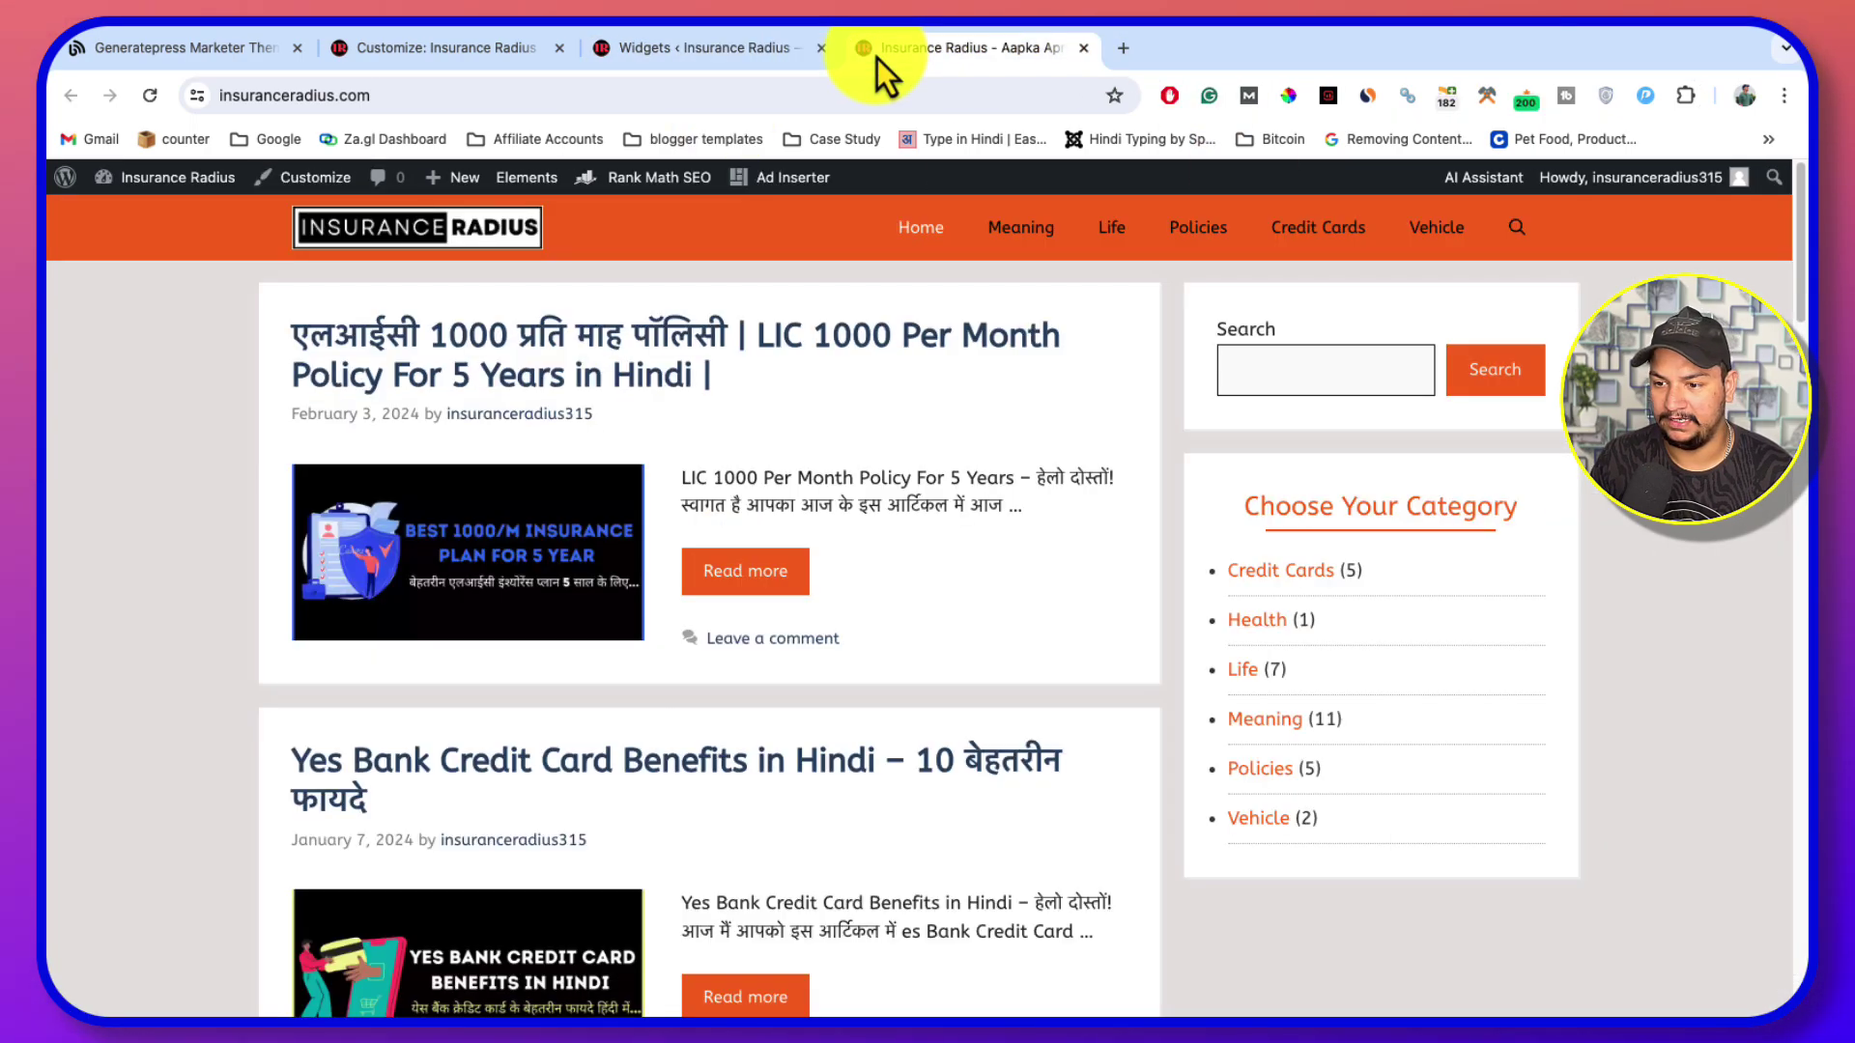
# In the Widgets editor, widen the "Choose Your Category" separator to 80%, save, and reload the live site to check it
pyautogui.click(659, 46)
pyautogui.click(770, 454)
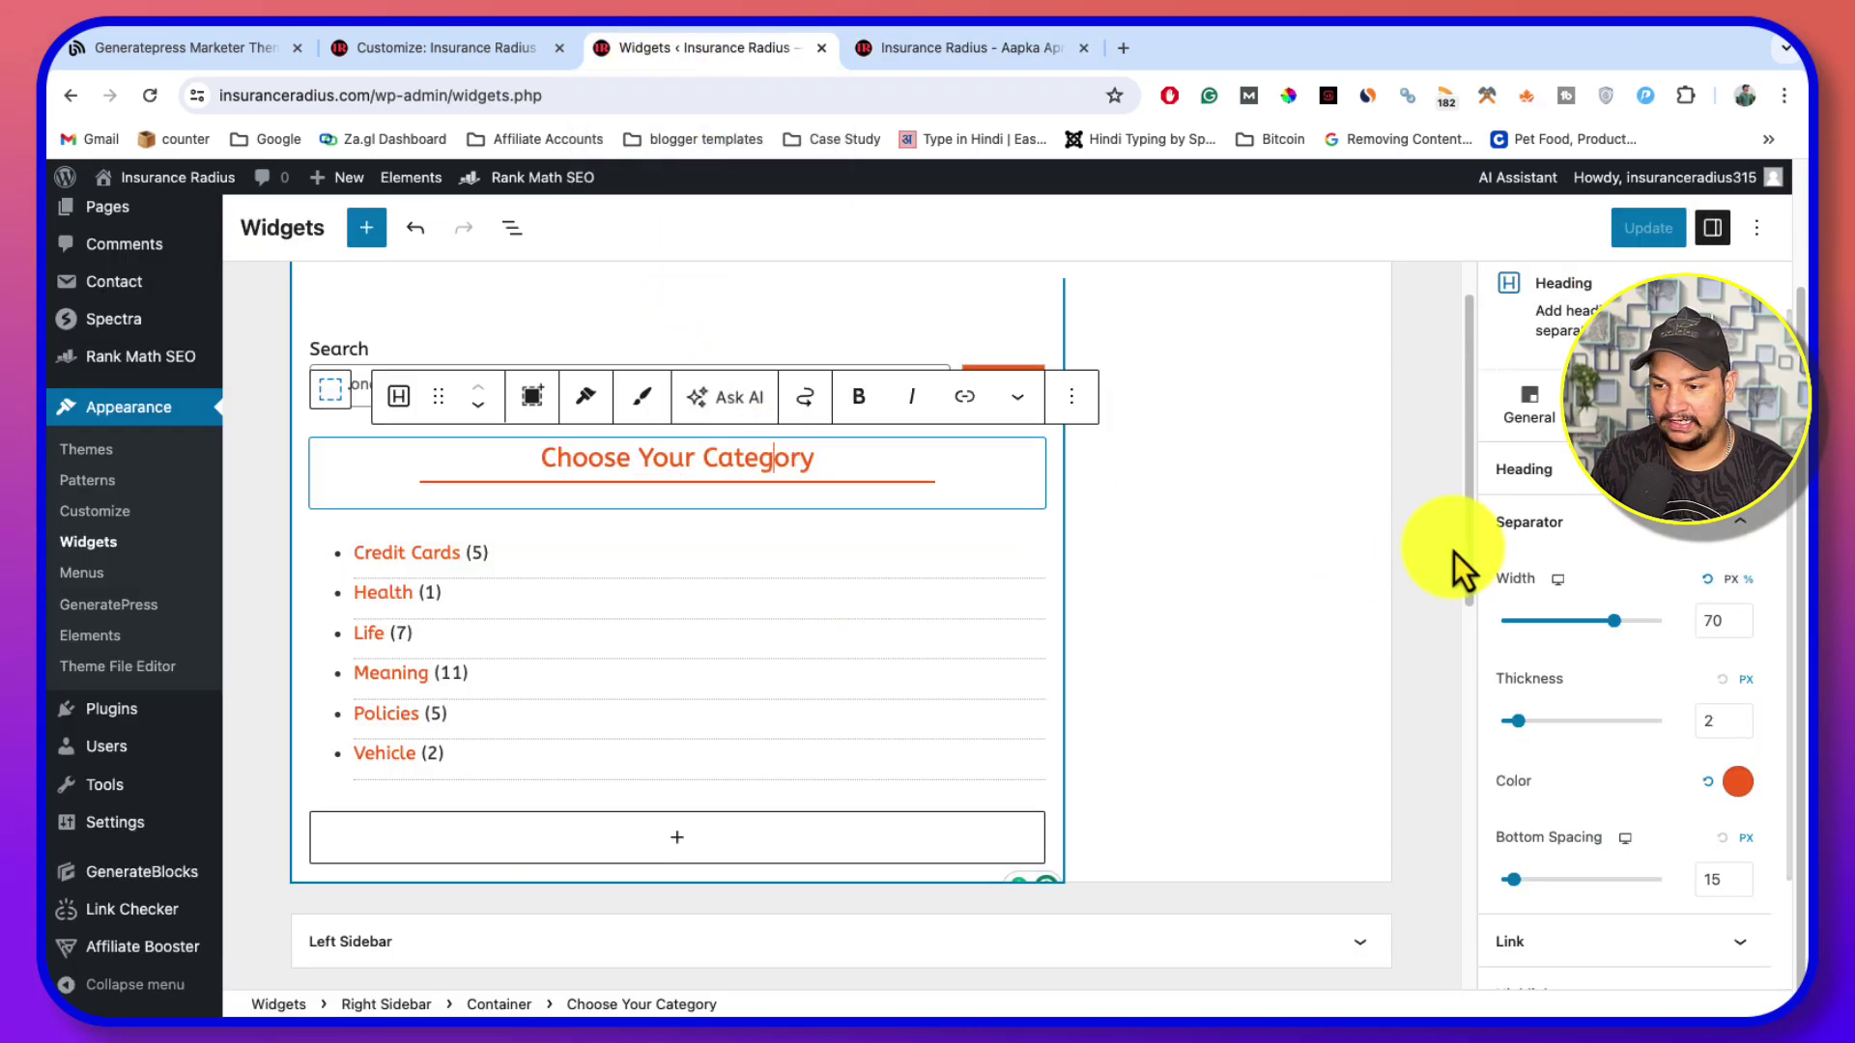
pyautogui.moveTo(1661, 628); pyautogui.dragTo(1631, 637)
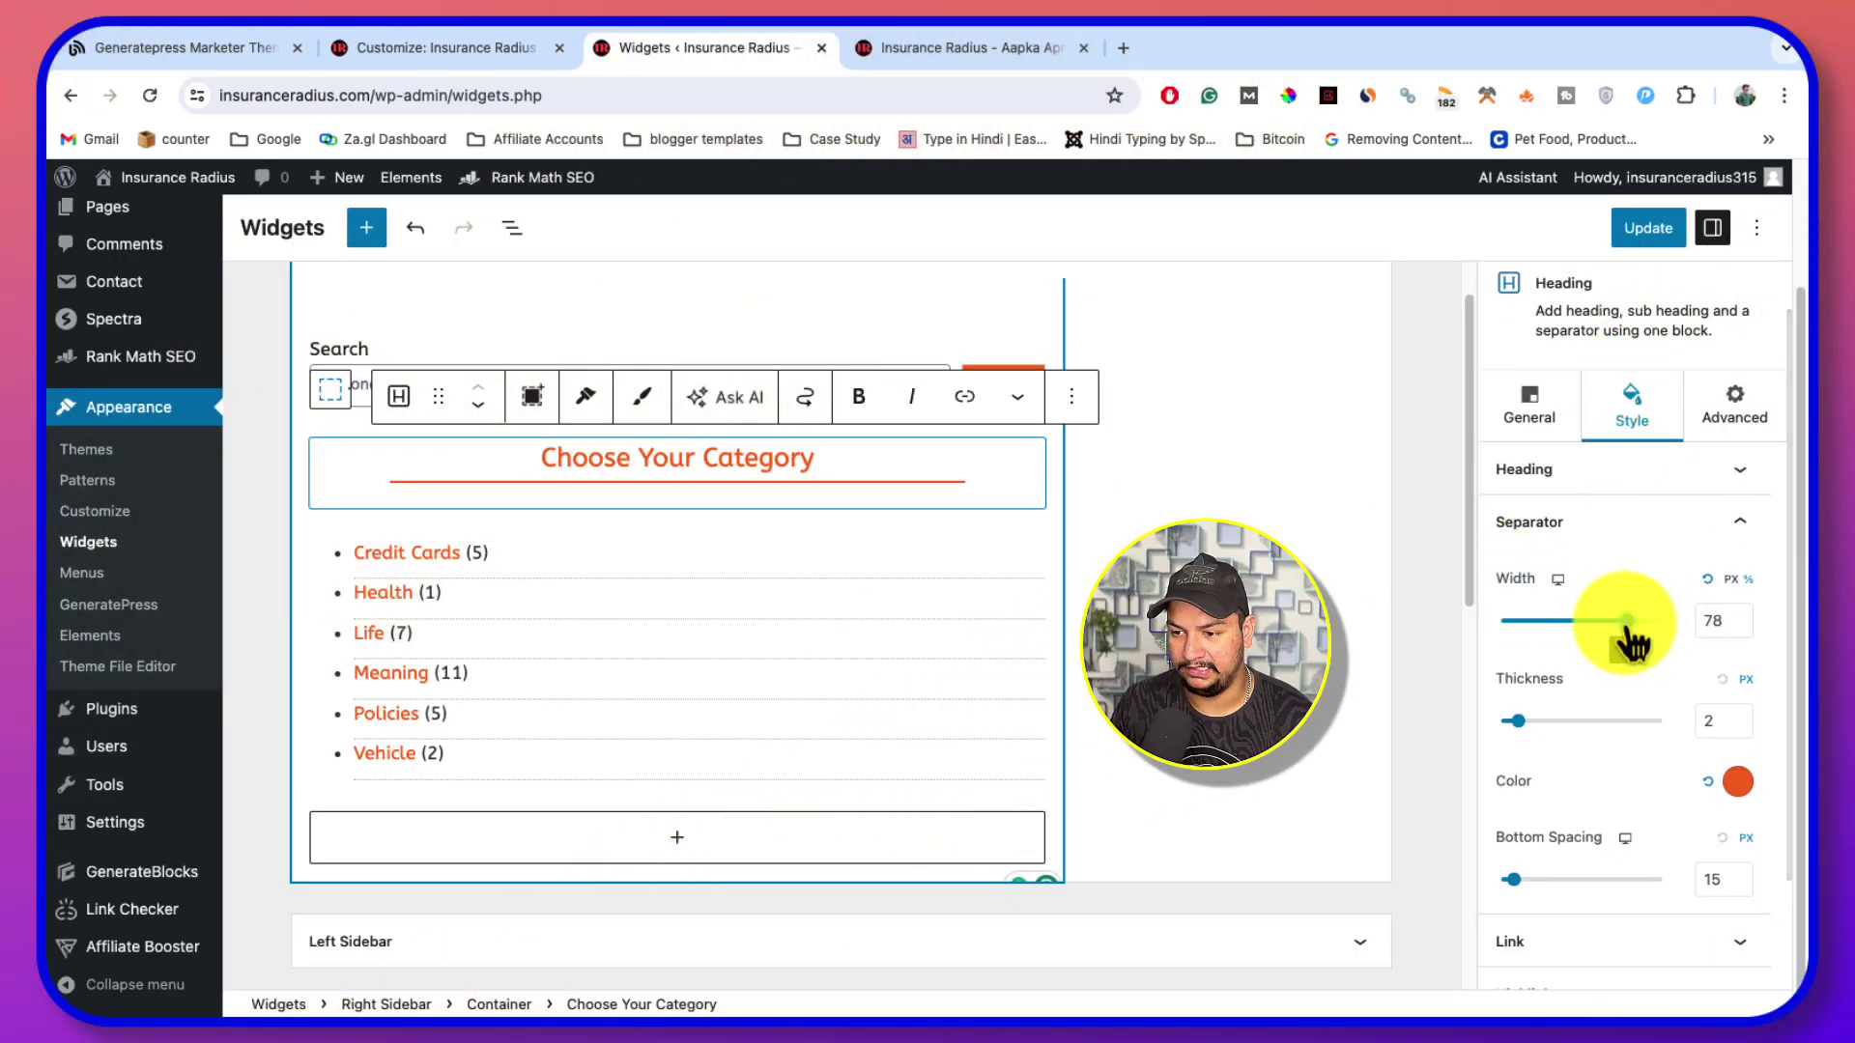
pyautogui.click(1667, 230)
pyautogui.click(952, 55)
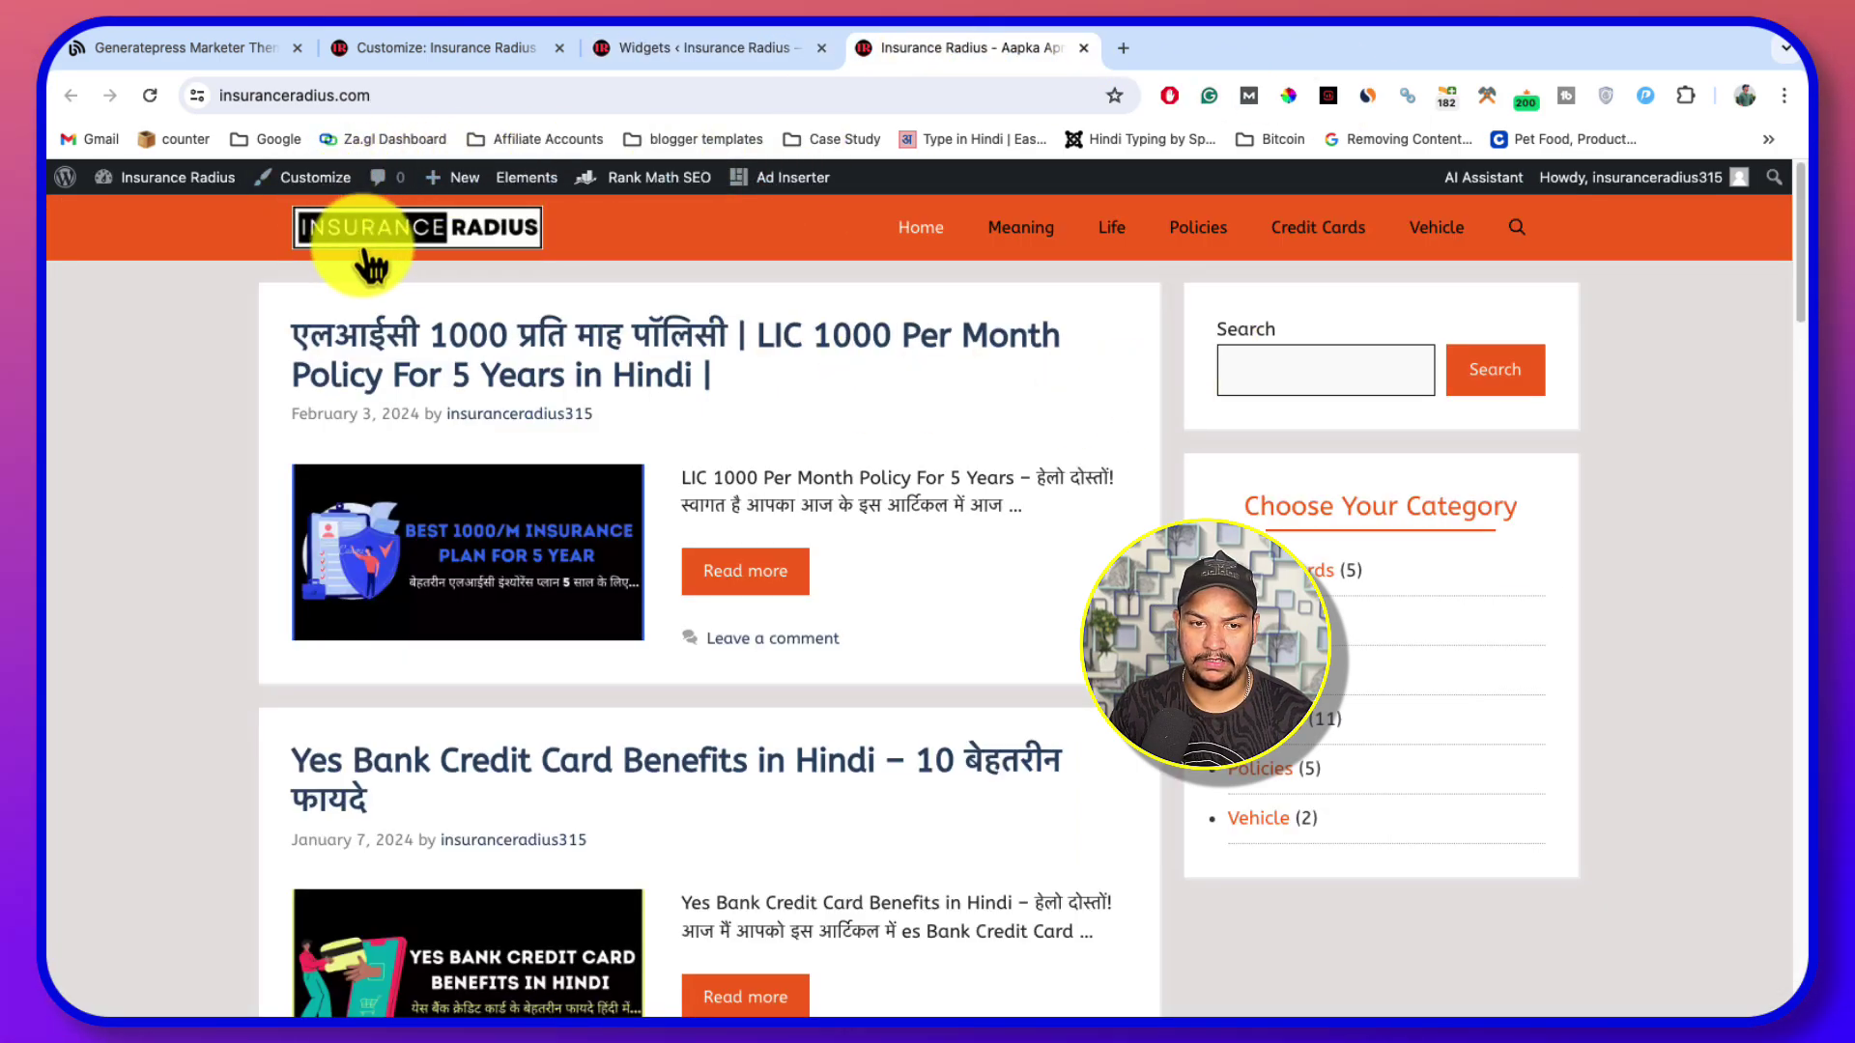
pyautogui.click(149, 95)
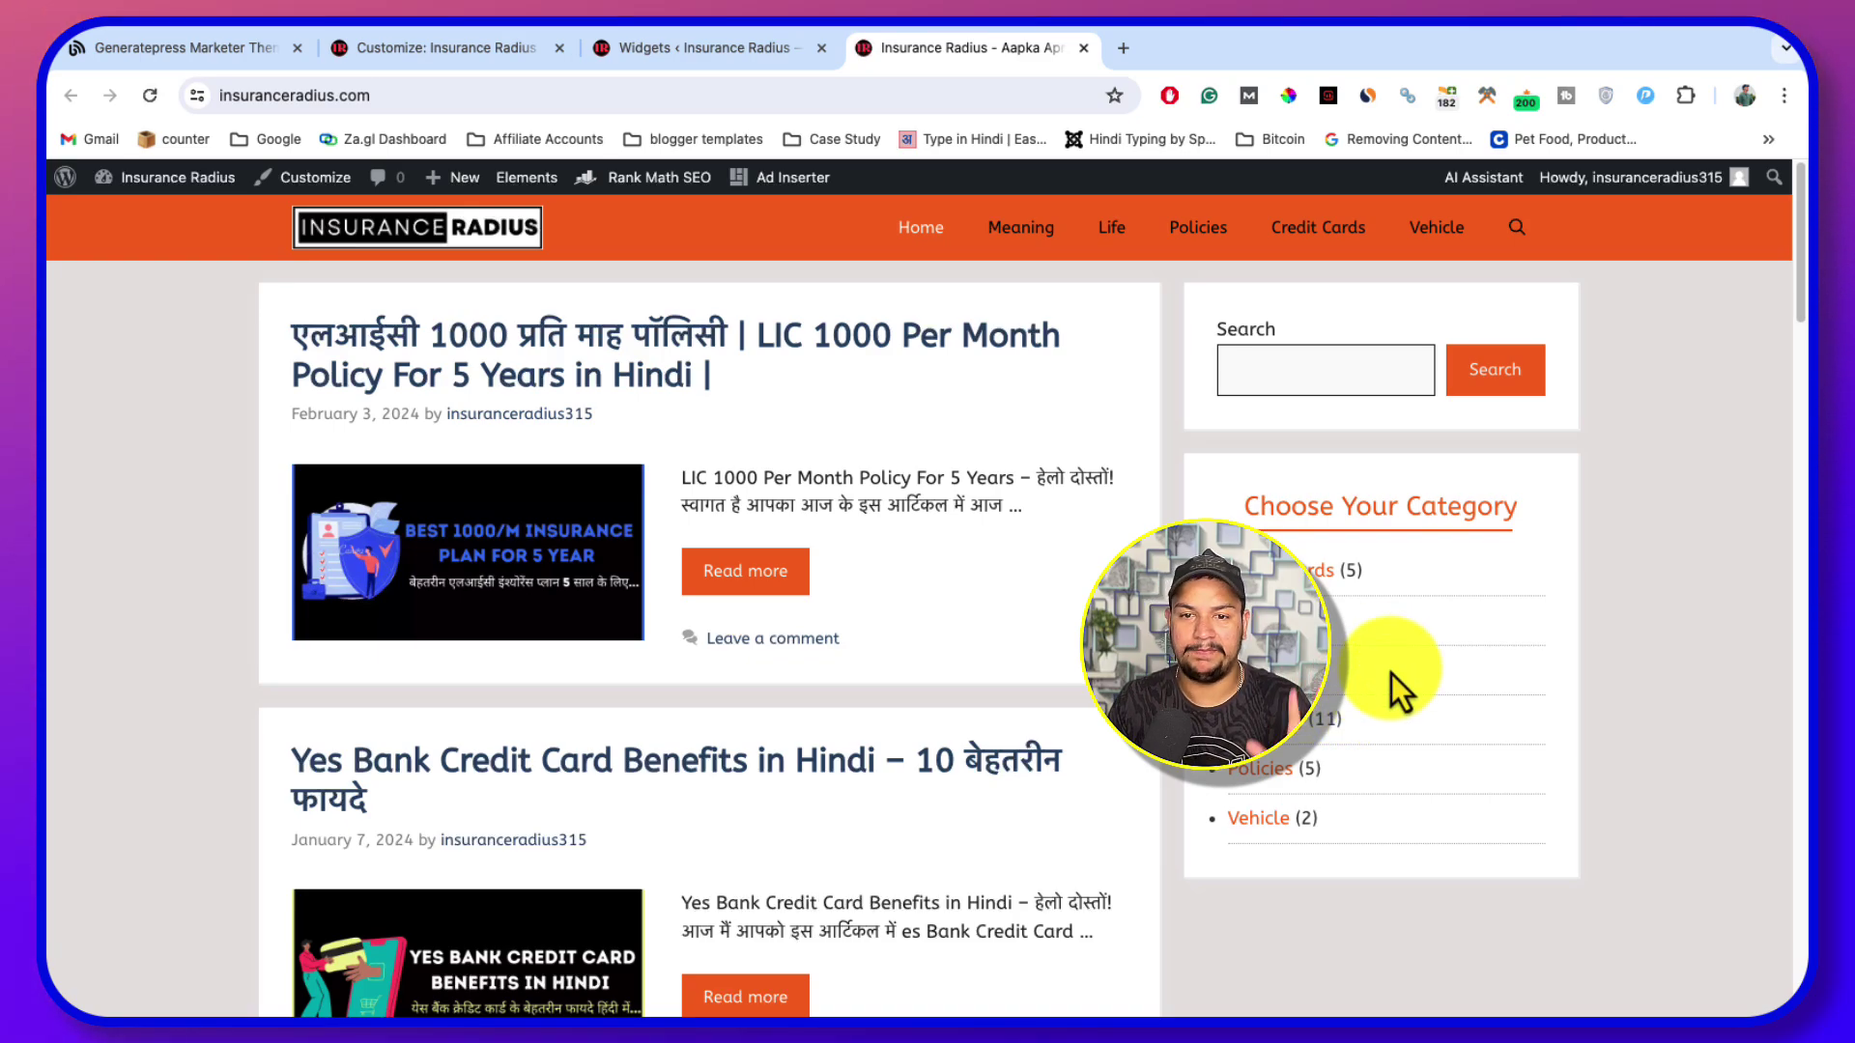
# Review the widget areas below the Right Sidebar and the sidebar on the live homepage
pyautogui.click(691, 48)
pyautogui.scroll(-2, 696, 666)
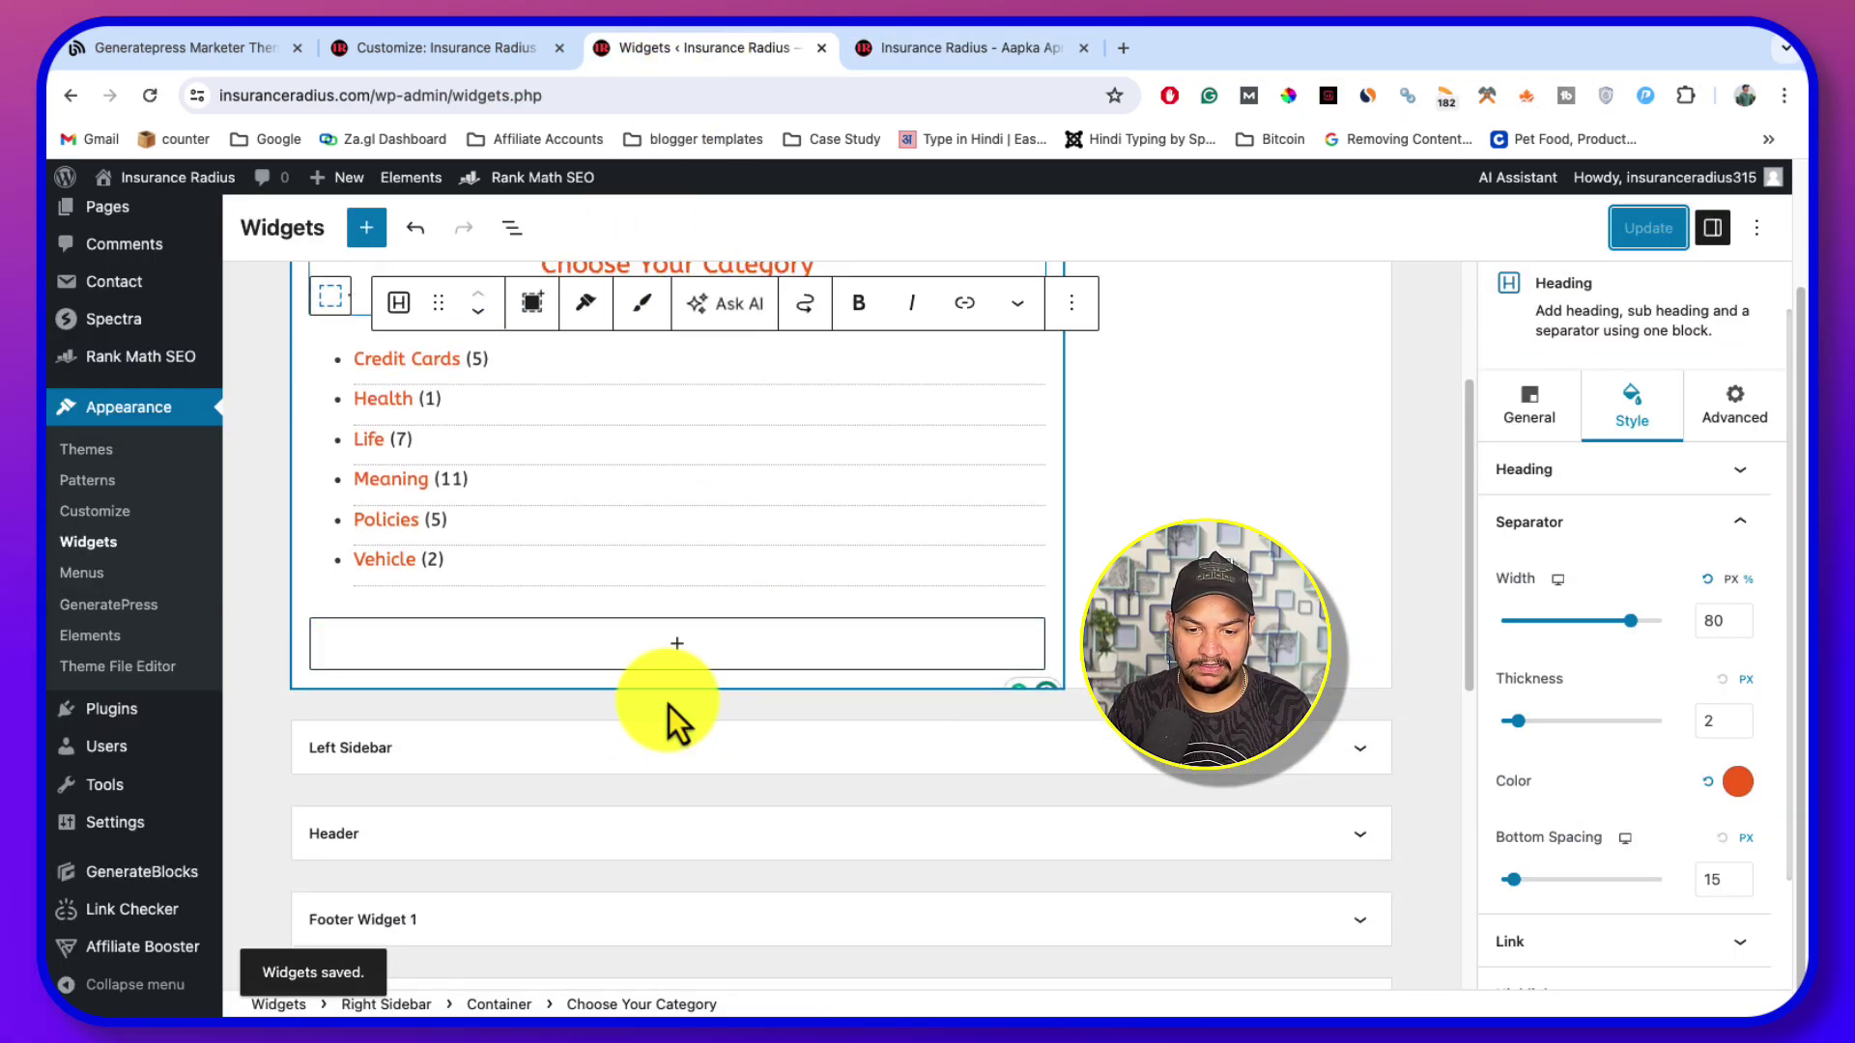
pyautogui.click(675, 711)
pyautogui.scroll(-2, 956, 667)
pyautogui.scroll(-5, 1062, 623)
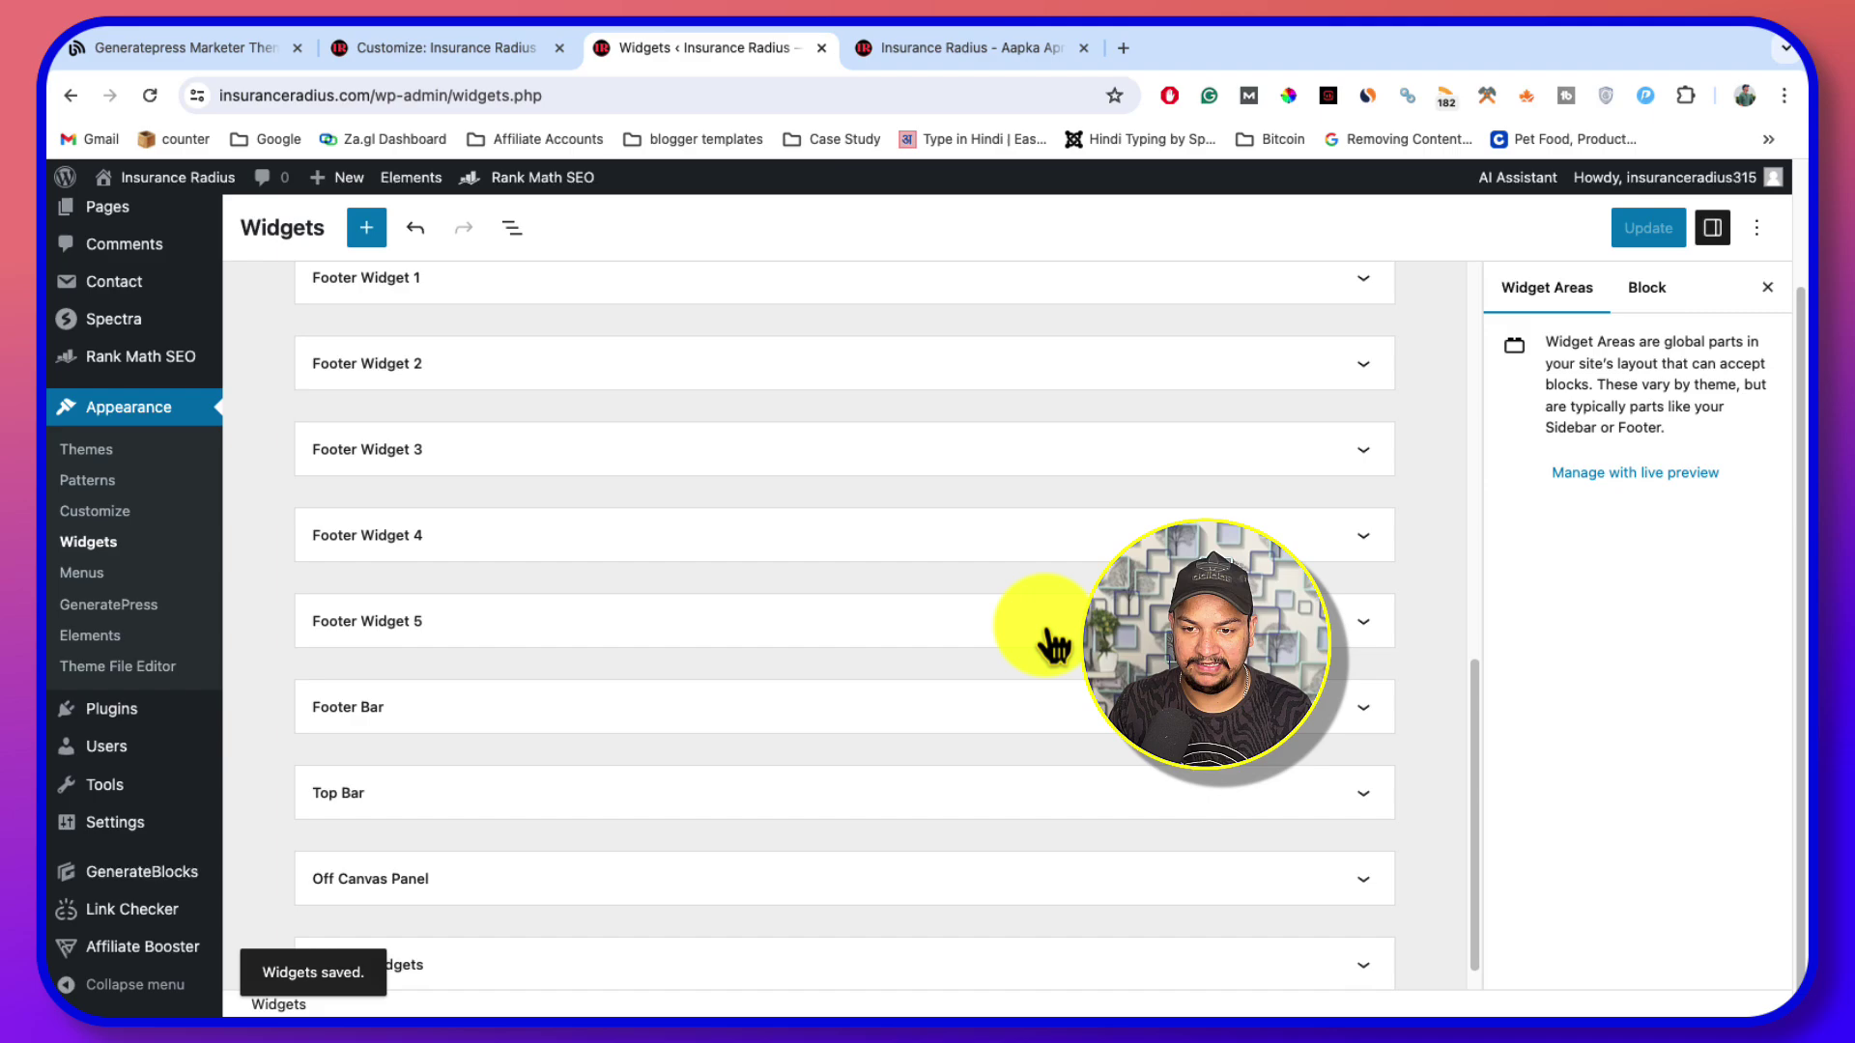
pyautogui.scroll(7, 1062, 623)
pyautogui.click(869, 745)
pyautogui.hotkey('ctrl', 'Tab')
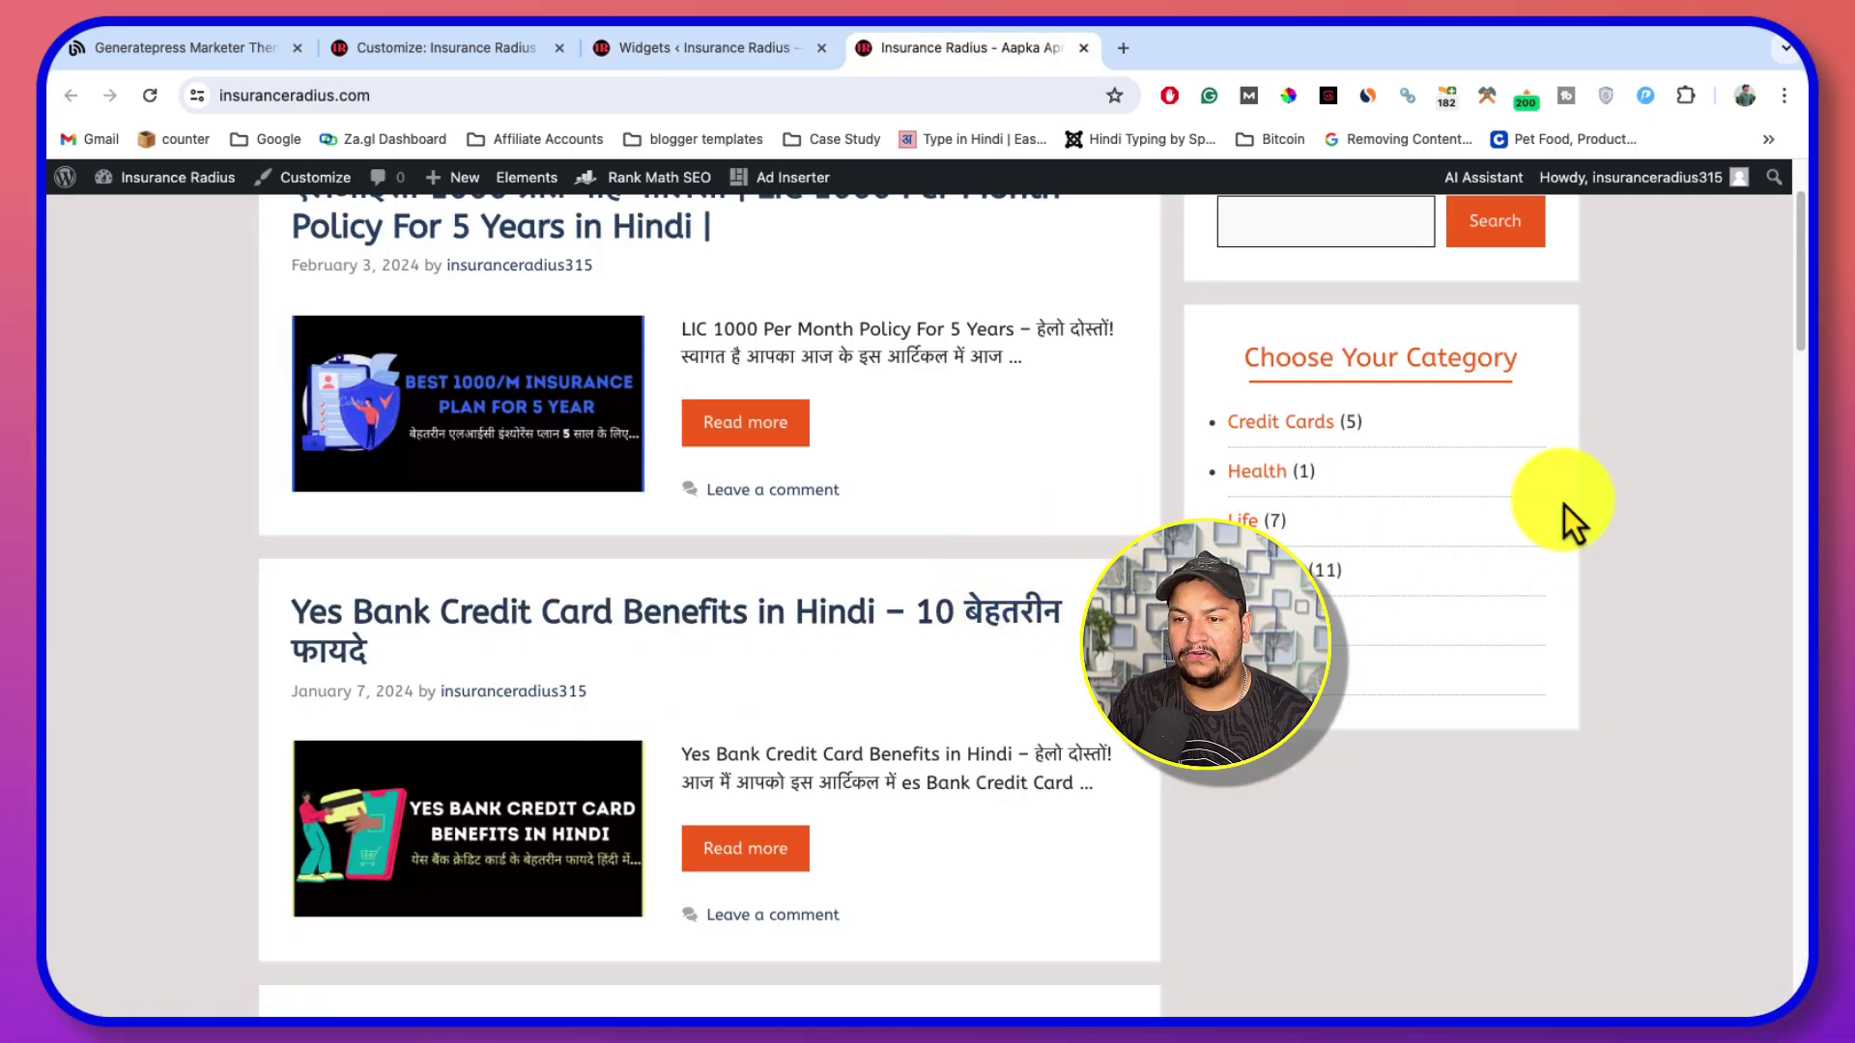
pyautogui.scroll(2, 1563, 507)
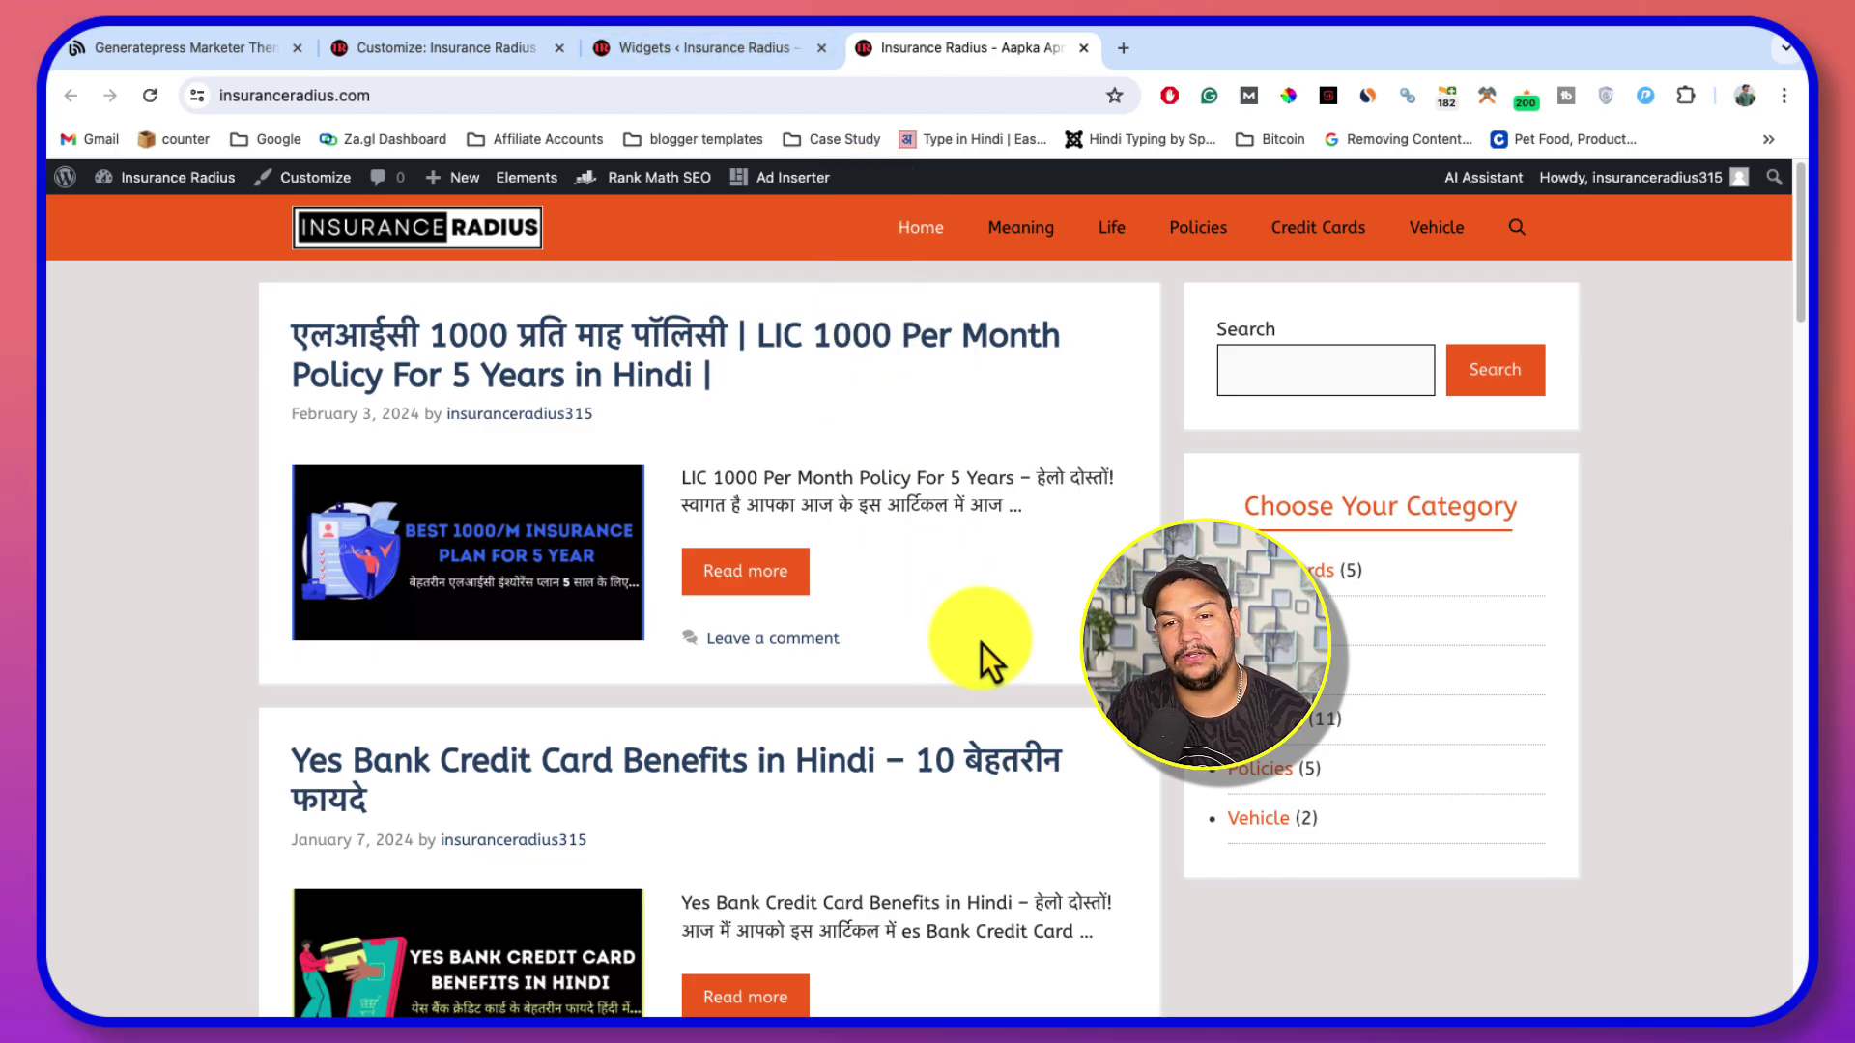
pyautogui.click(468, 50)
# Return to the Widgets editor and copy the "Choose Your Category" heading block
pyautogui.click(720, 51)
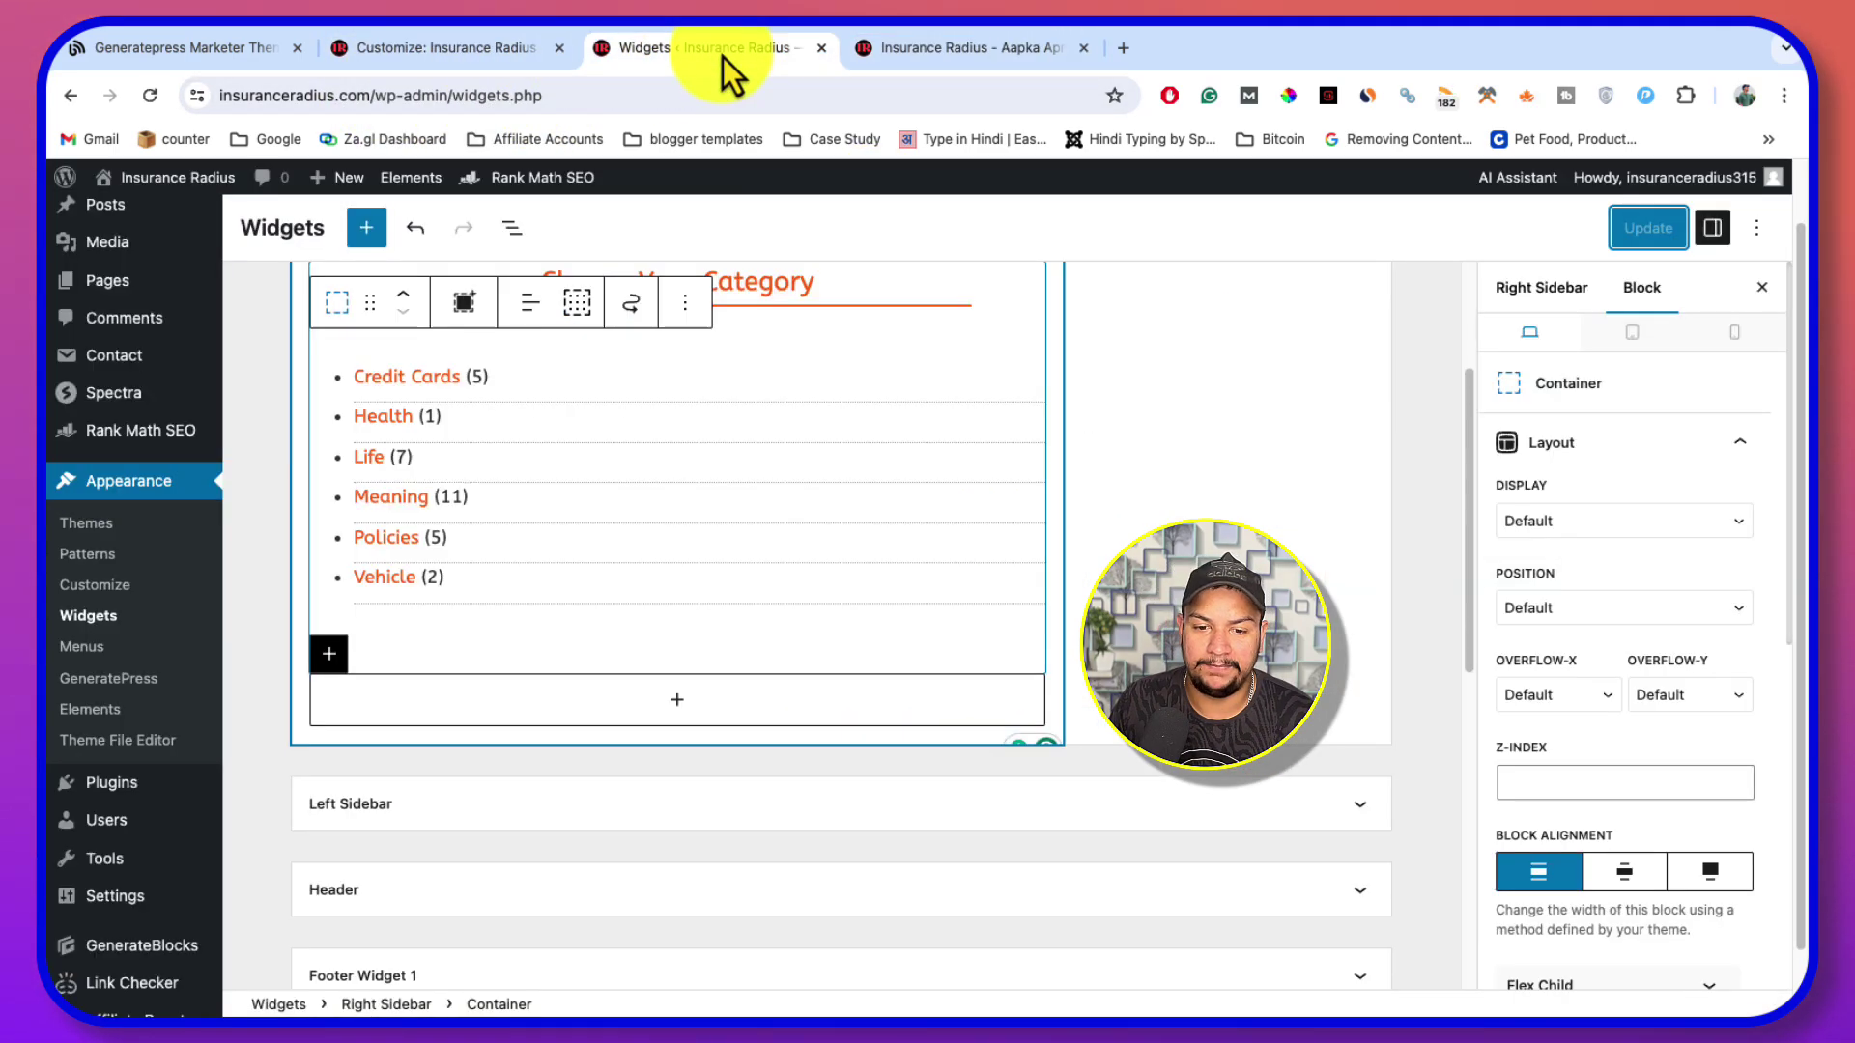
pyautogui.click(679, 698)
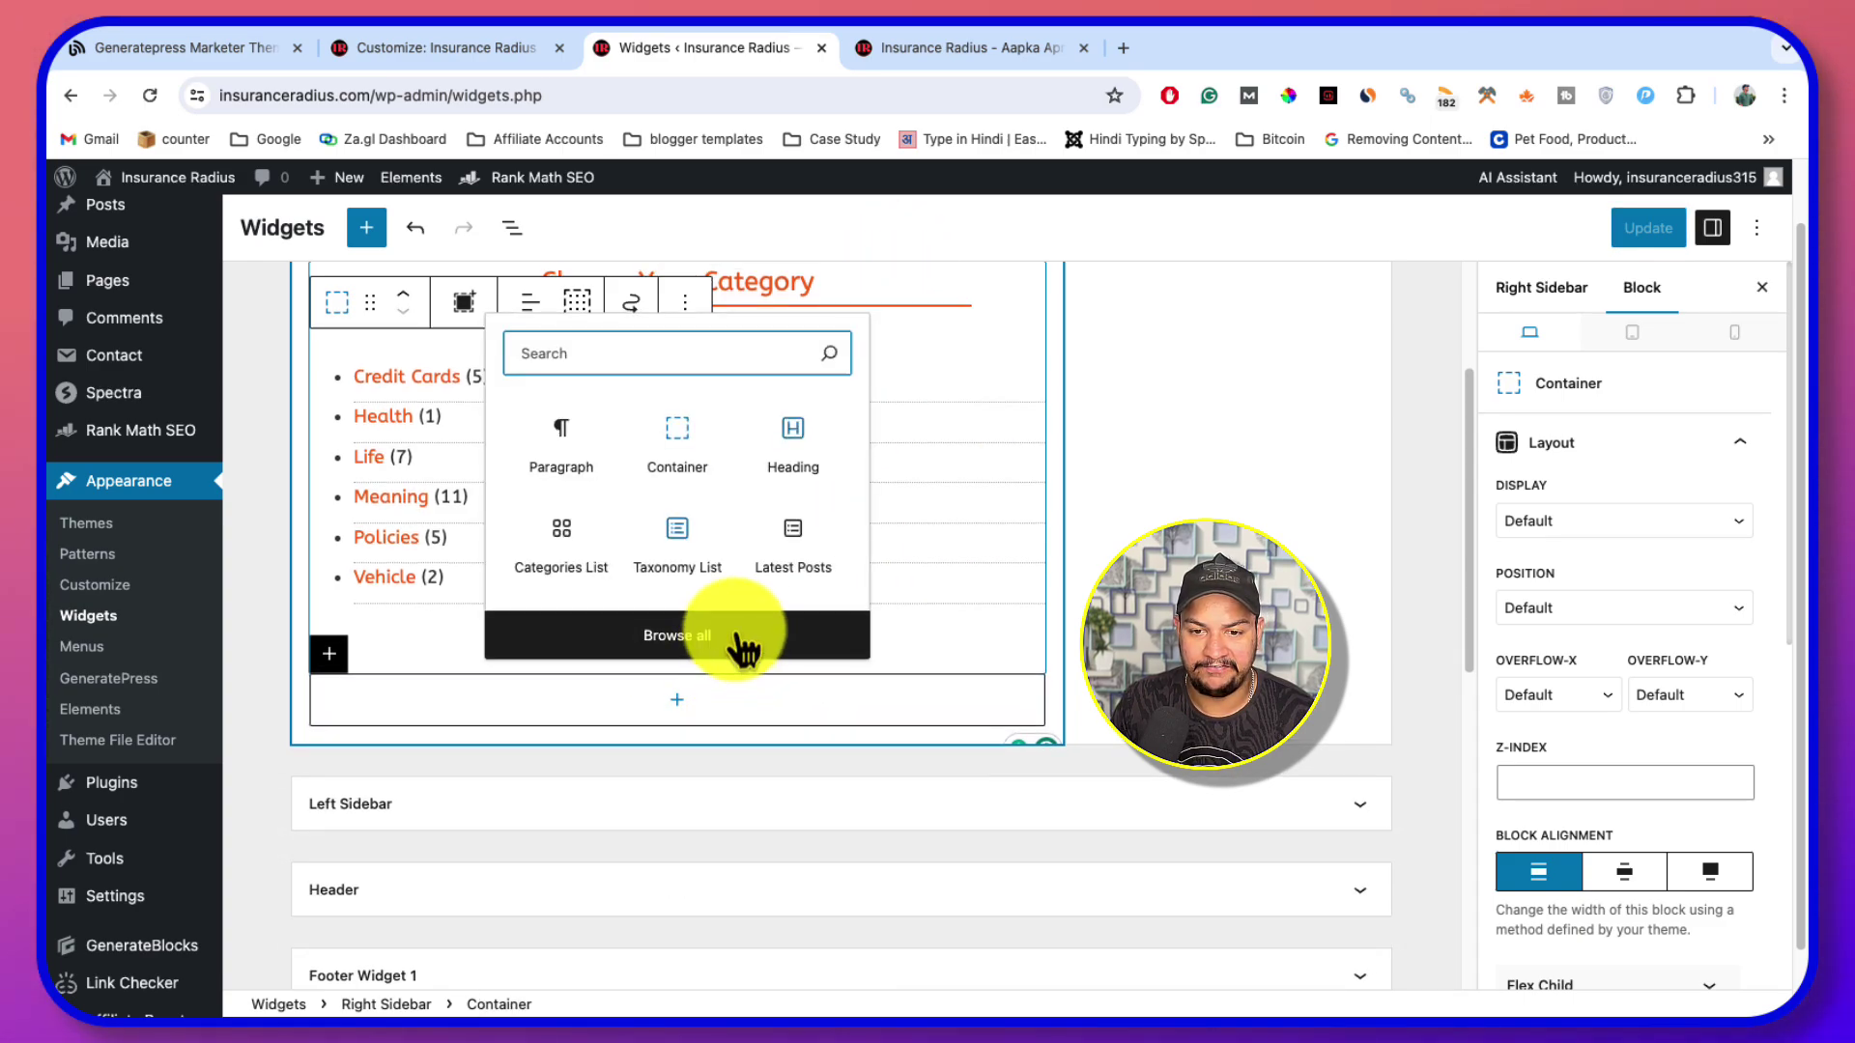
pyautogui.click(855, 299)
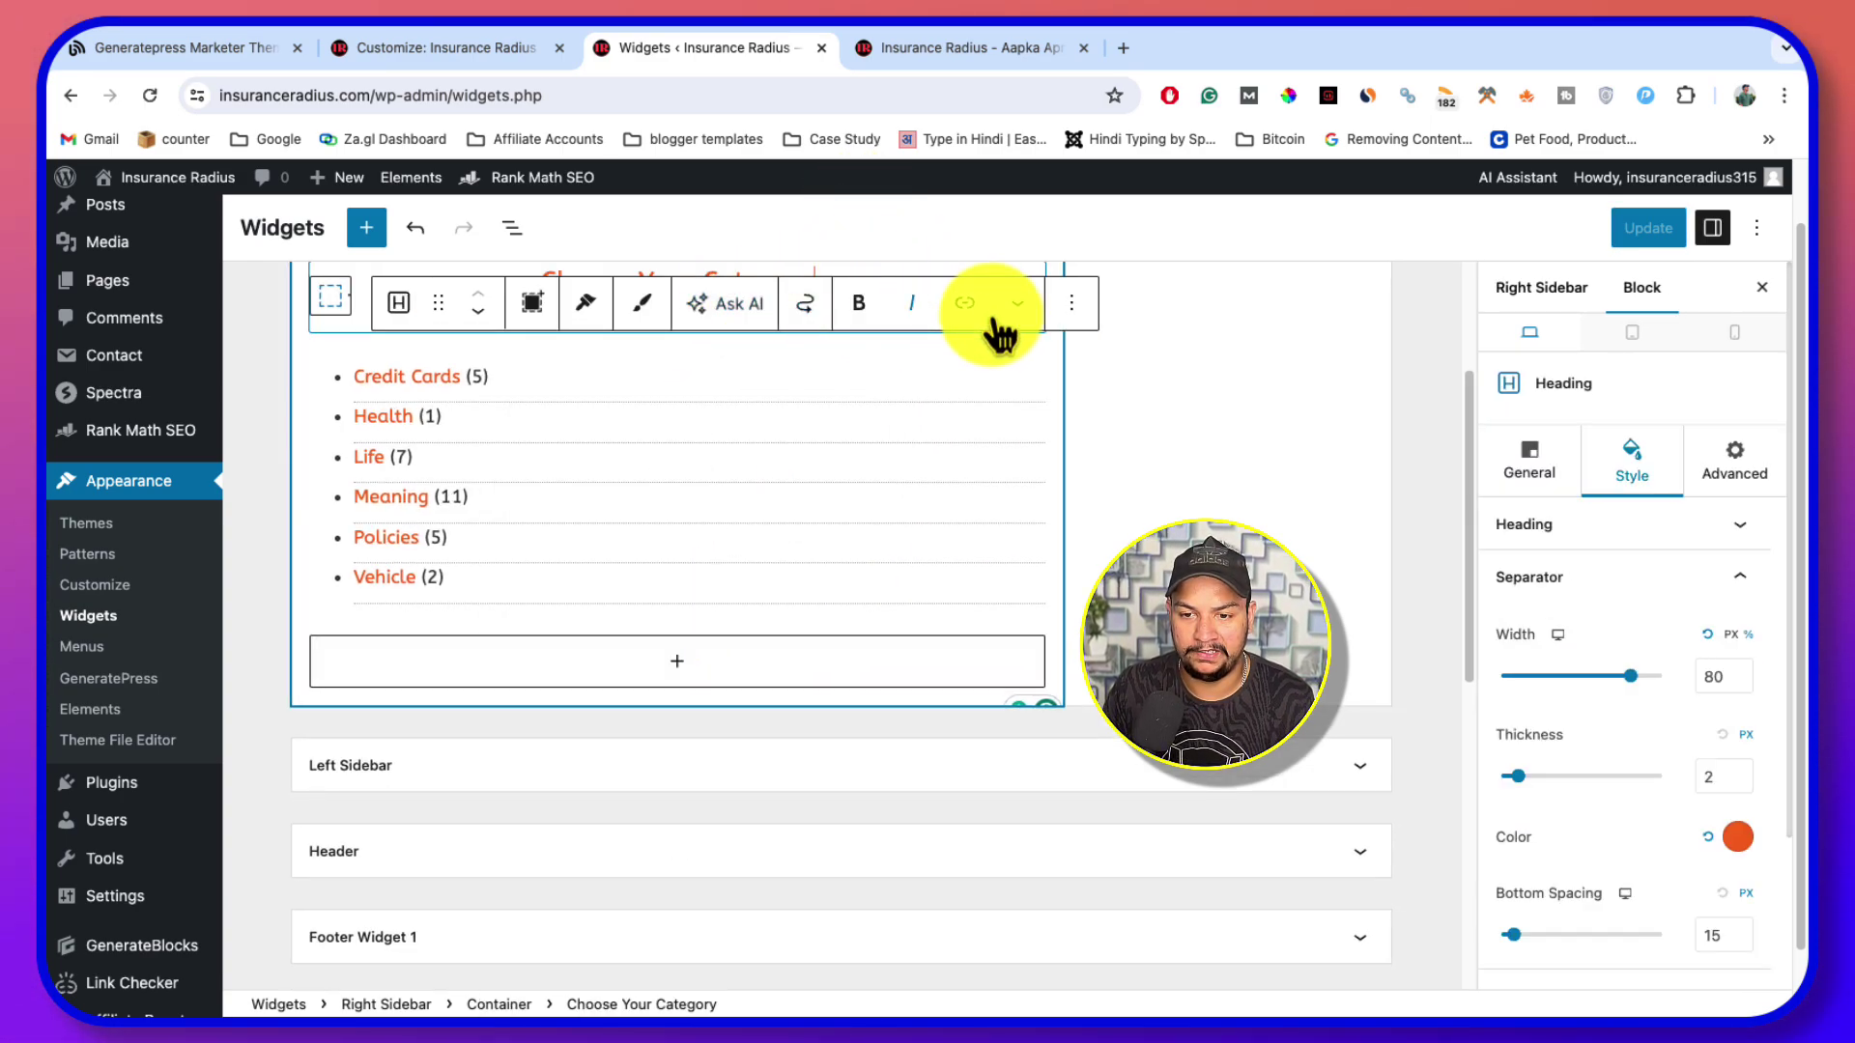
pyautogui.click(1077, 307)
pyautogui.click(1140, 386)
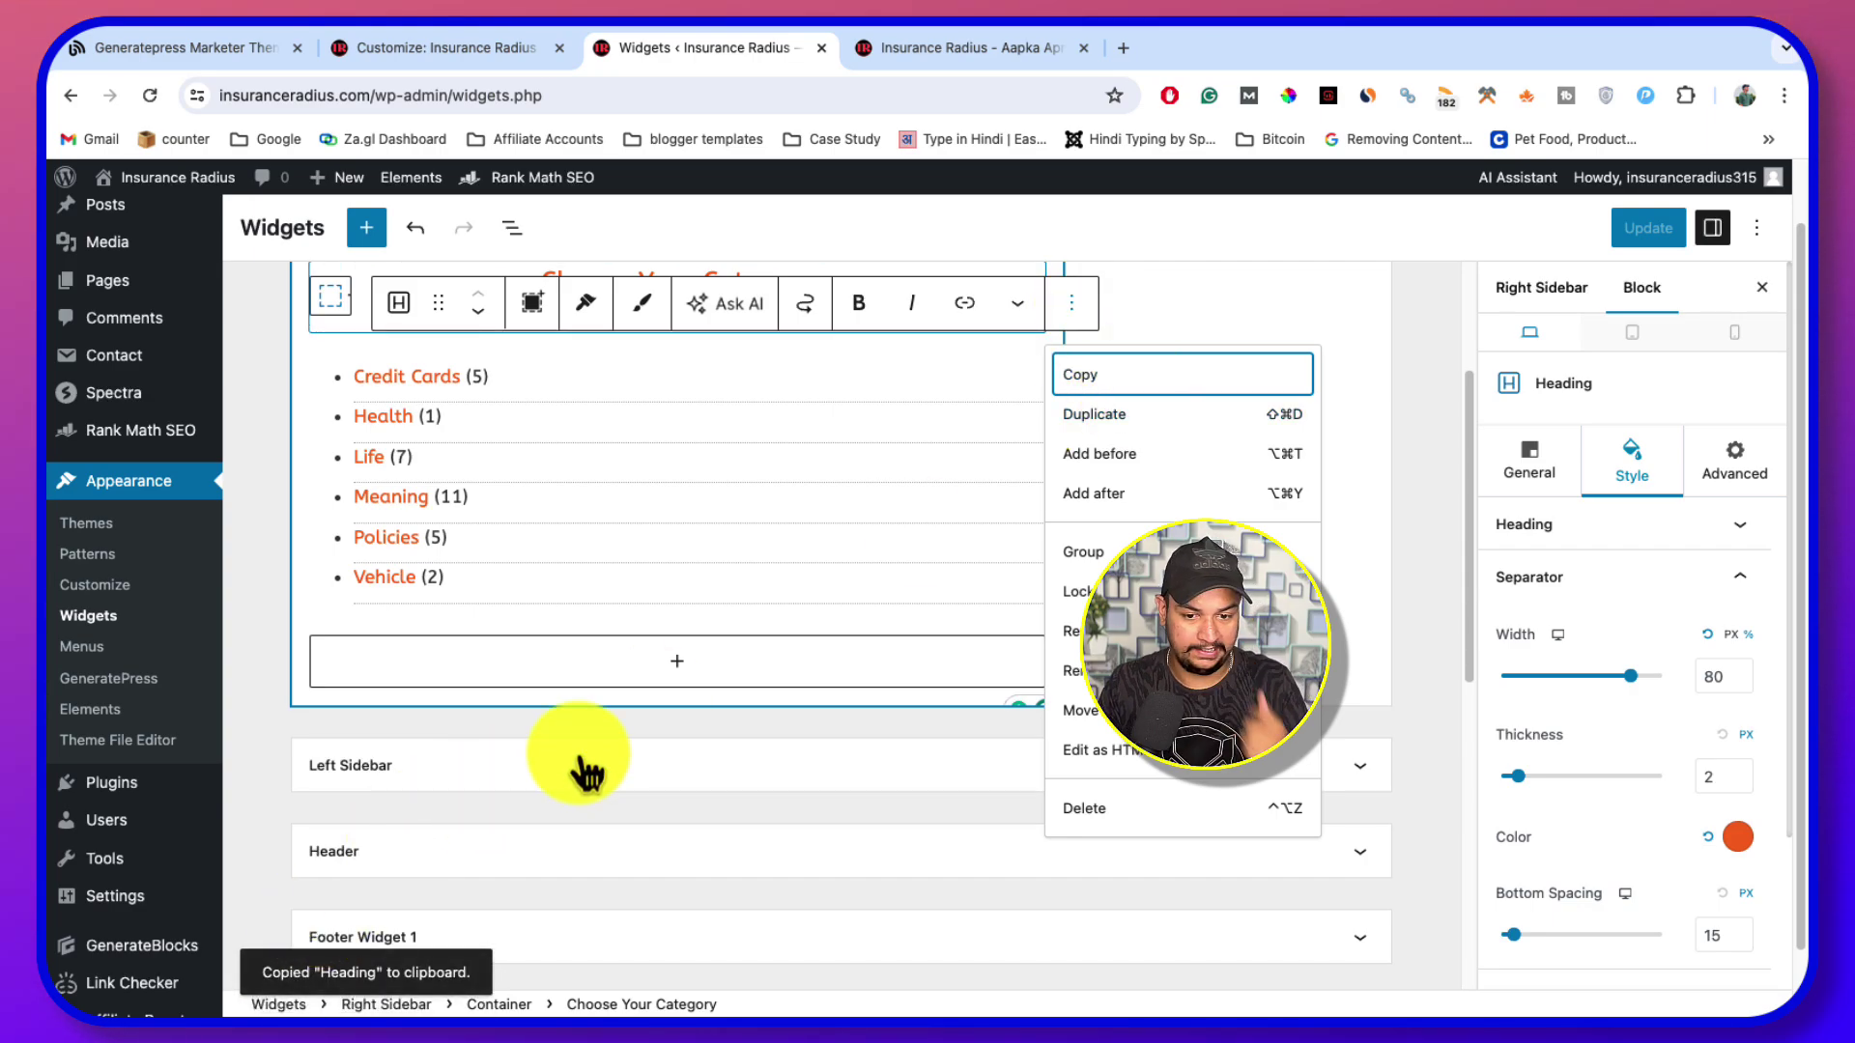
# Paste the copied heading below the category container in the Right Sidebar and change its text to "Viral Blog Posts"
pyautogui.click(677, 661)
pyautogui.click(554, 841)
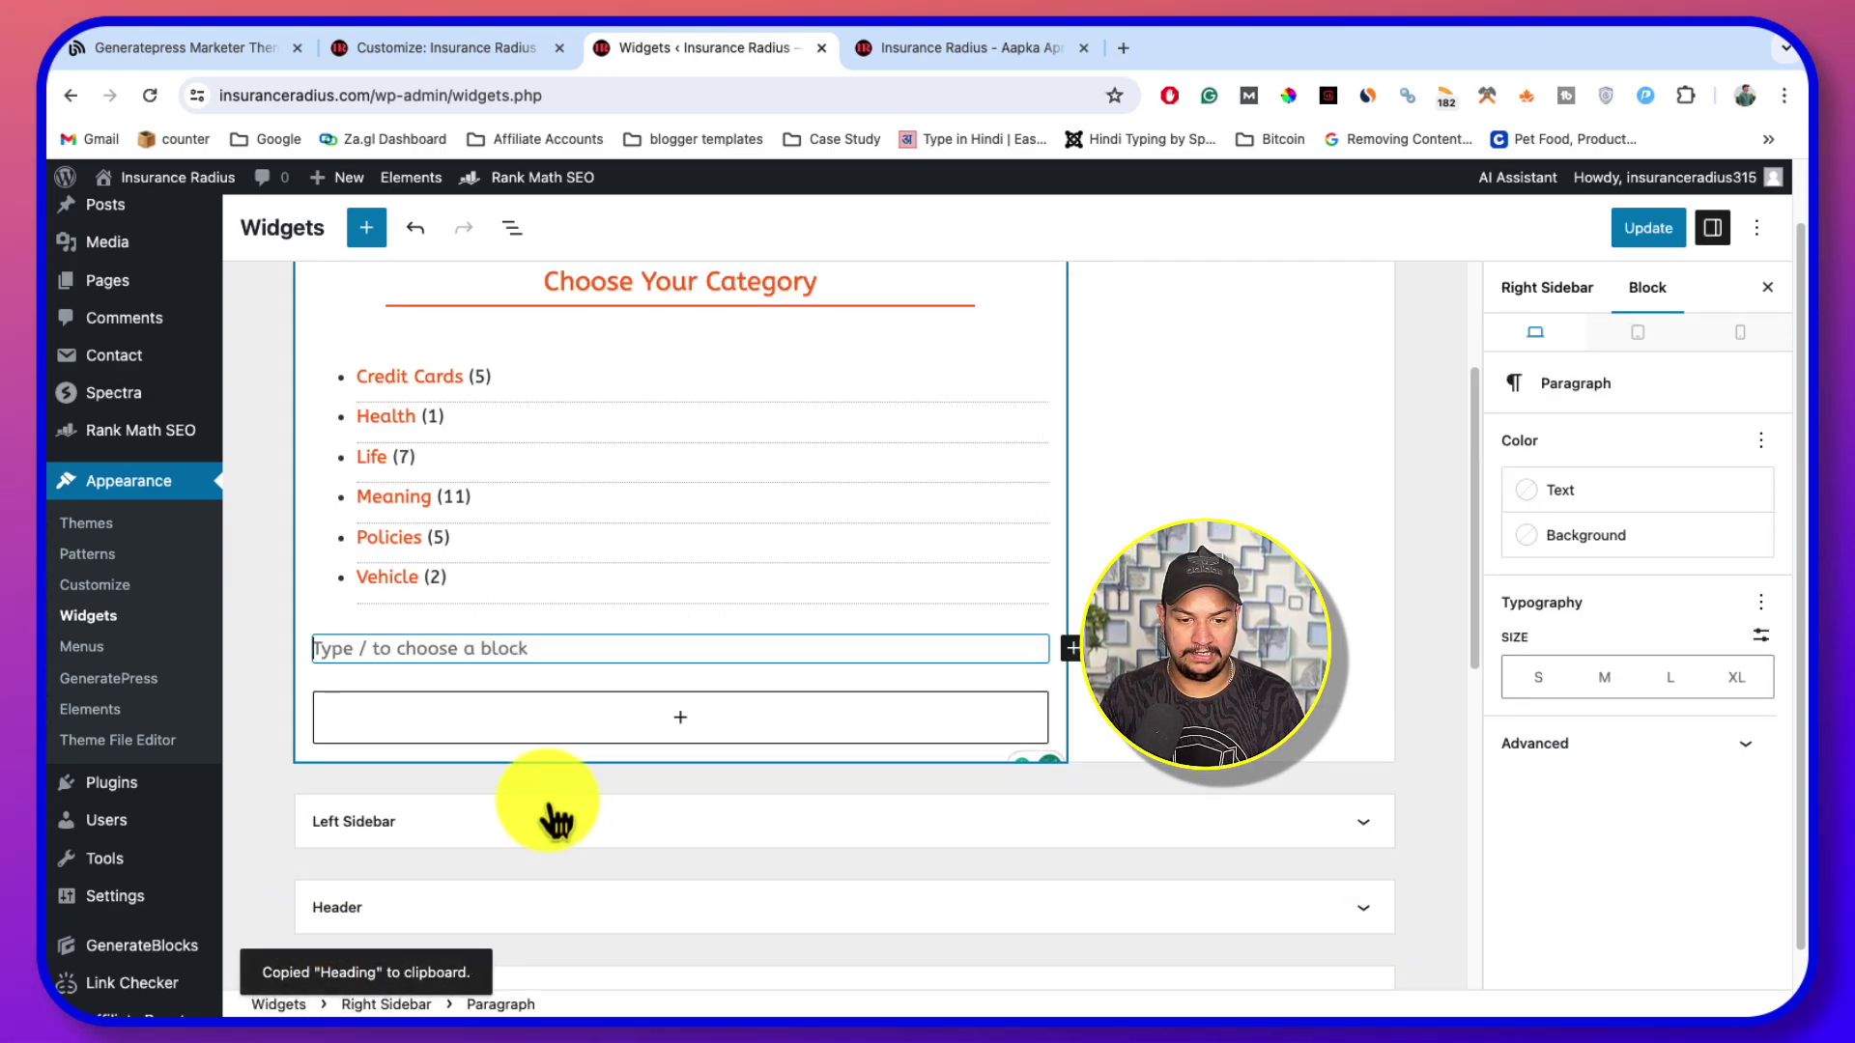
pyautogui.hotkey('ctrl', 'v')
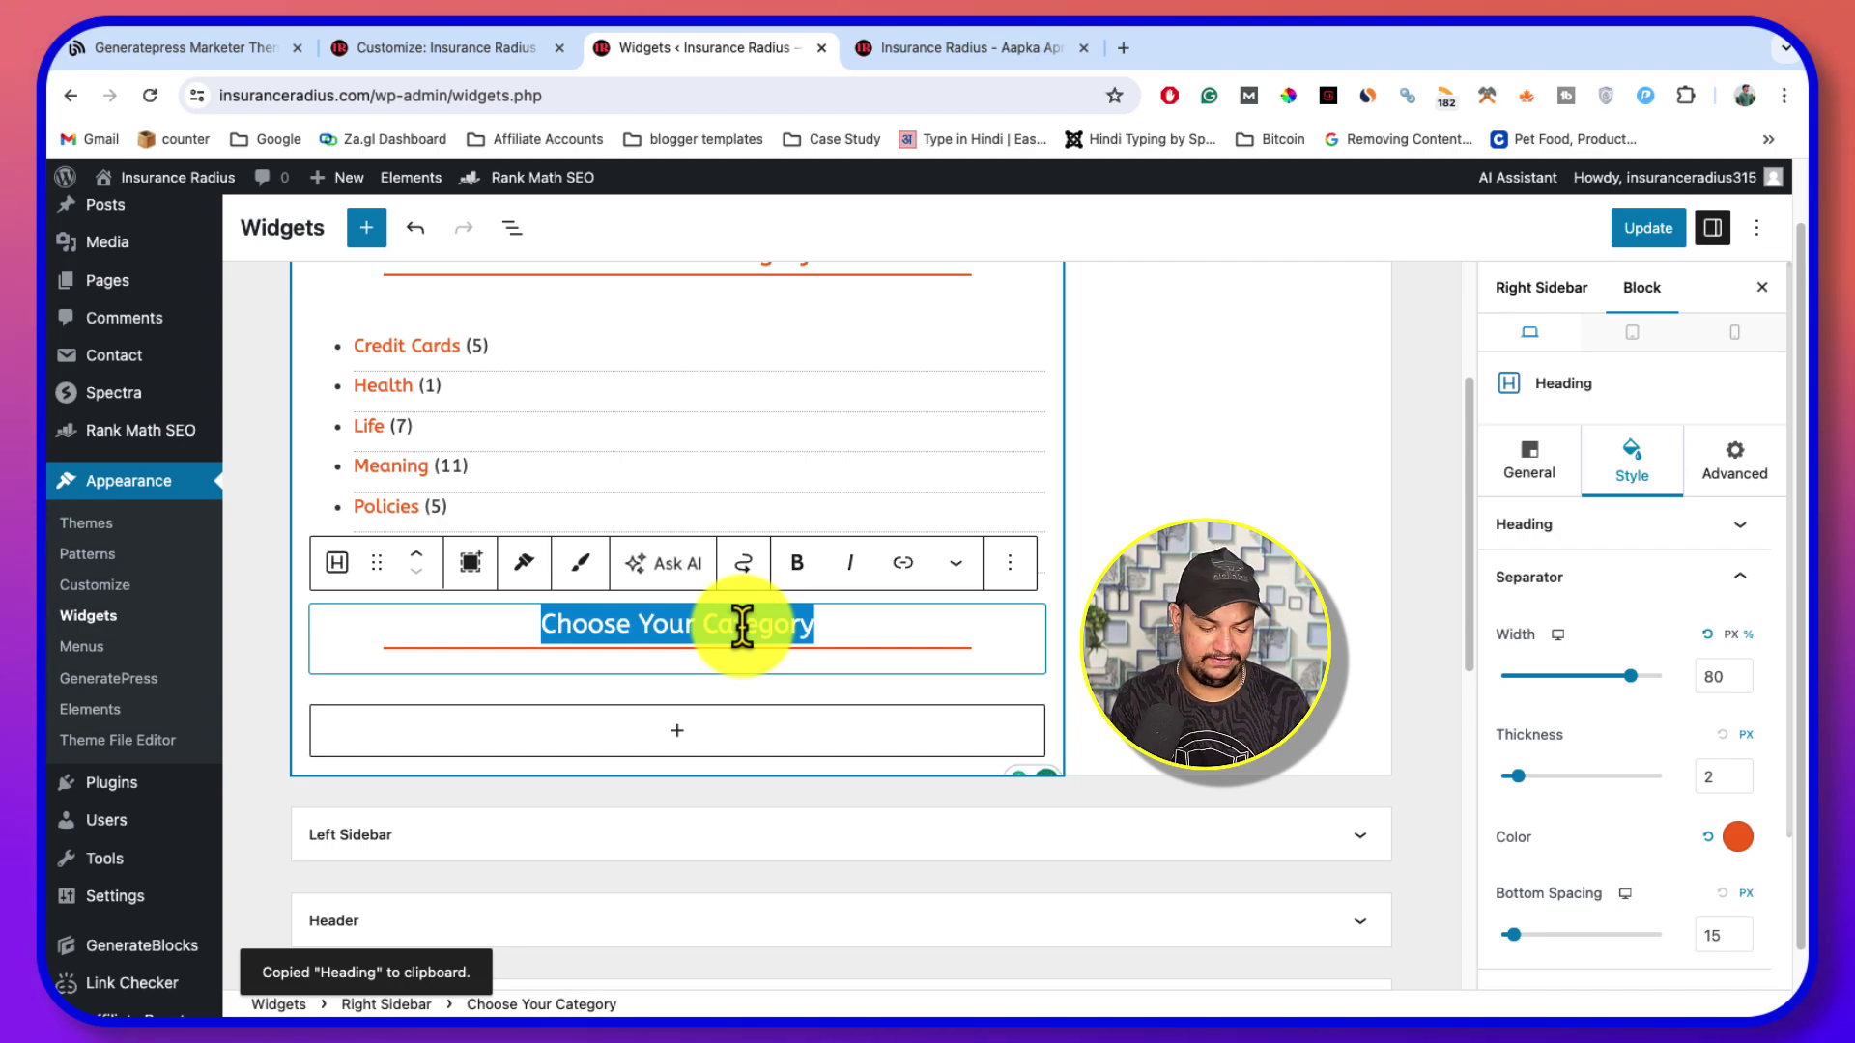
pyautogui.write('Viral Bl')
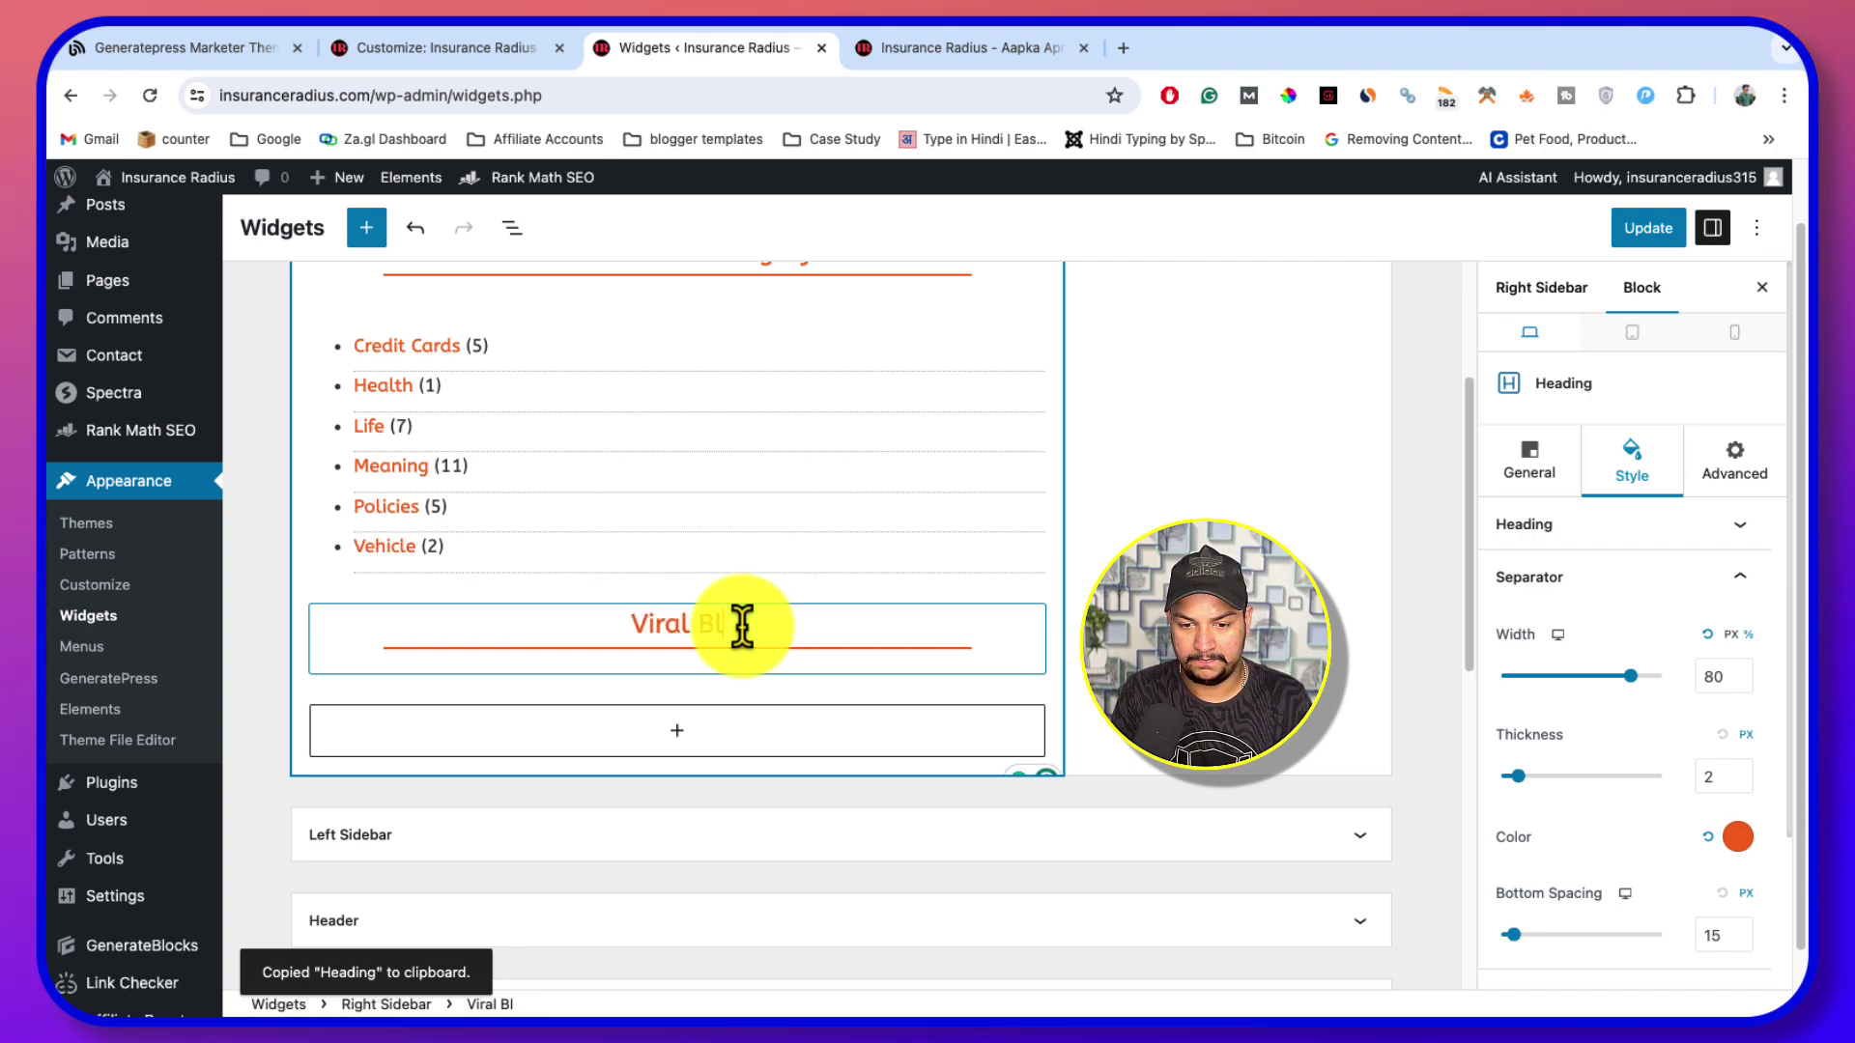
pyautogui.write('og Posts')
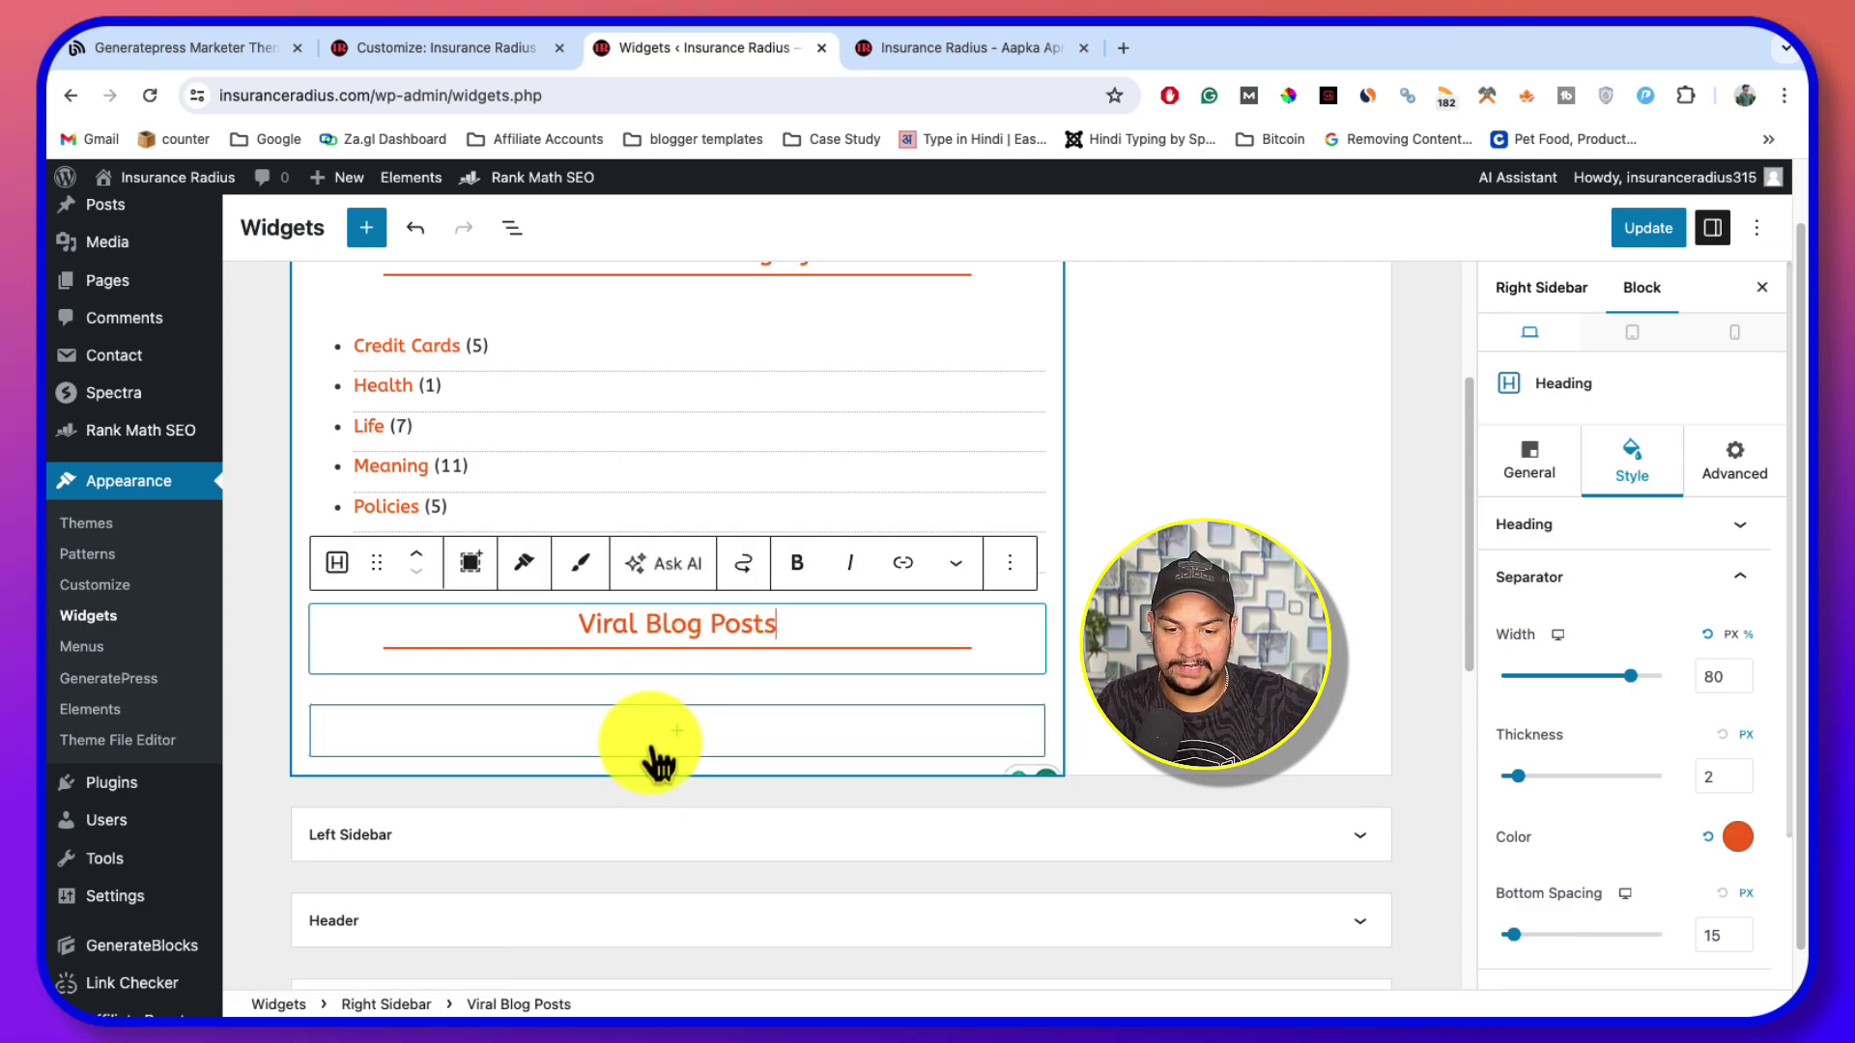
# Add a Latest Posts block below the "Viral Blog Posts" heading in the Right Sidebar
pyautogui.click(682, 742)
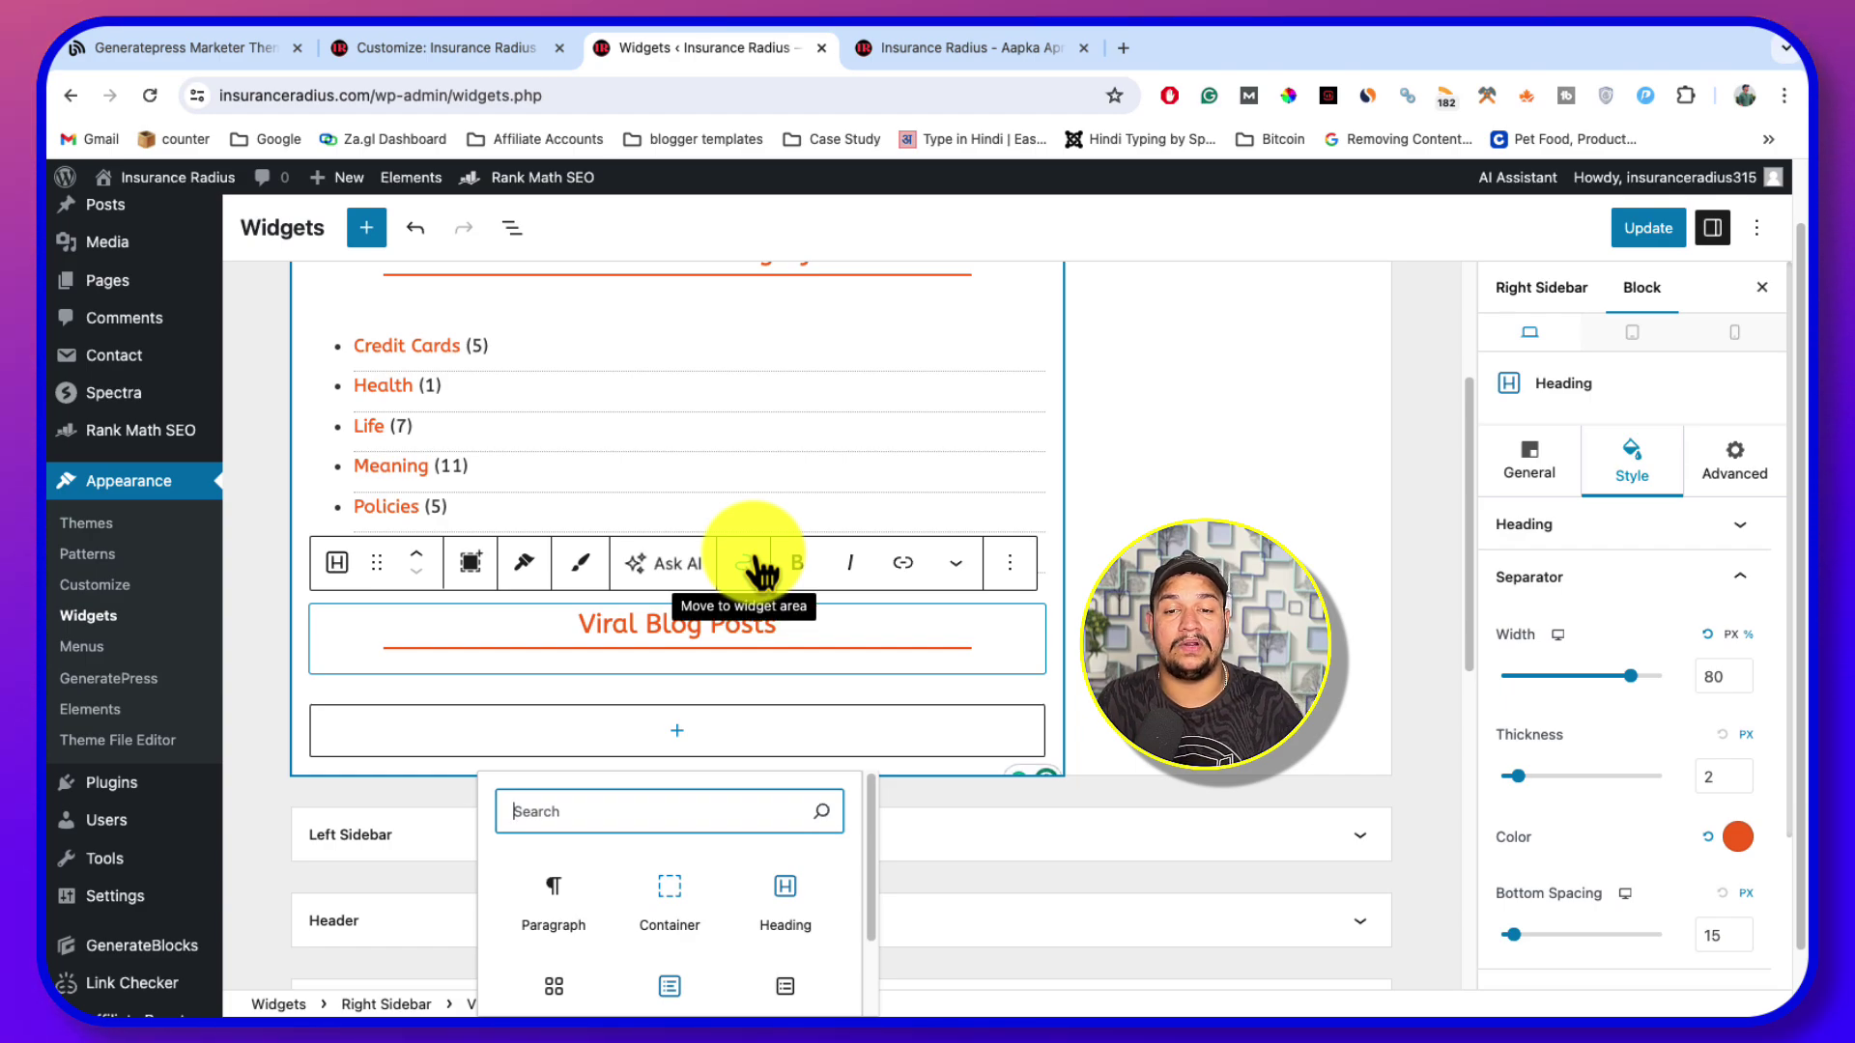
pyautogui.click(966, 48)
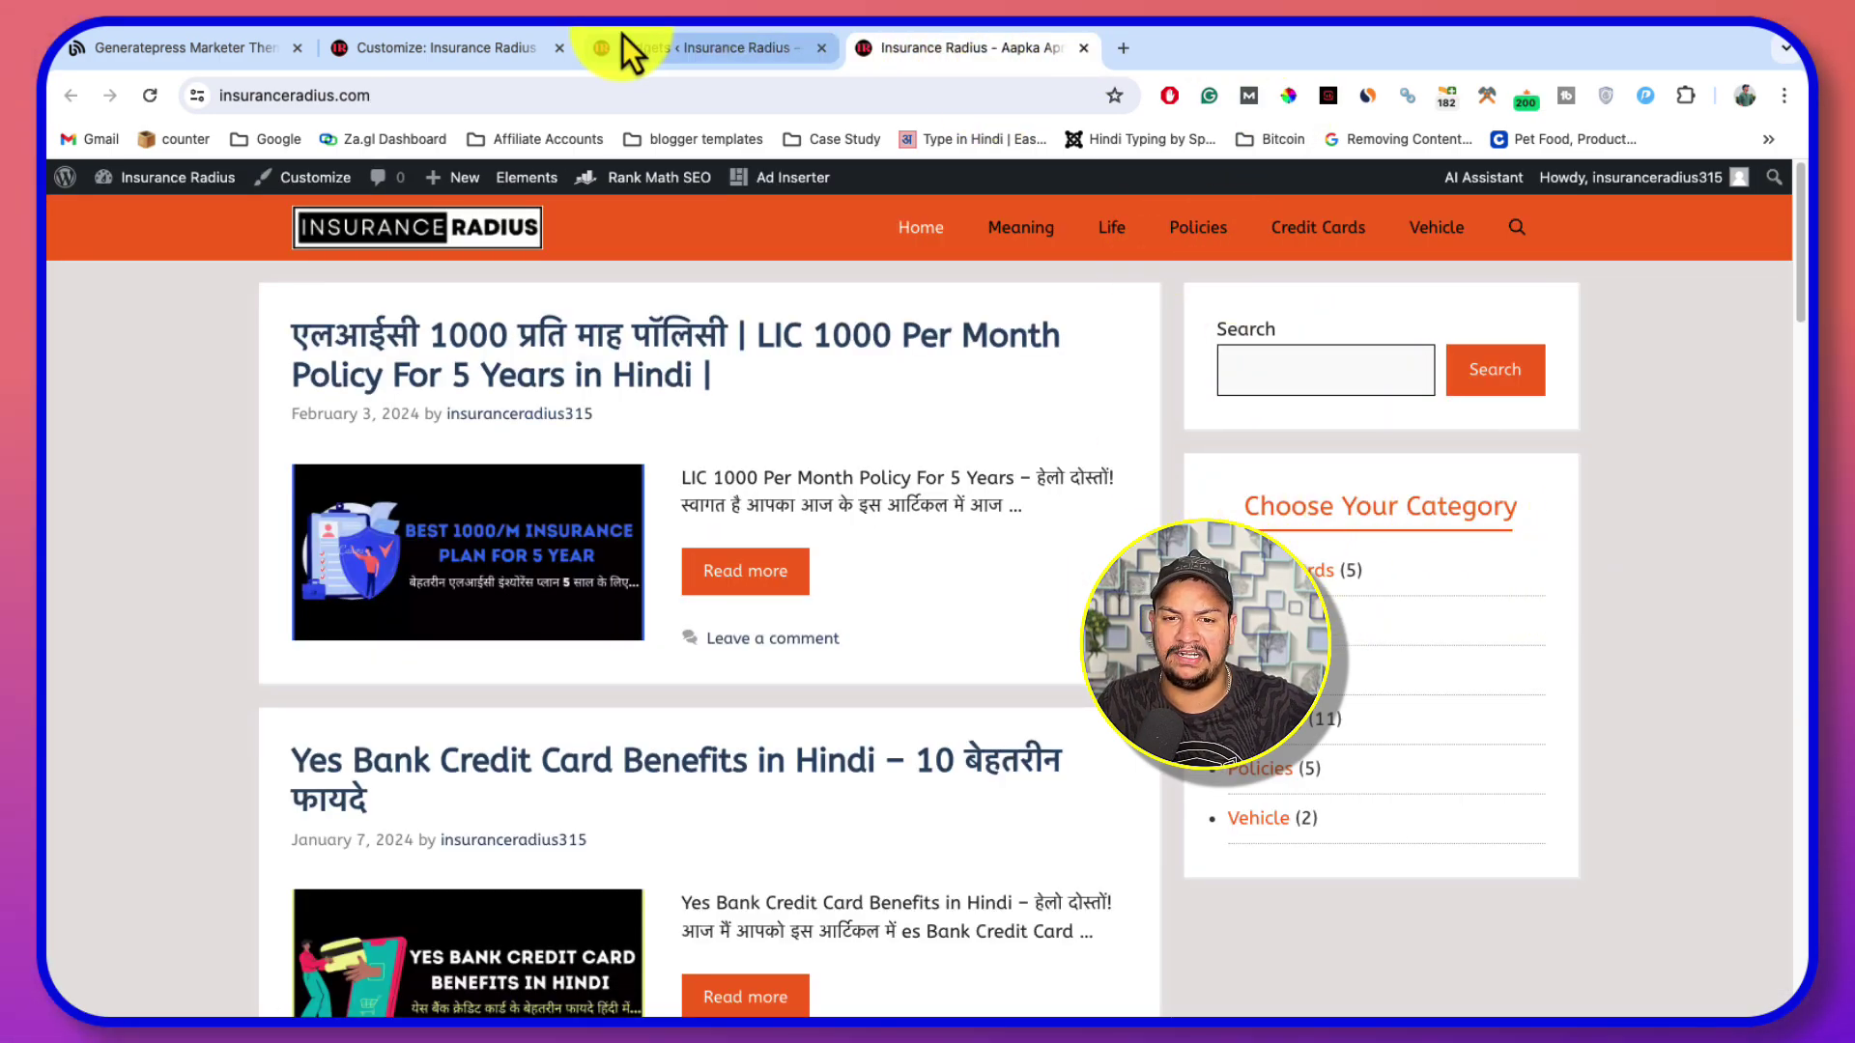
pyautogui.click(687, 56)
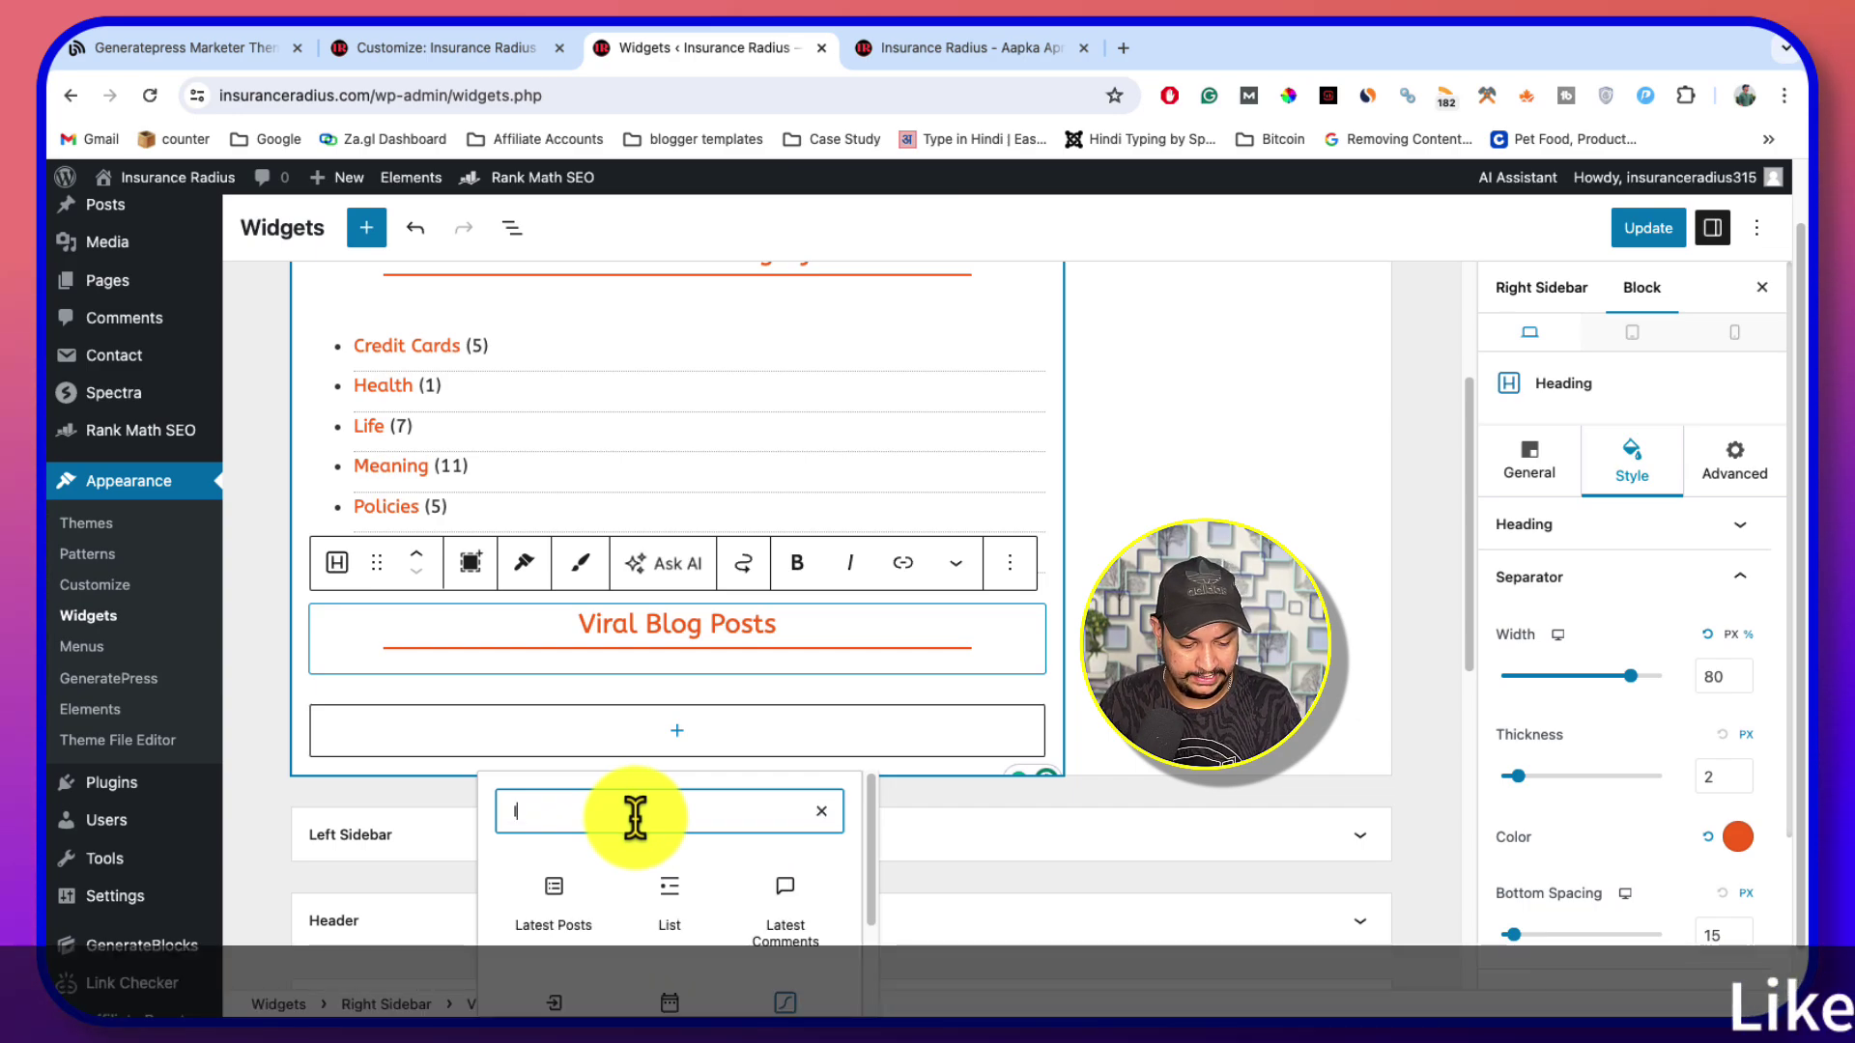
pyautogui.write('tes')
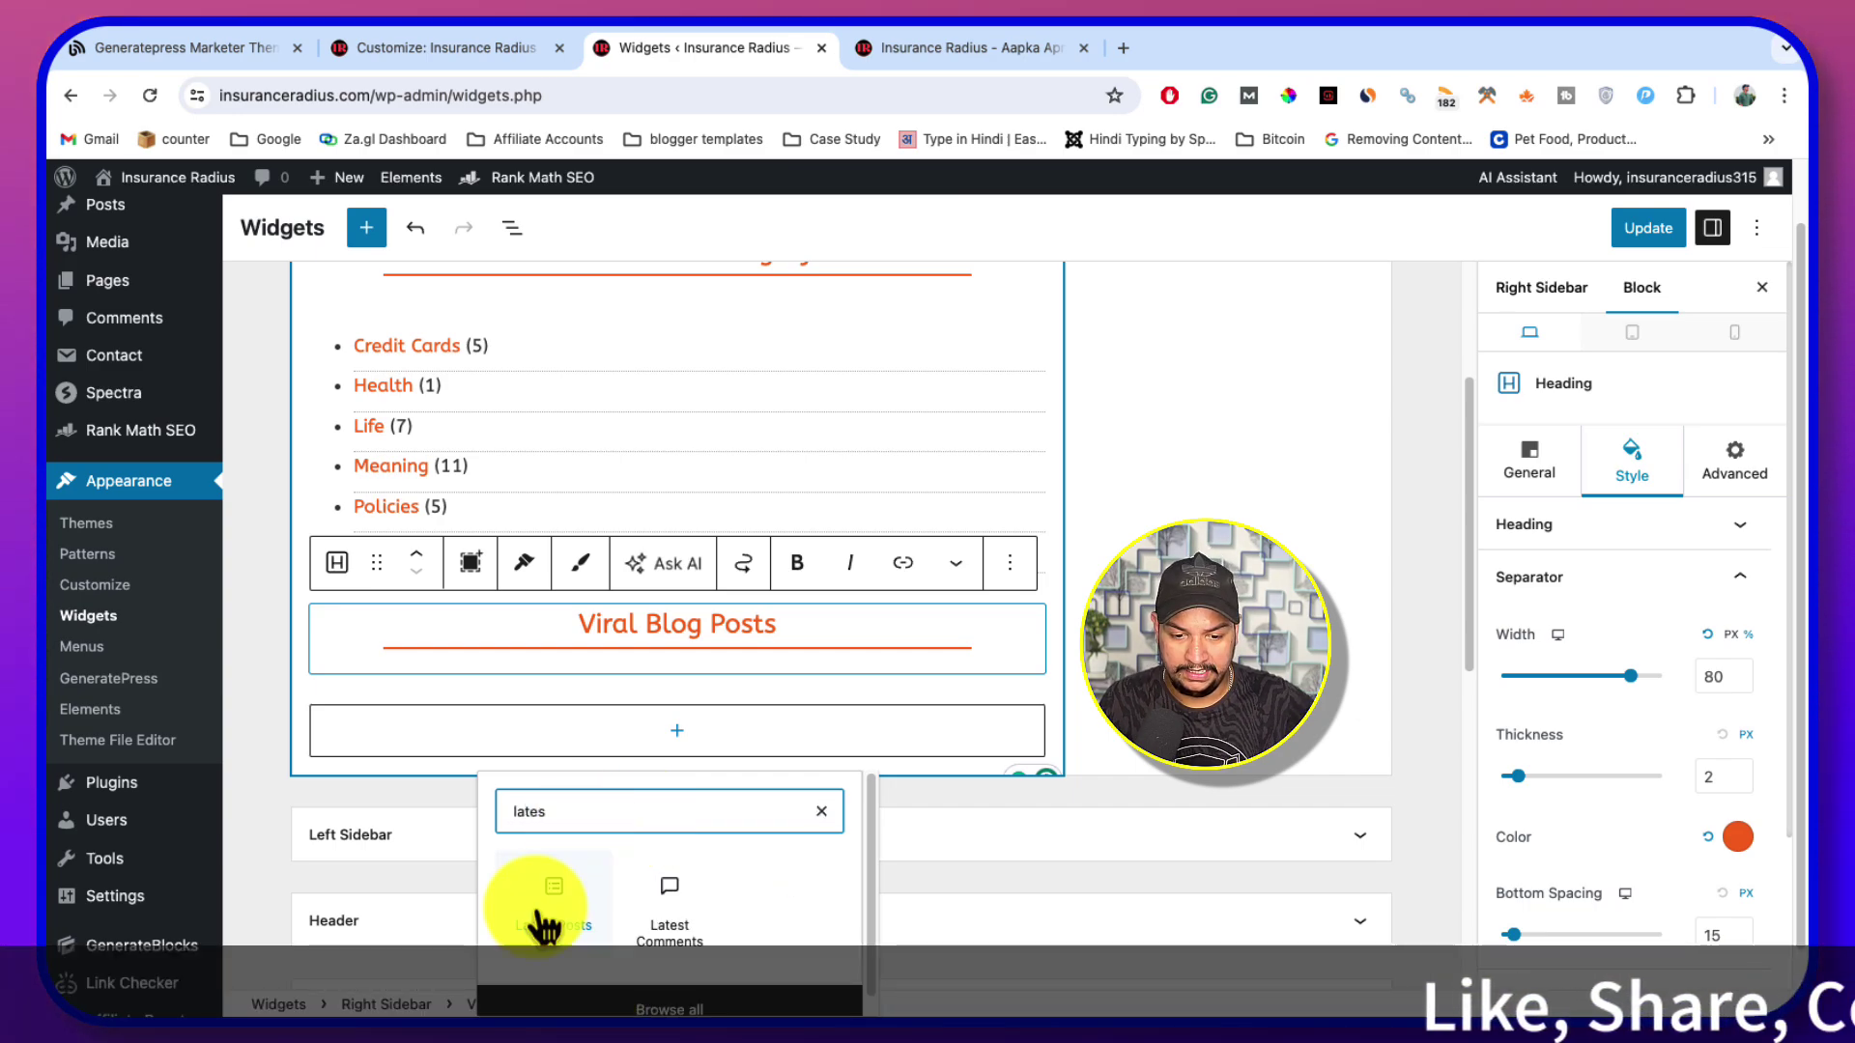
pyautogui.click(546, 929)
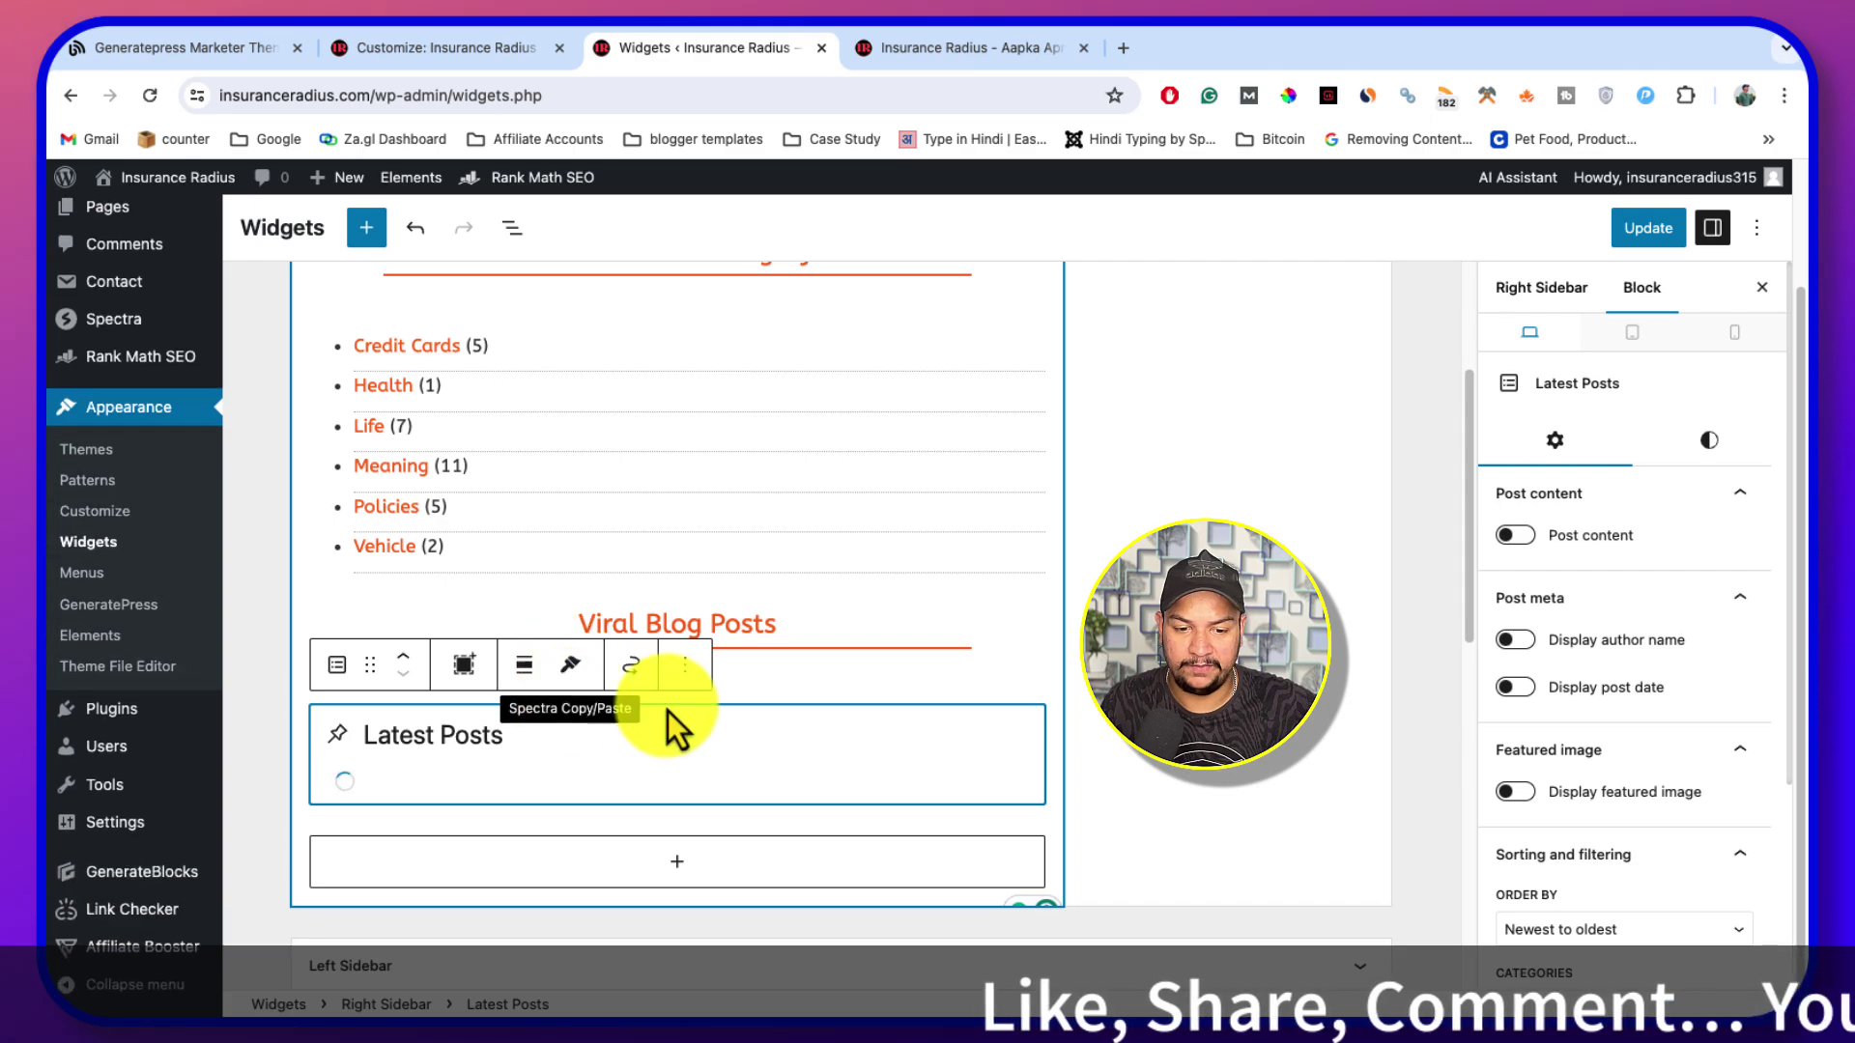
pyautogui.scroll(-2, 704, 778)
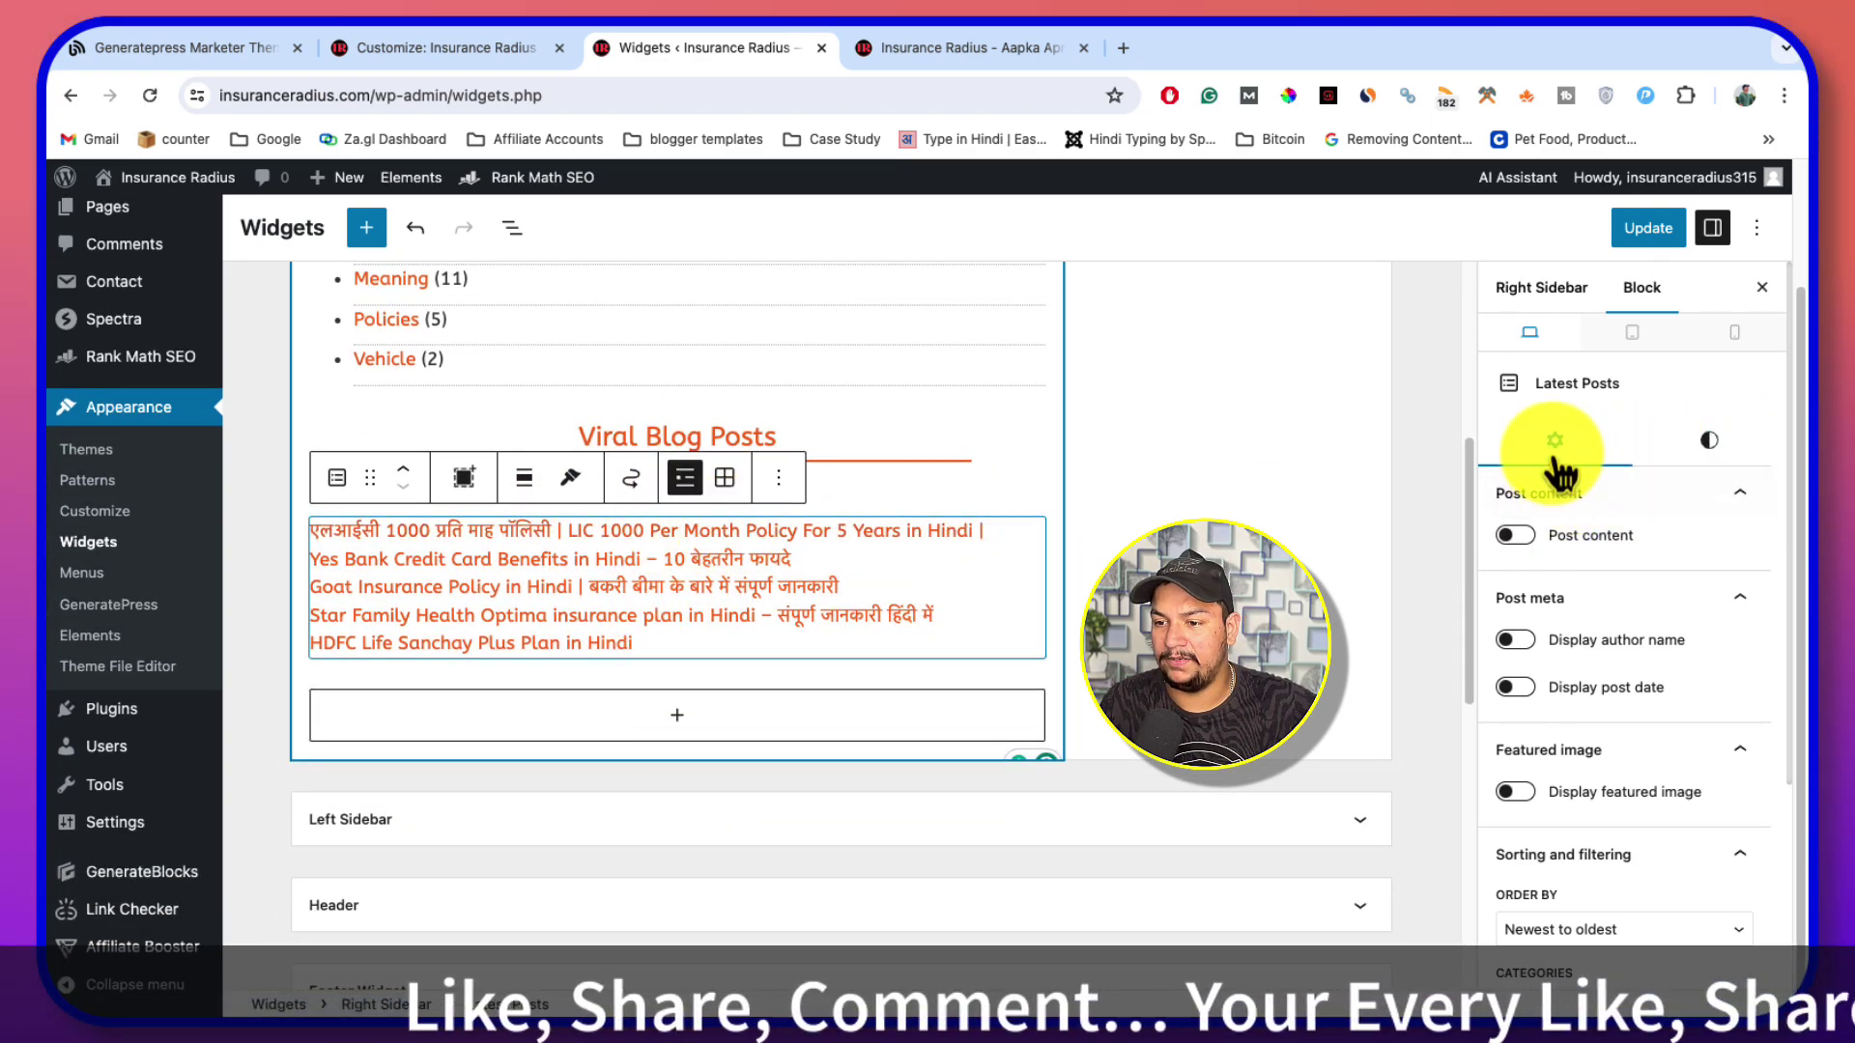
# Try displaying the post content, author name and post date in the Latest Posts block, switching each off again
pyautogui.click(1516, 536)
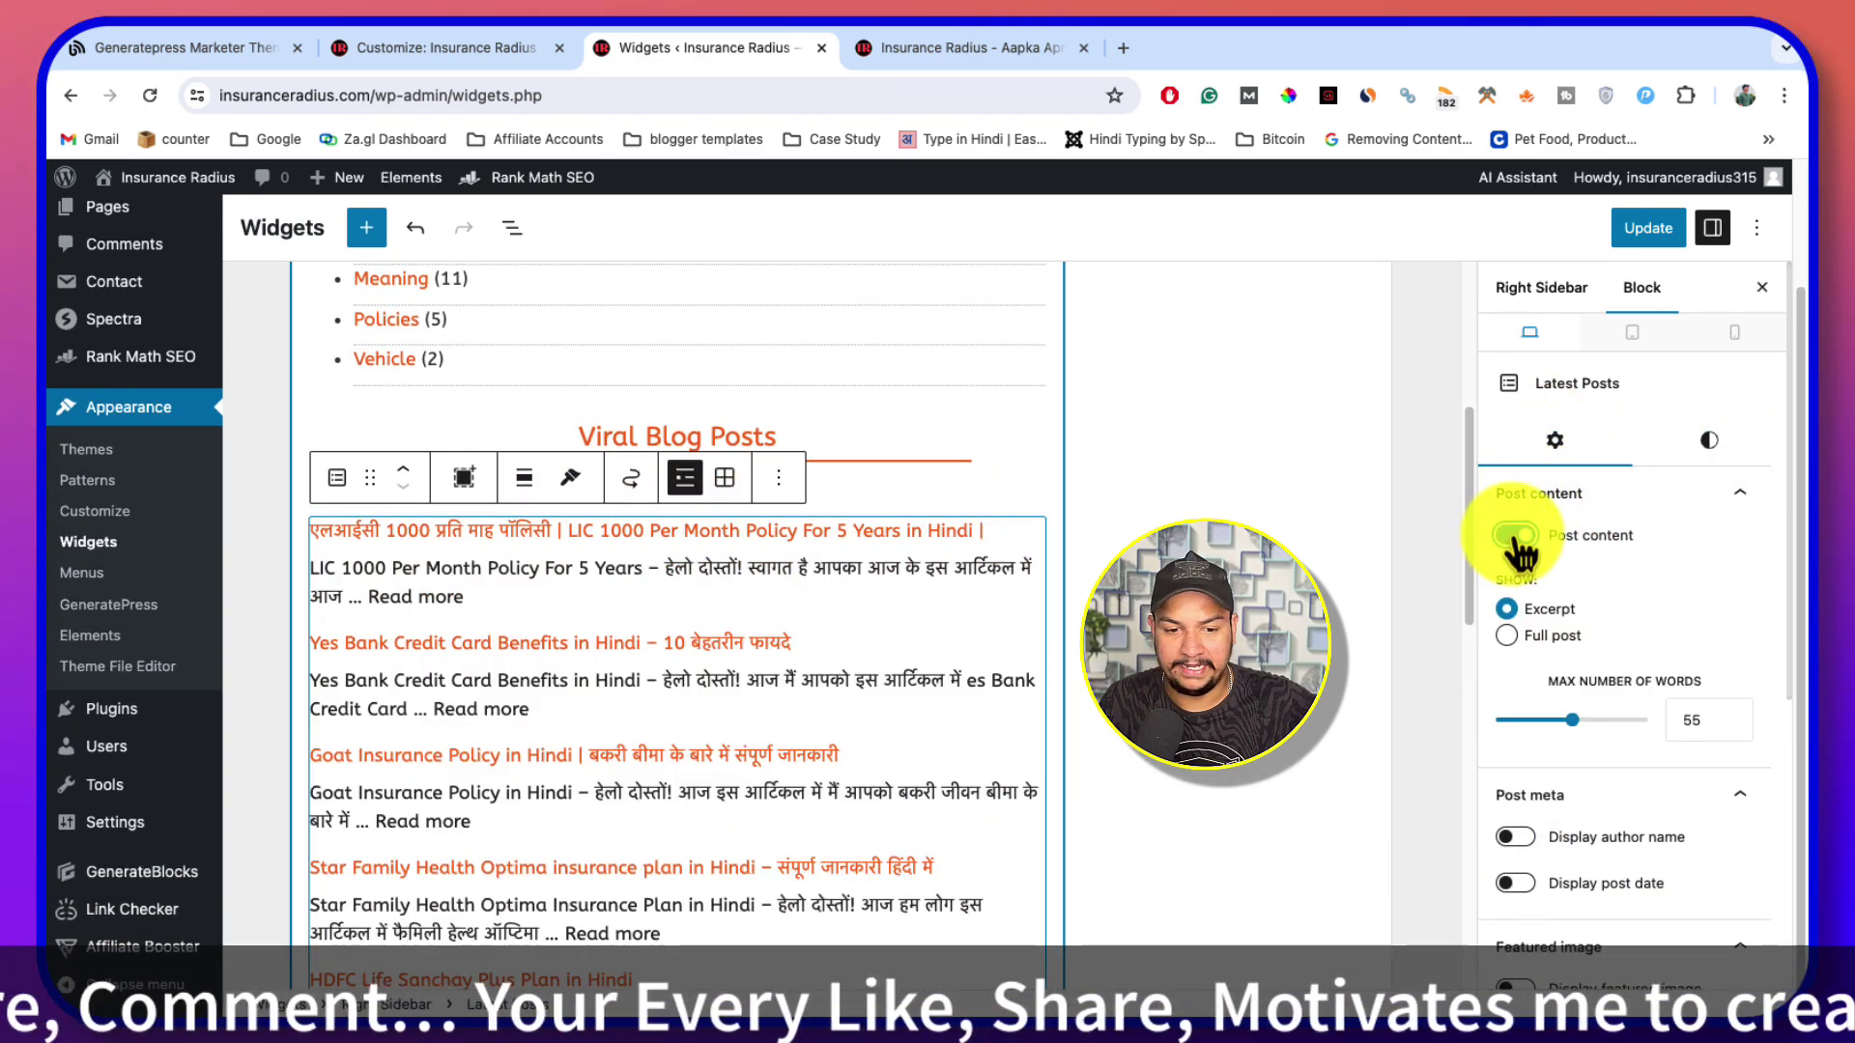
pyautogui.click(1515, 536)
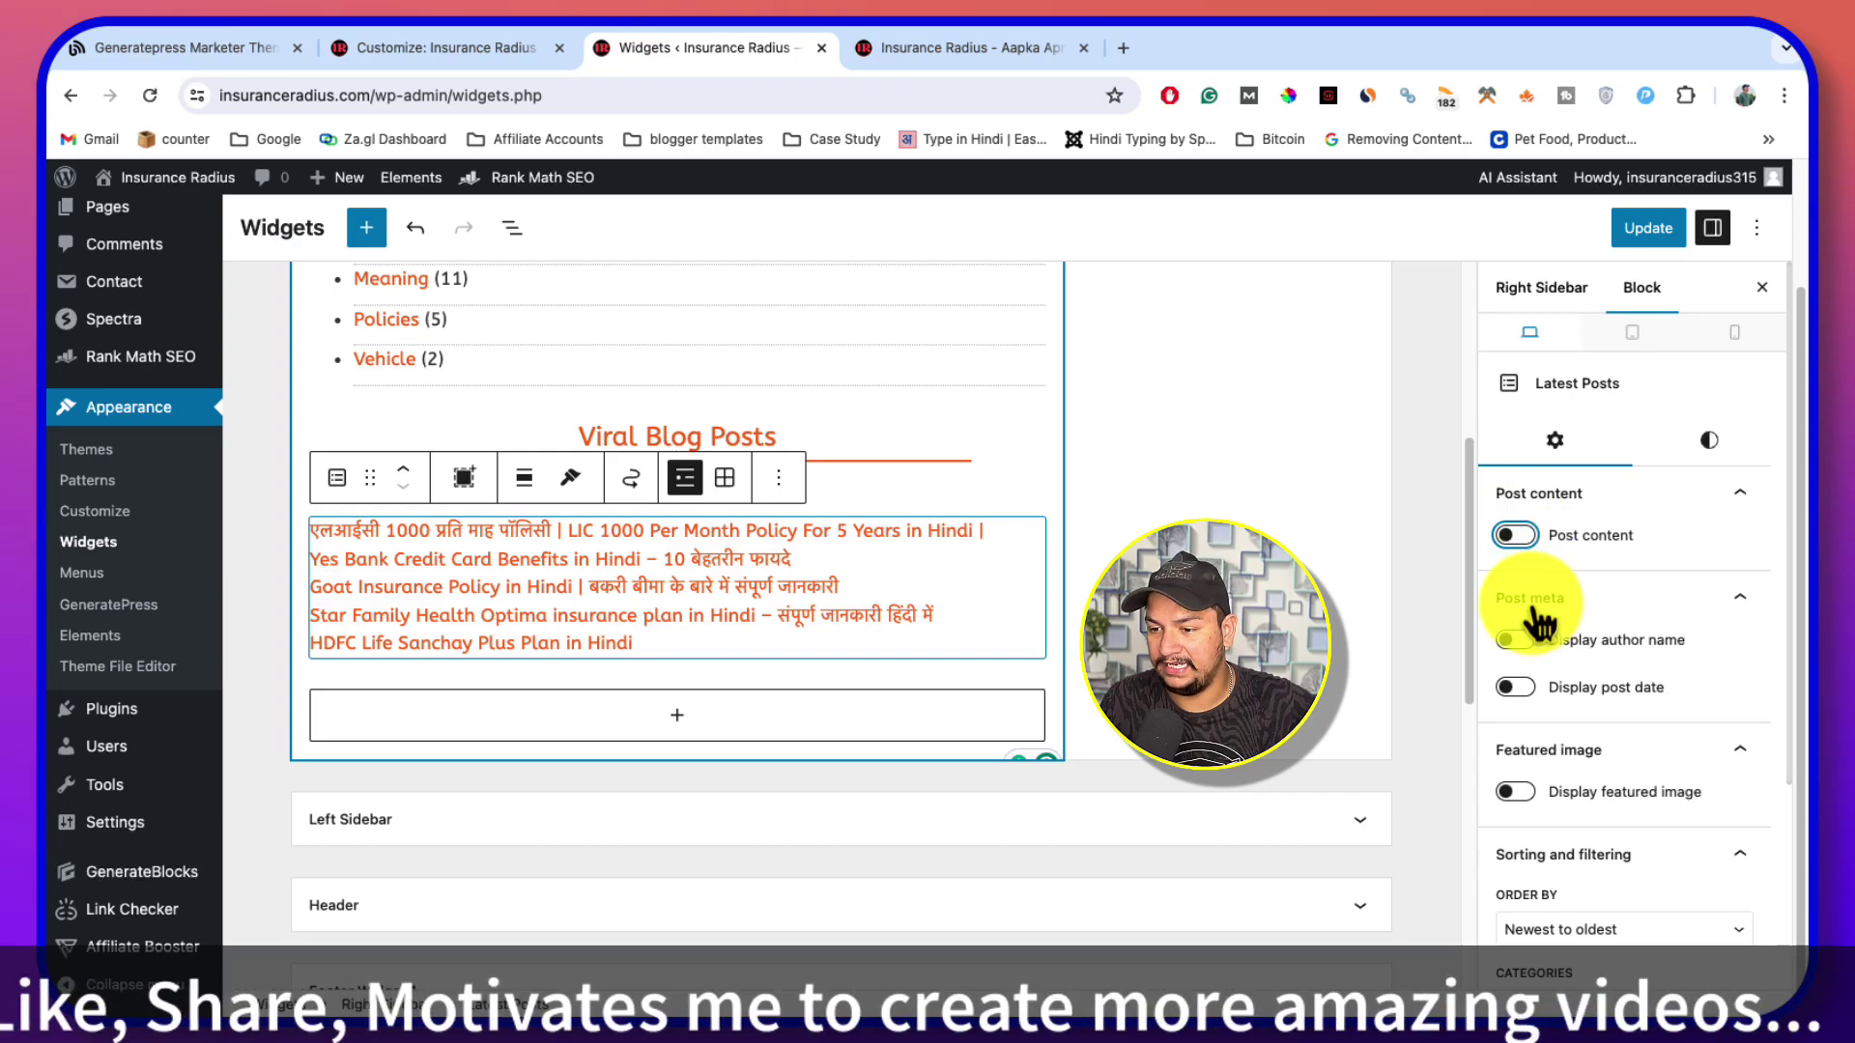
pyautogui.click(1531, 646)
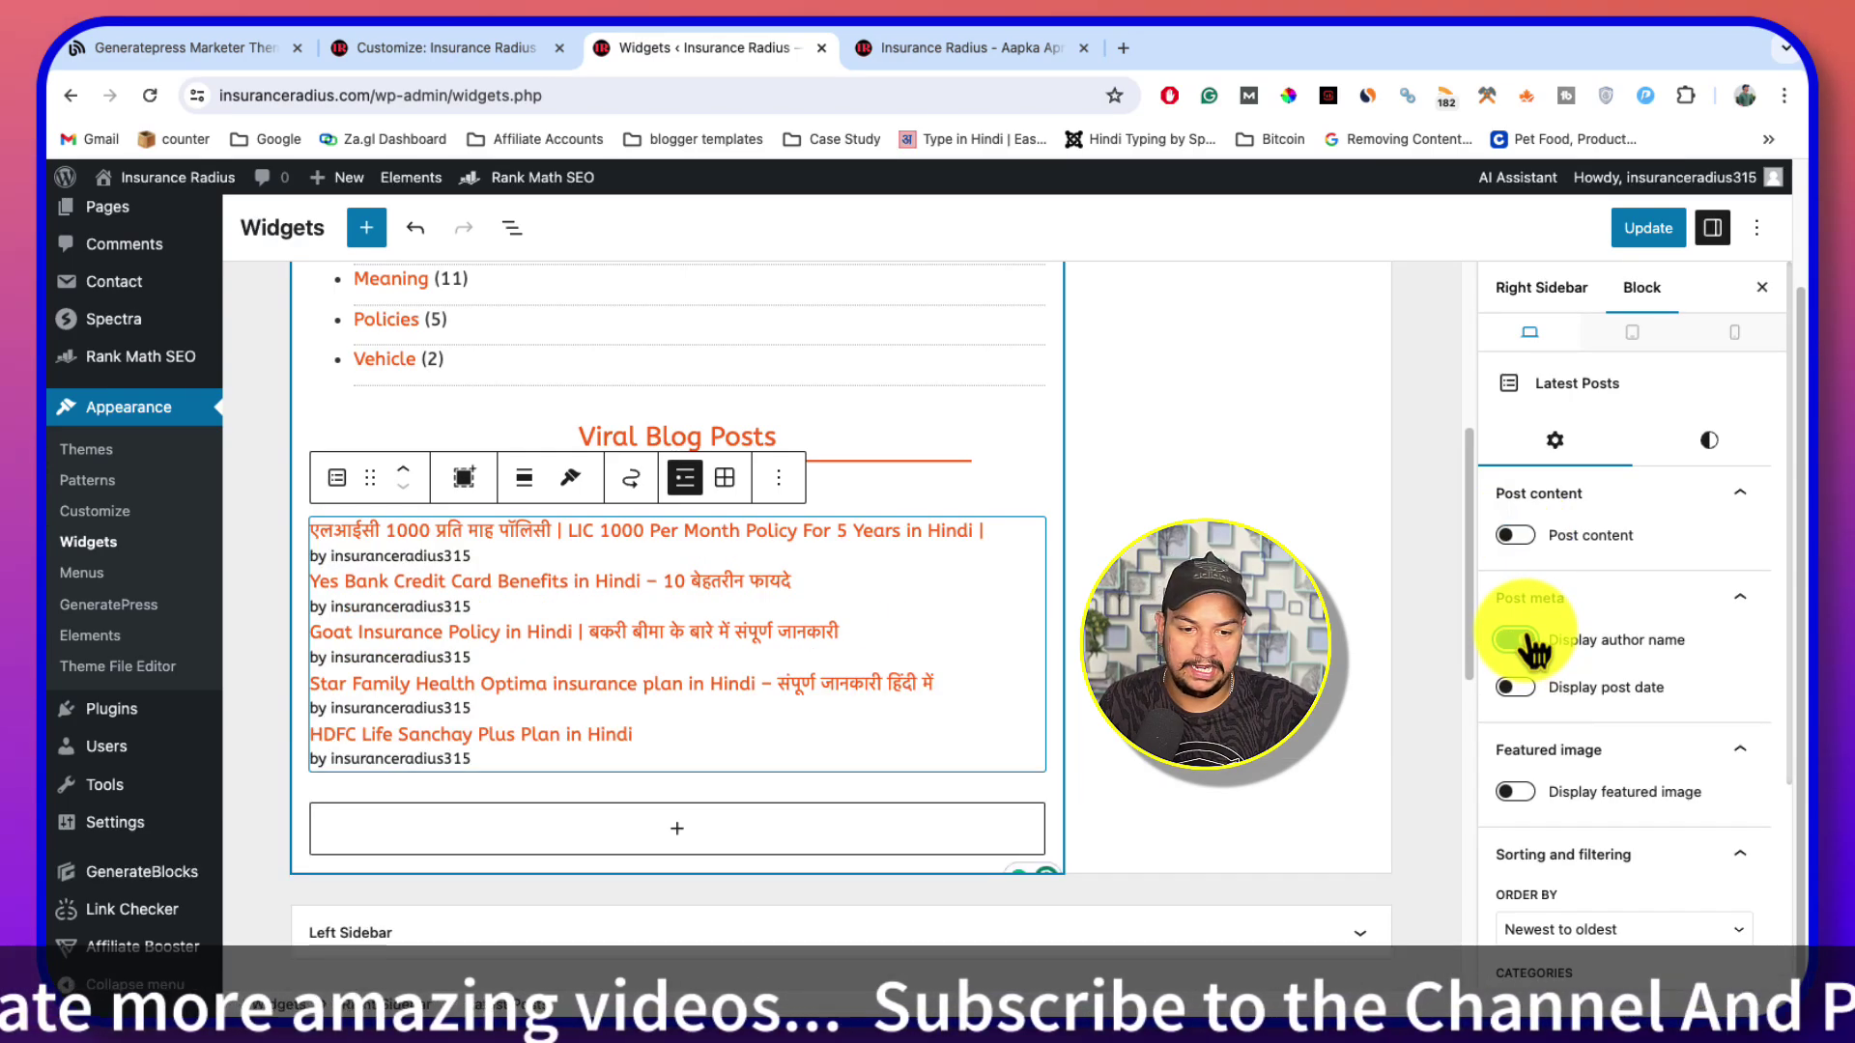
pyautogui.click(1529, 643)
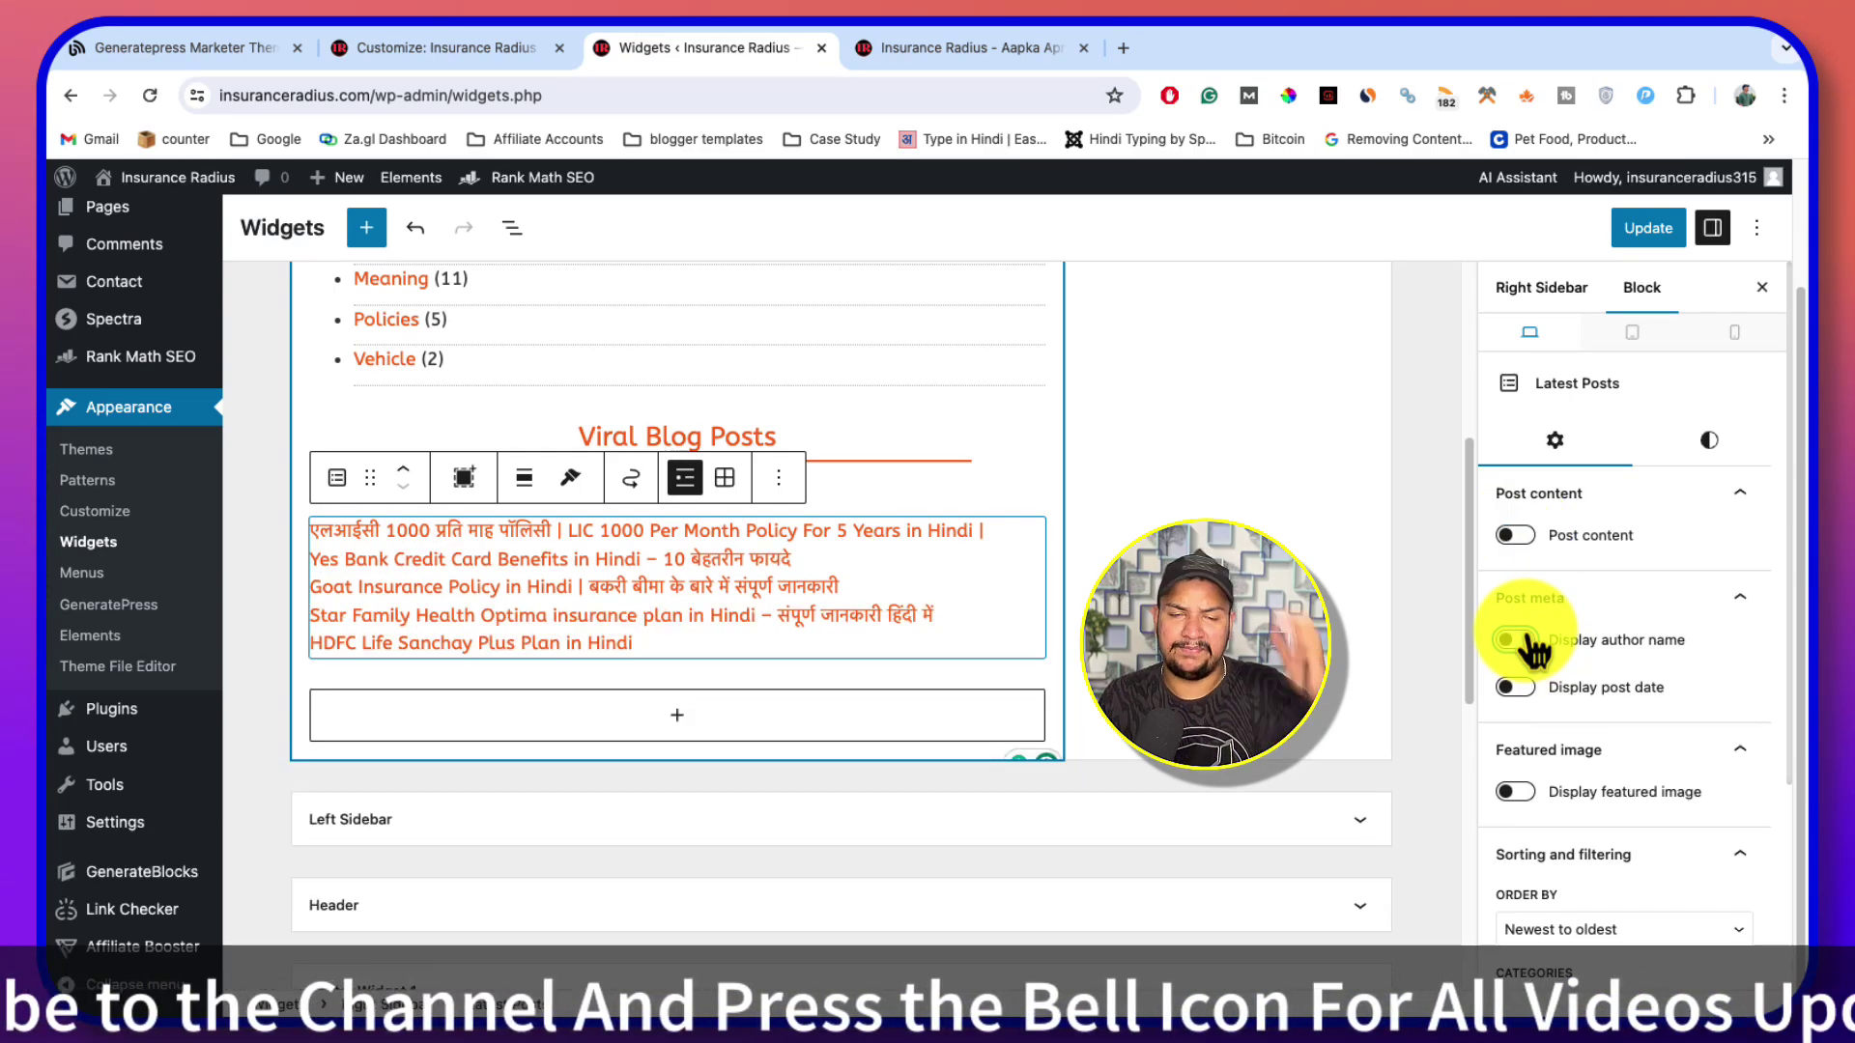
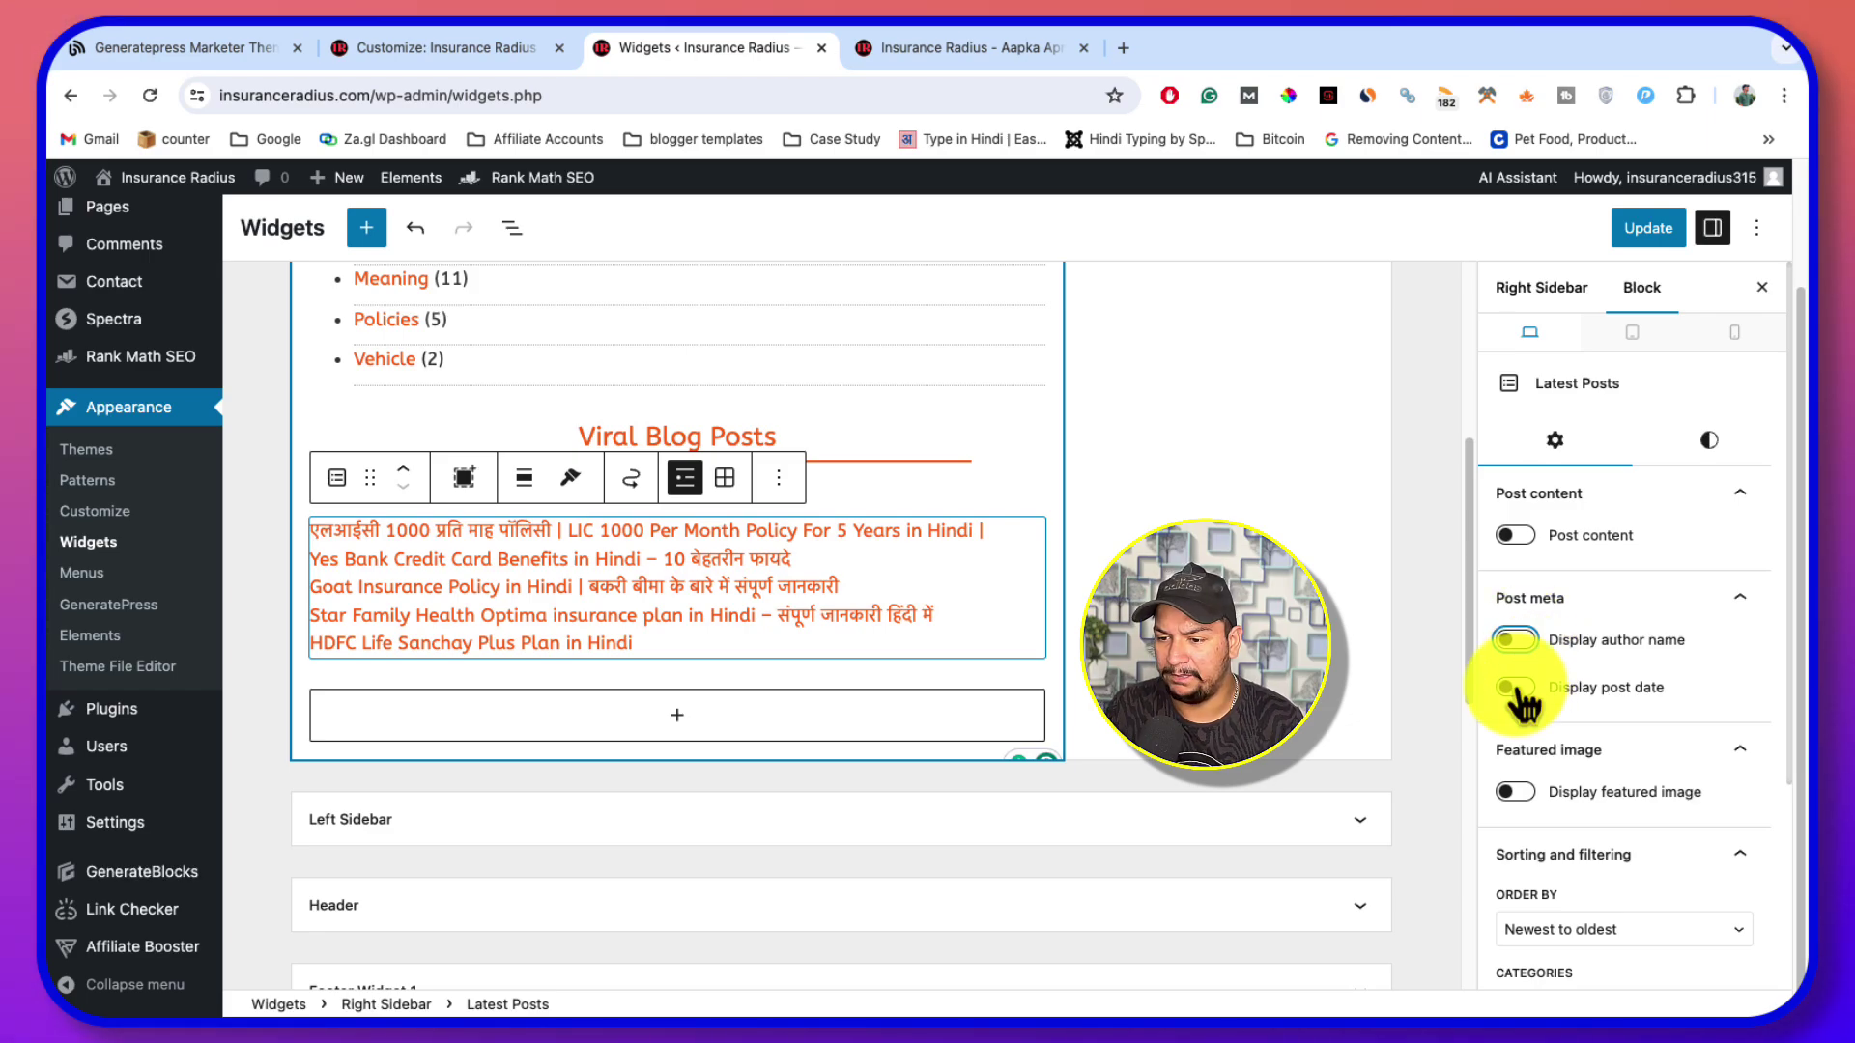
pyautogui.click(1530, 678)
pyautogui.click(1527, 676)
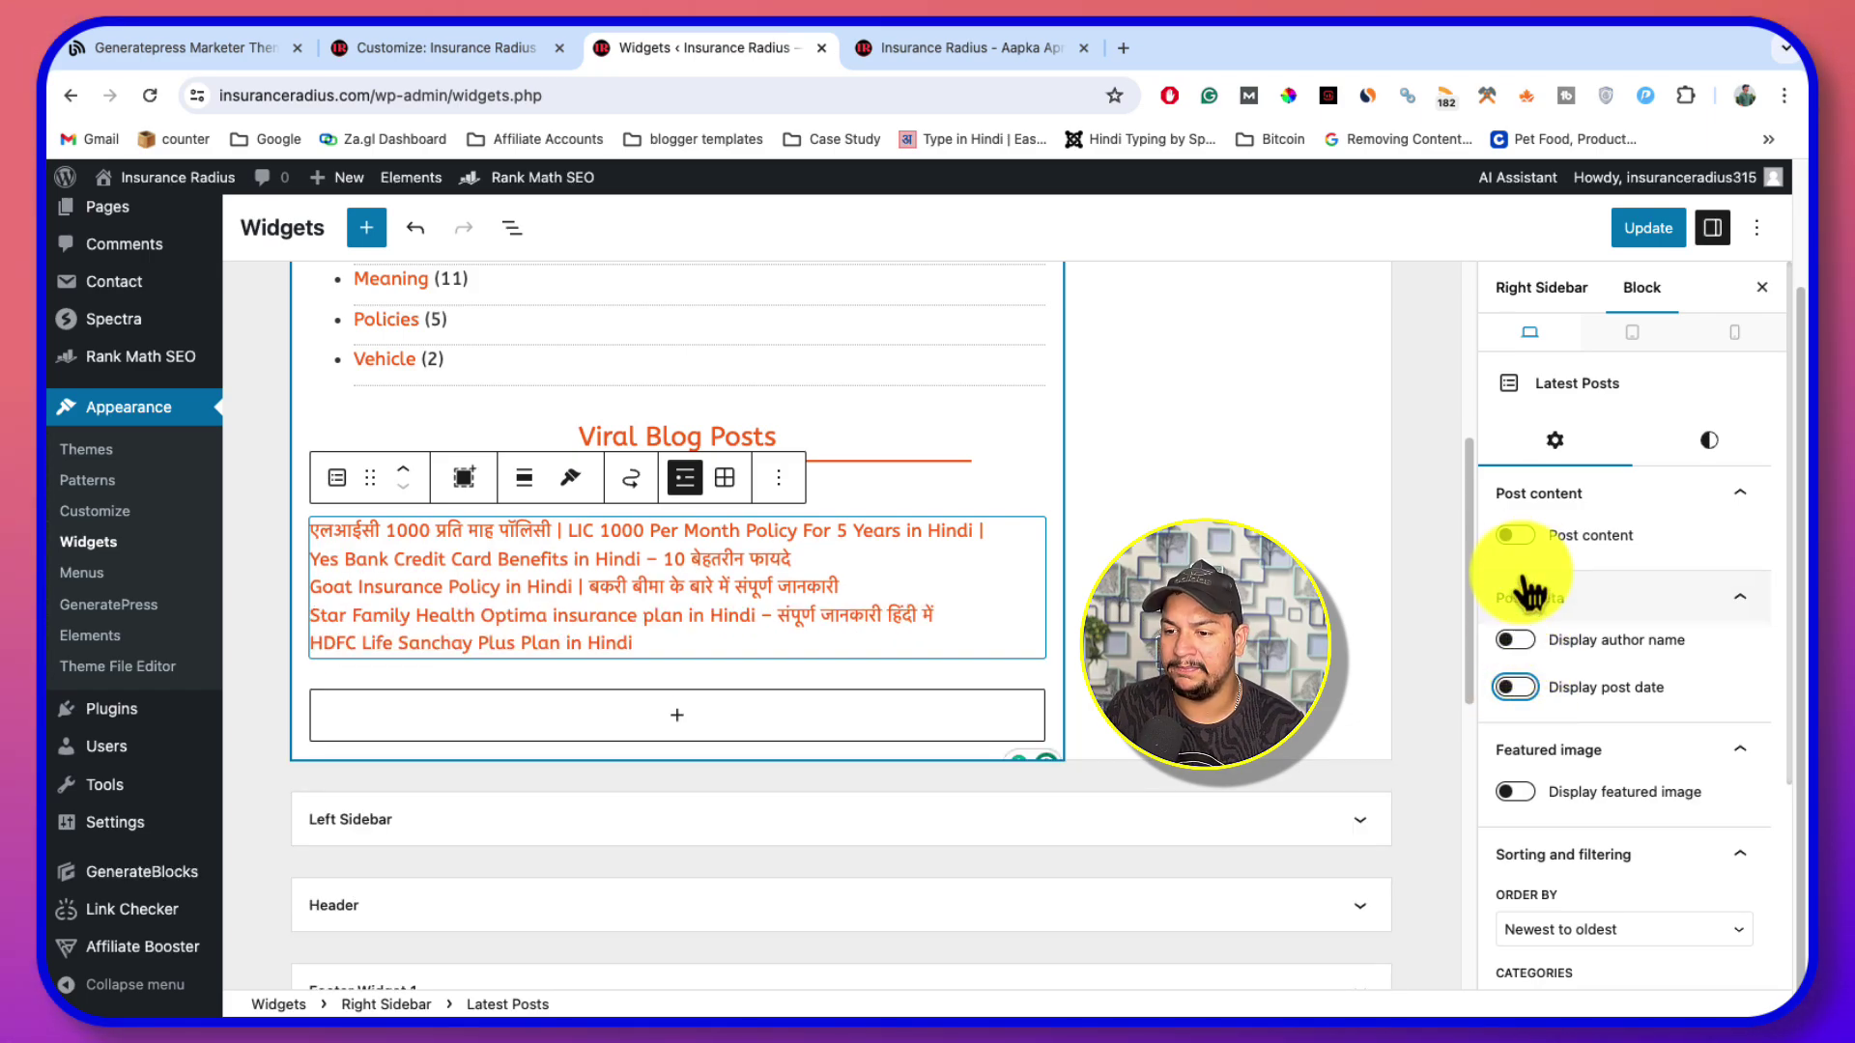
# Turn on featured image display for the Latest Posts block and save the widgets
pyautogui.scroll(-1, 1506, 772)
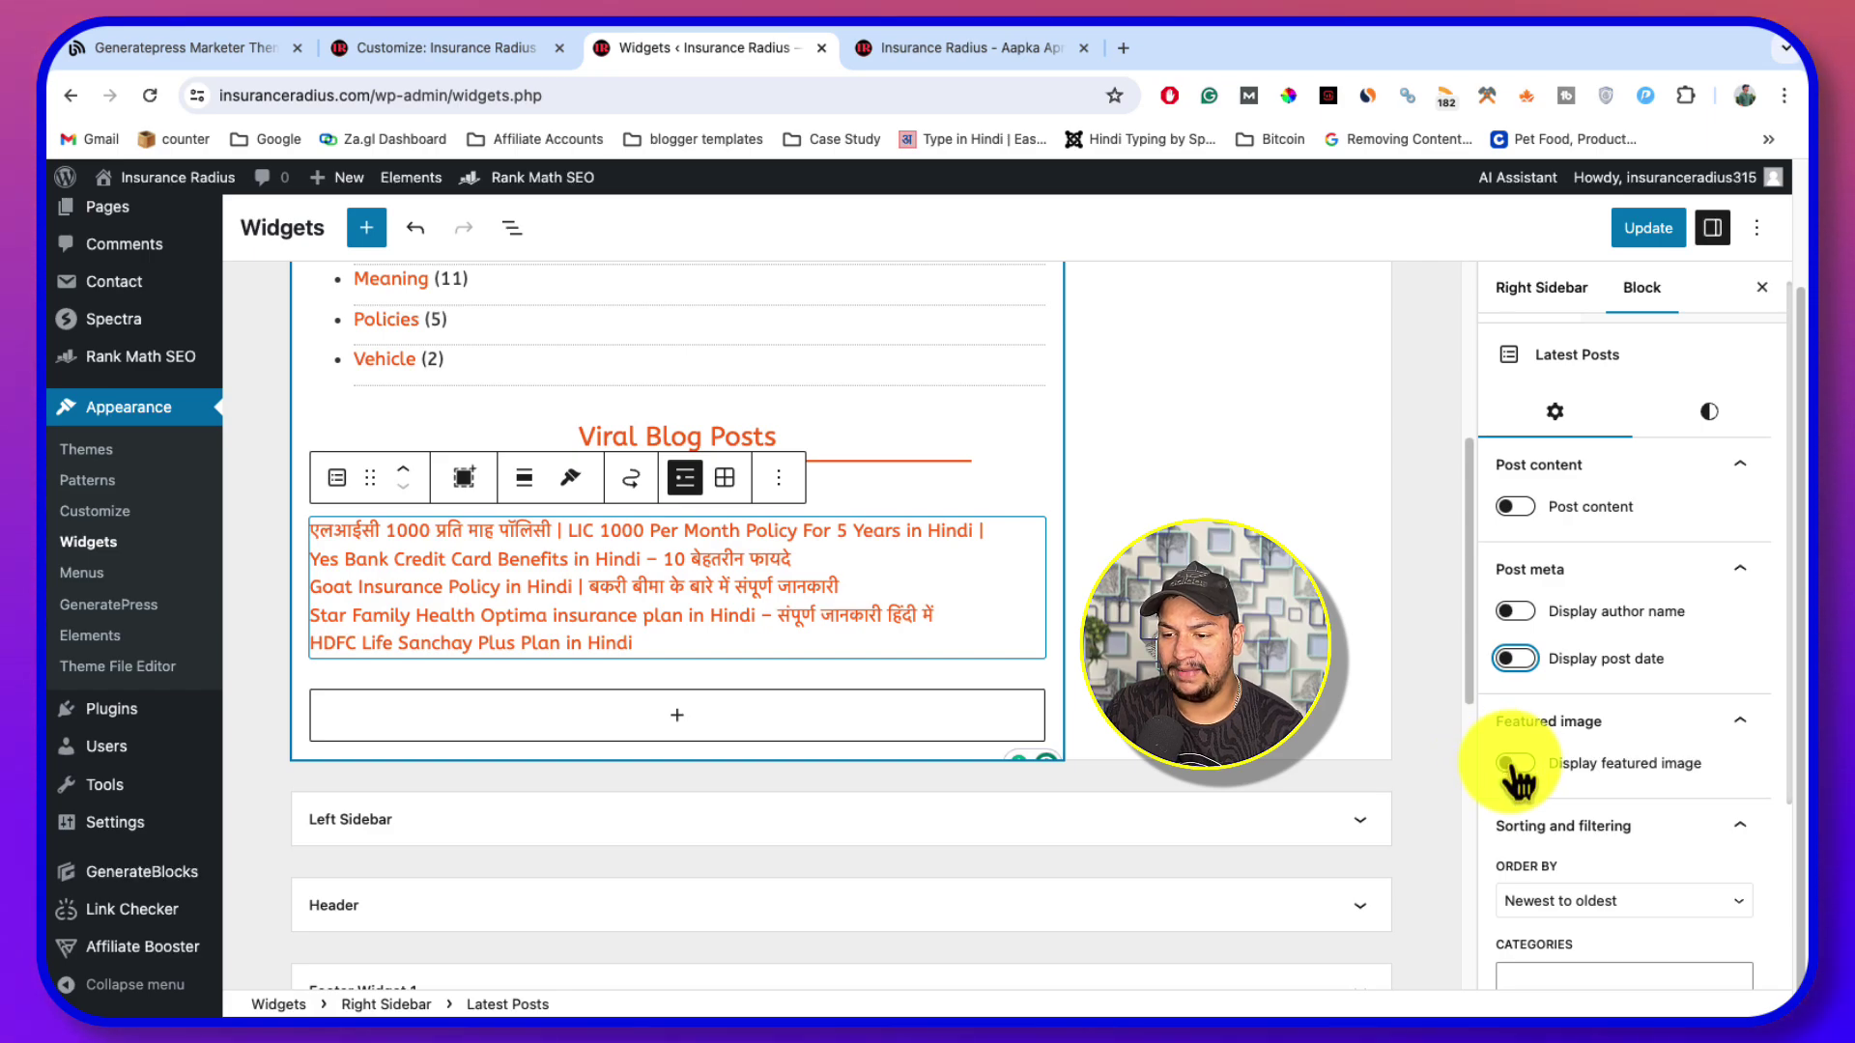
pyautogui.click(1512, 765)
pyautogui.scroll(-1, 1584, 753)
pyautogui.scroll(-2, 1627, 746)
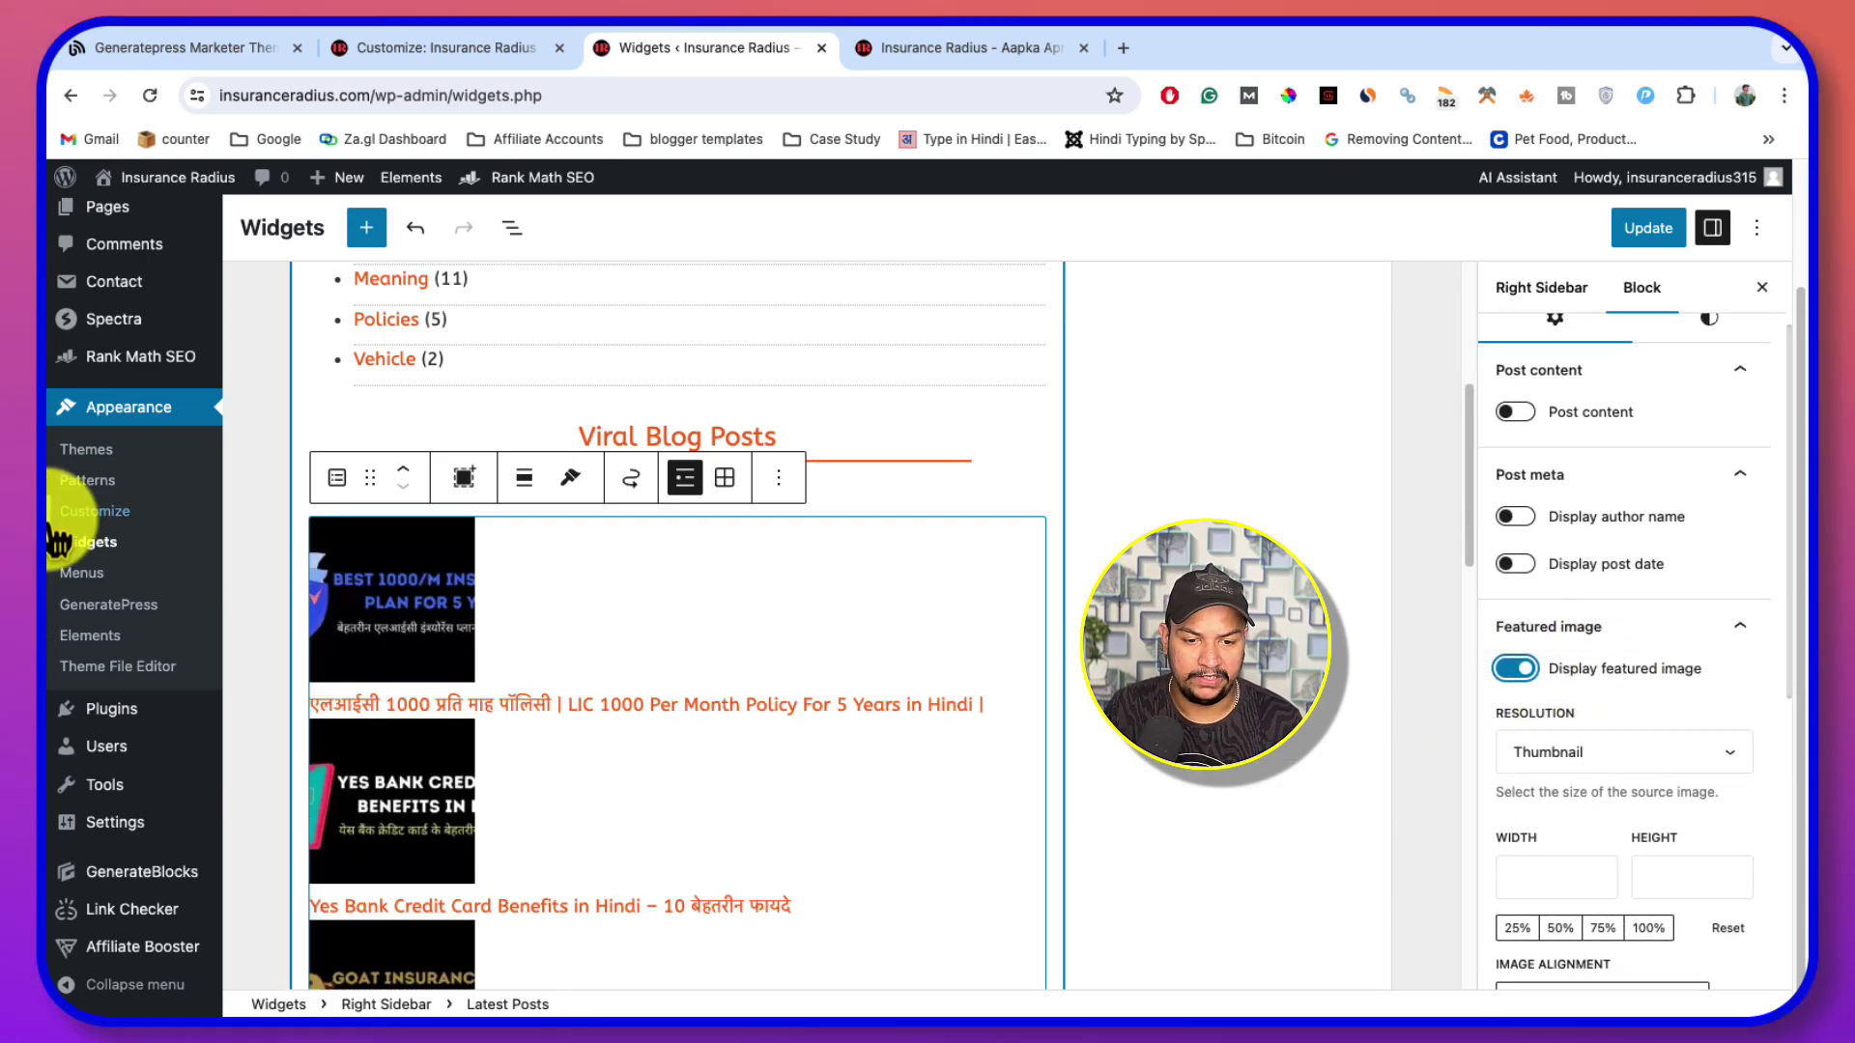
pyautogui.click(1654, 230)
# Reload the live homepage and compare the sidebar's "Choose Your Category" box with the "Viral Blog Posts" heading and the post list below it
pyautogui.click(952, 54)
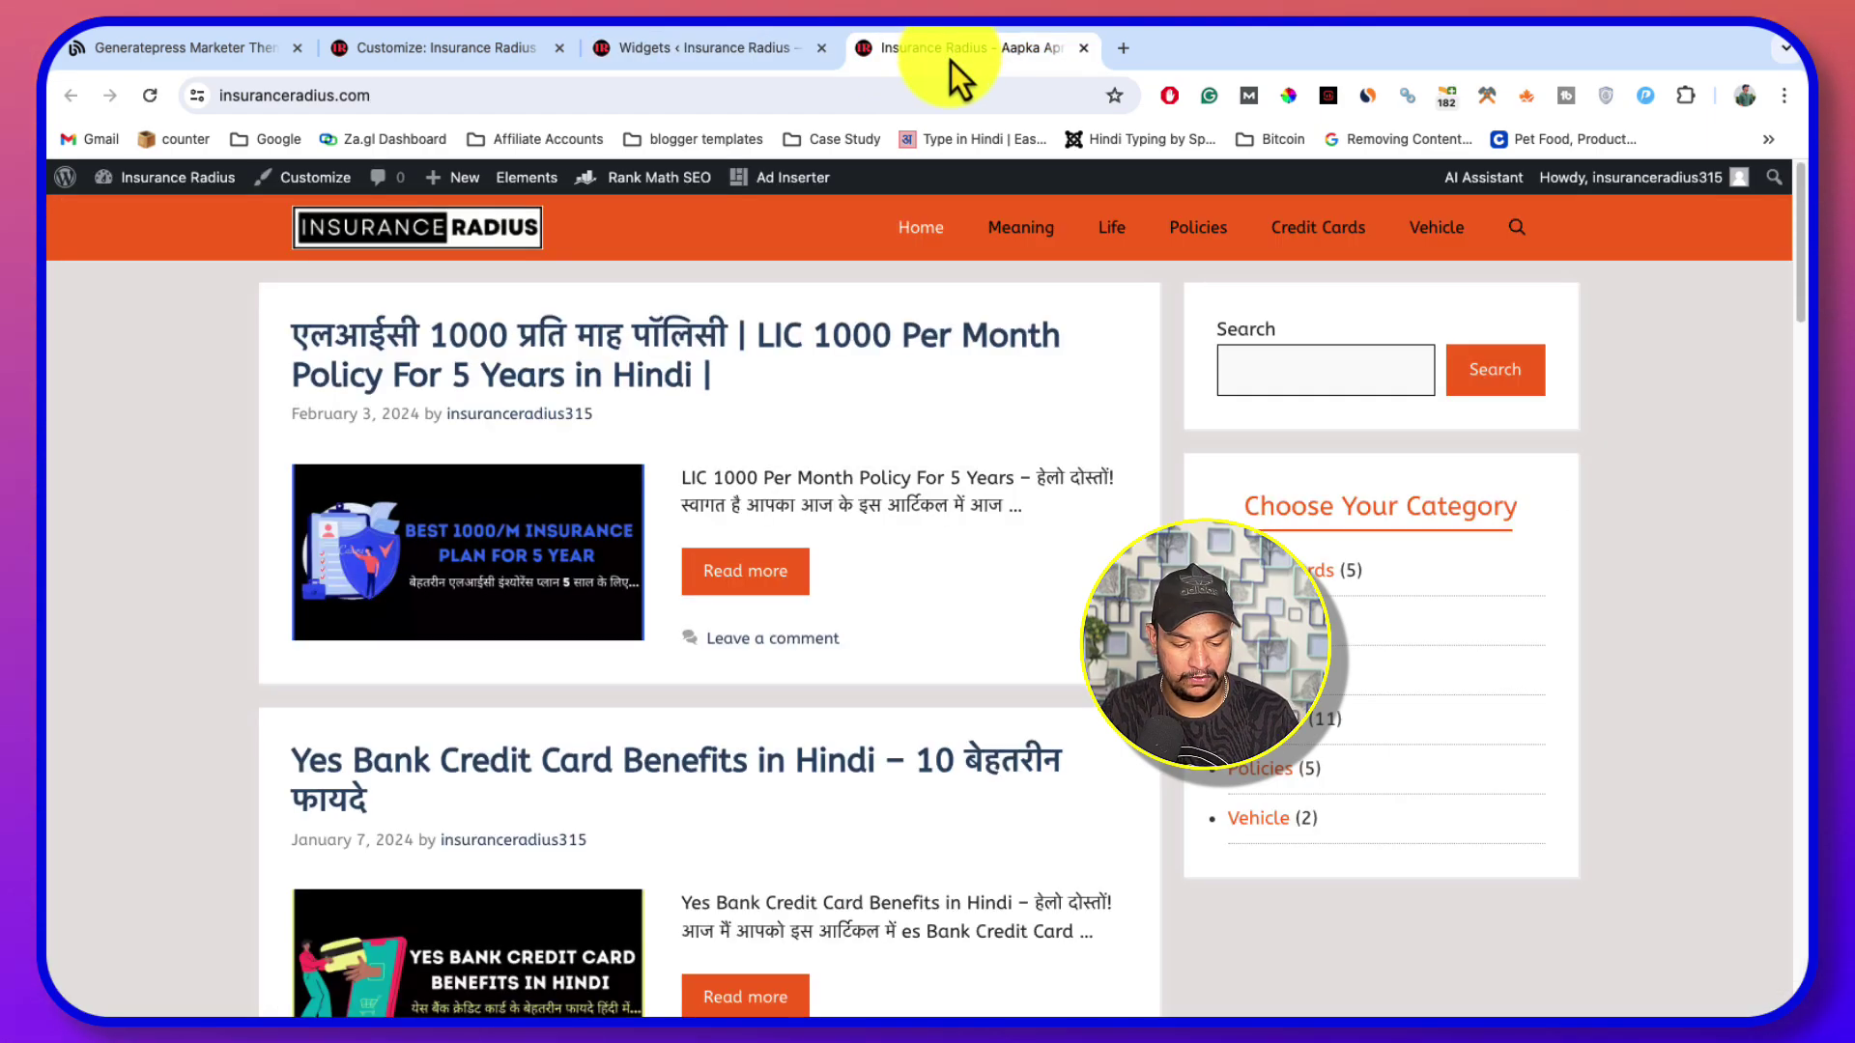
pyautogui.press('super+r')
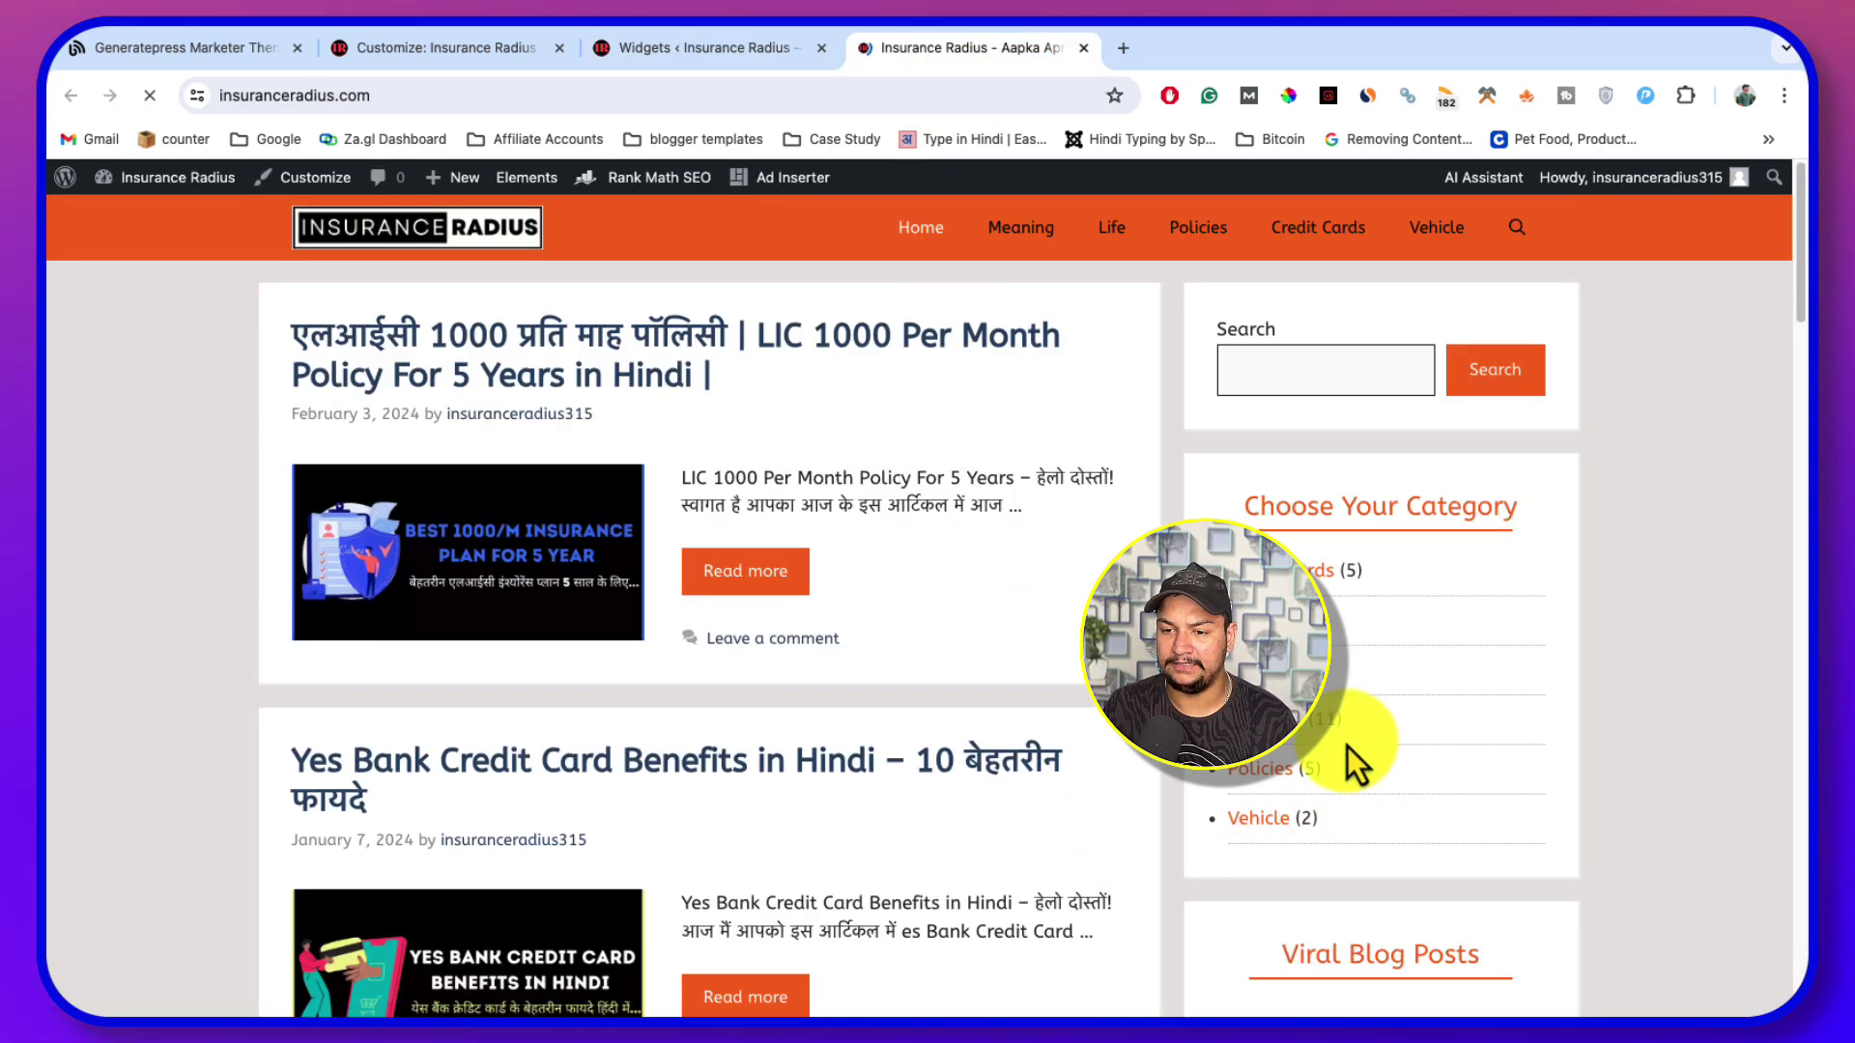
pyautogui.scroll(-3, 1342, 816)
pyautogui.scroll(-1, 1344, 744)
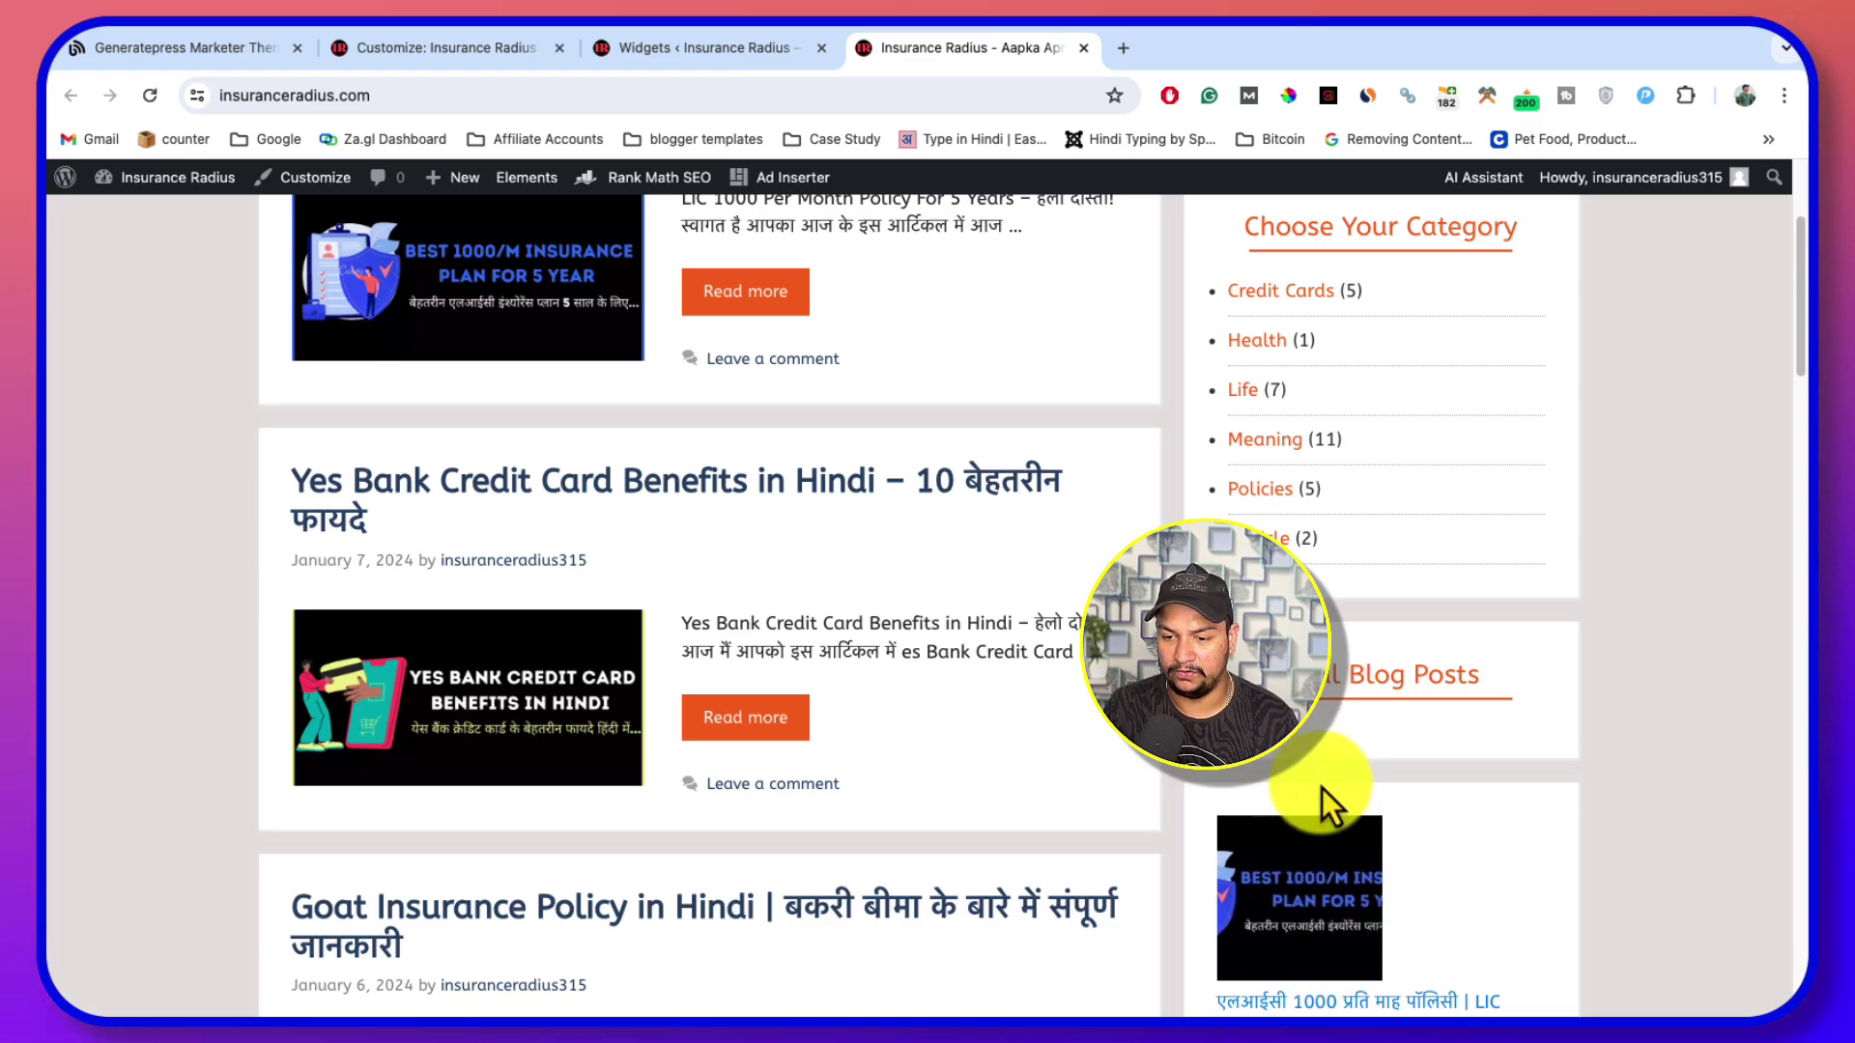
pyautogui.scroll(-1, 1321, 788)
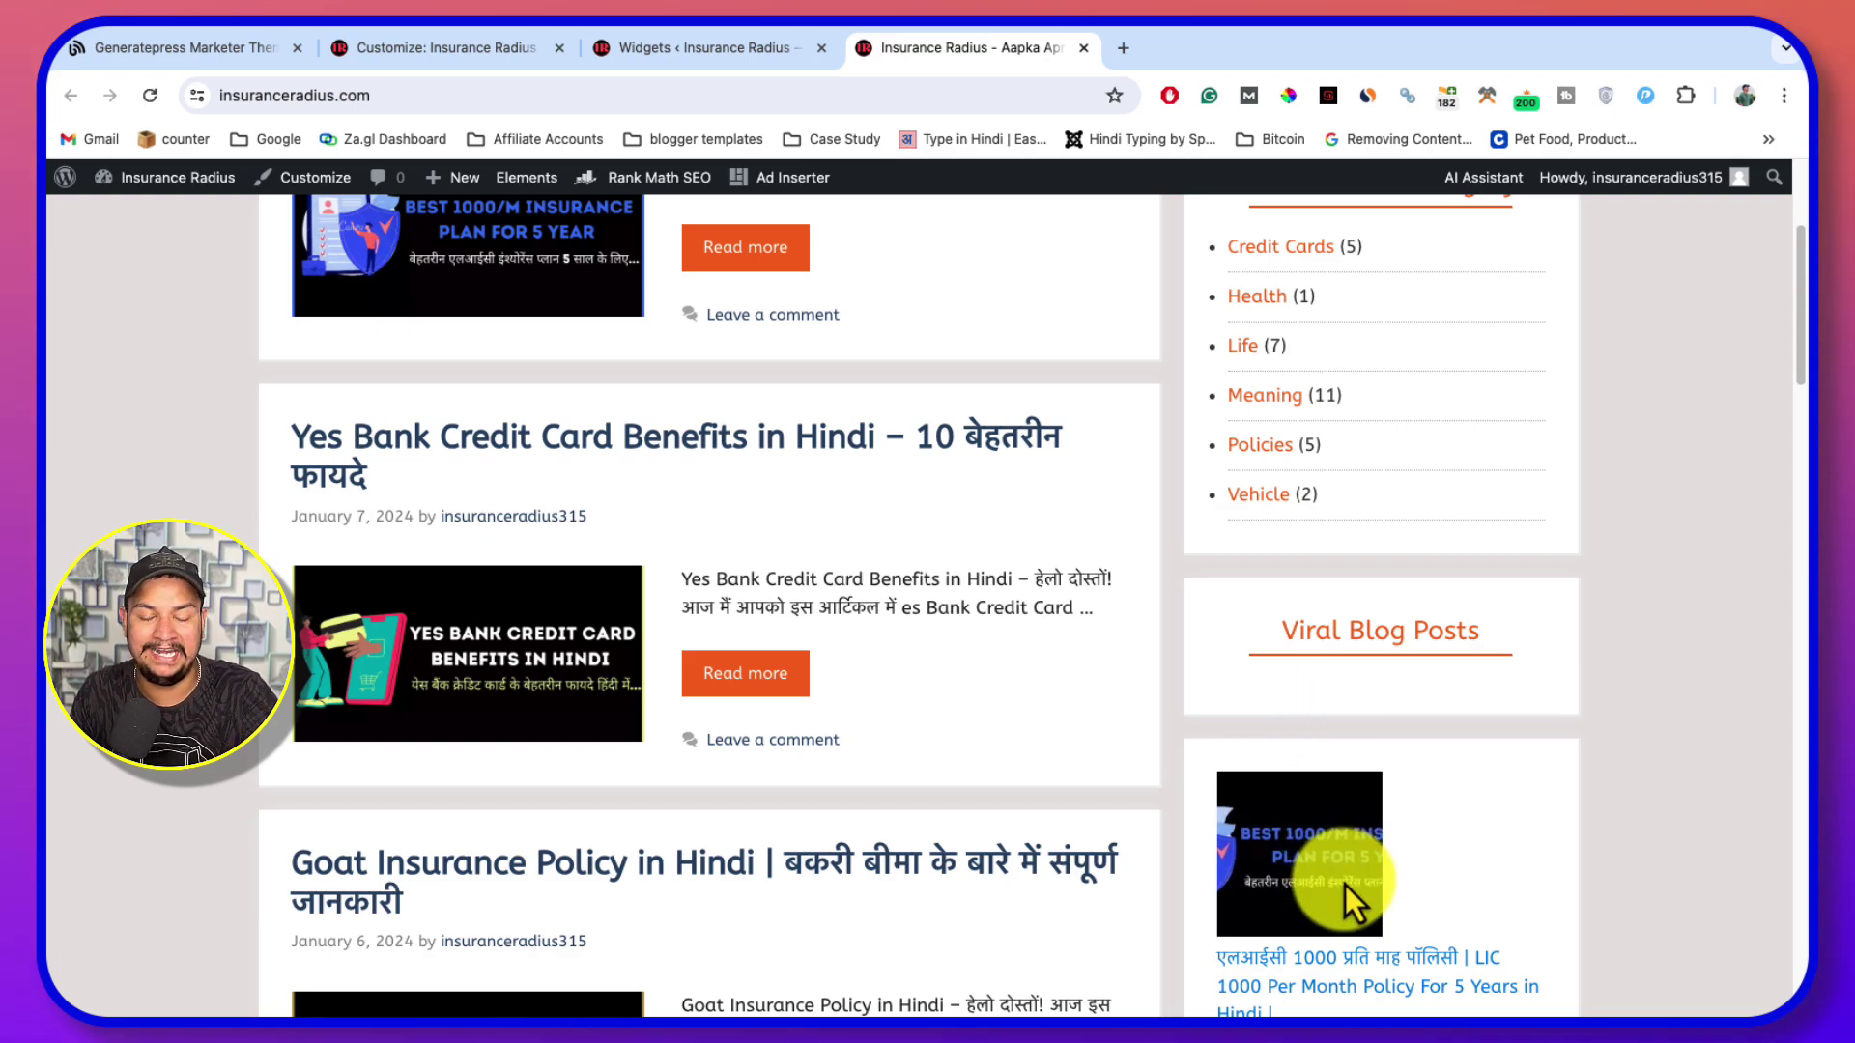
pyautogui.scroll(1, 1348, 848)
pyautogui.scroll(3, 1348, 845)
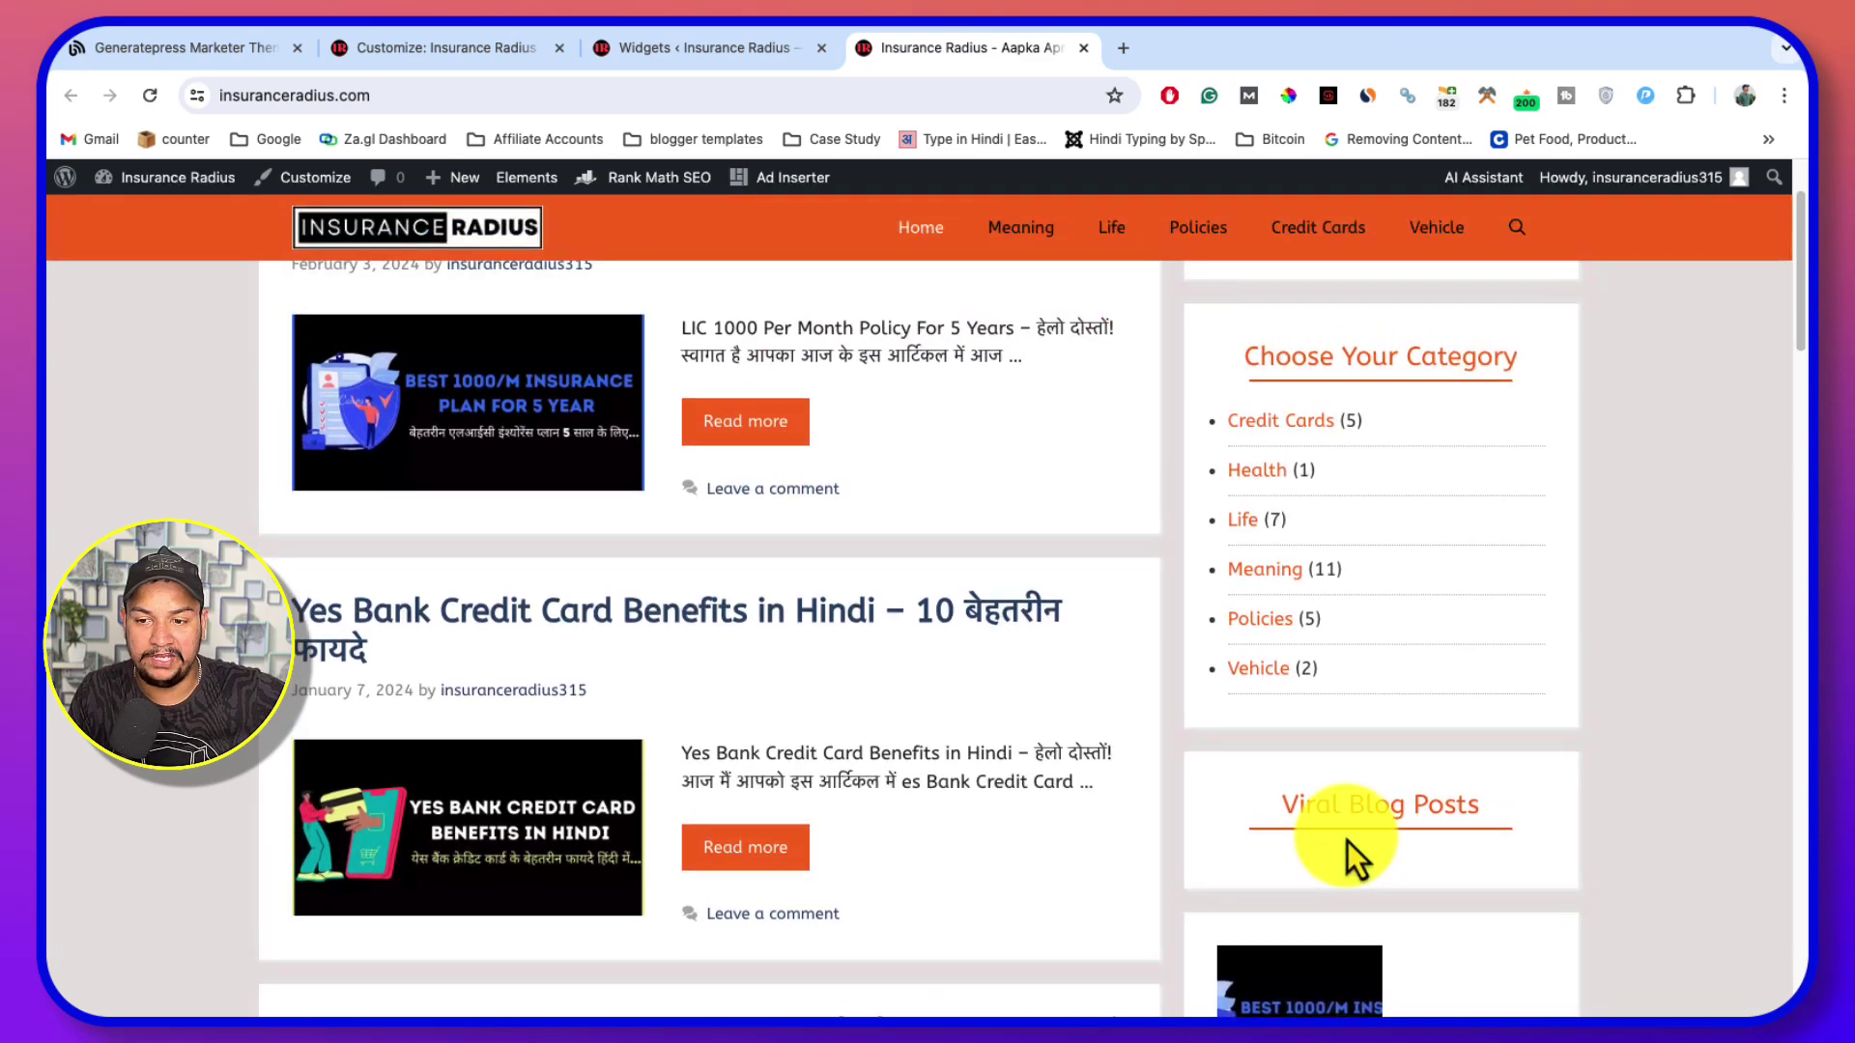
pyautogui.moveTo(1232, 355); pyautogui.dragTo(1514, 385)
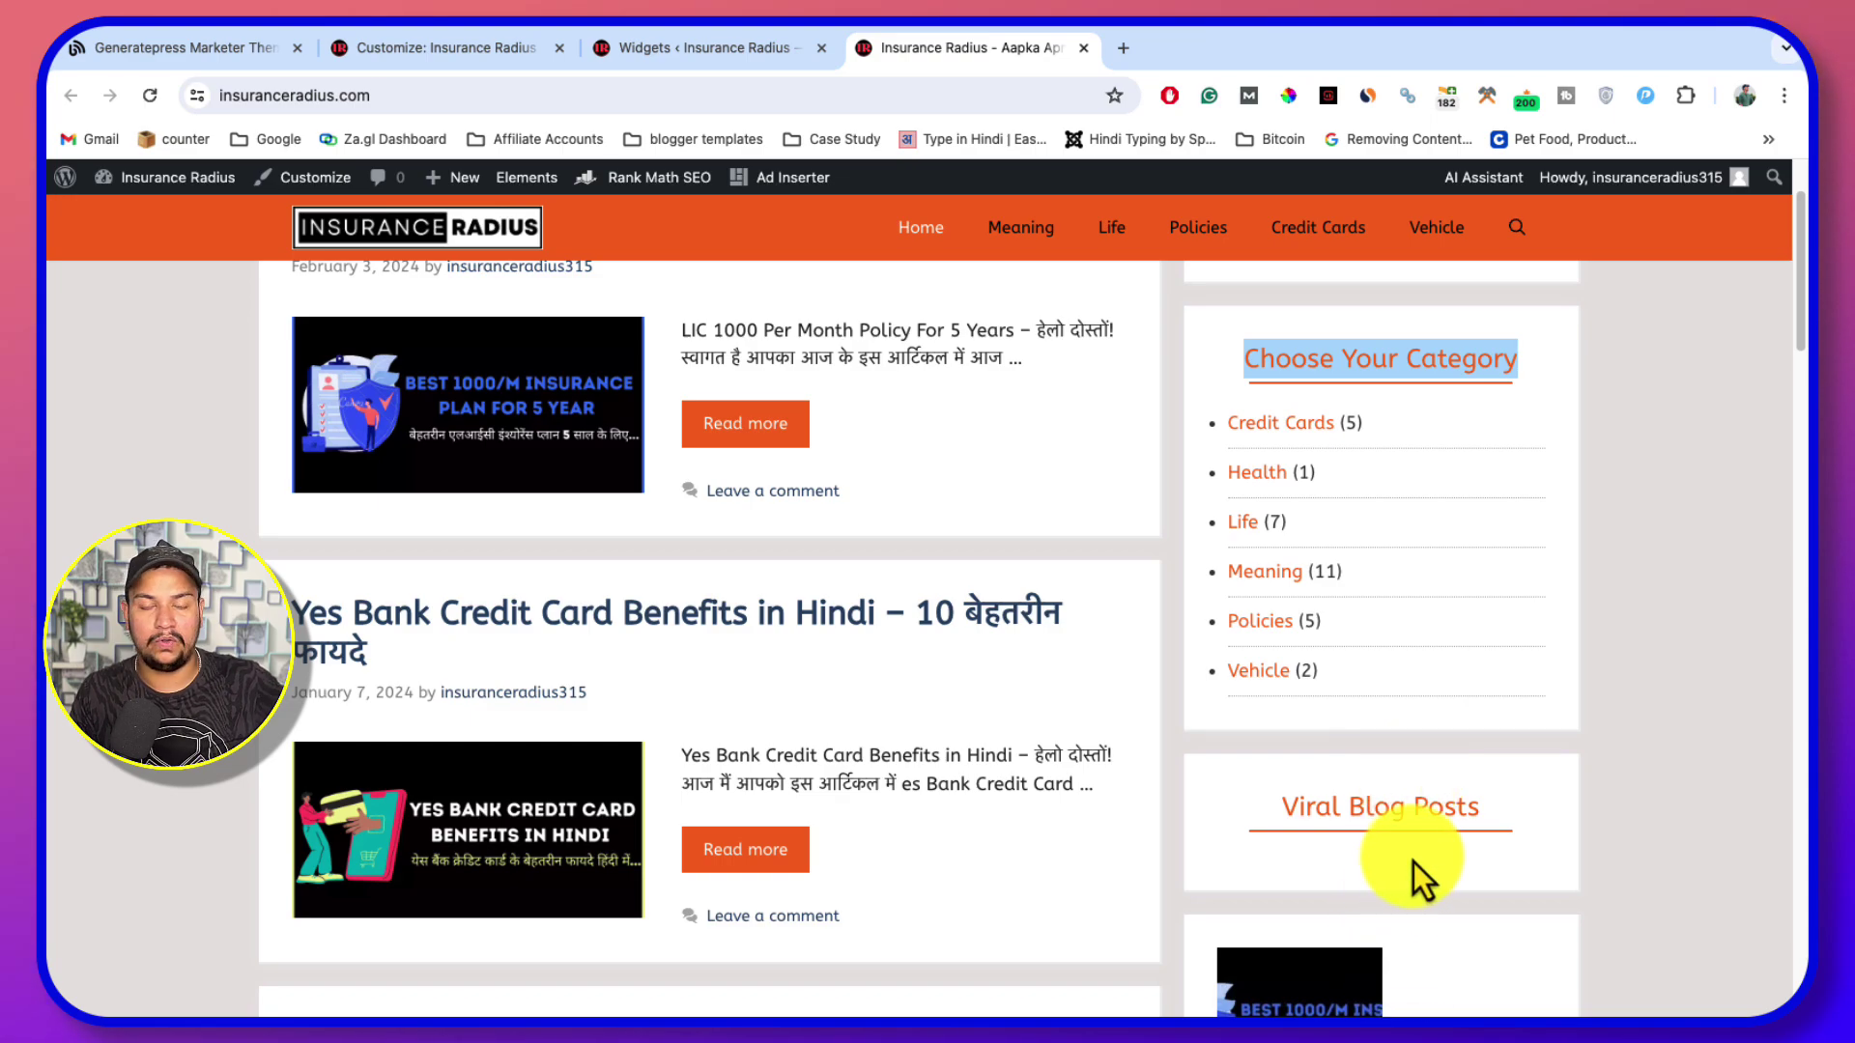
pyautogui.scroll(-1, 1323, 927)
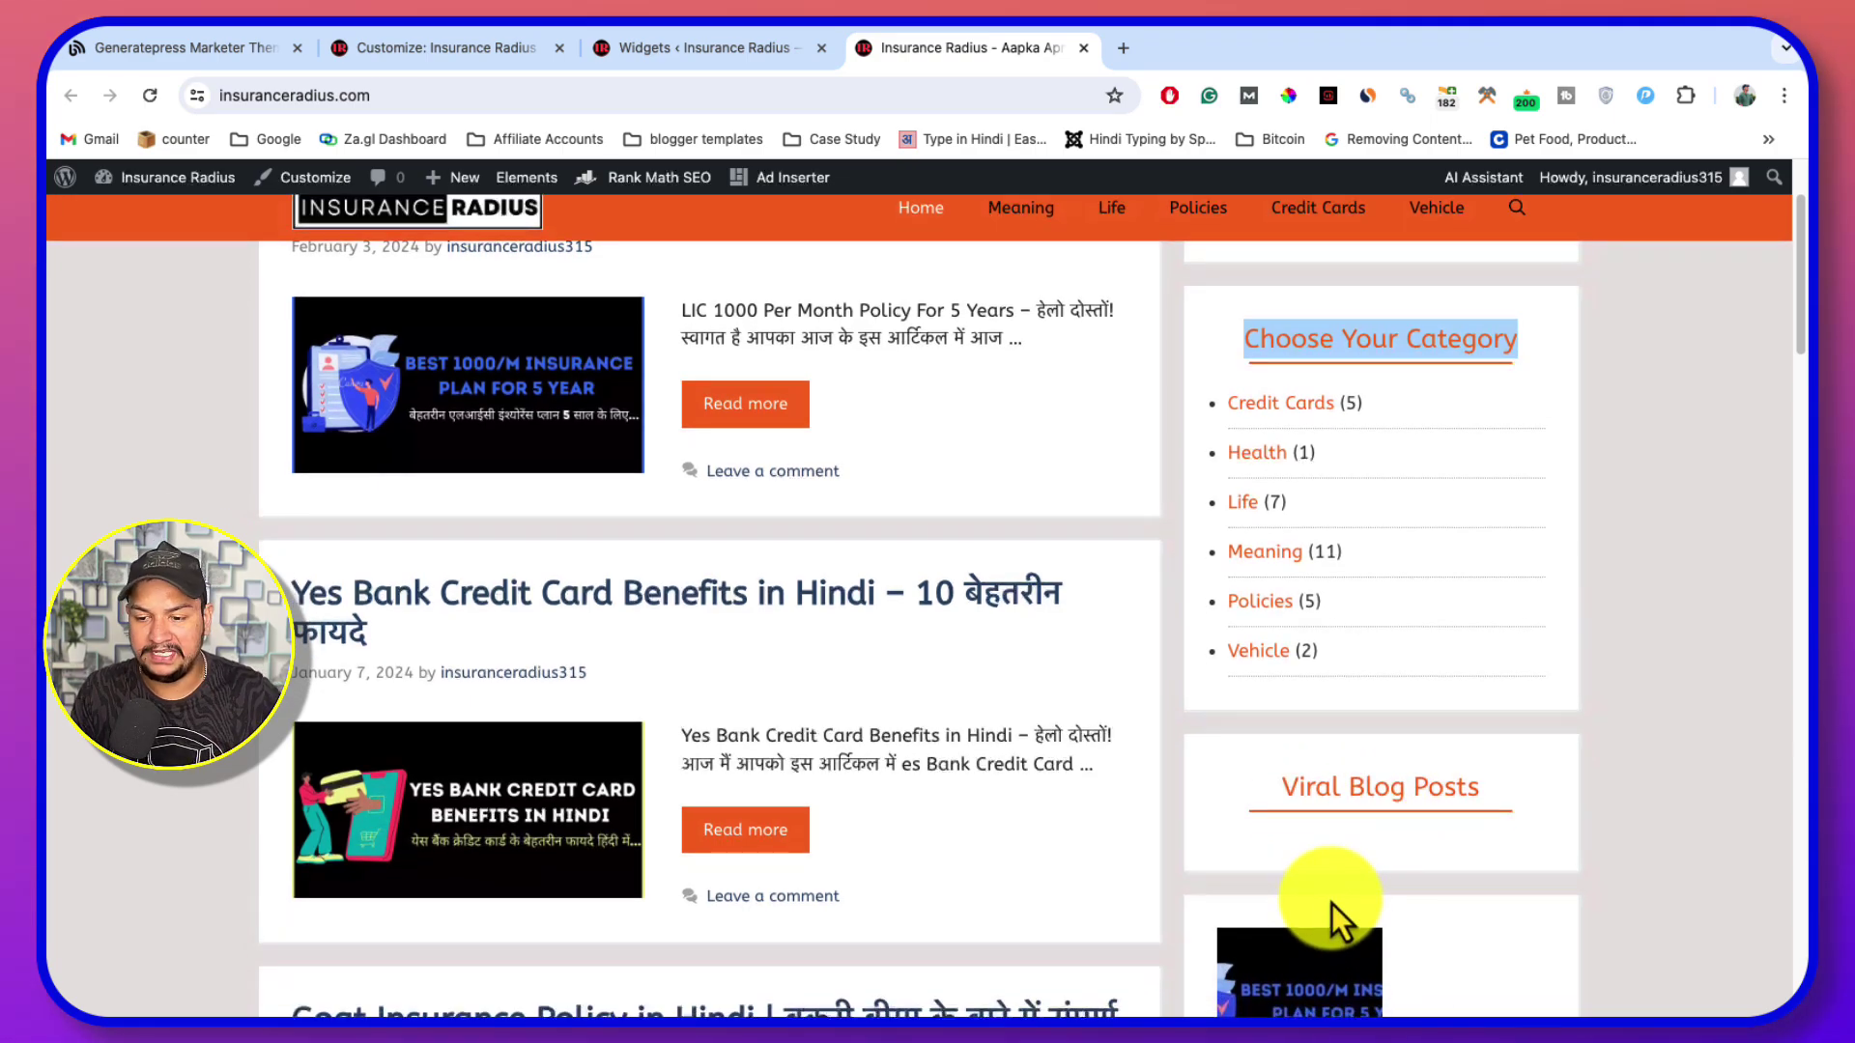
pyautogui.scroll(-2, 1331, 902)
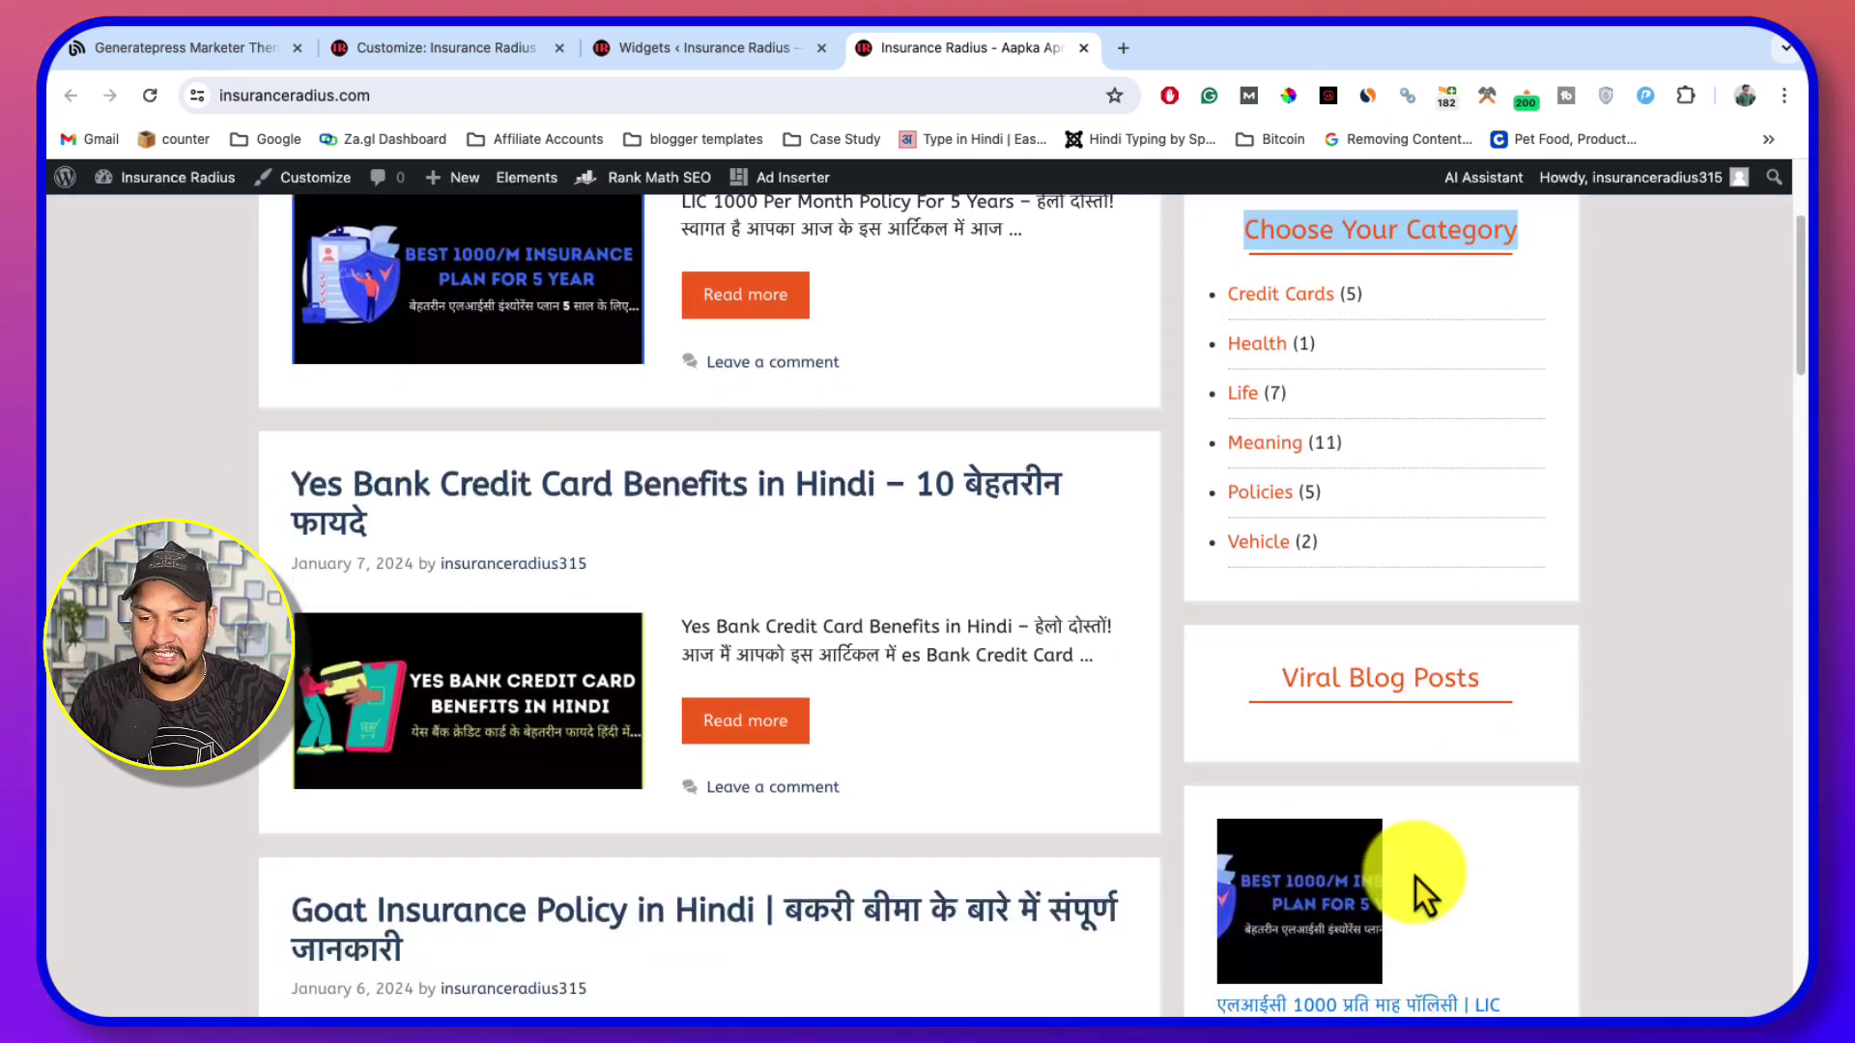
# Return to the Widgets editor and examine how the category heading and list are grouped in a container, compared with the "Viral Blog Posts" blocks
pyautogui.click(715, 51)
pyautogui.click(1155, 535)
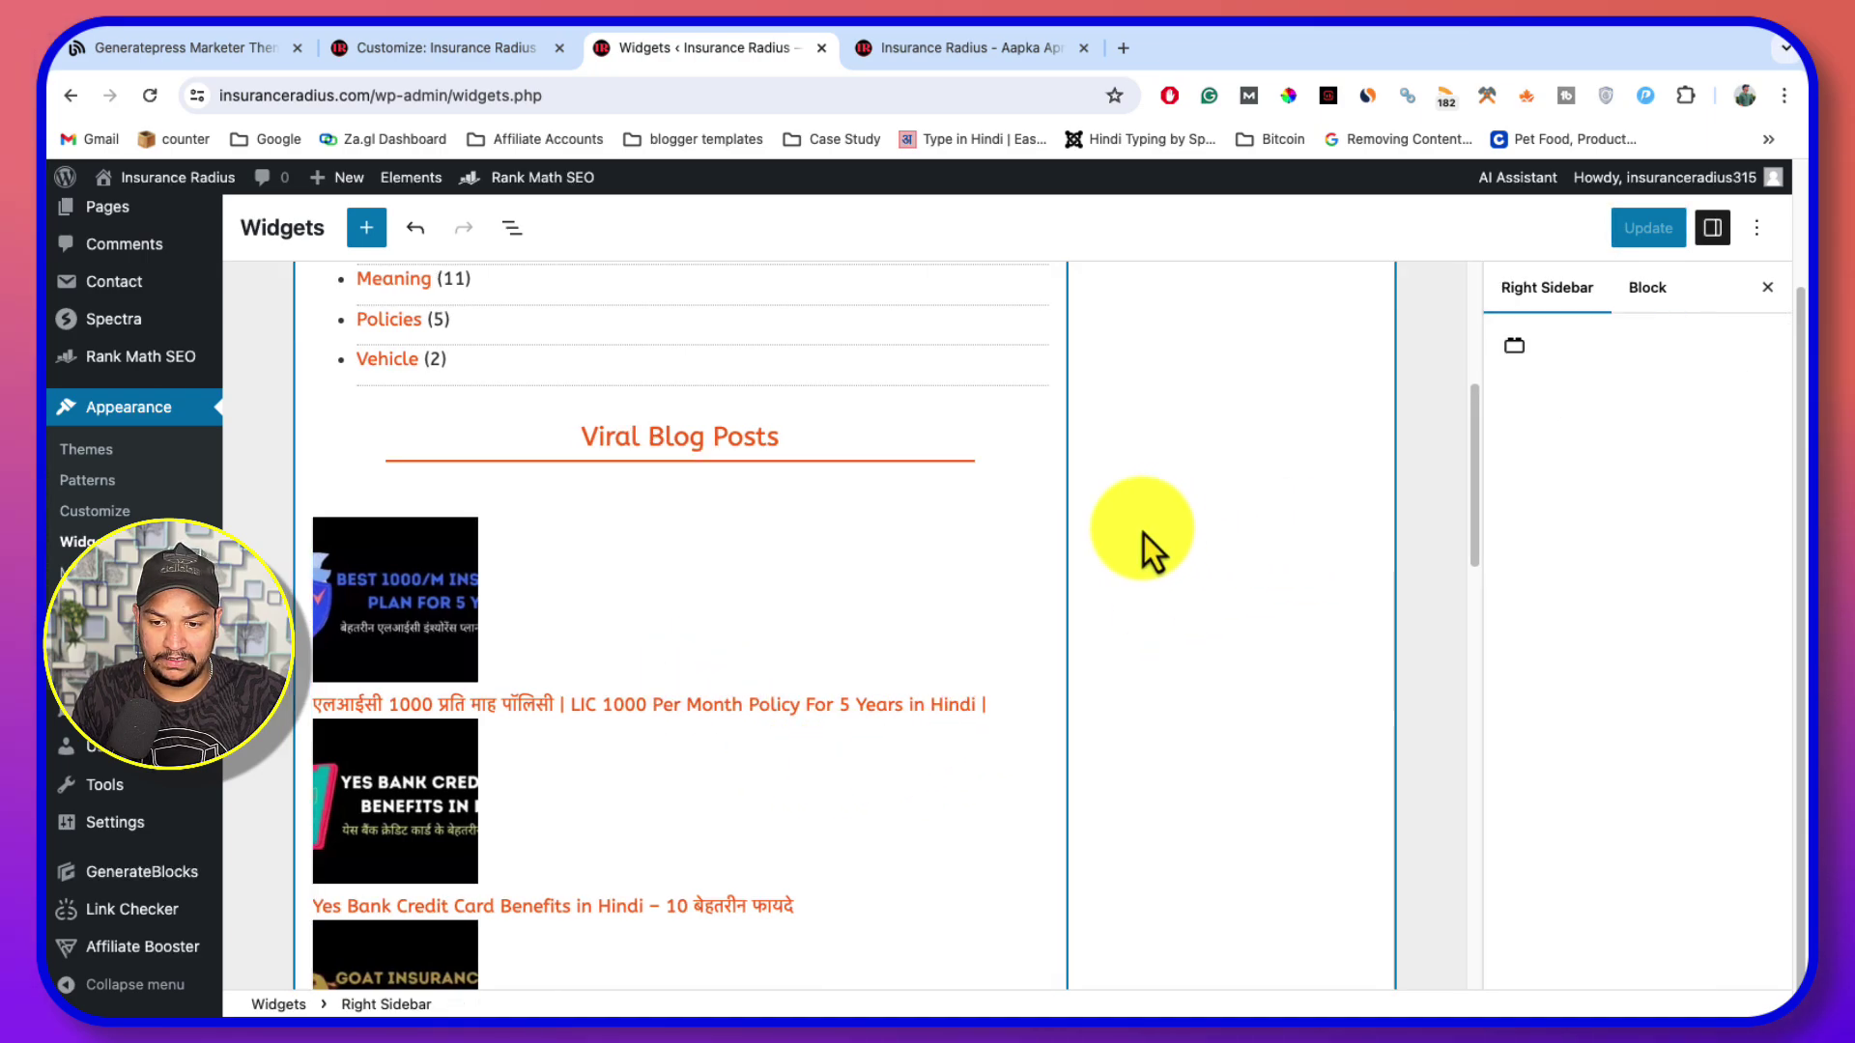
pyautogui.click(801, 446)
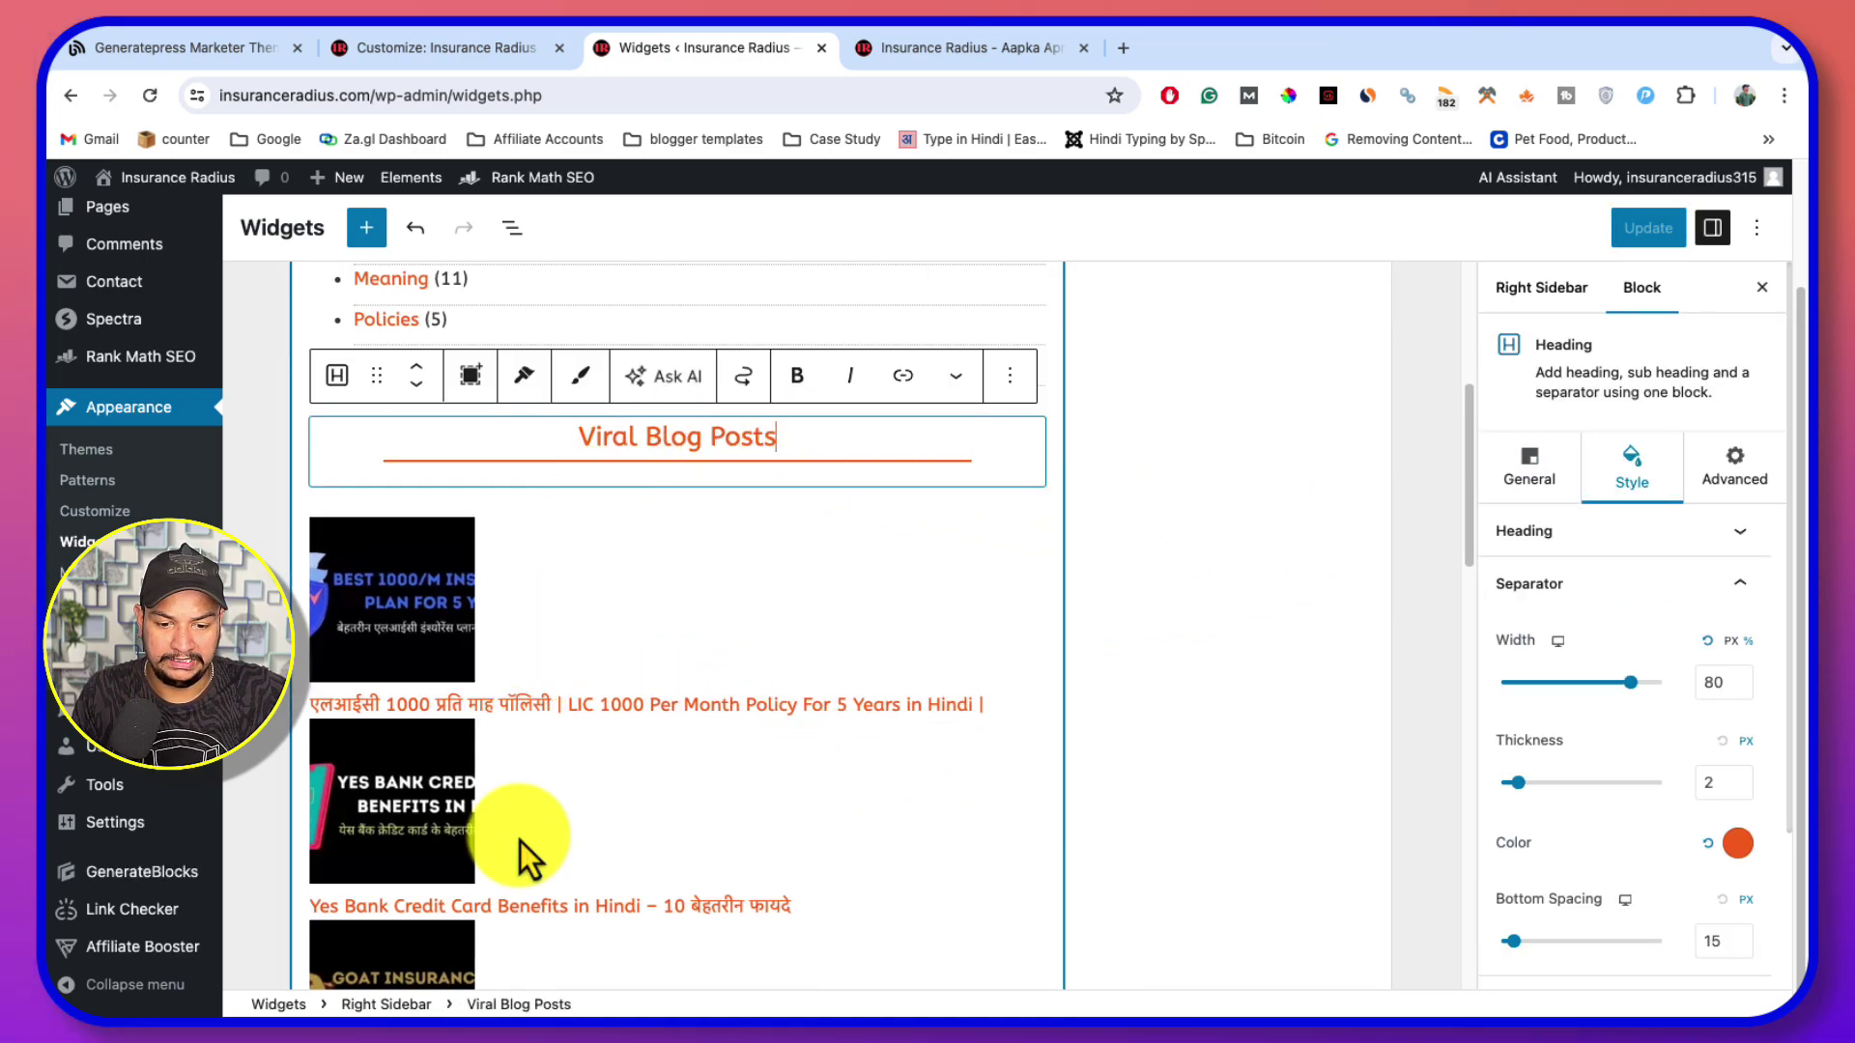
pyautogui.scroll(1, 712, 426)
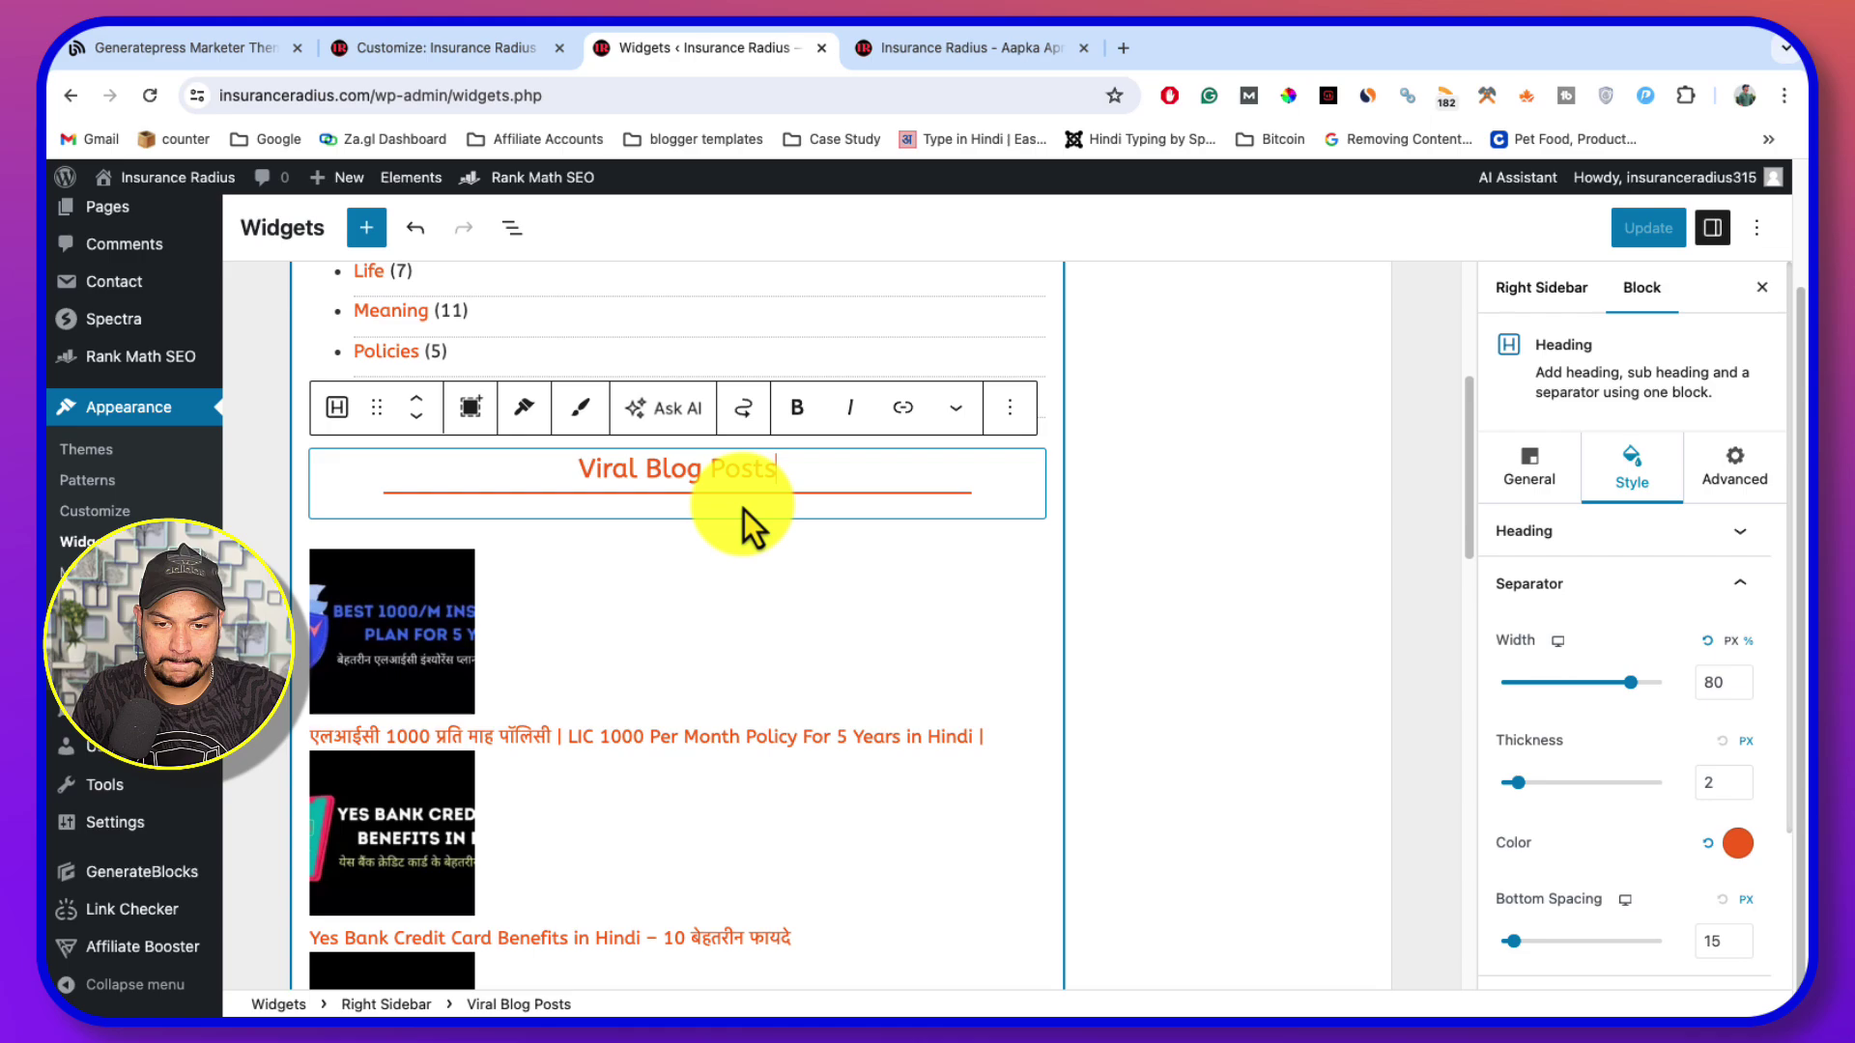
pyautogui.scroll(1, 743, 508)
pyautogui.click(698, 299)
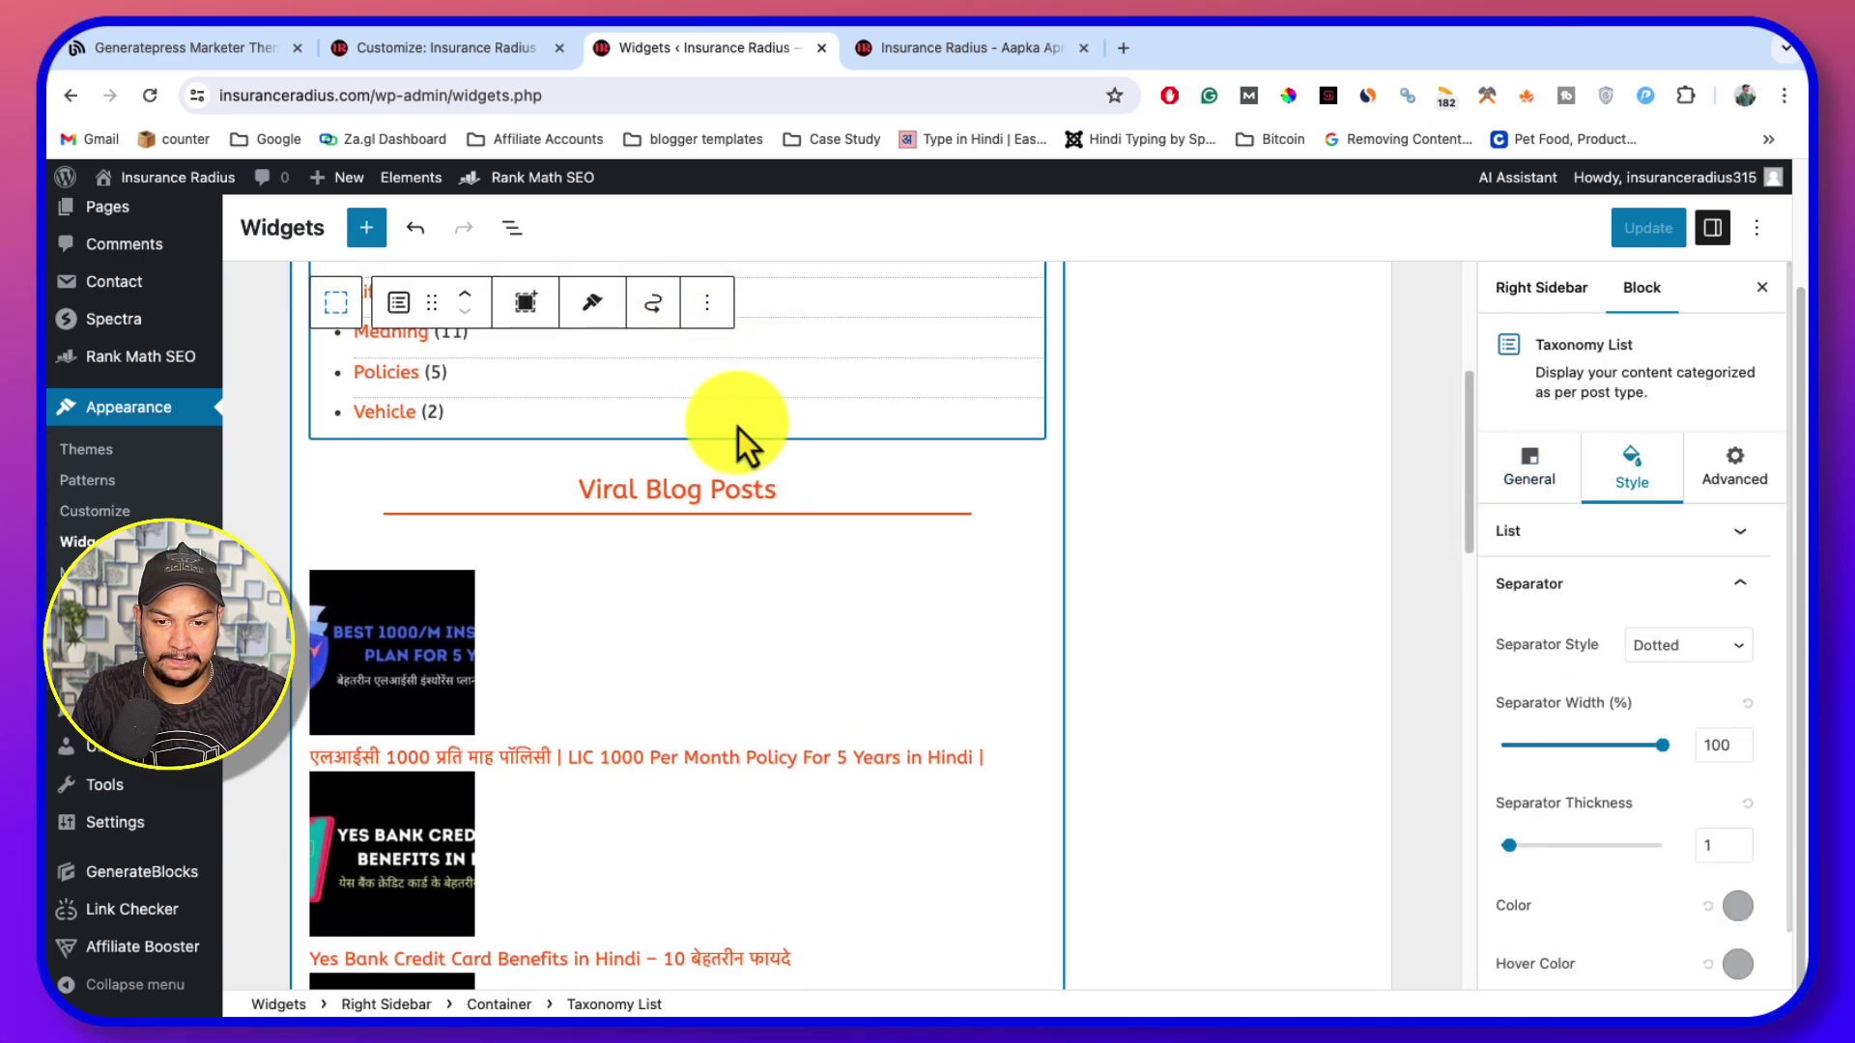
pyautogui.scroll(5, 723, 403)
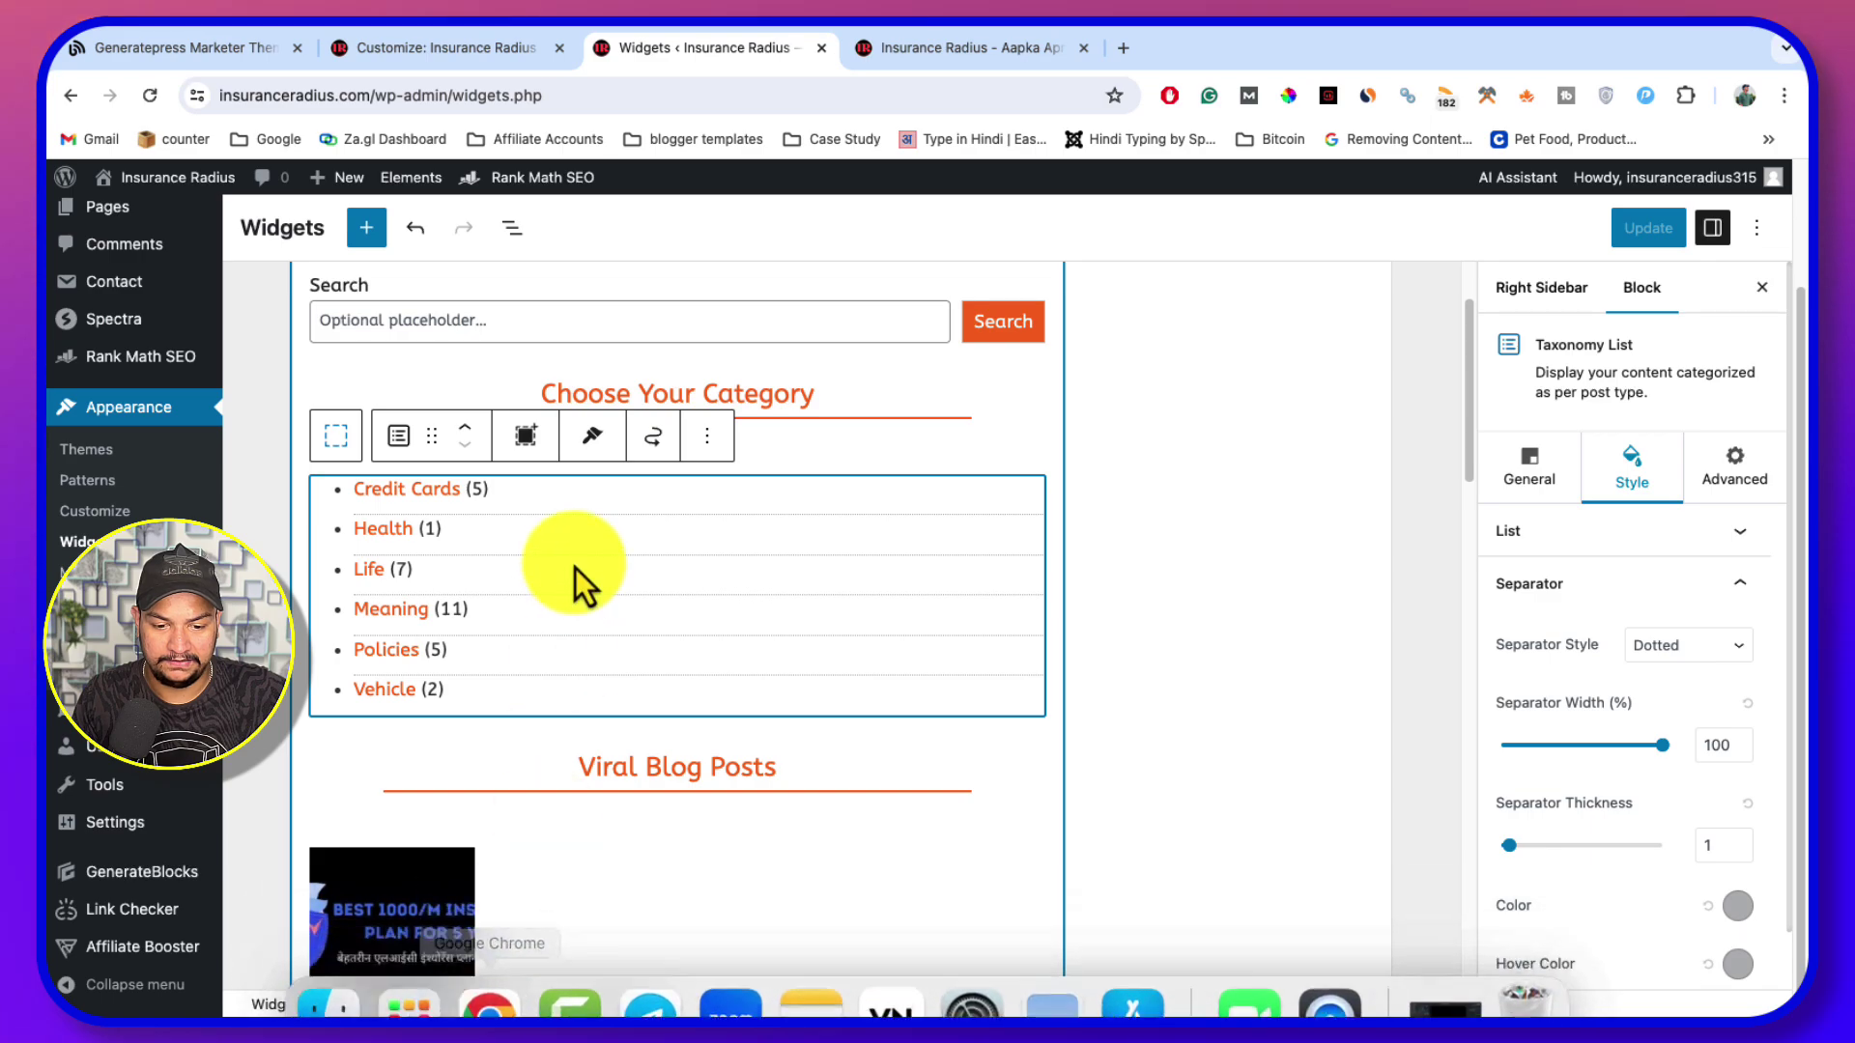
pyautogui.click(503, 1005)
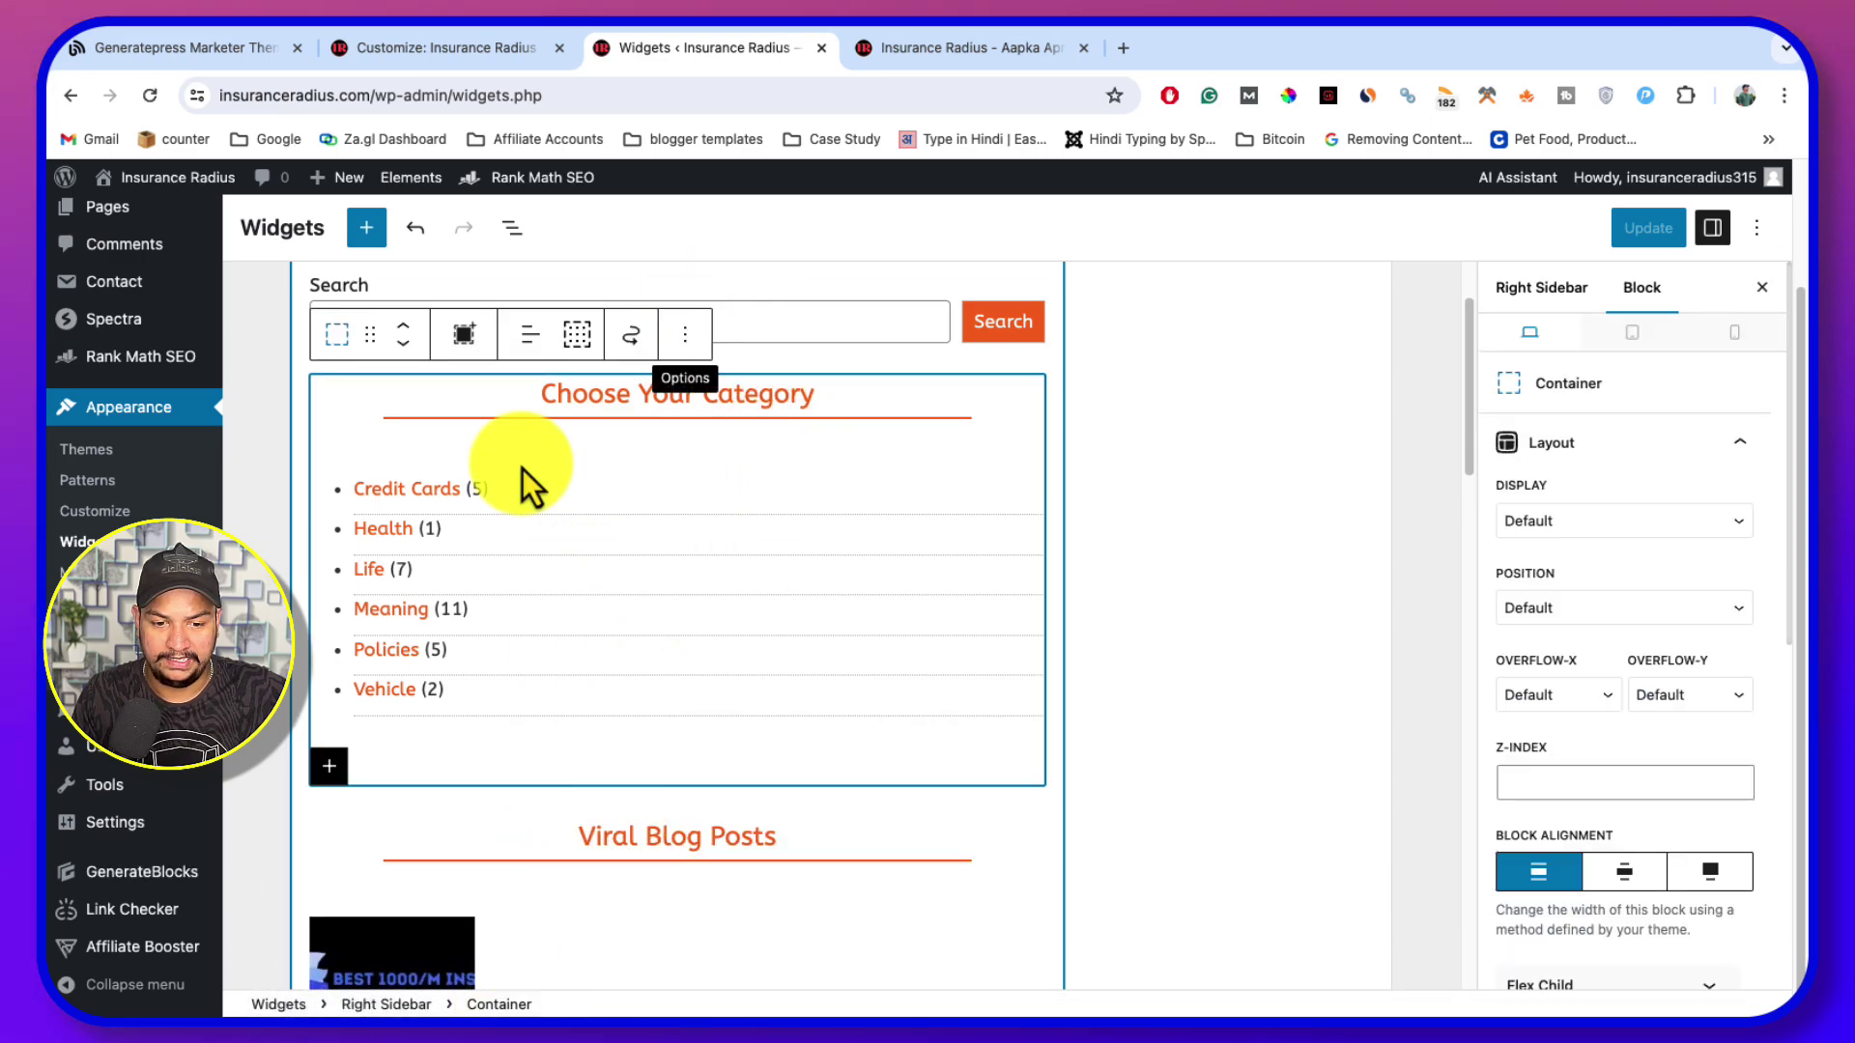
pyautogui.scroll(-1, 720, 738)
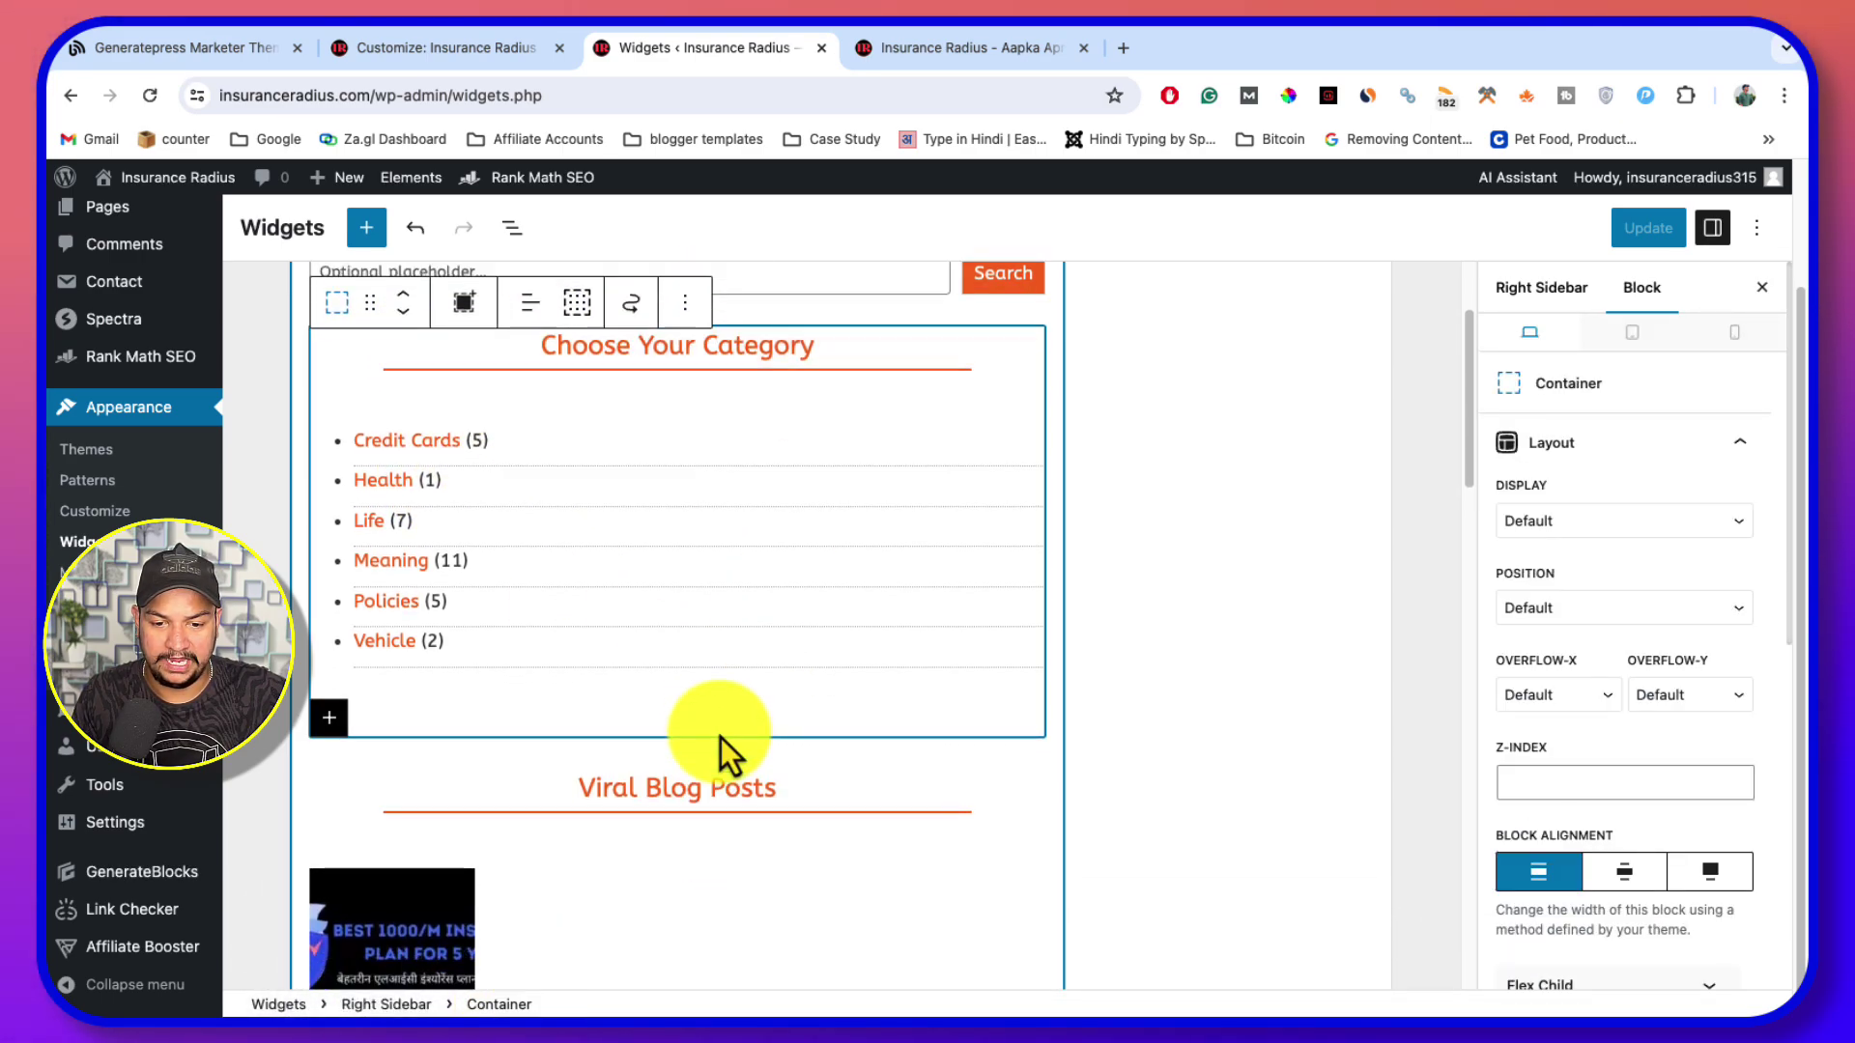
pyautogui.scroll(-5, 686, 823)
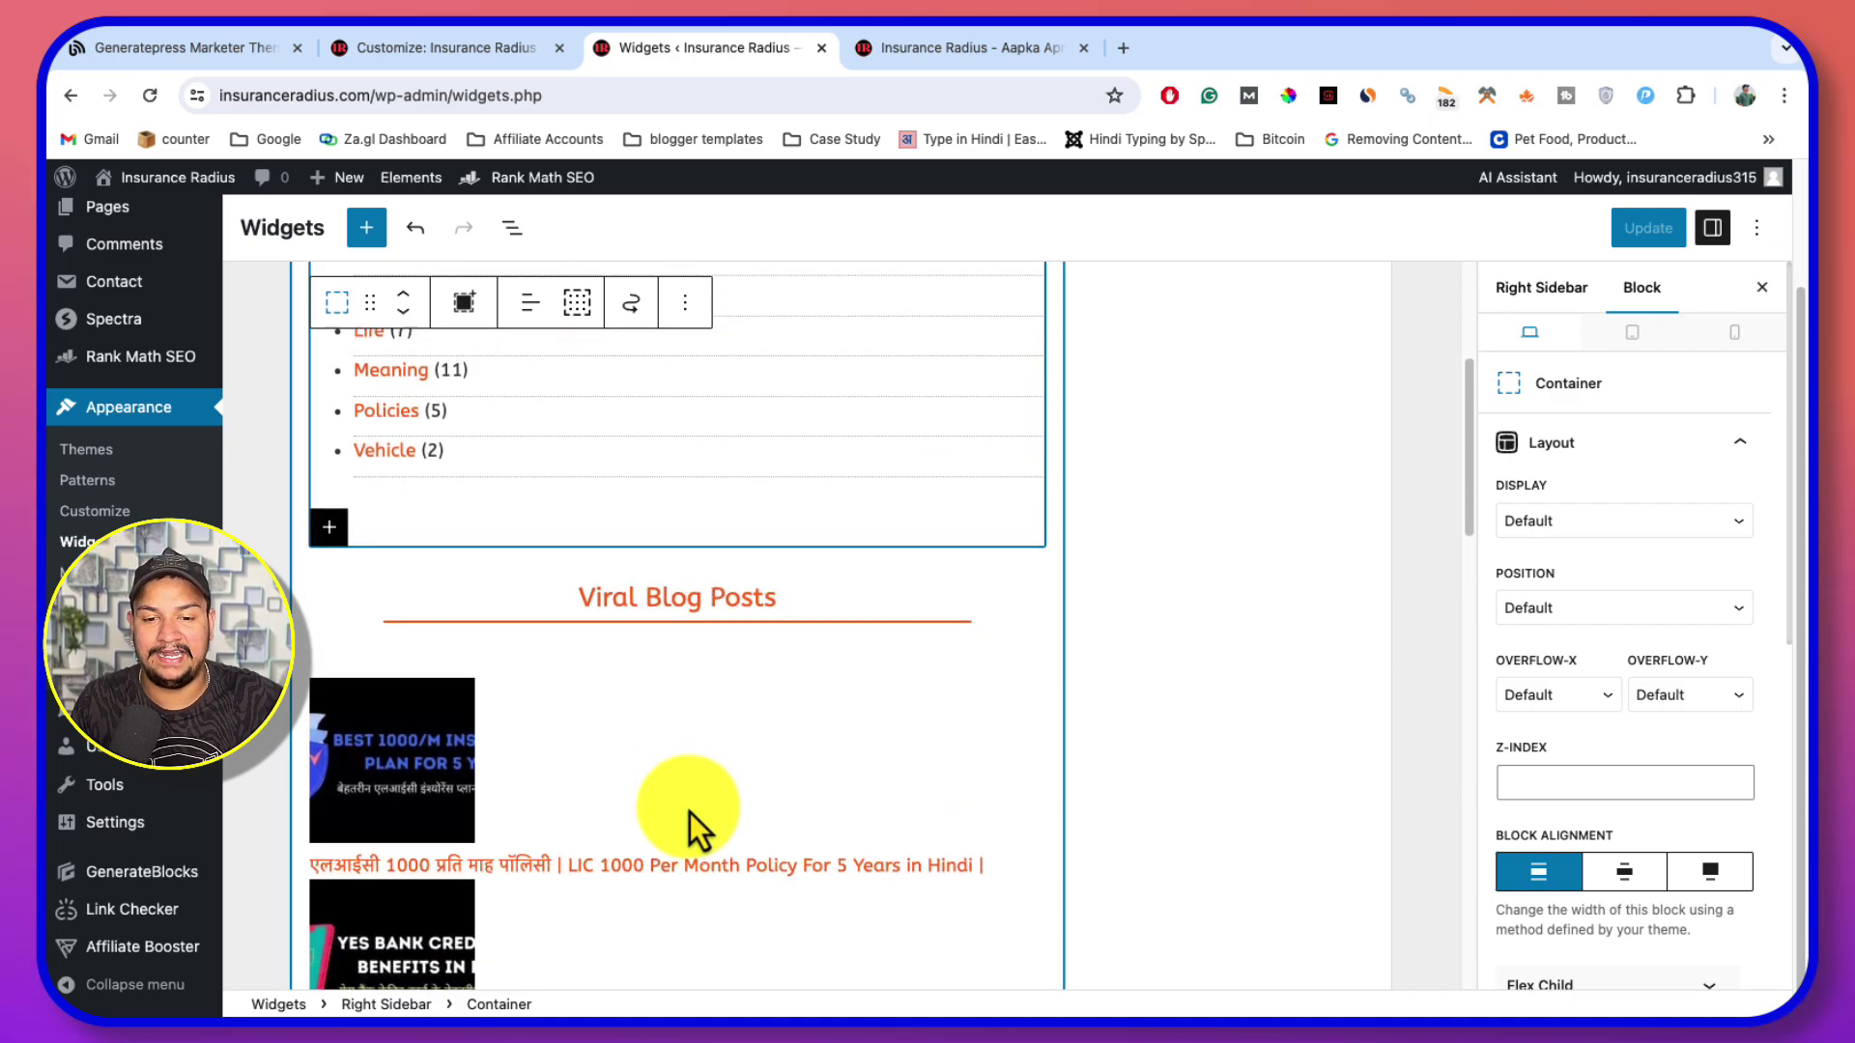
# Insert a container holding a paragraph block between the category container and the "Viral Blog Posts" heading, and move the heading into it
pyautogui.click(676, 539)
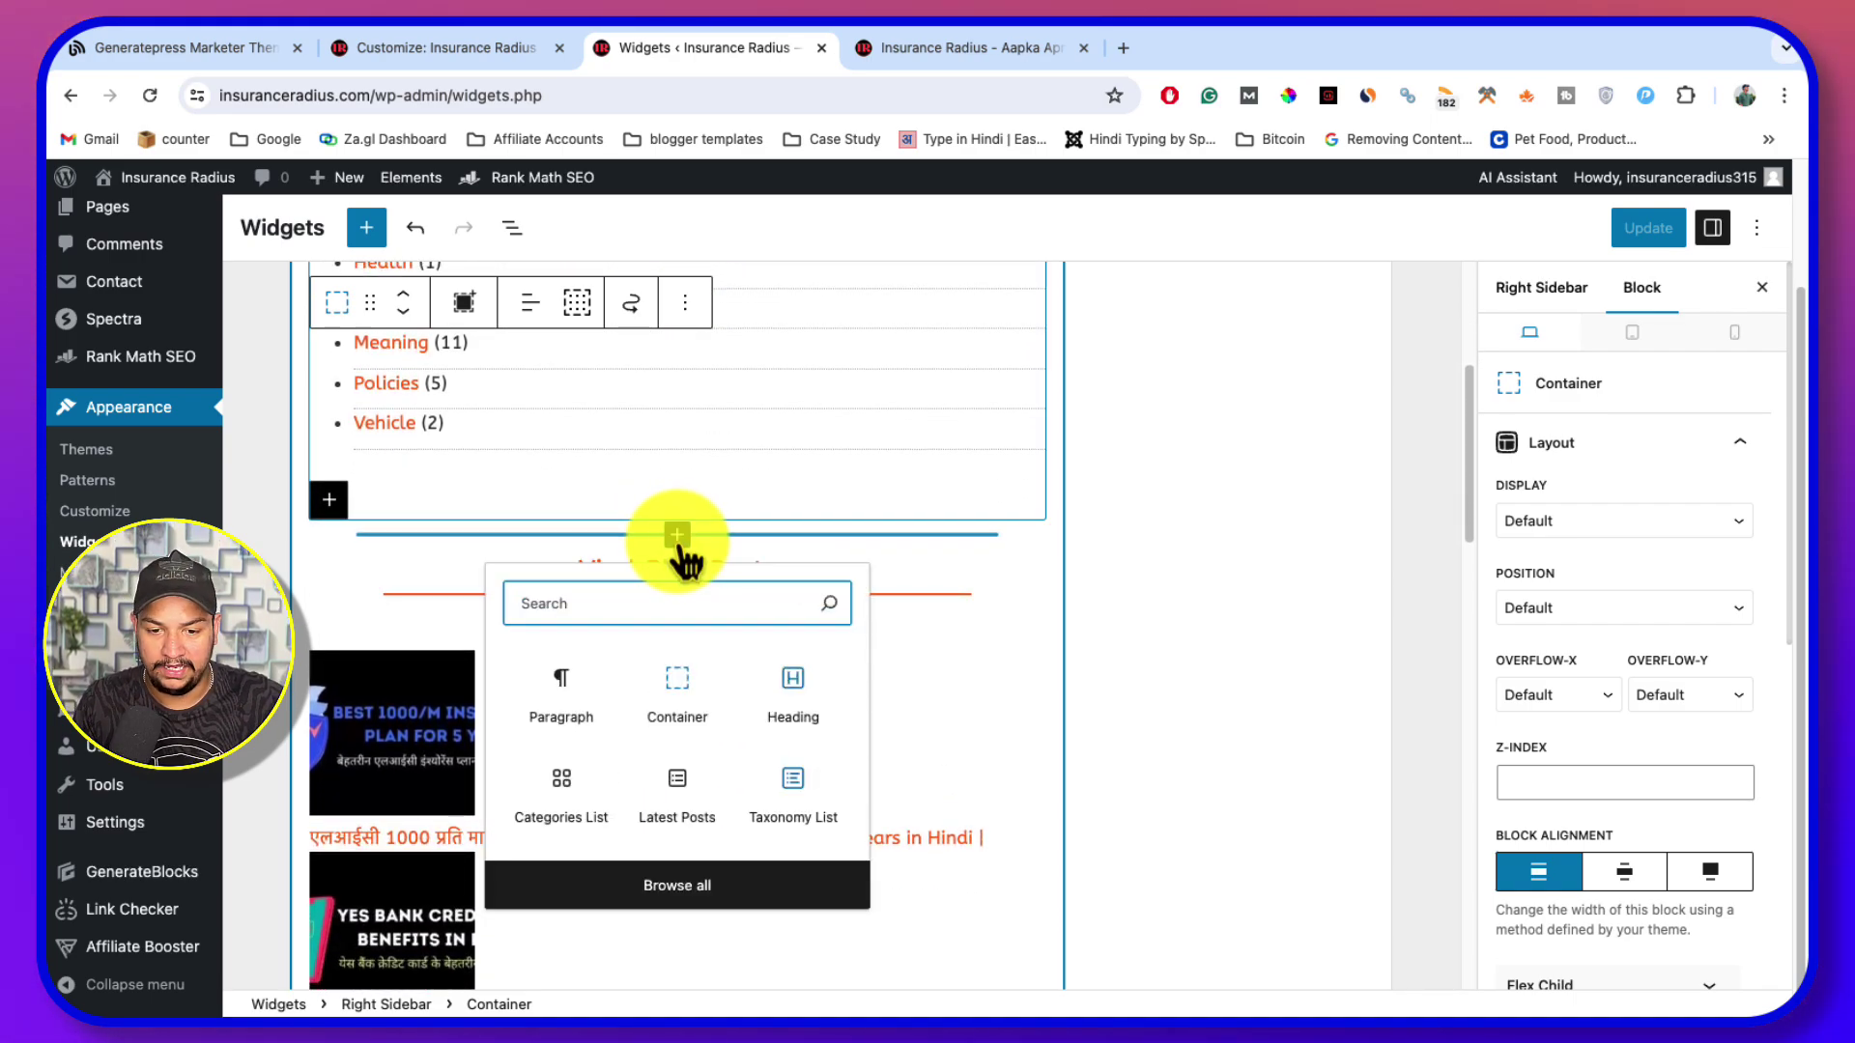
pyautogui.click(684, 690)
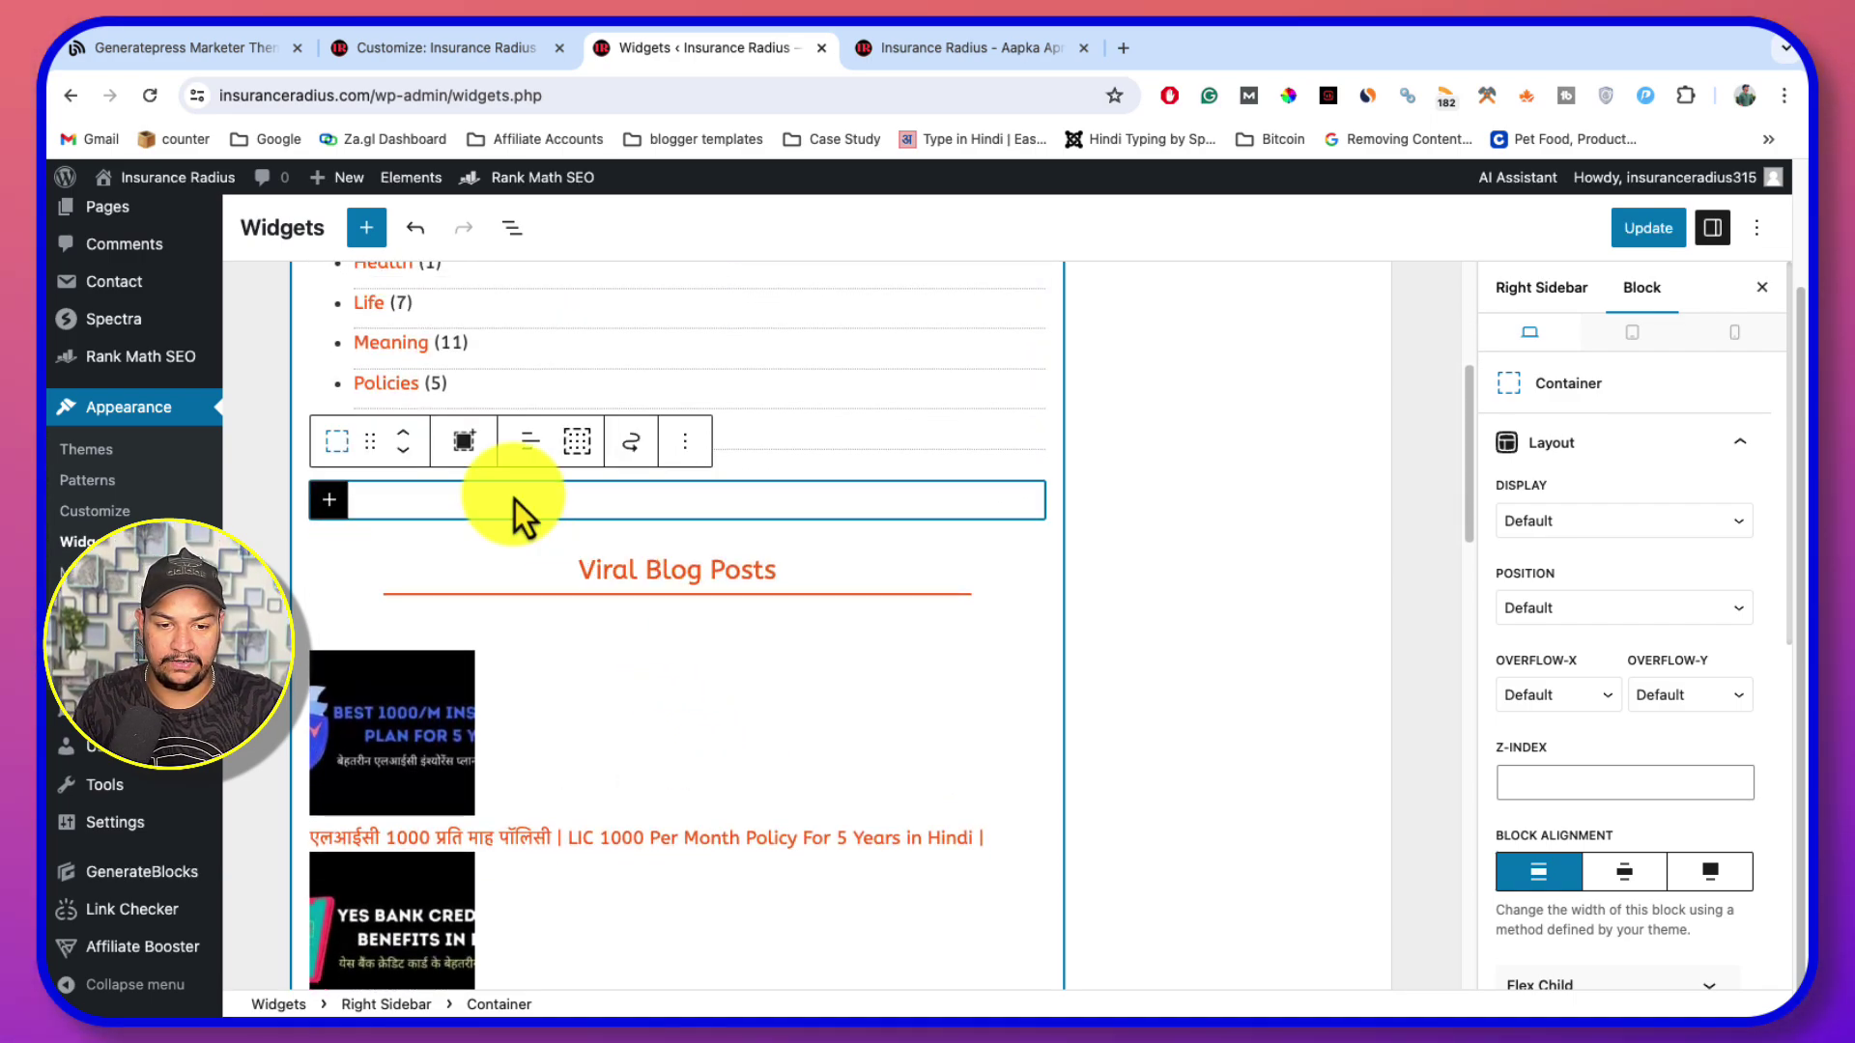
pyautogui.click(331, 503)
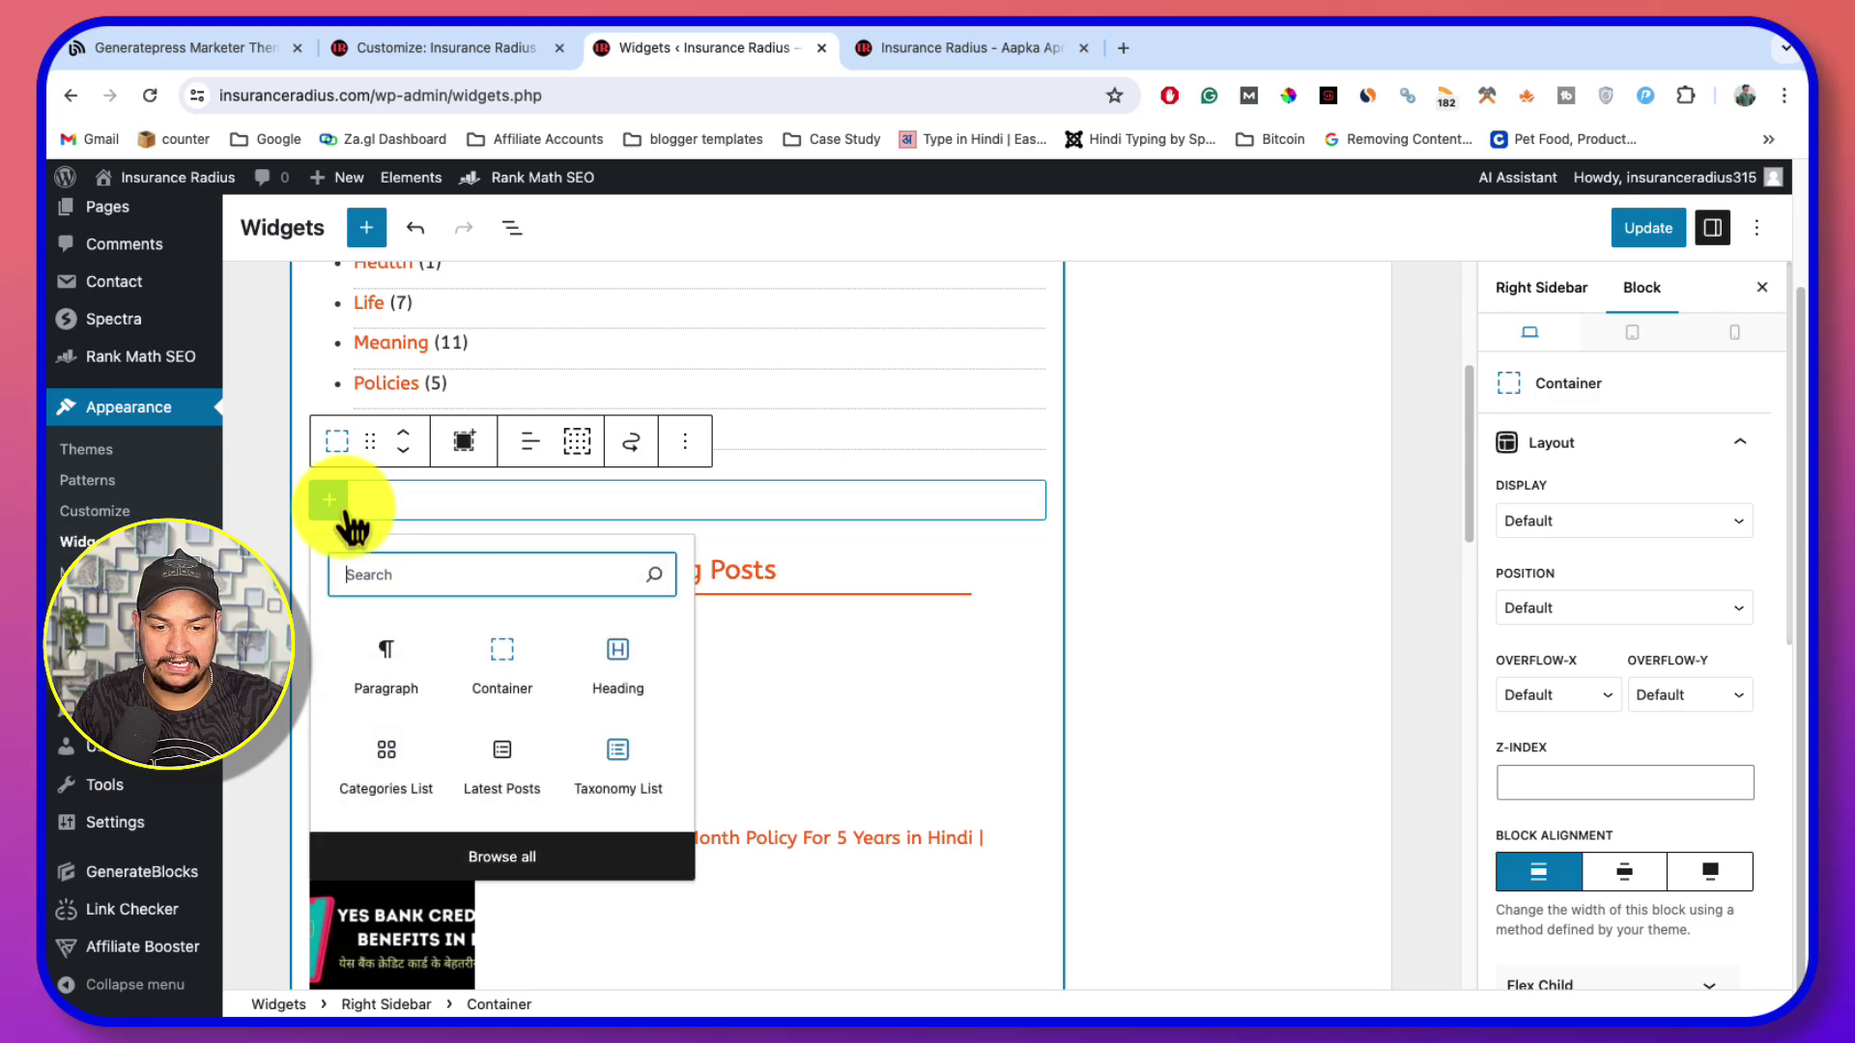
pyautogui.click(387, 668)
pyautogui.click(576, 551)
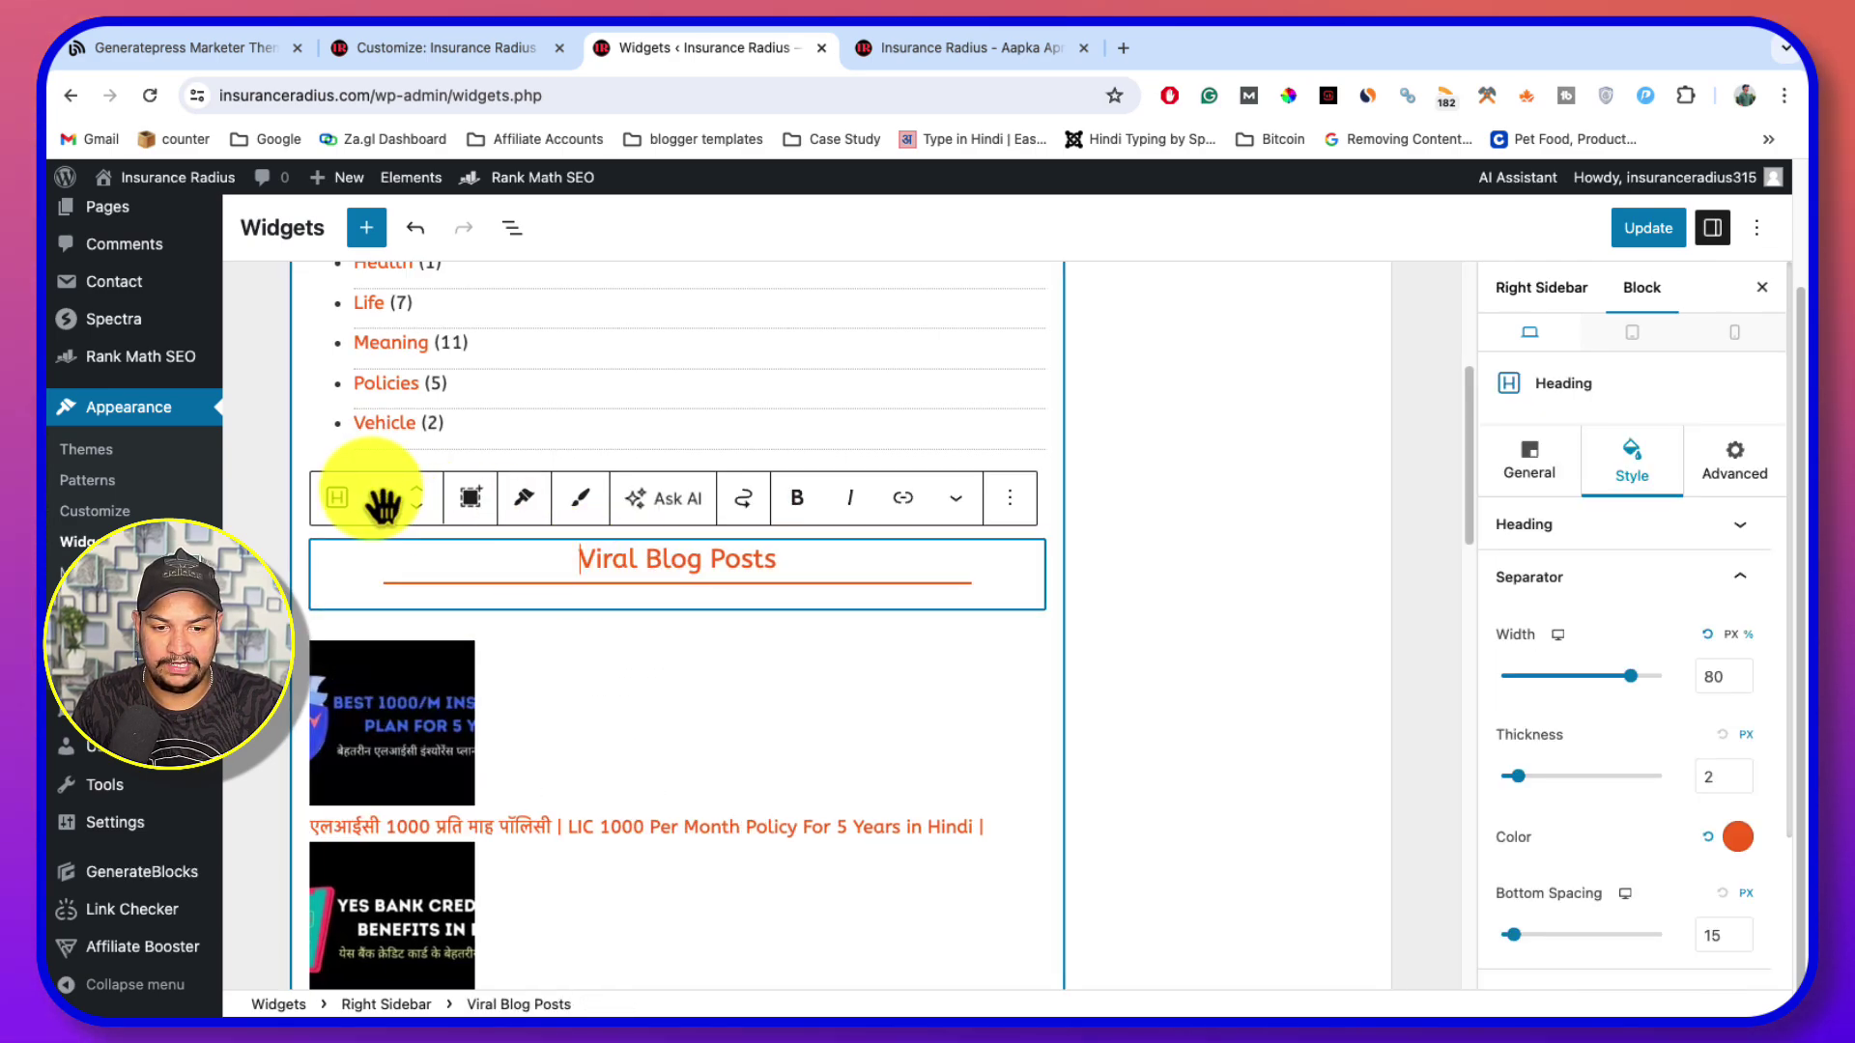
pyautogui.moveTo(385, 507); pyautogui.dragTo(430, 497)
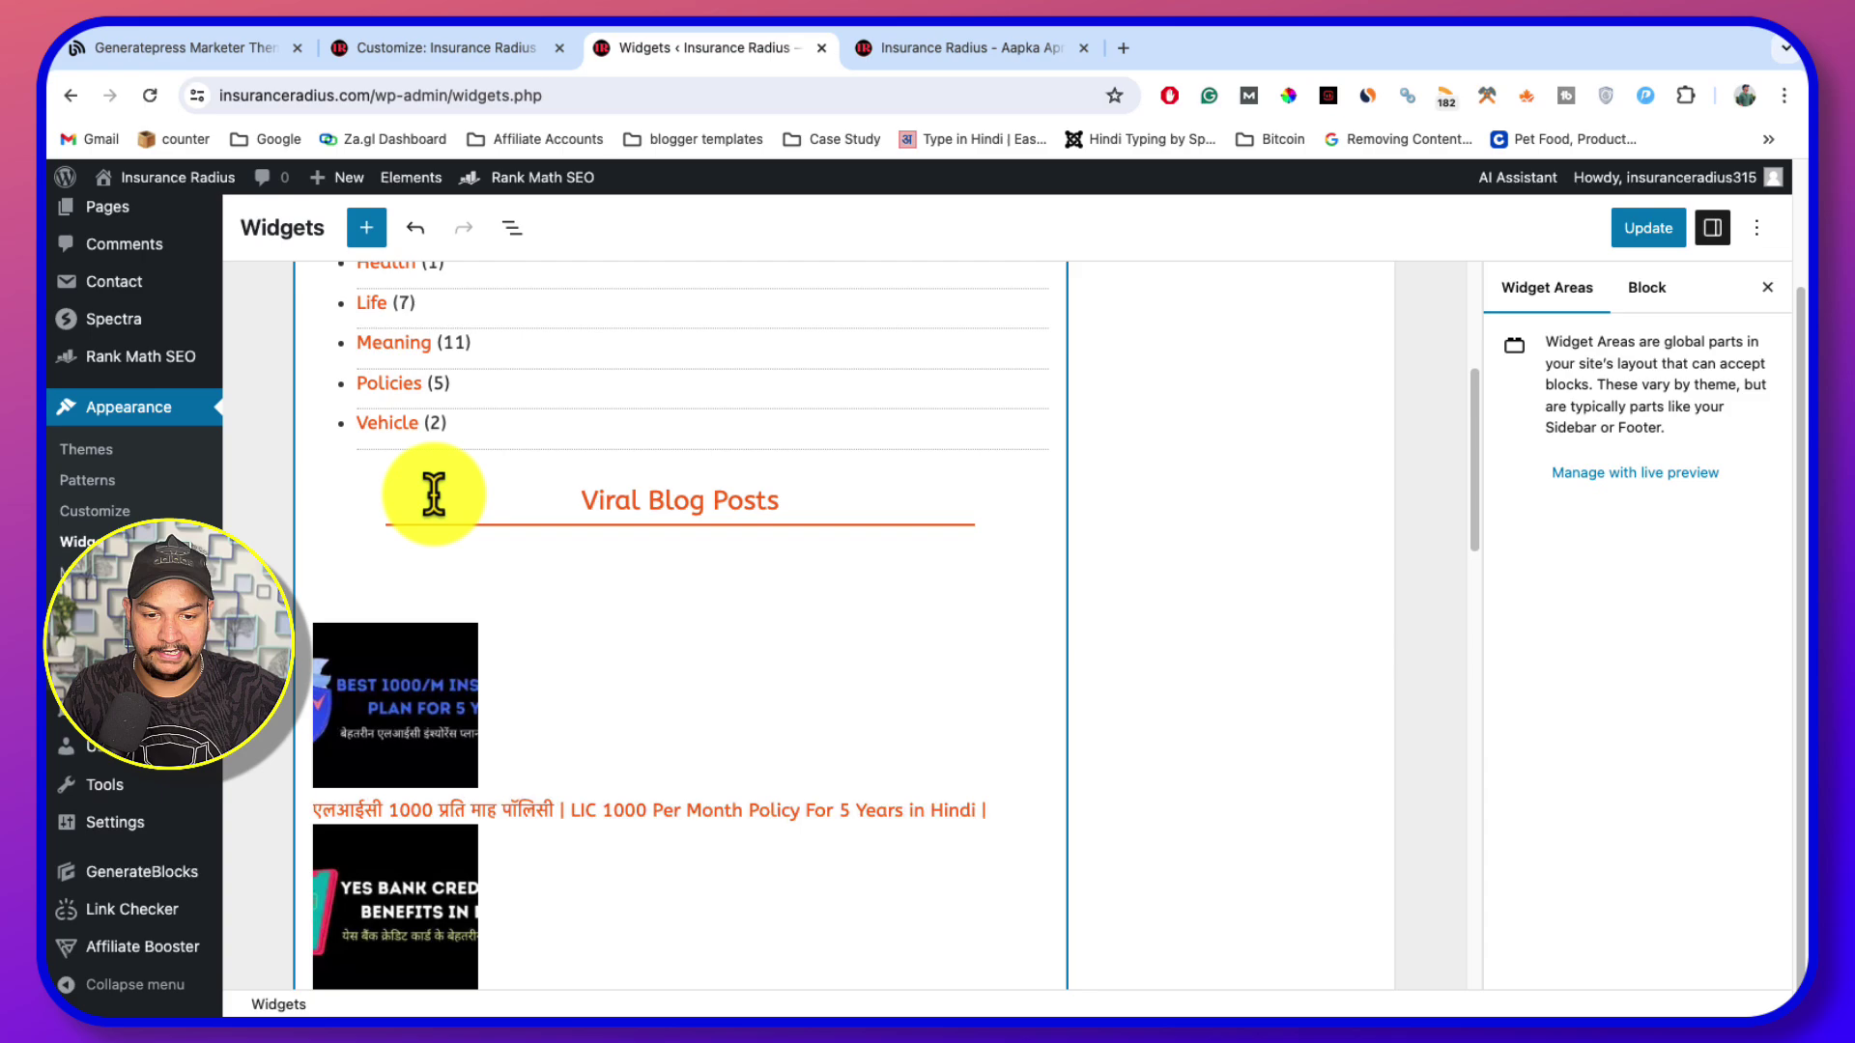
# Move the Latest Posts block into the container below the "Viral Blog Posts" heading, save the widgets, and check the section on the live homepage
pyautogui.click(527, 491)
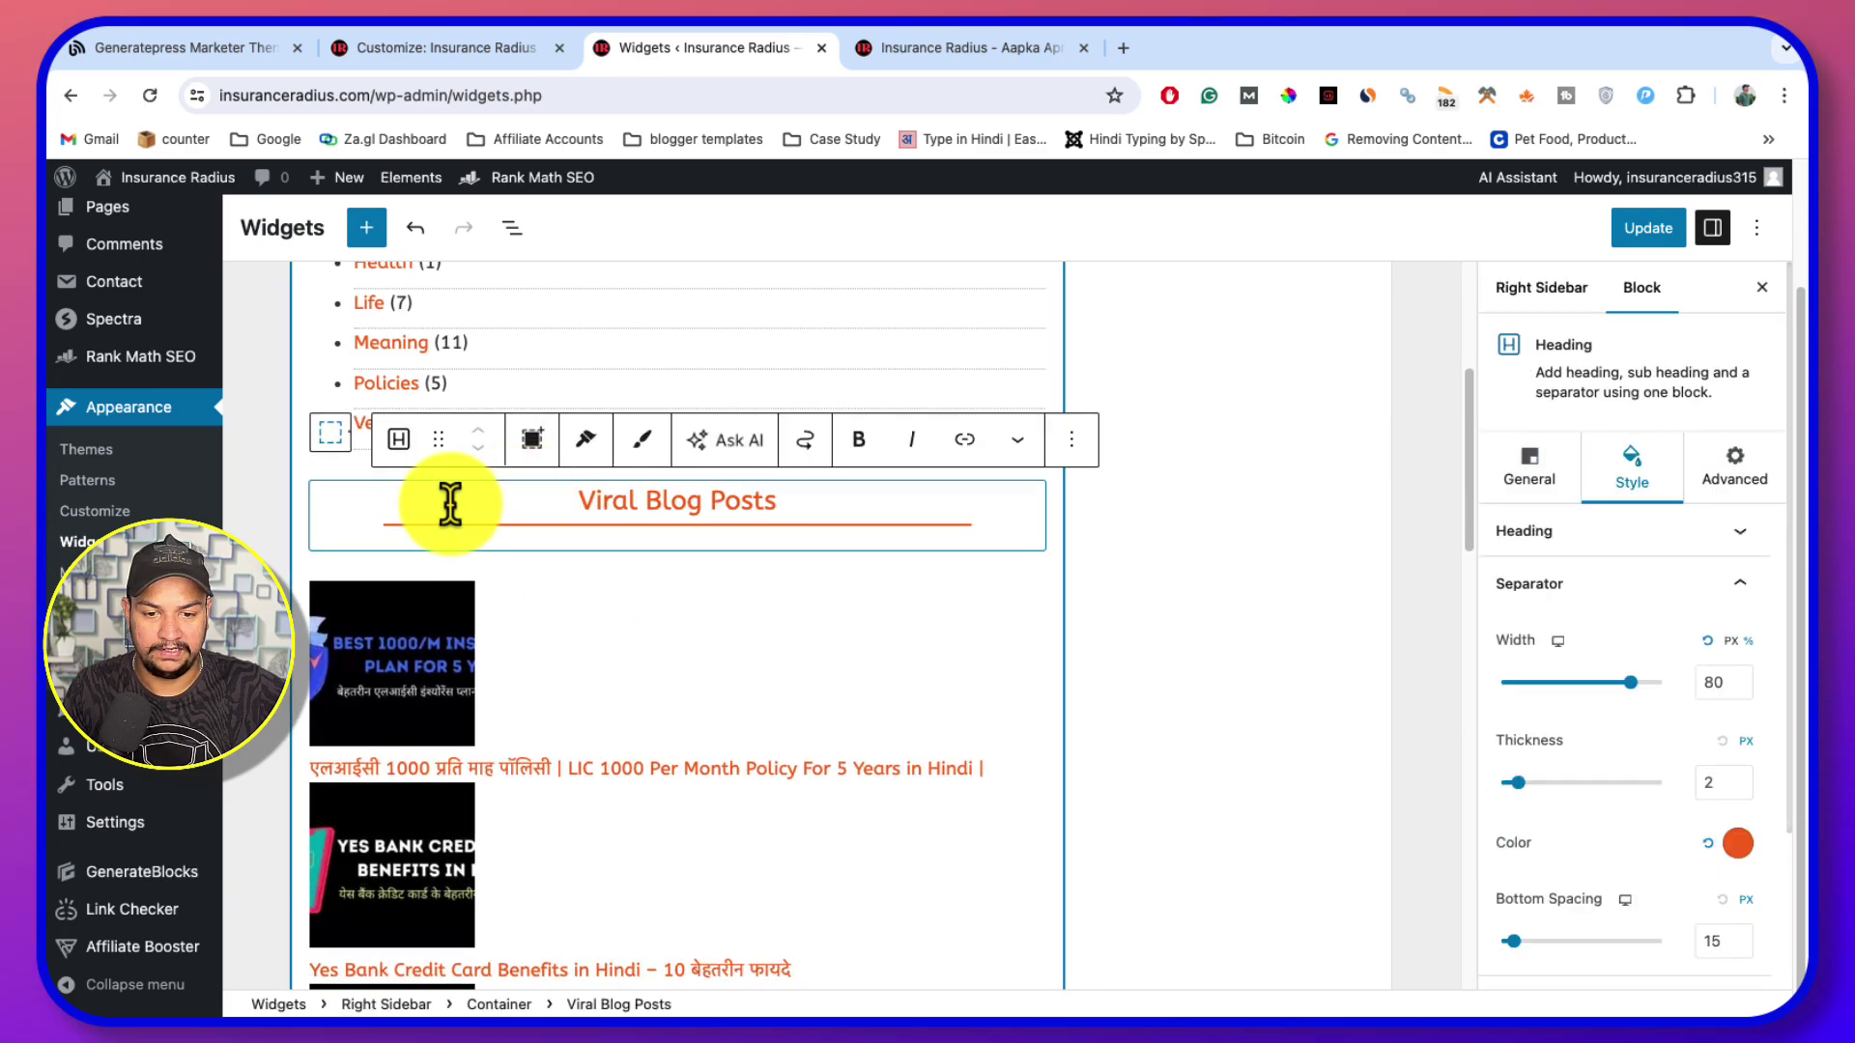
pyautogui.click(927, 504)
pyautogui.press('Return')
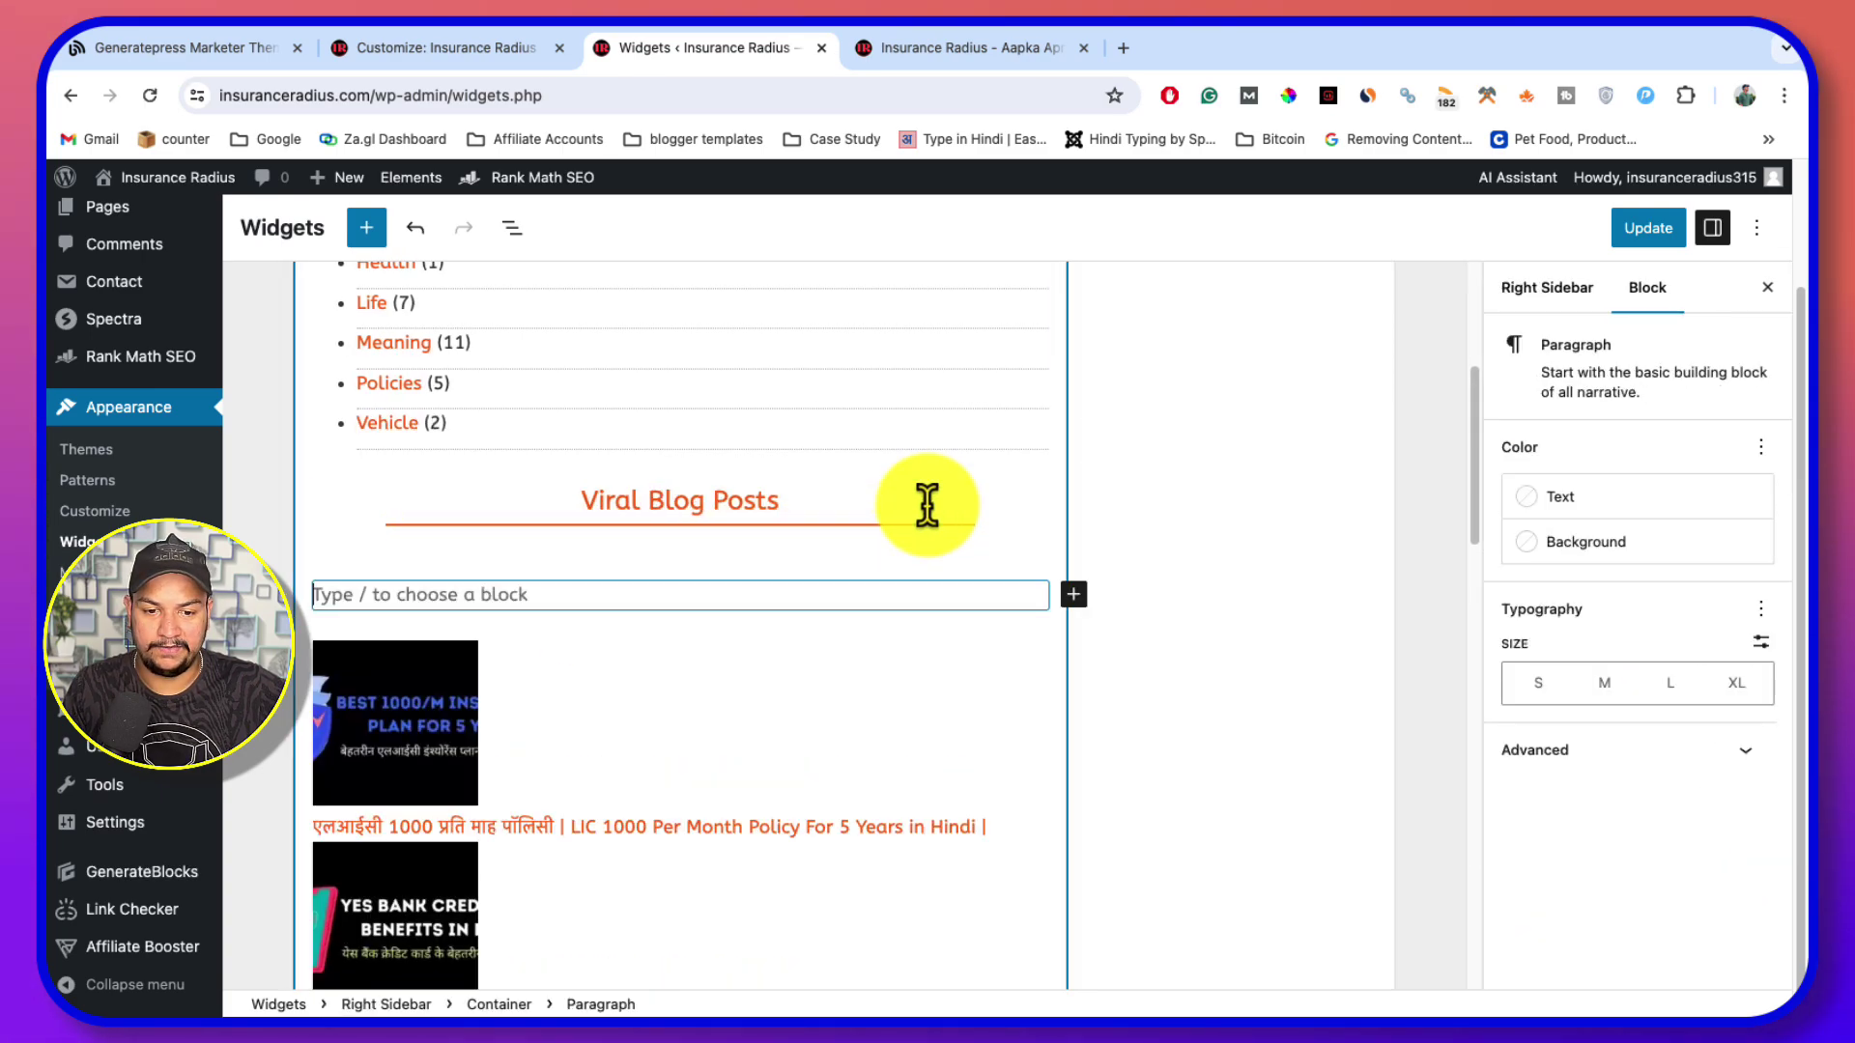
pyautogui.click(565, 767)
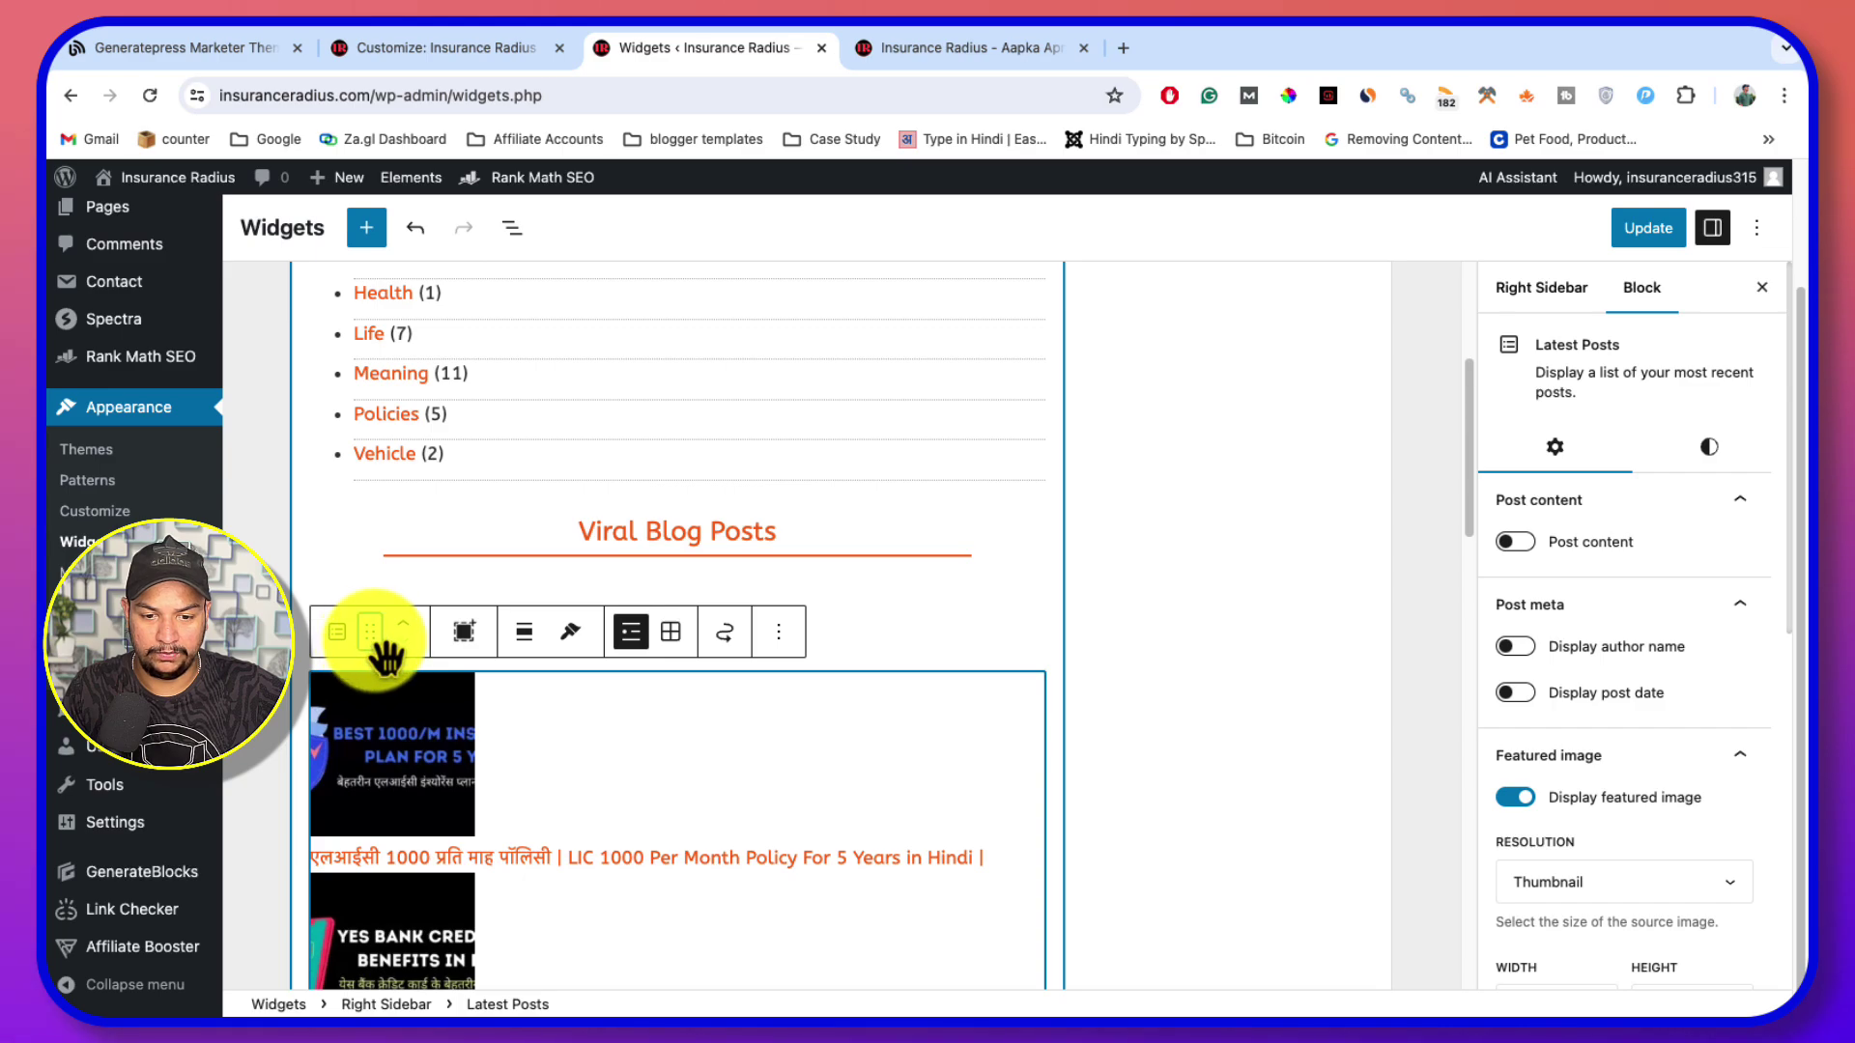
pyautogui.moveTo(384, 662); pyautogui.dragTo(546, 618)
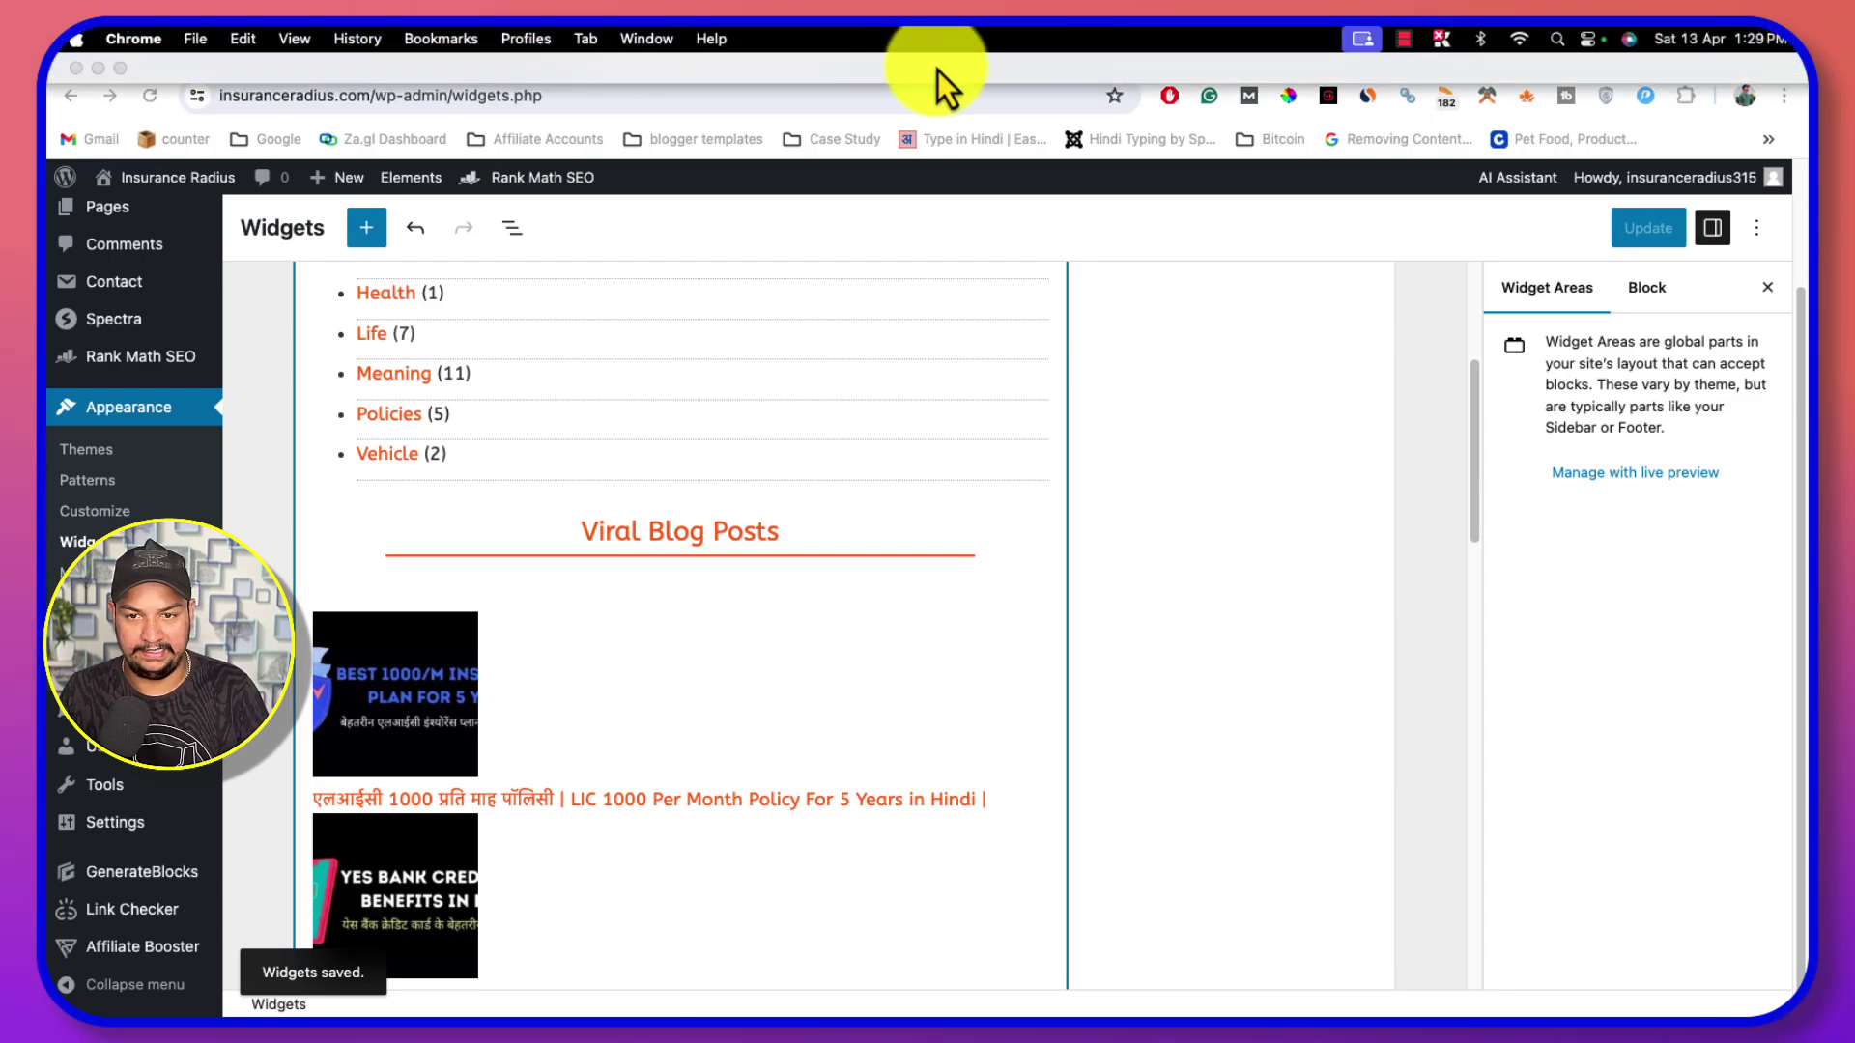
pyautogui.click(993, 50)
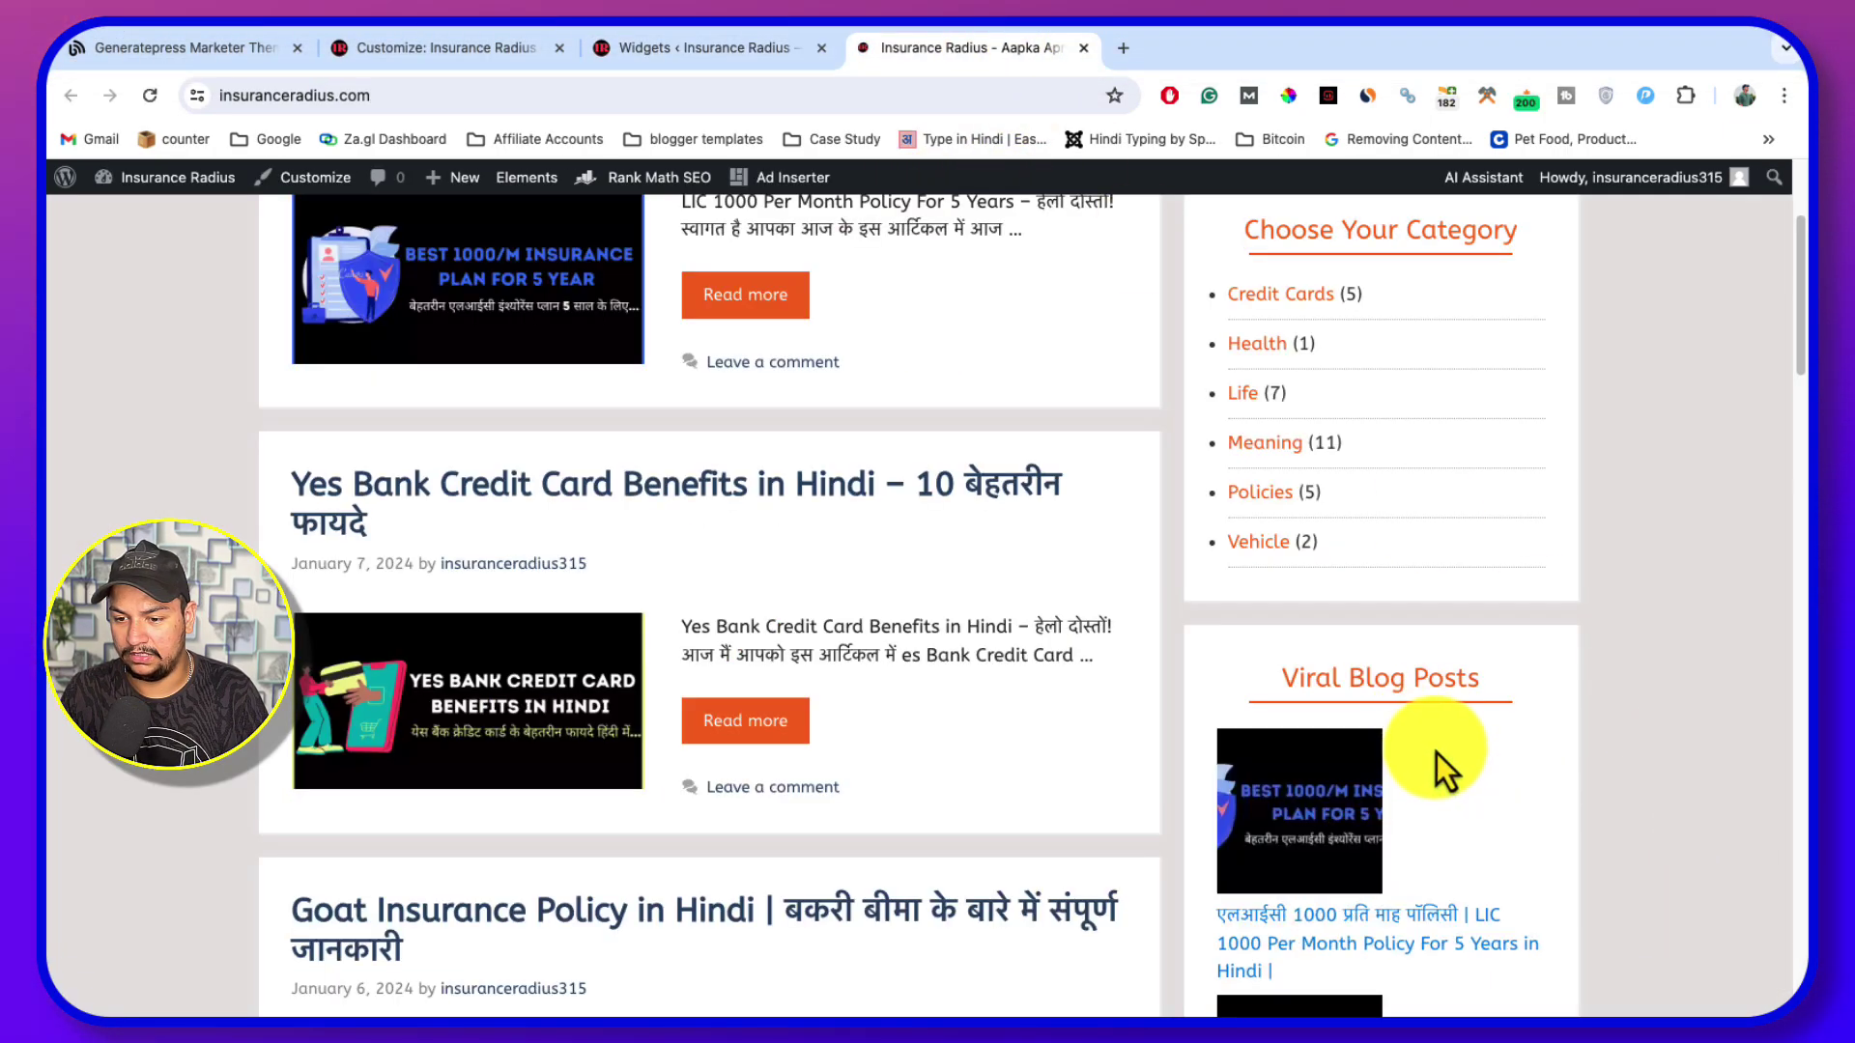
pyautogui.scroll(-3, 1436, 751)
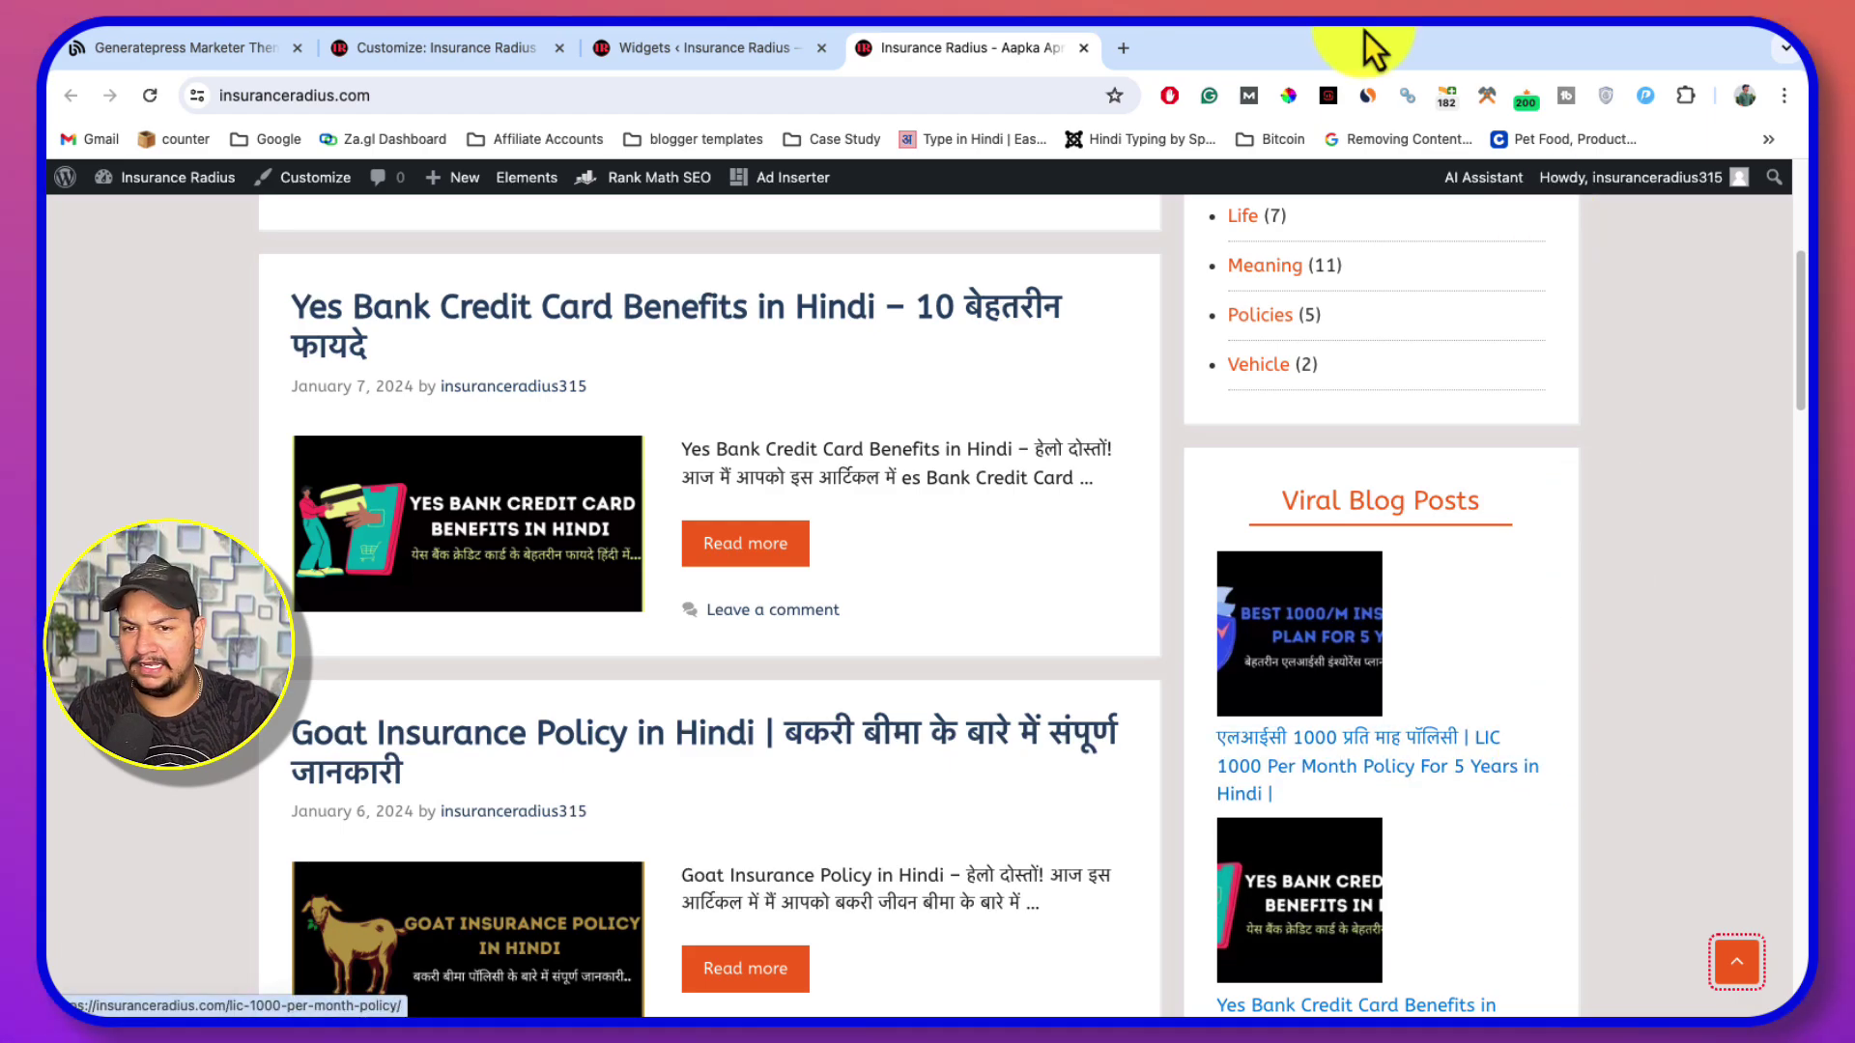
# In the Widgets editor, set the "Viral Blog Posts" heading's separator width to 59%, and return to the live homepage to view the section
pyautogui.click(657, 53)
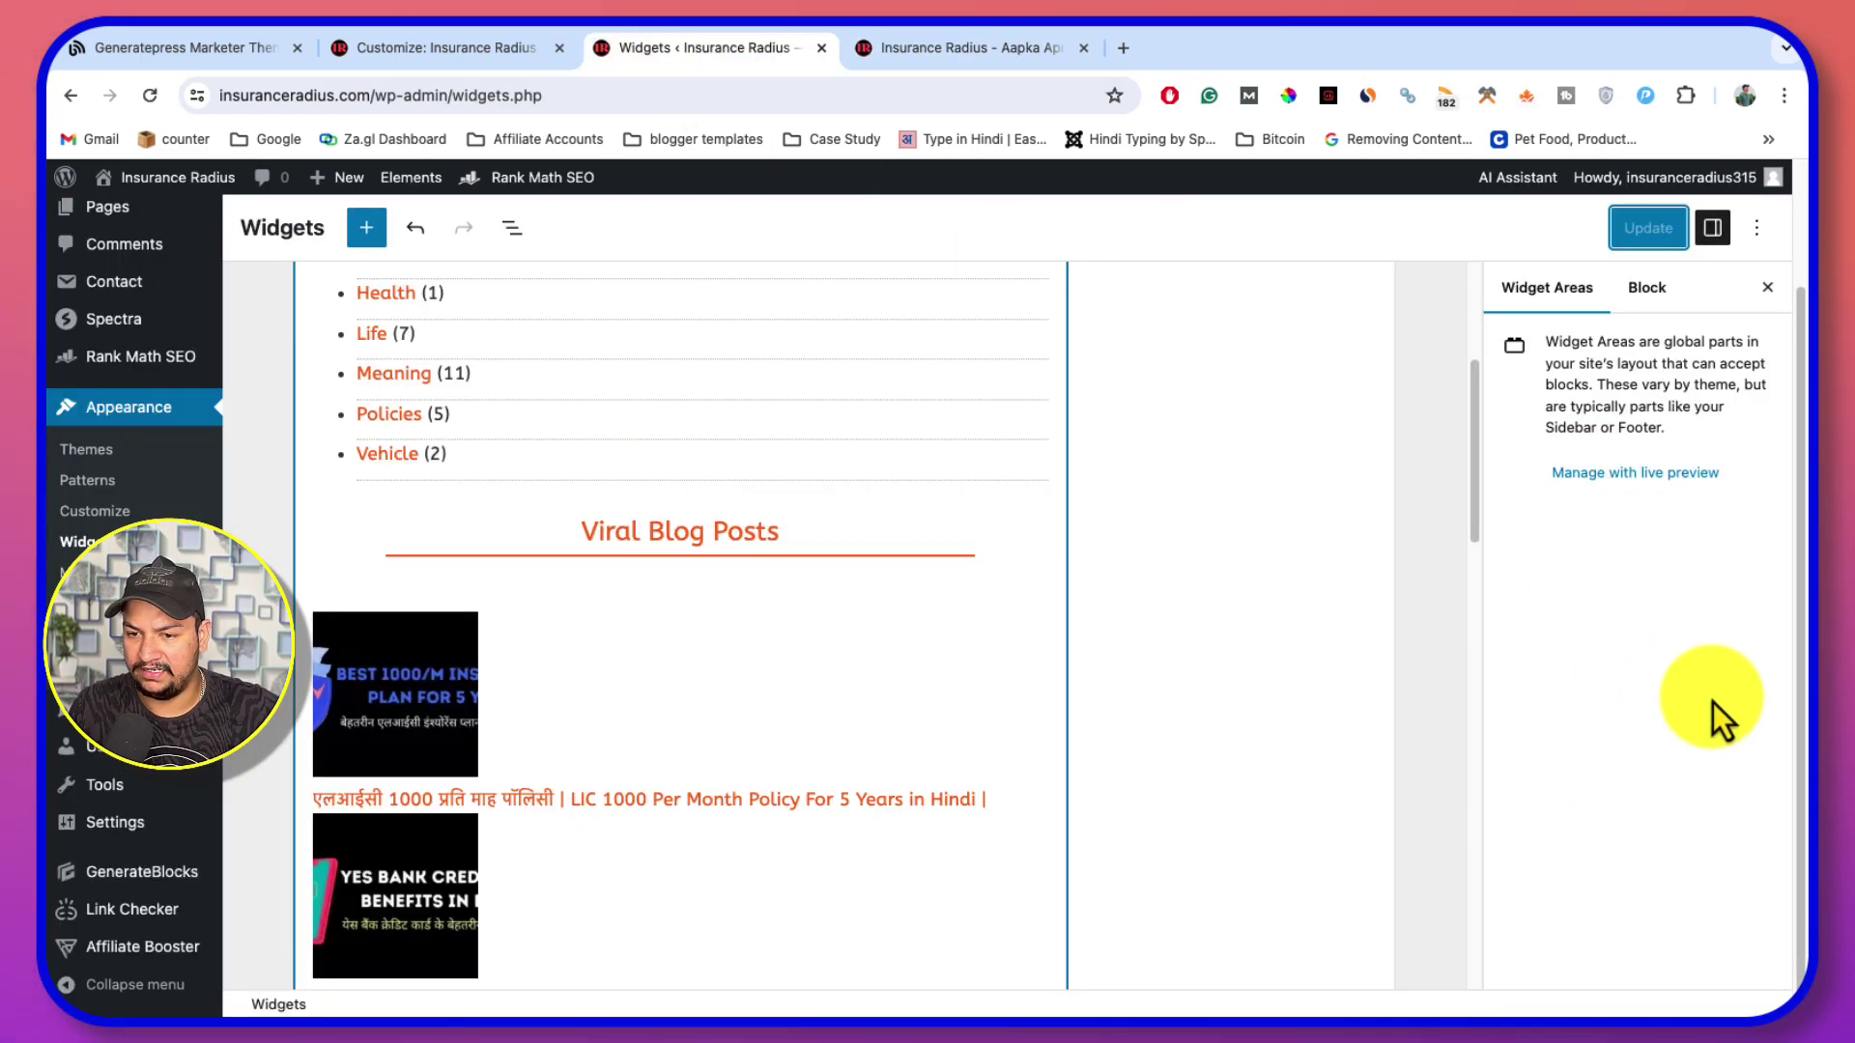
pyautogui.click(752, 531)
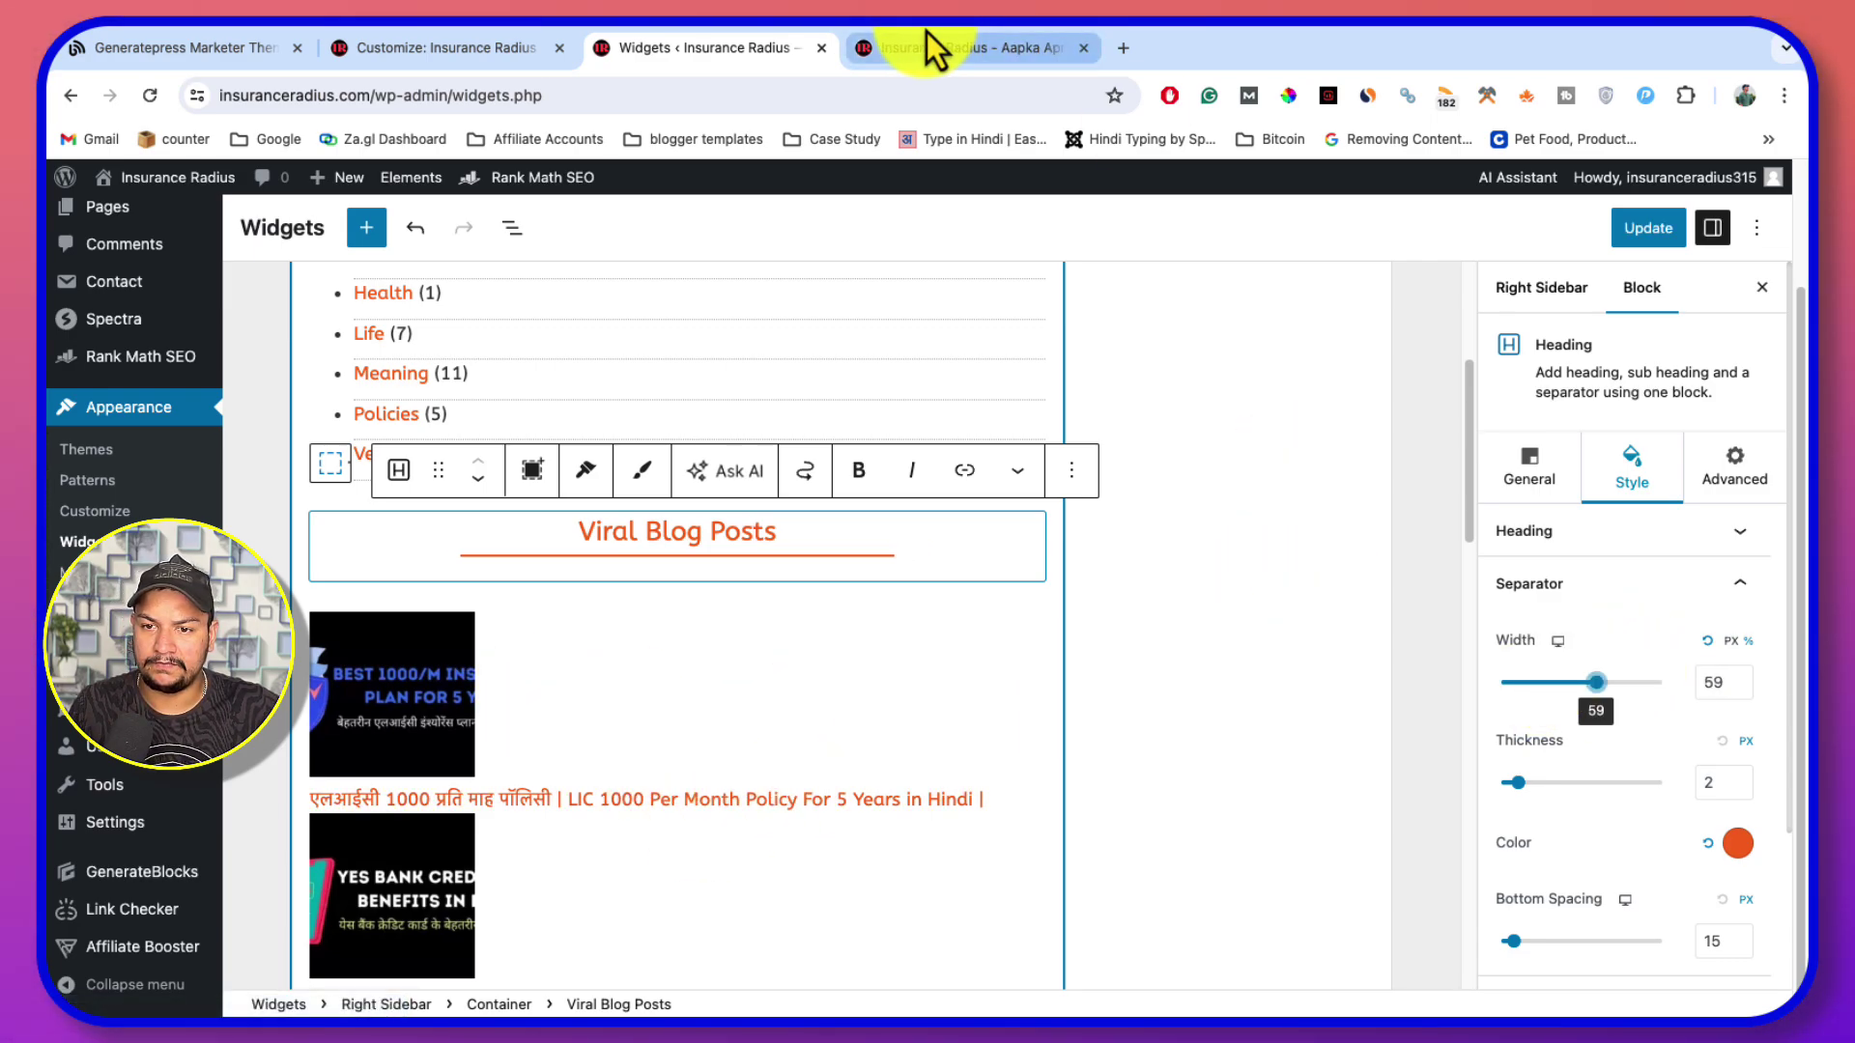
pyautogui.click(964, 48)
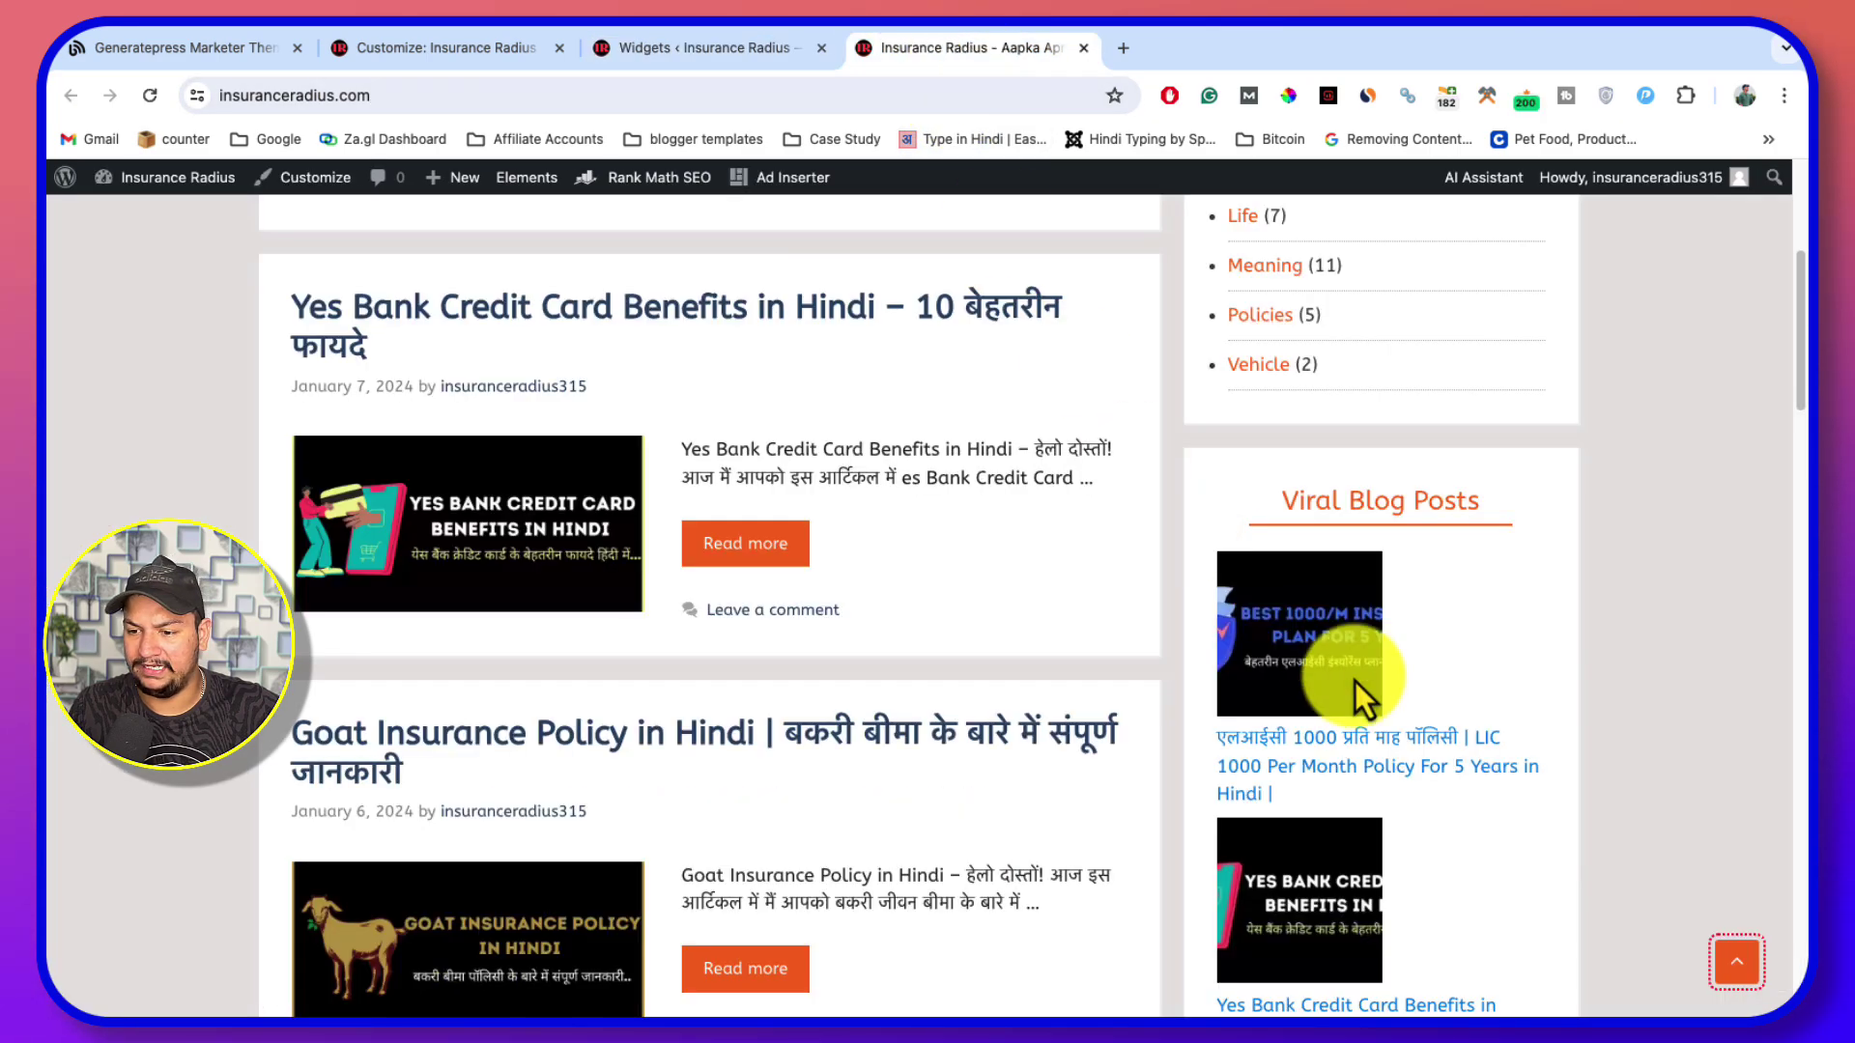
pyautogui.scroll(-5, 1452, 848)
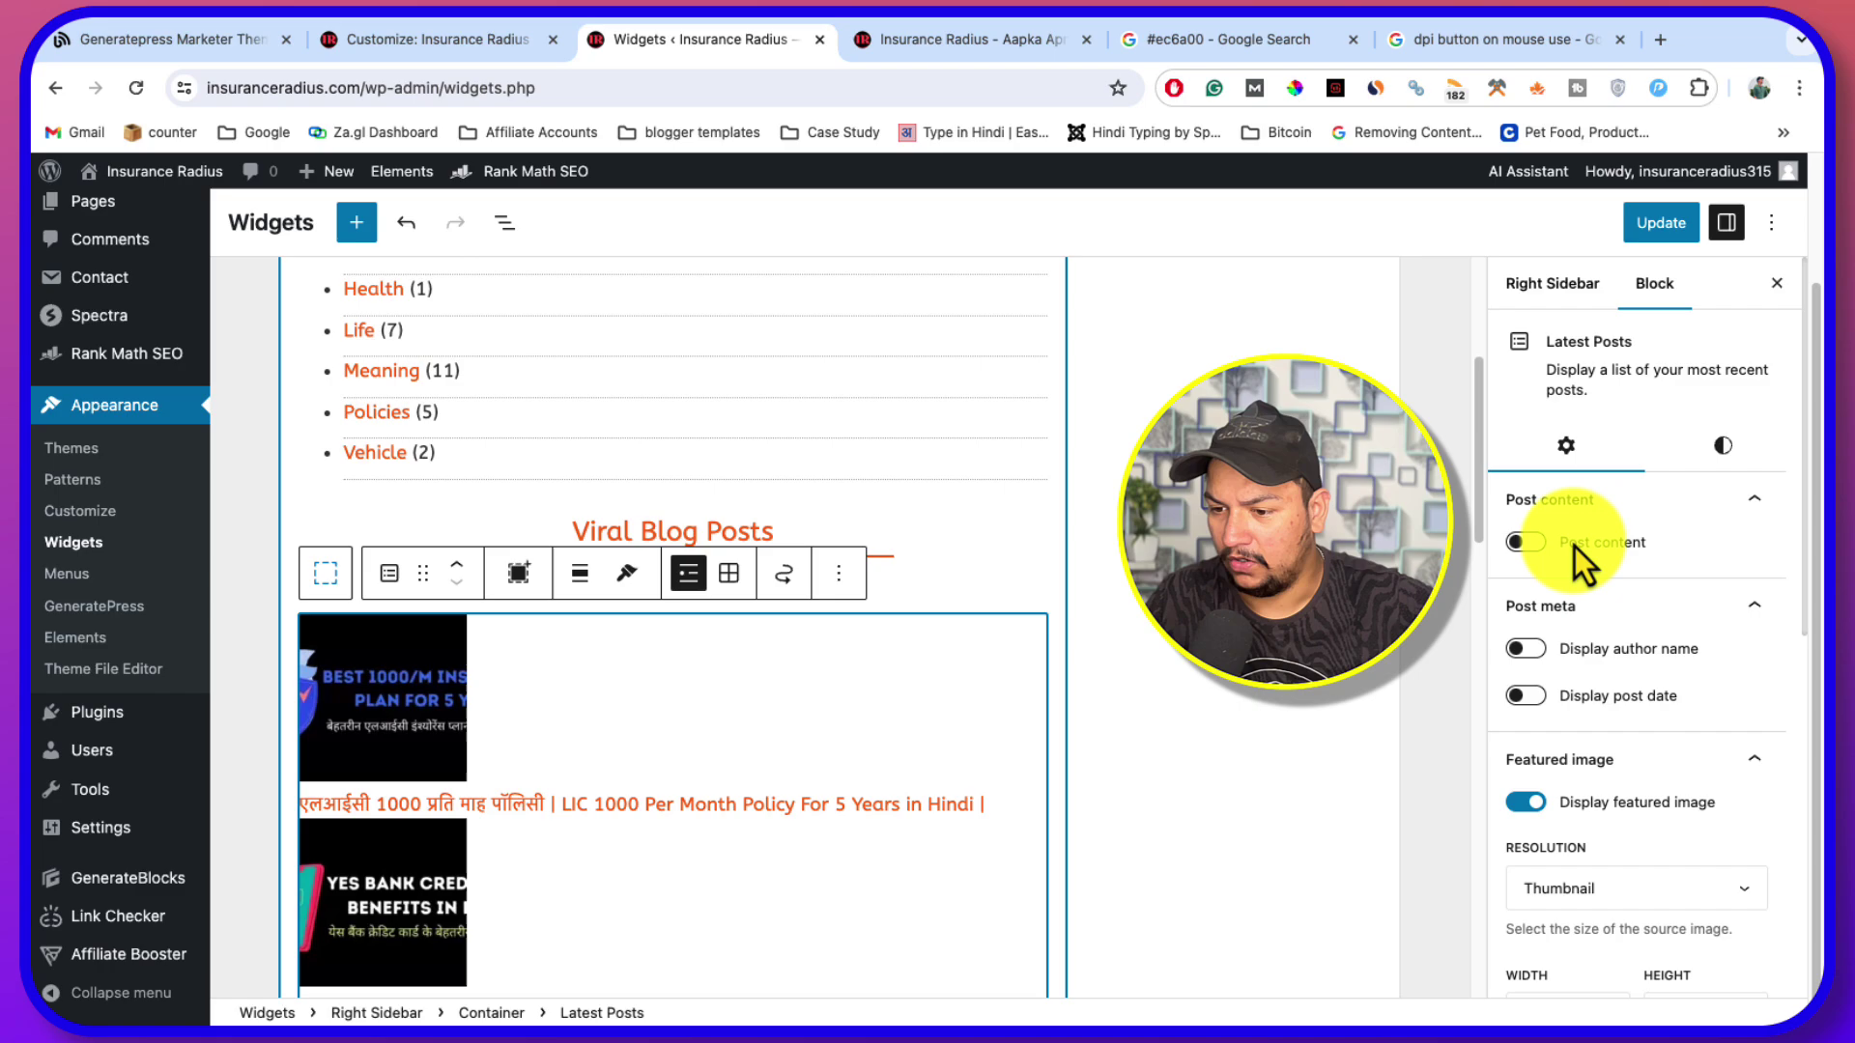
# Set the Latest Posts featured images in the Widgets editor to Medium resolution, with width 98 and height 100
pyautogui.scroll(-4, 1611, 614)
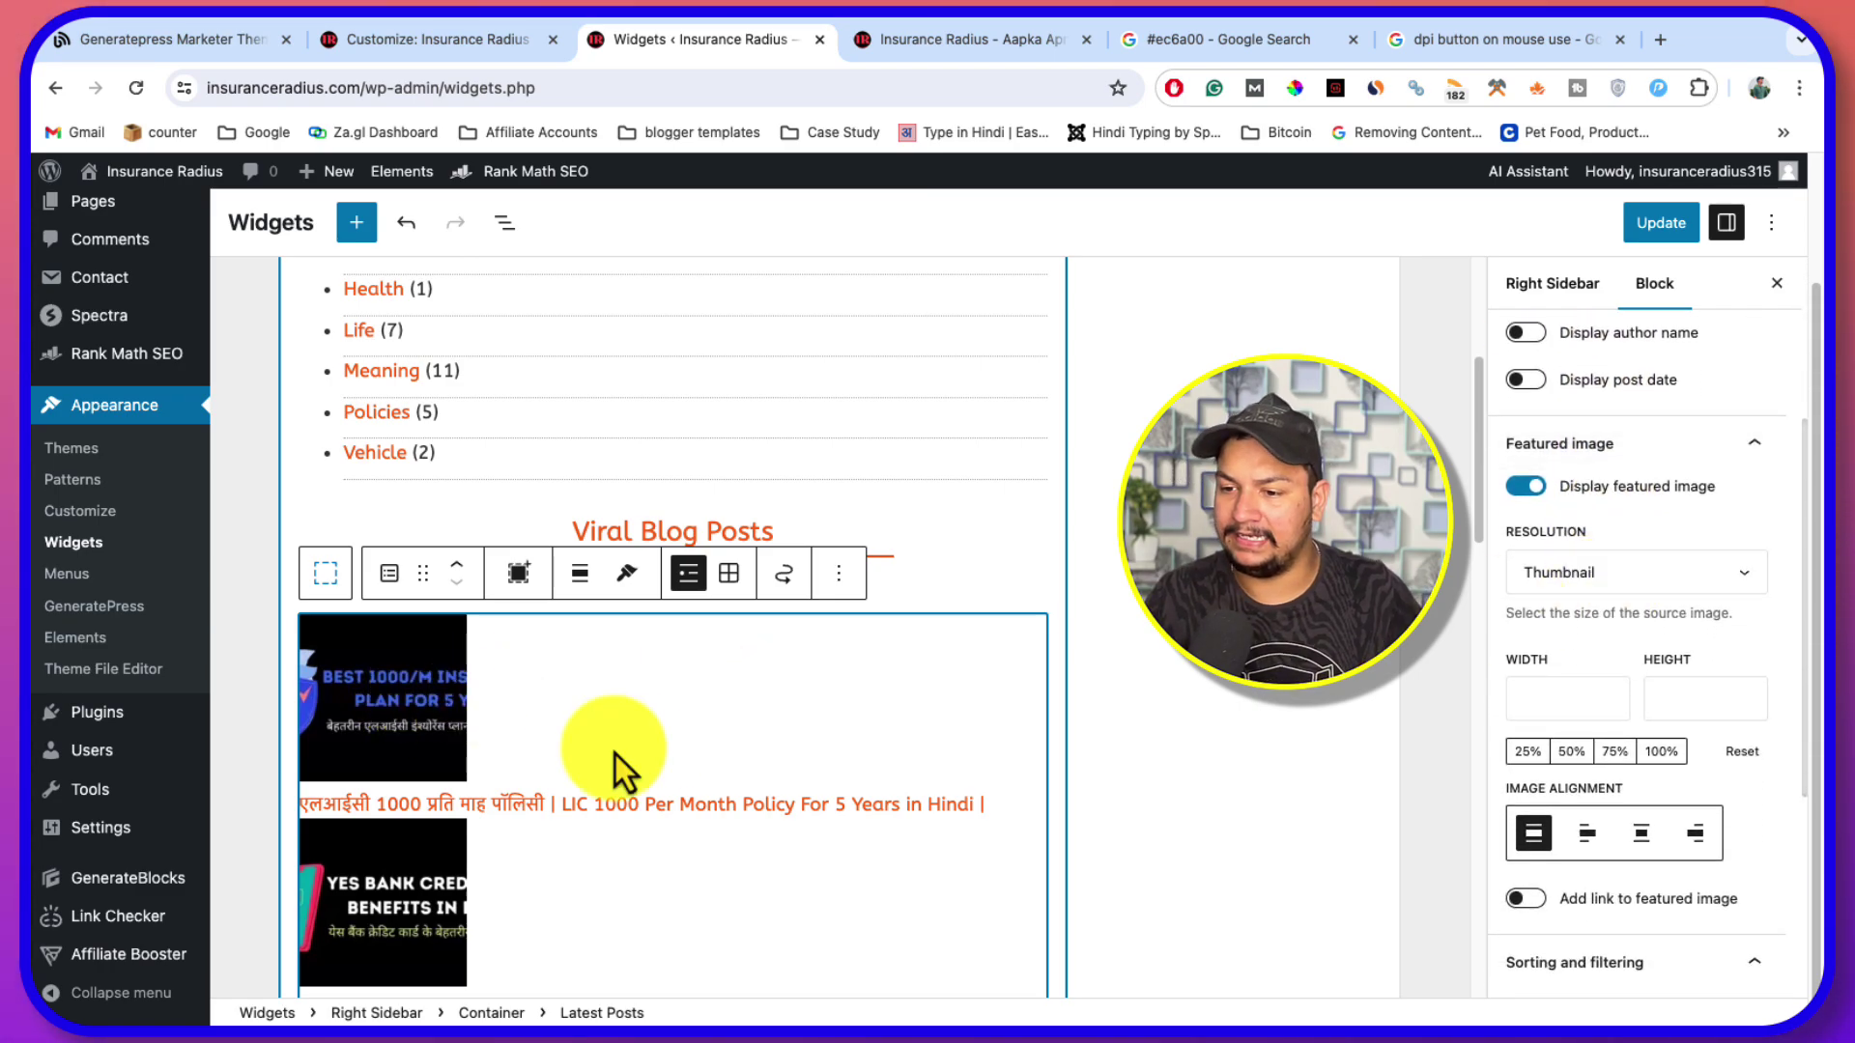
pyautogui.click(1599, 579)
pyautogui.click(1548, 597)
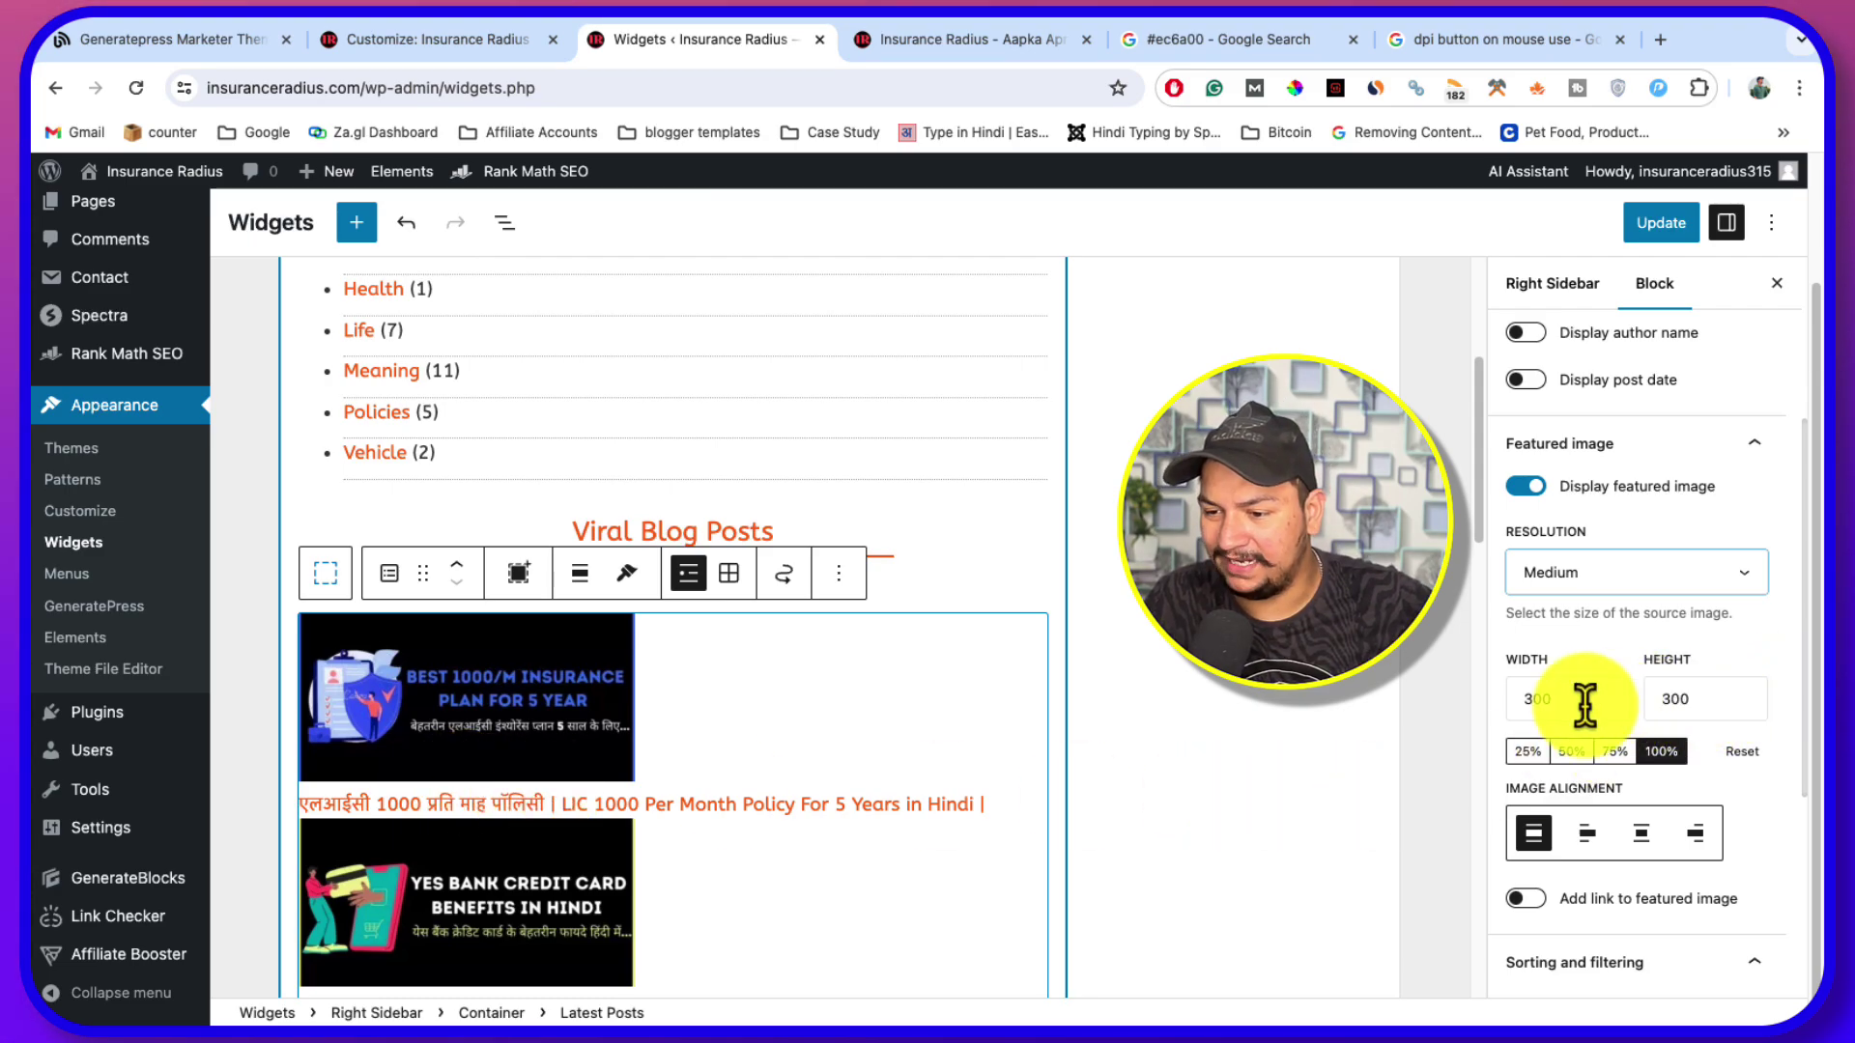
pyautogui.click(1571, 753)
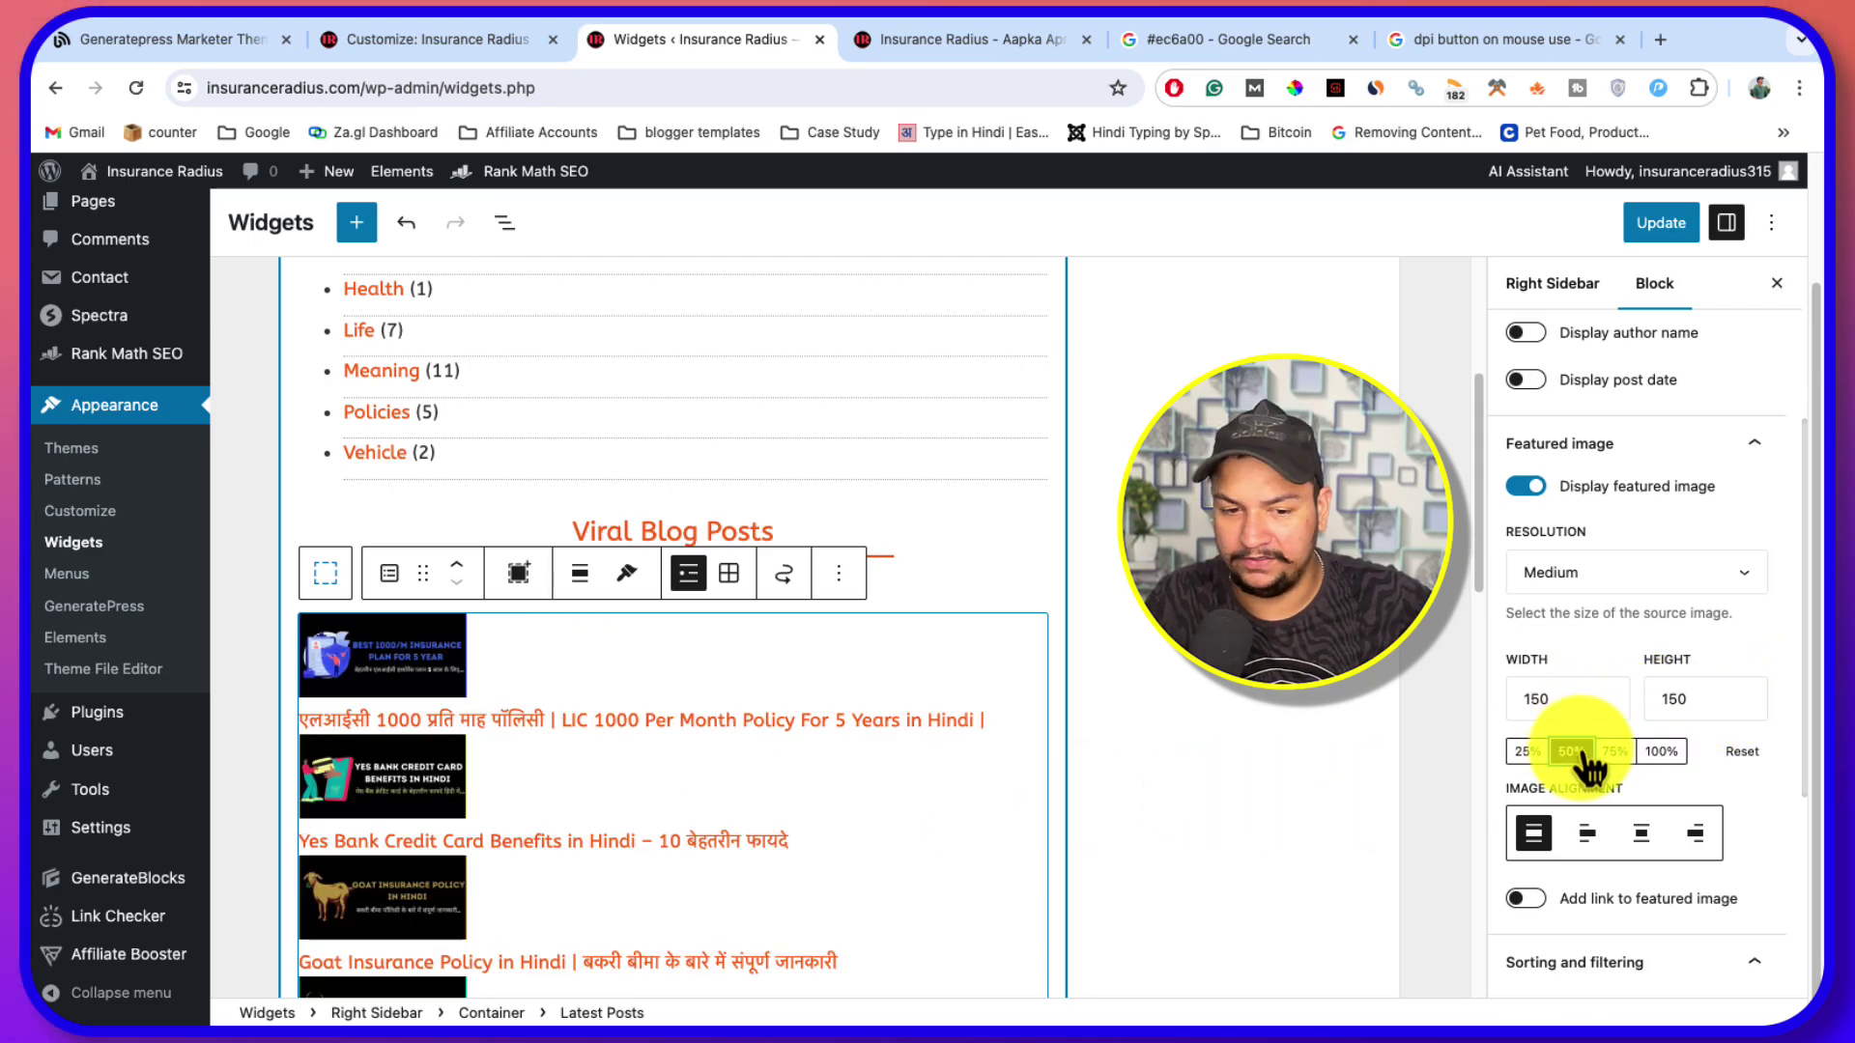
pyautogui.click(1550, 700)
pyautogui.press('BackSpace')
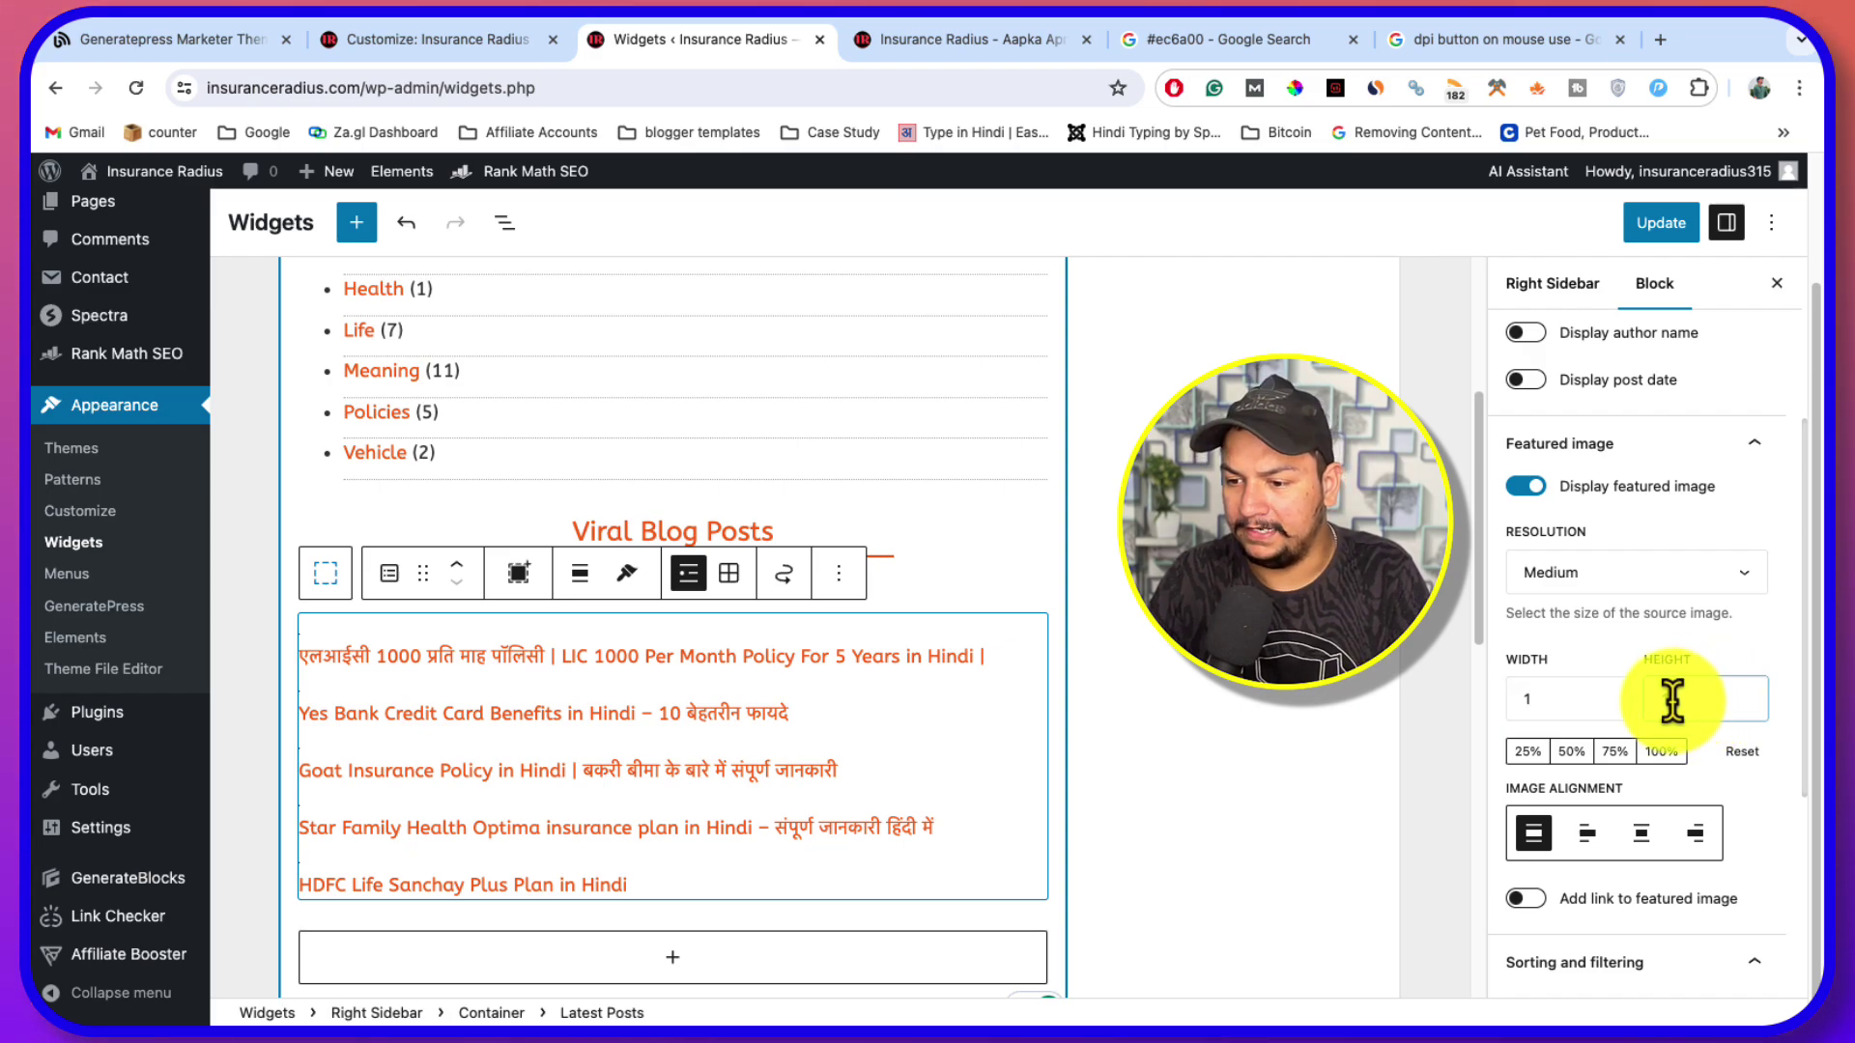
pyautogui.click(1661, 752)
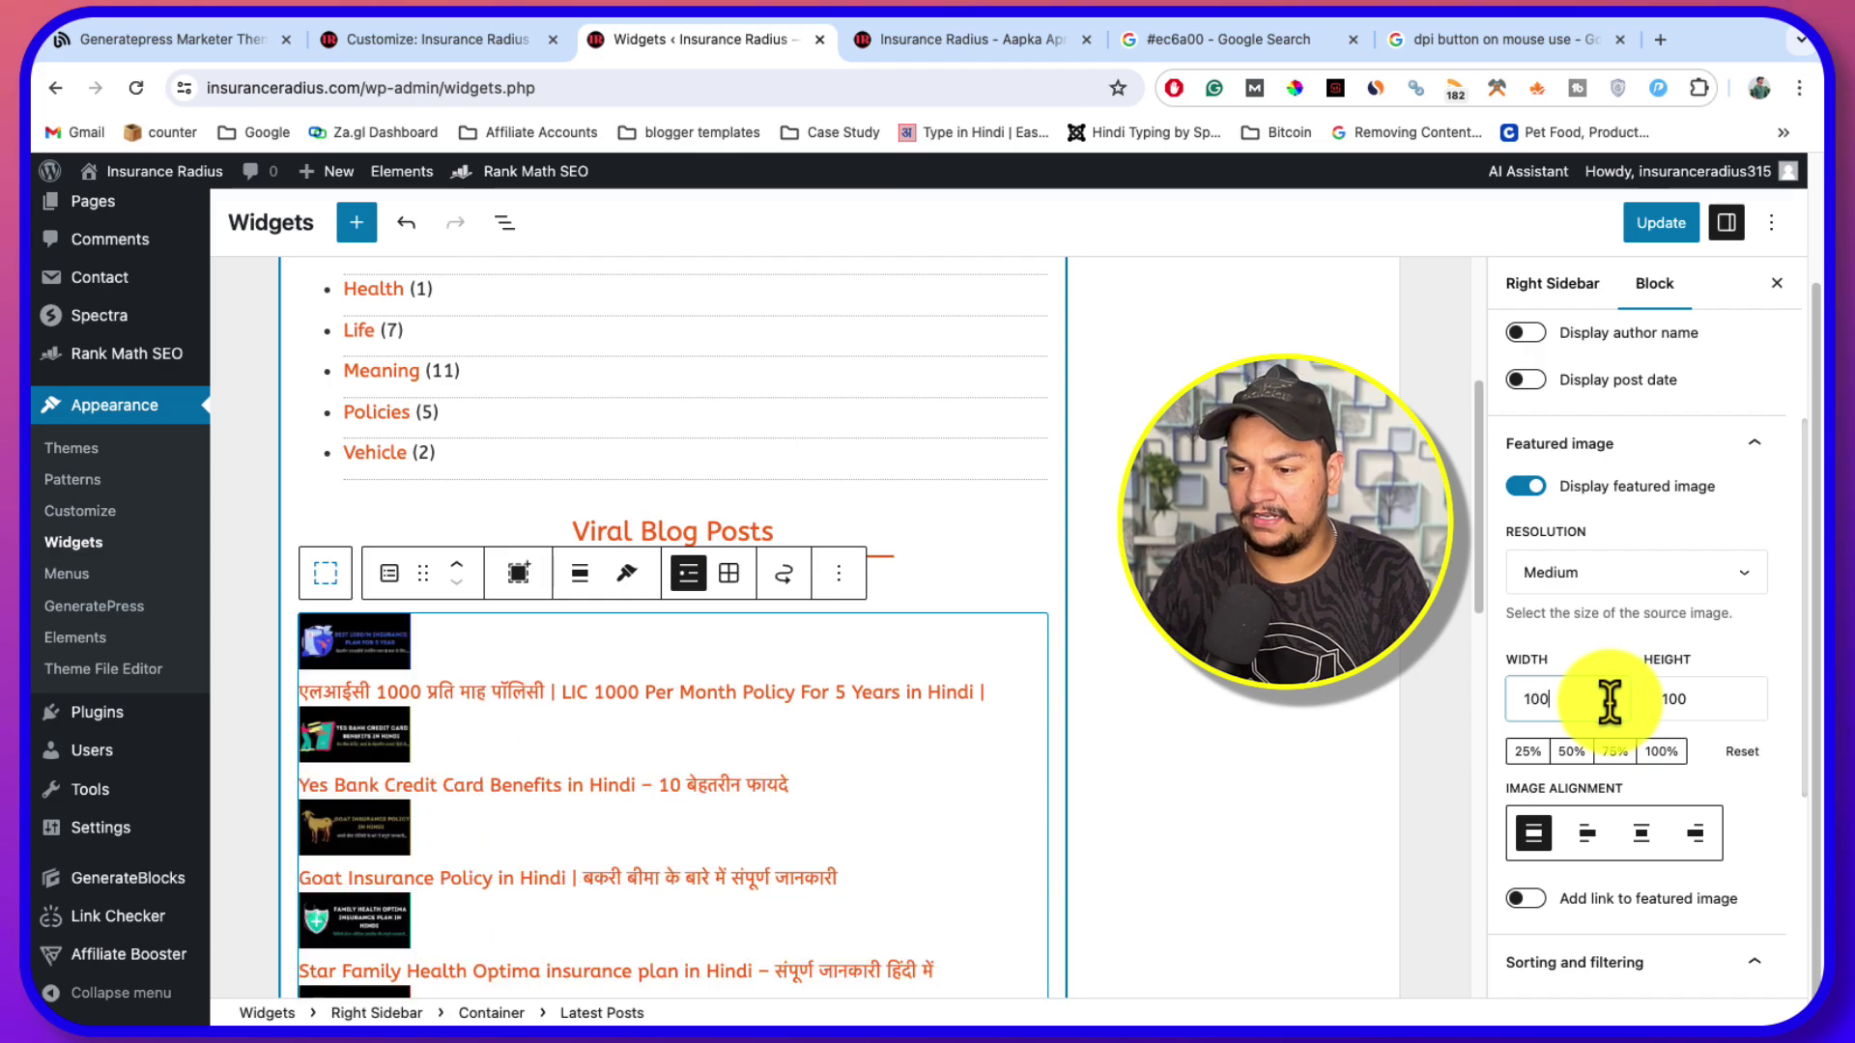
pyautogui.scroll(-3, 1601, 699)
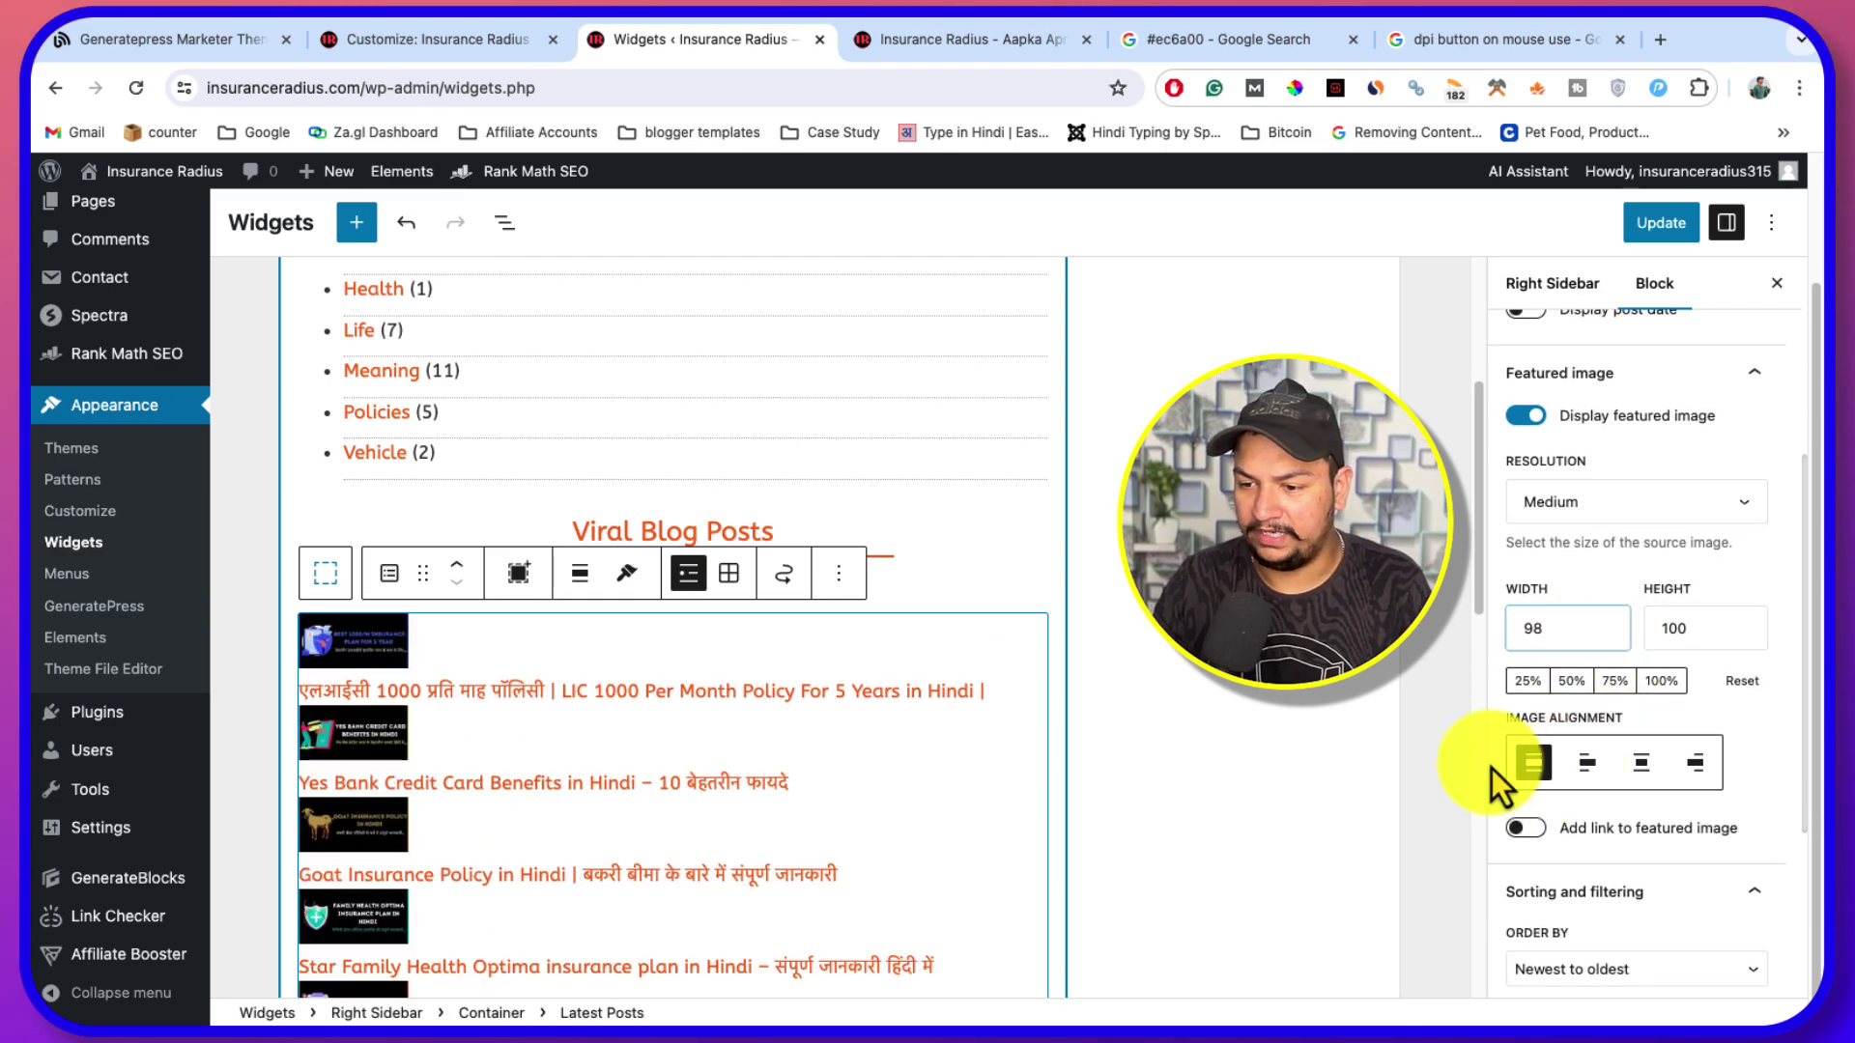
# Align the Latest Posts featured images left, save the widgets, and check the section on the reloaded live homepage
pyautogui.click(1594, 766)
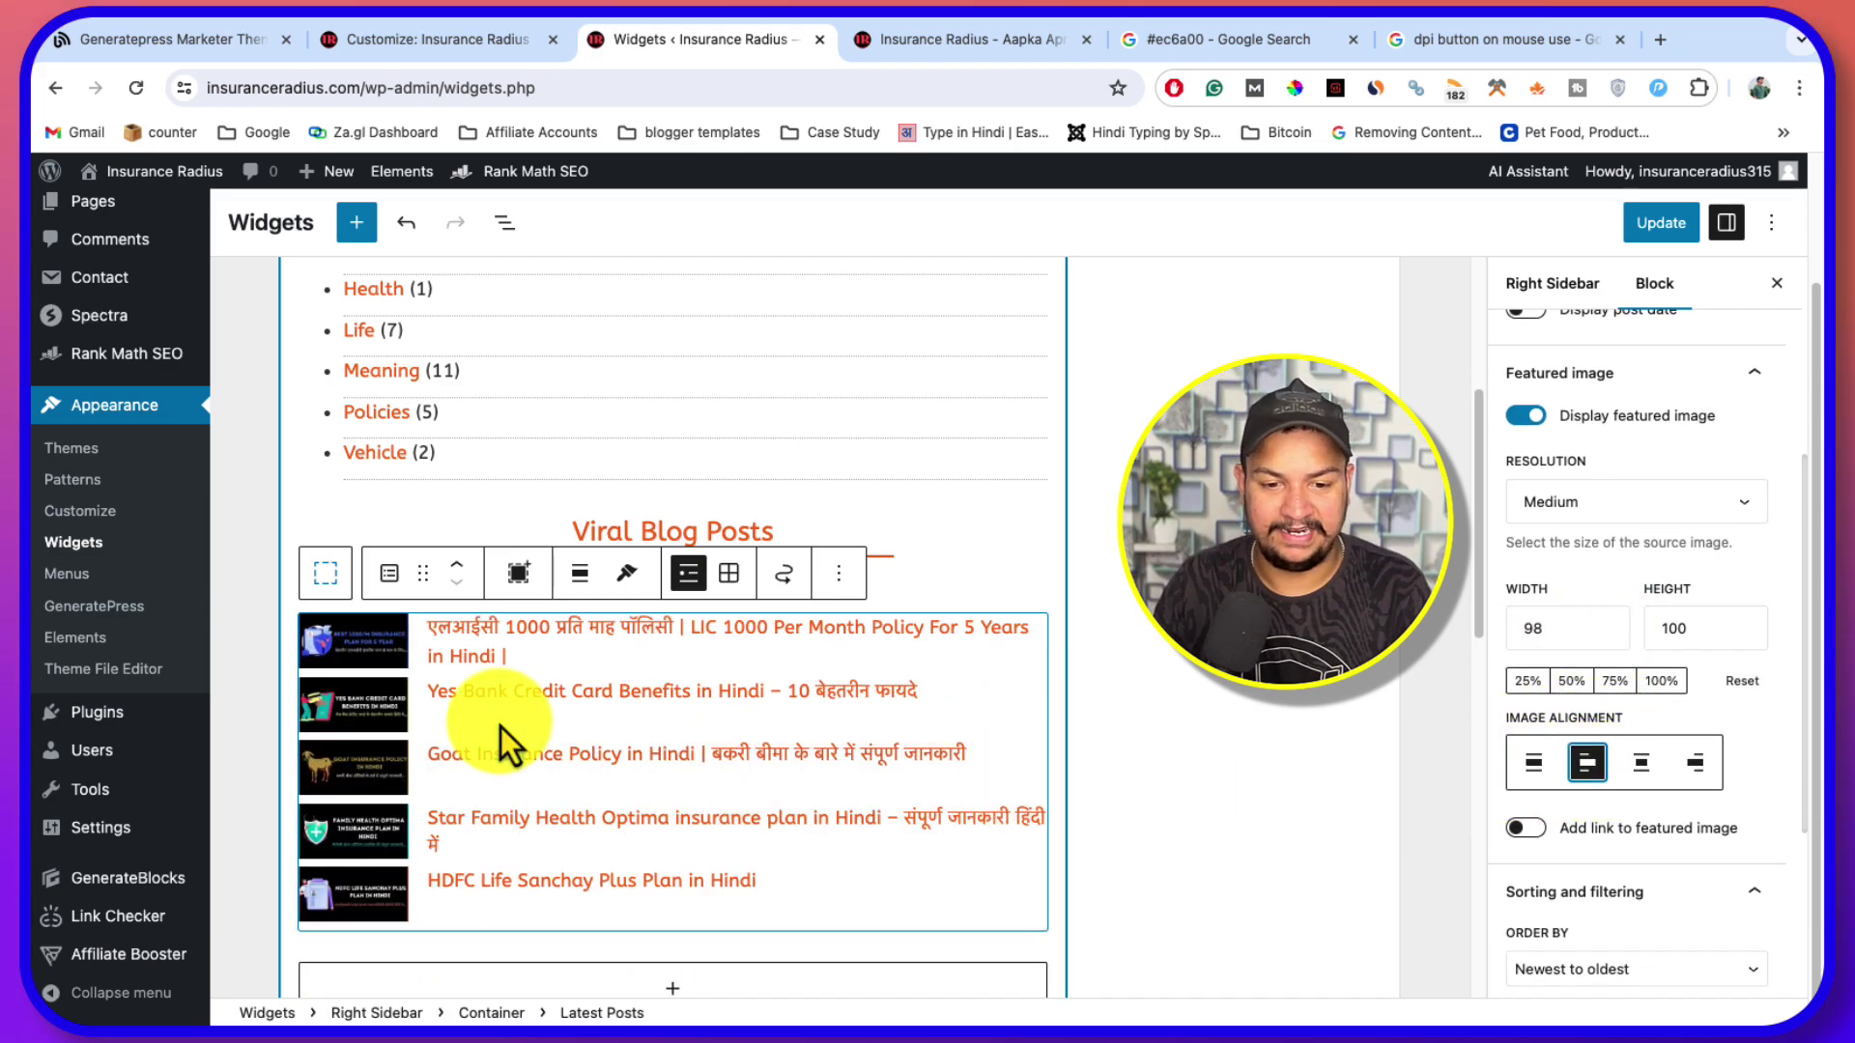
pyautogui.scroll(-3, 704, 866)
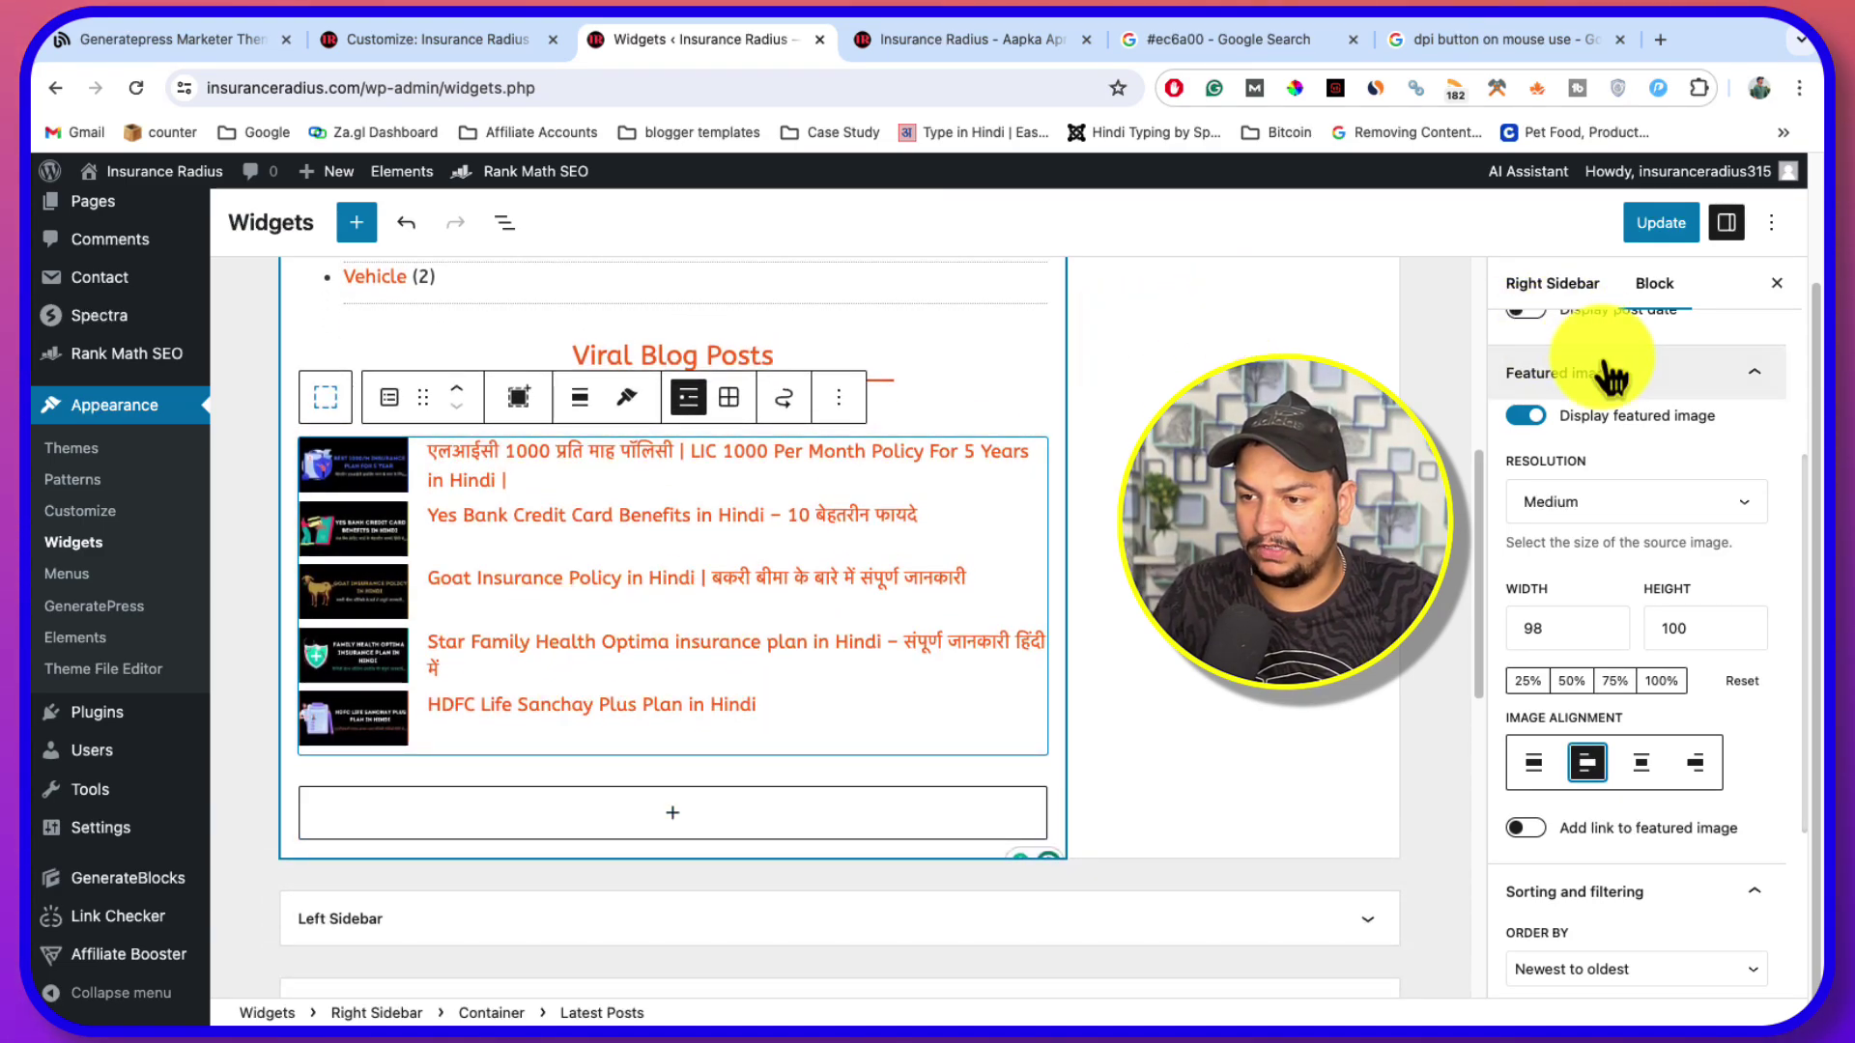
pyautogui.click(1662, 223)
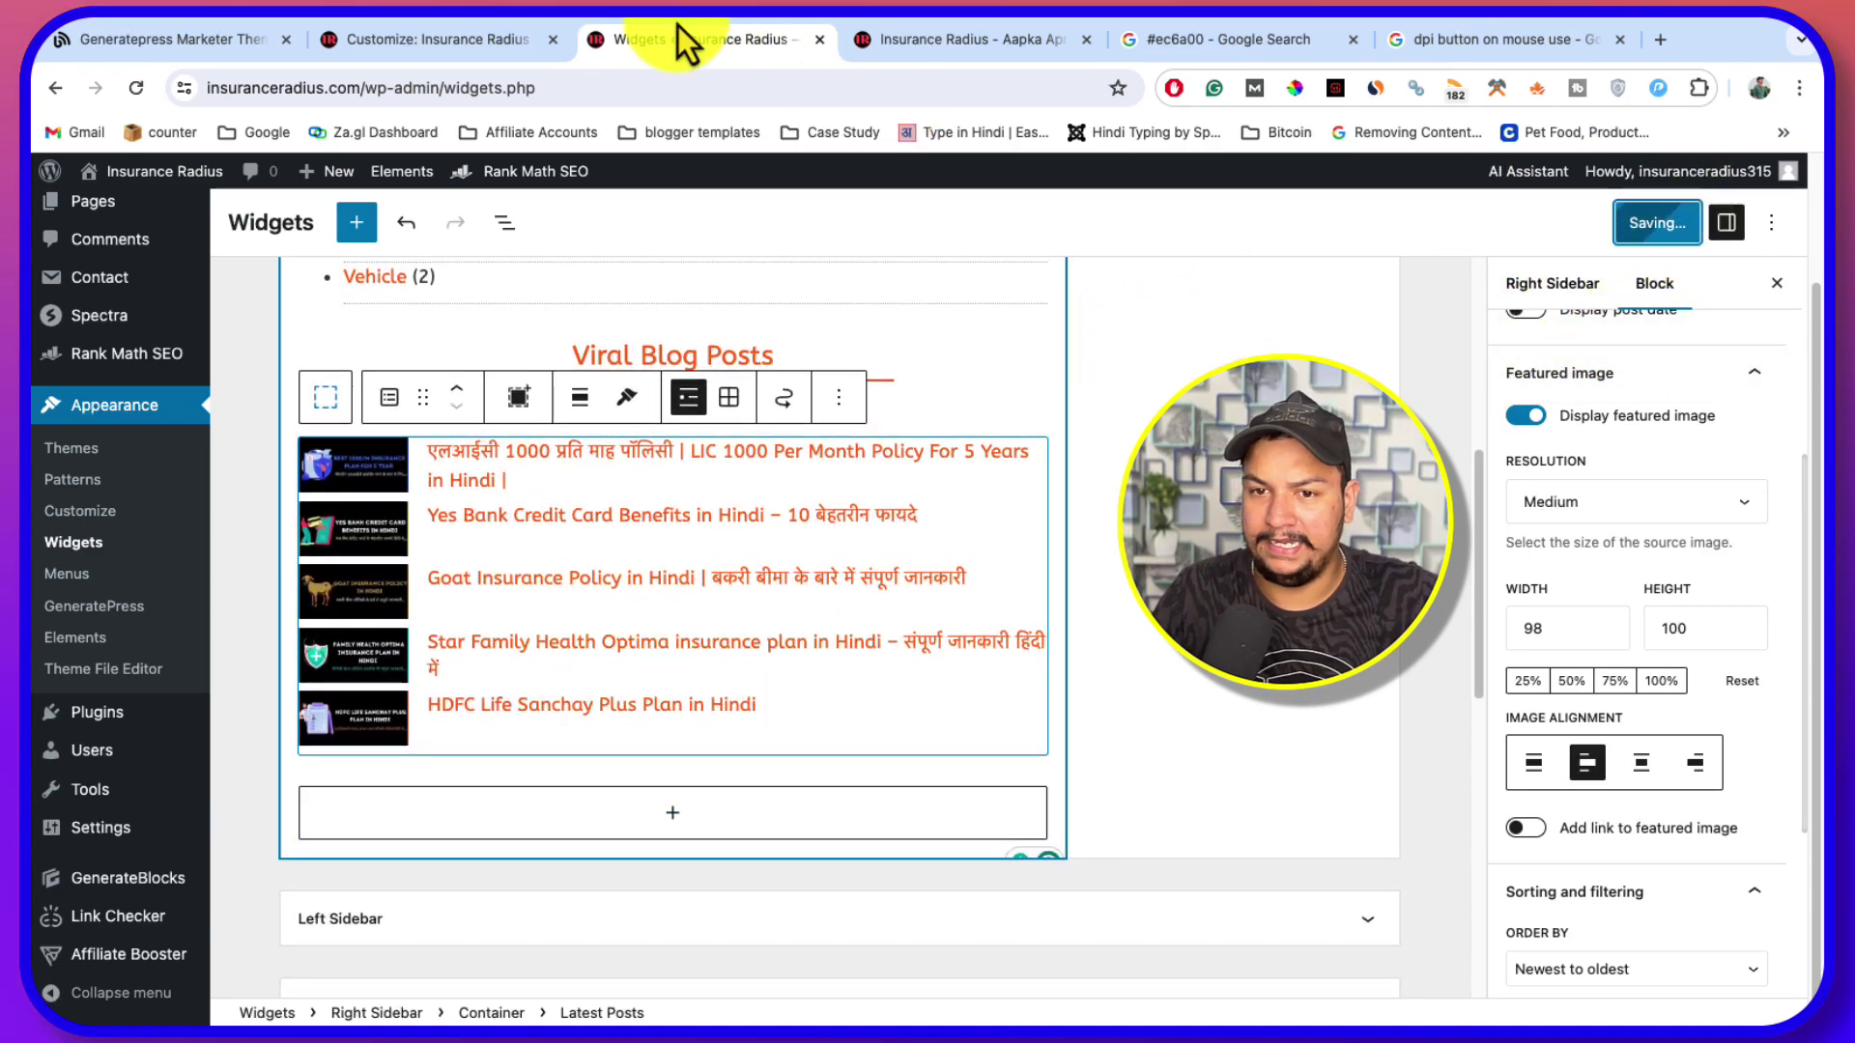
pyautogui.click(966, 39)
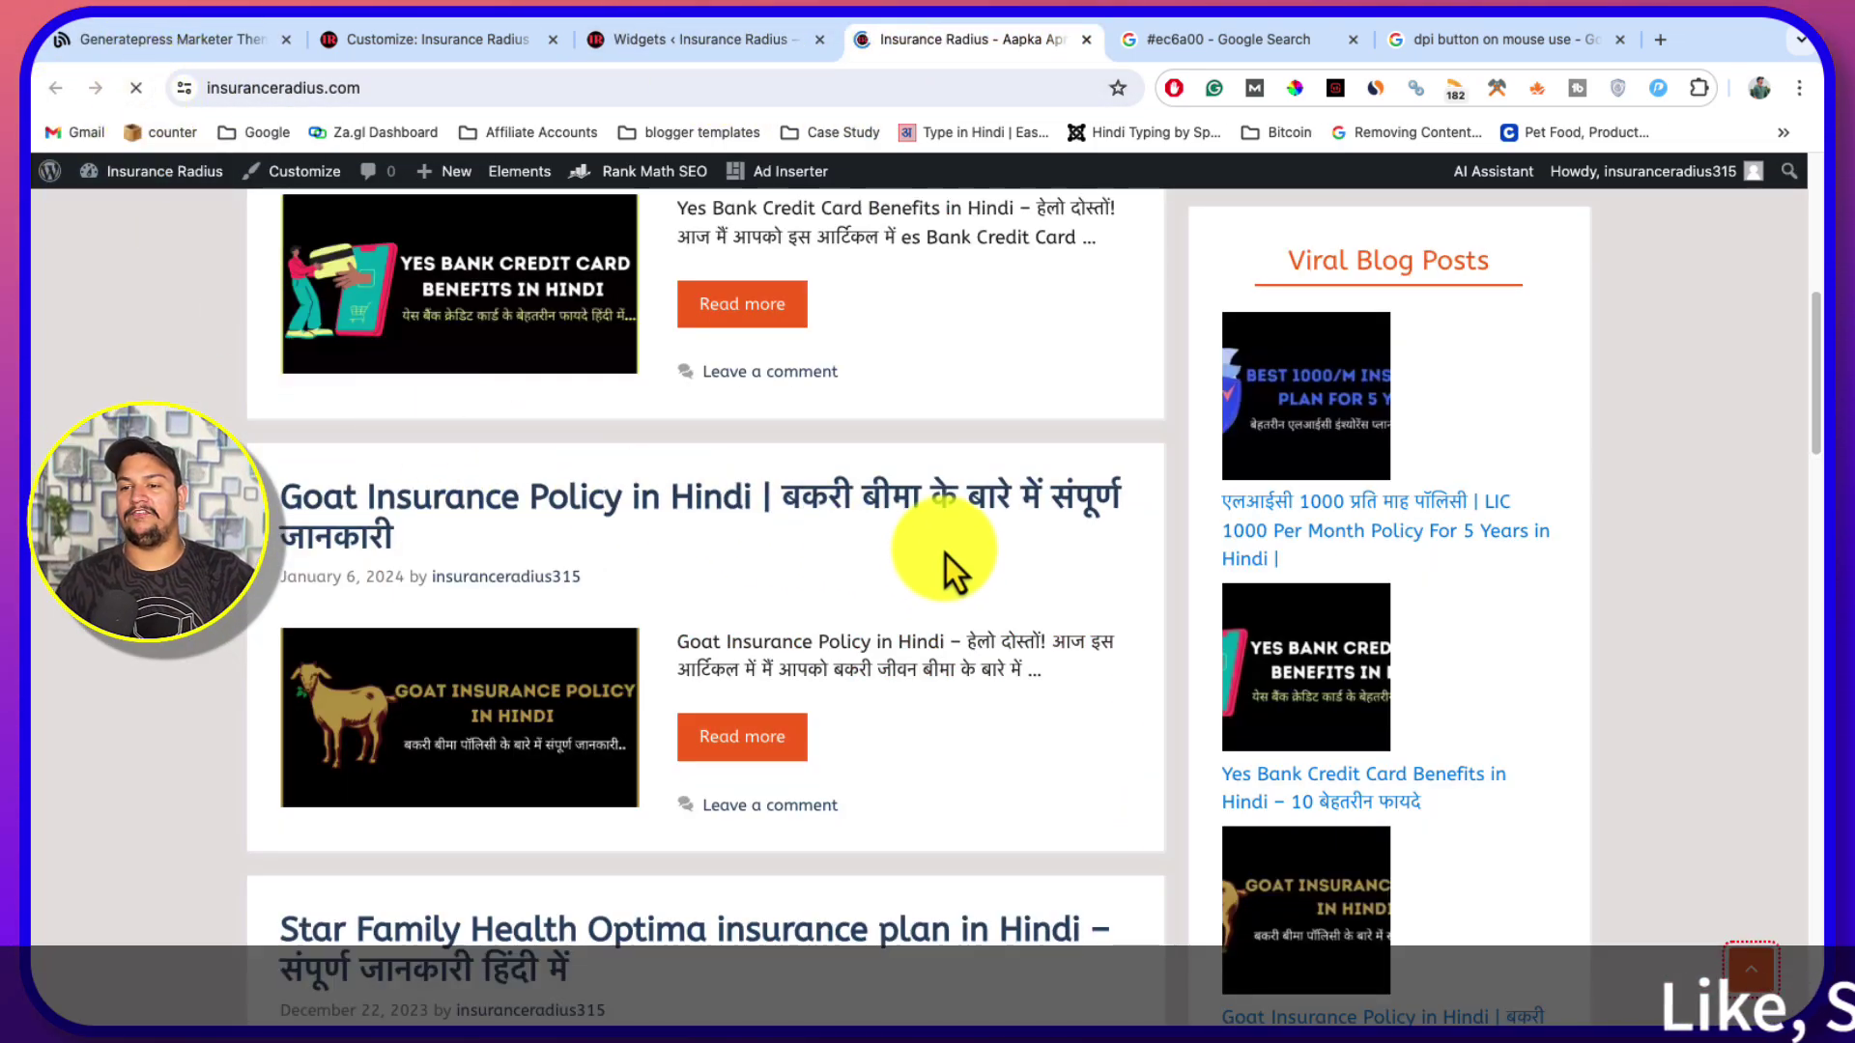
pyautogui.scroll(2, 1104, 716)
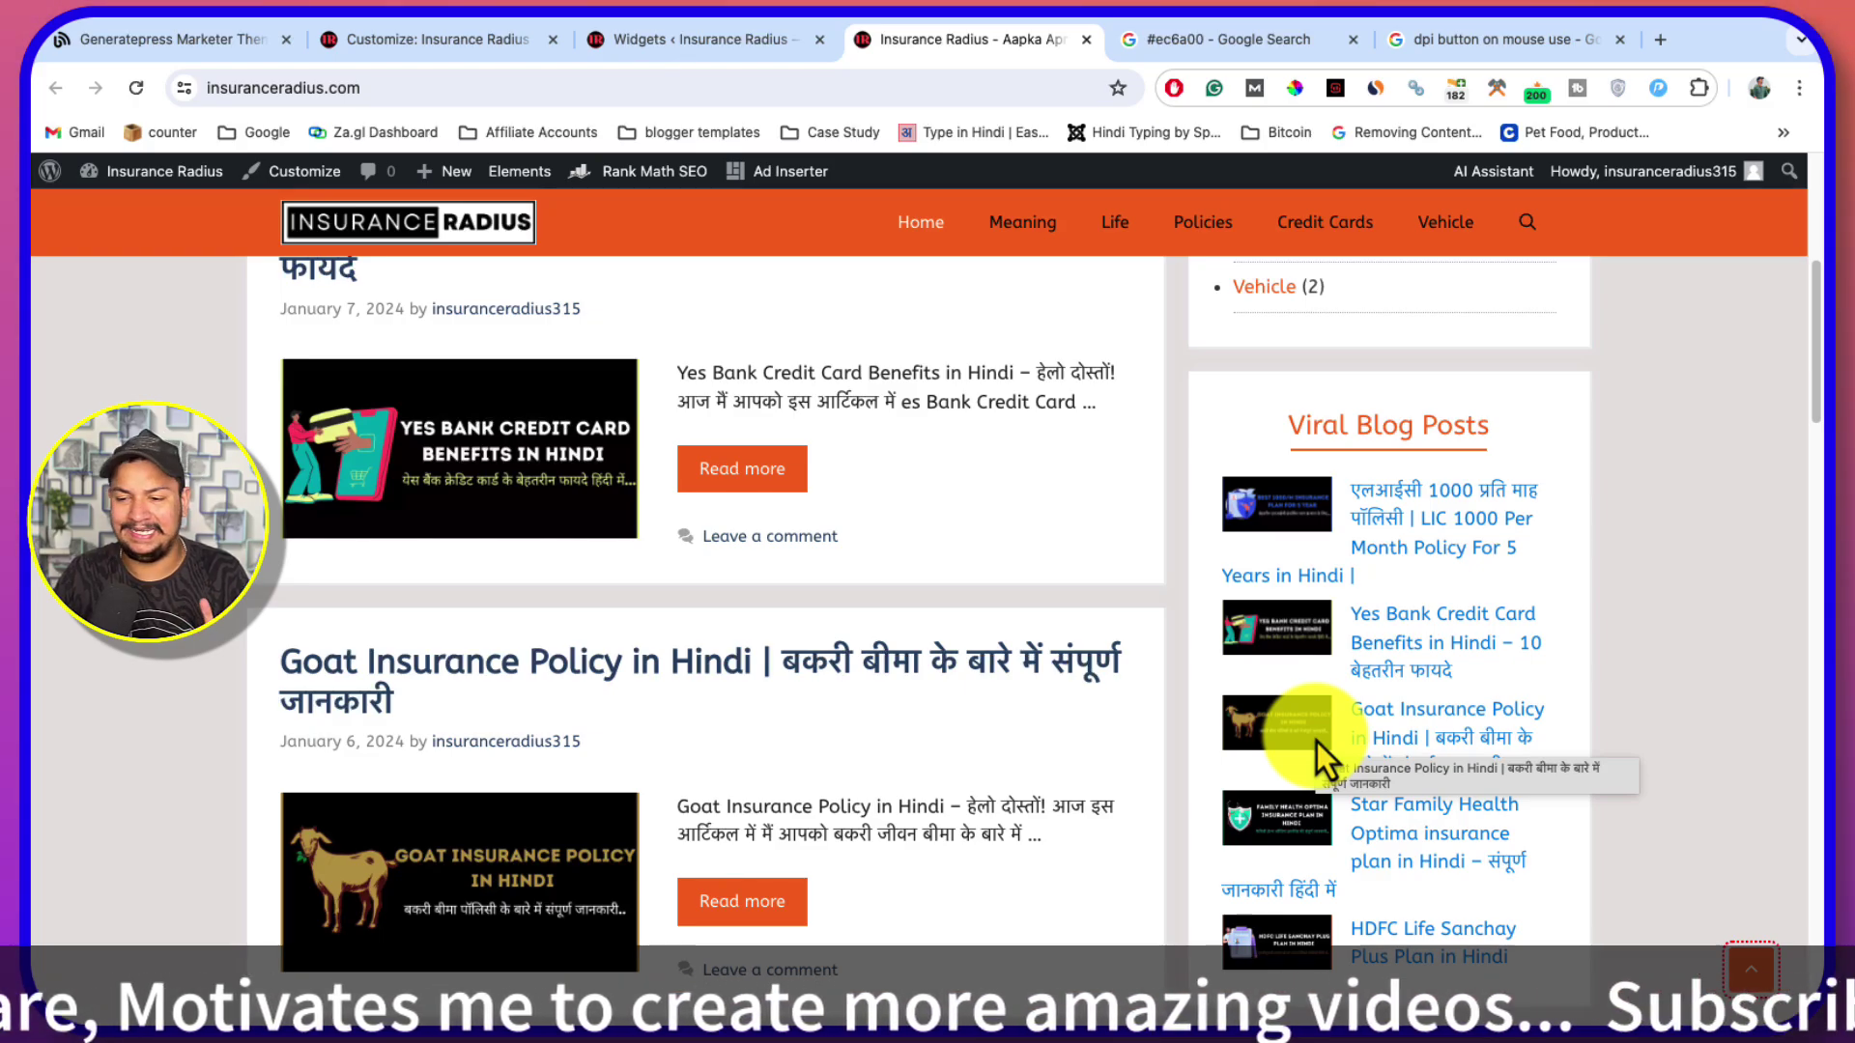
pyautogui.scroll(-2, 1343, 761)
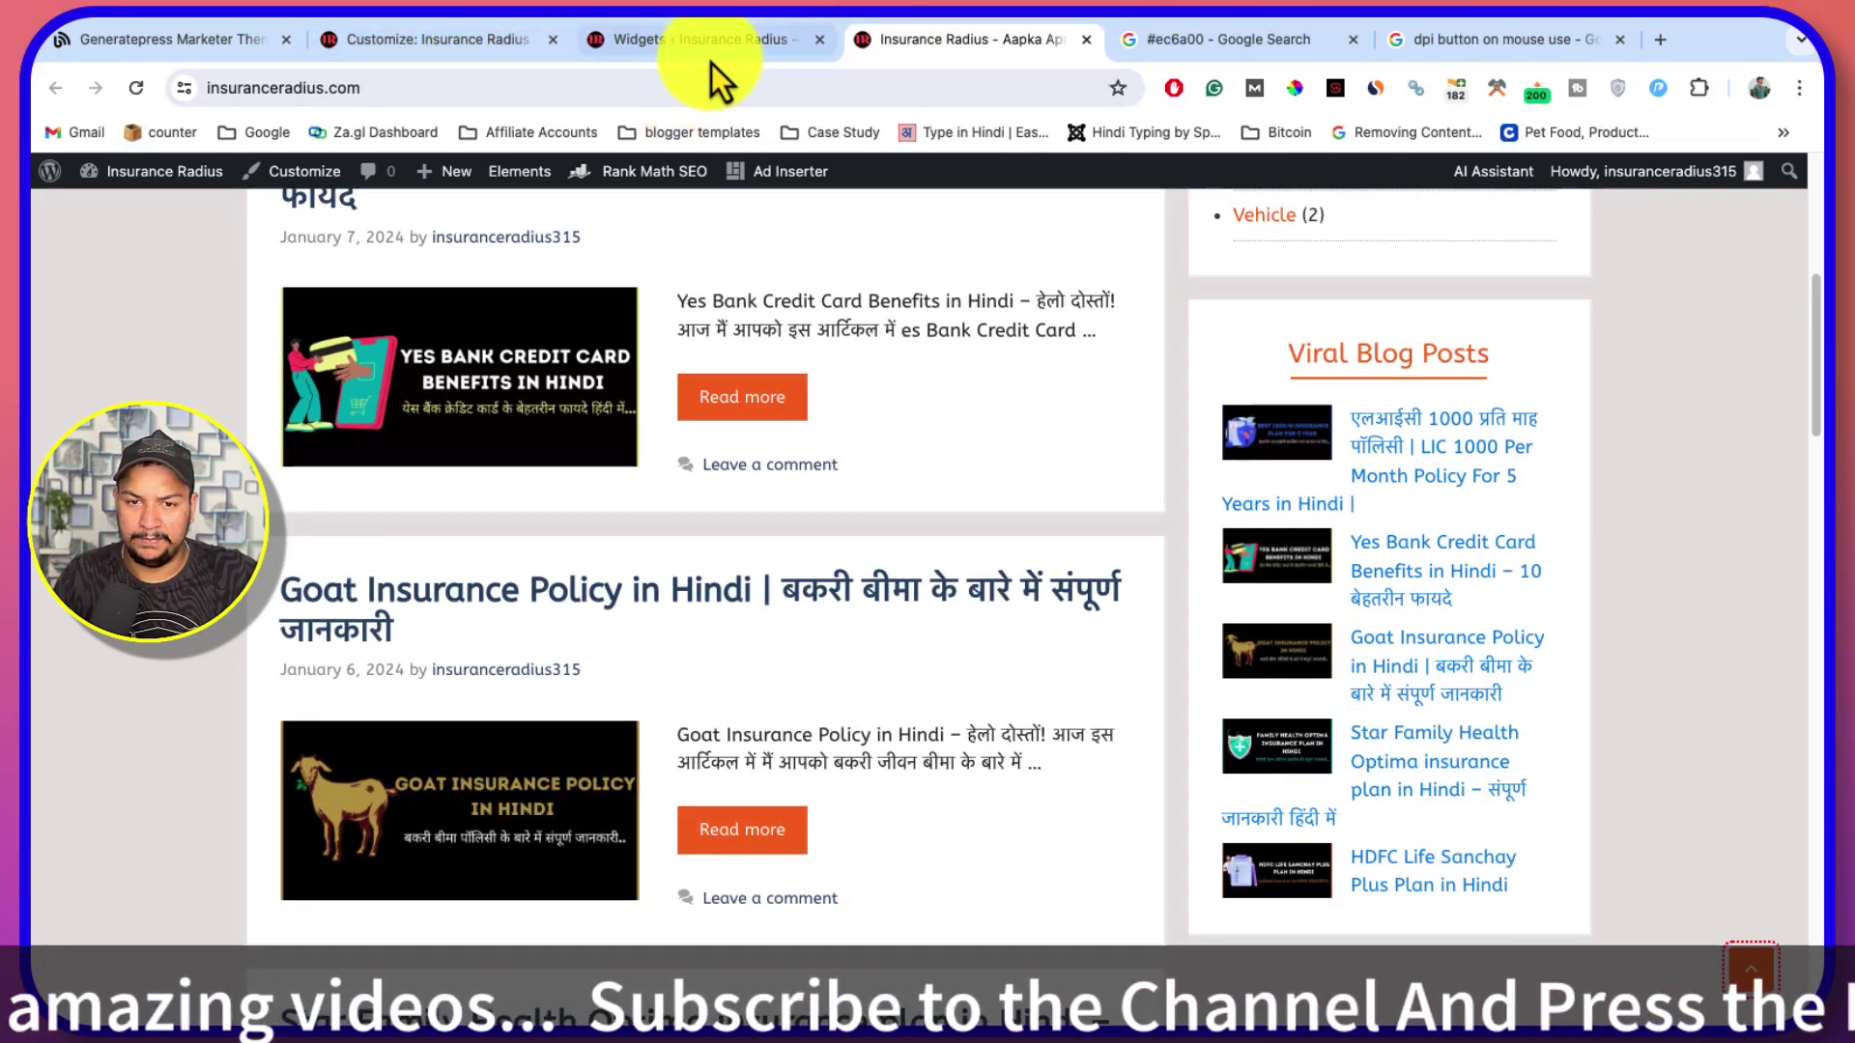
# Order the Latest Posts block in the Widgets editor from oldest to newest, set the number of items to 7, and save
pyautogui.click(695, 38)
pyautogui.scroll(-3, 1601, 838)
pyautogui.scroll(-1, 1601, 838)
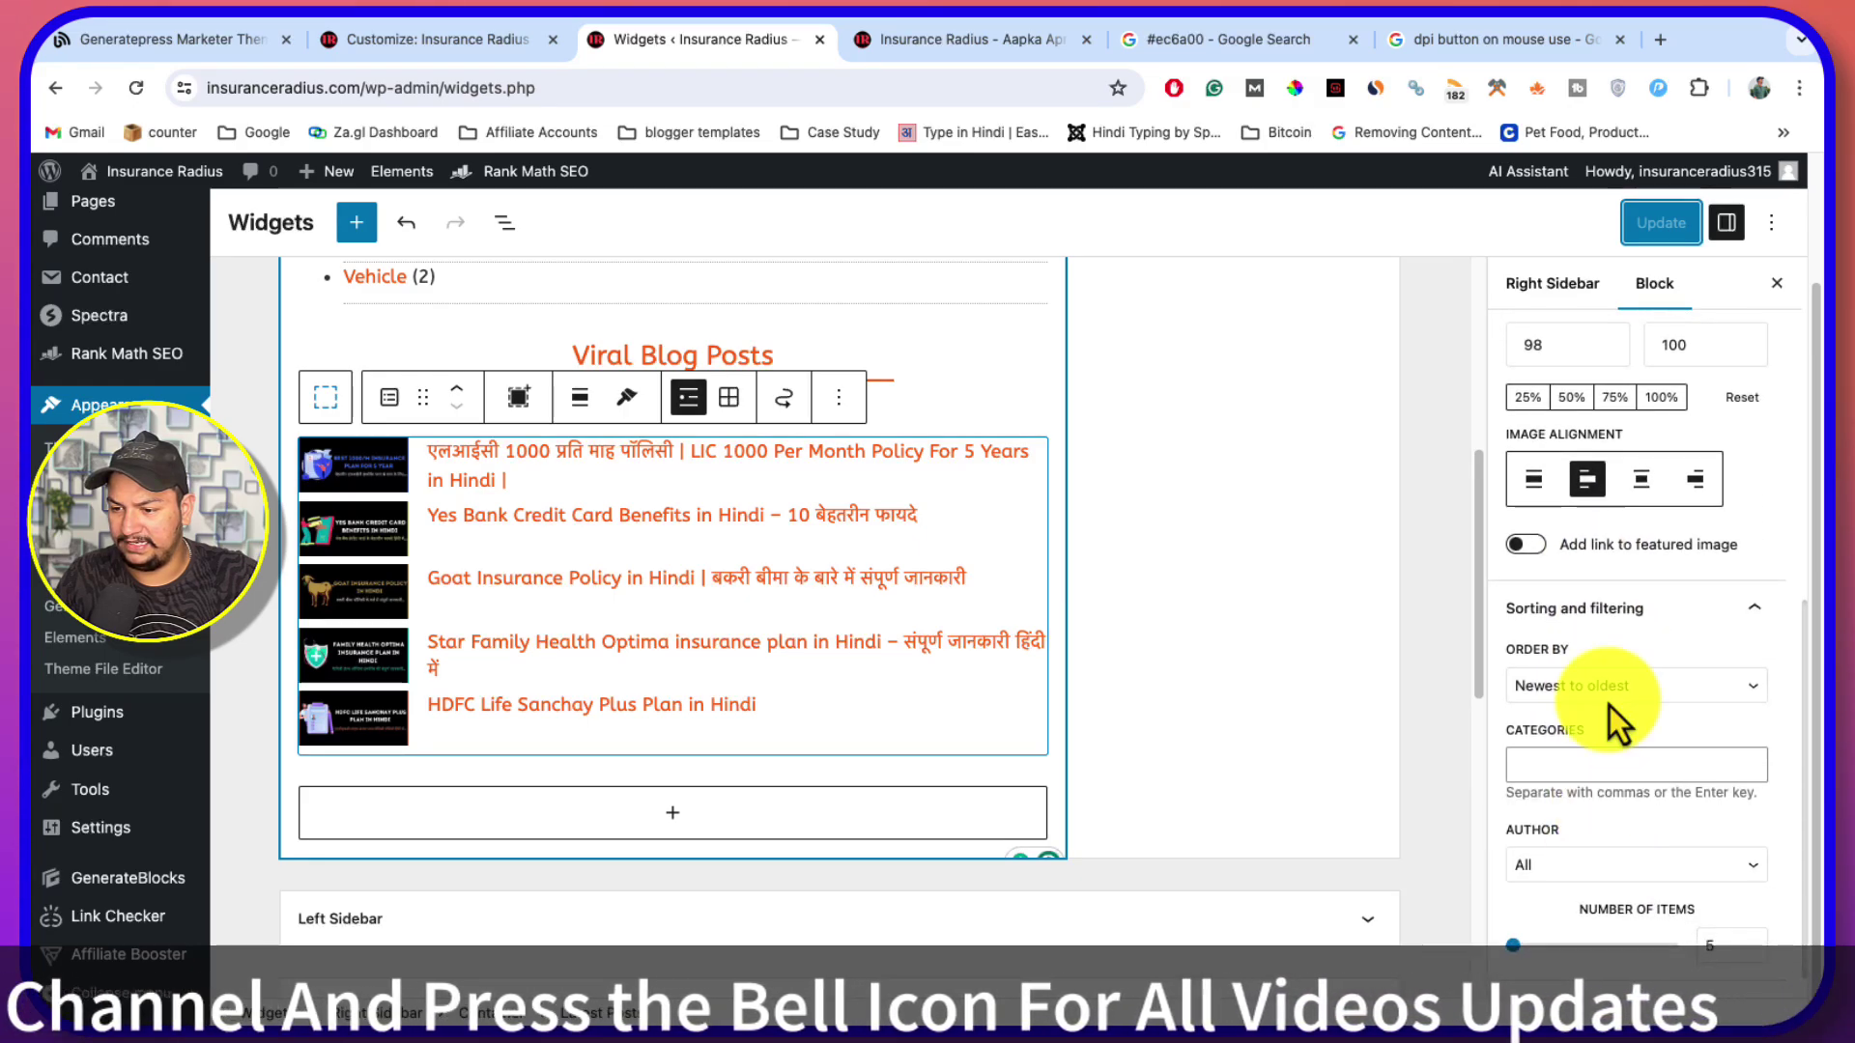
pyautogui.click(1593, 685)
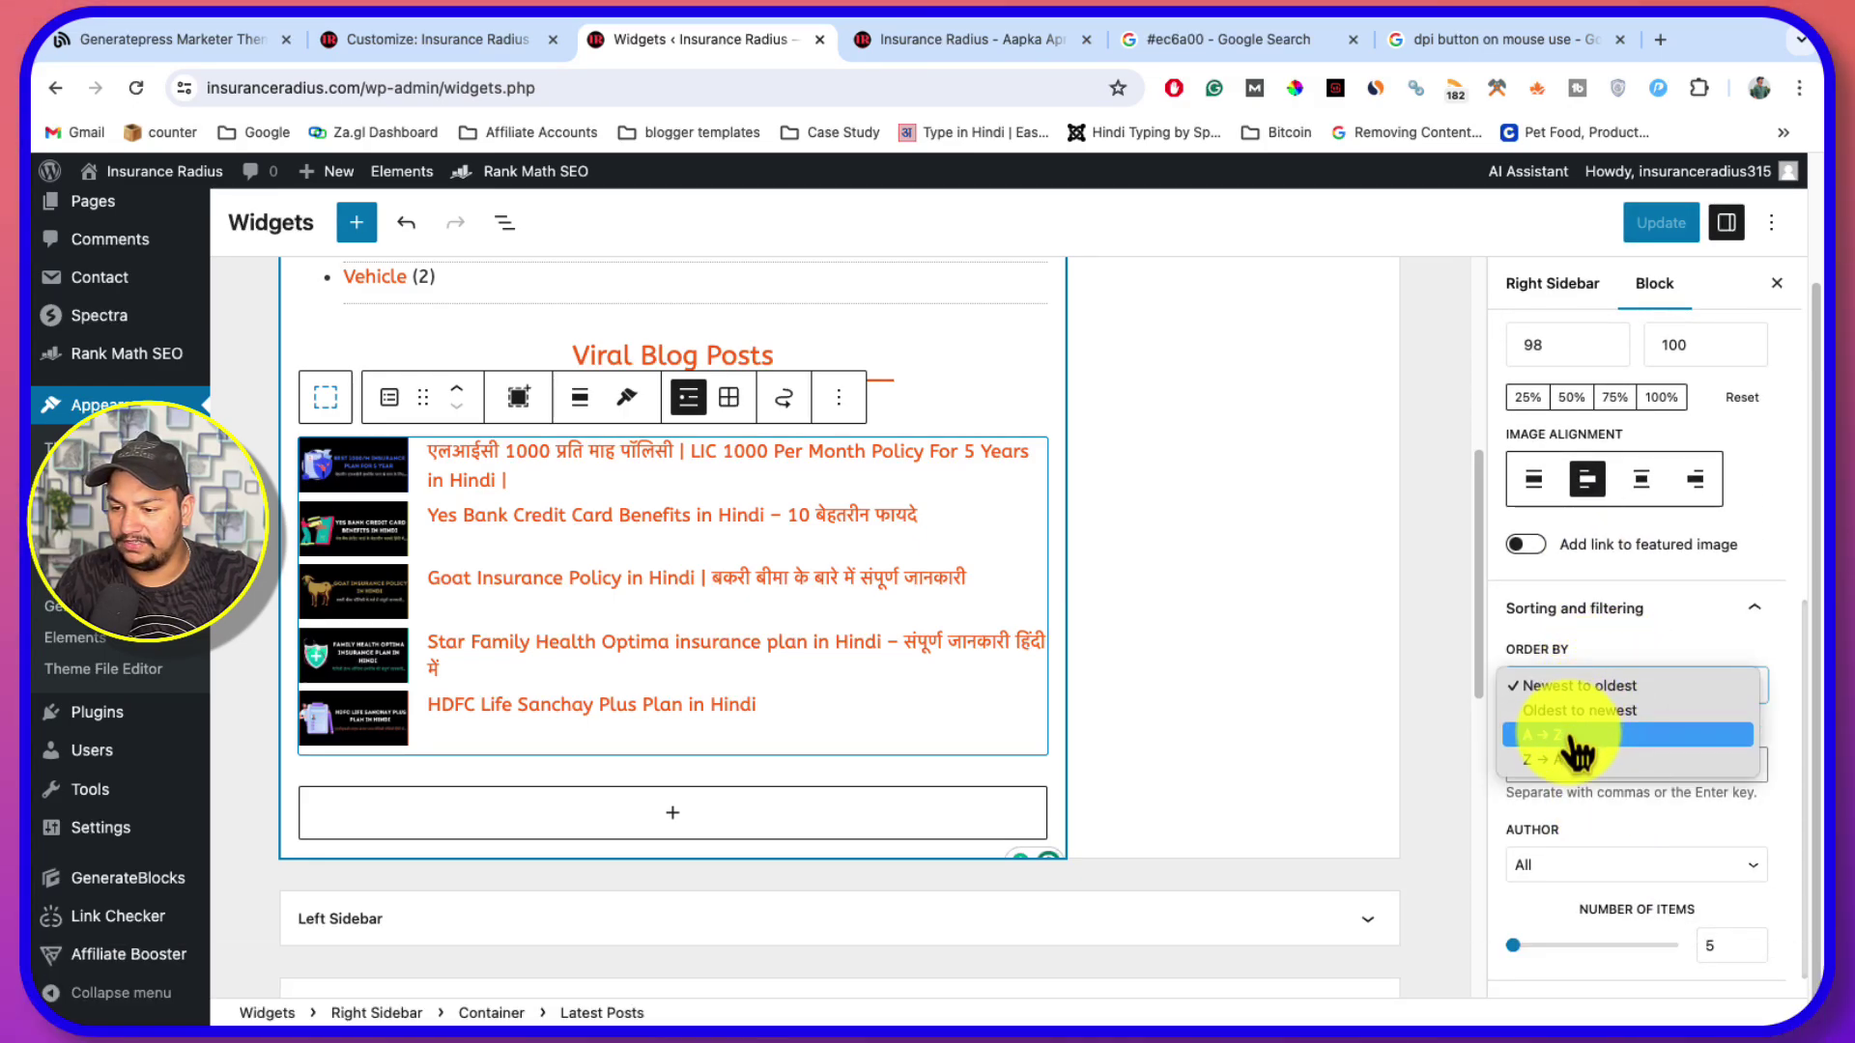
pyautogui.click(1596, 713)
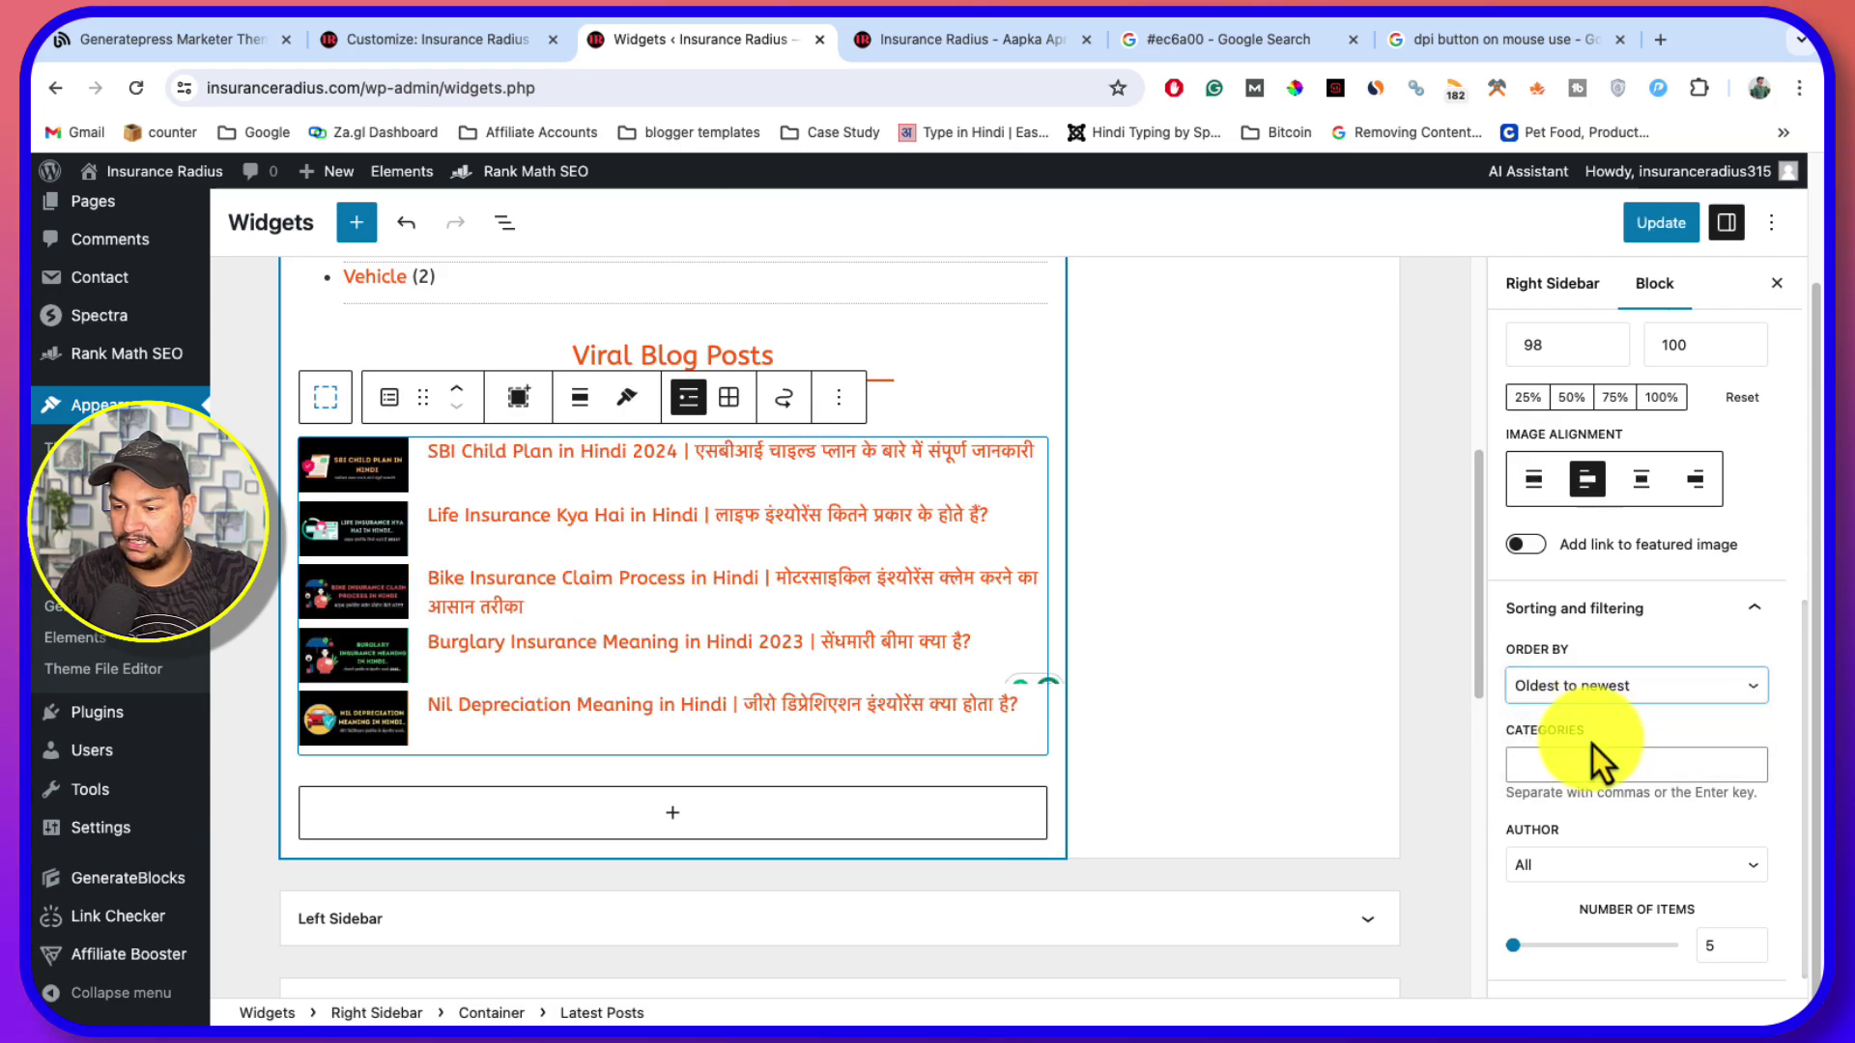
pyautogui.scroll(-1, 1592, 744)
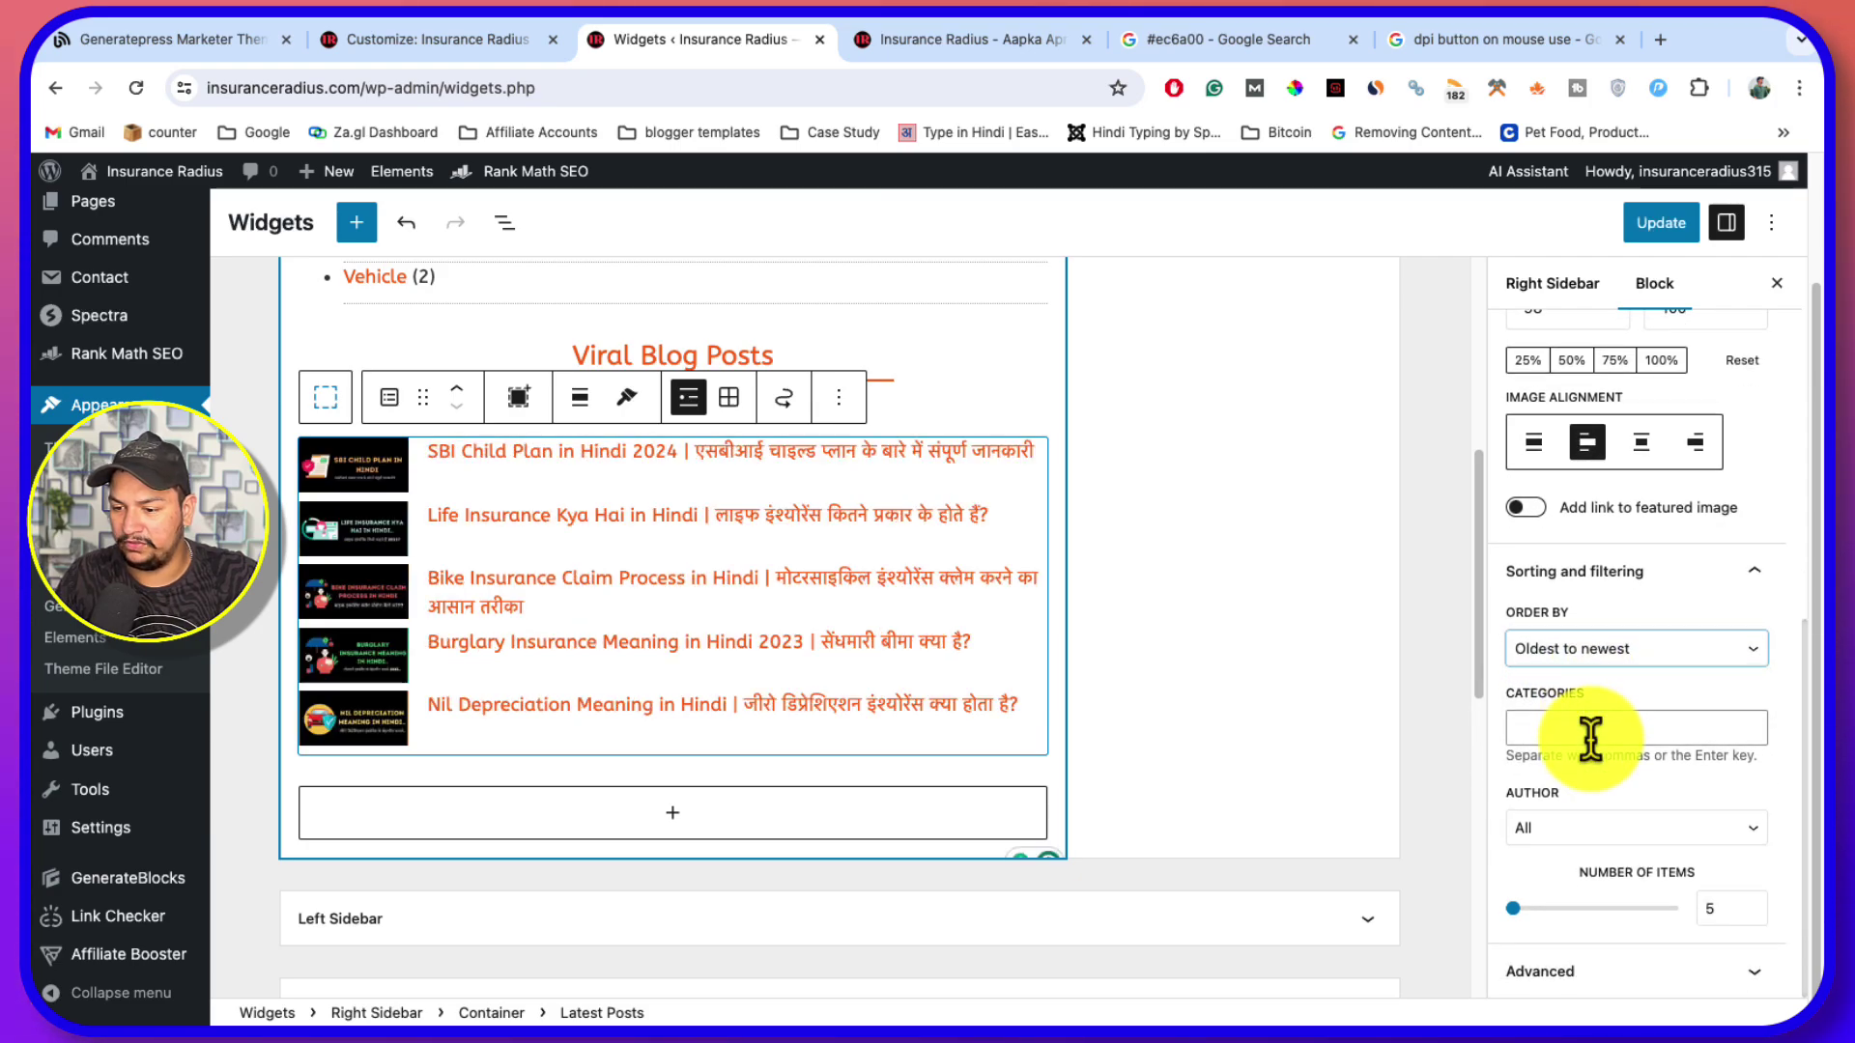
pyautogui.click(1722, 903)
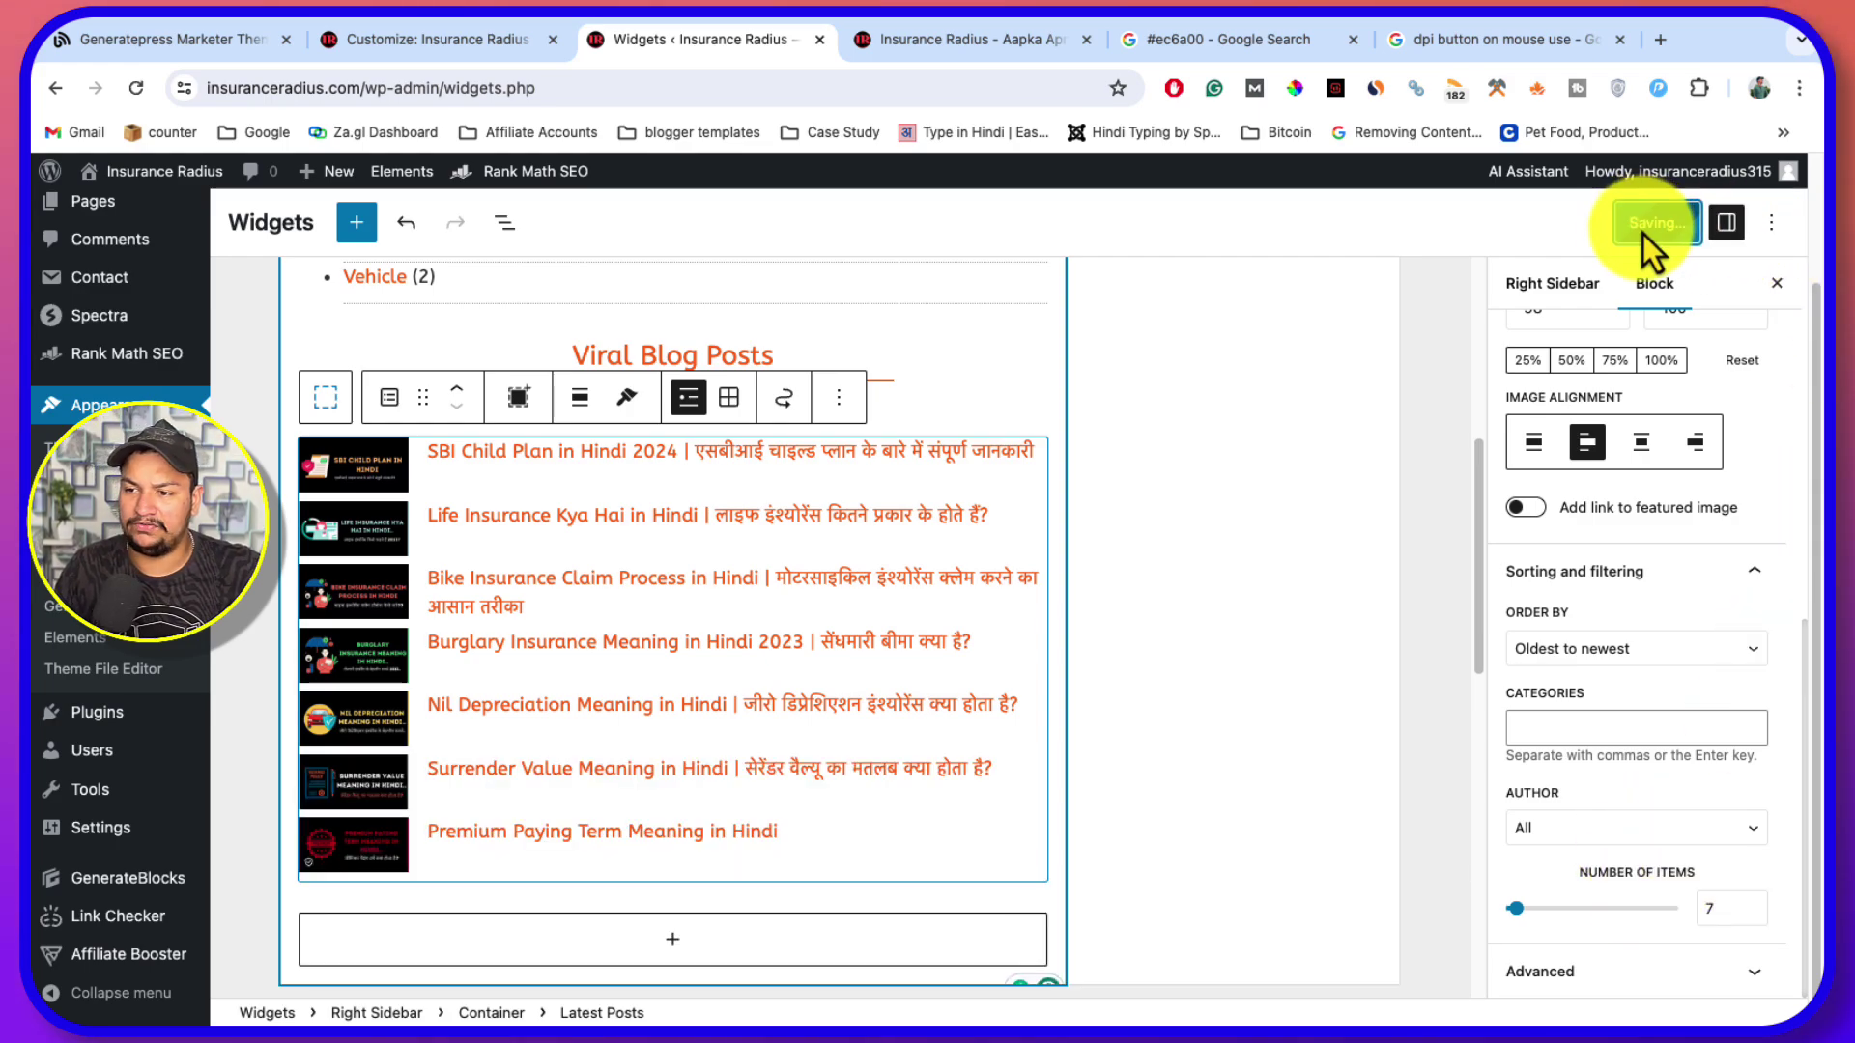
# Reload the live homepage and review the sidebar's search box, category list and "Viral Blog Posts" section along the whole page
pyautogui.click(898, 39)
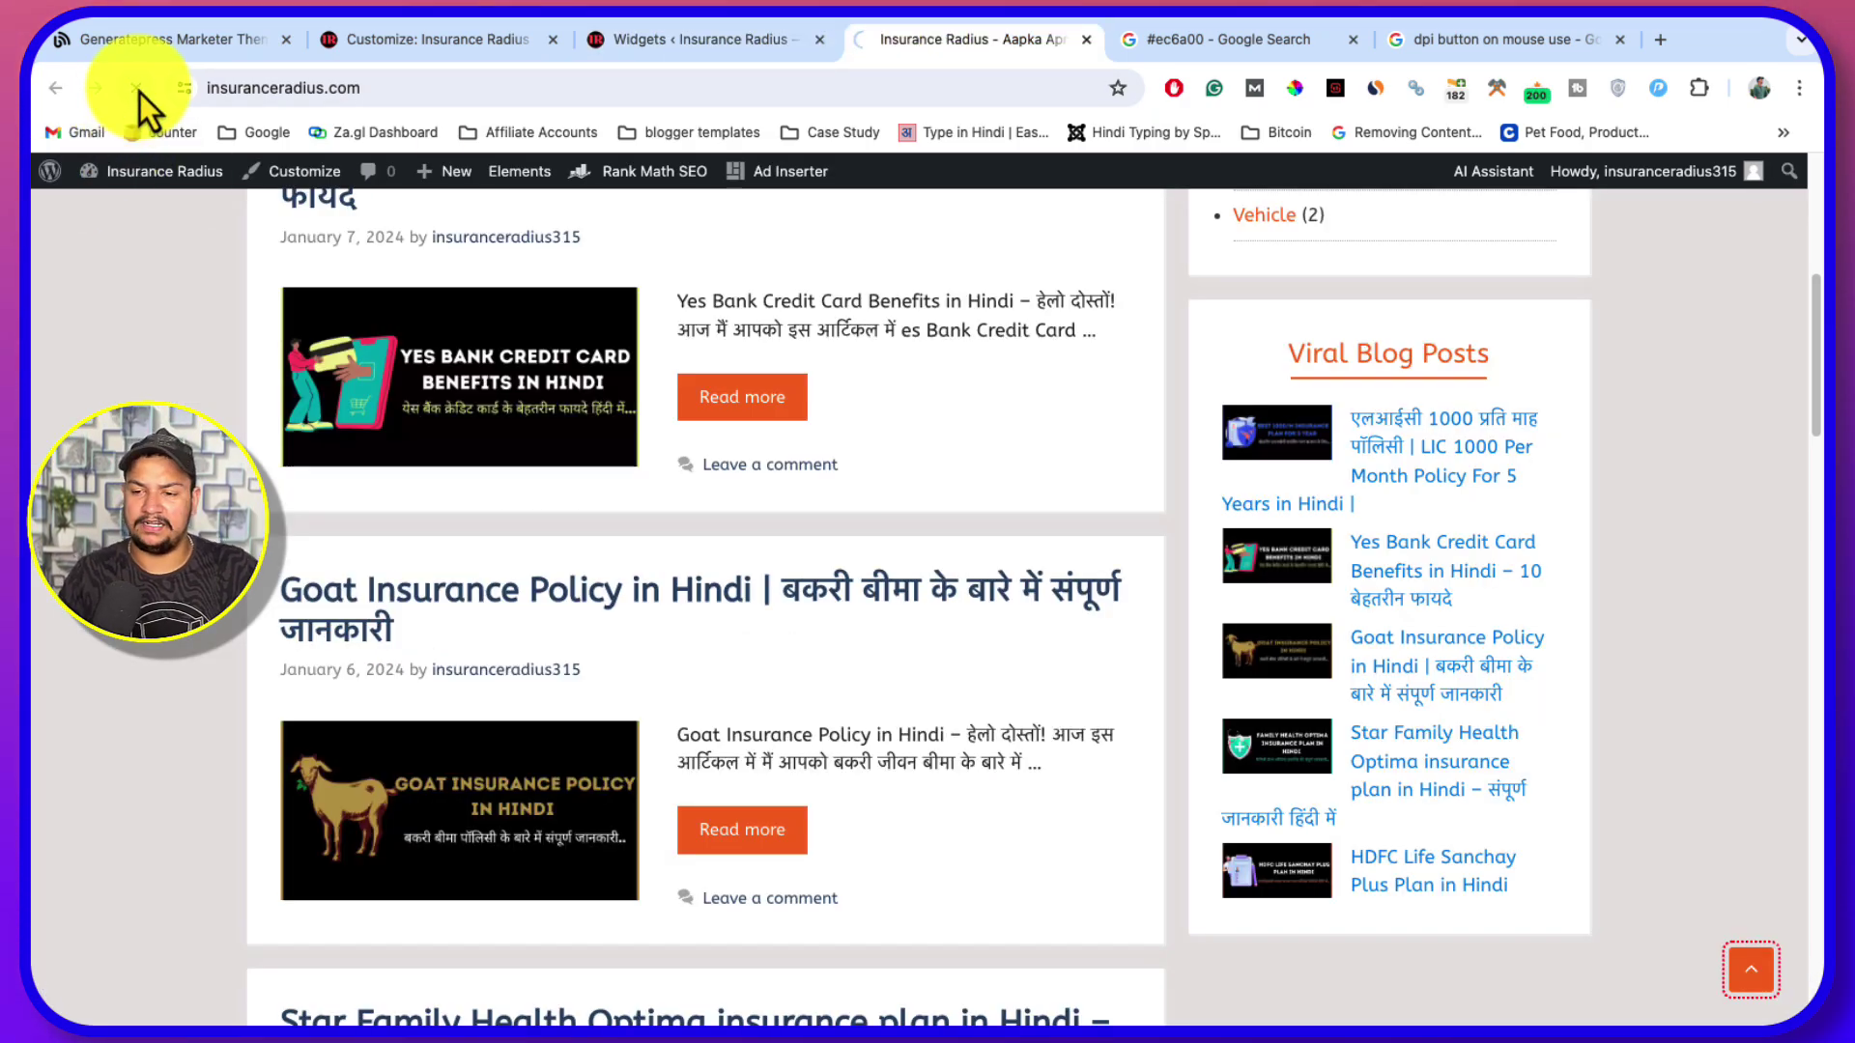
pyautogui.scroll(8, 717, 657)
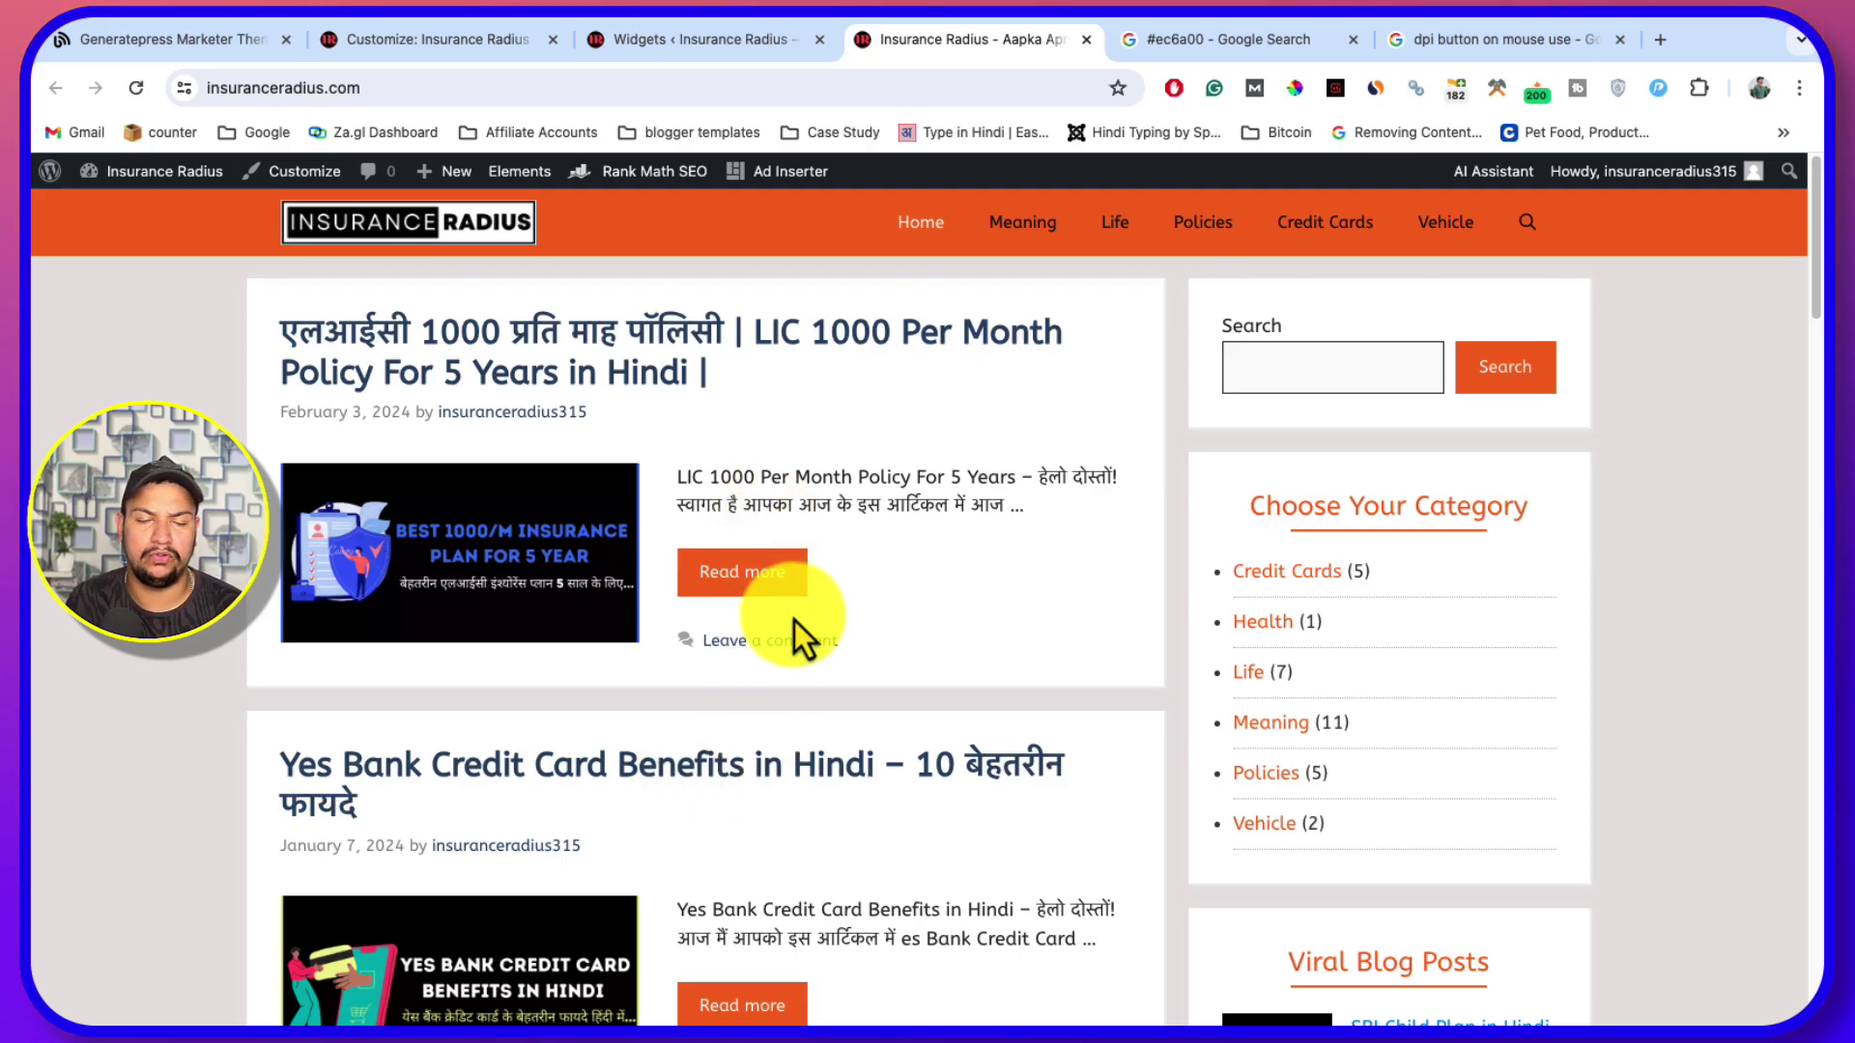
pyautogui.scroll(-3, 795, 802)
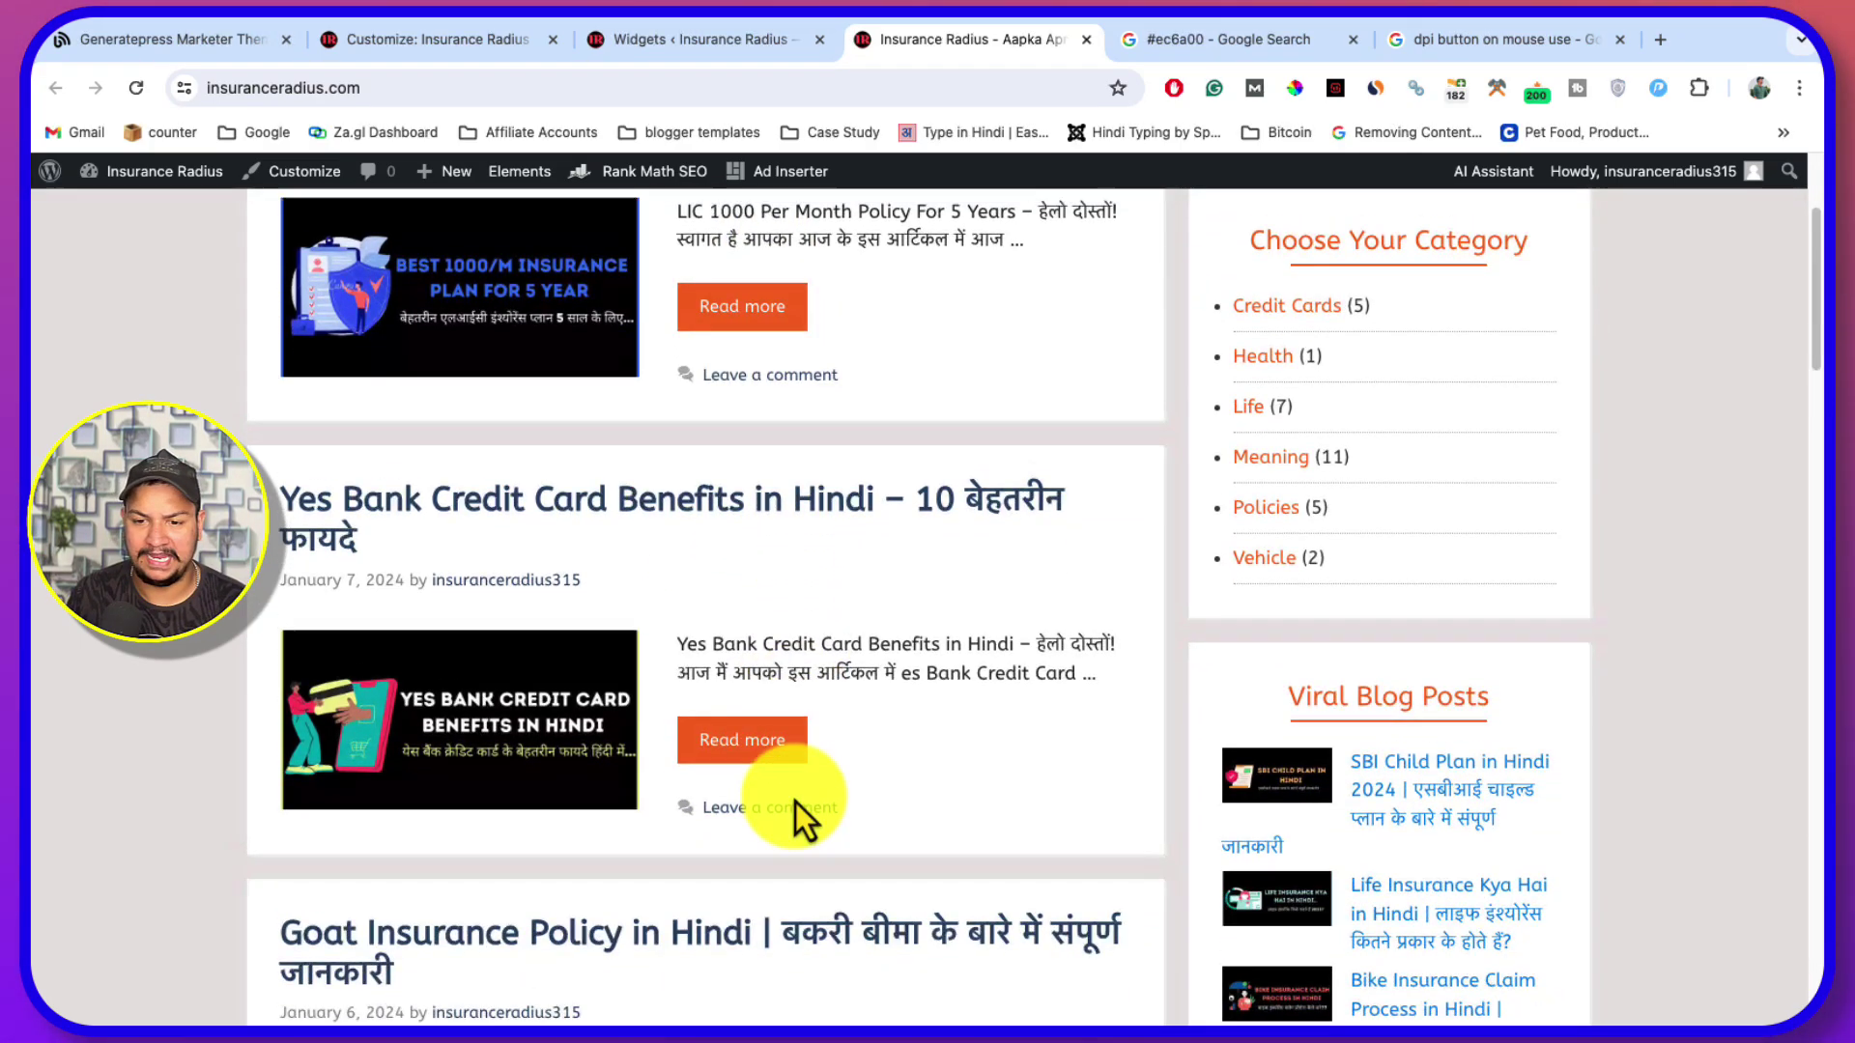
pyautogui.scroll(3, 796, 802)
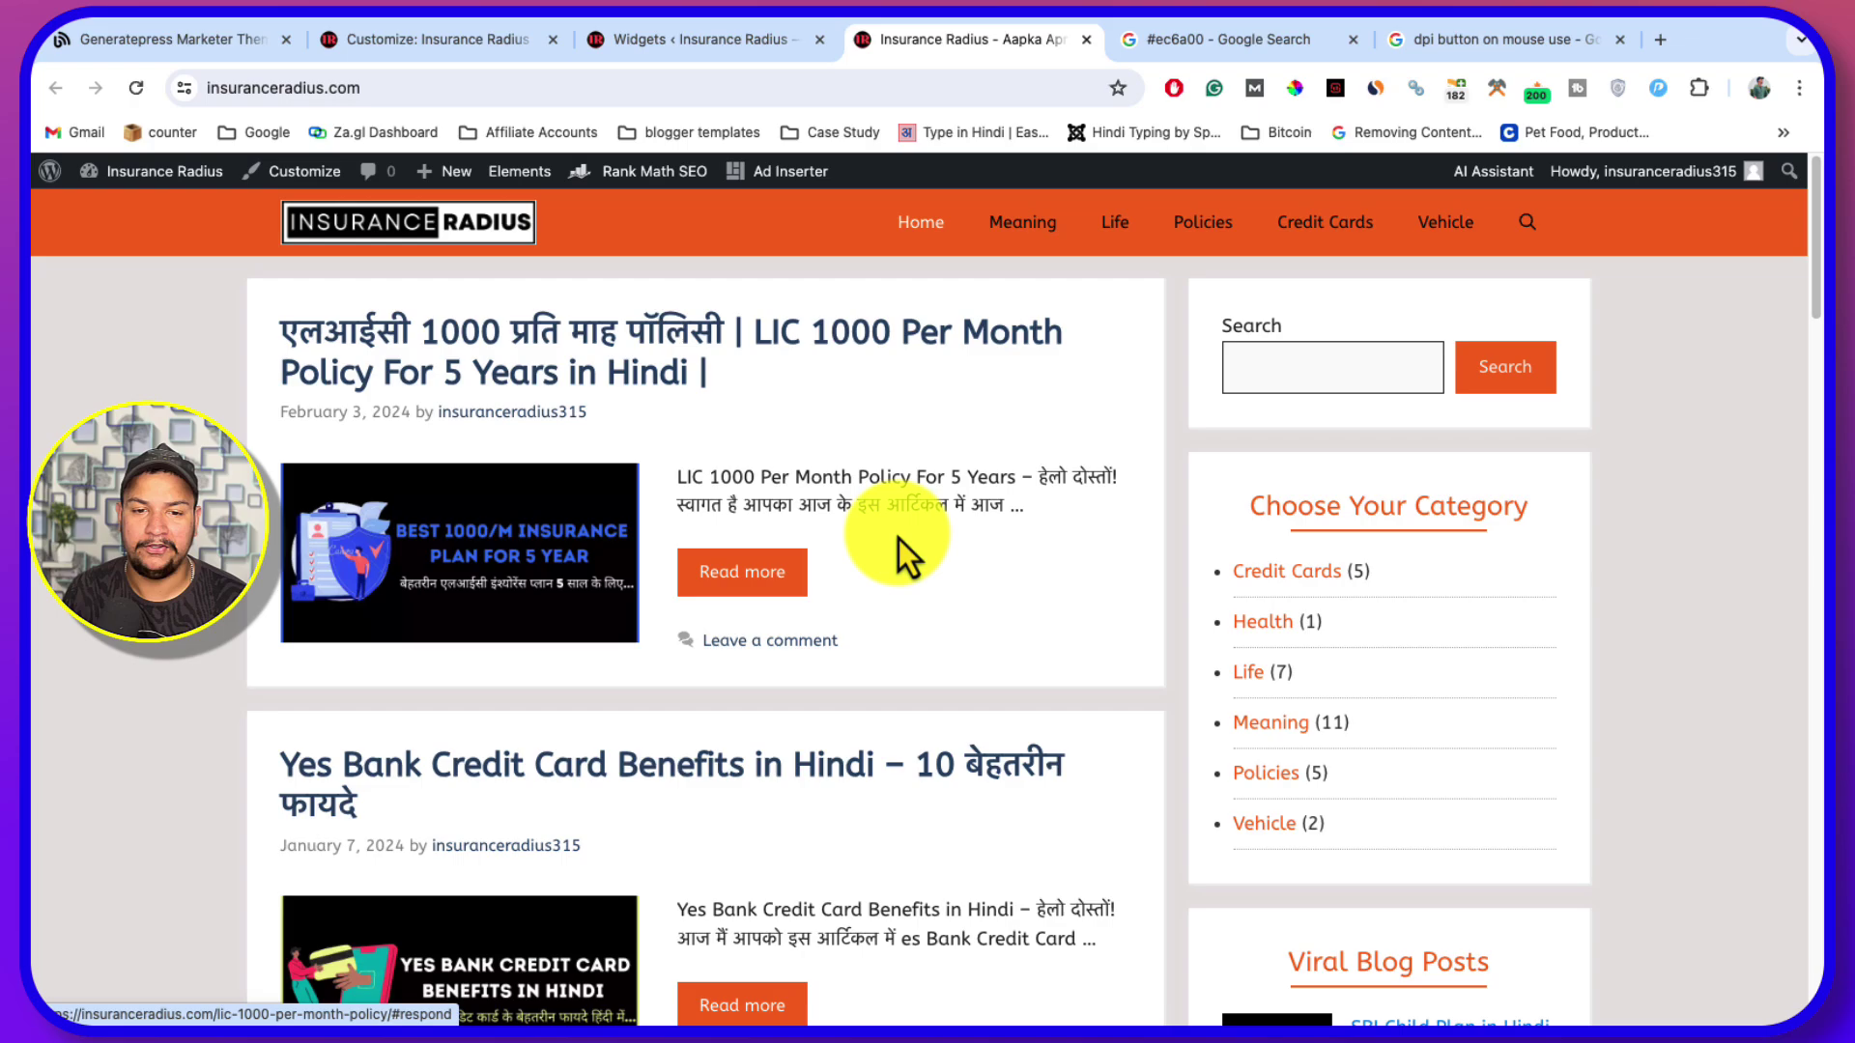
pyautogui.click(1406, 357)
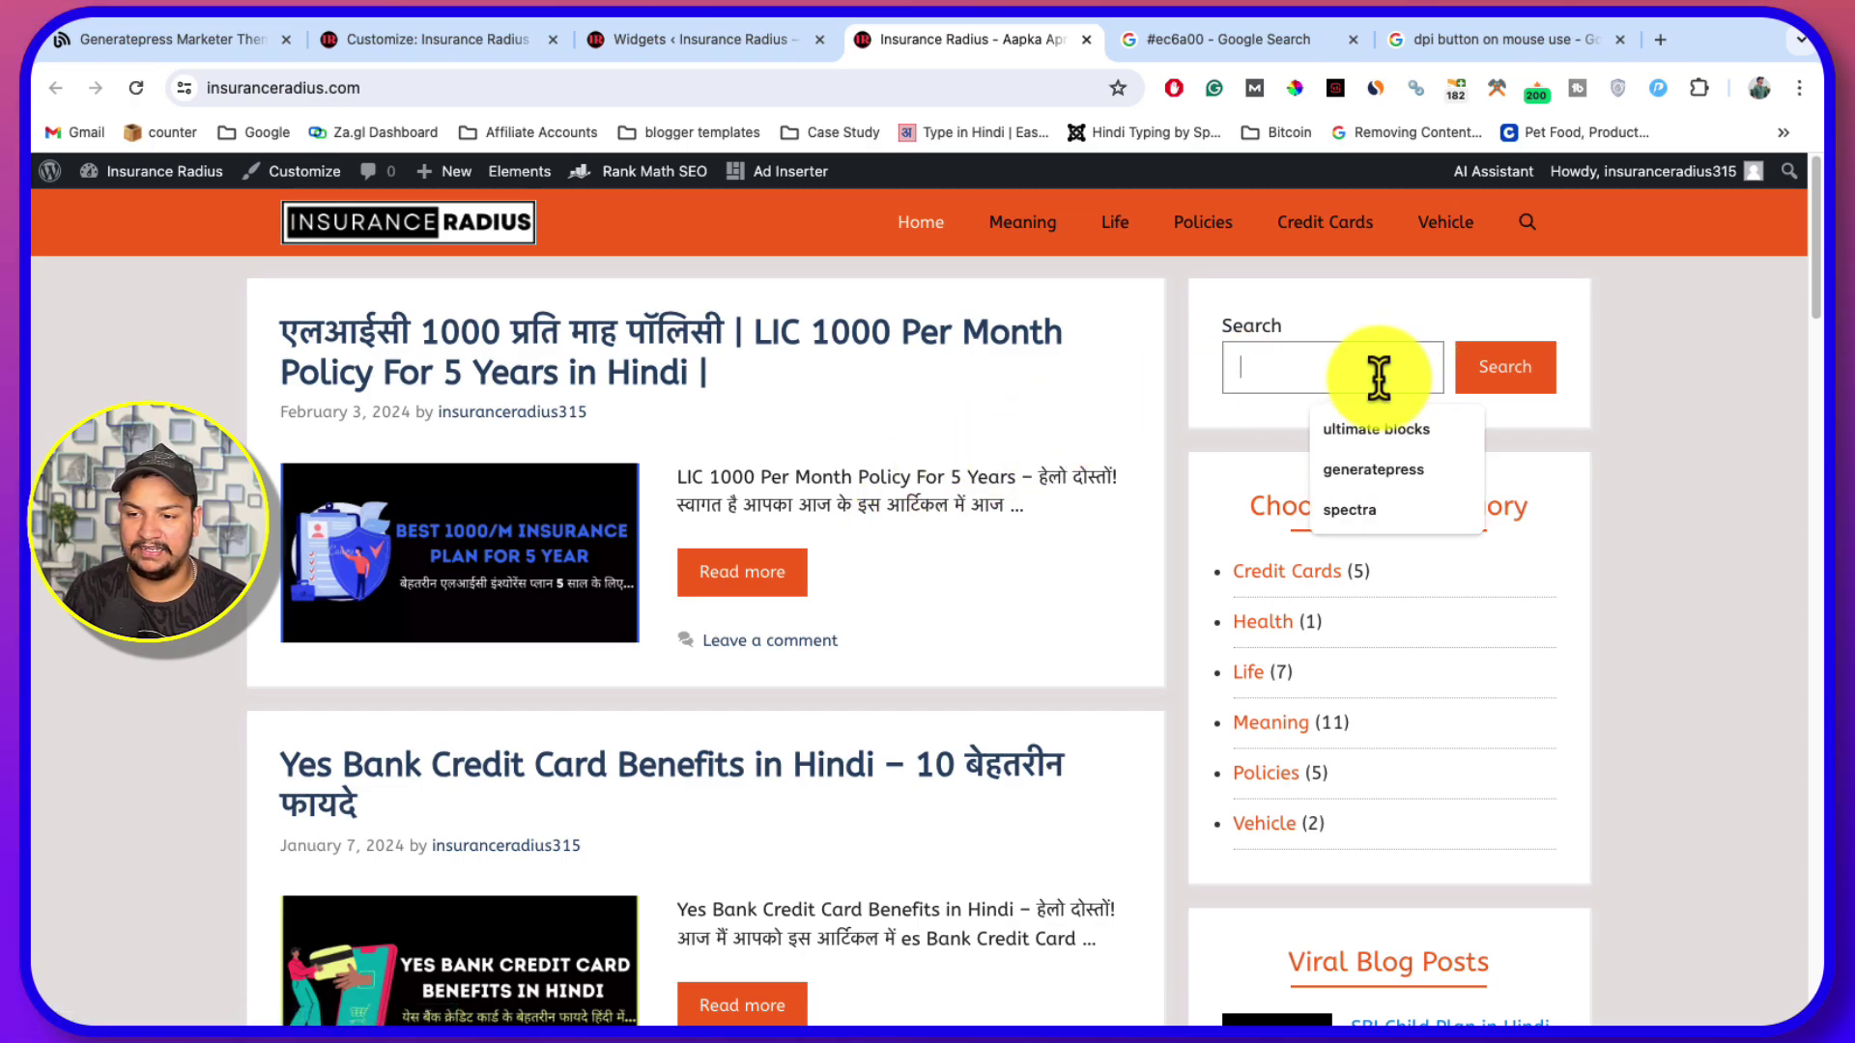
pyautogui.click(1198, 455)
pyautogui.scroll(-20, 1163, 528)
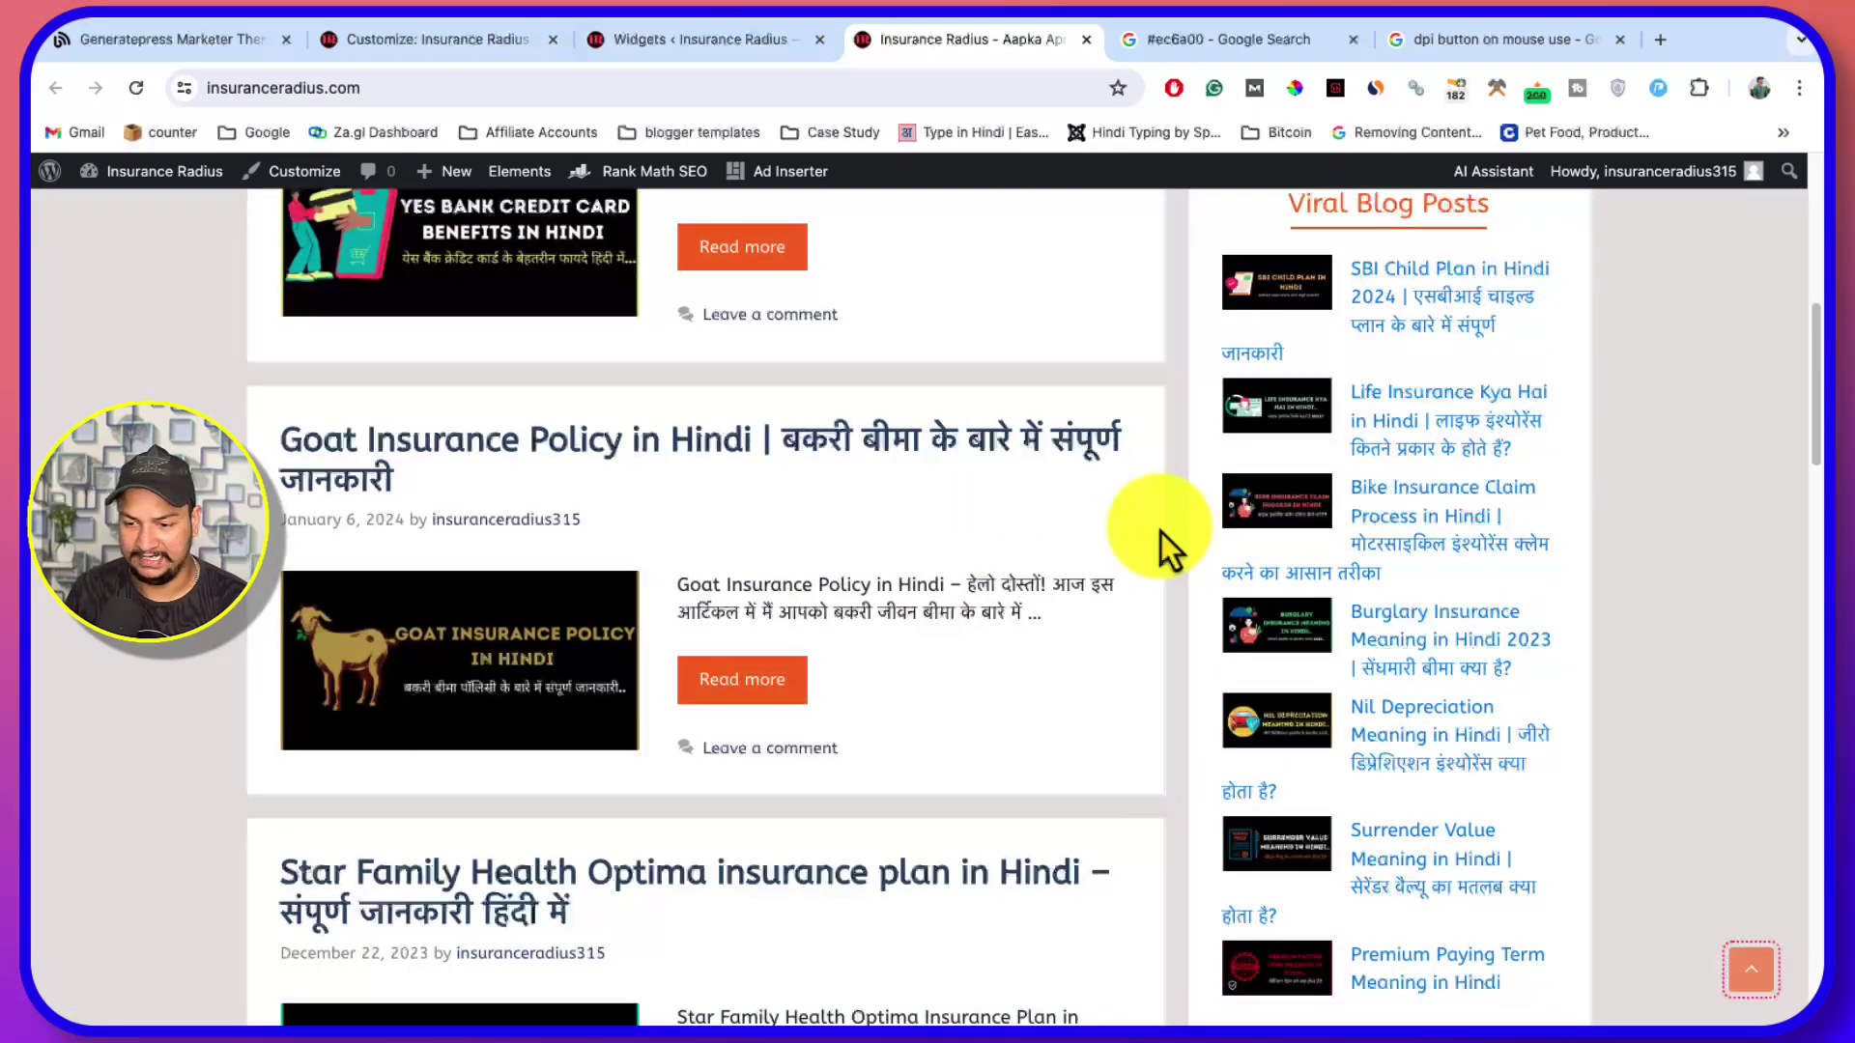
pyautogui.scroll(-10, 1161, 531)
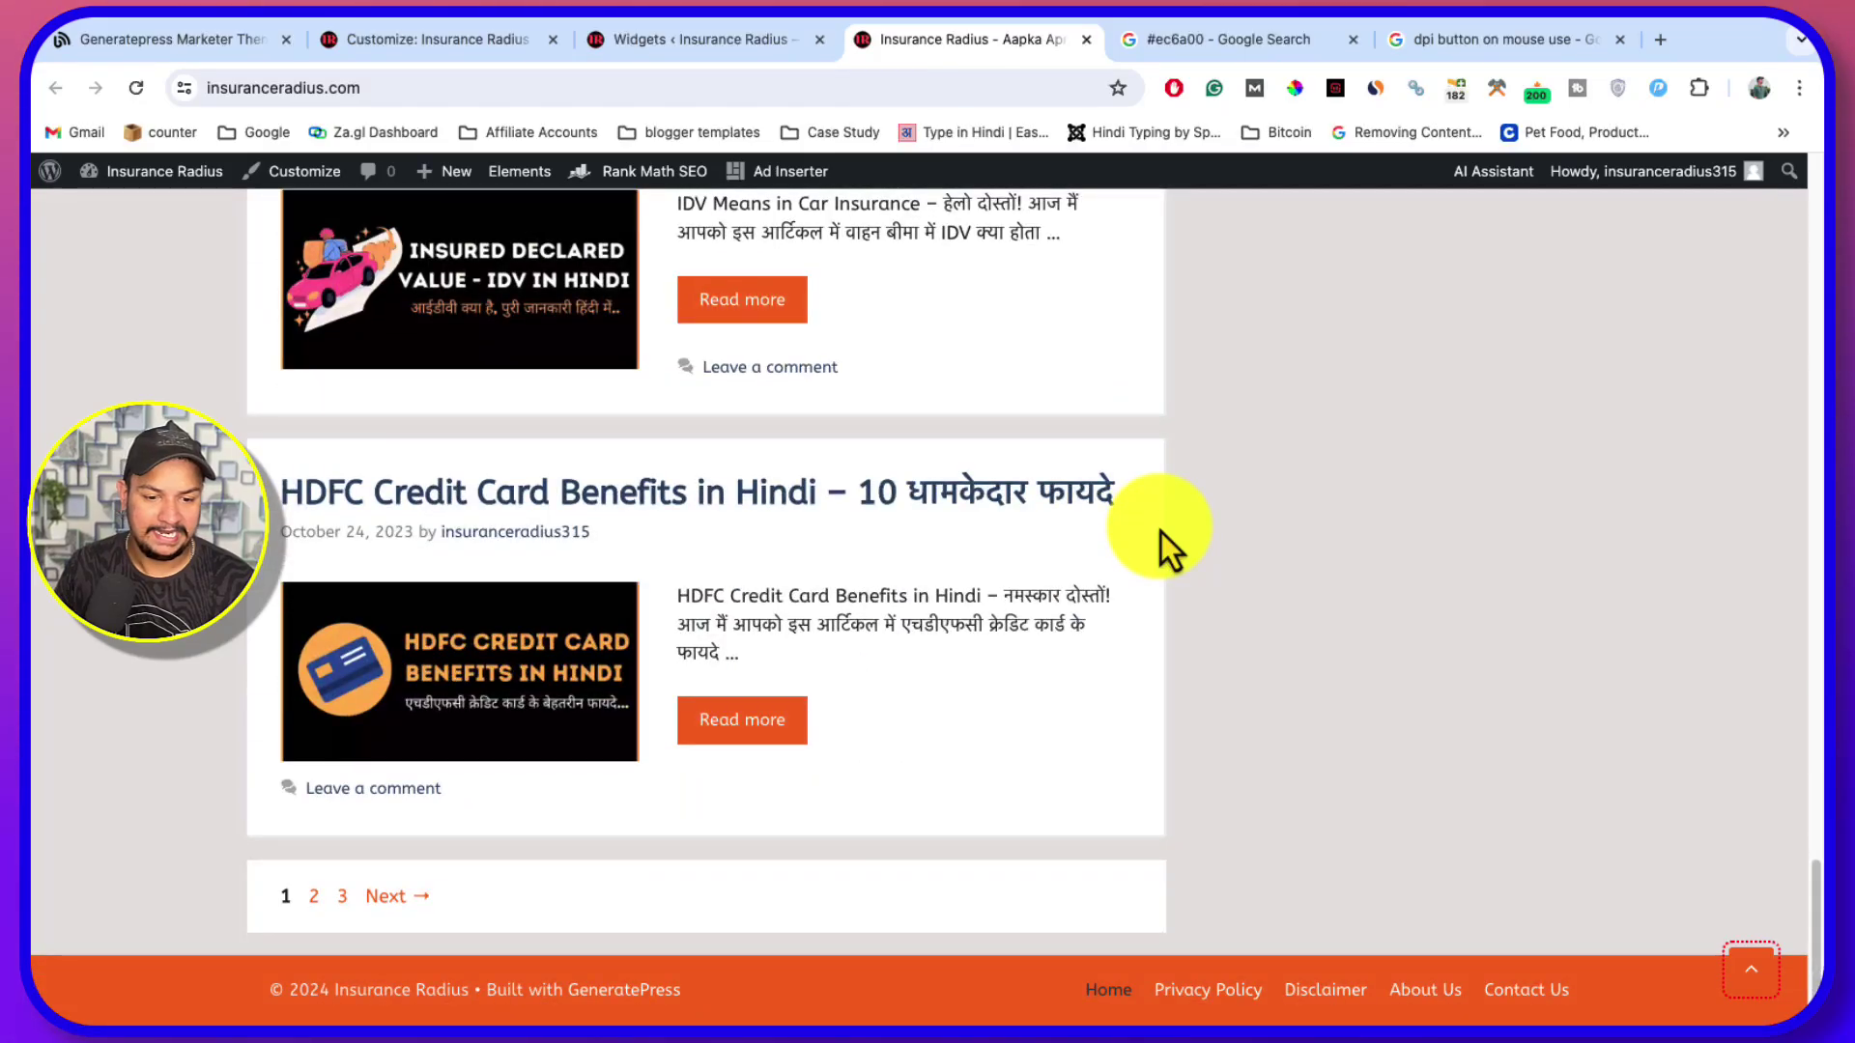
pyautogui.scroll(20, 1063, 561)
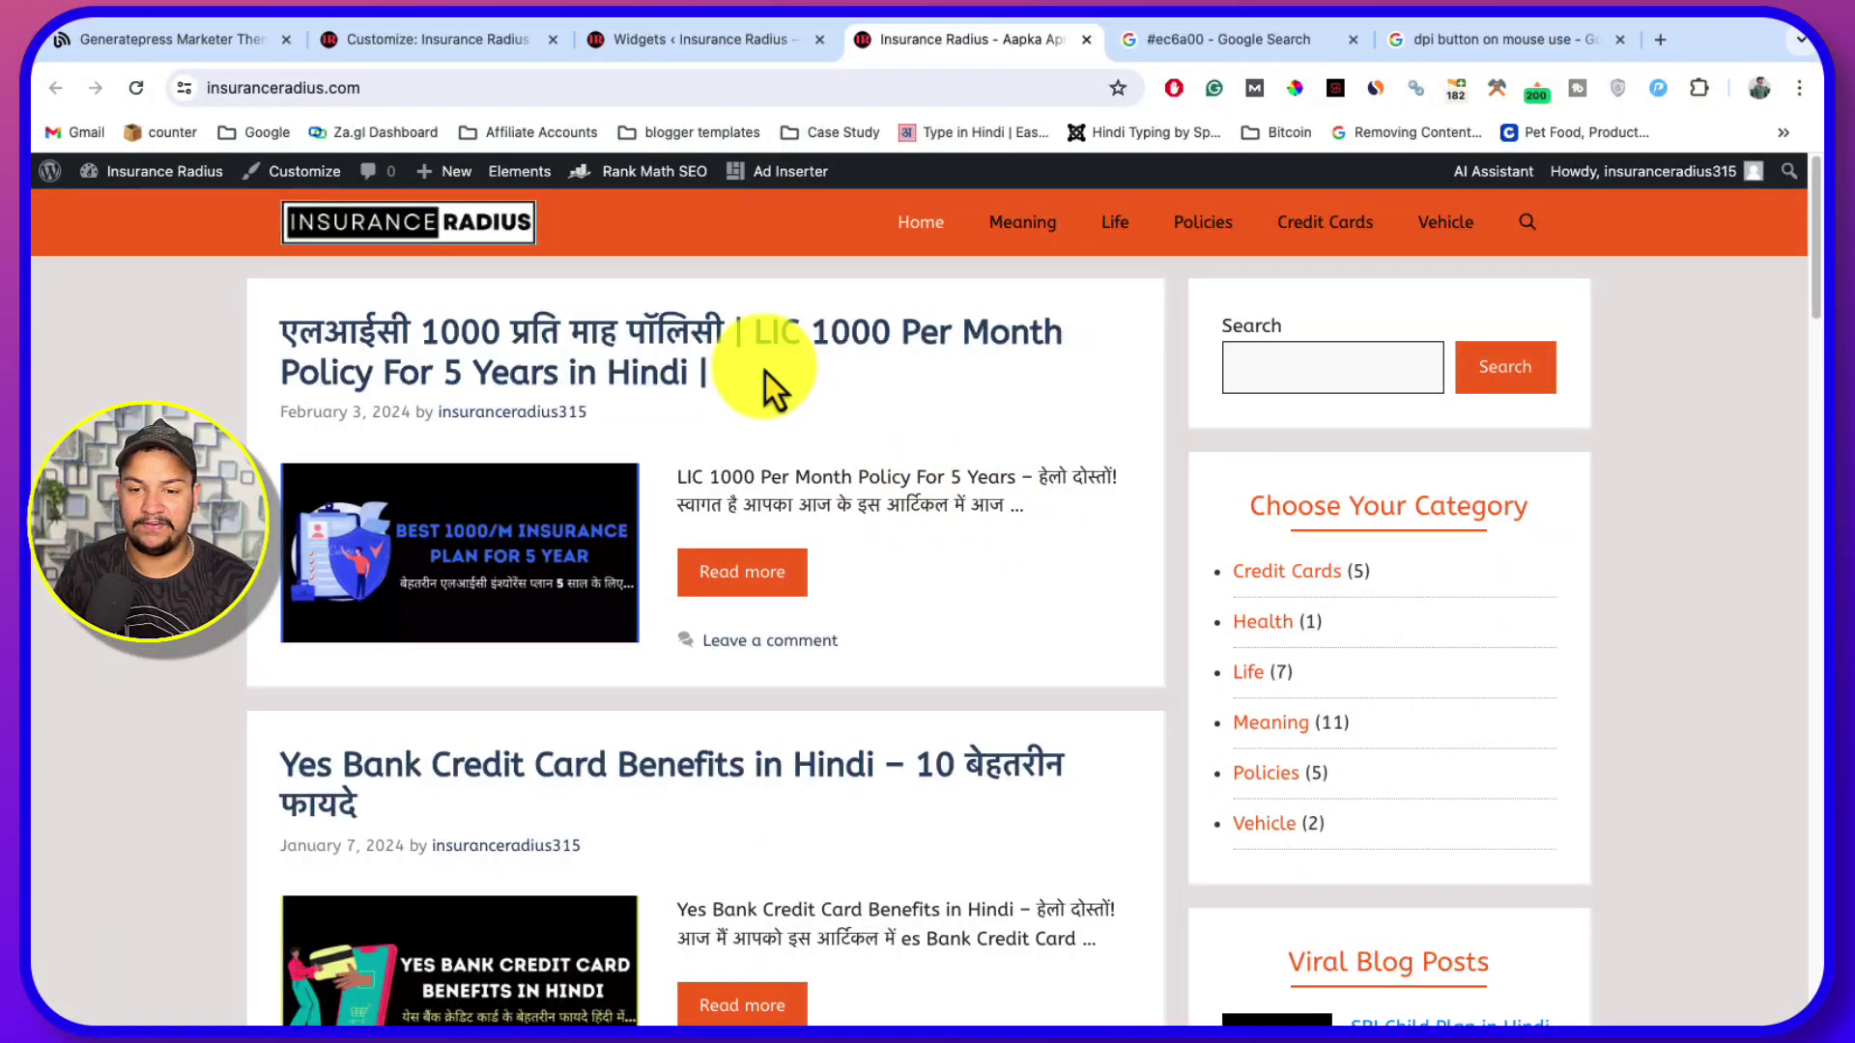
# Open the LIC 1000 Per Month Policy article from the live homepage, close both Google search tabs, and check the article's content and sidebar
pyautogui.click(748, 338)
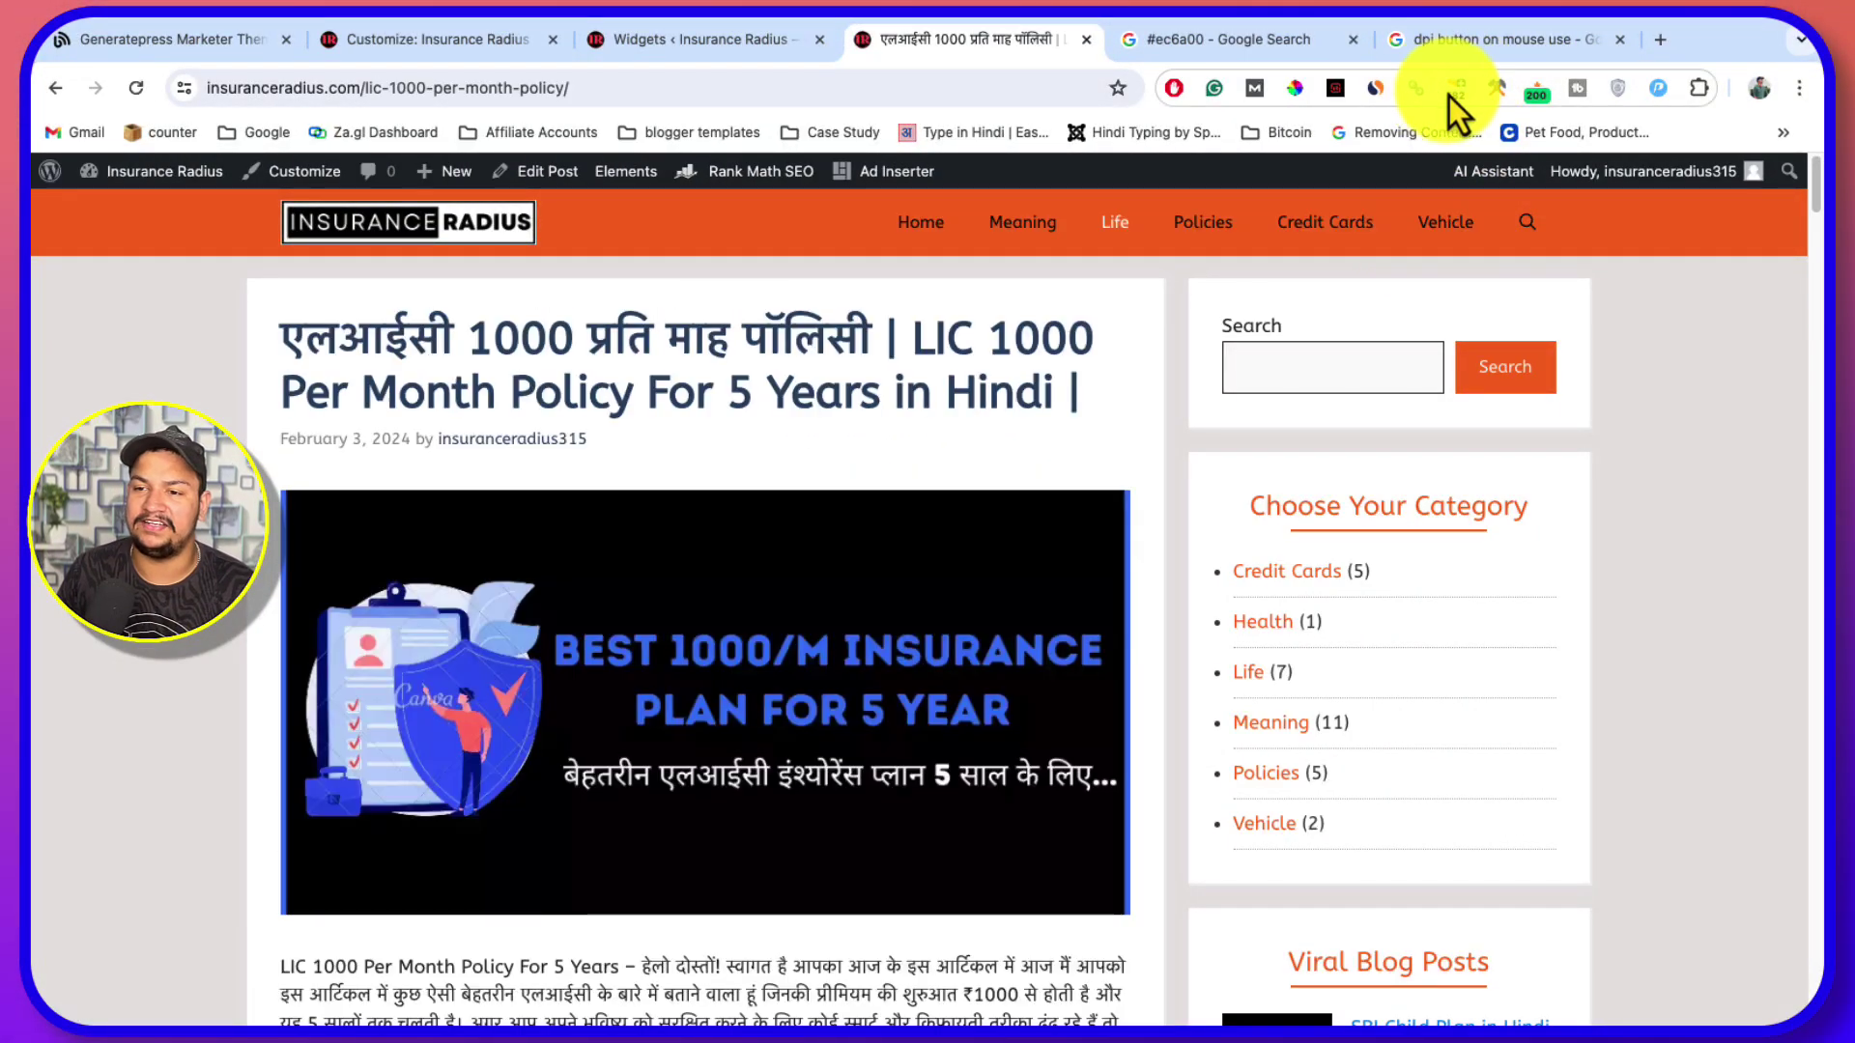
pyautogui.click(1352, 43)
pyautogui.click(1352, 42)
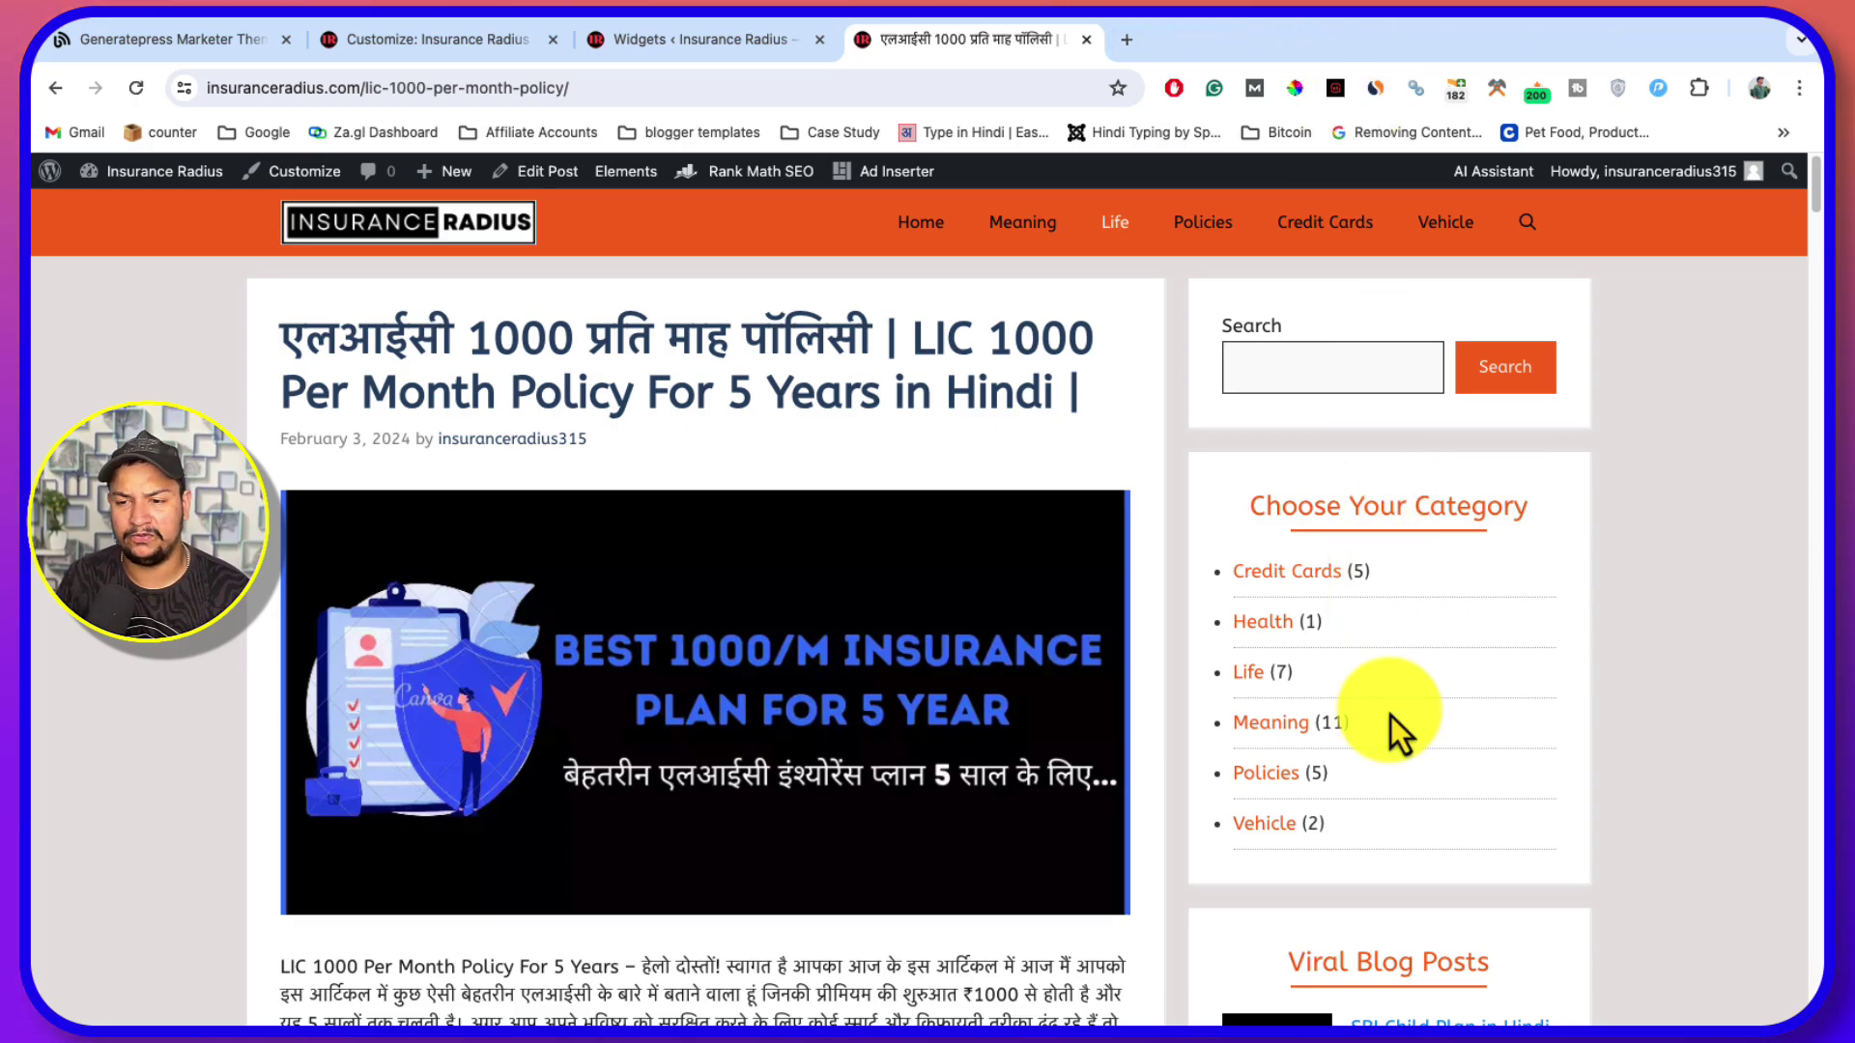
pyautogui.scroll(-8, 1389, 716)
pyautogui.scroll(8, 1381, 696)
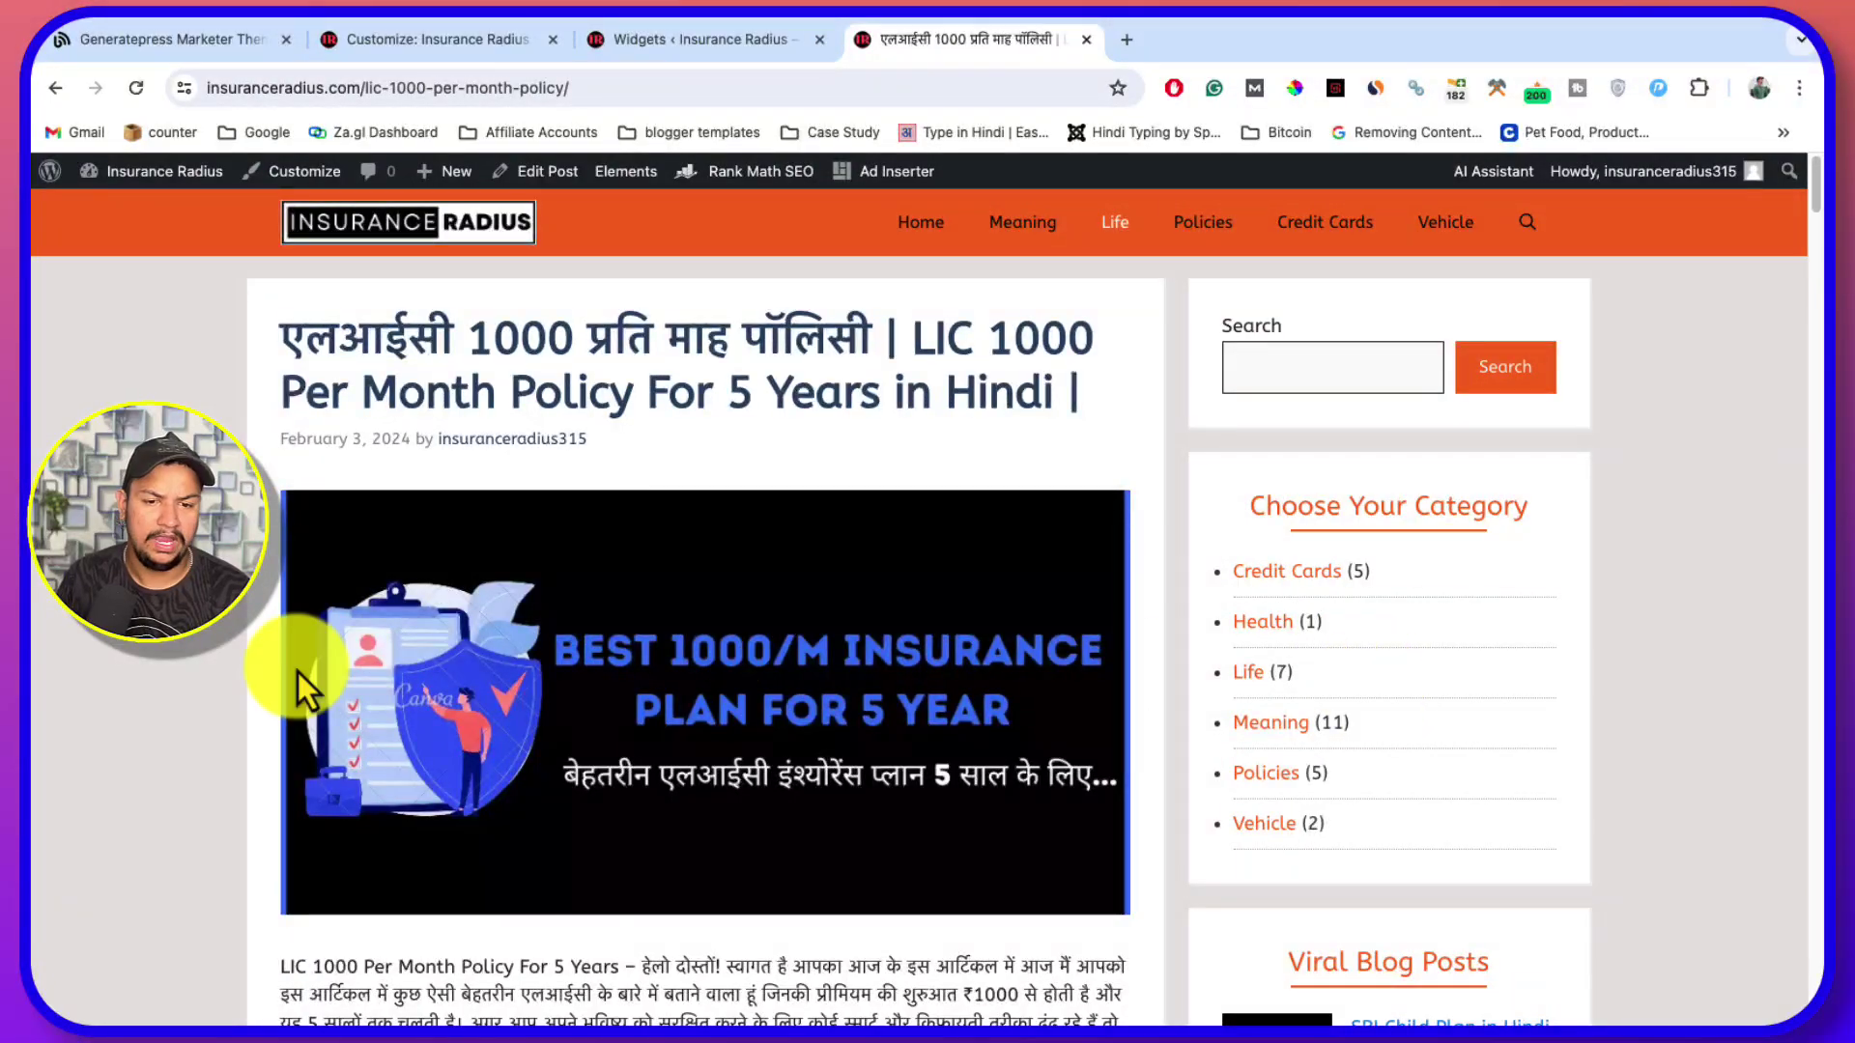
pyautogui.scroll(-20, 298, 670)
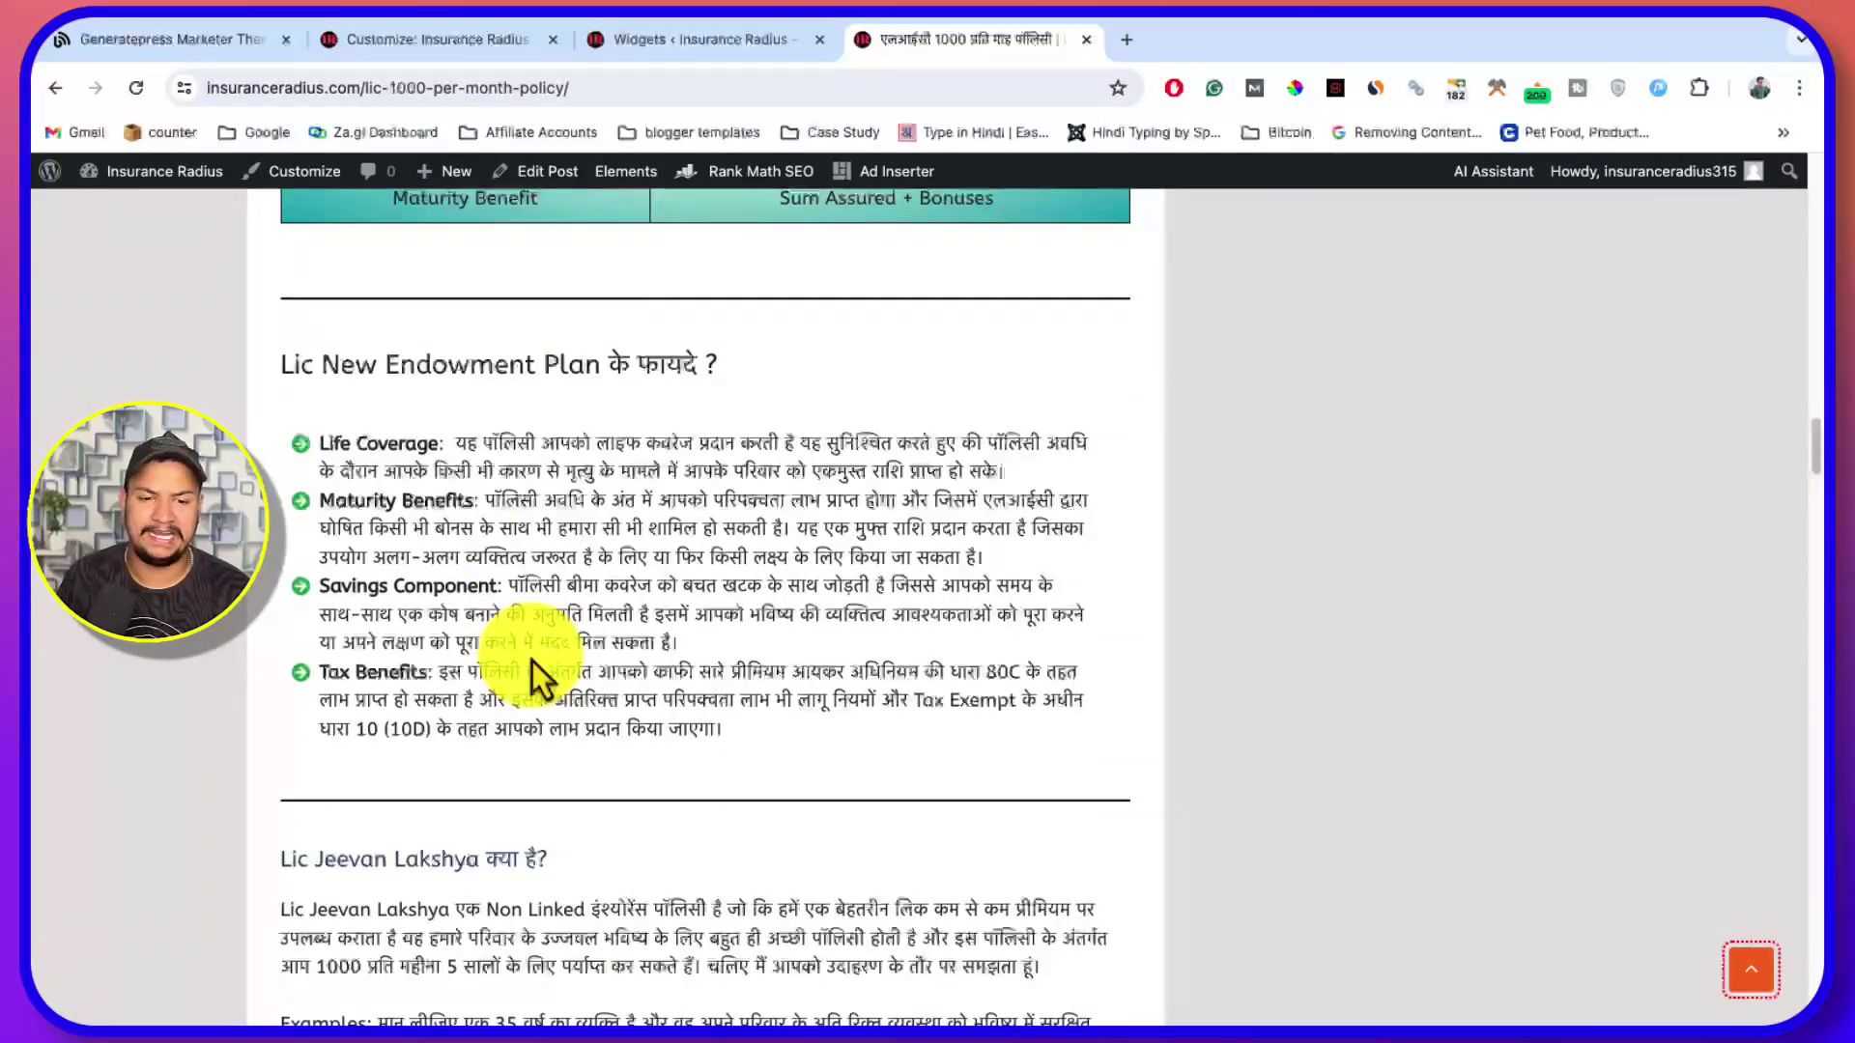
pyautogui.scroll(20, 531, 660)
# Close the Widgets editor and article tabs, and exit the open Customizer session to return to the live homepage
pyautogui.click(416, 41)
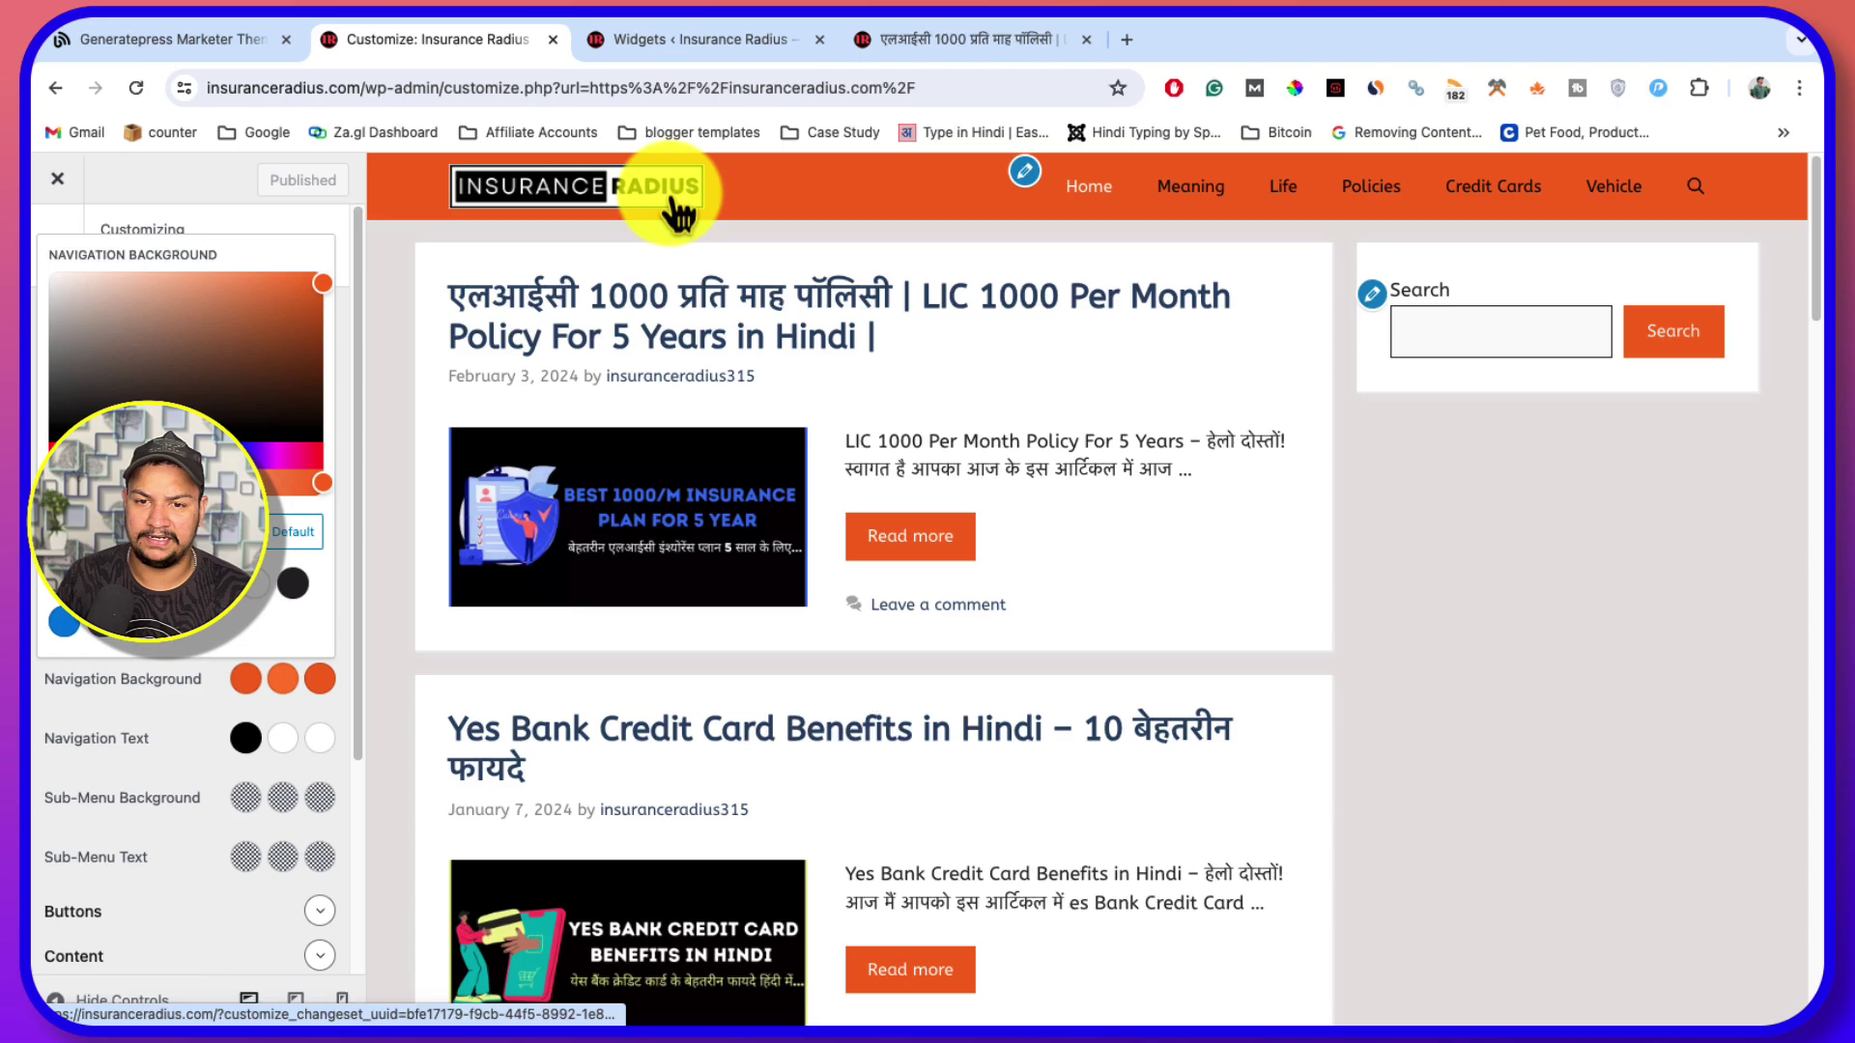
pyautogui.click(717, 38)
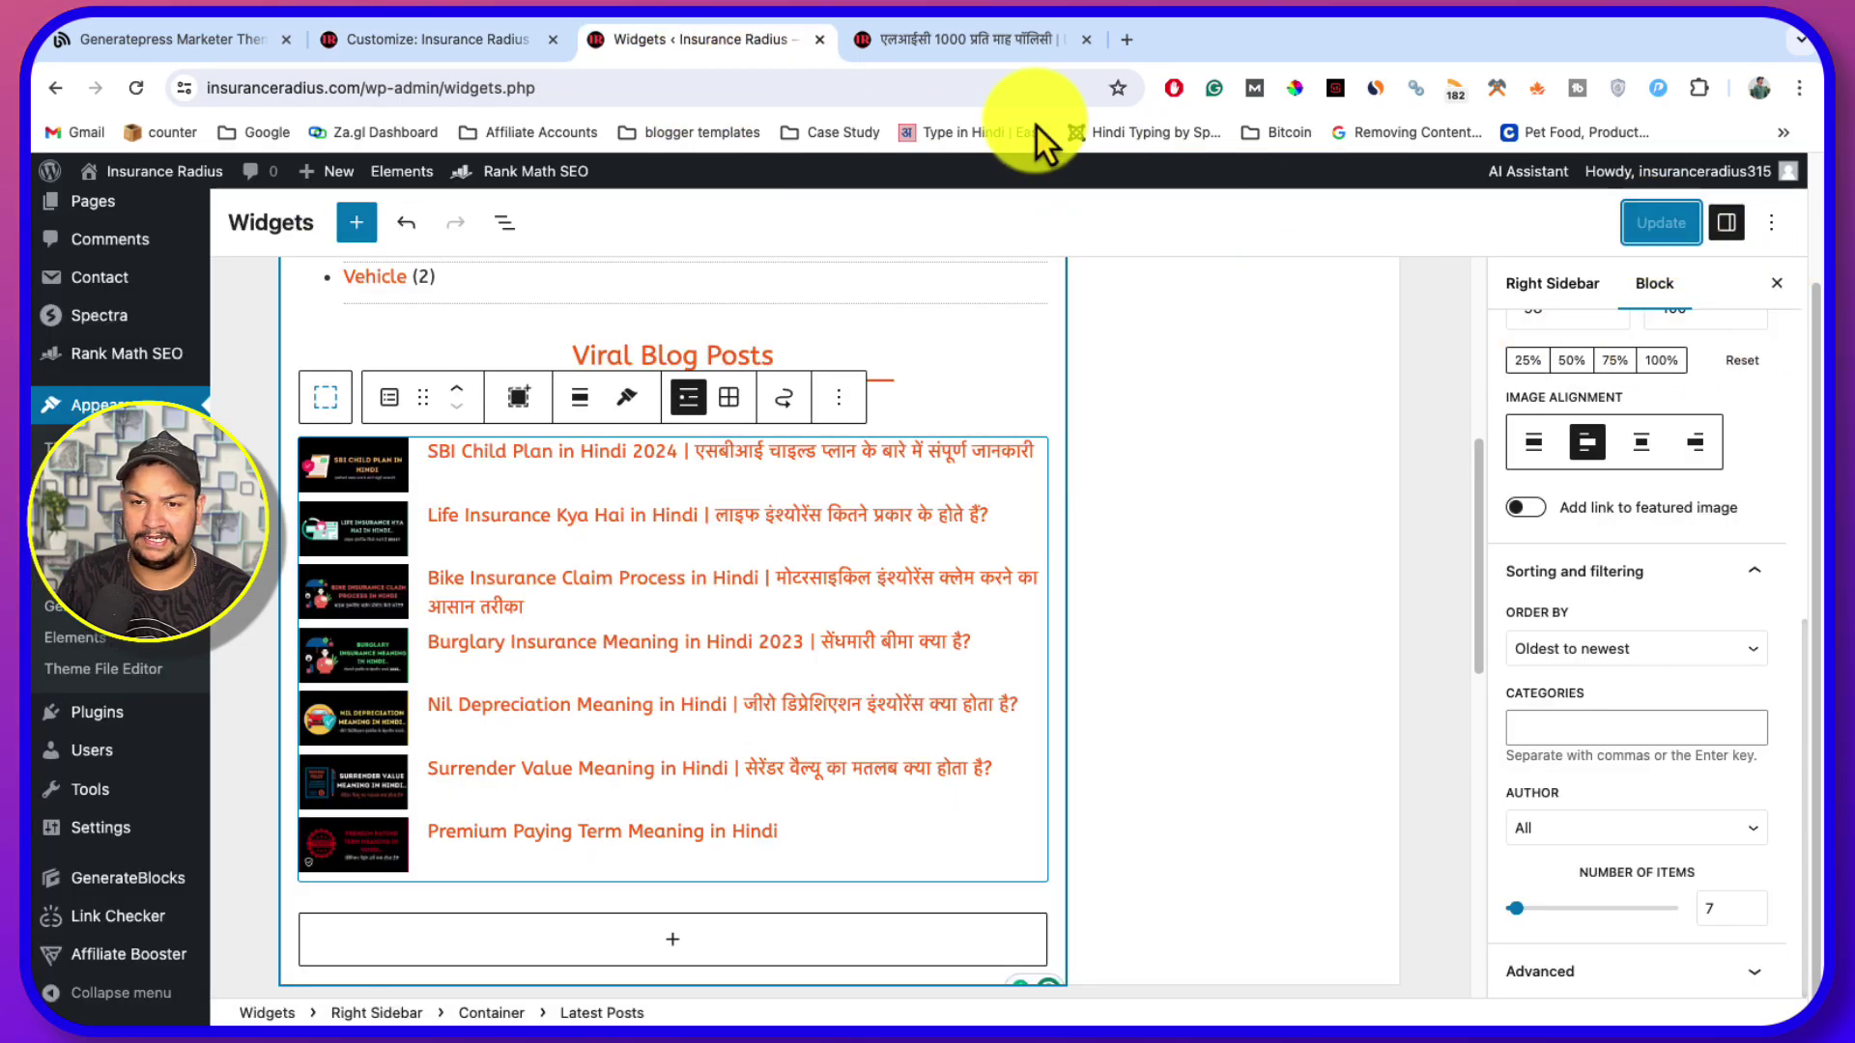
pyautogui.click(817, 43)
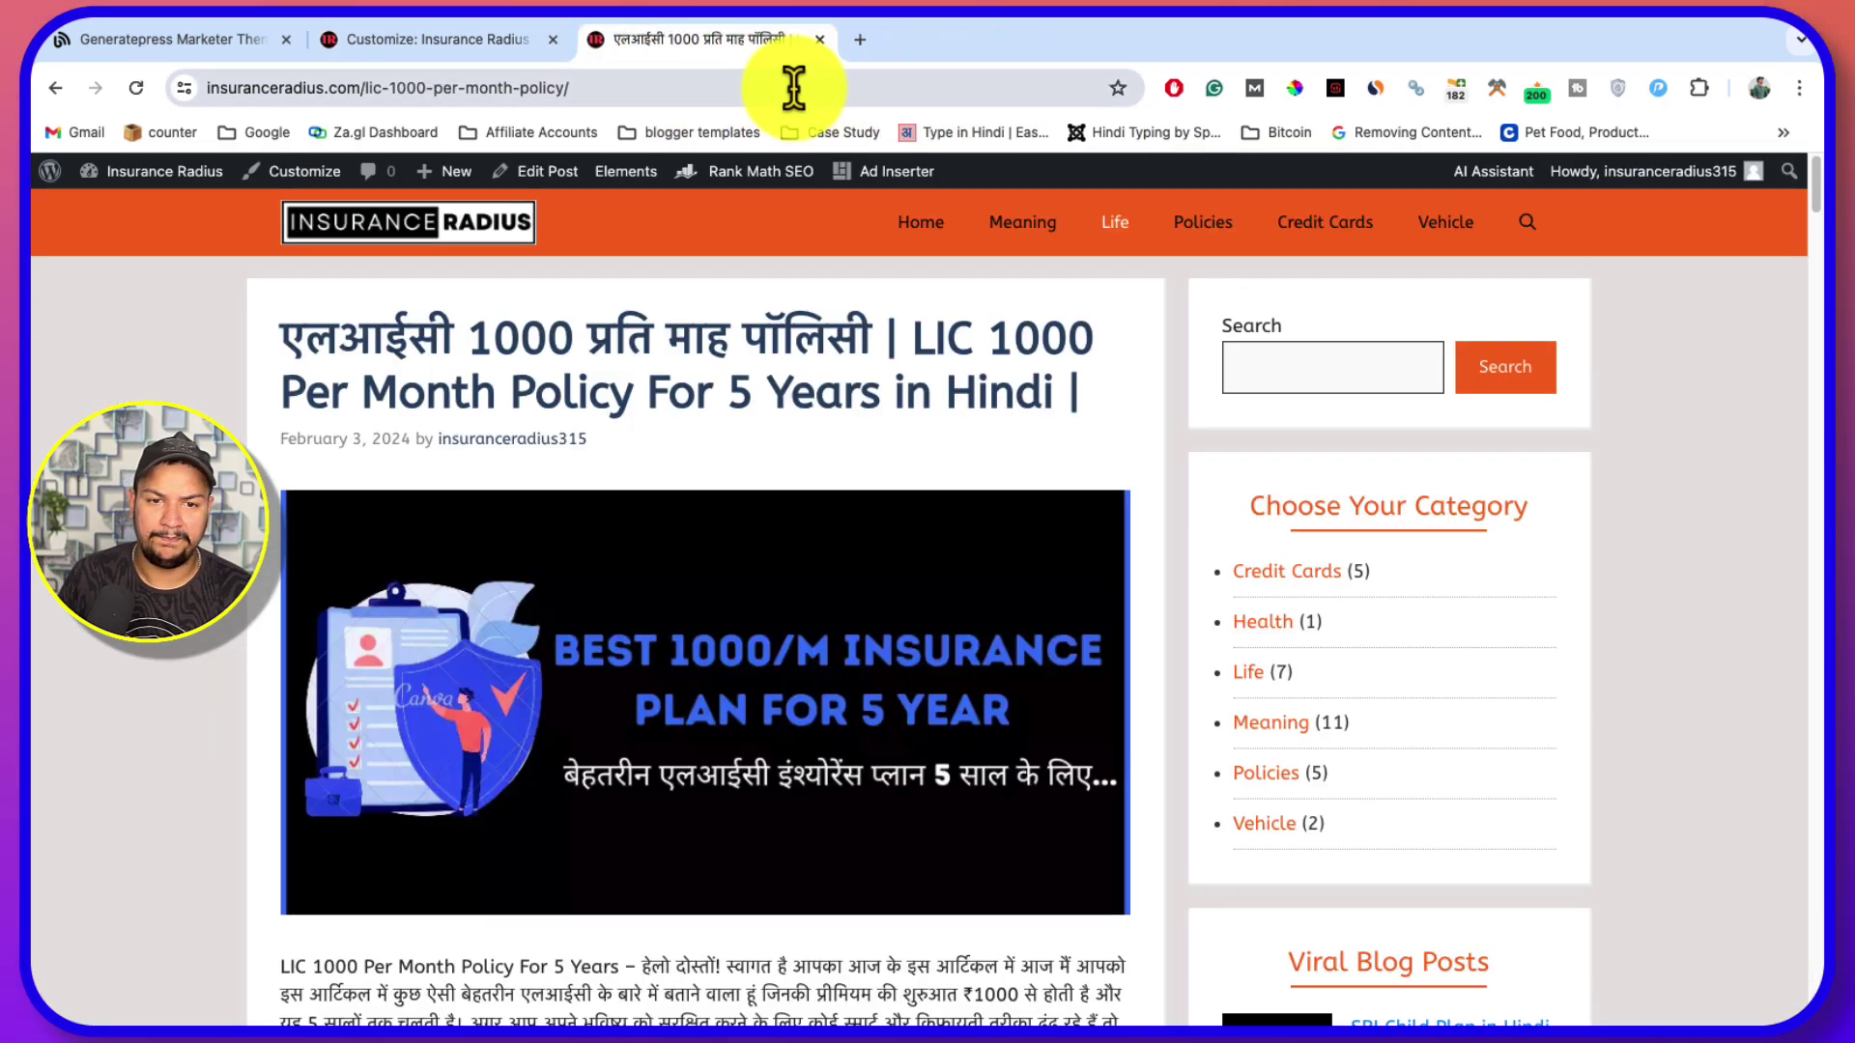
pyautogui.click(463, 38)
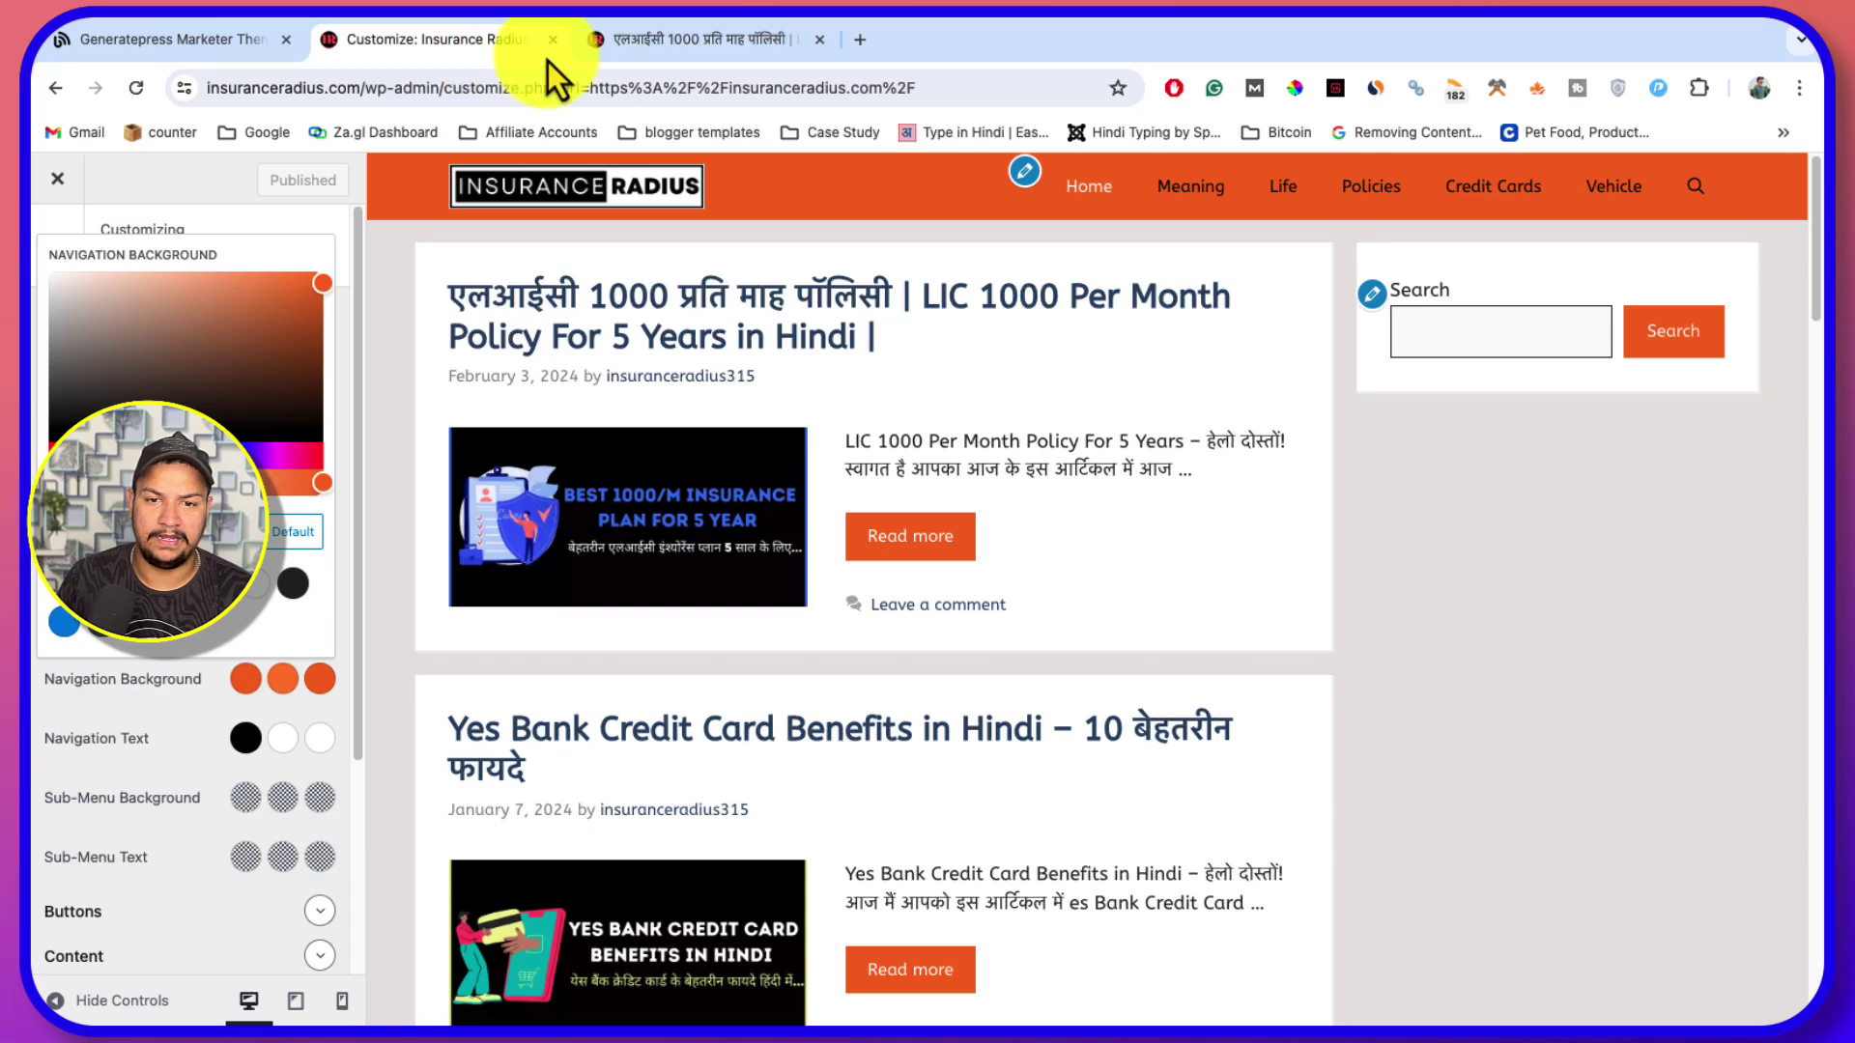
pyautogui.click(64, 183)
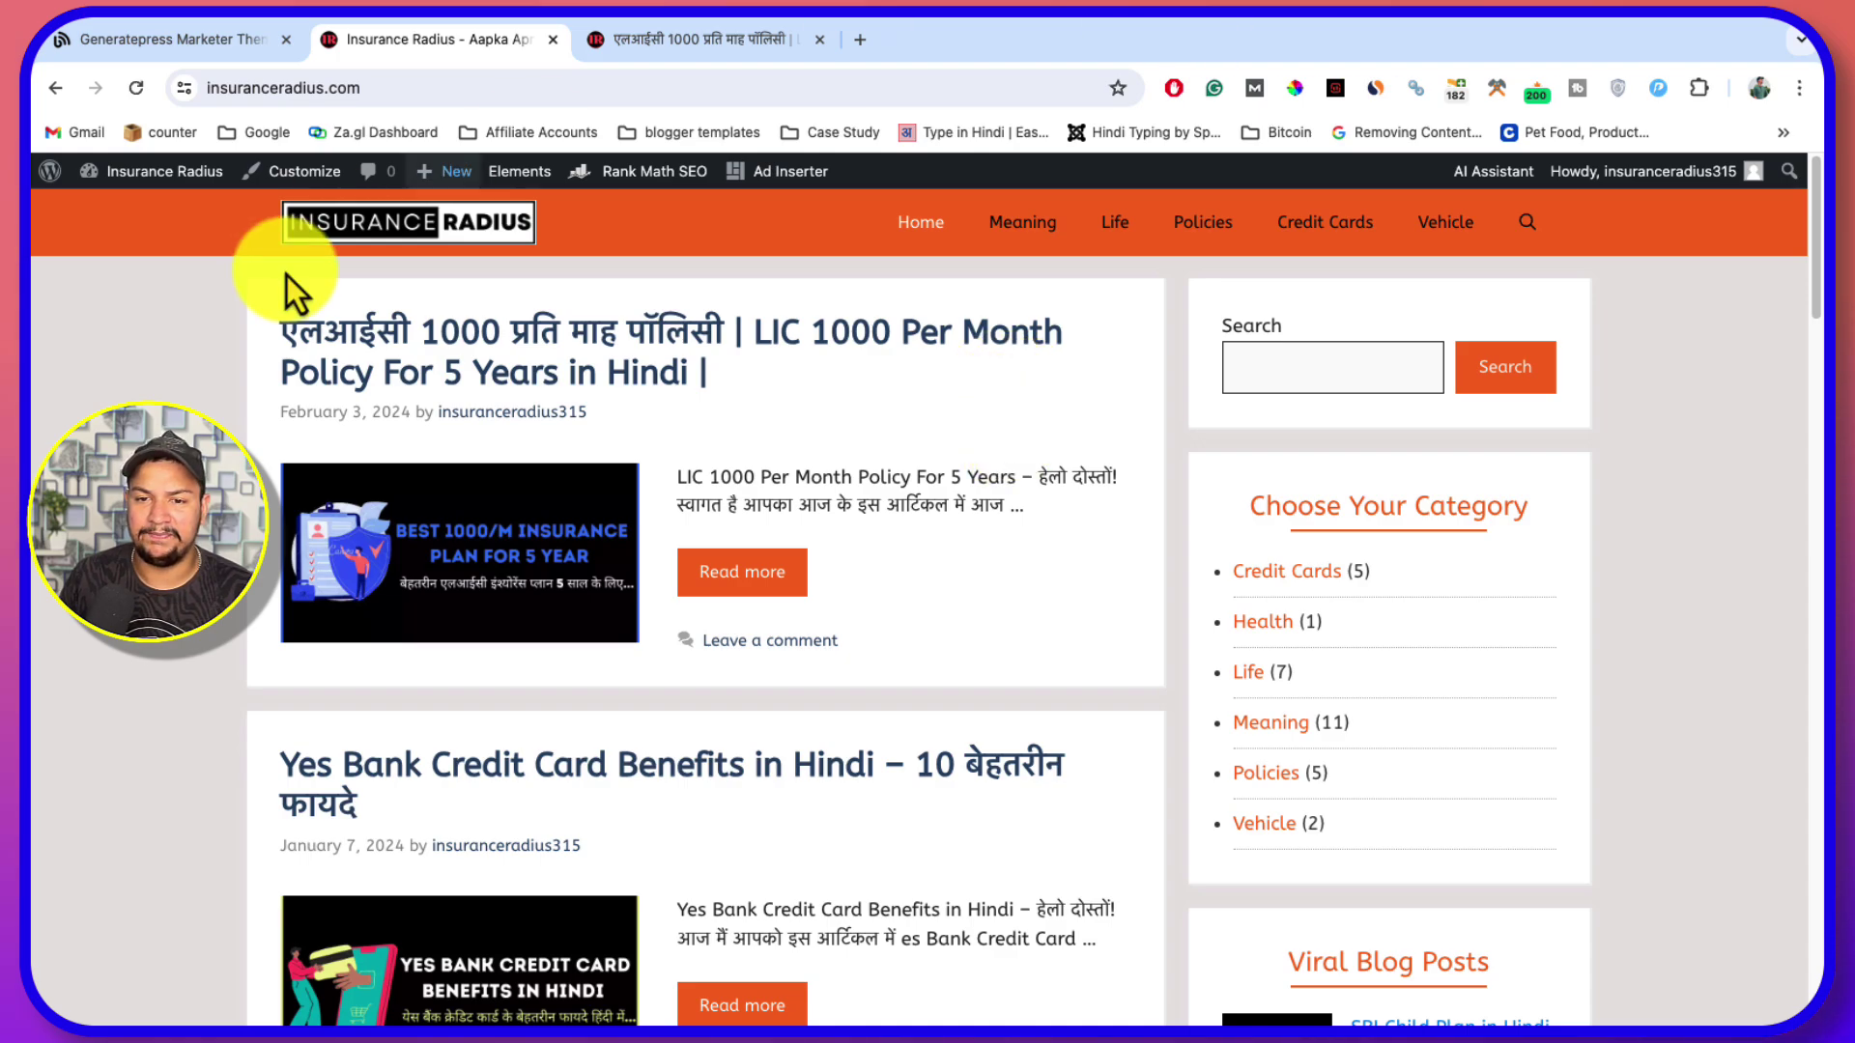
pyautogui.click(819, 39)
# Go from the live homepage to the WordPress dashboard and open the theme Customizer from there
pyautogui.scroll(-3, 724, 705)
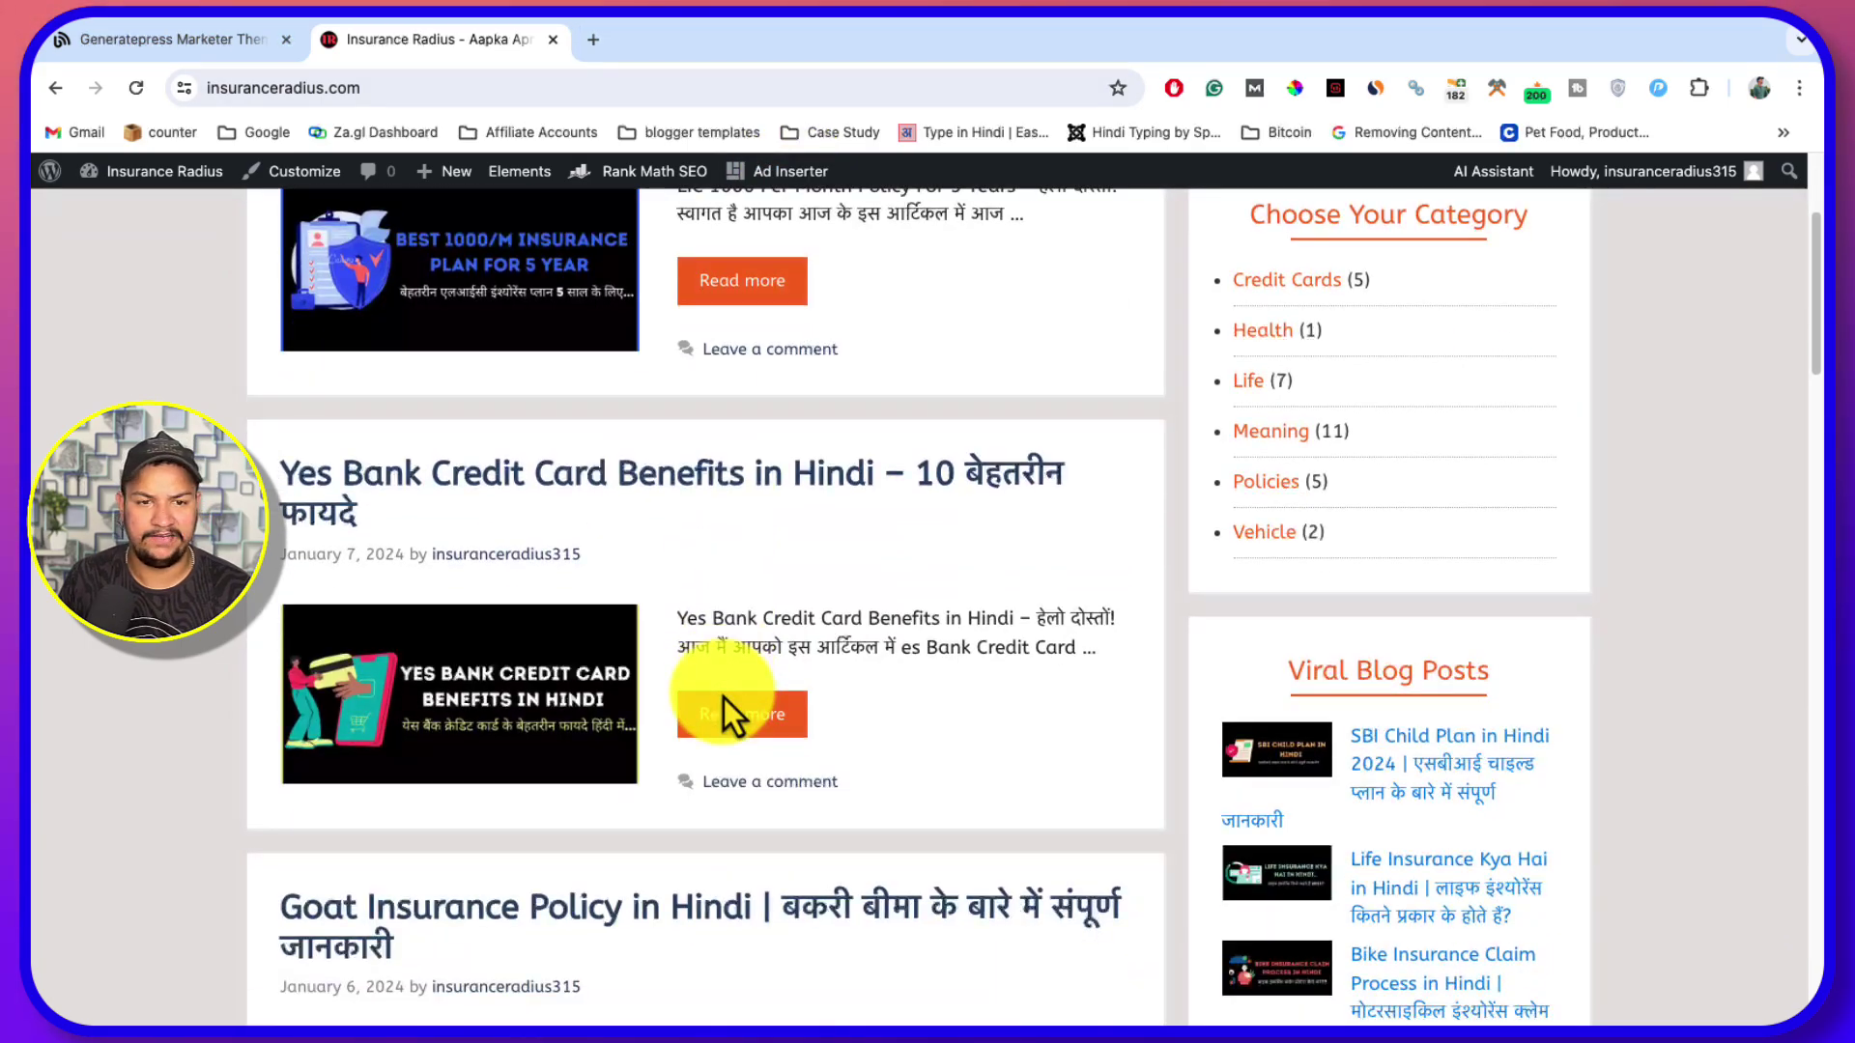
pyautogui.scroll(3, 729, 734)
pyautogui.moveTo(106, 174)
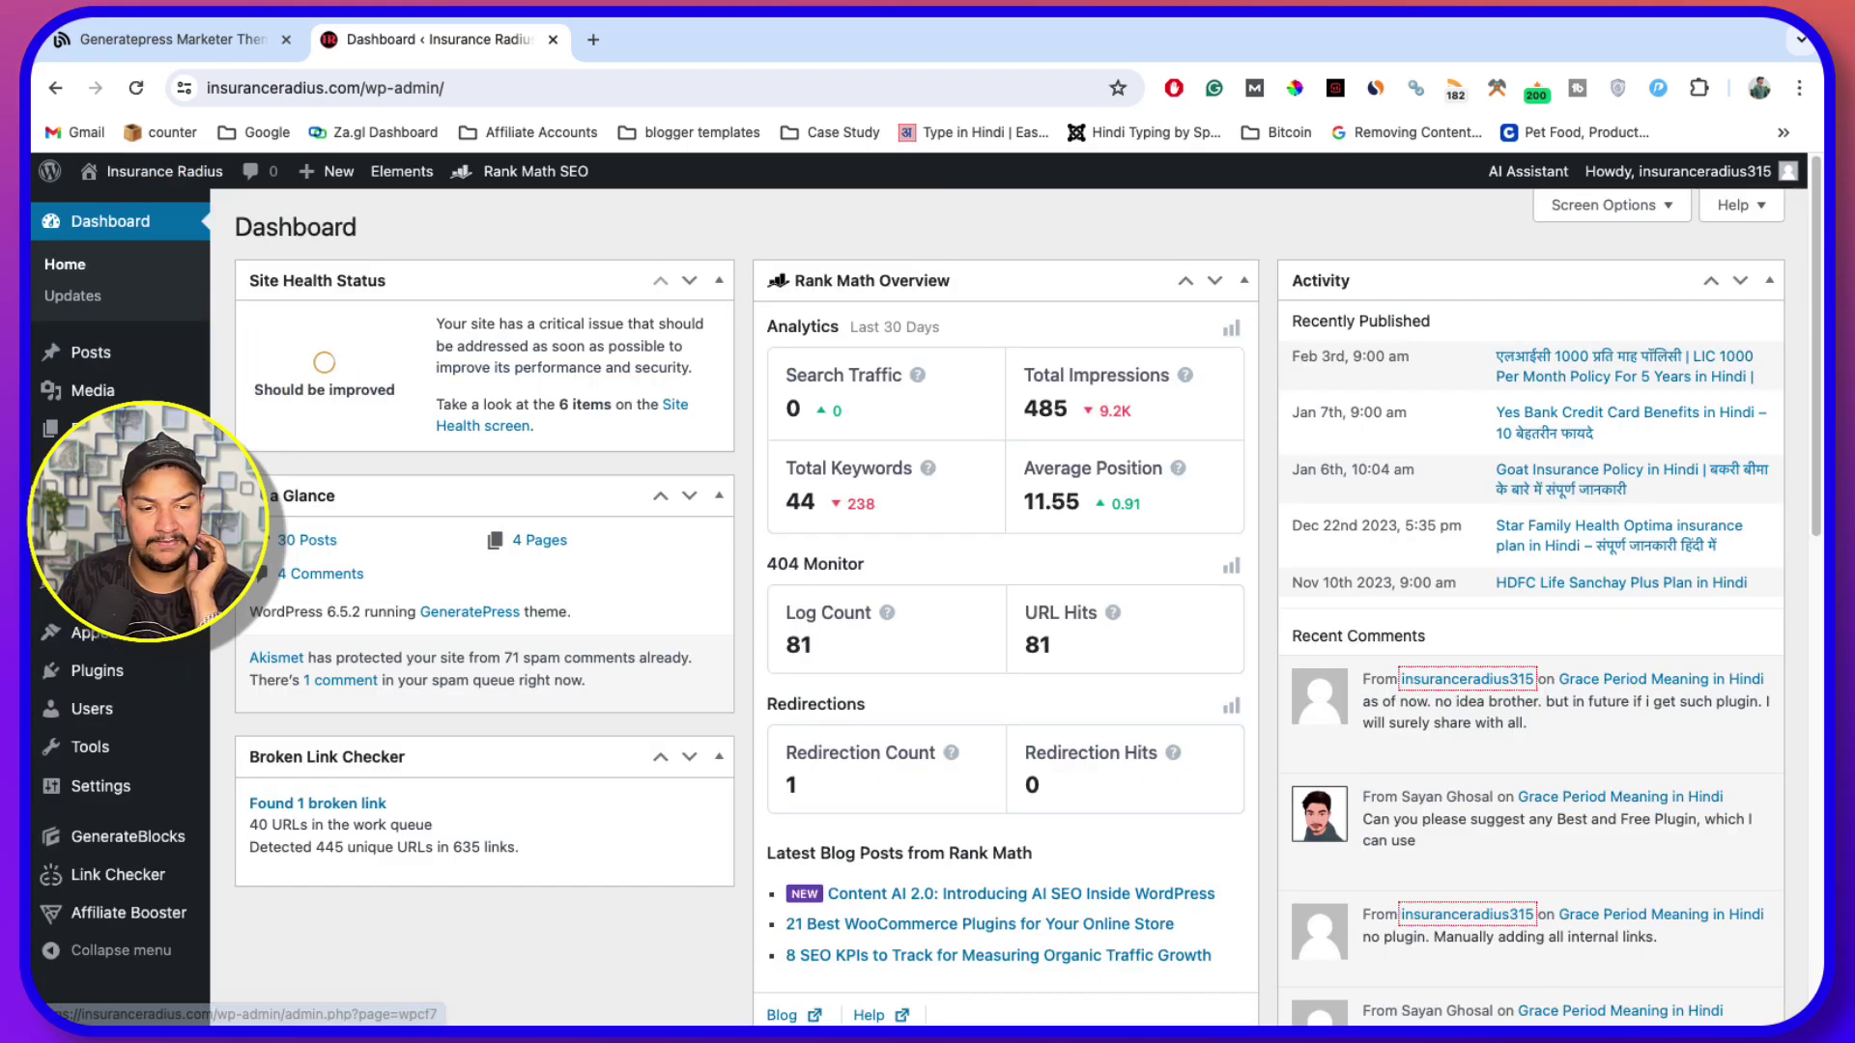
pyautogui.moveTo(173, 647)
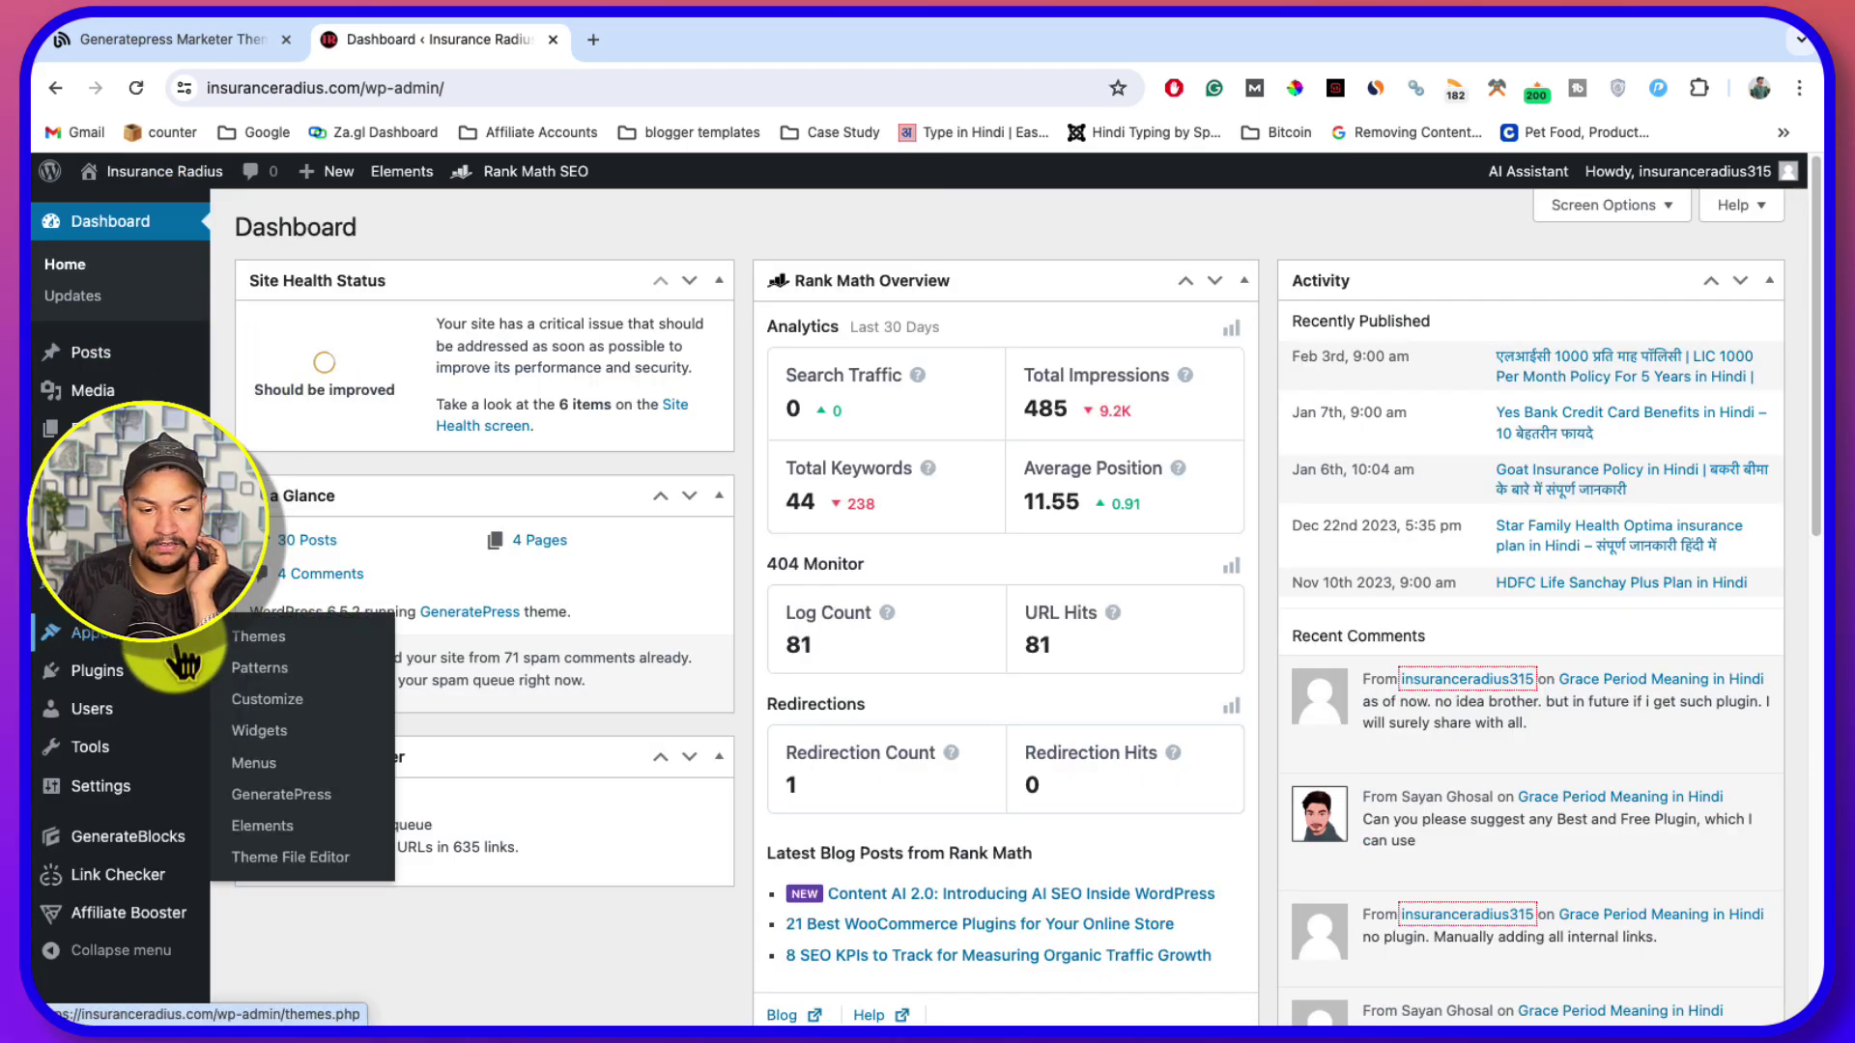
pyautogui.click(283, 711)
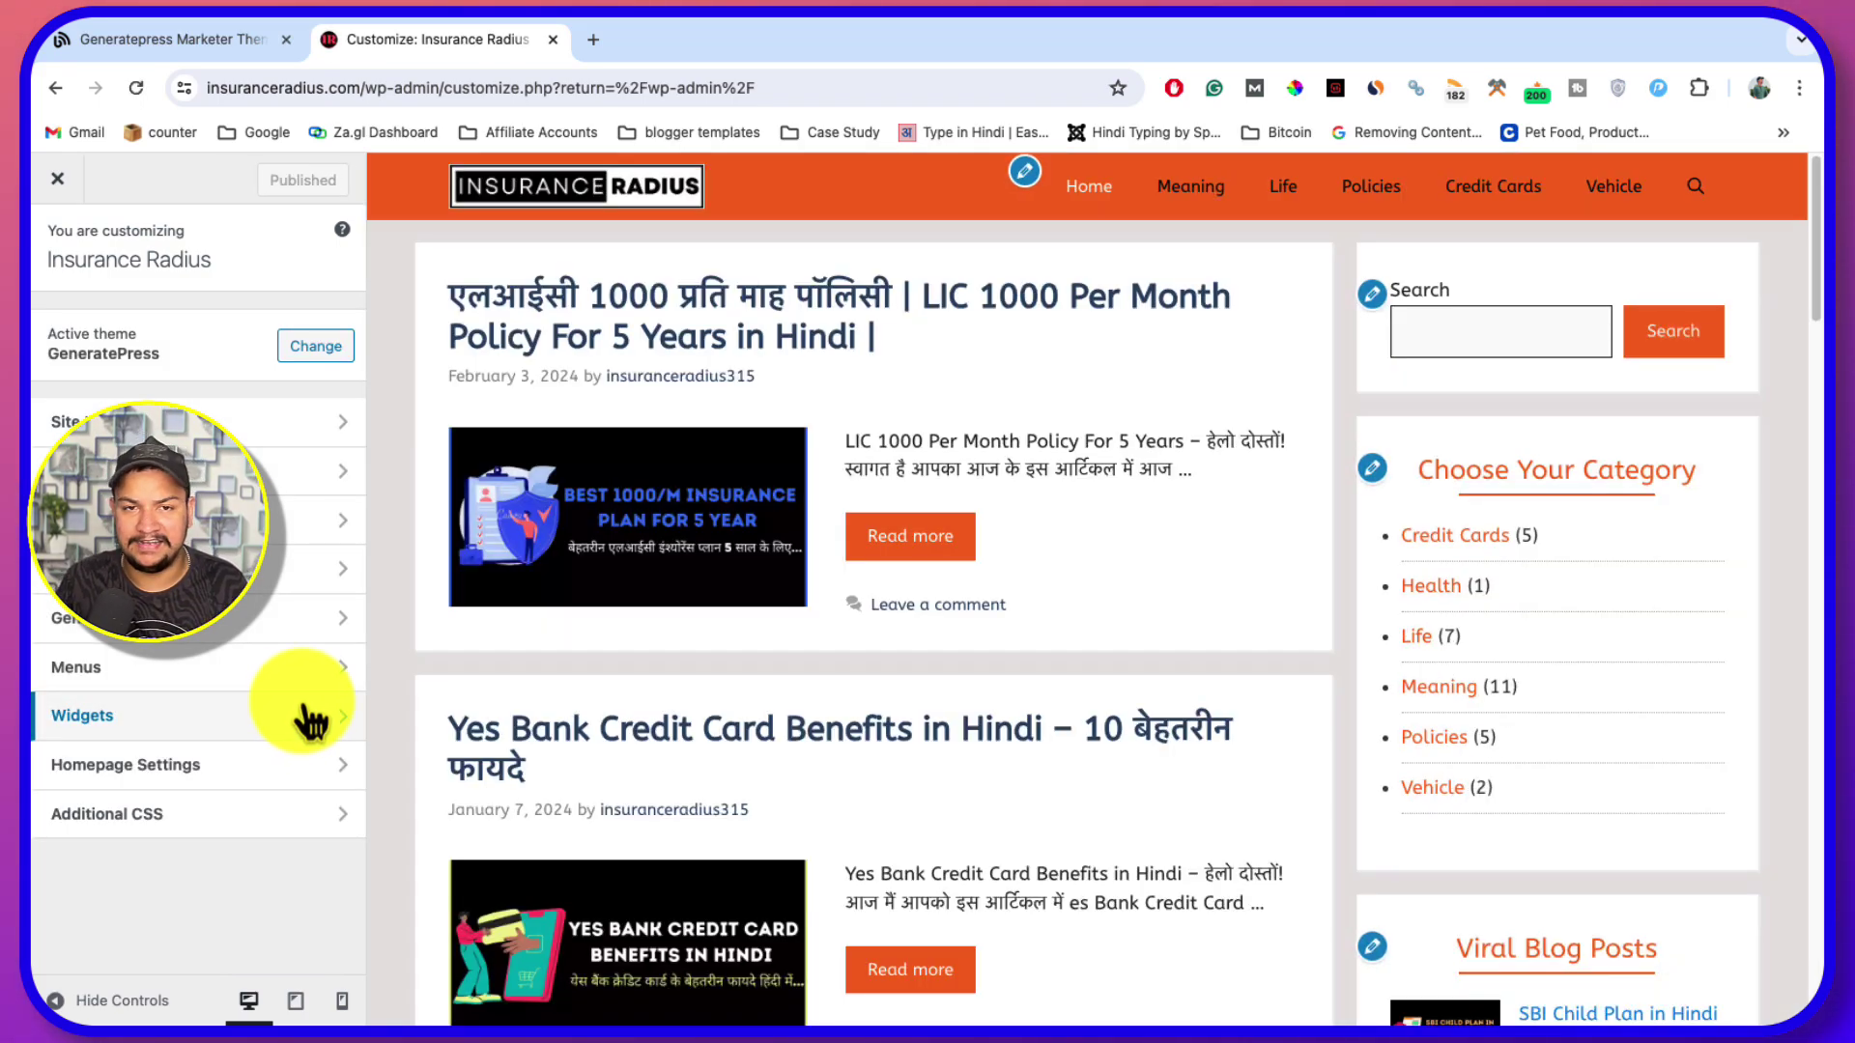
# Switch to the Blogging QnA guide and review its table of contents, CSS instructions and the black border shadow section for images
pyautogui.click(217, 50)
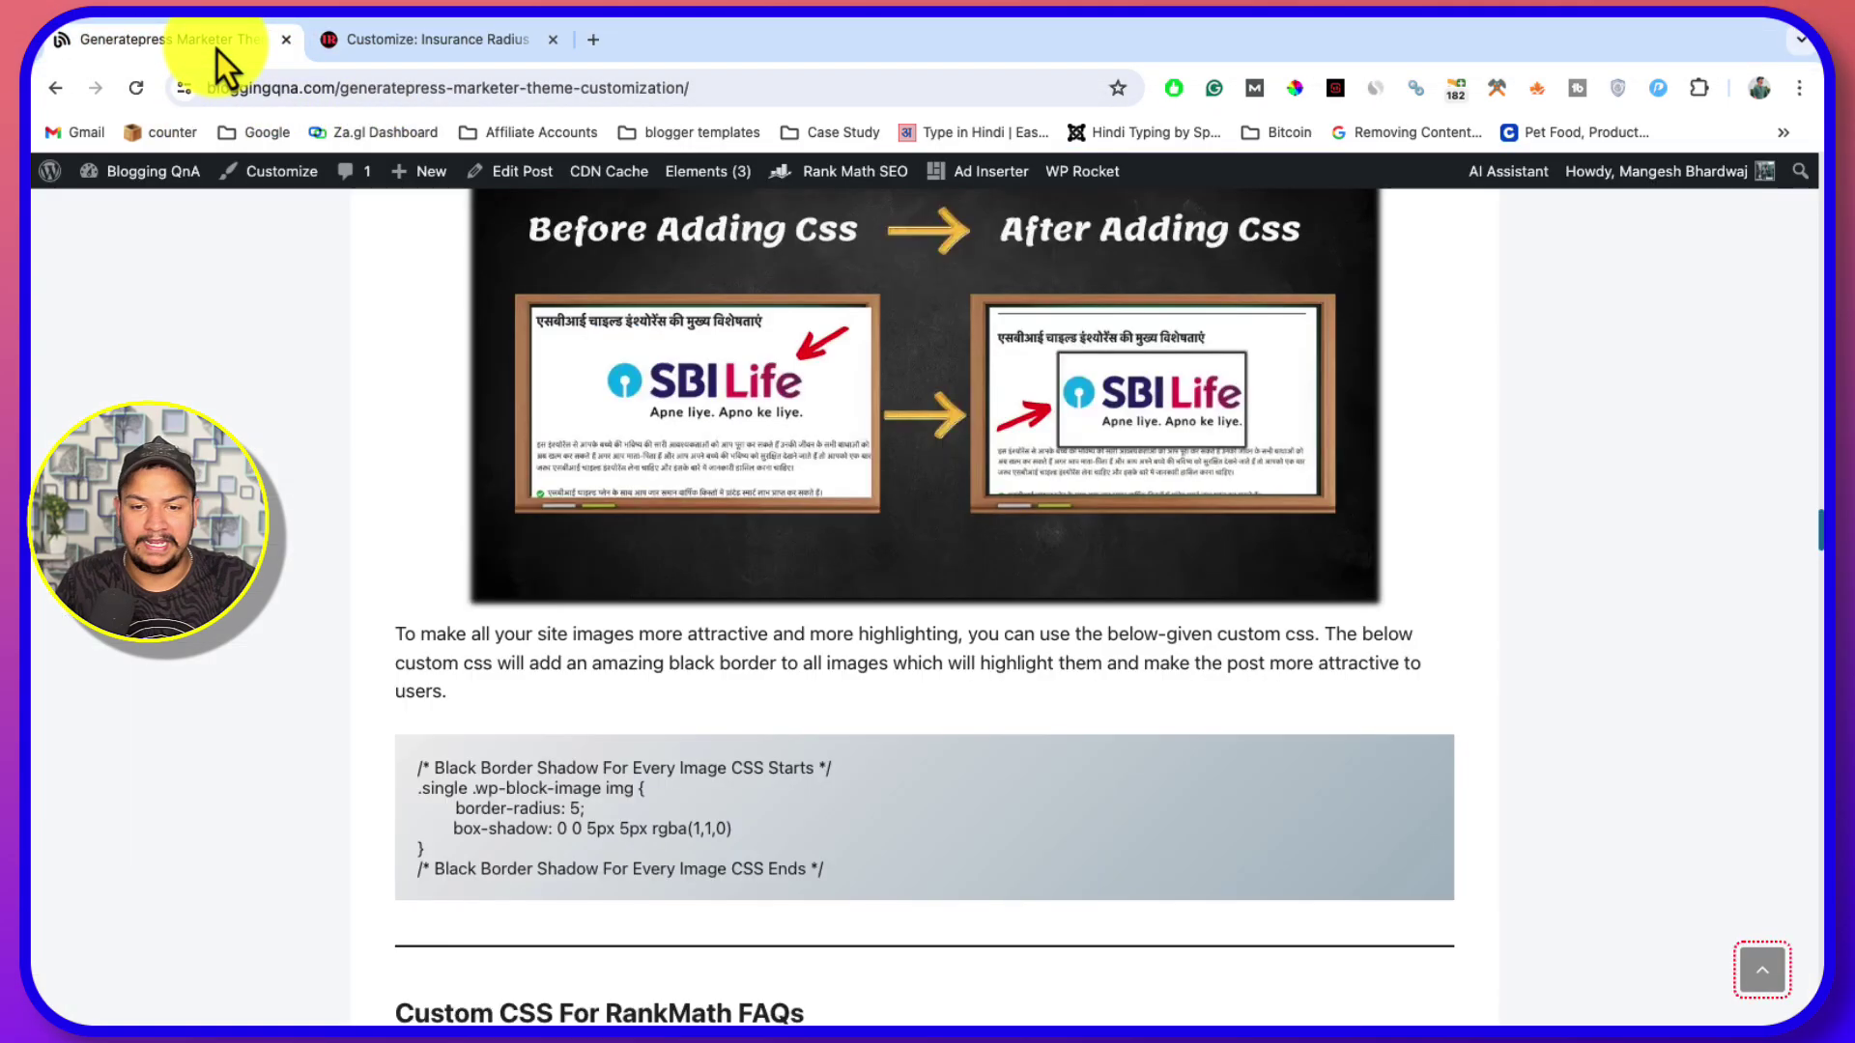
pyautogui.scroll(10, 723, 667)
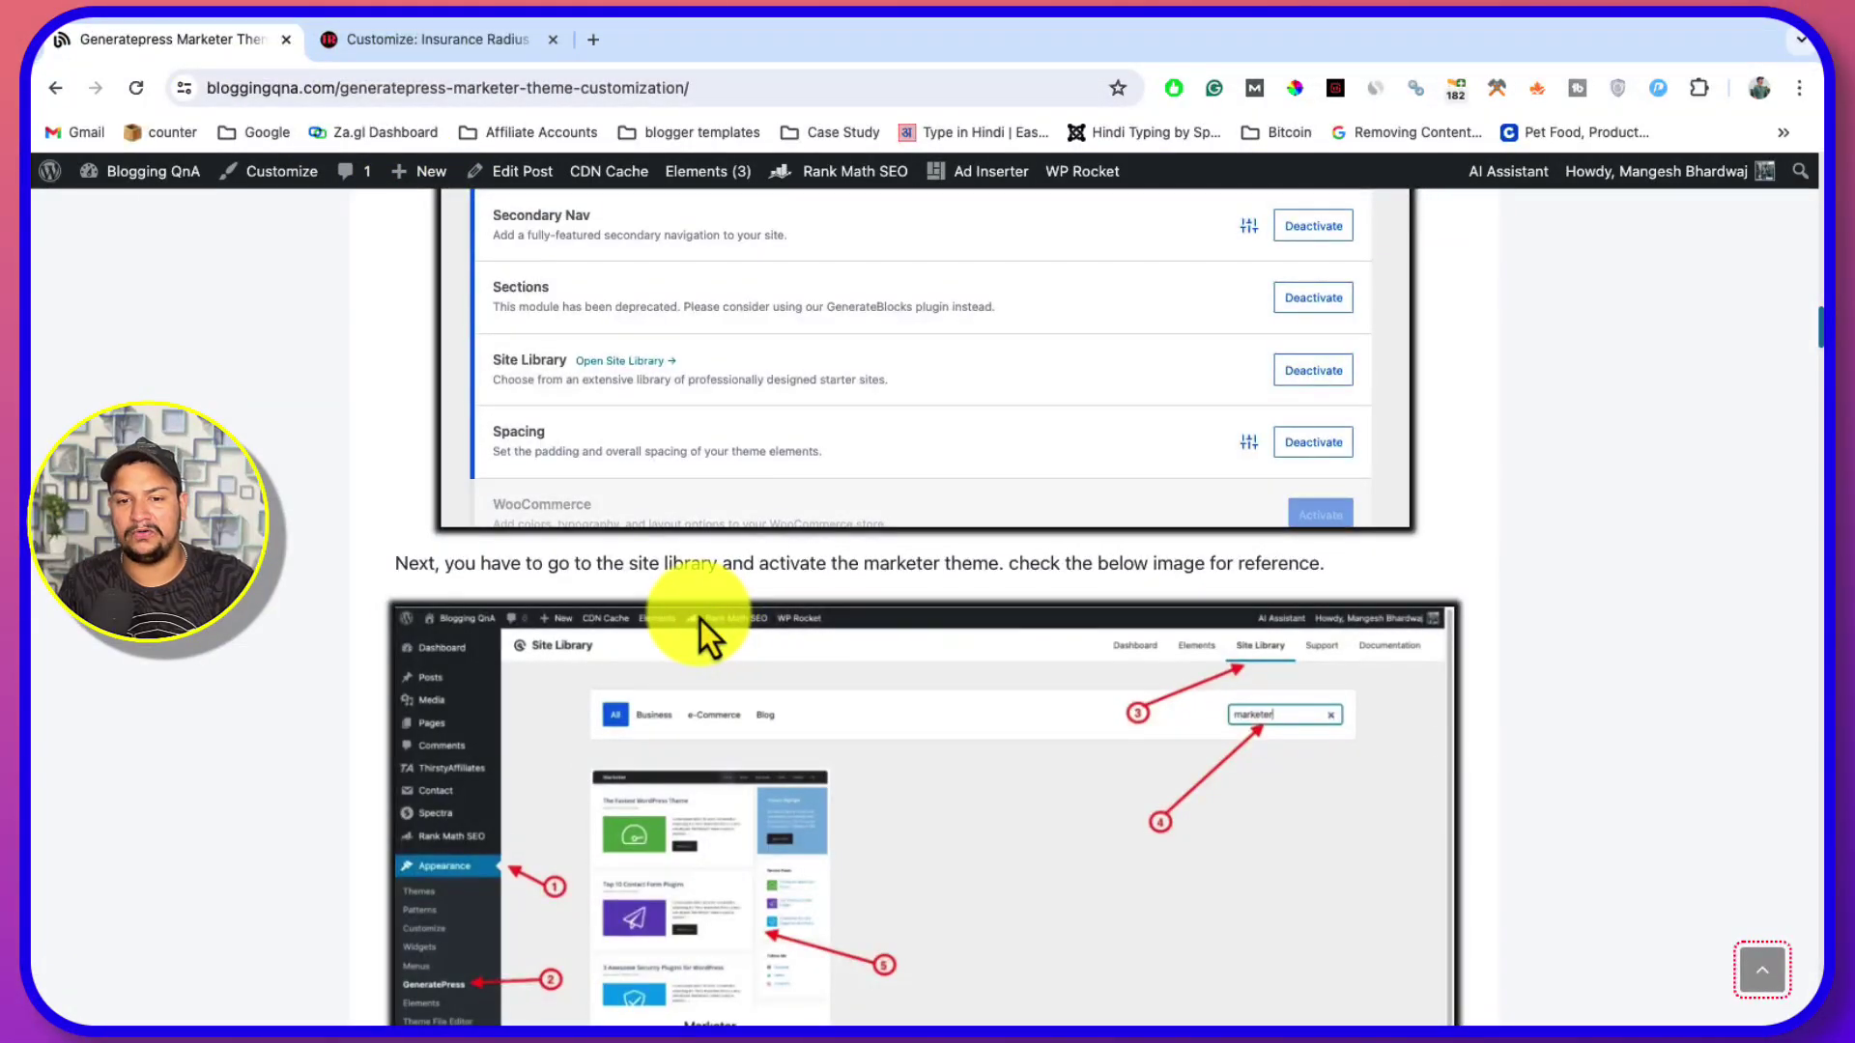
pyautogui.scroll(10, 707, 624)
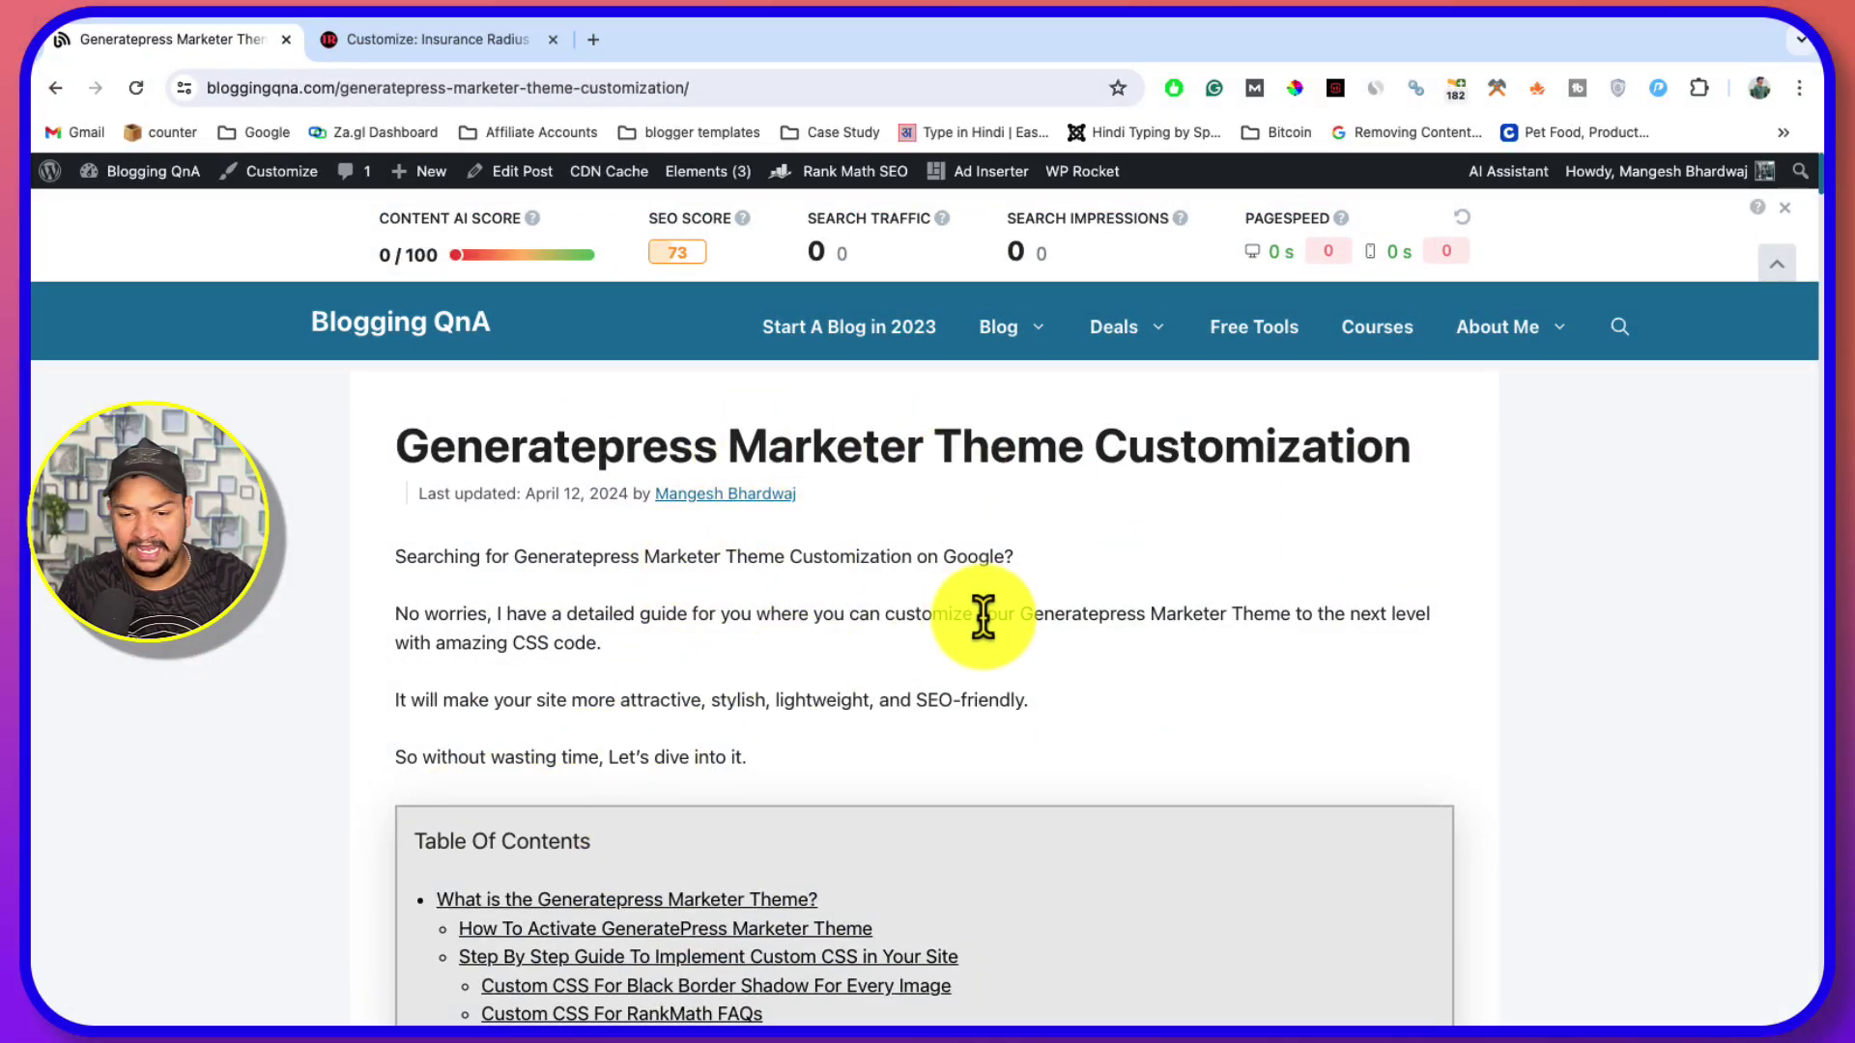
pyautogui.scroll(-5, 959, 663)
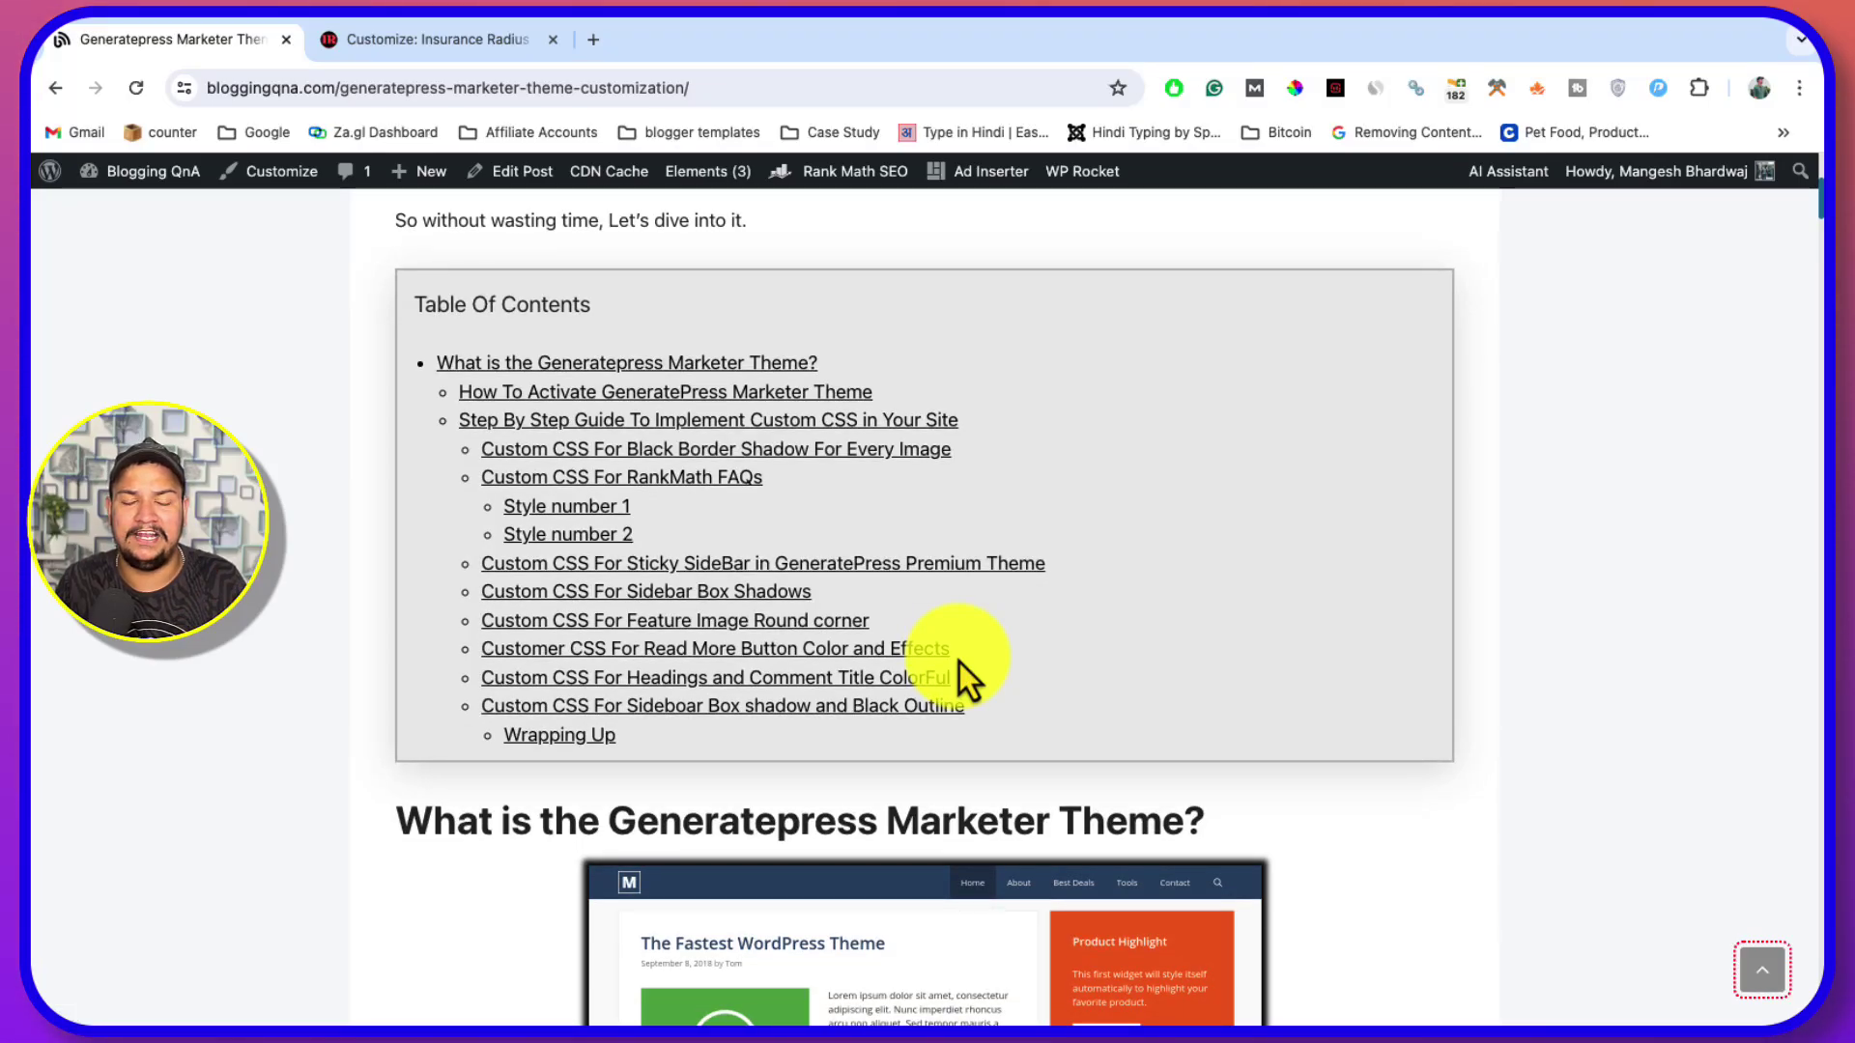
pyautogui.scroll(-15, 959, 663)
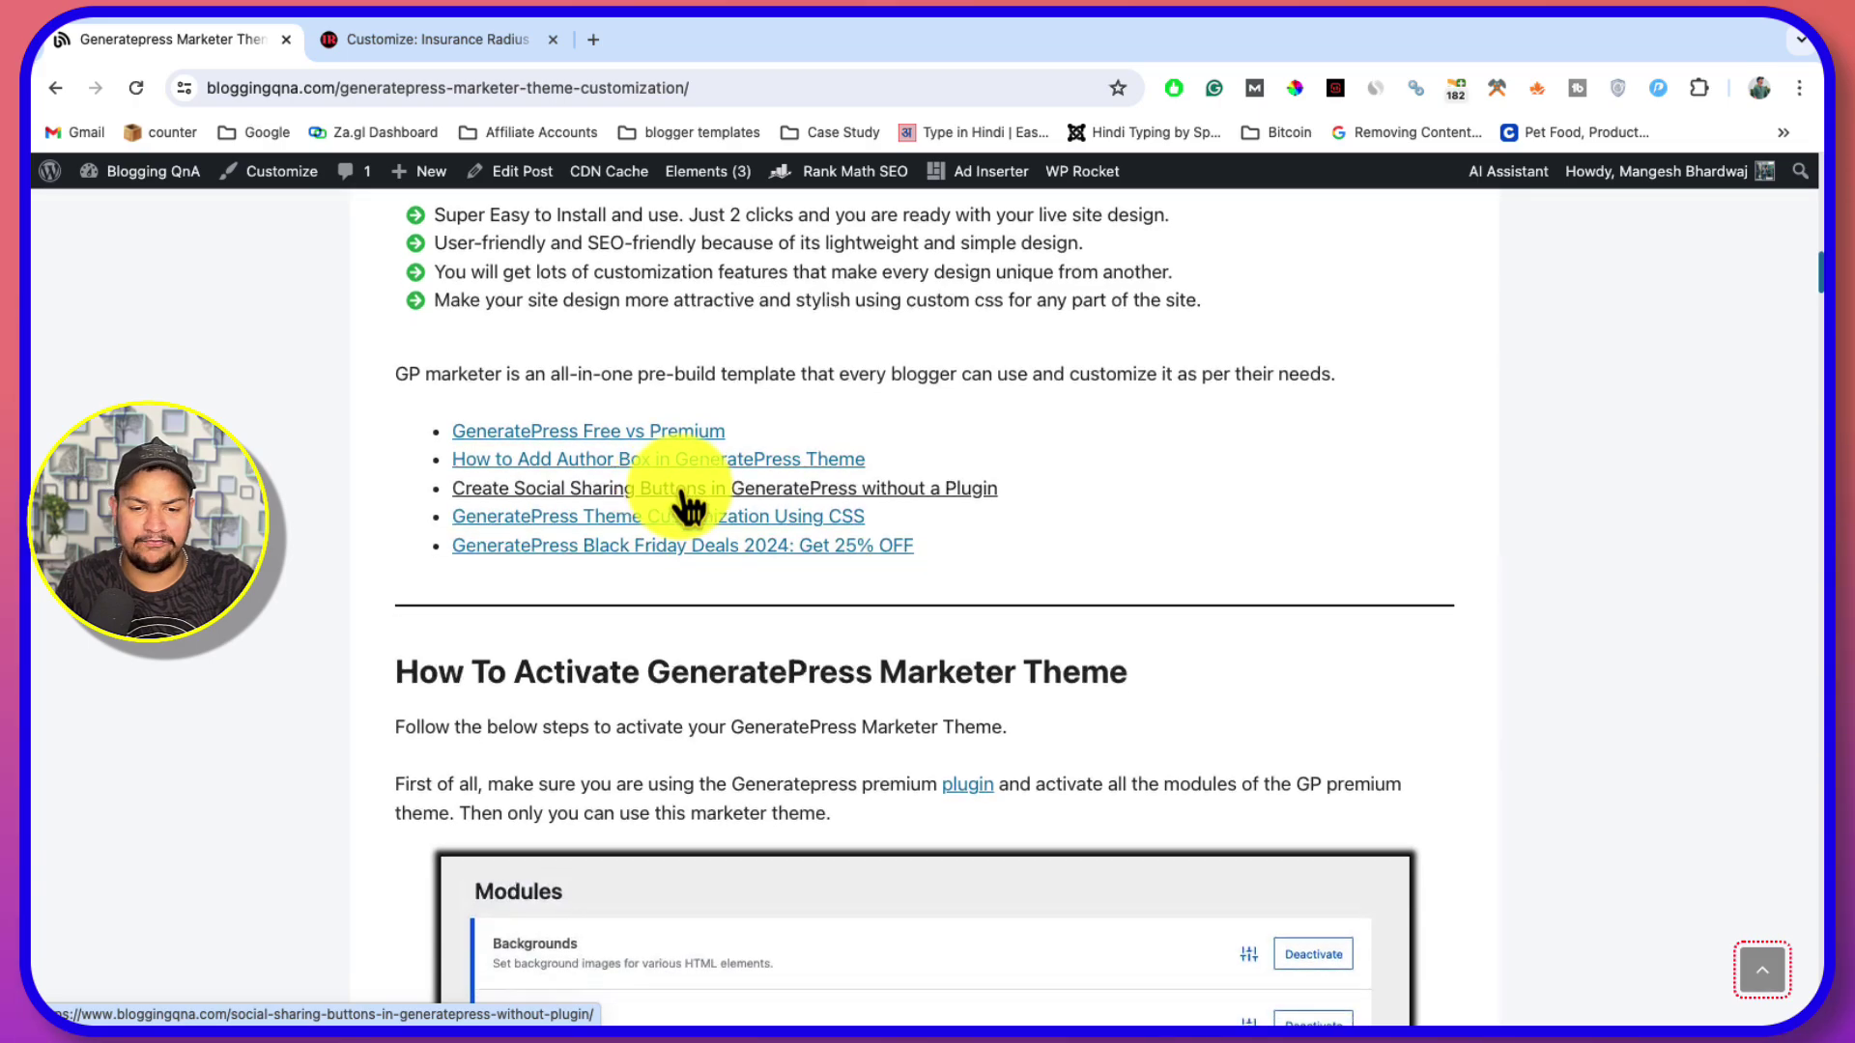
pyautogui.scroll(-7, 695, 489)
pyautogui.scroll(-15, 696, 488)
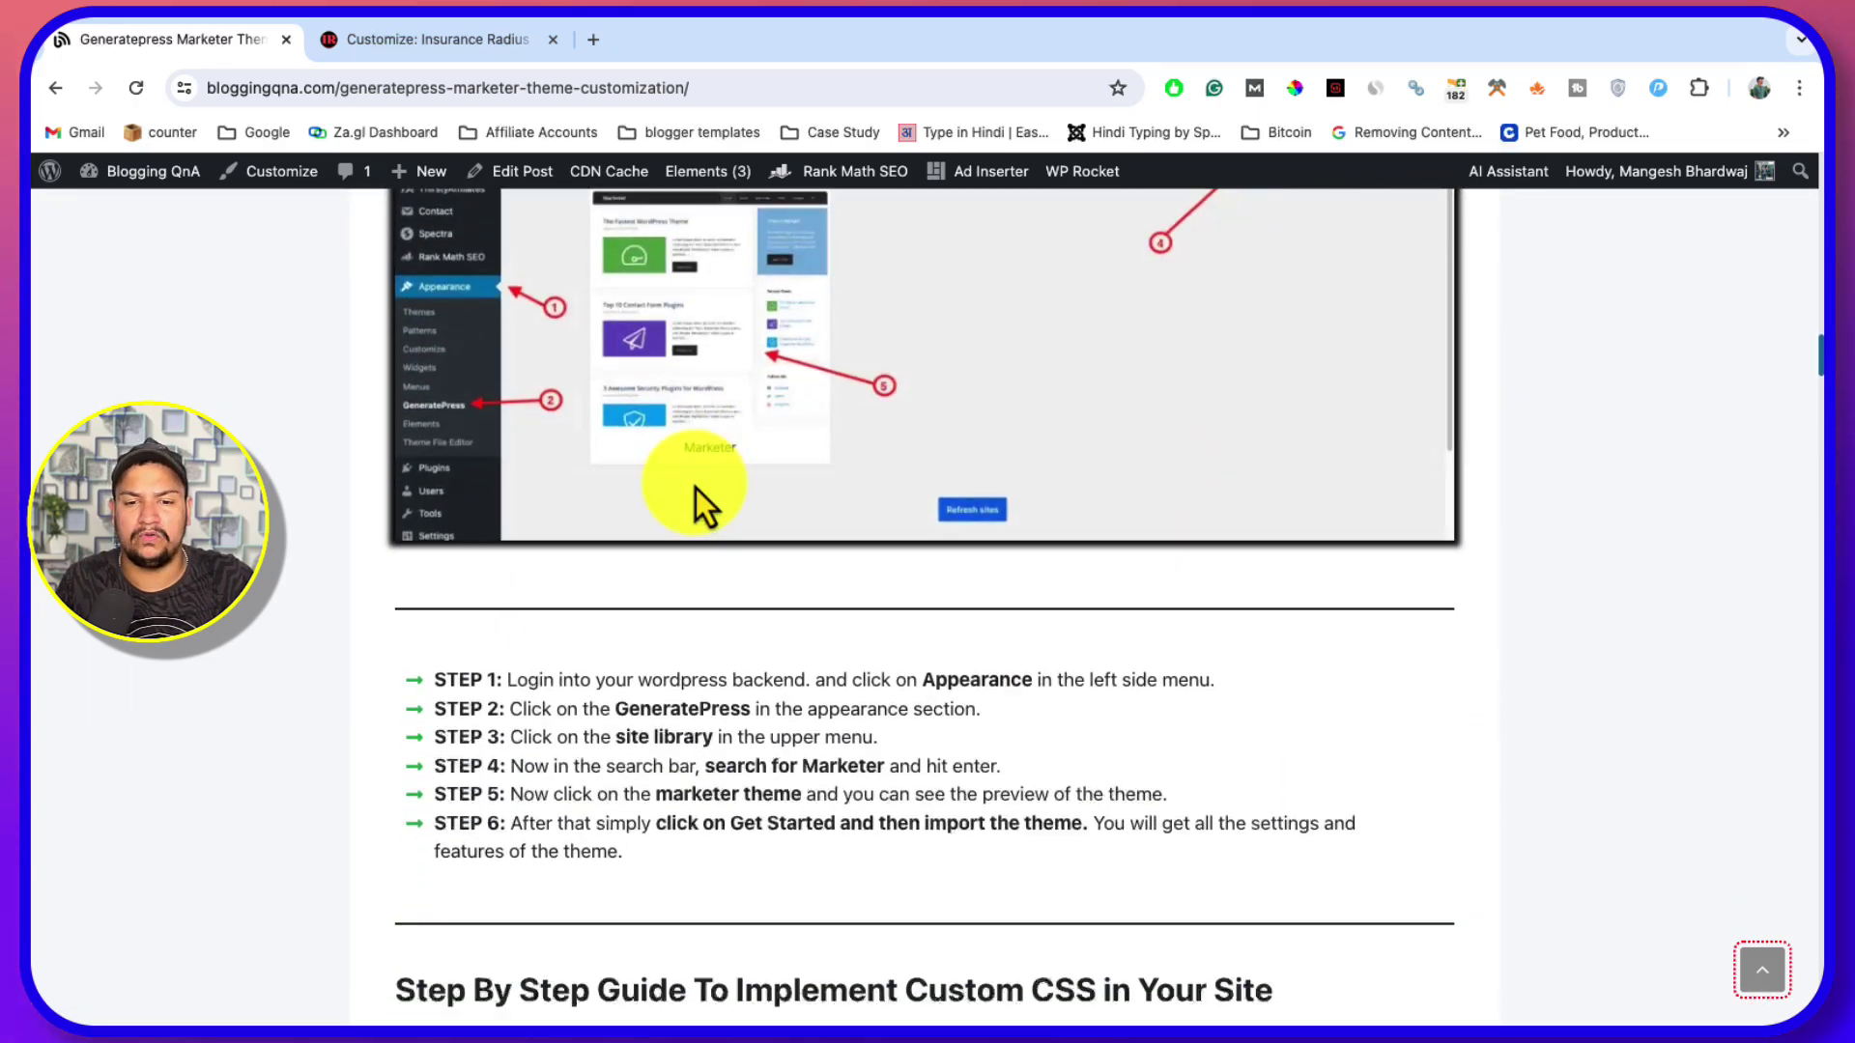
pyautogui.scroll(-15, 696, 489)
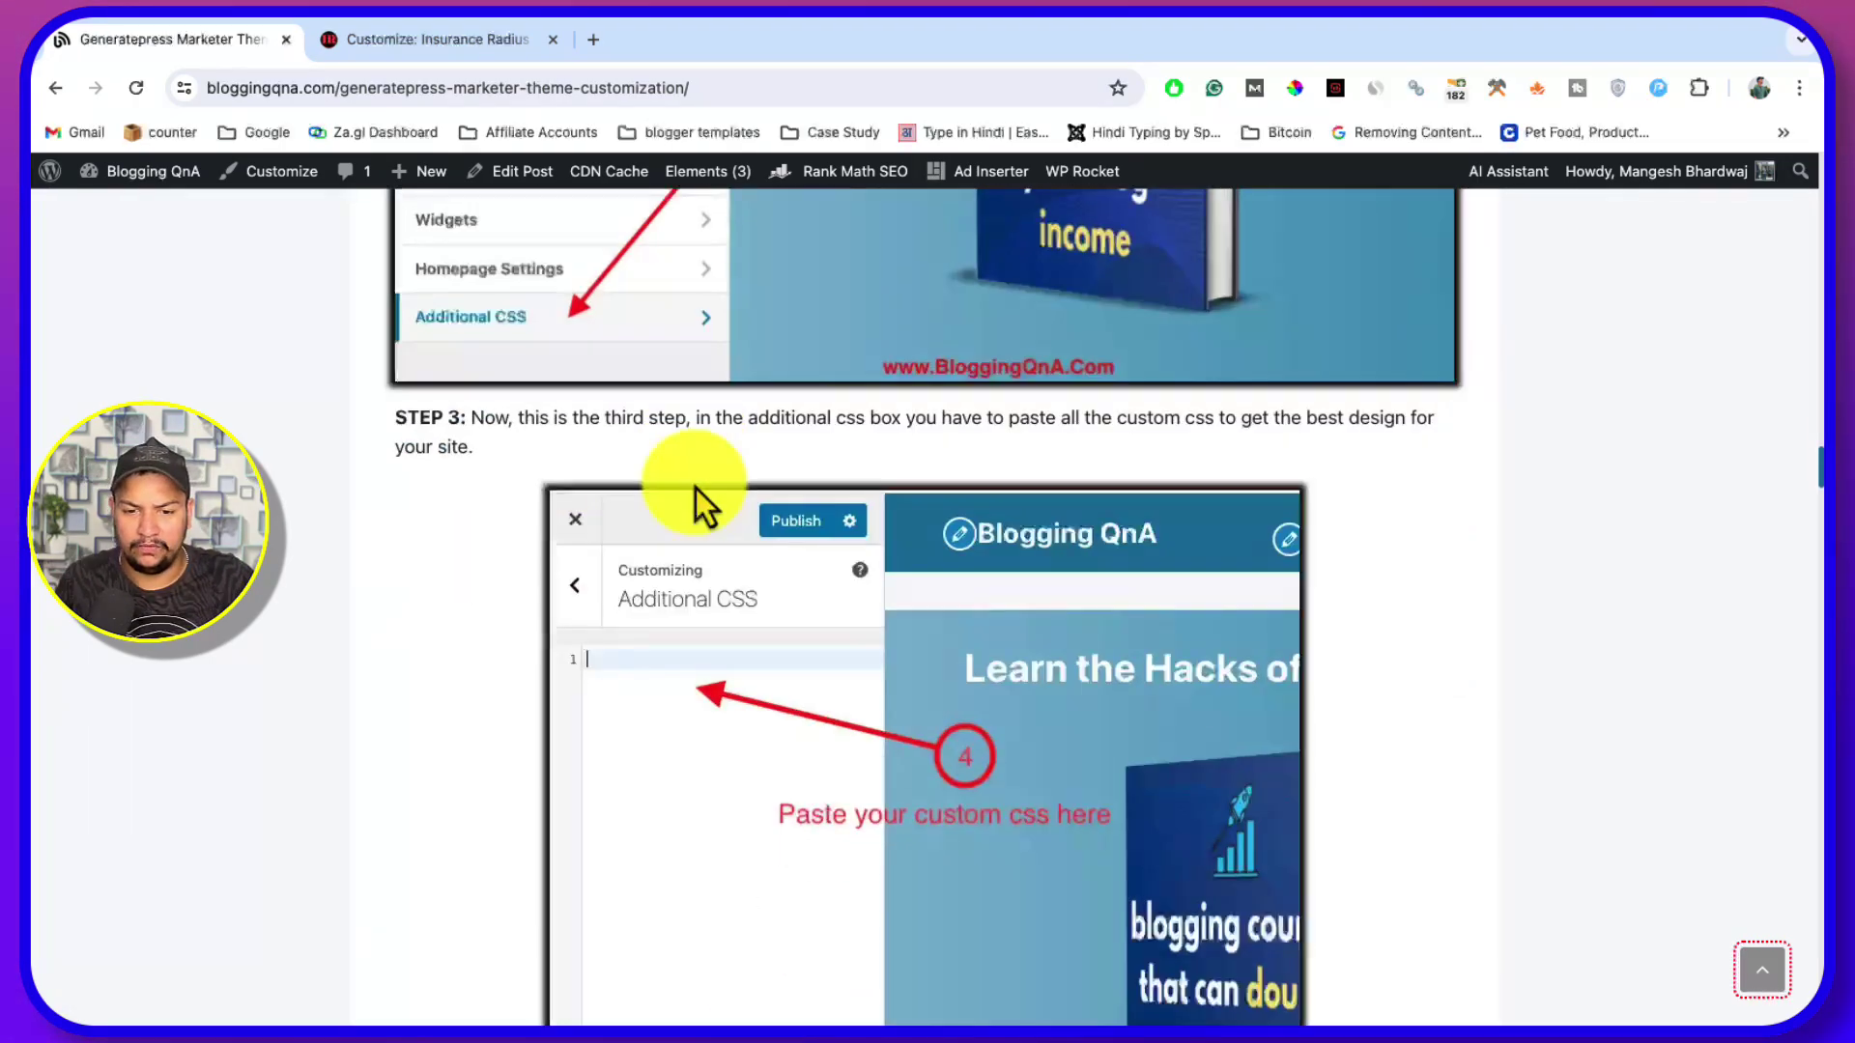
pyautogui.scroll(-10, 695, 489)
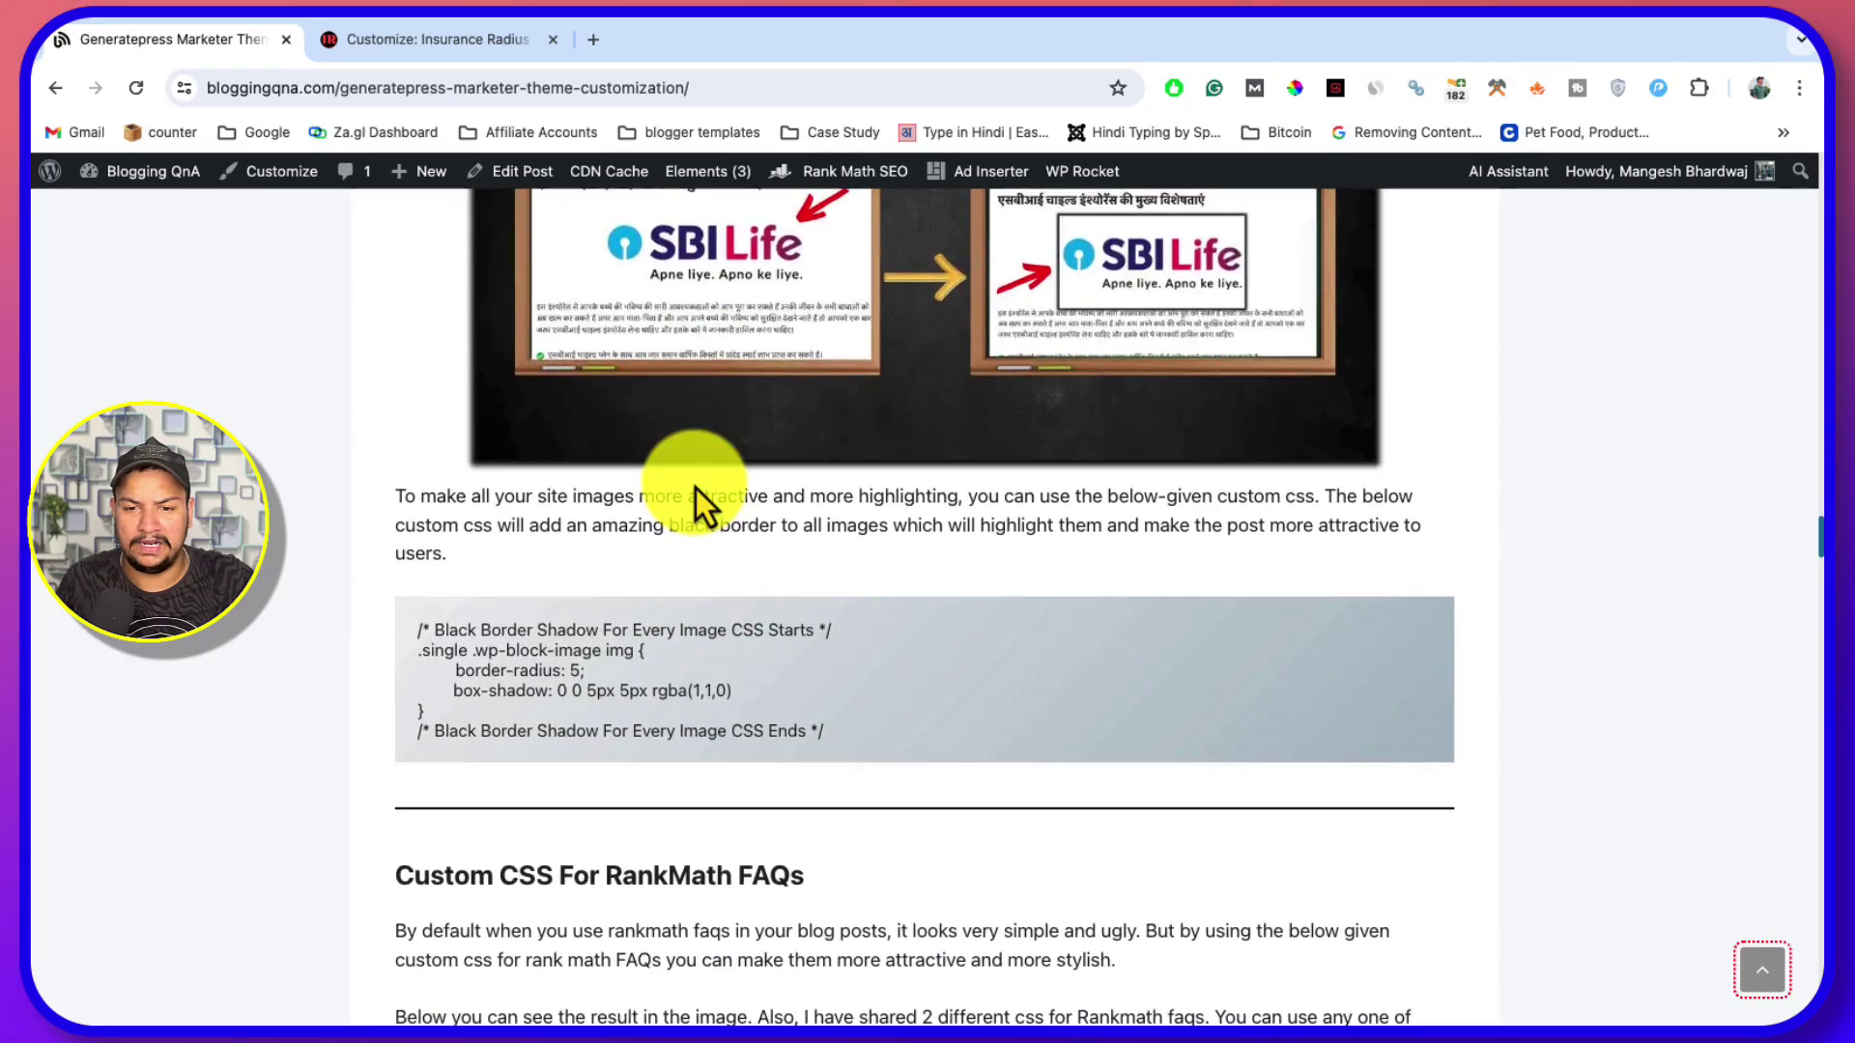
pyautogui.scroll(3, 695, 489)
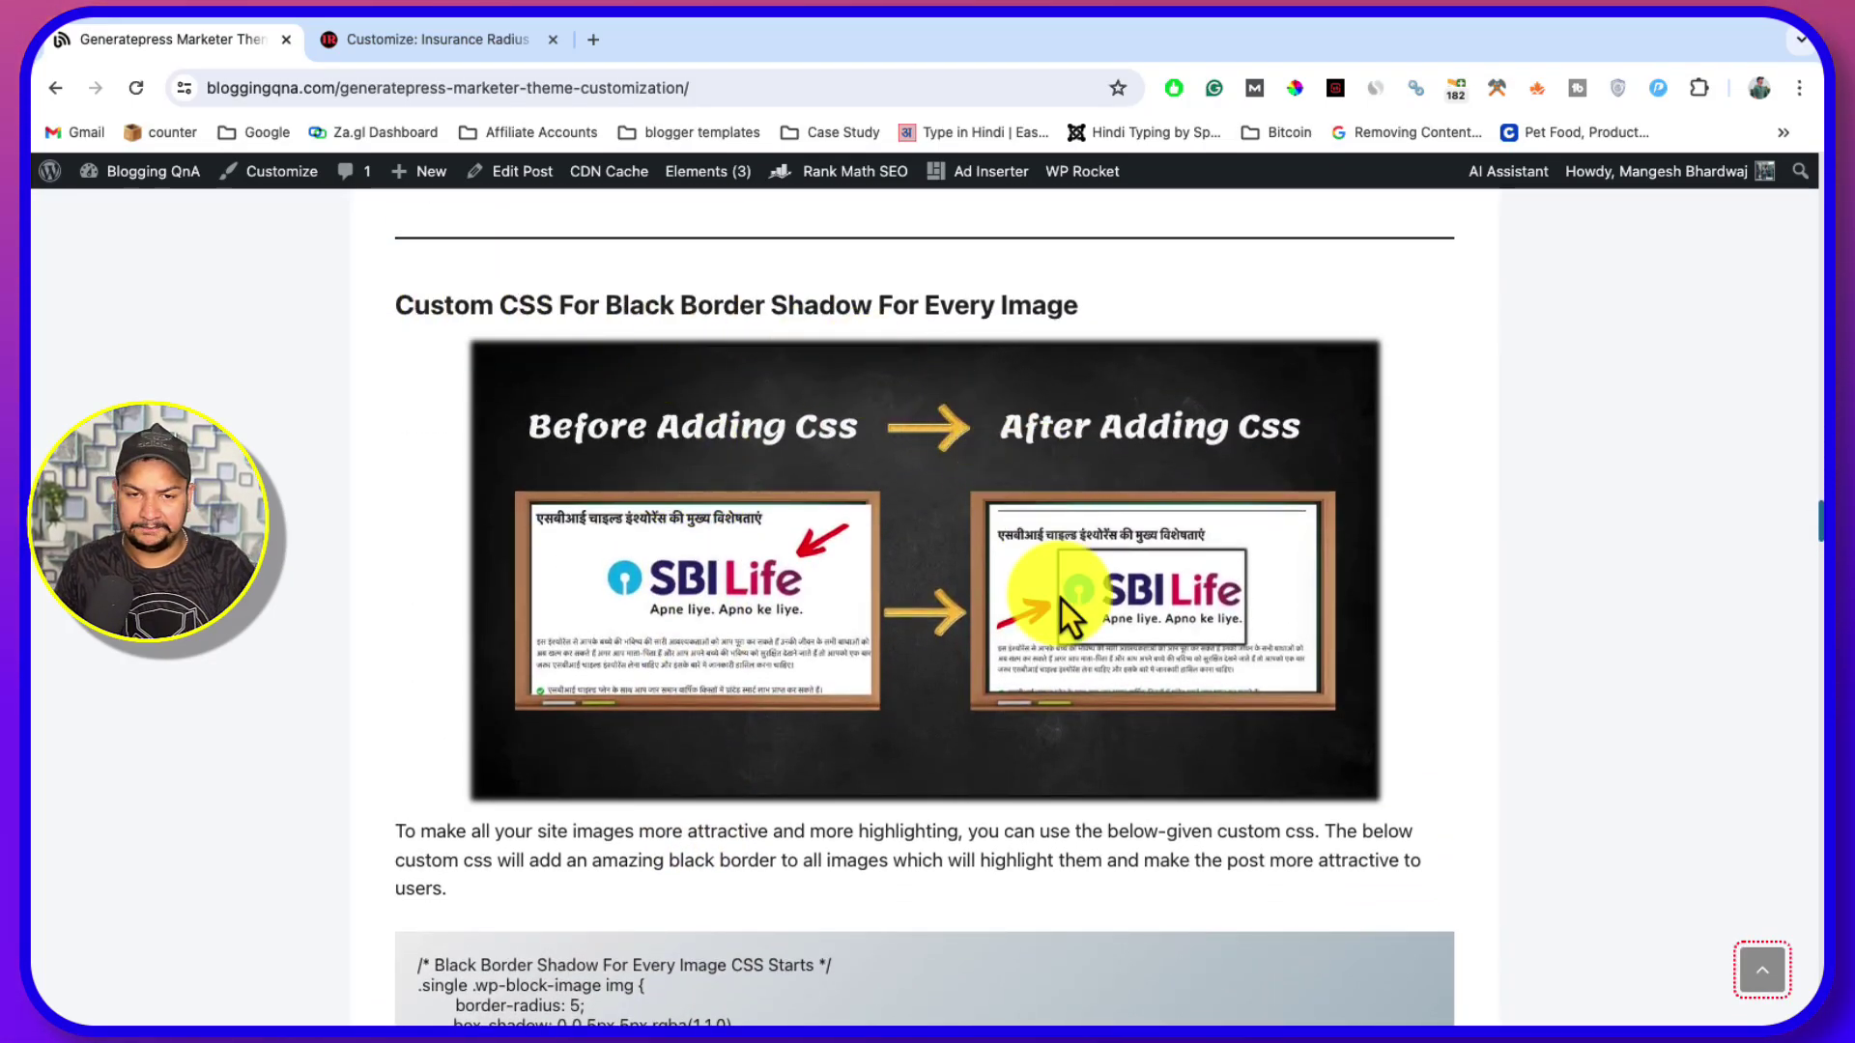
# Return to the Customizer, open the "SBI User id और Password कैसे बनाएं" post in the preview, and hide the controls
pyautogui.click(423, 31)
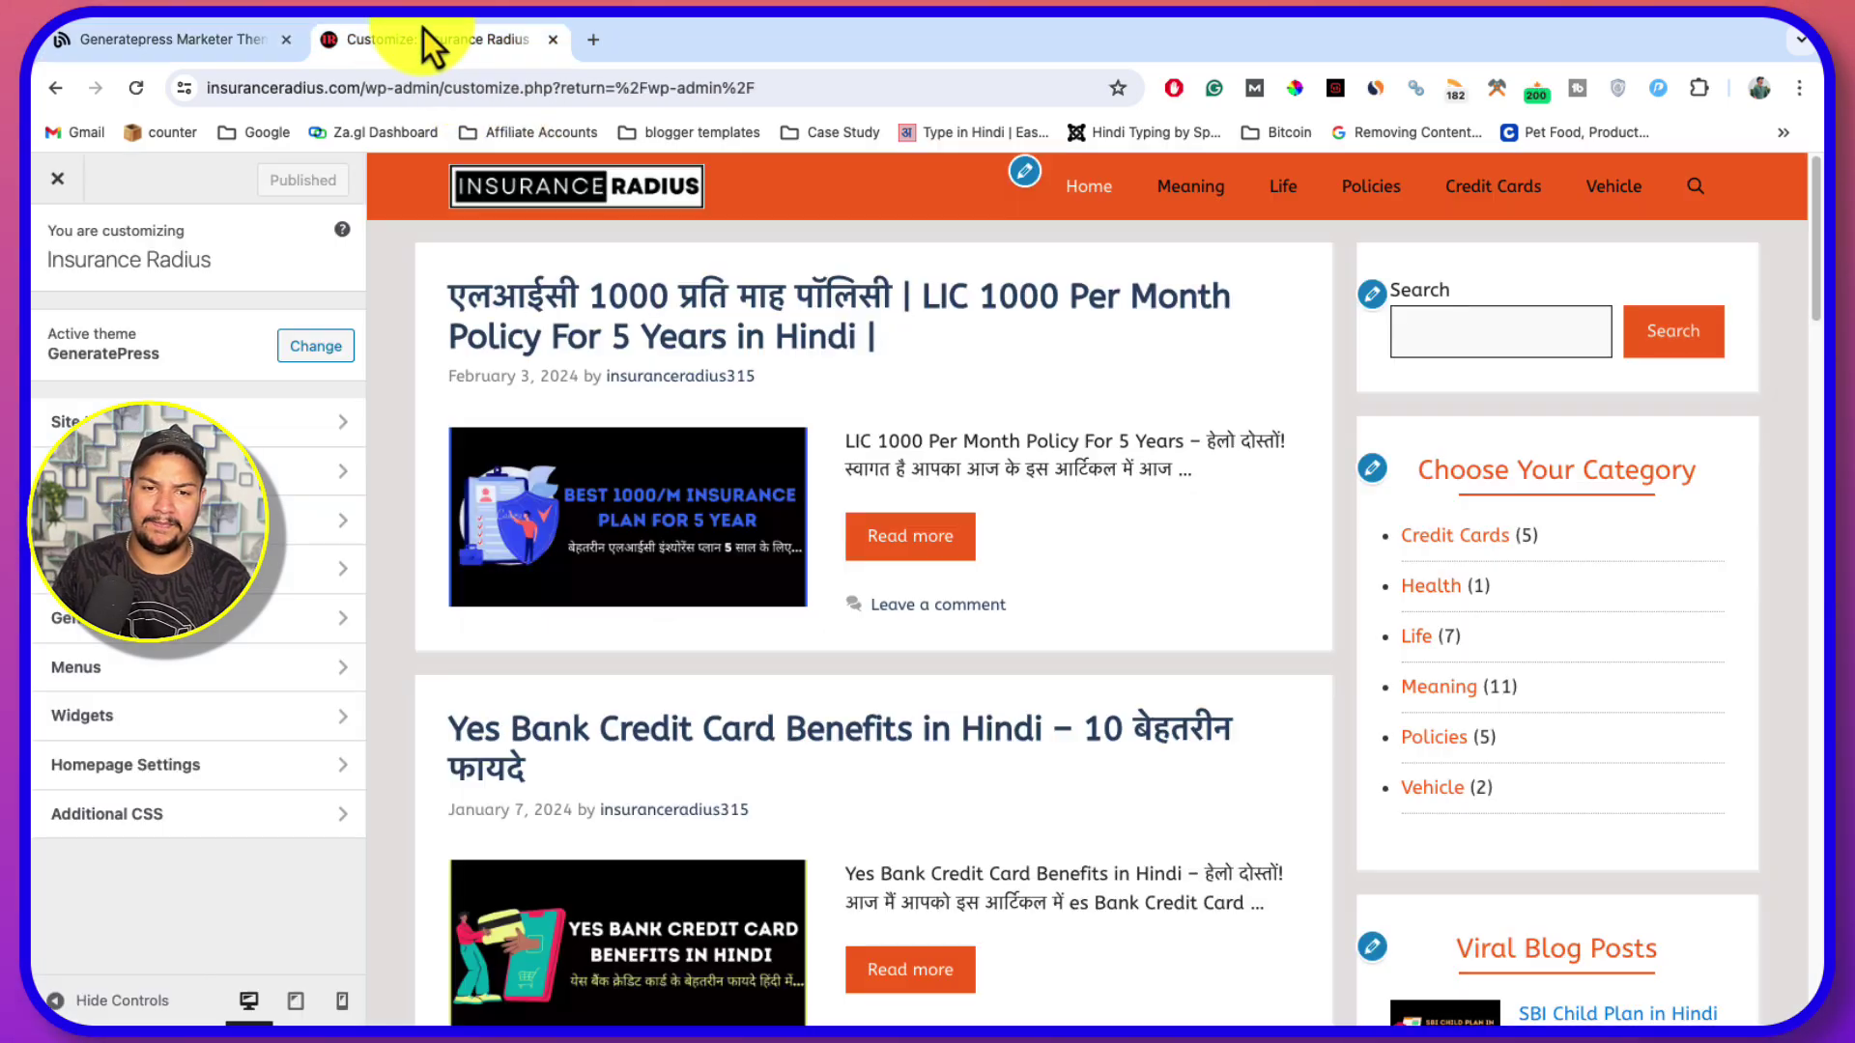
pyautogui.scroll(-1, 1092, 823)
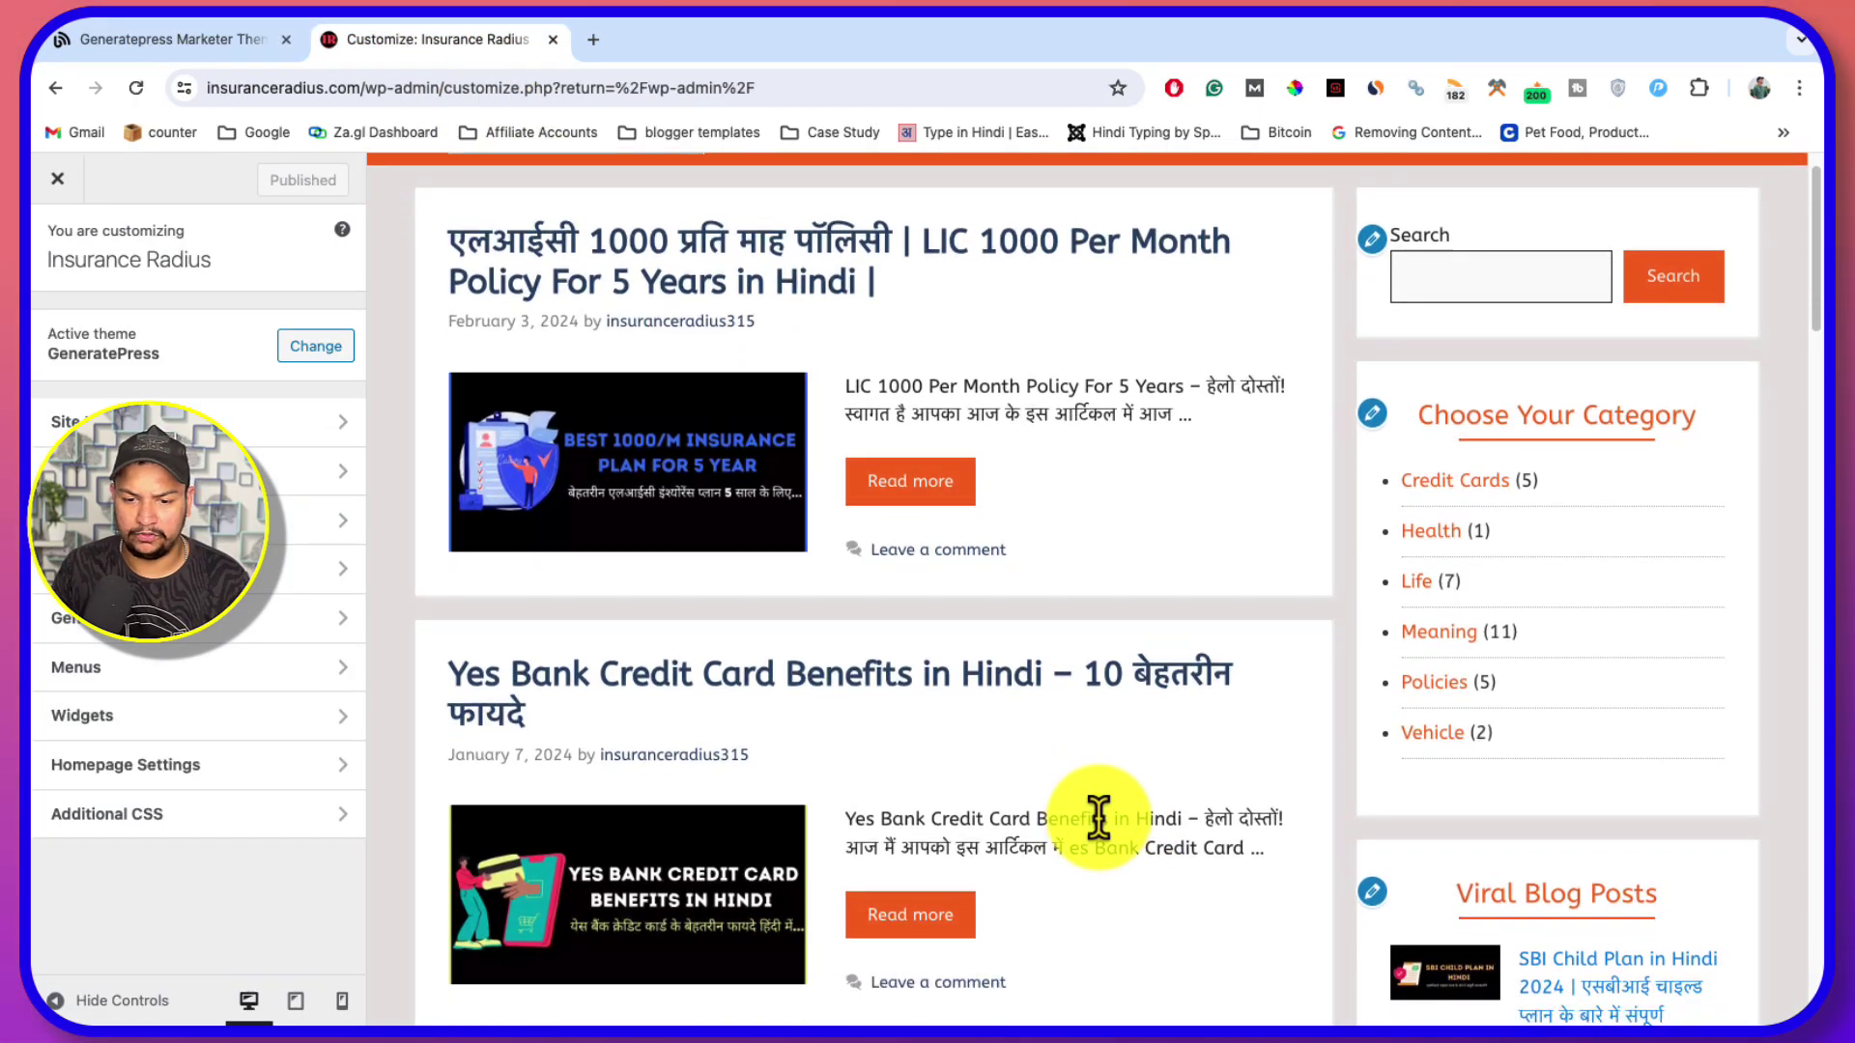
pyautogui.scroll(-5, 618, 706)
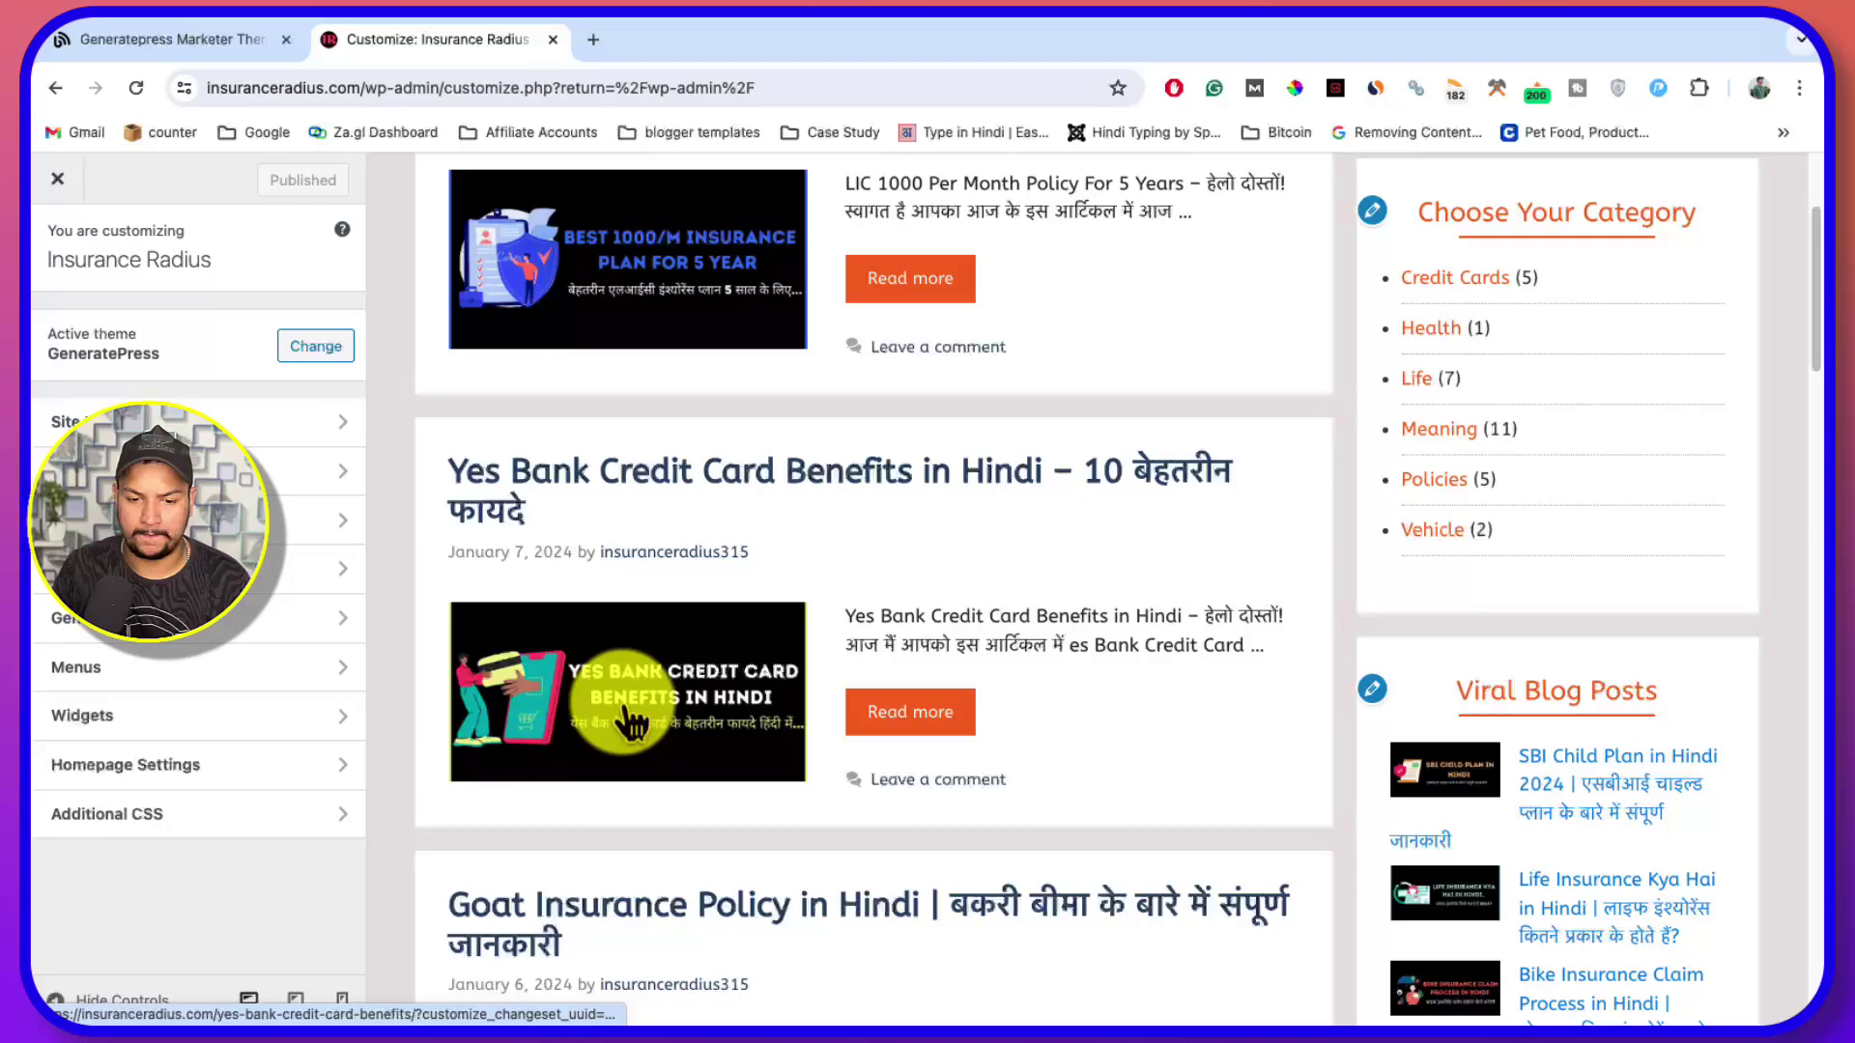
pyautogui.scroll(-8, 646, 707)
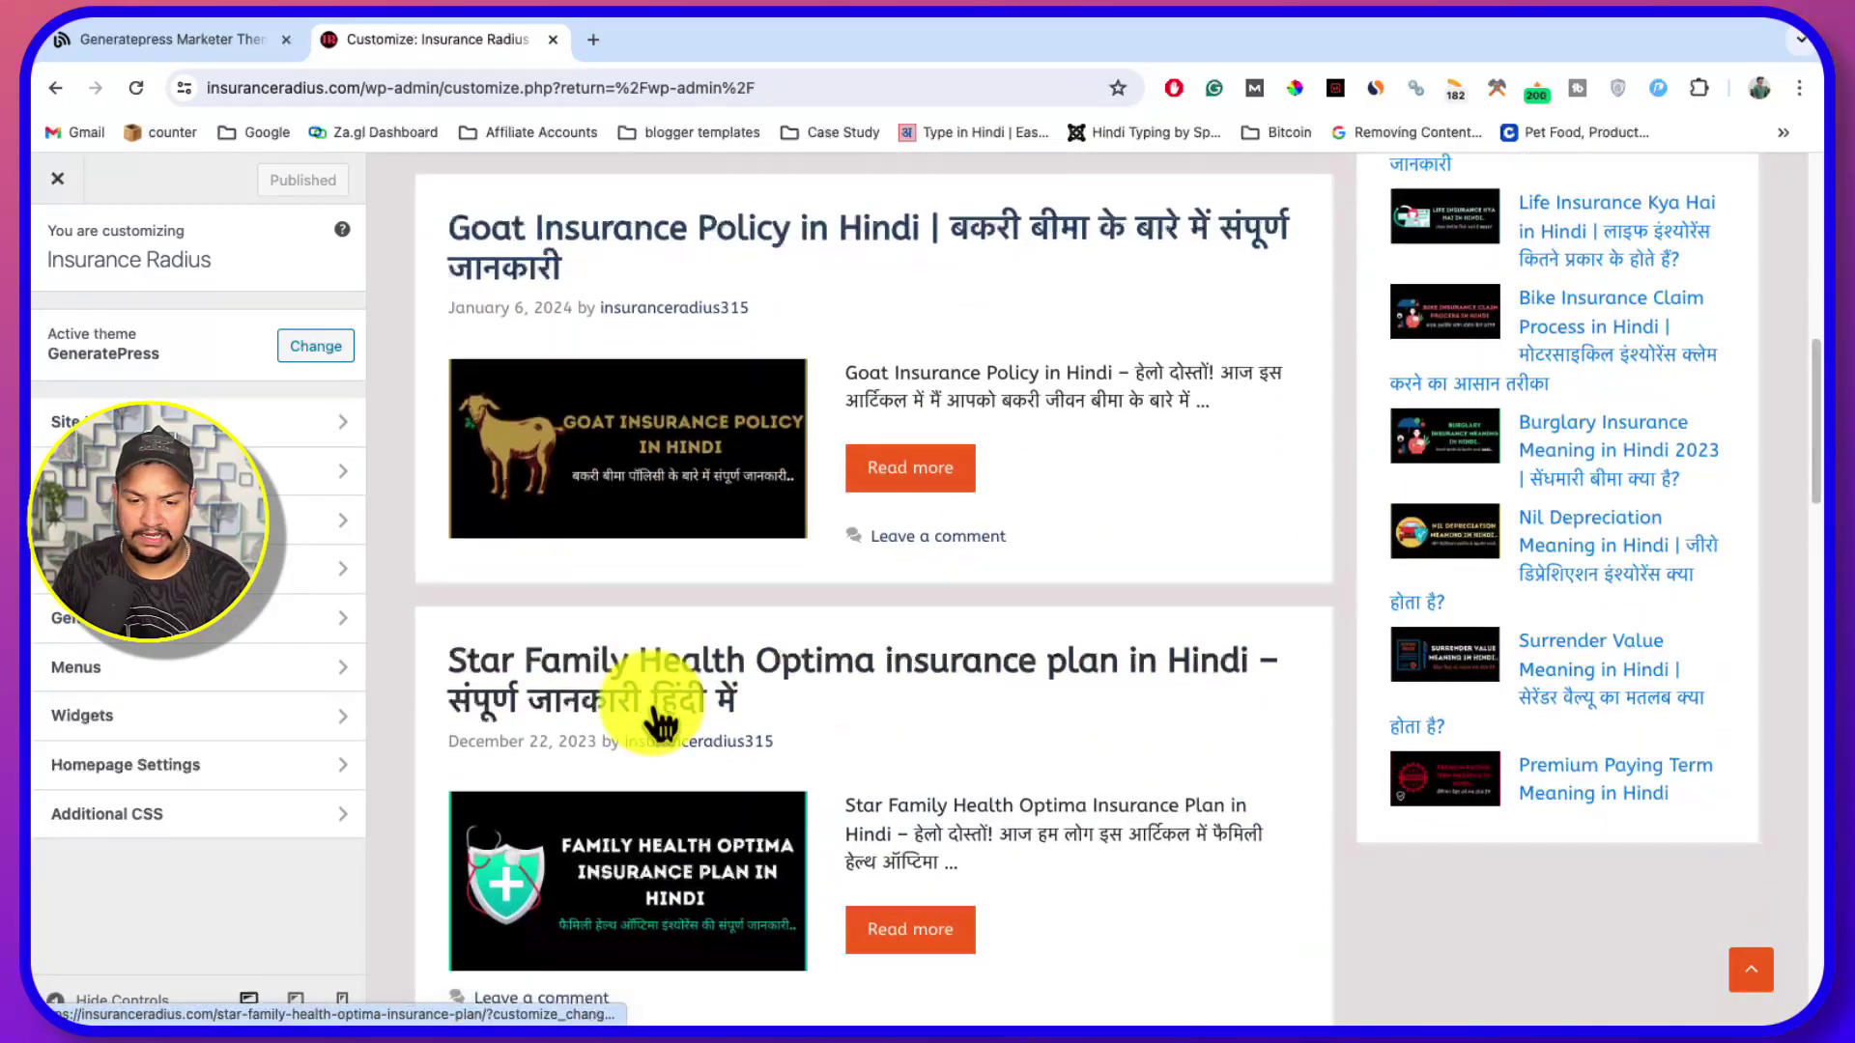
pyautogui.scroll(-10, 656, 720)
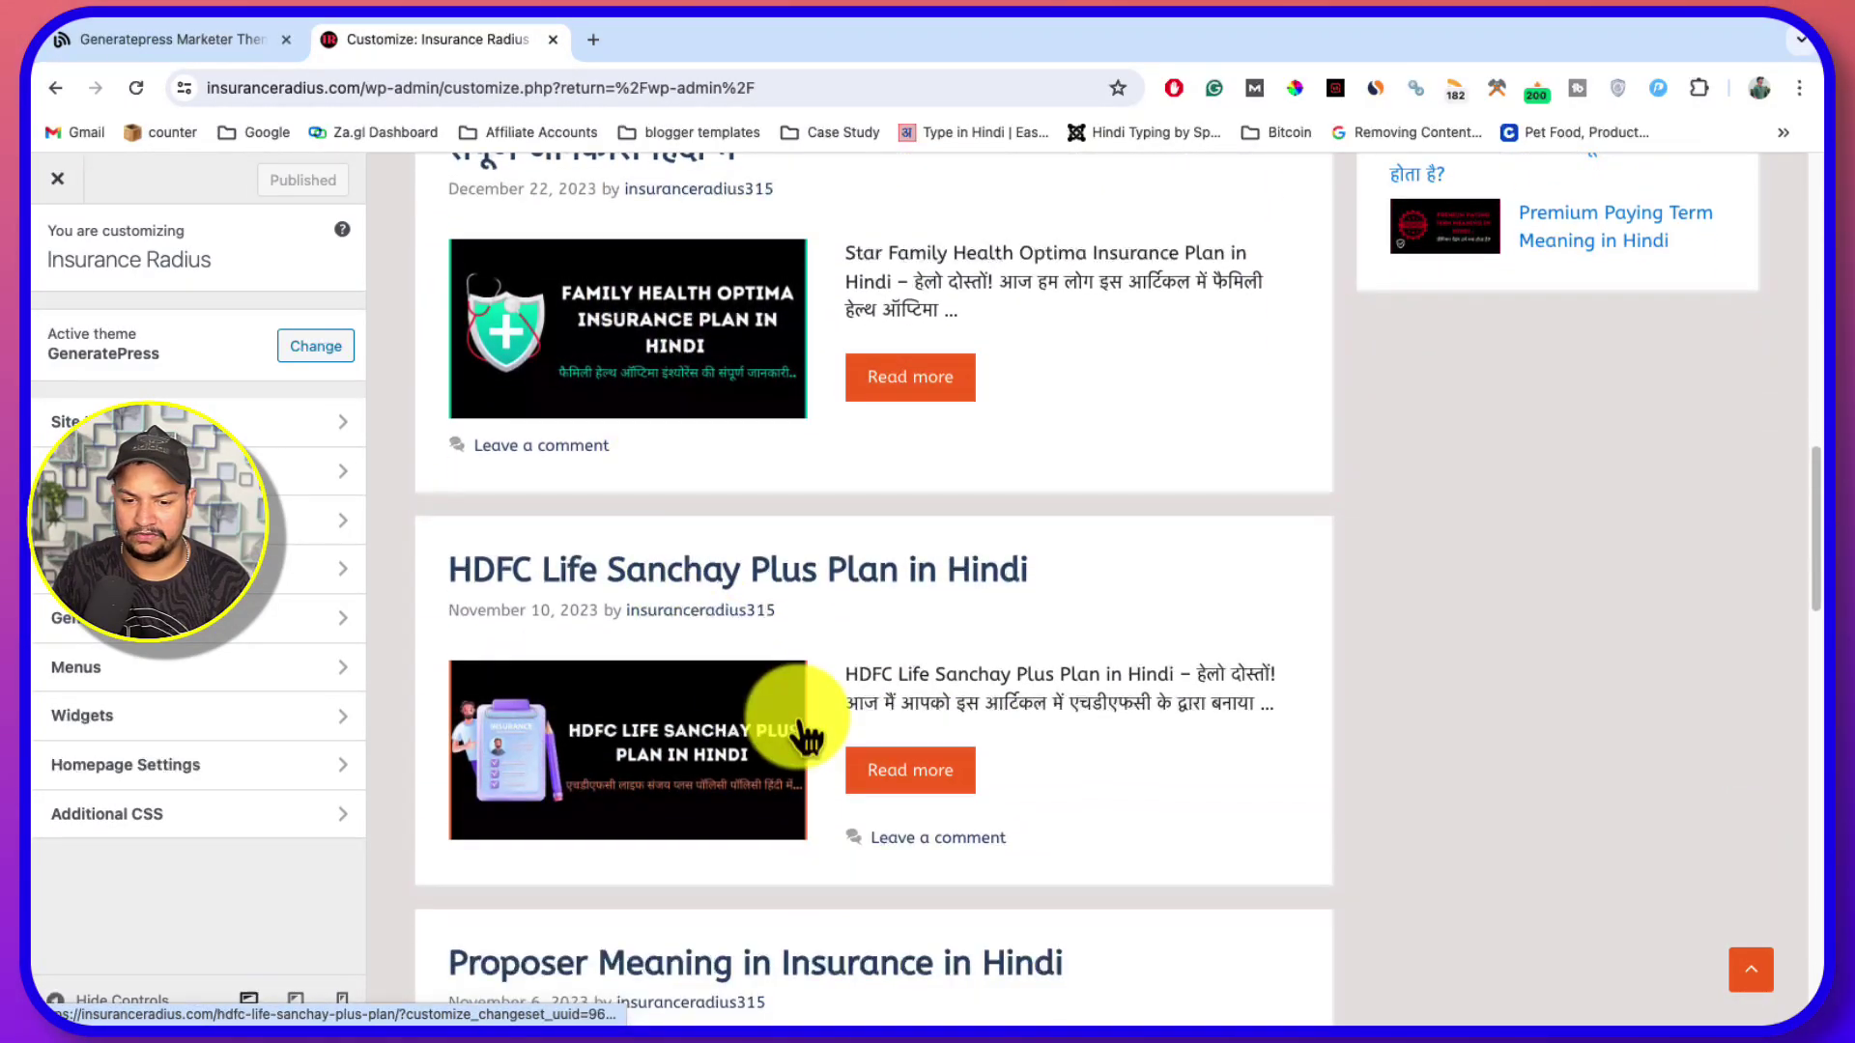
pyautogui.scroll(-2, 801, 739)
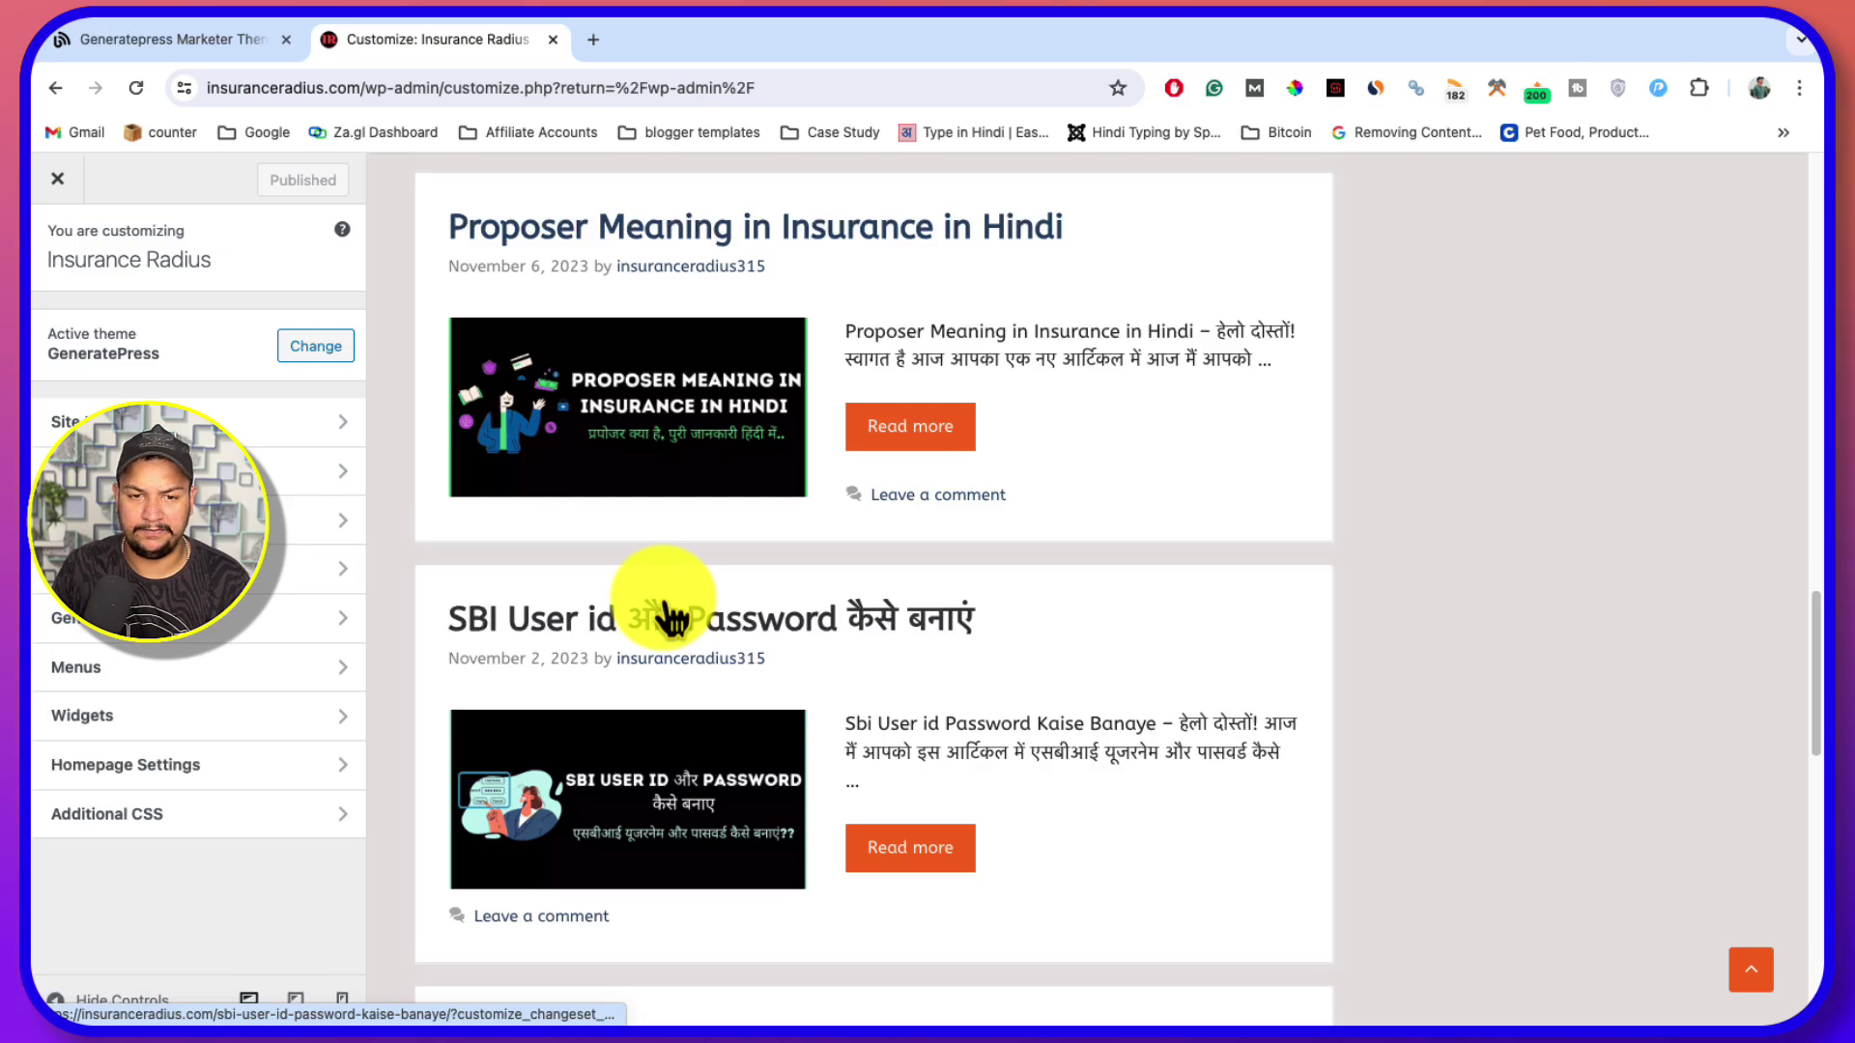
pyautogui.click(671, 618)
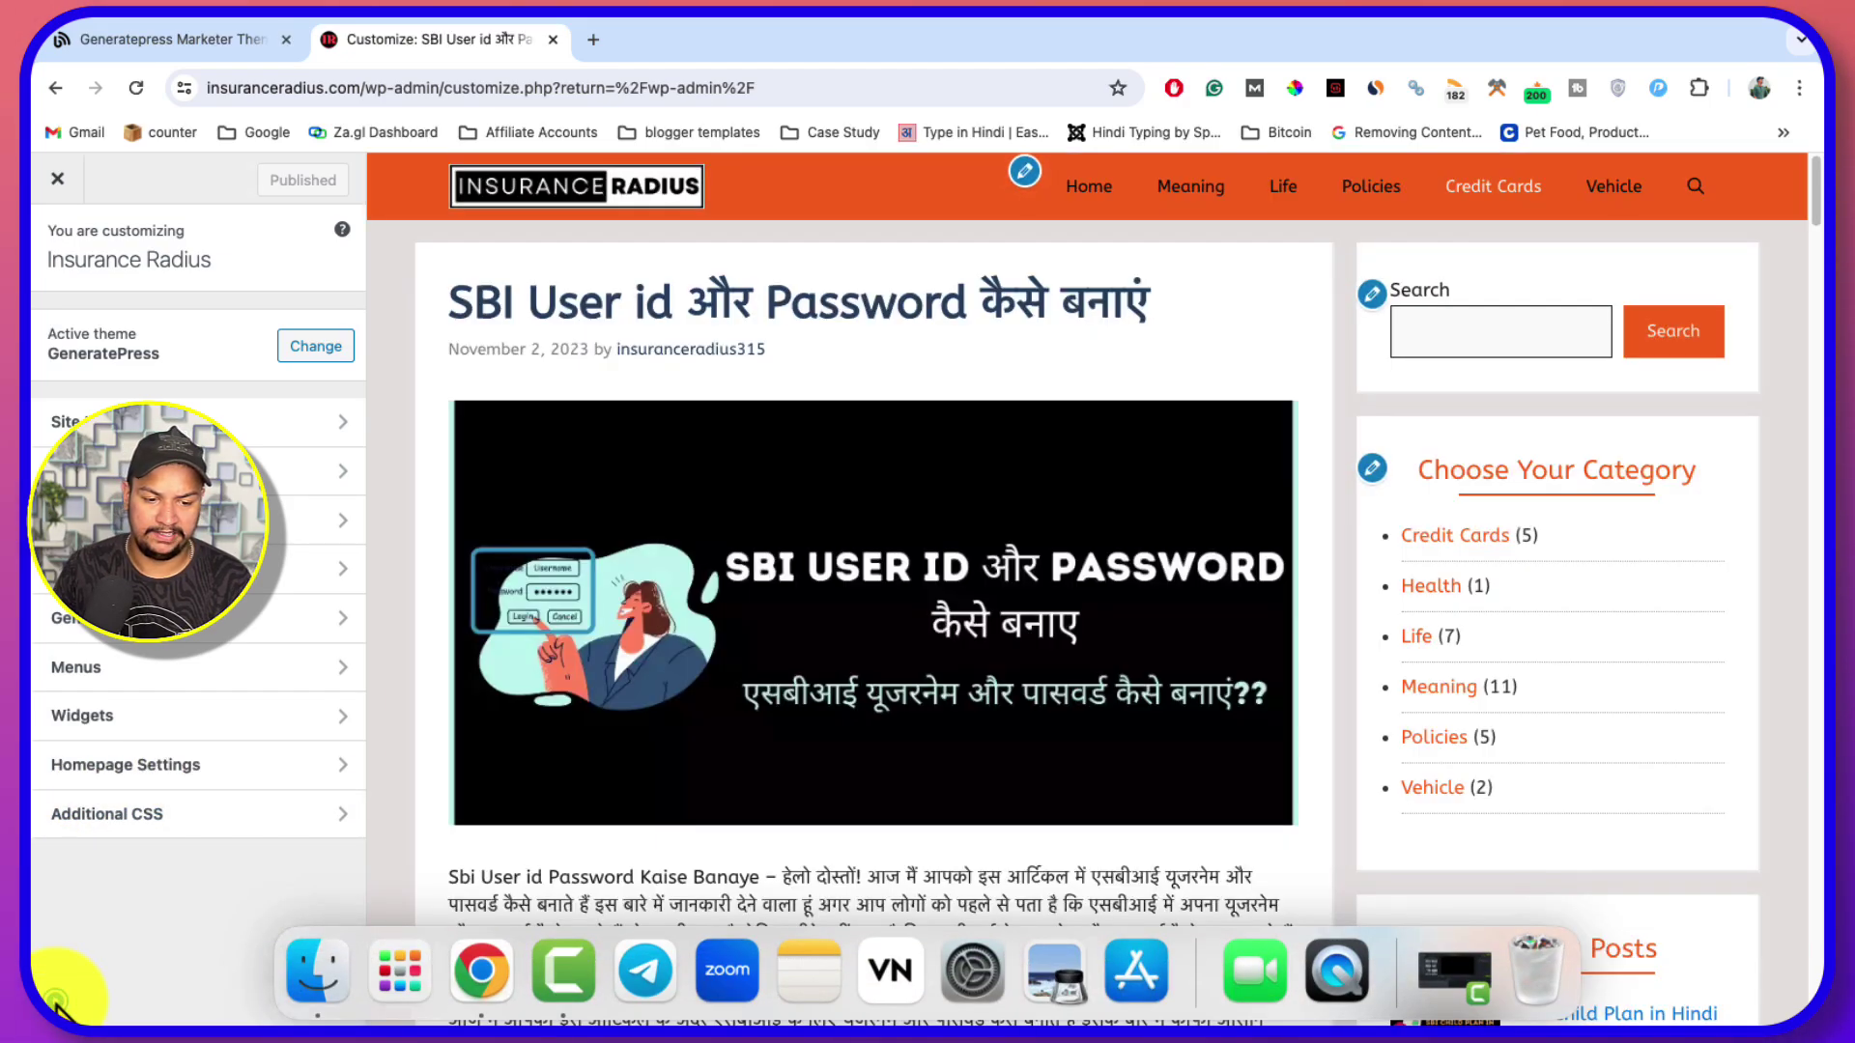
pyautogui.click(55, 999)
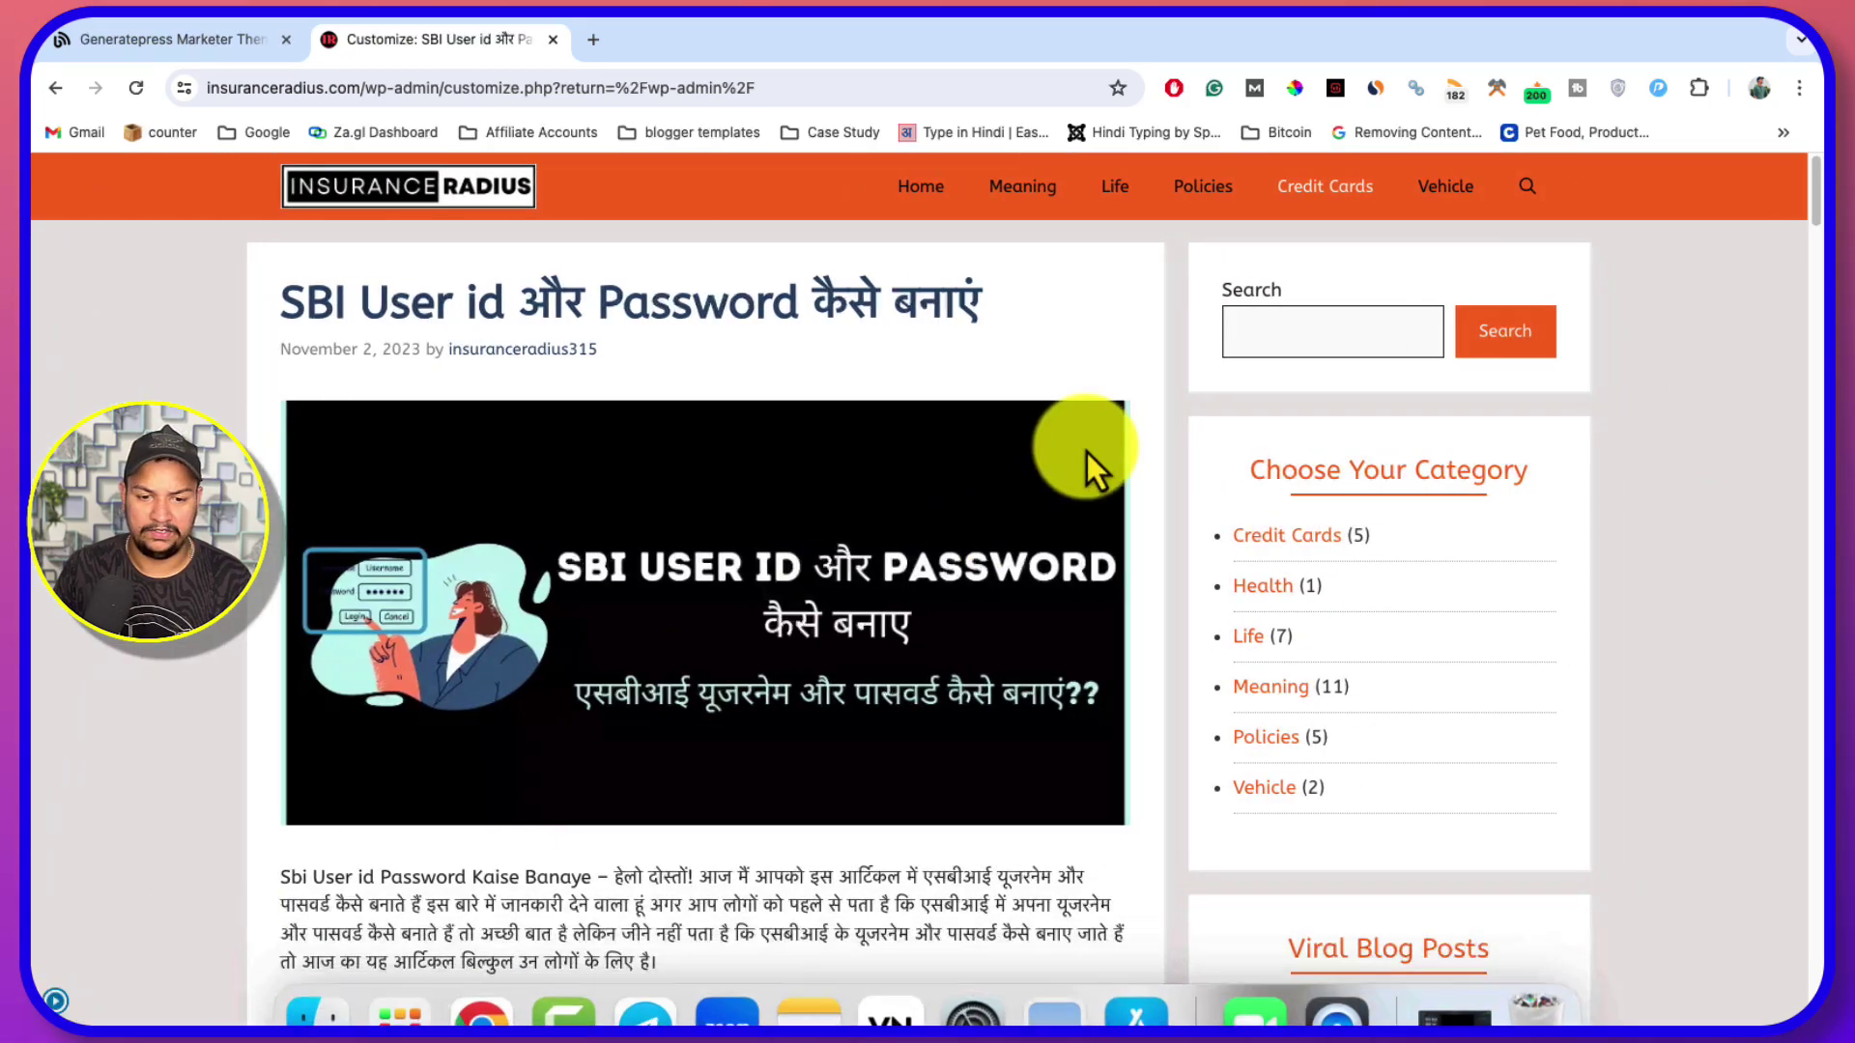
# Examine how the sidebar and the in-article images of the SBI post look before custom CSS is applied
pyautogui.scroll(-4, 836, 657)
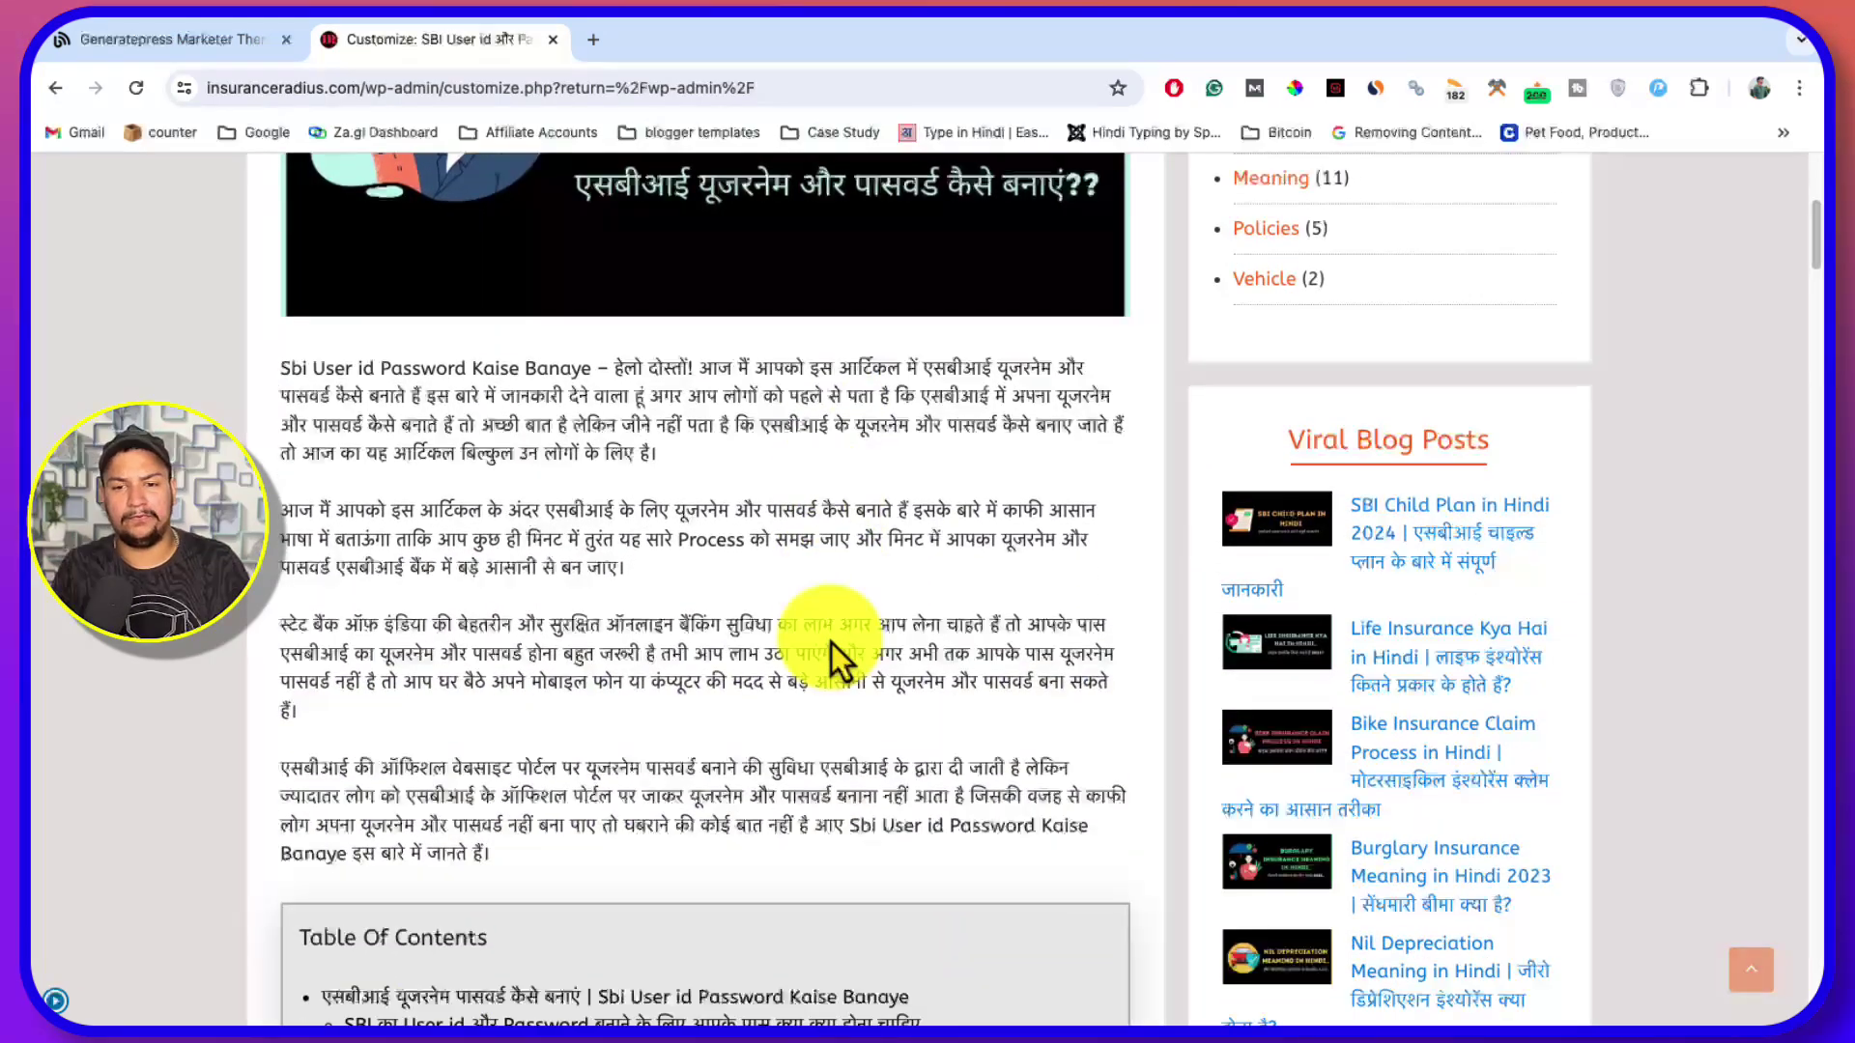
pyautogui.scroll(3, 830, 642)
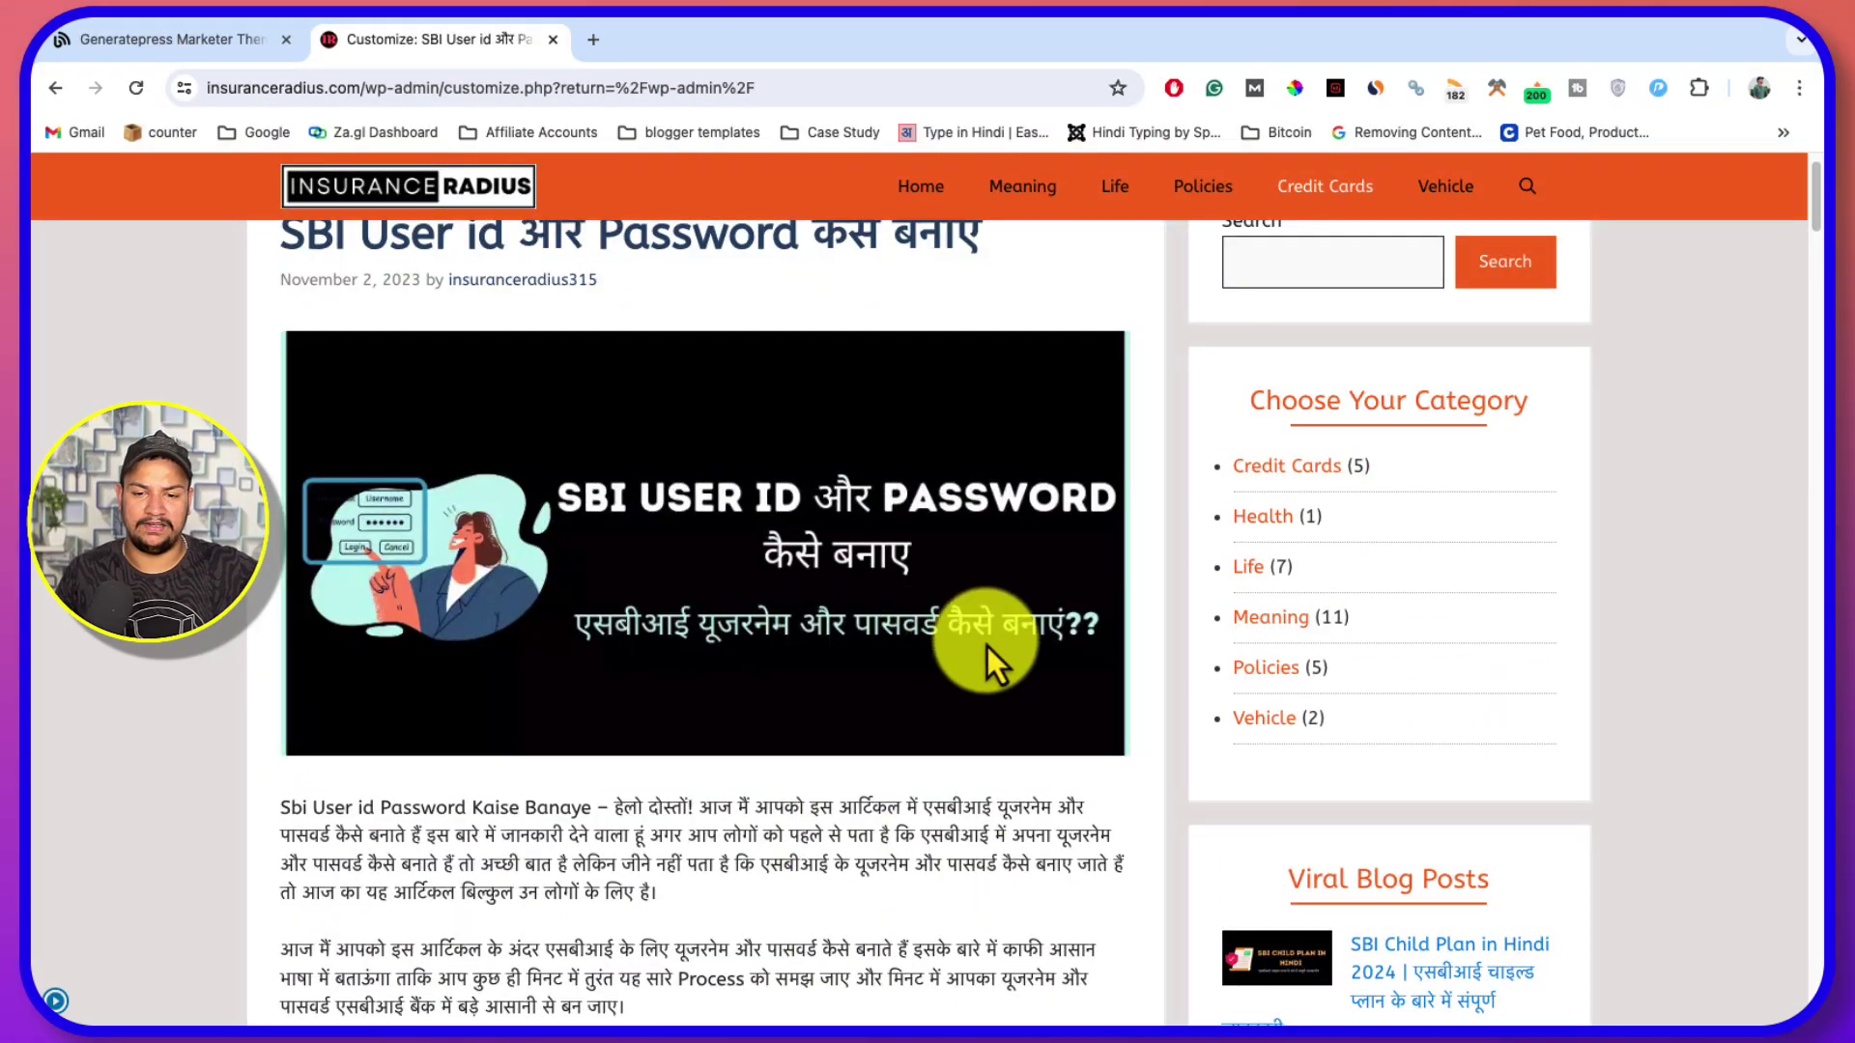
pyautogui.scroll(-10, 956, 647)
pyautogui.scroll(-10, 883, 649)
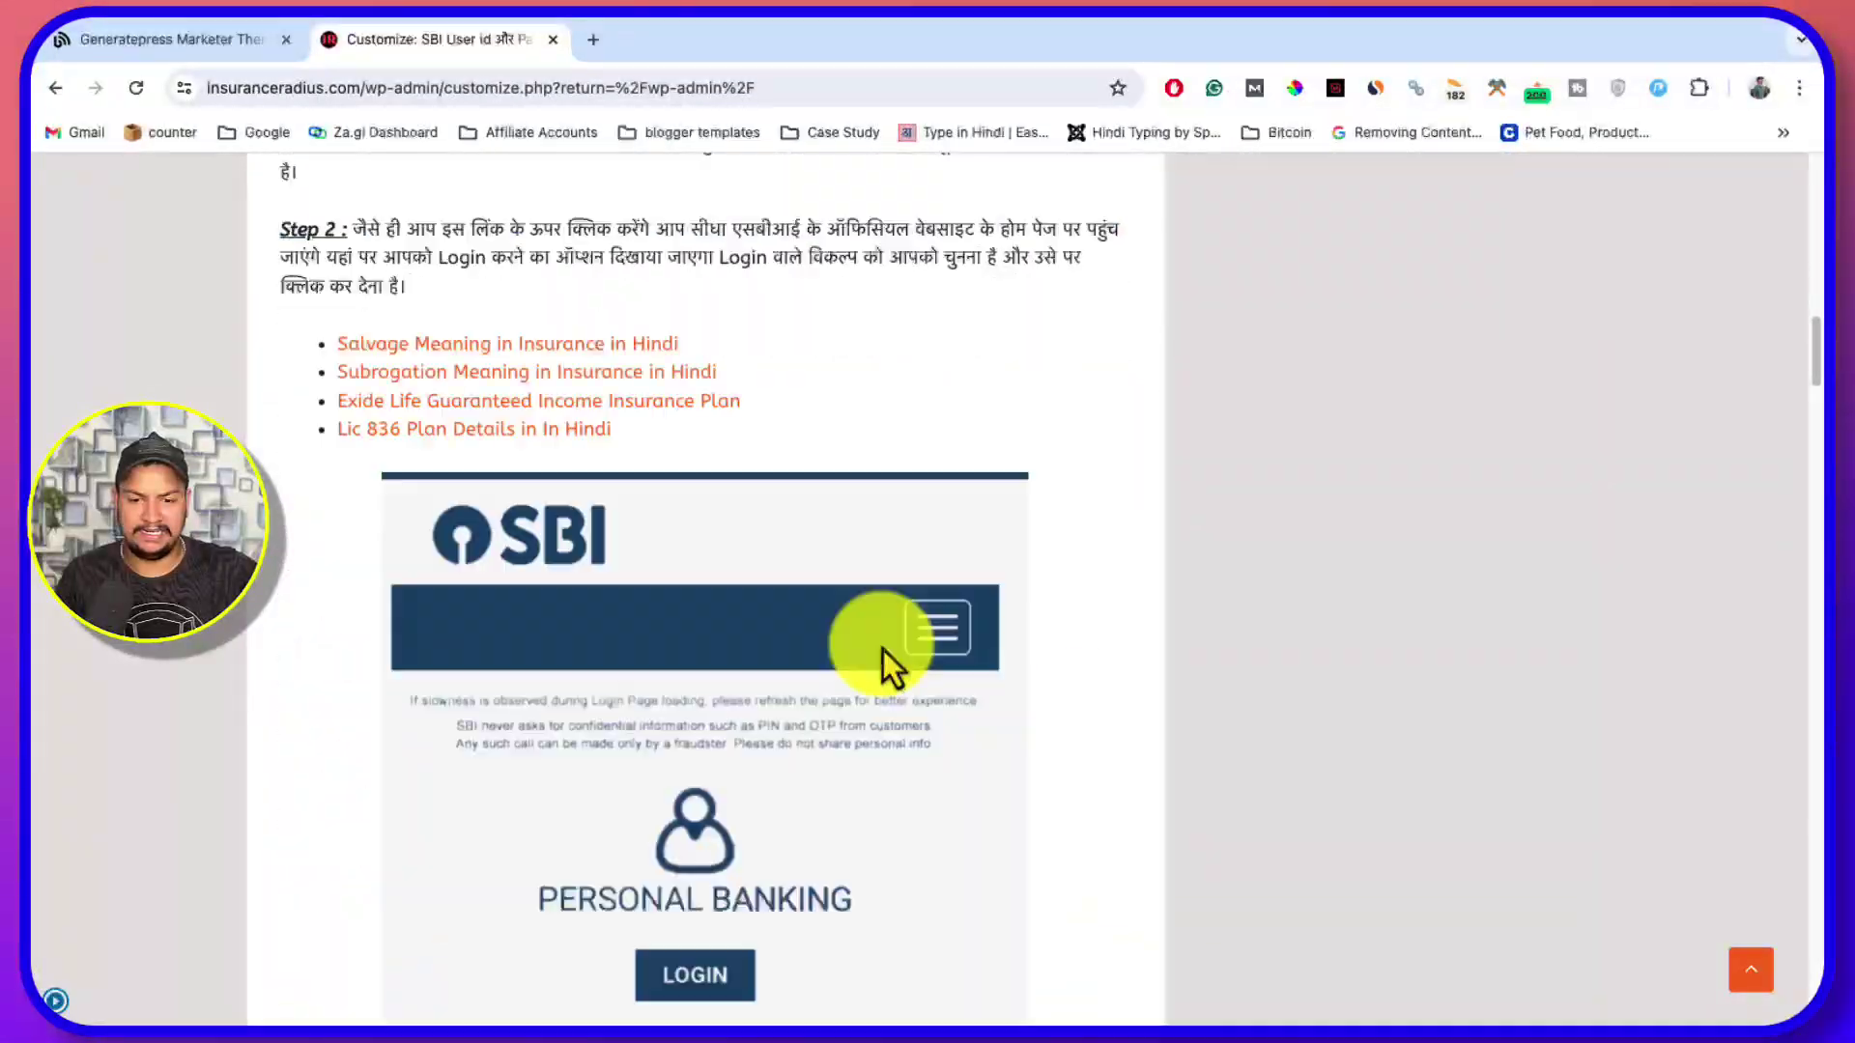
pyautogui.scroll(-7, 760, 682)
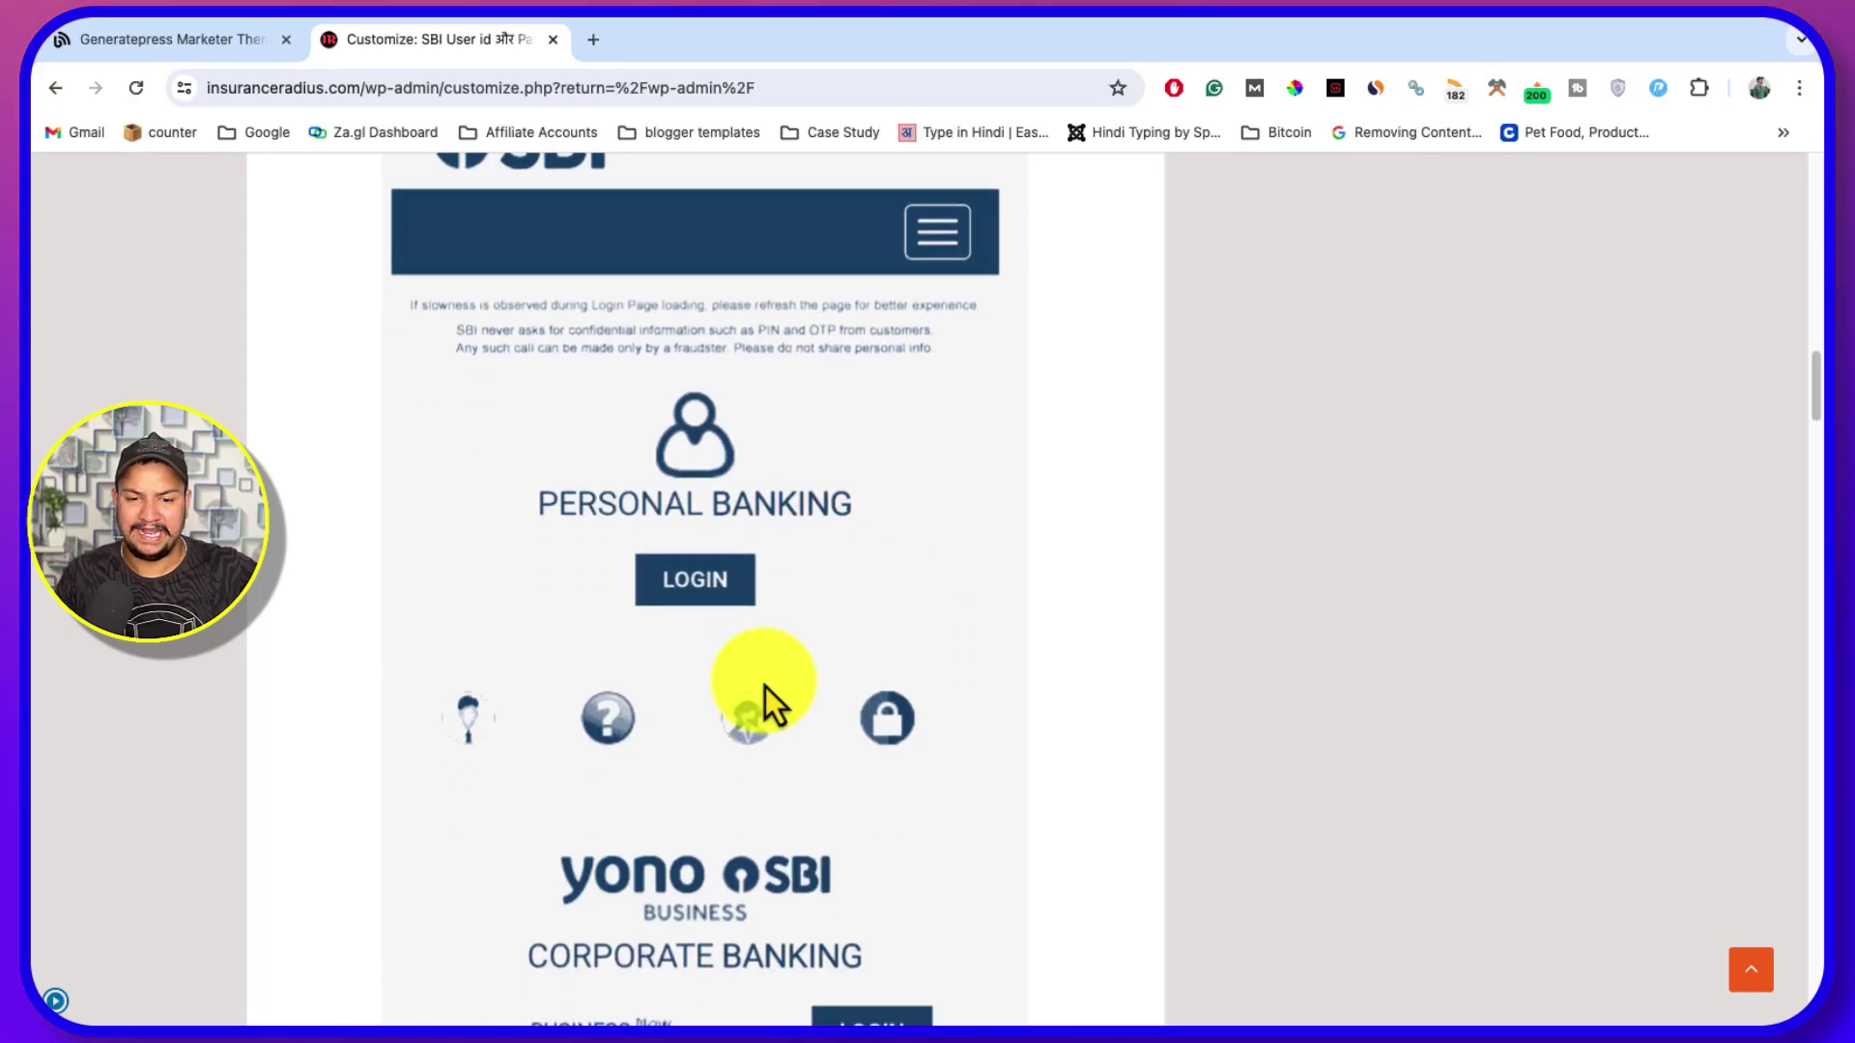
pyautogui.scroll(-17, 765, 687)
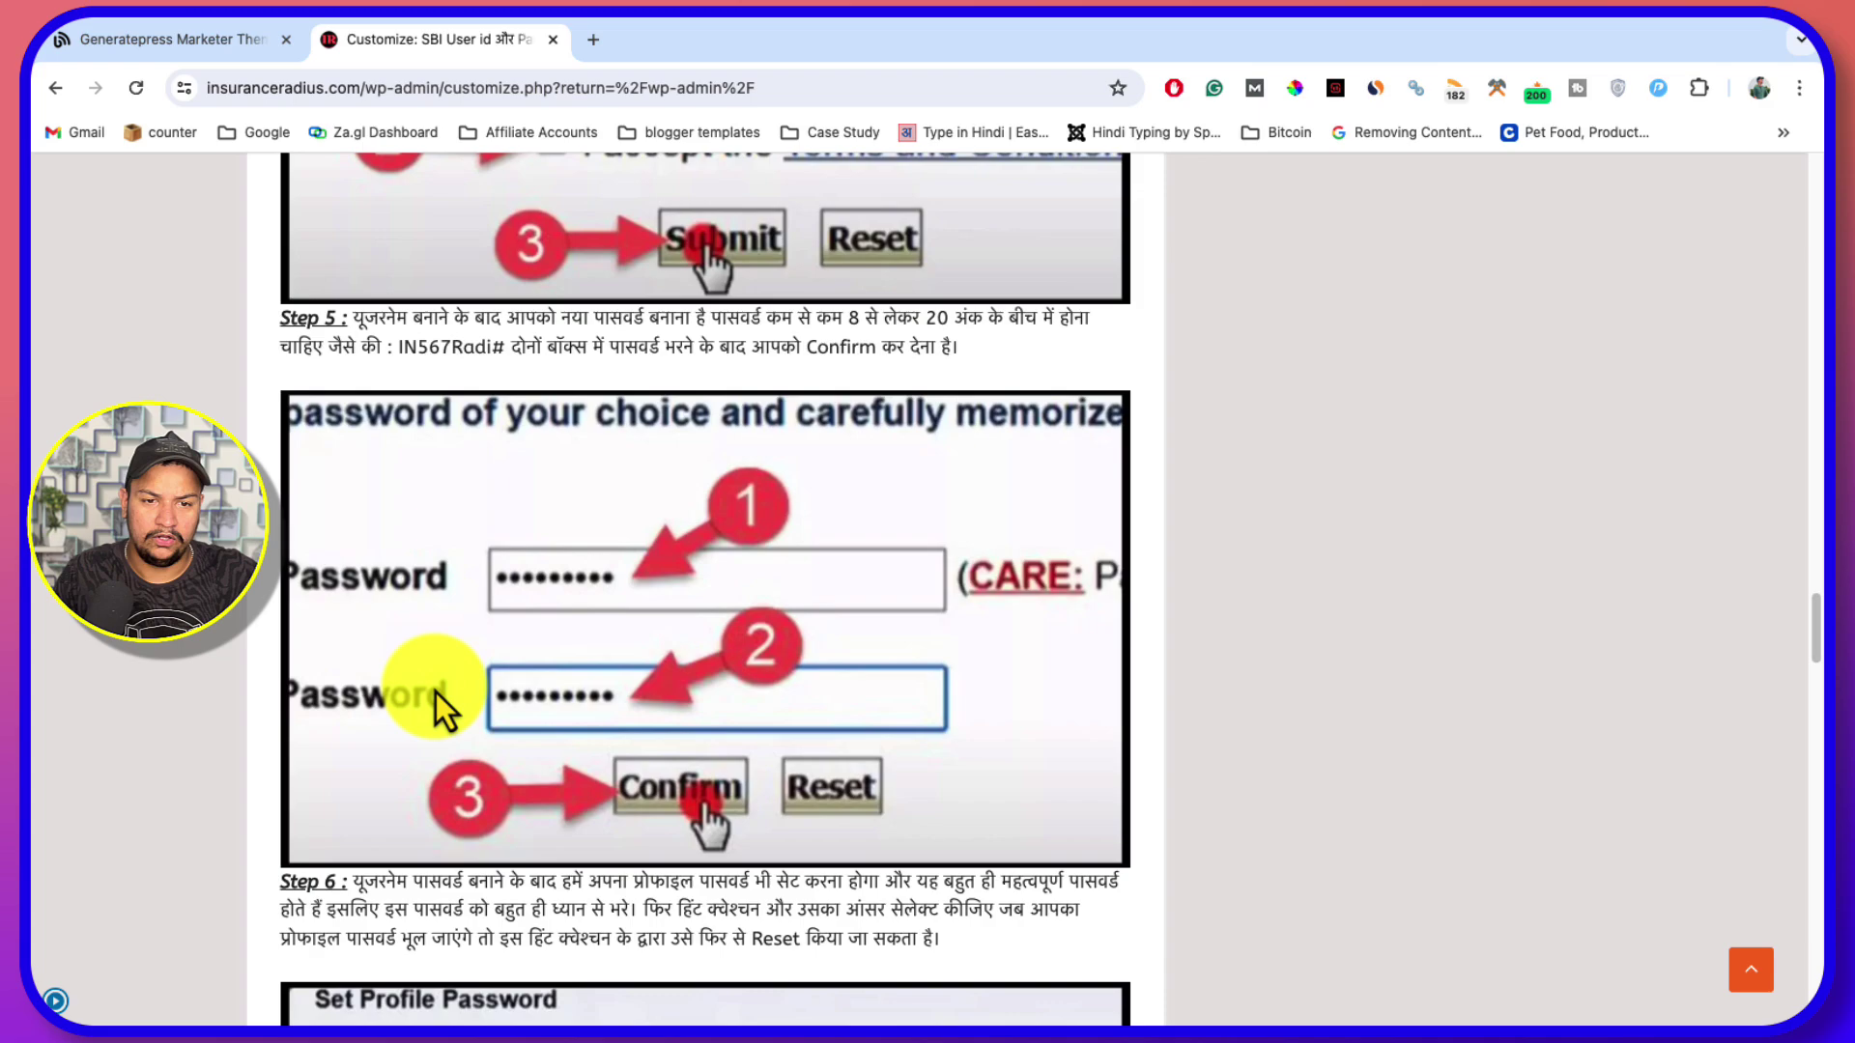
# Copy the "Black Border Shadow For Every Image" CSS block from the Blogging QnA customization guide
pyautogui.moveTo(89, 52)
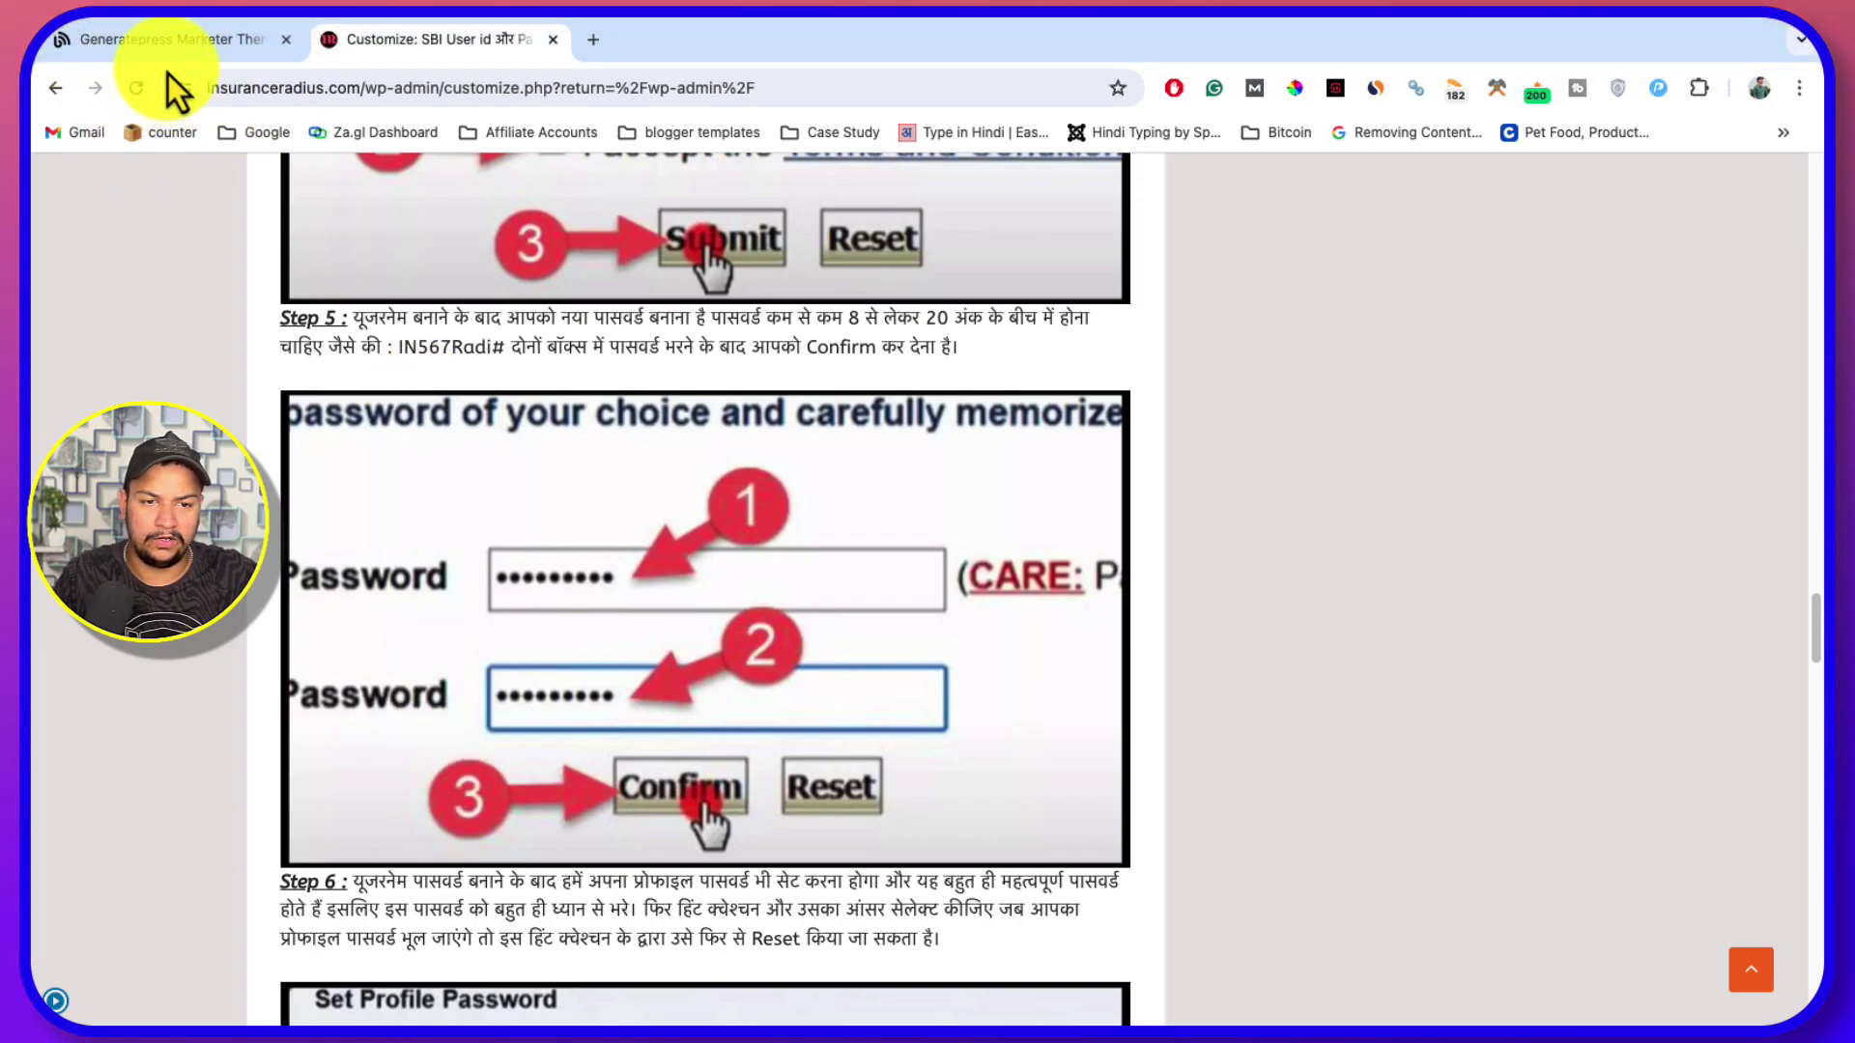
pyautogui.click(176, 46)
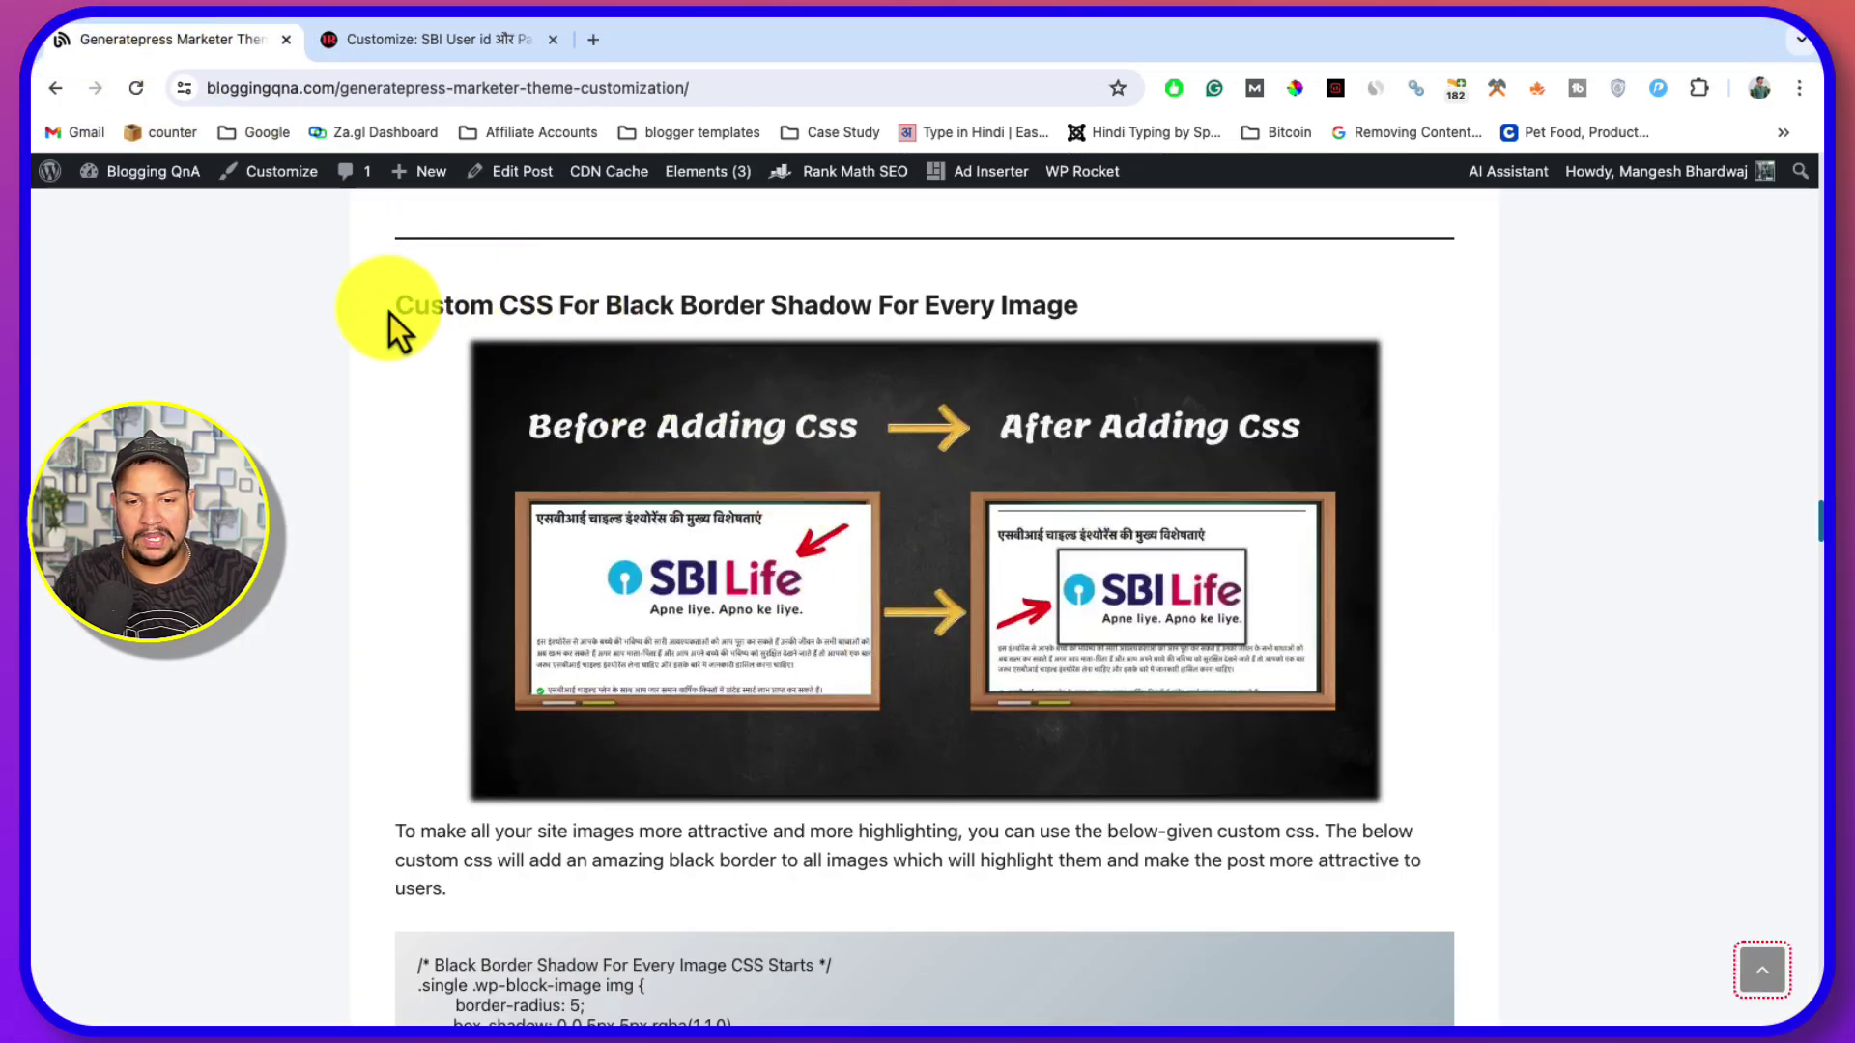
pyautogui.moveTo(390, 307); pyautogui.dragTo(1072, 307)
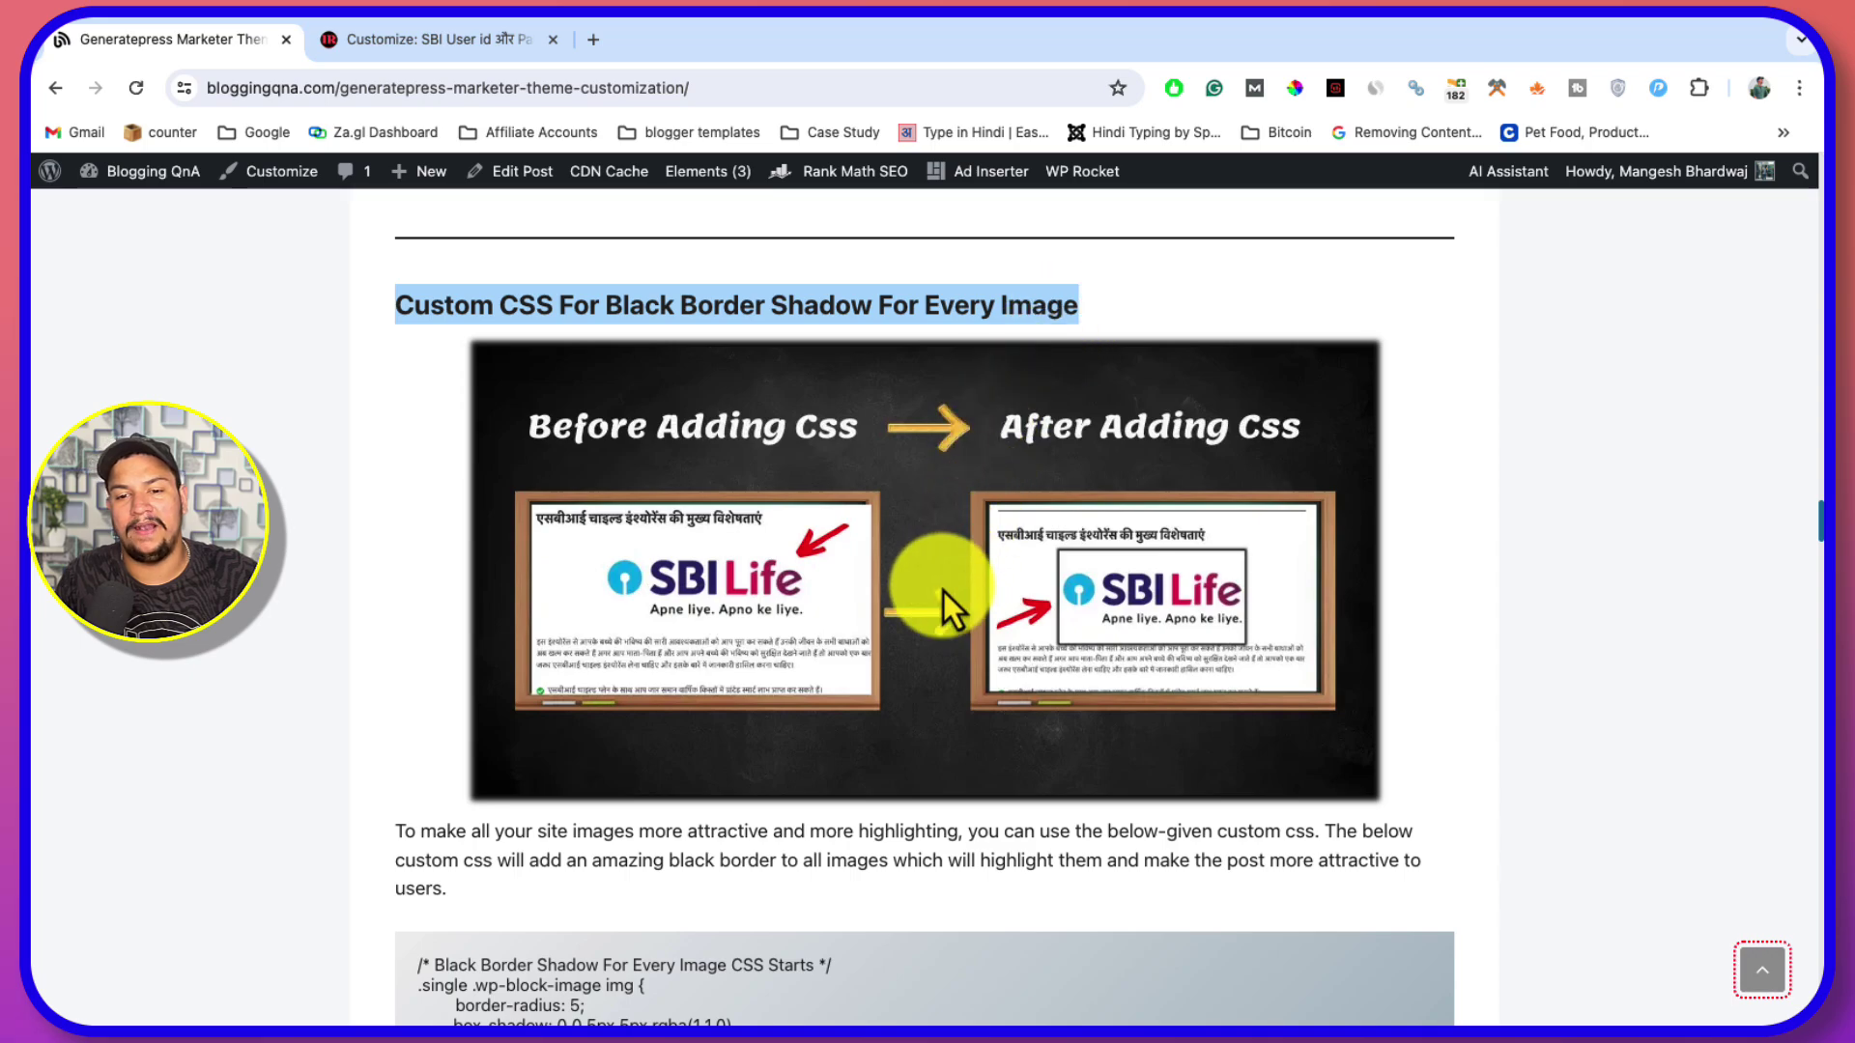
pyautogui.scroll(-3, 829, 646)
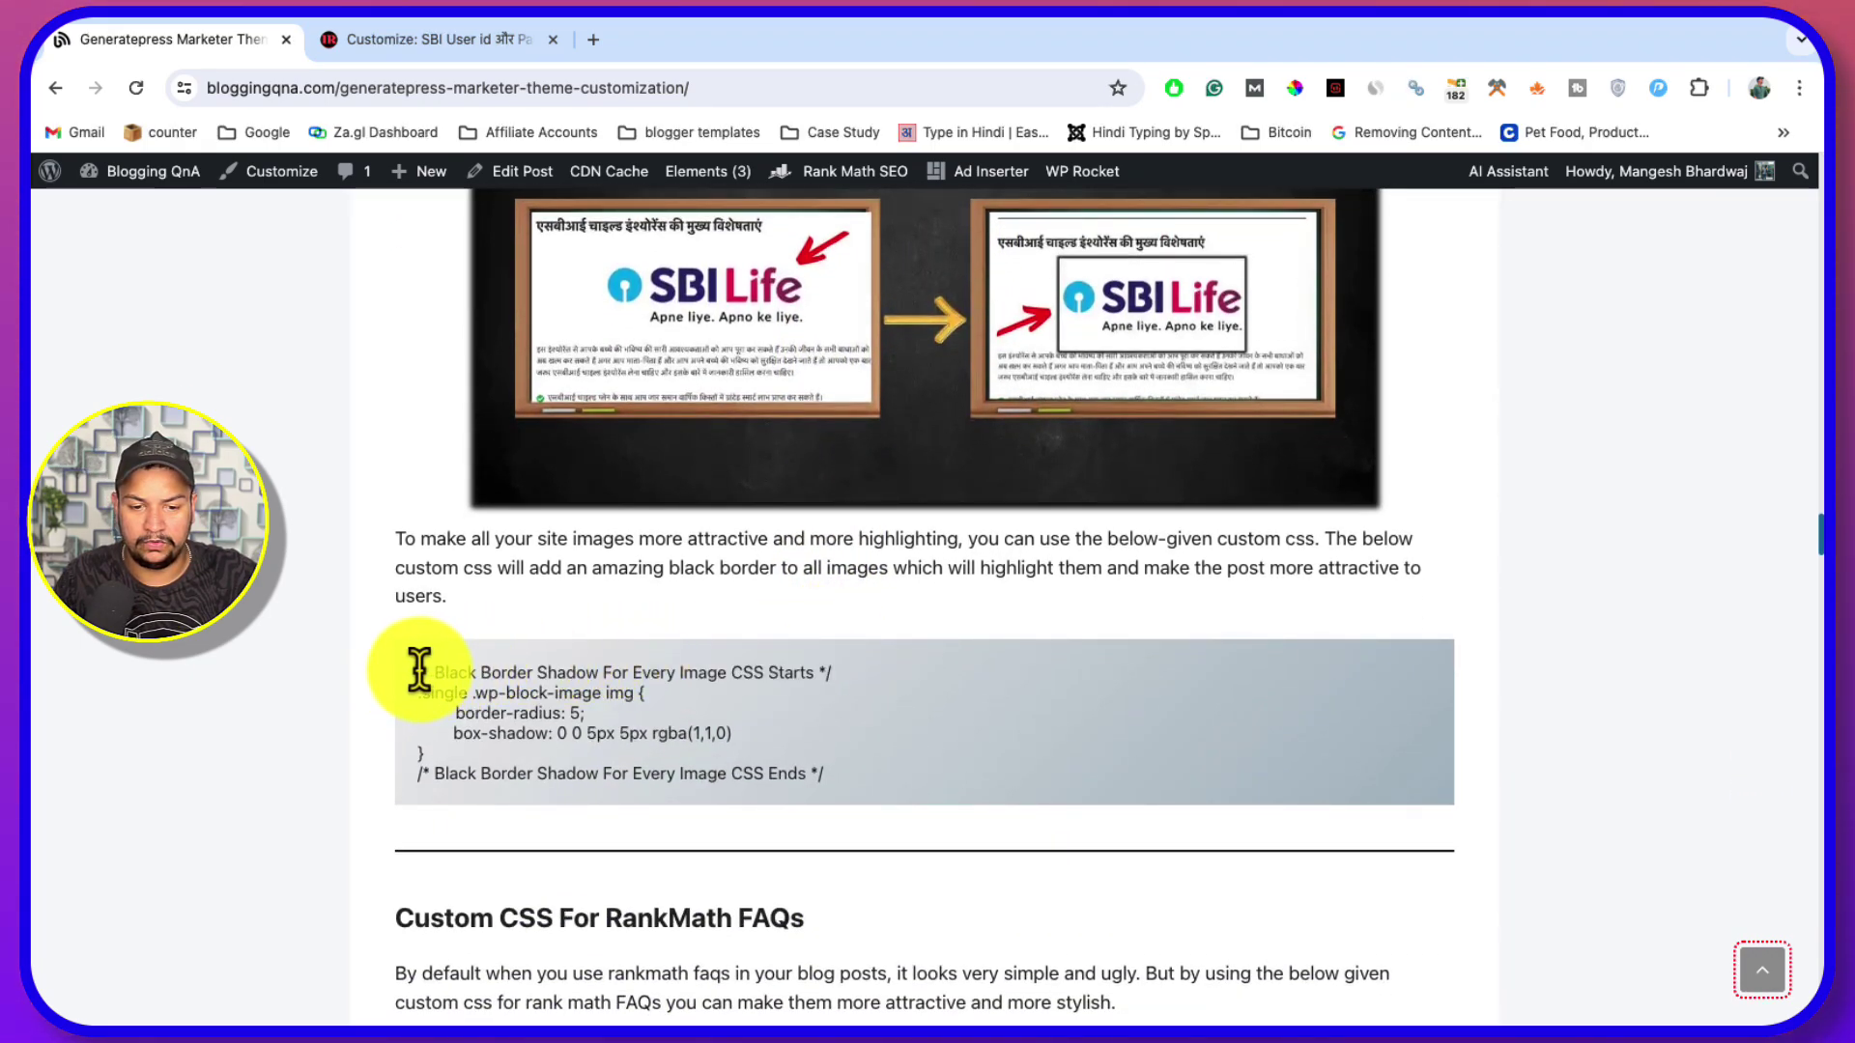
pyautogui.moveTo(416, 674); pyautogui.dragTo(565, 797)
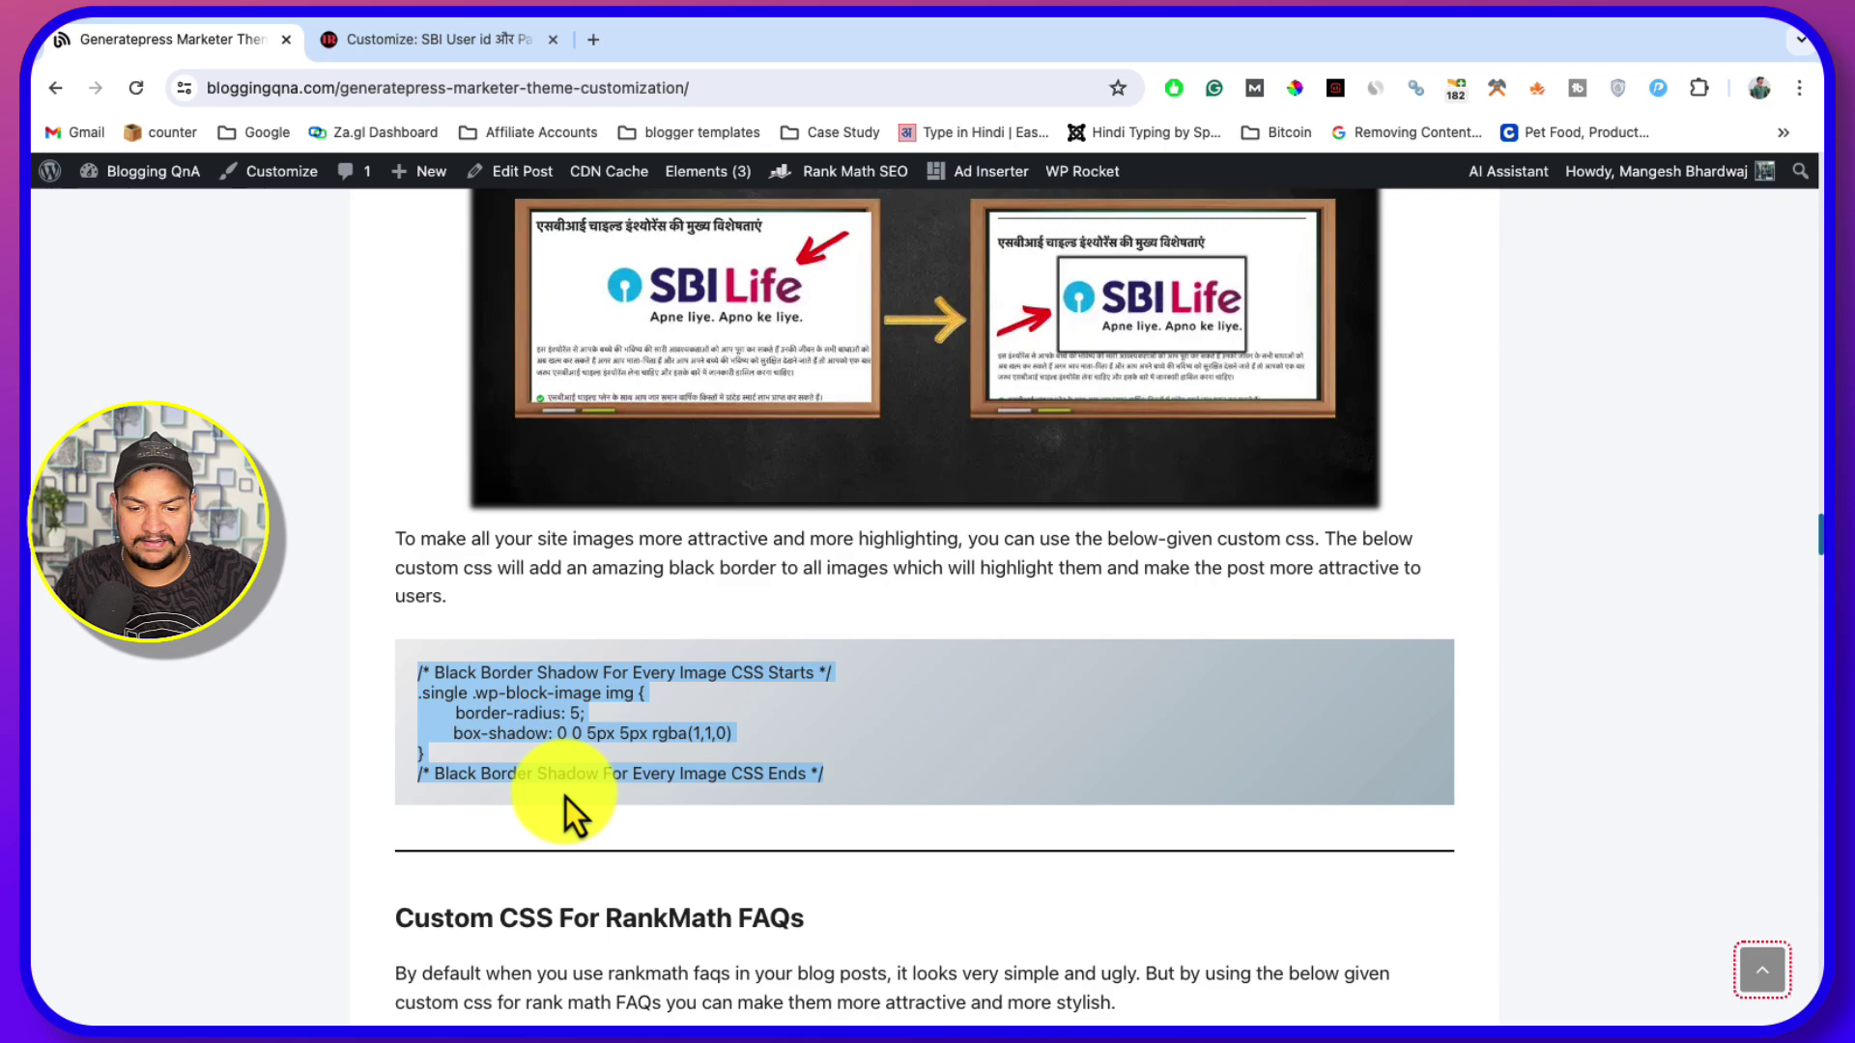
pyautogui.rightClick(602, 668)
pyautogui.click(634, 716)
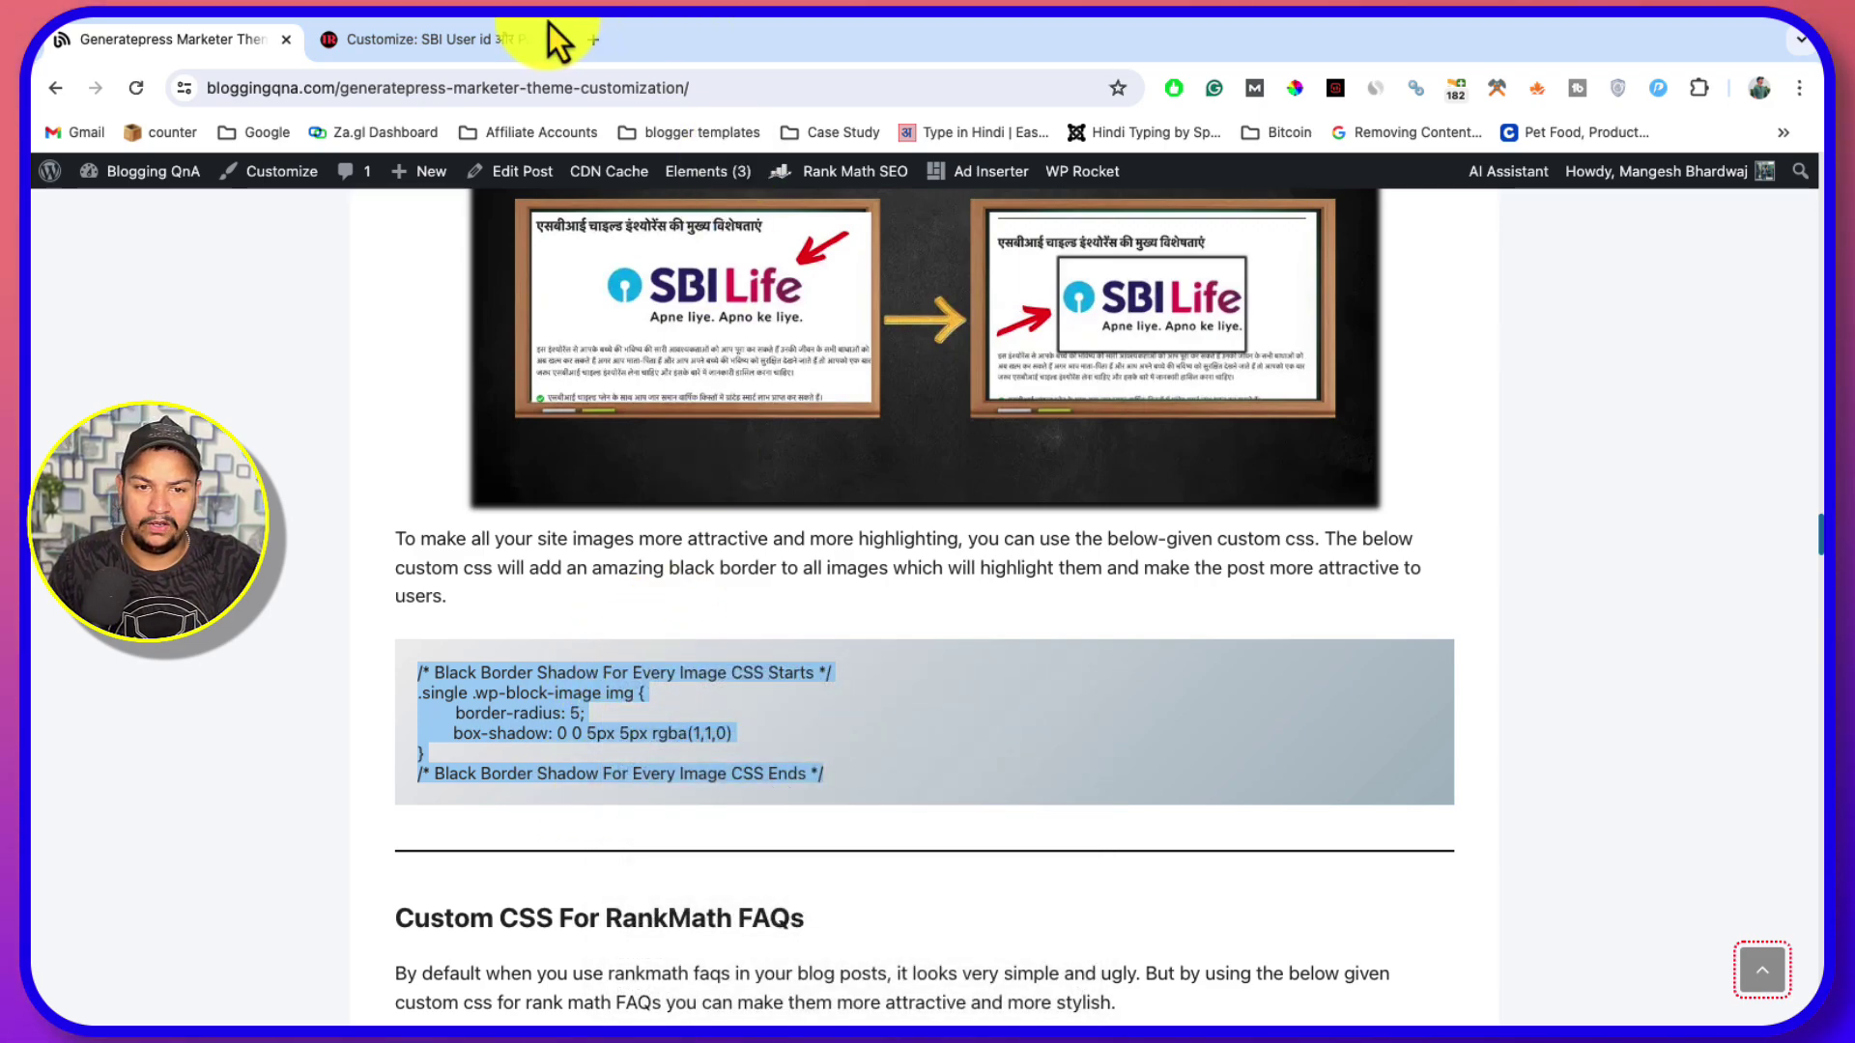
# Paste the copied image border shadow CSS below the existing site CSS in the Customizer's Additional CSS
pyautogui.click(546, 36)
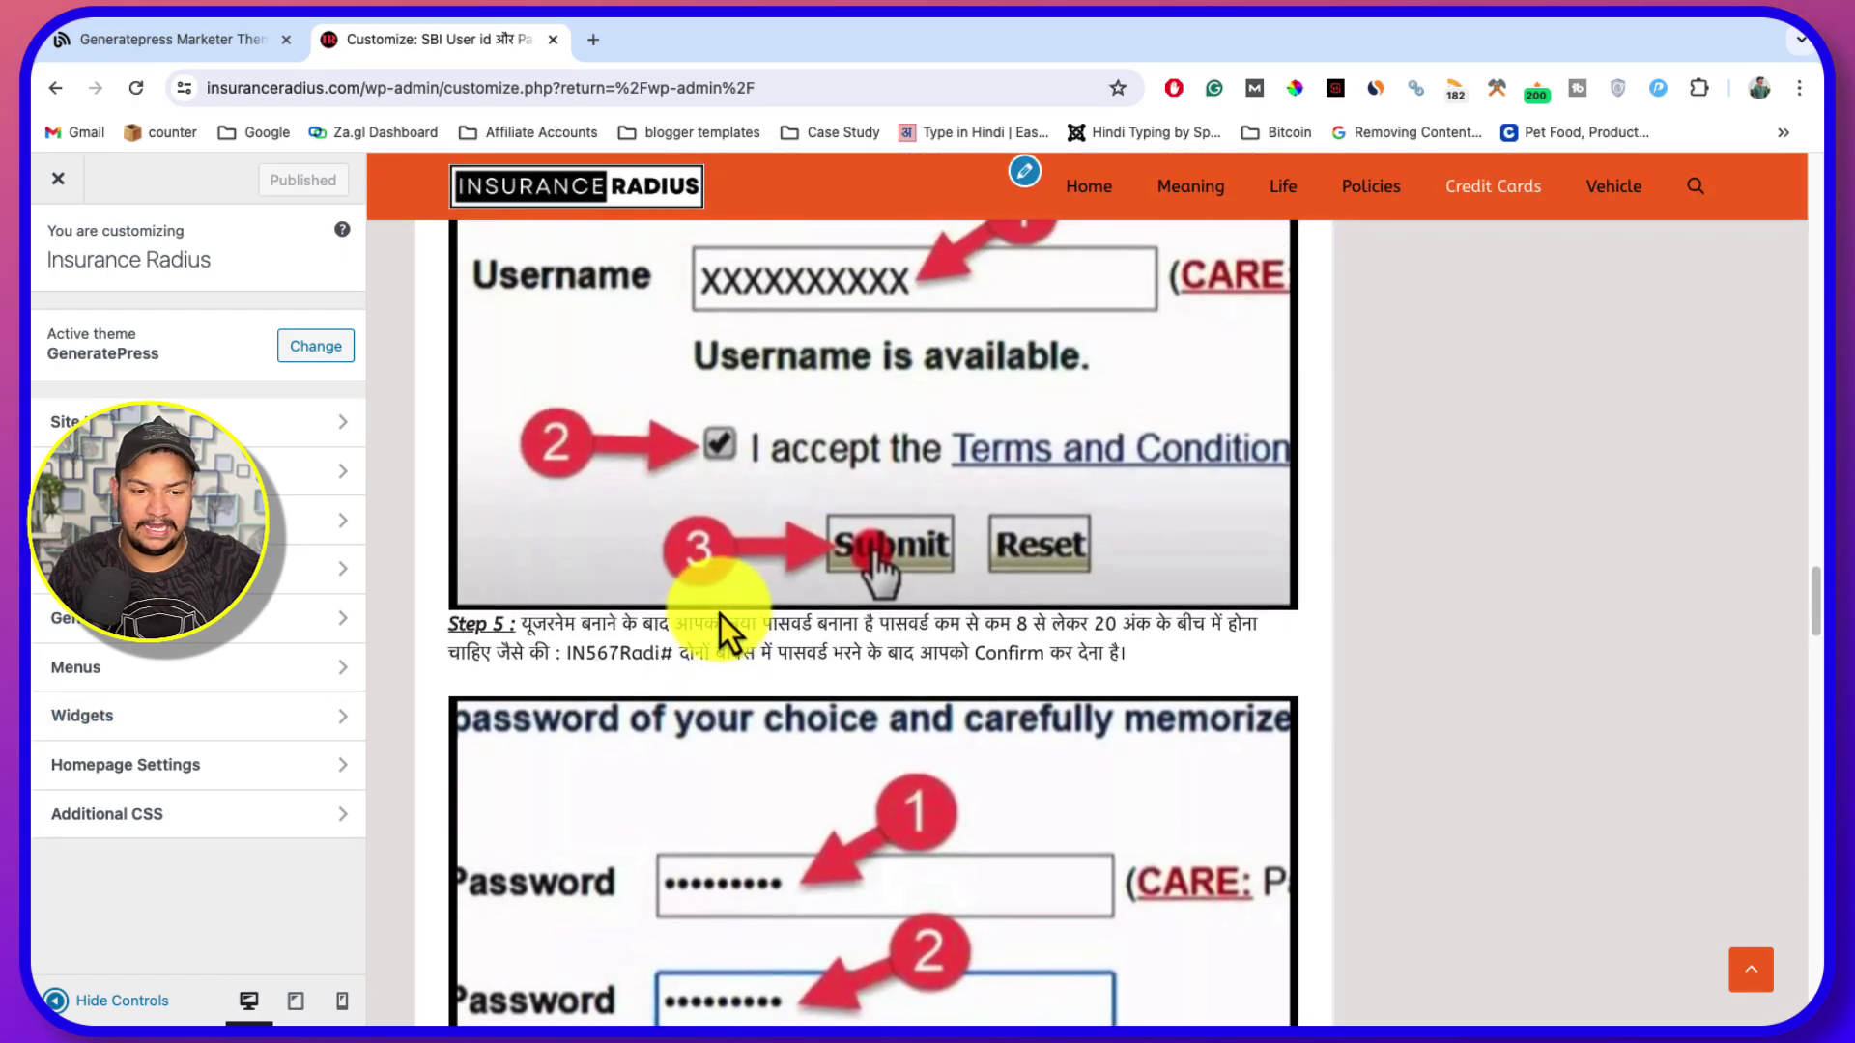
pyautogui.click(125, 813)
pyautogui.scroll(7, 815, 642)
pyautogui.scroll(10, 817, 649)
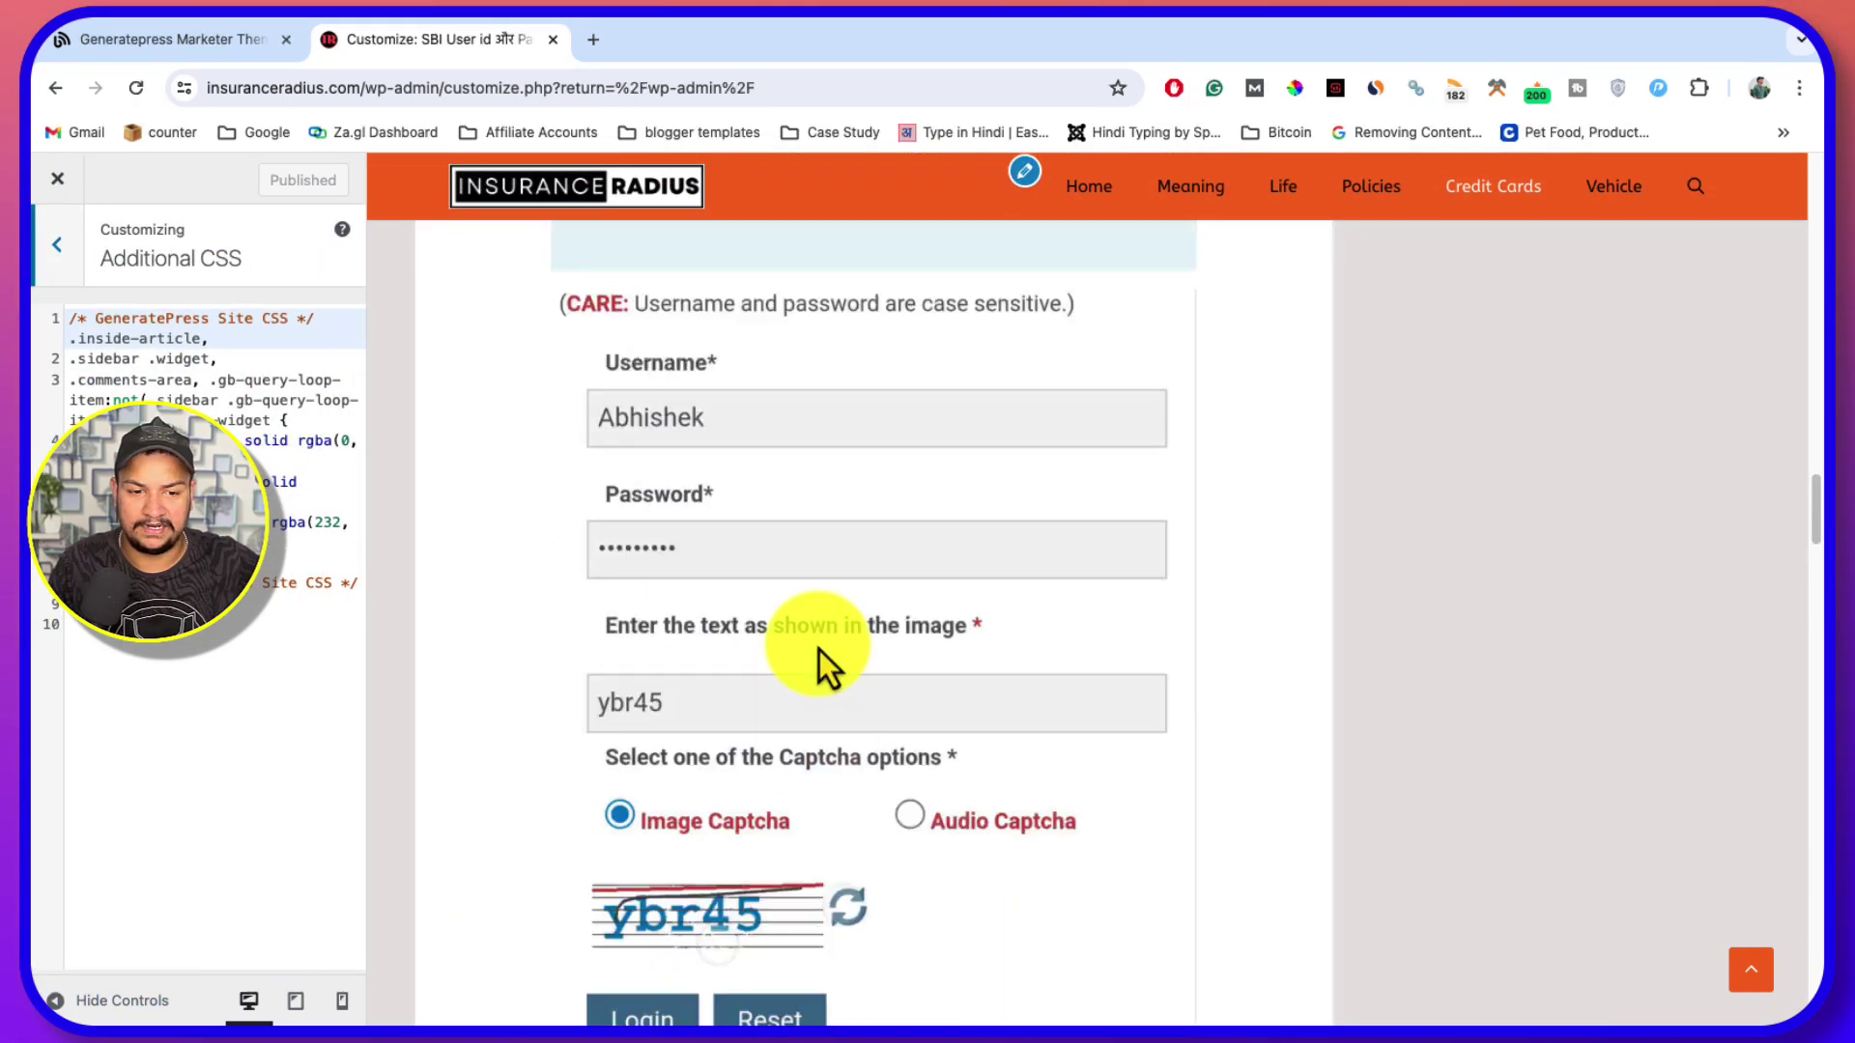
pyautogui.click(85, 619)
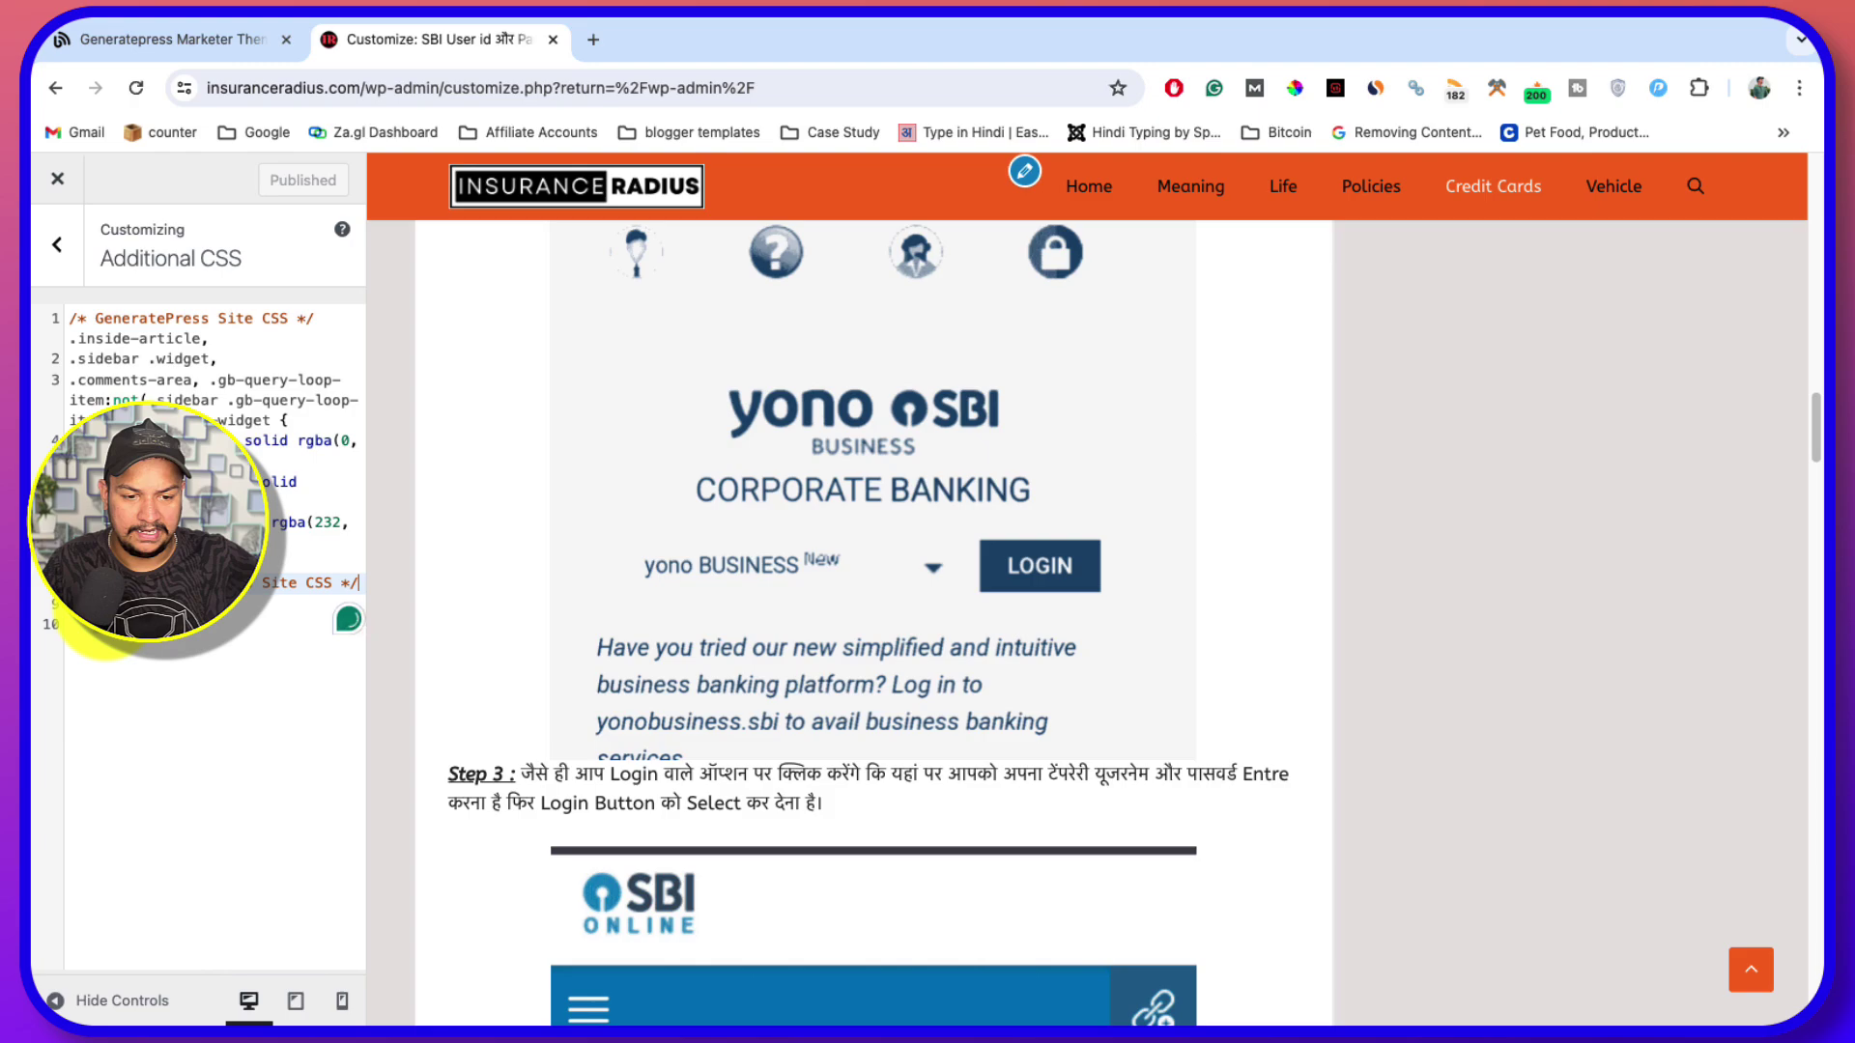
pyautogui.press('Return')
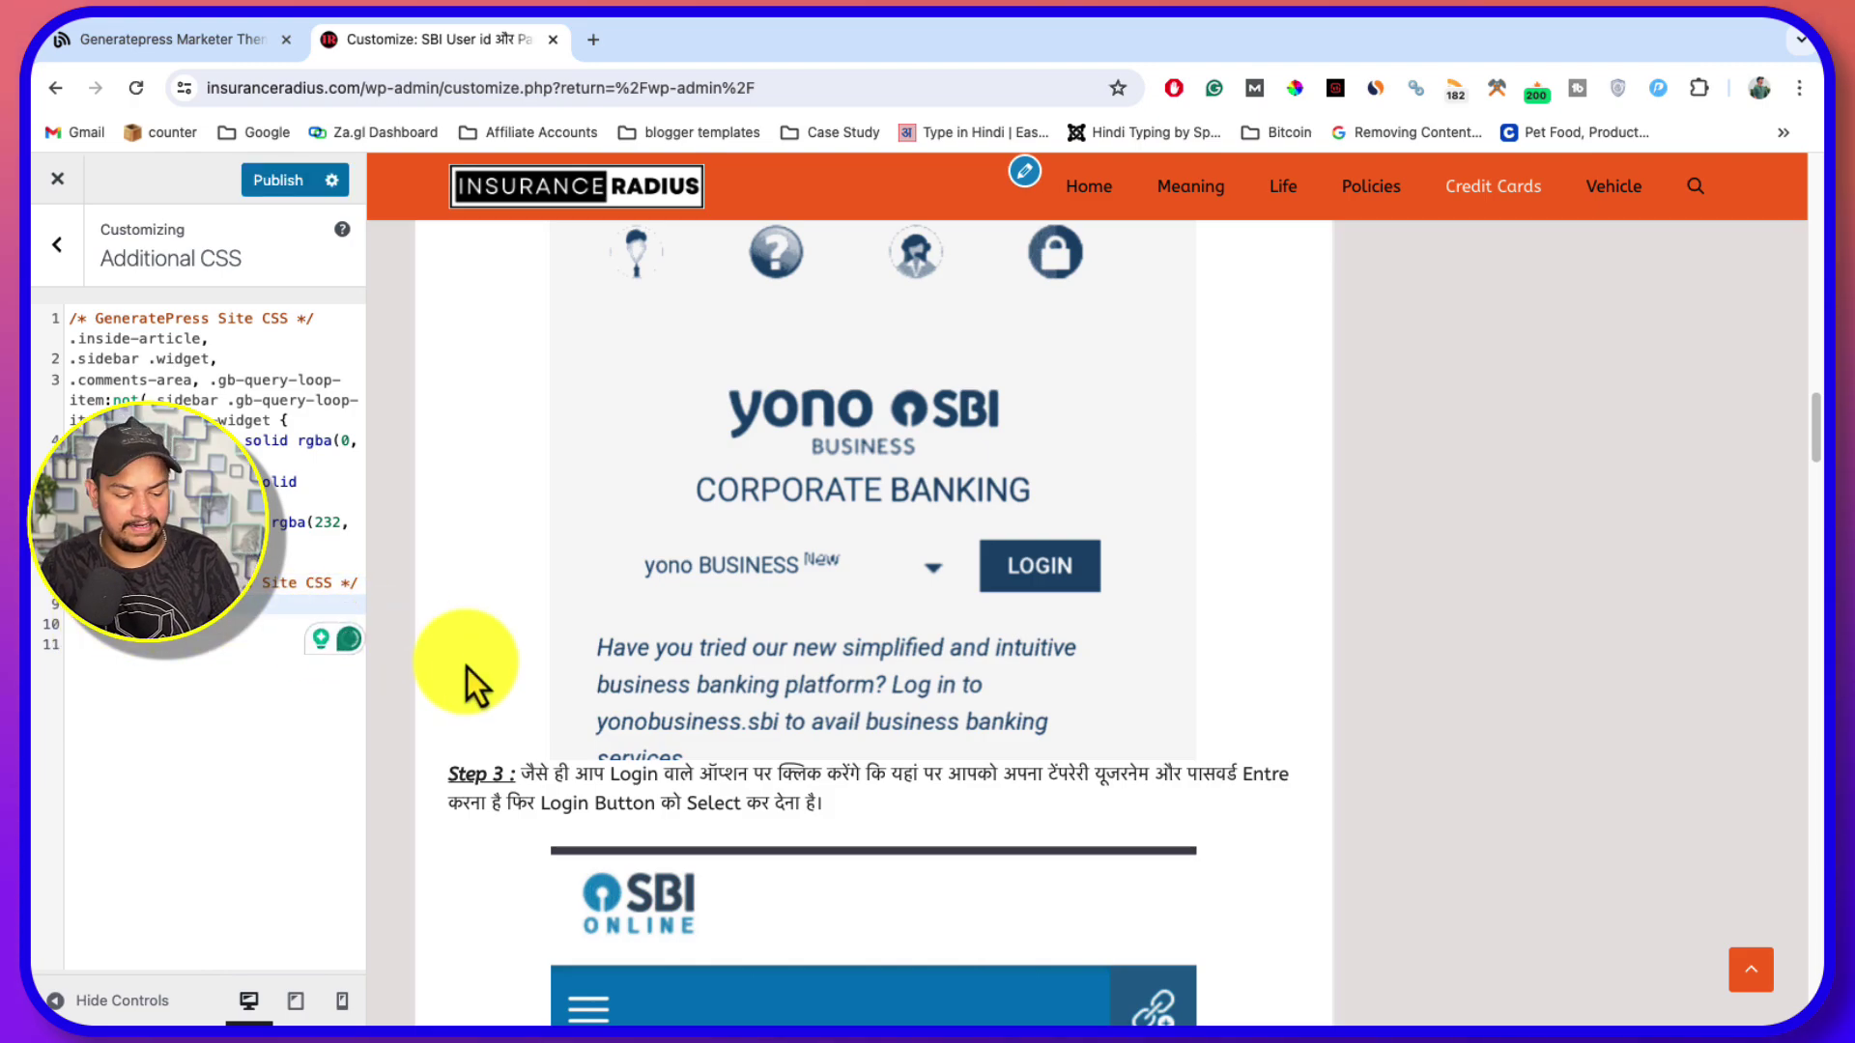
pyautogui.press('Return')
pyautogui.rightClick(231, 625)
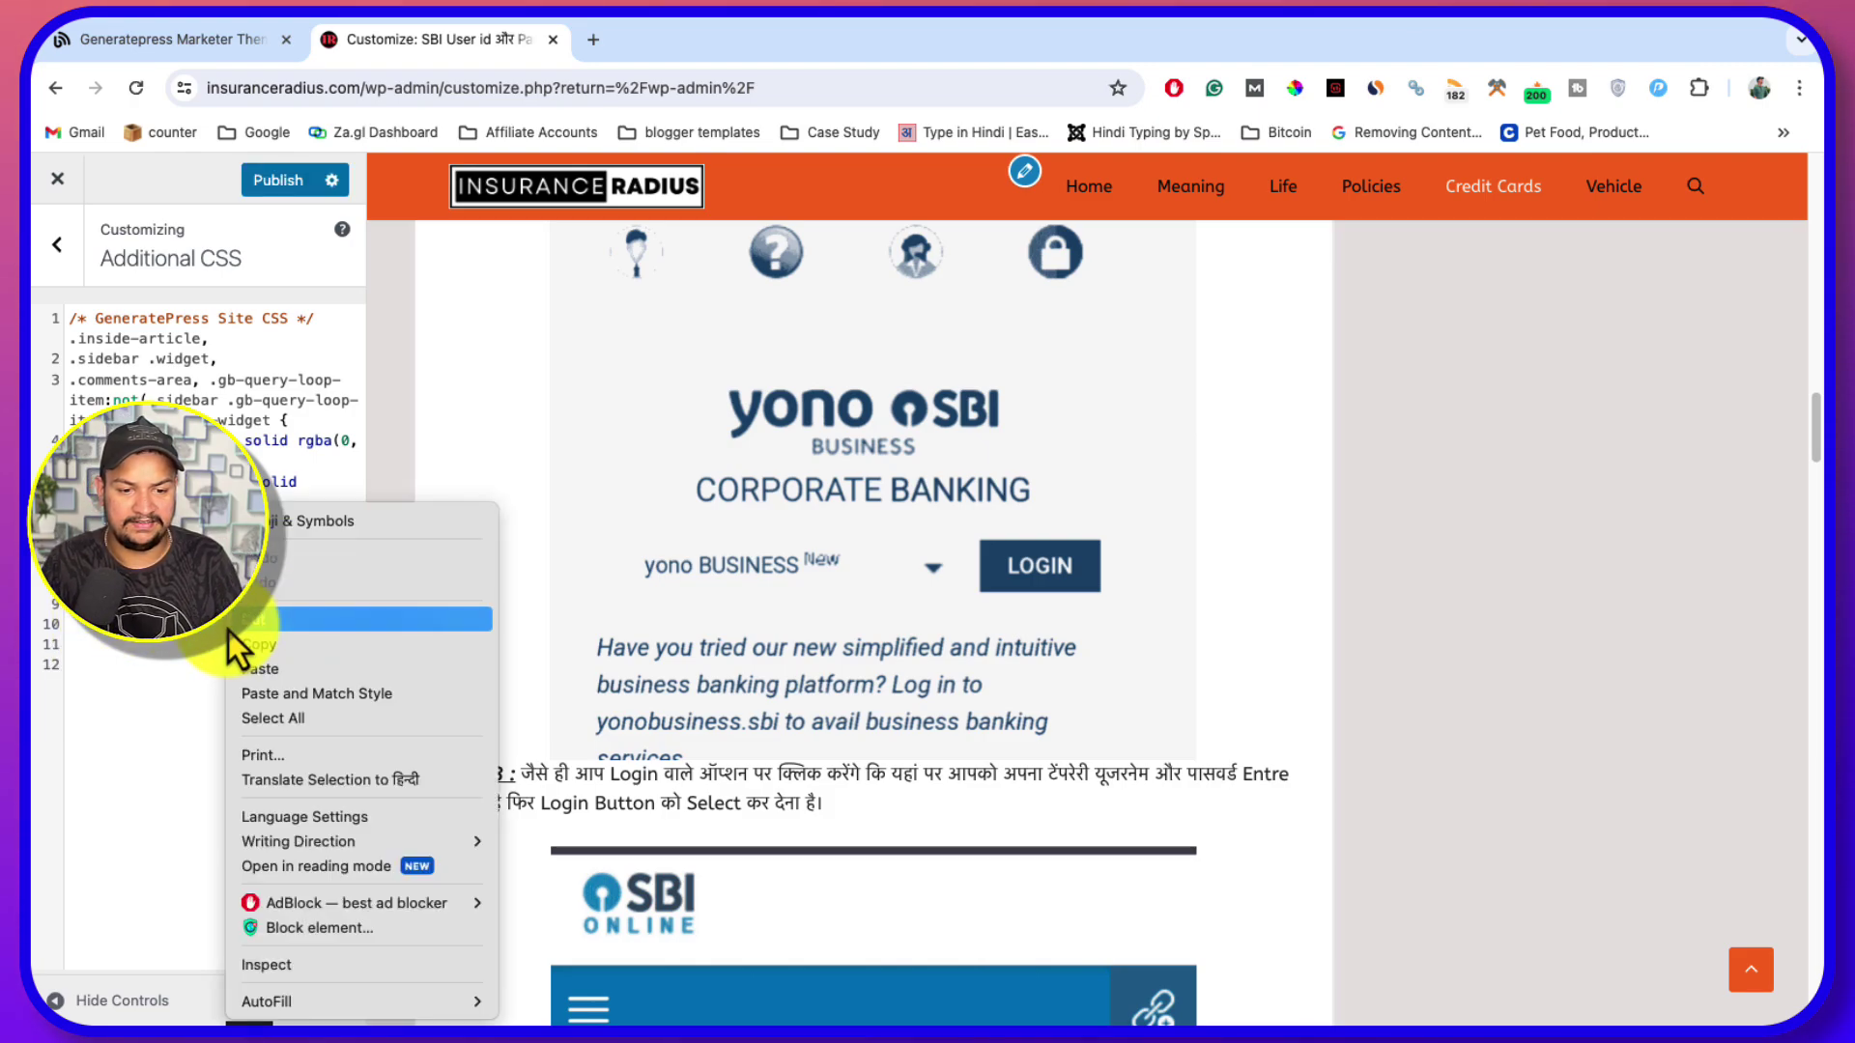
pyautogui.click(269, 664)
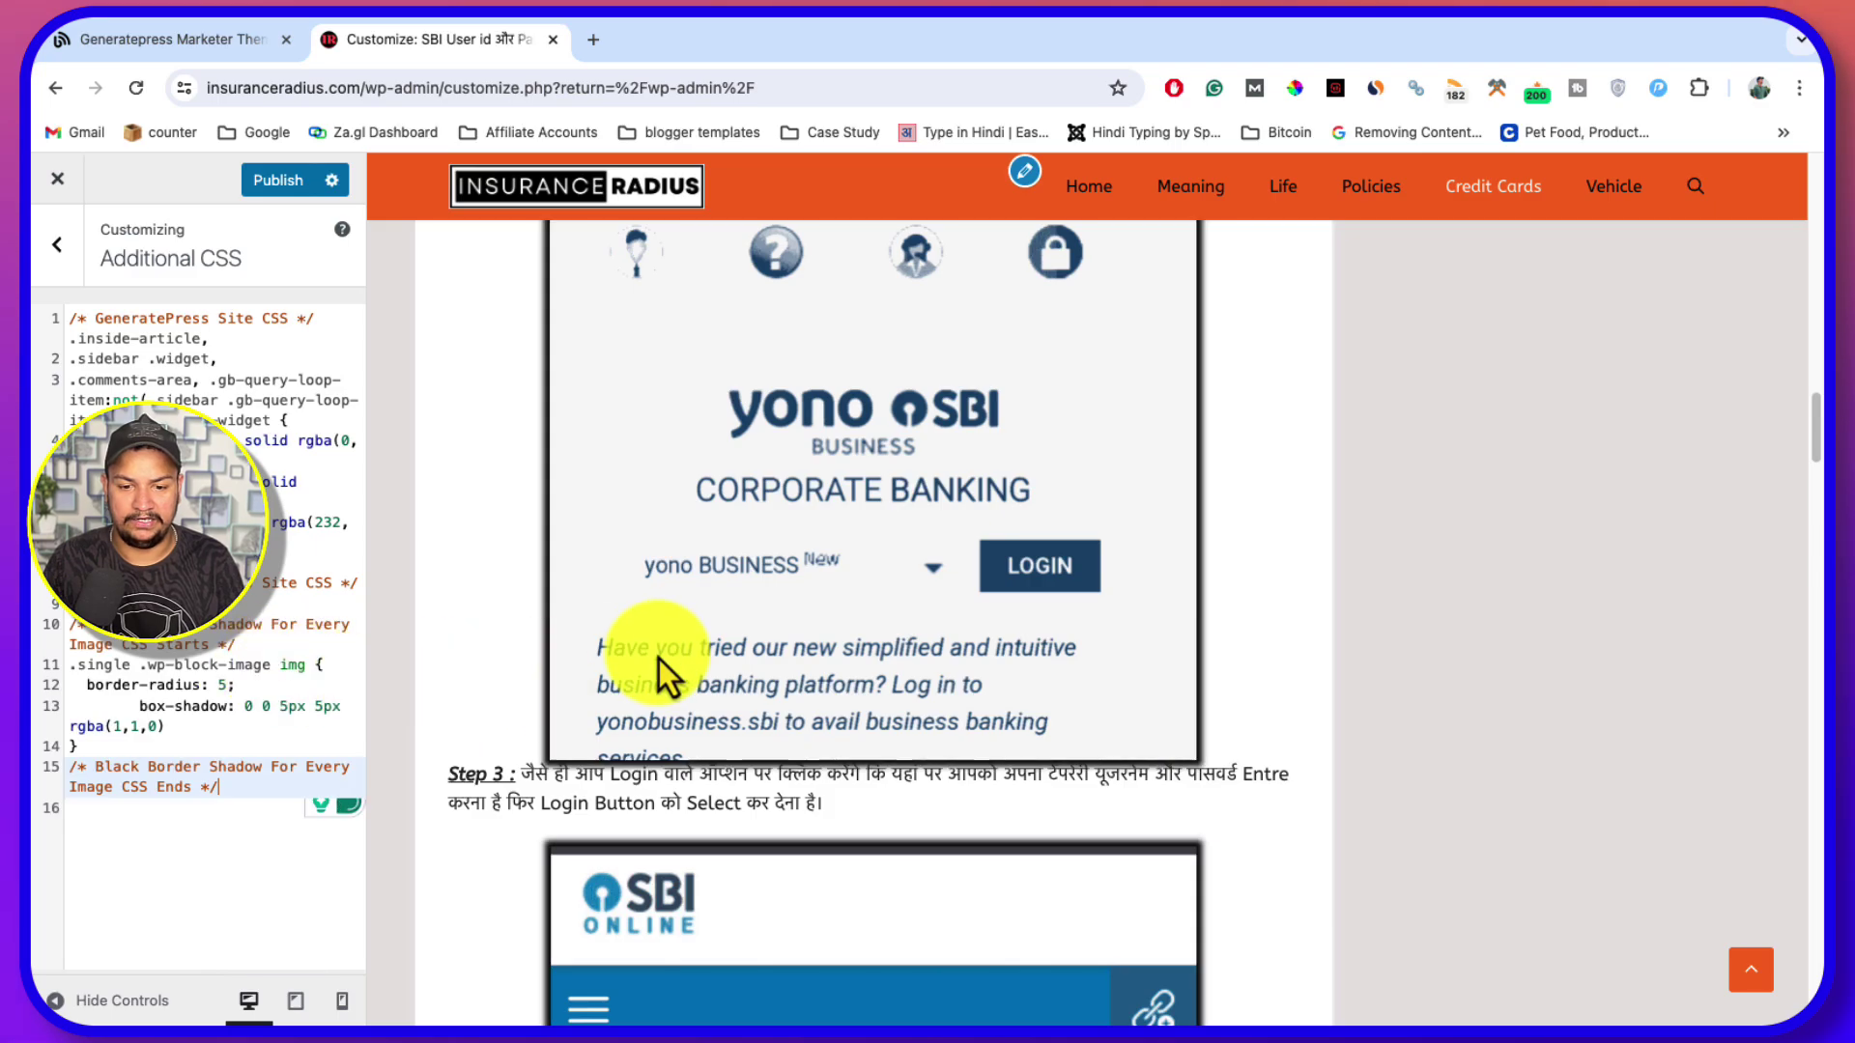
# Examine the black border shadow on the images throughout the SBI post preview
pyautogui.scroll(10, 666, 657)
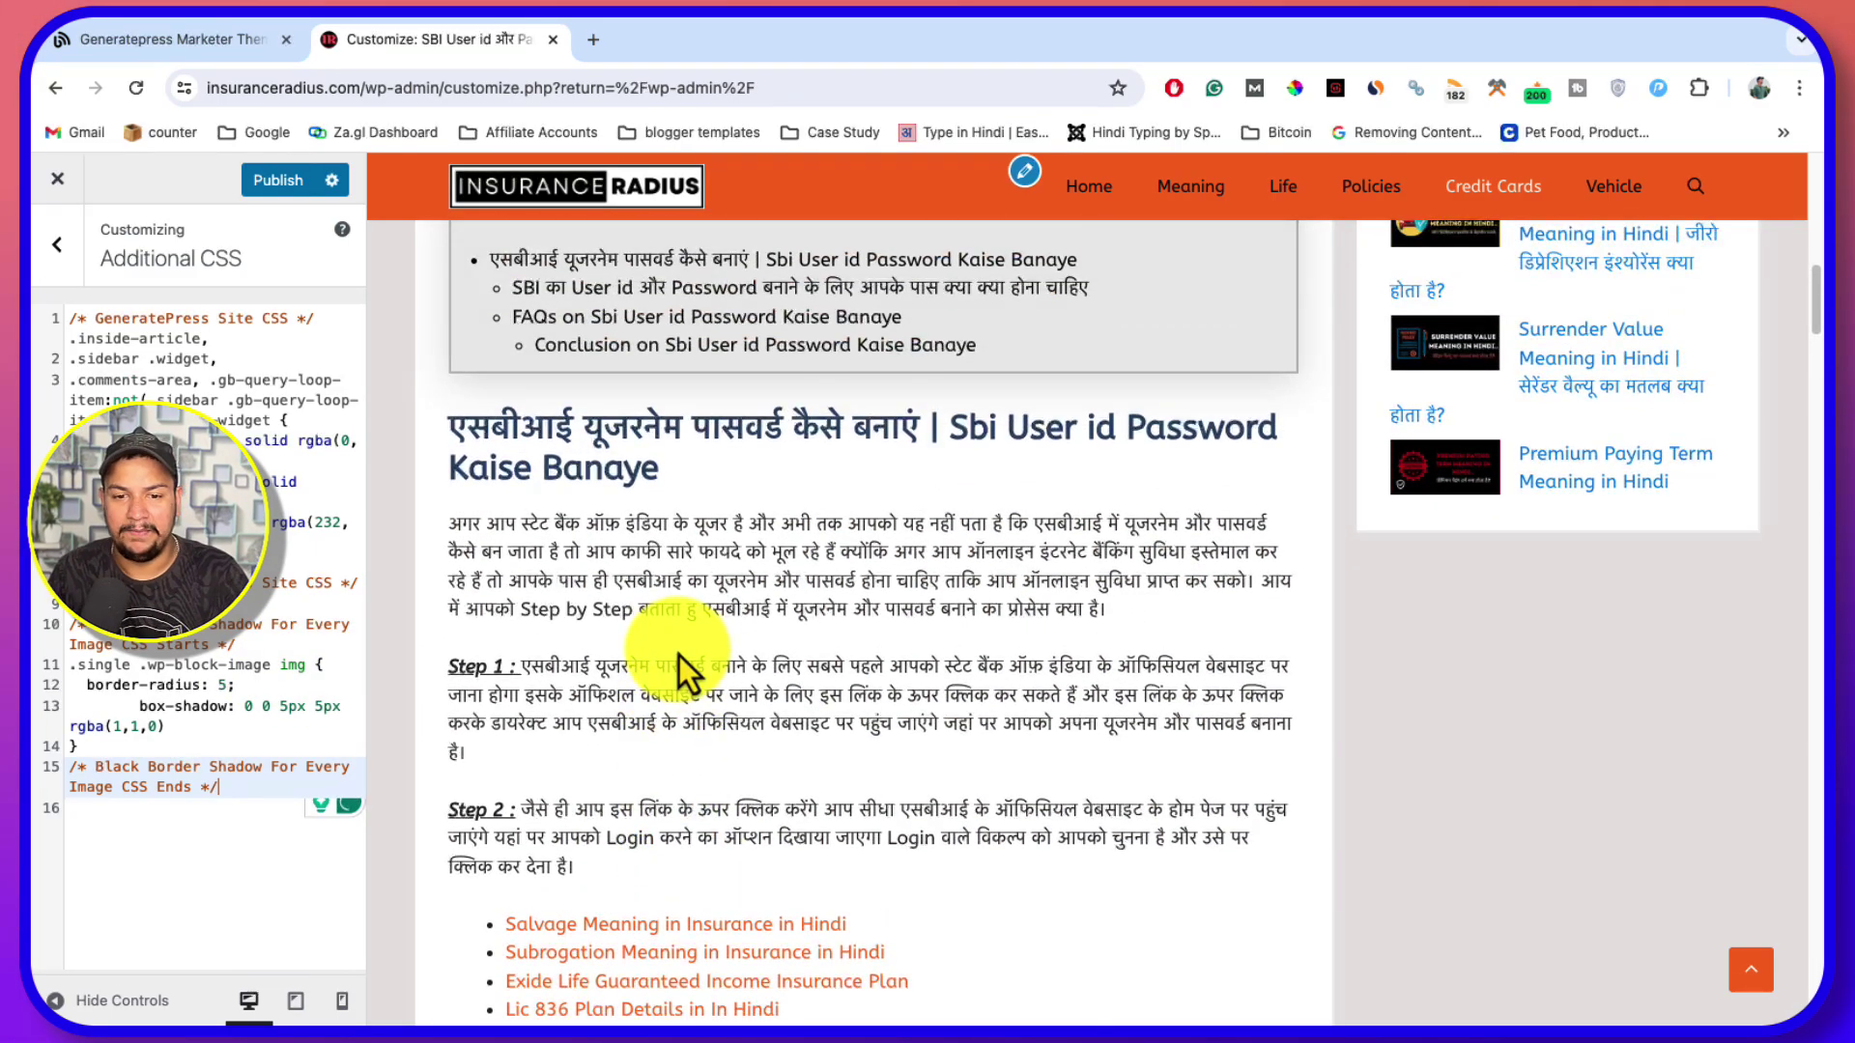
pyautogui.scroll(-7, 678, 655)
pyautogui.scroll(-4, 781, 579)
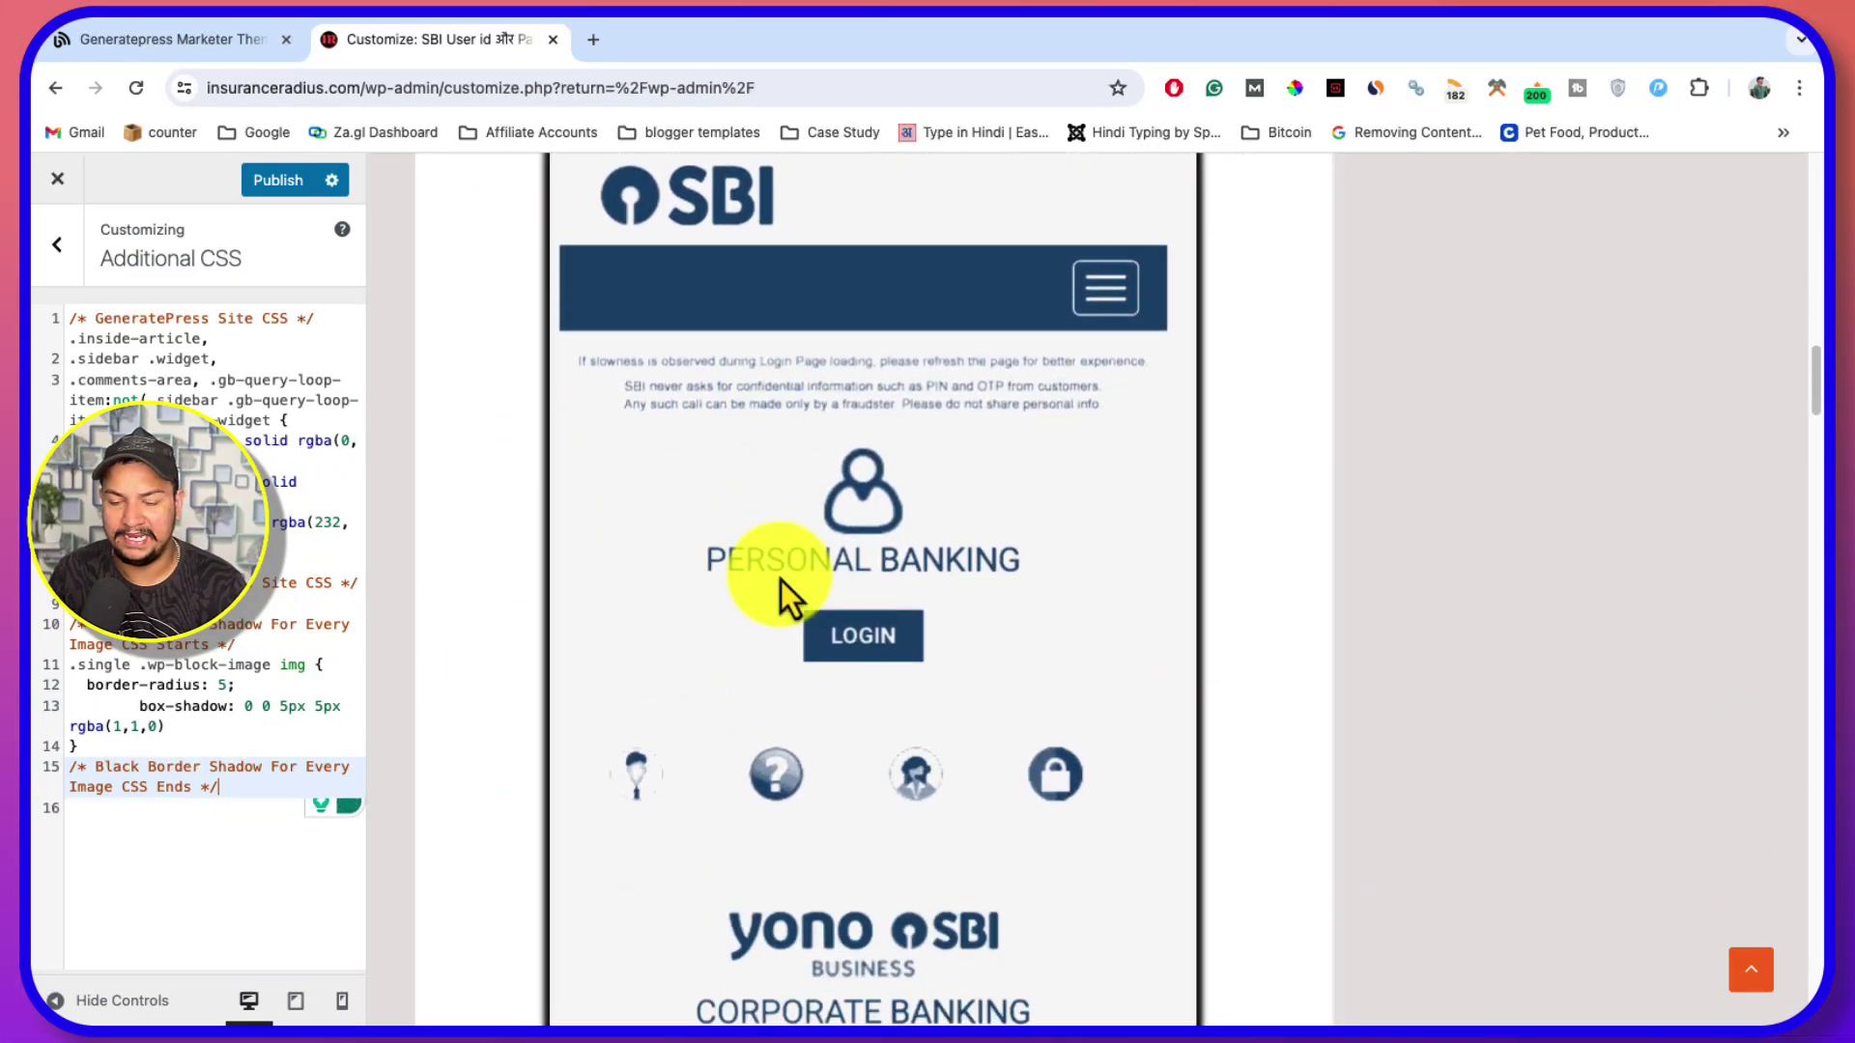
pyautogui.scroll(-6, 808, 624)
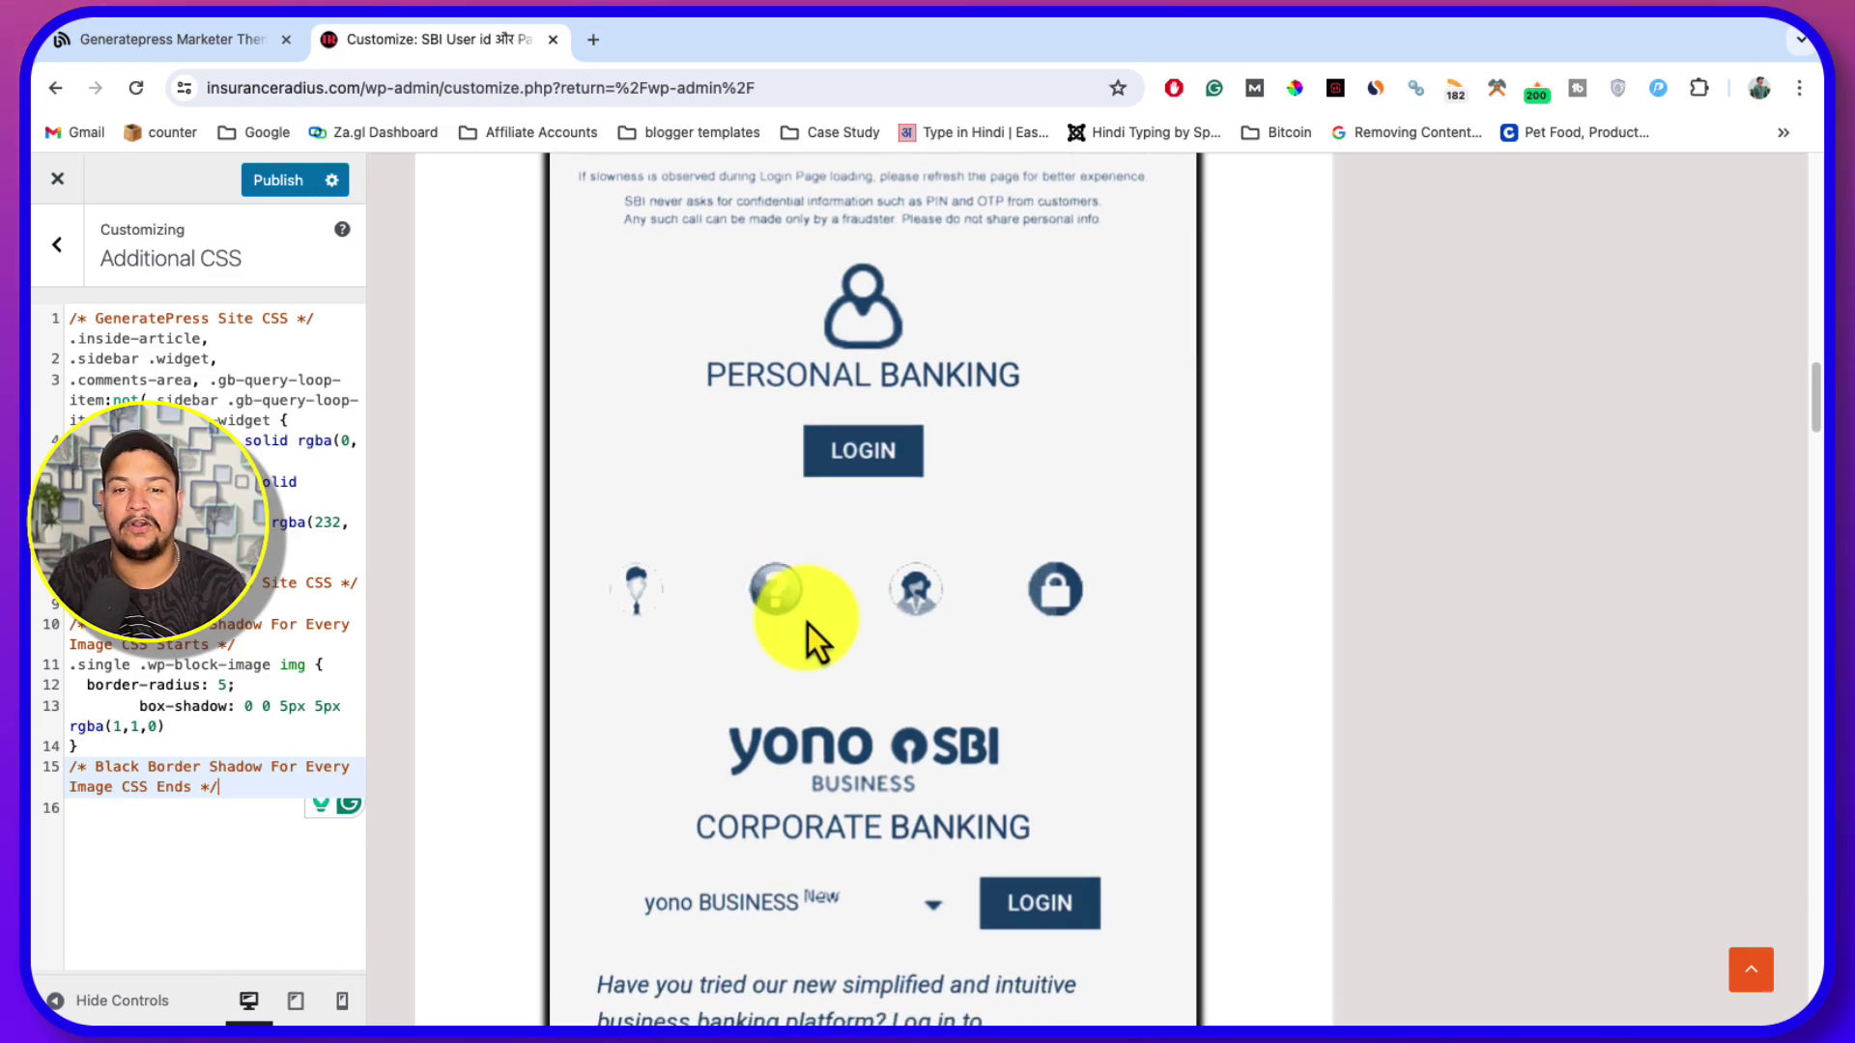
pyautogui.scroll(-10, 808, 624)
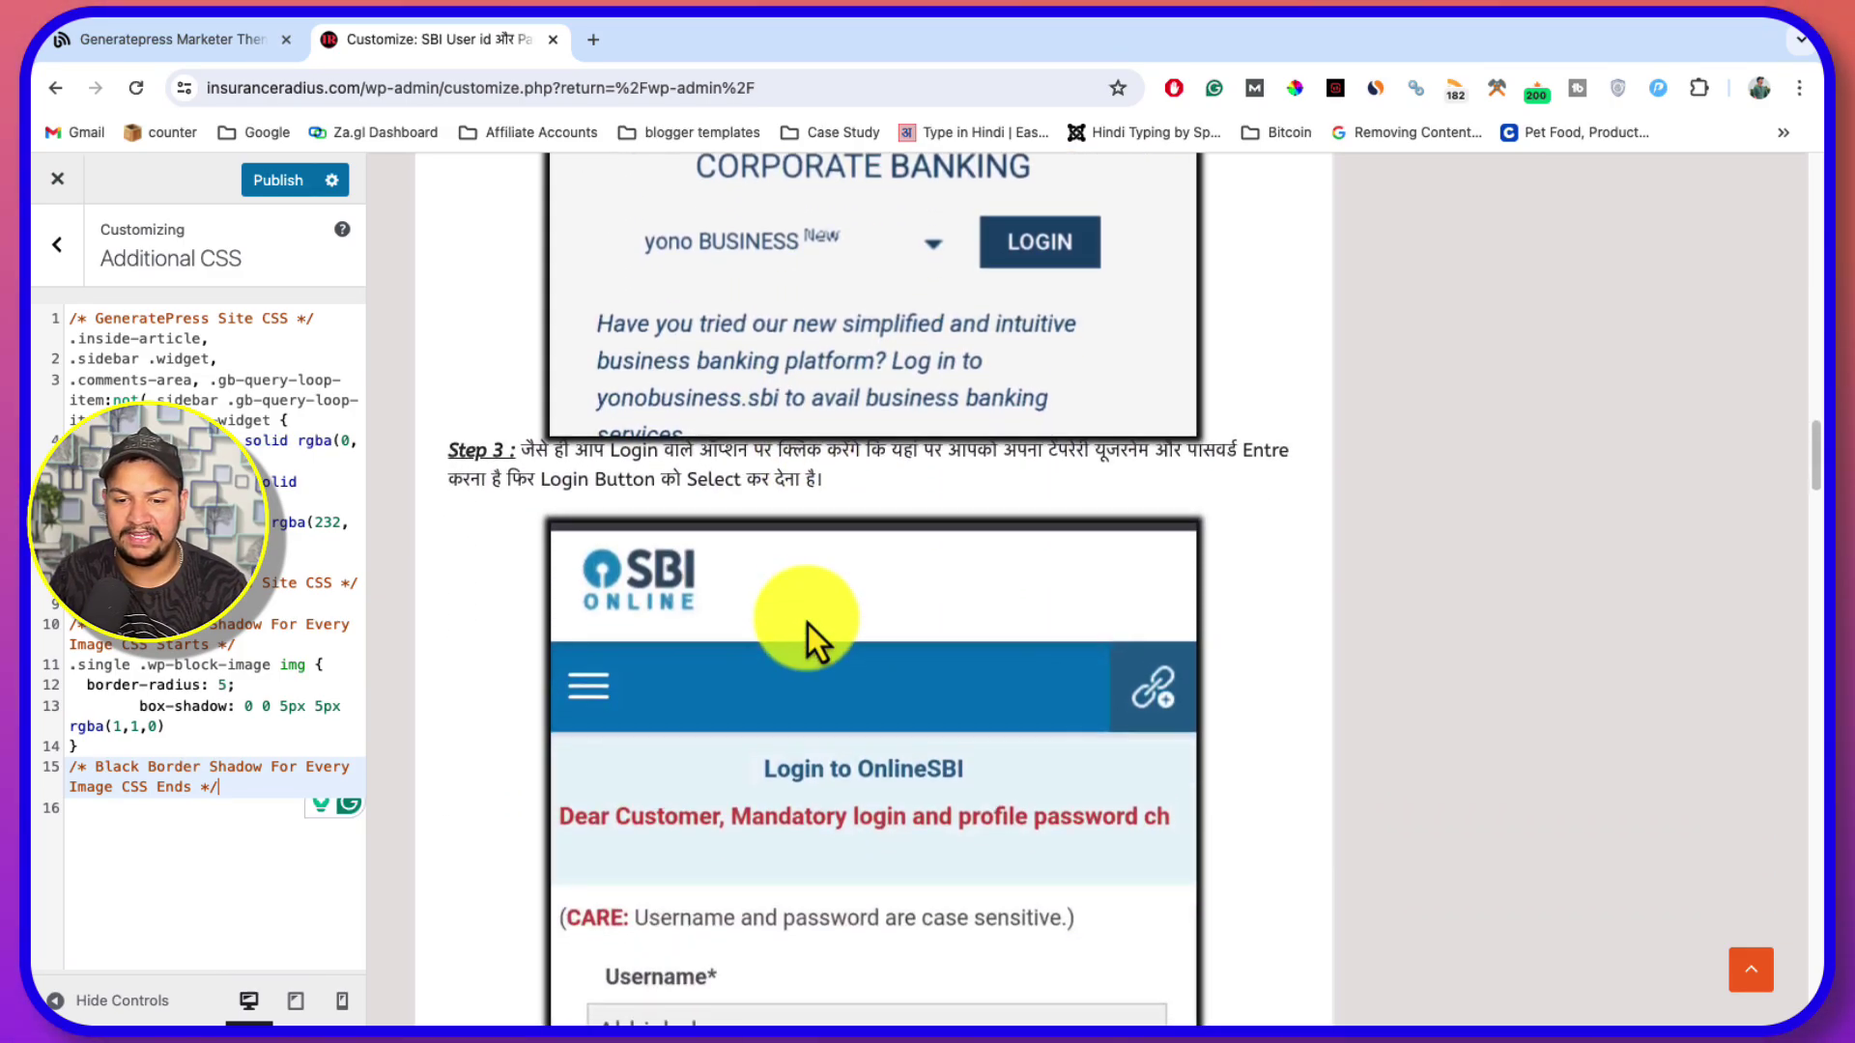
pyautogui.scroll(-12, 808, 624)
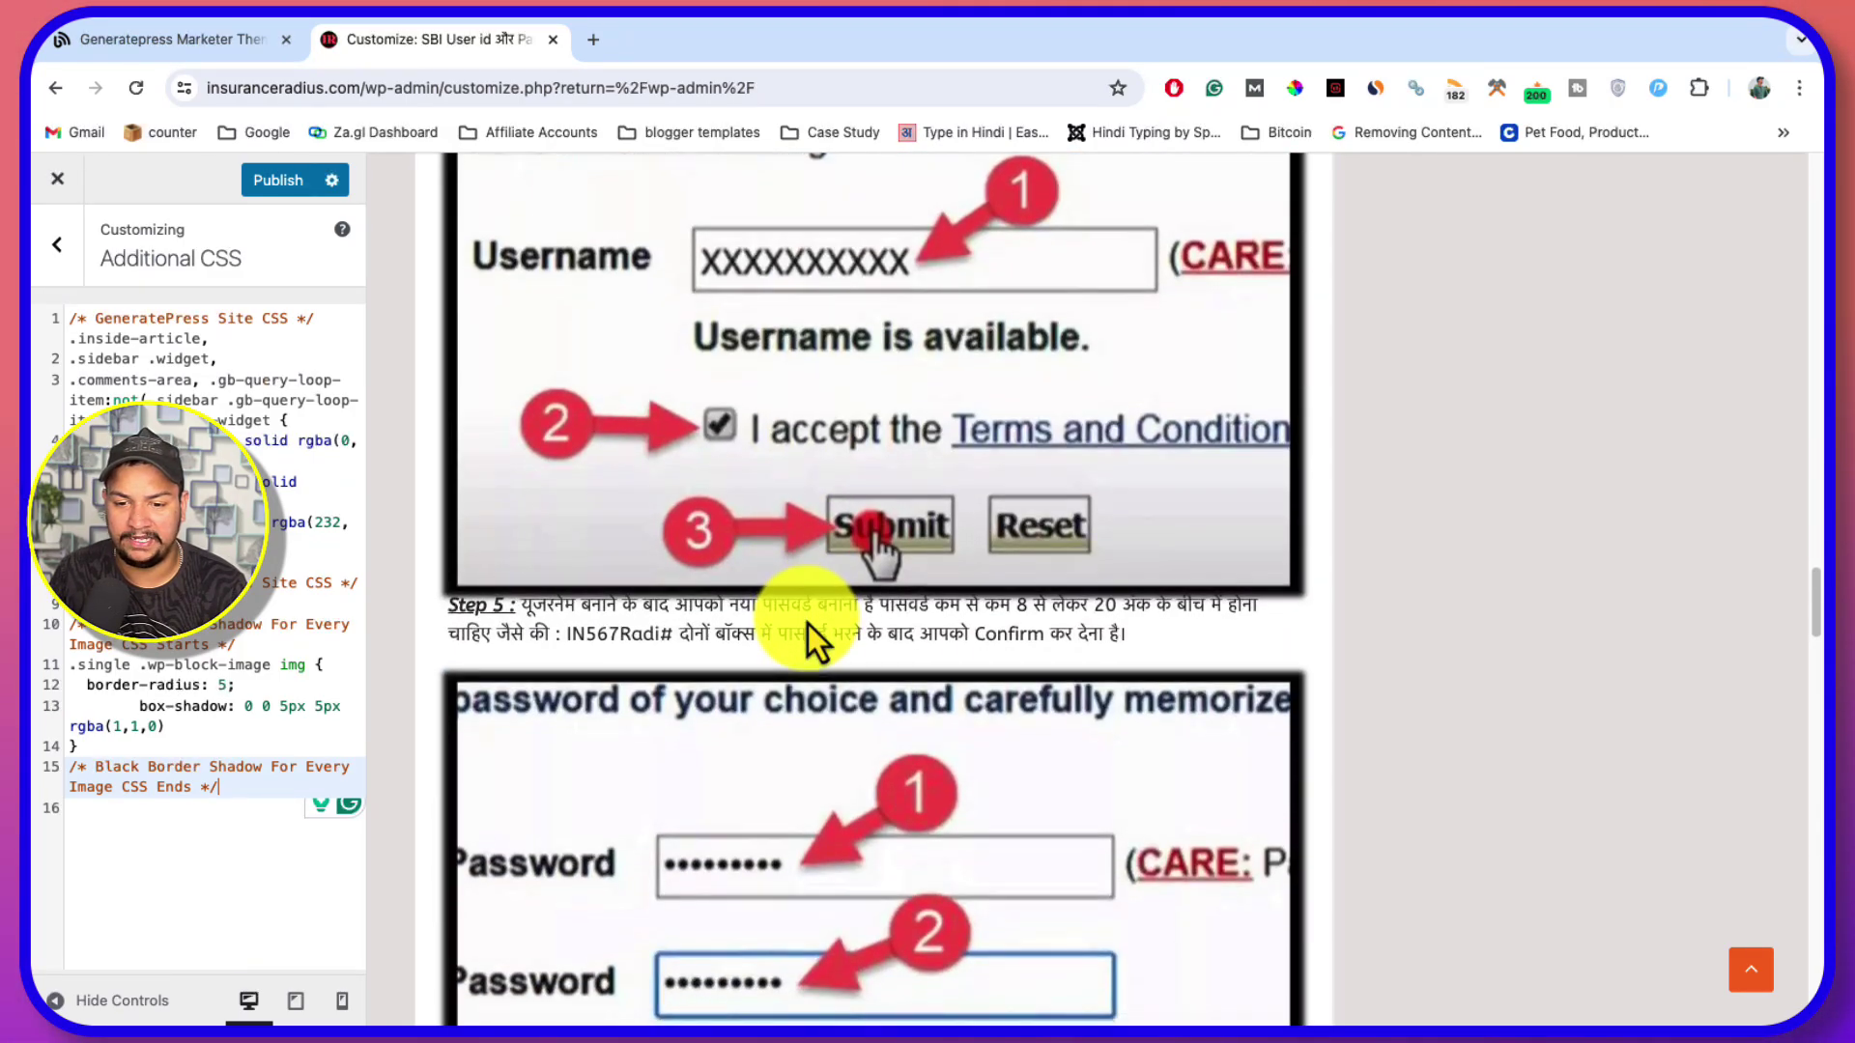
pyautogui.scroll(-12, 808, 624)
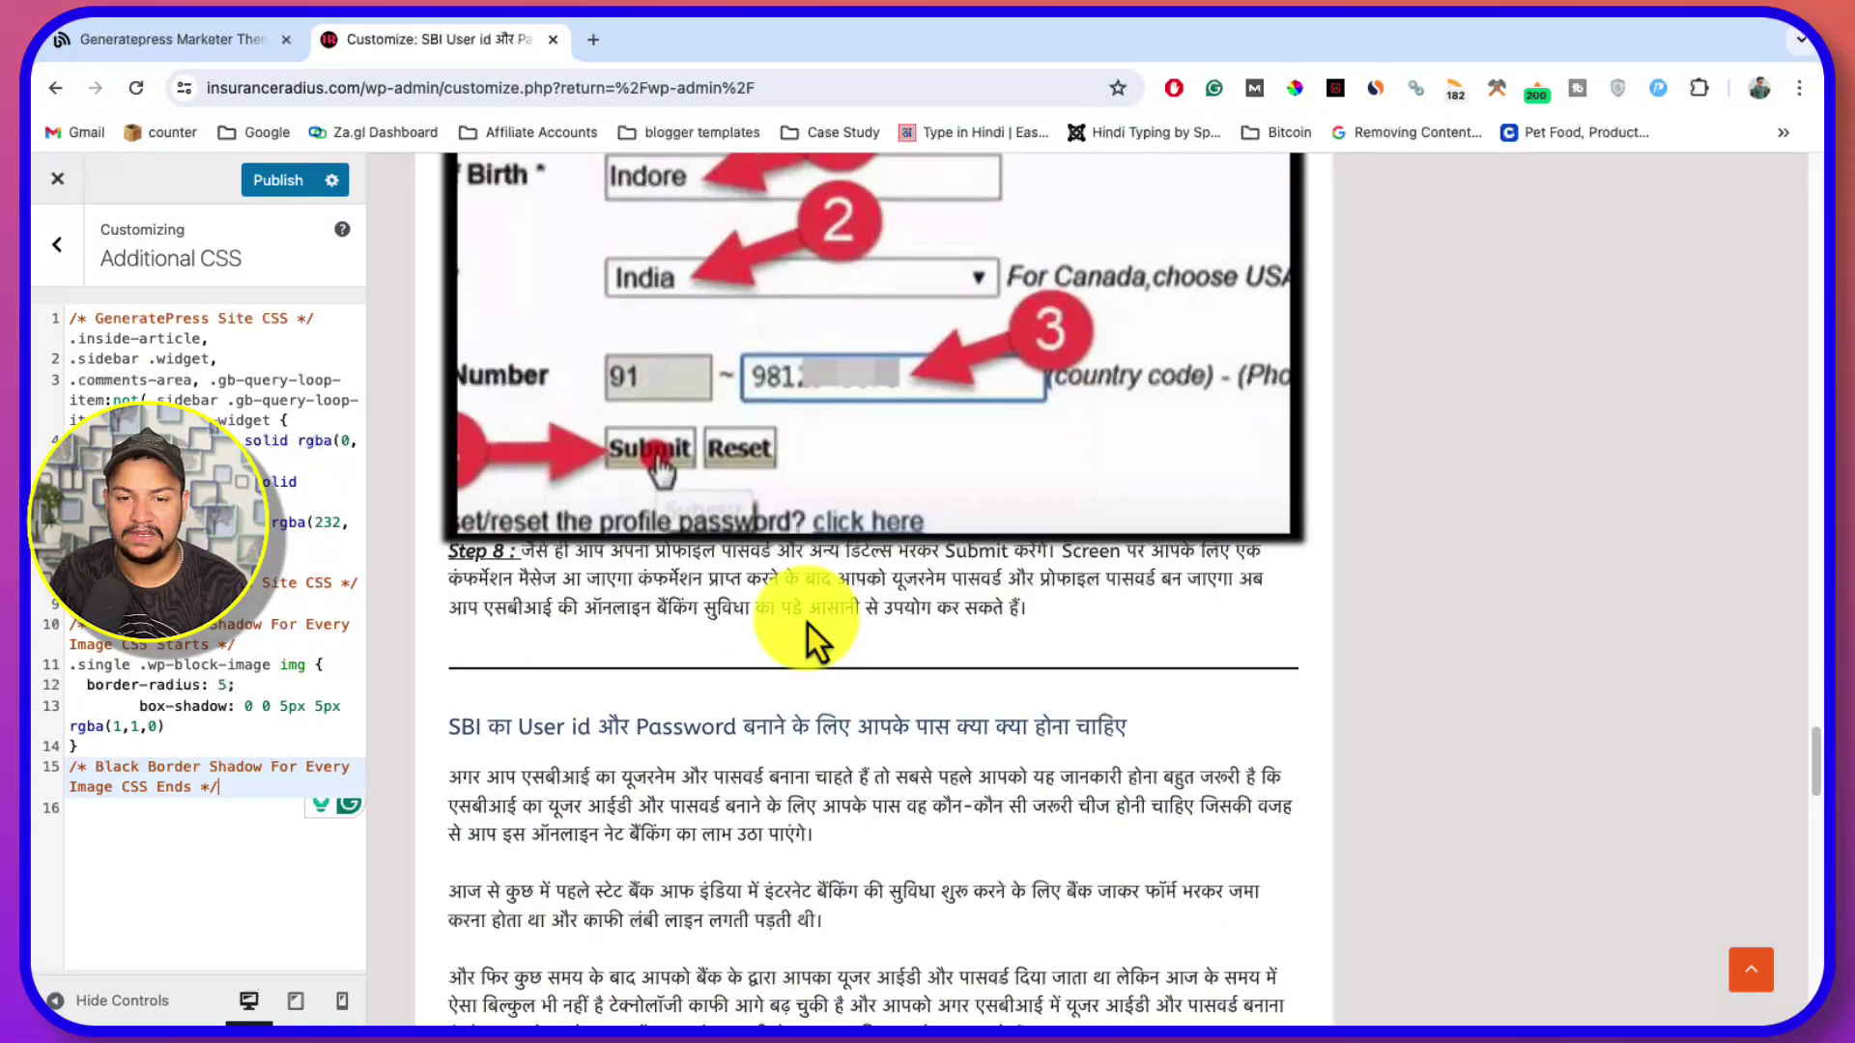
pyautogui.scroll(12, 808, 624)
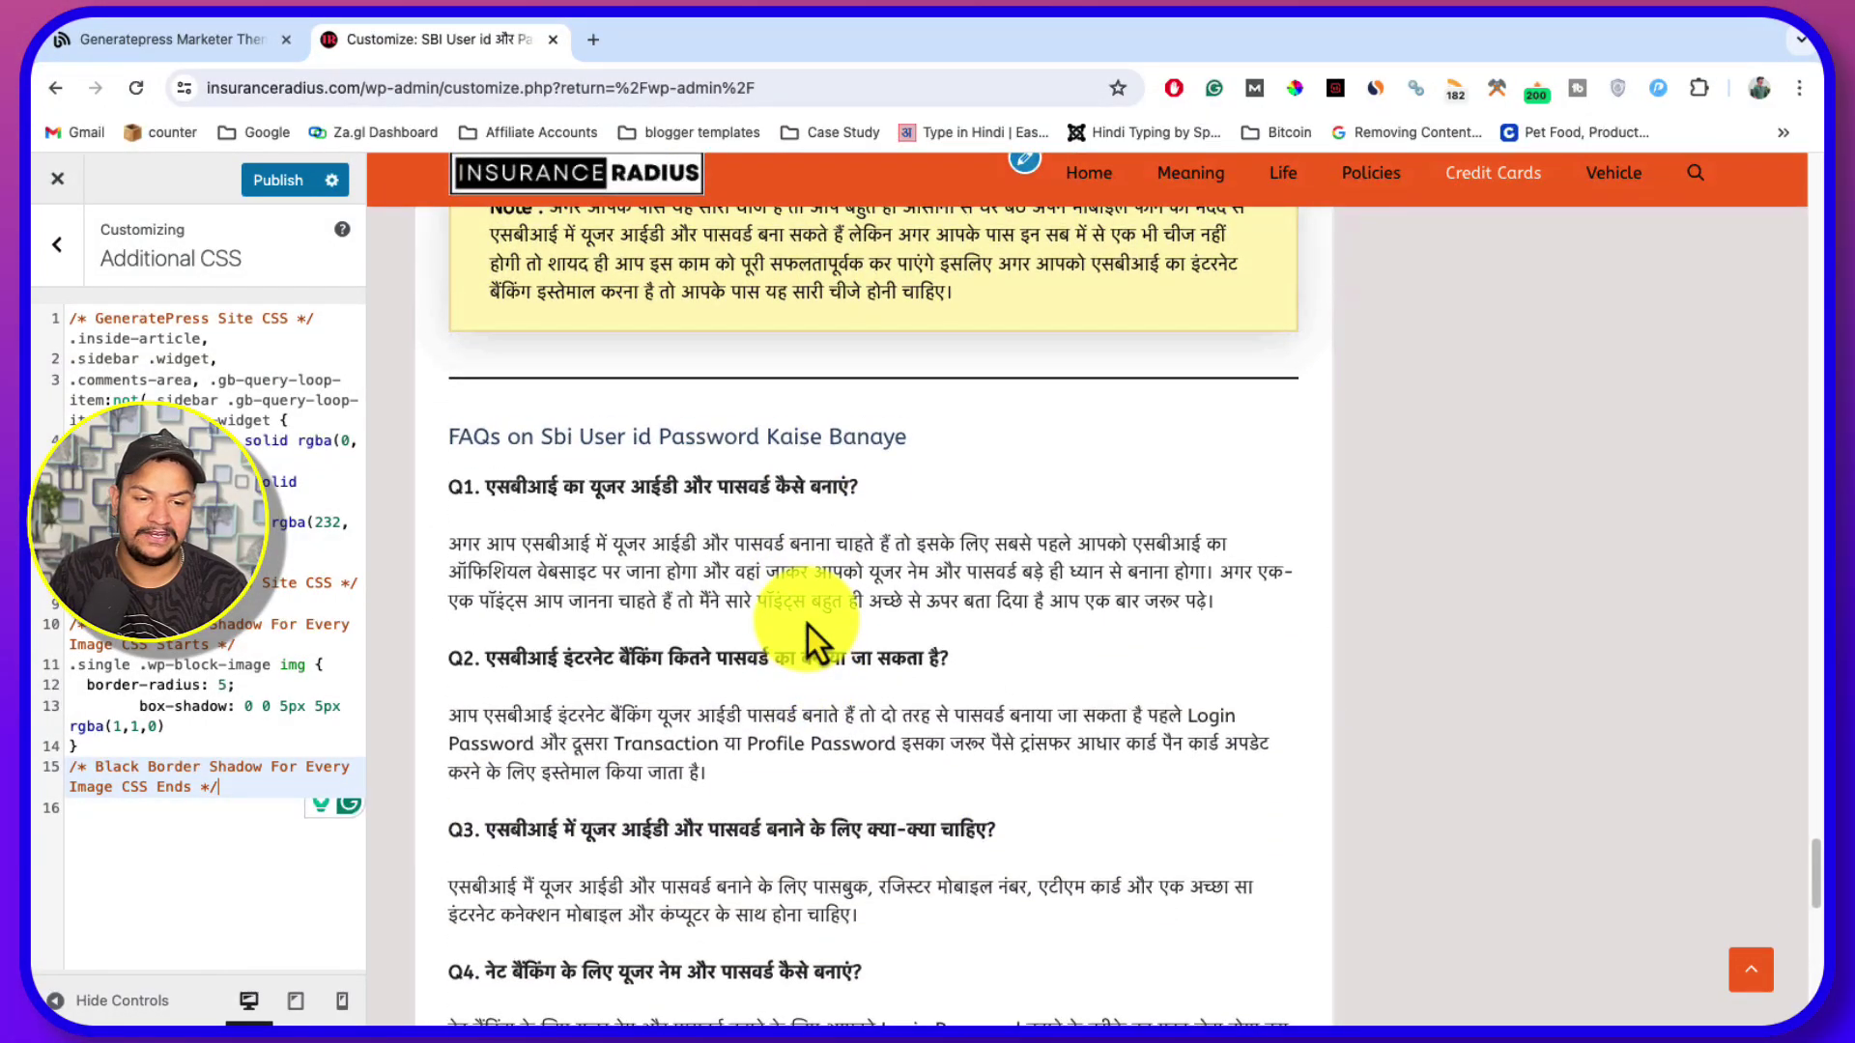
pyautogui.scroll(5, 806, 618)
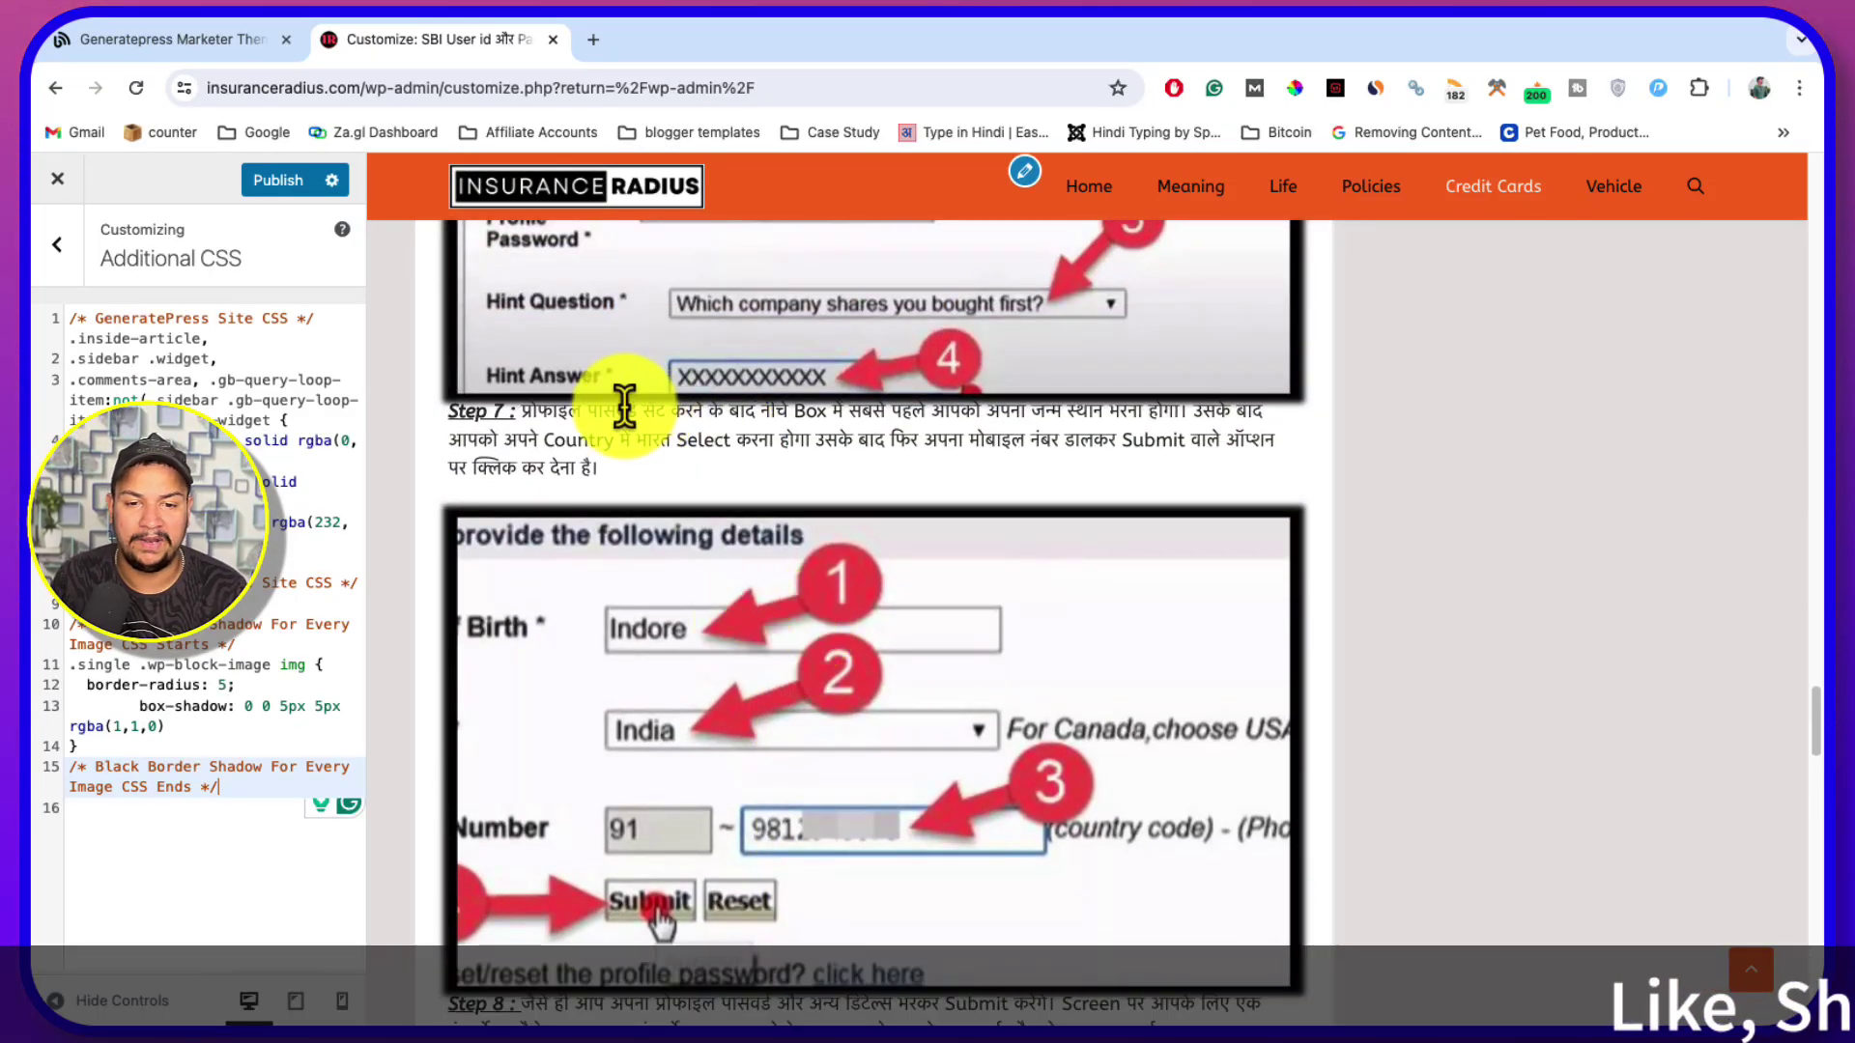
pyautogui.scroll(10, 757, 415)
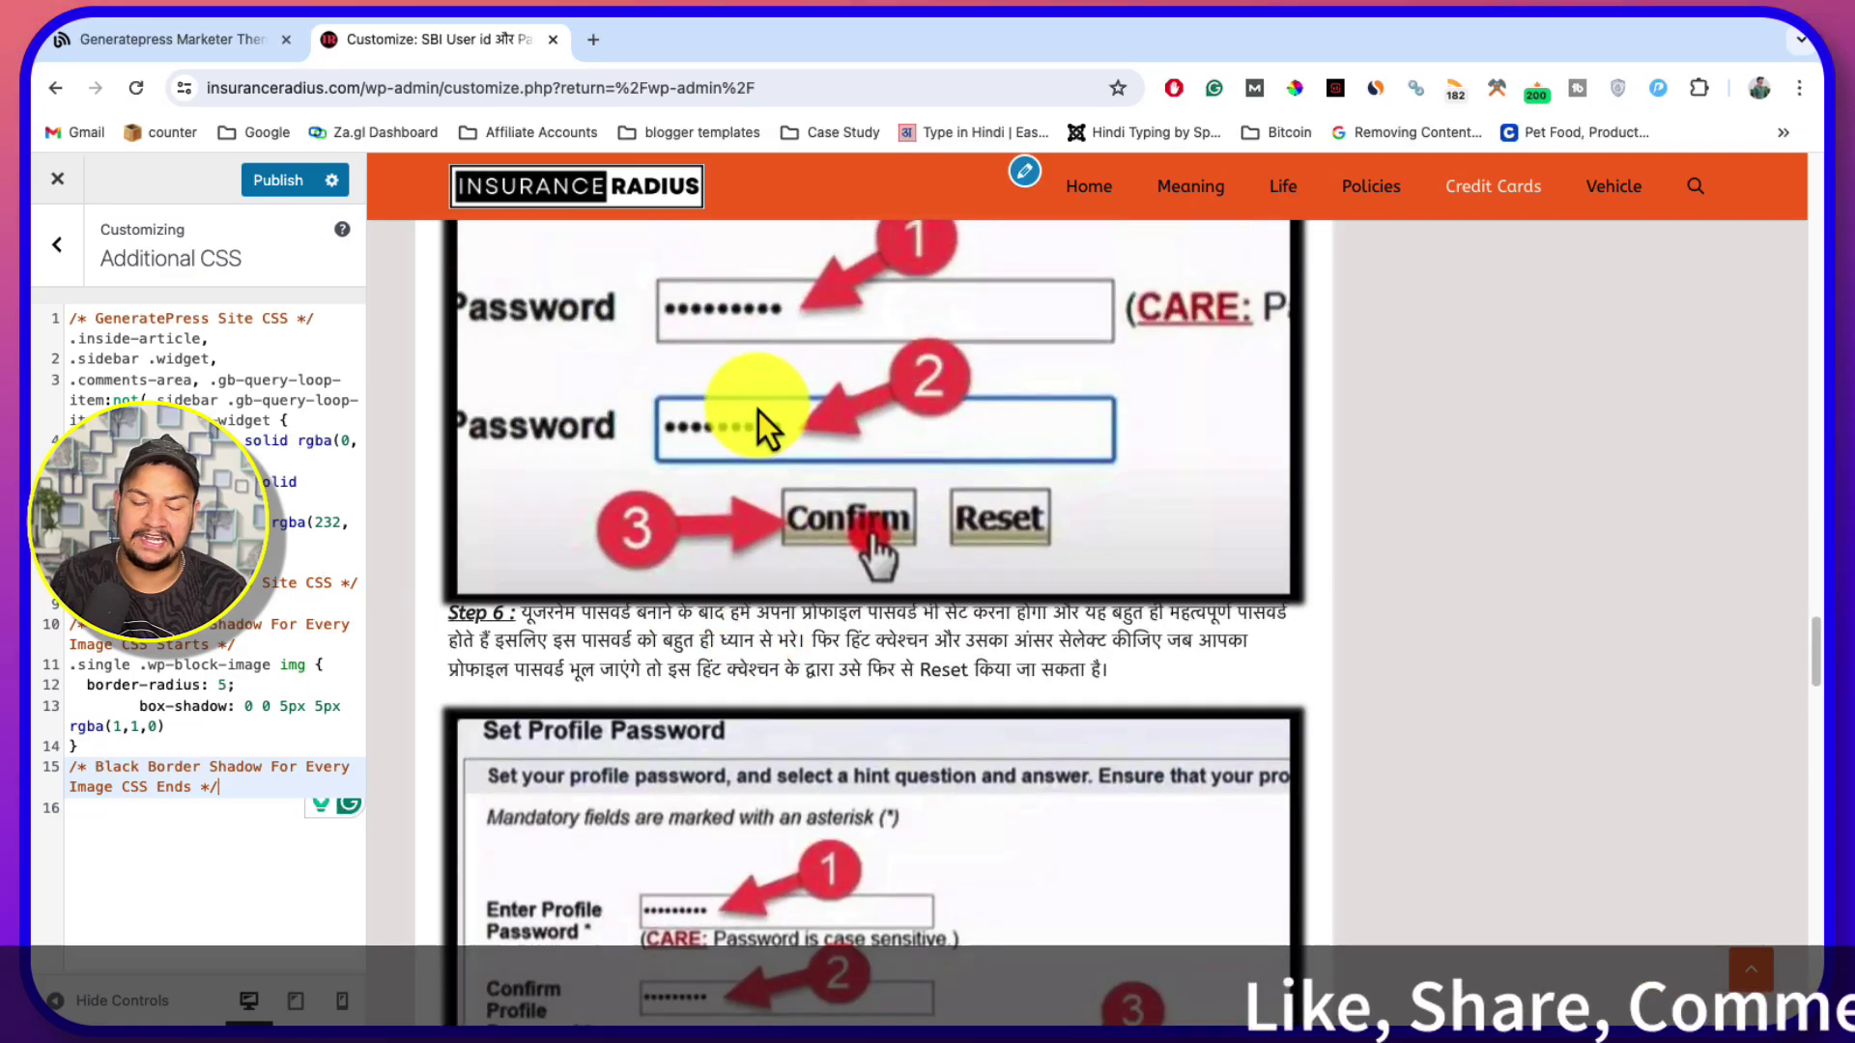
pyautogui.scroll(10, 758, 410)
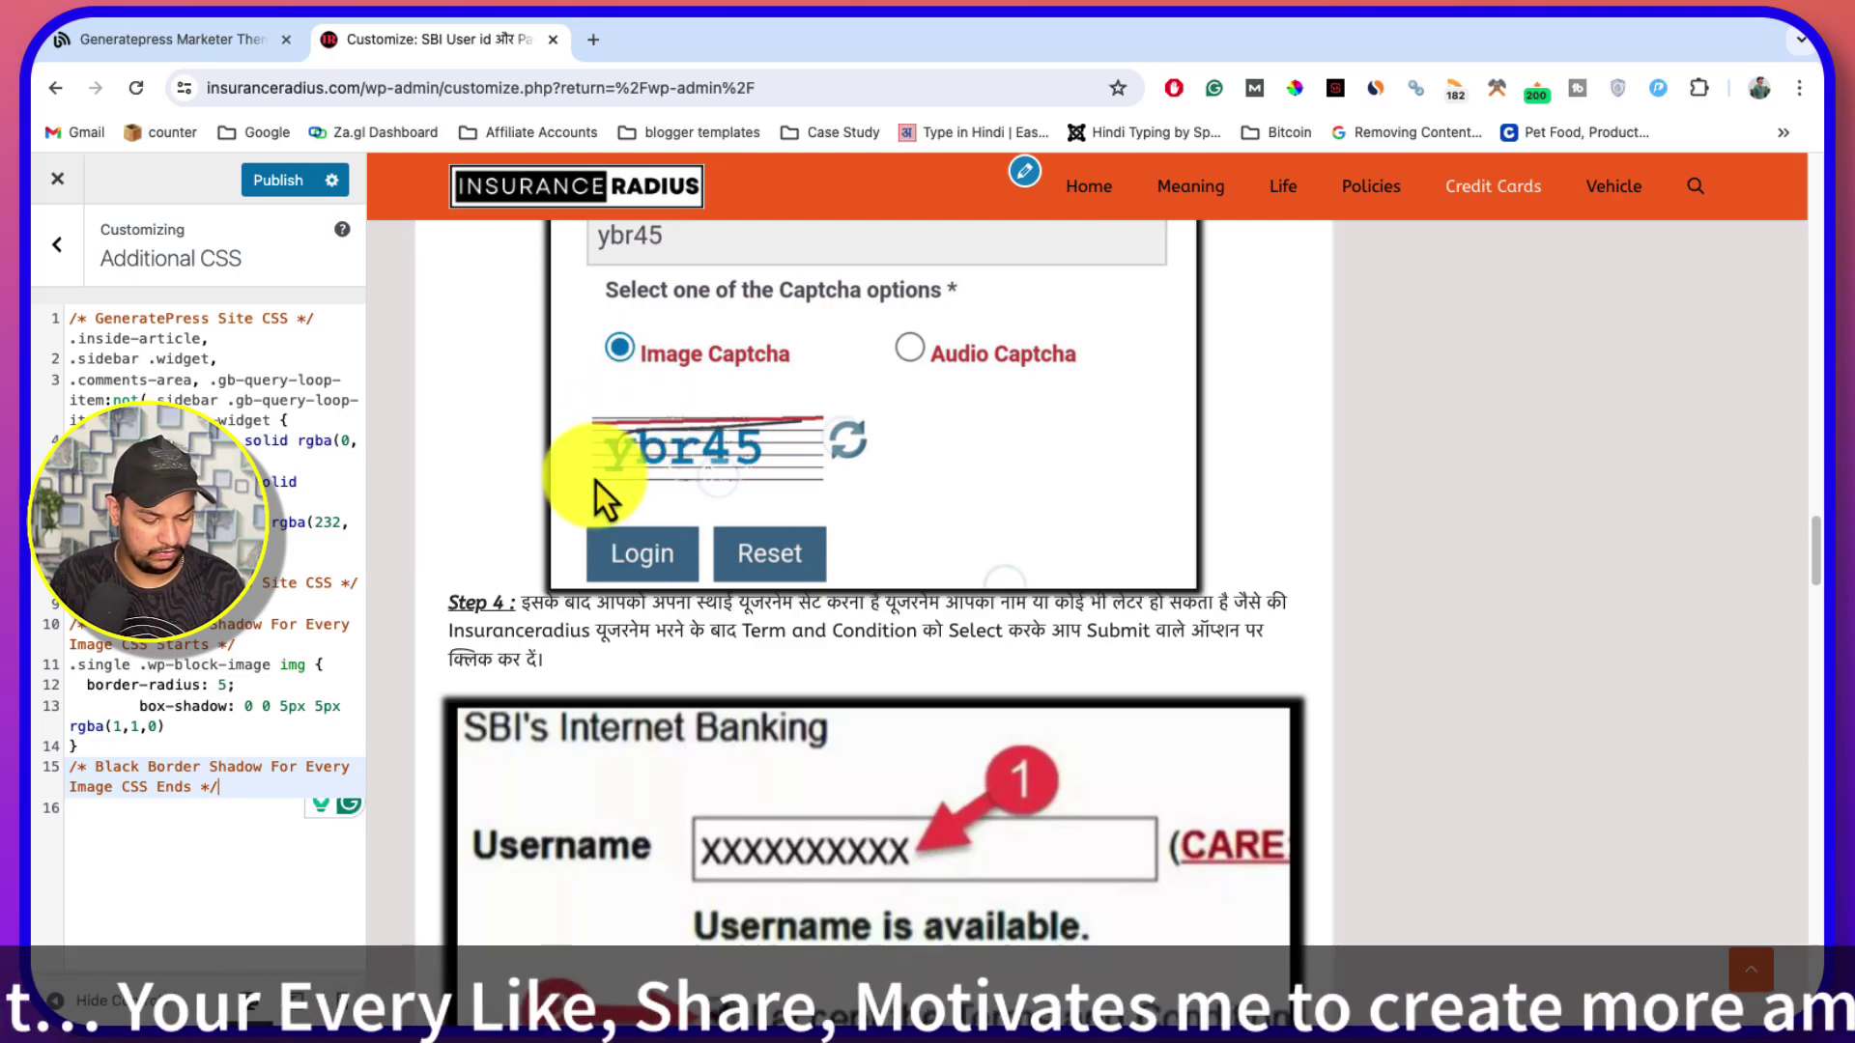
pyautogui.press('Down')
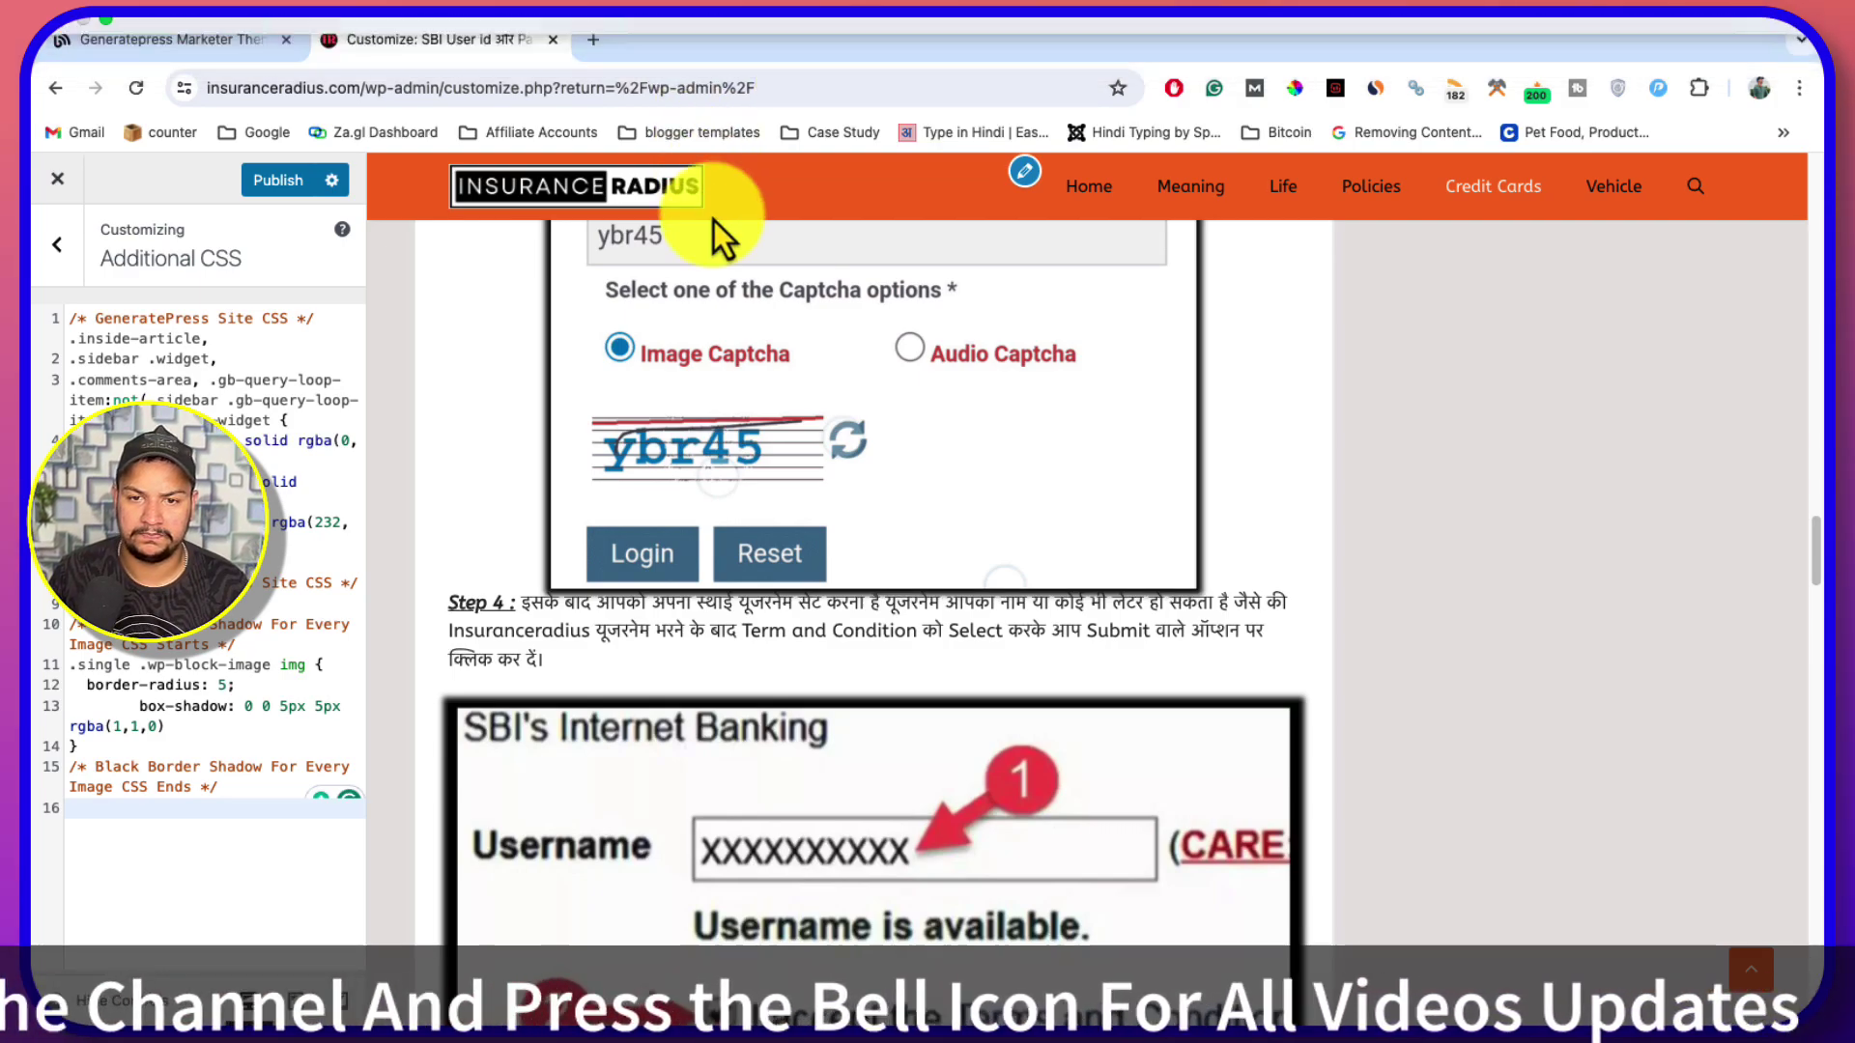
# Search Google in a new tab for "rgba orange code" and copy the Orange value rgb(255, 165, 0)
pyautogui.click(589, 40)
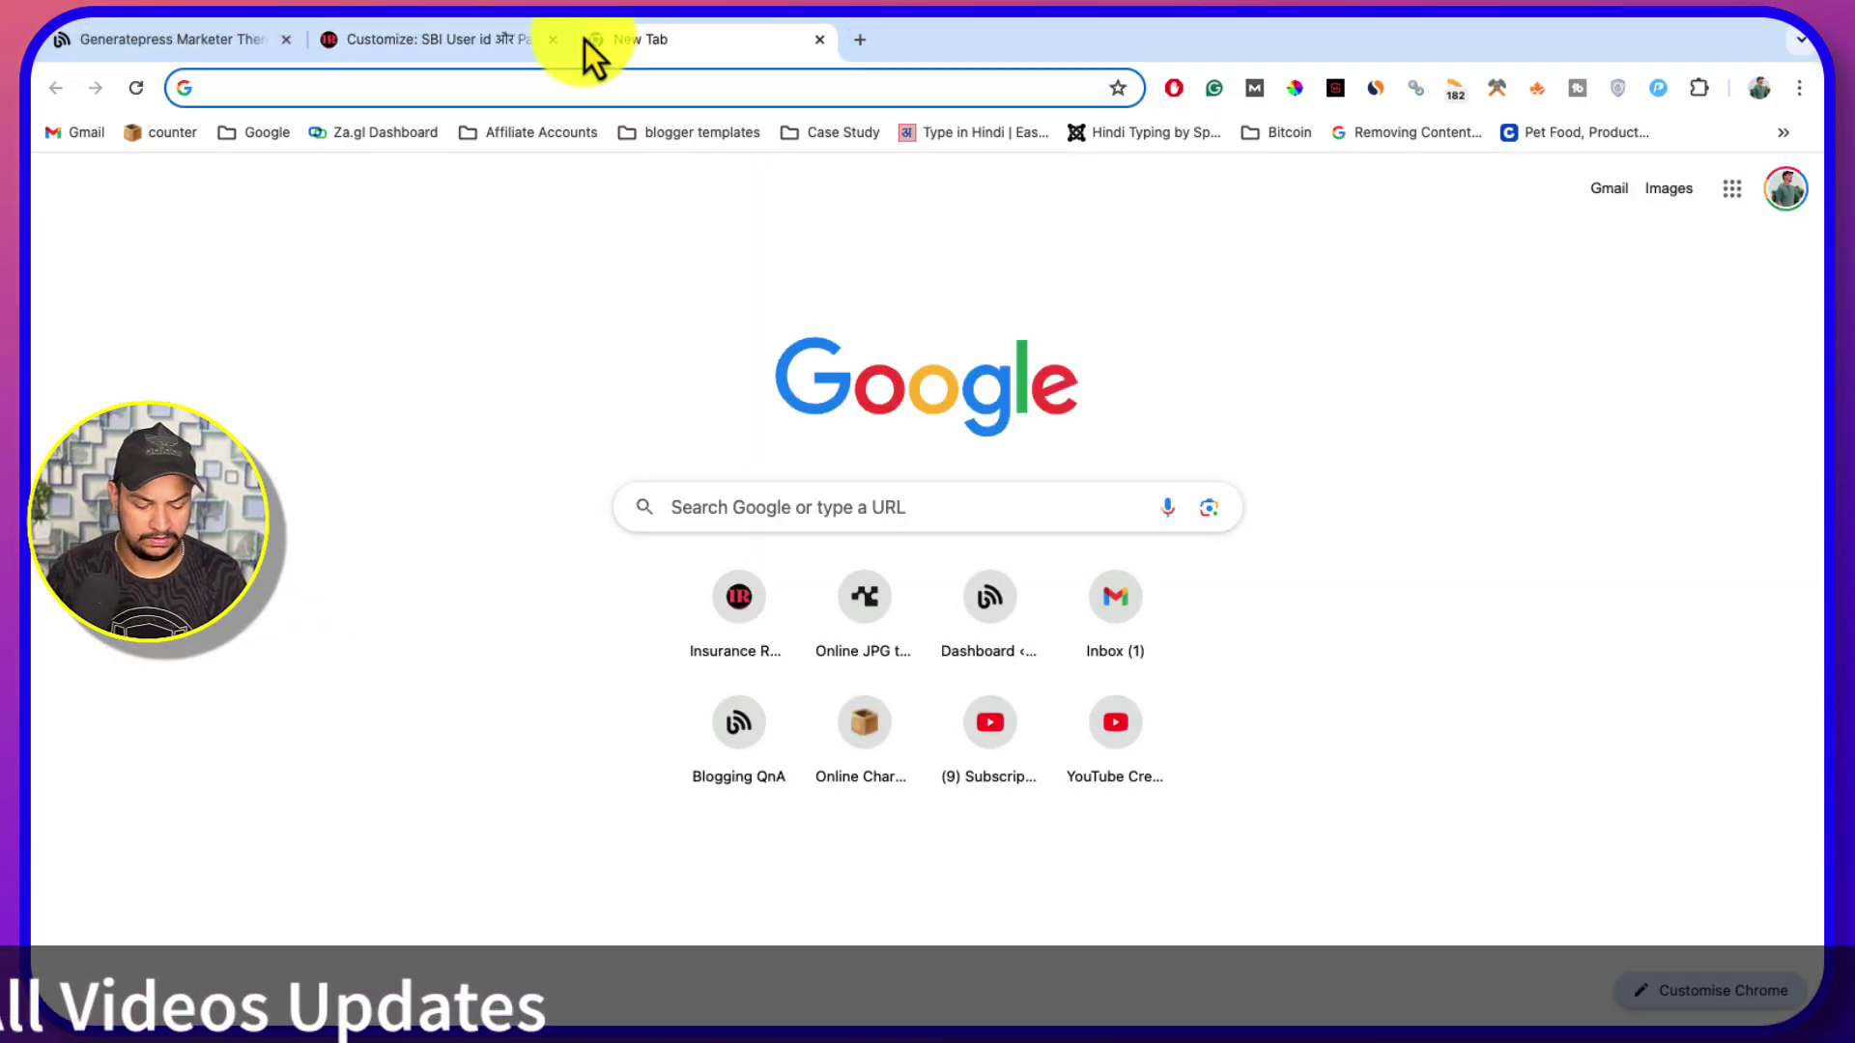
pyautogui.write('rgba or')
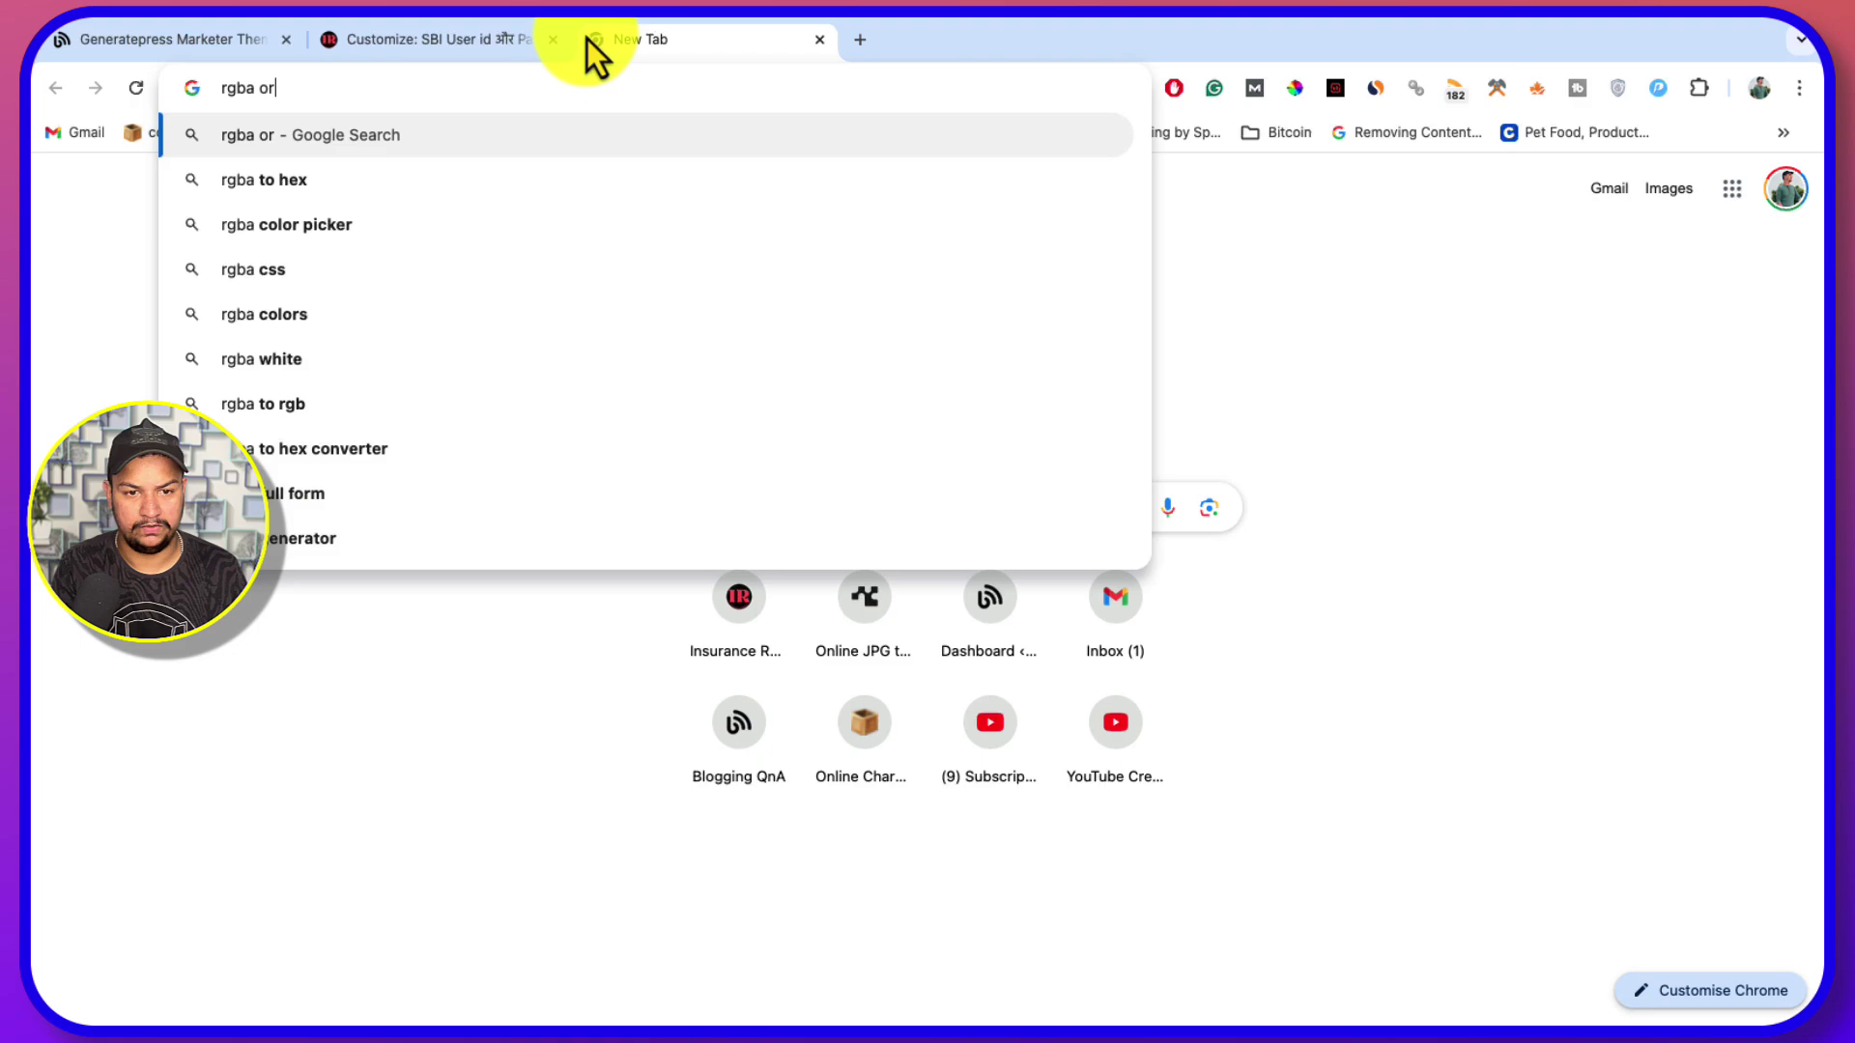
pyautogui.write('ange c')
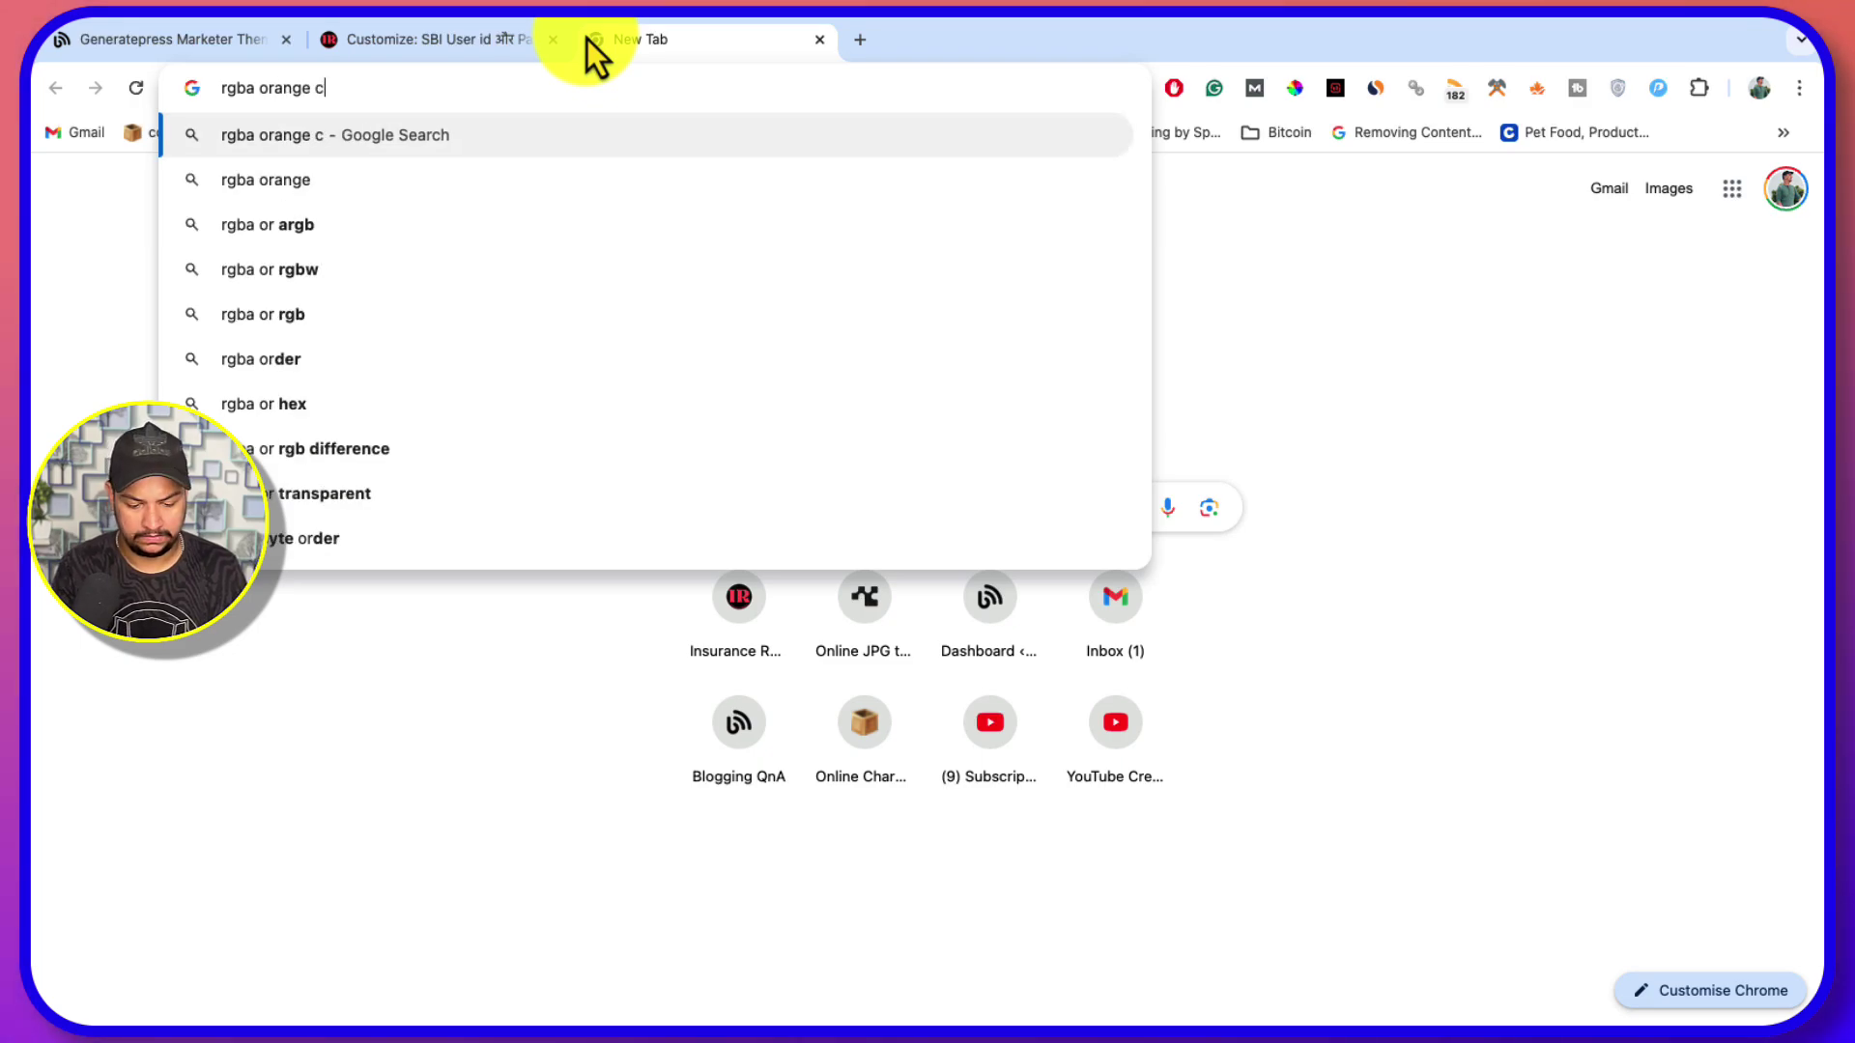
pyautogui.write('ode')
pyautogui.press('Return')
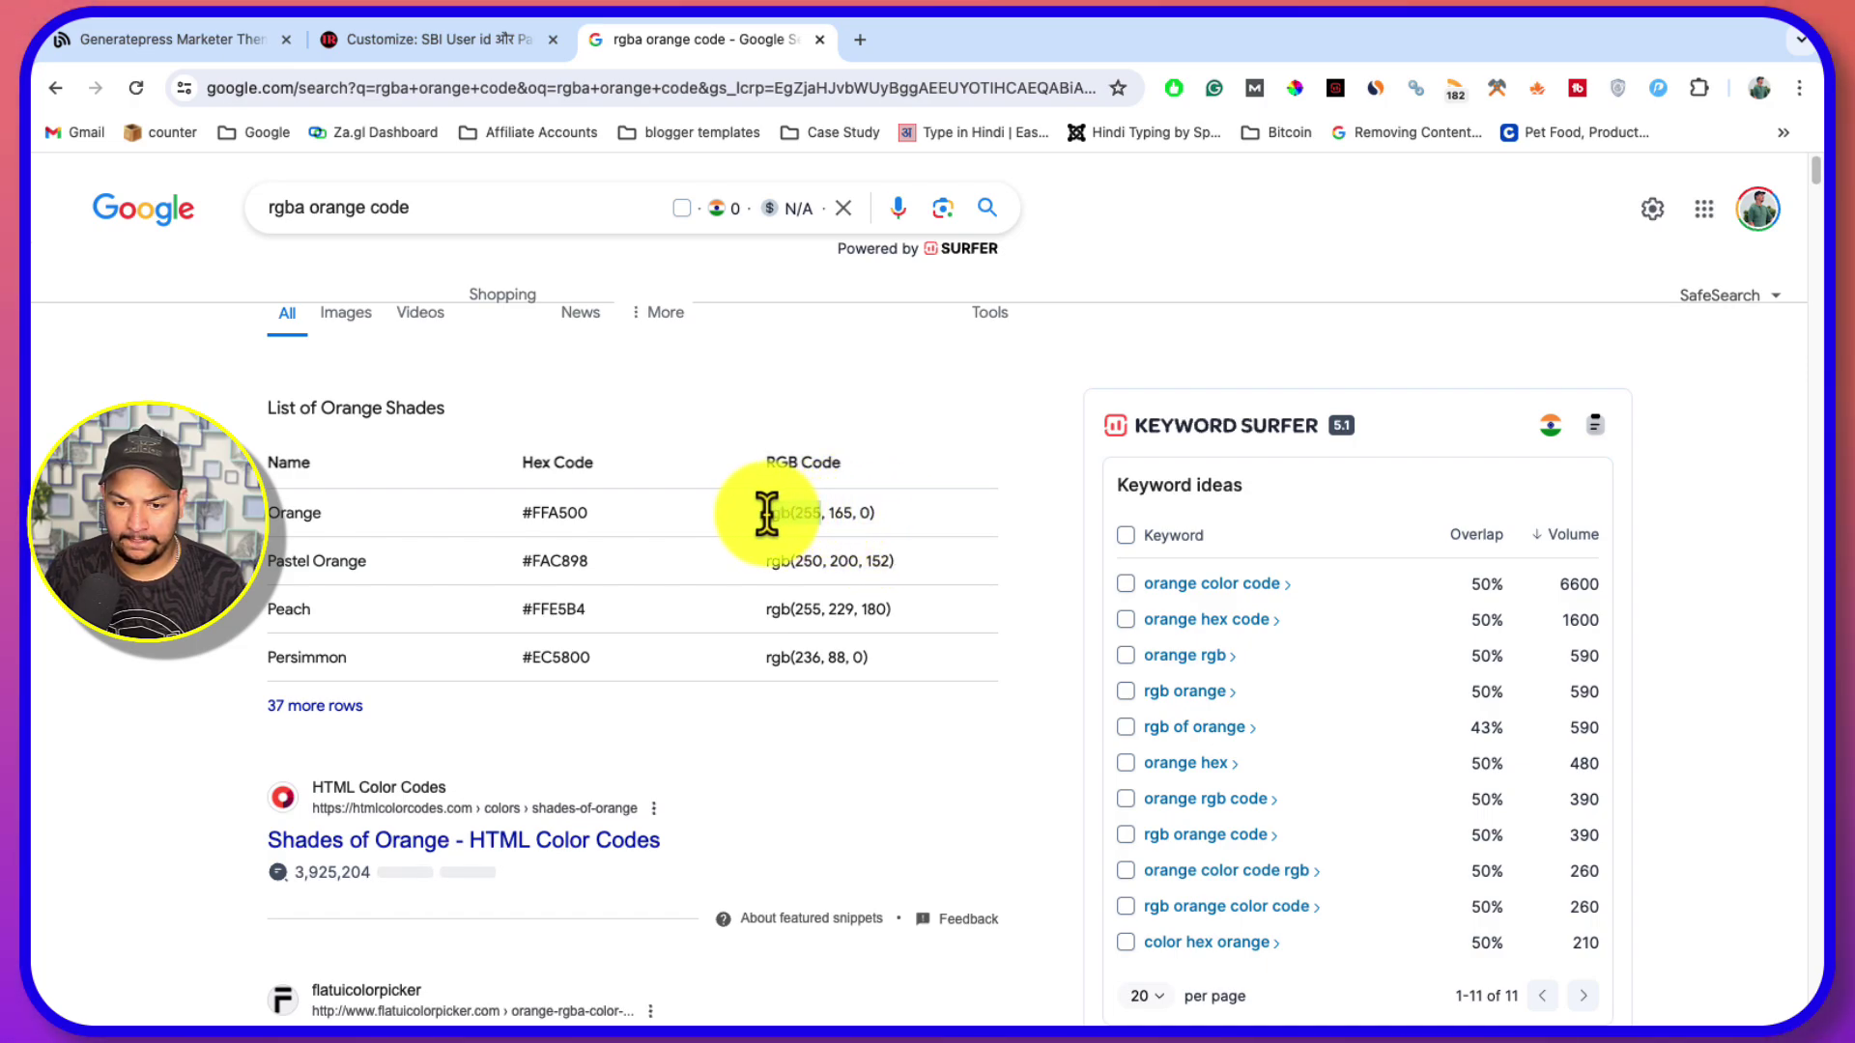
pyautogui.moveTo(769, 513); pyautogui.dragTo(842, 515)
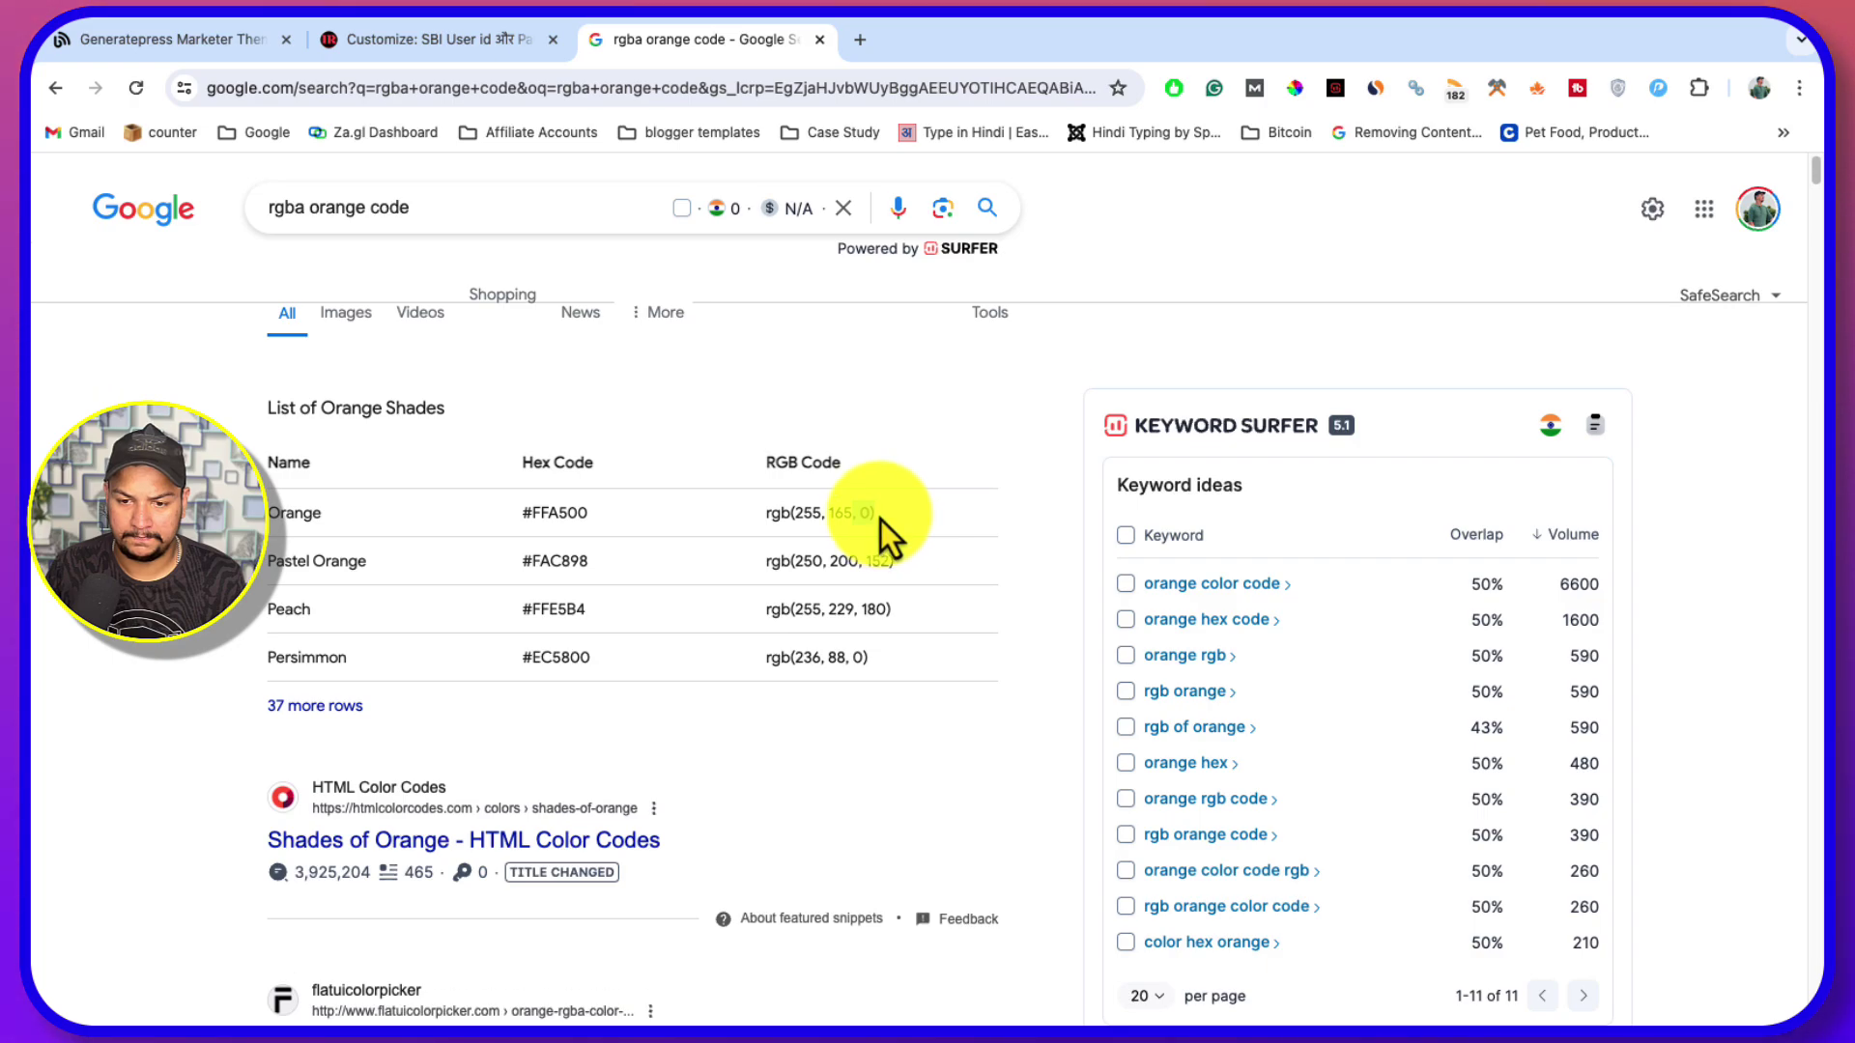
pyautogui.moveTo(878, 519); pyautogui.dragTo(764, 515)
pyautogui.hotkey('ctrl', 'c')
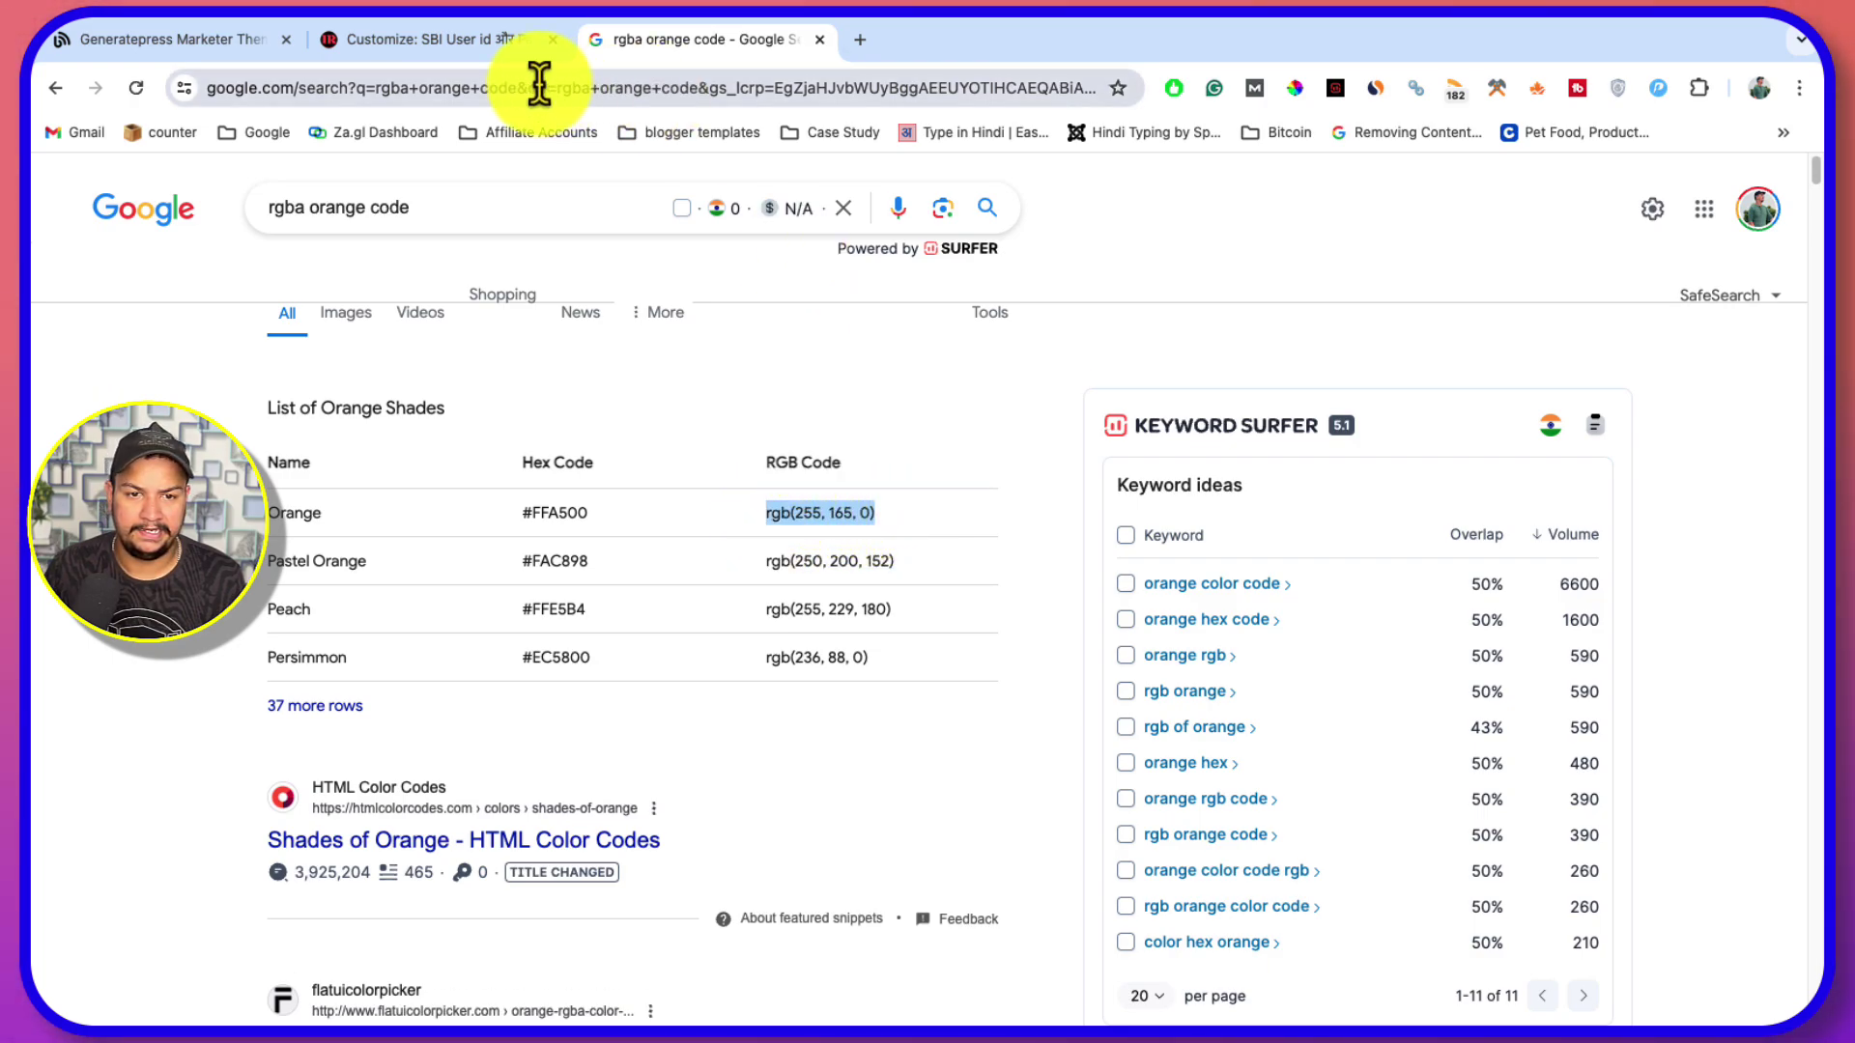
# Replace the image box-shadow colour in the Customizer's Additional CSS with rgb(255, 165, 0) and check the post images
pyautogui.click(485, 43)
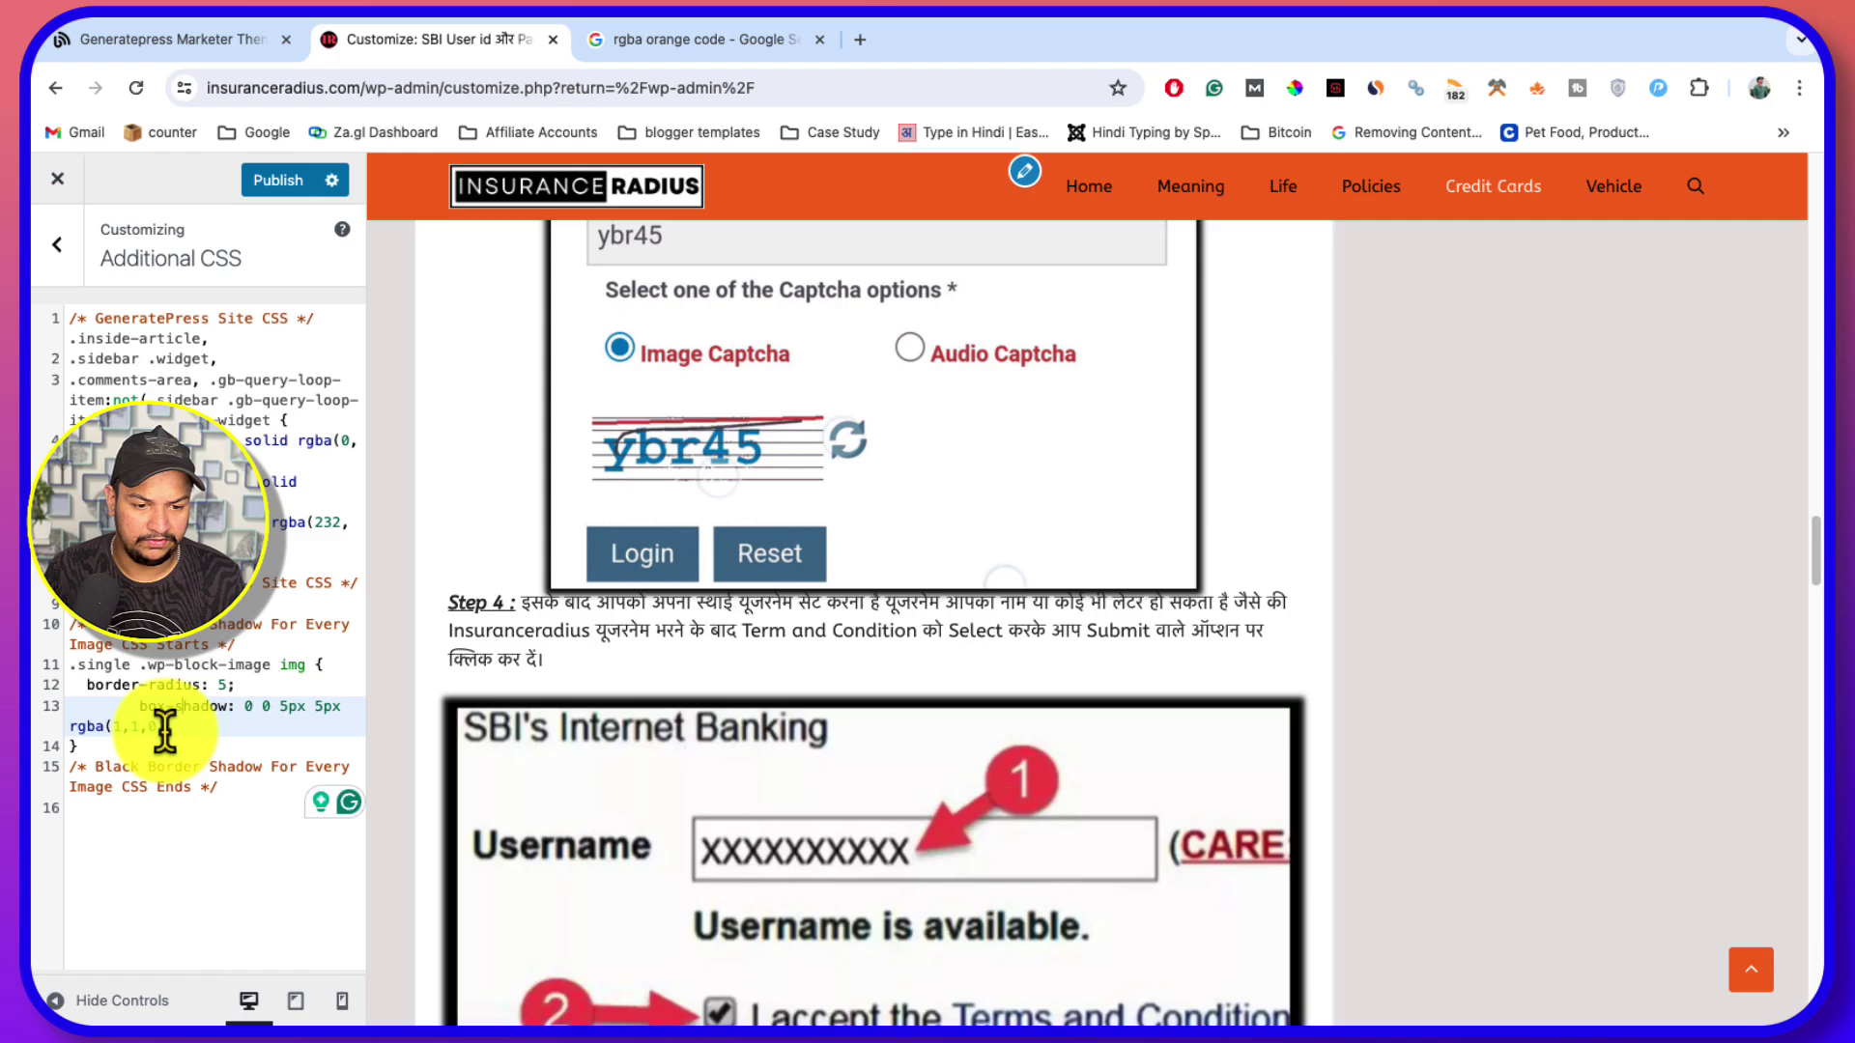
pyautogui.moveTo(165, 732); pyautogui.dragTo(114, 728)
pyautogui.hotkey('ctrl', 'v')
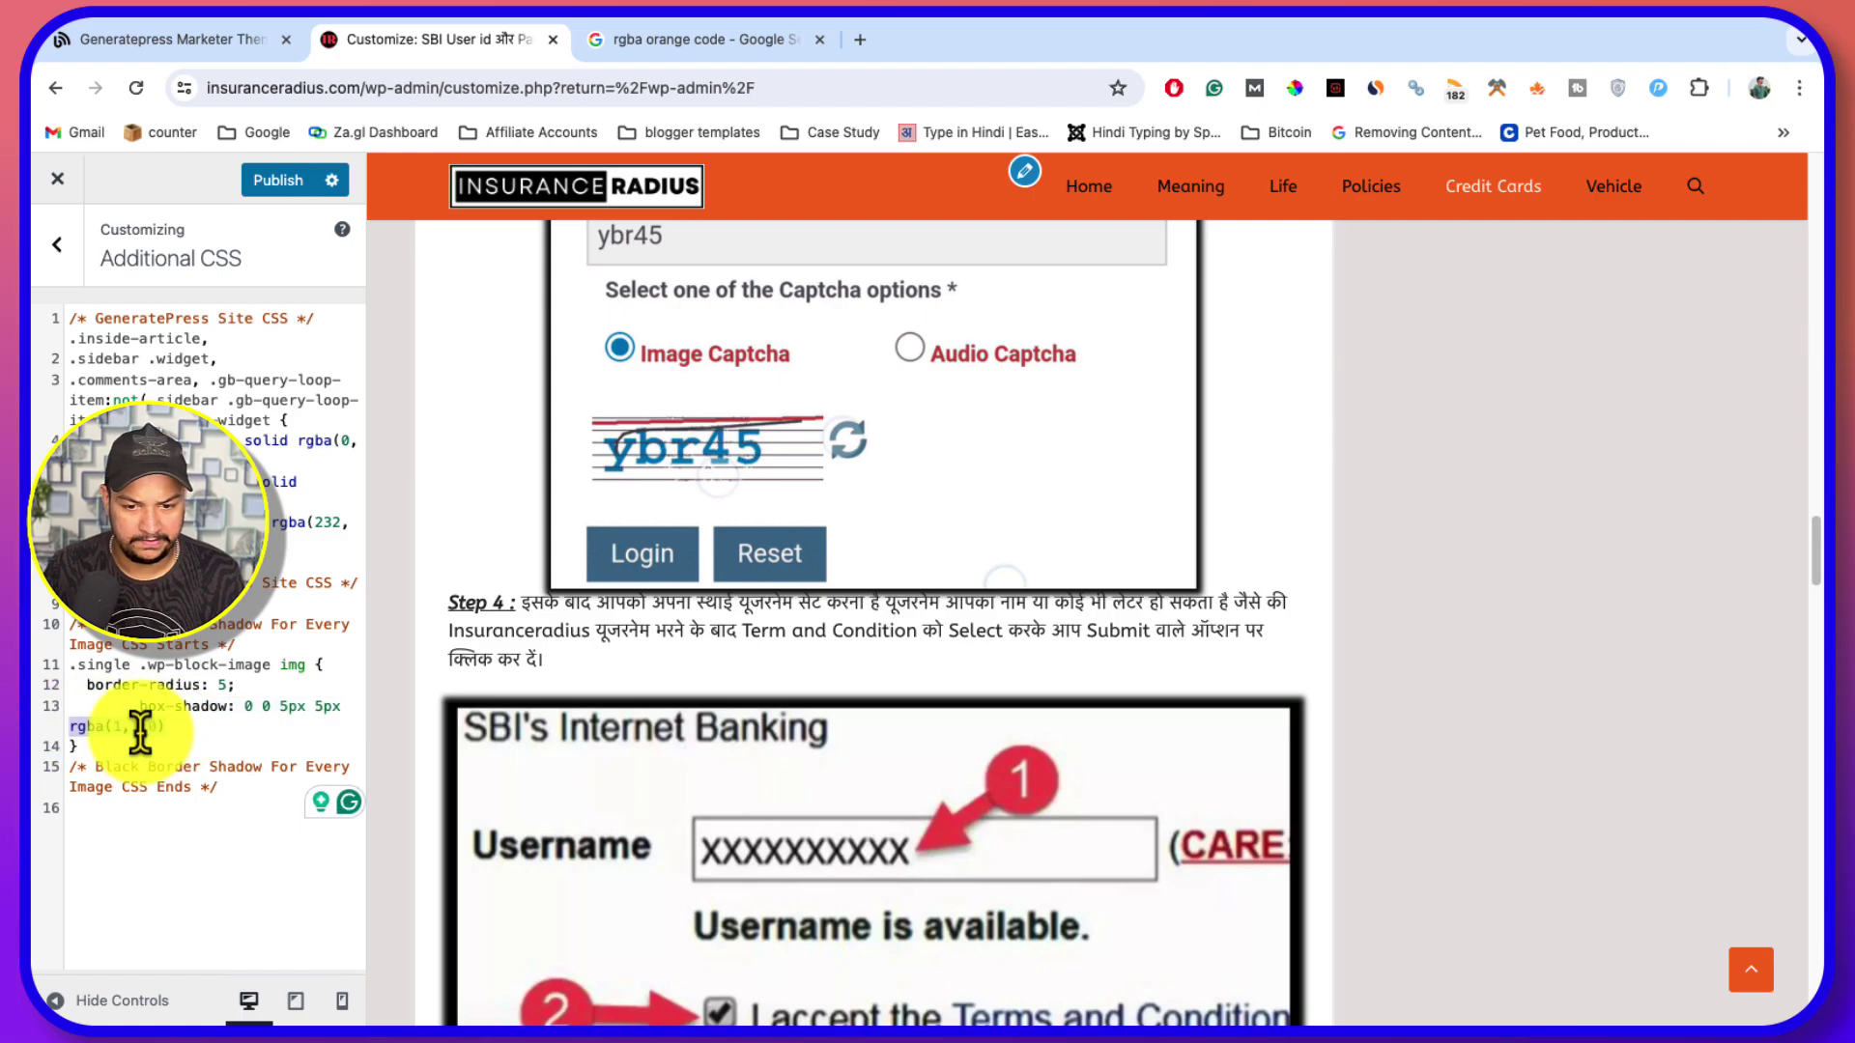
pyautogui.scroll(8, 1180, 559)
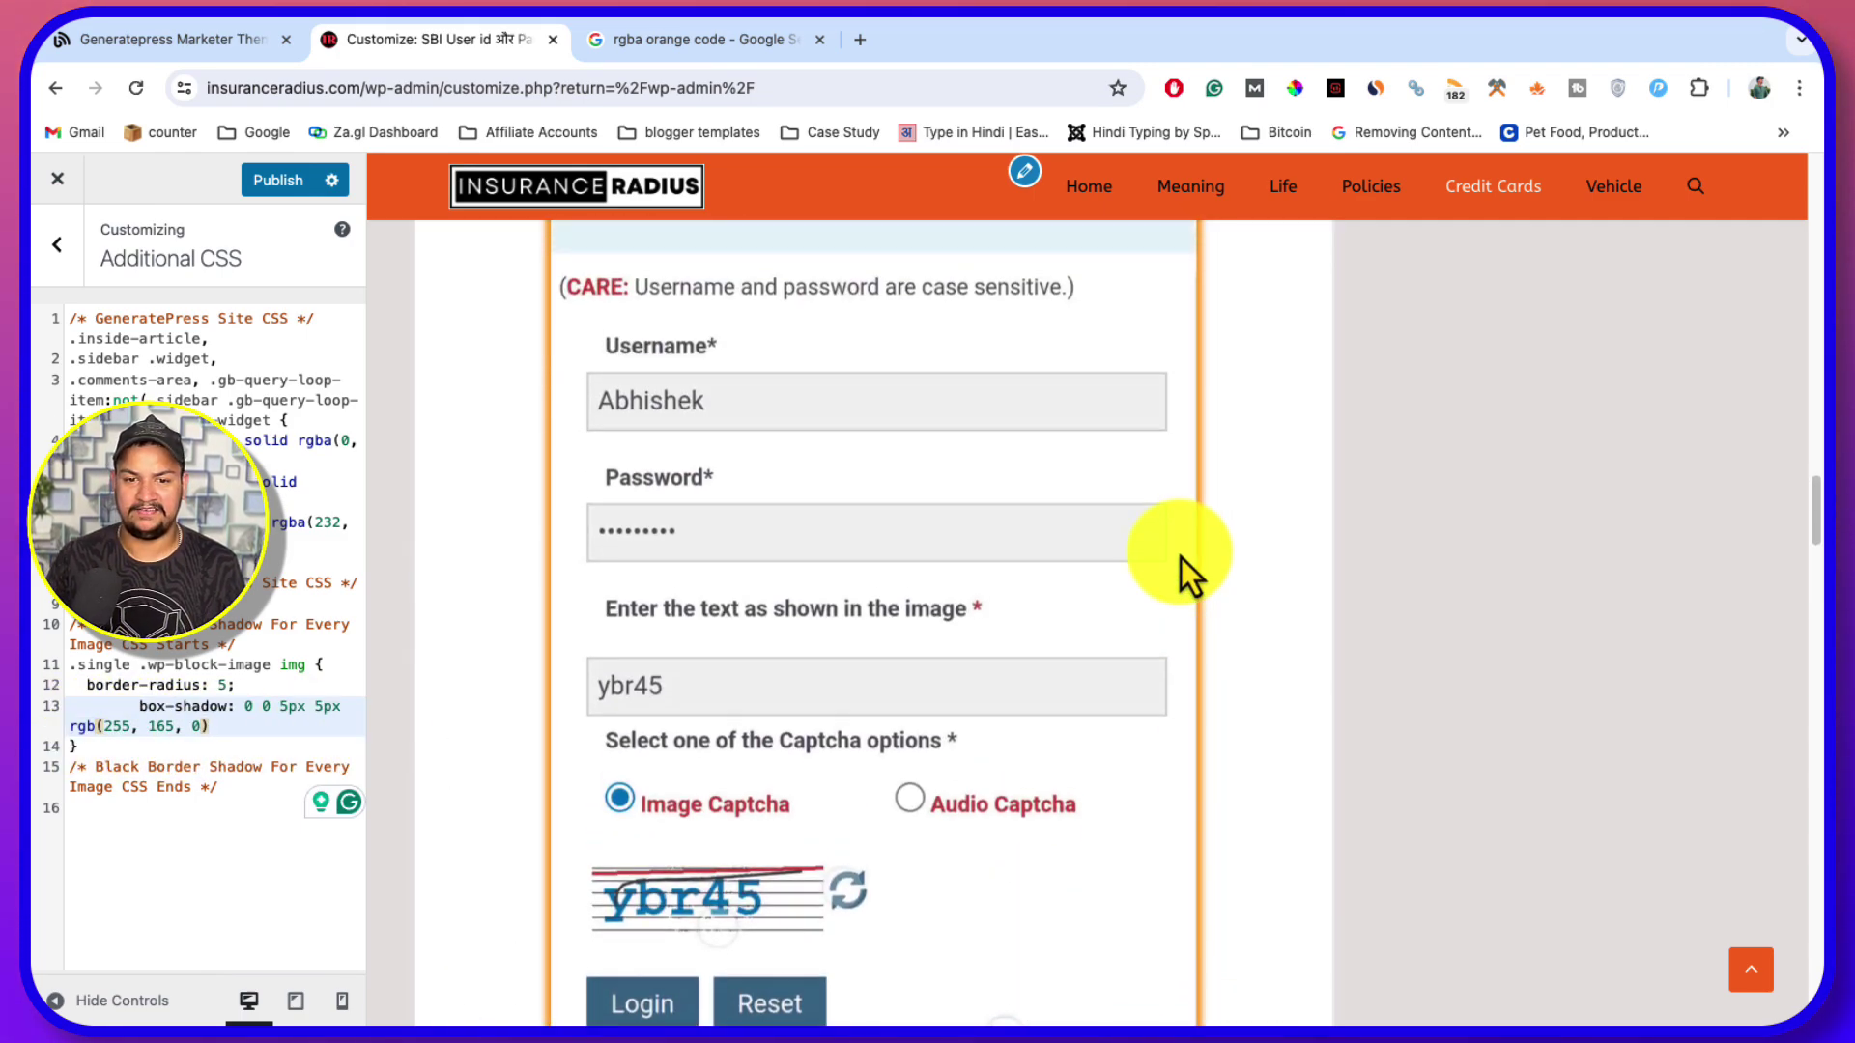
pyautogui.scroll(5, 1158, 549)
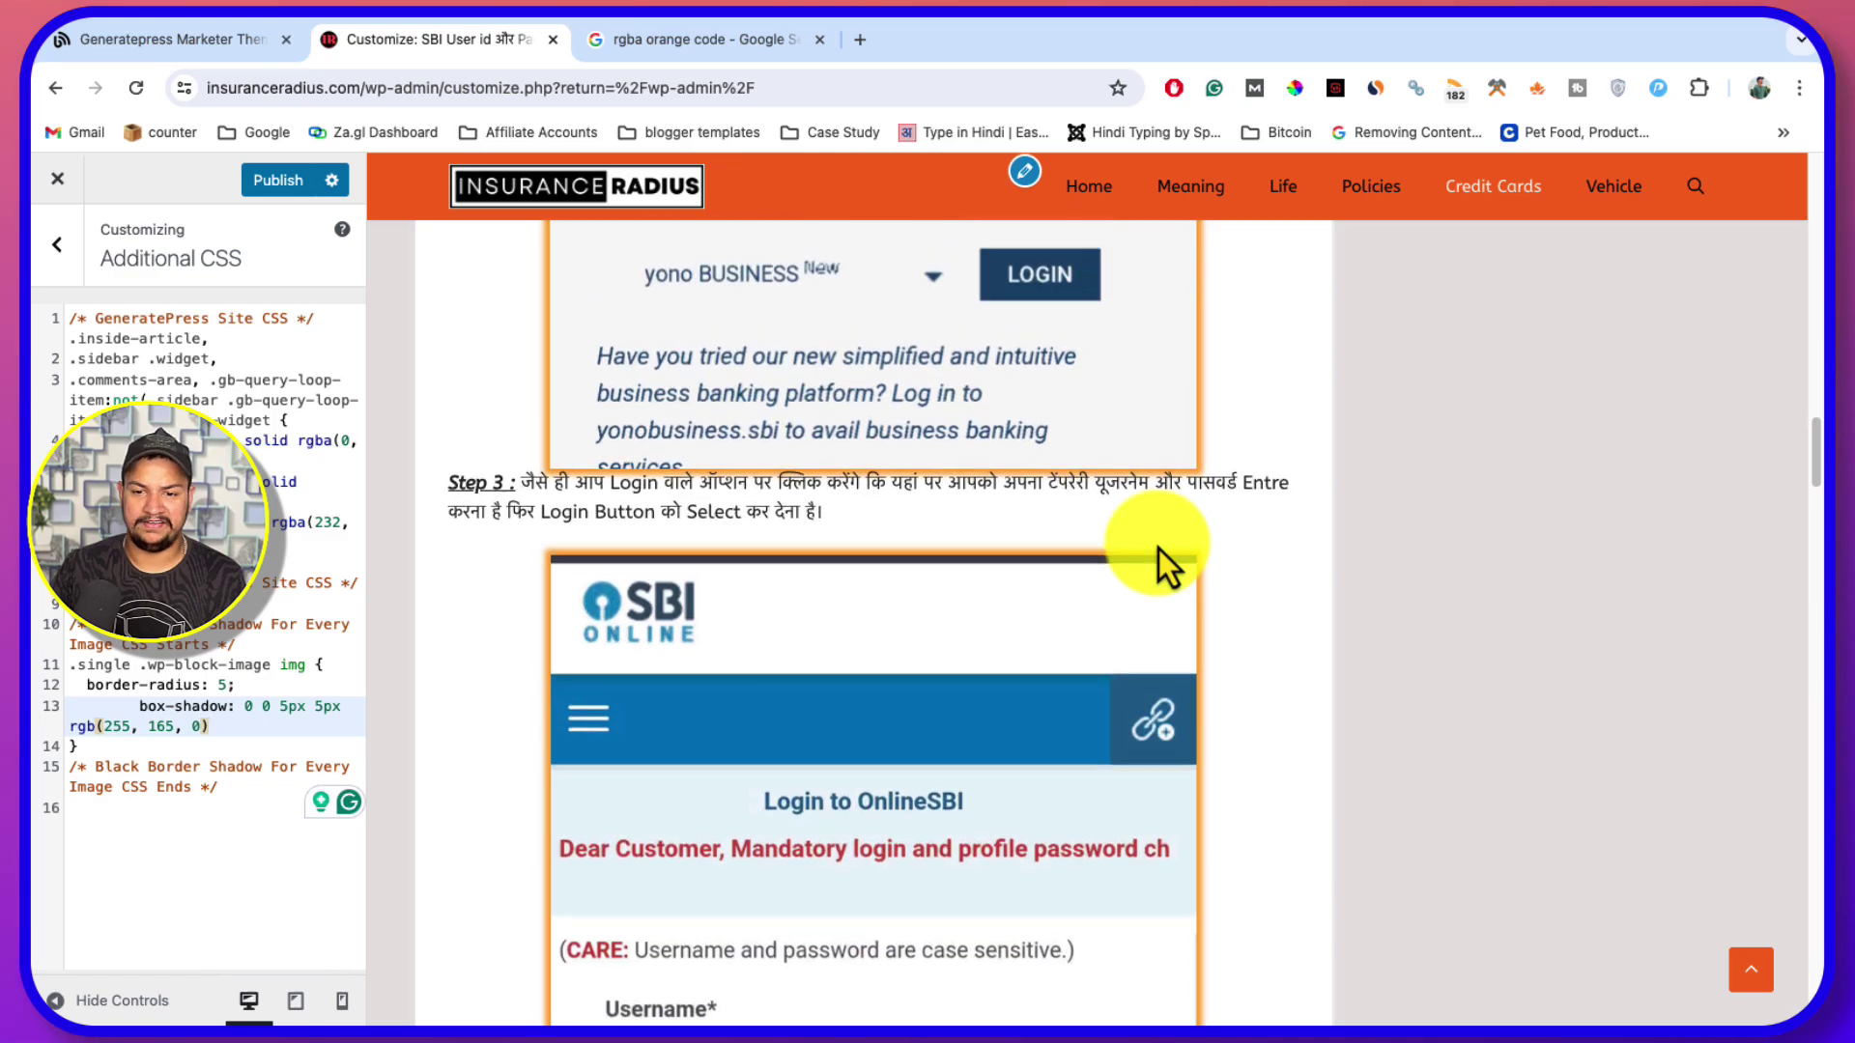
pyautogui.scroll(10, 984, 931)
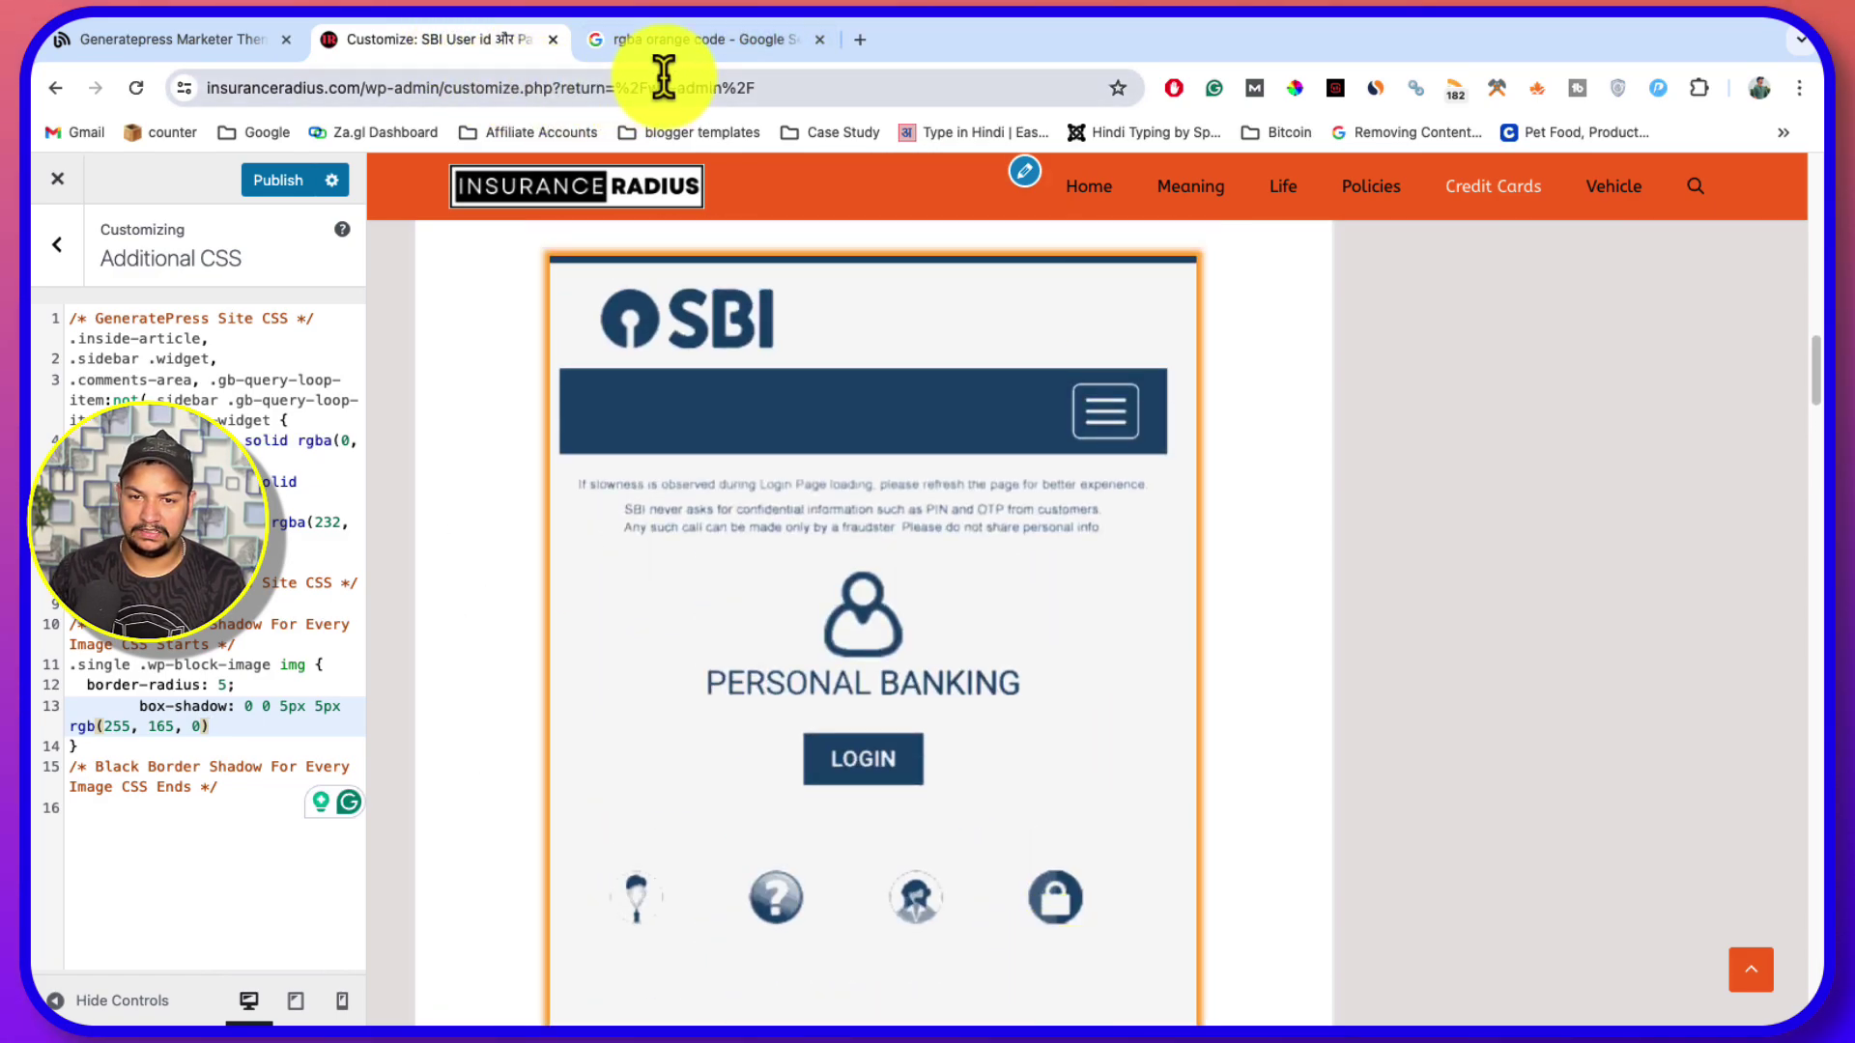
# Try the Pastel Orange value rgb(250, 200, 152) from the Google results as the image box-shadow colour in Additional CSS
pyautogui.click(702, 46)
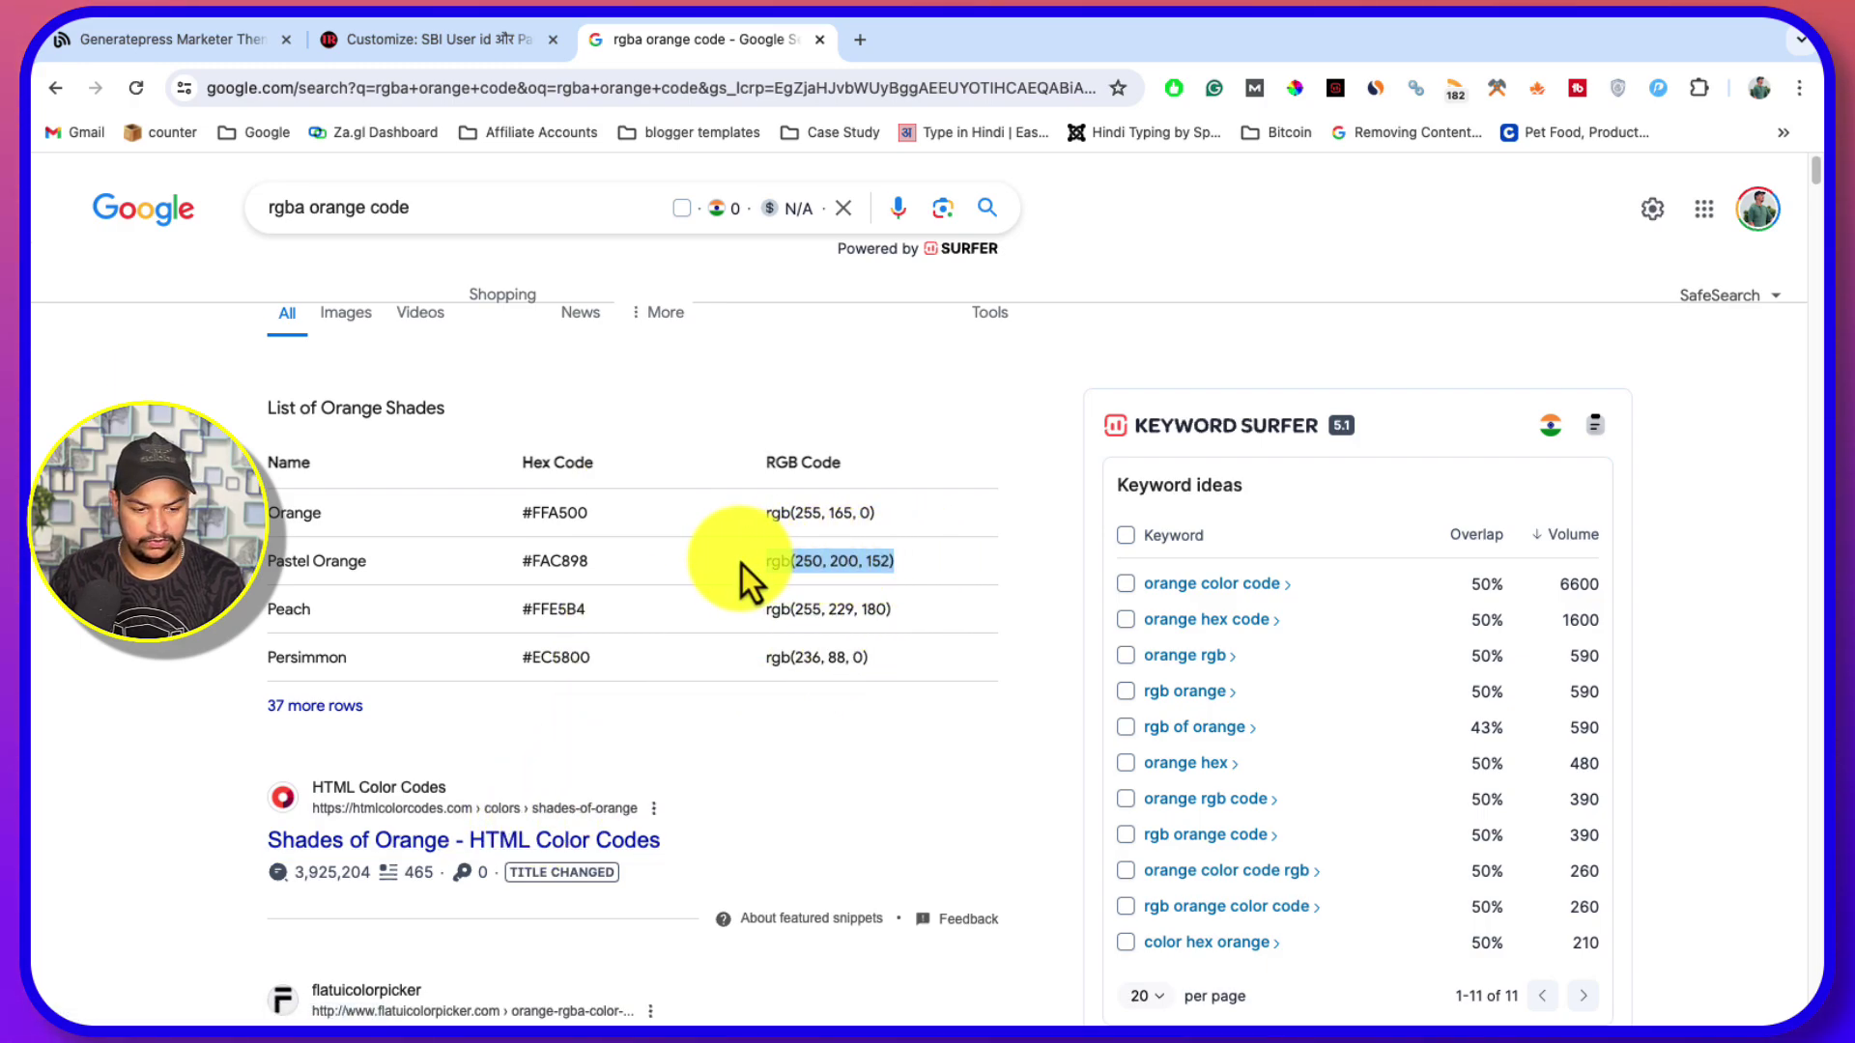
pyautogui.click(452, 41)
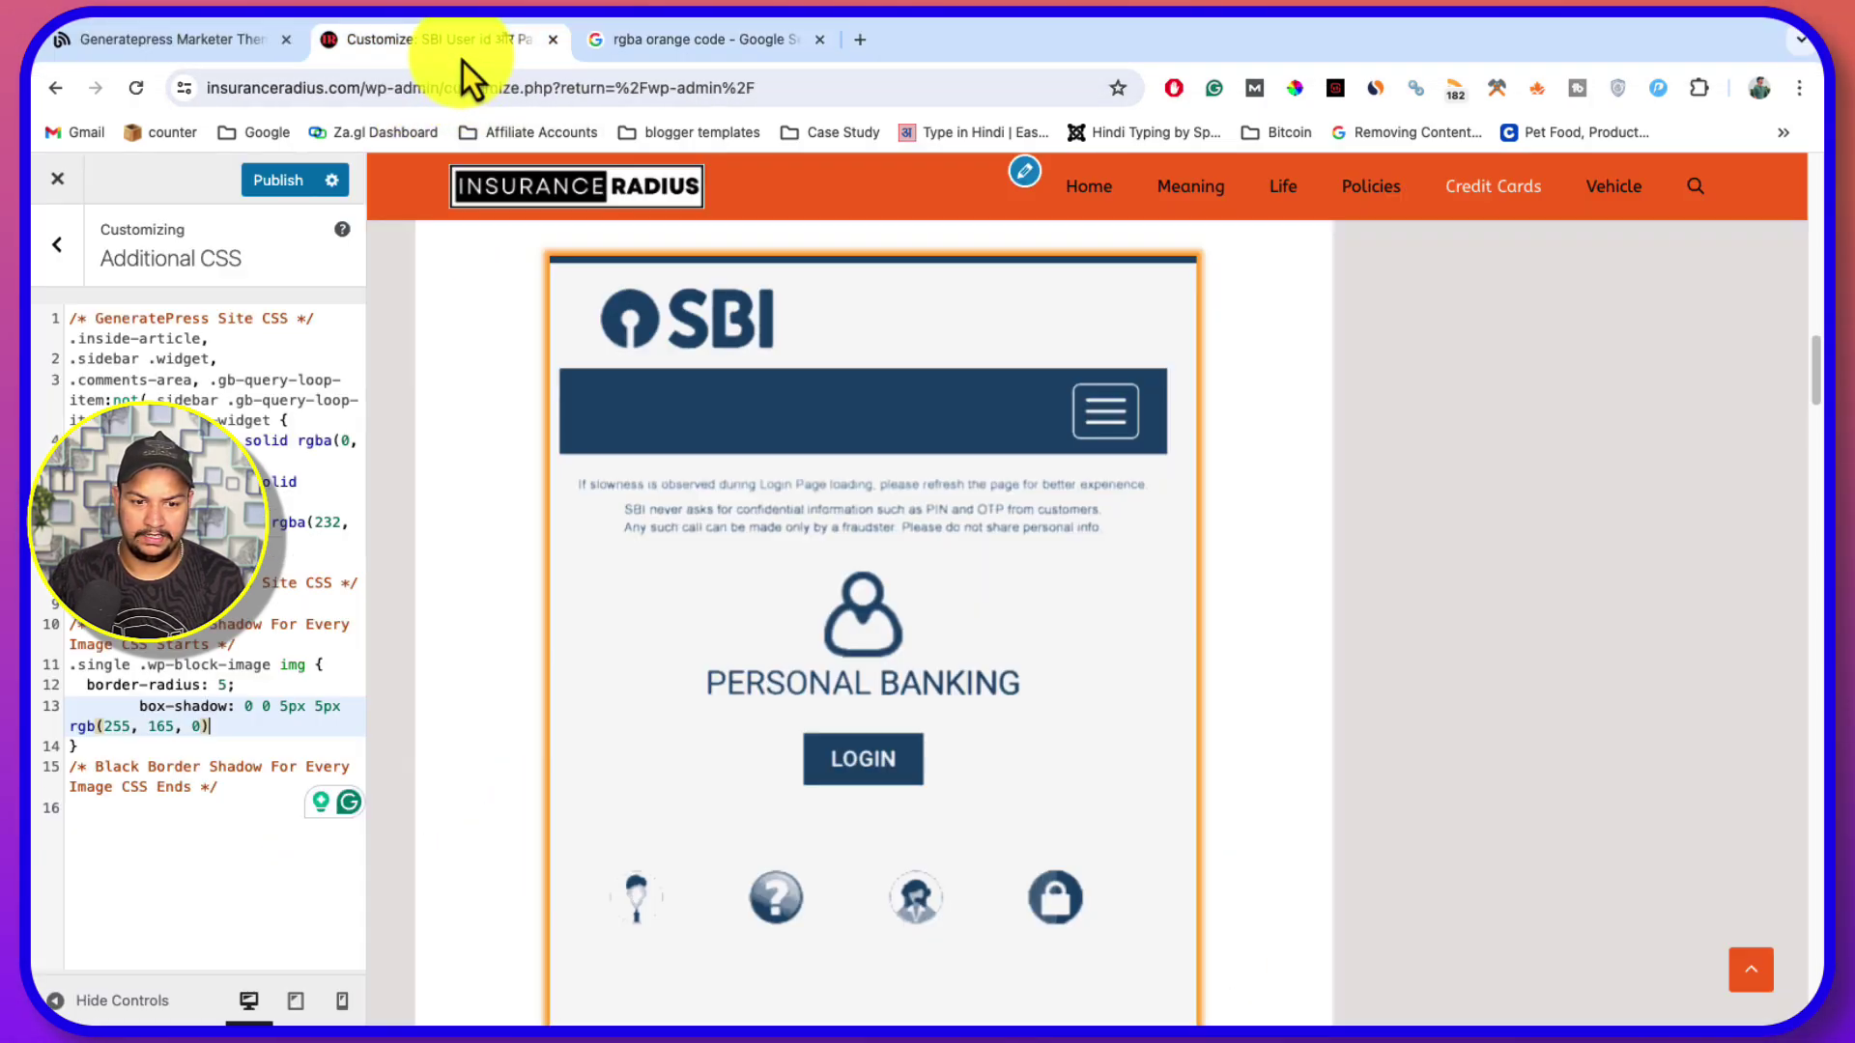
pyautogui.moveTo(215, 728); pyautogui.dragTo(116, 726)
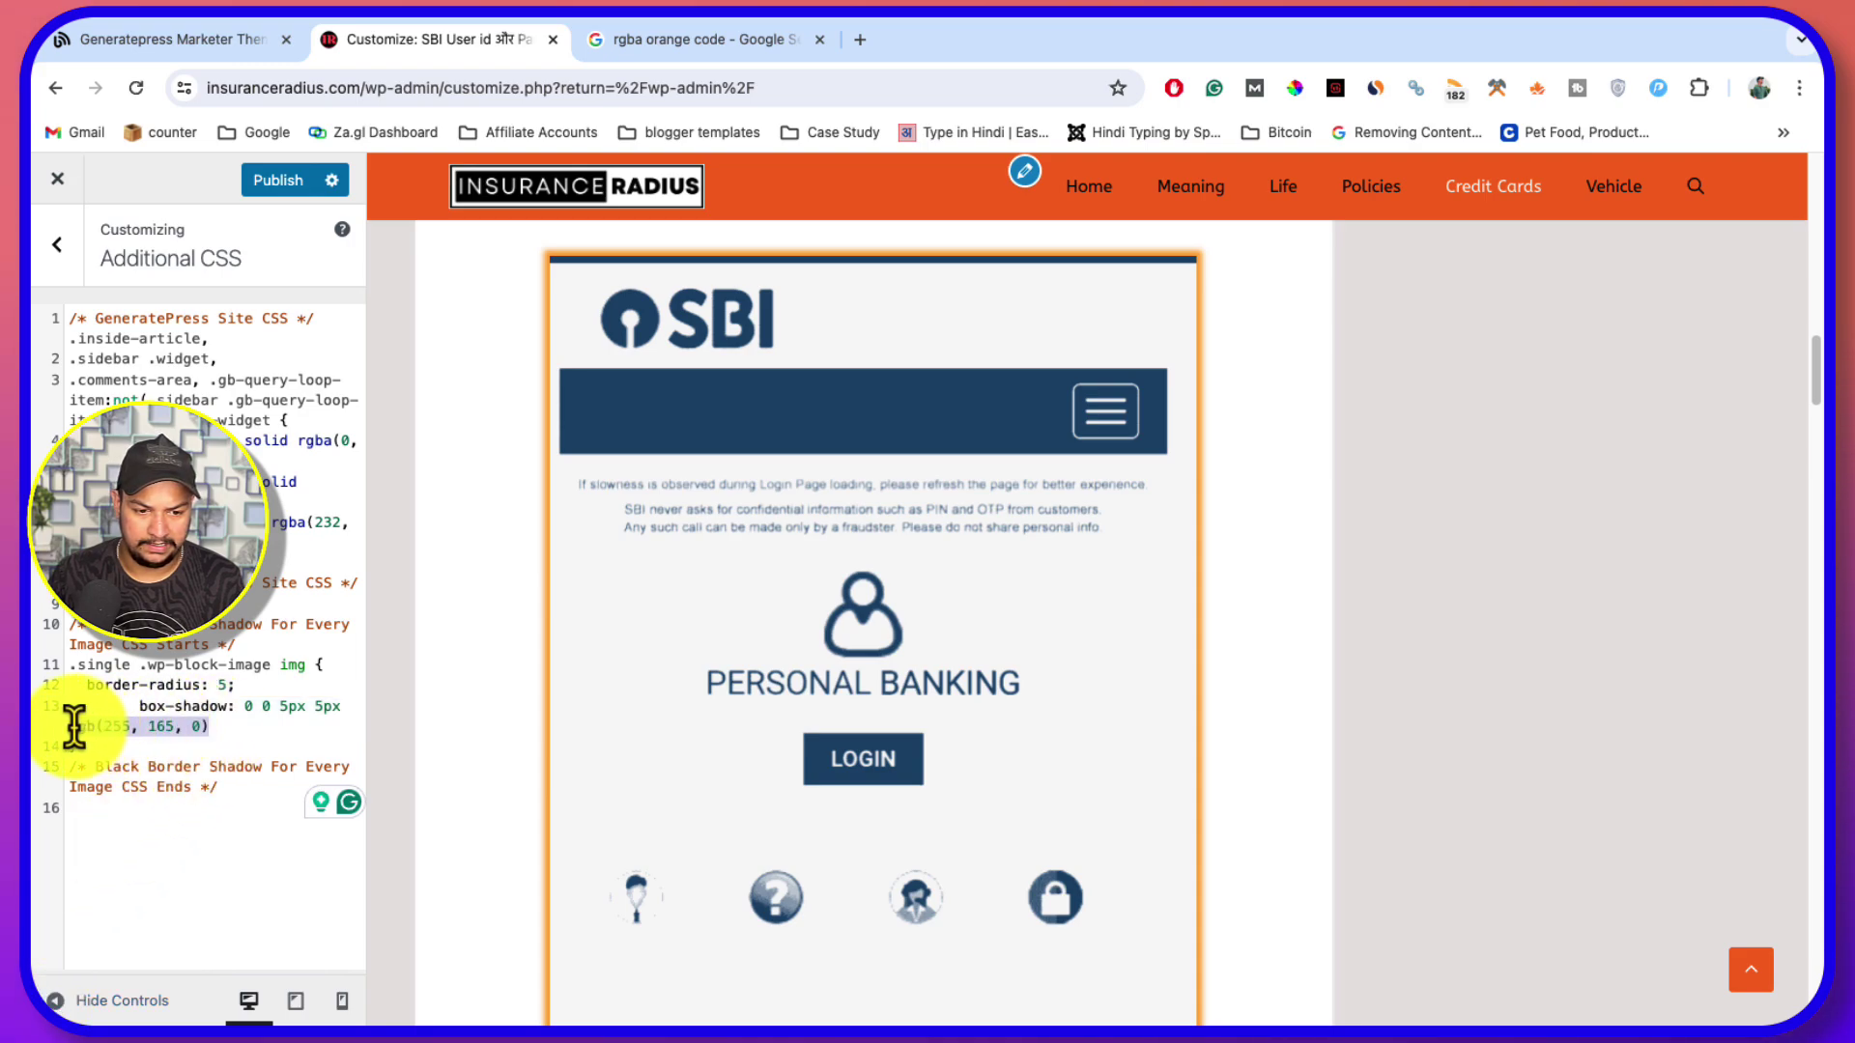
pyautogui.write('rgb(250, 200, 152)')
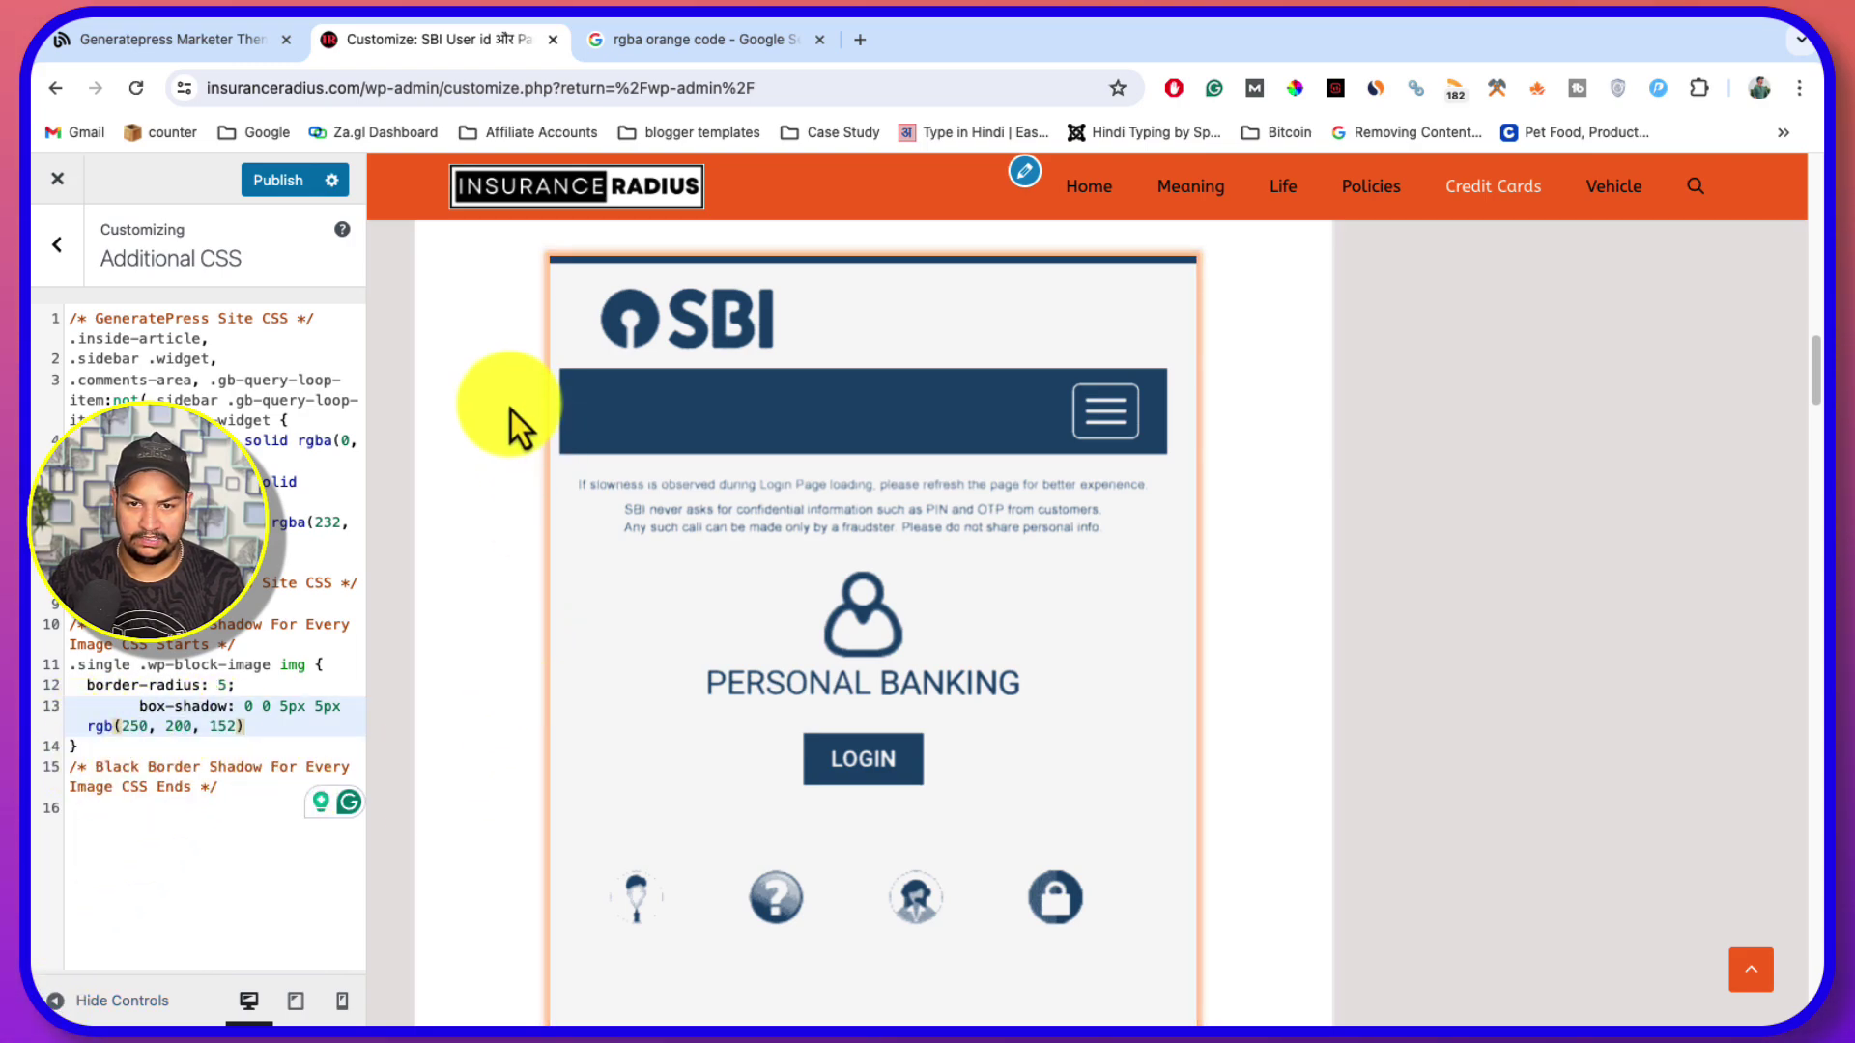
# Change the Google search to "rgba dark orange code" to look for a darker orange value
pyautogui.click(734, 44)
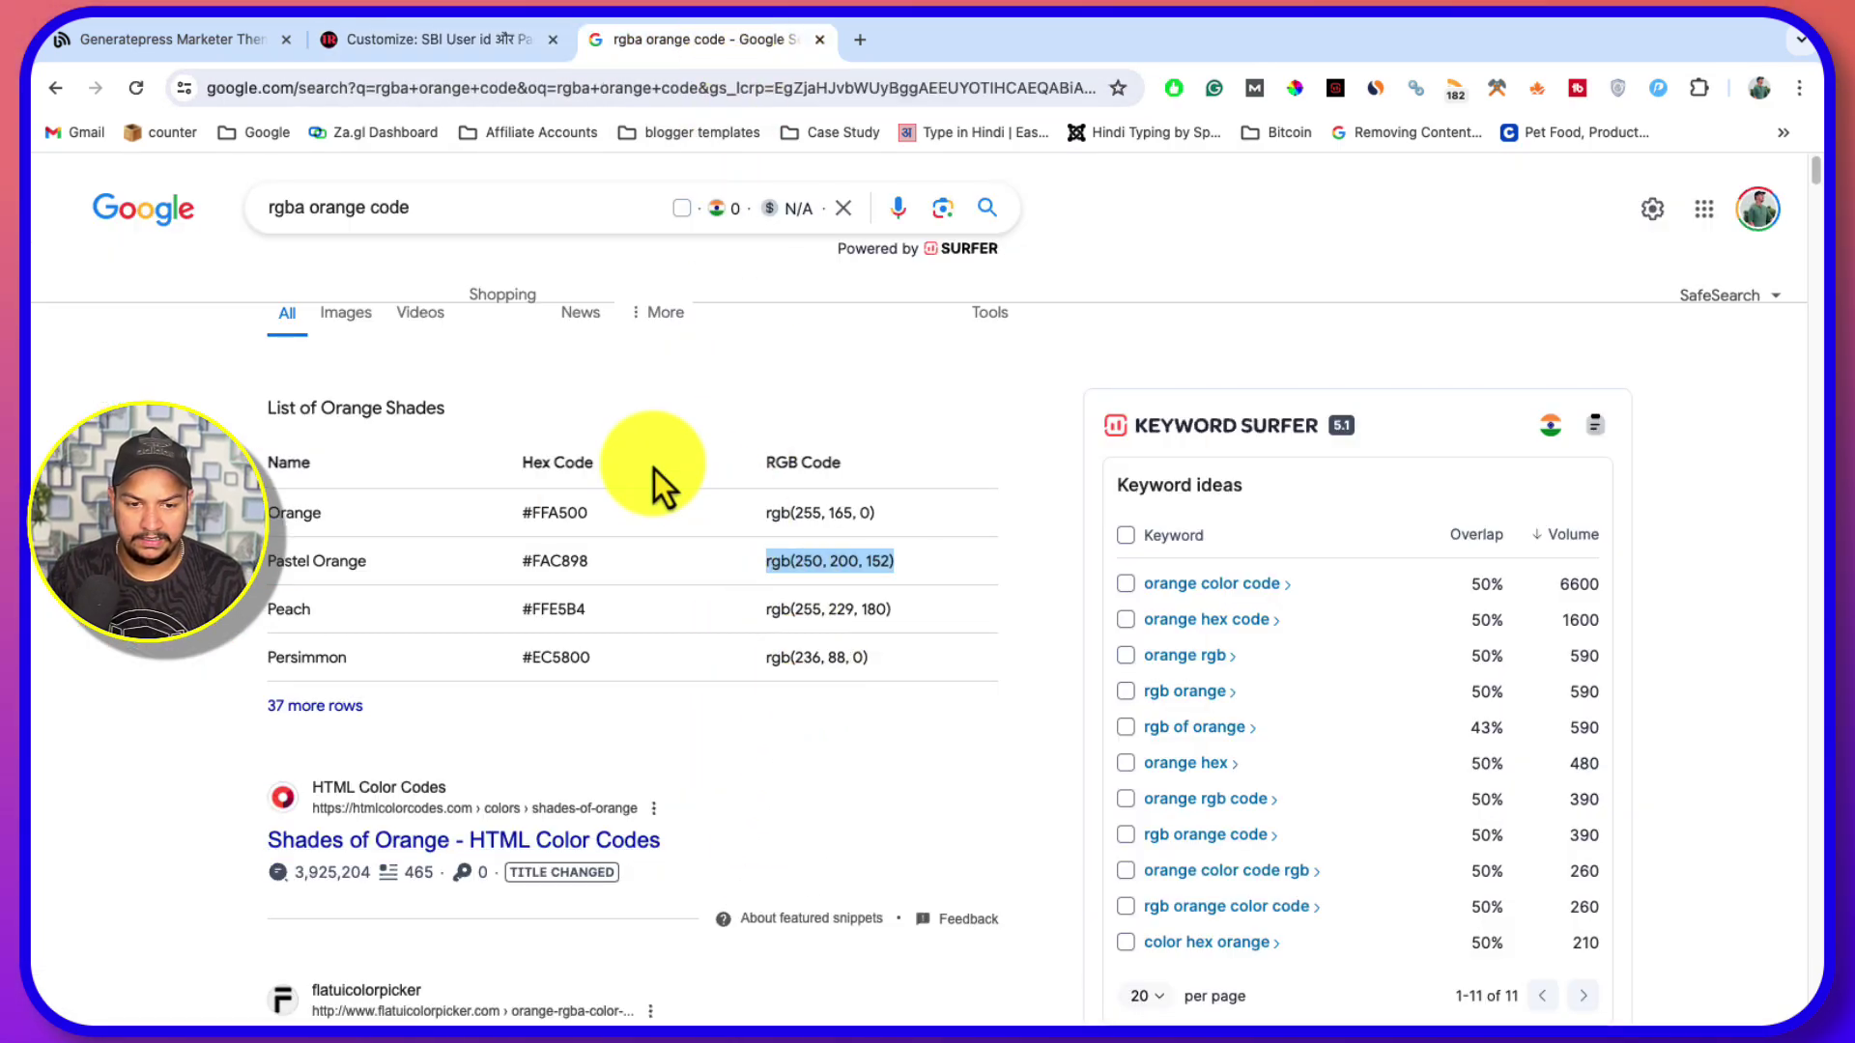
pyautogui.click(310, 203)
pyautogui.write('dark')
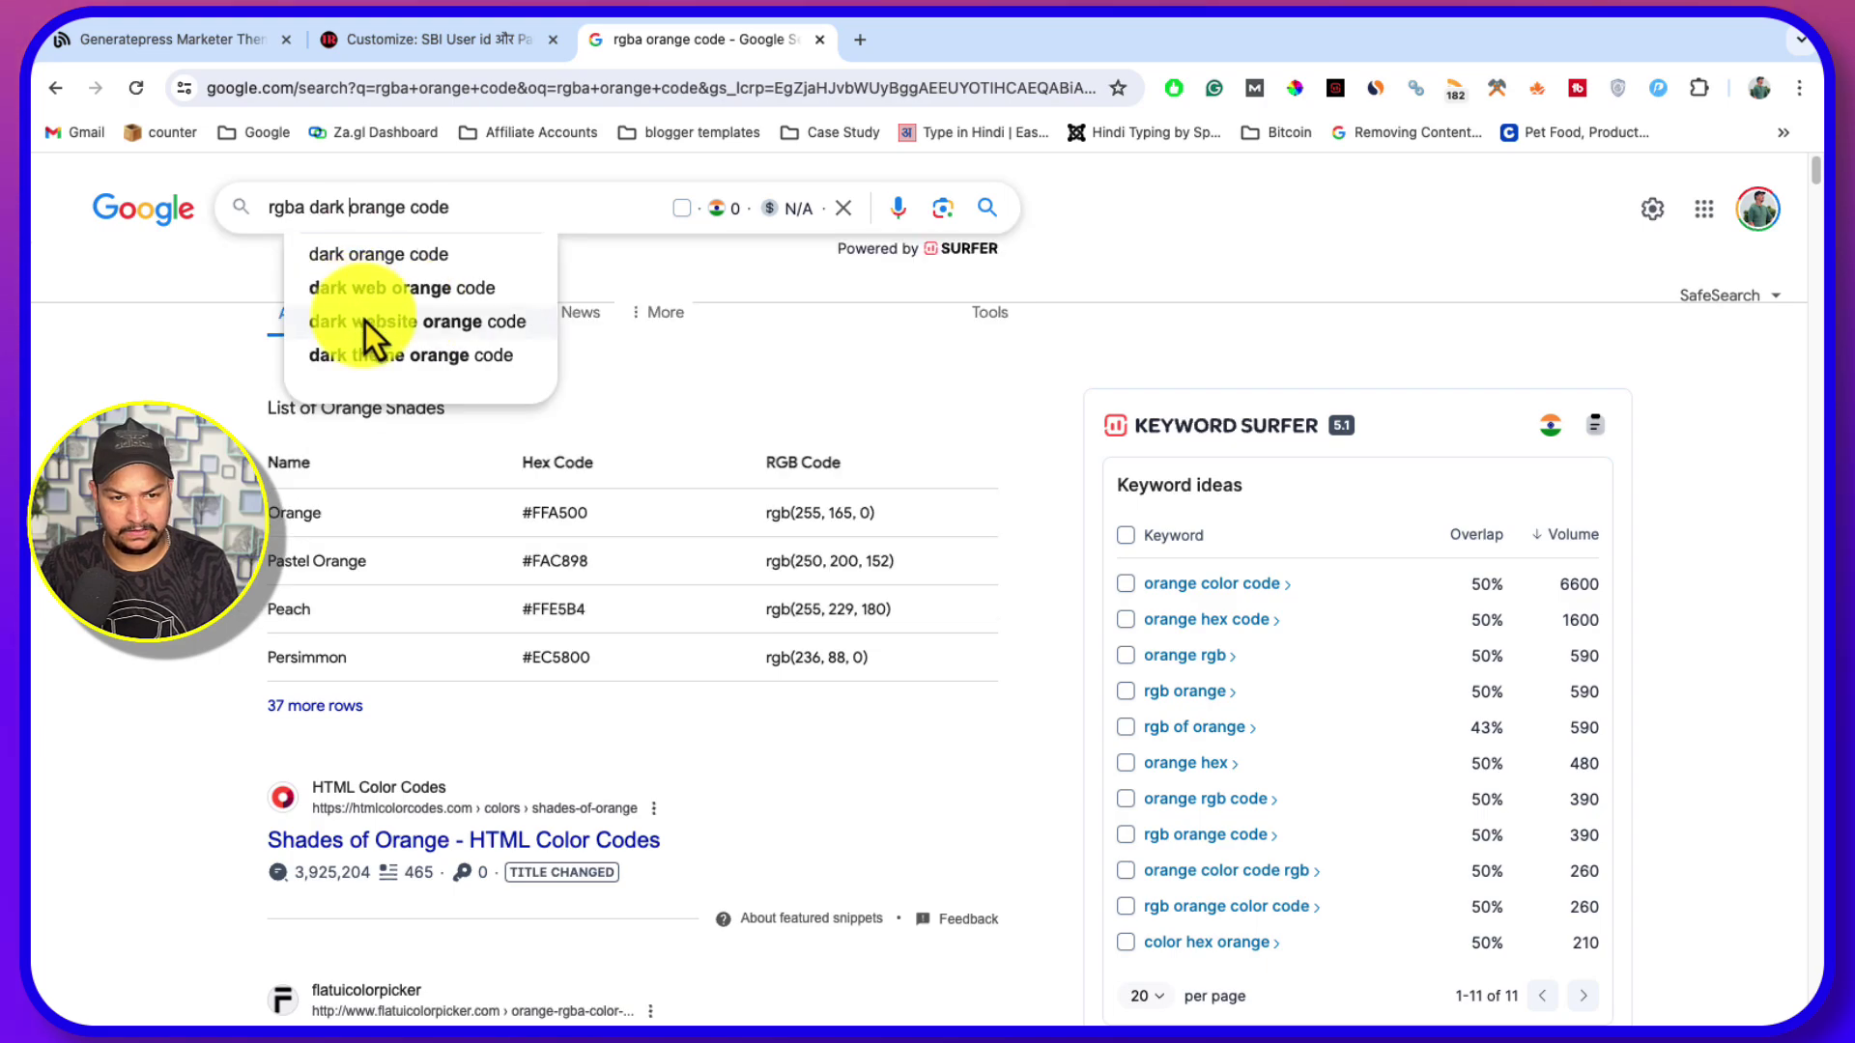
pyautogui.press('Return')
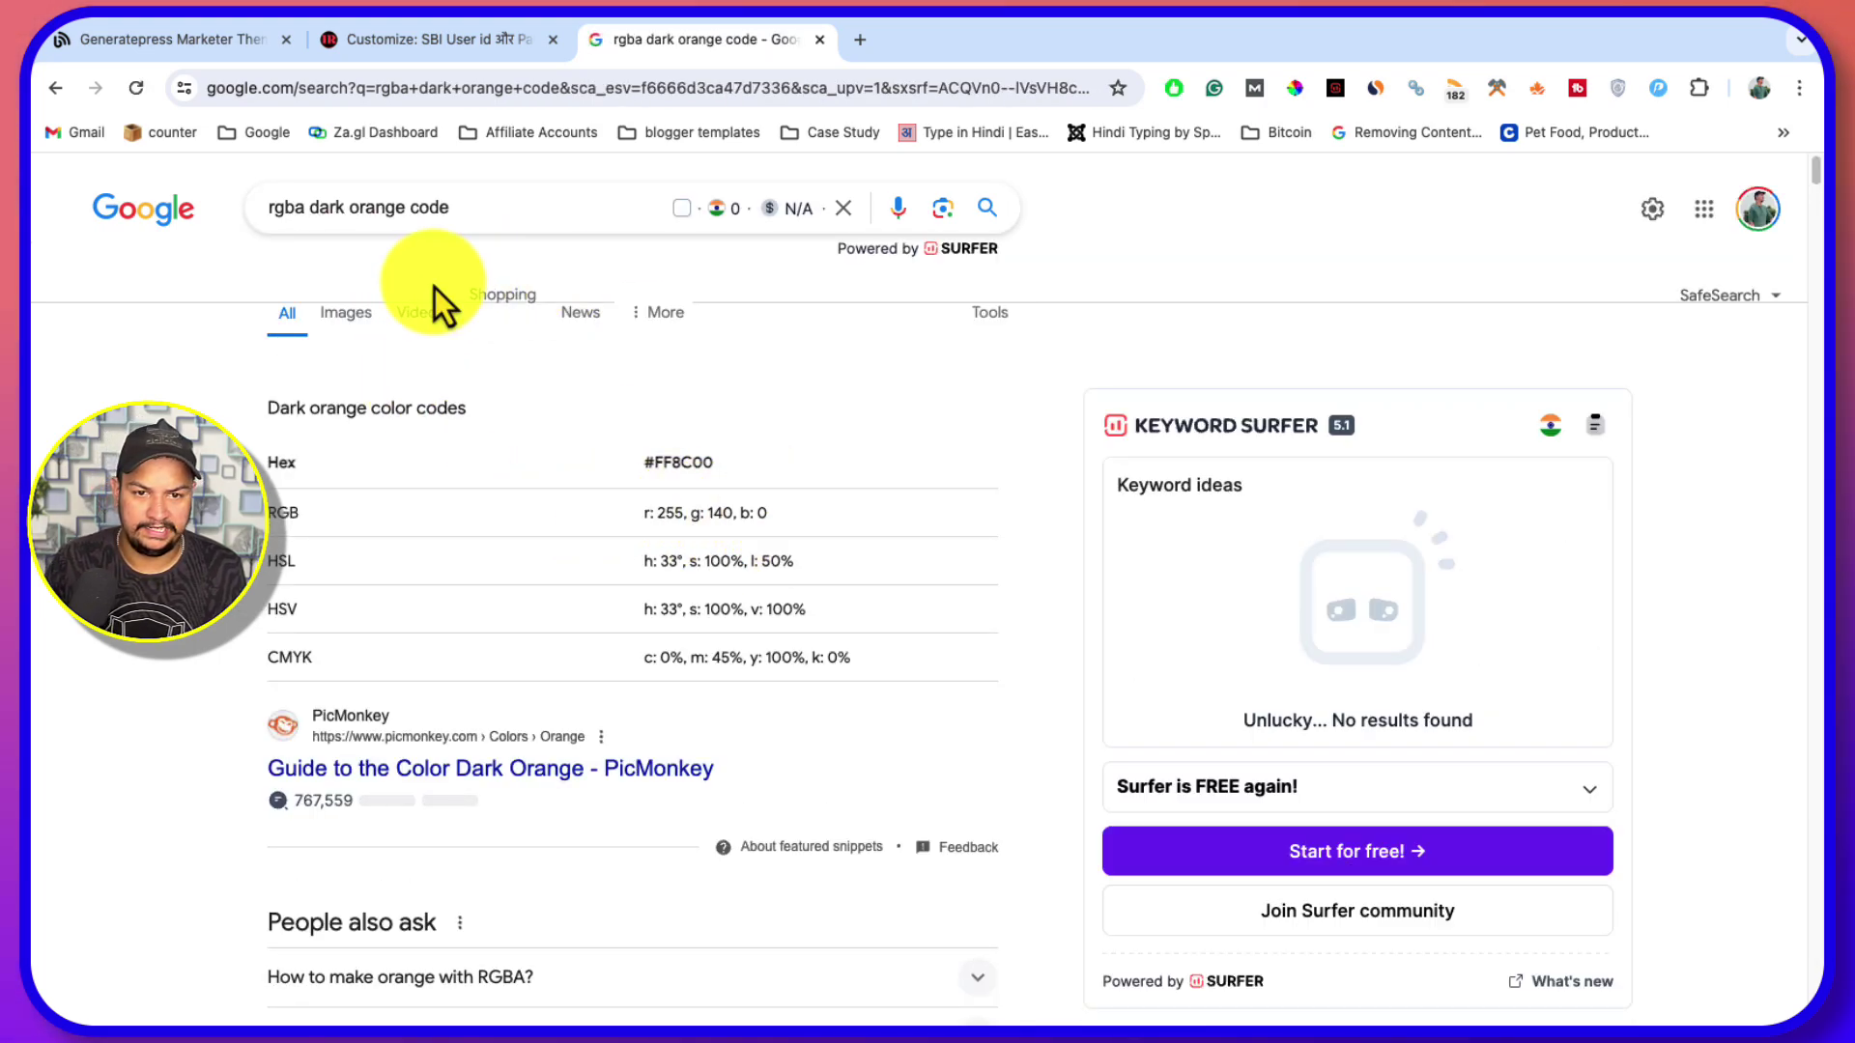
# Restore the image box-shadow colour to rgb(255, 165, 0) in the Customizer, publish the changes and check the post preview
pyautogui.click(363, 44)
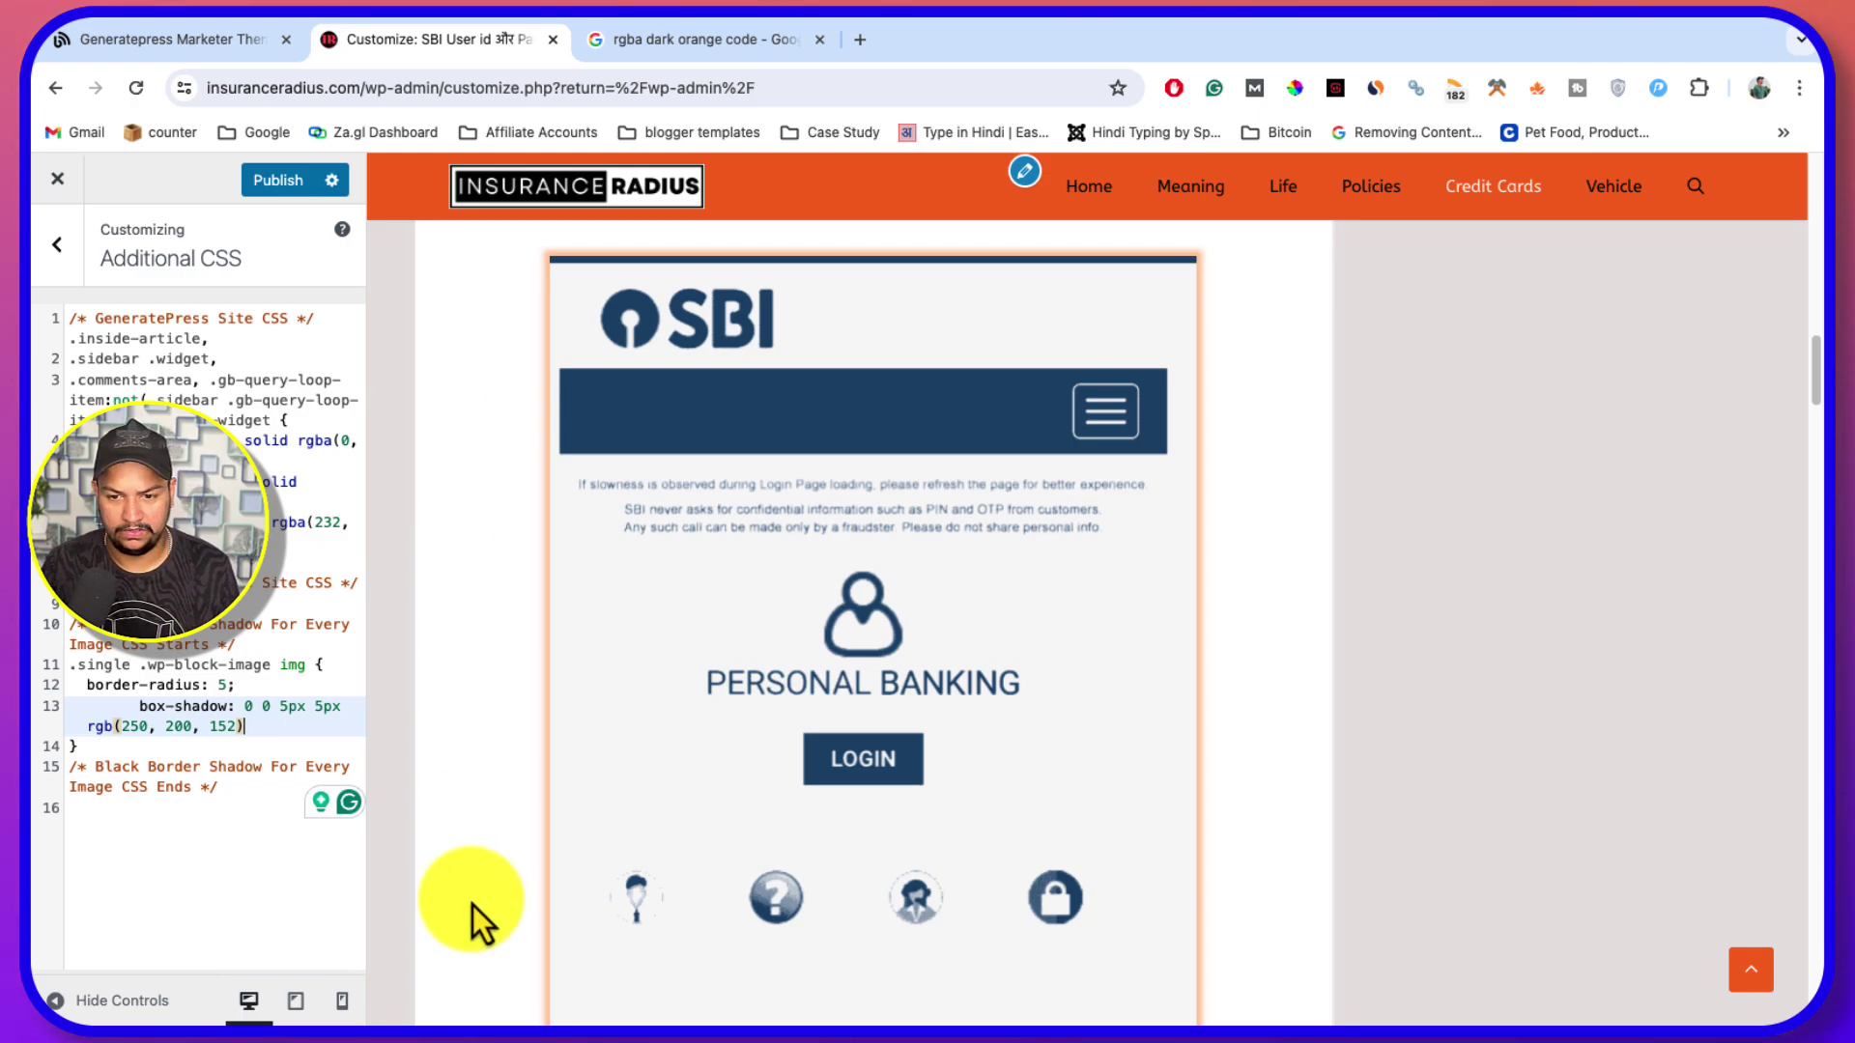
pyautogui.write('rgb(255, 165, 0)')
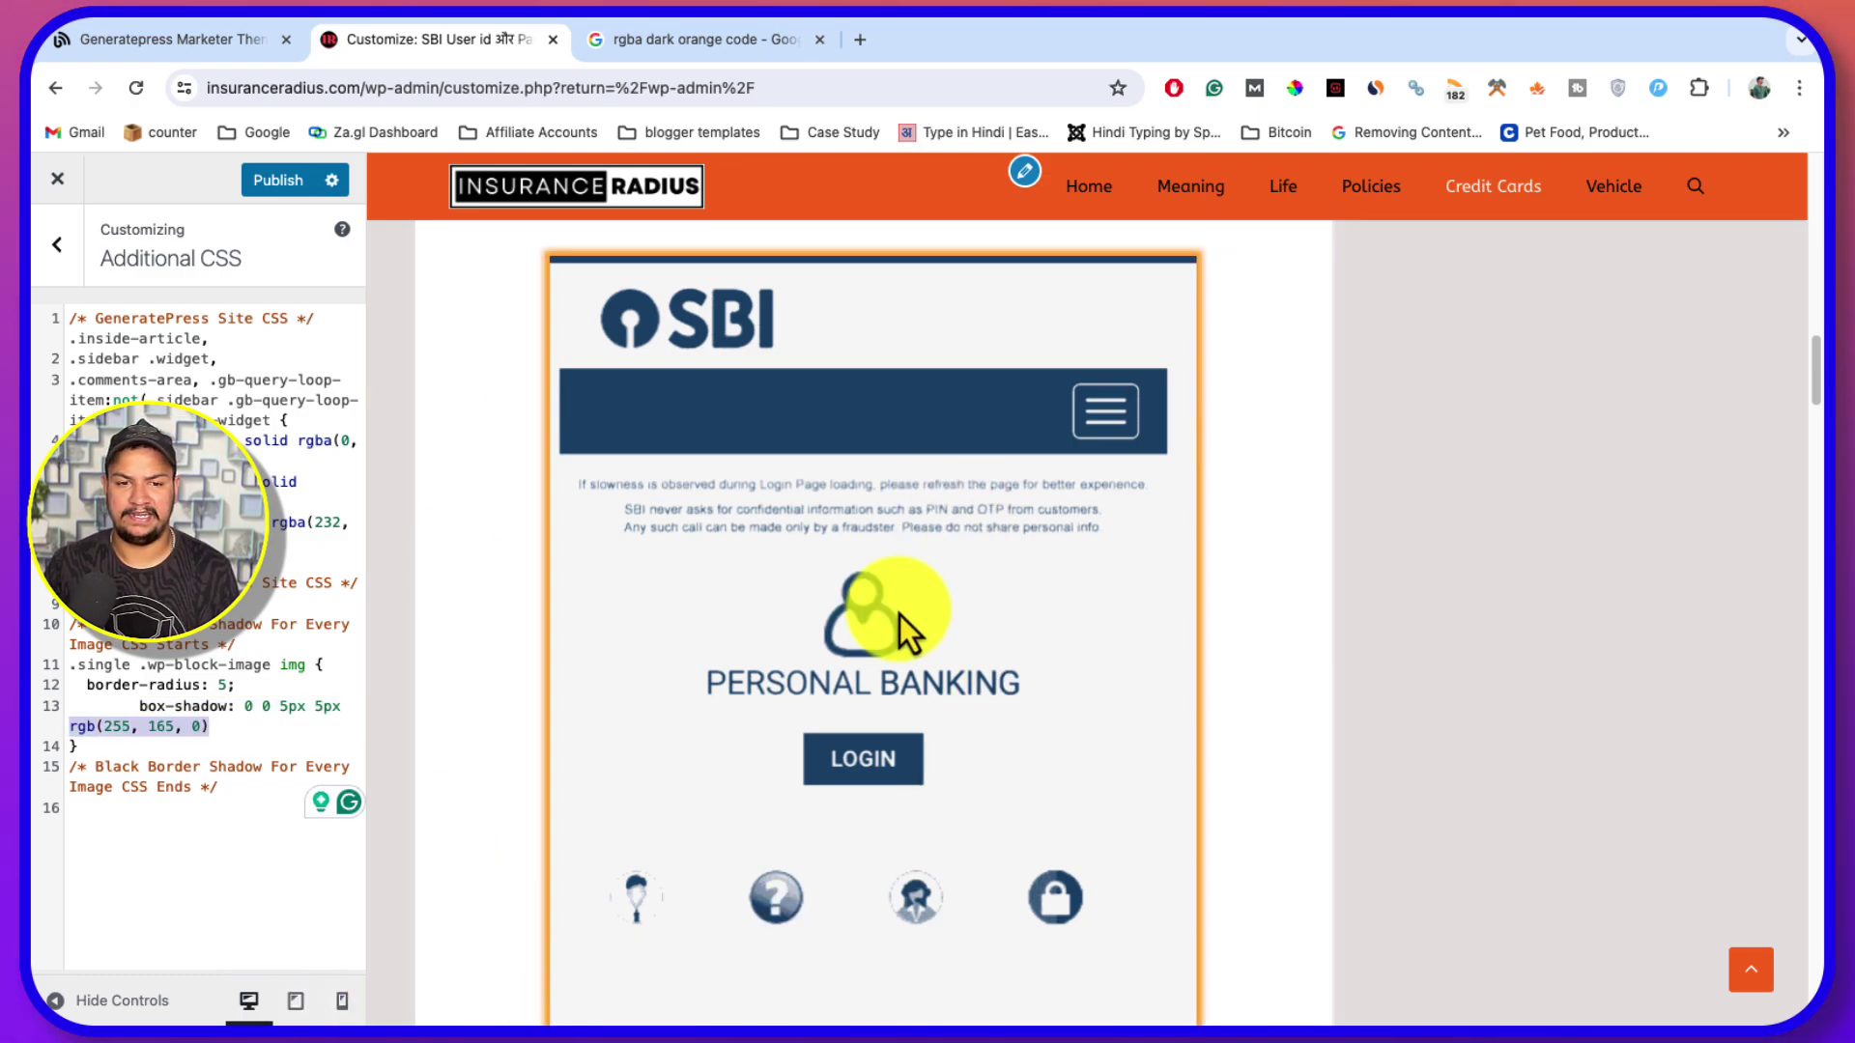
pyautogui.click(275, 183)
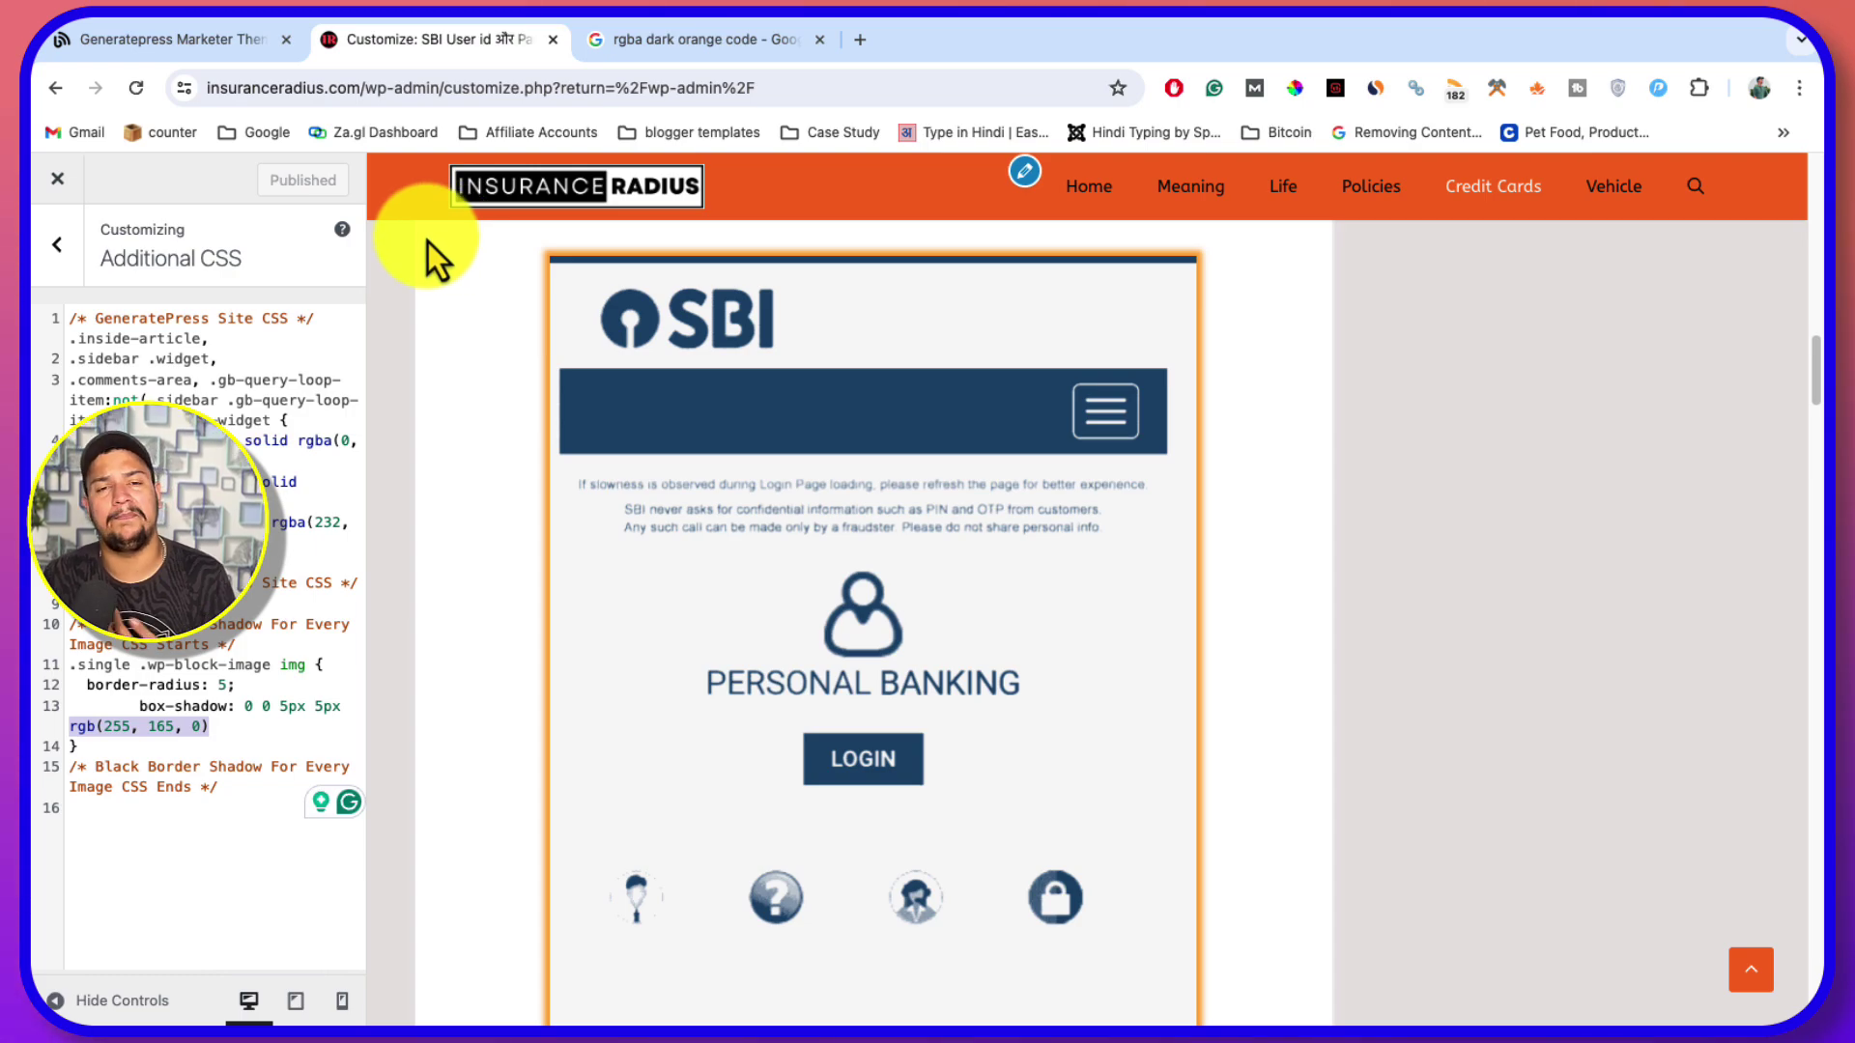
pyautogui.scroll(-2, 858, 576)
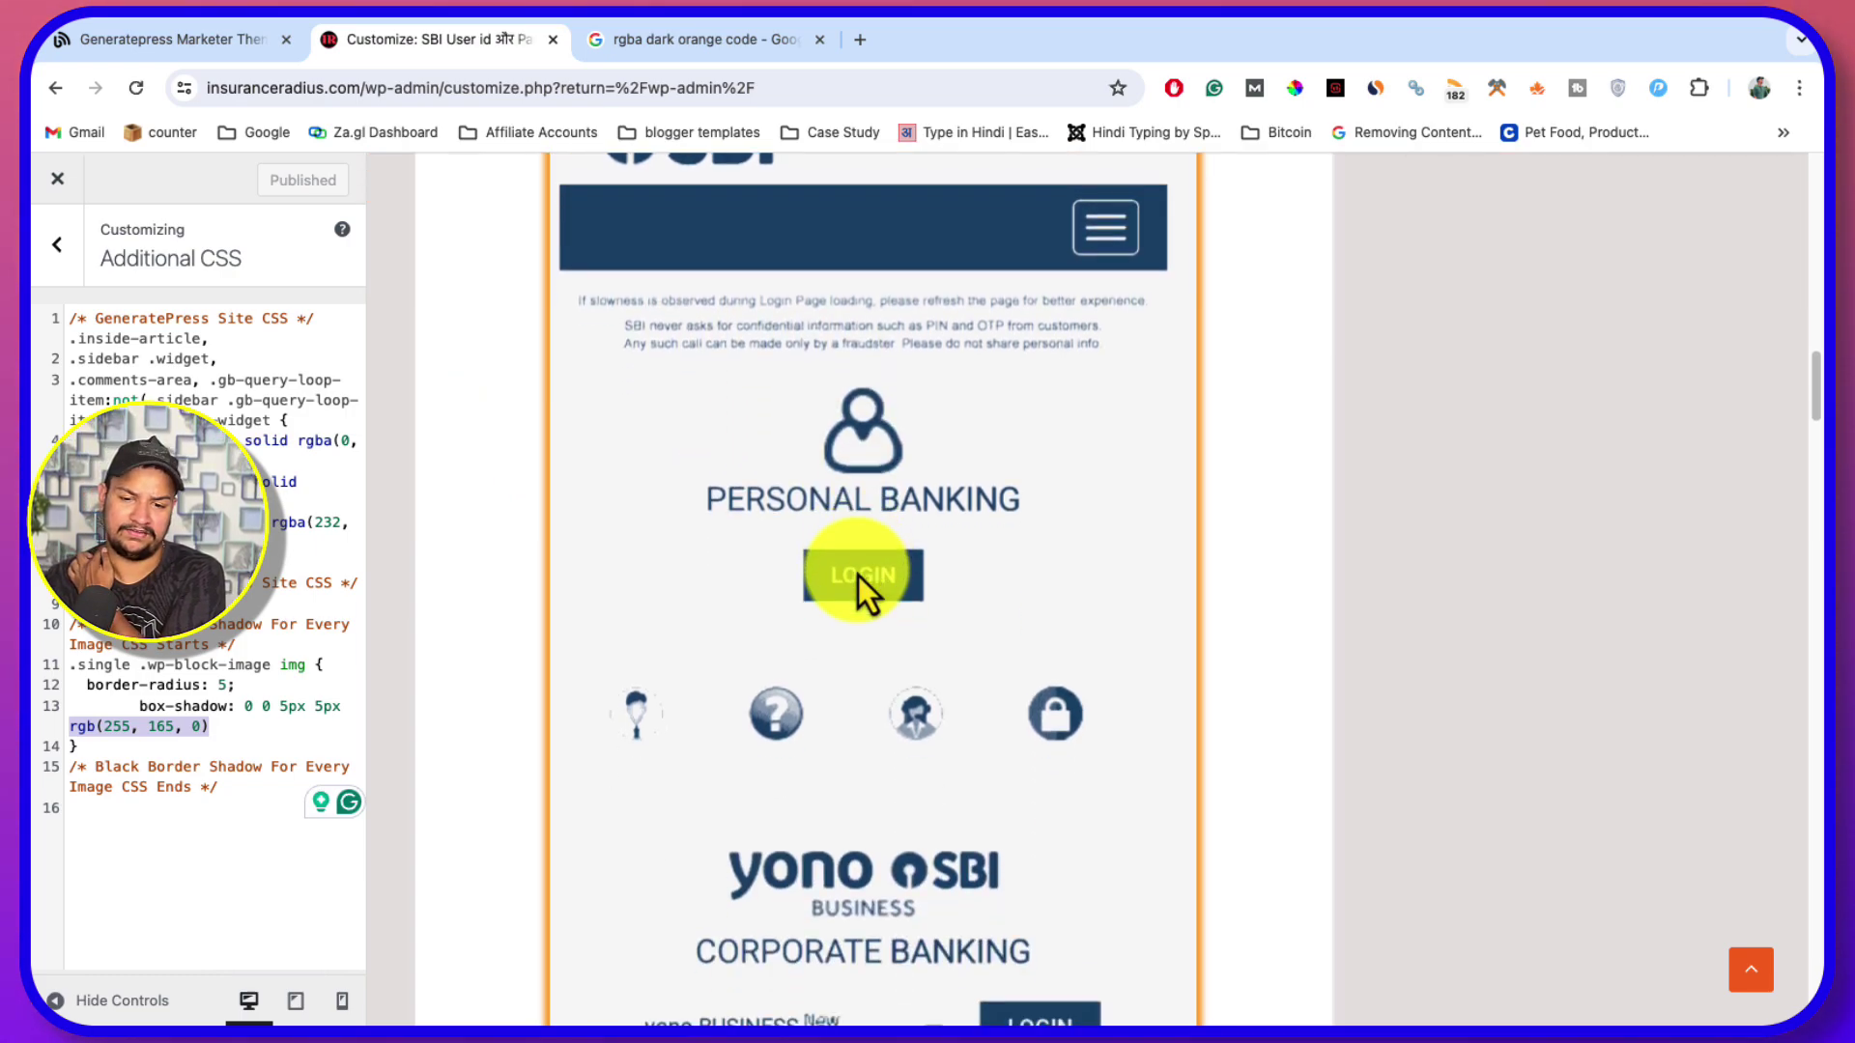
pyautogui.scroll(8, 858, 576)
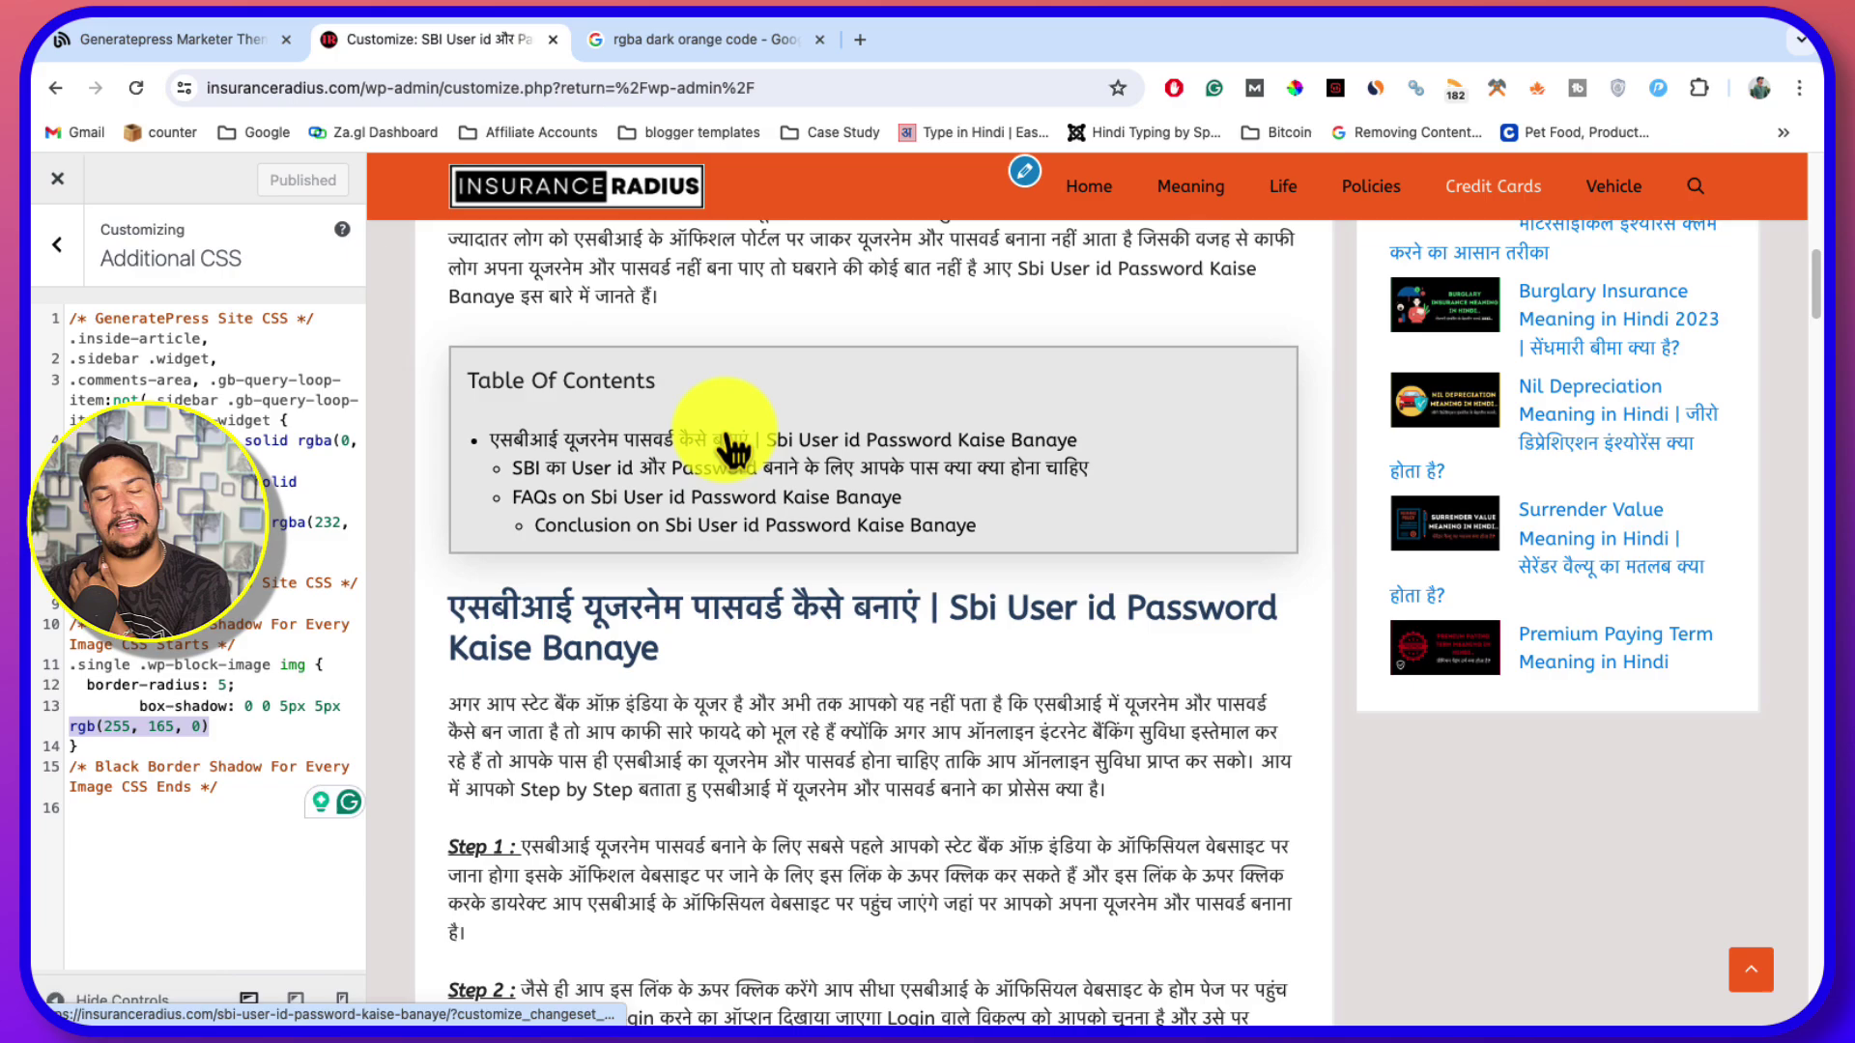
# Look at the guide's RankMath FAQs section and examine the unstyled FAQs near the end of the SBI post preview
pyautogui.click(89, 42)
pyautogui.scroll(-3, 786, 797)
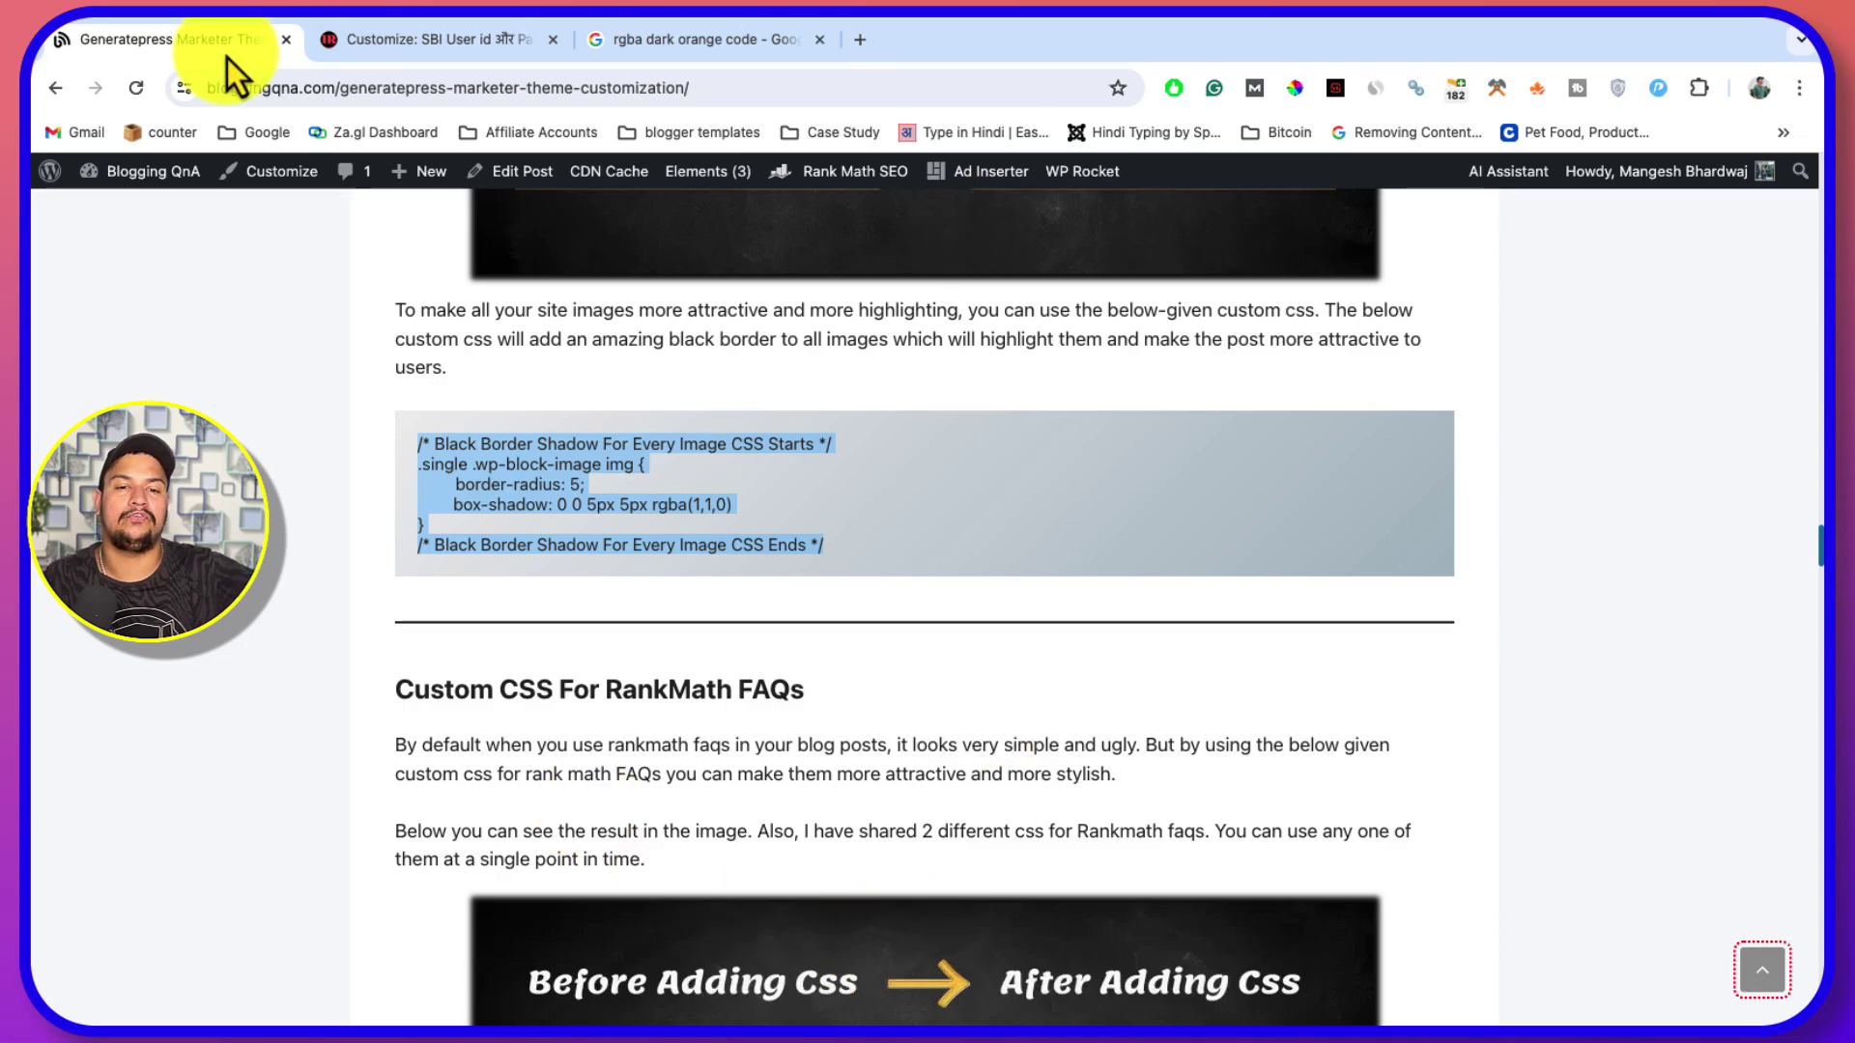
pyautogui.click(436, 48)
pyautogui.scroll(-10, 704, 885)
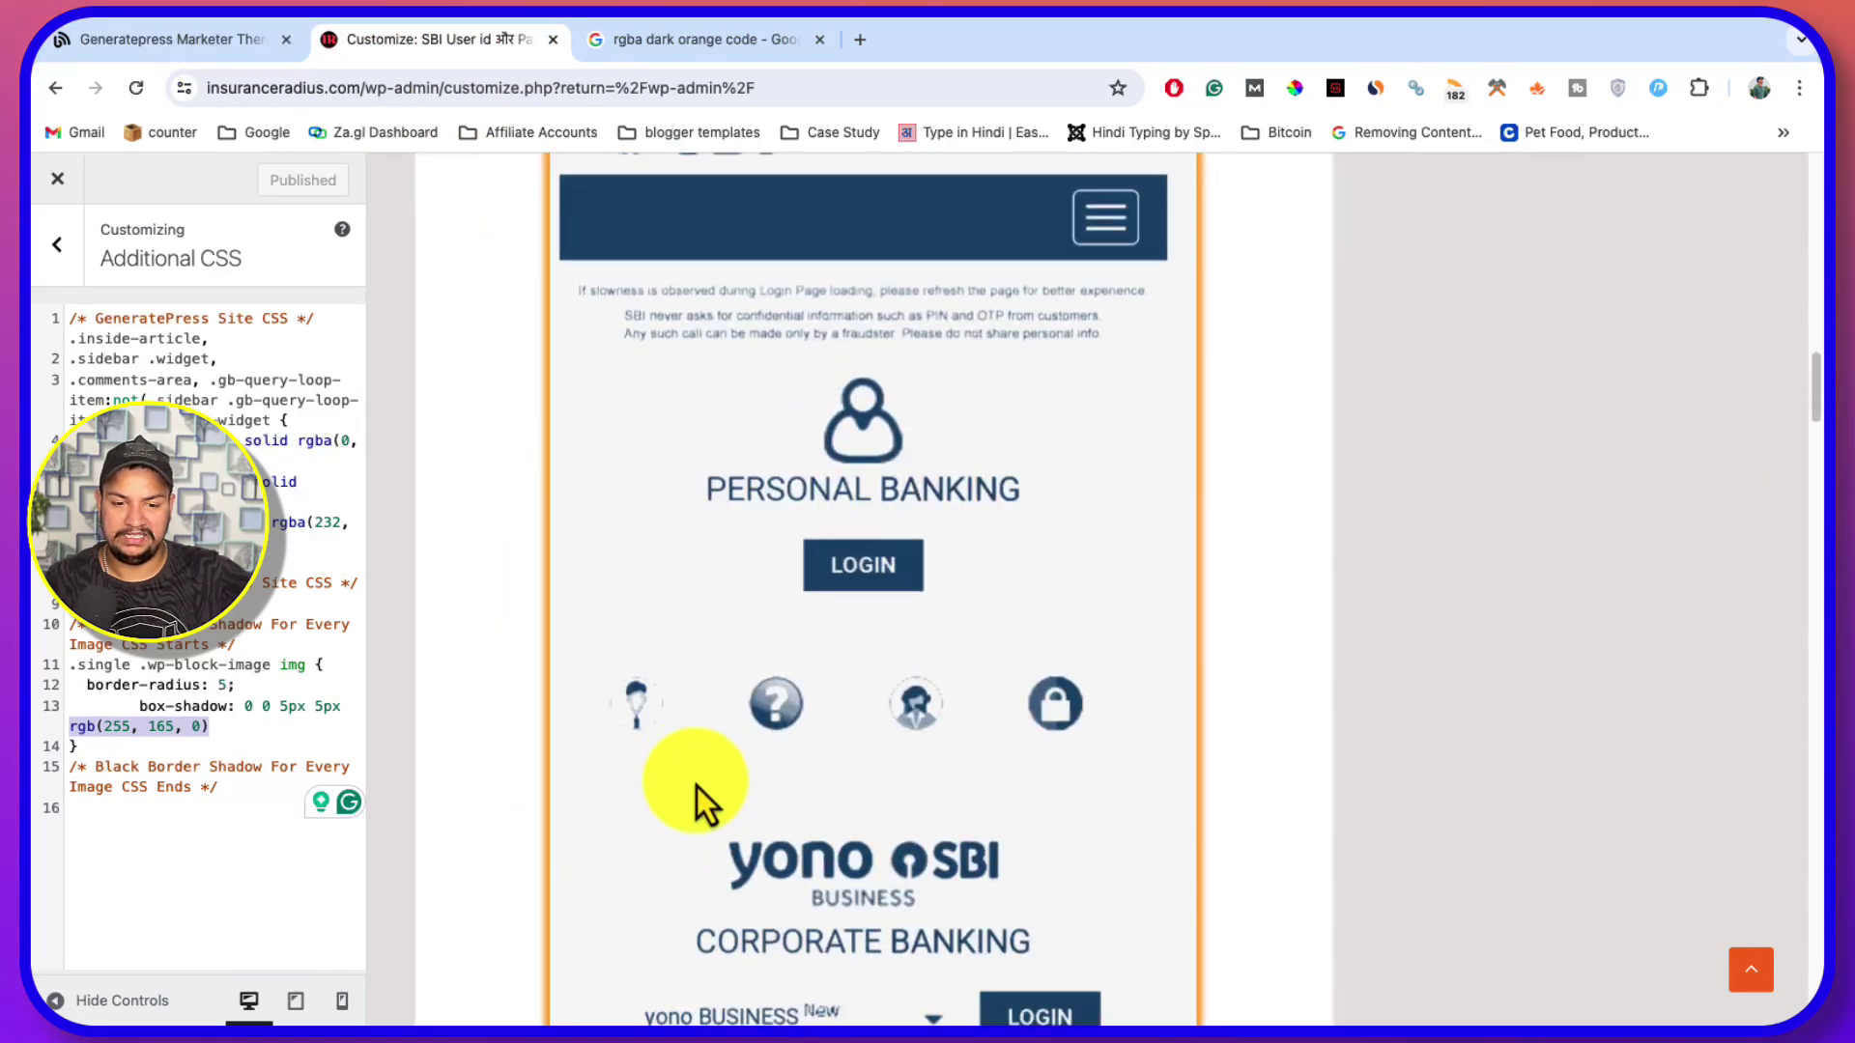
pyautogui.scroll(-20, 697, 786)
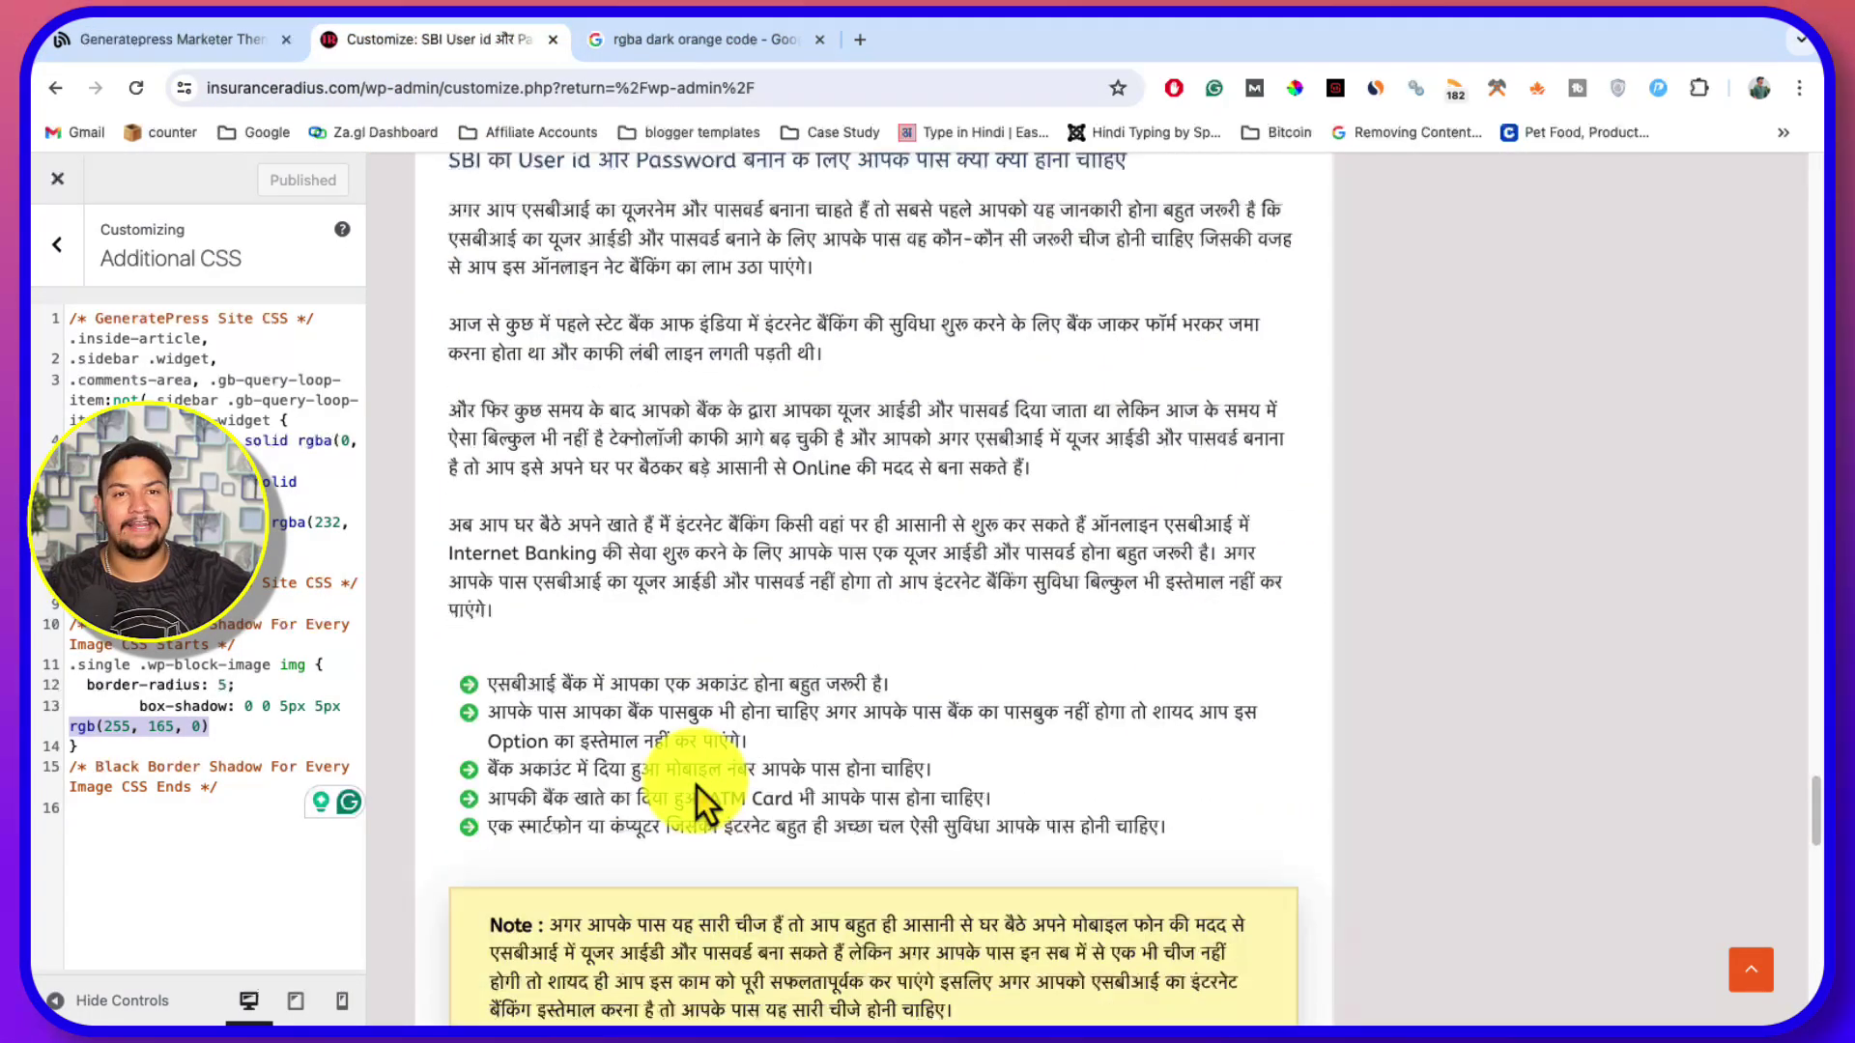
pyautogui.scroll(-10, 697, 786)
pyautogui.scroll(2, 698, 786)
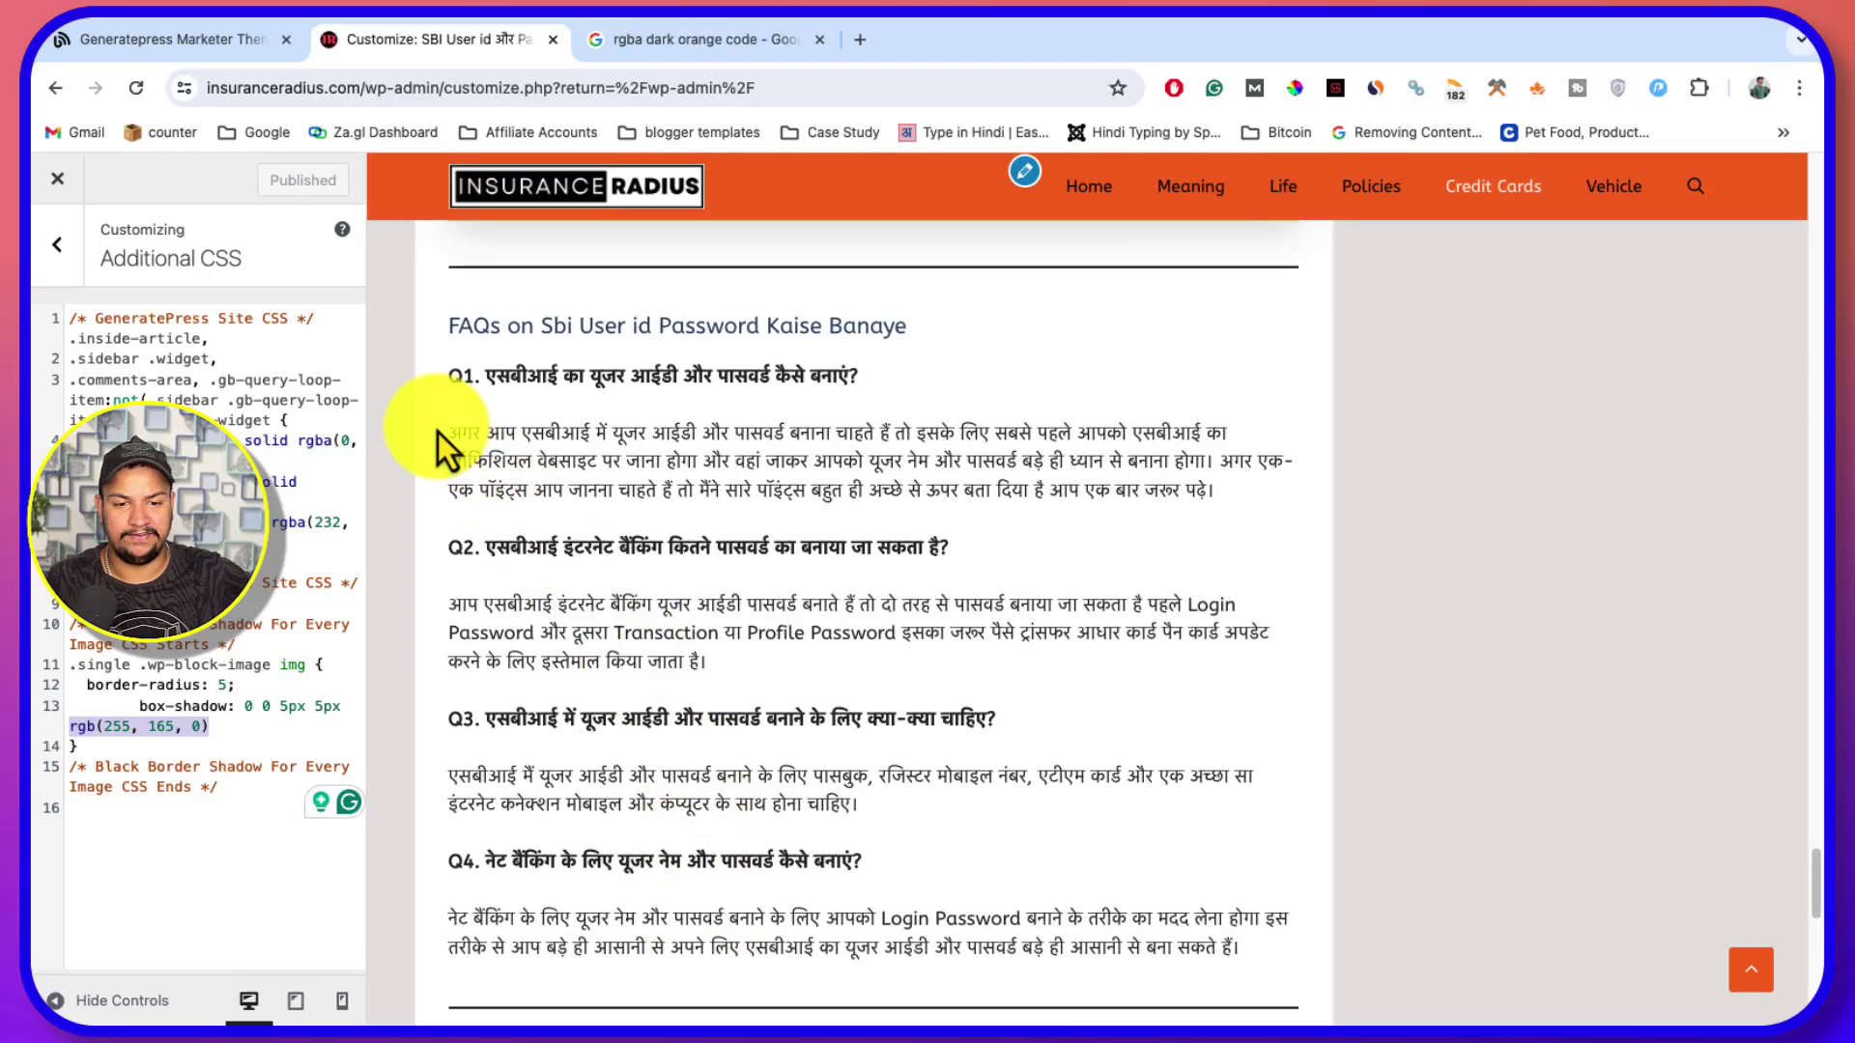
pyautogui.moveTo(450, 370); pyautogui.dragTo(1067, 956)
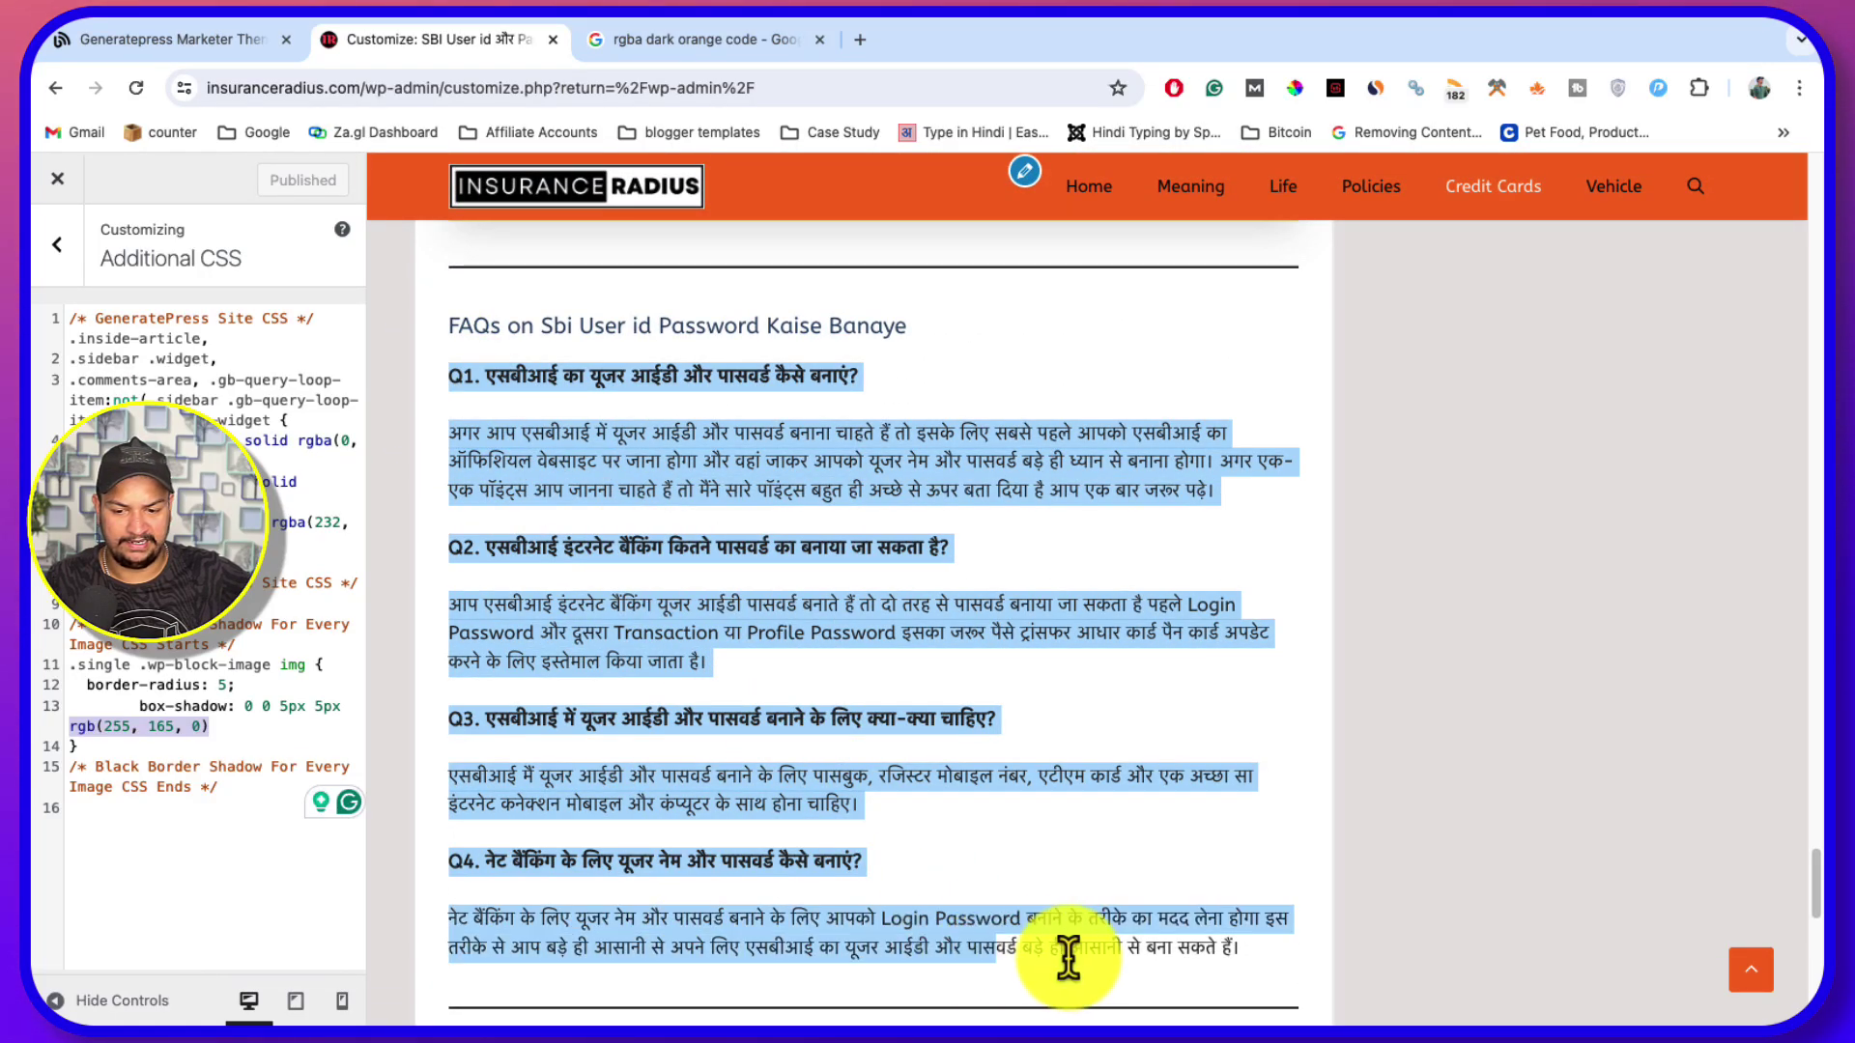
pyautogui.click(1206, 950)
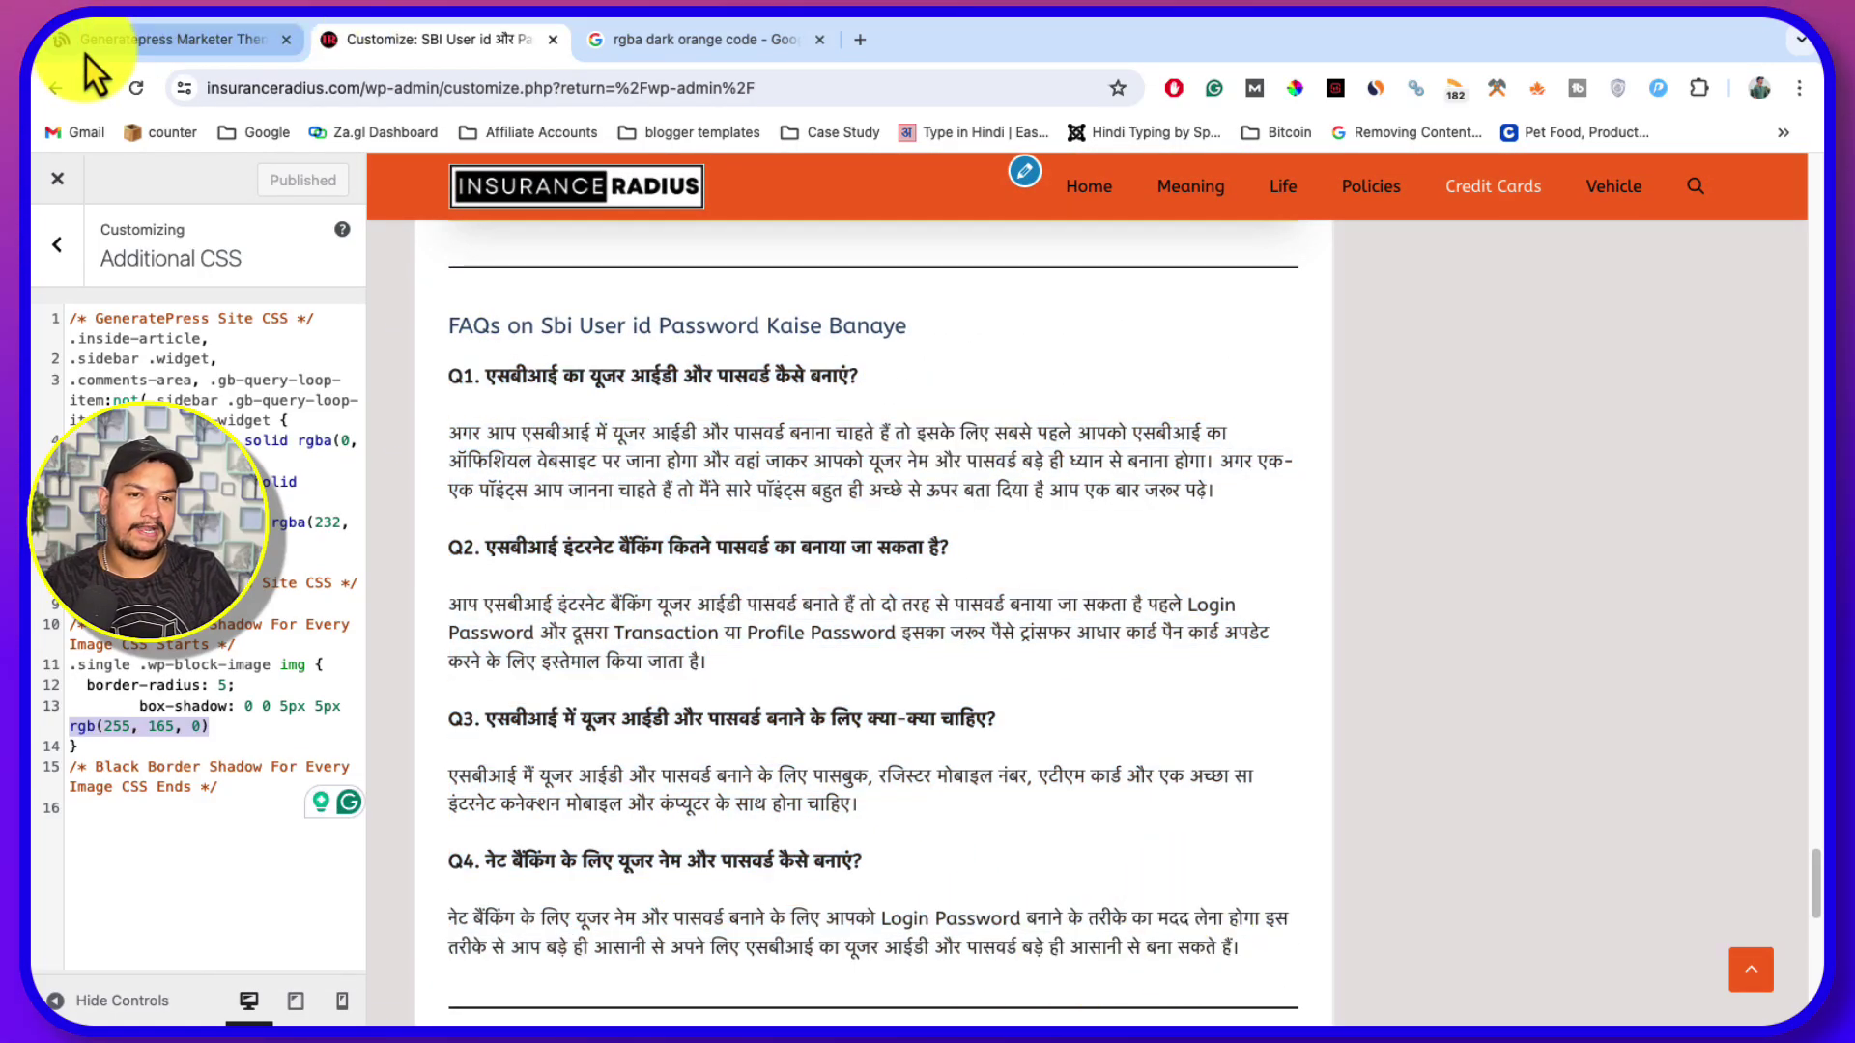
# Copy the Style number 1 Rank Math FAQ CSS from the guide's Custom CSS For RankMath FAQs section
pyautogui.click(156, 58)
pyautogui.scroll(-10, 814, 676)
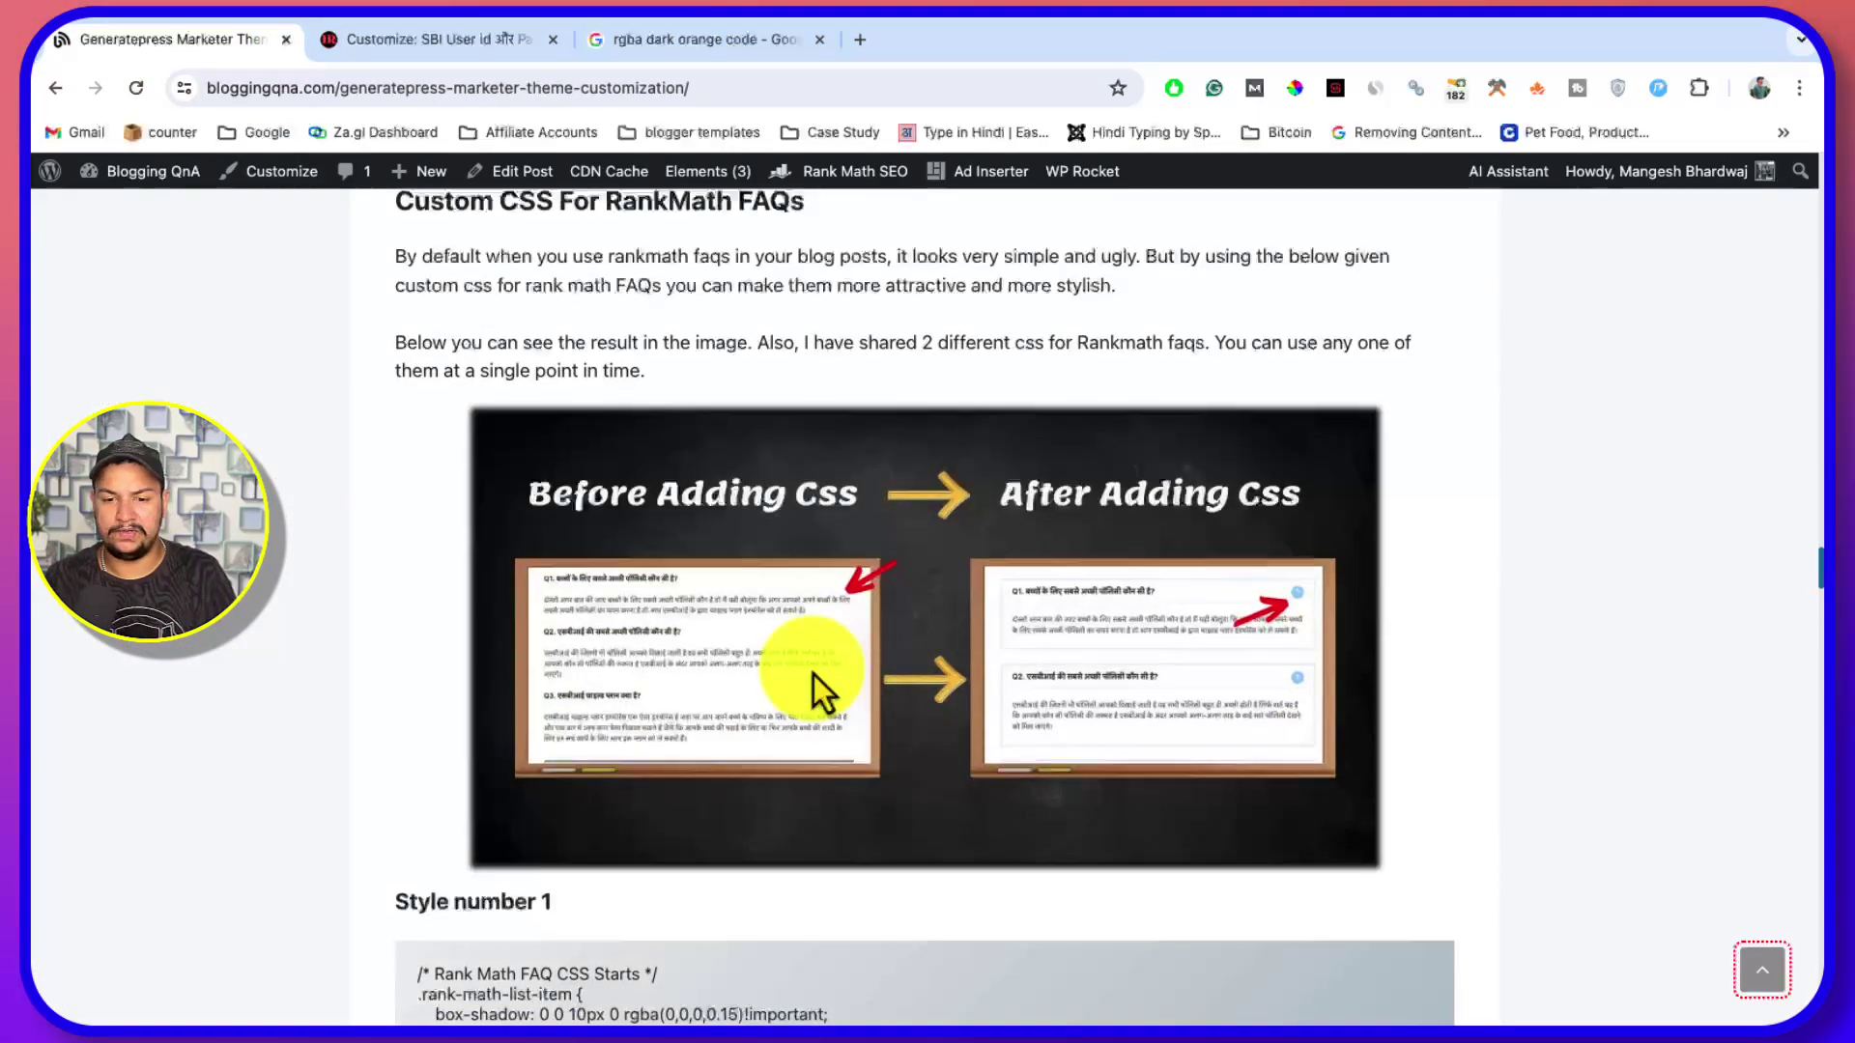
pyautogui.scroll(-3, 813, 674)
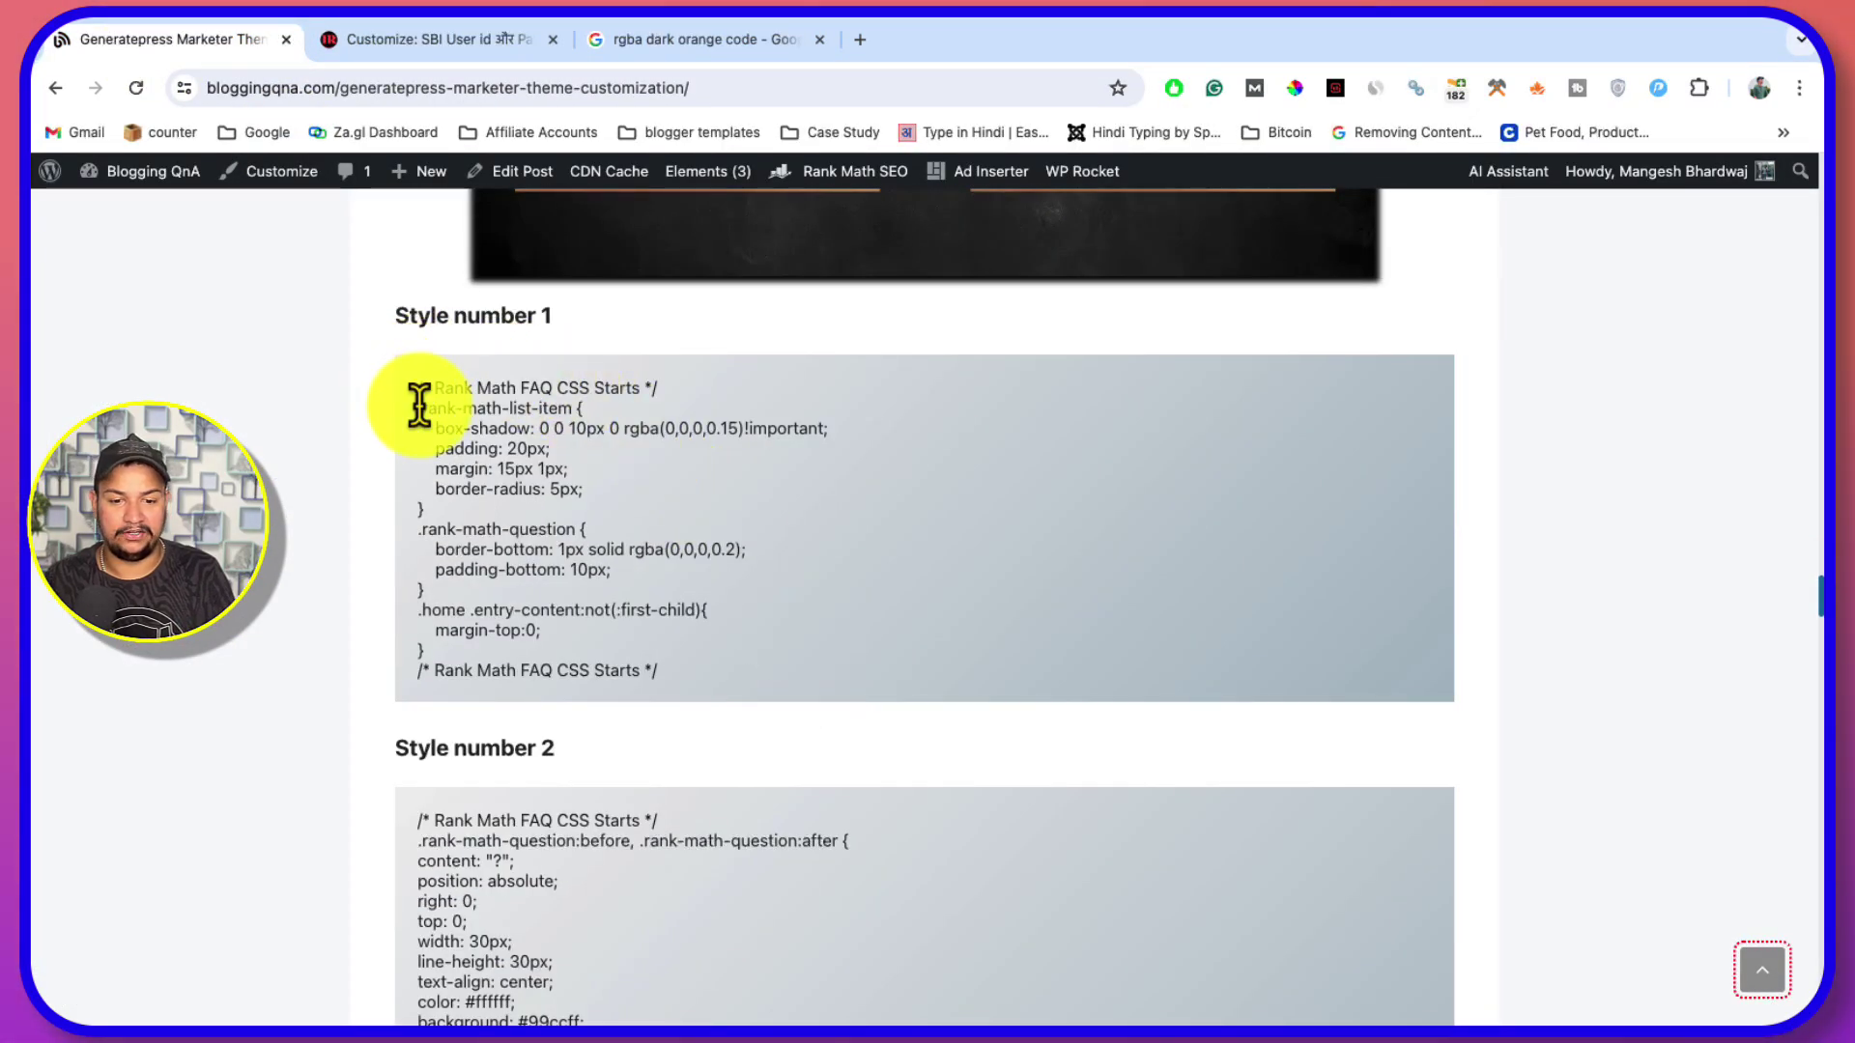
pyautogui.scroll(-1, 520, 550)
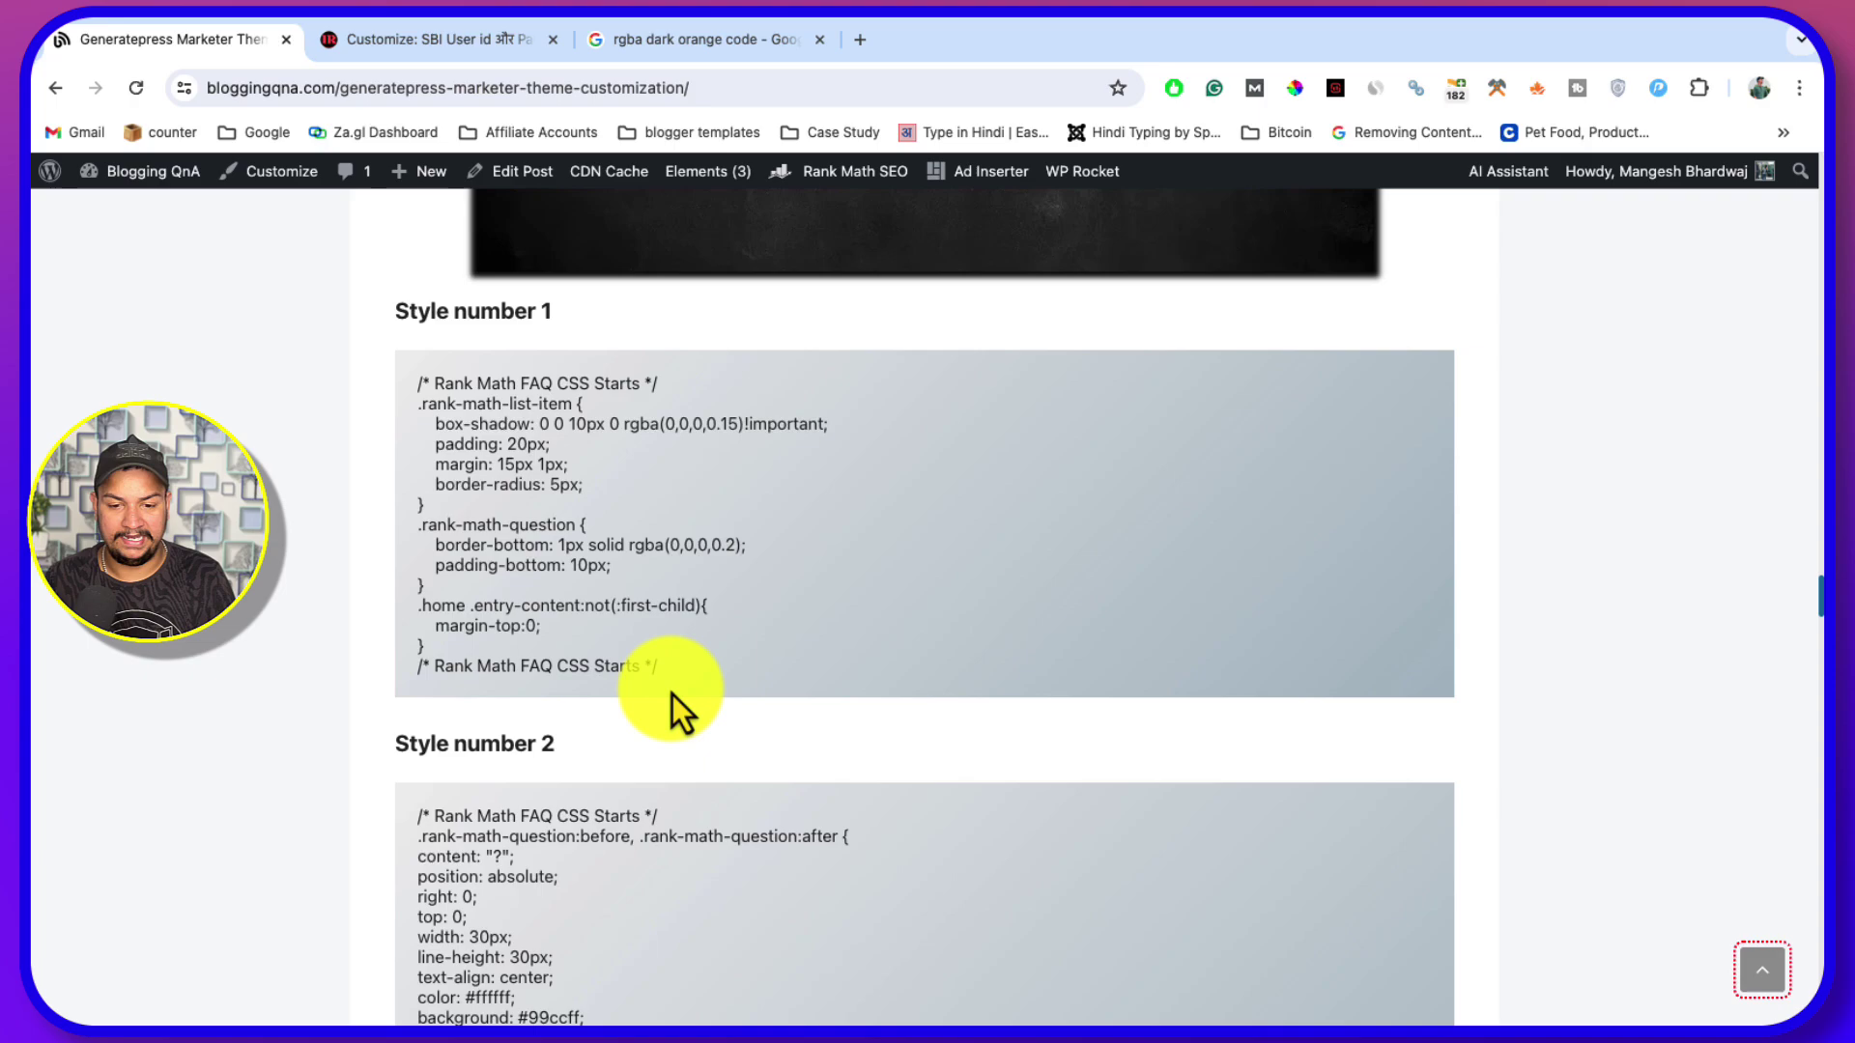
pyautogui.moveTo(672, 688); pyautogui.dragTo(390, 414)
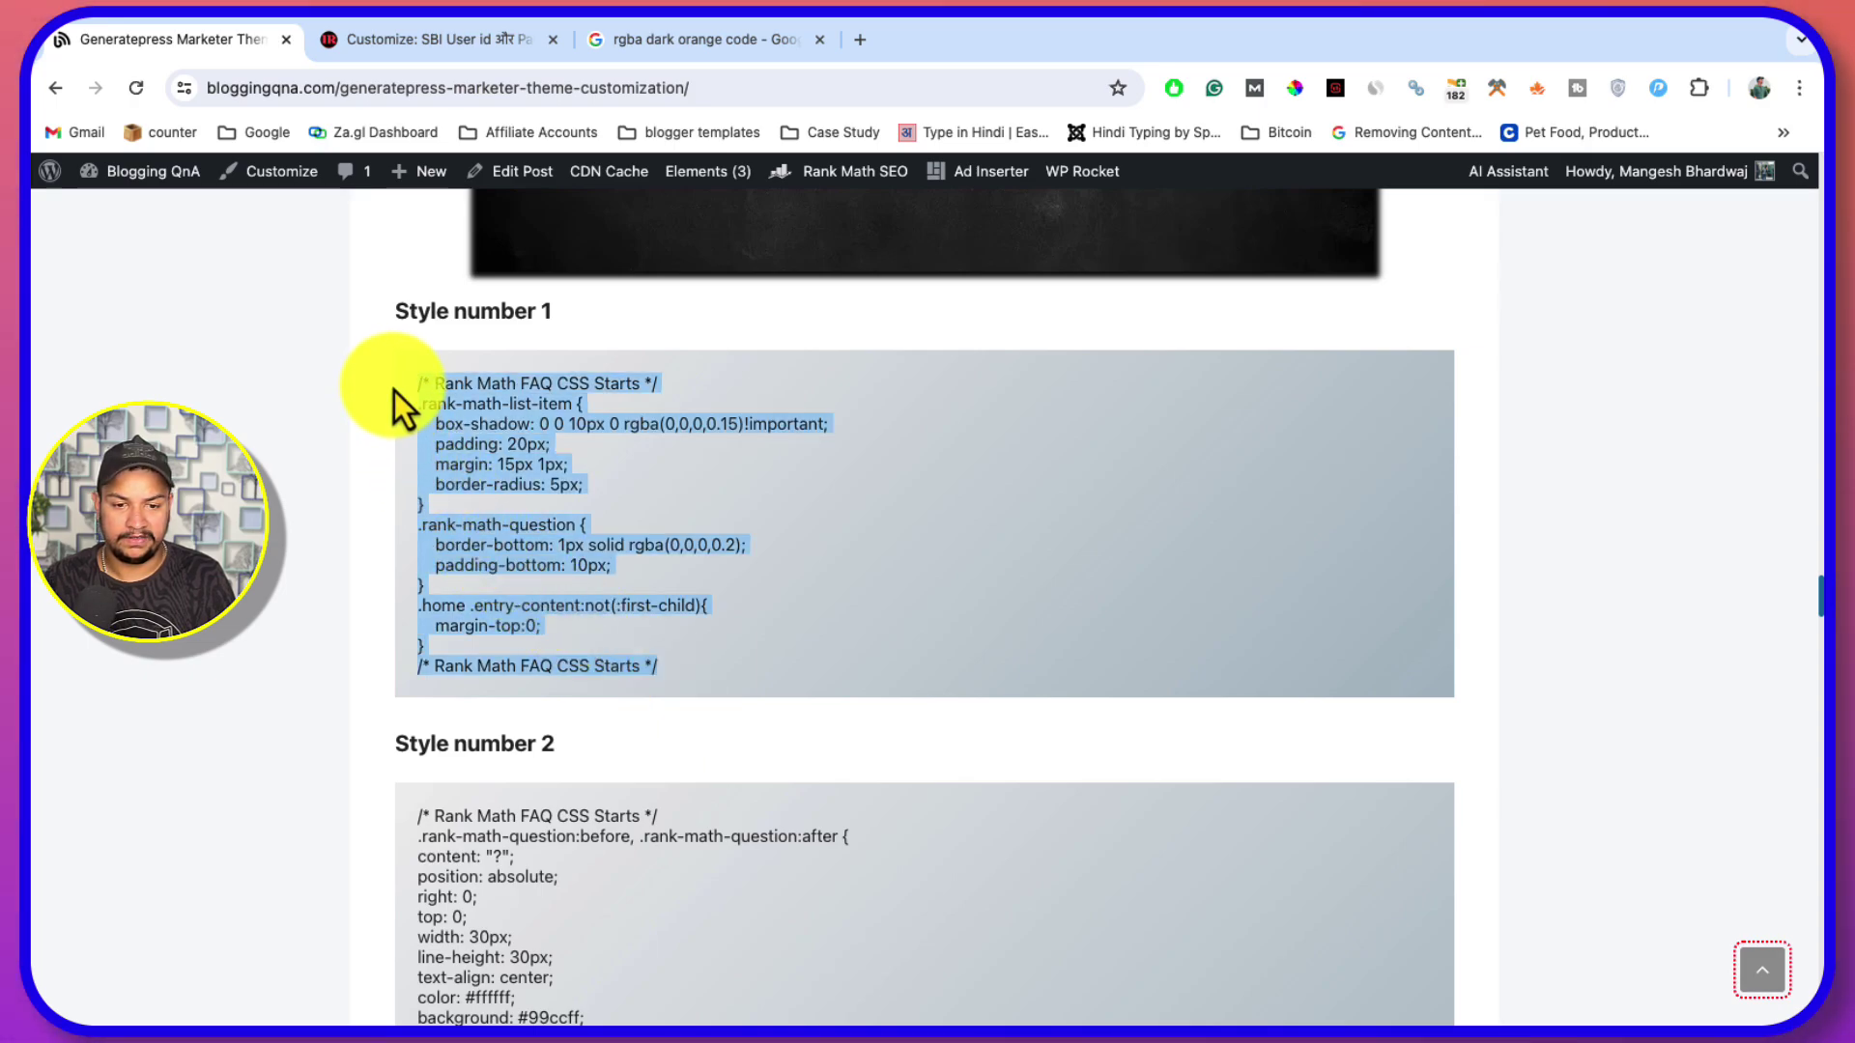
# Try the Style number 1 FAQ CSS below the image shadow CSS, check the FAQs in the preview, and undo the paste
pyautogui.moveTo(430, 46)
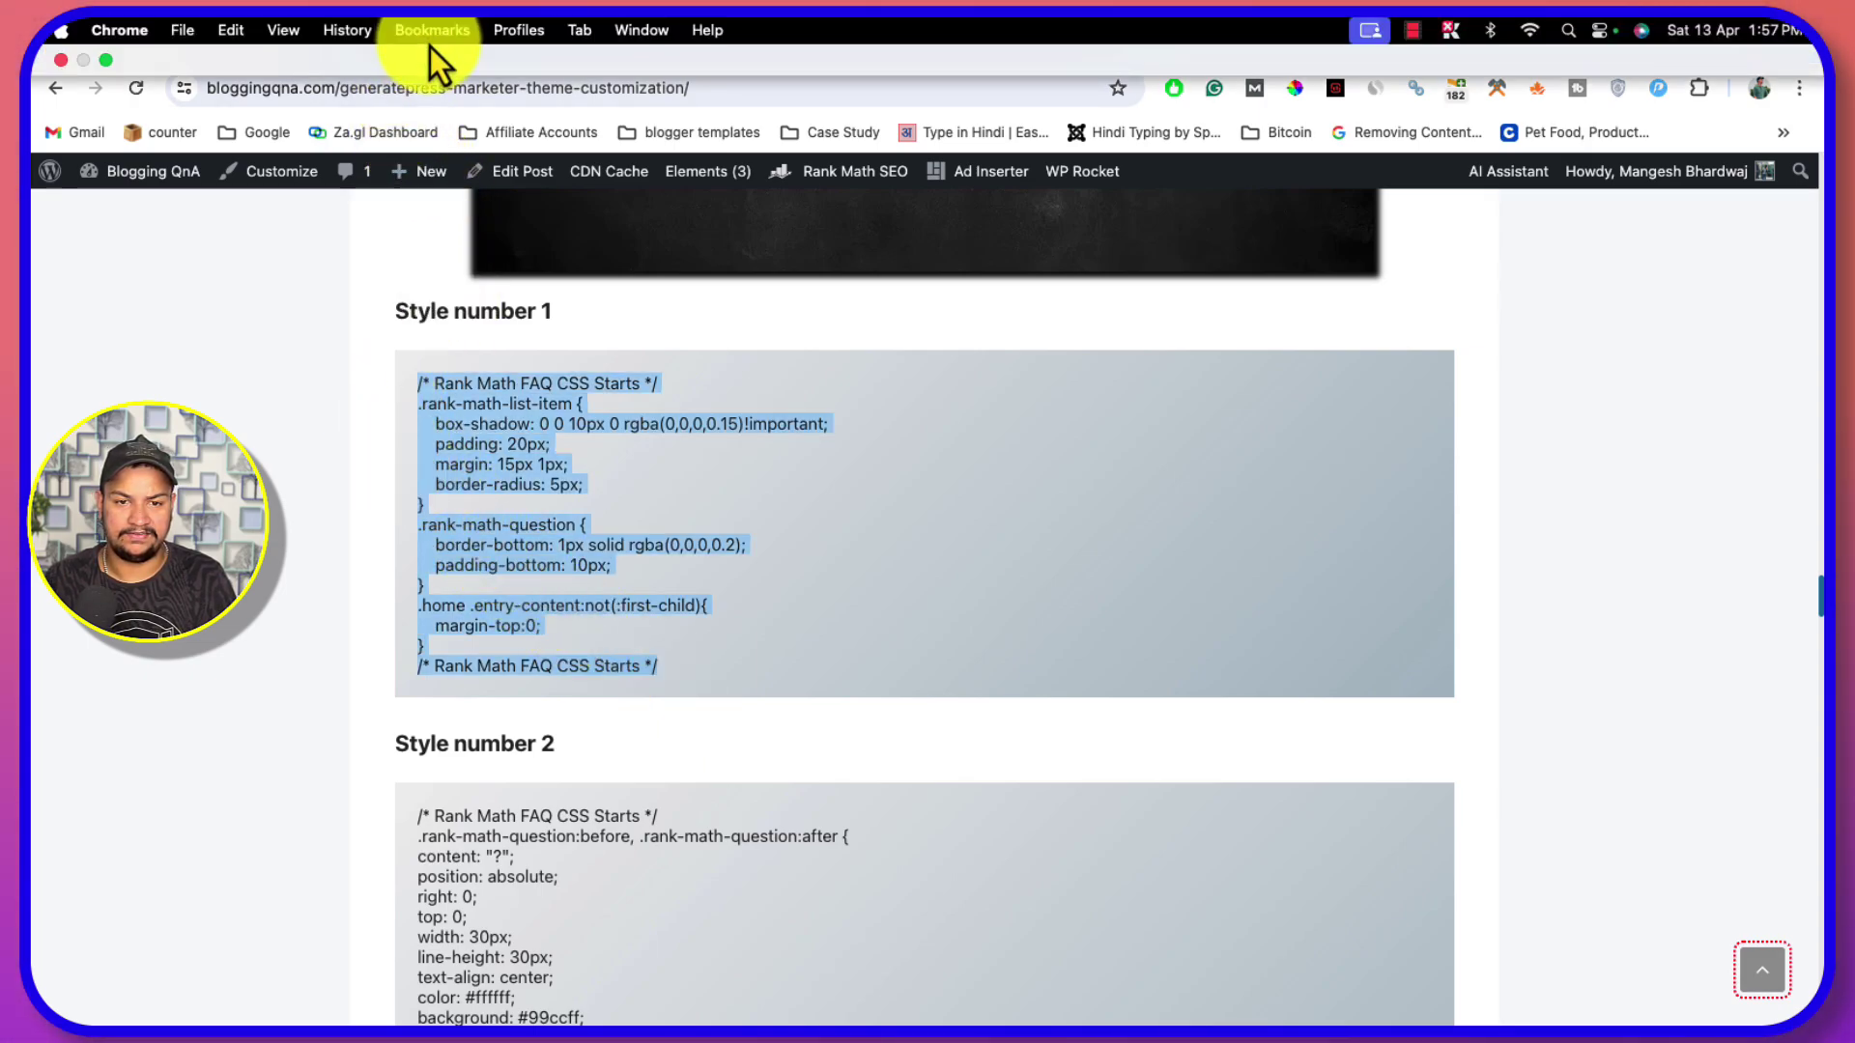
pyautogui.click(431, 60)
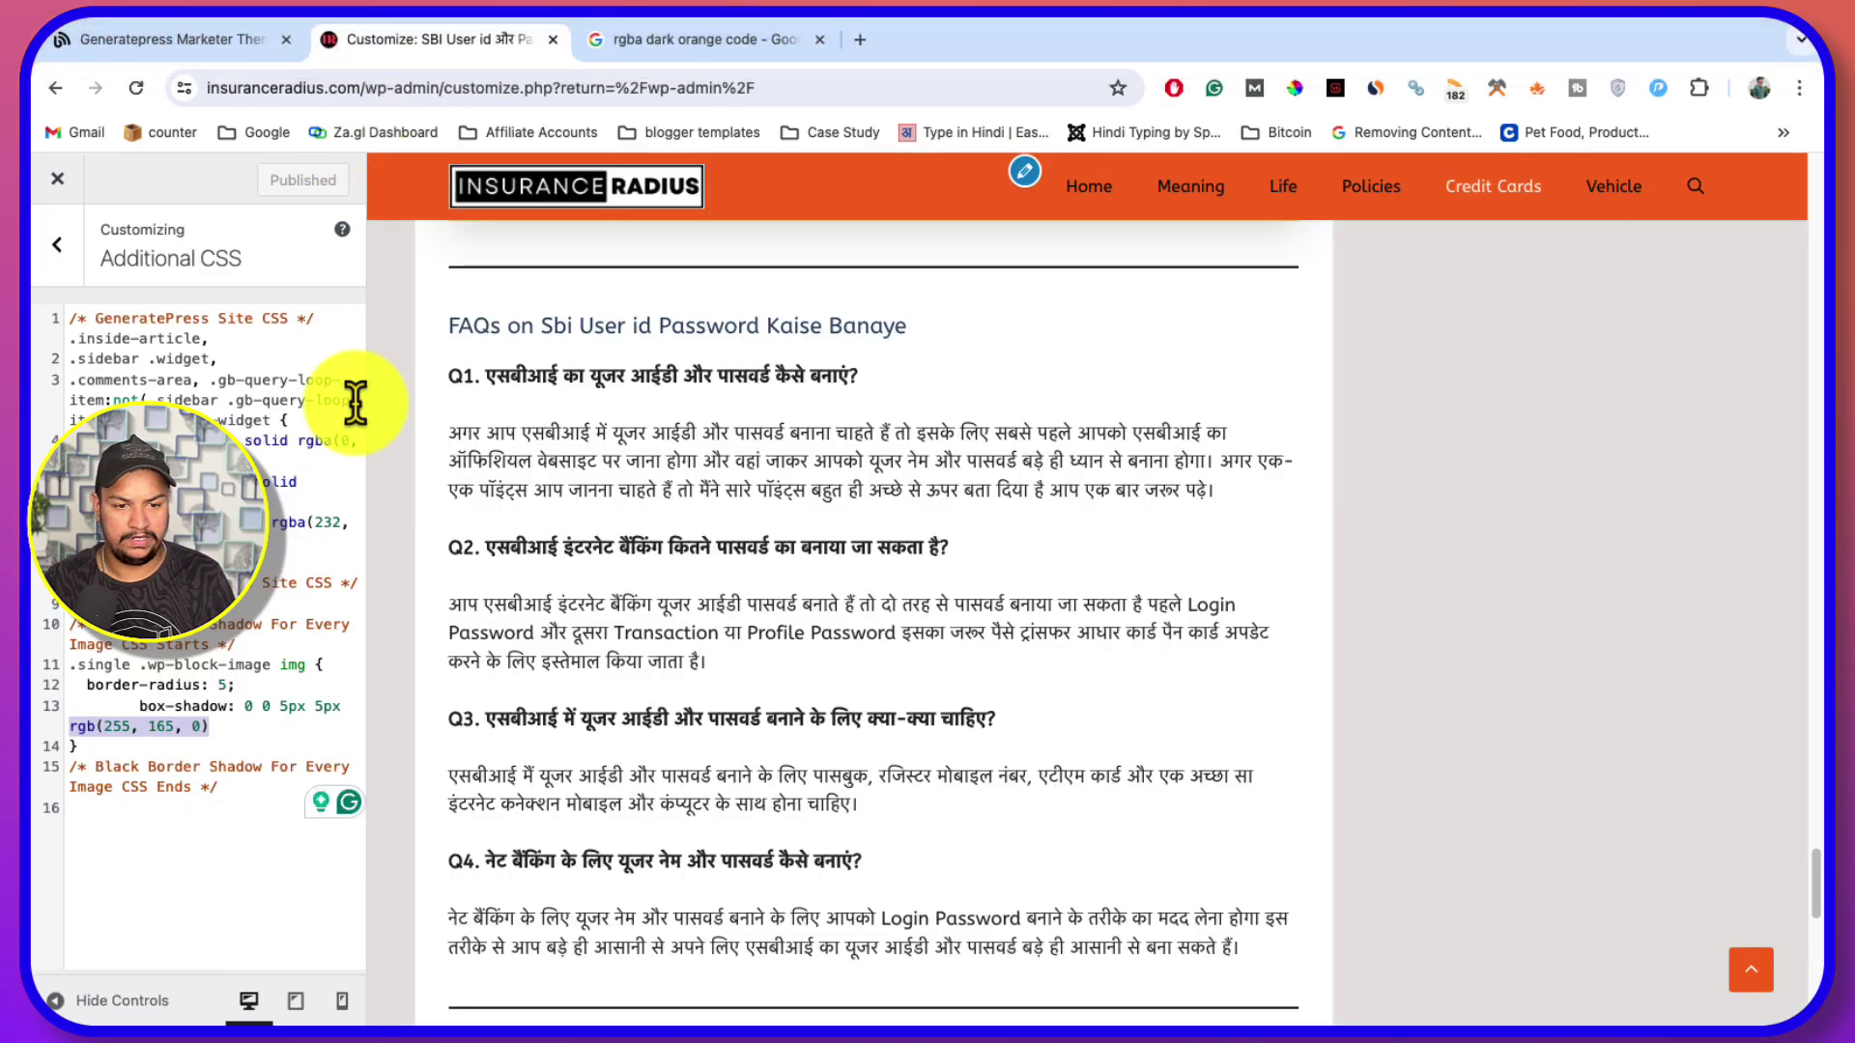
pyautogui.click(241, 784)
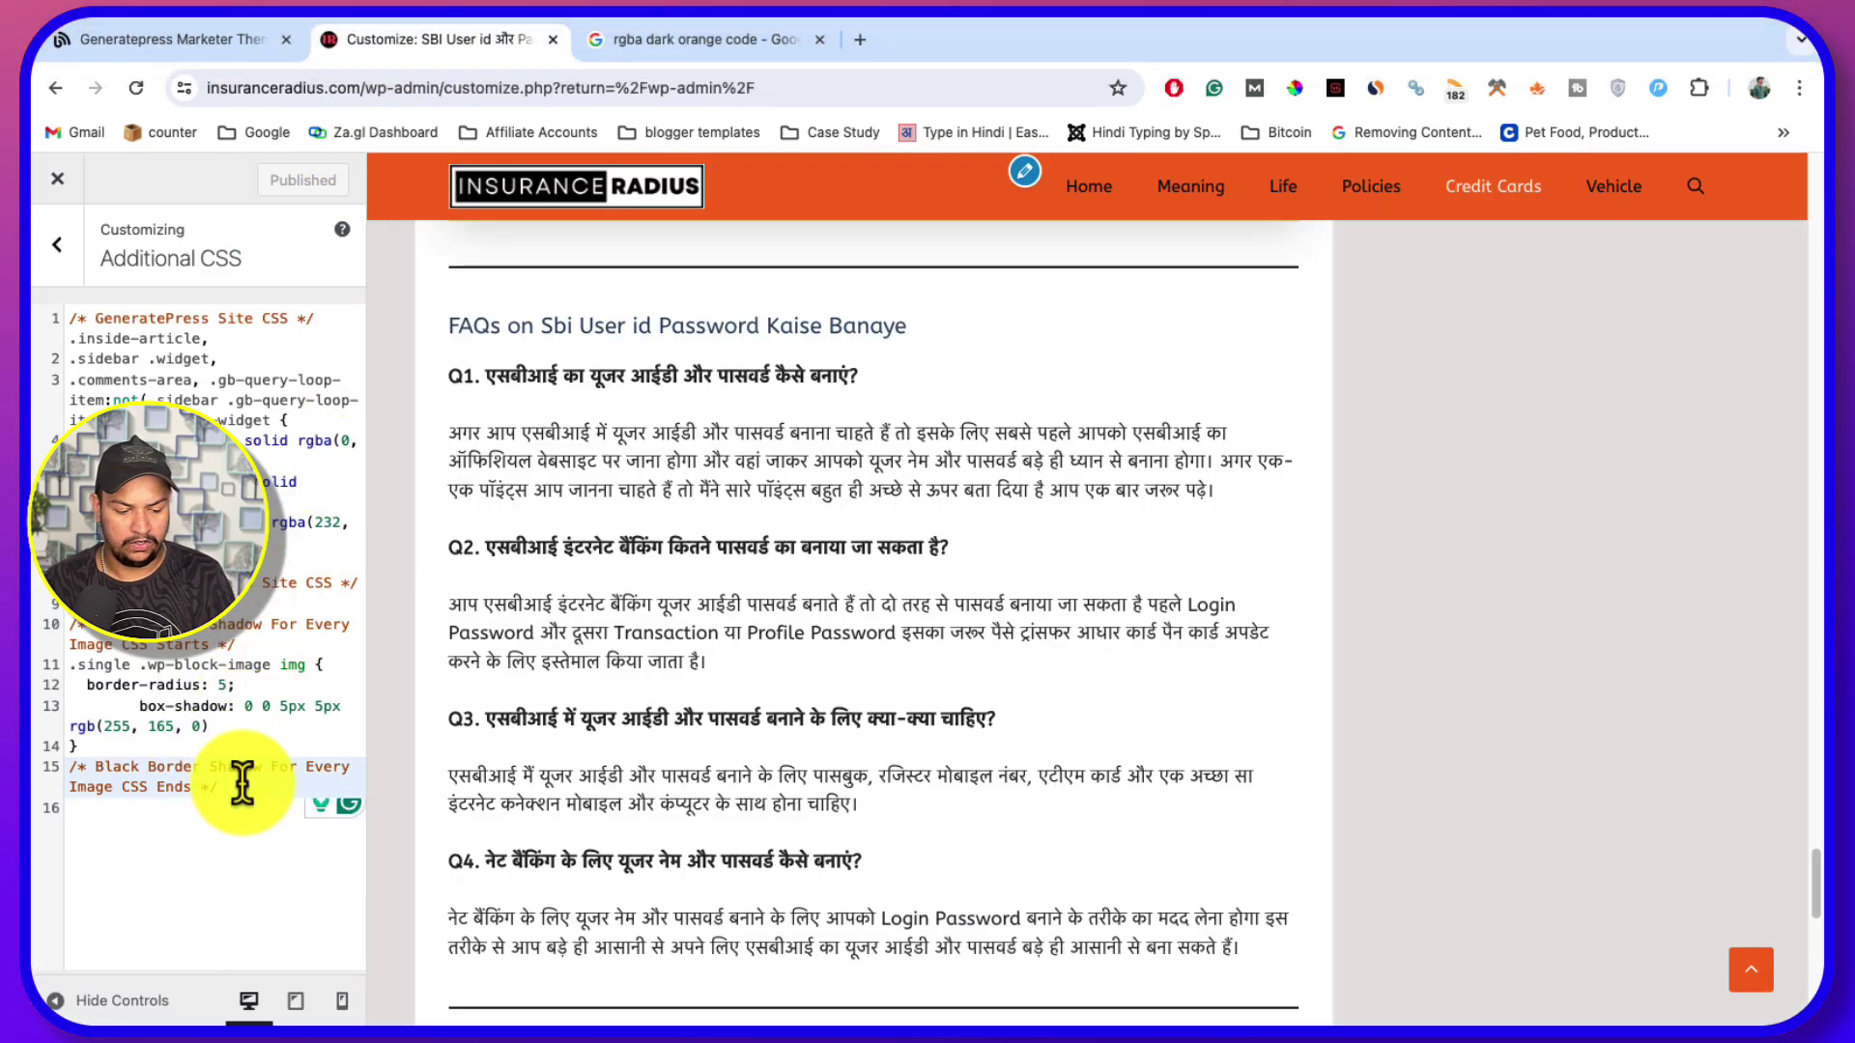
pyautogui.press('Return')
pyautogui.press('super+v')
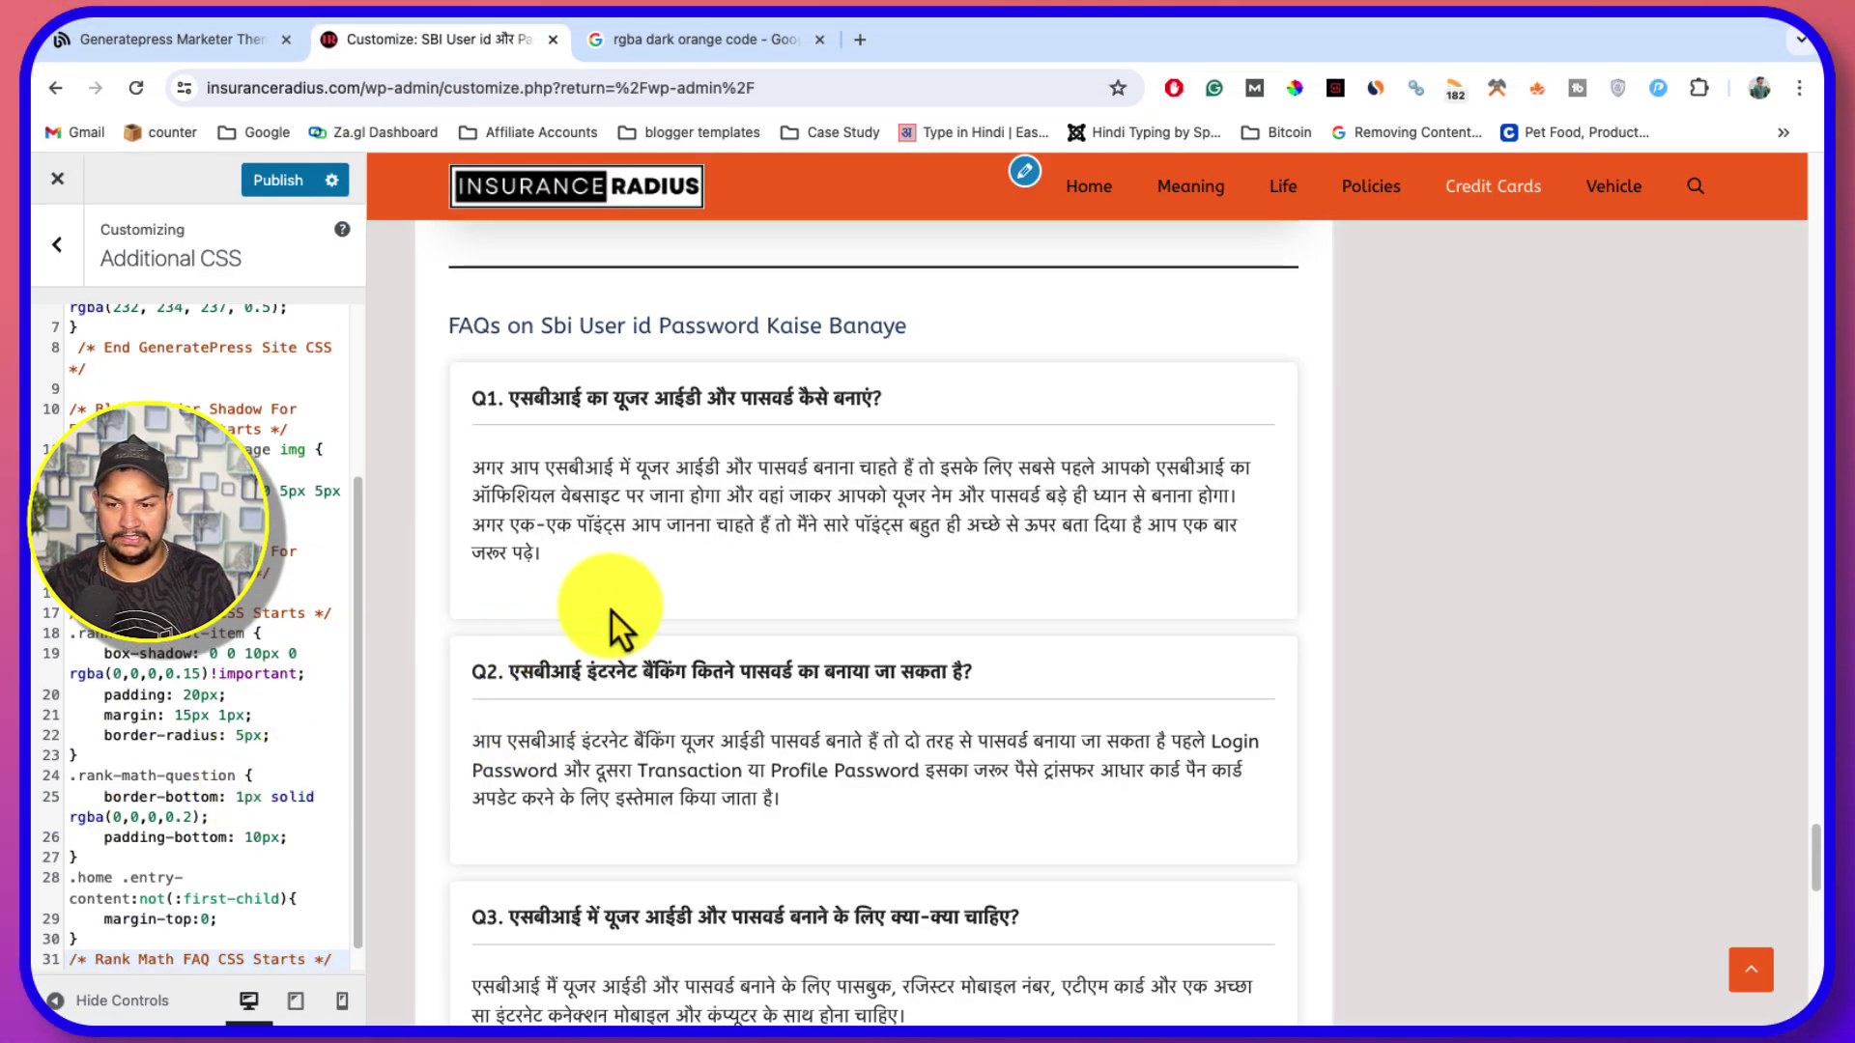
pyautogui.scroll(-1, 646, 584)
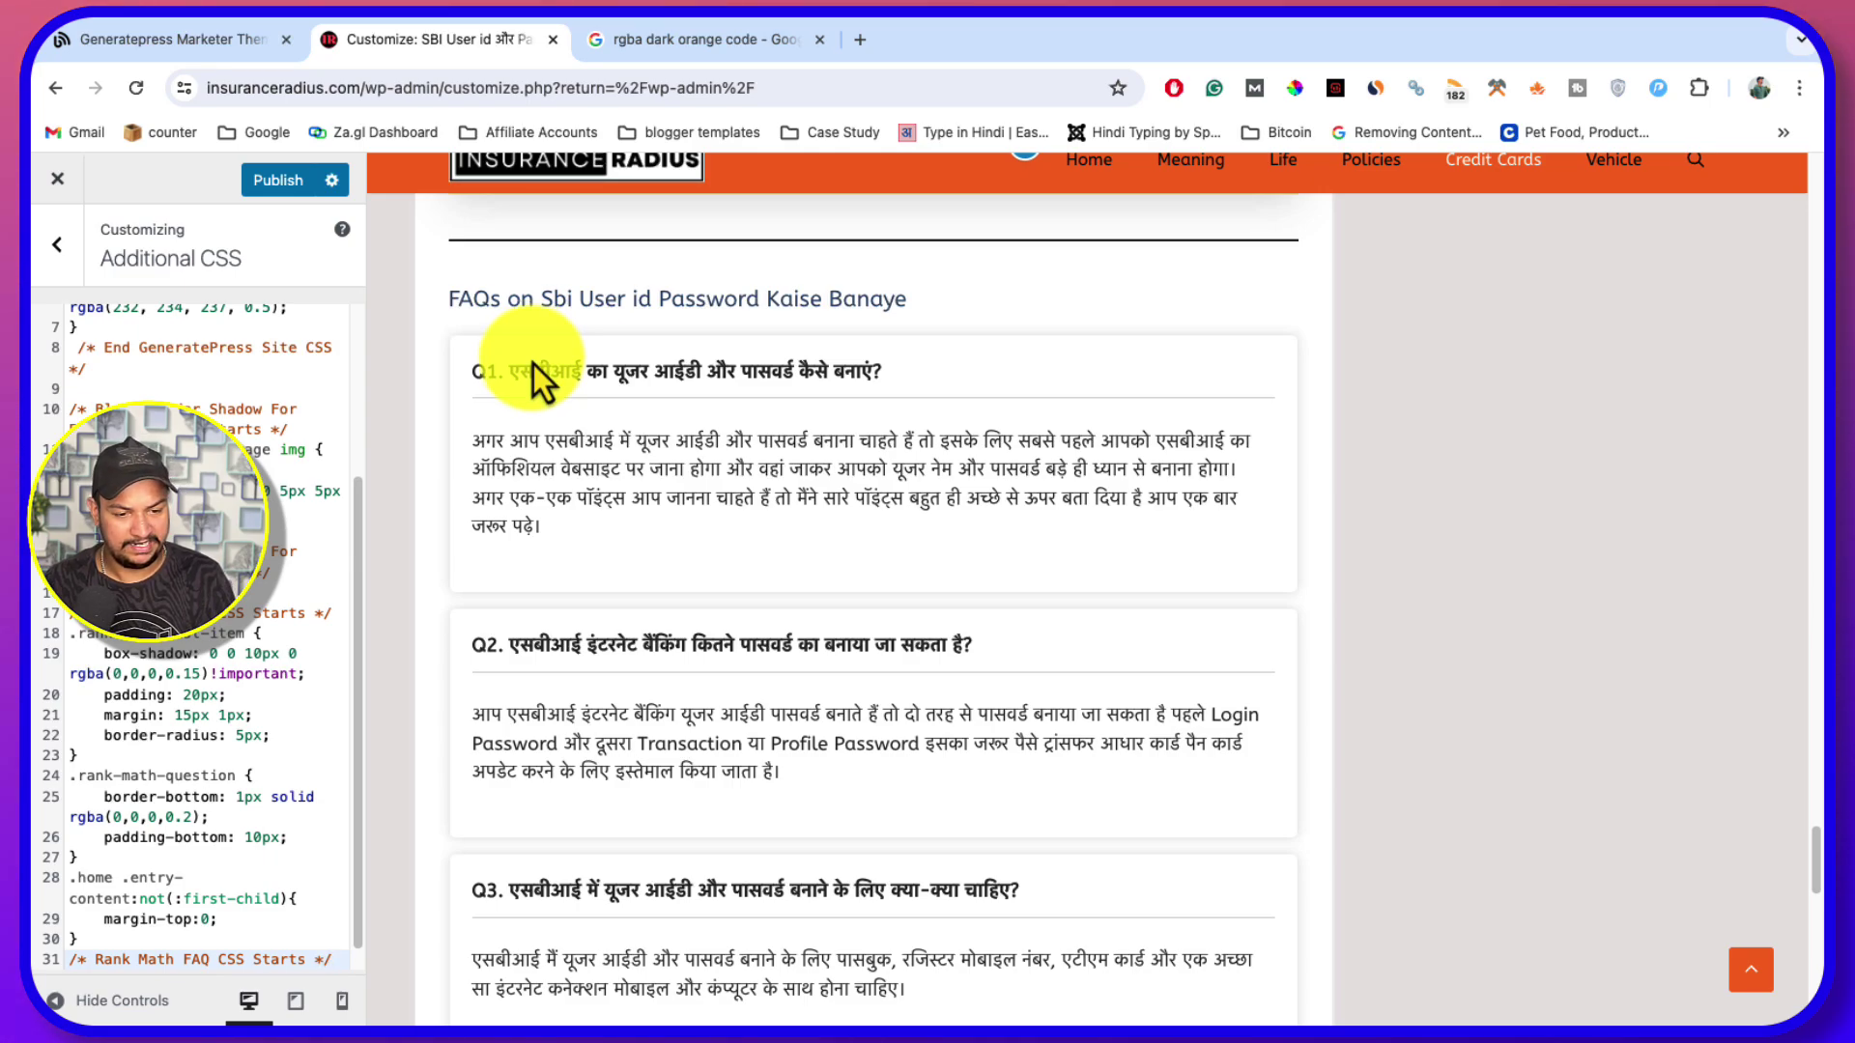
pyautogui.press('super+z')
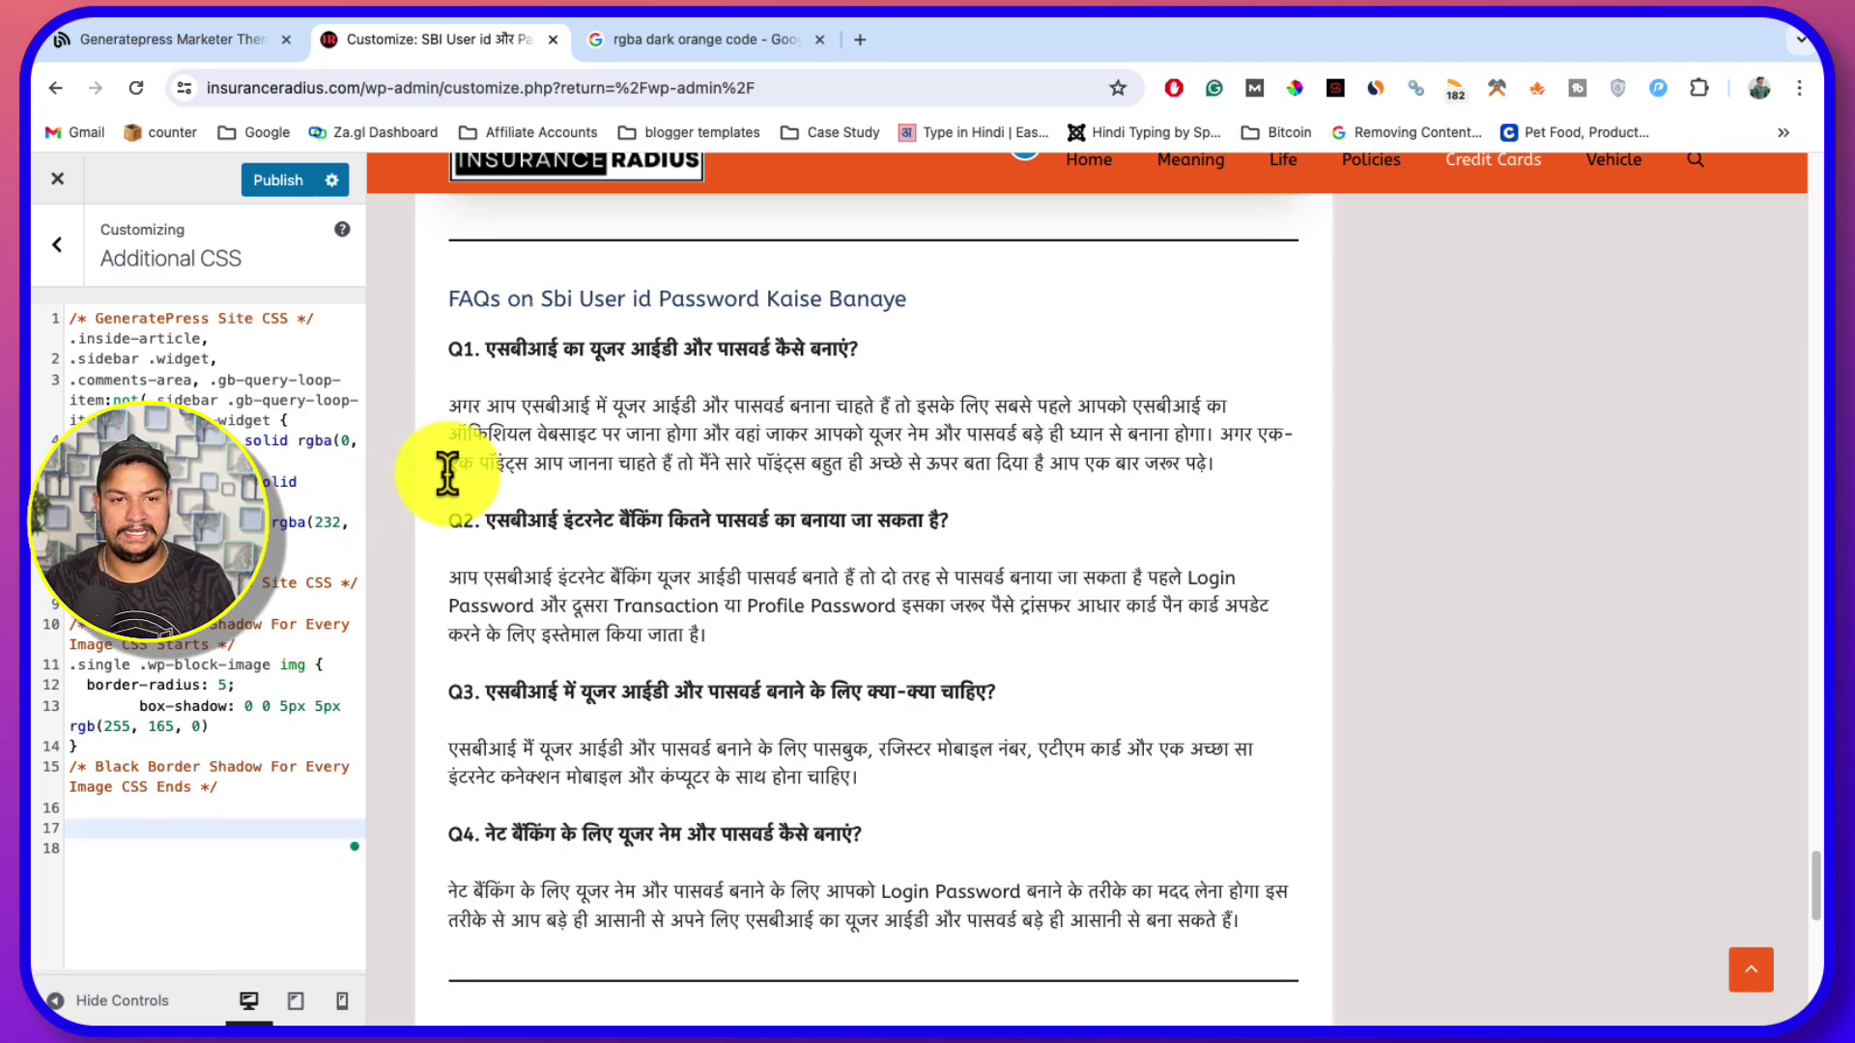
# Copy the complete Style number 2 Rank Math FAQ CSS block from the guide
pyautogui.hotkey('ctrl', 'shift', 'Tab')
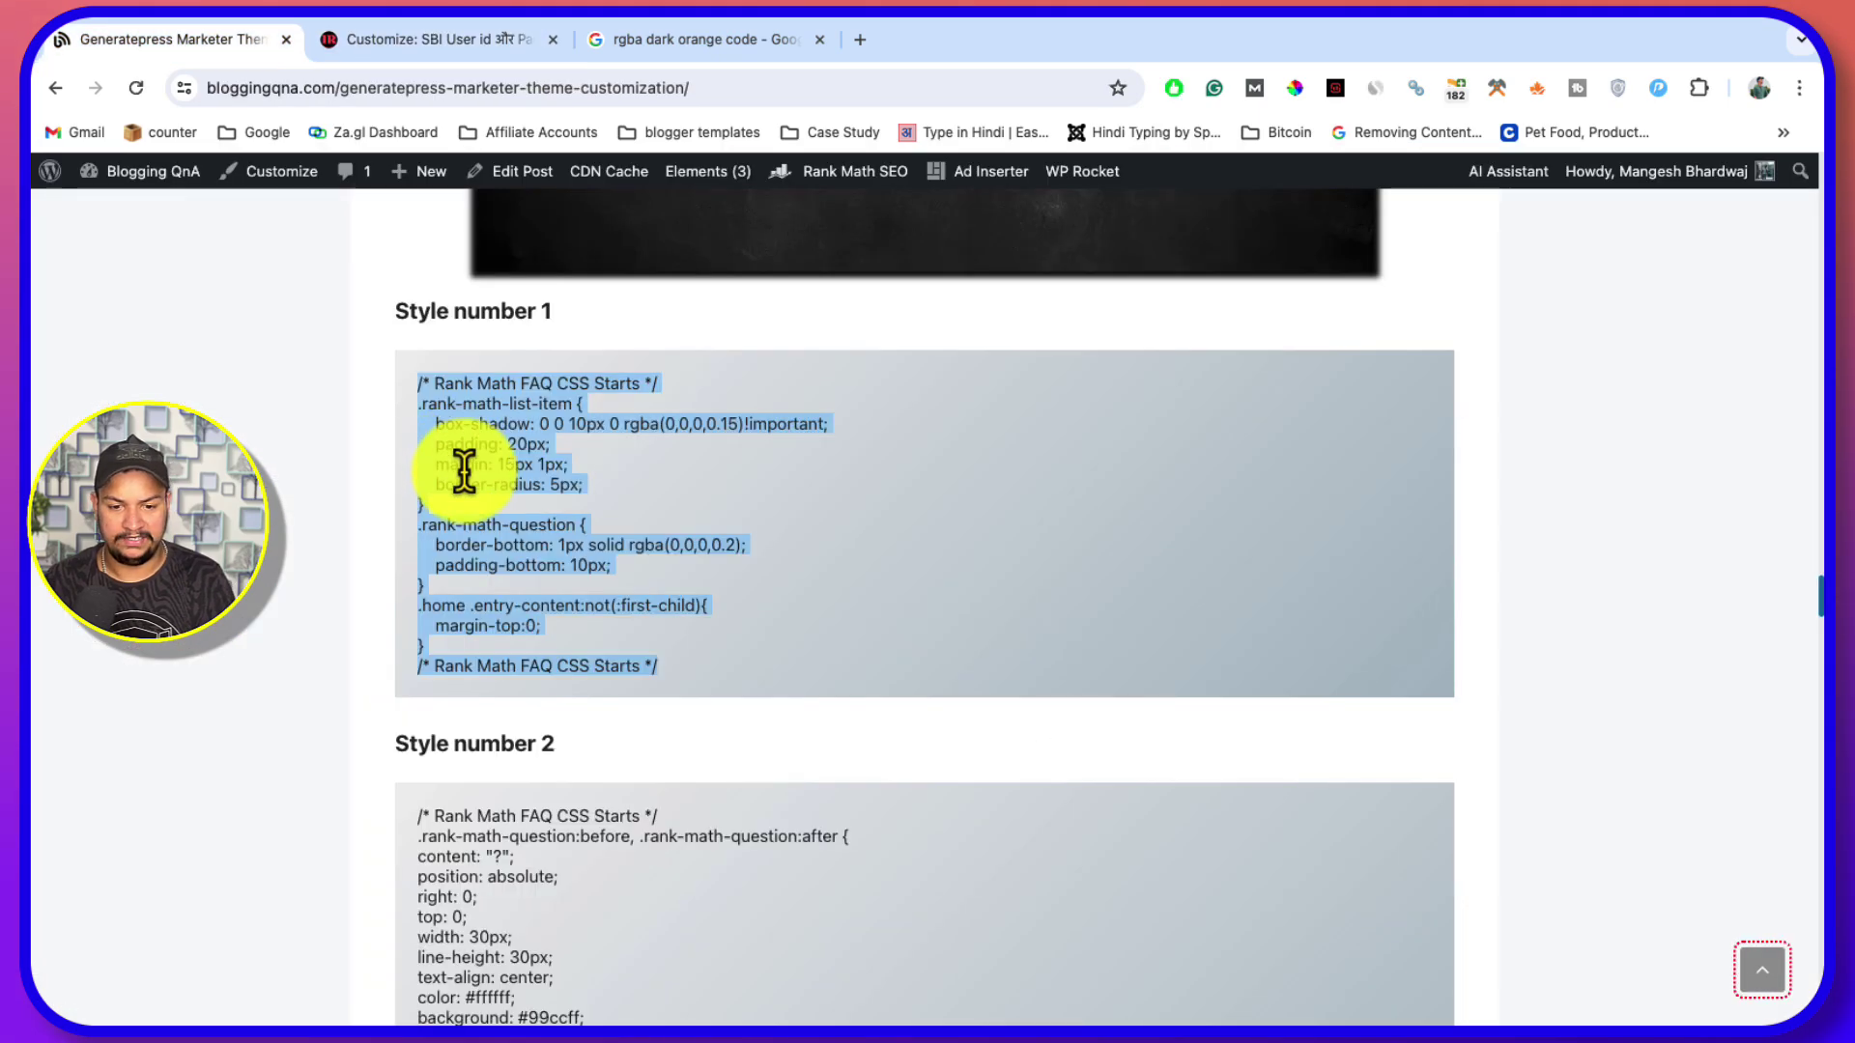
pyautogui.scroll(-3, 555, 505)
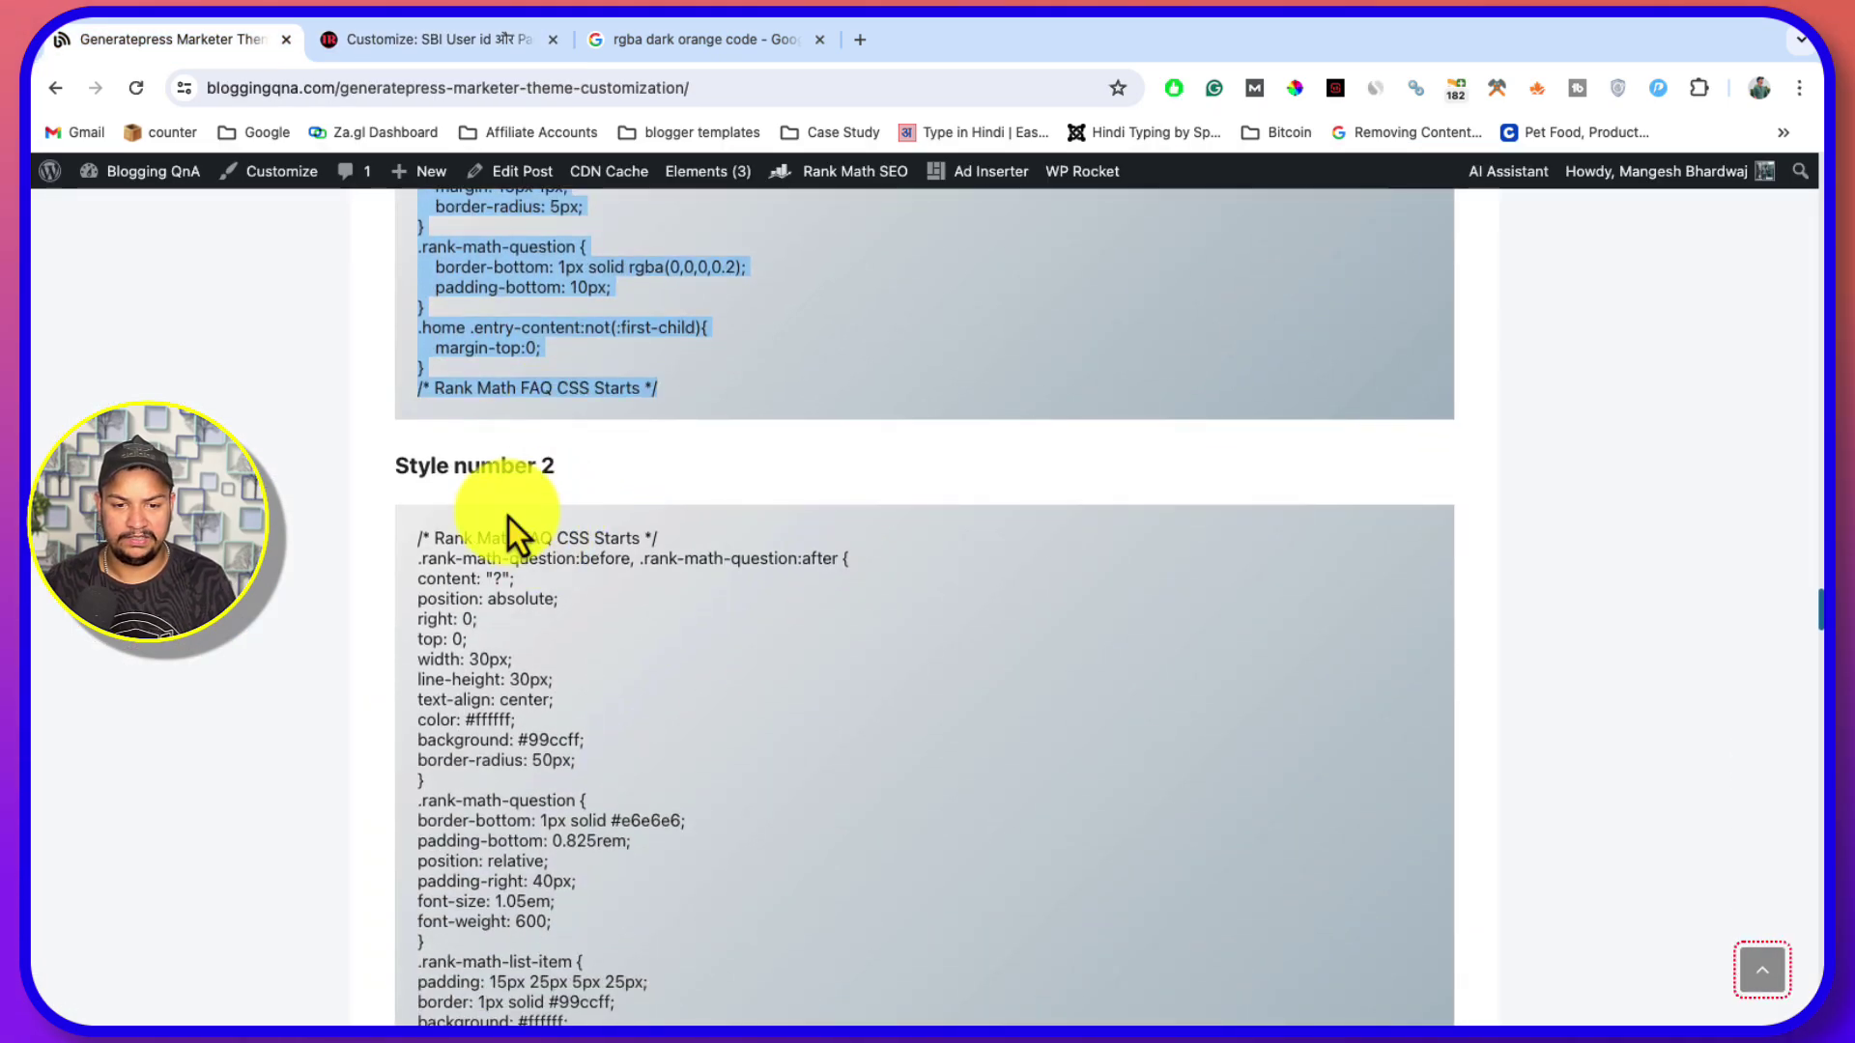
pyautogui.scroll(-5, 508, 515)
pyautogui.scroll(1, 508, 516)
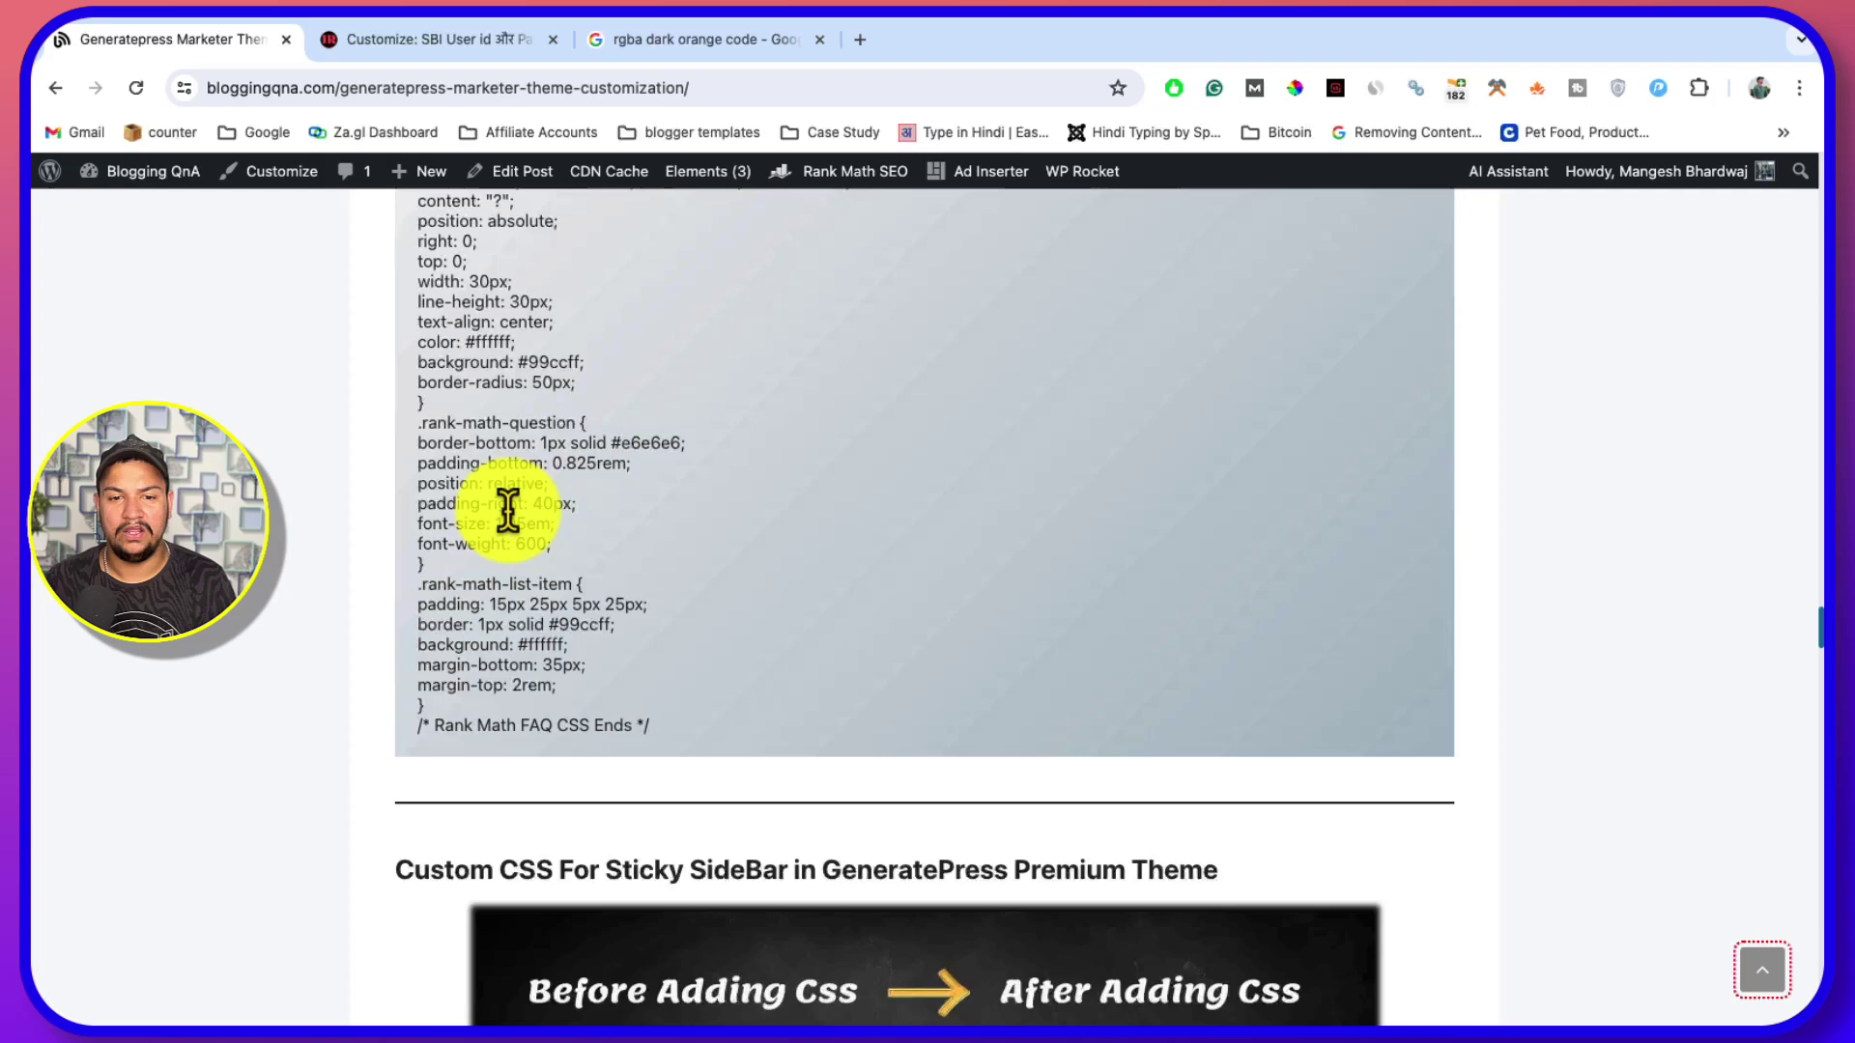
pyautogui.scroll(2, 508, 510)
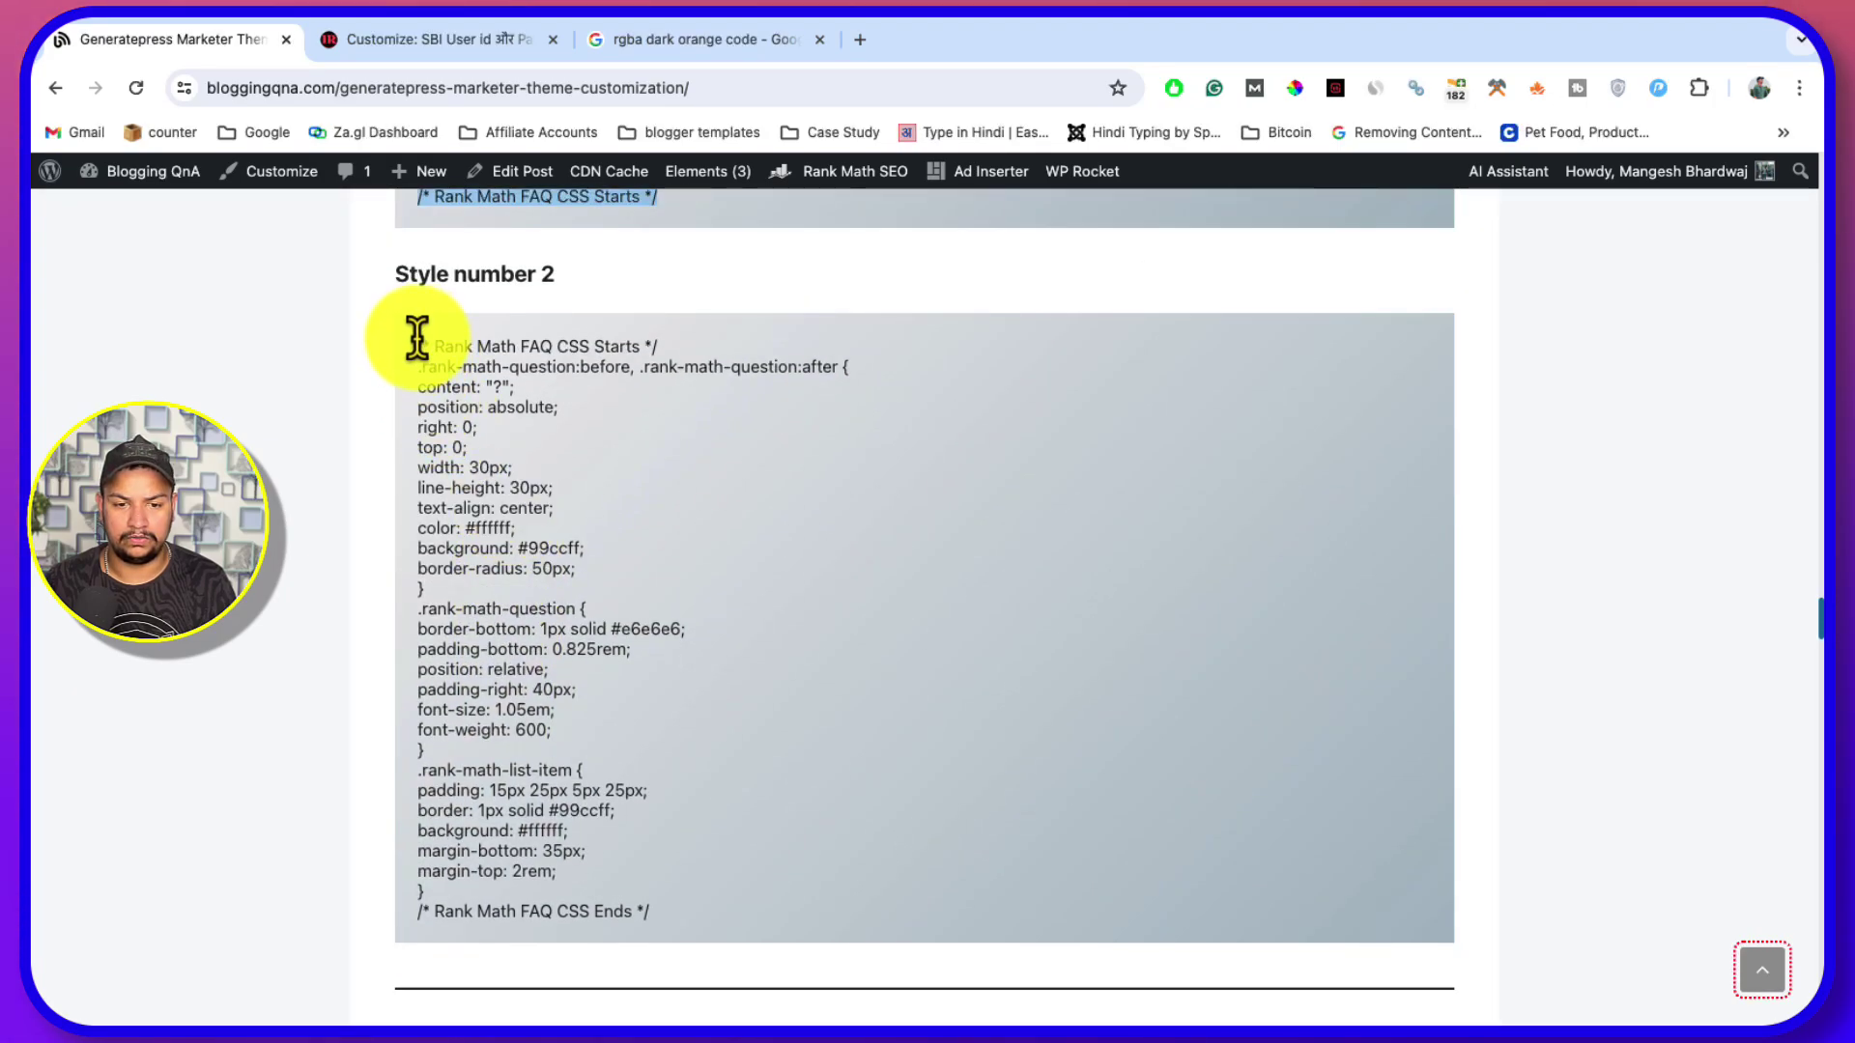
pyautogui.moveTo(417, 340); pyautogui.dragTo(629, 856)
pyautogui.press('super+c')
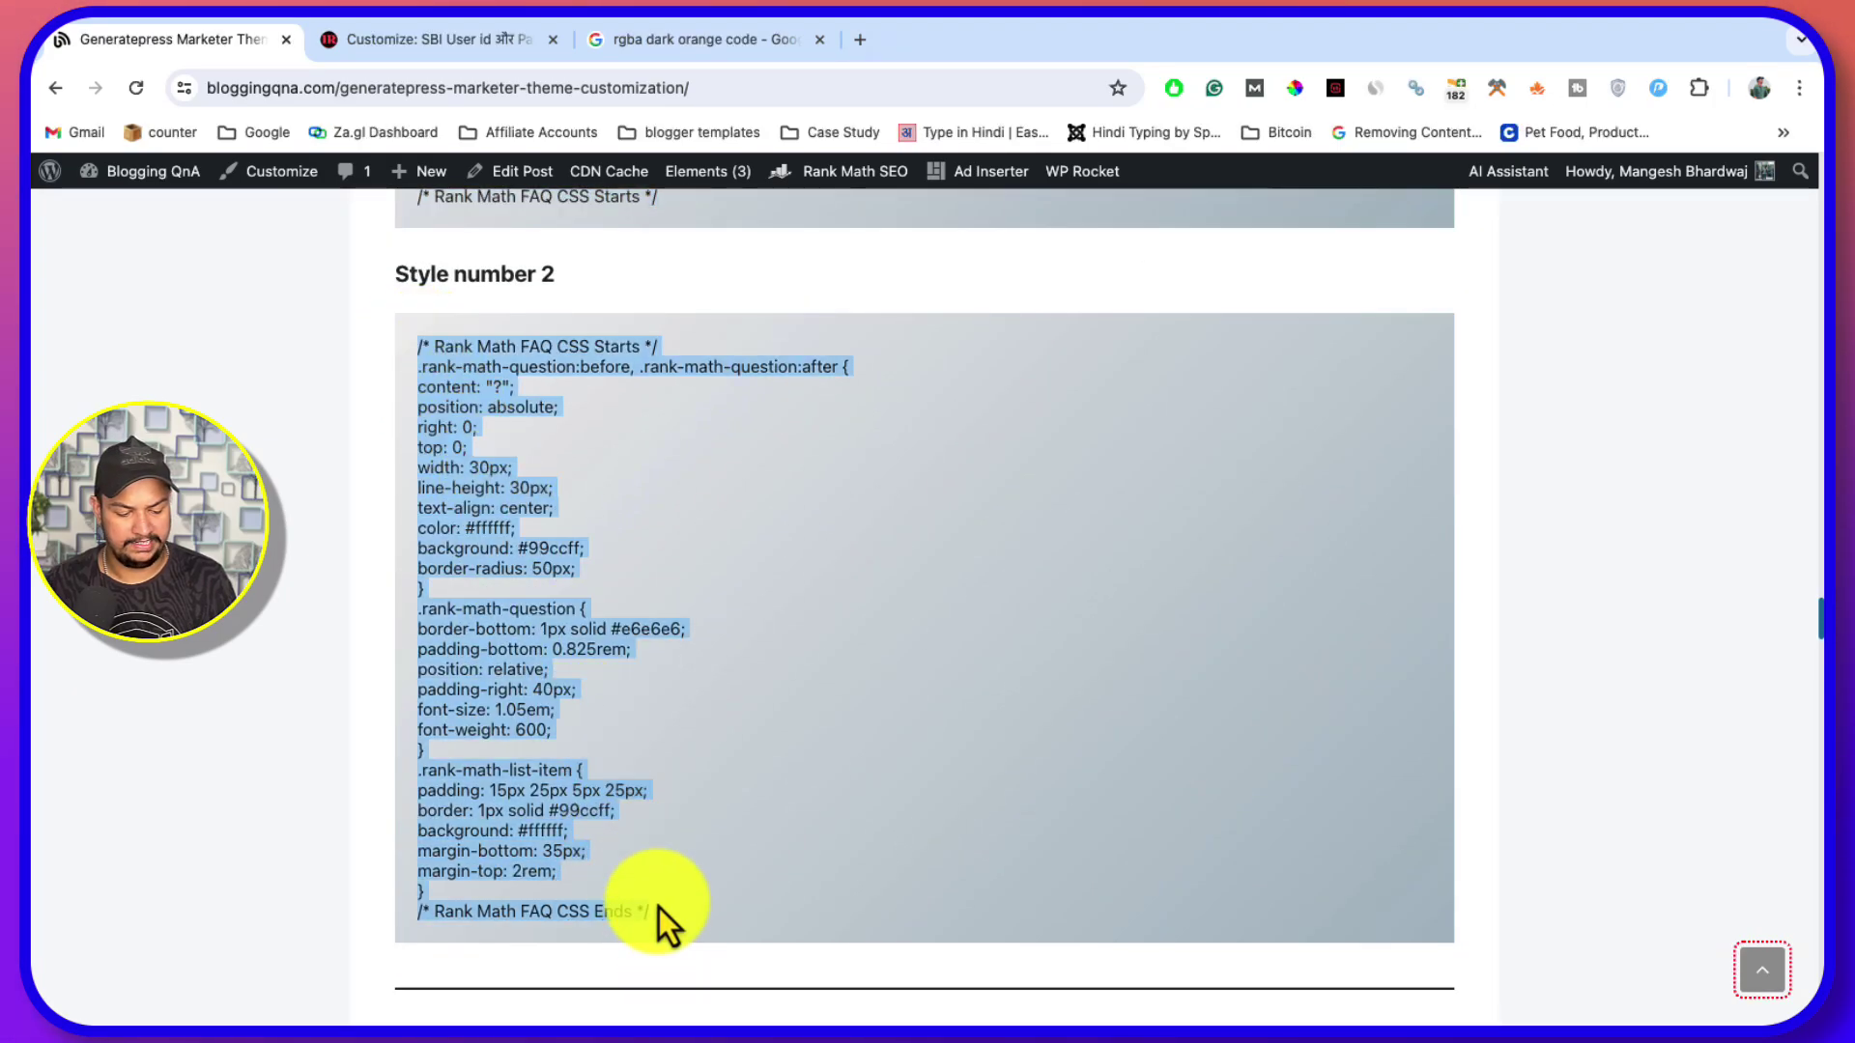
# Paste the Style number 2 FAQ CSS below the image shadow CSS in Additional CSS and check the post's FAQs
pyautogui.click(439, 40)
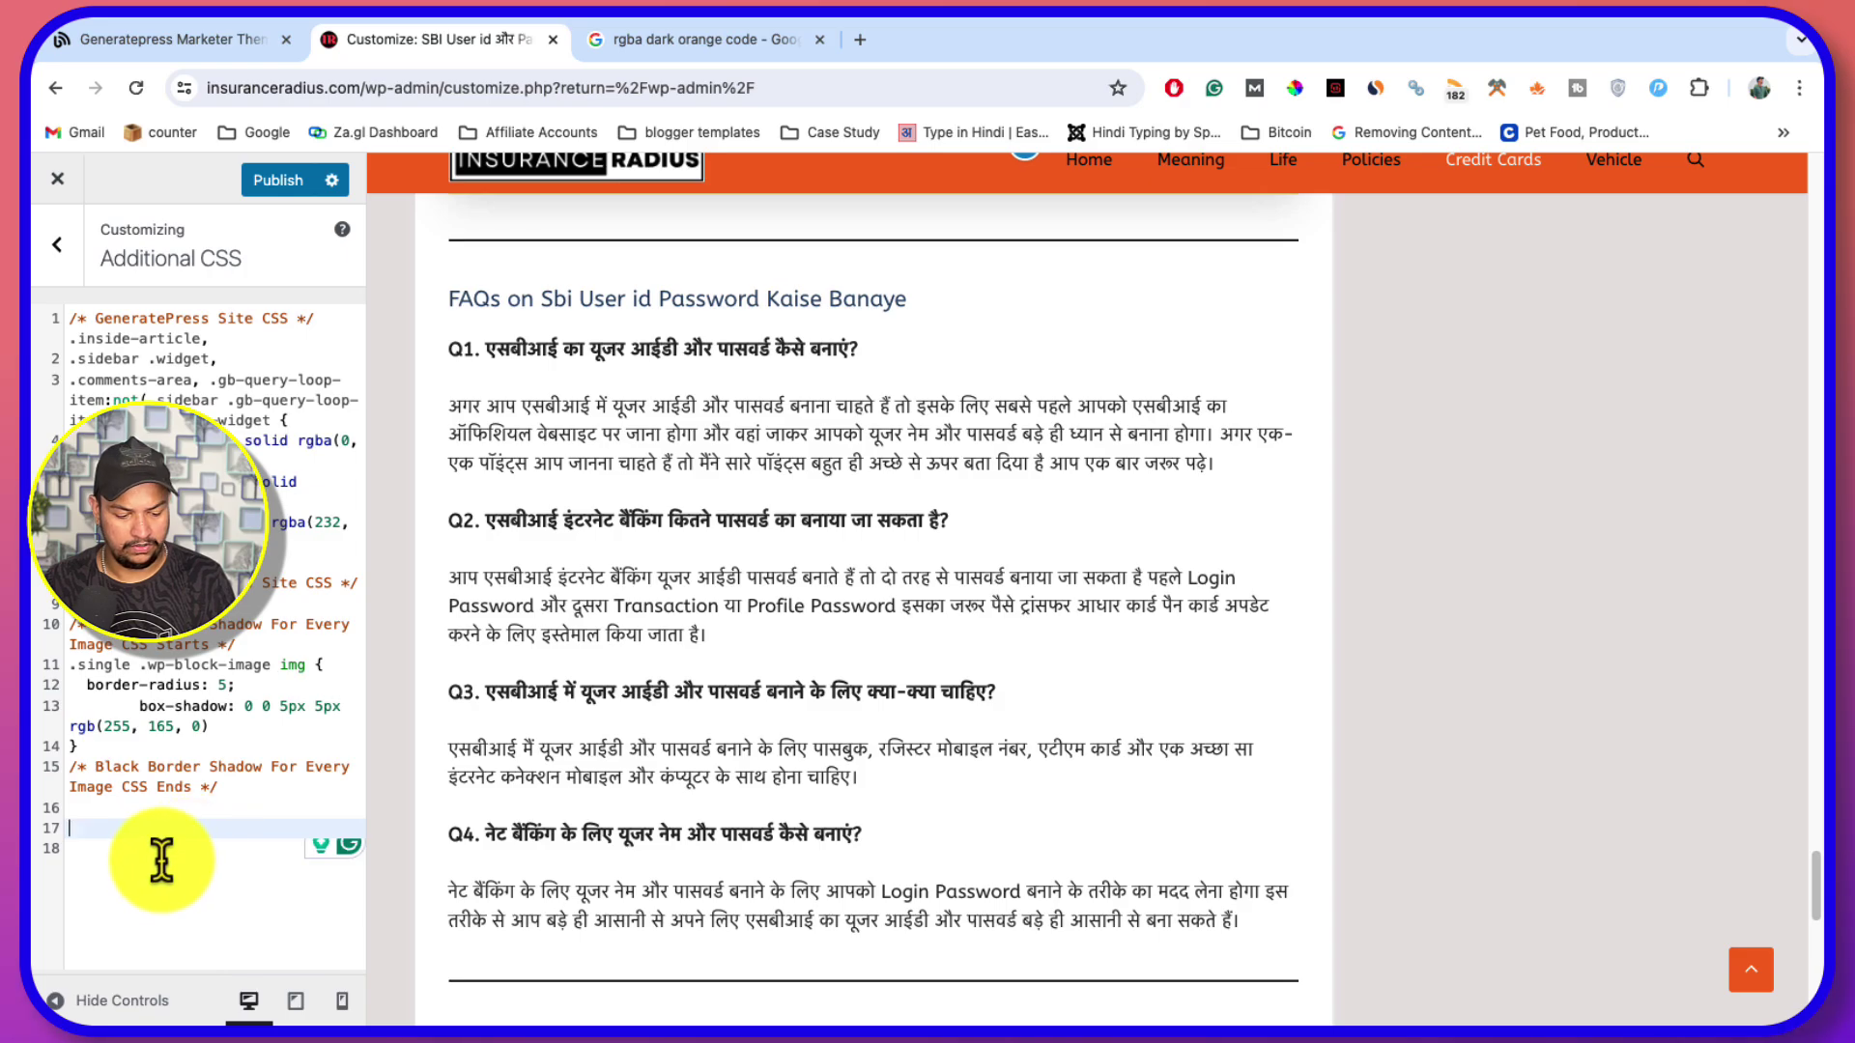
pyautogui.press('super+v')
pyautogui.scroll(-3, 977, 565)
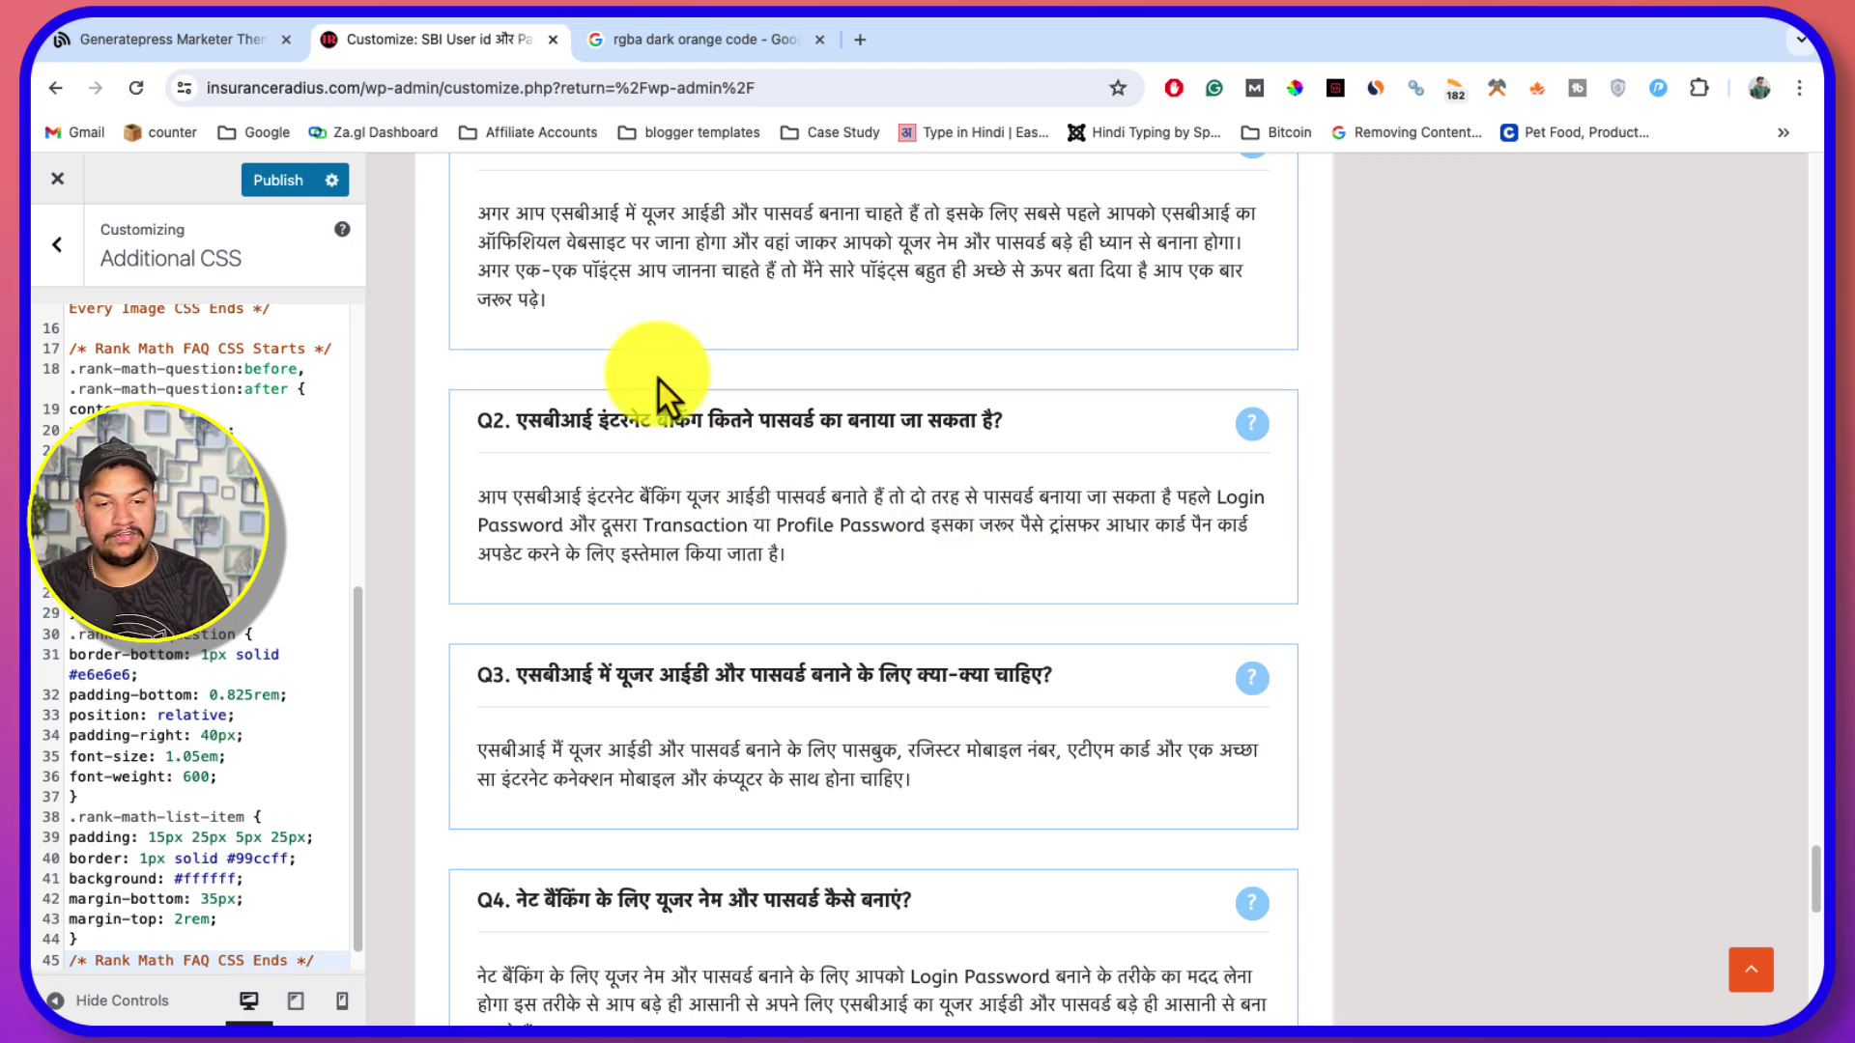
# Return to the guide and go to the Custom CSS For Sticky SideBar in GeneratePress Premium Theme section
pyautogui.click(217, 50)
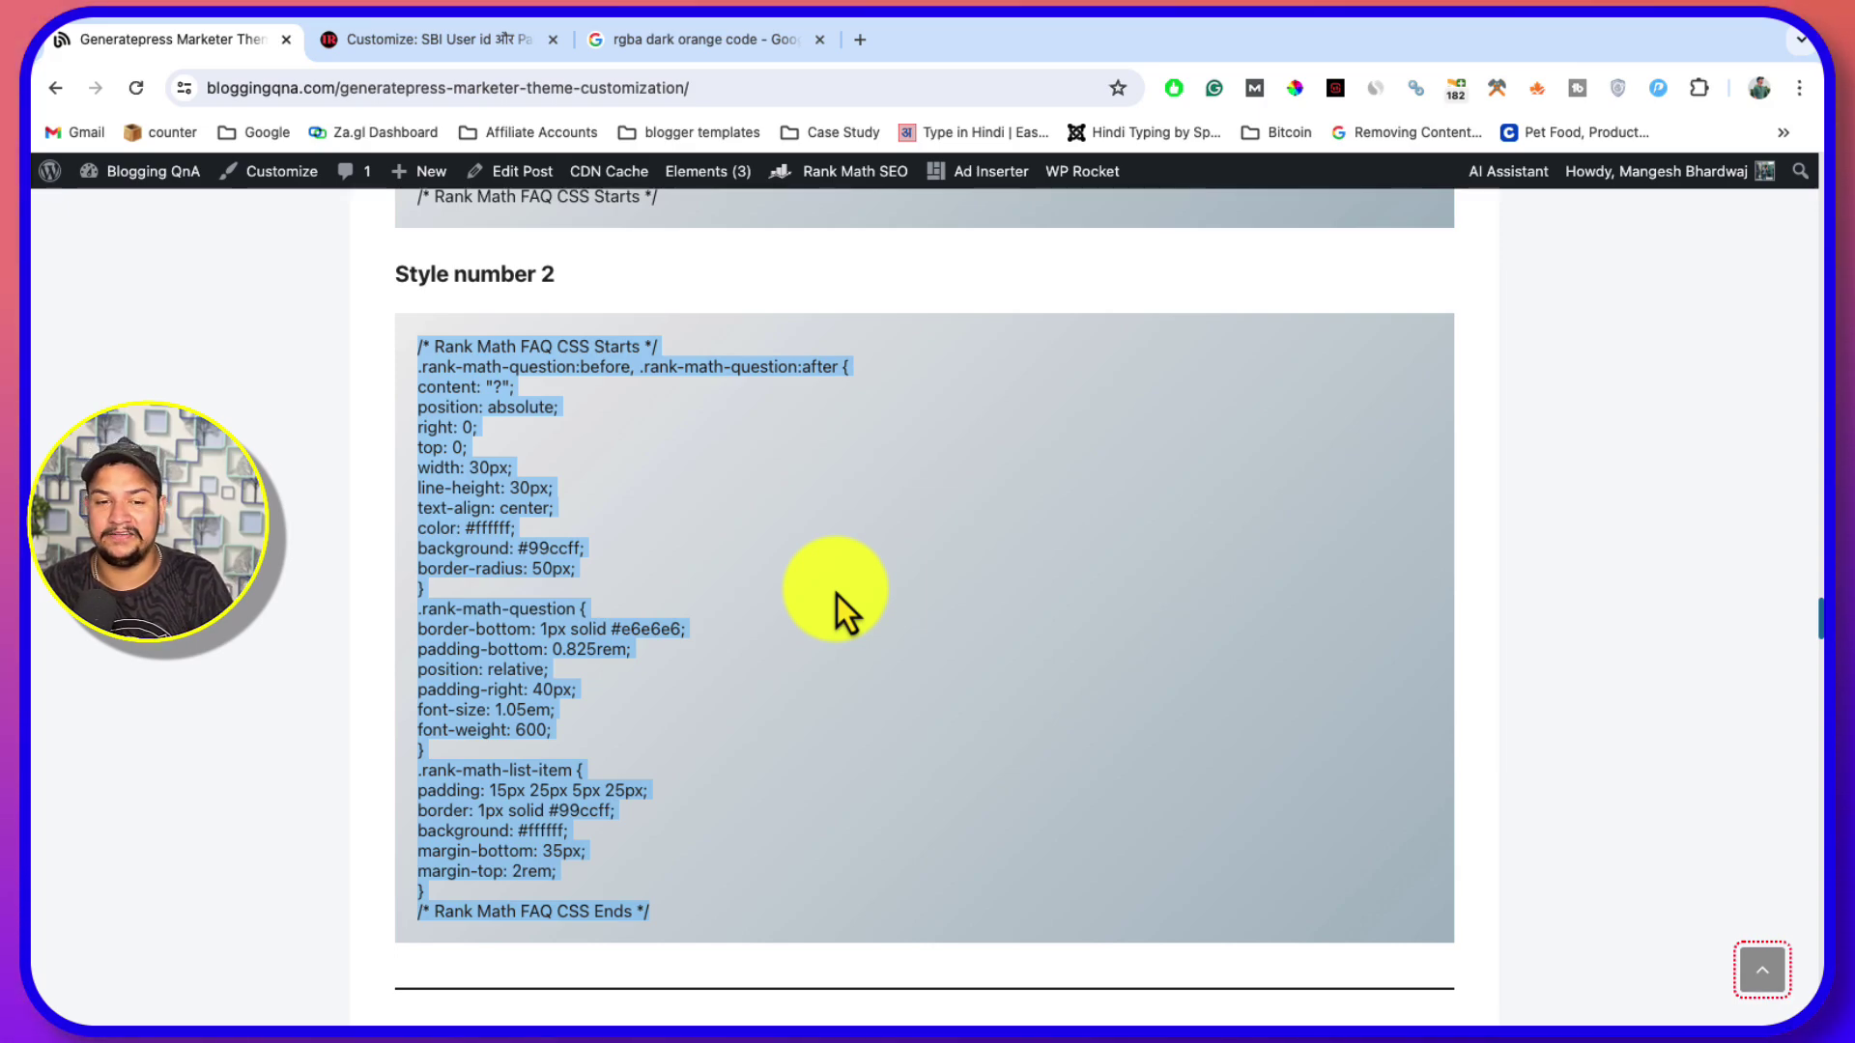
pyautogui.scroll(-3, 838, 609)
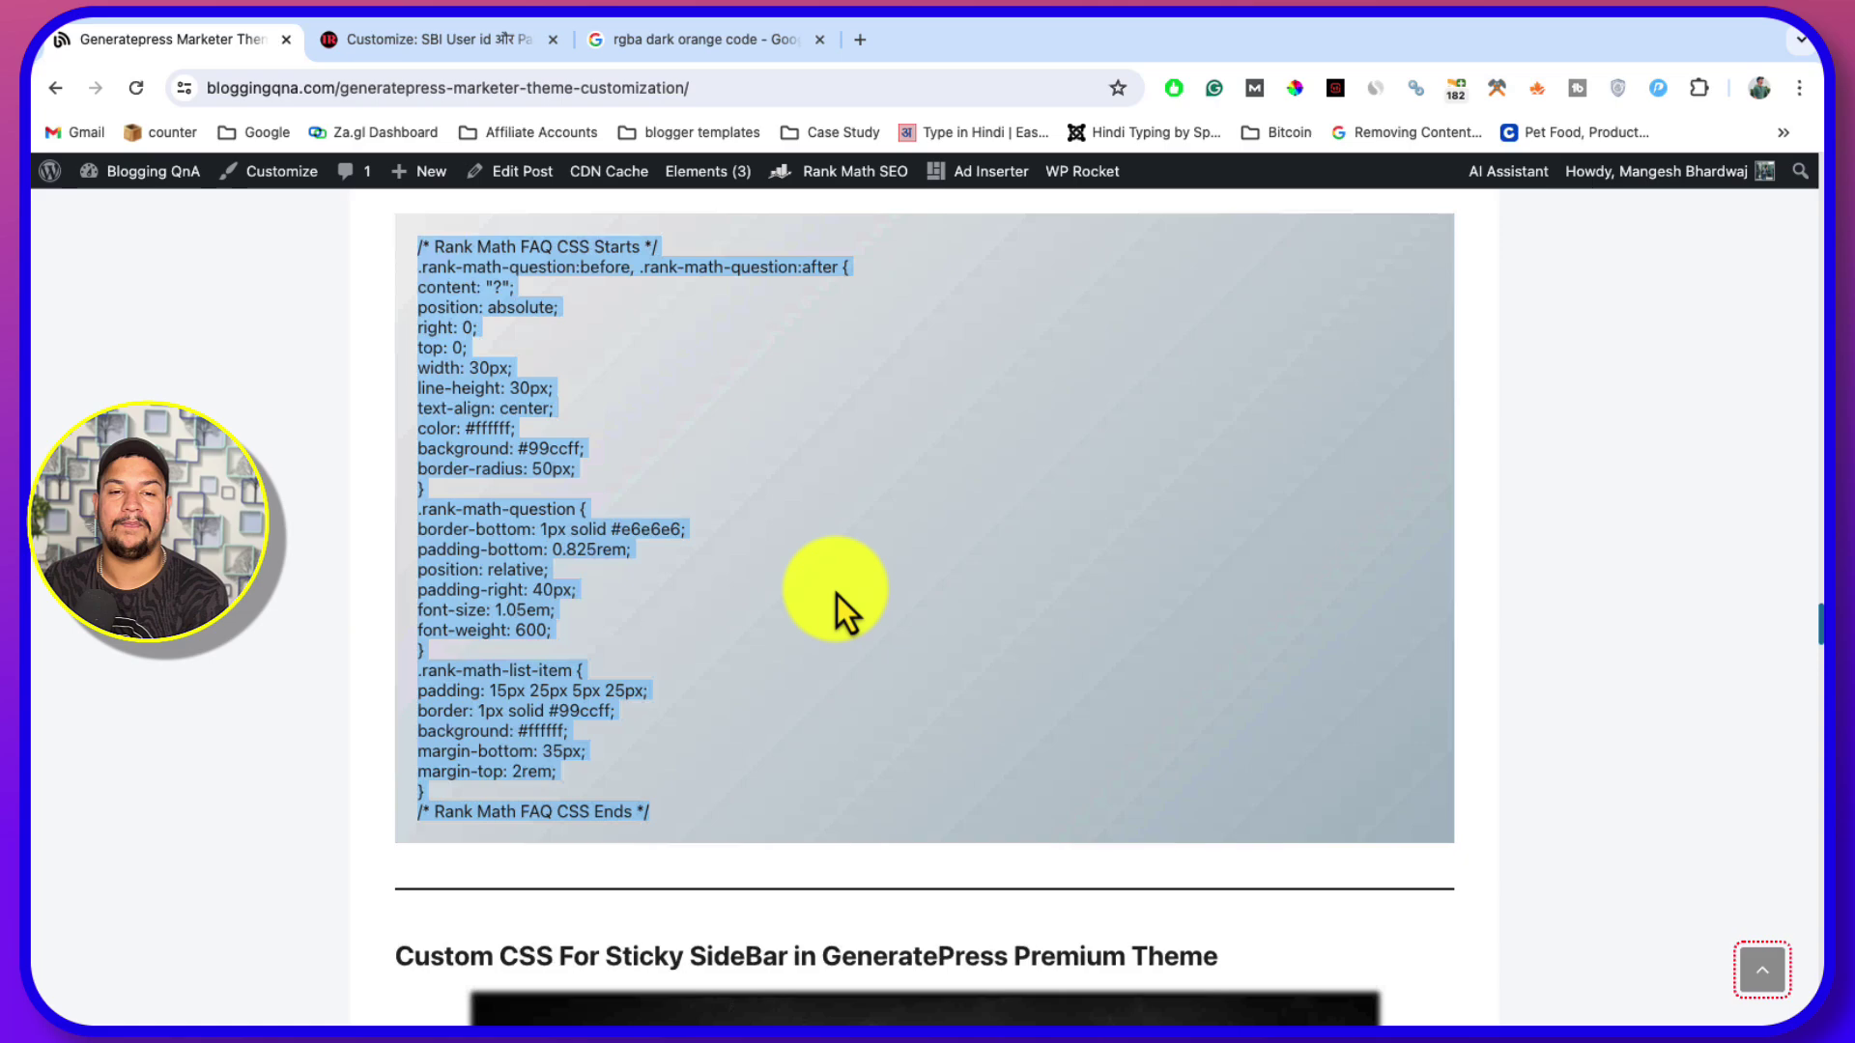